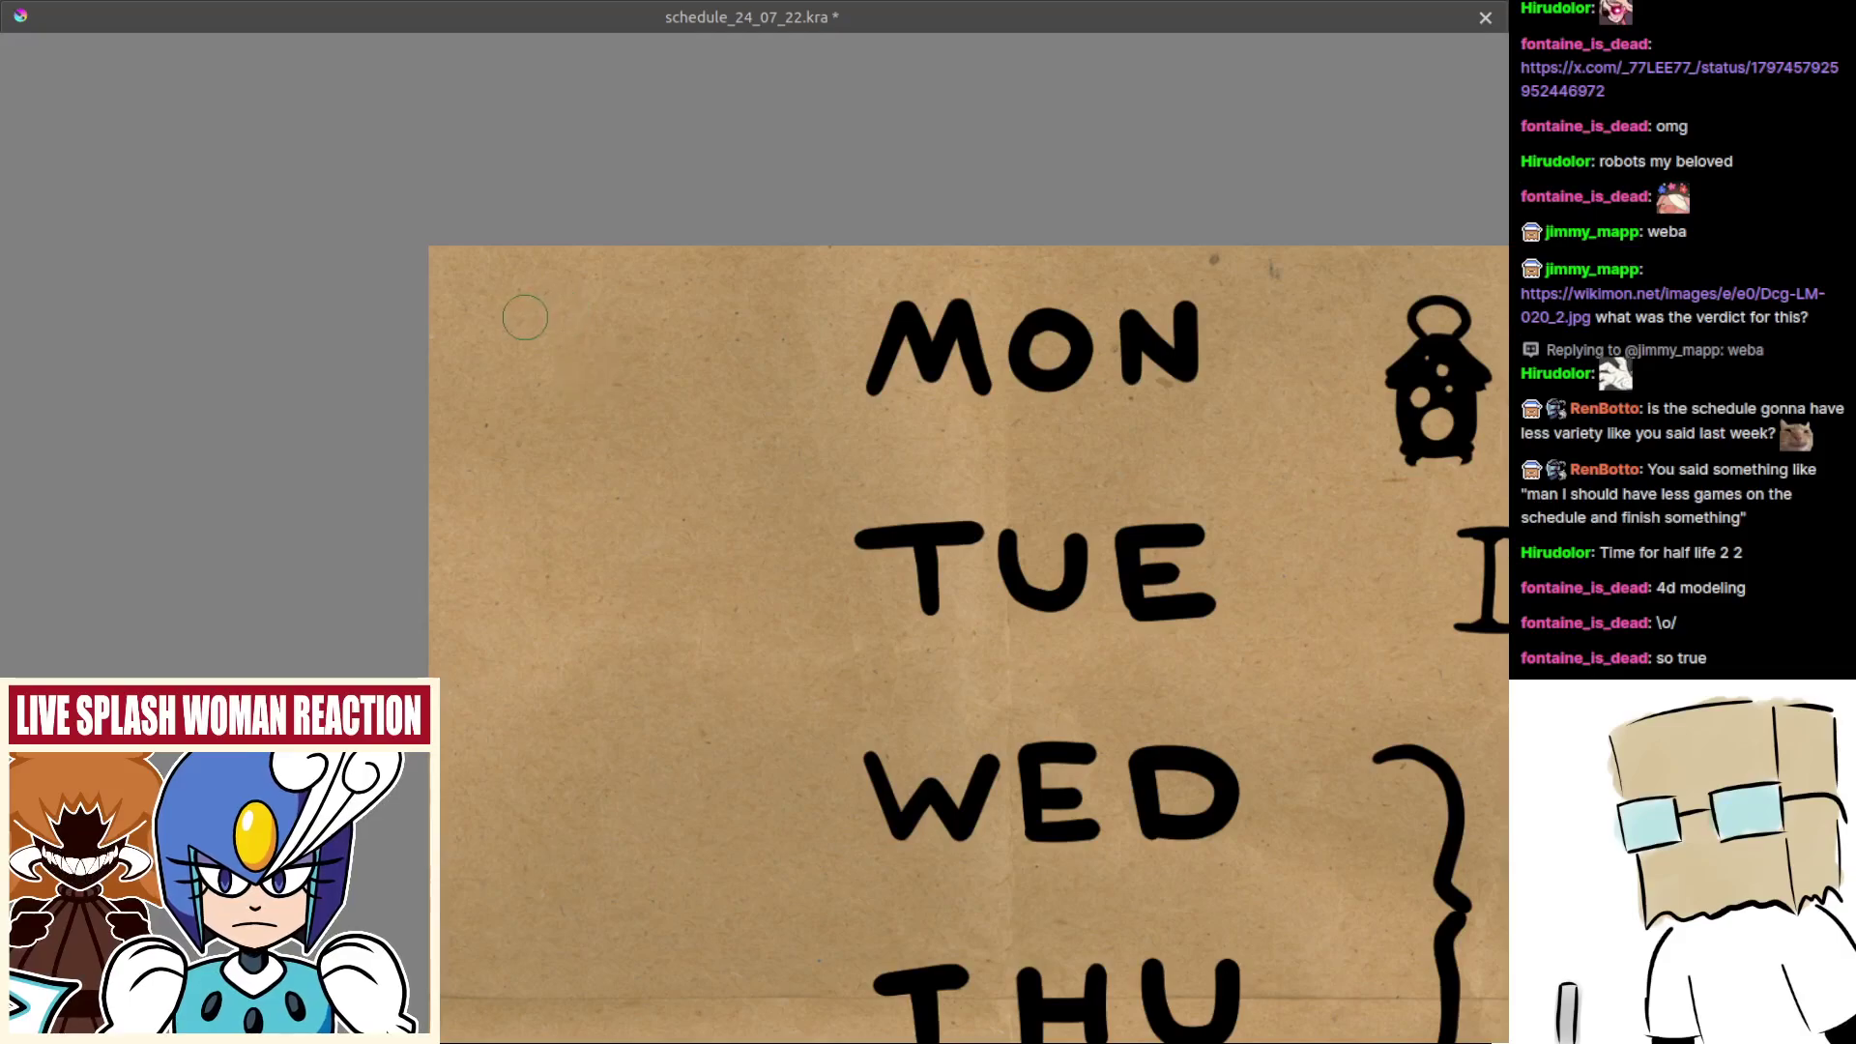
# Step: Hand-letter the date 22 beside MON with the brush, undoing and redrawing strokes that need correcting
pyautogui.moveTo(509, 310)
pyautogui.mouseDown()
pyautogui.moveTo(549, 349)
pyautogui.moveTo(510, 319)
pyautogui.moveTo(545, 347)
pyautogui.moveTo(525, 363)
pyautogui.moveTo(568, 375)
pyautogui.moveTo(517, 316)
pyautogui.moveTo(571, 341)
pyautogui.moveTo(536, 368)
pyautogui.moveTo(542, 282)
pyautogui.moveTo(523, 358)
pyautogui.moveTo(569, 364)
pyautogui.mouseUp()
pyautogui.hotkey('ctrl', 'z')
pyautogui.hotkey('ctrl', 'z')
pyautogui.hotkey('ctrl', 'z')
pyautogui.moveTo(611, 295)
pyautogui.mouseDown()
pyautogui.moveTo(668, 329)
pyautogui.moveTo(624, 356)
pyautogui.moveTo(691, 372)
pyautogui.mouseUp()
# Step: Hand-letter the date 23 beside TUE, matching the size of the date above
pyautogui.moveTo(623, 424); pyautogui.dragTo(616, 311)
pyautogui.moveTo(508, 429)
pyautogui.mouseDown()
pyautogui.moveTo(554, 431)
pyautogui.moveTo(529, 476)
pyautogui.moveTo(507, 436)
pyautogui.moveTo(547, 485)
pyautogui.moveTo(638, 435)
pyautogui.moveTo(604, 508)
pyautogui.mouseUp()
pyautogui.hotkey('ctrl', 'z')
# Step: Hand-letter the date 24 beside WED, undoing and redrawing the strokes that need correcting
pyautogui.moveTo(599, 575); pyautogui.dragTo(633, 353)
pyautogui.moveTo(552, 434)
pyautogui.mouseDown()
pyautogui.moveTo(605, 486)
pyautogui.moveTo(576, 413)
pyautogui.moveTo(564, 470)
pyautogui.moveTo(624, 488)
pyautogui.mouseUp()
pyautogui.hotkey('ctrl', 'z')
pyautogui.moveTo(662, 408)
pyautogui.mouseDown()
pyautogui.moveTo(643, 450)
pyautogui.moveTo(705, 447)
pyautogui.moveTo(677, 488)
pyautogui.mouseUp()
pyautogui.moveTo(589, 638)
pyautogui.mouseDown()
pyautogui.moveTo(574, 486)
pyautogui.moveTo(640, 580)
pyautogui.moveTo(591, 392)
pyautogui.moveTo(607, 329)
pyautogui.moveTo(649, 348)
pyautogui.moveTo(633, 391)
pyautogui.mouseUp()
pyautogui.hotkey('ctrl', 'z')
pyautogui.hotkey('ctrl', 'z')
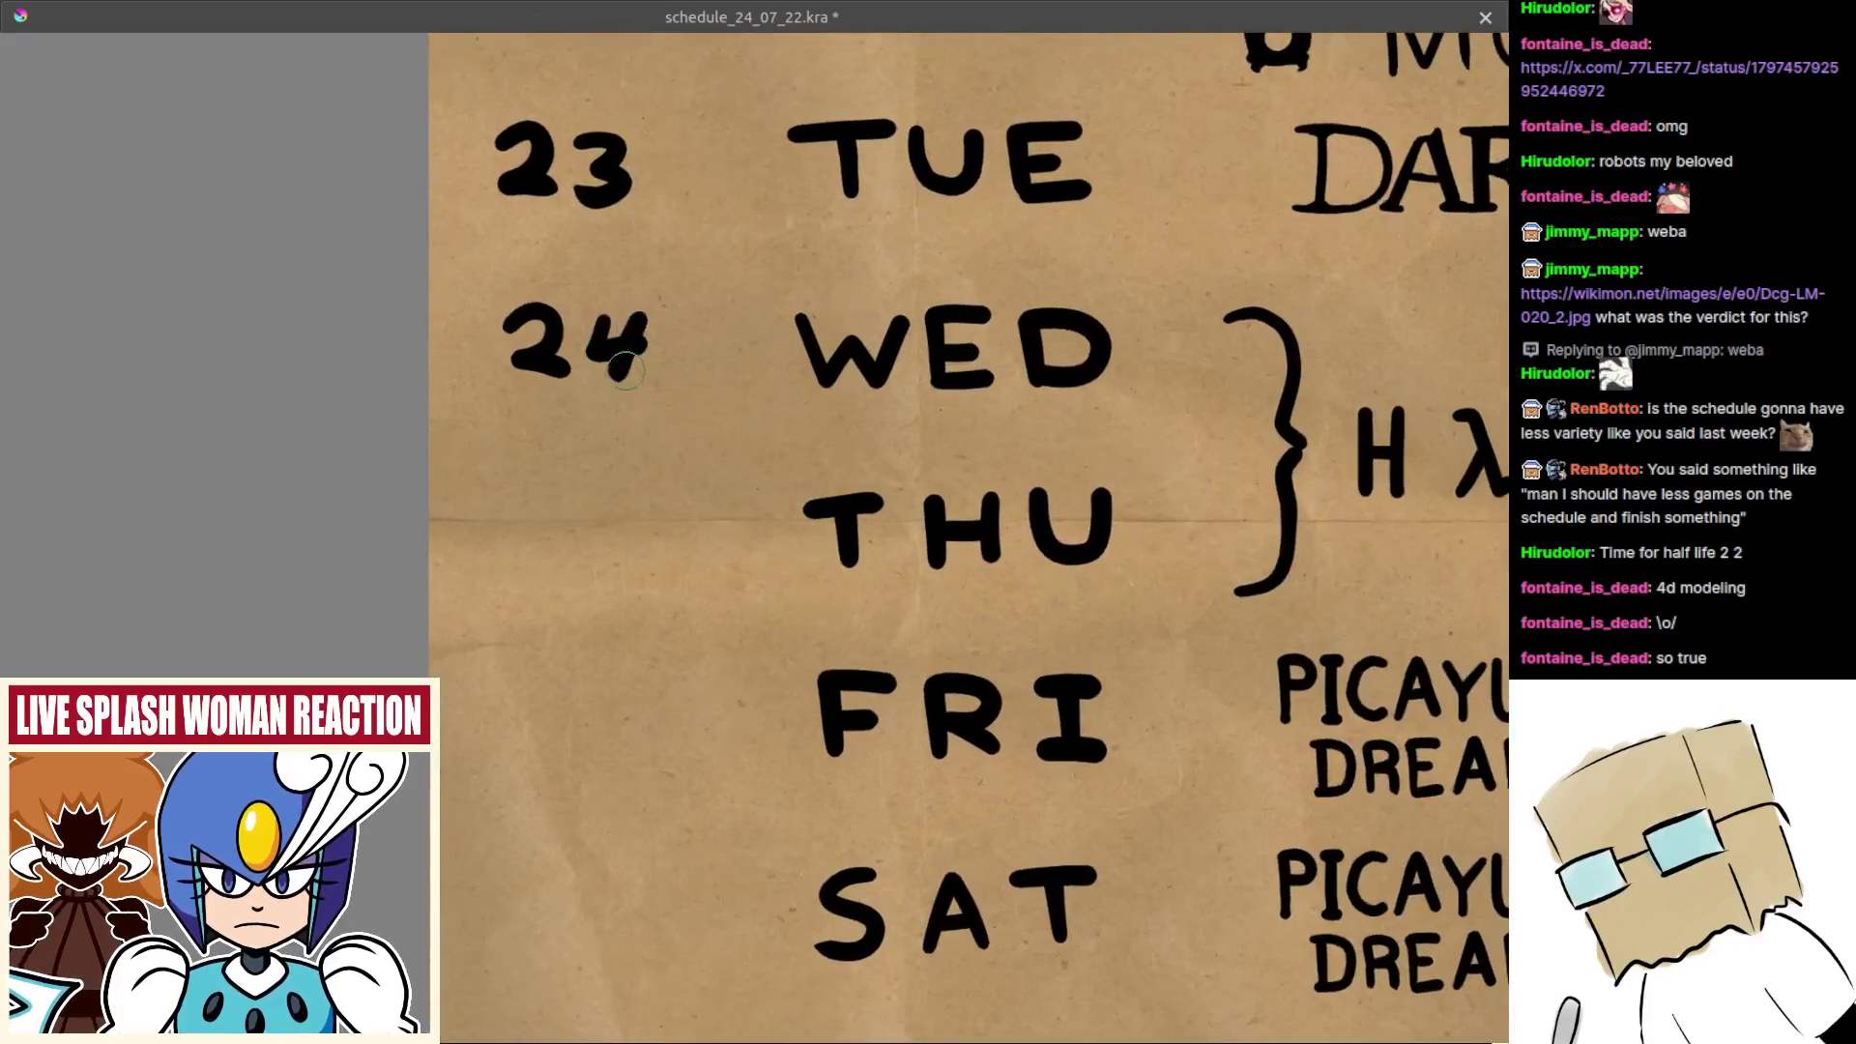
# Step: Hand-letter the dates 25 beside THU and 26 beside FRI
pyautogui.moveTo(521, 514)
pyautogui.mouseDown()
pyautogui.moveTo(541, 462)
pyautogui.moveTo(585, 530)
pyautogui.mouseUp()
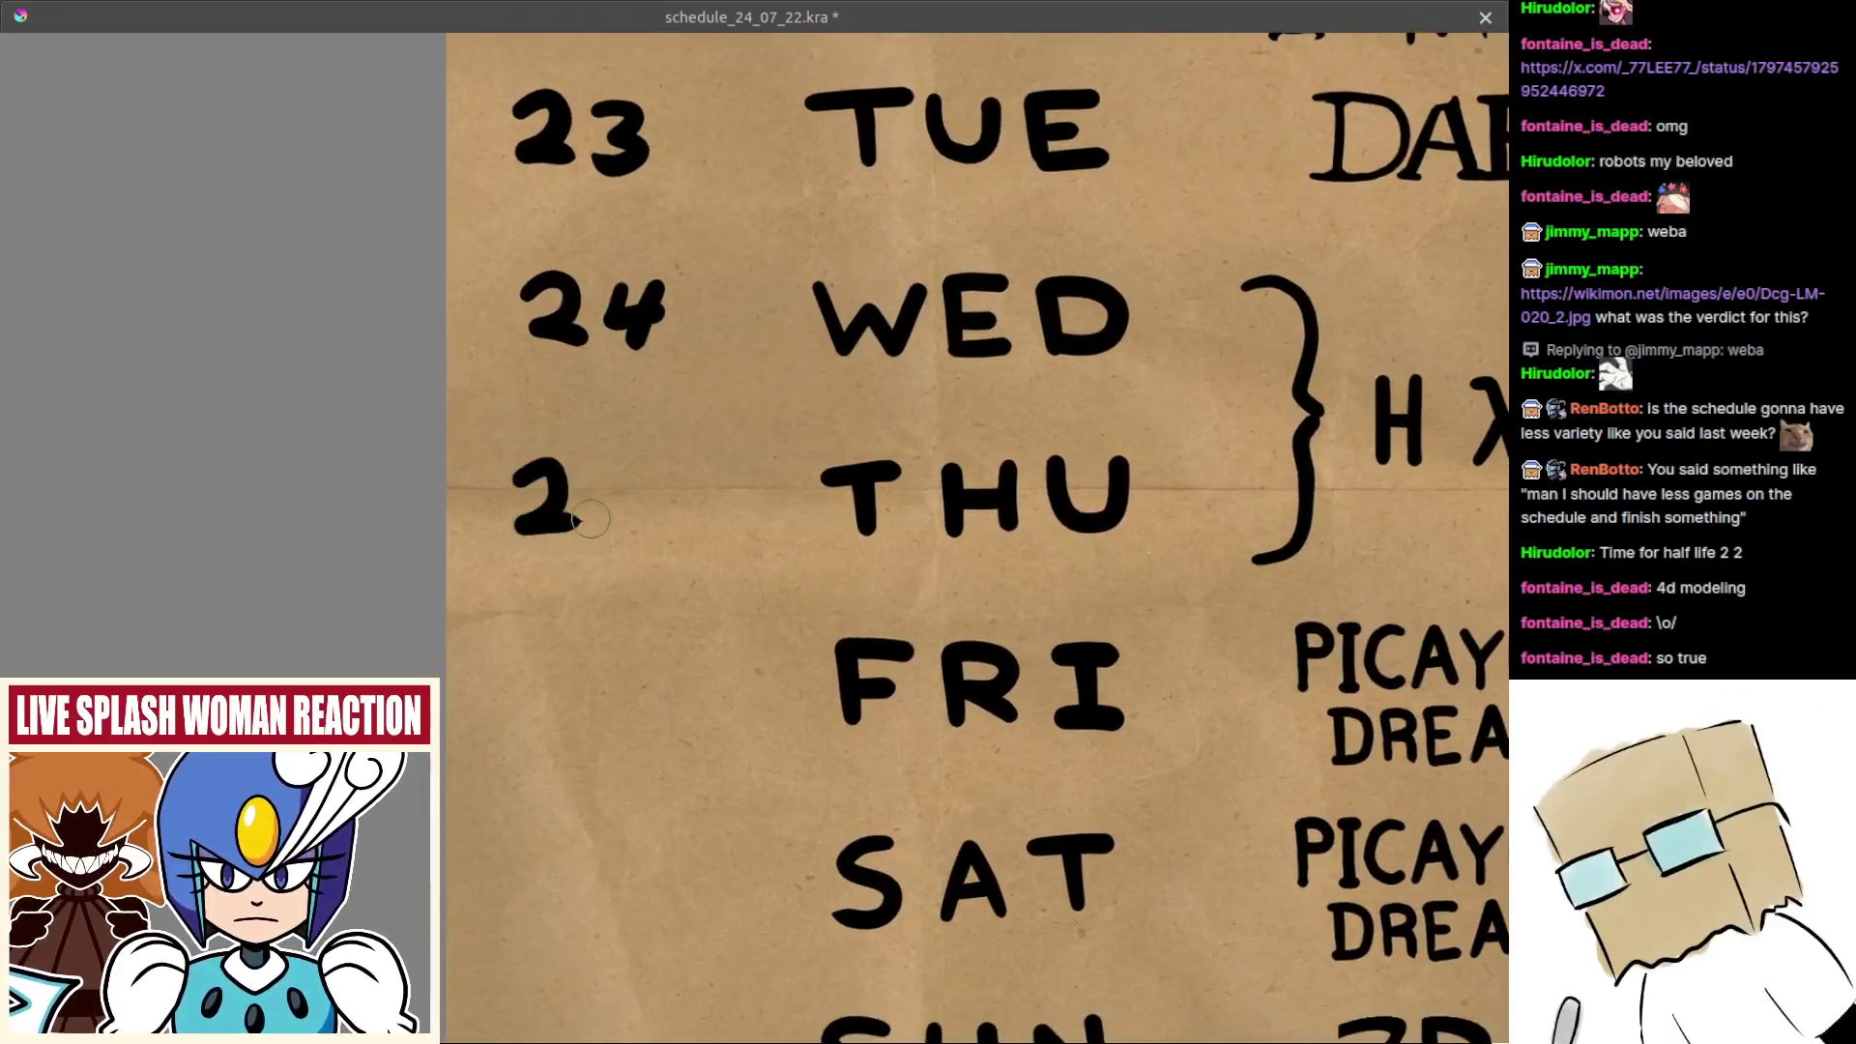
pyautogui.moveTo(601, 466)
pyautogui.mouseDown()
pyautogui.moveTo(611, 530)
pyautogui.moveTo(620, 374)
pyautogui.mouseUp()
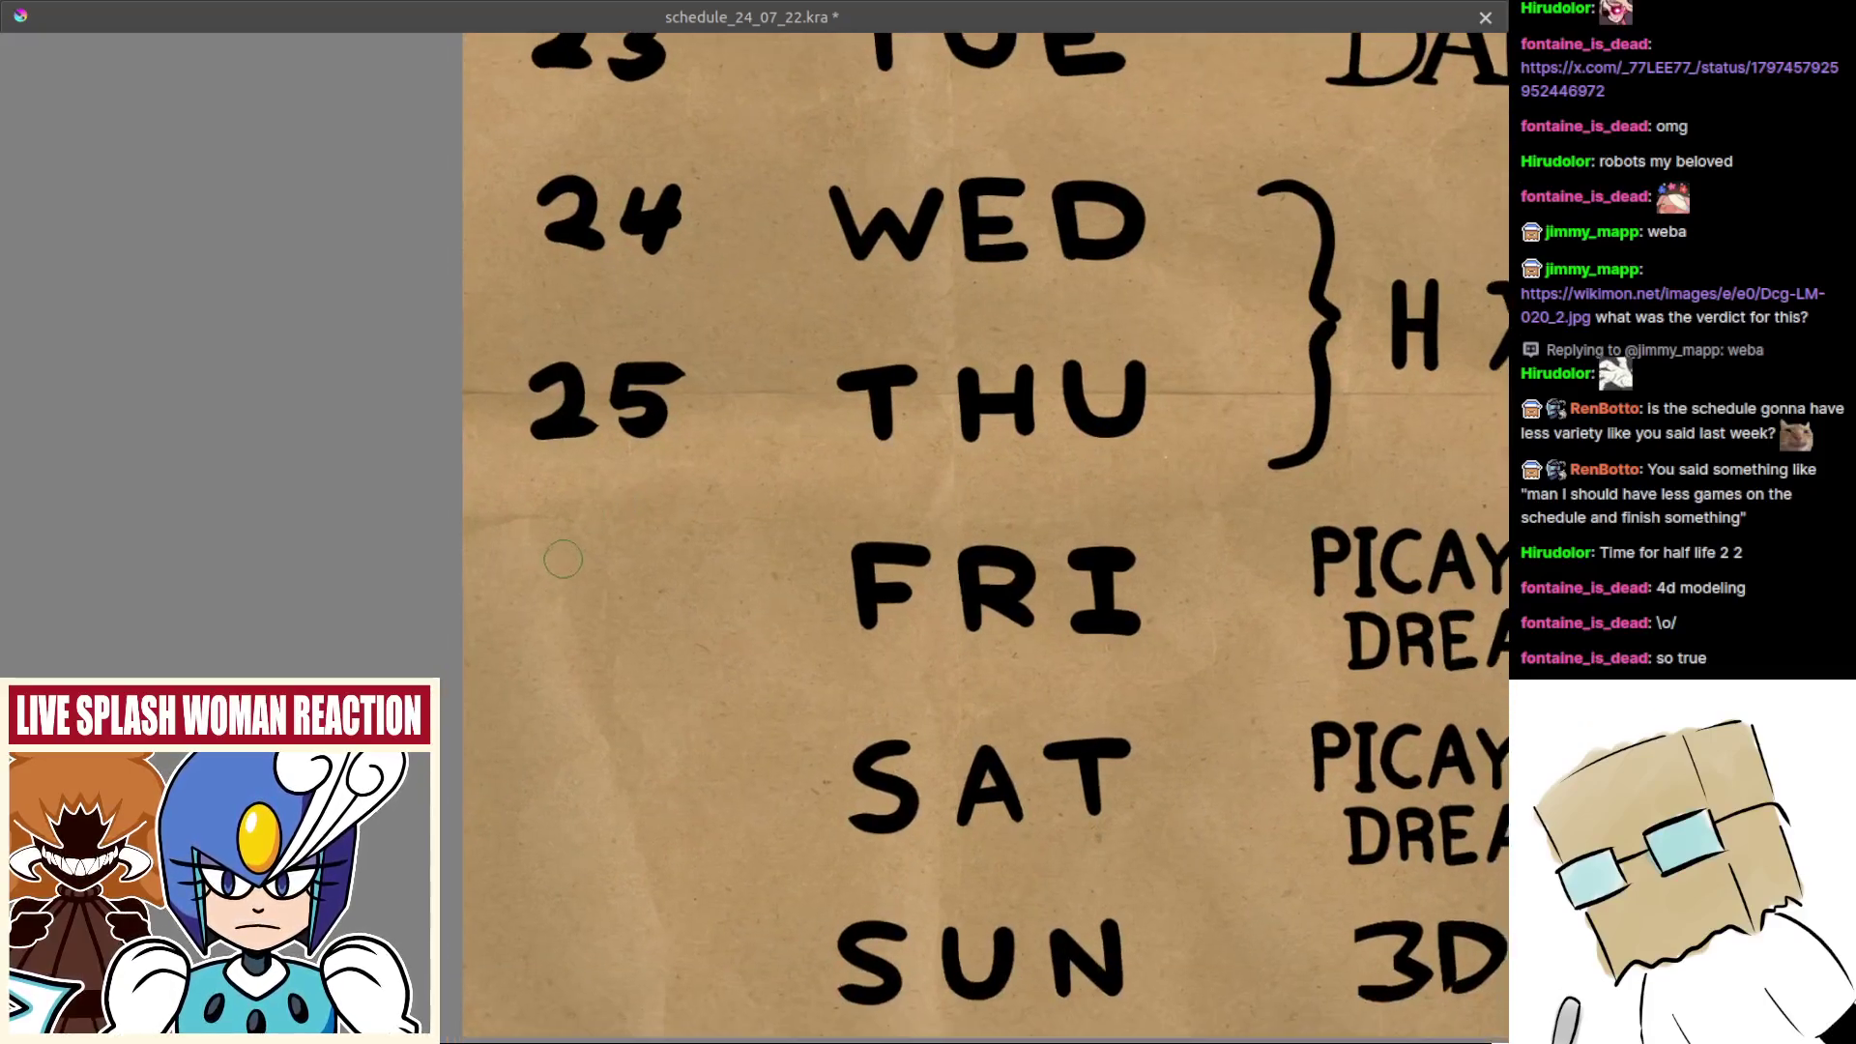
pyautogui.moveTo(533, 568)
pyautogui.mouseDown()
pyautogui.moveTo(577, 583)
pyautogui.moveTo(586, 620)
pyautogui.mouseUp()
# Step: Hand-letter the date 27 beside SAT, undoing and redrawing the 7
pyautogui.moveTo(645, 563)
pyautogui.mouseDown()
pyautogui.moveTo(600, 607)
pyautogui.moveTo(623, 599)
pyautogui.moveTo(644, 418)
pyautogui.mouseUp()
pyautogui.hotkey('ctrl', 'z')
pyautogui.moveTo(546, 546)
pyautogui.mouseDown()
pyautogui.moveTo(589, 546)
pyautogui.moveTo(556, 589)
pyautogui.moveTo(604, 601)
pyautogui.moveTo(685, 541)
pyautogui.moveTo(628, 607)
pyautogui.mouseUp()
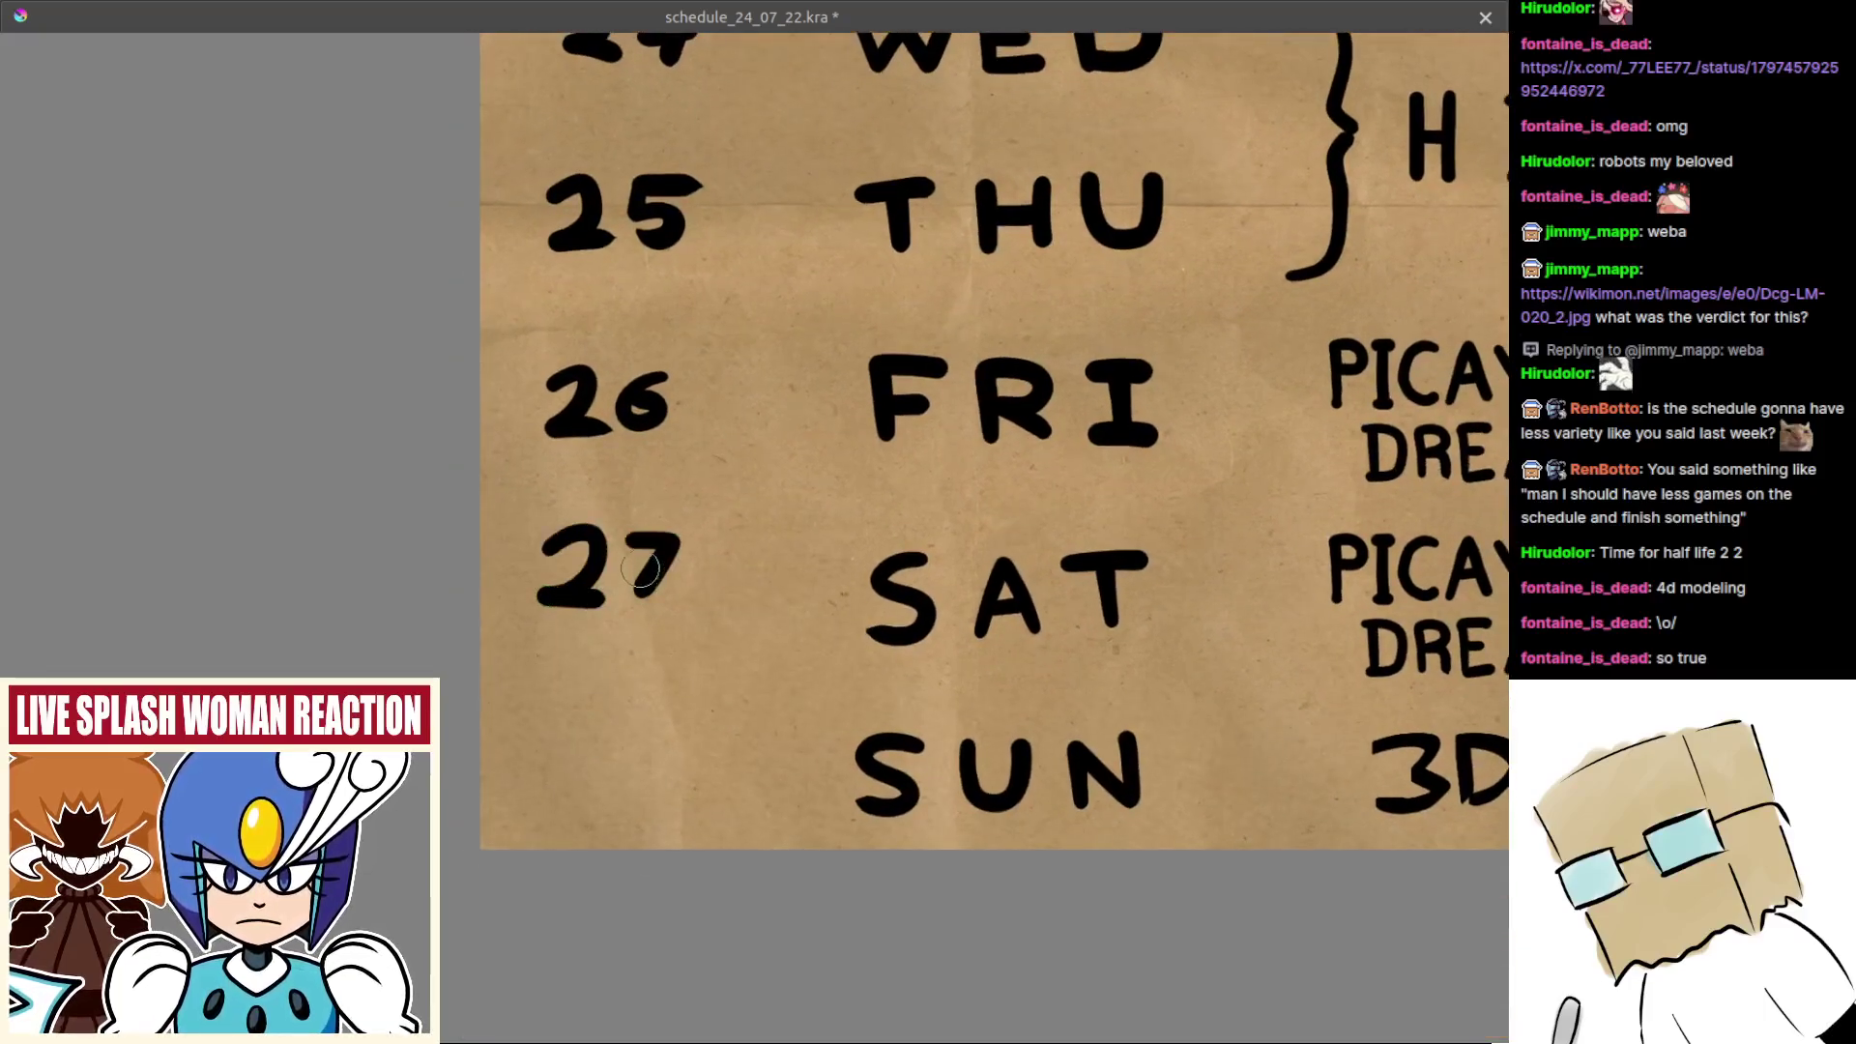
pyautogui.hotkey('ctrl', 'z')
pyautogui.moveTo(624, 541)
pyautogui.mouseDown()
pyautogui.moveTo(686, 542)
pyautogui.moveTo(630, 607)
pyautogui.moveTo(620, 490)
pyautogui.mouseUp()
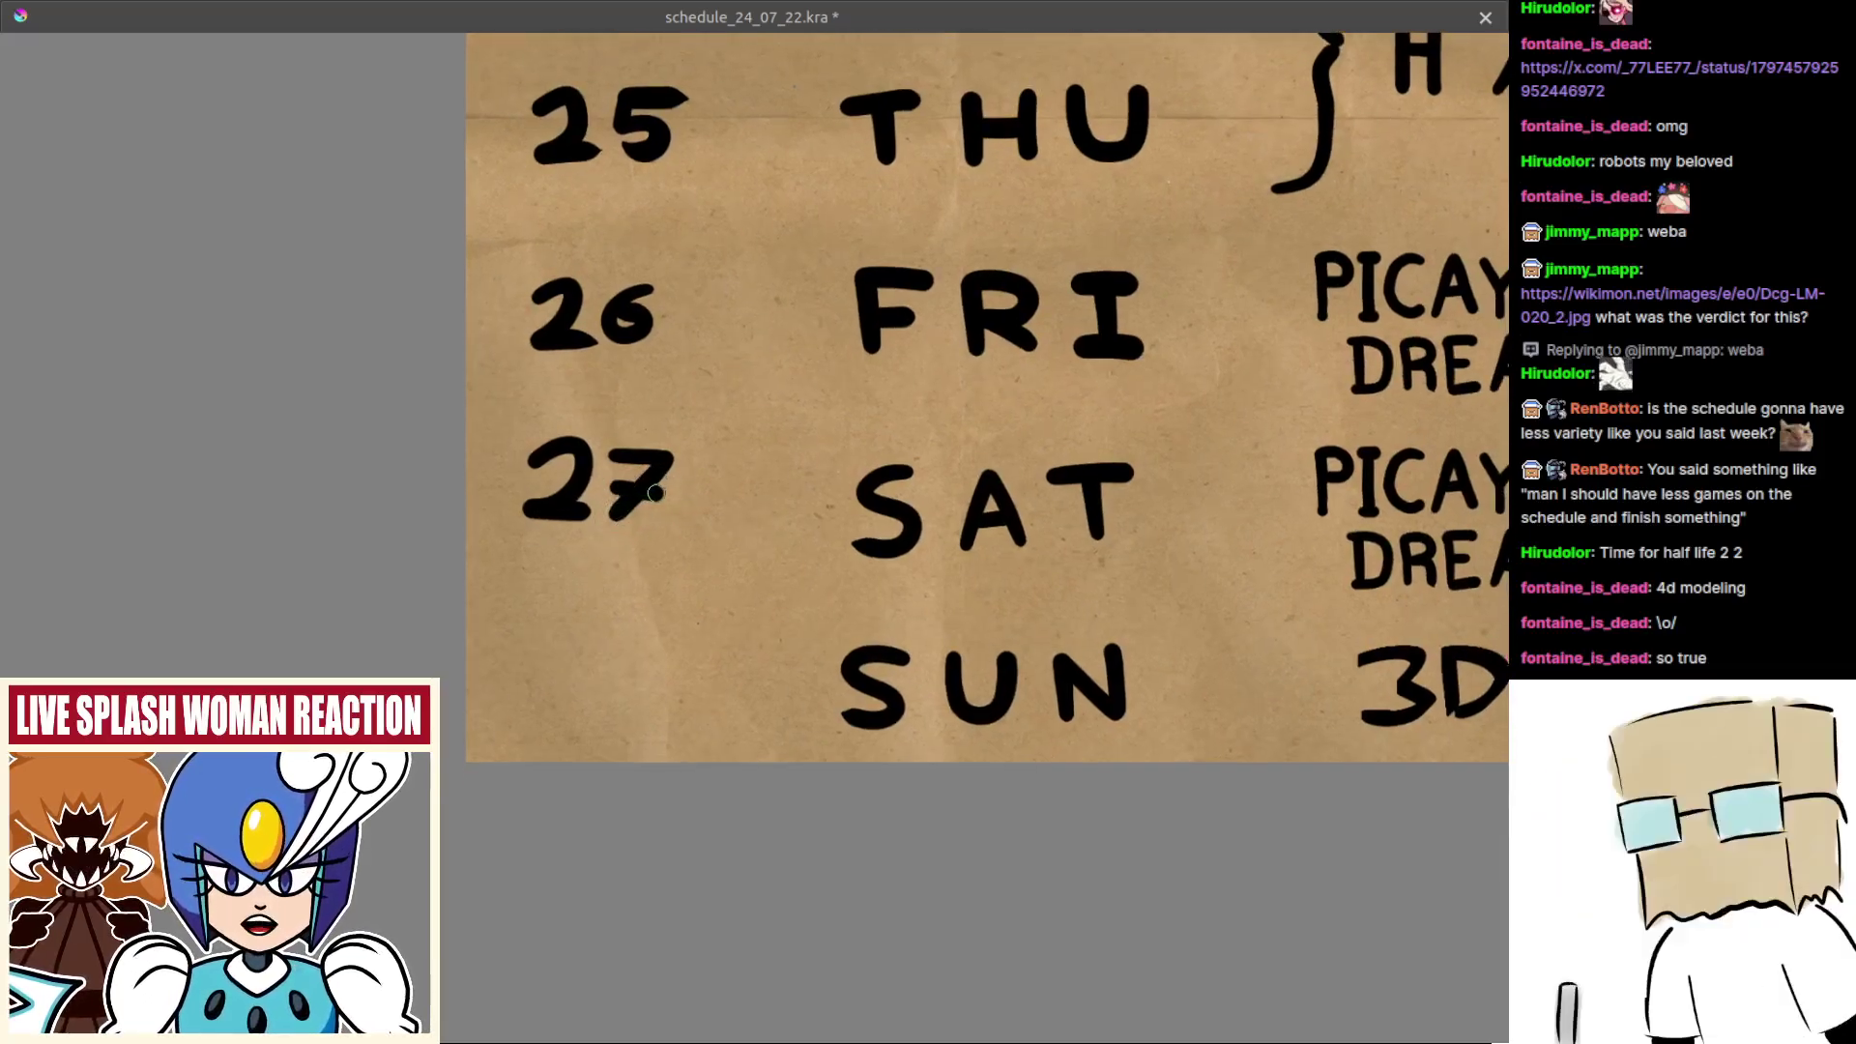
# Step: Hand-letter the date 28 beside SUN, undoing and redrawing strokes that need correcting
pyautogui.moveTo(584, 655)
pyautogui.mouseDown()
pyautogui.moveTo(587, 573)
pyautogui.moveTo(589, 614)
pyautogui.moveTo(554, 590)
pyautogui.moveTo(558, 632)
pyautogui.moveTo(600, 638)
pyautogui.moveTo(633, 613)
pyautogui.moveTo(640, 644)
pyautogui.moveTo(625, 604)
pyautogui.moveTo(668, 589)
pyautogui.moveTo(632, 635)
pyautogui.moveTo(670, 645)
pyautogui.moveTo(637, 610)
pyautogui.moveTo(670, 585)
pyautogui.mouseUp()
pyautogui.hotkey('ctrl', 'z')
pyautogui.hotkey('ctrl', 'z')
pyautogui.moveTo(660, 597)
pyautogui.mouseDown()
pyautogui.moveTo(689, 540)
pyautogui.moveTo(645, 512)
pyautogui.mouseUp()
# Step: Select the 27 with a rectangular selection and nudge it slightly down to line up with SAT
pyautogui.scroll(1, 646, 512)
pyautogui.hotkey('ctrl', 'r')
pyautogui.moveTo(568, 444); pyautogui.dragTo(672, 515)
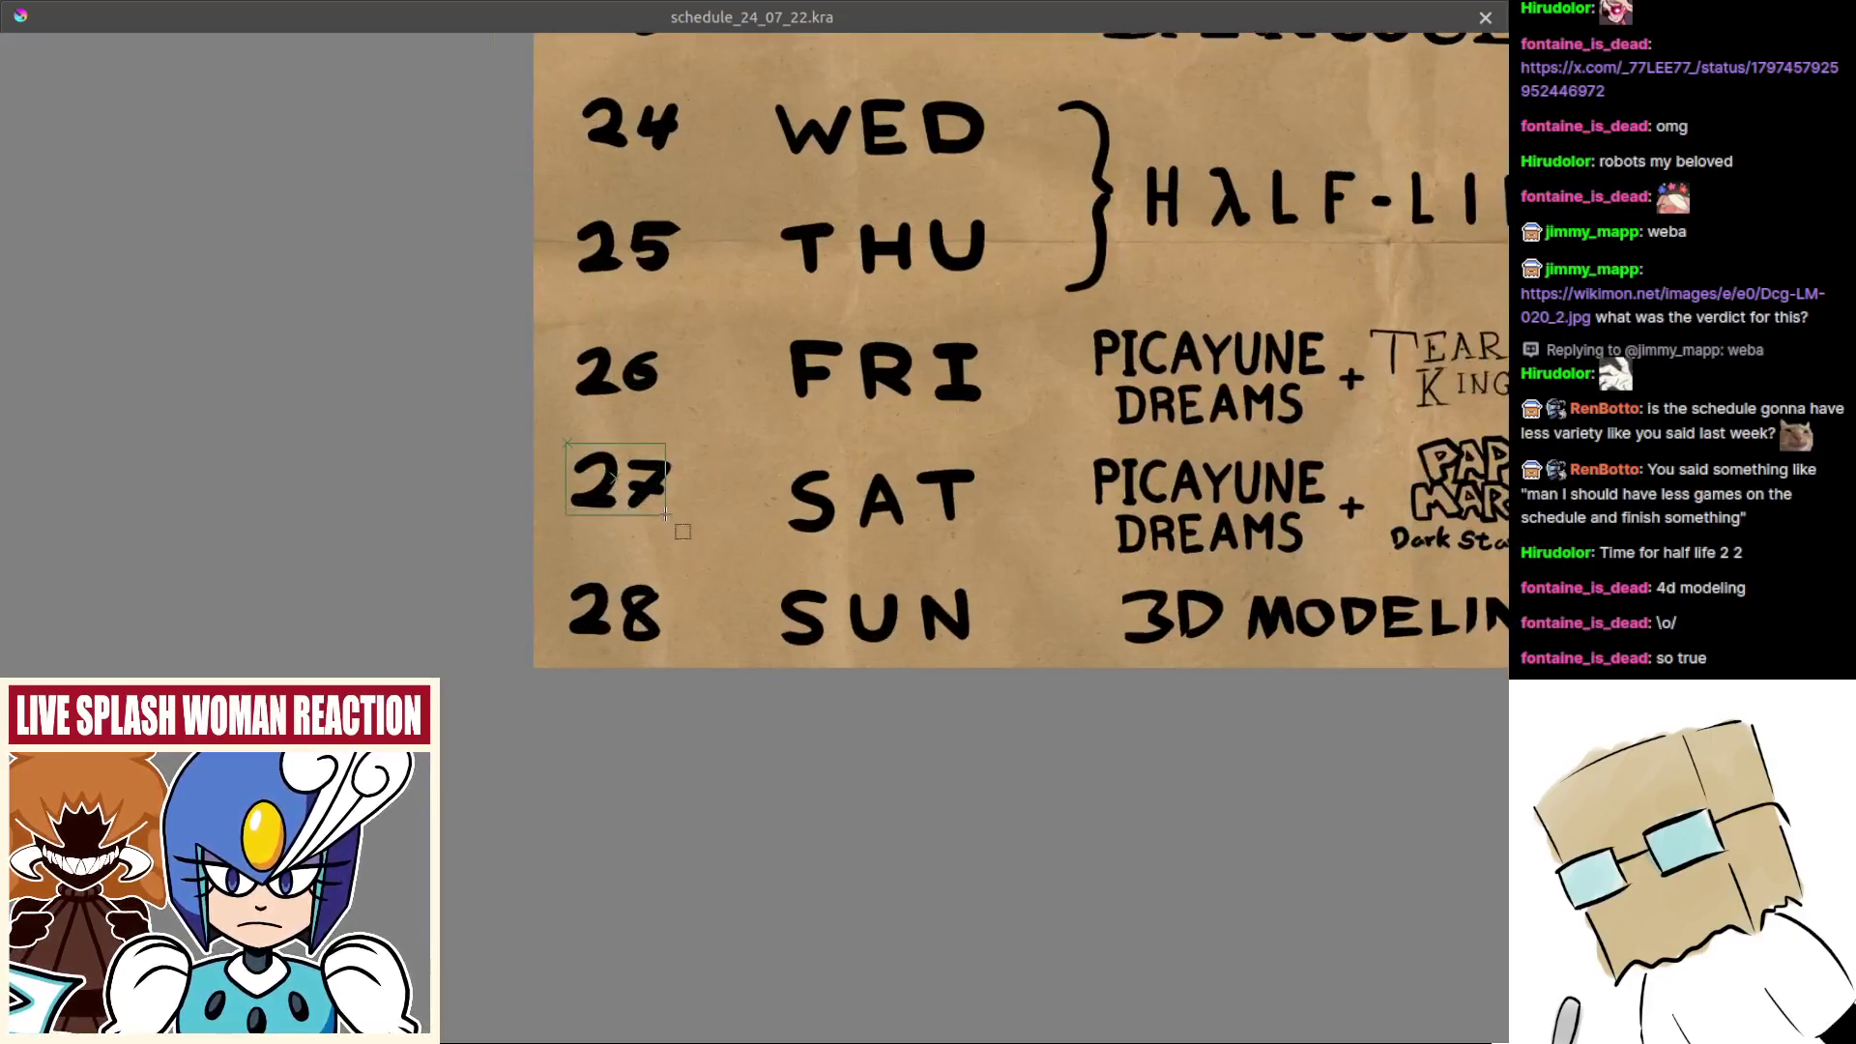
pyautogui.keyDown('shift'); pyautogui.moveTo(645, 446); pyautogui.dragTo(685, 507); pyautogui.keyUp('shift')
pyautogui.press('t')
# Step: Select the 28 beside SUN, nudge it slightly upward with the Move tool and clear the selection
pyautogui.hotkey('ctrl', 'r')
pyautogui.moveTo(559, 571); pyautogui.dragTo(689, 659)
pyautogui.press('t')
pyautogui.moveTo(672, 645); pyautogui.dragTo(670, 641)
pyautogui.hotkey('ctrl', 'shift', 'a')
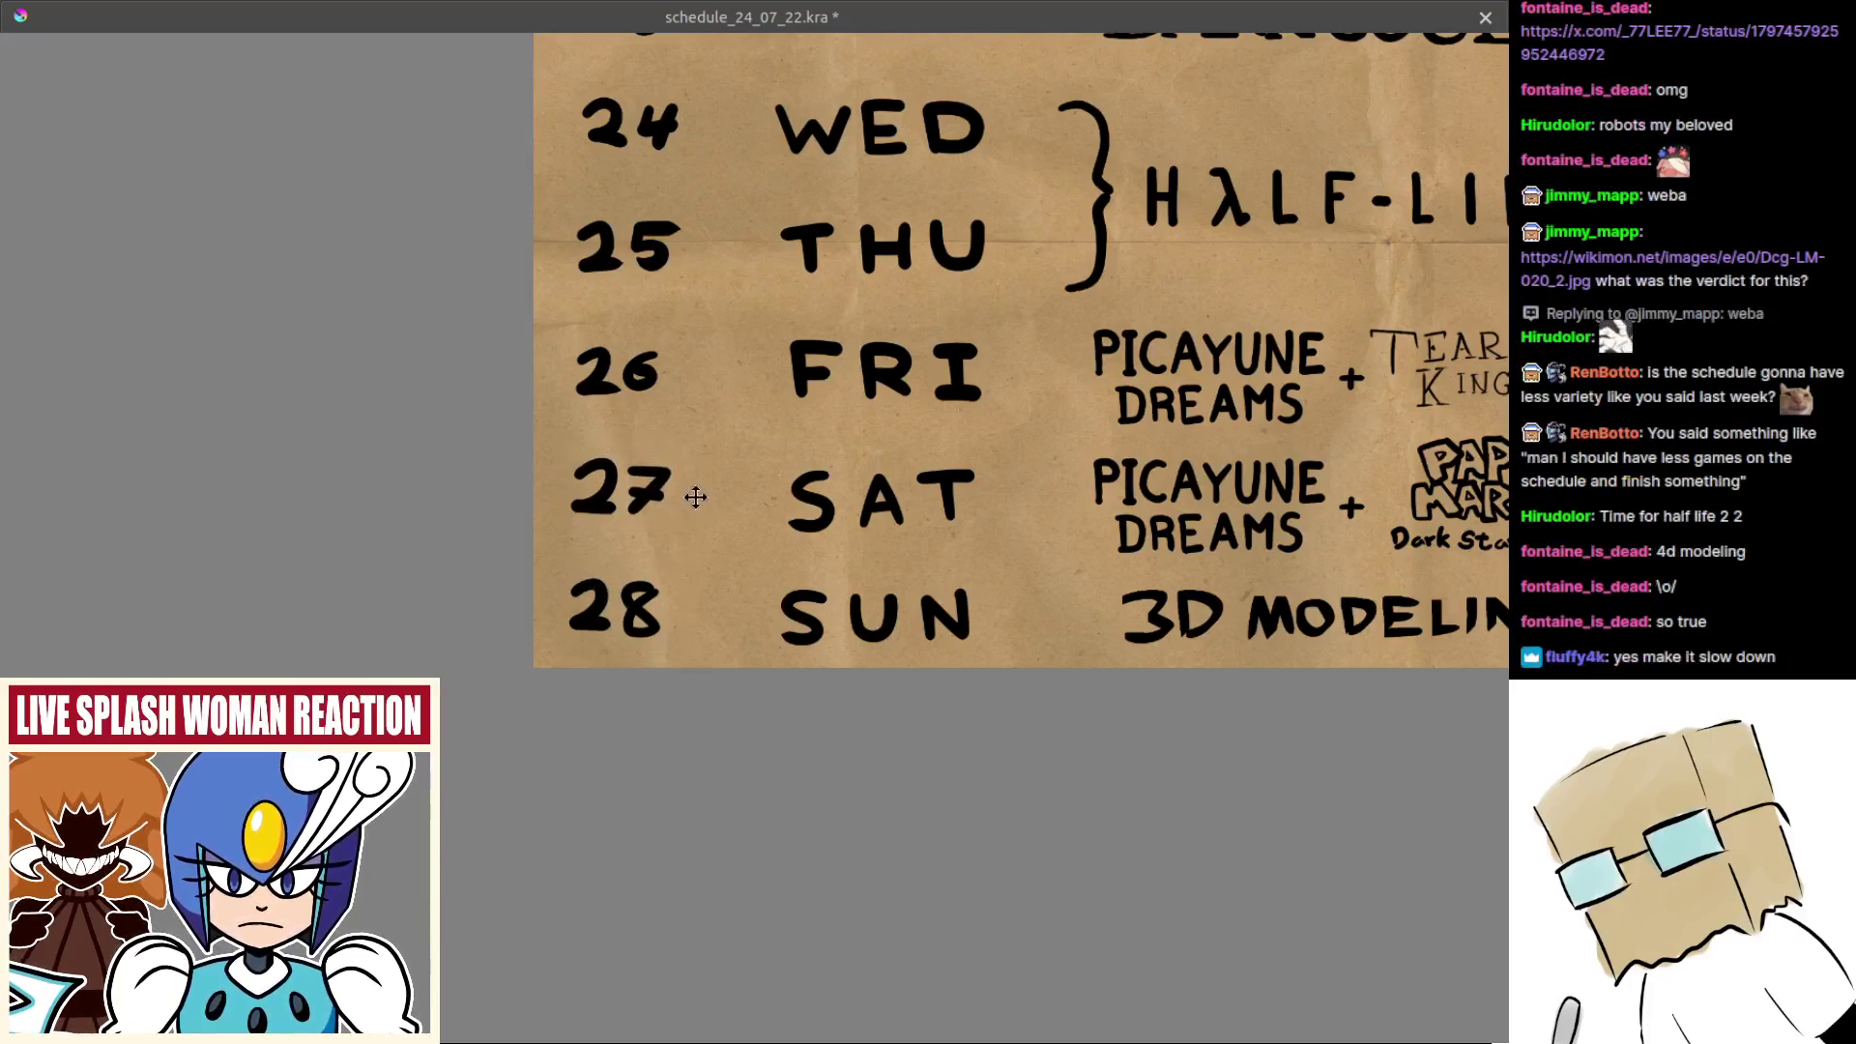
# Step: Select the 22 beside MON, adjust its position with the Move tool and clear the selection
pyautogui.moveTo(690, 232); pyautogui.dragTo(664, 606)
pyautogui.hotkey('ctrl', 'r')
pyautogui.press('t')
pyautogui.moveTo(530, 192)
pyautogui.mouseDown()
pyautogui.moveTo(673, 292)
pyautogui.moveTo(656, 309)
pyautogui.mouseUp()
pyautogui.hotkey('ctrl', 'shift', 'a')
pyautogui.moveTo(778, 394); pyautogui.dragTo(710, 406)
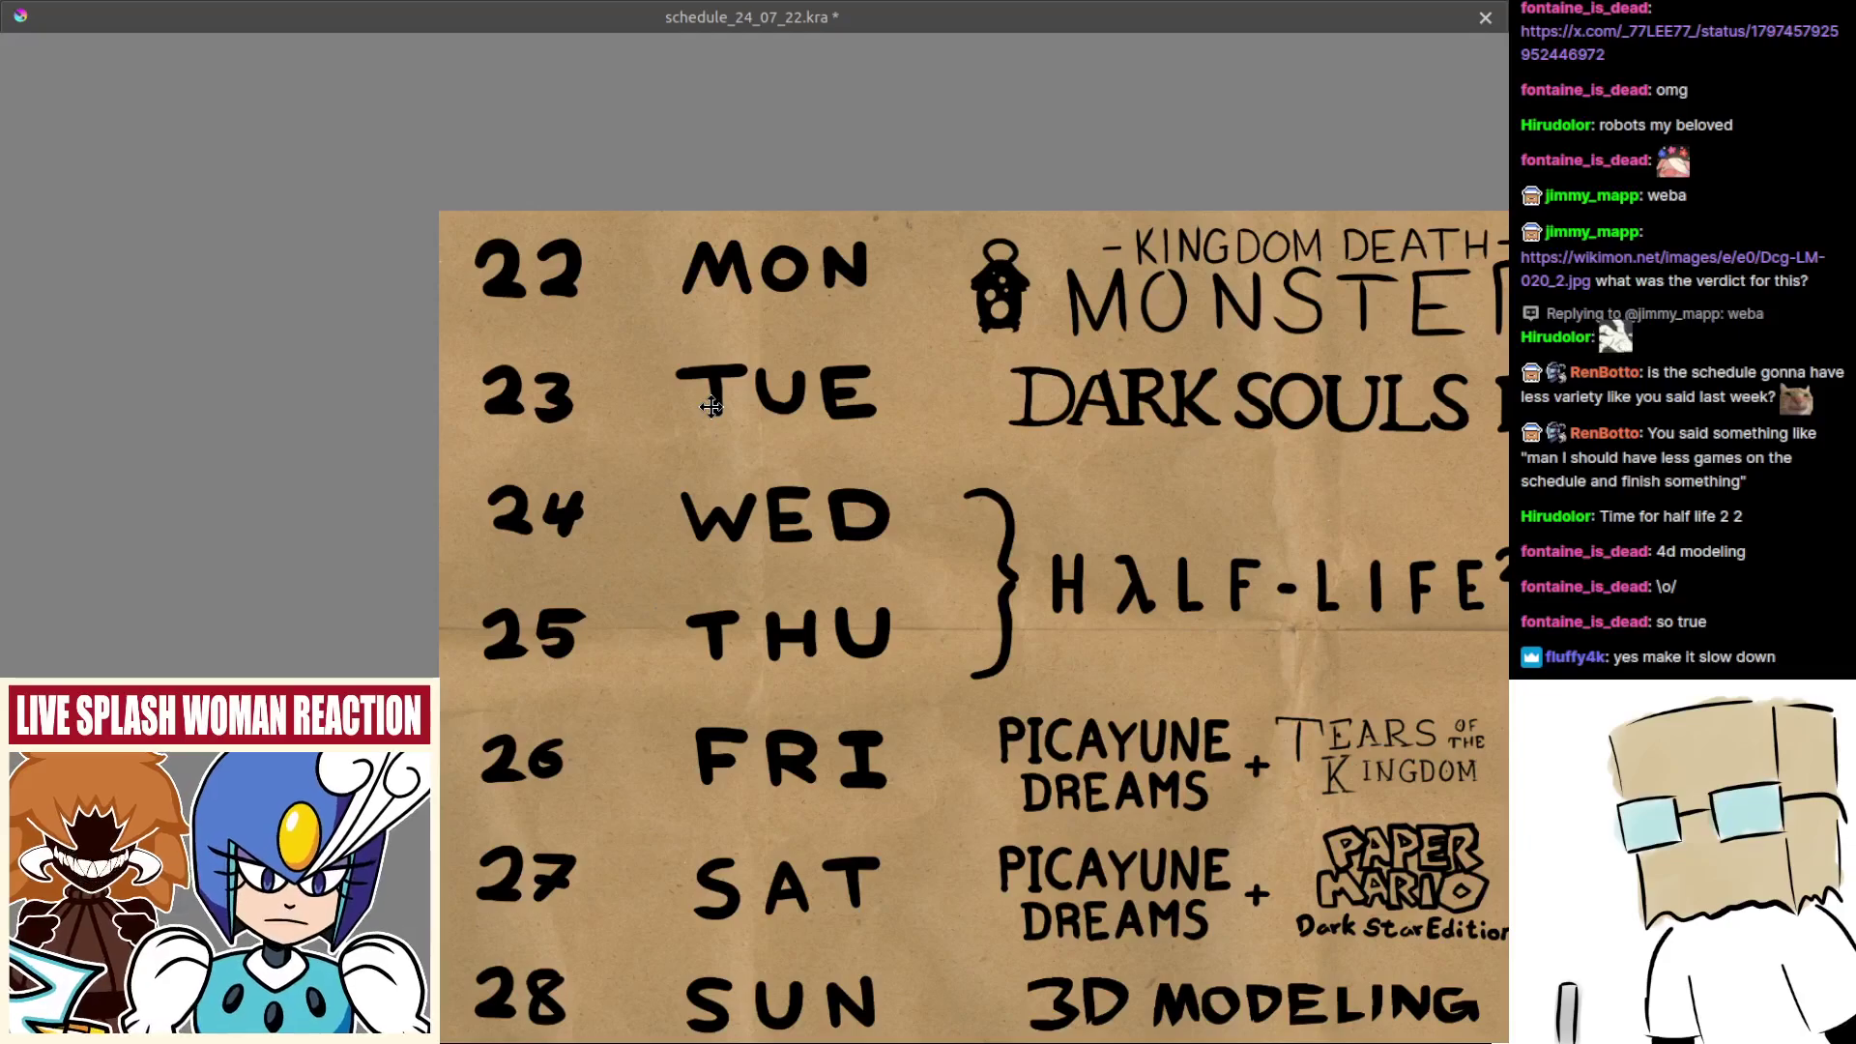
pyautogui.moveTo(861, 414); pyautogui.dragTo(729, 279)
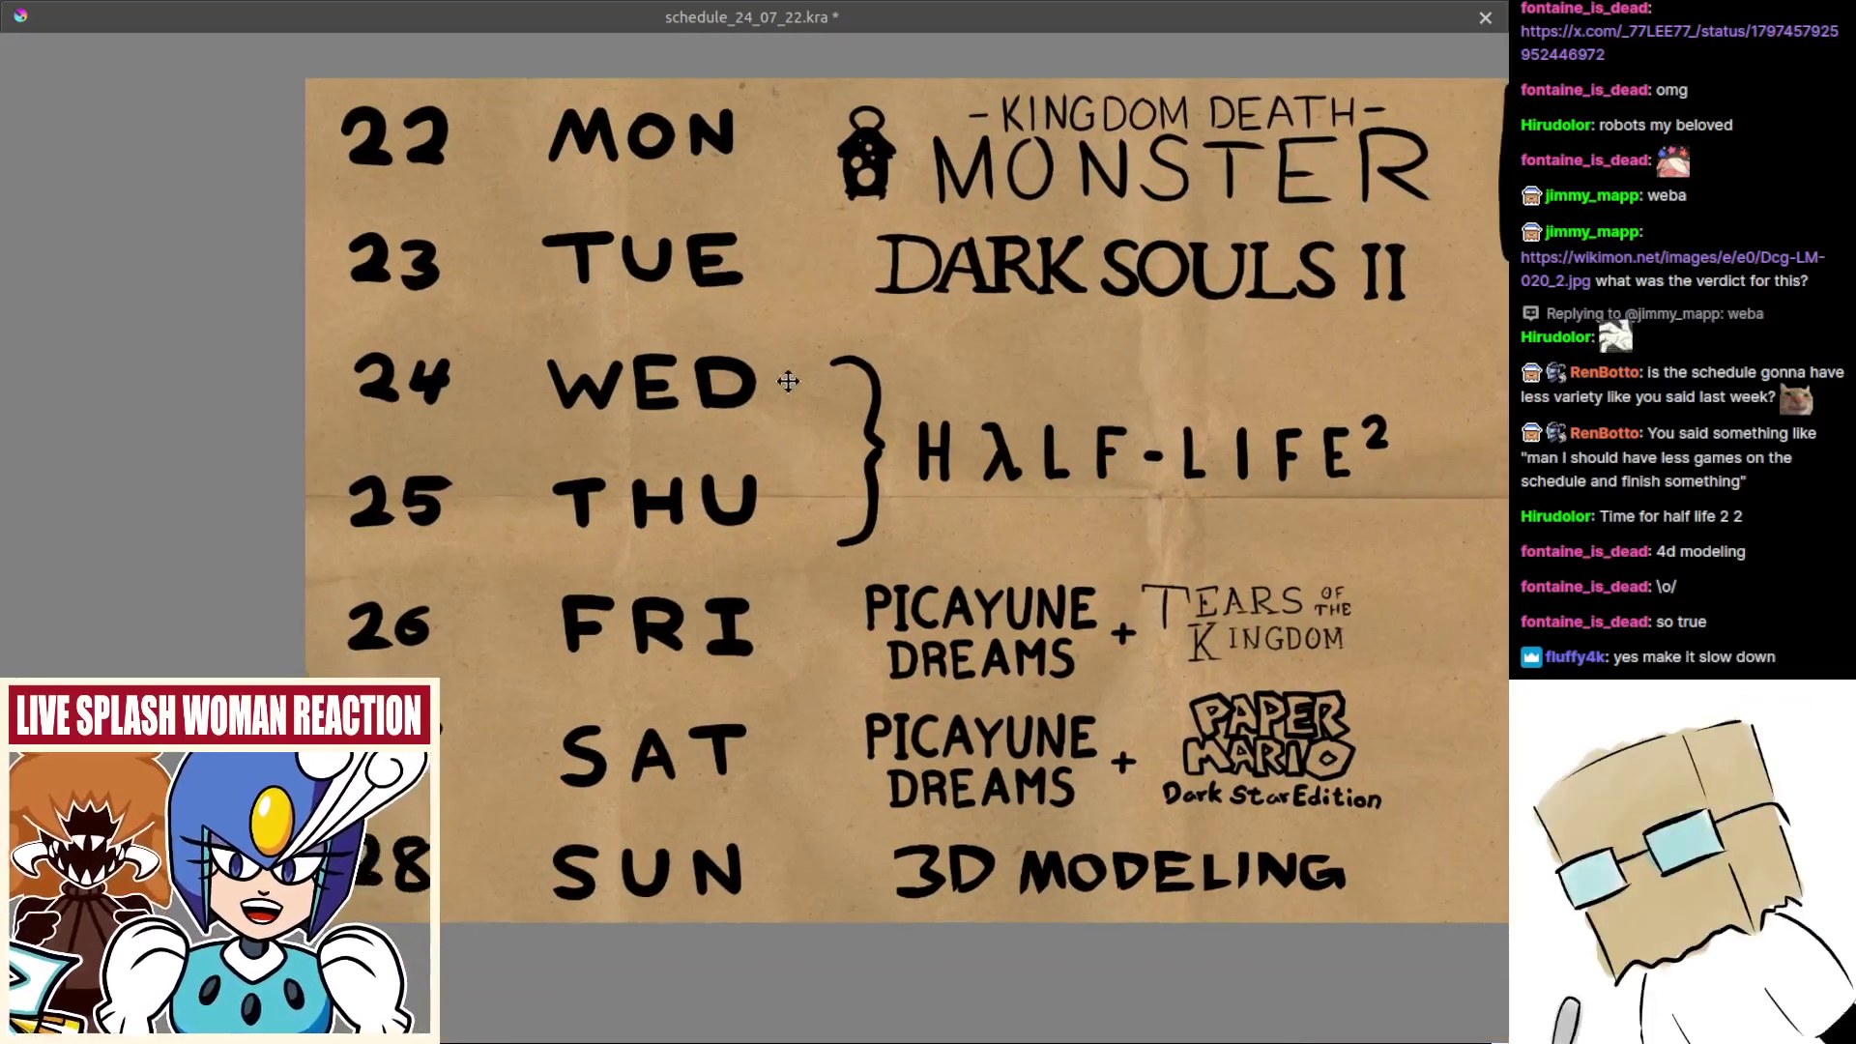
# Step: Select the dates 26 to 28 together, nudge them slightly to the right and clear the selection
pyautogui.press('Tab')
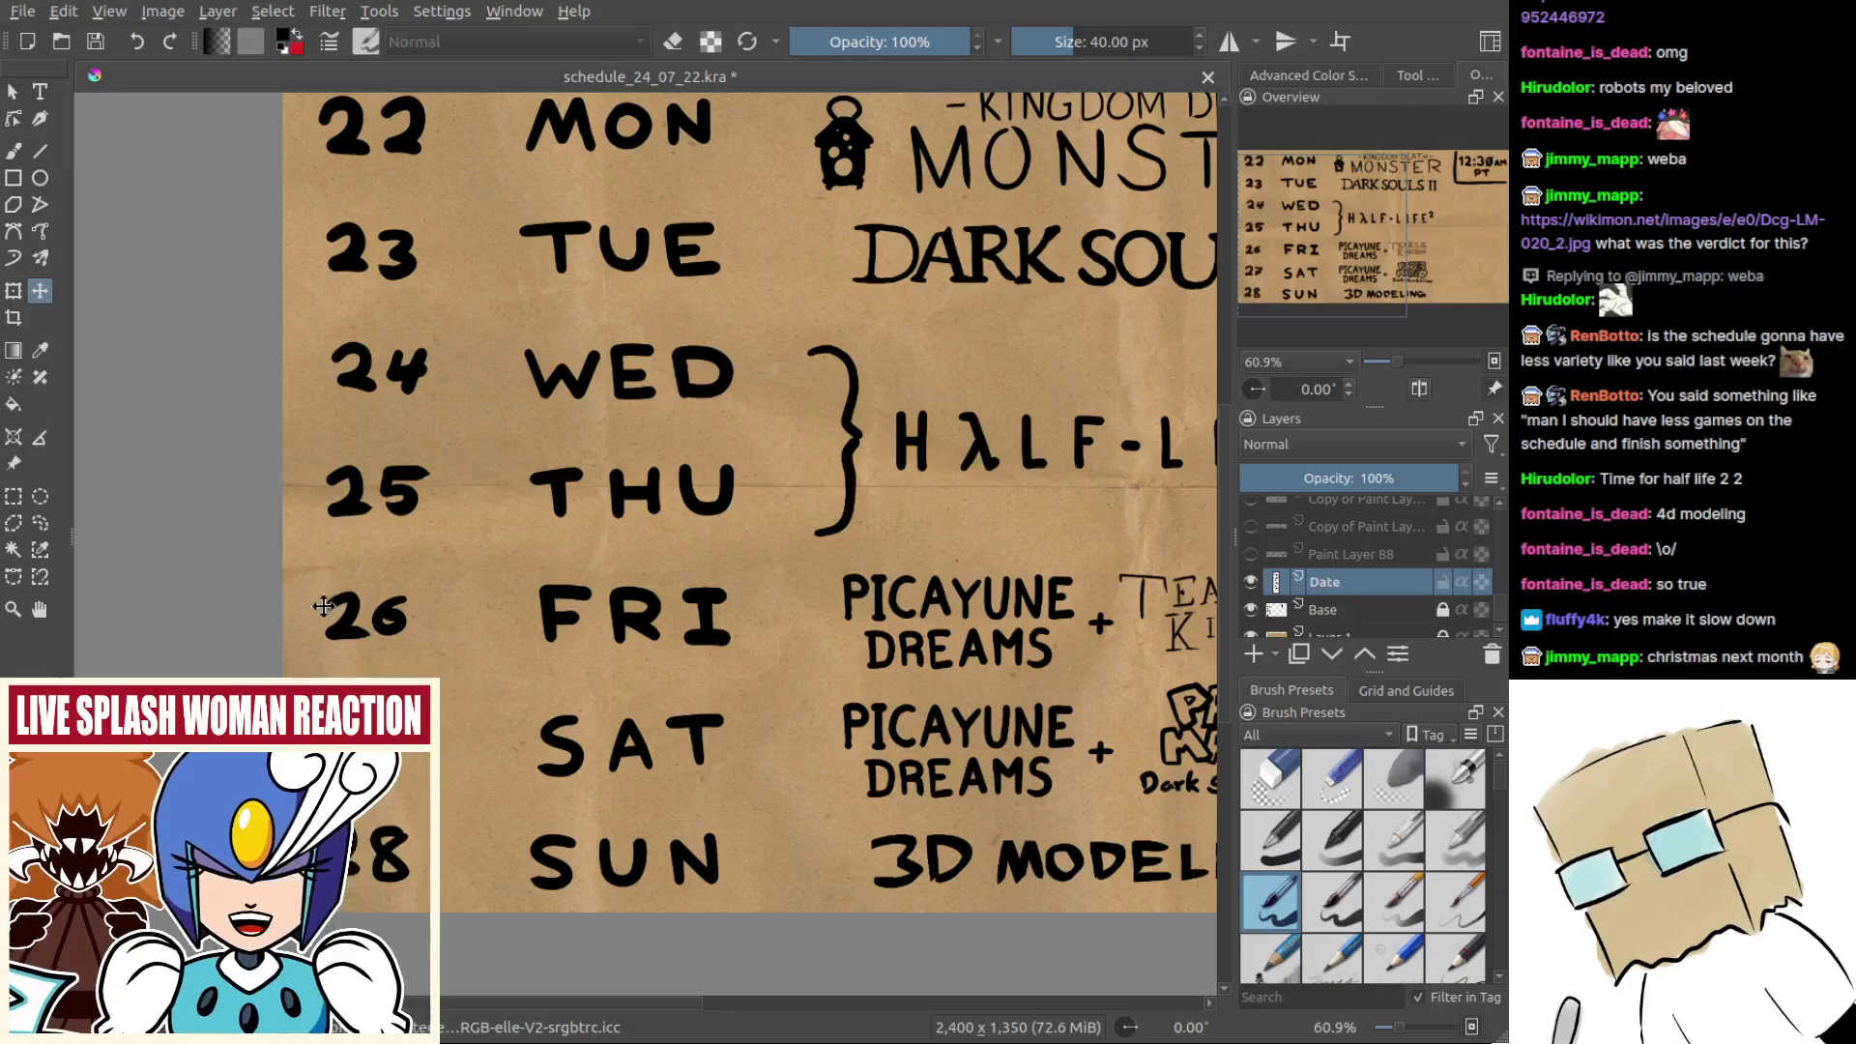
pyautogui.hotkey('ctrl', 'r')
pyautogui.moveTo(260, 571); pyautogui.dragTo(466, 912)
pyautogui.press('t')
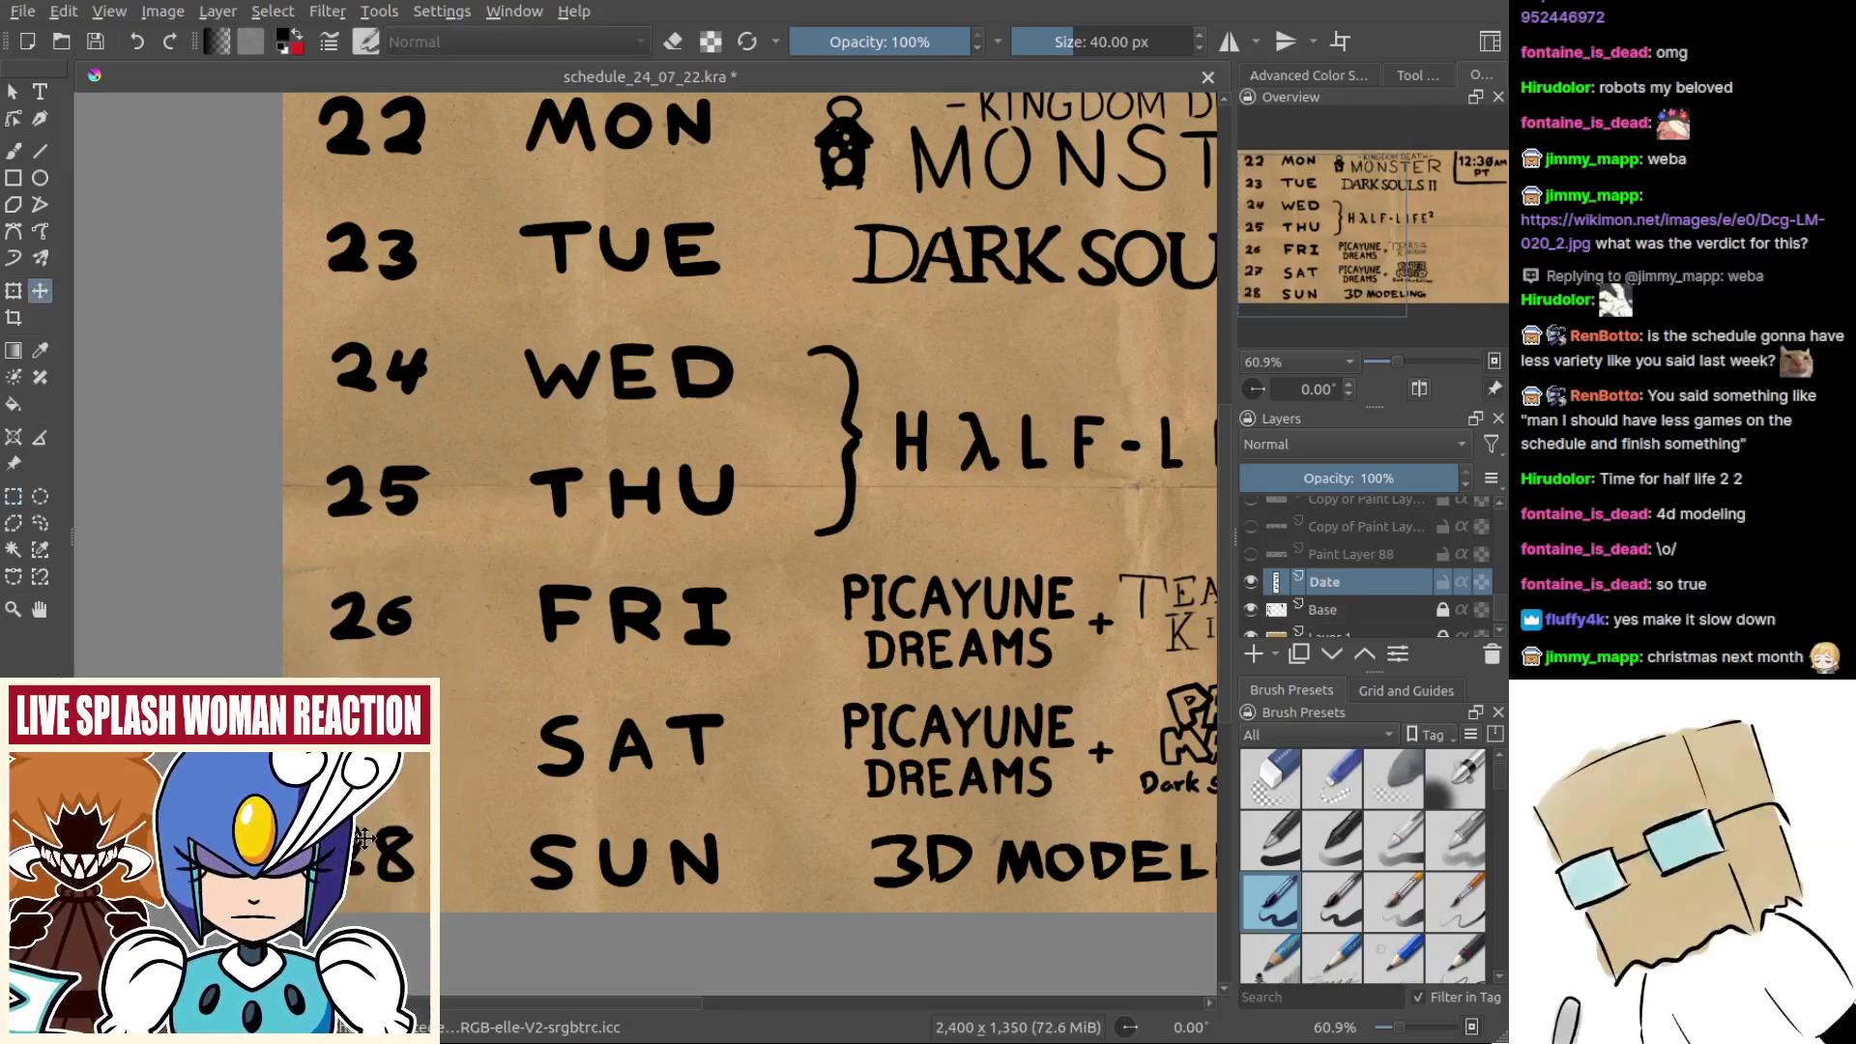
pyautogui.hotkey('ctrl', 'shift', 'a')
# Step: Switch back to the brush and make Paint Layer 113, which holds the Sunday entry, the active layer
pyautogui.moveTo(958, 583); pyautogui.dragTo(855, 602)
pyautogui.scroll(-2, 855, 600)
pyautogui.press('b')
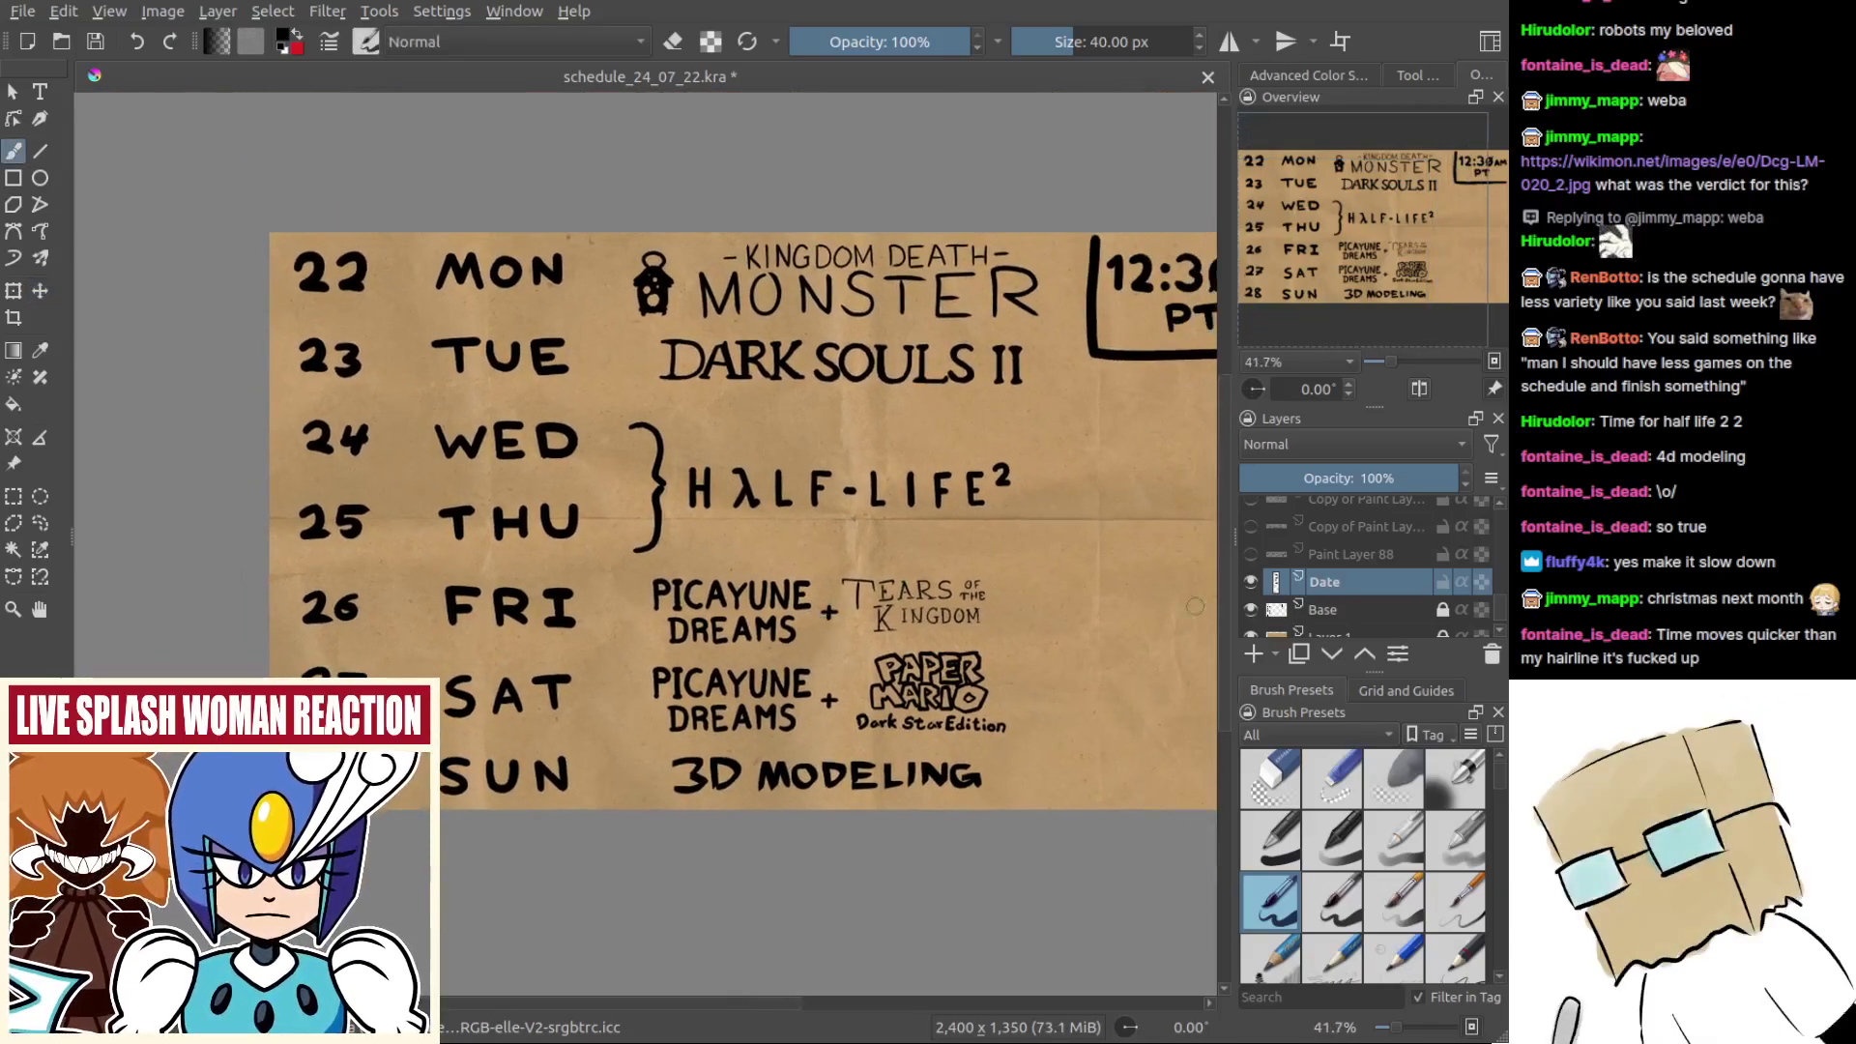
pyautogui.scroll(3, 1331, 541)
pyautogui.click(1332, 542)
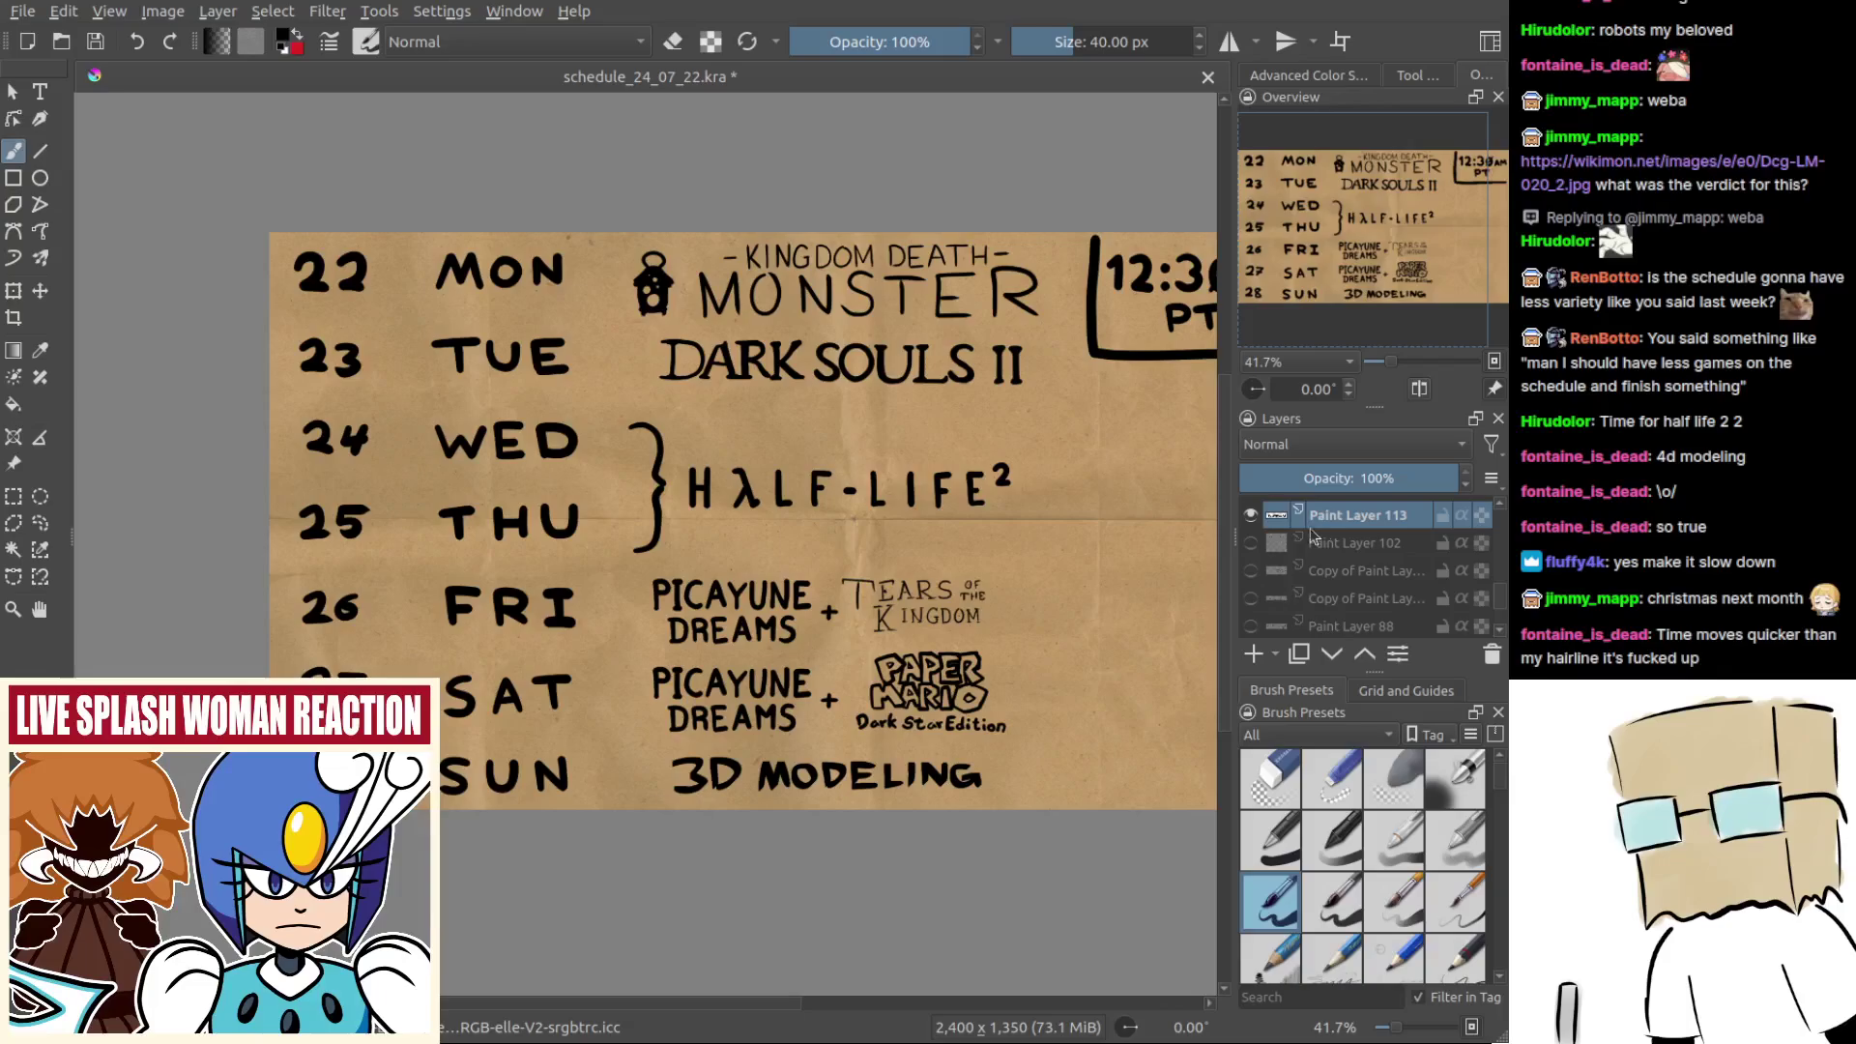
pyautogui.scroll(1, 1292, 571)
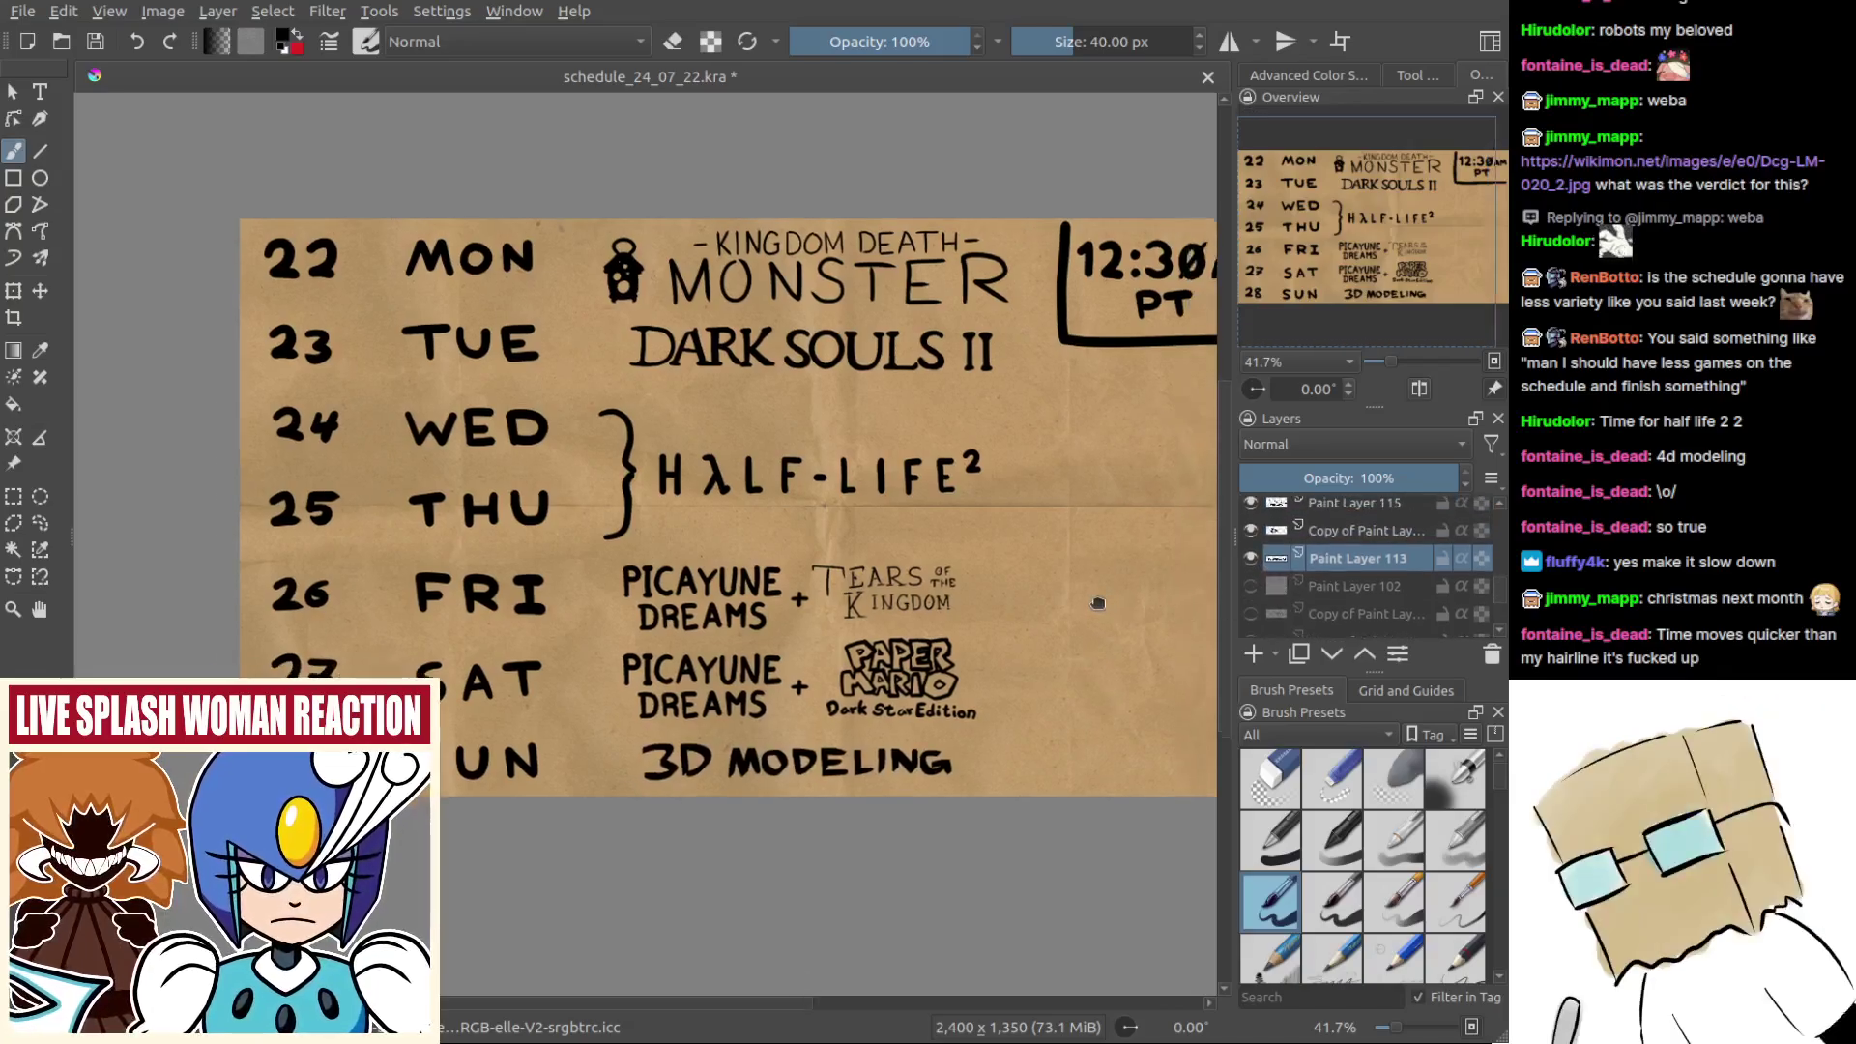
# Step: Compare the alternative Sunday entries by toggling the visibility of Paint Layer 102 and Paint Layer 113
pyautogui.click(1251, 585)
pyautogui.click(1251, 586)
pyautogui.click(1250, 586)
pyautogui.click(1251, 558)
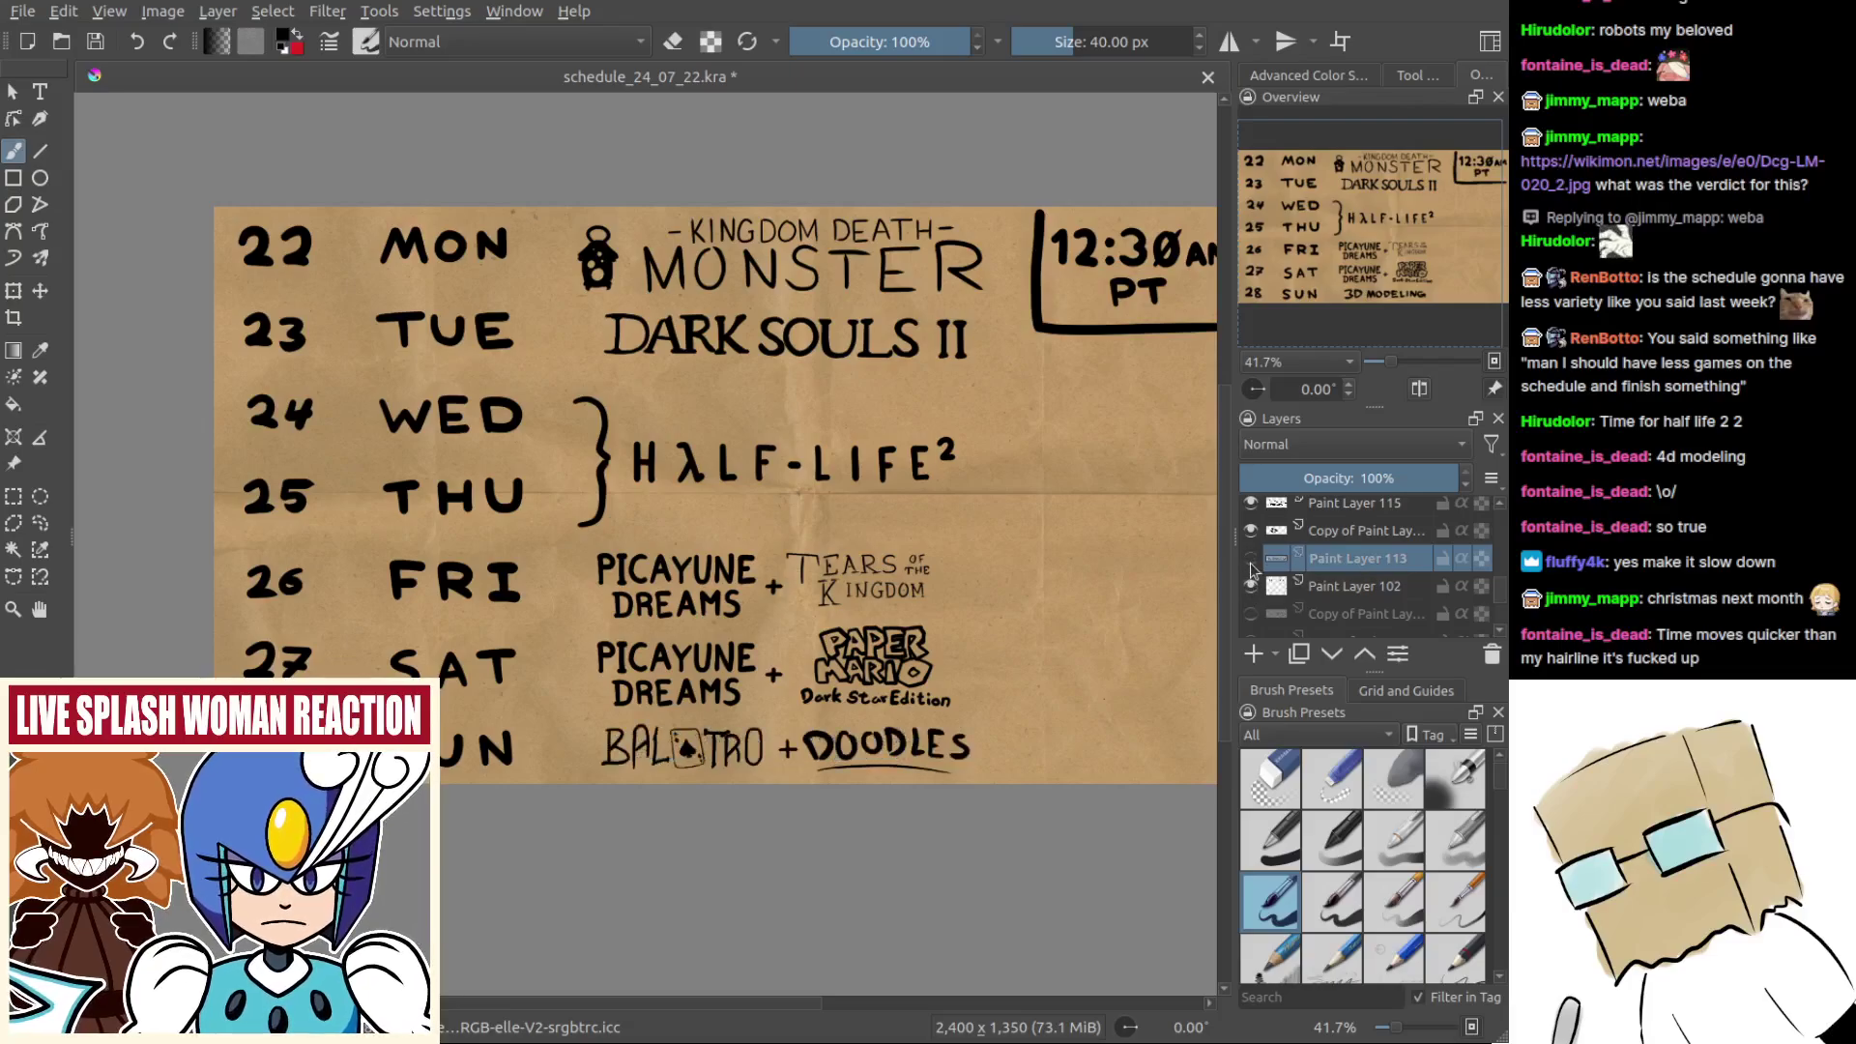
pyautogui.click(1250, 585)
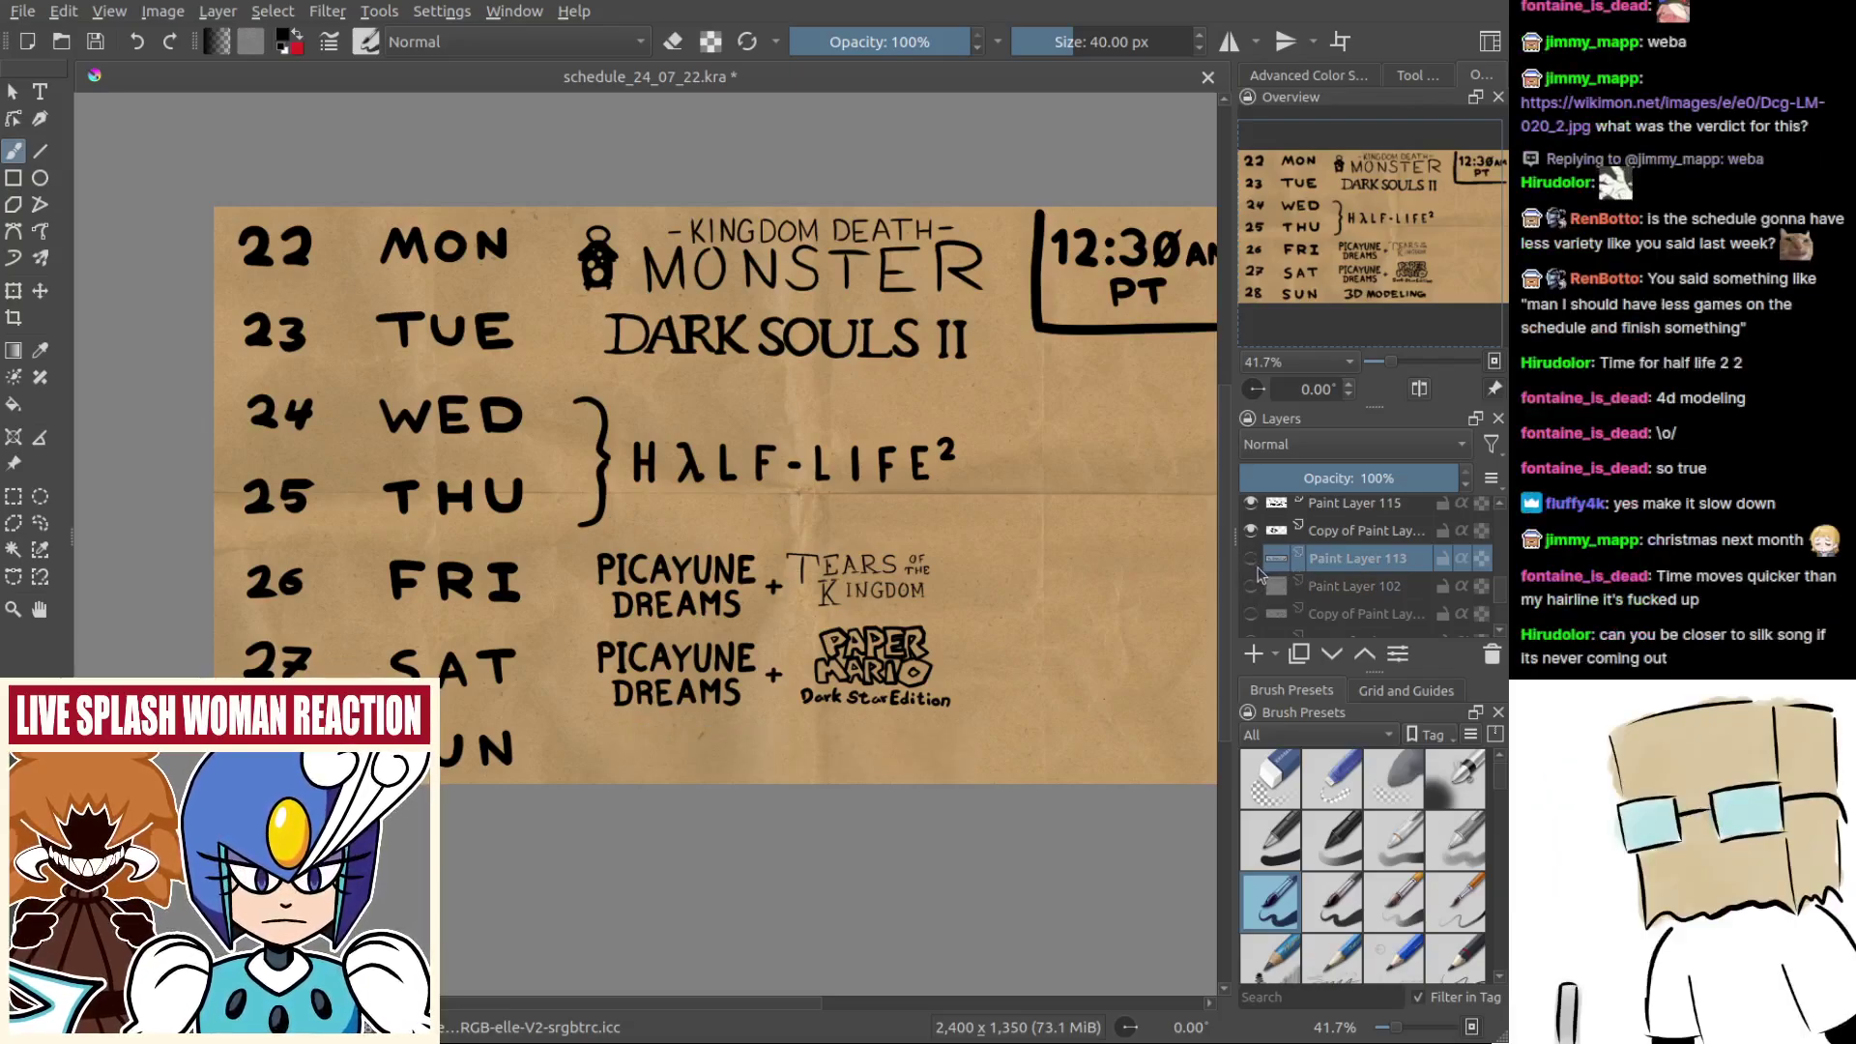
pyautogui.click(1251, 558)
# Step: Clear the 3D MODELING lettering of the Sunday row from Paint Layer 113
pyautogui.scroll(2, 918, 696)
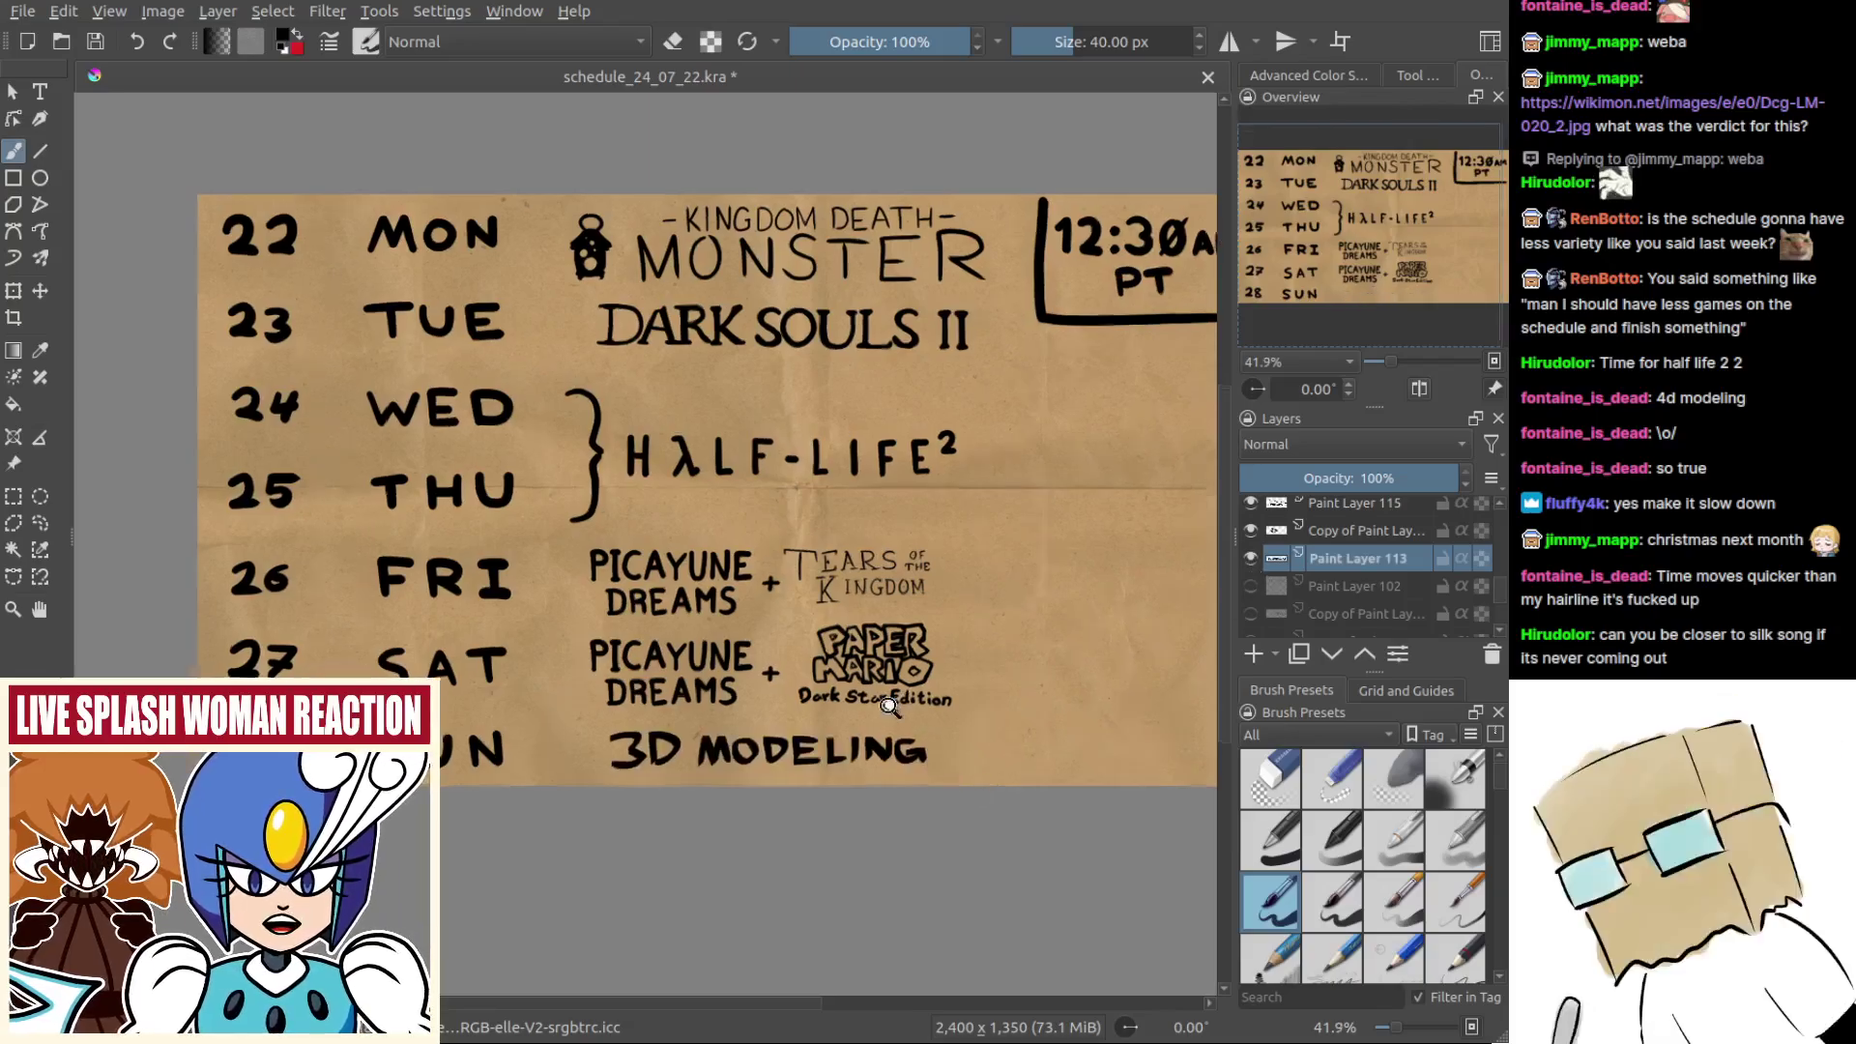
pyautogui.press('Delete')
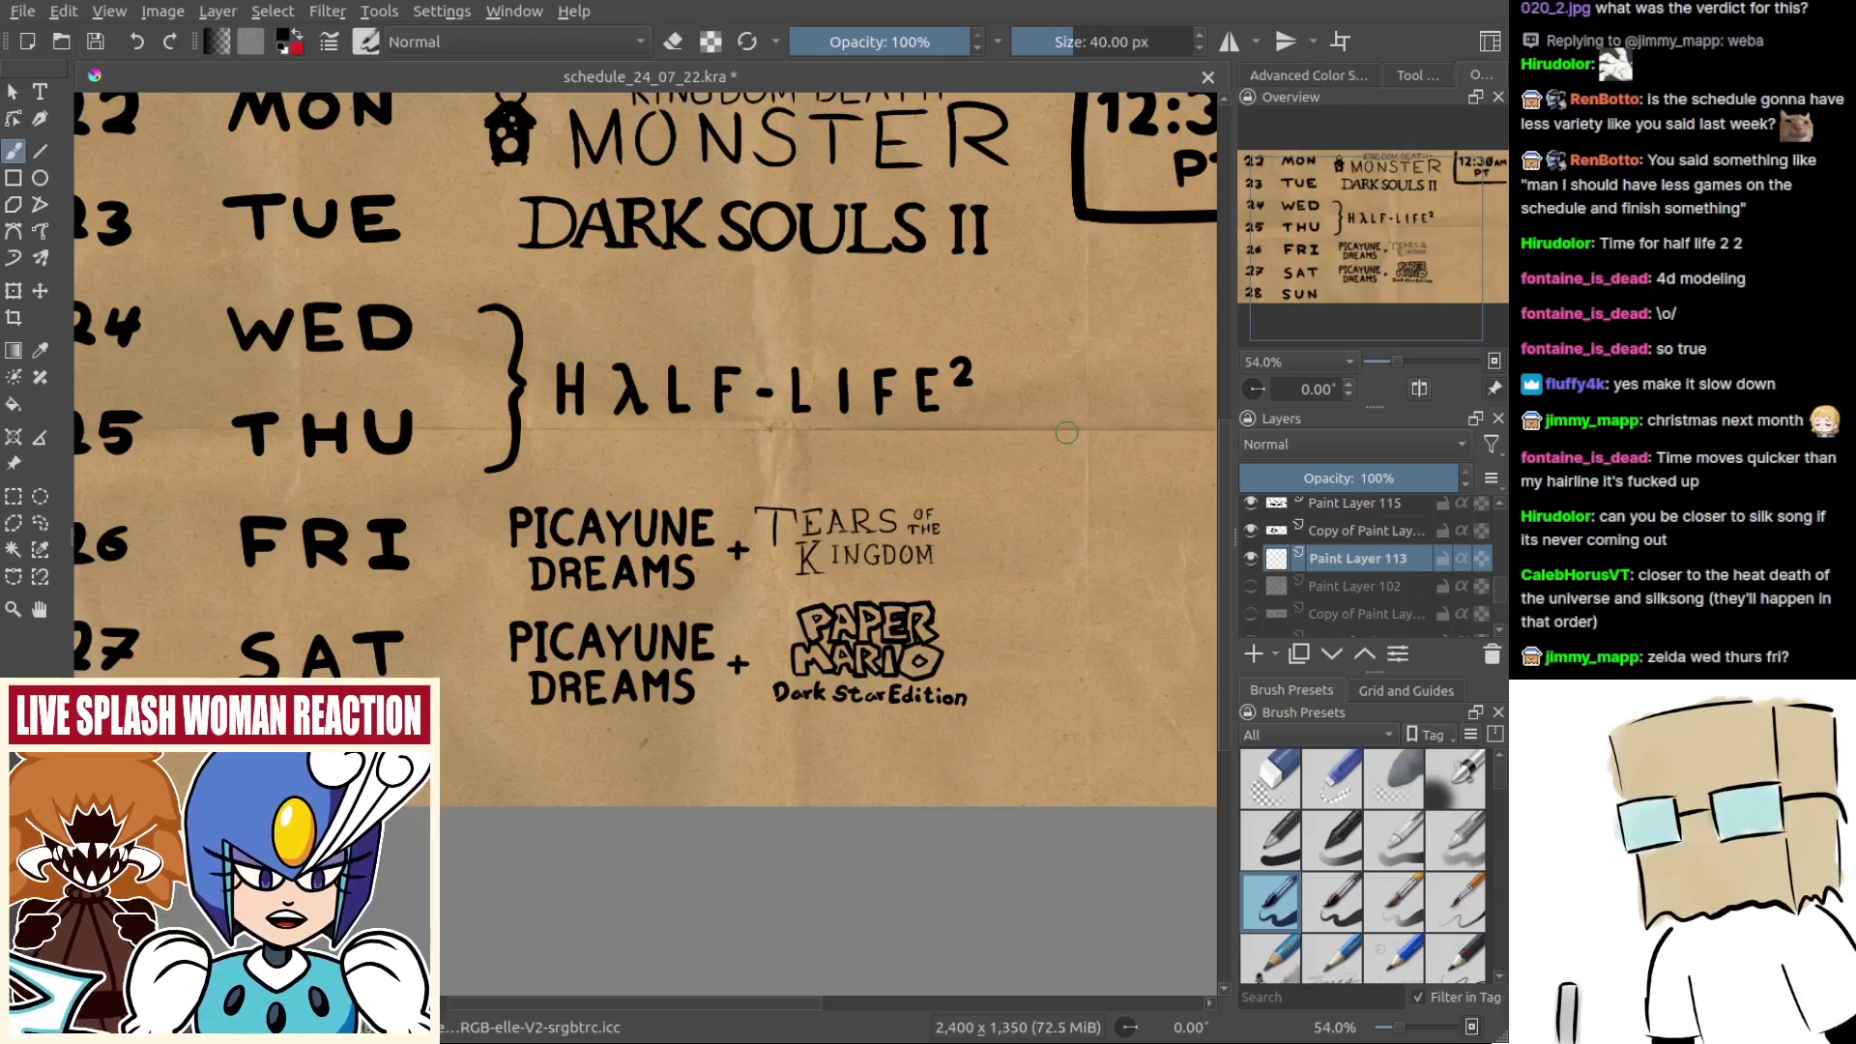
pyautogui.moveTo(817, 600); pyautogui.dragTo(816, 459)
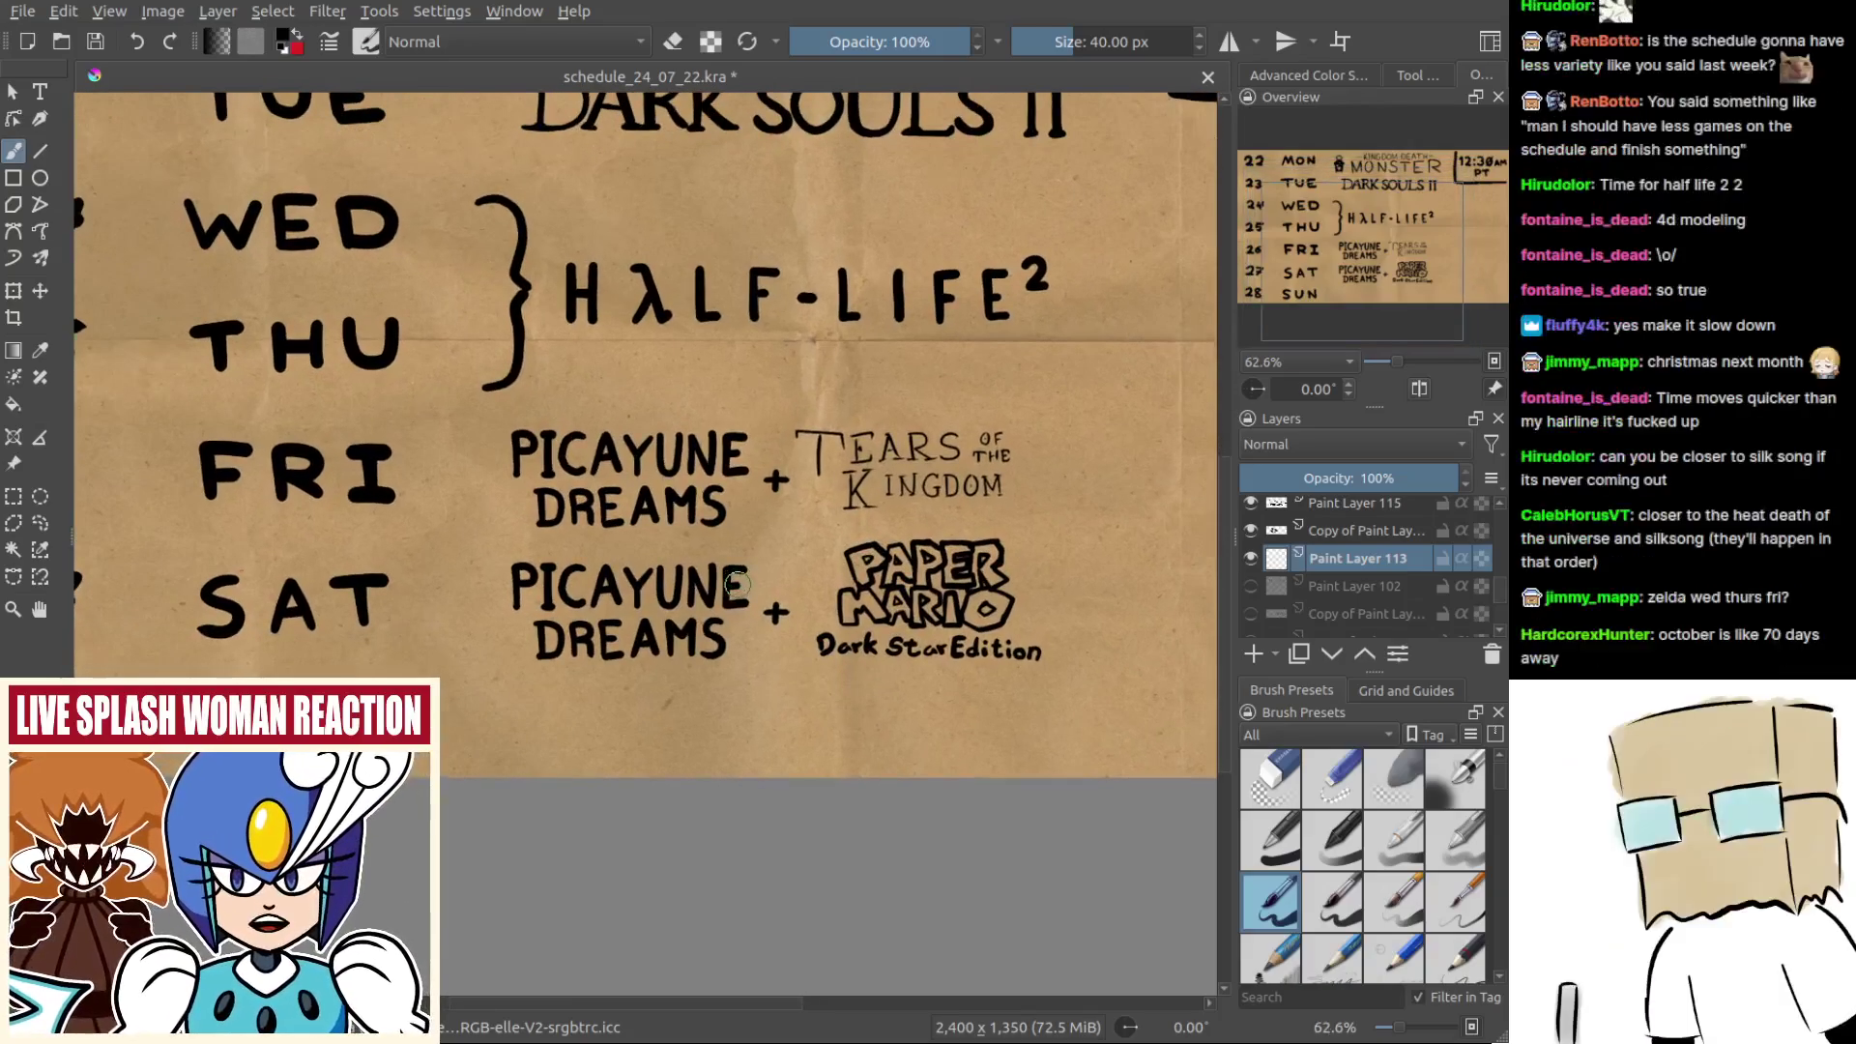
pyautogui.press('Tab')
pyautogui.moveTo(699, 702); pyautogui.dragTo(624, 638)
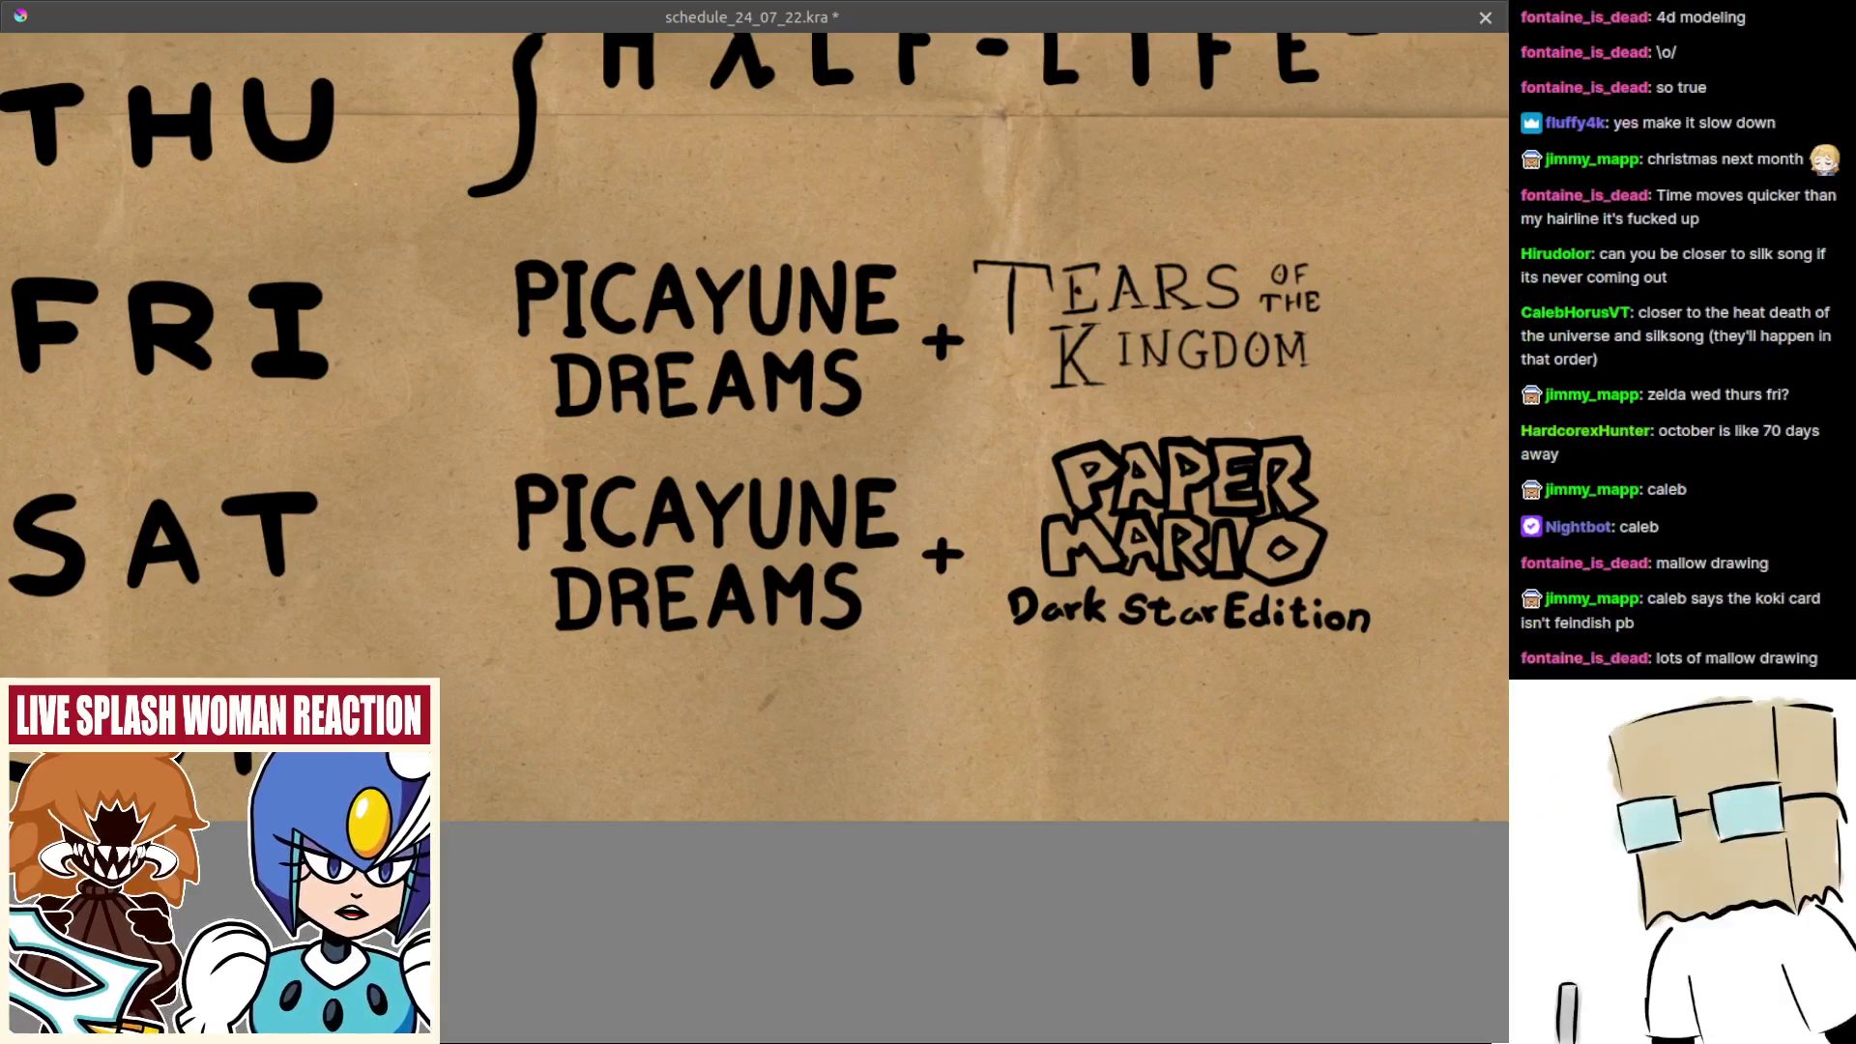
# Step: Paste the Digimon card image into the schedule and raise its layer above all the lettering layers
pyautogui.moveTo(1087, 403); pyautogui.dragTo(628, 826)
pyautogui.scroll(-1, 1088, 403)
pyautogui.press('Tab')
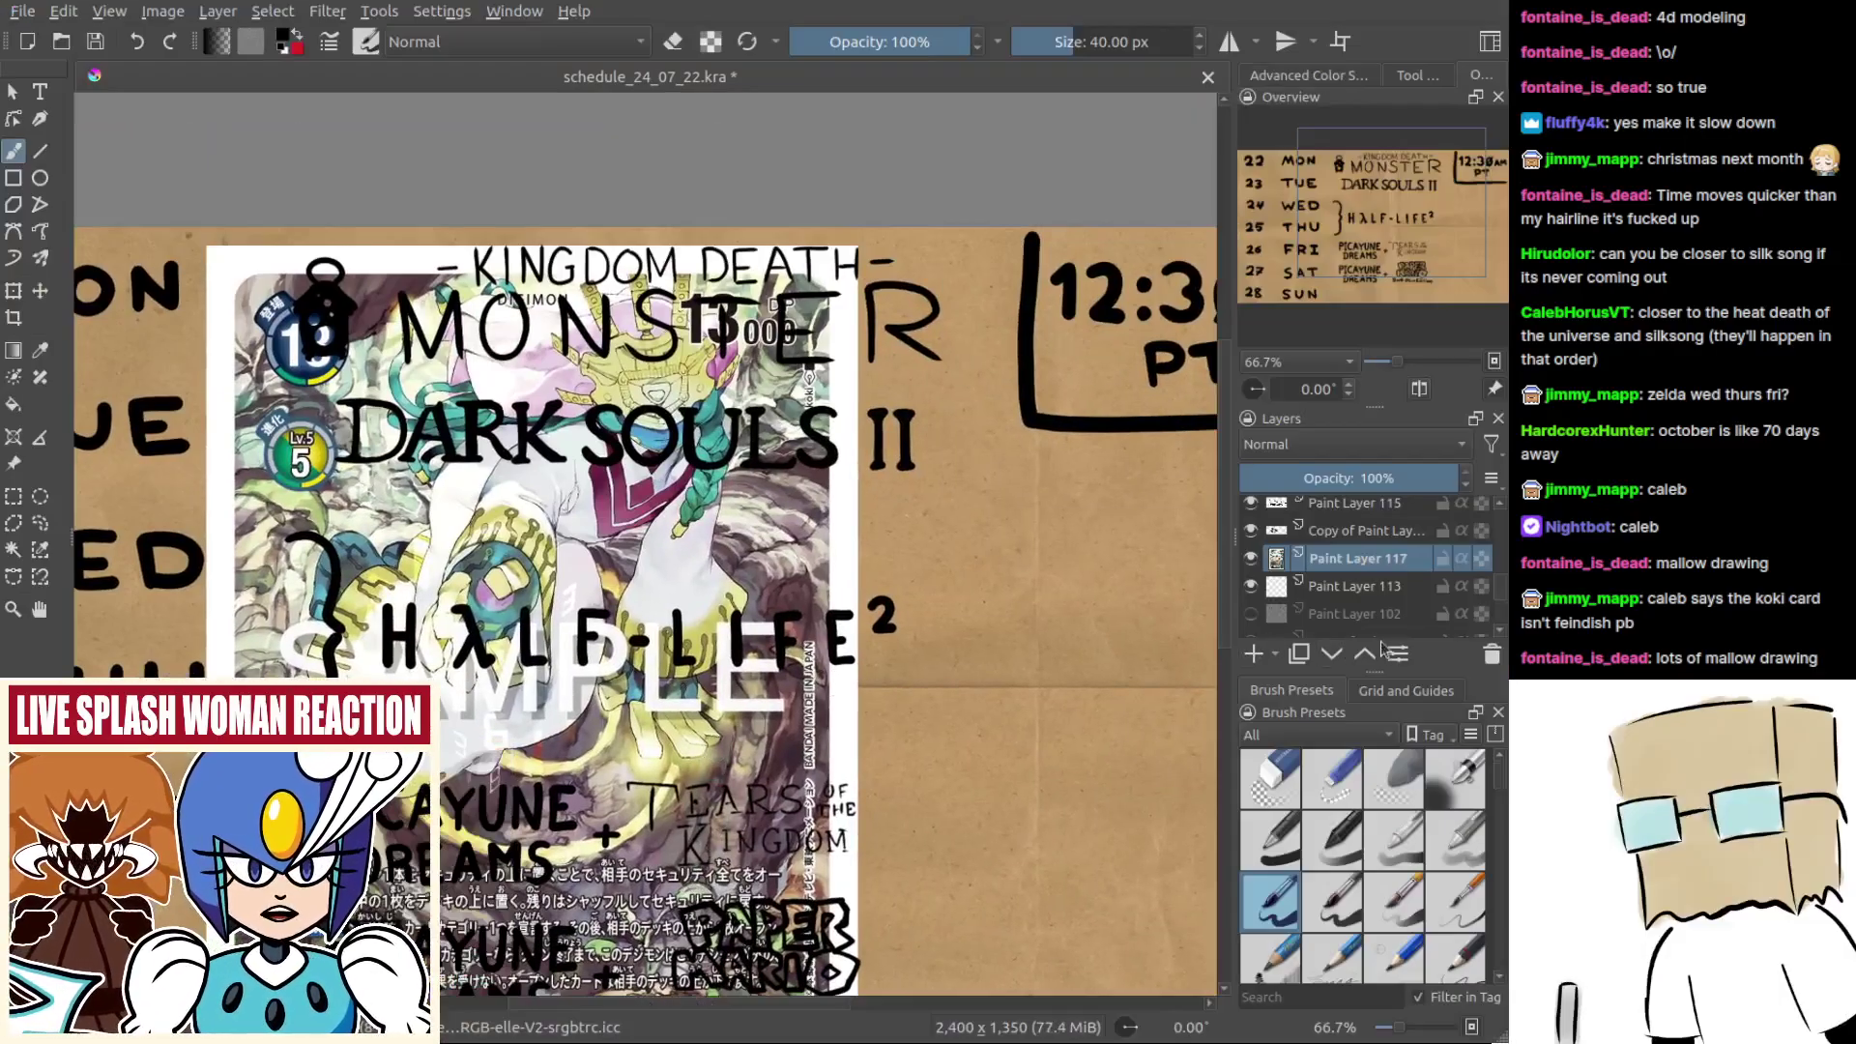
pyautogui.click(1364, 654)
pyautogui.click(1363, 654)
pyautogui.click(1364, 655)
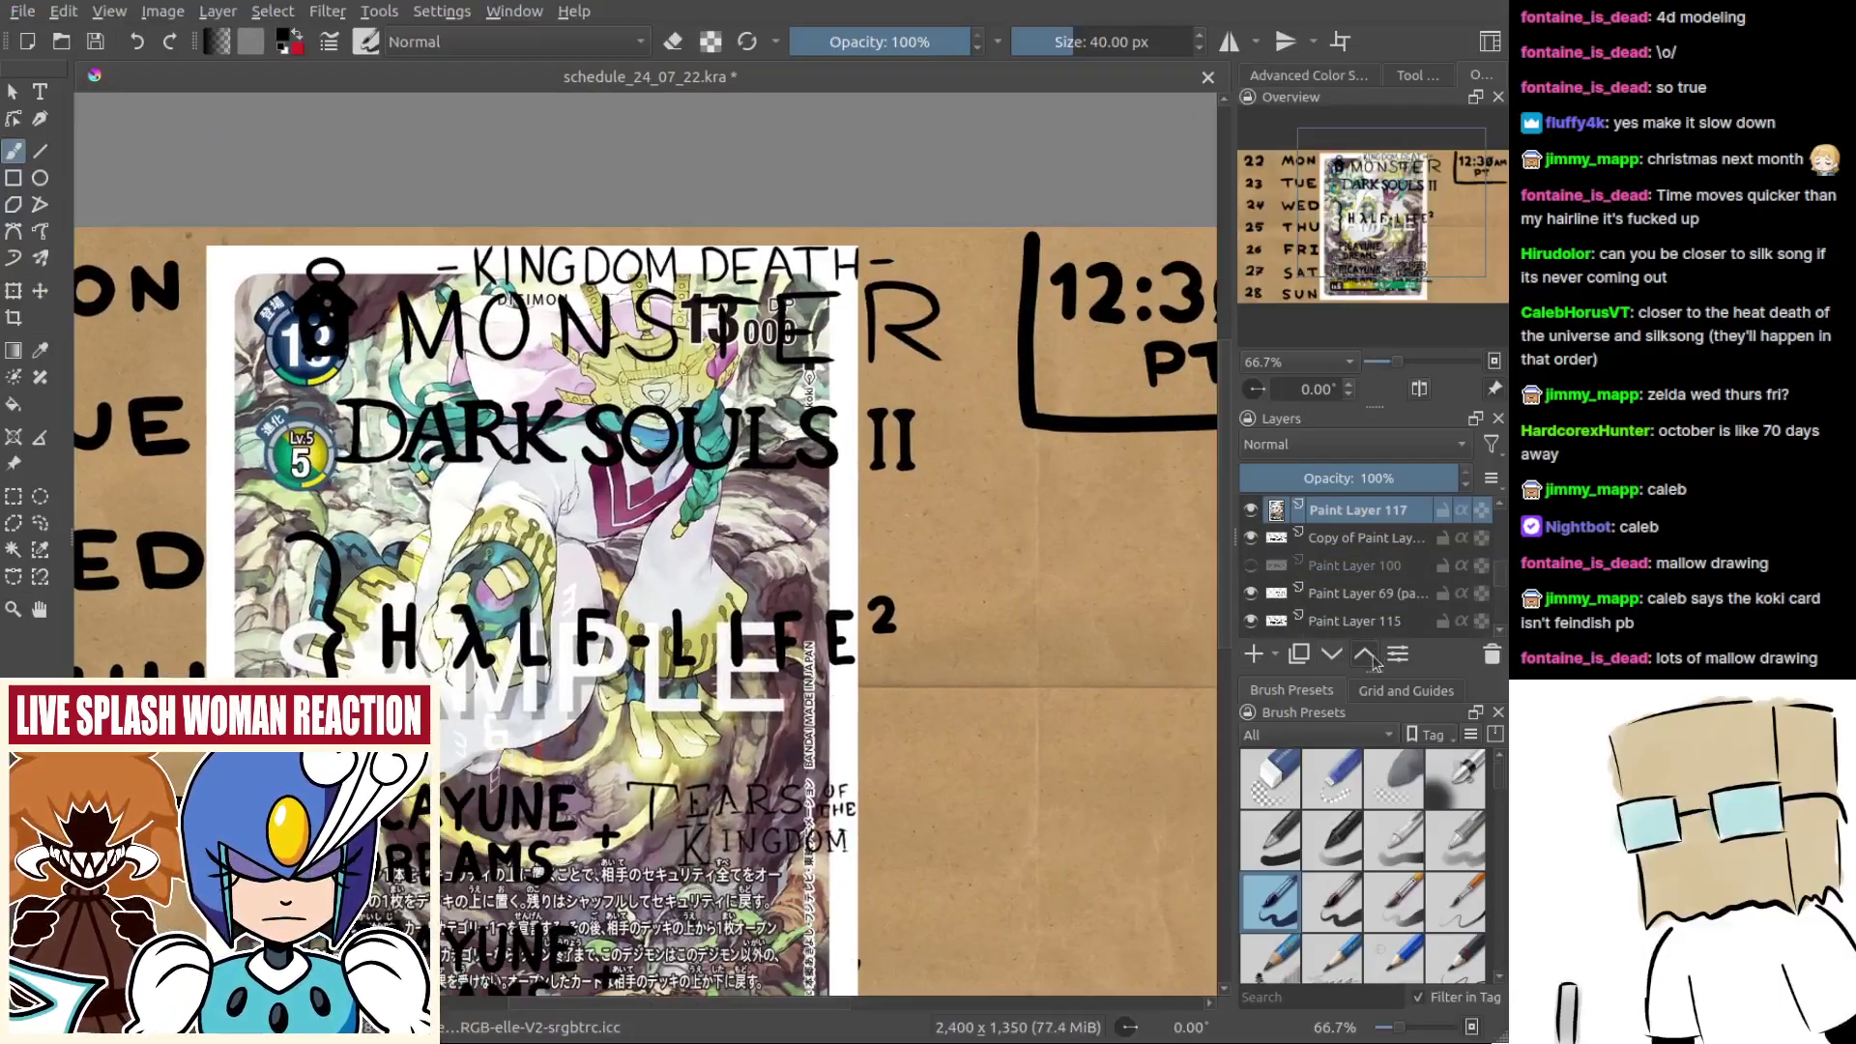
pyautogui.click(1363, 655)
pyautogui.click(1364, 655)
pyautogui.click(1364, 655)
pyautogui.click(1364, 654)
pyautogui.click(1364, 654)
pyautogui.click(1364, 654)
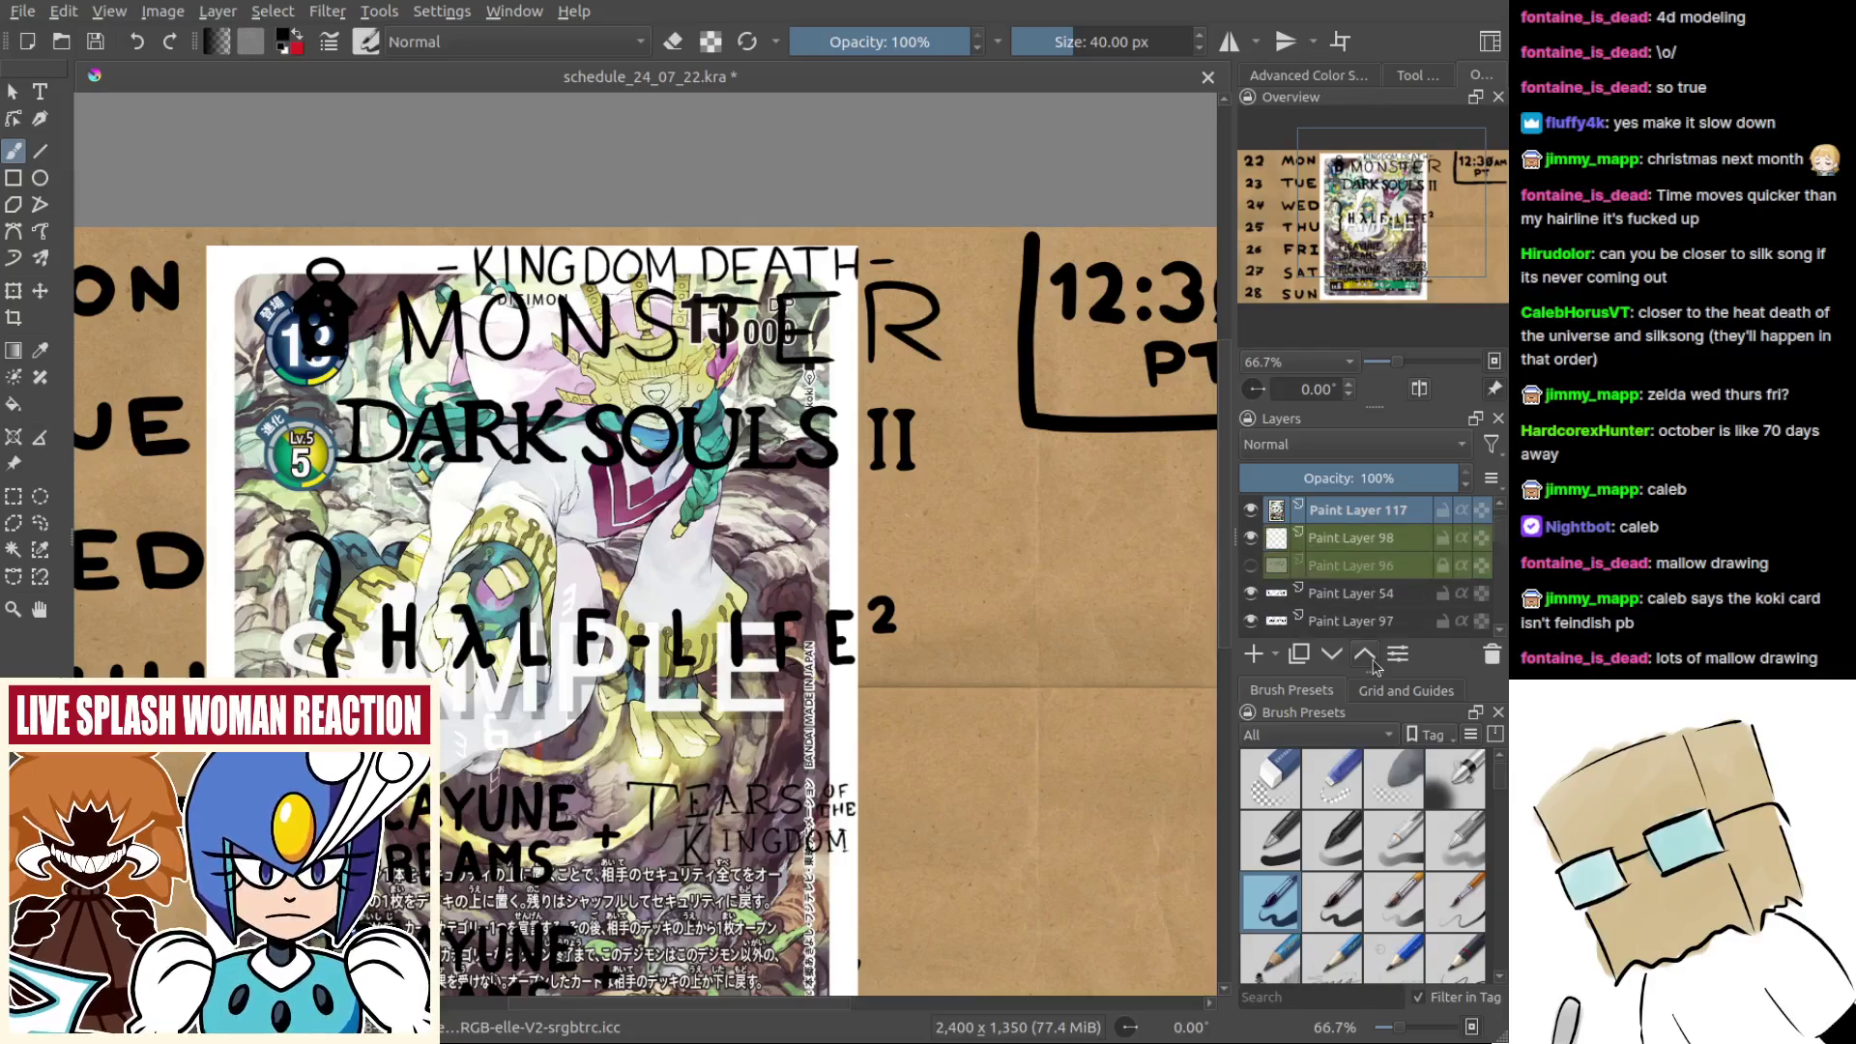
pyautogui.click(1364, 654)
# Step: Examine the card's artwork up close, including the small artist credit along its edge
pyautogui.moveTo(626, 643); pyautogui.dragTo(894, 541)
pyautogui.press('Tab')
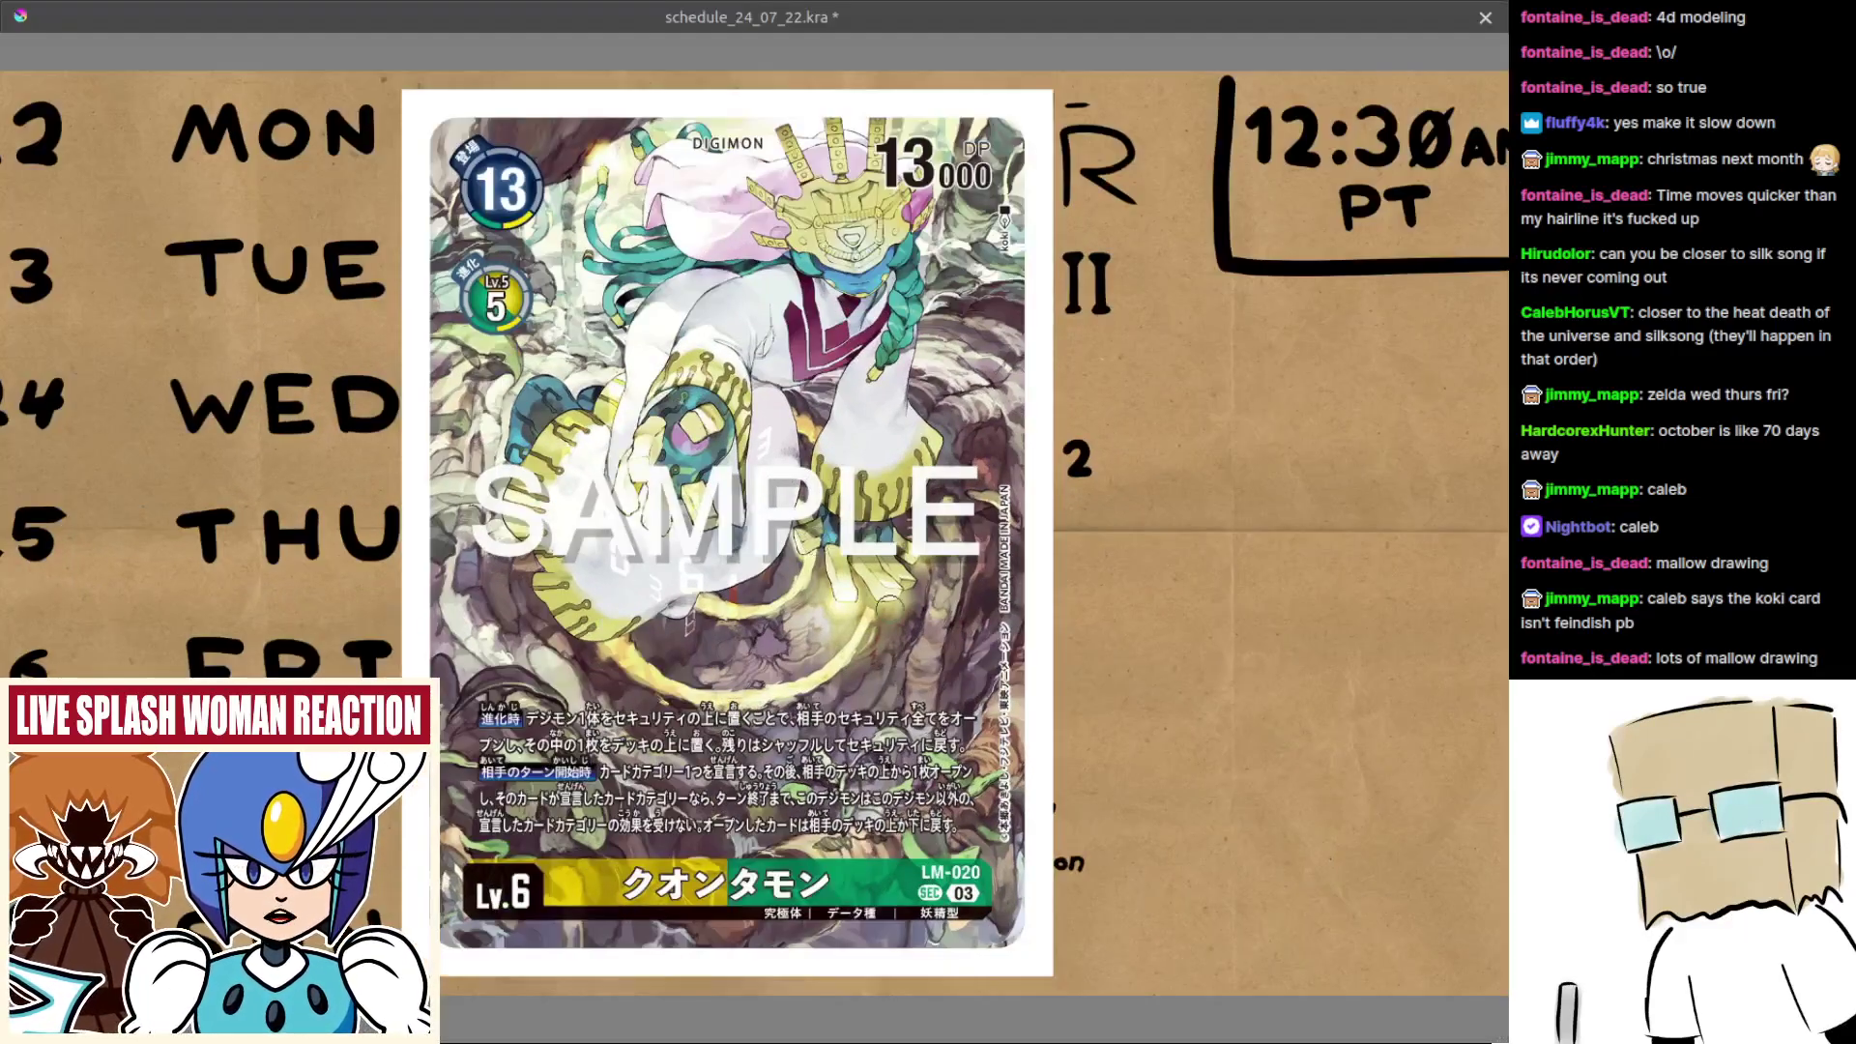
pyautogui.scroll(1, 755, 416)
pyautogui.moveTo(746, 406); pyautogui.dragTo(901, 346)
pyautogui.scroll(1, 888, 710)
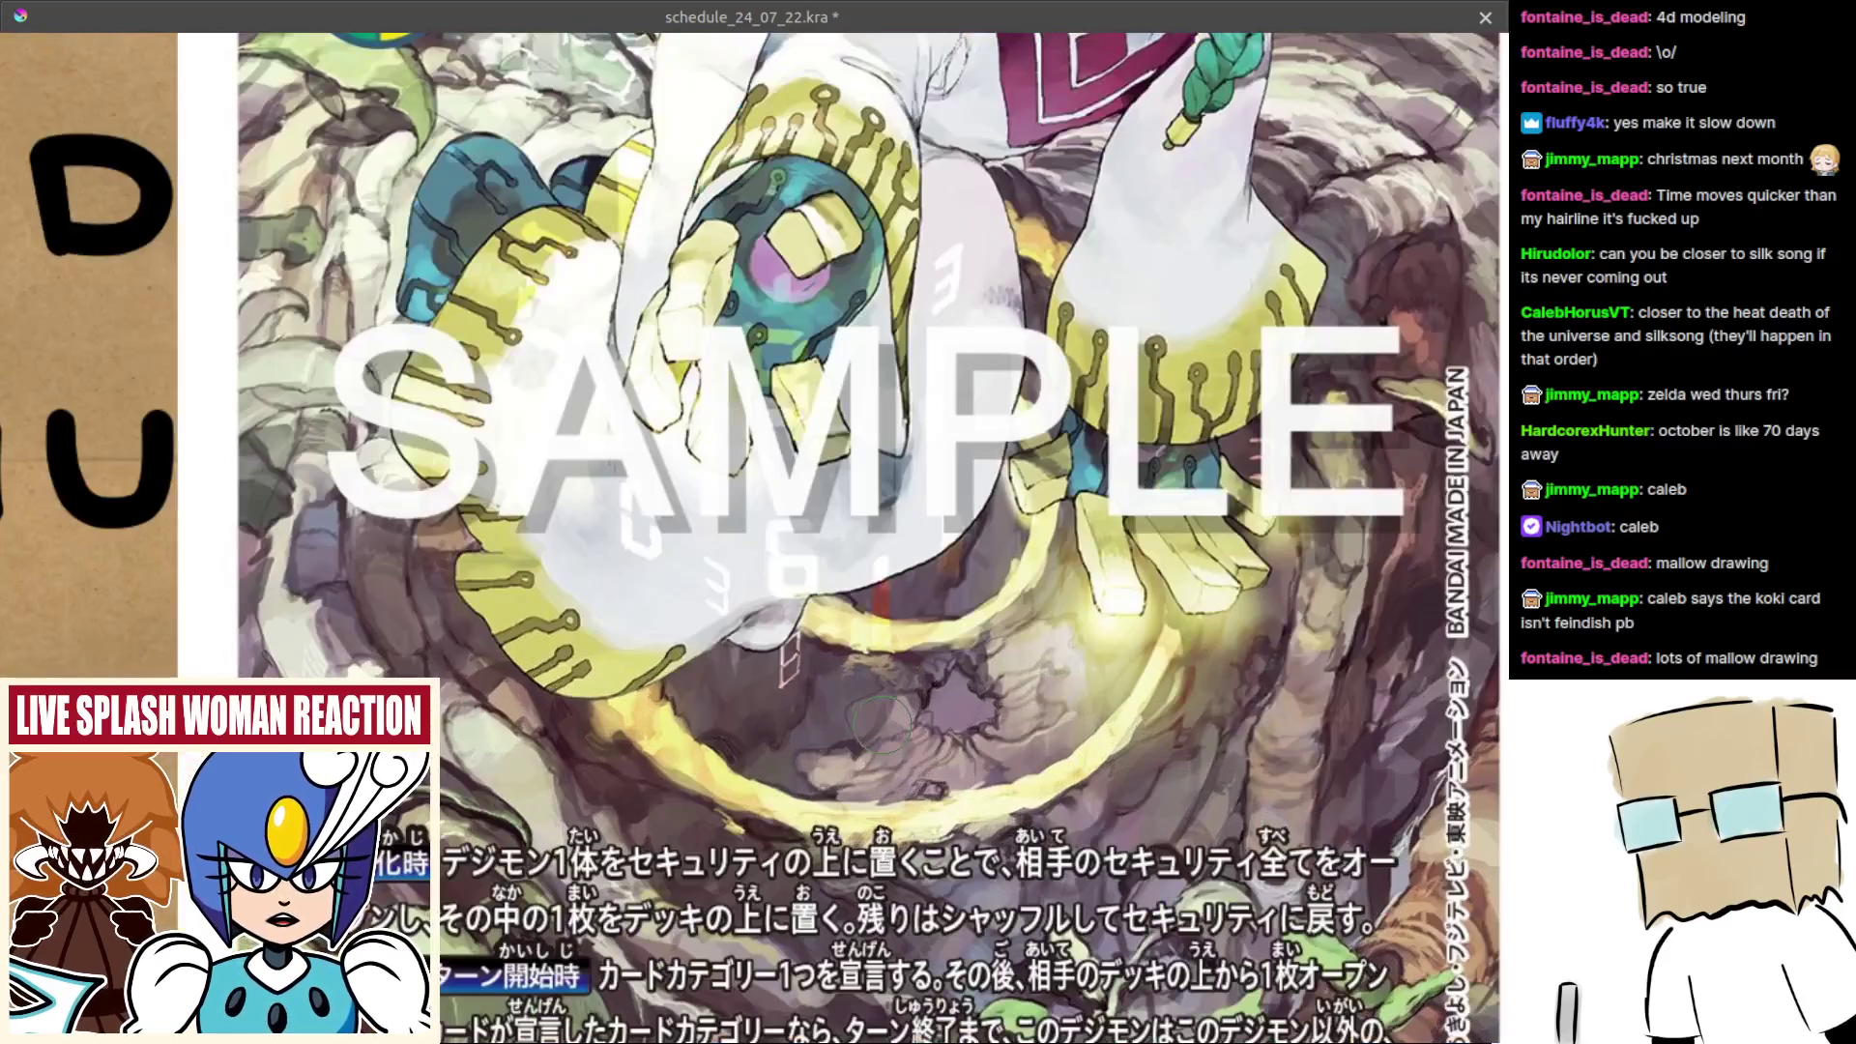
pyautogui.moveTo(881, 673); pyautogui.dragTo(580, 1015)
pyautogui.moveTo(1044, 451); pyautogui.dragTo(762, 941)
pyautogui.scroll(2, 804, 718)
pyautogui.moveTo(975, 593); pyautogui.dragTo(1027, 475)
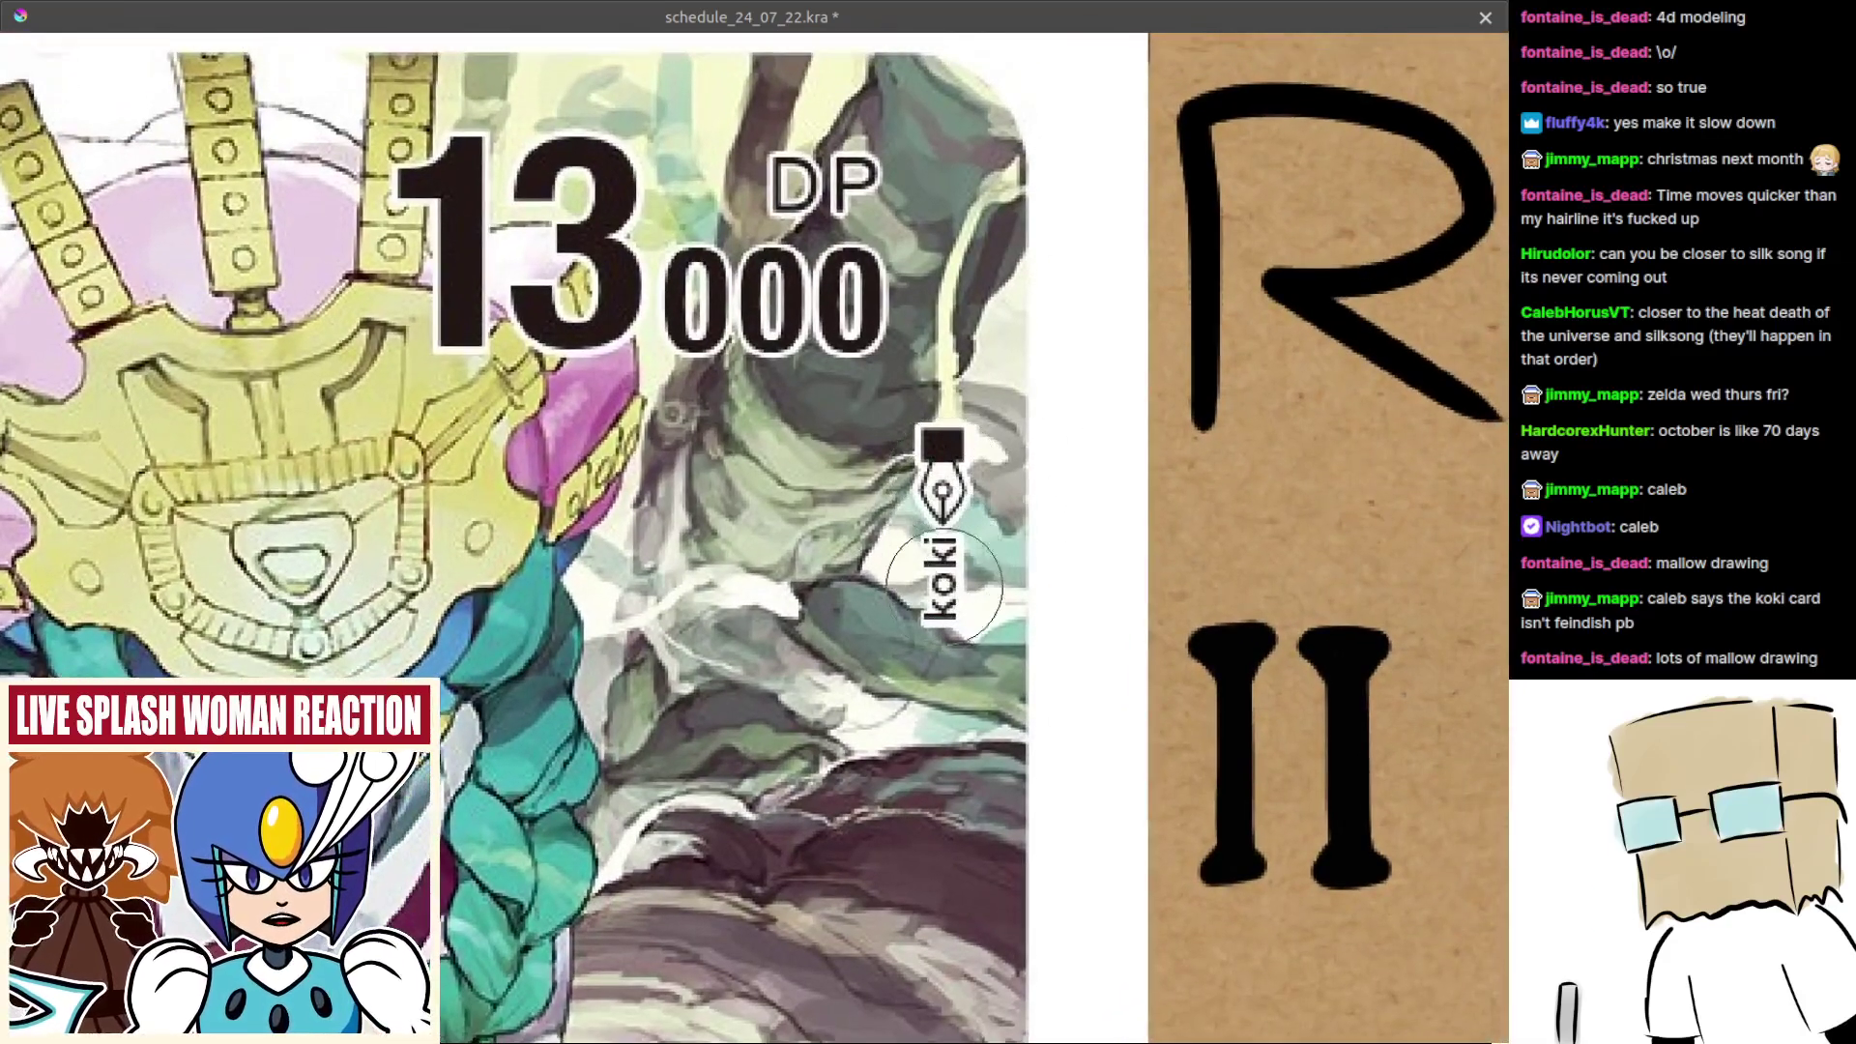
pyautogui.scroll(-5, 1093, 480)
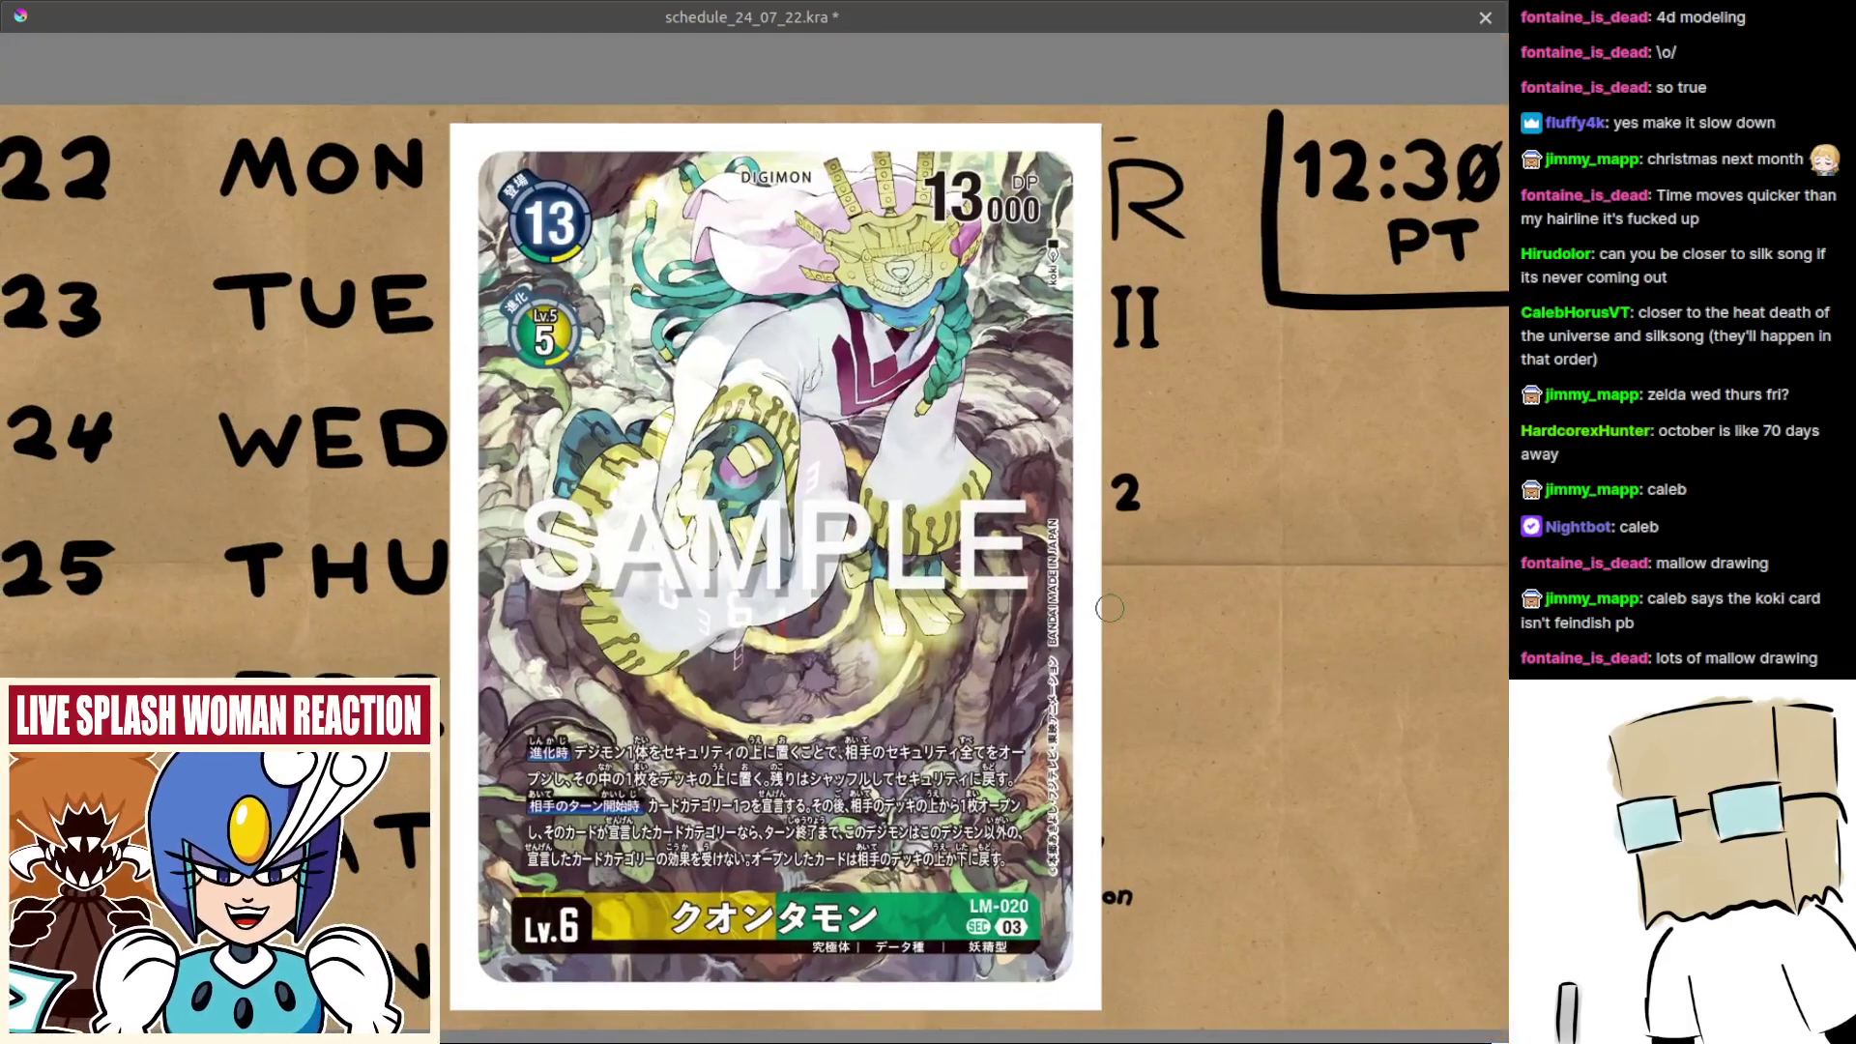
# Step: Delete the card image layer and make Paint Layer 113 the active layer again
pyautogui.press('Tab')
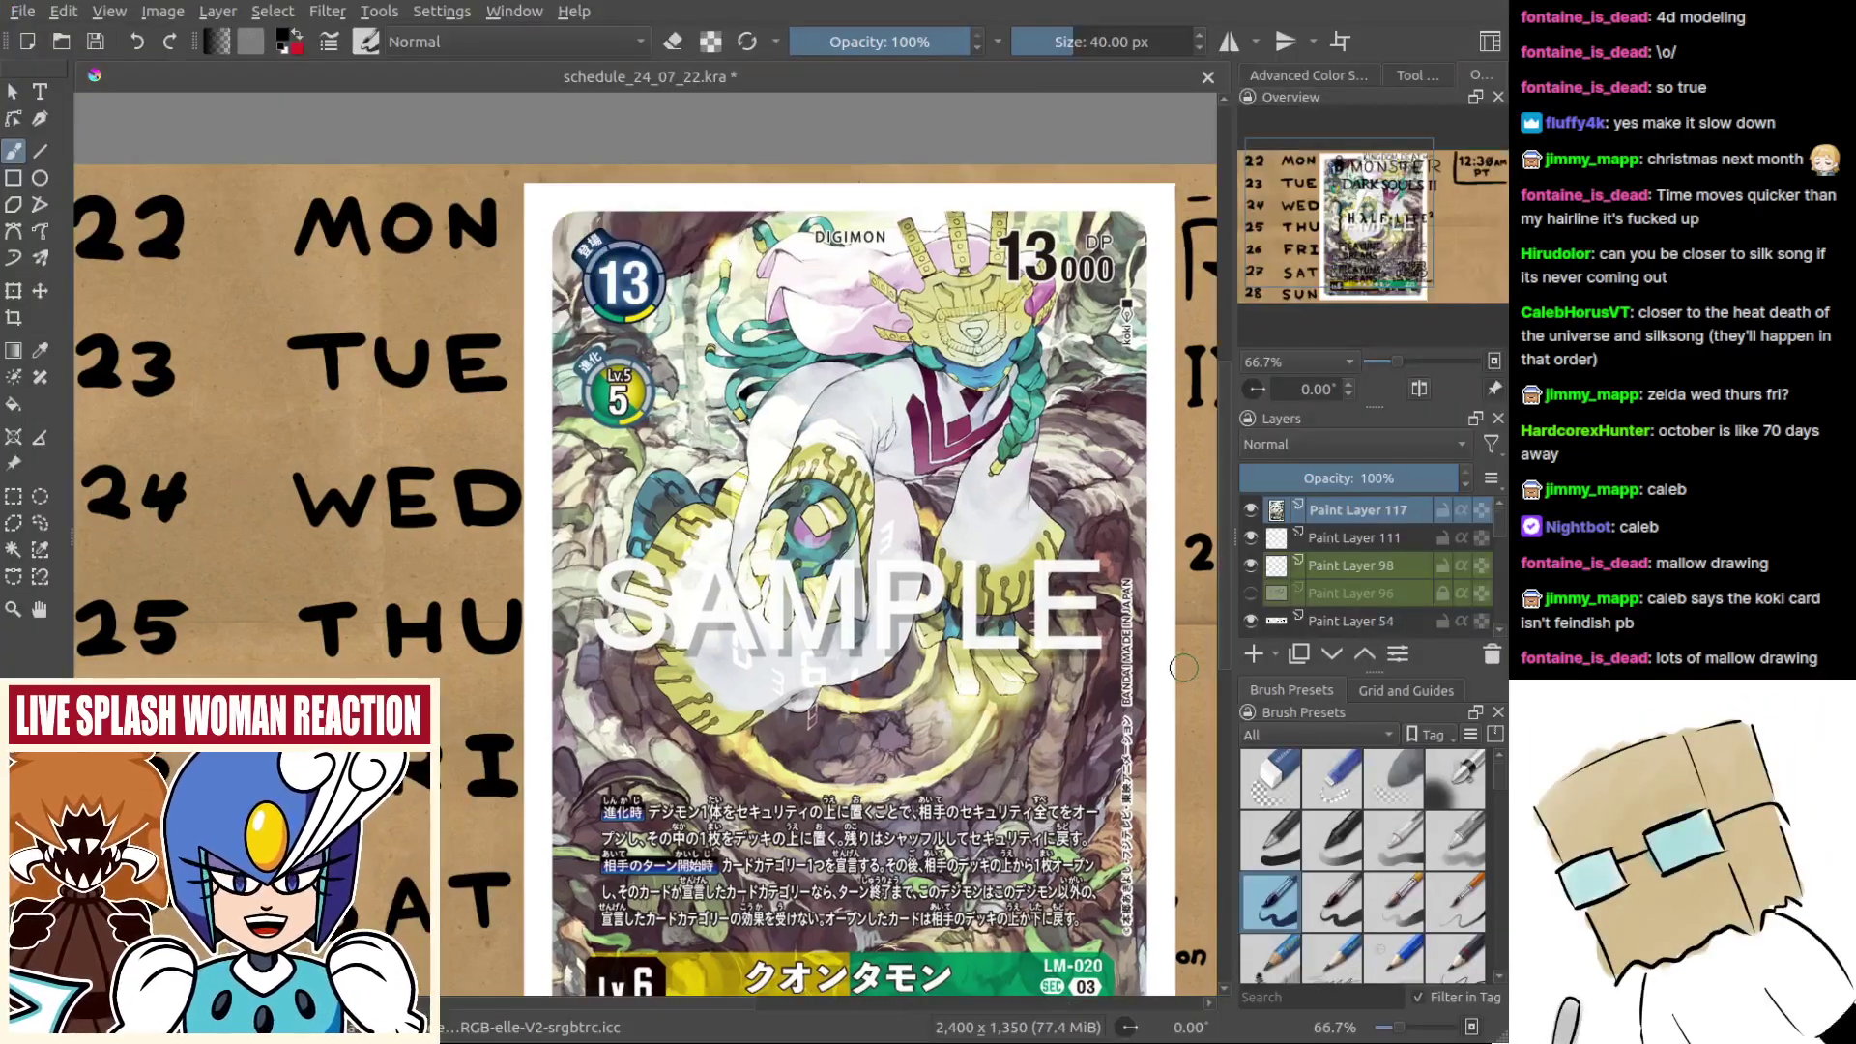
pyautogui.click(1489, 656)
pyautogui.scroll(-3, 1353, 570)
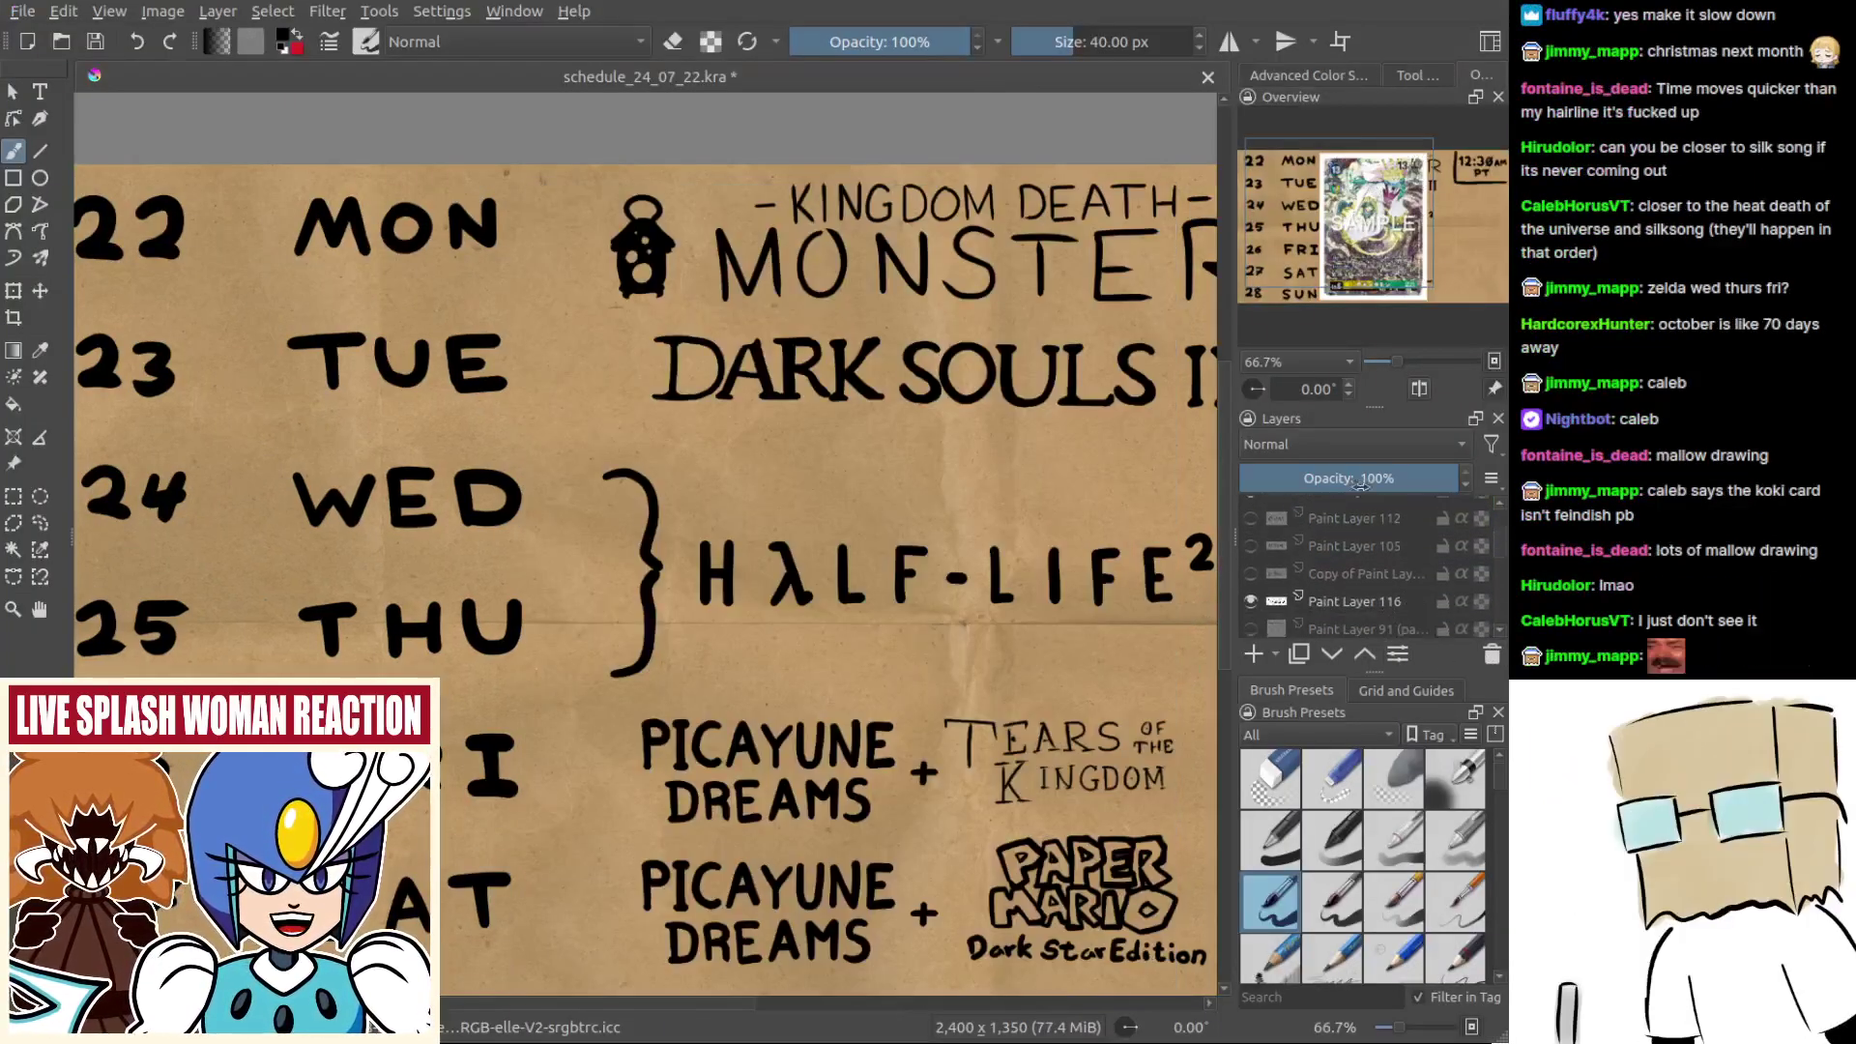
pyautogui.scroll(2, 1351, 575)
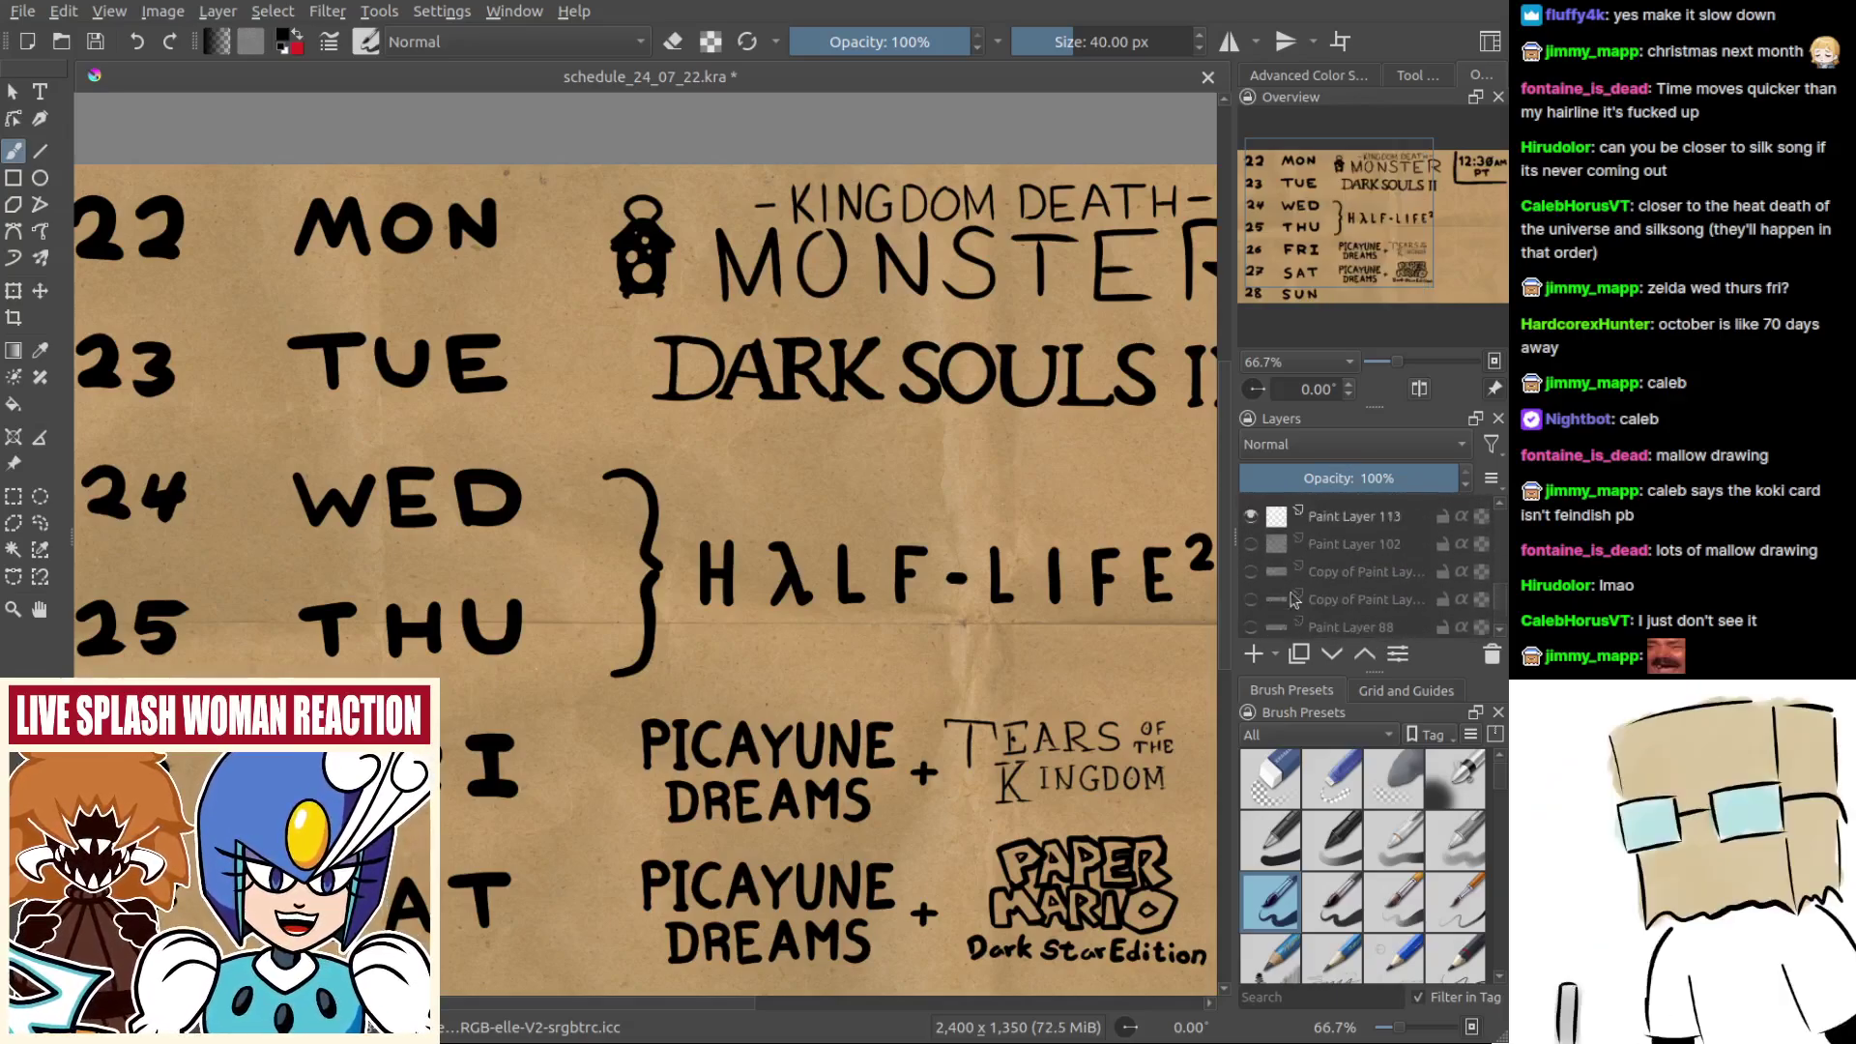
pyautogui.click(1298, 576)
pyautogui.moveTo(952, 896); pyautogui.dragTo(827, 590)
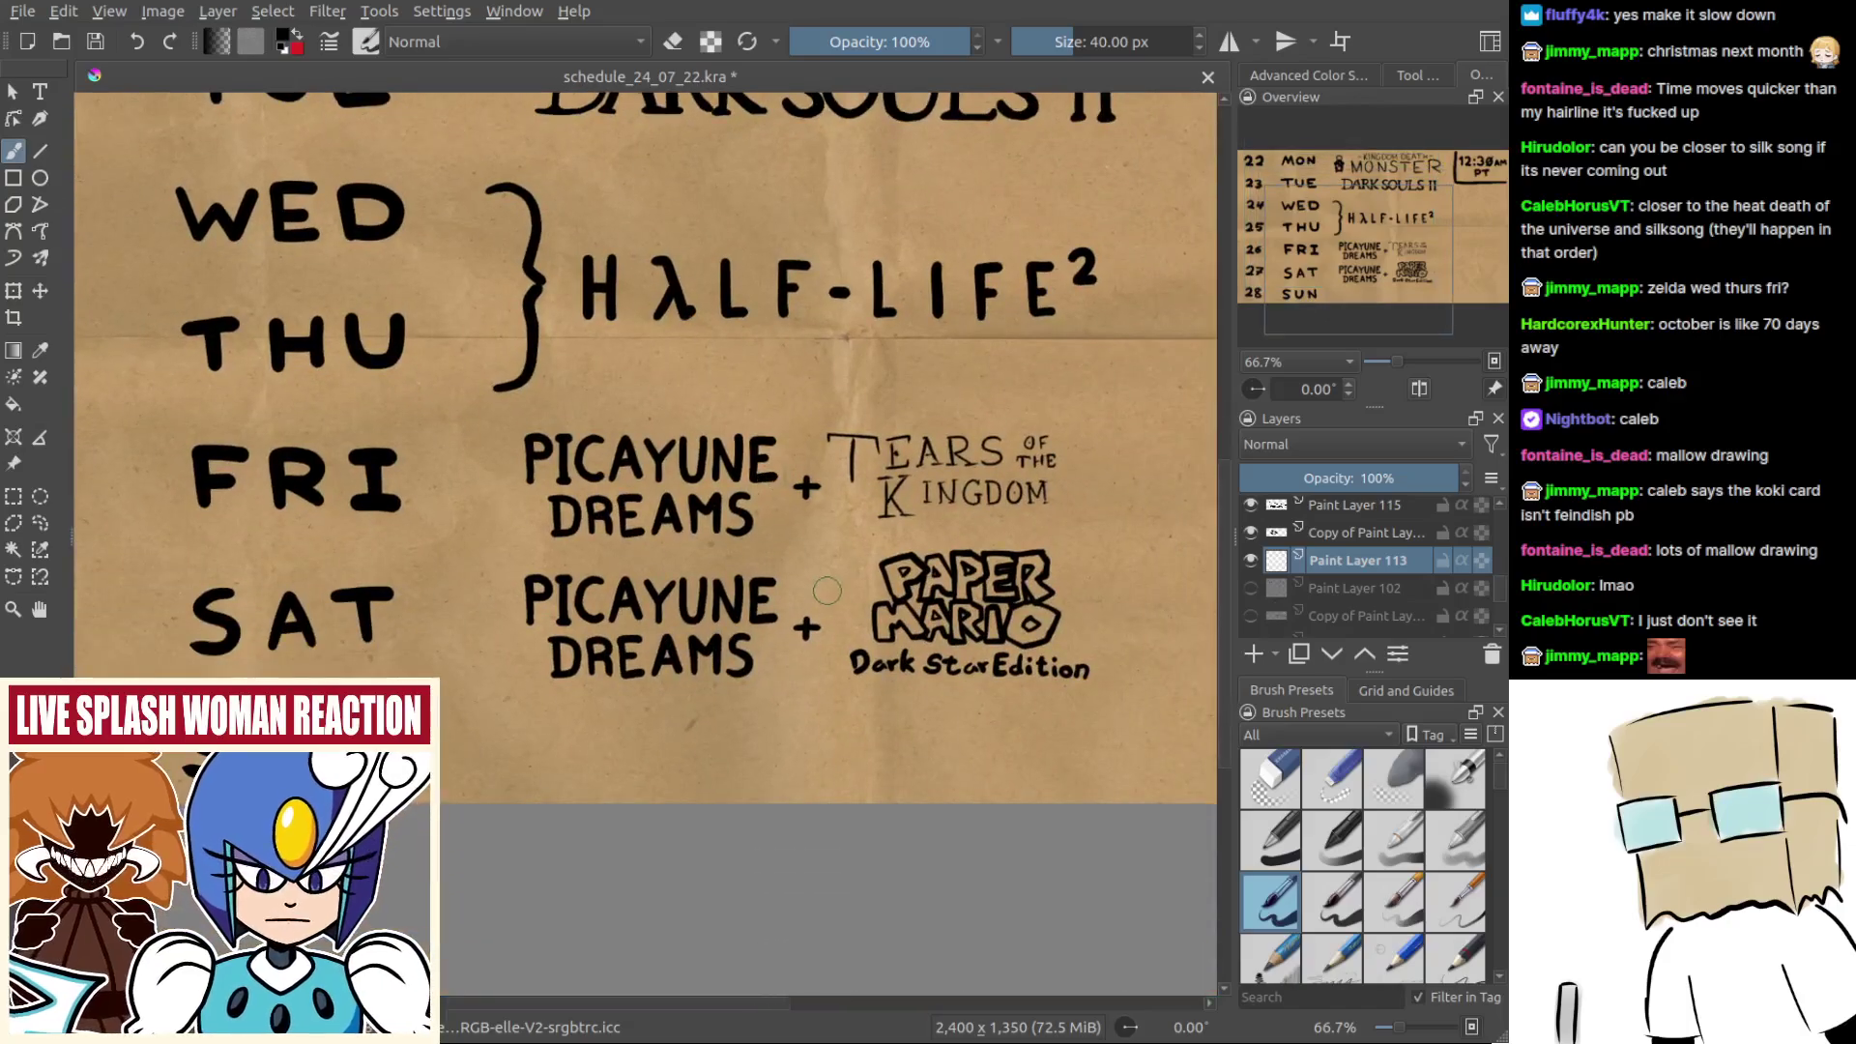
pyautogui.moveTo(686, 724)
pyautogui.mouseDown()
pyautogui.moveTo(698, 691)
pyautogui.moveTo(745, 775)
pyautogui.moveTo(733, 729)
pyautogui.mouseUp()
pyautogui.press('Tab')
pyautogui.moveTo(880, 570); pyautogui.dragTo(844, 658)
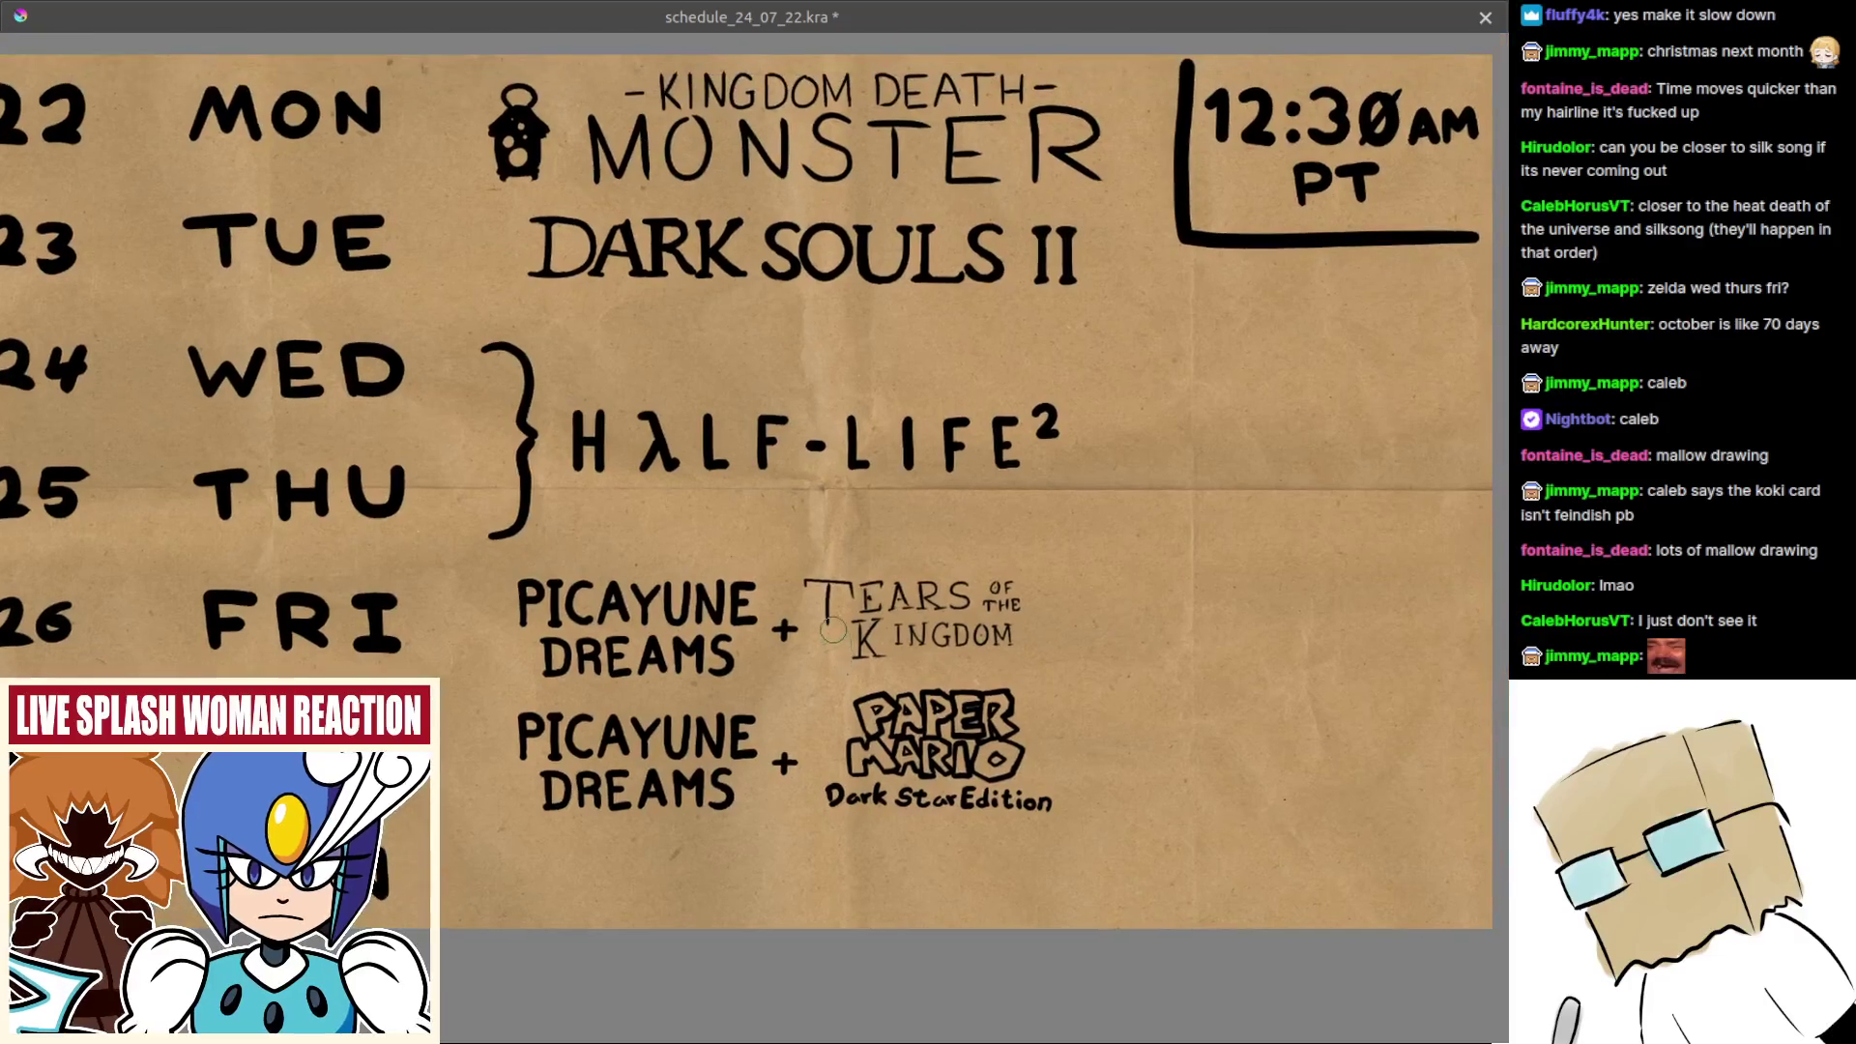
pyautogui.scroll(-1, 817, 648)
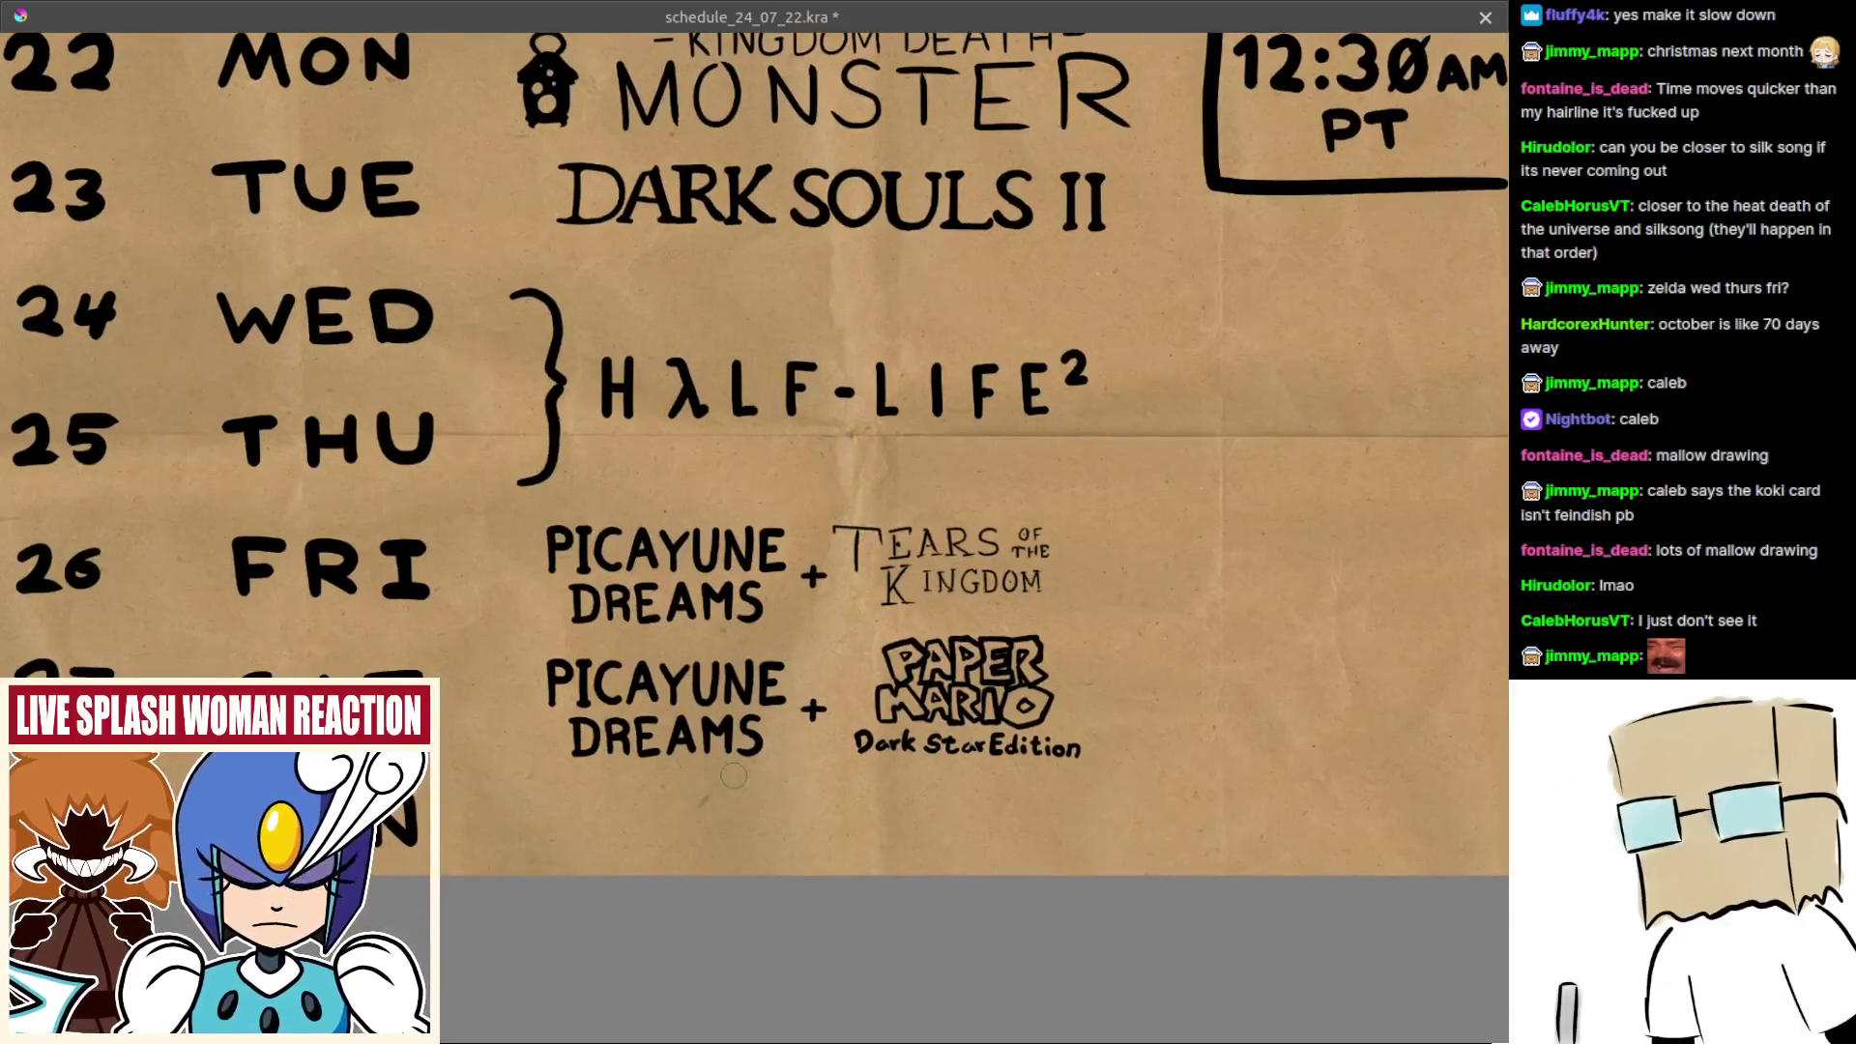
pyautogui.scroll(-1, 720, 785)
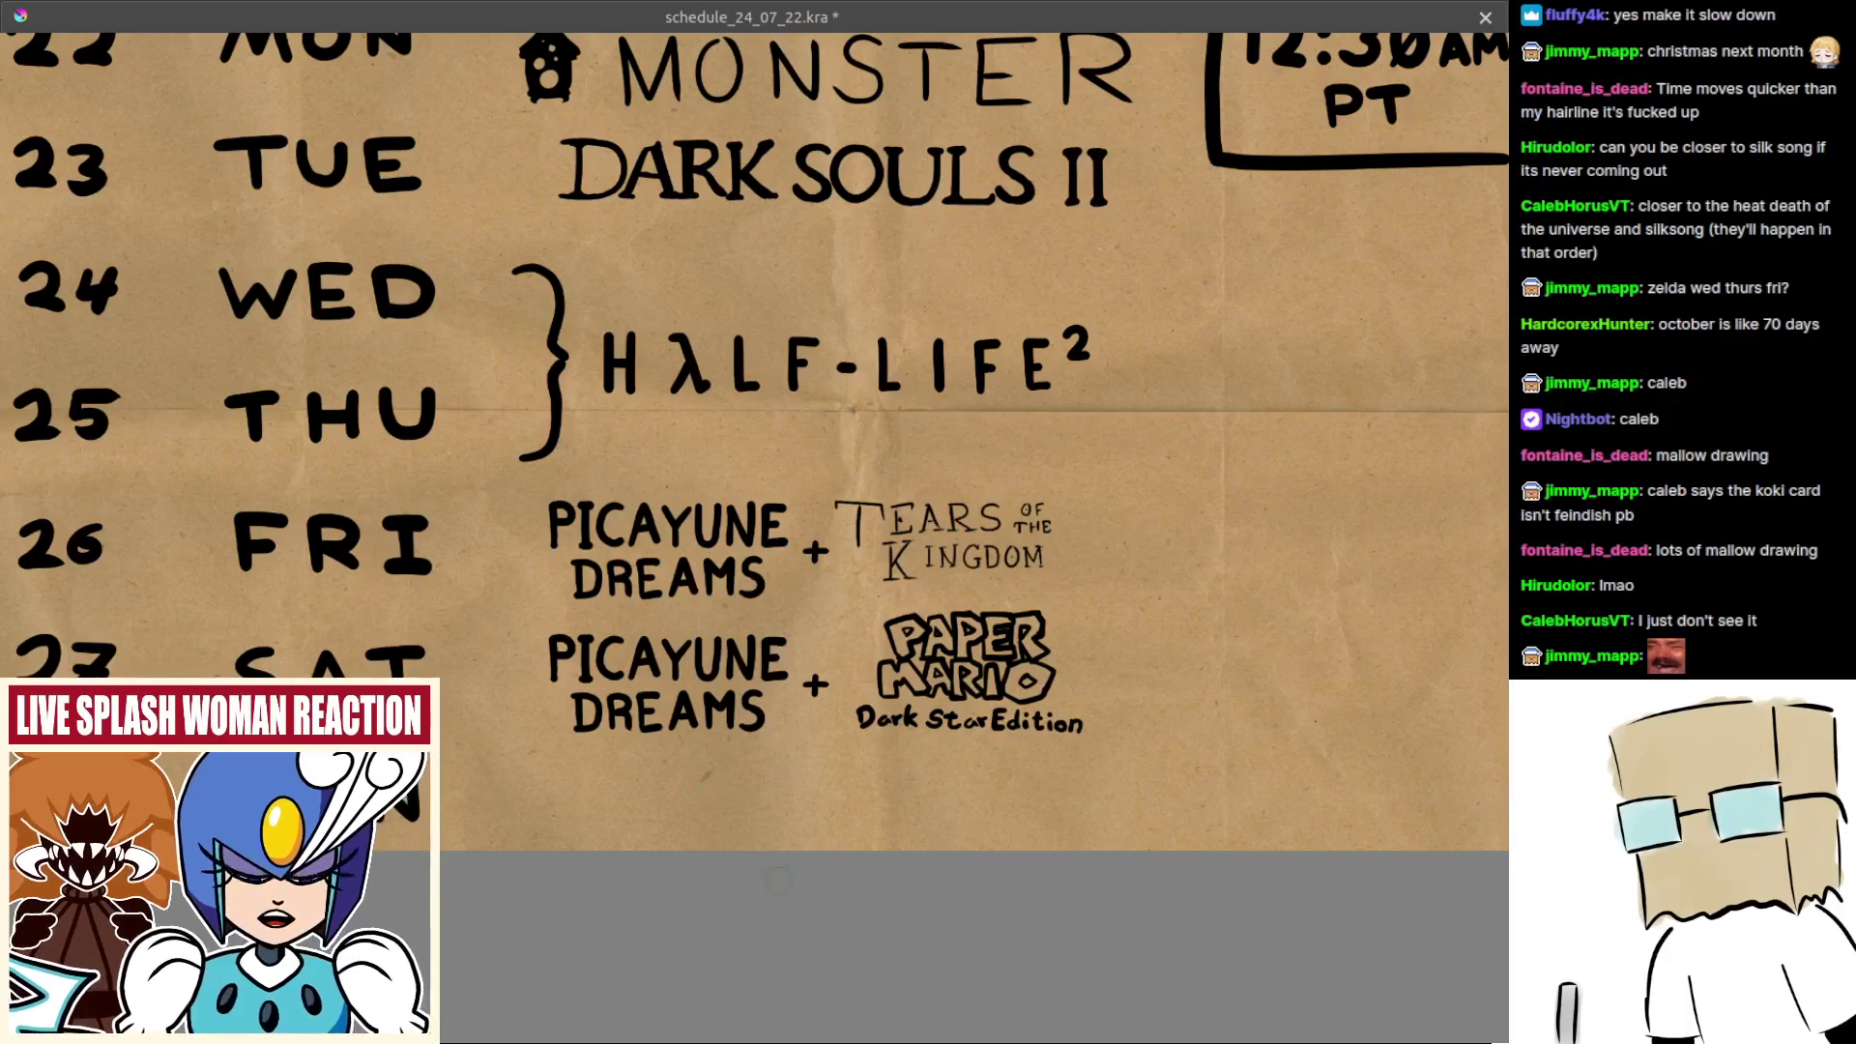
pyautogui.scroll(-2, 779, 881)
pyautogui.scroll(2, 850, 745)
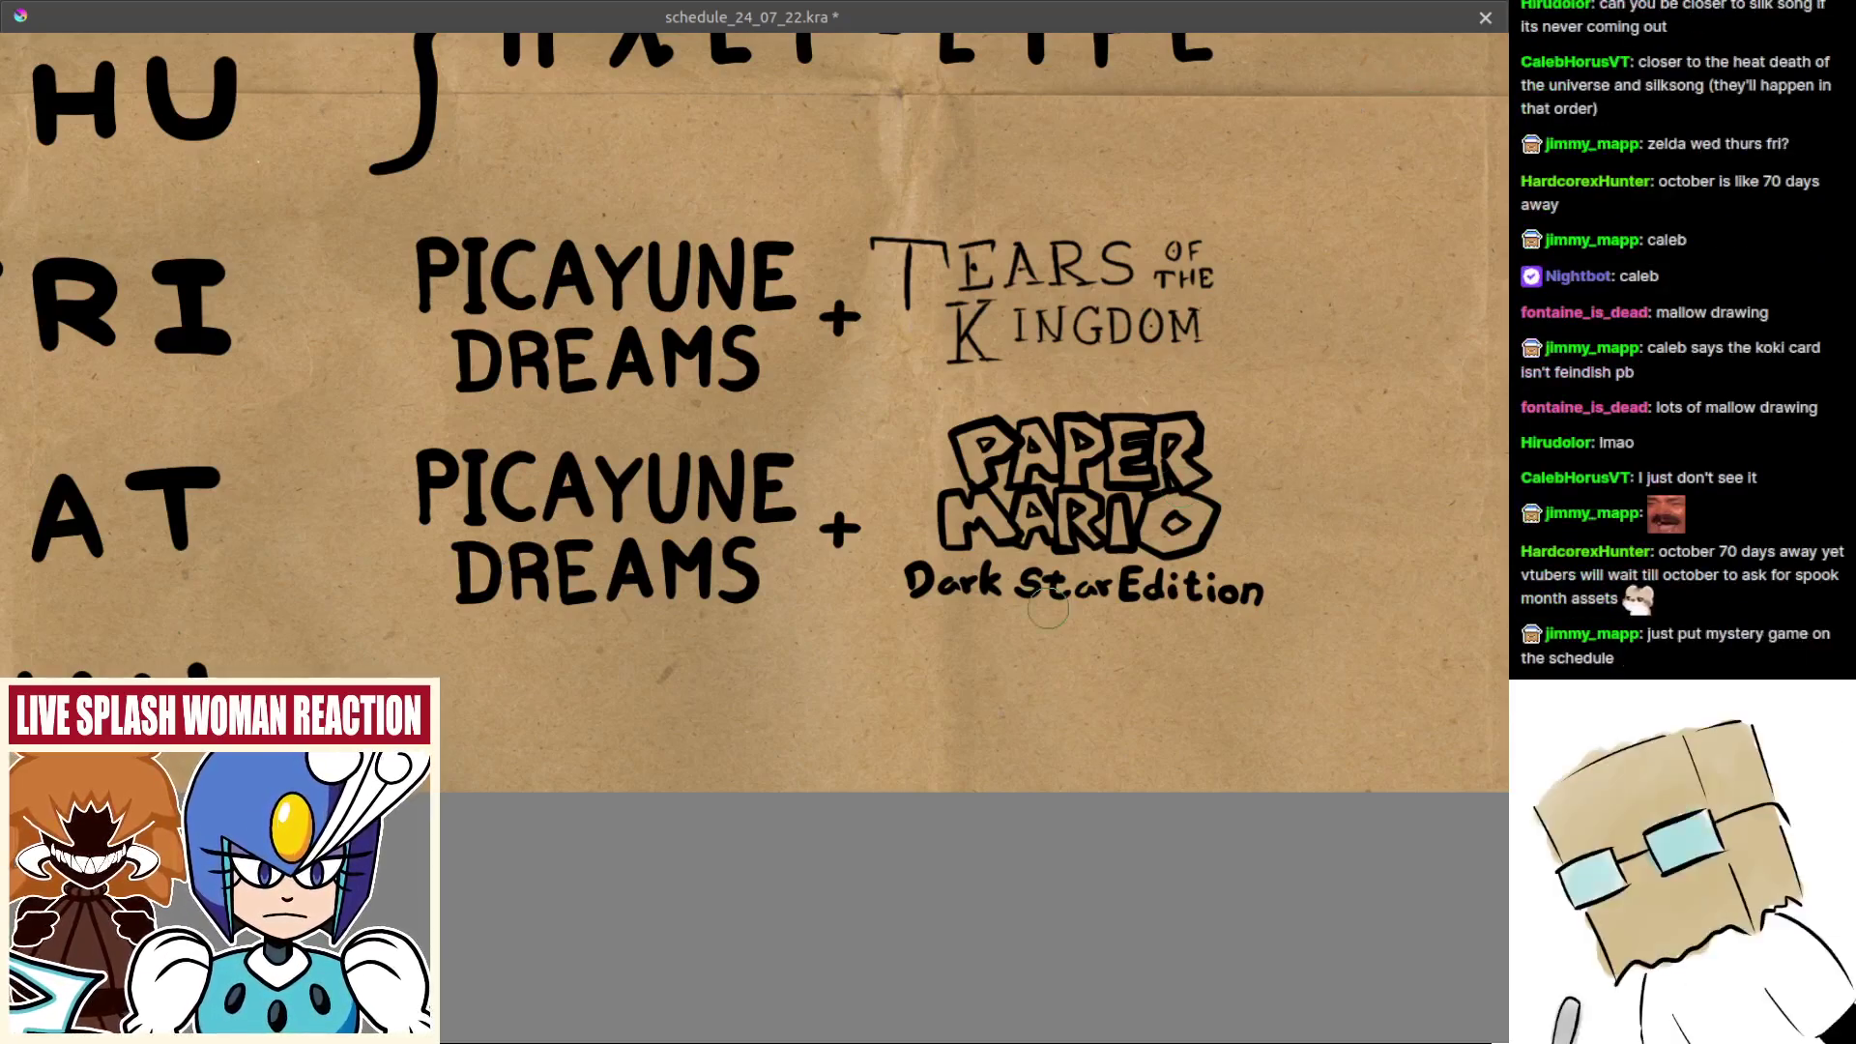
# Step: Hand-letter a black capital W in the Sunday row, just below the Saturday PICAYUNE DREAMS lettering
pyautogui.scroll(-2, 754, 725)
pyautogui.scroll(1, 814, 725)
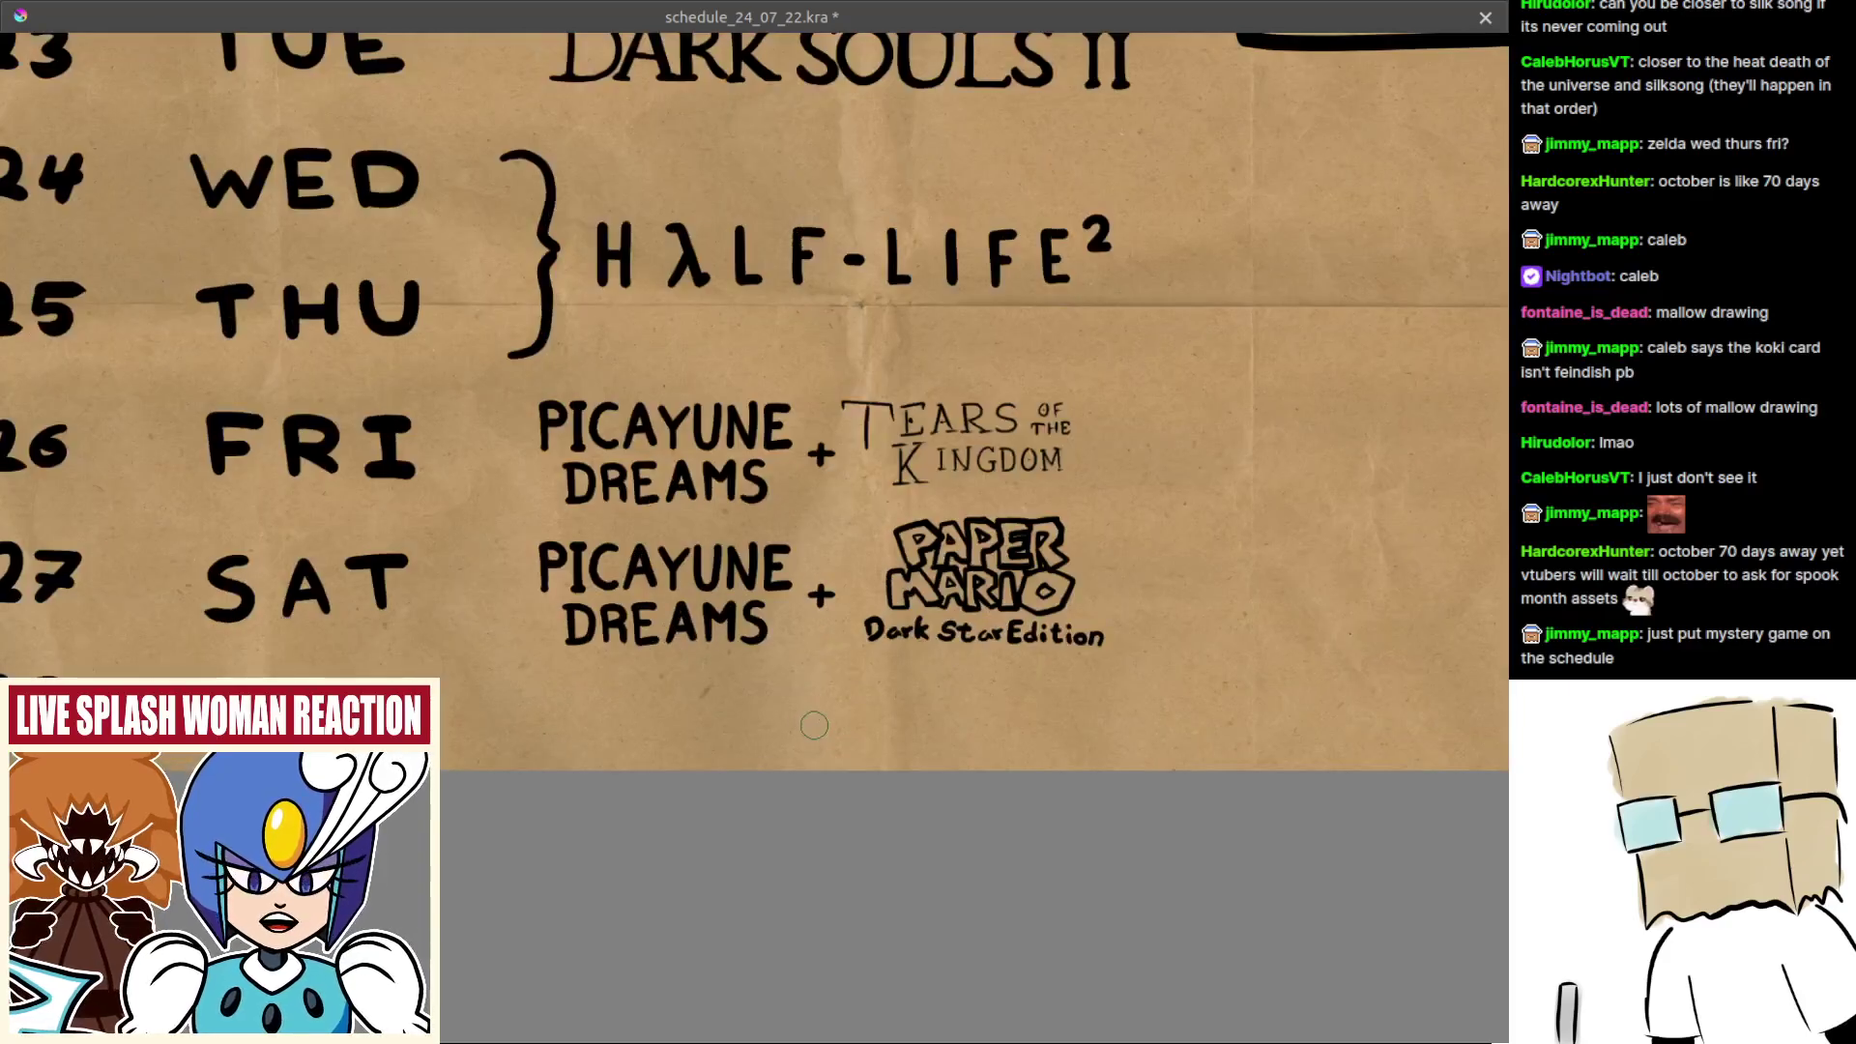
pyautogui.scroll(1, 813, 725)
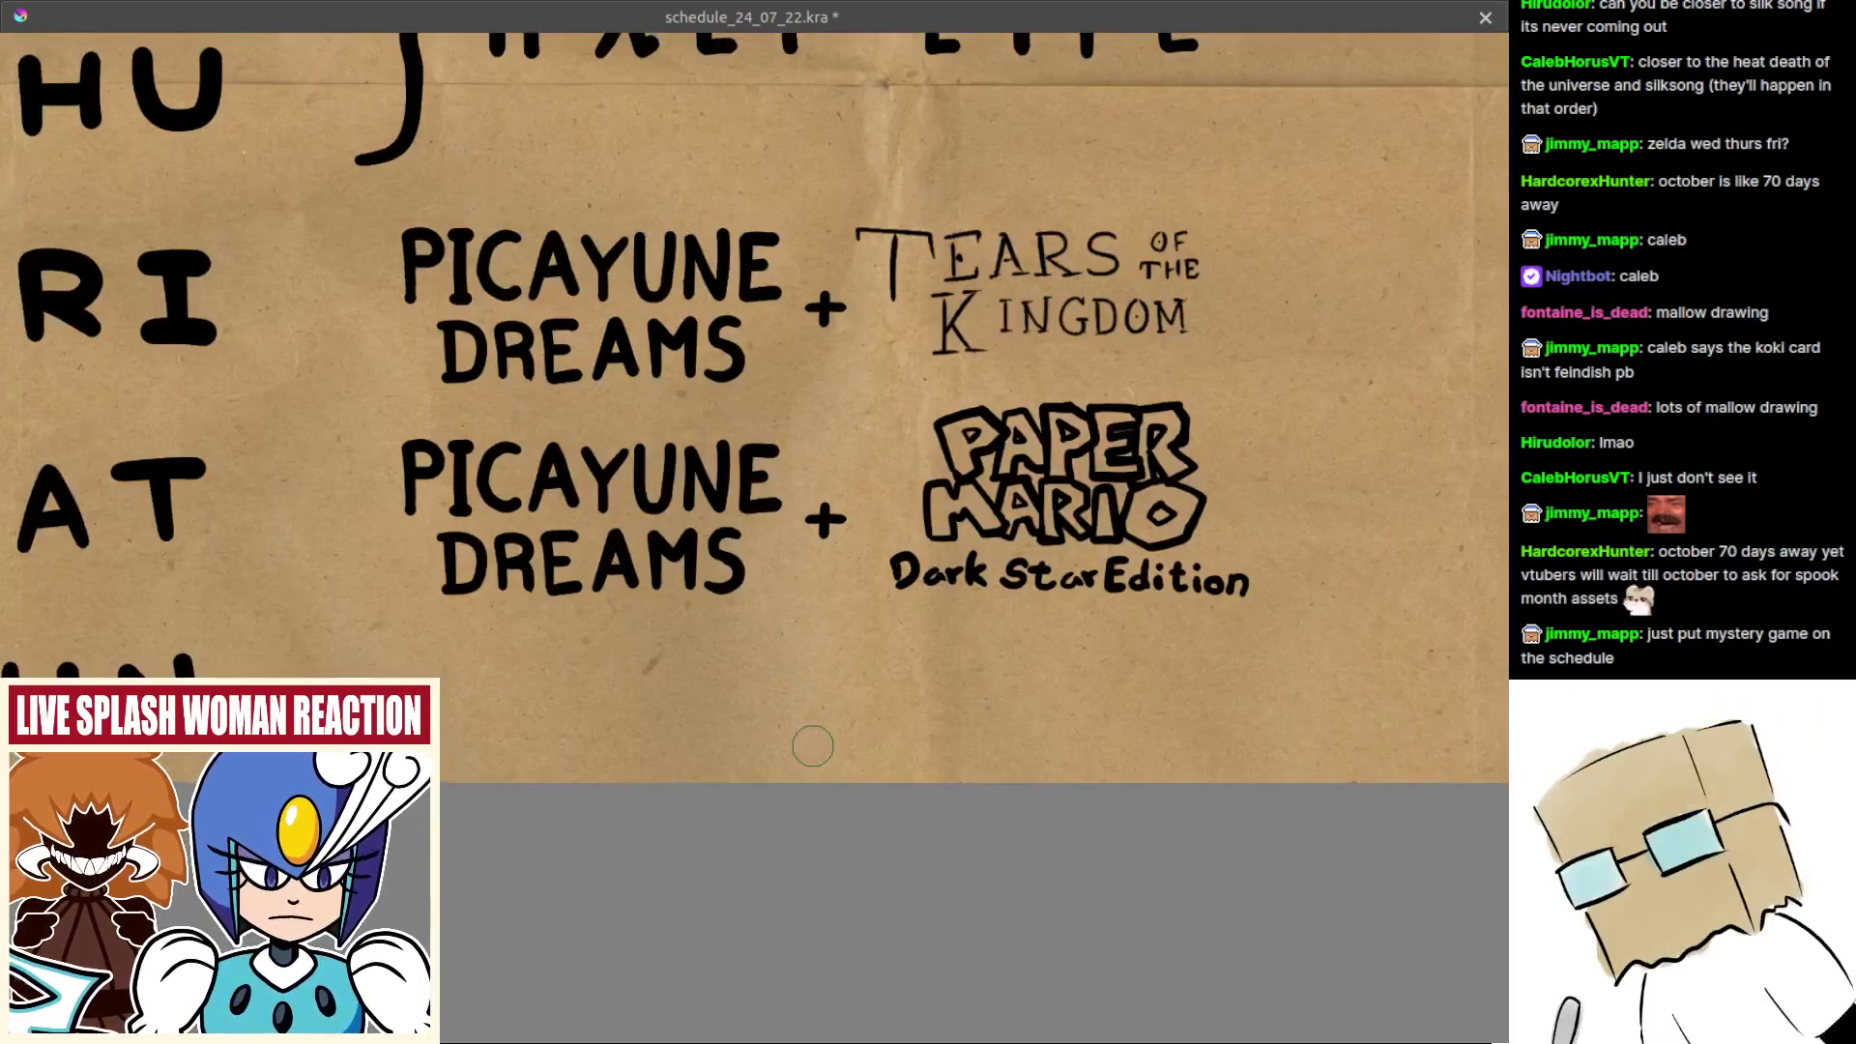
pyautogui.moveTo(471, 628); pyautogui.dragTo(534, 541)
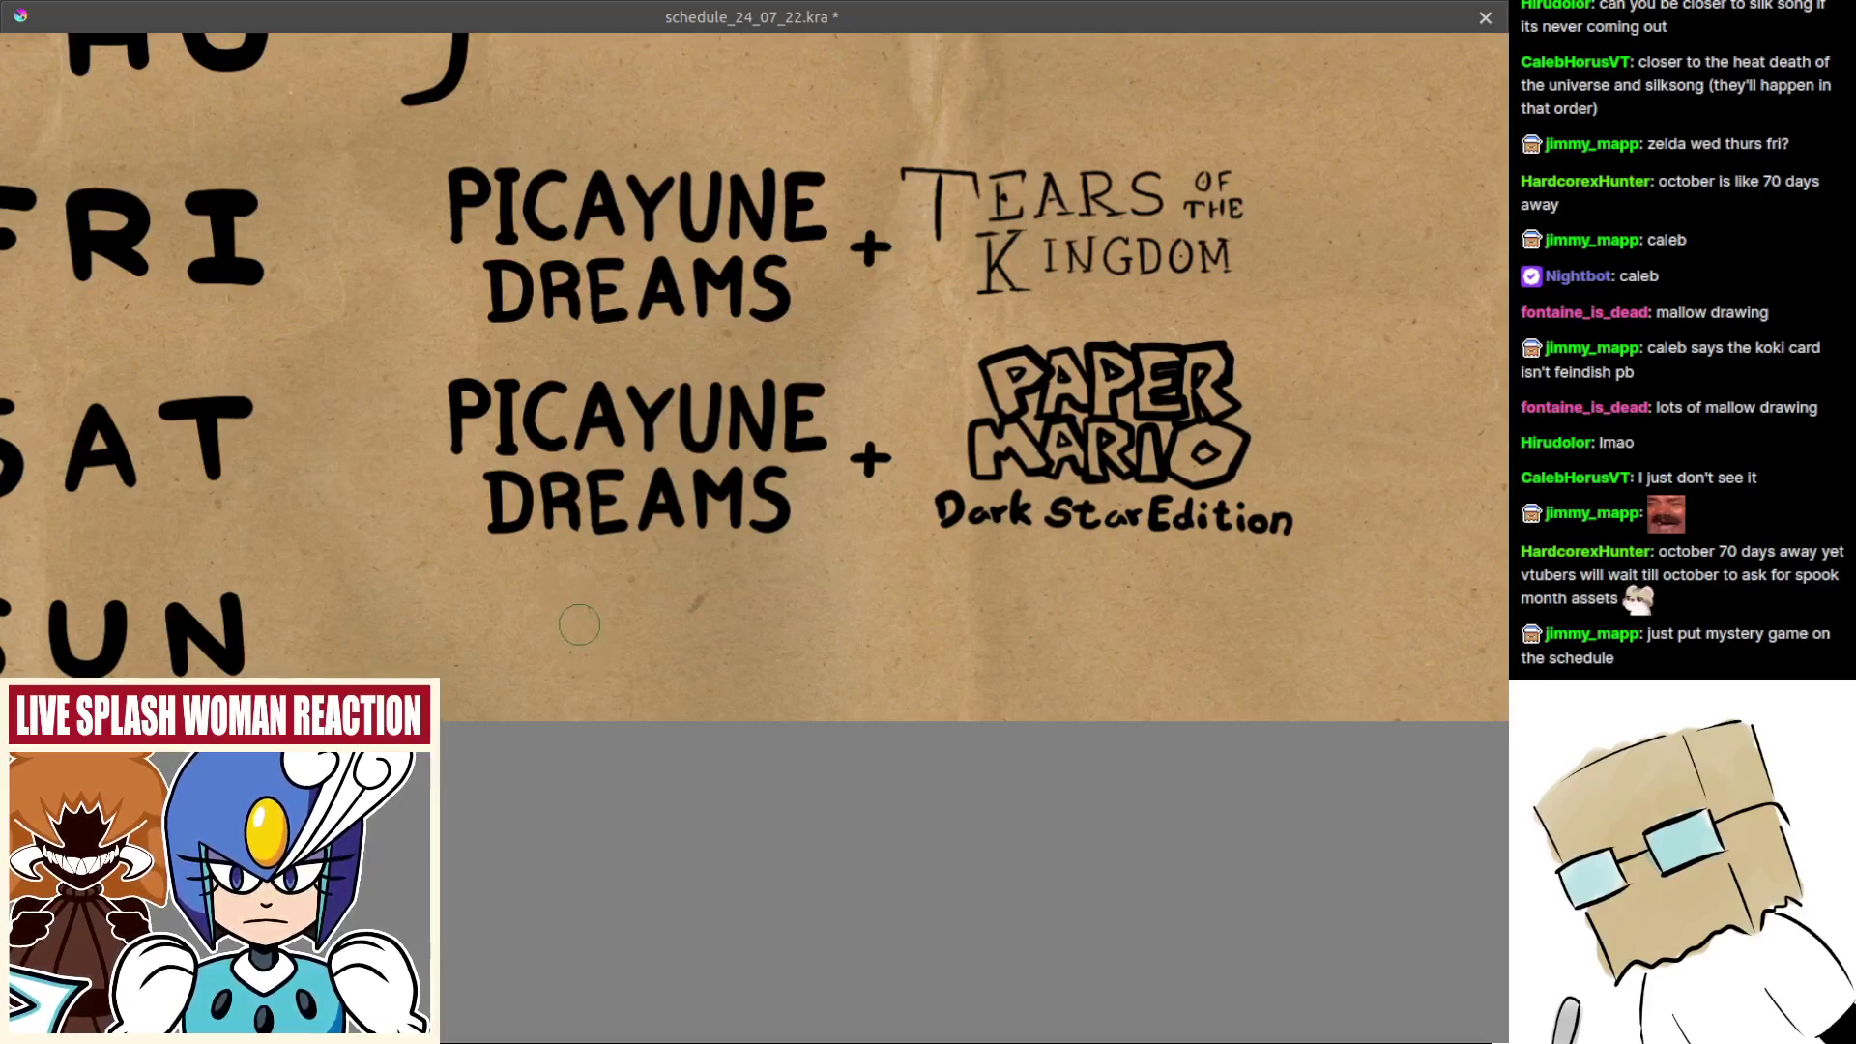
pyautogui.moveTo(614, 629)
pyautogui.mouseDown()
pyautogui.moveTo(662, 590)
pyautogui.moveTo(599, 657)
pyautogui.mouseUp()
pyautogui.hotkey('ctrl', 'z')
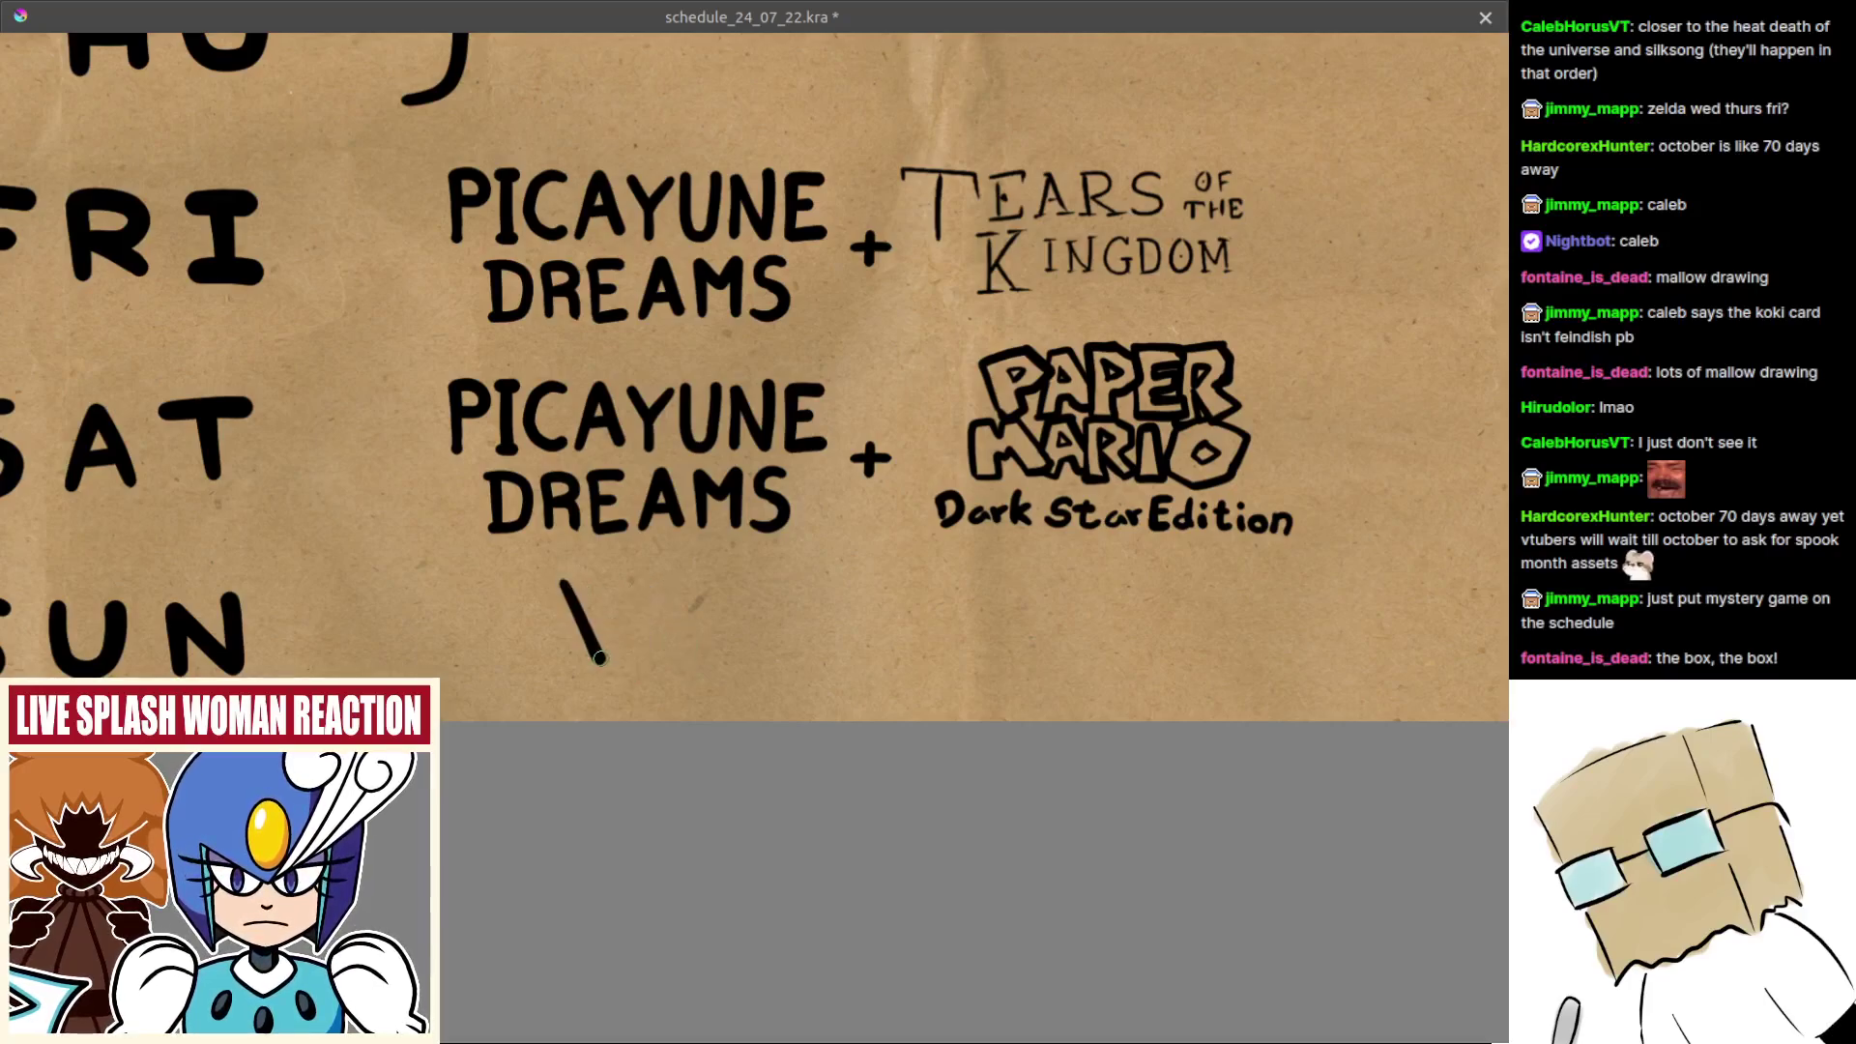
pyautogui.hotkey('ctrl', 'z')
pyautogui.moveTo(563, 581)
pyautogui.mouseDown()
pyautogui.moveTo(592, 647)
pyautogui.moveTo(605, 615)
pyautogui.moveTo(618, 642)
pyautogui.moveTo(650, 560)
pyautogui.mouseUp()
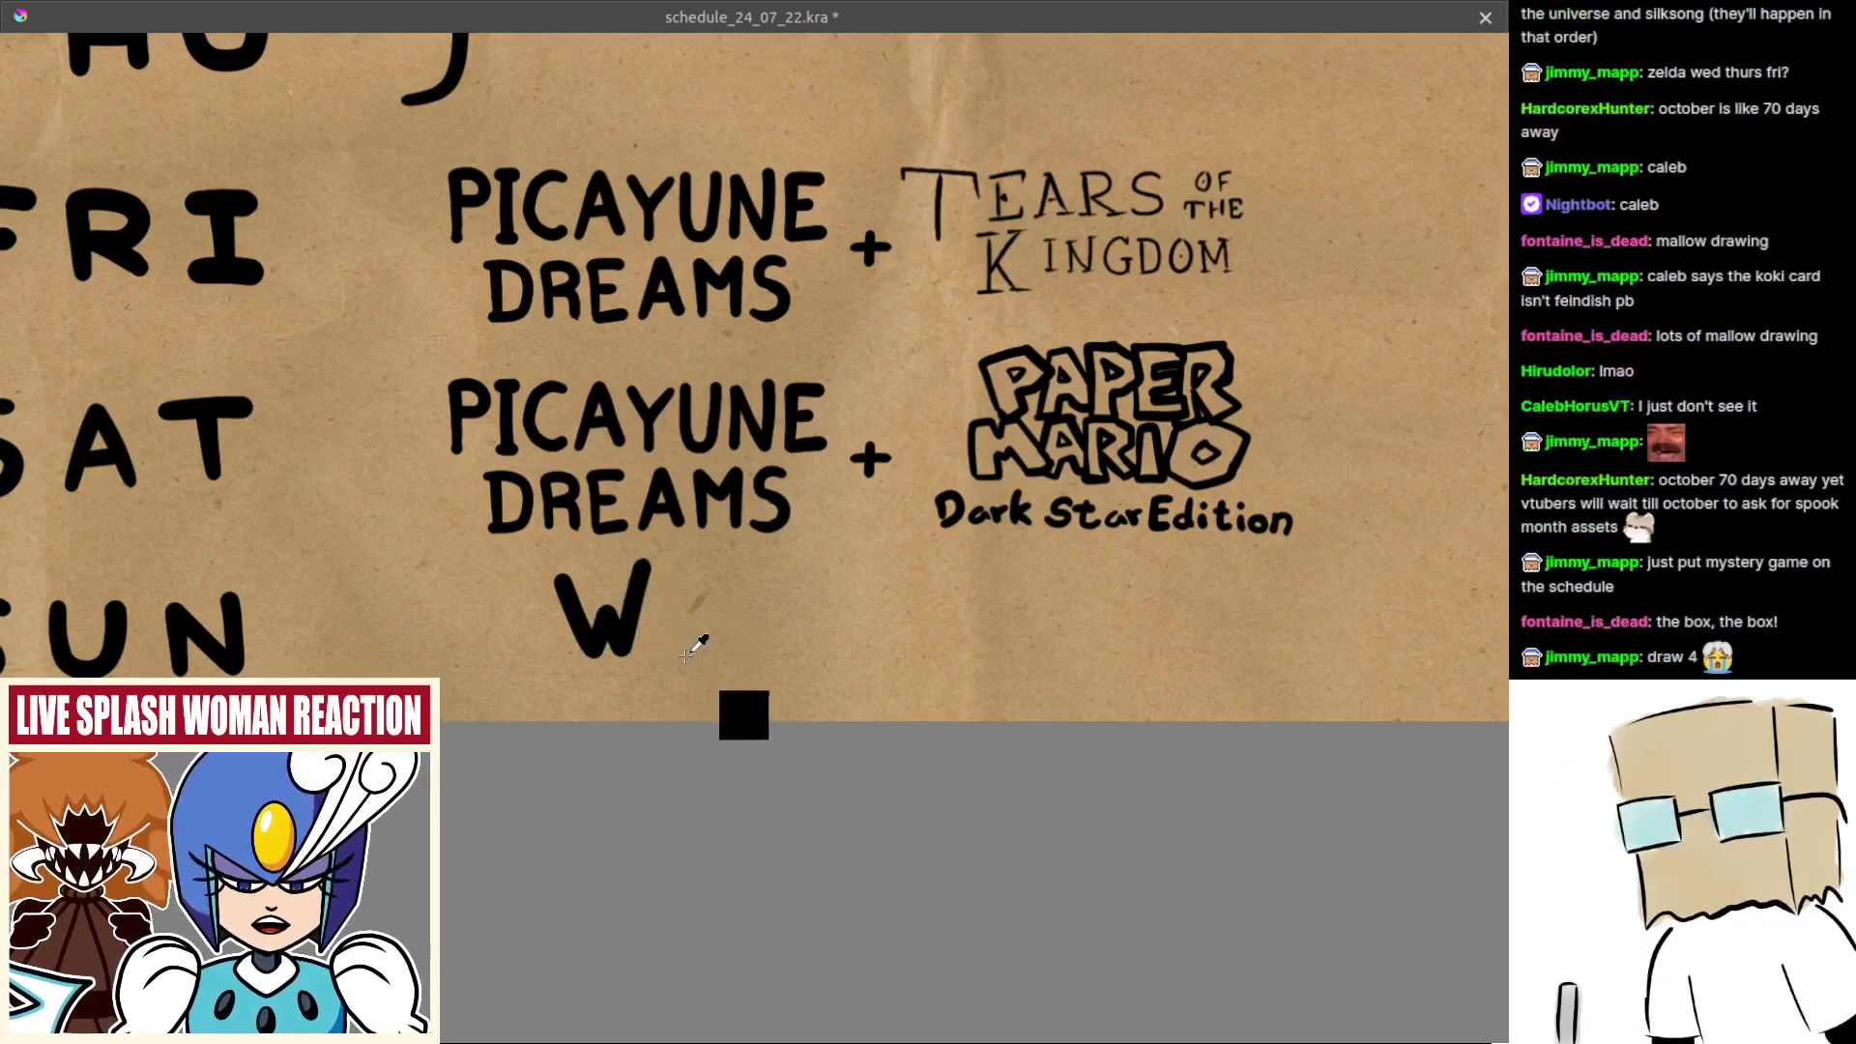
# Step: Letter I, L and D after the W to complete the word WILD in the Sunday row
pyautogui.moveTo(660, 650)
pyautogui.mouseDown()
pyautogui.moveTo(689, 665)
pyautogui.moveTo(711, 583)
pyautogui.moveTo(735, 663)
pyautogui.mouseUp()
pyautogui.hotkey('ctrl', 'z')
pyautogui.moveTo(735, 578)
pyautogui.mouseDown()
pyautogui.moveTo(747, 654)
pyautogui.moveTo(788, 660)
pyautogui.mouseUp()
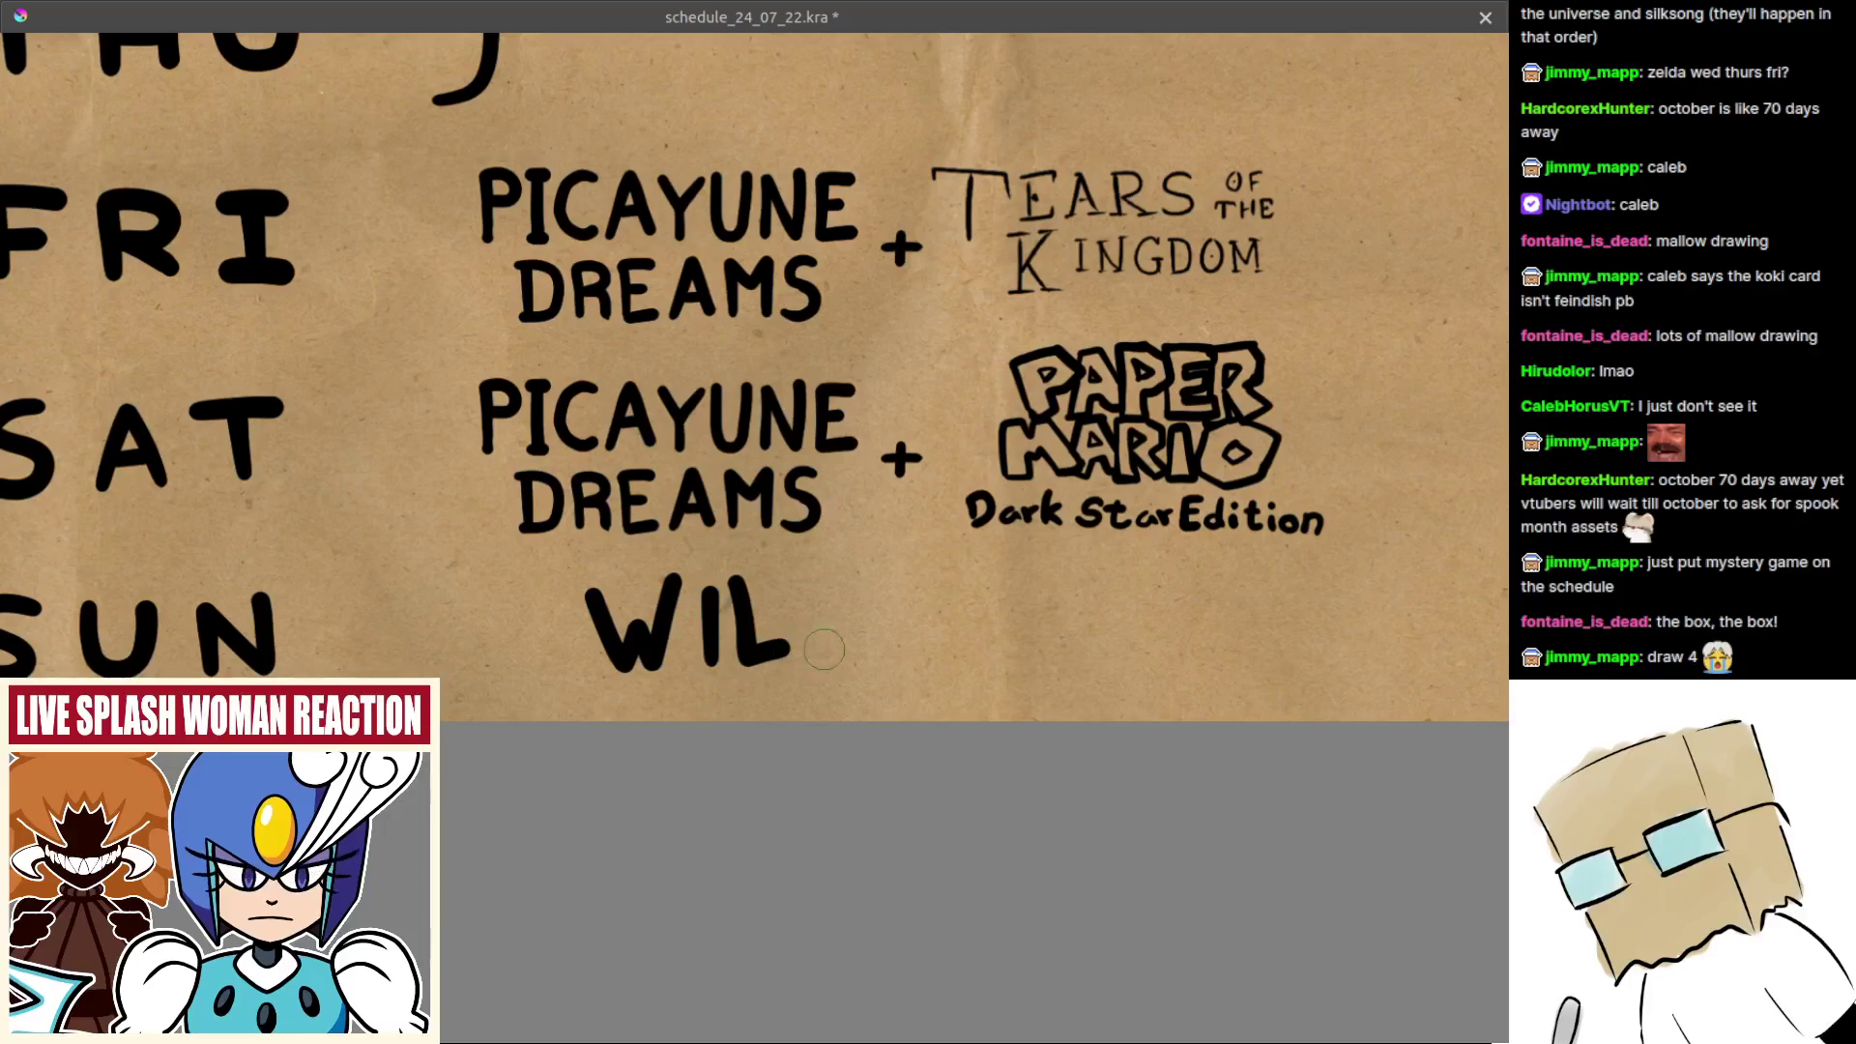
pyautogui.moveTo(774, 579)
pyautogui.mouseDown()
pyautogui.moveTo(818, 633)
pyautogui.moveTo(718, 584)
pyautogui.moveTo(767, 587)
pyautogui.moveTo(743, 635)
pyautogui.moveTo(764, 648)
pyautogui.moveTo(730, 663)
pyautogui.mouseUp()
pyautogui.hotkey('ctrl', 'z')
pyautogui.hotkey('ctrl', 'z')
pyautogui.moveTo(777, 657); pyautogui.dragTo(684, 644)
pyautogui.hotkey('ctrl', 'z')
# Step: Start the second word with a capital C, redrawing it with a wider gap after WILD
pyautogui.moveTo(802, 571)
pyautogui.mouseDown()
pyautogui.moveTo(713, 615)
pyautogui.moveTo(813, 626)
pyautogui.mouseUp()
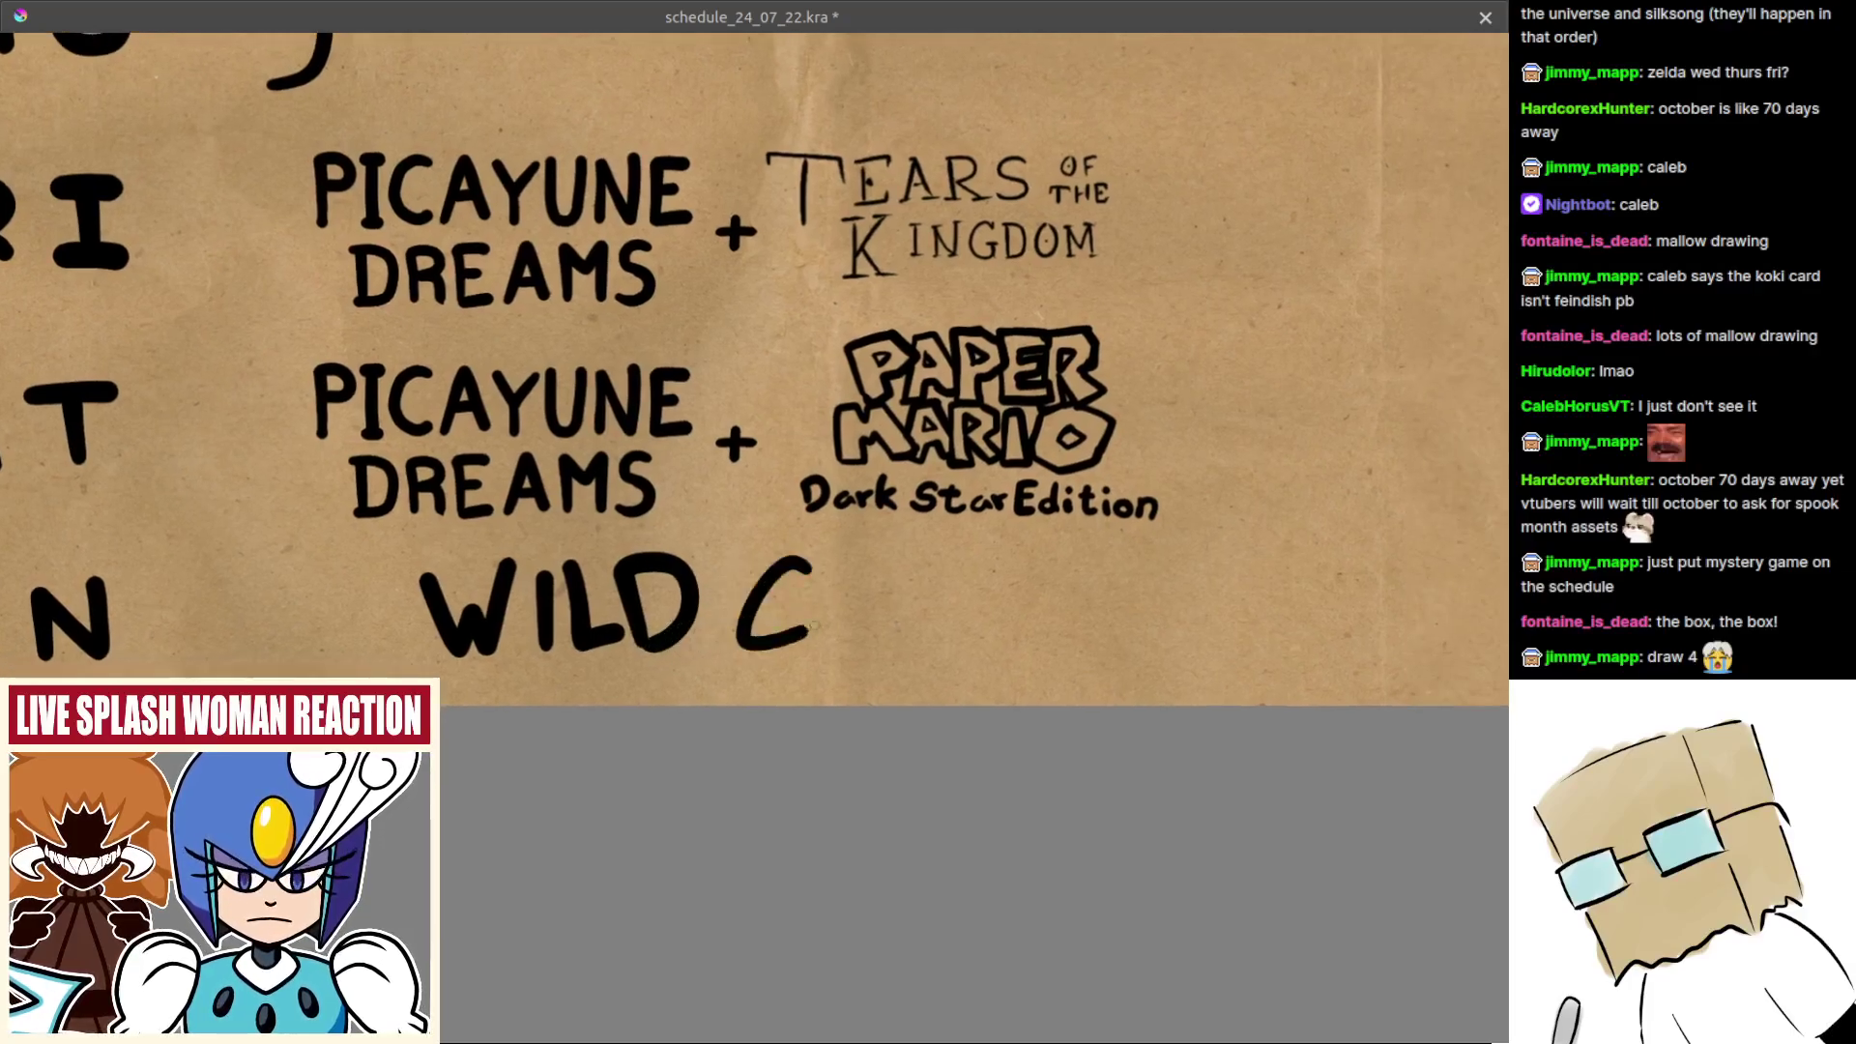
pyautogui.hotkey('ctrl', 'z')
pyautogui.moveTo(858, 561)
pyautogui.mouseDown()
pyautogui.moveTo(838, 628)
pyautogui.moveTo(844, 557)
pyautogui.moveTo(857, 640)
pyautogui.moveTo(913, 549)
pyautogui.mouseUp()
pyautogui.hotkey('ctrl', 'z')
pyautogui.hotkey('ctrl', 'z')
pyautogui.moveTo(851, 655); pyautogui.dragTo(901, 564)
pyautogui.hotkey('ctrl', 'z')
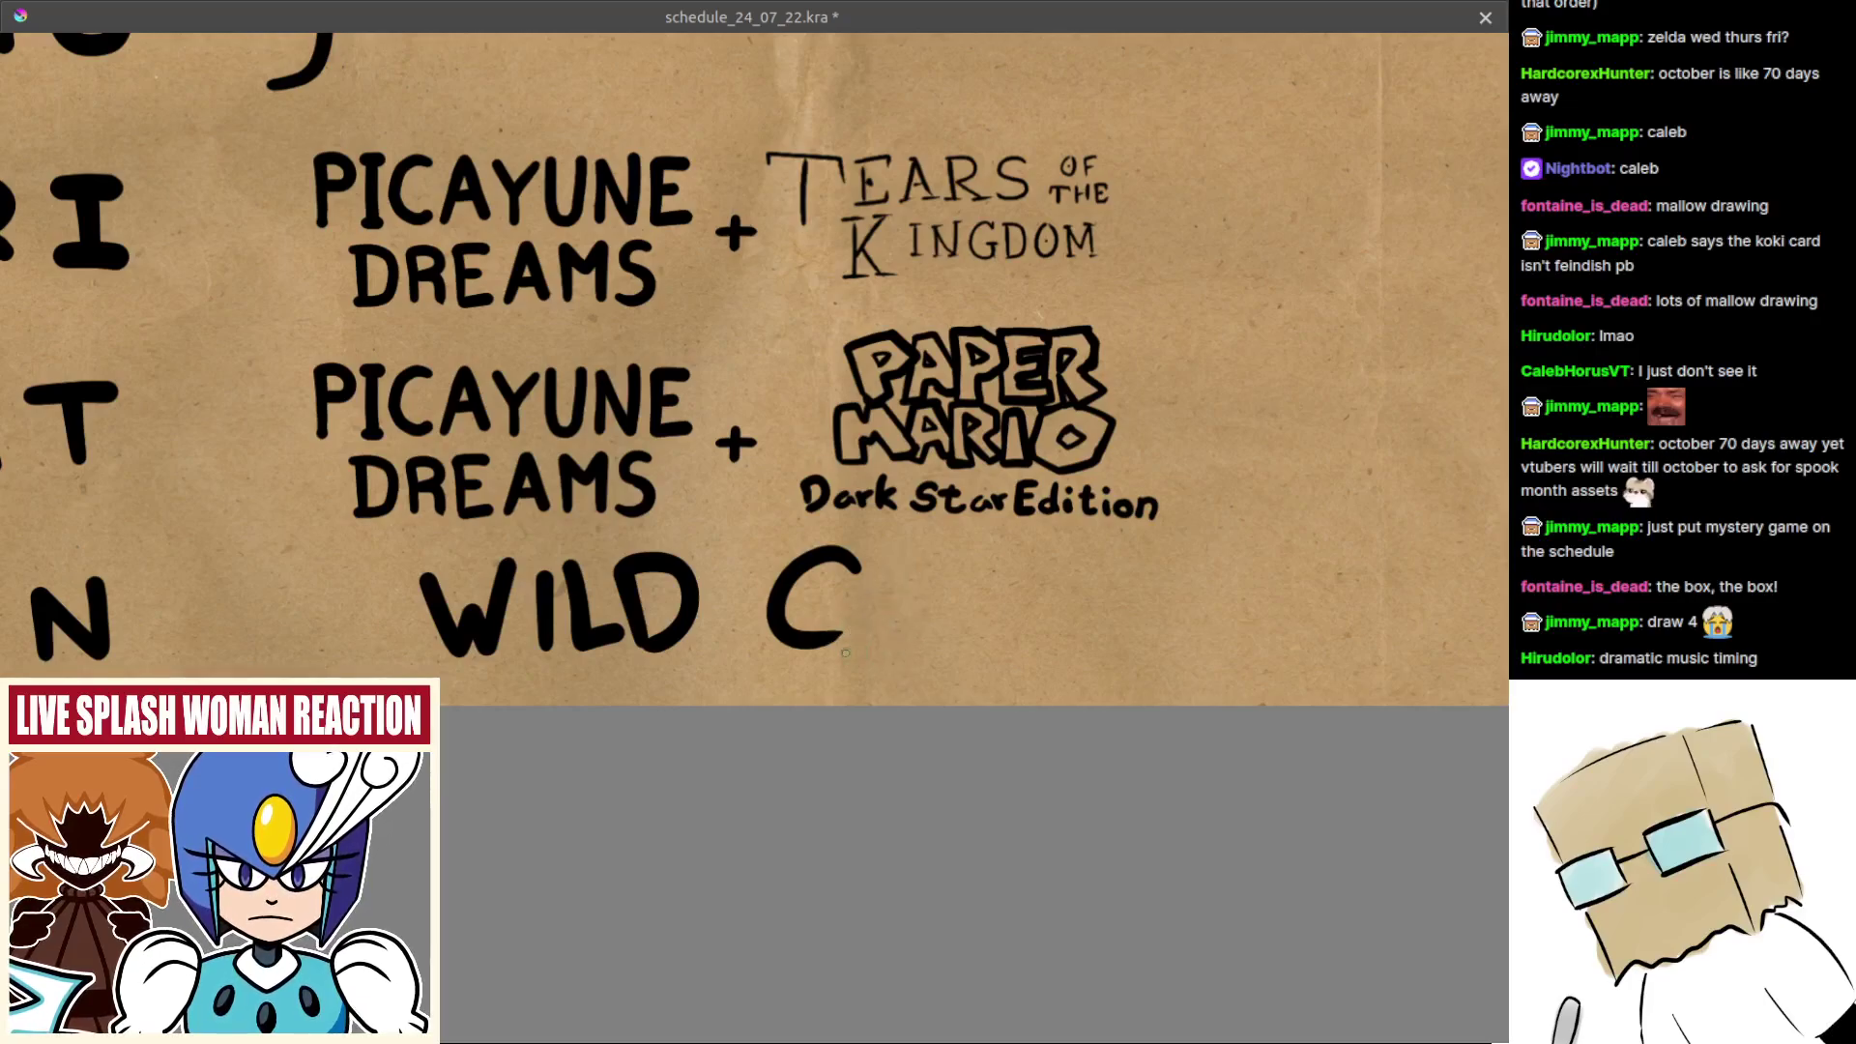
# Step: Letter a capital A beside the C, redoing its slanted strokes and adding the crossbar
pyautogui.moveTo(847, 655)
pyautogui.mouseDown()
pyautogui.moveTo(886, 578)
pyautogui.moveTo(893, 658)
pyautogui.moveTo(865, 591)
pyautogui.moveTo(881, 574)
pyautogui.moveTo(884, 641)
pyautogui.moveTo(893, 595)
pyautogui.mouseUp()
pyautogui.hotkey('ctrl', 'z')
pyautogui.hotkey('ctrl', 'z')
pyautogui.hotkey('ctrl', 'z')
pyautogui.moveTo(841, 675)
pyautogui.mouseDown()
pyautogui.moveTo(894, 571)
pyautogui.moveTo(906, 663)
pyautogui.moveTo(869, 639)
pyautogui.moveTo(886, 559)
pyautogui.mouseUp()
pyautogui.hotkey('ctrl', 'z')
pyautogui.hotkey('ctrl', 'z')
pyautogui.hotkey('ctrl', 'z')
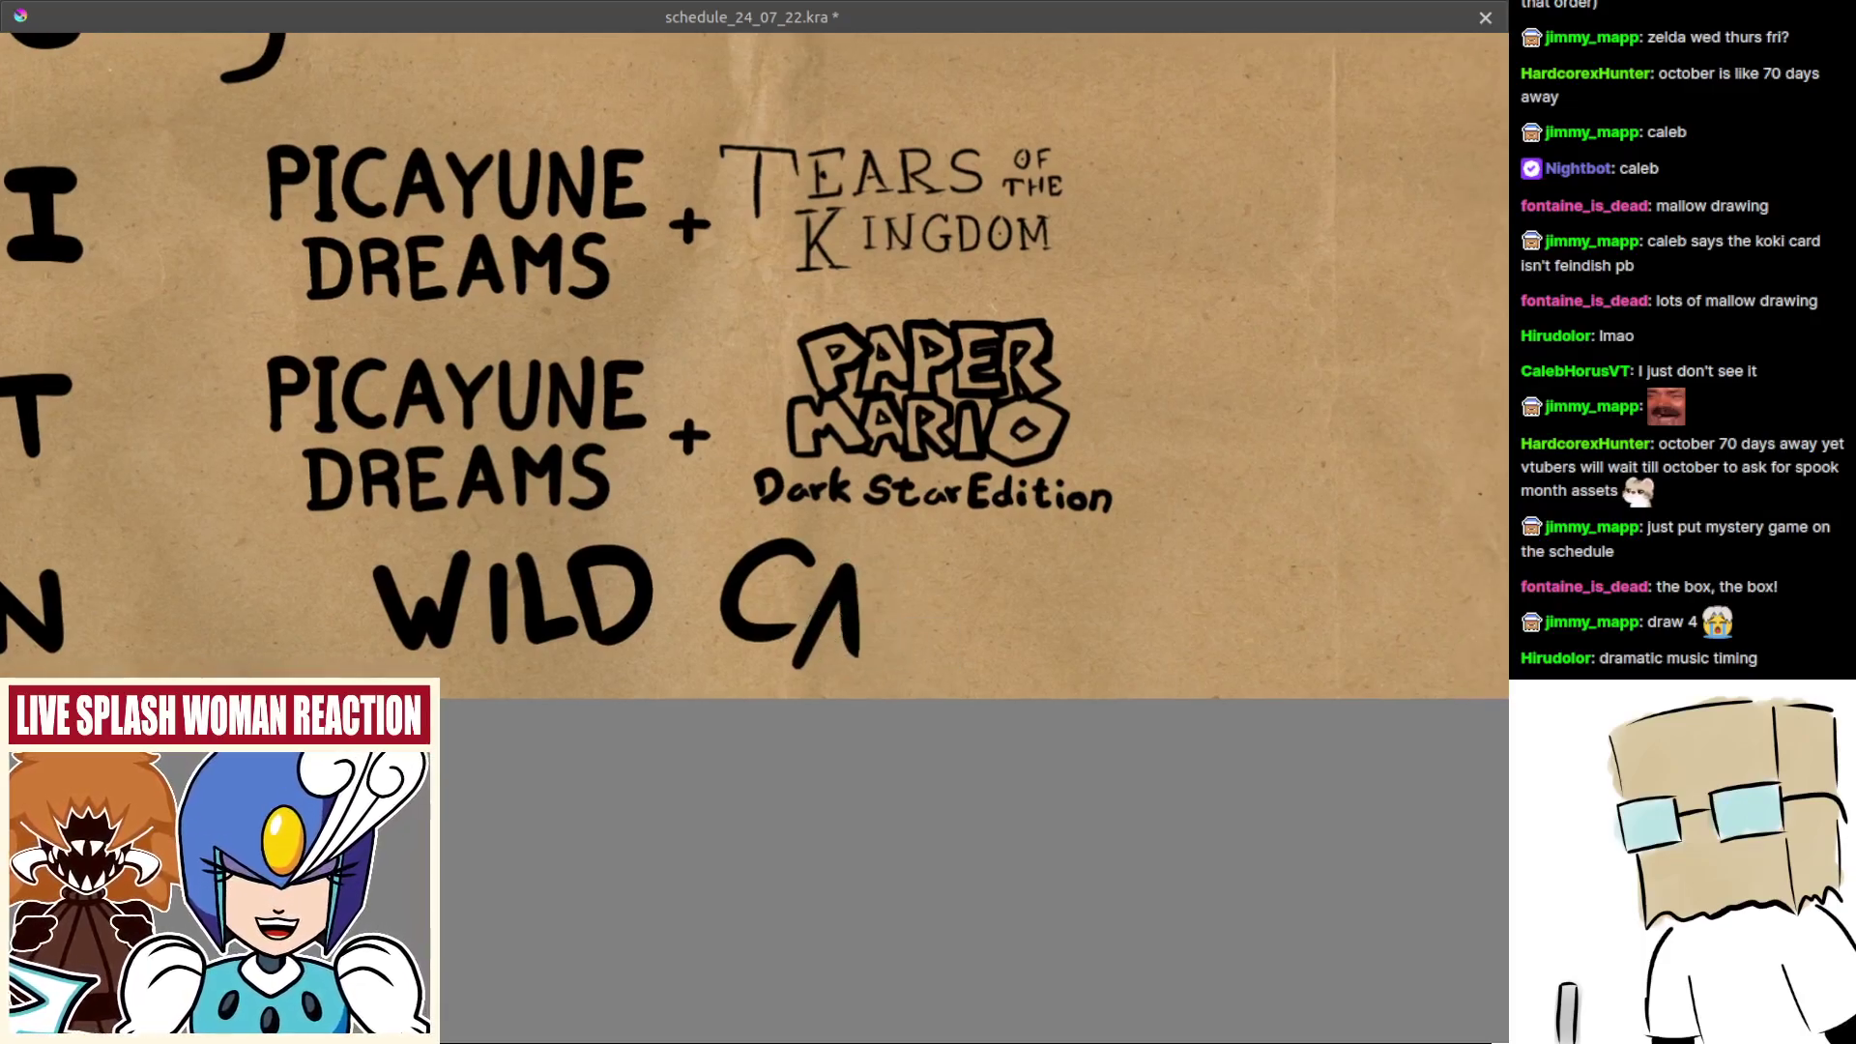
pyautogui.moveTo(810, 654)
pyautogui.mouseDown()
pyautogui.moveTo(856, 565)
pyautogui.moveTo(859, 619)
pyautogui.mouseUp()
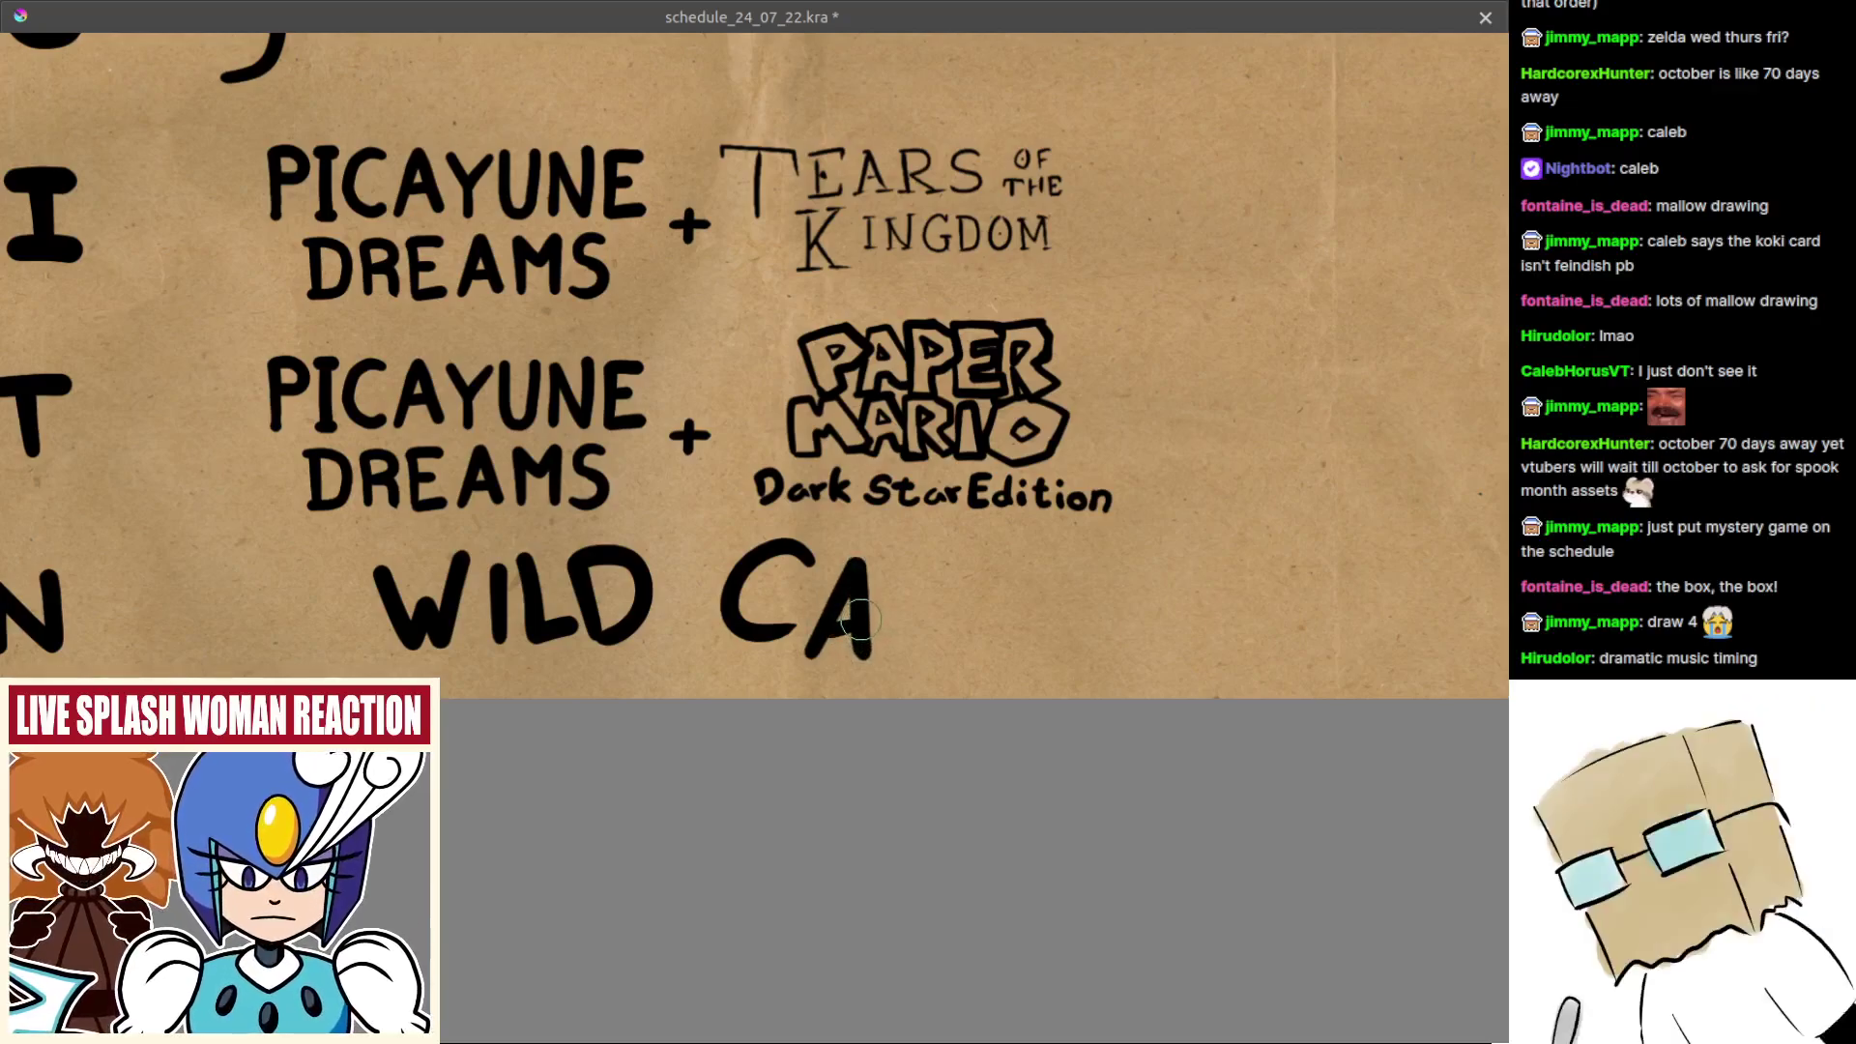
# Step: Letter R and D to complete the word CARD in the Sunday row
pyautogui.moveTo(884, 551); pyautogui.dragTo(884, 654)
pyautogui.moveTo(886, 553)
pyautogui.mouseDown()
pyautogui.moveTo(930, 572)
pyautogui.moveTo(907, 607)
pyautogui.moveTo(948, 663)
pyautogui.mouseUp()
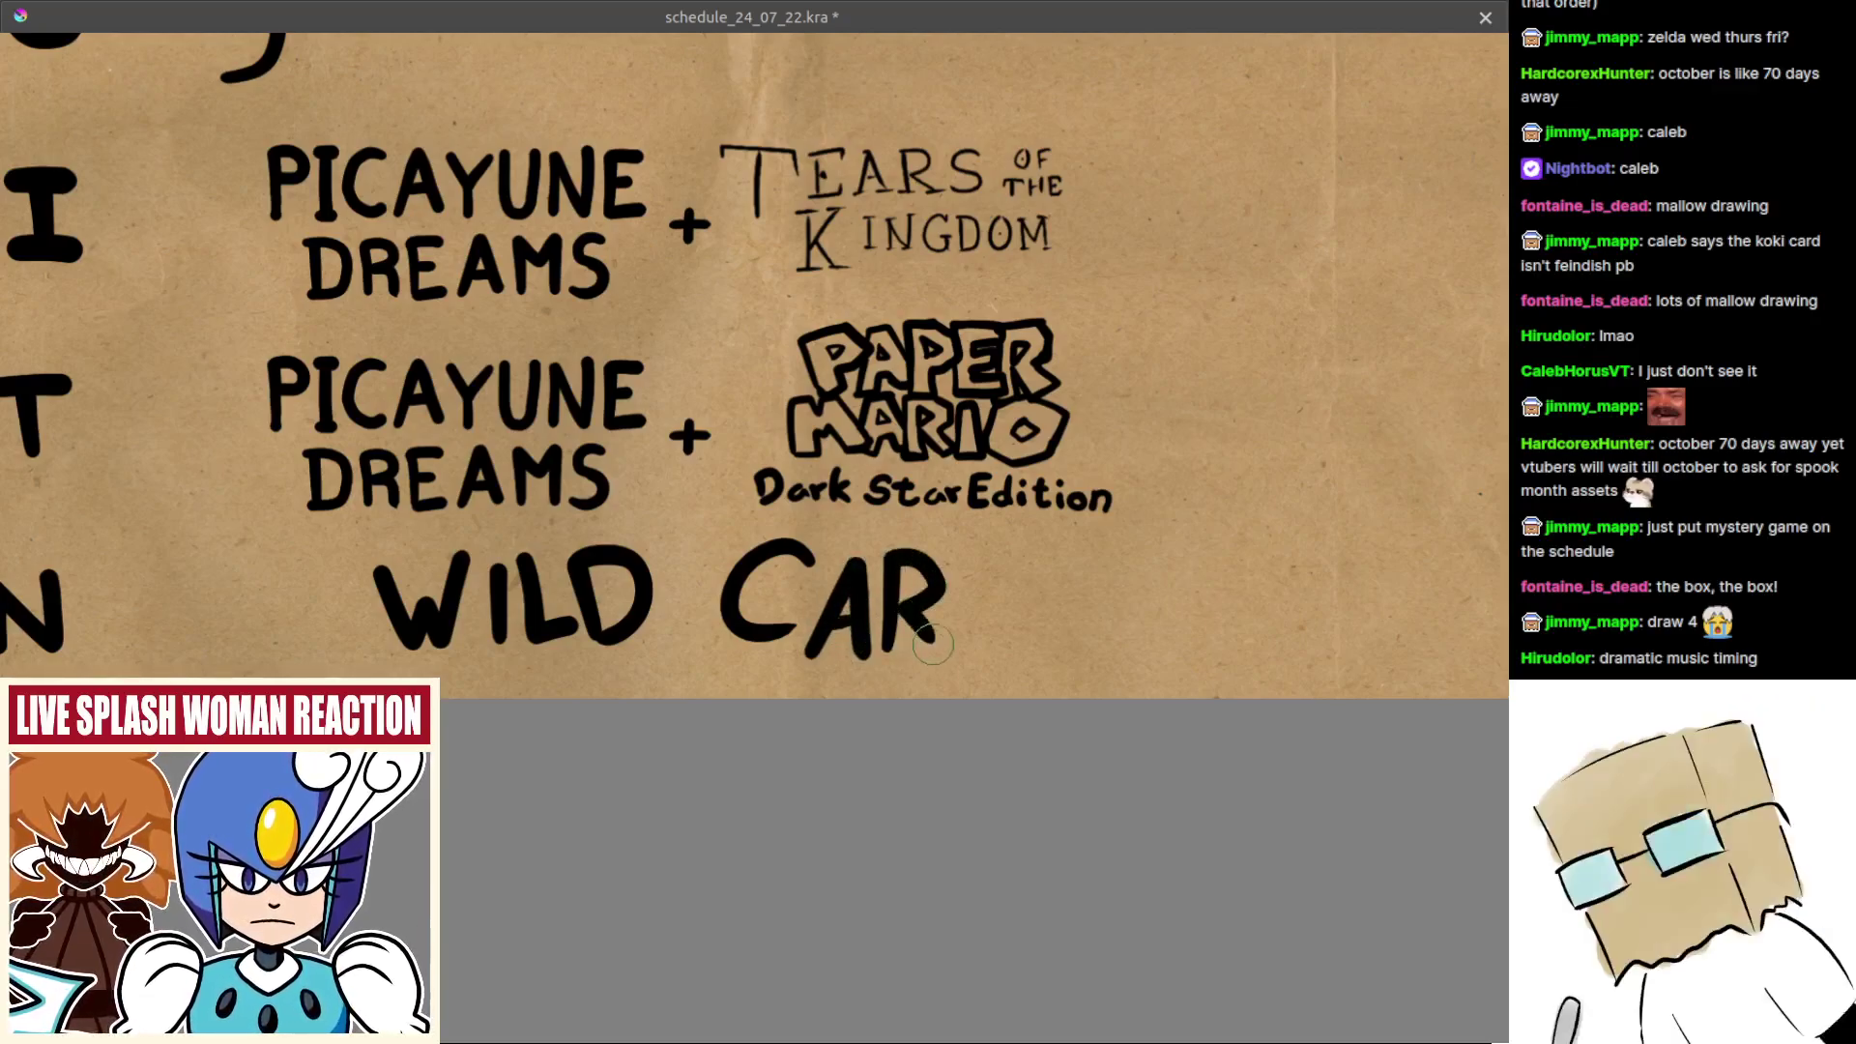
pyautogui.moveTo(928, 558)
pyautogui.mouseDown()
pyautogui.moveTo(967, 569)
pyautogui.moveTo(928, 662)
pyautogui.mouseUp()
pyautogui.moveTo(926, 559)
pyautogui.mouseDown()
pyautogui.moveTo(967, 569)
pyautogui.moveTo(916, 661)
pyautogui.mouseUp()
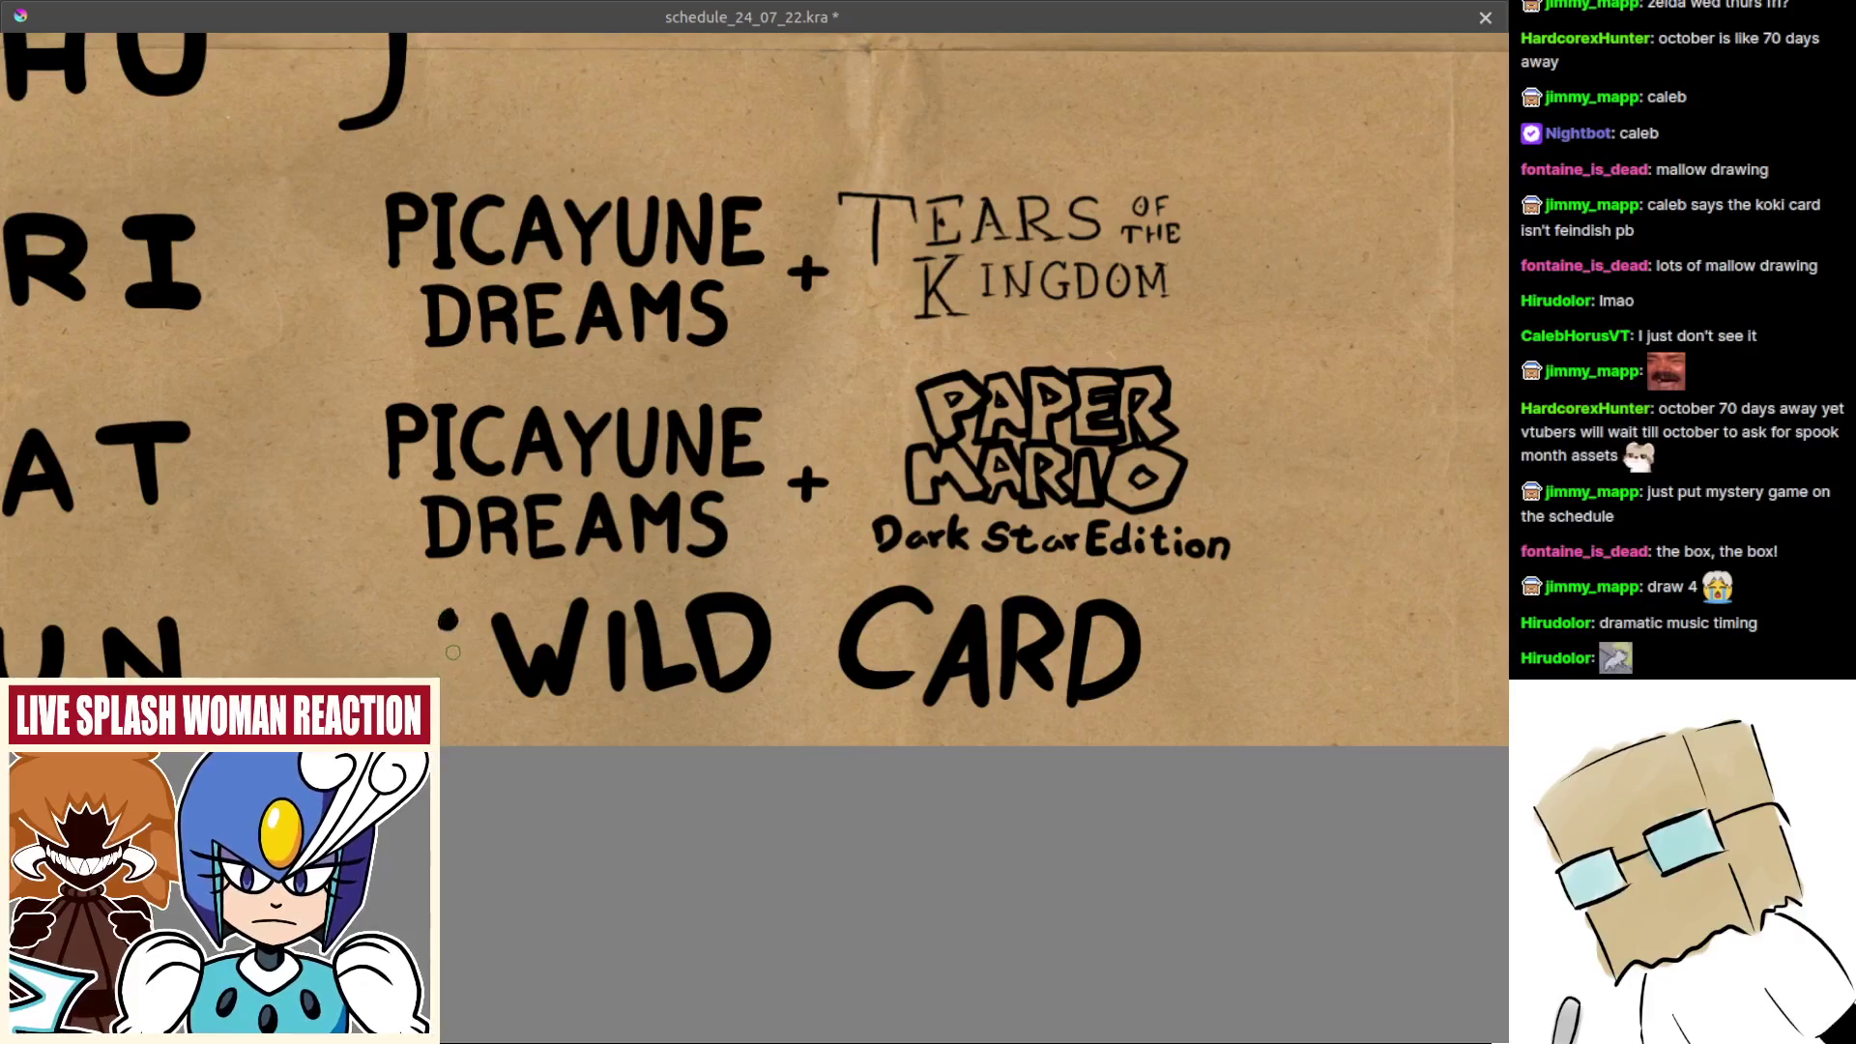
pyautogui.moveTo(1175, 759); pyautogui.dragTo(1027, 729)
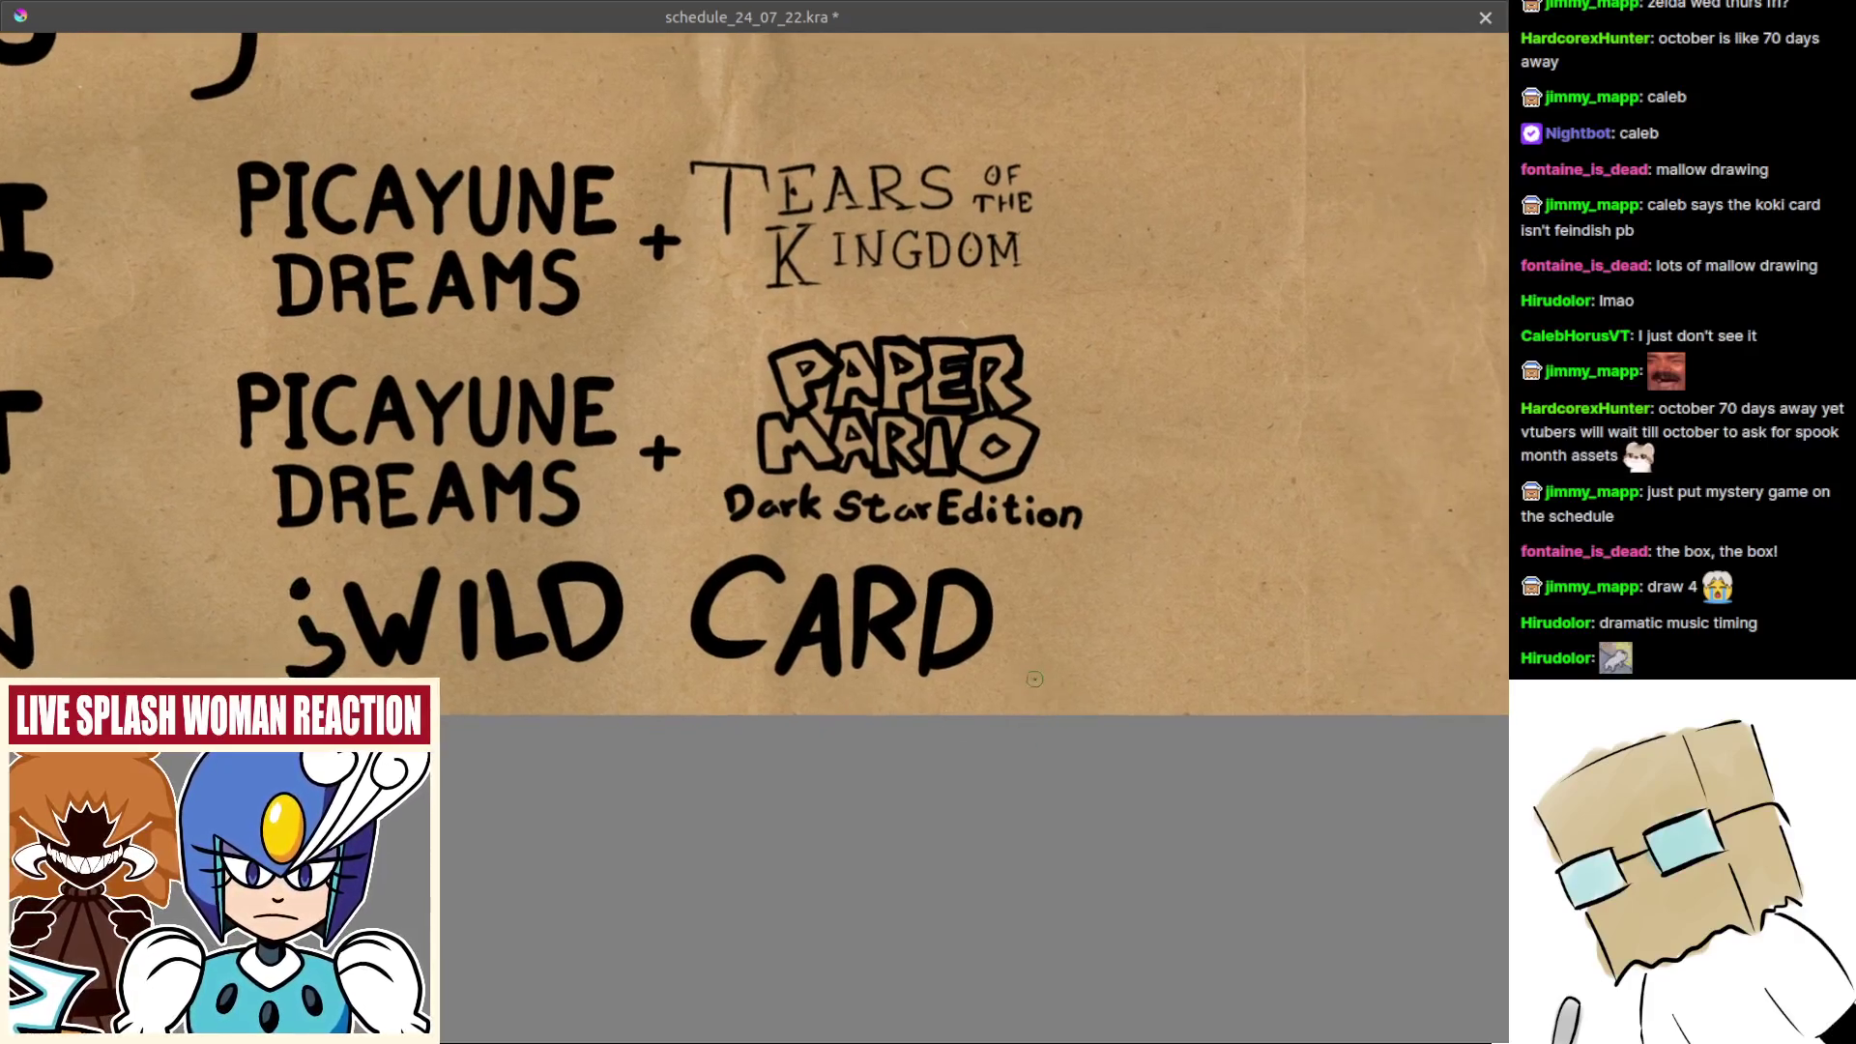
pyautogui.hotkey('ctrl', 'z')
pyautogui.hotkey('ctrl', 'z')
pyautogui.hotkey('ctrl', 'z')
pyautogui.moveTo(485, 660); pyautogui.dragTo(616, 696)
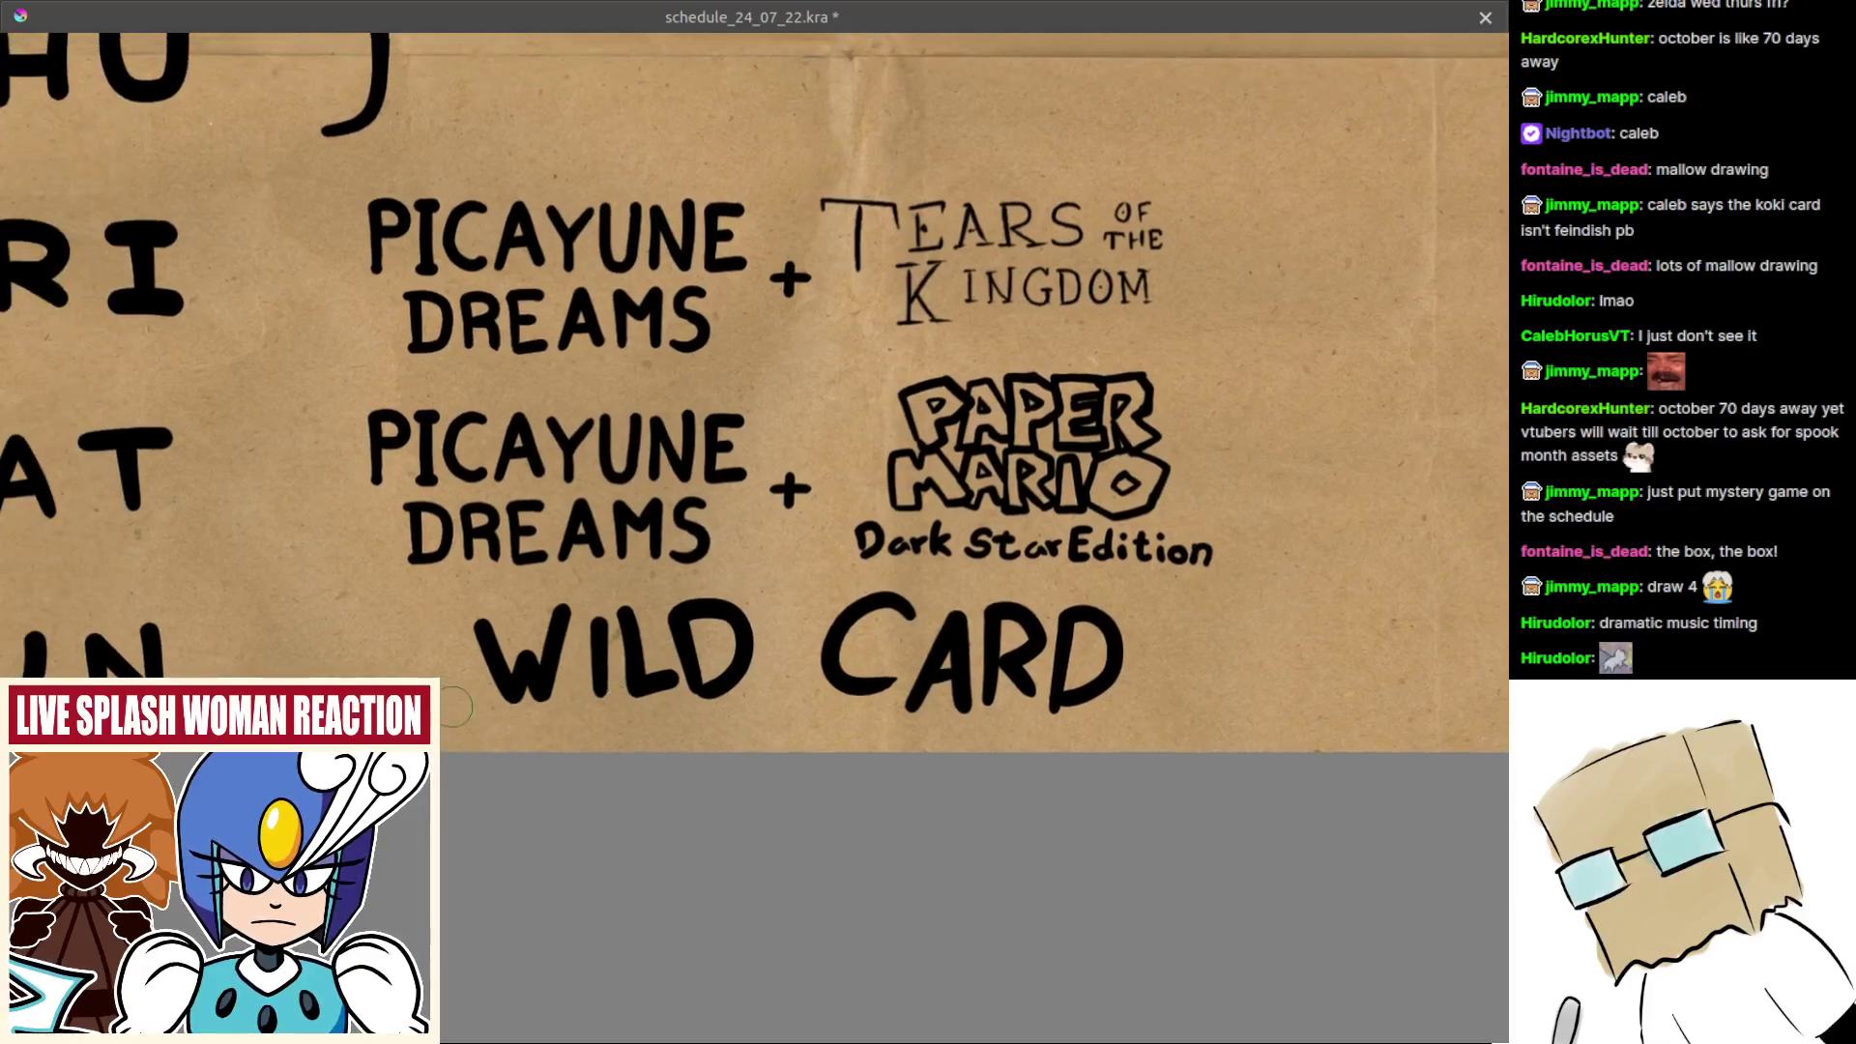
pyautogui.moveTo(430, 623); pyautogui.dragTo(442, 676)
pyautogui.moveTo(1026, 667); pyautogui.dragTo(970, 661)
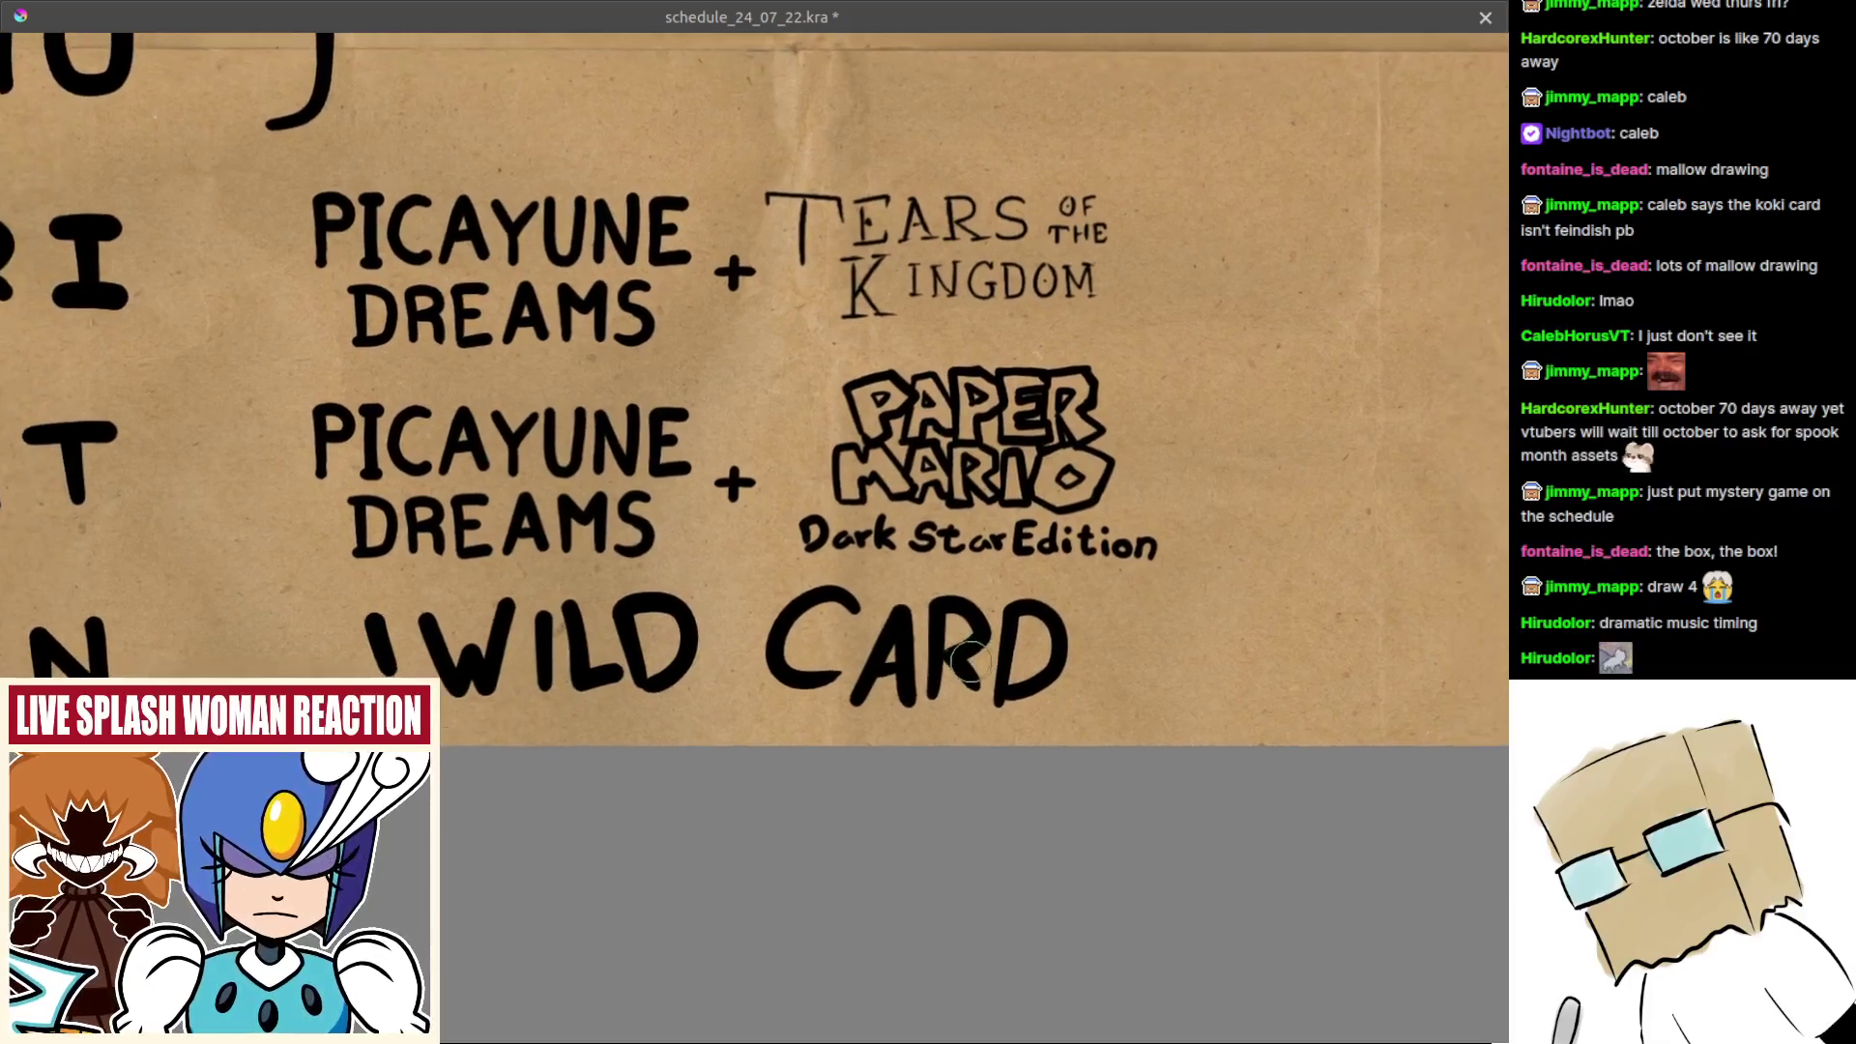
pyautogui.hotkey('ctrl', 'z')
# Step: Letter question marks on both sides of WILD CARD and scale the whole Sunday entry down slightly
pyautogui.moveTo(331, 637)
pyautogui.mouseDown()
pyautogui.moveTo(360, 609)
pyautogui.moveTo(363, 663)
pyautogui.moveTo(379, 639)
pyautogui.mouseUp()
pyautogui.hotkey('ctrl', 'z')
pyautogui.hotkey('ctrl', 'z')
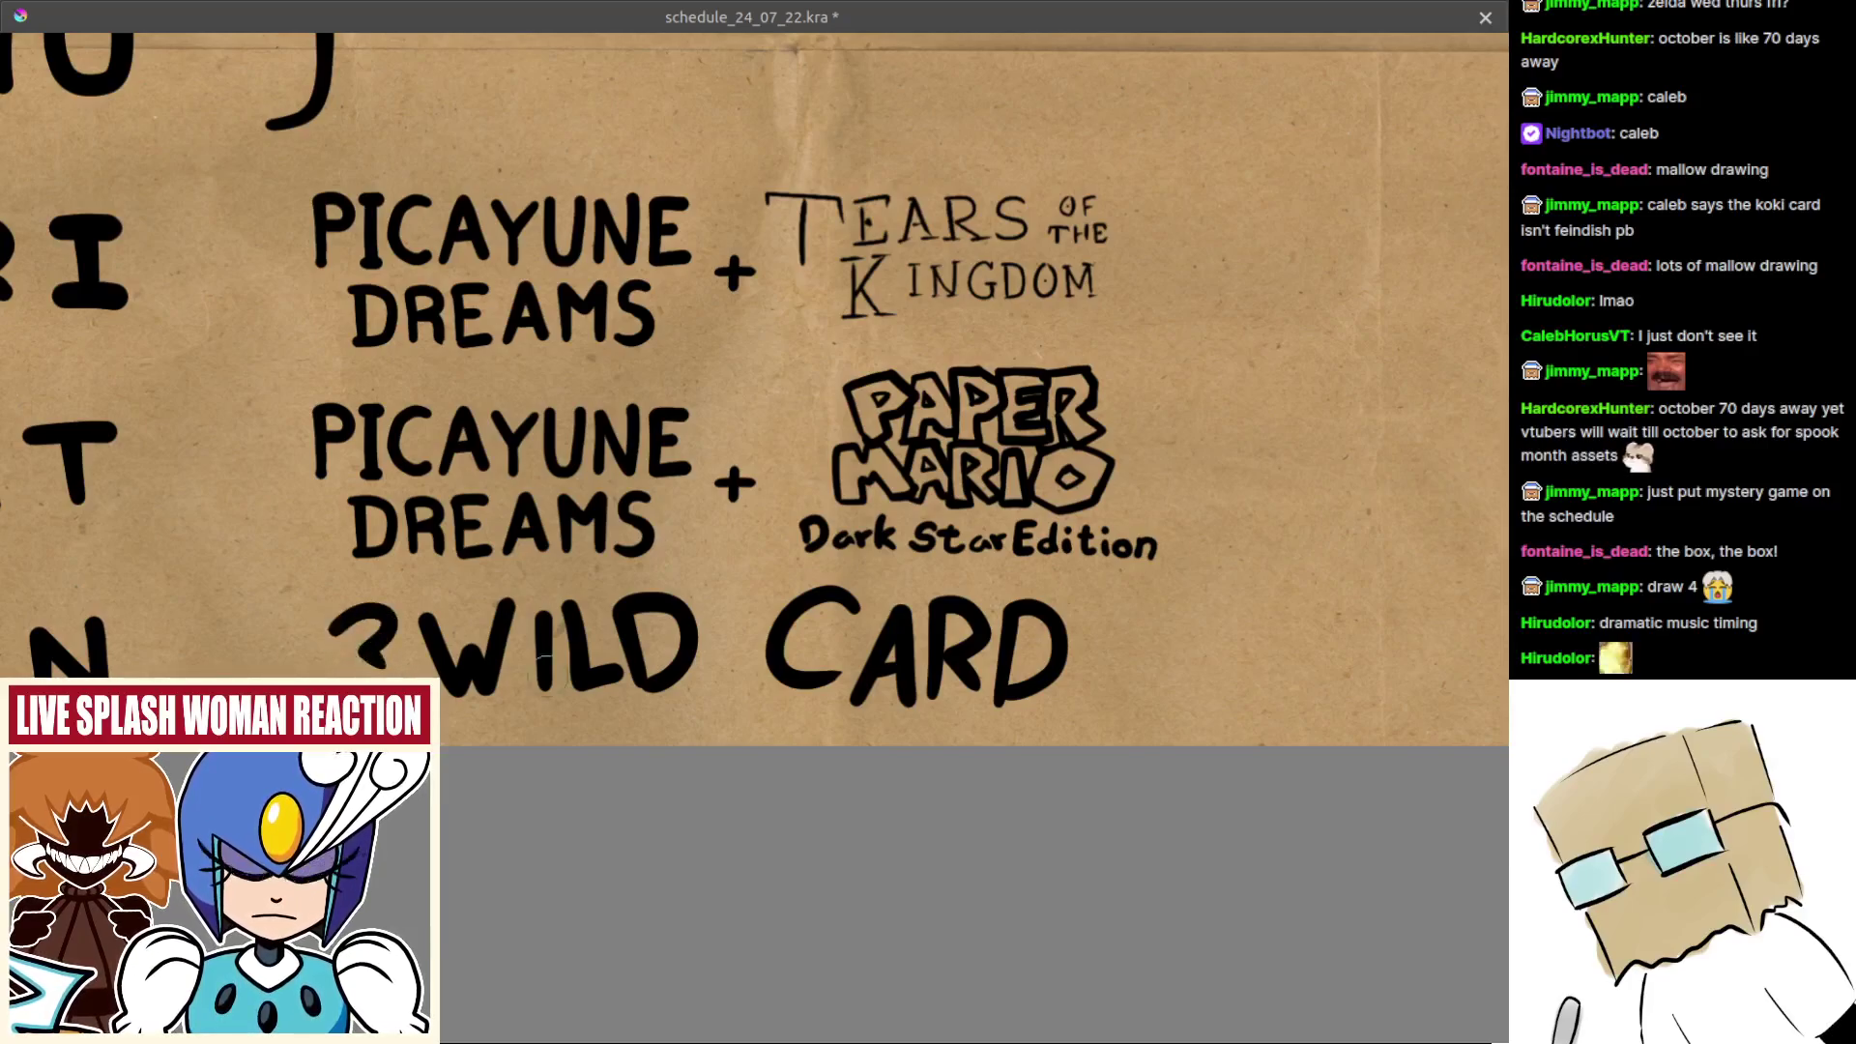
pyautogui.moveTo(1089, 681)
pyautogui.mouseDown()
pyautogui.moveTo(962, 674)
pyautogui.moveTo(981, 655)
pyautogui.moveTo(964, 764)
pyautogui.mouseUp()
pyautogui.moveTo(952, 677); pyautogui.dragTo(946, 599)
pyautogui.hotkey('ctrl', 't')
pyautogui.press('b')
pyautogui.scroll(2, 703, 548)
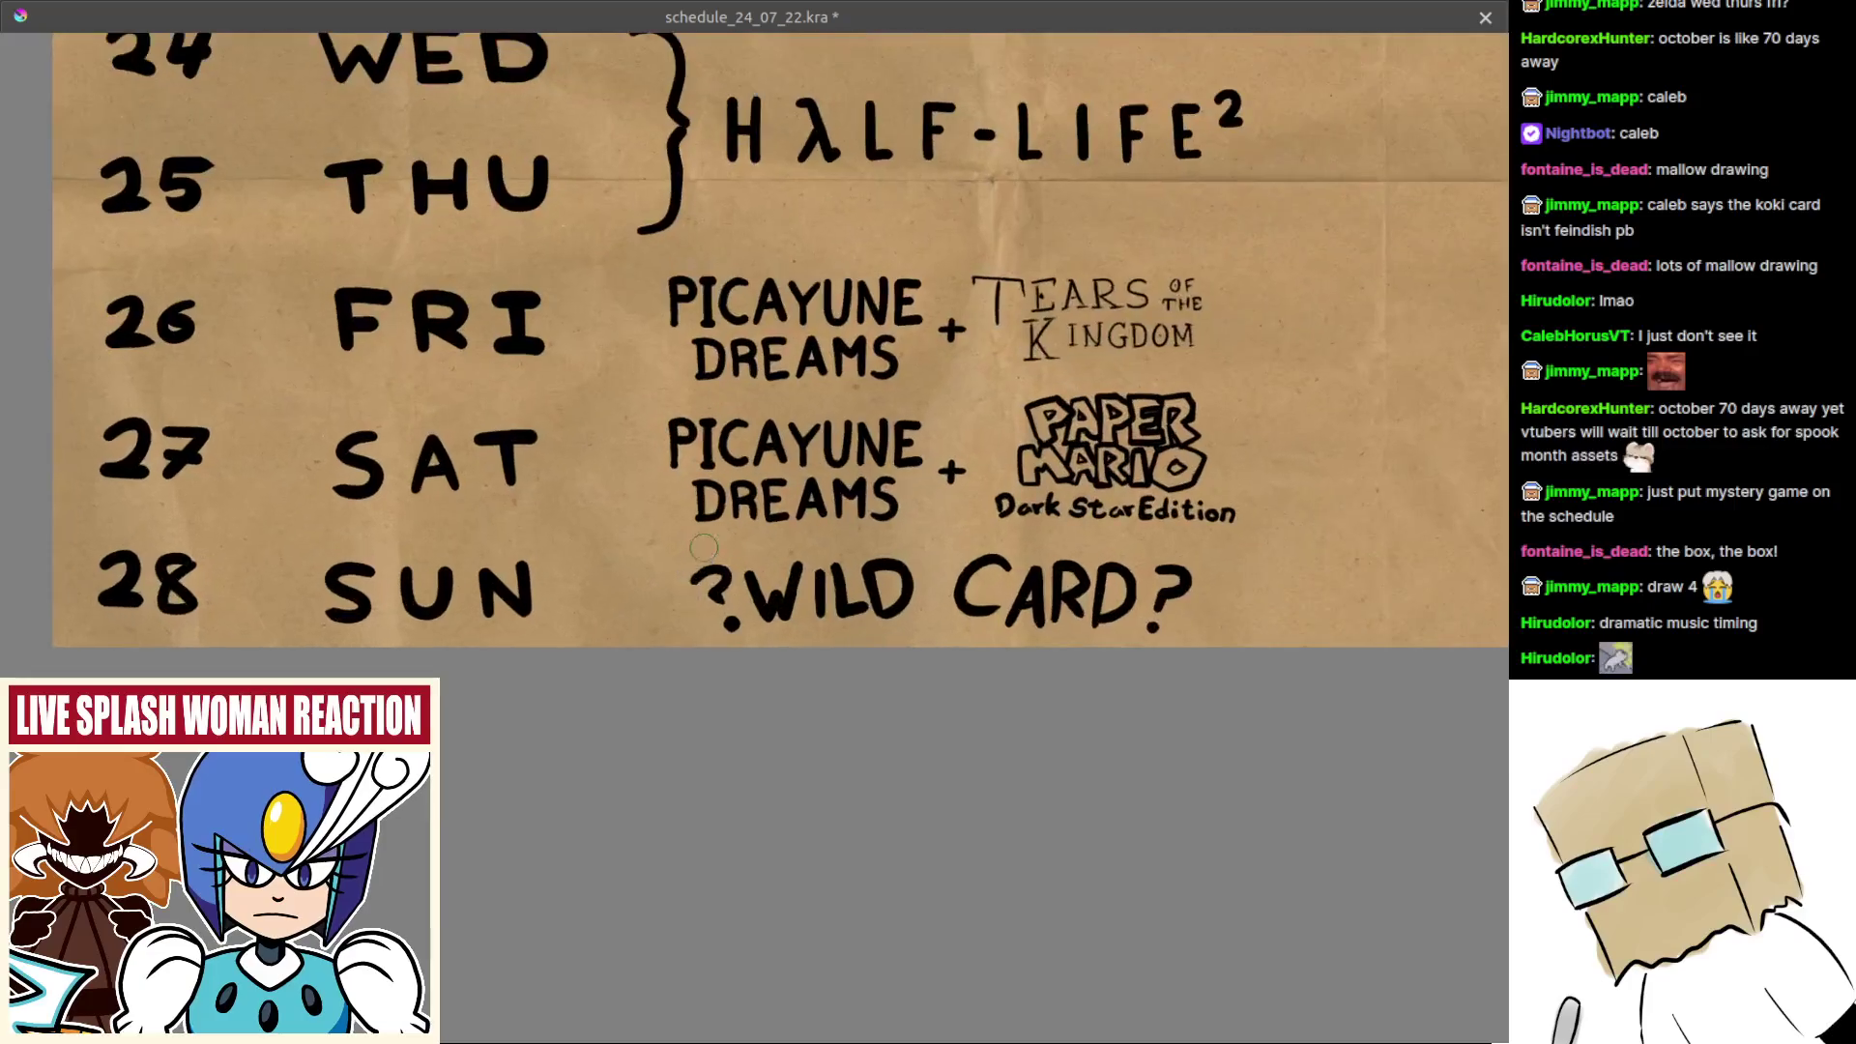
# Step: Draw a thin vertical bar at each end of ?WILD CARD? and a horizontal line above it
pyautogui.hotkey('ctrl', 'z')
pyautogui.moveTo(665, 563); pyautogui.dragTo(667, 621)
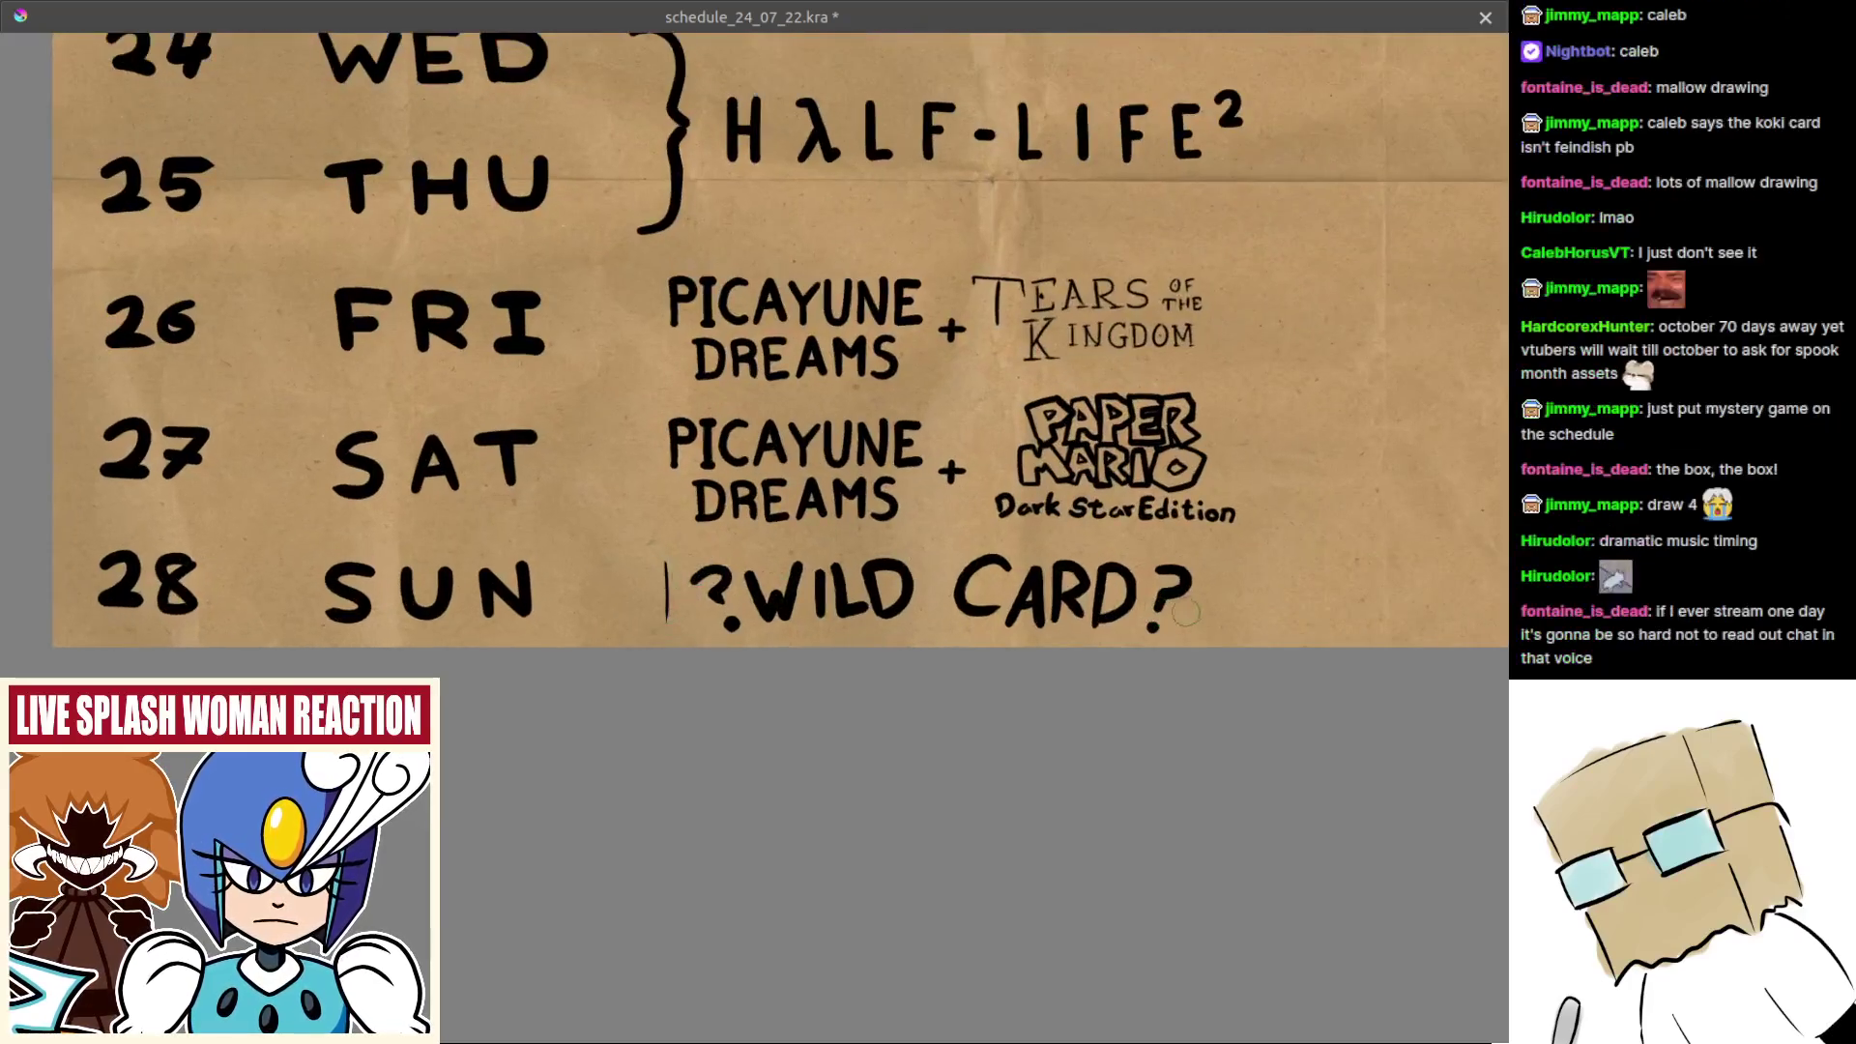
pyautogui.moveTo(1213, 577); pyautogui.dragTo(1219, 618)
pyautogui.hotkey('ctrl', 'z')
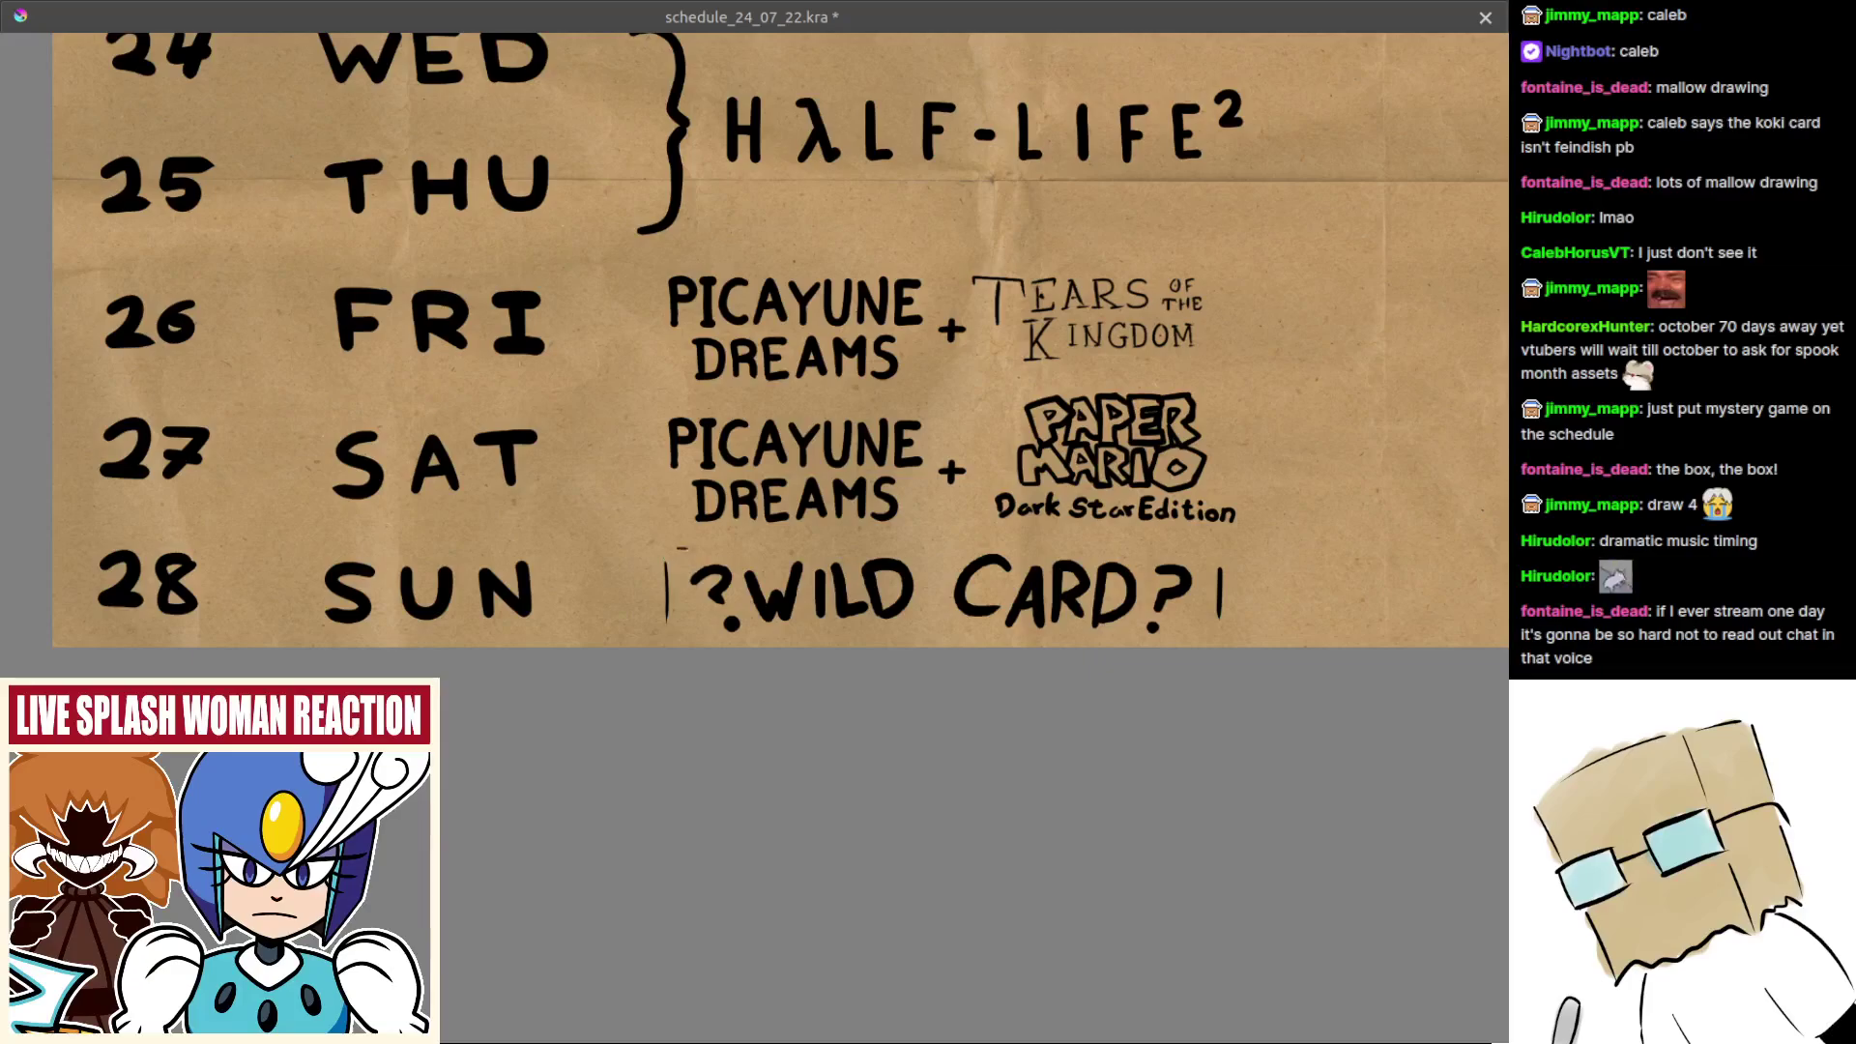
pyautogui.moveTo(684, 553); pyautogui.dragTo(1133, 559)
pyautogui.hotkey('ctrl', 'z')
pyautogui.moveTo(683, 544)
pyautogui.mouseDown()
pyautogui.moveTo(1191, 539)
pyautogui.moveTo(1005, 619)
pyautogui.moveTo(928, 537)
pyautogui.moveTo(901, 435)
pyautogui.mouseUp()
pyautogui.moveTo(901, 435); pyautogui.dragTo(859, 456)
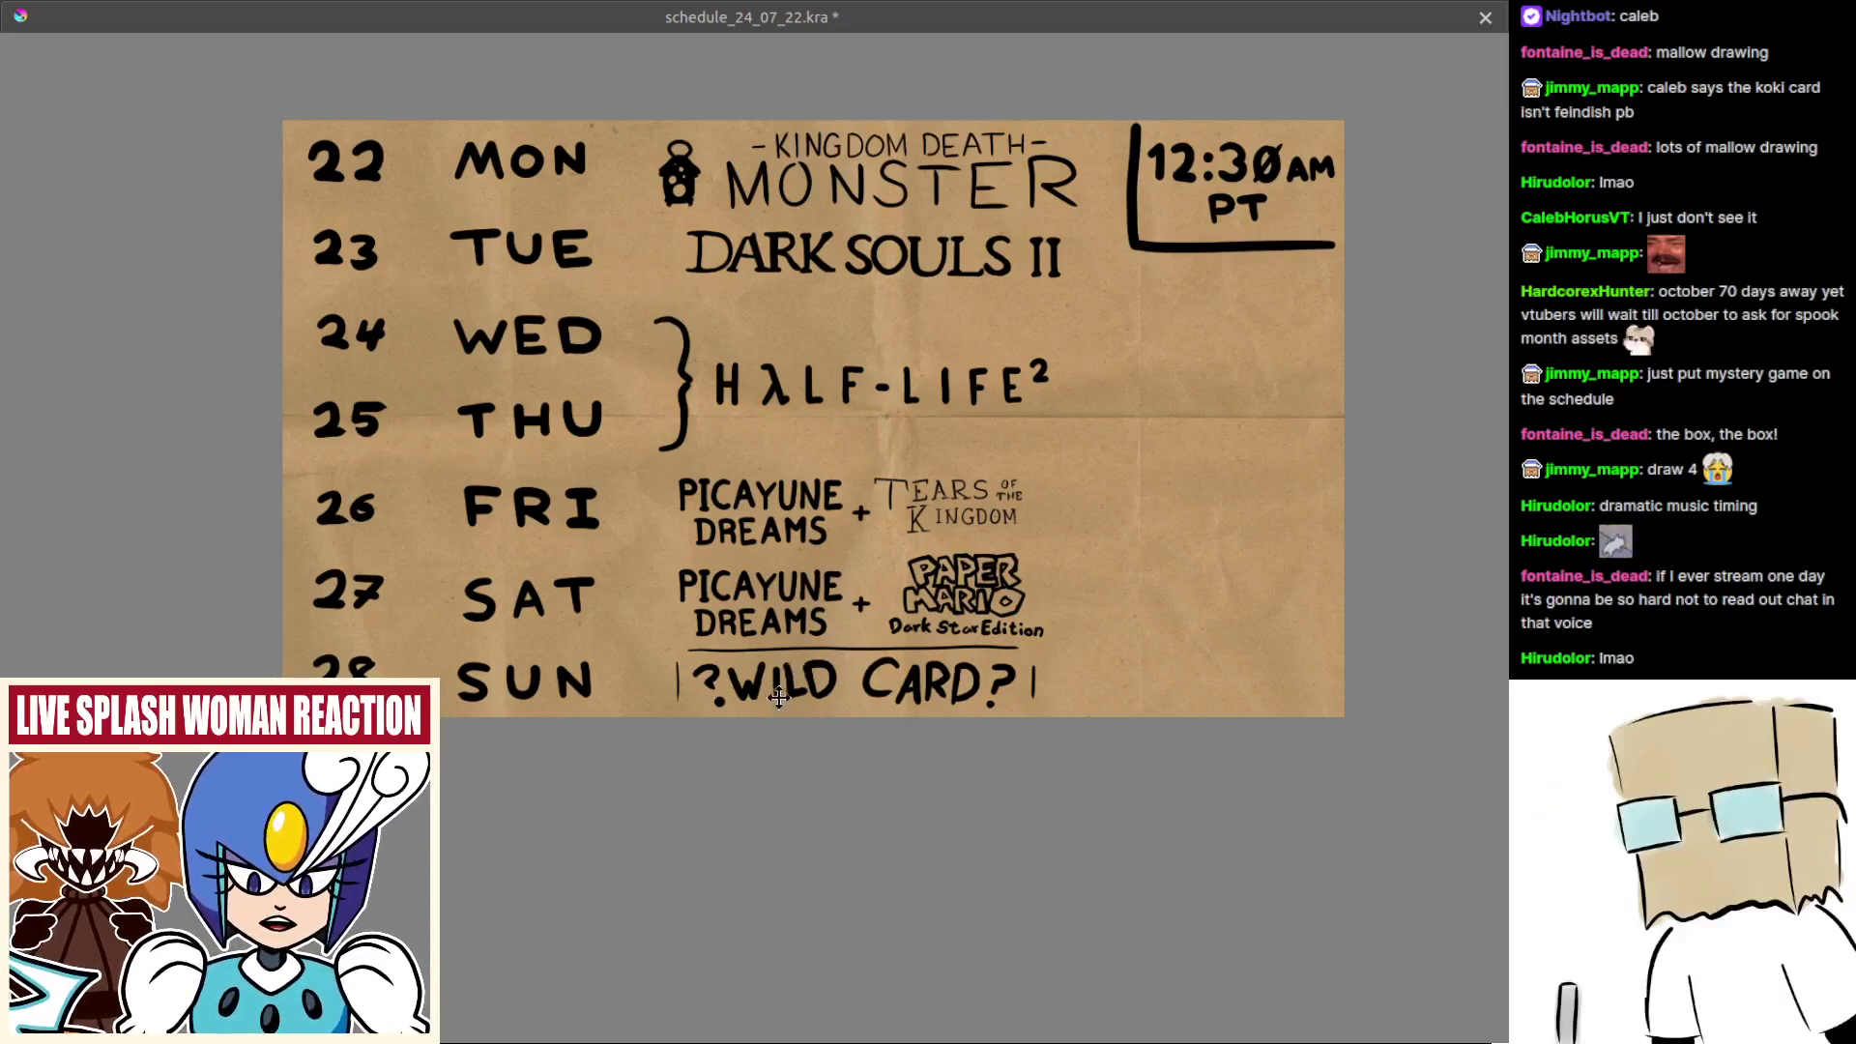
# Step: Examine how the framed Sunday entry sits against the other rows of the schedule
pyautogui.moveTo(1063, 580); pyautogui.dragTo(1005, 589)
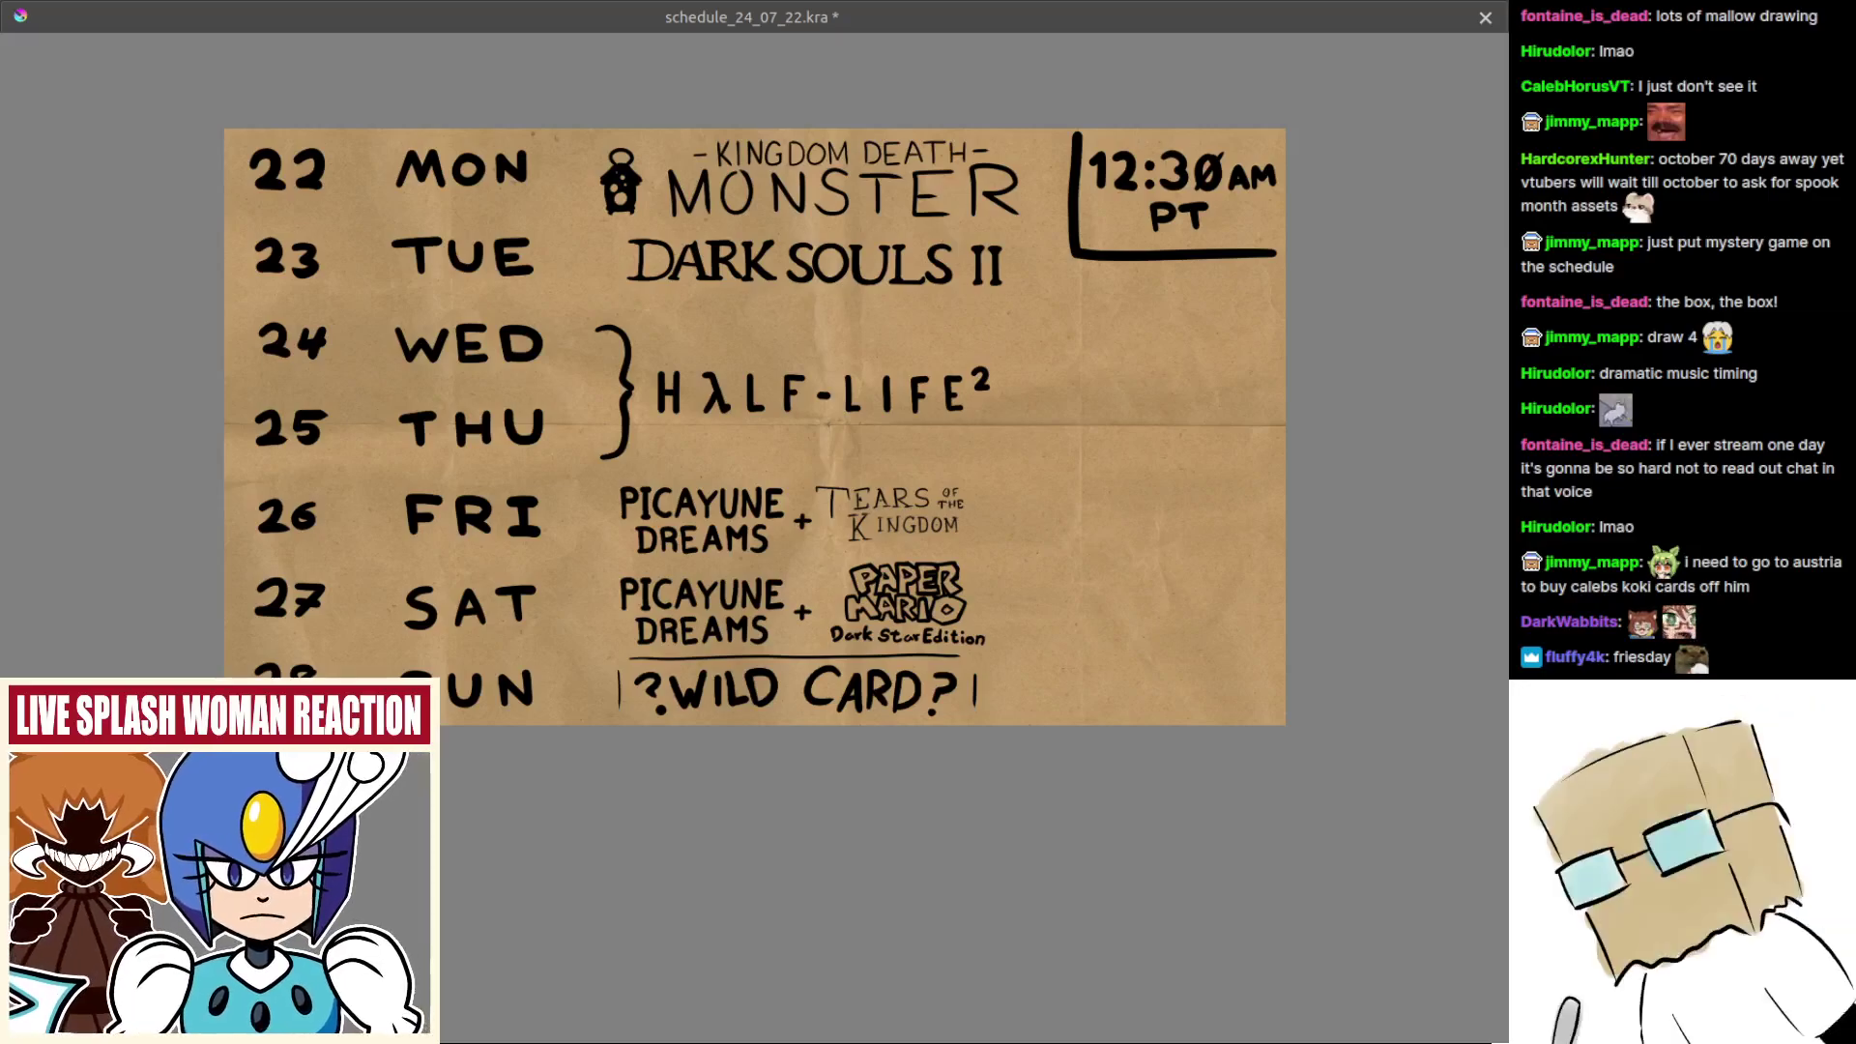
pyautogui.scroll(-6, 819, 622)
pyautogui.scroll(5, 792, 779)
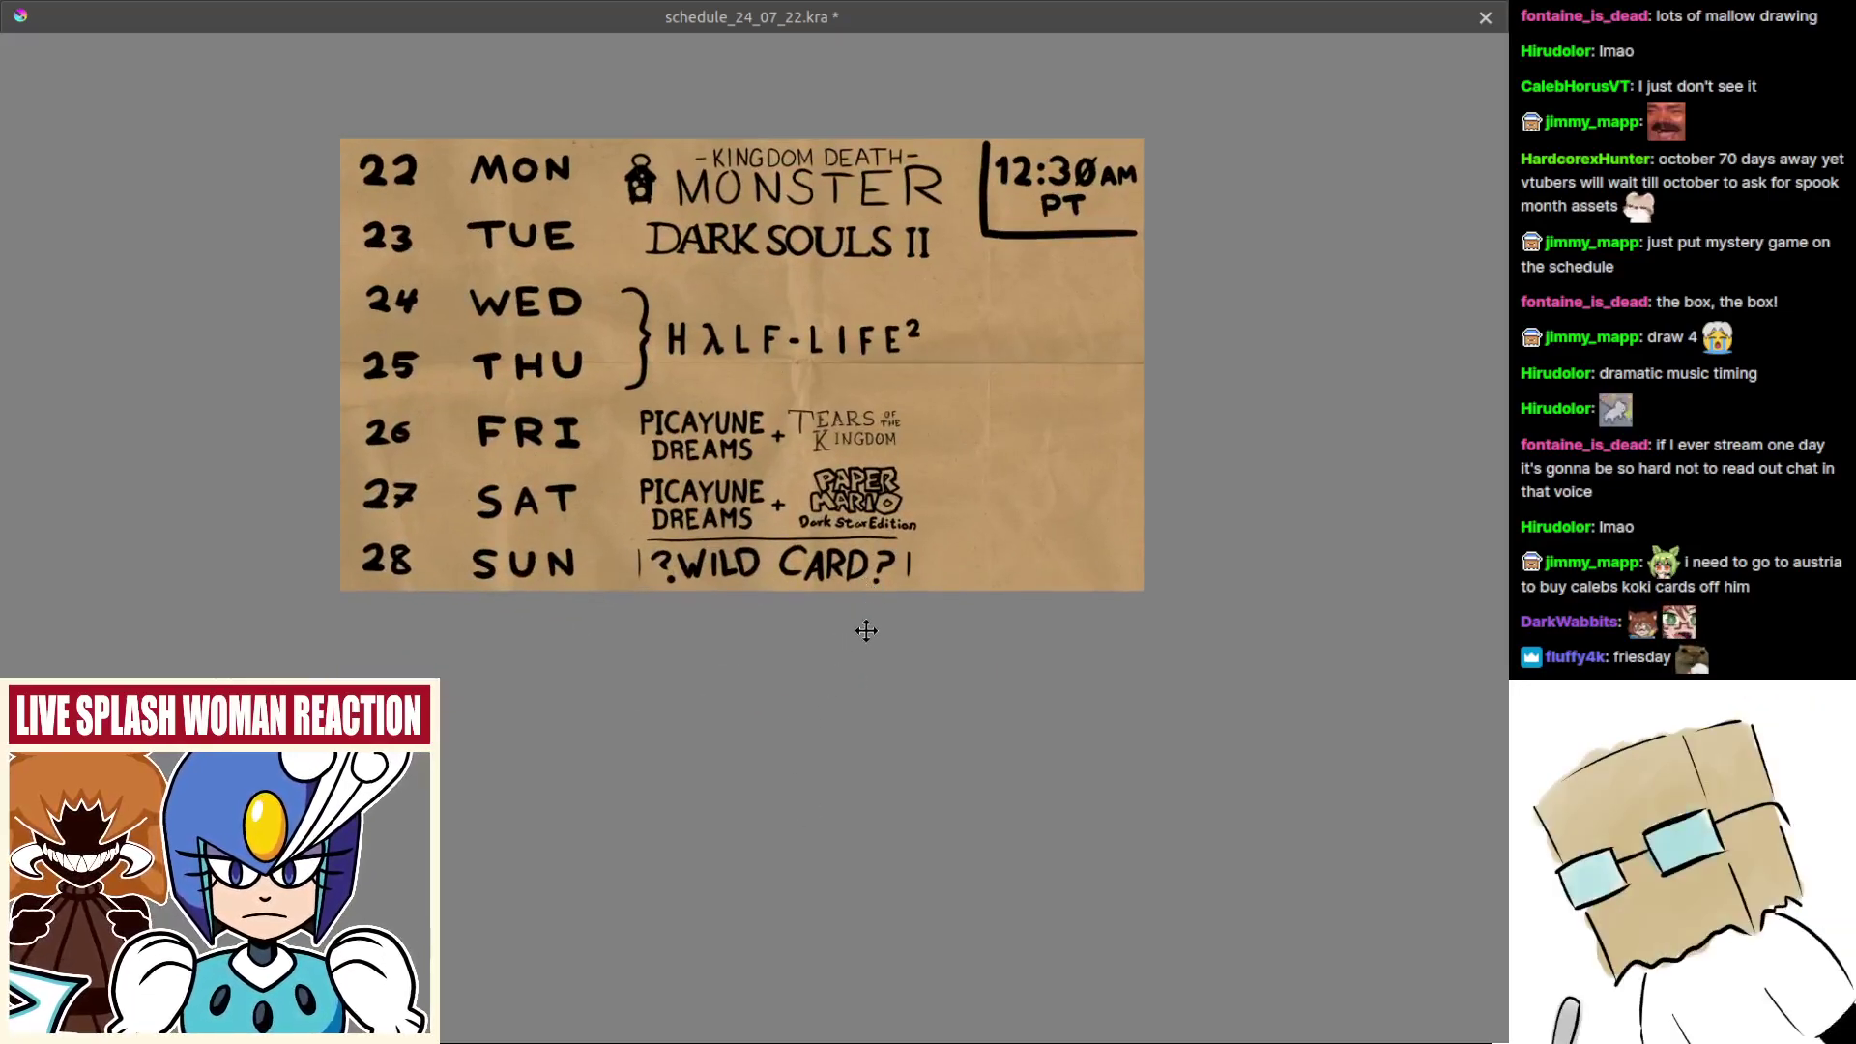
pyautogui.scroll(1, 812, 610)
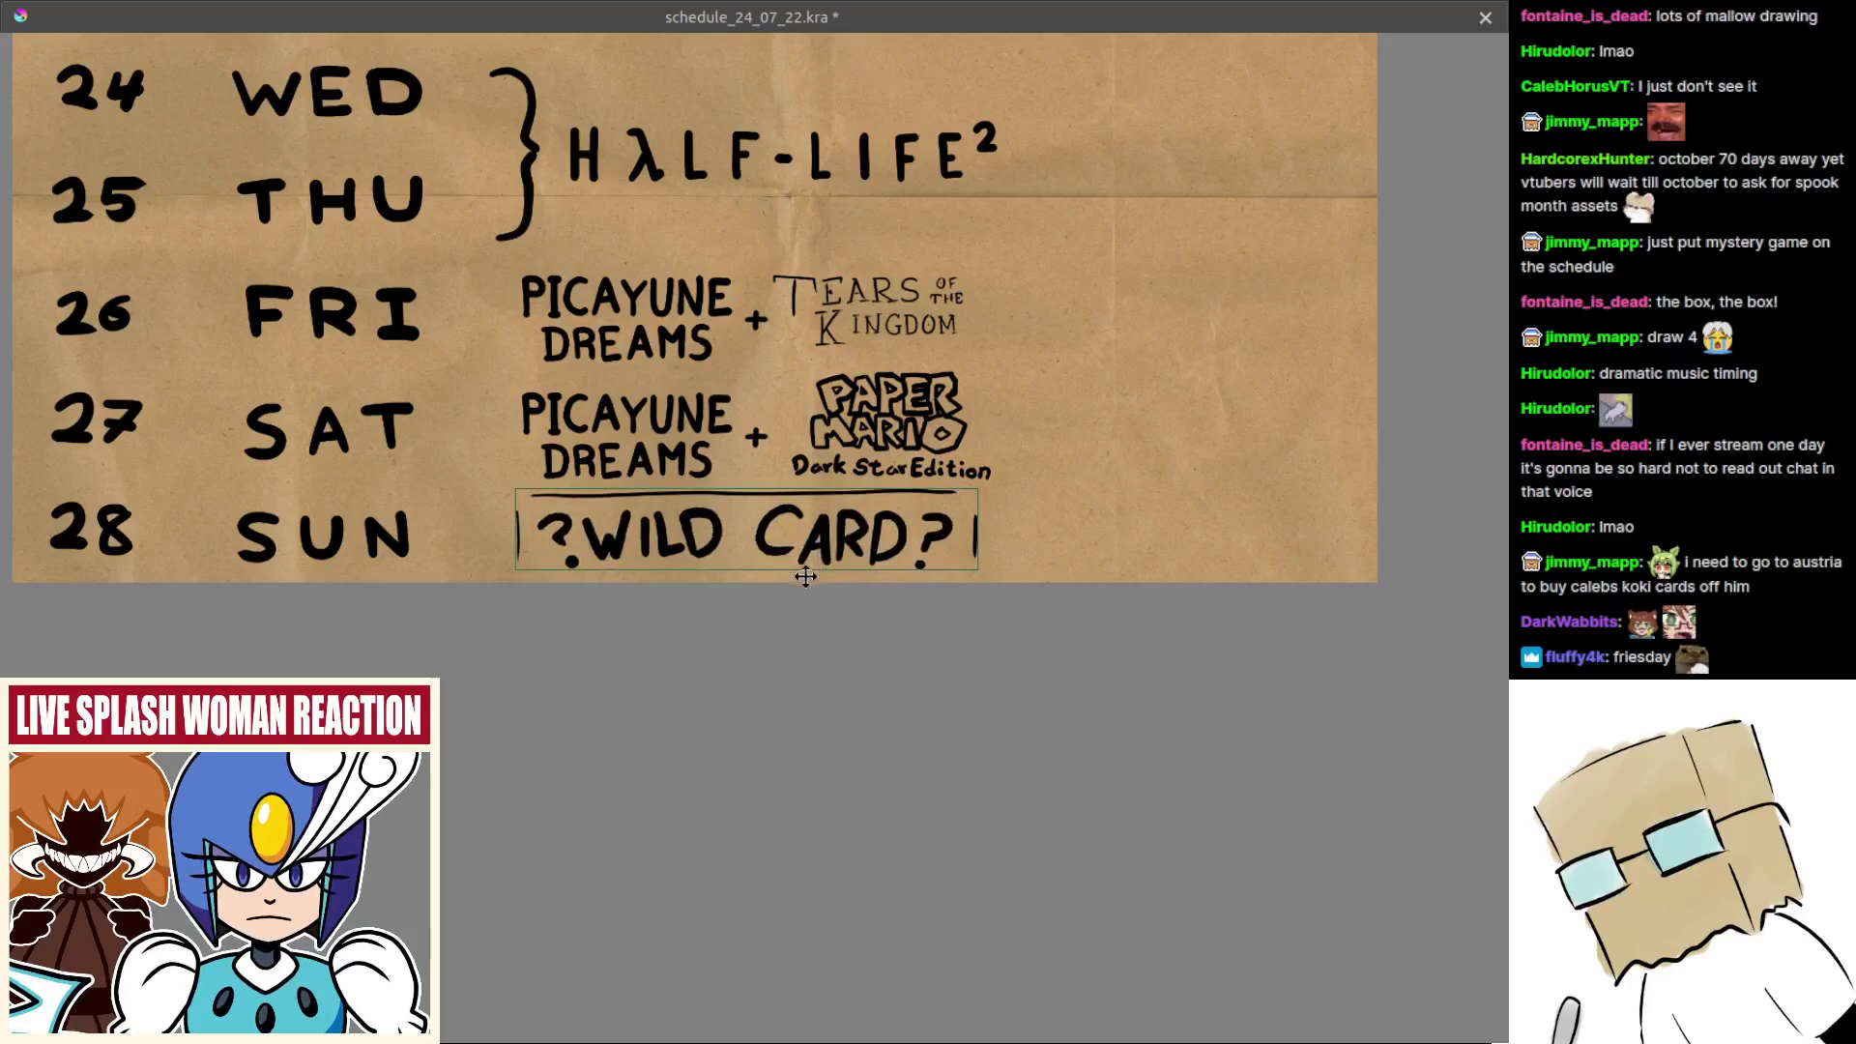
pyautogui.scroll(1, 797, 541)
pyautogui.scroll(-2, 778, 571)
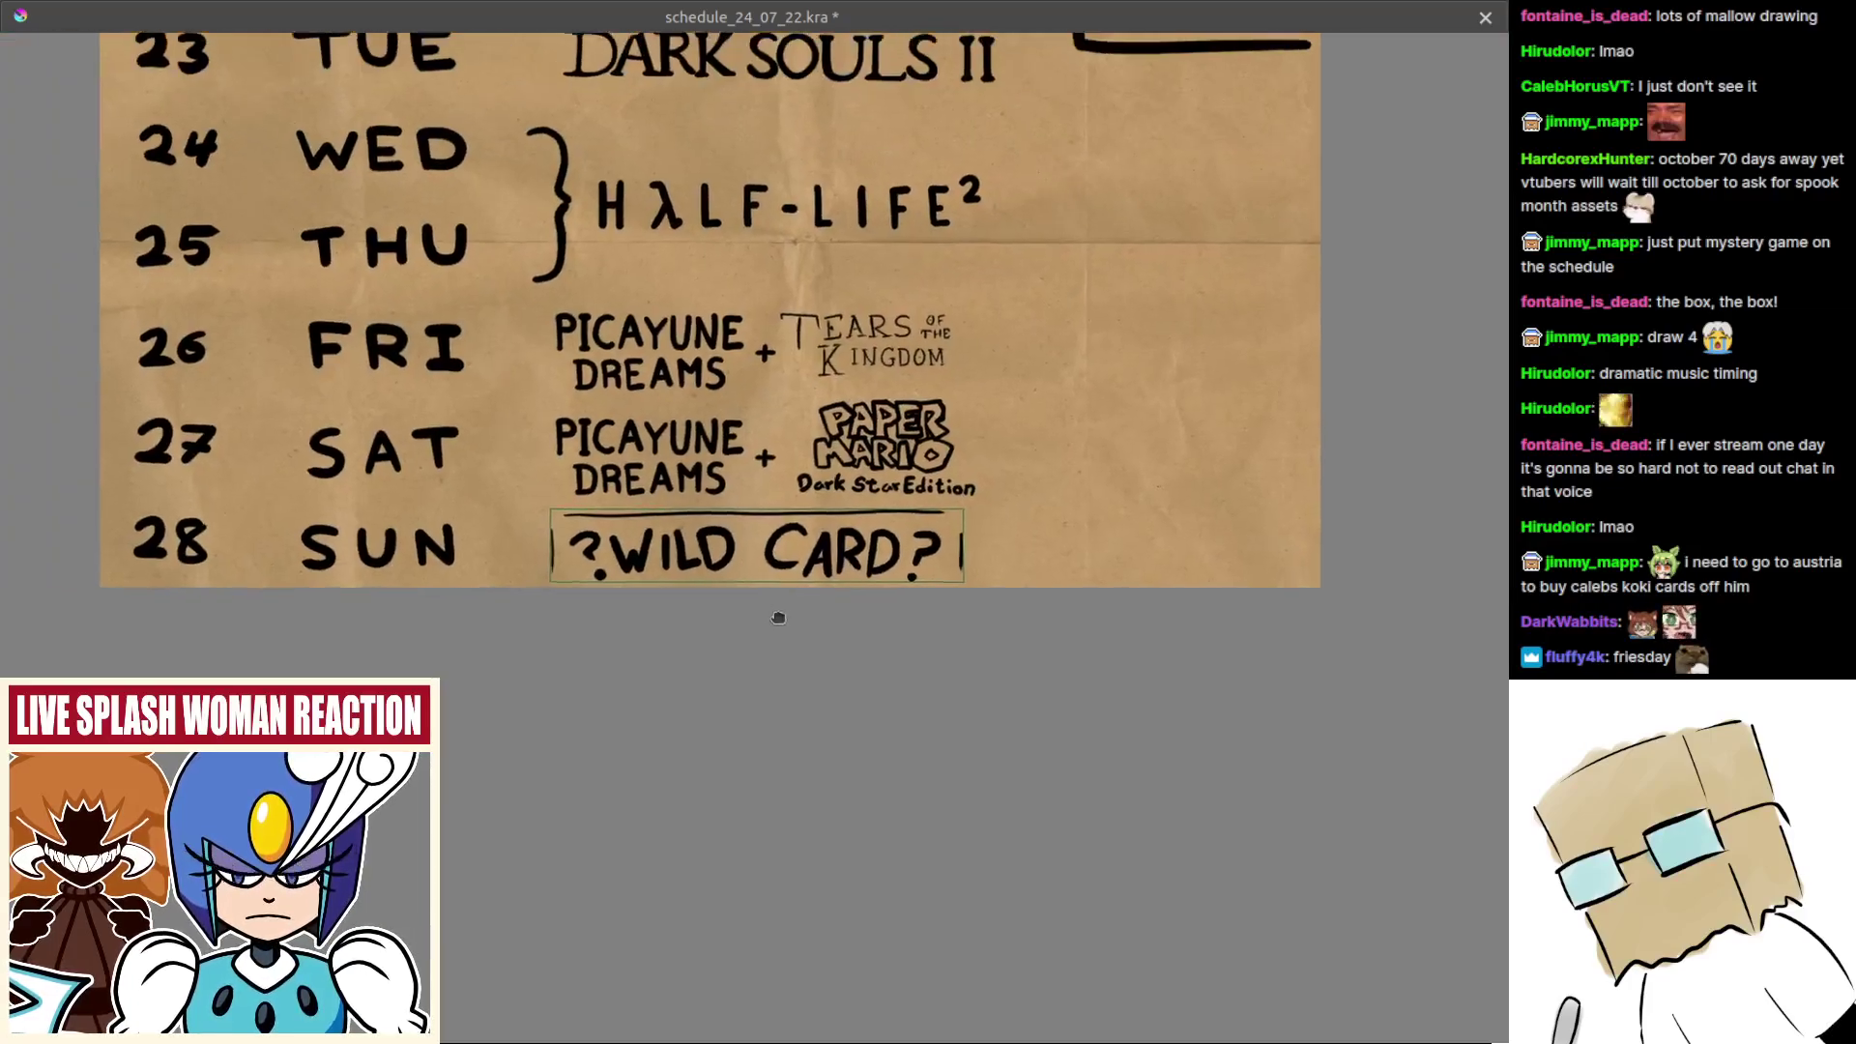
pyautogui.scroll(-4, 840, 657)
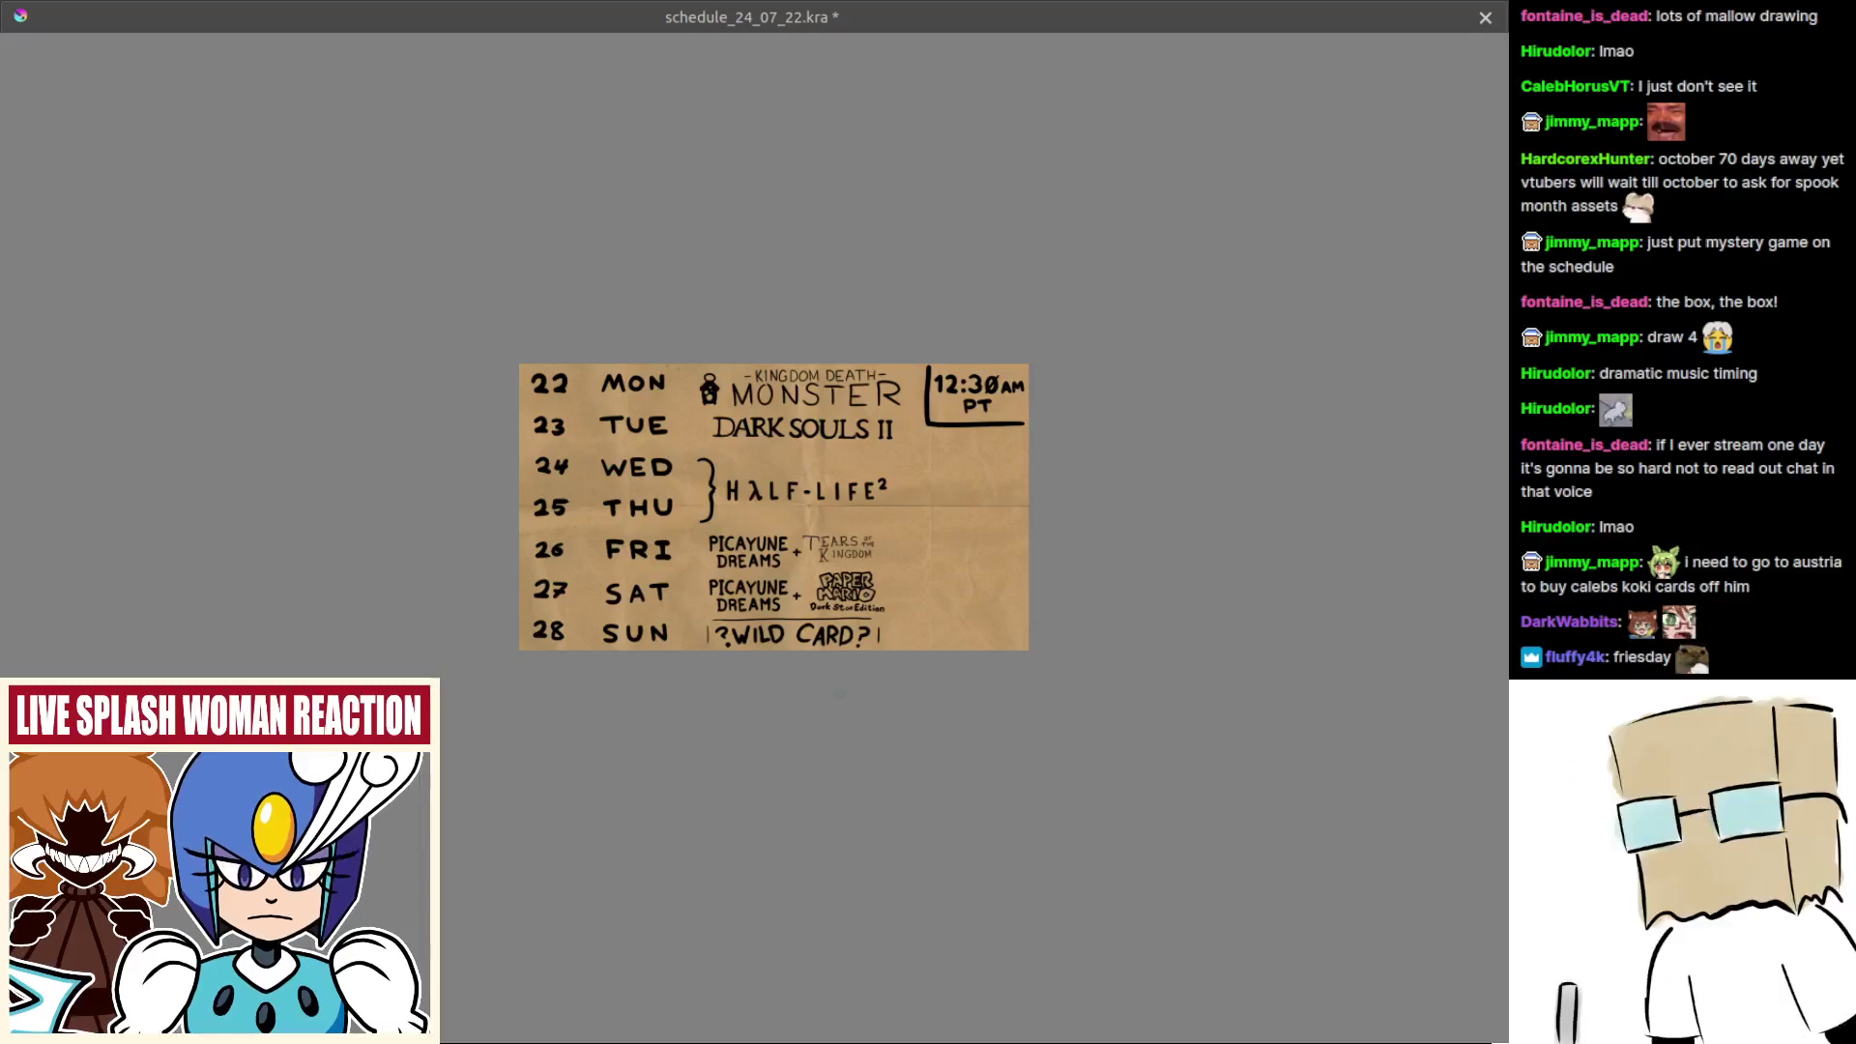
pyautogui.scroll(2, 815, 665)
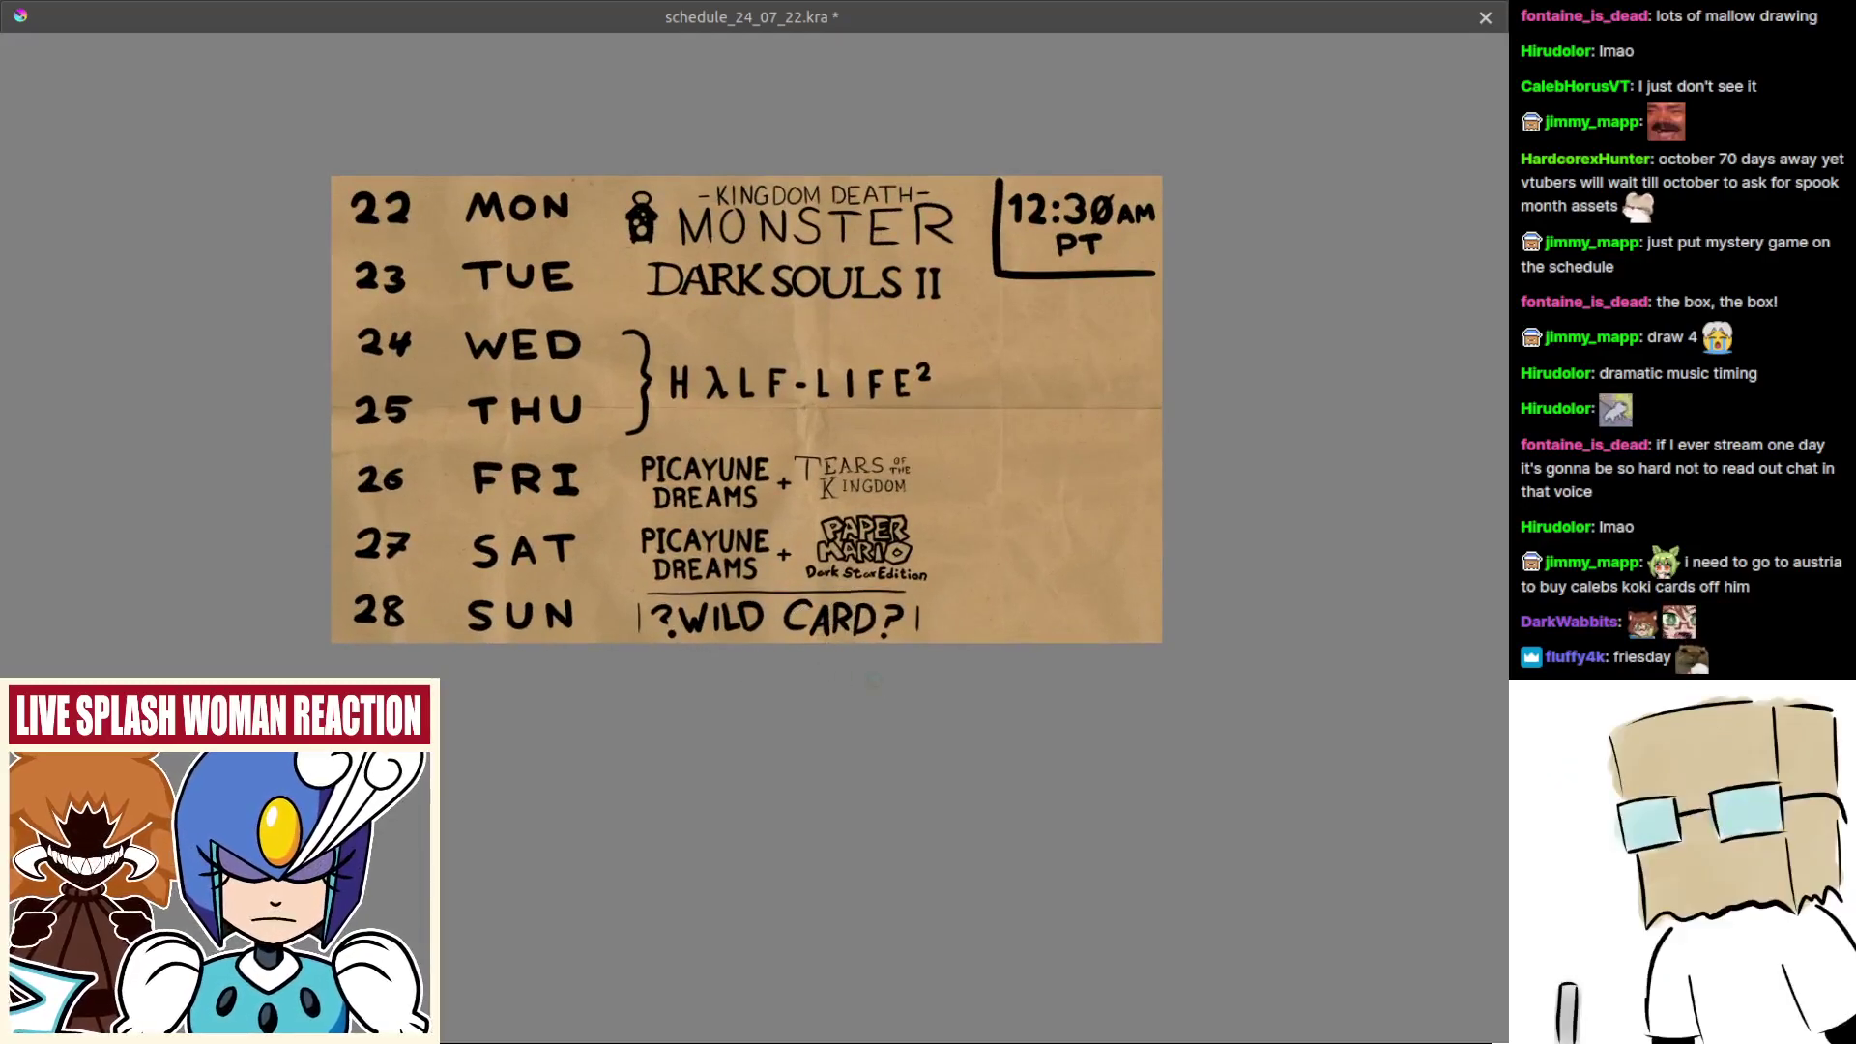
pyautogui.scroll(4, 643, 619)
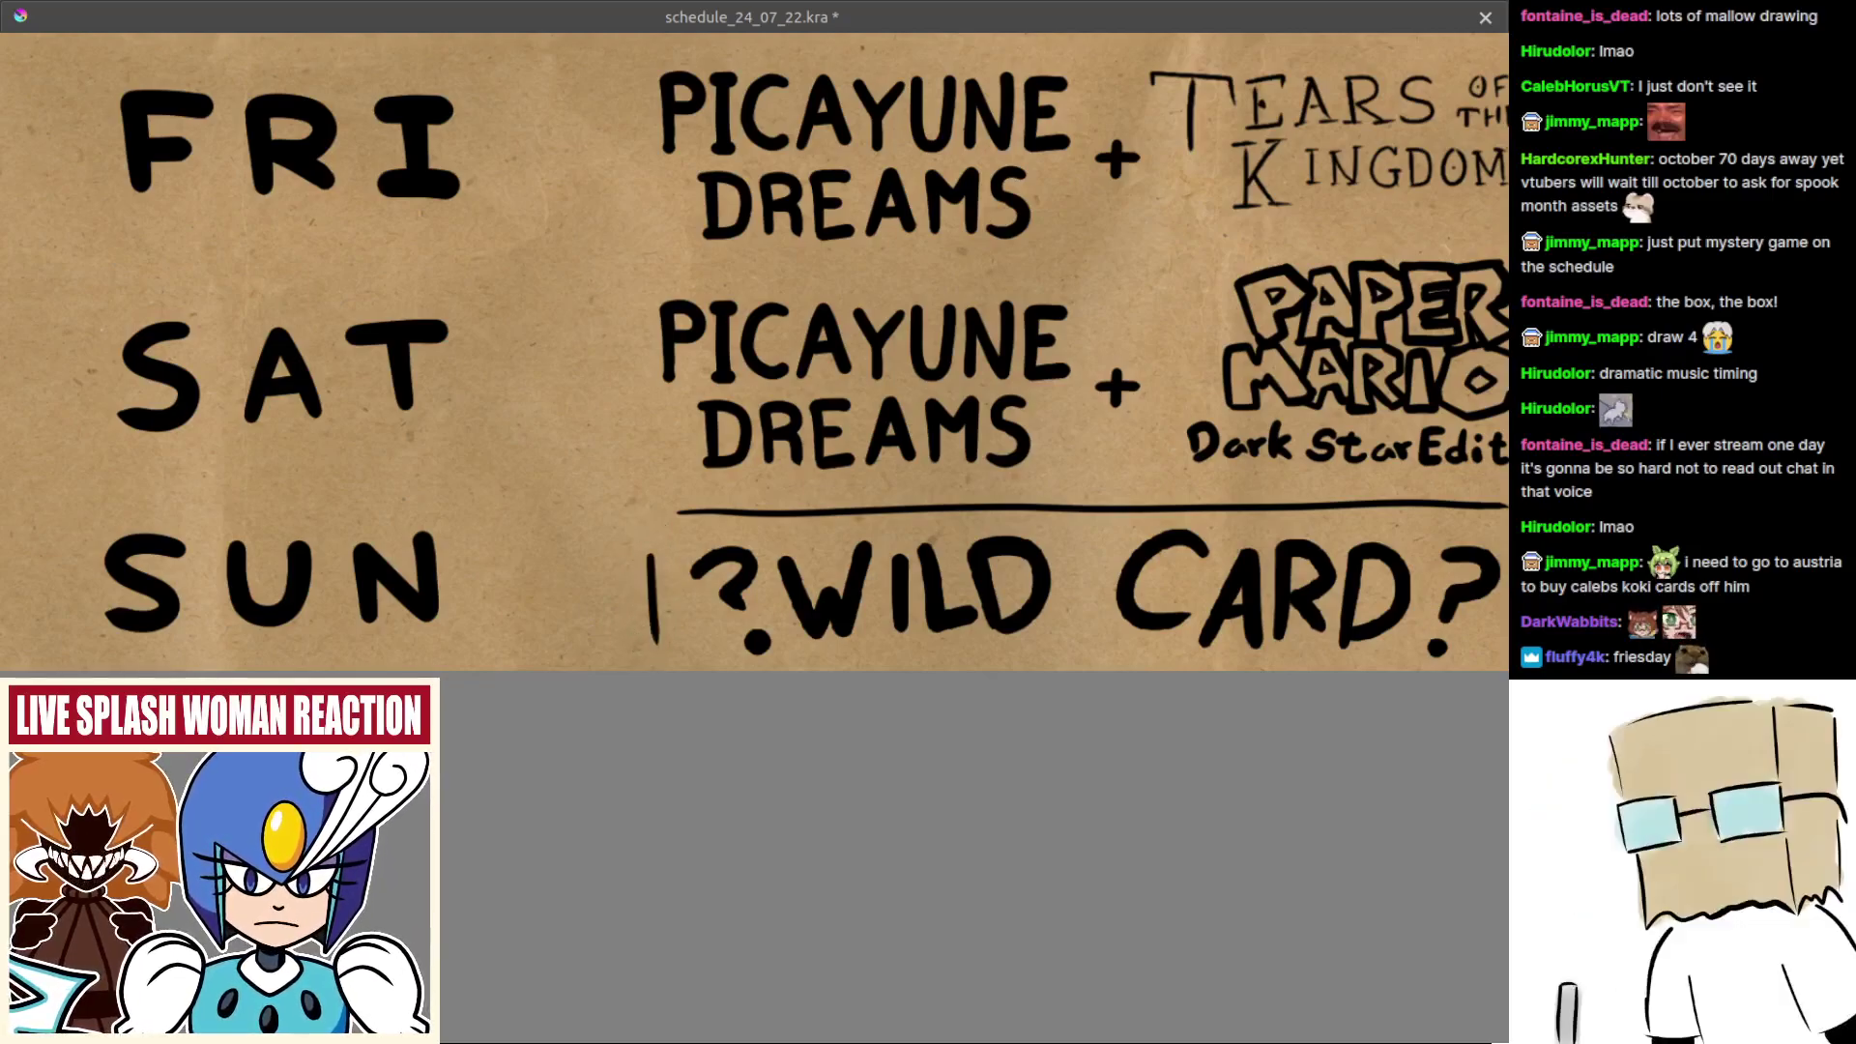
# Step: Replace the vertical bar after ?WILD CARD? with one closer to the closing question mark
pyautogui.scroll(-4, 712, 750)
pyautogui.scroll(3, 860, 538)
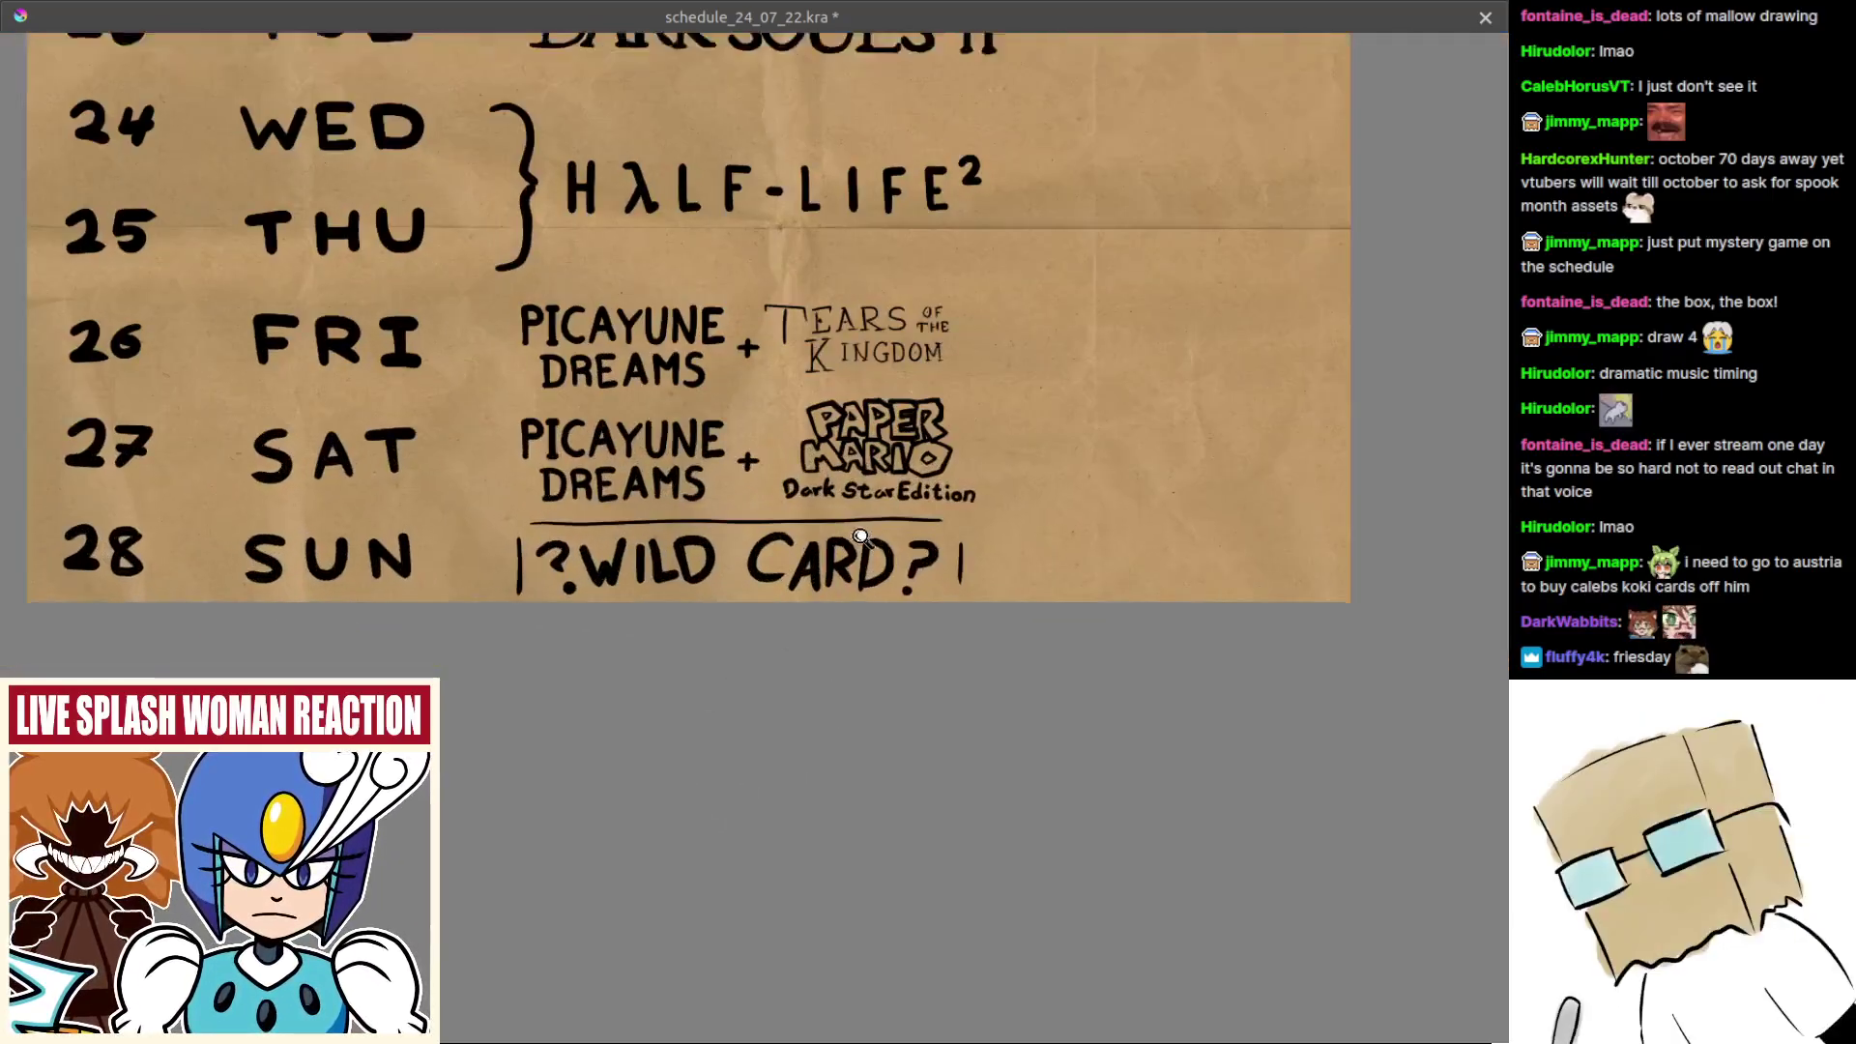
pyautogui.scroll(1, 860, 537)
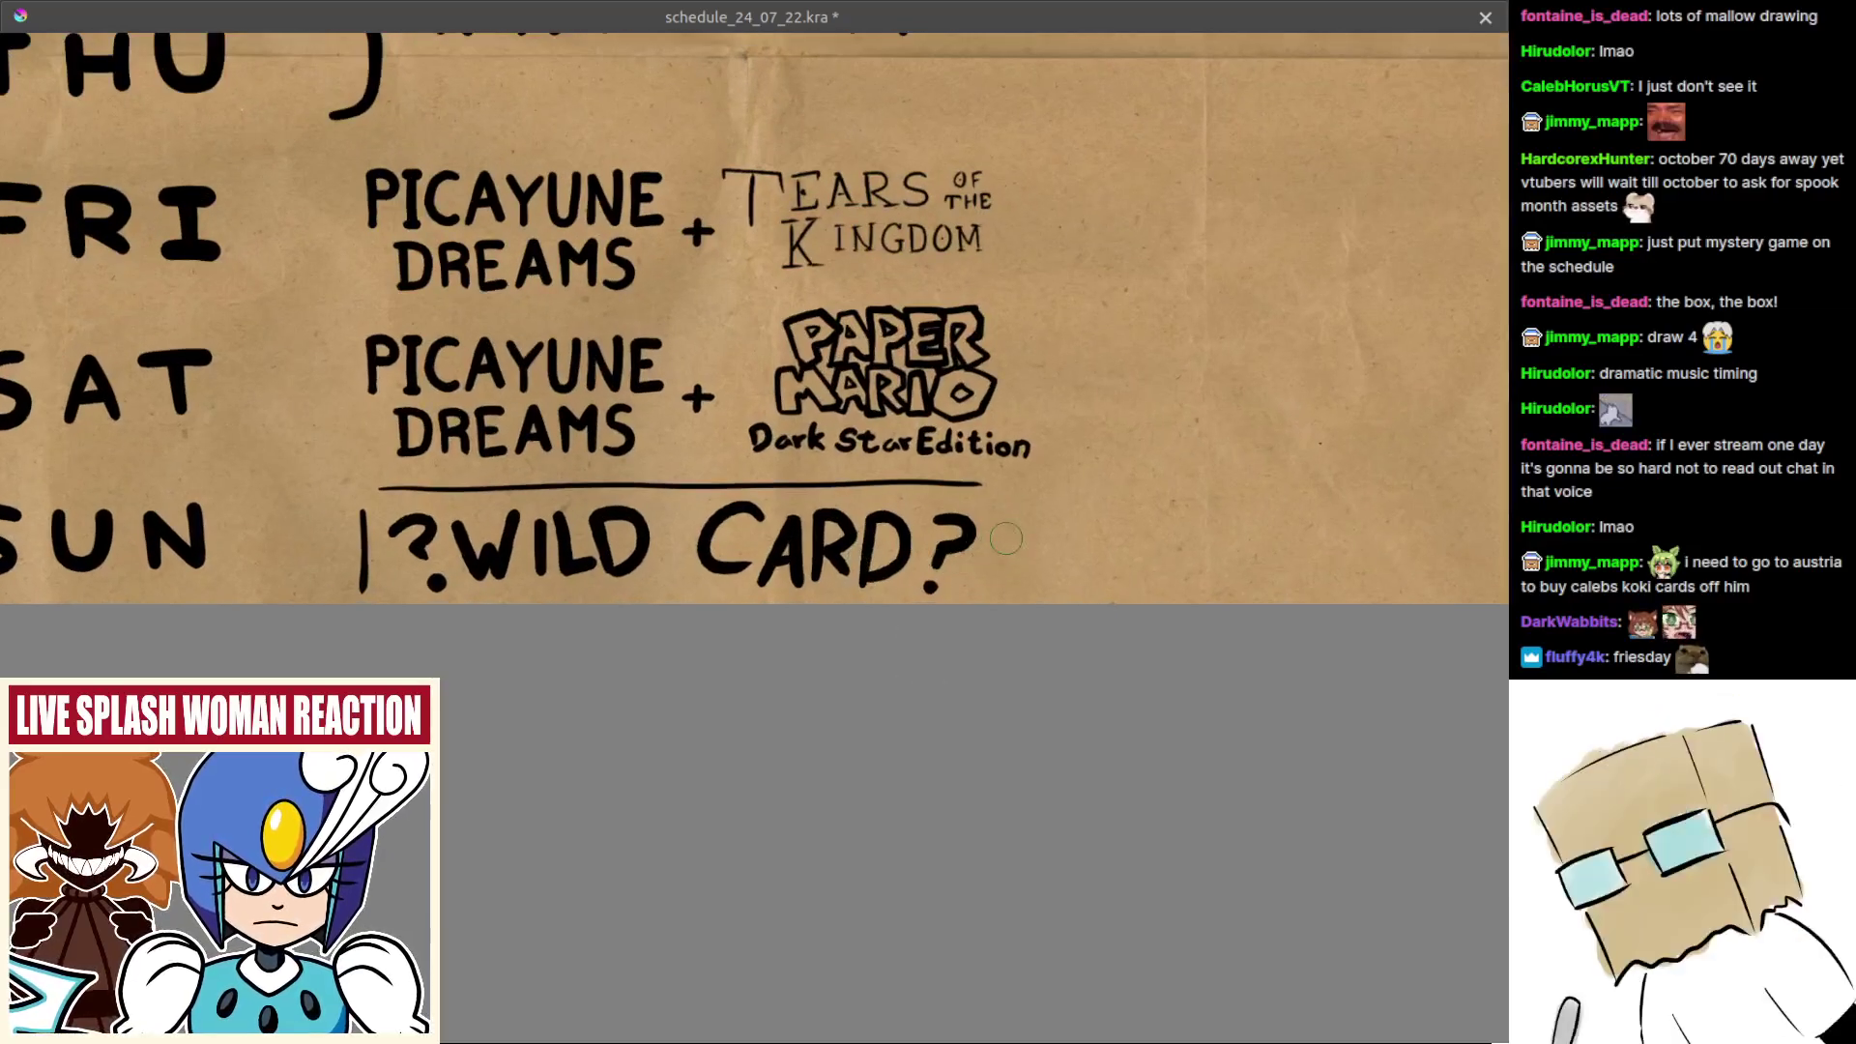
pyautogui.moveTo(1001, 508); pyautogui.dragTo(1000, 587)
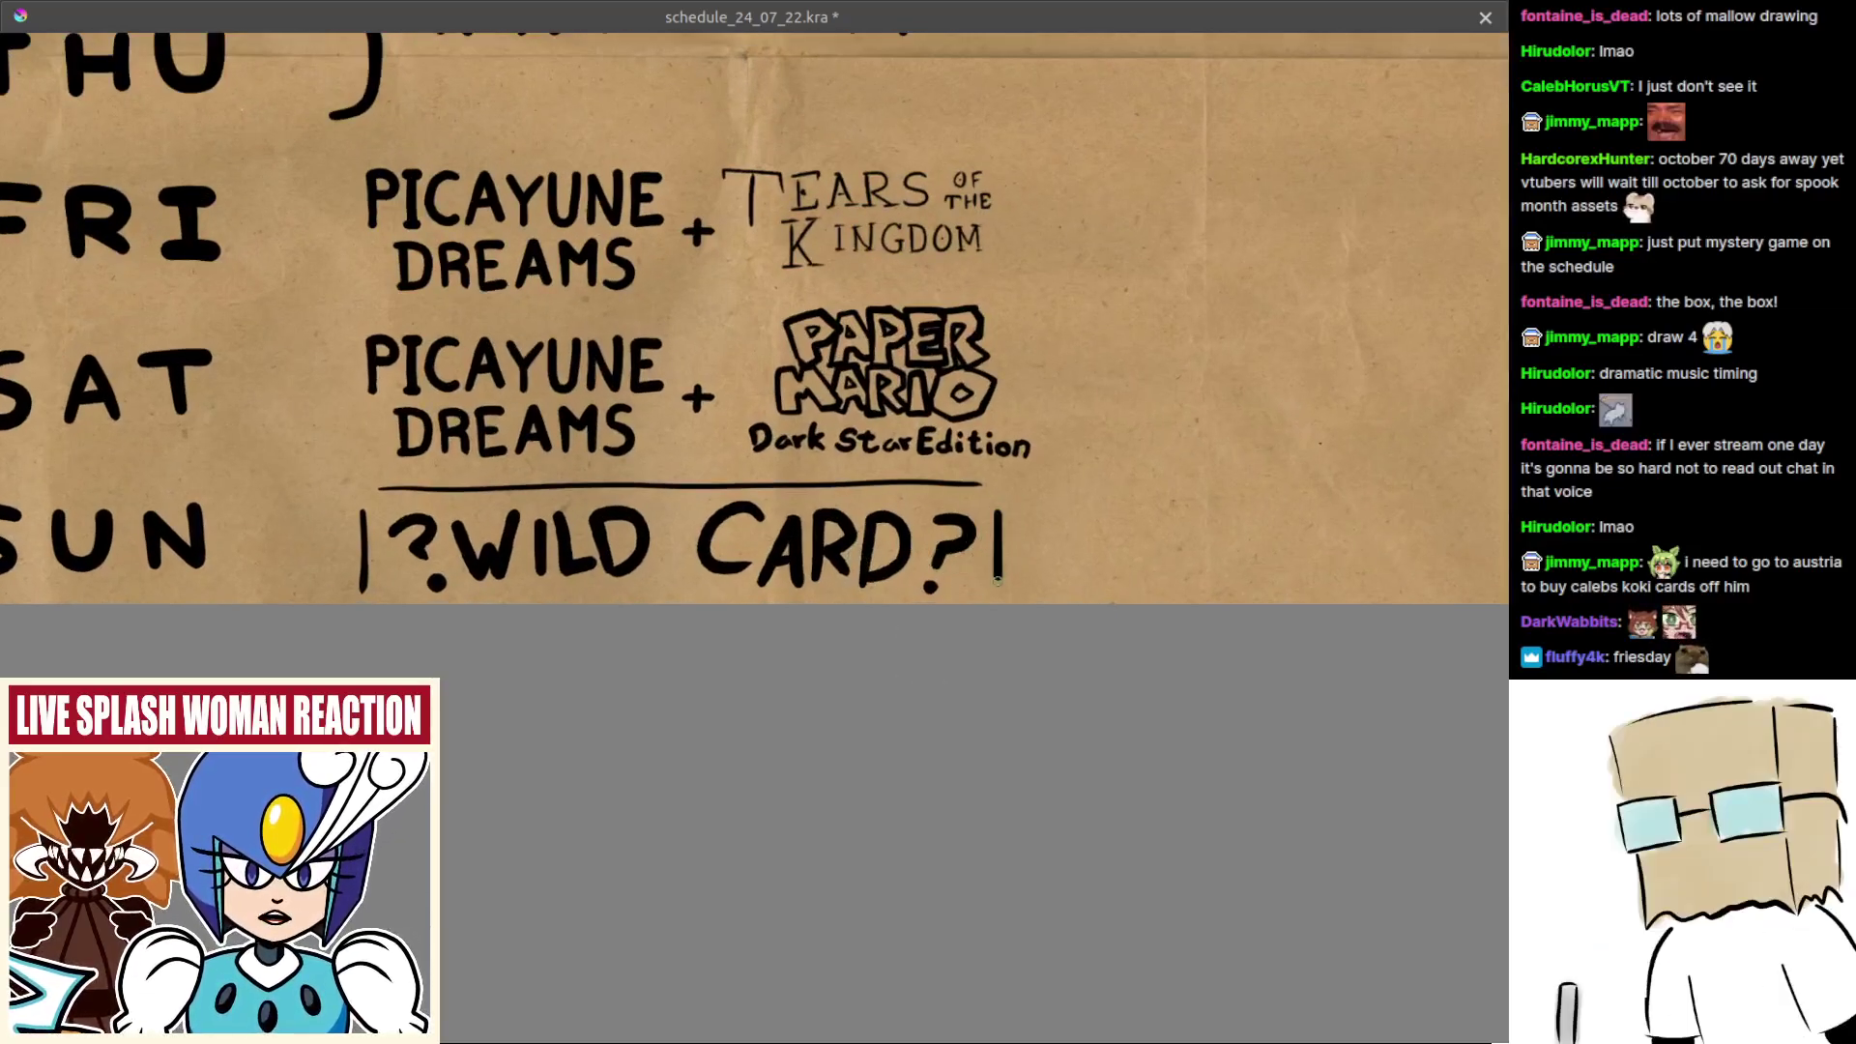
pyautogui.scroll(-2, 993, 632)
pyautogui.scroll(-2, 994, 632)
pyautogui.scroll(2, 913, 590)
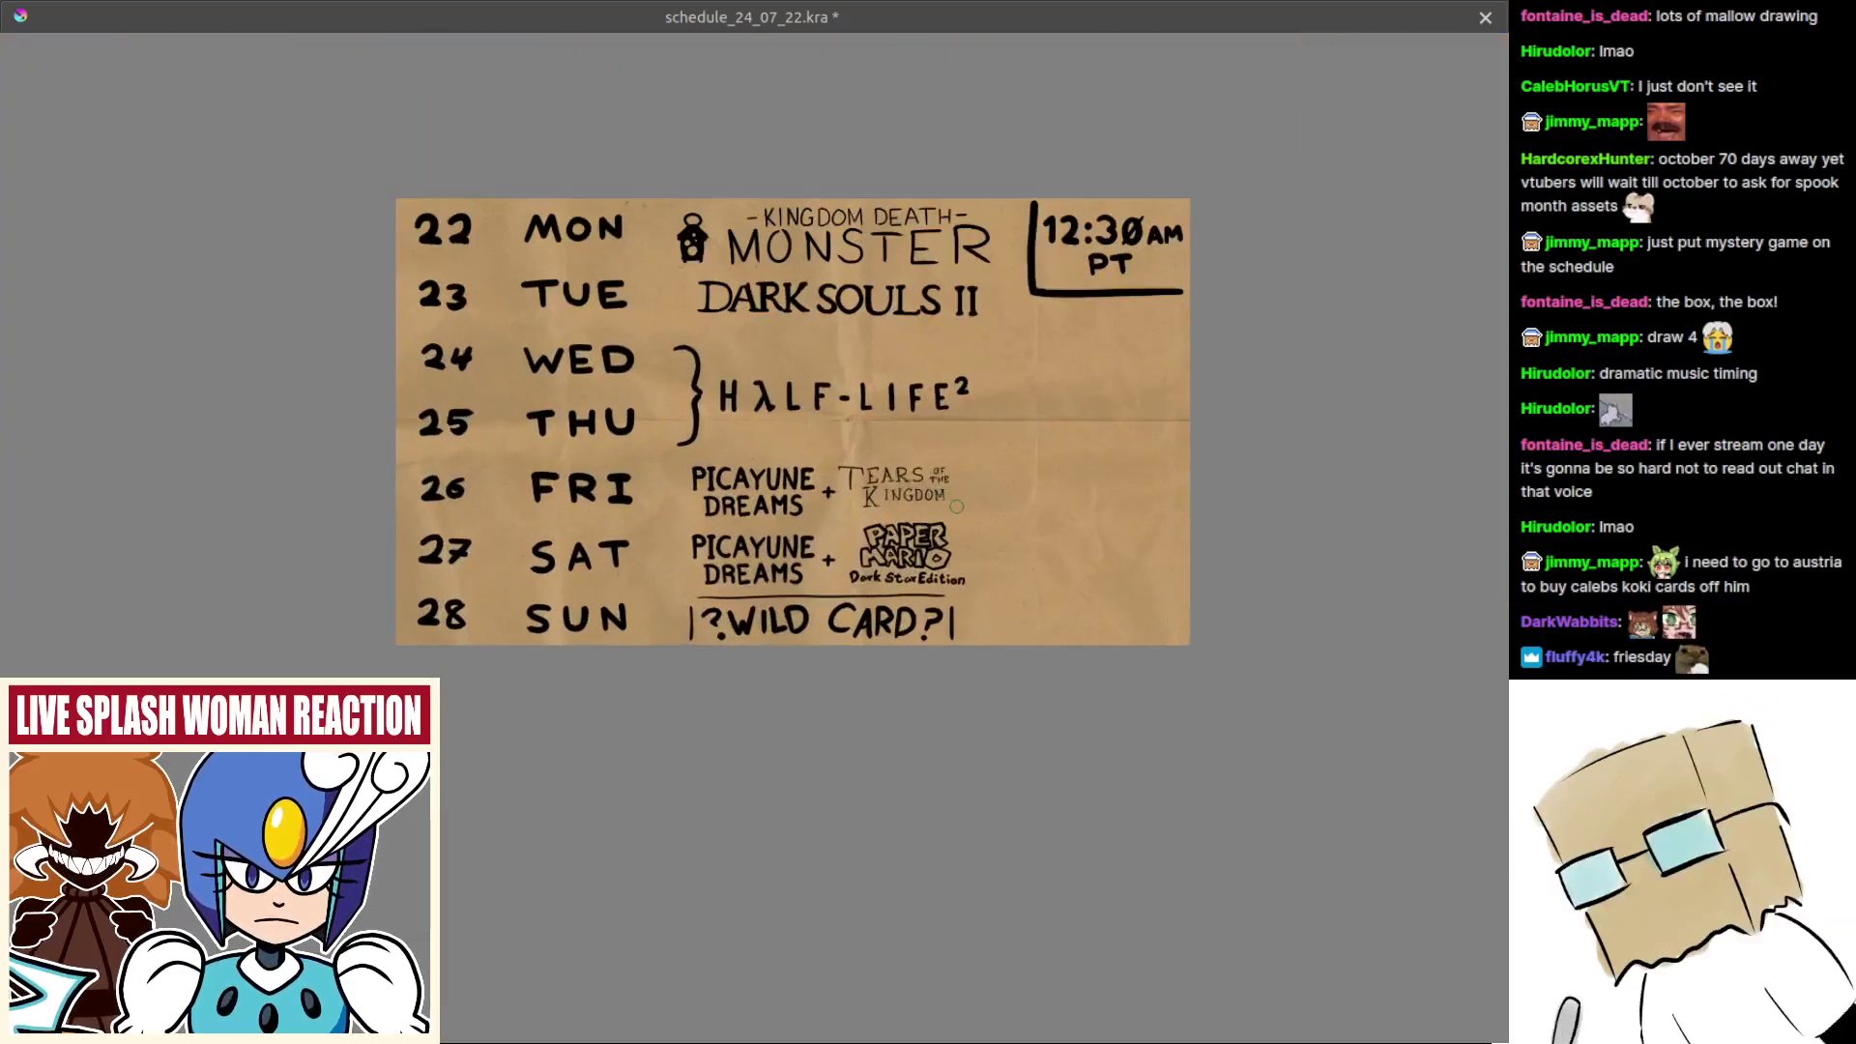
# Step: Select the HALF-LIFE² lettering on its own layer, Paint Layer 116, and move it slightly upwards
pyautogui.press('Tab')
pyautogui.moveTo(923, 570); pyautogui.dragTo(852, 605)
pyautogui.moveTo(866, 545); pyautogui.dragTo(800, 380)
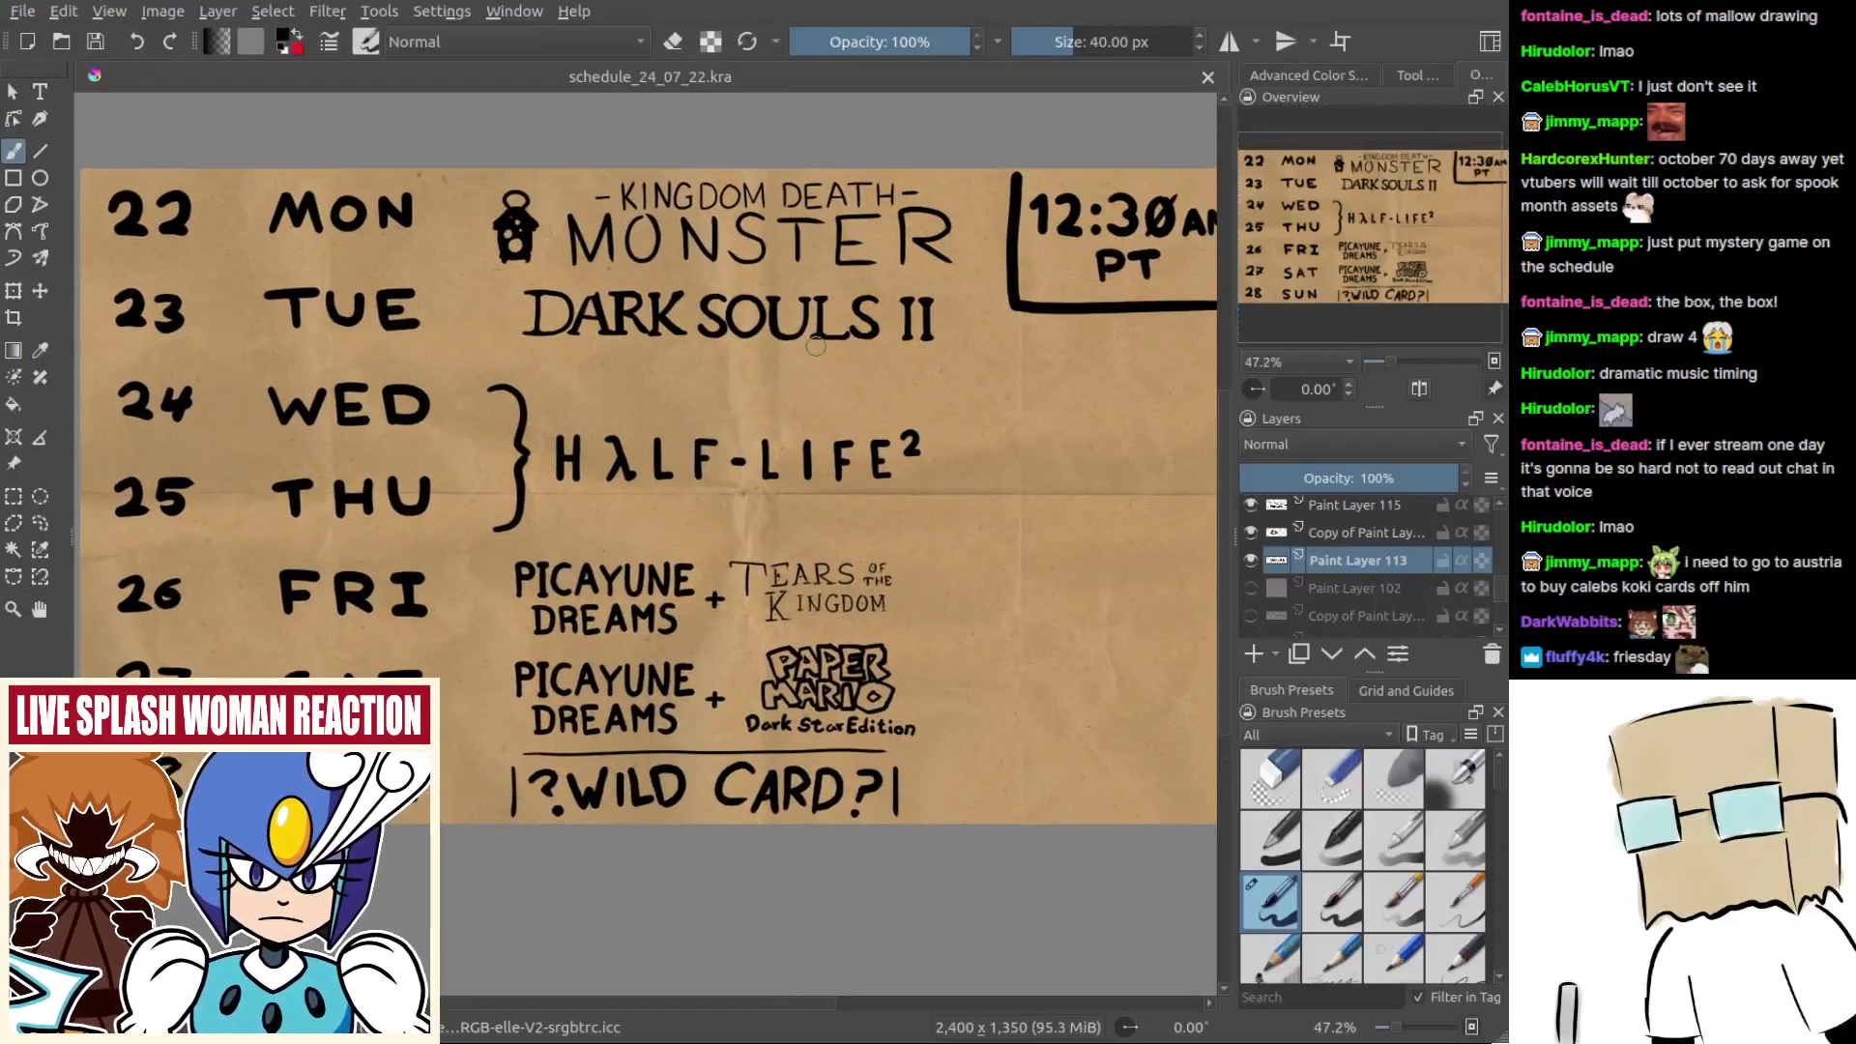
pyautogui.scroll(1, 908, 464)
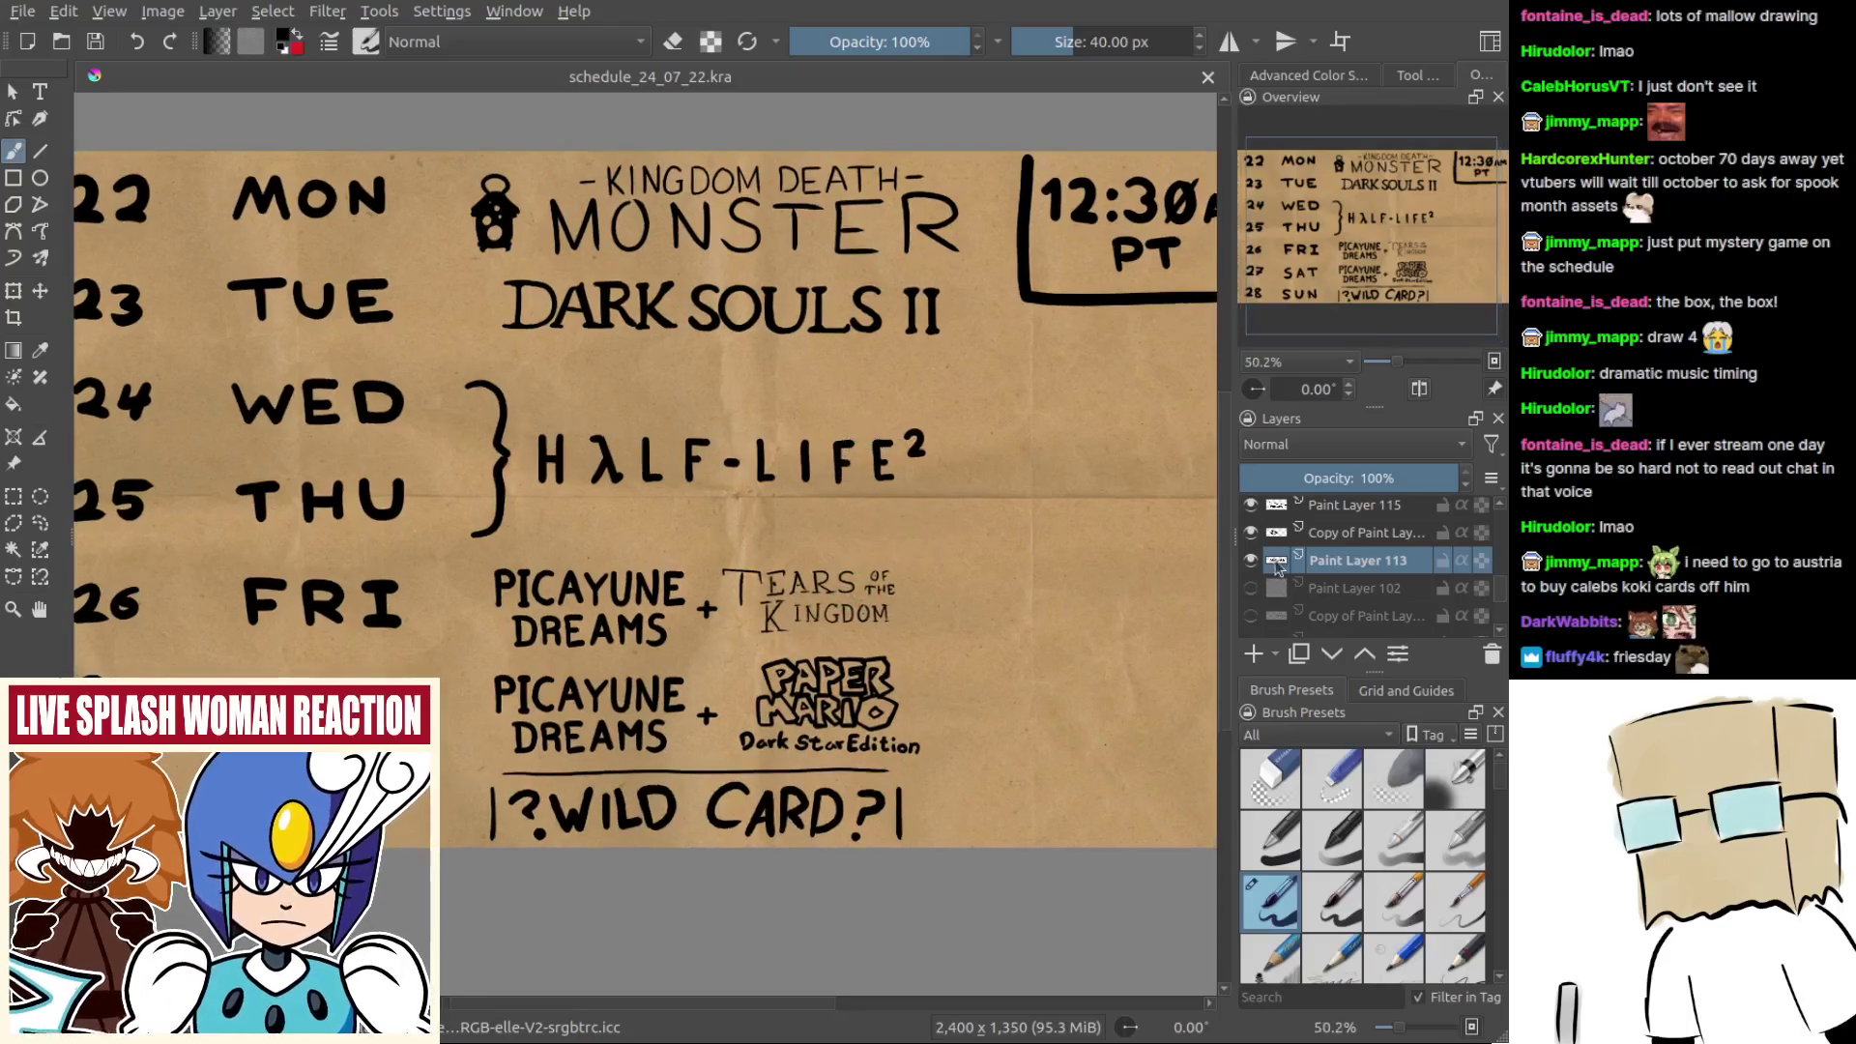
pyautogui.scroll(-5, 1278, 565)
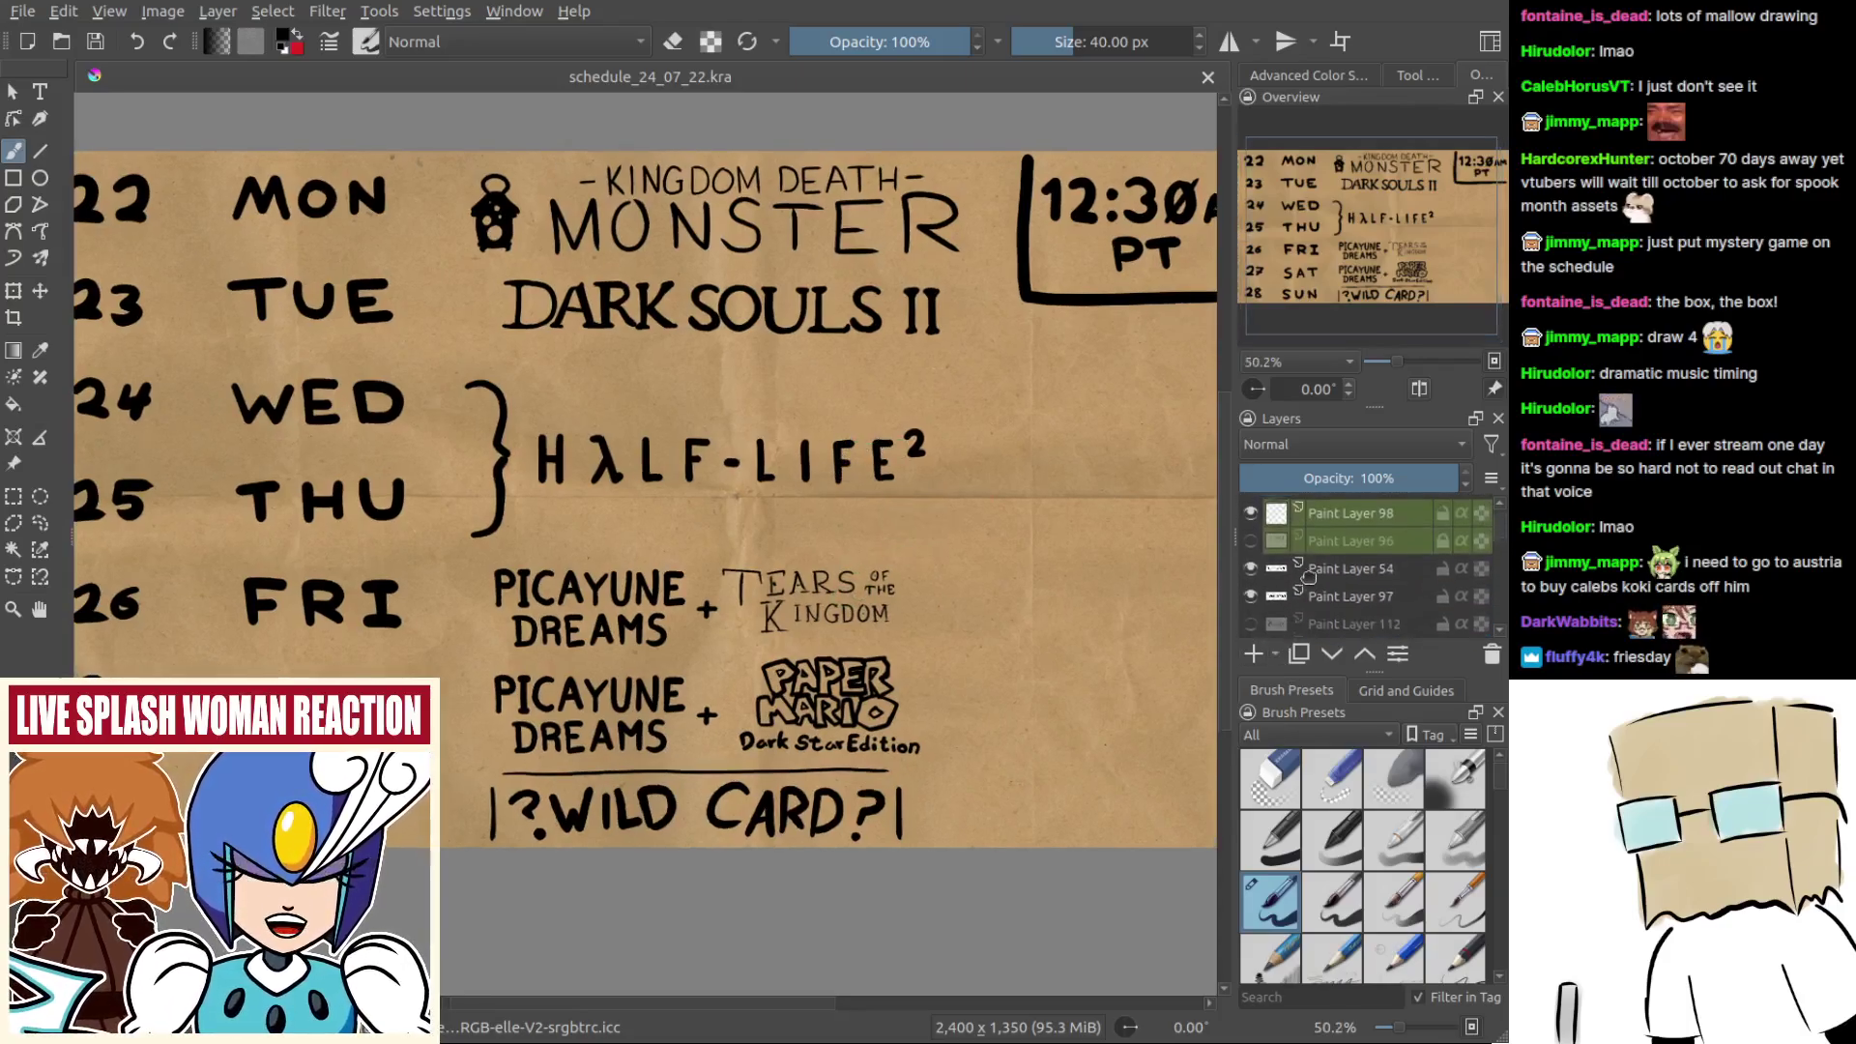
pyautogui.scroll(2, 1305, 575)
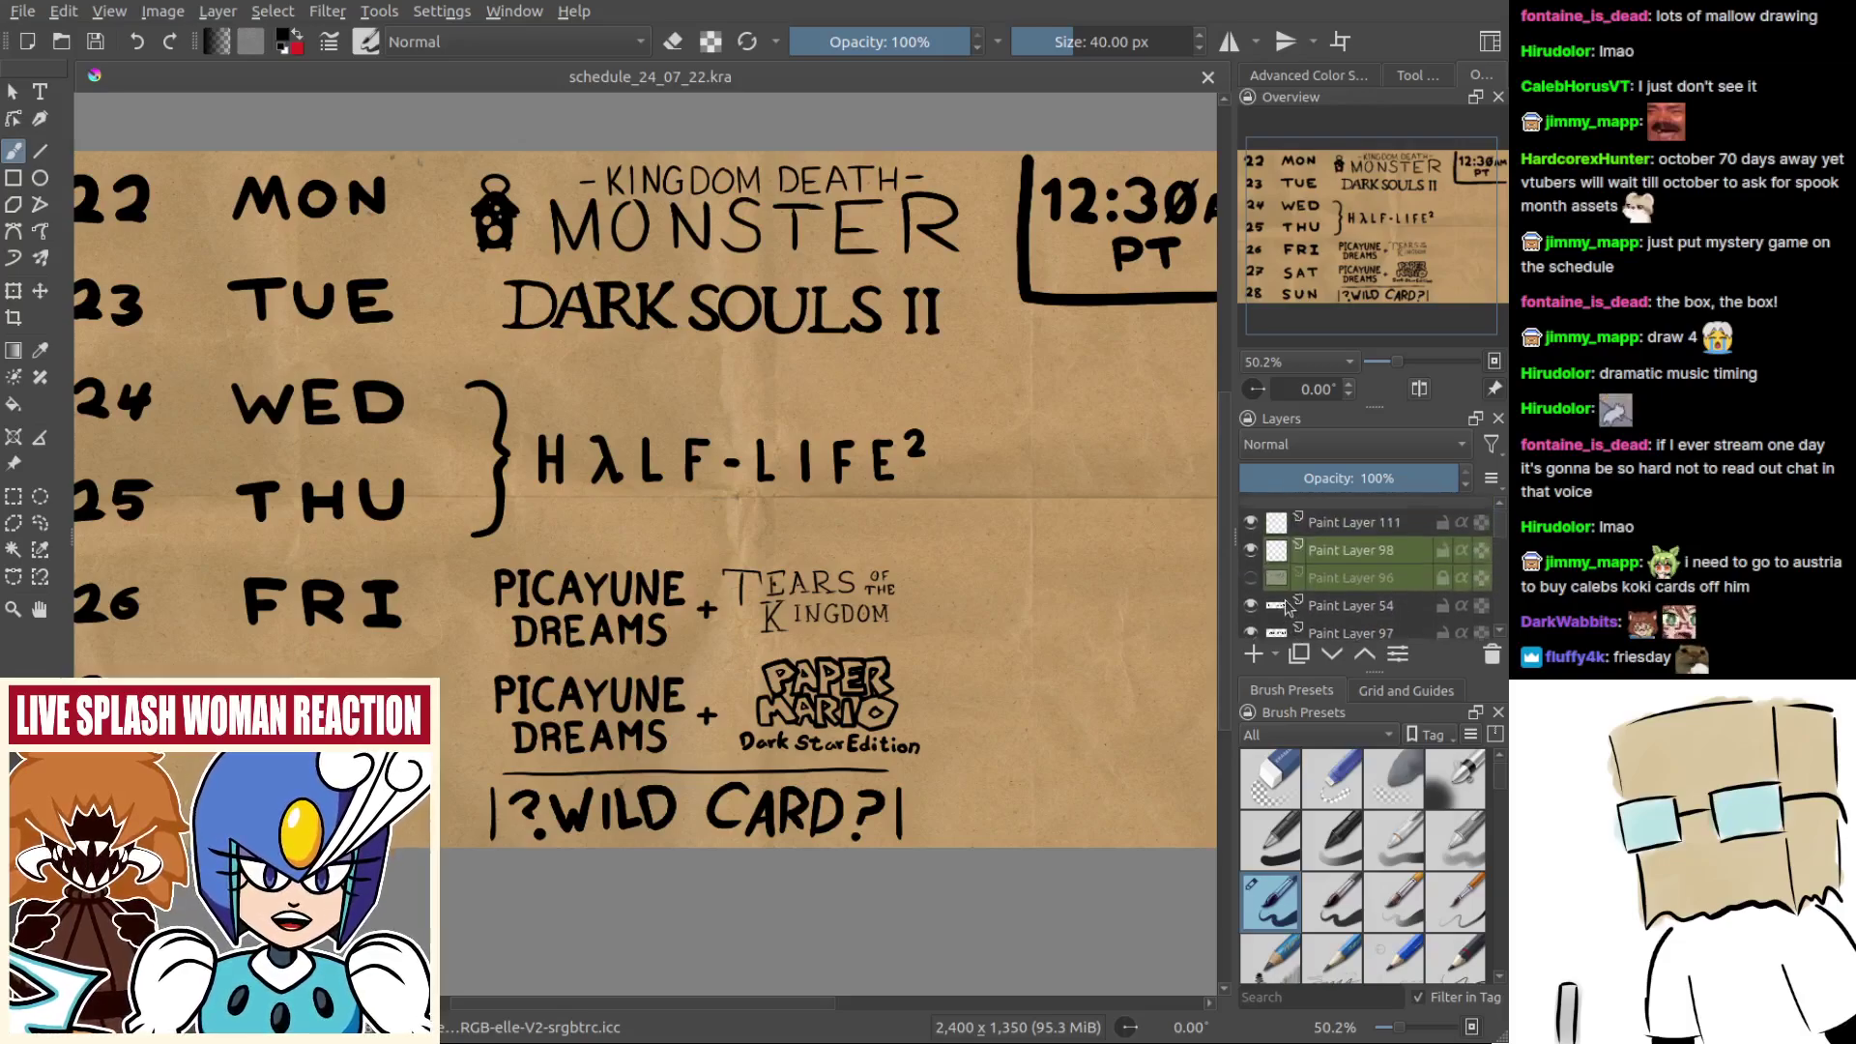
pyautogui.scroll(-3, 1285, 607)
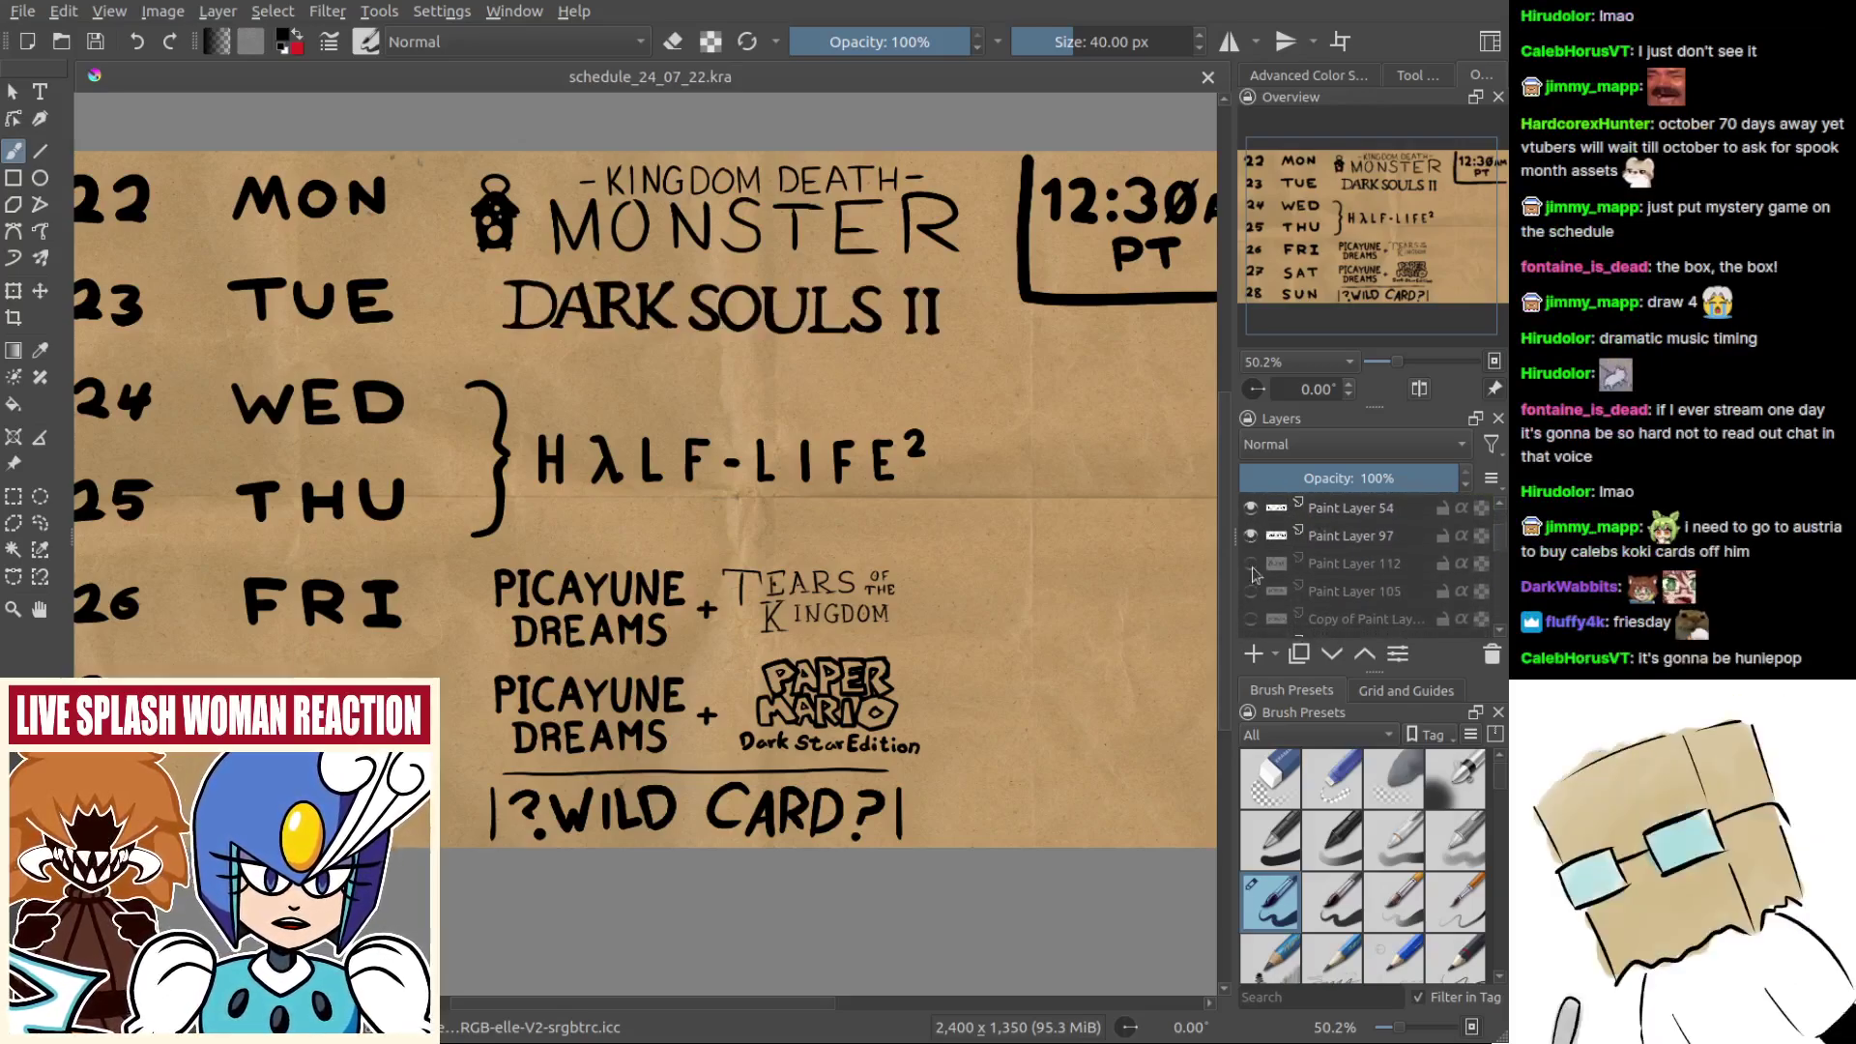
pyautogui.scroll(-2, 1253, 574)
pyautogui.click(1353, 594)
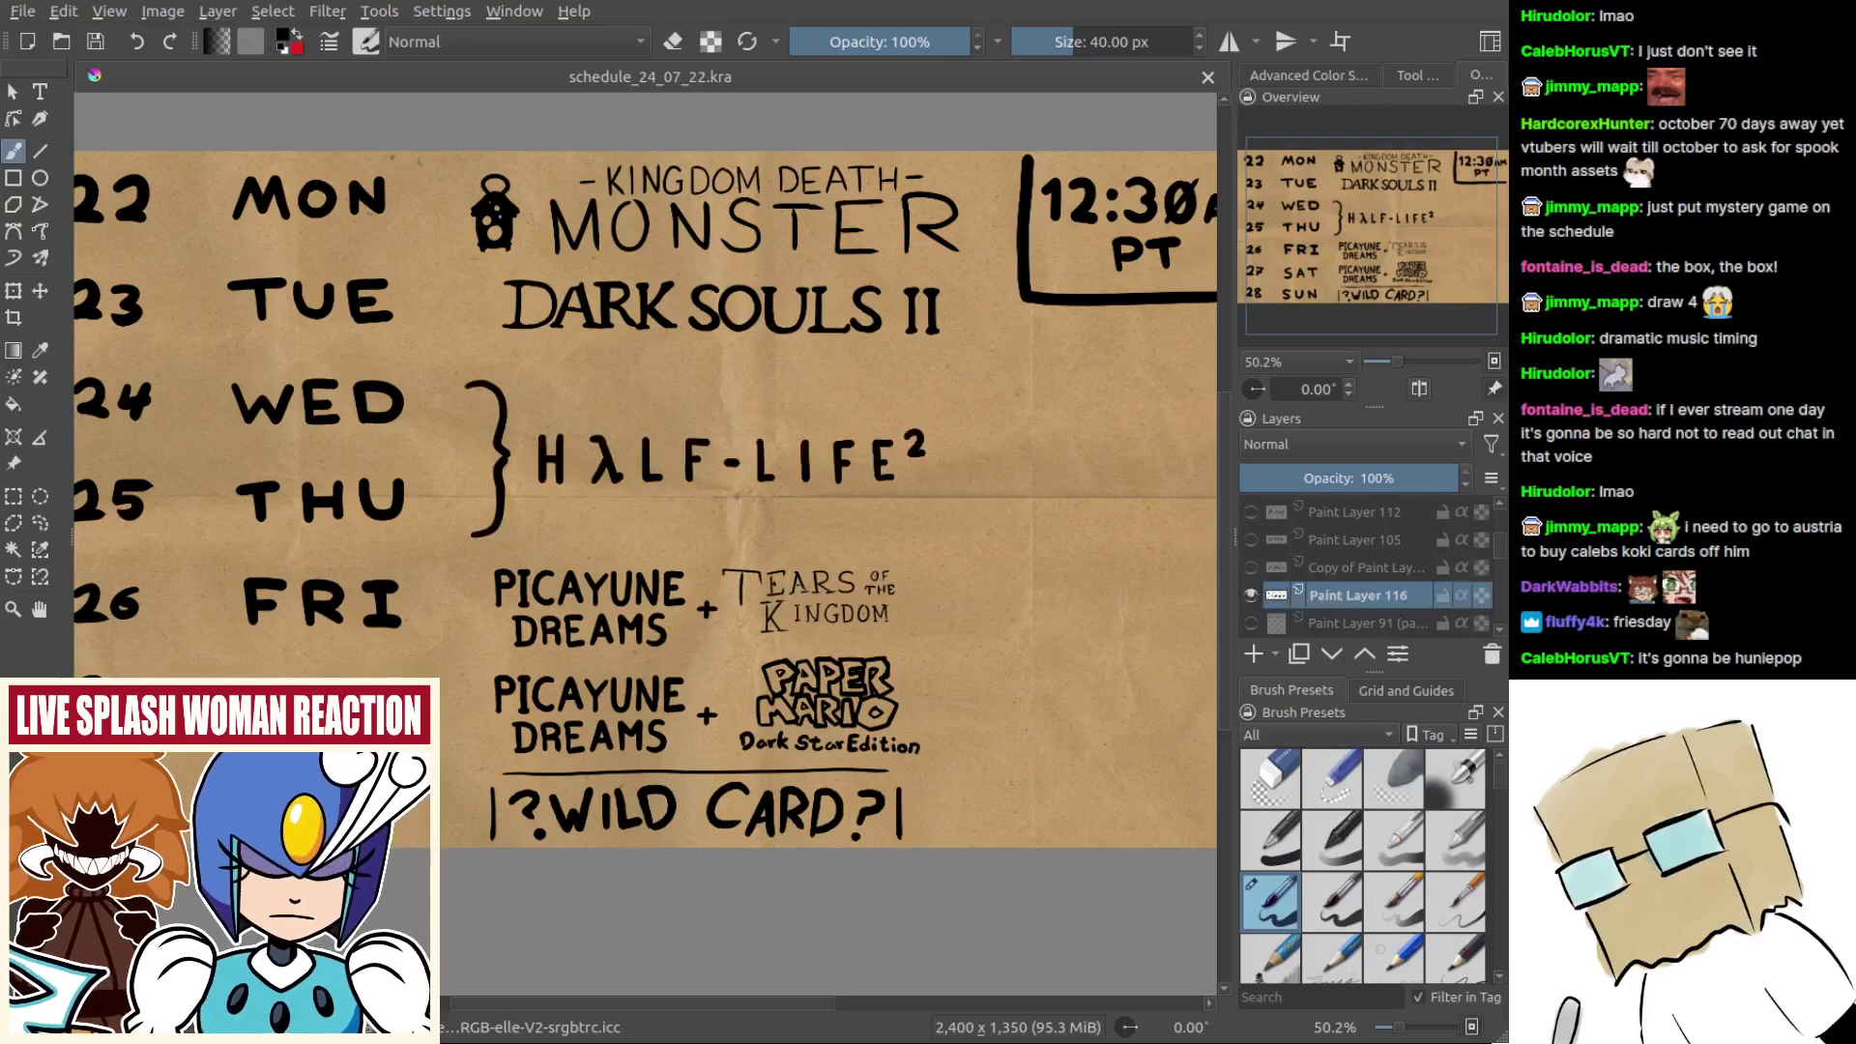
pyautogui.scroll(1, 551, 479)
pyautogui.hotkey('ctrl', 'r')
pyautogui.moveTo(523, 378)
pyautogui.mouseDown()
pyautogui.moveTo(813, 494)
pyautogui.moveTo(1060, 543)
pyautogui.mouseUp()
pyautogui.press('t')
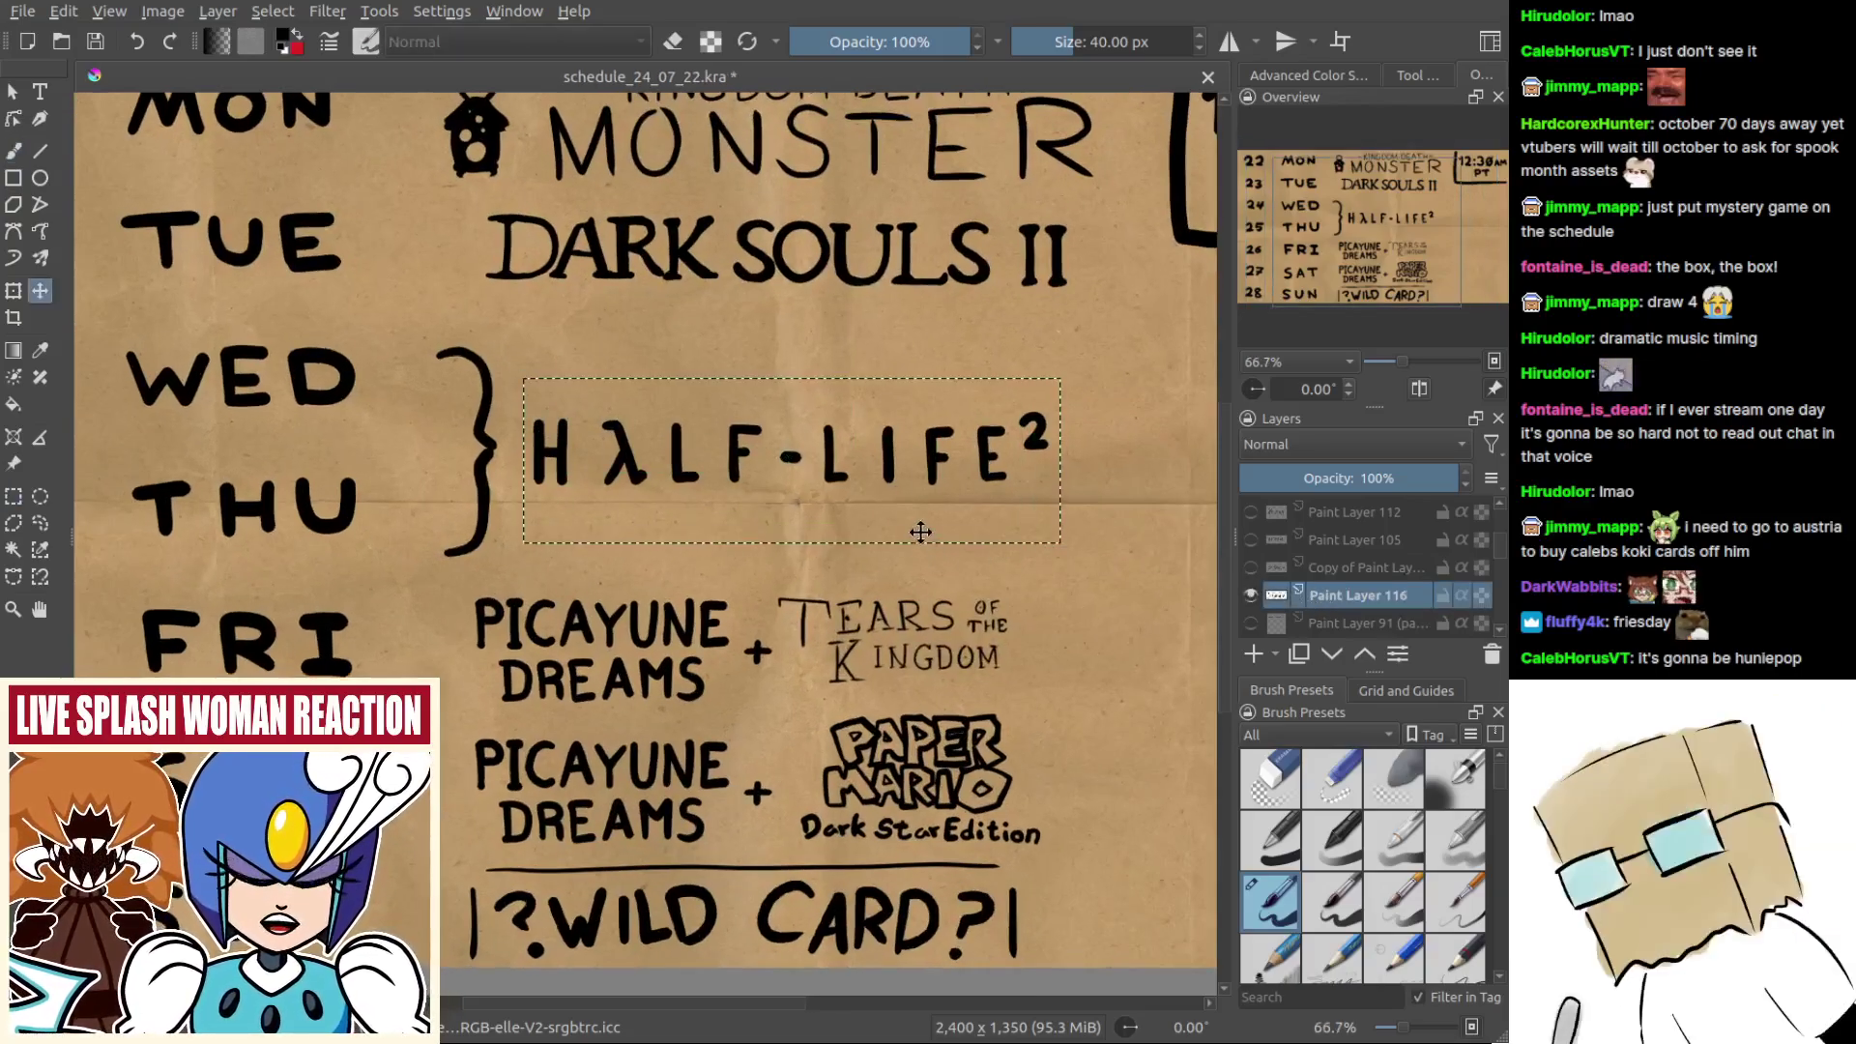
pyautogui.moveTo(920, 532); pyautogui.dragTo(919, 503)
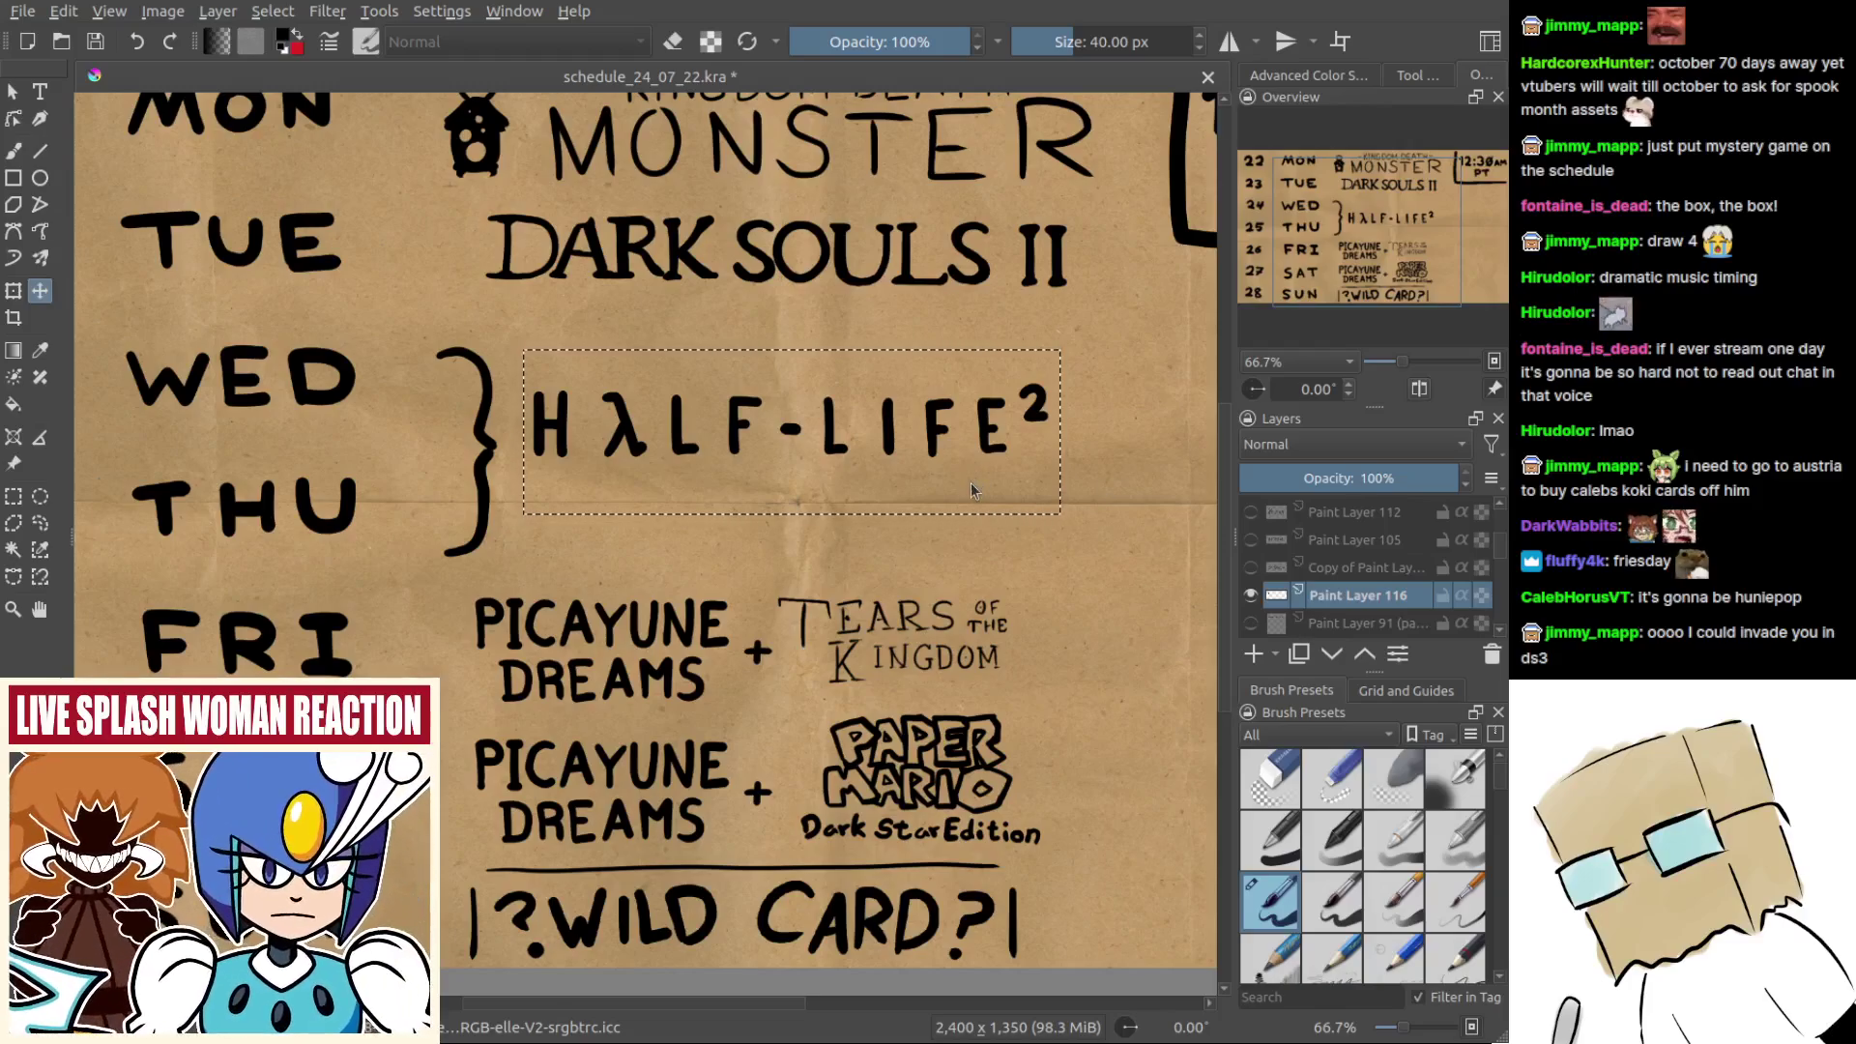
pyautogui.hotkey('ctrl', 'v')
pyautogui.press('-')
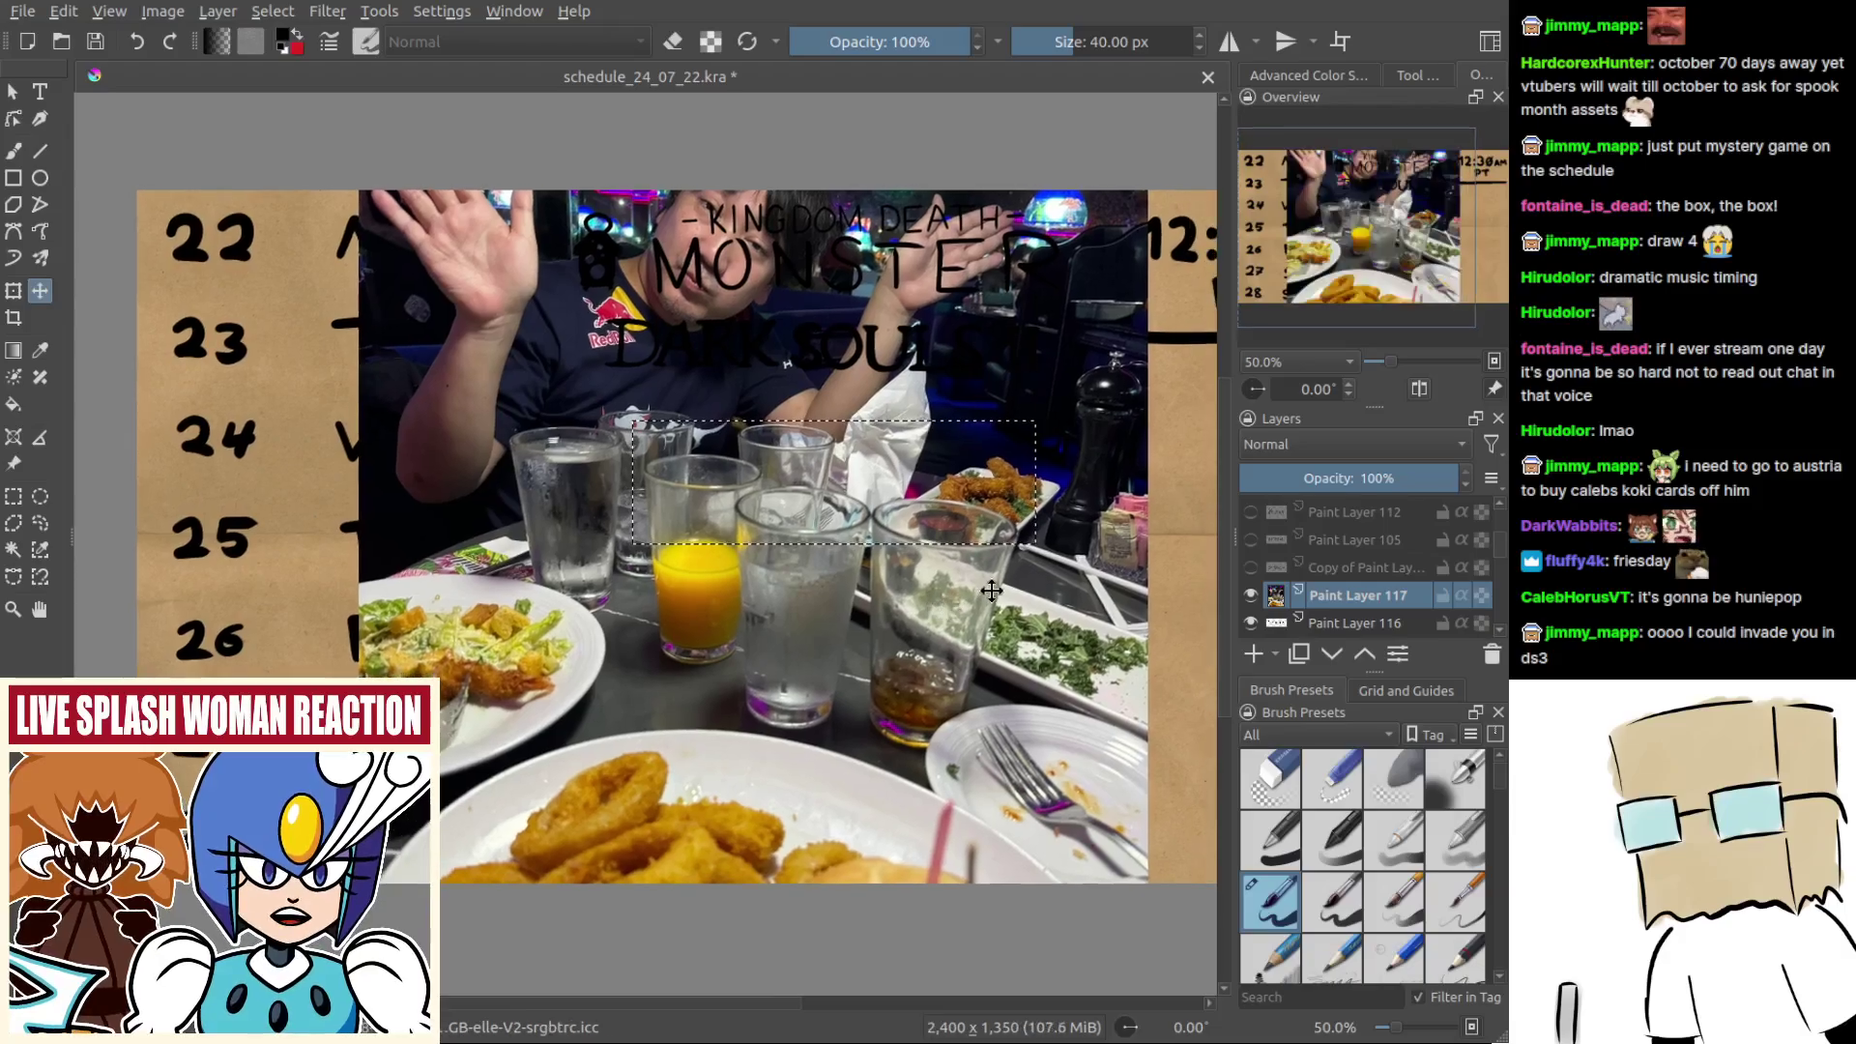
pyautogui.moveTo(970, 579); pyautogui.dragTo(931, 603)
pyautogui.hotkey('ctrl', 'shift', 'a')
pyautogui.moveTo(1343, 606); pyautogui.dragTo(1364, 509)
pyautogui.moveTo(760, 473); pyautogui.dragTo(774, 597)
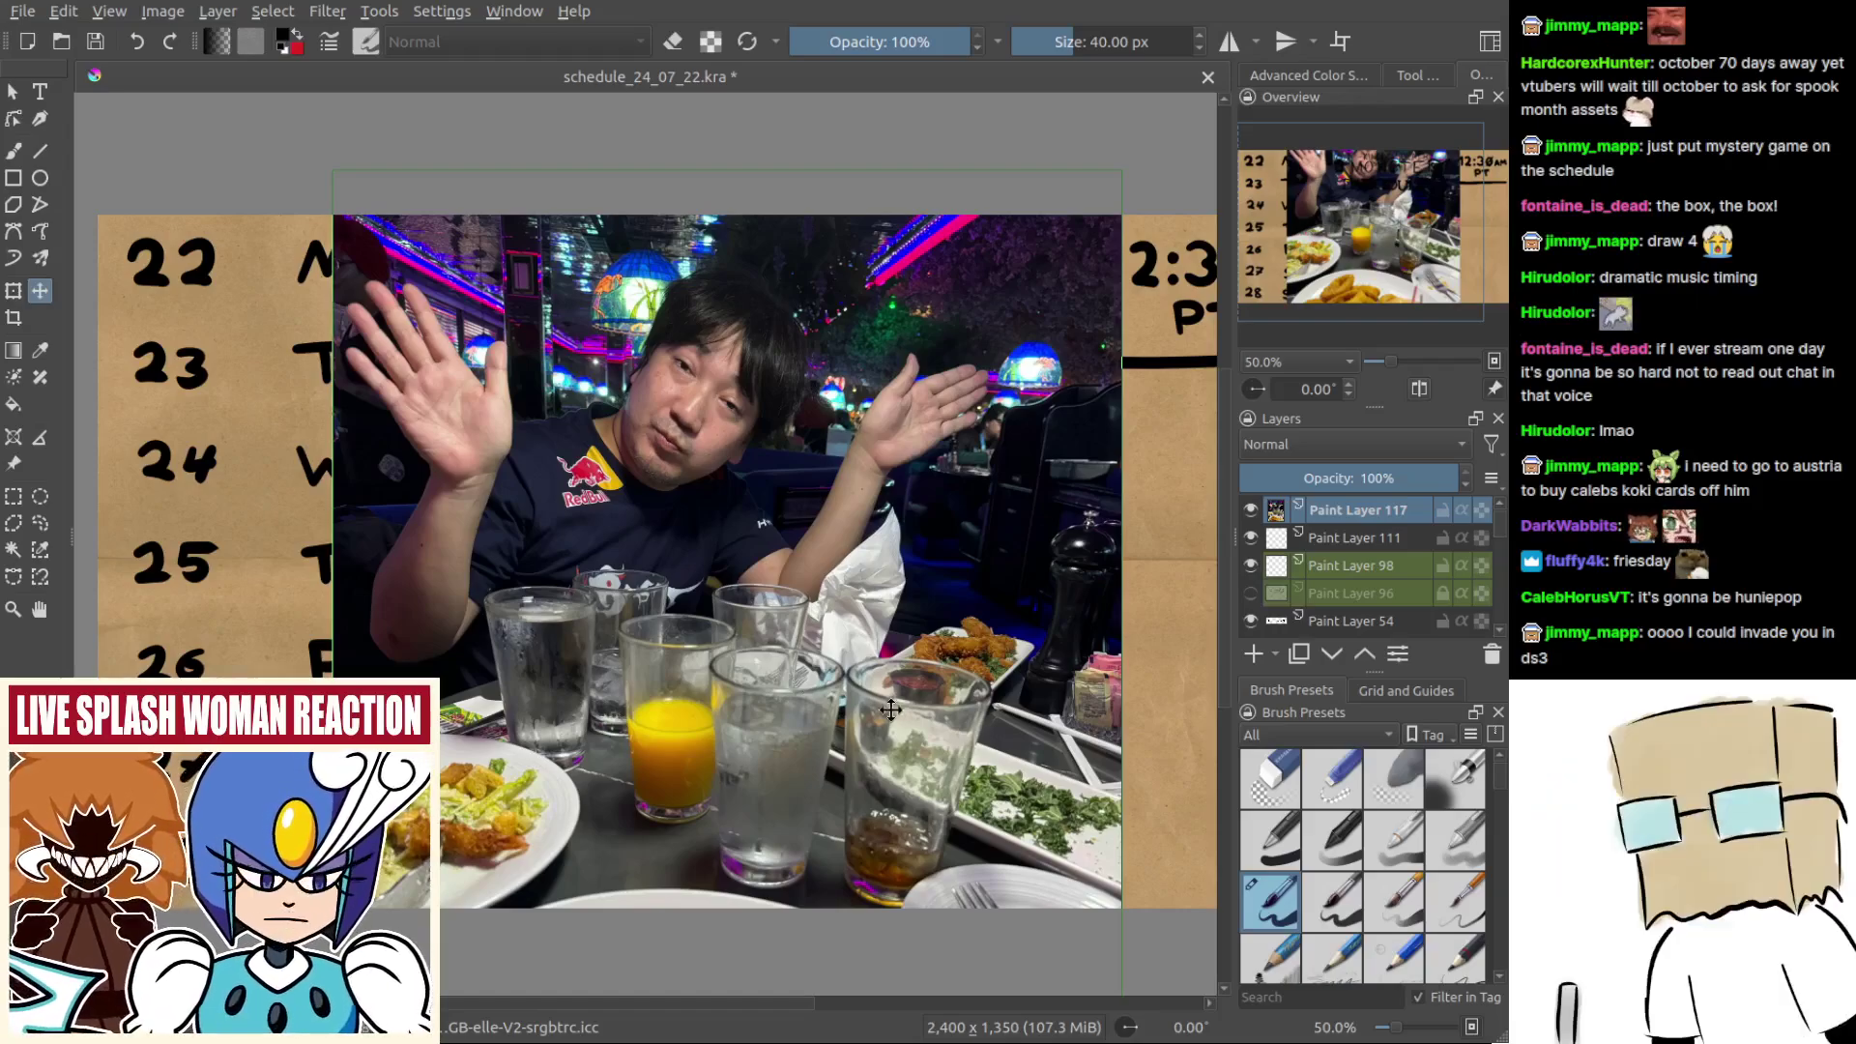
pyautogui.moveTo(891, 710); pyautogui.dragTo(846, 689)
pyautogui.hotkey('ctrl', 'z')
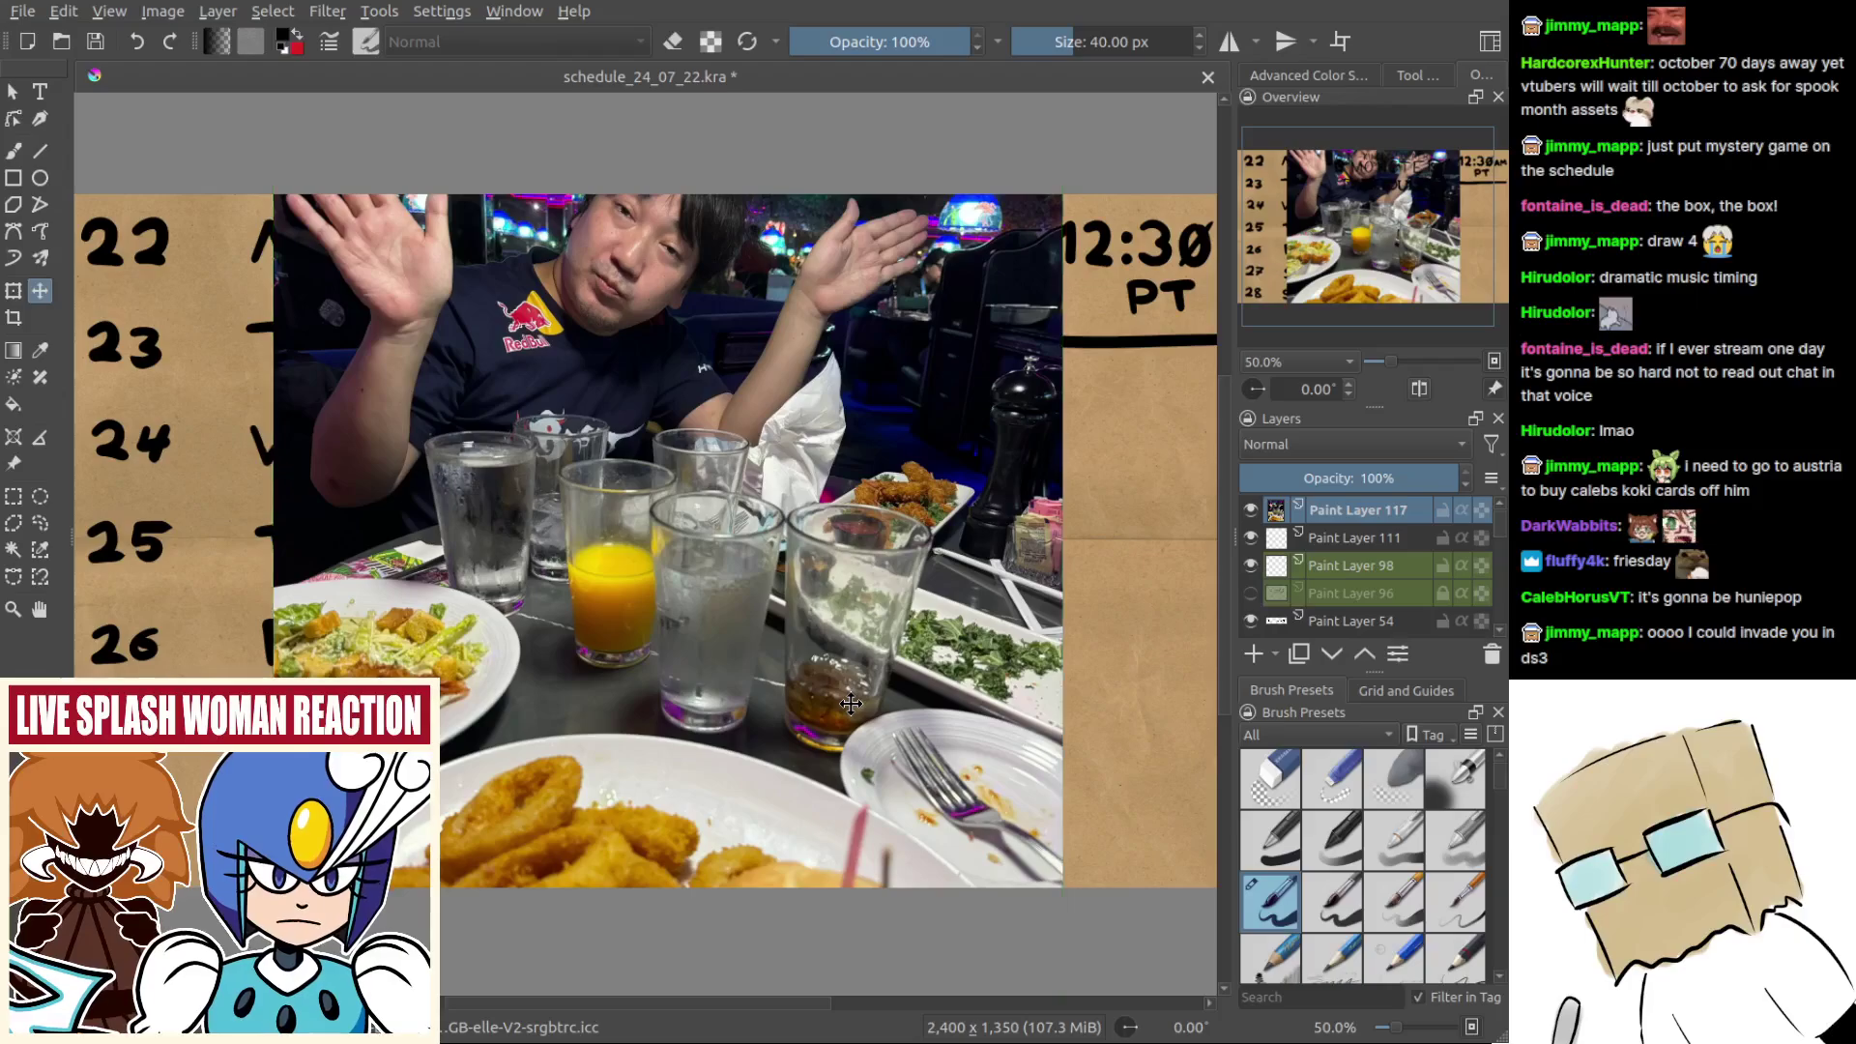
pyautogui.hotkey('ctrl', 'z')
pyautogui.hotkey('ctrl', 'z')
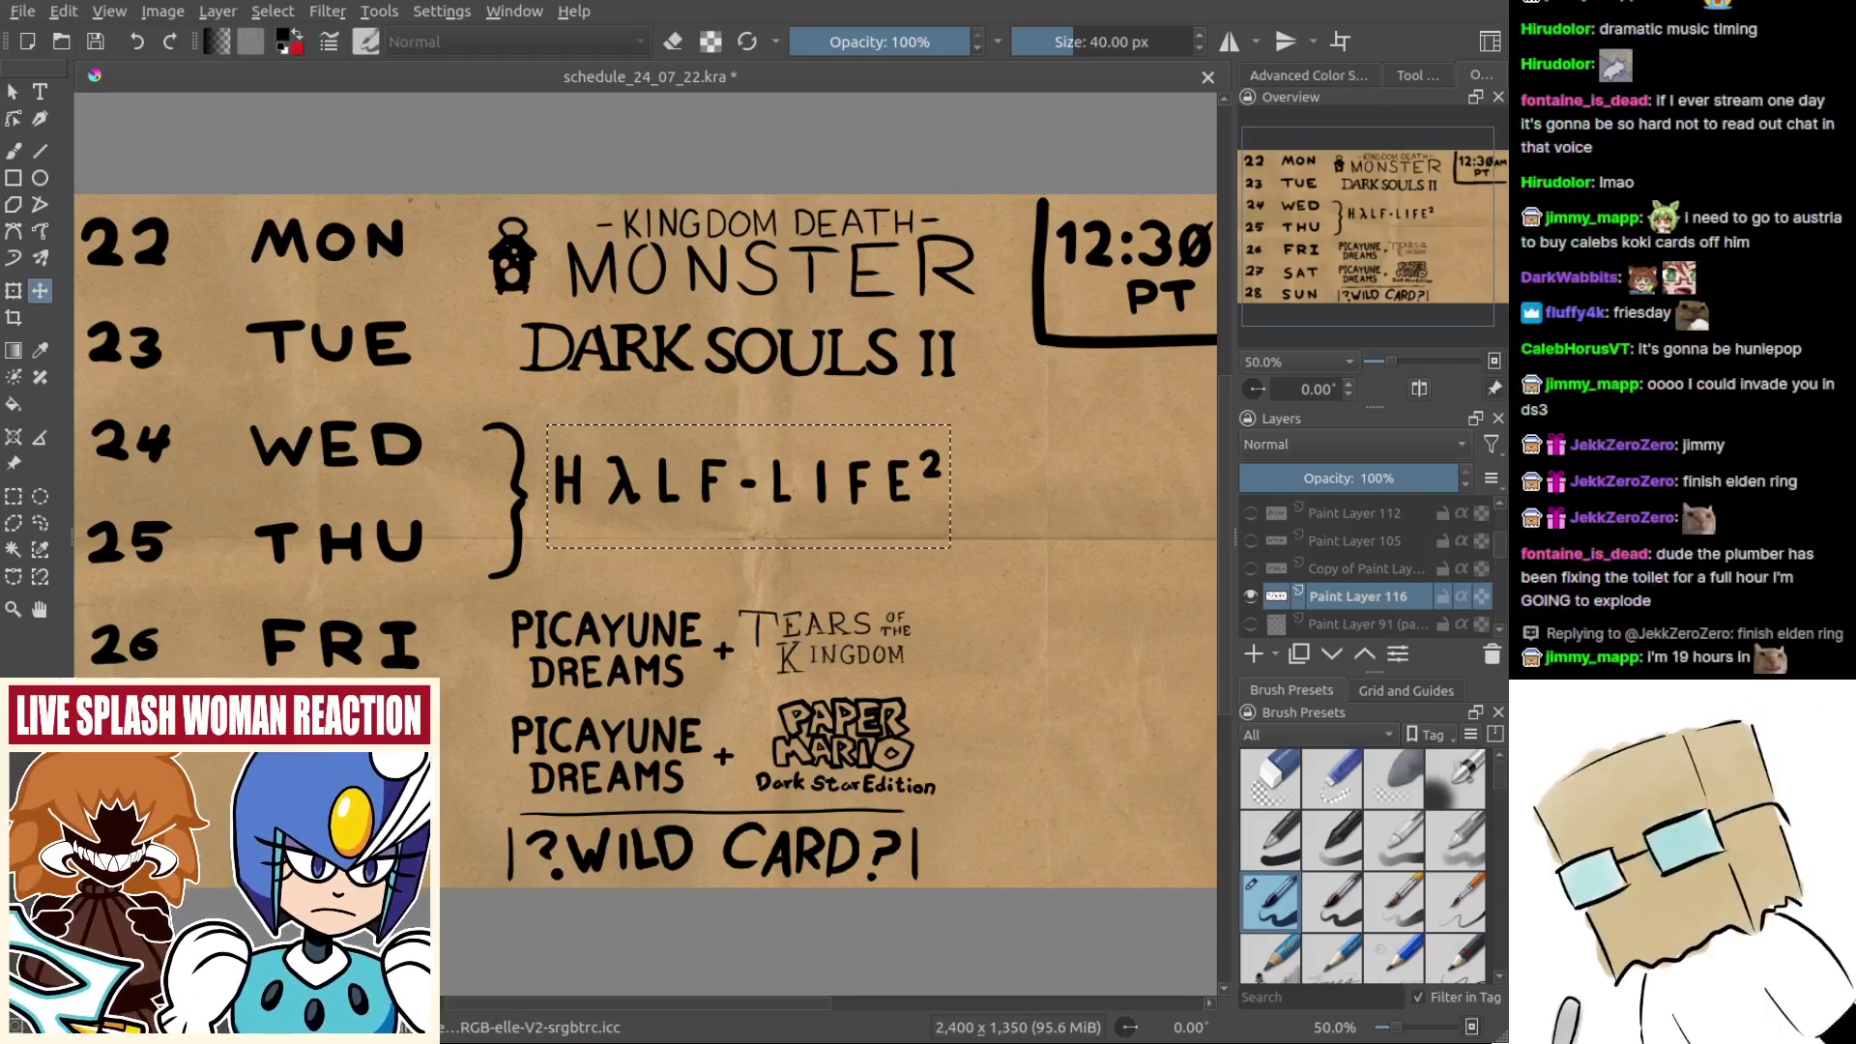
# Step: Clear the selection and letter a short dash and EPISODE in small capitals beneath HALF-LIFE²
pyautogui.scroll(1, 622, 530)
pyautogui.press('Tab')
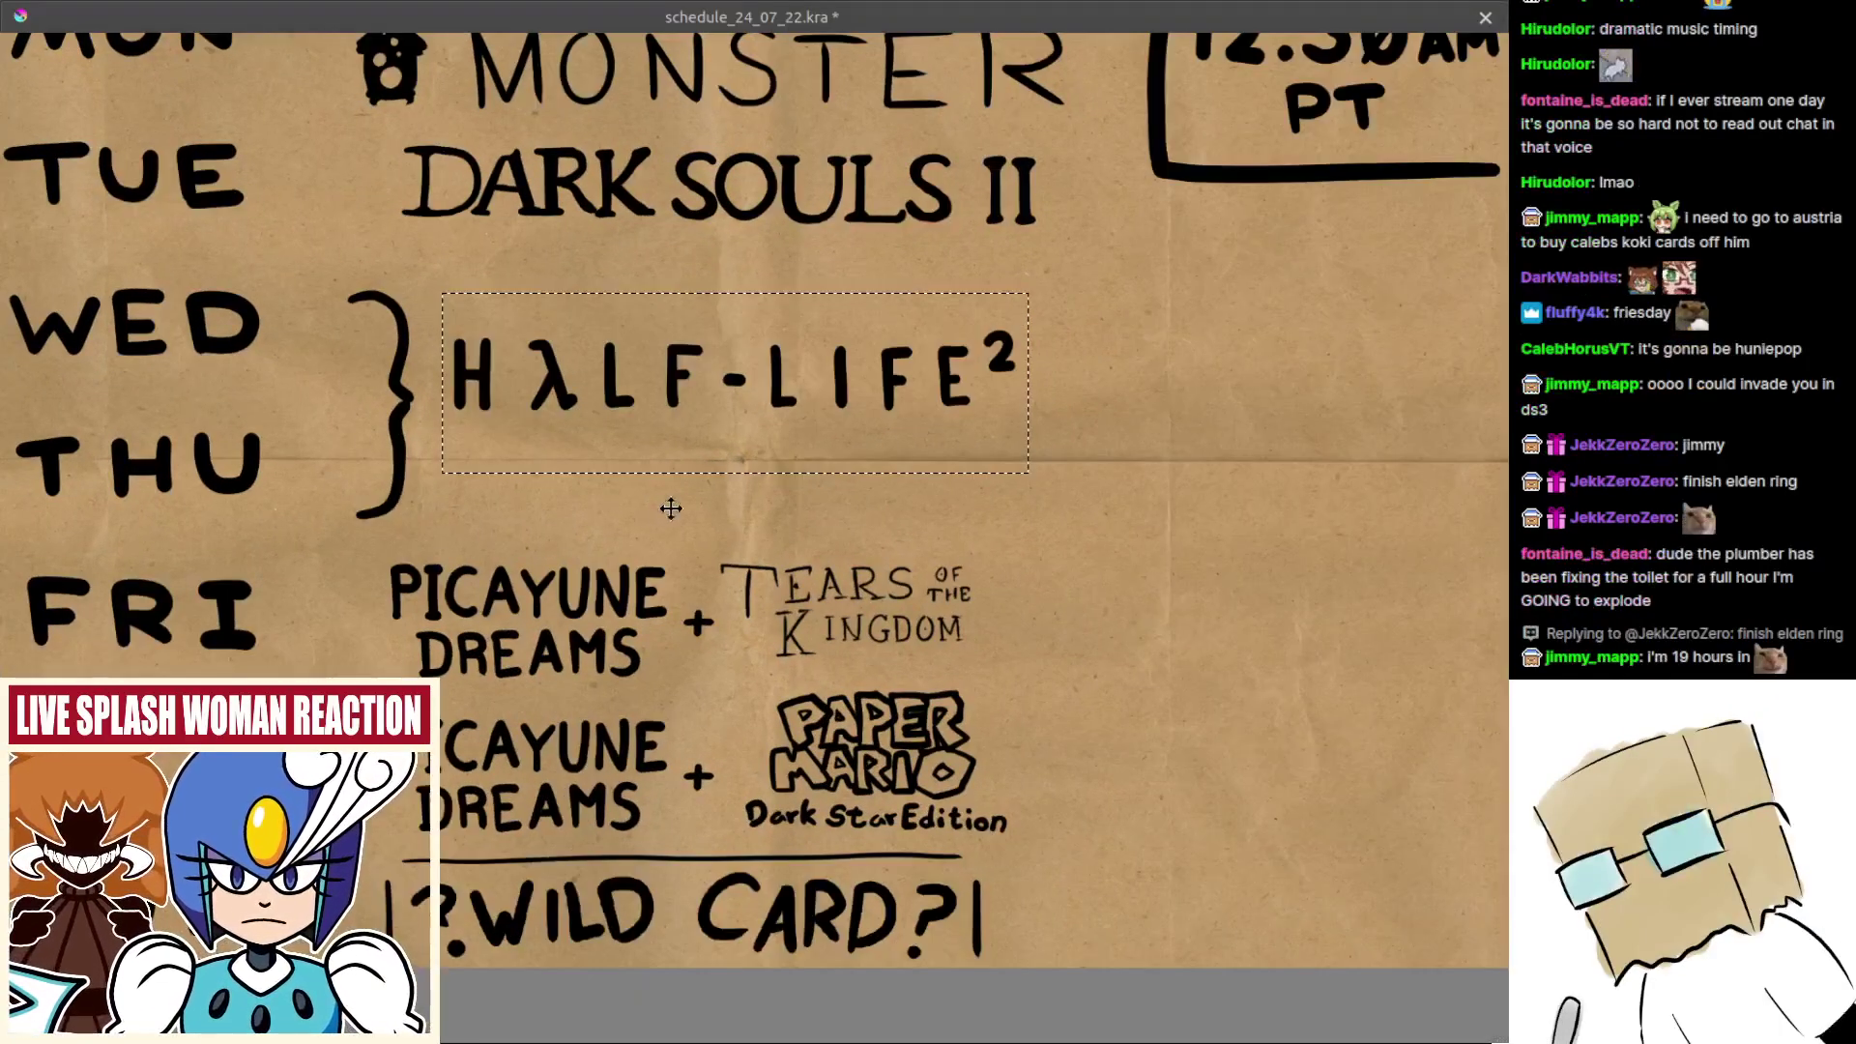
pyautogui.hotkey('ctrl', 'shift', 'a')
pyautogui.moveTo(586, 449); pyautogui.dragTo(631, 530)
pyautogui.scroll(2, 512, 523)
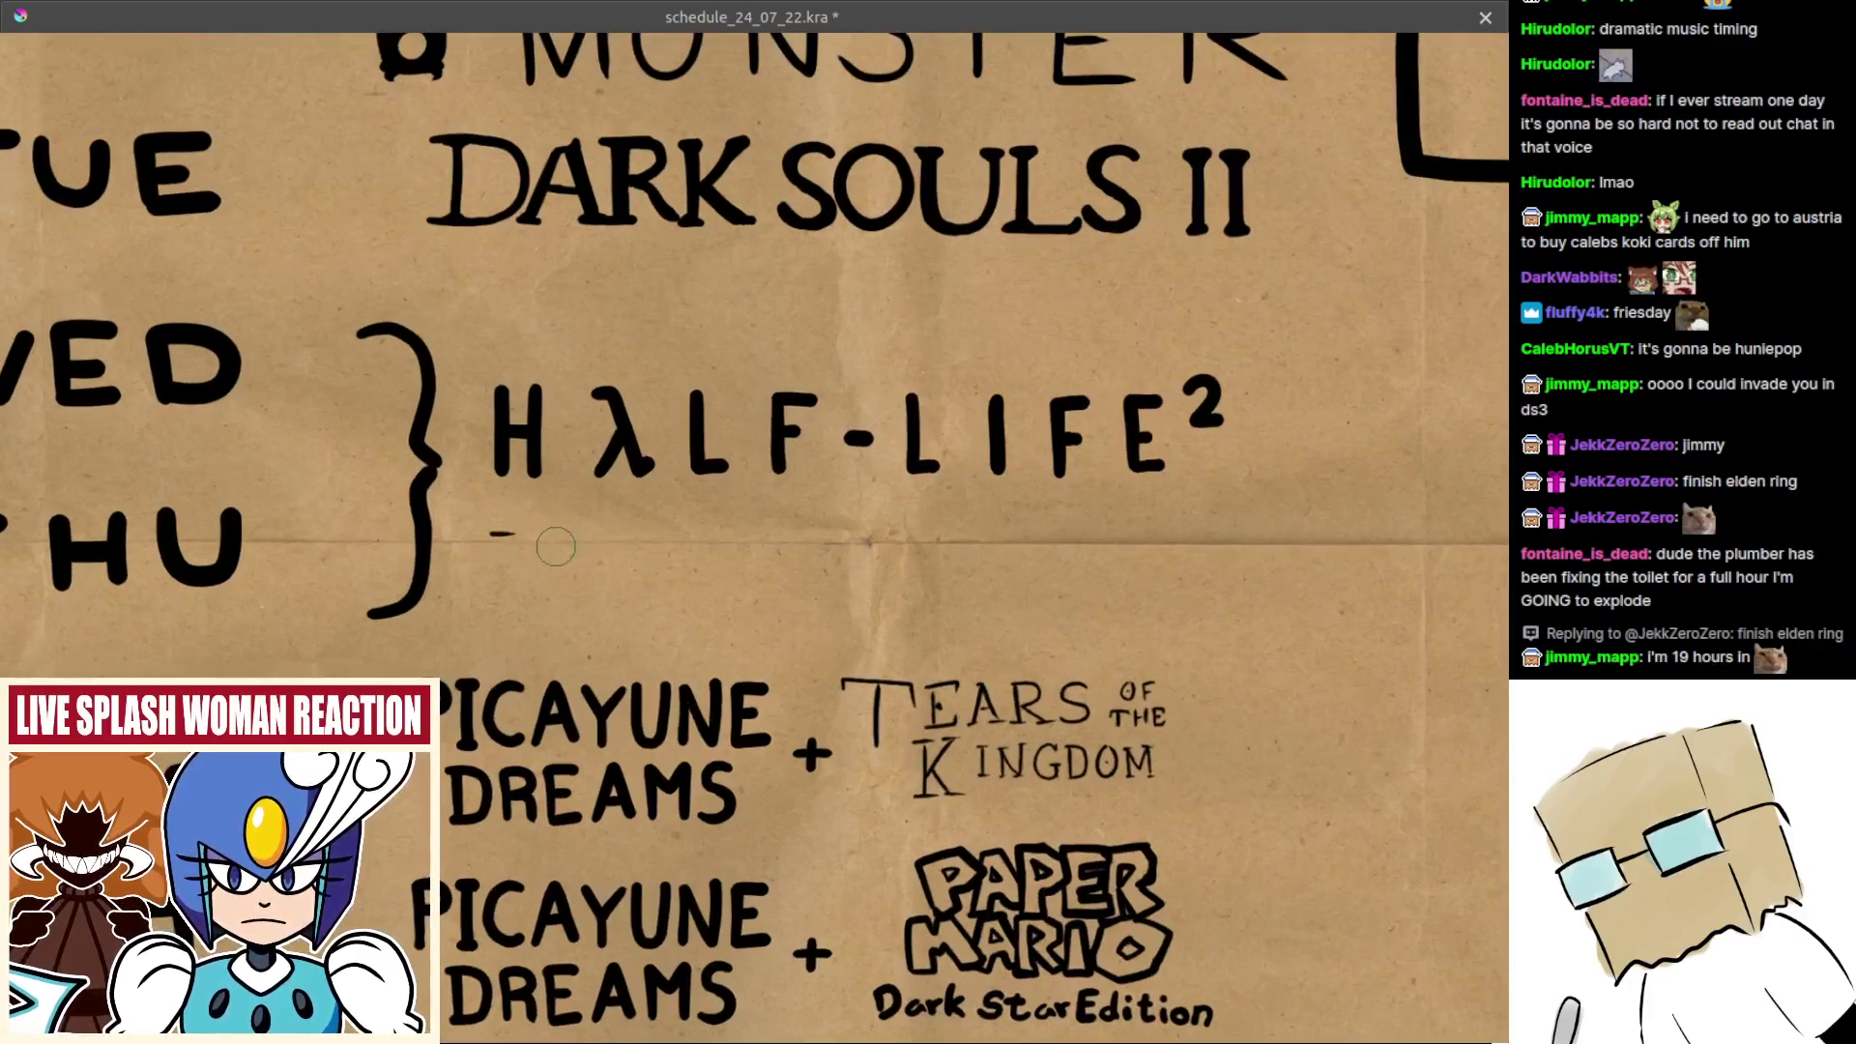
pyautogui.scroll(2, 550, 541)
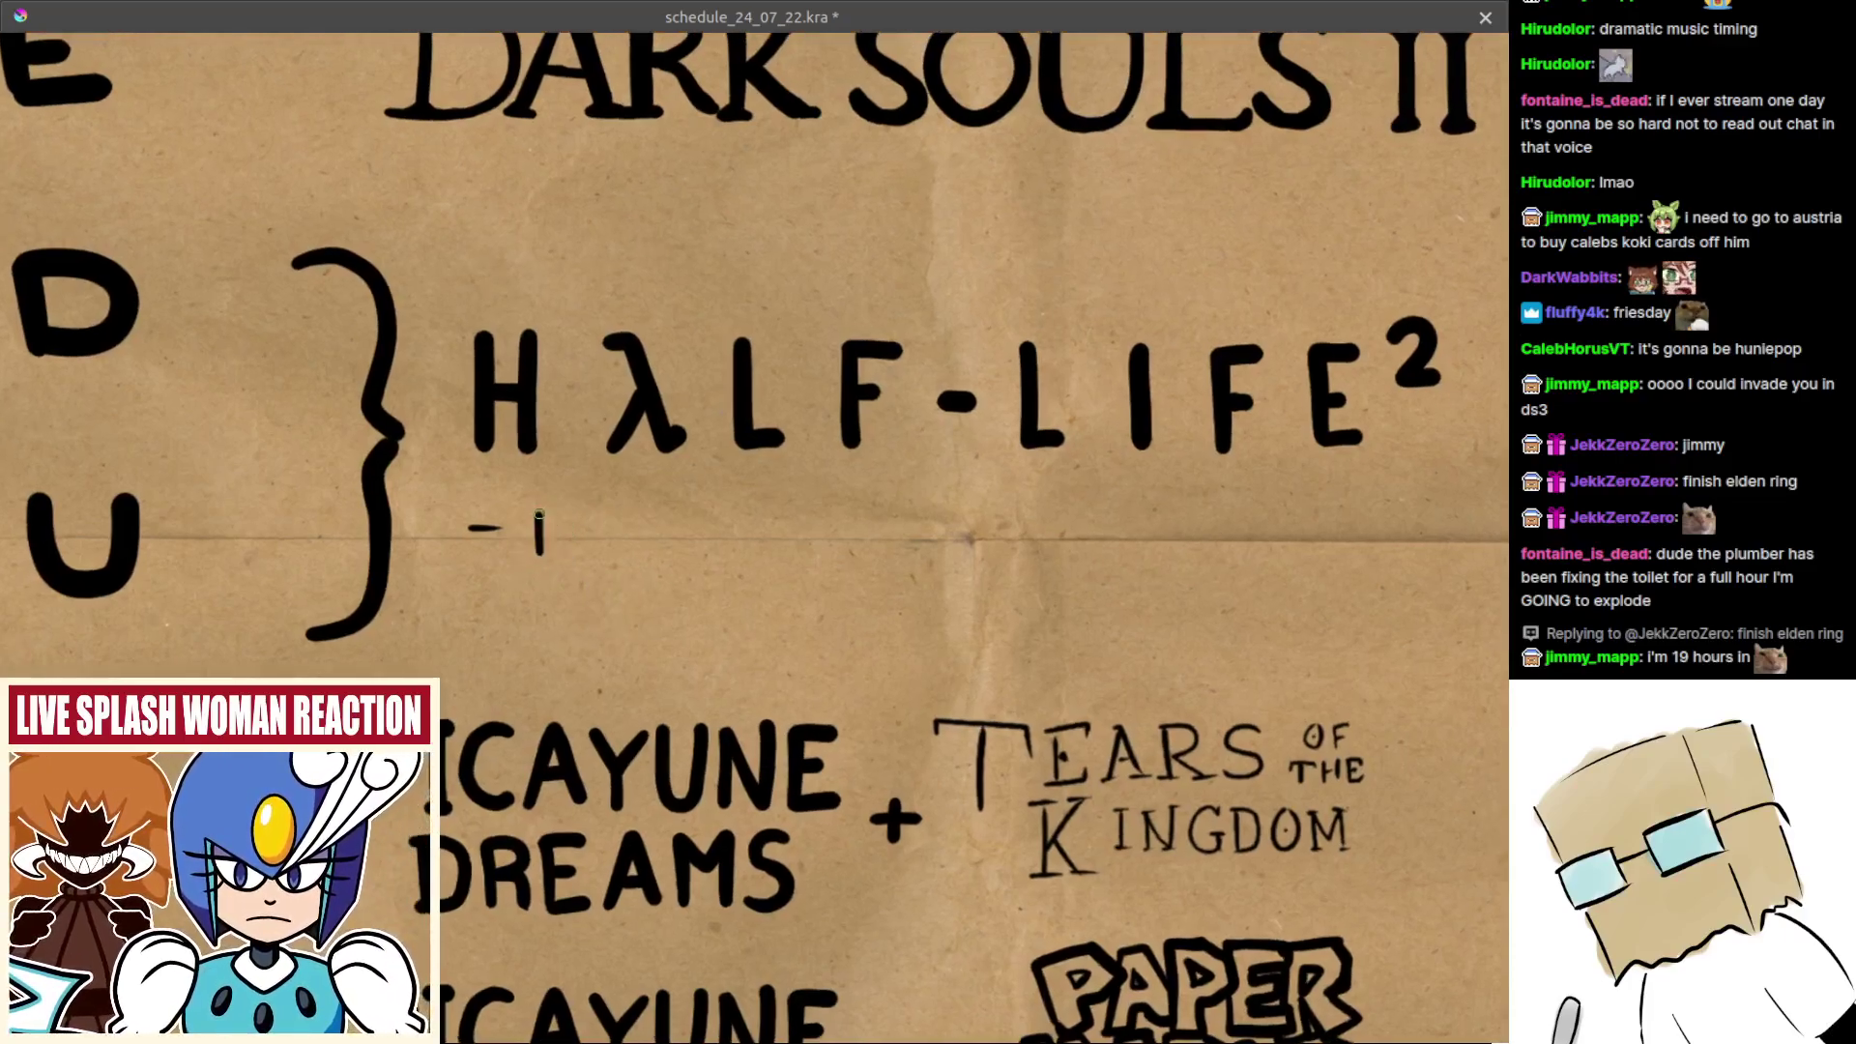
pyautogui.hotkey('ctrl', 'z')
pyautogui.hotkey('ctrl', 'z')
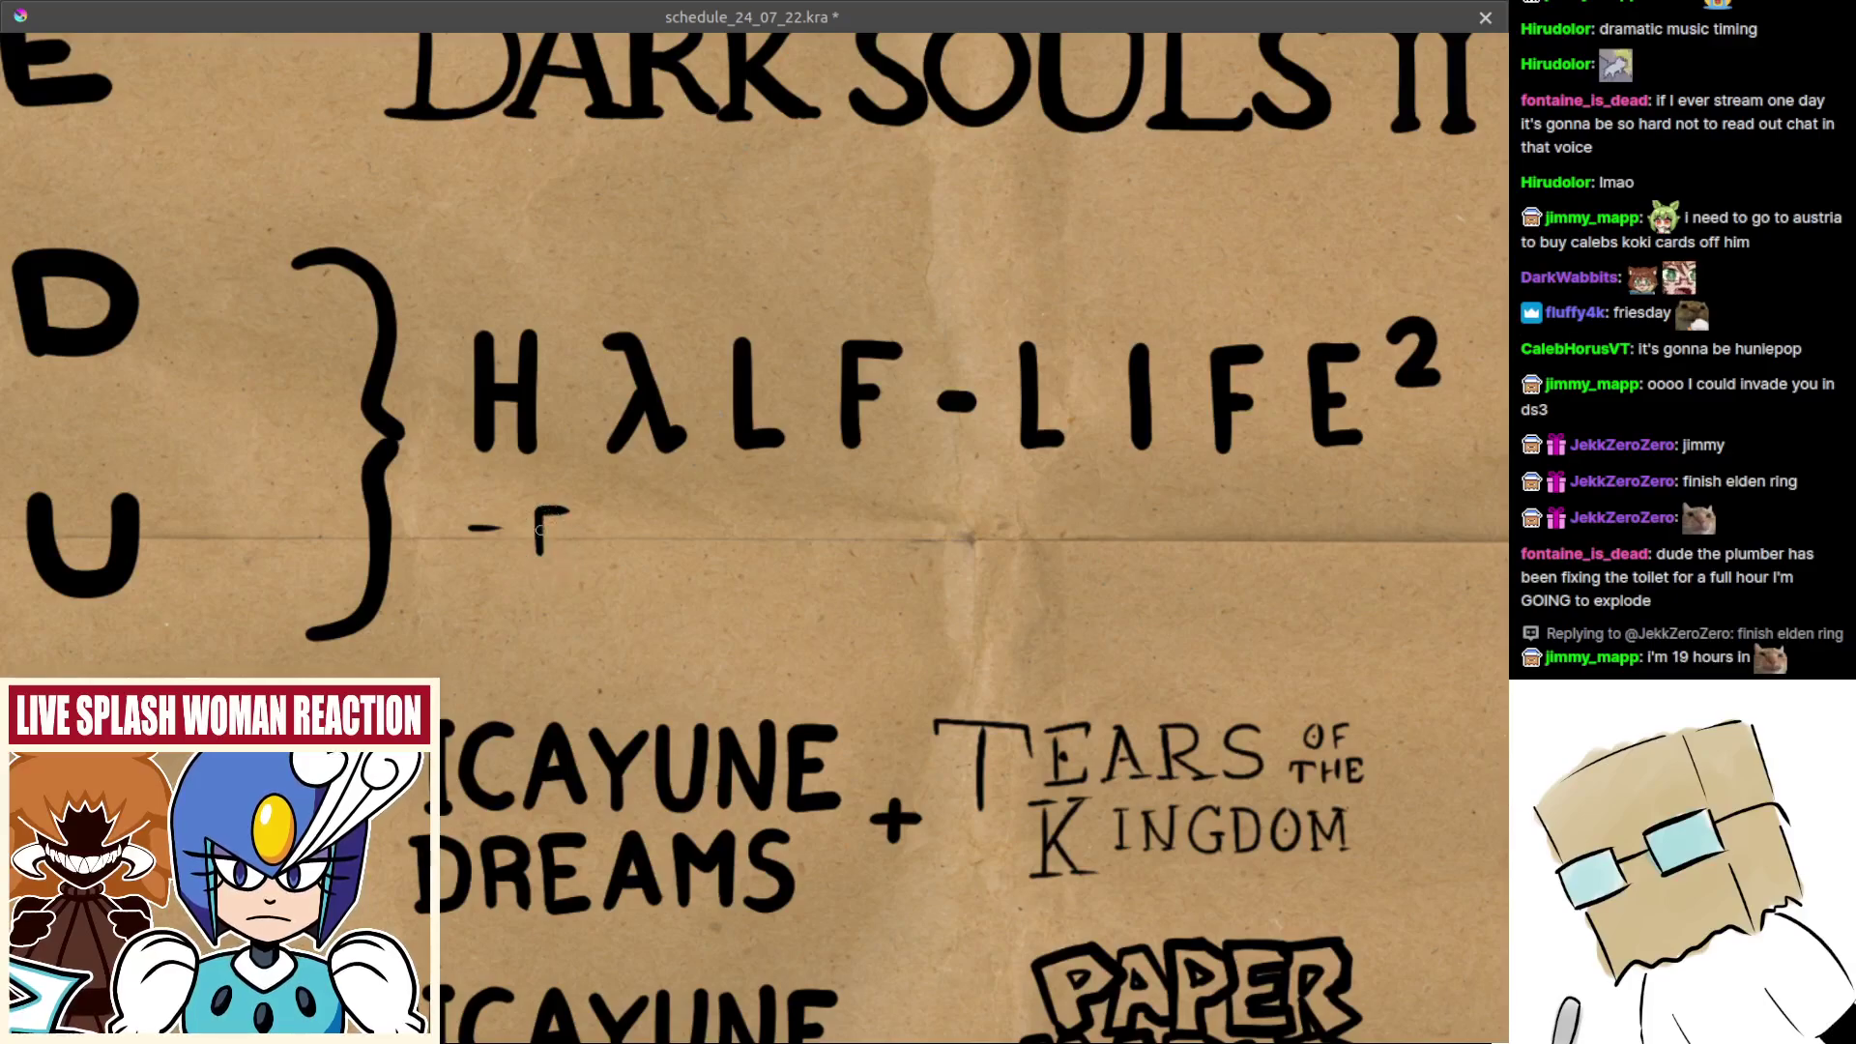
pyautogui.moveTo(542, 530)
pyautogui.mouseDown()
pyautogui.moveTo(611, 560)
pyautogui.moveTo(588, 517)
pyautogui.moveTo(600, 548)
pyautogui.moveTo(605, 509)
pyautogui.moveTo(648, 551)
pyautogui.moveTo(659, 516)
pyautogui.moveTo(730, 557)
pyautogui.moveTo(708, 551)
pyautogui.moveTo(731, 557)
pyautogui.moveTo(732, 513)
pyautogui.moveTo(752, 528)
pyautogui.moveTo(725, 557)
pyautogui.mouseUp()
pyautogui.hotkey('ctrl', 'z')
pyautogui.hotkey('ctrl', 'z')
pyautogui.hotkey('ctrl', 'z')
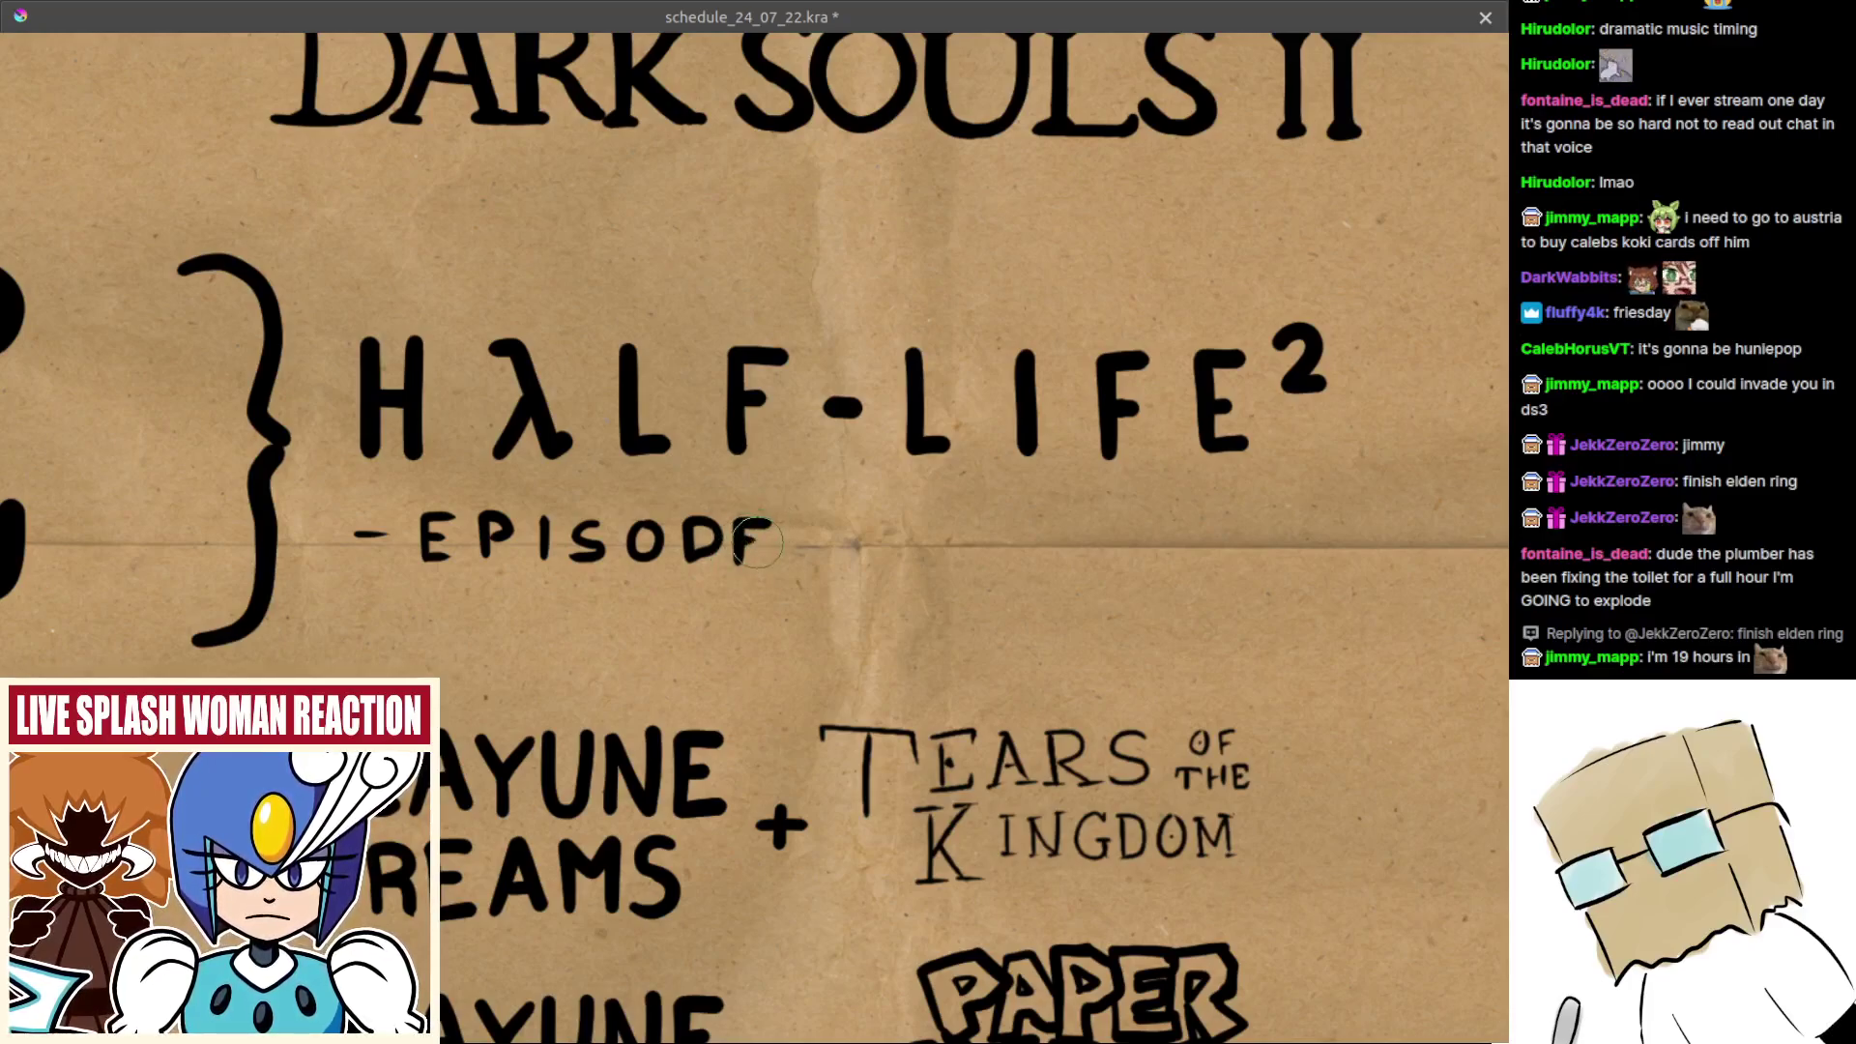
pyautogui.moveTo(738, 561)
pyautogui.mouseDown()
pyautogui.moveTo(771, 560)
pyautogui.moveTo(699, 557)
pyautogui.mouseUp()
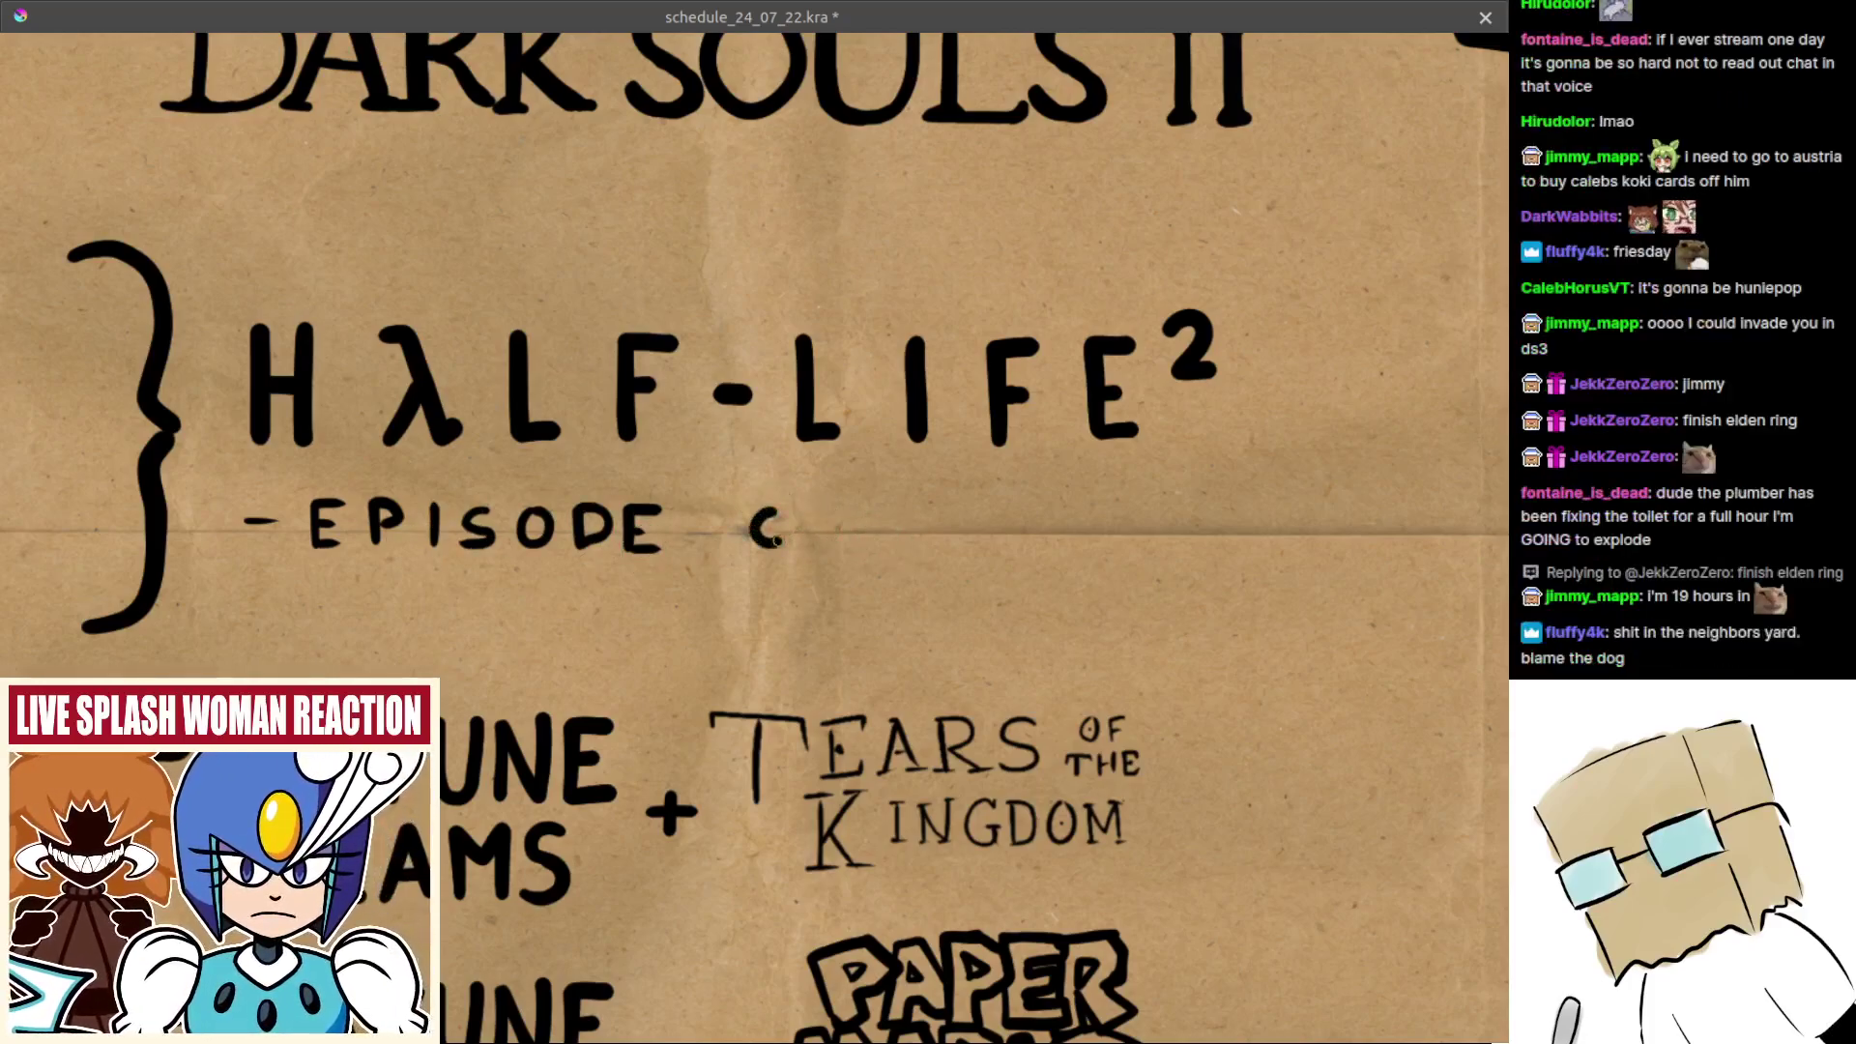
# Step: Letter ON after EPISODE in matching small capitals, redoing strokes that are off
pyautogui.moveTo(756, 514)
pyautogui.mouseDown()
pyautogui.moveTo(743, 545)
pyautogui.moveTo(768, 543)
pyautogui.moveTo(747, 544)
pyautogui.mouseUp()
pyautogui.hotkey('ctrl', 'z')
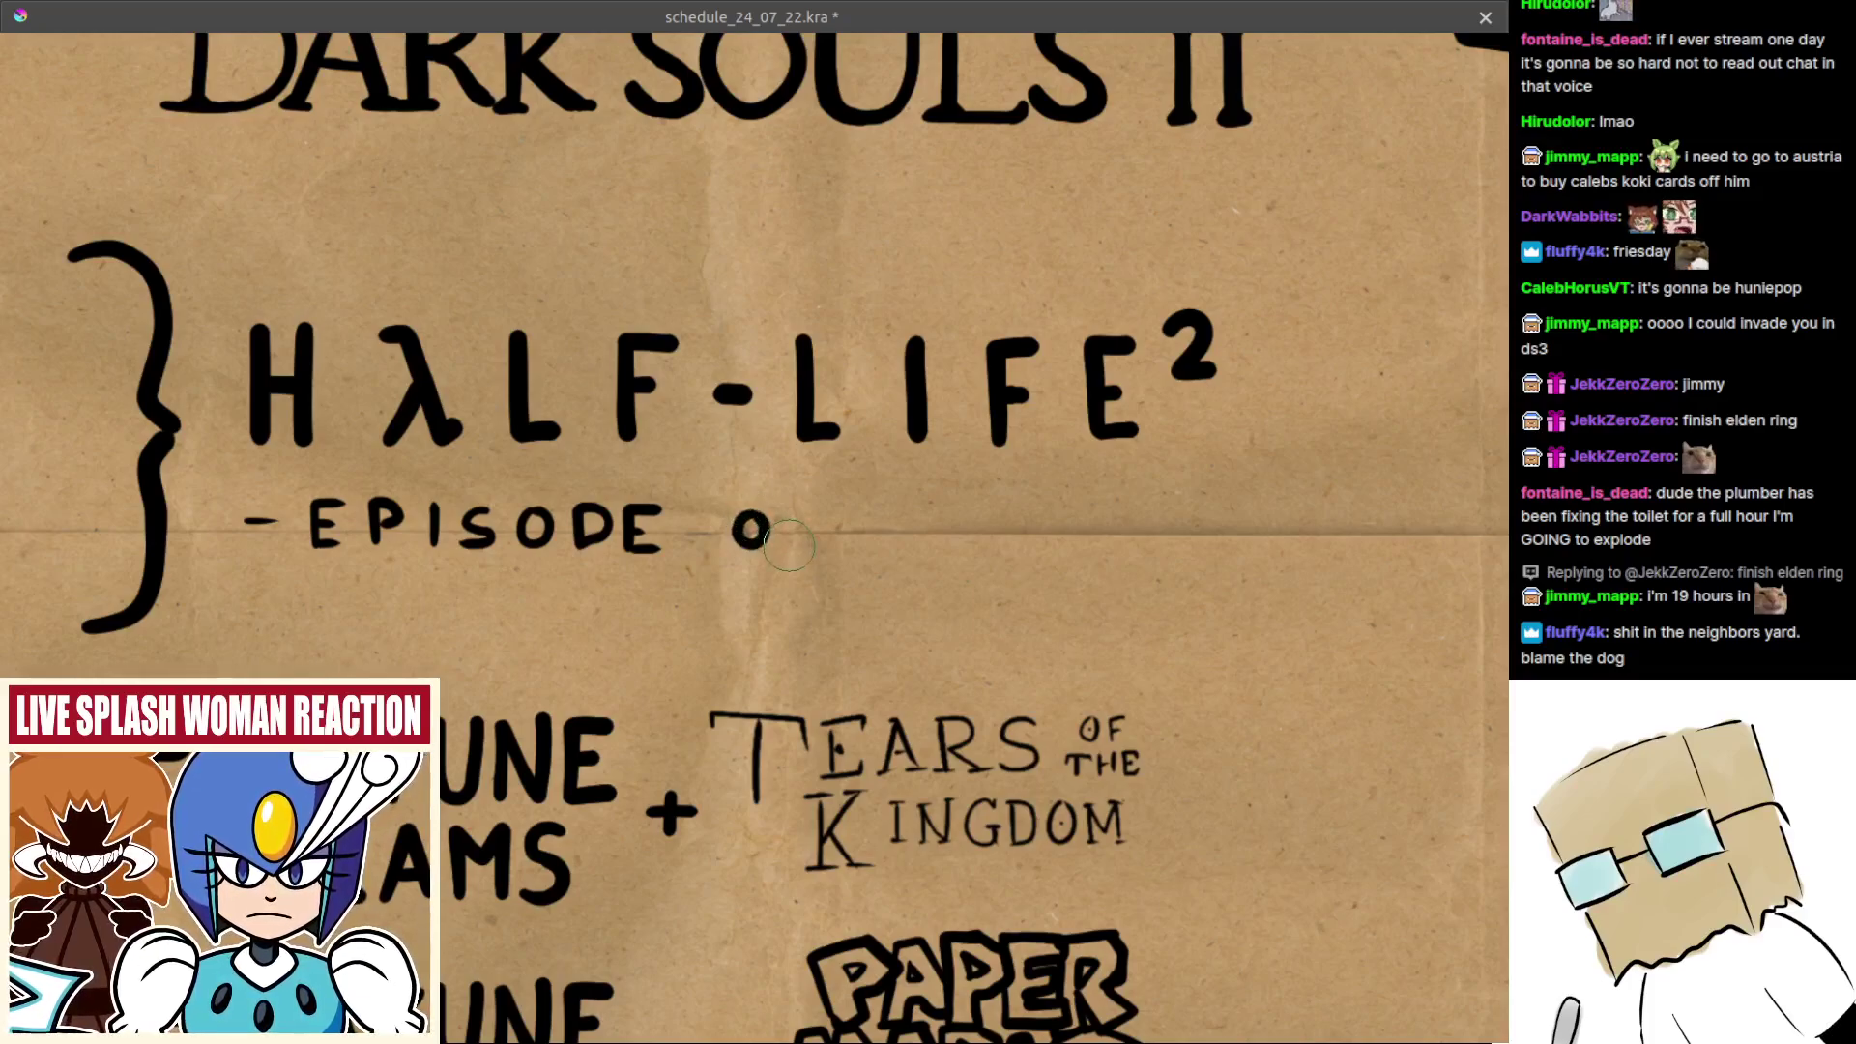
pyautogui.hotkey('ctrl', 'z')
pyautogui.moveTo(769, 511)
pyautogui.mouseDown()
pyautogui.moveTo(752, 550)
pyautogui.moveTo(769, 510)
pyautogui.moveTo(789, 549)
pyautogui.moveTo(823, 508)
pyautogui.mouseUp()
pyautogui.hotkey('ctrl', 'z')
pyautogui.hotkey('ctrl', 'z')
pyautogui.hotkey('ctrl', 'z')
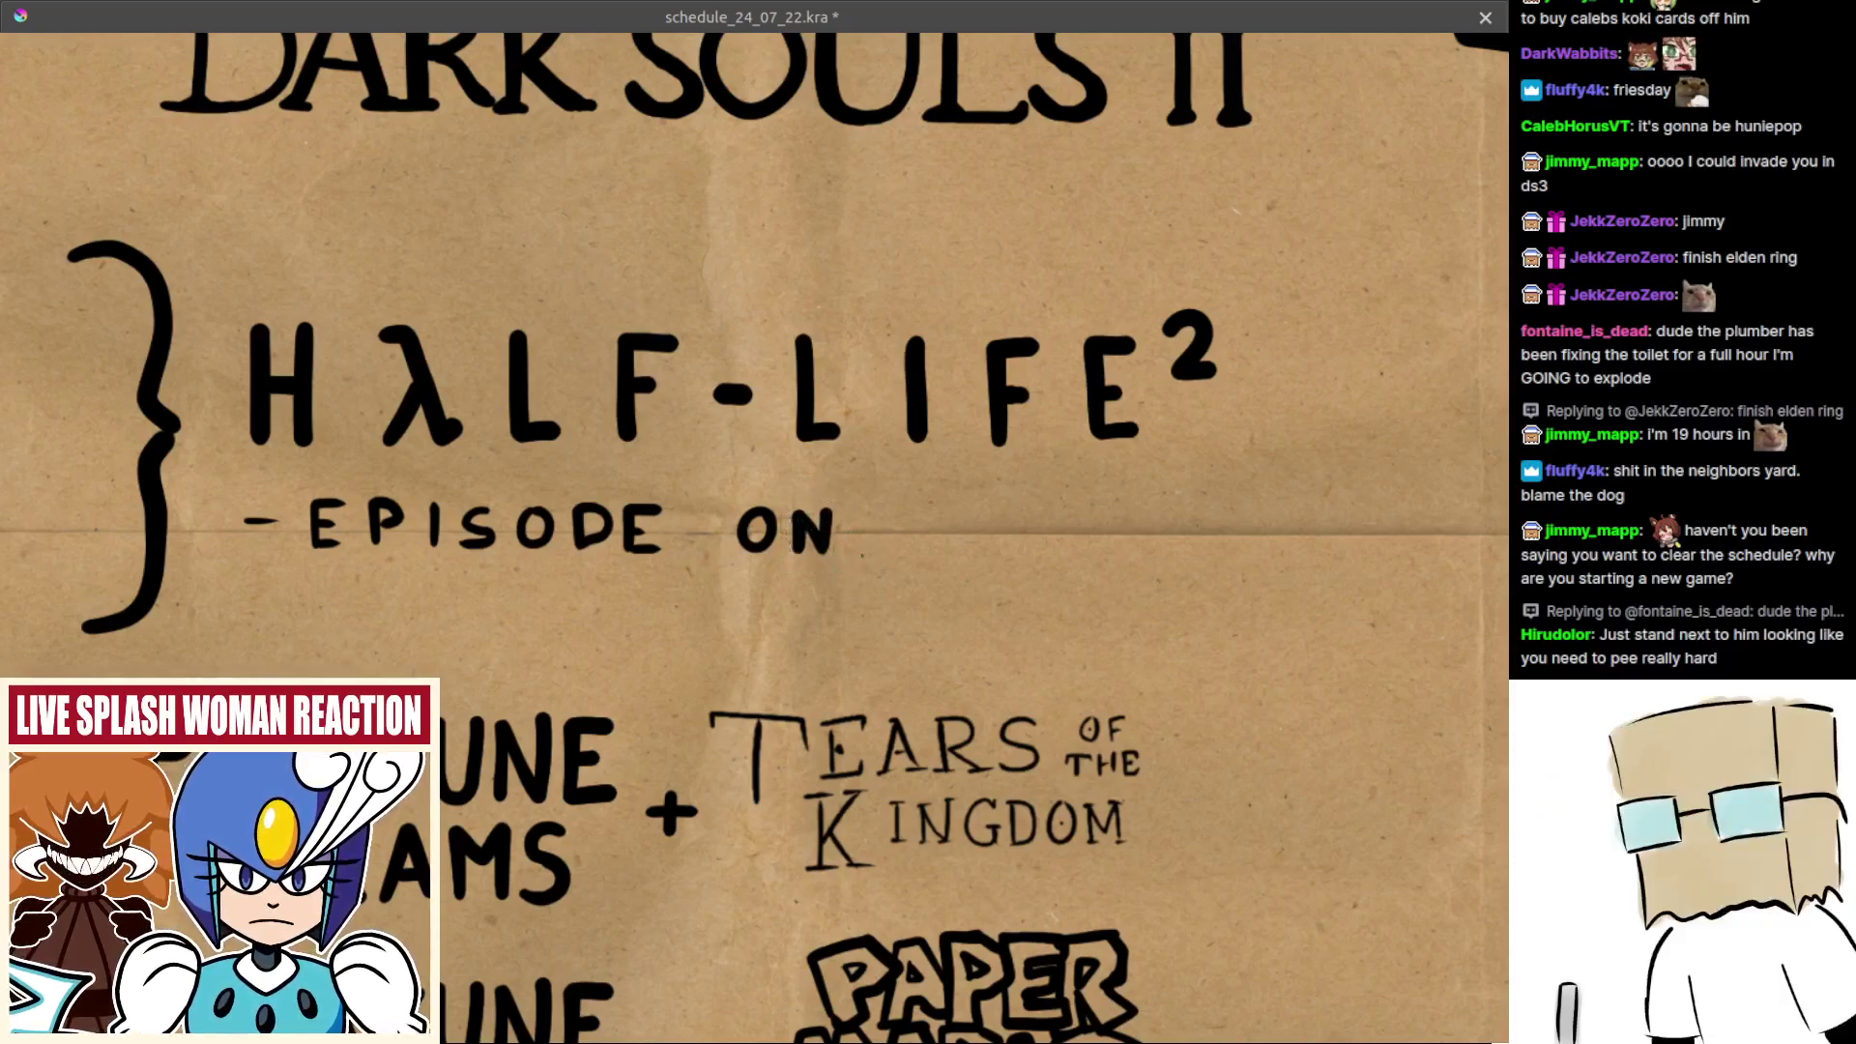
# Step: Letter the final E so the subtitle beneath HALF-LIFE² reads EPISODE ONE
pyautogui.moveTo(851, 504)
pyautogui.mouseDown()
pyautogui.moveTo(852, 549)
pyautogui.moveTo(889, 504)
pyautogui.mouseUp()
pyautogui.moveTo(851, 529); pyautogui.dragTo(875, 528)
pyautogui.hotkey('ctrl', 'z')
pyautogui.hotkey('ctrl', 'z')
pyautogui.hotkey('ctrl', 'z')
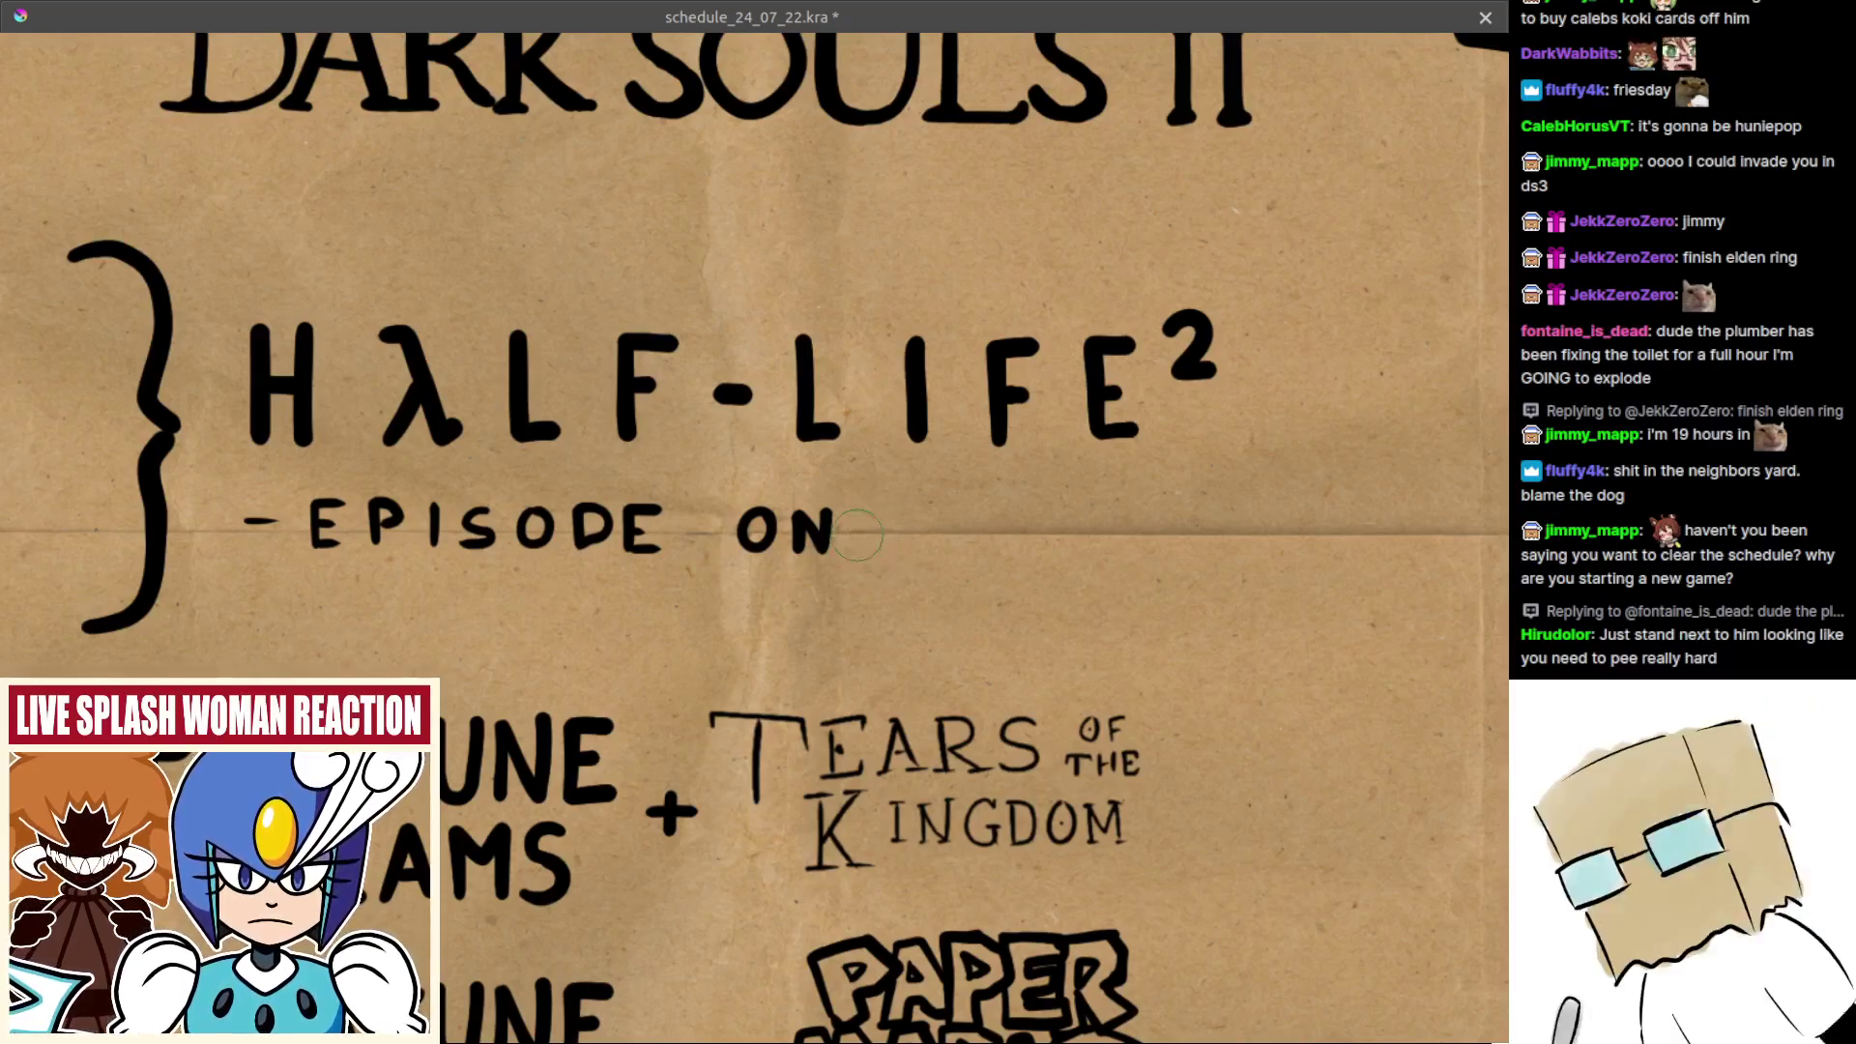
pyautogui.hotkey('ctrl', 'z')
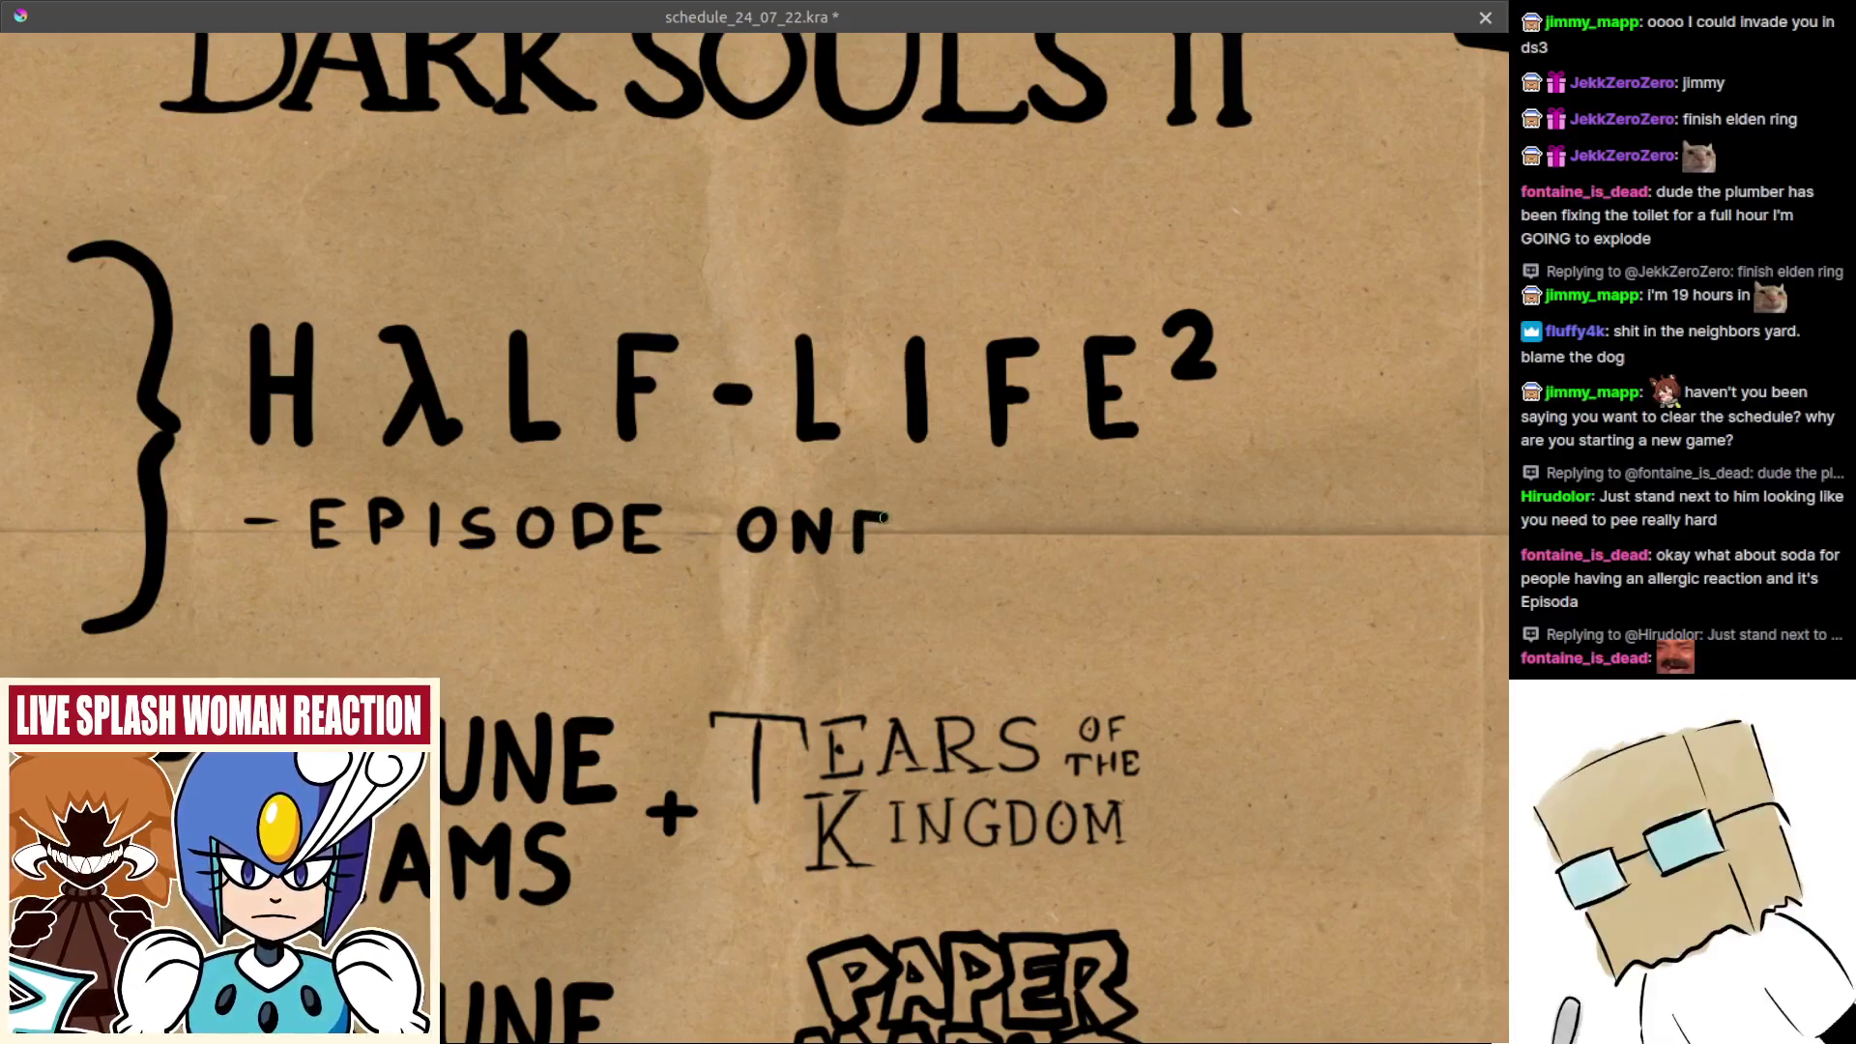
pyautogui.hotkey('ctrl', 'z')
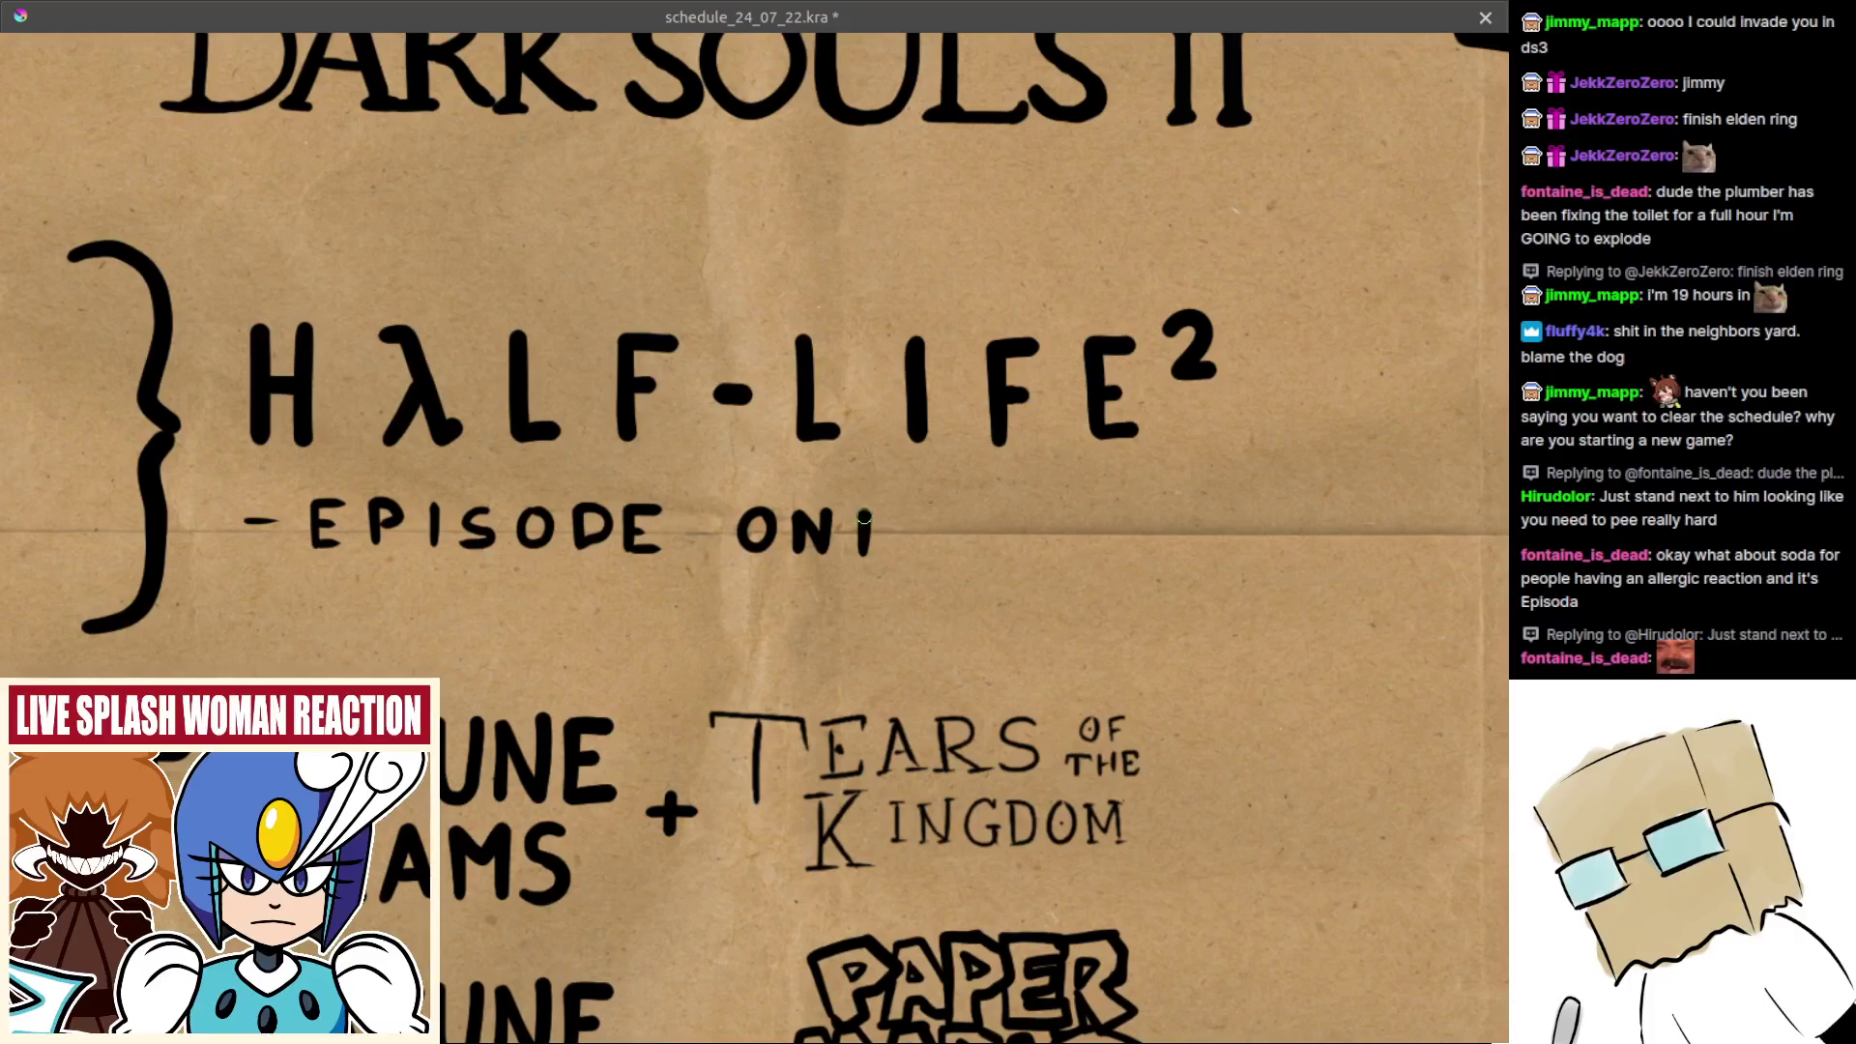
pyautogui.moveTo(864, 517); pyautogui.dragTo(896, 559)
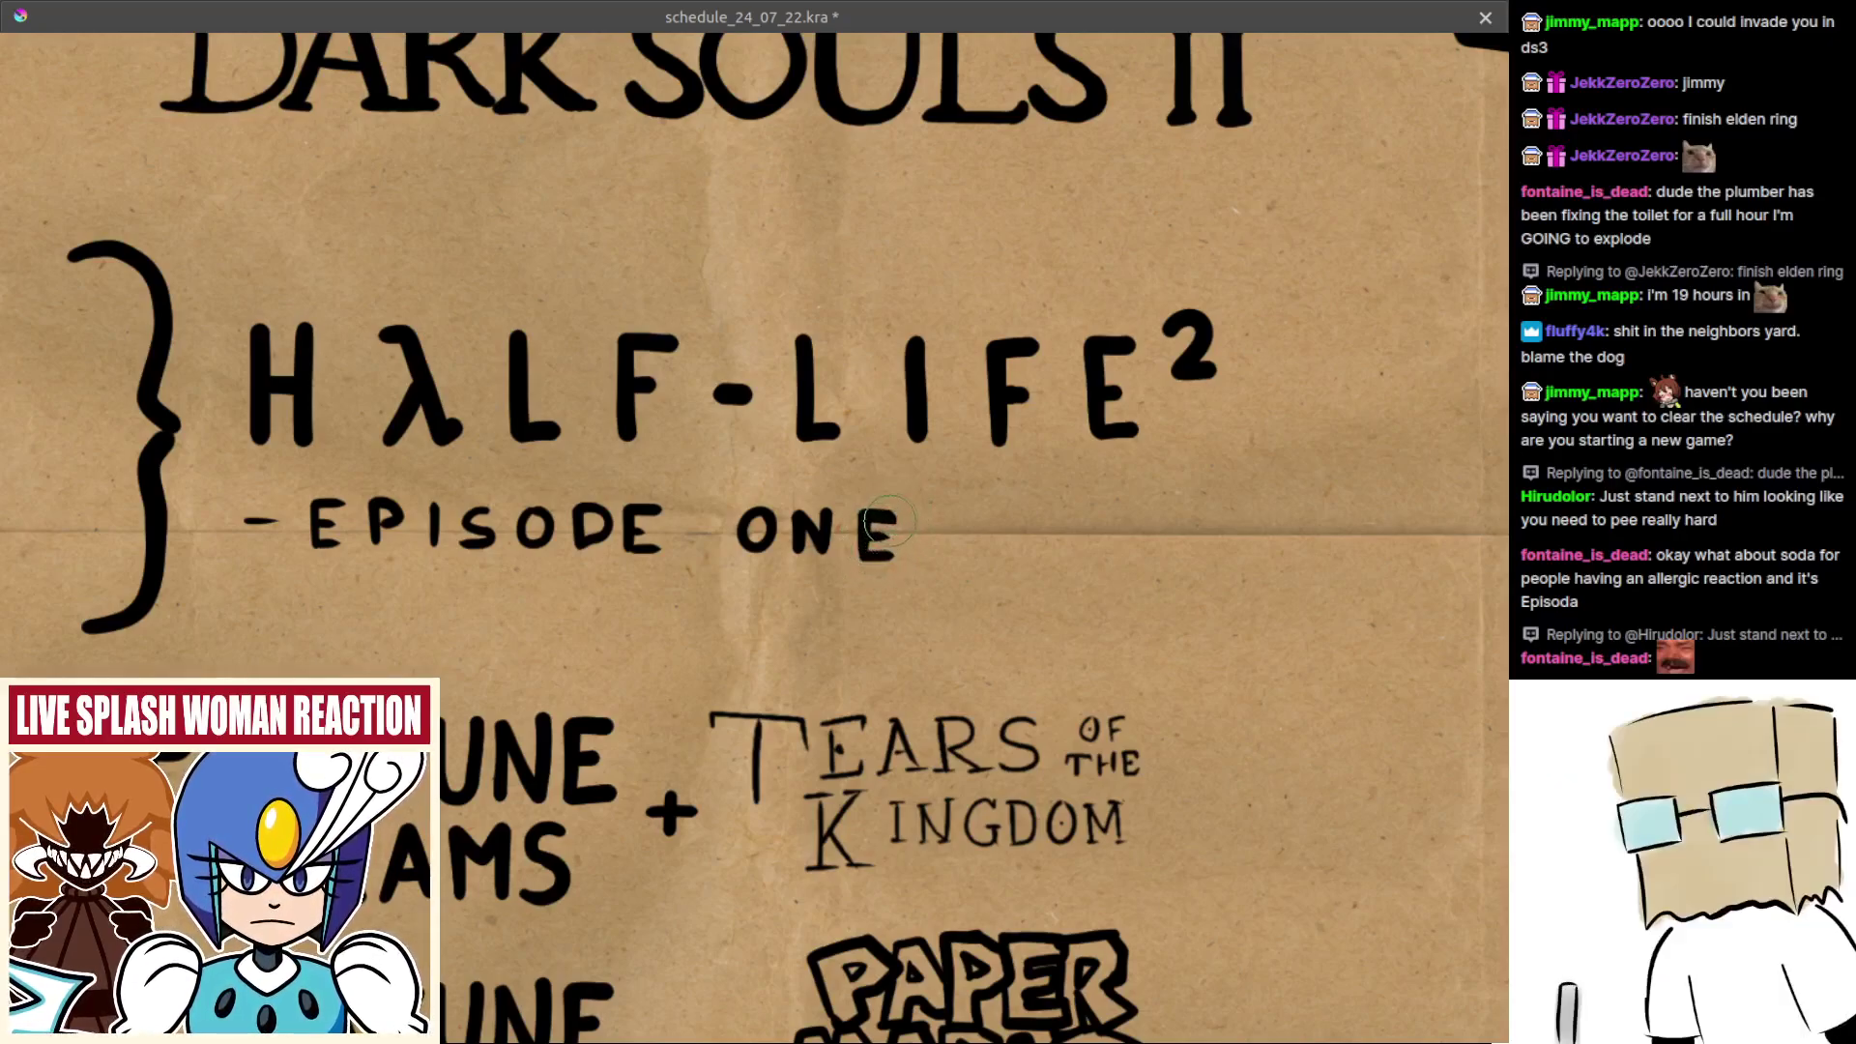
# Step: Shift the EPISODE ONE subtitle to the right so it sits centred beneath HALF-LIFE², and remove its short leading dash
pyautogui.scroll(-5, 891, 519)
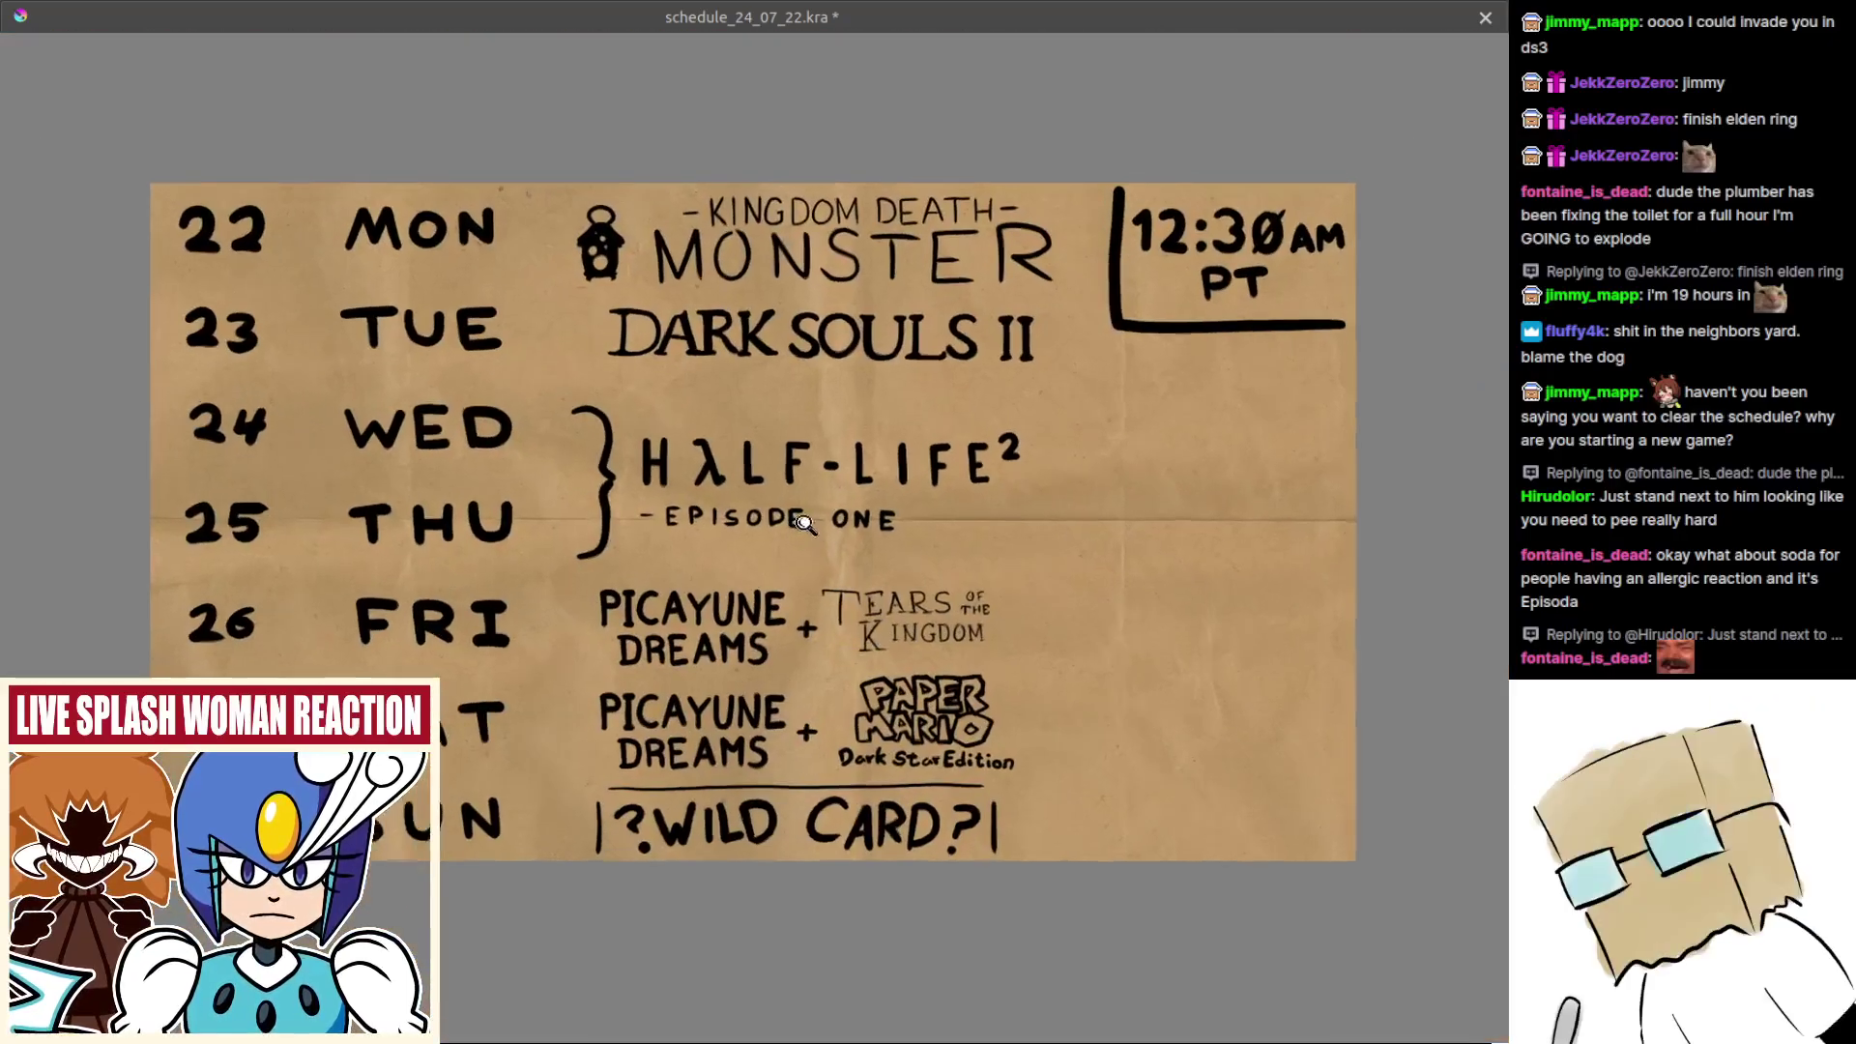
pyautogui.scroll(1, 895, 514)
pyautogui.hotkey('ctrl', 'r')
pyautogui.moveTo(578, 488); pyautogui.dragTo(894, 556)
pyautogui.press('t')
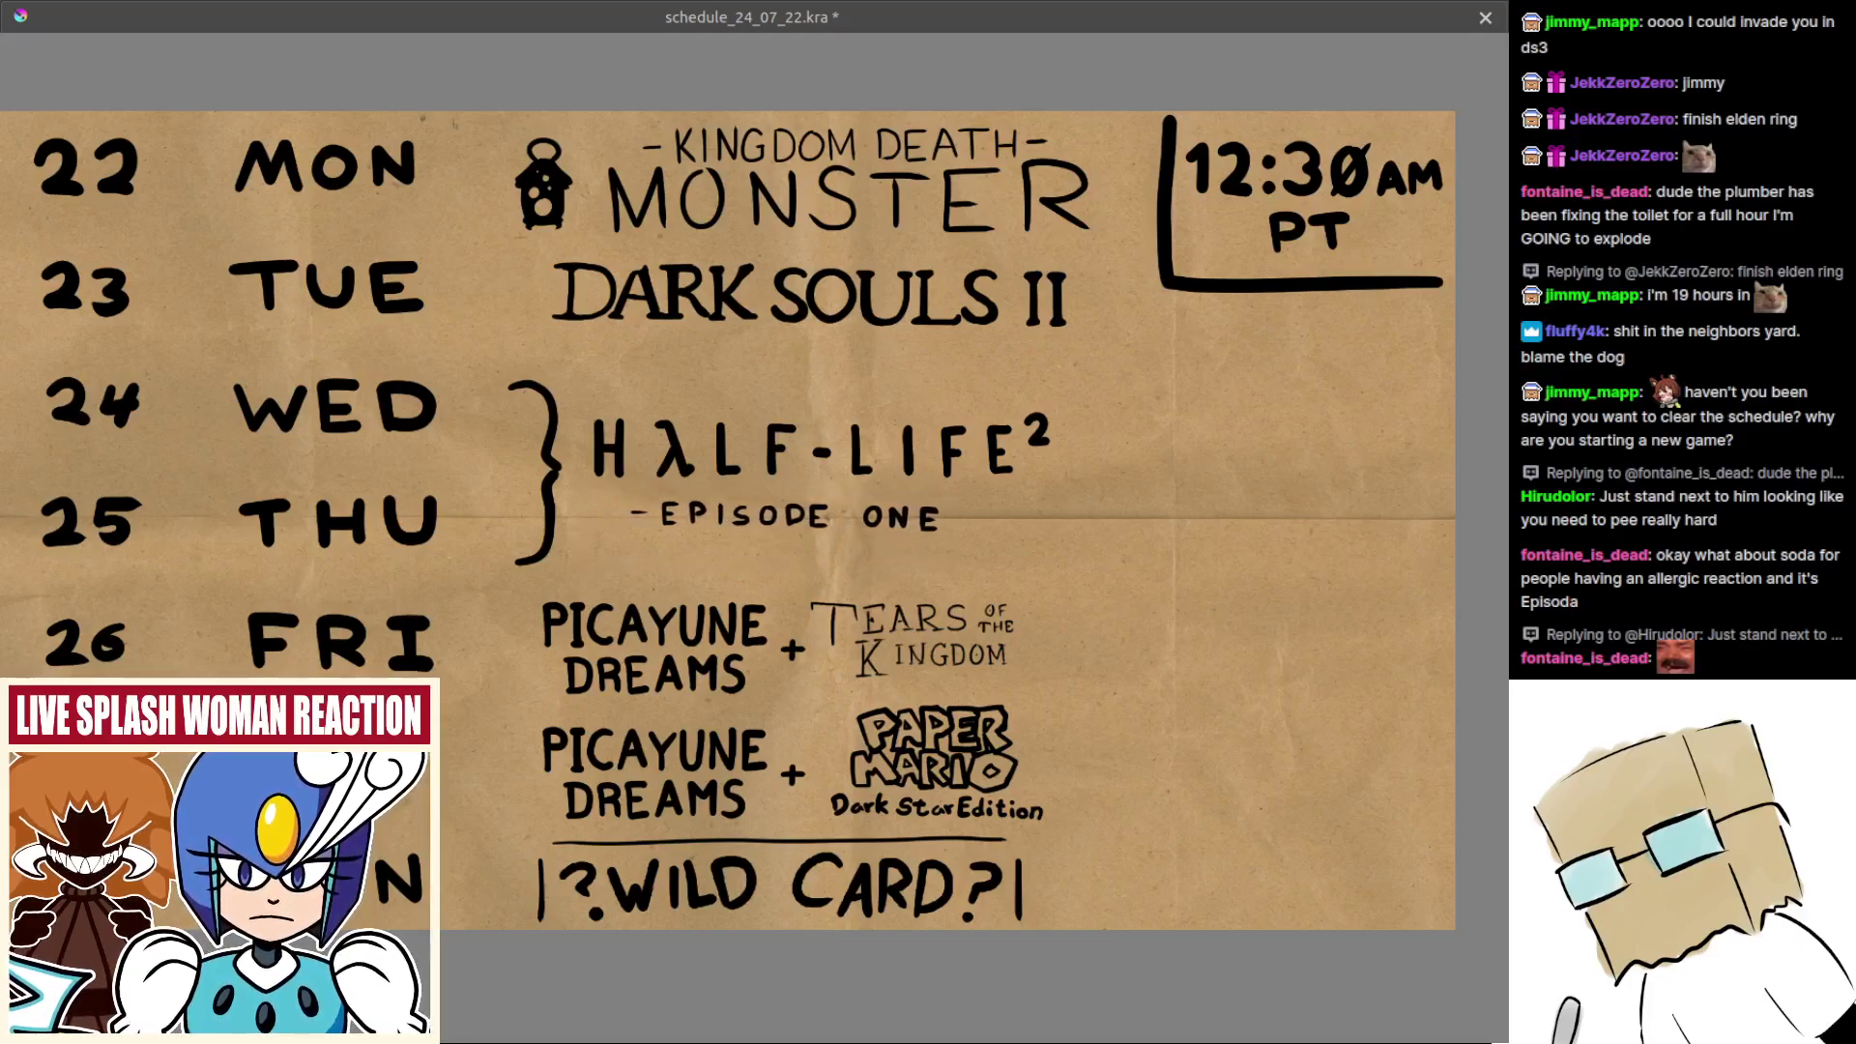
pyautogui.scroll(2, 613, 520)
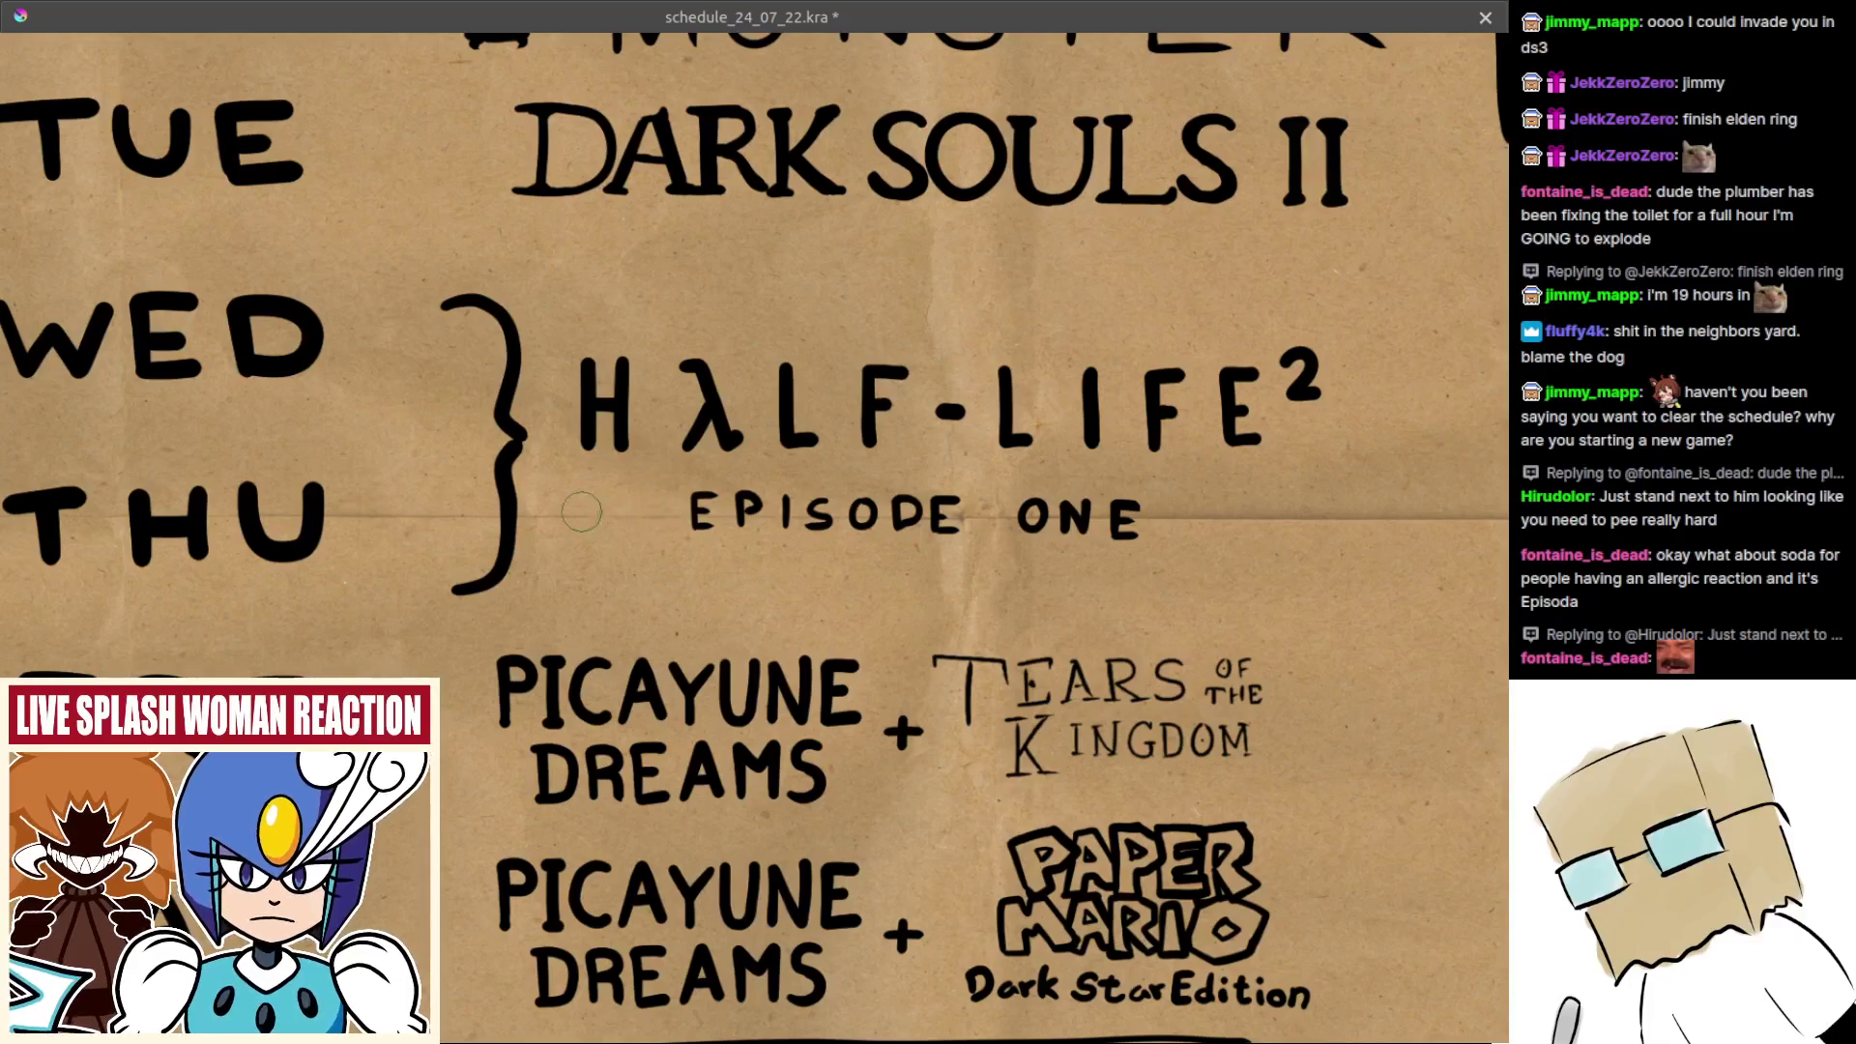
pyautogui.moveTo(563, 515); pyautogui.dragTo(663, 519)
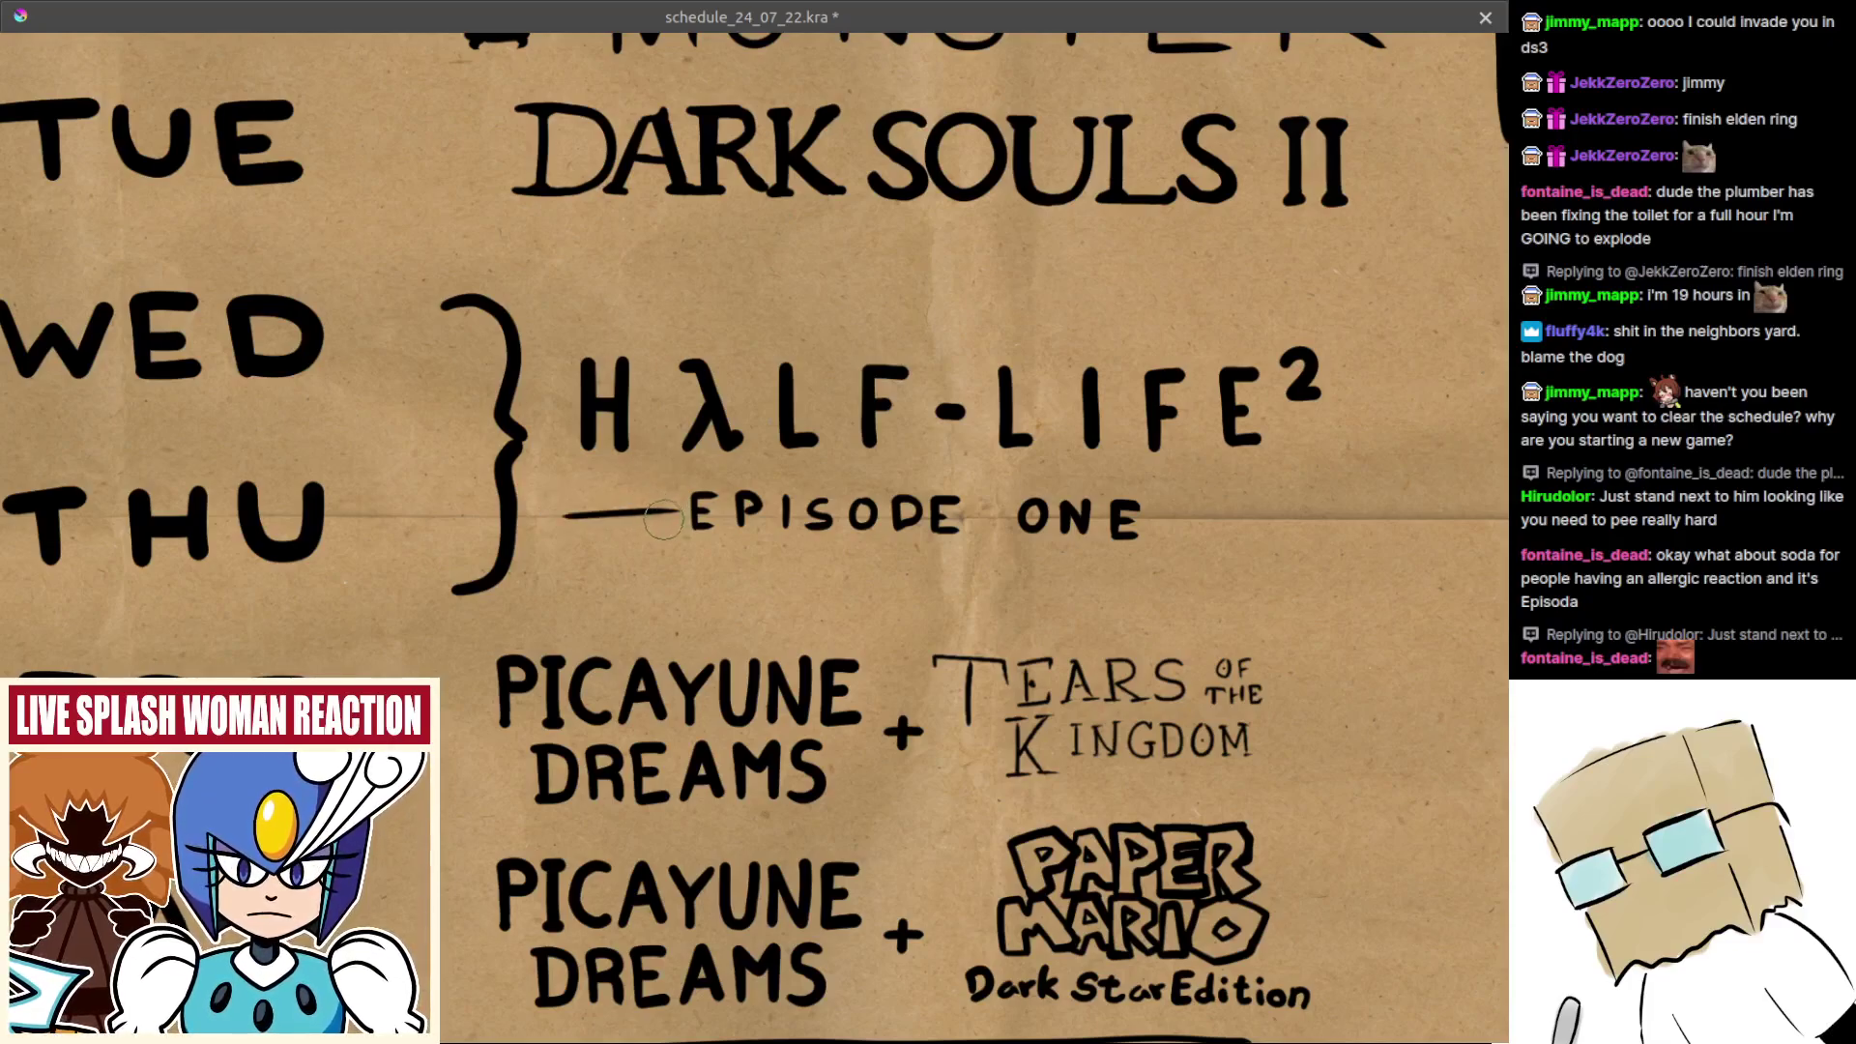
pyautogui.moveTo(970, 538); pyautogui.dragTo(702, 571)
pyautogui.moveTo(899, 557); pyautogui.dragTo(988, 567)
pyautogui.hotkey('ctrl', 'z')
pyautogui.moveTo(689, 556)
pyautogui.mouseDown()
pyautogui.moveTo(1053, 525)
pyautogui.moveTo(837, 478)
pyautogui.mouseUp()
pyautogui.hotkey('ctrl', 'z')
pyautogui.hotkey('ctrl', 'z')
pyautogui.moveTo(657, 580); pyautogui.dragTo(750, 518)
pyautogui.hotkey('ctrl', 'z')
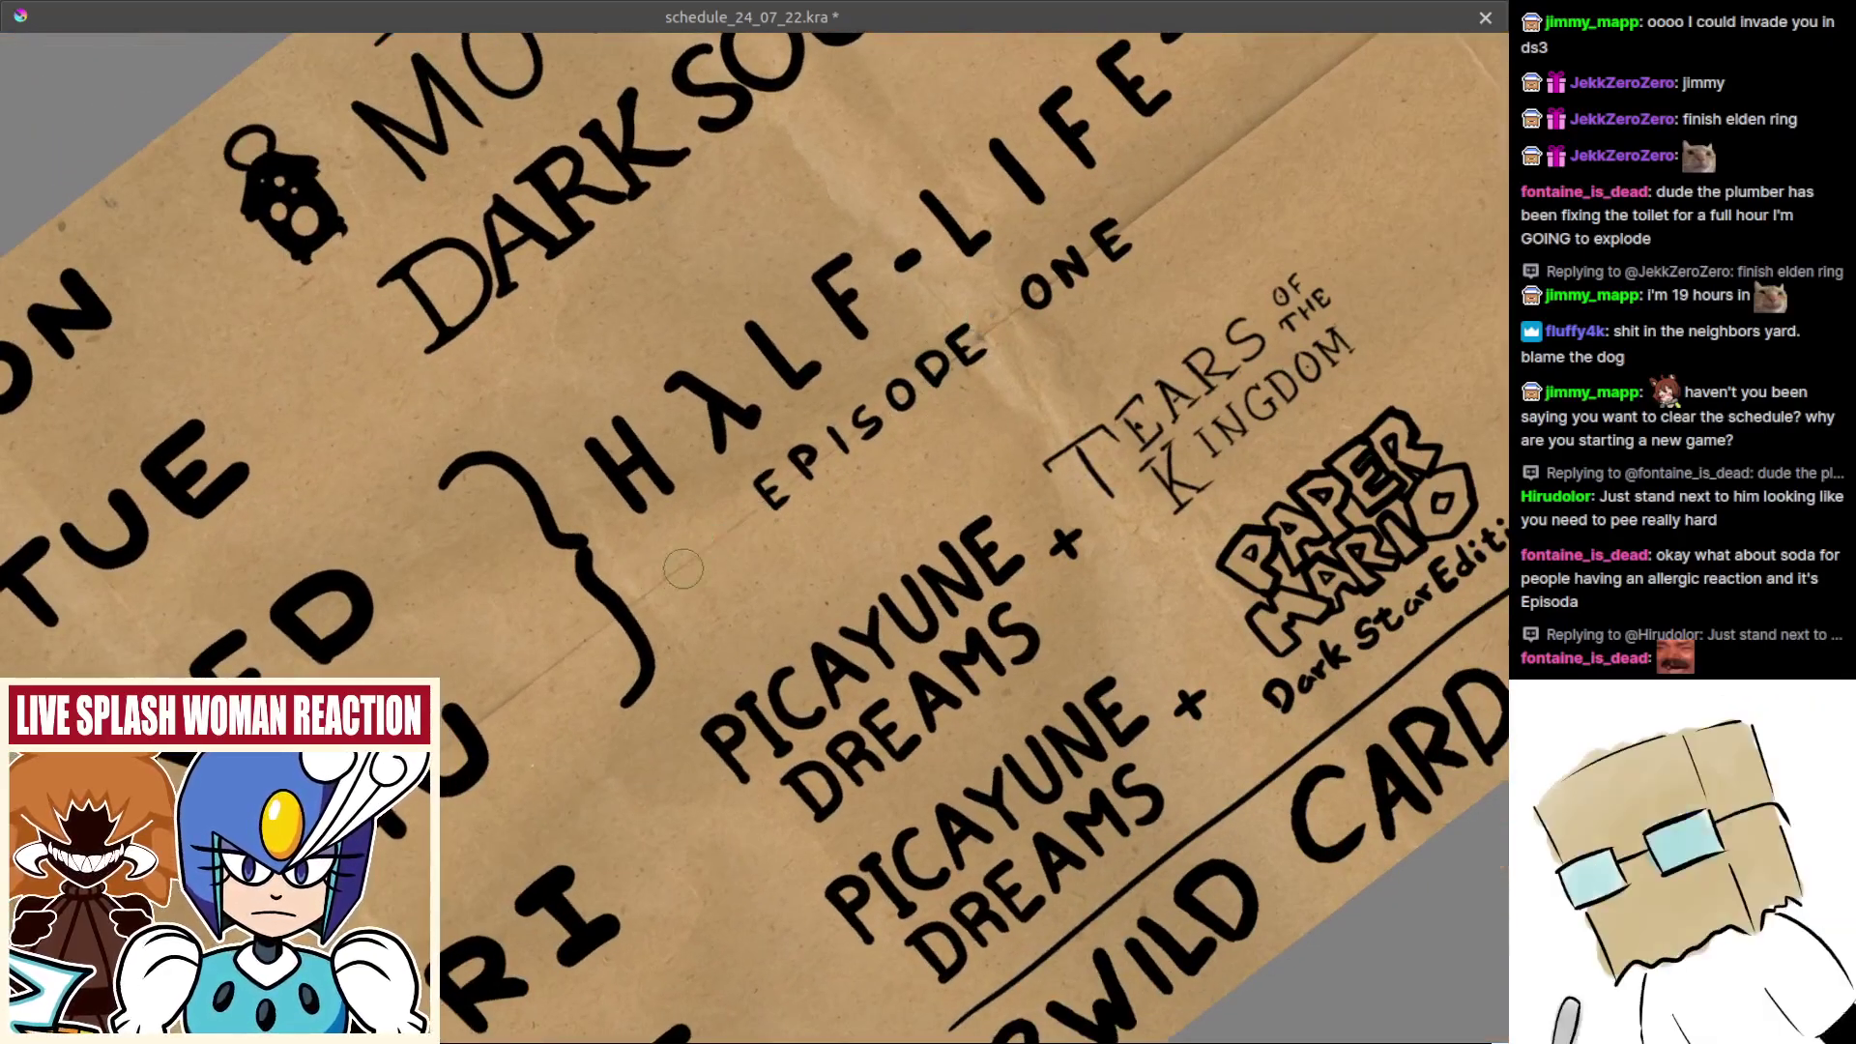
# Step: Draw a long dash before EPISODE ONE and a matching one after it, in line with the lettering
pyautogui.moveTo(683, 568); pyautogui.dragTo(519, 713)
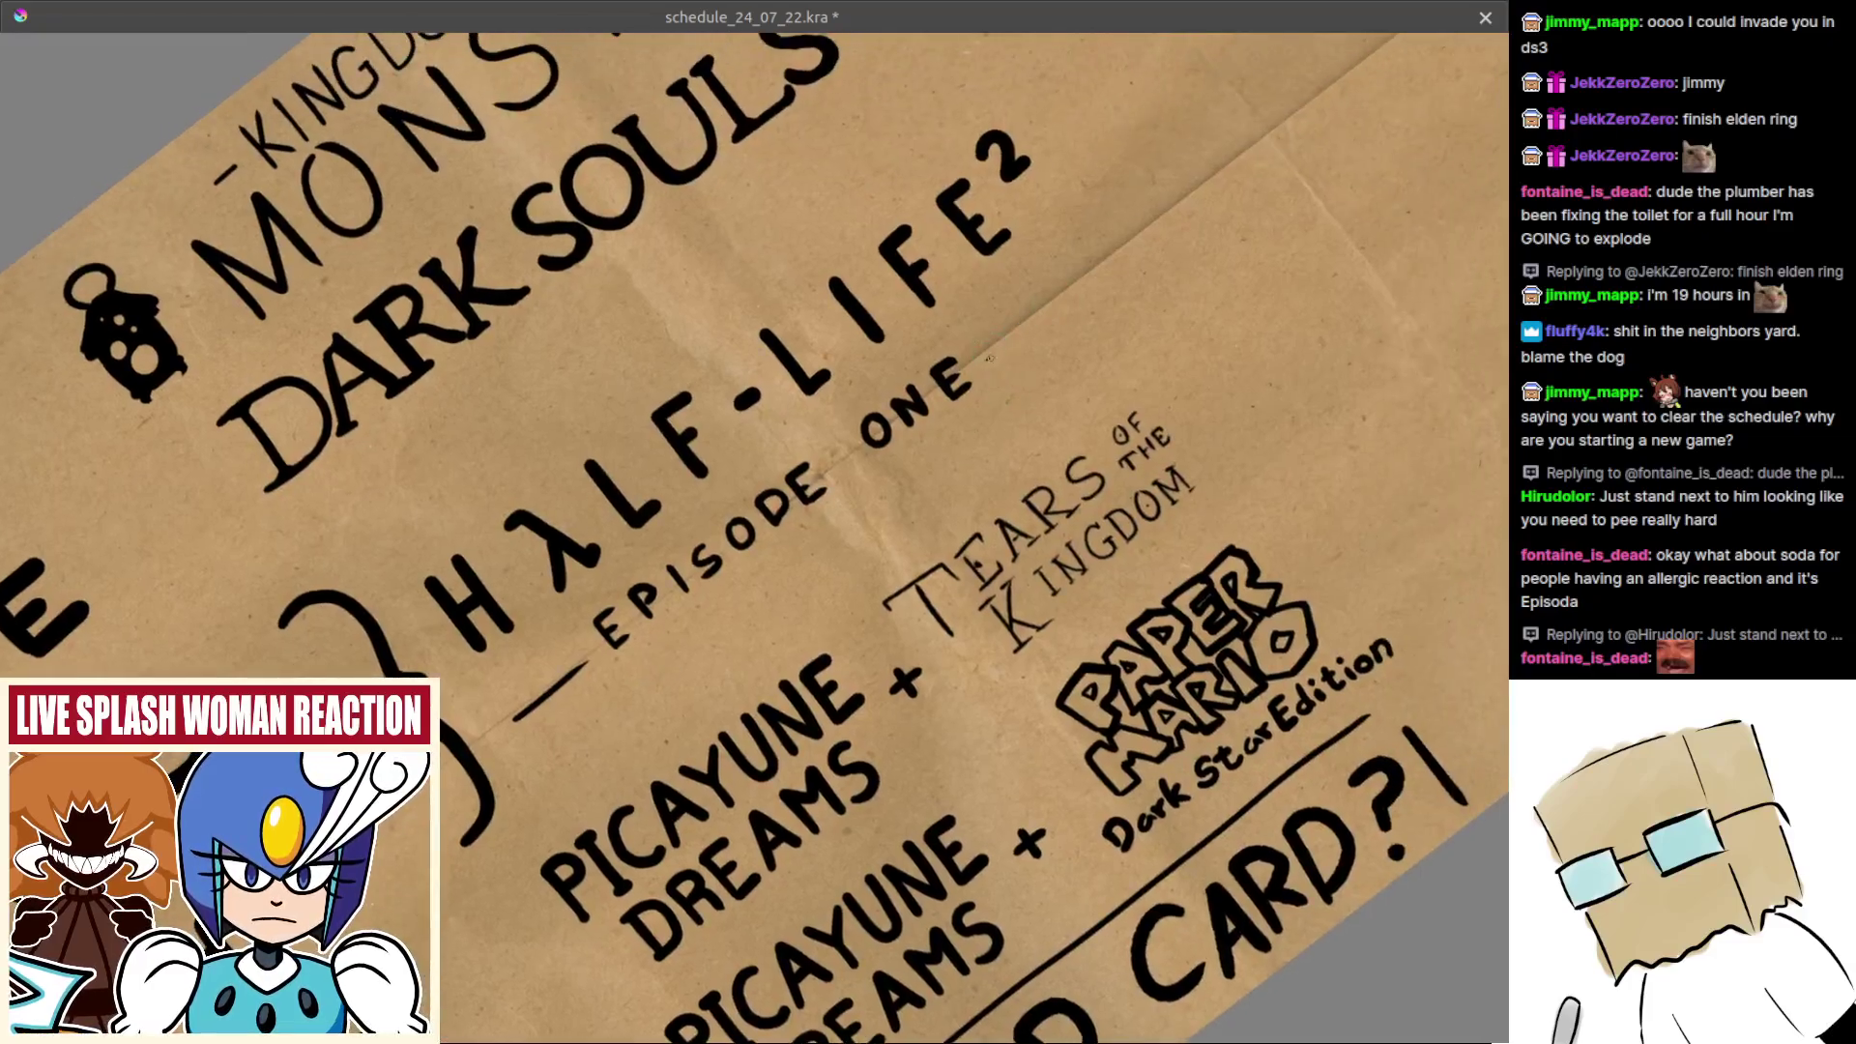
pyautogui.moveTo(989, 359); pyautogui.dragTo(1070, 292)
pyautogui.hotkey('ctrl', 'z')
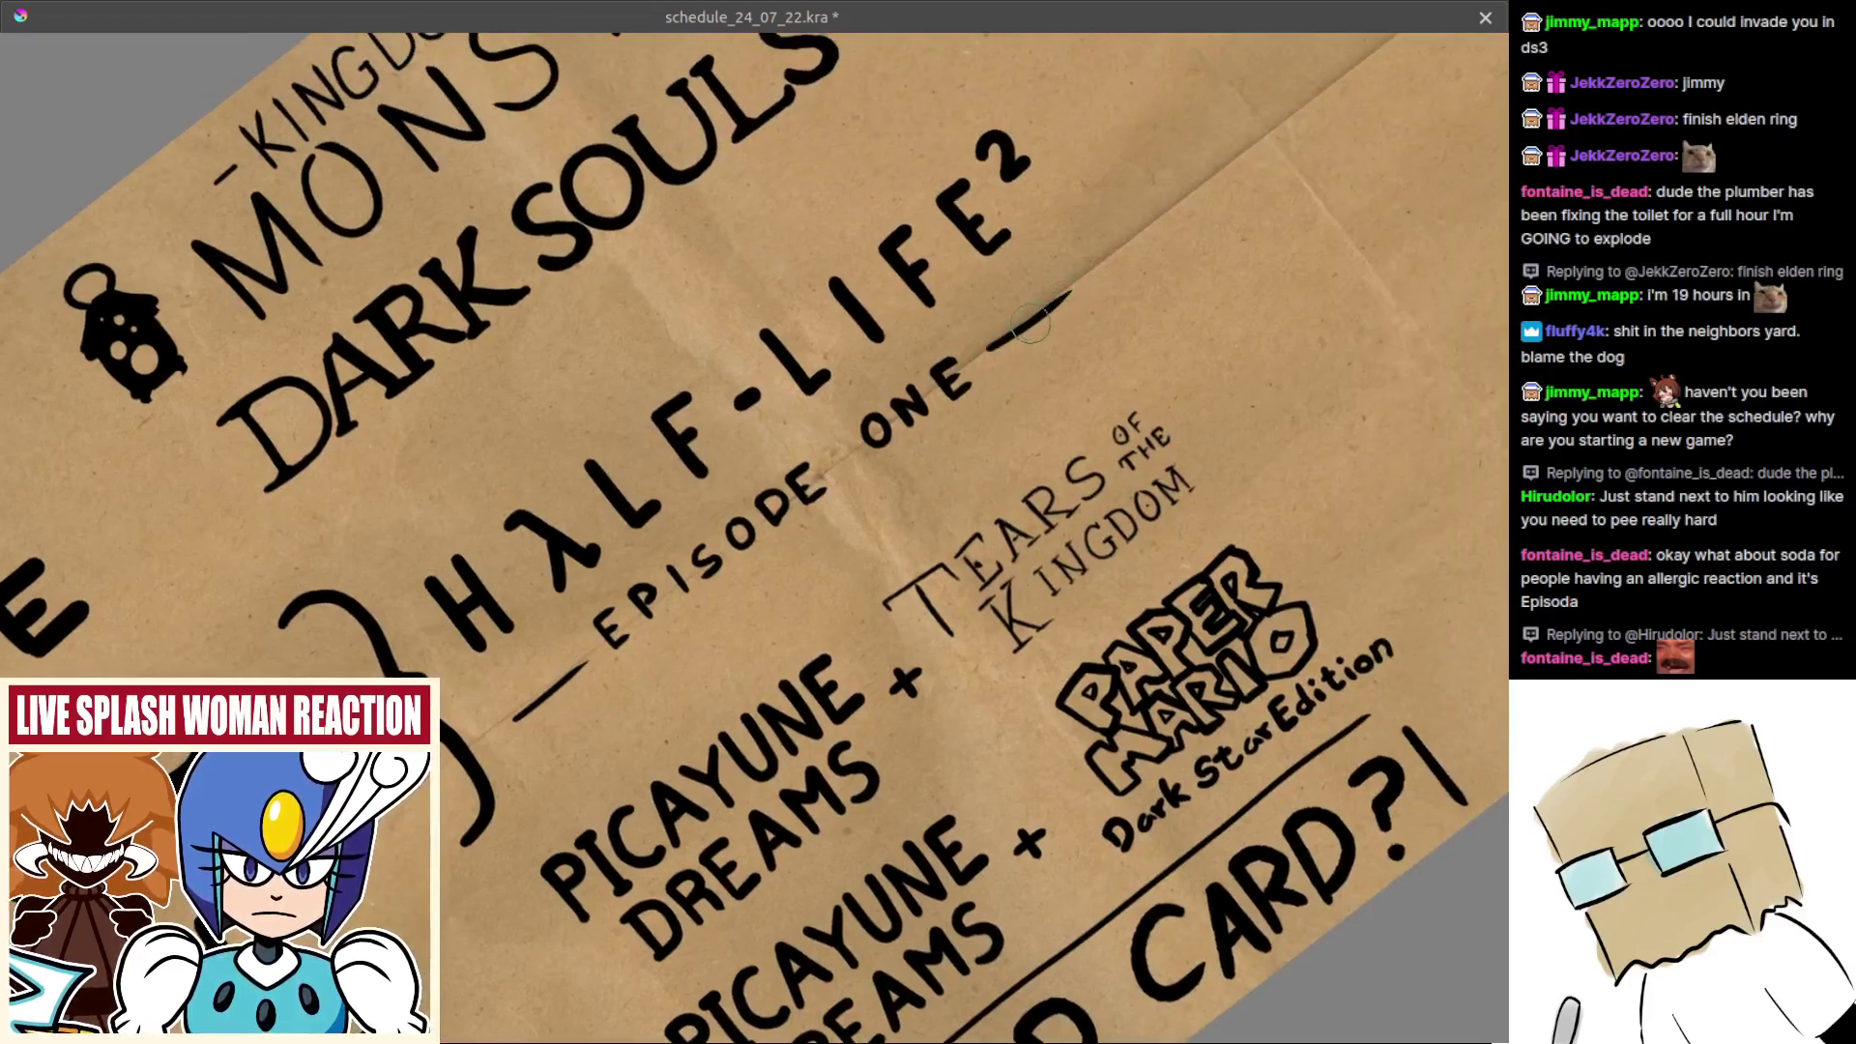
pyautogui.hotkey('ctrl', 'z')
pyautogui.moveTo(988, 354); pyautogui.dragTo(1070, 290)
# Step: Erase the inner end of the dash before EPISODE ONE to even out its spacing from the lettering
pyautogui.scroll(-4, 1039, 305)
pyautogui.moveTo(1006, 410); pyautogui.dragTo(909, 460)
pyautogui.moveTo(910, 460); pyautogui.dragTo(969, 575)
pyautogui.scroll(3, 946, 502)
pyautogui.moveTo(946, 503); pyautogui.dragTo(902, 410)
pyautogui.scroll(1, 790, 516)
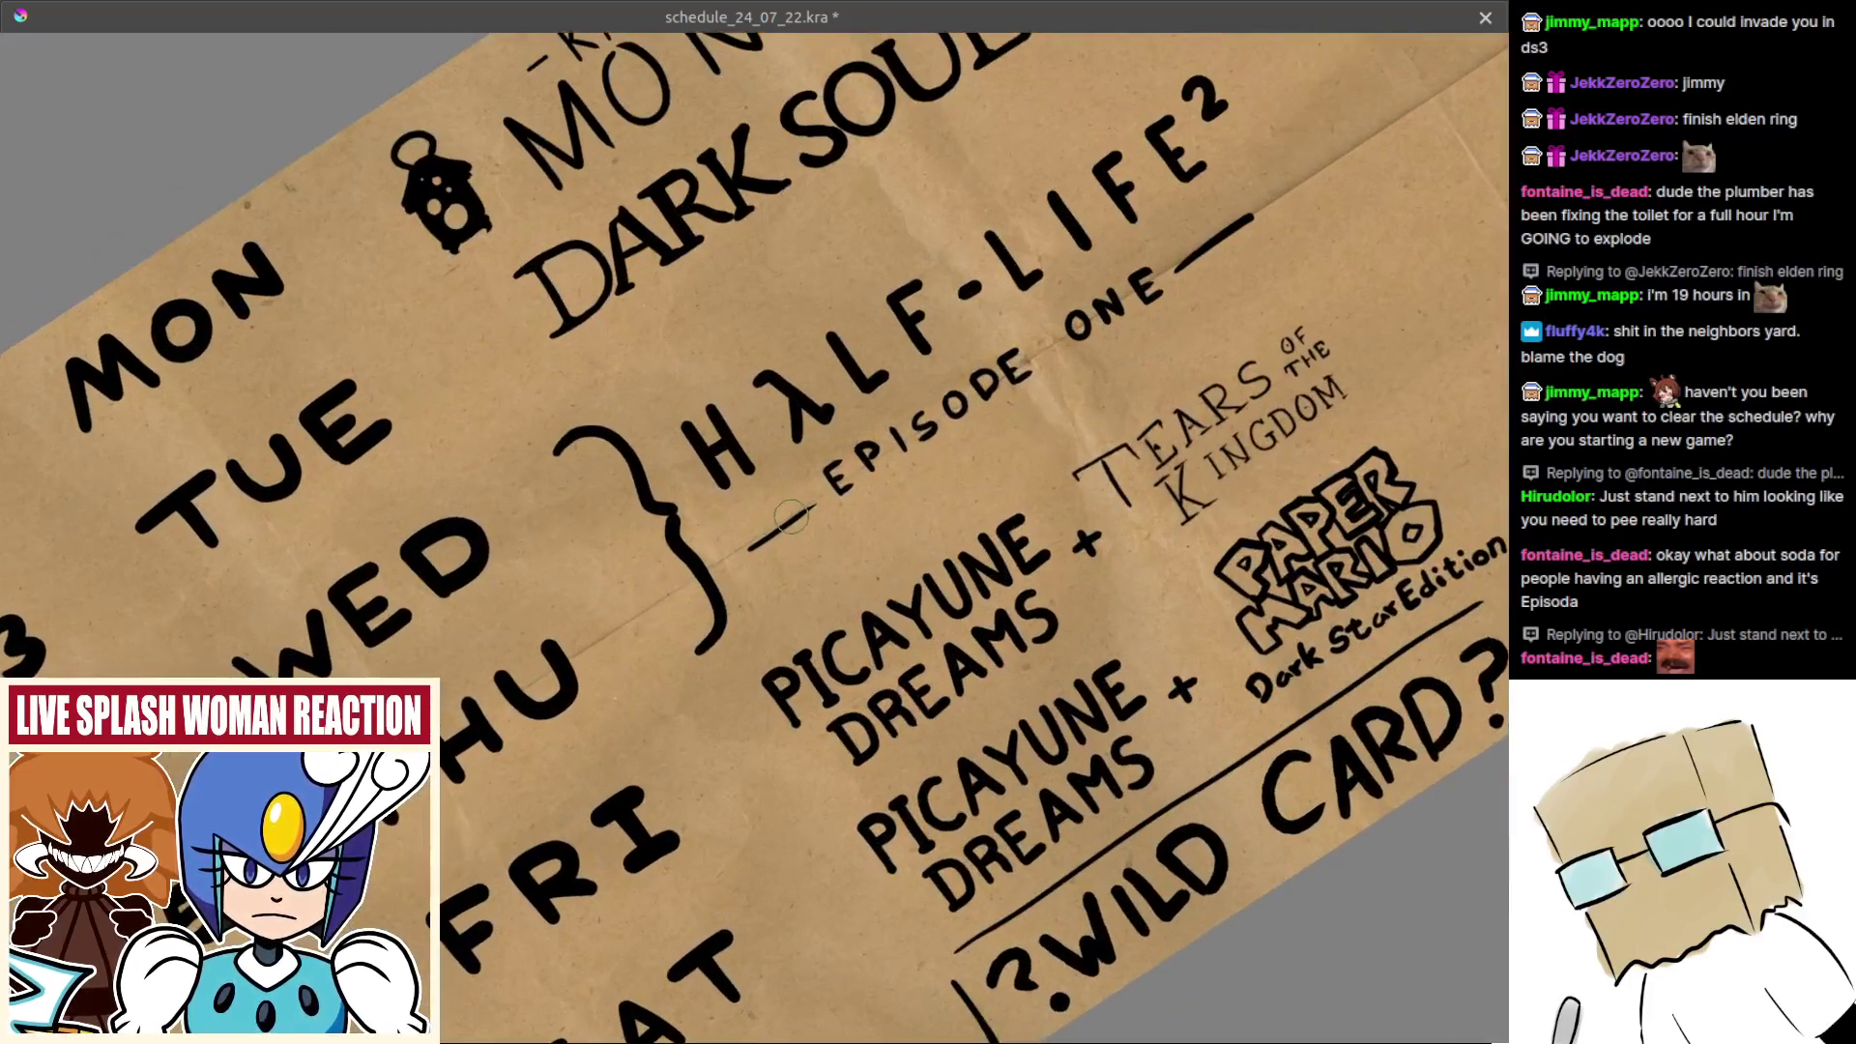
pyautogui.press('e')
pyautogui.moveTo(810, 508)
pyautogui.mouseDown()
pyautogui.moveTo(753, 548)
pyautogui.moveTo(816, 501)
pyautogui.moveTo(692, 513)
pyautogui.moveTo(913, 569)
pyautogui.moveTo(830, 564)
pyautogui.moveTo(790, 661)
pyautogui.moveTo(915, 547)
pyautogui.moveTo(869, 561)
pyautogui.mouseUp()
pyautogui.press('e')
pyautogui.scroll(-3, 789, 519)
pyautogui.press('5')
pyautogui.press('t')
pyautogui.press('Tab')
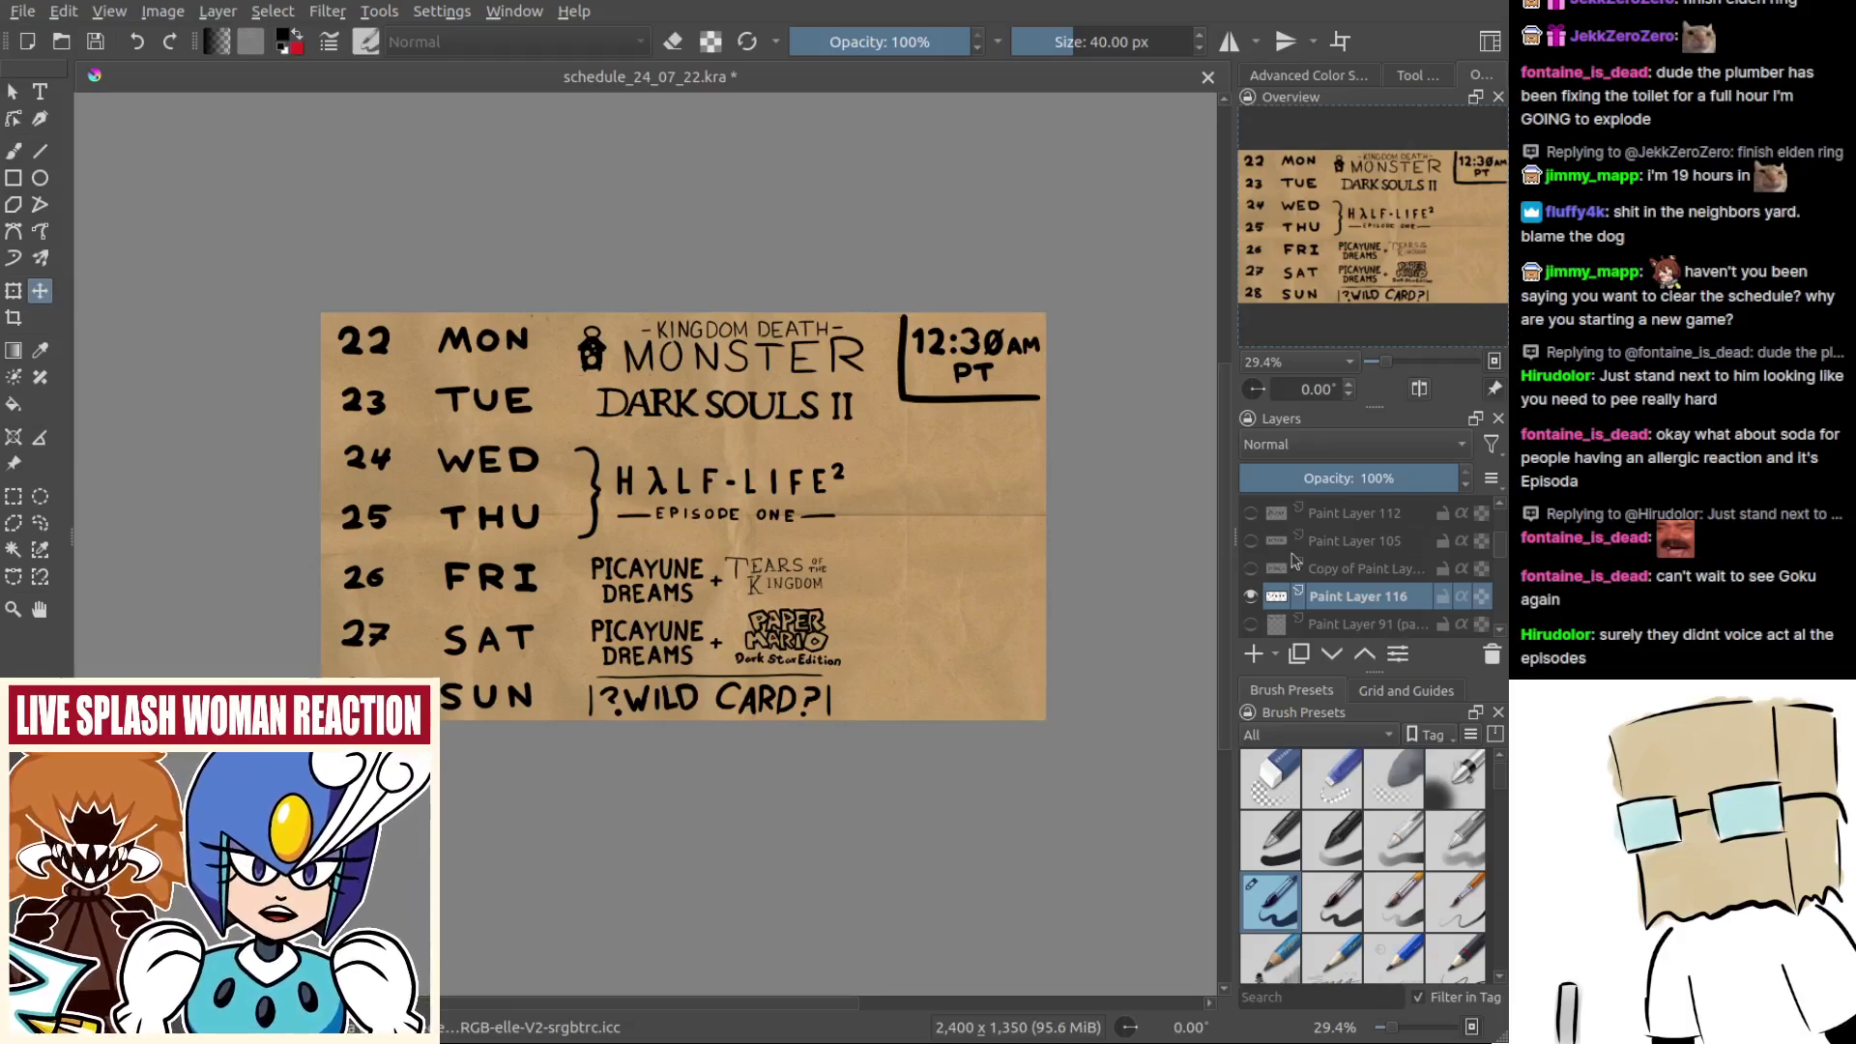
# Step: Make Paint Layer 111 the active layer with the brush ready, and save the schedule file
pyautogui.scroll(3, 1318, 552)
pyautogui.click(1350, 512)
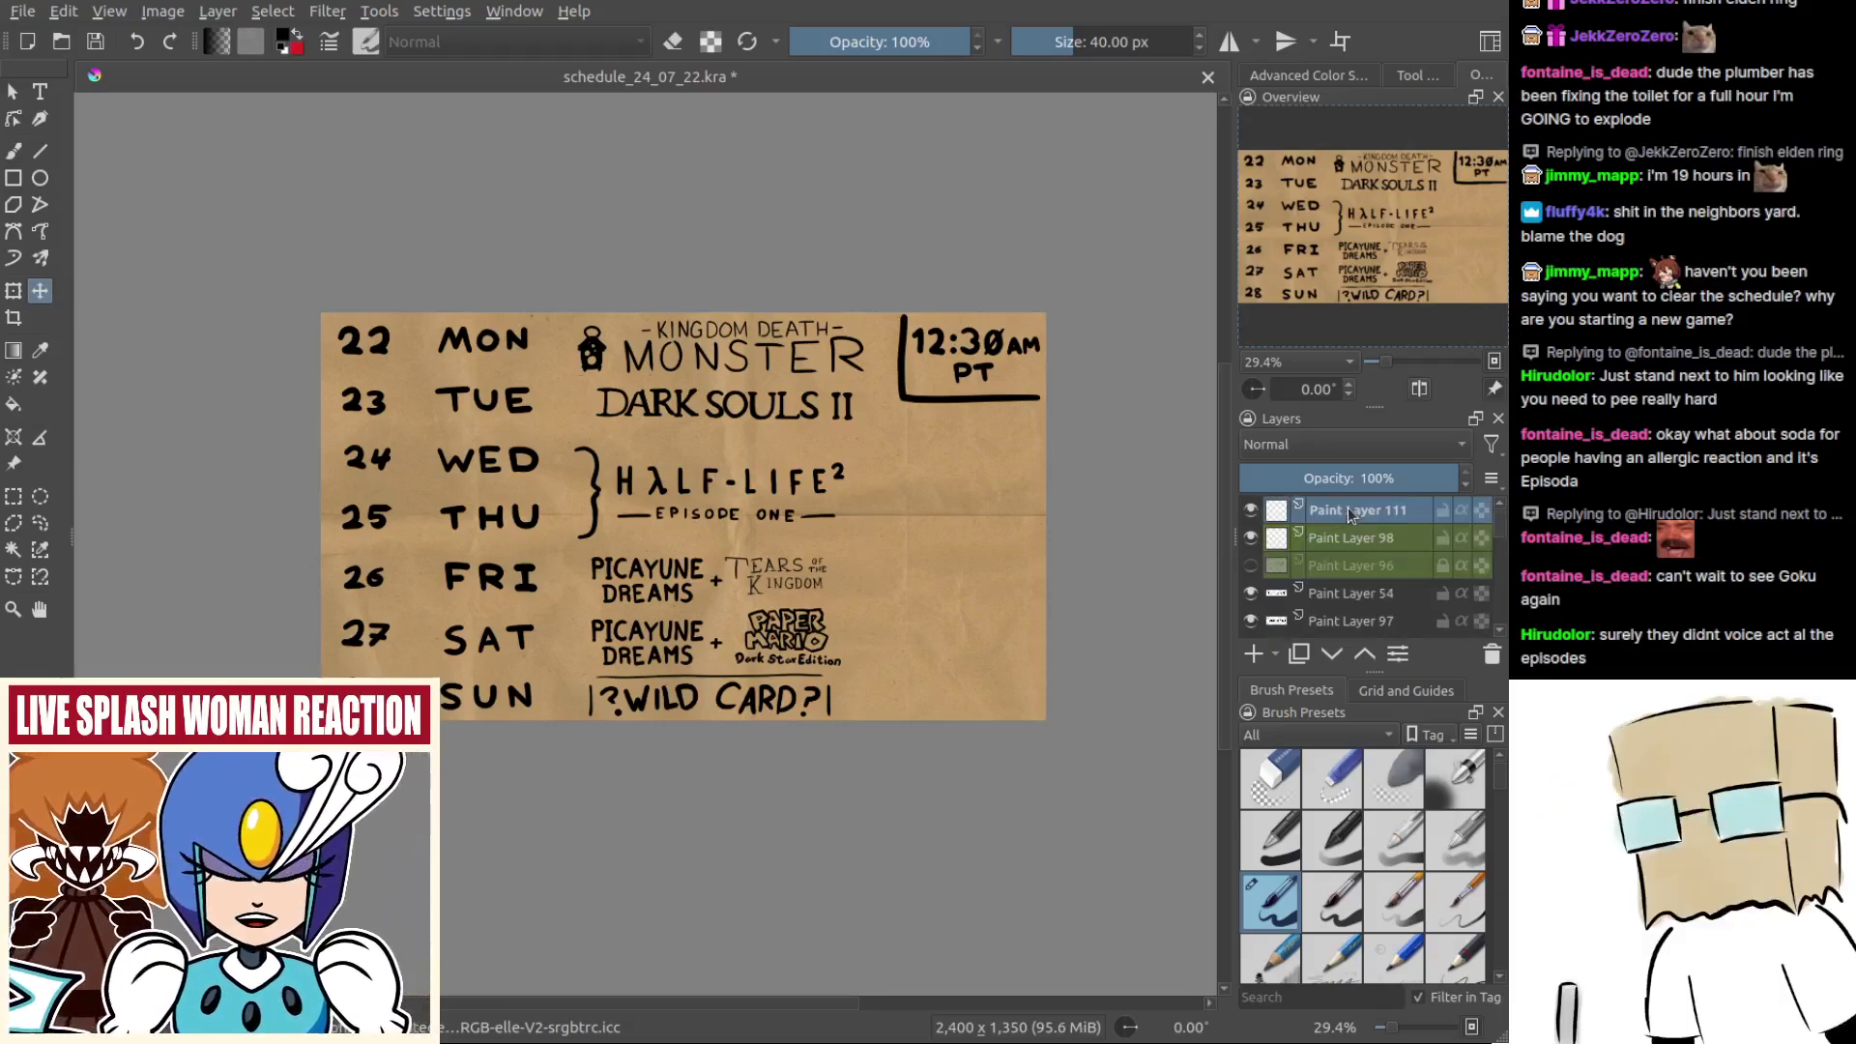
pyautogui.scroll(3, 933, 522)
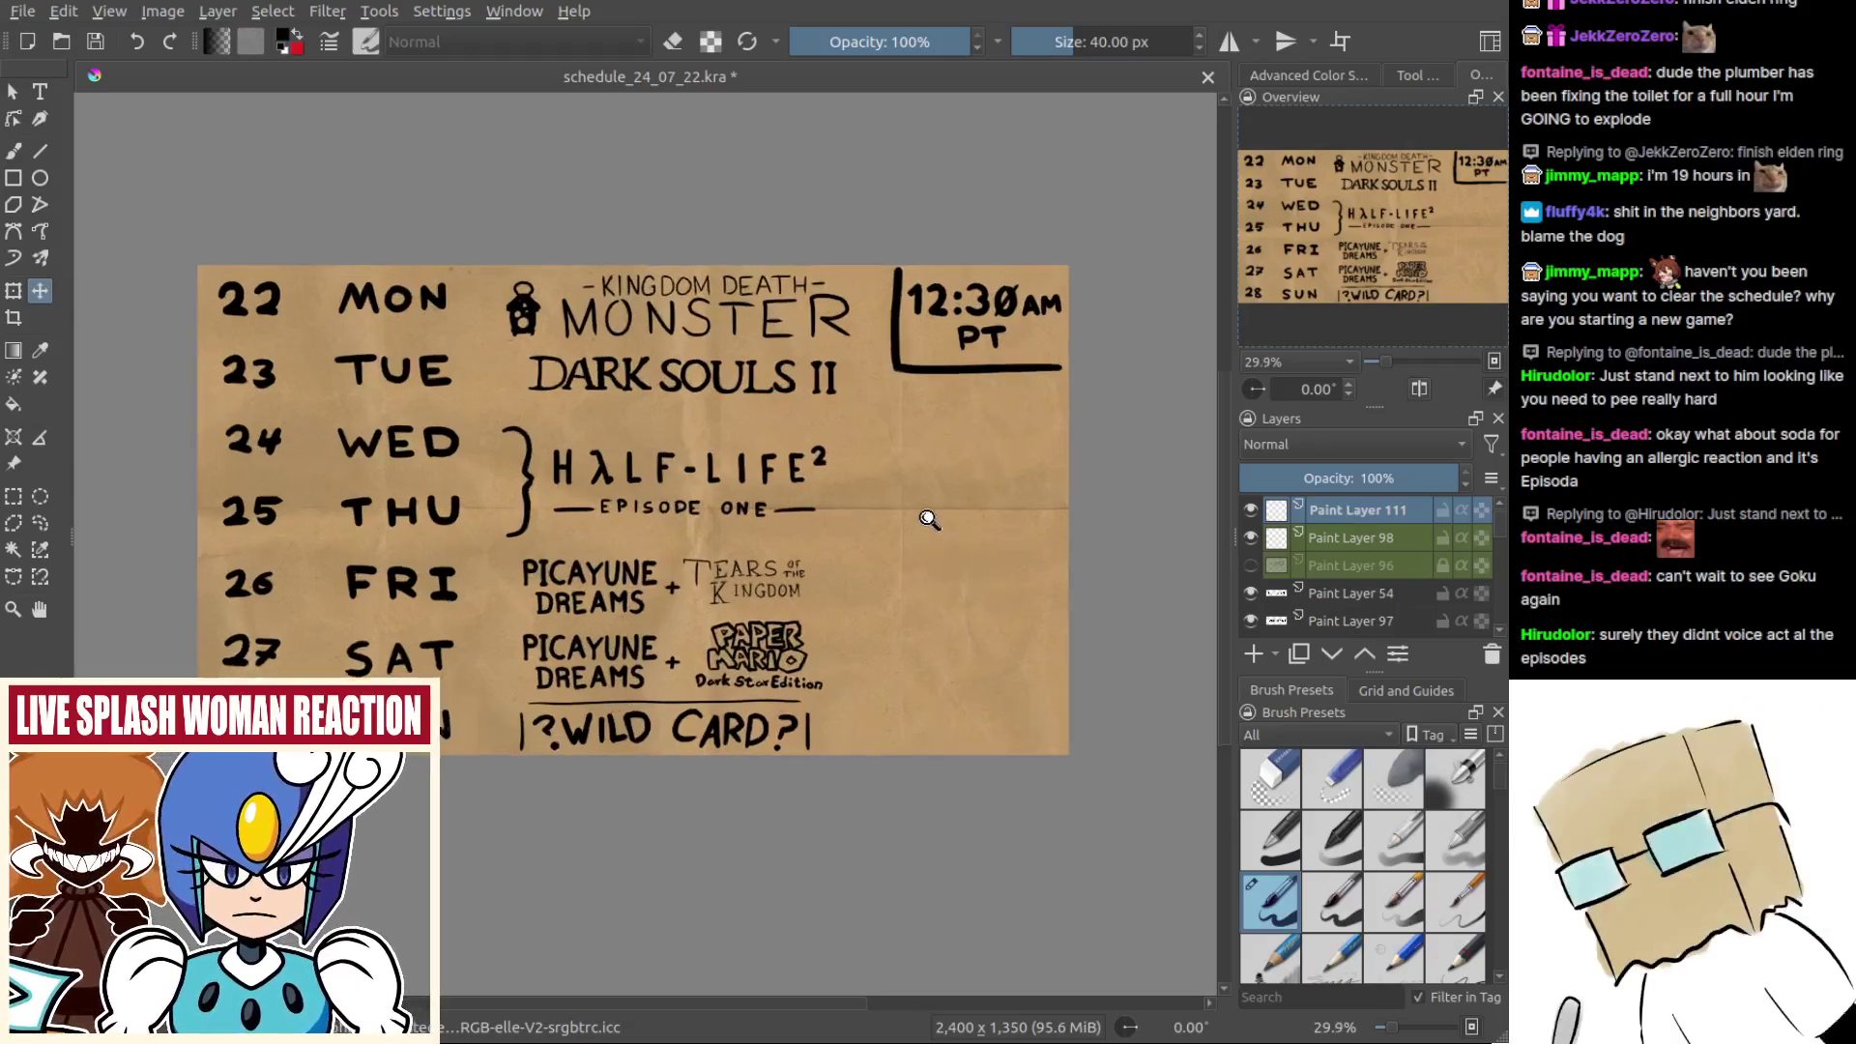
pyautogui.press('b')
pyautogui.press('Tab')
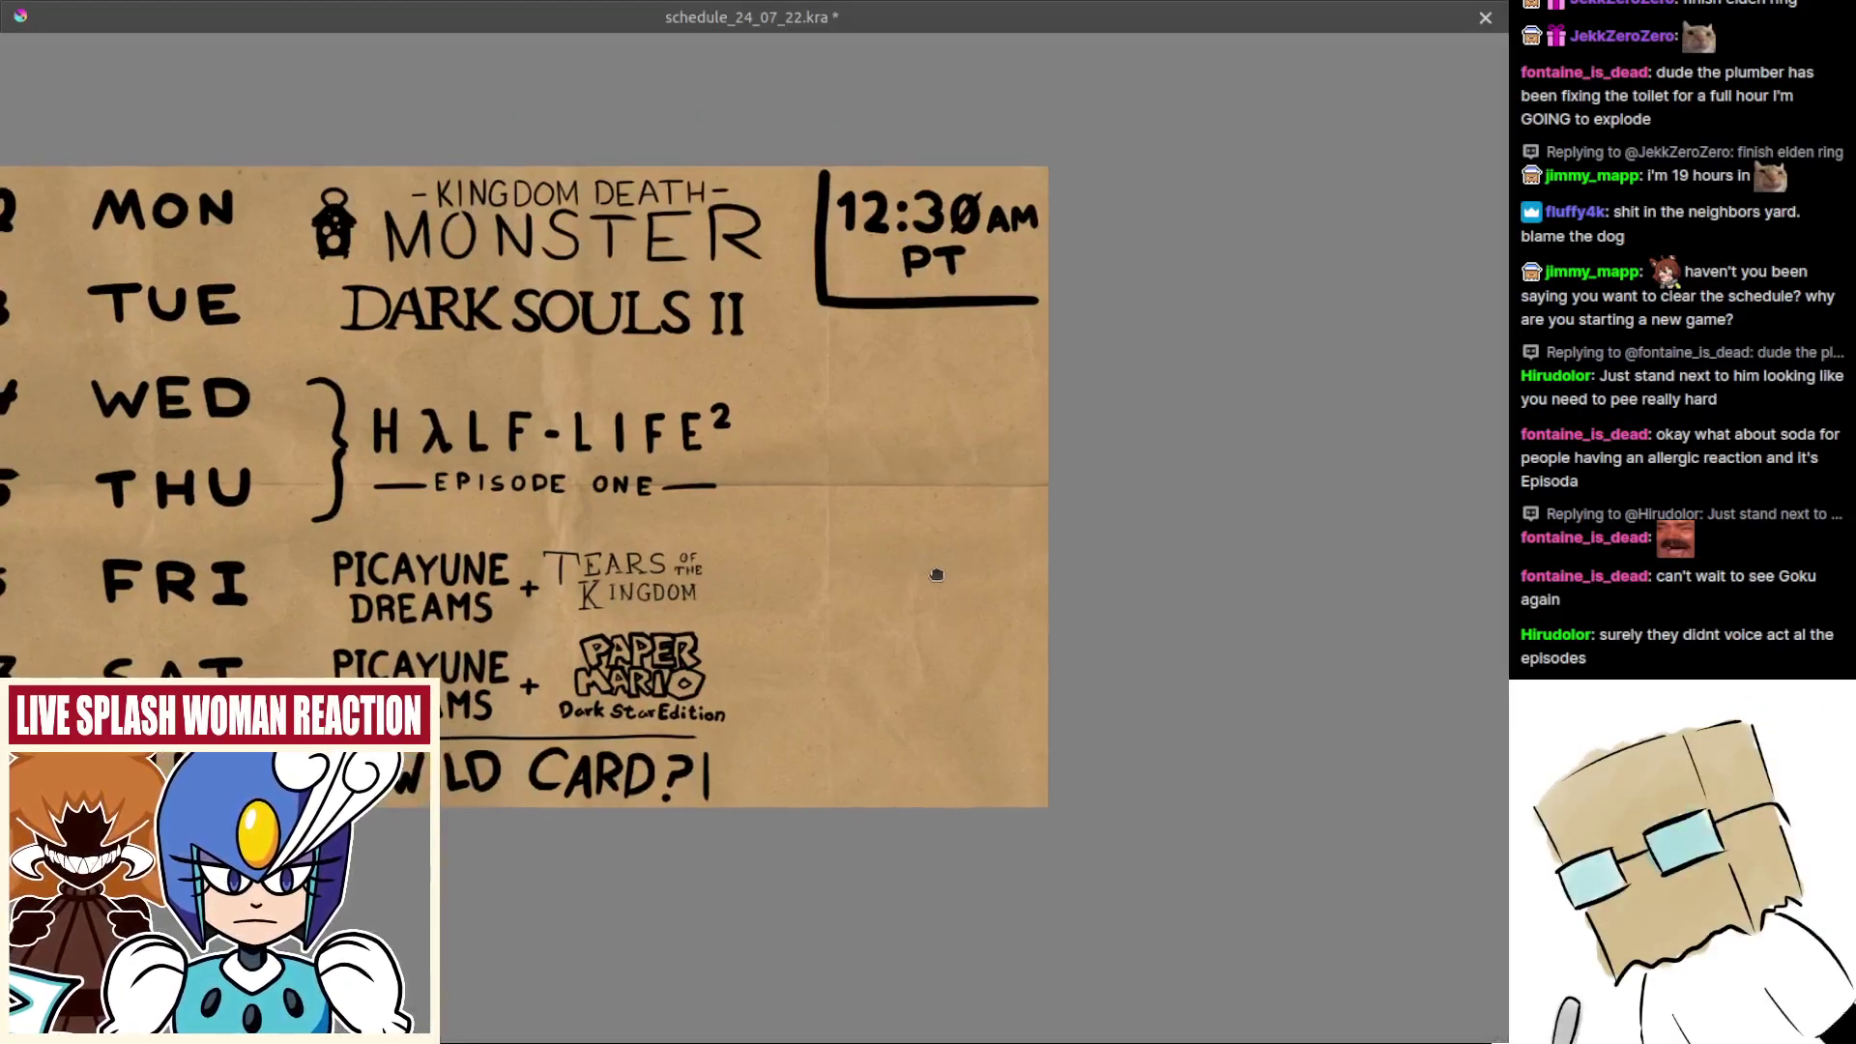
pyautogui.scroll(3, 857, 574)
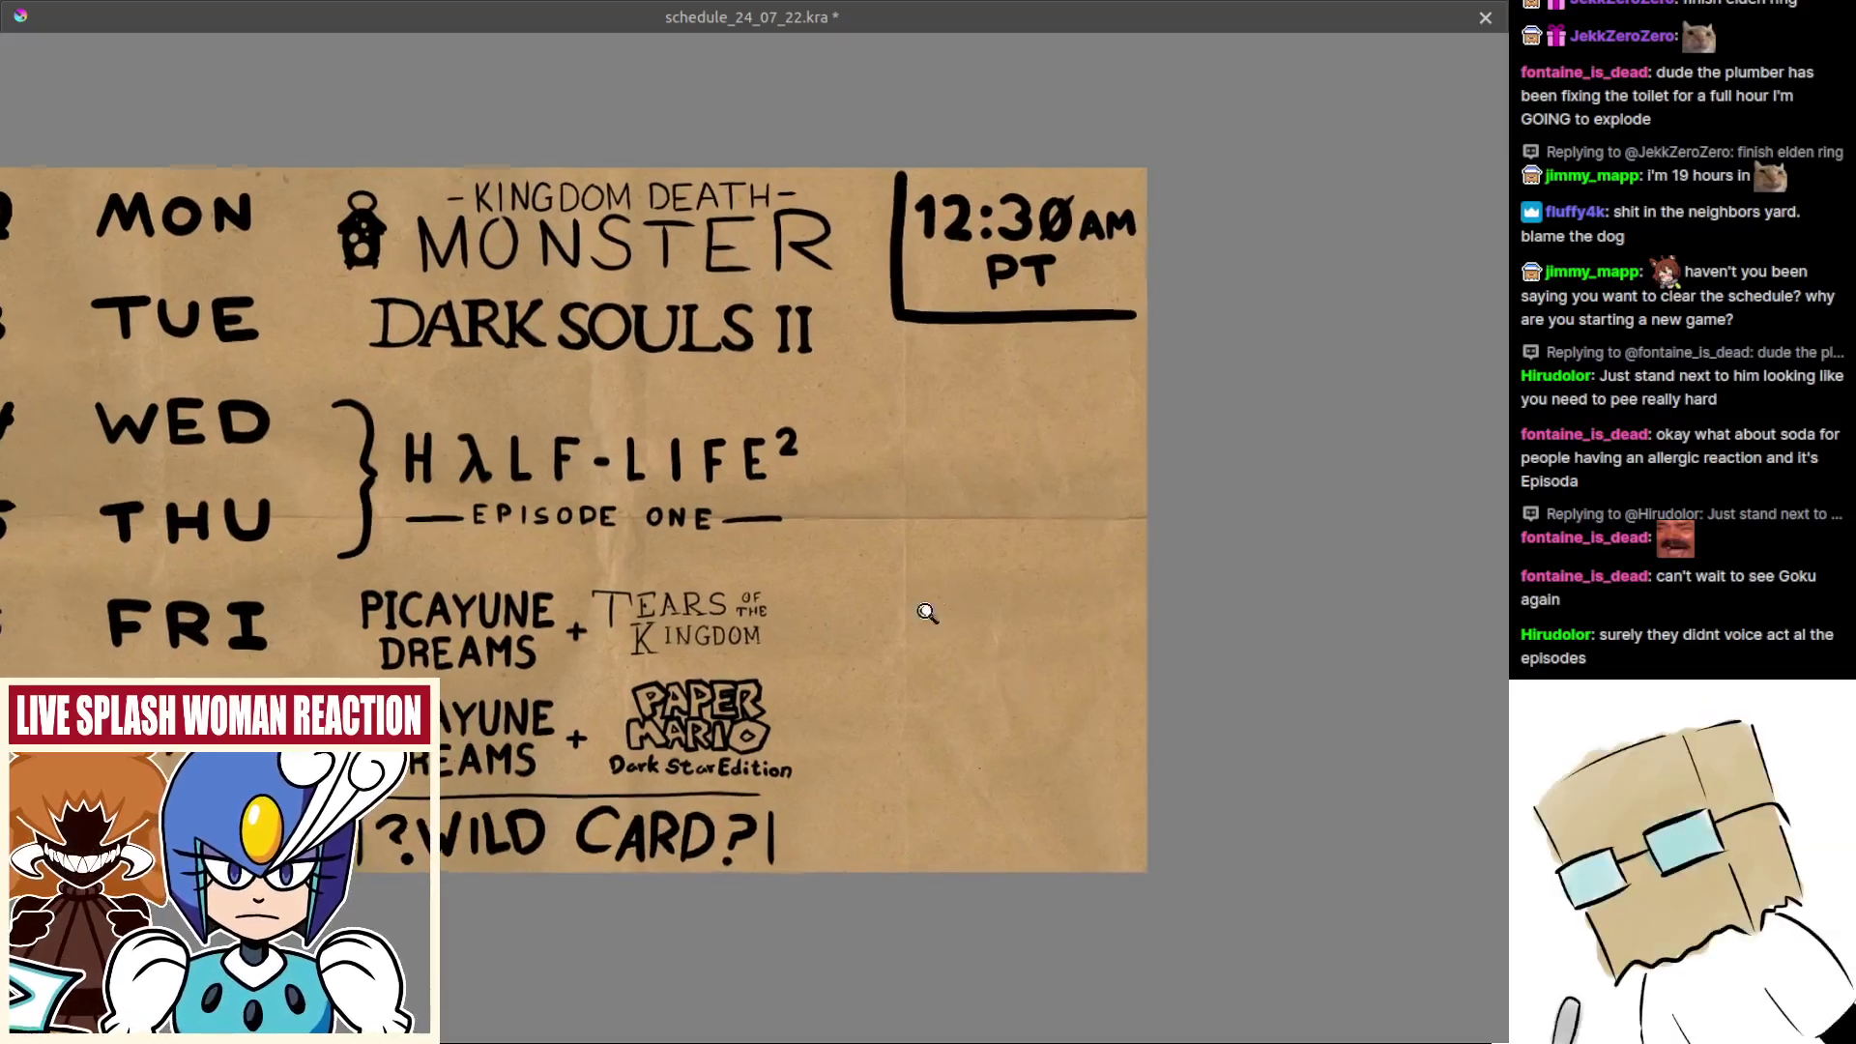
pyautogui.scroll(2, 945, 623)
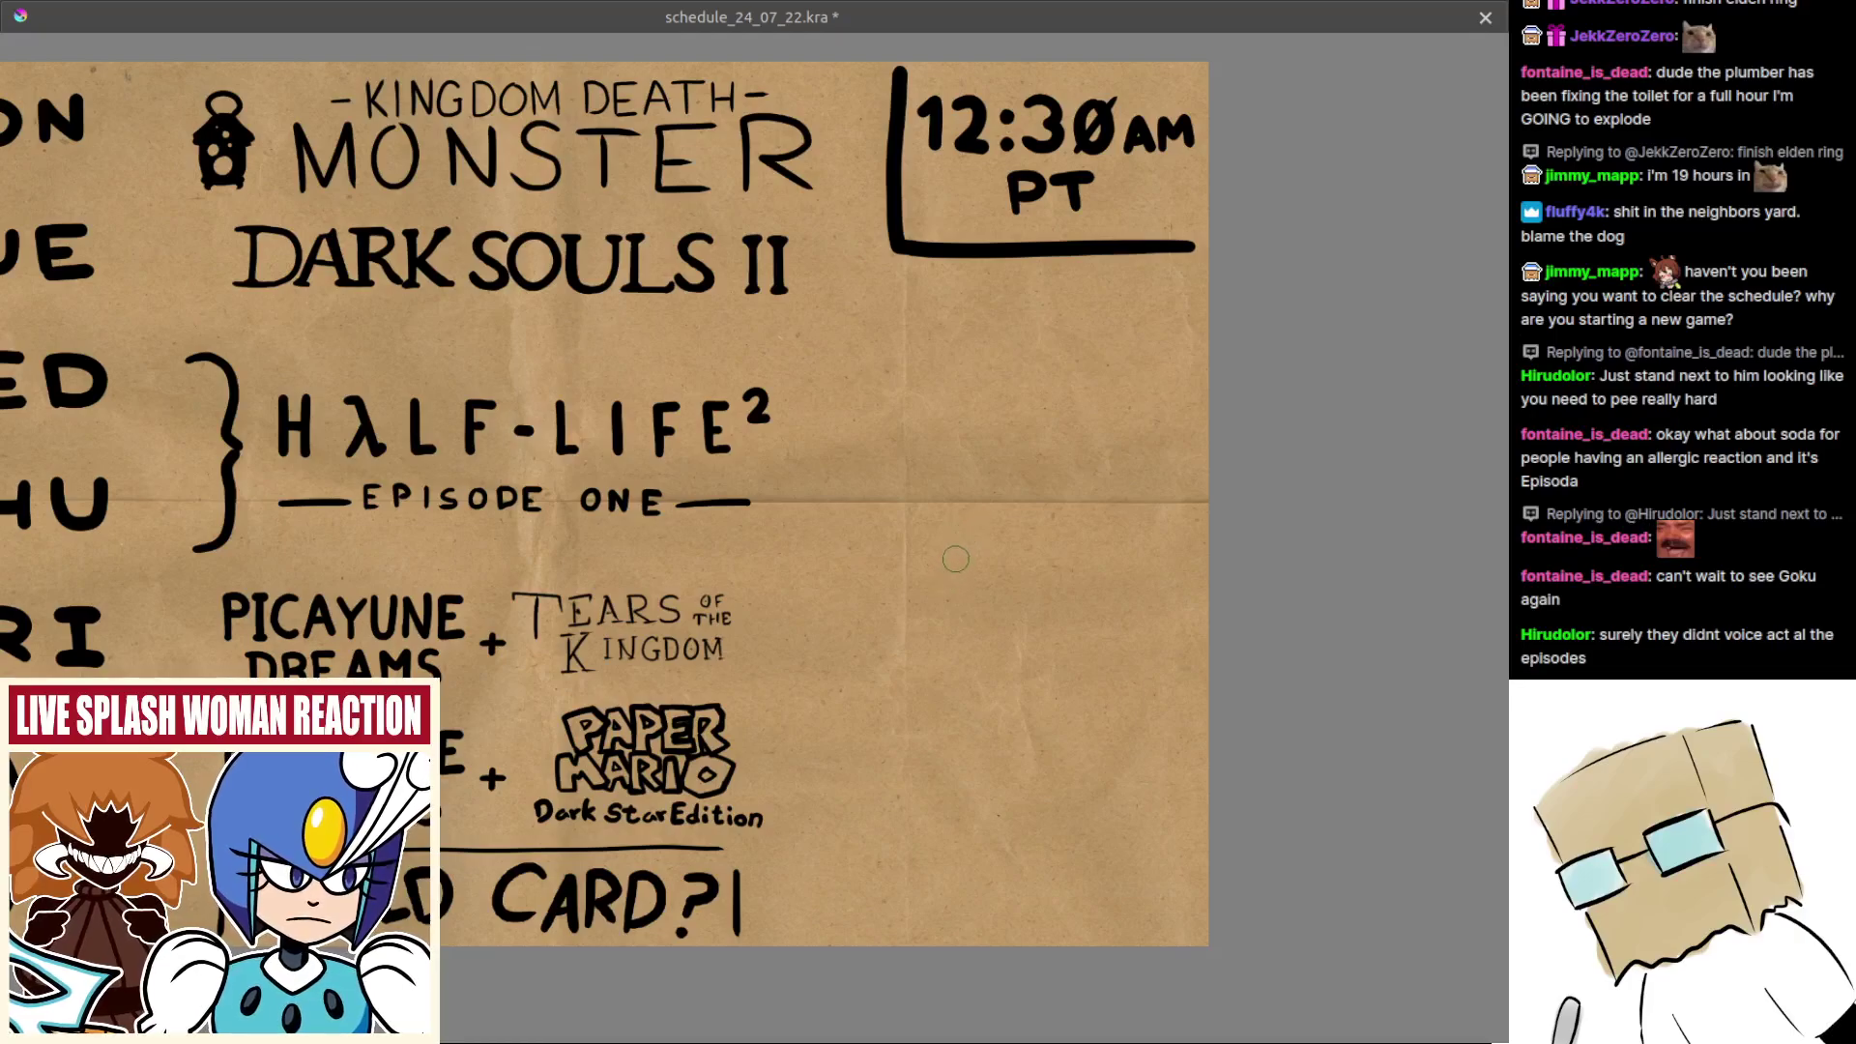
pyautogui.moveTo(1004, 523); pyautogui.dragTo(1045, 497)
pyautogui.scroll(-3, 1044, 495)
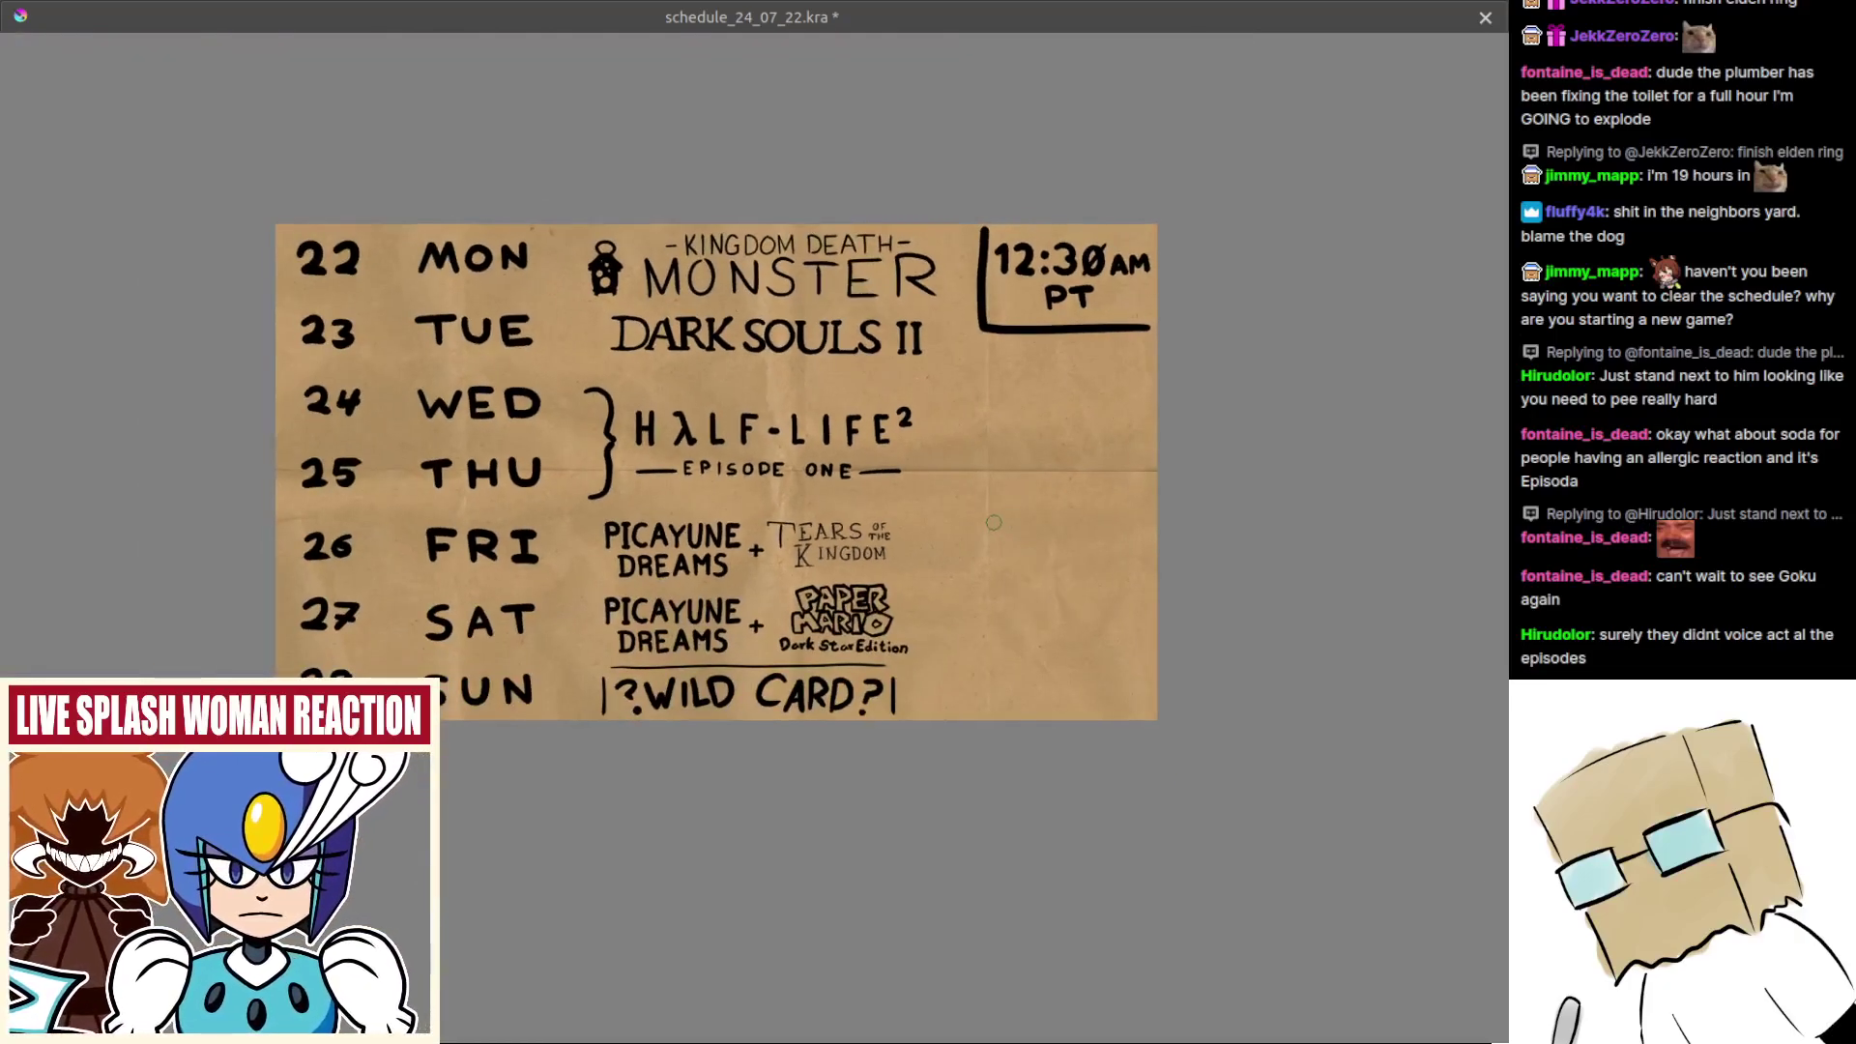
pyautogui.scroll(-1, 974, 551)
pyautogui.scroll(1, 989, 536)
pyautogui.hotkey('ctrl', 's')
pyautogui.press('Tab')
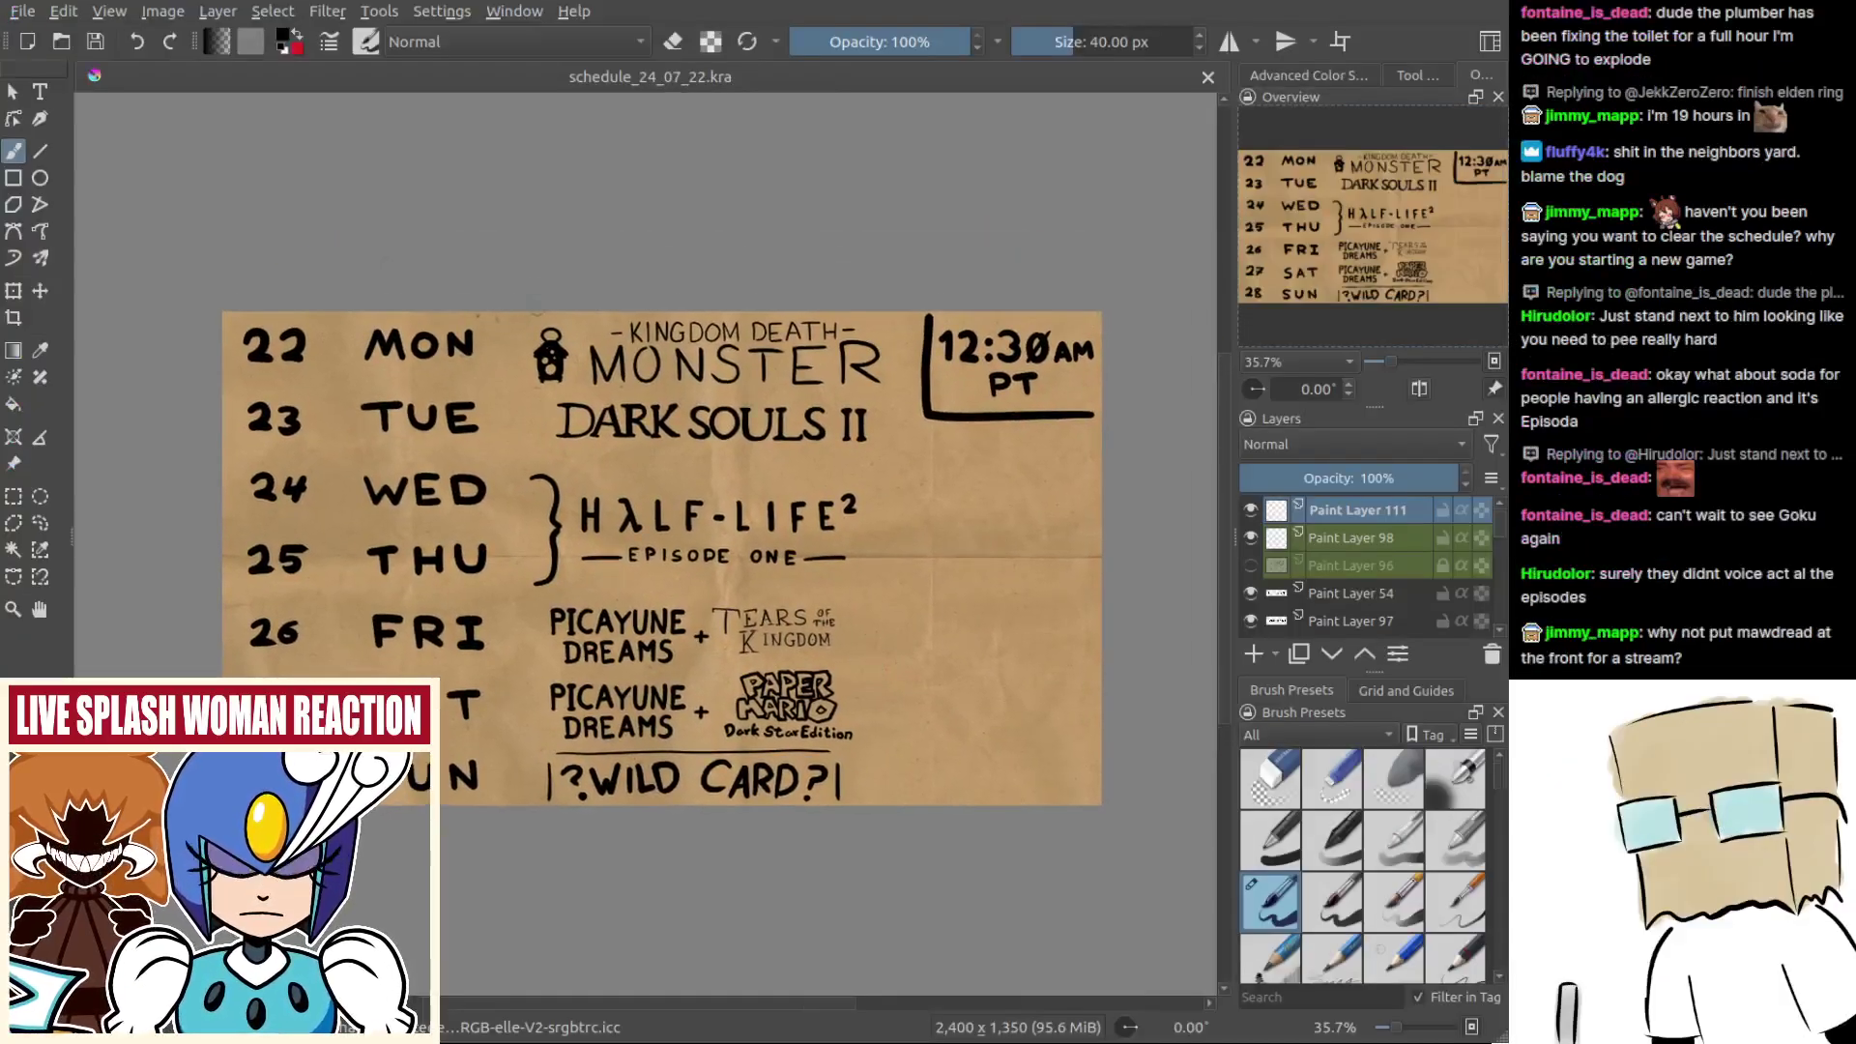
# Step: Open the doodle sheets 24_07_10.kra and 24_07_20.kra alongside the schedule
pyautogui.click(12, 11)
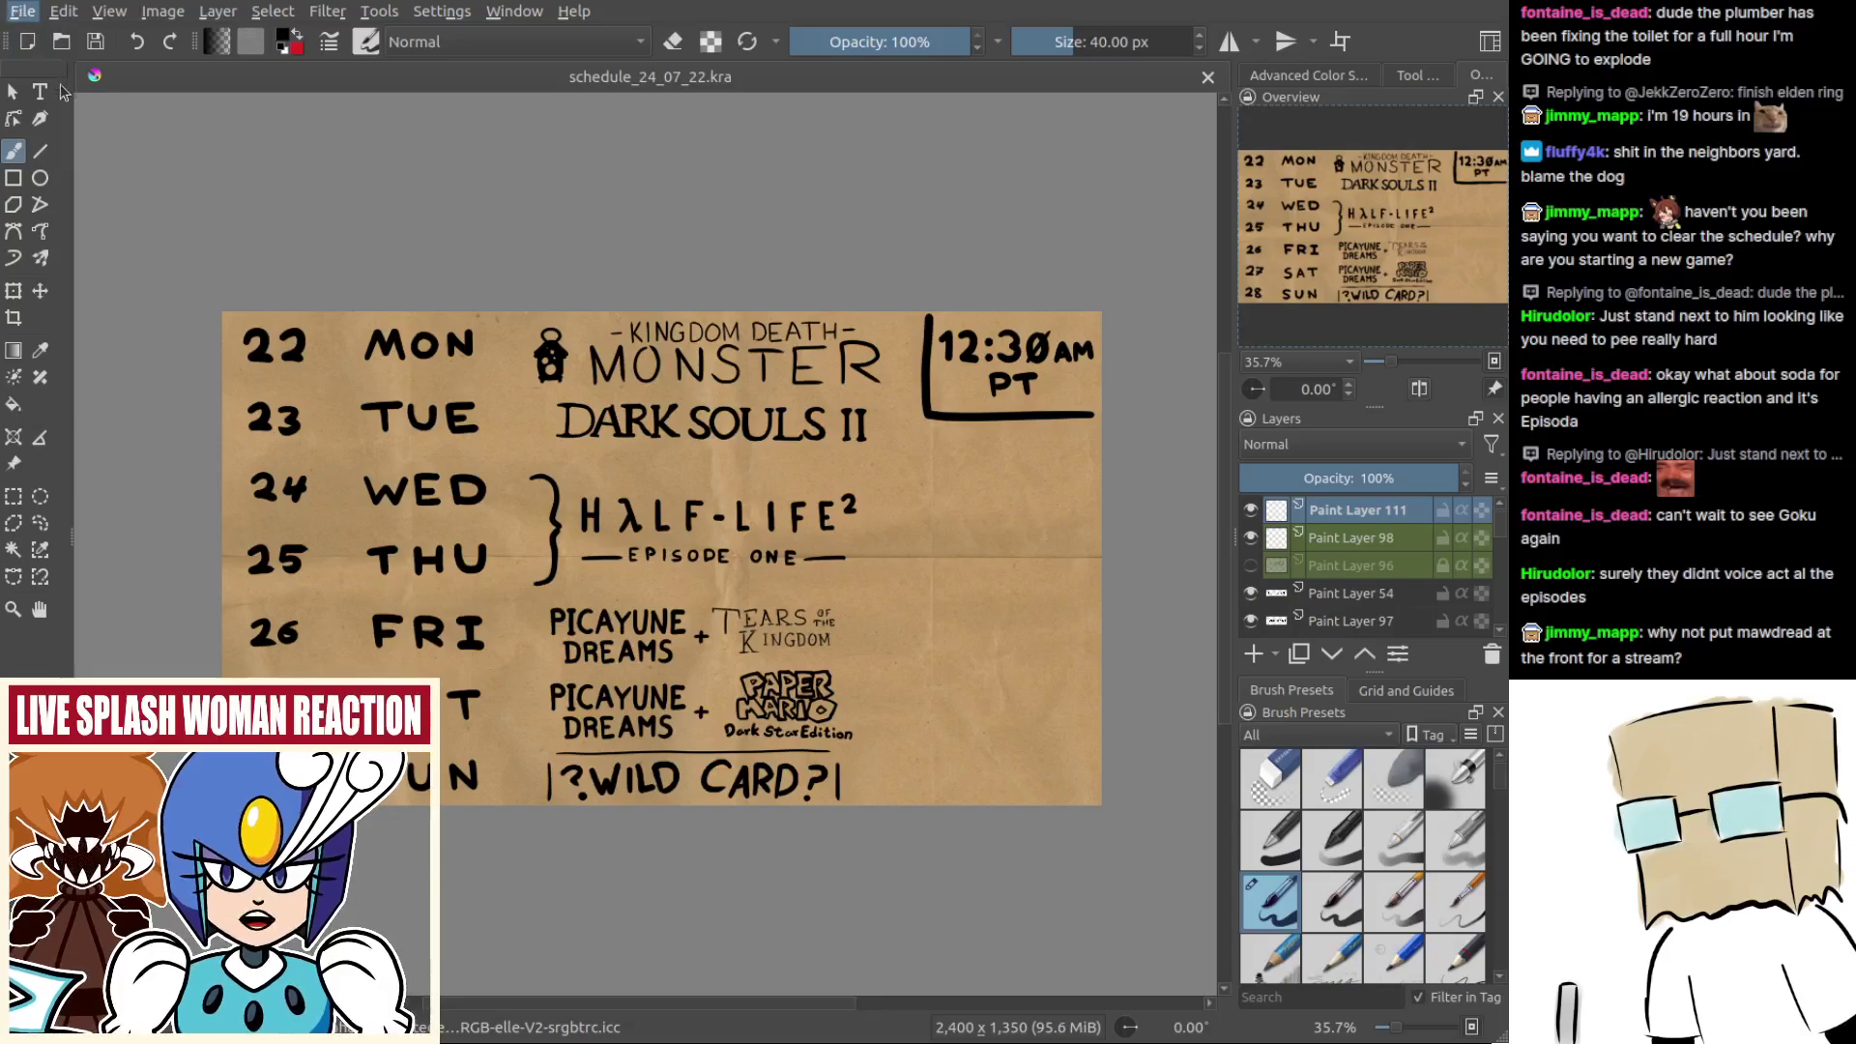
pyautogui.click(682, 199)
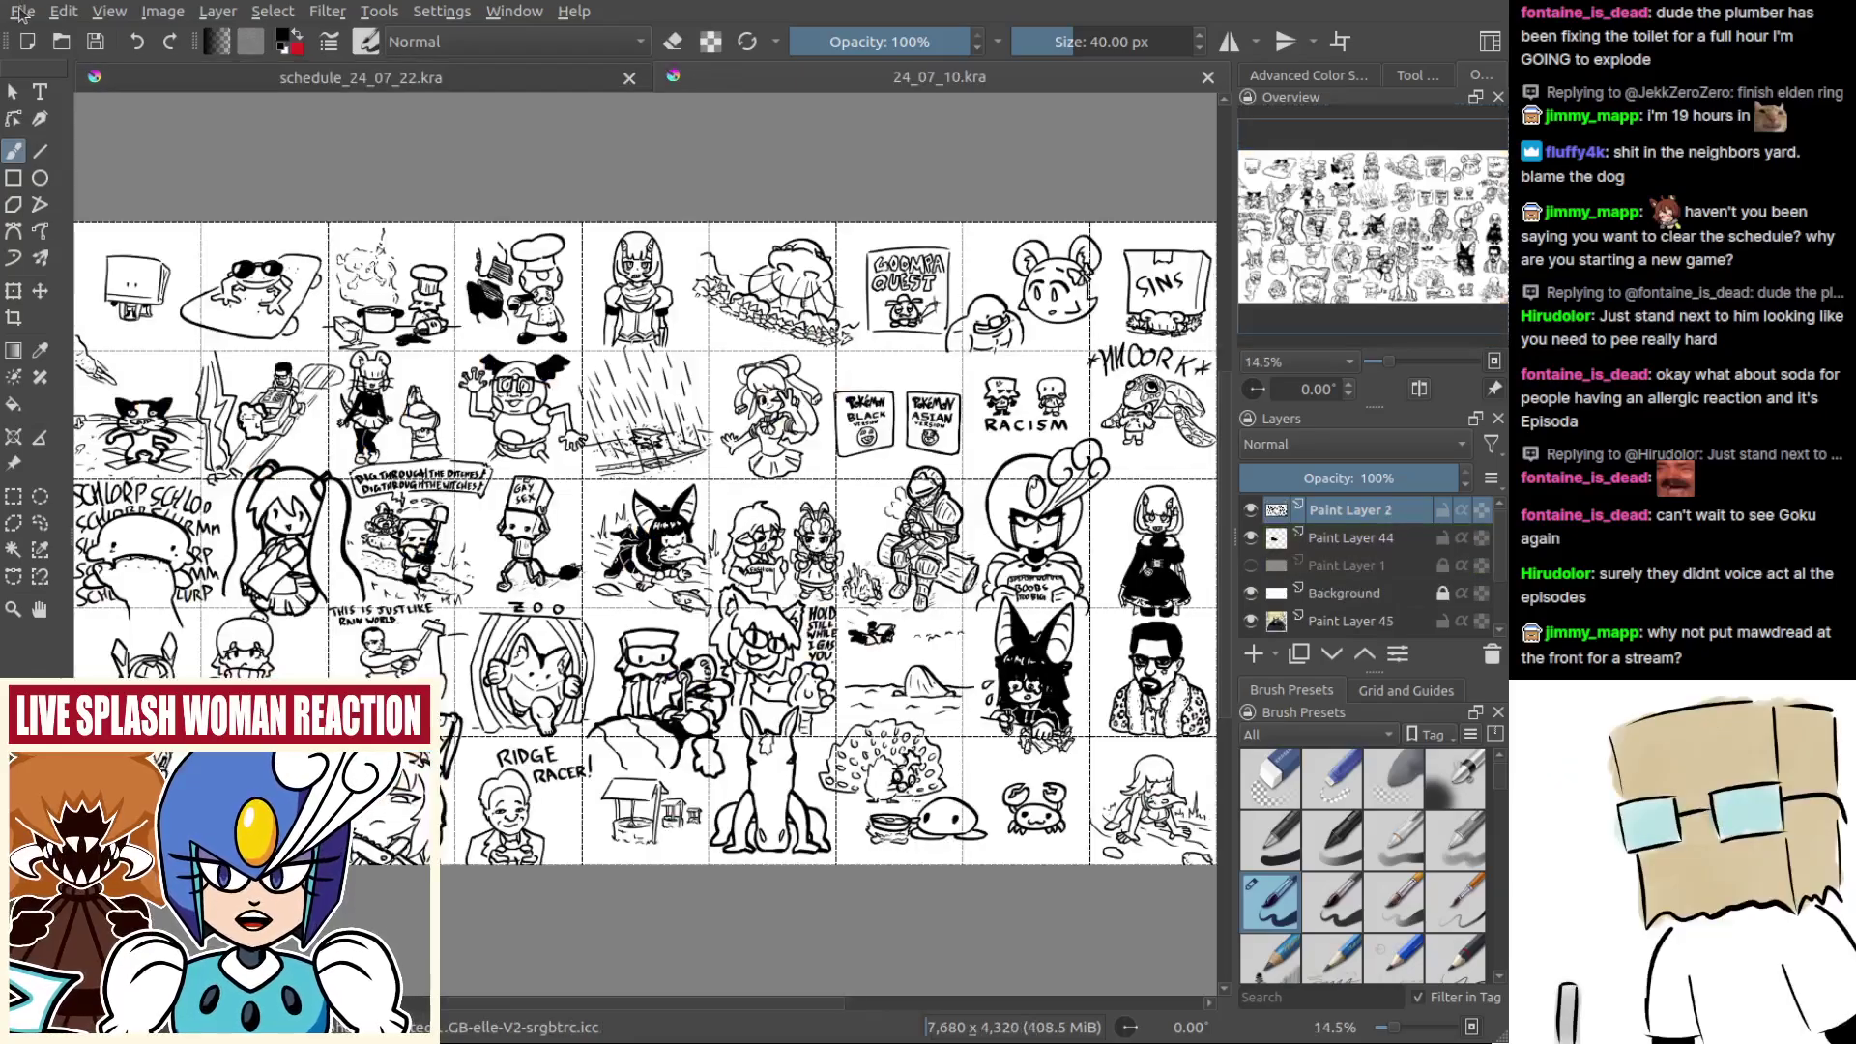
pyautogui.click(22, 12)
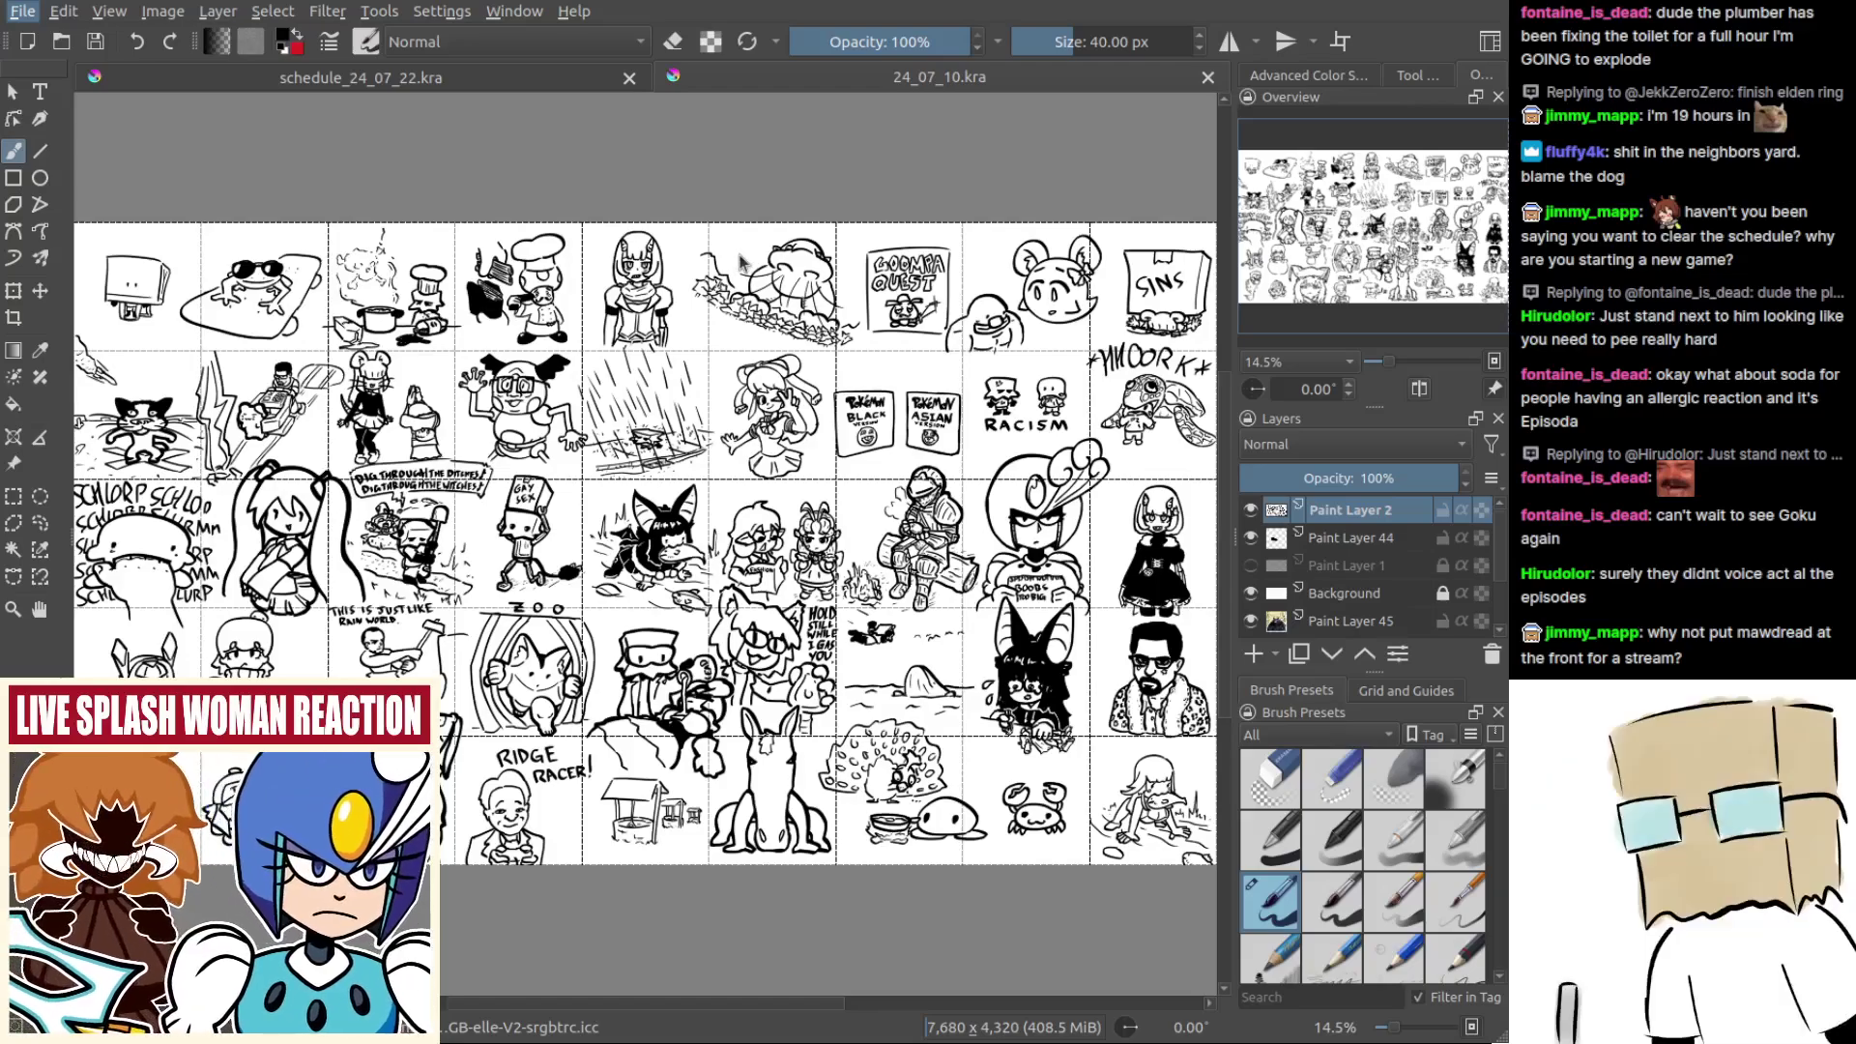
pyautogui.press('alt')
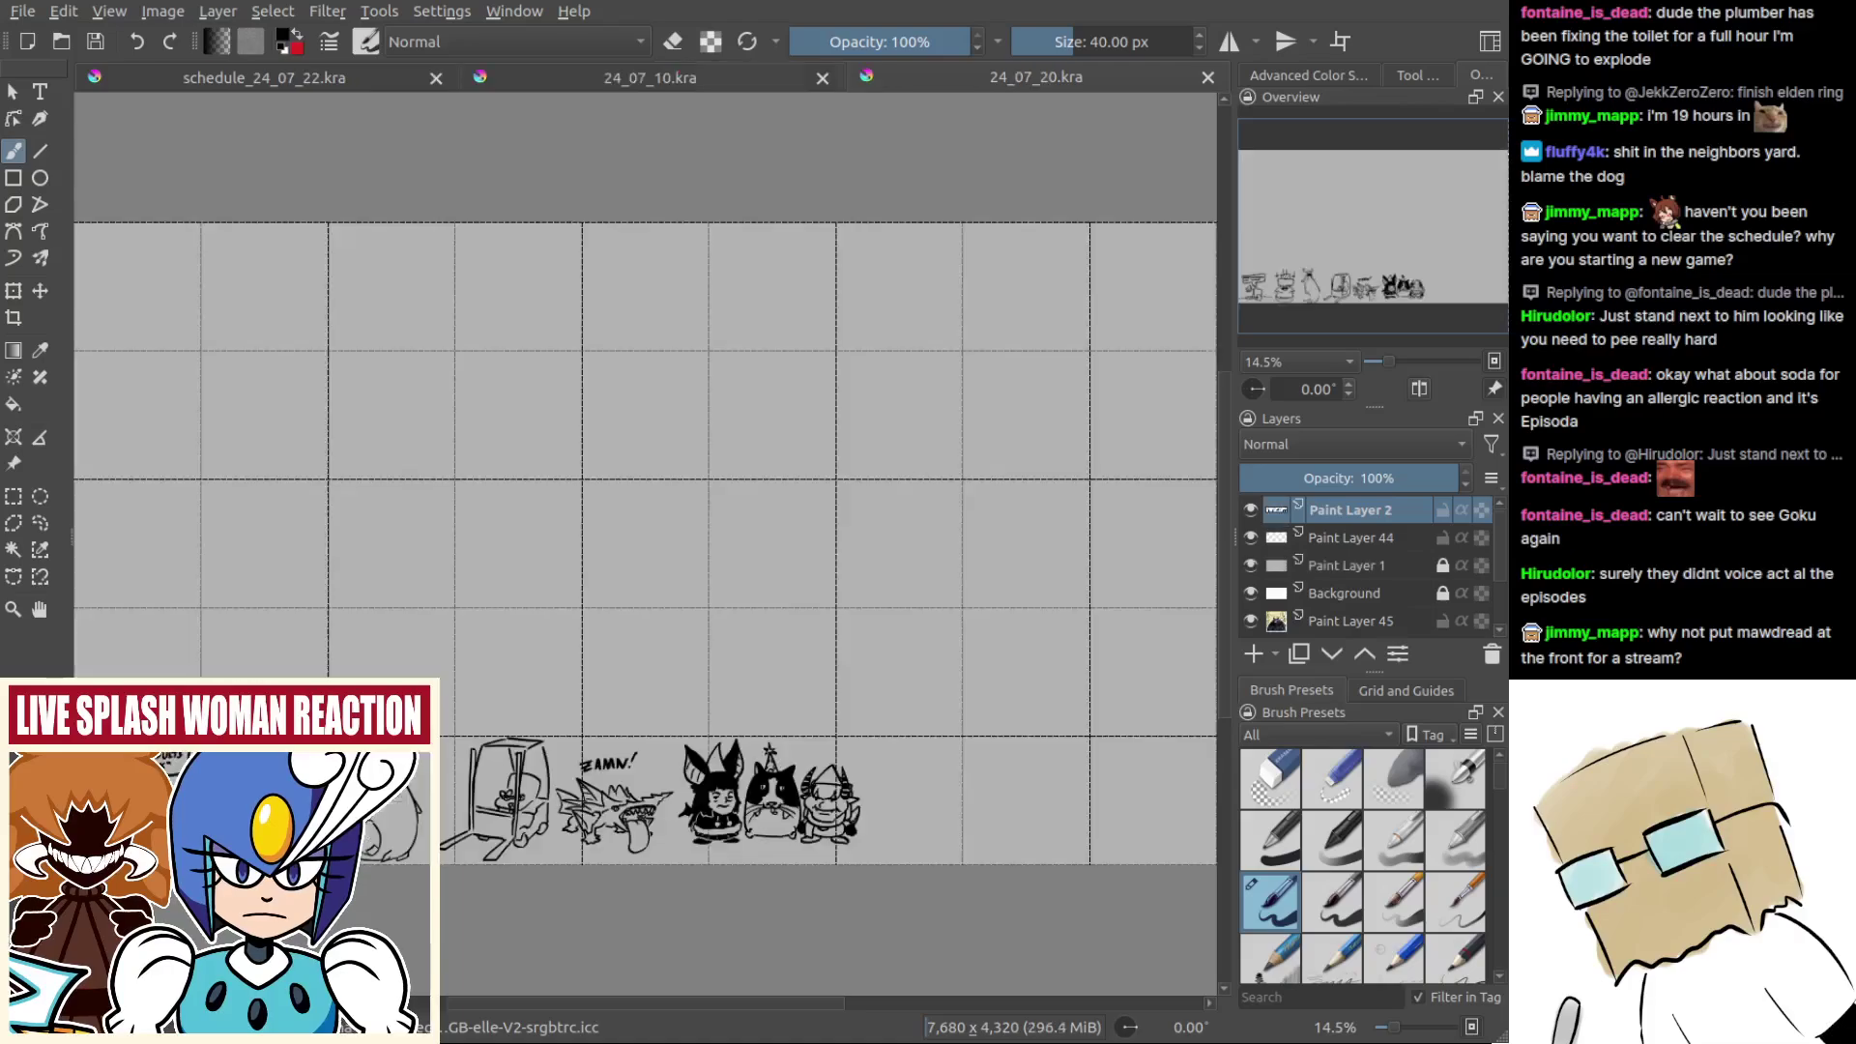
# Step: Switch to the 20 px ink brush preset for drawing in the empty space beside the horned gnome
pyautogui.click(1332, 901)
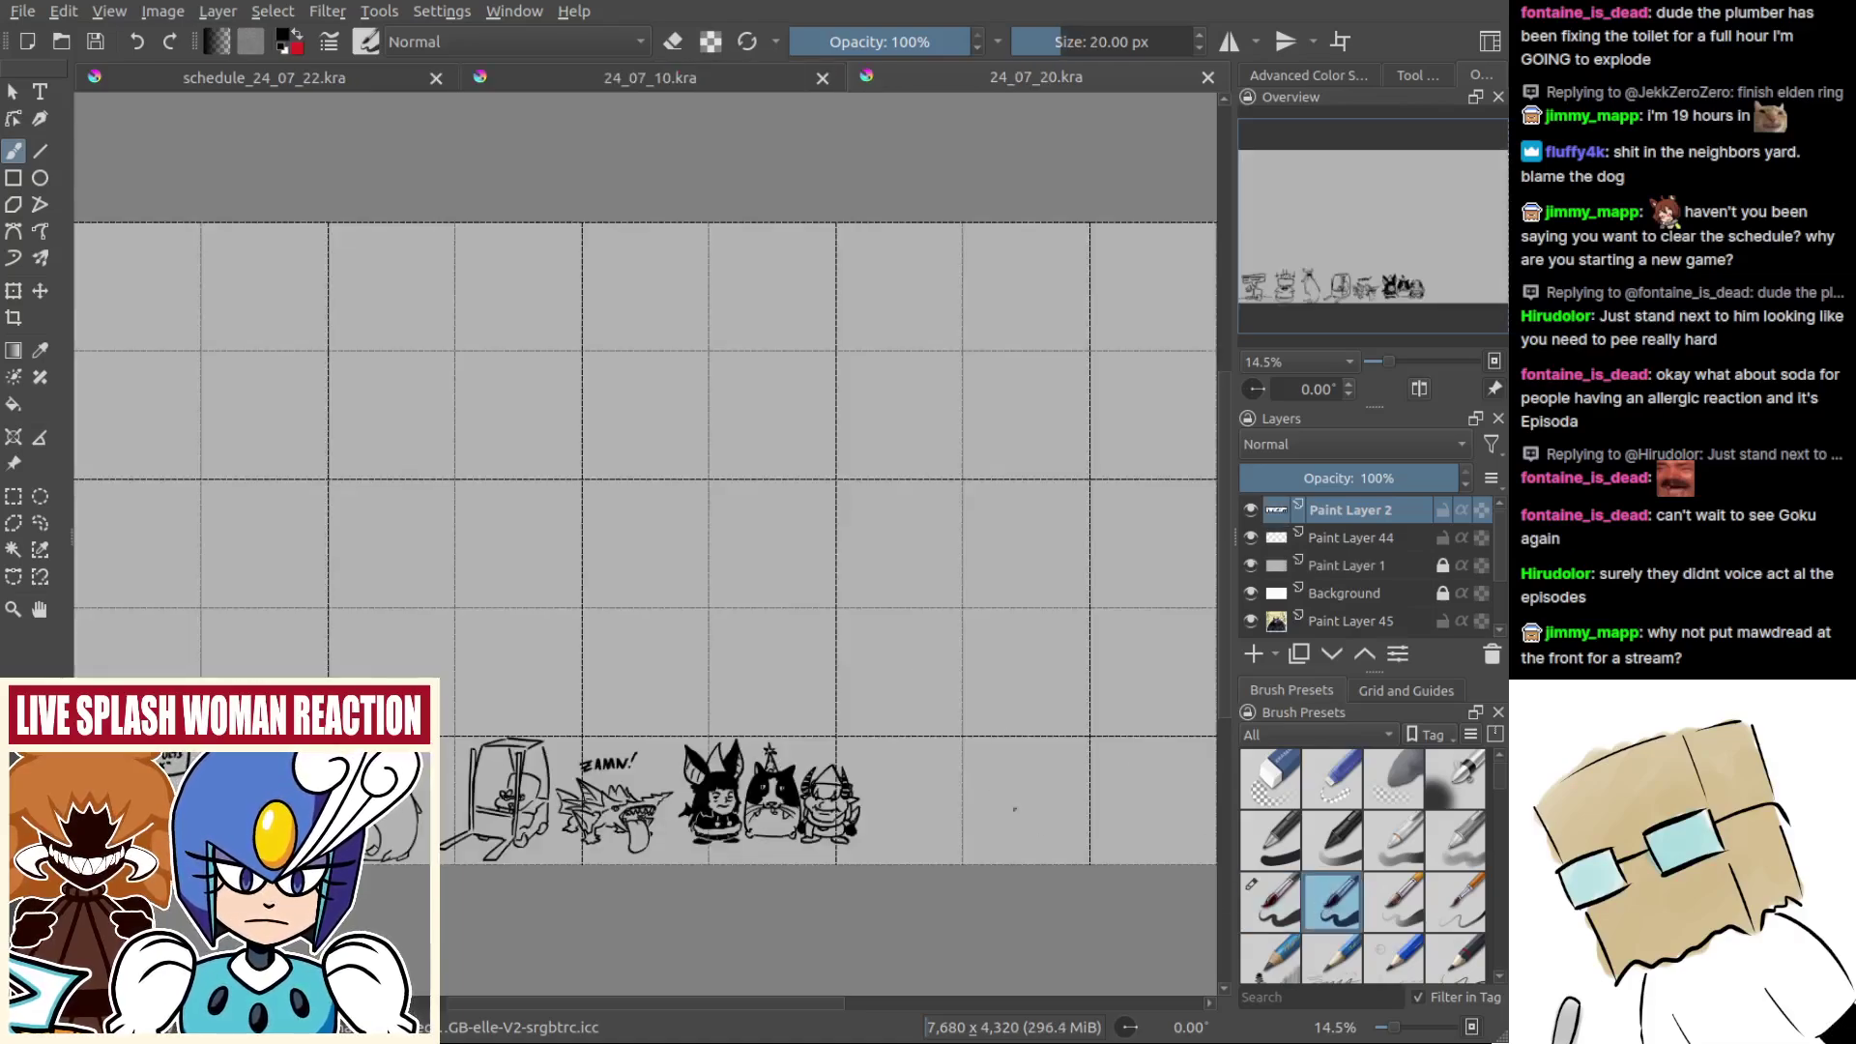
pyautogui.scroll(5, 812, 750)
pyautogui.press('Tab')
pyautogui.scroll(3, 809, 702)
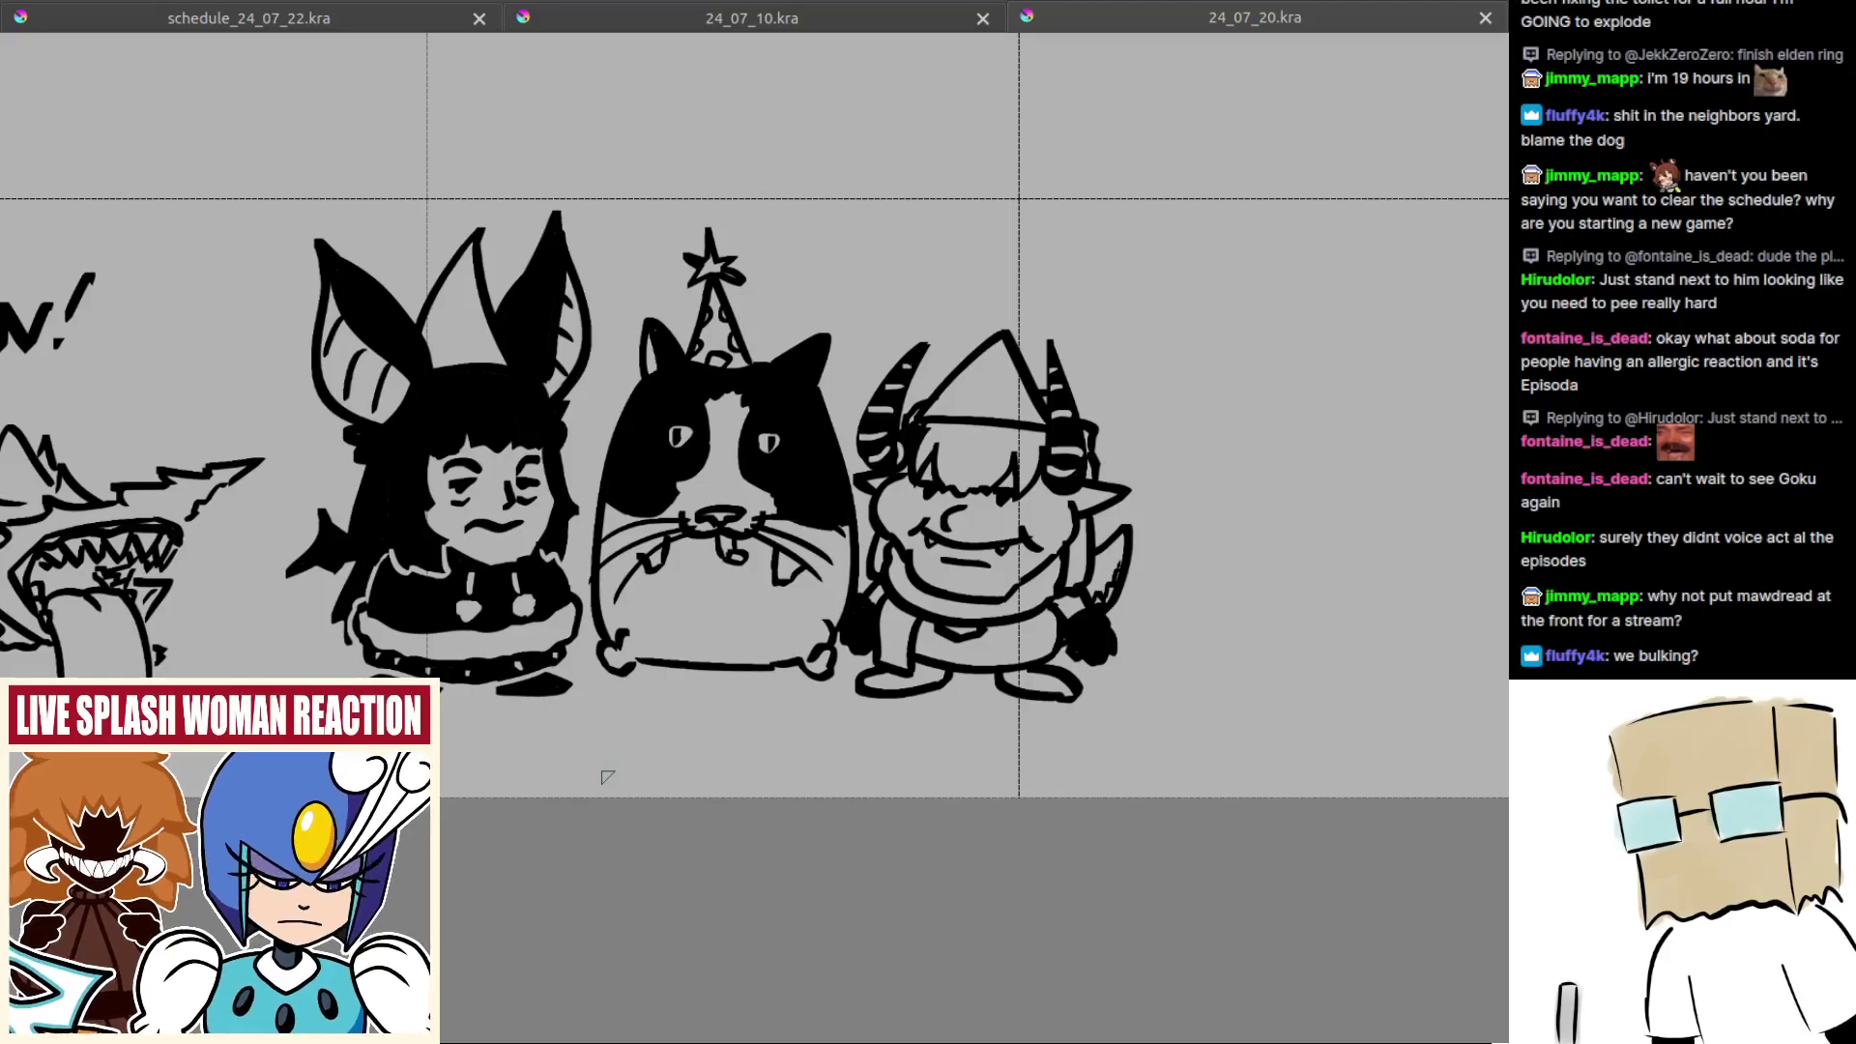
pyautogui.moveTo(960, 537); pyautogui.dragTo(959, 696)
pyautogui.moveTo(1039, 539); pyautogui.dragTo(918, 449)
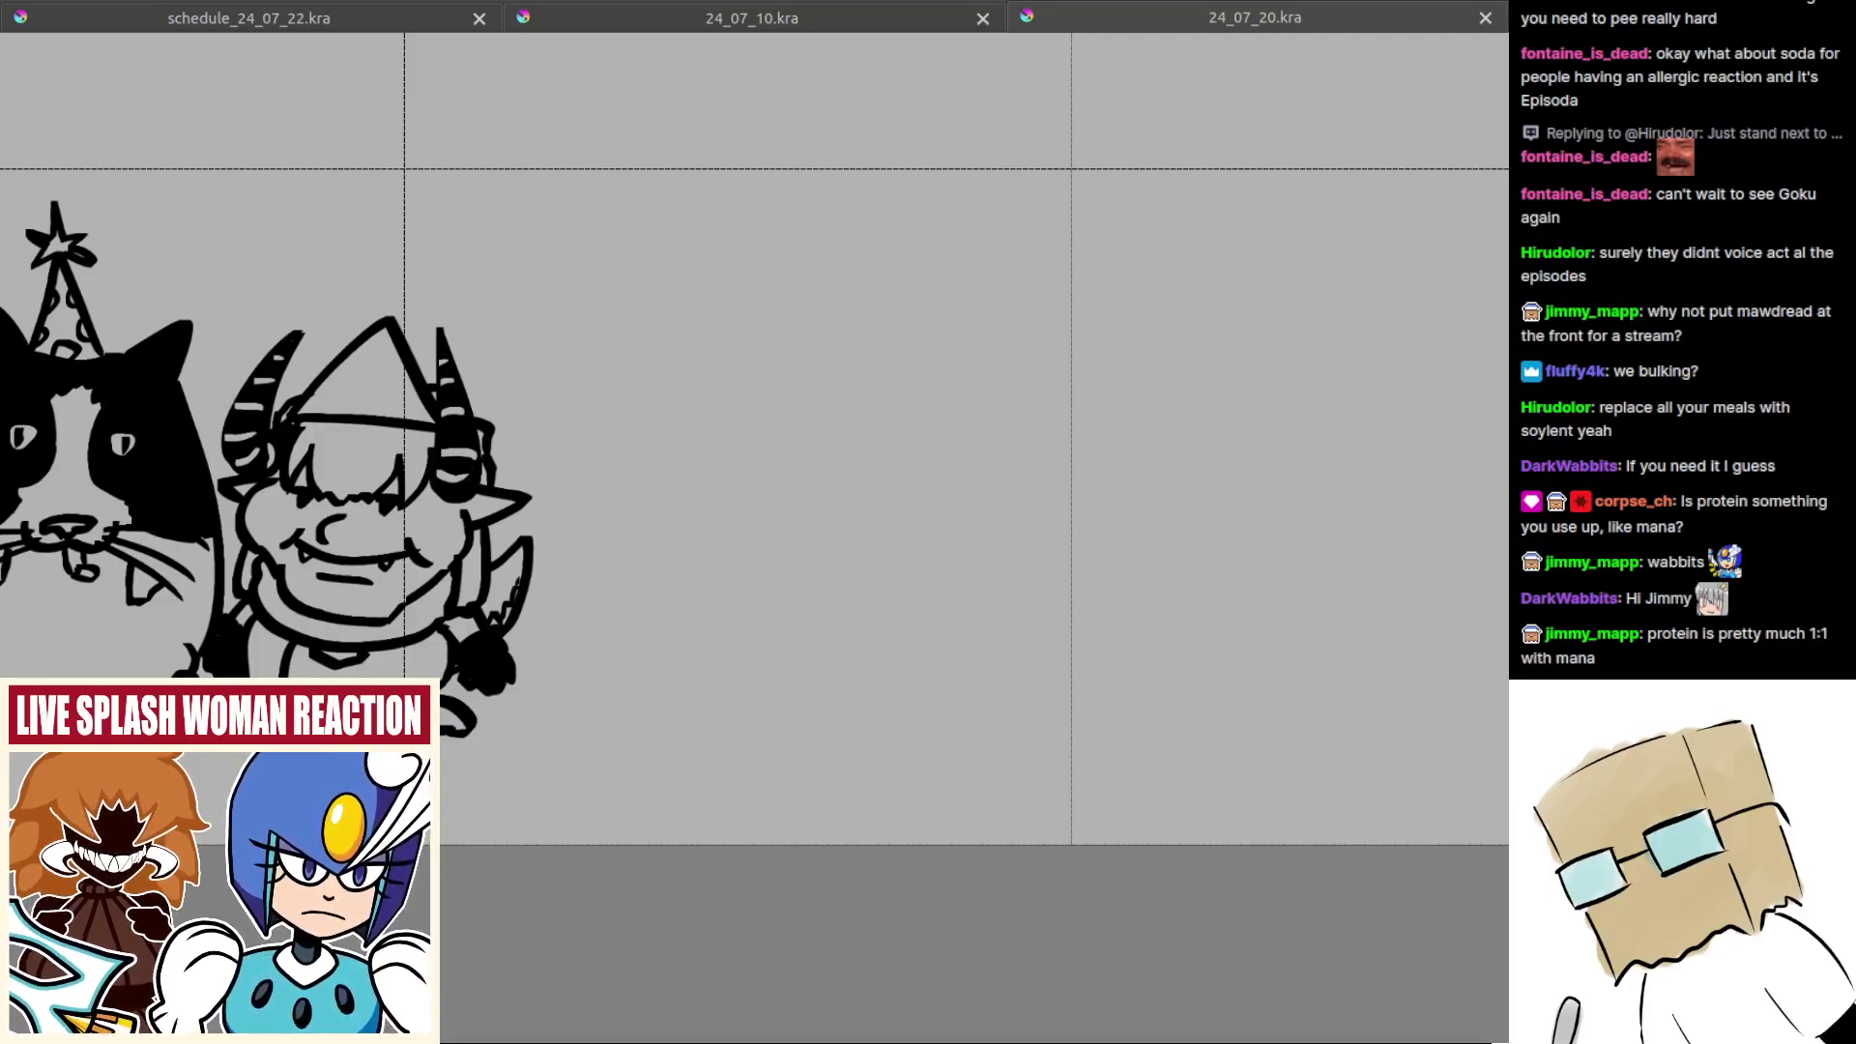
pyautogui.scroll(-3, 612, 698)
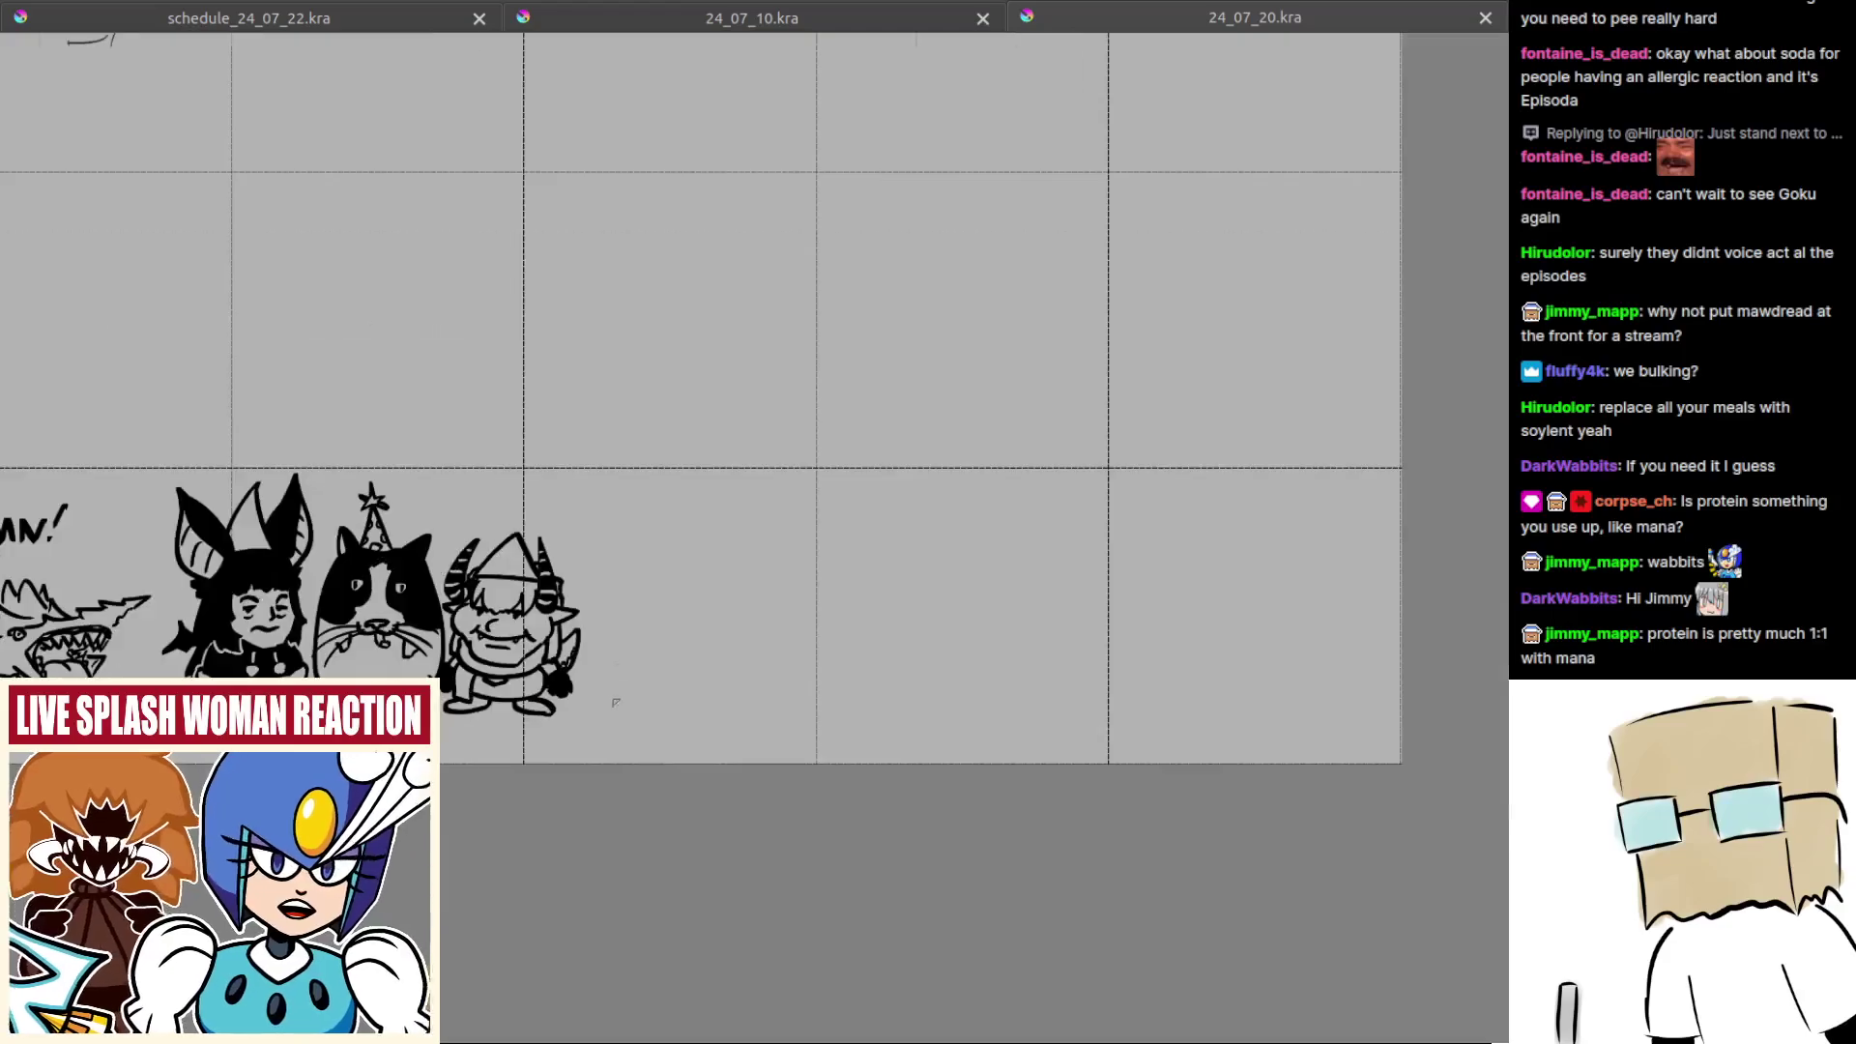
pyautogui.moveTo(765, 594); pyautogui.dragTo(1189, 886)
pyautogui.scroll(2, 559, 236)
pyautogui.scroll(1, 513, 365)
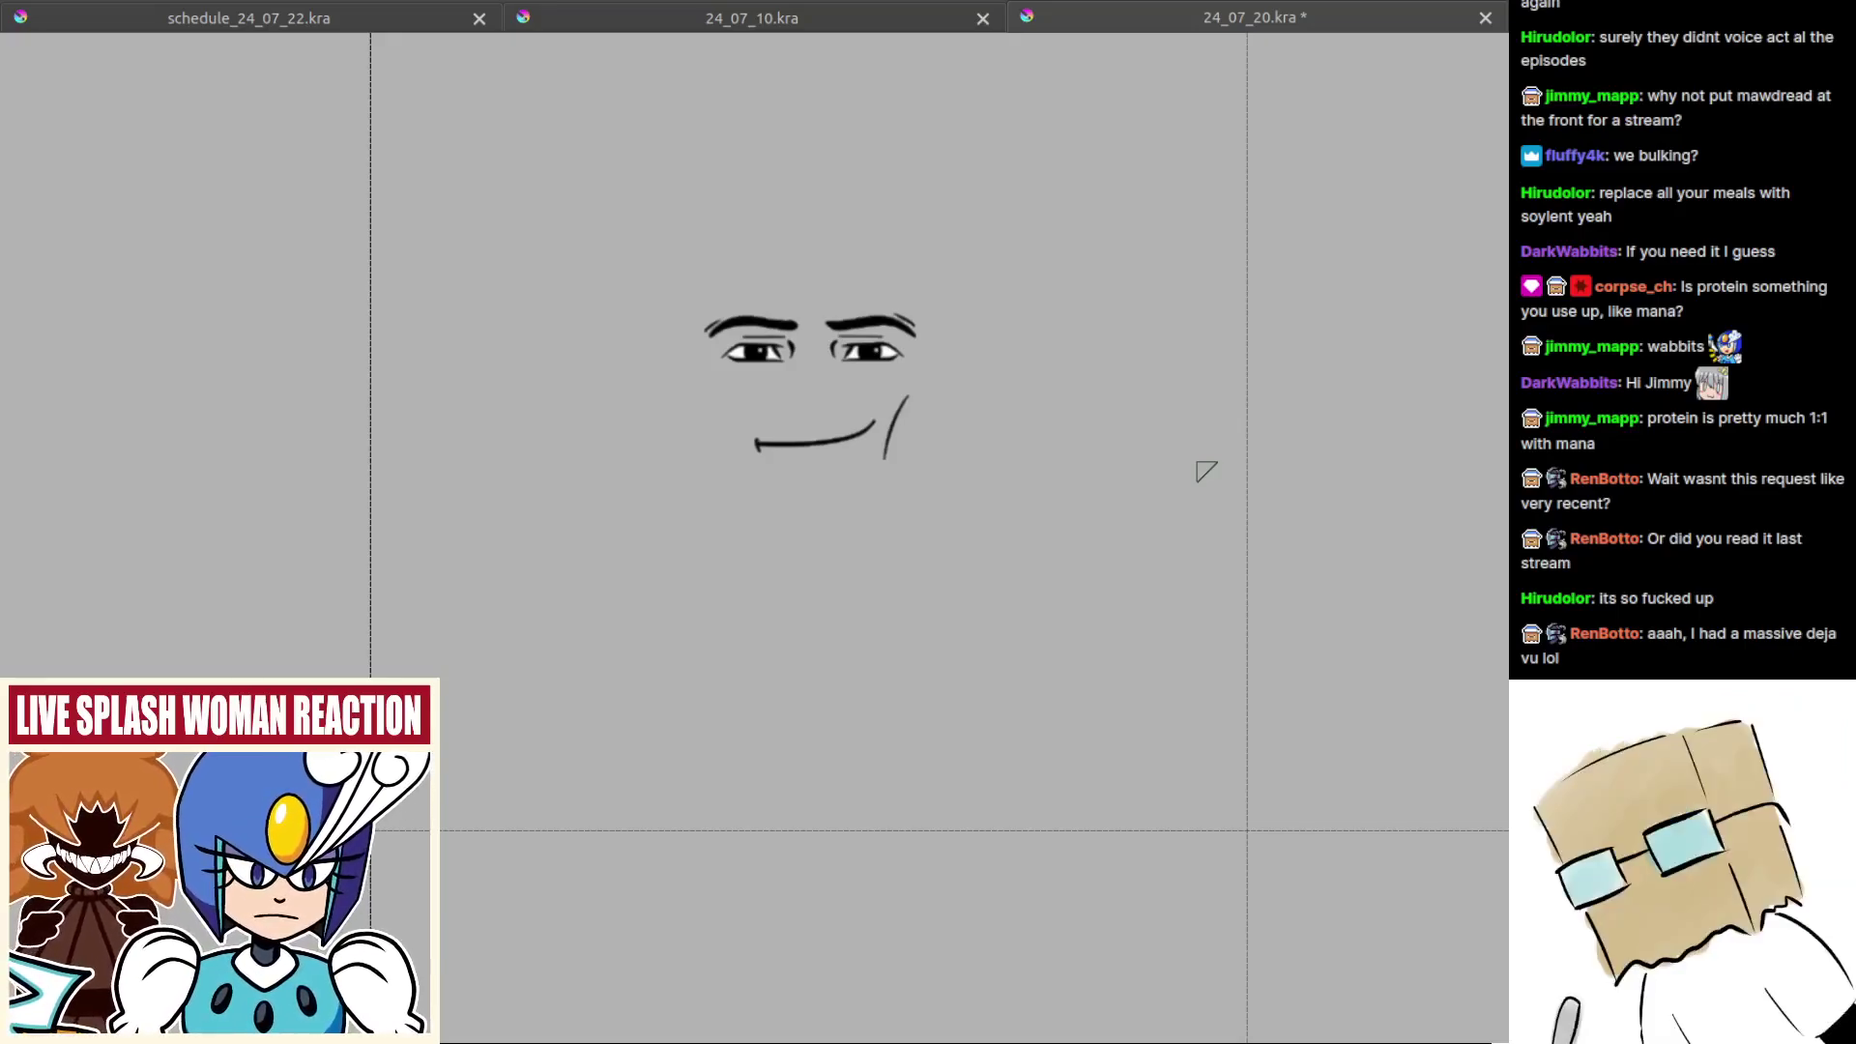
pyautogui.moveTo(886, 517); pyautogui.dragTo(962, 725)
pyautogui.hotkey('ctrl', 'z')
pyautogui.moveTo(908, 667); pyautogui.dragTo(617, 592)
pyautogui.scroll(4, 1046, 897)
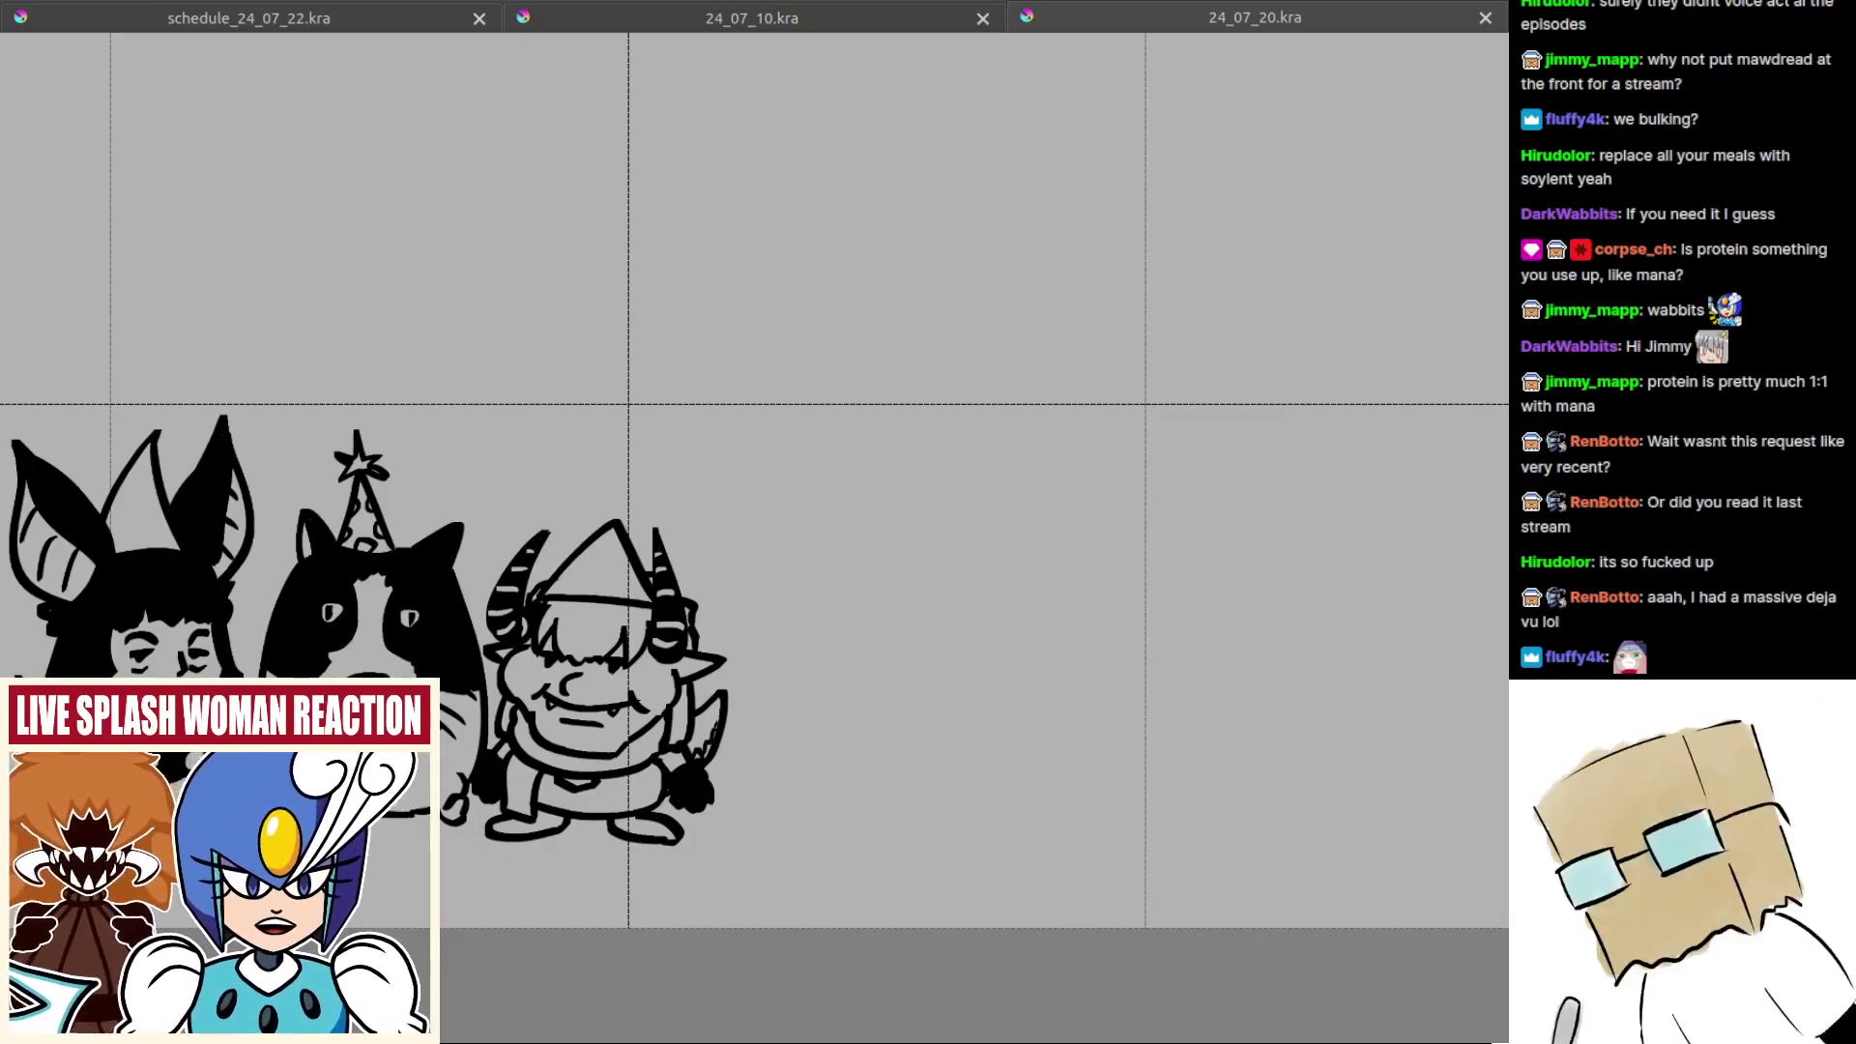
pyautogui.moveTo(1133, 698); pyautogui.dragTo(1027, 630)
pyautogui.moveTo(908, 586)
pyautogui.mouseDown()
pyautogui.moveTo(829, 506)
pyautogui.moveTo(866, 522)
pyautogui.moveTo(854, 509)
pyautogui.moveTo(999, 489)
pyautogui.mouseUp()
pyautogui.hotkey('ctrl', 'z')
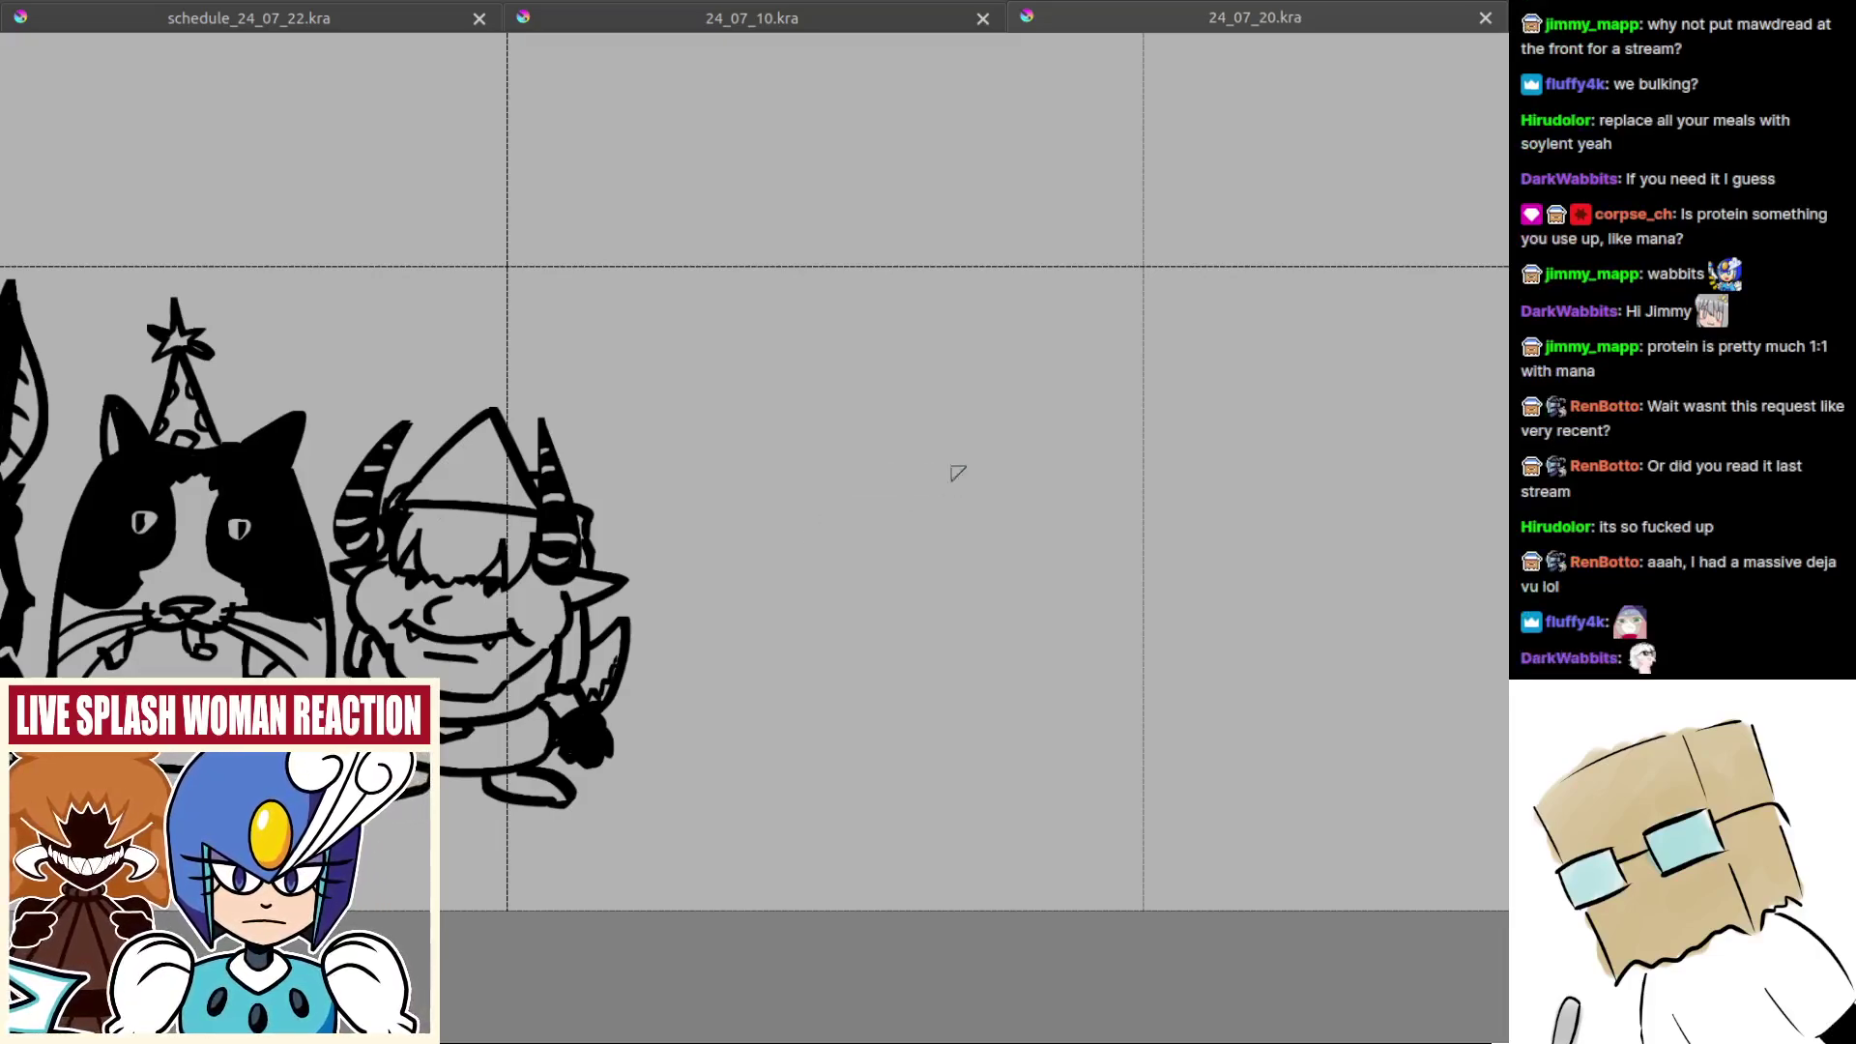
# Step: Draw a slightly arched, near-horizontal stroke beside the horned gnome as the top edge of a new boxy head outline
pyautogui.moveTo(823, 437); pyautogui.dragTo(1009, 447)
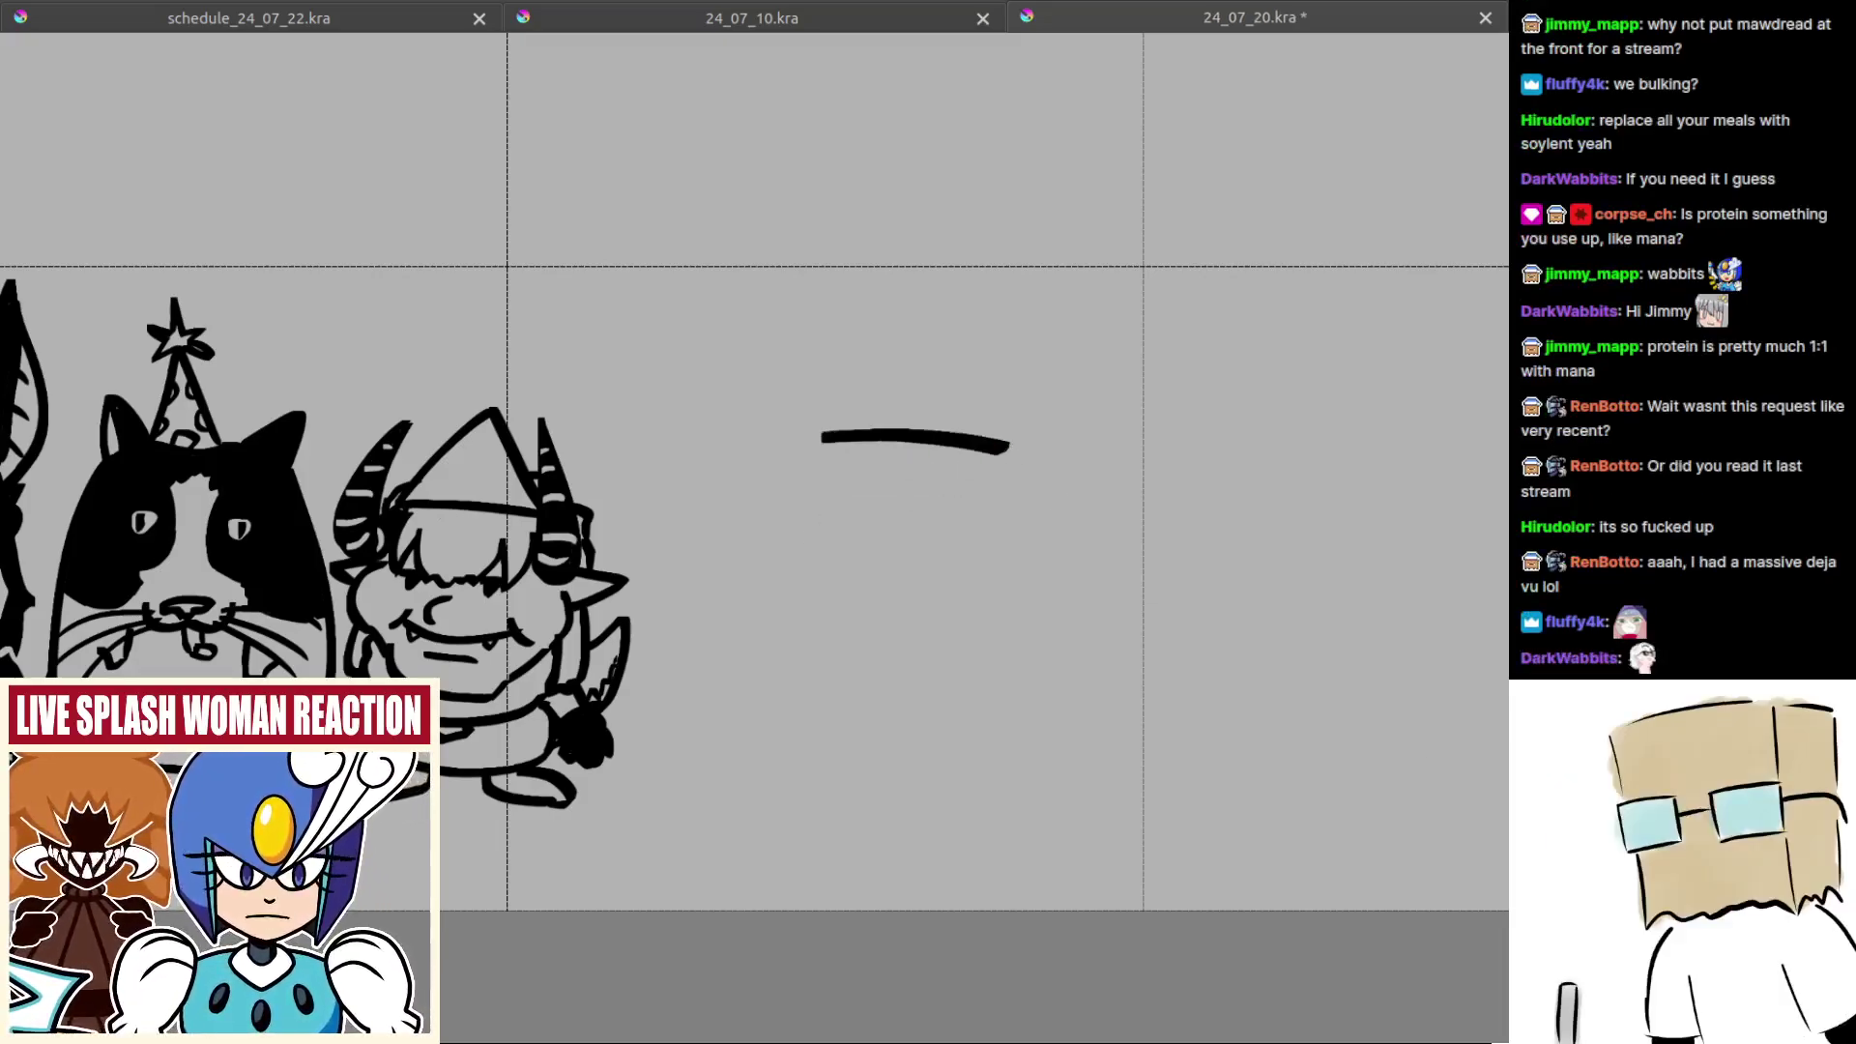
pyautogui.scroll(1, 911, 473)
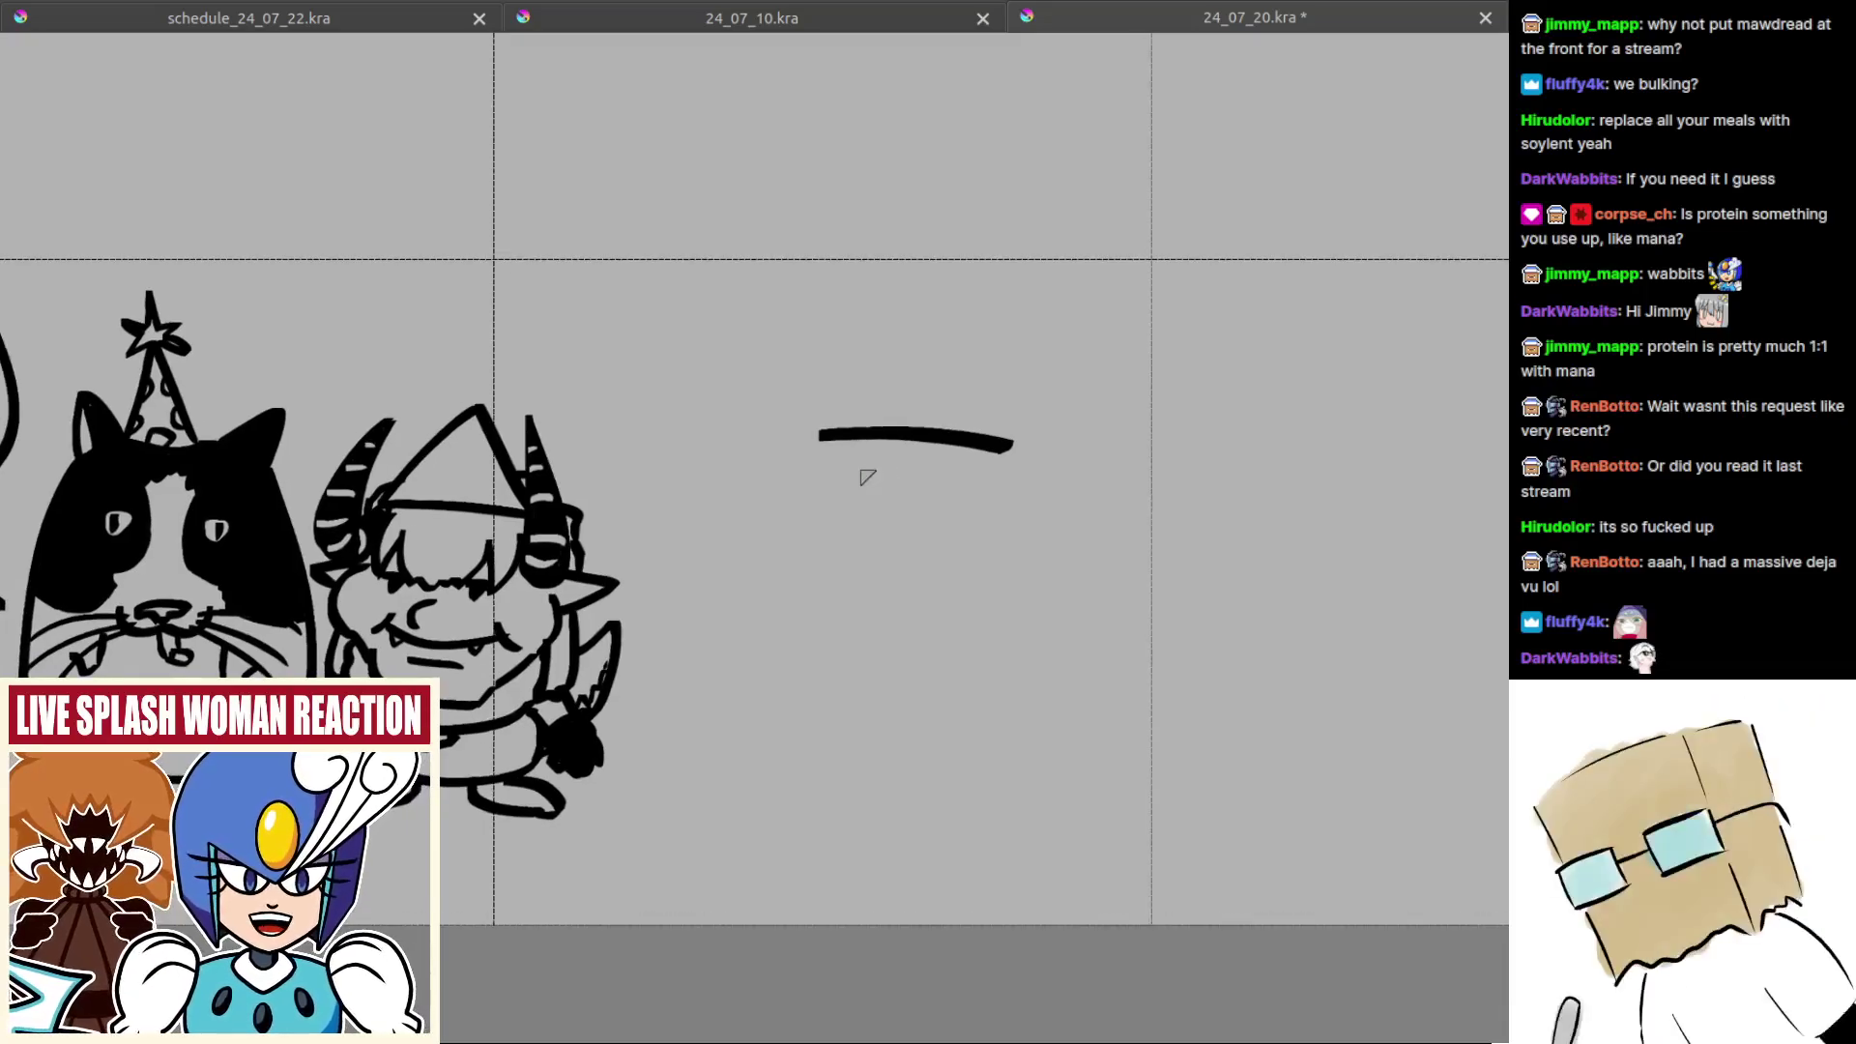
pyautogui.moveTo(890, 499); pyautogui.dragTo(880, 510)
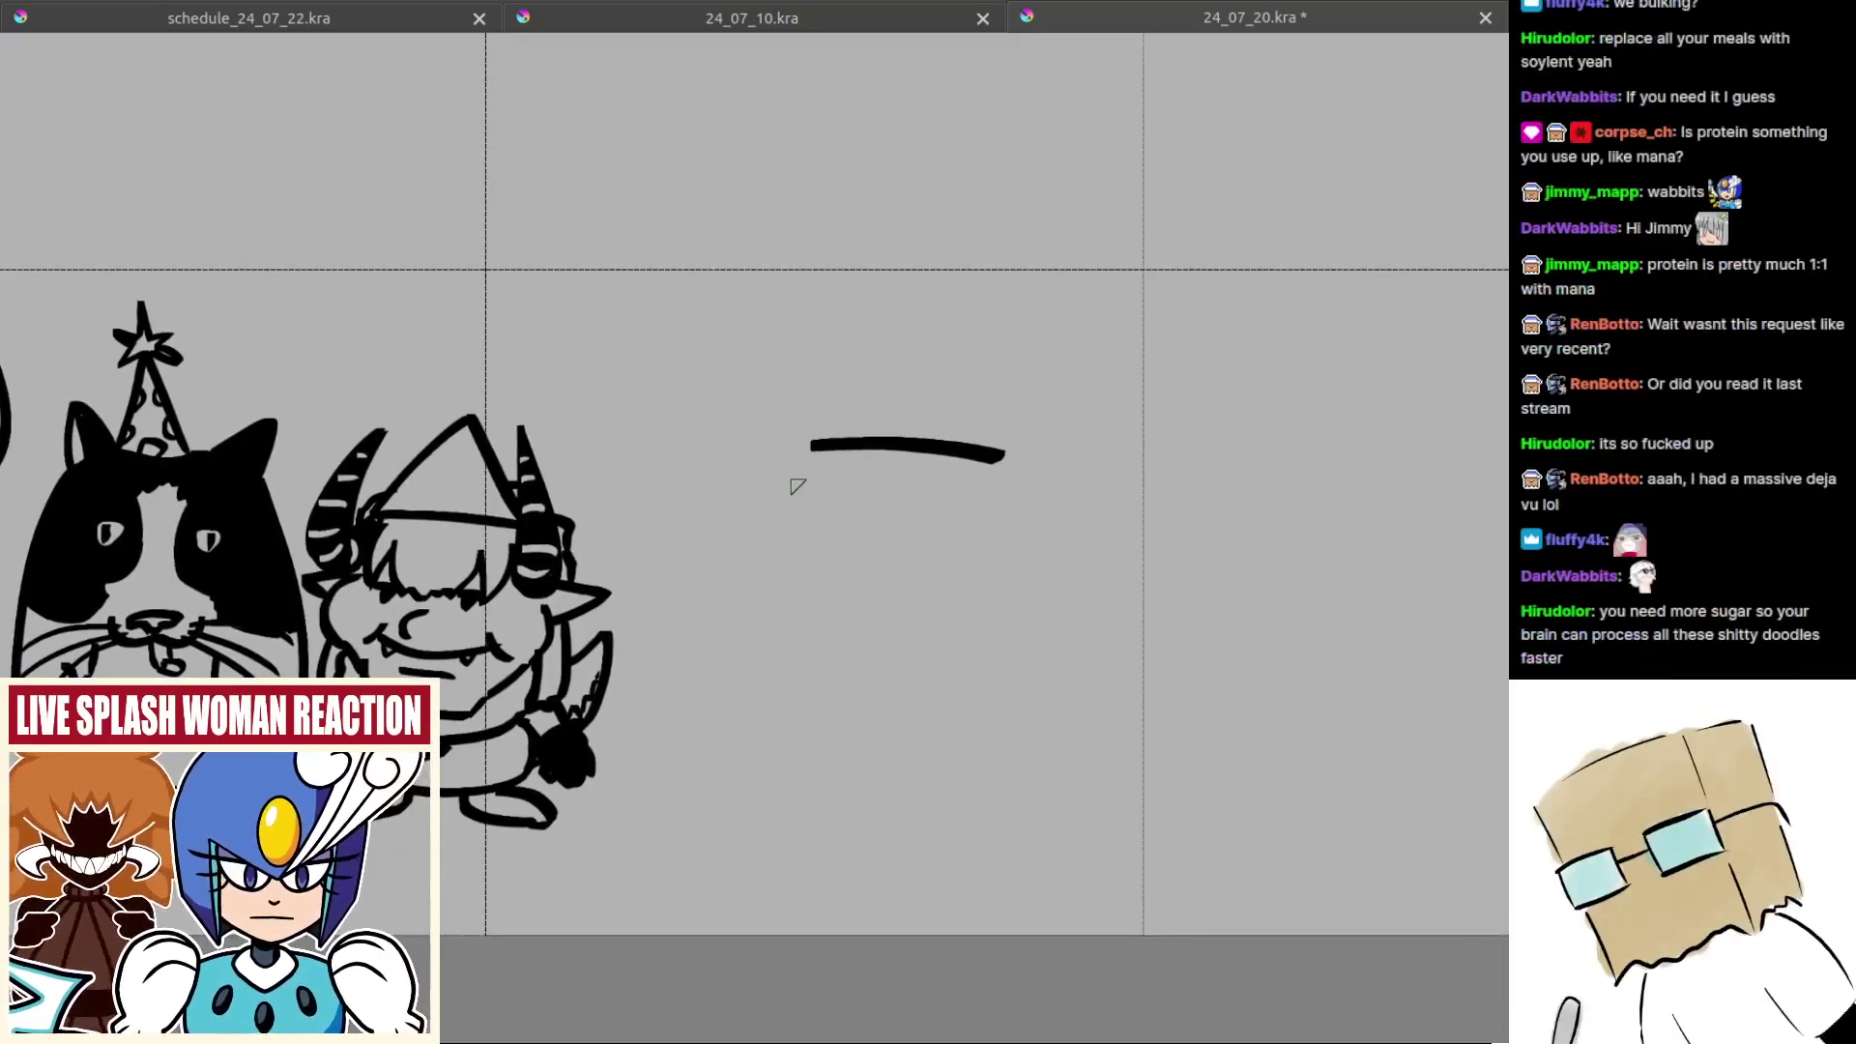
pyautogui.scroll(1, 784, 521)
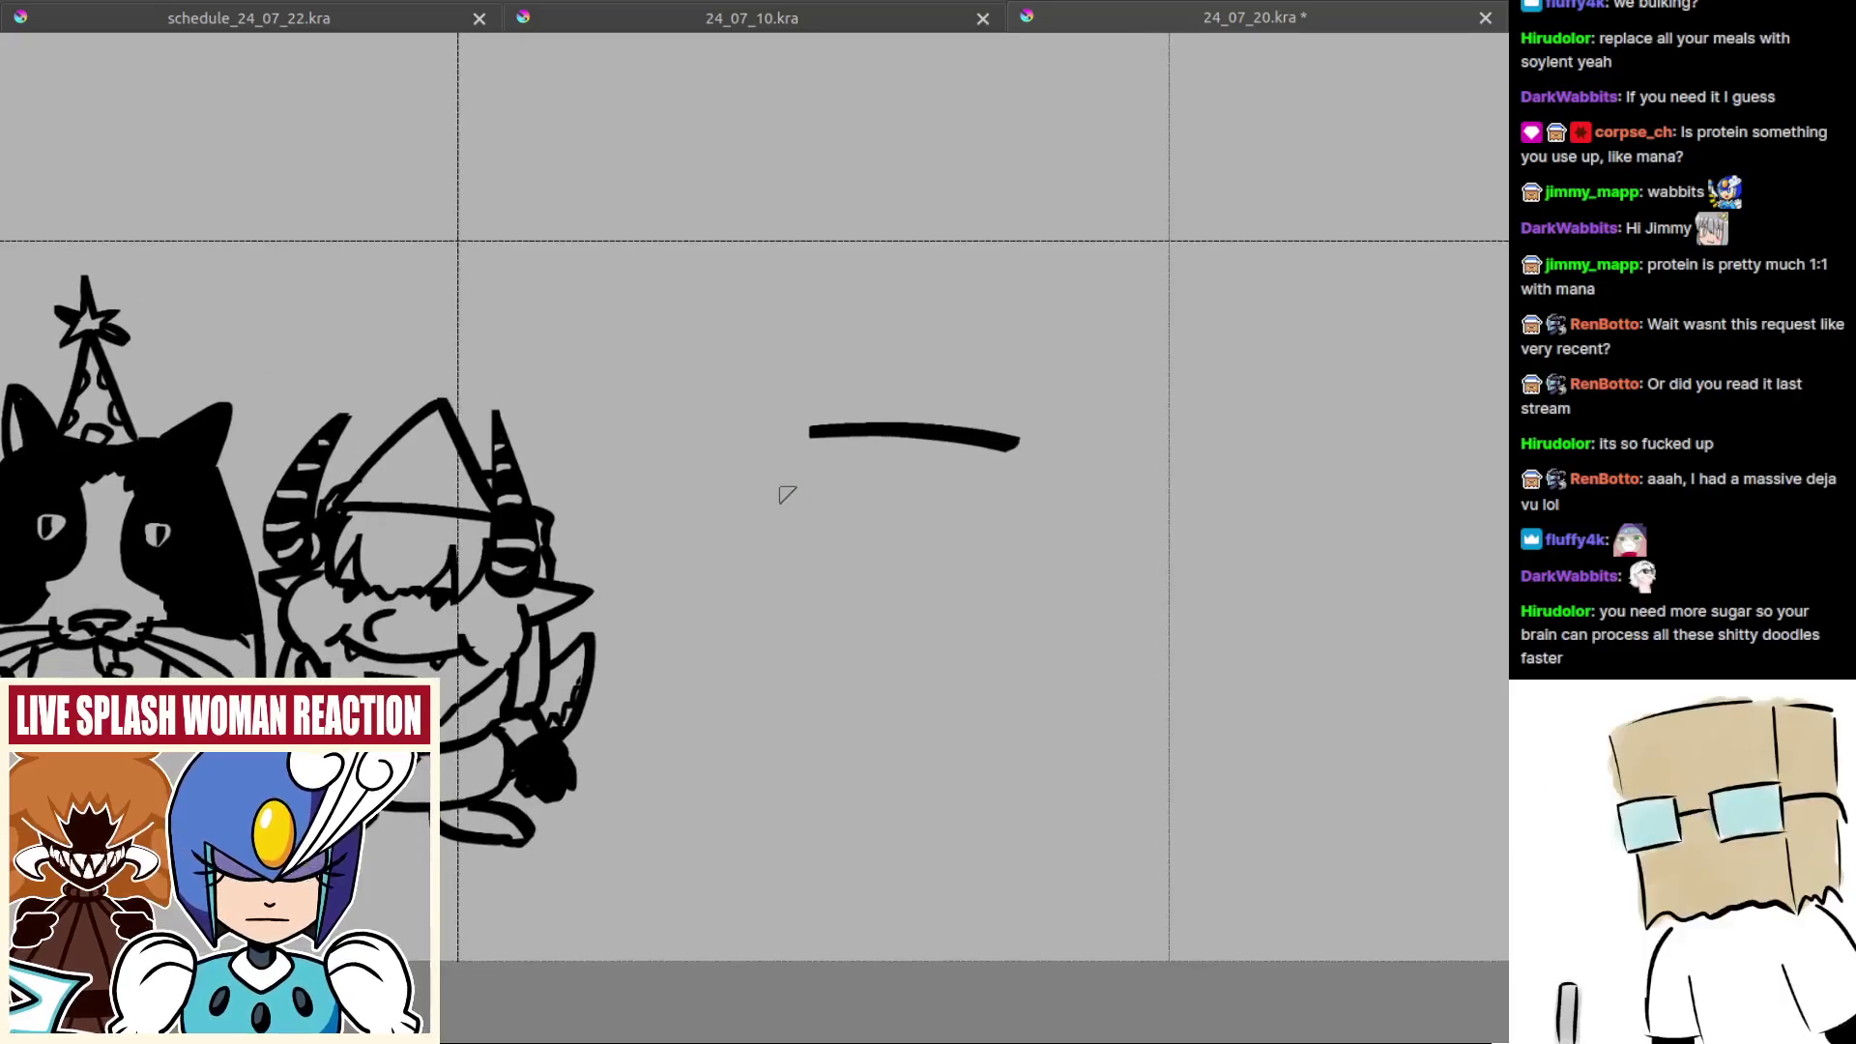
pyautogui.scroll(1, 787, 519)
pyautogui.moveTo(847, 485); pyautogui.dragTo(808, 479)
pyautogui.hotkey('ctrl', 'z')
pyautogui.moveTo(751, 414); pyautogui.dragTo(1055, 427)
pyautogui.hotkey('ctrl', 'z')
pyautogui.hotkey('ctrl', 'z')
pyautogui.moveTo(754, 394); pyautogui.dragTo(1051, 404)
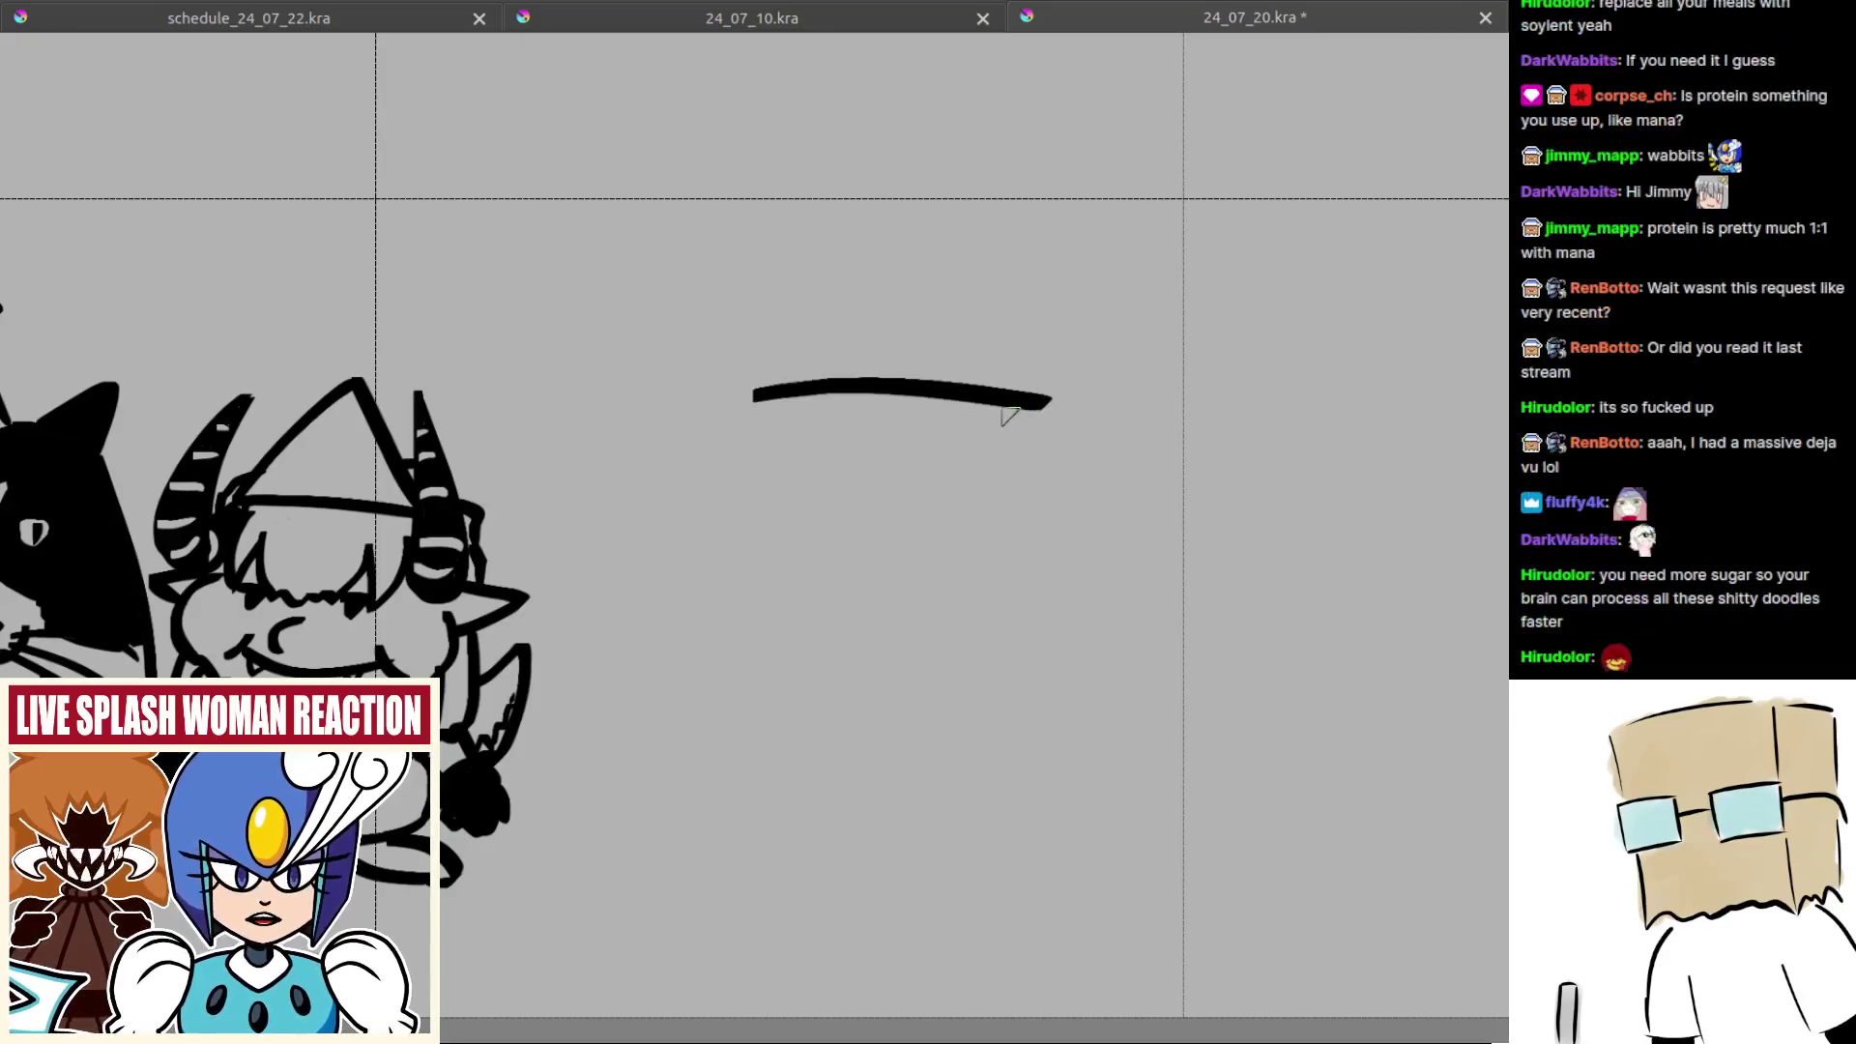
# Step: Draw the outline's straight left side, flare it outward to a point at its base, and continue into a zigzag lower edge
pyautogui.moveTo(753, 397); pyautogui.dragTo(766, 609)
pyautogui.hotkey('ctrl', 'z')
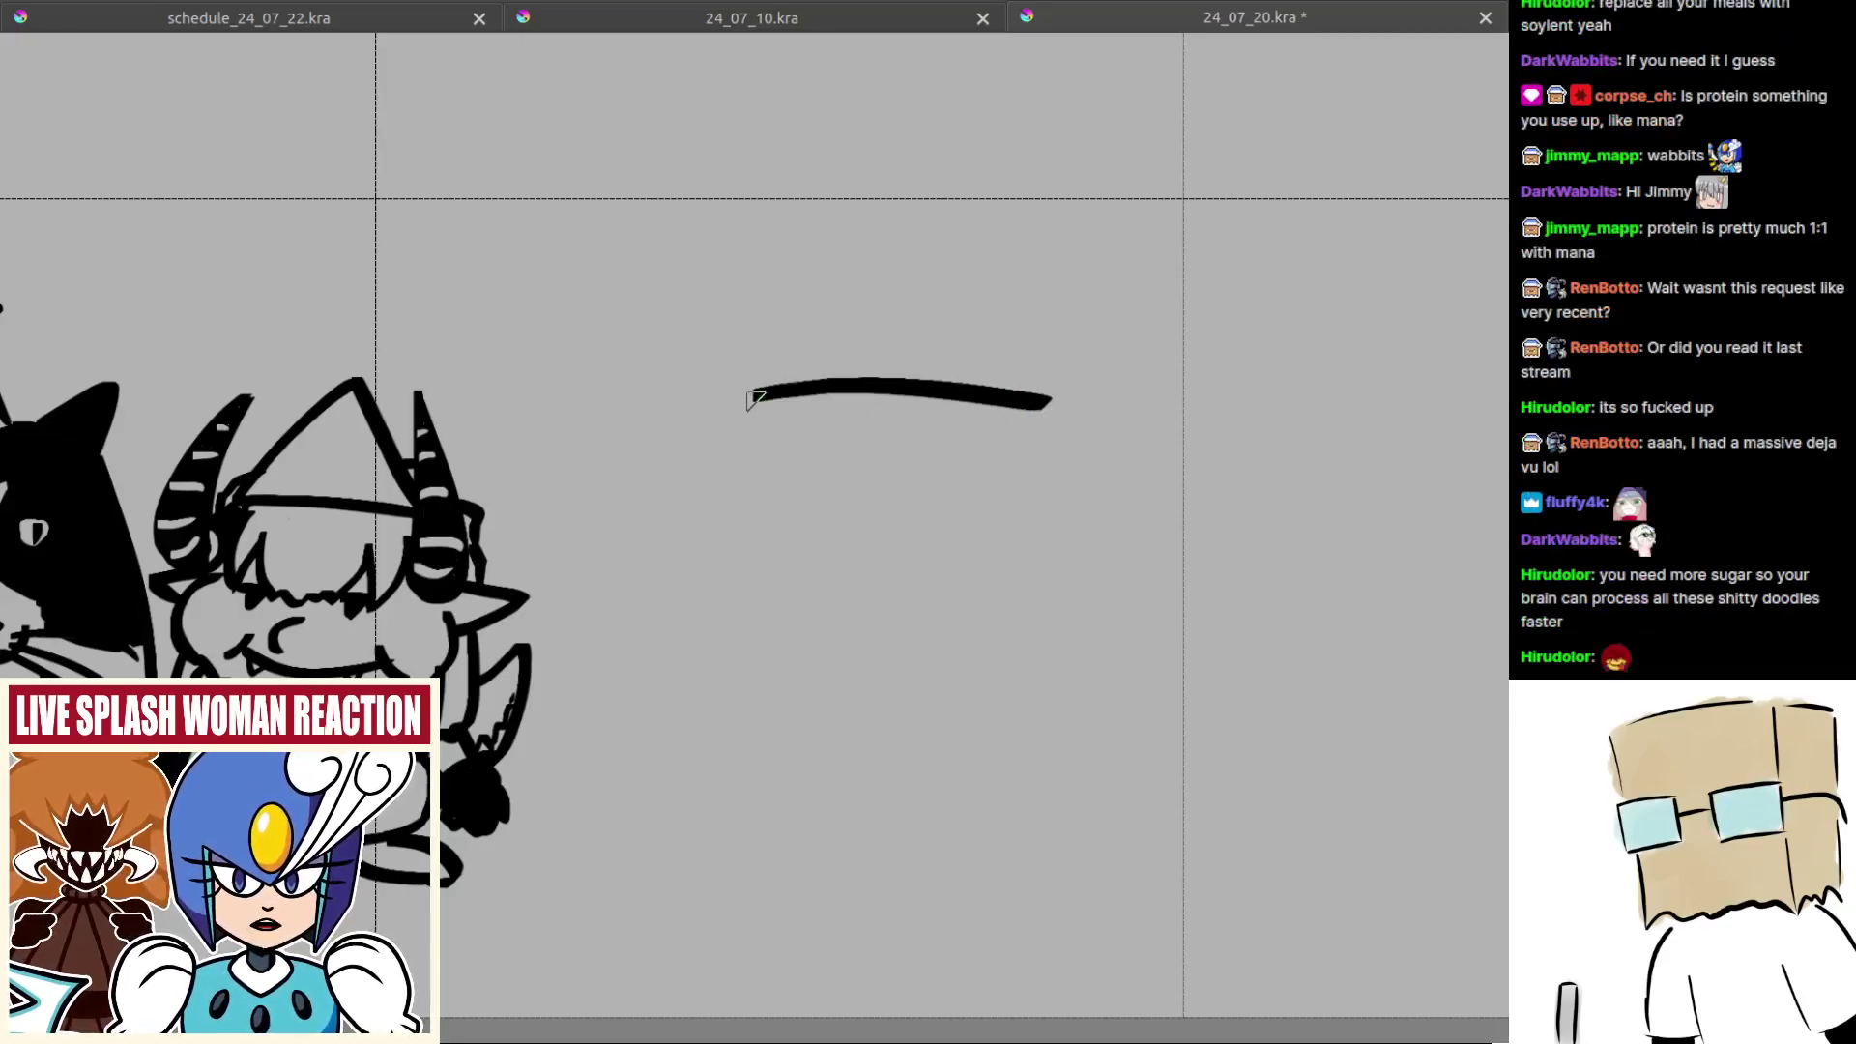
pyautogui.moveTo(751, 397)
pyautogui.mouseDown()
pyautogui.moveTo(759, 604)
pyautogui.moveTo(707, 676)
pyautogui.mouseUp()
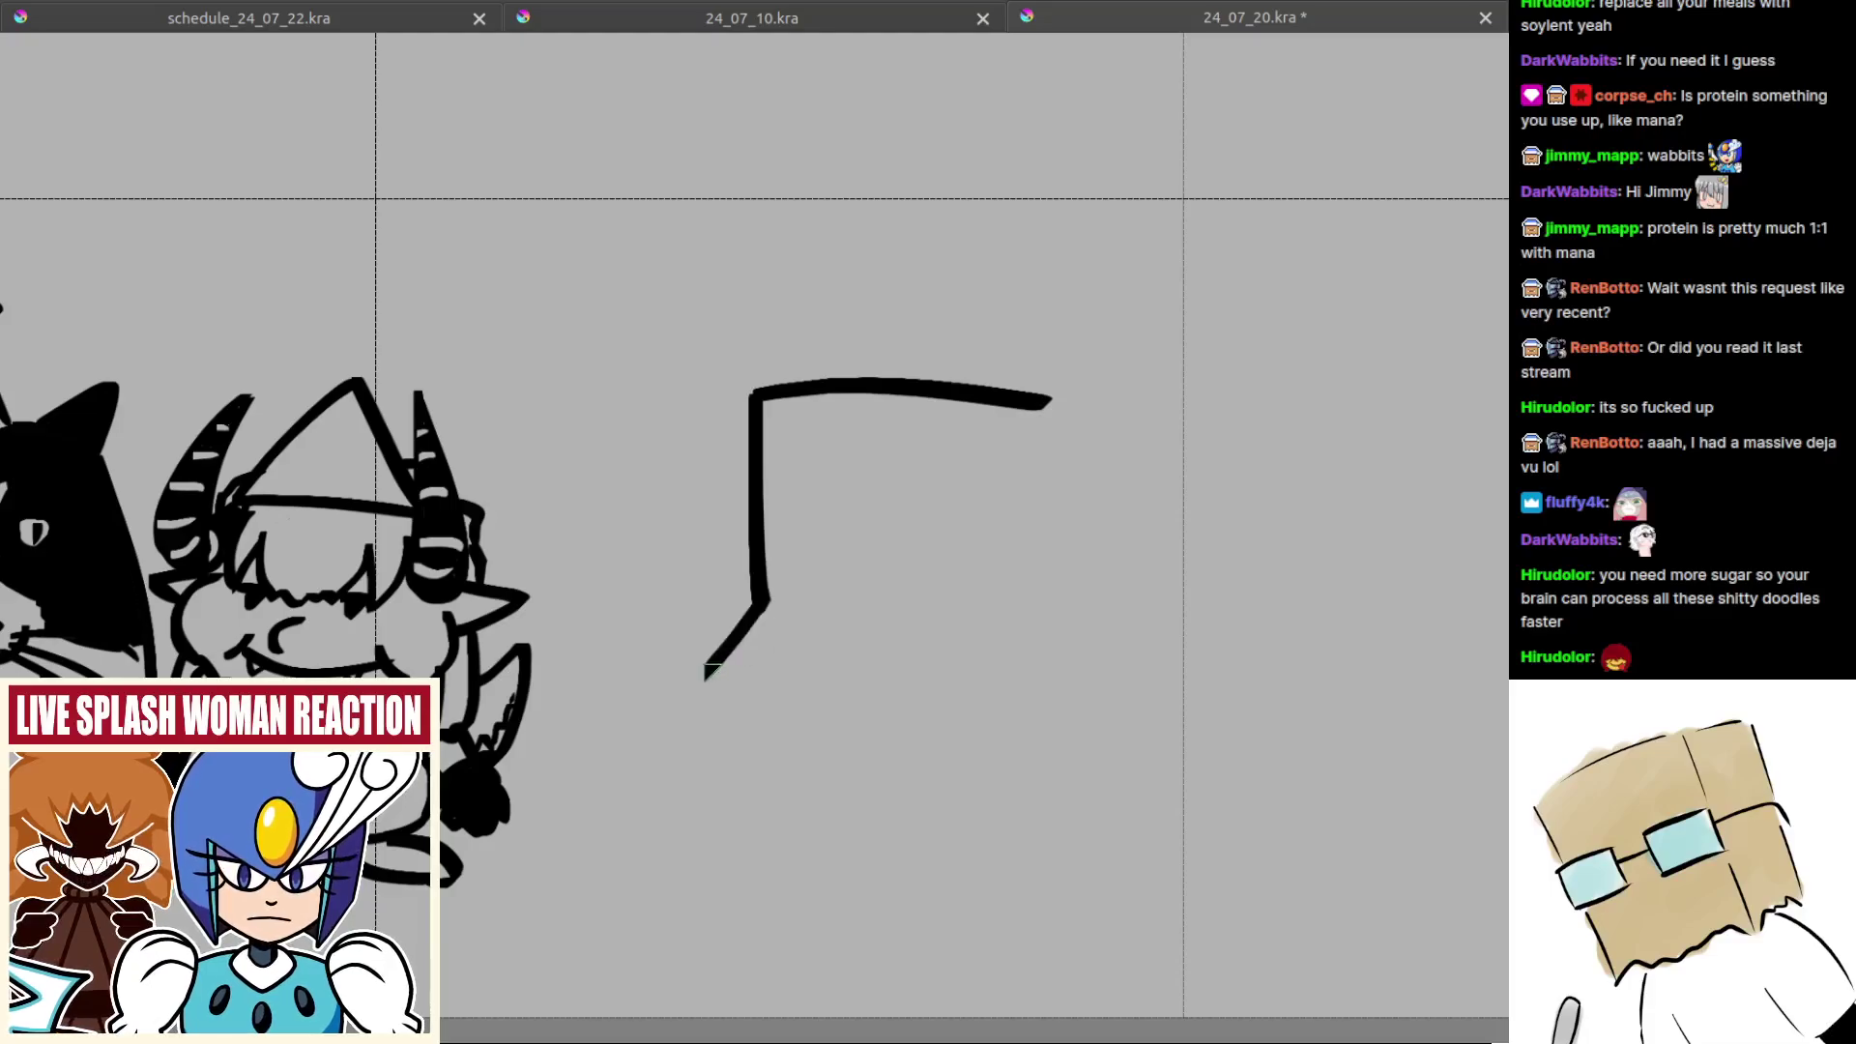
pyautogui.hotkey('ctrl', 'z')
pyautogui.moveTo(761, 604)
pyautogui.mouseDown()
pyautogui.moveTo(685, 681)
pyautogui.moveTo(798, 688)
pyautogui.mouseUp()
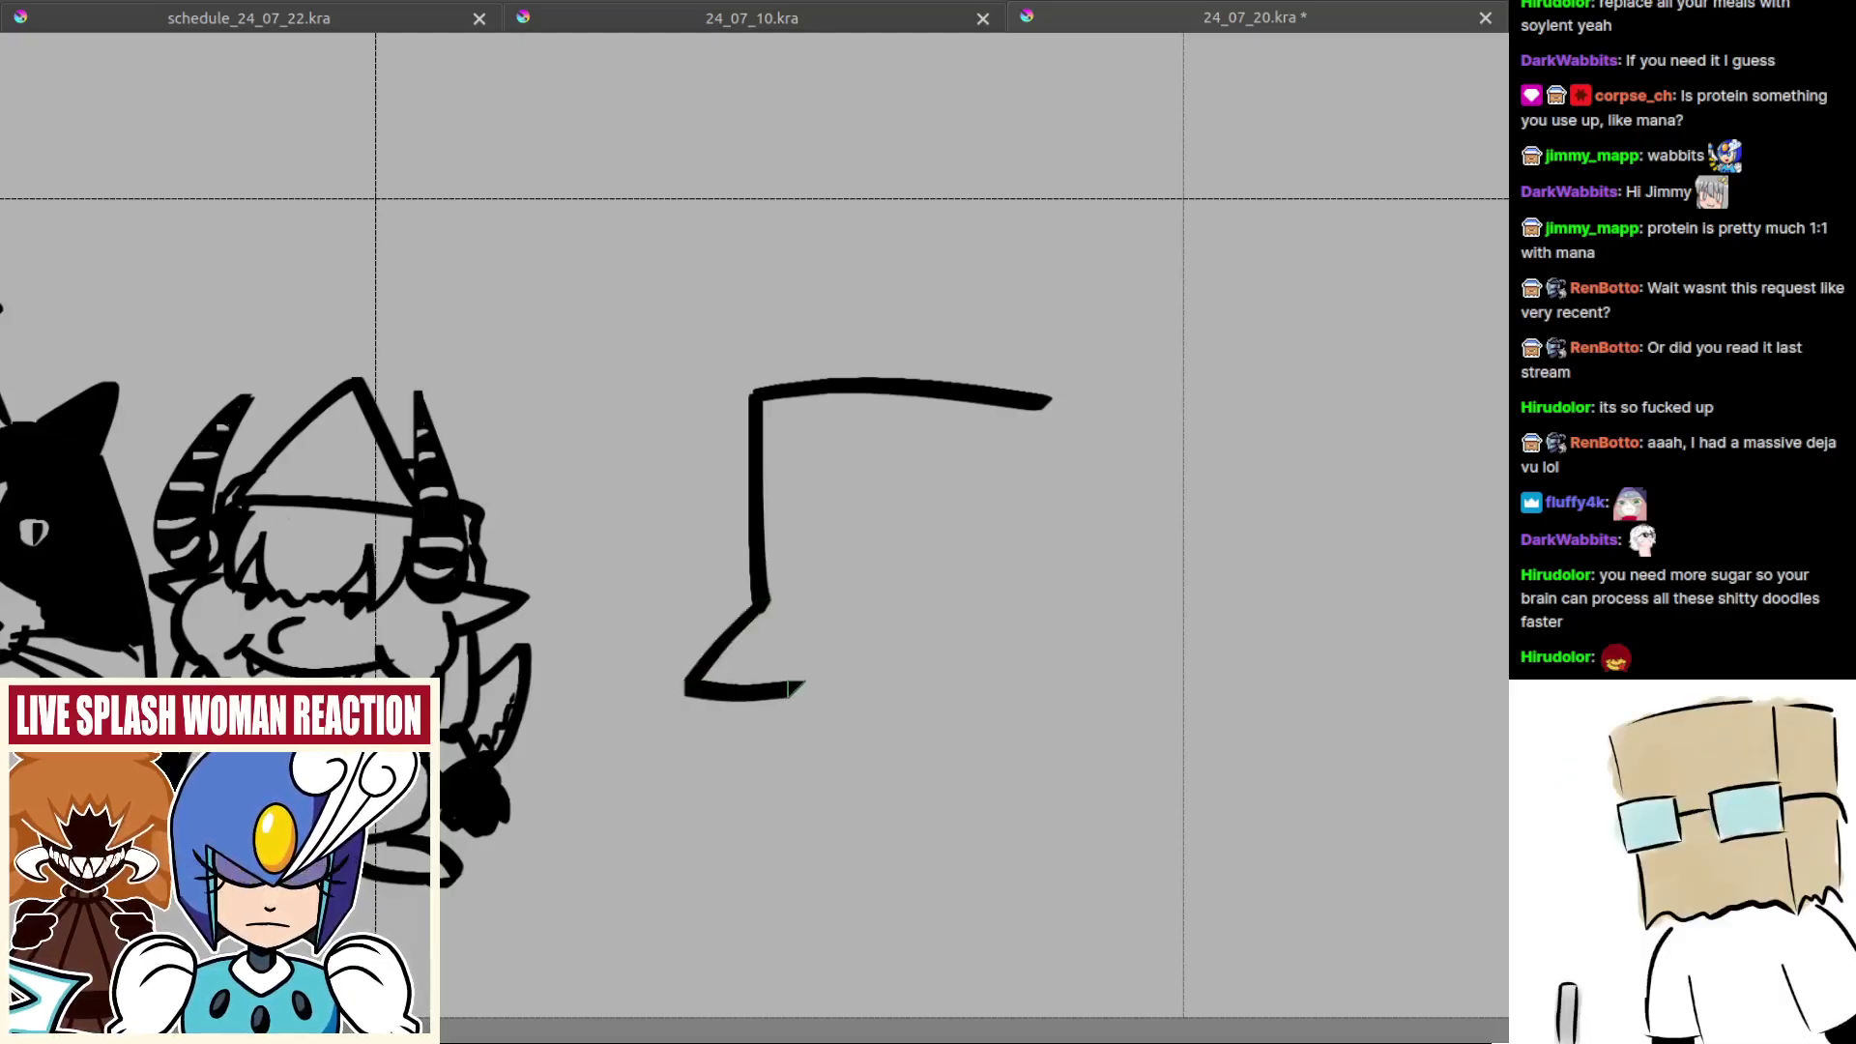
pyautogui.hotkey('ctrl', 'z')
pyautogui.moveTo(758, 607)
pyautogui.mouseDown()
pyautogui.moveTo(682, 690)
pyautogui.moveTo(818, 677)
pyautogui.moveTo(889, 728)
pyautogui.moveTo(991, 705)
pyautogui.mouseUp()
pyautogui.hotkey('ctrl', 'z')
# Step: Extend the top edge to a right corner and draw the right side angling inward, ending in an outward flare
pyautogui.moveTo(1029, 398)
pyautogui.mouseDown()
pyautogui.moveTo(1107, 421)
pyautogui.moveTo(1140, 471)
pyautogui.mouseUp()
pyautogui.hotkey('ctrl', 'z')
pyautogui.hotkey('ctrl', 'z')
pyautogui.hotkey('ctrl', 'z')
pyautogui.hotkey('ctrl', 'z')
pyautogui.moveTo(1023, 396); pyautogui.dragTo(1114, 422)
pyautogui.hotkey('ctrl', 'z')
pyautogui.moveTo(1005, 394)
pyautogui.mouseDown()
pyautogui.moveTo(1111, 411)
pyautogui.moveTo(1087, 409)
pyautogui.moveTo(1135, 525)
pyautogui.mouseUp()
pyautogui.hotkey('ctrl', 'z')
pyautogui.hotkey('ctrl', 'z')
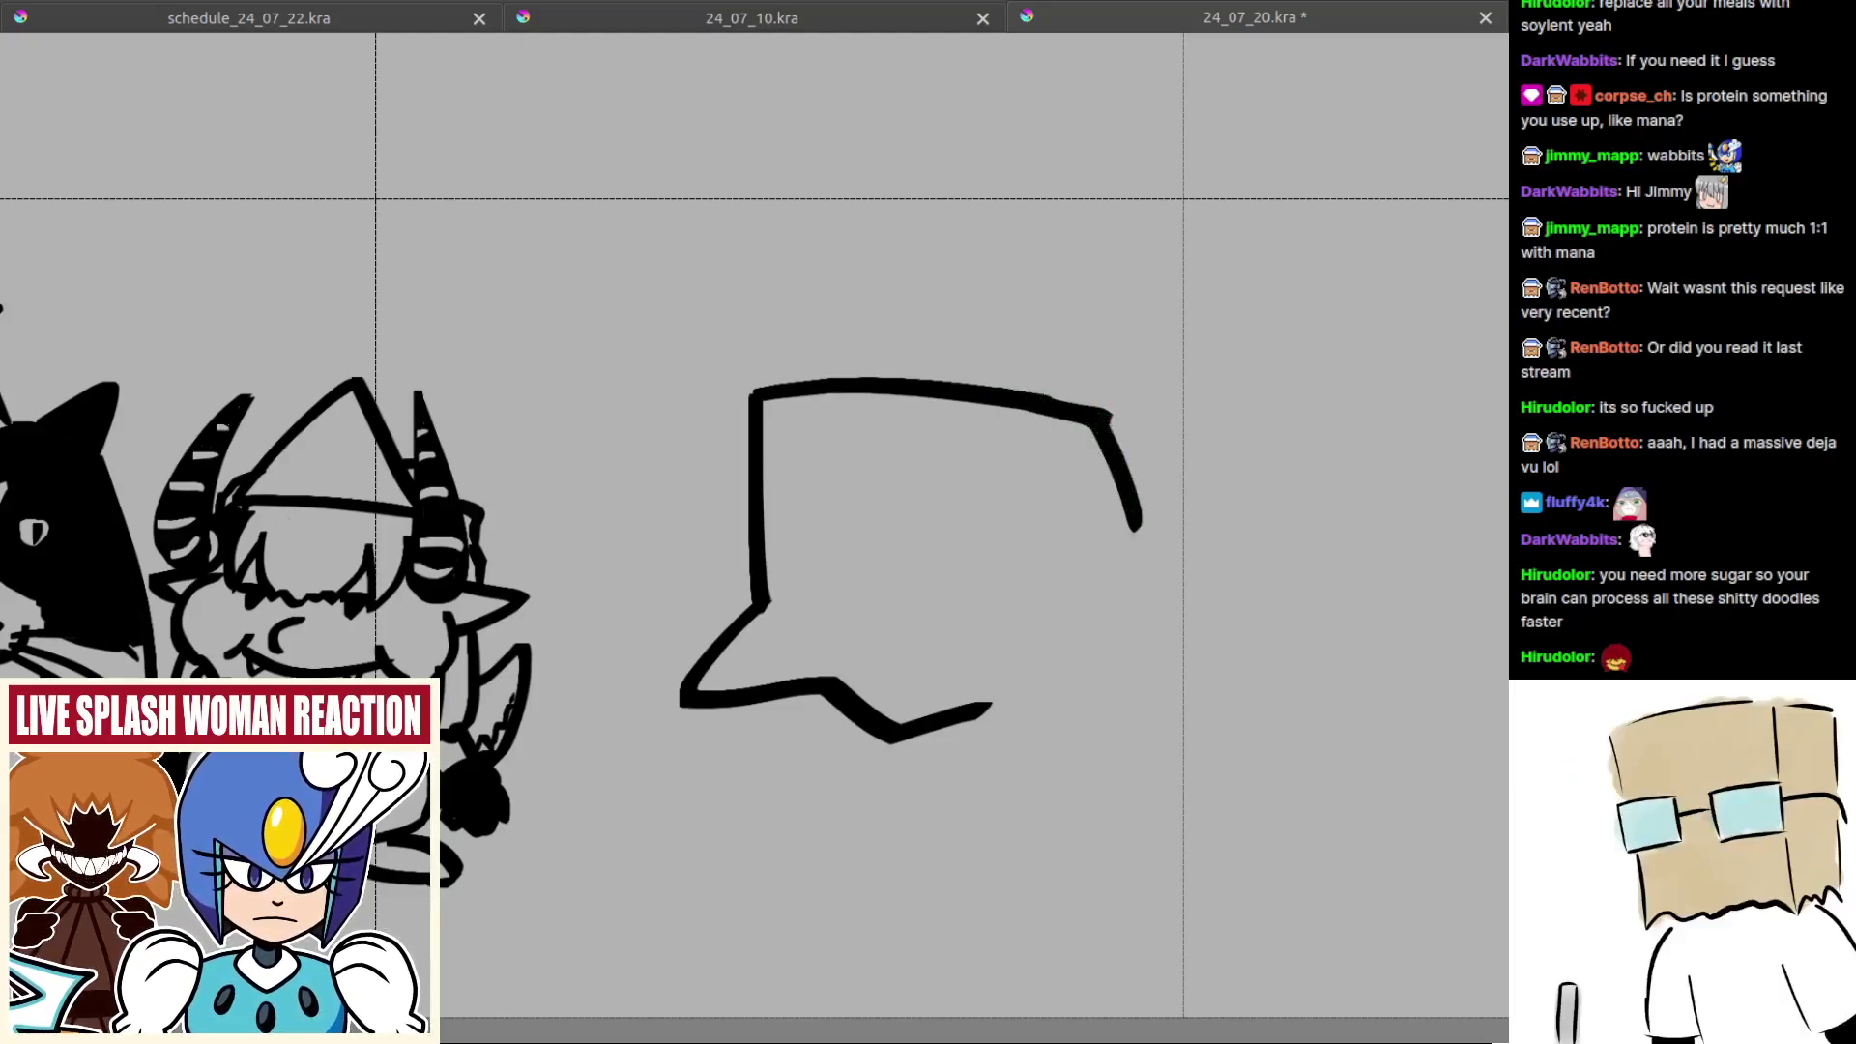
pyautogui.hotkey('ctrl', 'z')
pyautogui.moveTo(1108, 418)
pyautogui.mouseDown()
pyautogui.moveTo(1128, 510)
pyautogui.moveTo(1111, 495)
pyautogui.moveTo(1062, 620)
pyautogui.moveTo(1112, 525)
pyautogui.moveTo(1066, 623)
pyautogui.moveTo(1148, 690)
pyautogui.mouseUp()
pyautogui.hotkey('ctrl', 'z')
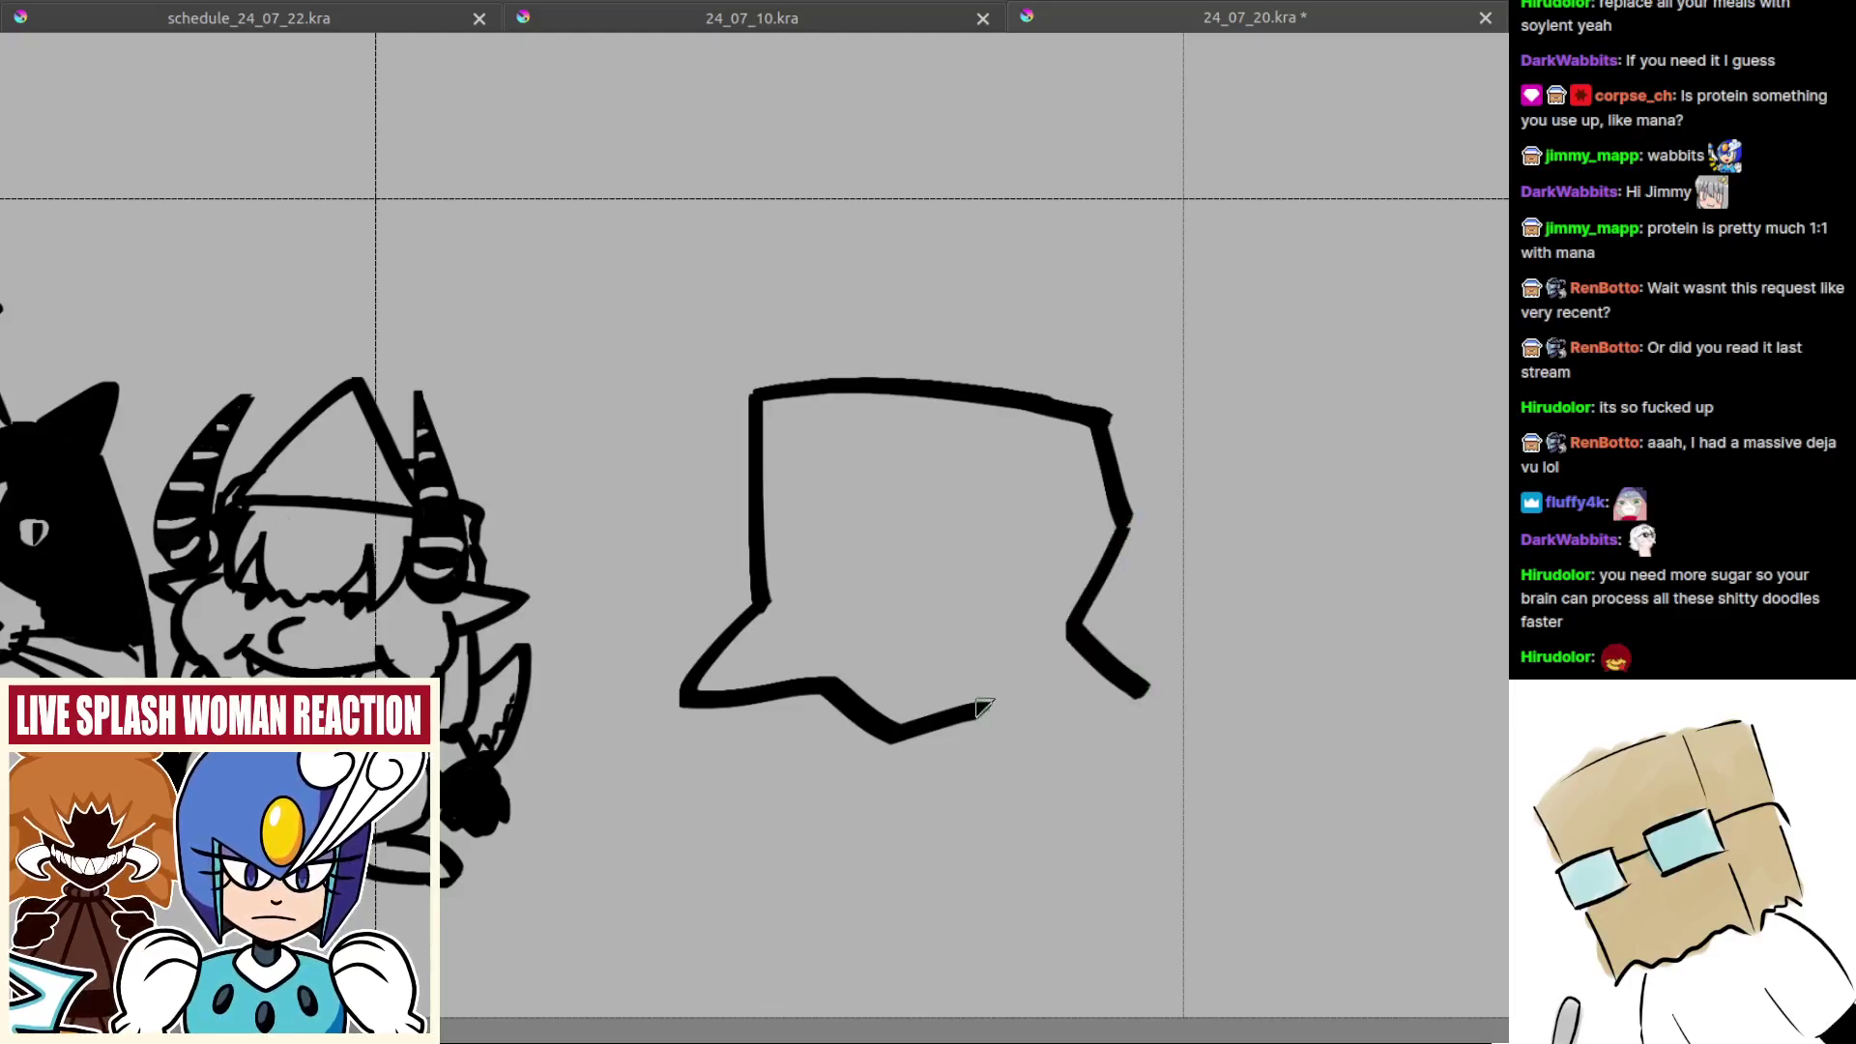
# Step: Erase the zigzag lower edge, keeping the short stroke that runs inward from the left flare
pyautogui.moveTo(982, 710); pyautogui.dragTo(1032, 760)
pyautogui.hotkey('ctrl', 'z')
pyautogui.press('e')
pyautogui.moveTo(841, 673); pyautogui.dragTo(828, 711)
pyautogui.moveTo(843, 669); pyautogui.dragTo(847, 720)
pyautogui.moveTo(861, 663)
pyautogui.mouseDown()
pyautogui.moveTo(848, 739)
pyautogui.moveTo(855, 757)
pyautogui.moveTo(879, 696)
pyautogui.moveTo(875, 775)
pyautogui.moveTo(910, 698)
pyautogui.moveTo(898, 763)
pyautogui.moveTo(963, 696)
pyautogui.moveTo(980, 737)
pyautogui.mouseUp()
pyautogui.press('e')
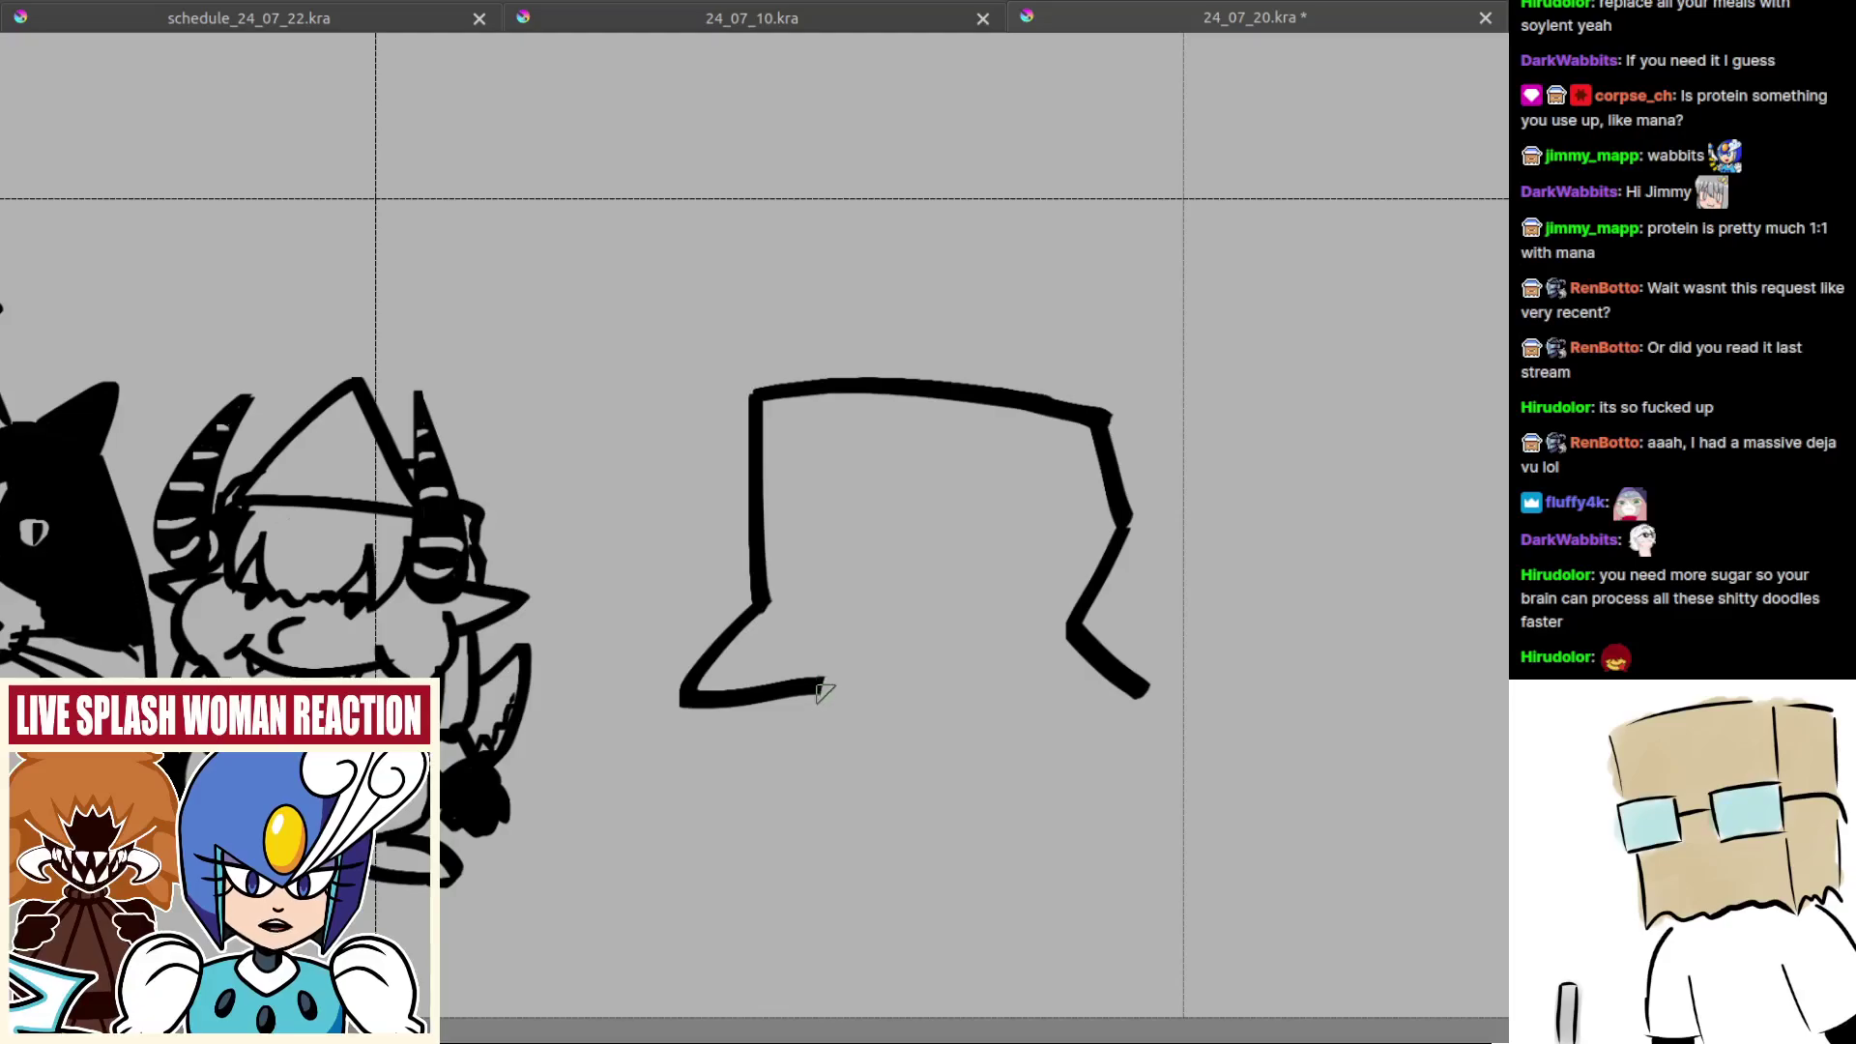
# Step: Redraw the lower edge as jagged spikes that join the left flare to the right one and close the outline
pyautogui.moveTo(819, 683); pyautogui.dragTo(861, 742)
pyautogui.hotkey('ctrl', 'z')
pyautogui.hotkey('ctrl', 'z')
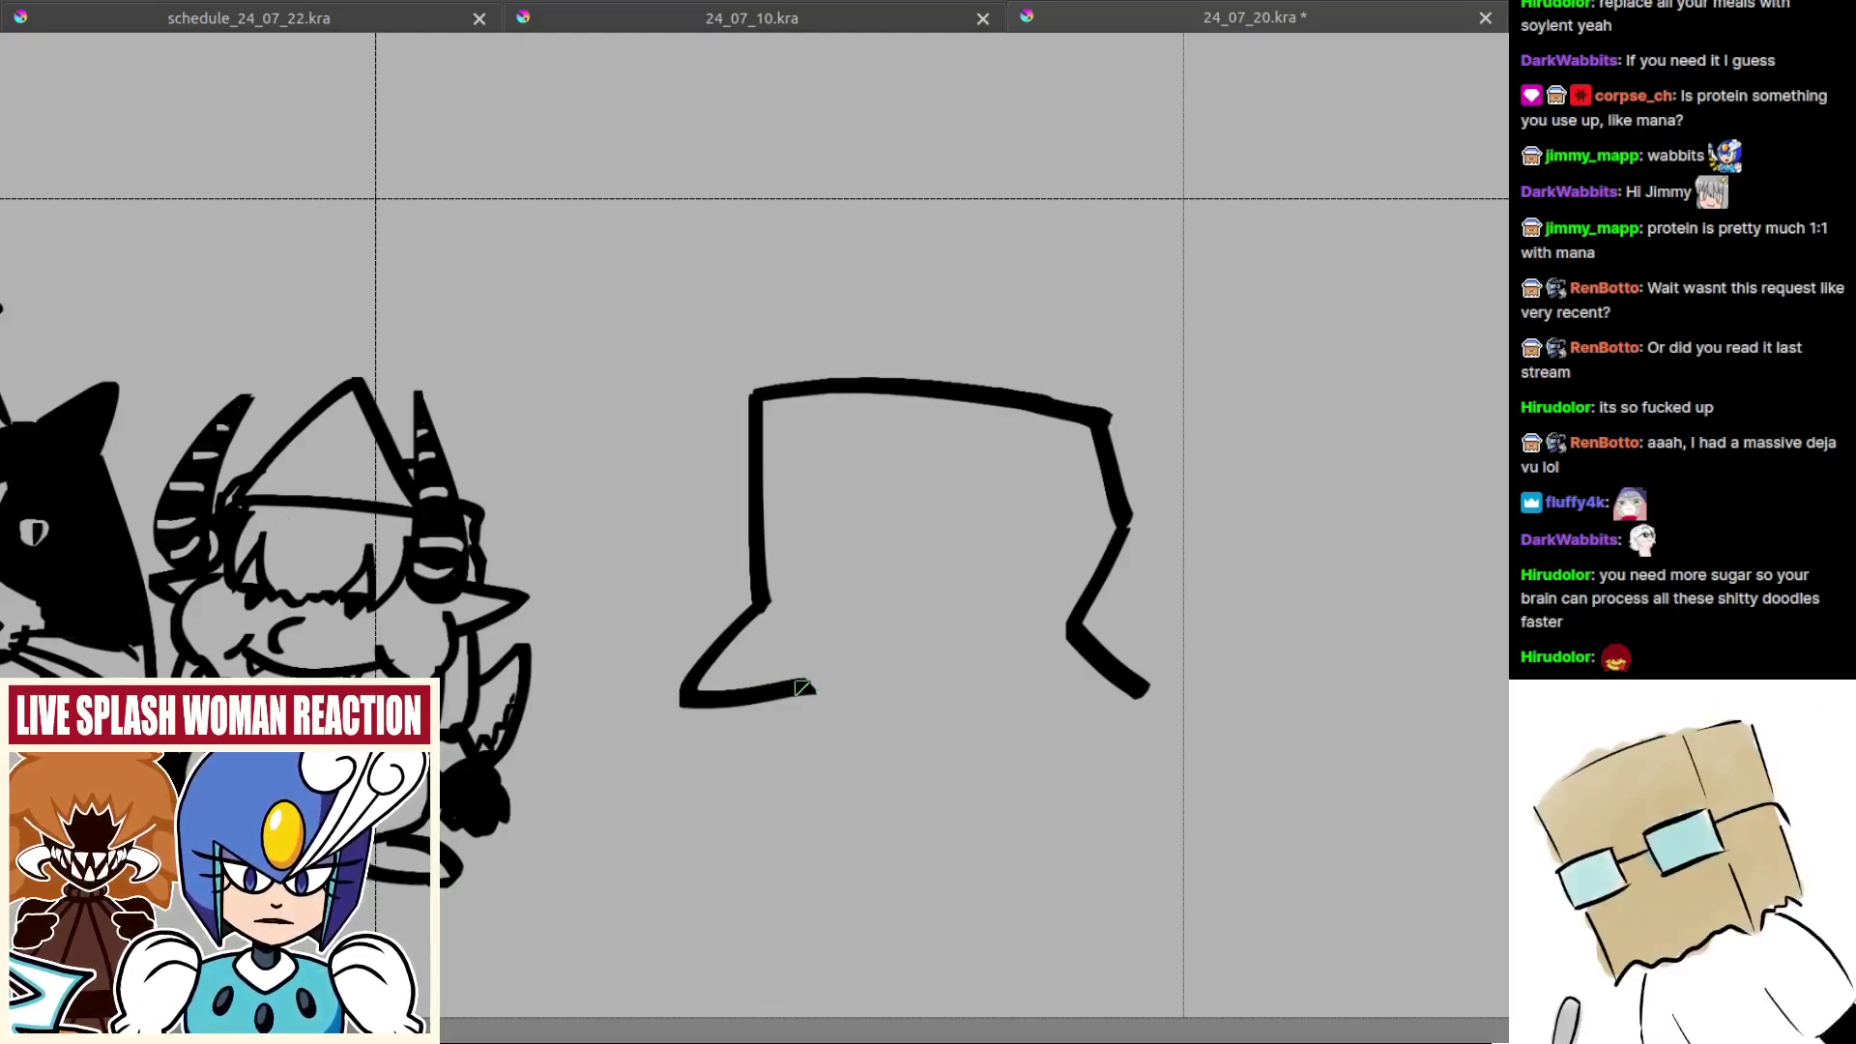
pyautogui.moveTo(808, 684)
pyautogui.mouseDown()
pyautogui.moveTo(864, 751)
pyautogui.moveTo(947, 728)
pyautogui.moveTo(1067, 782)
pyautogui.moveTo(1080, 710)
pyautogui.moveTo(1143, 695)
pyautogui.mouseUp()
pyautogui.moveTo(1027, 693); pyautogui.dragTo(1055, 727)
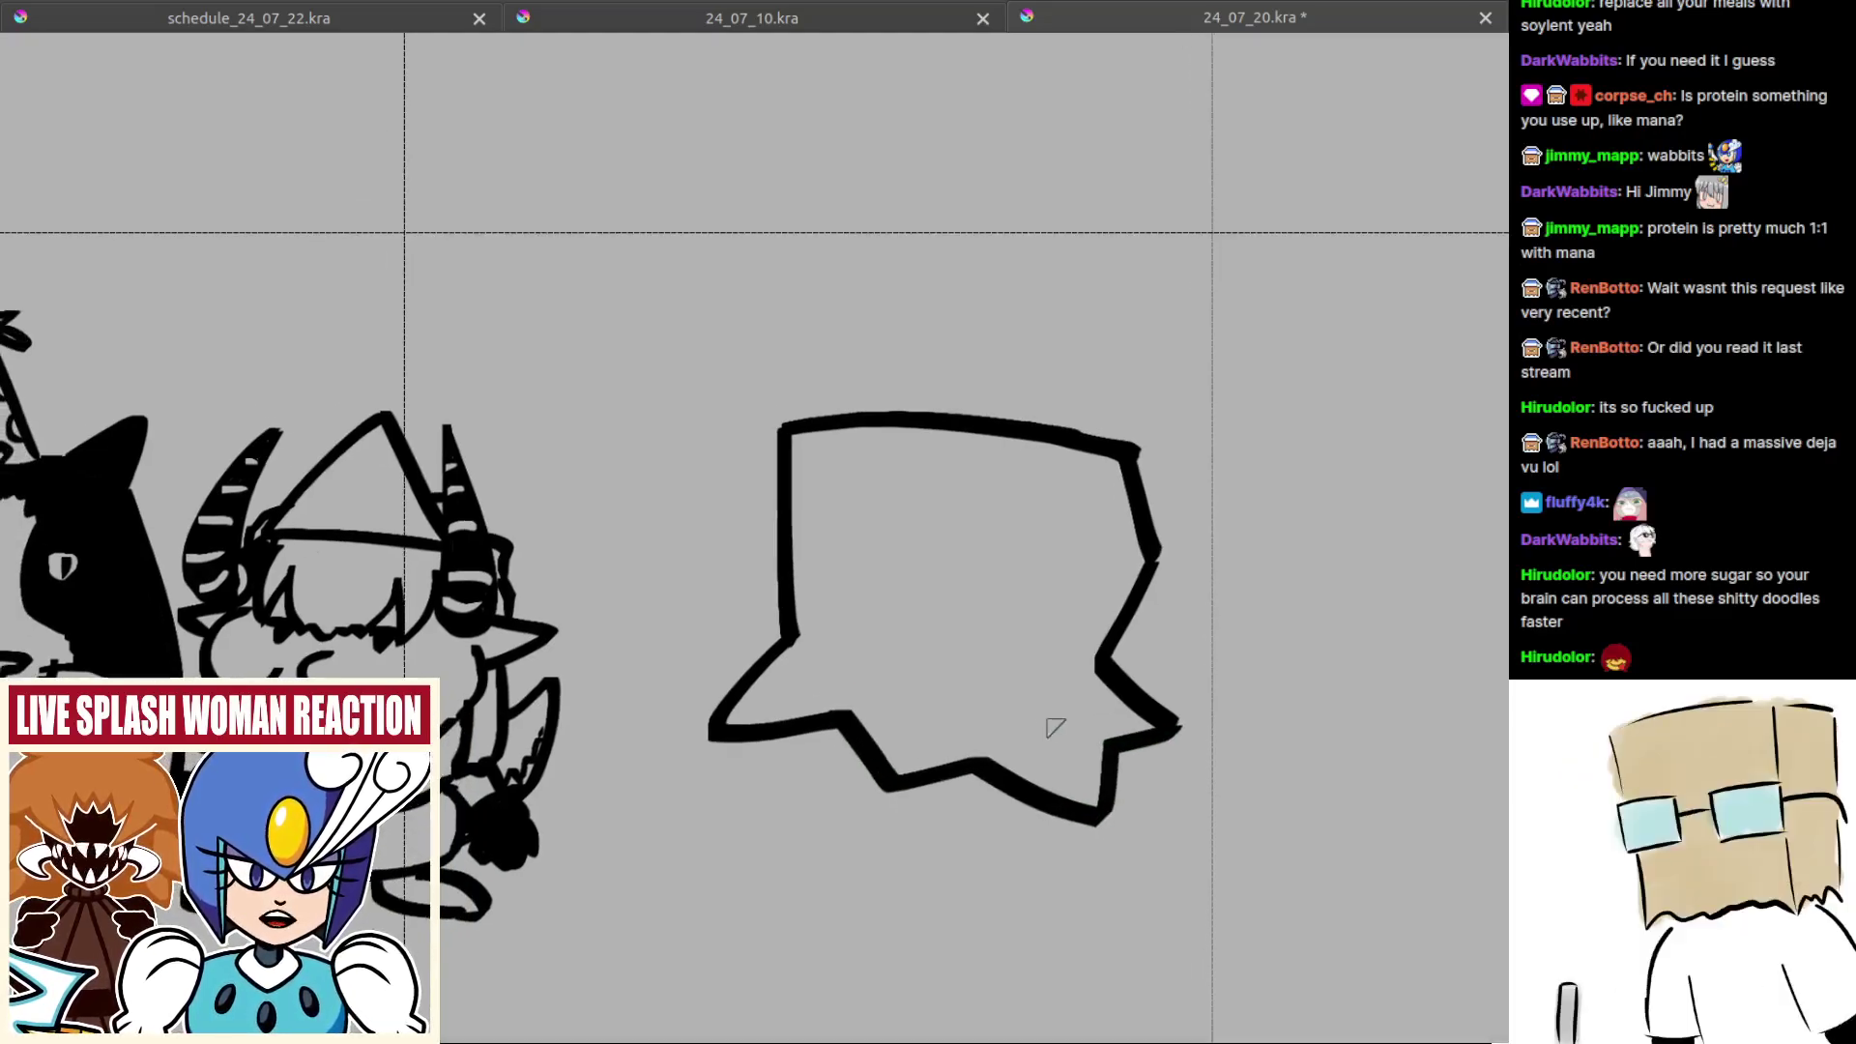
# Step: Mirror the canvas view and erase most of the jagged lower edge between the two side flares
pyautogui.press('m')
pyautogui.moveTo(600, 708)
pyautogui.mouseDown()
pyautogui.moveTo(845, 770)
pyautogui.moveTo(906, 754)
pyautogui.mouseUp()
pyautogui.moveTo(676, 757); pyautogui.dragTo(697, 759)
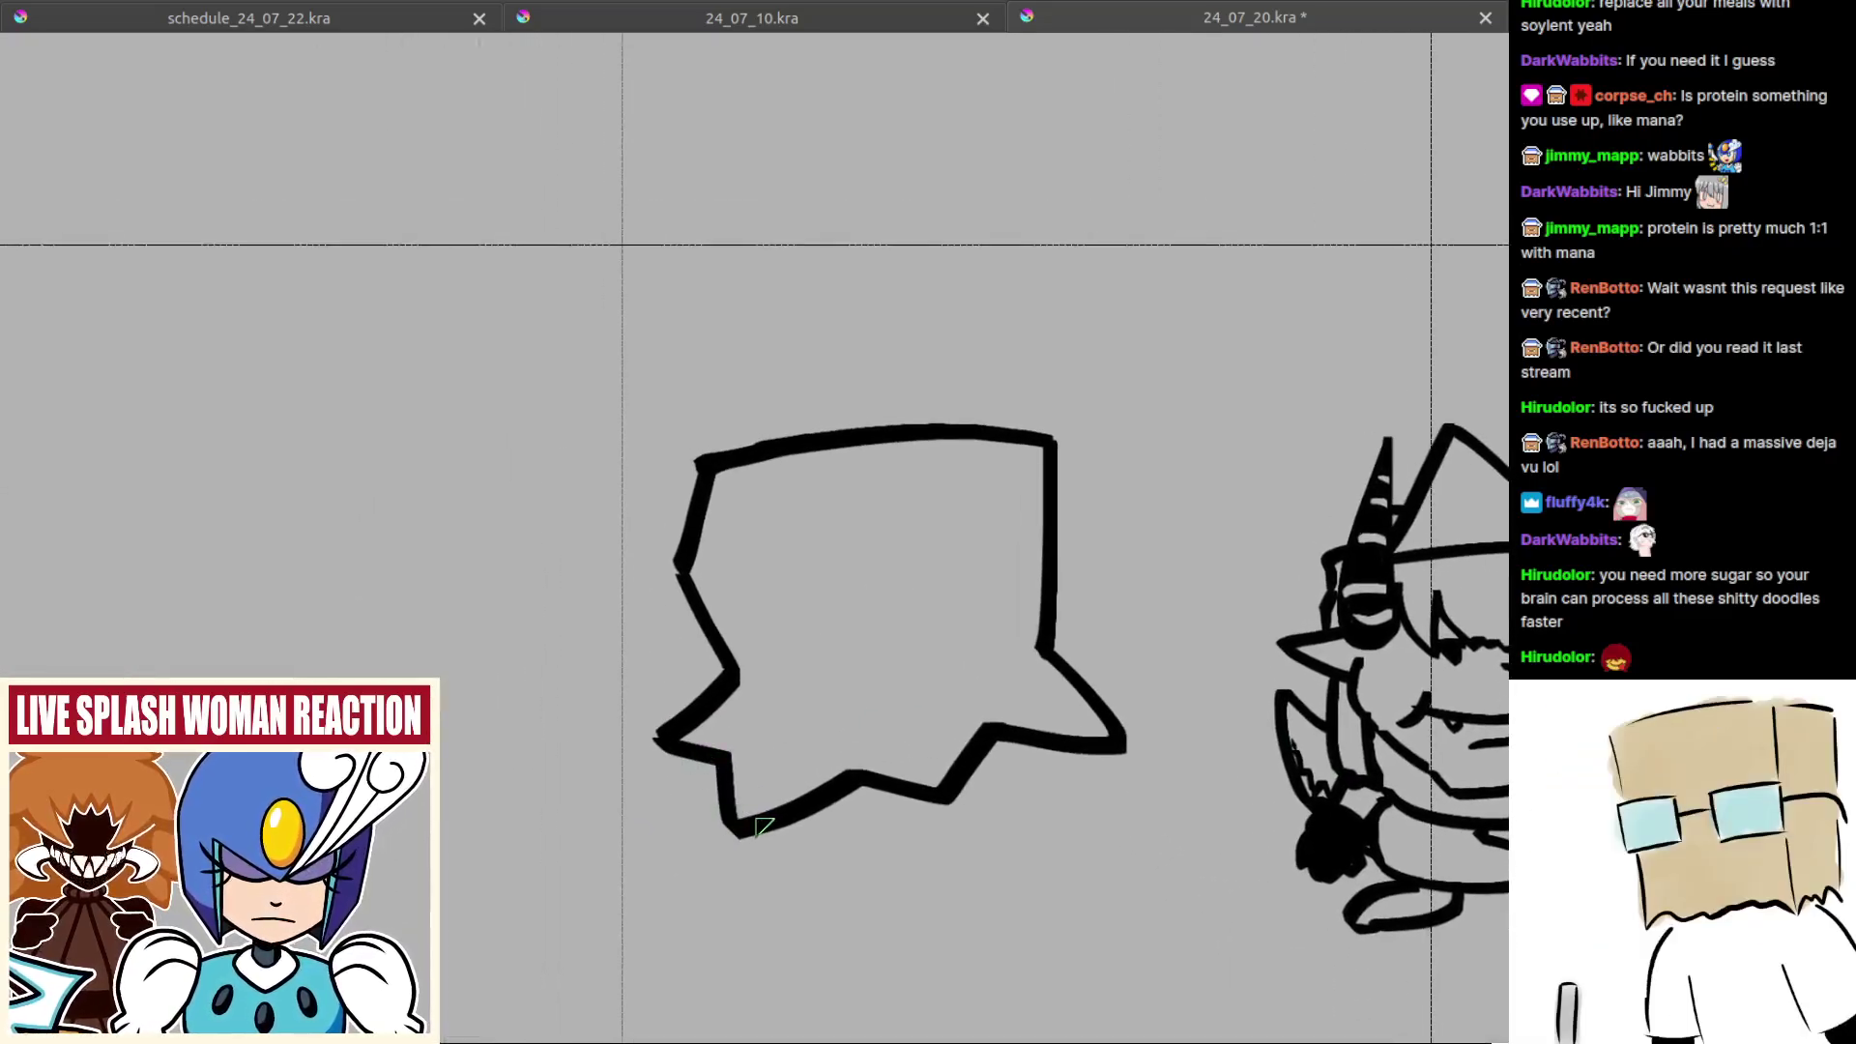
pyautogui.keyDown('ctrl'); pyautogui.click(783, 820); pyautogui.keyUp('ctrl')
pyautogui.moveTo(842, 806)
pyautogui.mouseDown()
pyautogui.moveTo(837, 757)
pyautogui.moveTo(880, 750)
pyautogui.moveTo(910, 796)
pyautogui.moveTo(887, 755)
pyautogui.moveTo(942, 796)
pyautogui.moveTo(897, 800)
pyautogui.moveTo(794, 739)
pyautogui.moveTo(694, 755)
pyautogui.moveTo(609, 721)
pyautogui.moveTo(724, 733)
pyautogui.moveTo(690, 717)
pyautogui.moveTo(680, 826)
pyautogui.moveTo(712, 749)
pyautogui.moveTo(709, 835)
pyautogui.moveTo(765, 764)
pyautogui.moveTo(799, 787)
pyautogui.mouseUp()
pyautogui.hotkey('ctrl', 'z')
pyautogui.press('e')
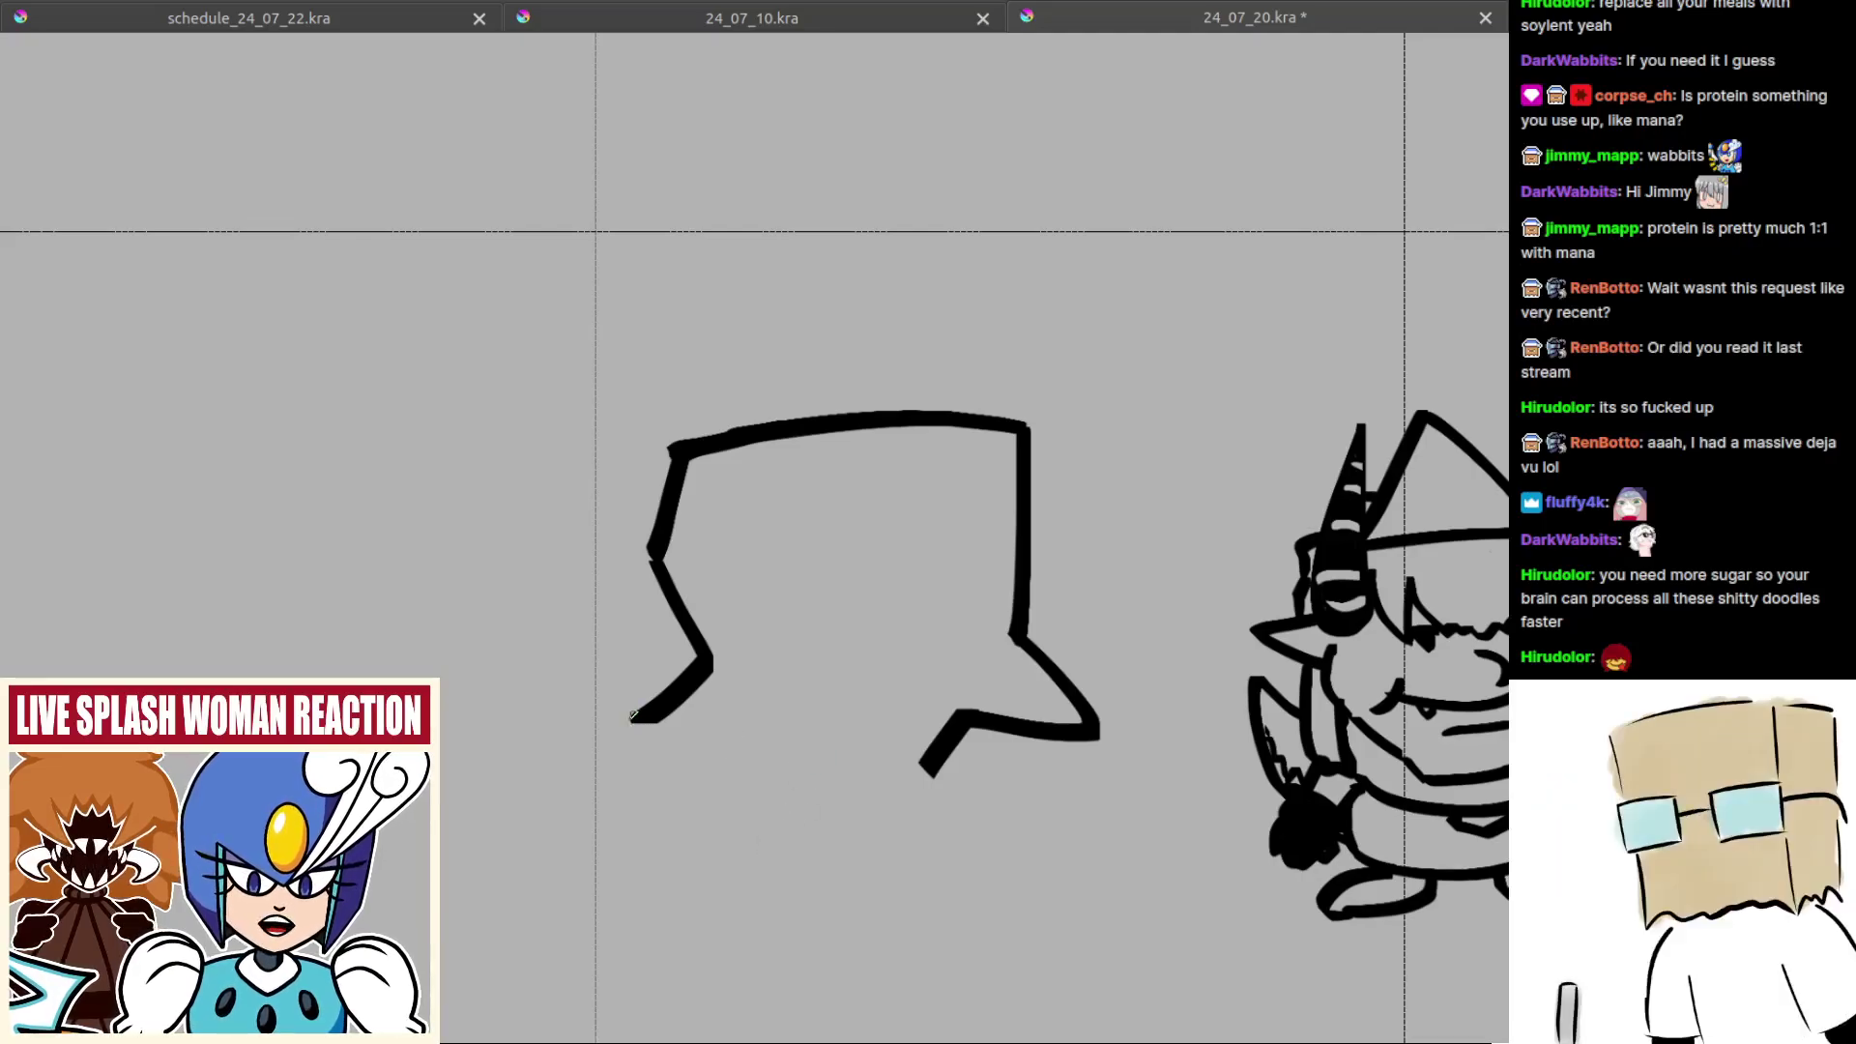
# Step: Unmirror the canvas view and redraw the head's lower edge as jagged spikes that close the outline between the two side flares
pyautogui.moveTo(633, 721)
pyautogui.mouseDown()
pyautogui.moveTo(709, 718)
pyautogui.moveTo(720, 802)
pyautogui.moveTo(836, 734)
pyautogui.moveTo(923, 759)
pyautogui.moveTo(930, 779)
pyautogui.moveTo(962, 731)
pyautogui.moveTo(847, 730)
pyautogui.moveTo(793, 754)
pyautogui.moveTo(856, 737)
pyautogui.moveTo(797, 711)
pyautogui.moveTo(807, 779)
pyautogui.moveTo(752, 685)
pyautogui.moveTo(793, 775)
pyautogui.moveTo(890, 740)
pyautogui.moveTo(837, 758)
pyautogui.mouseUp()
pyautogui.press('m')
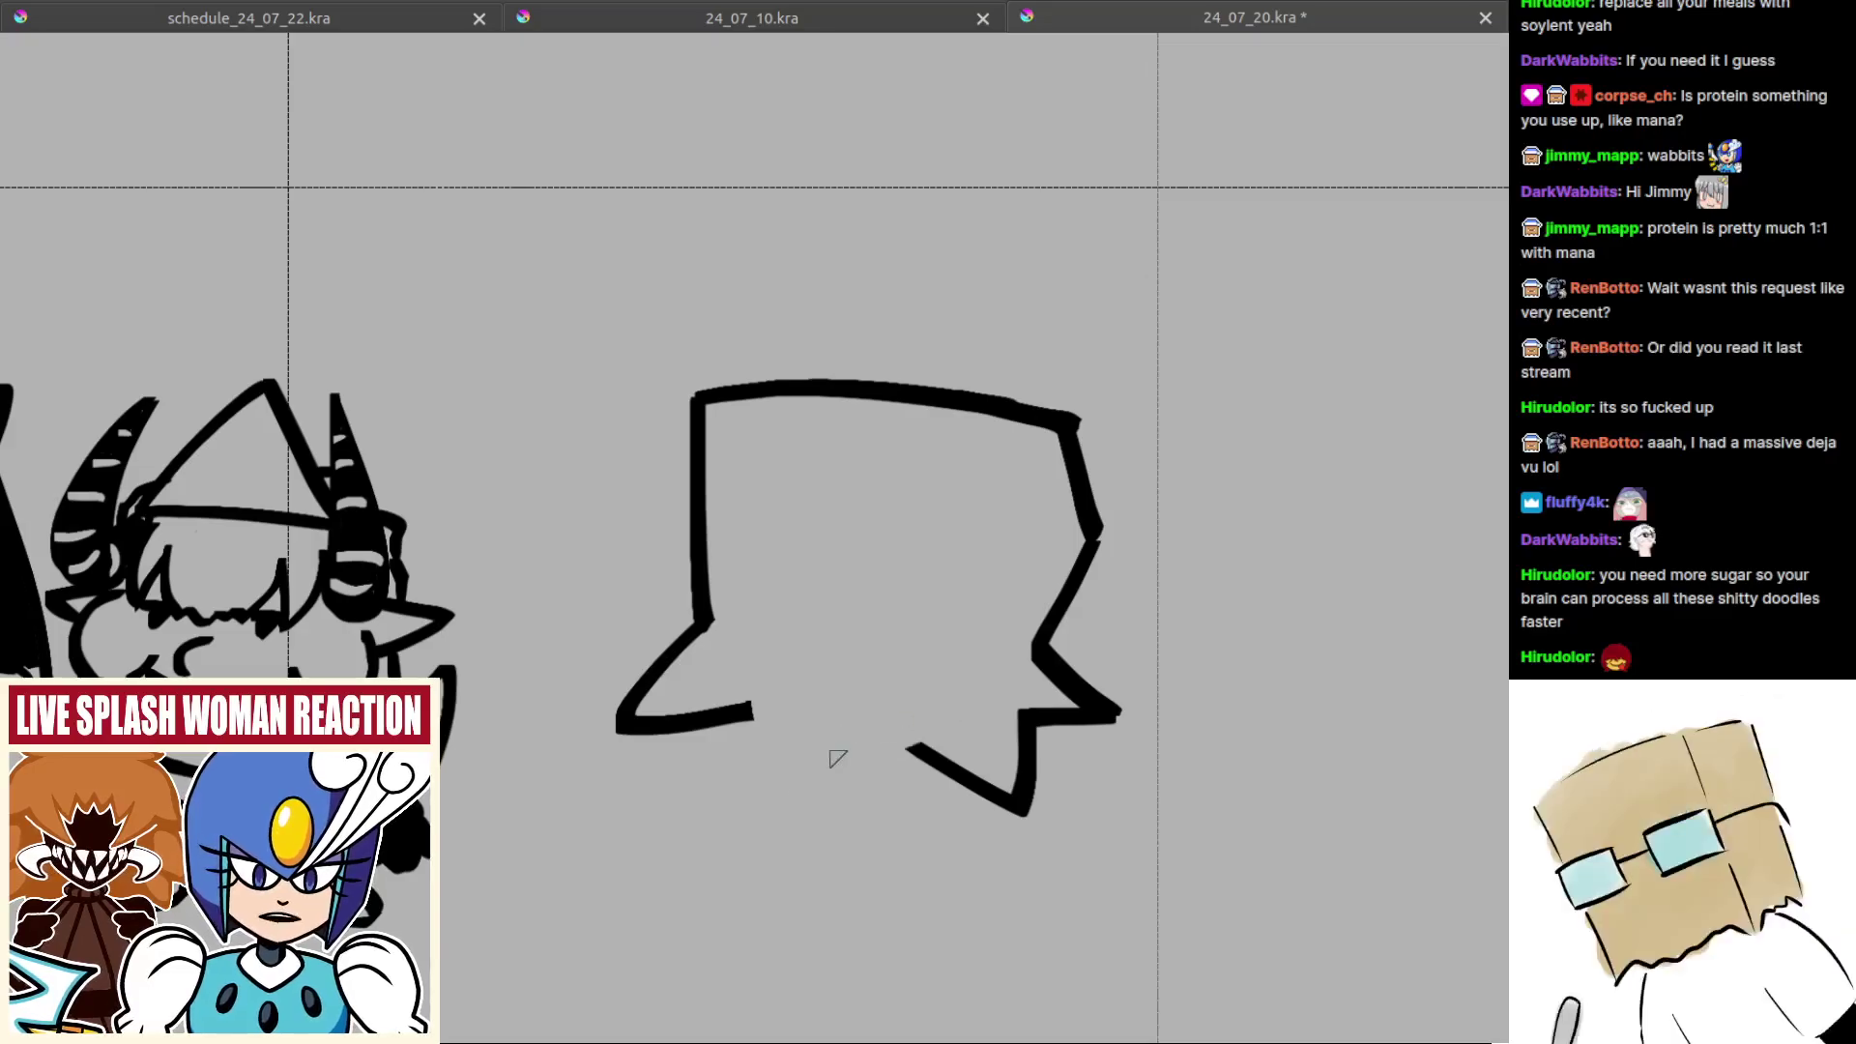
pyautogui.moveTo(743, 713); pyautogui.dragTo(808, 773)
pyautogui.hotkey('ctrl', 'z')
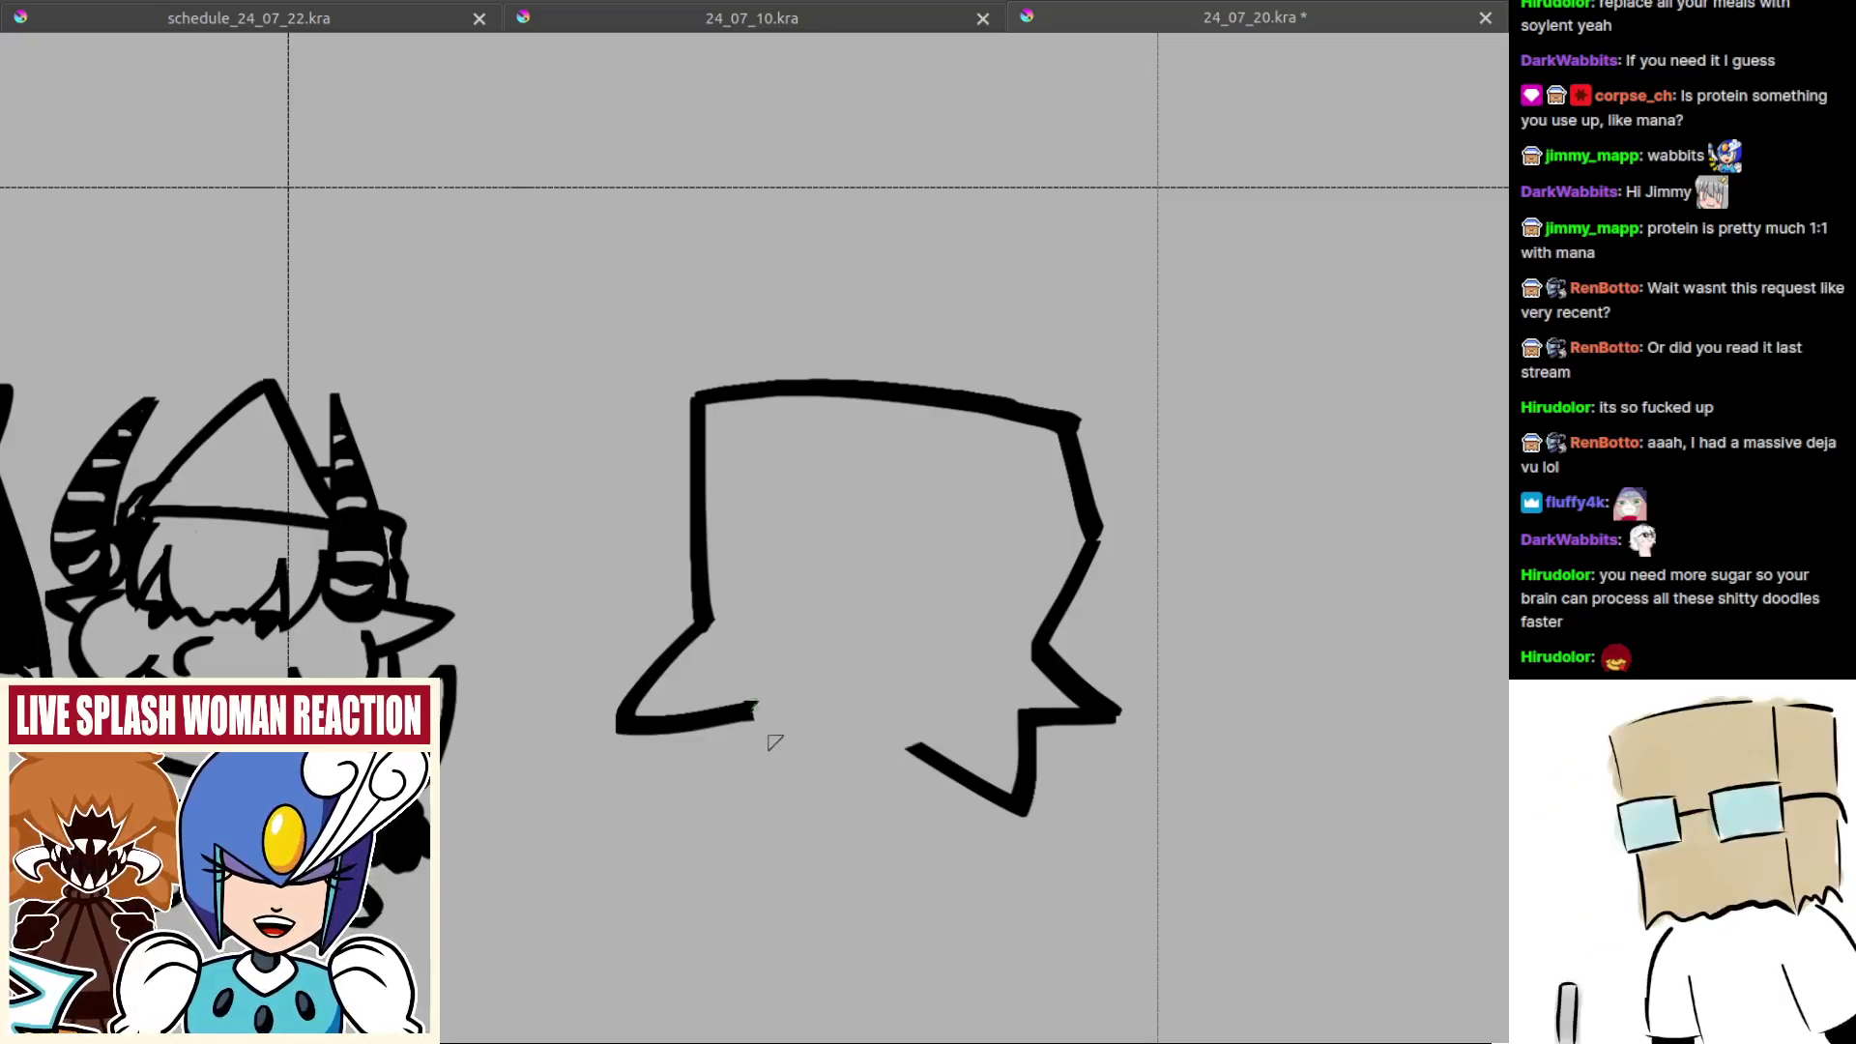
pyautogui.moveTo(750, 711); pyautogui.dragTo(819, 782)
pyautogui.hotkey('ctrl', 'z')
pyautogui.moveTo(746, 712)
pyautogui.mouseDown()
pyautogui.moveTo(783, 775)
pyautogui.moveTo(901, 738)
pyautogui.moveTo(866, 719)
pyautogui.moveTo(858, 652)
pyautogui.moveTo(825, 645)
pyautogui.moveTo(766, 704)
pyautogui.mouseUp()
pyautogui.scroll(1, 767, 703)
pyautogui.moveTo(833, 677); pyautogui.dragTo(816, 638)
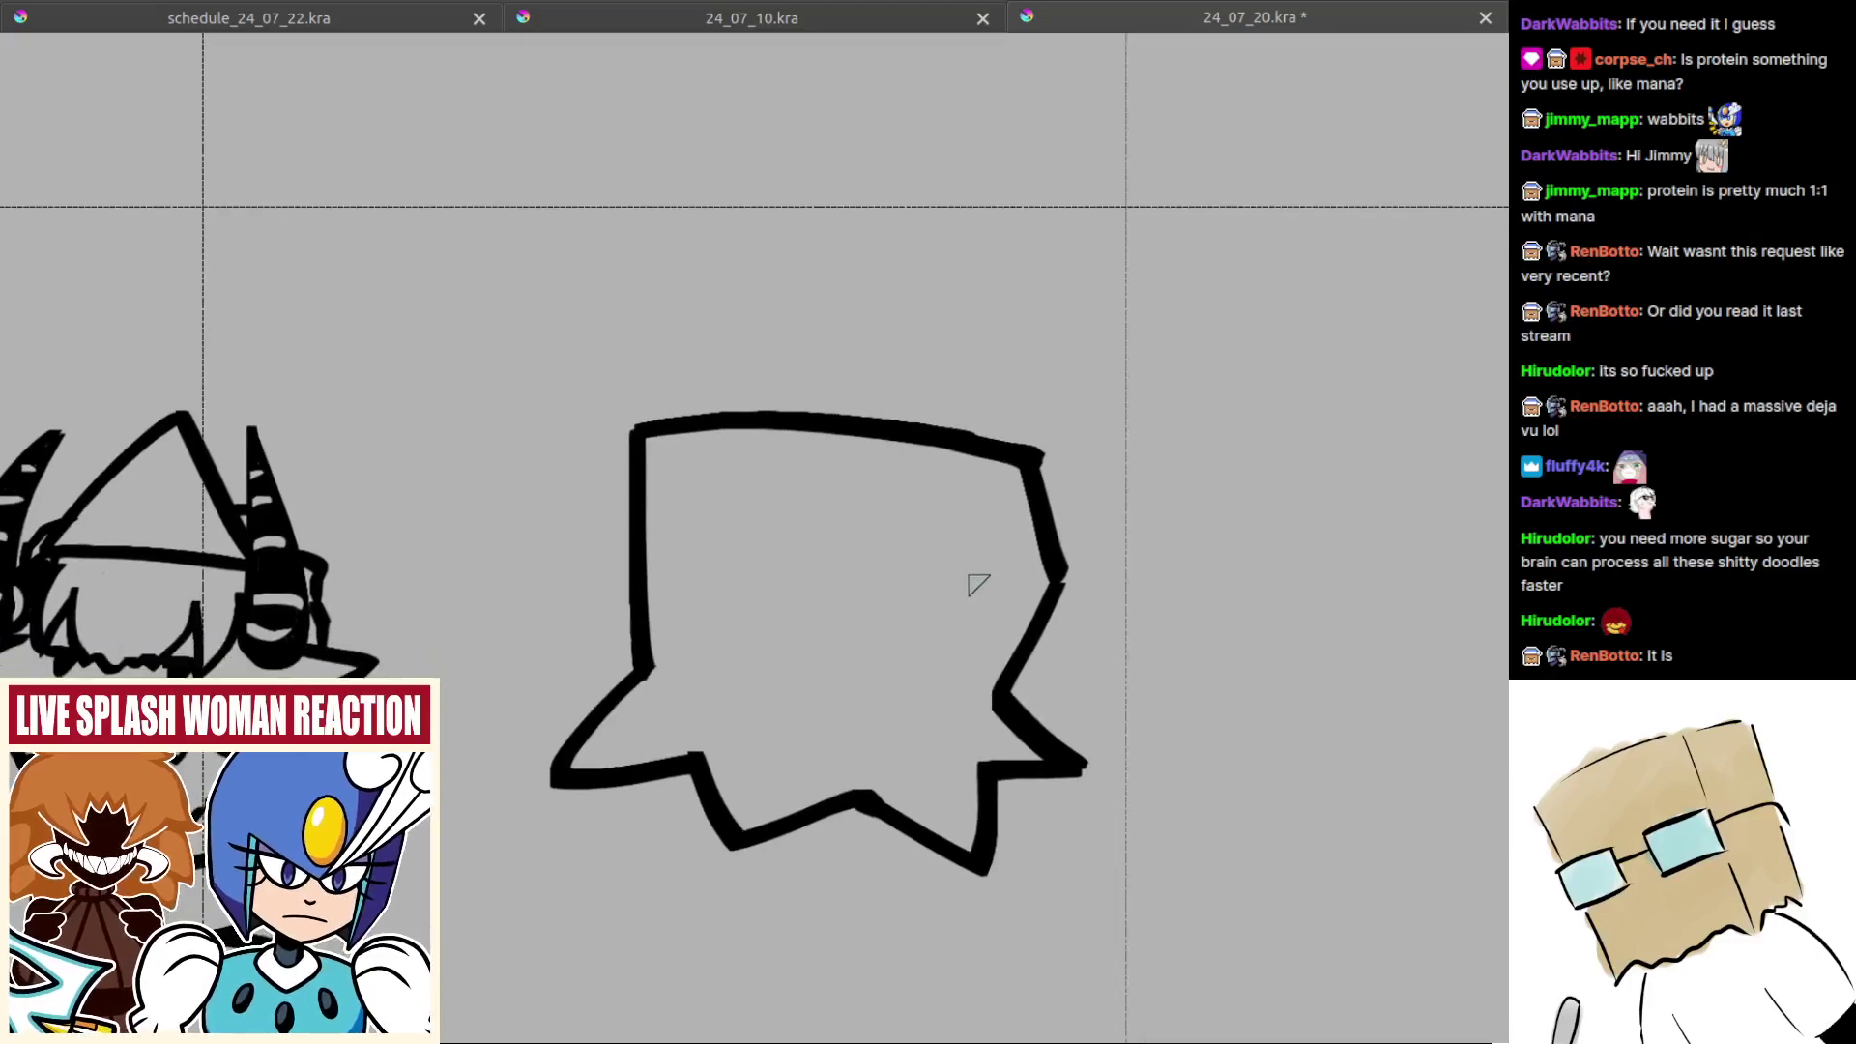
# Step: Draw two thin crease lines inside the head's right side, a long diagonal above a short curve running into the right spike
pyautogui.moveTo(1005, 509)
pyautogui.mouseDown()
pyautogui.moveTo(924, 656)
pyautogui.moveTo(940, 636)
pyautogui.moveTo(926, 676)
pyautogui.moveTo(947, 795)
pyautogui.mouseUp()
pyautogui.hotkey('ctrl', 'z')
pyautogui.hotkey('ctrl', 'z')
pyautogui.hotkey('ctrl', 'z')
pyautogui.moveTo(926, 725)
pyautogui.mouseDown()
pyautogui.moveTo(959, 832)
pyautogui.moveTo(928, 717)
pyautogui.moveTo(955, 792)
pyautogui.mouseUp()
pyautogui.hotkey('ctrl', 'z')
pyautogui.hotkey('ctrl', 'z')
pyautogui.hotkey('ctrl', 'z')
pyautogui.hotkey('ctrl', 'z')
pyautogui.moveTo(926, 714); pyautogui.dragTo(967, 822)
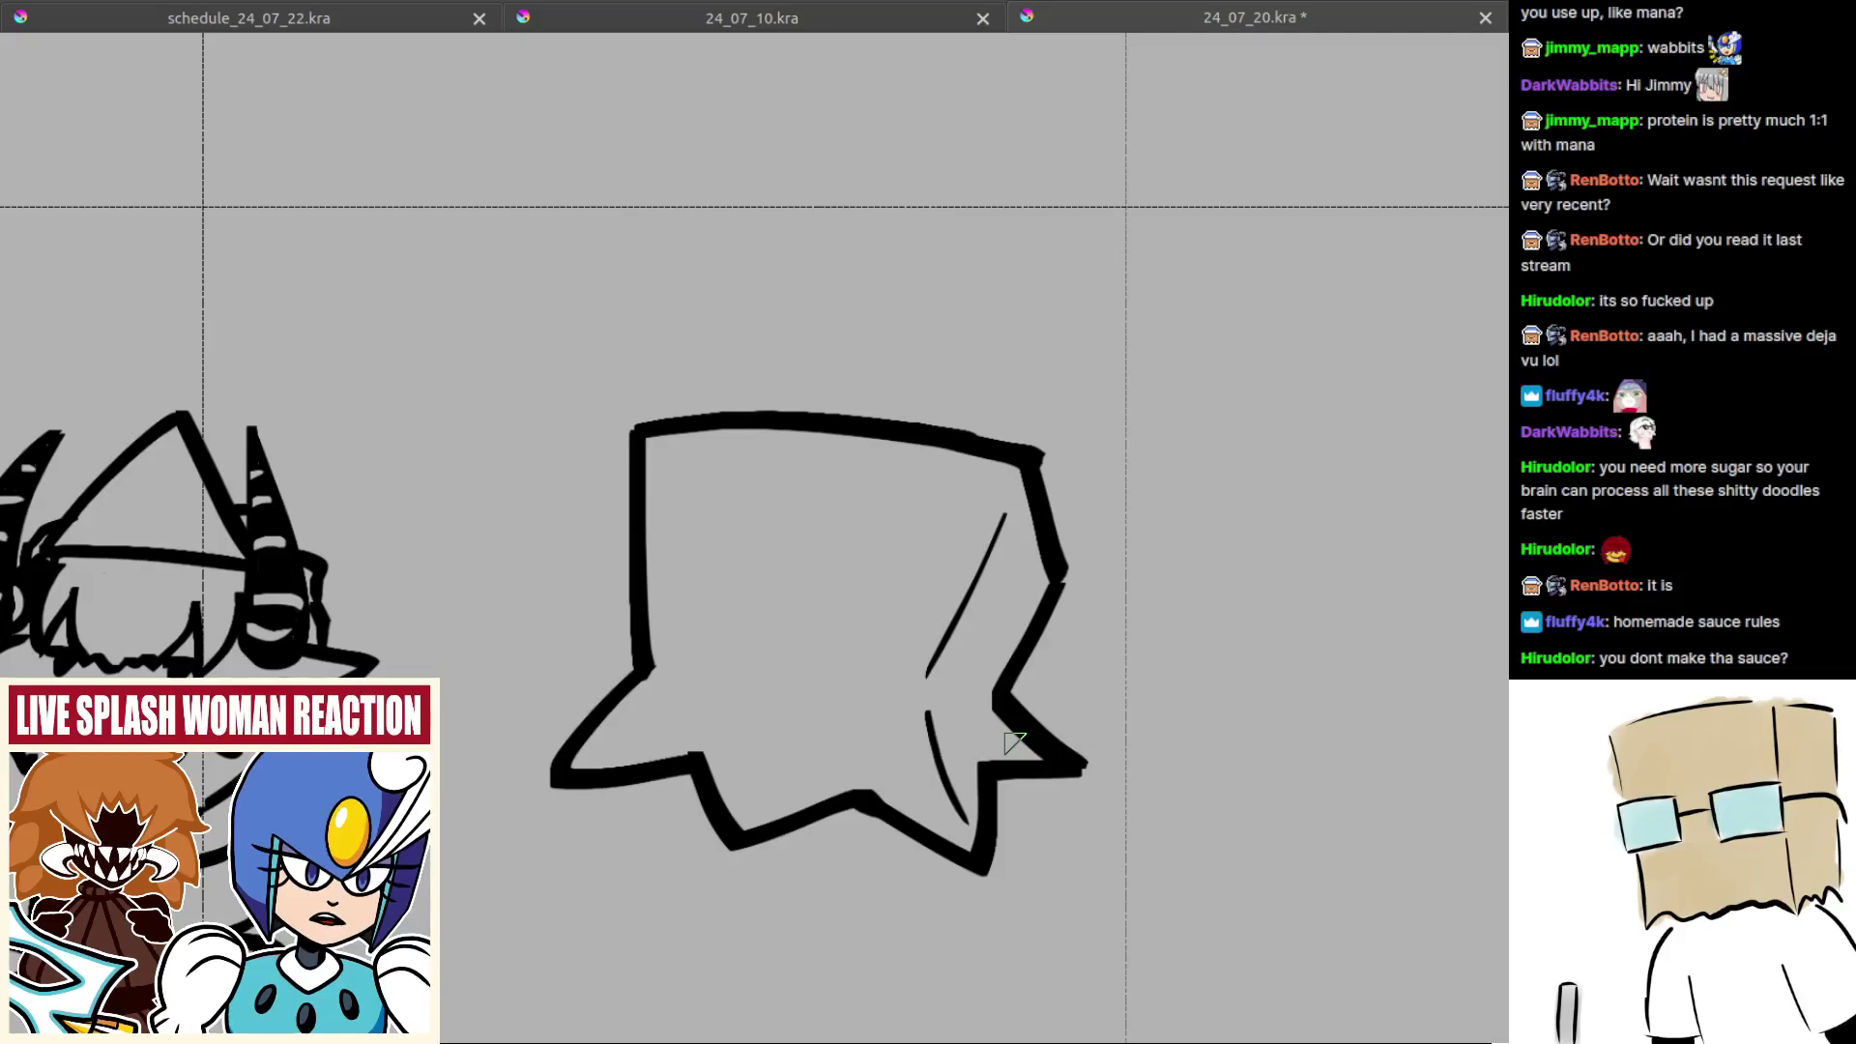
# Step: Draw two thick, slightly wavy eyebrows across the face and add a short detached stroke at each outer end
pyautogui.moveTo(923, 665); pyautogui.dragTo(902, 616)
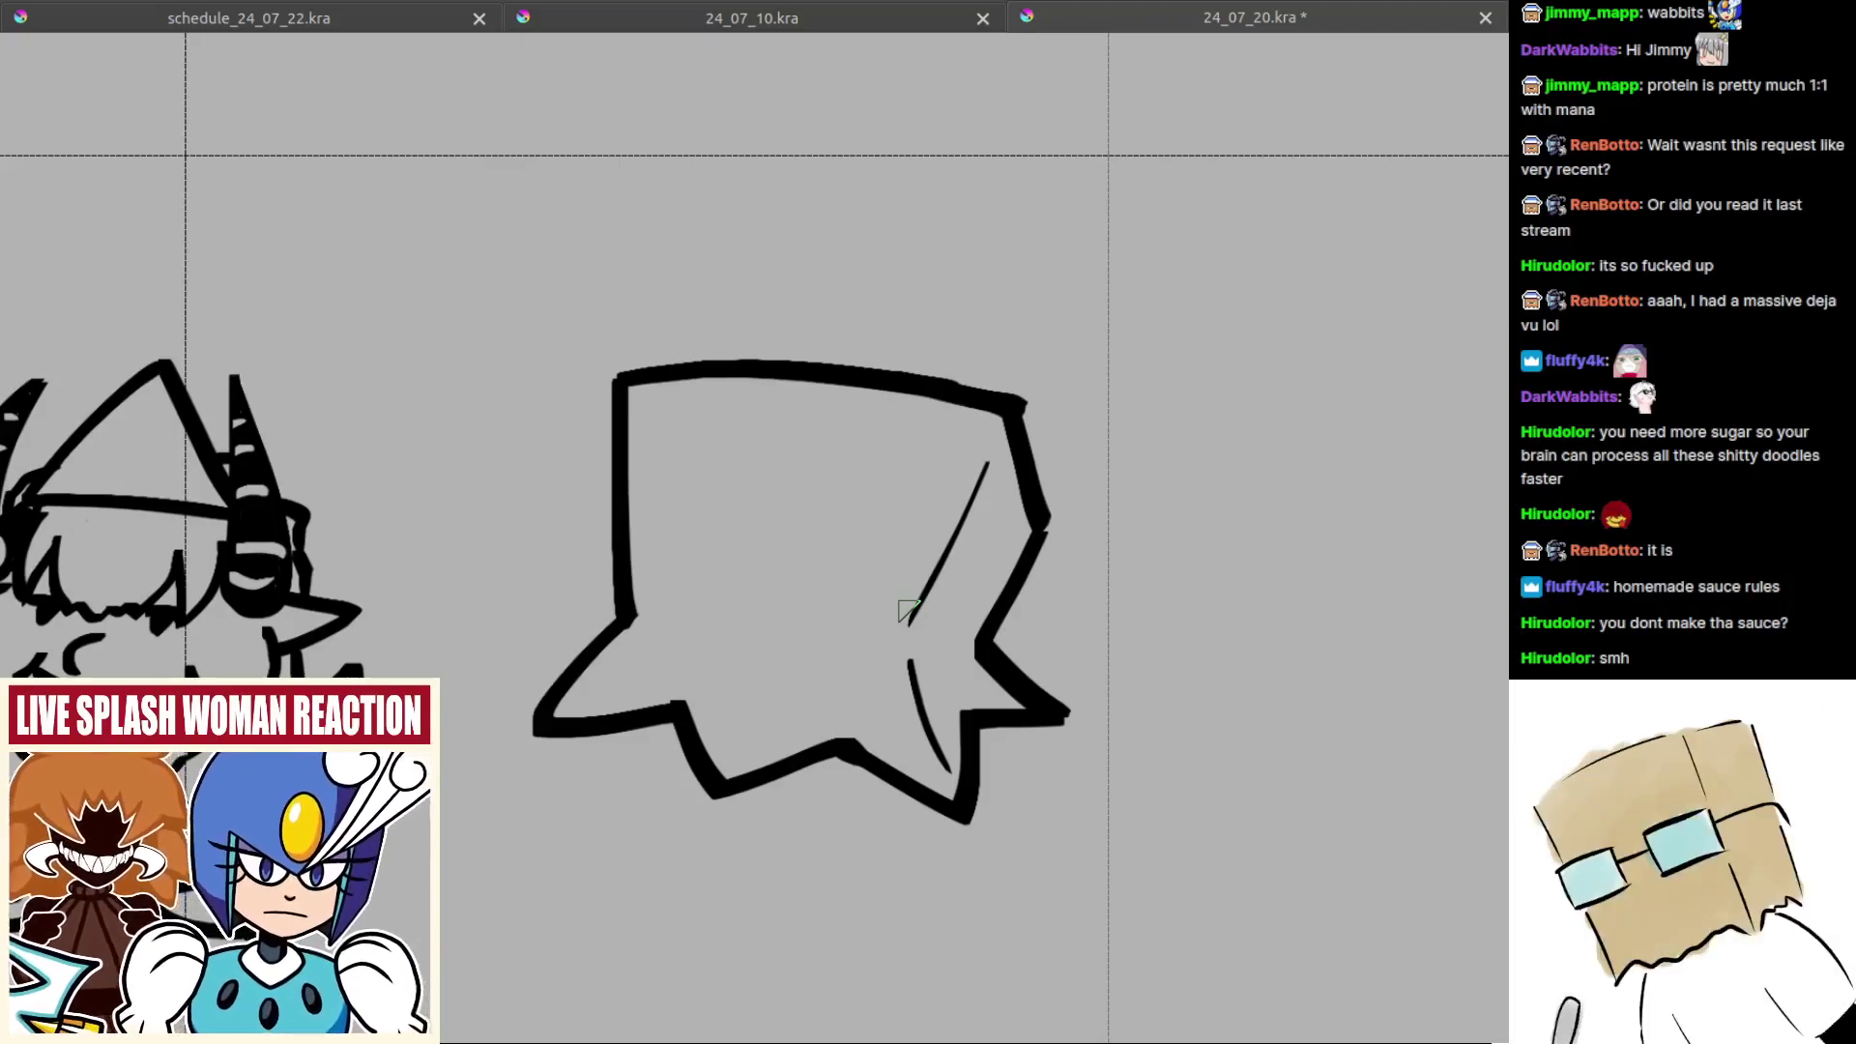
pyautogui.moveTo(858, 588)
pyautogui.mouseDown()
pyautogui.moveTo(812, 522)
pyautogui.moveTo(841, 501)
pyautogui.moveTo(898, 530)
pyautogui.moveTo(890, 499)
pyautogui.moveTo(919, 525)
pyautogui.mouseUp()
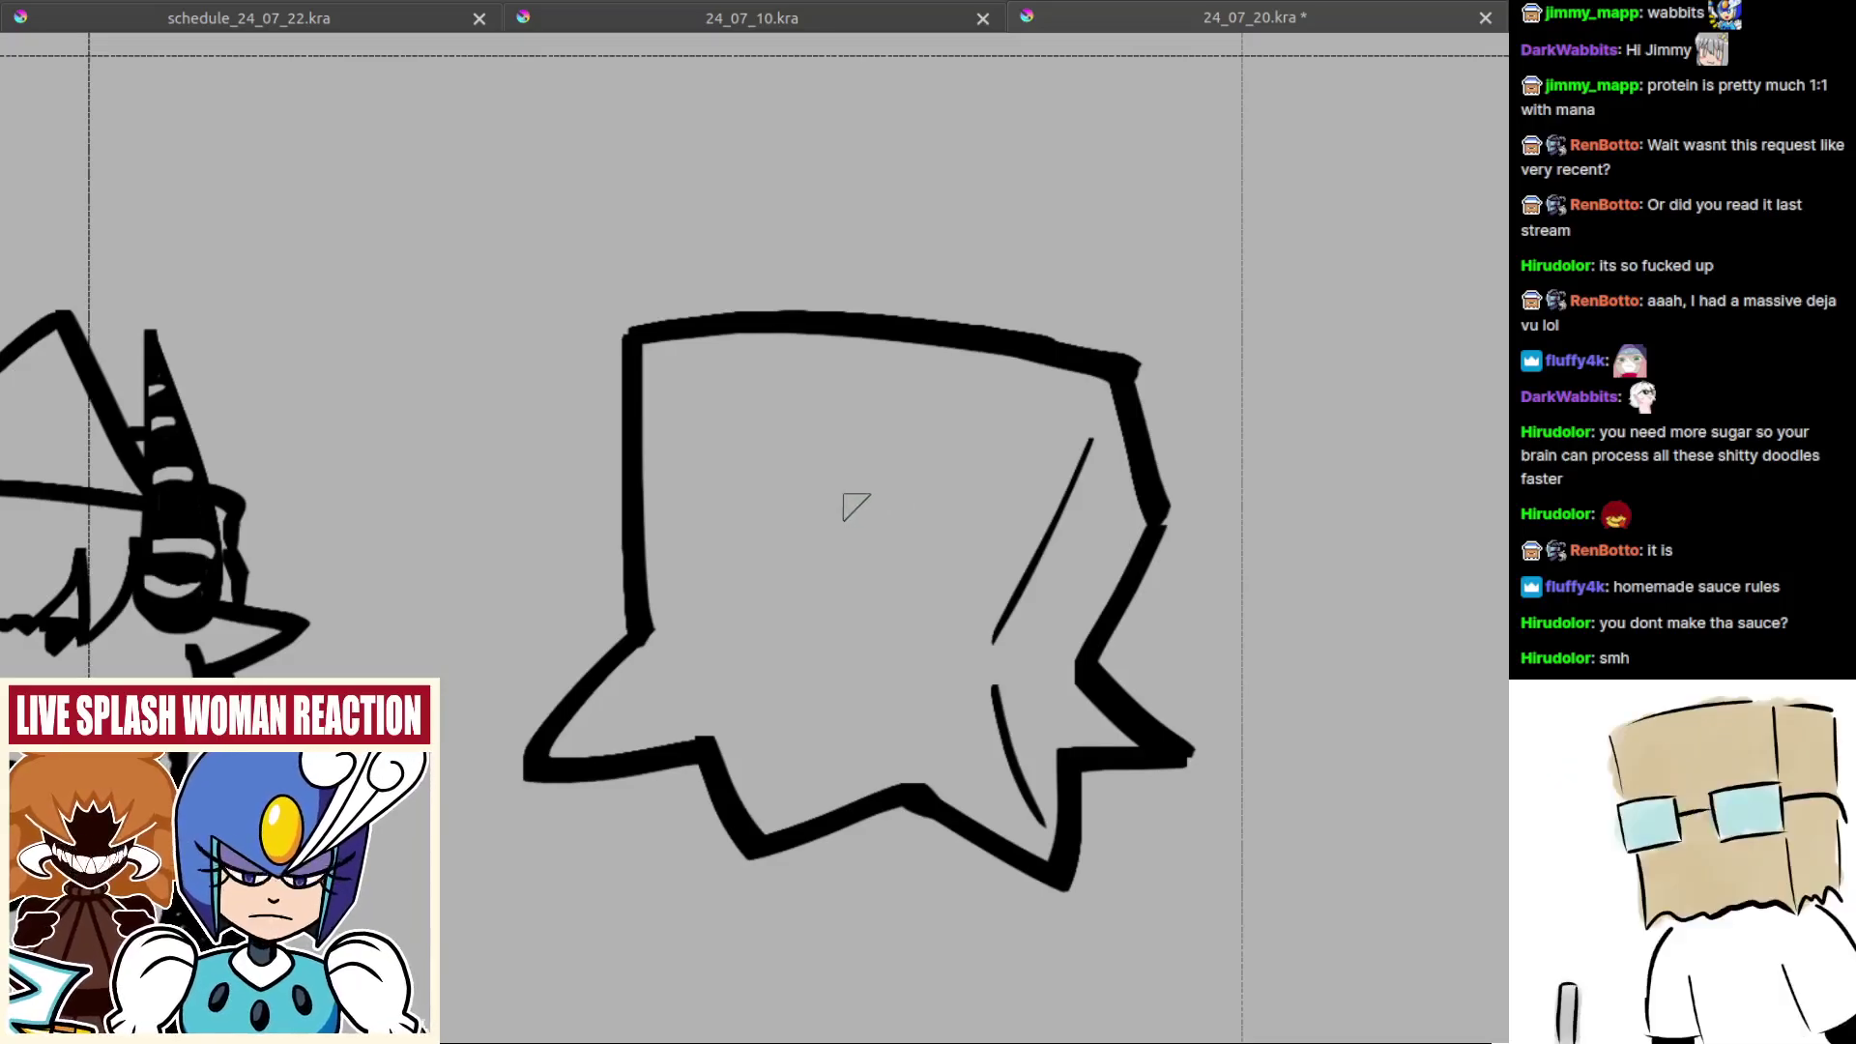
pyautogui.moveTo(851, 504)
pyautogui.mouseDown()
pyautogui.moveTo(855, 526)
pyautogui.moveTo(858, 507)
pyautogui.moveTo(946, 520)
pyautogui.moveTo(856, 506)
pyautogui.moveTo(1005, 539)
pyautogui.moveTo(936, 522)
pyautogui.moveTo(980, 538)
pyautogui.mouseUp()
pyautogui.hotkey('ctrl', 'z')
pyautogui.hotkey('ctrl', 'z')
pyautogui.hotkey('ctrl', 'z')
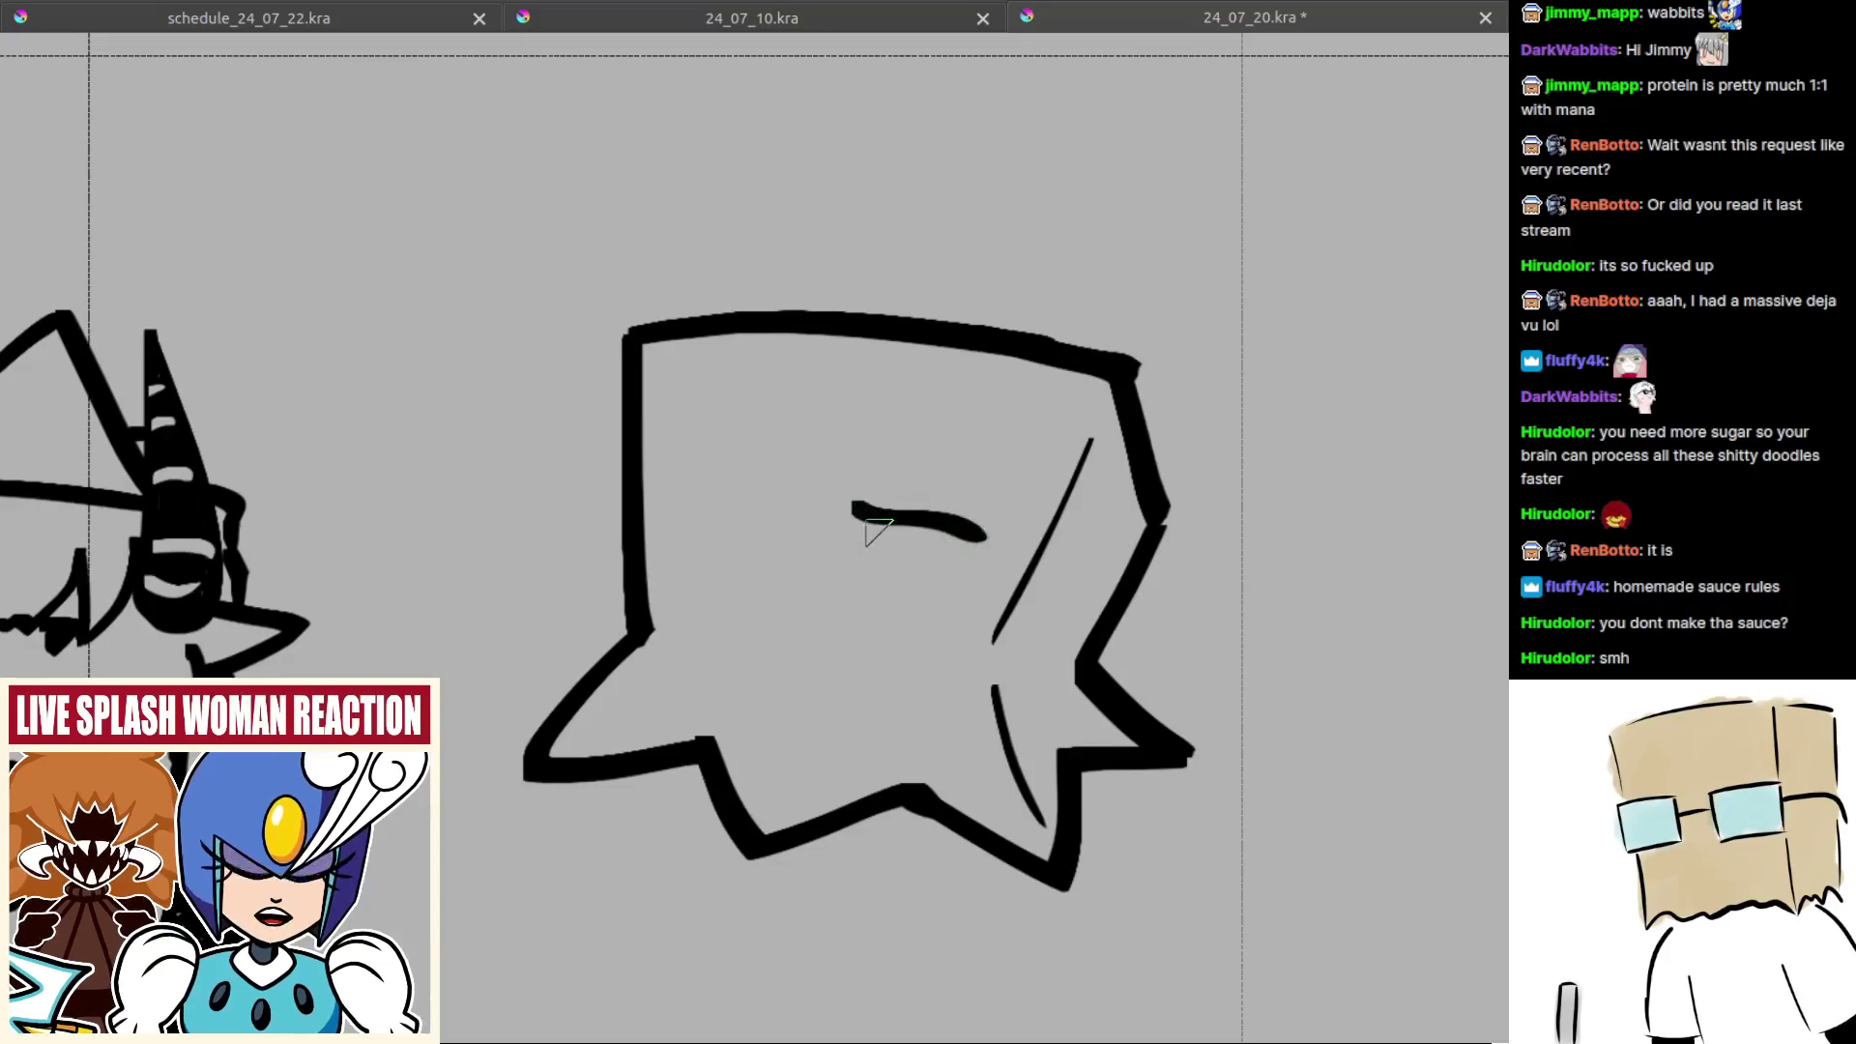
pyautogui.moveTo(789, 515)
pyautogui.mouseDown()
pyautogui.moveTo(807, 491)
pyautogui.moveTo(694, 527)
pyautogui.moveTo(686, 504)
pyautogui.mouseUp()
pyautogui.hotkey('ctrl', 'z')
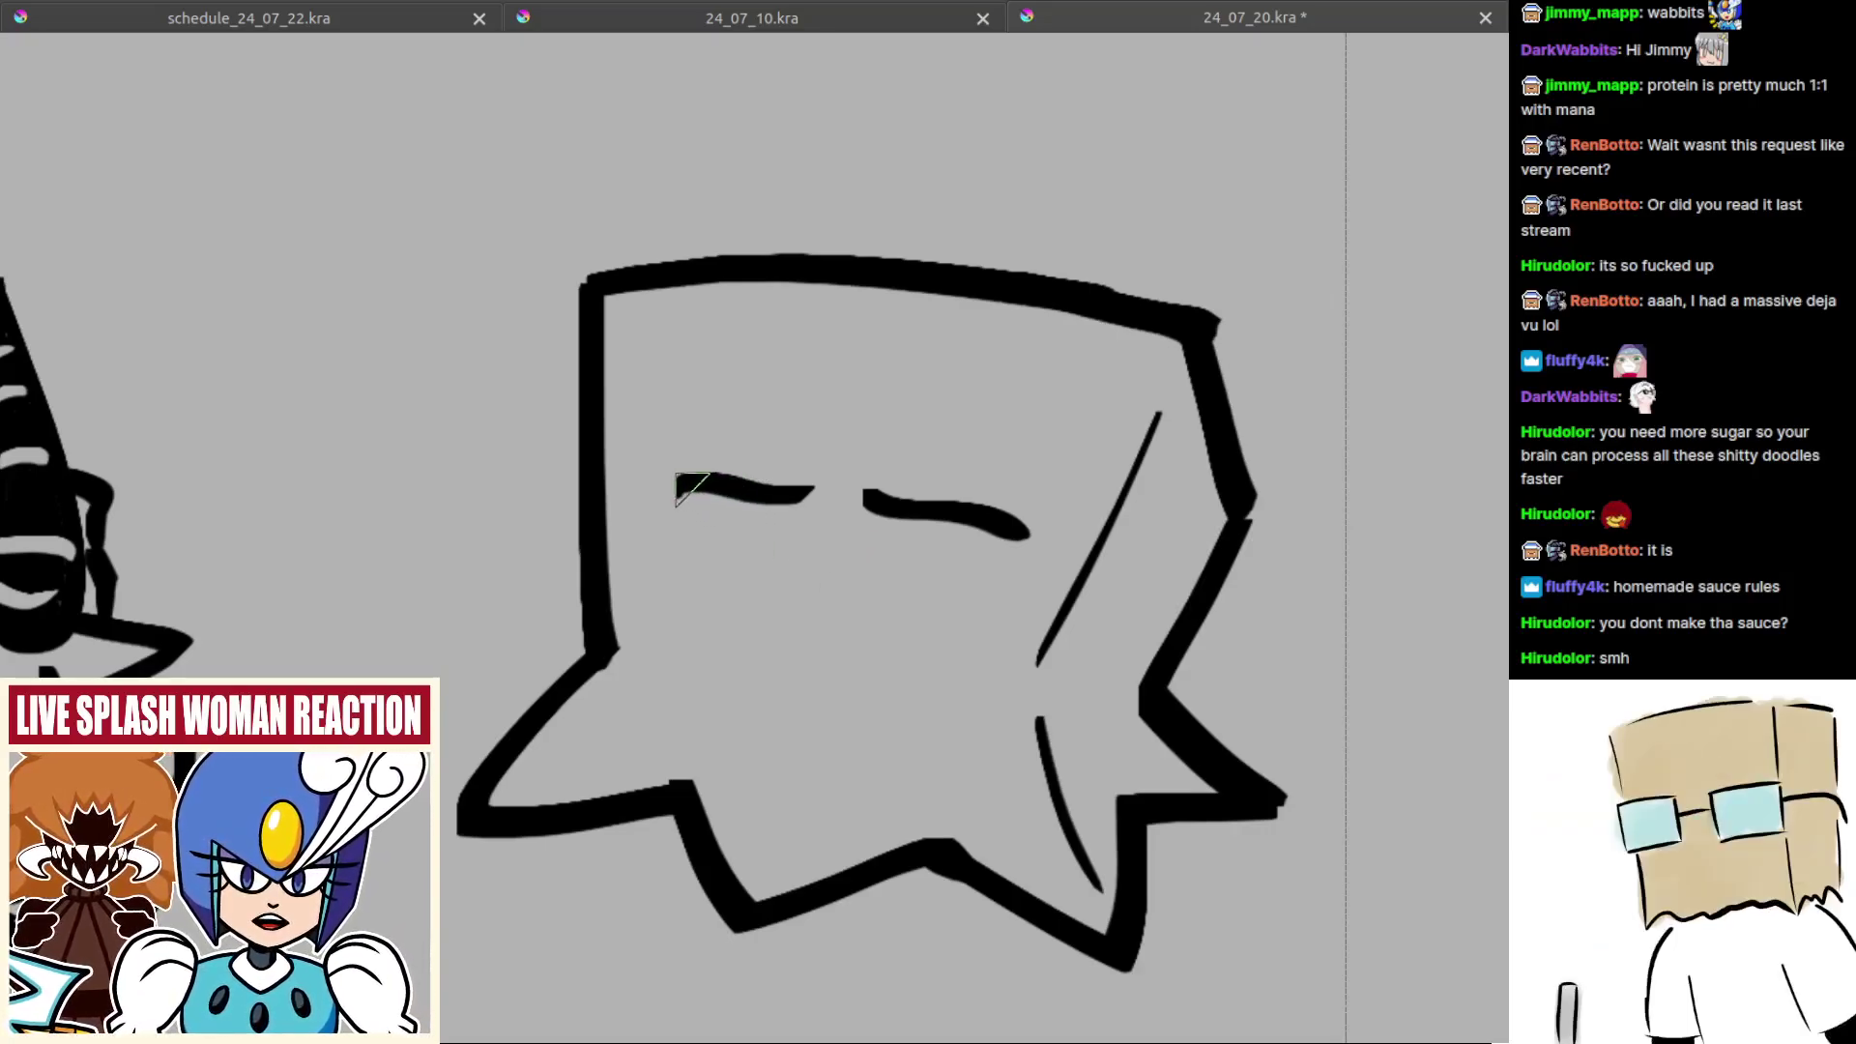
pyautogui.moveTo(690, 485); pyautogui.dragTo(644, 484)
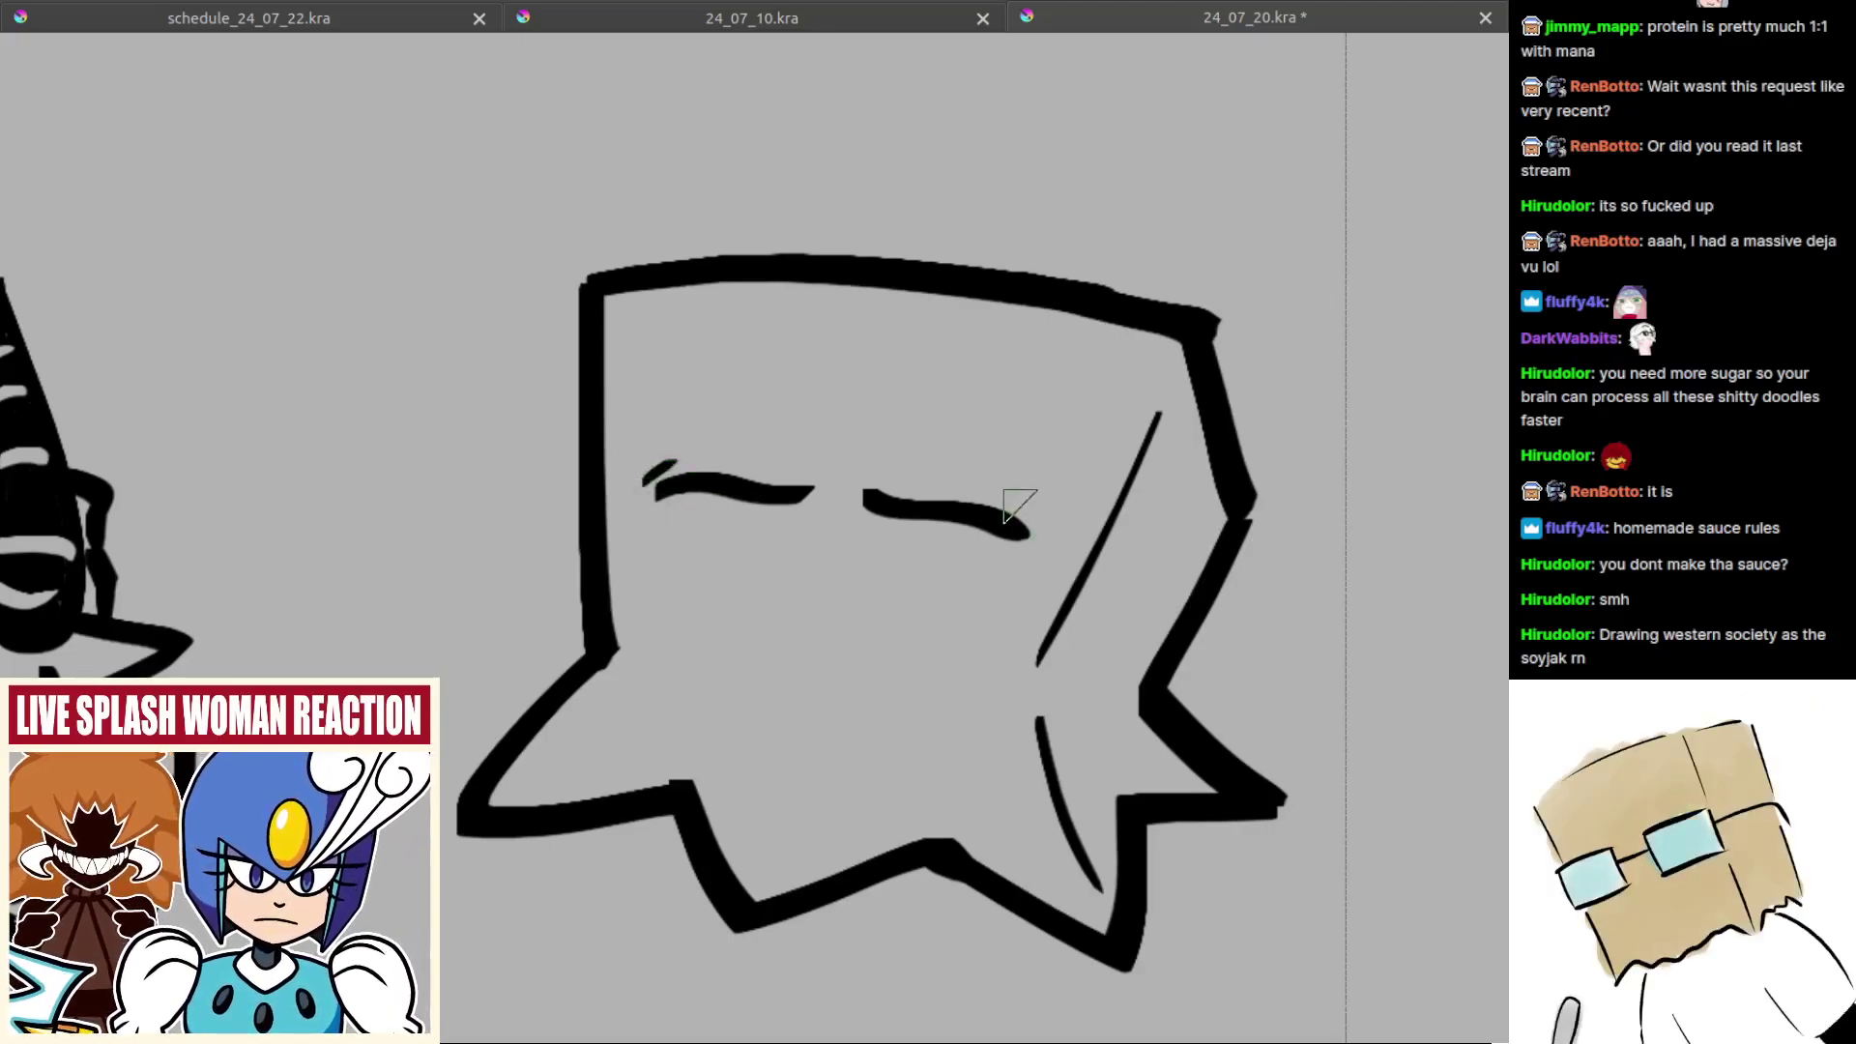
pyautogui.moveTo(1018, 501); pyautogui.dragTo(1051, 522)
pyautogui.moveTo(916, 585); pyautogui.dragTo(960, 566)
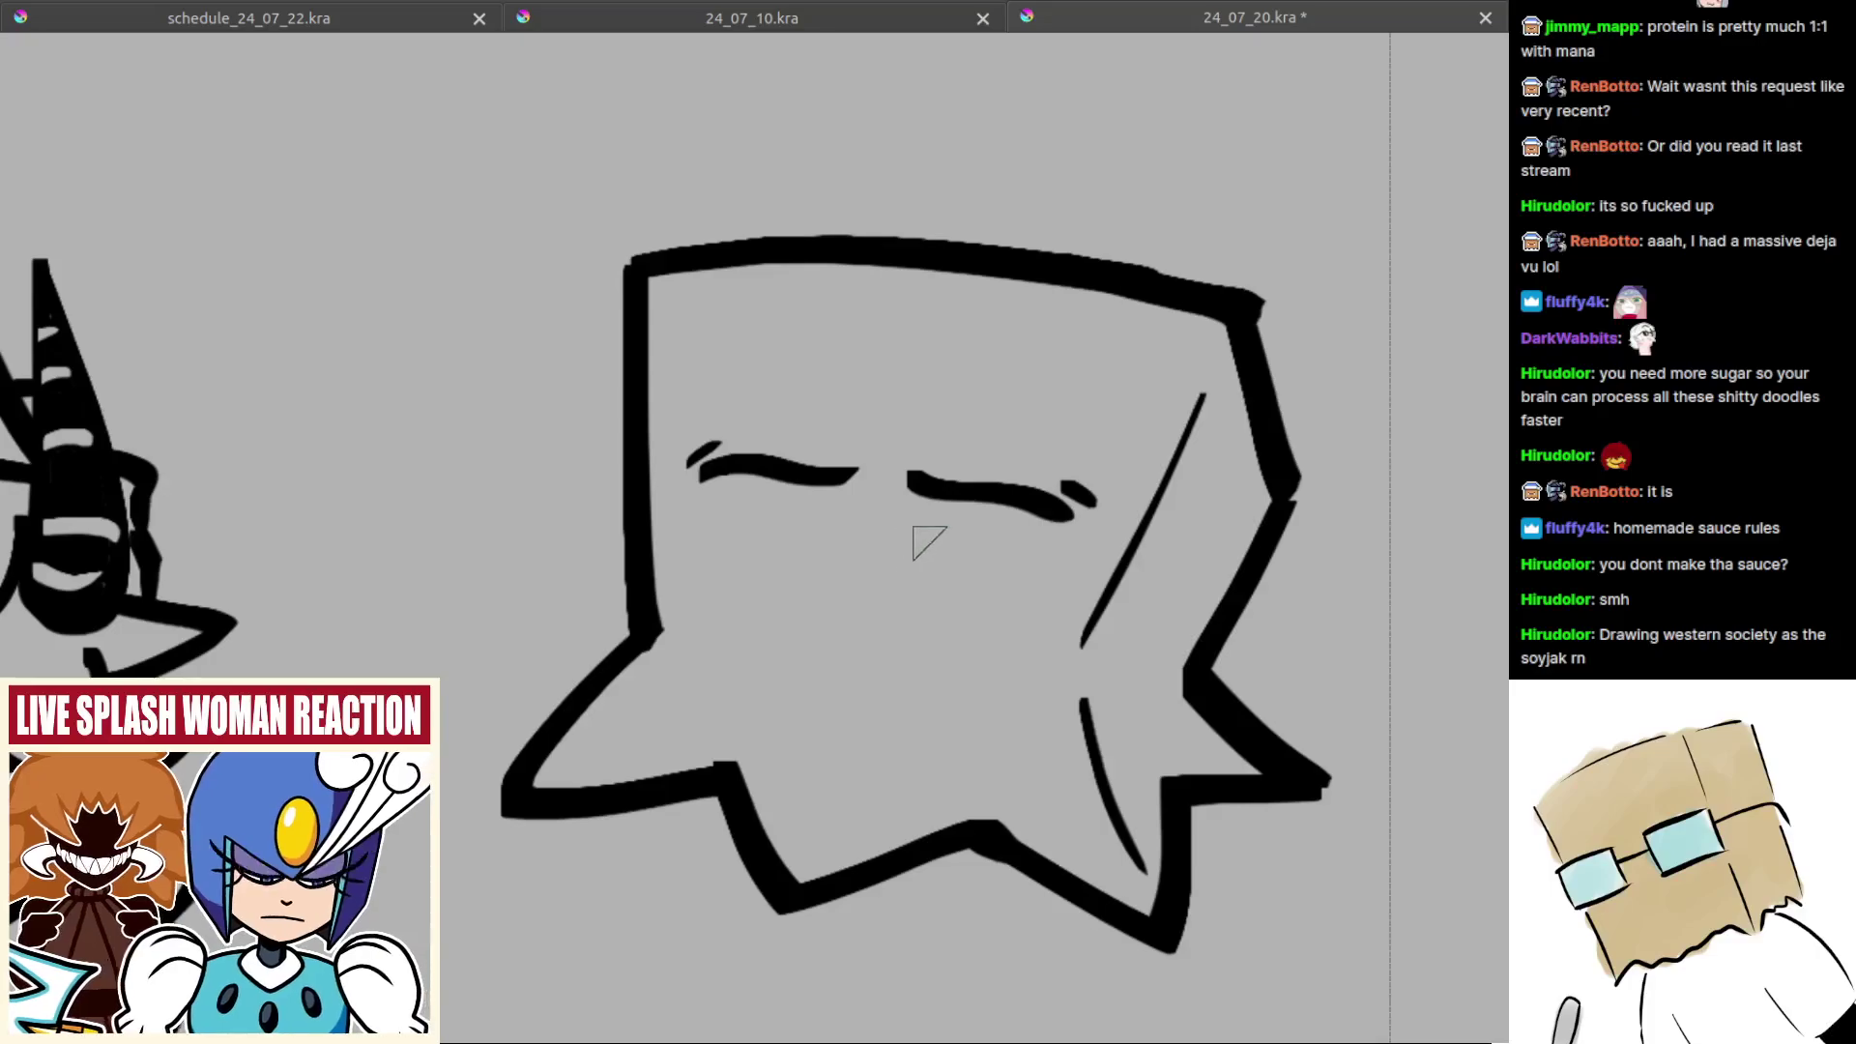
pyautogui.hotkey('ctrl', 'z')
pyautogui.moveTo(837, 517); pyautogui.dragTo(824, 547)
pyautogui.moveTo(961, 570)
pyautogui.mouseDown()
pyautogui.moveTo(923, 564)
pyautogui.moveTo(1006, 546)
pyautogui.mouseUp()
pyautogui.hotkey('ctrl', 'z')
pyautogui.hotkey('ctrl', 'z')
pyautogui.hotkey('ctrl', 'z')
pyautogui.hotkey('ctrl', 'z')
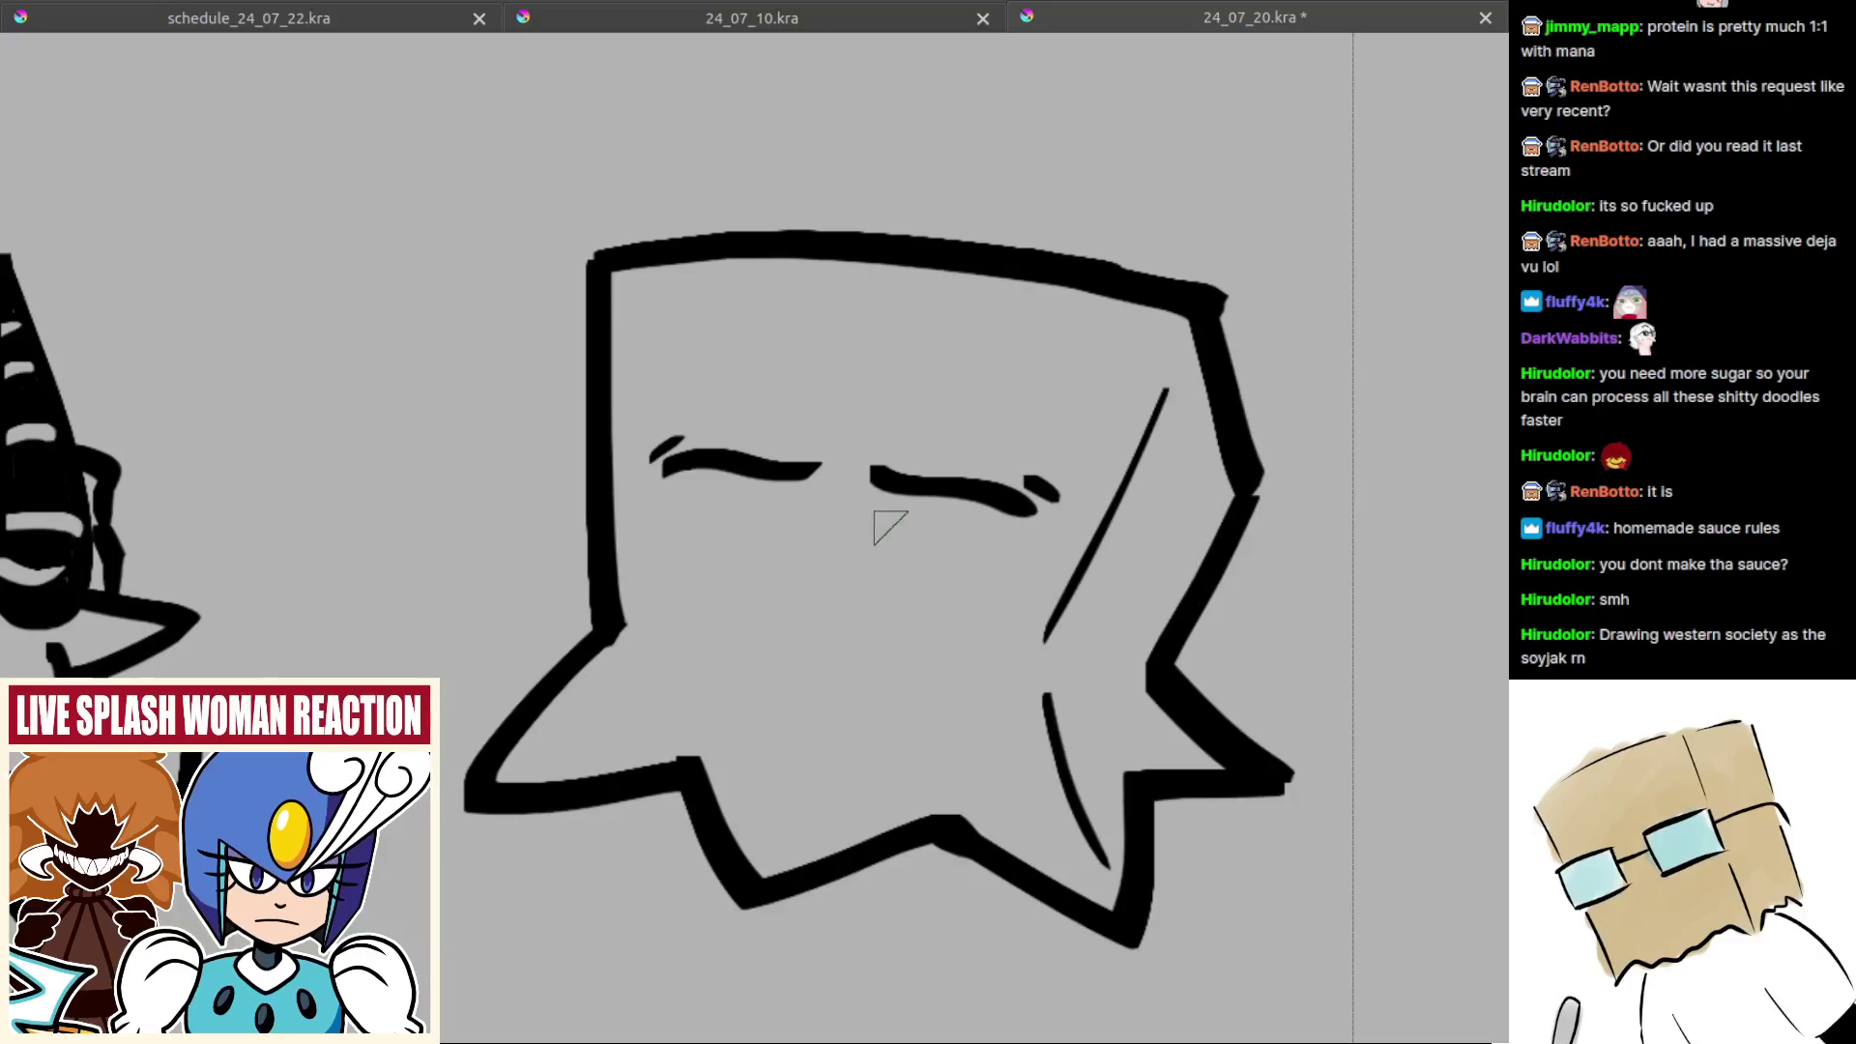
# Step: Draw the right eye's upper lid as a bent line just below the right eyebrow
pyautogui.moveTo(876, 521); pyautogui.dragTo(1004, 550)
pyautogui.hotkey('ctrl', 'z')
pyautogui.moveTo(882, 527)
pyautogui.mouseDown()
pyautogui.moveTo(952, 530)
pyautogui.moveTo(991, 558)
pyautogui.mouseUp()
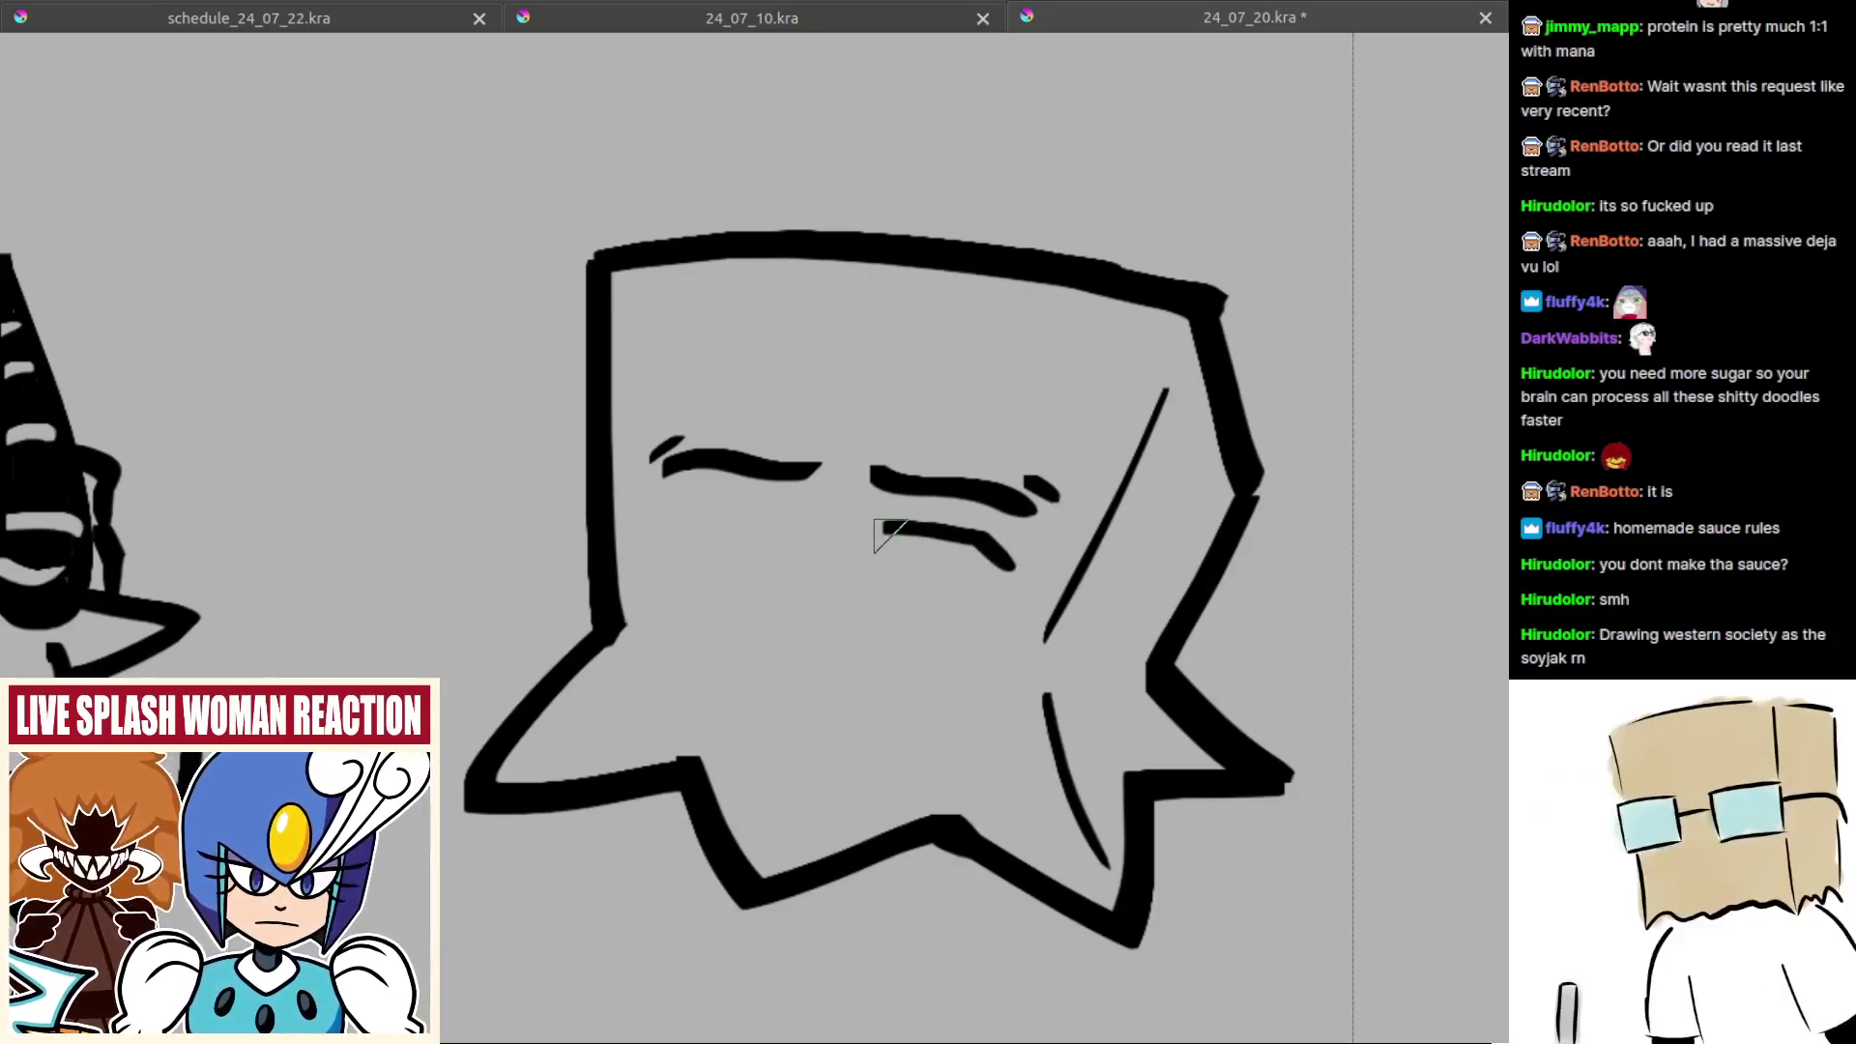
# Step: Close the right eye's outline with a lower lid and fill in a dark iris, leaving a small highlight
pyautogui.moveTo(889, 527)
pyautogui.mouseDown()
pyautogui.moveTo(875, 561)
pyautogui.moveTo(977, 580)
pyautogui.moveTo(920, 578)
pyautogui.moveTo(993, 586)
pyautogui.moveTo(1013, 565)
pyautogui.moveTo(925, 568)
pyautogui.mouseUp()
pyautogui.hotkey('ctrl', 'z')
pyautogui.hotkey('ctrl', 'z')
pyautogui.hotkey('ctrl', 'z')
pyautogui.hotkey('ctrl', 'z')
pyautogui.hotkey('ctrl', 'z')
pyautogui.hotkey('ctrl', 'z')
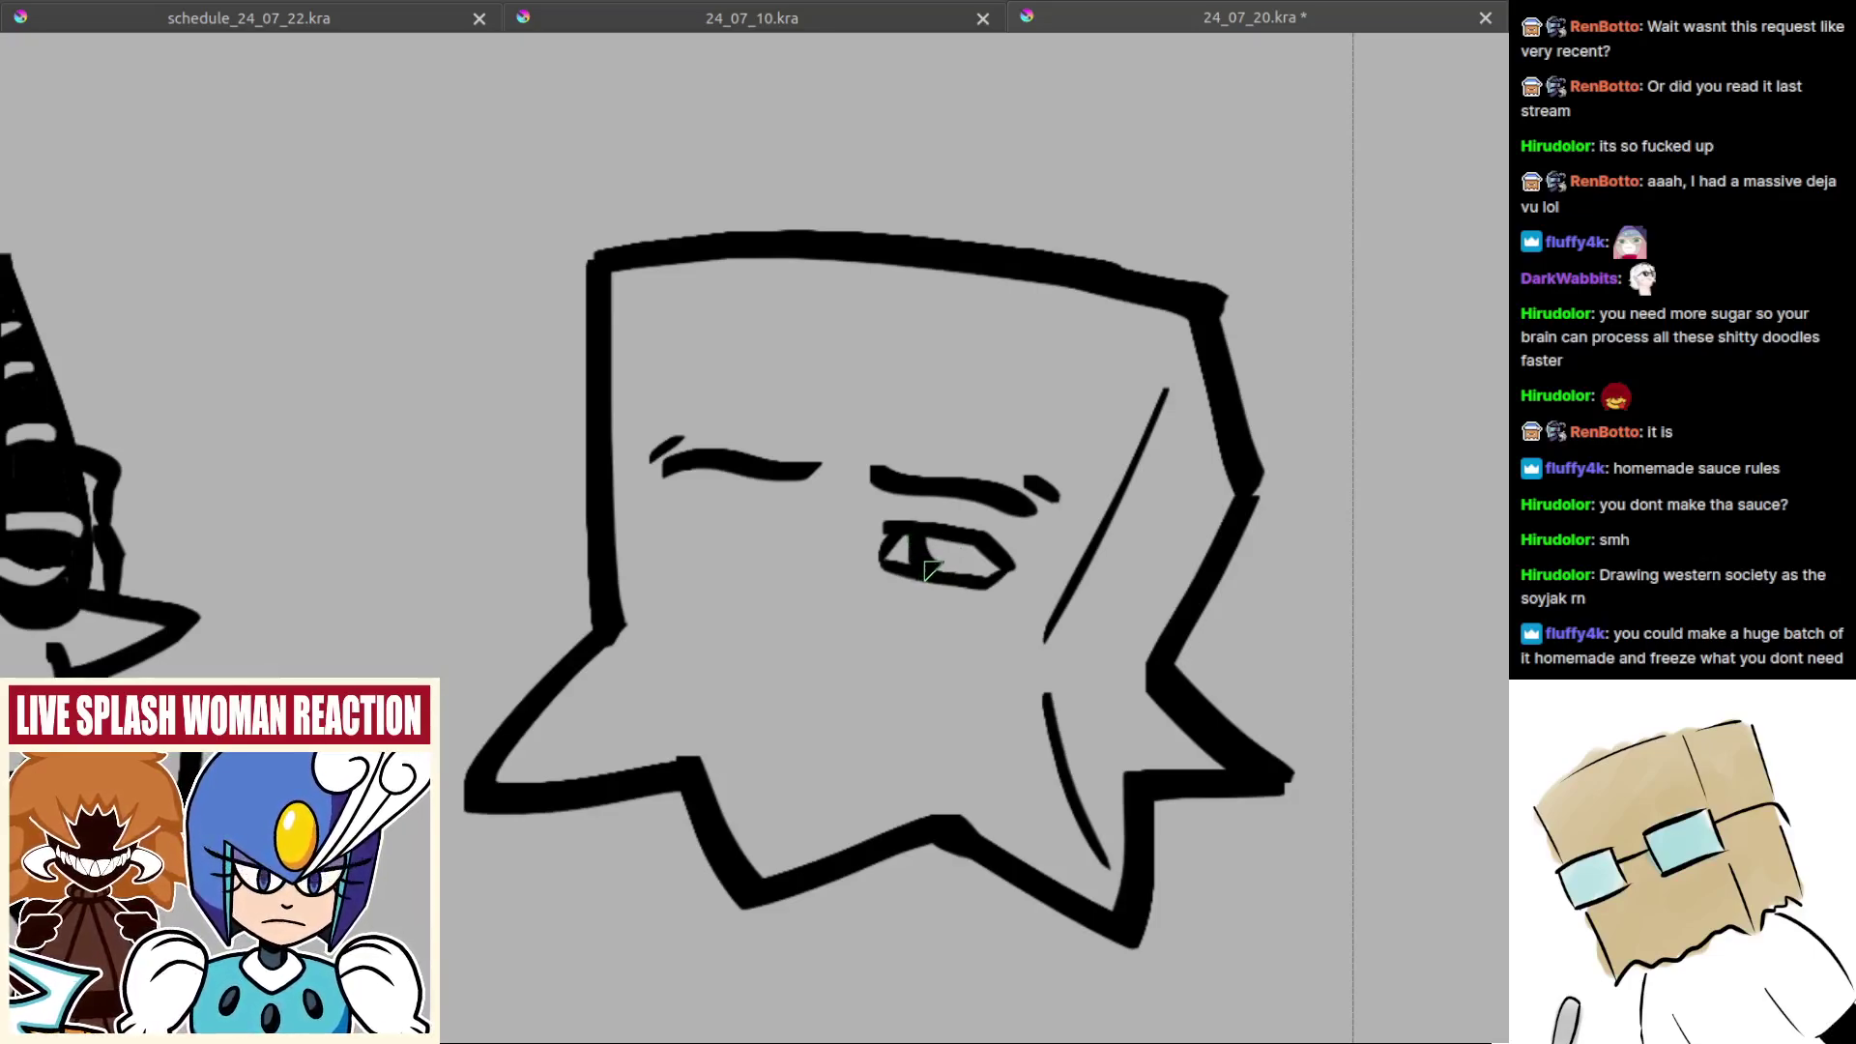
pyautogui.moveTo(963, 572)
pyautogui.mouseDown()
pyautogui.moveTo(970, 557)
pyautogui.moveTo(936, 545)
pyautogui.moveTo(1058, 614)
pyautogui.mouseUp()
pyautogui.click(967, 553)
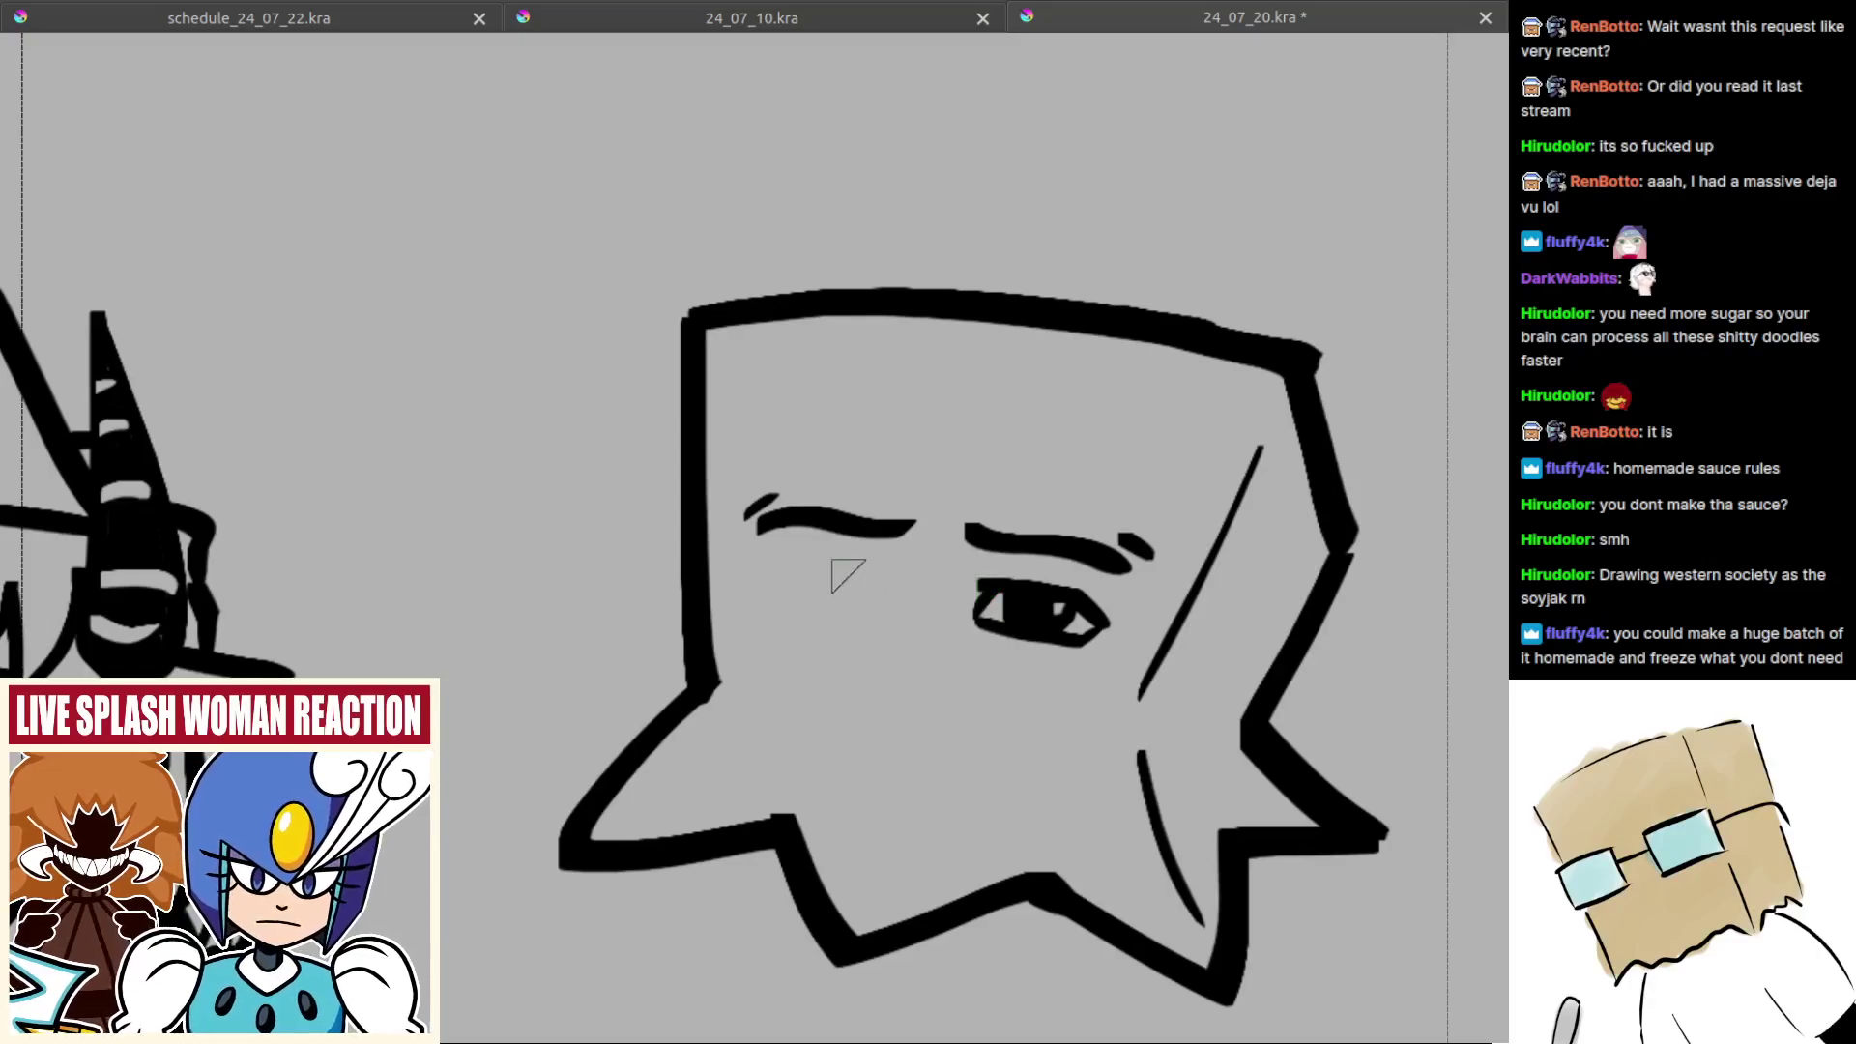
# Step: Draw the left eye under its brow with upper and lower lids and a dark iris holding a small highlight
pyautogui.moveTo(874, 566); pyautogui.dragTo(779, 555)
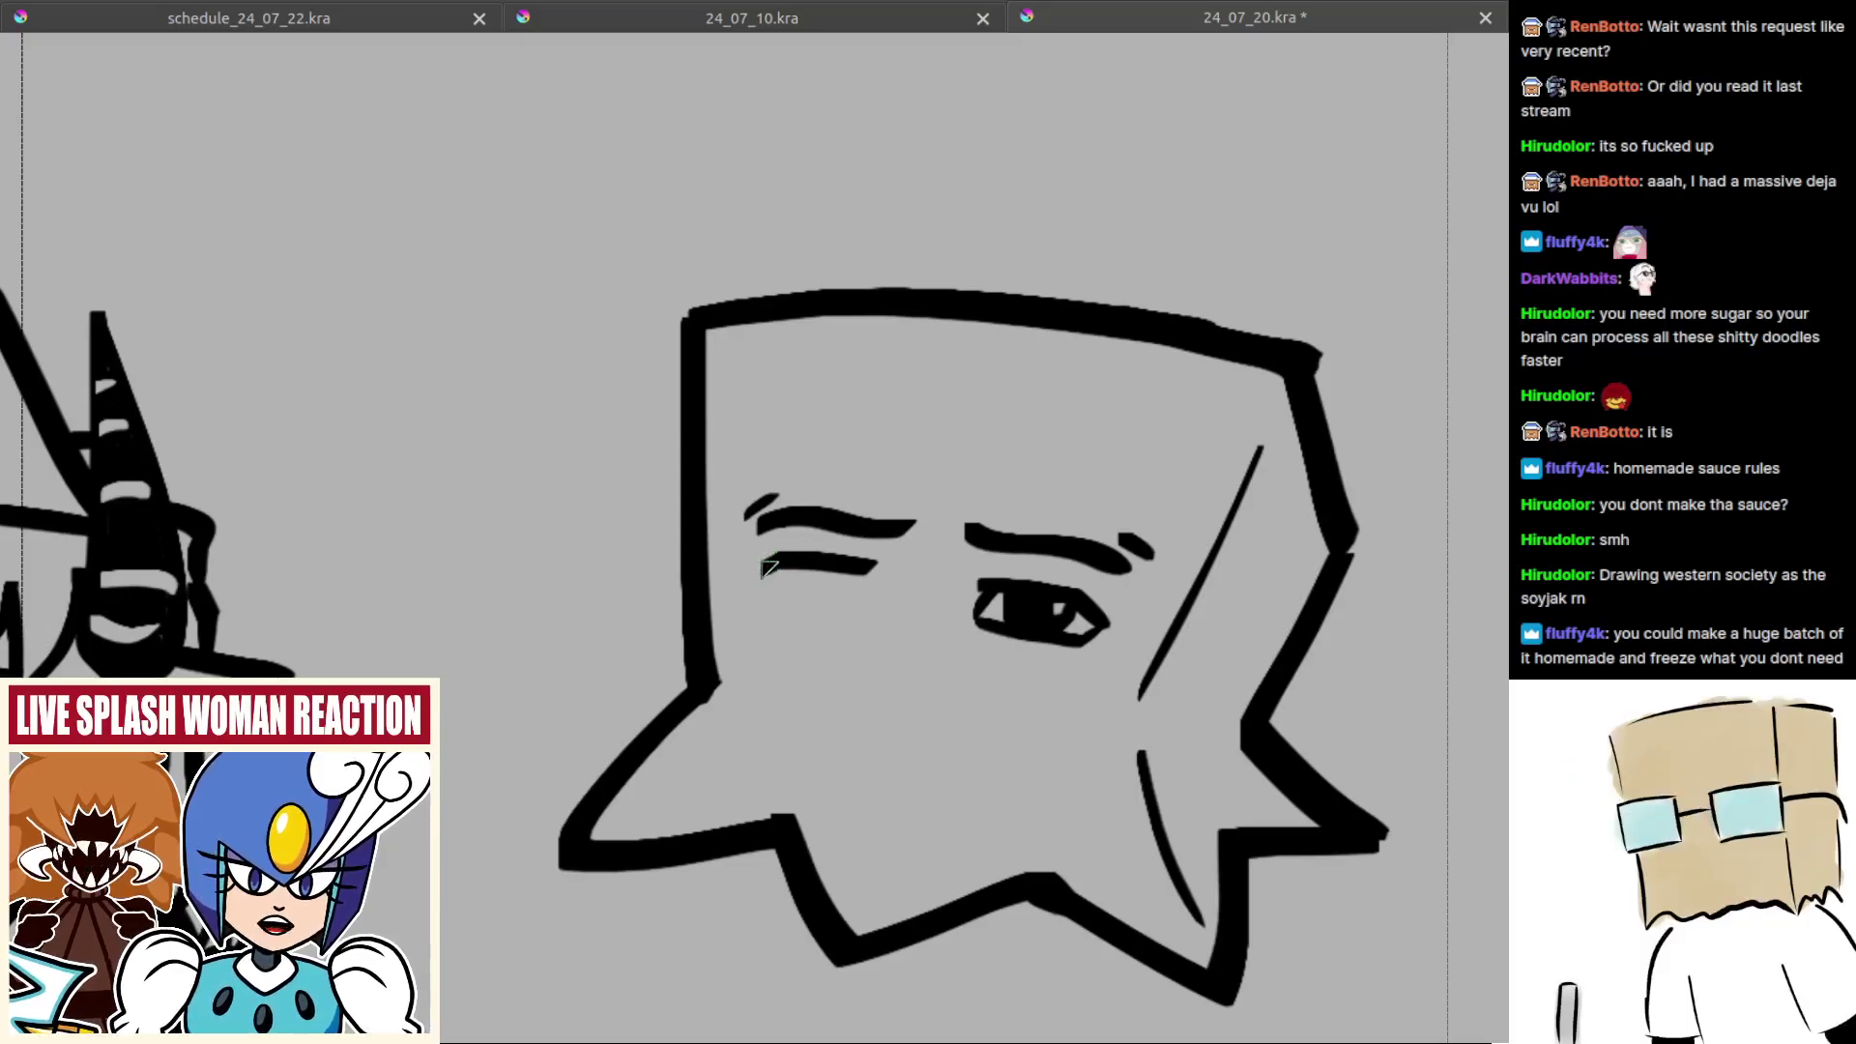
pyautogui.moveTo(764, 574)
pyautogui.mouseDown()
pyautogui.moveTo(778, 598)
pyautogui.moveTo(829, 604)
pyautogui.mouseUp()
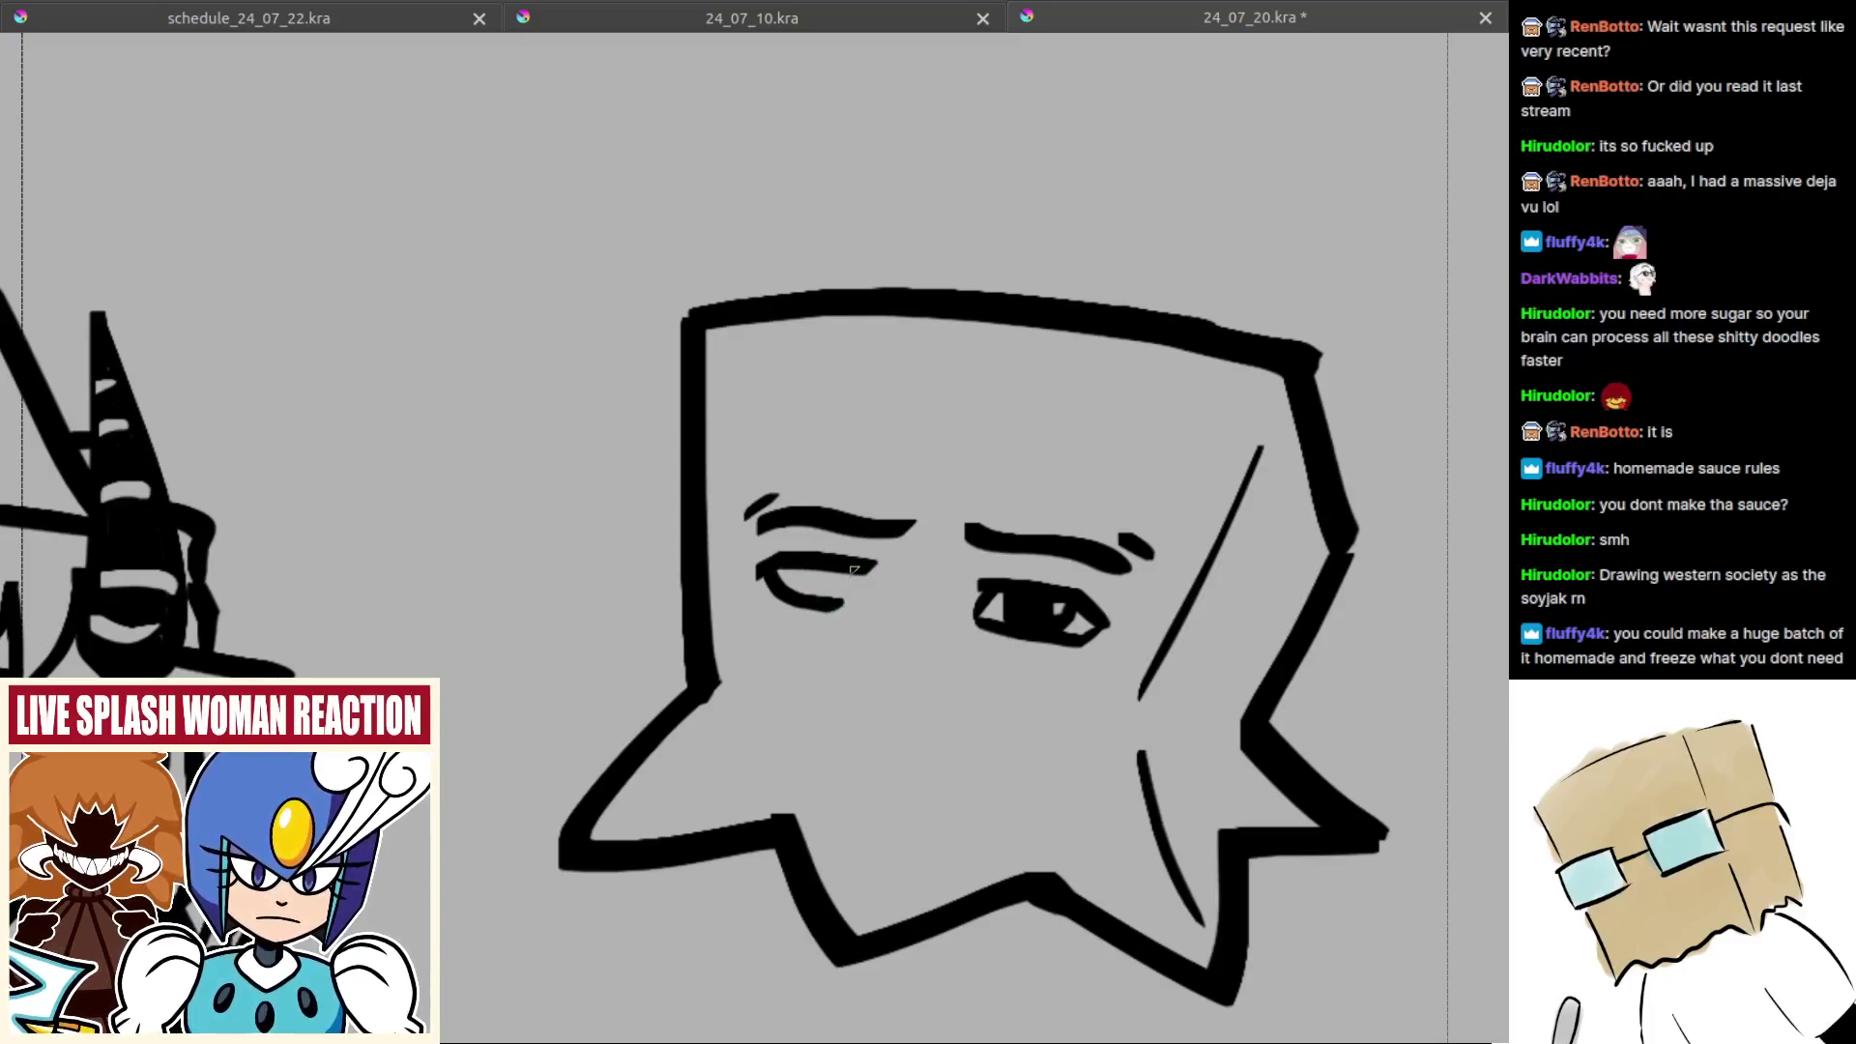
pyautogui.moveTo(849, 570)
pyautogui.mouseDown()
pyautogui.moveTo(870, 591)
pyautogui.moveTo(816, 609)
pyautogui.moveTo(809, 580)
pyautogui.moveTo(831, 585)
pyautogui.moveTo(814, 576)
pyautogui.mouseUp()
pyautogui.hotkey('ctrl', 'z')
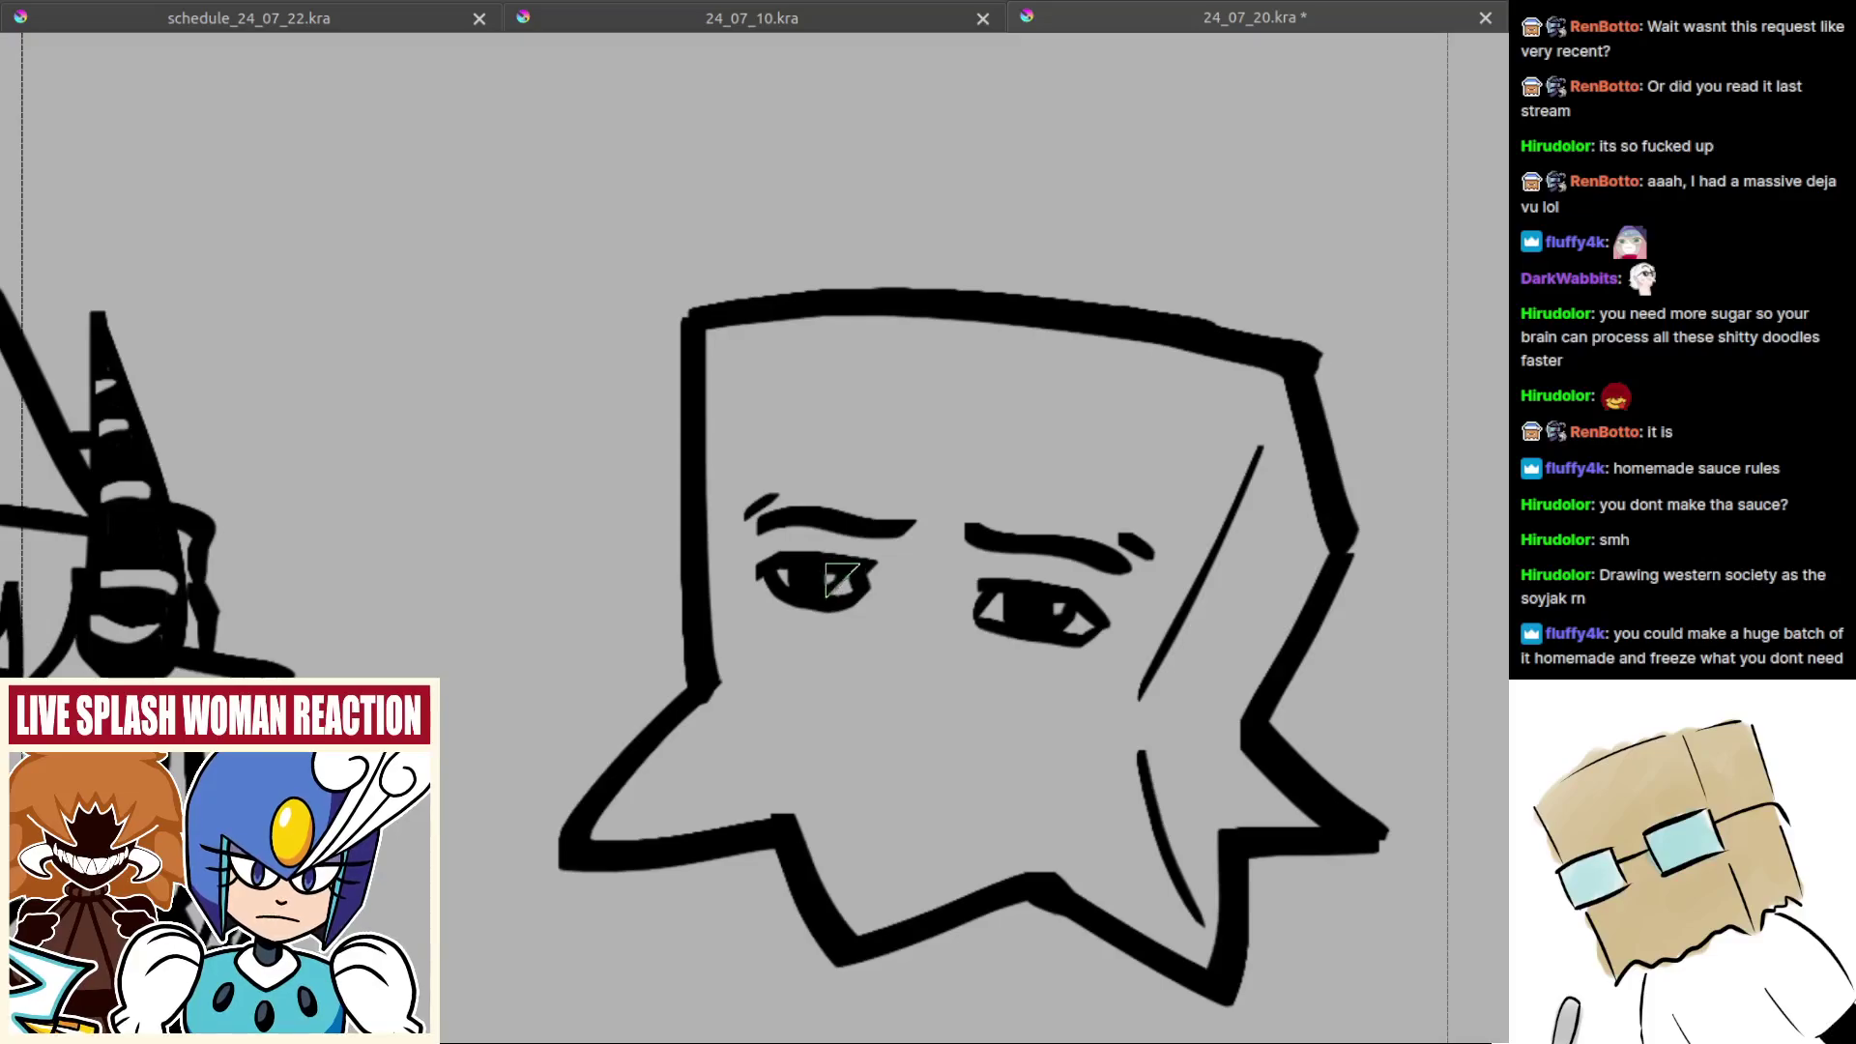
pyautogui.scroll(-6, 831, 584)
pyautogui.scroll(6, 862, 663)
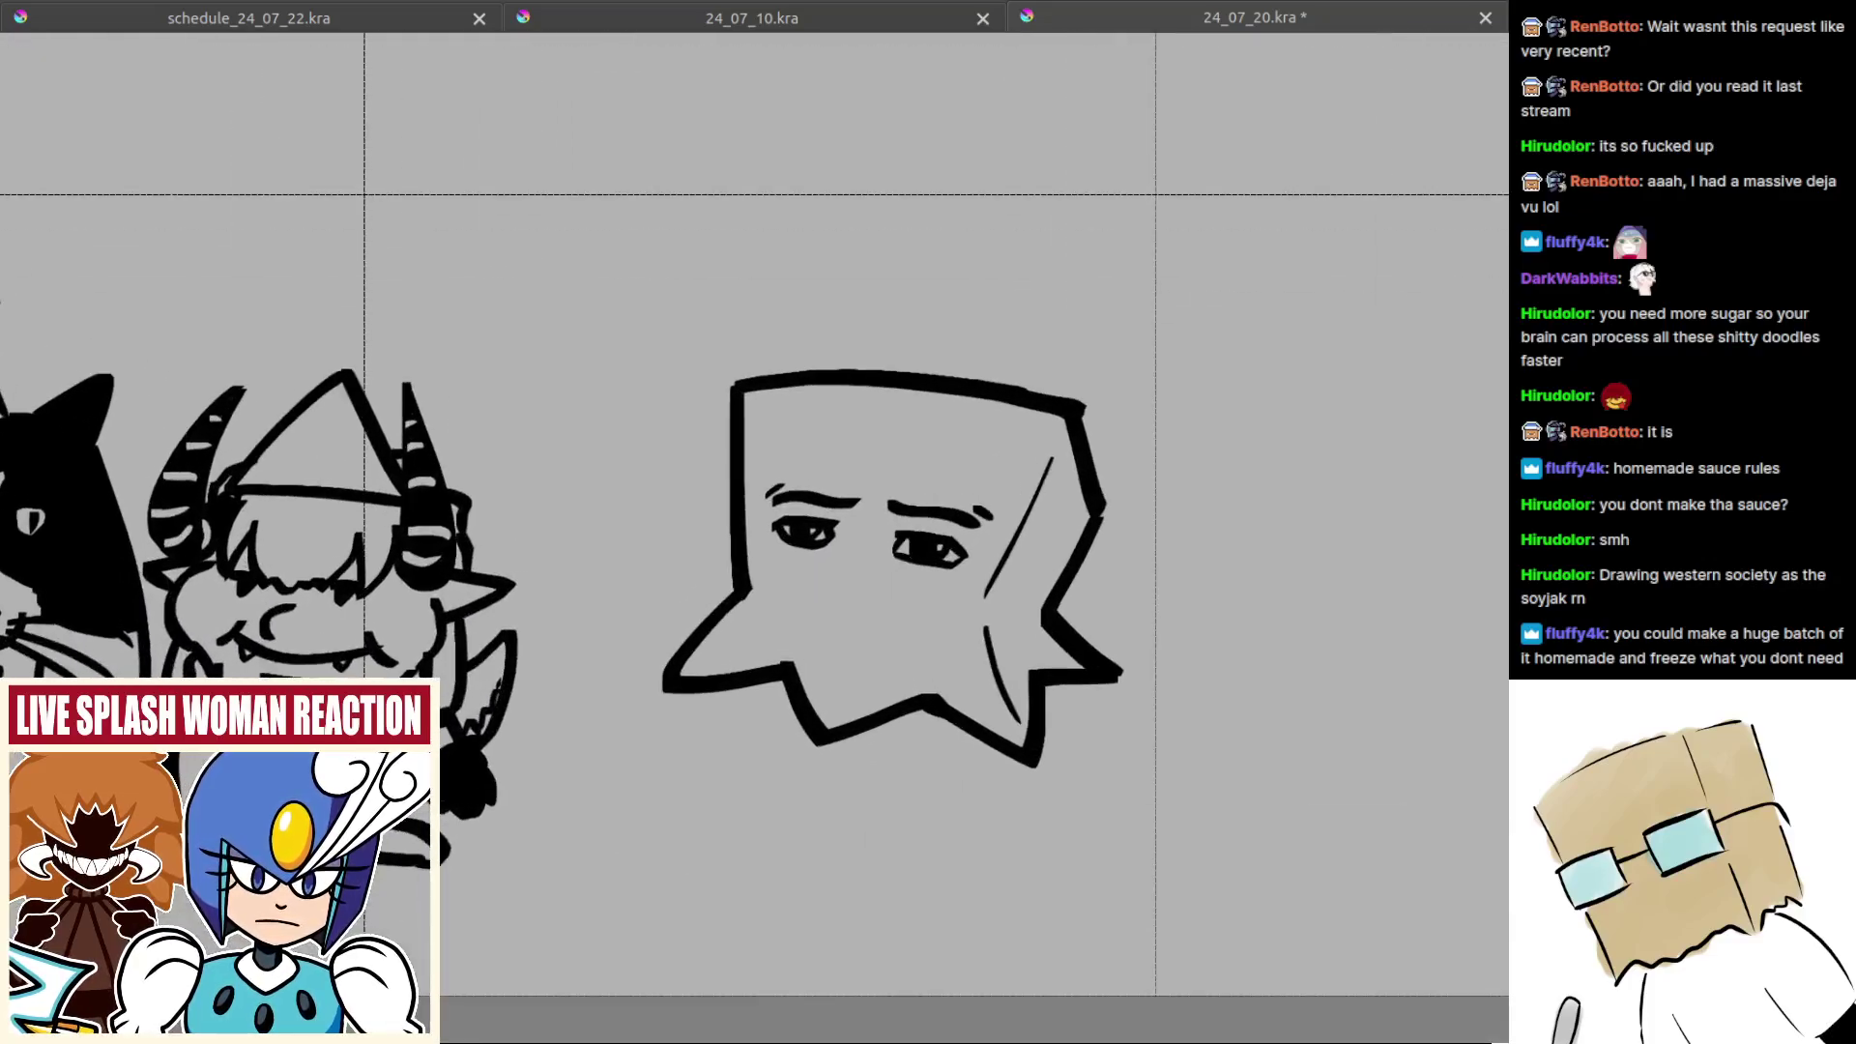
# Step: Add thin eyelid creases between the brows and eyes, plus short curved lines beside both inner eye corners
pyautogui.scroll(1, 845, 574)
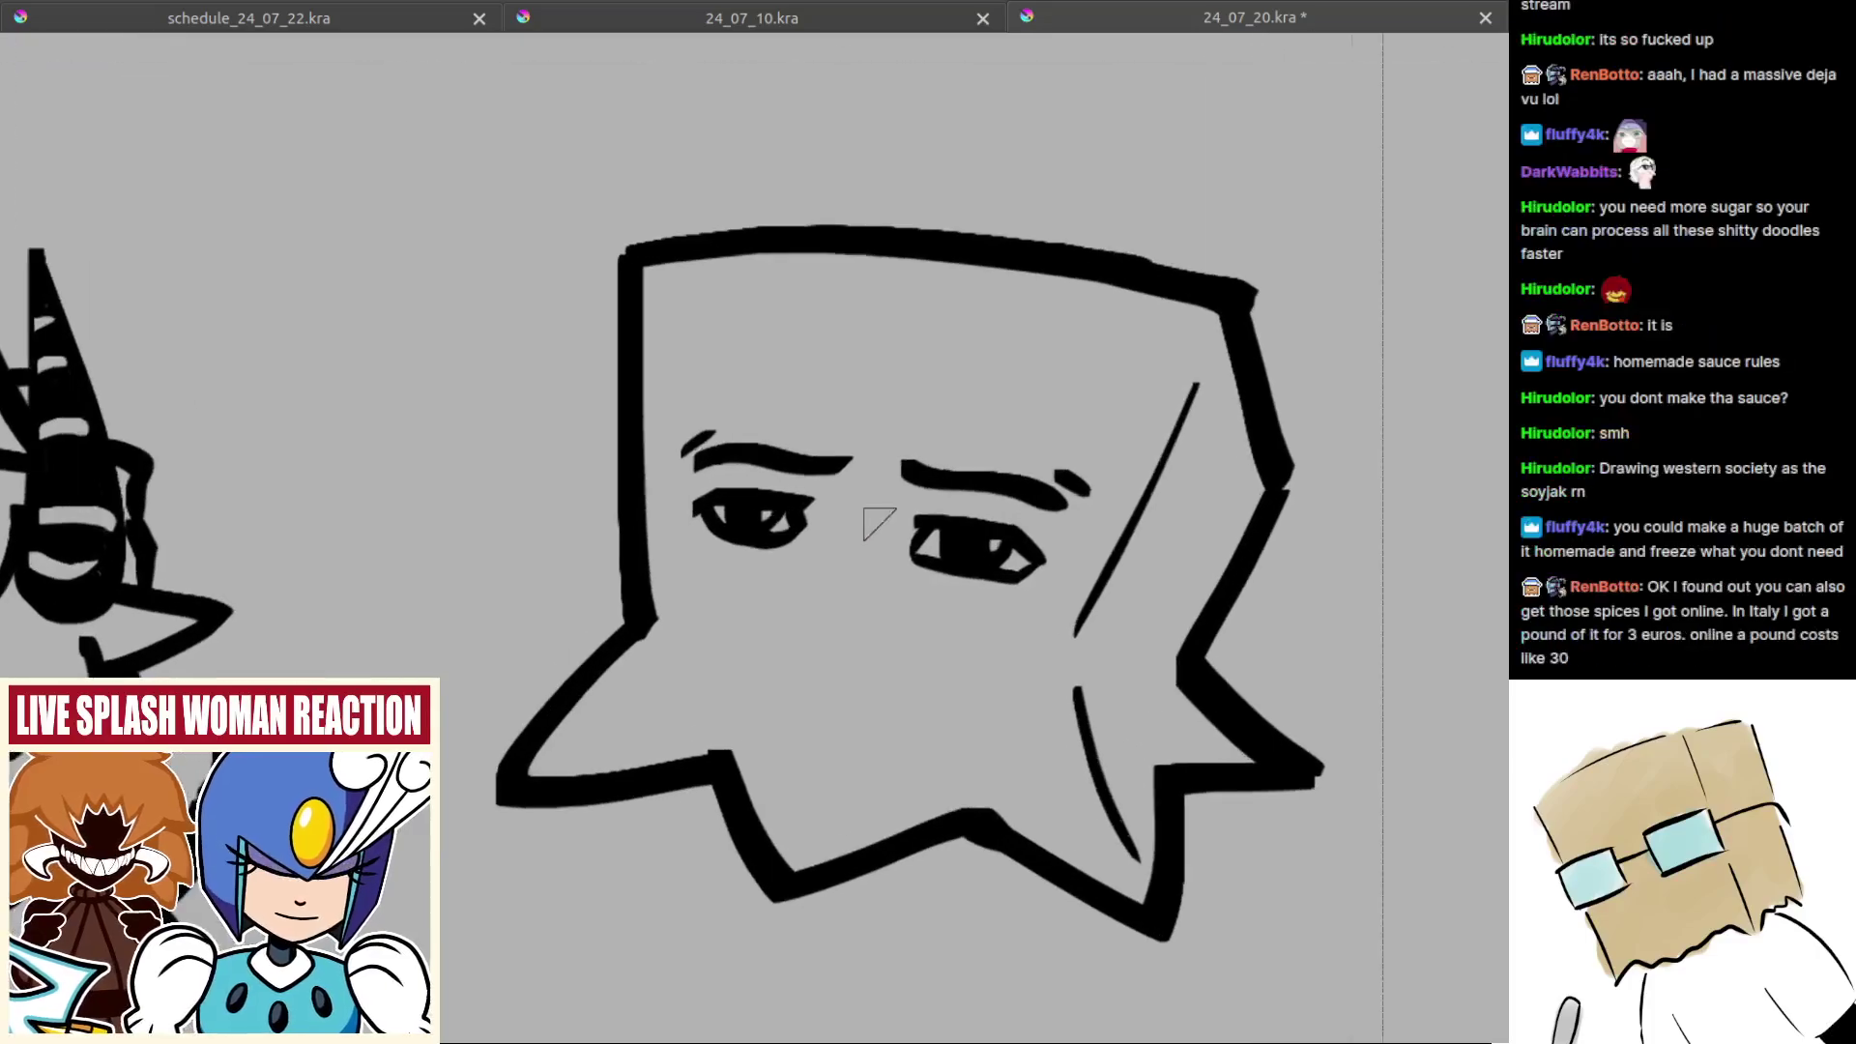
pyautogui.moveTo(900, 519)
pyautogui.mouseDown()
pyautogui.moveTo(996, 497)
pyautogui.moveTo(1036, 511)
pyautogui.mouseUp()
pyautogui.moveTo(822, 501)
pyautogui.mouseDown()
pyautogui.moveTo(839, 521)
pyautogui.moveTo(818, 543)
pyautogui.mouseUp()
pyautogui.moveTo(712, 471)
pyautogui.mouseDown()
pyautogui.moveTo(823, 485)
pyautogui.moveTo(799, 452)
pyautogui.mouseUp()
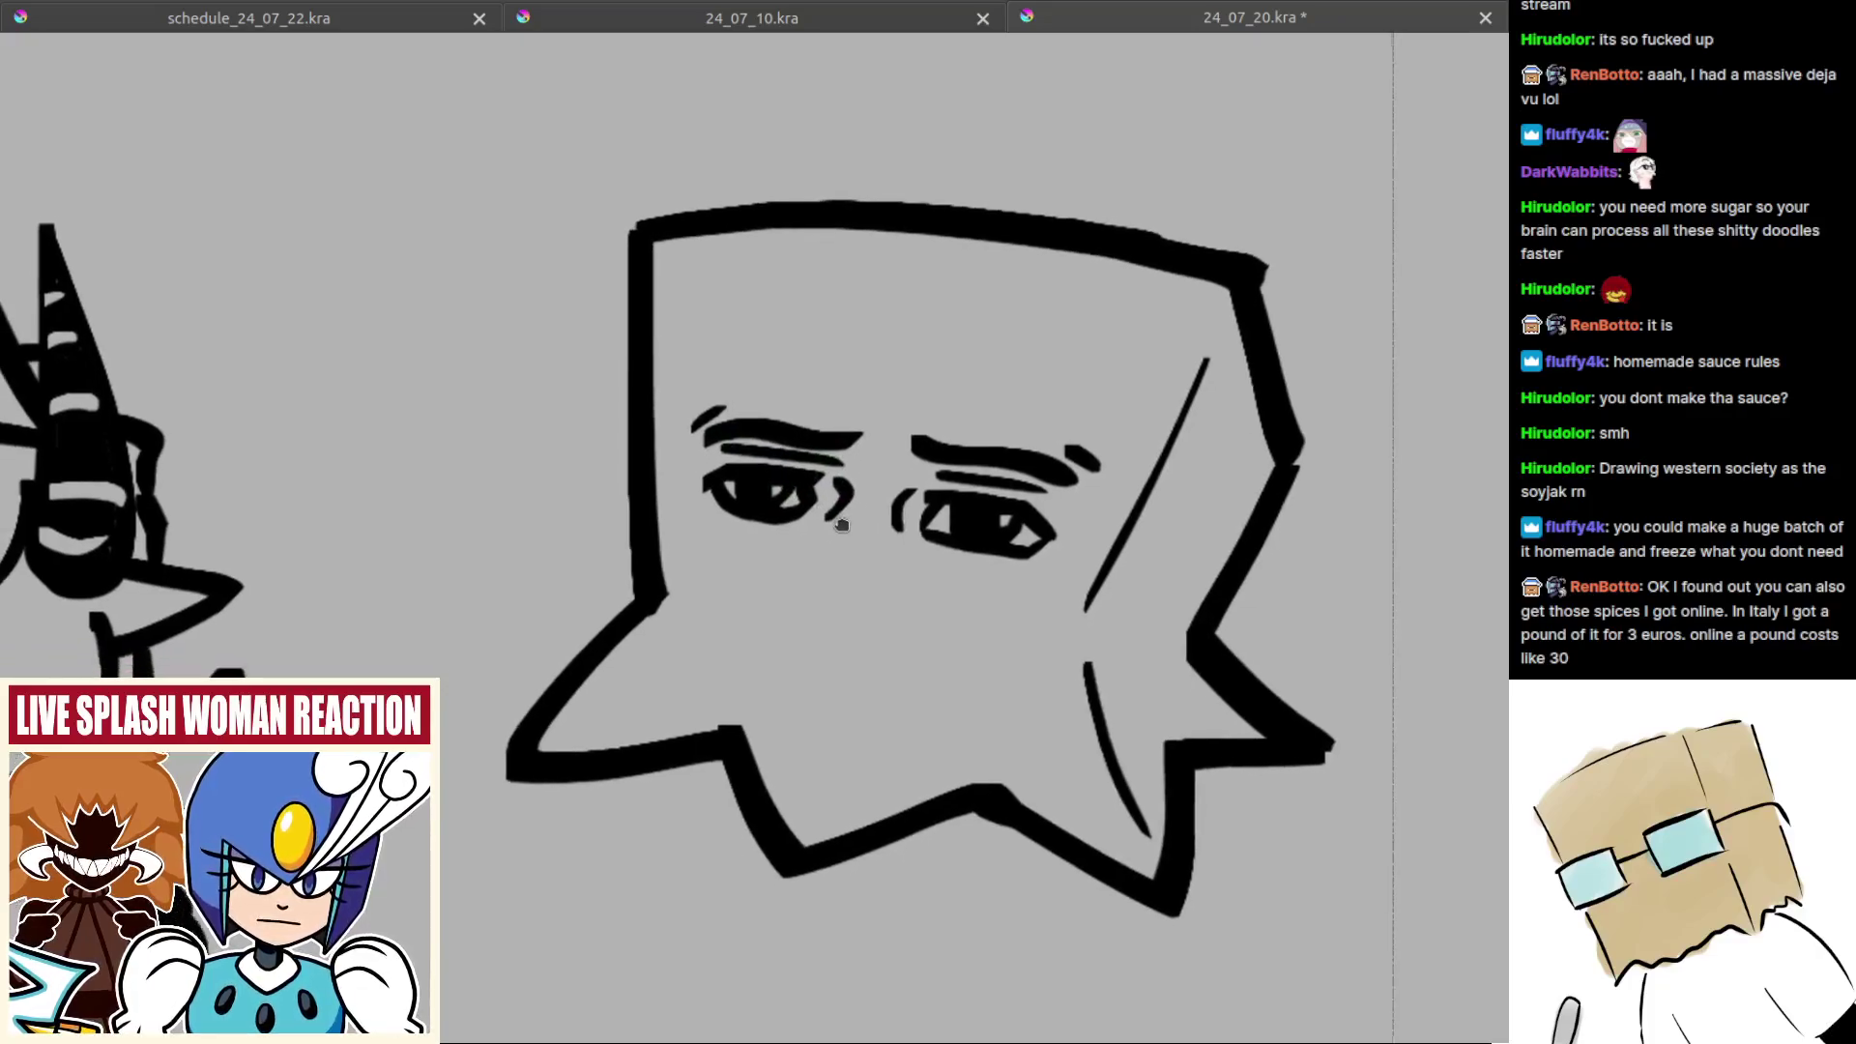
# Step: Draw a slight smile with a short vertical tick at its left end and a diagonal cheek line beside its right end
pyautogui.moveTo(760, 629)
pyautogui.mouseDown()
pyautogui.moveTo(945, 640)
pyautogui.moveTo(930, 615)
pyautogui.moveTo(738, 627)
pyautogui.moveTo(758, 616)
pyautogui.moveTo(766, 637)
pyautogui.moveTo(757, 609)
pyautogui.moveTo(767, 661)
pyautogui.mouseUp()
pyautogui.hotkey('ctrl', 'z')
pyautogui.hotkey('ctrl', 'z')
pyautogui.hotkey('ctrl', 'z')
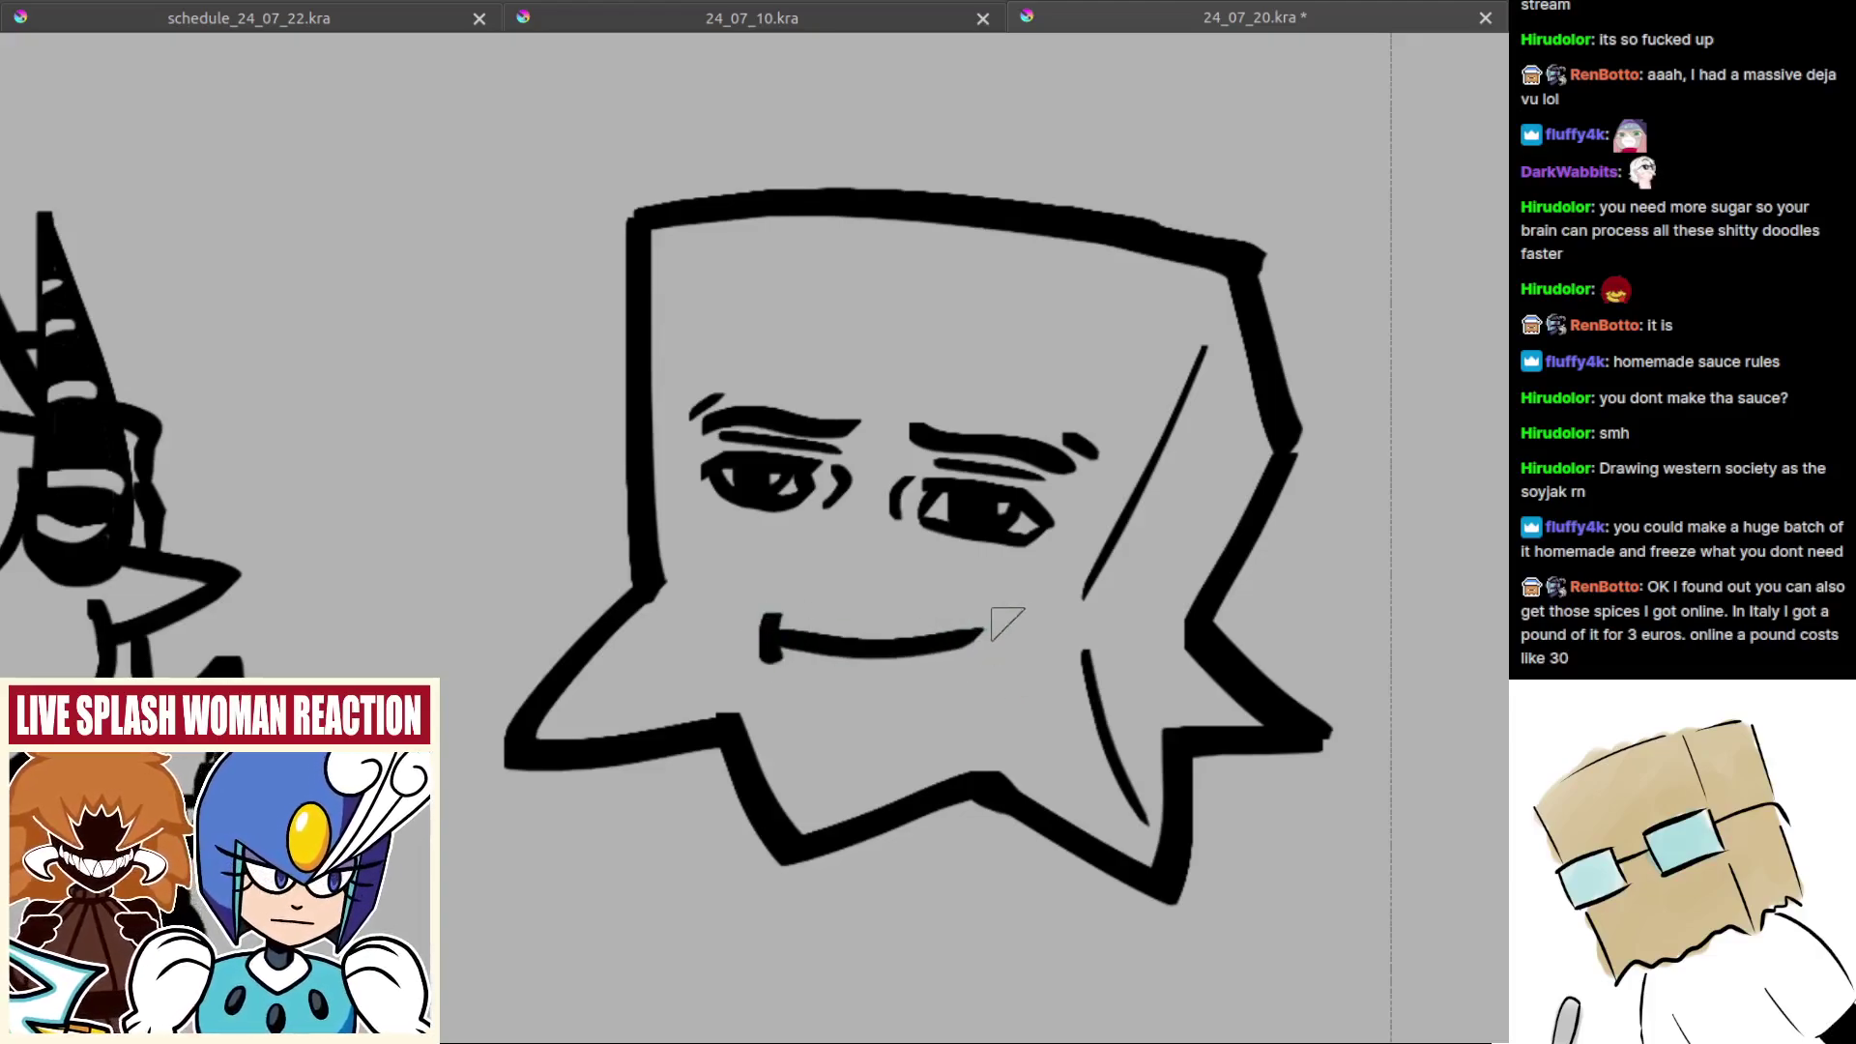
pyautogui.moveTo(1040, 603)
pyautogui.mouseDown()
pyautogui.moveTo(958, 700)
pyautogui.moveTo(994, 715)
pyautogui.mouseUp()
pyautogui.hotkey('ctrl', 'z')
# Step: Try to draw two short, straight shoulder lines sloping outward from beneath the head's jagged lower edge
pyautogui.scroll(-5, 1007, 646)
pyautogui.scroll(-3, 1007, 725)
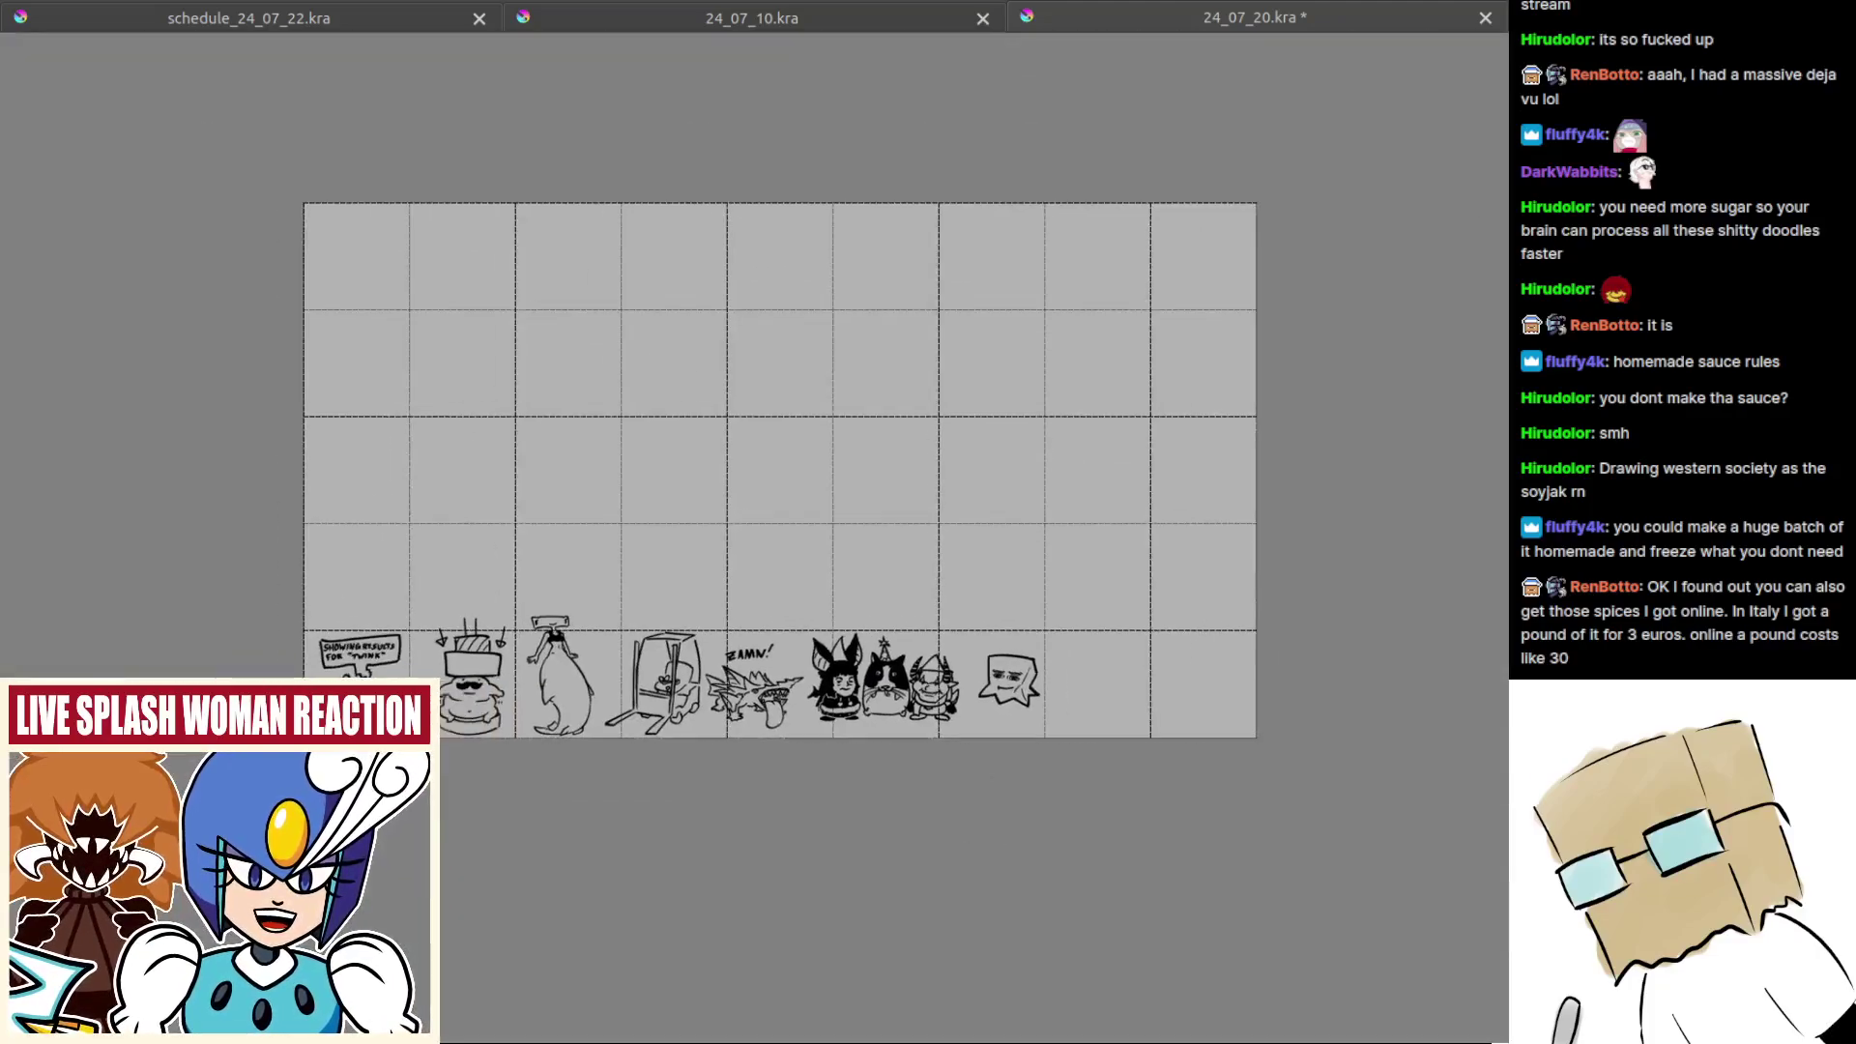
pyautogui.scroll(5, 1010, 725)
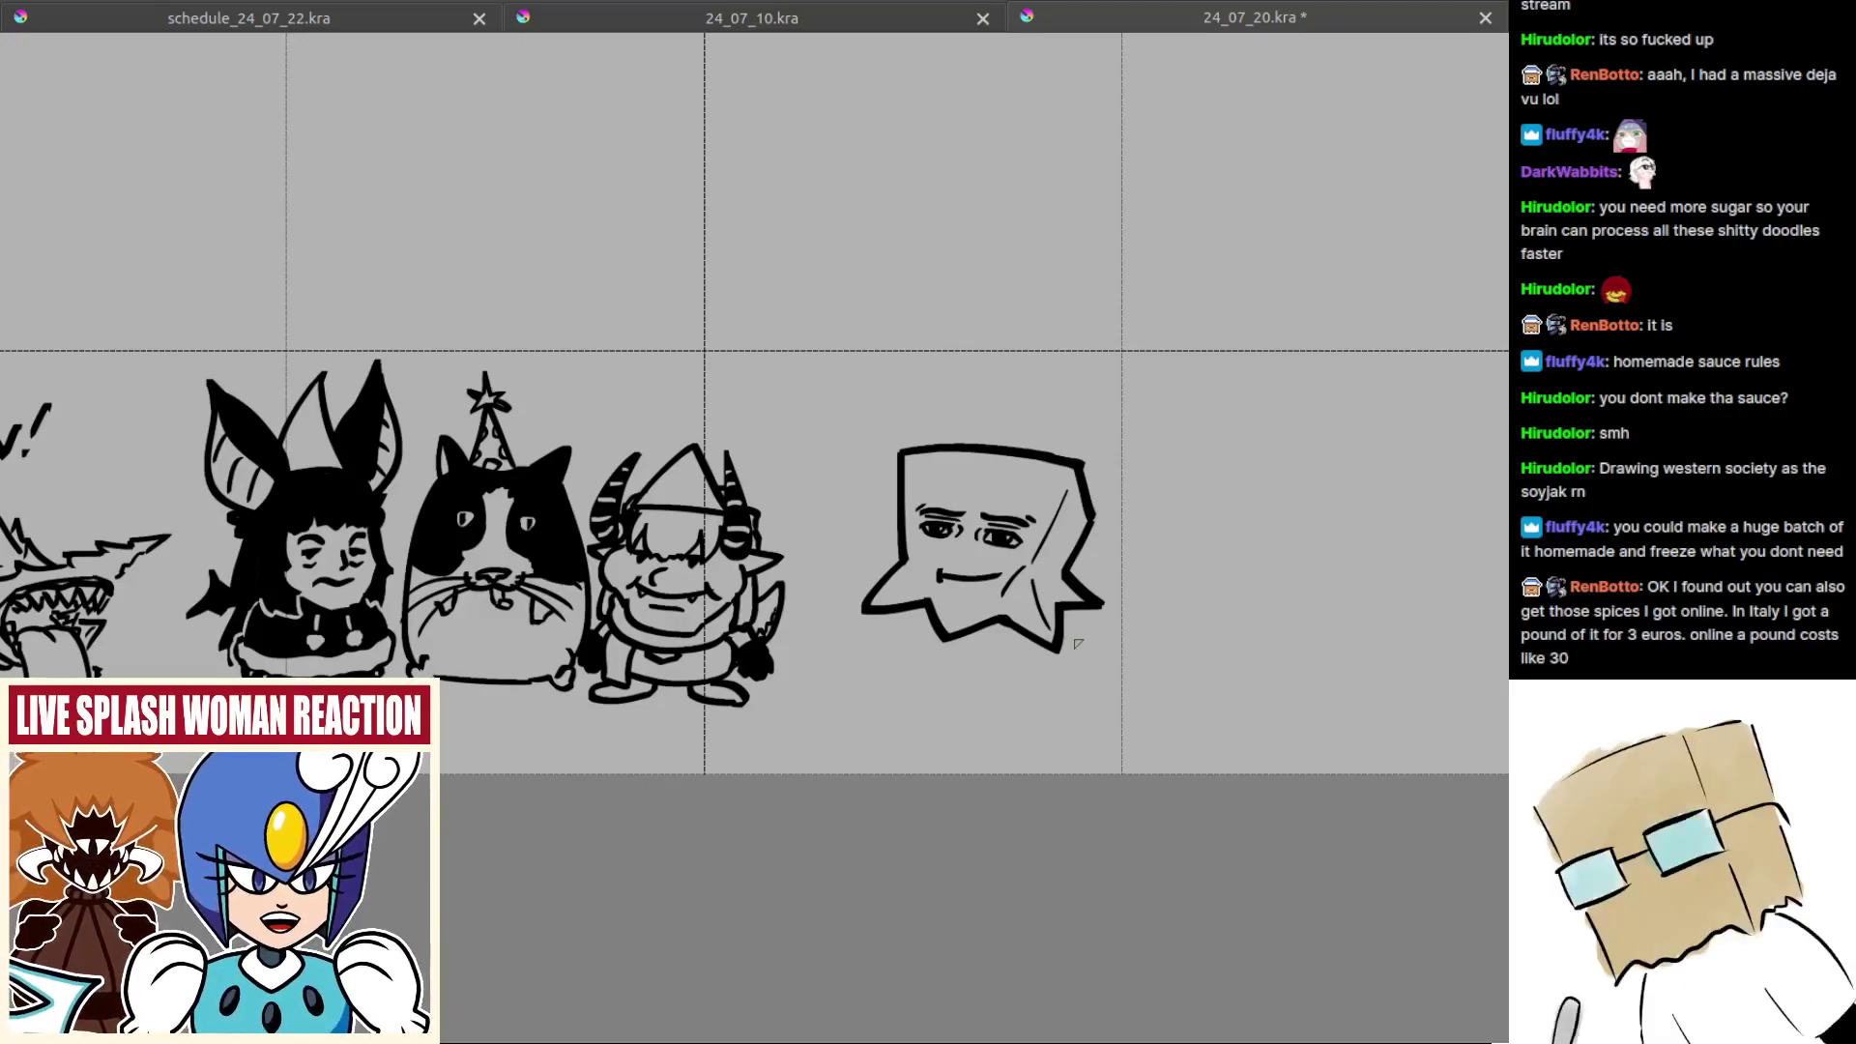
pyautogui.scroll(2, 1223, 720)
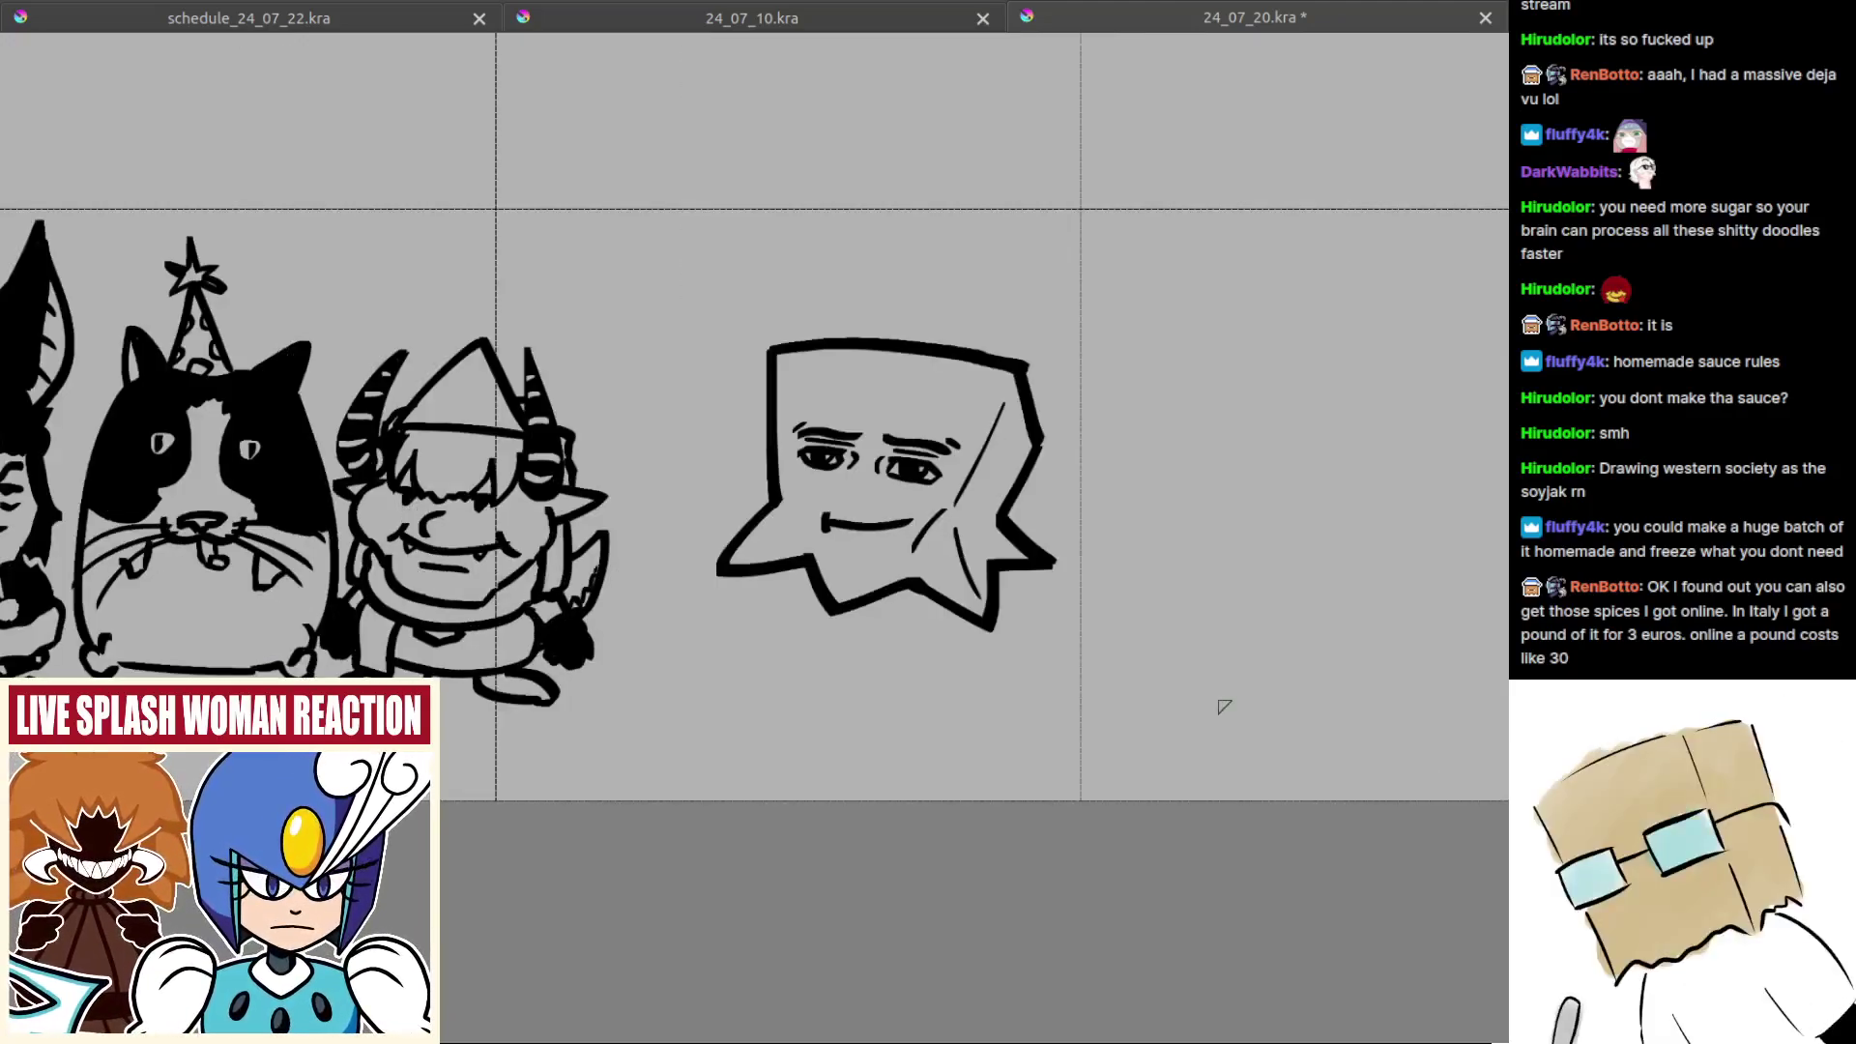
pyautogui.moveTo(1218, 701); pyautogui.dragTo(1155, 717)
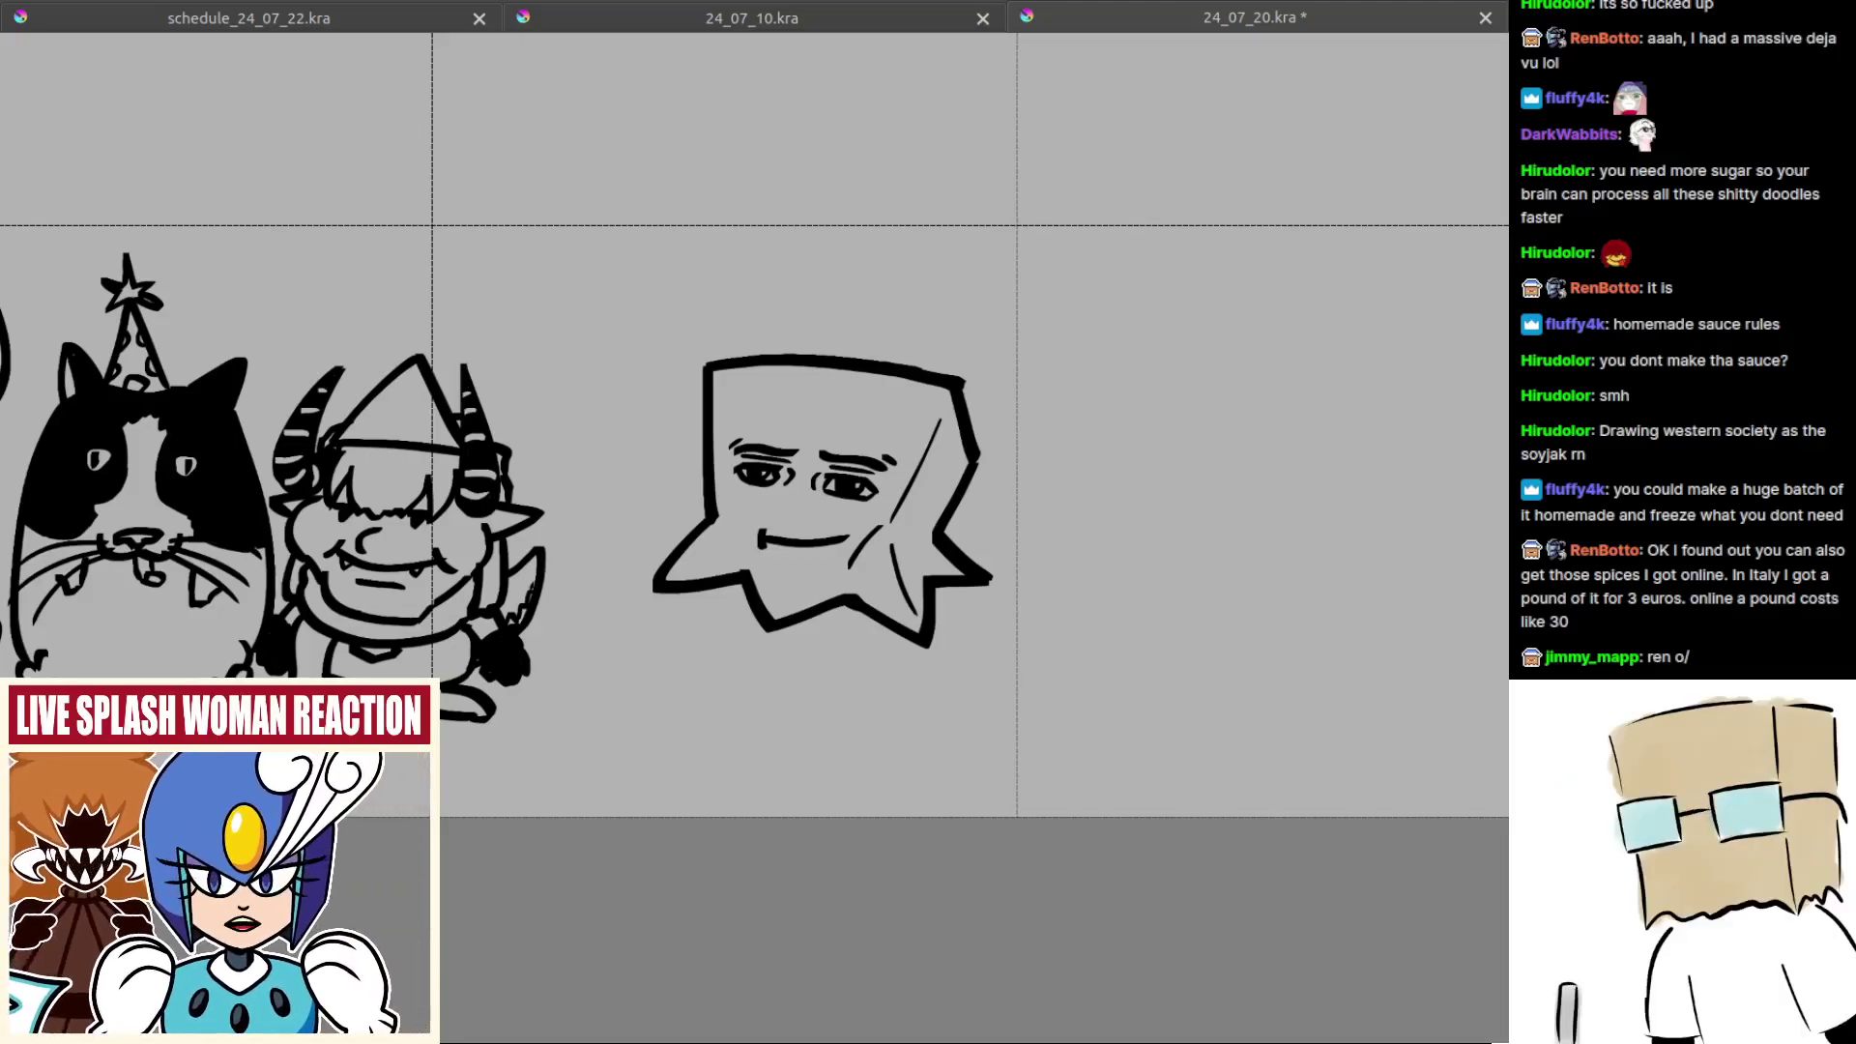
pyautogui.moveTo(875, 655)
pyautogui.mouseDown()
pyautogui.moveTo(765, 574)
pyautogui.moveTo(655, 652)
pyautogui.mouseUp()
pyautogui.hotkey('ctrl', 'z')
pyautogui.moveTo(750, 557); pyautogui.dragTo(676, 634)
pyautogui.hotkey('ctrl', 'z')
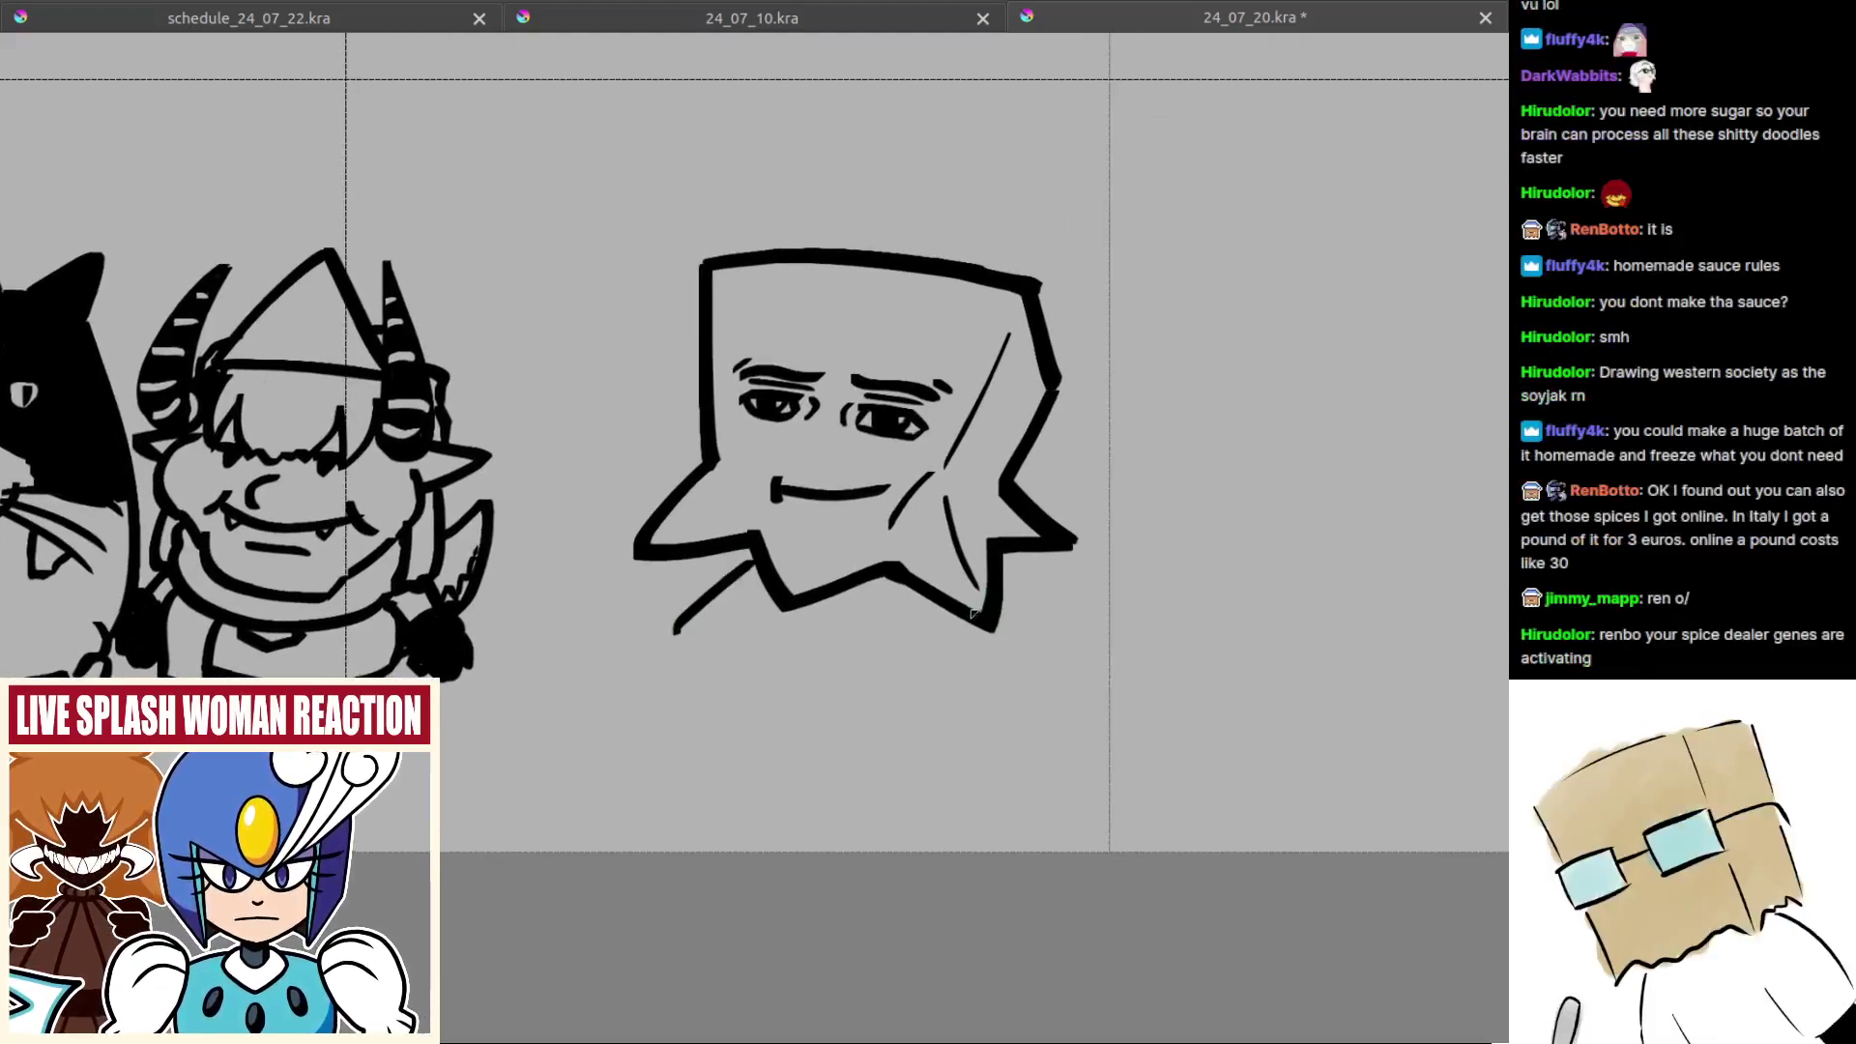
pyautogui.moveTo(926, 593); pyautogui.dragTo(972, 665)
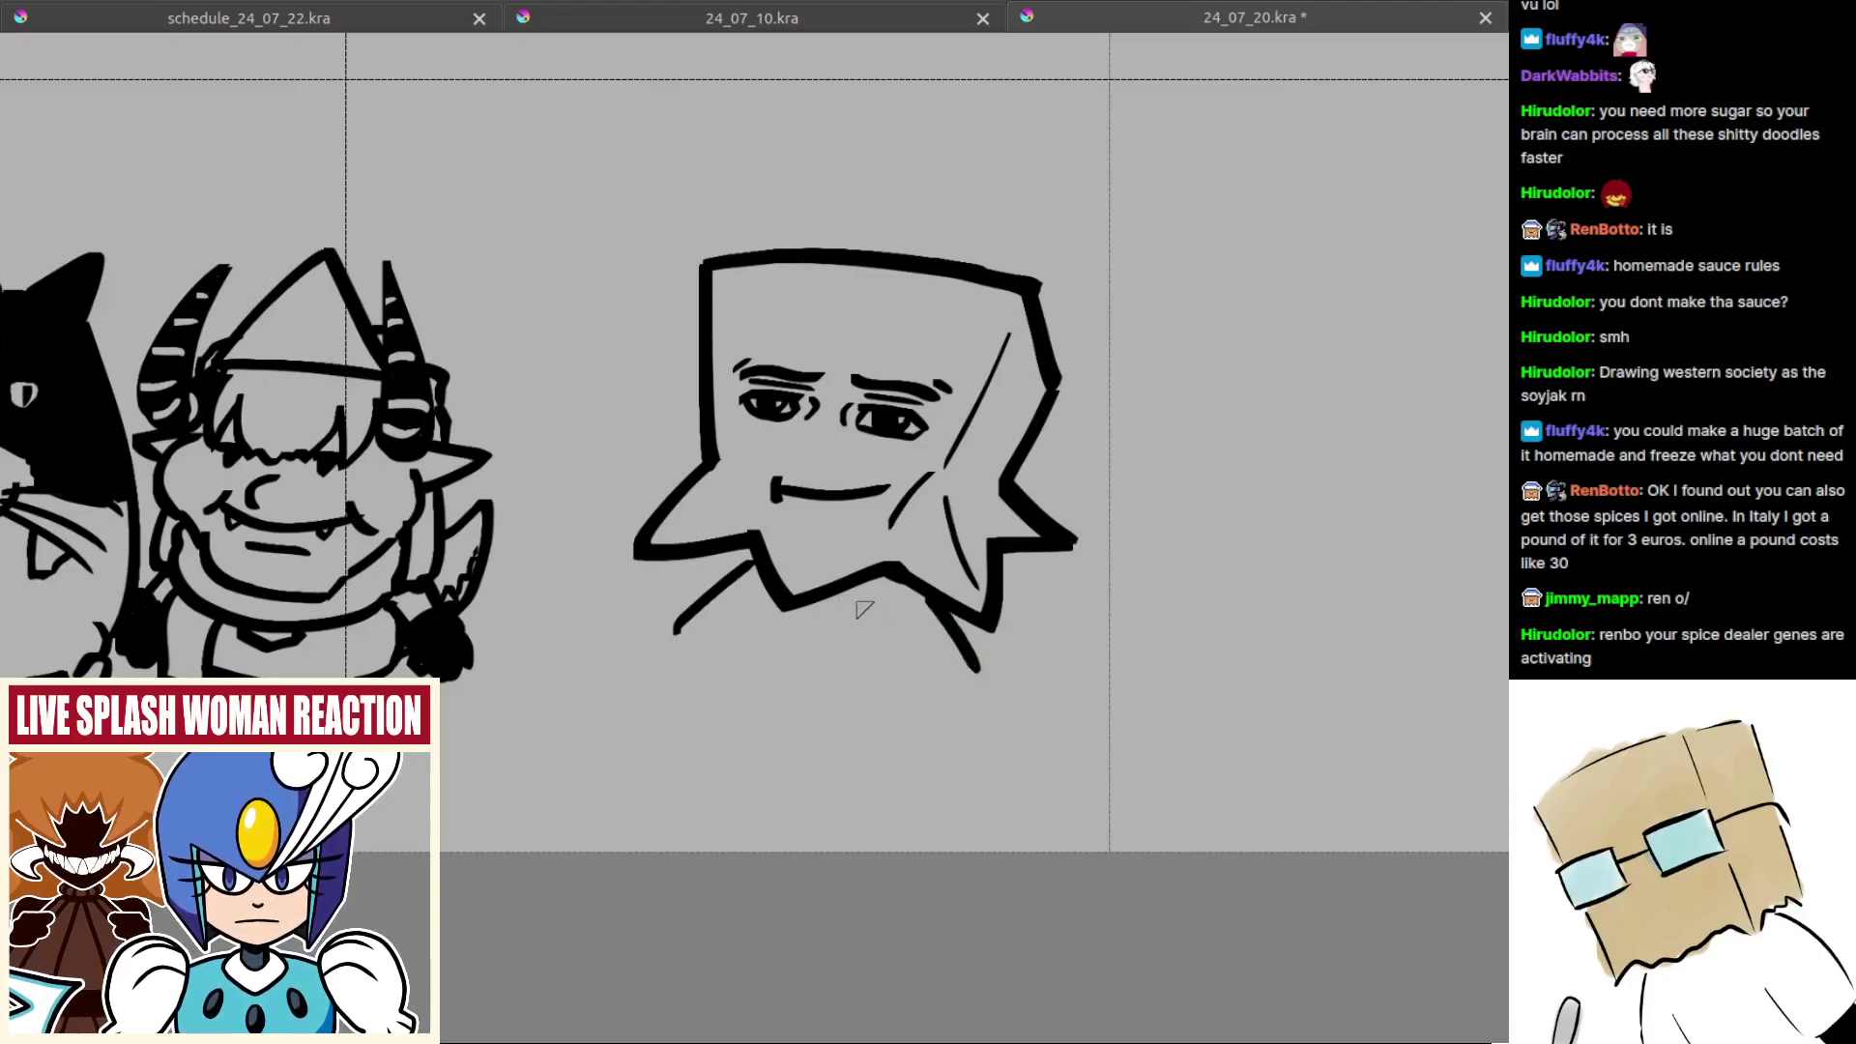
pyautogui.hotkey('ctrl', 'z')
pyautogui.hotkey('ctrl', 'z')
# Step: Draw a curved left shoulder and a short right shoulder line under the head, and add a small spike to the lower edge
pyautogui.moveTo(754, 555)
pyautogui.mouseDown()
pyautogui.moveTo(704, 574)
pyautogui.moveTo(650, 638)
pyautogui.mouseUp()
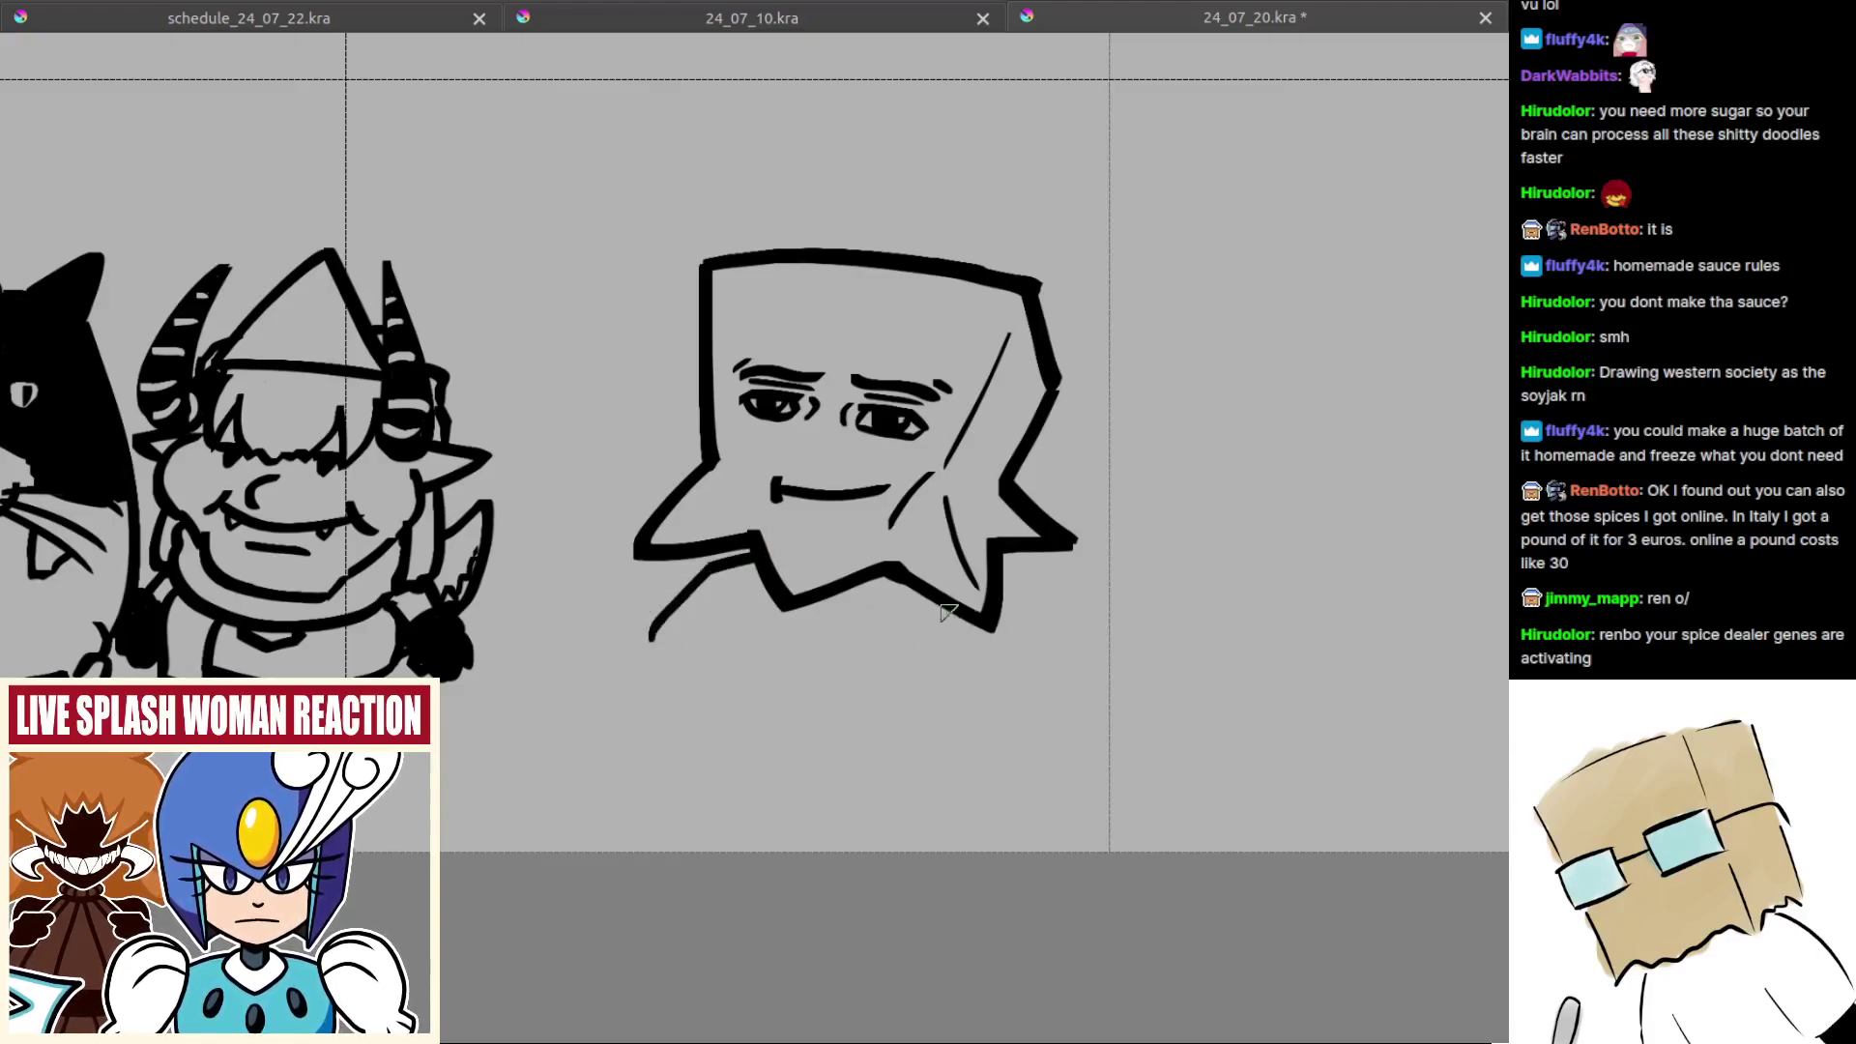
pyautogui.moveTo(951, 609); pyautogui.dragTo(988, 674)
pyautogui.hotkey('ctrl', 'z')
pyautogui.moveTo(888, 633)
pyautogui.mouseDown()
pyautogui.moveTo(814, 590)
pyautogui.moveTo(869, 562)
pyautogui.moveTo(822, 596)
pyautogui.moveTo(806, 583)
pyautogui.moveTo(882, 564)
pyautogui.moveTo(822, 586)
pyautogui.moveTo(880, 584)
pyautogui.moveTo(804, 611)
pyautogui.mouseUp()
pyautogui.hotkey('ctrl', 'z')
pyautogui.hotkey('ctrl', 'z')
pyautogui.hotkey('ctrl', 'z')
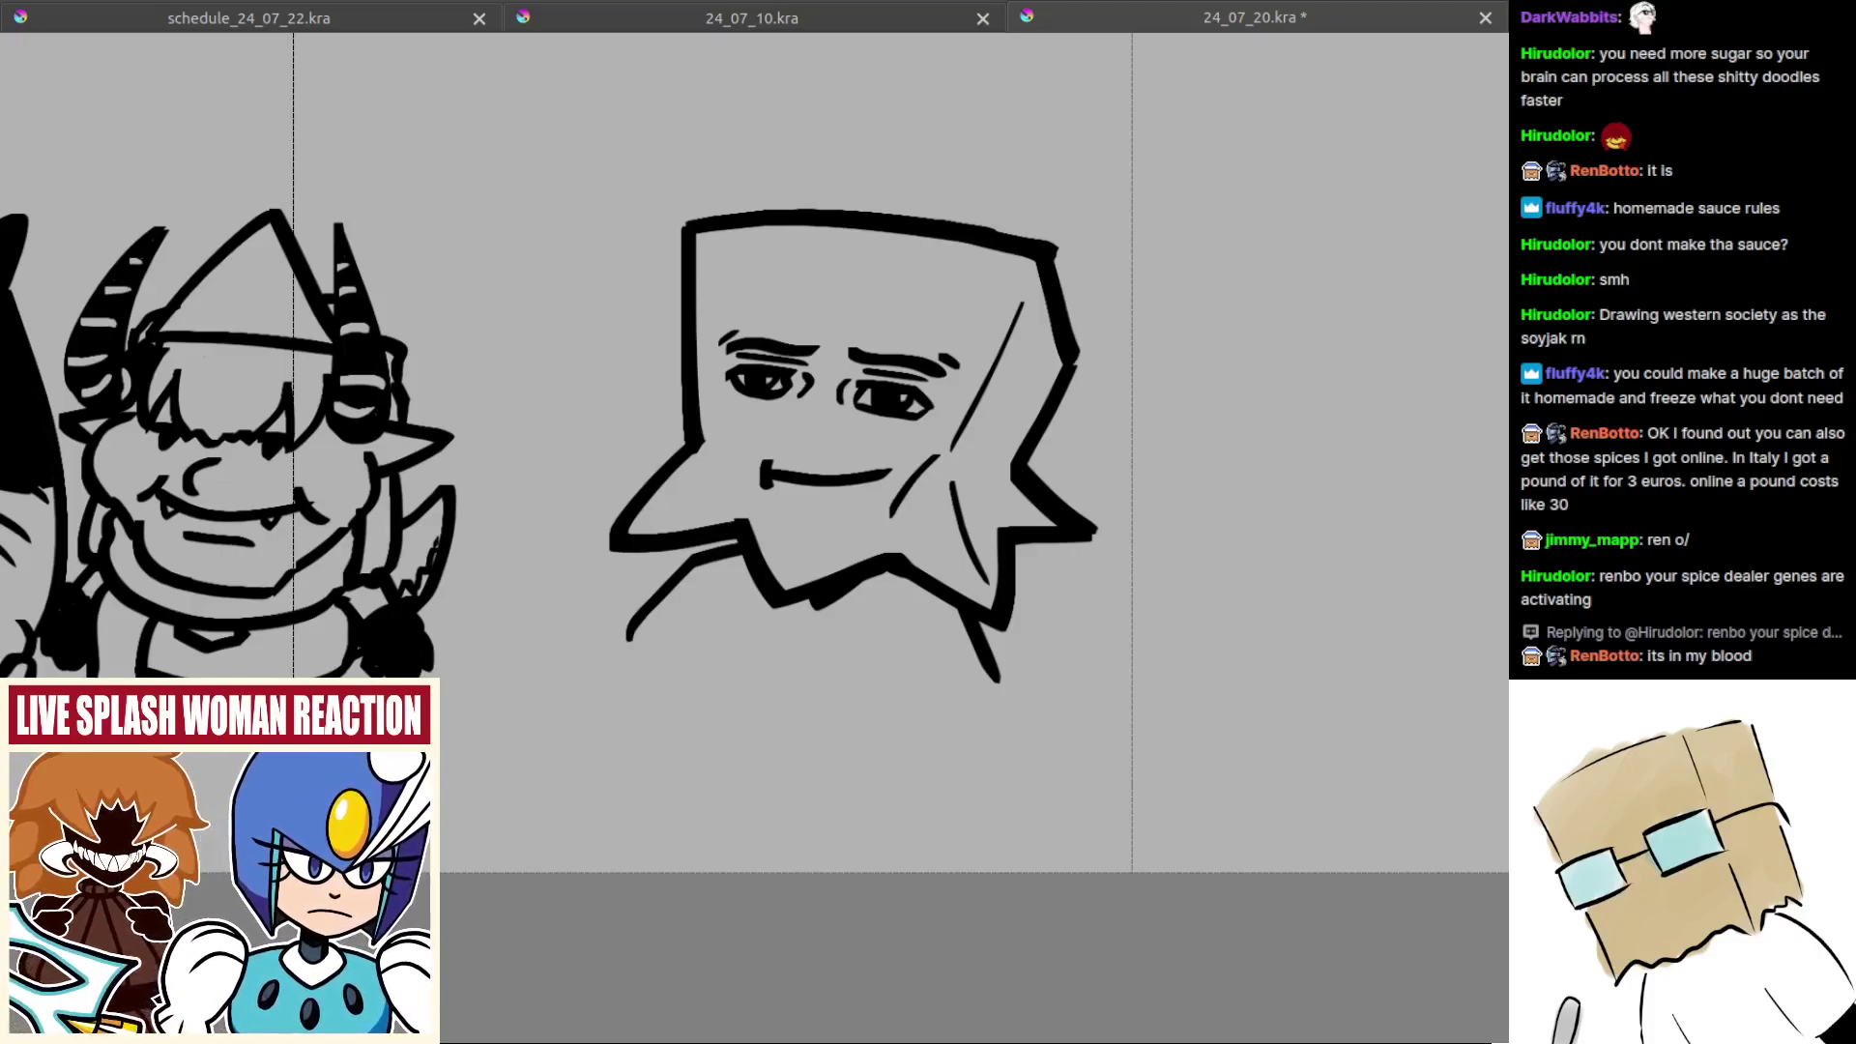
# Step: Examine the reference photo of planted bulbs on the canvas above the doodles
pyautogui.scroll(-2, 867, 465)
pyautogui.moveTo(886, 613); pyautogui.dragTo(1002, 874)
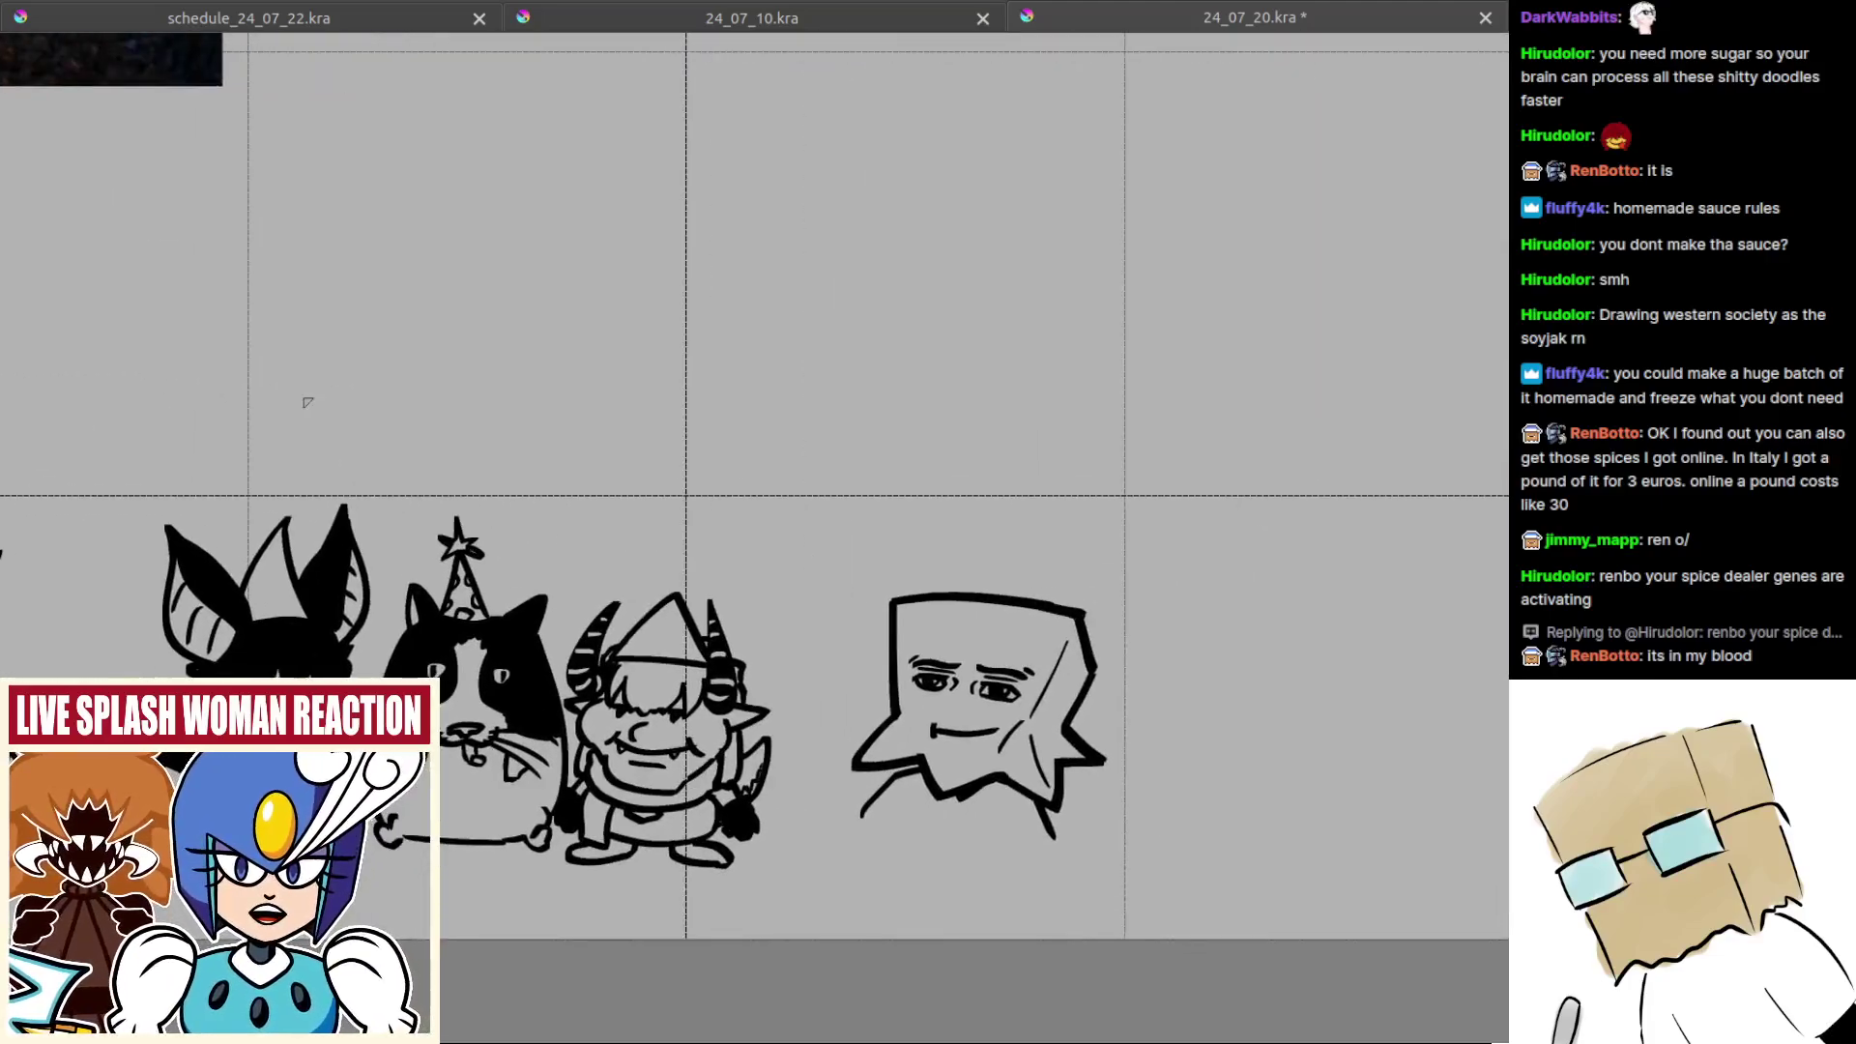
pyautogui.moveTo(306, 402); pyautogui.dragTo(956, 958)
pyautogui.scroll(1, 616, 189)
pyautogui.moveTo(619, 191); pyautogui.dragTo(770, 322)
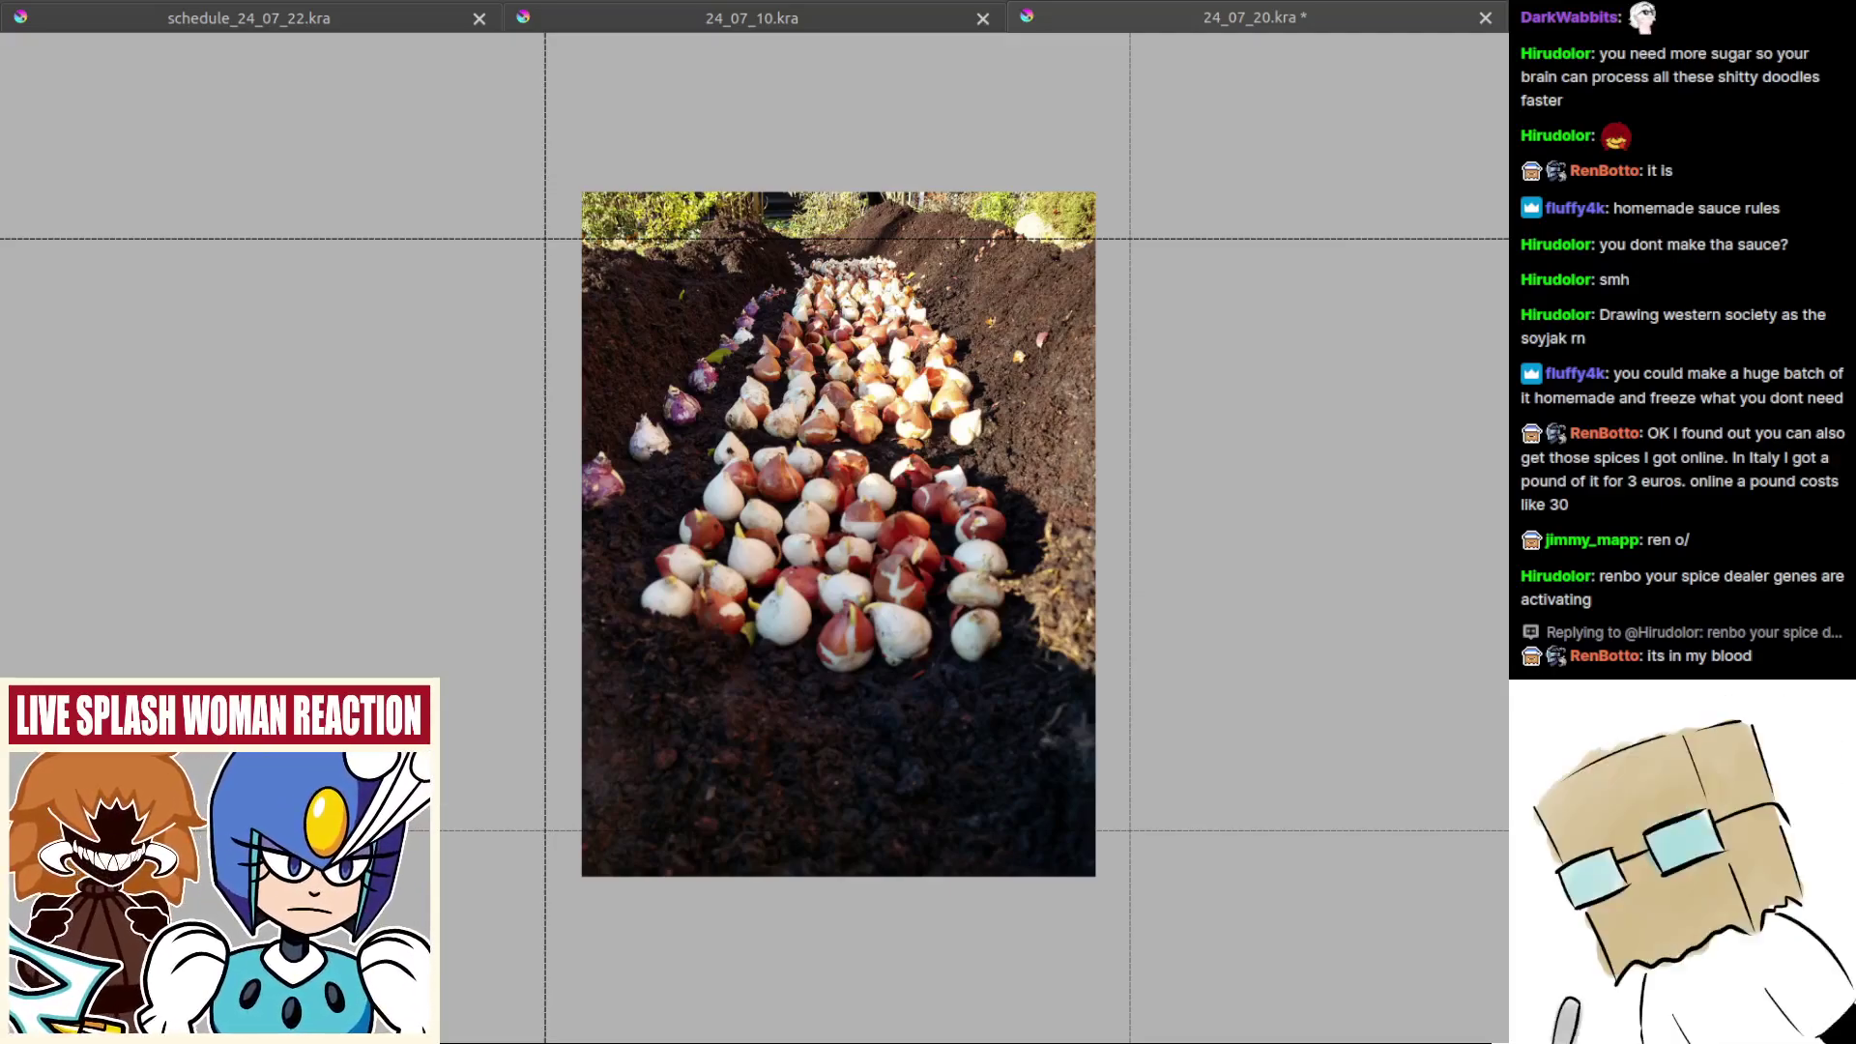
pyautogui.scroll(-4, 935, 602)
pyautogui.moveTo(1013, 719); pyautogui.dragTo(682, 529)
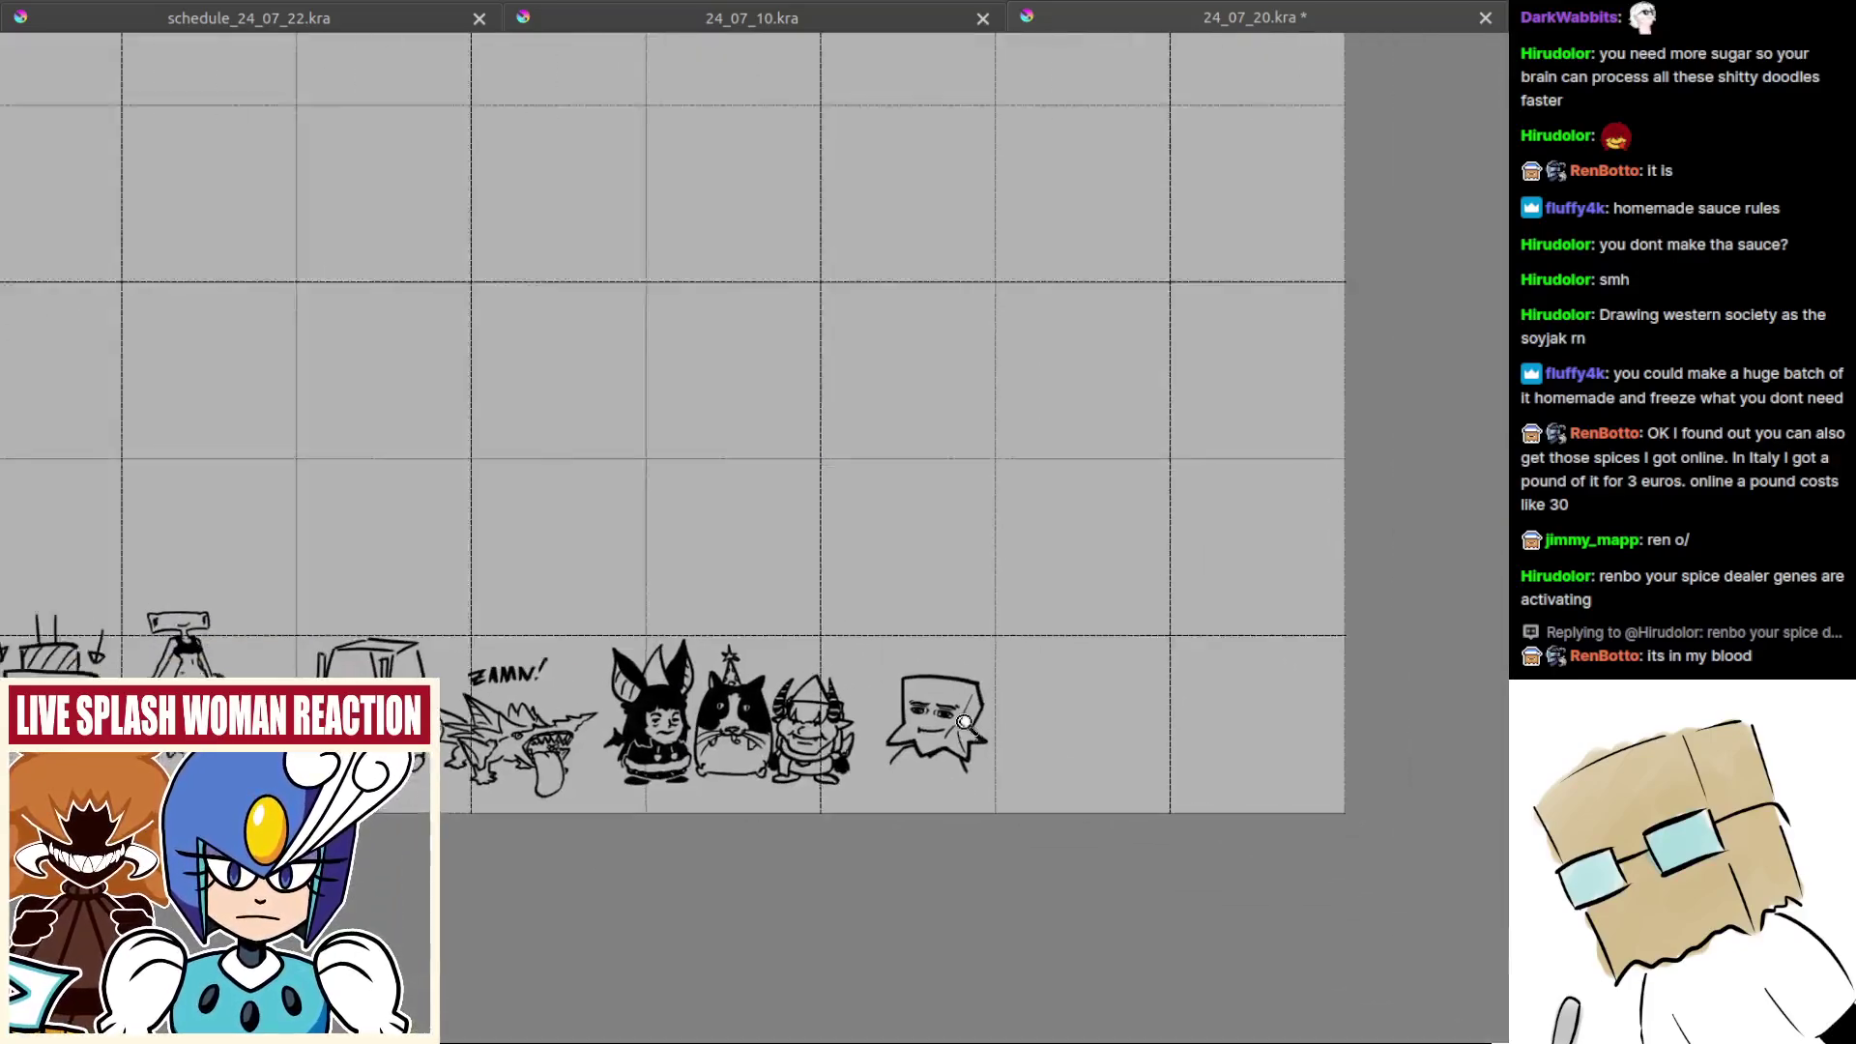
# Step: Mirror the canvas view, erase most of the curved shoulder line on the gnome's side and redraw it straighter and thicker
pyautogui.scroll(6, 998, 756)
pyautogui.scroll(3, 998, 756)
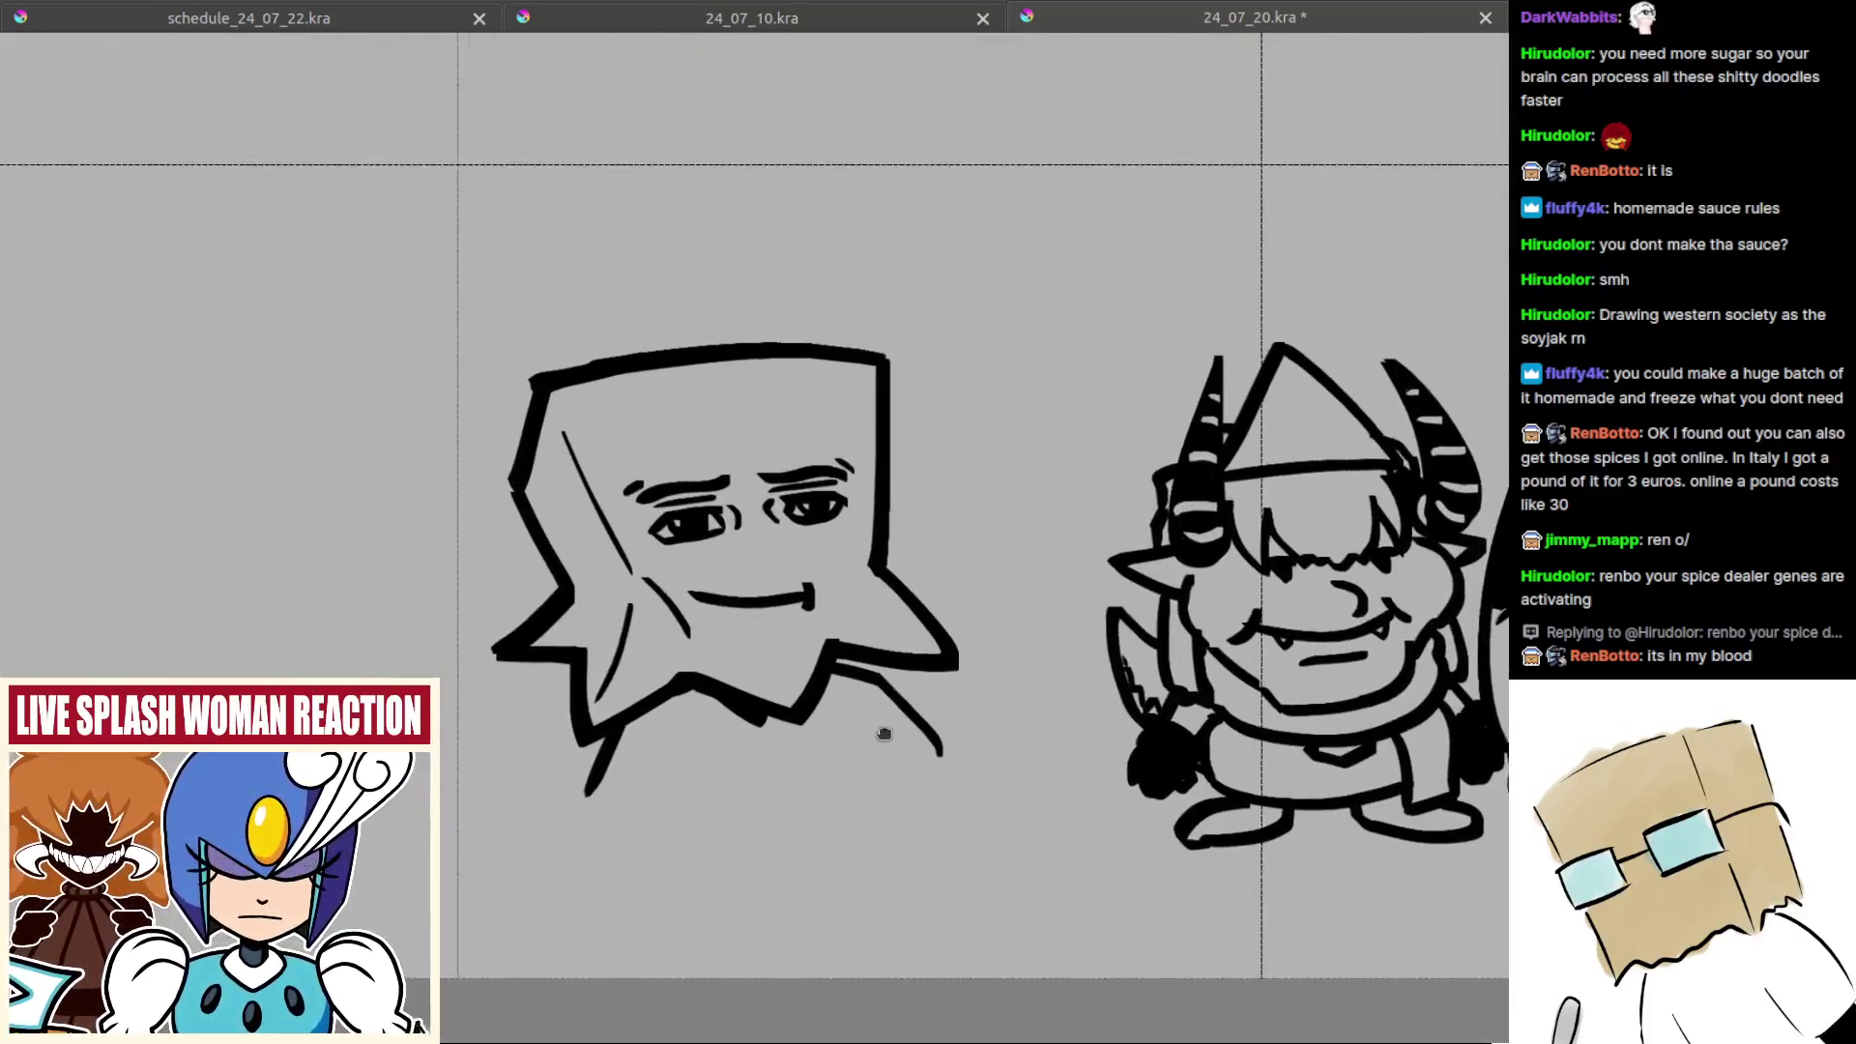
pyautogui.hotkey('ctrl', 'z')
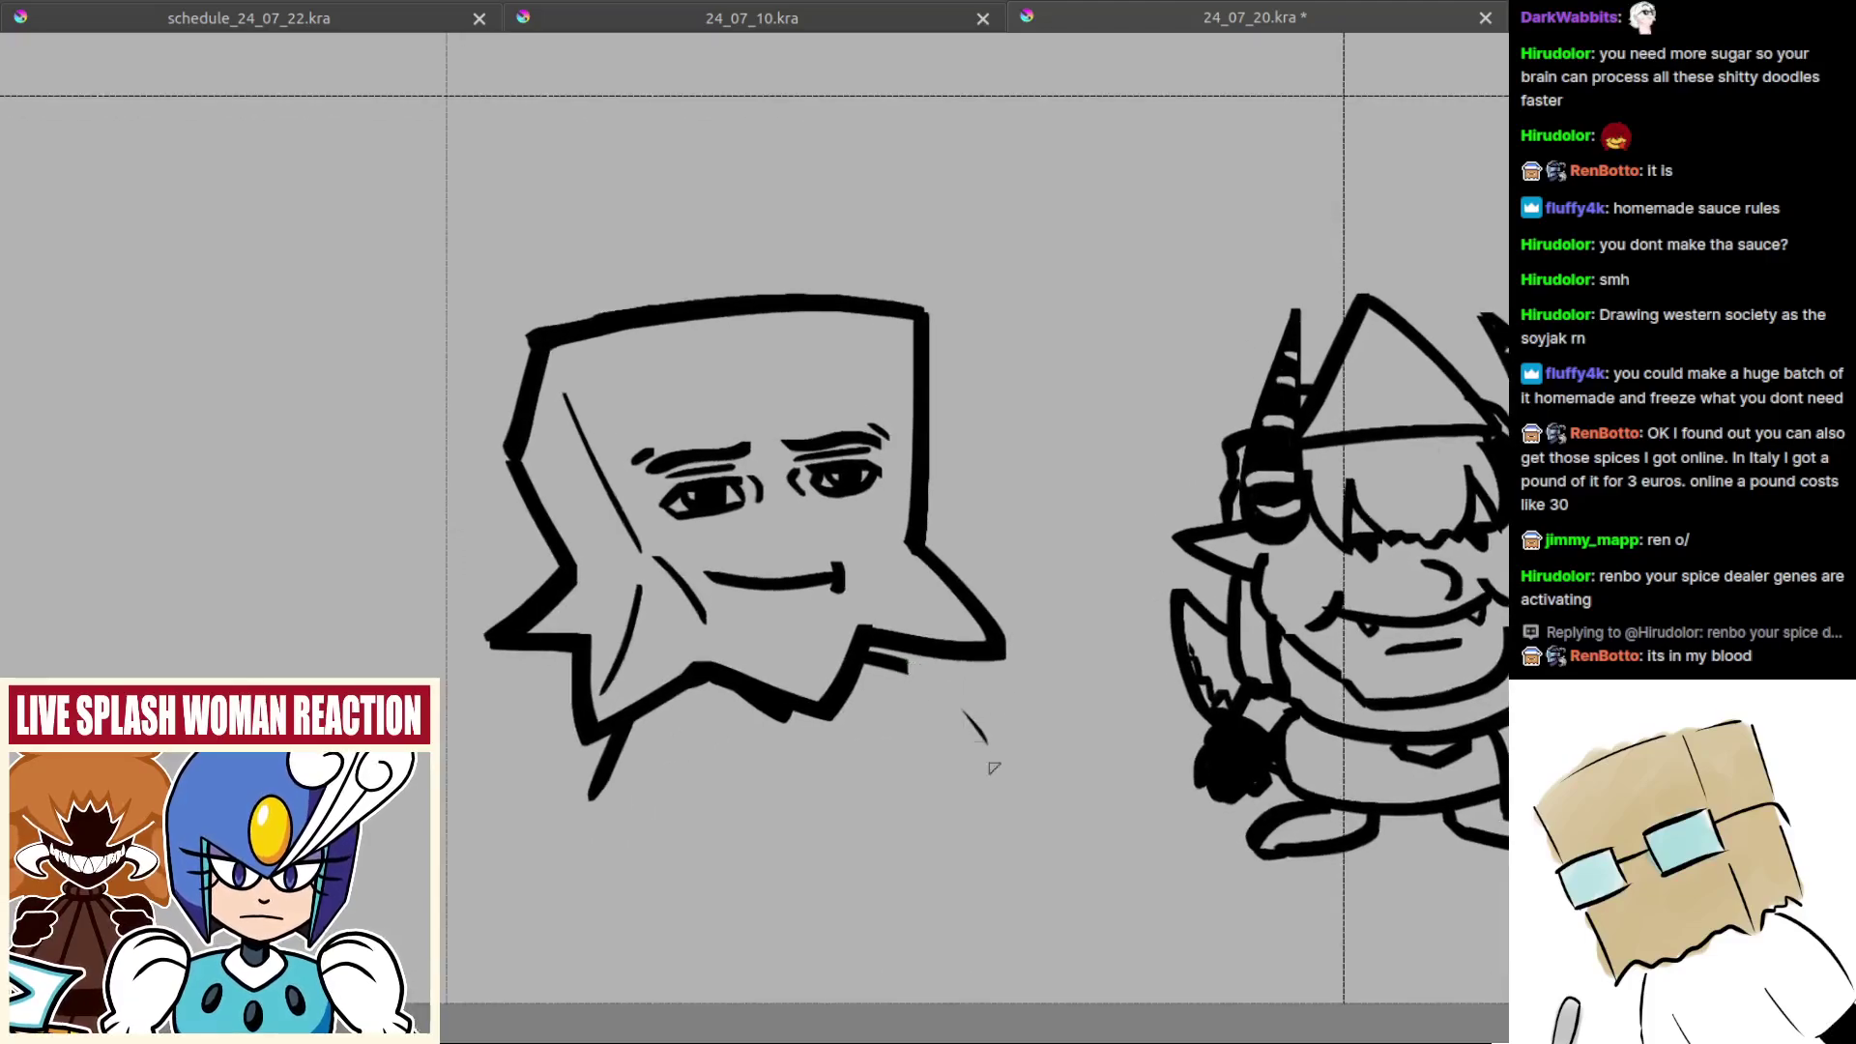
pyautogui.moveTo(903, 667)
pyautogui.mouseDown()
pyautogui.moveTo(937, 731)
pyautogui.moveTo(994, 698)
pyautogui.mouseUp()
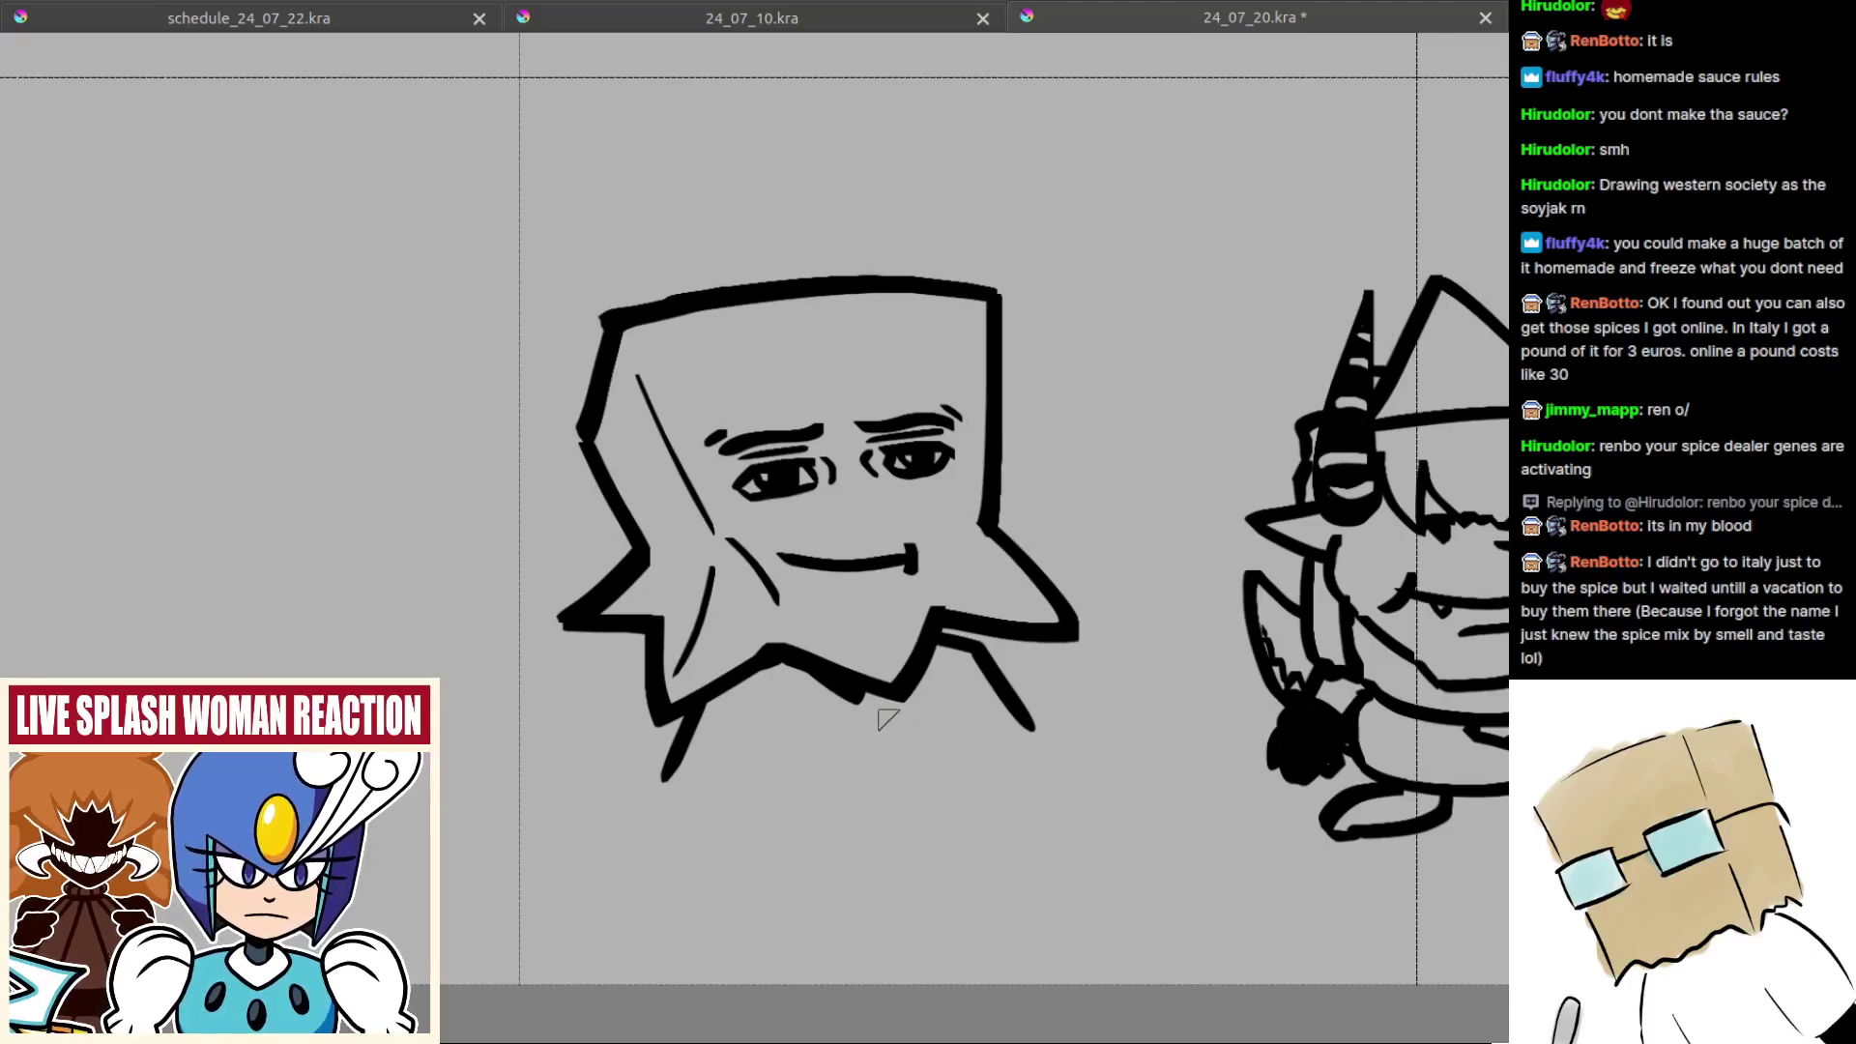
# Step: Mirror the canvas view and try to draw the torso's side line and curved bottom hem in one stroke below the head
pyautogui.moveTo(879, 710)
pyautogui.mouseDown()
pyautogui.moveTo(898, 689)
pyautogui.moveTo(932, 701)
pyautogui.moveTo(914, 679)
pyautogui.moveTo(1029, 701)
pyautogui.mouseUp()
pyautogui.press('m')
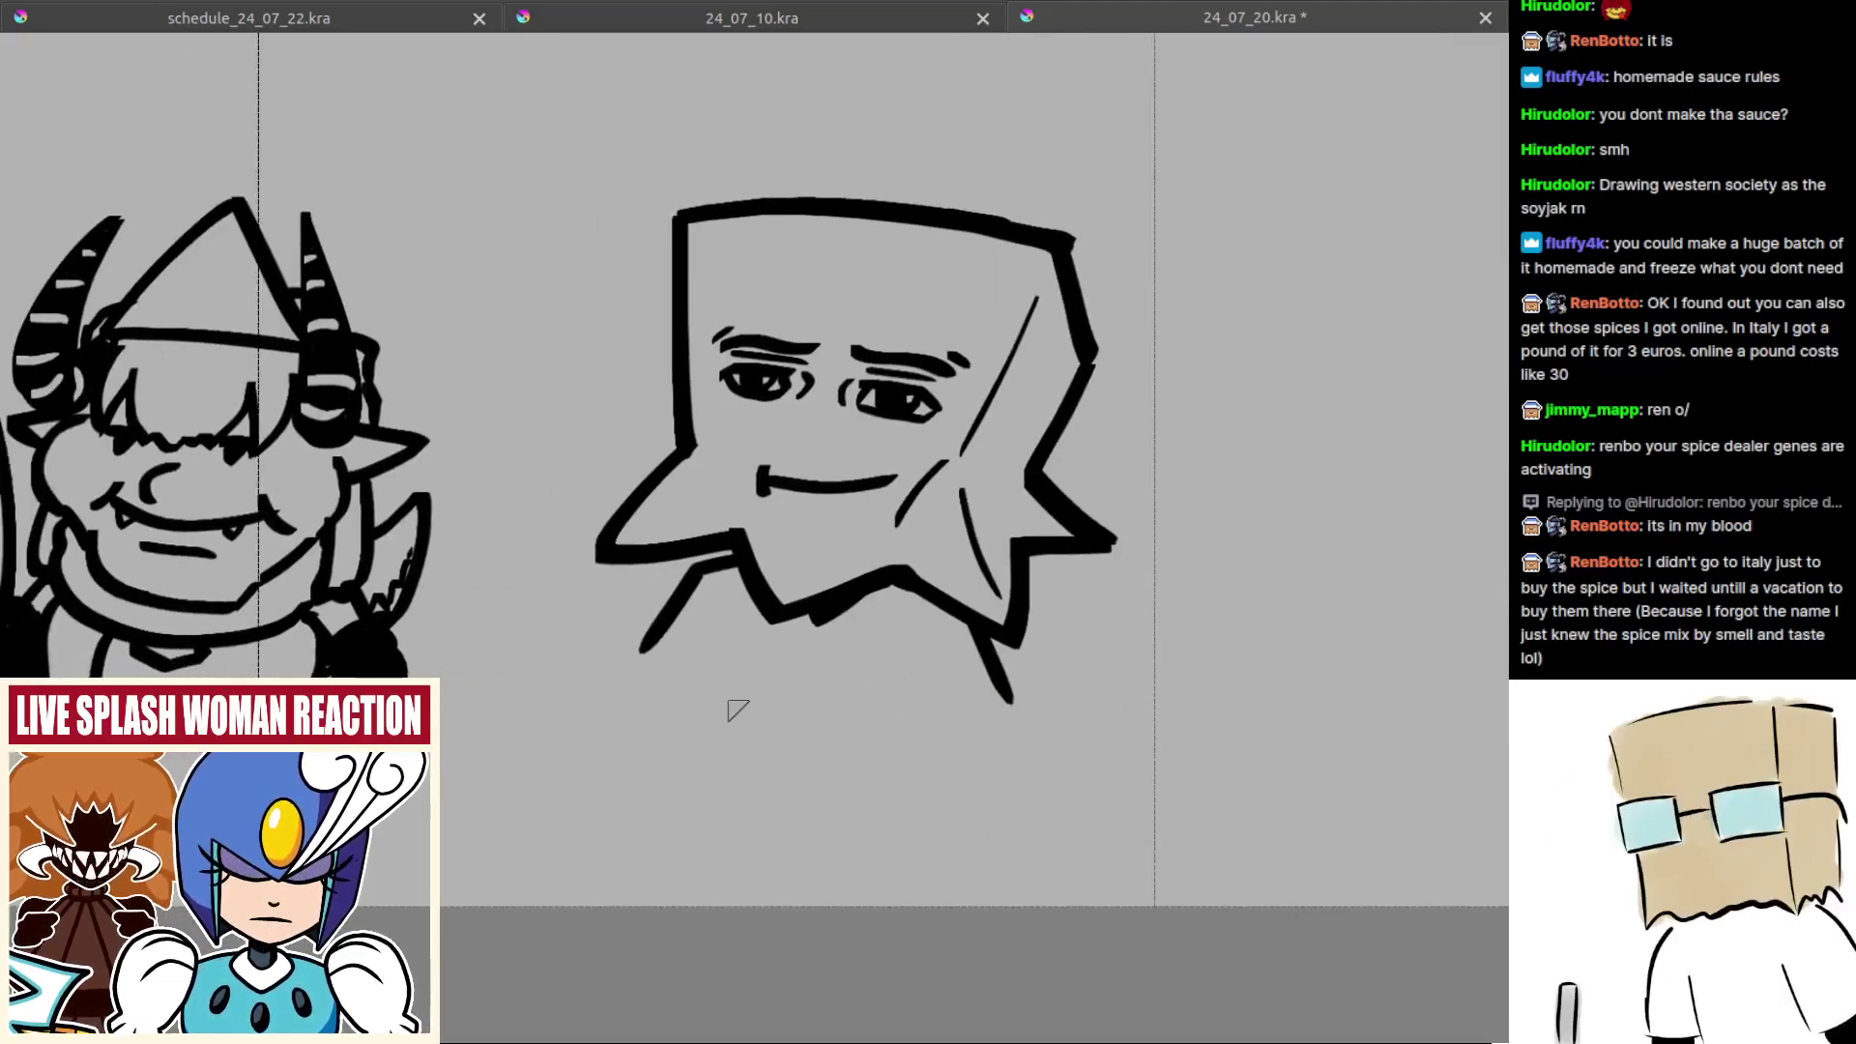
pyautogui.hotkey('ctrl', 'z')
pyautogui.moveTo(709, 677); pyautogui.dragTo(686, 833)
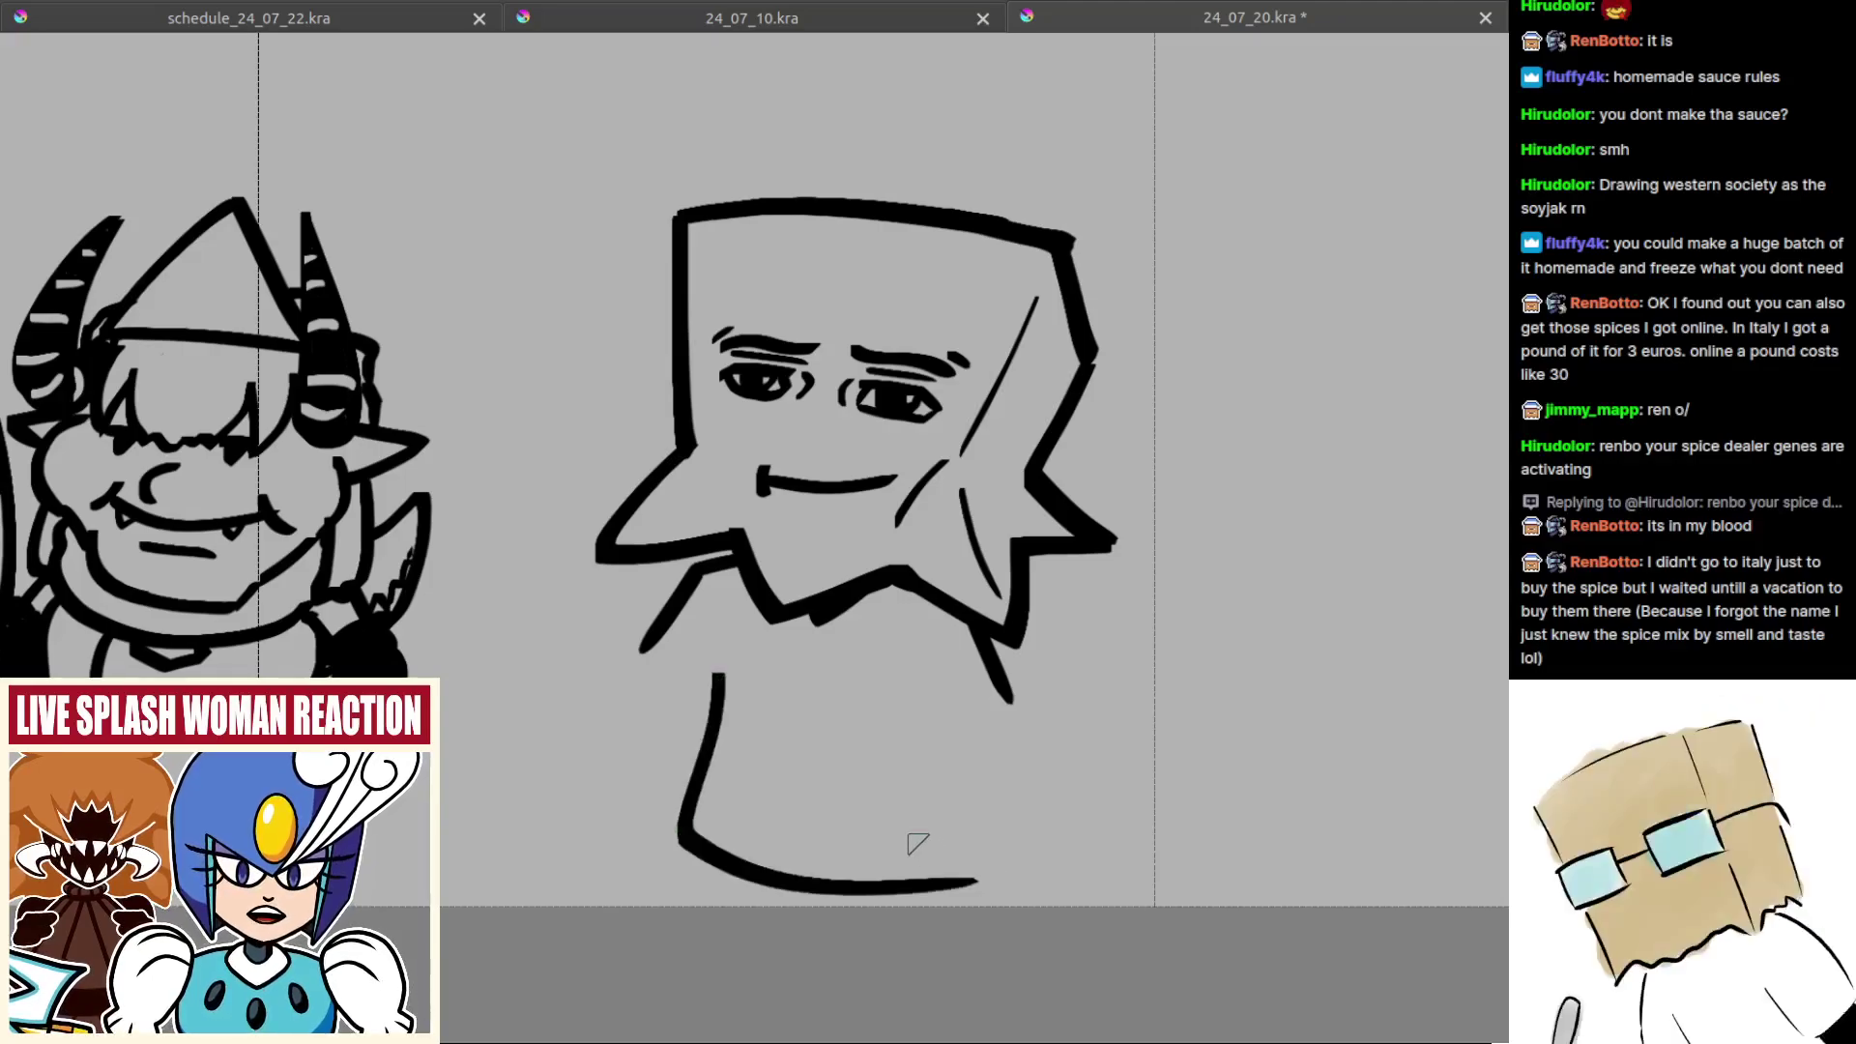
pyautogui.hotkey('ctrl', 'z')
pyautogui.moveTo(725, 663); pyautogui.dragTo(669, 836)
pyautogui.hotkey('ctrl', 'z')
pyautogui.hotkey('ctrl', 'z')
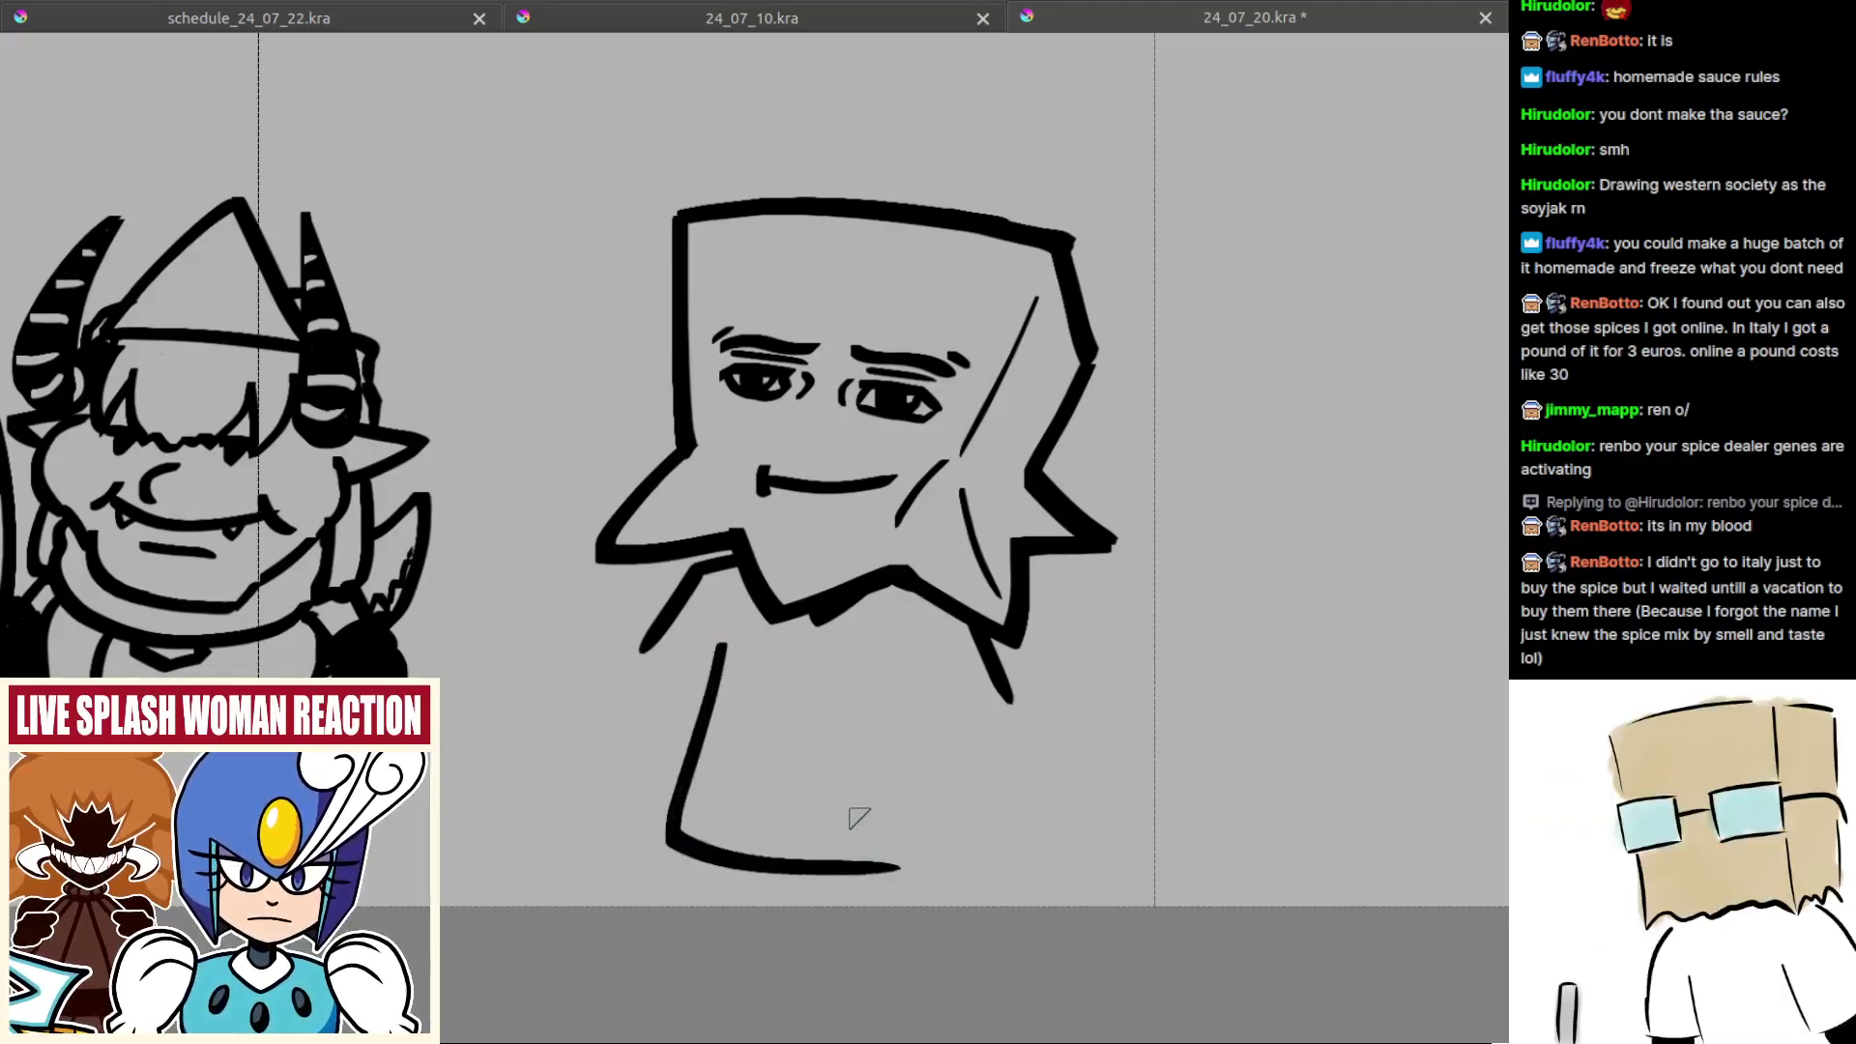
pyautogui.hotkey('ctrl', 'z')
# Step: Try a single slanted torso side line below the head on the gnome's side, without the bottom hem
pyautogui.moveTo(710, 651); pyautogui.dragTo(667, 878)
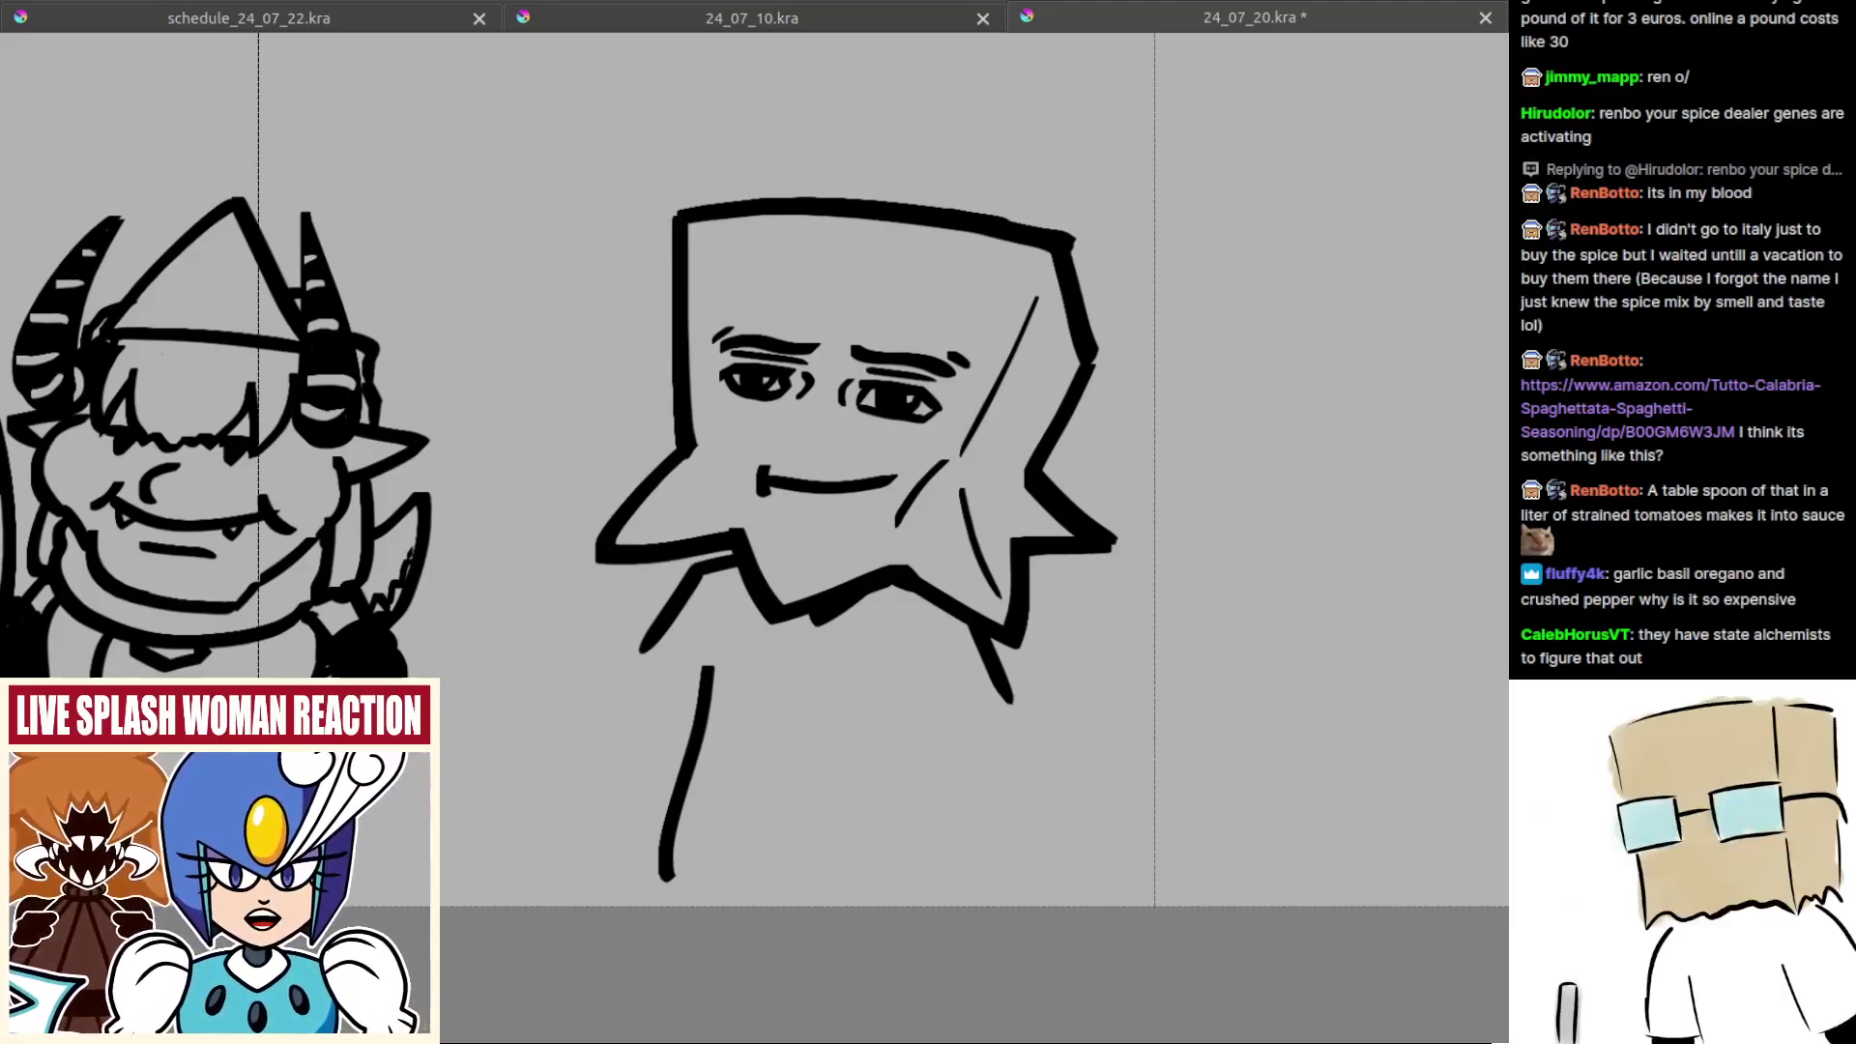
pyautogui.moveTo(808, 701)
pyautogui.mouseDown()
pyautogui.moveTo(816, 663)
pyautogui.moveTo(758, 613)
pyautogui.moveTo(749, 663)
pyautogui.mouseUp()
pyautogui.hotkey('ctrl', 'z')
pyautogui.moveTo(709, 589)
pyautogui.mouseDown()
pyautogui.moveTo(658, 785)
pyautogui.moveTo(683, 663)
pyautogui.moveTo(628, 822)
pyautogui.moveTo(655, 778)
pyautogui.moveTo(669, 810)
pyautogui.mouseUp()
pyautogui.hotkey('ctrl', 'z')
pyautogui.hotkey('ctrl', 'z')
pyautogui.hotkey('ctrl', 'z')
pyautogui.hotkey('ctrl', 'z')
pyautogui.hotkey('ctrl', 'z')
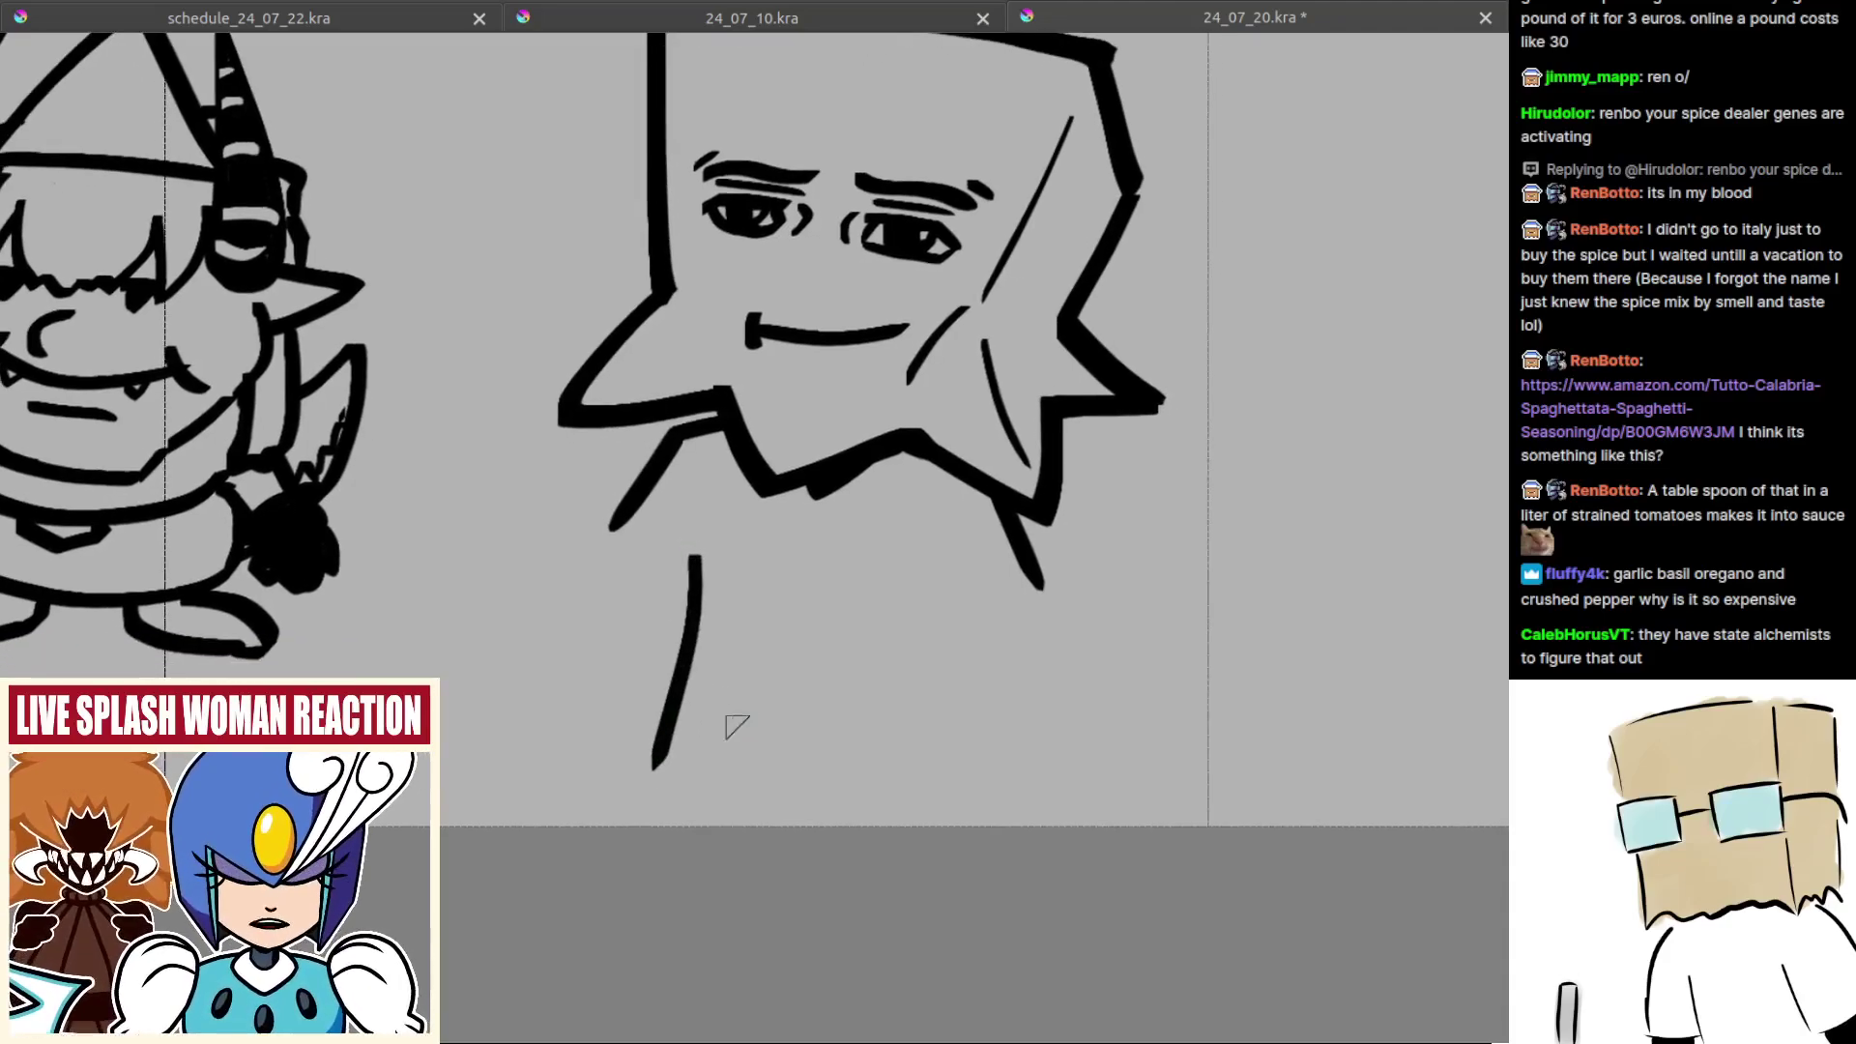
# Step: Mirror the canvas view and redraw the torso's side line nearest the gnome with a stronger outward slant
pyautogui.press('m')
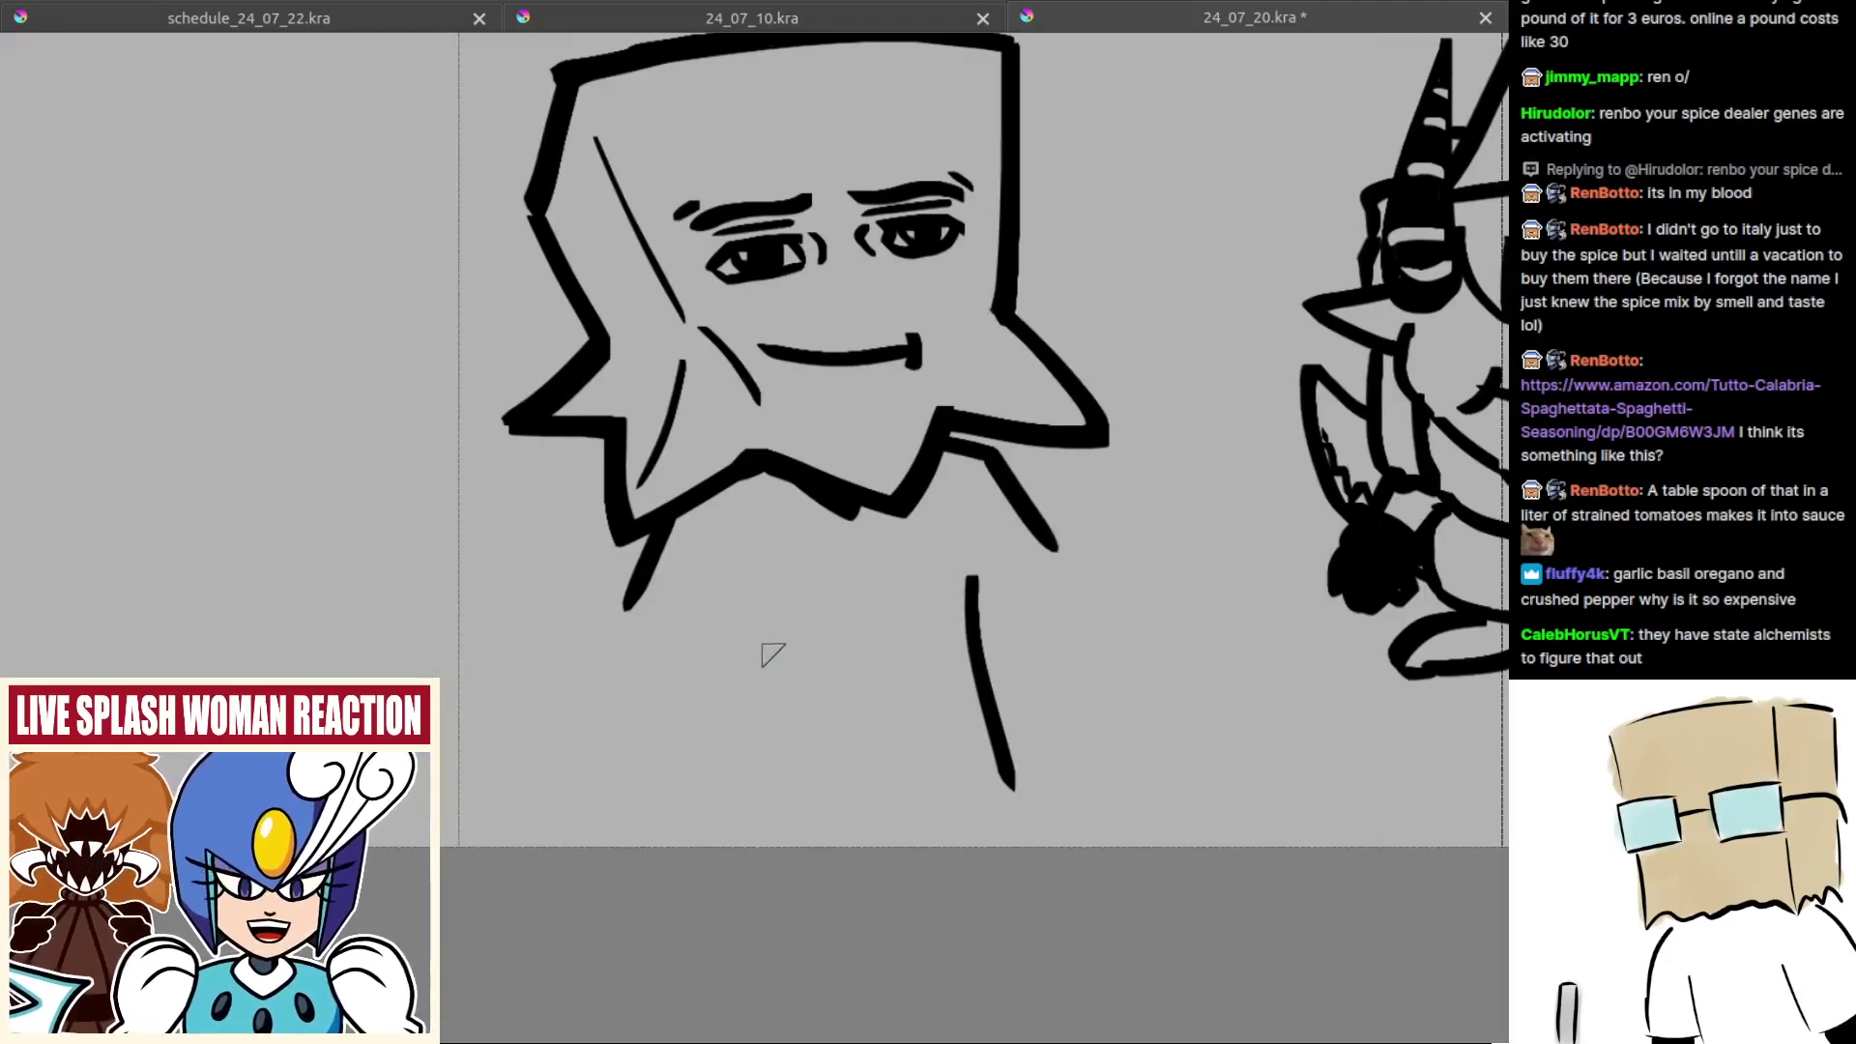
pyautogui.hotkey('ctrl', 'z')
pyautogui.moveTo(962, 583)
pyautogui.mouseDown()
pyautogui.moveTo(1020, 728)
pyautogui.moveTo(1053, 787)
pyautogui.mouseUp()
pyautogui.hotkey('ctrl', 'z')
pyautogui.hotkey('ctrl', 'z')
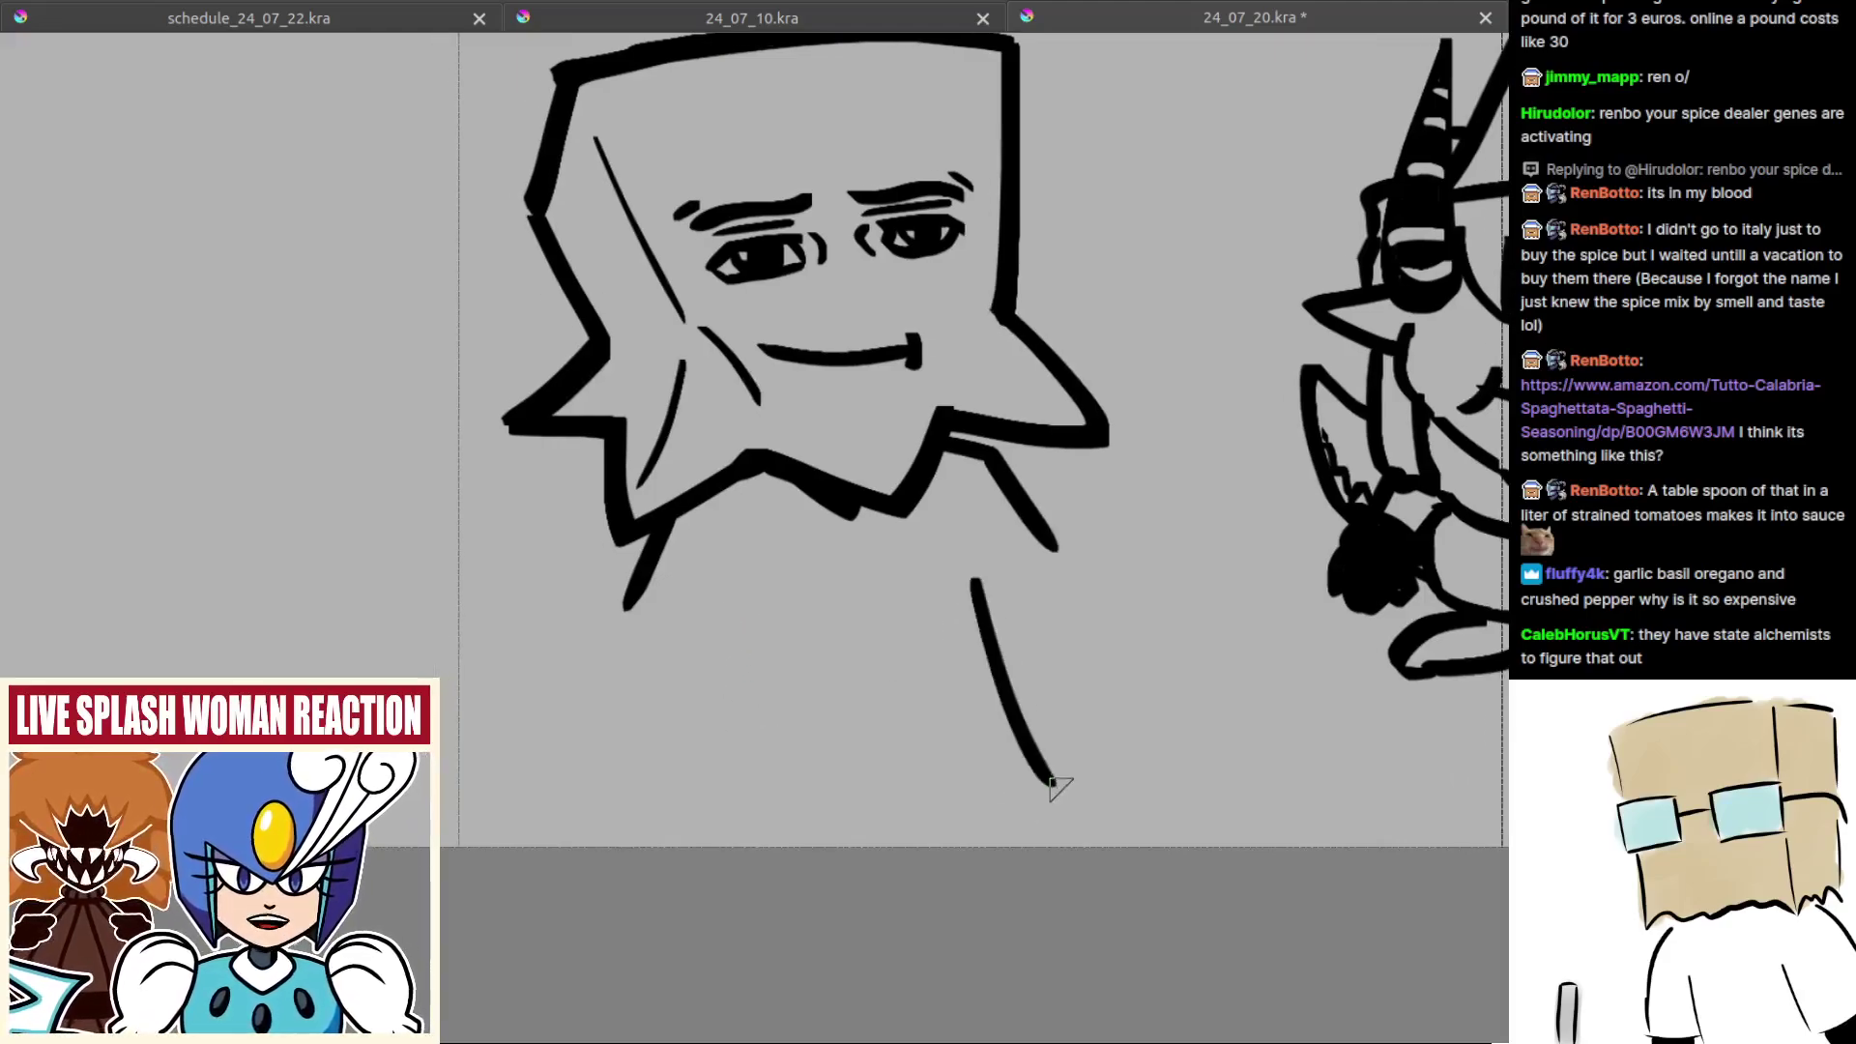
pyautogui.moveTo(750, 753); pyautogui.dragTo(789, 739)
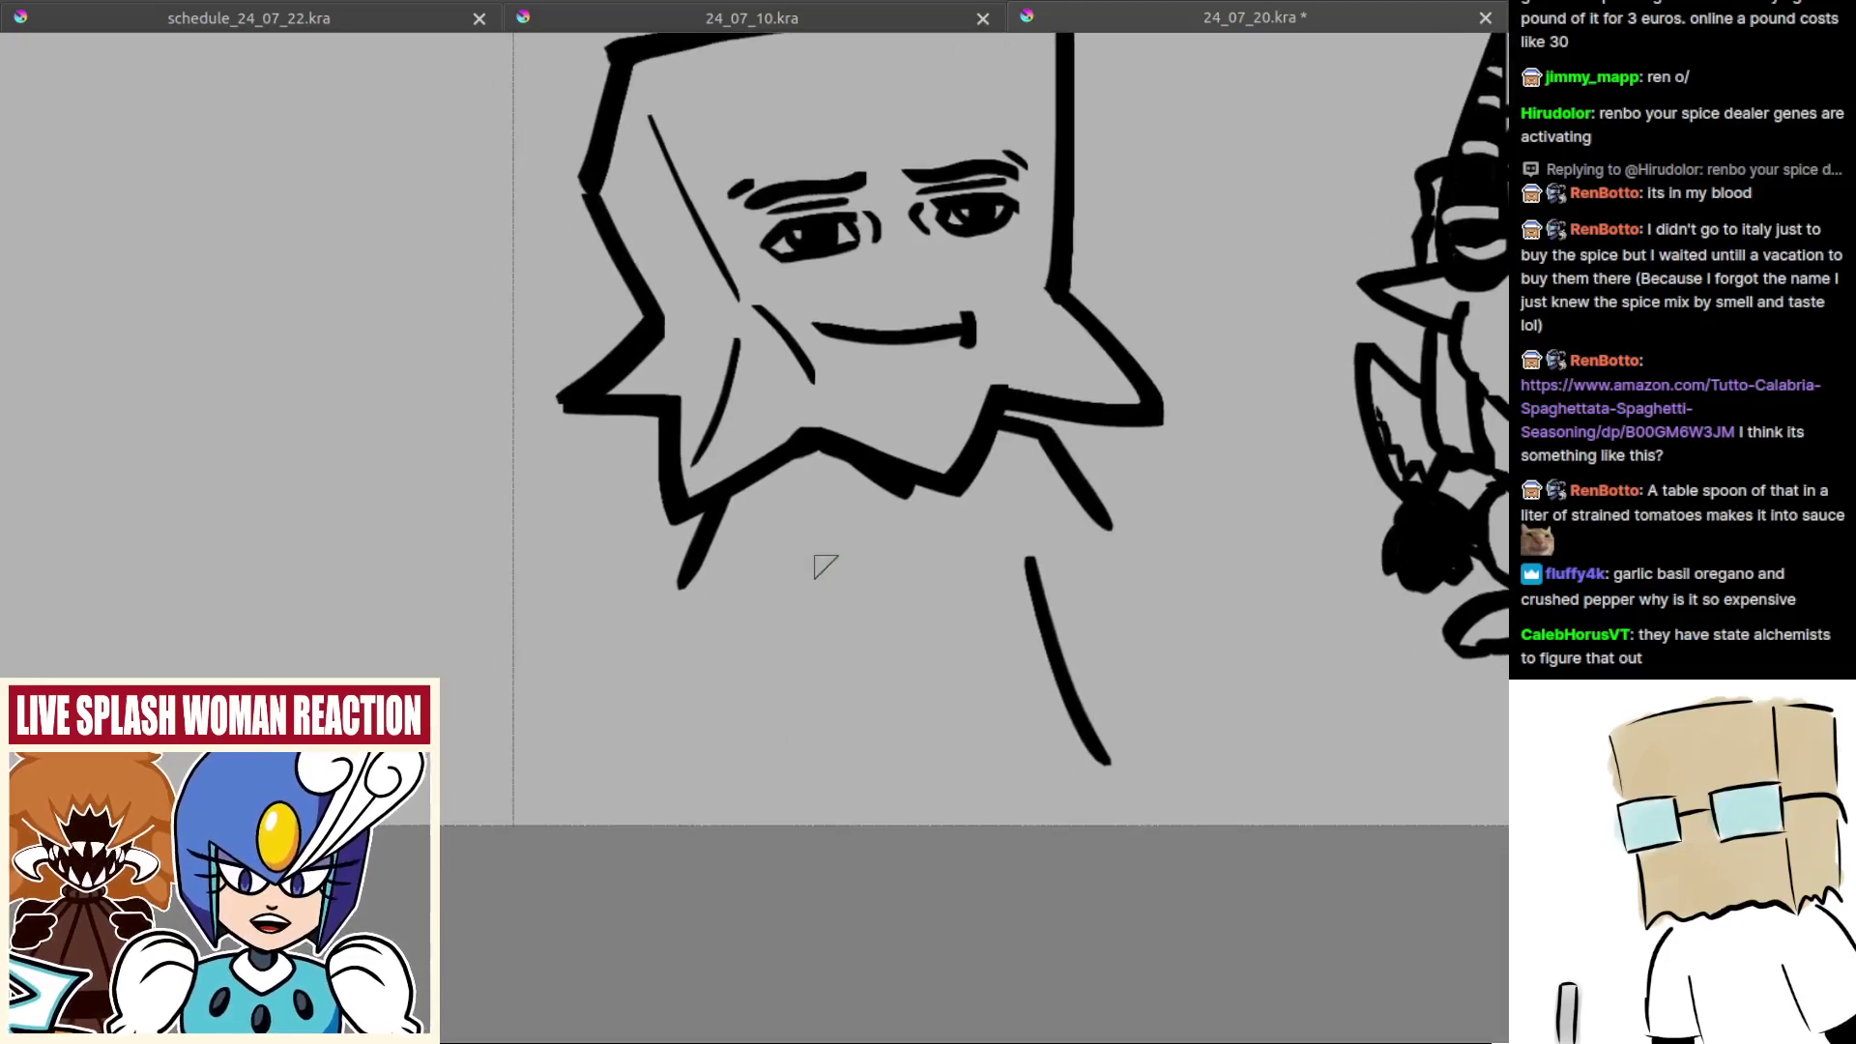
# Step: Draw a short, slightly curved inner sleeve line below the jagged edge, on the side away from the gnome
pyautogui.hotkey('ctrl', 'z')
pyautogui.moveTo(832, 559); pyautogui.dragTo(815, 701)
pyautogui.hotkey('ctrl', 'z')
pyautogui.moveTo(830, 555)
pyautogui.mouseDown()
pyautogui.moveTo(813, 700)
pyautogui.moveTo(824, 665)
pyautogui.mouseUp()
pyautogui.hotkey('ctrl', 'z')
# Step: Try to extend the shoulder line away from the gnome into a sleeve edge and hem reaching the inner sleeve line
pyautogui.moveTo(721, 620); pyautogui.dragTo(753, 639)
pyautogui.moveTo(733, 577); pyautogui.dragTo(710, 643)
pyautogui.hotkey('ctrl', 'z')
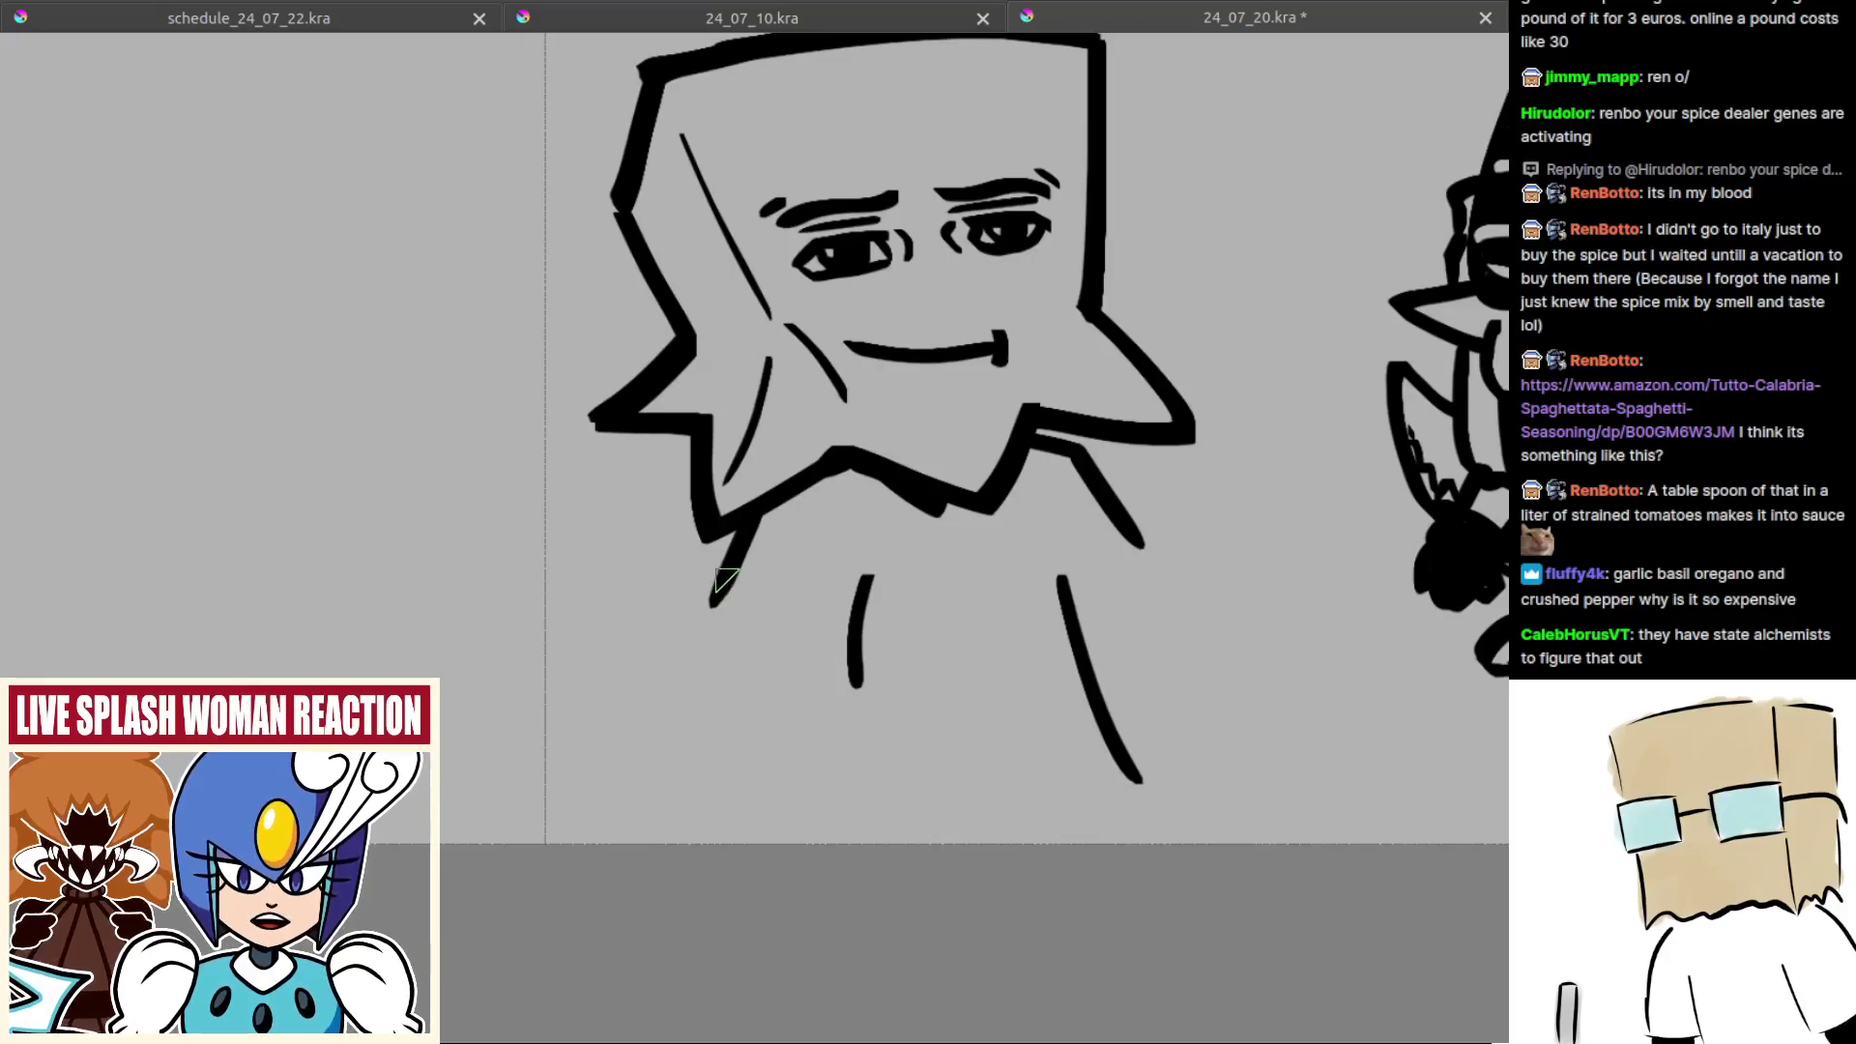
pyautogui.moveTo(733, 580)
pyautogui.mouseDown()
pyautogui.moveTo(693, 644)
pyautogui.moveTo(859, 696)
pyautogui.mouseUp()
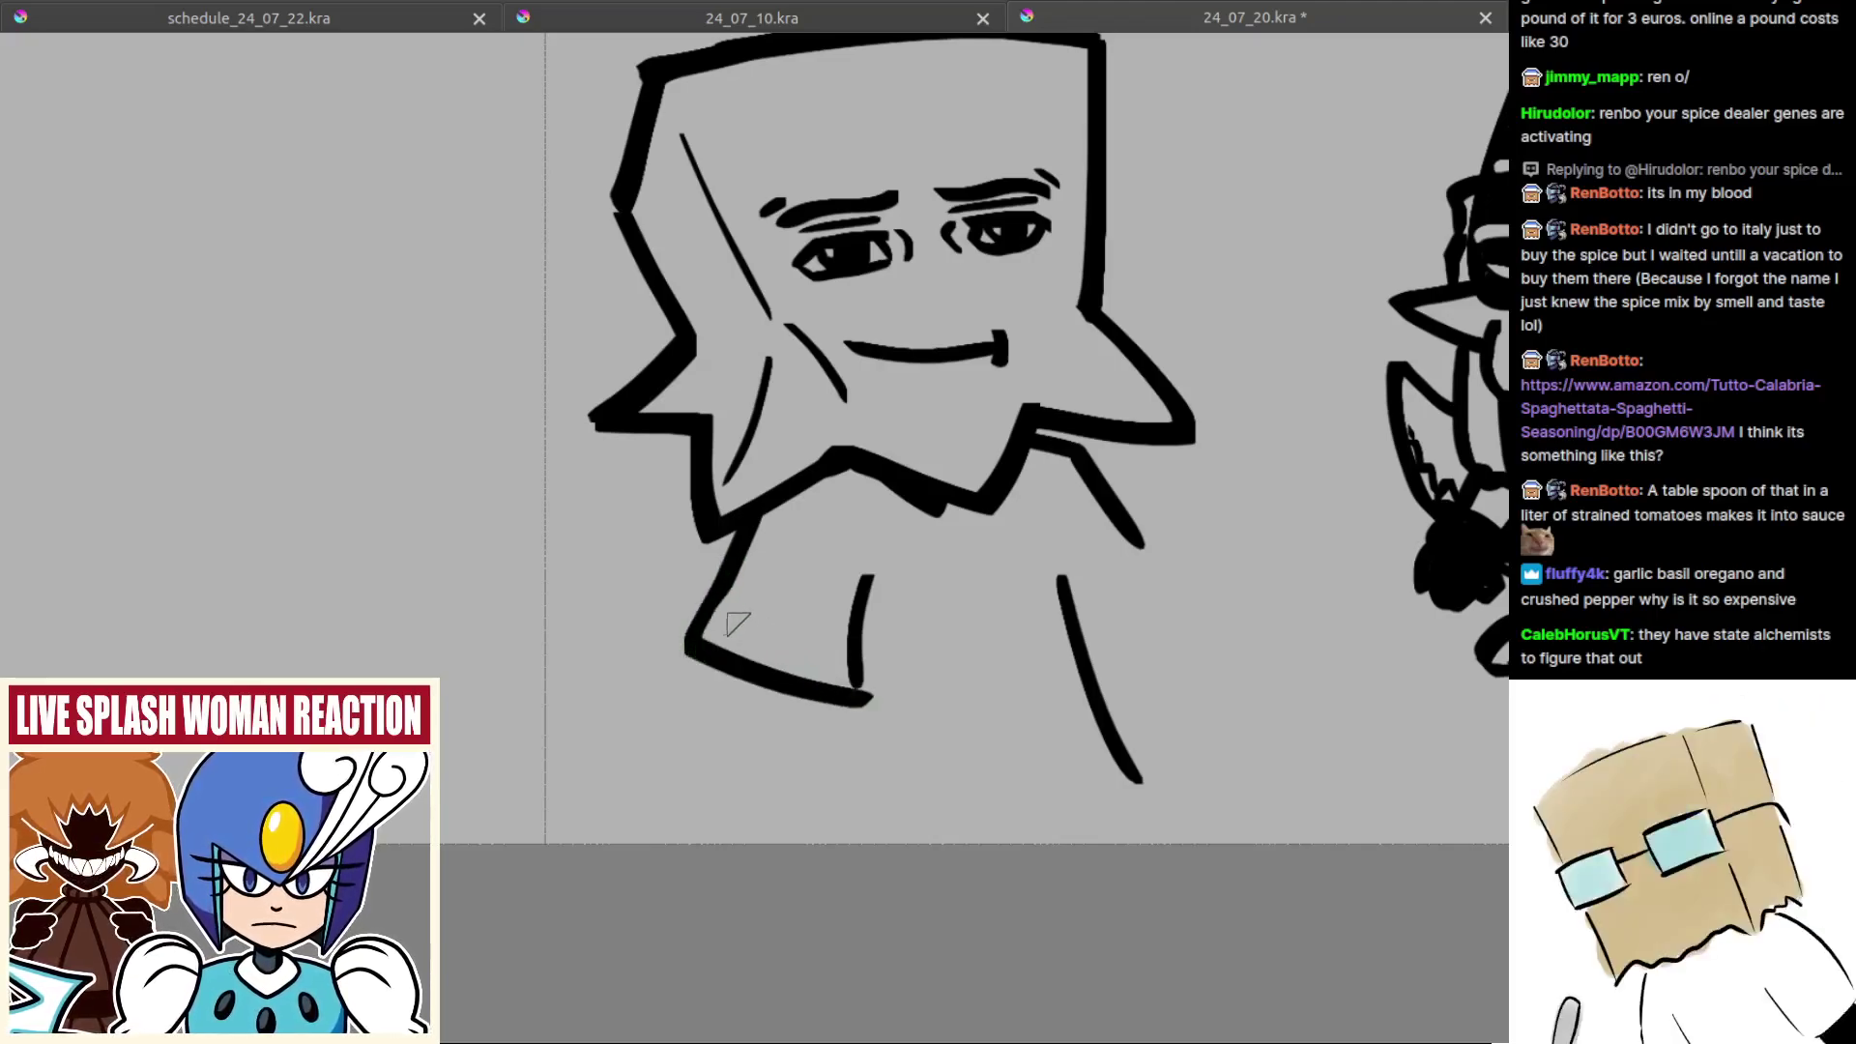
pyautogui.hotkey('ctrl', 'z')
pyautogui.moveTo(734, 576)
pyautogui.mouseDown()
pyautogui.moveTo(709, 617)
pyautogui.moveTo(830, 690)
pyautogui.moveTo(873, 691)
pyautogui.mouseUp()
pyautogui.press('m')
pyautogui.hotkey('ctrl', 'z')
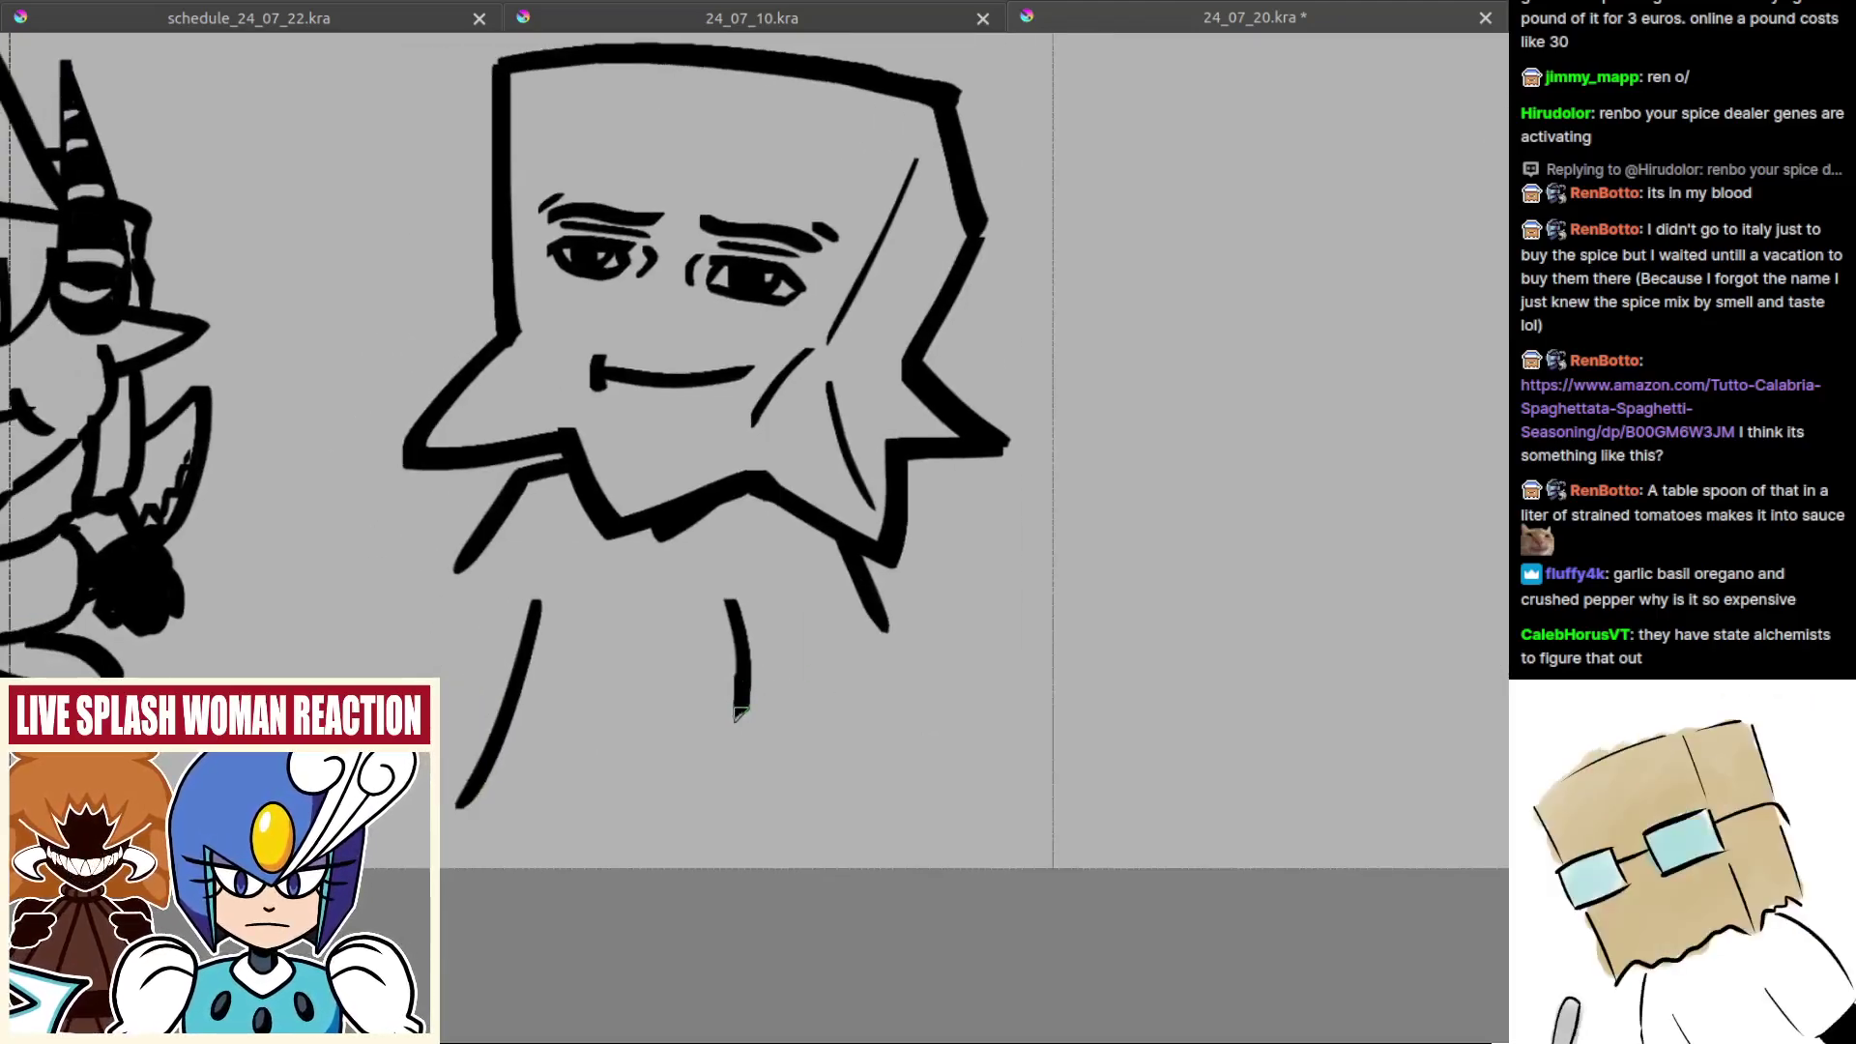
# Step: Close the sleeve on the side away from the gnome with a longer outer edge and a rounded hem joining the inner line
pyautogui.moveTo(738, 704)
pyautogui.mouseDown()
pyautogui.moveTo(793, 728)
pyautogui.moveTo(852, 694)
pyautogui.mouseUp()
pyautogui.hotkey('ctrl', 'z')
pyautogui.moveTo(742, 674)
pyautogui.mouseDown()
pyautogui.moveTo(742, 732)
pyautogui.moveTo(740, 714)
pyautogui.moveTo(894, 698)
pyautogui.mouseUp()
pyautogui.hotkey('ctrl', 'z')
pyautogui.hotkey('ctrl', 'z')
pyautogui.moveTo(875, 621)
pyautogui.mouseDown()
pyautogui.moveTo(897, 687)
pyautogui.moveTo(949, 703)
pyautogui.mouseUp()
pyautogui.hotkey('ctrl', 'z')
pyautogui.hotkey('ctrl', 'z')
pyautogui.hotkey('ctrl', 'z')
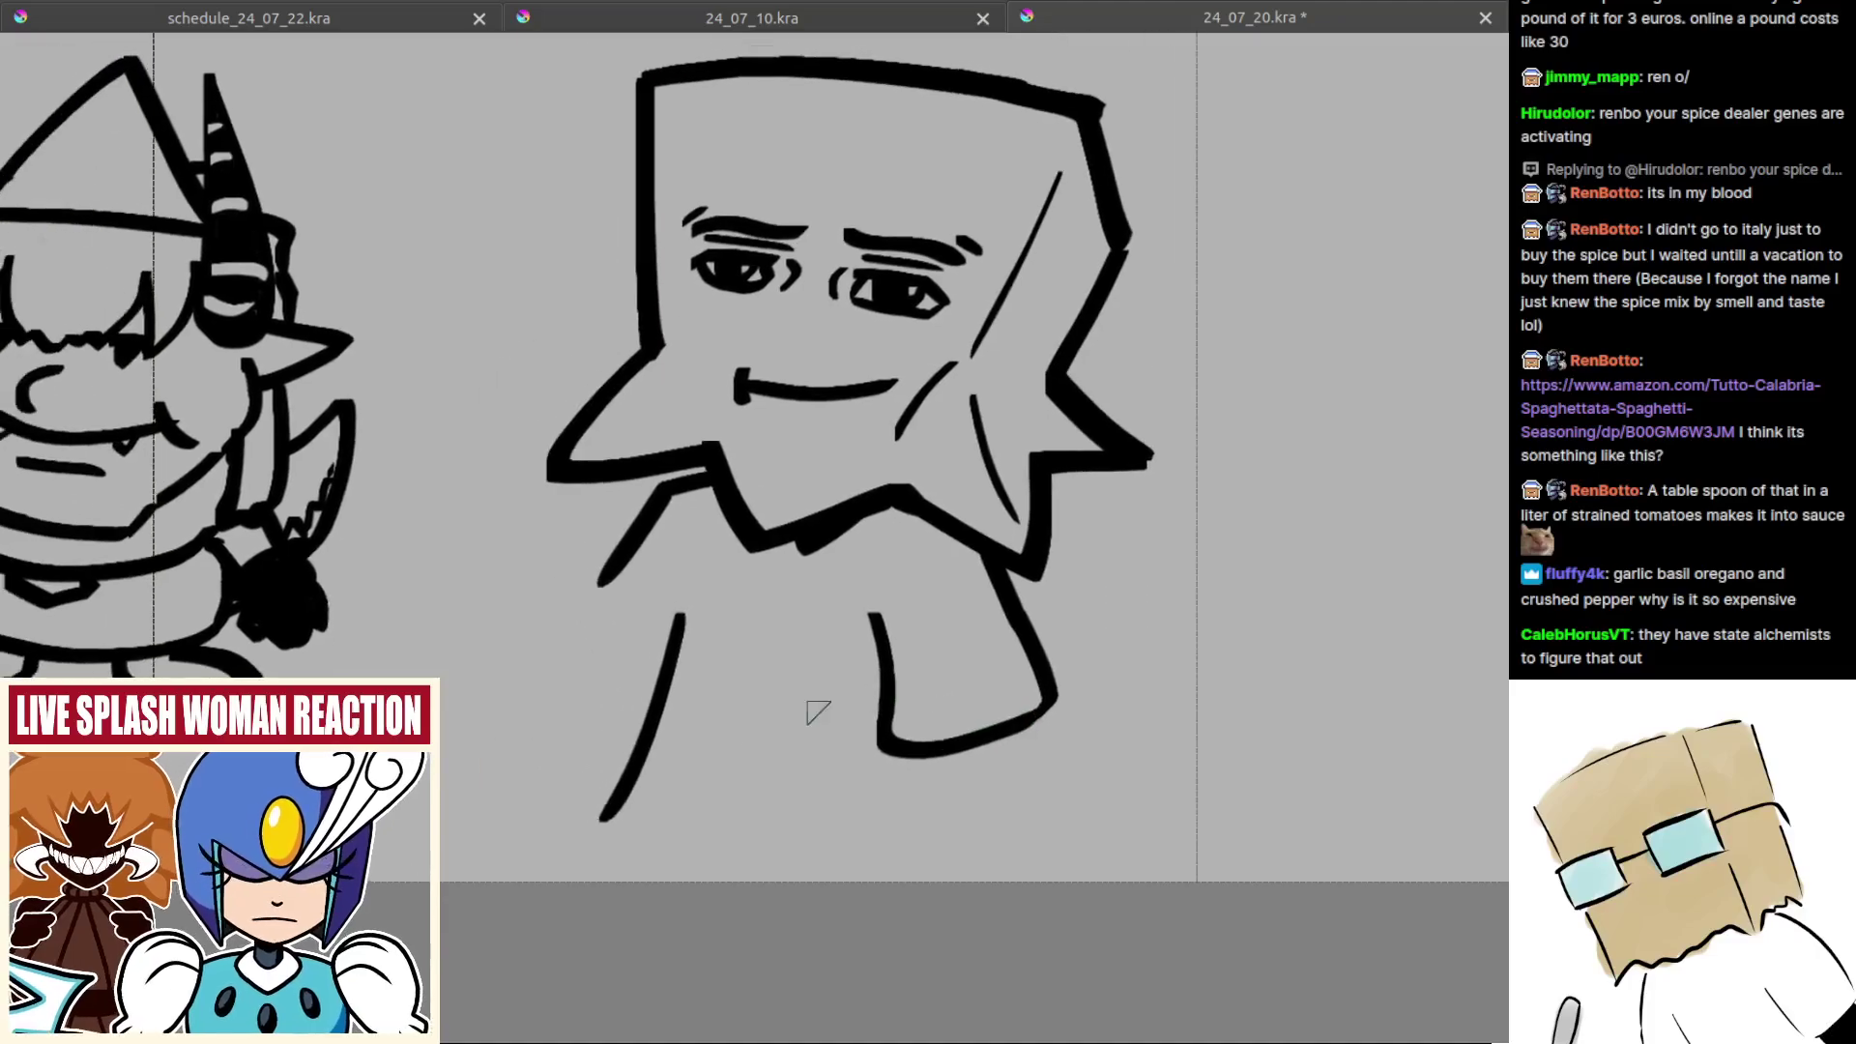
# Step: Erase the torso's slanted side line near the gnome and redraw it with a curved corner leading into a bottom hem
pyautogui.moveTo(639, 747); pyautogui.dragTo(632, 712)
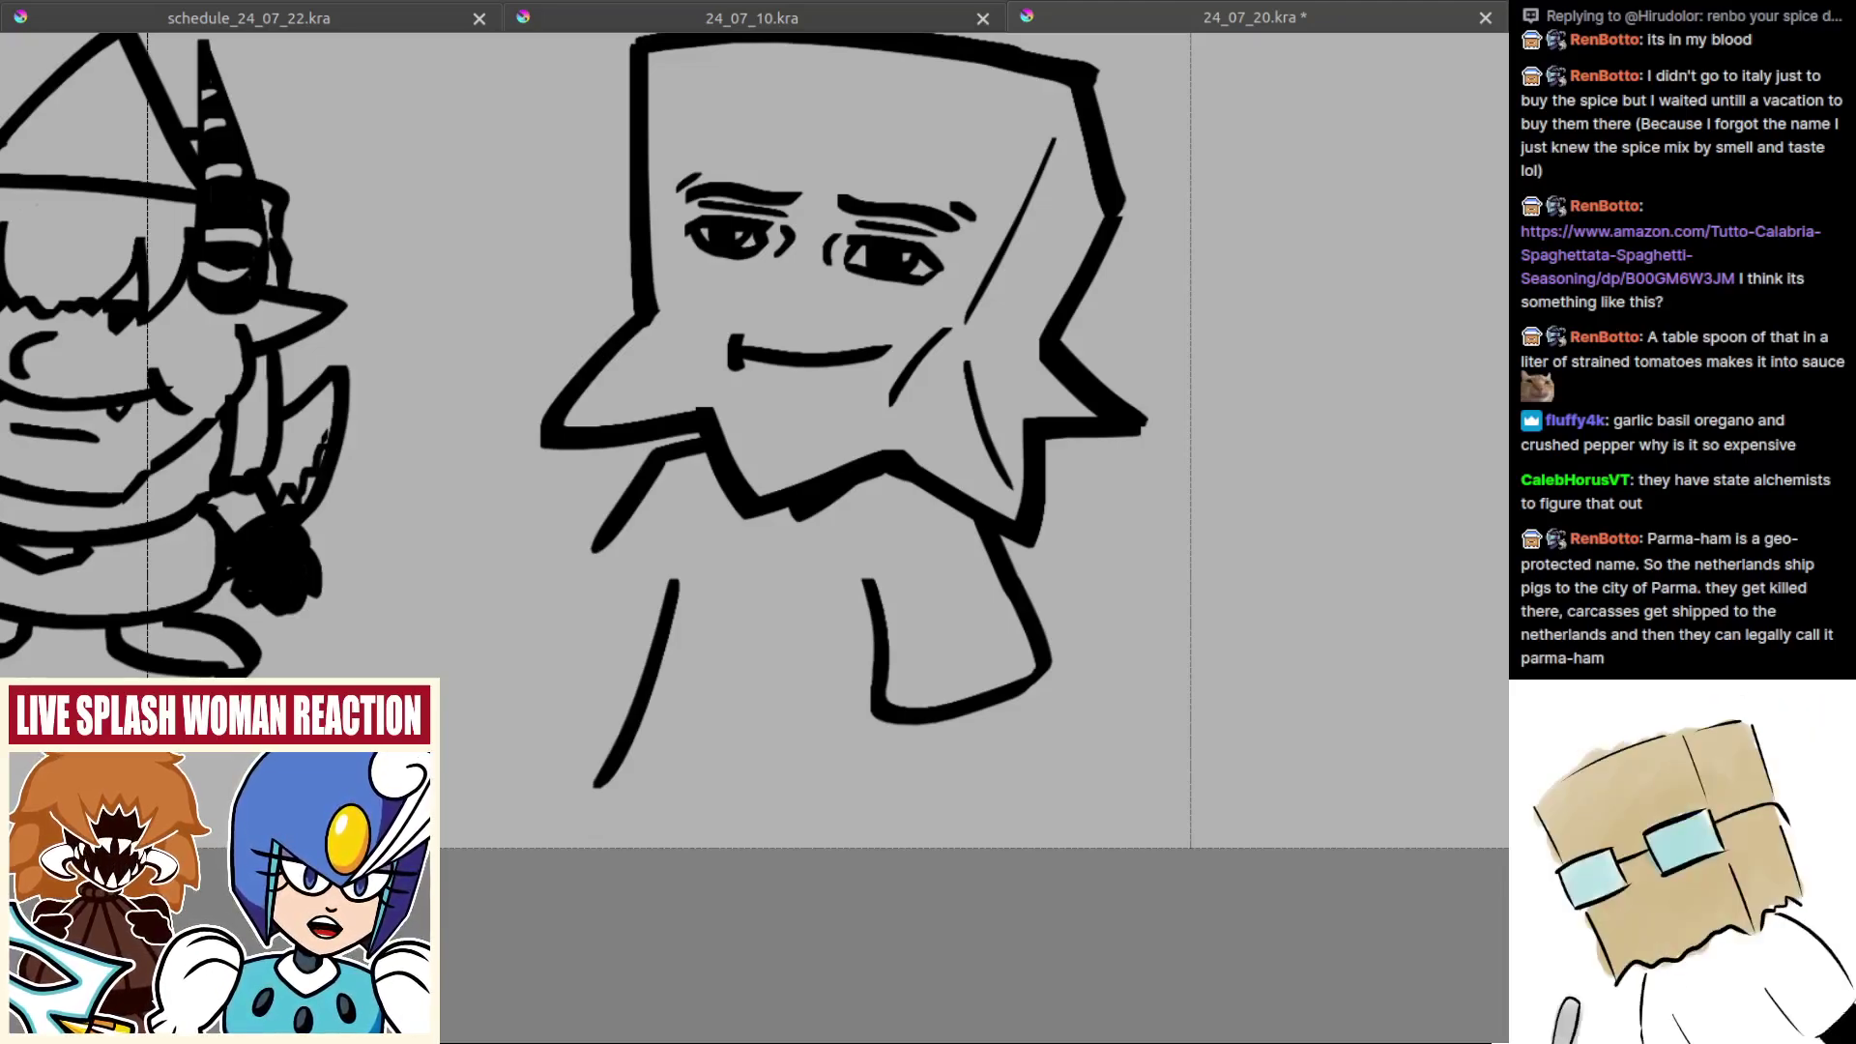
pyautogui.moveTo(821, 601); pyautogui.dragTo(799, 605)
pyautogui.moveTo(646, 591); pyautogui.dragTo(606, 730)
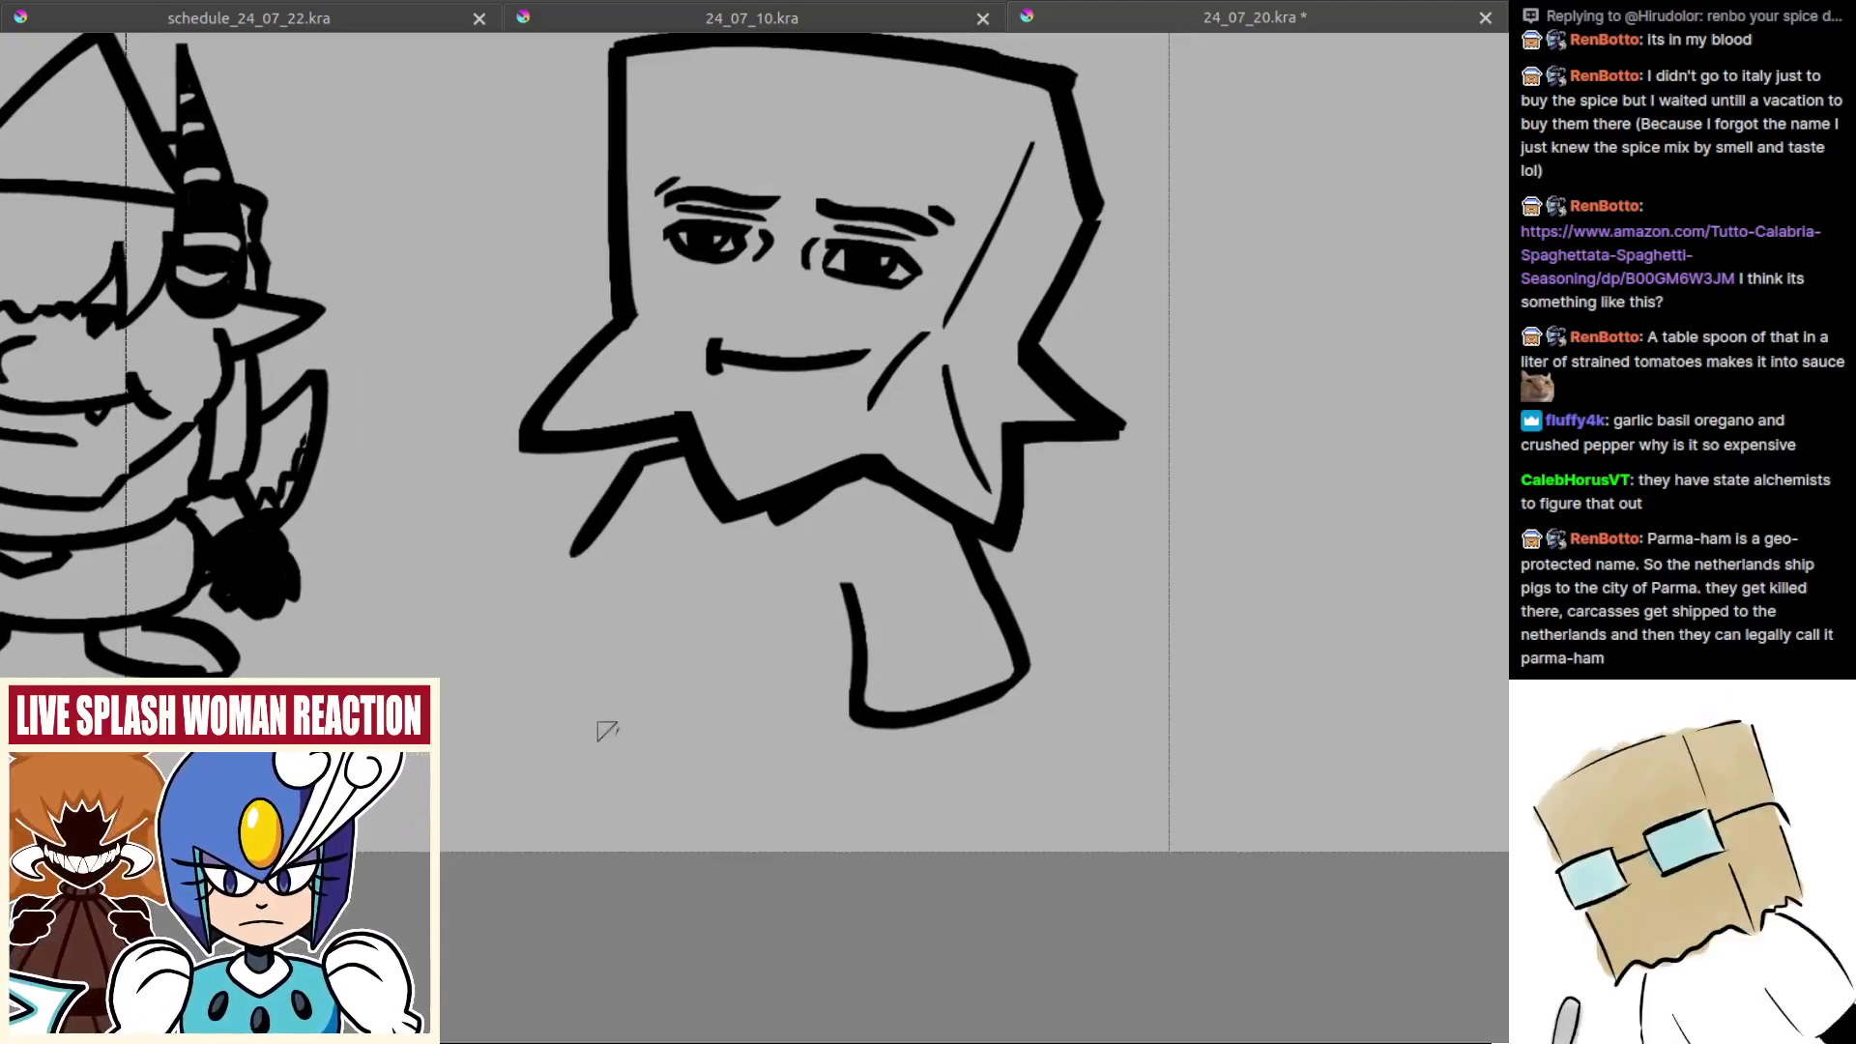
pyautogui.moveTo(677, 599); pyautogui.dragTo(653, 746)
pyautogui.hotkey('ctrl', 'z')
pyautogui.moveTo(692, 592); pyautogui.dragTo(628, 802)
pyautogui.hotkey('ctrl', 'z')
pyautogui.hotkey('ctrl', 'z')
pyautogui.moveTo(688, 572)
pyautogui.mouseDown()
pyautogui.moveTo(634, 764)
pyautogui.moveTo(787, 805)
pyautogui.mouseUp()
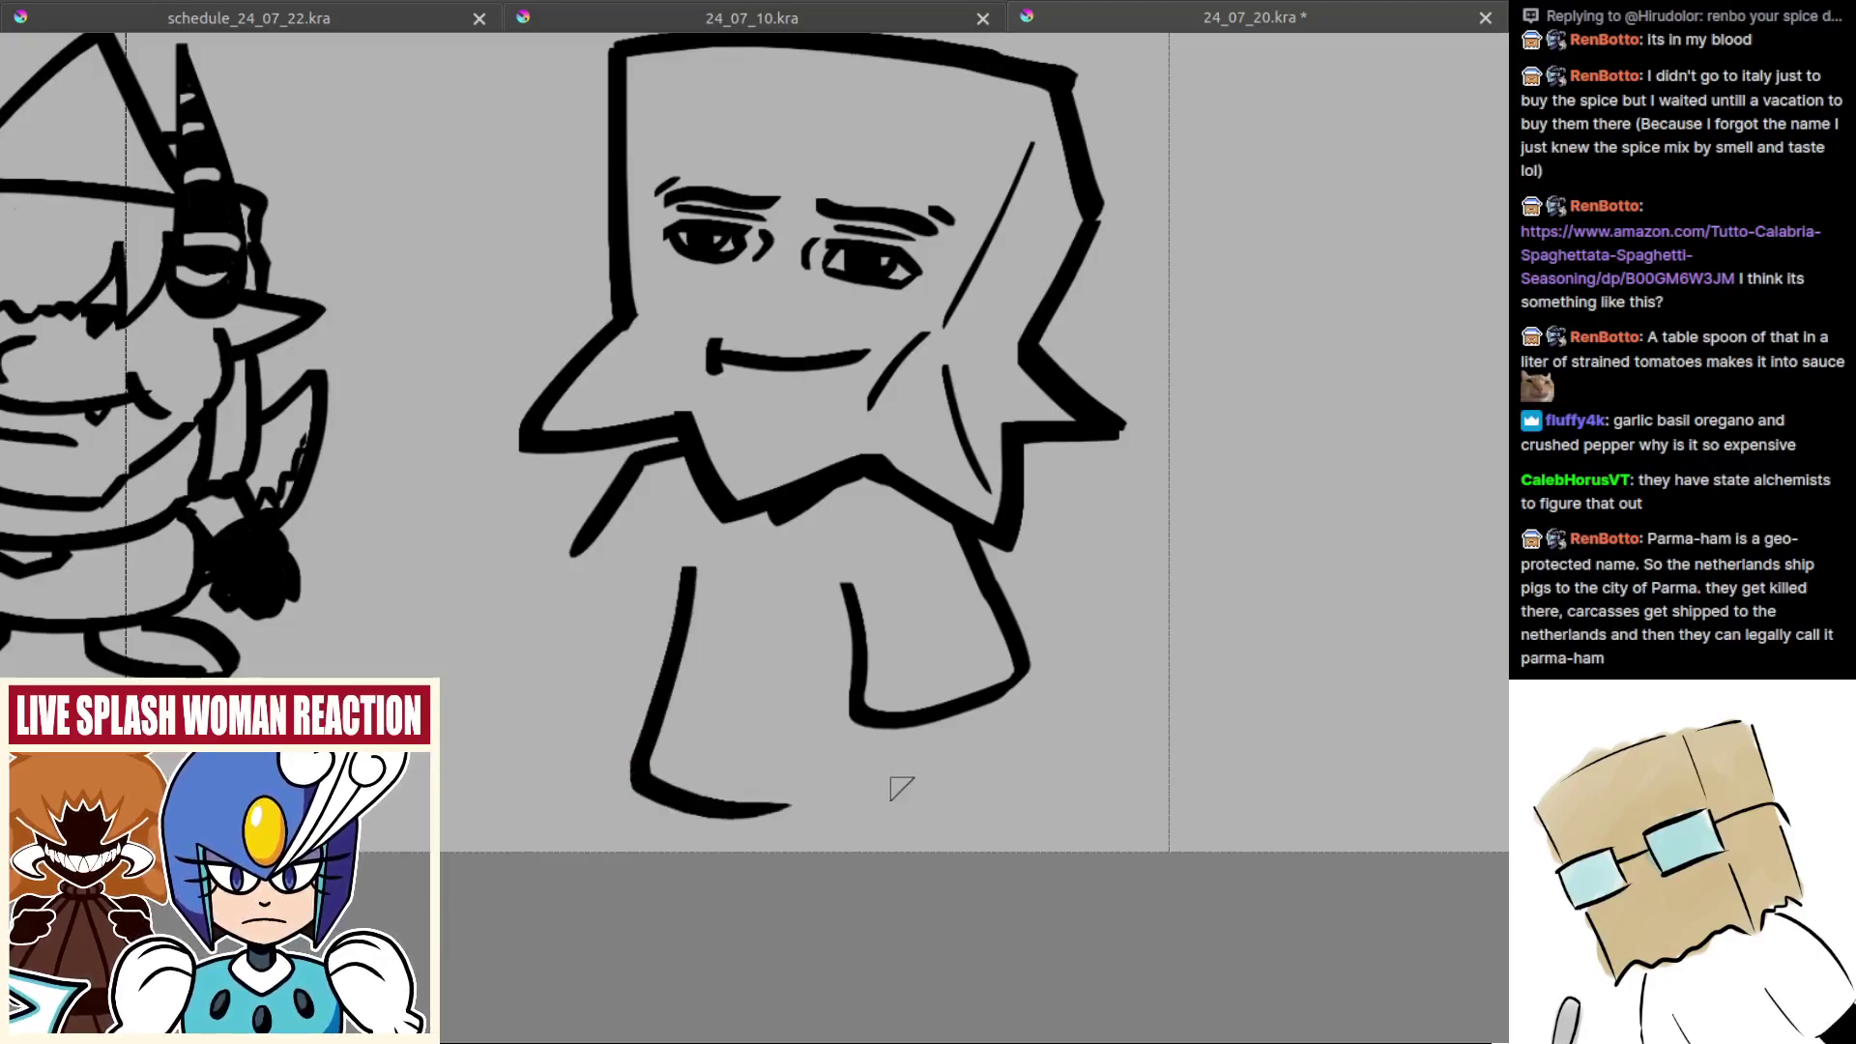
pyautogui.moveTo(899, 788); pyautogui.dragTo(876, 774)
# Step: Outline a small hand with scalloped fingers below the finished sleeve and fill it solid black
pyautogui.moveTo(853, 705); pyautogui.dragTo(894, 783)
pyautogui.hotkey('ctrl', 'z')
pyautogui.moveTo(867, 696)
pyautogui.mouseDown()
pyautogui.moveTo(896, 784)
pyautogui.moveTo(868, 773)
pyautogui.moveTo(880, 730)
pyautogui.moveTo(859, 769)
pyautogui.moveTo(912, 789)
pyautogui.moveTo(987, 777)
pyautogui.moveTo(963, 692)
pyautogui.mouseUp()
pyautogui.hotkey('ctrl', 'z')
pyautogui.press('f')
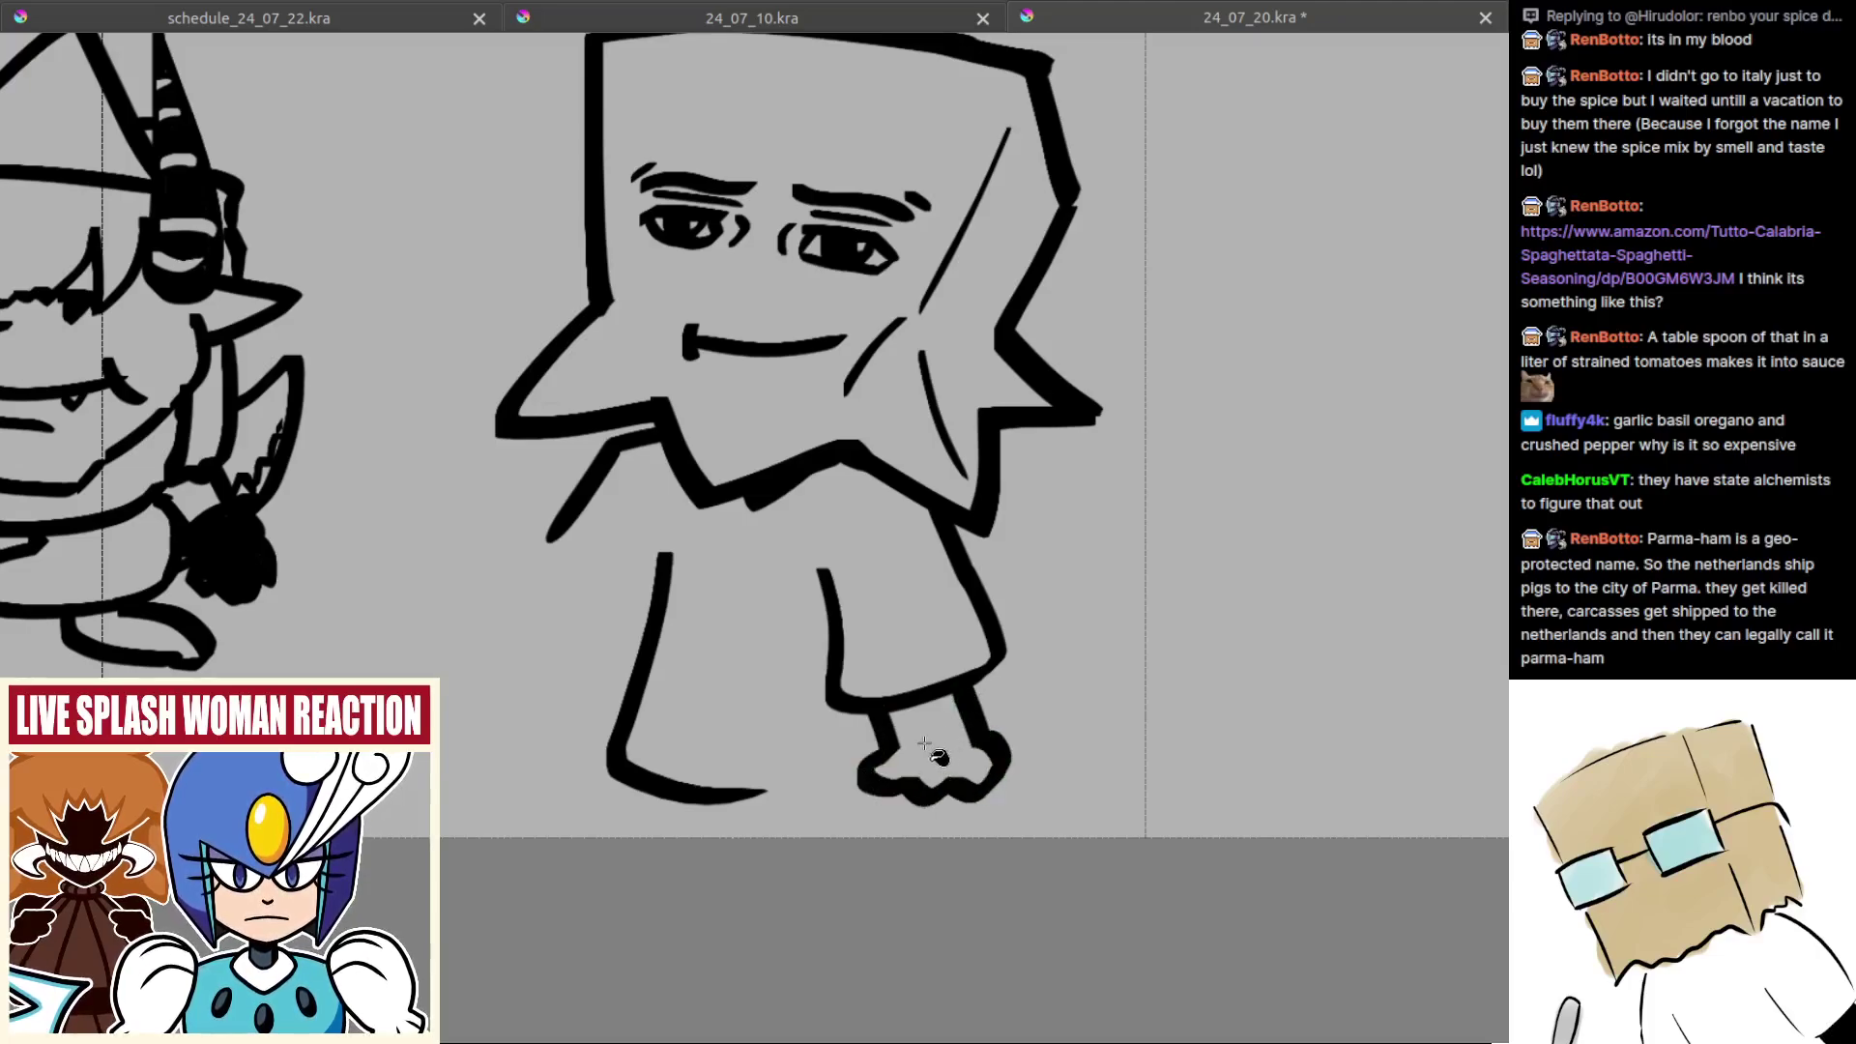
pyautogui.click(935, 752)
pyautogui.press('b')
pyautogui.moveTo(913, 773)
pyautogui.mouseDown()
pyautogui.moveTo(936, 801)
pyautogui.moveTo(979, 802)
pyautogui.mouseUp()
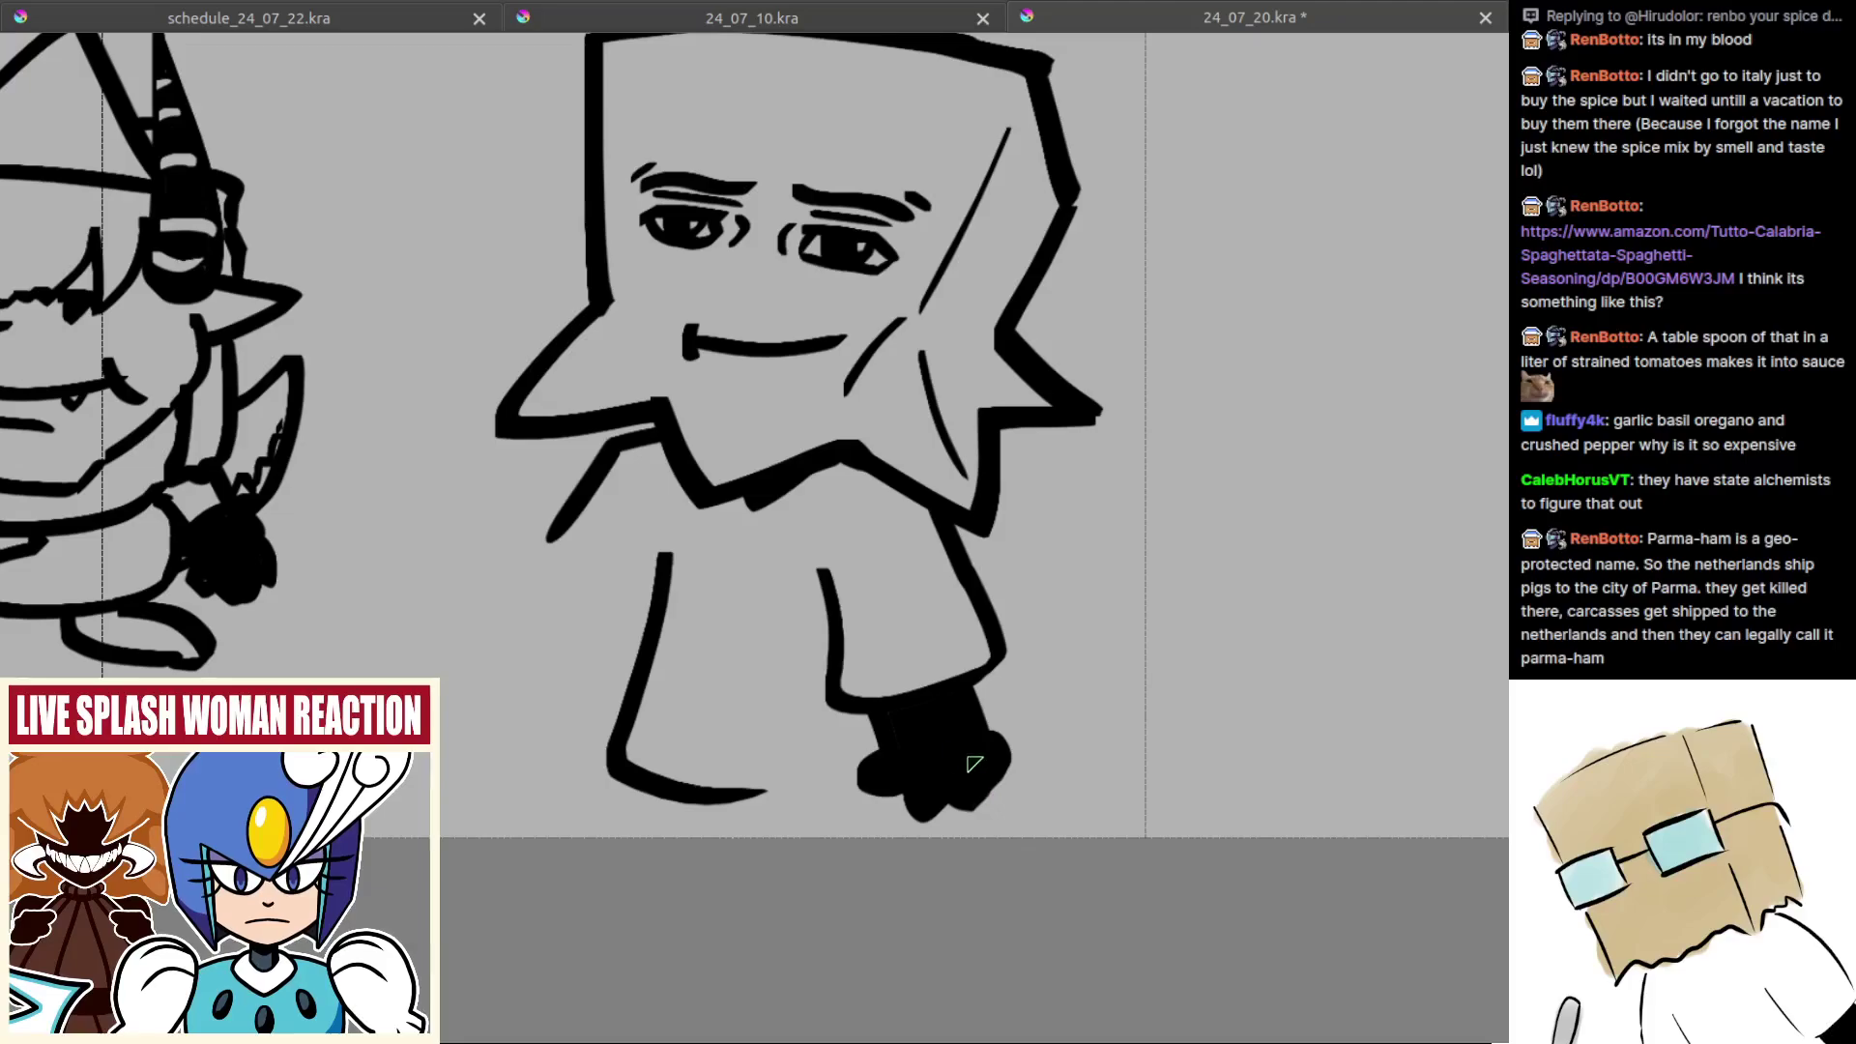
# Step: Try to trim the outer edge of the black hand with the eraser
pyautogui.press('e')
pyautogui.moveTo(984, 709); pyautogui.dragTo(995, 779)
pyautogui.hotkey('ctrl', 'z')
pyautogui.hotkey('ctrl', 'z')
pyautogui.hotkey('ctrl', 'z')
# Step: Draw the rounded sleeve on the gnome's side down to the torso line, with a short arm line extending outward from it
pyautogui.moveTo(858, 714); pyautogui.dragTo(983, 756)
pyautogui.moveTo(681, 585); pyautogui.dragTo(788, 664)
pyautogui.hotkey('ctrl', 'z')
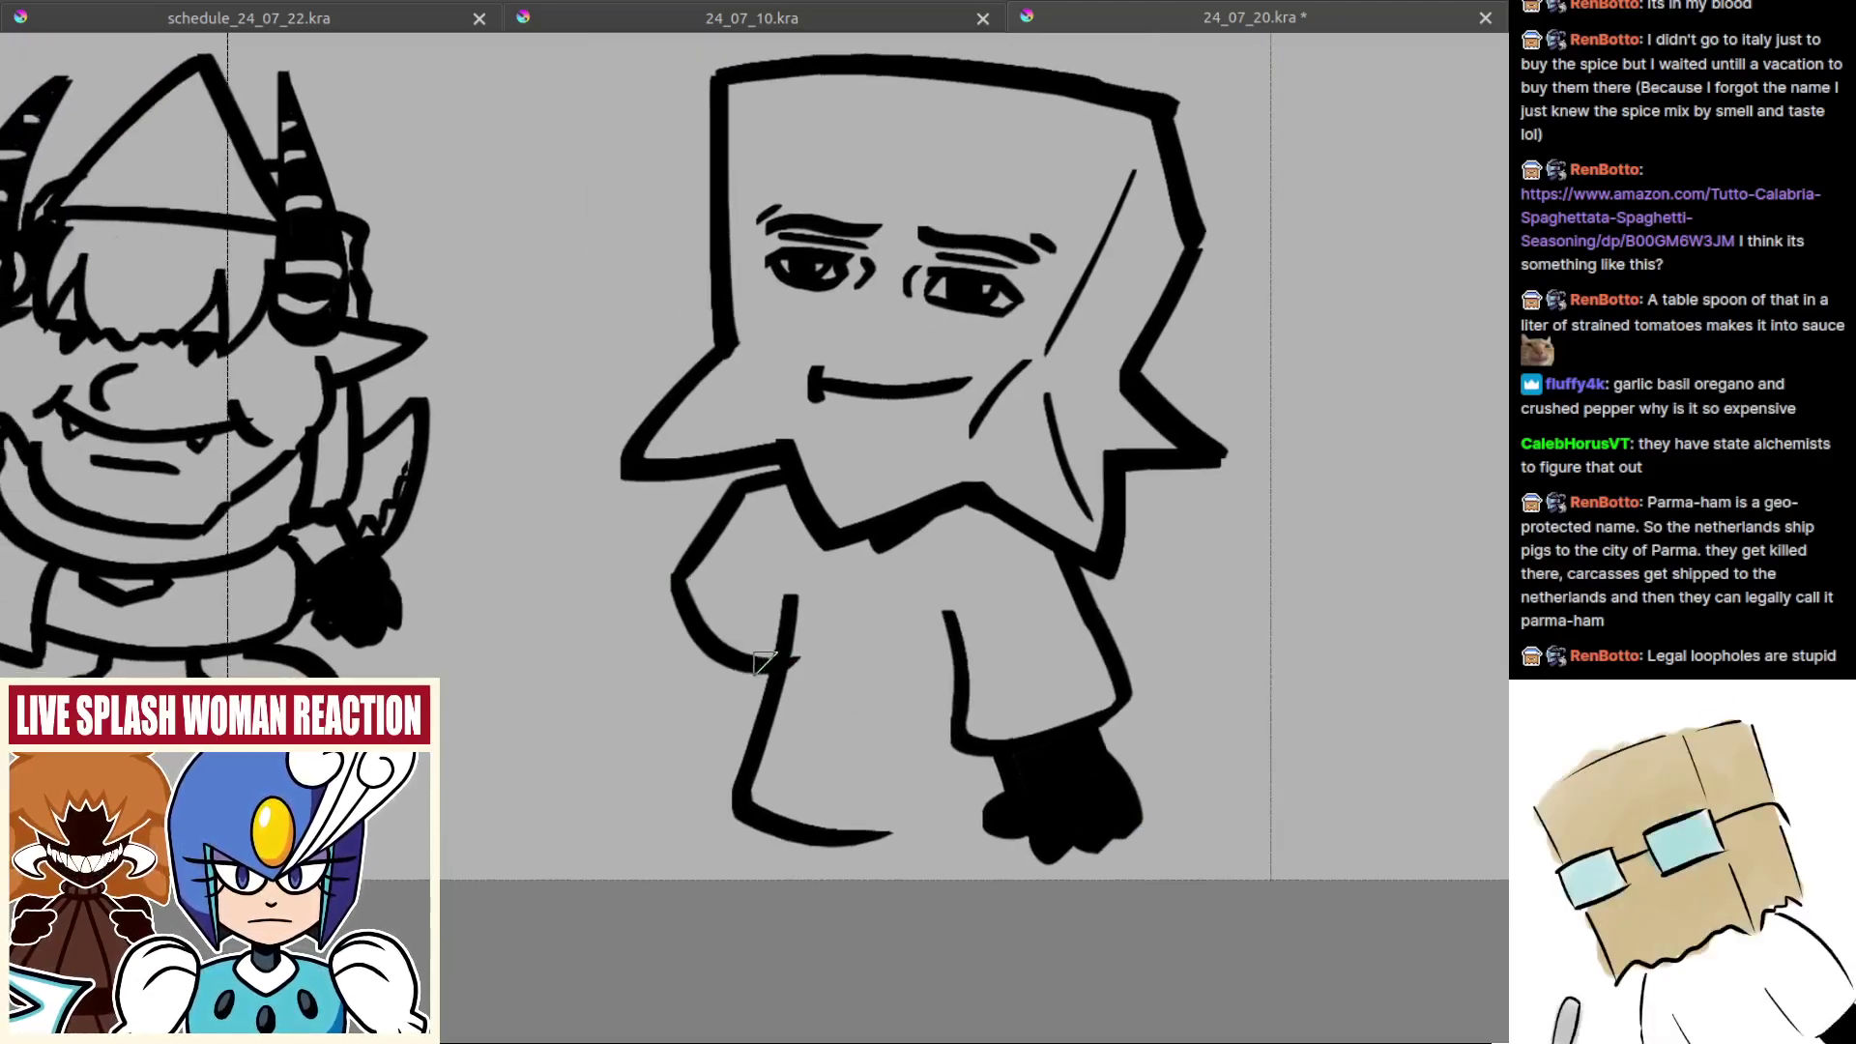
pyautogui.hotkey('ctrl', 'z')
pyautogui.moveTo(679, 584)
pyautogui.mouseDown()
pyautogui.moveTo(785, 674)
pyautogui.moveTo(744, 661)
pyautogui.moveTo(811, 683)
pyautogui.moveTo(740, 655)
pyautogui.moveTo(704, 696)
pyautogui.mouseUp()
pyautogui.hotkey('ctrl', 'z')
pyautogui.hotkey('ctrl', 'z')
pyautogui.hotkey('ctrl', 'z')
pyautogui.hotkey('ctrl', 'z')
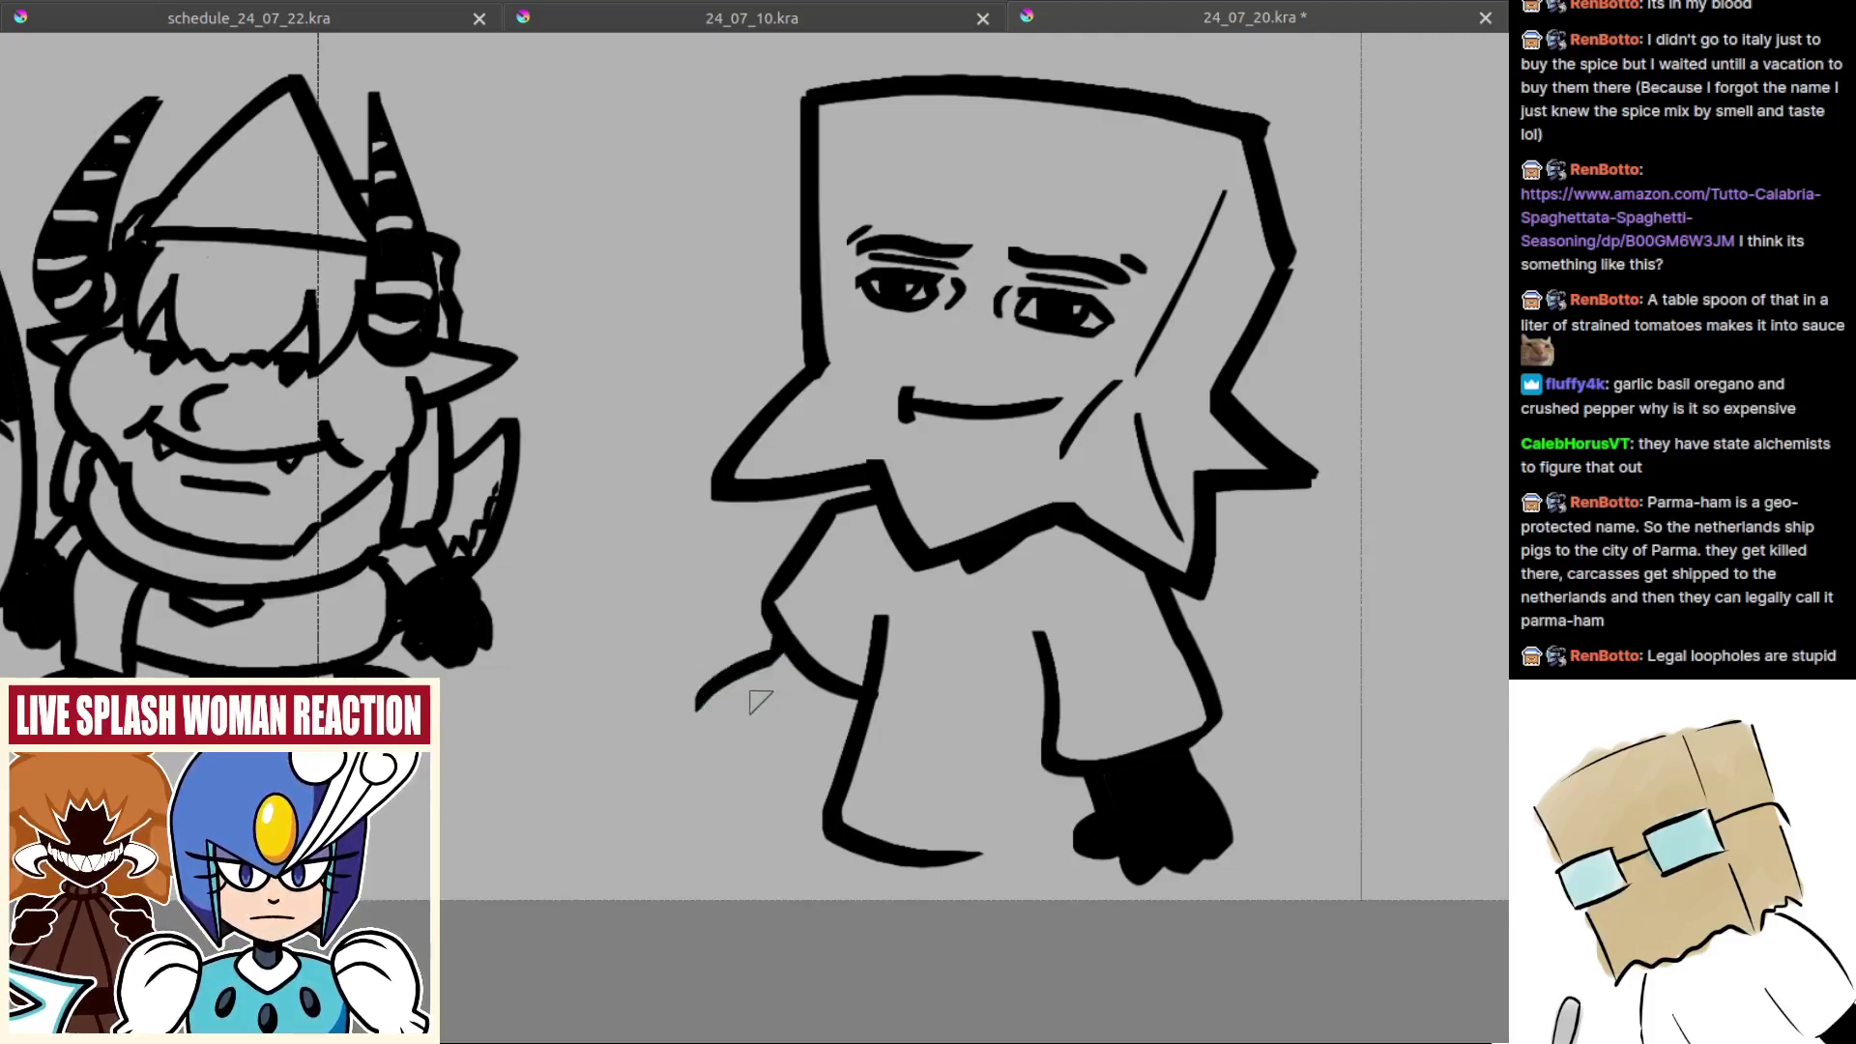
# Step: Replace the shirt's bottom hem with a higher curve running from the torso's side line across to the black hand
pyautogui.hotkey('ctrl', 'z')
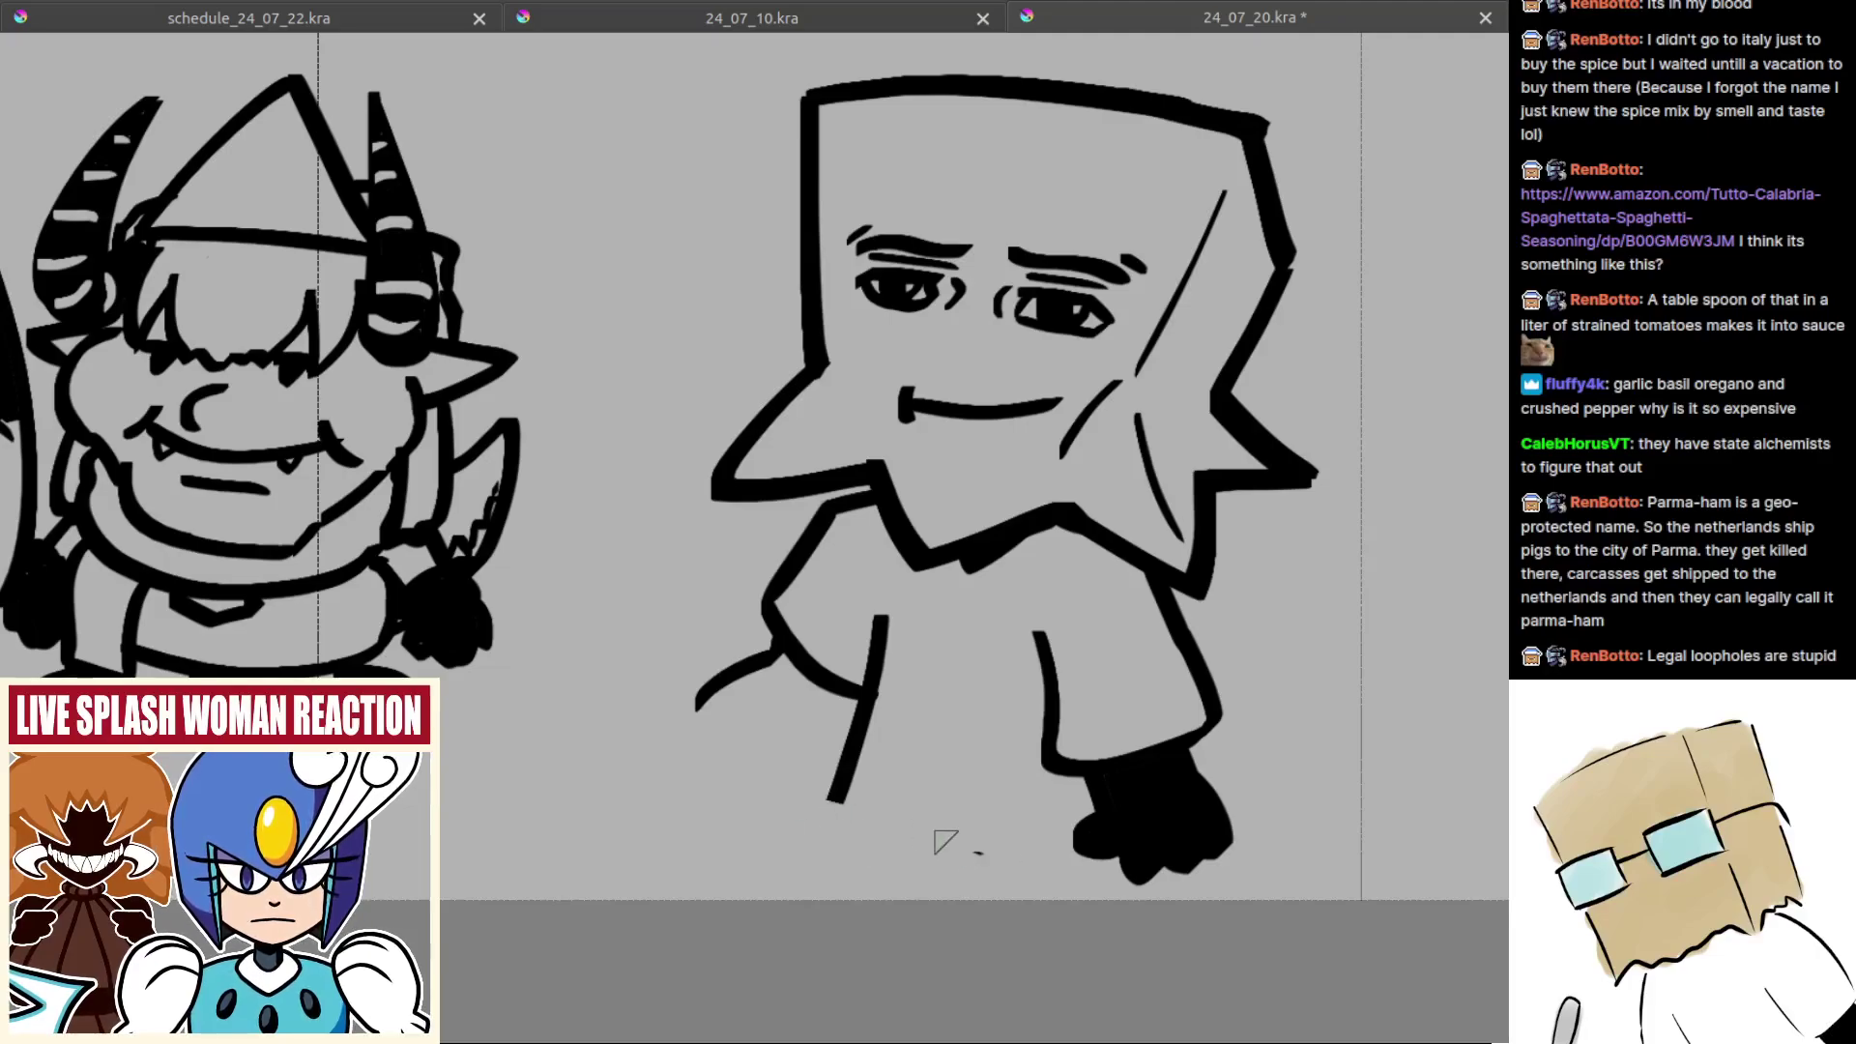
pyautogui.moveTo(824, 795); pyautogui.dragTo(1081, 817)
pyautogui.hotkey('ctrl', 'z')
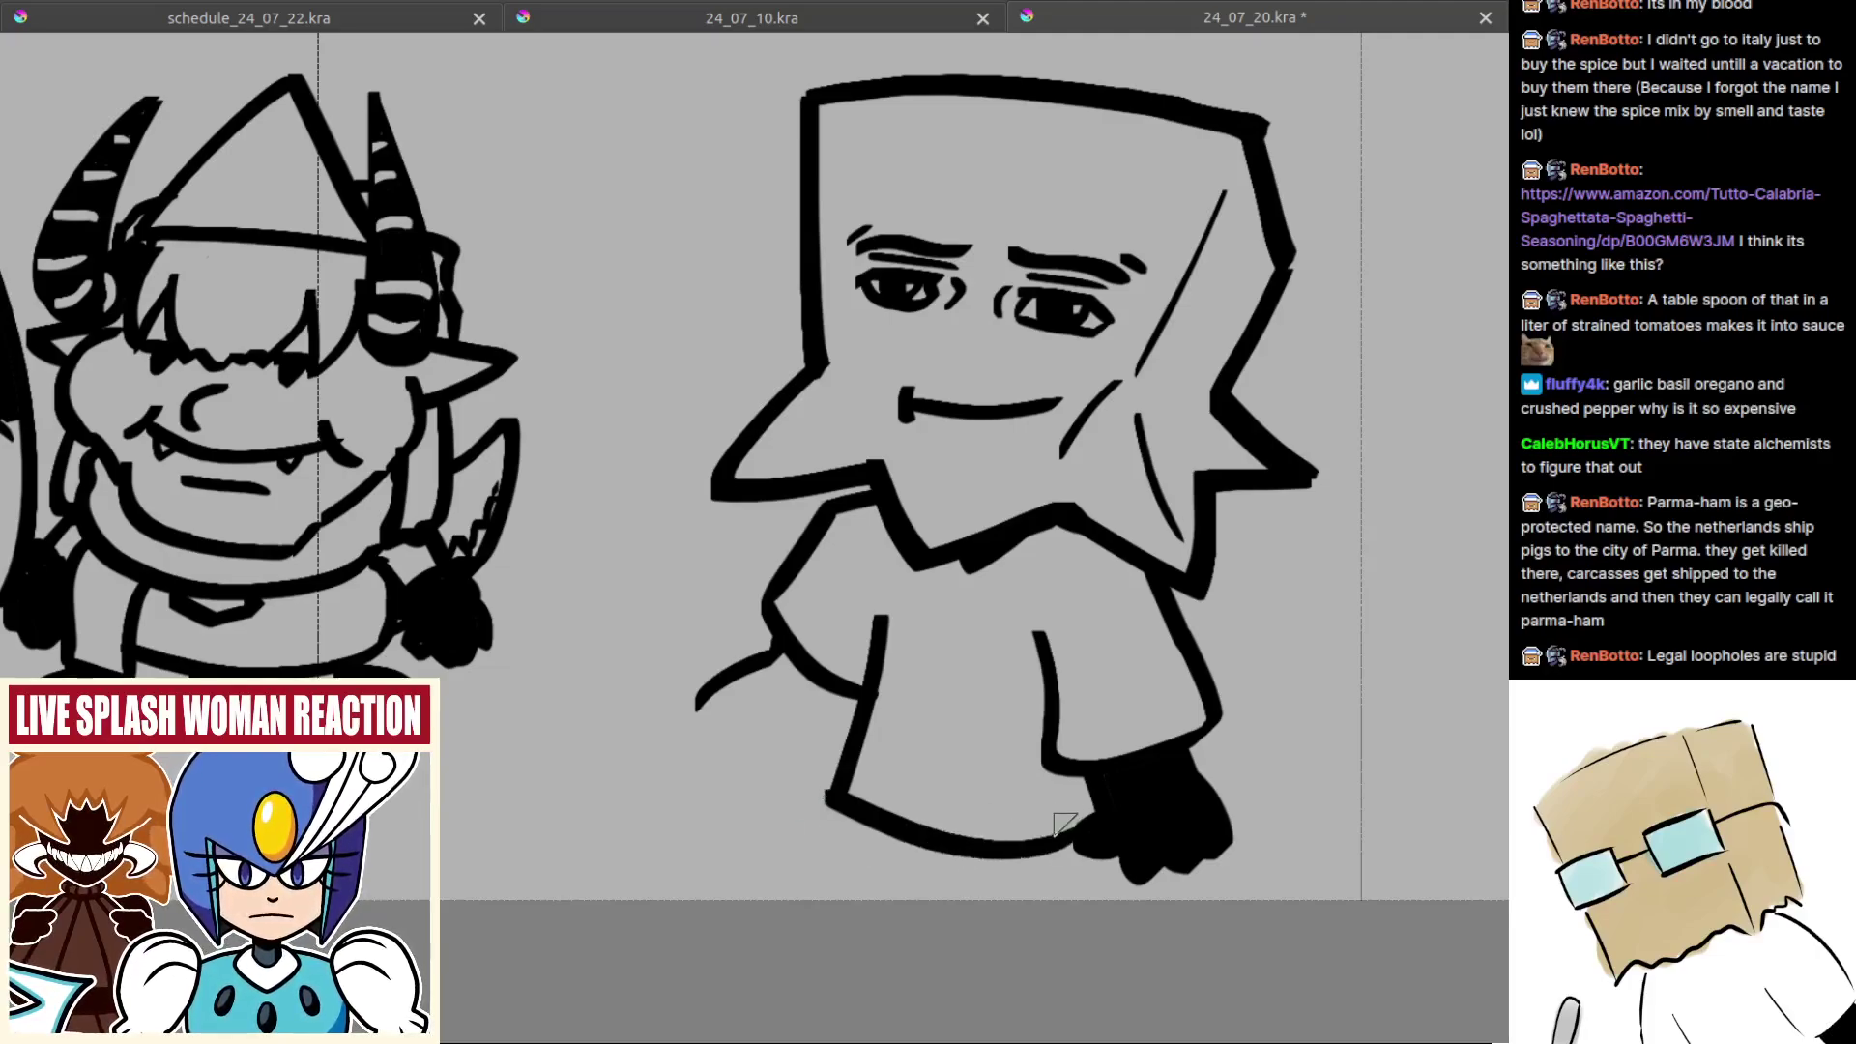
pyautogui.hotkey('ctrl', 'z')
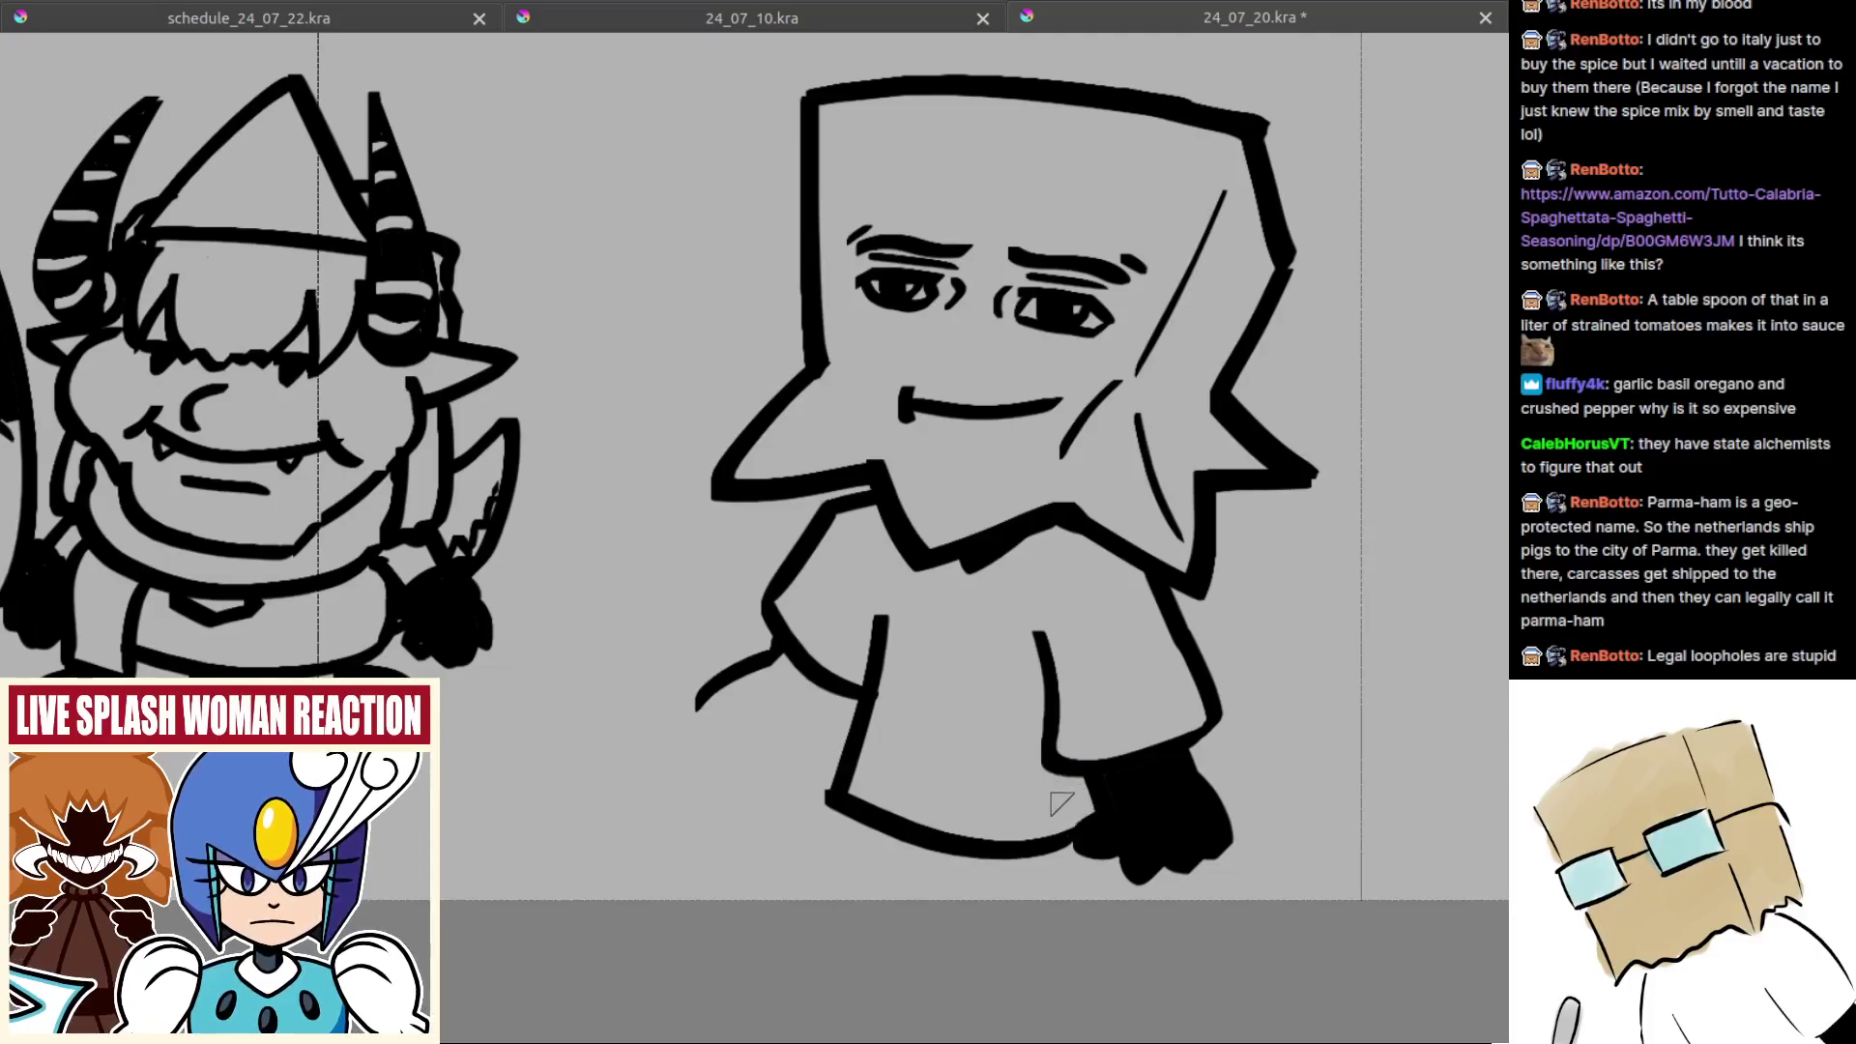
# Step: Draw two short legs from the shirt hem down to the canvas's bottom edge and clean up the foot nearest the gnome
pyautogui.moveTo(891, 801)
pyautogui.mouseDown()
pyautogui.moveTo(912, 767)
pyautogui.moveTo(855, 837)
pyautogui.moveTo(889, 856)
pyautogui.mouseUp()
pyautogui.hotkey('ctrl', 'z')
pyautogui.moveTo(1141, 826)
pyautogui.mouseDown()
pyautogui.moveTo(1060, 817)
pyautogui.moveTo(1027, 854)
pyautogui.mouseUp()
pyautogui.hotkey('ctrl', 'z')
pyautogui.moveTo(891, 830); pyautogui.dragTo(877, 857)
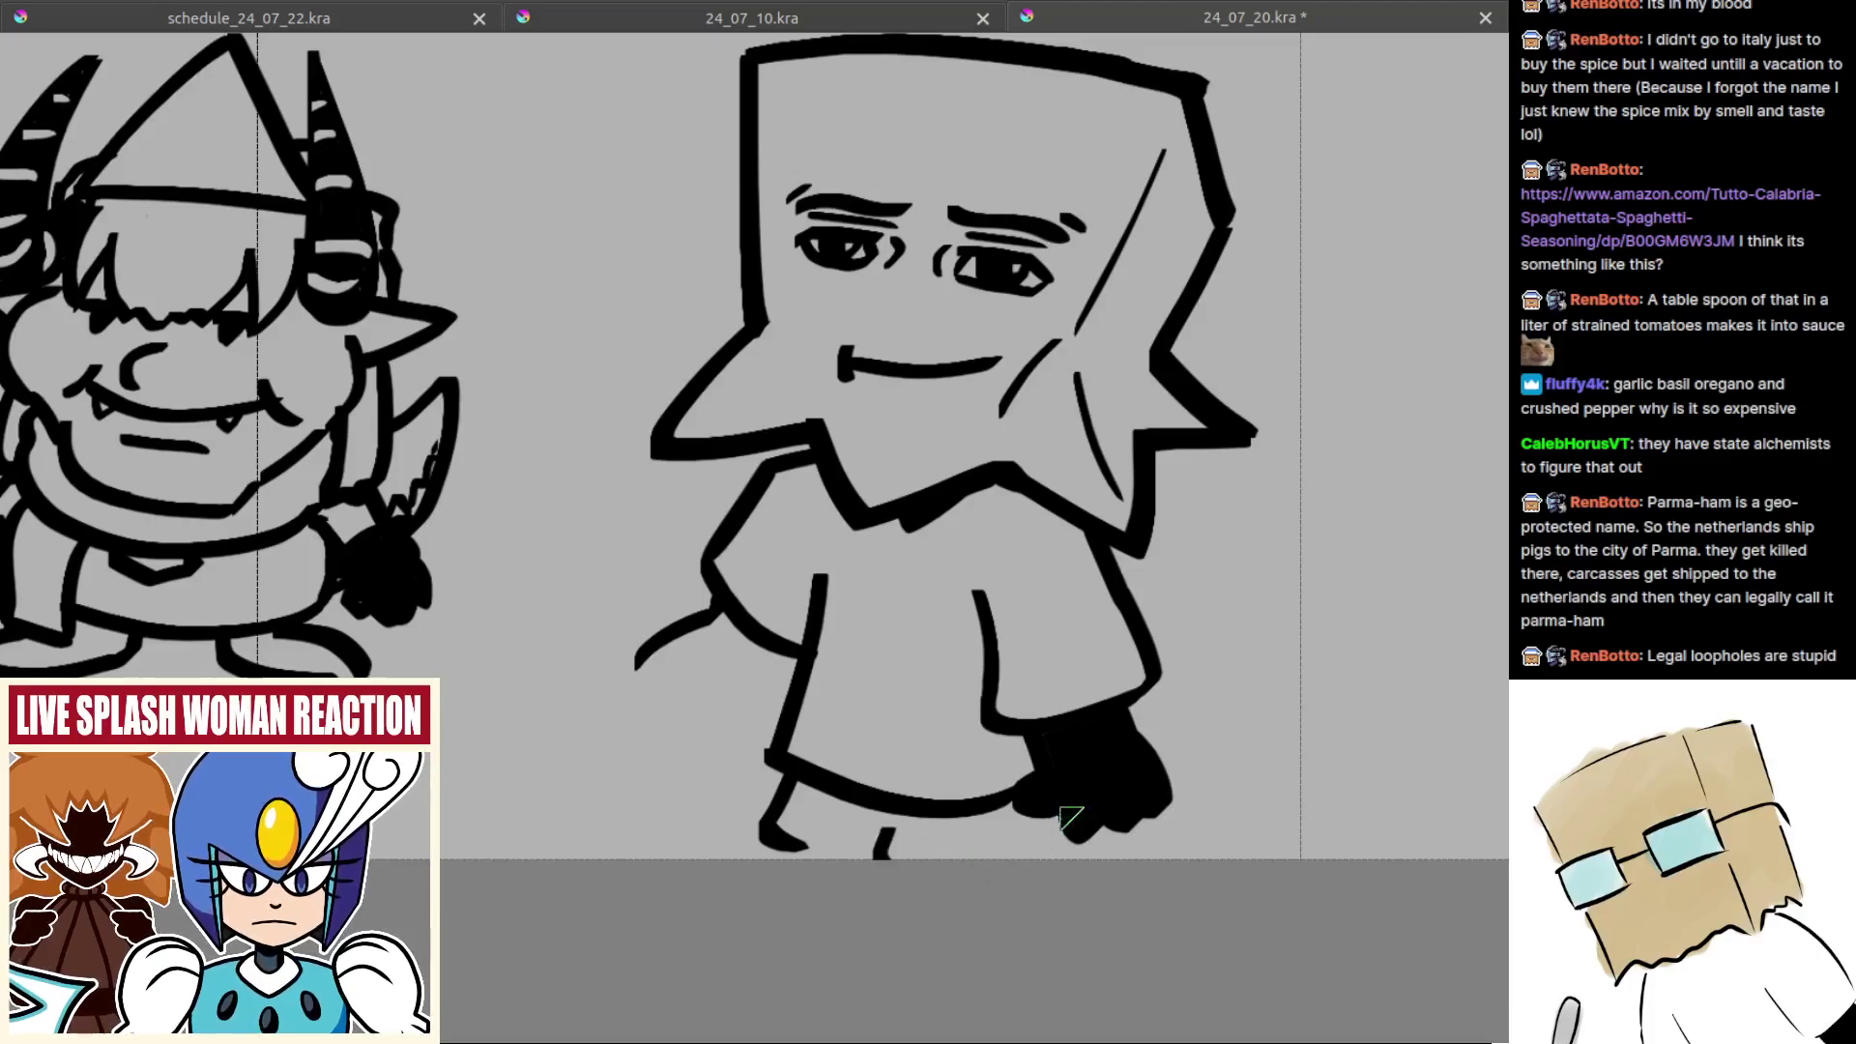
pyautogui.moveTo(1046, 817); pyautogui.dragTo(1063, 856)
pyautogui.hotkey('ctrl', 'z')
pyautogui.hotkey('ctrl', 'z')
pyautogui.press('e')
pyautogui.moveTo(765, 835); pyautogui.dragTo(807, 856)
pyautogui.press('e')
# Step: Rework the thin arm line on the gnome's side into a thicker forearm reaching outward from the sleeve
pyautogui.scroll(-6, 787, 948)
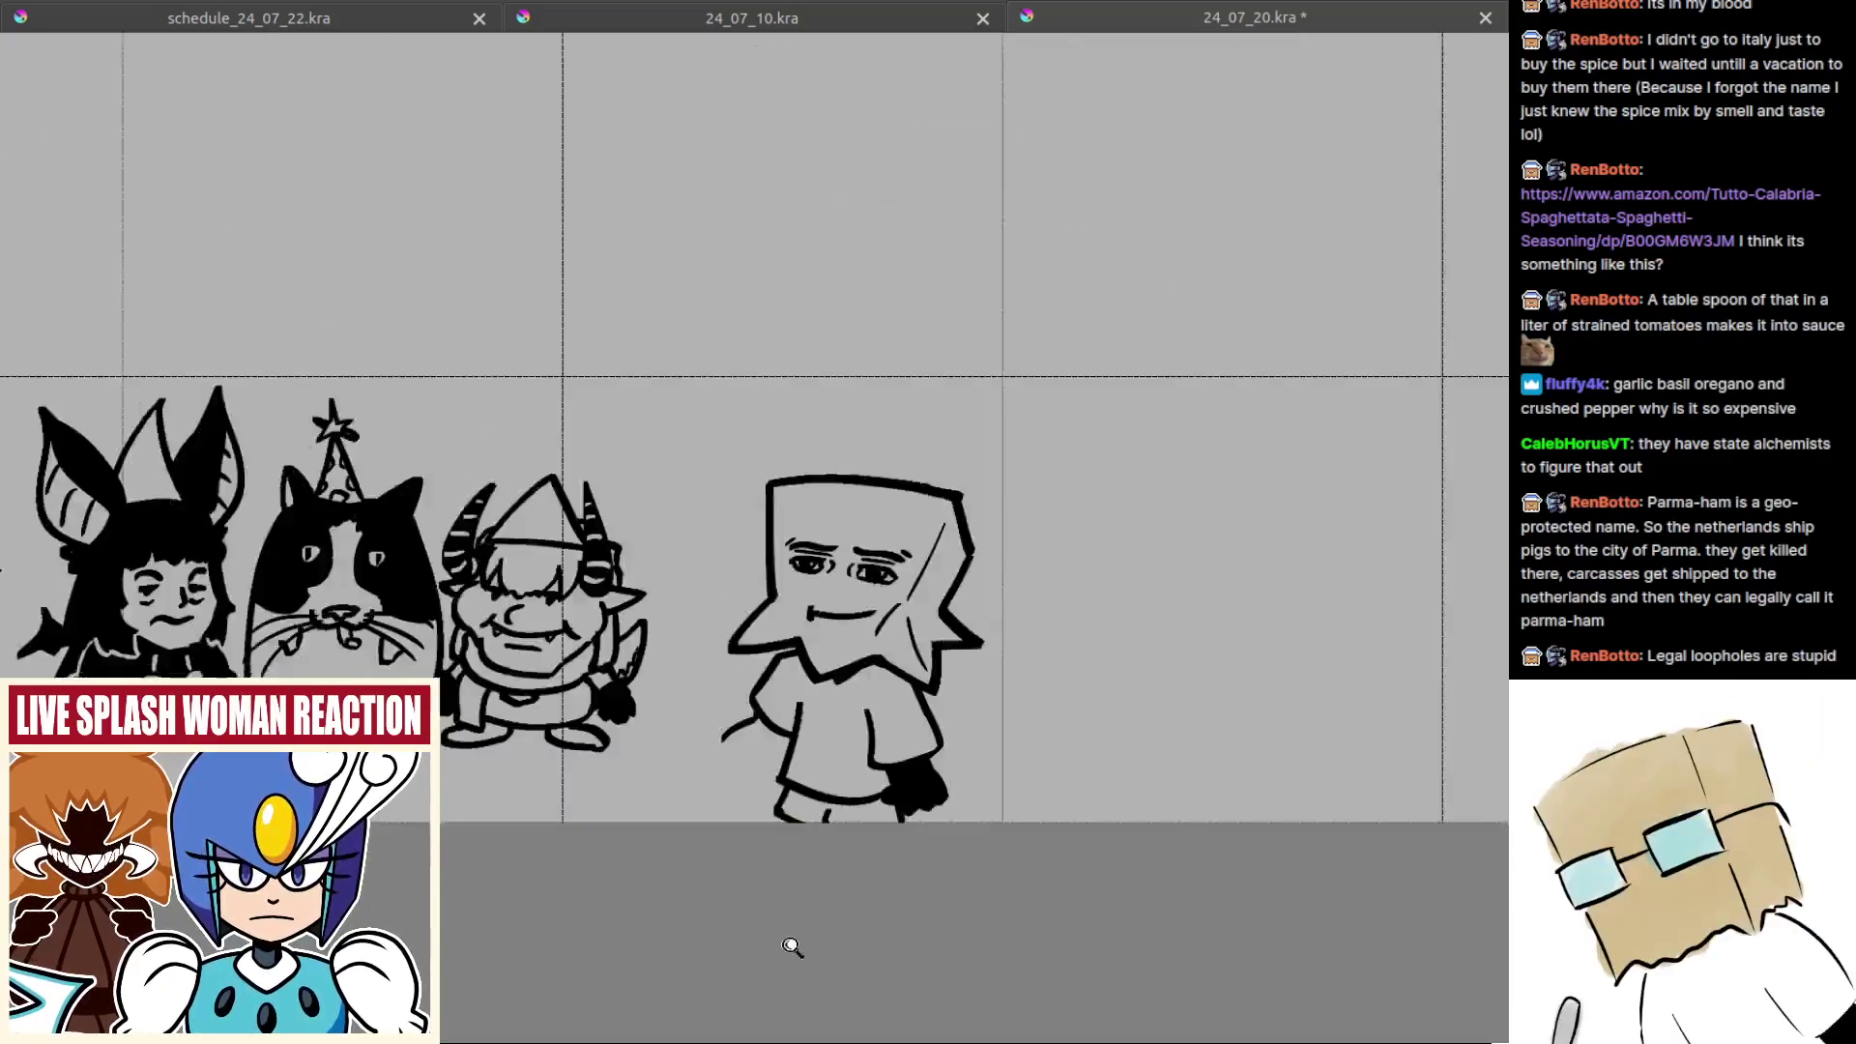
pyautogui.scroll(3, 828, 890)
pyautogui.scroll(4, 744, 720)
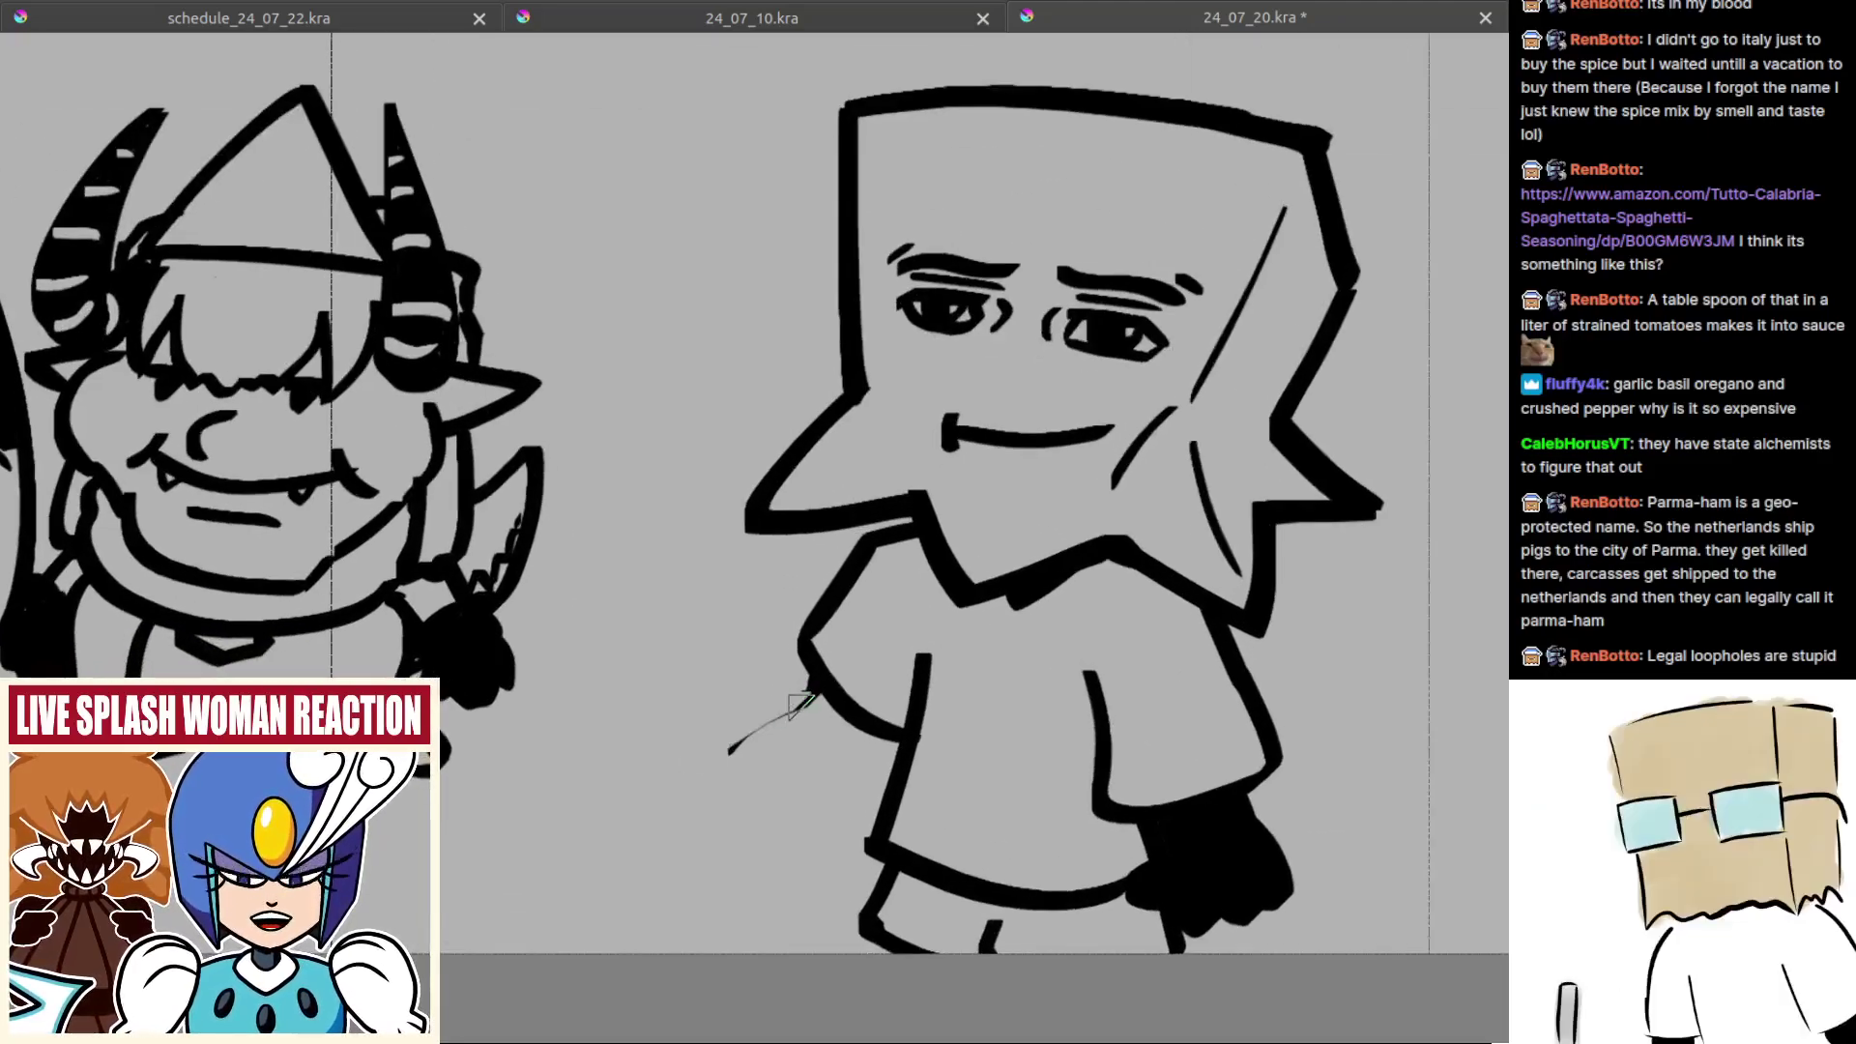
pyautogui.moveTo(816, 688)
pyautogui.mouseDown()
pyautogui.moveTo(710, 767)
pyautogui.moveTo(823, 788)
pyautogui.mouseUp()
pyautogui.hotkey('ctrl', 'z')
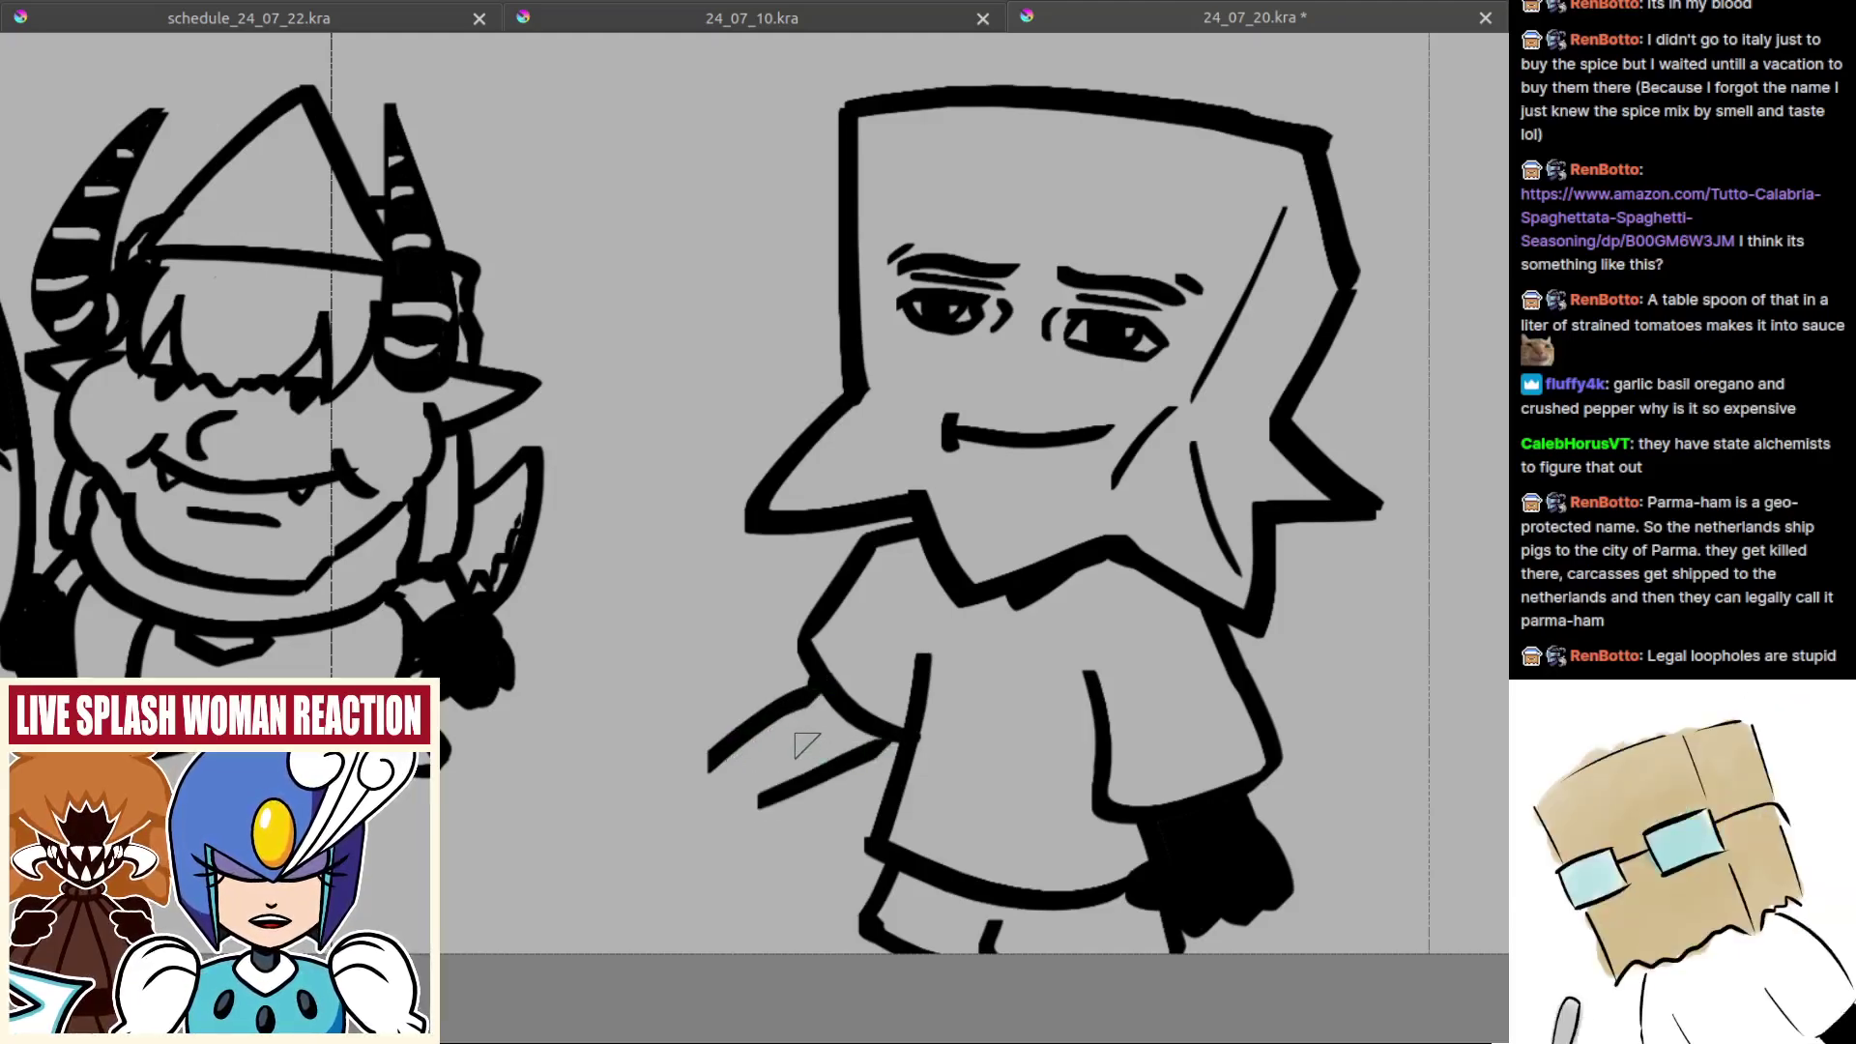
pyautogui.hotkey('ctrl', 'z')
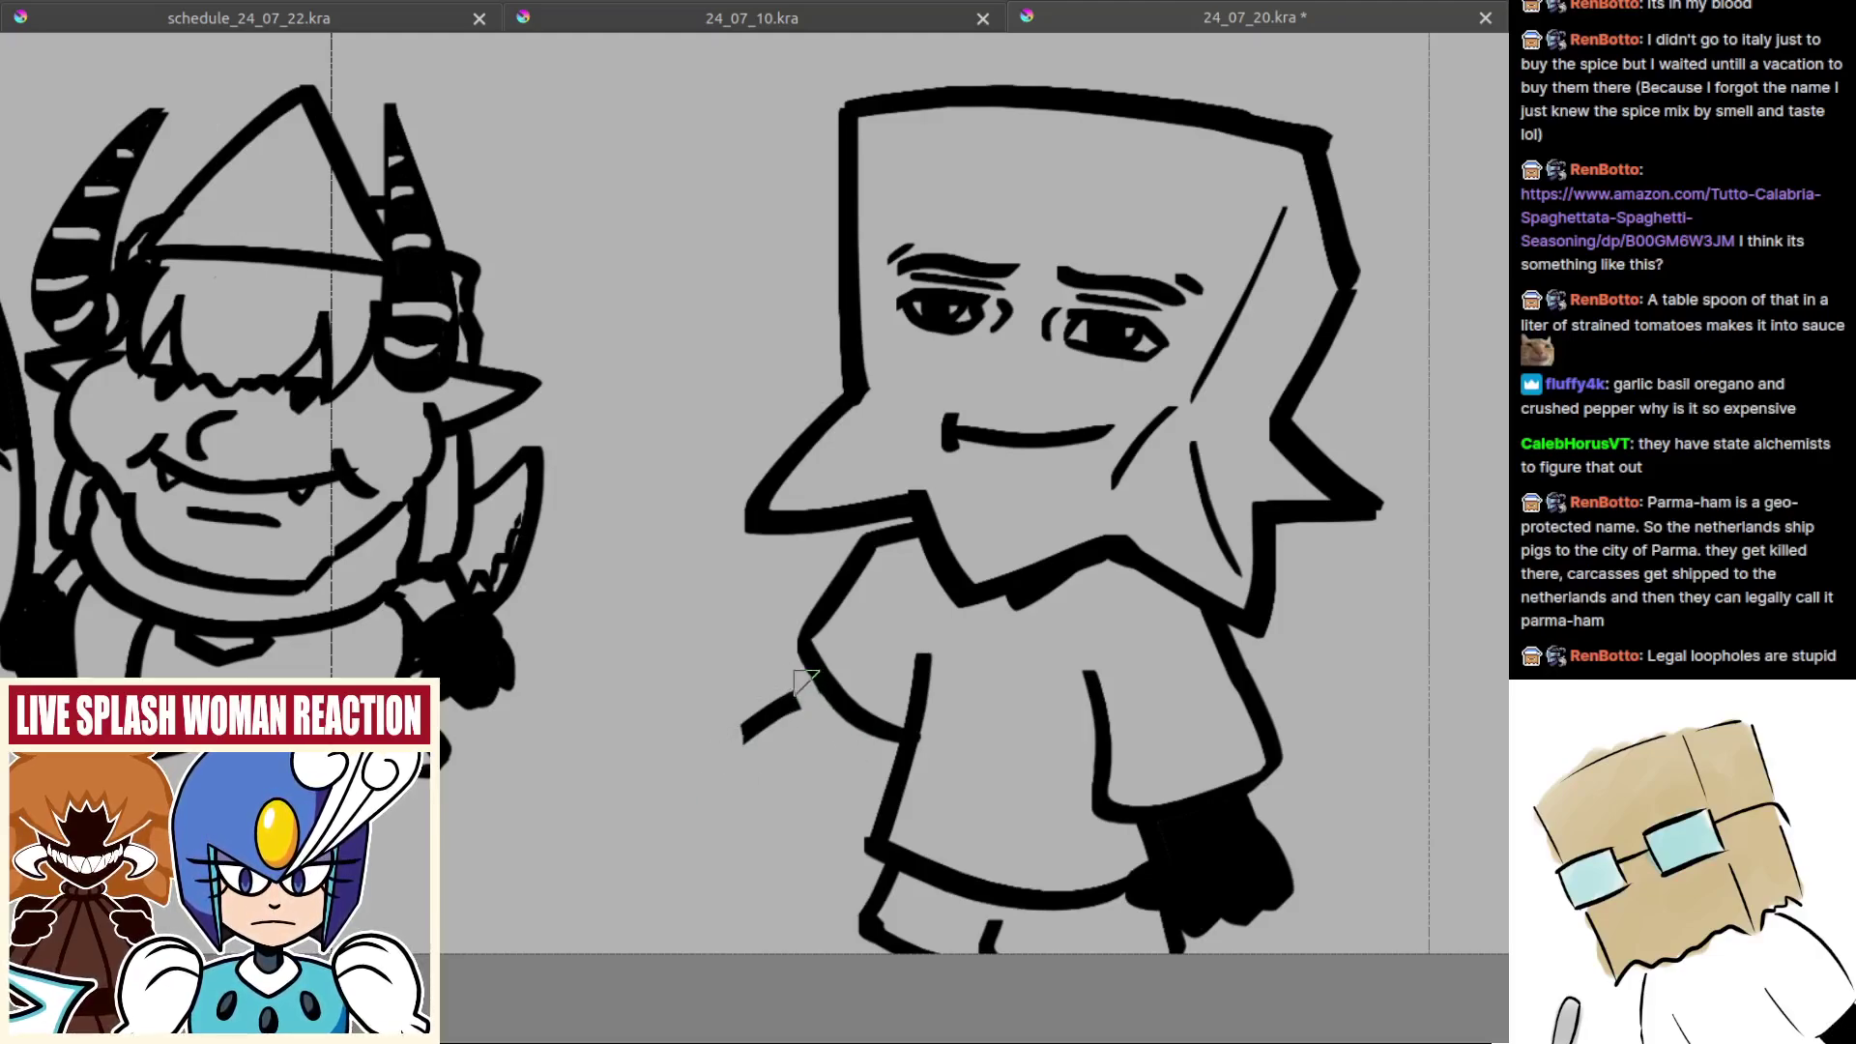
pyautogui.moveTo(816, 669)
pyautogui.mouseDown()
pyautogui.moveTo(743, 708)
pyautogui.moveTo(752, 749)
pyautogui.moveTo(720, 674)
pyautogui.moveTo(711, 723)
pyautogui.moveTo(742, 795)
pyautogui.moveTo(760, 792)
pyautogui.mouseUp()
pyautogui.hotkey('ctrl', 'z')
pyautogui.hotkey('ctrl', 'z')
# Step: Draw a fist with a raised thumb on the gnome-side forearm, fill arm and hand solid black and tidy the lower edge
pyautogui.moveTo(750, 692)
pyautogui.mouseDown()
pyautogui.moveTo(700, 712)
pyautogui.moveTo(678, 686)
pyautogui.moveTo(707, 700)
pyautogui.moveTo(650, 724)
pyautogui.moveTo(708, 777)
pyautogui.moveTo(754, 782)
pyautogui.moveTo(813, 718)
pyautogui.mouseUp()
pyautogui.hotkey('ctrl', 'z')
pyautogui.click(812, 718)
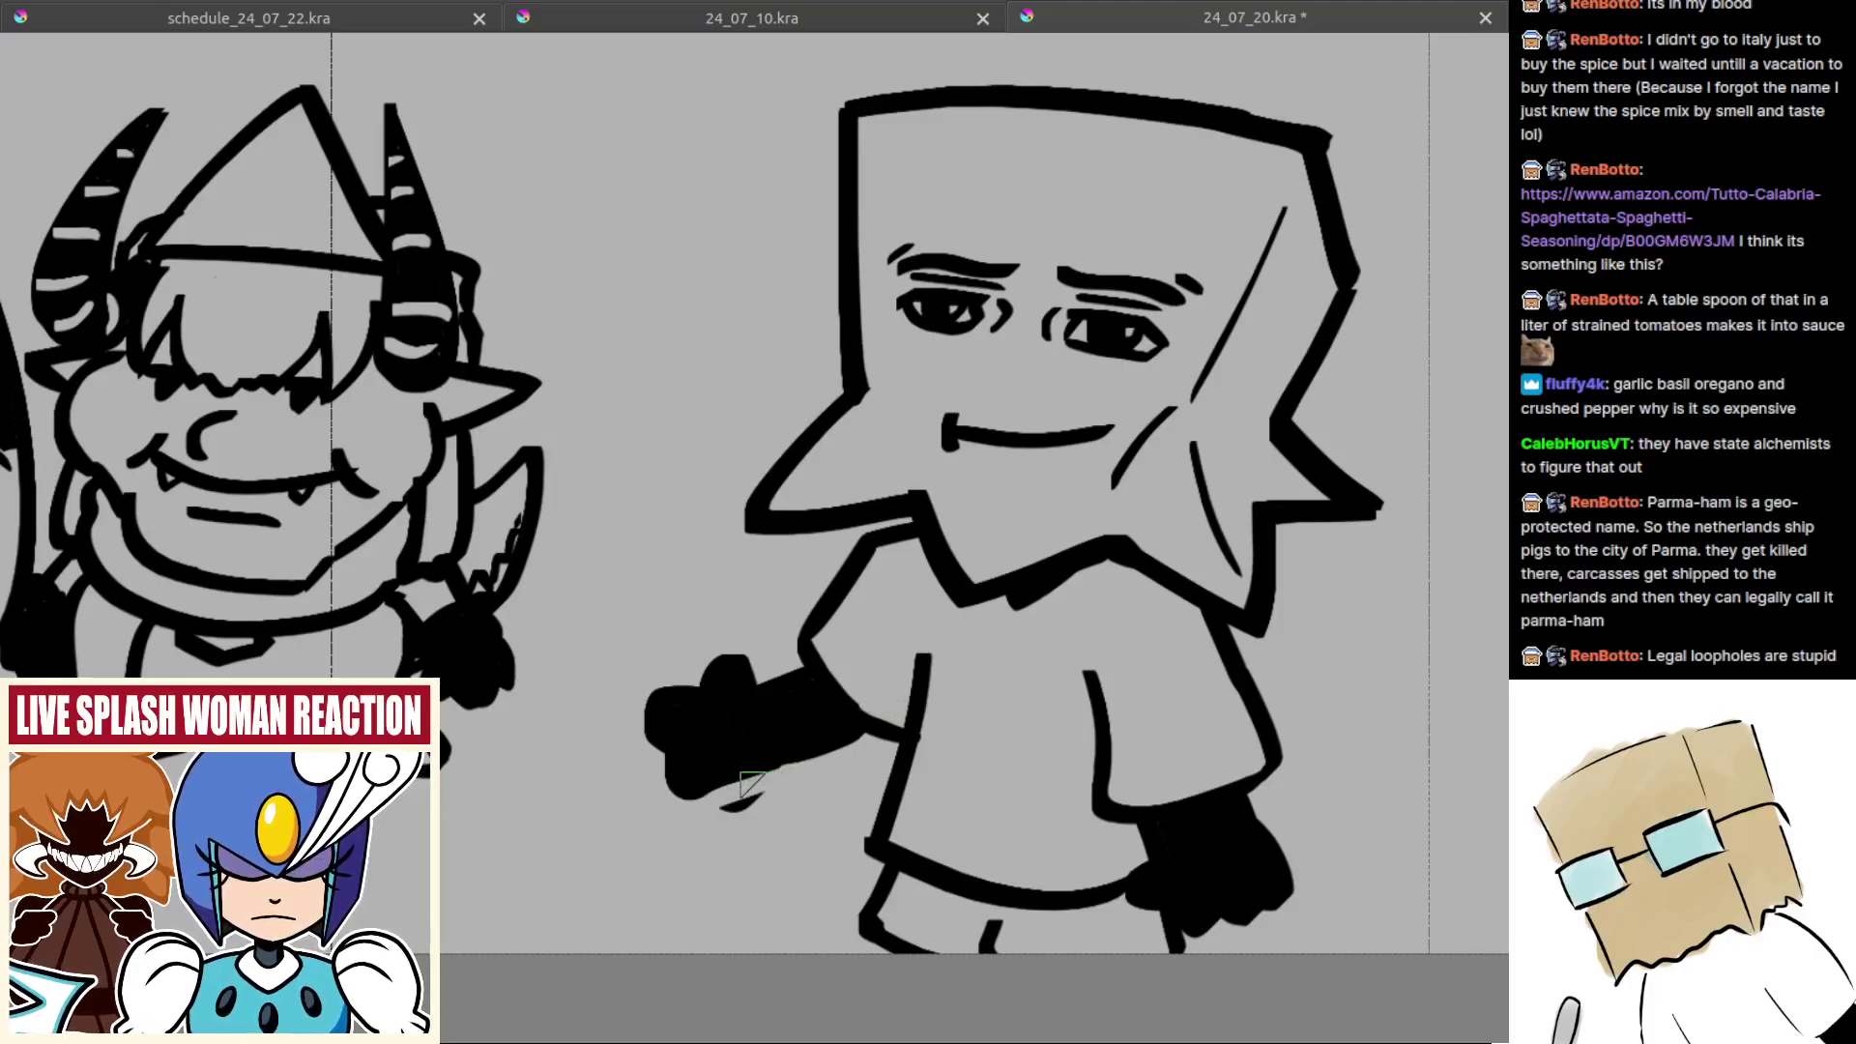
pyautogui.moveTo(781, 755)
pyautogui.mouseDown()
pyautogui.moveTo(717, 798)
pyautogui.moveTo(773, 769)
pyautogui.moveTo(662, 805)
pyautogui.moveTo(687, 771)
pyautogui.moveTo(642, 733)
pyautogui.moveTo(720, 684)
pyautogui.mouseUp()
pyautogui.hotkey('ctrl', 'z')
pyautogui.hotkey('ctrl', 'z')
pyautogui.moveTo(724, 690); pyautogui.dragTo(764, 928)
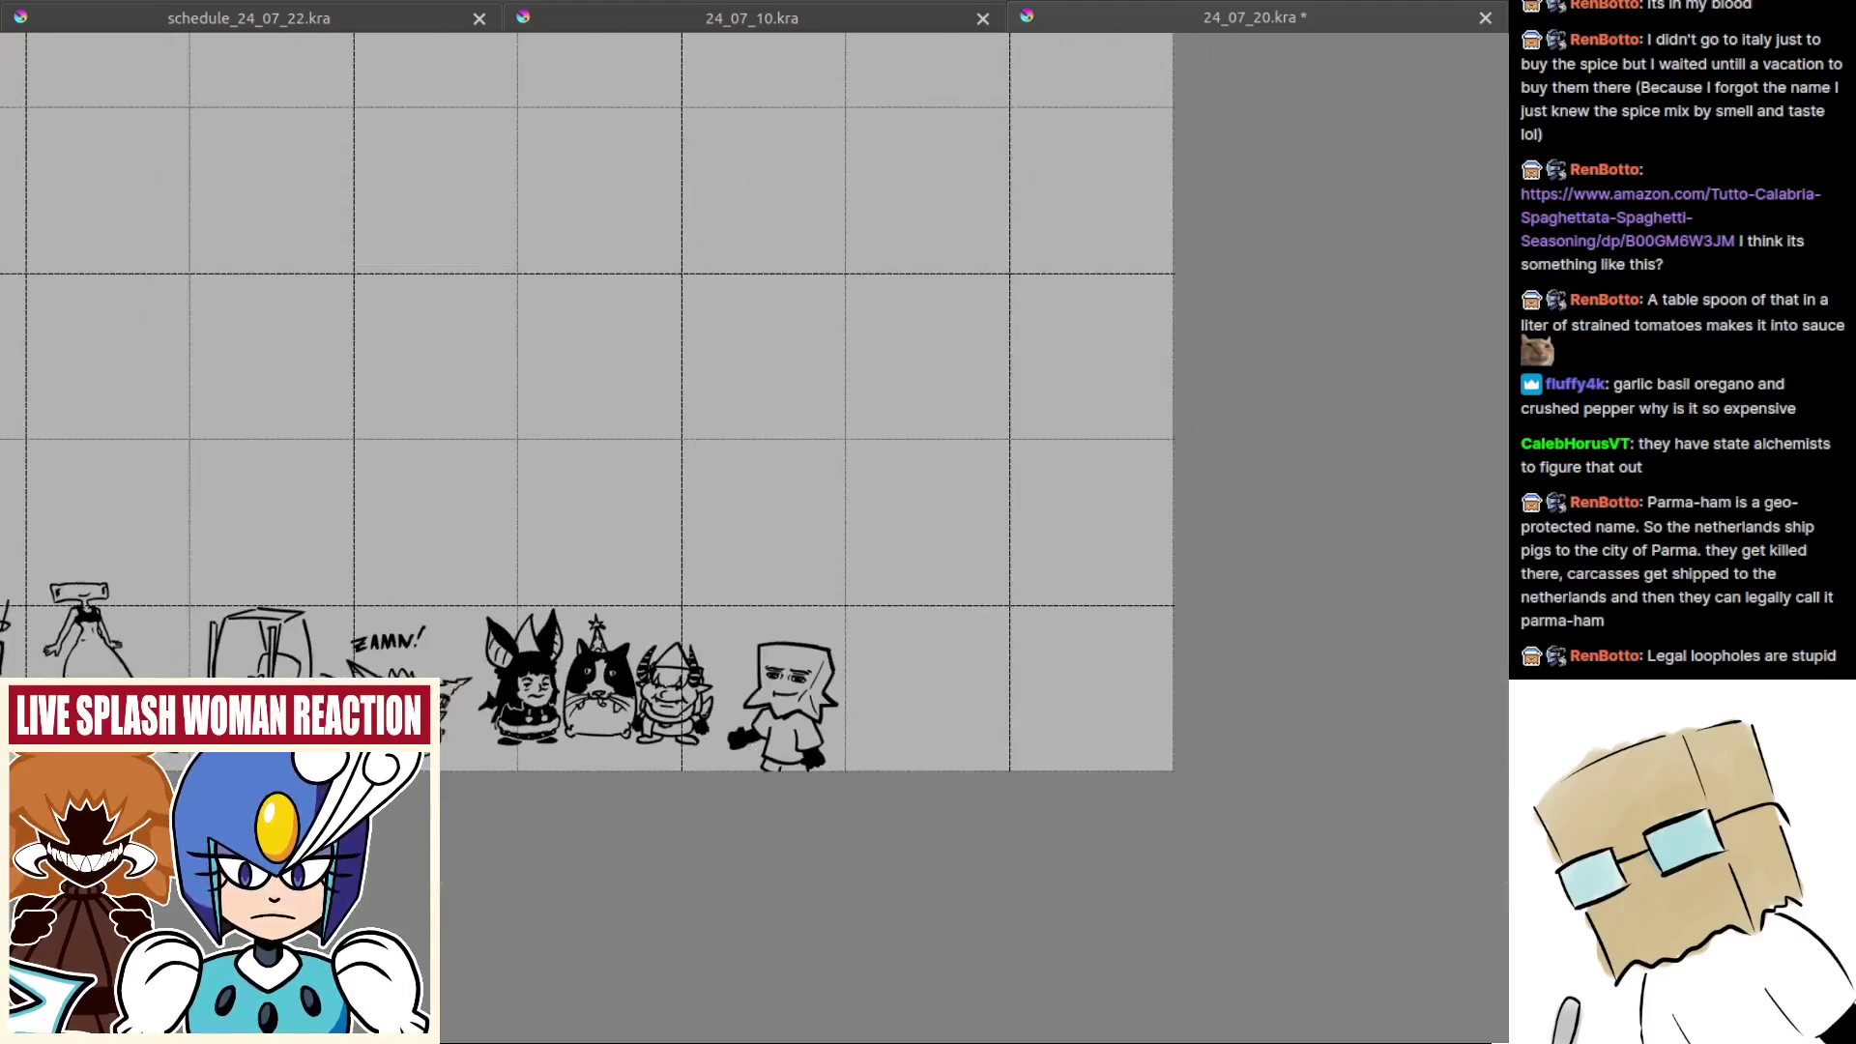
# Step: Letter a capital G on the front of the shirt
pyautogui.moveTo(748, 763); pyautogui.dragTo(795, 812)
pyautogui.scroll(5, 799, 723)
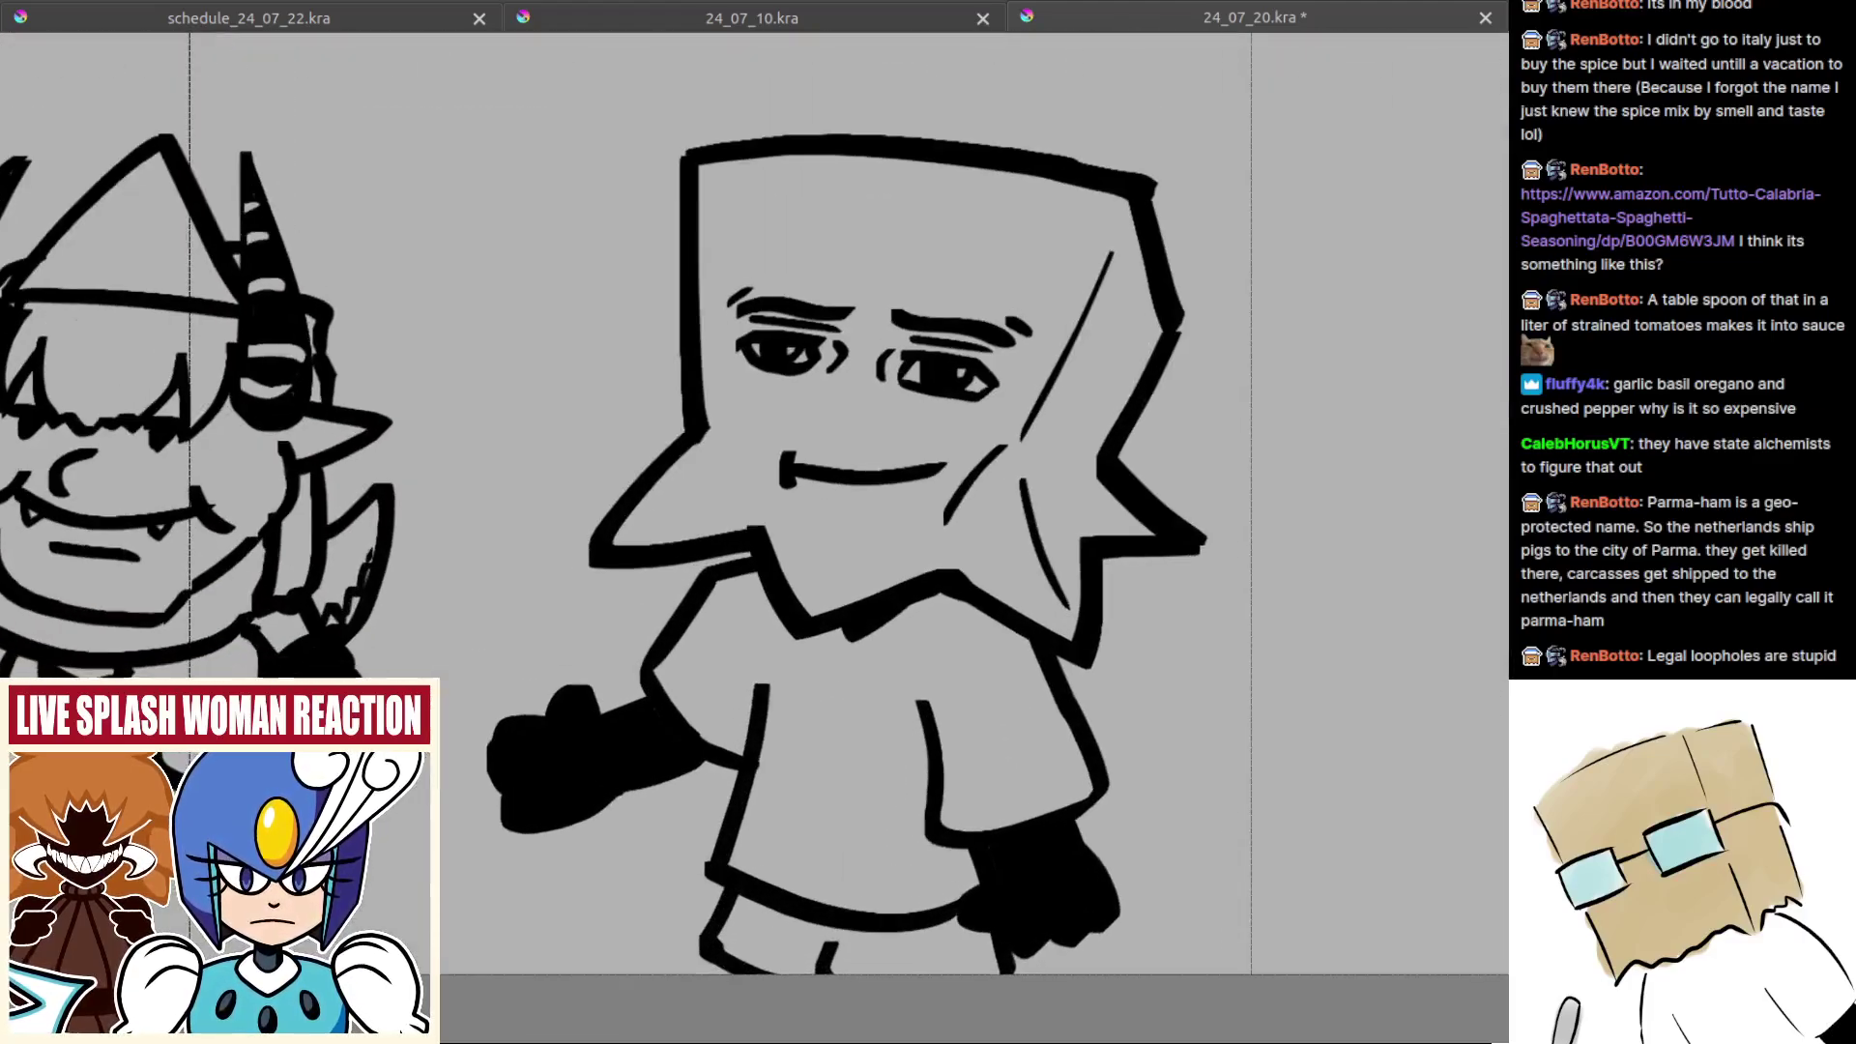
pyautogui.moveTo(839, 696); pyautogui.dragTo(826, 766)
pyautogui.hotkey('ctrl', 'z')
pyautogui.moveTo(843, 692)
pyautogui.mouseDown()
pyautogui.moveTo(868, 771)
pyautogui.moveTo(823, 858)
pyautogui.mouseUp()
pyautogui.scroll(-1, 823, 859)
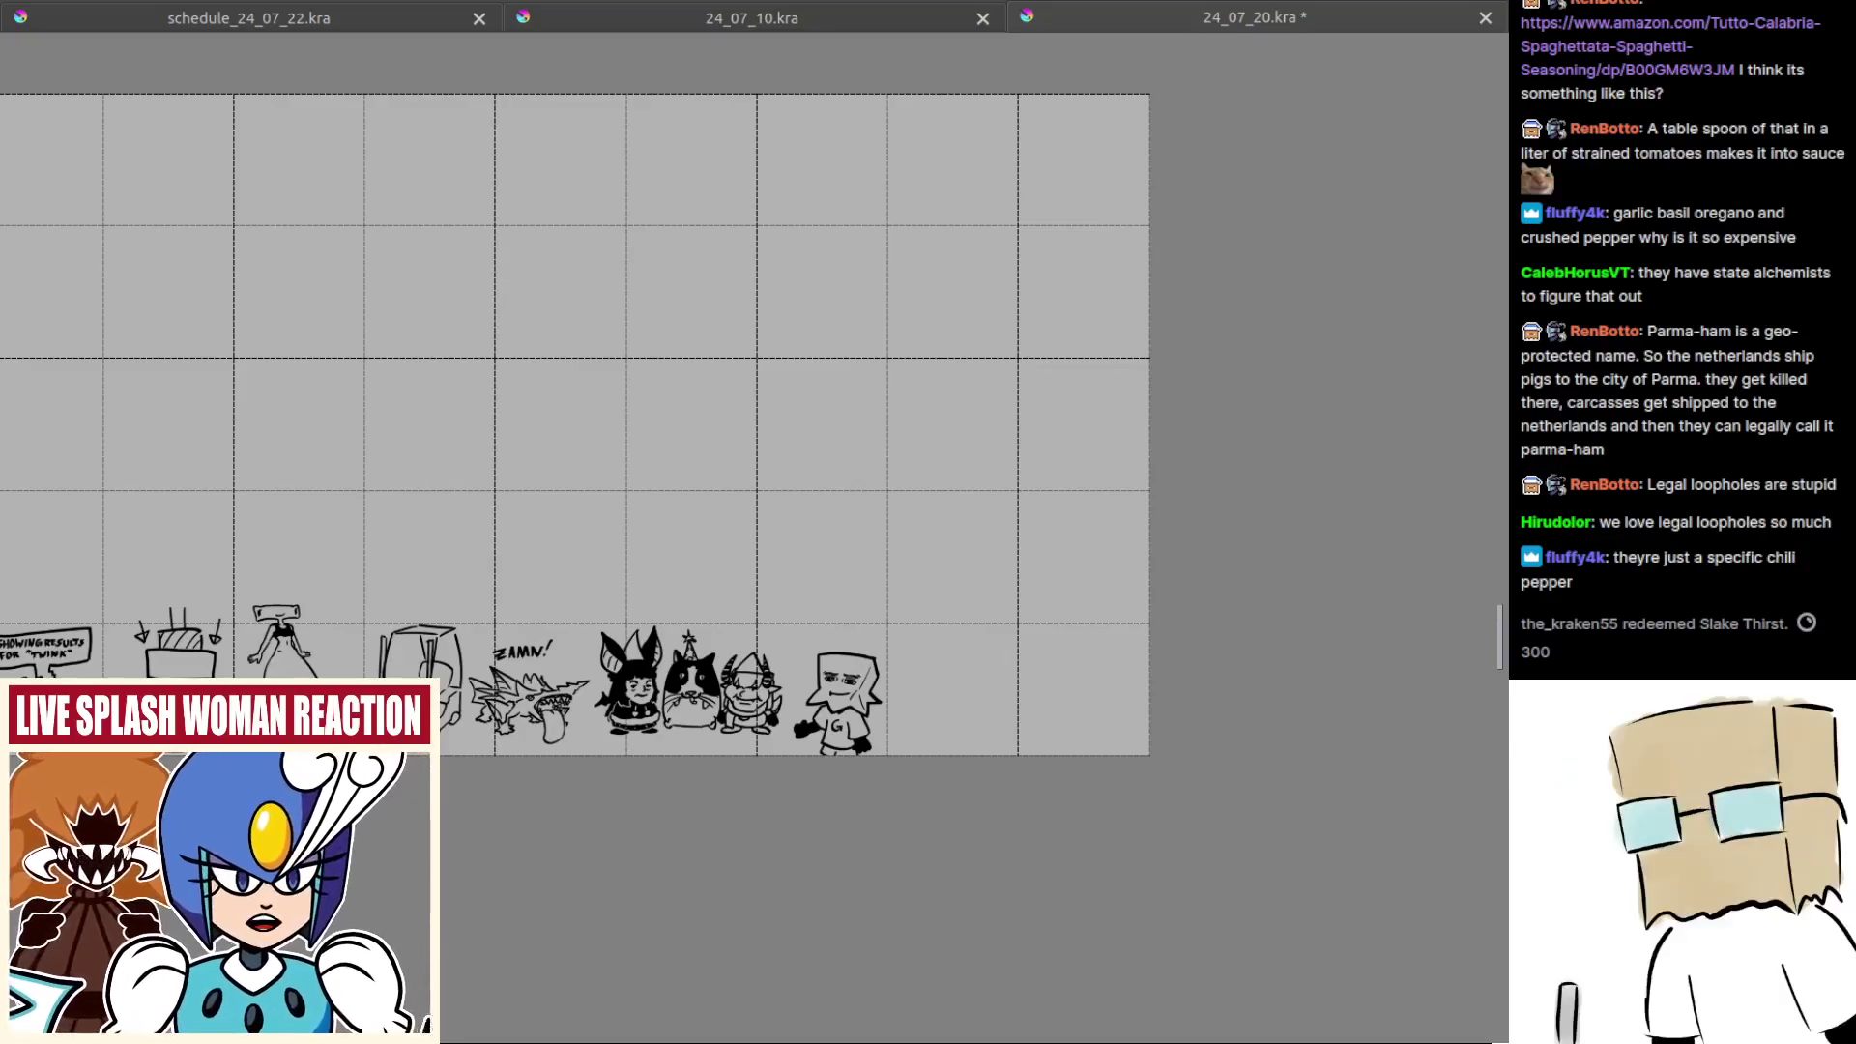
# Step: Try to letter a capital Y above the gap between the gnome and the boxy head
pyautogui.scroll(6, 841, 687)
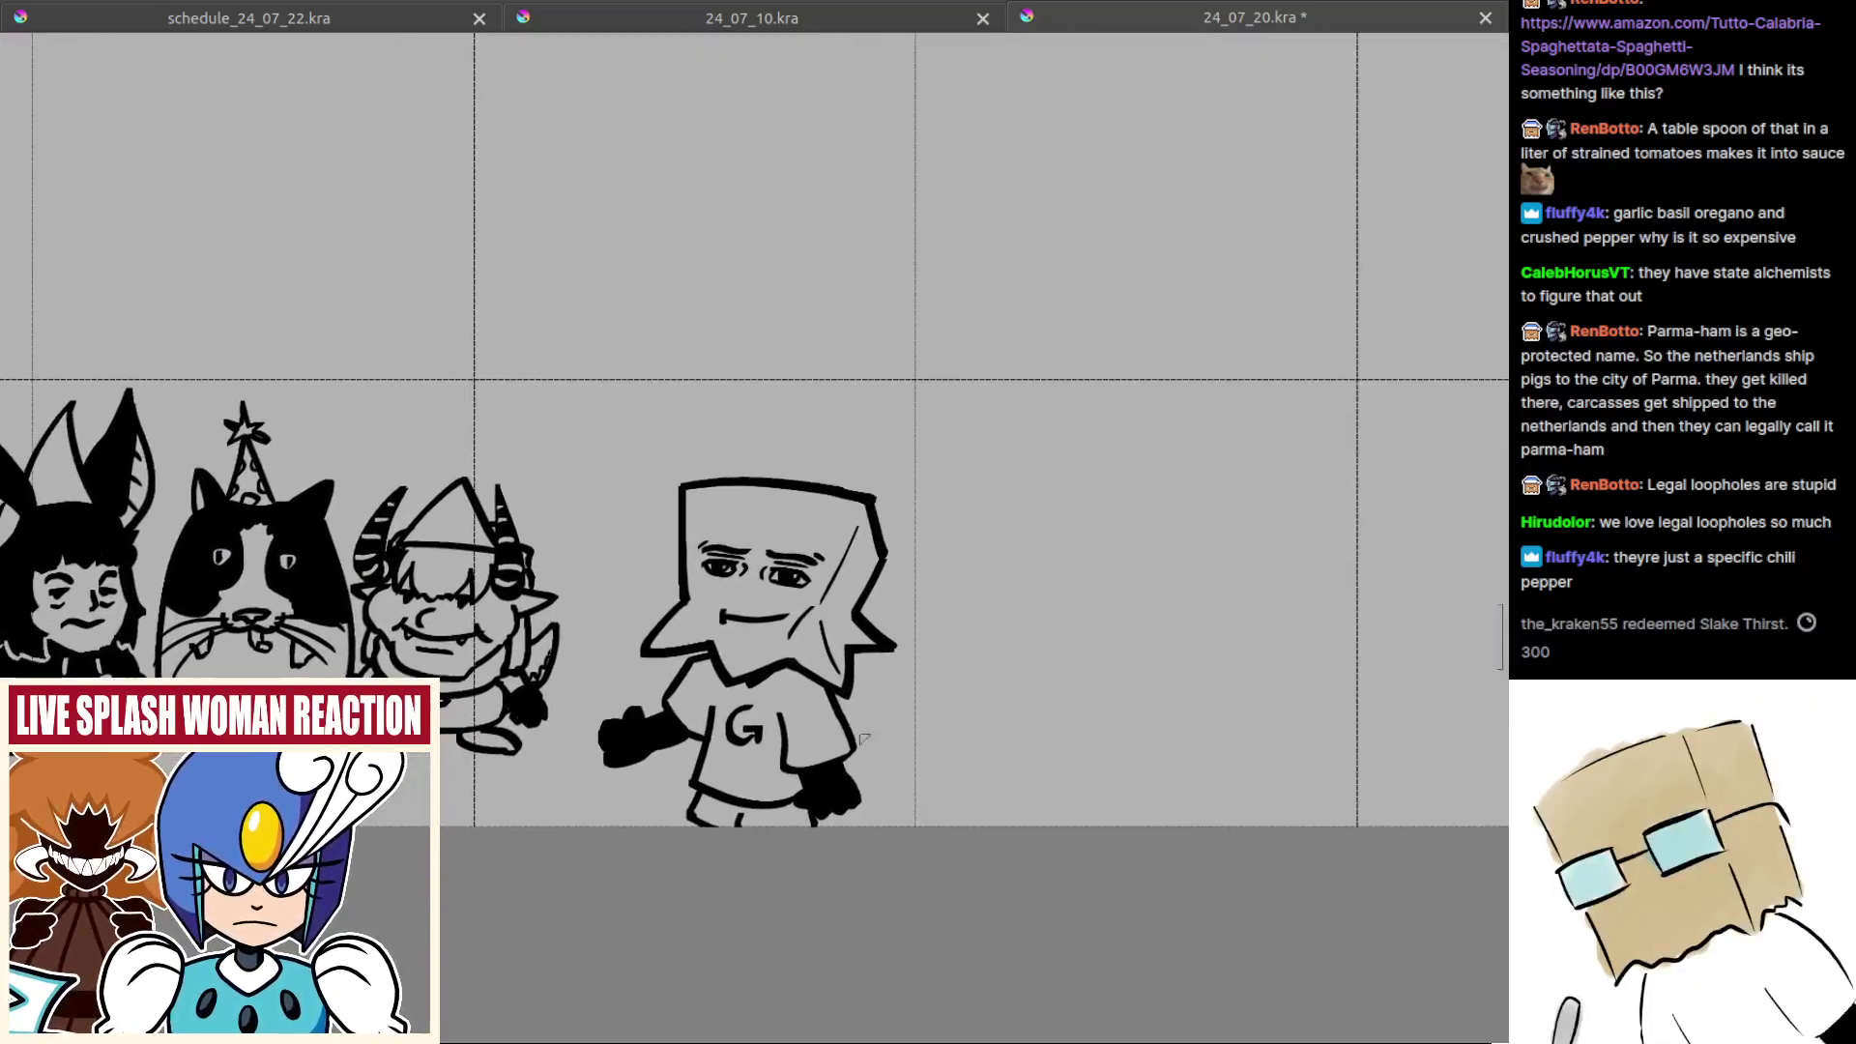
pyautogui.scroll(2, 676, 531)
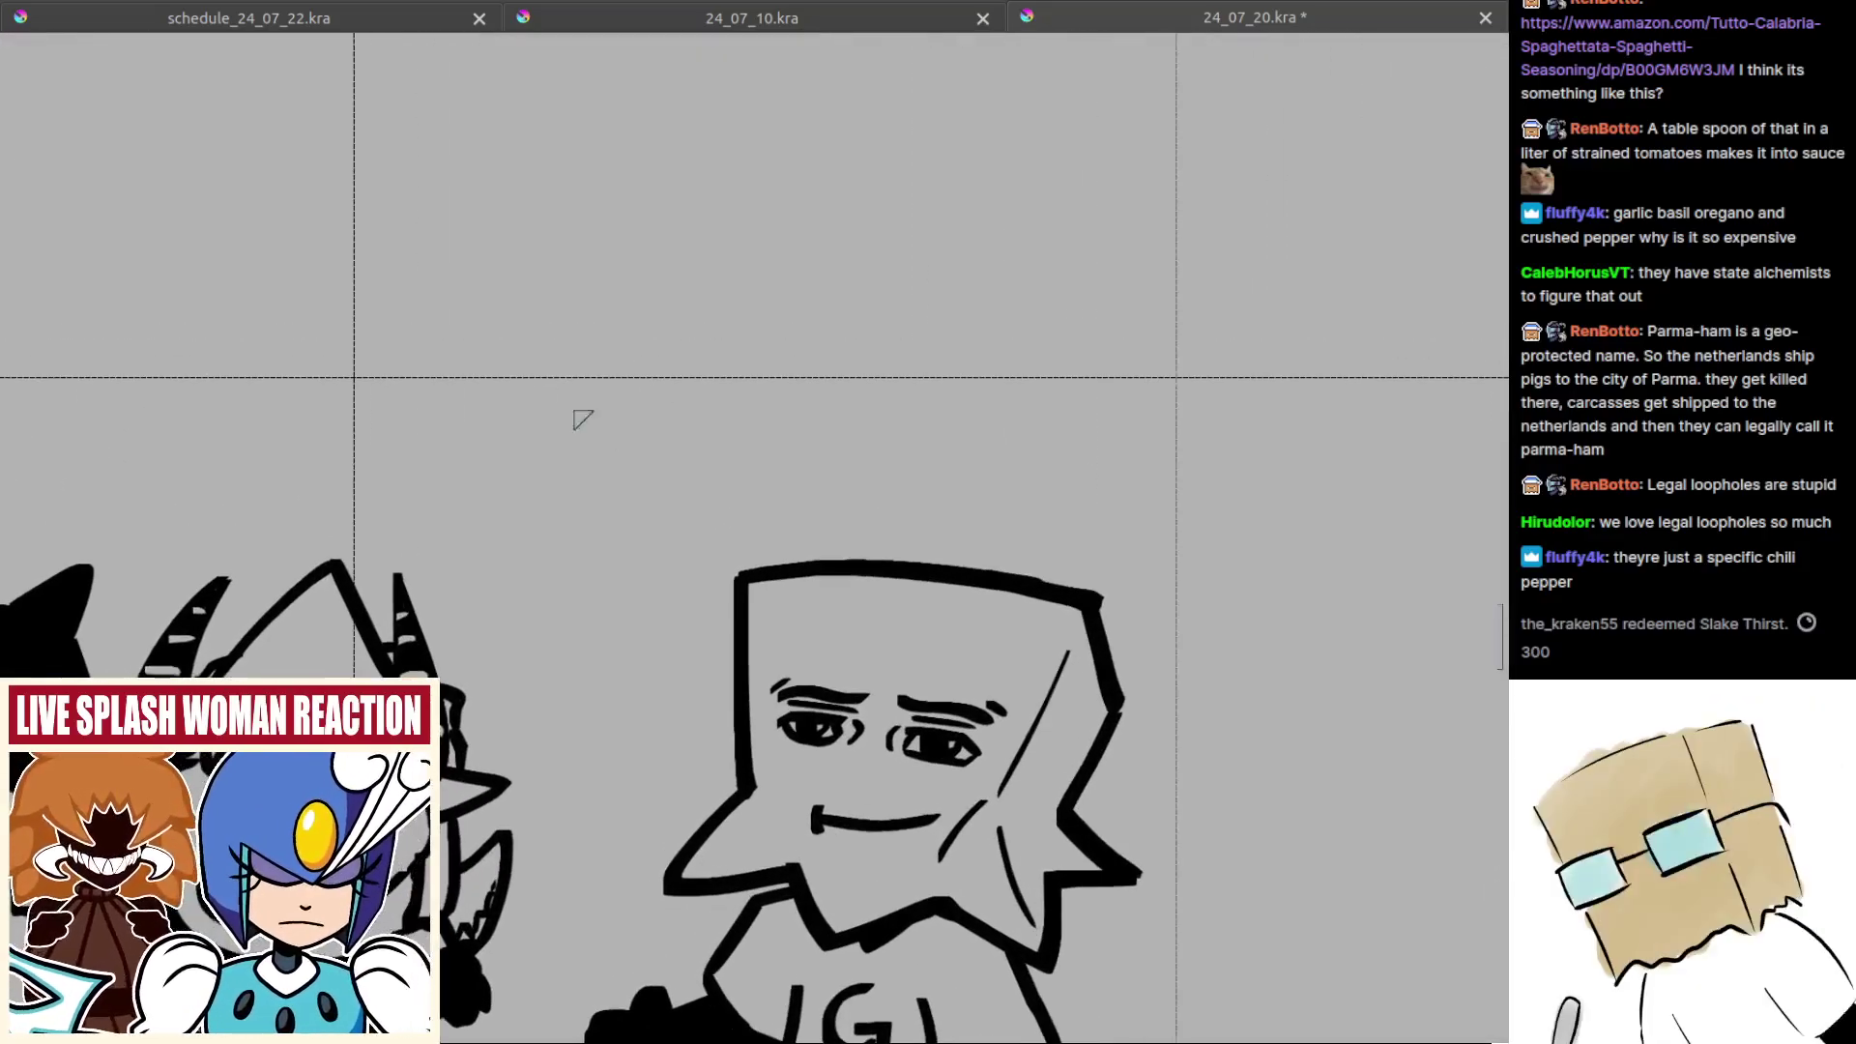
pyautogui.hotkey('ctrl', 'z')
pyautogui.moveTo(495, 328)
pyautogui.mouseDown()
pyautogui.moveTo(540, 379)
pyautogui.moveTo(522, 368)
pyautogui.mouseUp()
pyautogui.moveTo(548, 338); pyautogui.dragTo(514, 404)
pyautogui.hotkey('ctrl', 'z')
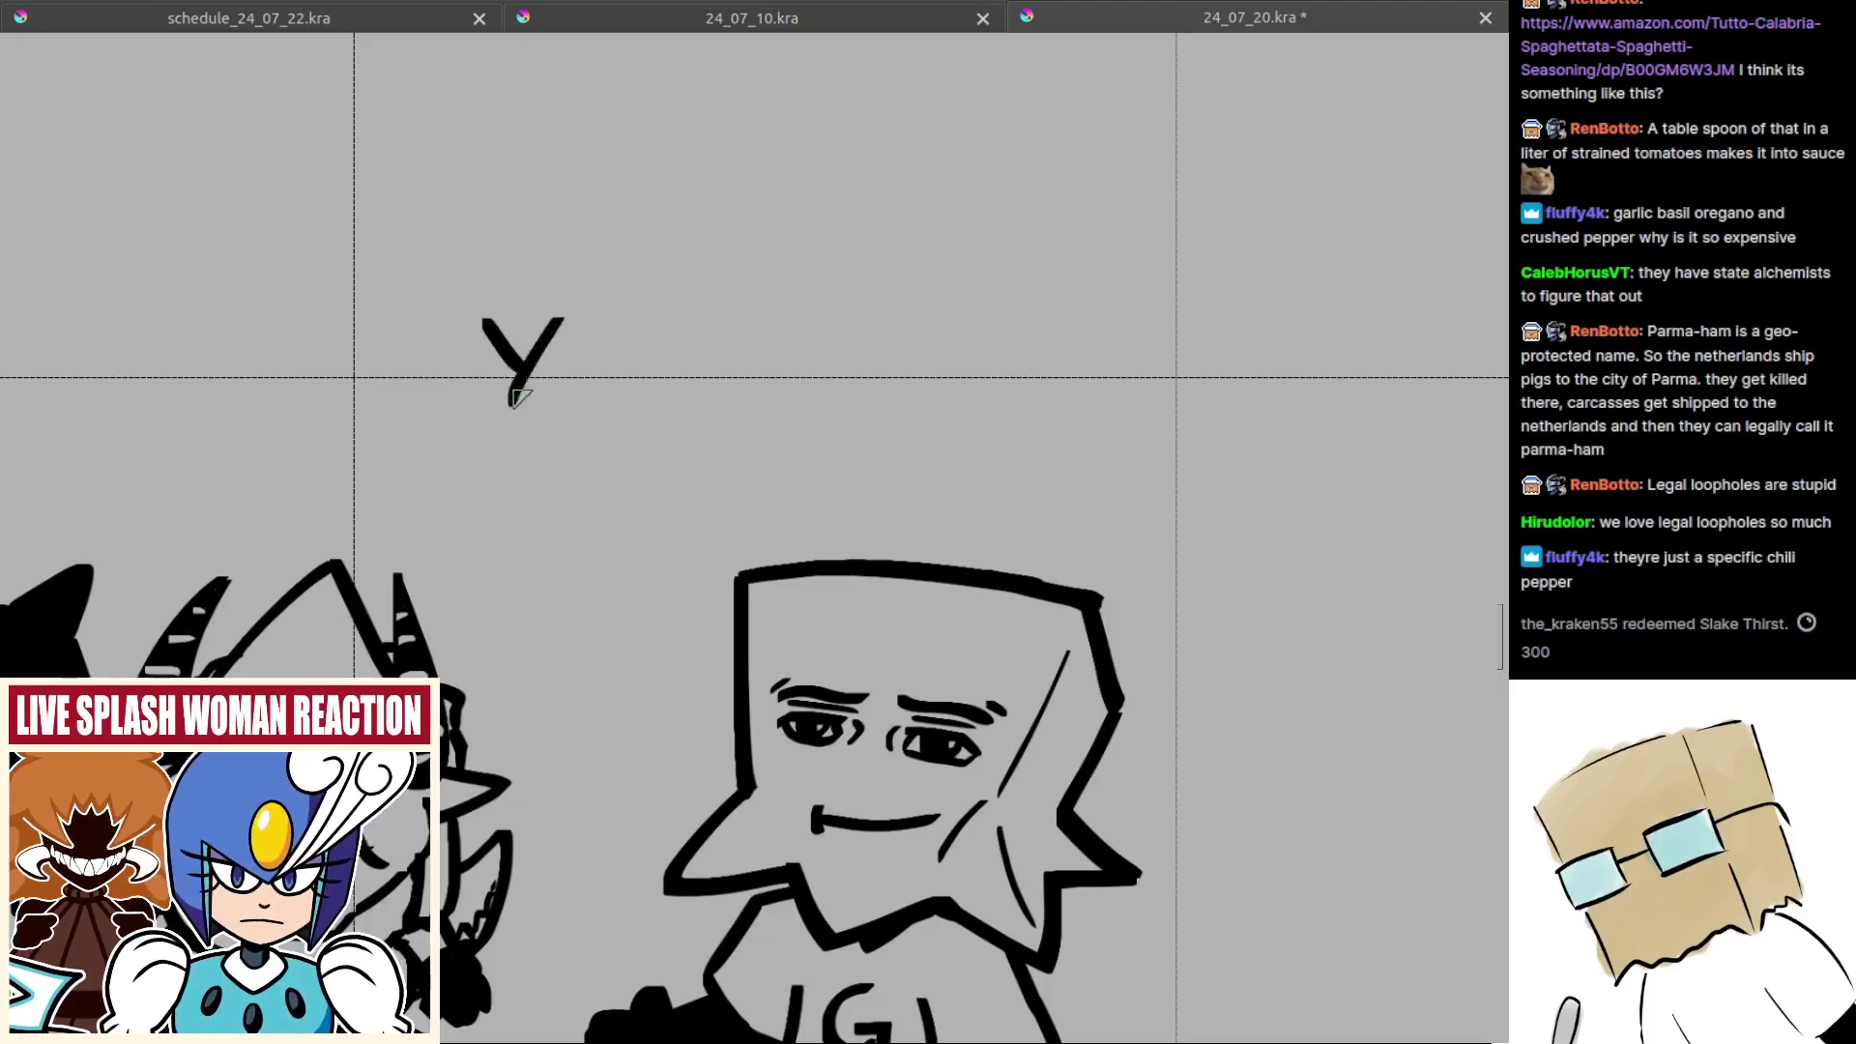
pyautogui.hotkey('ctrl', 'z')
pyautogui.hotkey('ctrl', 'z')
# Step: Letter the word YO in thick capitals above the boxy head, on the side toward the gnome
pyautogui.moveTo(479, 324); pyautogui.dragTo(510, 350)
pyautogui.moveTo(530, 323)
pyautogui.mouseDown()
pyautogui.moveTo(496, 388)
pyautogui.moveTo(546, 377)
pyautogui.moveTo(570, 338)
pyautogui.mouseUp()
pyautogui.hotkey('ctrl', 'z')
pyautogui.moveTo(566, 323)
pyautogui.mouseDown()
pyautogui.moveTo(553, 332)
pyautogui.moveTo(568, 327)
pyautogui.mouseUp()
pyautogui.moveTo(629, 359)
pyautogui.mouseDown()
pyautogui.moveTo(558, 373)
pyautogui.moveTo(598, 444)
pyautogui.moveTo(536, 402)
pyautogui.moveTo(558, 414)
pyautogui.moveTo(568, 375)
pyautogui.moveTo(584, 431)
pyautogui.moveTo(586, 379)
pyautogui.moveTo(572, 419)
pyautogui.moveTo(641, 482)
pyautogui.mouseUp()
pyautogui.hotkey('ctrl', 'z')
pyautogui.hotkey('ctrl', 'z')
pyautogui.hotkey('ctrl', 'z')
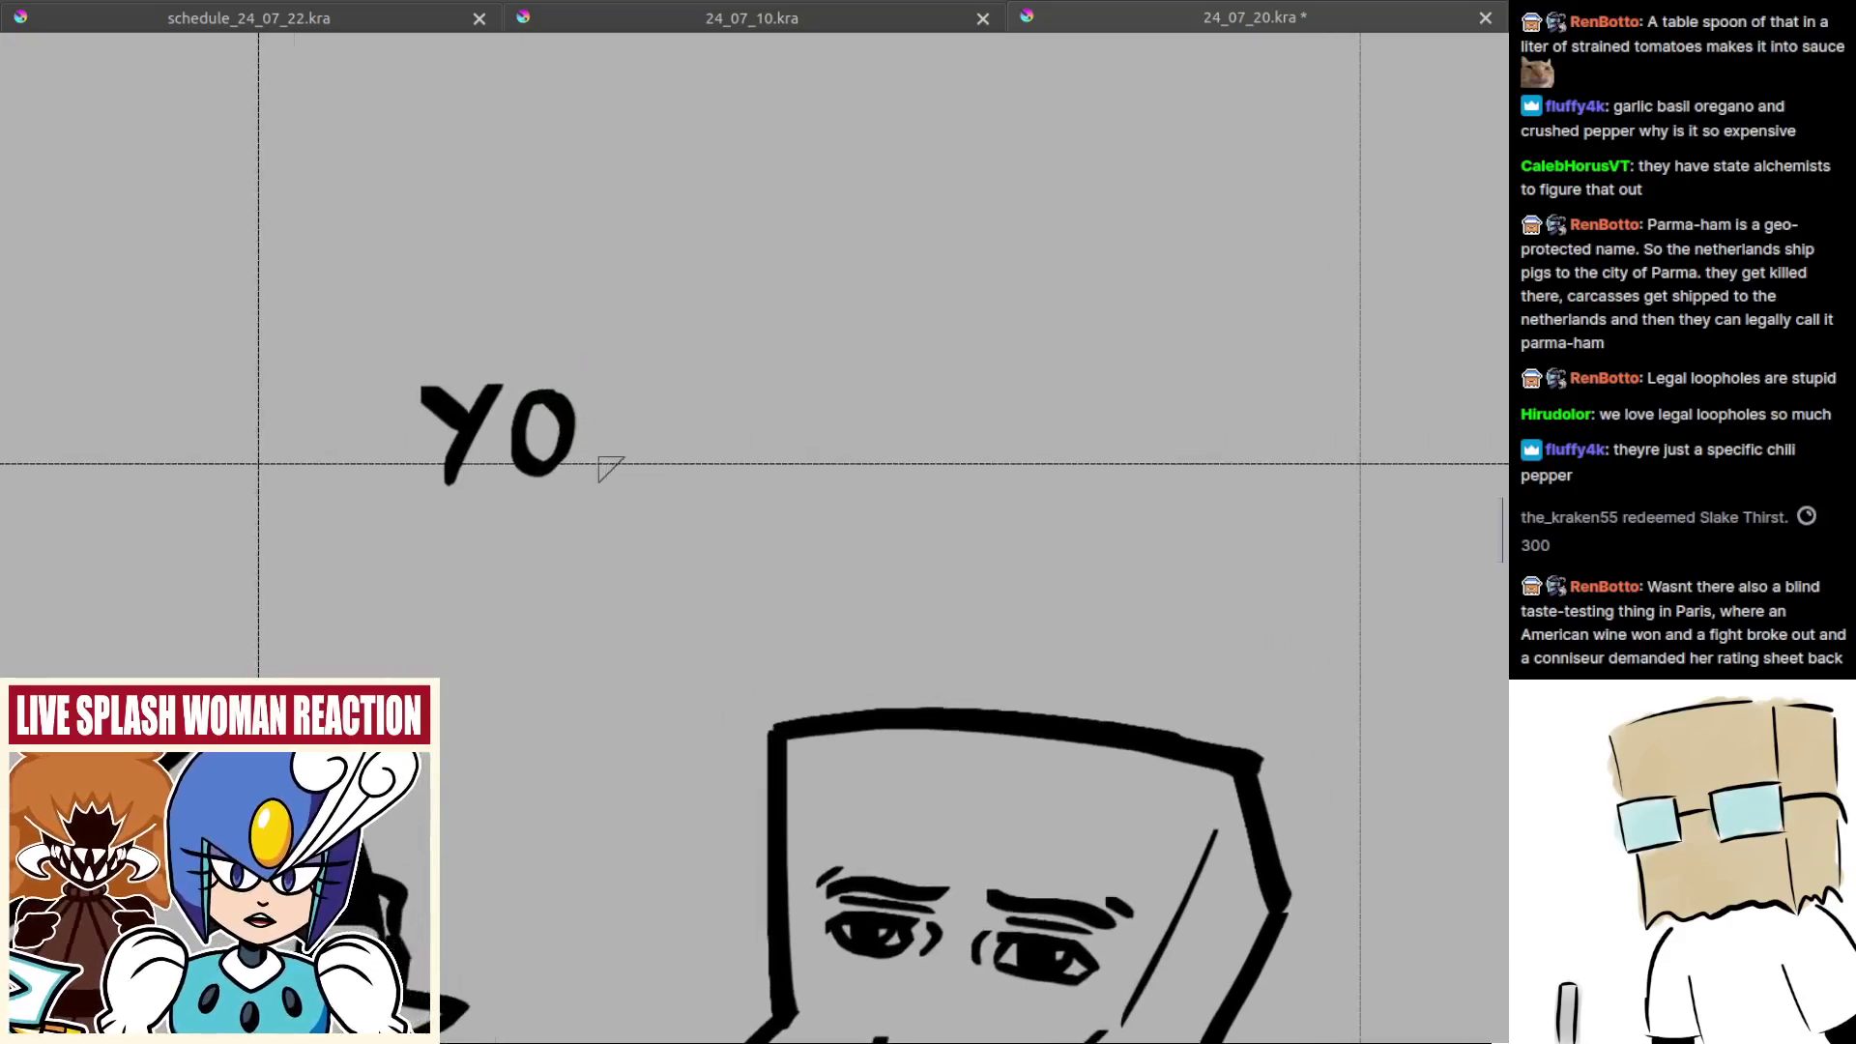
# Step: Letter the rest of the first text line in thick black capitals so it reads YOU GUYS LIKE
pyautogui.moveTo(601, 406)
pyautogui.mouseDown()
pyautogui.moveTo(616, 447)
pyautogui.moveTo(623, 406)
pyautogui.moveTo(609, 466)
pyautogui.moveTo(645, 391)
pyautogui.mouseUp()
pyautogui.hotkey('ctrl', 'z')
pyautogui.hotkey('ctrl', 'z')
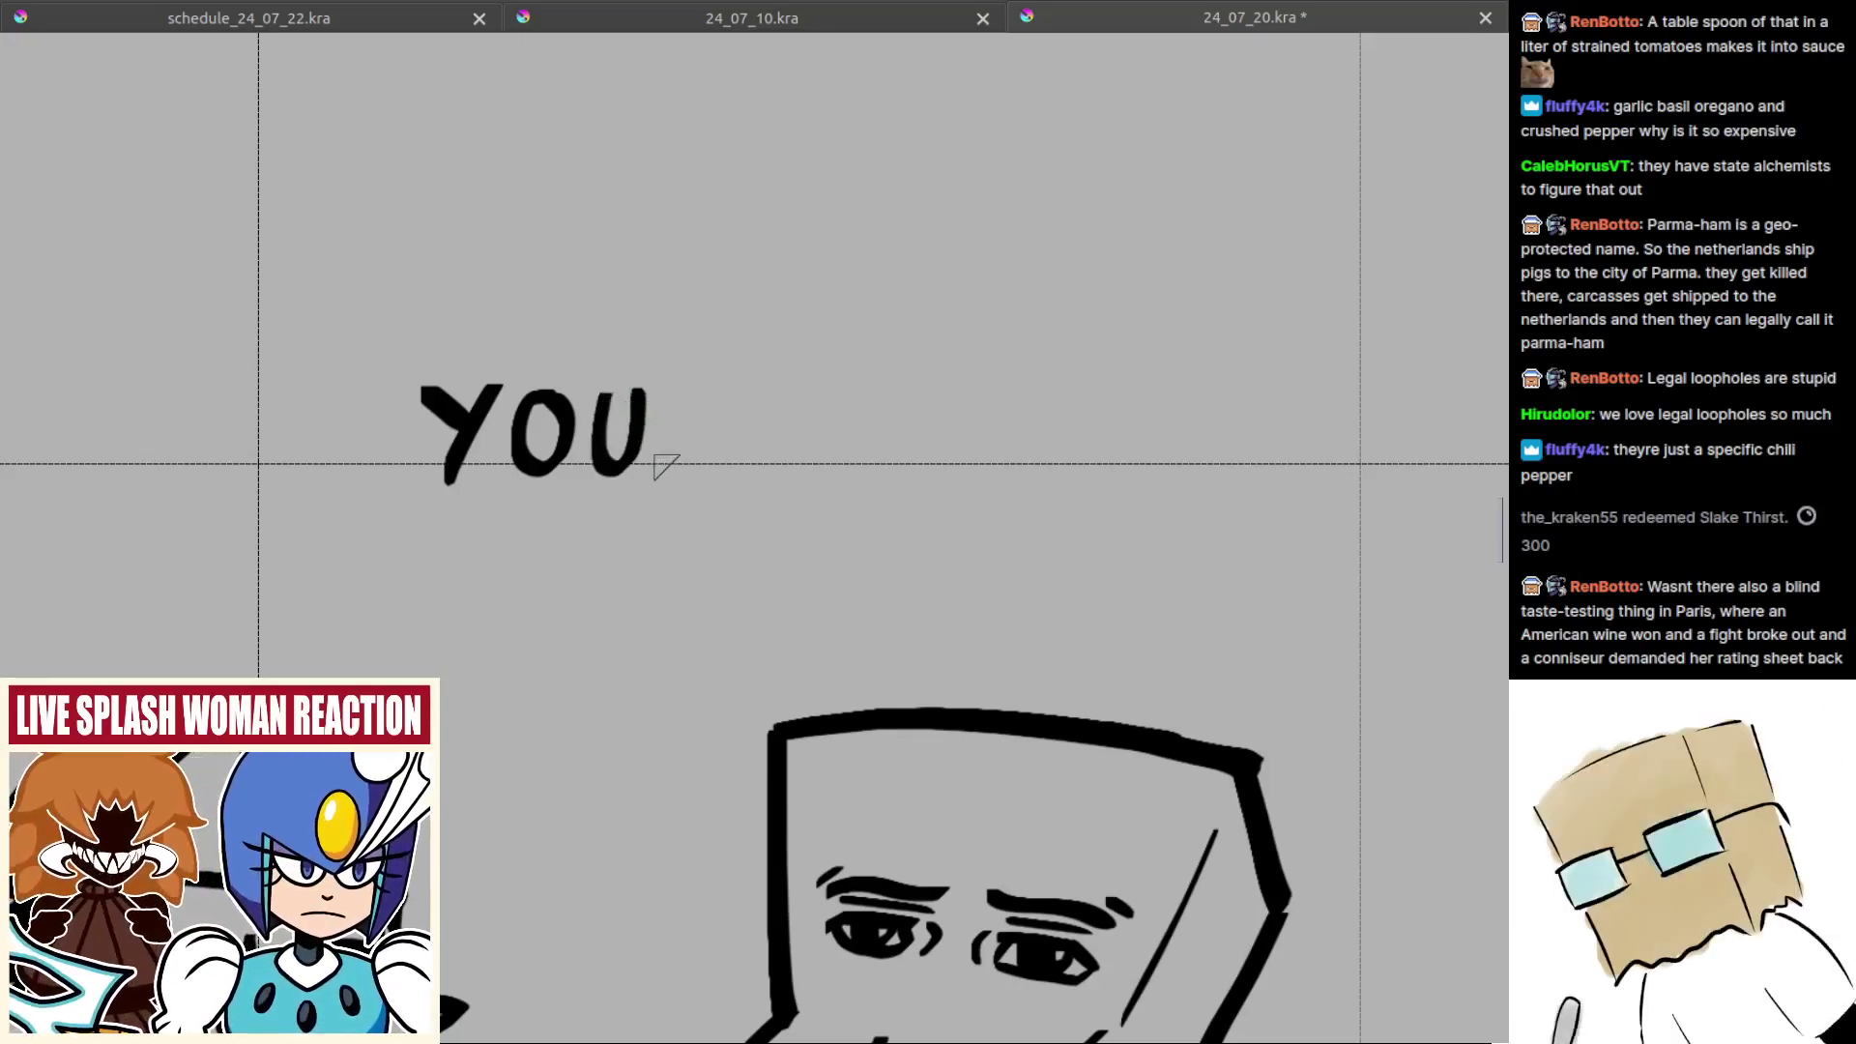
pyautogui.moveTo(711, 401)
pyautogui.mouseDown()
pyautogui.moveTo(697, 464)
pyautogui.moveTo(735, 467)
pyautogui.moveTo(774, 463)
pyautogui.moveTo(800, 431)
pyautogui.moveTo(760, 396)
pyautogui.moveTo(848, 433)
pyautogui.mouseUp()
pyautogui.hotkey('ctrl', 'z')
pyautogui.moveTo(866, 402); pyautogui.dragTo(837, 462)
pyautogui.hotkey('ctrl', 'z')
pyautogui.moveTo(926, 409)
pyautogui.mouseDown()
pyautogui.moveTo(868, 464)
pyautogui.moveTo(812, 452)
pyautogui.moveTo(872, 480)
pyautogui.moveTo(903, 426)
pyautogui.mouseUp()
pyautogui.moveTo(921, 483); pyautogui.dragTo(936, 419)
pyautogui.moveTo(964, 428)
pyautogui.mouseDown()
pyautogui.moveTo(948, 445)
pyautogui.moveTo(969, 481)
pyautogui.moveTo(1024, 438)
pyautogui.moveTo(1021, 455)
pyautogui.mouseUp()
pyautogui.moveTo(984, 489); pyautogui.dragTo(1027, 484)
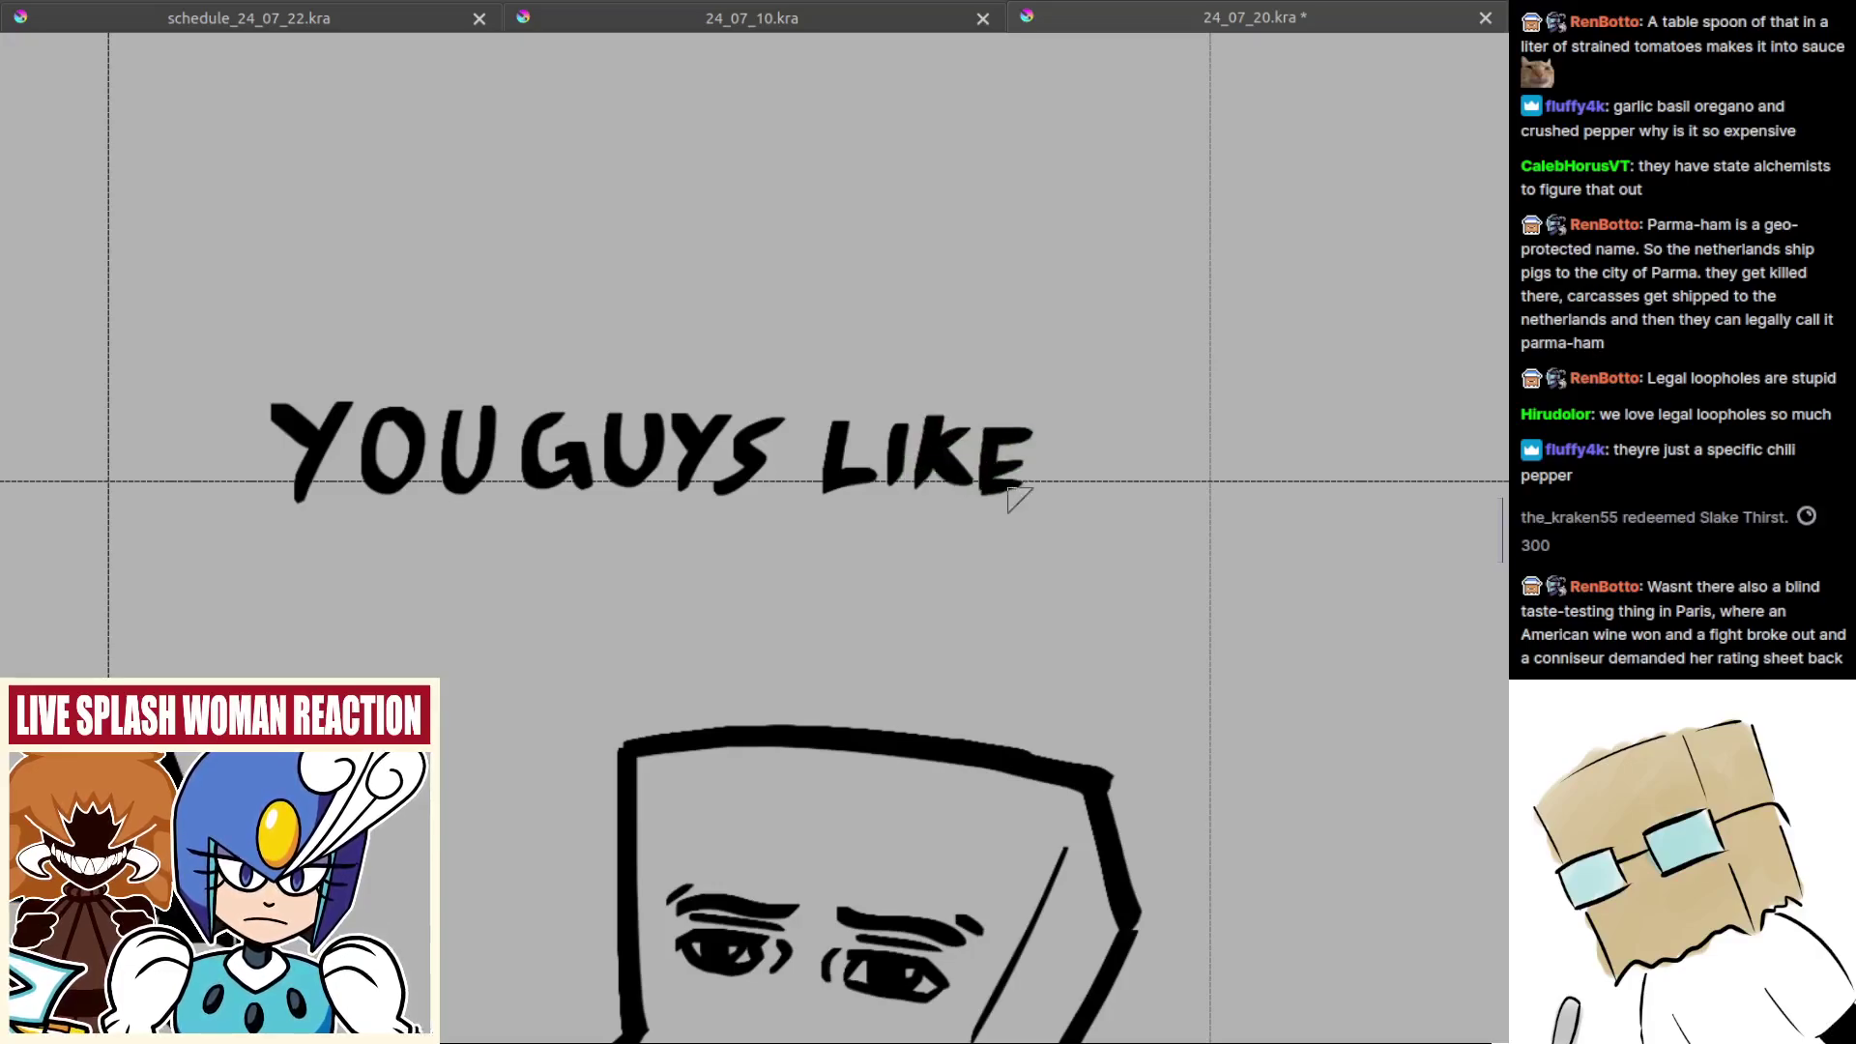
# Step: Letter SPLASH WO in the same capitals as a second line beneath YOU GUYS LIKE
pyautogui.moveTo(563, 561); pyautogui.dragTo(701, 540)
pyautogui.moveTo(470, 501)
pyautogui.mouseDown()
pyautogui.moveTo(465, 542)
pyautogui.moveTo(508, 496)
pyautogui.moveTo(490, 523)
pyautogui.moveTo(510, 541)
pyautogui.moveTo(659, 568)
pyautogui.mouseUp()
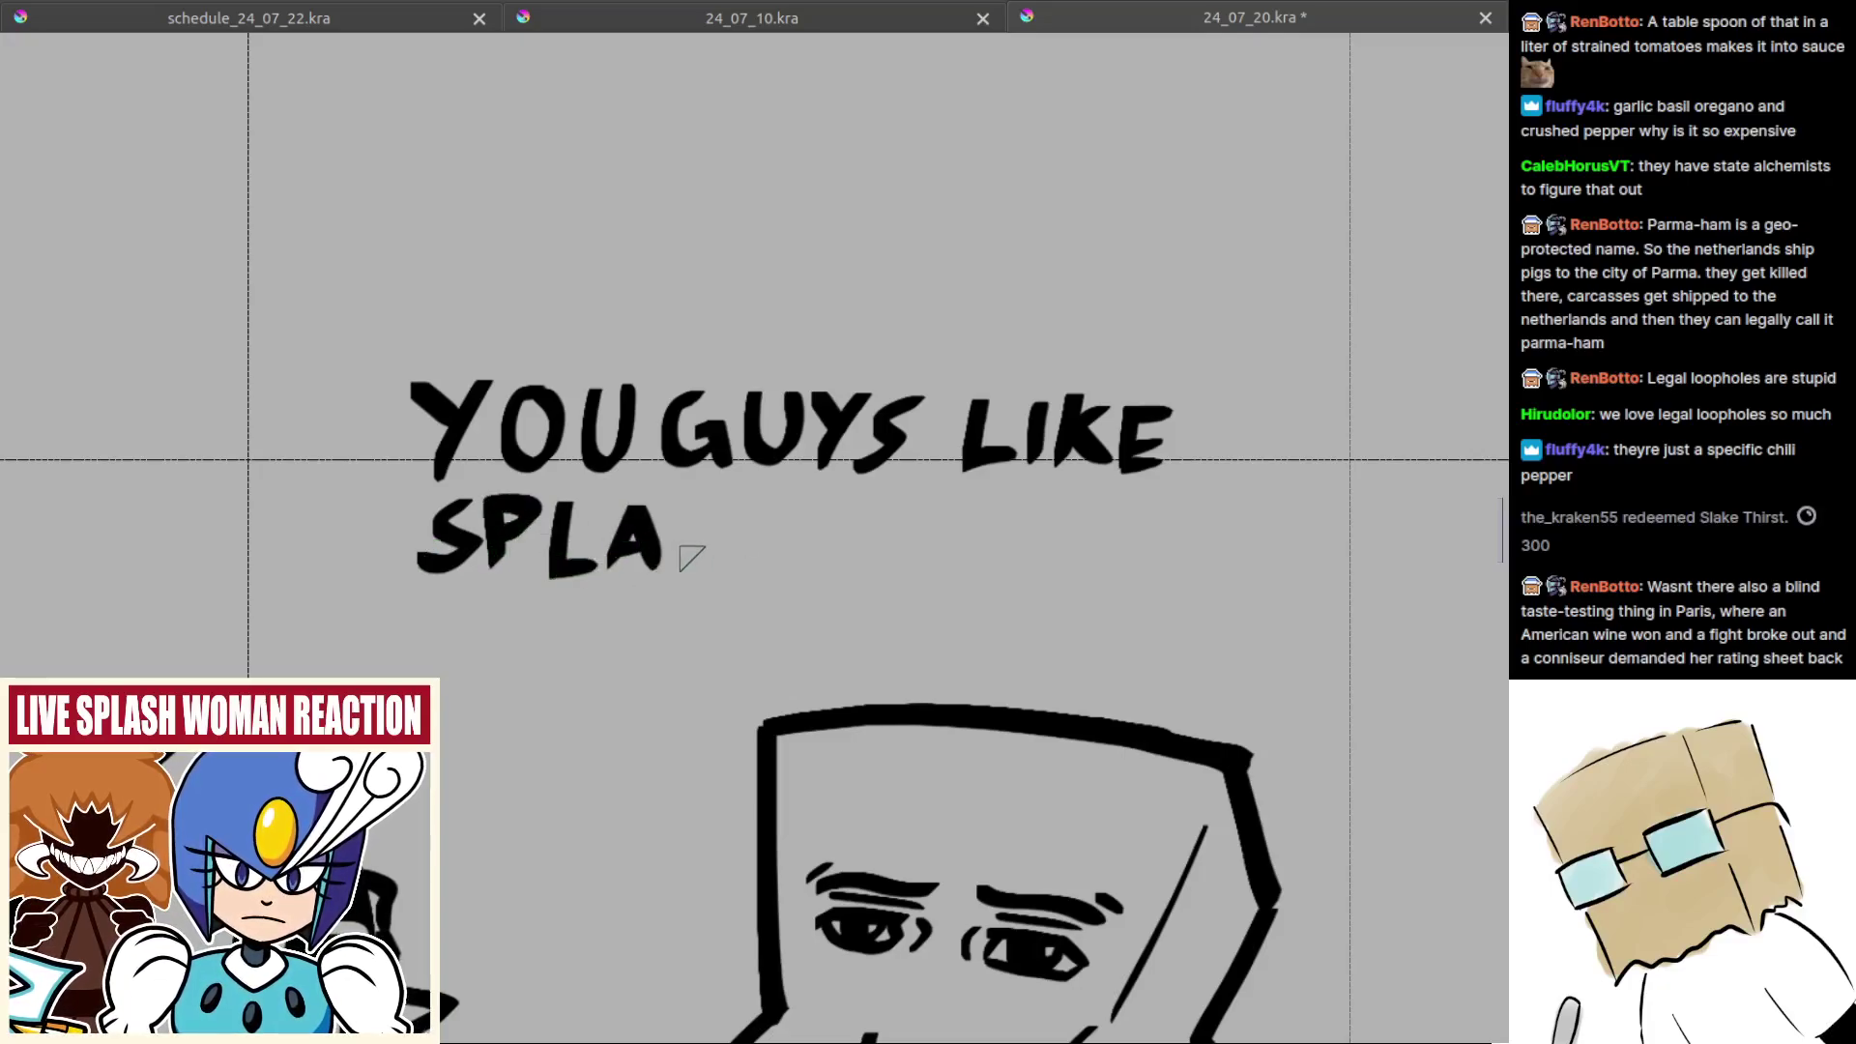
pyautogui.moveTo(735, 512)
pyautogui.mouseDown()
pyautogui.moveTo(678, 572)
pyautogui.moveTo(694, 554)
pyautogui.moveTo(619, 528)
pyautogui.moveTo(595, 576)
pyautogui.moveTo(666, 573)
pyautogui.moveTo(701, 546)
pyautogui.moveTo(692, 532)
pyautogui.moveTo(754, 538)
pyautogui.moveTo(723, 550)
pyautogui.moveTo(717, 518)
pyautogui.moveTo(727, 570)
pyautogui.moveTo(740, 541)
pyautogui.moveTo(678, 580)
pyautogui.mouseUp()
pyautogui.hotkey('ctrl', 'z')
pyautogui.hotkey('ctrl', 'z')
pyautogui.hotkey('ctrl', 'z')
pyautogui.hotkey('ctrl', 'z')
pyautogui.moveTo(801, 563)
pyautogui.mouseDown()
pyautogui.moveTo(724, 563)
pyautogui.moveTo(730, 579)
pyautogui.moveTo(778, 530)
pyautogui.mouseUp()
pyautogui.moveTo(787, 503)
pyautogui.mouseDown()
pyautogui.moveTo(779, 575)
pyautogui.moveTo(683, 533)
pyautogui.moveTo(793, 510)
pyautogui.moveTo(861, 547)
pyautogui.mouseUp()
pyautogui.hotkey('ctrl', 'z')
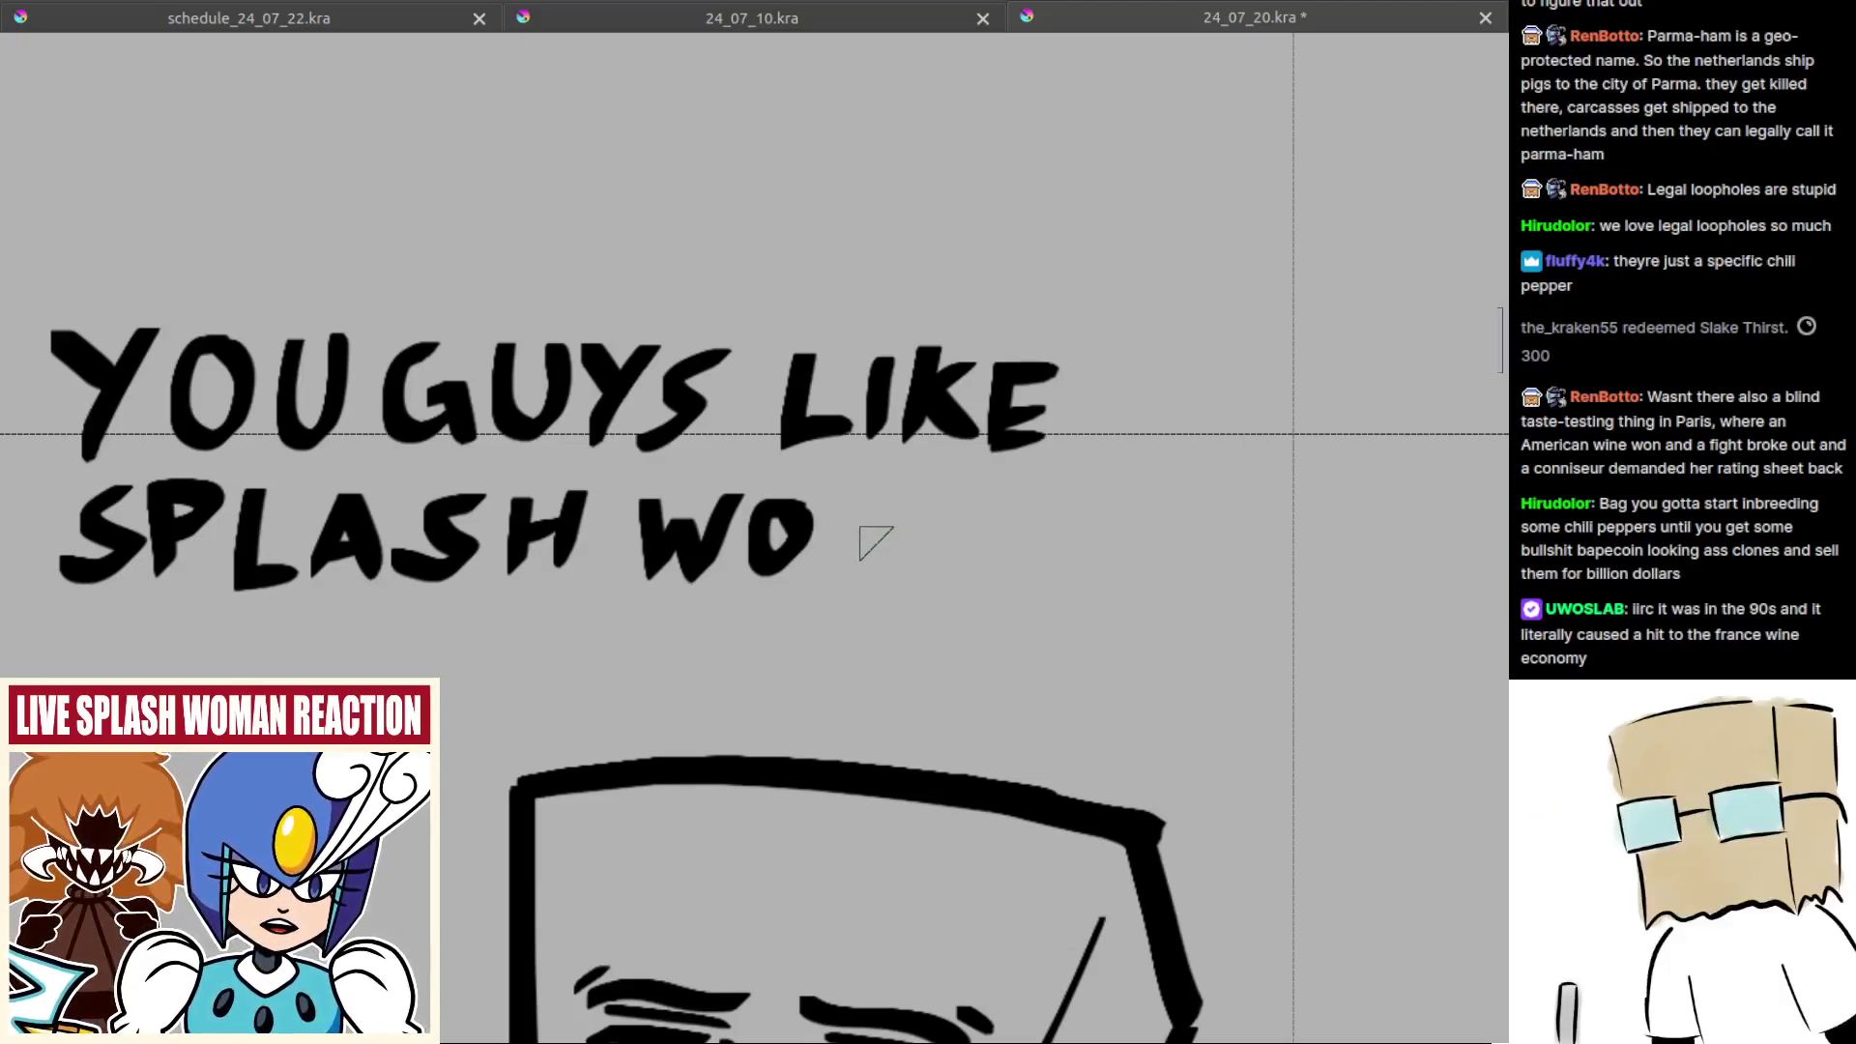
# Step: Letter MAN? after WO to finish the second text line as SPLASH WOMAN?
pyautogui.hotkey('ctrl', 'z')
pyautogui.moveTo(808, 543)
pyautogui.mouseDown()
pyautogui.moveTo(812, 585)
pyautogui.moveTo(859, 542)
pyautogui.moveTo(909, 557)
pyautogui.moveTo(865, 538)
pyautogui.moveTo(884, 578)
pyautogui.mouseUp()
pyautogui.hotkey('ctrl', 'z')
pyautogui.hotkey('ctrl', 'z')
pyautogui.hotkey('ctrl', 'z')
pyautogui.moveTo(885, 576)
pyautogui.mouseDown()
pyautogui.moveTo(923, 580)
pyautogui.moveTo(869, 536)
pyautogui.moveTo(897, 584)
pyautogui.mouseUp()
pyautogui.hotkey('ctrl', 'z')
pyautogui.hotkey('ctrl', 'z')
pyautogui.hotkey('ctrl', 'z')
pyautogui.moveTo(899, 582)
pyautogui.mouseDown()
pyautogui.moveTo(935, 599)
pyautogui.moveTo(861, 590)
pyautogui.moveTo(795, 530)
pyautogui.moveTo(808, 553)
pyautogui.moveTo(837, 520)
pyautogui.mouseUp()
pyautogui.hotkey('ctrl', 'z')
pyautogui.hotkey('ctrl', 'z')
pyautogui.hotkey('ctrl', 'z')
pyautogui.moveTo(839, 520)
pyautogui.mouseDown()
pyautogui.moveTo(867, 582)
pyautogui.moveTo(839, 572)
pyautogui.moveTo(843, 588)
pyautogui.moveTo(881, 516)
pyautogui.moveTo(908, 578)
pyautogui.moveTo(857, 564)
pyautogui.moveTo(891, 523)
pyautogui.mouseUp()
pyautogui.moveTo(891, 524)
pyautogui.mouseDown()
pyautogui.moveTo(927, 575)
pyautogui.moveTo(969, 509)
pyautogui.moveTo(930, 565)
pyautogui.moveTo(947, 597)
pyautogui.mouseUp()
pyautogui.moveTo(942, 488)
pyautogui.mouseDown()
pyautogui.moveTo(956, 534)
pyautogui.moveTo(988, 510)
pyautogui.moveTo(881, 626)
pyautogui.moveTo(874, 697)
pyautogui.moveTo(858, 626)
pyautogui.mouseUp()
pyautogui.hotkey('ctrl', 'z')
# Step: Draw a short slanted tick between the lettering and the top of the boxy head, and save the drawing
pyautogui.moveTo(747, 649)
pyautogui.mouseDown()
pyautogui.moveTo(924, 660)
pyautogui.moveTo(767, 646)
pyautogui.moveTo(796, 712)
pyautogui.moveTo(768, 732)
pyautogui.mouseUp()
pyautogui.hotkey('ctrl', 's')
pyautogui.moveTo(1088, 643)
pyautogui.mouseDown()
pyautogui.moveTo(861, 687)
pyautogui.moveTo(787, 480)
pyautogui.moveTo(760, 458)
pyautogui.moveTo(887, 687)
pyautogui.mouseUp()
pyautogui.hotkey('ctrl', 'z')
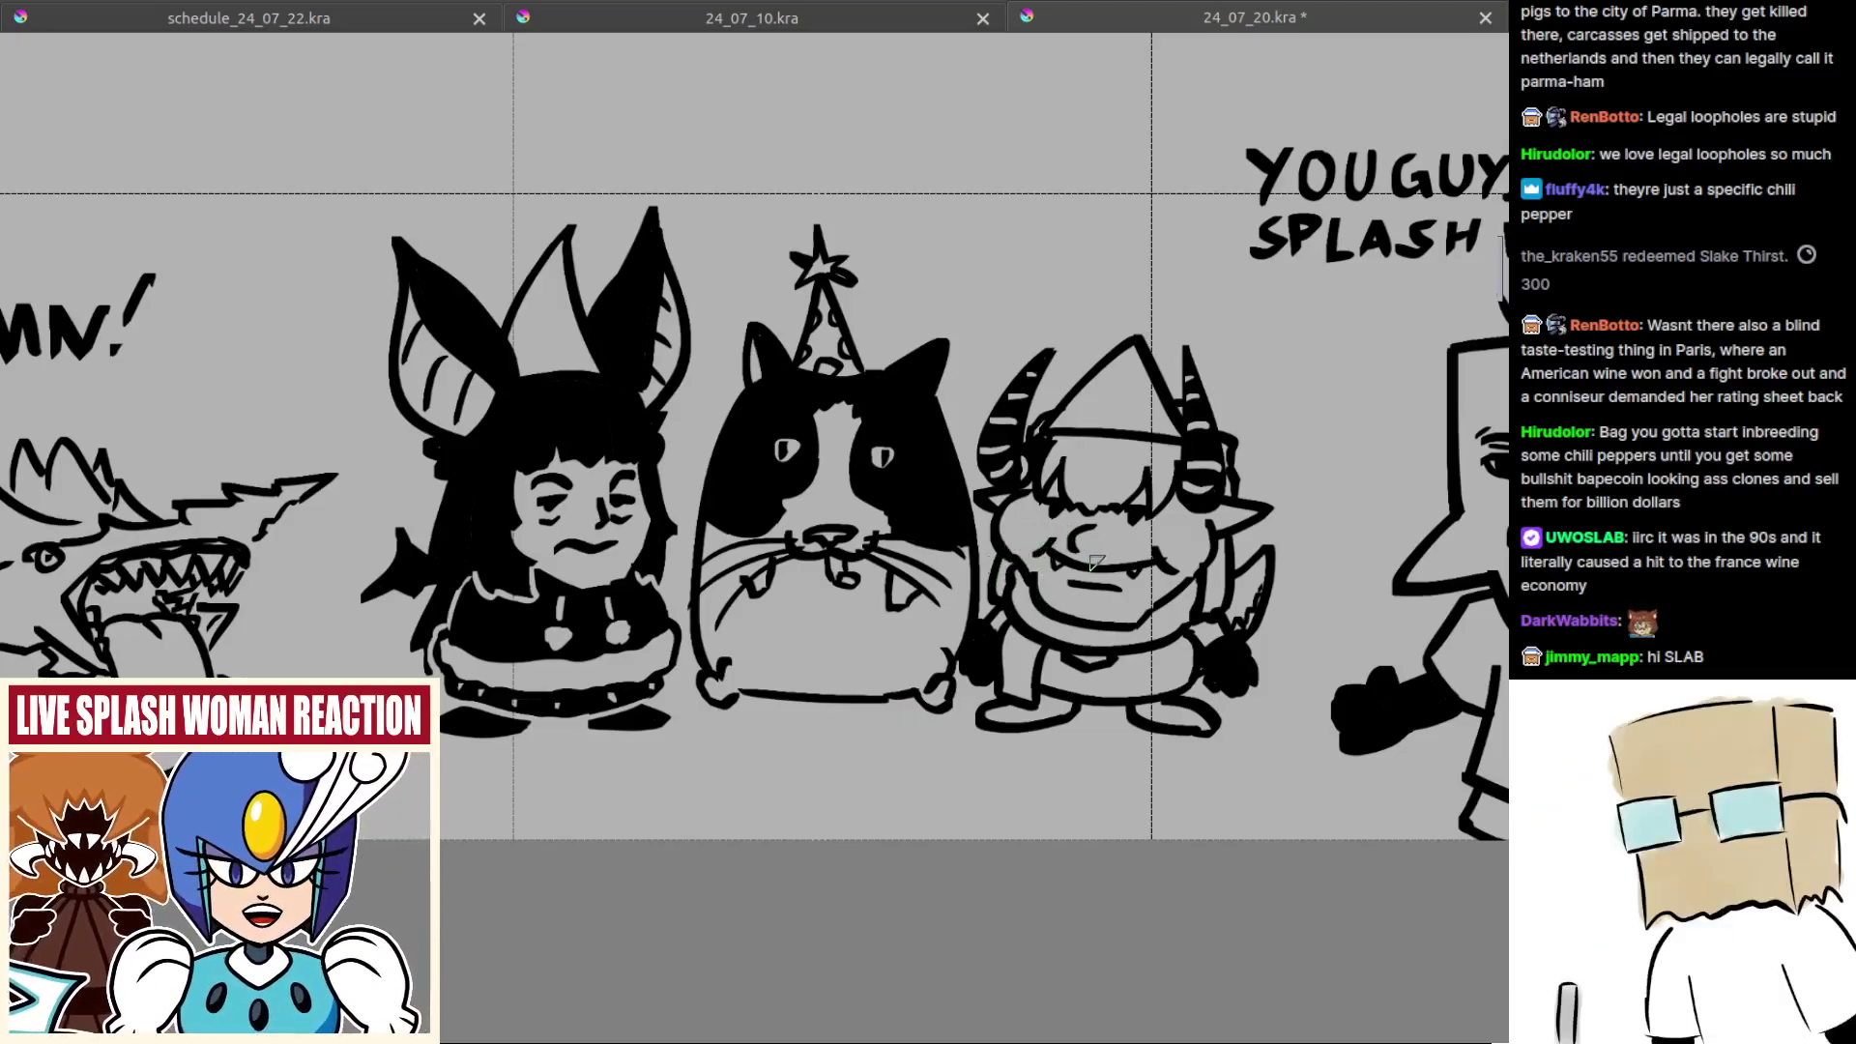
# Step: Try to draw the gnome-side edge and lower corner of a speech bubble around the lettering
pyautogui.moveTo(1090, 565); pyautogui.dragTo(1017, 626)
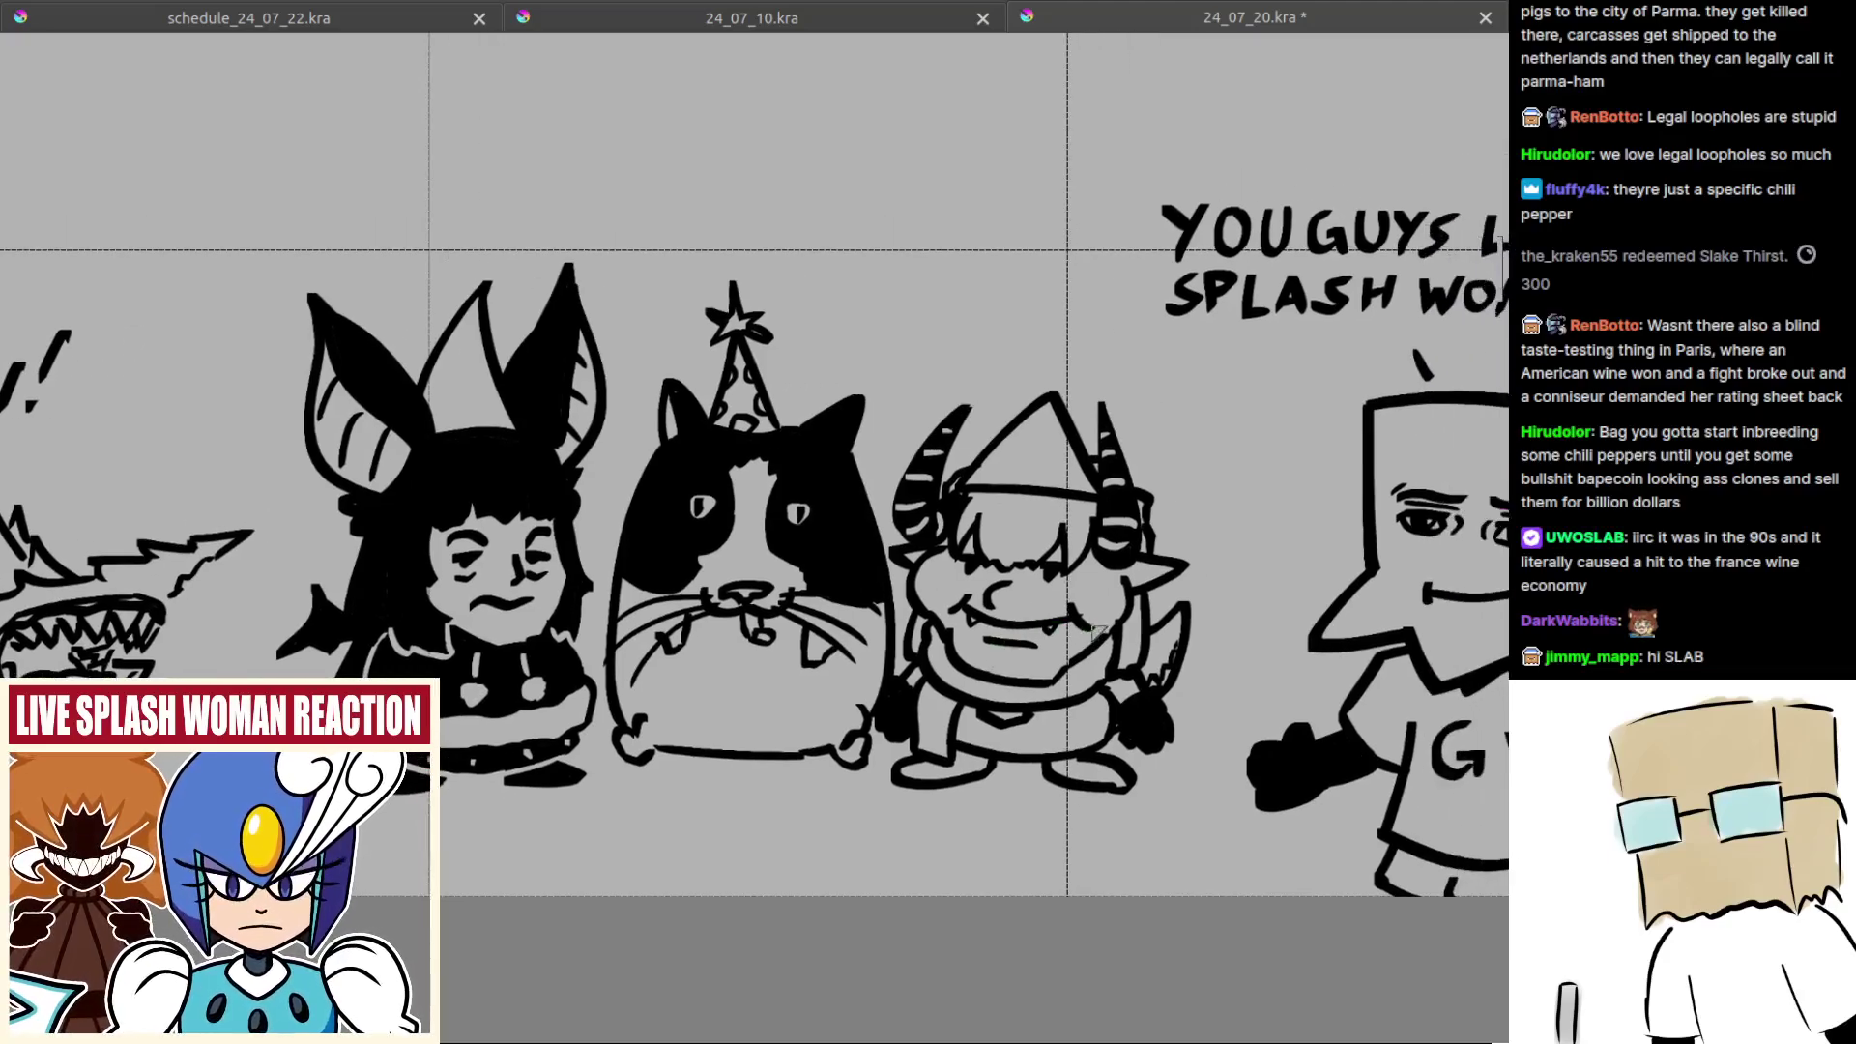
pyautogui.moveTo(1174, 517); pyautogui.dragTo(962, 551)
pyautogui.moveTo(1102, 464); pyautogui.dragTo(895, 551)
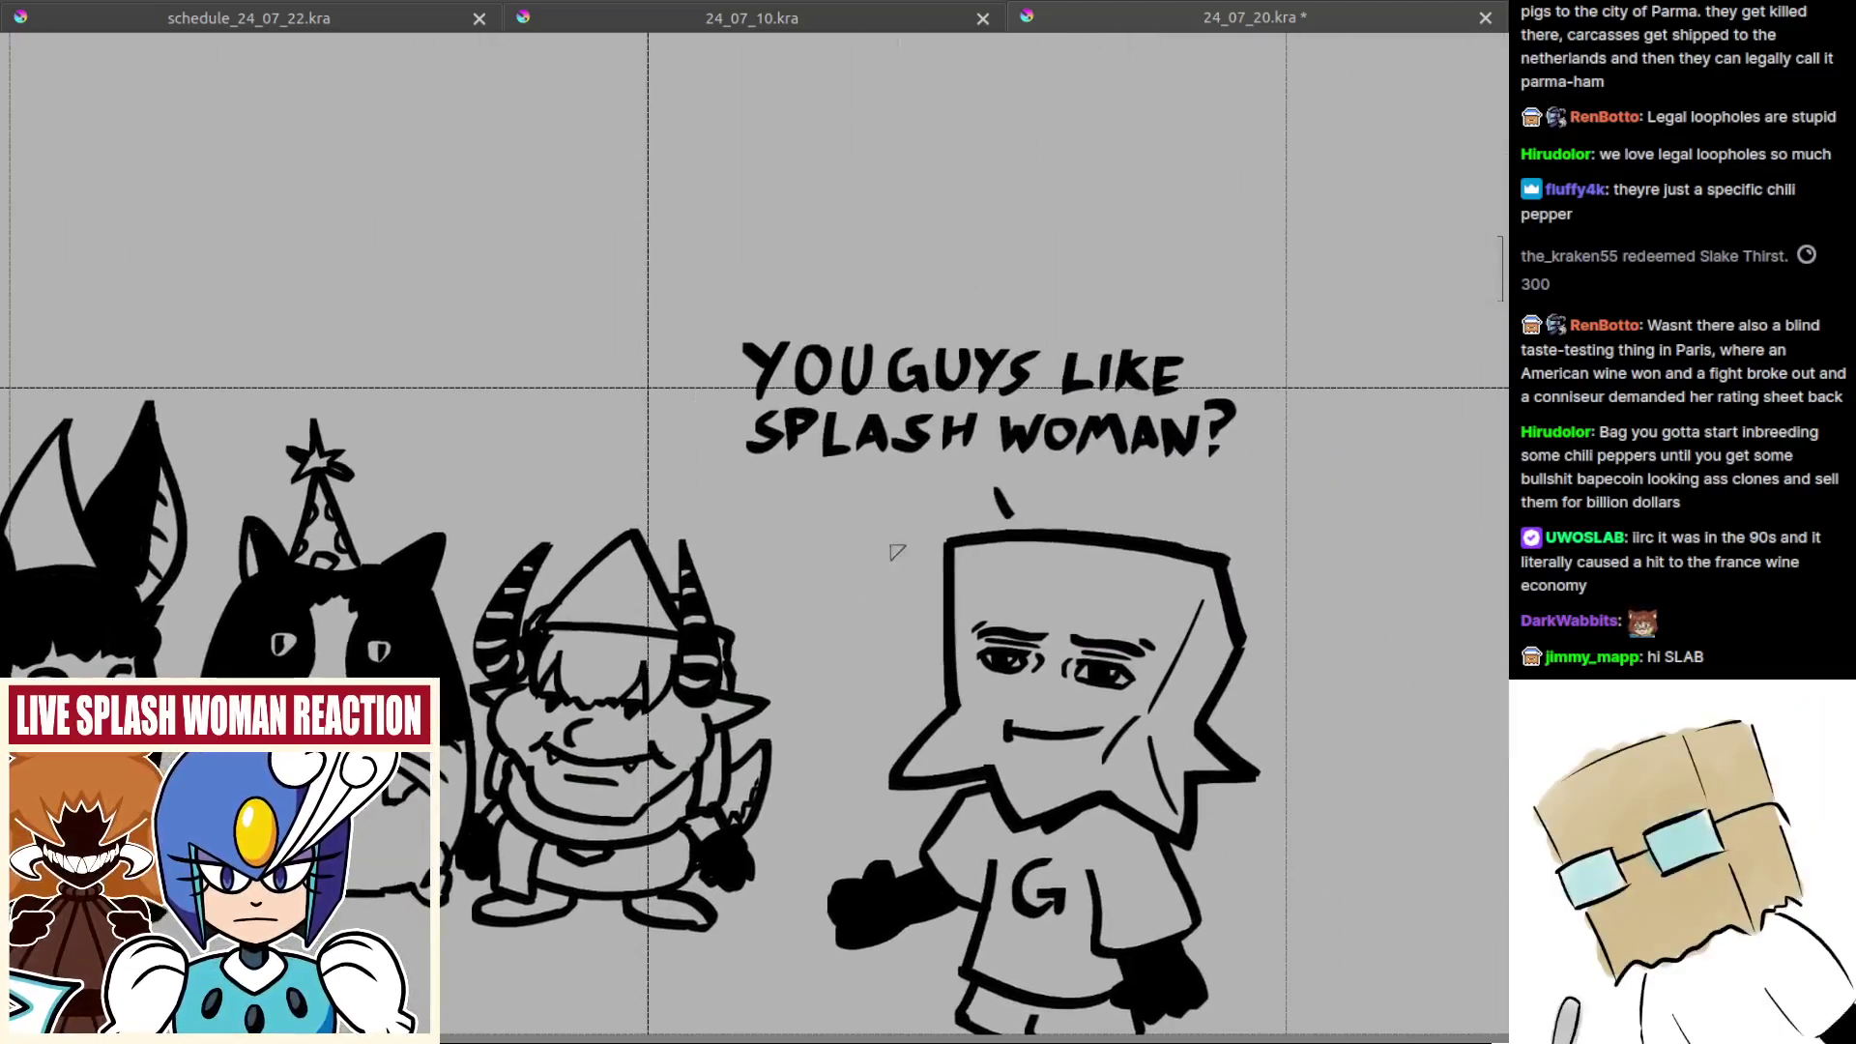
pyautogui.moveTo(719, 318); pyautogui.dragTo(713, 492)
pyautogui.hotkey('ctrl', 'z')
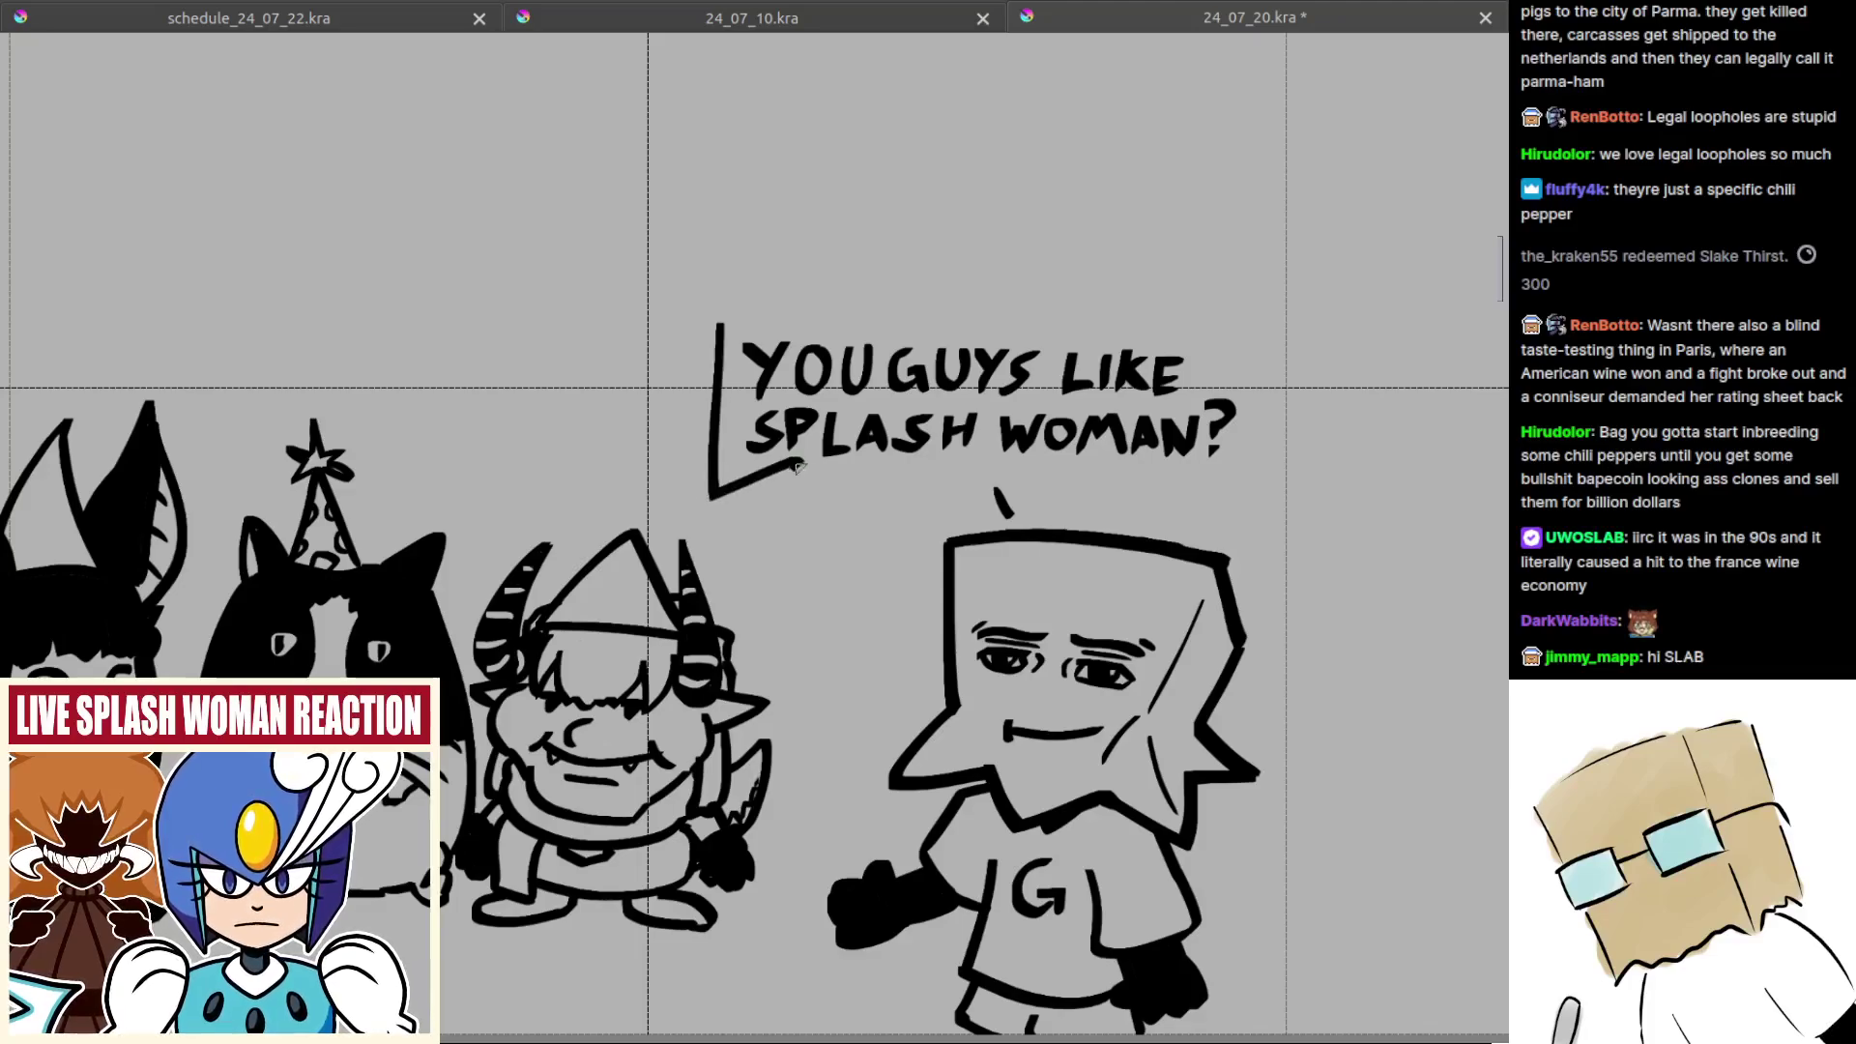
pyautogui.hotkey('ctrl', 'z')
pyautogui.hotkey('ctrl', 'z')
pyautogui.moveTo(725, 337); pyautogui.dragTo(723, 477)
pyautogui.hotkey('ctrl', 'z')
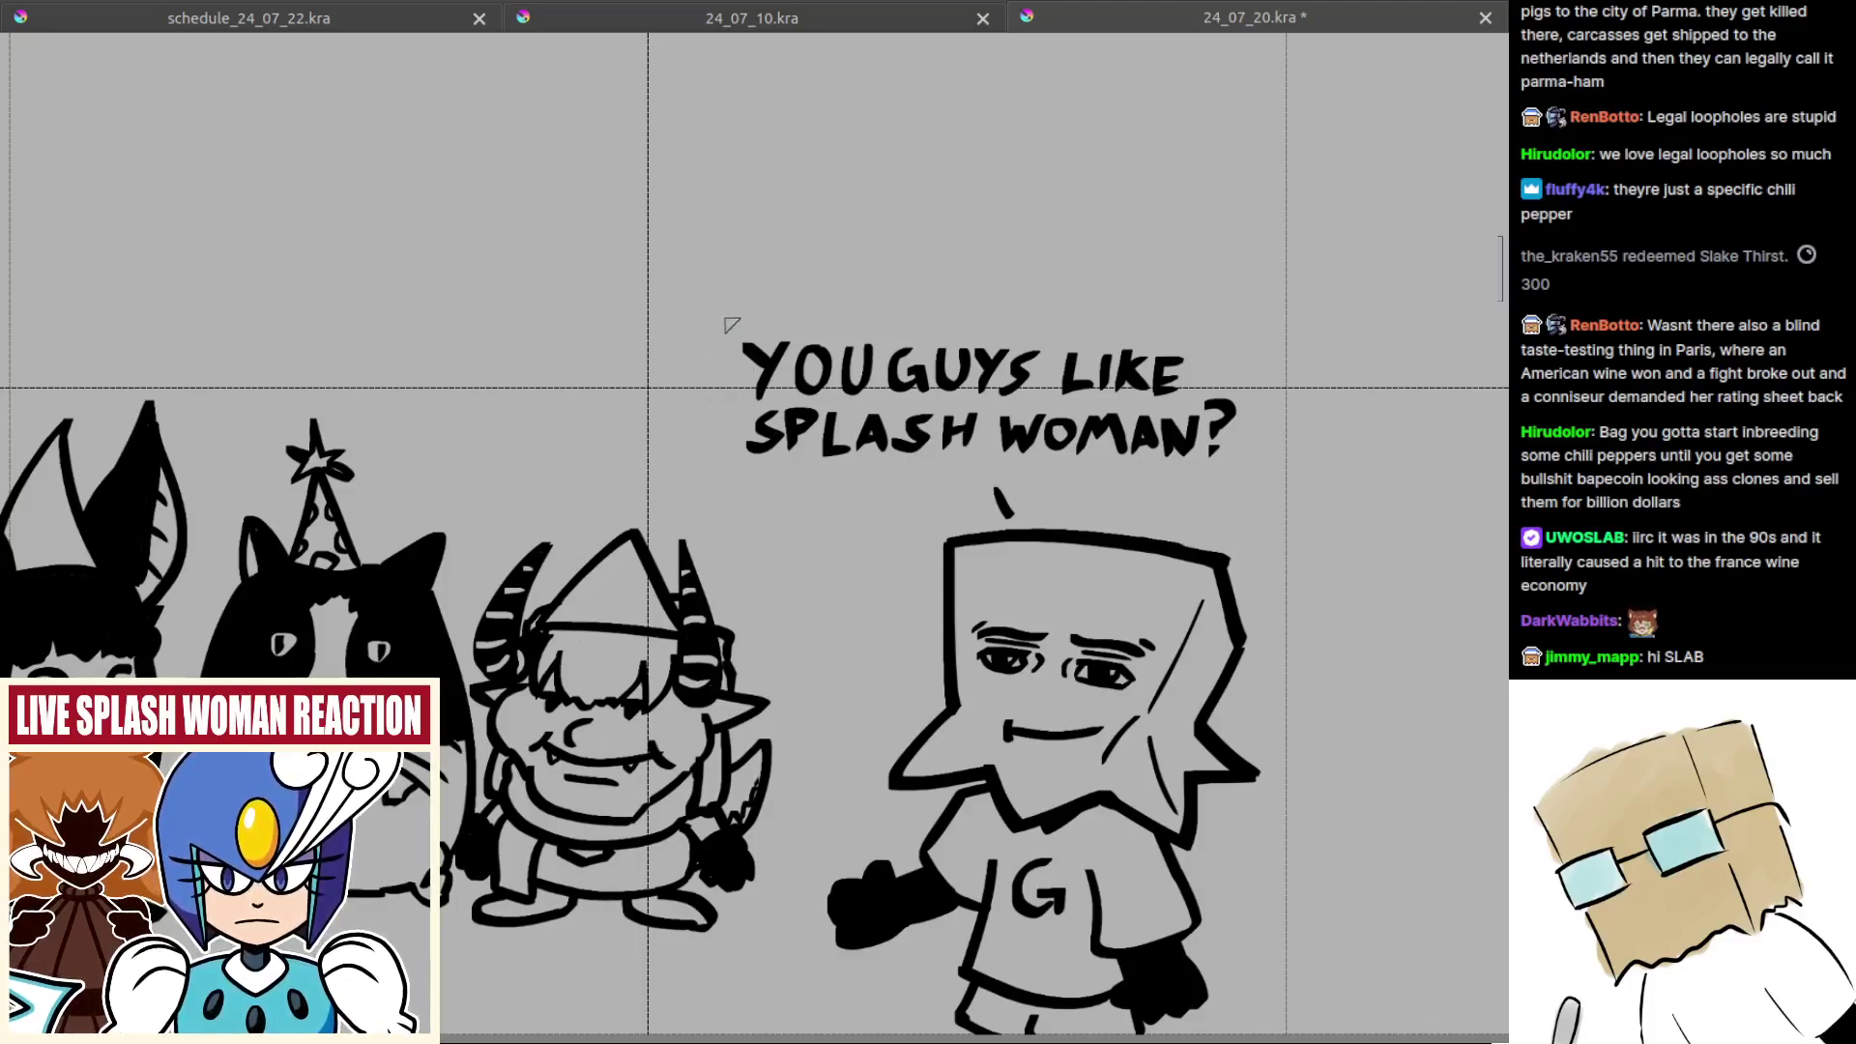
# Step: Outline a speech bubble with straight sides and a wavy lower edge around YOU GUYS LIKE SPLASH WOMAN?, and save the drawing
pyautogui.moveTo(729, 319)
pyautogui.mouseDown()
pyautogui.moveTo(707, 487)
pyautogui.moveTo(756, 485)
pyautogui.moveTo(781, 512)
pyautogui.moveTo(875, 485)
pyautogui.moveTo(968, 493)
pyautogui.moveTo(935, 495)
pyautogui.moveTo(944, 532)
pyautogui.moveTo(995, 512)
pyautogui.moveTo(1199, 508)
pyautogui.mouseUp()
pyautogui.press('e')
pyautogui.press('e')
pyautogui.hotkey('ctrl', 'z')
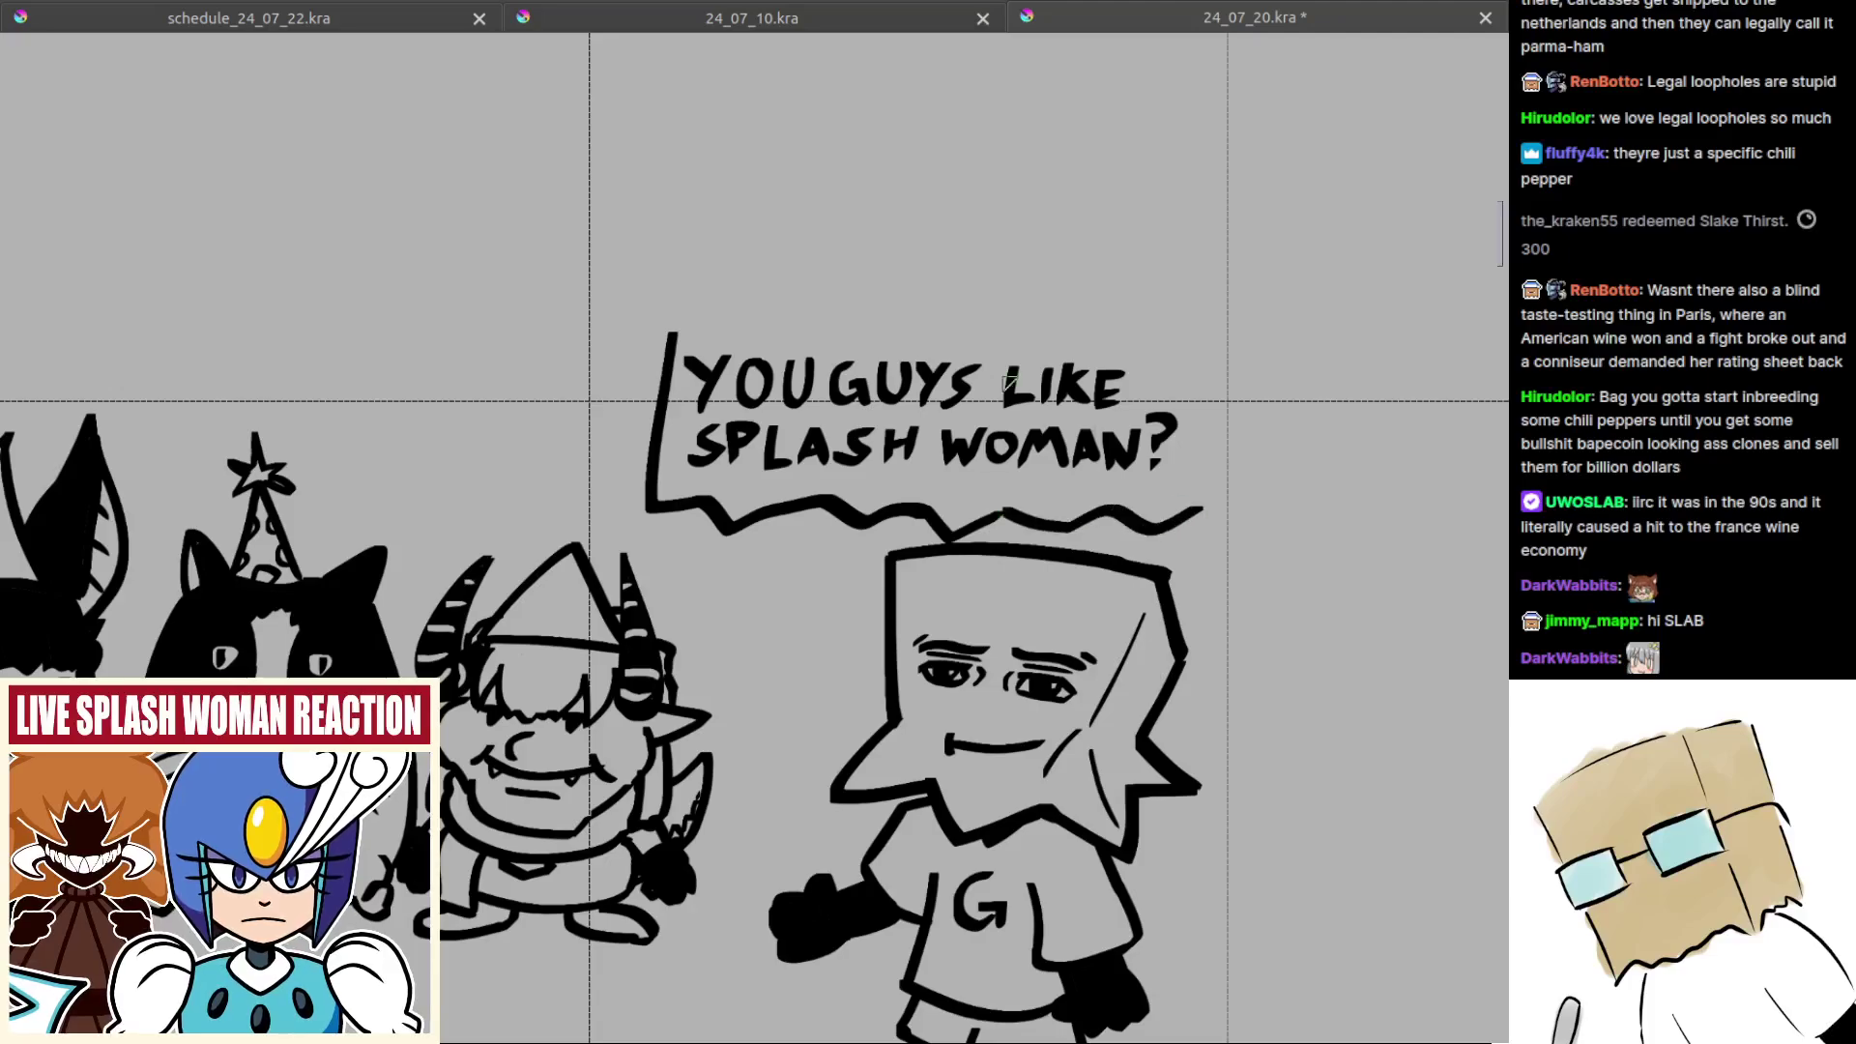
pyautogui.moveTo(668, 329)
pyautogui.mouseDown()
pyautogui.moveTo(1206, 324)
pyautogui.moveTo(1189, 505)
pyautogui.mouseUp()
pyautogui.moveTo(1168, 465); pyautogui.dragTo(1121, 589)
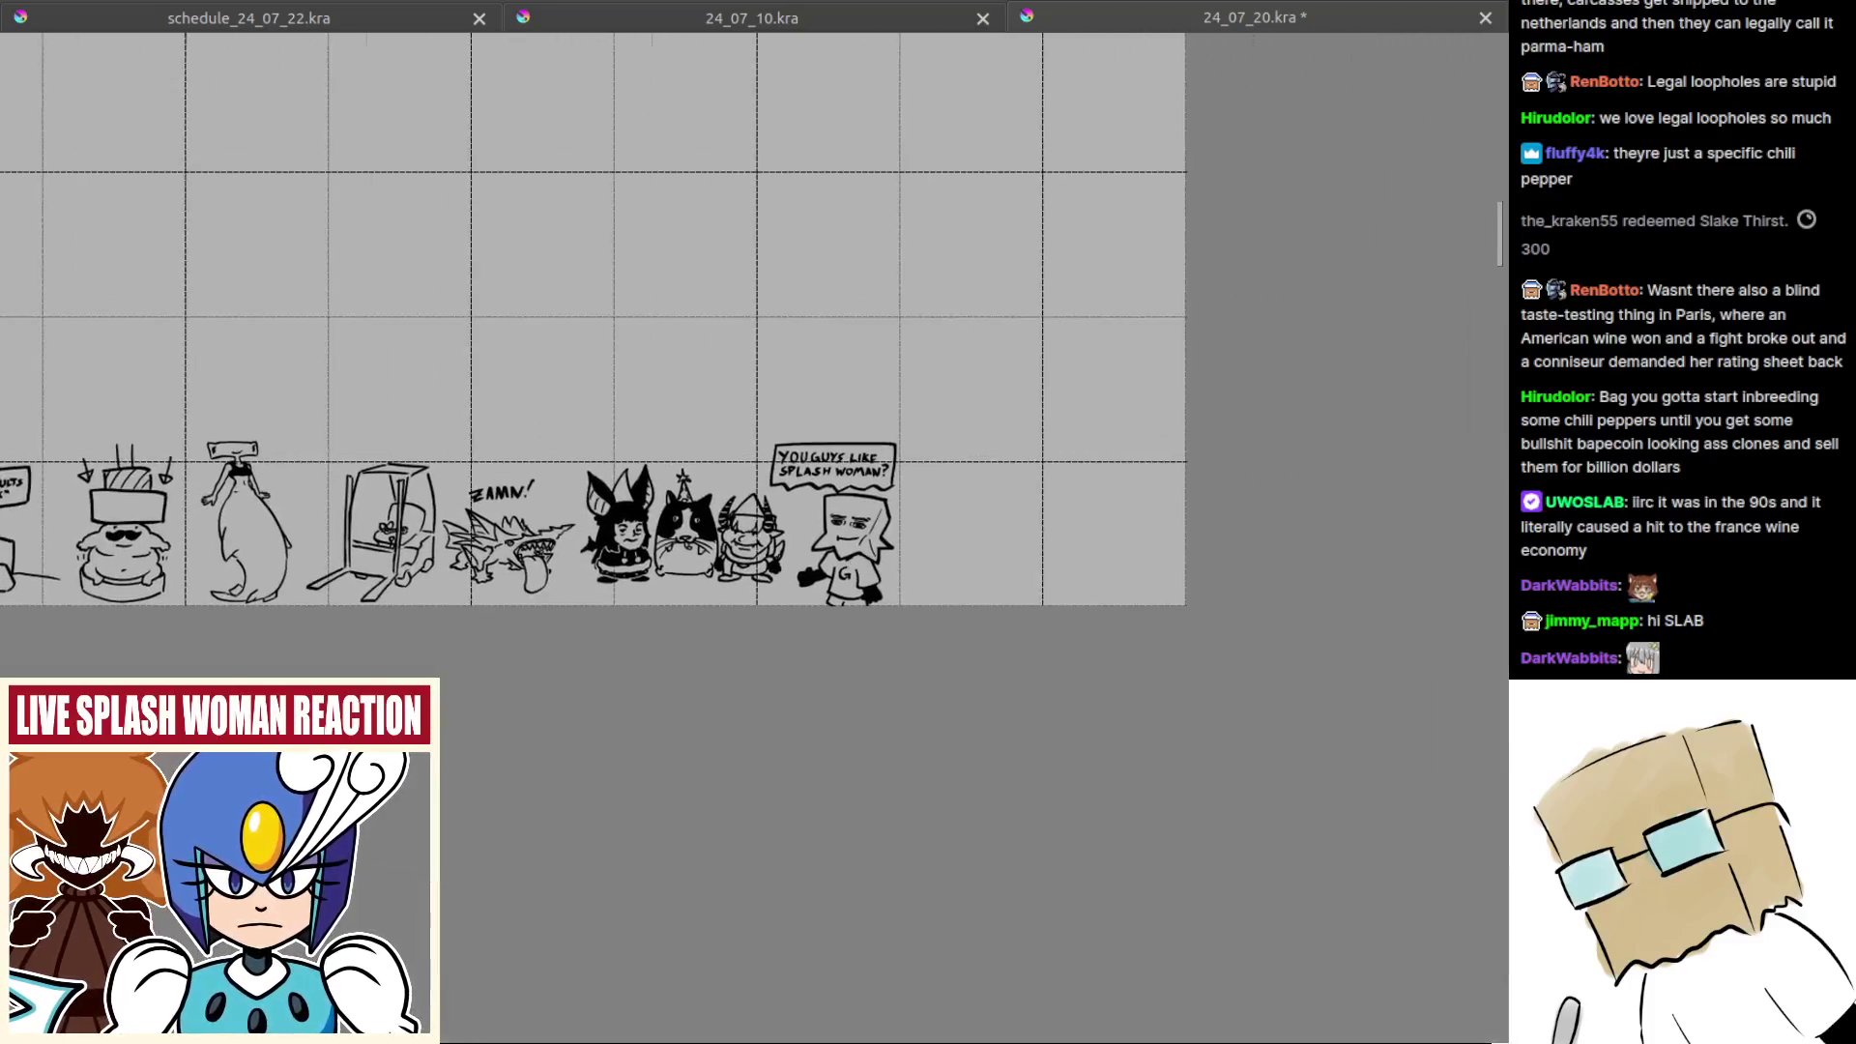
pyautogui.moveTo(949, 510); pyautogui.dragTo(937, 469)
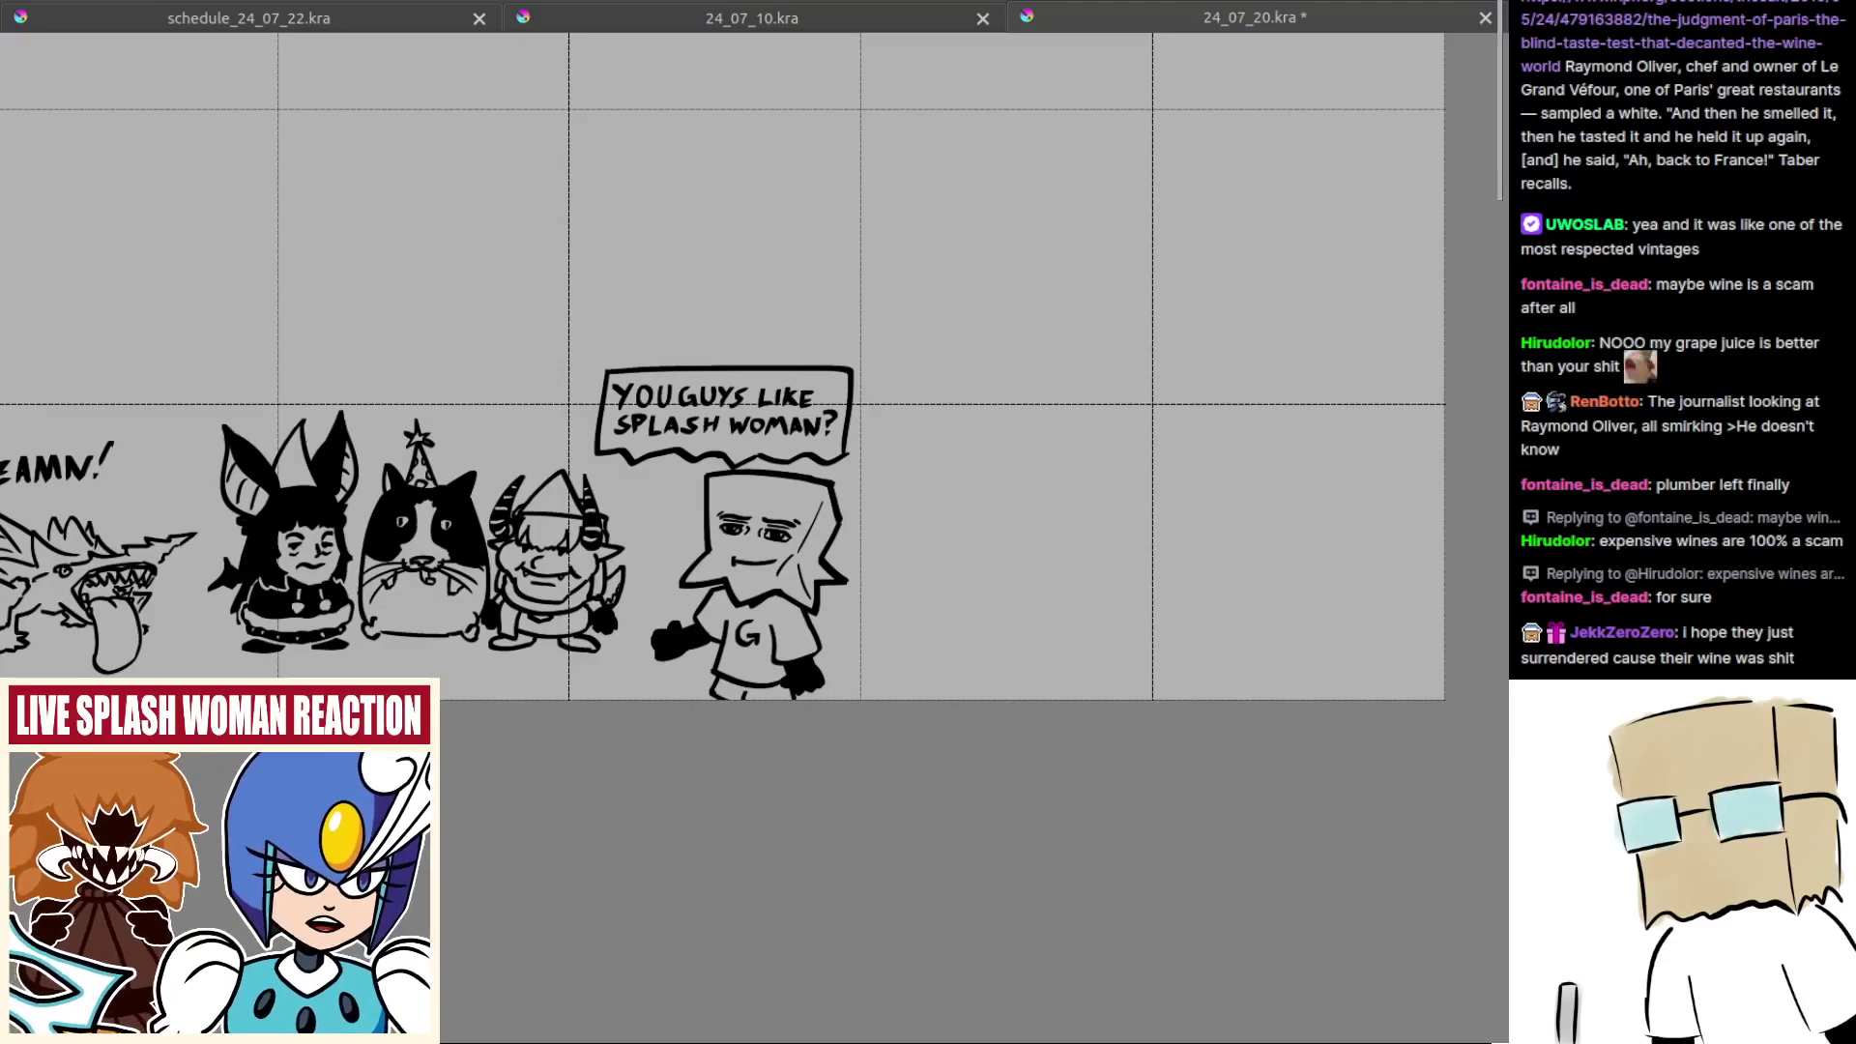
pyautogui.scroll(3, 1168, 497)
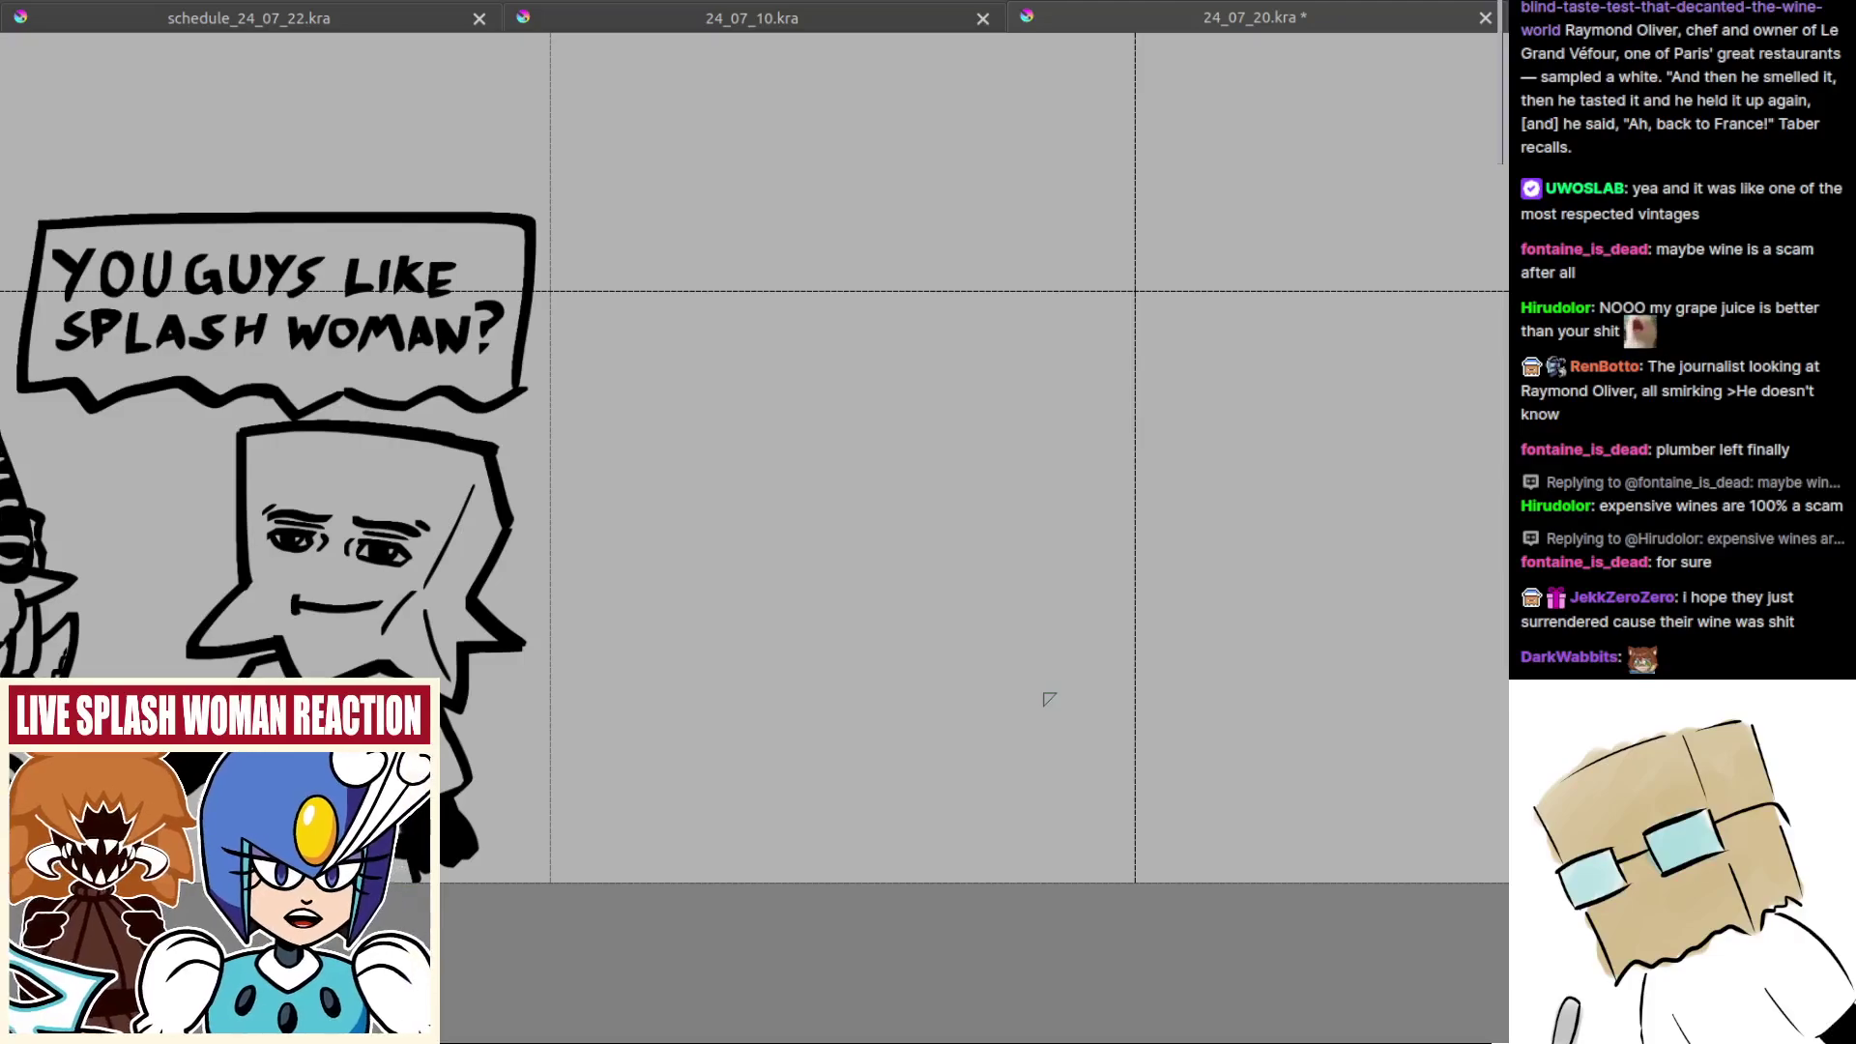
pyautogui.scroll(2, 1044, 698)
pyautogui.moveTo(1059, 701); pyautogui.dragTo(1085, 717)
pyautogui.hotkey('ctrl', 's')
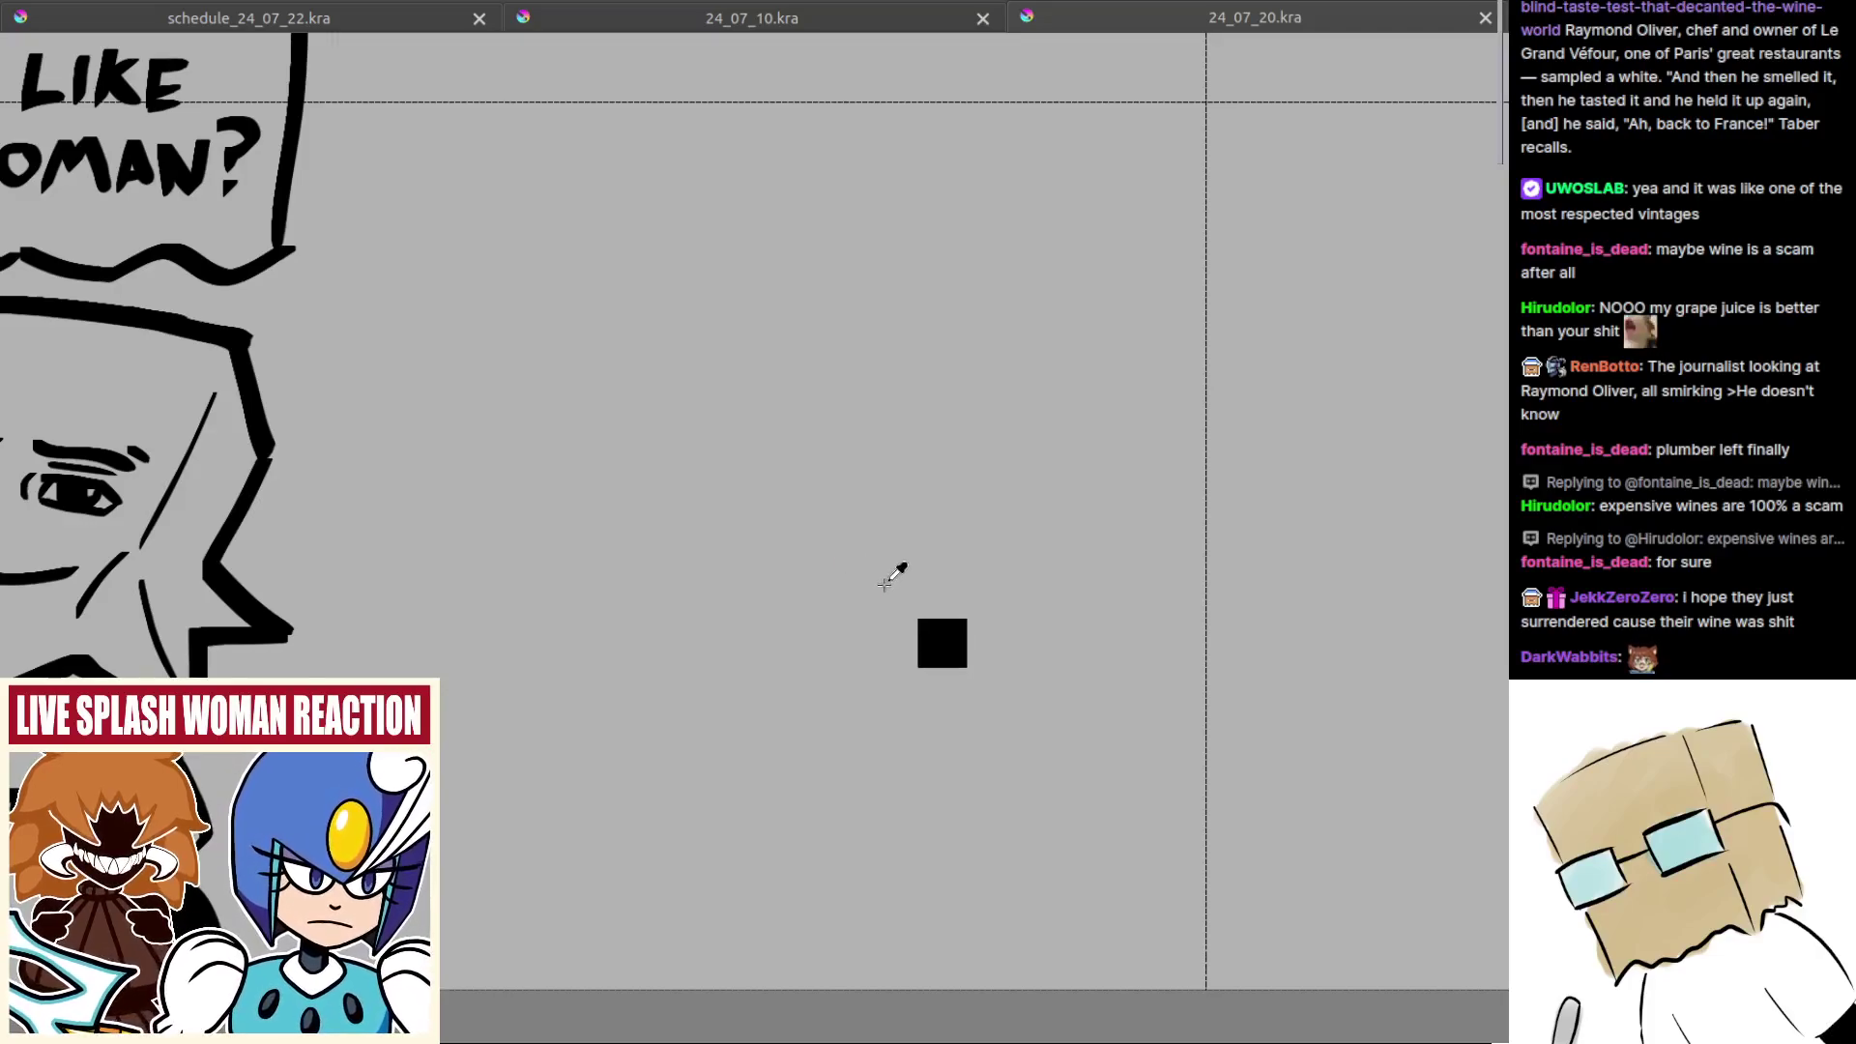
# Step: Try to draw a narrow upright loop in the empty space beside the boxy-headed character
pyautogui.moveTo(884, 580)
pyautogui.mouseDown()
pyautogui.moveTo(867, 590)
pyautogui.moveTo(867, 570)
pyautogui.mouseUp()
pyautogui.scroll(-1, 870, 376)
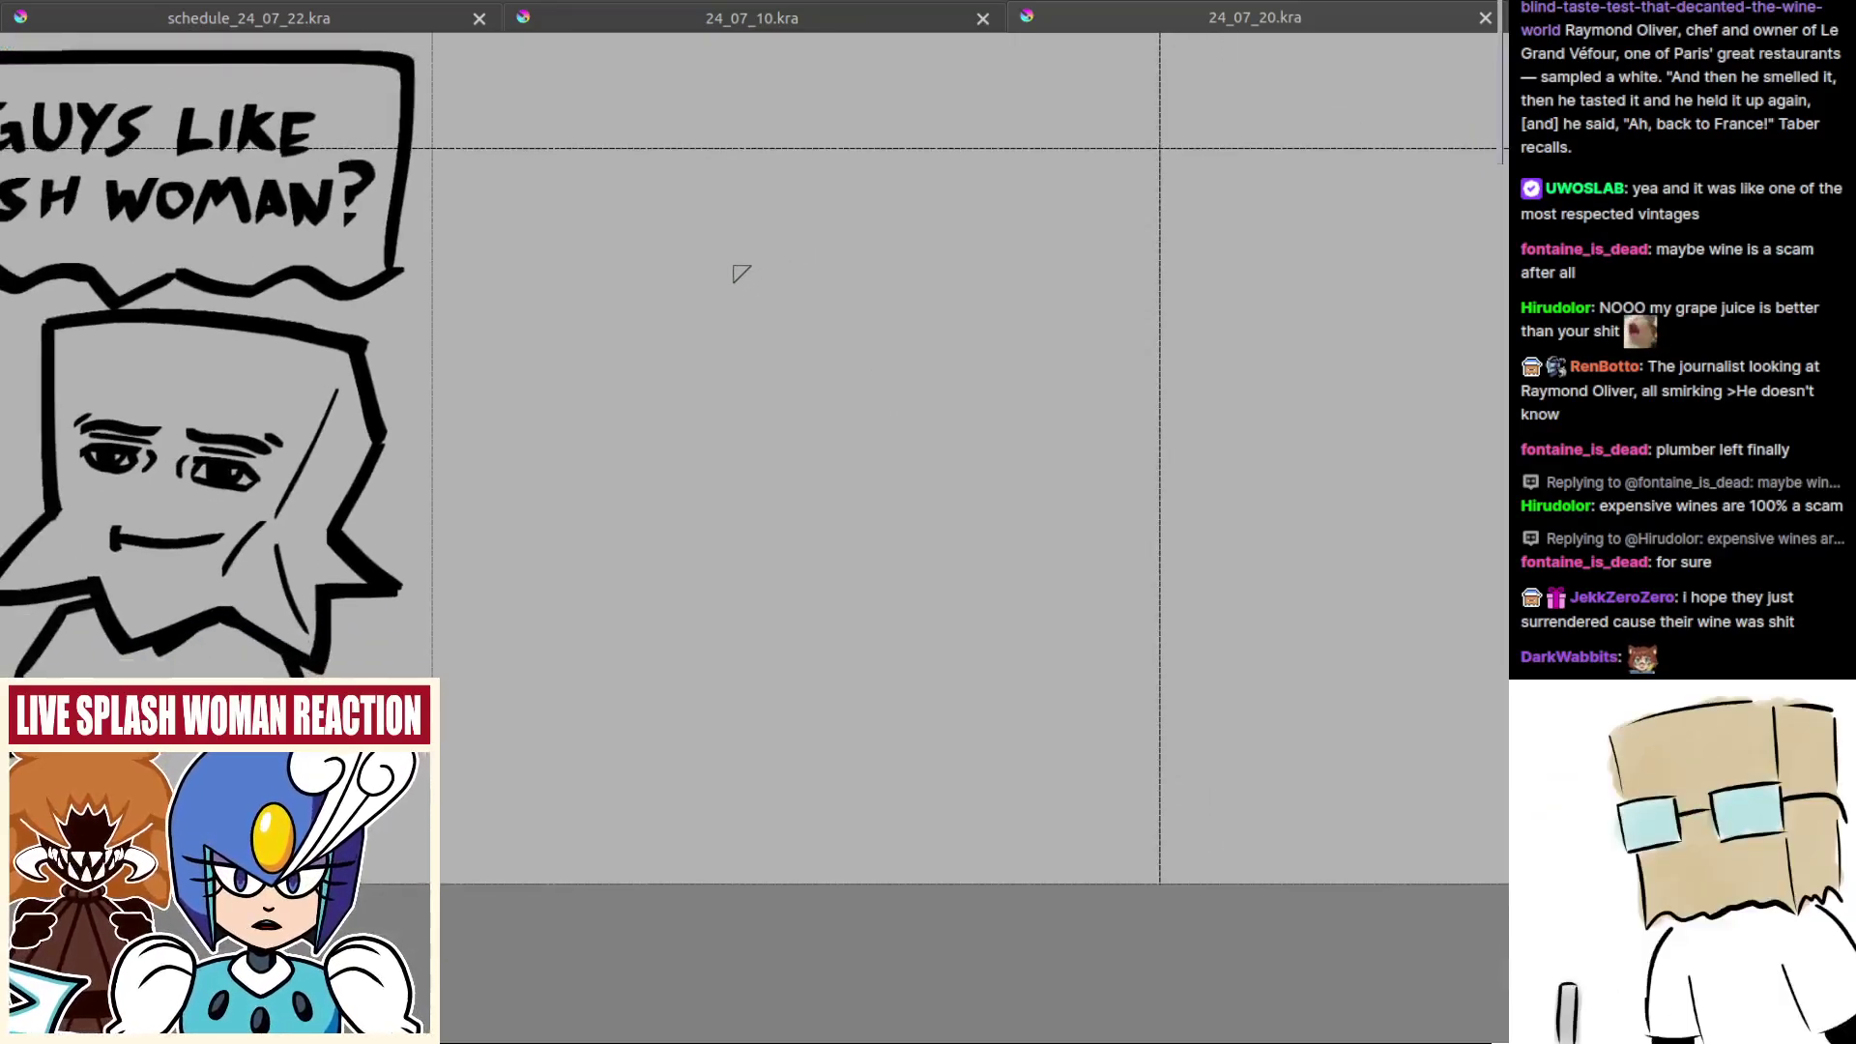
pyautogui.moveTo(740, 282); pyautogui.dragTo(746, 207)
pyautogui.hotkey('ctrl', 'z')
pyautogui.moveTo(739, 287)
pyautogui.mouseDown()
pyautogui.moveTo(783, 281)
pyautogui.moveTo(746, 214)
pyautogui.moveTo(787, 284)
pyautogui.moveTo(772, 298)
pyautogui.moveTo(784, 286)
pyautogui.moveTo(817, 340)
pyautogui.mouseUp()
pyautogui.hotkey('ctrl', 'z')
pyautogui.hotkey('ctrl', 'z')
pyautogui.hotkey('ctrl', 'z')
pyautogui.hotkey('ctrl', 'z')
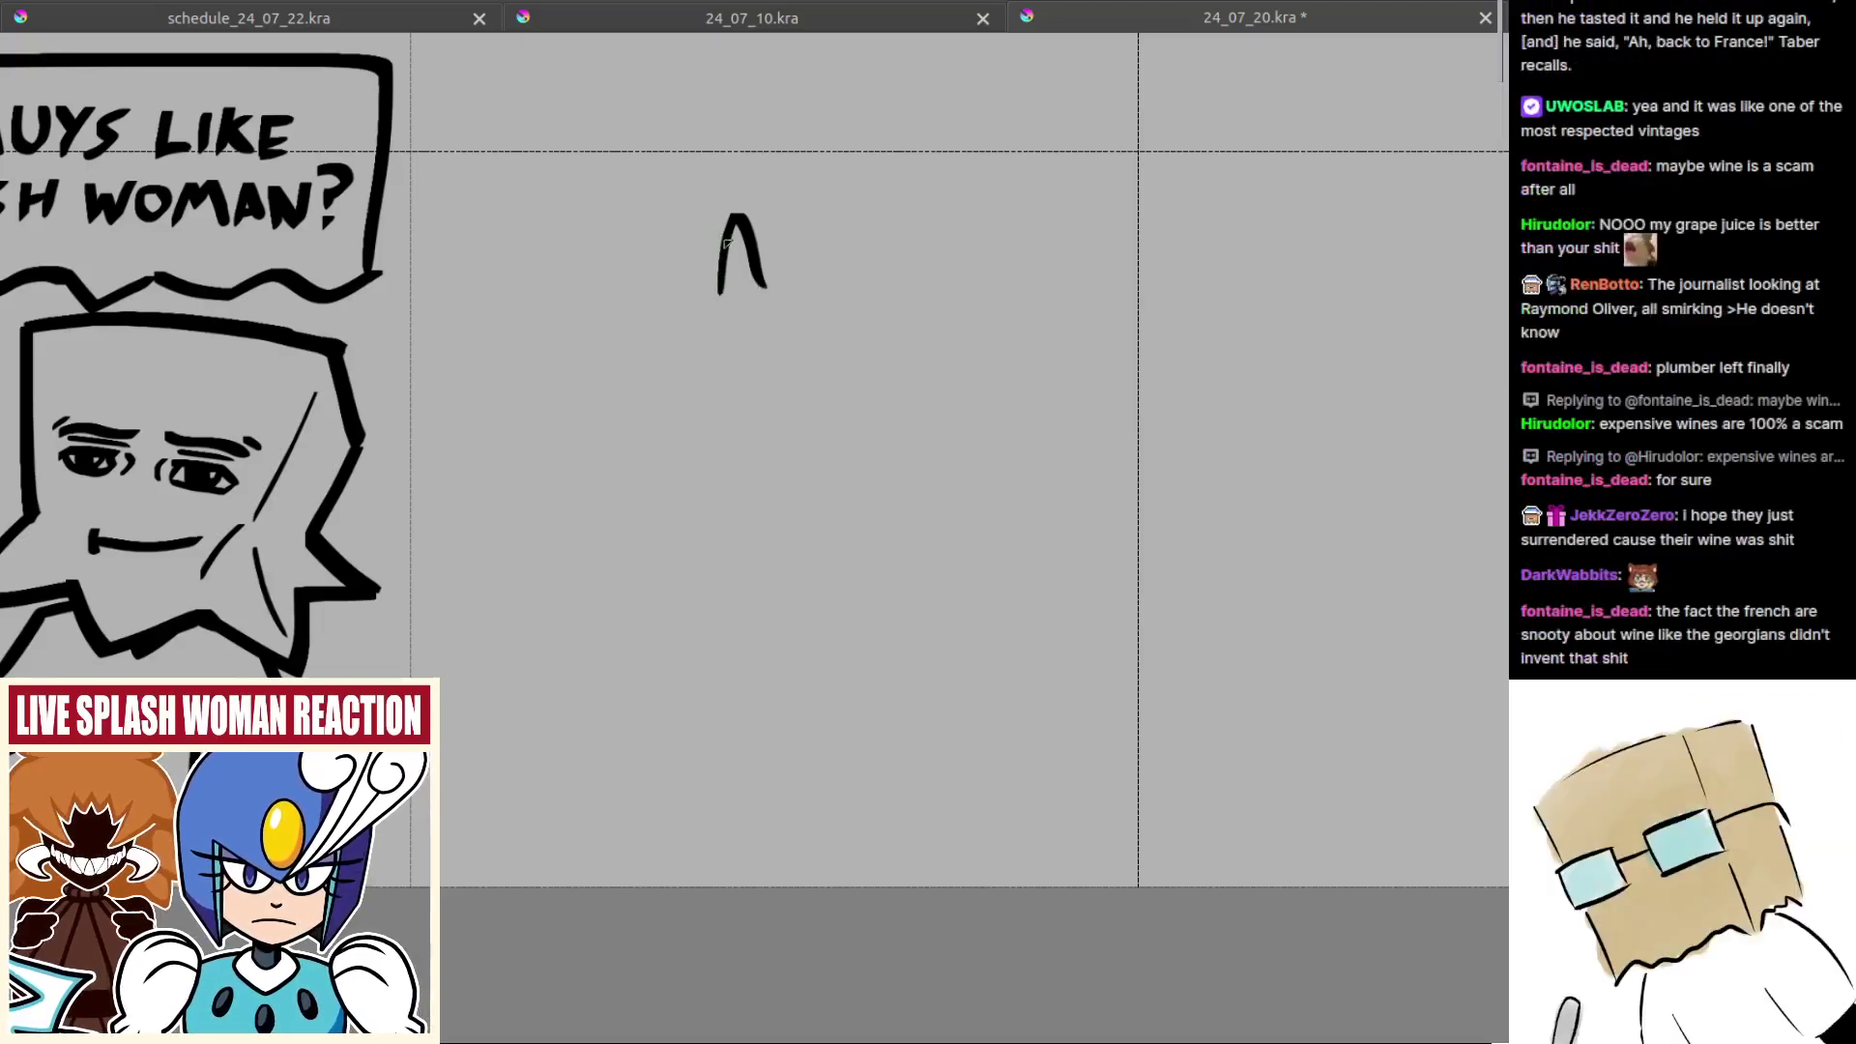
pyautogui.moveTo(724, 242)
pyautogui.mouseDown()
pyautogui.moveTo(717, 298)
pyautogui.moveTo(764, 286)
pyautogui.mouseUp()
pyautogui.hotkey('ctrl', 'z')
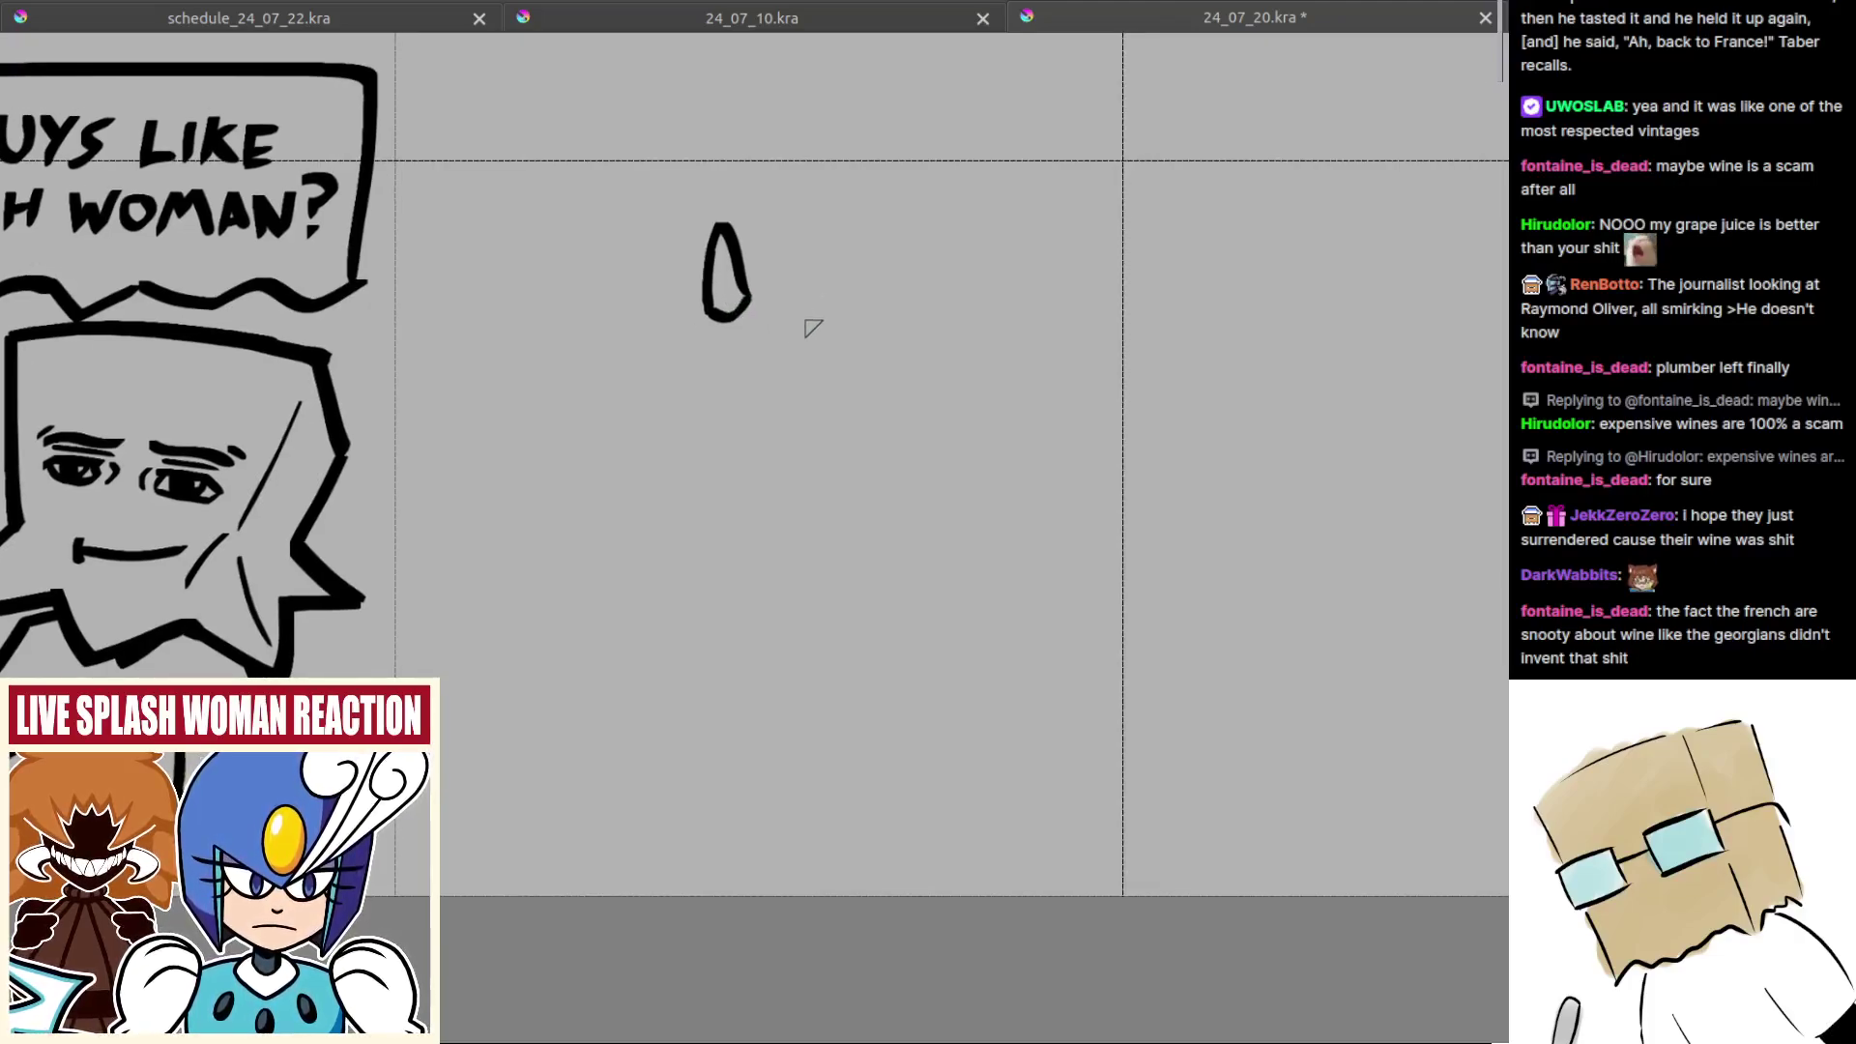
pyautogui.moveTo(844, 364)
pyautogui.mouseDown()
pyautogui.moveTo(869, 397)
pyautogui.moveTo(811, 409)
pyautogui.mouseUp()
pyautogui.hotkey('ctrl', 'z')
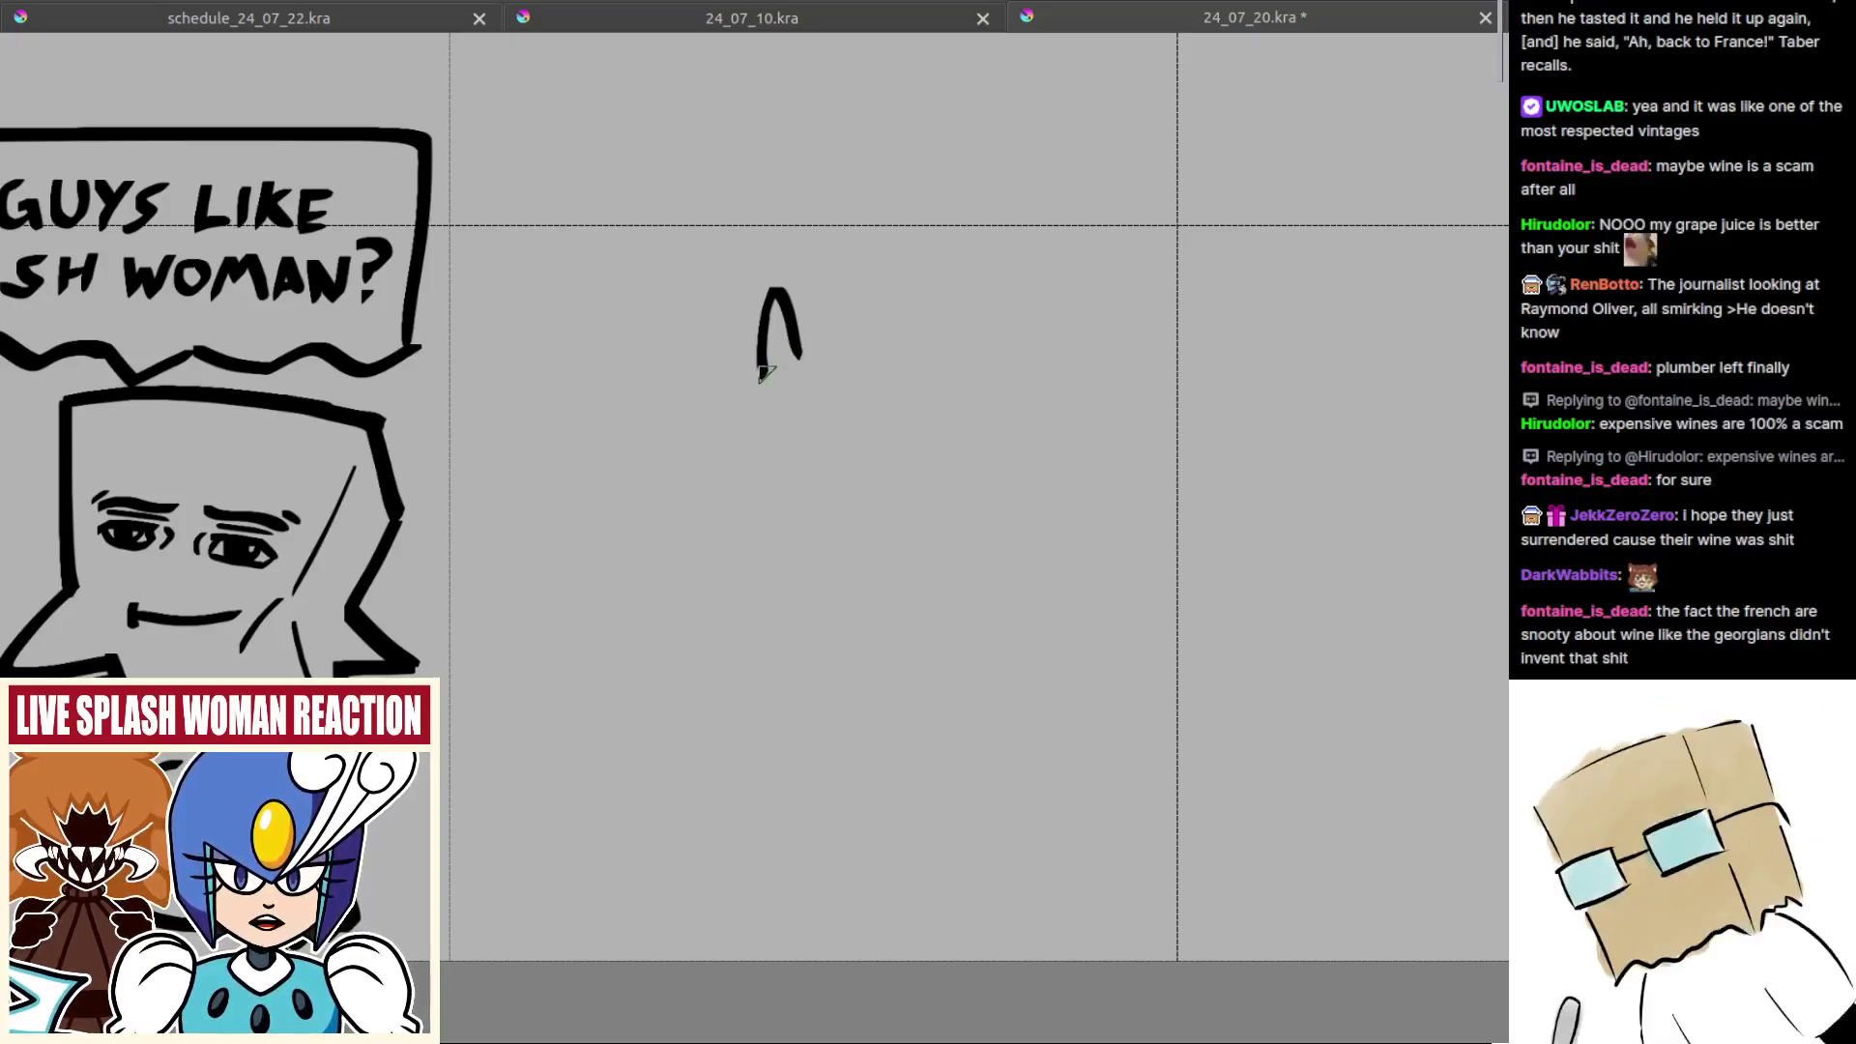
# Step: Try to redraw the narrow loop with a line running out from it, and undo all of its strokes
pyautogui.moveTo(762, 375); pyautogui.dragTo(799, 356)
pyautogui.moveTo(833, 435); pyautogui.dragTo(809, 411)
pyautogui.hotkey('ctrl', 'z')
pyautogui.moveTo(787, 343); pyautogui.dragTo(932, 323)
pyautogui.hotkey('ctrl', 'z')
pyautogui.moveTo(787, 344)
pyautogui.mouseDown()
pyautogui.moveTo(906, 345)
pyautogui.moveTo(924, 378)
pyautogui.moveTo(782, 349)
pyautogui.moveTo(954, 404)
pyautogui.moveTo(979, 346)
pyautogui.mouseUp()
pyautogui.hotkey('ctrl', 'z')
pyautogui.hotkey('ctrl', 'z')
pyautogui.hotkey('ctrl', 'z')
pyautogui.hotkey('ctrl', 'z')
pyautogui.hotkey('ctrl', 'z')
pyautogui.hotkey('ctrl', 'z')
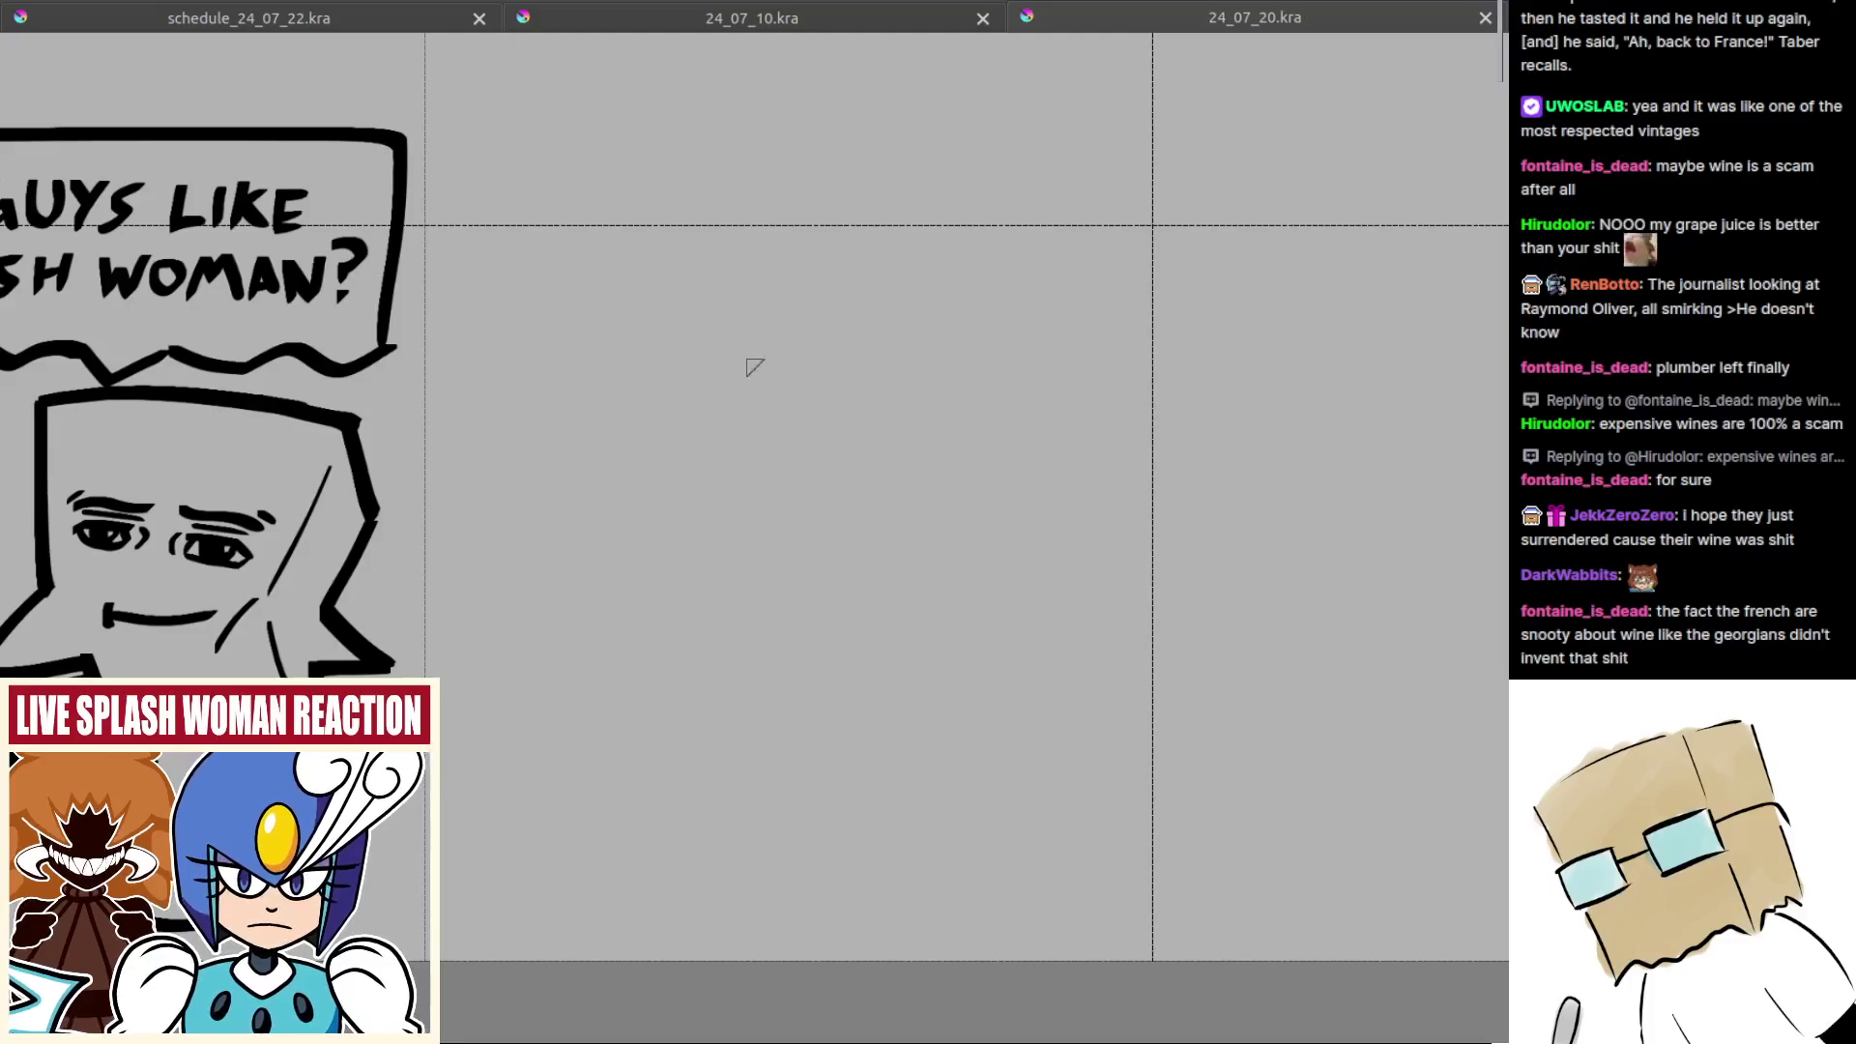
# Step: Close the 24_07_10.kra document
pyautogui.moveTo(740, 391); pyautogui.dragTo(754, 417)
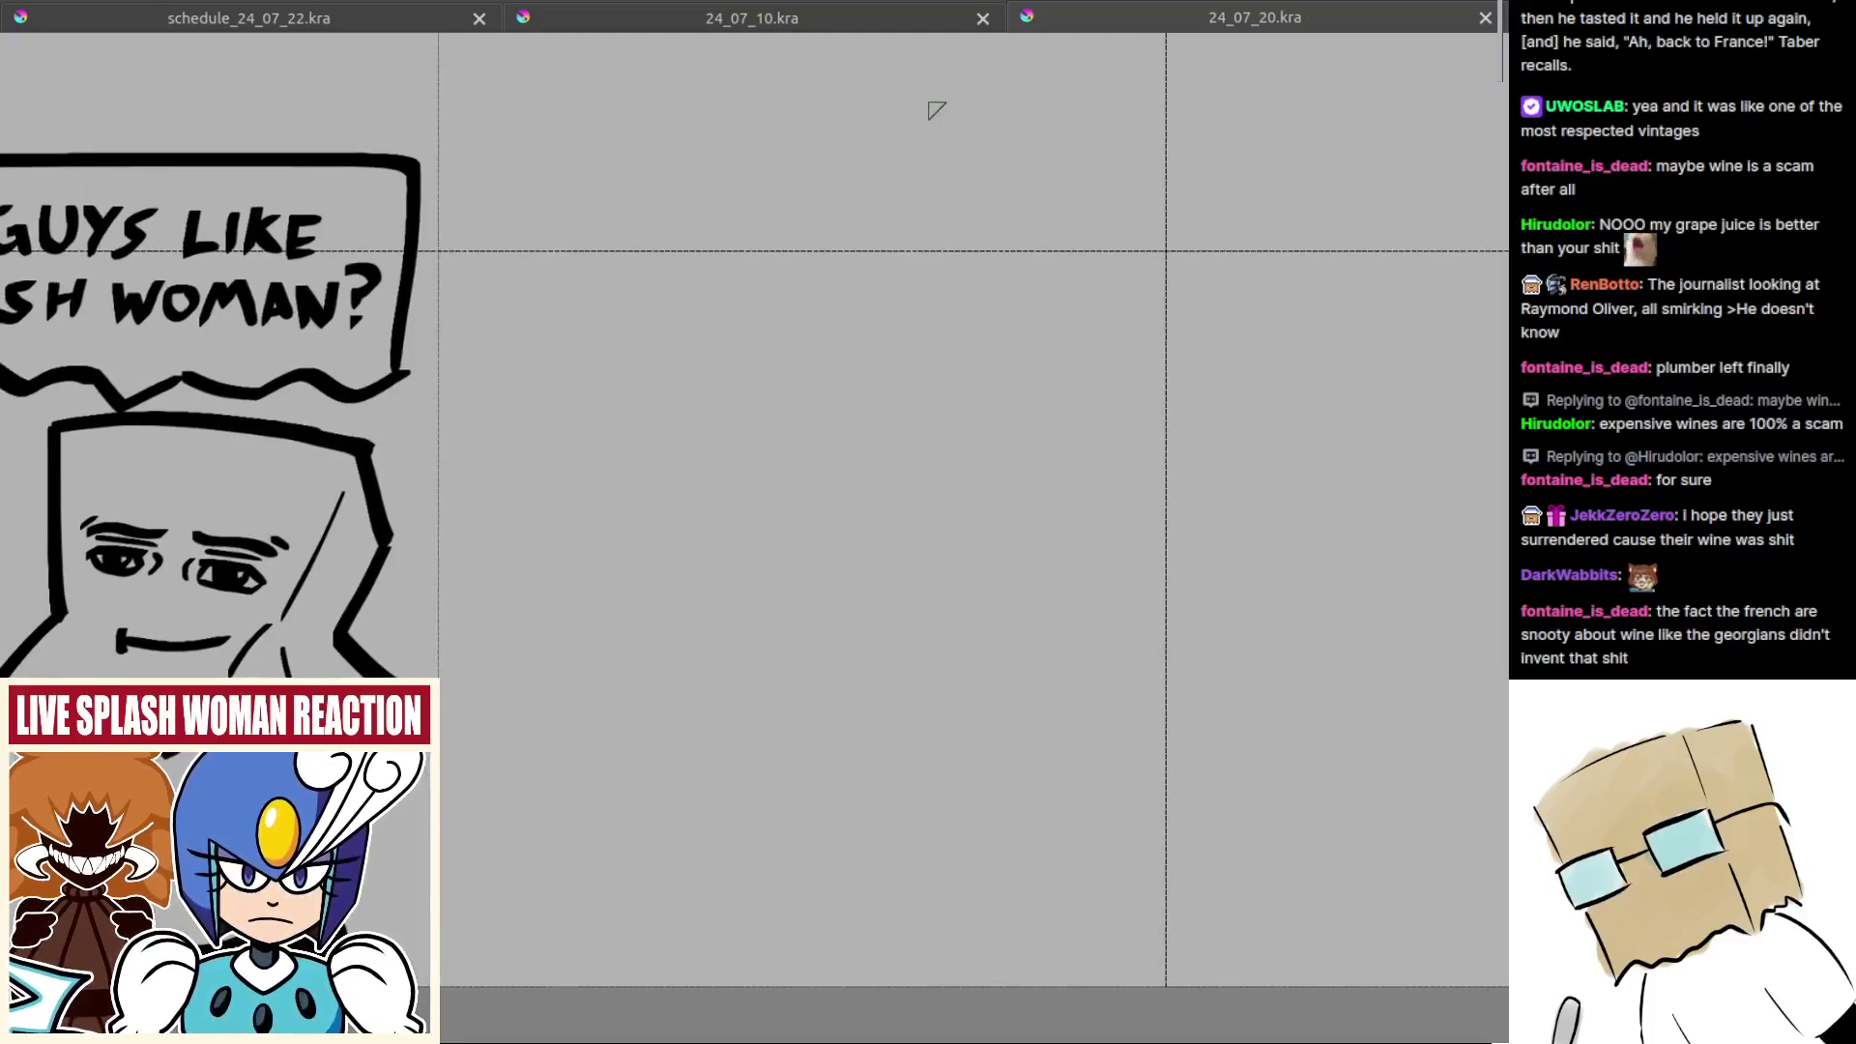
pyautogui.click(982, 19)
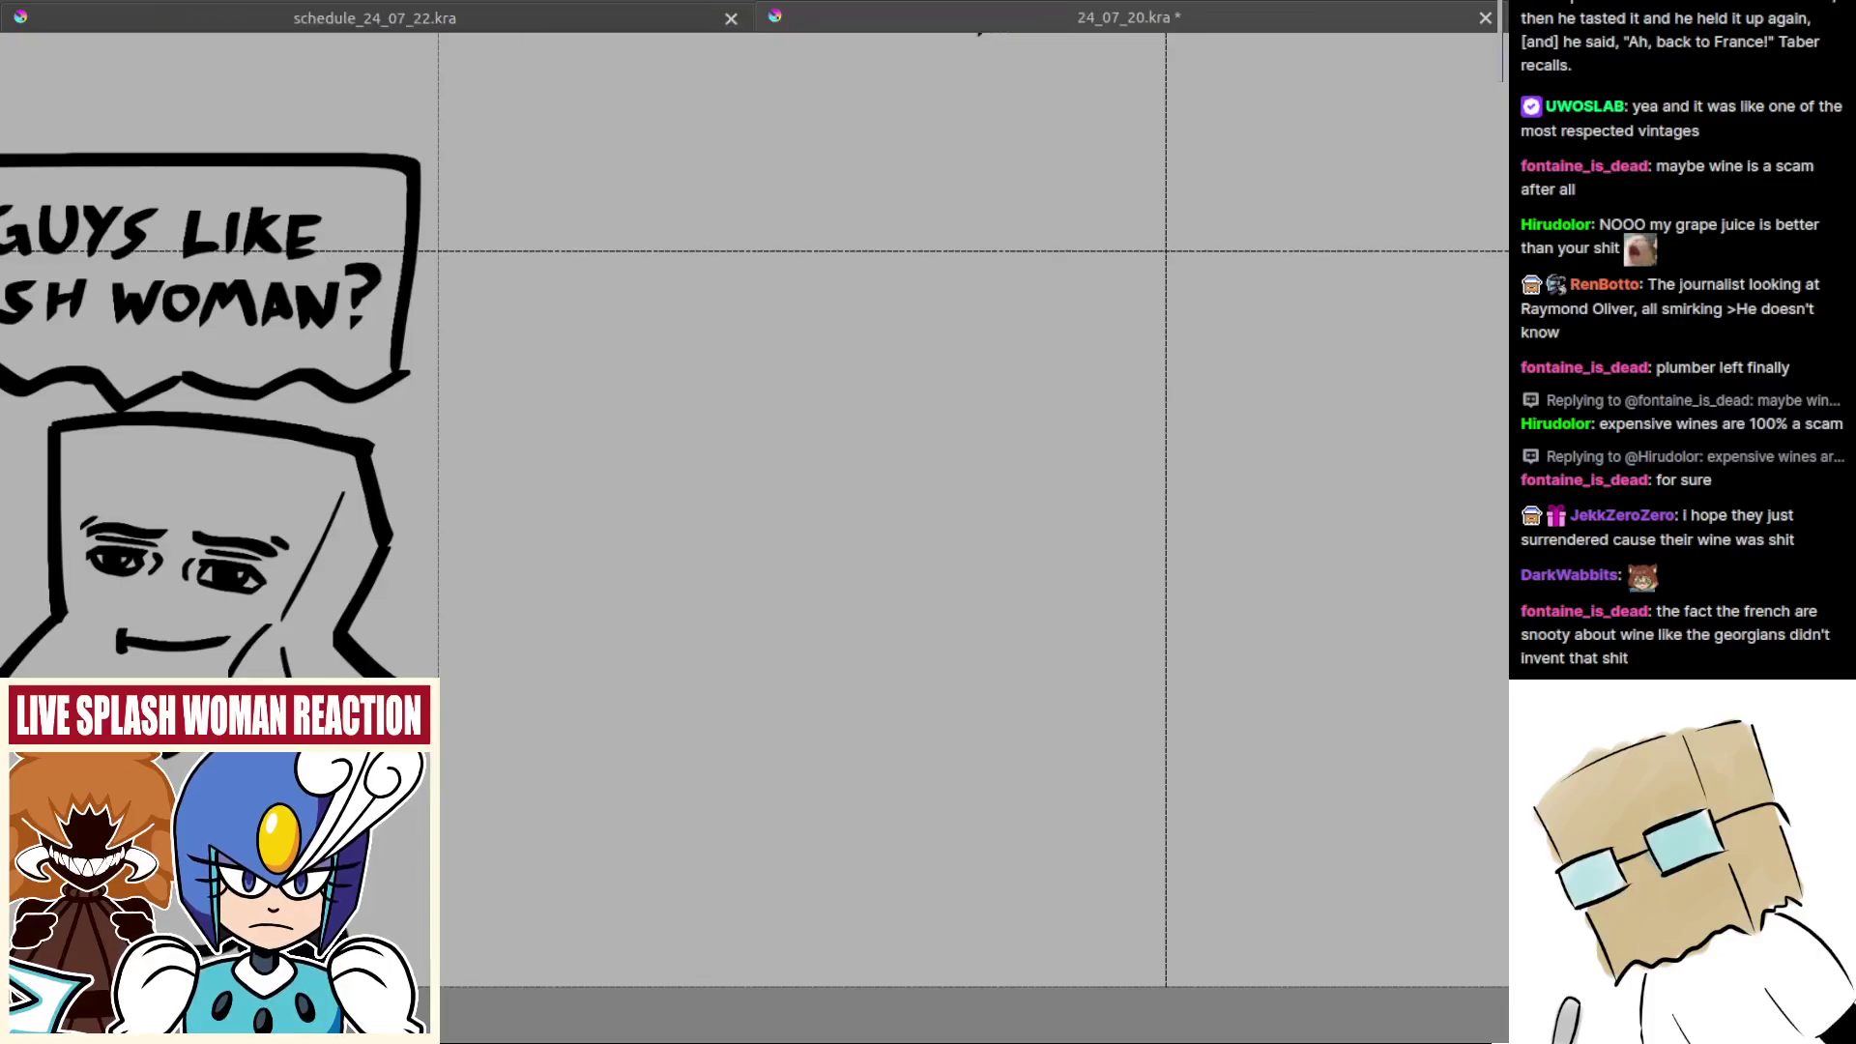
pyautogui.moveTo(855, 318); pyautogui.dragTo(849, 403)
pyautogui.scroll(1, 847, 476)
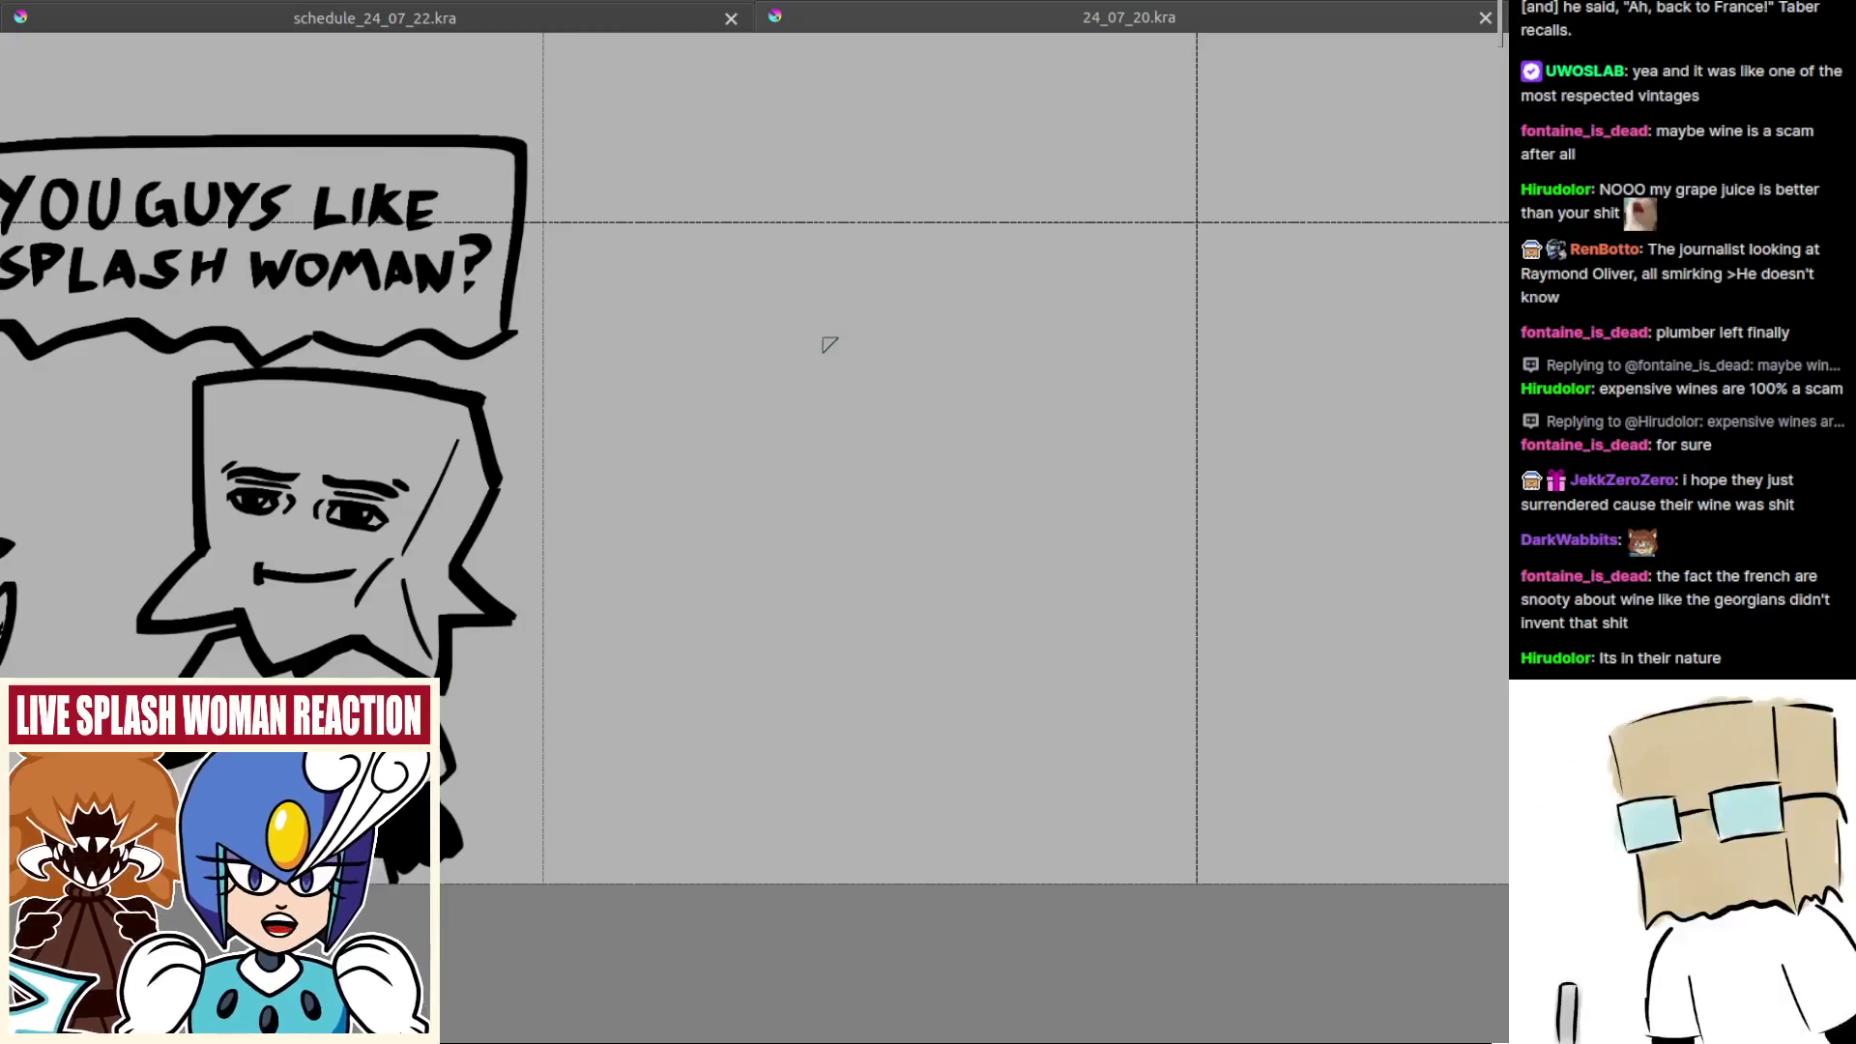
# Step: Try to draw a wide arc in the empty space beside the speech bubble
pyautogui.moveTo(849, 340)
pyautogui.mouseDown()
pyautogui.moveTo(1008, 363)
pyautogui.moveTo(922, 309)
pyautogui.moveTo(1017, 364)
pyautogui.mouseUp()
pyautogui.hotkey('ctrl', 'z')
pyautogui.hotkey('ctrl', 'z')
pyautogui.scroll(1, 923, 357)
pyautogui.hotkey('ctrl', 'z')
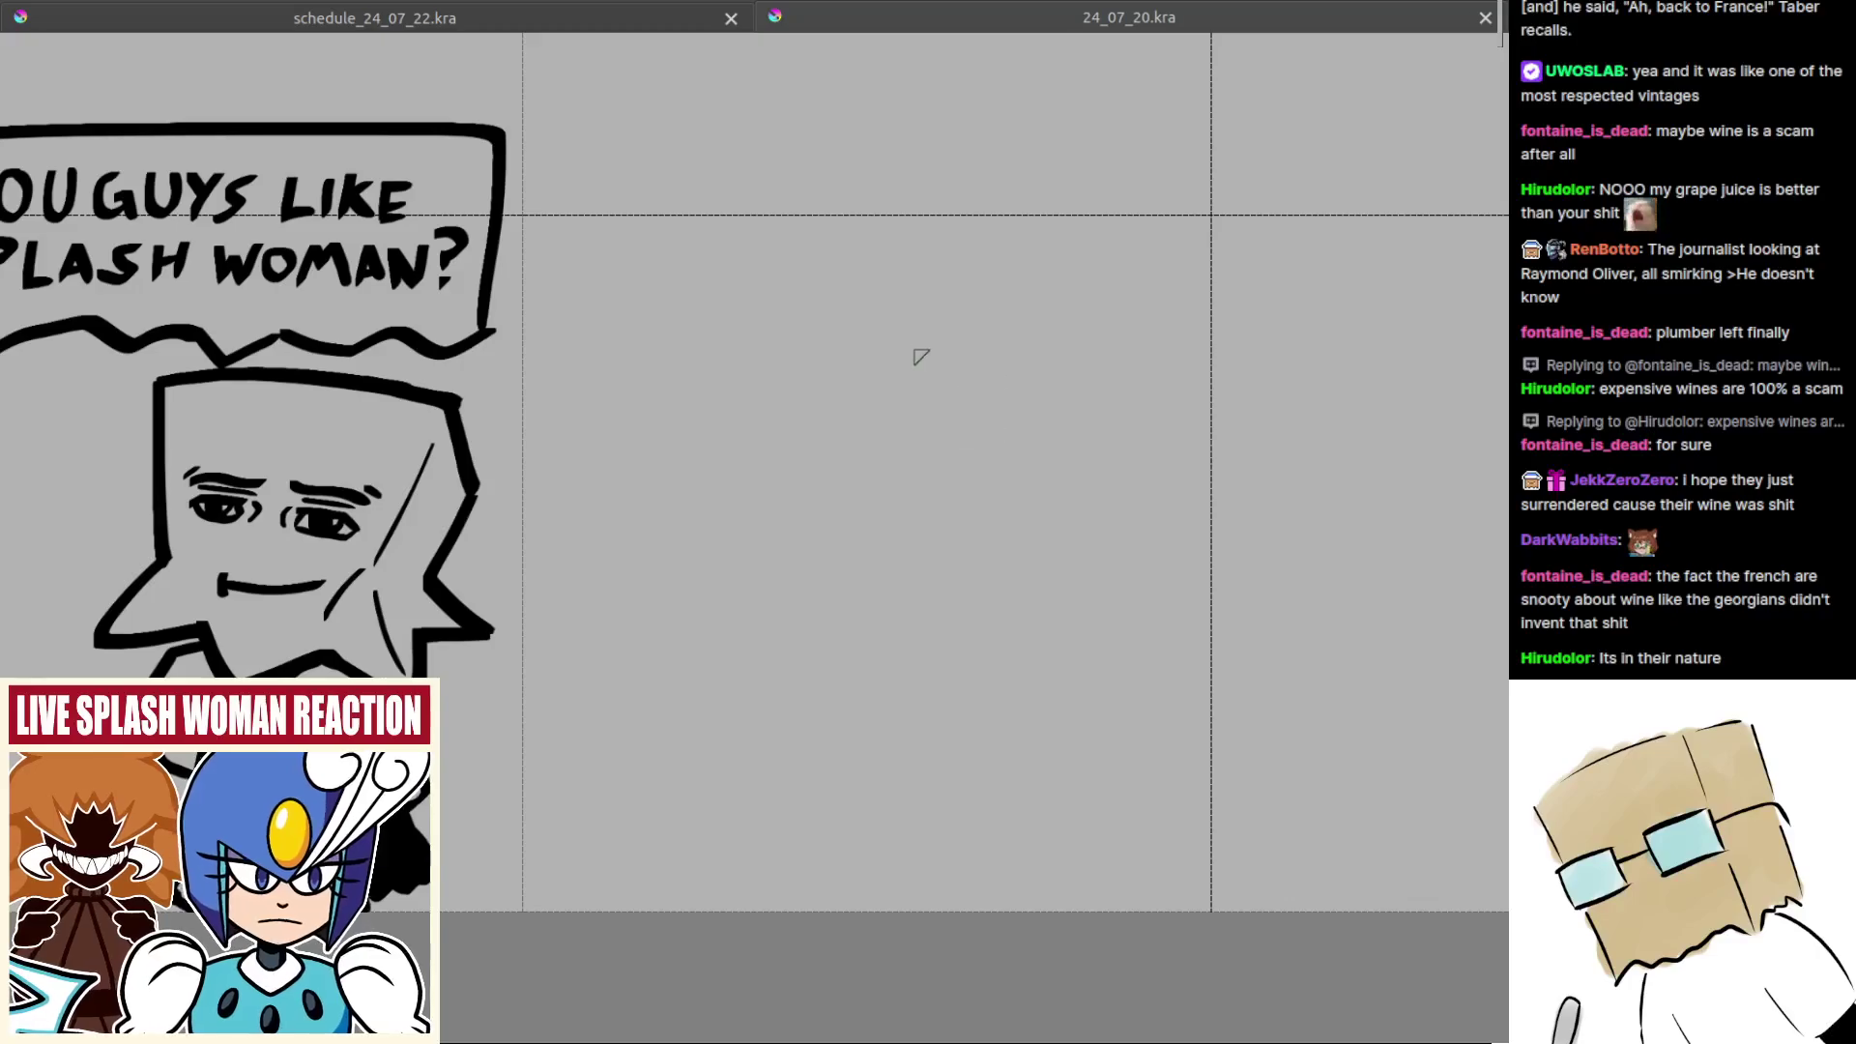
# Step: Draw a wide arc for the top of a new head beside the boxy character, with a narrow lock of hair hanging beneath it
pyautogui.moveTo(875, 345)
pyautogui.mouseDown()
pyautogui.moveTo(1081, 372)
pyautogui.moveTo(957, 397)
pyautogui.moveTo(965, 334)
pyautogui.moveTo(988, 396)
pyautogui.moveTo(952, 392)
pyautogui.moveTo(976, 341)
pyautogui.moveTo(986, 419)
pyautogui.moveTo(990, 339)
pyautogui.mouseUp()
pyautogui.hotkey('ctrl', 'z')
pyautogui.hotkey('ctrl', 'z')
pyautogui.hotkey('ctrl', 'z')
pyautogui.hotkey('ctrl', 'z')
pyautogui.hotkey('ctrl', 'z')
pyautogui.hotkey('ctrl', 'z')
pyautogui.hotkey('ctrl', 'z')
pyautogui.hotkey('ctrl', 'z')
pyautogui.moveTo(991, 341)
pyautogui.mouseDown()
pyautogui.moveTo(984, 423)
pyautogui.moveTo(965, 436)
pyautogui.moveTo(985, 424)
pyautogui.mouseUp()
pyautogui.hotkey('ctrl', 'z')
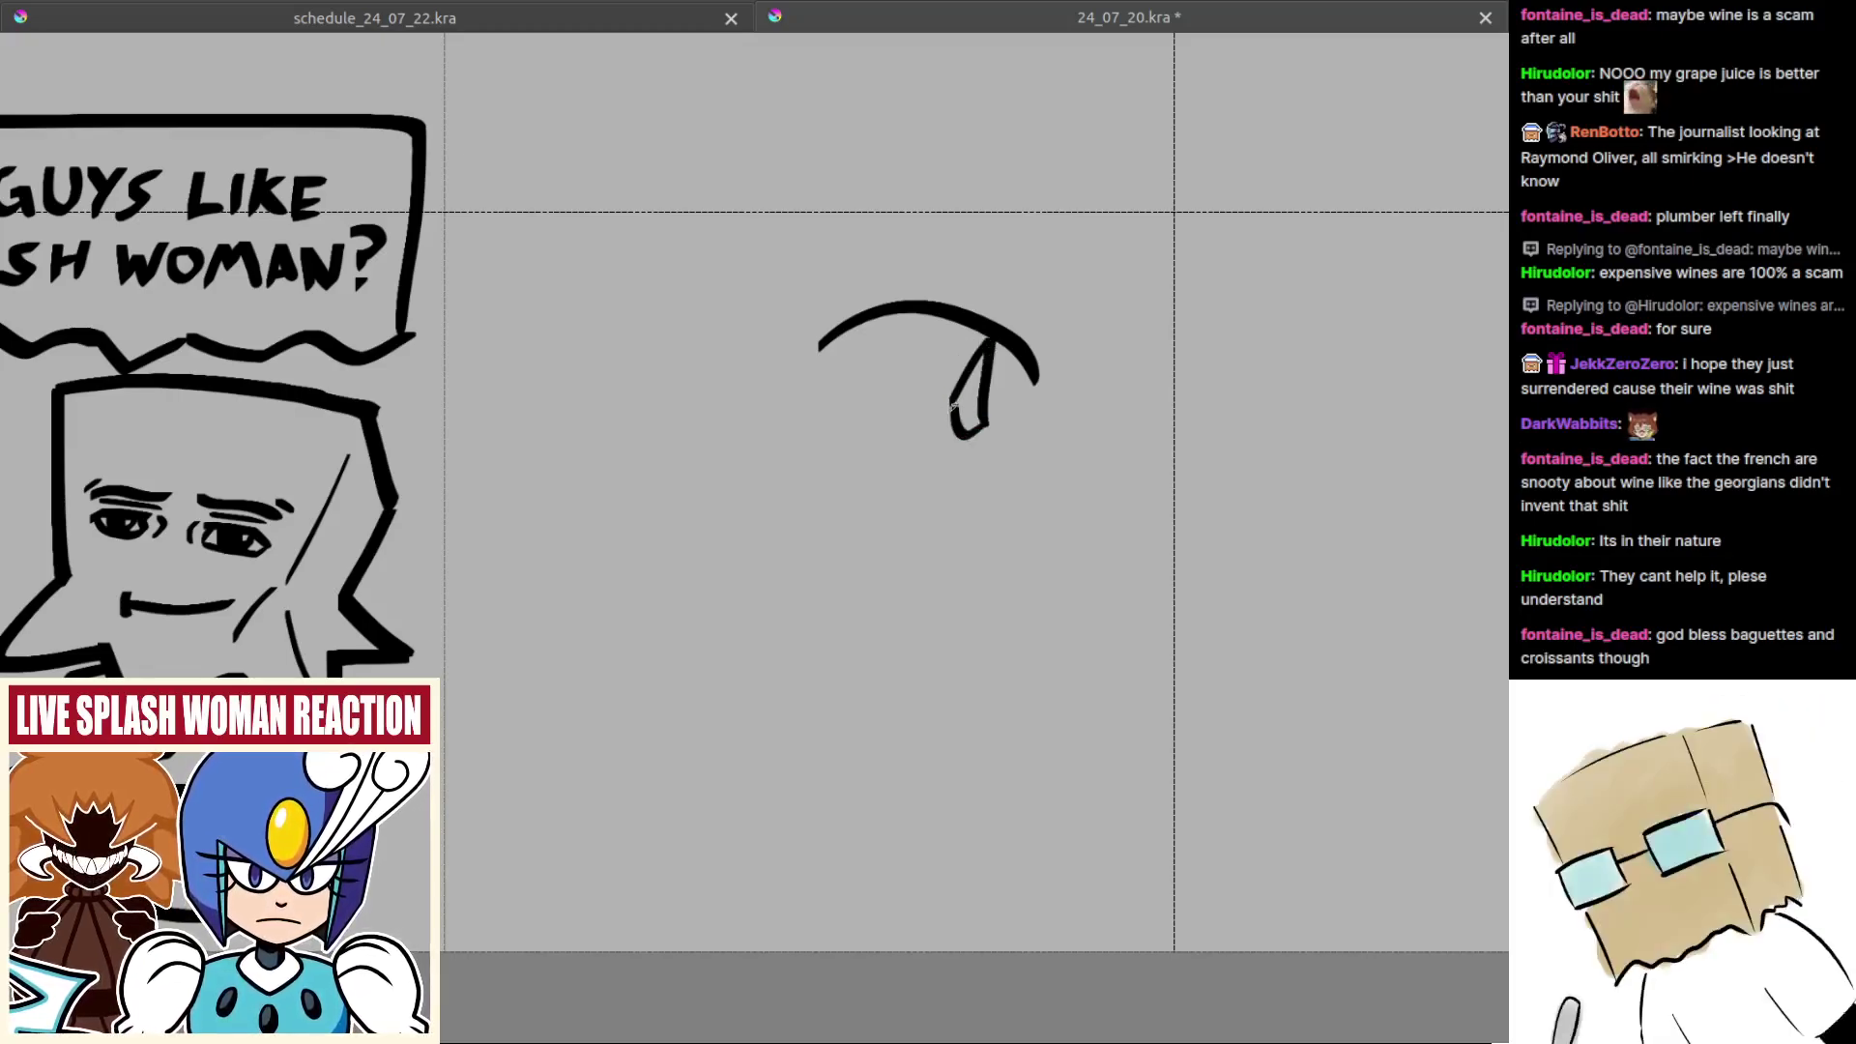
# Step: Draw an upright pointed tuft at the arc's end nearest the boxy character and a jagged fringe of hair beneath the arc
pyautogui.moveTo(837, 357); pyautogui.dragTo(873, 419)
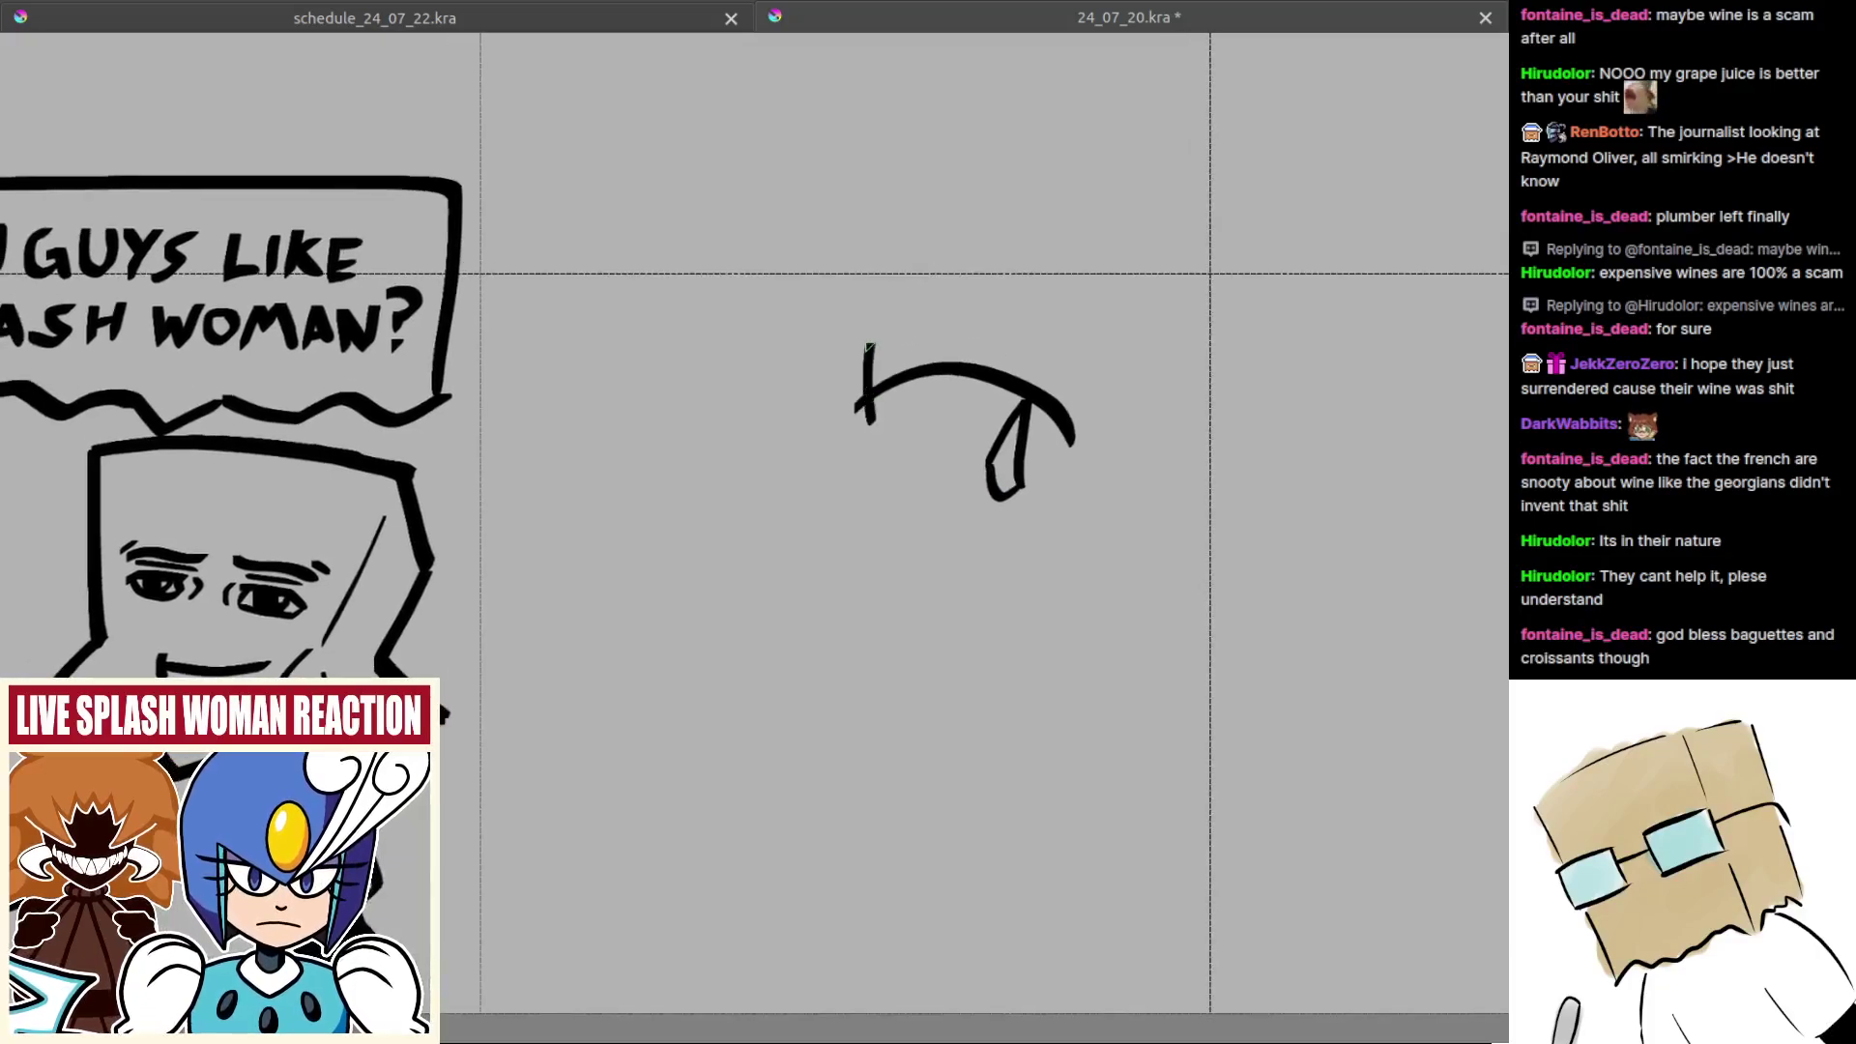
pyautogui.moveTo(865, 338); pyautogui.dragTo(870, 410)
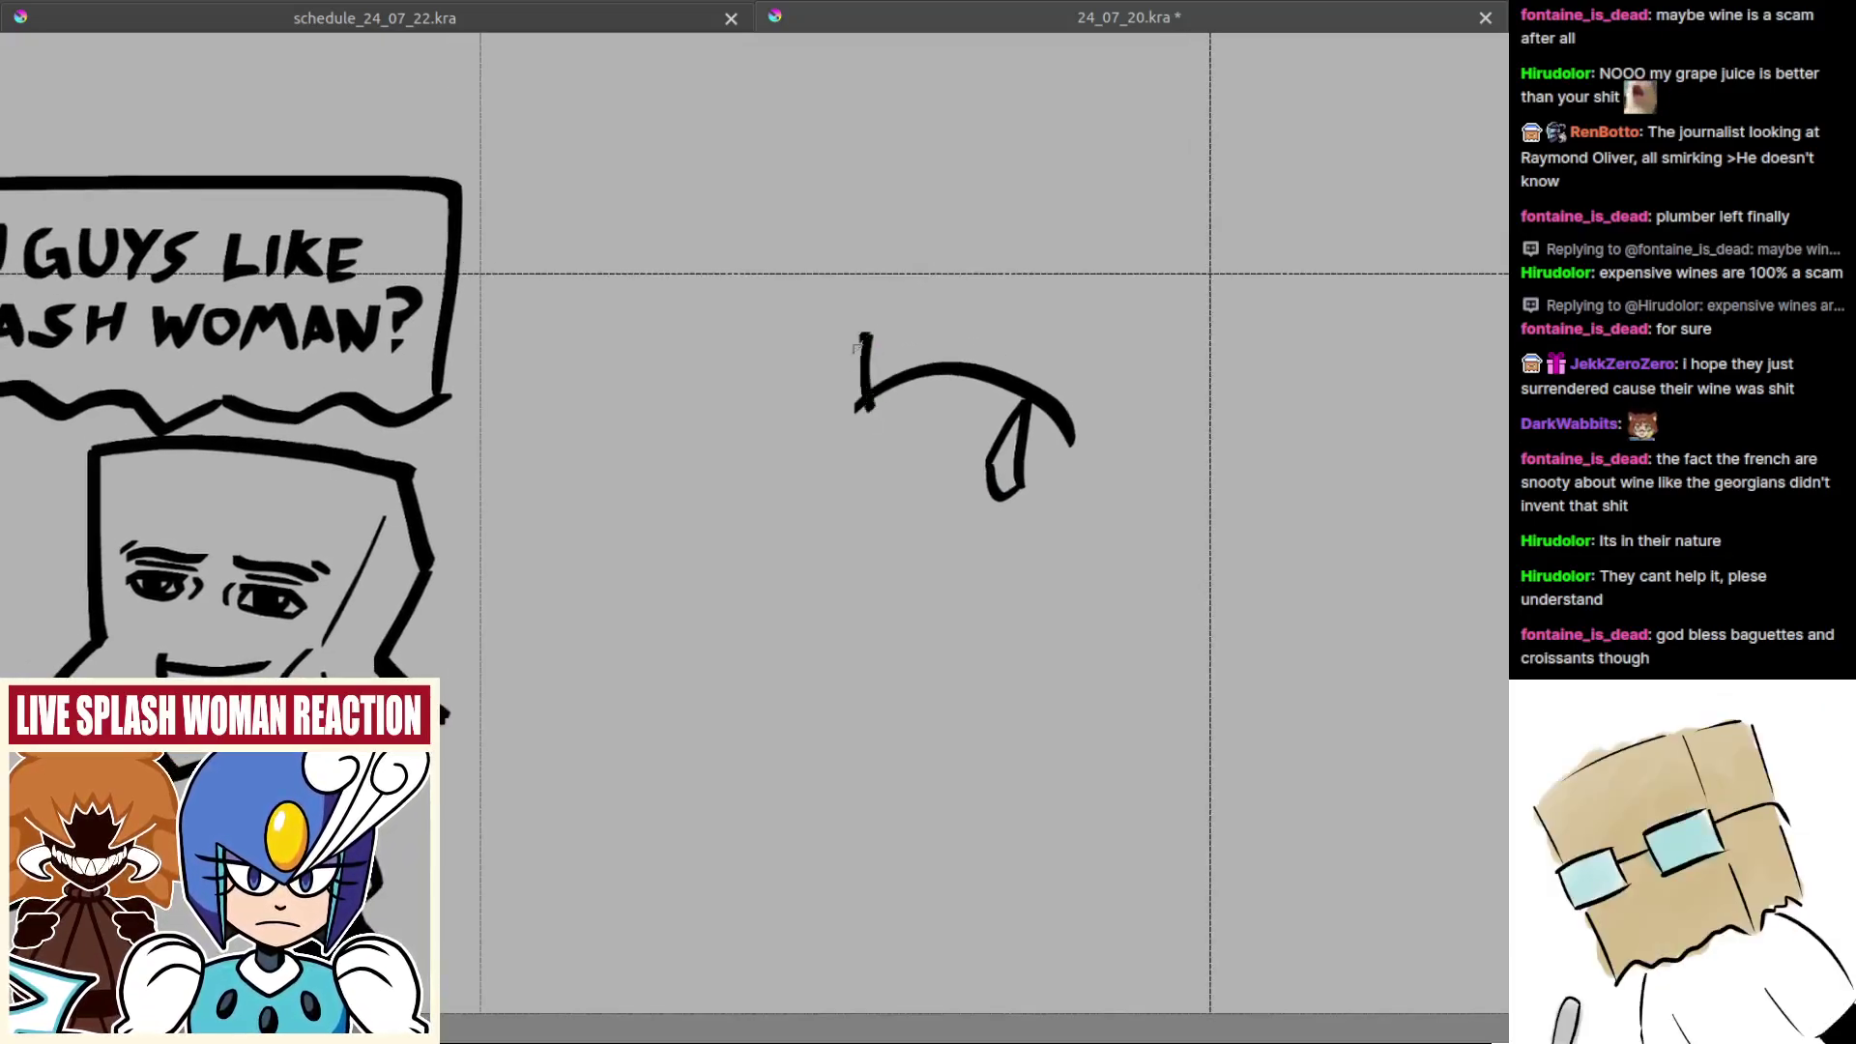
pyautogui.moveTo(869, 336)
pyautogui.mouseDown()
pyautogui.moveTo(825, 429)
pyautogui.moveTo(853, 500)
pyautogui.moveTo(891, 520)
pyautogui.moveTo(883, 458)
pyautogui.moveTo(889, 520)
pyautogui.moveTo(935, 535)
pyautogui.moveTo(955, 476)
pyautogui.moveTo(966, 547)
pyautogui.moveTo(987, 477)
pyautogui.moveTo(966, 536)
pyautogui.mouseUp()
pyautogui.hotkey('ctrl', 'z')
pyautogui.hotkey('ctrl', 'z')
pyautogui.hotkey('ctrl', 'z')
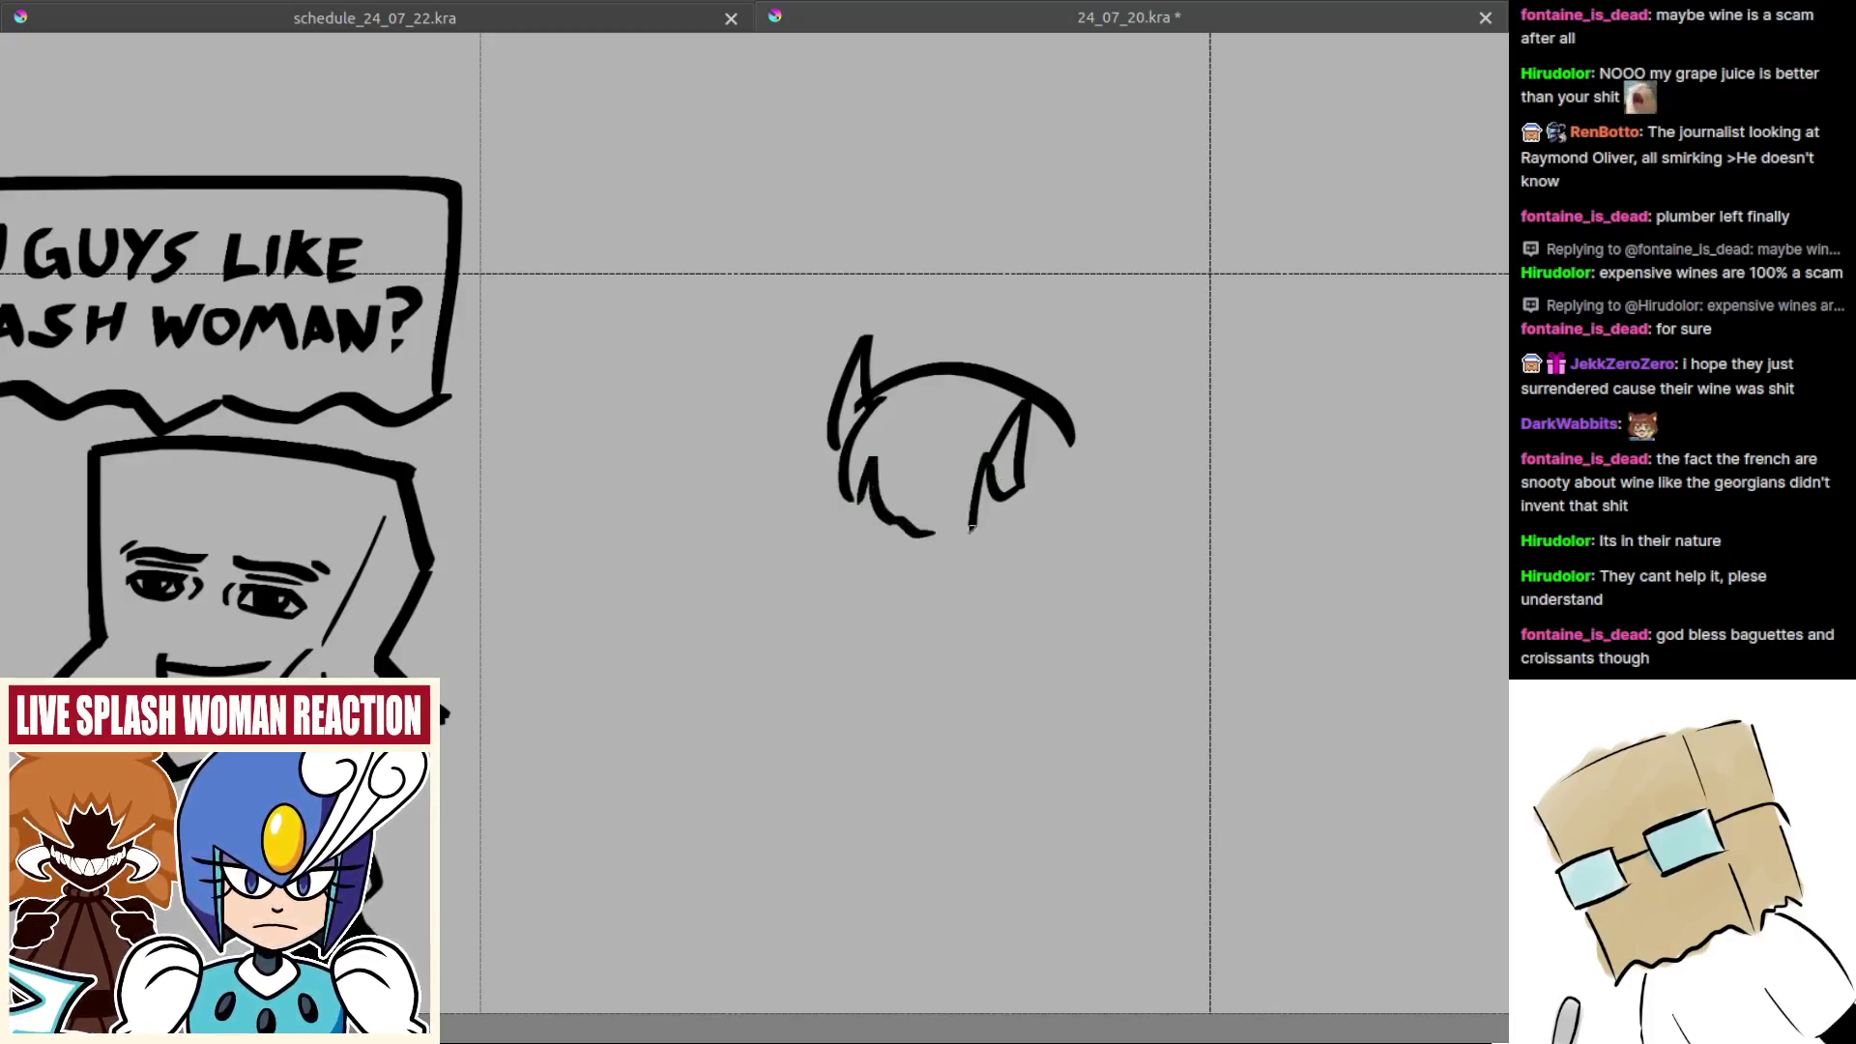
pyautogui.hotkey('ctrl', 'z')
pyautogui.moveTo(984, 468)
pyautogui.mouseDown()
pyautogui.moveTo(959, 546)
pyautogui.moveTo(950, 468)
pyautogui.moveTo(922, 534)
pyautogui.moveTo(953, 533)
pyautogui.moveTo(948, 477)
pyautogui.moveTo(916, 529)
pyautogui.moveTo(932, 575)
pyautogui.mouseUp()
pyautogui.hotkey('ctrl', 'z')
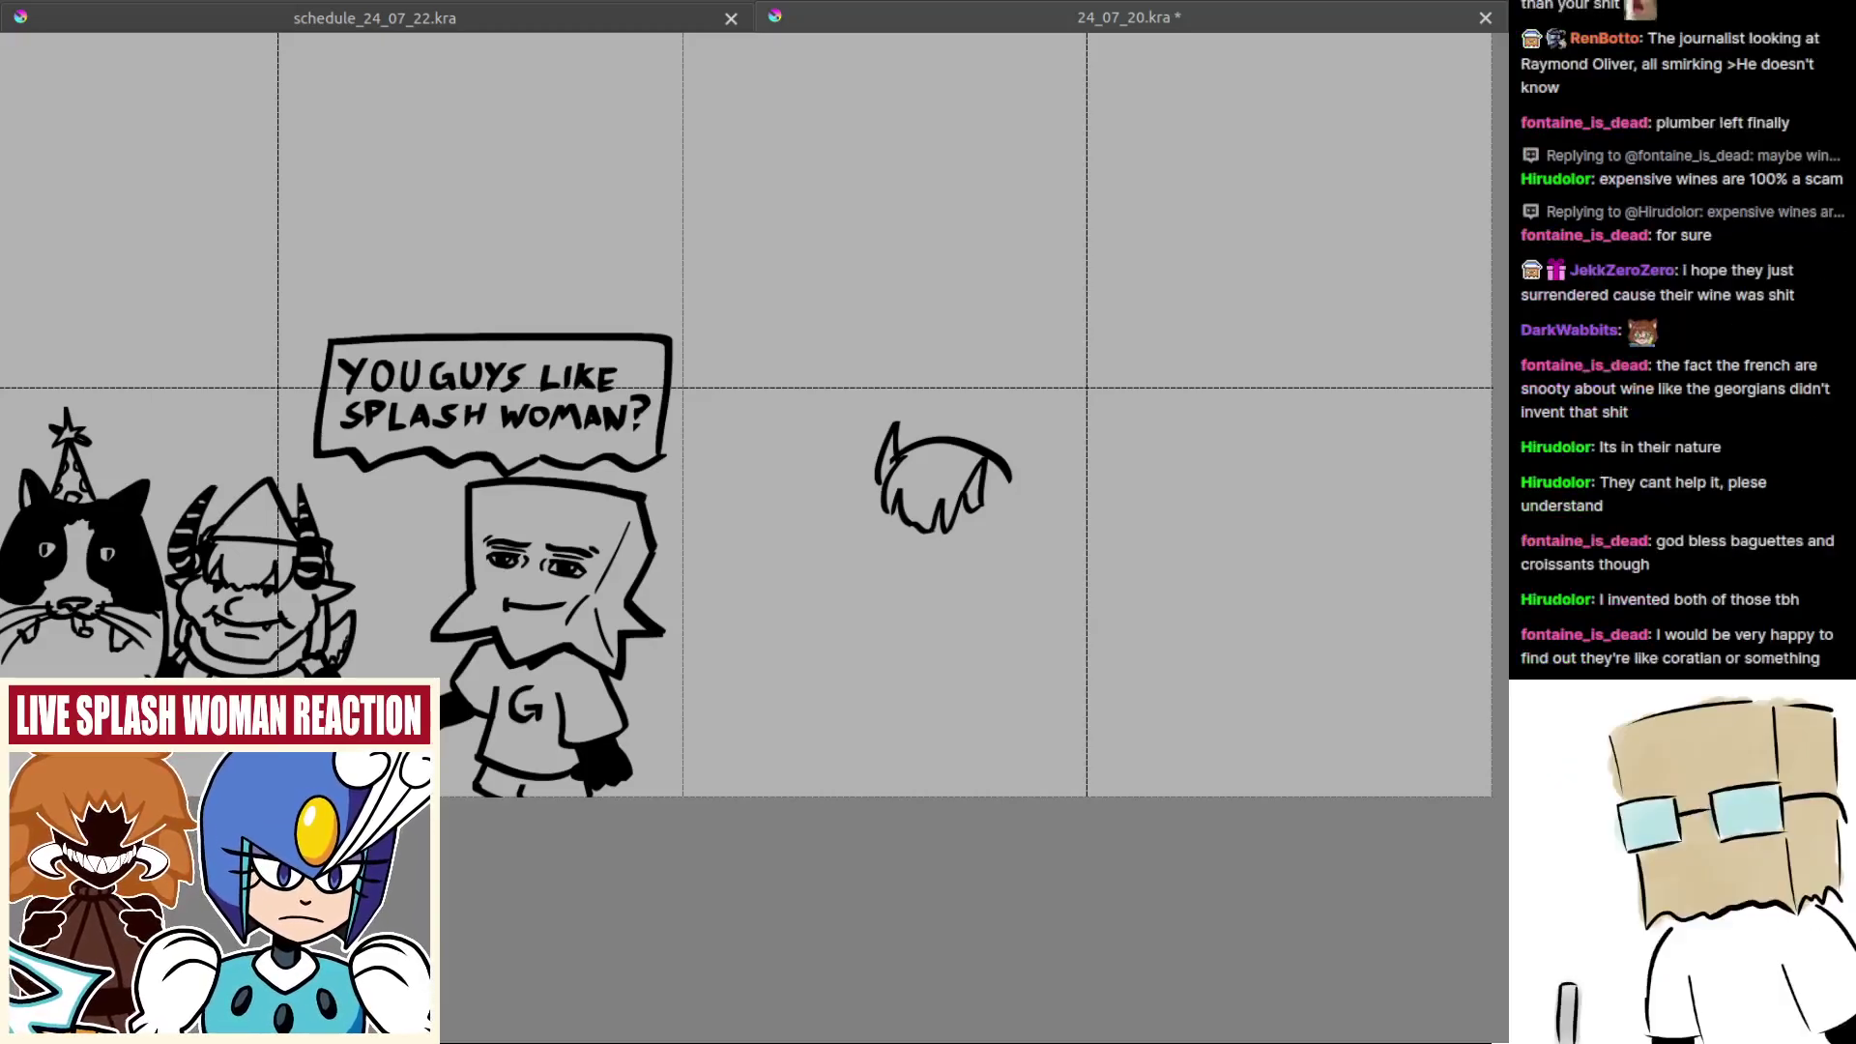
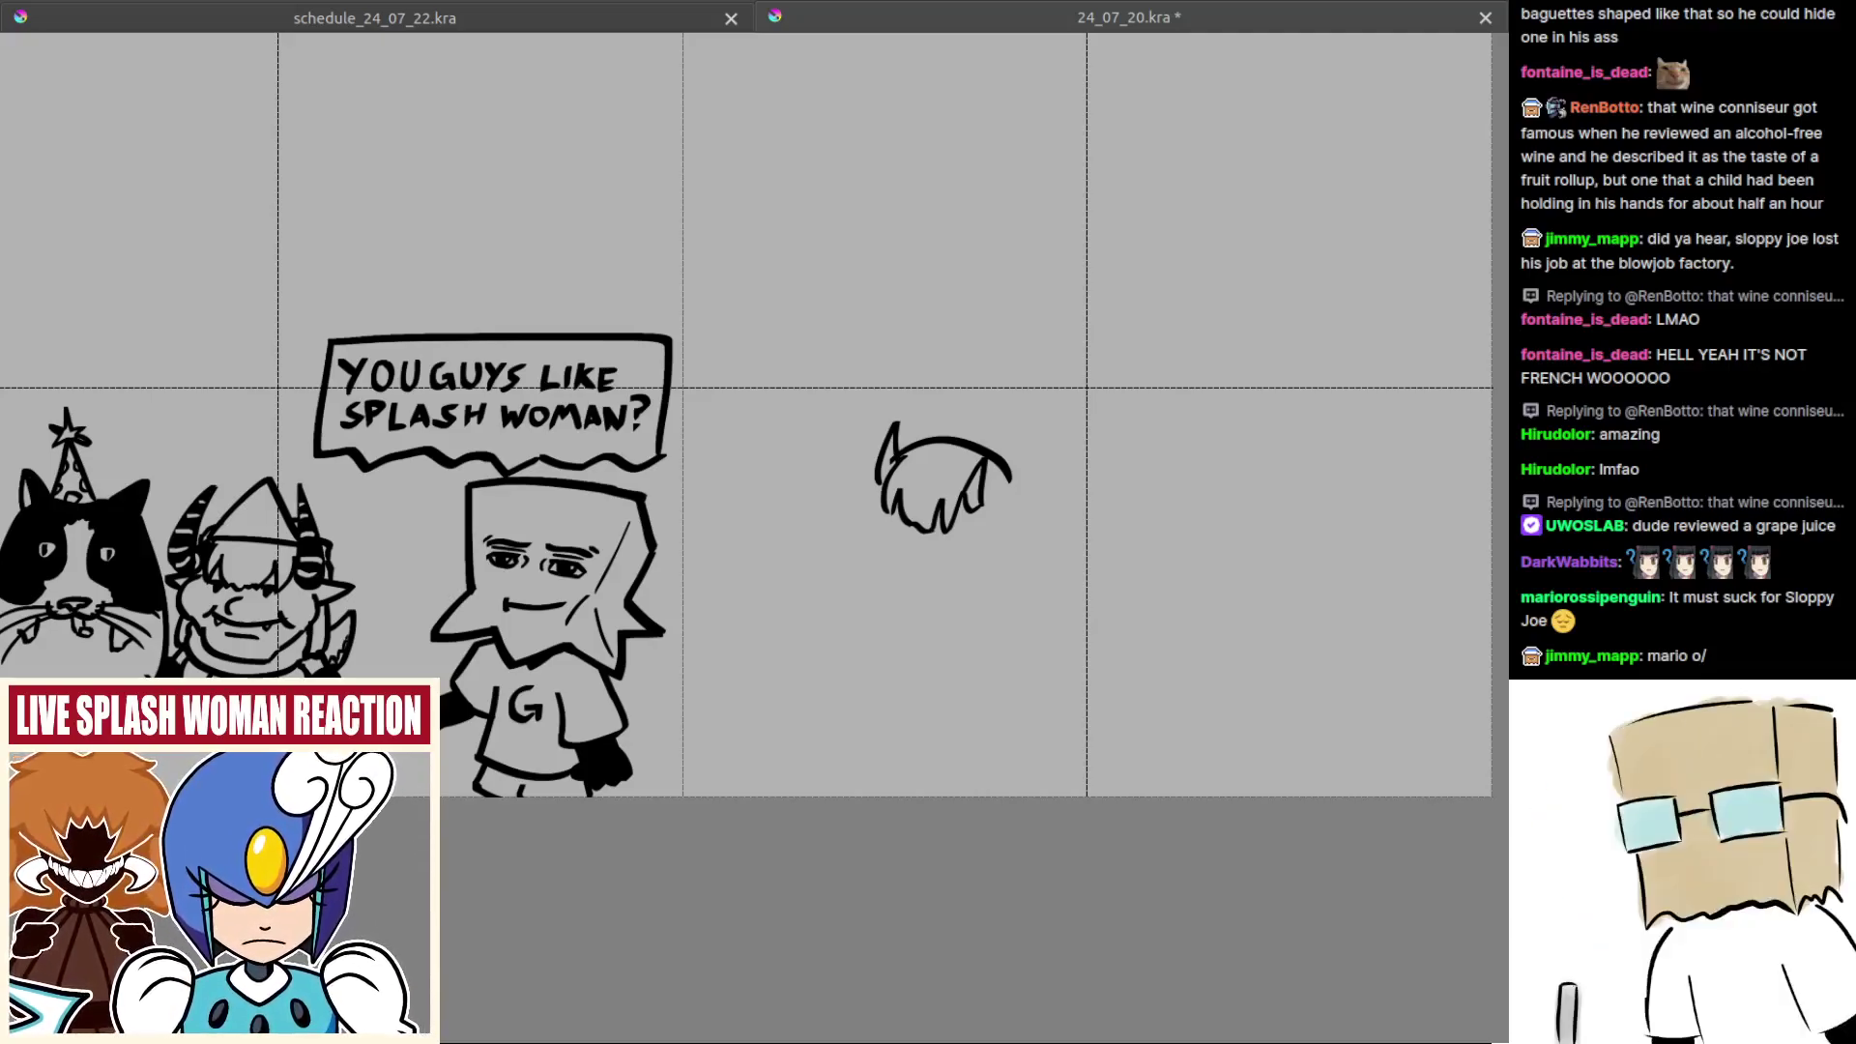
# Step: Round off the lower end of the hanging lock, clean up the overlap at the pointed tuft's base and save the drawing
pyautogui.scroll(4, 1007, 367)
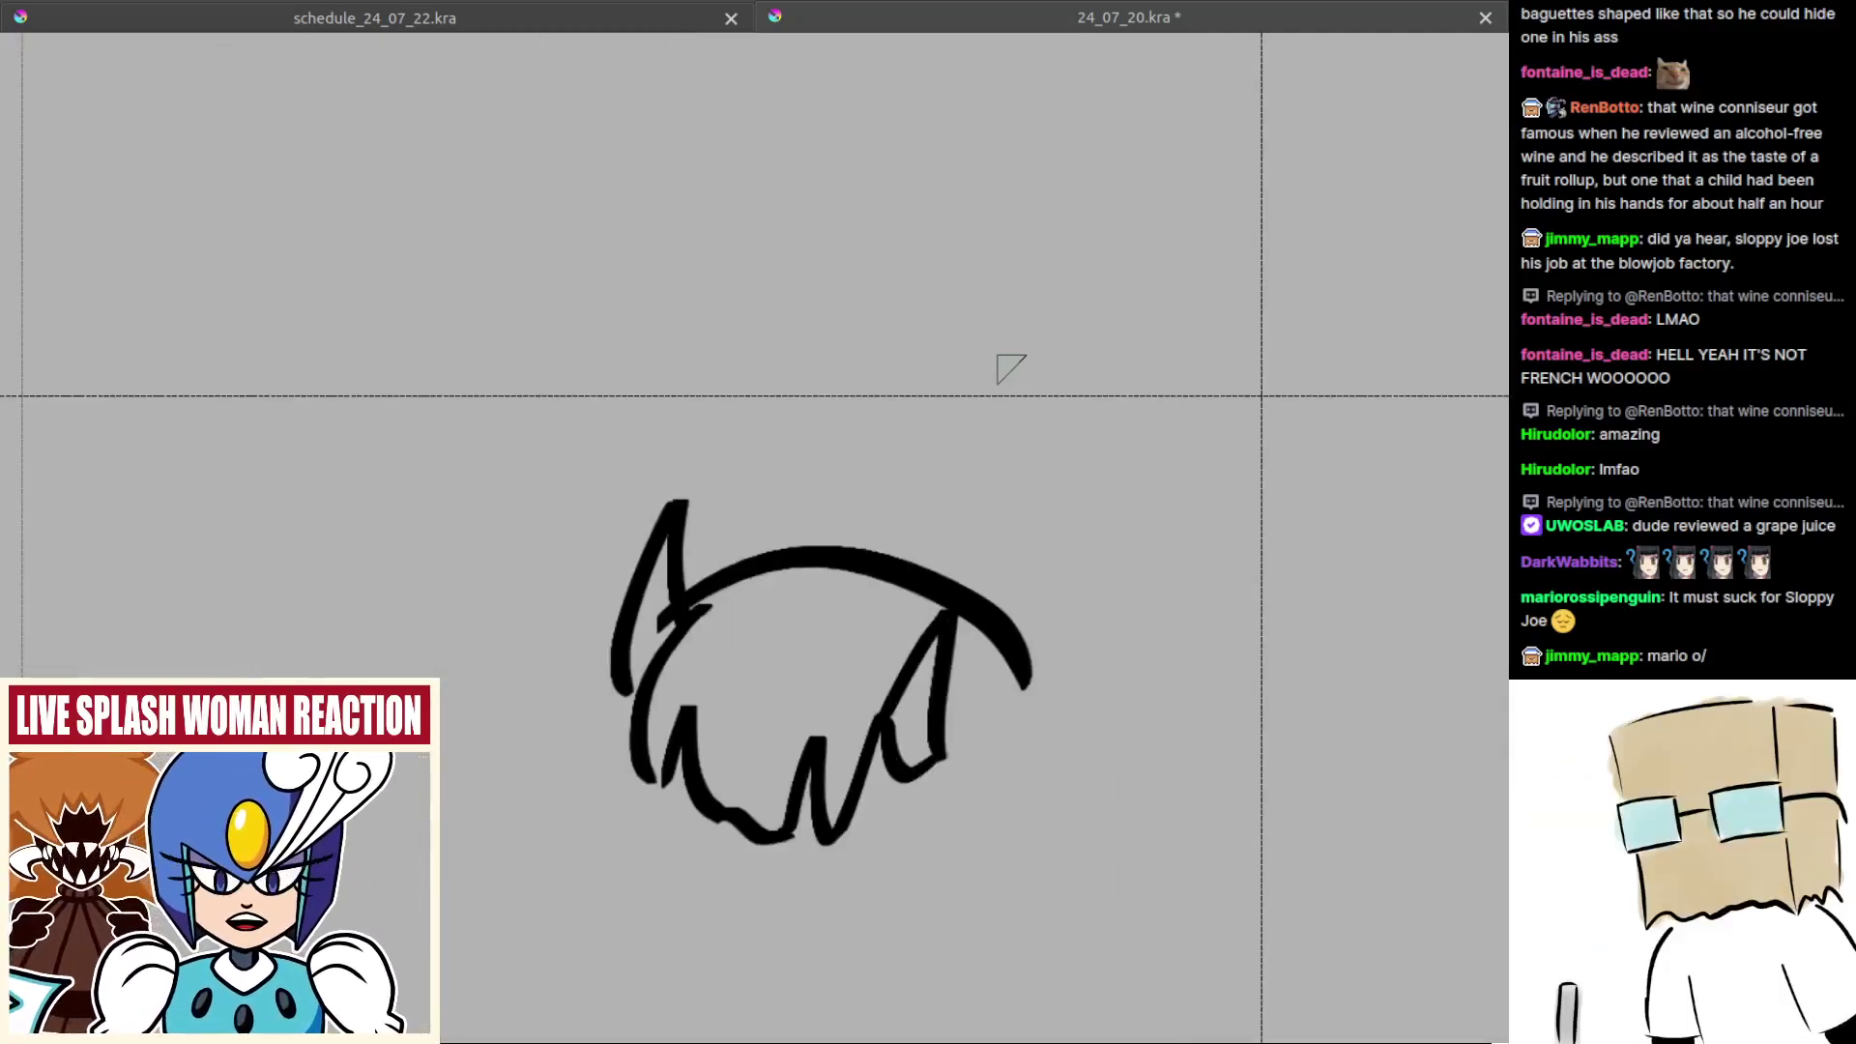
pyautogui.moveTo(846, 759)
pyautogui.mouseDown()
pyautogui.moveTo(877, 711)
pyautogui.moveTo(879, 642)
pyautogui.moveTo(957, 640)
pyautogui.moveTo(964, 586)
pyautogui.moveTo(935, 657)
pyautogui.moveTo(986, 683)
pyautogui.moveTo(984, 643)
pyautogui.mouseUp()
pyautogui.scroll(2, 909, 754)
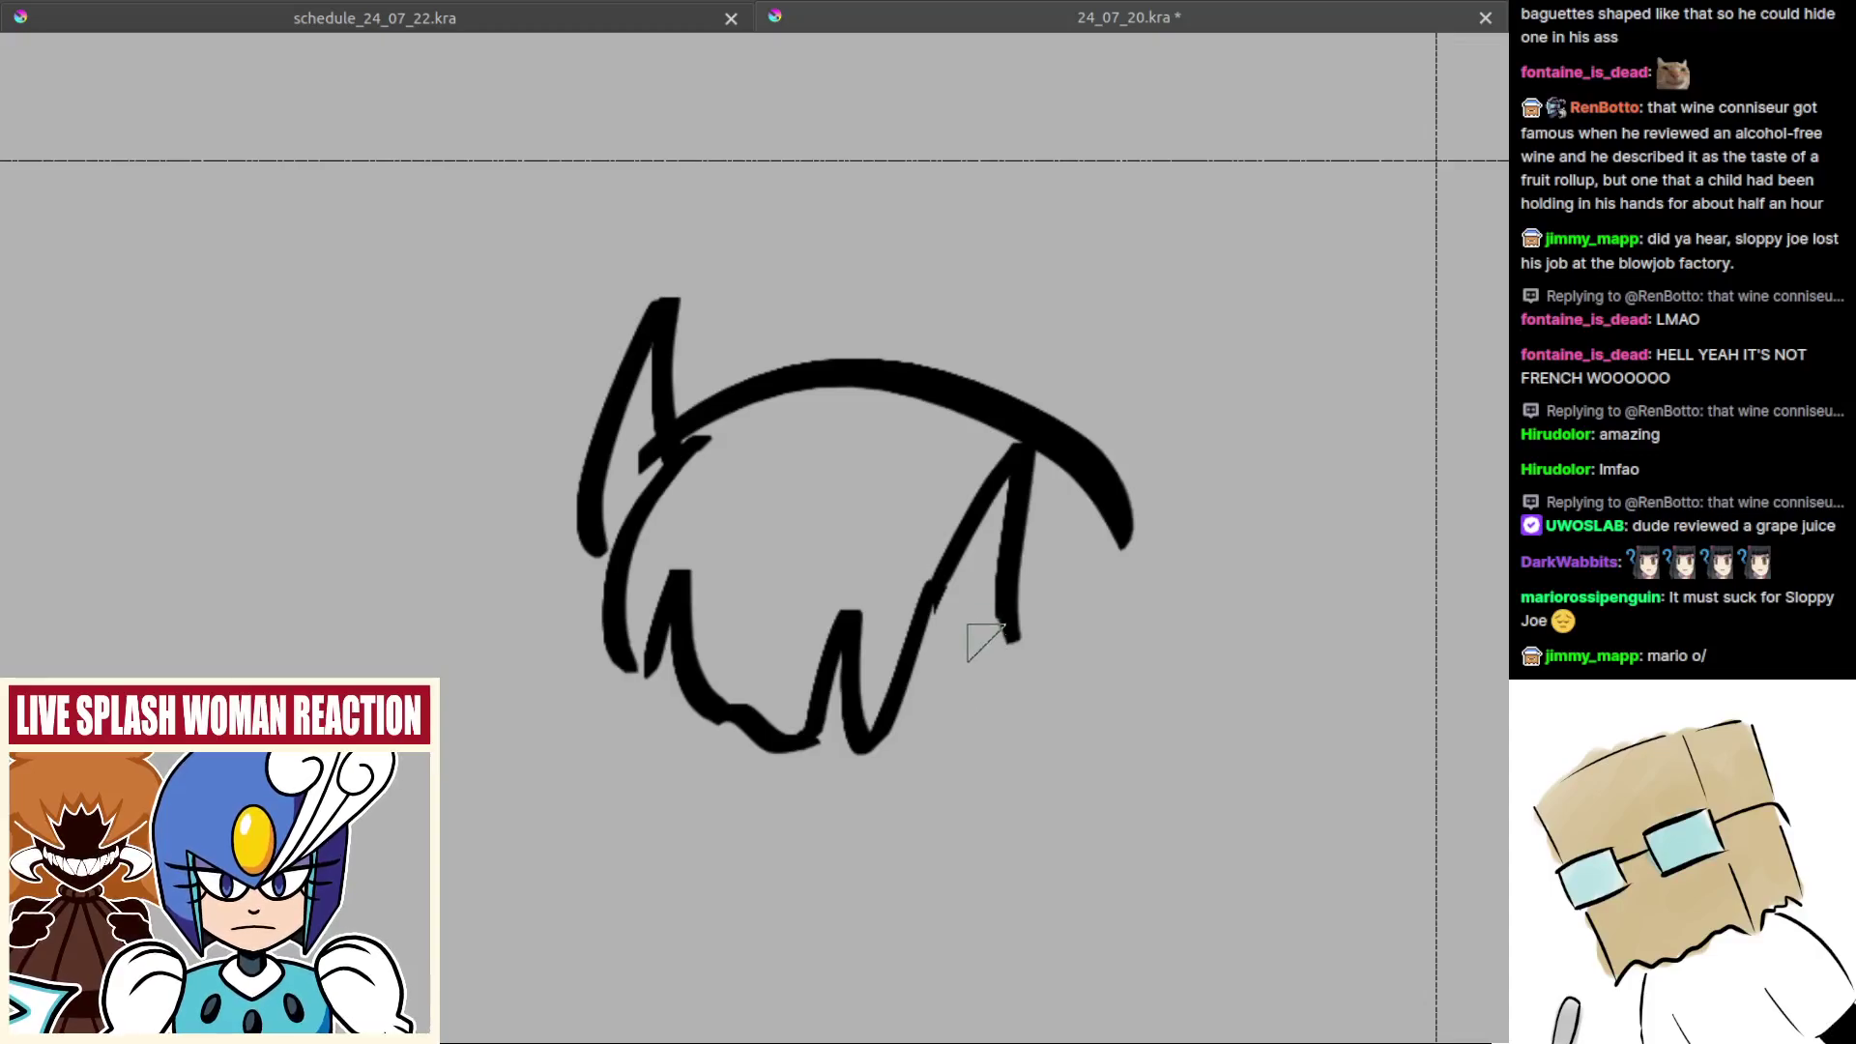
pyautogui.moveTo(935, 580)
pyautogui.mouseDown()
pyautogui.moveTo(961, 658)
pyautogui.moveTo(990, 651)
pyautogui.moveTo(972, 606)
pyautogui.moveTo(1001, 643)
pyautogui.mouseUp()
pyautogui.moveTo(865, 555); pyautogui.dragTo(947, 616)
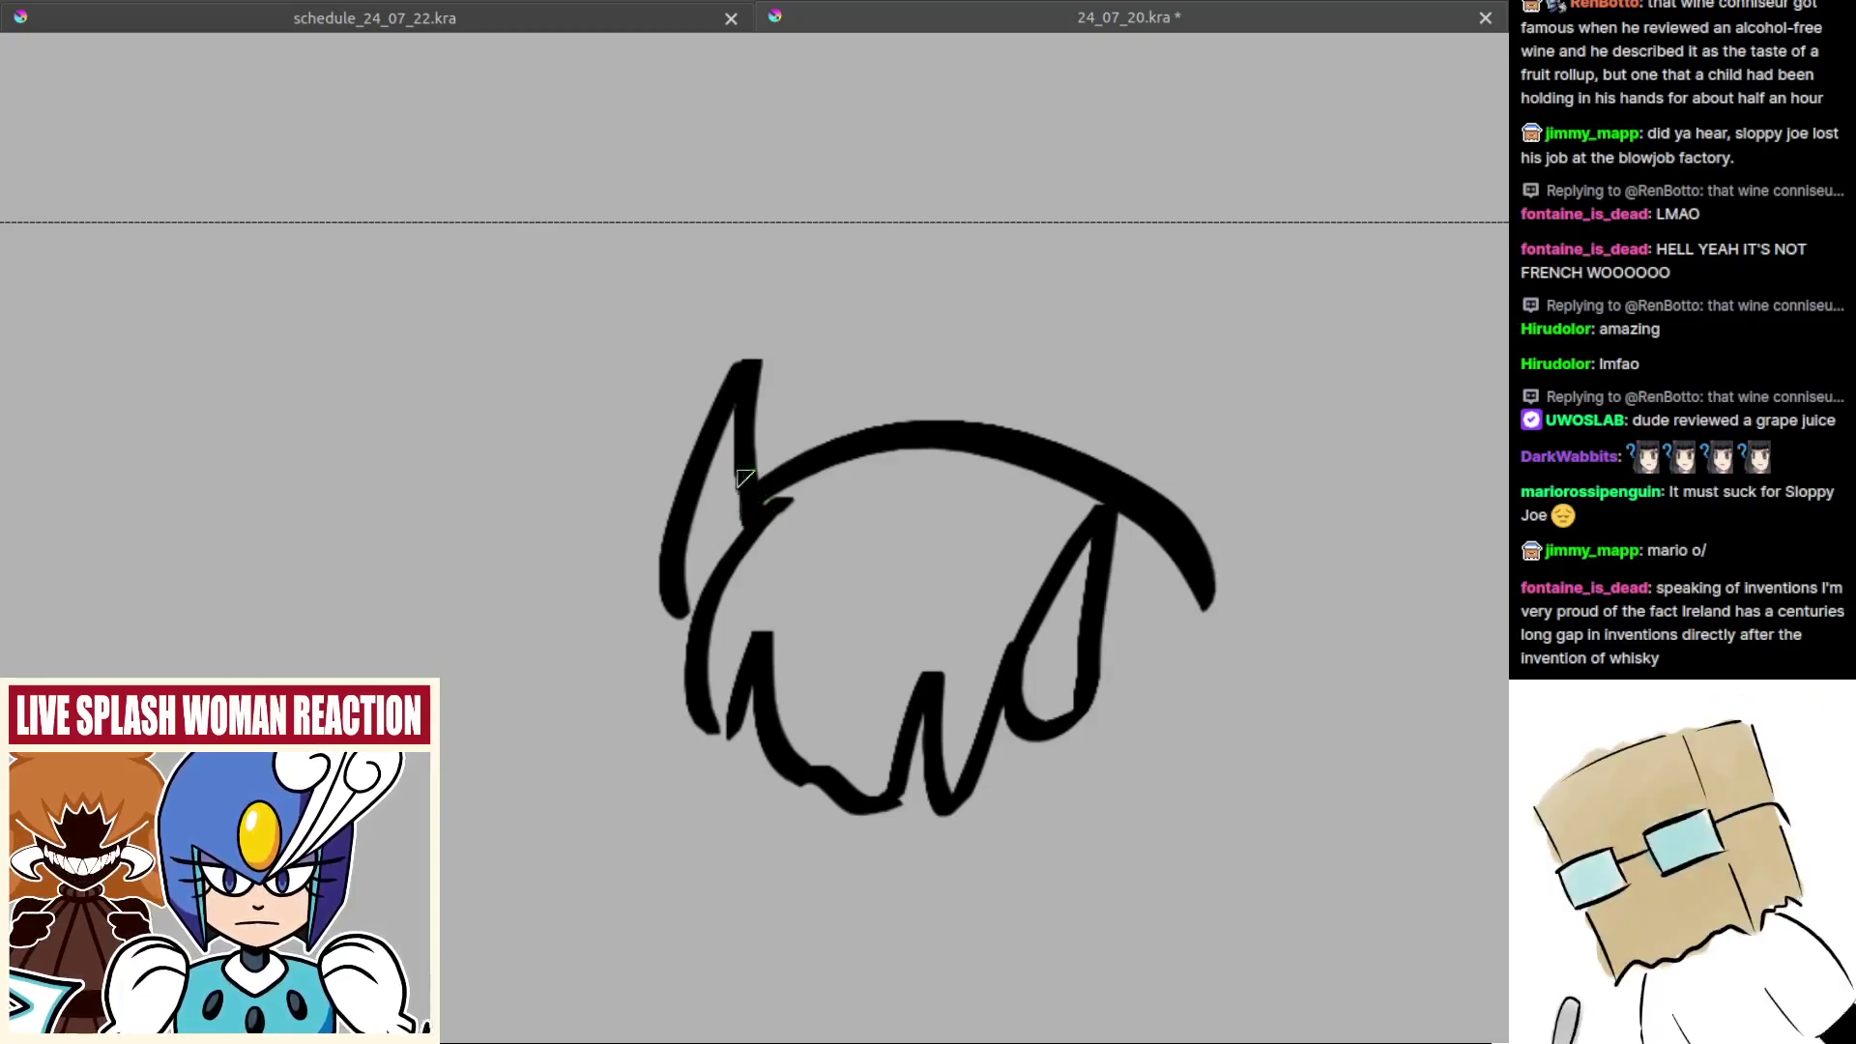
pyautogui.hotkey('ctrl', '-')
pyautogui.hotkey('ctrl', '-')
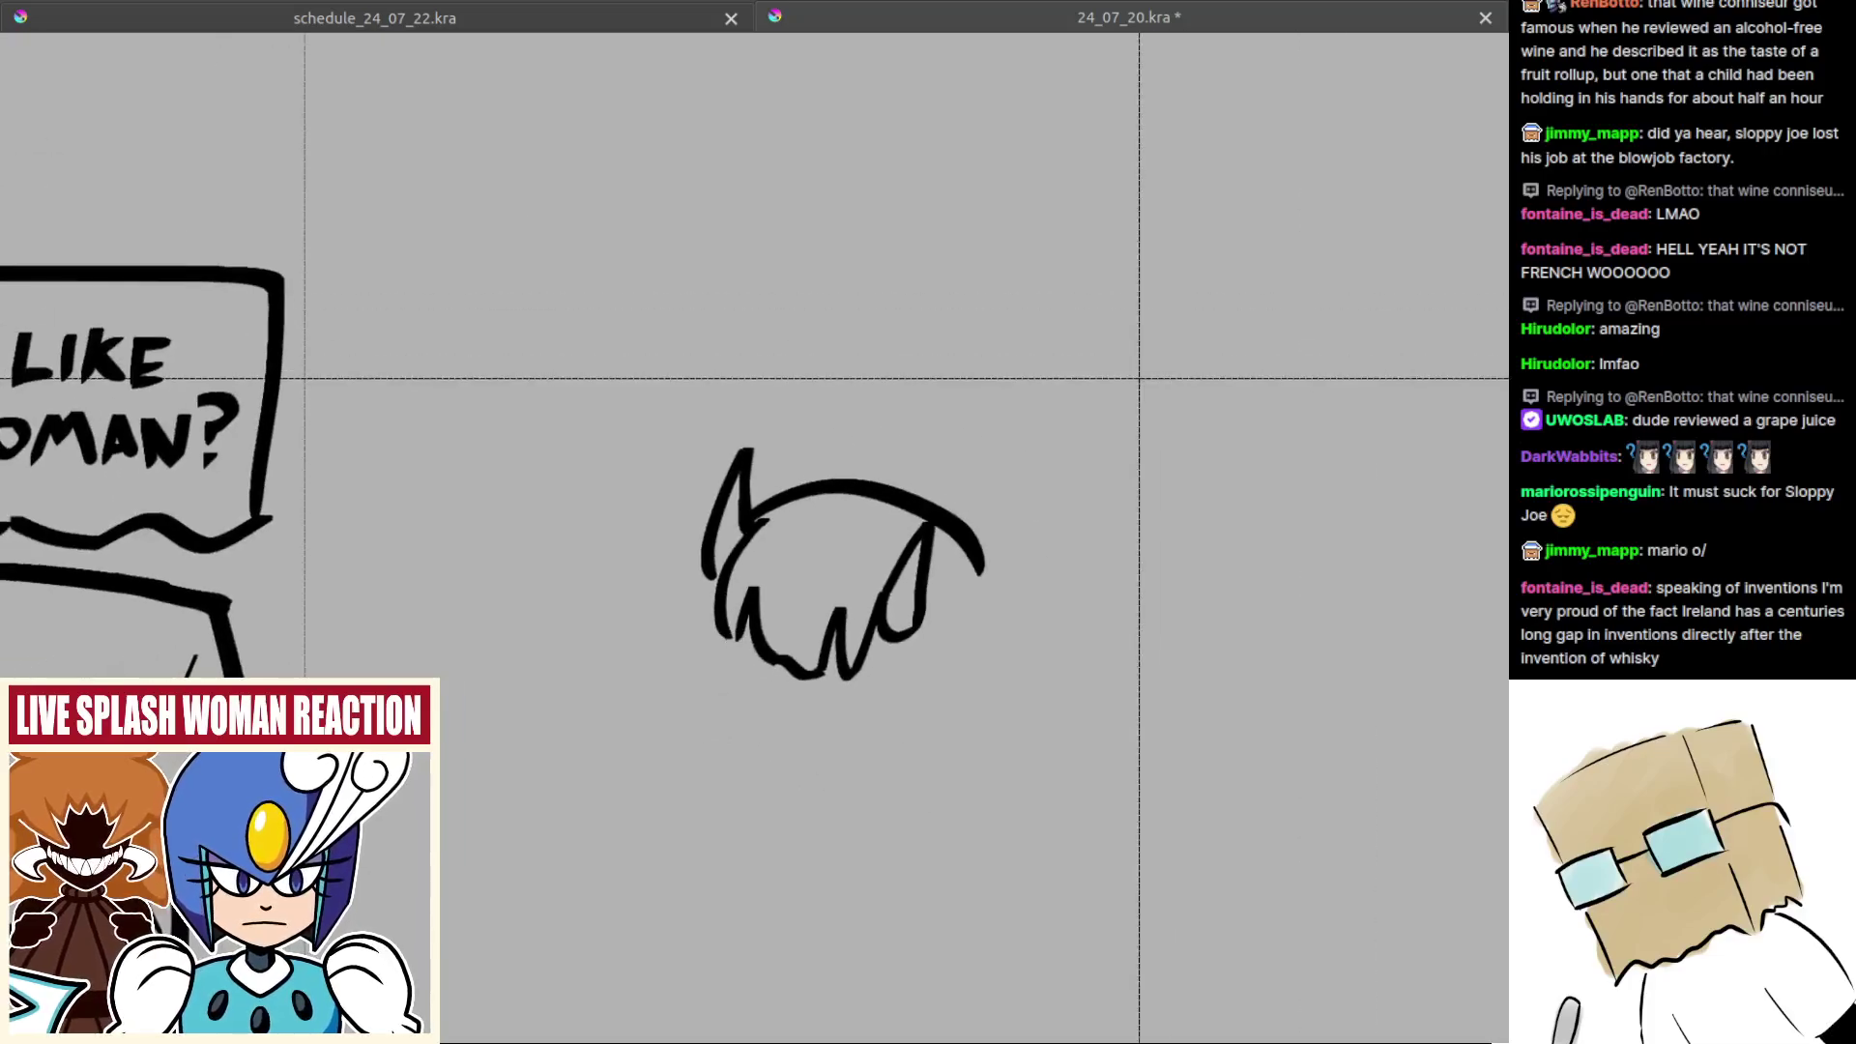
pyautogui.scroll(3, 706, 604)
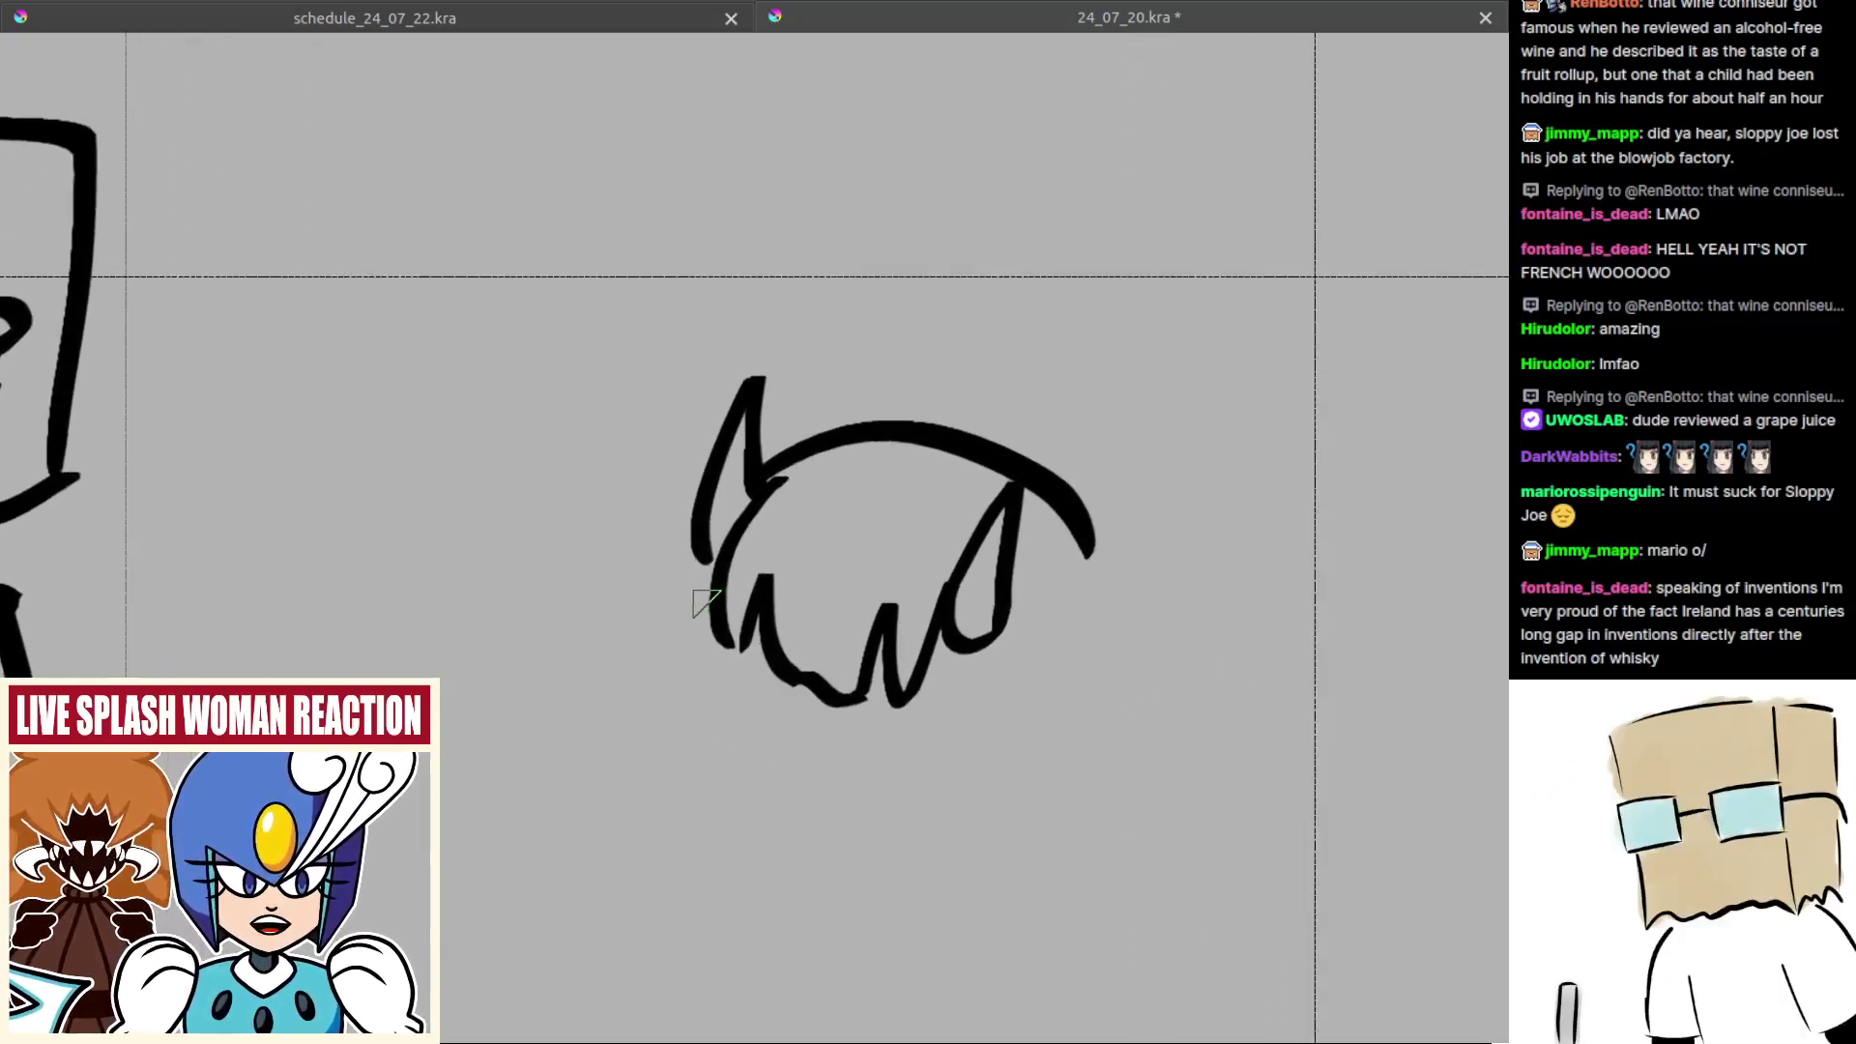
pyautogui.scroll(2, 693, 590)
pyautogui.hotkey('ctrl', 's')
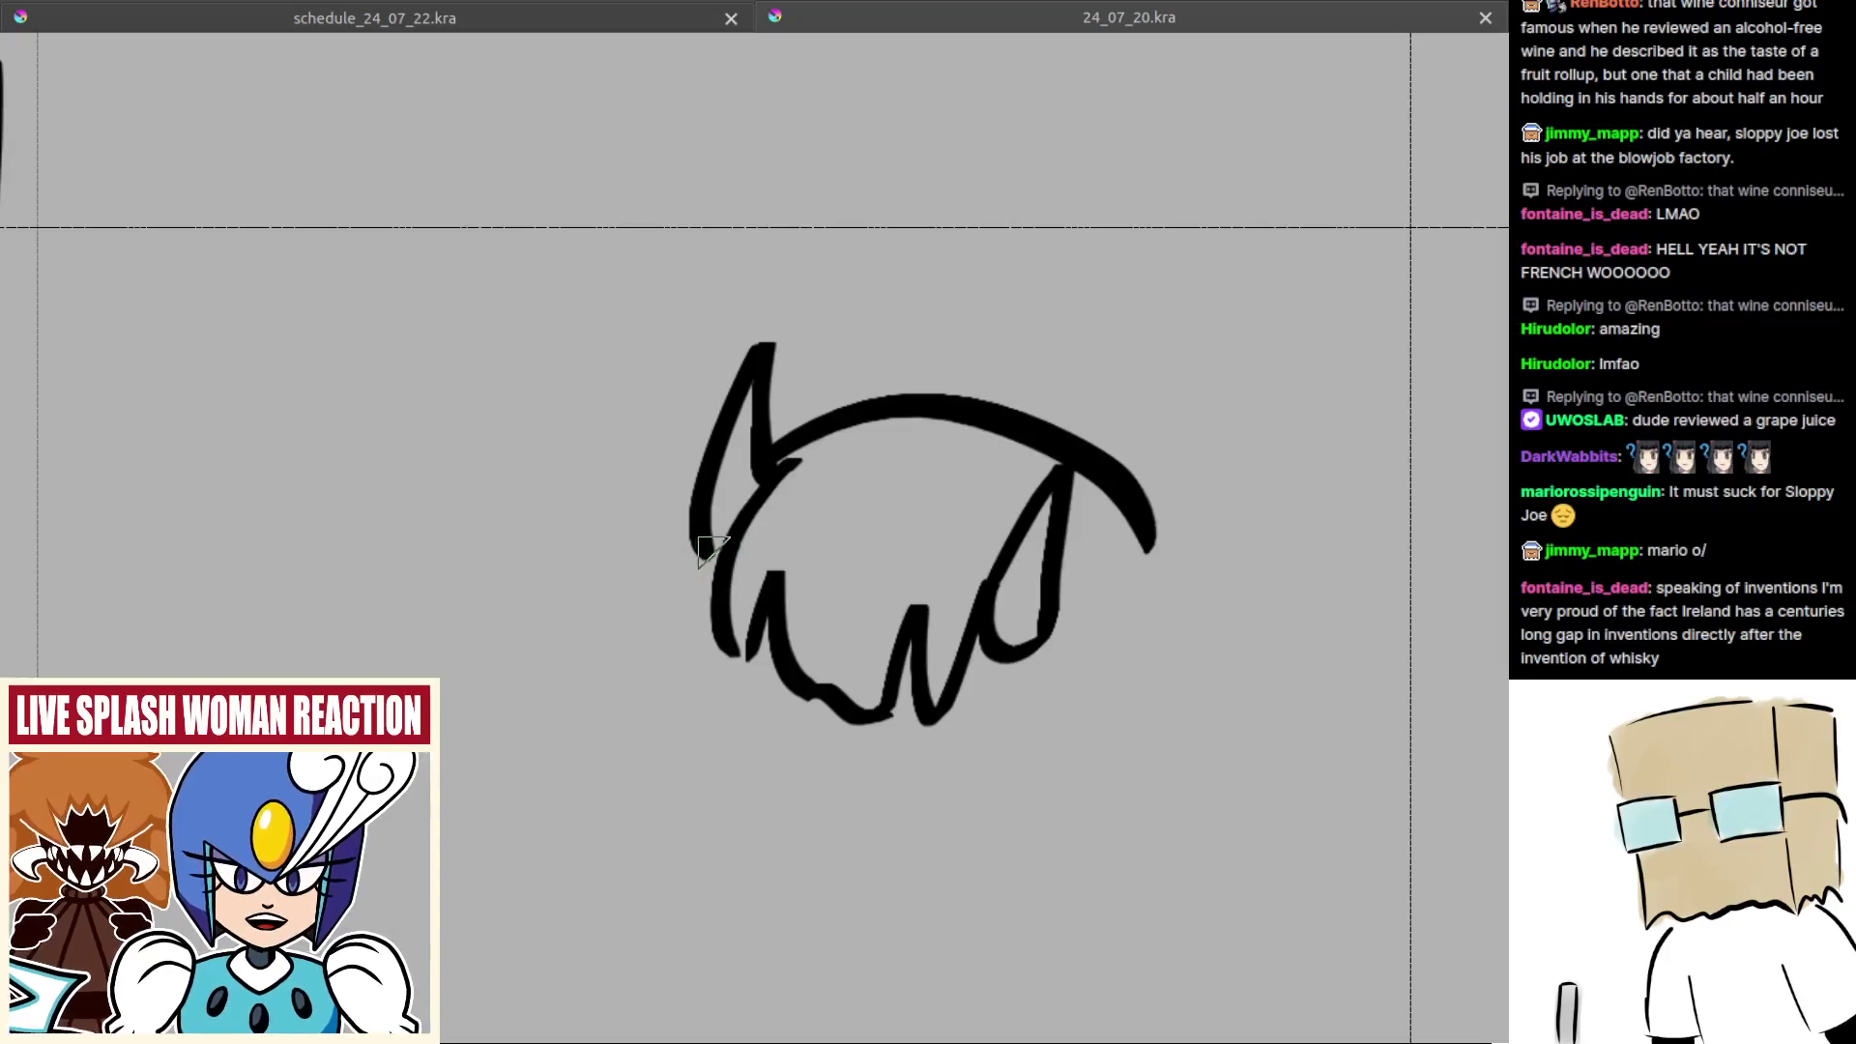
# Step: Check the new head in mirrored view, restore the view and draw a short strand of hair hanging beneath the pointed tuft
pyautogui.scroll(-3, 744, 676)
pyautogui.scroll(1, 744, 676)
pyautogui.press('m')
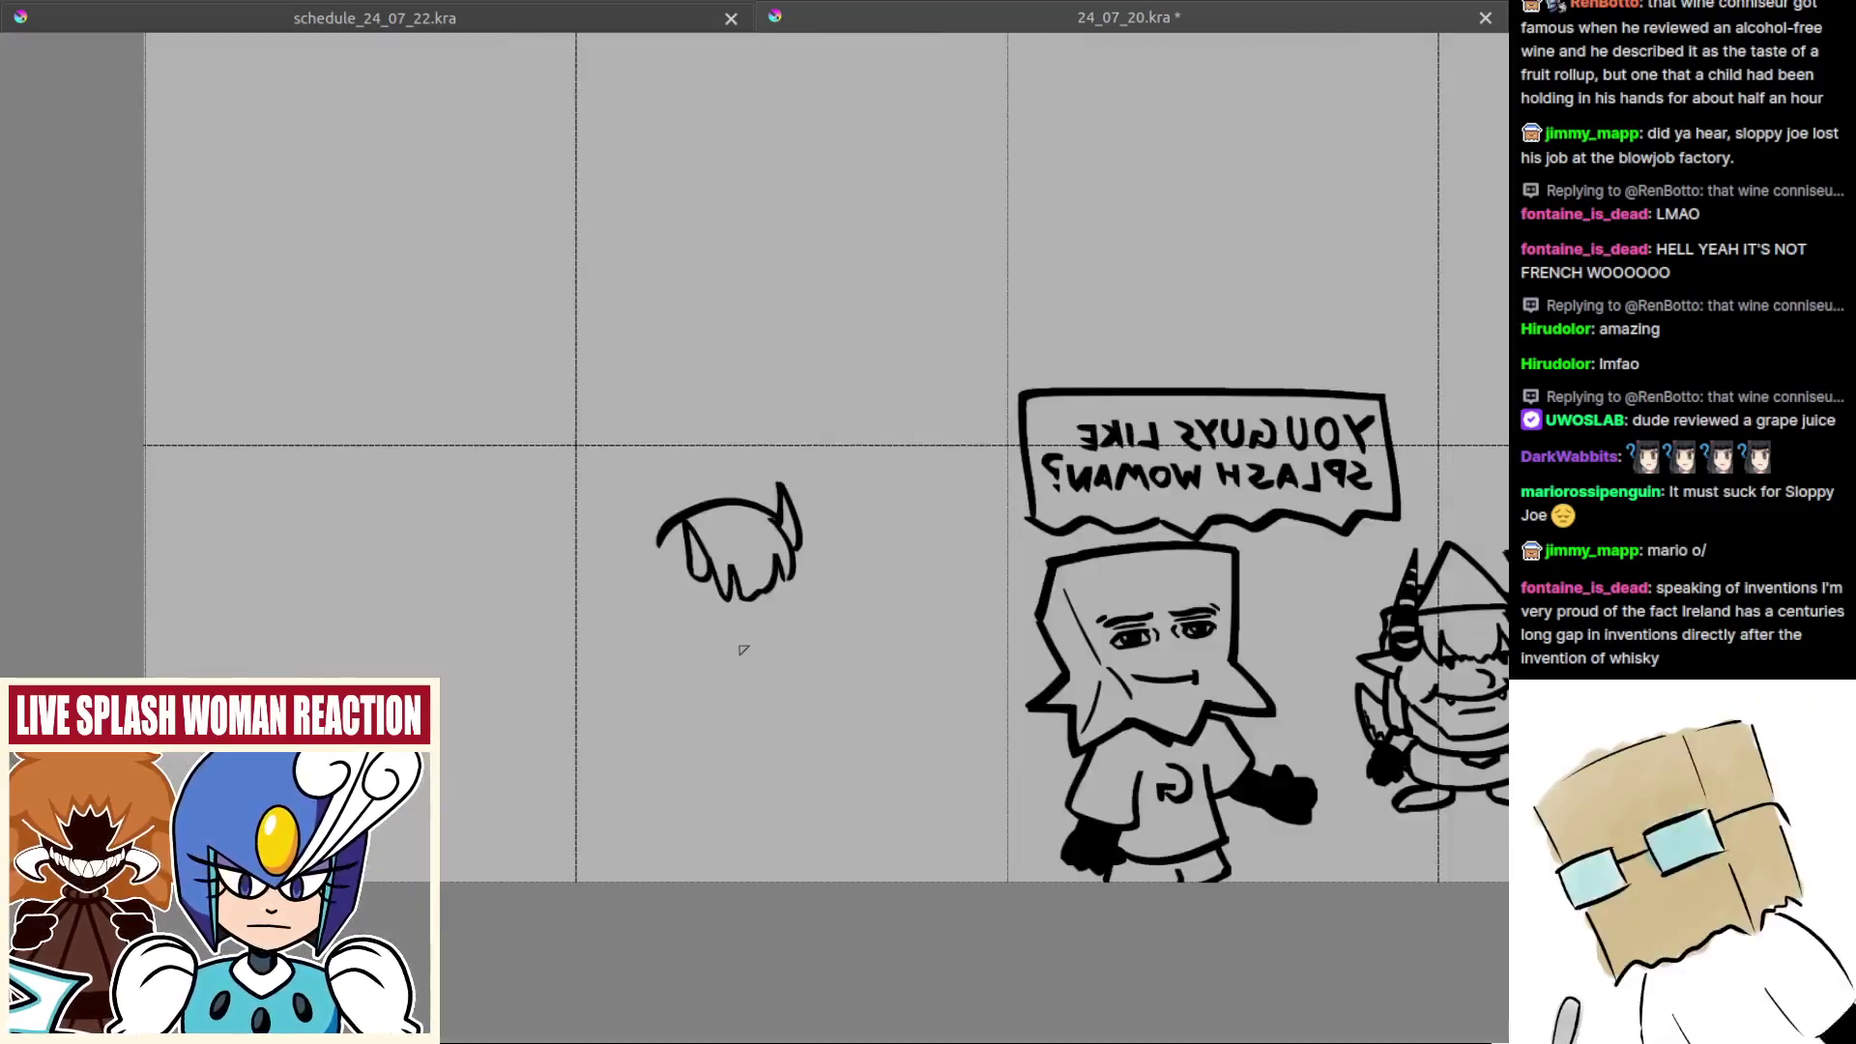
pyautogui.press('m')
pyautogui.scroll(2, 773, 626)
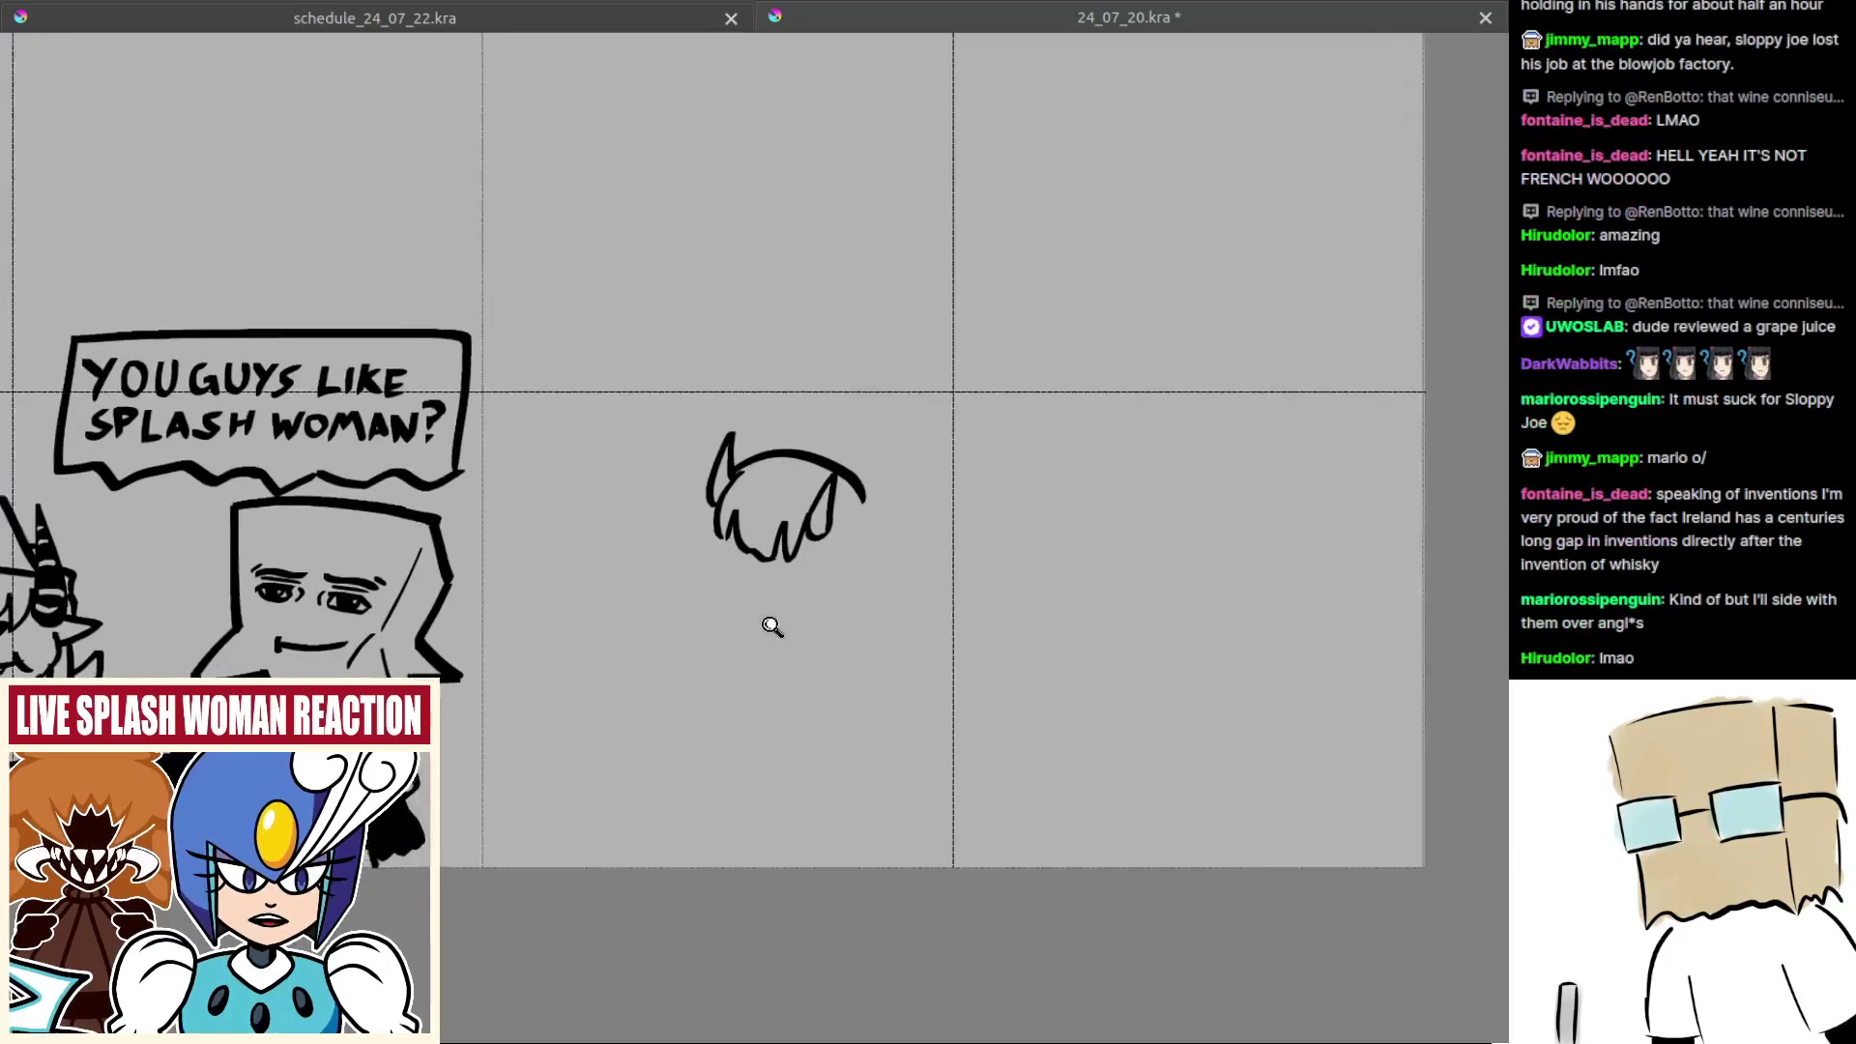
pyautogui.scroll(2, 772, 627)
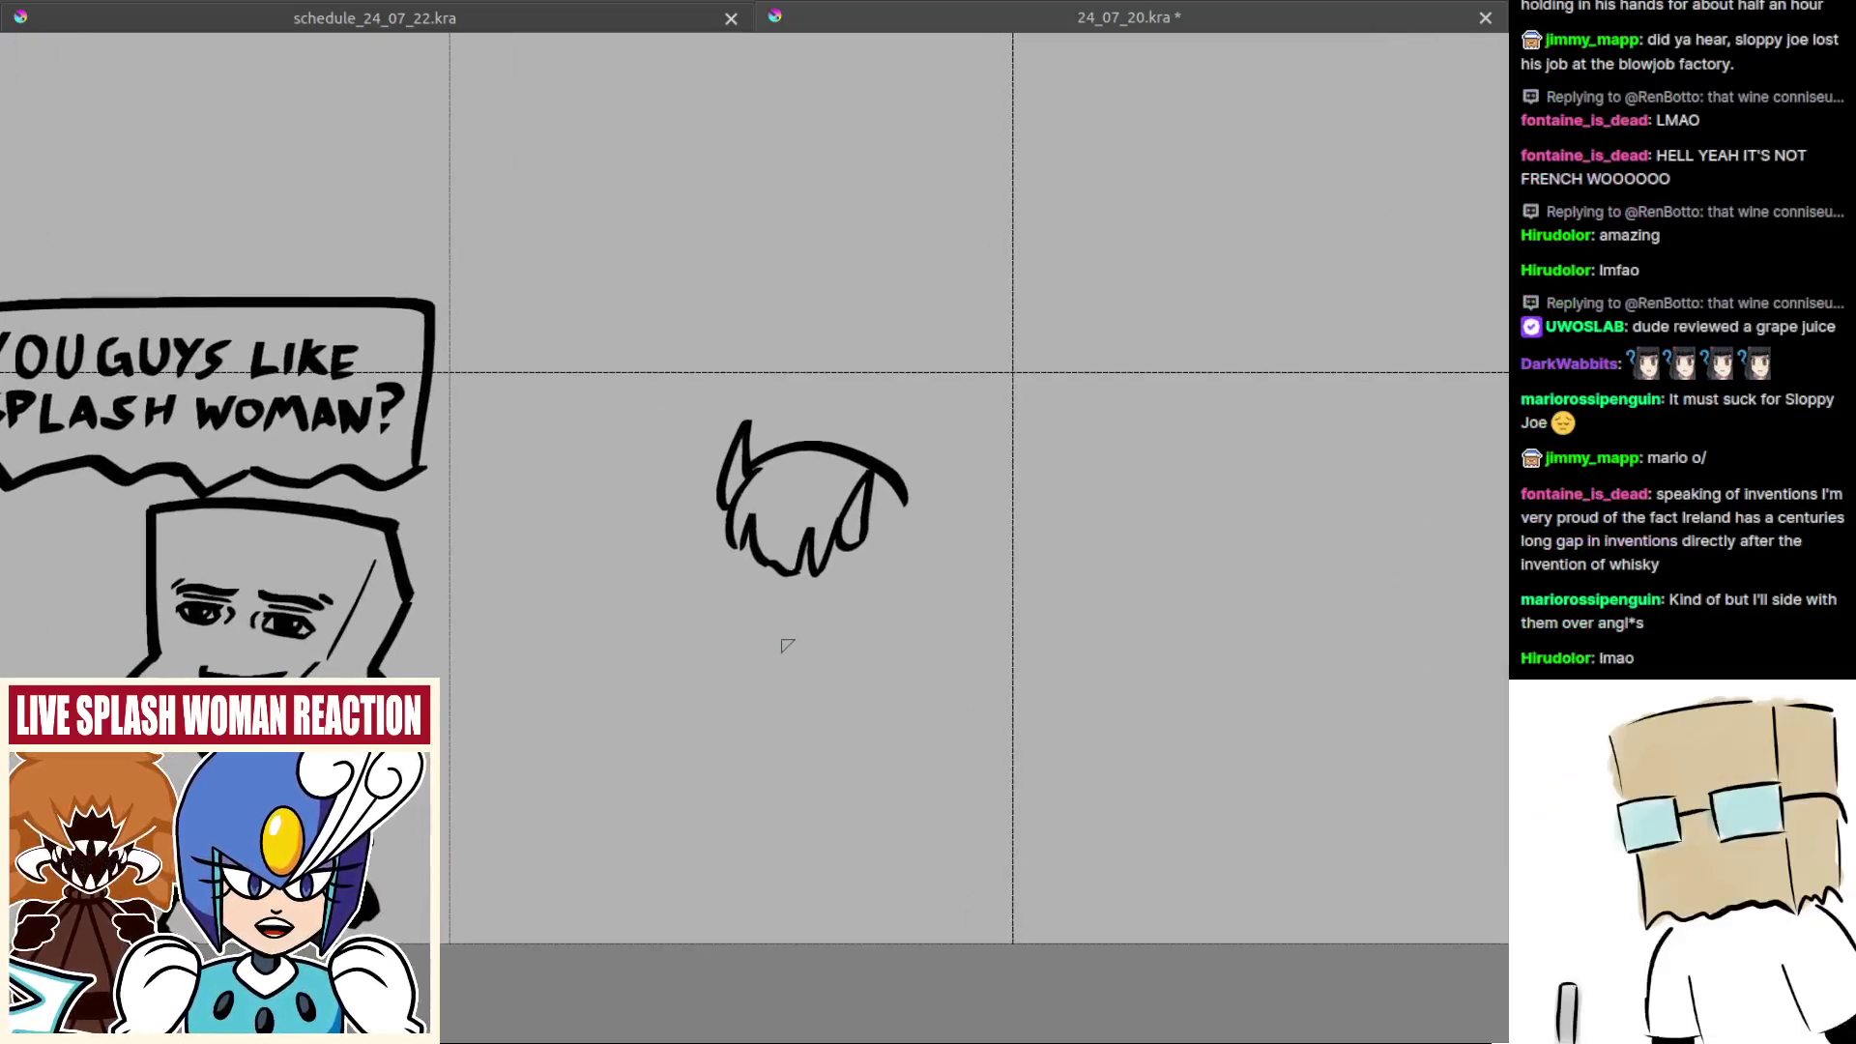
pyautogui.scroll(3, 787, 646)
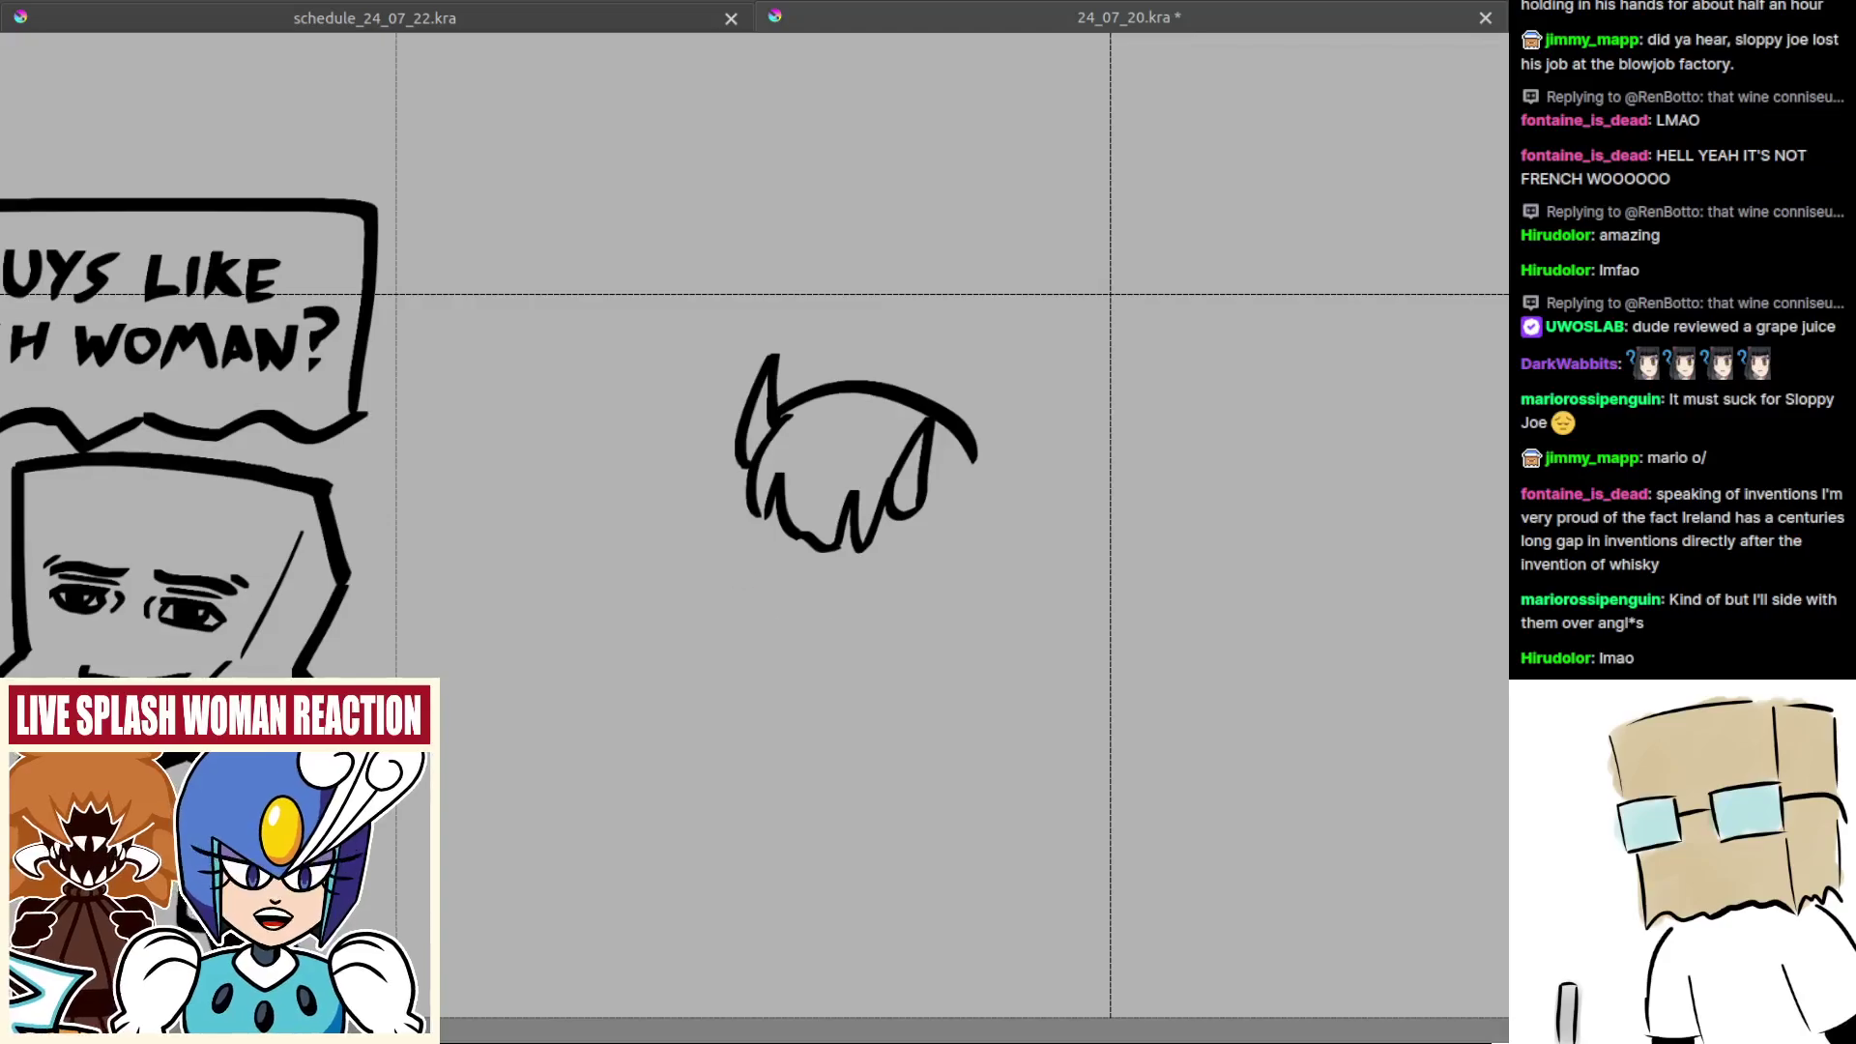
pyautogui.scroll(1, 759, 583)
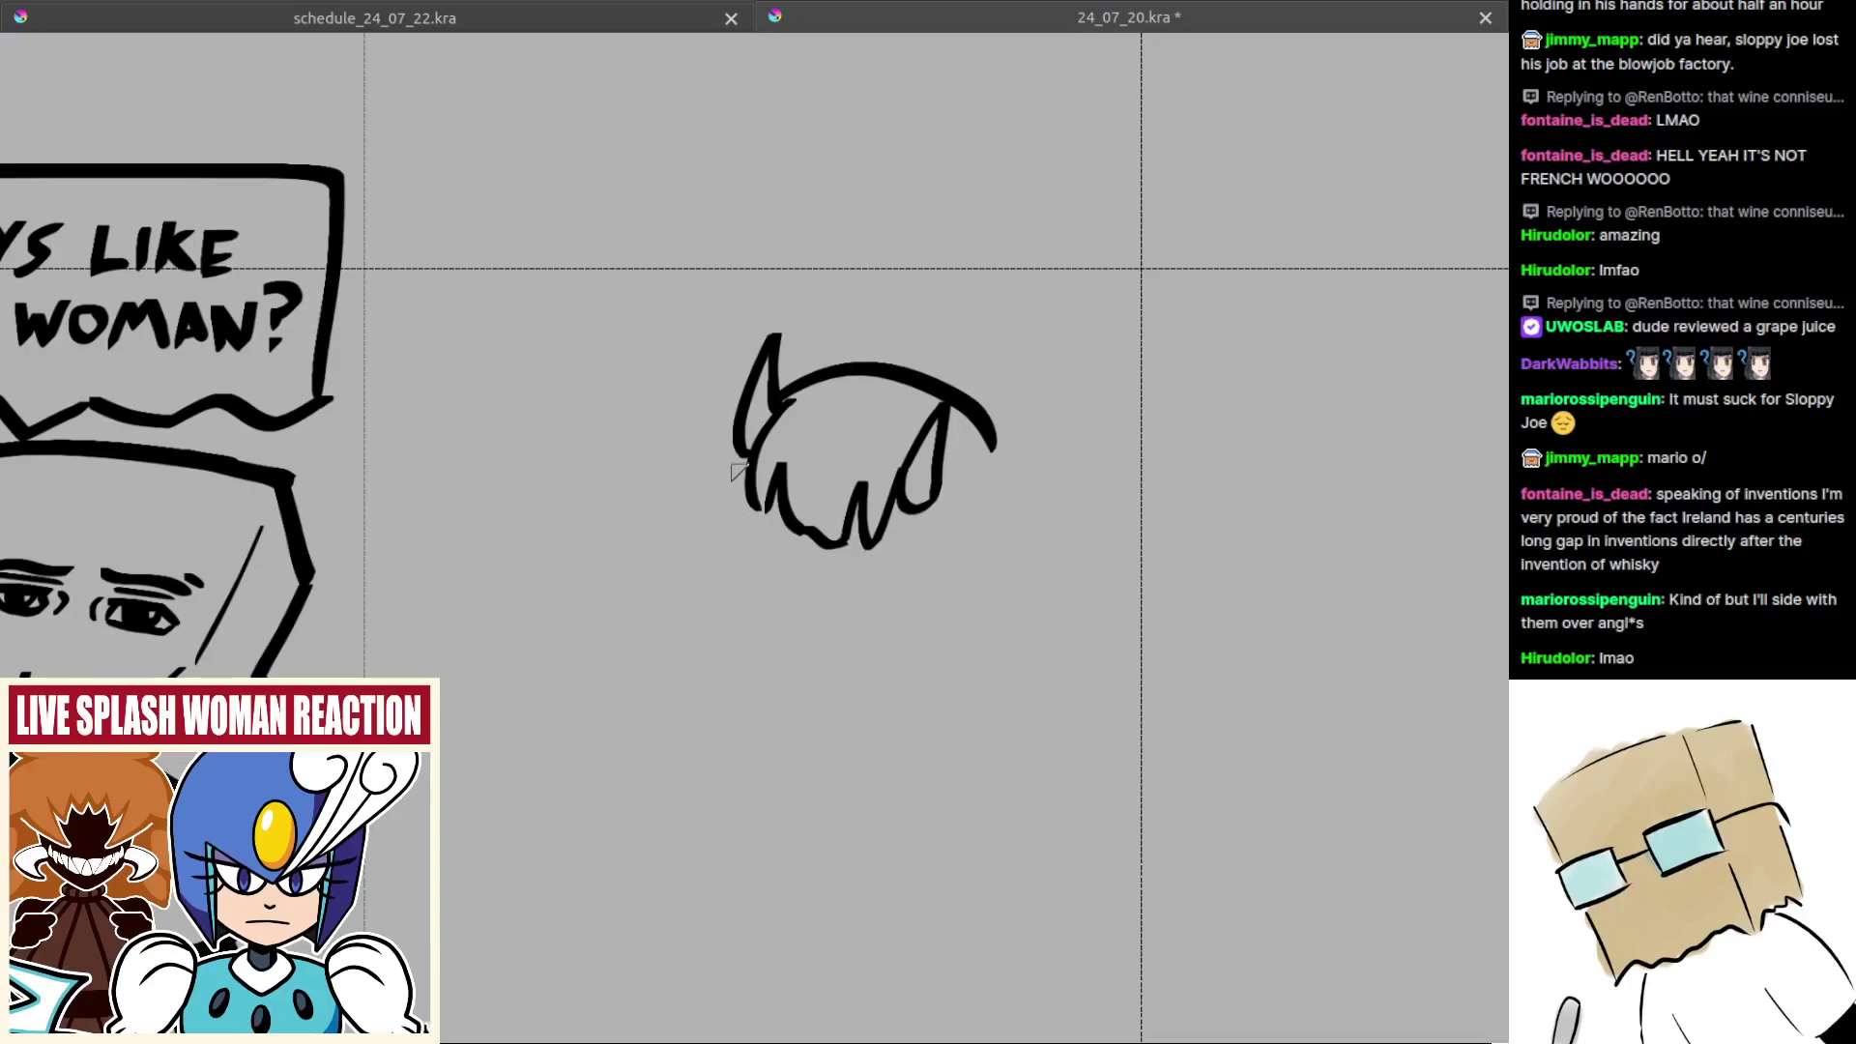
pyautogui.moveTo(744, 453)
pyautogui.mouseDown()
pyautogui.moveTo(730, 535)
pyautogui.moveTo(737, 505)
pyautogui.mouseUp()
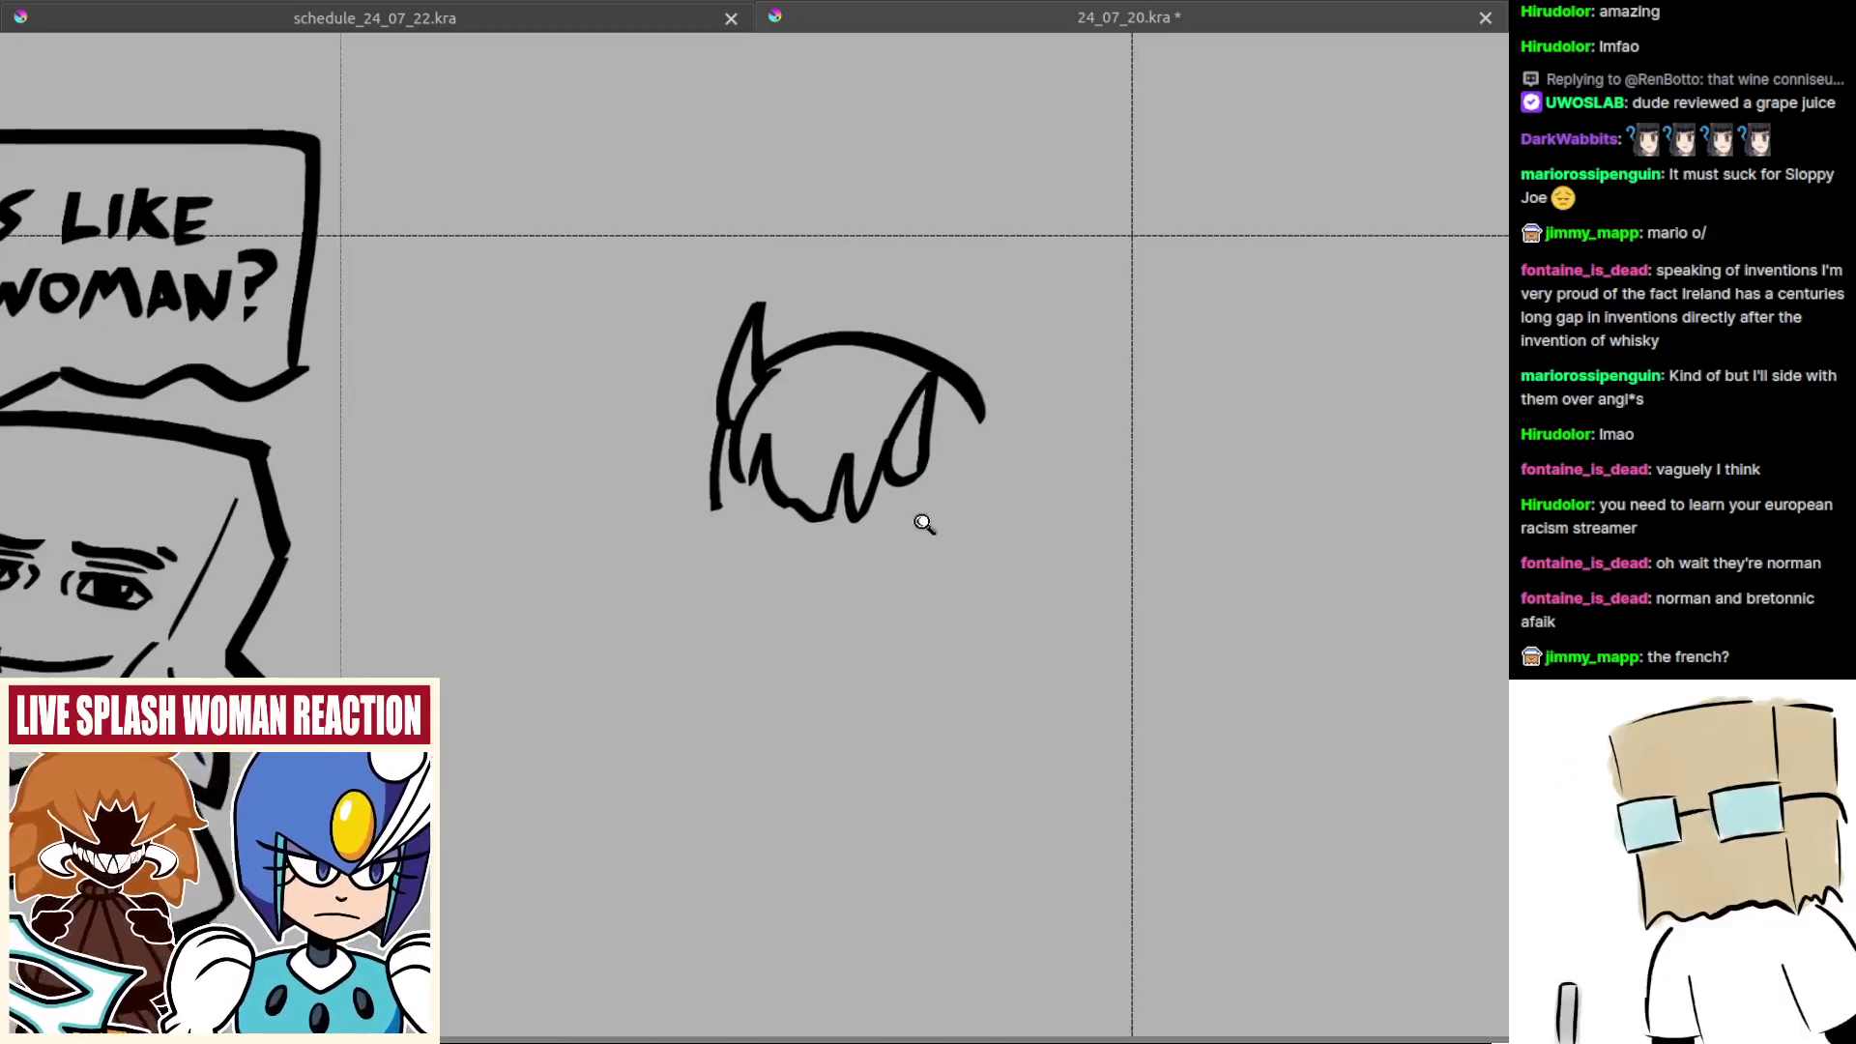
# Step: Draw the inner edge of a long side lock descending from the small hanging lock and ending in a hooked tip
pyautogui.moveTo(863, 506); pyautogui.dragTo(875, 494)
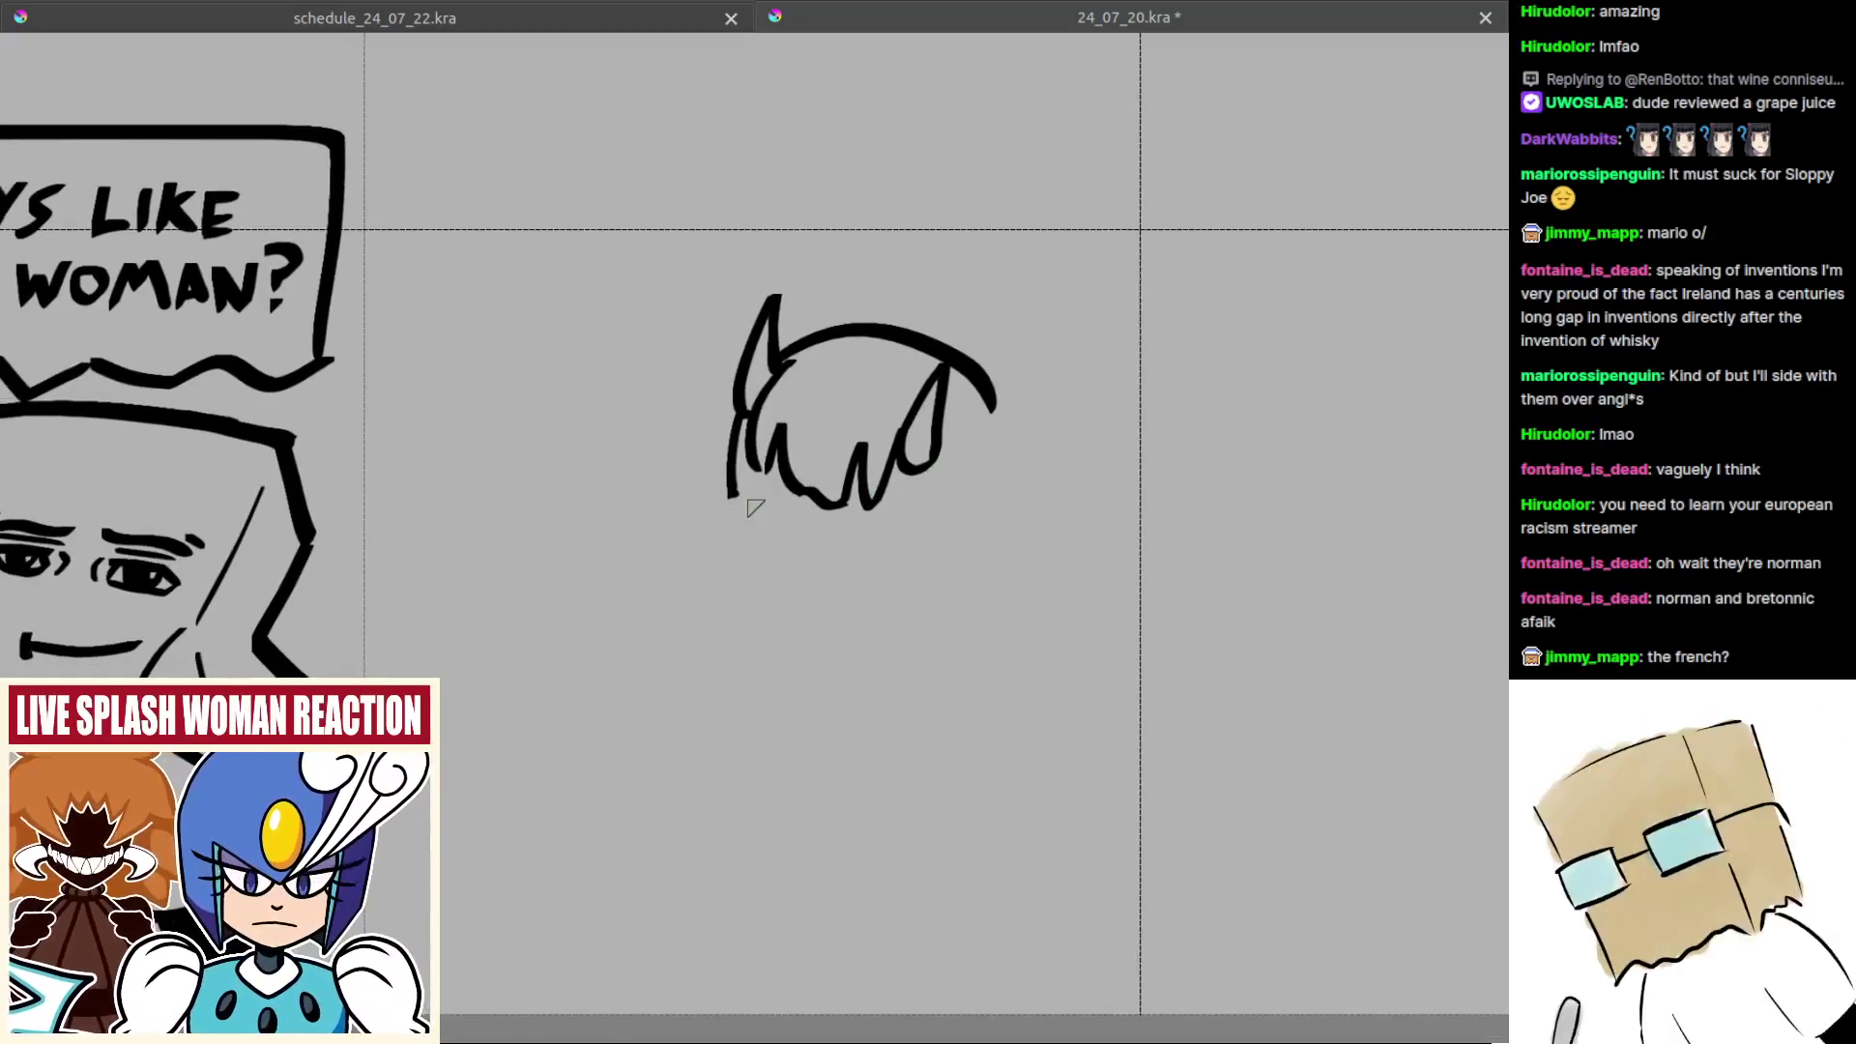
pyautogui.moveTo(785, 538); pyautogui.dragTo(792, 566)
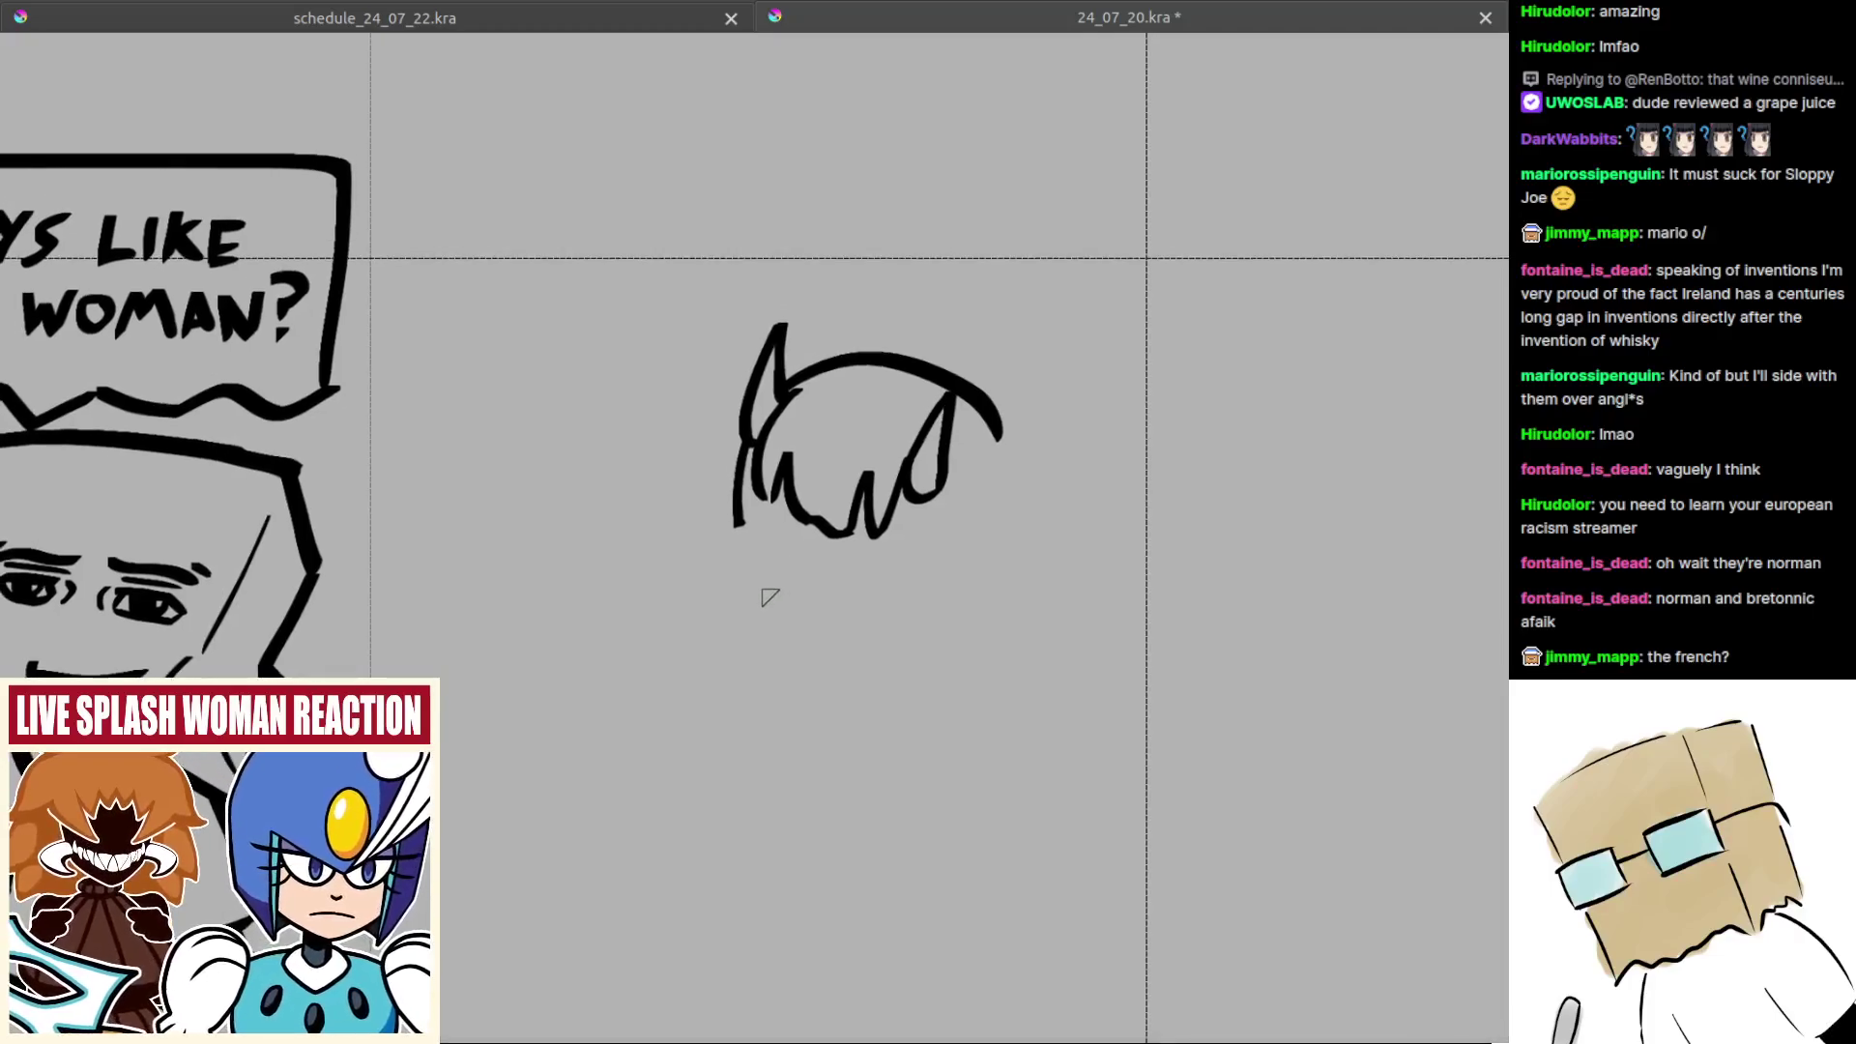
pyautogui.moveTo(930, 501); pyautogui.dragTo(879, 616)
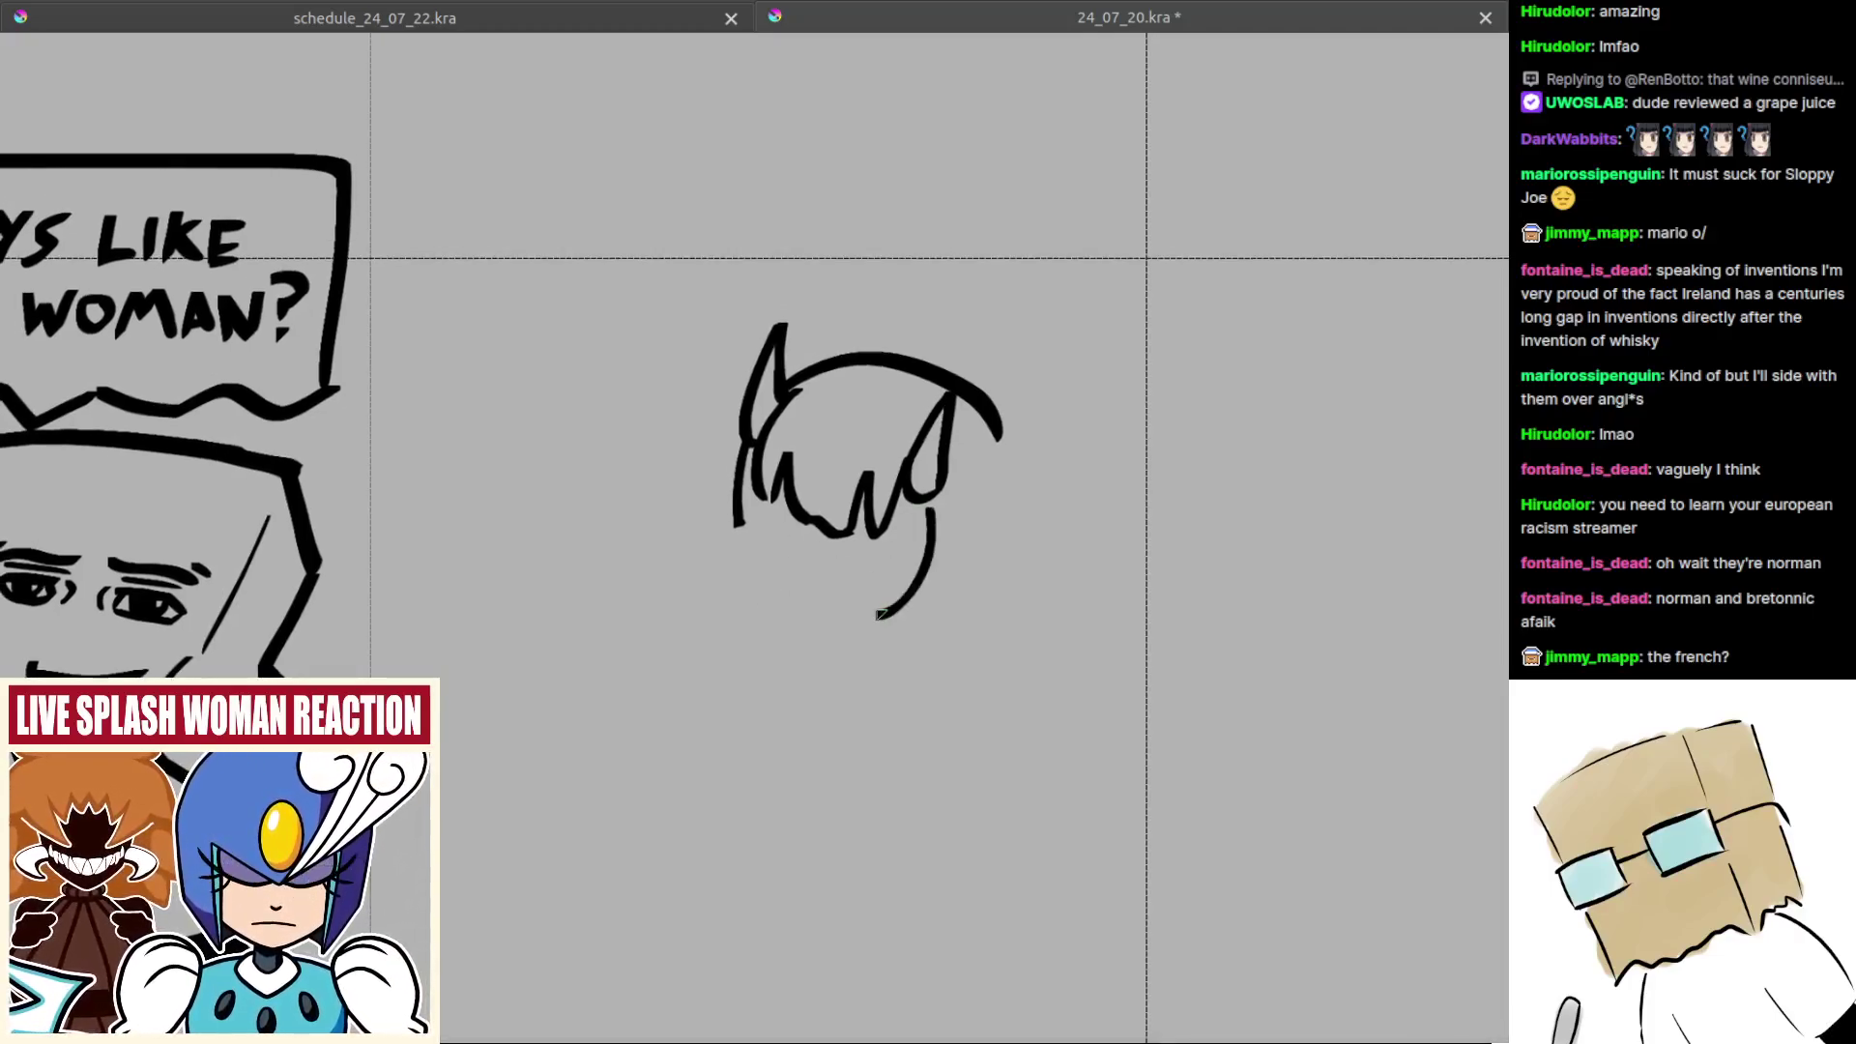
pyautogui.hotkey('ctrl', 'z')
pyautogui.hotkey('ctrl', 'z')
pyautogui.moveTo(938, 501)
pyautogui.mouseDown()
pyautogui.moveTo(882, 633)
pyautogui.moveTo(931, 540)
pyautogui.moveTo(885, 618)
pyautogui.moveTo(846, 592)
pyautogui.moveTo(902, 570)
pyautogui.mouseUp()
pyautogui.hotkey('ctrl', 'z')
pyautogui.scroll(1, 838, 594)
pyautogui.hotkey('ctrl', 'z')
pyautogui.hotkey('ctrl', 'z')
pyautogui.hotkey('ctrl', 'z')
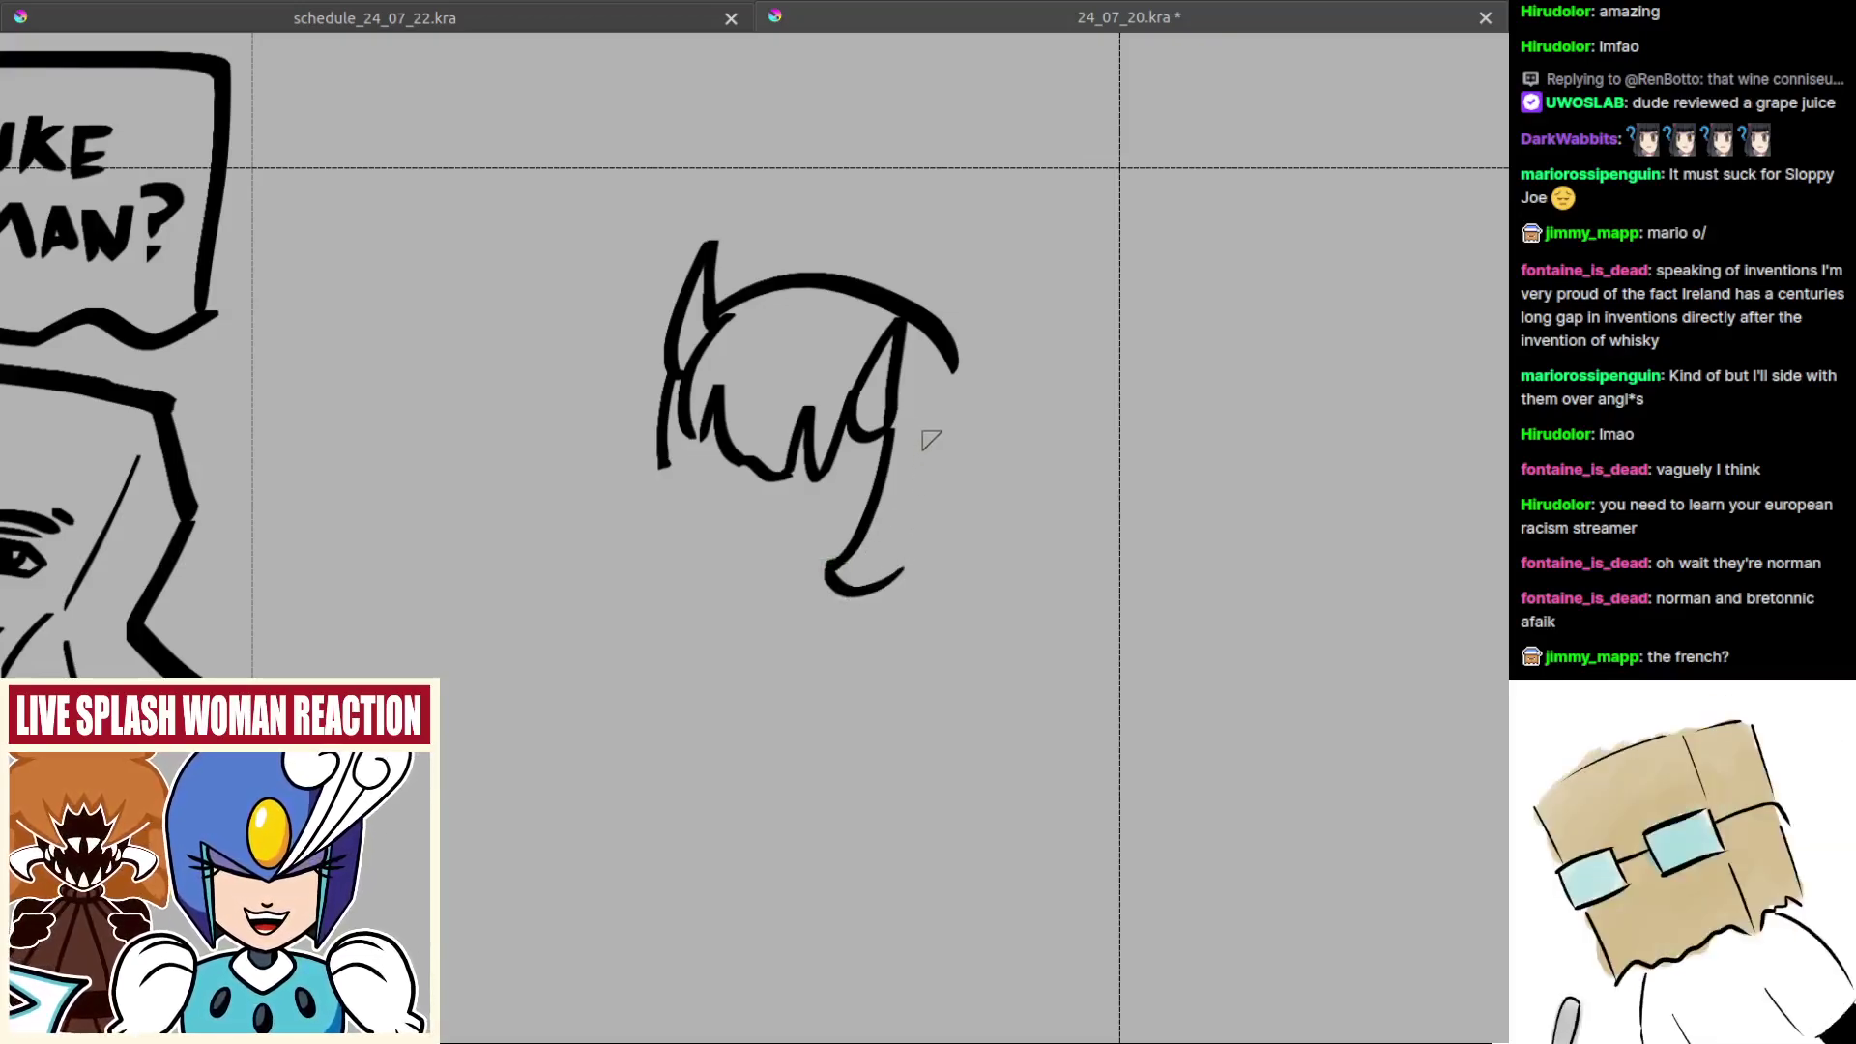
# Step: Draw the outer edge of the long side lock, curving down to meet its hooked tip
pyautogui.moveTo(930, 430); pyautogui.dragTo(918, 527)
pyautogui.hotkey('ctrl', 'z')
pyautogui.moveTo(924, 440)
pyautogui.mouseDown()
pyautogui.moveTo(919, 526)
pyautogui.moveTo(886, 583)
pyautogui.mouseUp()
pyautogui.hotkey('ctrl', 'z')
pyautogui.hotkey('ctrl', 'z')
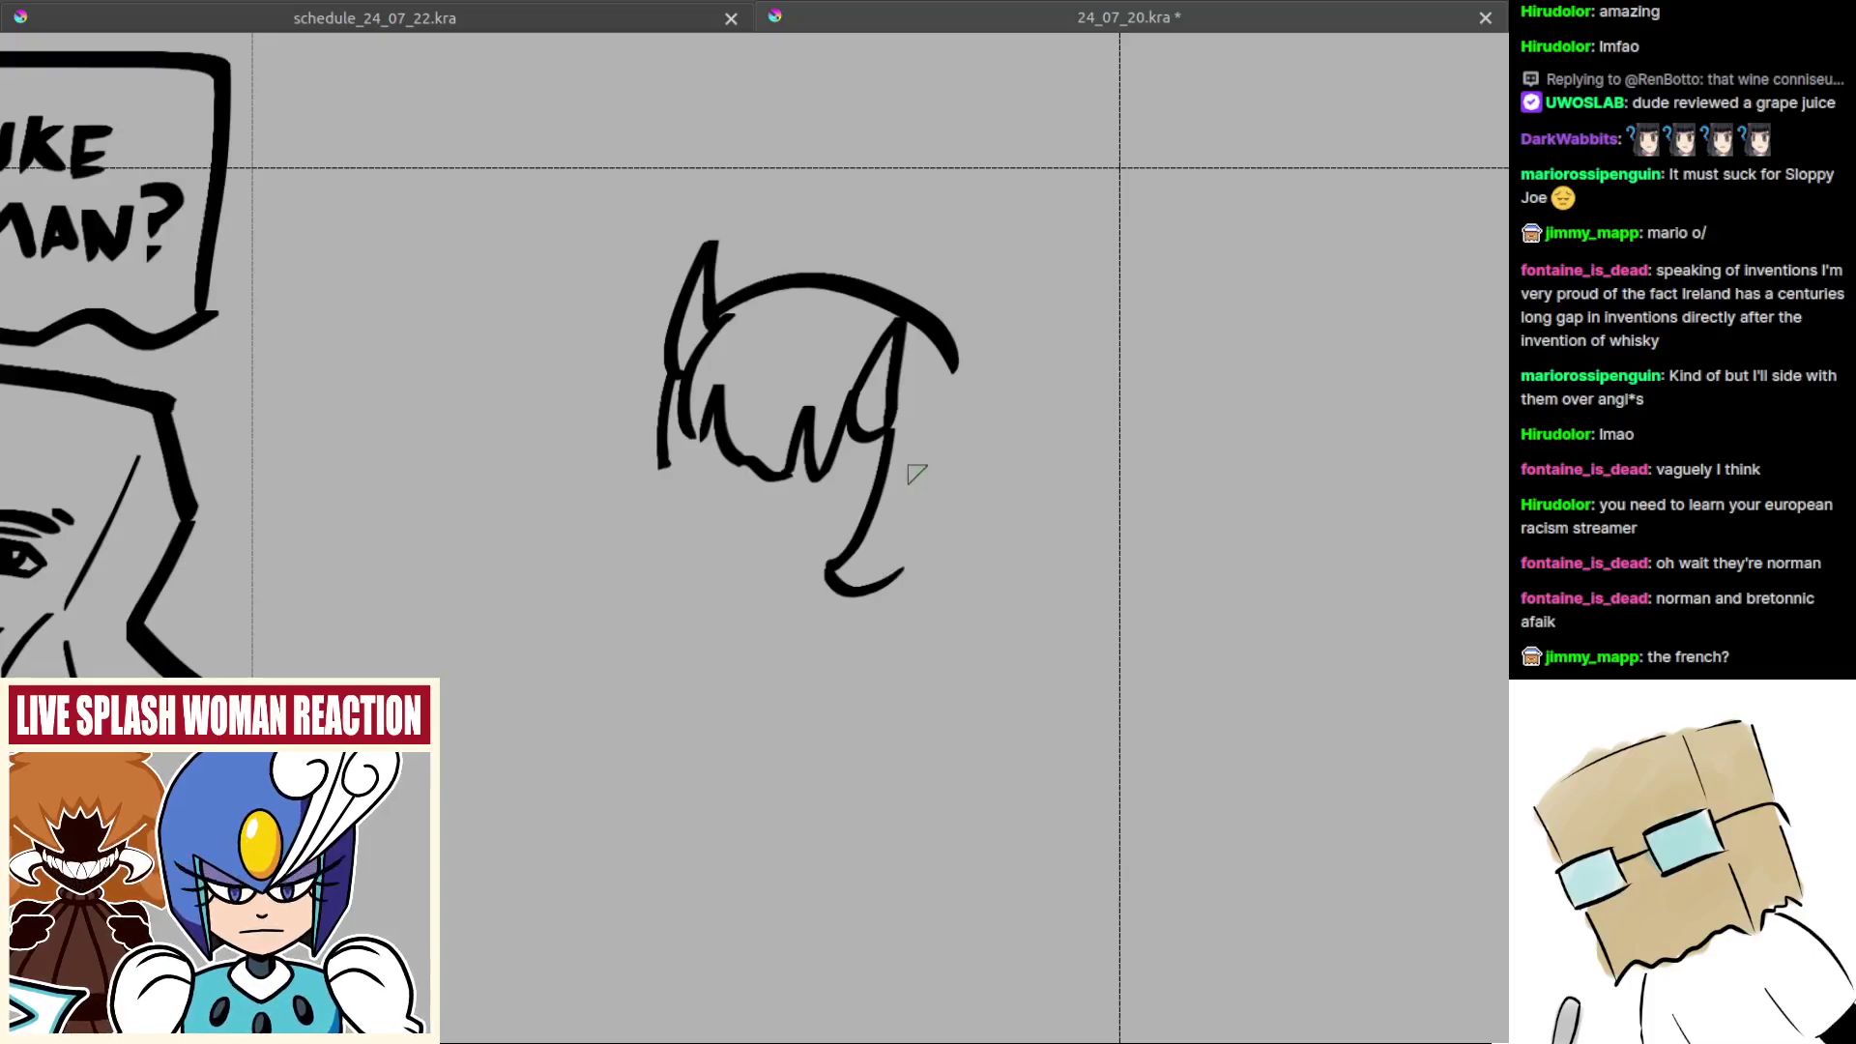
pyautogui.moveTo(923, 437)
pyautogui.mouseDown()
pyautogui.moveTo(894, 570)
pyautogui.moveTo(935, 570)
pyautogui.mouseUp()
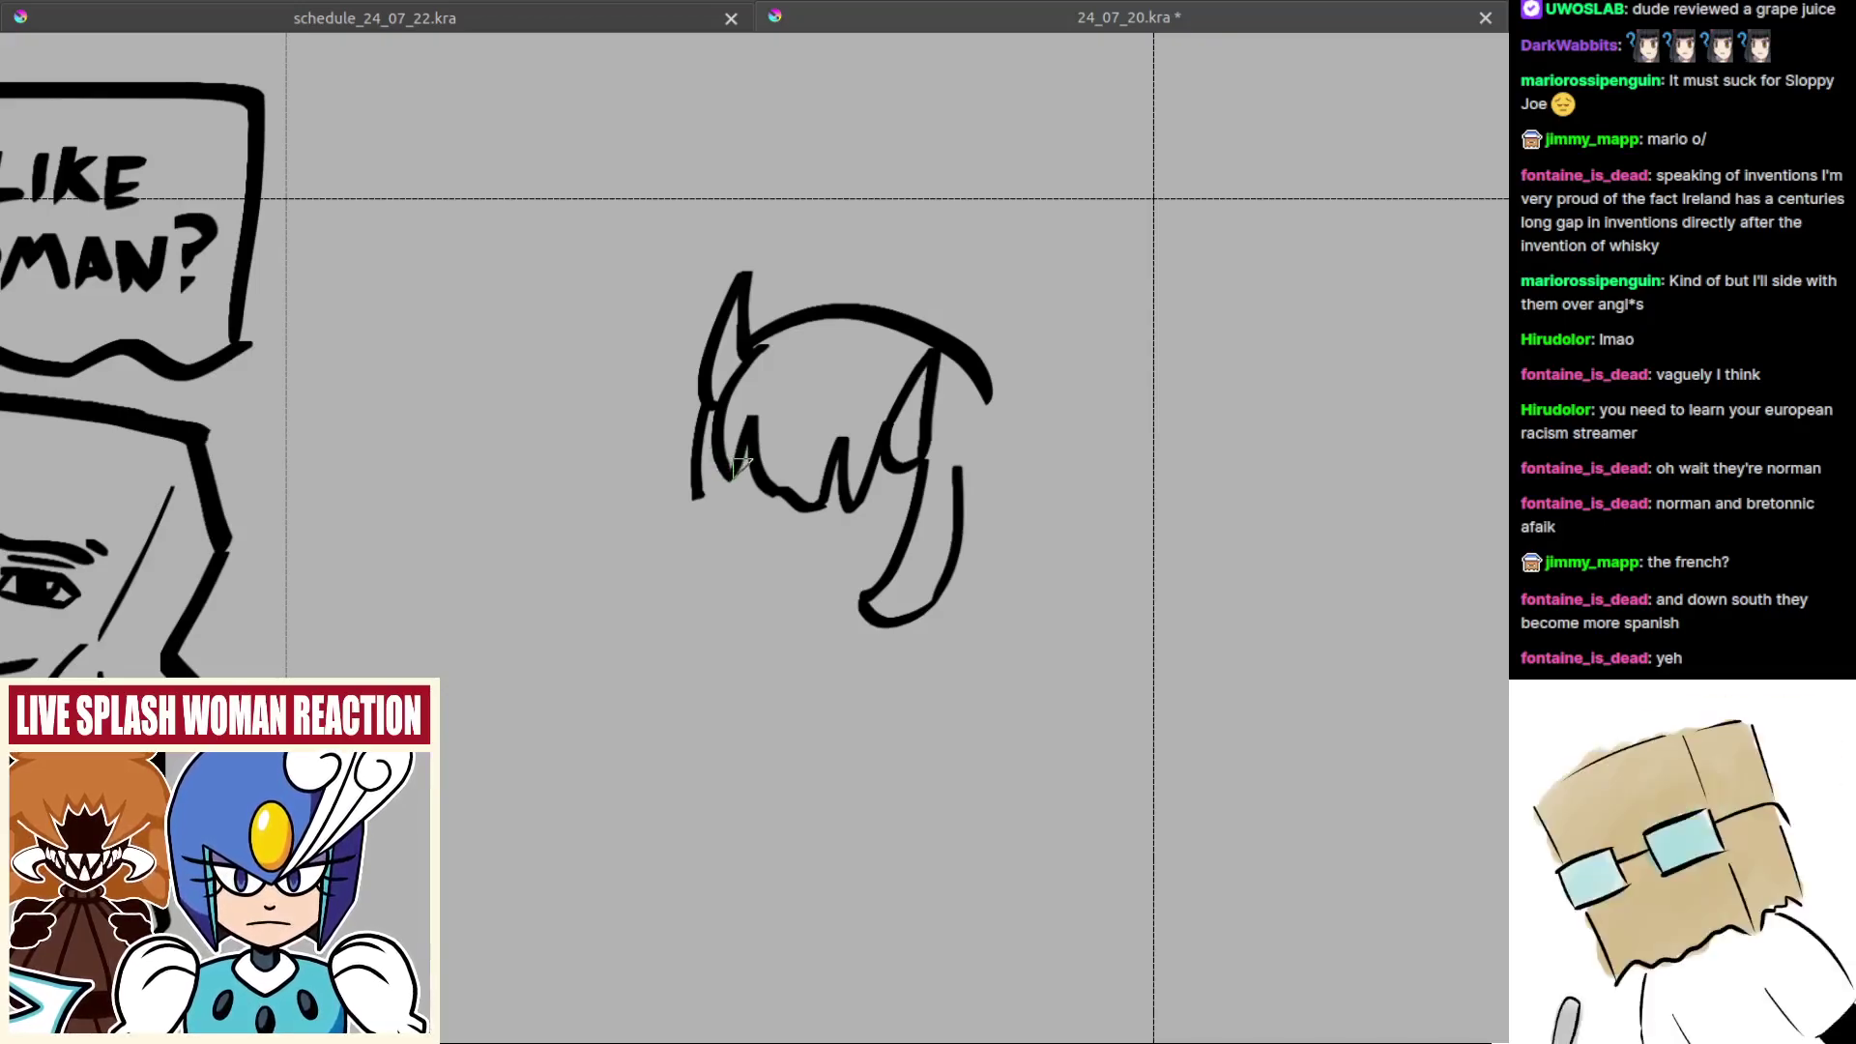
pyautogui.scroll(-1, 736, 495)
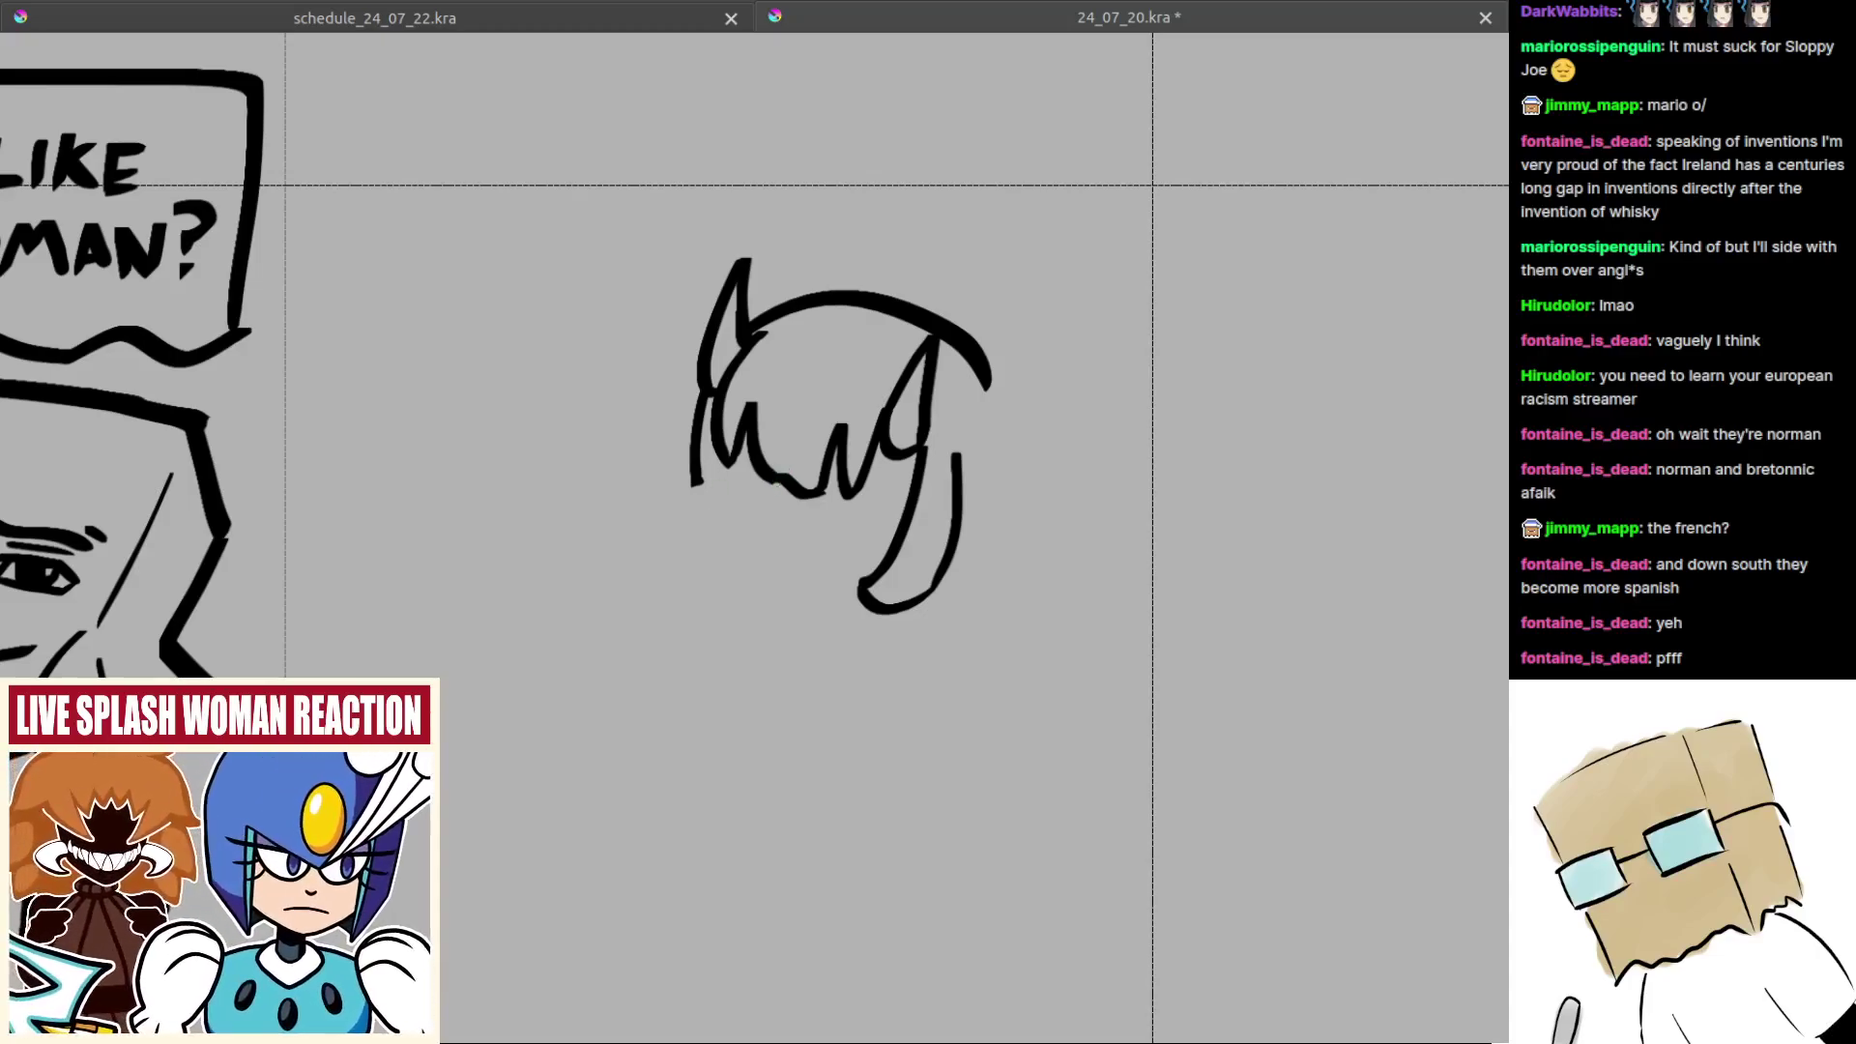
# Step: Try to draw the face's cheek line beneath the end of the fringe nearest the pointed tuft
pyautogui.scroll(1, 692, 512)
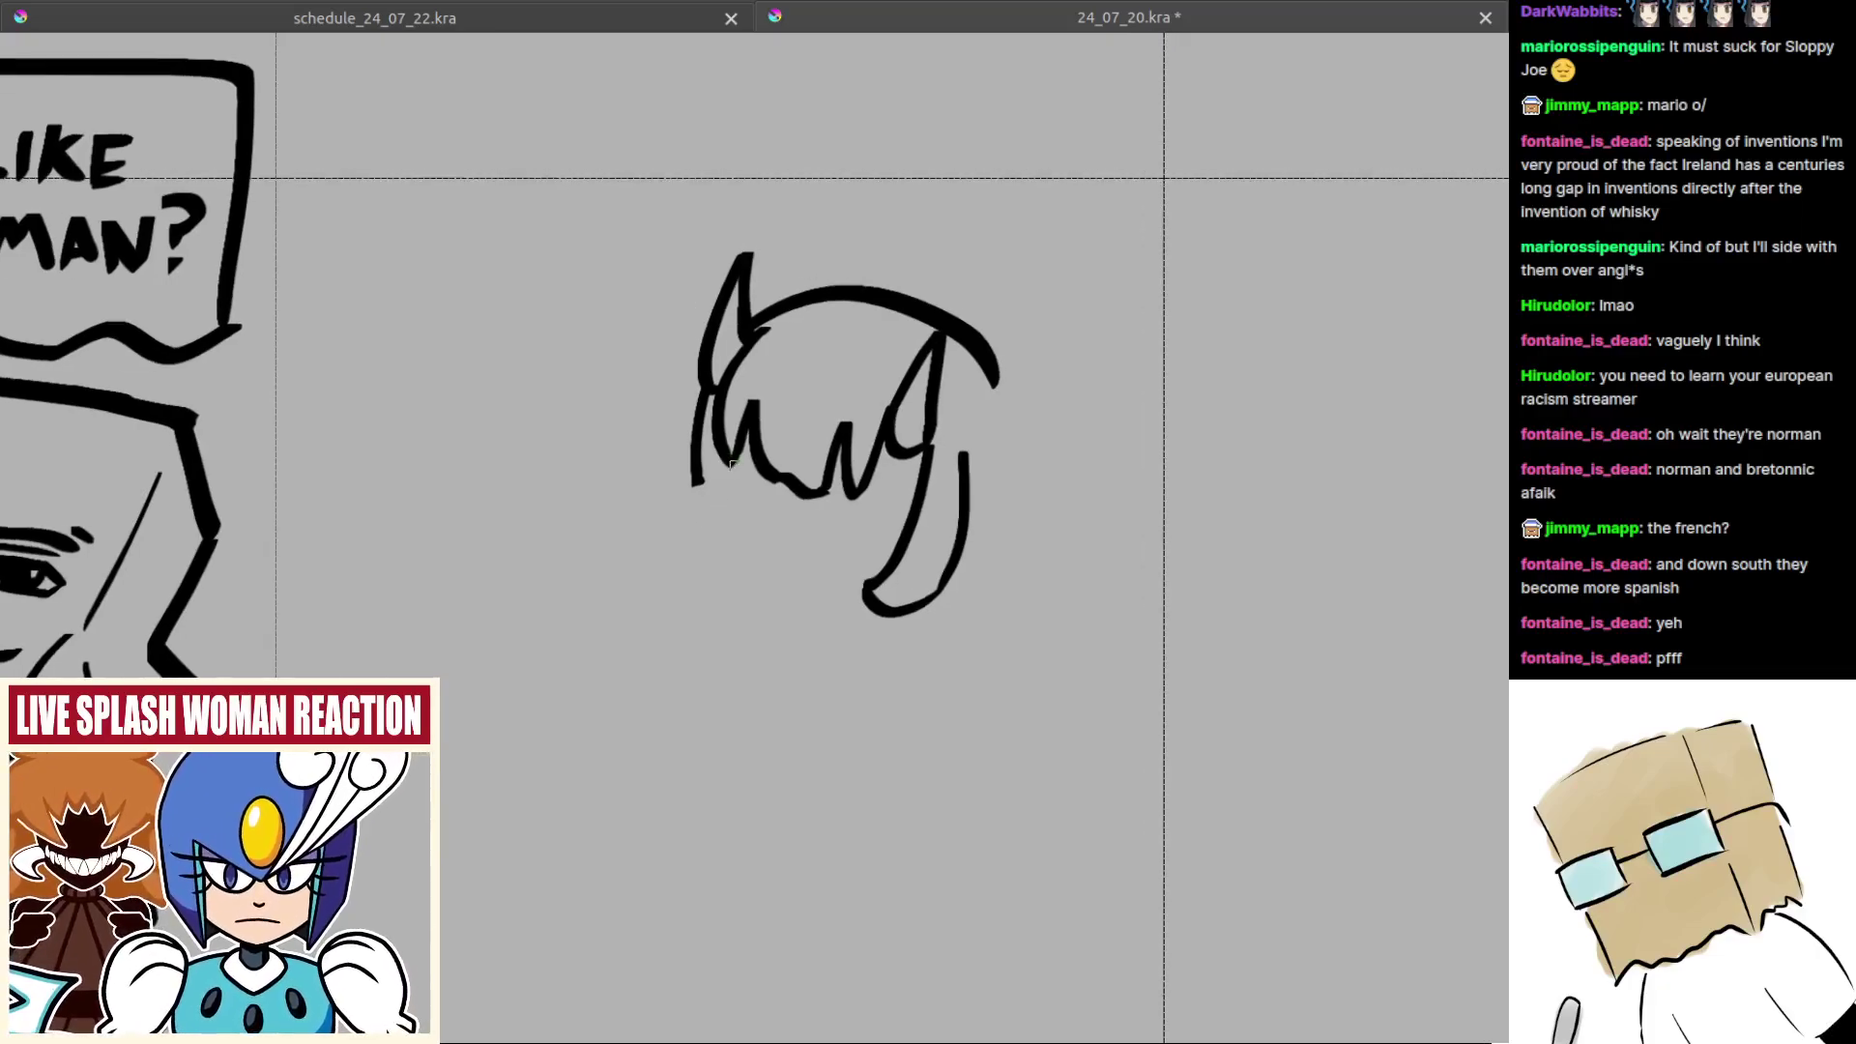
pyautogui.moveTo(728, 461); pyautogui.dragTo(723, 525)
pyautogui.hotkey('ctrl', 'z')
pyautogui.moveTo(731, 462); pyautogui.dragTo(726, 554)
pyautogui.hotkey('ctrl', 'z')
pyautogui.moveTo(730, 464)
pyautogui.mouseDown()
pyautogui.moveTo(720, 545)
pyautogui.moveTo(705, 478)
pyautogui.moveTo(700, 511)
pyautogui.moveTo(772, 588)
pyautogui.moveTo(705, 524)
pyautogui.moveTo(755, 570)
pyautogui.mouseUp()
pyautogui.hotkey('ctrl', 'z')
pyautogui.hotkey('ctrl', 'z')
pyautogui.hotkey('ctrl', 'z')
pyautogui.hotkey('ctrl', 'z')
pyautogui.hotkey('ctrl', 'z')
pyautogui.hotkey('ctrl', 'z')
pyautogui.hotkey('ctrl', 'z')
pyautogui.moveTo(713, 456); pyautogui.dragTo(702, 514)
pyautogui.hotkey('ctrl', 'z')
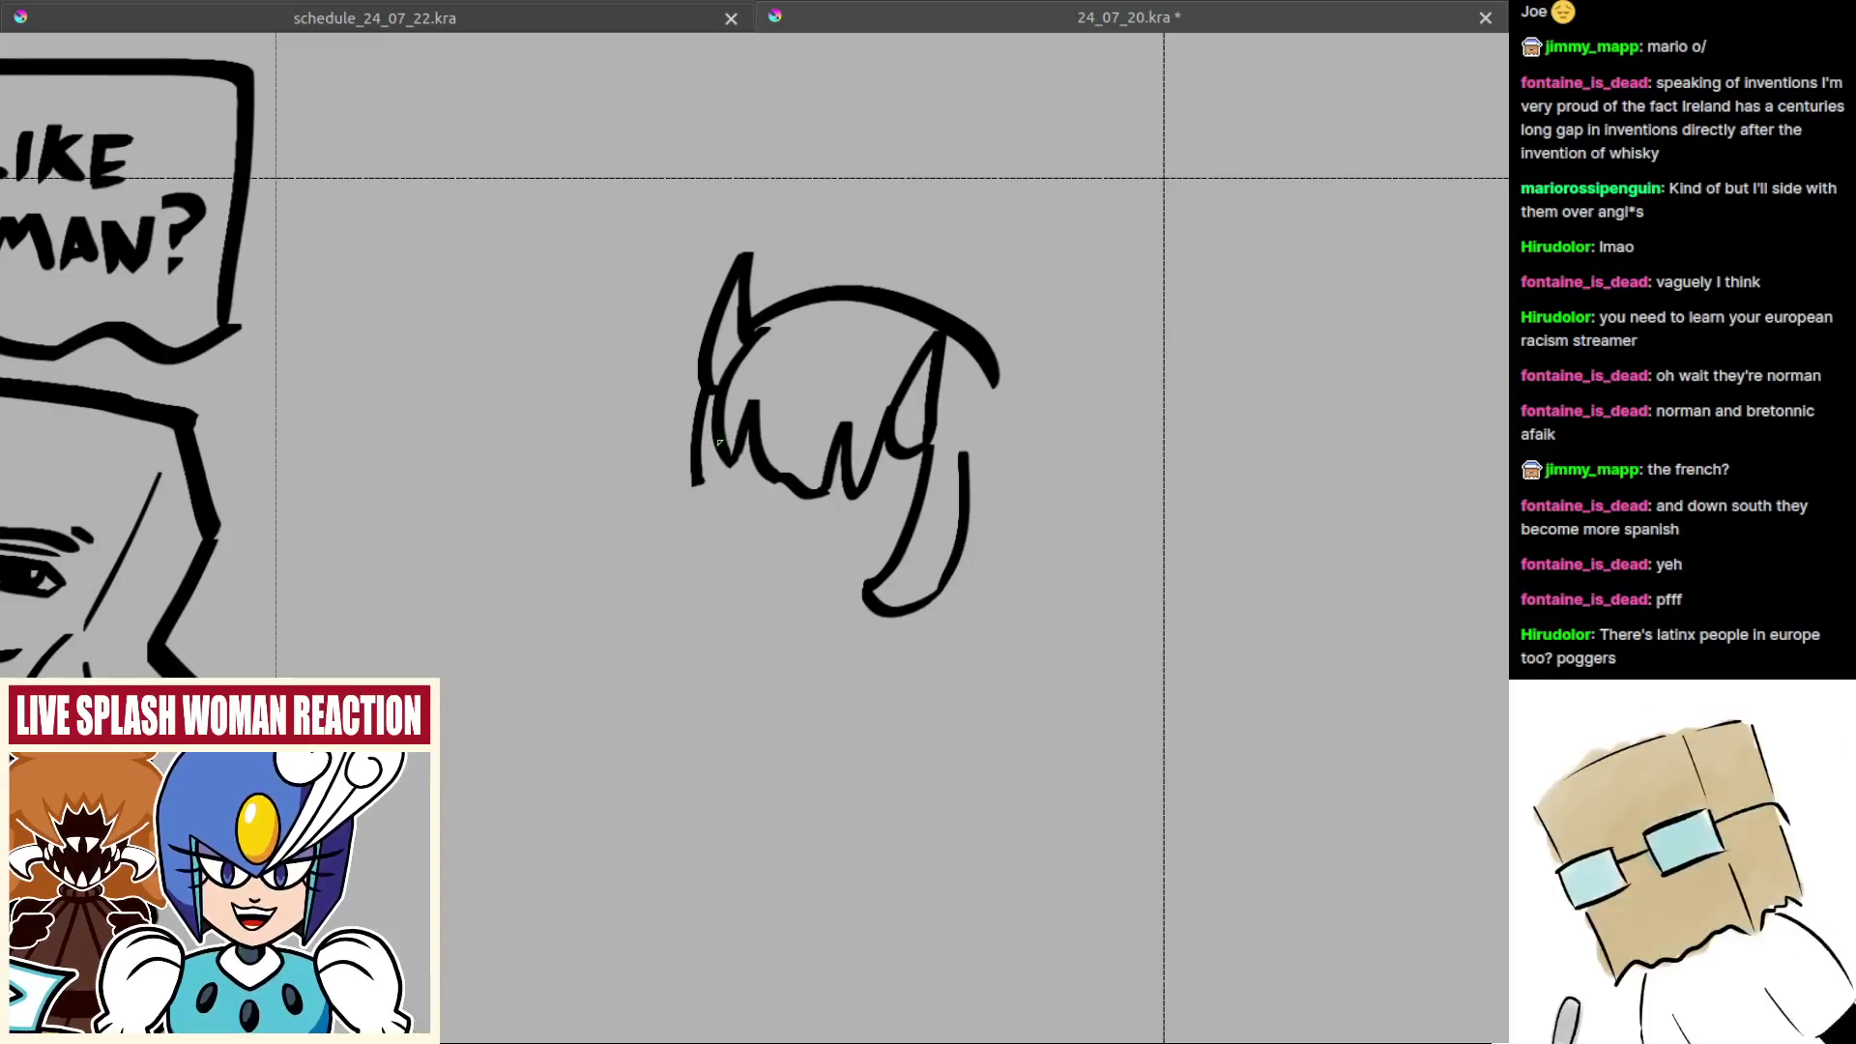
# Step: Draw the cheek beneath the fringe and a curved jaw line across to the long side lock's tip
pyautogui.moveTo(723, 447)
pyautogui.mouseDown()
pyautogui.moveTo(697, 520)
pyautogui.moveTo(786, 593)
pyautogui.moveTo(902, 606)
pyautogui.mouseUp()
pyautogui.press('m')
pyautogui.moveTo(746, 611)
pyautogui.mouseDown()
pyautogui.moveTo(817, 604)
pyautogui.moveTo(796, 628)
pyautogui.mouseUp()
pyautogui.hotkey('ctrl', 'z')
pyautogui.hotkey('ctrl', 'z')
pyautogui.moveTo(893, 582); pyautogui.dragTo(899, 597)
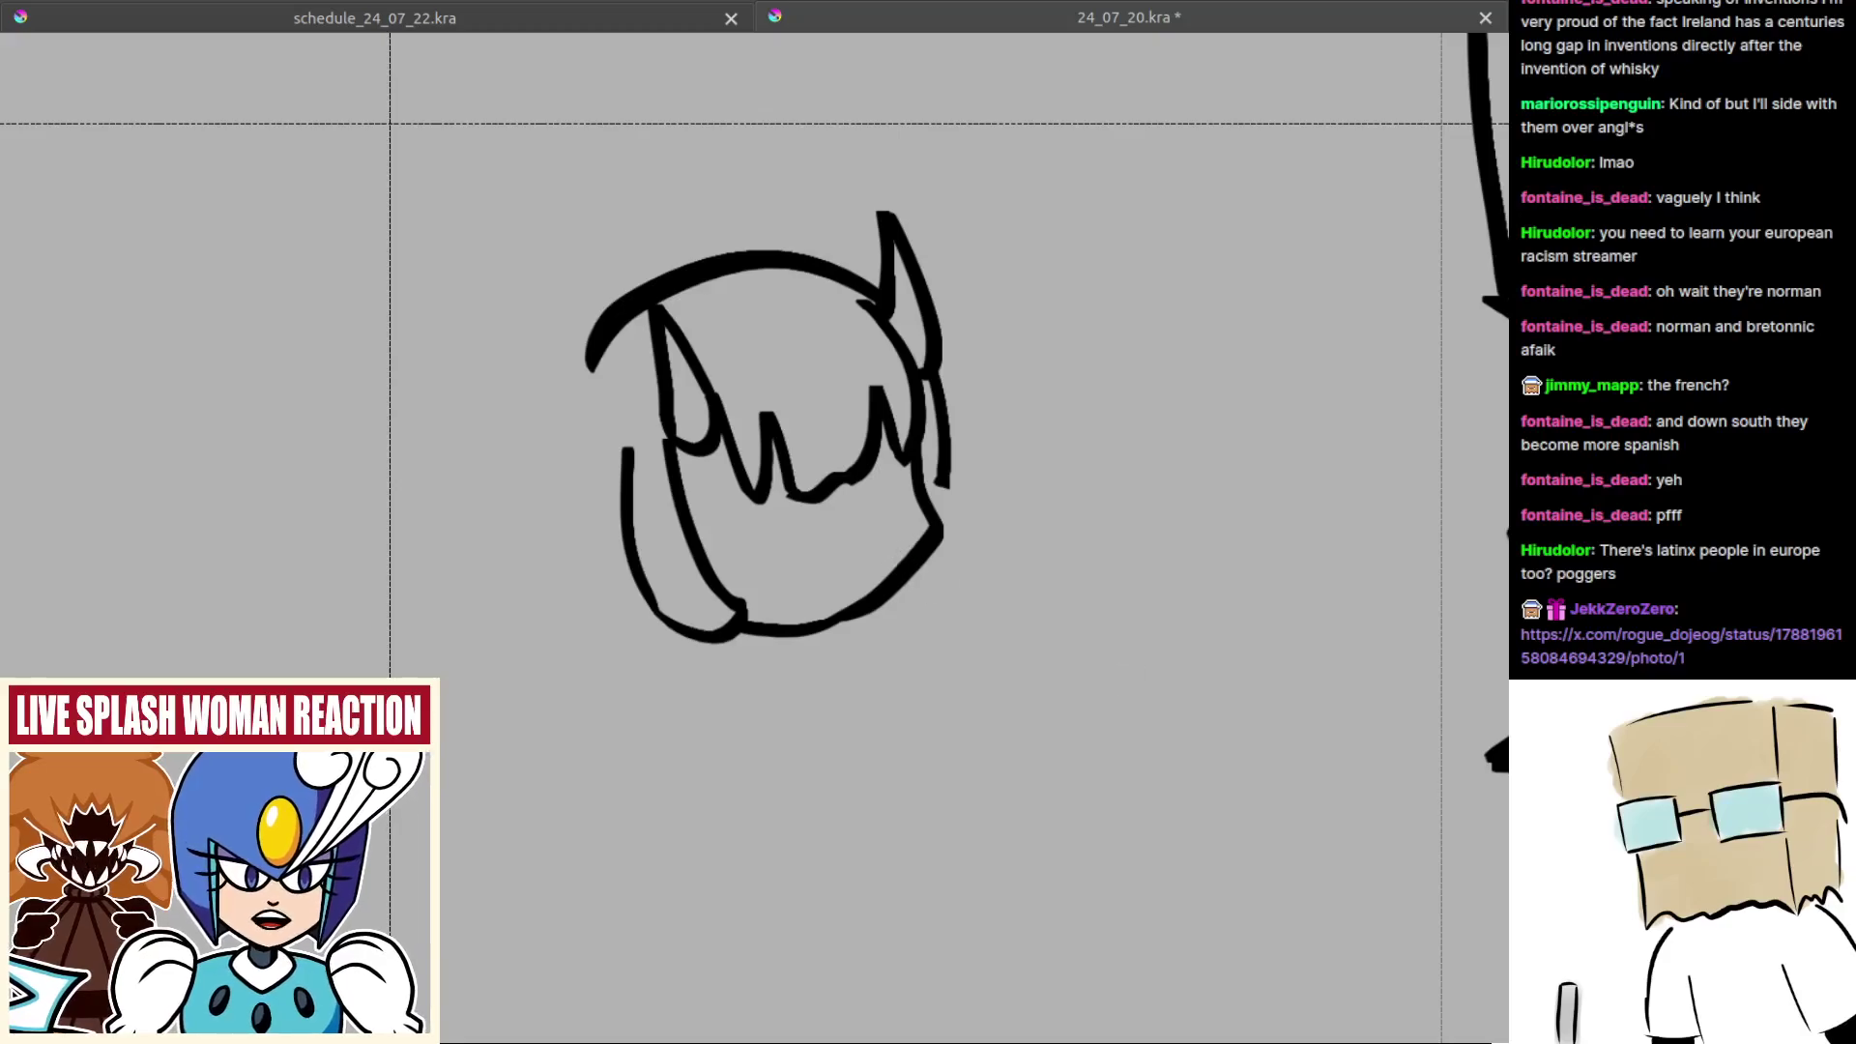
# Step: Remove the jaw curve but keep the short cheek line under the fringe, and turn off the mirrored view
pyautogui.moveTo(905, 651); pyautogui.dragTo(914, 608)
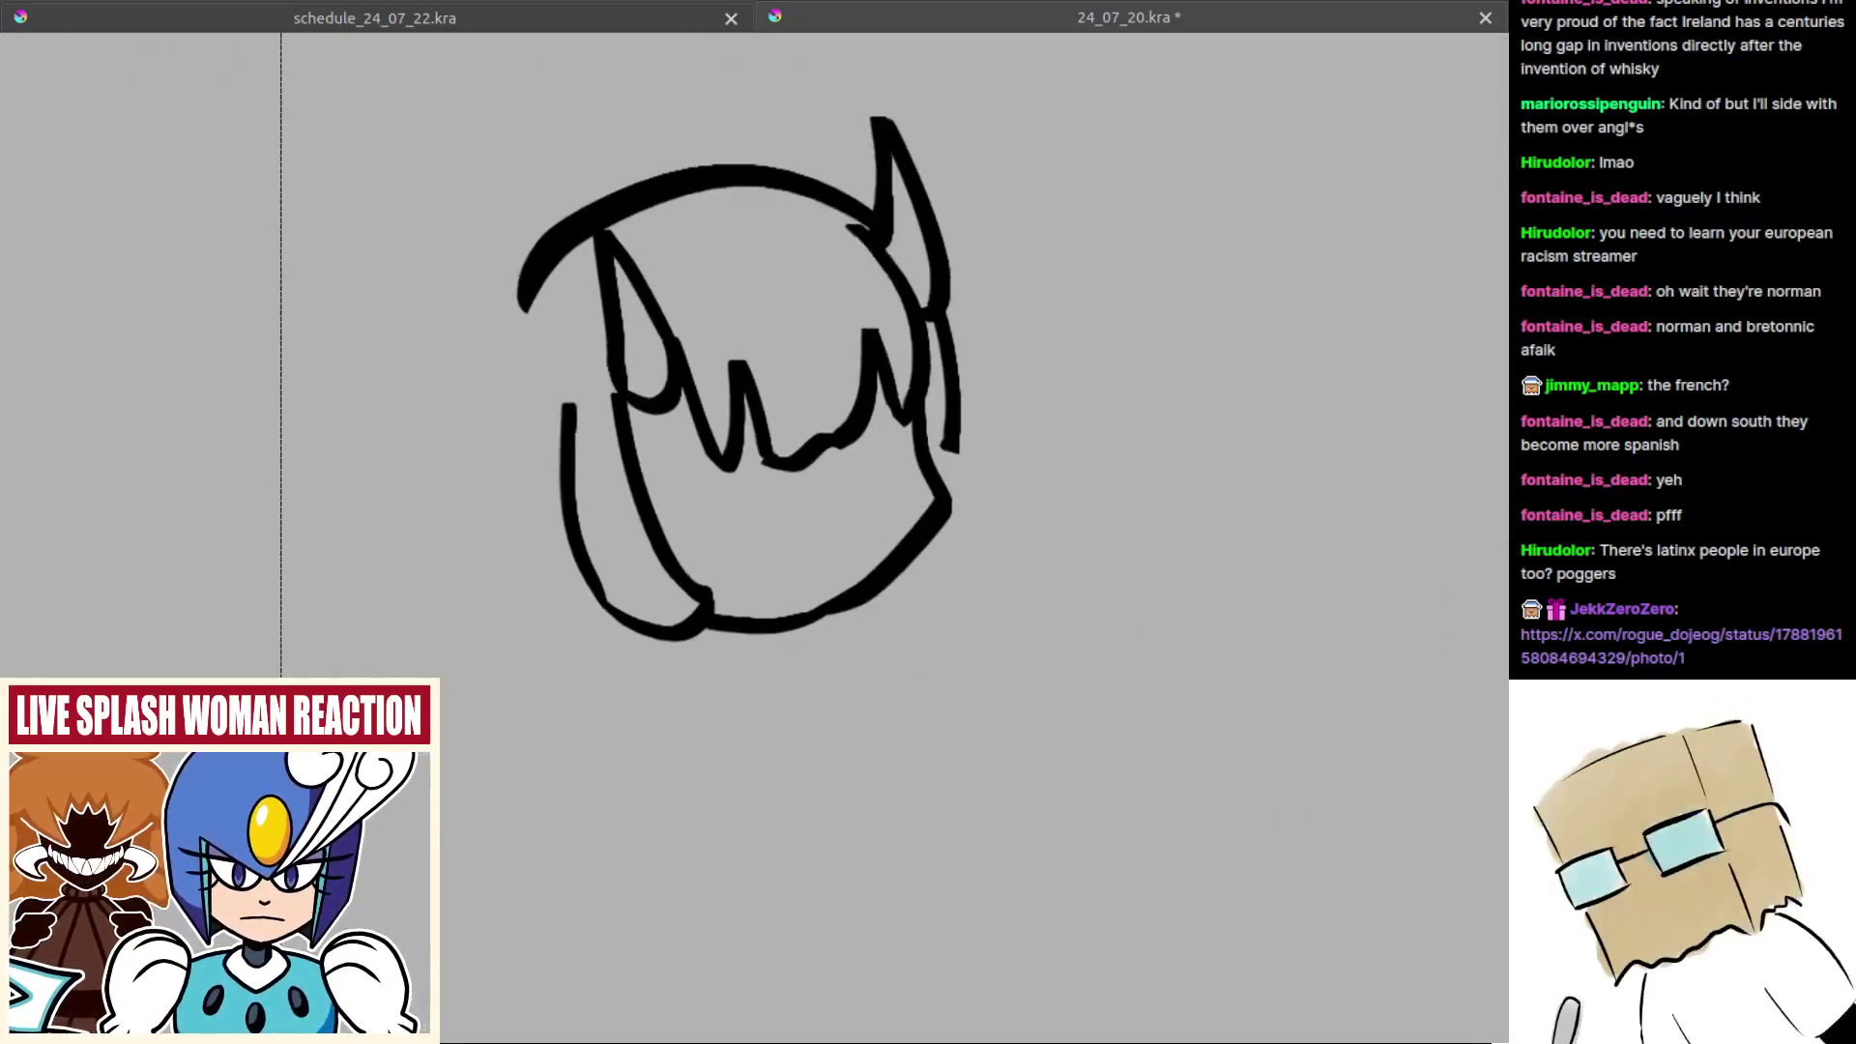
pyautogui.hotkey('ctrl', 'z')
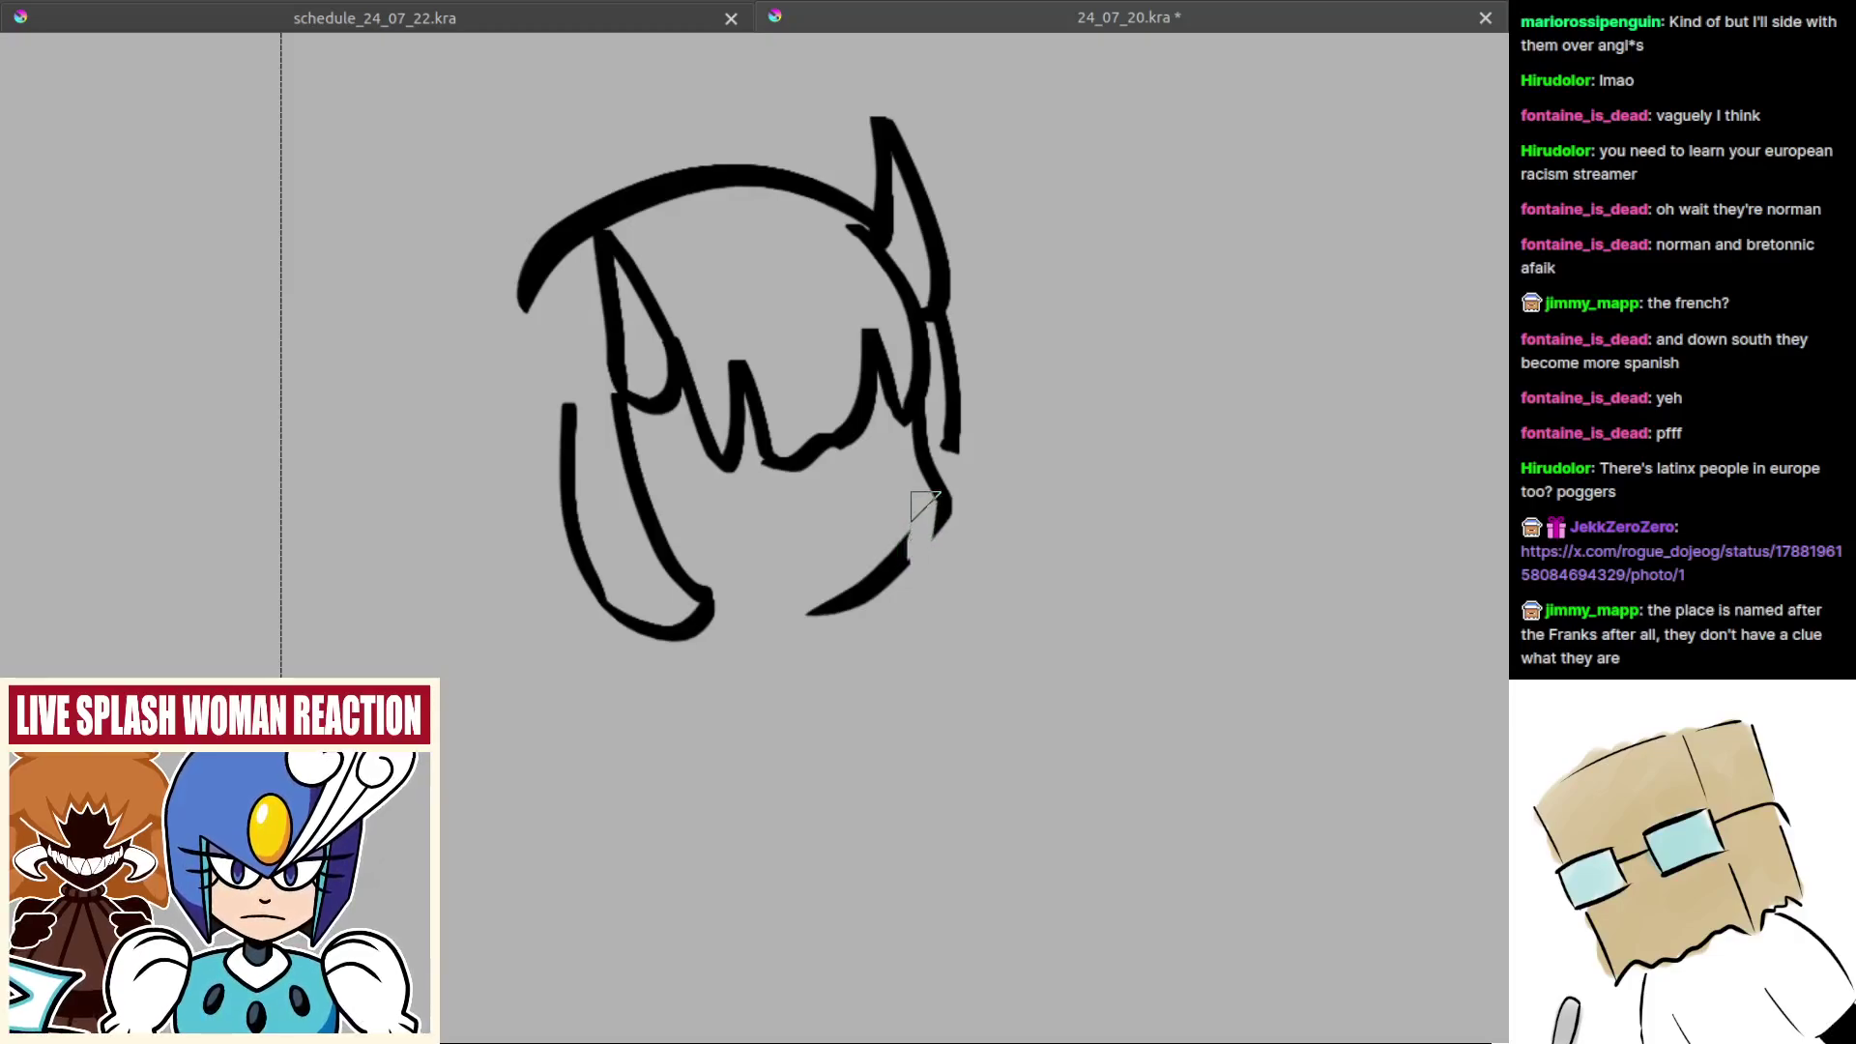
pyautogui.hotkey('ctrl', 'z')
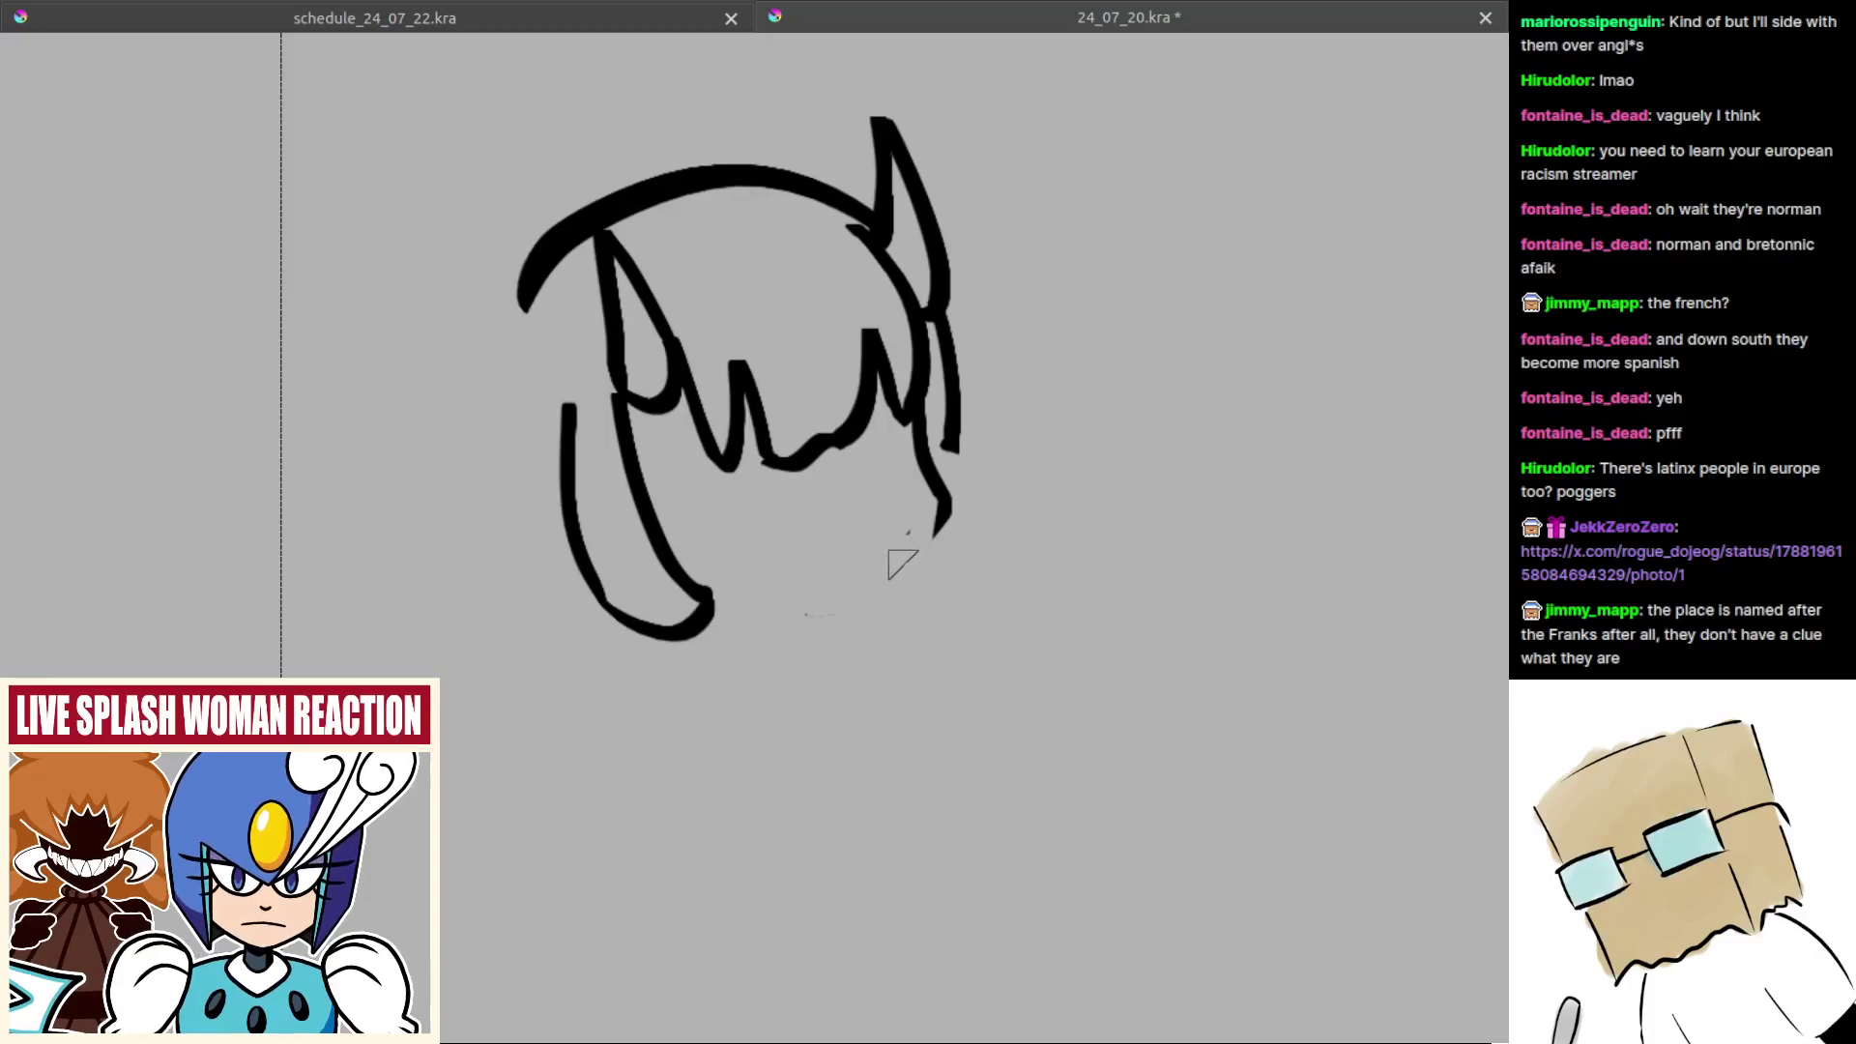
pyautogui.press('m')
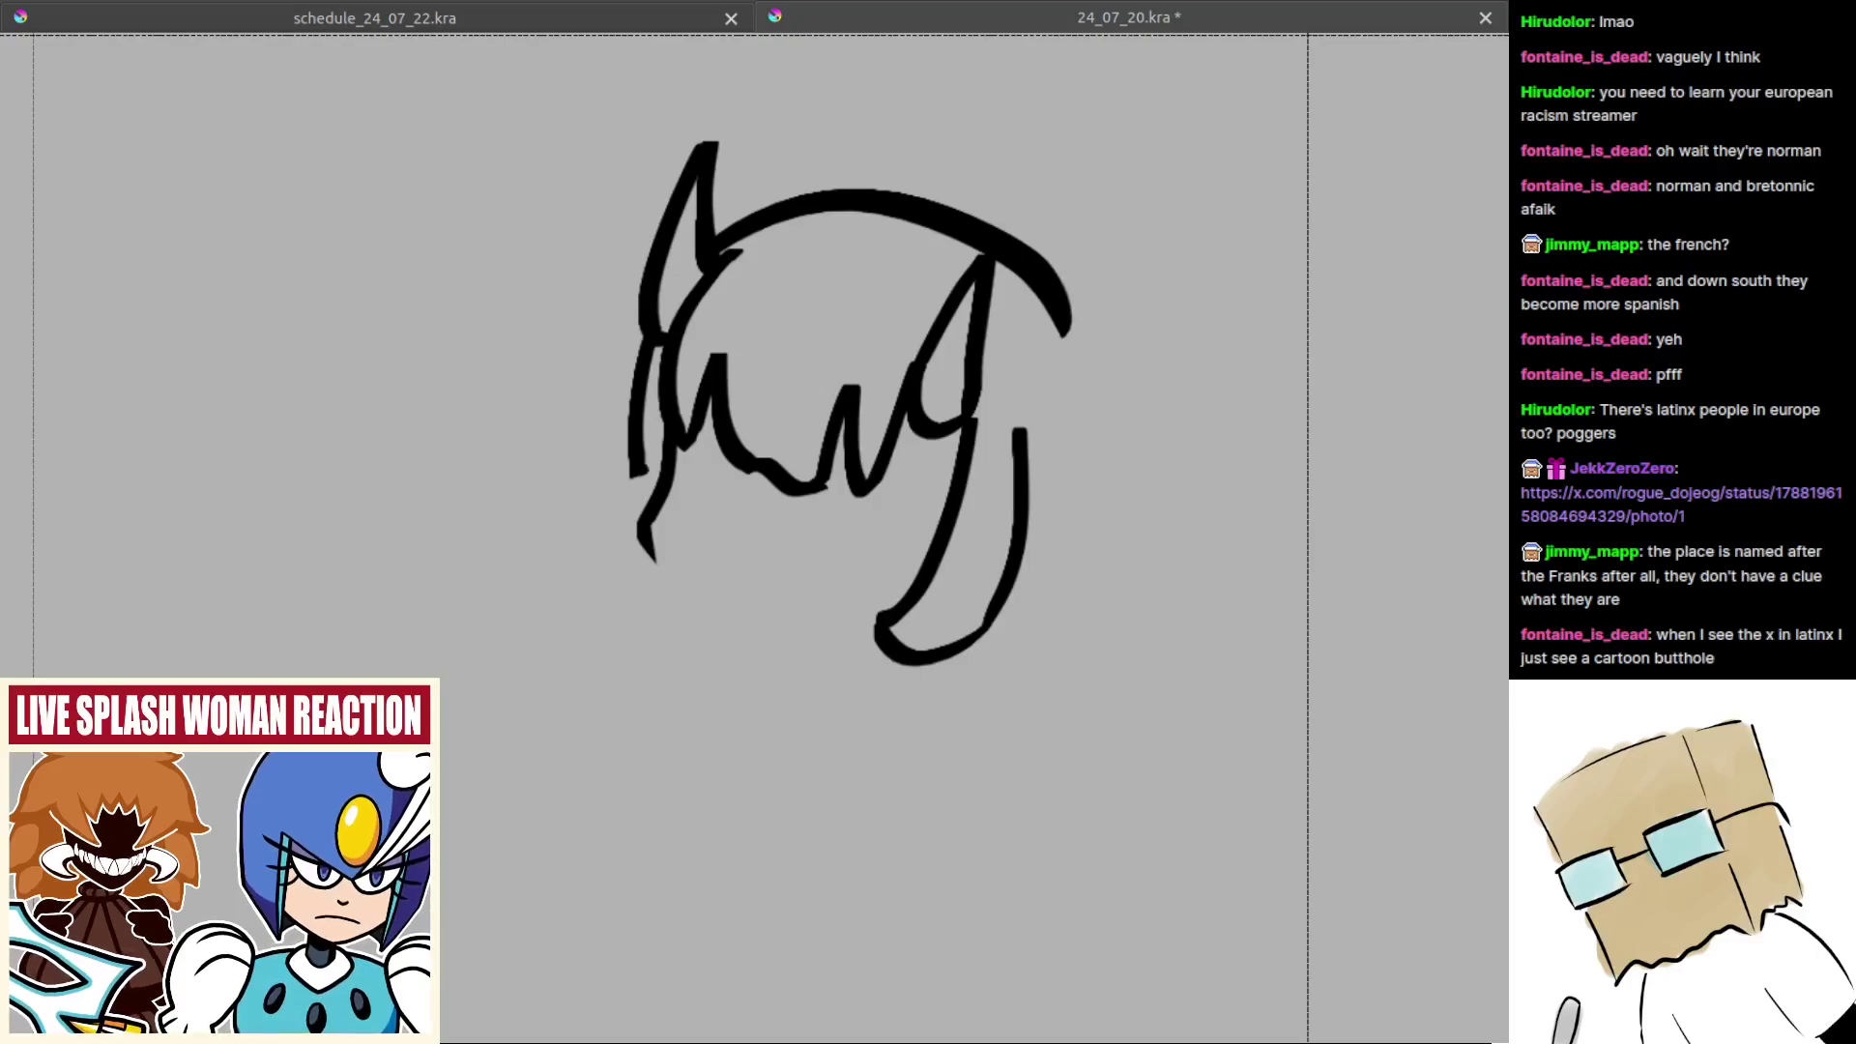
# Step: Paste the cat-eared chibi, crying girl and giant thumbs-up pictures onto the canvas above the doodle row
pyautogui.scroll(-4, 950, 591)
pyautogui.moveTo(127, 98); pyautogui.dragTo(1075, 617)
pyautogui.scroll(2, 845, 543)
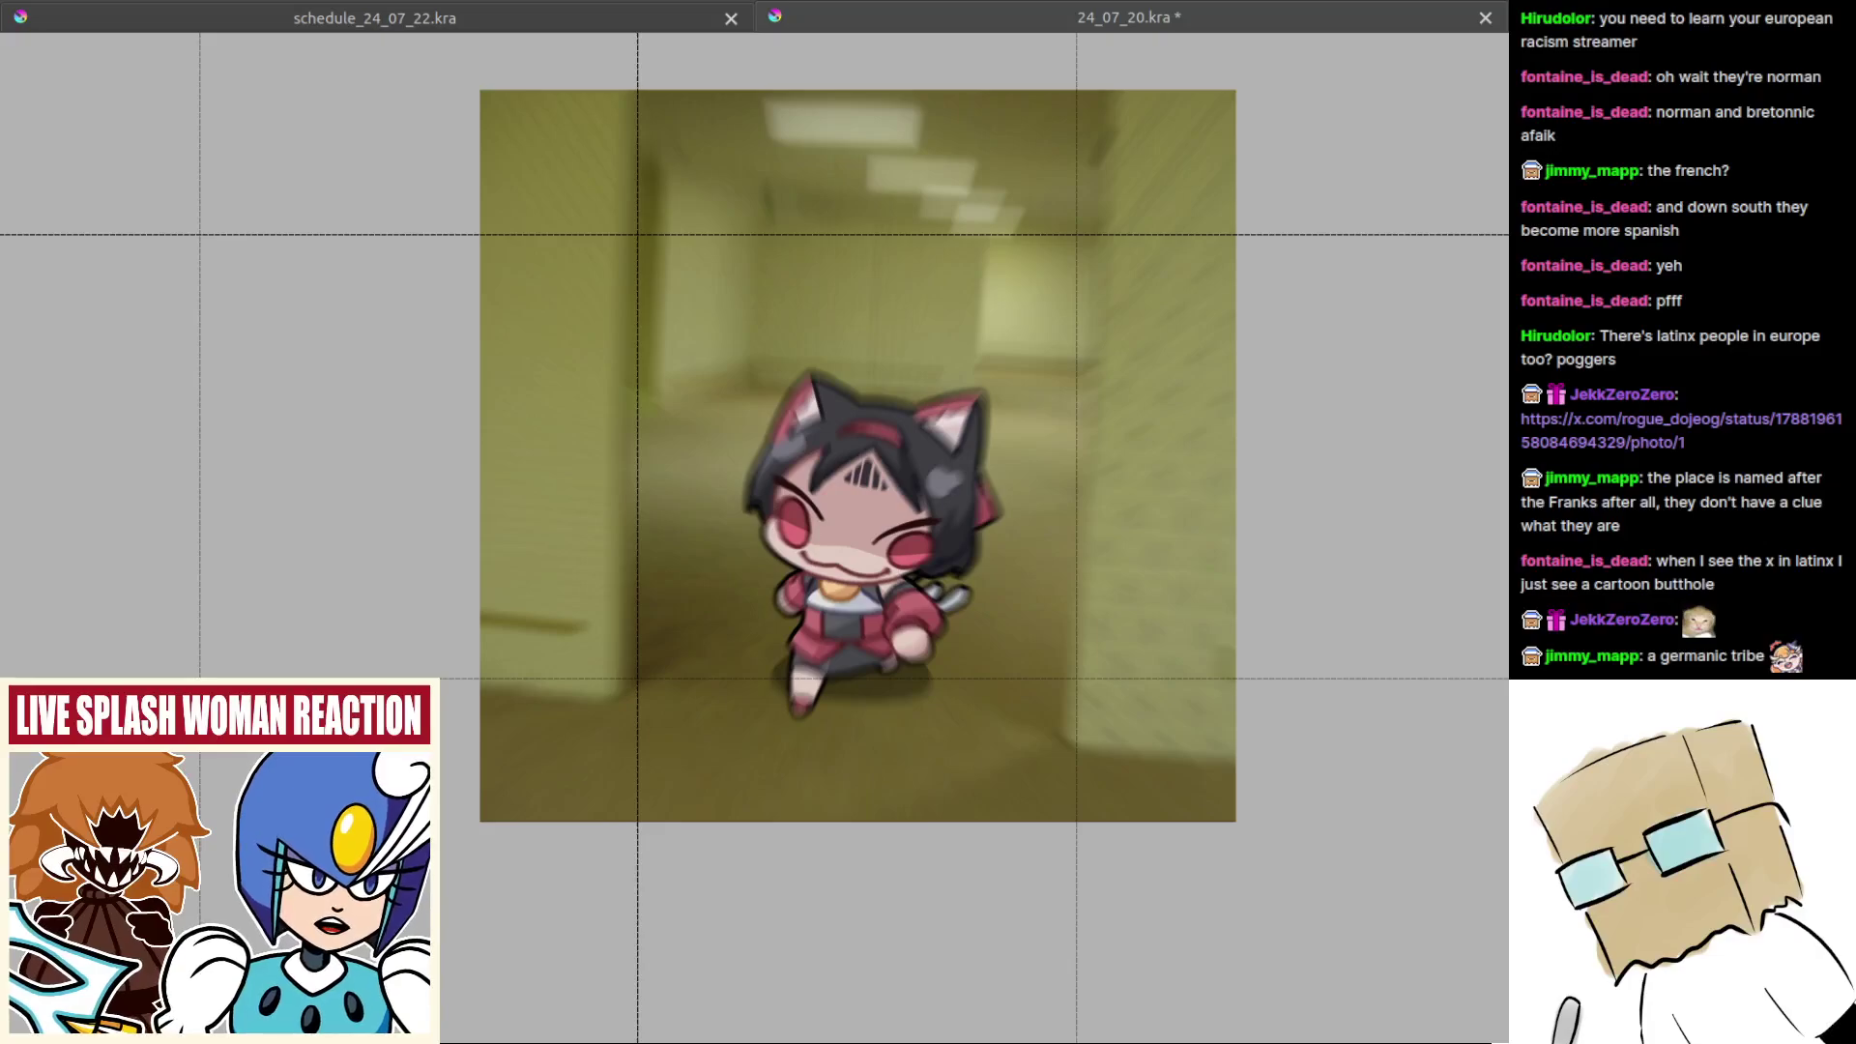
pyautogui.hotkey('ctrl', 'v')
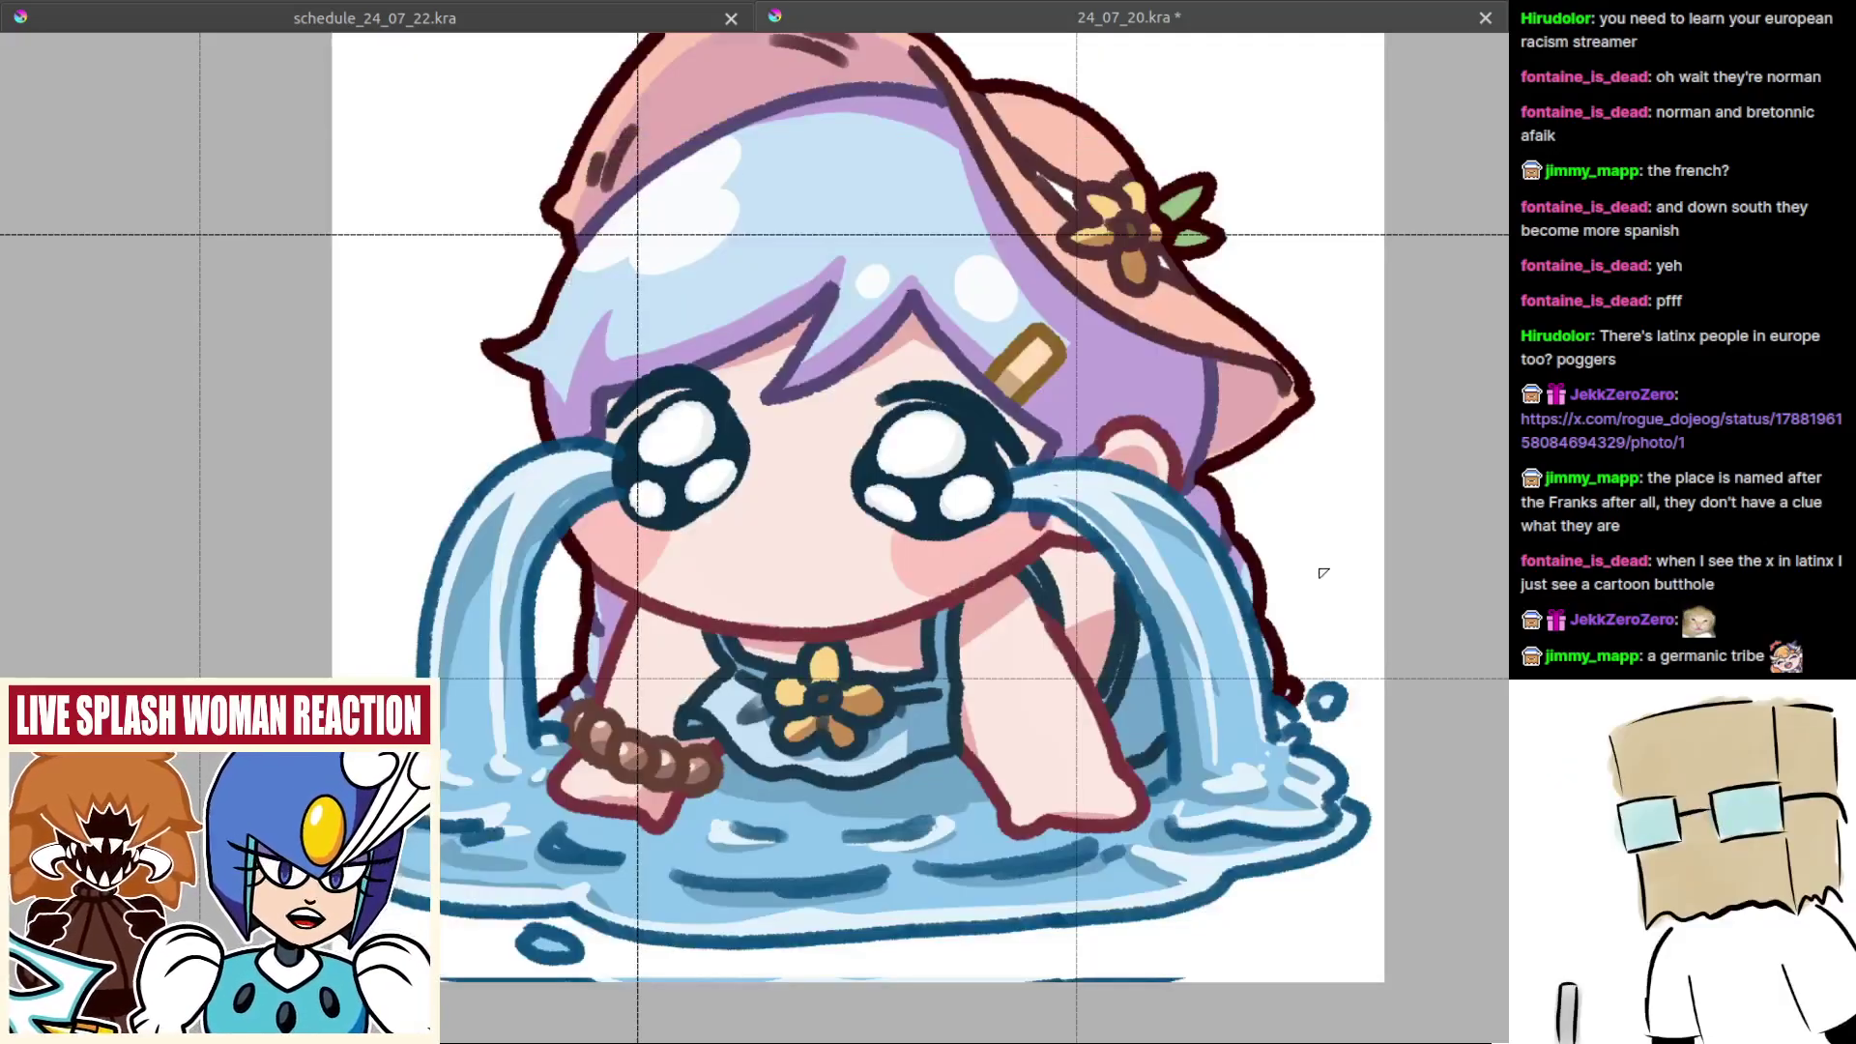
pyautogui.scroll(-1, 1261, 586)
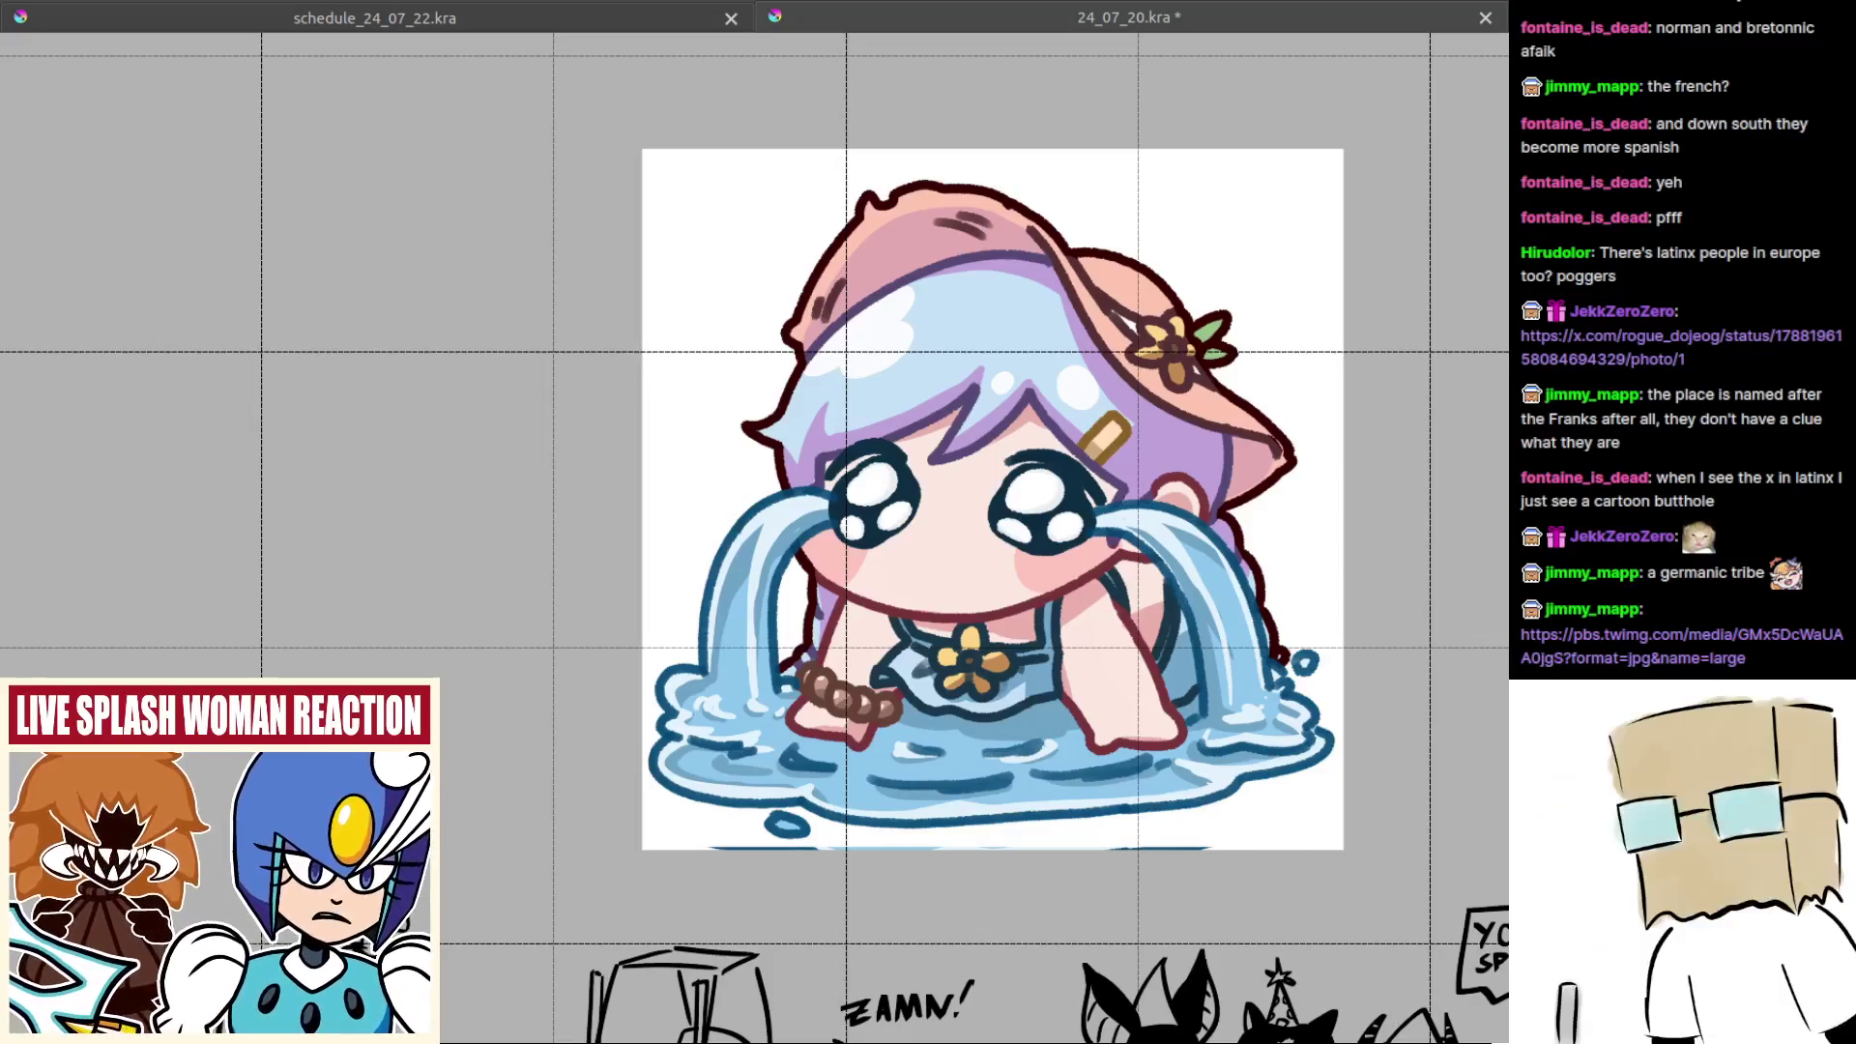
pyautogui.press('pagedown')
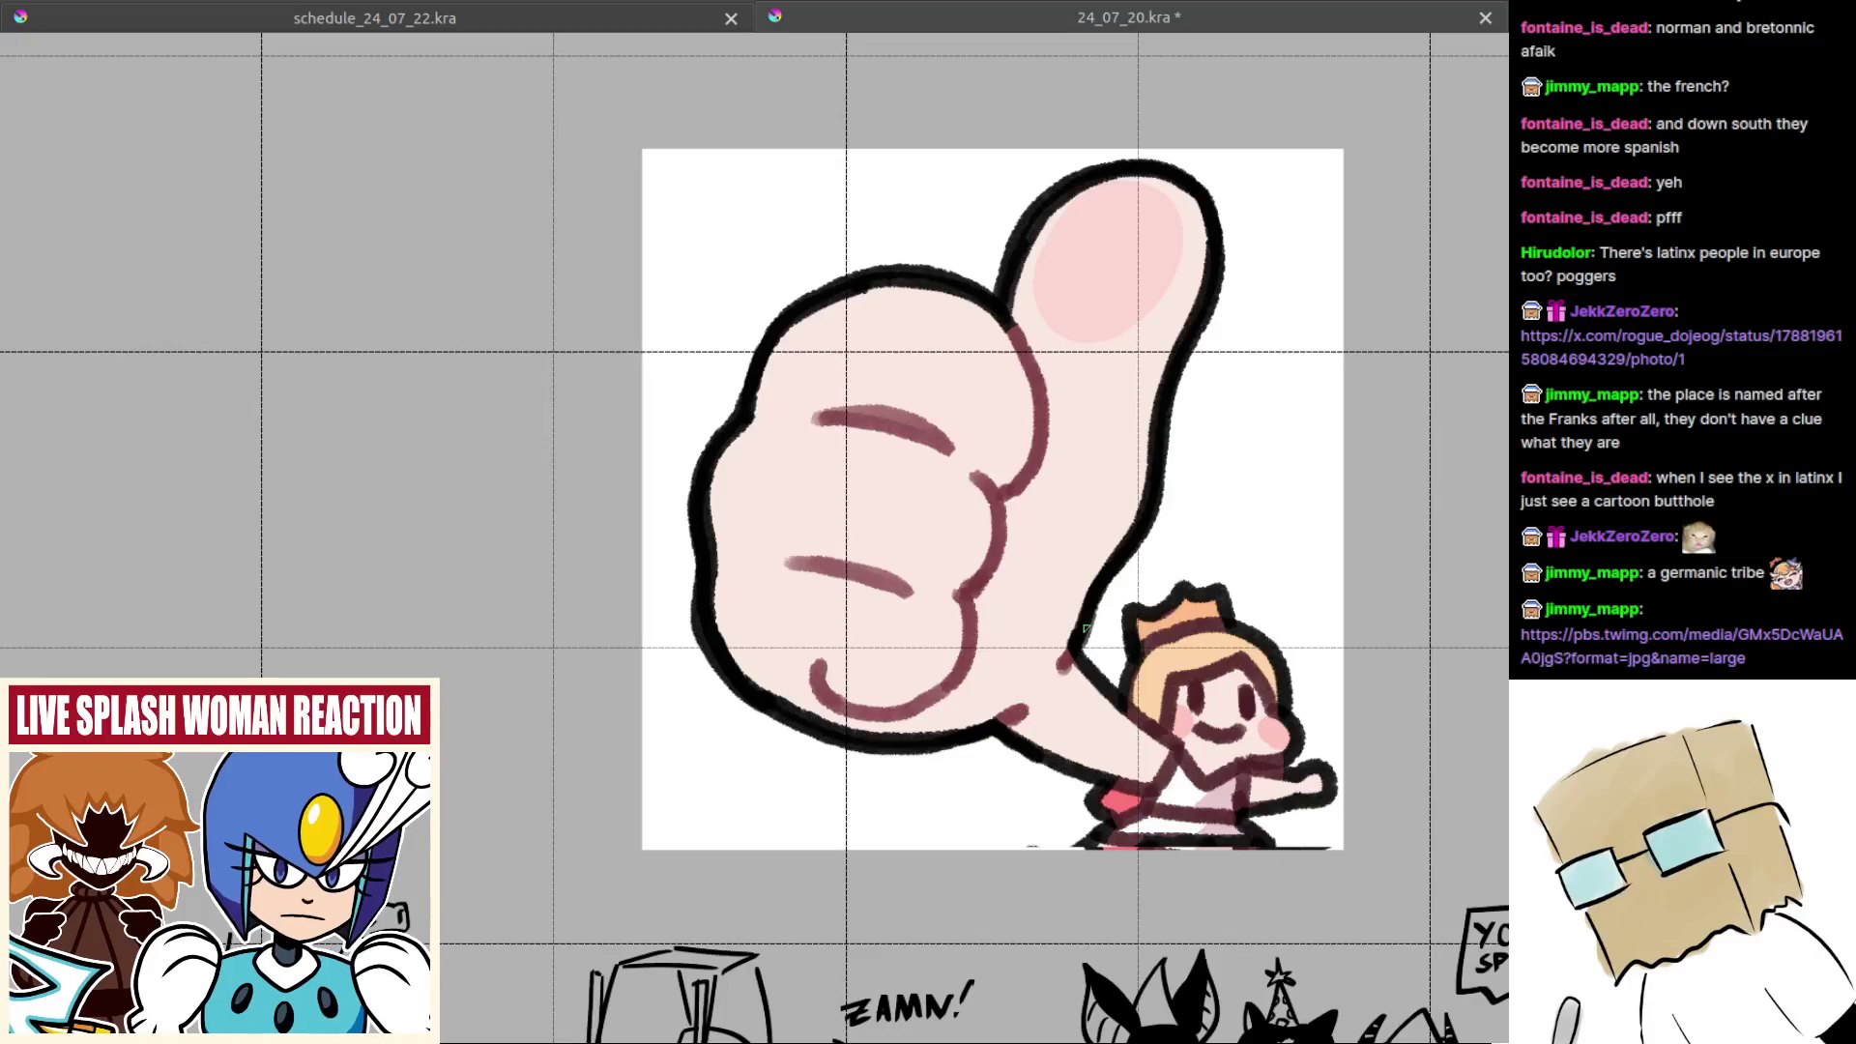
pyautogui.scroll(-3, 1054, 667)
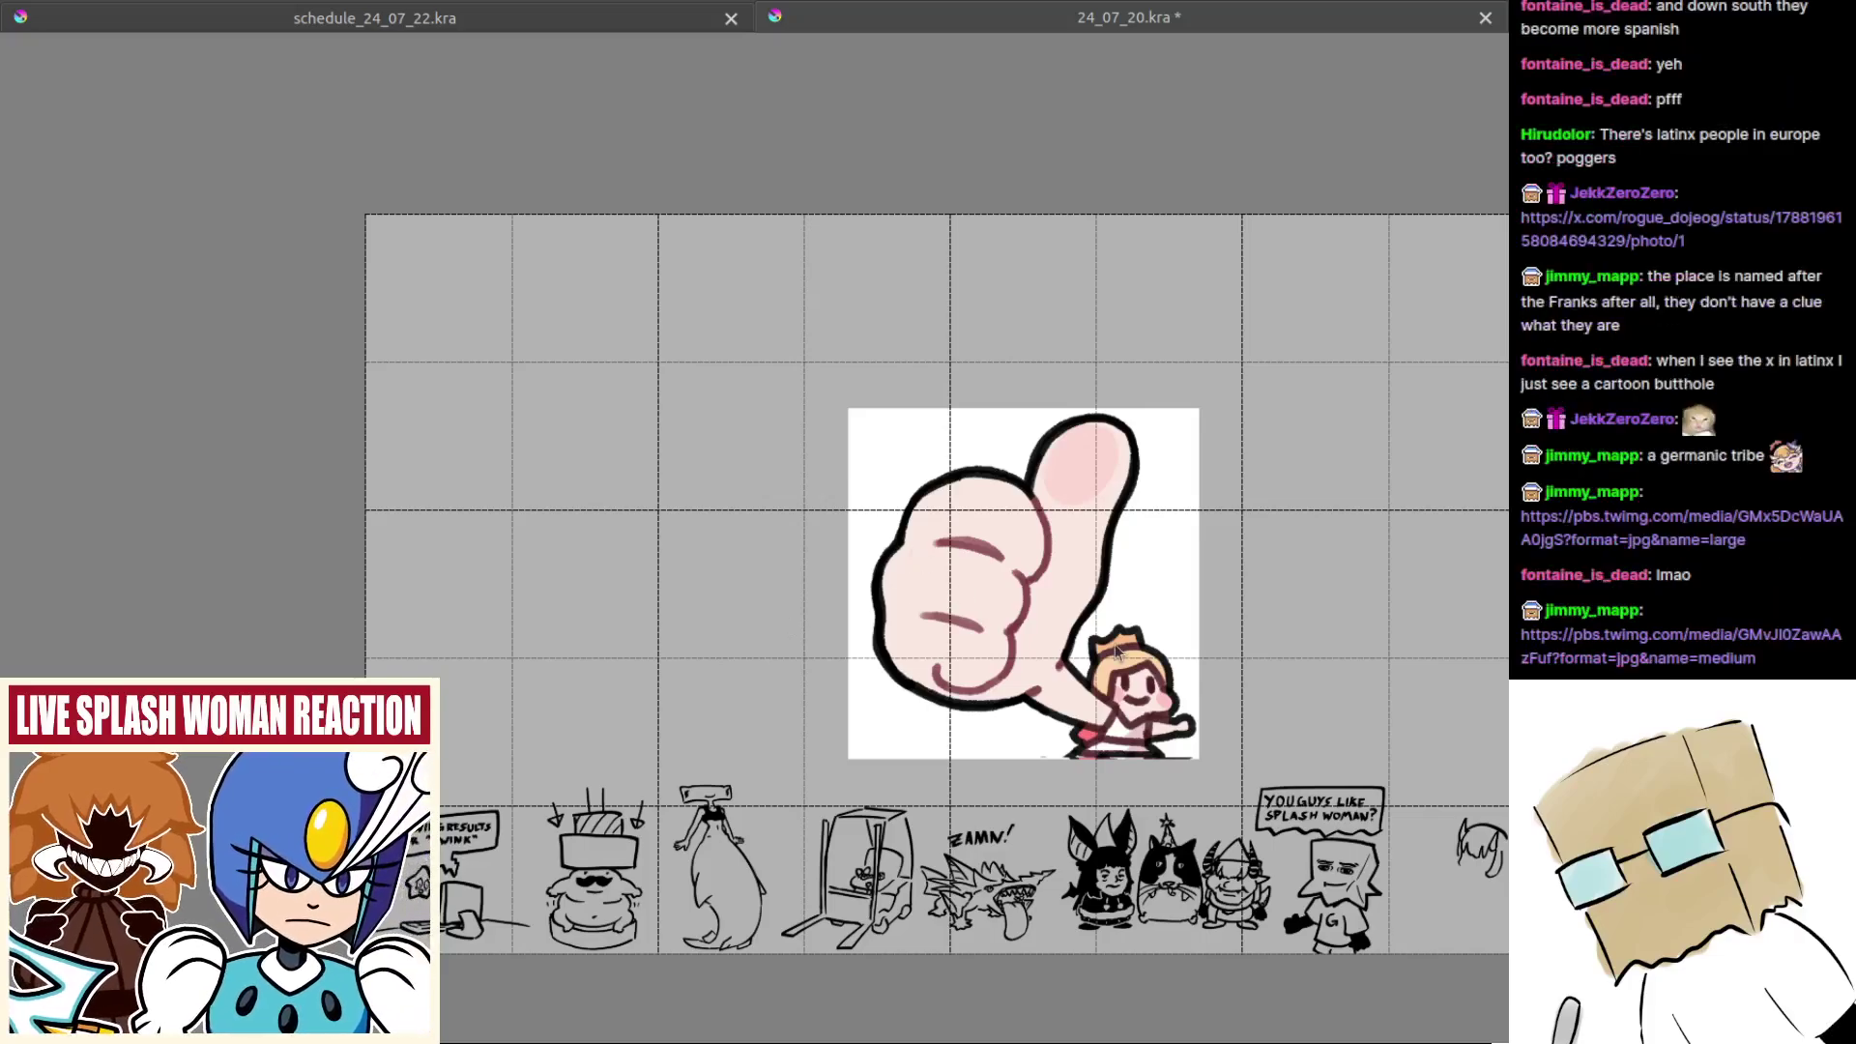
# Step: Paste the chibi-with-burger picture and the Korean post screenshot over the canvas and inspect the screenshot up close
pyautogui.hotkey('ctrl', 'v')
pyautogui.scroll(1, 1121, 667)
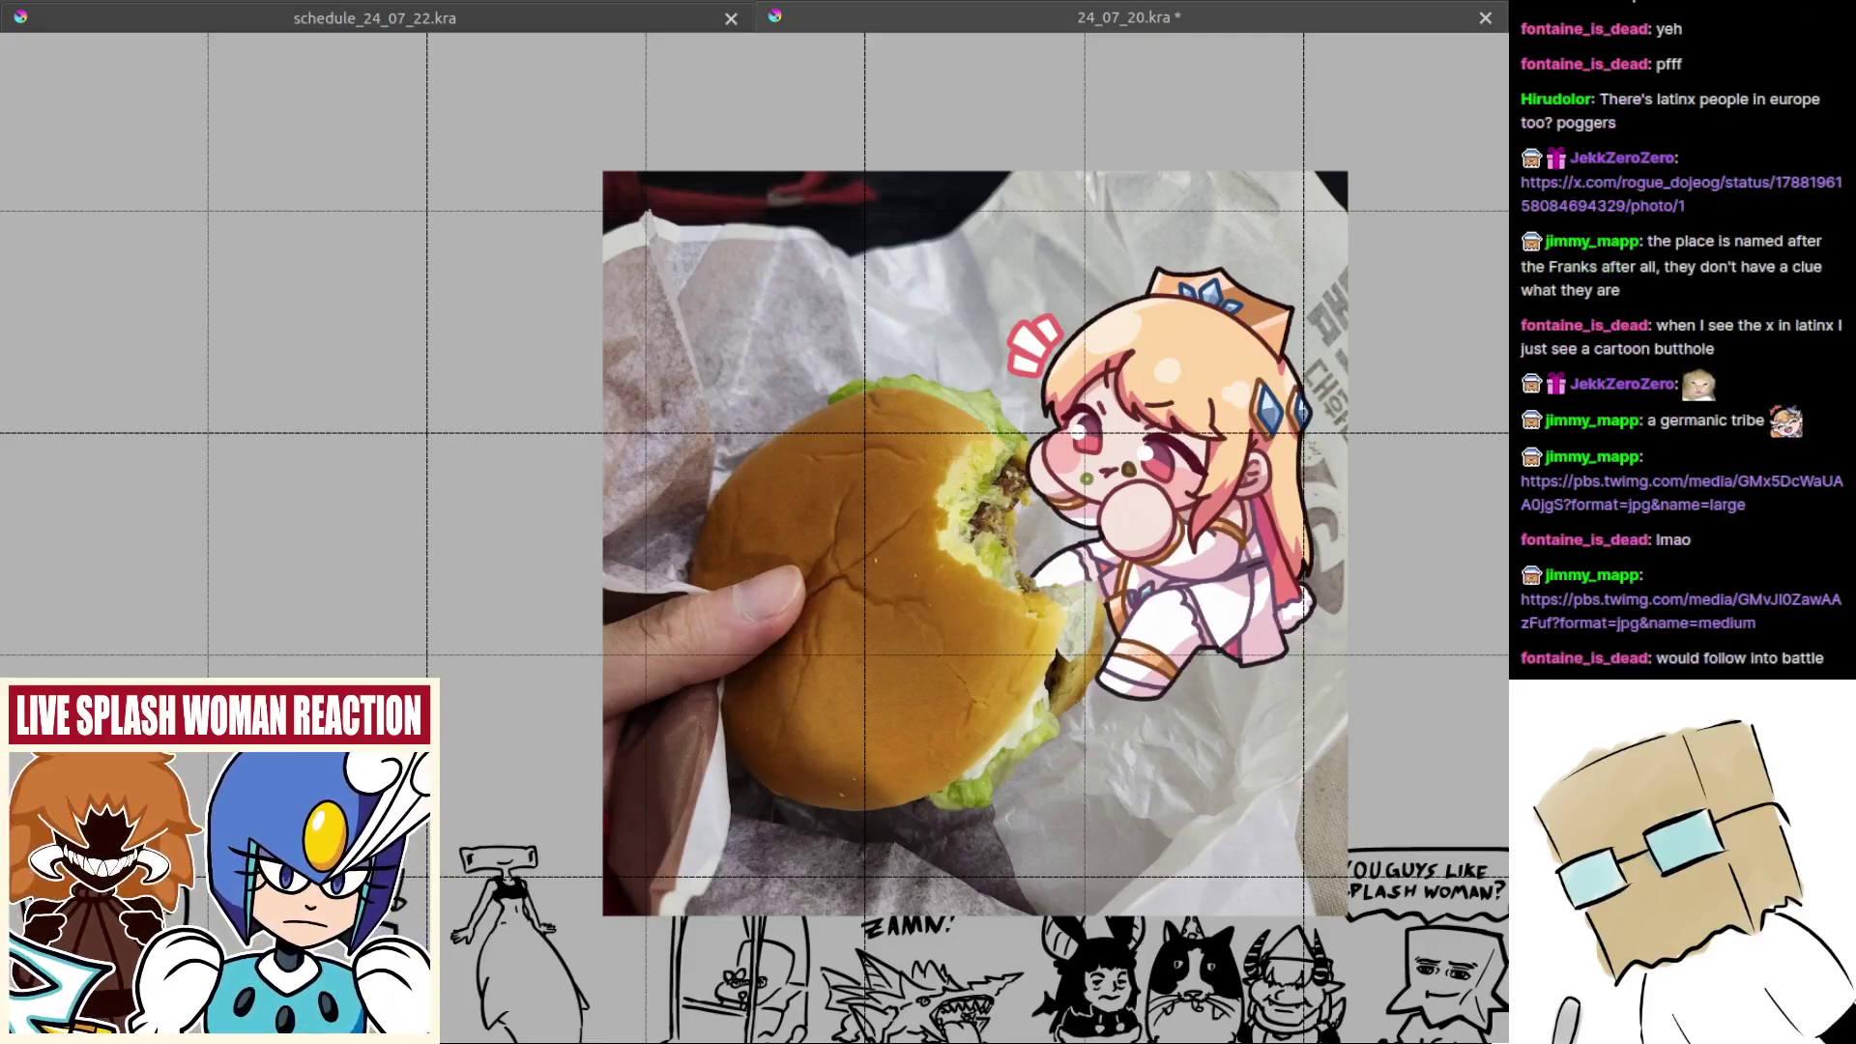
pyautogui.hotkey('ctrl', 'v')
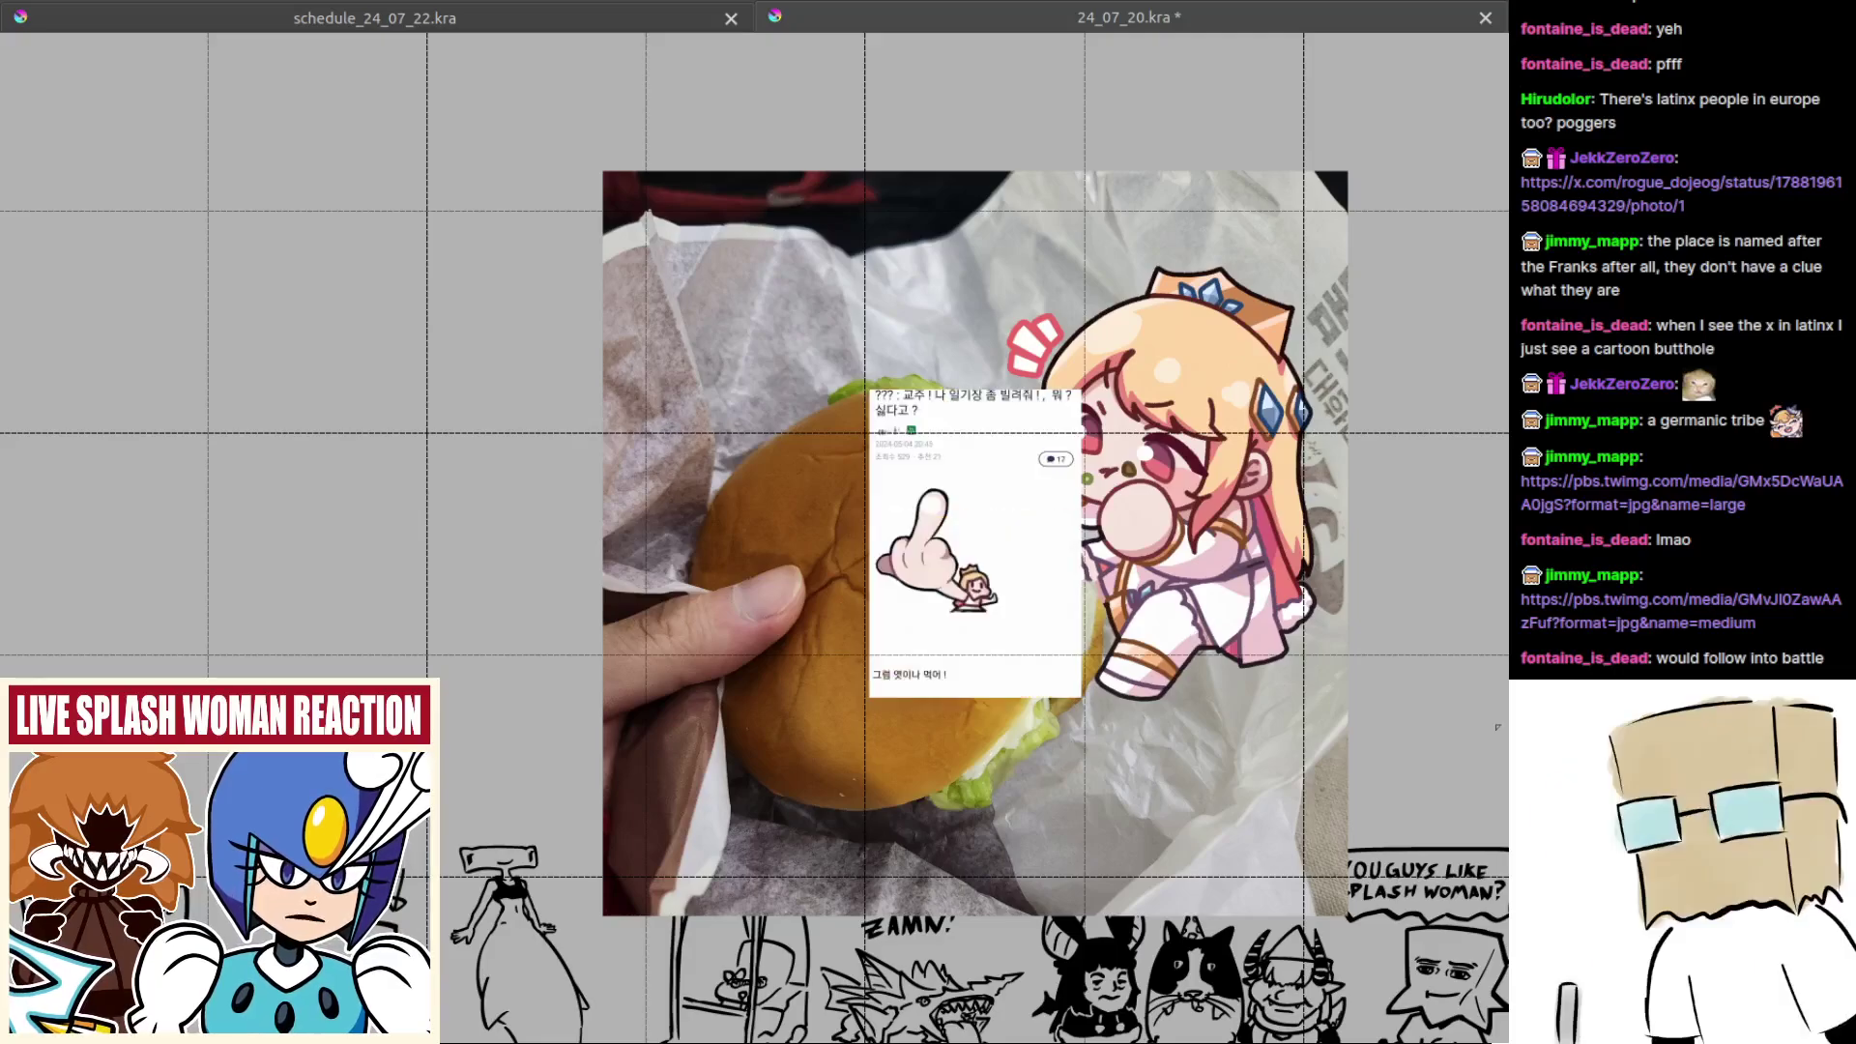
pyautogui.scroll(4, 987, 554)
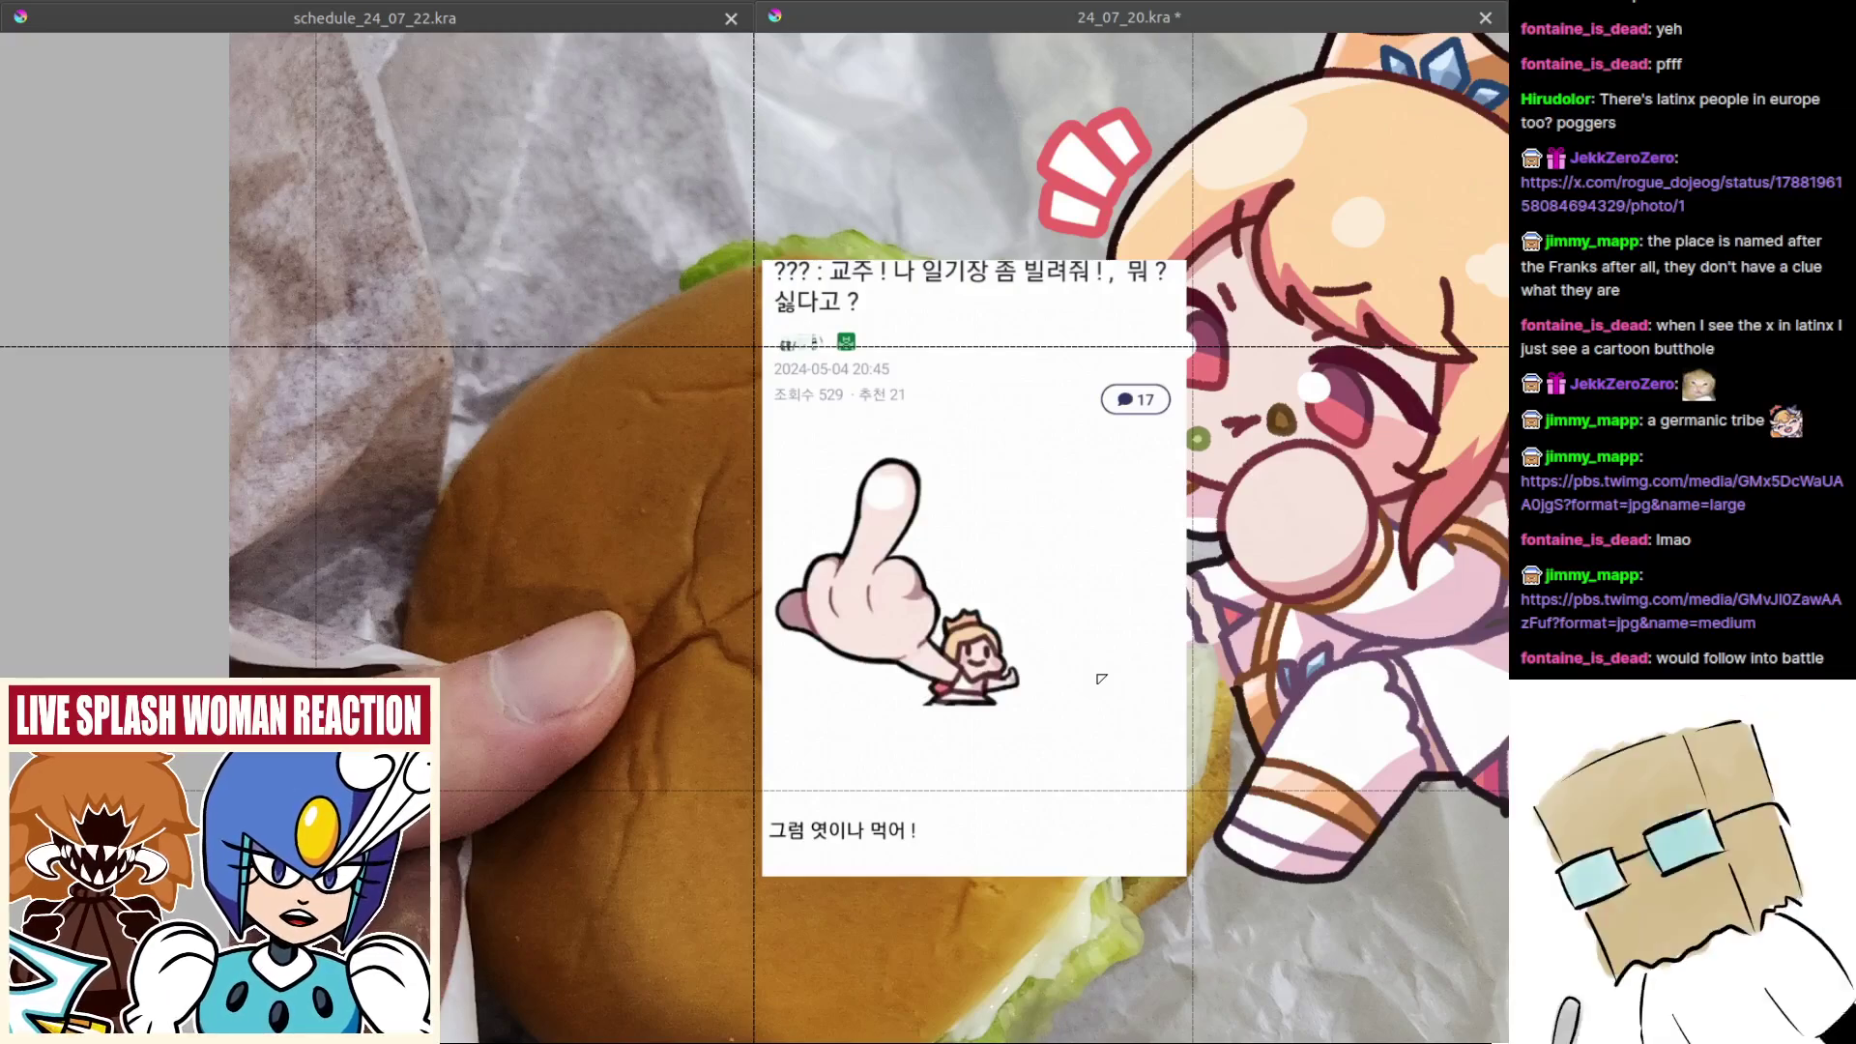
pyautogui.scroll(-4, 1101, 678)
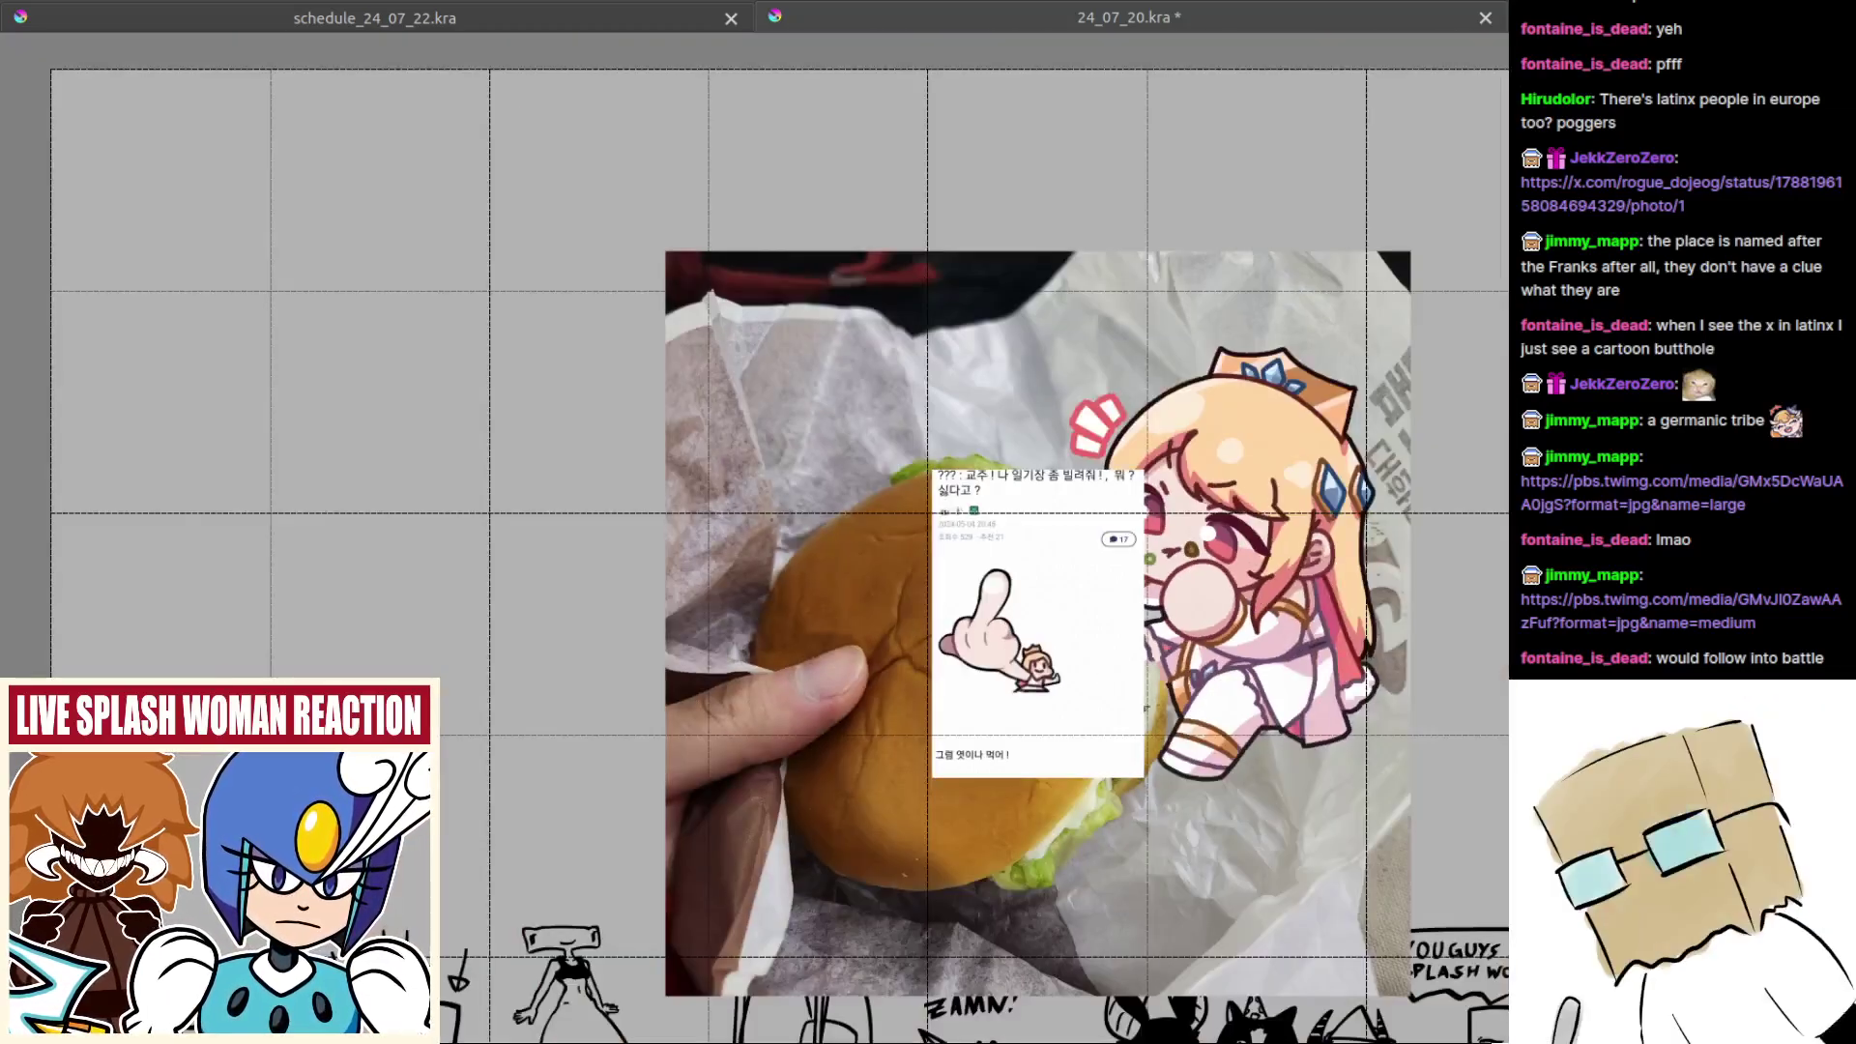
# Step: Undo the pasted Korean post screenshot, burger picture and thumbs-up picture, going back to the crying girl
pyautogui.scroll(-1, 1165, 744)
pyautogui.moveTo(1145, 755); pyautogui.dragTo(653, 655)
pyautogui.hotkey('ctrl', 'z')
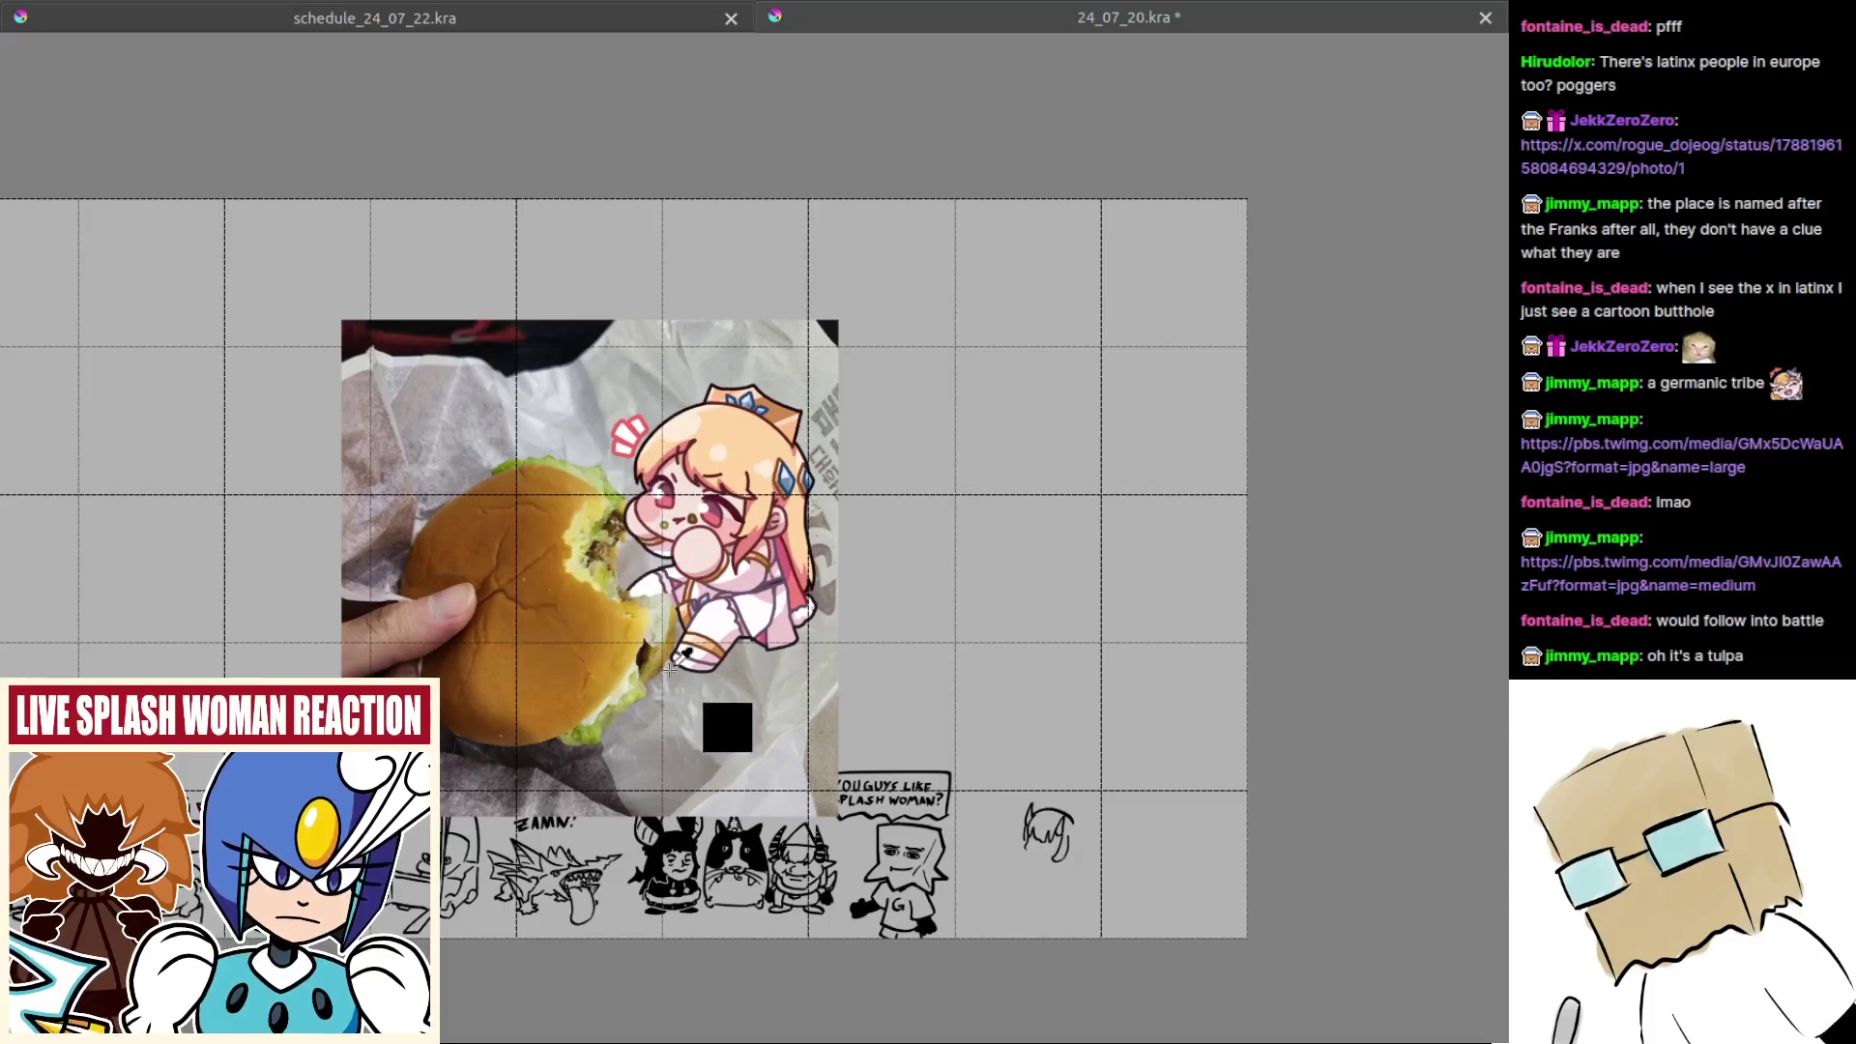
pyautogui.hotkey('ctrl', 'z')
pyautogui.hotkey('ctrl', 'z')
pyautogui.hotkey('ctrl', 'z')
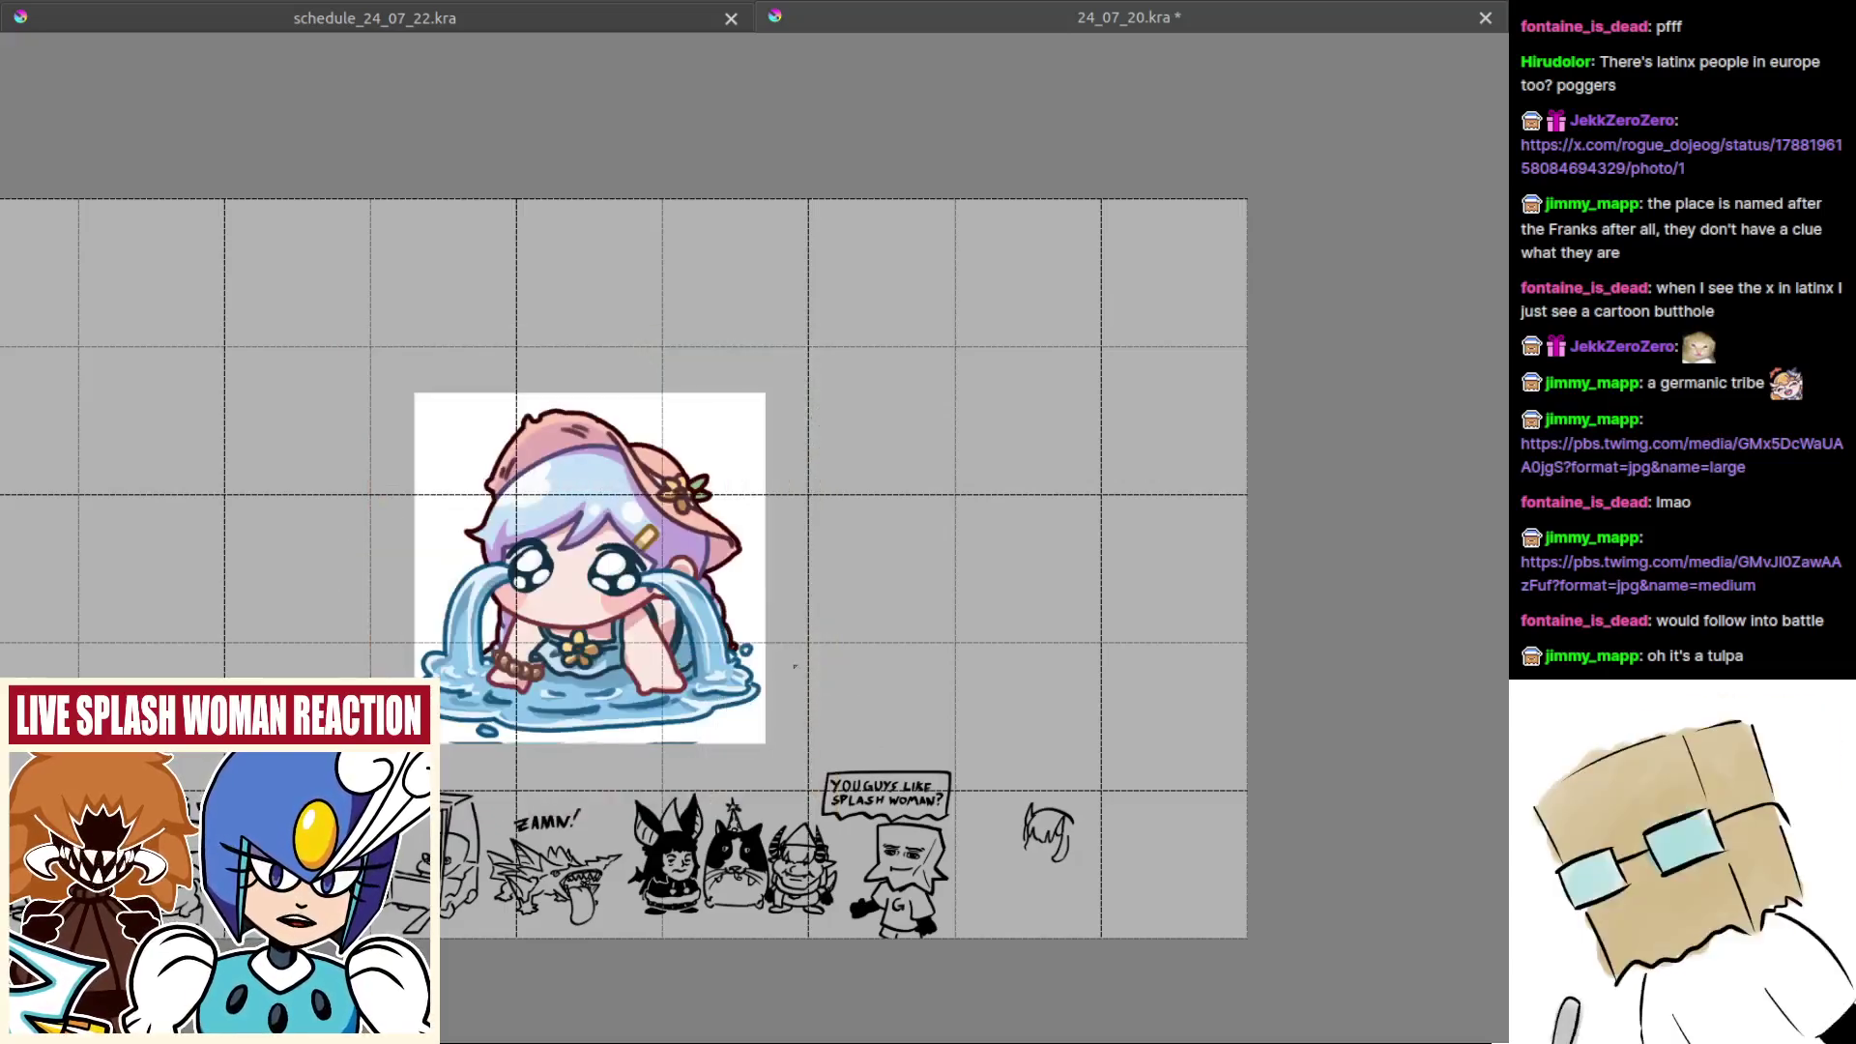
# Step: Redo the pasted thumbs-up and burger pictures to view them again above the doodle row
pyautogui.hotkey('ctrl', 'shift', 'z')
pyautogui.hotkey('ctrl', 'shift', 'z')
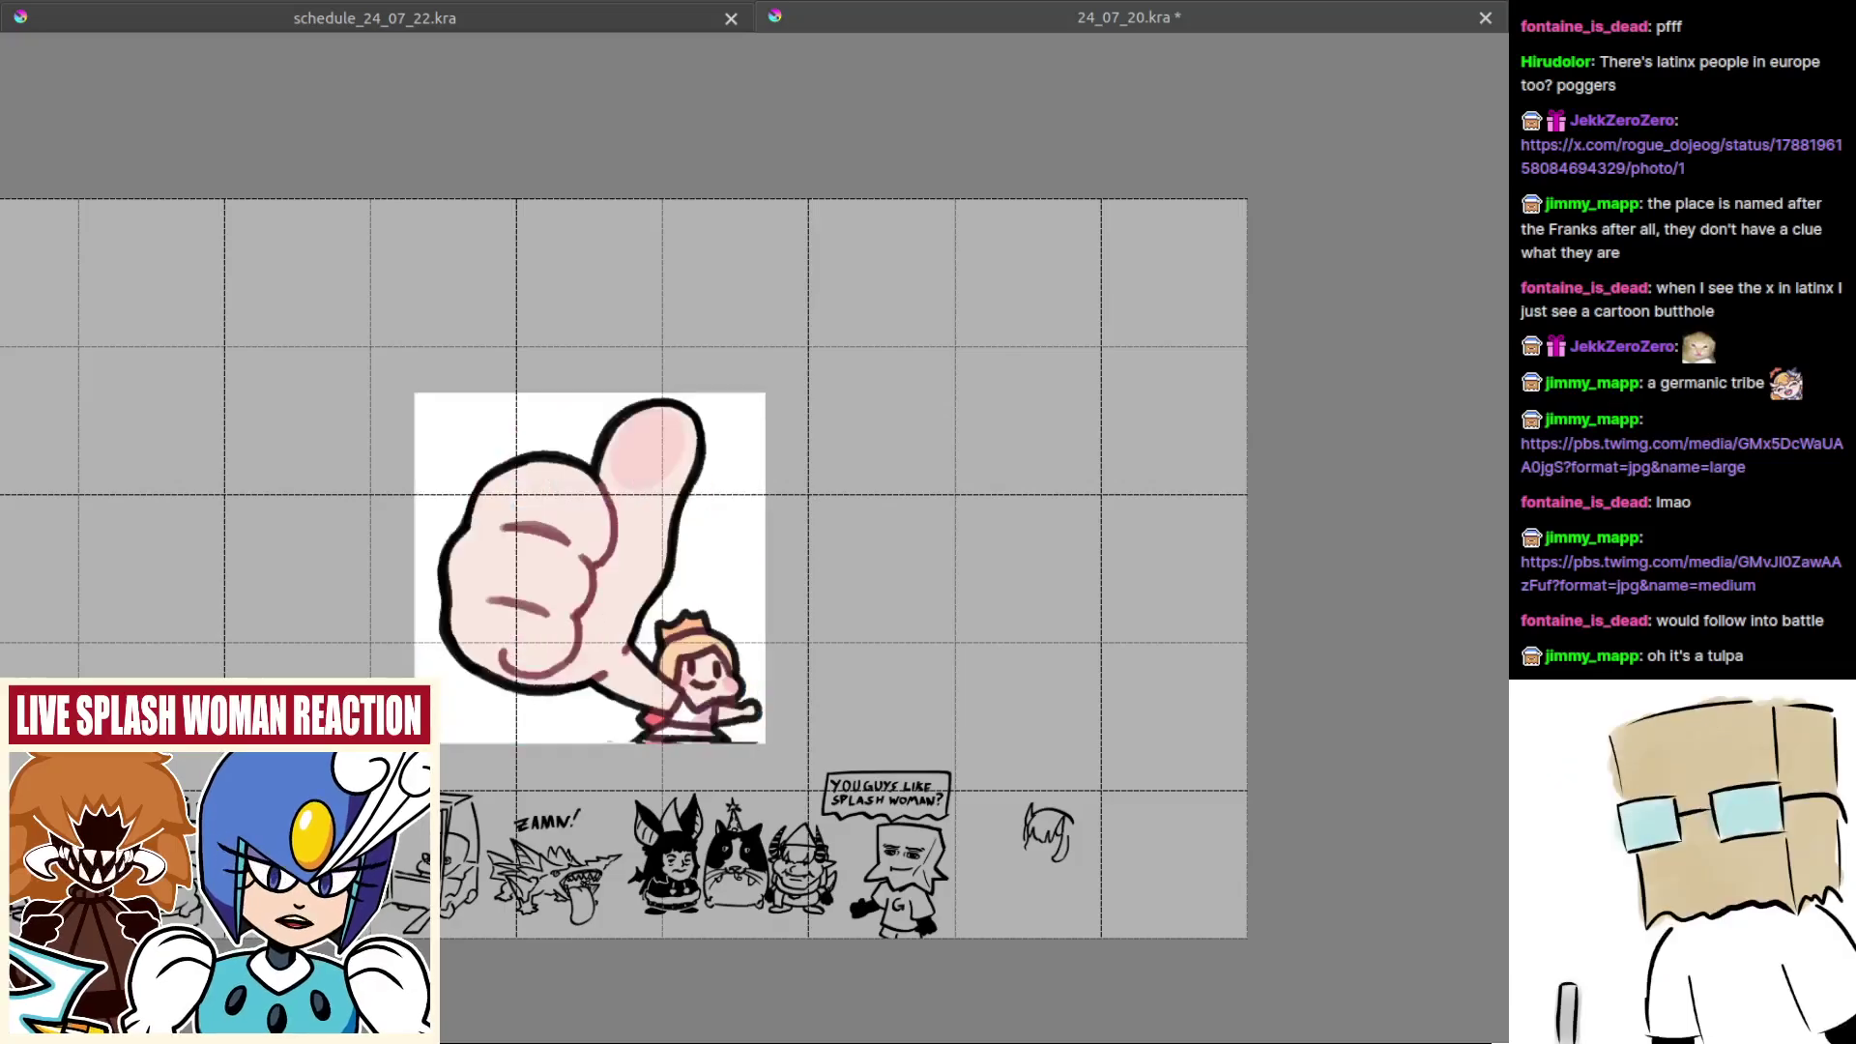
pyautogui.hotkey('ctrl', 'shift', 'z')
pyautogui.scroll(2, 831, 601)
pyautogui.moveTo(831, 601); pyautogui.dragTo(935, 607)
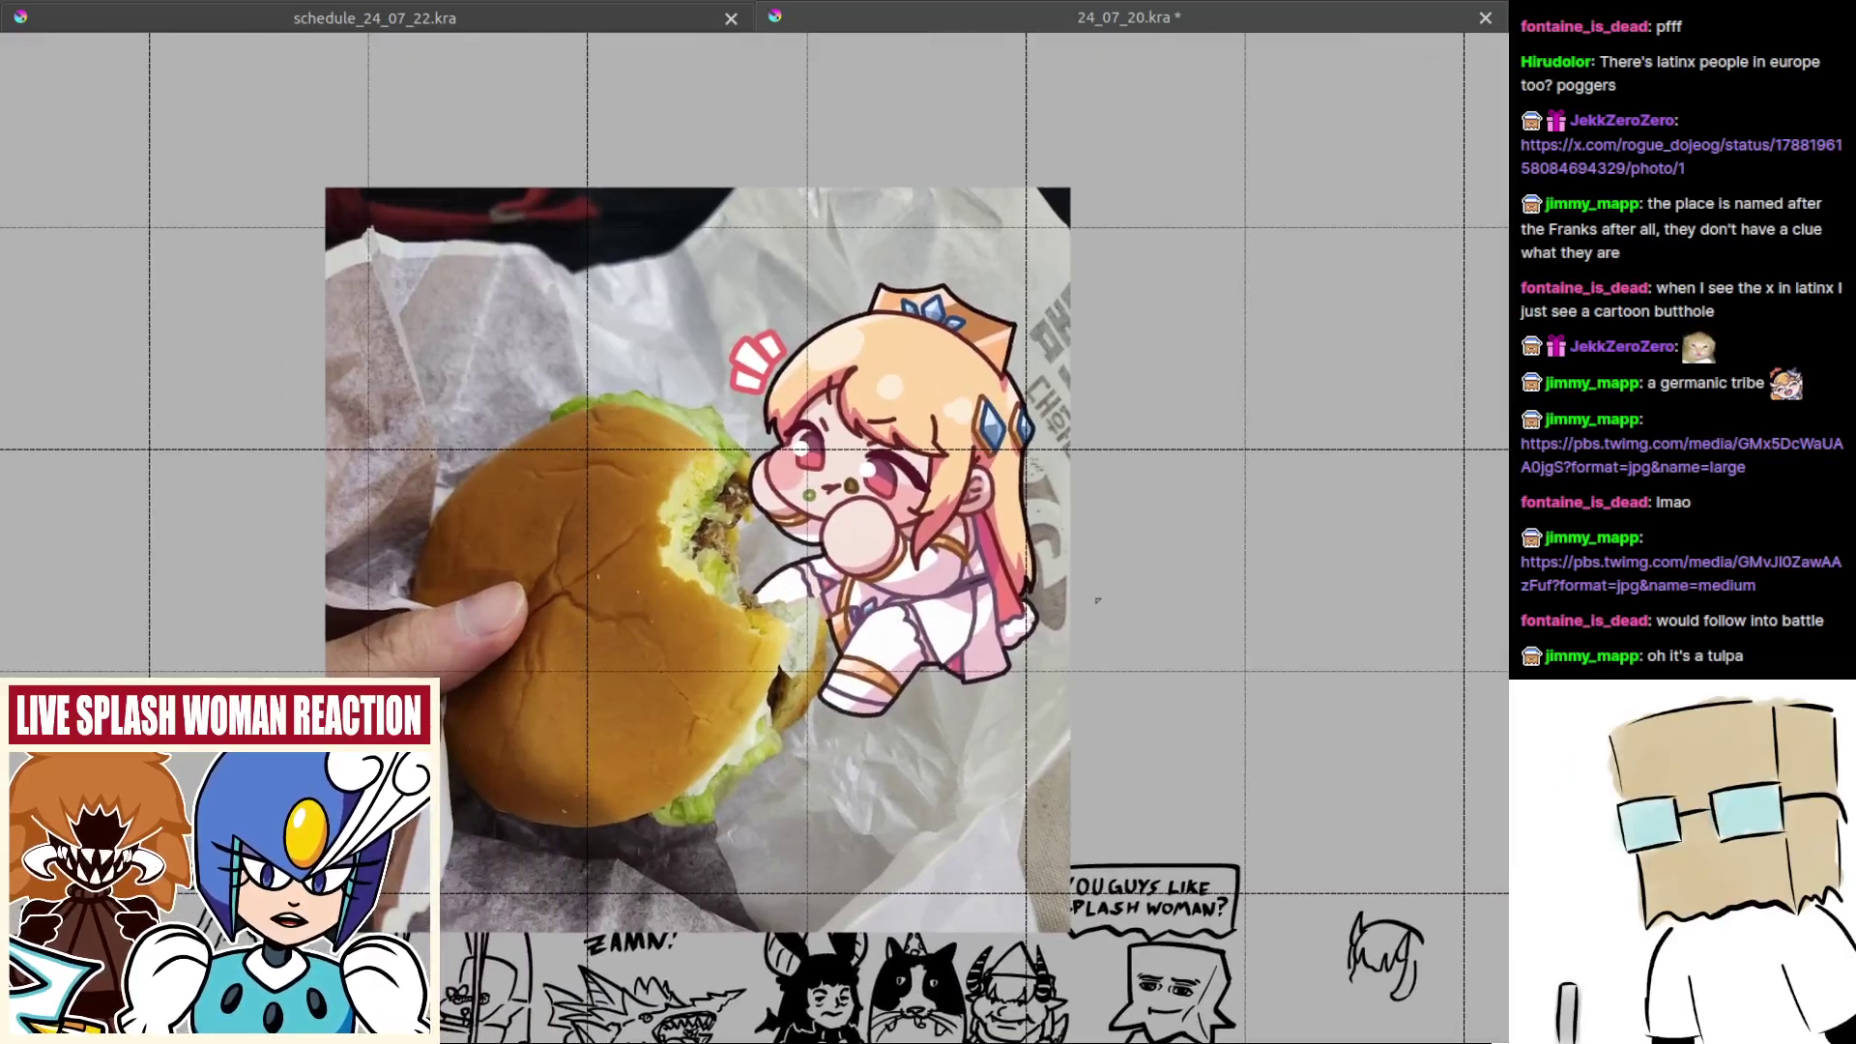
pyautogui.scroll(-1, 1133, 632)
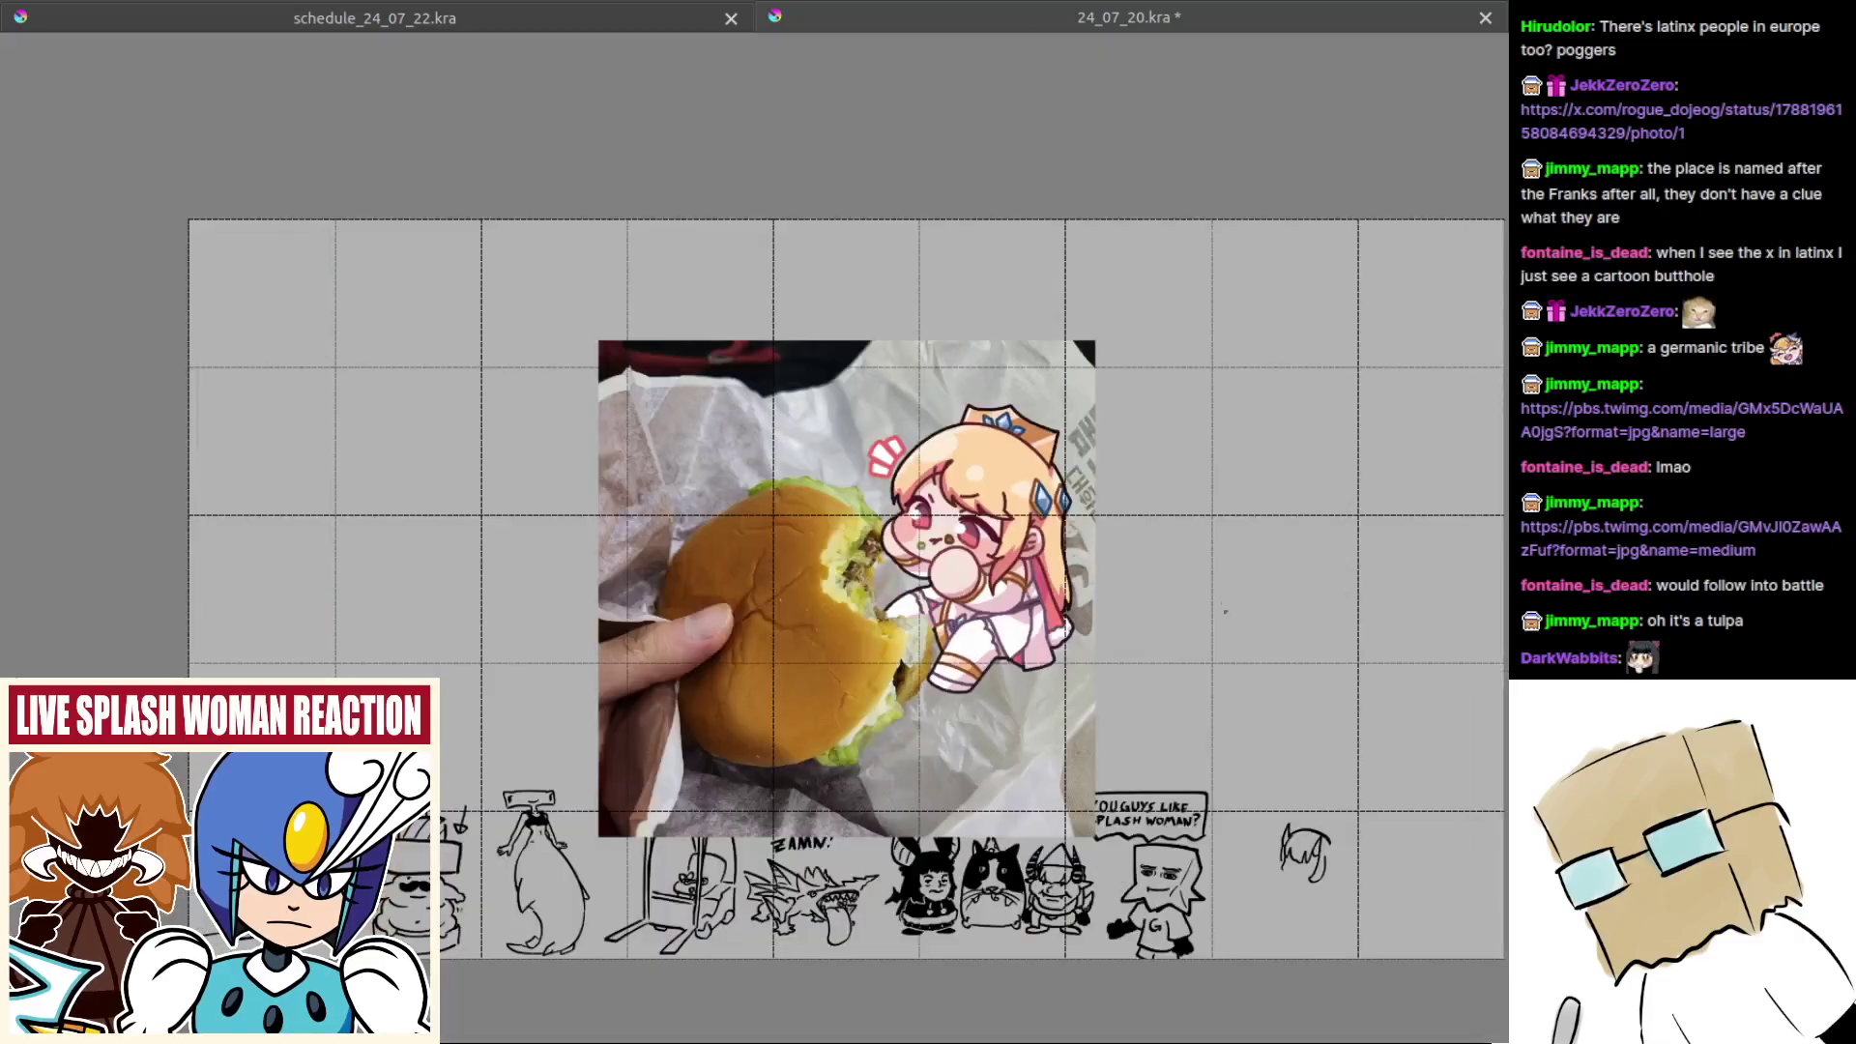
pyautogui.moveTo(1132, 632); pyautogui.dragTo(868, 608)
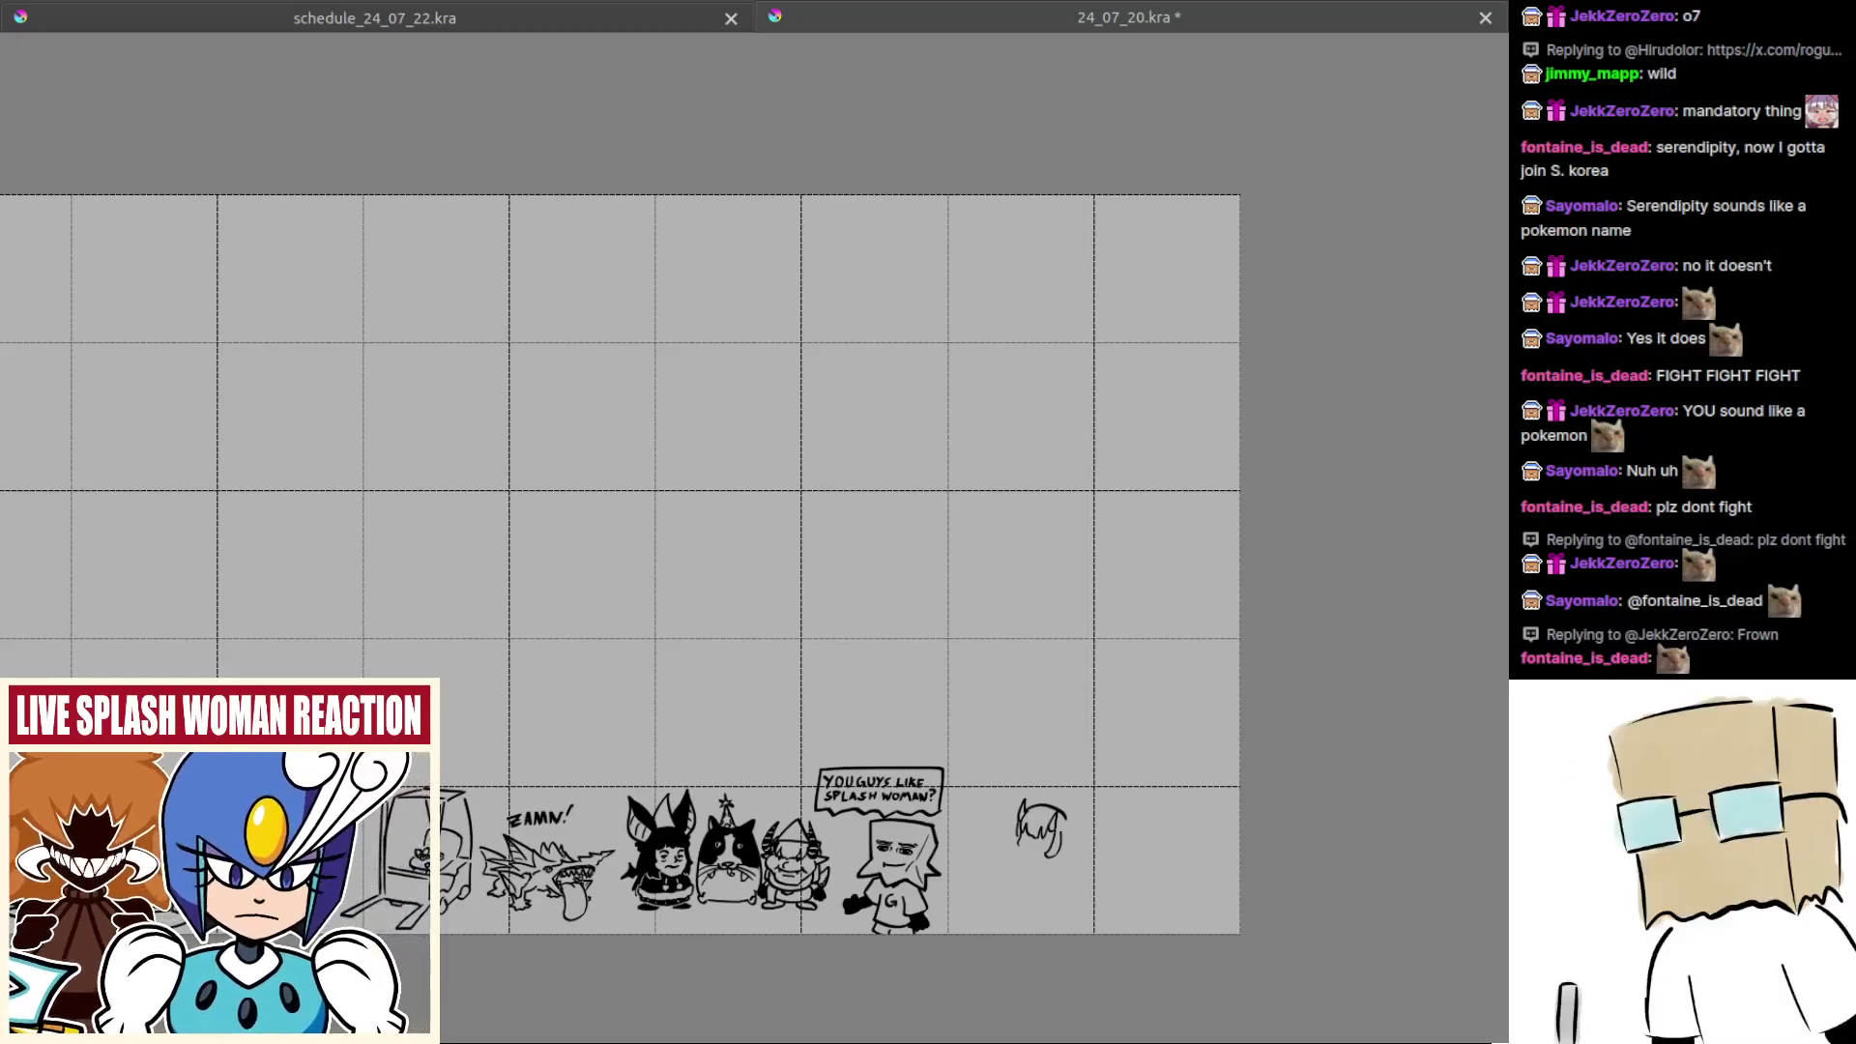
# Step: Paste the purple witch-hat robot picture onto the canvas and inspect it up close in the unmirrored view
pyautogui.scroll(6, 917, 588)
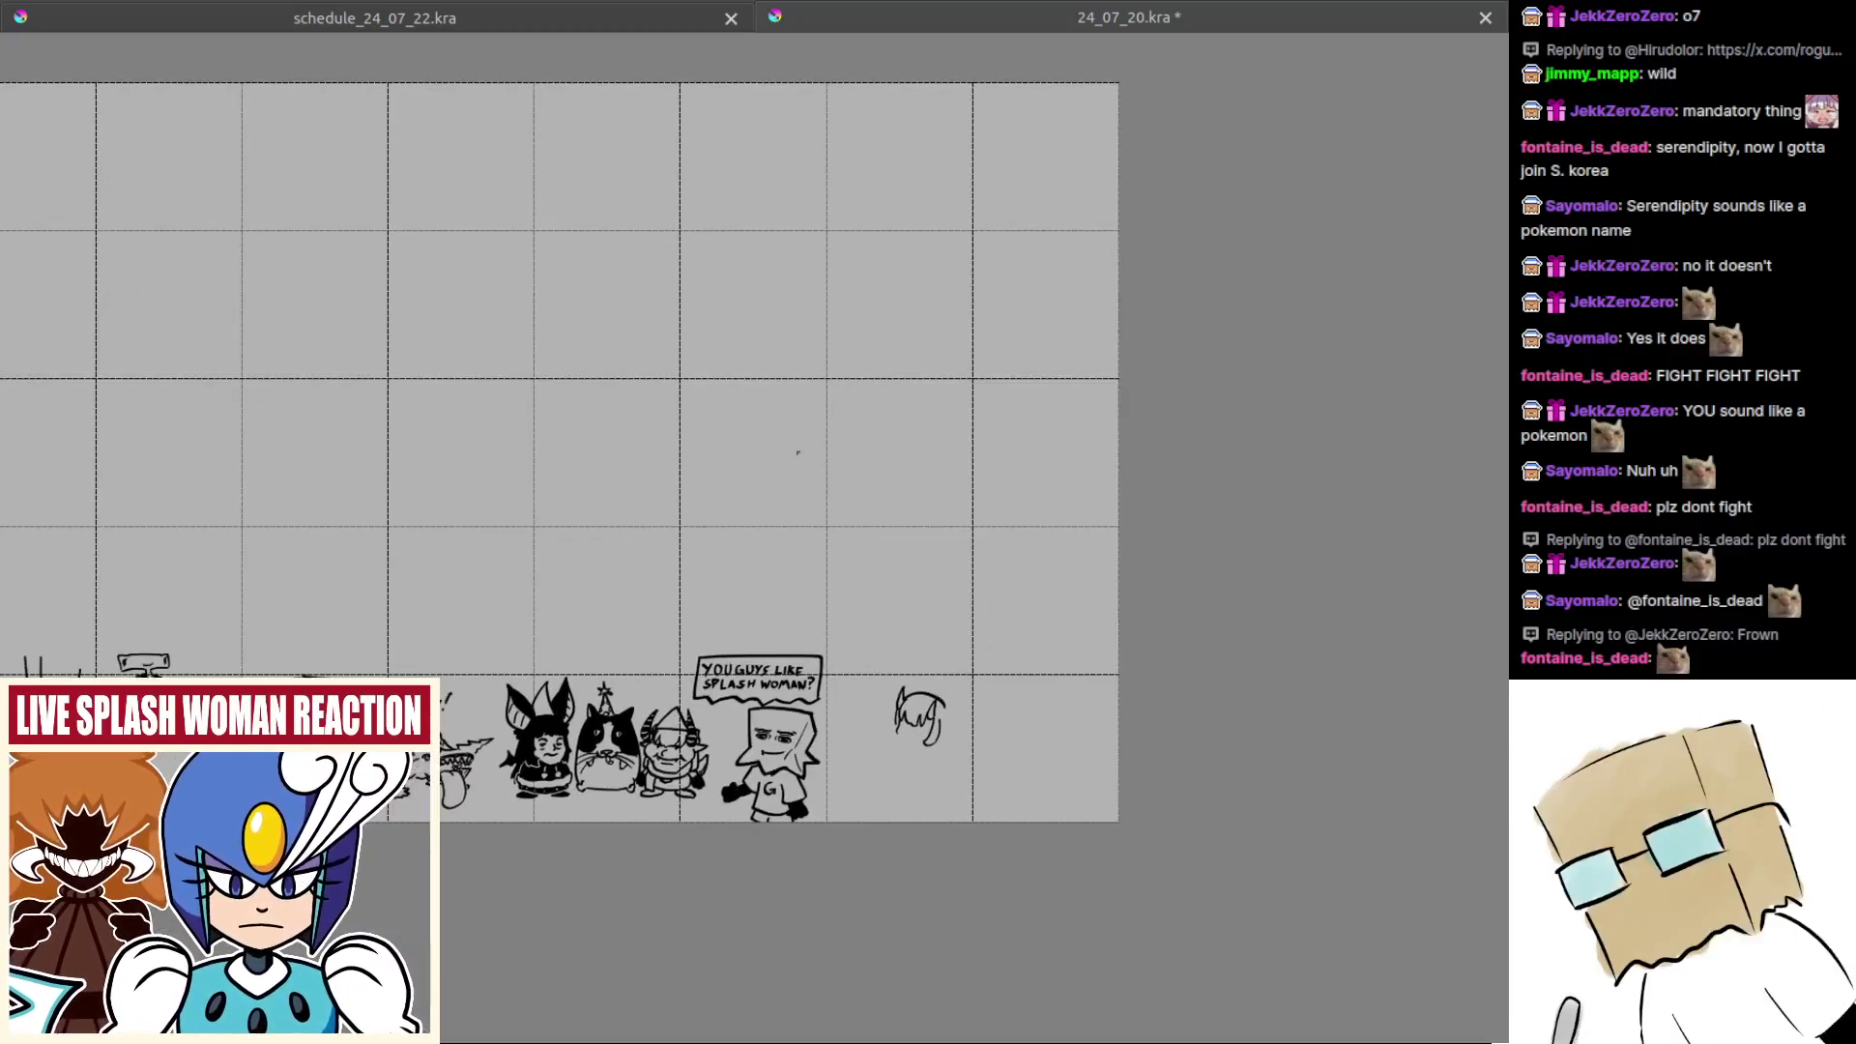
pyautogui.press('m')
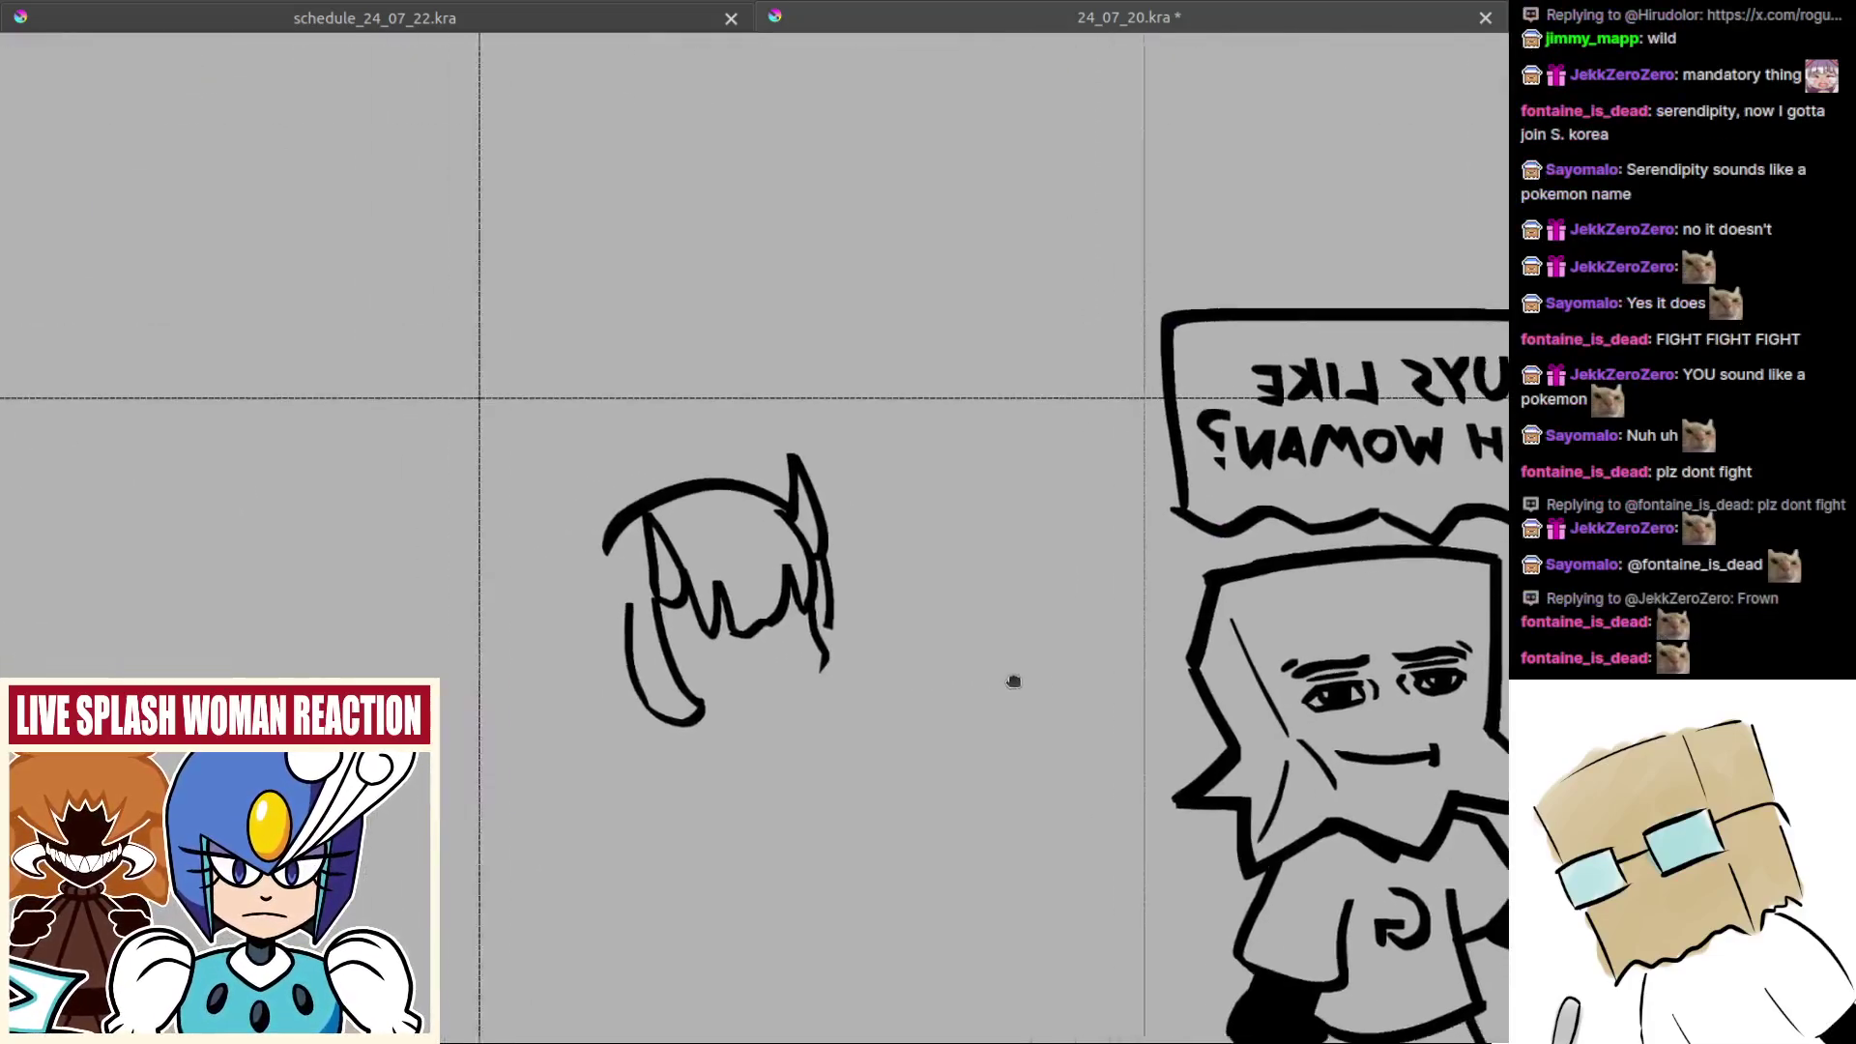
pyautogui.scroll(3, 903, 696)
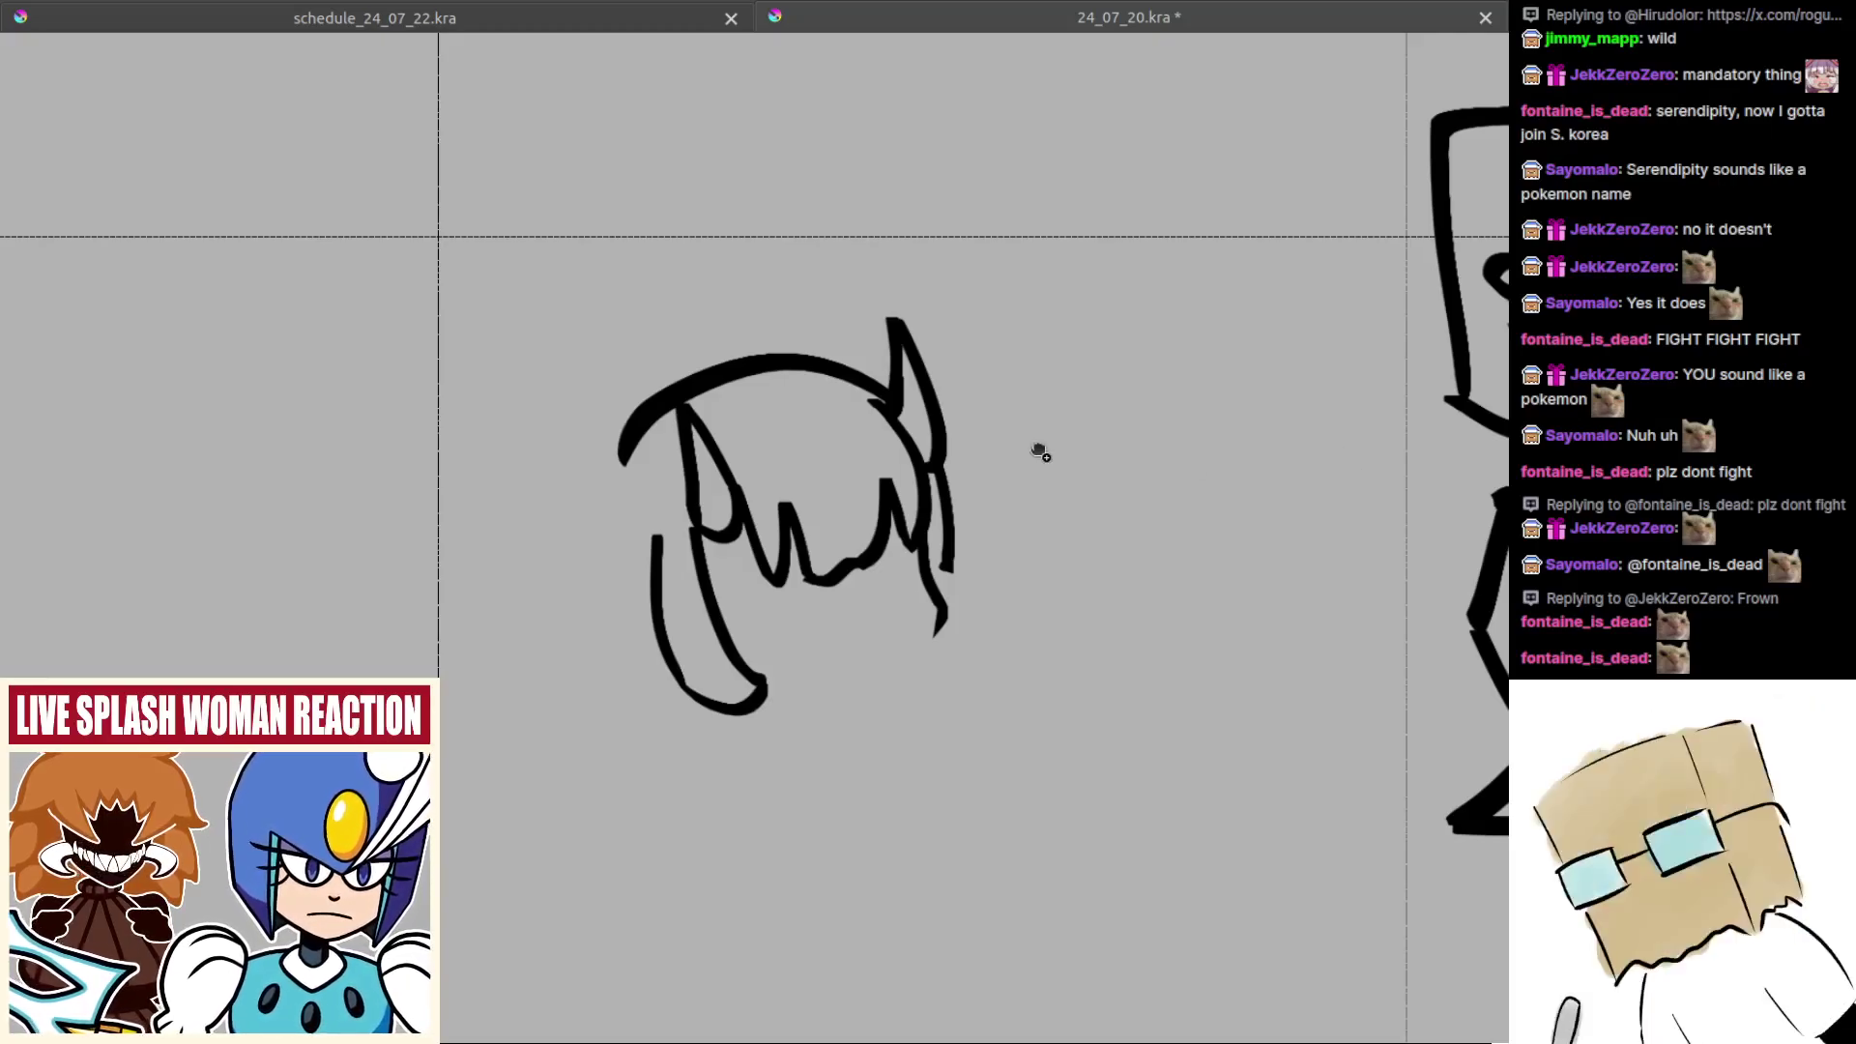
pyautogui.scroll(-6, 1025, 556)
pyautogui.moveTo(1313, 394); pyautogui.dragTo(939, 669)
pyautogui.scroll(2, 1256, 570)
pyautogui.scroll(3, 1088, 605)
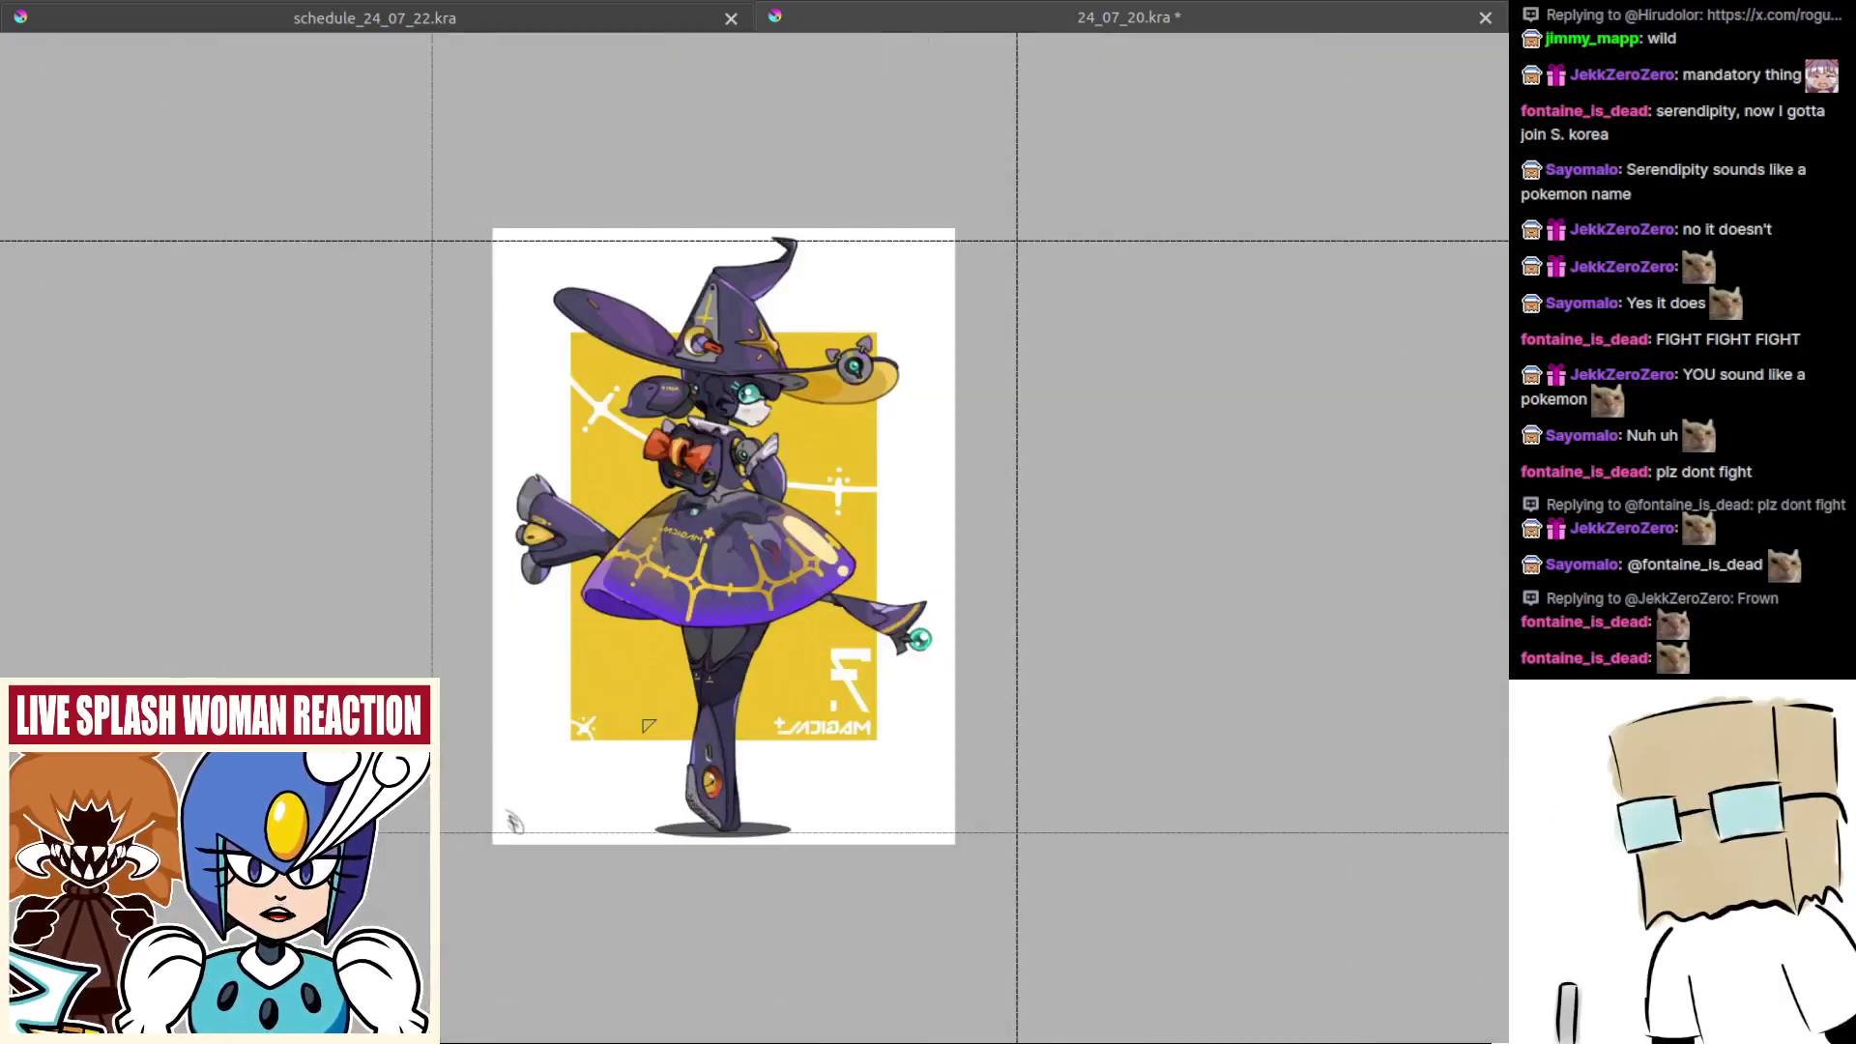
pyautogui.press('m')
pyautogui.scroll(2, 925, 716)
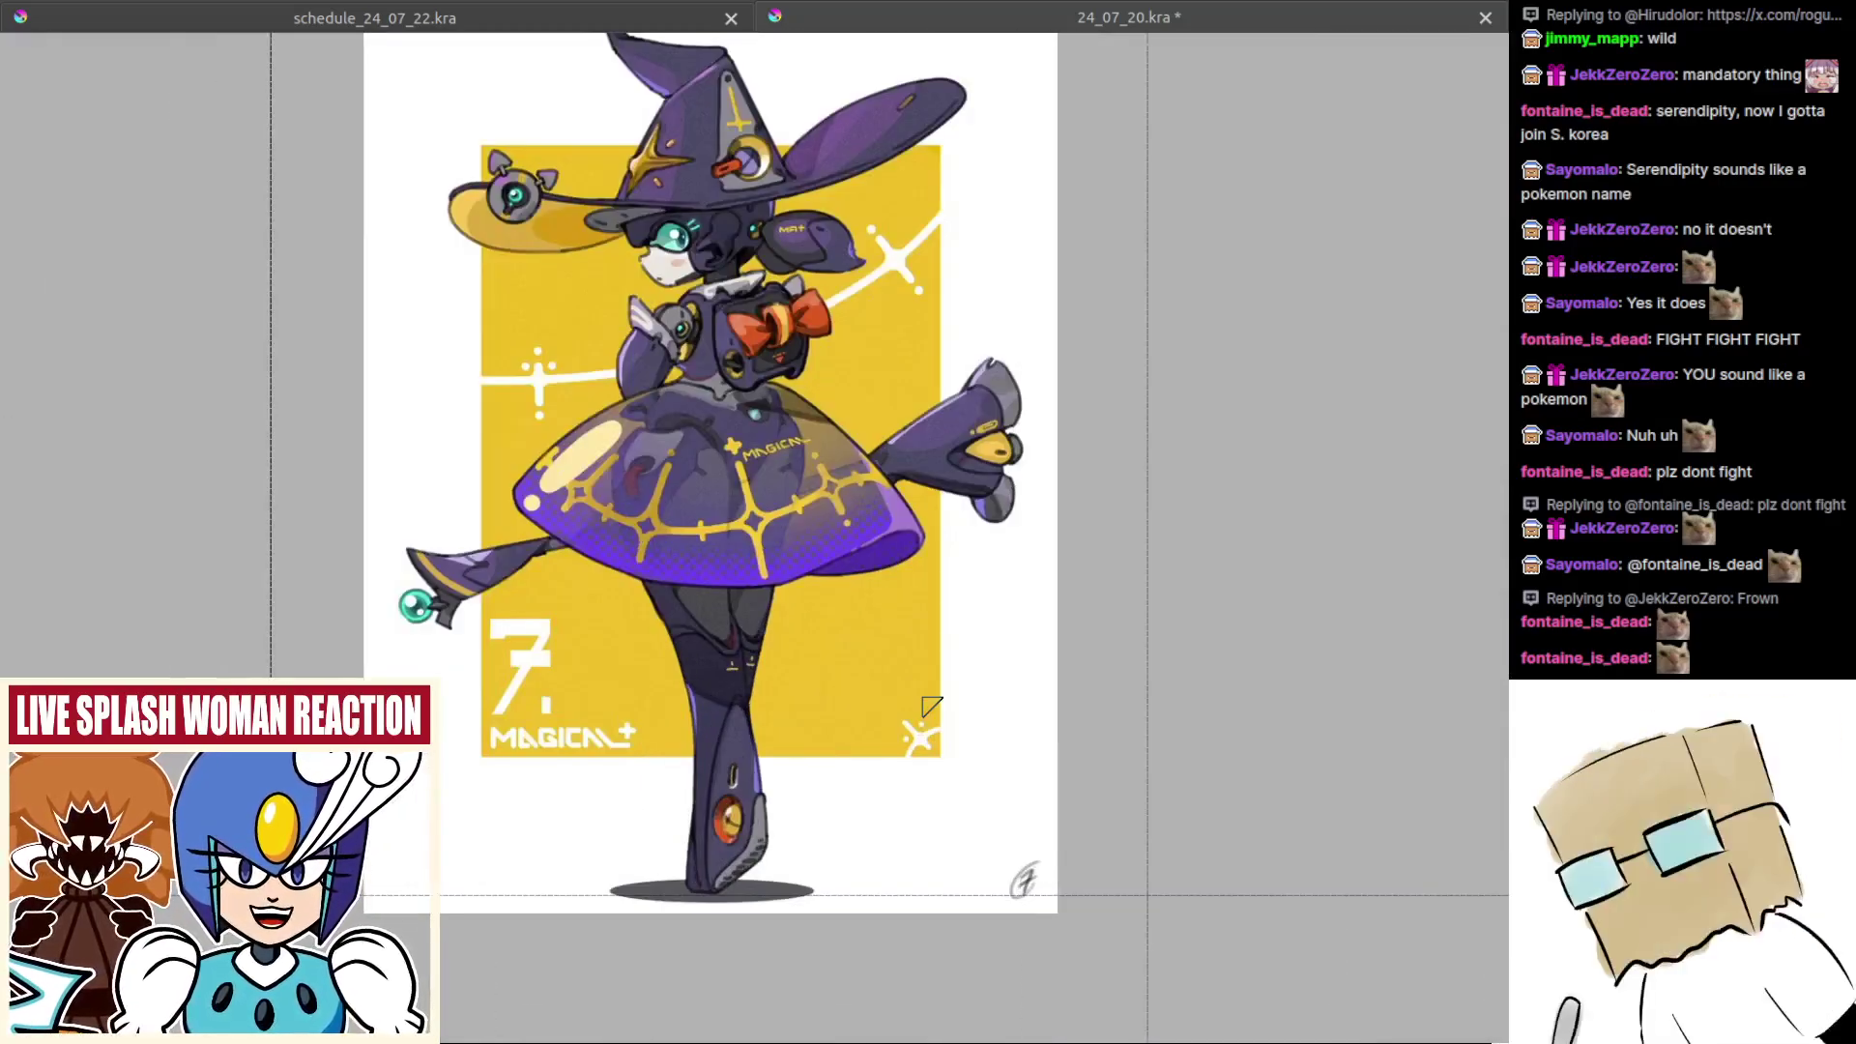
pyautogui.moveTo(995, 694); pyautogui.dragTo(1076, 815)
pyautogui.moveTo(1214, 742); pyautogui.dragTo(1226, 728)
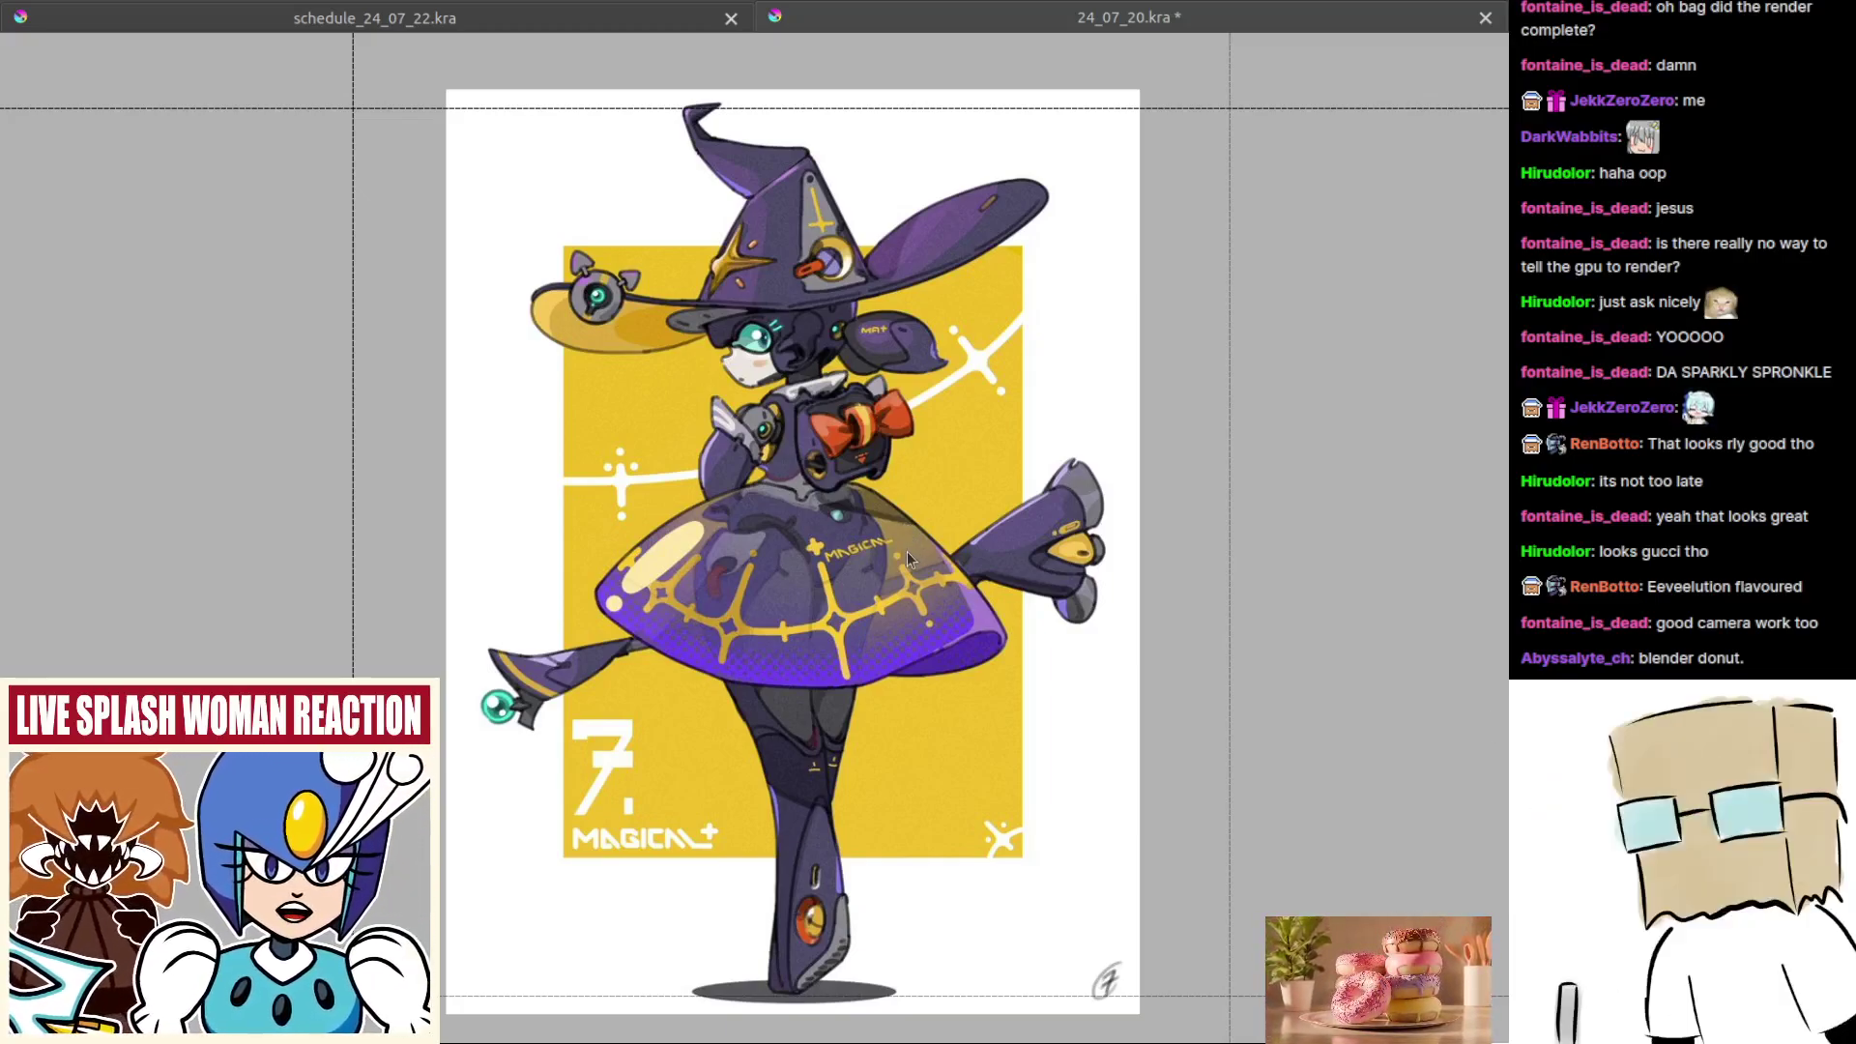
# Step: Paste the blue rabbit robot, rifle-carrying robot and Digimon card pictures over the canvas and inspect them up close
pyautogui.scroll(-5, 907, 551)
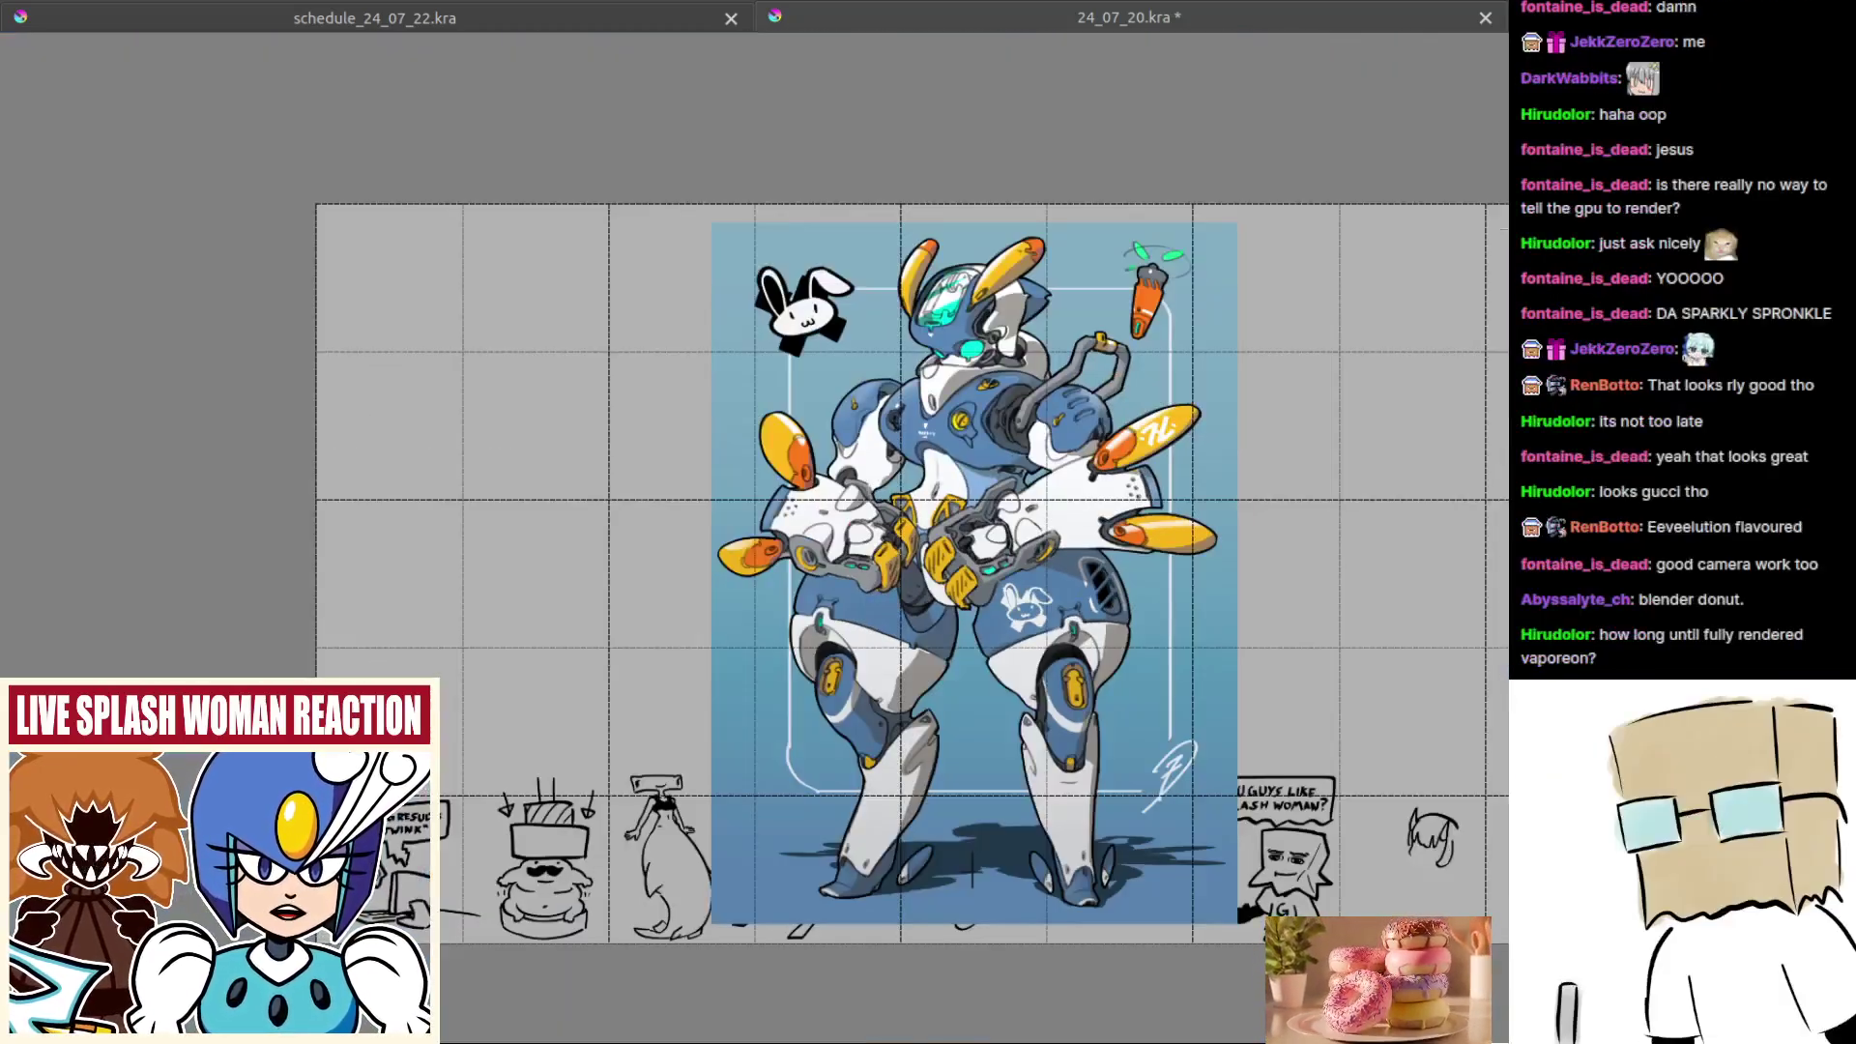
pyautogui.scroll(1, 1197, 368)
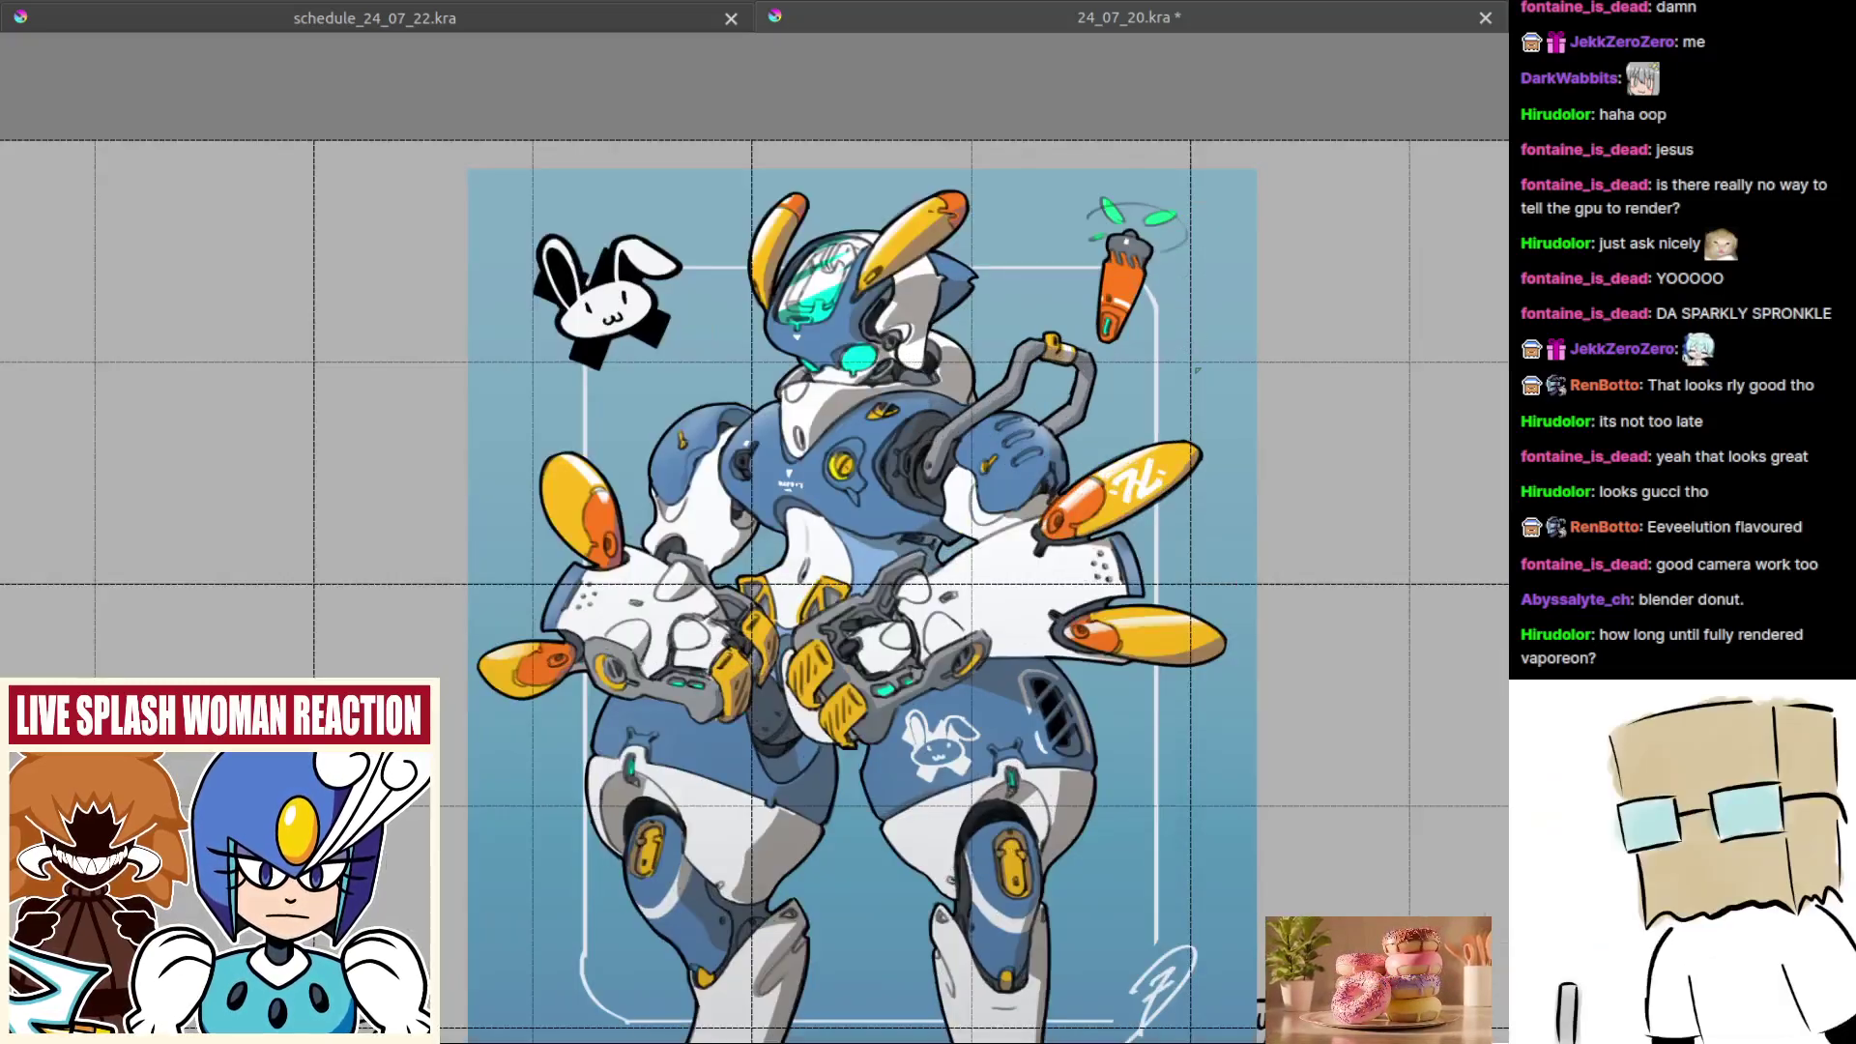
pyautogui.moveTo(1197, 368); pyautogui.dragTo(1173, 253)
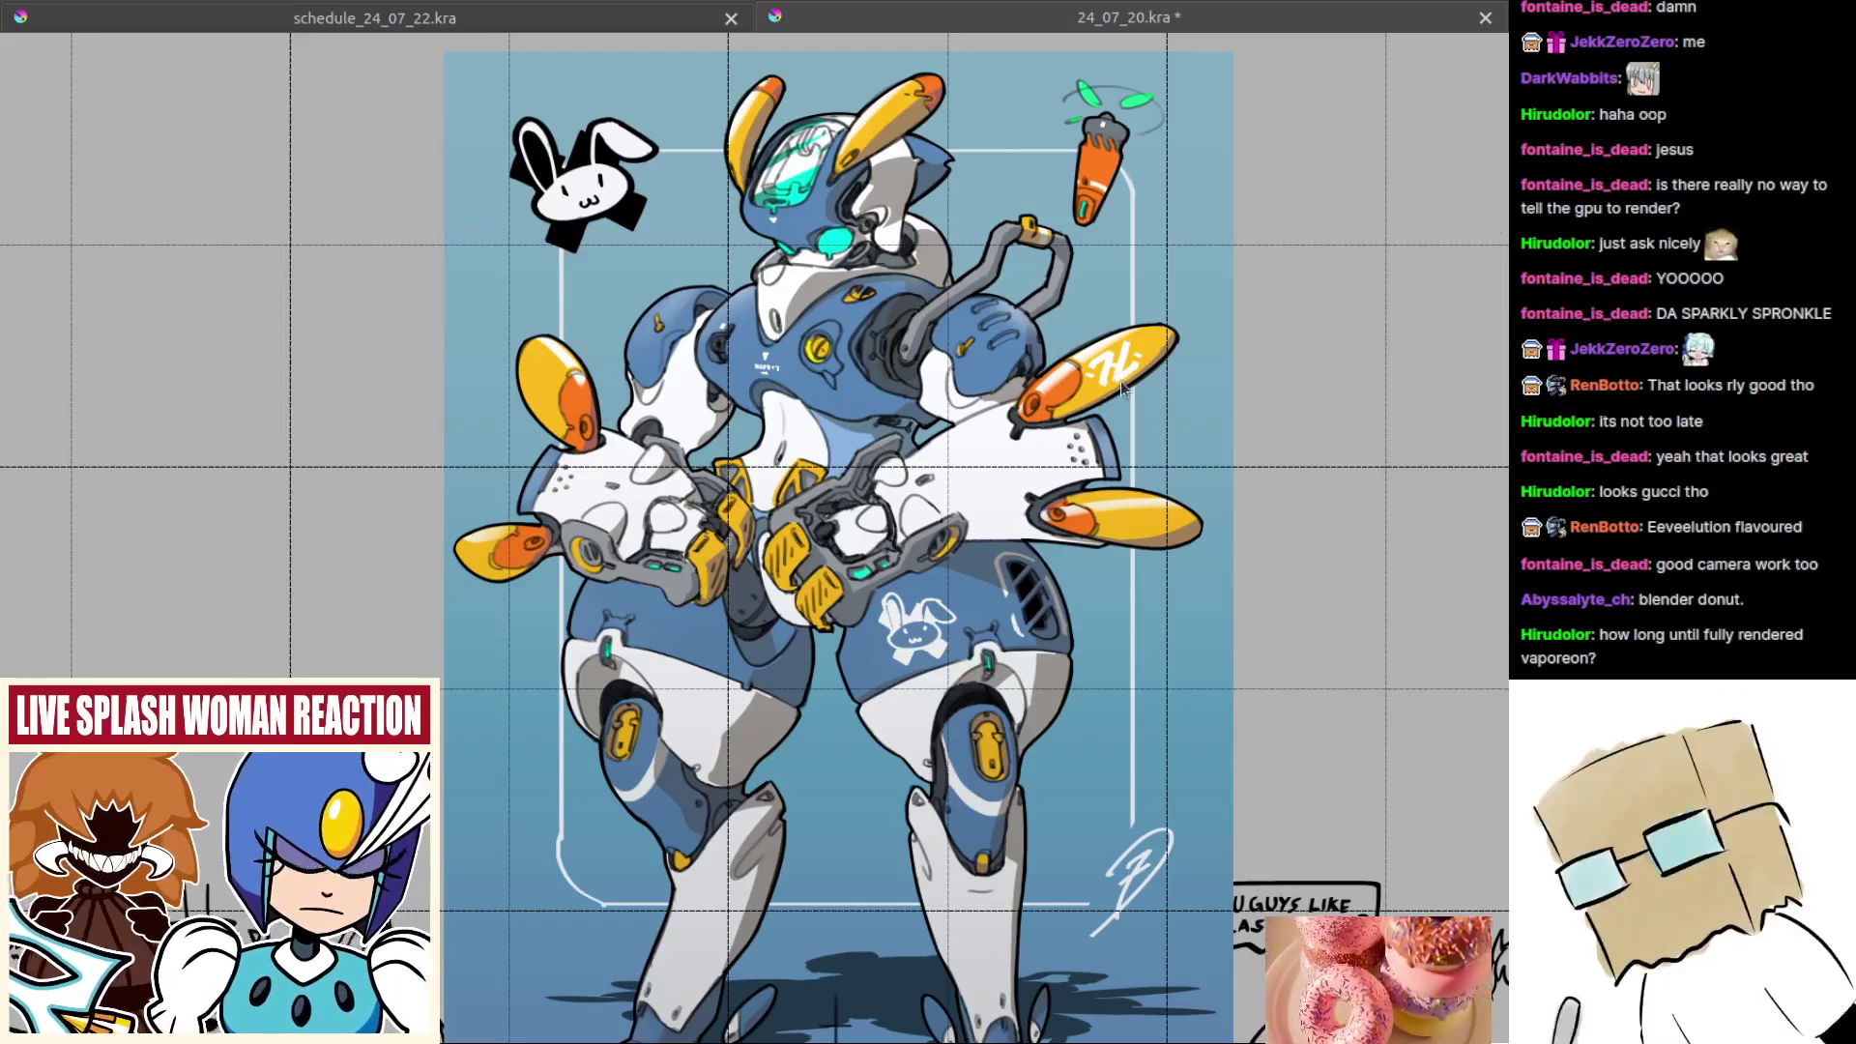
pyautogui.click(1501, 236)
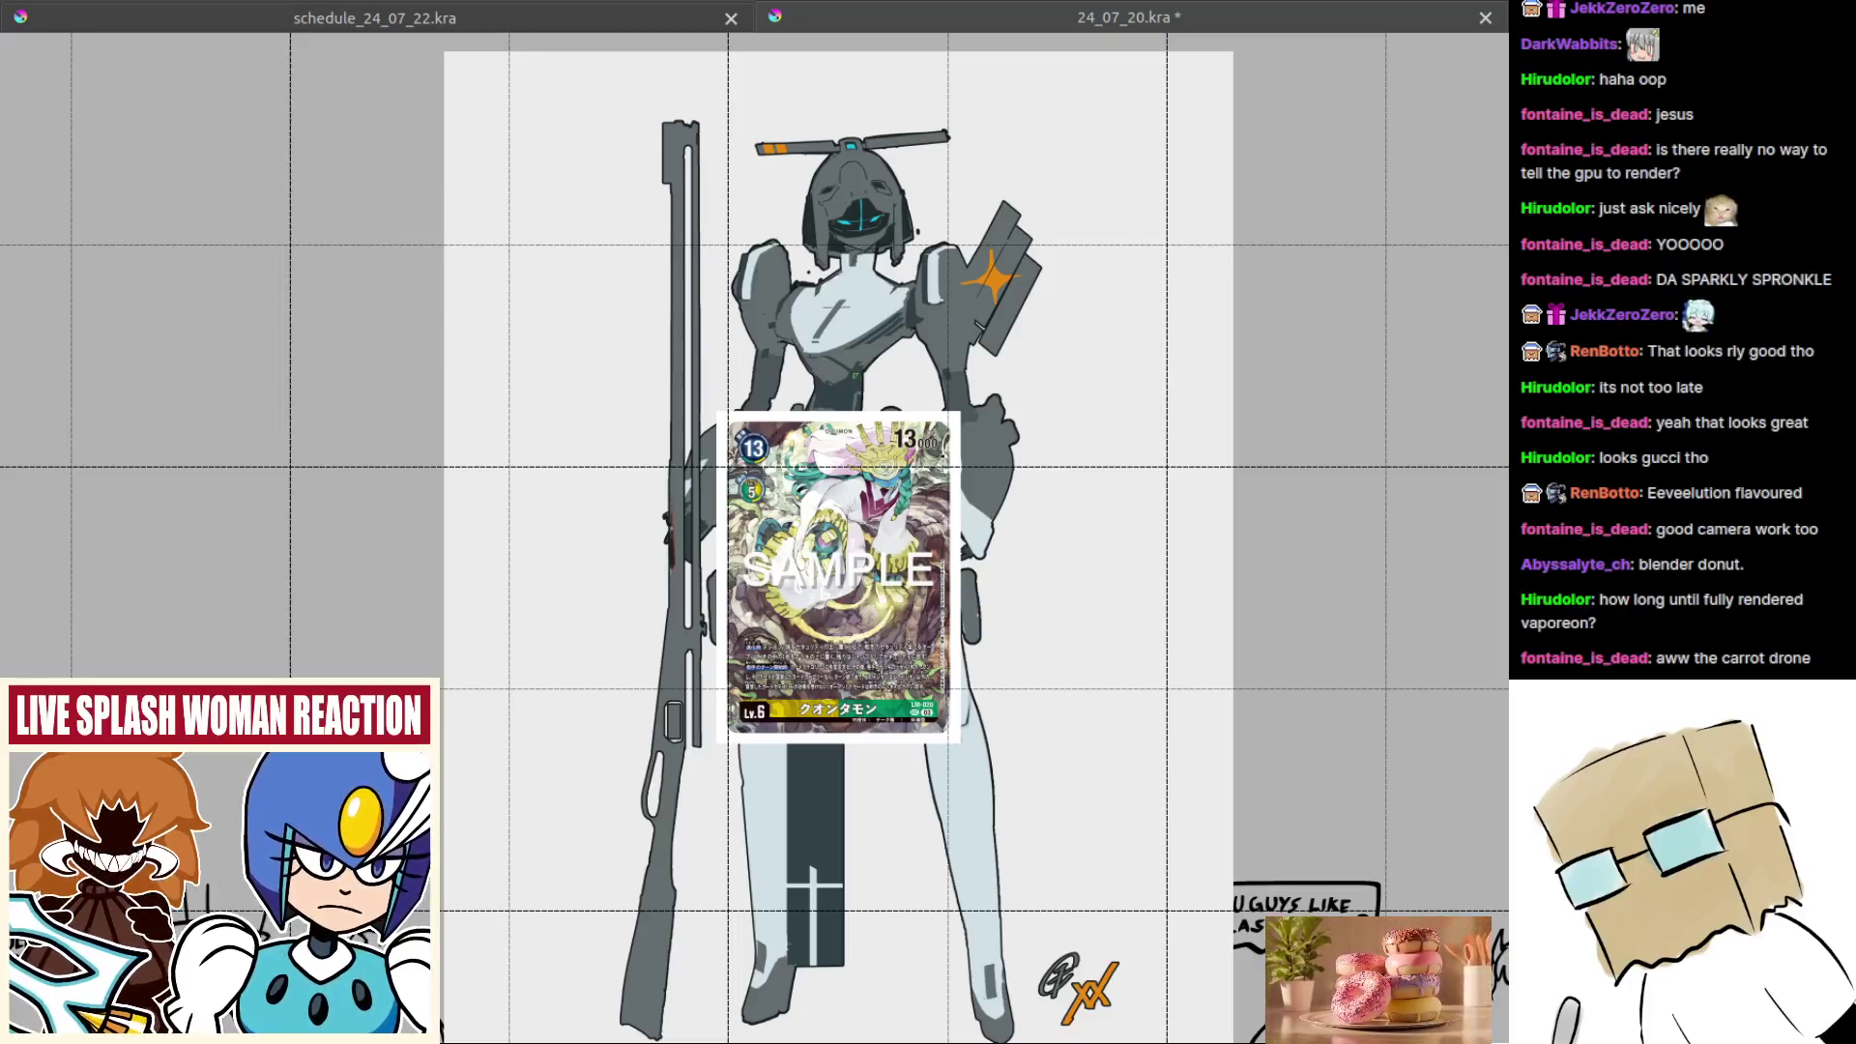
pyautogui.scroll(3, 894, 565)
pyautogui.moveTo(740, 612); pyautogui.dragTo(863, 523)
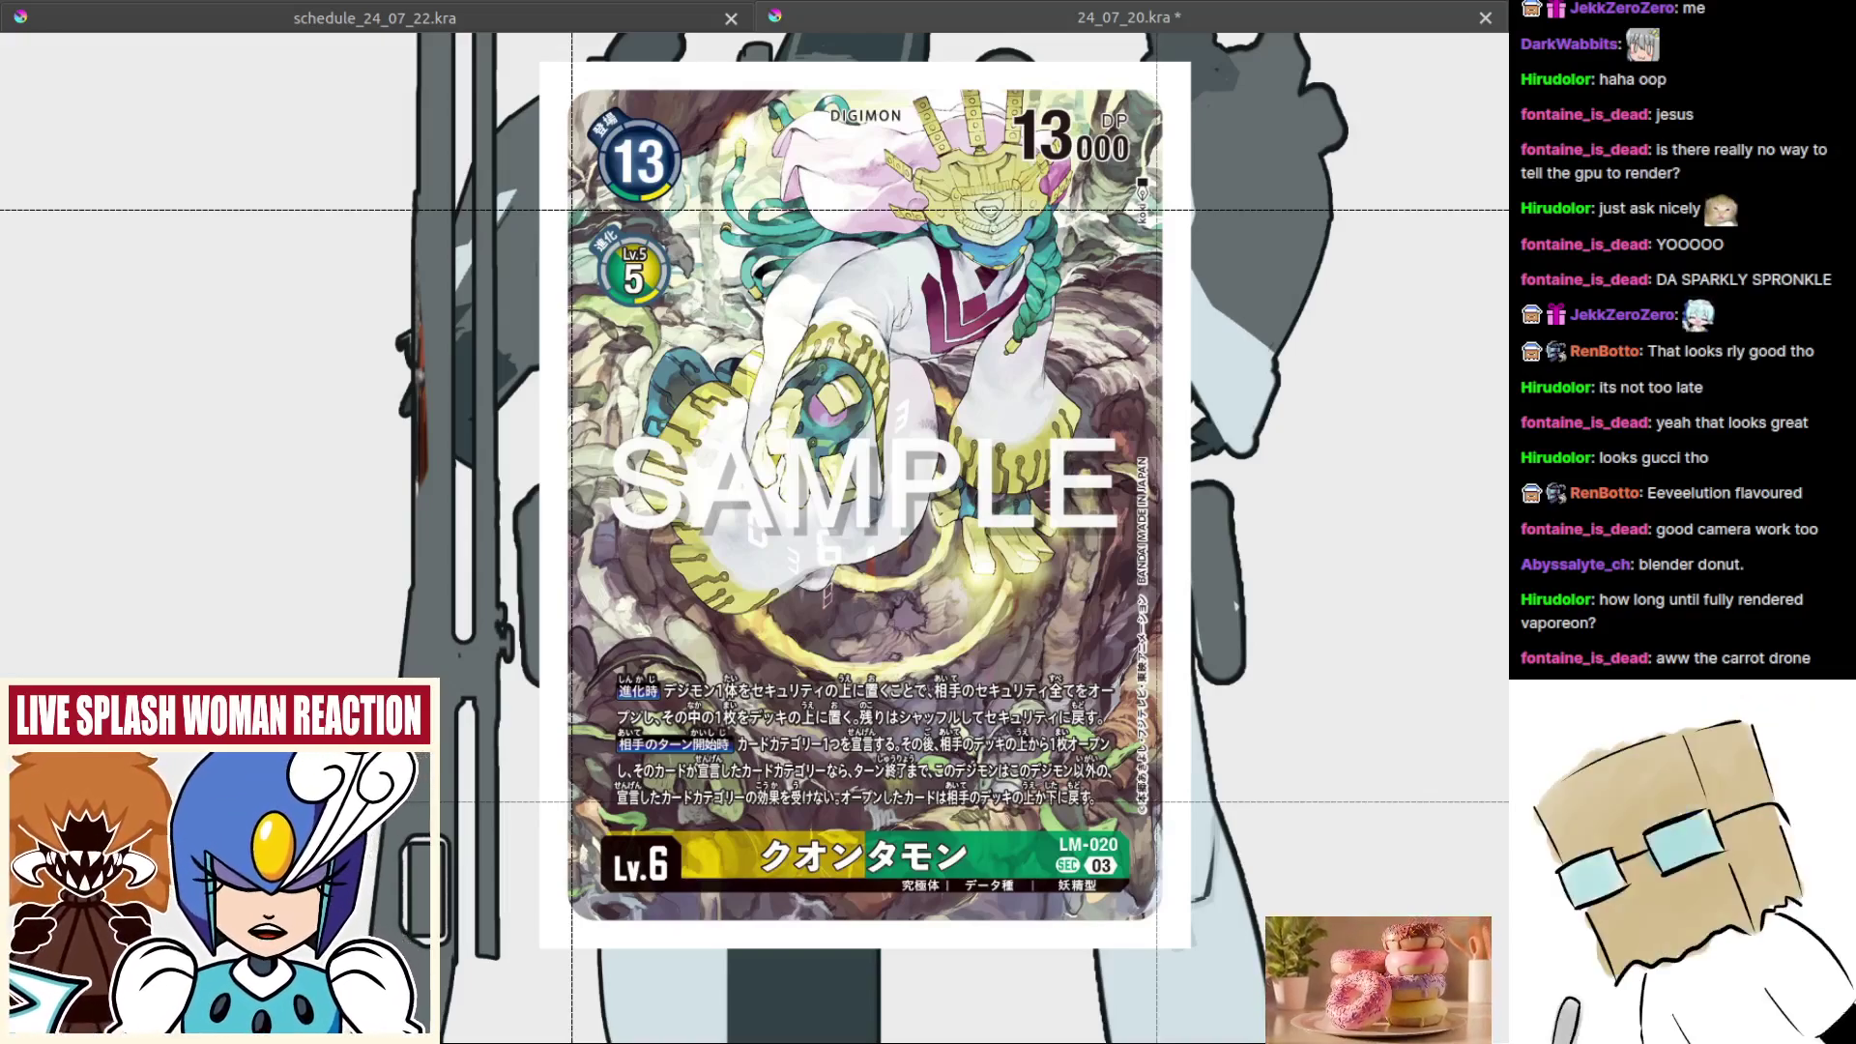
pyautogui.moveTo(769, 493)
pyautogui.mouseDown()
pyautogui.moveTo(754, 649)
pyautogui.moveTo(791, 484)
pyautogui.mouseUp()
# Step: Undo the pasted reference pictures, going back to the unfinished fringed head beside the boxy-headed character
pyautogui.hotkey('ctrl', 'z')
pyautogui.hotkey('ctrl', 'z')
pyautogui.hotkey('ctrl', 'z')
pyautogui.moveTo(1016, 703)
pyautogui.mouseDown()
pyautogui.moveTo(921, 666)
pyautogui.moveTo(966, 633)
pyautogui.mouseUp()
pyautogui.hotkey('ctrl', 'z')
pyautogui.moveTo(1184, 715)
pyautogui.mouseDown()
pyautogui.moveTo(943, 620)
pyautogui.moveTo(959, 506)
pyautogui.mouseUp()
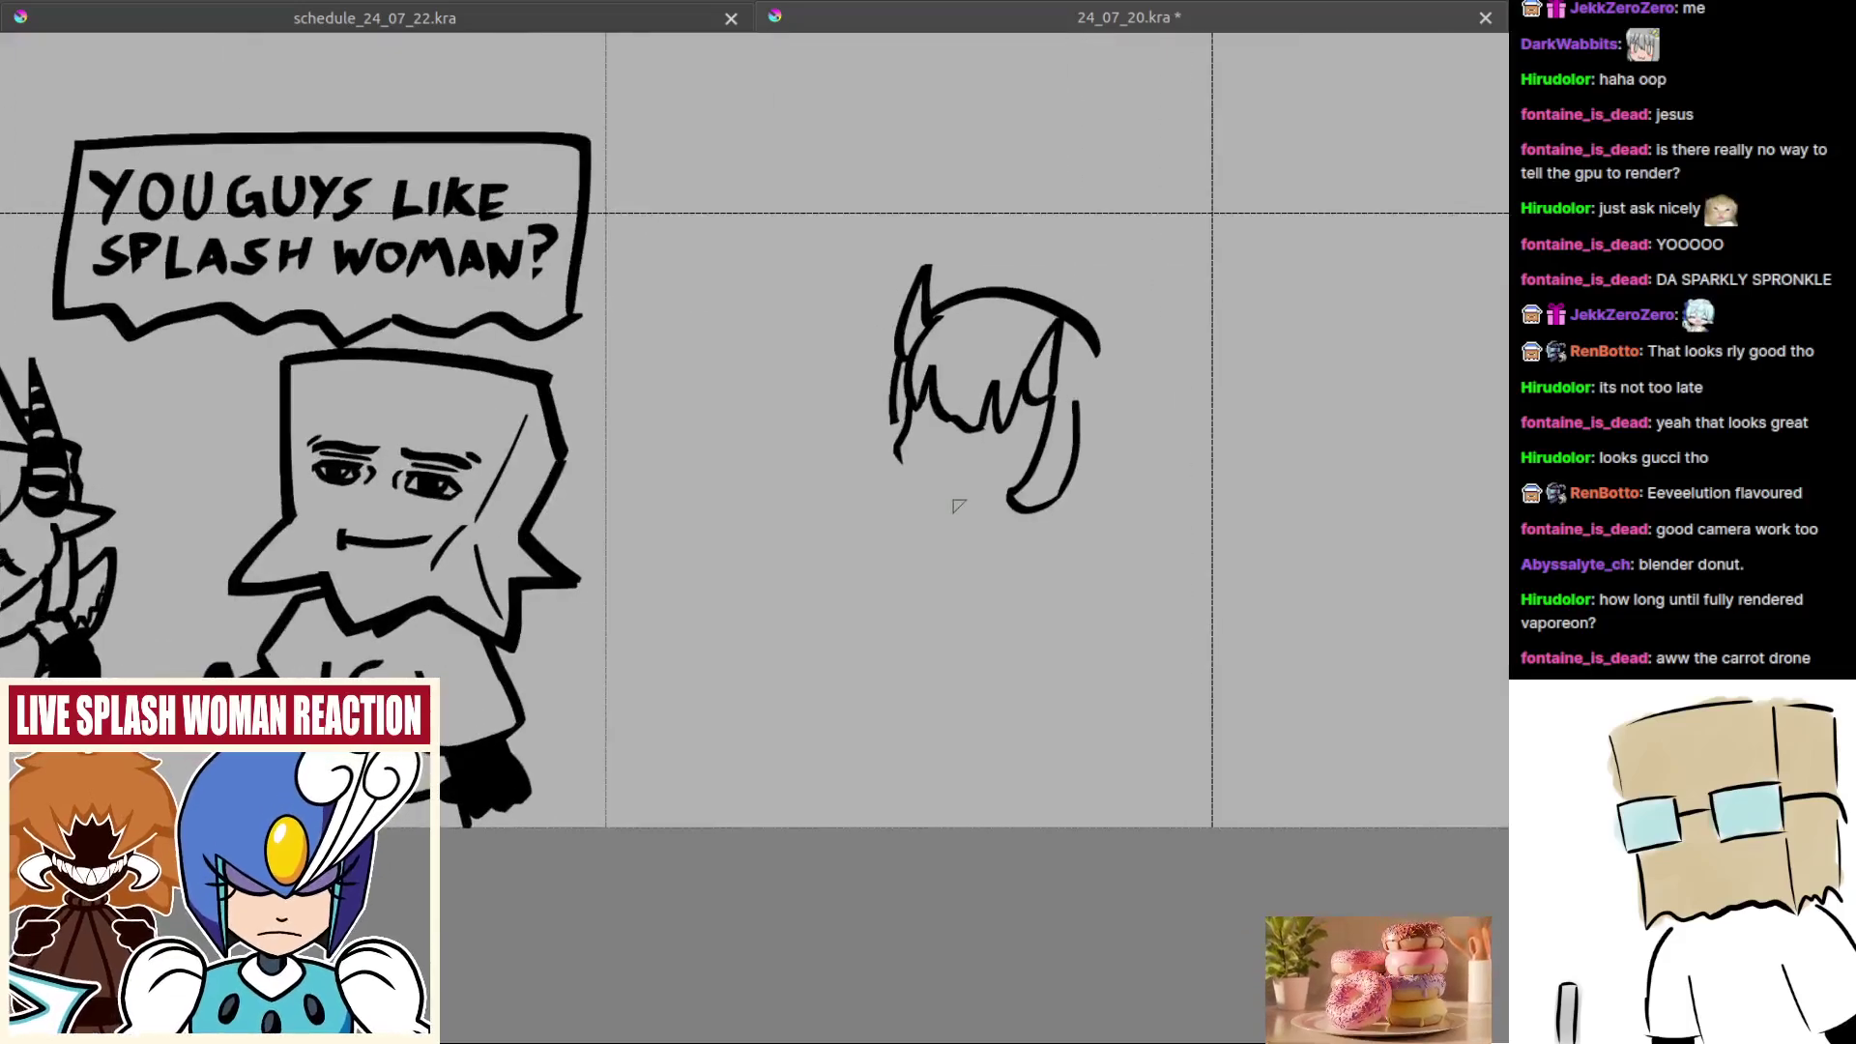
# Step: Ink the cheek and jaw line curving down from the hair on the horned side of the head
pyautogui.scroll(4, 952, 522)
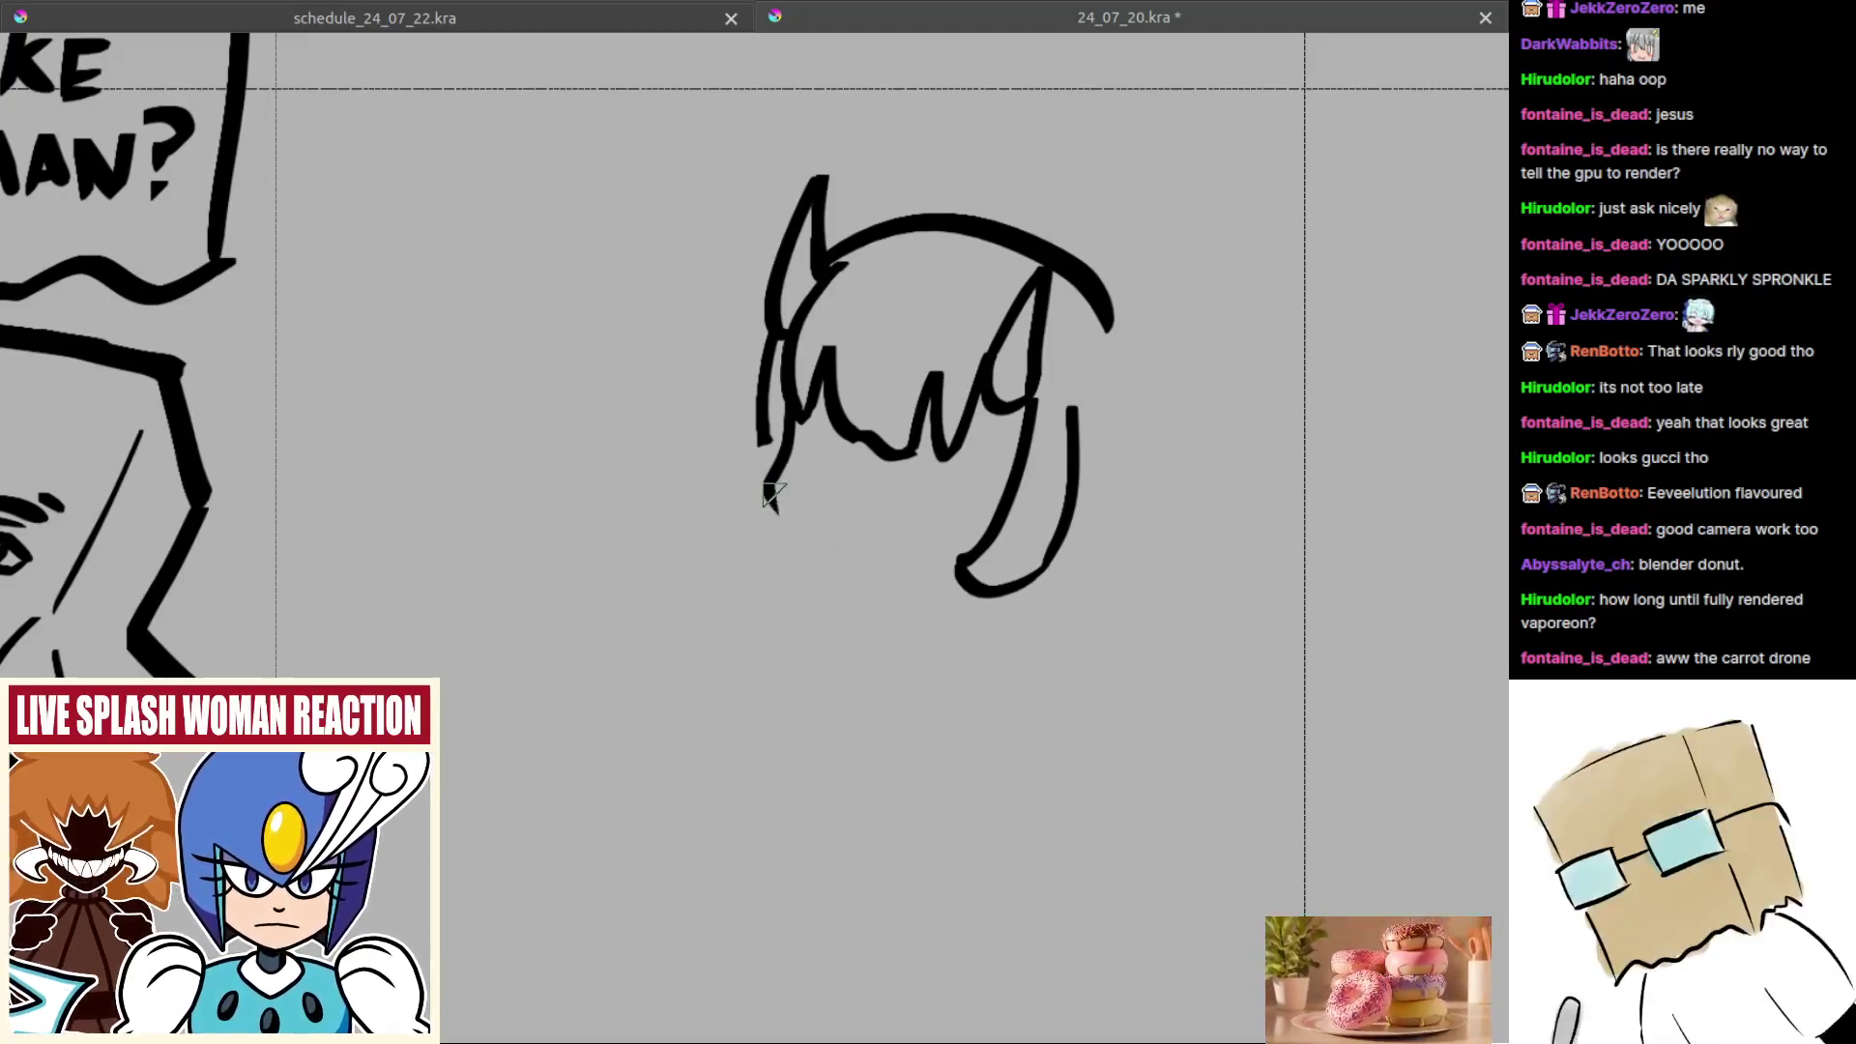
pyautogui.moveTo(771, 483); pyautogui.dragTo(823, 551)
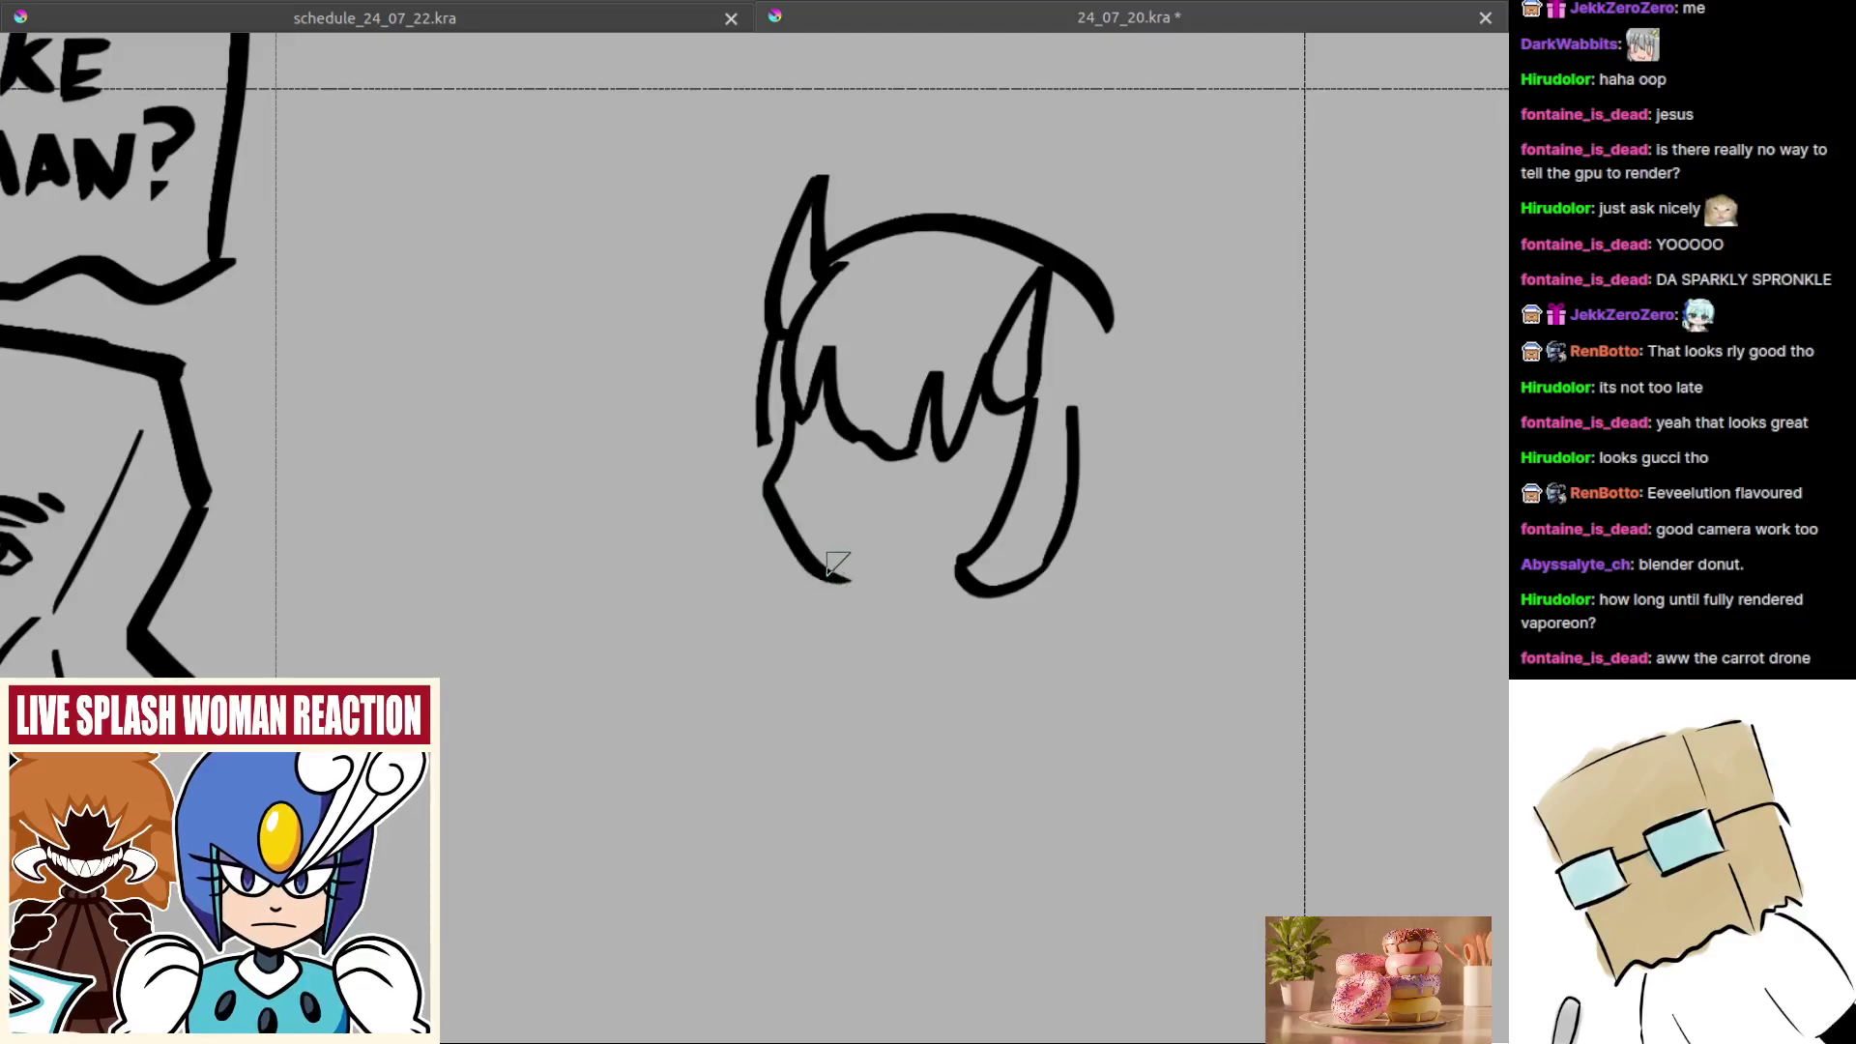
pyautogui.moveTo(785, 446); pyautogui.dragTo(767, 500)
pyautogui.scroll(2, 790, 509)
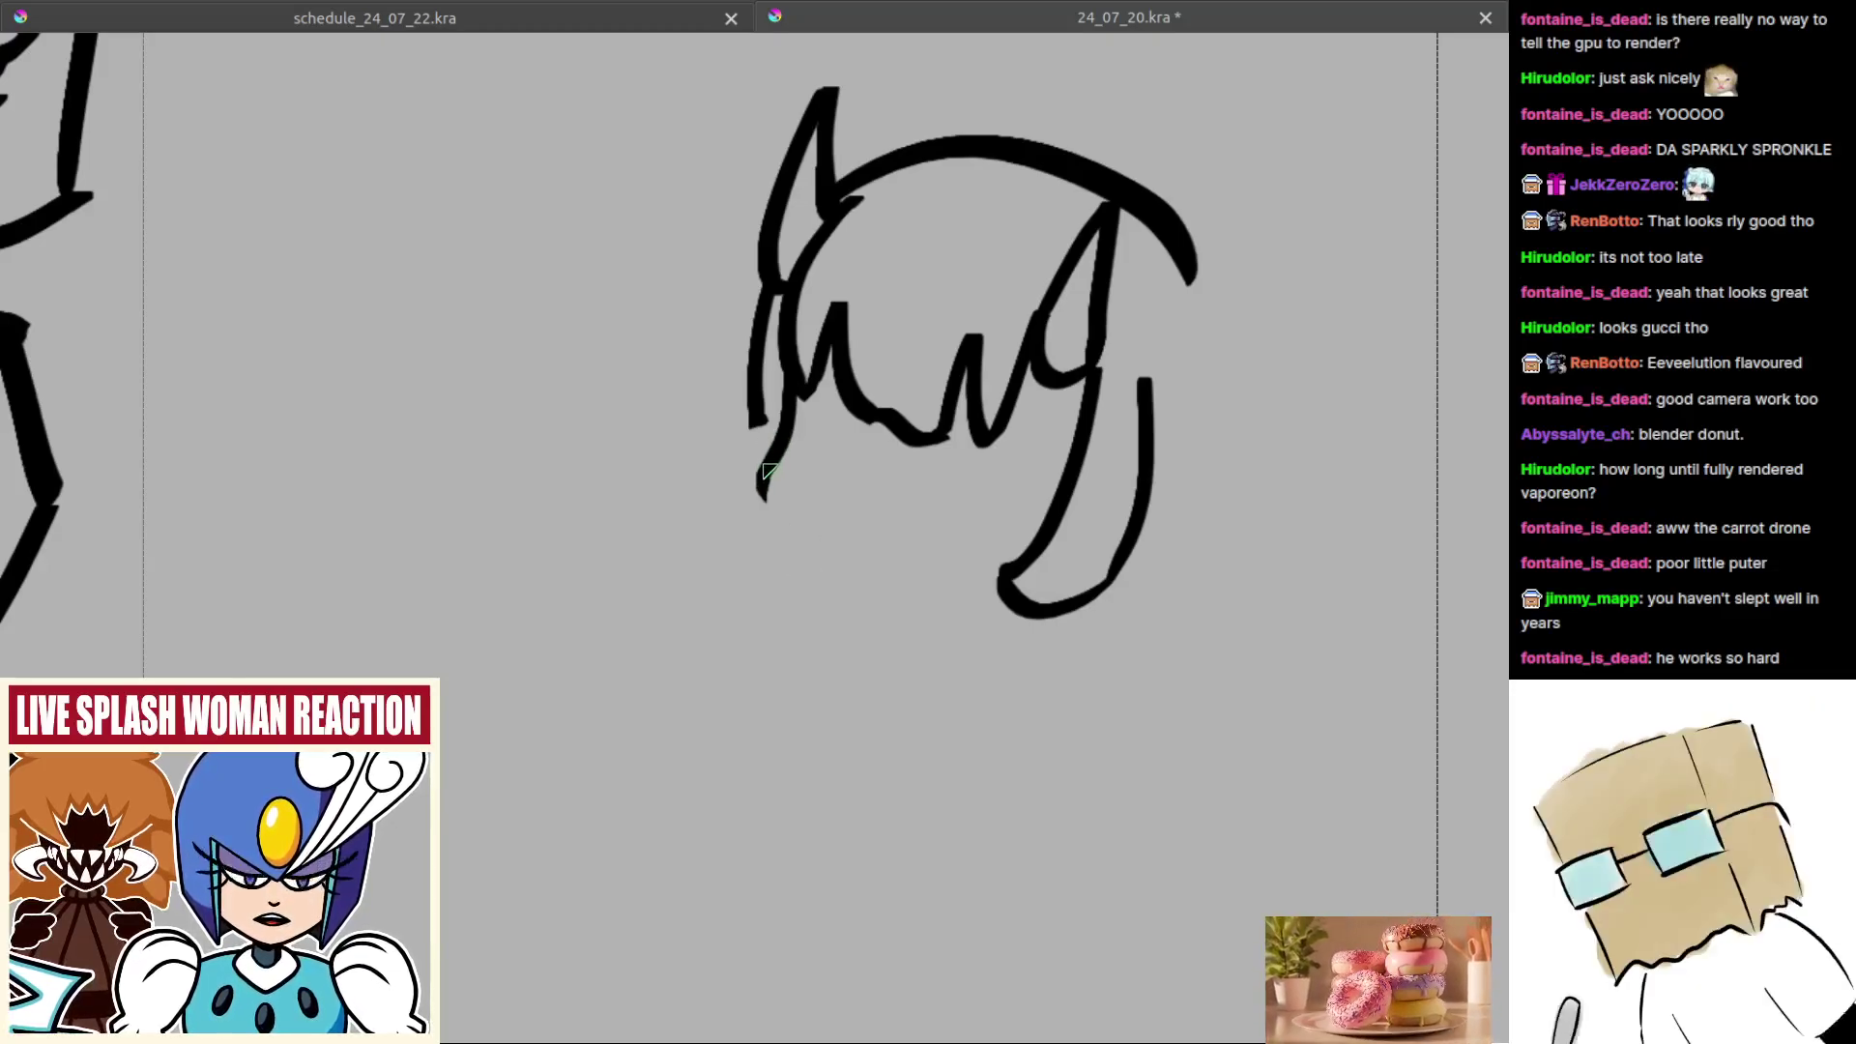
pyautogui.moveTo(764, 469)
pyautogui.mouseDown()
pyautogui.moveTo(776, 551)
pyautogui.moveTo(837, 592)
pyautogui.mouseUp()
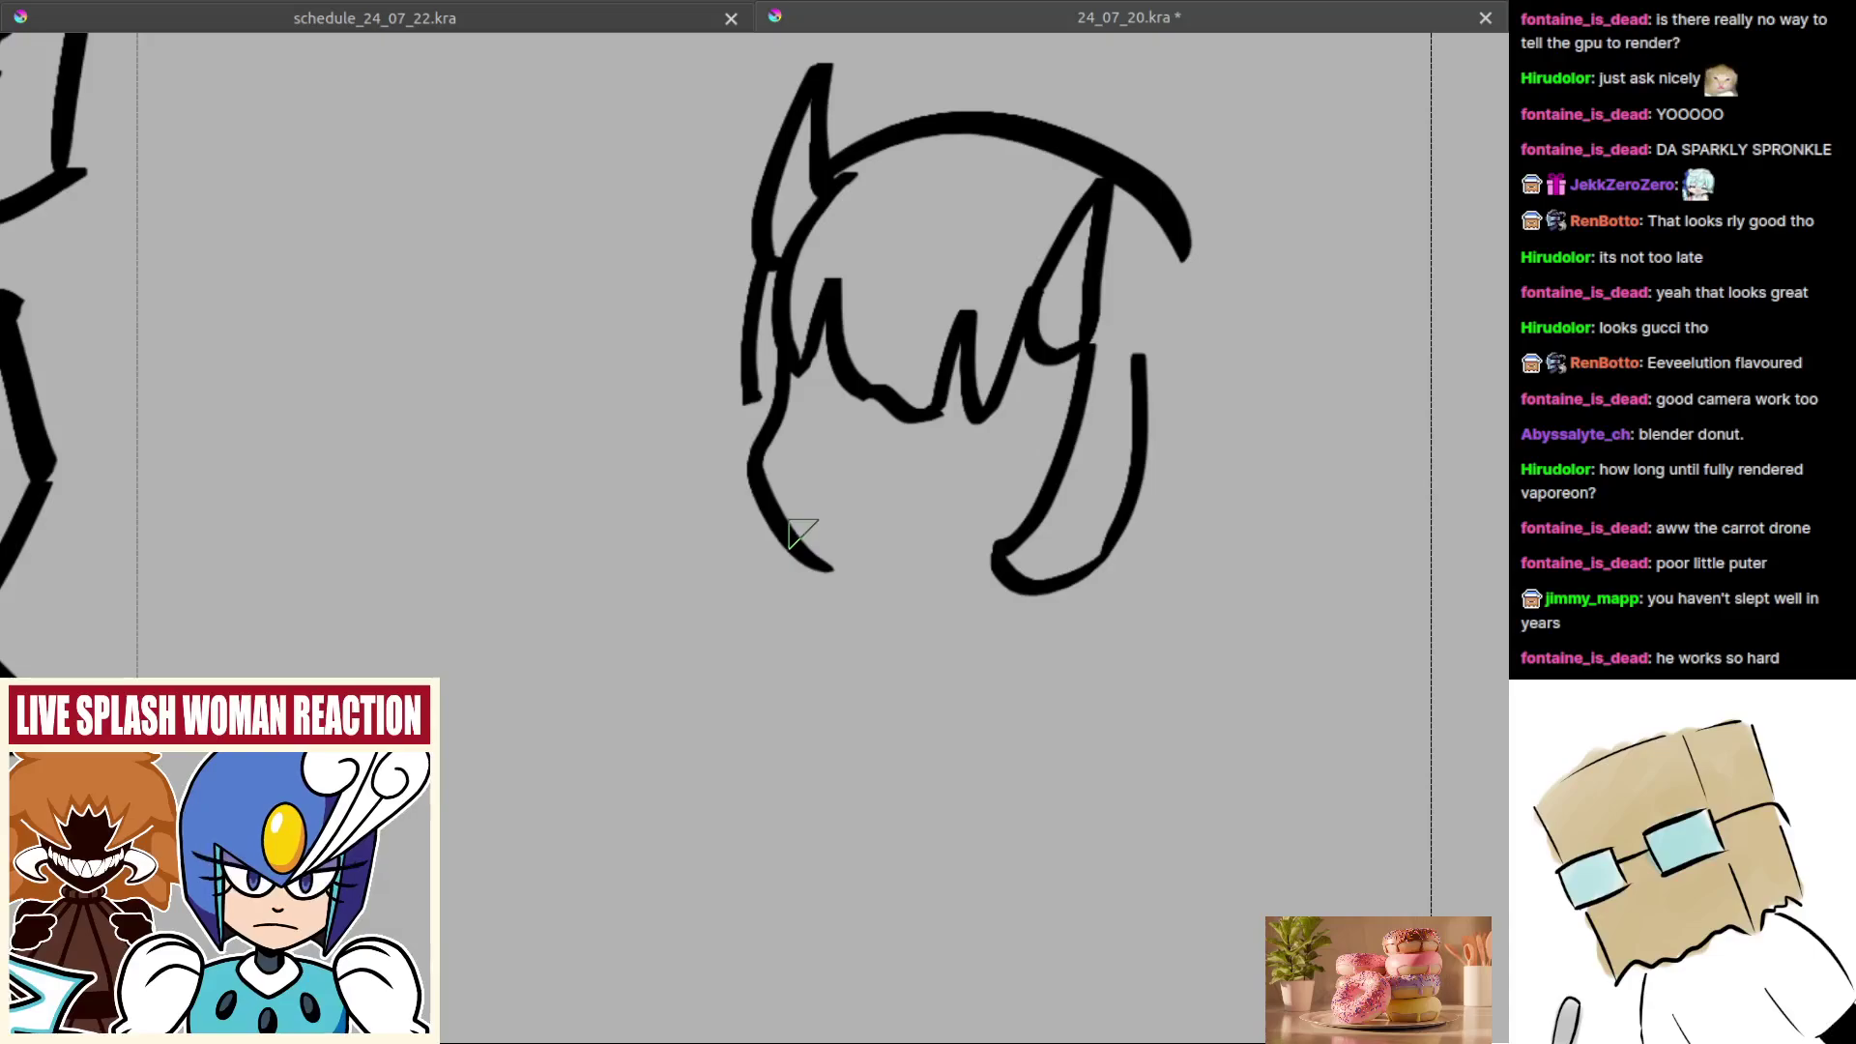
pyautogui.press('m')
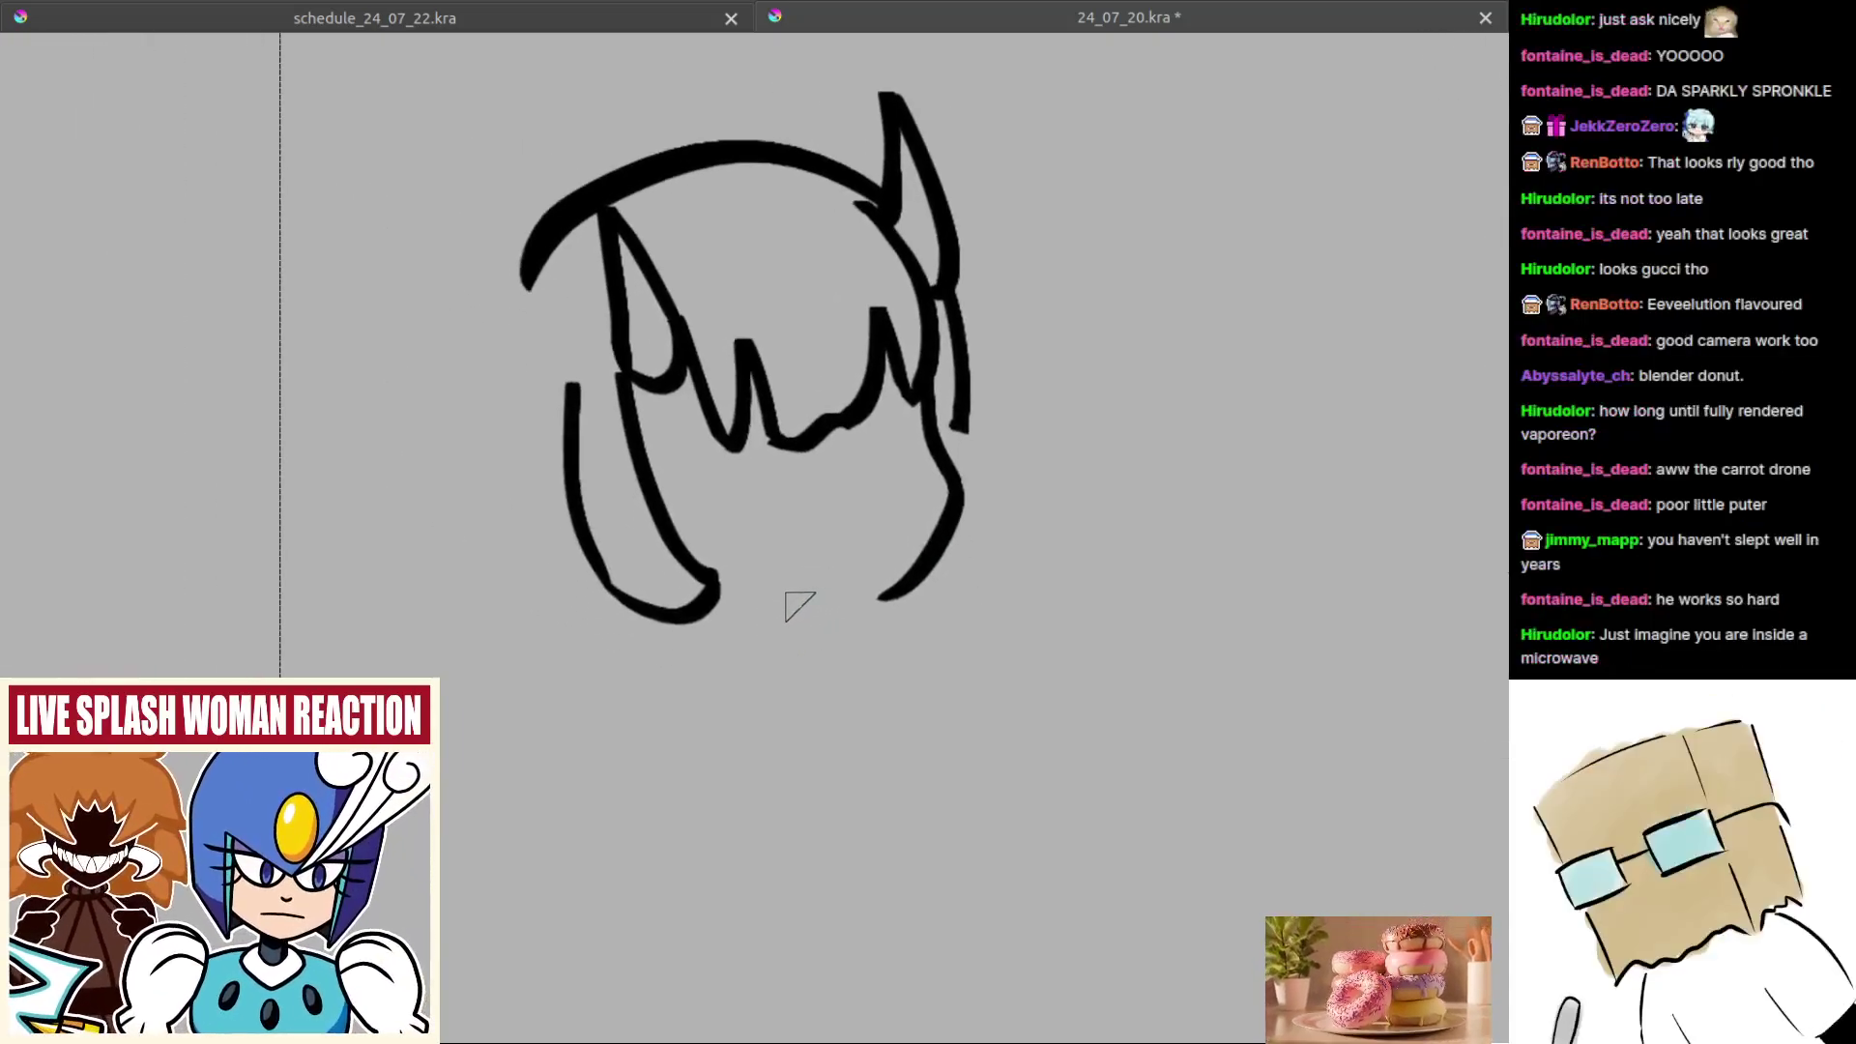
# Step: Undo the trial chin strokes and extend the jaw line slightly further toward the chin
pyautogui.moveTo(715, 604)
pyautogui.mouseDown()
pyautogui.moveTo(862, 601)
pyautogui.moveTo(826, 606)
pyautogui.moveTo(843, 621)
pyautogui.moveTo(907, 579)
pyautogui.moveTo(876, 588)
pyautogui.moveTo(900, 551)
pyautogui.mouseUp()
pyautogui.hotkey('ctrl', 'z')
pyautogui.hotkey('ctrl', 'z')
pyautogui.hotkey('ctrl', 'z')
pyautogui.hotkey('ctrl', 'z')
pyautogui.hotkey('ctrl', 'z')
pyautogui.press('m')
pyautogui.moveTo(779, 559); pyautogui.dragTo(957, 579)
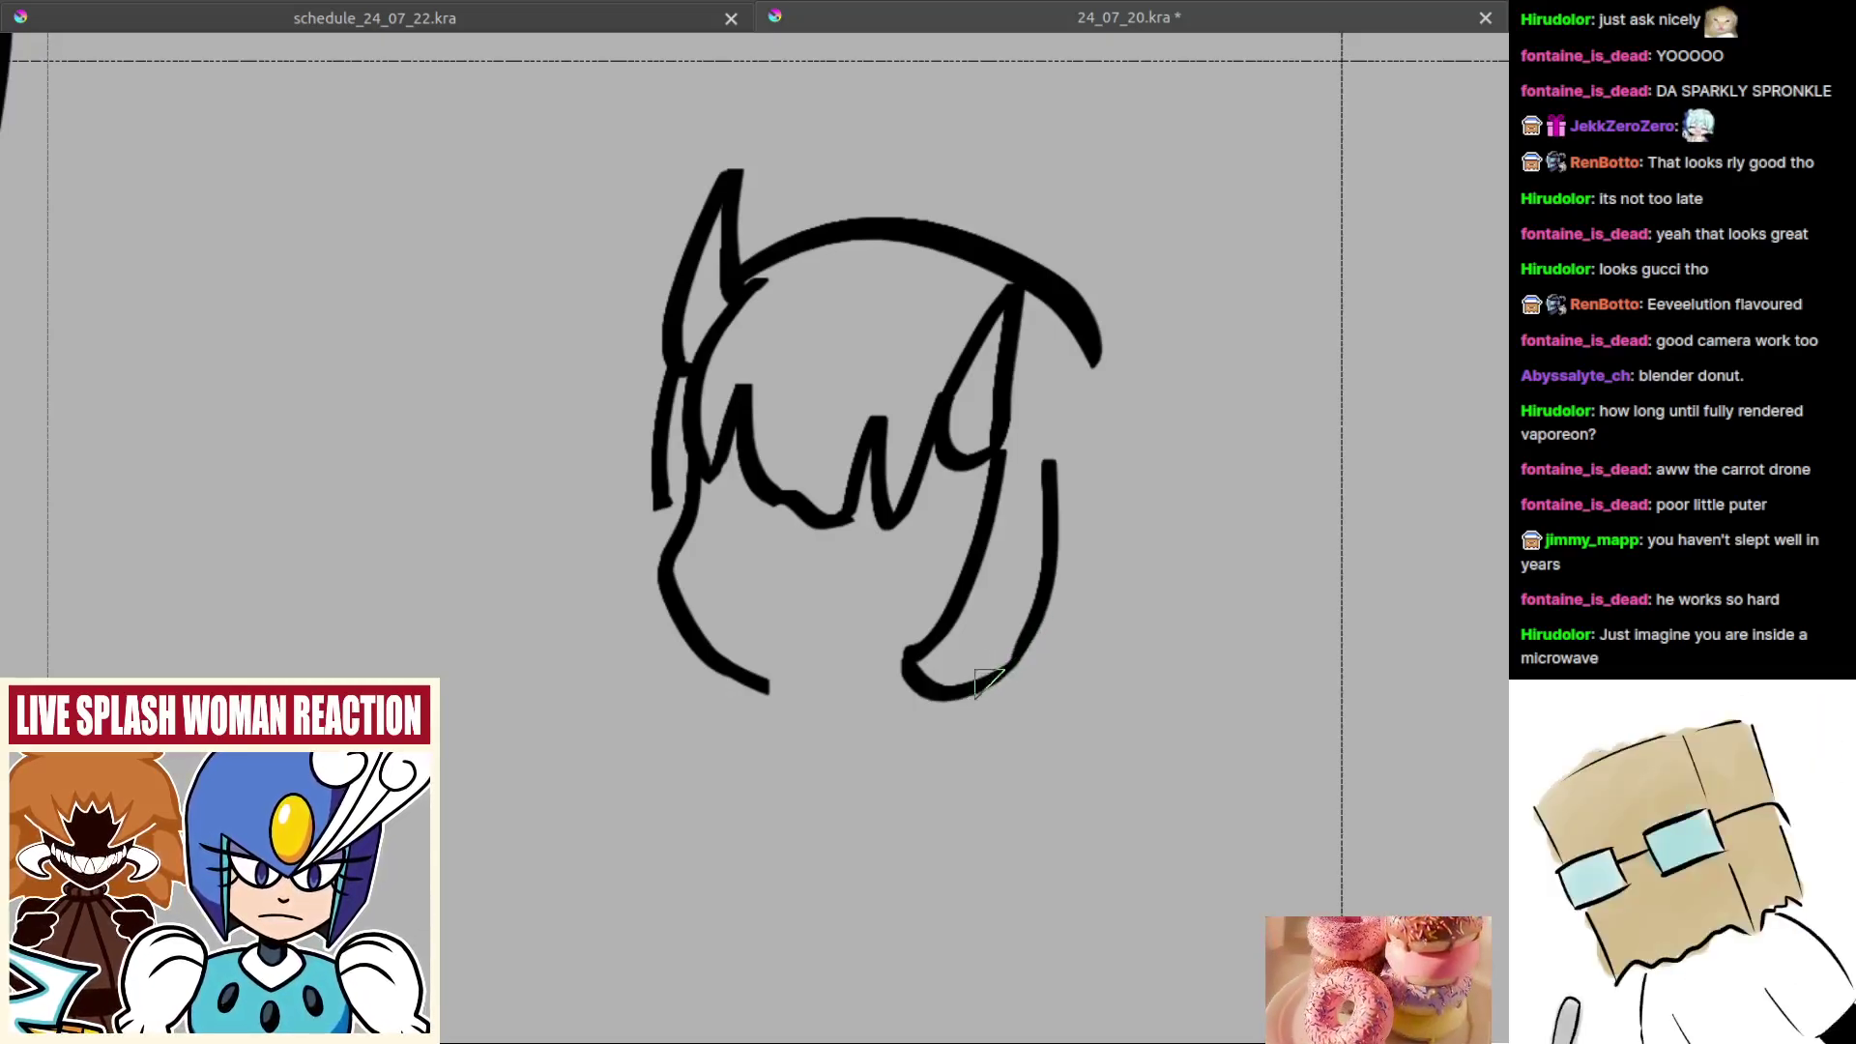
pyautogui.moveTo(936, 692); pyautogui.dragTo(954, 695)
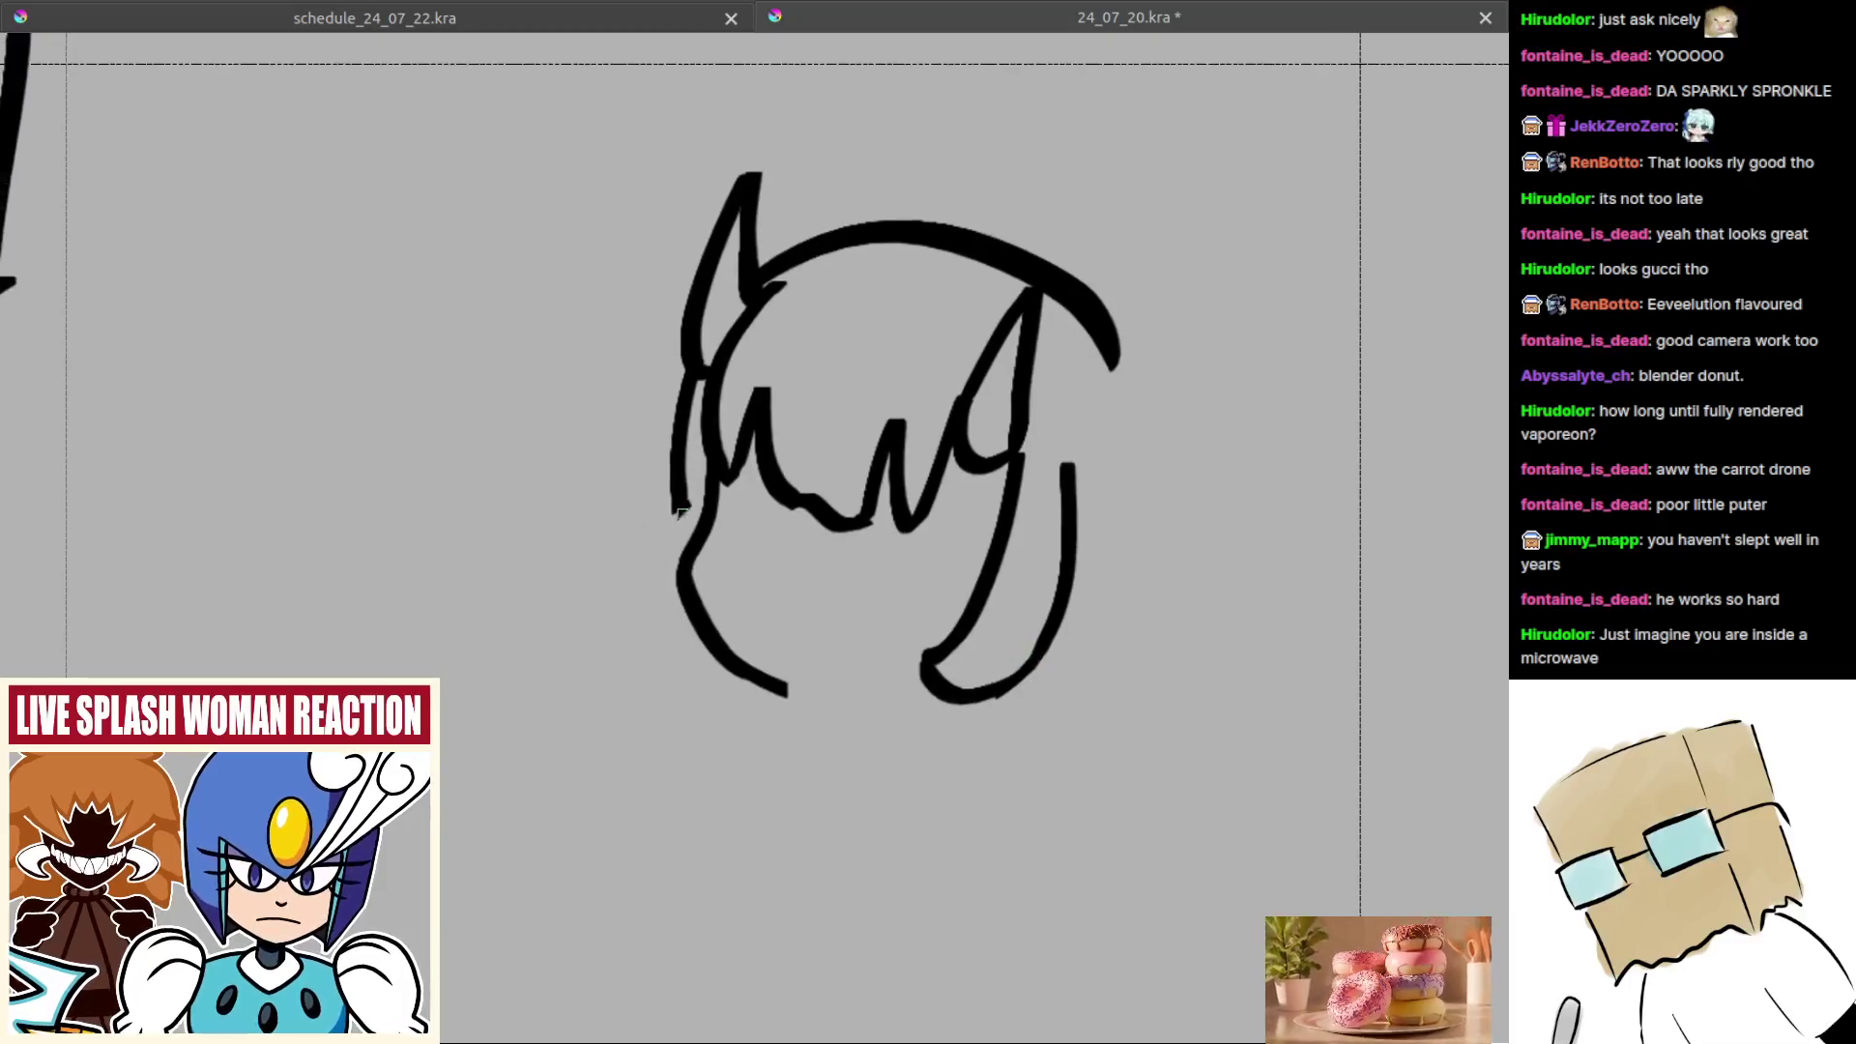
pyautogui.moveTo(682, 514)
pyautogui.mouseDown()
pyautogui.moveTo(650, 542)
pyautogui.moveTo(685, 572)
pyautogui.moveTo(703, 550)
pyautogui.moveTo(669, 586)
pyautogui.moveTo(720, 630)
pyautogui.mouseUp()
pyautogui.hotkey('ctrl', 'z')
pyautogui.press('ctrl')
pyautogui.hotkey('ctrl', 'z')
pyautogui.hotkey('ctrl', 'z')
pyautogui.hotkey('ctrl', 'z')
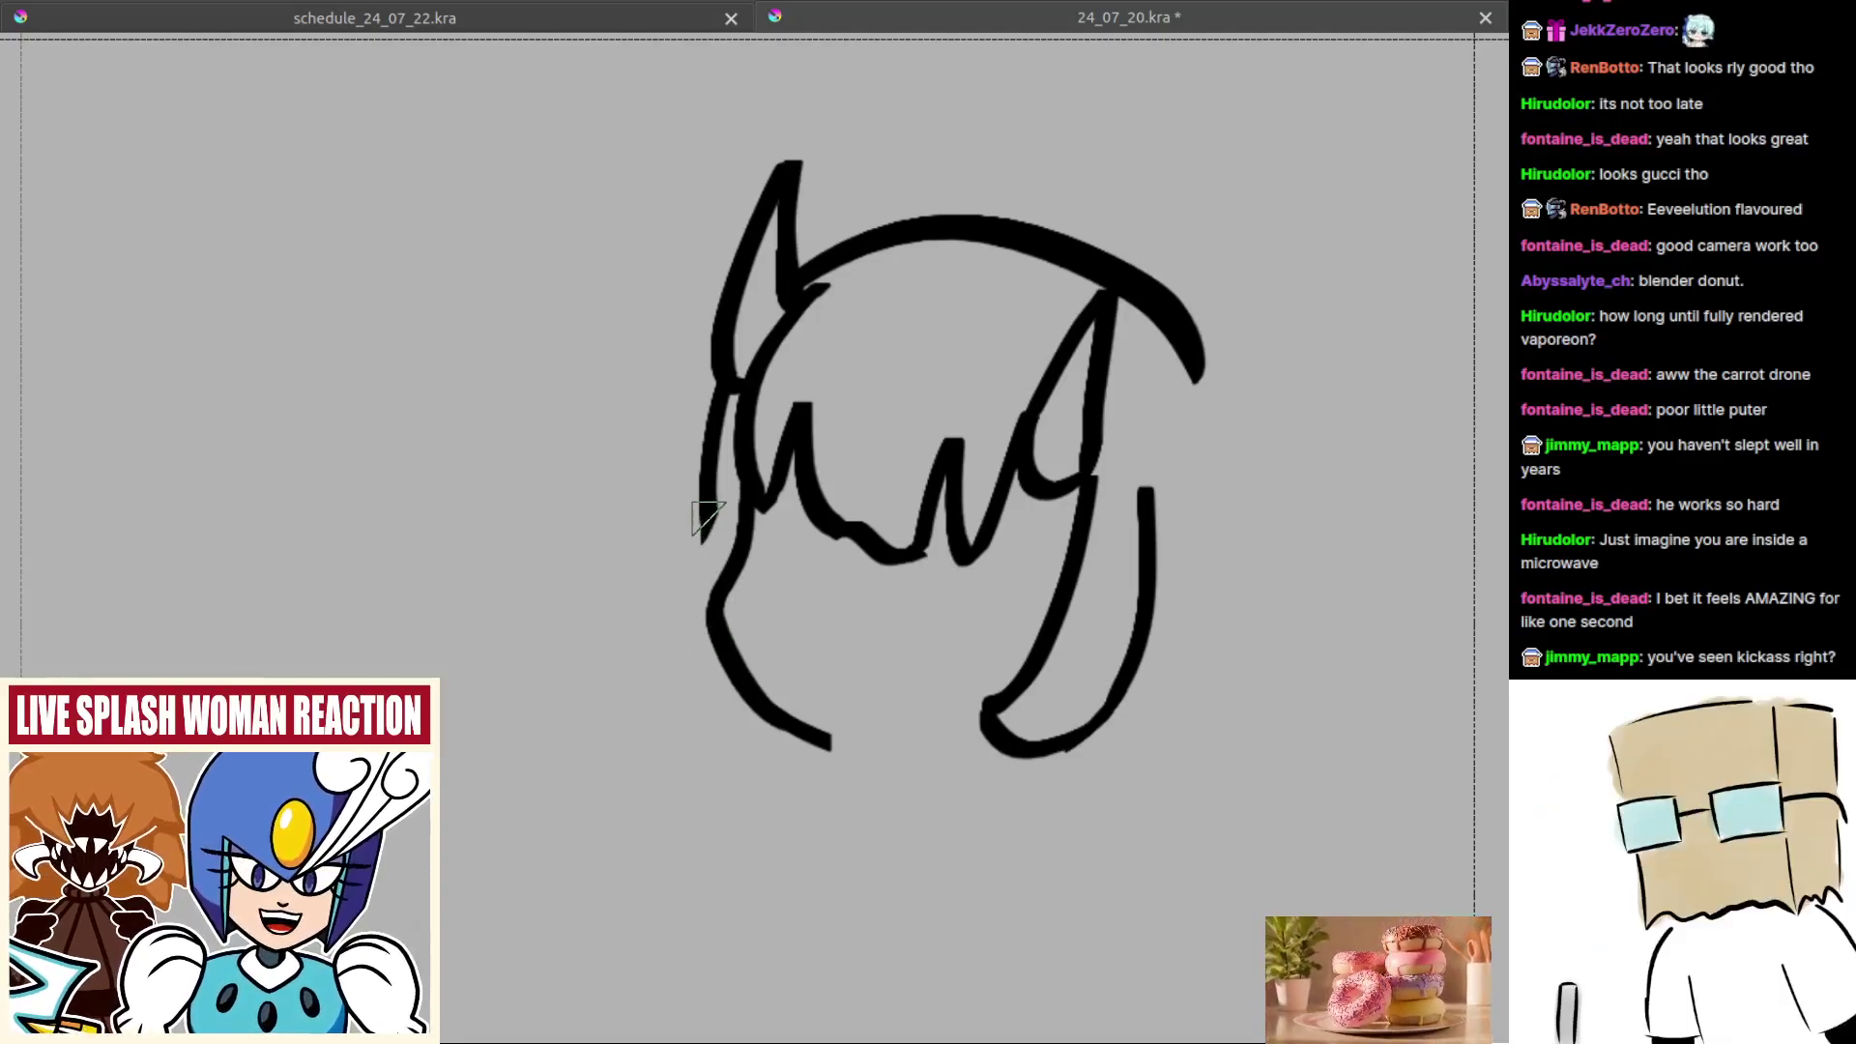
pyautogui.hotkey('ctrl', 'z')
pyautogui.moveTo(708, 518)
pyautogui.mouseDown()
pyautogui.moveTo(676, 595)
pyautogui.moveTo(657, 586)
pyautogui.moveTo(727, 640)
pyautogui.mouseUp()
pyautogui.hotkey('ctrl', 'z')
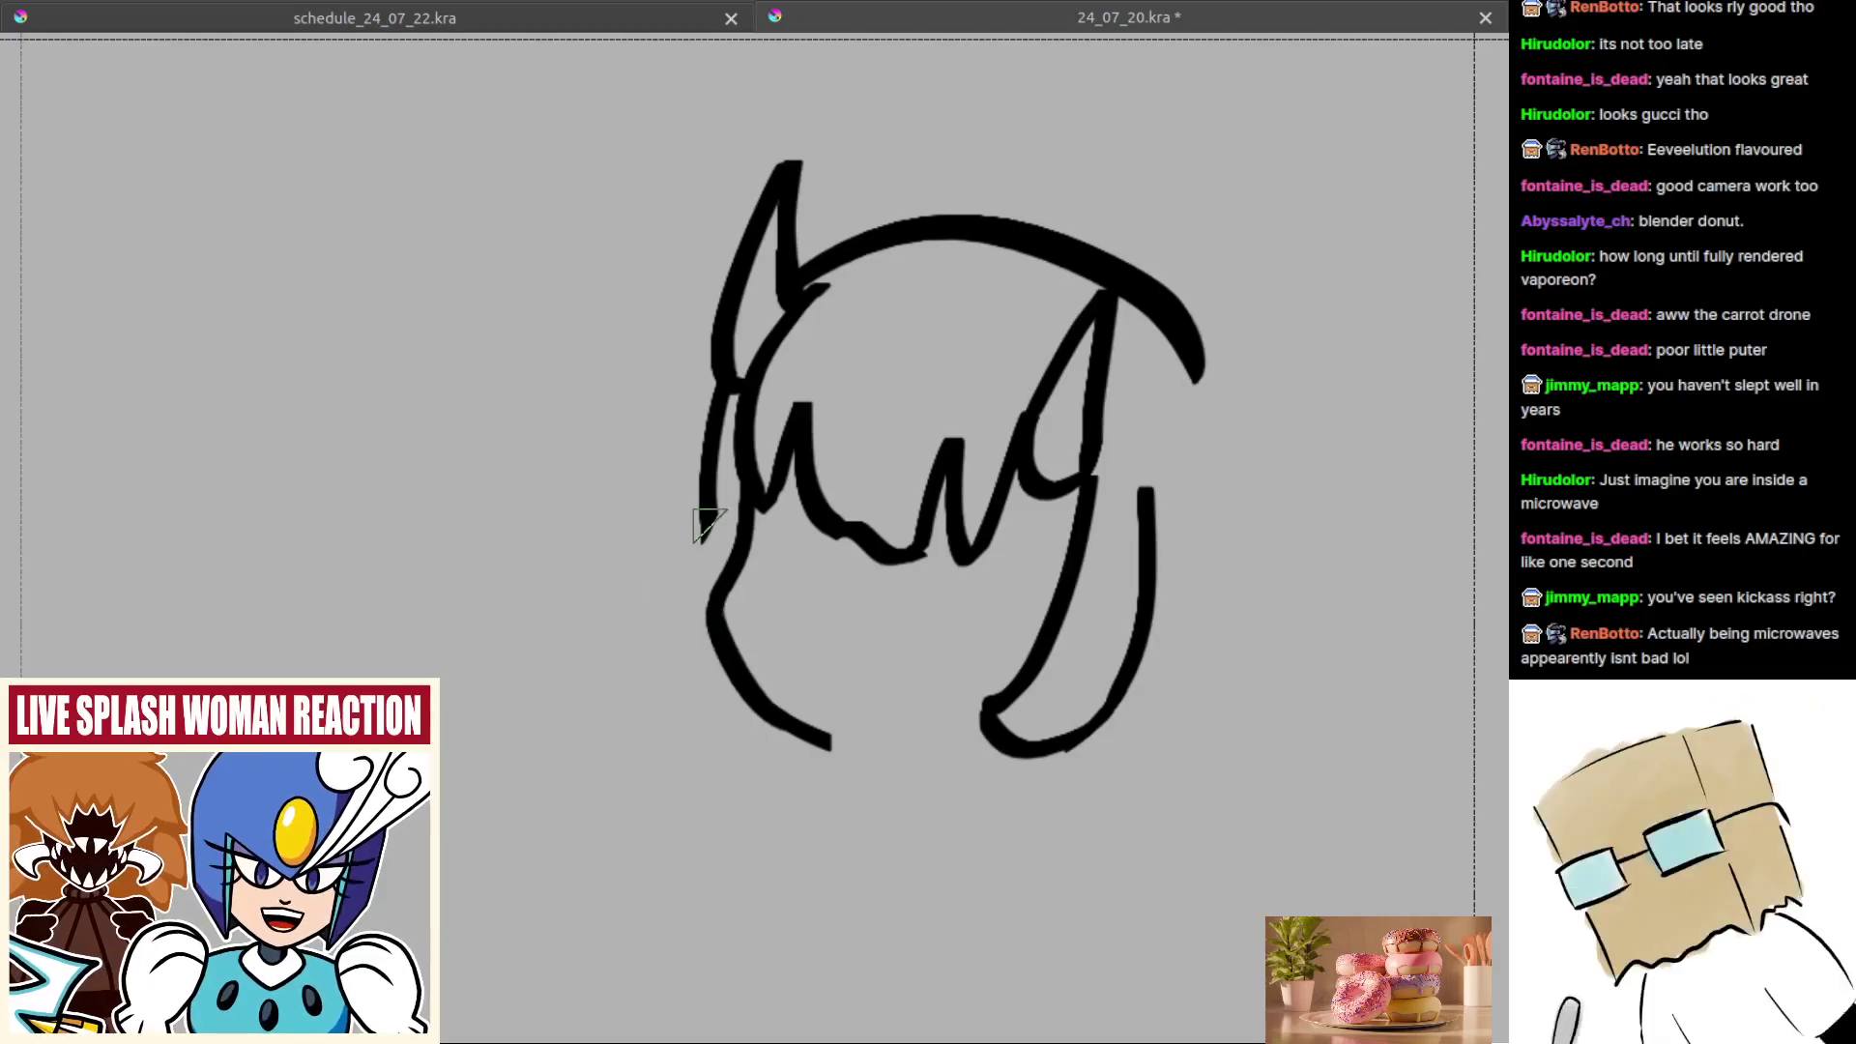
# Step: Ink an outward-flicking tip on the thin hair strand beside the cheek, closing it against the jaw
pyautogui.moveTo(698, 514)
pyautogui.mouseDown()
pyautogui.moveTo(663, 584)
pyautogui.moveTo(735, 652)
pyautogui.mouseUp()
pyautogui.press('-')
pyautogui.press('-')
pyautogui.press('+')
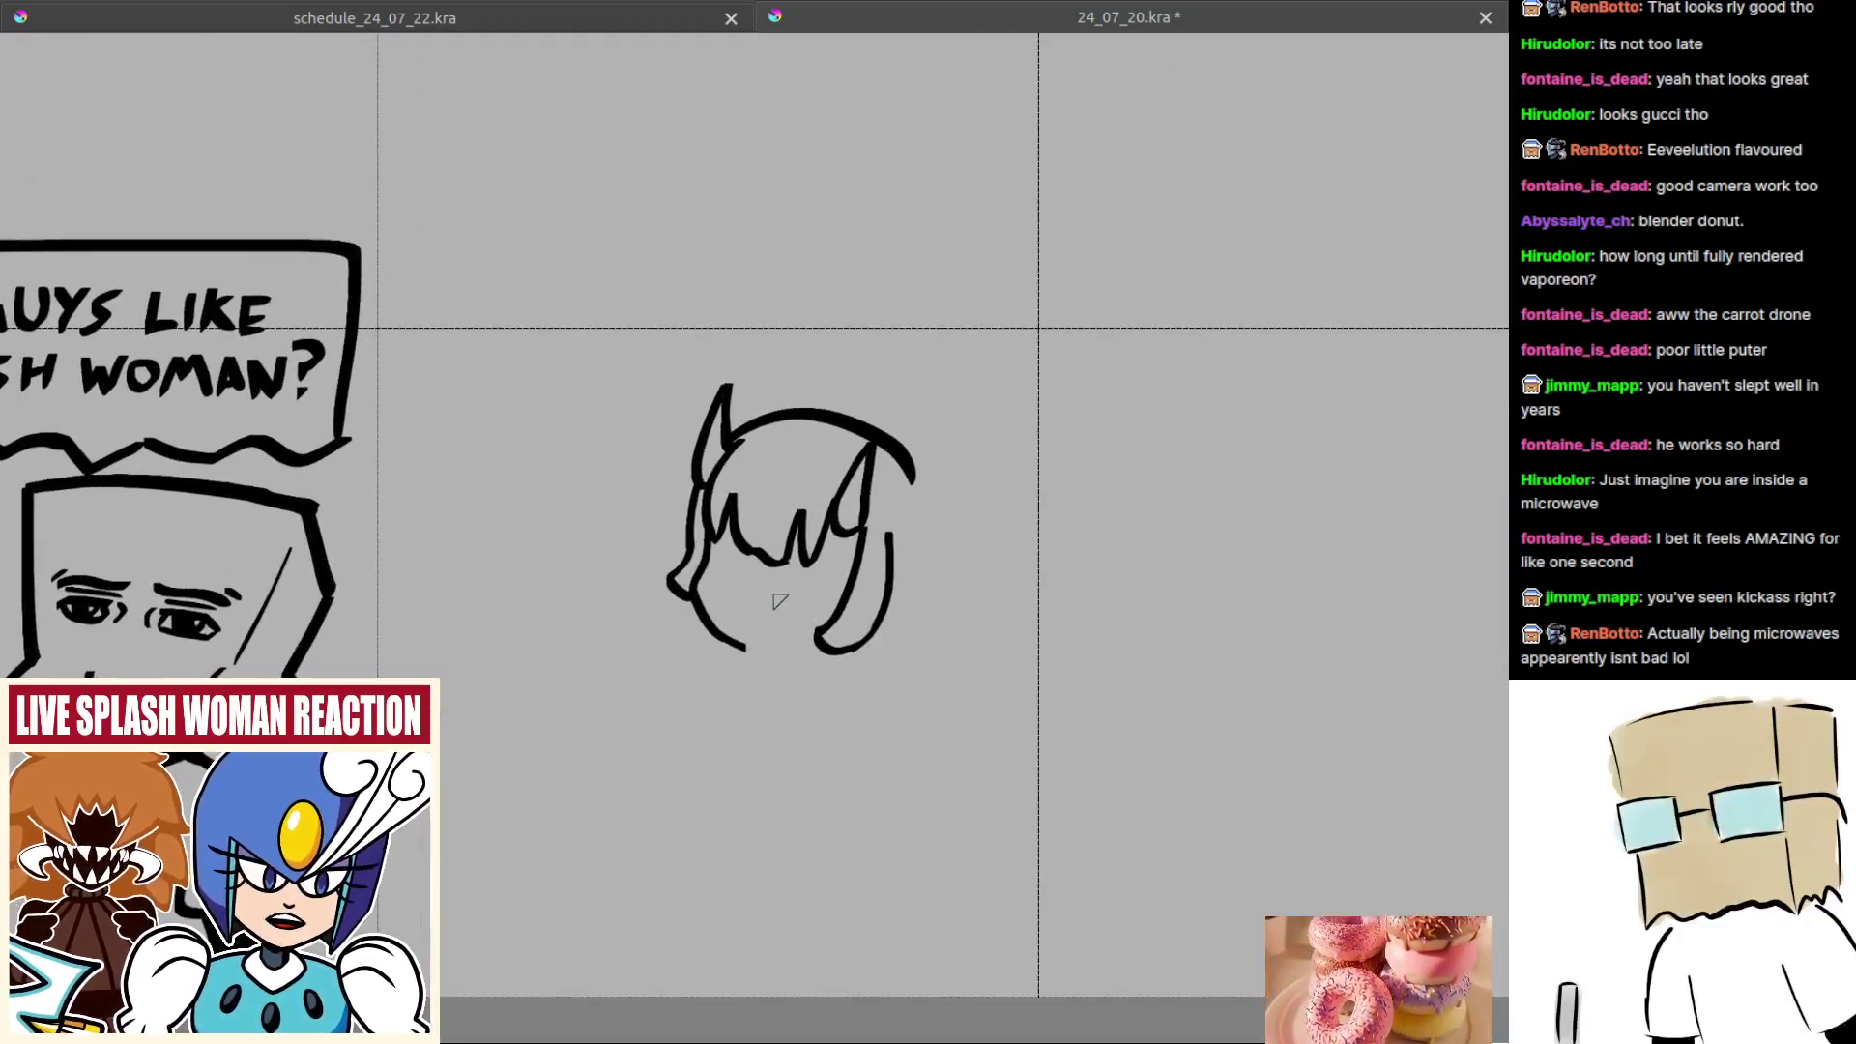
# Step: Trim the chin end of the jaw line, undo the extra strokes tried there, and mirror the view
pyautogui.scroll(2, 780, 601)
pyautogui.moveTo(791, 584); pyautogui.dragTo(918, 473)
pyautogui.scroll(1, 952, 478)
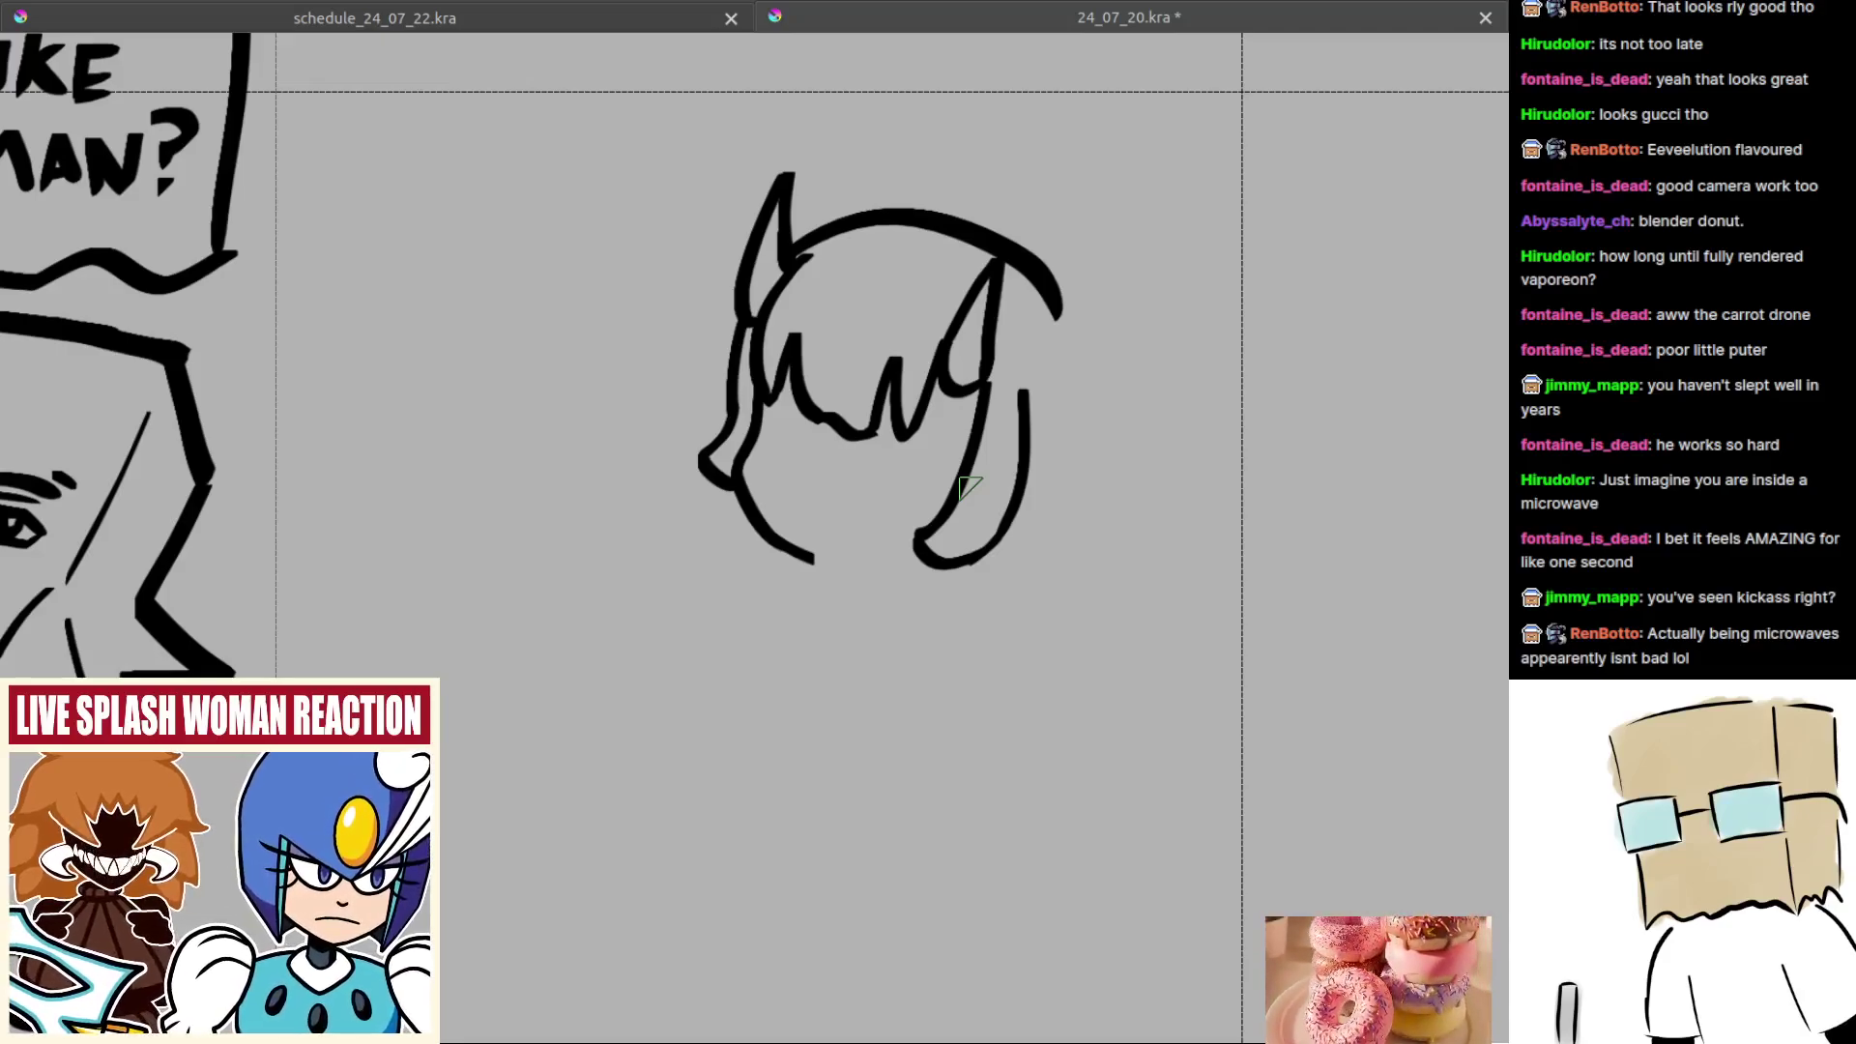
pyautogui.scroll(1, 867, 473)
pyautogui.moveTo(804, 517); pyautogui.dragTo(816, 550)
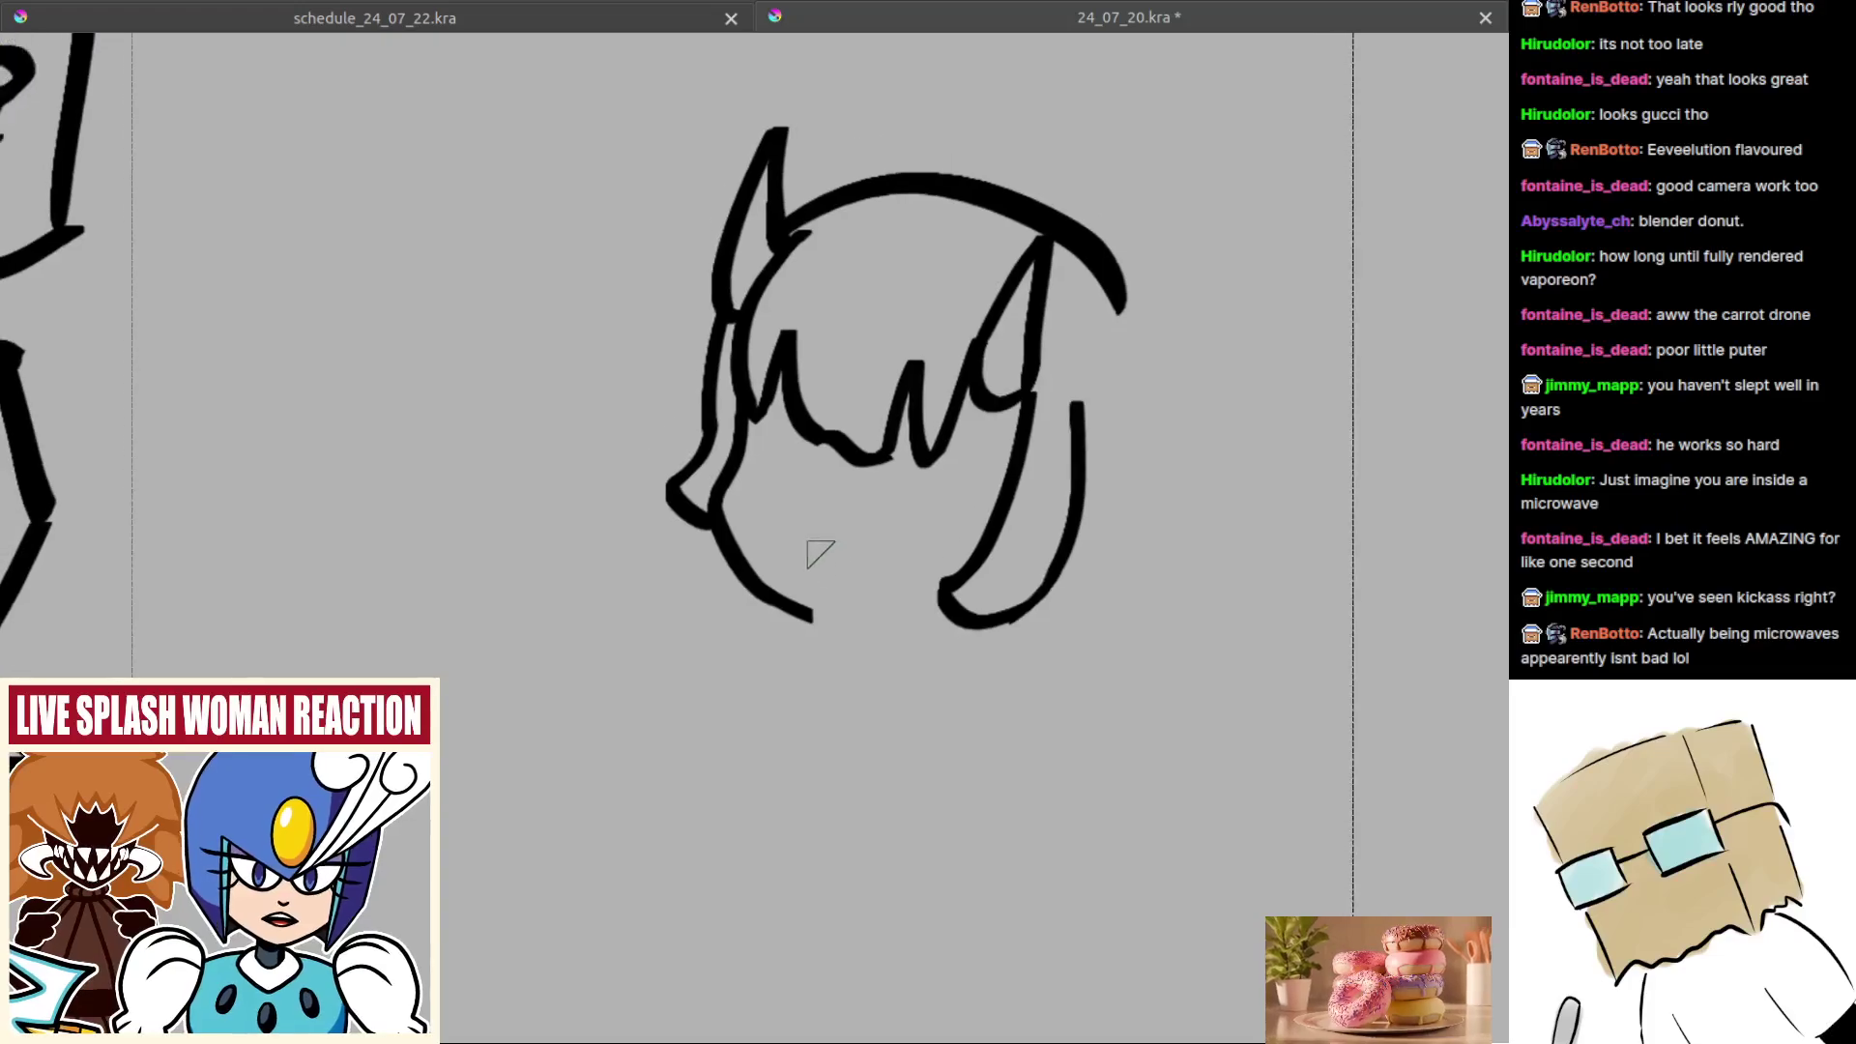
pyautogui.scroll(2, 812, 580)
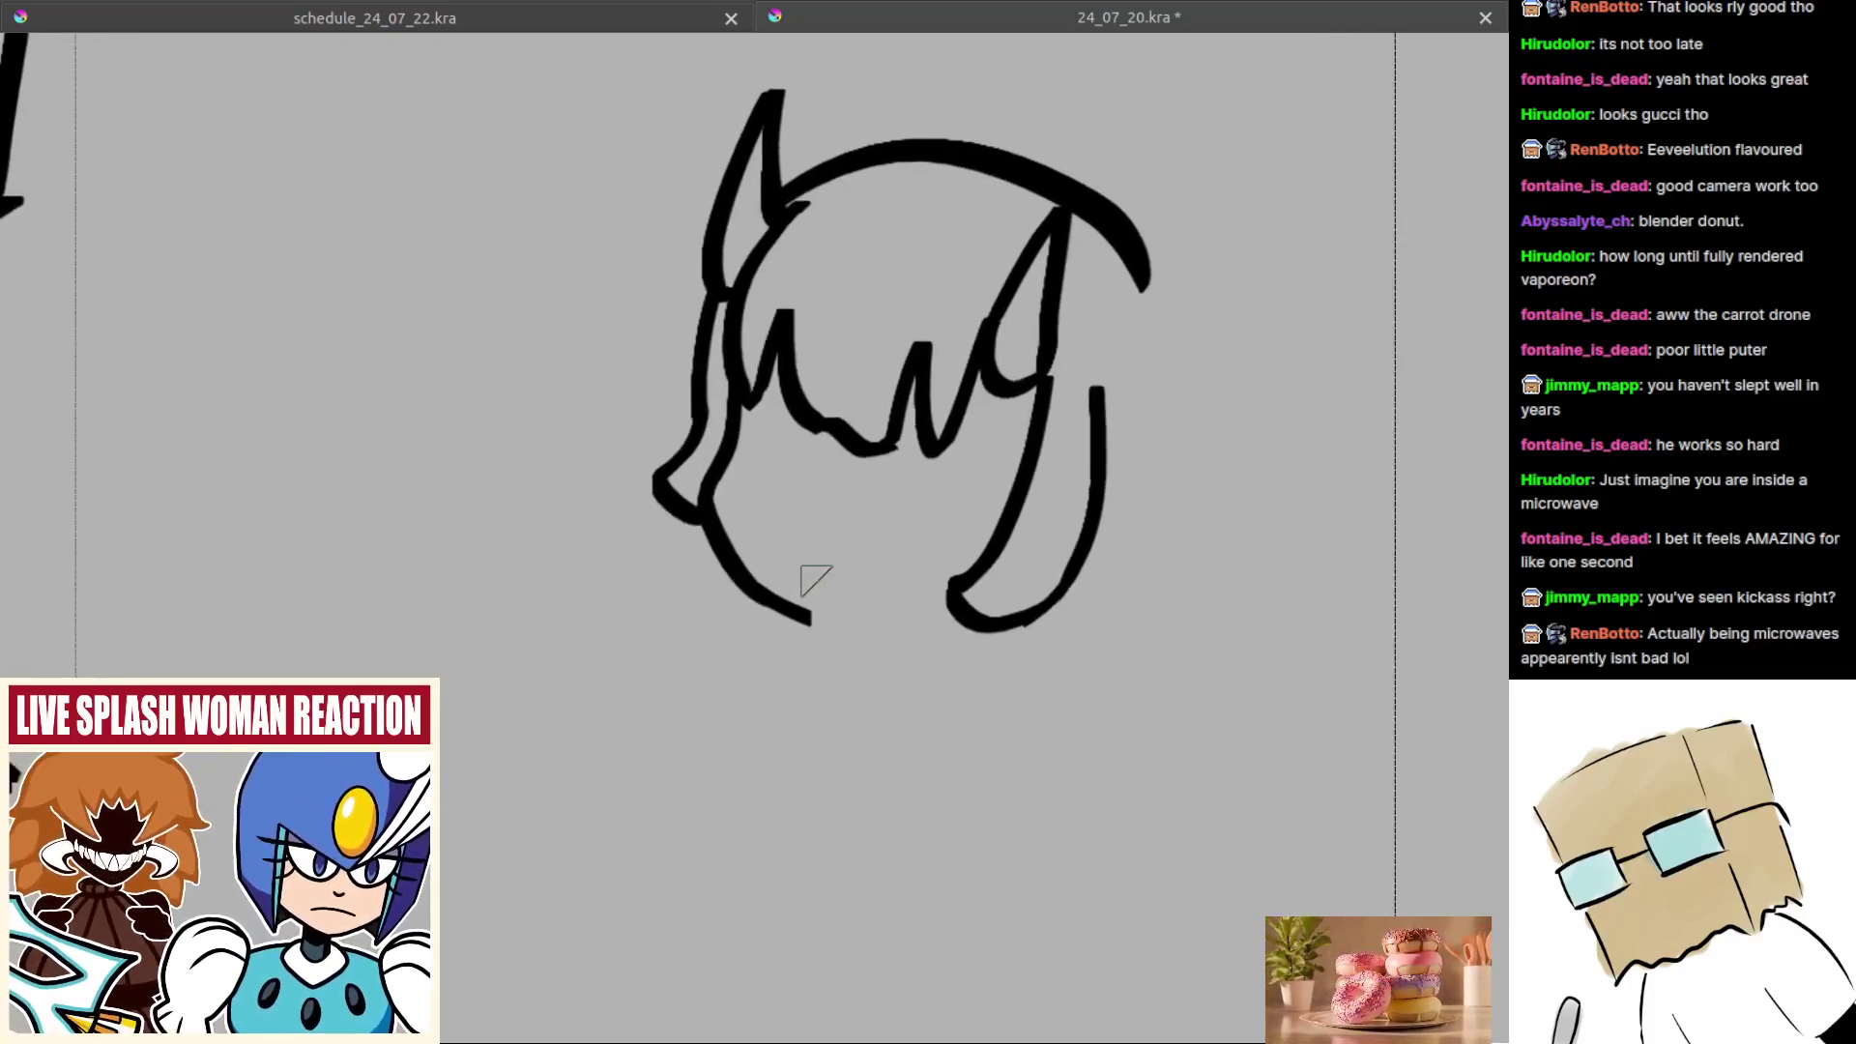
pyautogui.moveTo(751, 582); pyautogui.dragTo(771, 609)
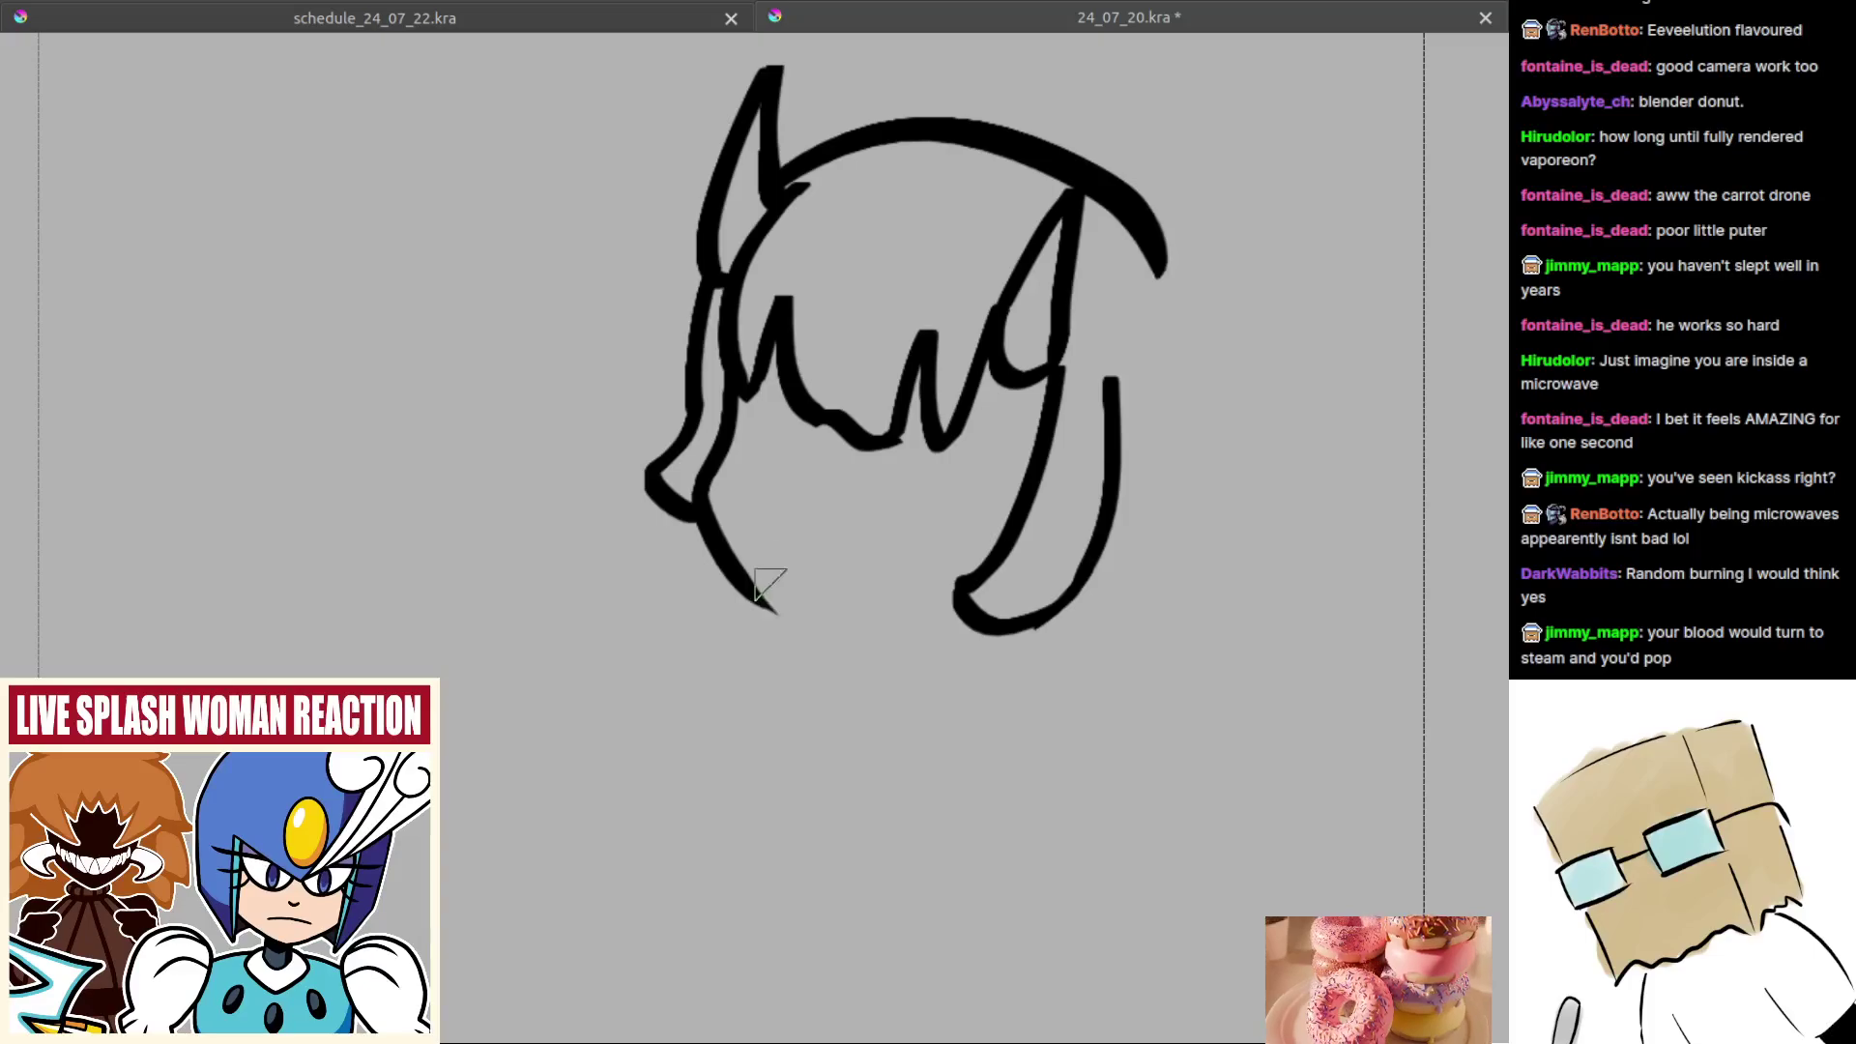
pyautogui.moveTo(716, 547)
pyautogui.mouseDown()
pyautogui.moveTo(757, 605)
pyautogui.moveTo(720, 548)
pyautogui.moveTo(789, 624)
pyautogui.mouseUp()
pyautogui.hotkey('ctrl', 'z')
pyautogui.hotkey('ctrl', 'z')
pyautogui.hotkey('ctrl', 'z')
pyautogui.moveTo(724, 558)
pyautogui.mouseDown()
pyautogui.moveTo(771, 621)
pyautogui.moveTo(870, 624)
pyautogui.moveTo(843, 659)
pyautogui.moveTo(897, 663)
pyautogui.mouseUp()
pyautogui.press('m')
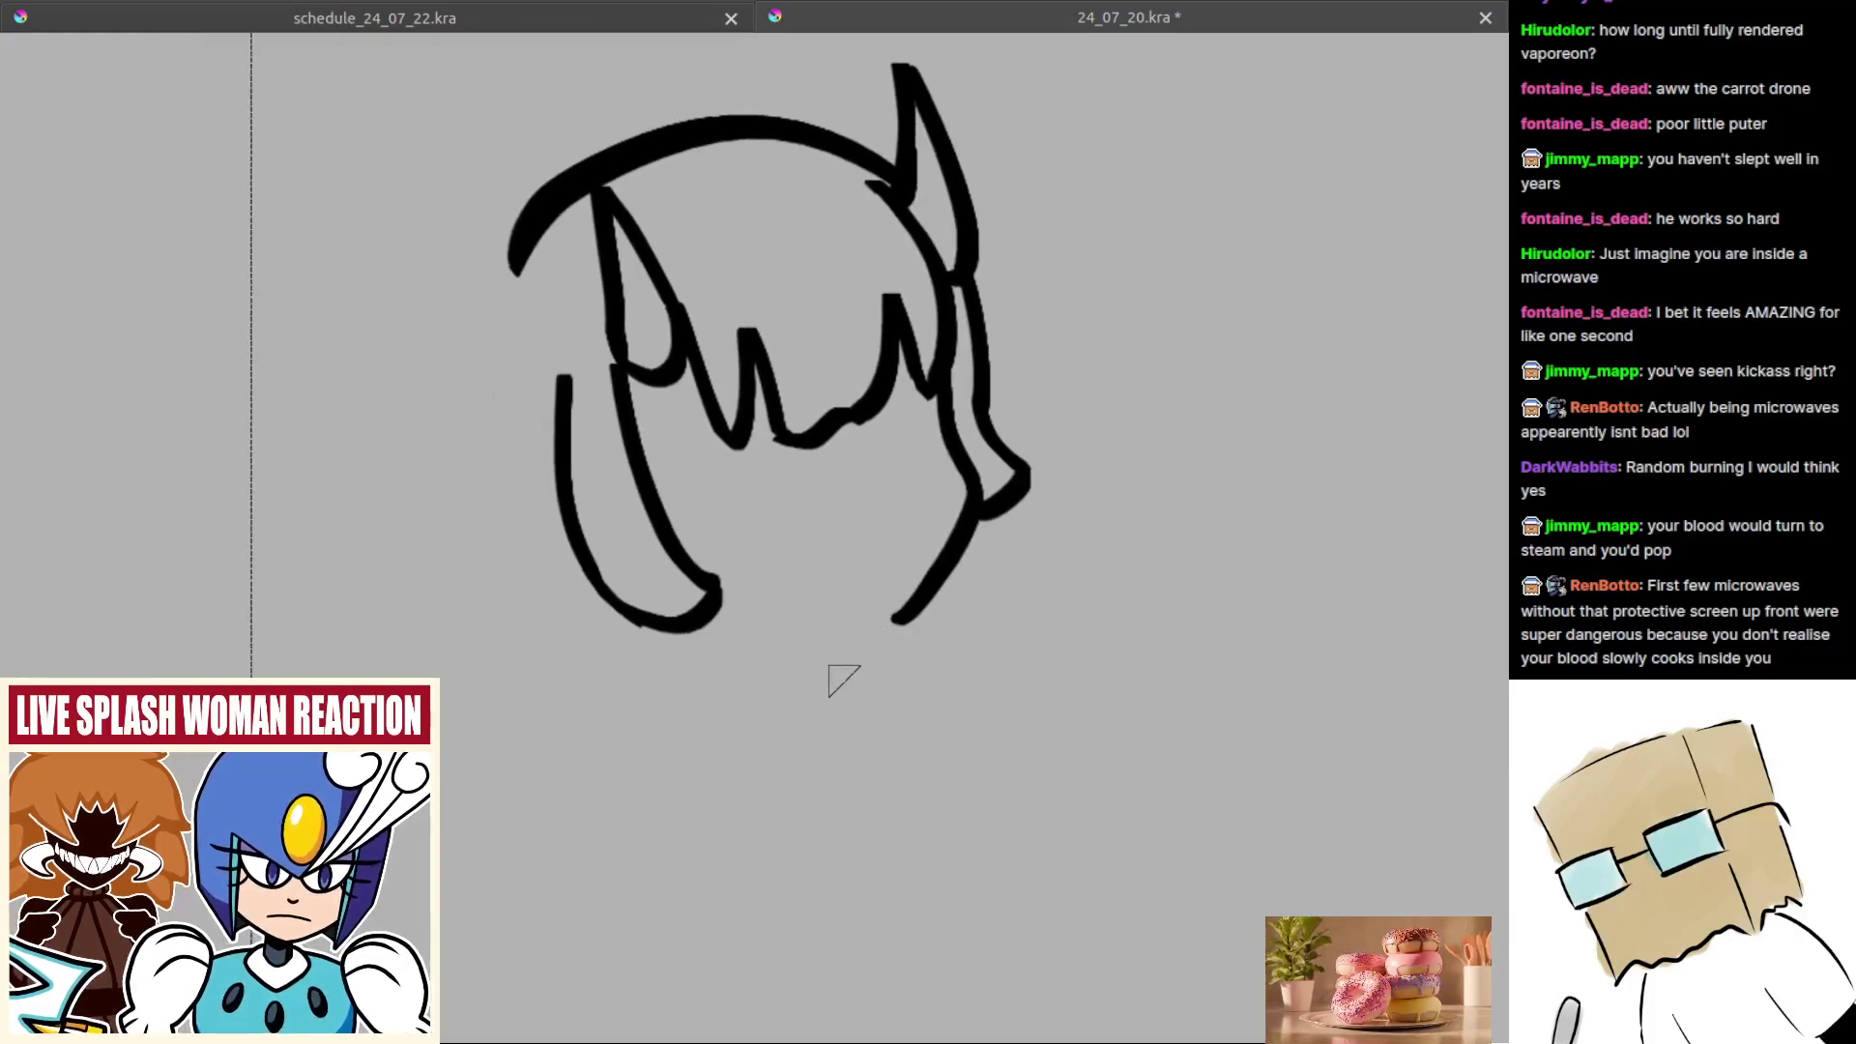
# Step: Ink a short, nearly flat chin segment continuing inward from the end of the jaw line
pyautogui.scroll(1, 861, 650)
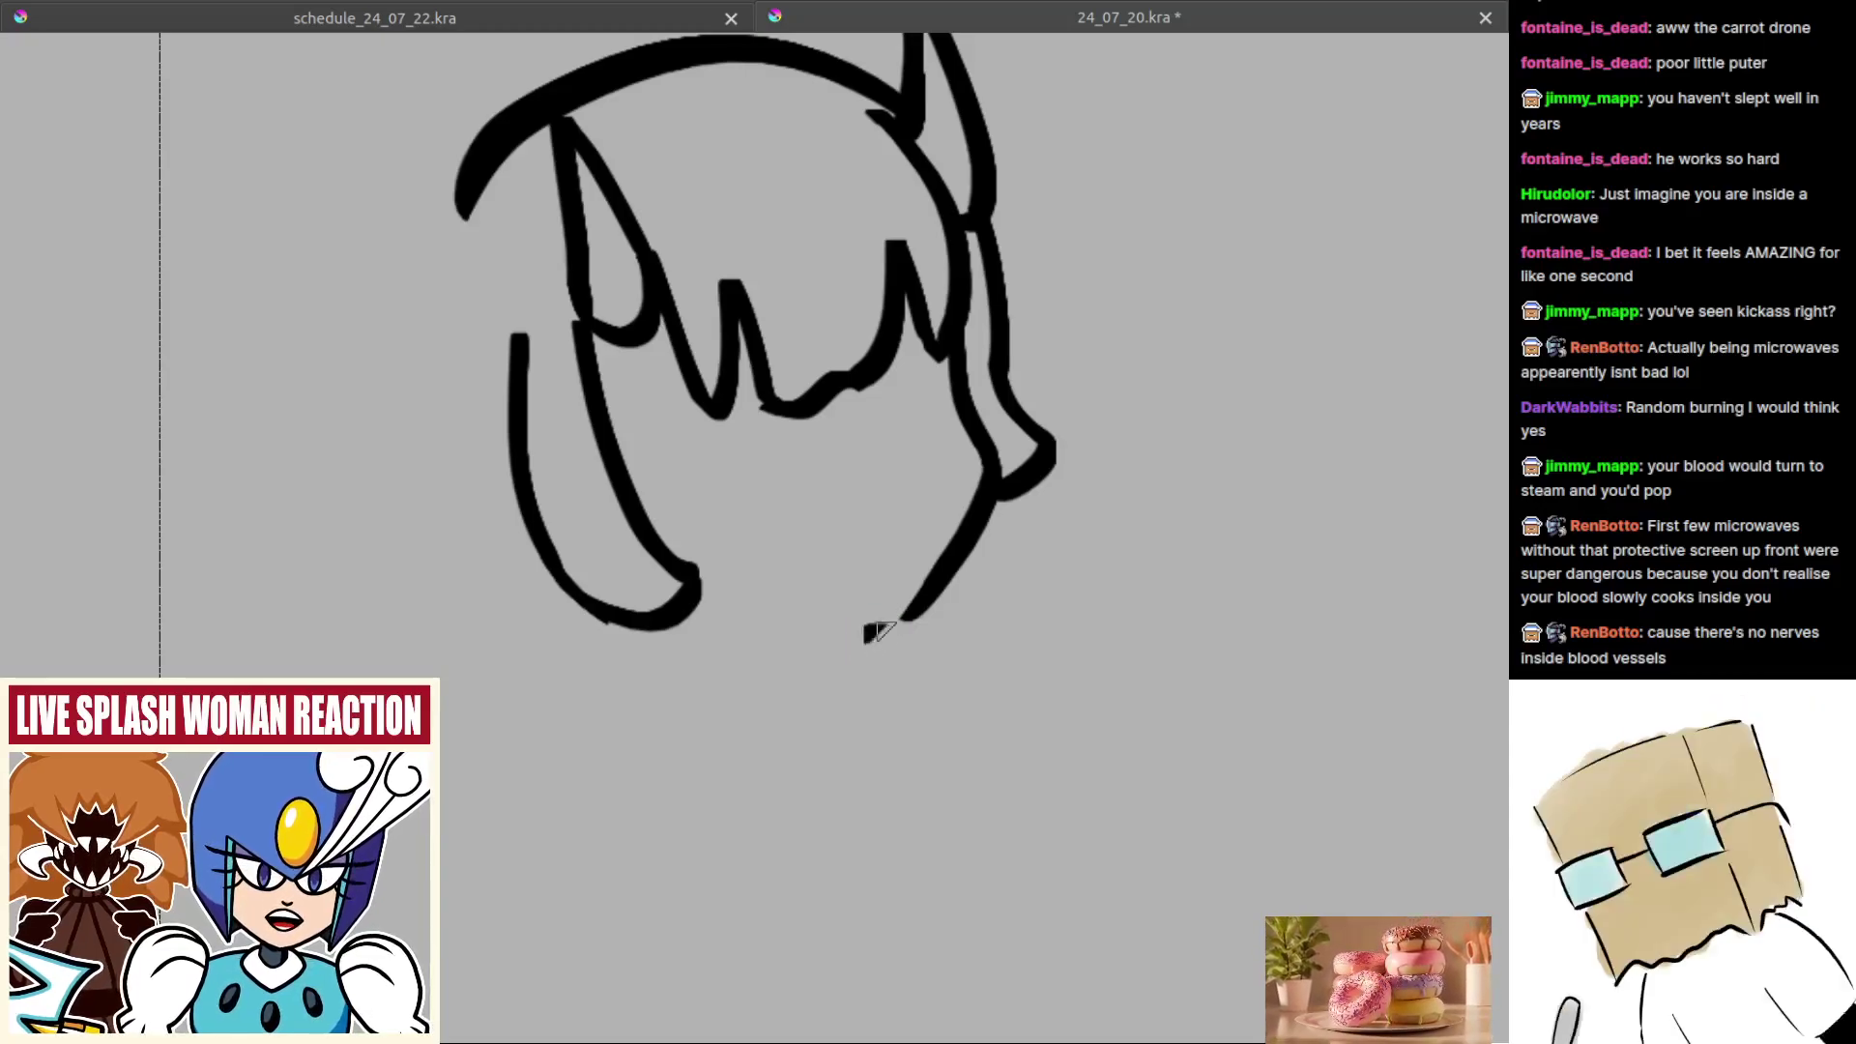
pyautogui.moveTo(869, 638); pyautogui.dragTo(898, 619)
pyautogui.hotkey('ctrl', 'z')
pyautogui.hotkey('ctrl', 'z')
pyautogui.hotkey('ctrl', 'z')
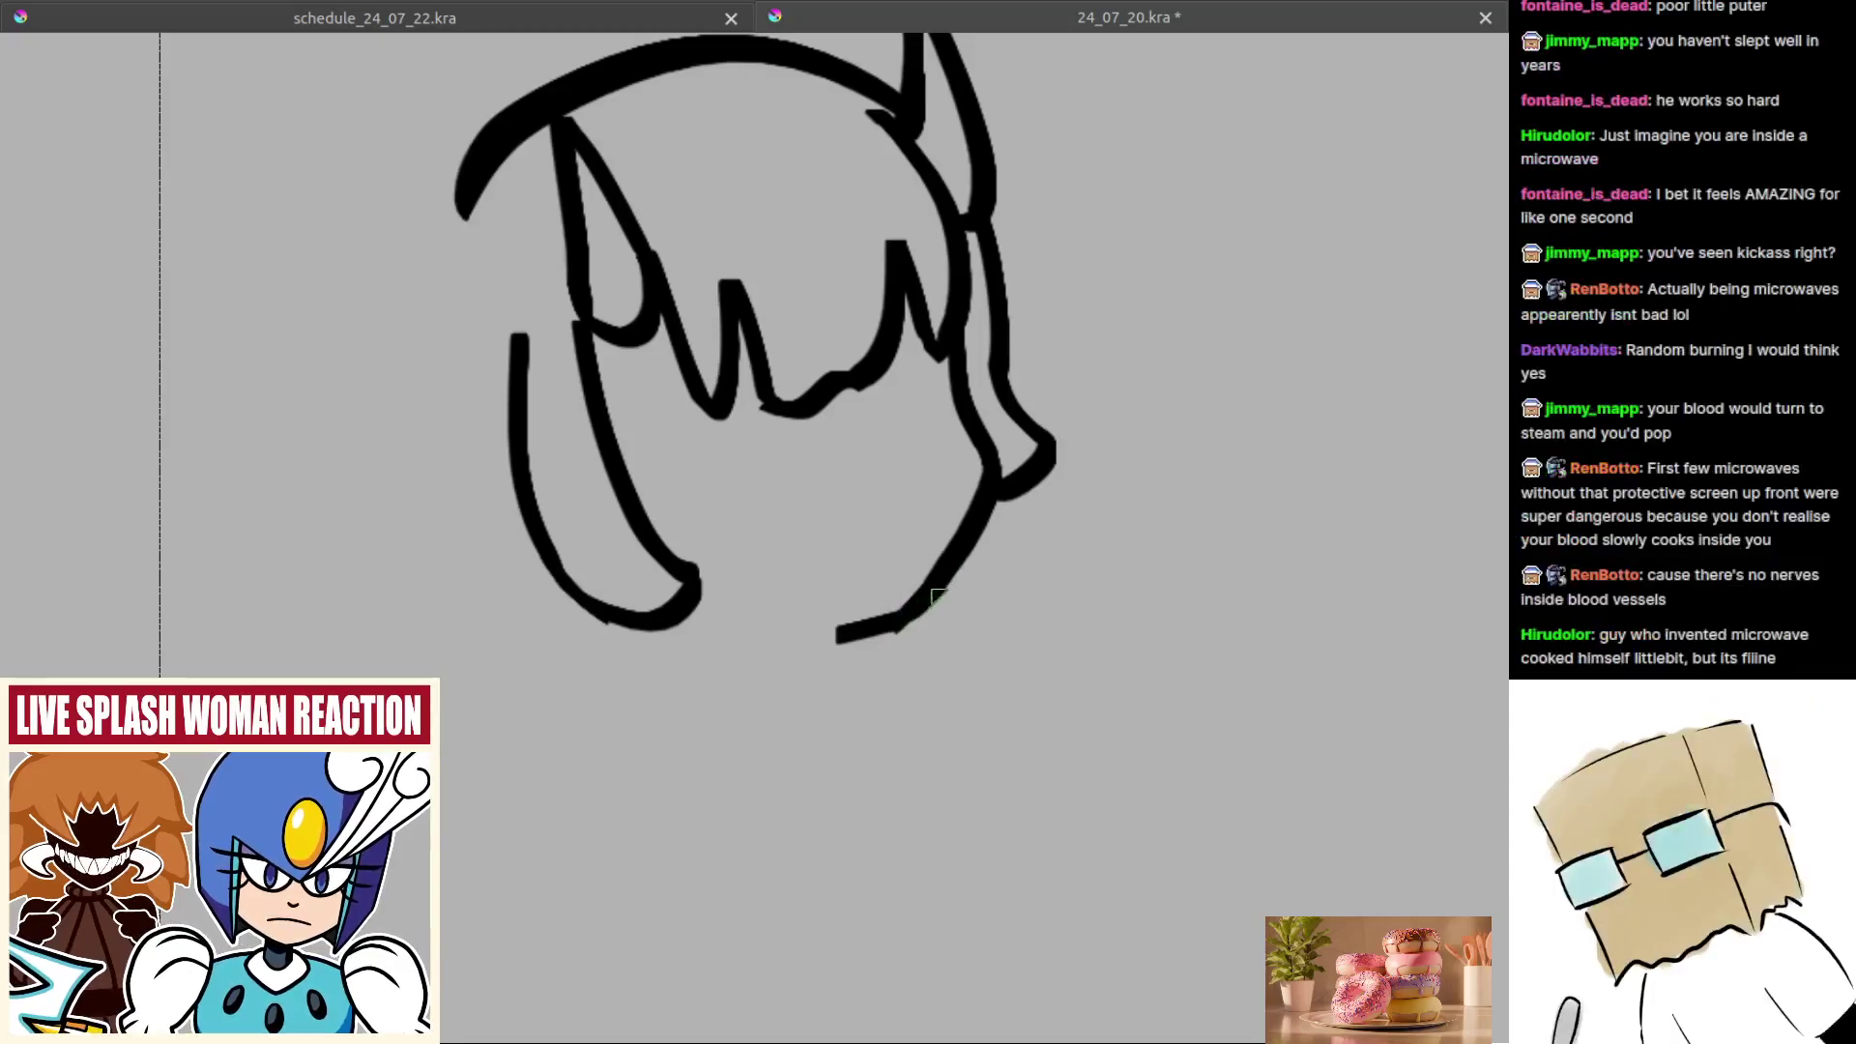
pyautogui.moveTo(914, 620)
pyautogui.mouseDown()
pyautogui.moveTo(837, 642)
pyautogui.moveTo(837, 739)
pyautogui.mouseUp()
pyautogui.moveTo(837, 654)
pyautogui.mouseDown()
pyautogui.moveTo(837, 604)
pyautogui.moveTo(848, 645)
pyautogui.moveTo(858, 622)
pyautogui.mouseUp()
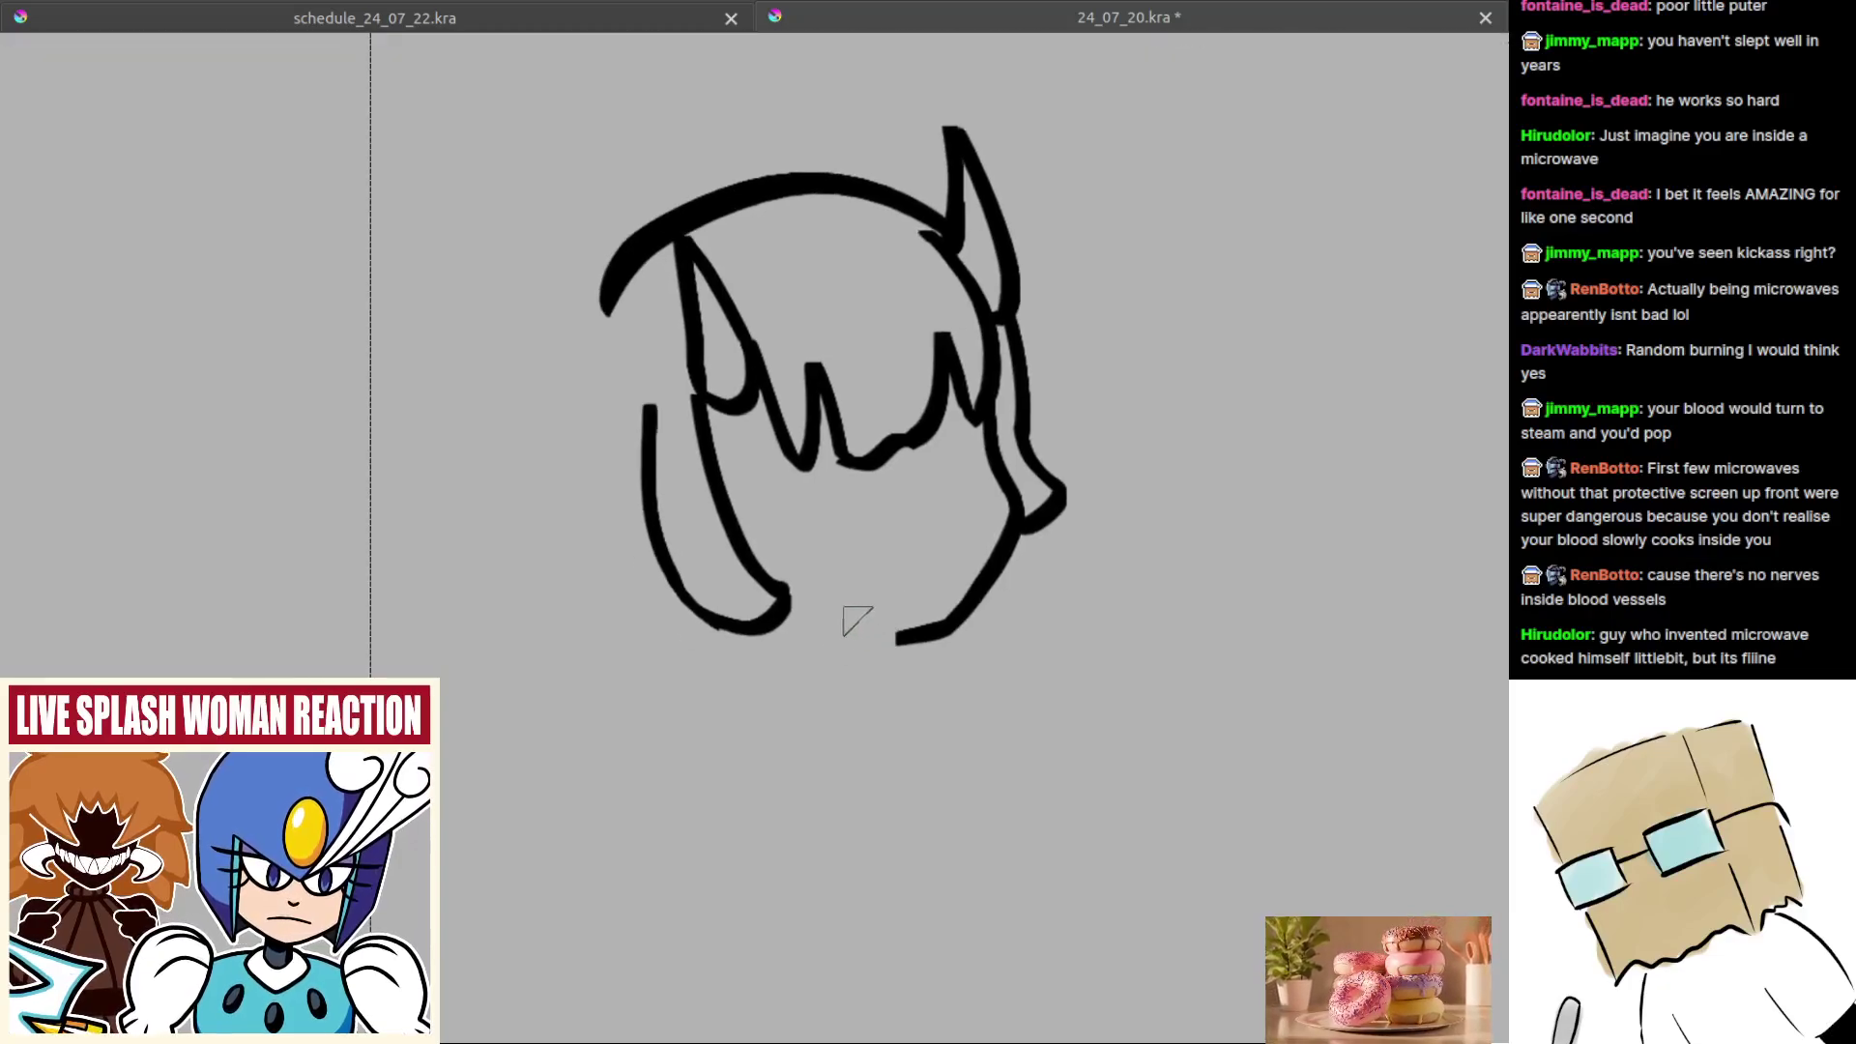
pyautogui.moveTo(624, 469); pyautogui.dragTo(674, 518)
pyautogui.moveTo(665, 344)
pyautogui.mouseDown()
pyautogui.moveTo(633, 500)
pyautogui.moveTo(664, 601)
pyautogui.mouseUp()
pyautogui.hotkey('ctrl', 'z')
pyautogui.hotkey('ctrl', 'z')
pyautogui.moveTo(664, 411); pyautogui.dragTo(677, 424)
pyautogui.press('m')
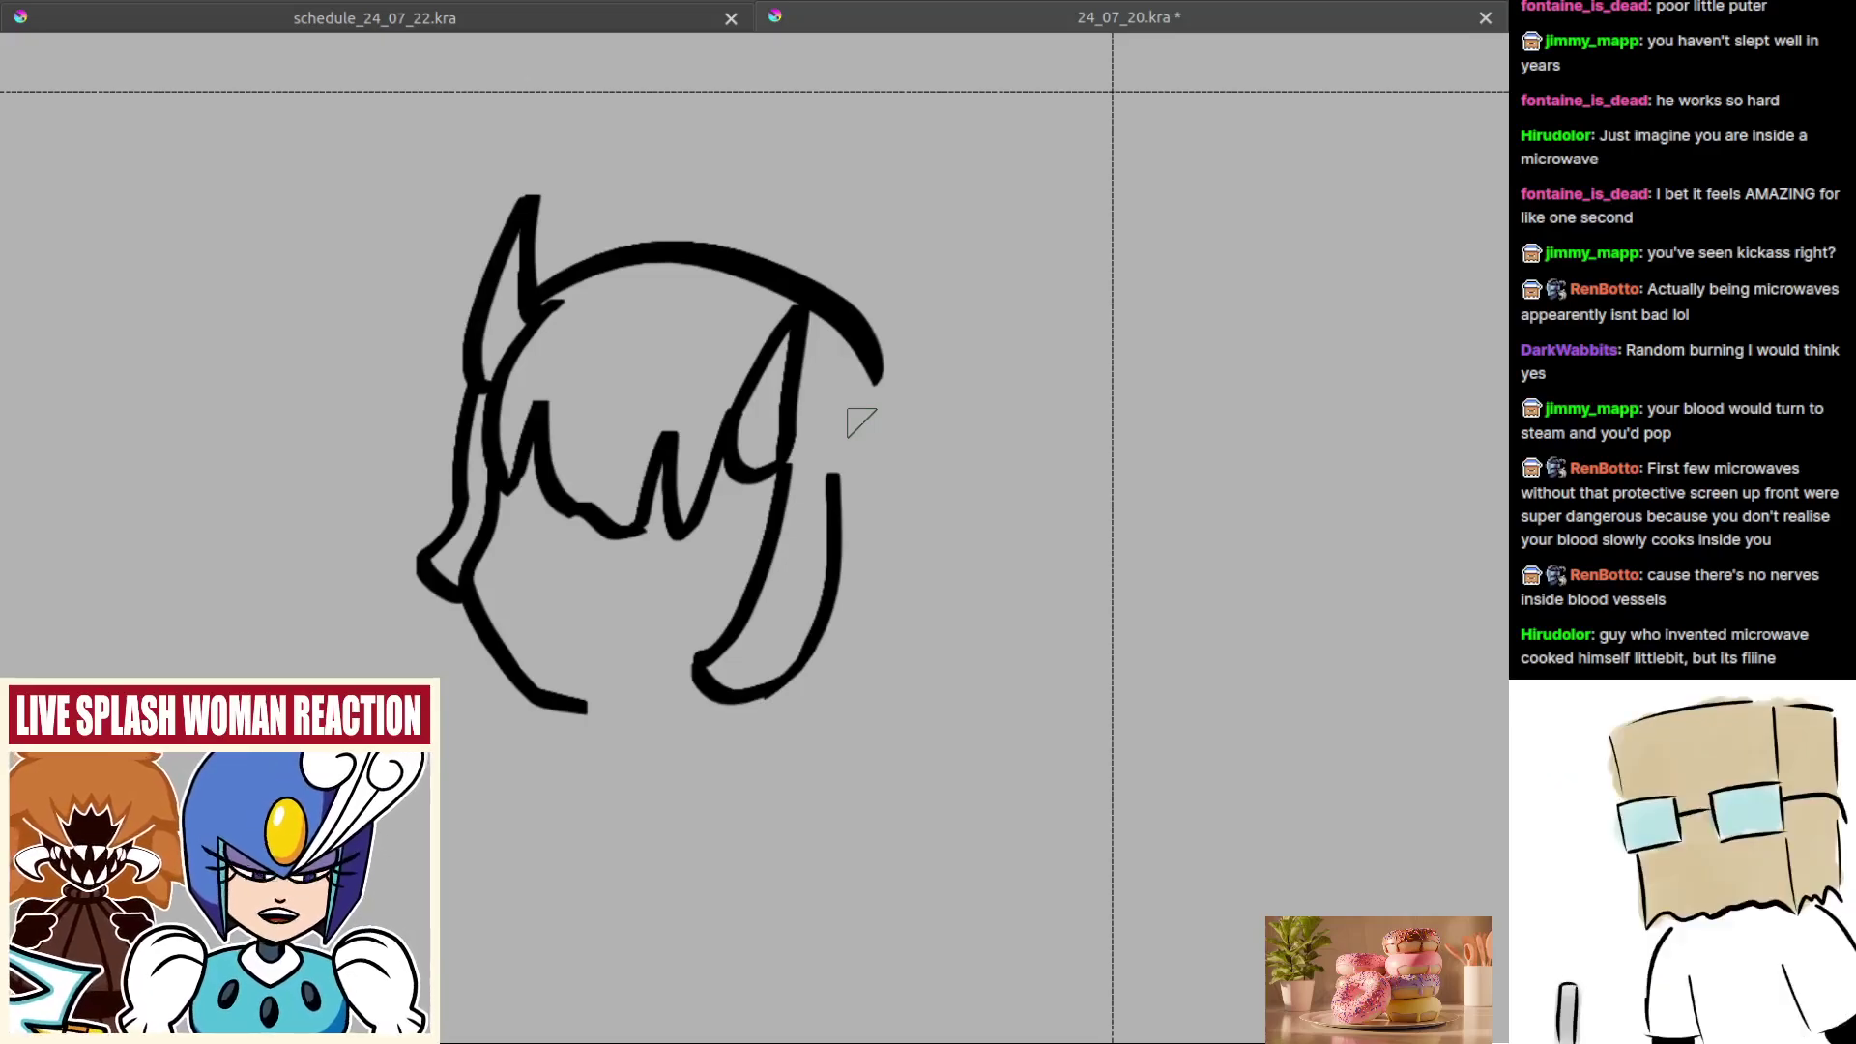
pyautogui.moveTo(929, 488); pyautogui.dragTo(941, 472)
pyautogui.scroll(-1, 941, 472)
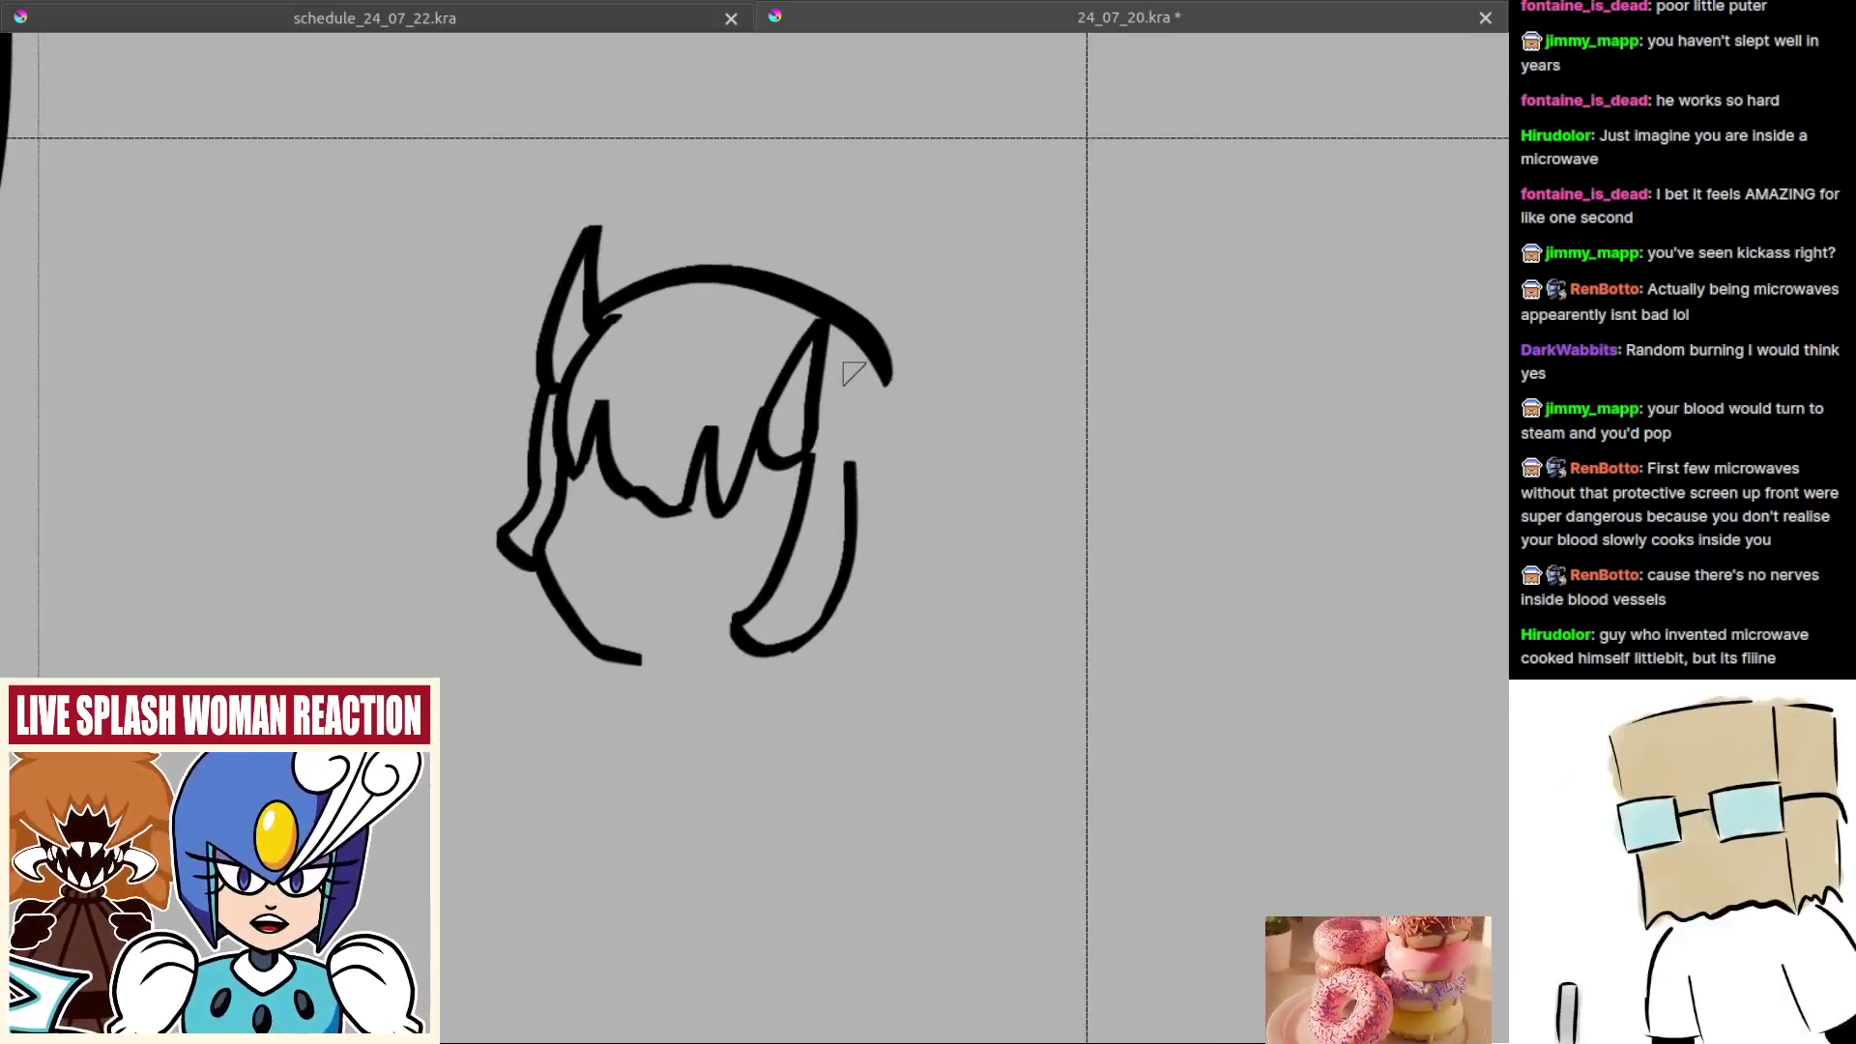
# Step: Try curved strokes for the back hair from the end of the crown line and undo them
pyautogui.moveTo(839, 343)
pyautogui.mouseDown()
pyautogui.moveTo(890, 413)
pyautogui.moveTo(835, 335)
pyautogui.moveTo(871, 419)
pyautogui.moveTo(851, 350)
pyautogui.moveTo(903, 419)
pyautogui.moveTo(889, 429)
pyautogui.moveTo(840, 339)
pyautogui.moveTo(926, 501)
pyautogui.moveTo(912, 597)
pyautogui.mouseUp()
pyautogui.hotkey('ctrl', 'z')
pyautogui.hotkey('ctrl', 'z')
pyautogui.hotkey('ctrl', 'z')
pyautogui.hotkey('ctrl', 'z')
pyautogui.moveTo(874, 325); pyautogui.dragTo(933, 552)
pyautogui.hotkey('ctrl', 'z')
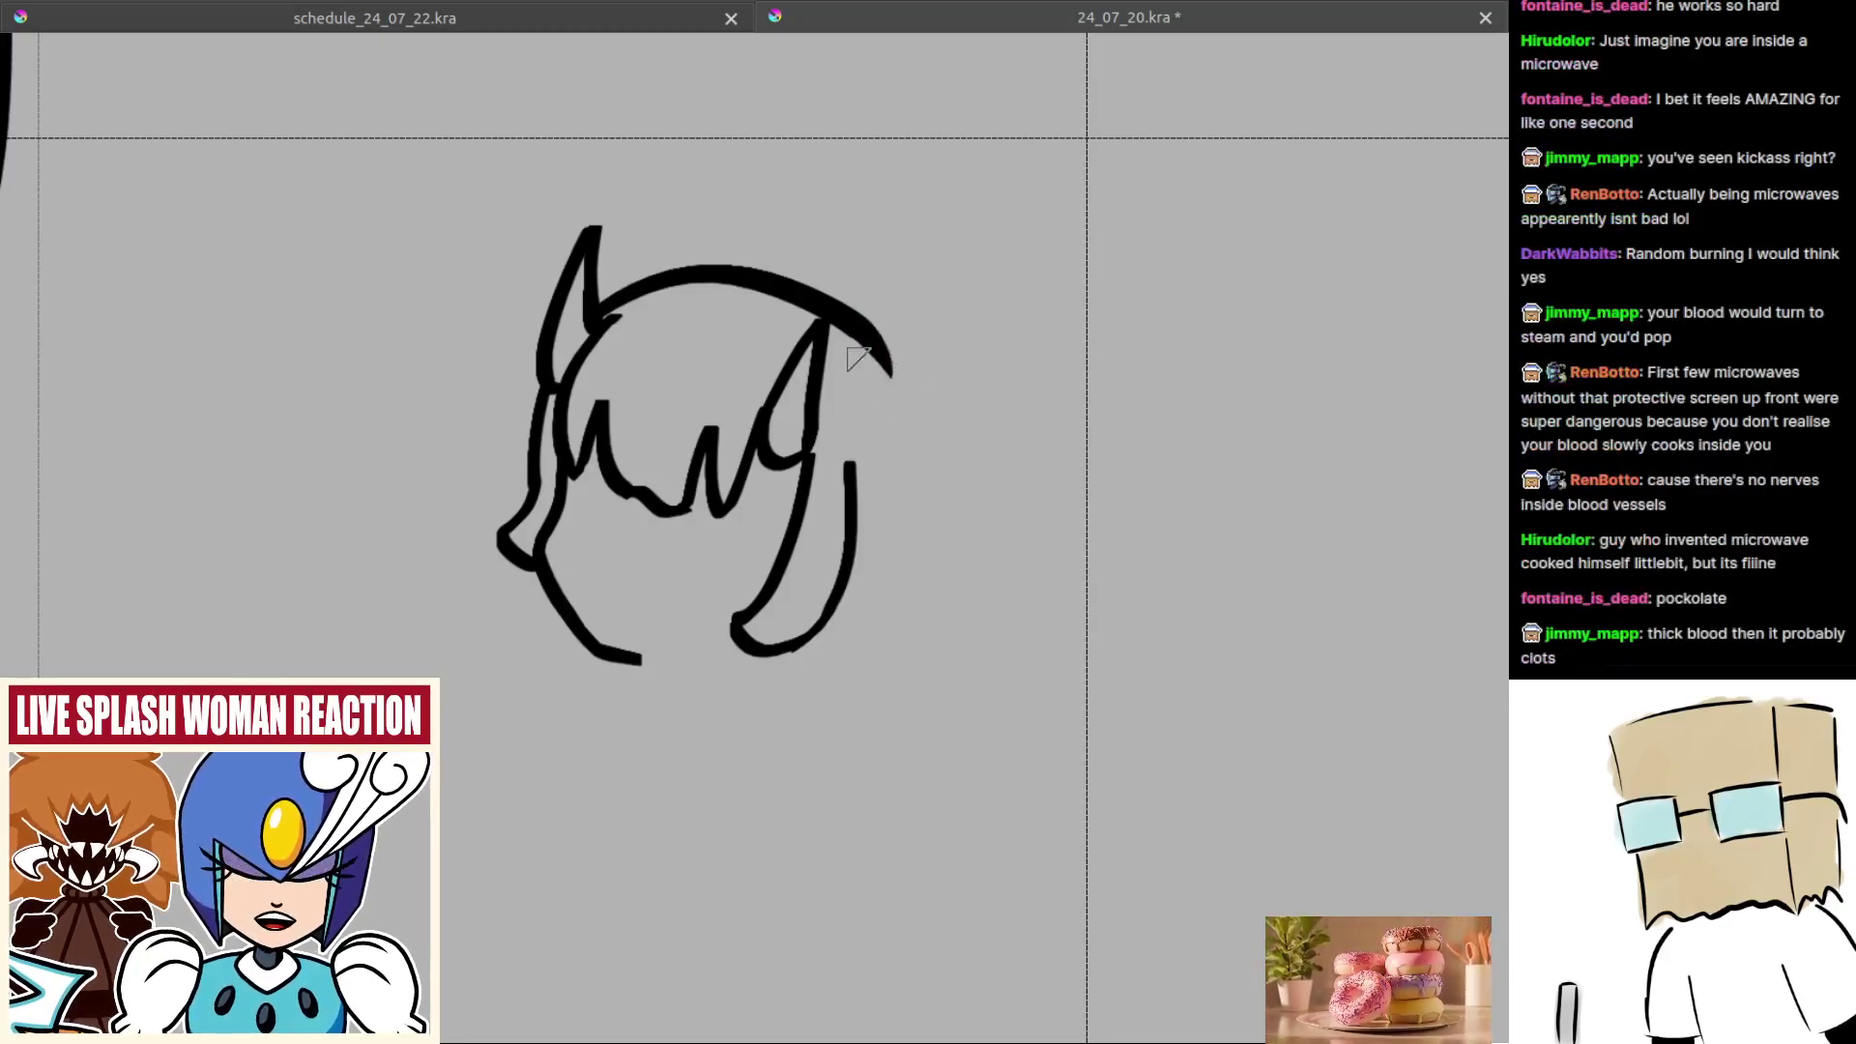
pyautogui.hotkey('ctrl', 'z')
# Step: Ink the long back hair outline from the crown line down behind the side lock, redoing it until it hangs nearly straight
pyautogui.moveTo(870, 334)
pyautogui.mouseDown()
pyautogui.moveTo(956, 606)
pyautogui.moveTo(955, 672)
pyautogui.mouseUp()
pyautogui.hotkey('ctrl', 'z')
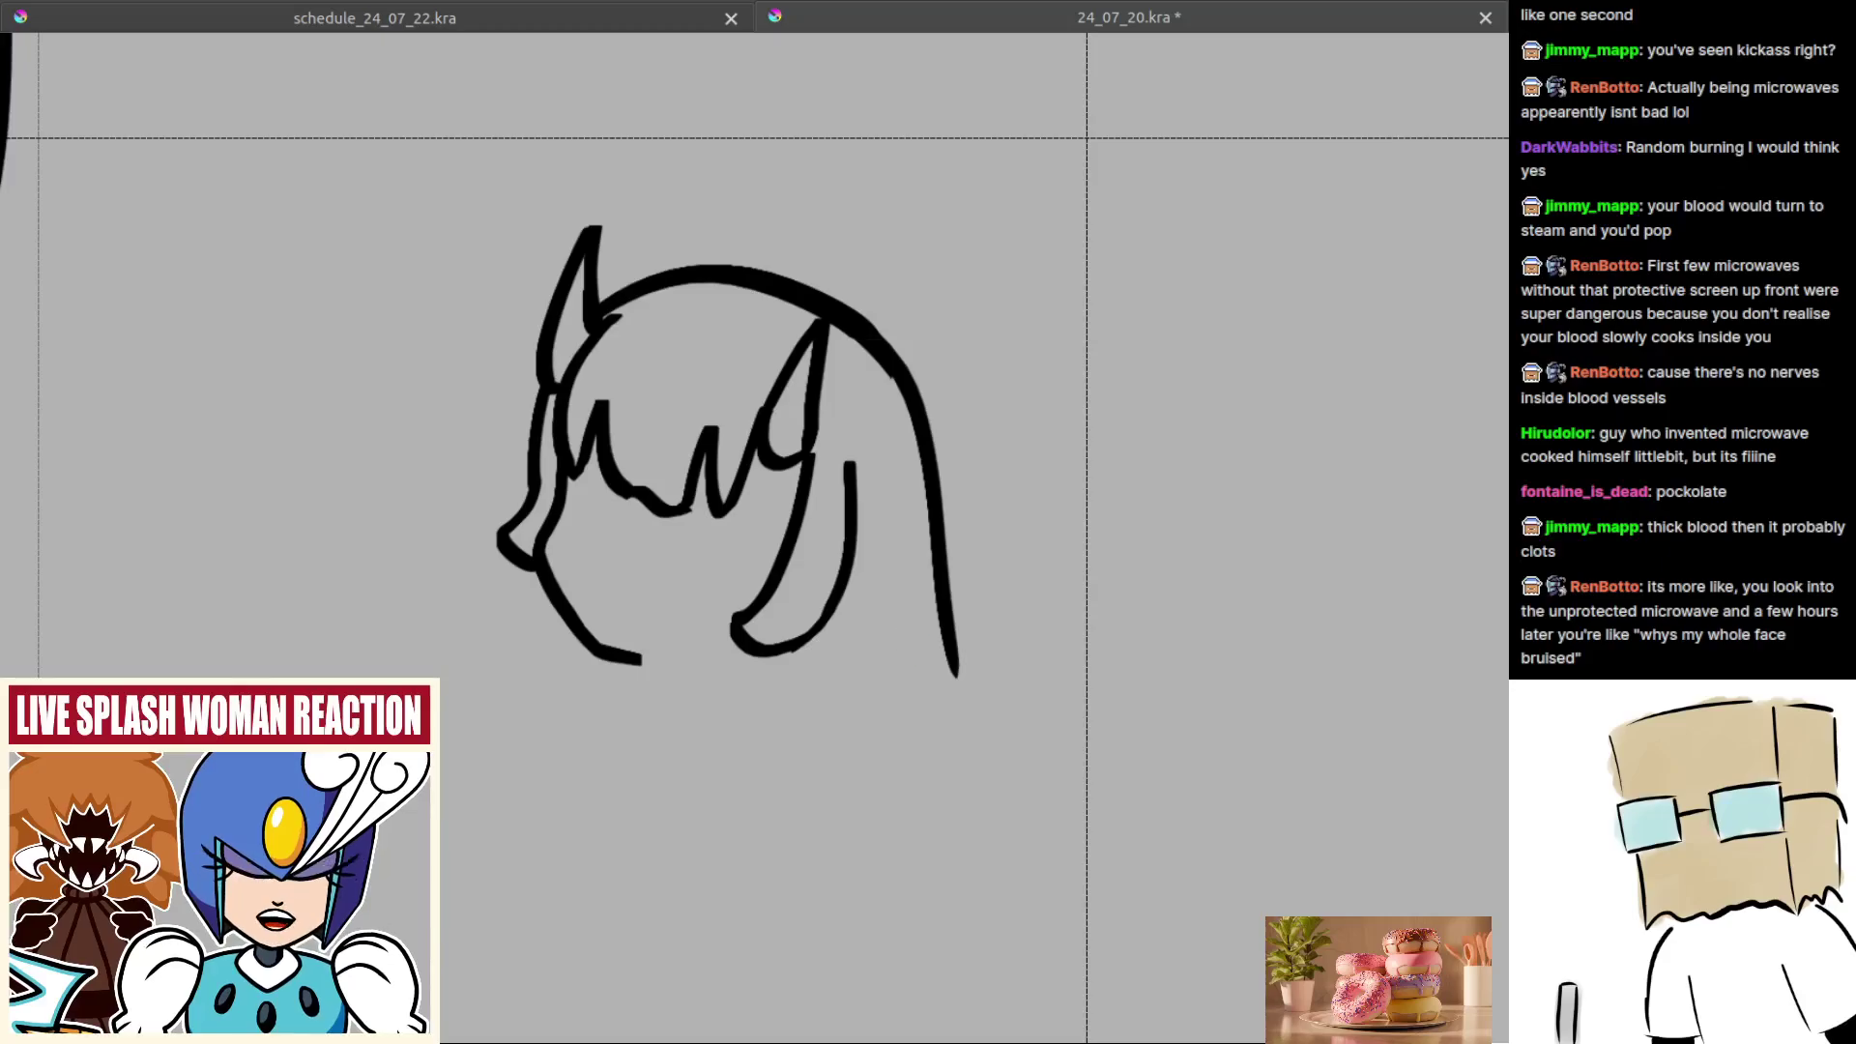
pyautogui.hotkey('ctrl', 'z')
pyautogui.moveTo(870, 324); pyautogui.dragTo(923, 711)
pyautogui.hotkey('ctrl', 'z')
pyautogui.moveTo(869, 329); pyautogui.dragTo(889, 688)
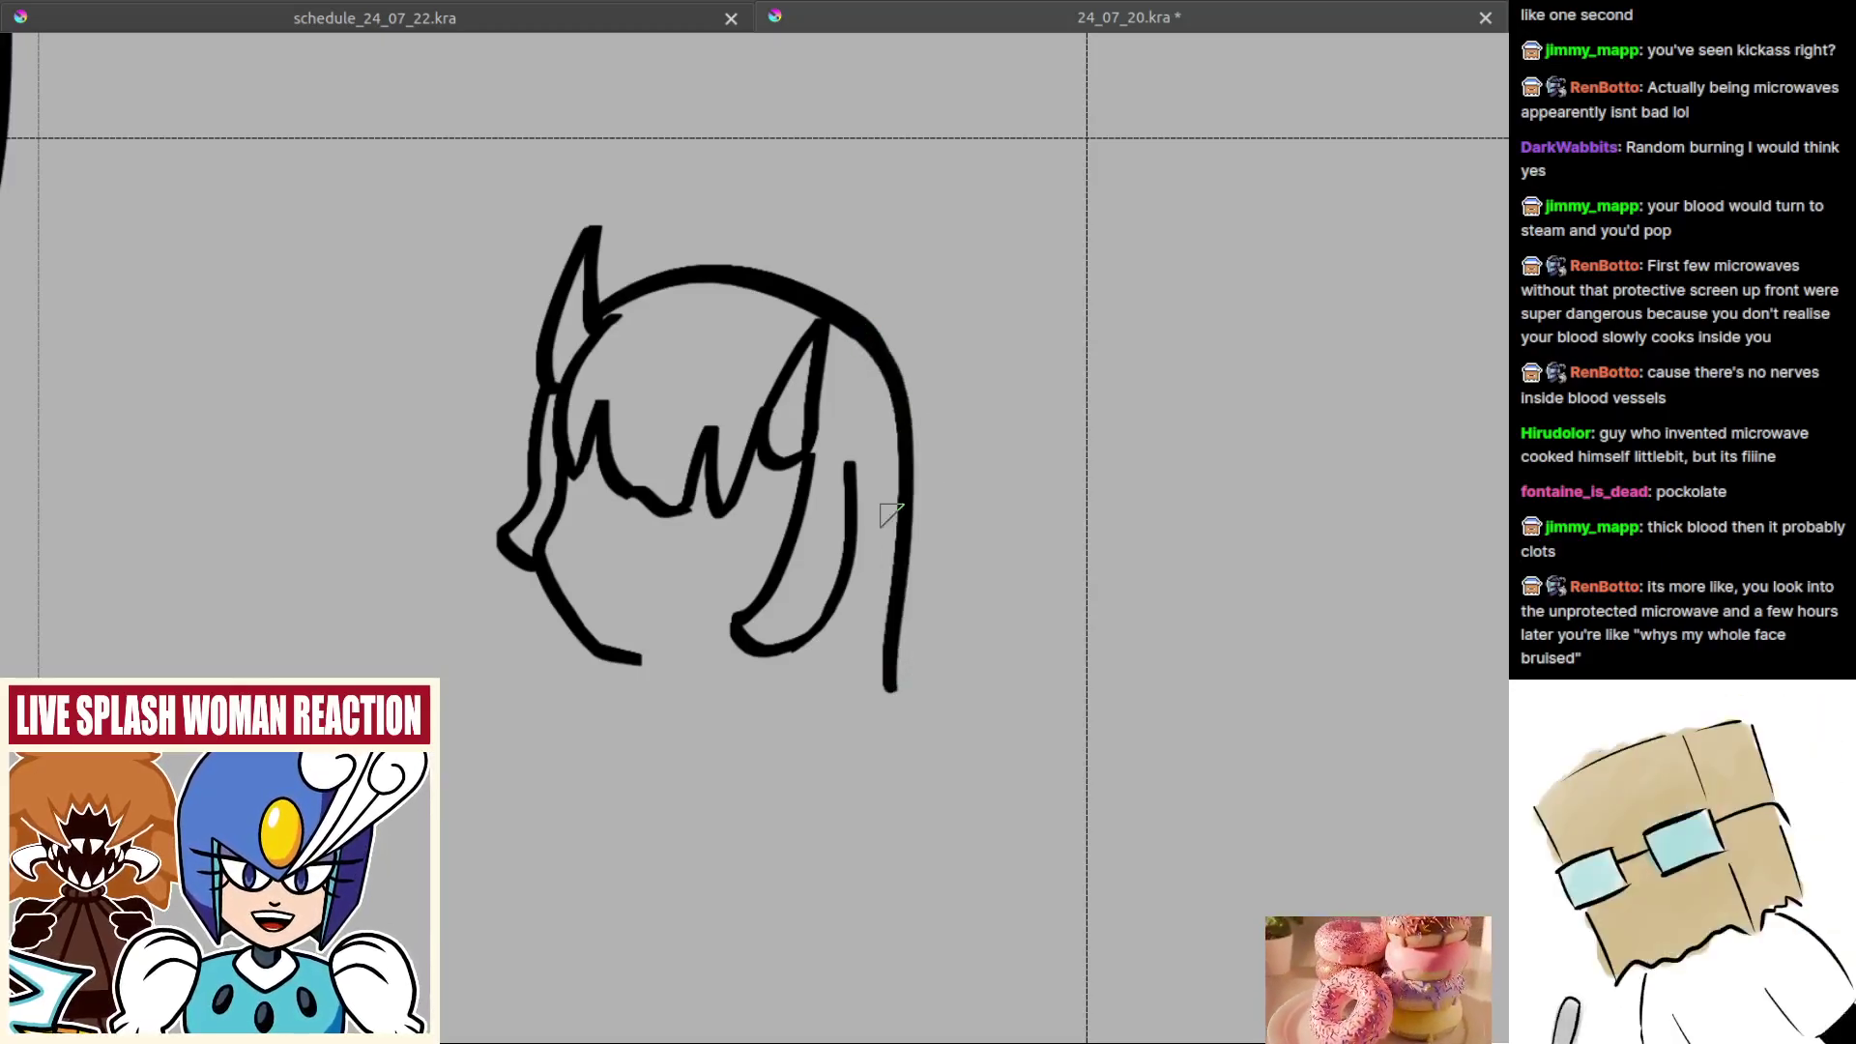
# Step: Undo the back hair outline, retry it with a wider bulge, undo that as well and mirror the view
pyautogui.hotkey('ctrl', 'z')
pyautogui.hotkey('ctrl', 'z')
pyautogui.moveTo(870, 329)
pyautogui.mouseDown()
pyautogui.moveTo(926, 676)
pyautogui.moveTo(915, 470)
pyautogui.moveTo(914, 674)
pyautogui.mouseUp()
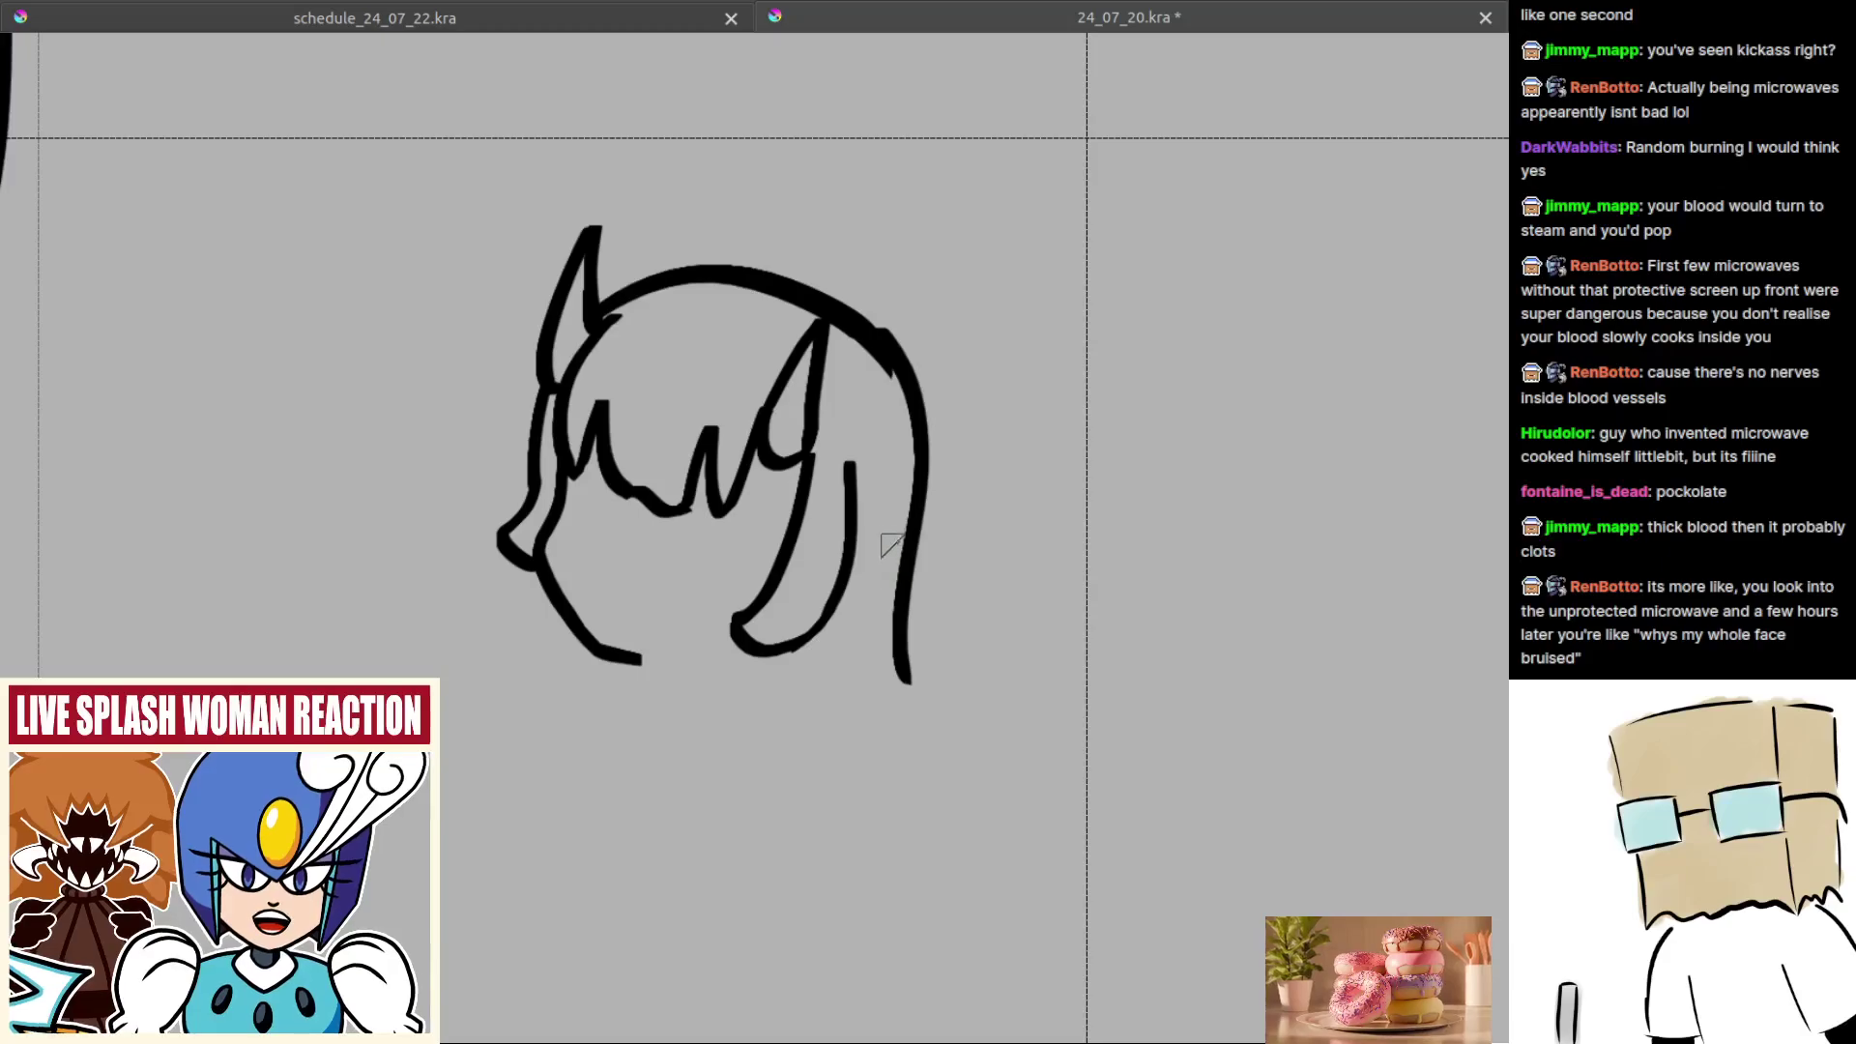
pyautogui.moveTo(880, 542); pyautogui.dragTo(907, 535)
pyautogui.press('m')
pyautogui.moveTo(775, 535); pyautogui.dragTo(899, 605)
pyautogui.hotkey('ctrl', 'z')
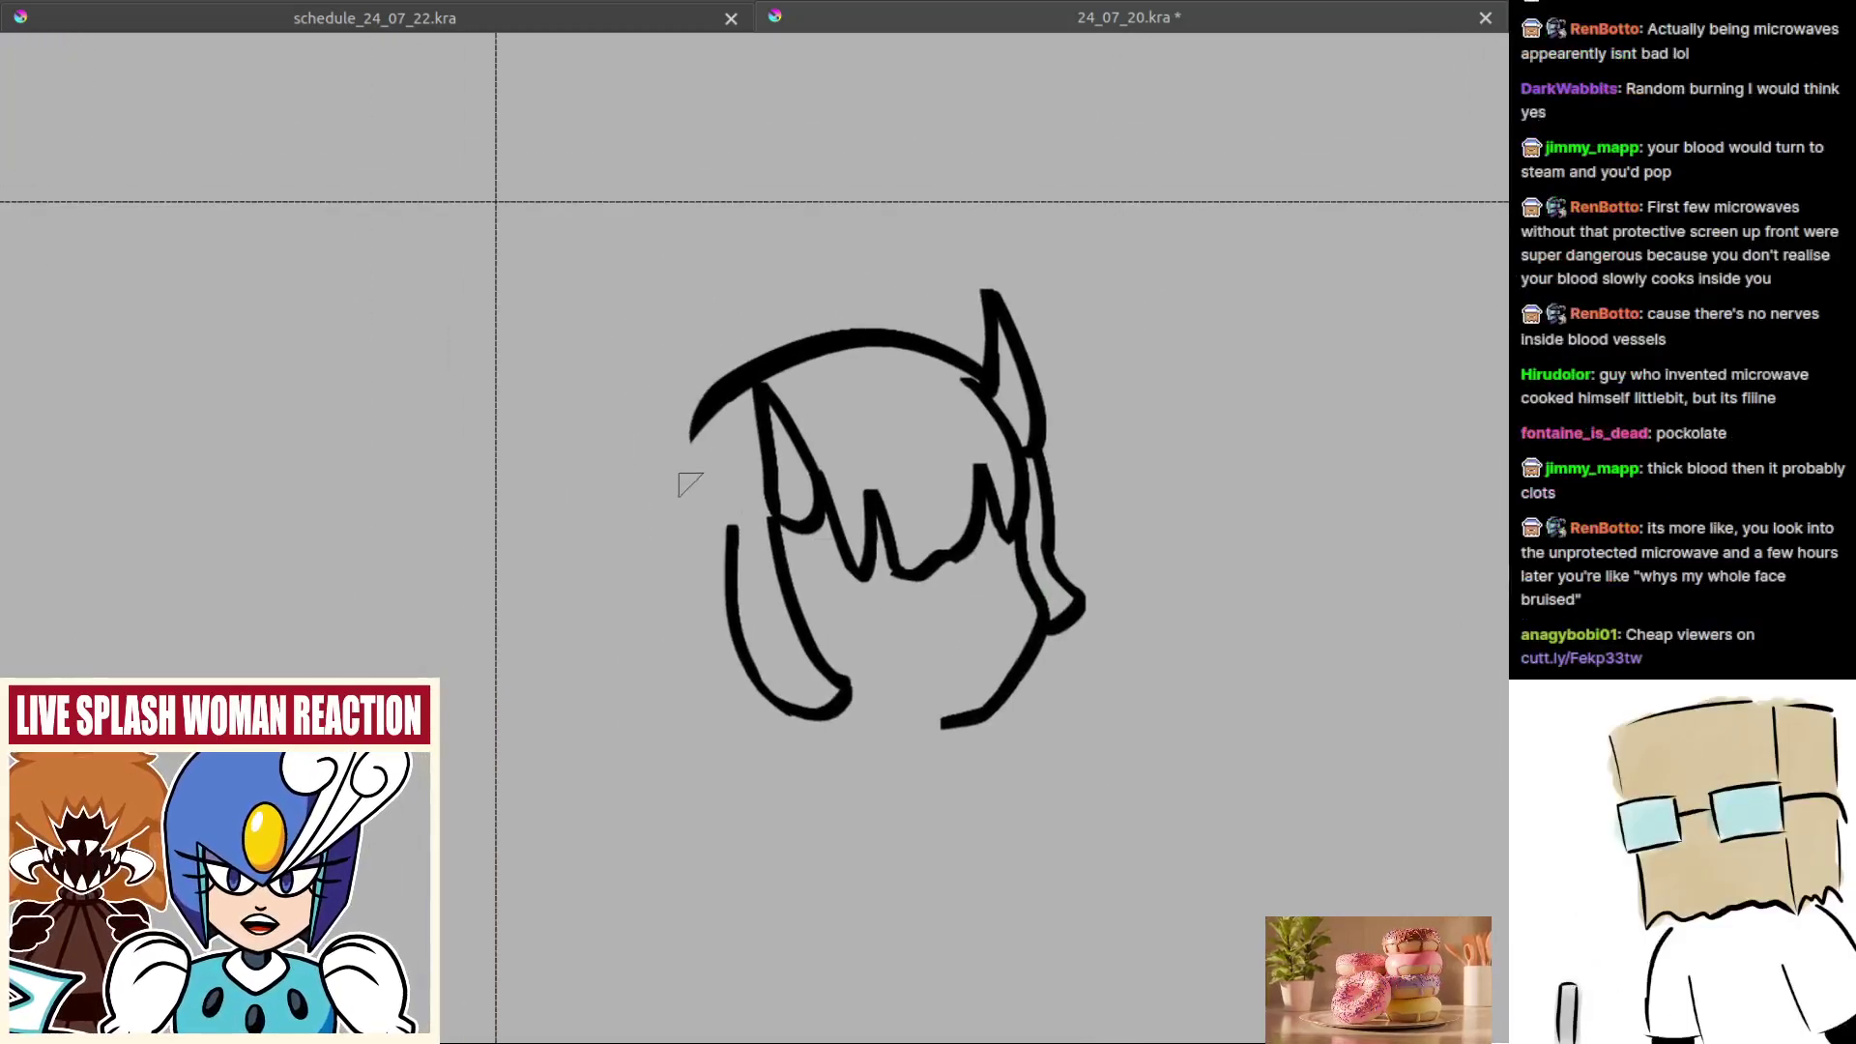
pyautogui.moveTo(690, 483); pyautogui.dragTo(732, 426)
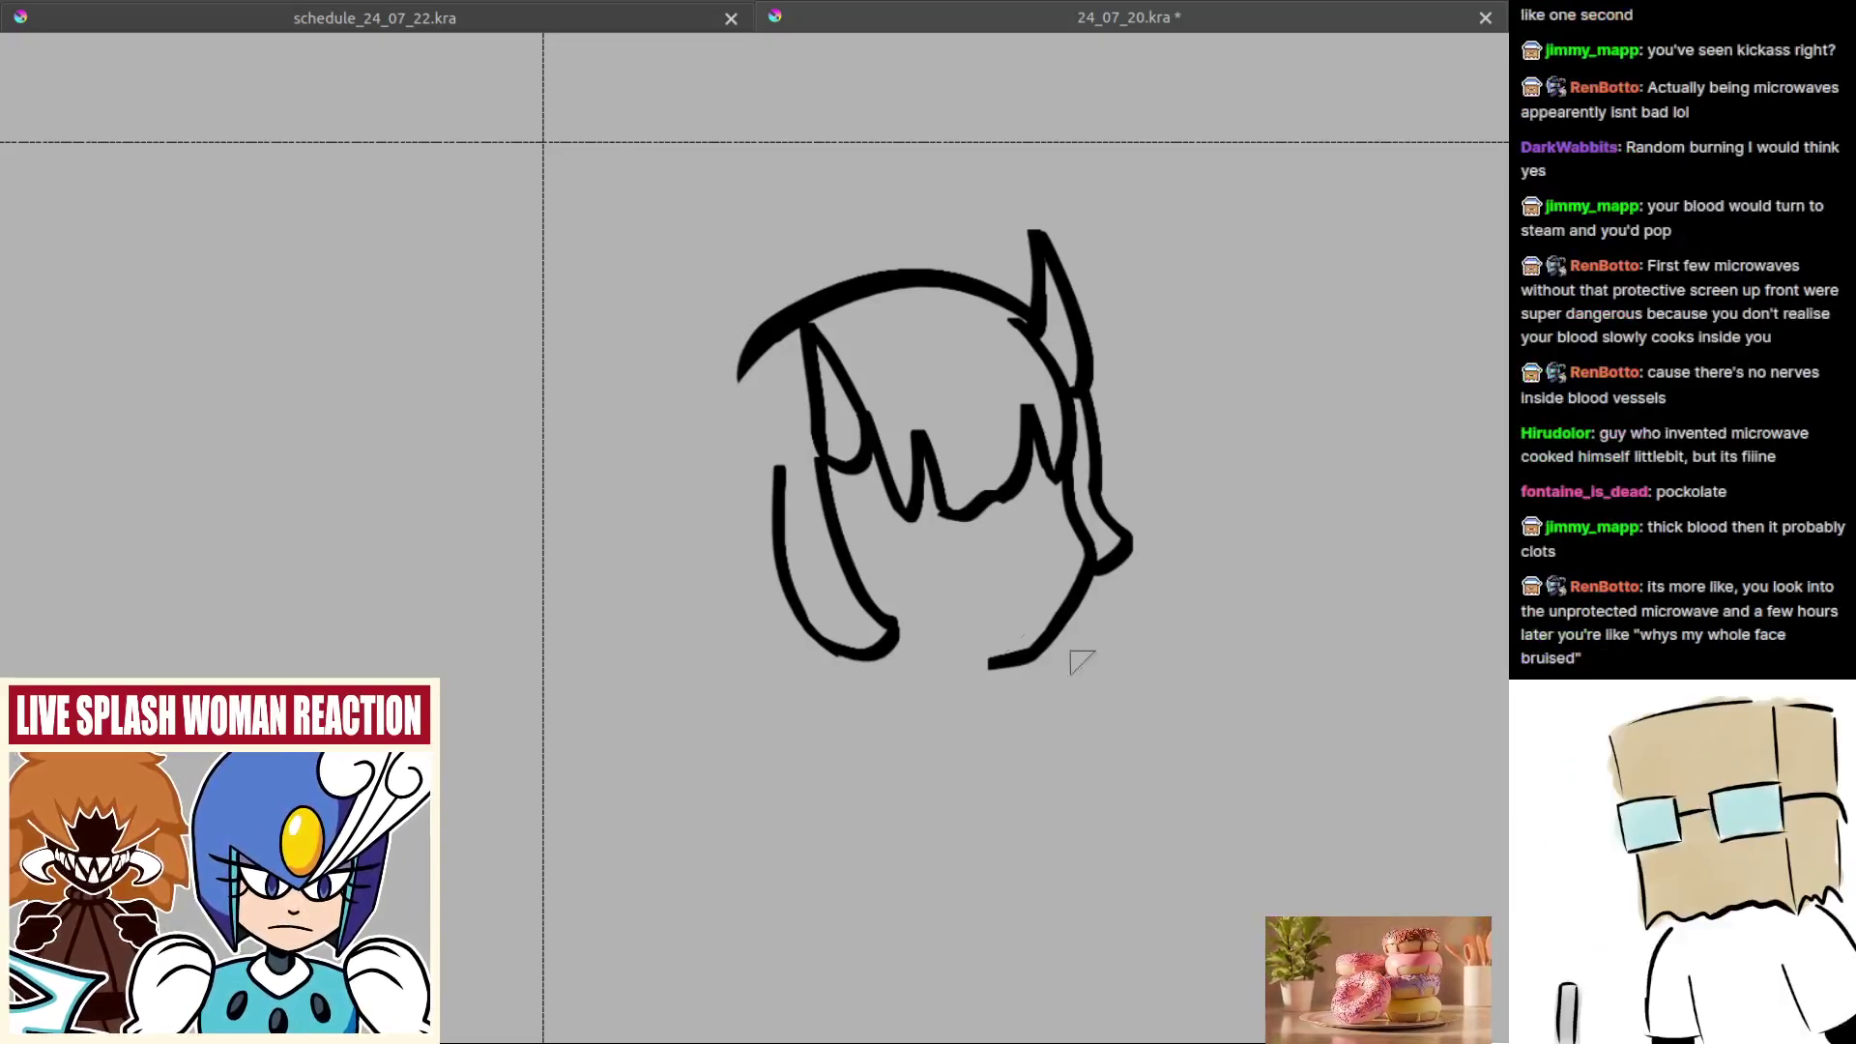
pyautogui.moveTo(760, 586)
pyautogui.mouseDown()
pyautogui.moveTo(785, 582)
pyautogui.moveTo(746, 529)
pyautogui.moveTo(761, 493)
pyautogui.moveTo(796, 481)
pyautogui.moveTo(788, 455)
pyautogui.mouseUp()
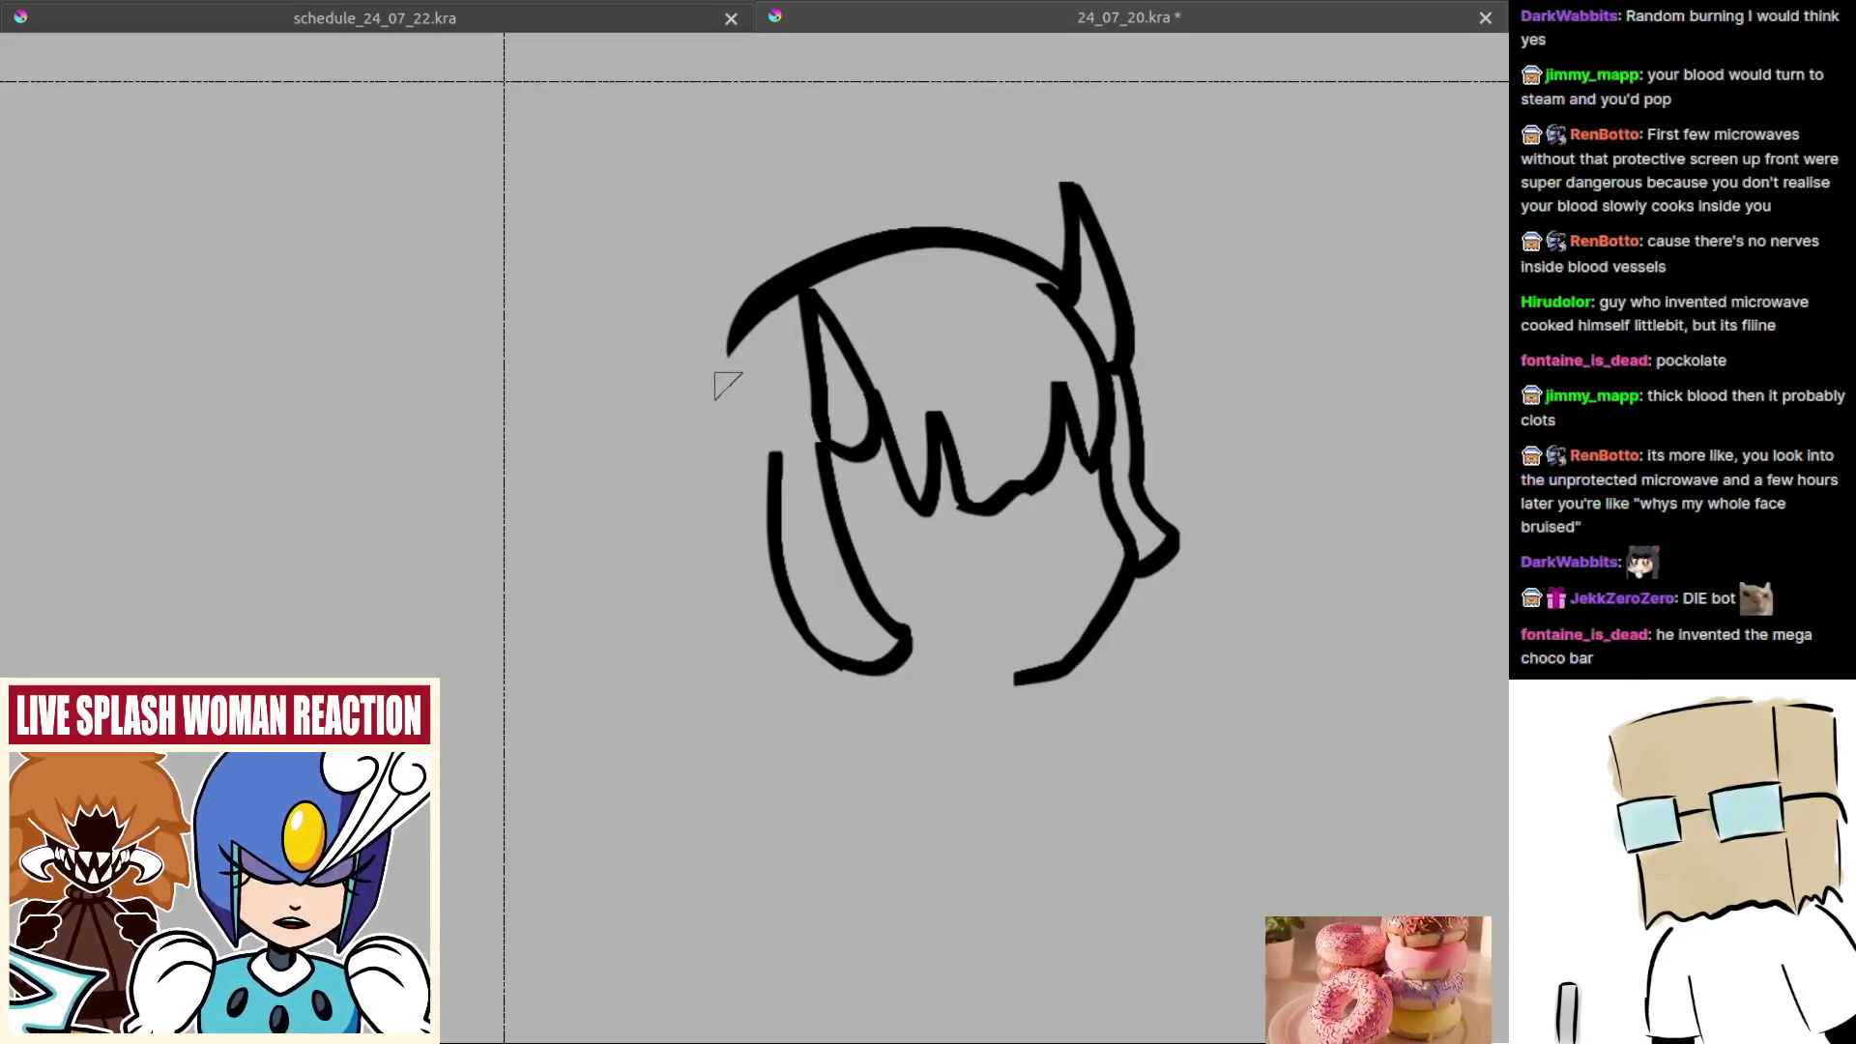
# Step: Try long, outward-curving back hair outlines from the end of the crown line in the mirrored view and undo them
pyautogui.moveTo(771, 300); pyautogui.dragTo(704, 488)
pyautogui.hotkey('ctrl', 'z')
pyautogui.moveTo(767, 295)
pyautogui.mouseDown()
pyautogui.moveTo(680, 473)
pyautogui.moveTo(692, 596)
pyautogui.moveTo(664, 575)
pyautogui.moveTo(676, 523)
pyautogui.moveTo(688, 716)
pyautogui.mouseUp()
pyautogui.hotkey('ctrl', 'z')
pyautogui.hotkey('ctrl', 'z')
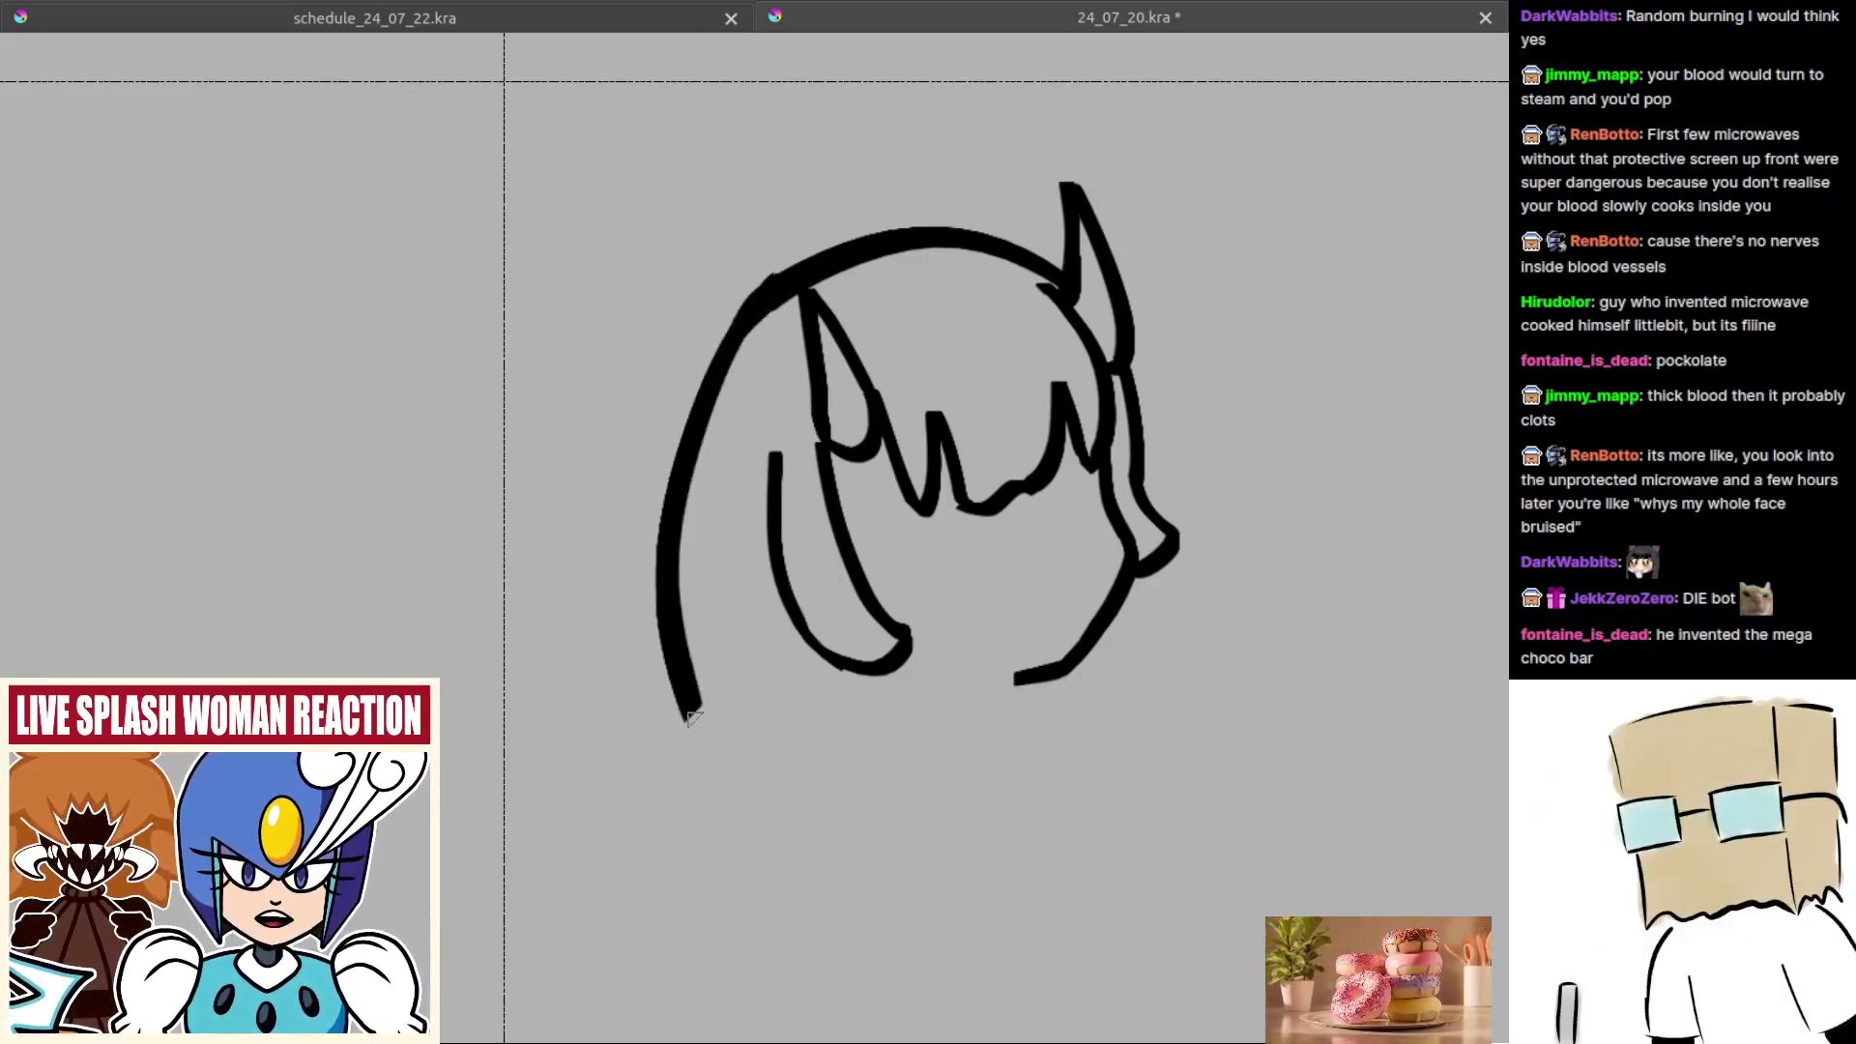
pyautogui.hotkey('ctrl', 'z')
pyautogui.moveTo(773, 290)
pyautogui.mouseDown()
pyautogui.moveTo(687, 613)
pyautogui.moveTo(706, 697)
pyautogui.mouseUp()
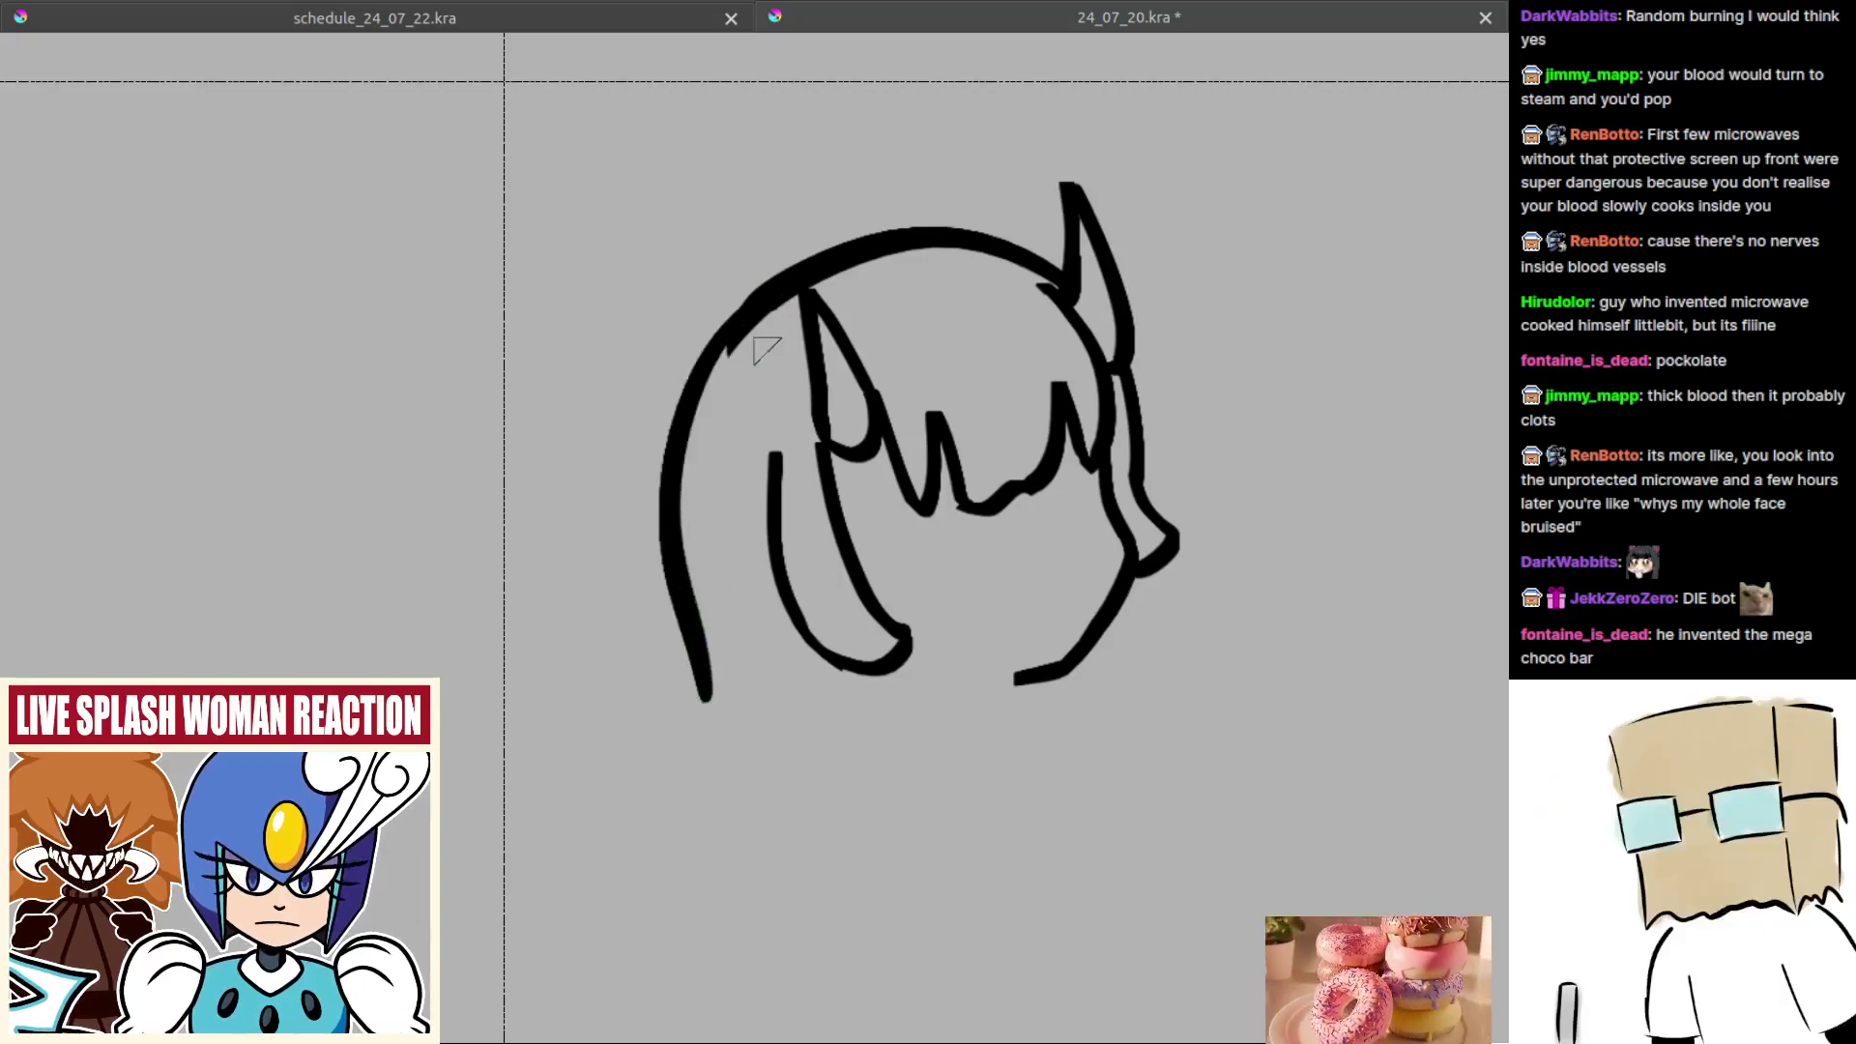
pyautogui.hotkey('ctrl', 'z')
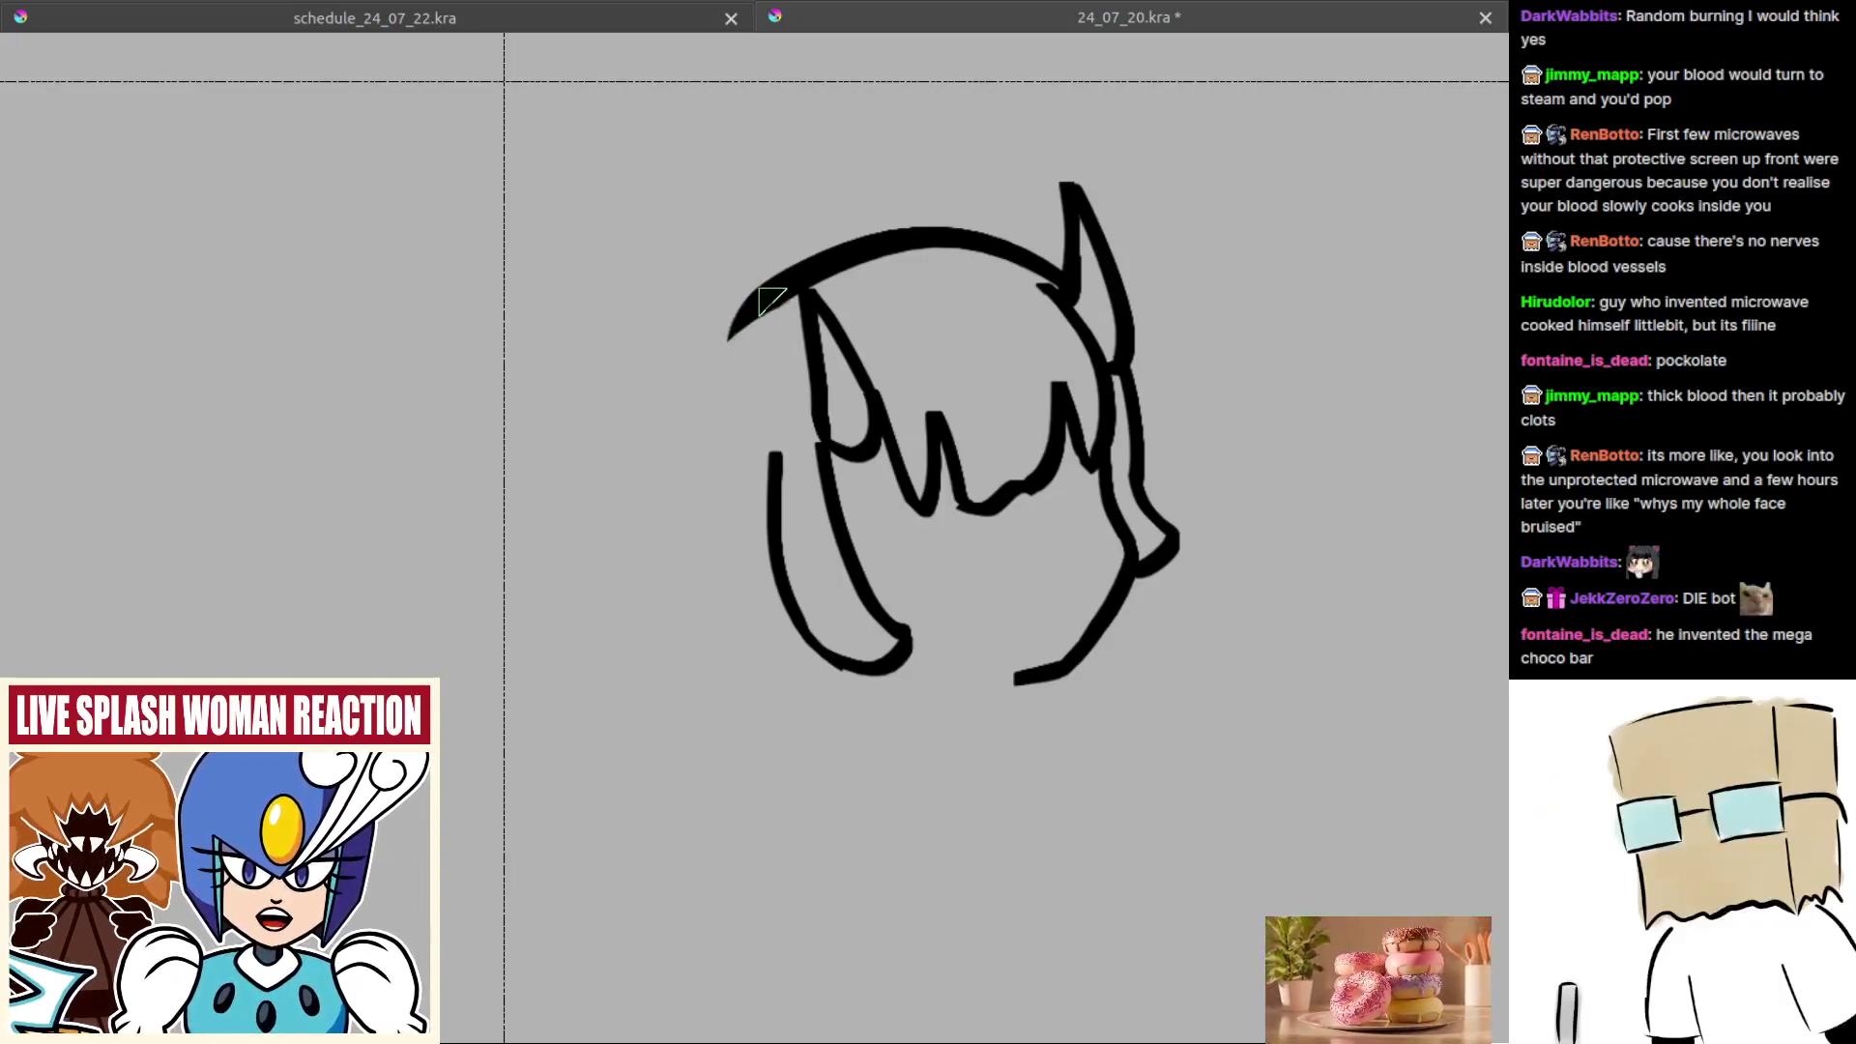
# Step: Mirror the view back and ink the back hair outline, bulging out from the crown and curving inward below the side lock
pyautogui.press('m')
pyautogui.moveTo(744, 299)
pyautogui.mouseDown()
pyautogui.moveTo(823, 478)
pyautogui.moveTo(822, 612)
pyautogui.moveTo(814, 426)
pyautogui.moveTo(764, 735)
pyautogui.mouseUp()
pyautogui.hotkey('ctrl', 'z')
pyautogui.hotkey('ctrl', 'z')
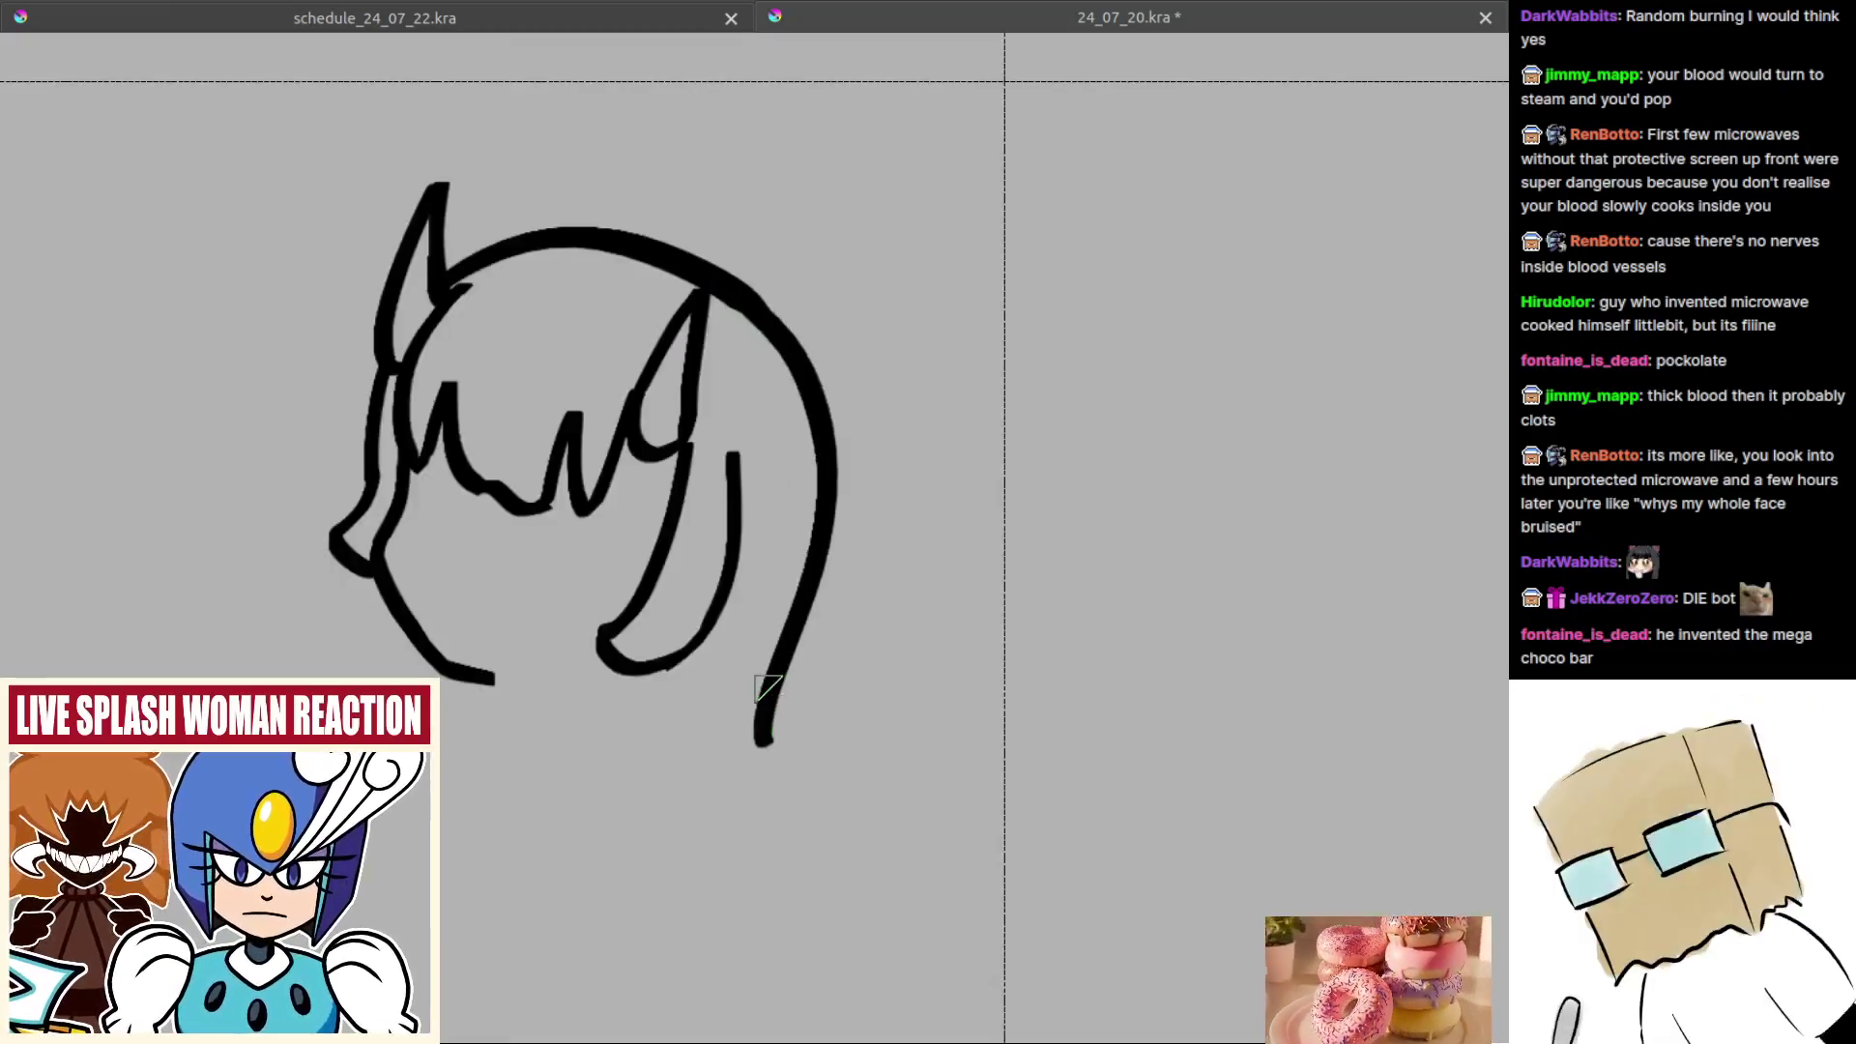
# Step: Ink a short tuft of back hair dropping below the jaw line on the far side of the face
pyautogui.moveTo(697, 580); pyautogui.dragTo(804, 569)
pyautogui.moveTo(502, 617)
pyautogui.mouseDown()
pyautogui.moveTo(466, 660)
pyautogui.moveTo(519, 677)
pyautogui.moveTo(483, 659)
pyautogui.moveTo(531, 692)
pyautogui.mouseUp()
pyautogui.hotkey('ctrl', 'z')
pyautogui.hotkey('ctrl', 'z')
pyautogui.hotkey('ctrl', 'z')
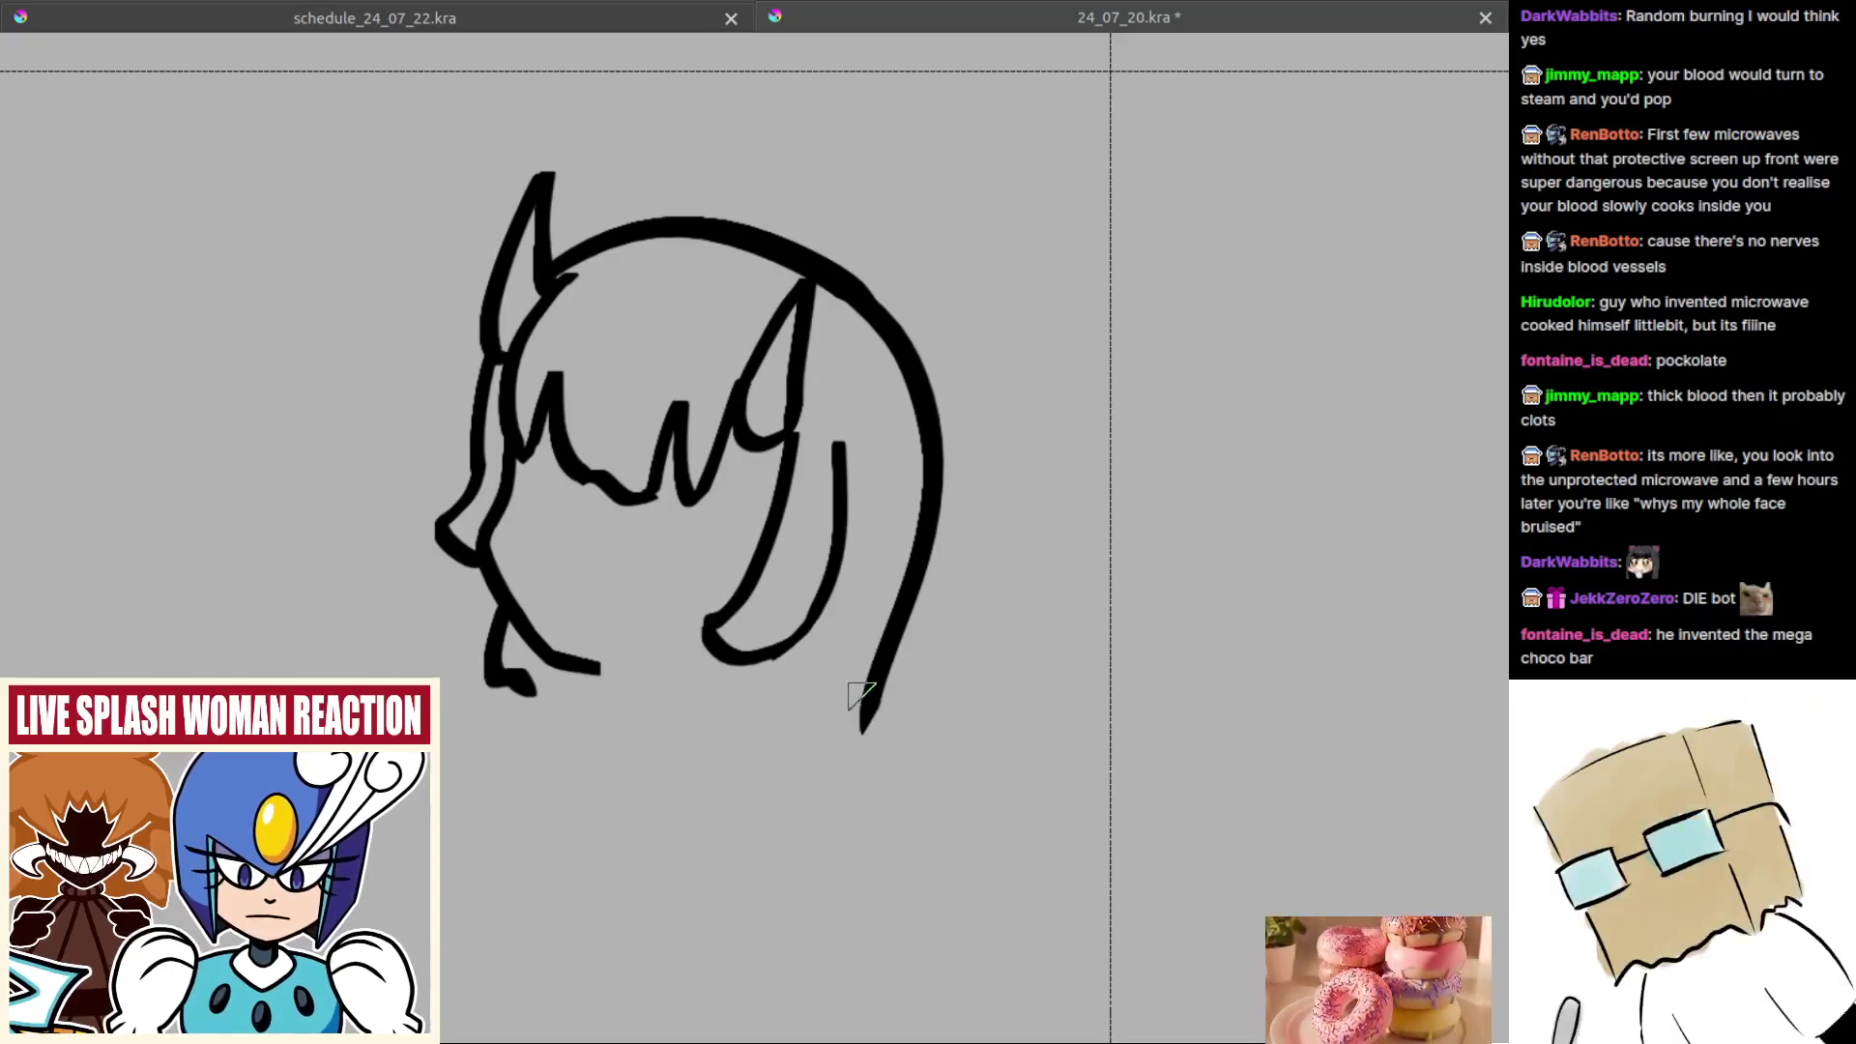
# Step: Ink a small inward hook at the lower end of the back hair and undo the inner edge line tried there
pyautogui.moveTo(870, 694)
pyautogui.mouseDown()
pyautogui.moveTo(839, 749)
pyautogui.moveTo(811, 742)
pyautogui.mouseUp()
pyautogui.hotkey('ctrl', 'z')
pyautogui.moveTo(814, 623); pyautogui.dragTo(778, 727)
pyautogui.hotkey('ctrl', 'z')
pyautogui.hotkey('ctrl', 'z')
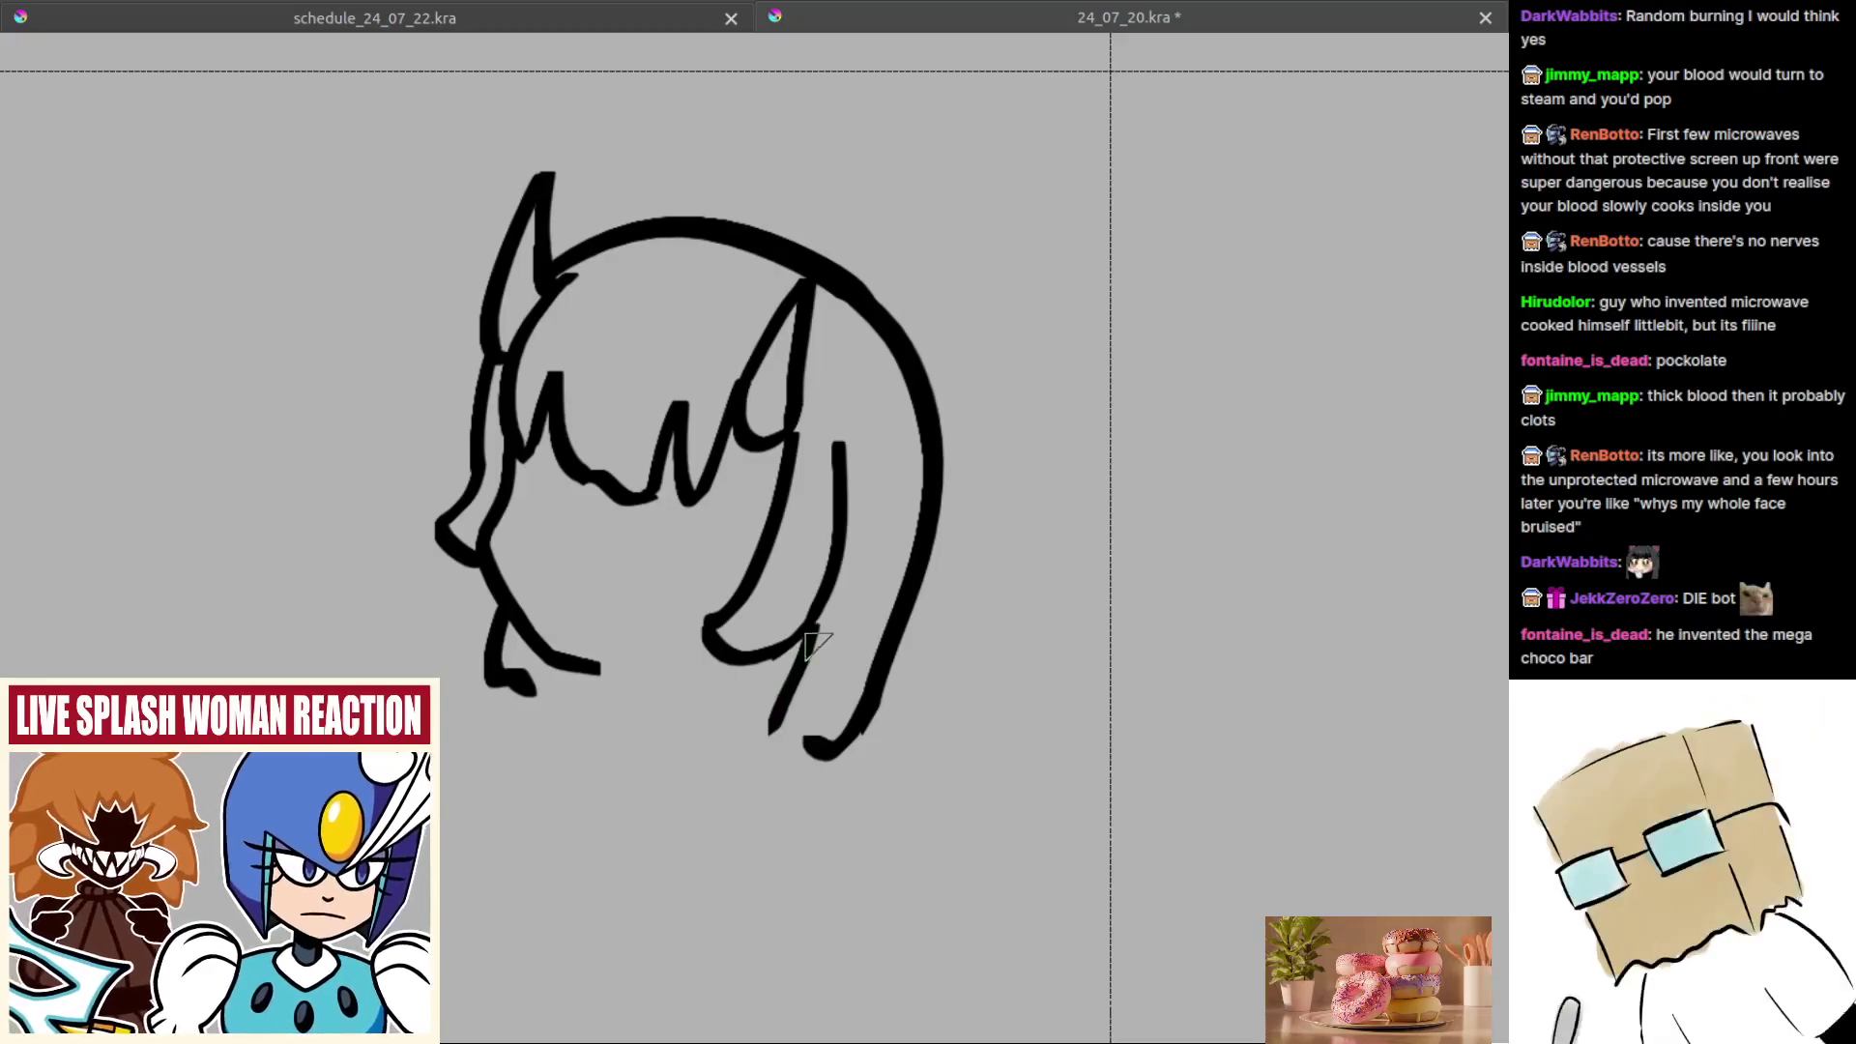
pyautogui.hotkey('ctrl', 'z')
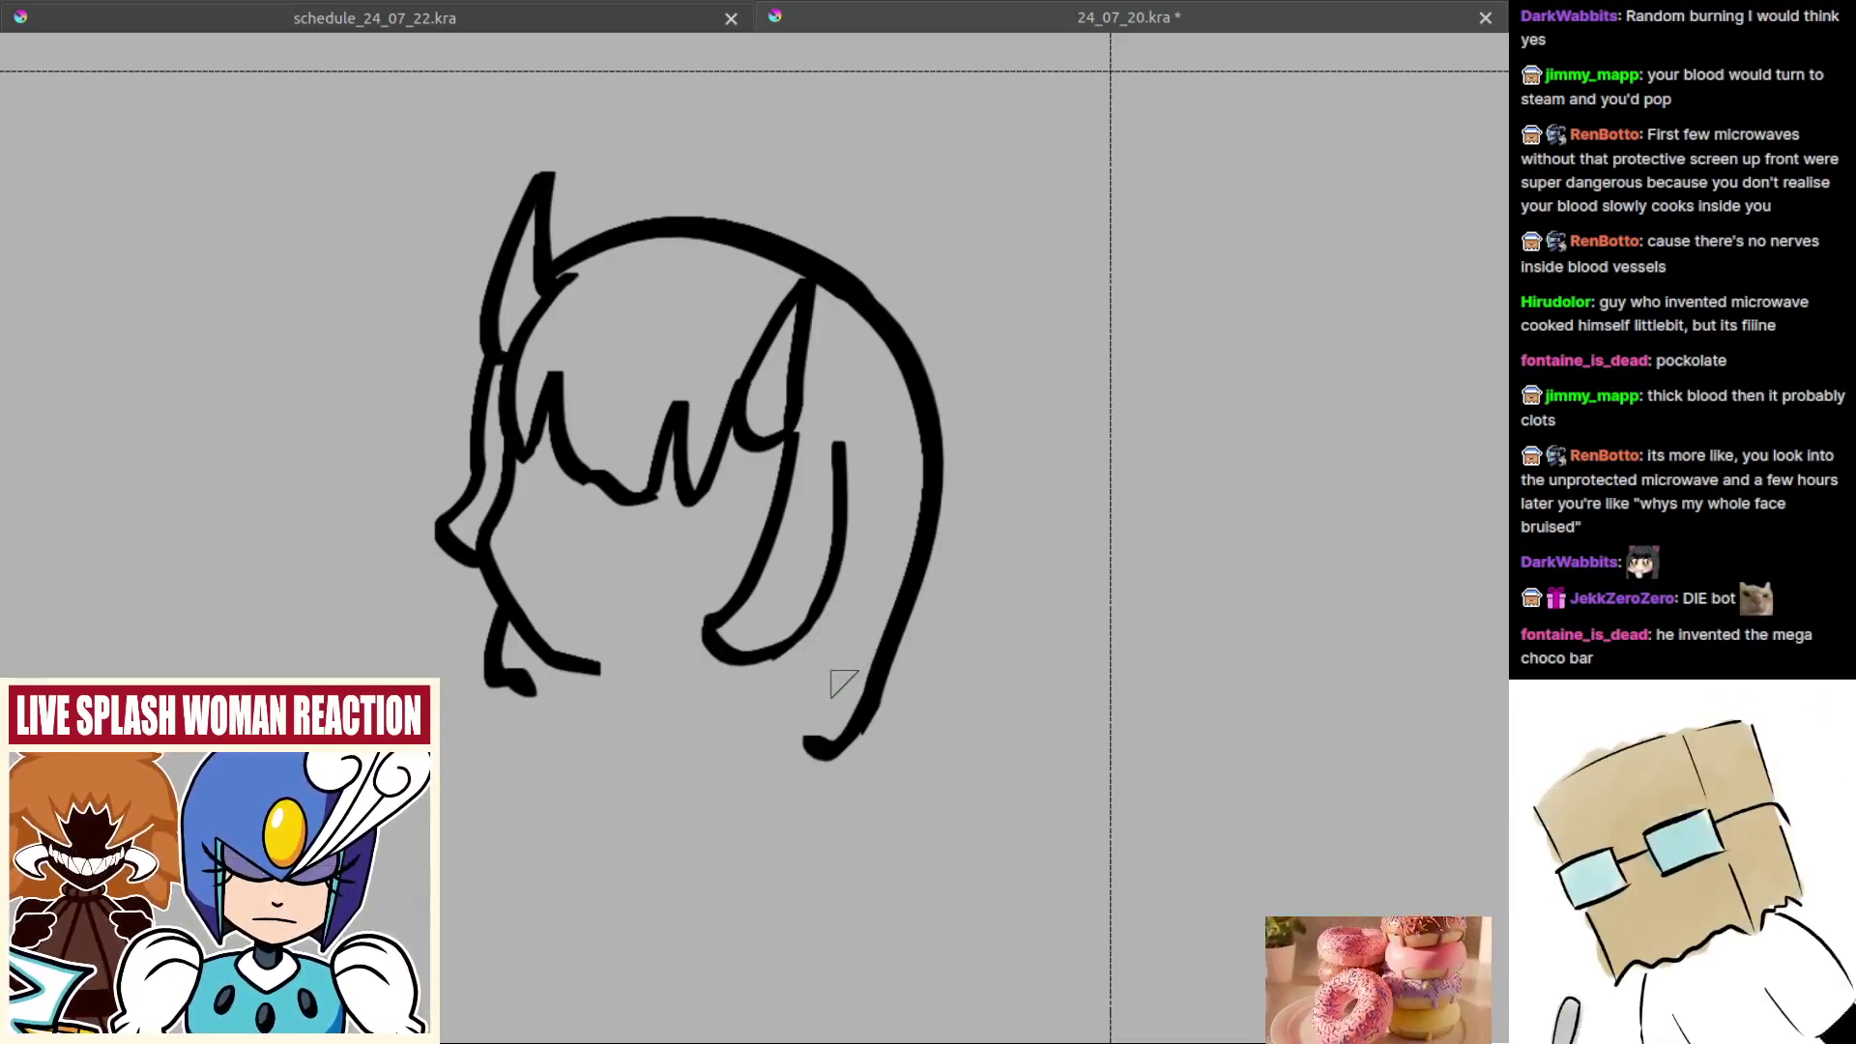
# Step: Ink the back hair's inner edge down from the side lock and close its lower end with a jagged line
pyautogui.moveTo(810, 634)
pyautogui.mouseDown()
pyautogui.moveTo(777, 716)
pyautogui.moveTo(813, 760)
pyautogui.moveTo(765, 717)
pyautogui.moveTo(797, 752)
pyautogui.moveTo(796, 725)
pyautogui.moveTo(818, 744)
pyautogui.moveTo(817, 688)
pyautogui.moveTo(803, 715)
pyautogui.moveTo(853, 749)
pyautogui.mouseUp()
pyautogui.hotkey('ctrl', 'z')
pyautogui.hotkey('ctrl', 'z')
pyautogui.hotkey('ctrl', 'z')
pyautogui.hotkey('ctrl', 'z')
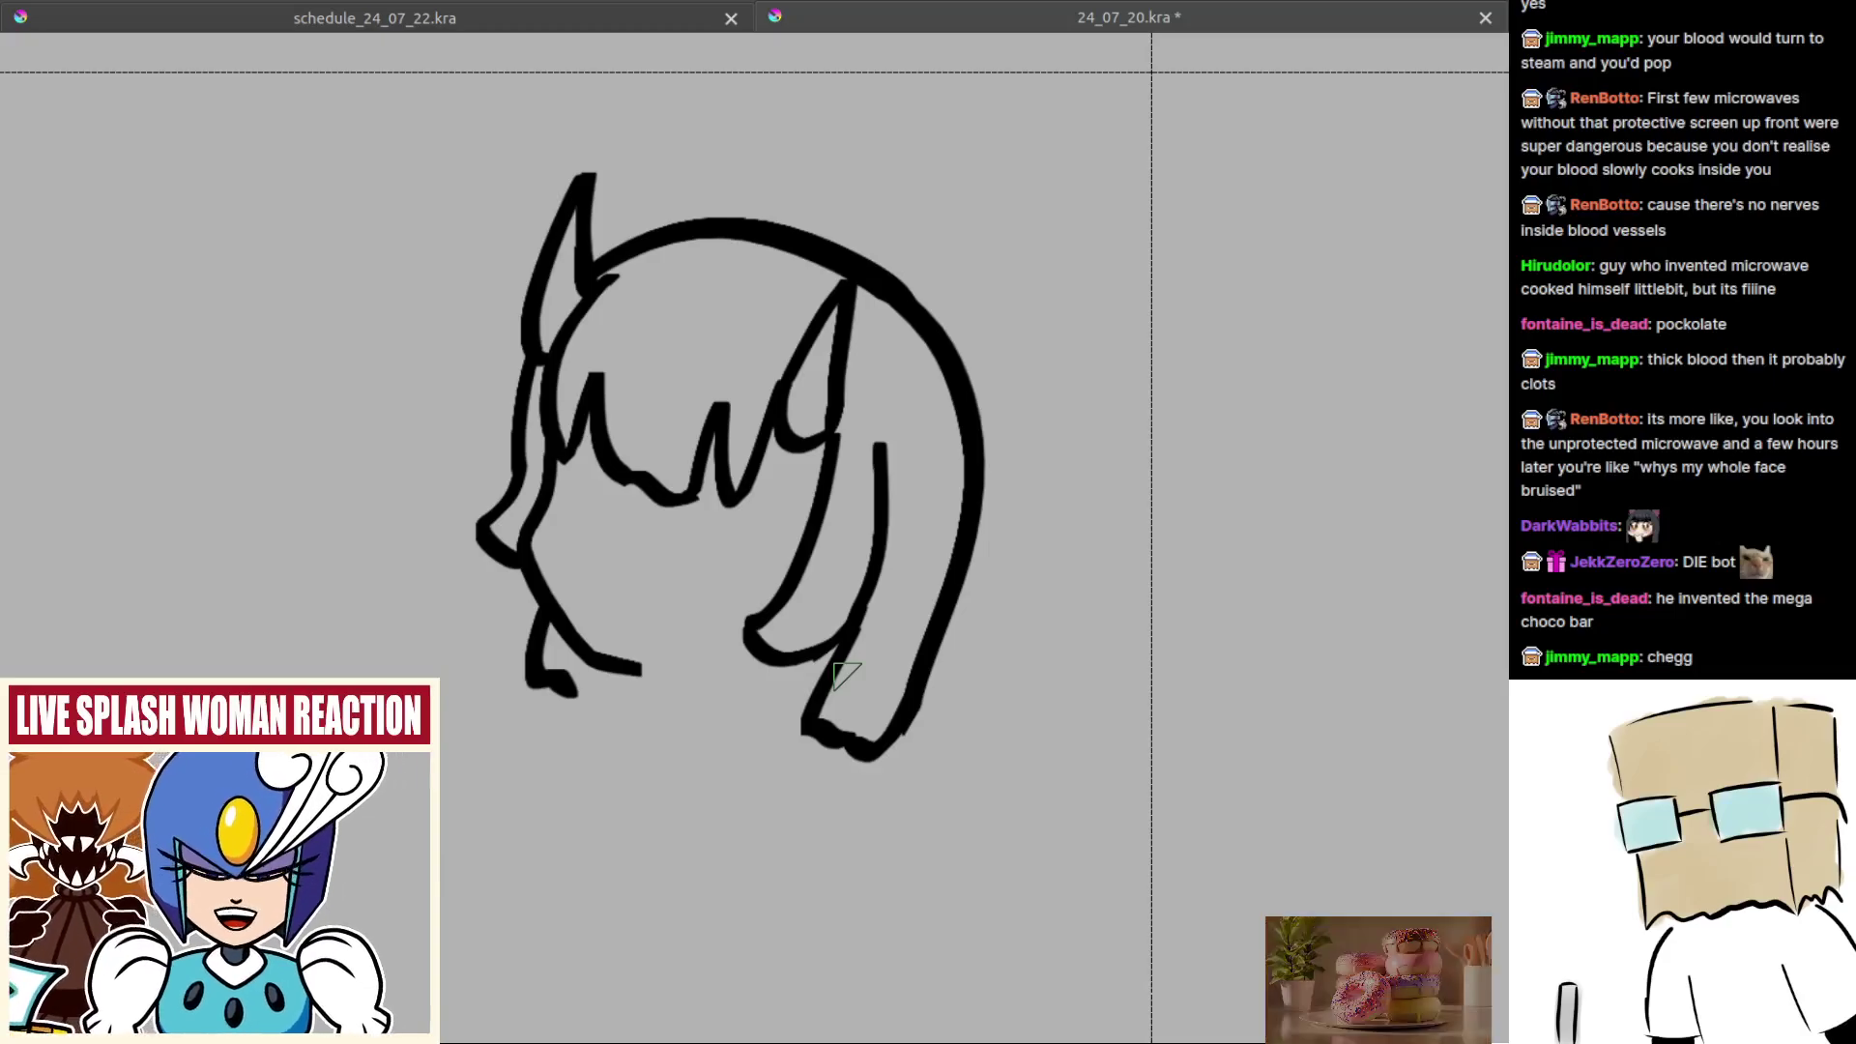
# Step: Extend the chin line inward toward the side lock, redoing the stroke until it joins the jaw smoothly
pyautogui.moveTo(708, 655); pyautogui.dragTo(778, 617)
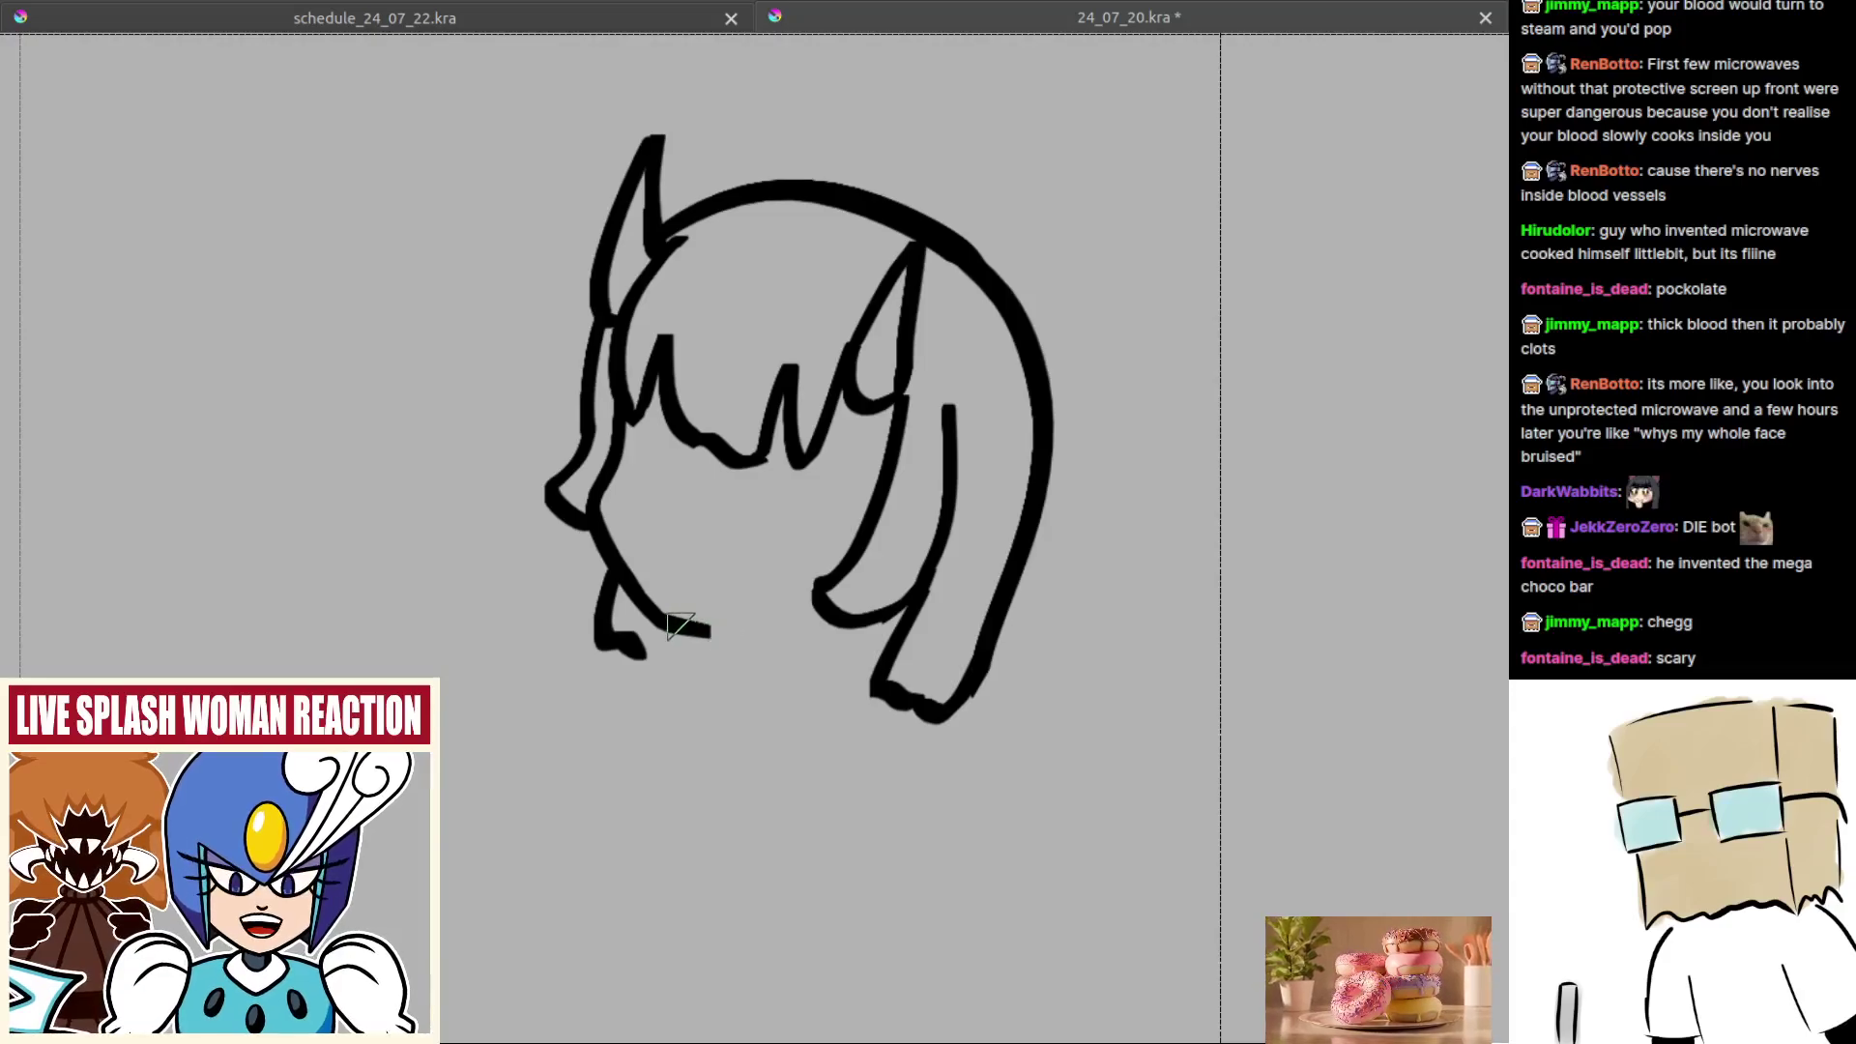
pyautogui.moveTo(681, 626); pyautogui.dragTo(731, 635)
pyautogui.hotkey('ctrl', 'z')
pyautogui.hotkey('ctrl', 'z')
pyautogui.hotkey('ctrl', 'z')
pyautogui.hotkey('ctrl', 'z')
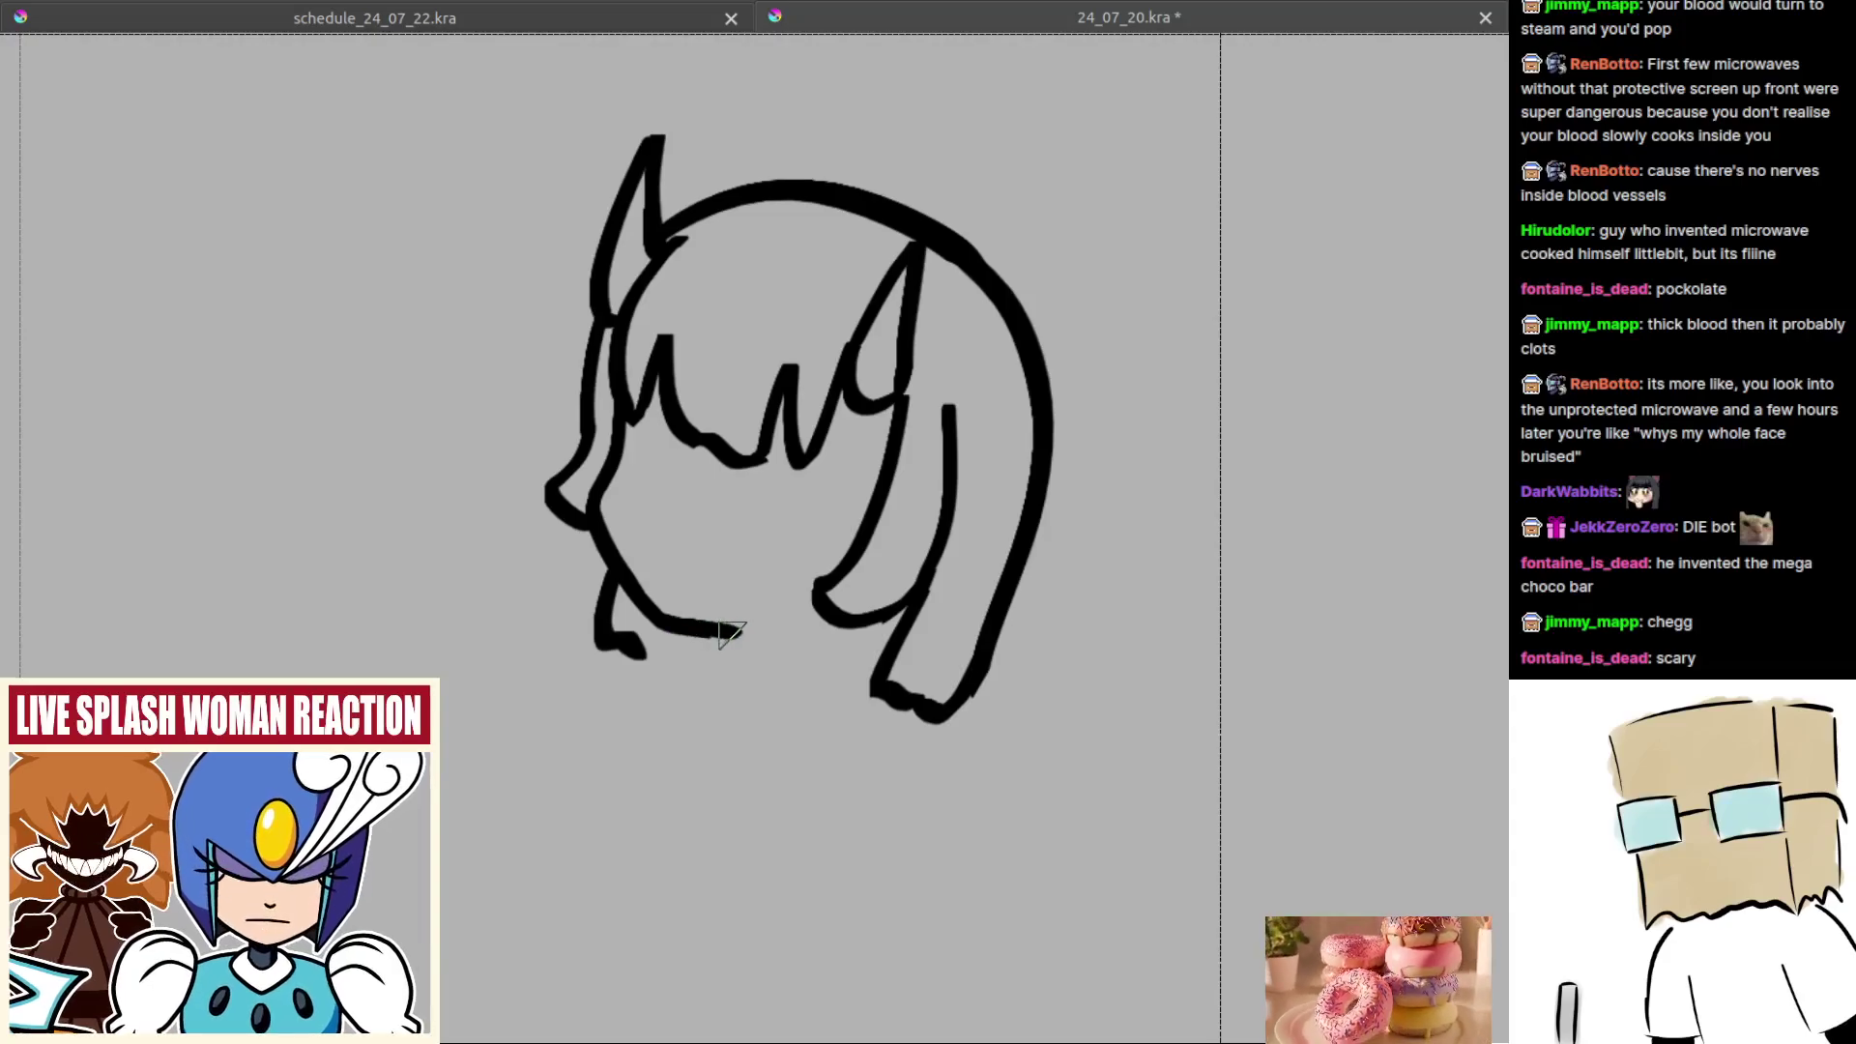
pyautogui.hotkey('ctrl', 'z')
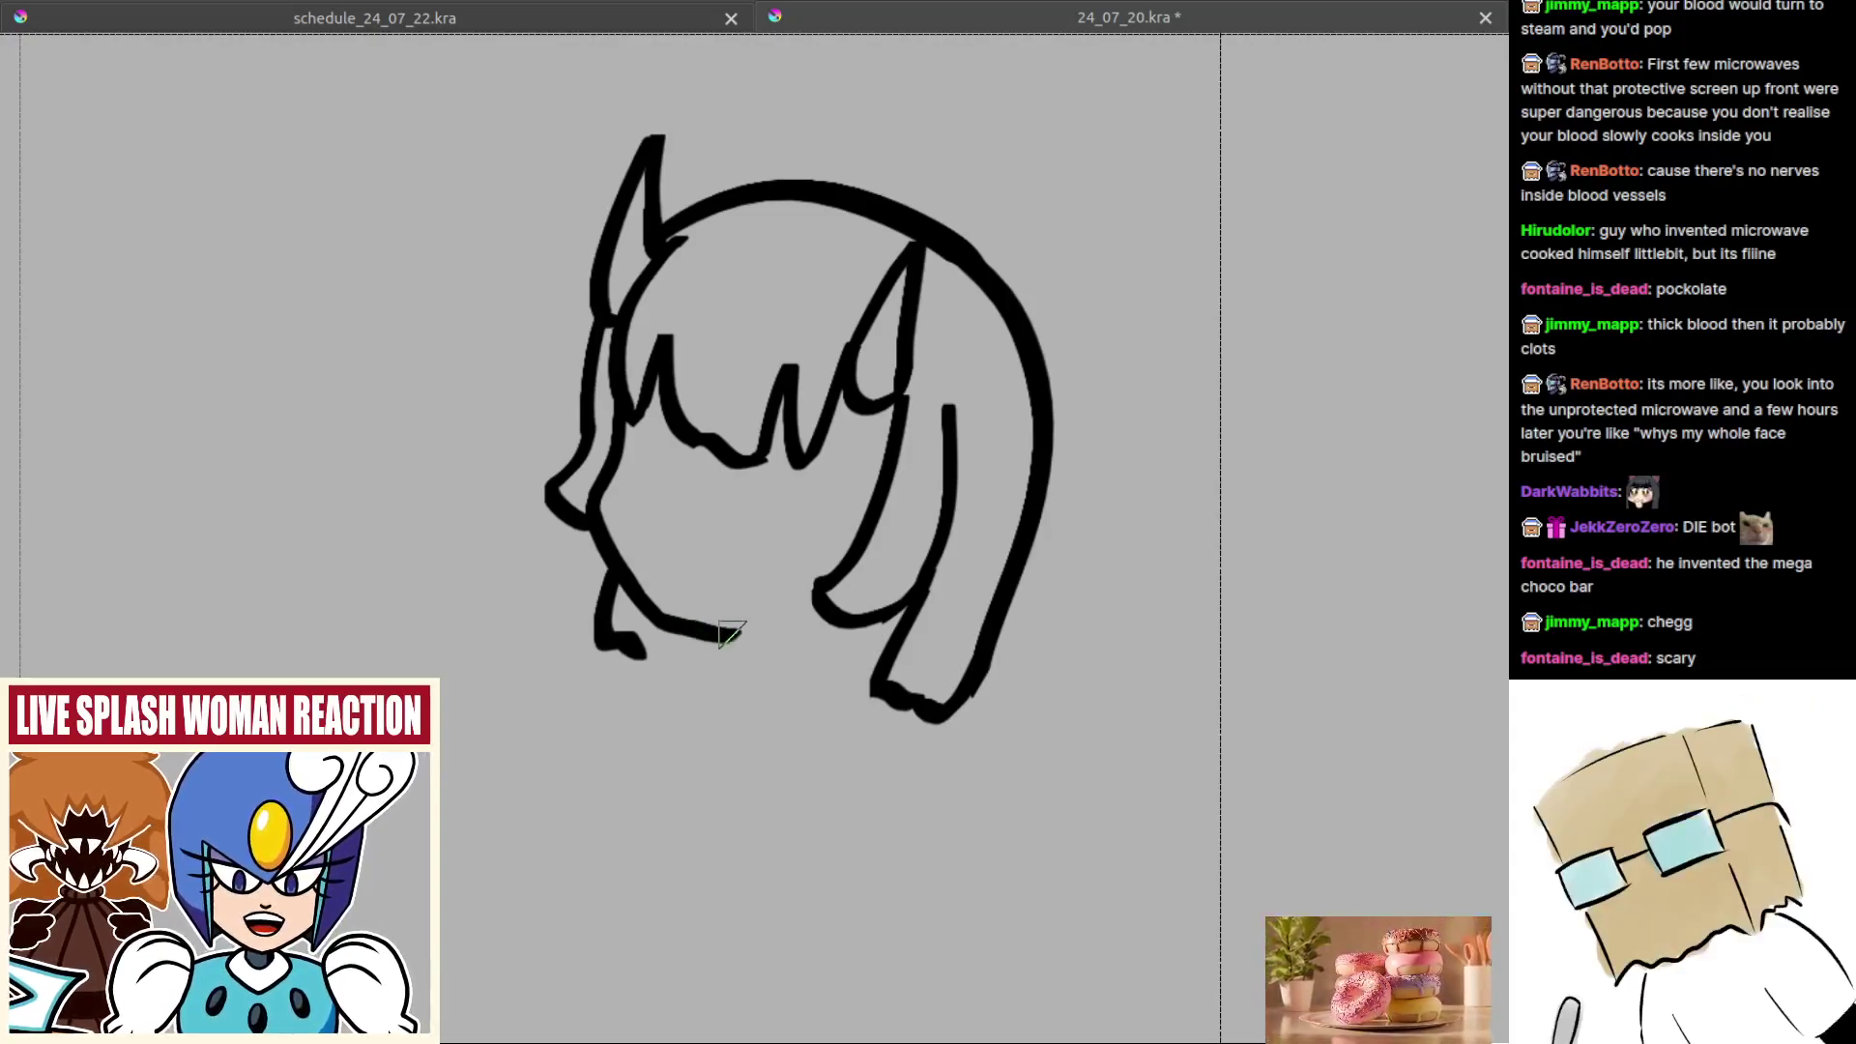
pyautogui.hotkey('ctrl', 'z')
# Step: Ink a short strand below the side lock's tip and a short slanted neck line down from the chin's end
pyautogui.moveTo(676, 624)
pyautogui.mouseDown()
pyautogui.moveTo(721, 623)
pyautogui.moveTo(660, 617)
pyautogui.moveTo(721, 622)
pyautogui.moveTo(668, 617)
pyautogui.moveTo(850, 702)
pyautogui.mouseUp()
pyautogui.hotkey('ctrl', 'z')
pyautogui.hotkey('ctrl', 'z')
pyautogui.hotkey('ctrl', 'z')
pyautogui.moveTo(856, 640); pyautogui.dragTo(845, 698)
pyautogui.hotkey('ctrl', 'z')
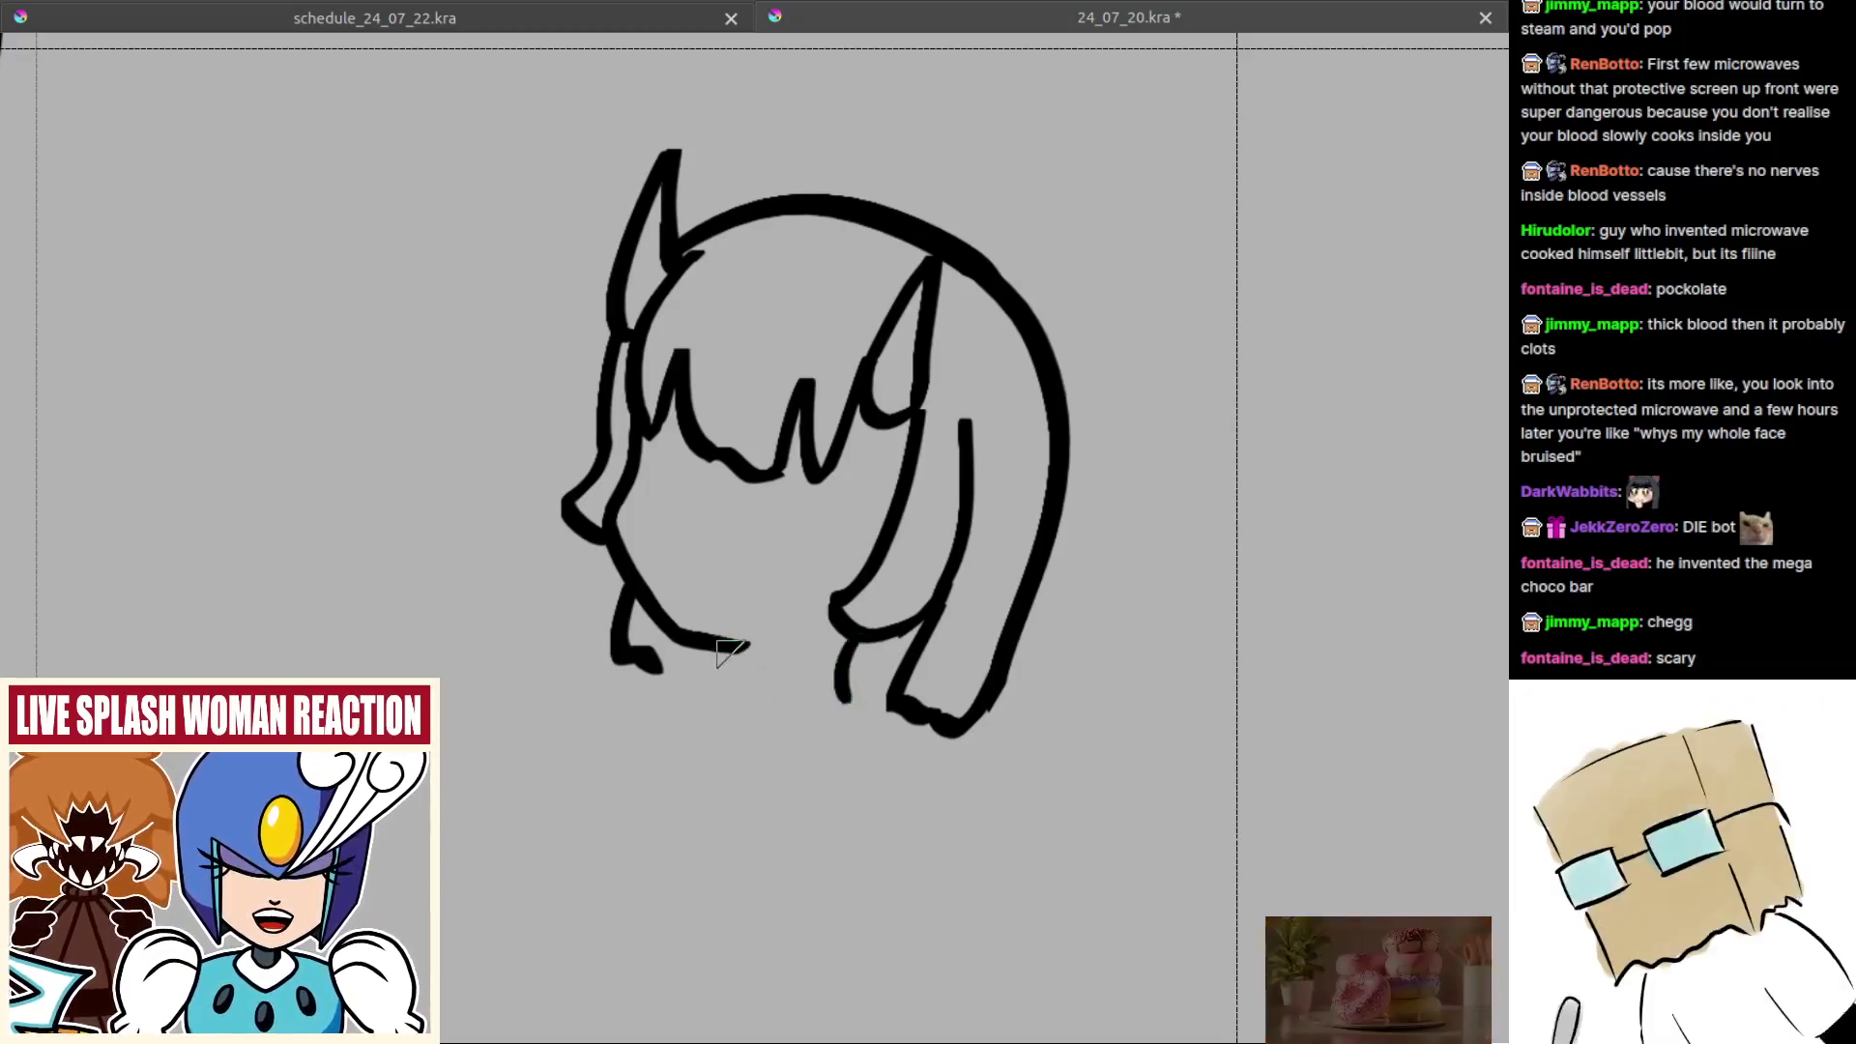
pyautogui.moveTo(747, 644); pyautogui.dragTo(728, 692)
pyautogui.hotkey('ctrl', 'z')
pyautogui.moveTo(815, 544)
pyautogui.mouseDown()
pyautogui.moveTo(890, 625)
pyautogui.moveTo(857, 626)
pyautogui.moveTo(899, 619)
pyautogui.mouseUp()
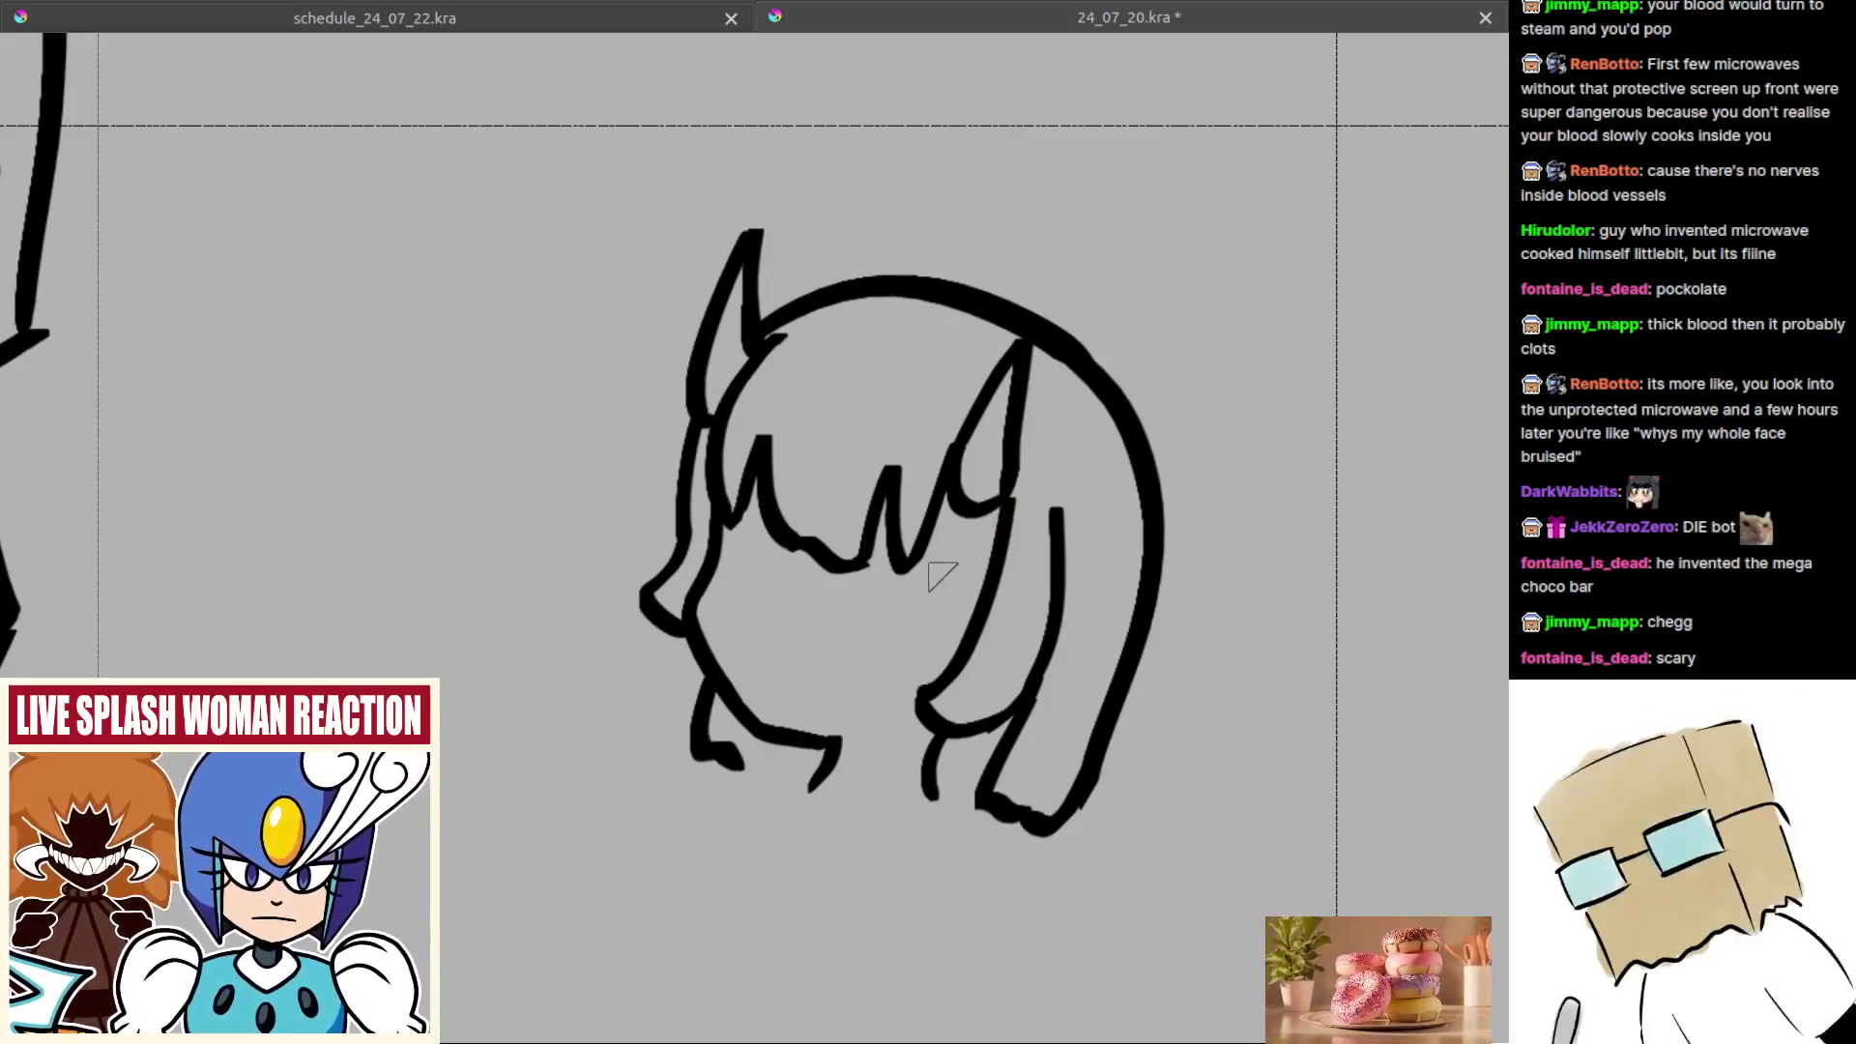
# Step: Ink the near eye's thick upper lid sloping down from the fringe toward the side lock, redoing it several times
pyautogui.moveTo(900, 609)
pyautogui.mouseDown()
pyautogui.moveTo(951, 597)
pyautogui.moveTo(974, 623)
pyautogui.mouseUp()
pyautogui.hotkey('ctrl', 'z')
pyautogui.hotkey('ctrl', 'z')
pyautogui.moveTo(887, 580)
pyautogui.mouseDown()
pyautogui.moveTo(938, 637)
pyautogui.moveTo(912, 599)
pyautogui.moveTo(943, 614)
pyautogui.moveTo(970, 619)
pyautogui.mouseUp()
pyautogui.hotkey('ctrl', 'z')
pyautogui.hotkey('ctrl', 'z')
pyautogui.hotkey('ctrl', 'z')
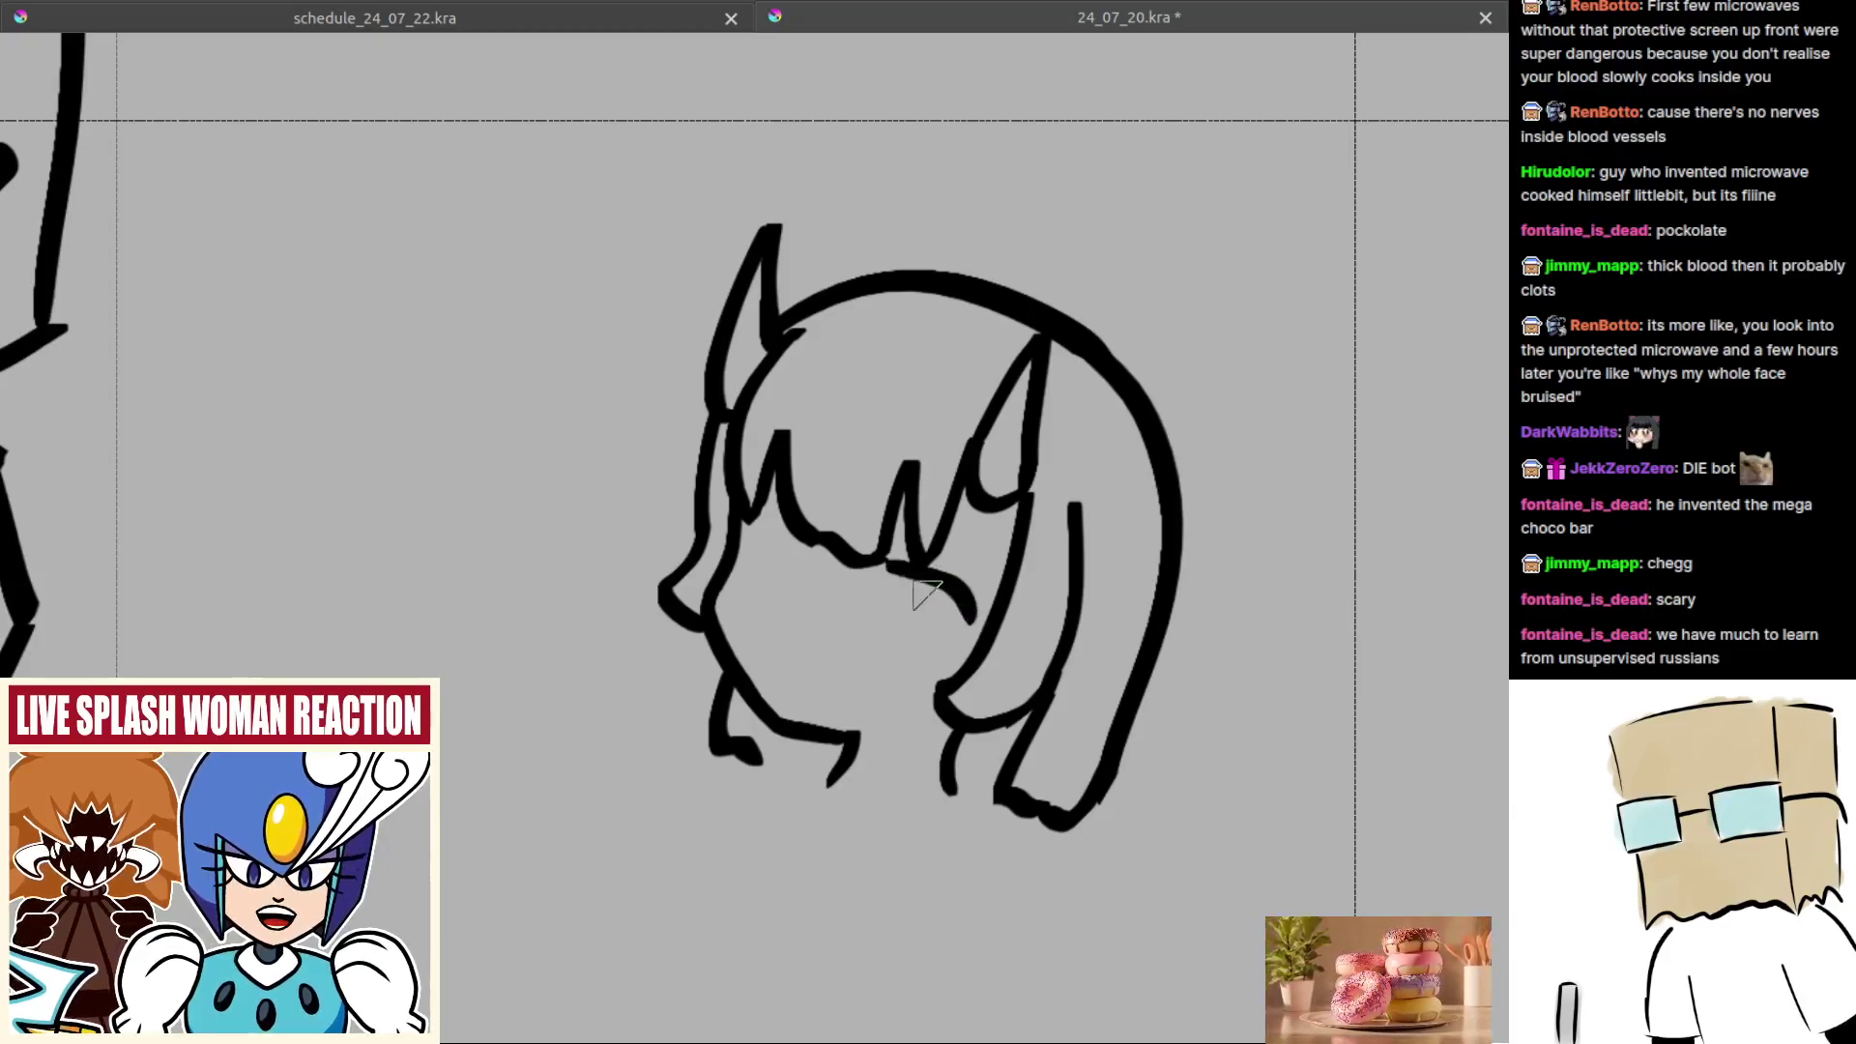
# Step: Ink the far eye's arched upper lid under the fringe, then try an iris there and undo it
pyautogui.moveTo(805, 537); pyautogui.dragTo(742, 556)
pyautogui.hotkey('ctrl', 'z')
pyautogui.moveTo(804, 538)
pyautogui.mouseDown()
pyautogui.moveTo(736, 555)
pyautogui.moveTo(786, 584)
pyautogui.mouseUp()
pyautogui.hotkey('ctrl', 'z')
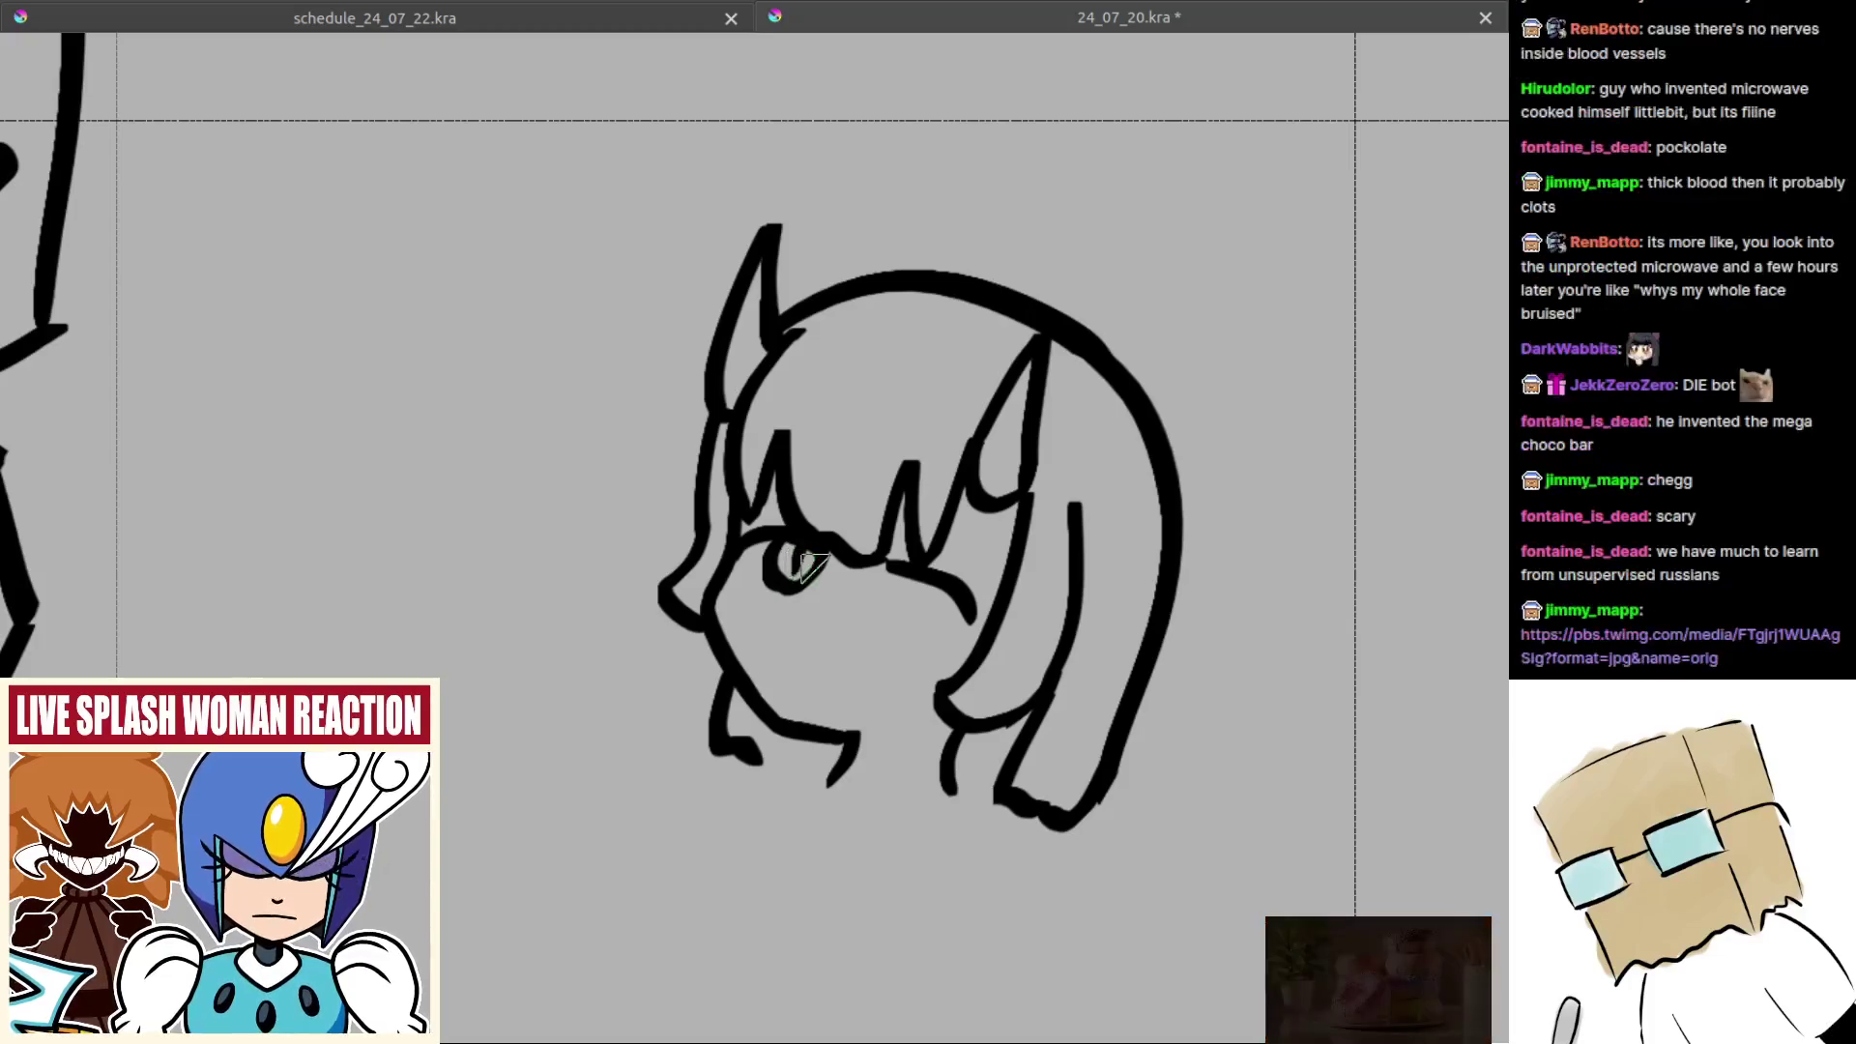
pyautogui.hotkey('ctrl', 'z')
pyautogui.hotkey('ctrl', 'z')
# Step: Ink short lower lid marks for both eyes and thicken the near eye's outer corner
pyautogui.moveTo(740, 549)
pyautogui.mouseDown()
pyautogui.moveTo(735, 580)
pyautogui.moveTo(757, 598)
pyautogui.mouseUp()
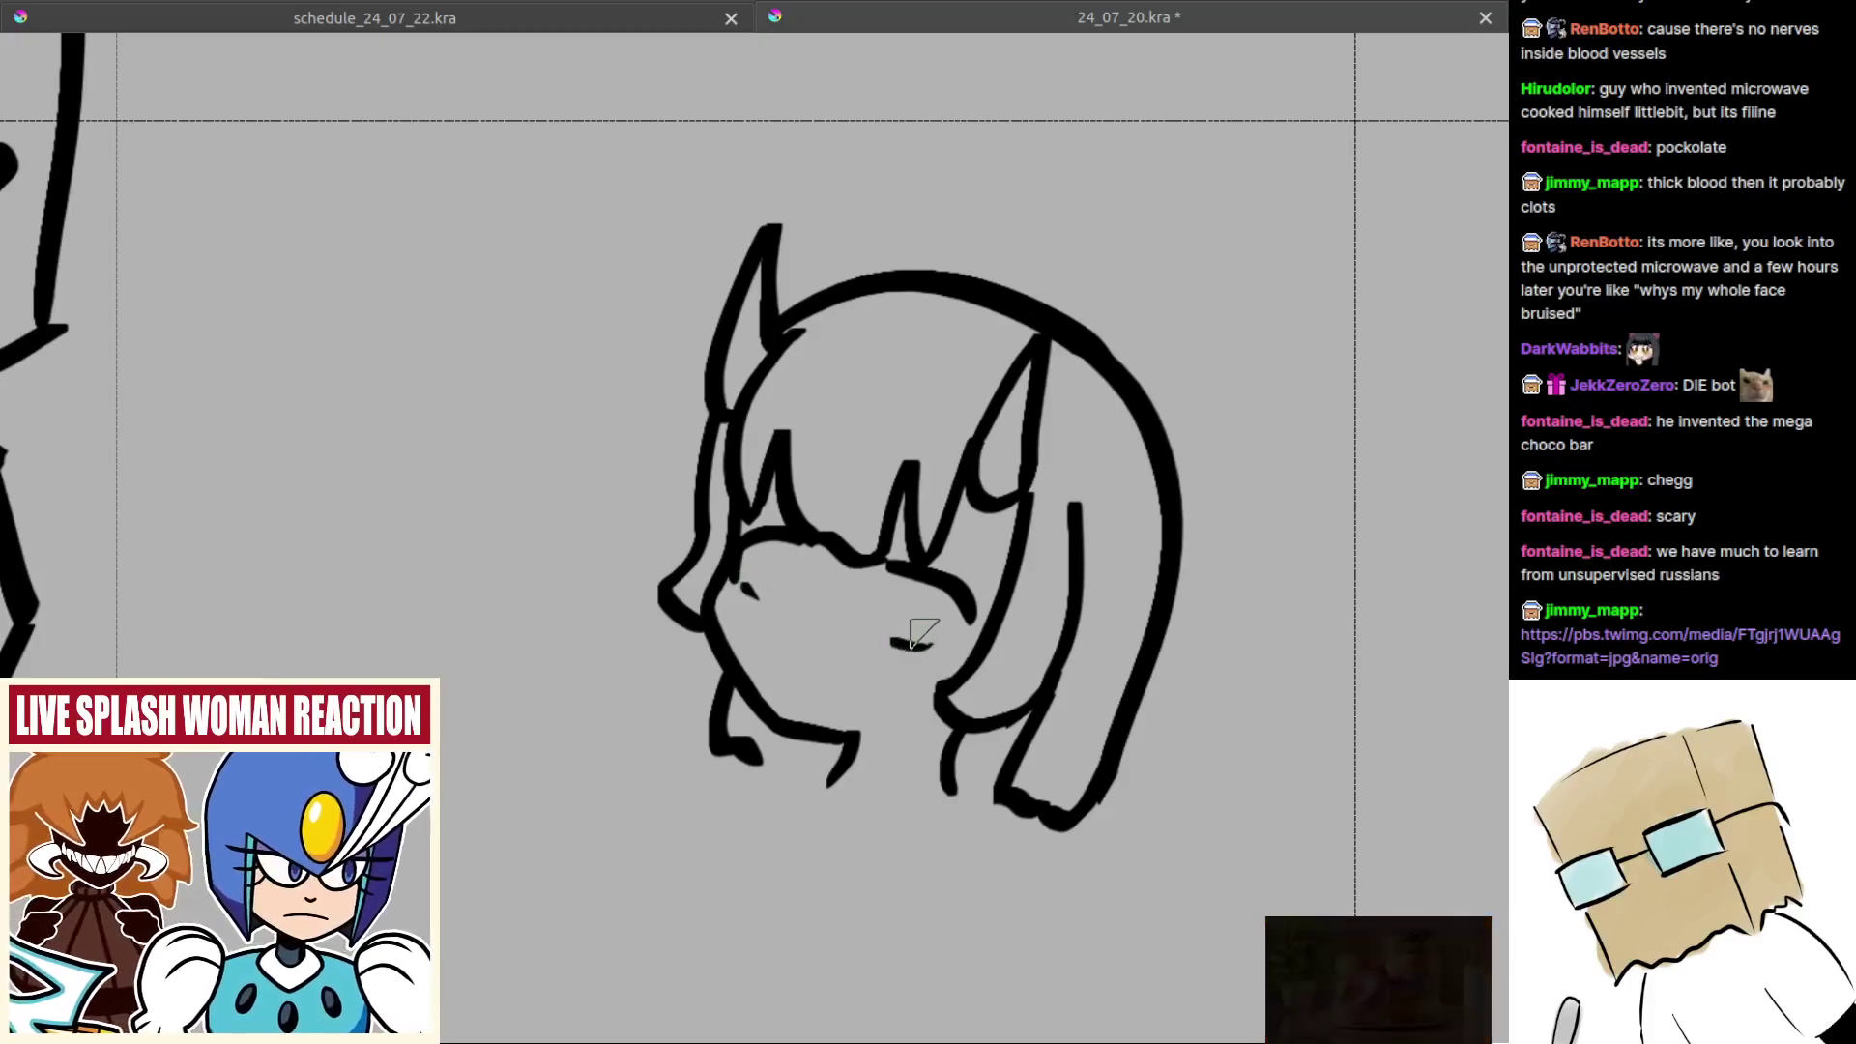
pyautogui.moveTo(911, 643)
pyautogui.mouseDown()
pyautogui.moveTo(947, 645)
pyautogui.moveTo(976, 589)
pyautogui.mouseUp()
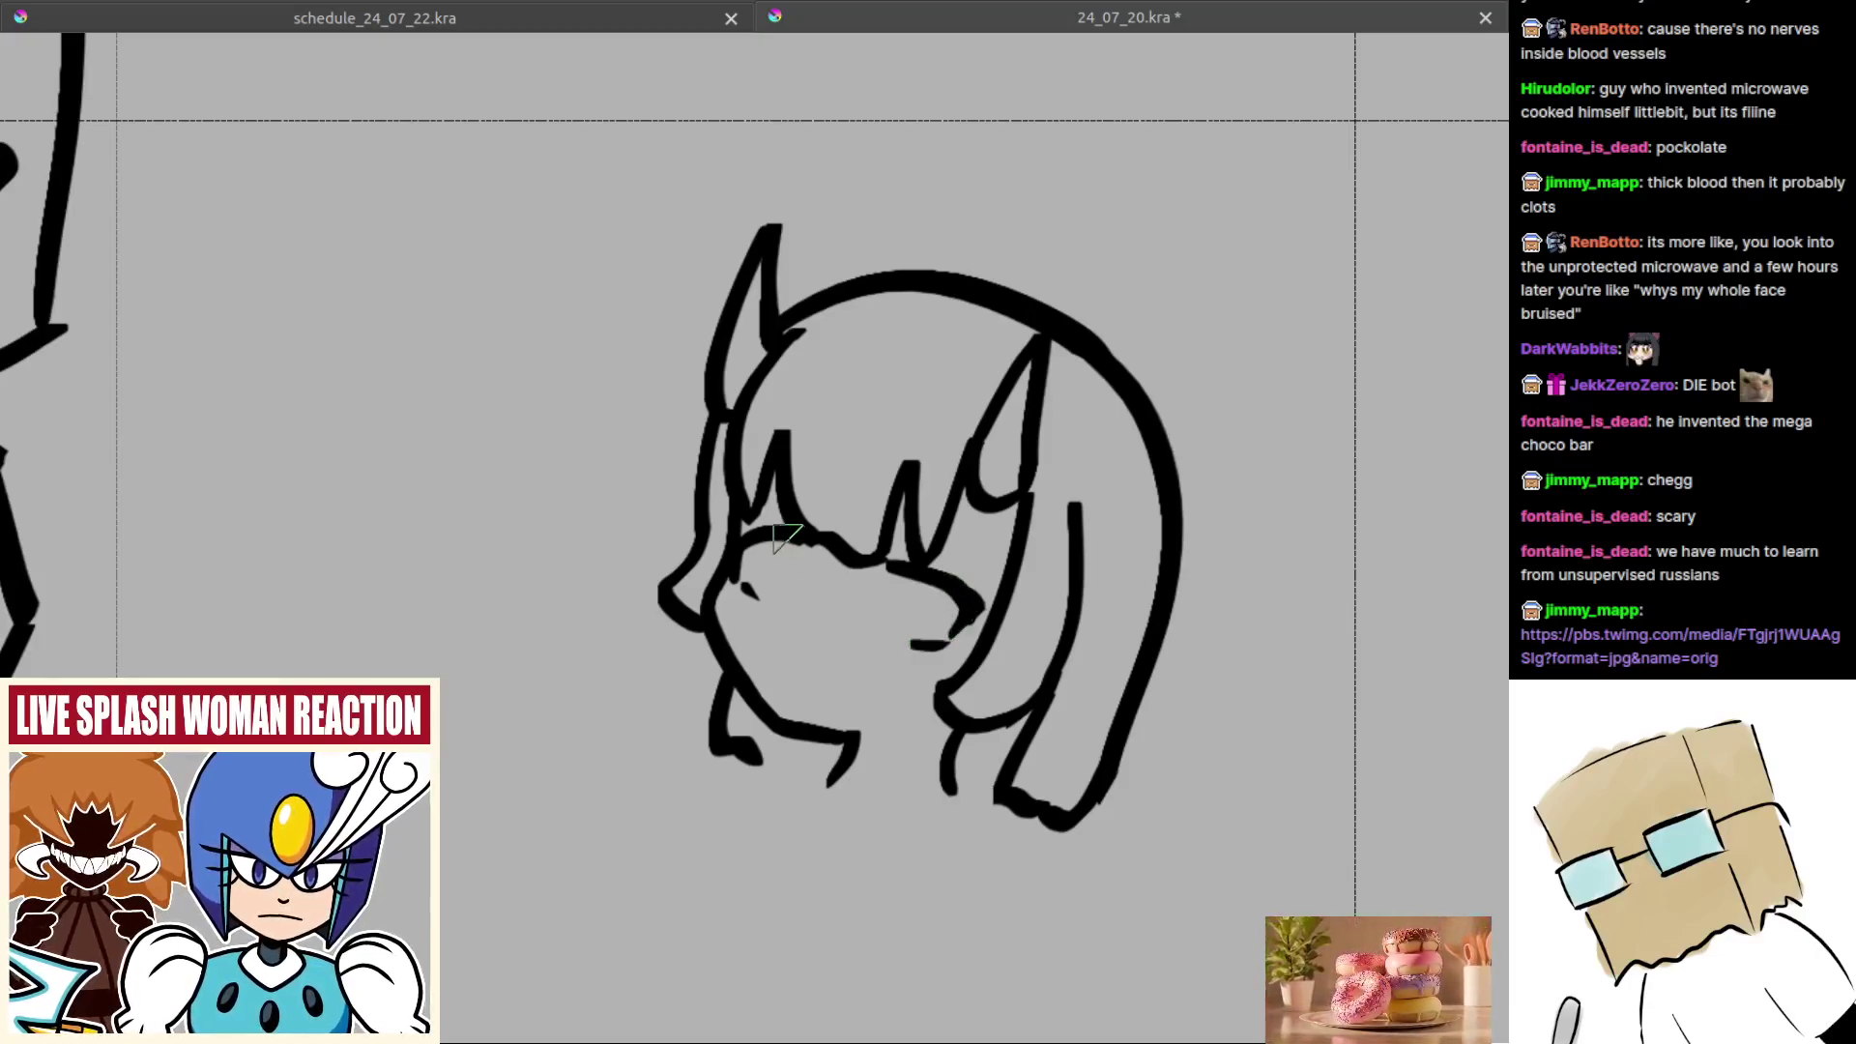
pyautogui.moveTo(813, 586)
pyautogui.mouseDown()
pyautogui.moveTo(839, 600)
pyautogui.moveTo(891, 572)
pyautogui.moveTo(870, 558)
pyautogui.mouseUp()
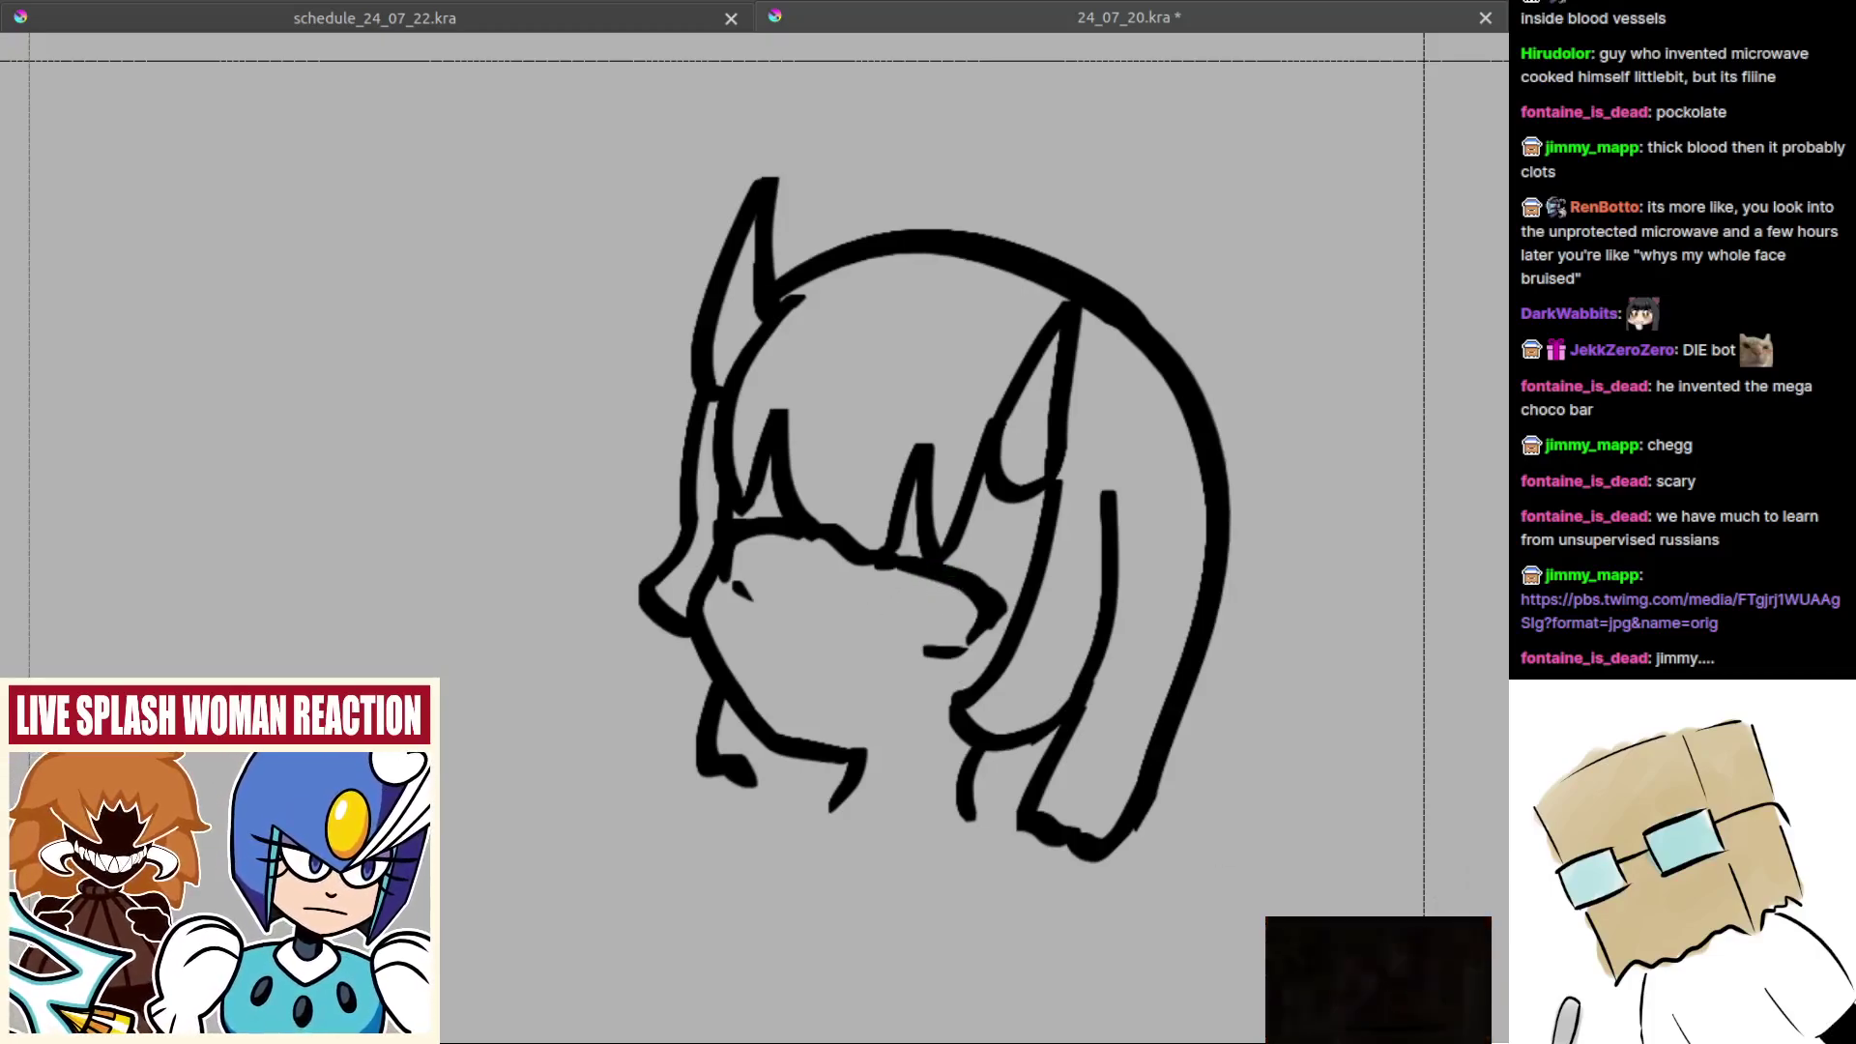
# Step: Examine the sketch of the bob-haired character with the large round body on the white page
pyautogui.scroll(-4, 907, 558)
pyautogui.moveTo(894, 563)
pyautogui.mouseDown()
pyautogui.moveTo(1007, 740)
pyautogui.moveTo(1181, 882)
pyautogui.moveTo(1373, 749)
pyautogui.mouseUp()
pyautogui.scroll(-1, 866, 564)
pyautogui.scroll(2, 720, 249)
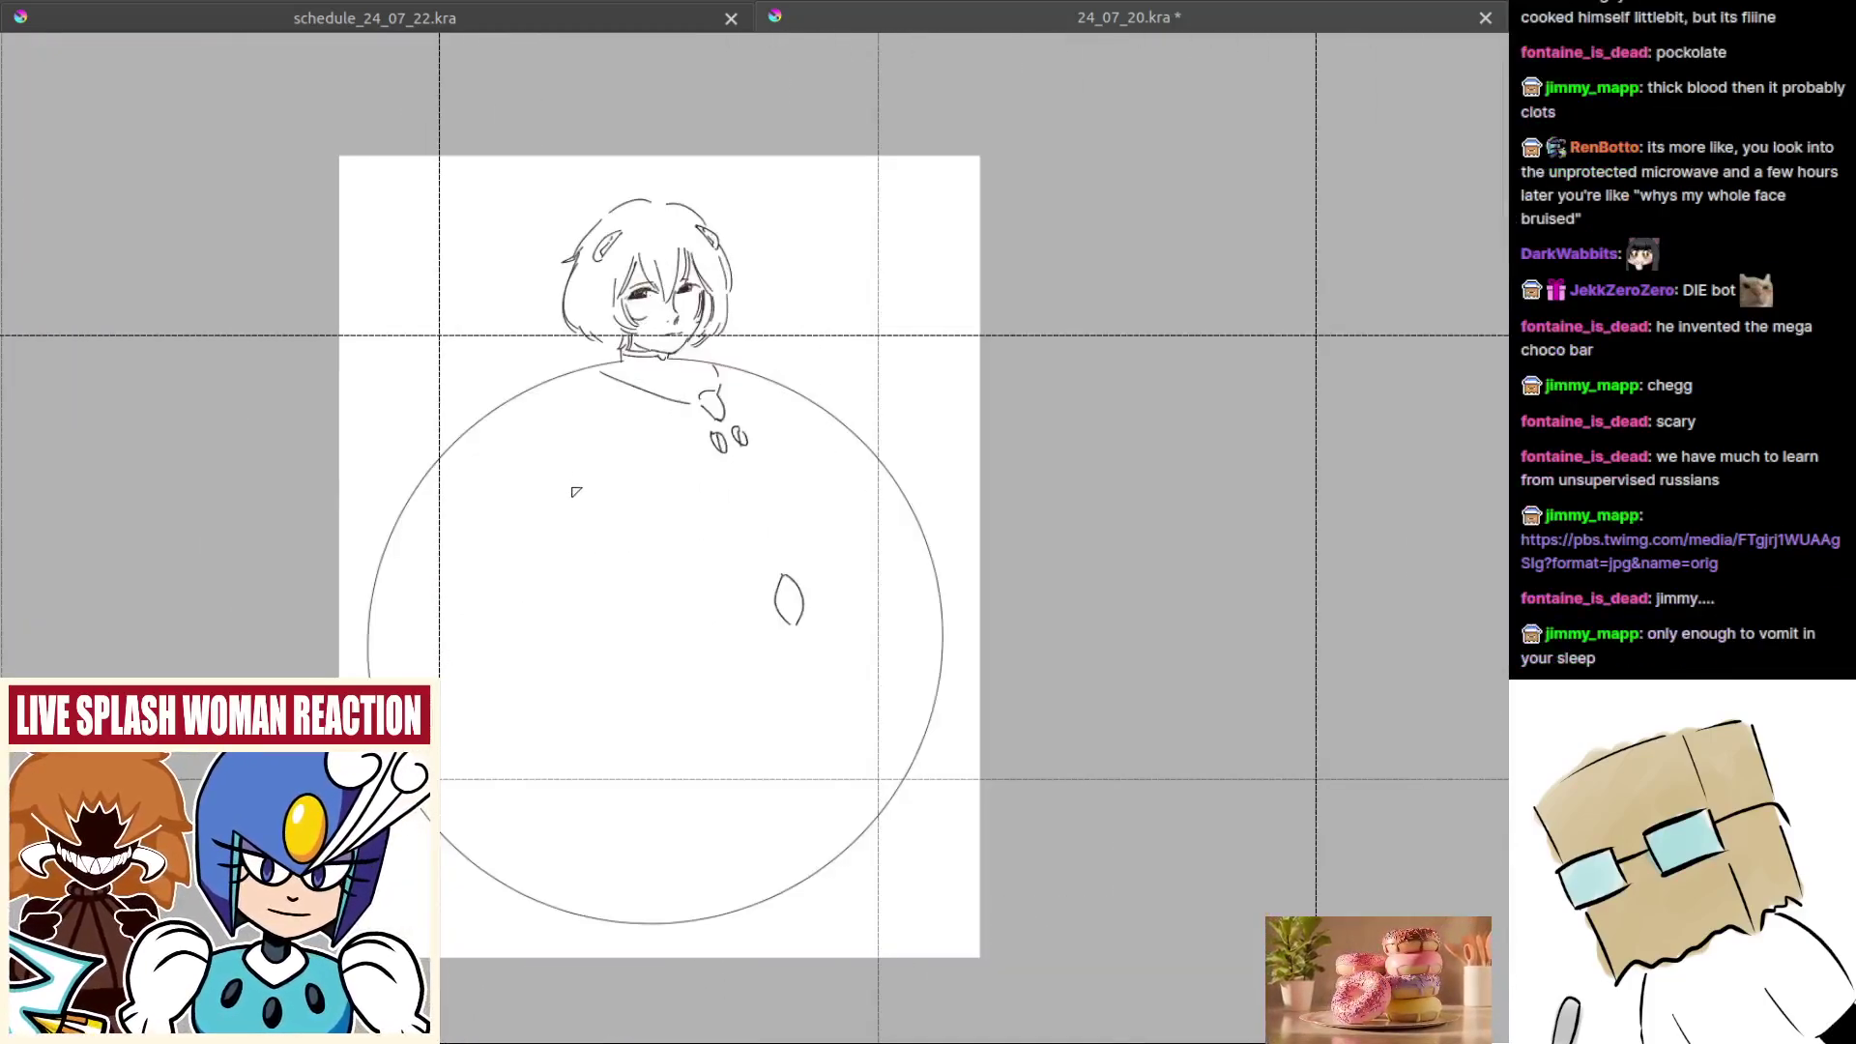
pyautogui.scroll(3, 576, 492)
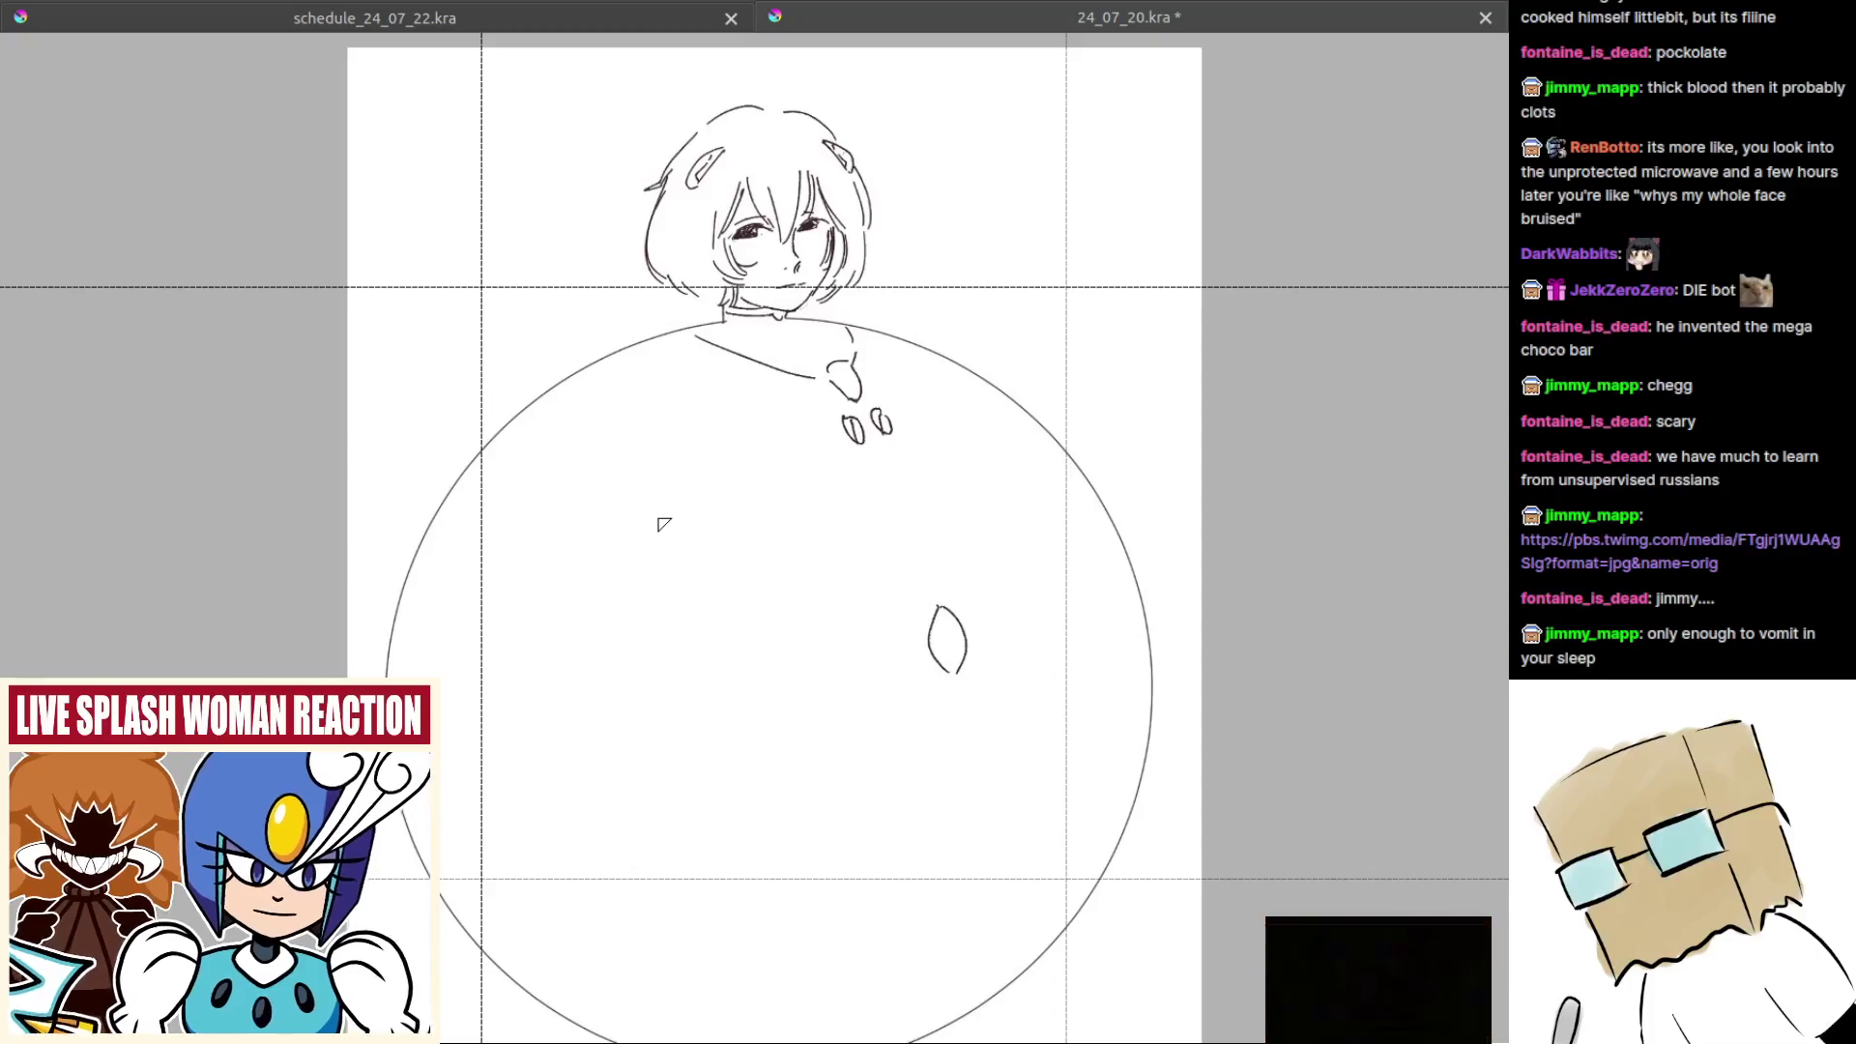
pyautogui.scroll(-4, 658, 520)
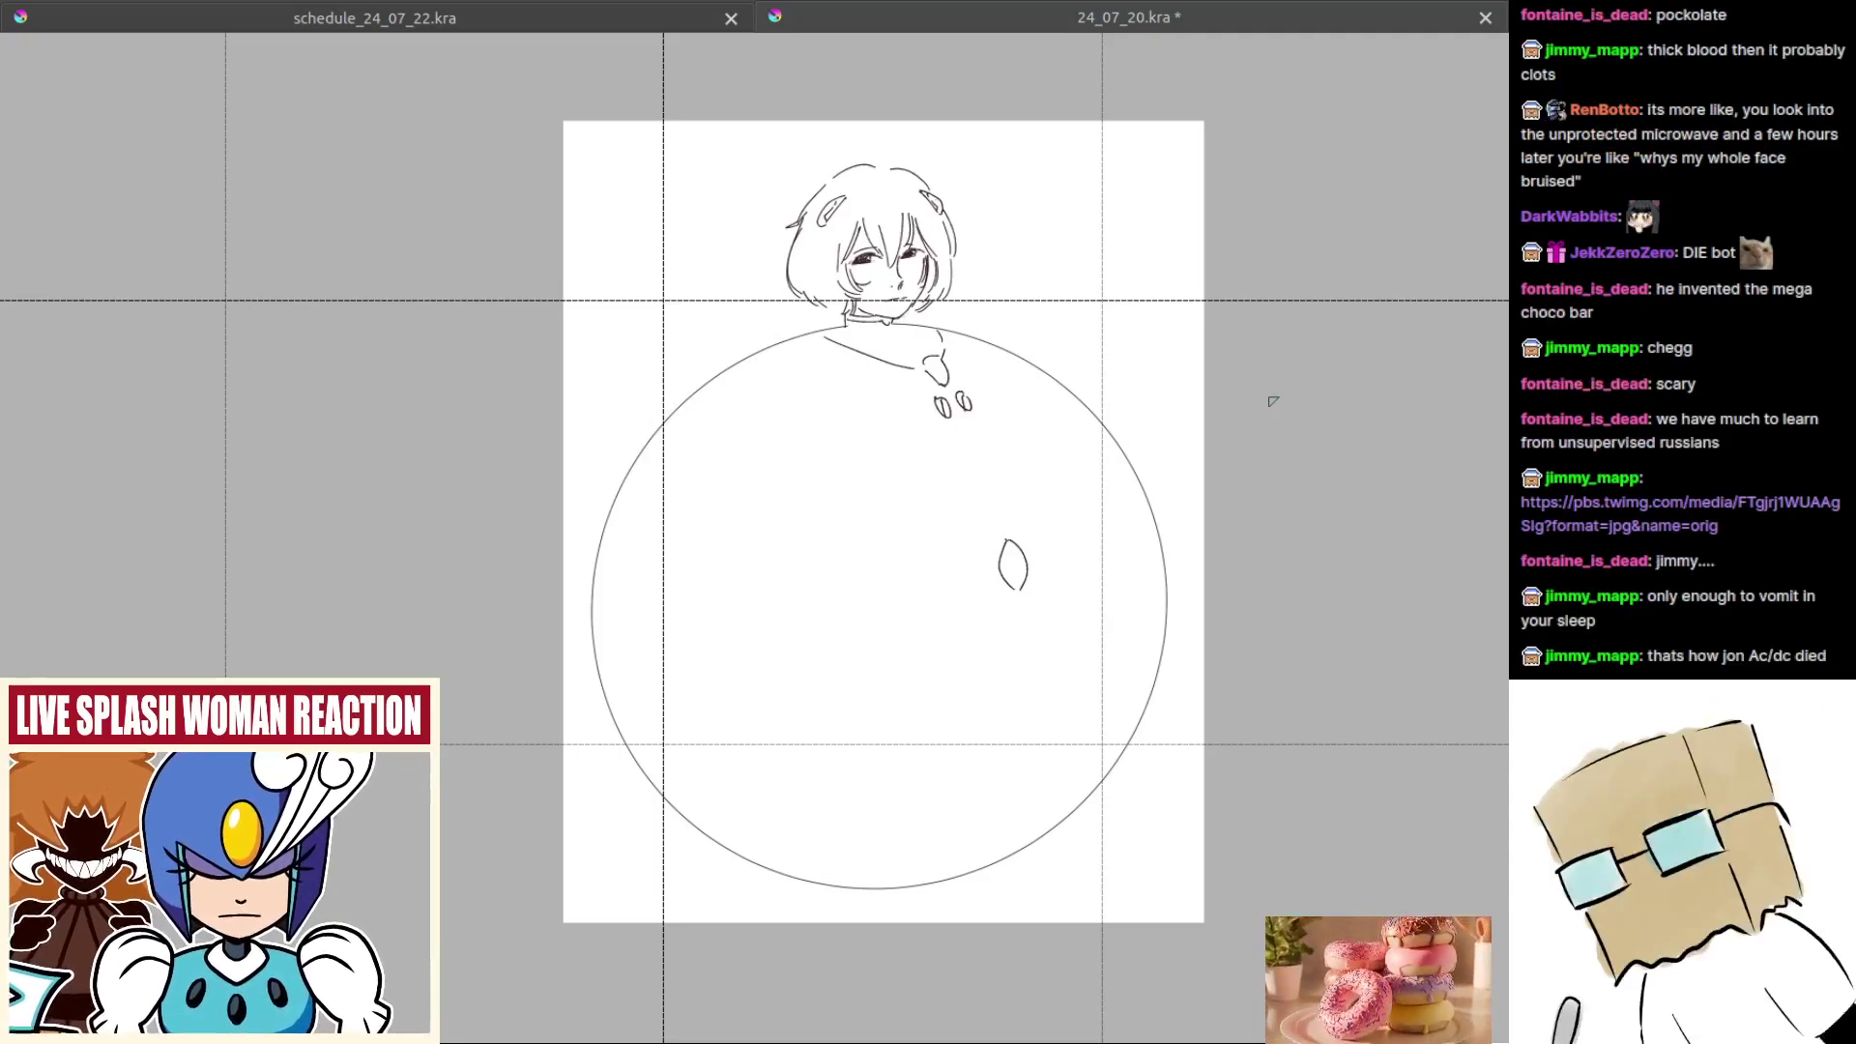
pyautogui.moveTo(1106, 717); pyautogui.dragTo(1072, 709)
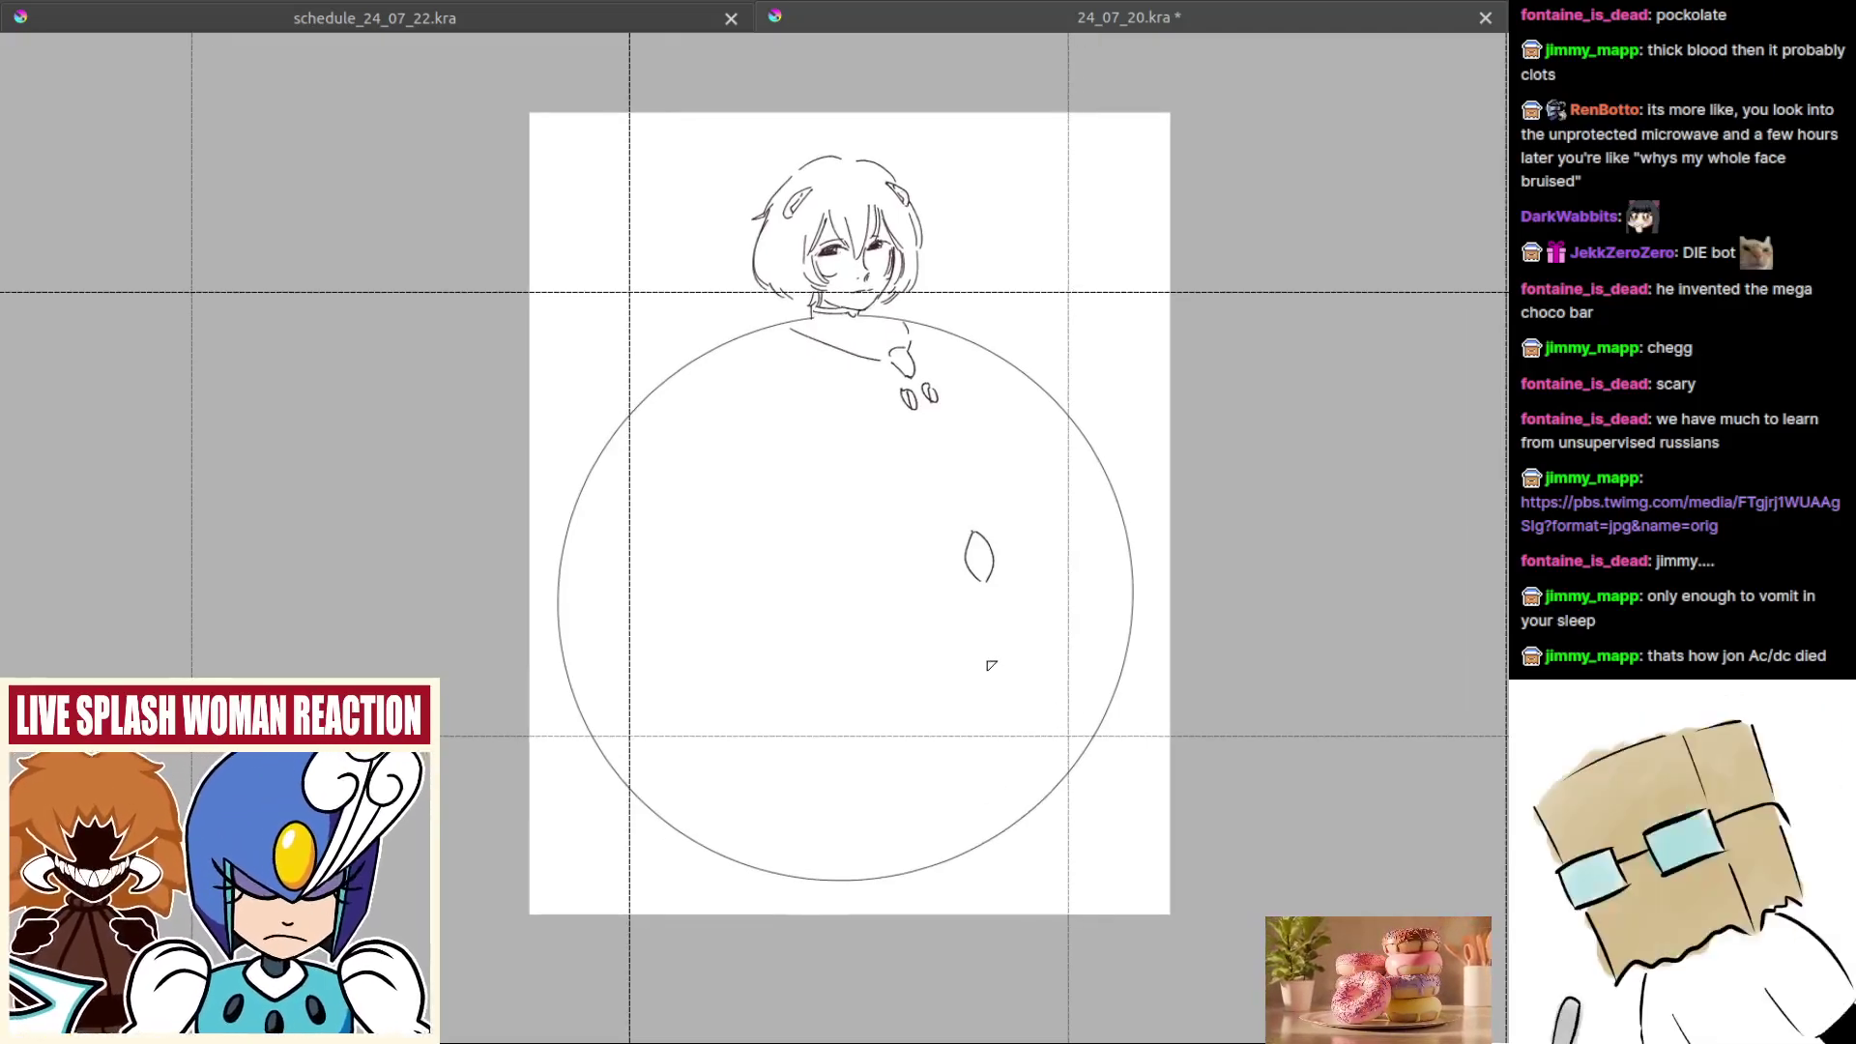
pyautogui.moveTo(911, 529); pyautogui.dragTo(833, 481)
pyautogui.scroll(-1, 862, 476)
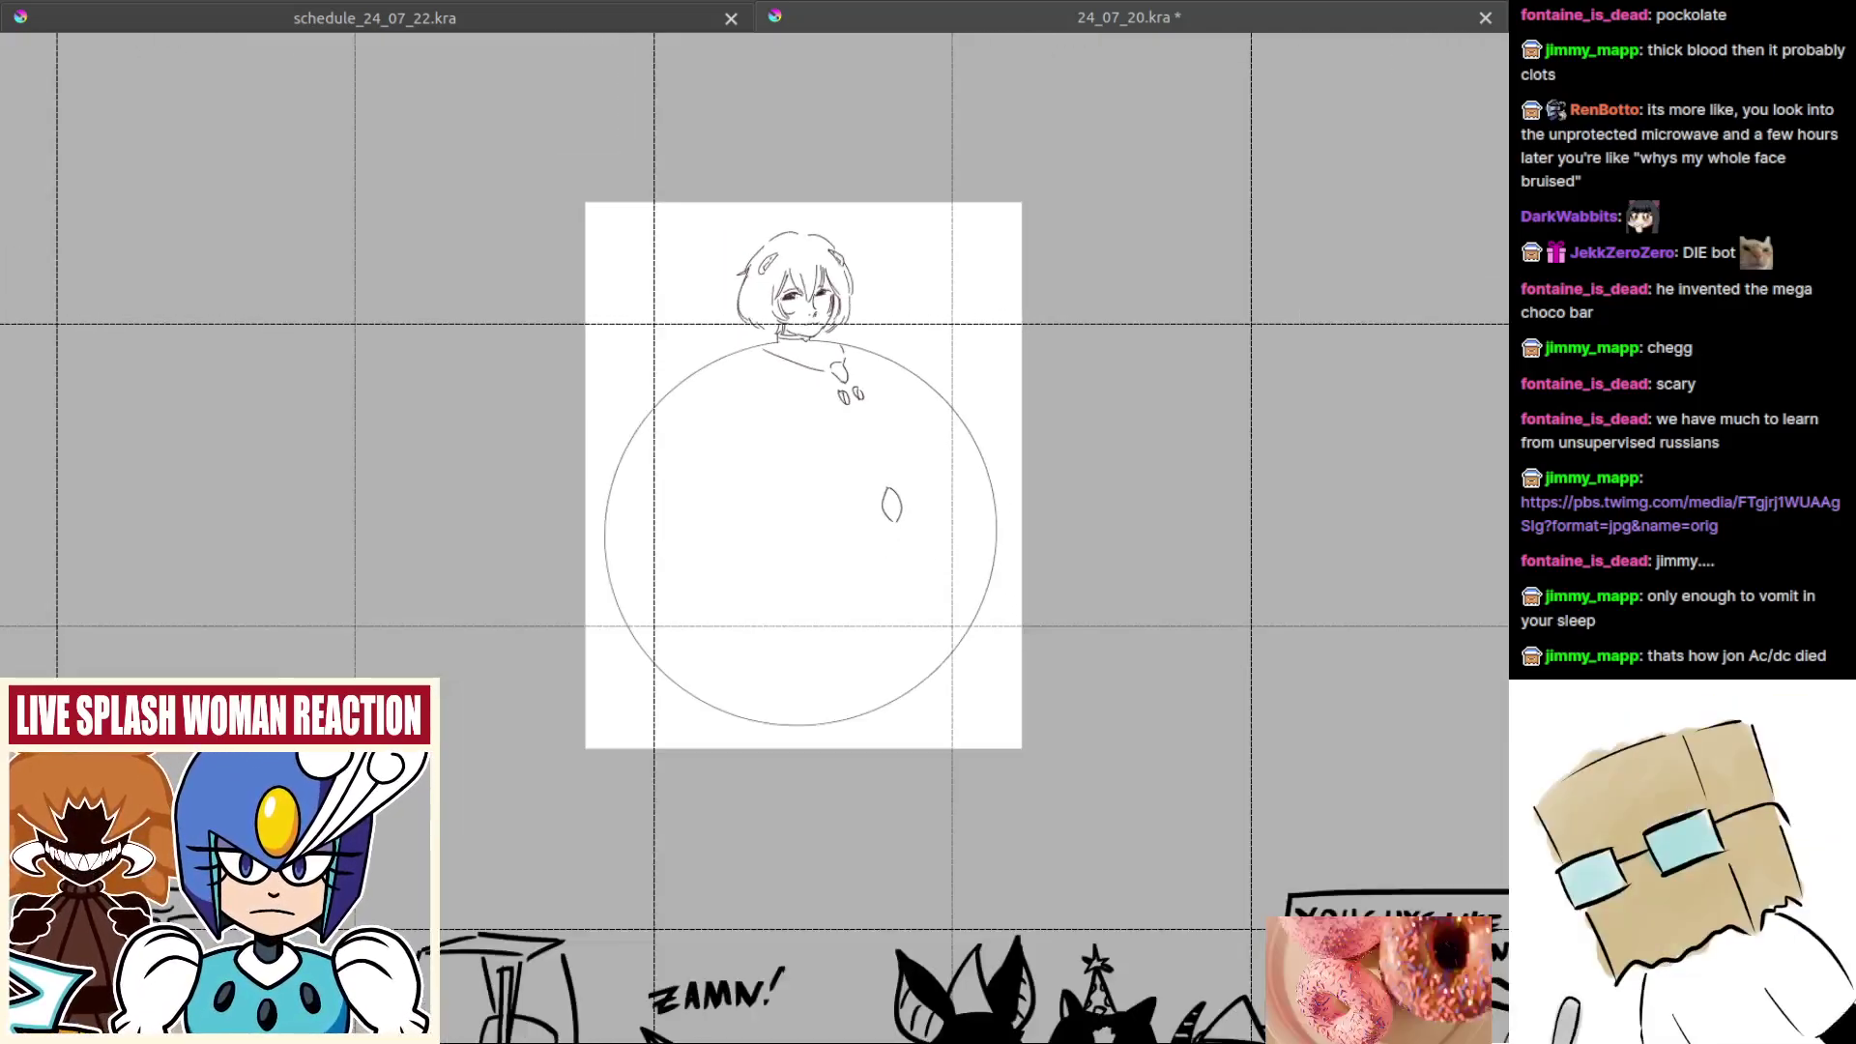
# Step: Return to the fringed head and ink the far eye's round iris with a slit pupil beneath its upper lid
pyautogui.moveTo(981, 648); pyautogui.dragTo(852, 558)
pyautogui.moveTo(1362, 829); pyautogui.dragTo(856, 588)
pyautogui.scroll(6, 967, 595)
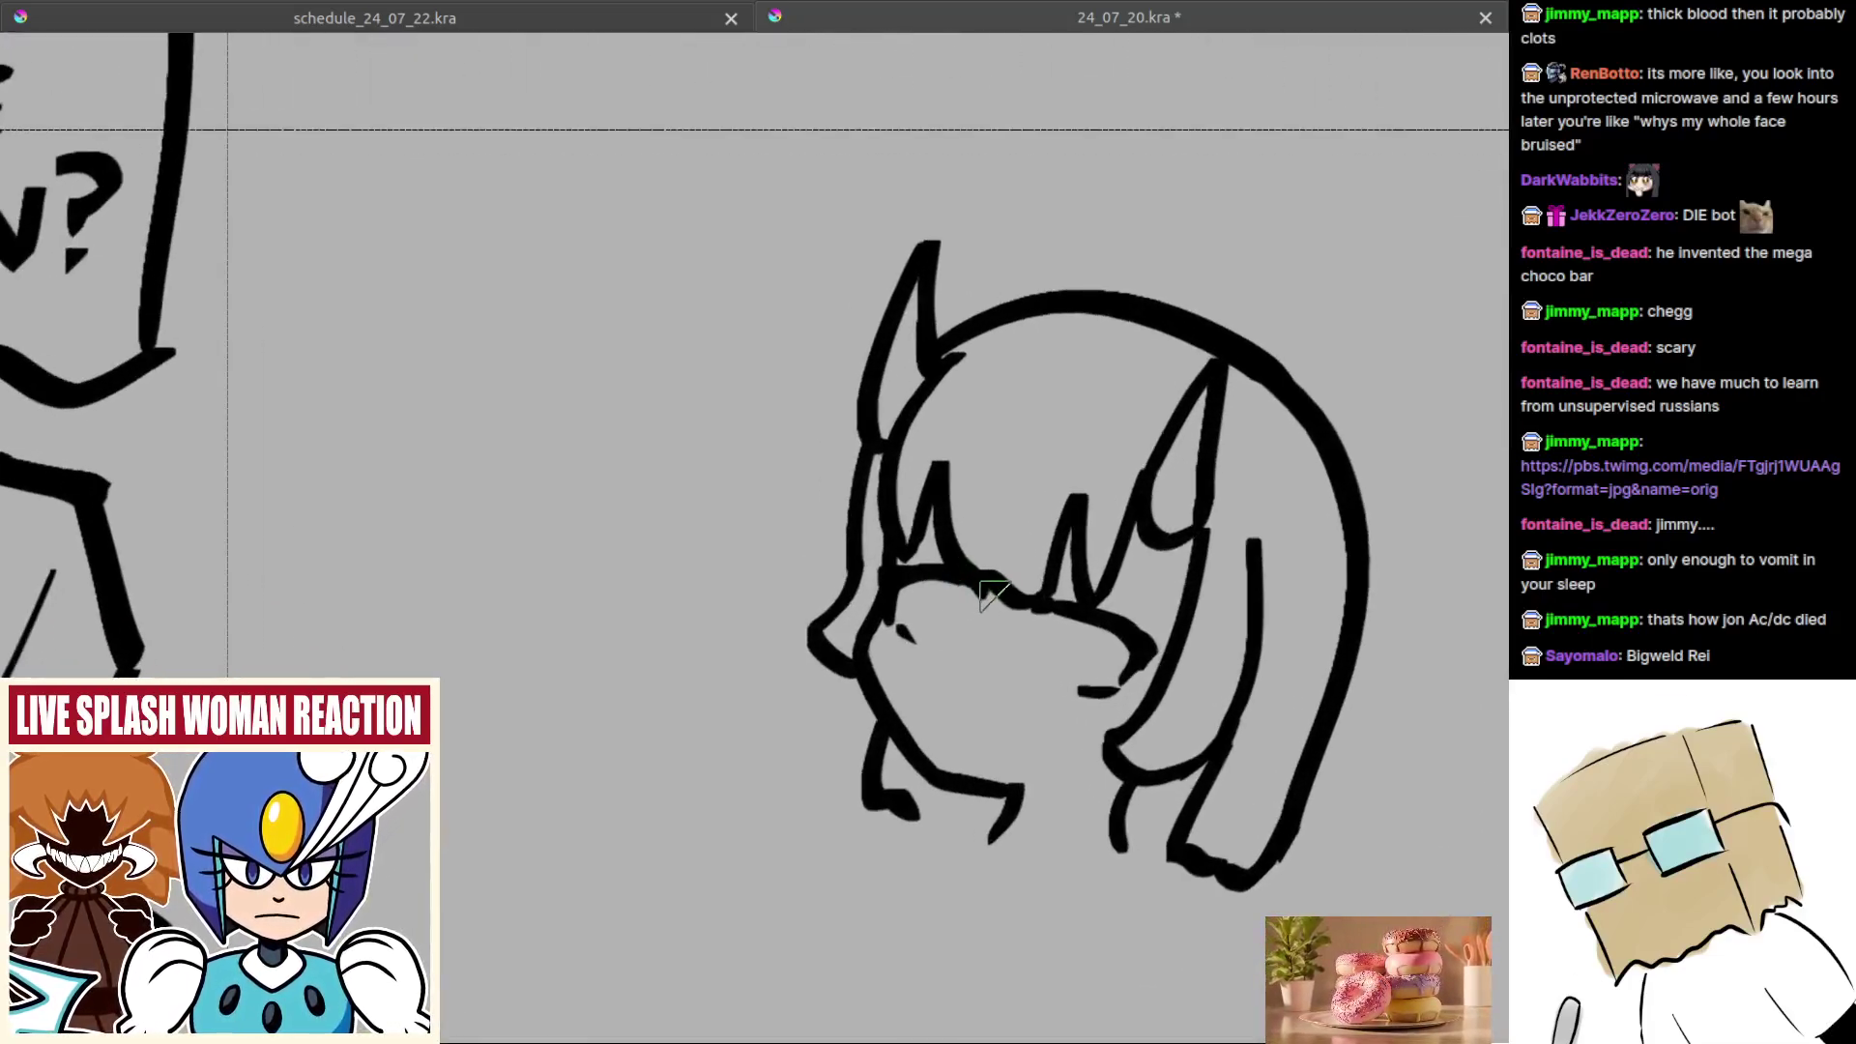
pyautogui.moveTo(975, 585); pyautogui.dragTo(994, 608)
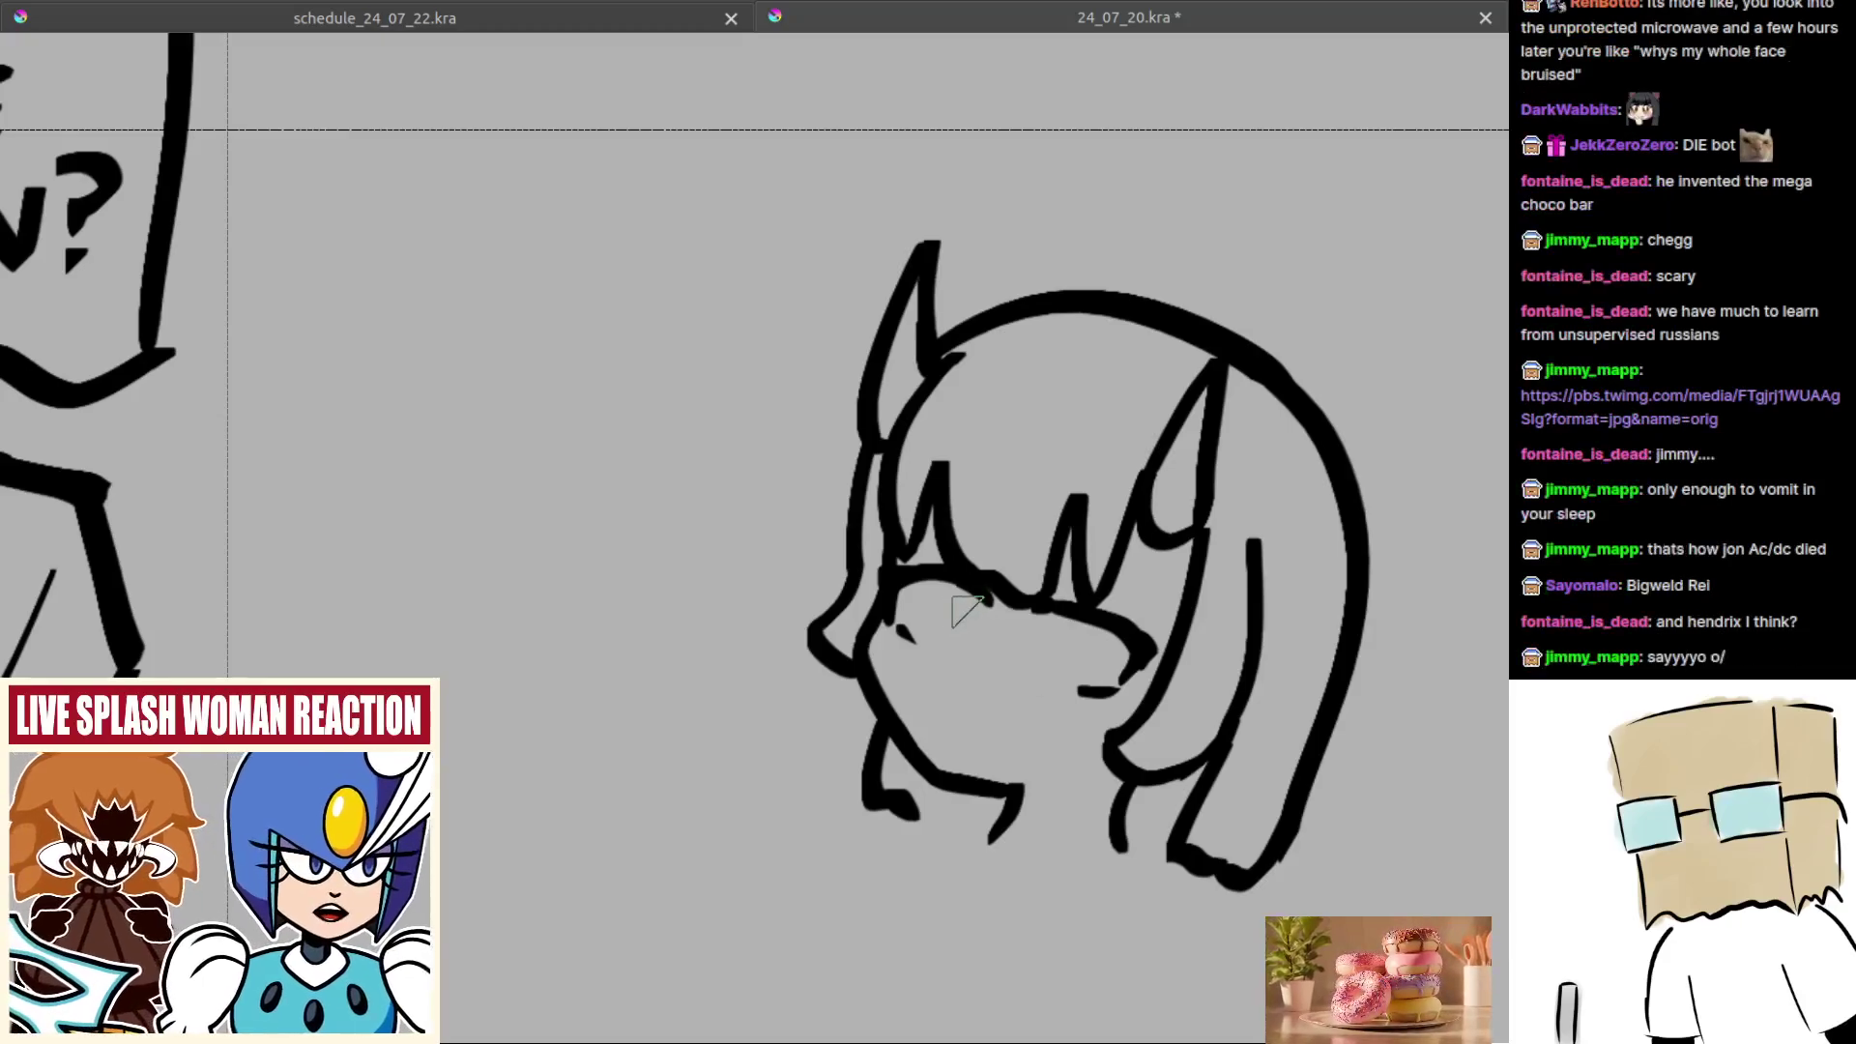
pyautogui.moveTo(1002, 640); pyautogui.dragTo(1023, 689)
pyautogui.moveTo(1048, 613)
pyautogui.mouseDown()
pyautogui.moveTo(974, 598)
pyautogui.moveTo(960, 634)
pyautogui.mouseUp()
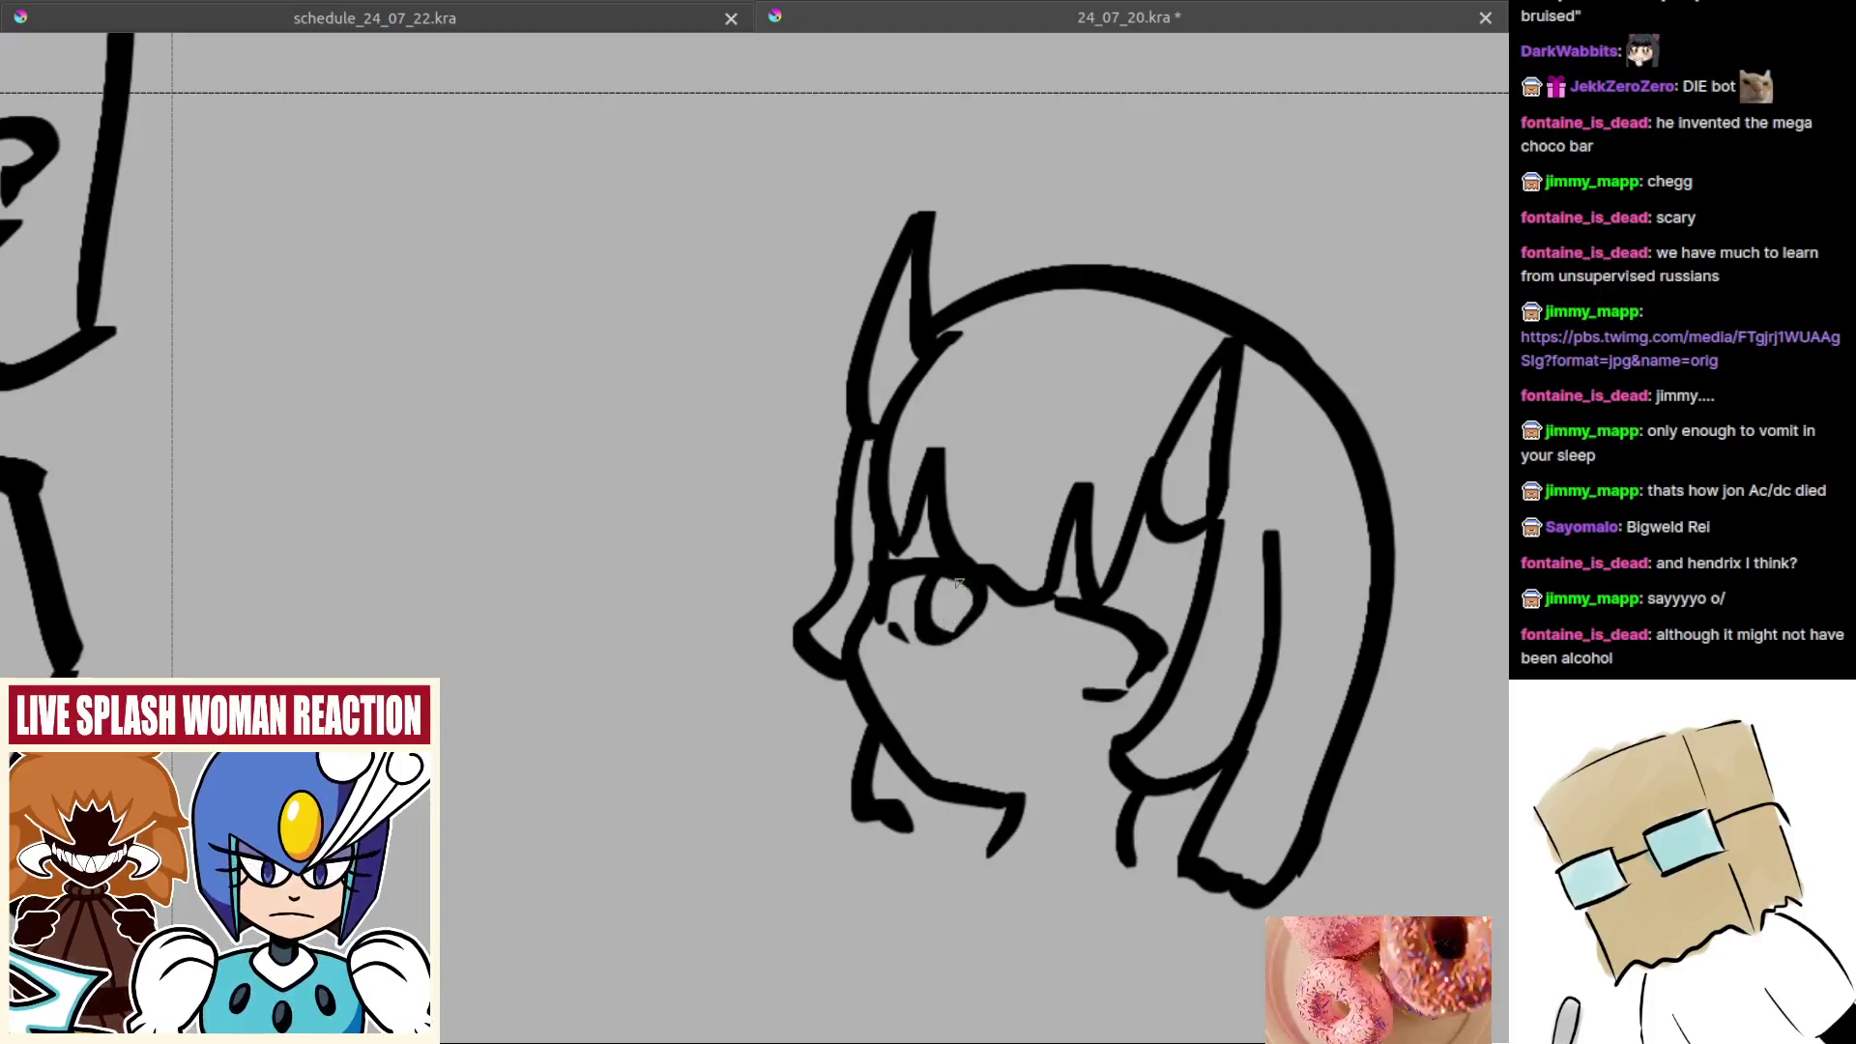
pyautogui.moveTo(953, 581); pyautogui.dragTo(945, 613)
pyautogui.moveTo(1034, 643); pyautogui.dragTo(954, 613)
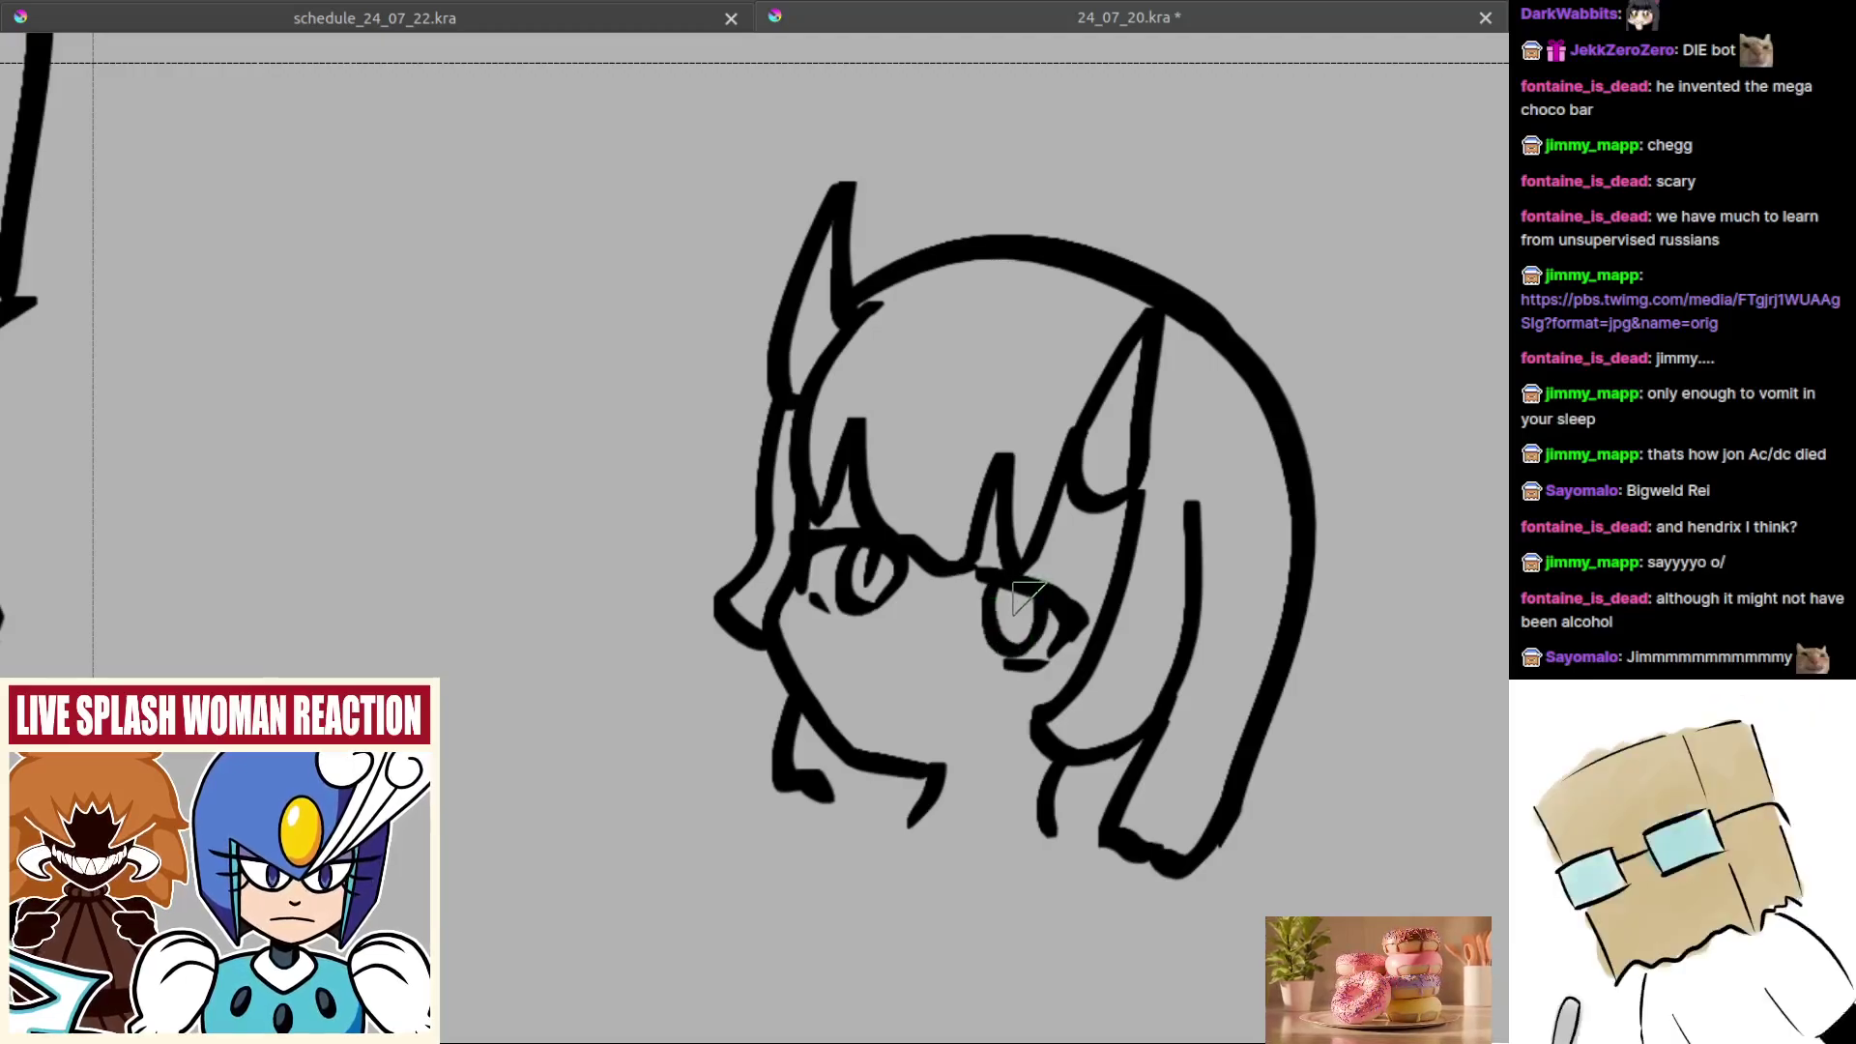
# Step: Finish the near eye's iris with a slit pupil, undoing the extra strokes, and mirror the view
pyautogui.moveTo(1002, 579)
pyautogui.mouseDown()
pyautogui.moveTo(1039, 604)
pyautogui.moveTo(1022, 643)
pyautogui.moveTo(1042, 598)
pyautogui.moveTo(1031, 610)
pyautogui.moveTo(1012, 590)
pyautogui.moveTo(1036, 598)
pyautogui.moveTo(993, 617)
pyautogui.moveTo(1036, 595)
pyautogui.moveTo(1028, 758)
pyautogui.moveTo(961, 642)
pyautogui.moveTo(1188, 693)
pyautogui.moveTo(1296, 677)
pyautogui.mouseUp()
pyautogui.hotkey('ctrl', 'z')
pyautogui.hotkey('ctrl', 'z')
pyautogui.hotkey('ctrl', 'z')
pyautogui.hotkey('ctrl', 'z')
pyautogui.hotkey('ctrl', 'z')
pyautogui.hotkey('ctrl', 'z')
pyautogui.press('m')
pyautogui.moveTo(785, 798); pyautogui.dragTo(870, 725)
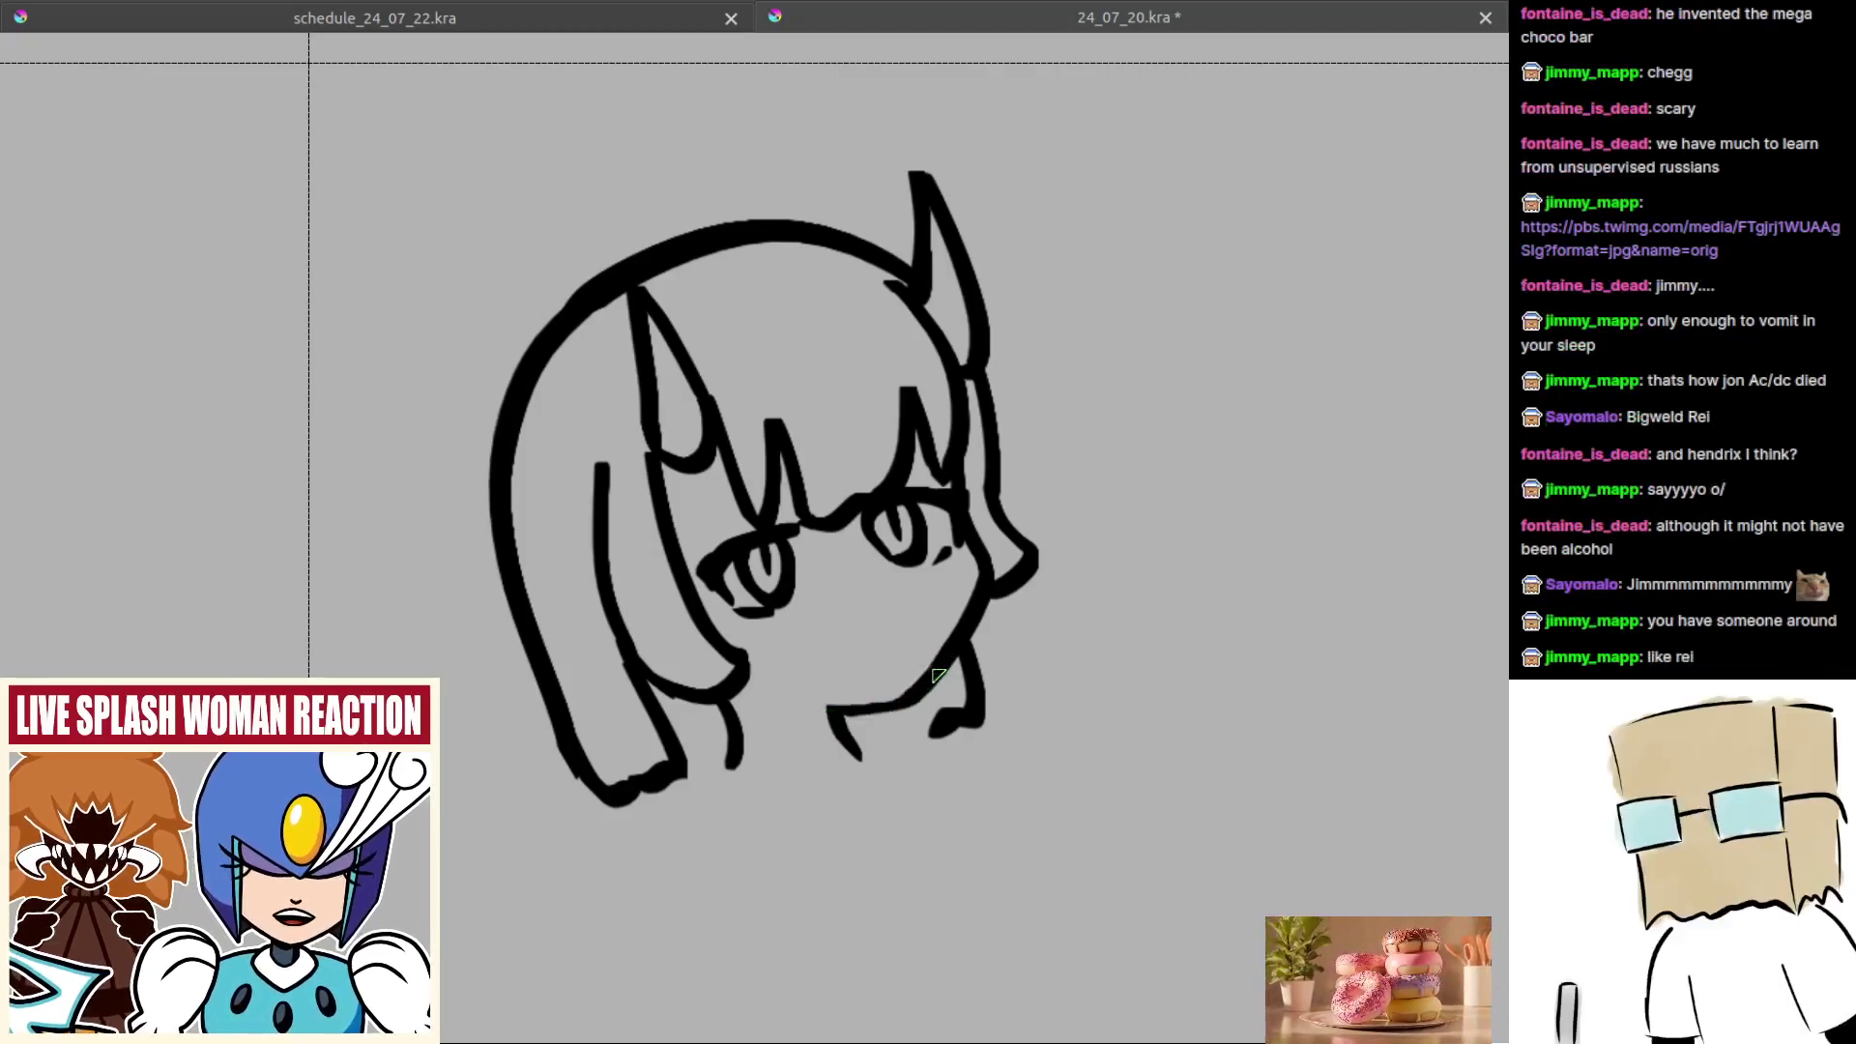
# Step: Ink a short, slightly slanted line for the mouth between the eyes and the chin
pyautogui.scroll(-2, 839, 717)
pyautogui.scroll(2, 895, 698)
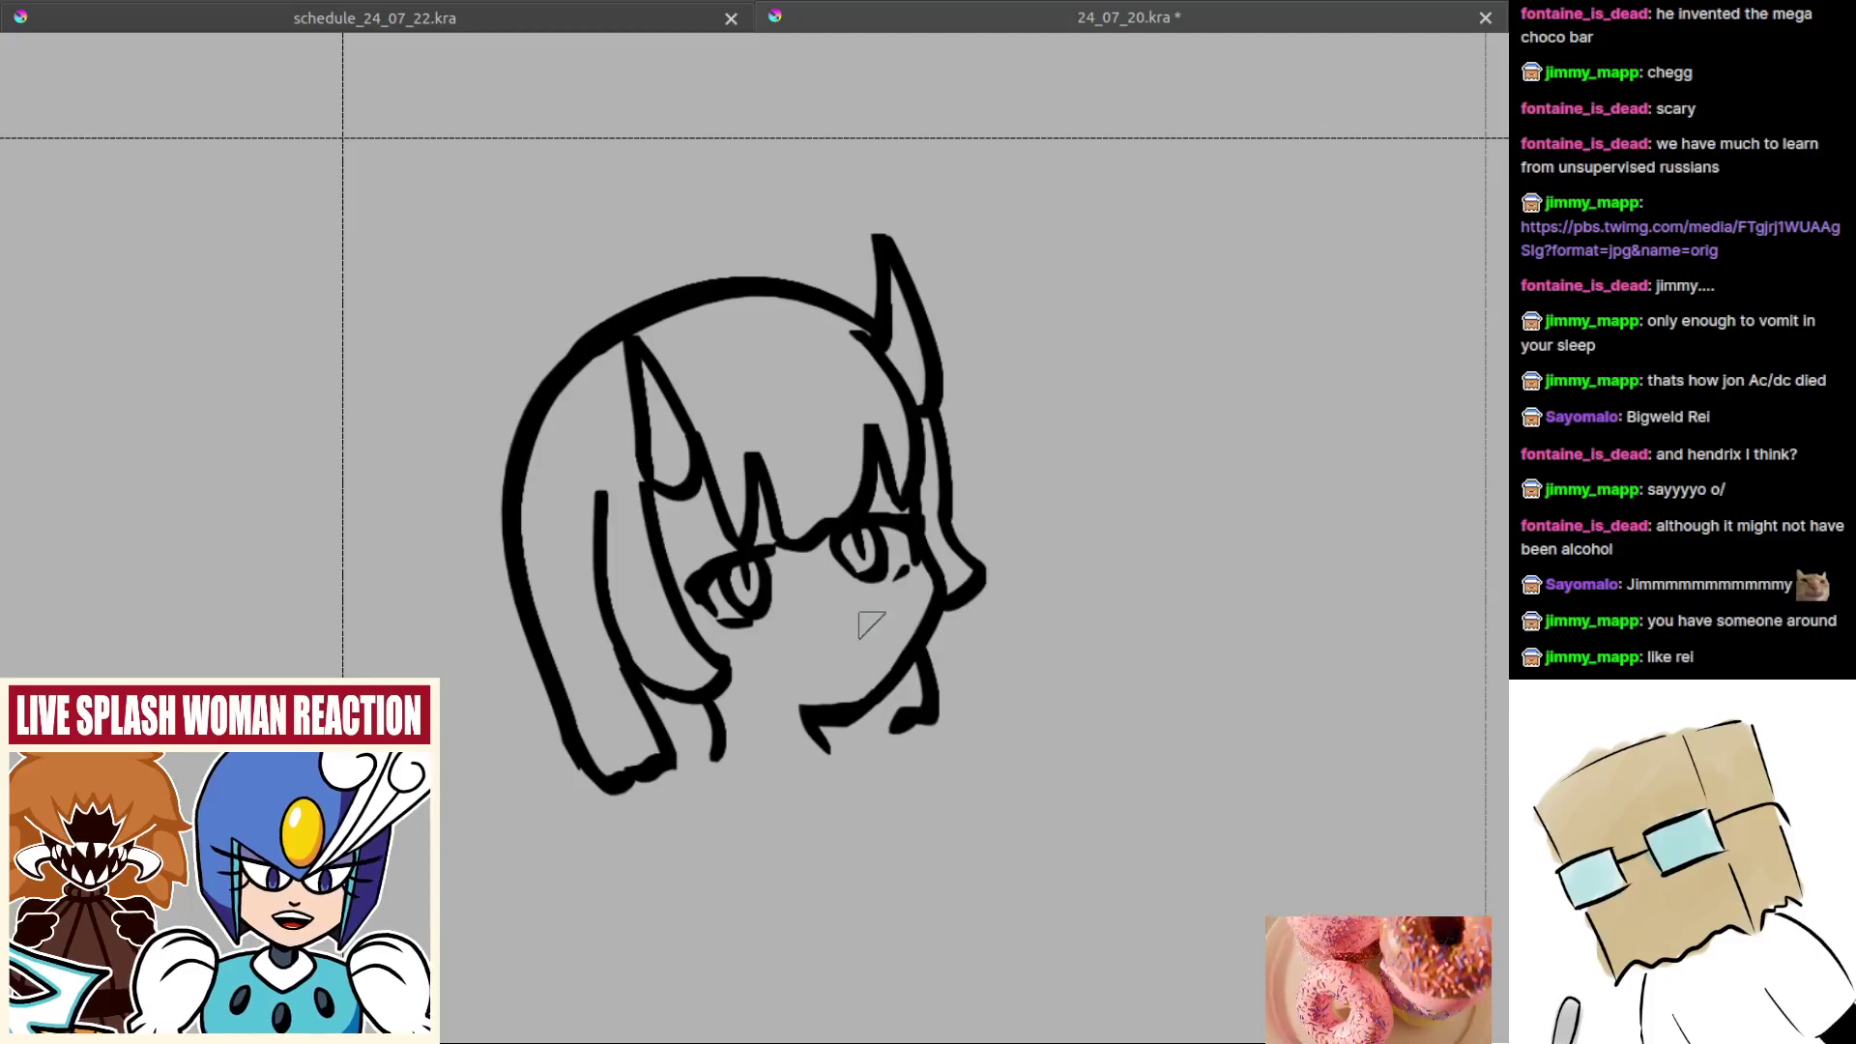
pyautogui.moveTo(761, 652); pyautogui.dragTo(846, 632)
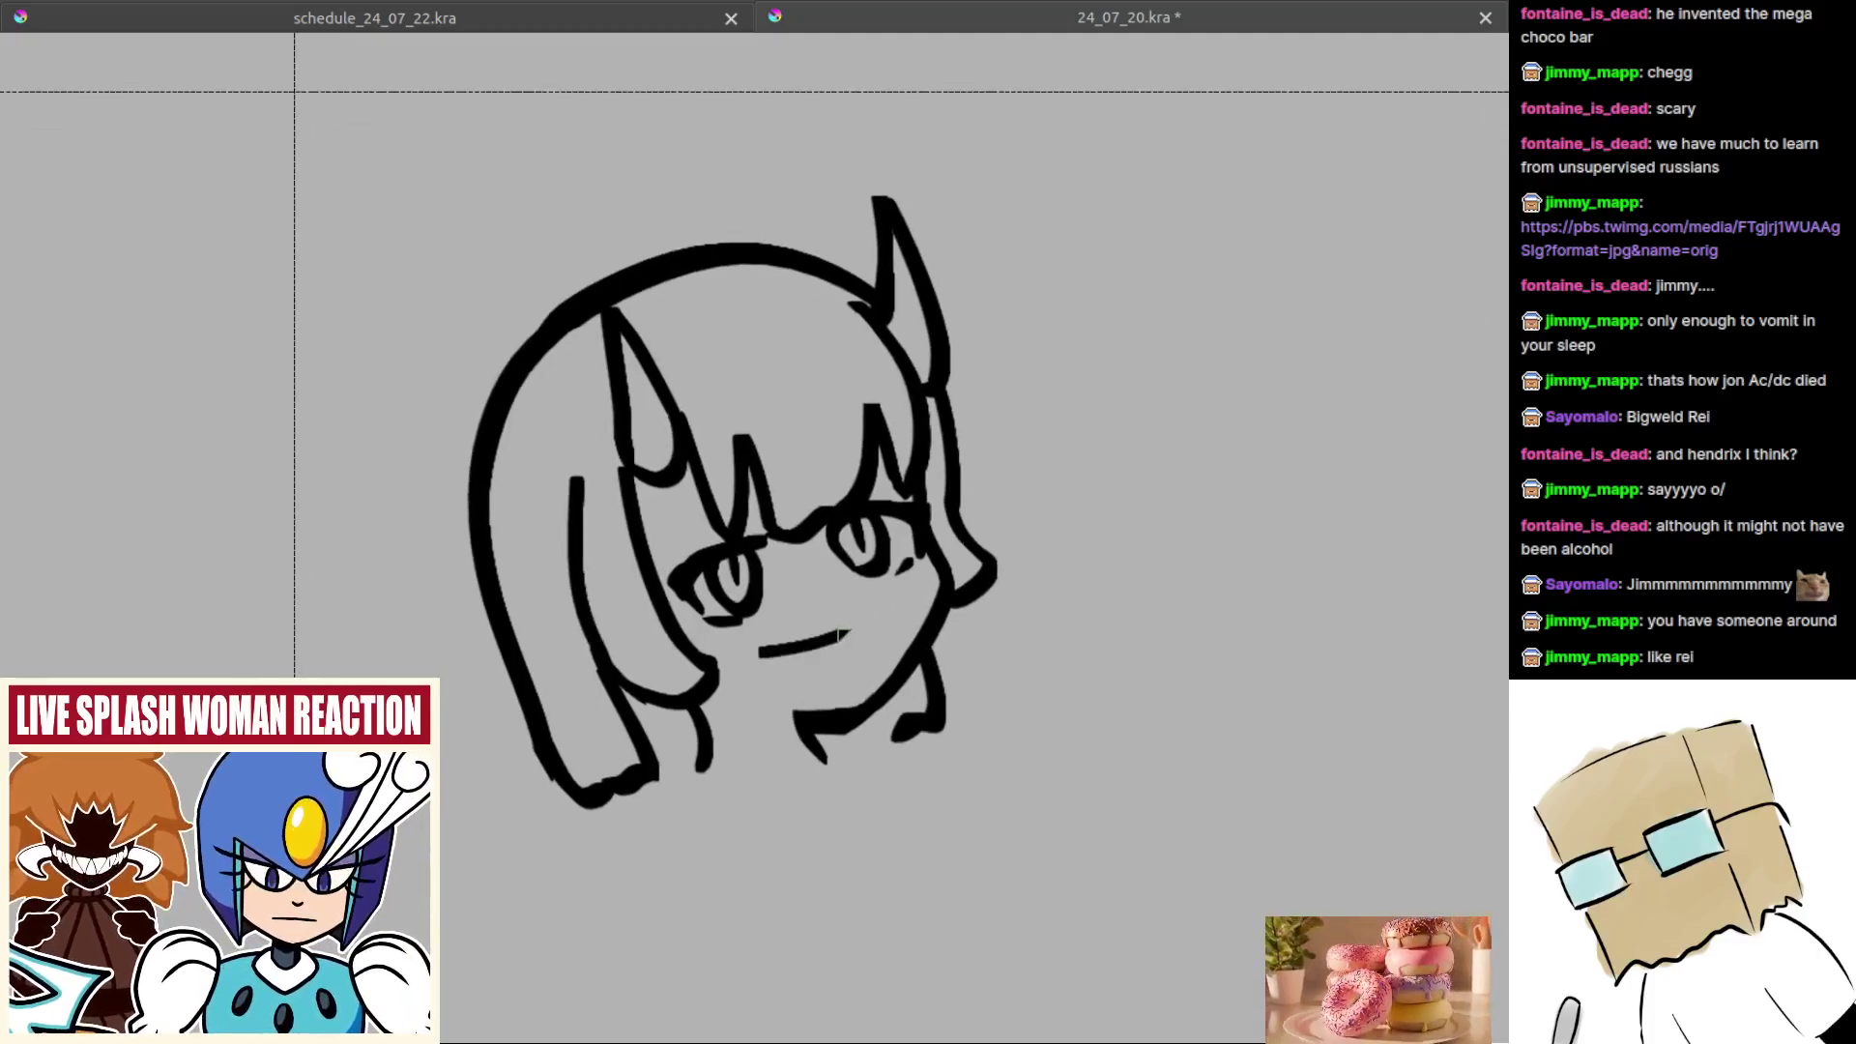
# Step: Close the lower ends of the back hair on both sides of the neck with small jagged edges
pyautogui.moveTo(744, 719); pyautogui.dragTo(820, 701)
pyautogui.moveTo(727, 752)
pyautogui.mouseDown()
pyautogui.moveTo(773, 724)
pyautogui.moveTo(782, 738)
pyautogui.mouseUp()
pyautogui.hotkey('ctrl', 'z')
pyautogui.hotkey('ctrl', 'z')
pyautogui.moveTo(981, 713); pyautogui.dragTo(902, 724)
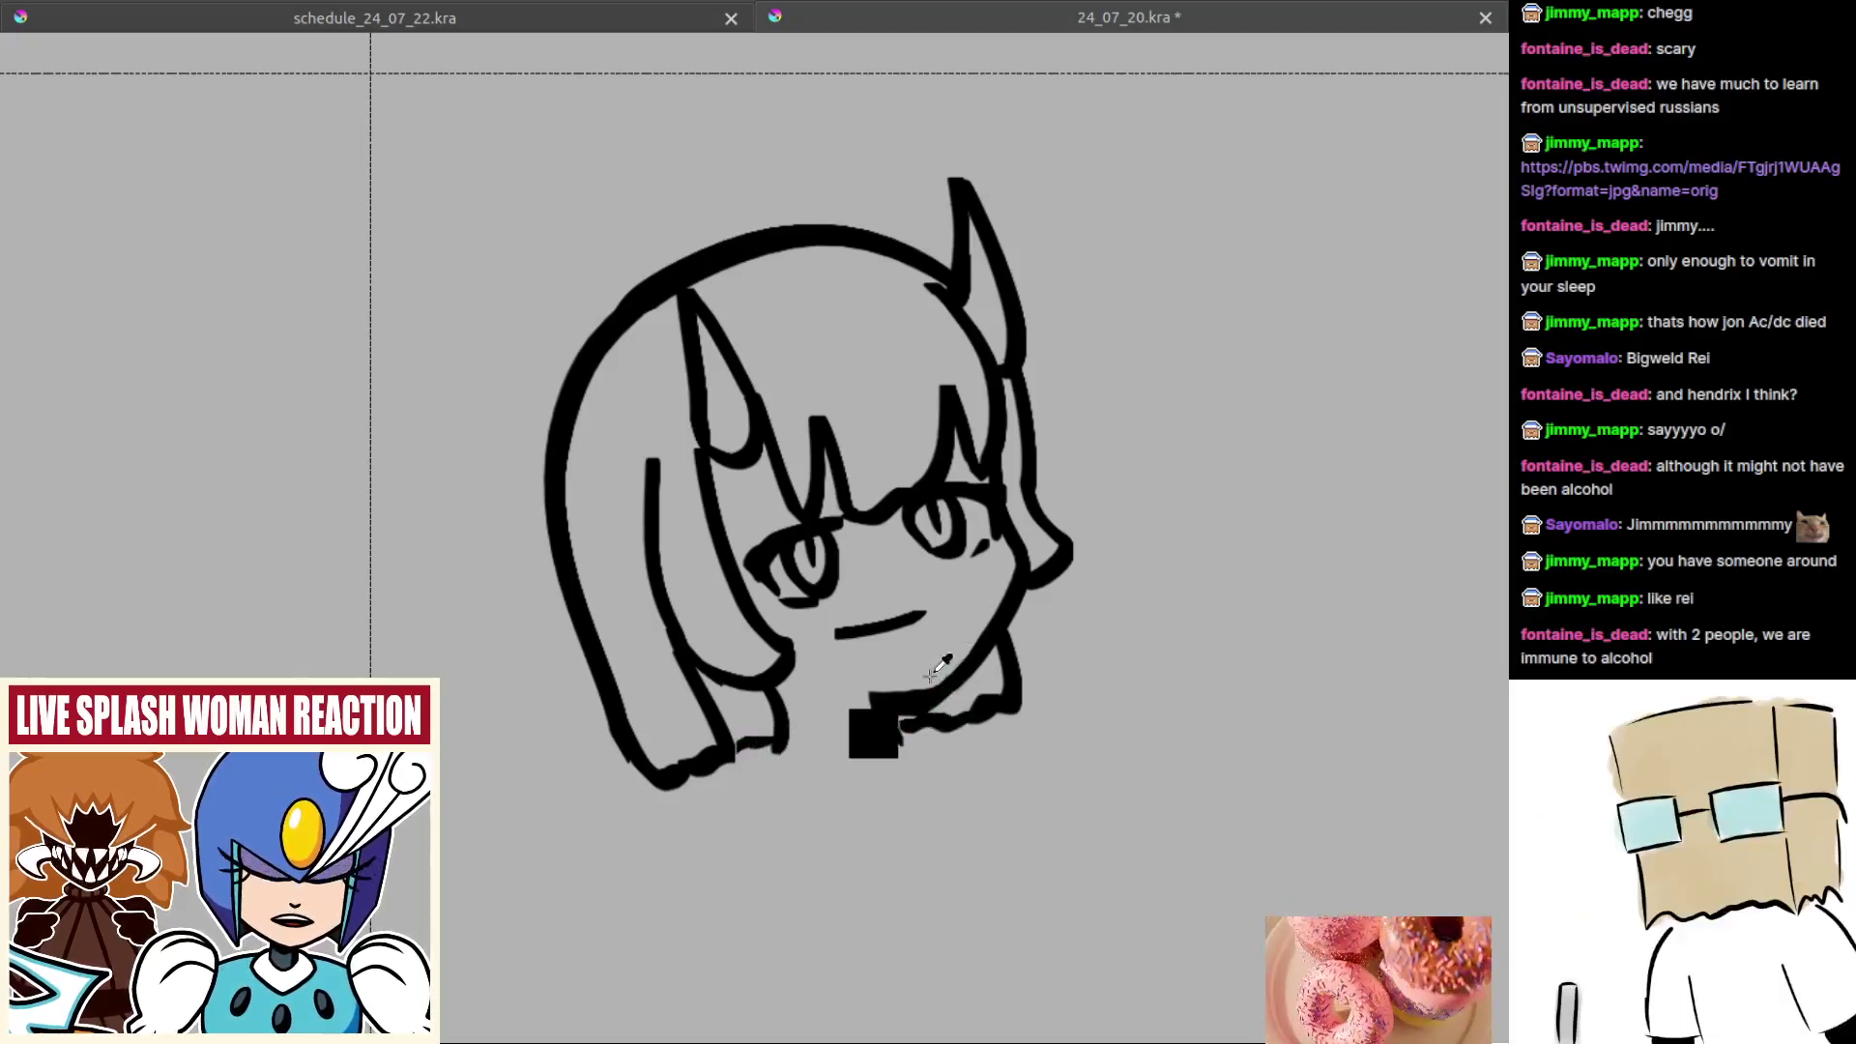
# Step: Replace the straight mouth with an open, slanted grin showing pointed fangs
pyautogui.scroll(1, 942, 703)
pyautogui.moveTo(824, 626)
pyautogui.mouseDown()
pyautogui.moveTo(871, 673)
pyautogui.moveTo(818, 639)
pyautogui.moveTo(881, 668)
pyautogui.moveTo(908, 624)
pyautogui.moveTo(843, 642)
pyautogui.moveTo(889, 650)
pyautogui.mouseUp()
pyautogui.hotkey('ctrl', 'z')
pyautogui.hotkey('ctrl', 'z')
pyautogui.moveTo(831, 590); pyautogui.dragTo(857, 620)
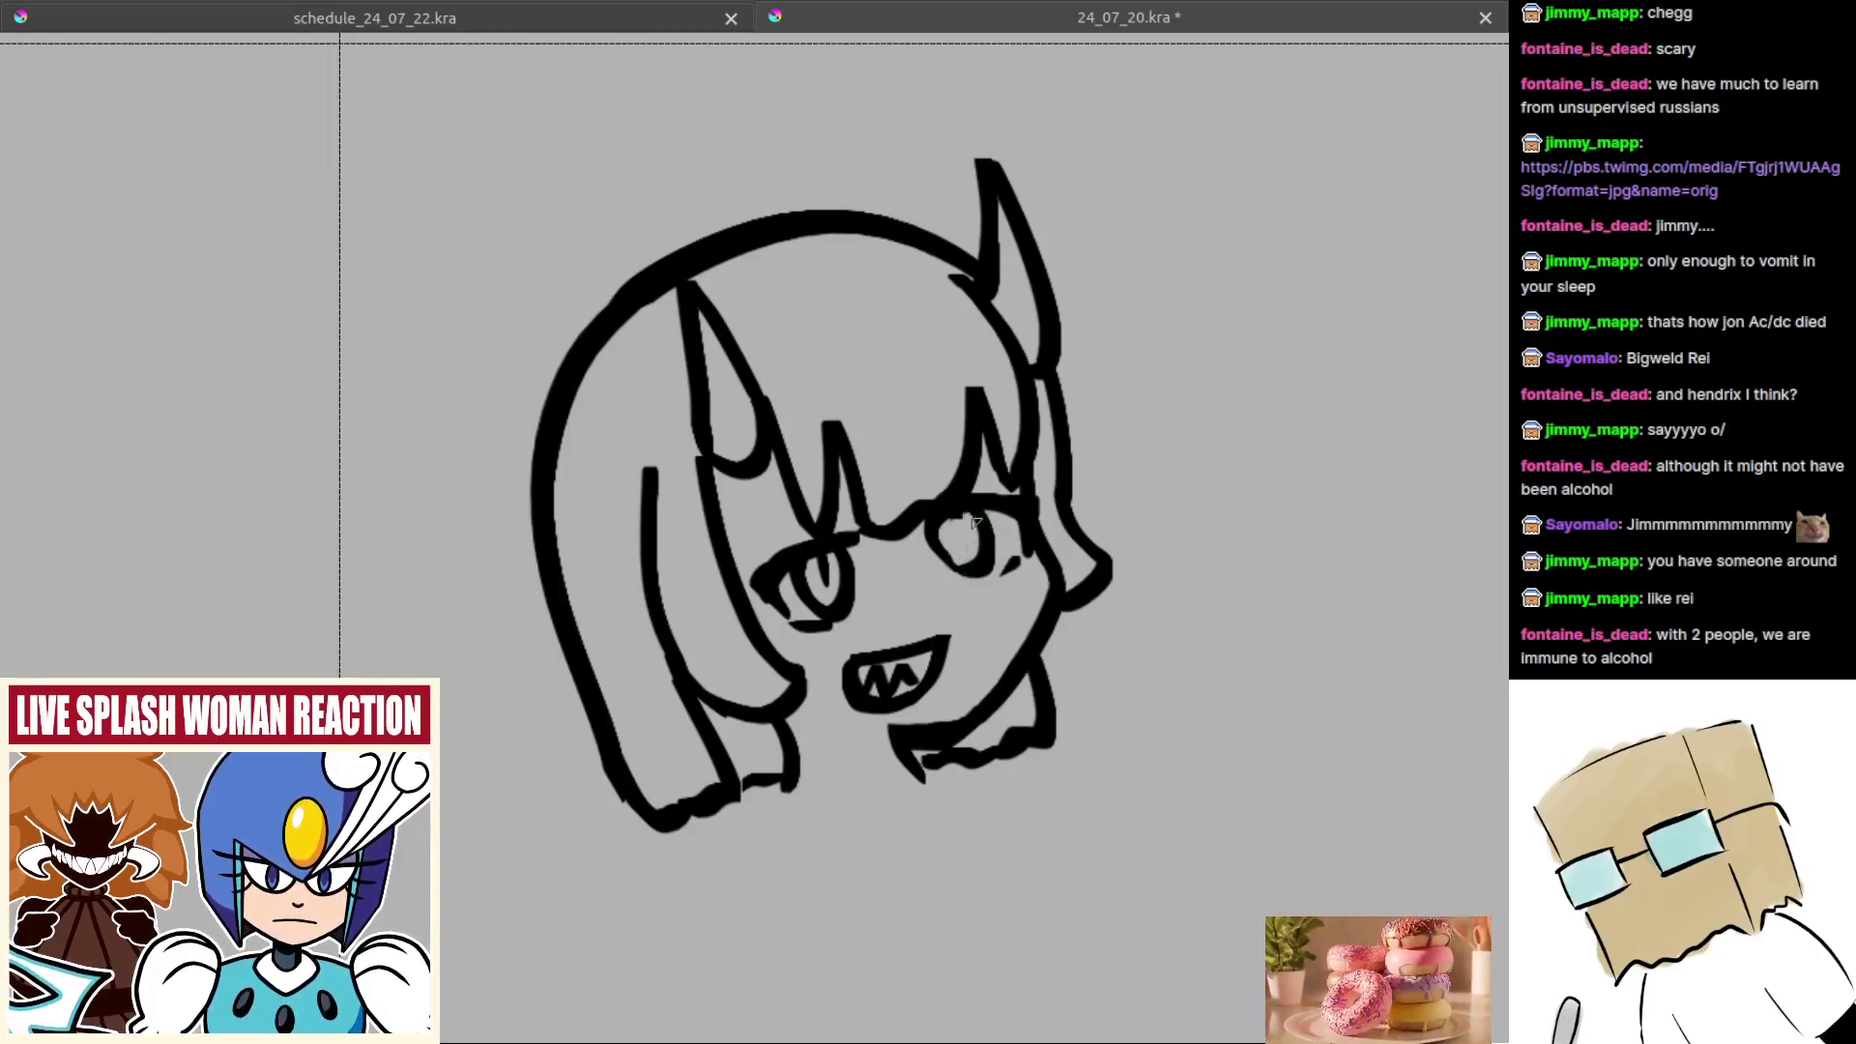
# Step: Erase and redraw the far eye's iris with a slit pupil, mirroring the view partway through
pyautogui.moveTo(974, 522); pyautogui.dragTo(981, 580)
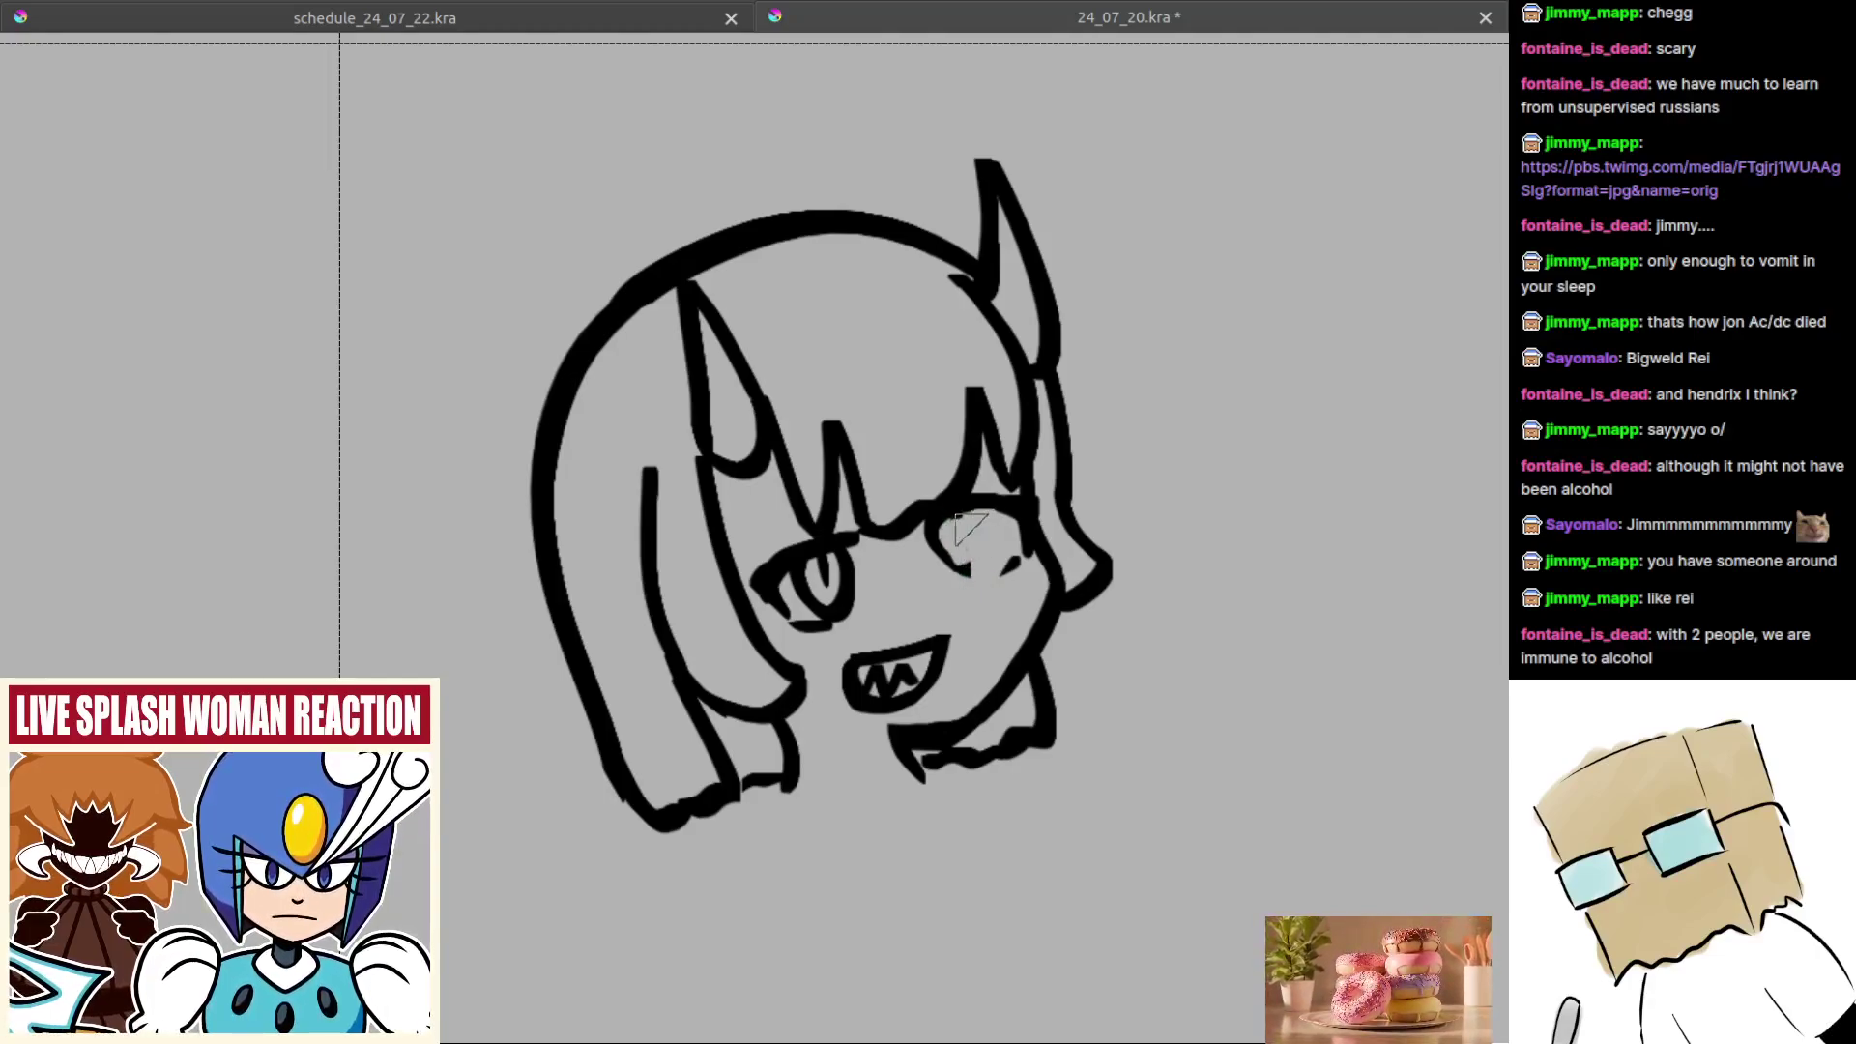
pyautogui.moveTo(976, 512); pyautogui.dragTo(975, 555)
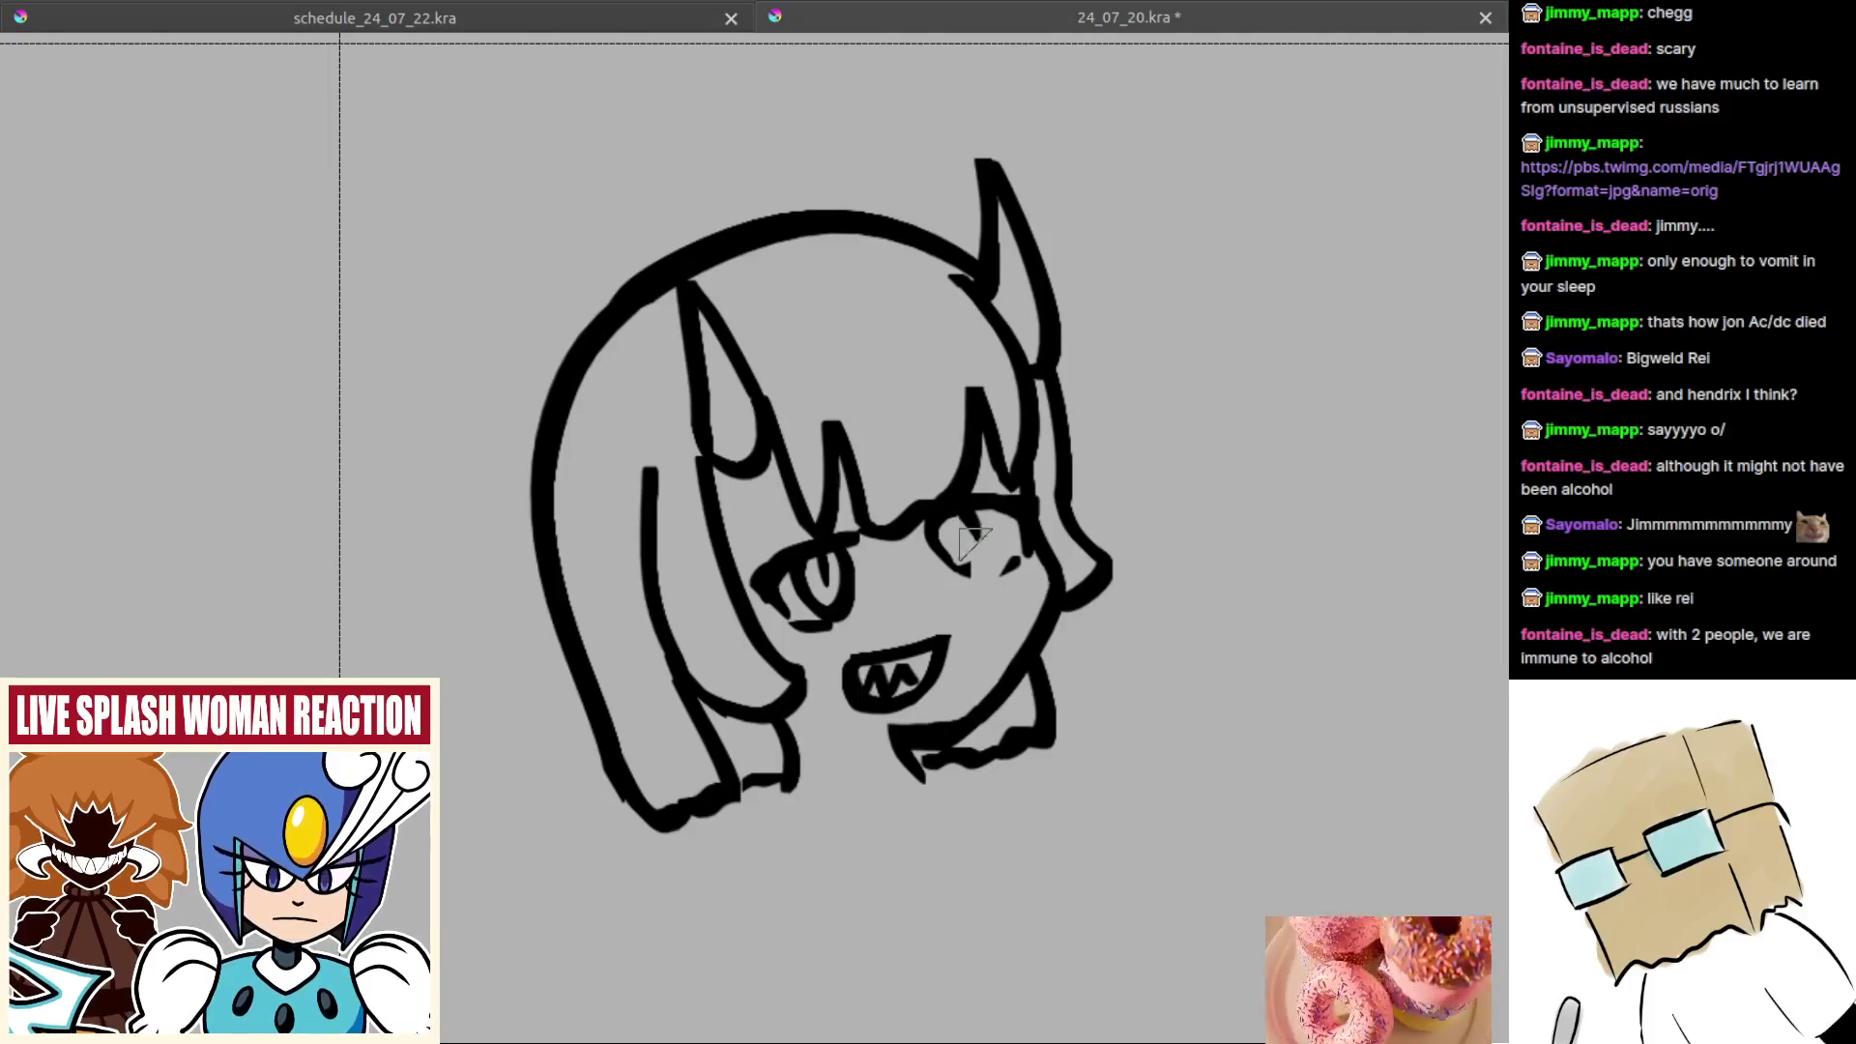
pyautogui.hotkey('ctrl', 'z')
pyautogui.press('m')
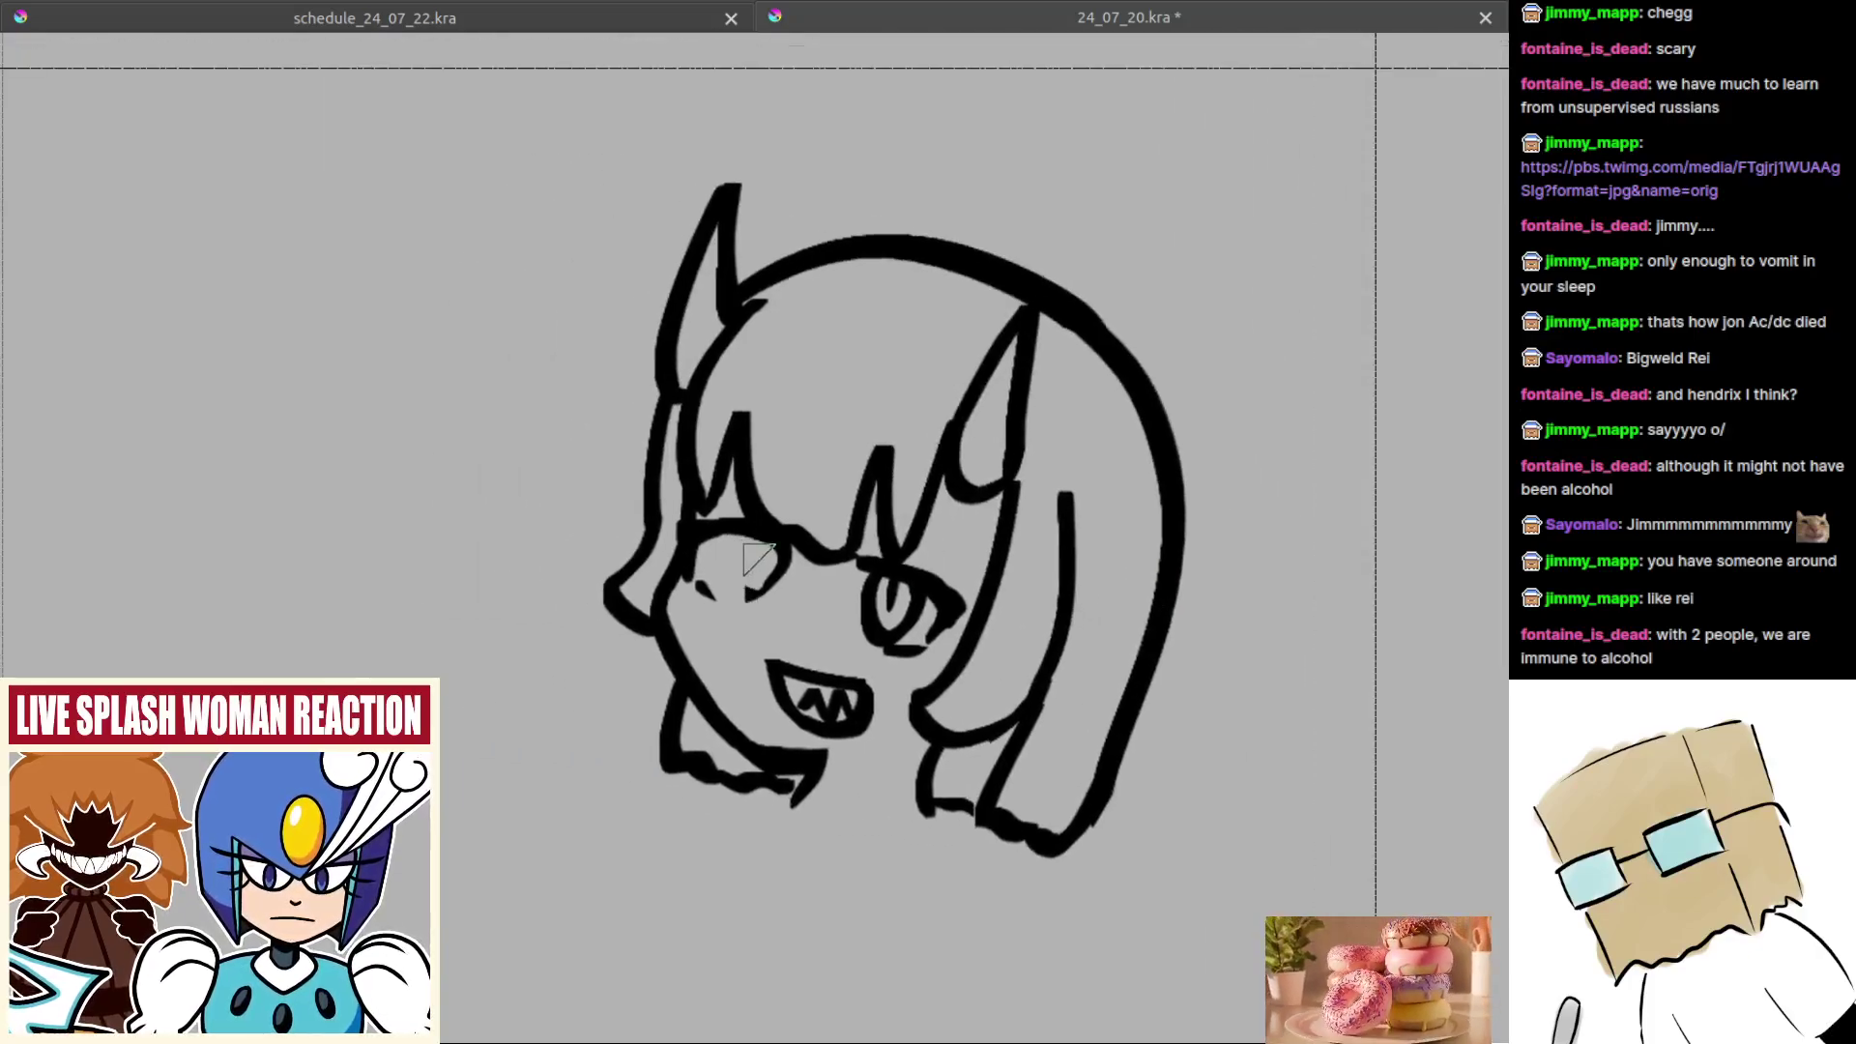
pyautogui.moveTo(752, 541); pyautogui.dragTo(751, 593)
pyautogui.hotkey('ctrl', 'z')
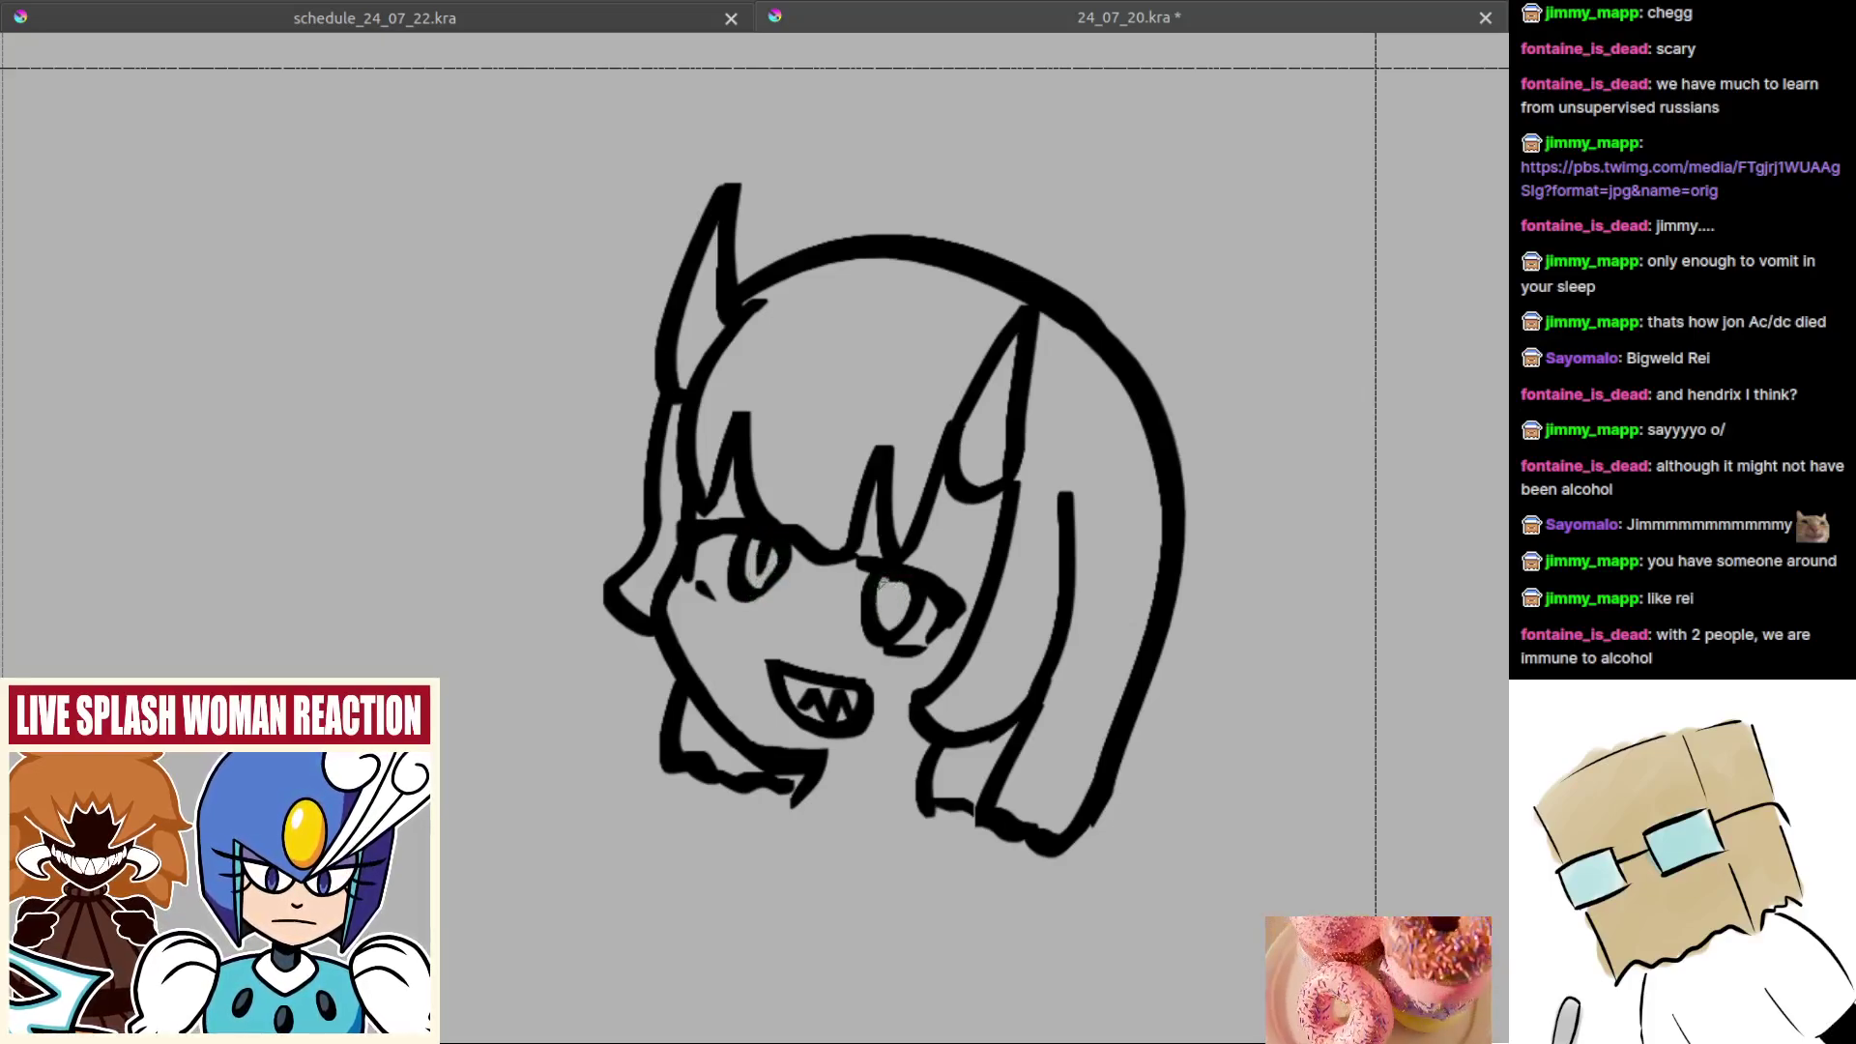
# Step: Redraw the near eye's slit pupil and ink a short slanted brow stroke above that eye
pyautogui.moveTo(882, 586)
pyautogui.mouseDown()
pyautogui.moveTo(848, 600)
pyautogui.moveTo(874, 634)
pyautogui.moveTo(906, 634)
pyautogui.moveTo(881, 628)
pyautogui.moveTo(909, 584)
pyautogui.moveTo(889, 638)
pyautogui.moveTo(923, 591)
pyautogui.moveTo(905, 597)
pyautogui.moveTo(873, 817)
pyautogui.mouseUp()
pyautogui.hotkey('ctrl', 'z')
pyautogui.hotkey('ctrl', 'z')
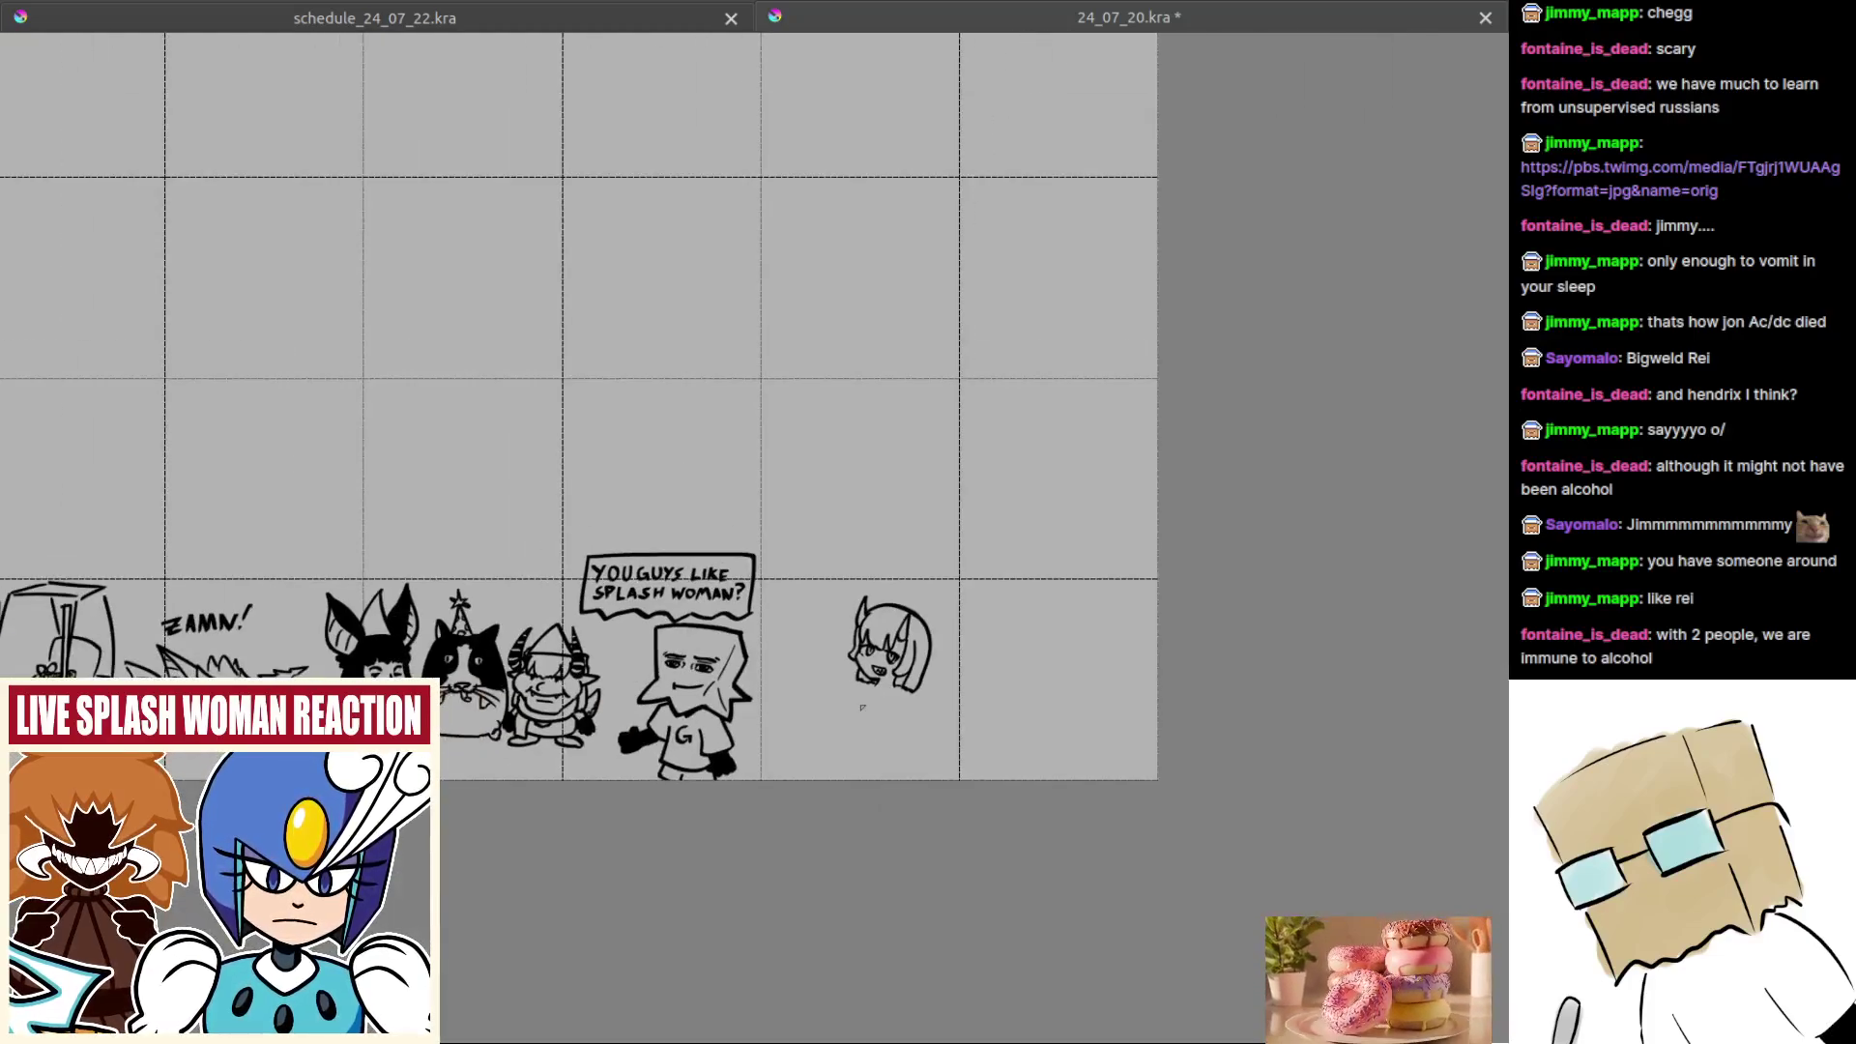
# Step: Examine the reference sketch of the round-bodied figure, focusing on its head, neck and collar
pyautogui.moveTo(865, 698)
pyautogui.mouseDown()
pyautogui.moveTo(945, 514)
pyautogui.moveTo(984, 545)
pyautogui.mouseUp()
pyautogui.hotkey('ctrl', 'z')
pyautogui.scroll(-4, 863, 541)
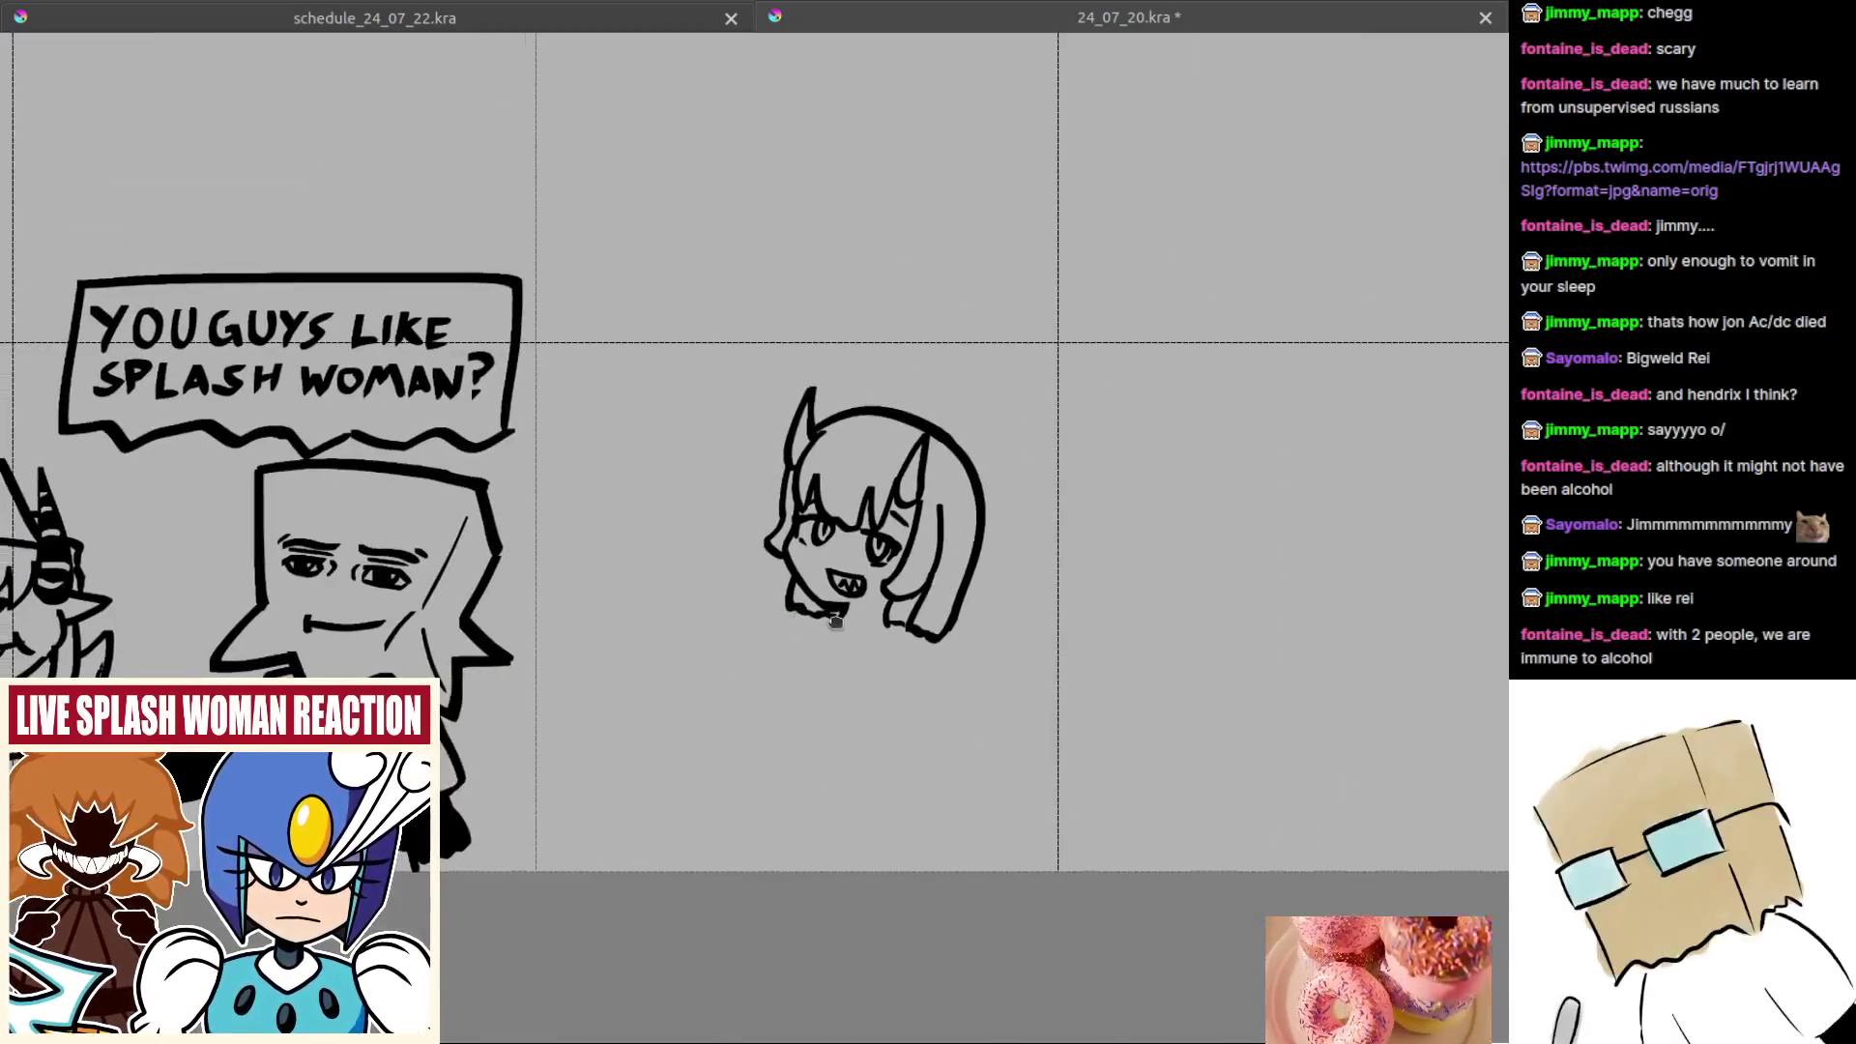
pyautogui.scroll(1, 884, 638)
pyautogui.press('ctrl')
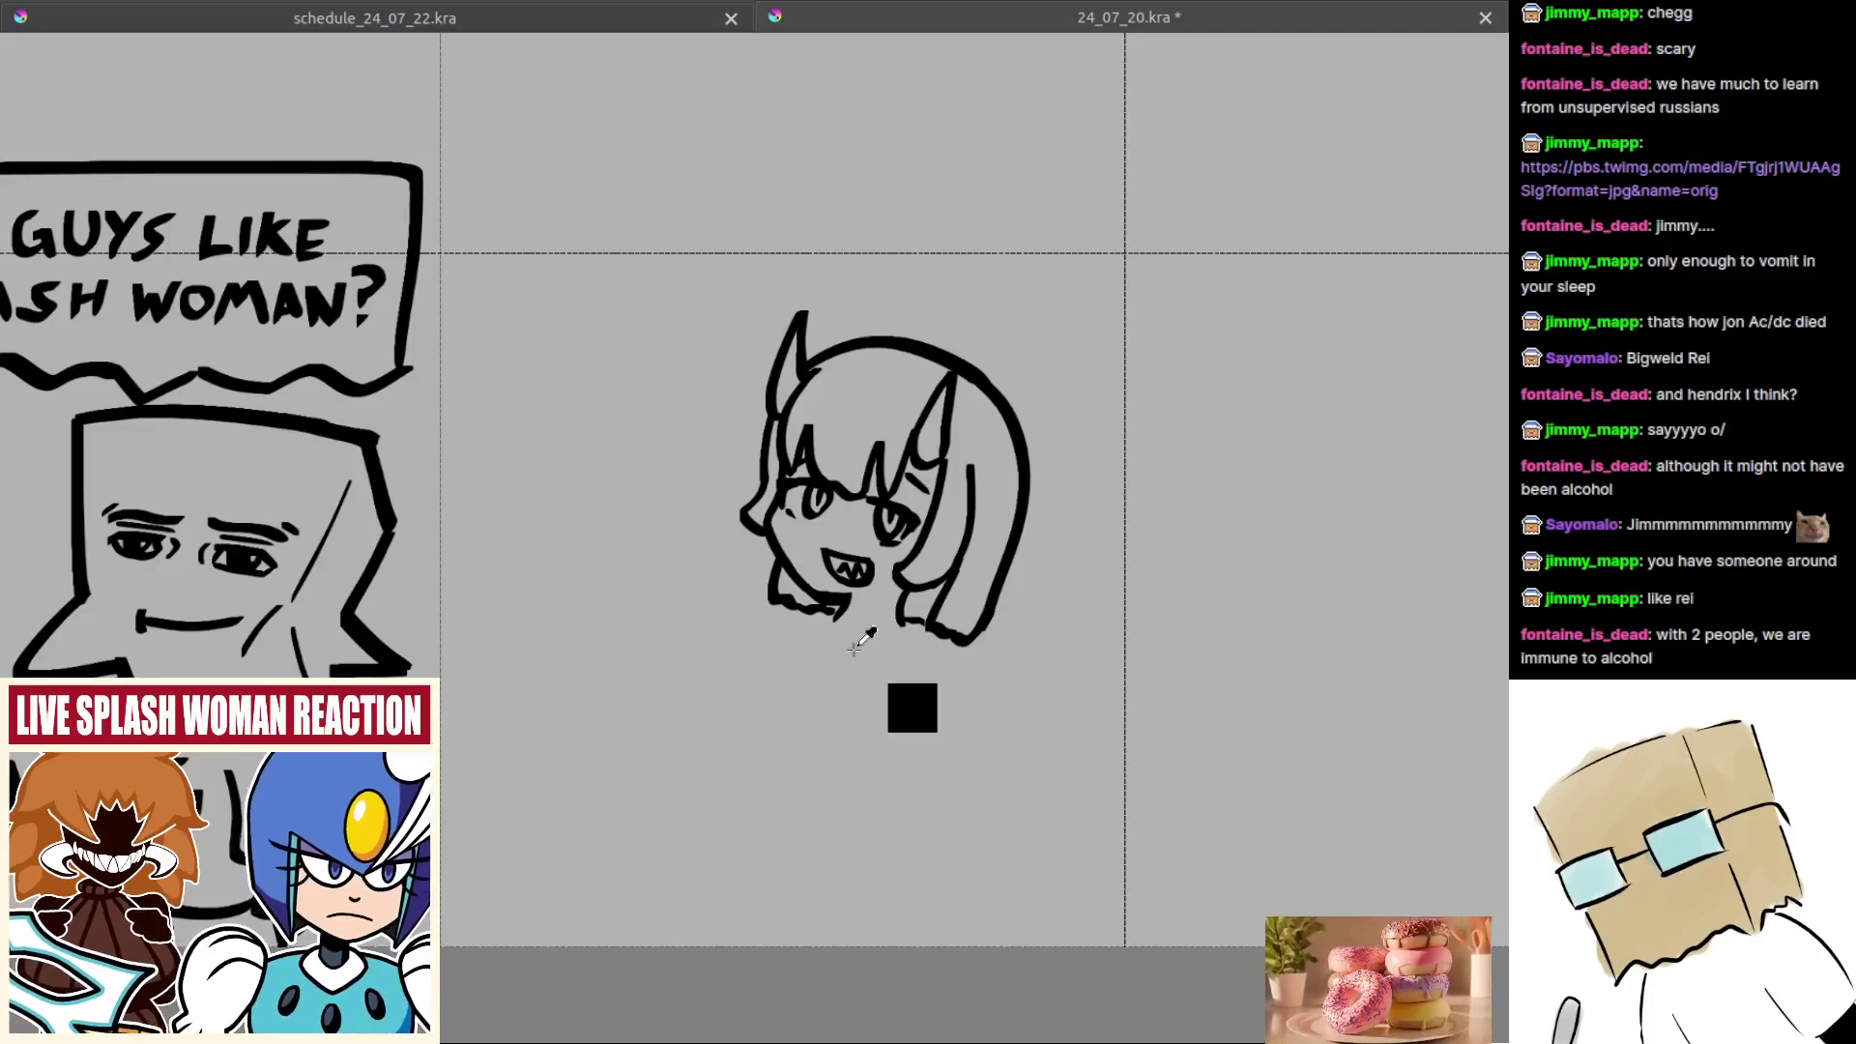
pyautogui.press('ctrl')
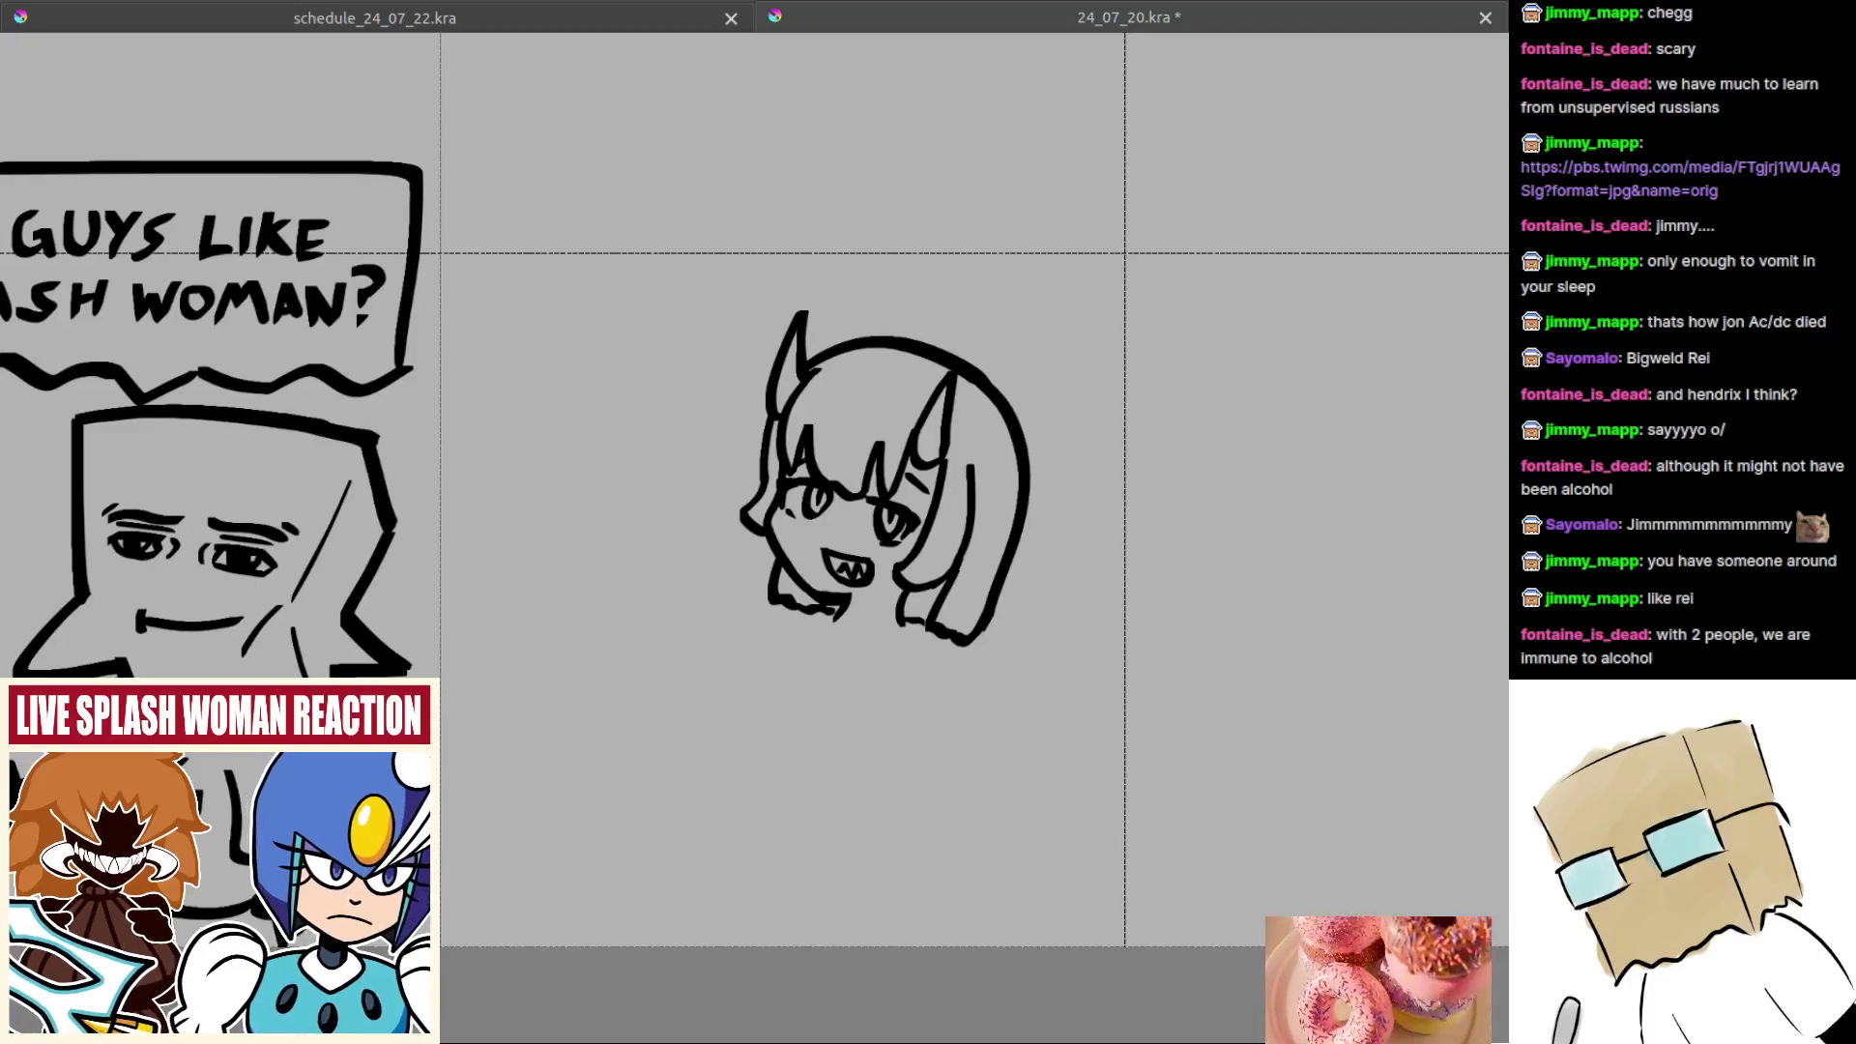
pyautogui.scroll(-4, 981, 588)
pyautogui.moveTo(375, 301); pyautogui.dragTo(579, 624)
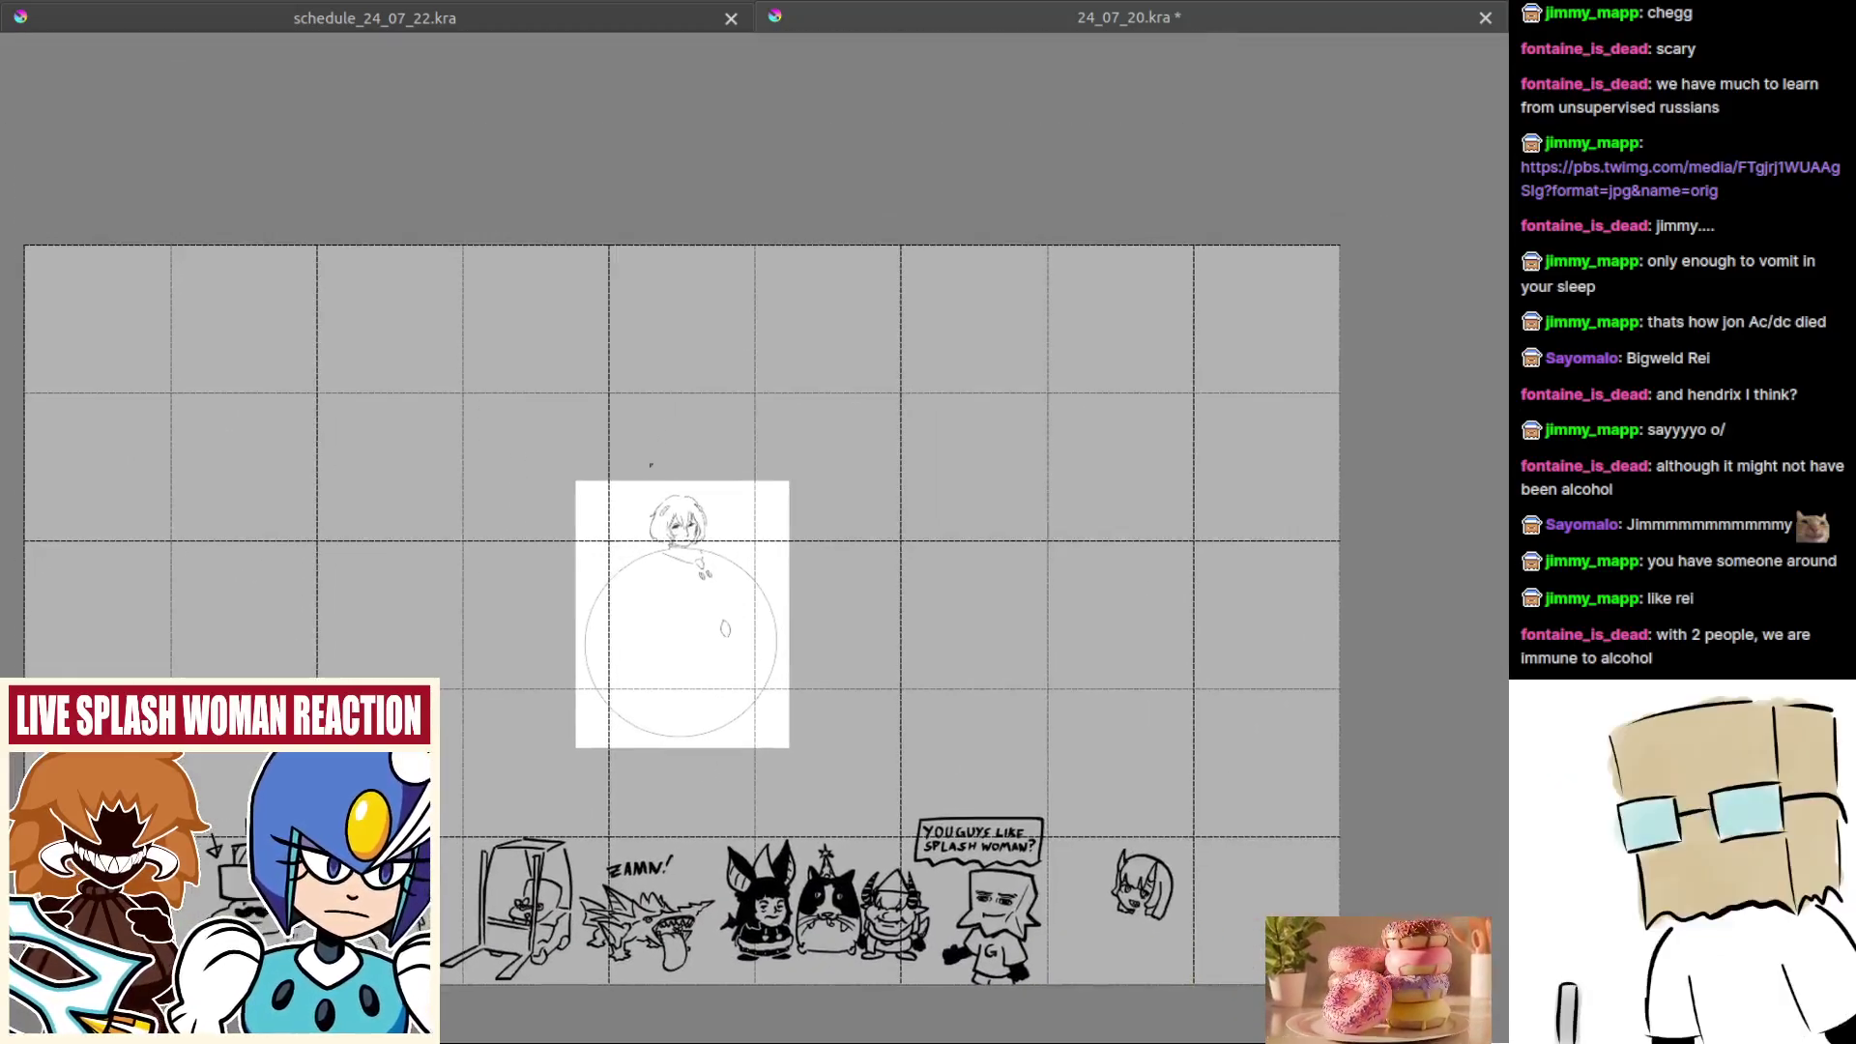
pyautogui.scroll(4, 585, 638)
pyautogui.scroll(5, 997, 488)
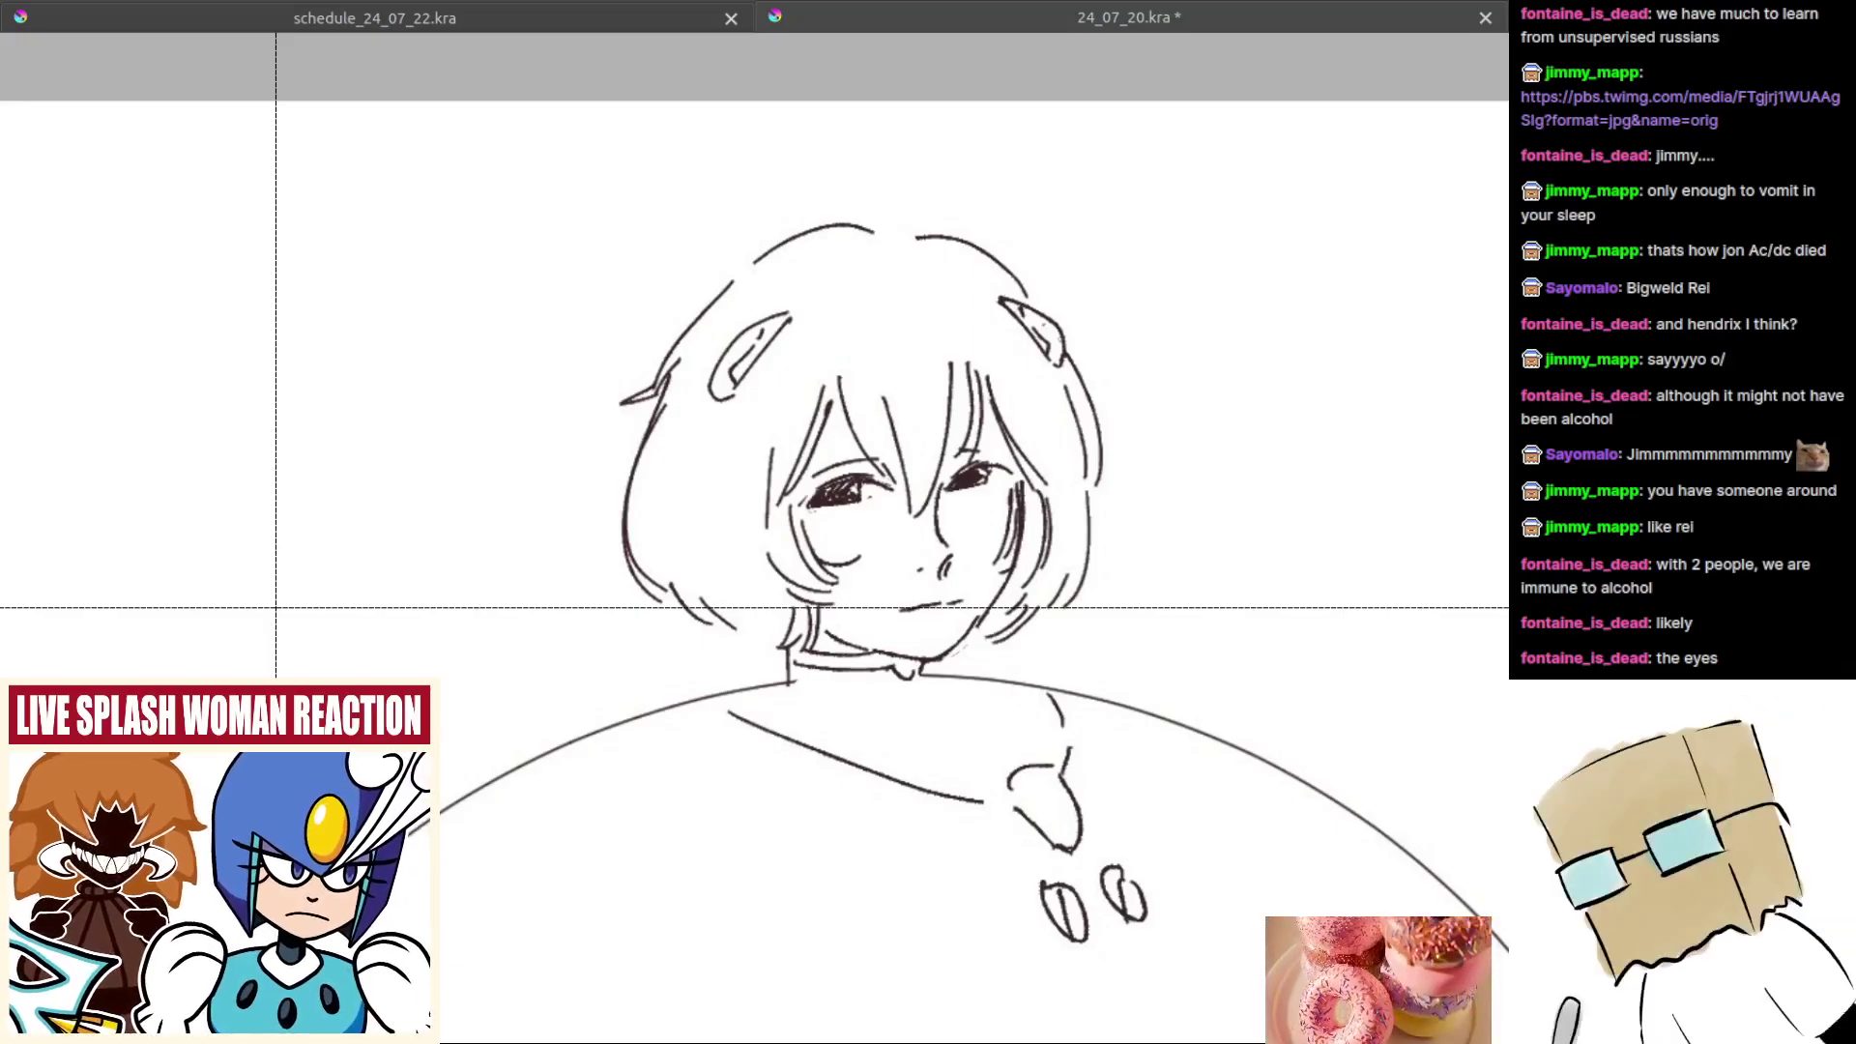
# Step: Ink the neck and a shallow curved collar line beneath it, undoing the rejected strokes
pyautogui.moveTo(893, 630); pyautogui.dragTo(976, 869)
pyautogui.moveTo(1011, 687)
pyautogui.mouseDown()
pyautogui.moveTo(1008, 545)
pyautogui.moveTo(949, 431)
pyautogui.moveTo(944, 618)
pyautogui.moveTo(943, 595)
pyautogui.moveTo(1031, 580)
pyautogui.mouseUp()
pyautogui.hotkey('ctrl', 'z')
pyautogui.hotkey('ctrl', 'z')
pyautogui.moveTo(884, 582); pyautogui.dragTo(1031, 573)
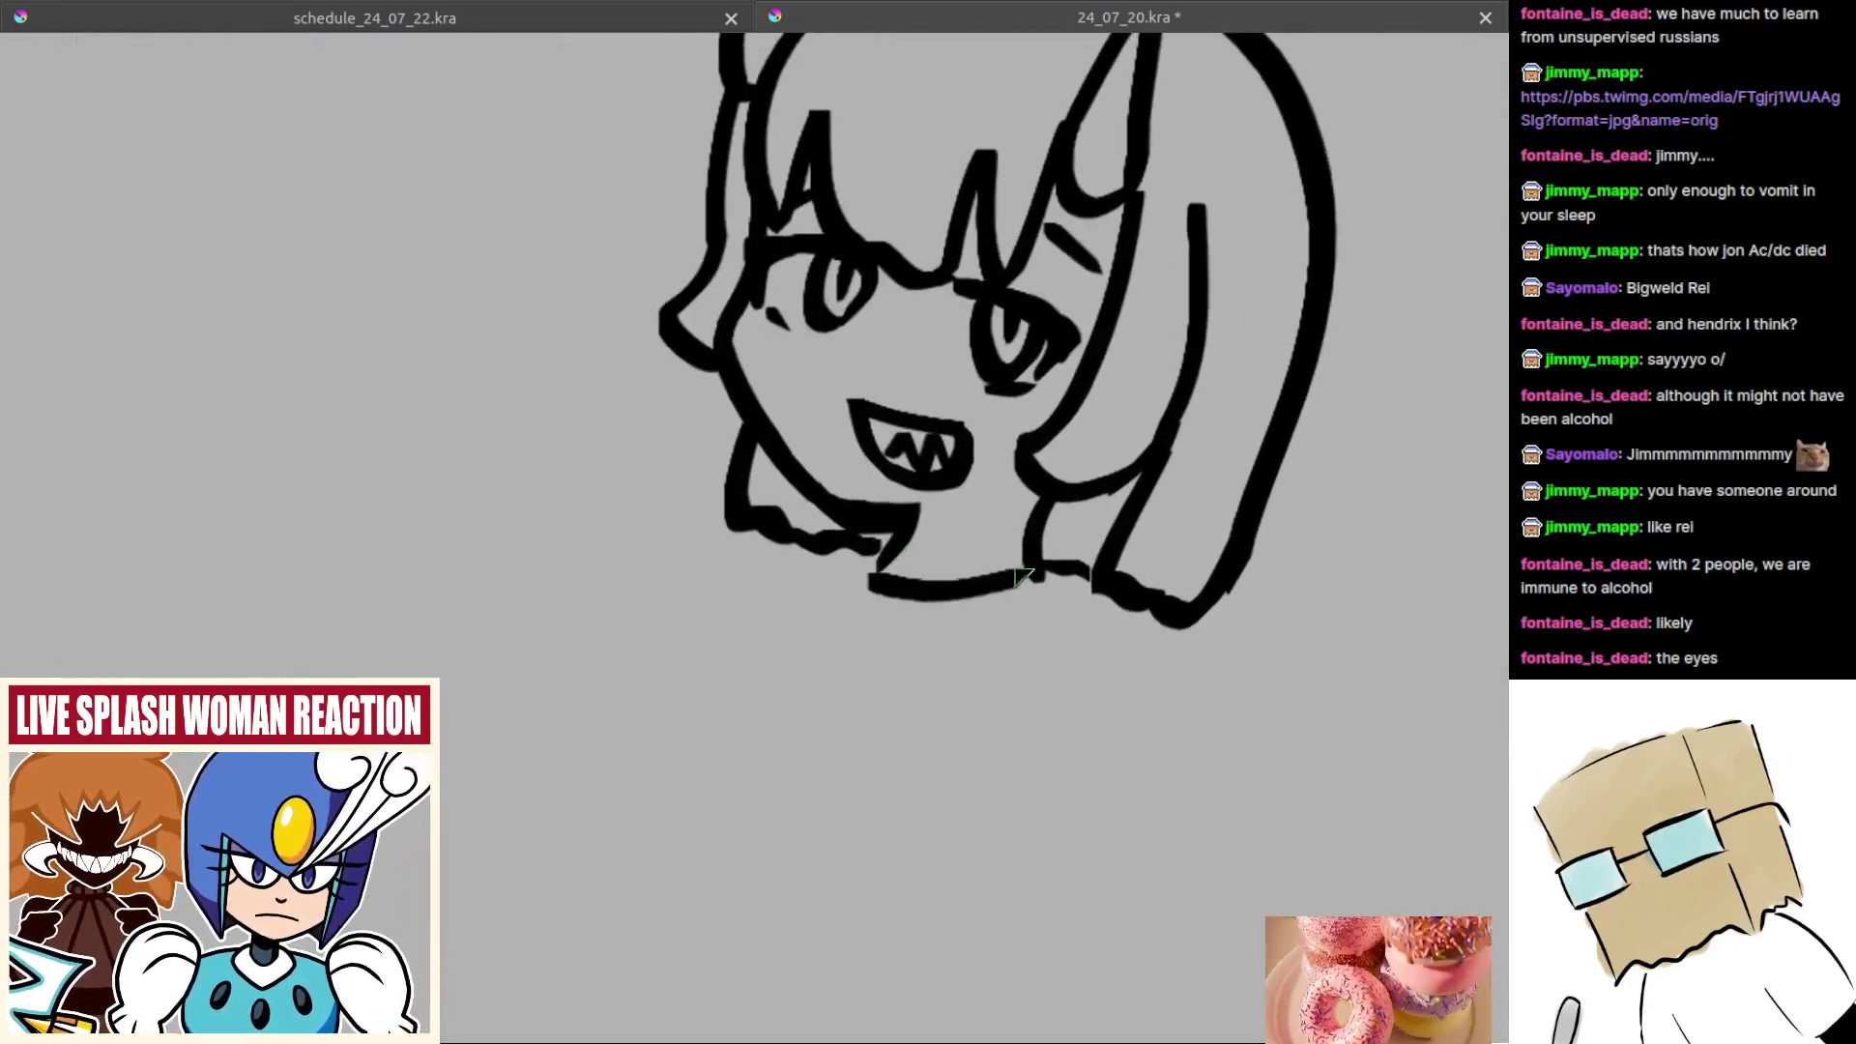
pyautogui.hotkey('ctrl', 'z')
pyautogui.moveTo(866, 547); pyautogui.dragTo(1031, 560)
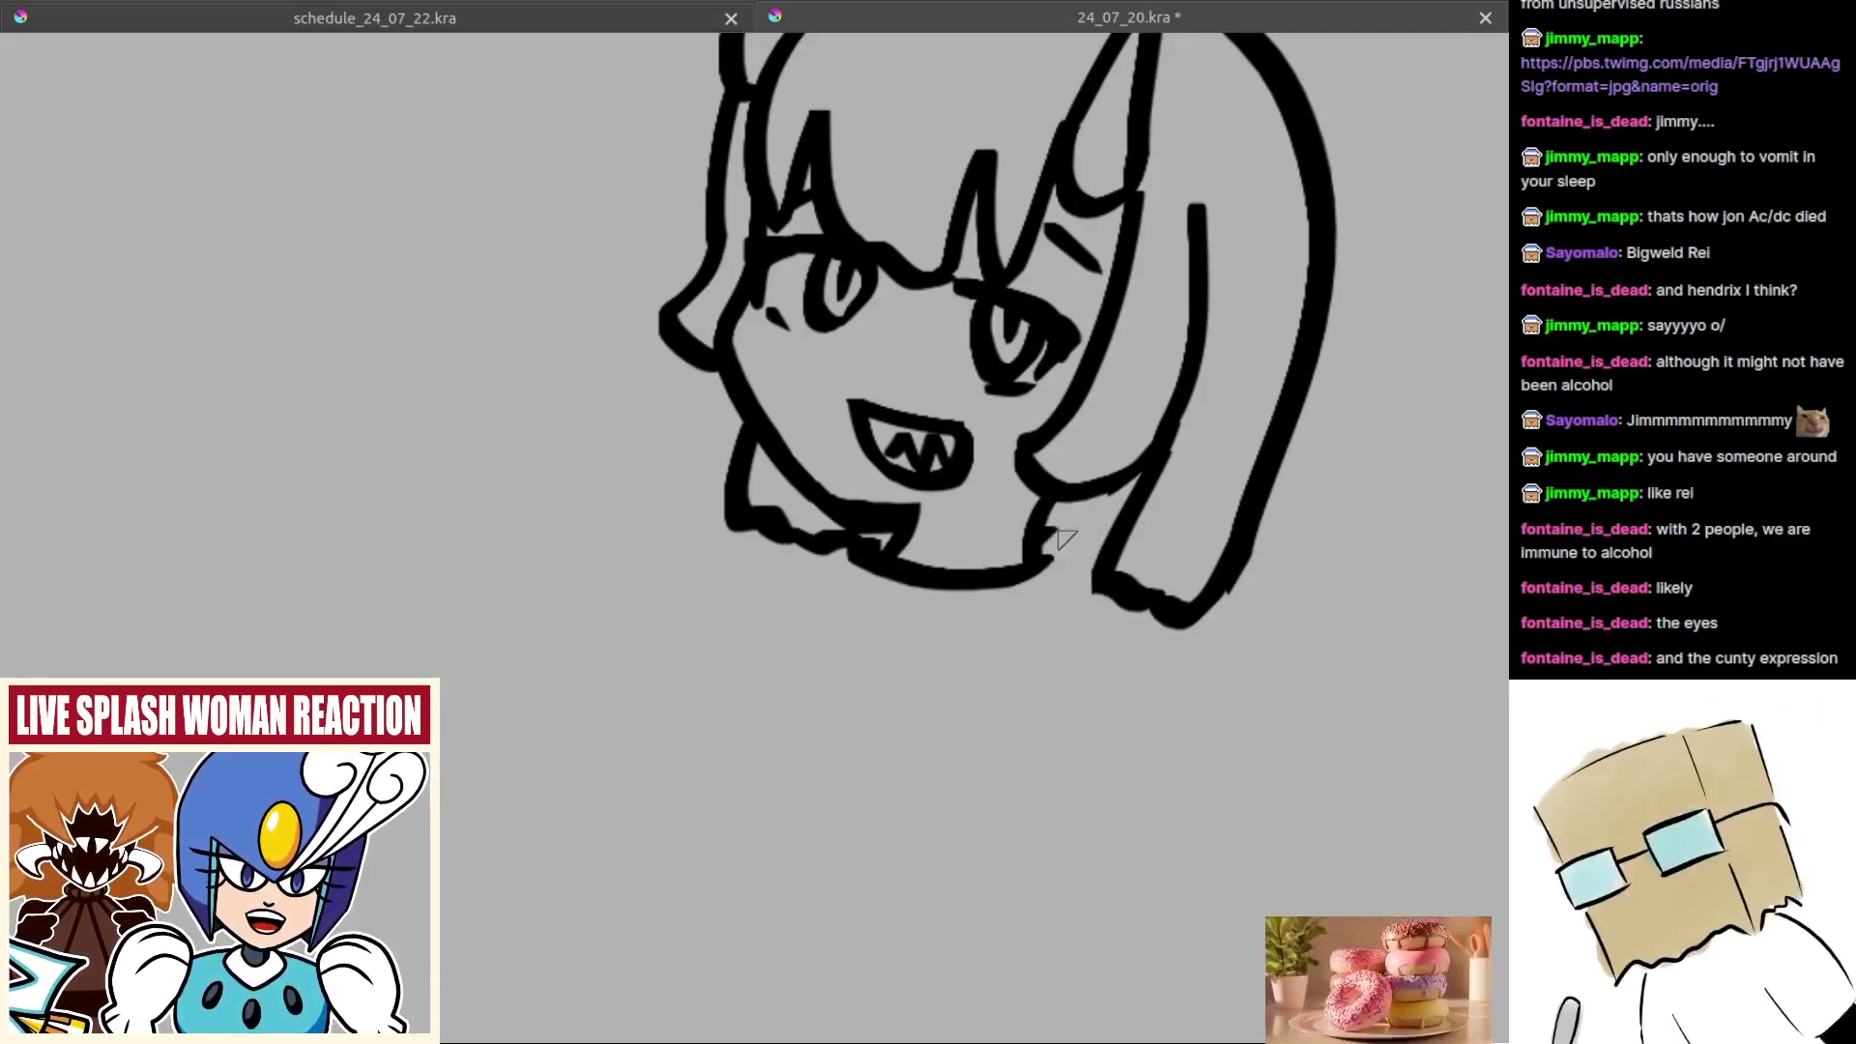
# Step: Refine the collar's curve around the neck and ink its back edge running out to the near-side hair
pyautogui.hotkey('ctrl', 'z')
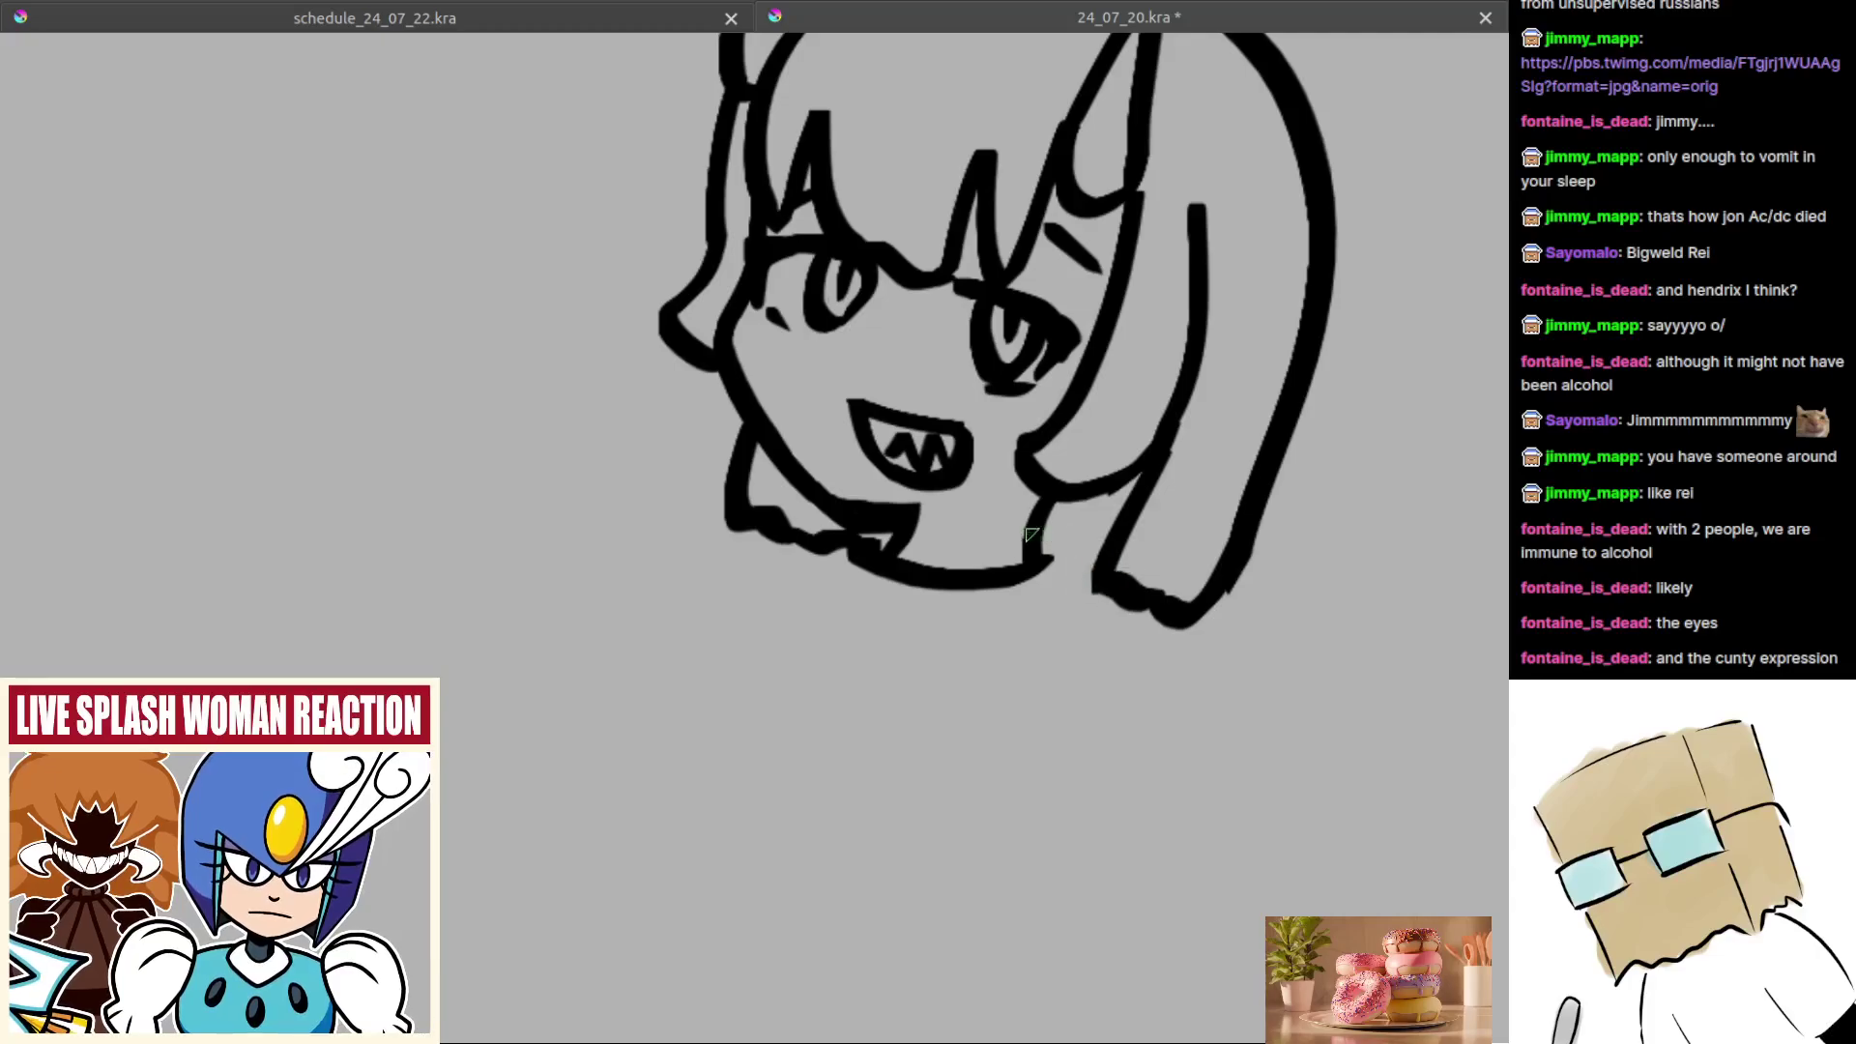
pyautogui.hotkey('ctrl', 'z')
pyautogui.moveTo(1044, 534)
pyautogui.mouseDown()
pyautogui.moveTo(1085, 567)
pyautogui.moveTo(1010, 508)
pyautogui.moveTo(1084, 545)
pyautogui.mouseUp()
pyautogui.hotkey('ctrl', 'z')
pyautogui.hotkey('ctrl', 'z')
pyautogui.moveTo(964, 546); pyautogui.dragTo(1061, 566)
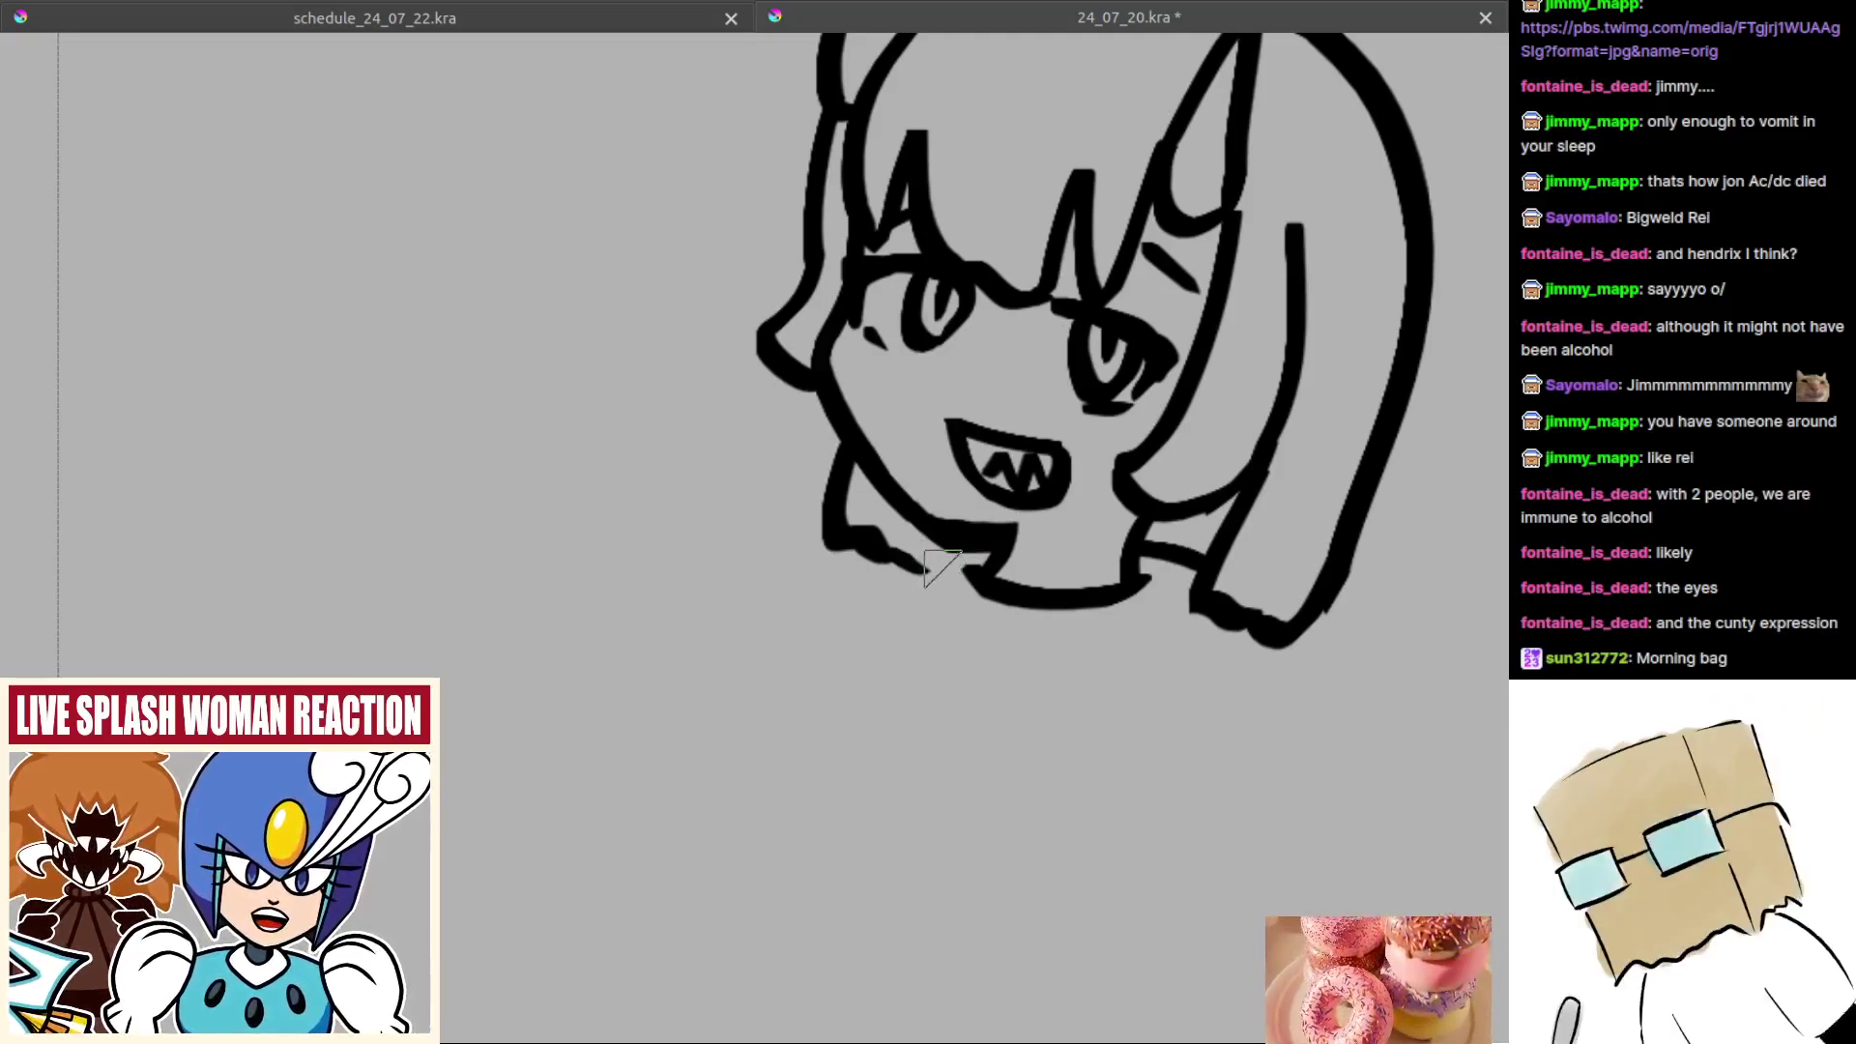
# Step: Trim the far-side hair end by the chin and ink the scarf's crumpled outer edge beneath it
pyautogui.moveTo(934, 601); pyautogui.dragTo(958, 559)
pyautogui.scroll(4, 959, 559)
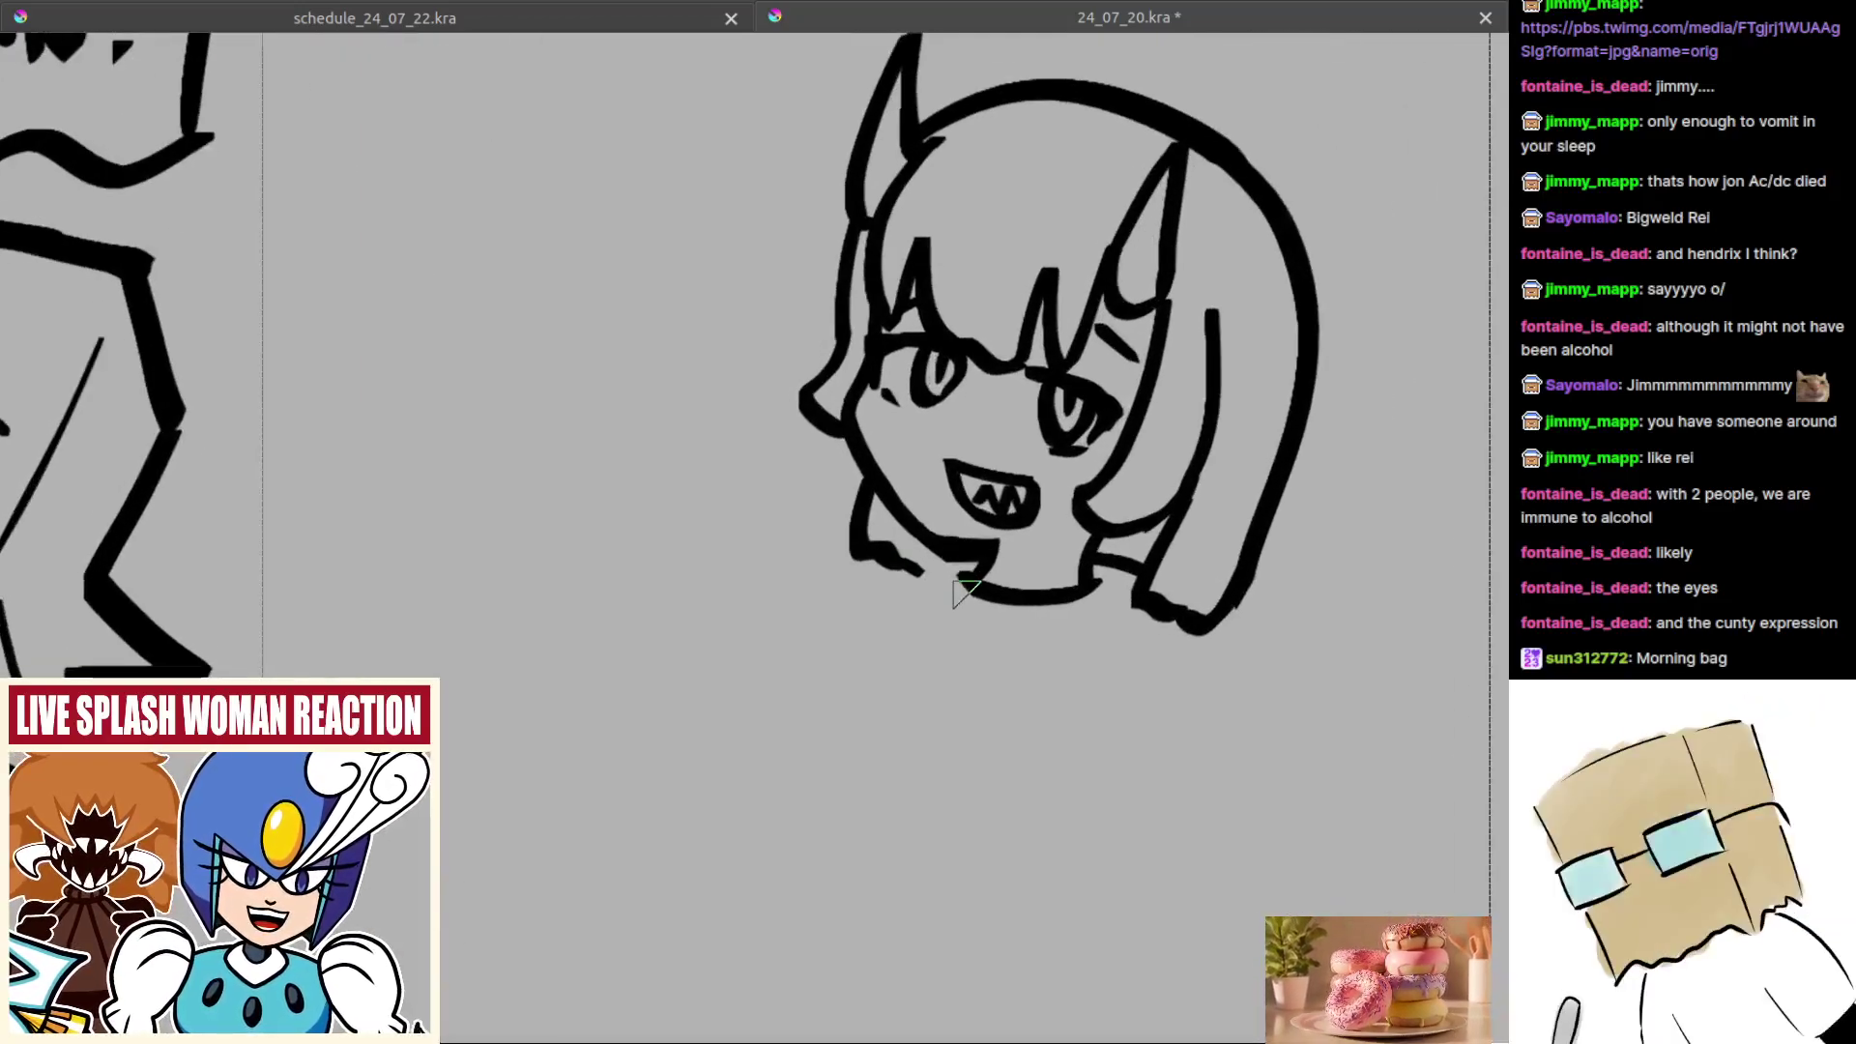
pyautogui.scroll(1, 950, 602)
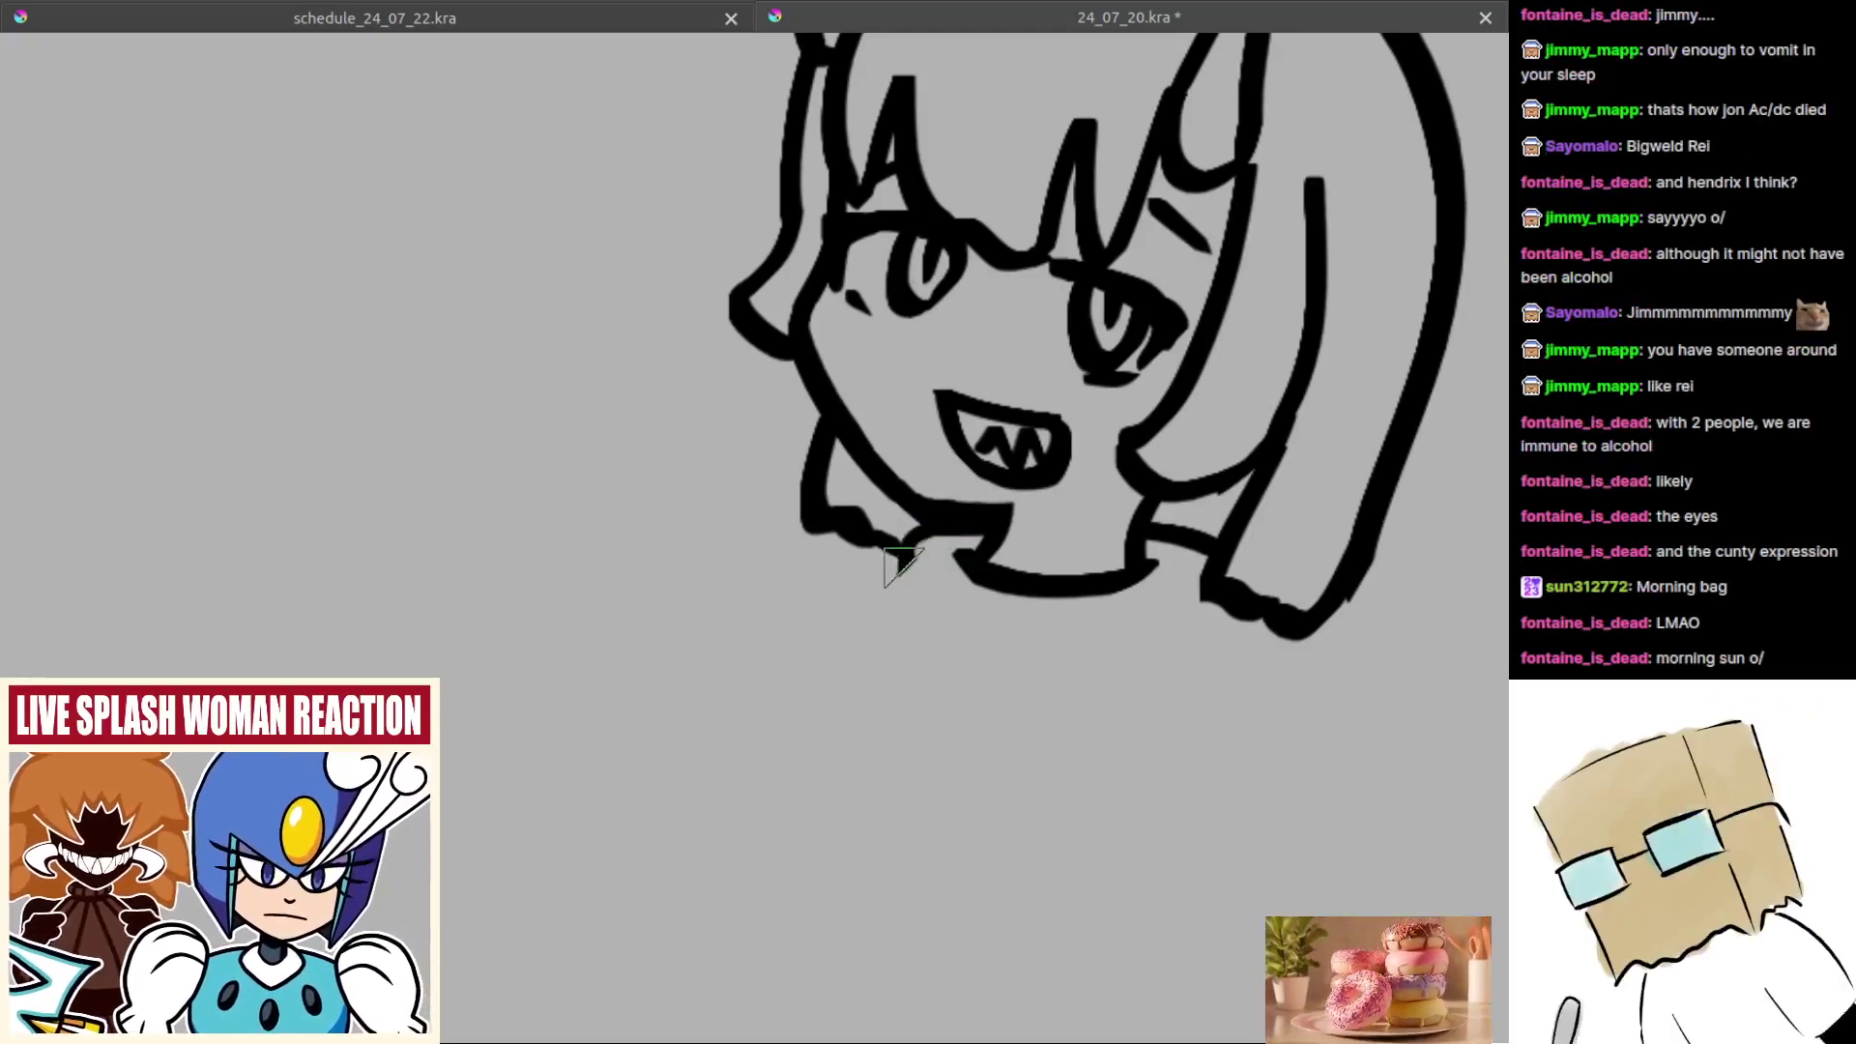
pyautogui.moveTo(889, 581)
pyautogui.mouseDown()
pyautogui.moveTo(853, 624)
pyautogui.moveTo(878, 610)
pyautogui.mouseUp()
pyautogui.hotkey('ctrl', 'z')
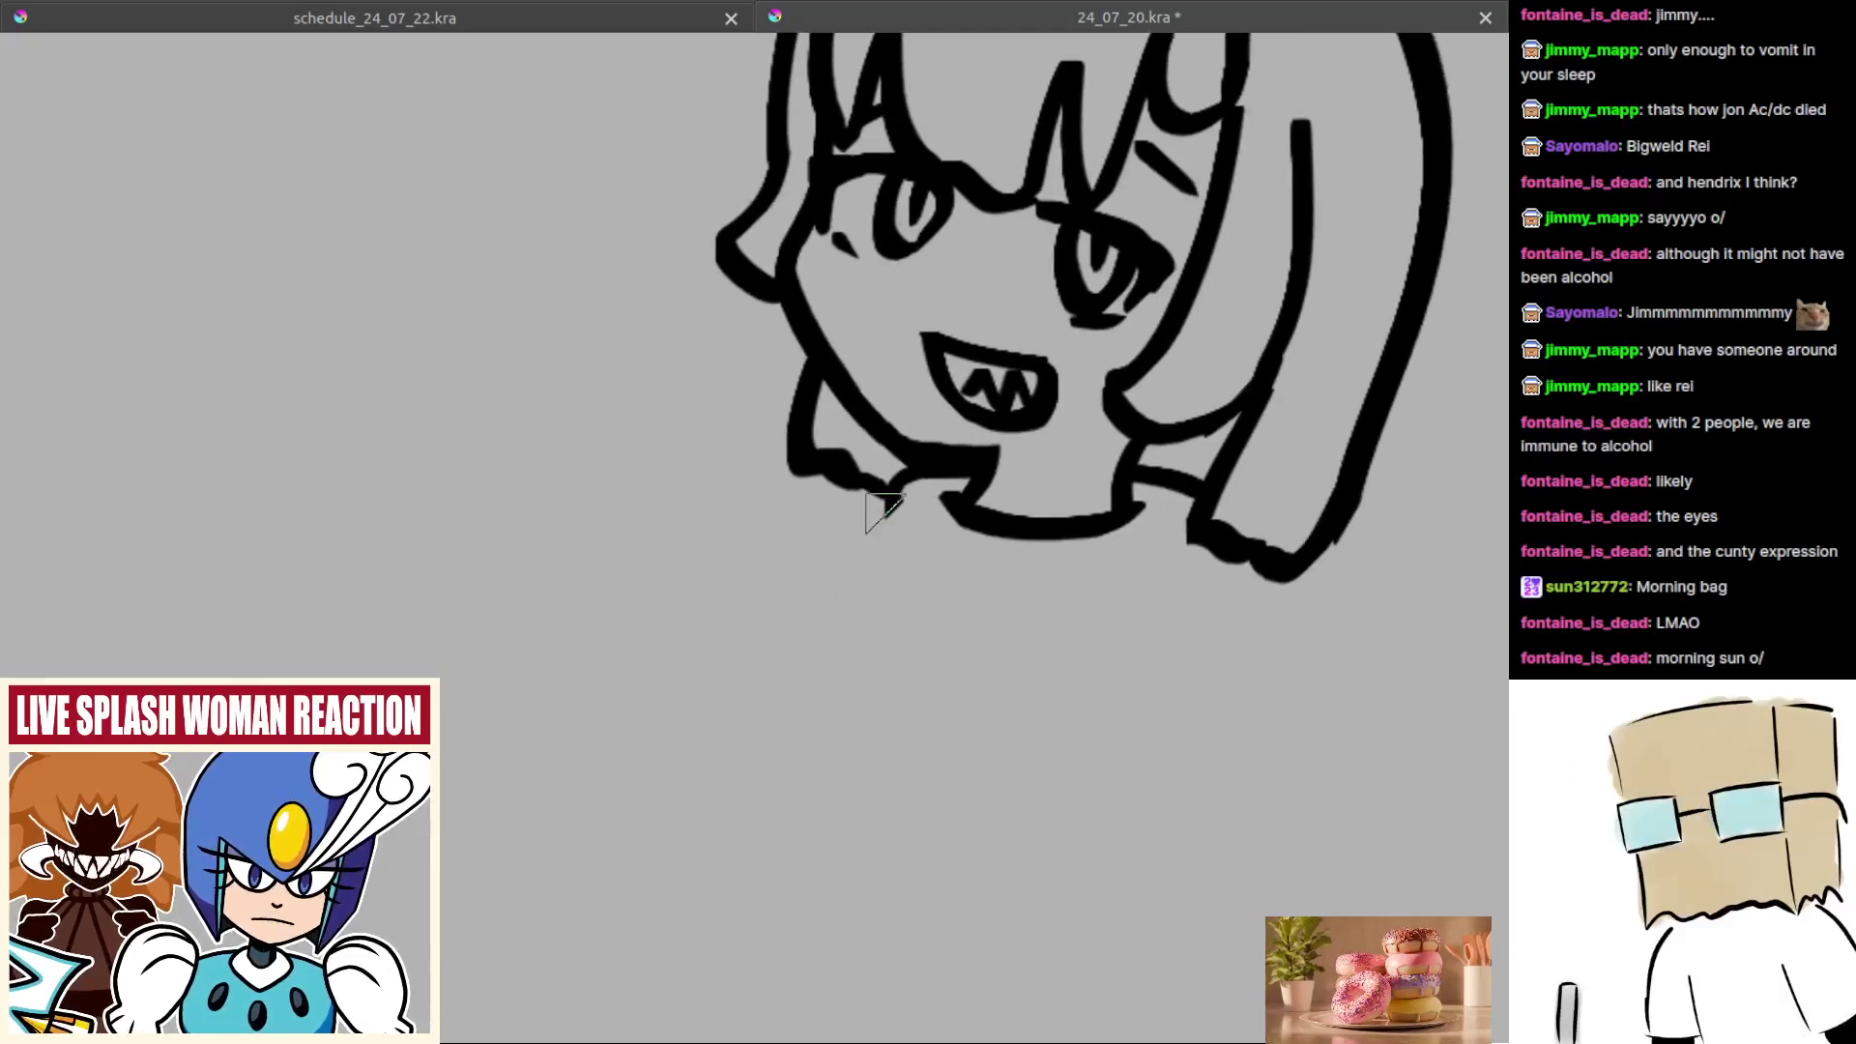
pyautogui.moveTo(901, 481)
pyautogui.mouseDown()
pyautogui.moveTo(858, 549)
pyautogui.moveTo(827, 569)
pyautogui.moveTo(846, 643)
pyautogui.moveTo(907, 723)
pyautogui.mouseUp()
pyautogui.hotkey('ctrl', 'z')
# Step: Ink the scarf's curved front edge and try a lower edge toward the near hair, checking it mirrored
pyautogui.moveTo(848, 582)
pyautogui.mouseDown()
pyautogui.moveTo(902, 682)
pyautogui.moveTo(1146, 648)
pyautogui.mouseUp()
pyautogui.hotkey('ctrl', 'z')
pyautogui.moveTo(923, 704); pyautogui.dragTo(1262, 614)
pyautogui.hotkey('ctrl', 'z')
pyautogui.moveTo(905, 703); pyautogui.dragTo(1252, 615)
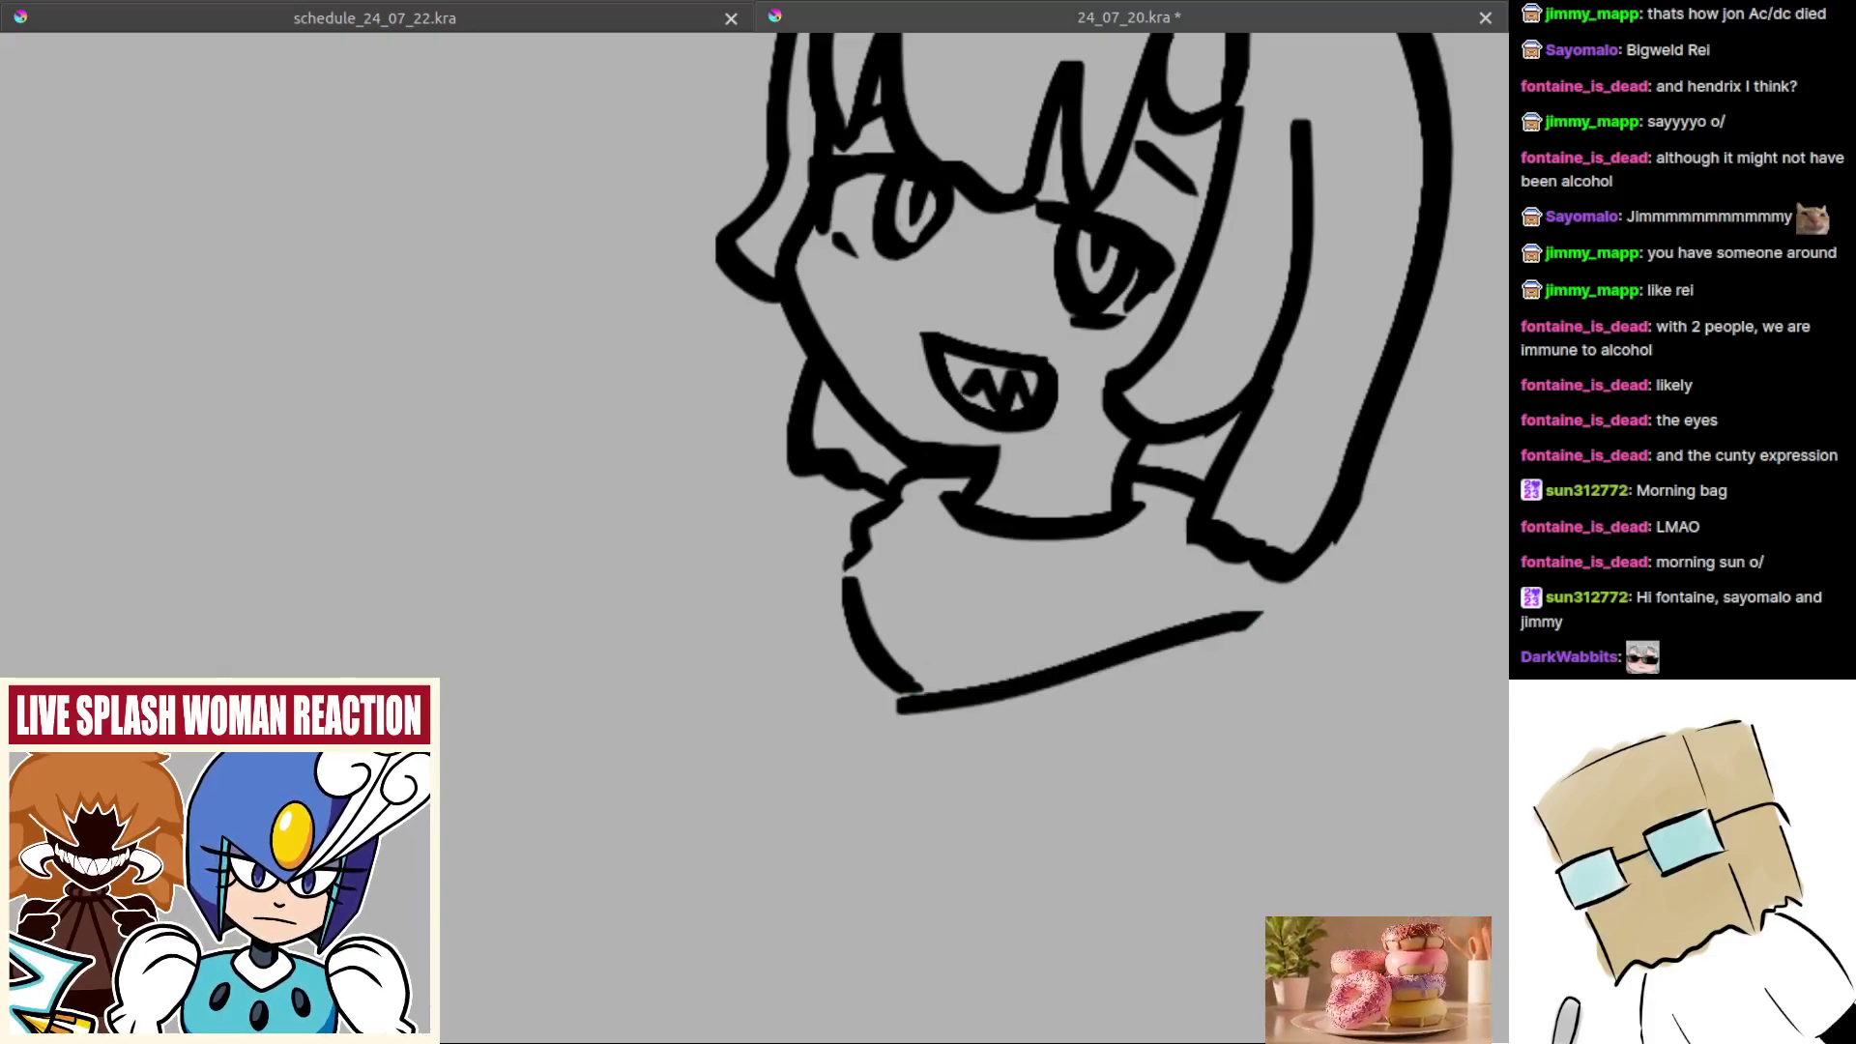
pyautogui.scroll(-4, 1160, 647)
pyautogui.press('m')
pyautogui.moveTo(749, 662)
pyautogui.mouseDown()
pyautogui.moveTo(799, 642)
pyautogui.moveTo(1074, 677)
pyautogui.mouseUp()
pyautogui.scroll(4, 759, 717)
pyautogui.hotkey('ctrl', 'z')
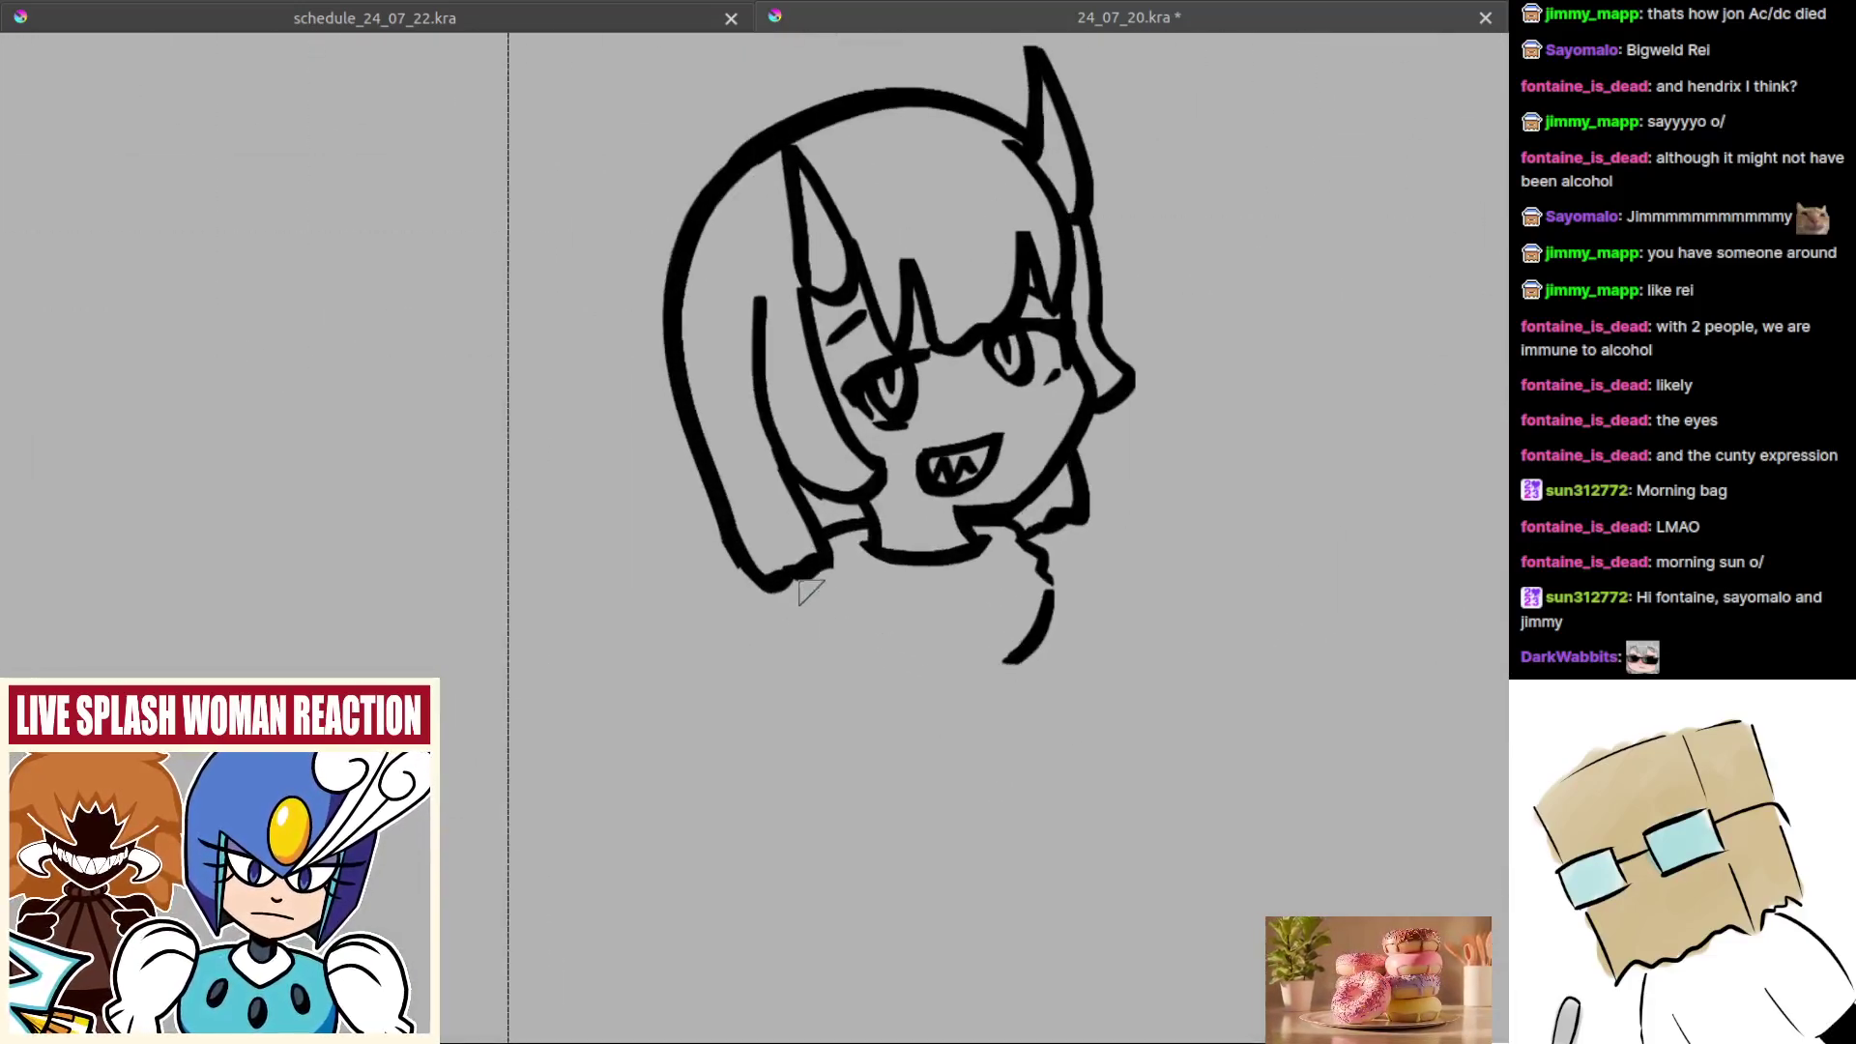
# Step: Ink the scarf's lower edge from the near hair tip to its front point and close the far-side gap
pyautogui.moveTo(798, 585); pyautogui.dragTo(794, 601)
pyautogui.moveTo(812, 607)
pyautogui.mouseDown()
pyautogui.moveTo(870, 651)
pyautogui.moveTo(1010, 667)
pyautogui.mouseUp()
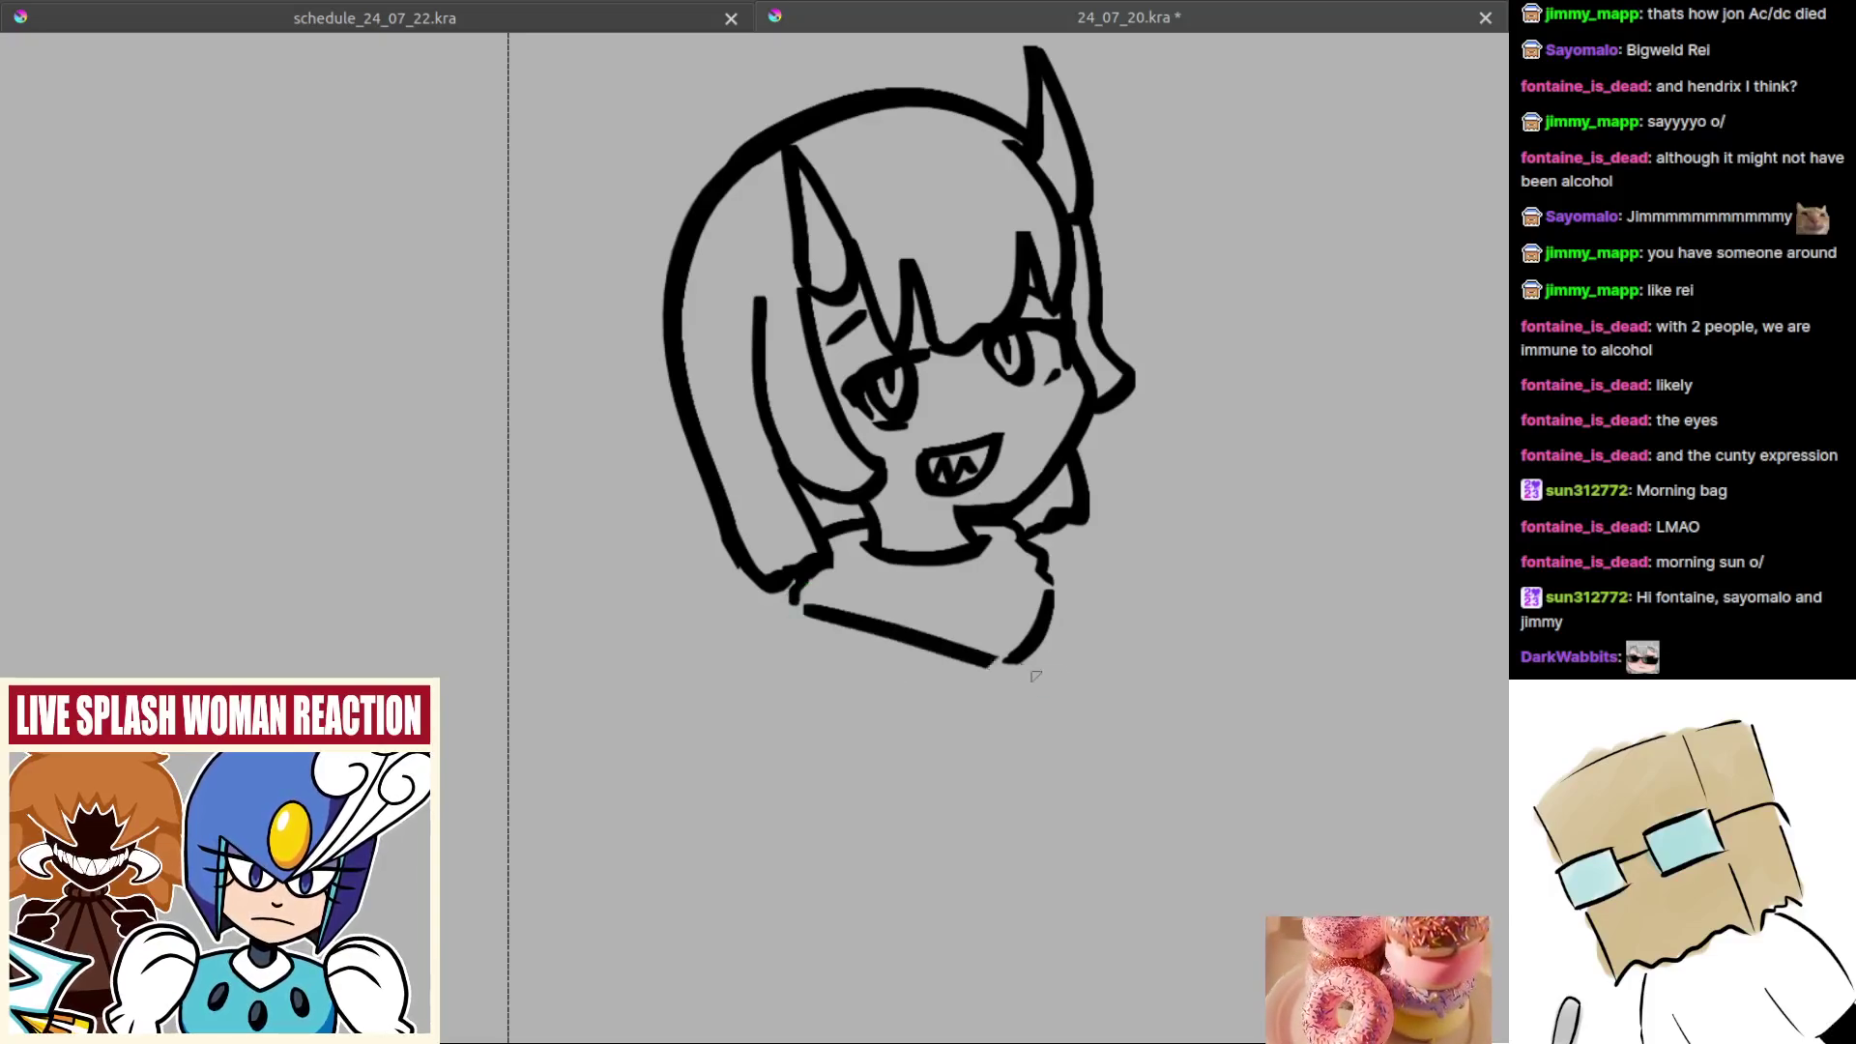
pyautogui.hotkey('ctrl', 'z')
pyautogui.moveTo(791, 591); pyautogui.dragTo(1010, 659)
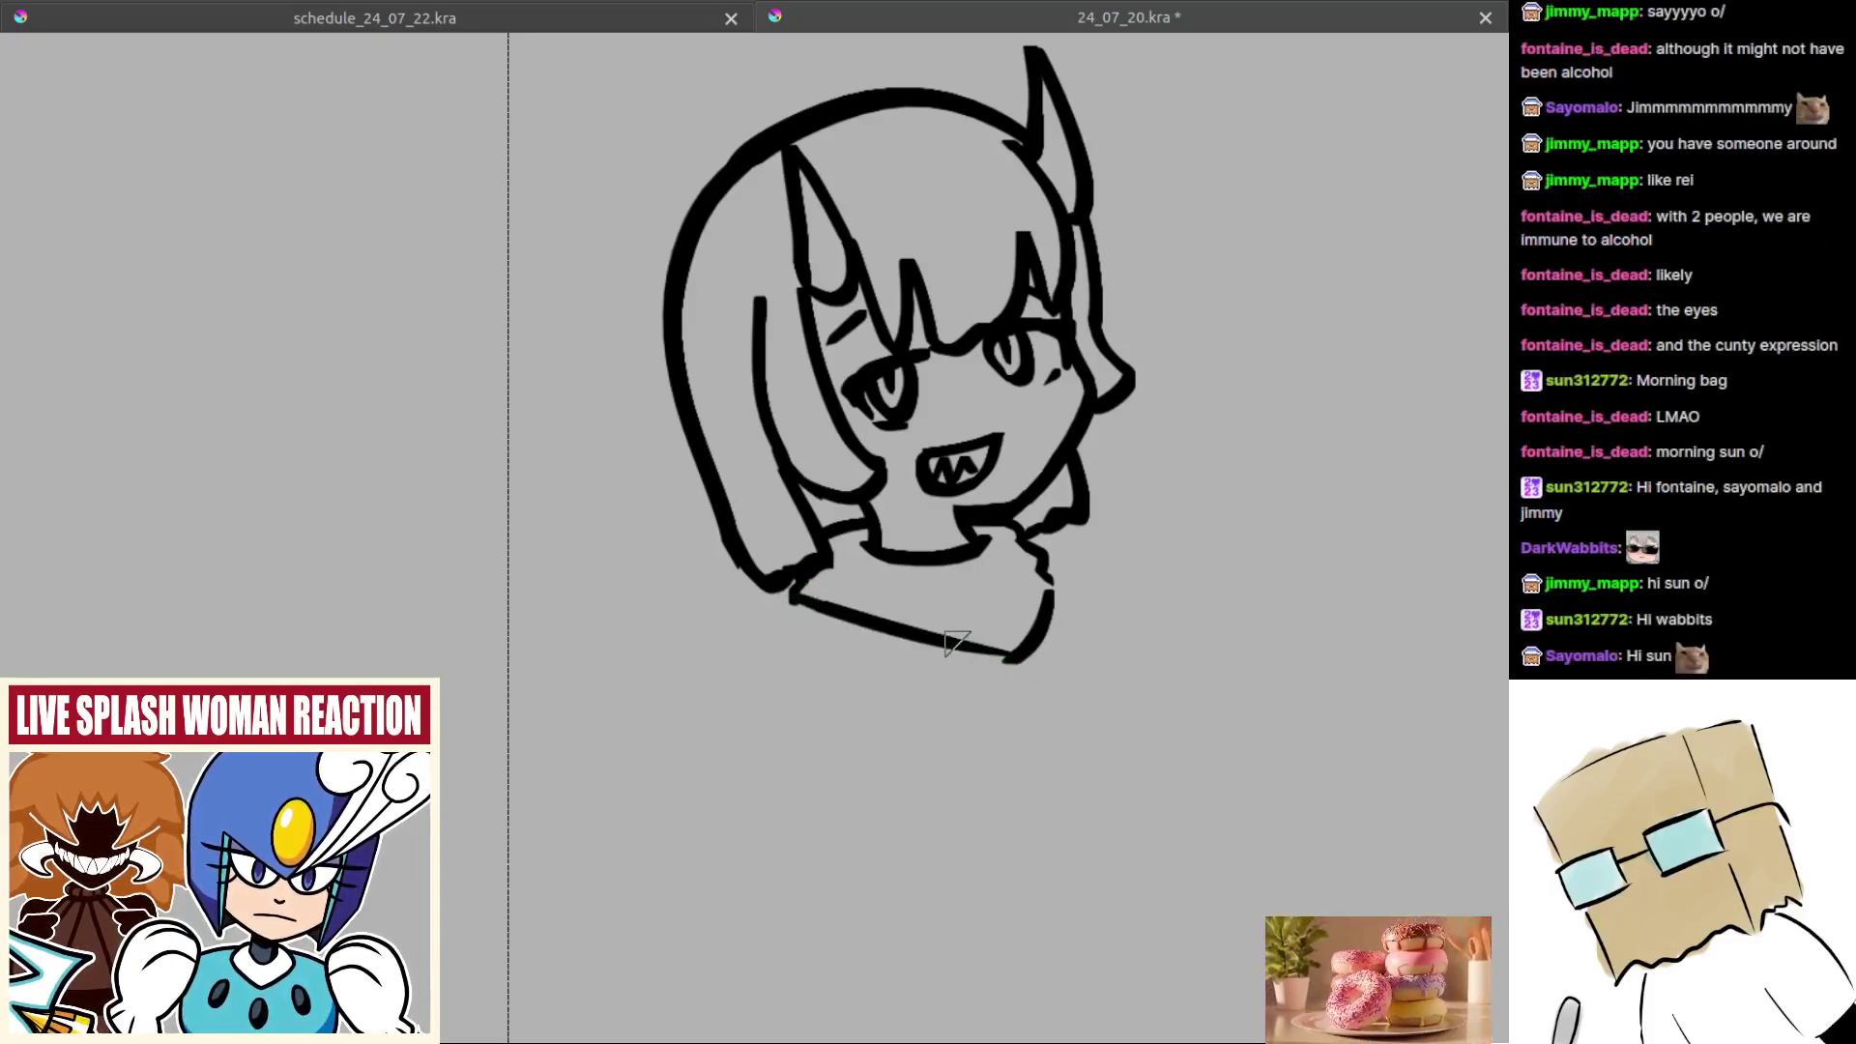
pyautogui.hotkey('ctrl', 'z')
pyautogui.moveTo(790, 591); pyautogui.dragTo(1000, 662)
pyautogui.hotkey('ctrl', 'z')
pyautogui.moveTo(790, 592); pyautogui.dragTo(1014, 663)
pyautogui.moveTo(1044, 568); pyautogui.dragTo(1053, 593)
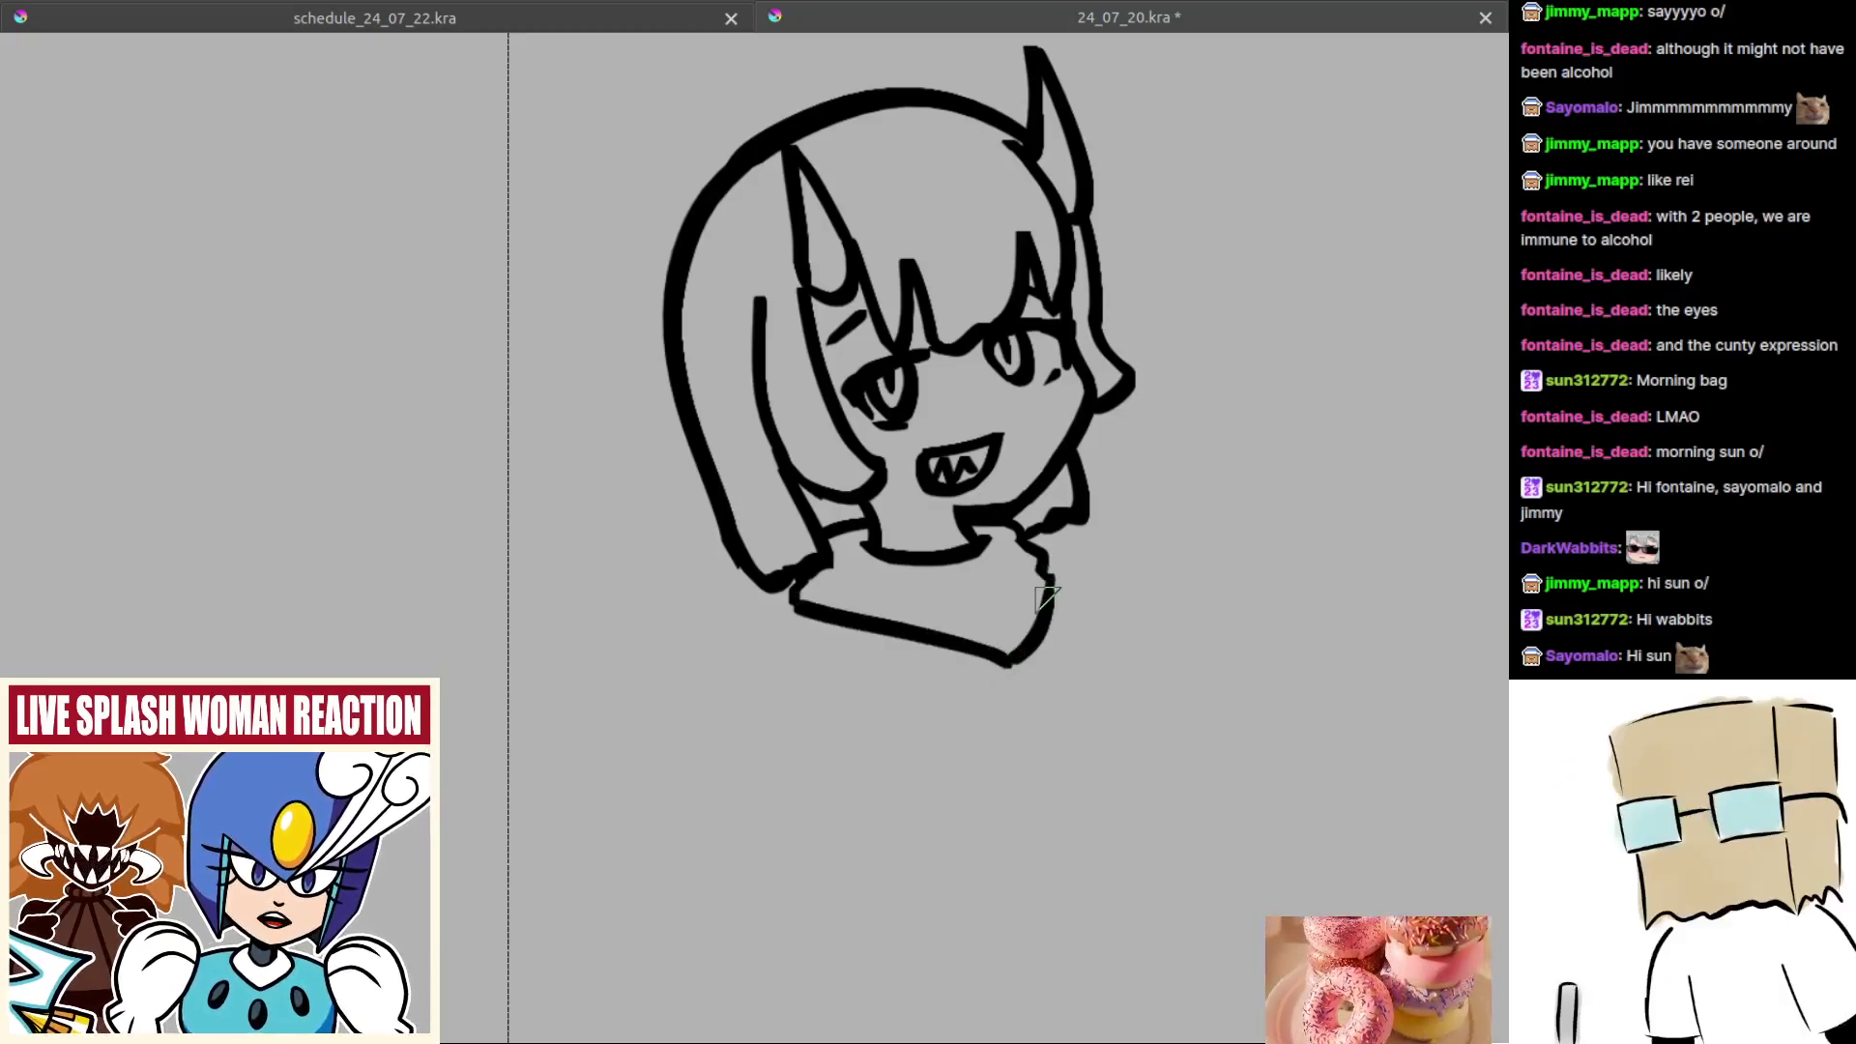
pyautogui.scroll(2, 1049, 596)
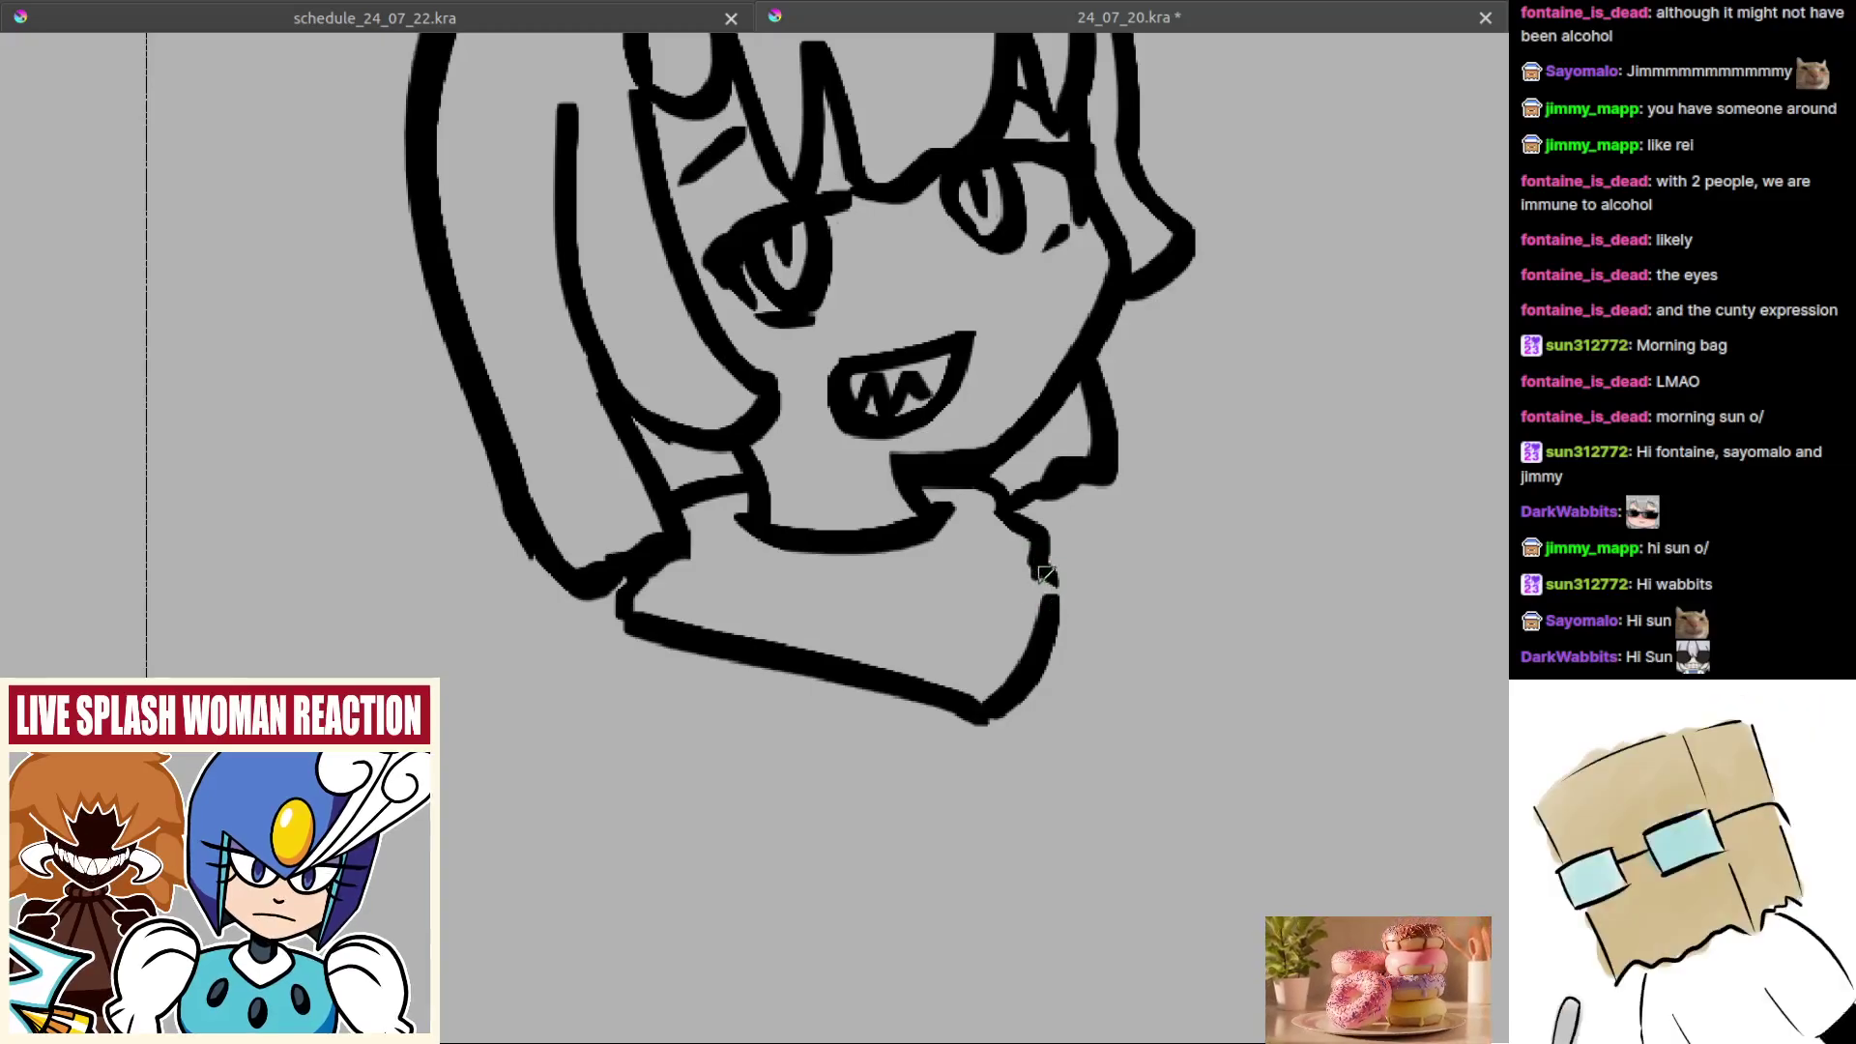
pyautogui.moveTo(1046, 573); pyautogui.dragTo(1053, 593)
# Step: Ink several curved fold lines across the scarf, undoing the rejected strokes, and mirror the view
pyautogui.scroll(-2, 1011, 597)
pyautogui.moveTo(745, 586)
pyautogui.mouseDown()
pyautogui.moveTo(936, 583)
pyautogui.moveTo(999, 535)
pyautogui.moveTo(963, 530)
pyautogui.moveTo(868, 573)
pyautogui.moveTo(886, 587)
pyautogui.moveTo(810, 577)
pyautogui.moveTo(1019, 570)
pyautogui.mouseUp()
pyautogui.hotkey('ctrl', 'z')
pyautogui.hotkey('ctrl', 'z')
pyautogui.hotkey('ctrl', 'z')
pyautogui.hotkey('ctrl', 'z')
pyautogui.hotkey('ctrl', 'z')
pyautogui.hotkey('ctrl', 'z')
pyautogui.hotkey('ctrl', 'z')
pyautogui.hotkey('ctrl', 'z')
pyautogui.hotkey('ctrl', 'z')
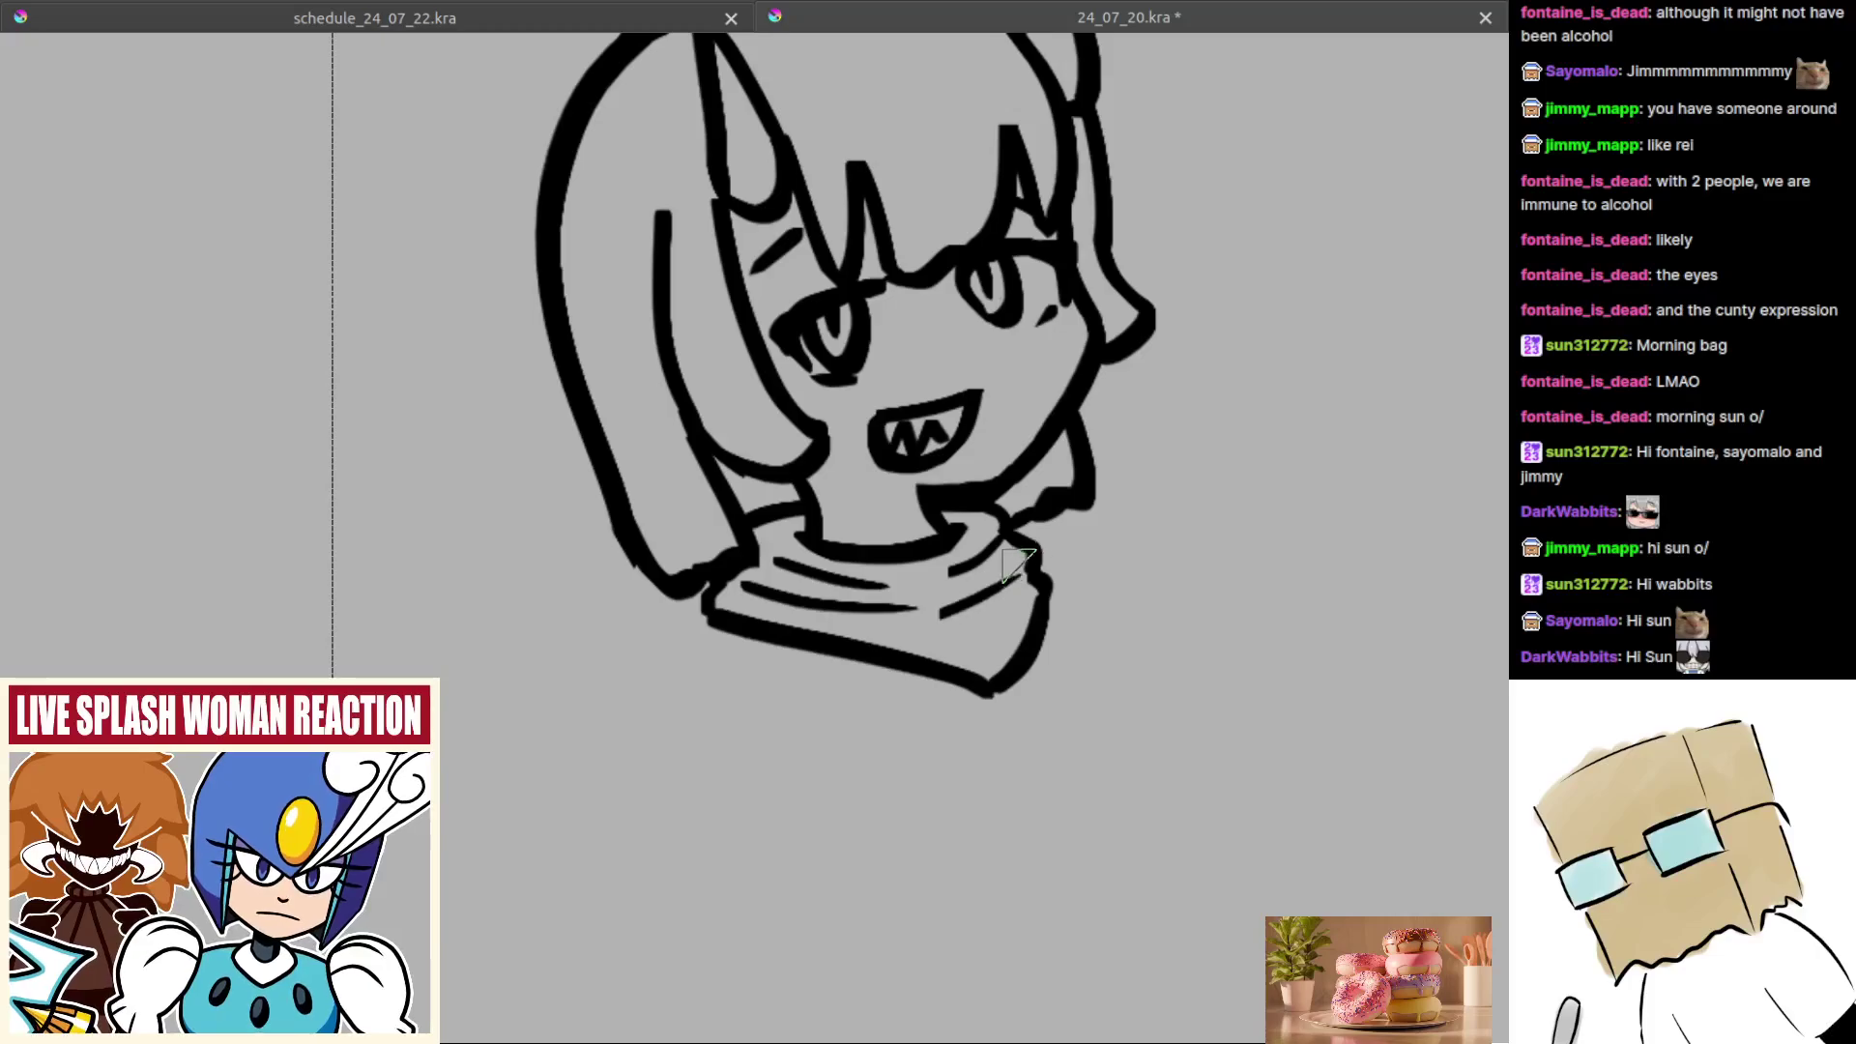
pyautogui.moveTo(913, 632); pyautogui.dragTo(989, 638)
pyautogui.scroll(-5, 928, 612)
pyautogui.press('m')
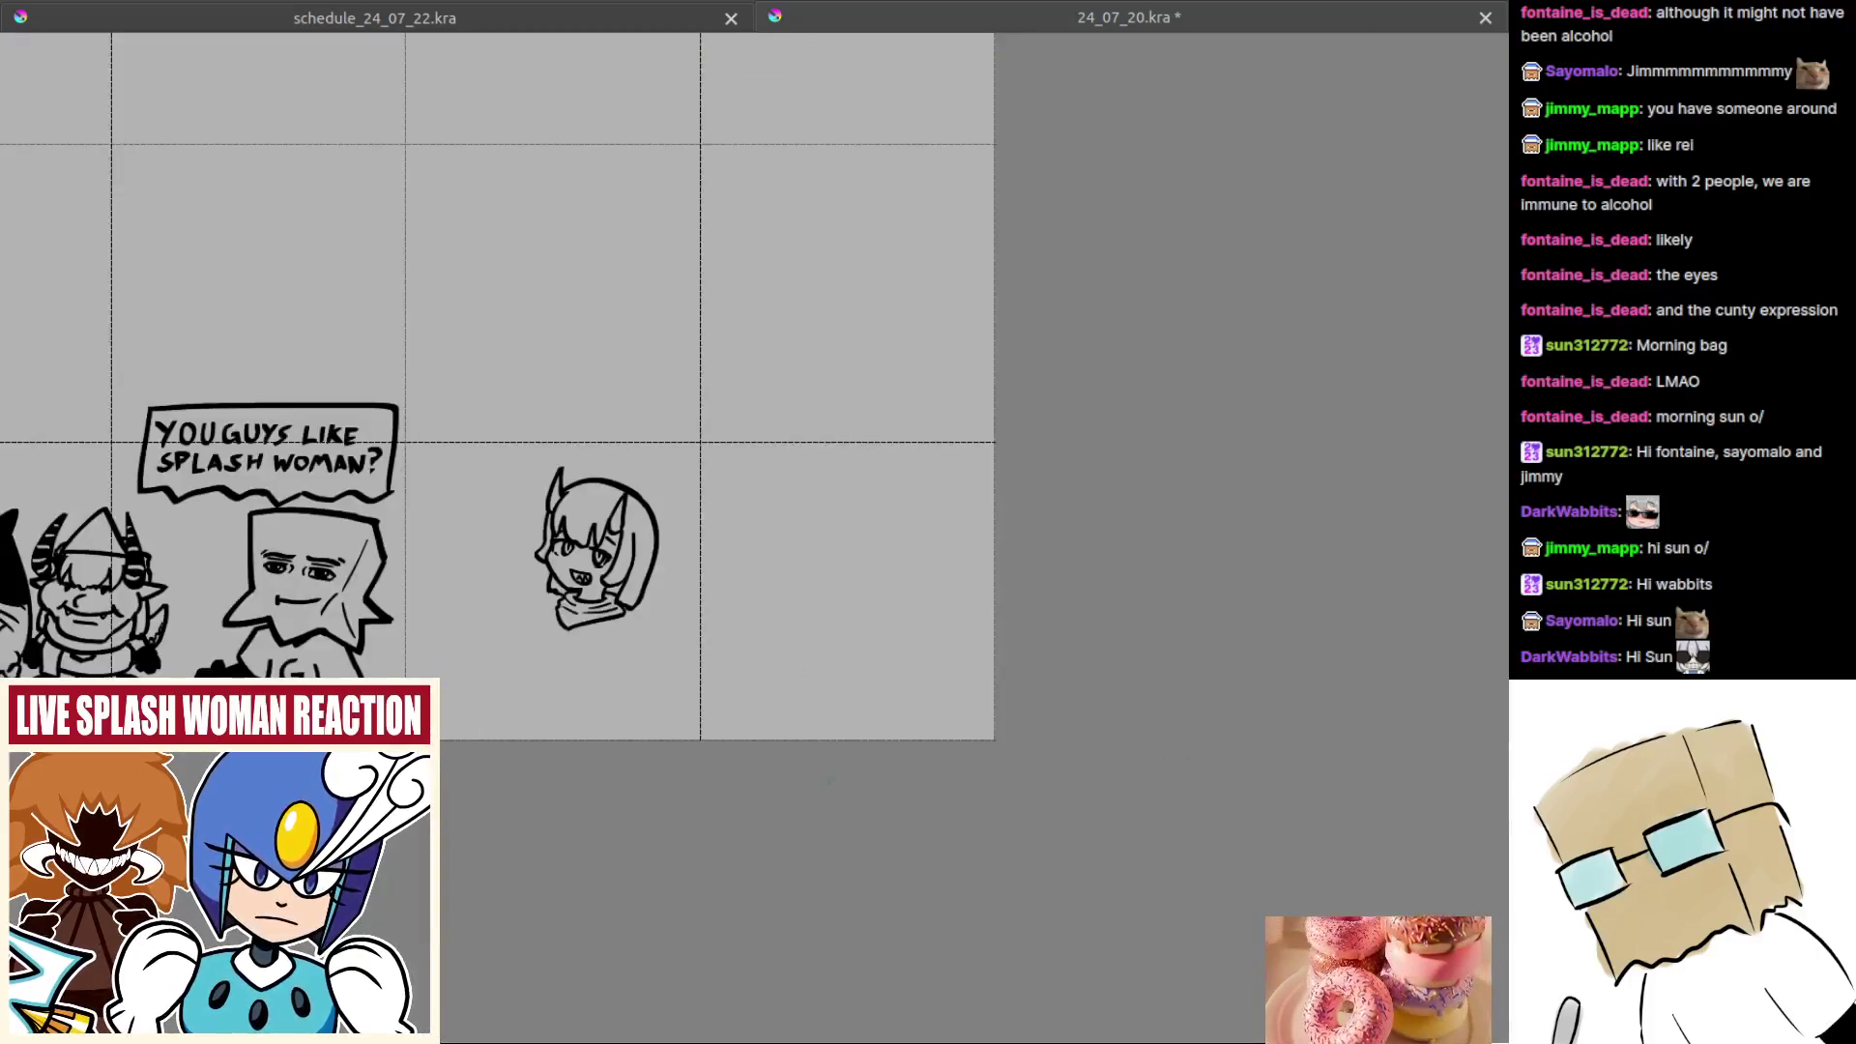
# Step: Ink the far shoulder as a short line curving outward and down from the scarf
pyautogui.moveTo(812, 729)
pyautogui.mouseDown()
pyautogui.moveTo(1053, 750)
pyautogui.moveTo(791, 667)
pyautogui.moveTo(841, 711)
pyautogui.moveTo(771, 548)
pyautogui.moveTo(742, 606)
pyautogui.mouseUp()
pyautogui.hotkey('ctrl', 'z')
pyautogui.moveTo(1050, 617)
pyautogui.mouseDown()
pyautogui.moveTo(971, 588)
pyautogui.moveTo(1003, 586)
pyautogui.moveTo(987, 612)
pyautogui.mouseUp()
pyautogui.hotkey('ctrl', 'z')
pyautogui.moveTo(970, 544); pyautogui.dragTo(977, 642)
pyautogui.hotkey('ctrl', 'z')
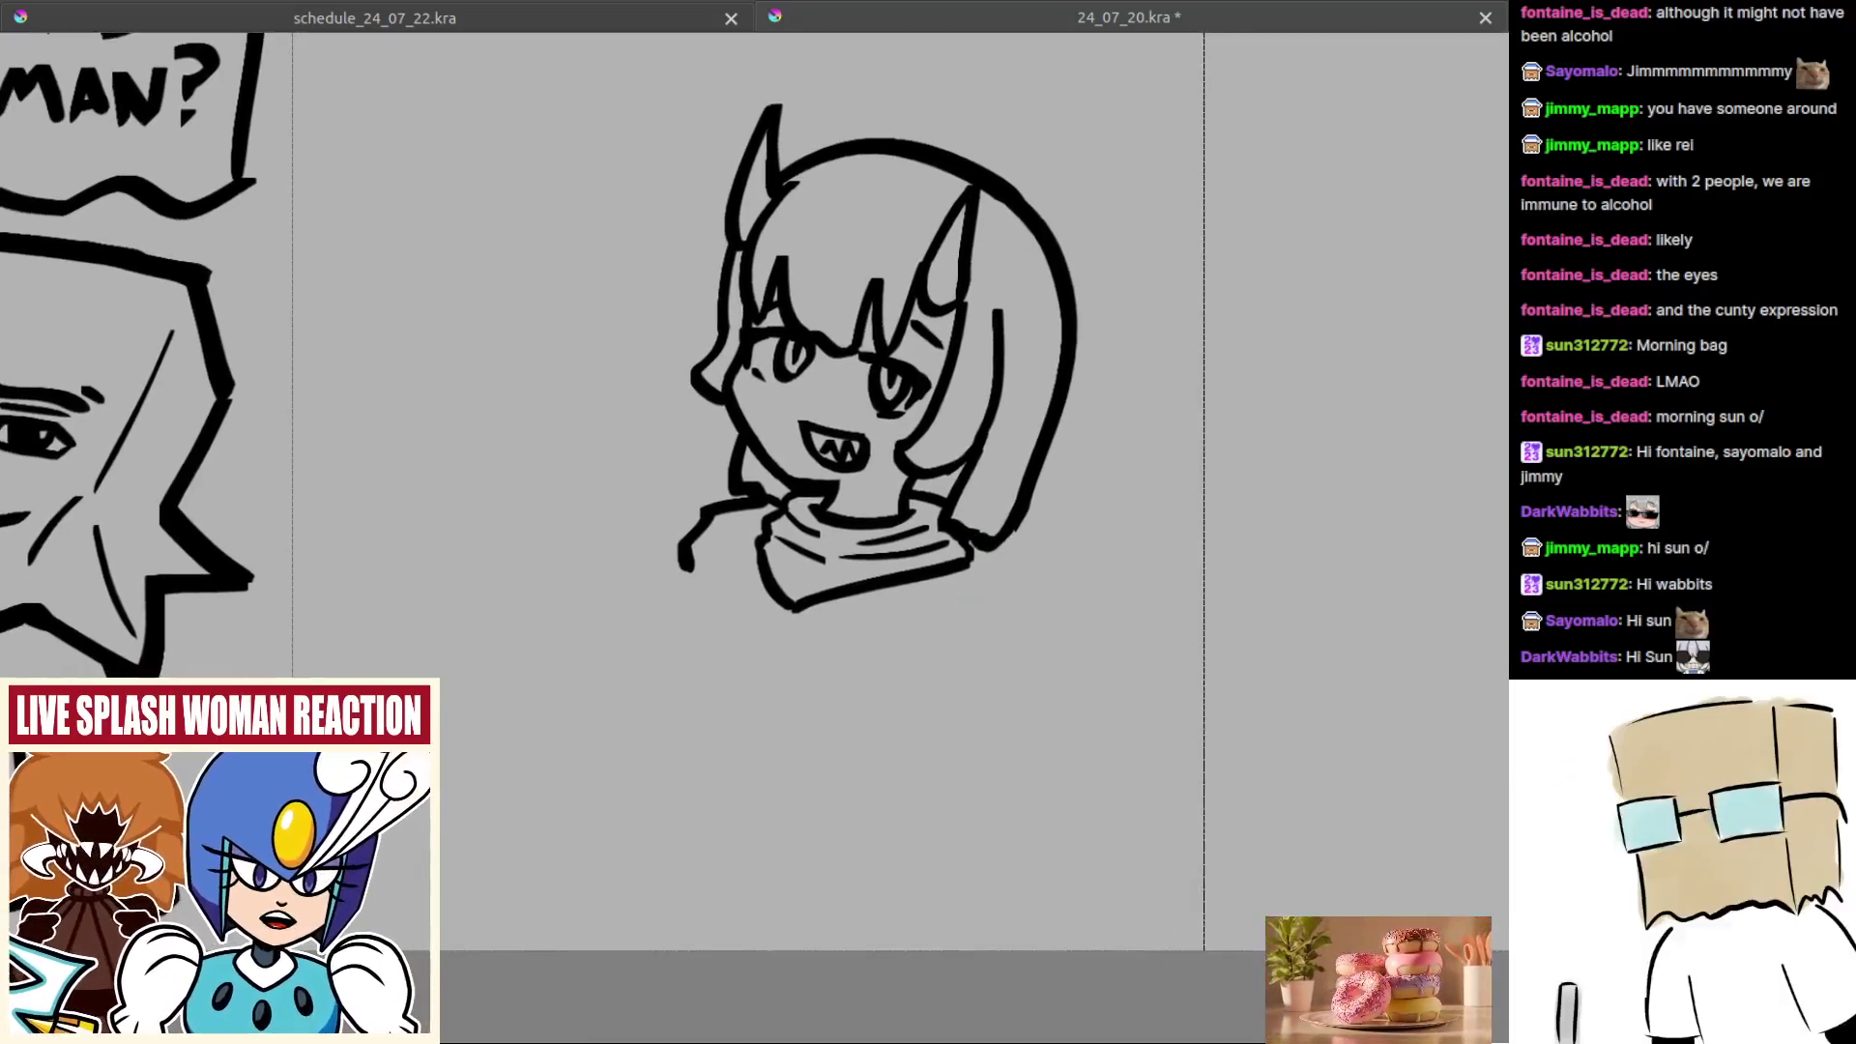
# Step: Ink the near shoulder as a short curve descending from beneath the scarf's corner, redoing it until it fits
pyautogui.hotkey('ctrl', 'z')
pyautogui.hotkey('ctrl', 'z')
pyautogui.moveTo(955, 578); pyautogui.dragTo(878, 635)
pyautogui.hotkey('ctrl', 'z')
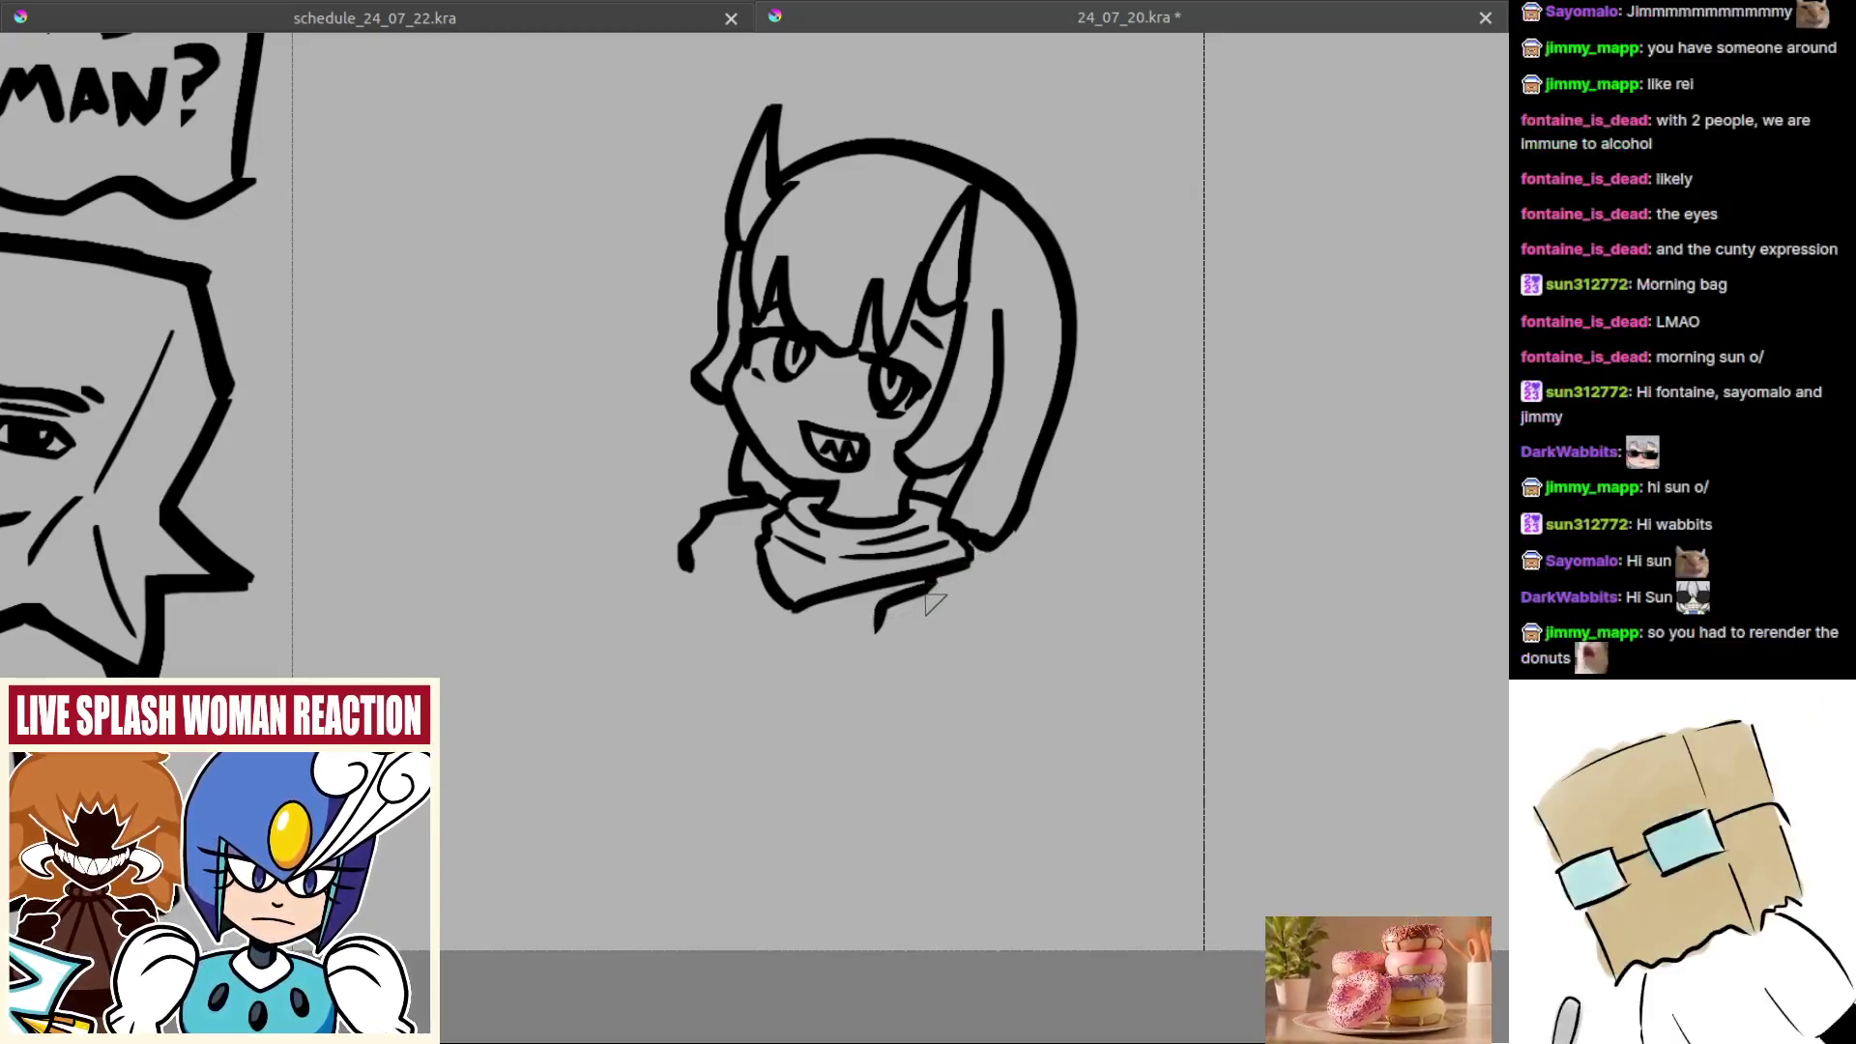
pyautogui.hotkey('ctrl', 'z')
pyautogui.moveTo(964, 567); pyautogui.dragTo(905, 623)
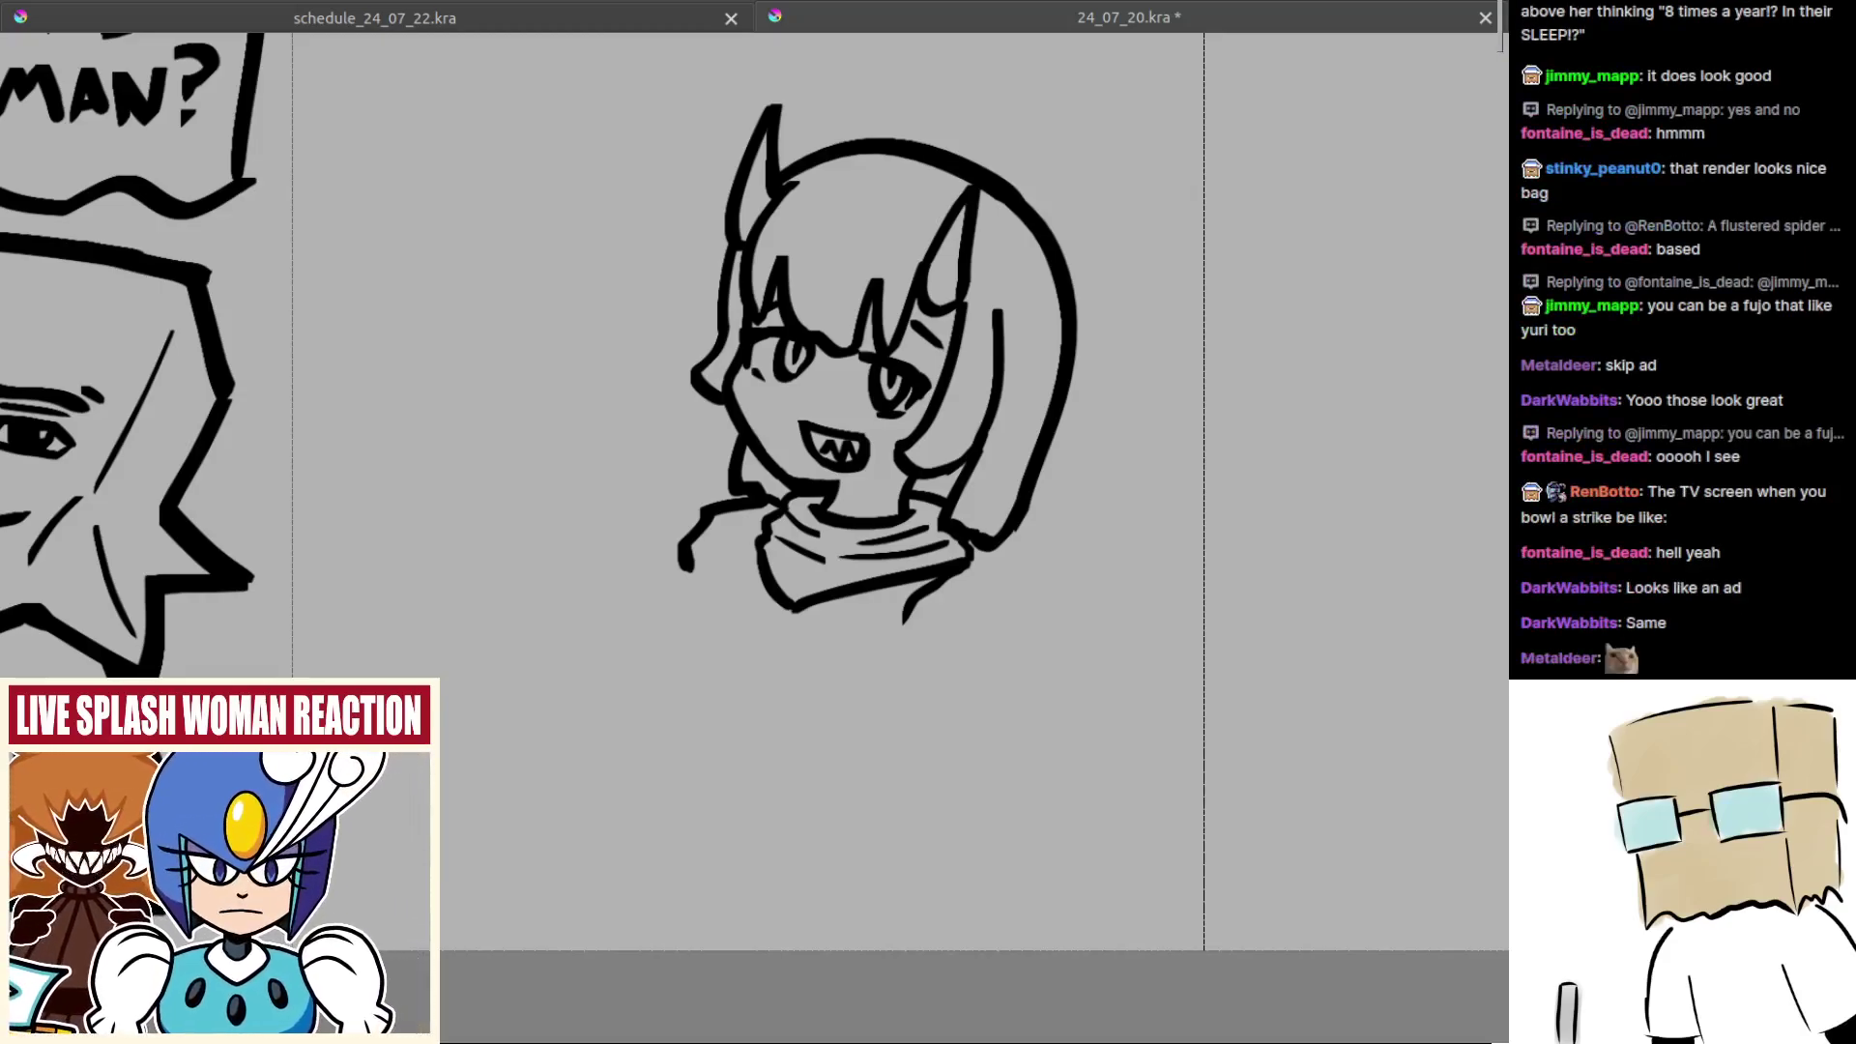
pyautogui.scroll(-3, 918, 556)
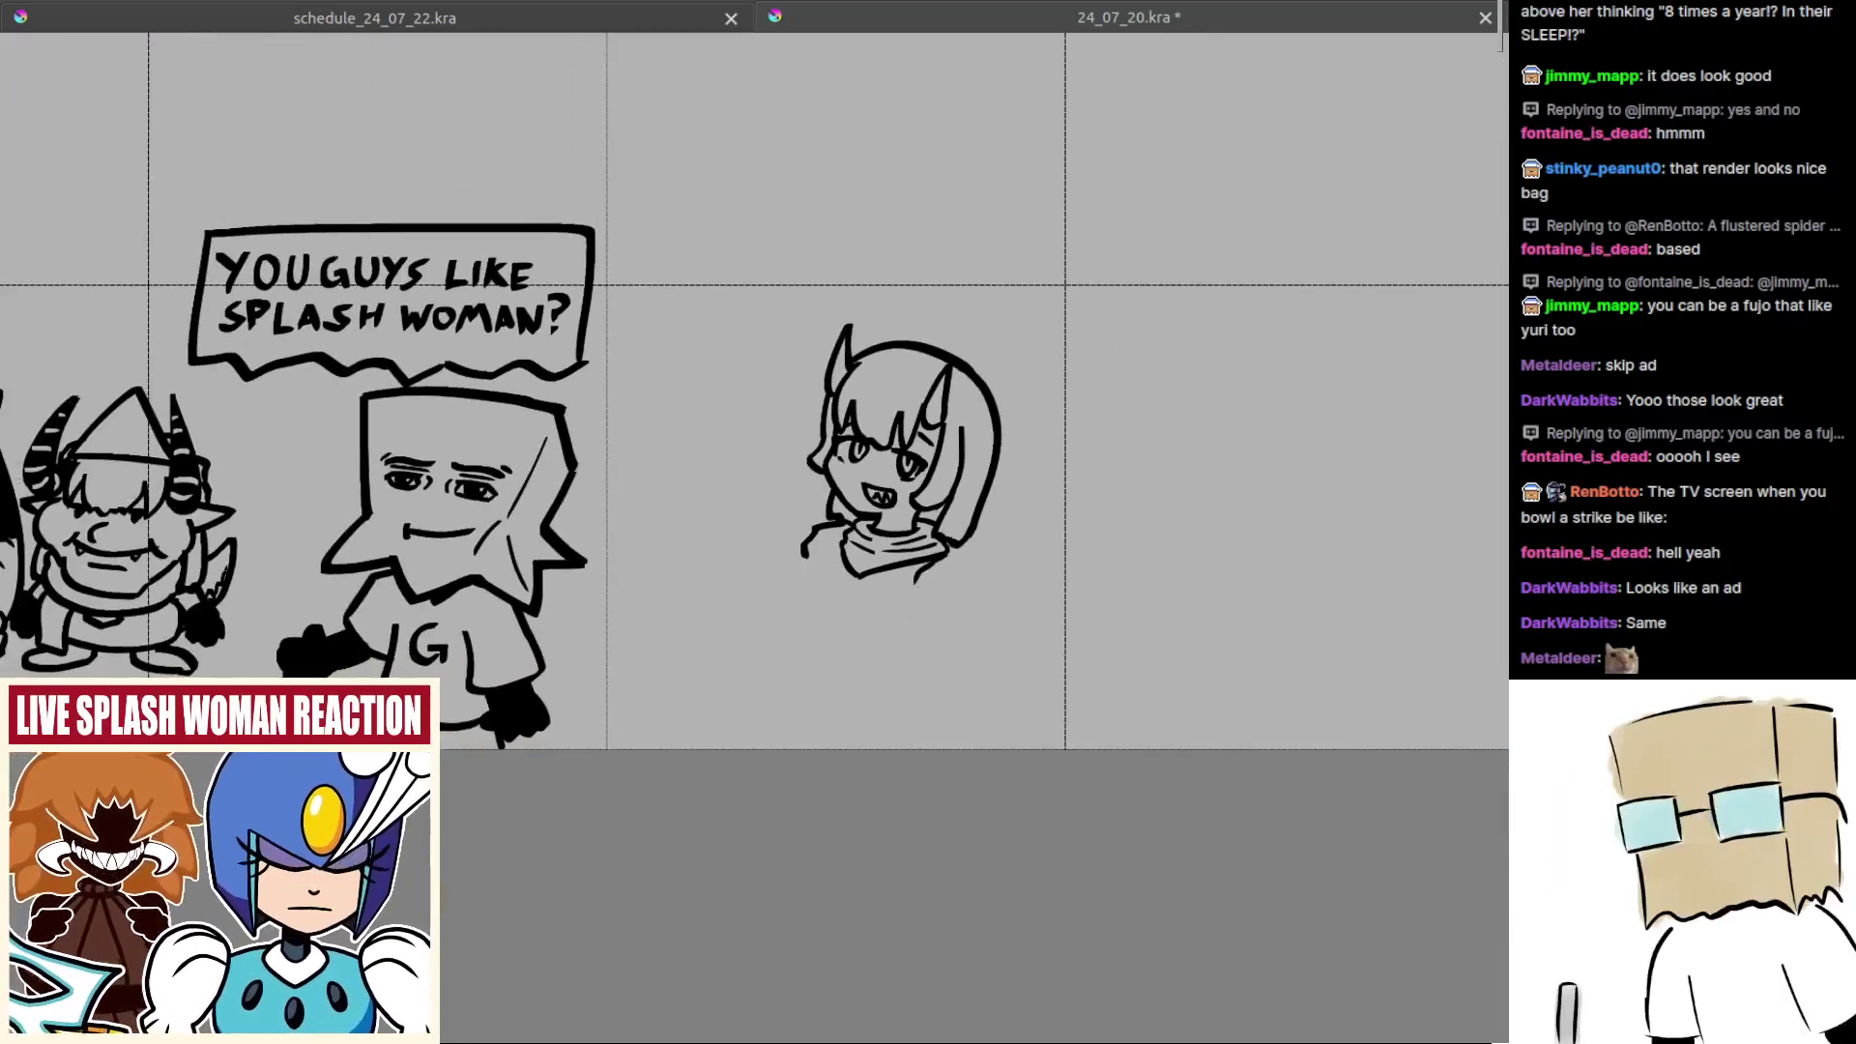
pyautogui.scroll(3, 955, 564)
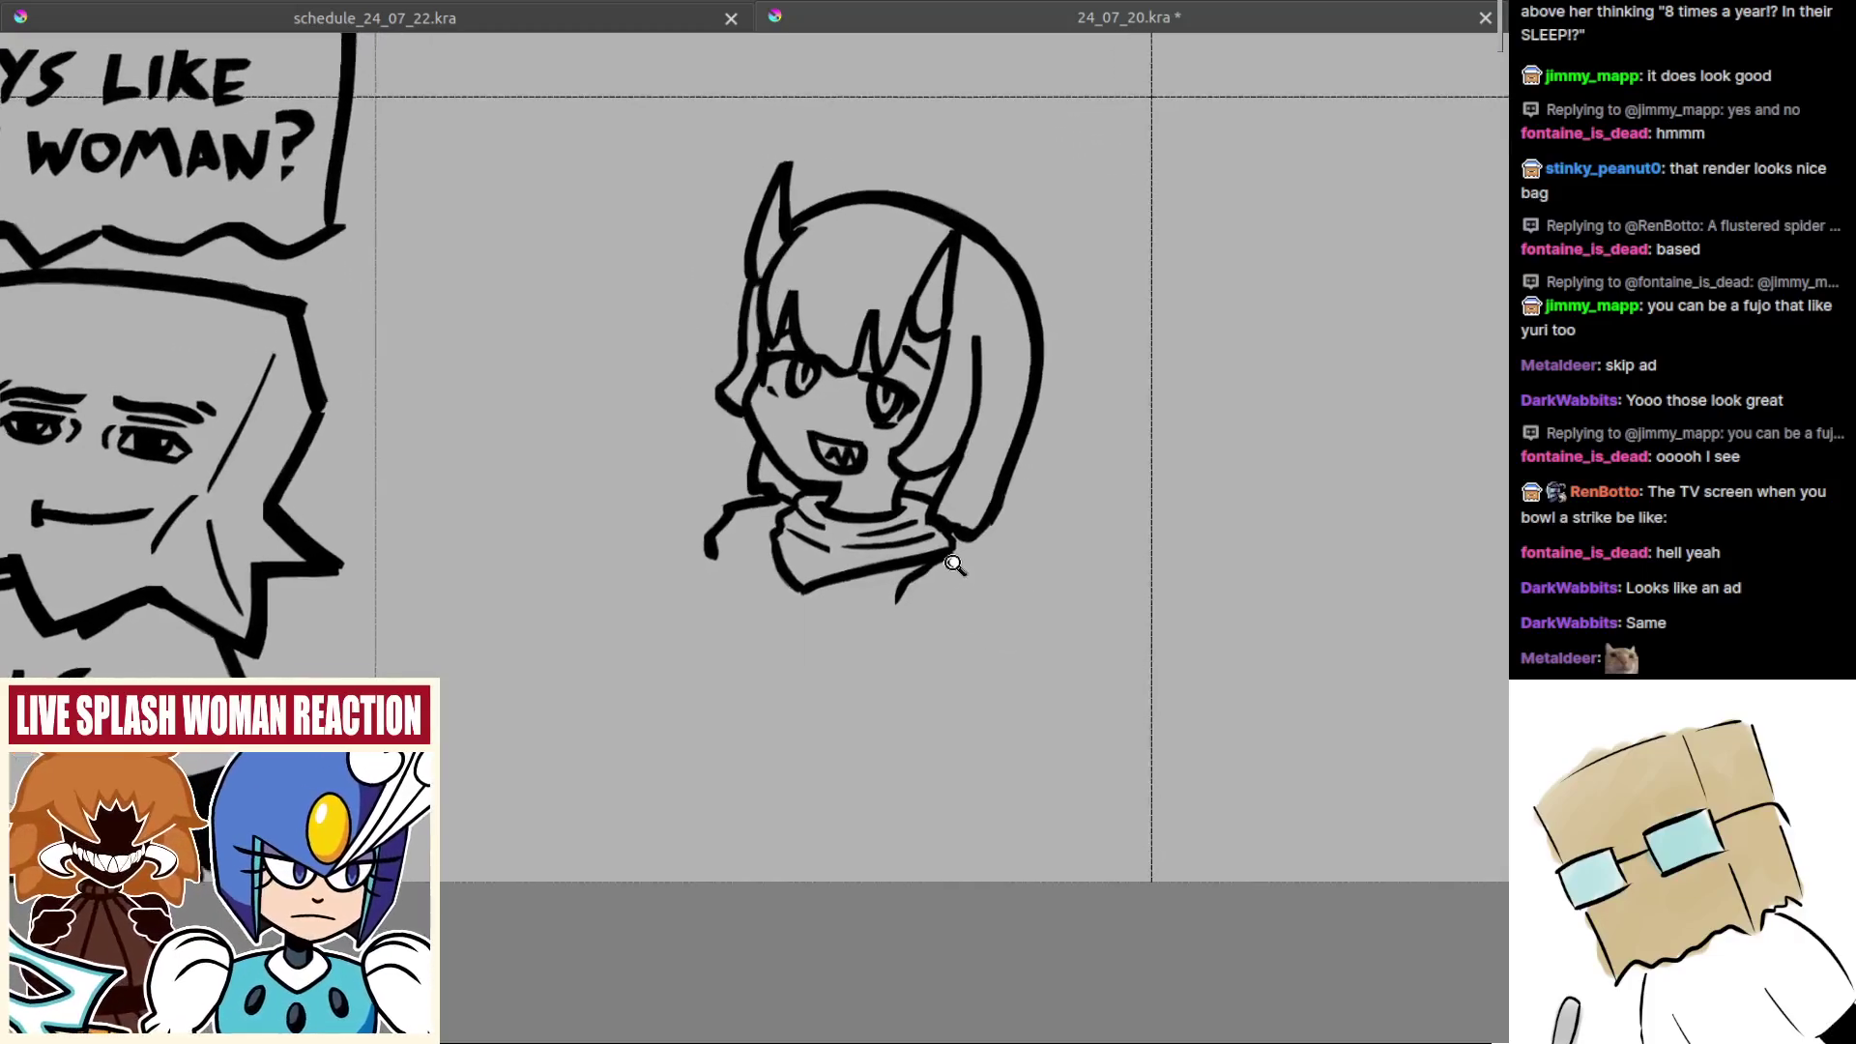
pyautogui.moveTo(919, 555); pyautogui.dragTo(951, 575)
pyautogui.scroll(2, 837, 615)
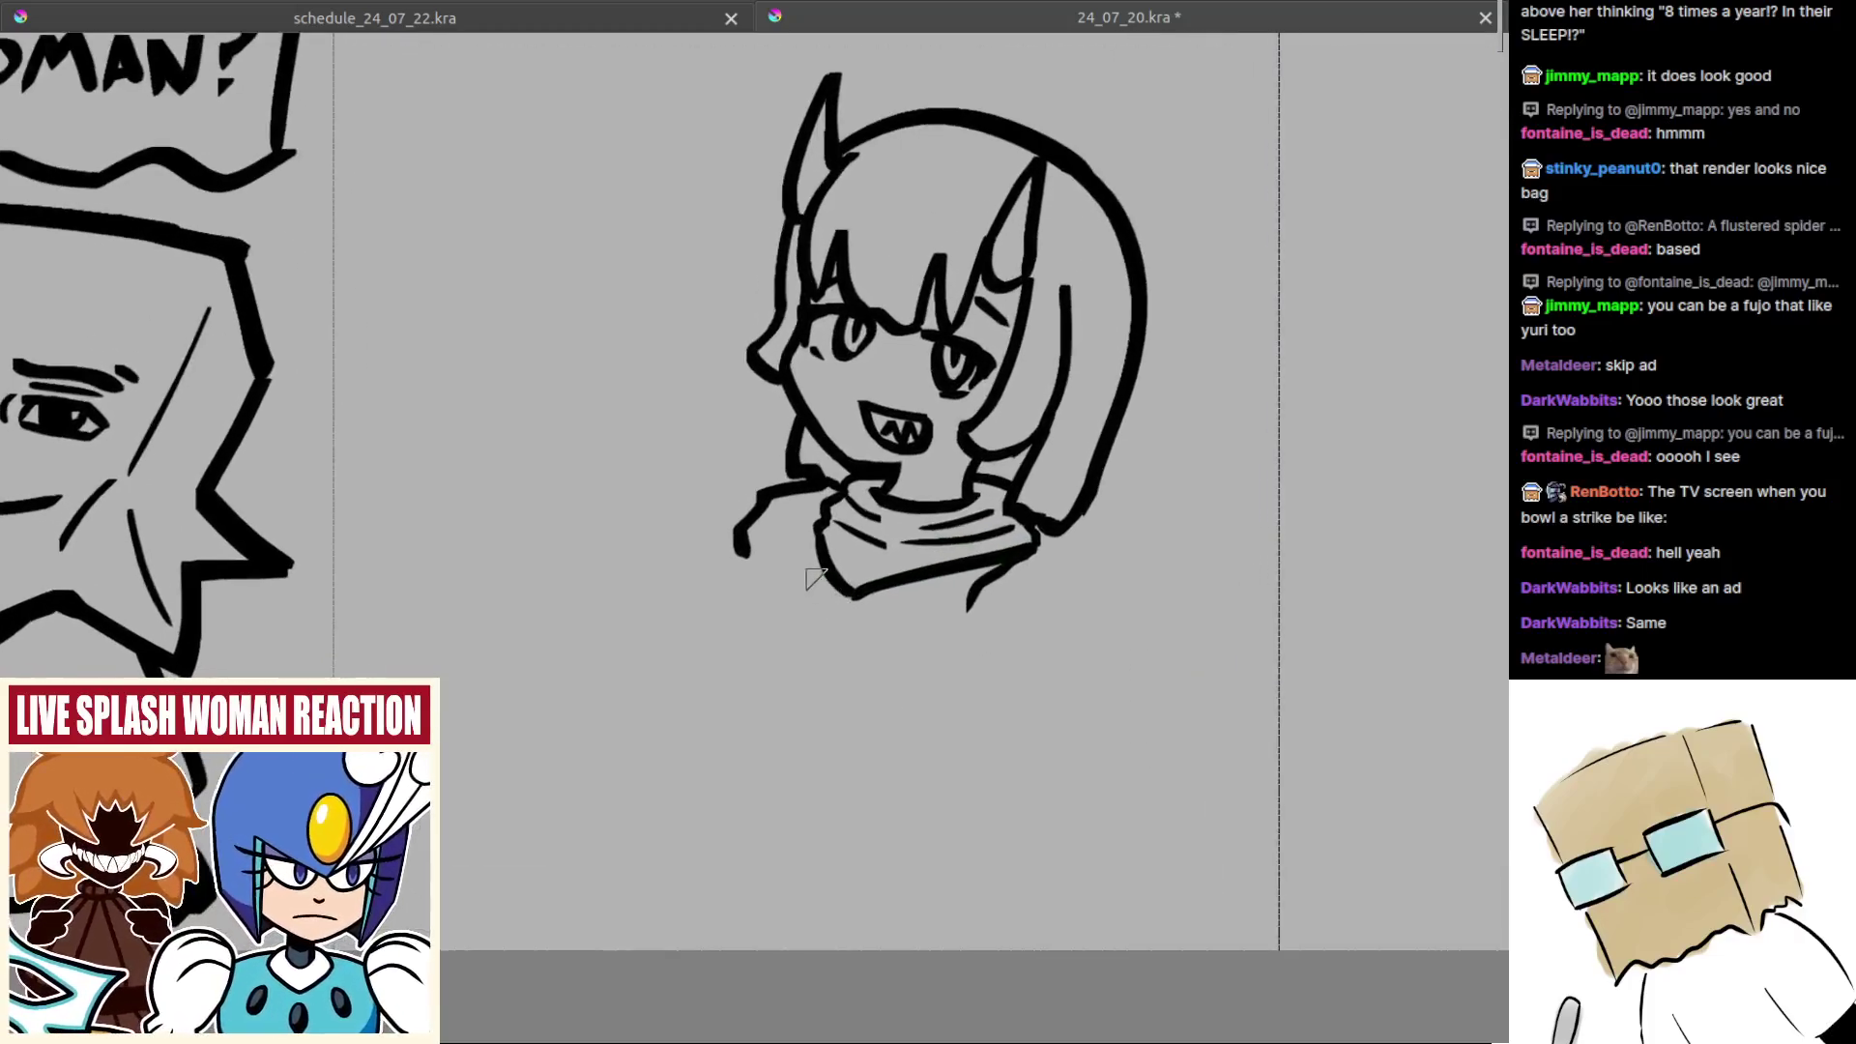
# Step: Draw the inner edge of the smaller puff sleeve beside the scarf and the top curve of the opposite sleeve
pyautogui.moveTo(815, 541)
pyautogui.mouseDown()
pyautogui.moveTo(781, 578)
pyautogui.moveTo(849, 571)
pyautogui.mouseUp()
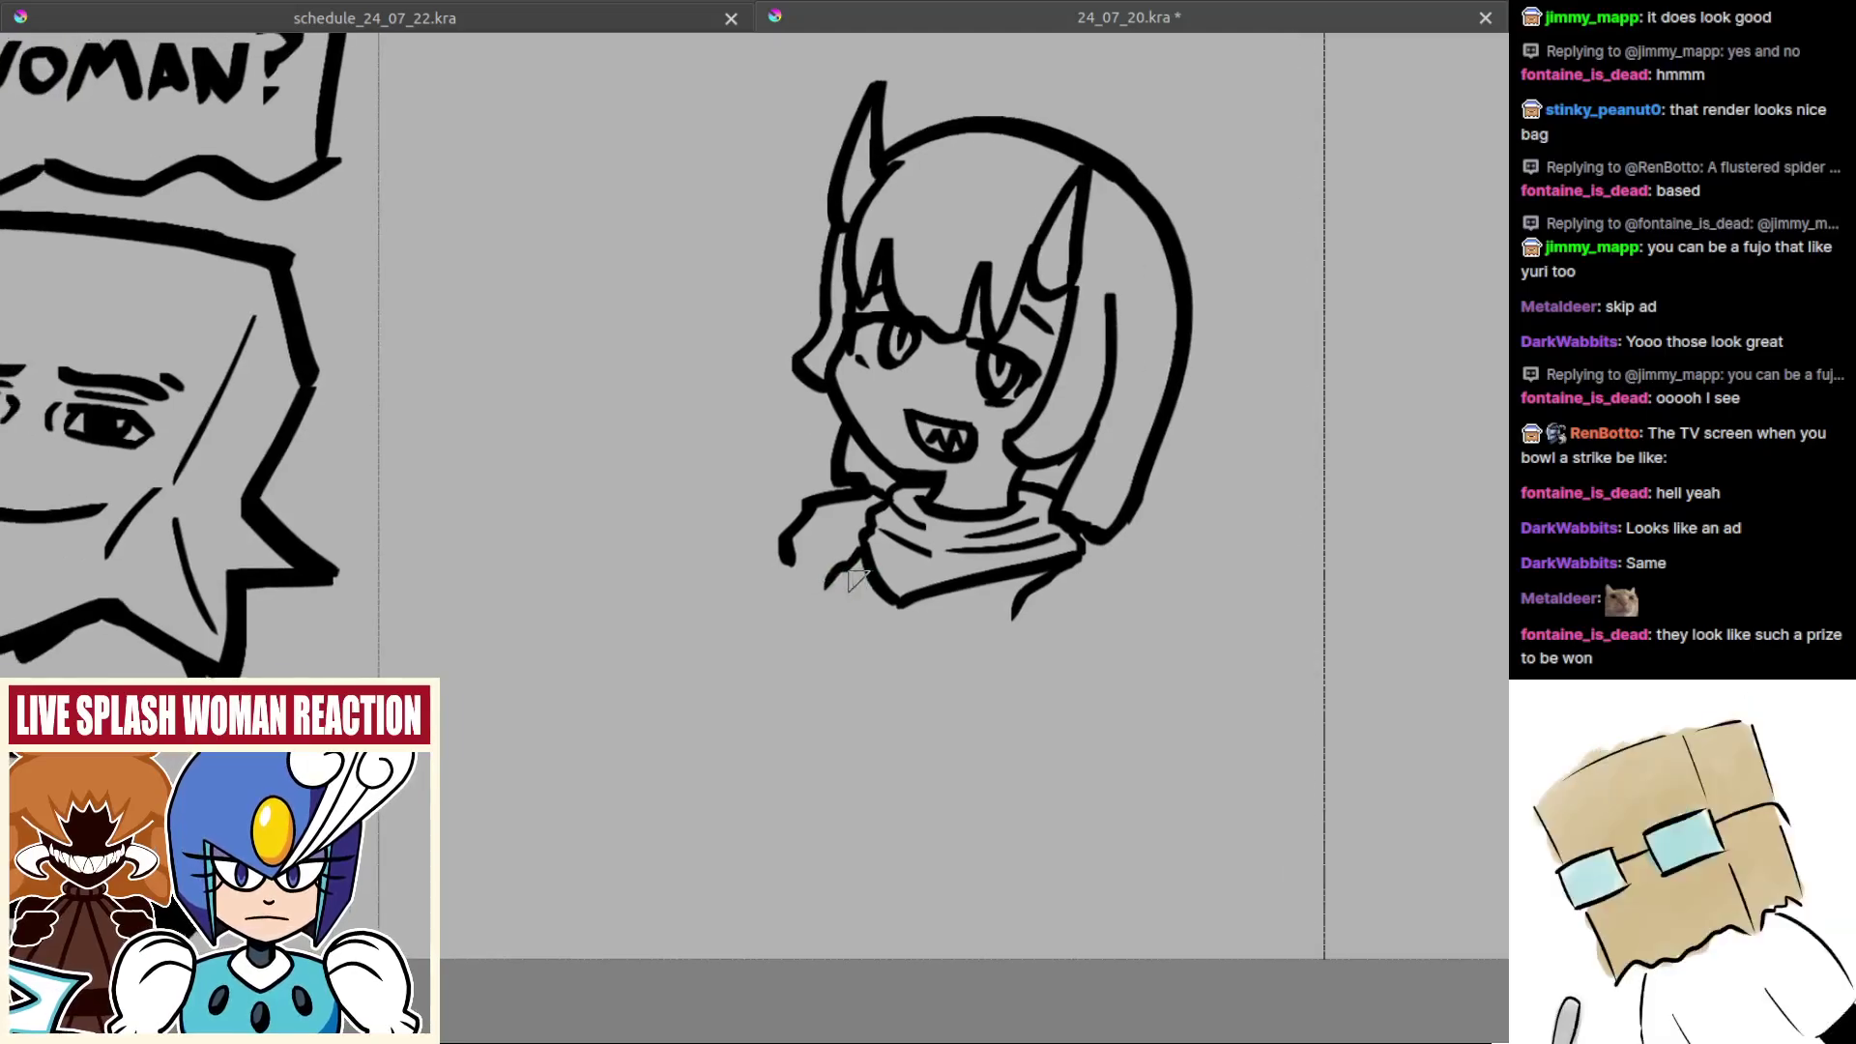
pyautogui.moveTo(1150, 603); pyautogui.dragTo(1077, 574)
pyautogui.moveTo(1042, 500); pyautogui.dragTo(1085, 528)
pyautogui.hotkey('ctrl', 'z')
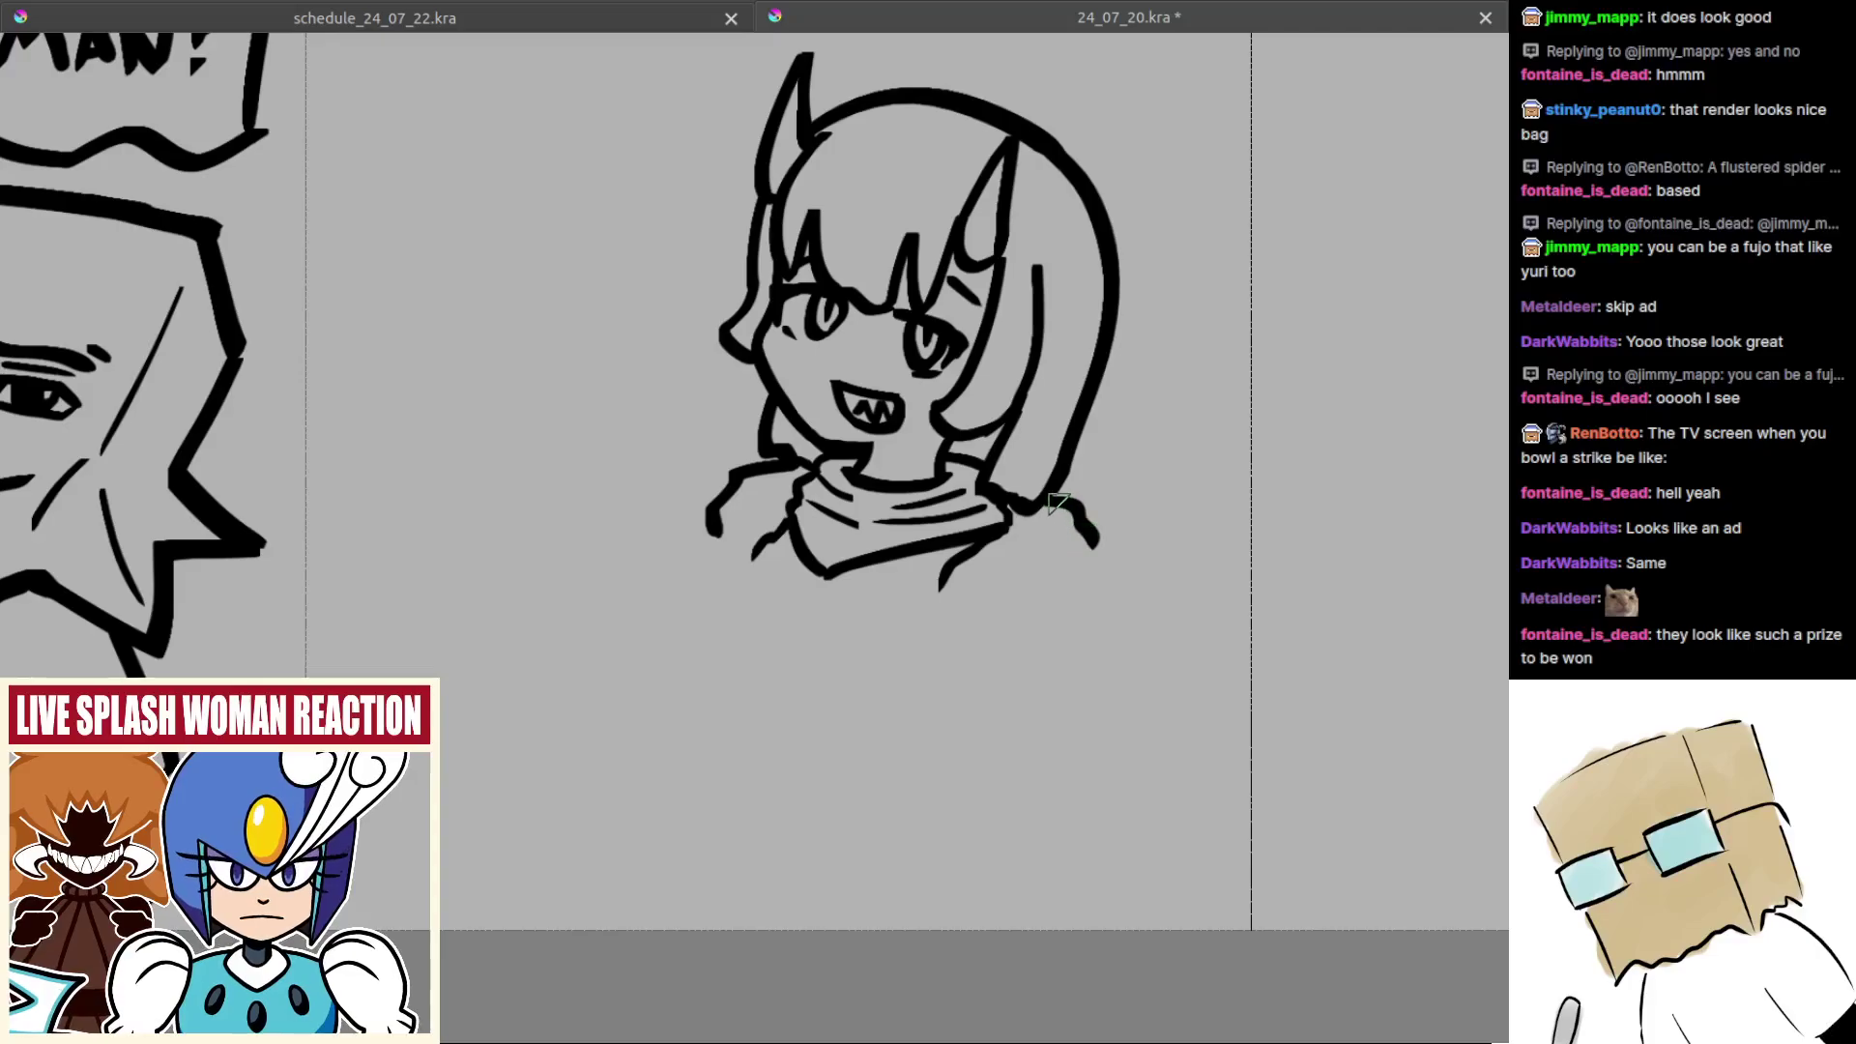
pyautogui.hotkey('ctrl', 'z')
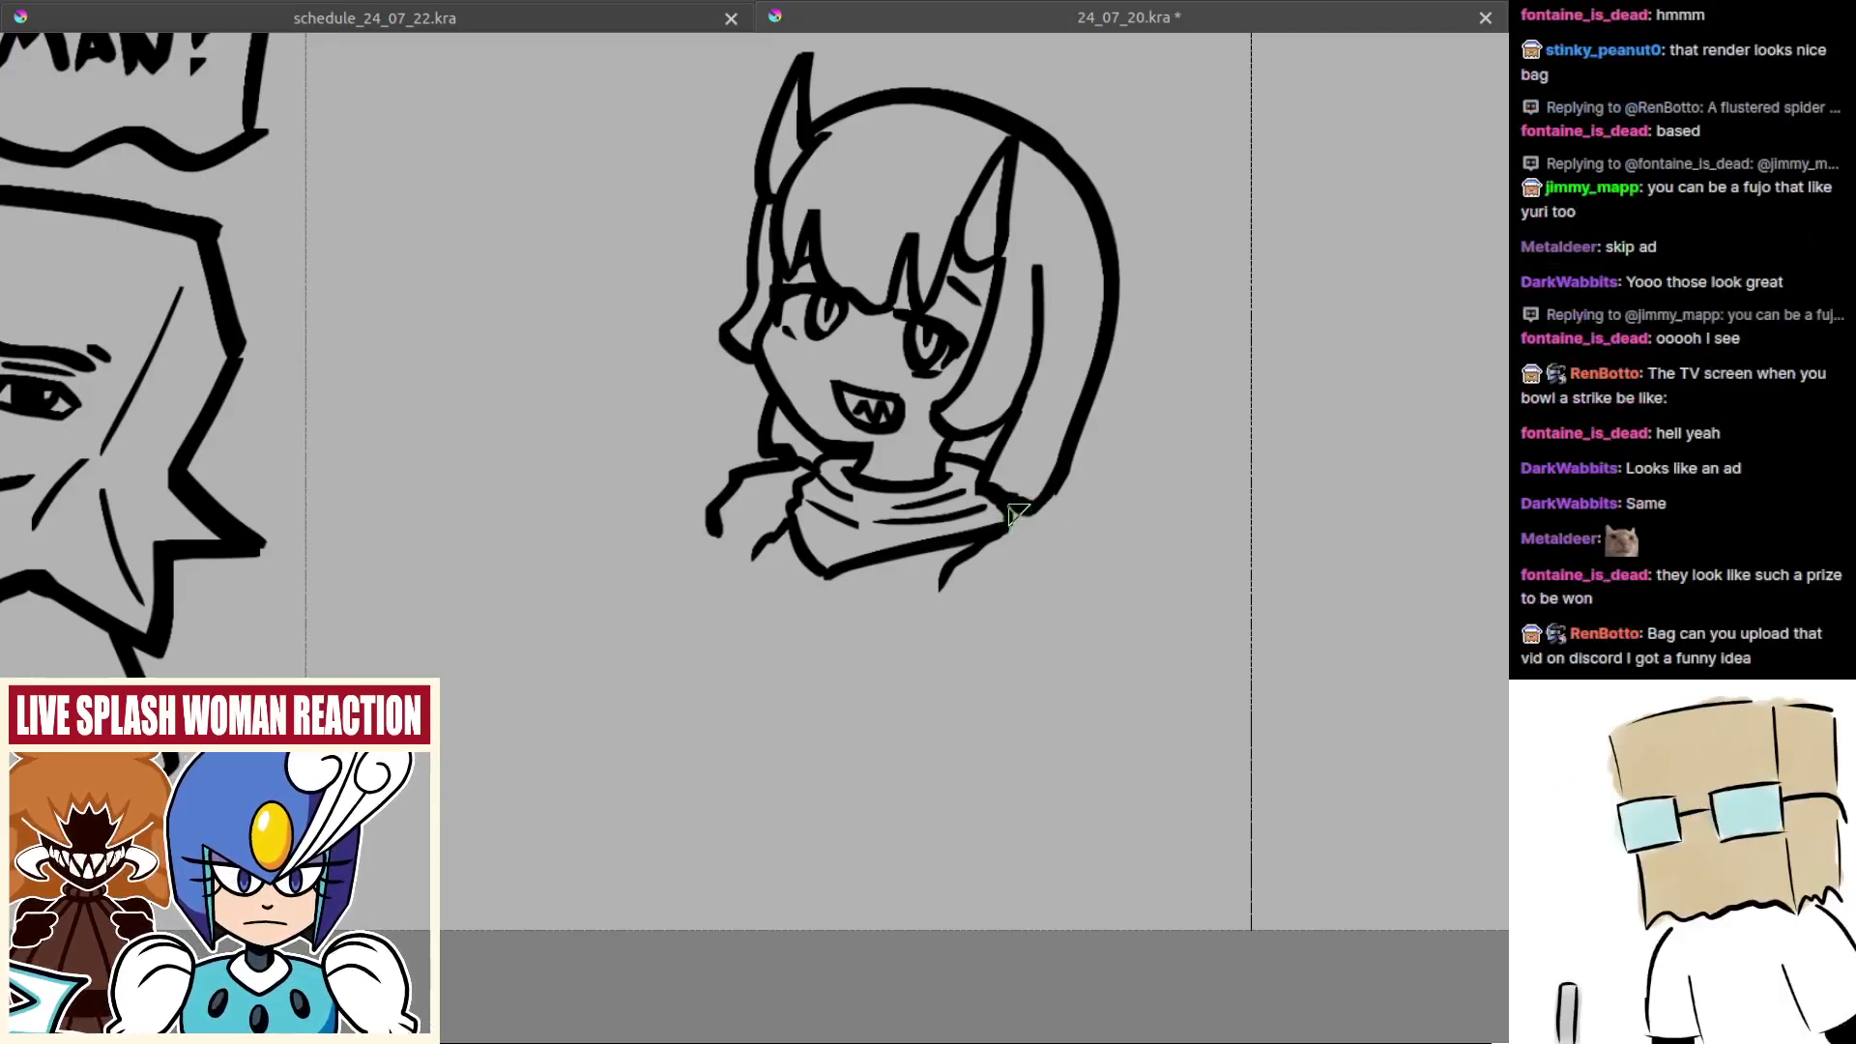
pyautogui.moveTo(1013, 508); pyautogui.dragTo(1081, 539)
pyautogui.hotkey('ctrl', 'z')
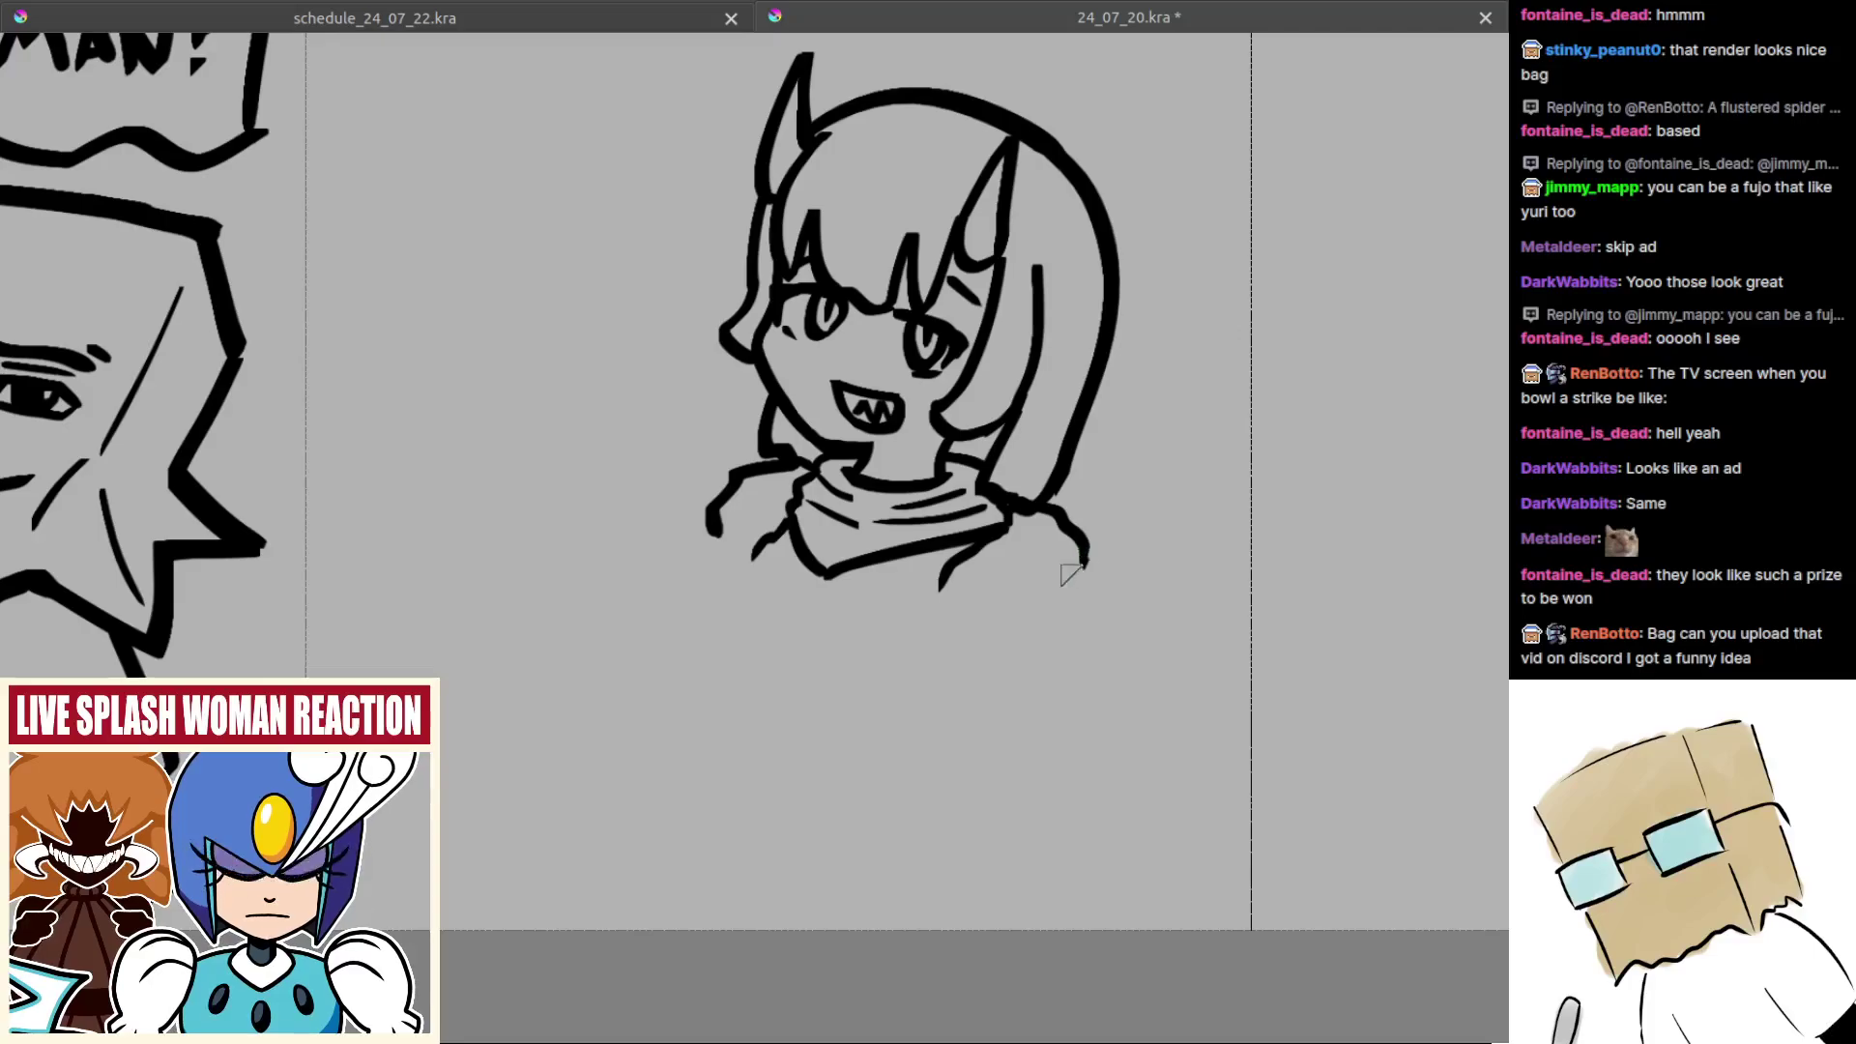
# Step: Close the outlines of both puff sleeves with wavy lower edges beneath the horned girl's shoulders
pyautogui.moveTo(980, 605); pyautogui.dragTo(1026, 590)
pyautogui.moveTo(993, 582)
pyautogui.mouseDown()
pyautogui.moveTo(978, 603)
pyautogui.moveTo(1052, 605)
pyautogui.moveTo(1126, 575)
pyautogui.mouseUp()
pyautogui.moveTo(1034, 534); pyautogui.dragTo(1015, 541)
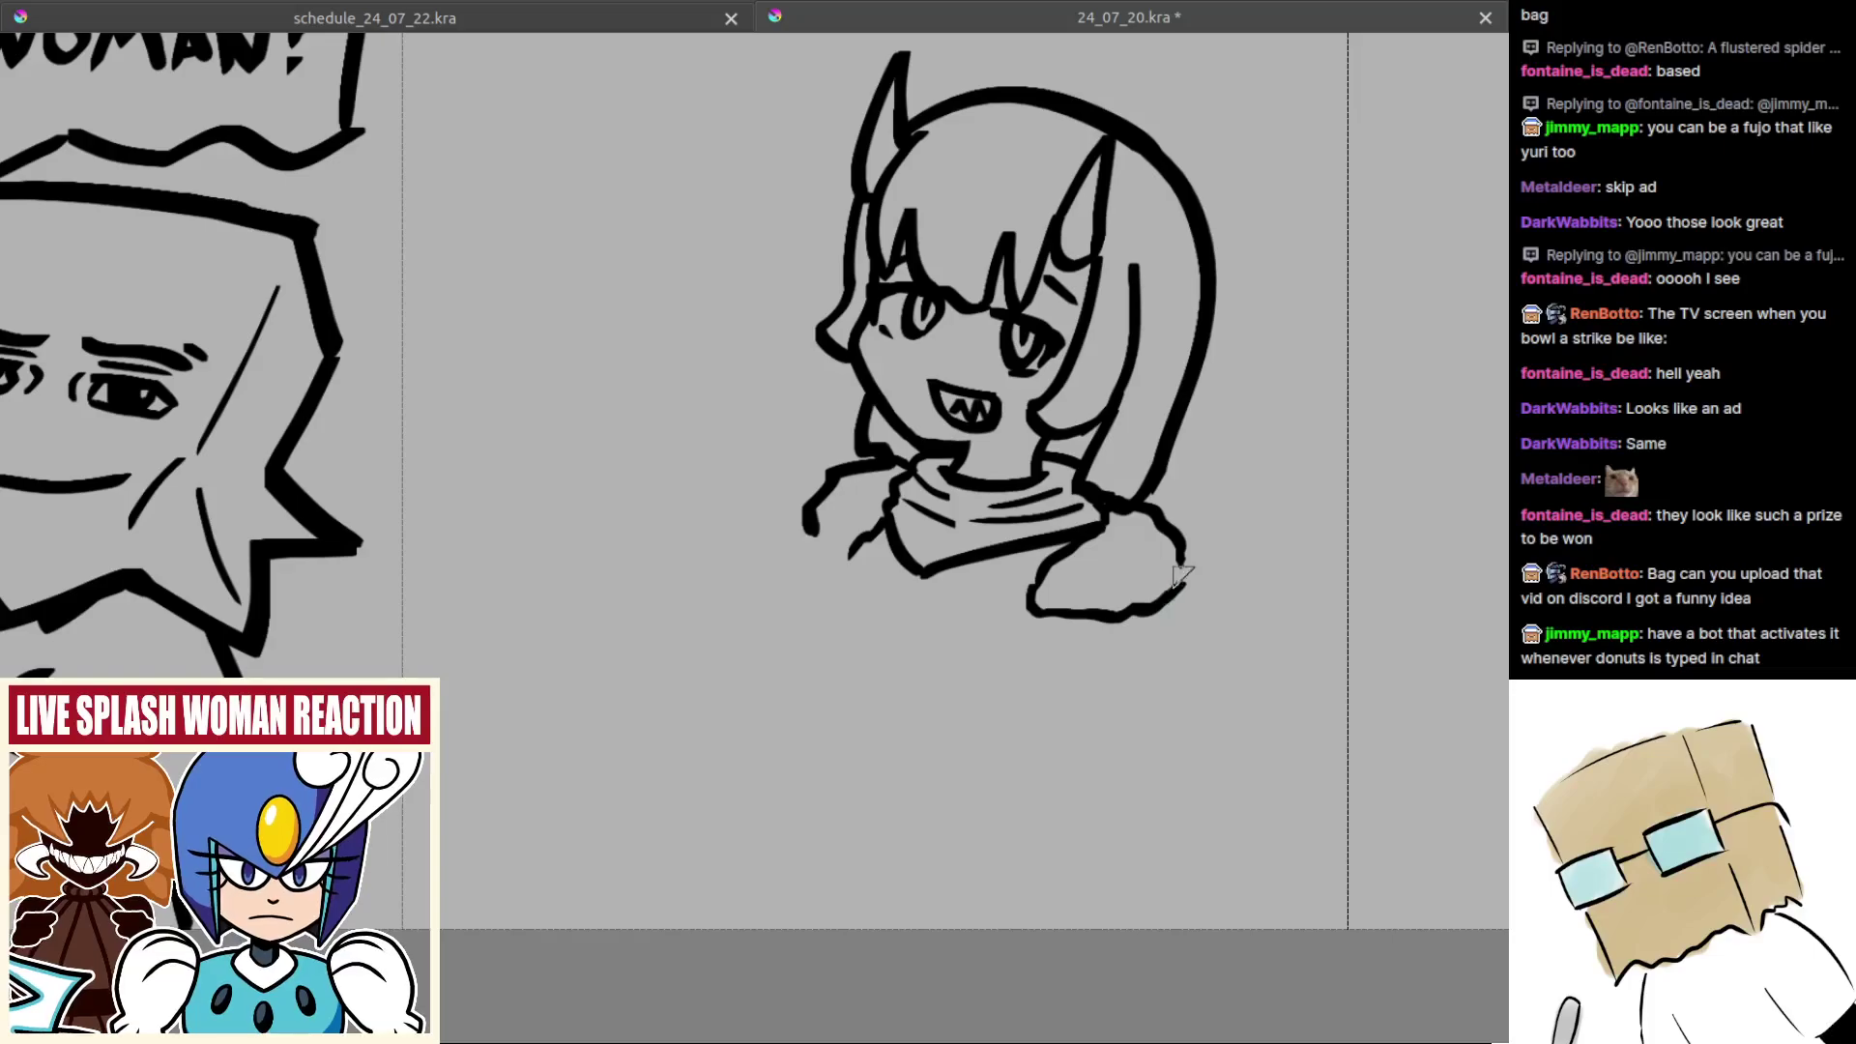
pyautogui.hotkey('ctrl', 'z')
pyautogui.moveTo(1177, 547); pyautogui.dragTo(1181, 584)
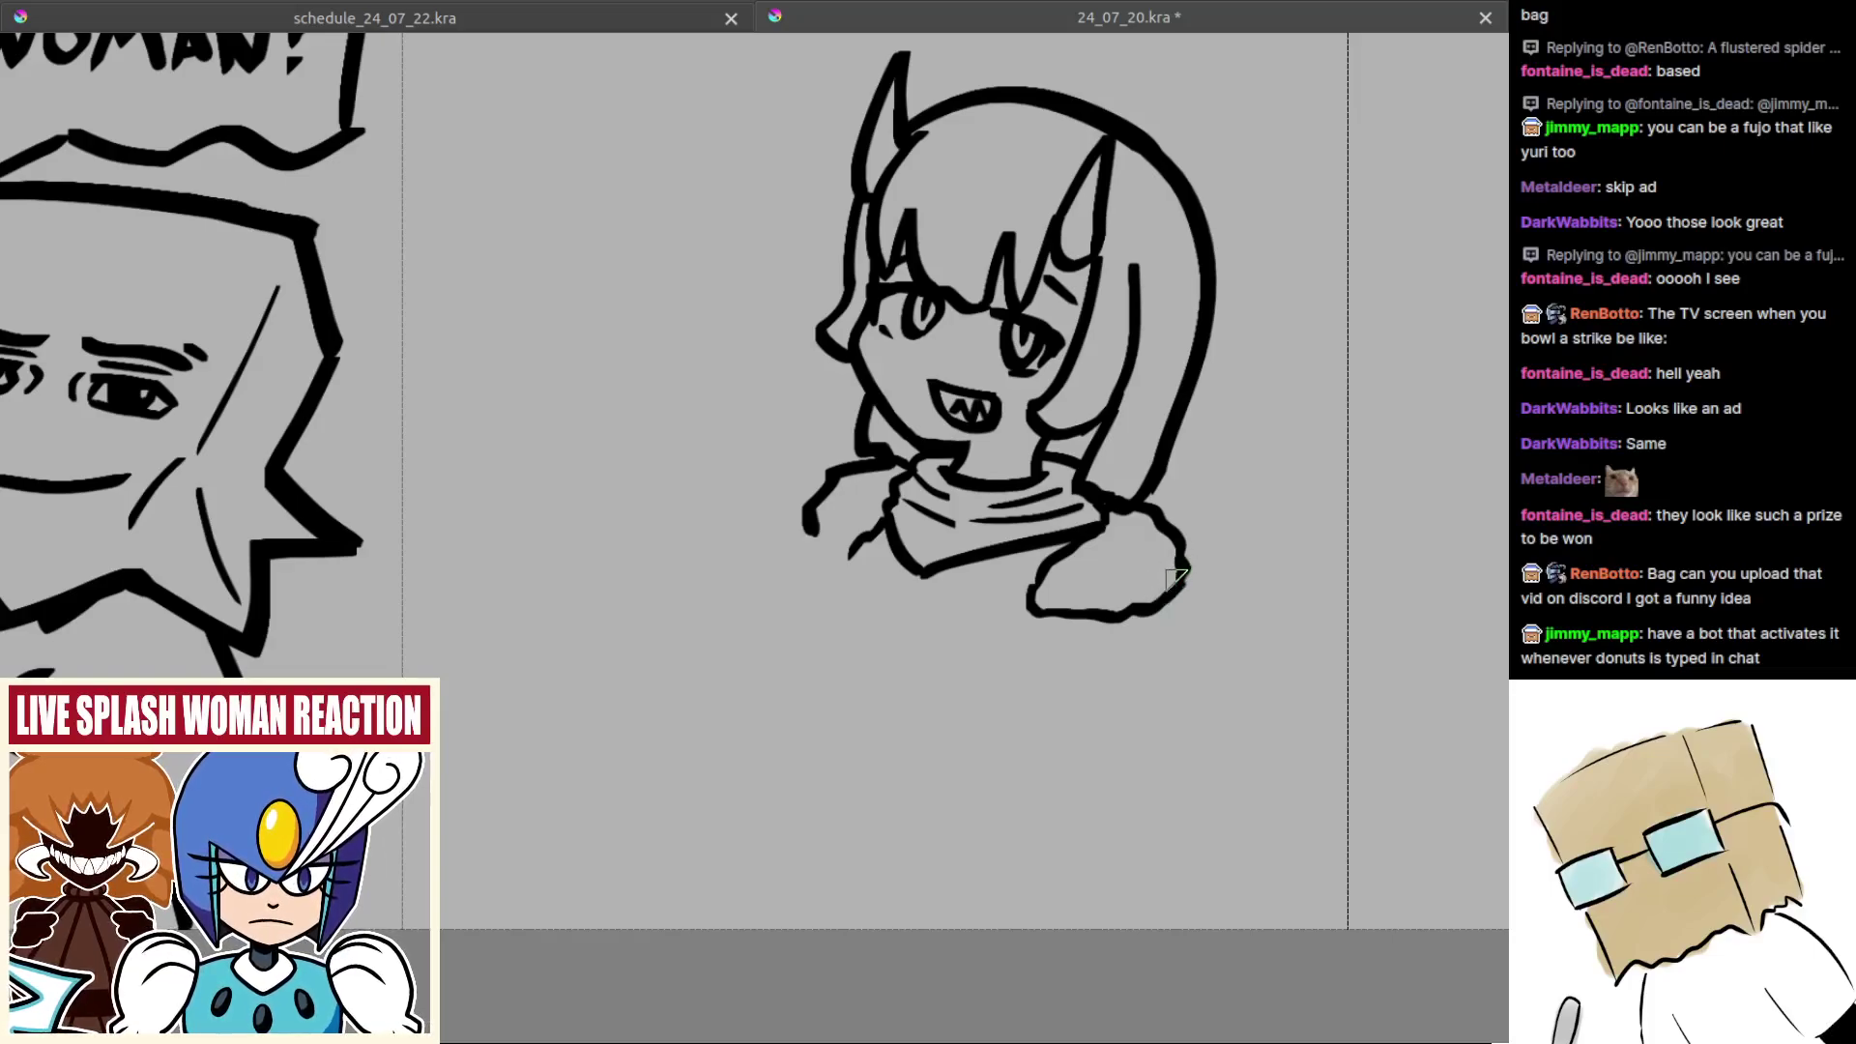
pyautogui.keyDown('ctrl'); pyautogui.click(1180, 578); pyautogui.keyUp('ctrl')
pyautogui.scroll(1, 1179, 573)
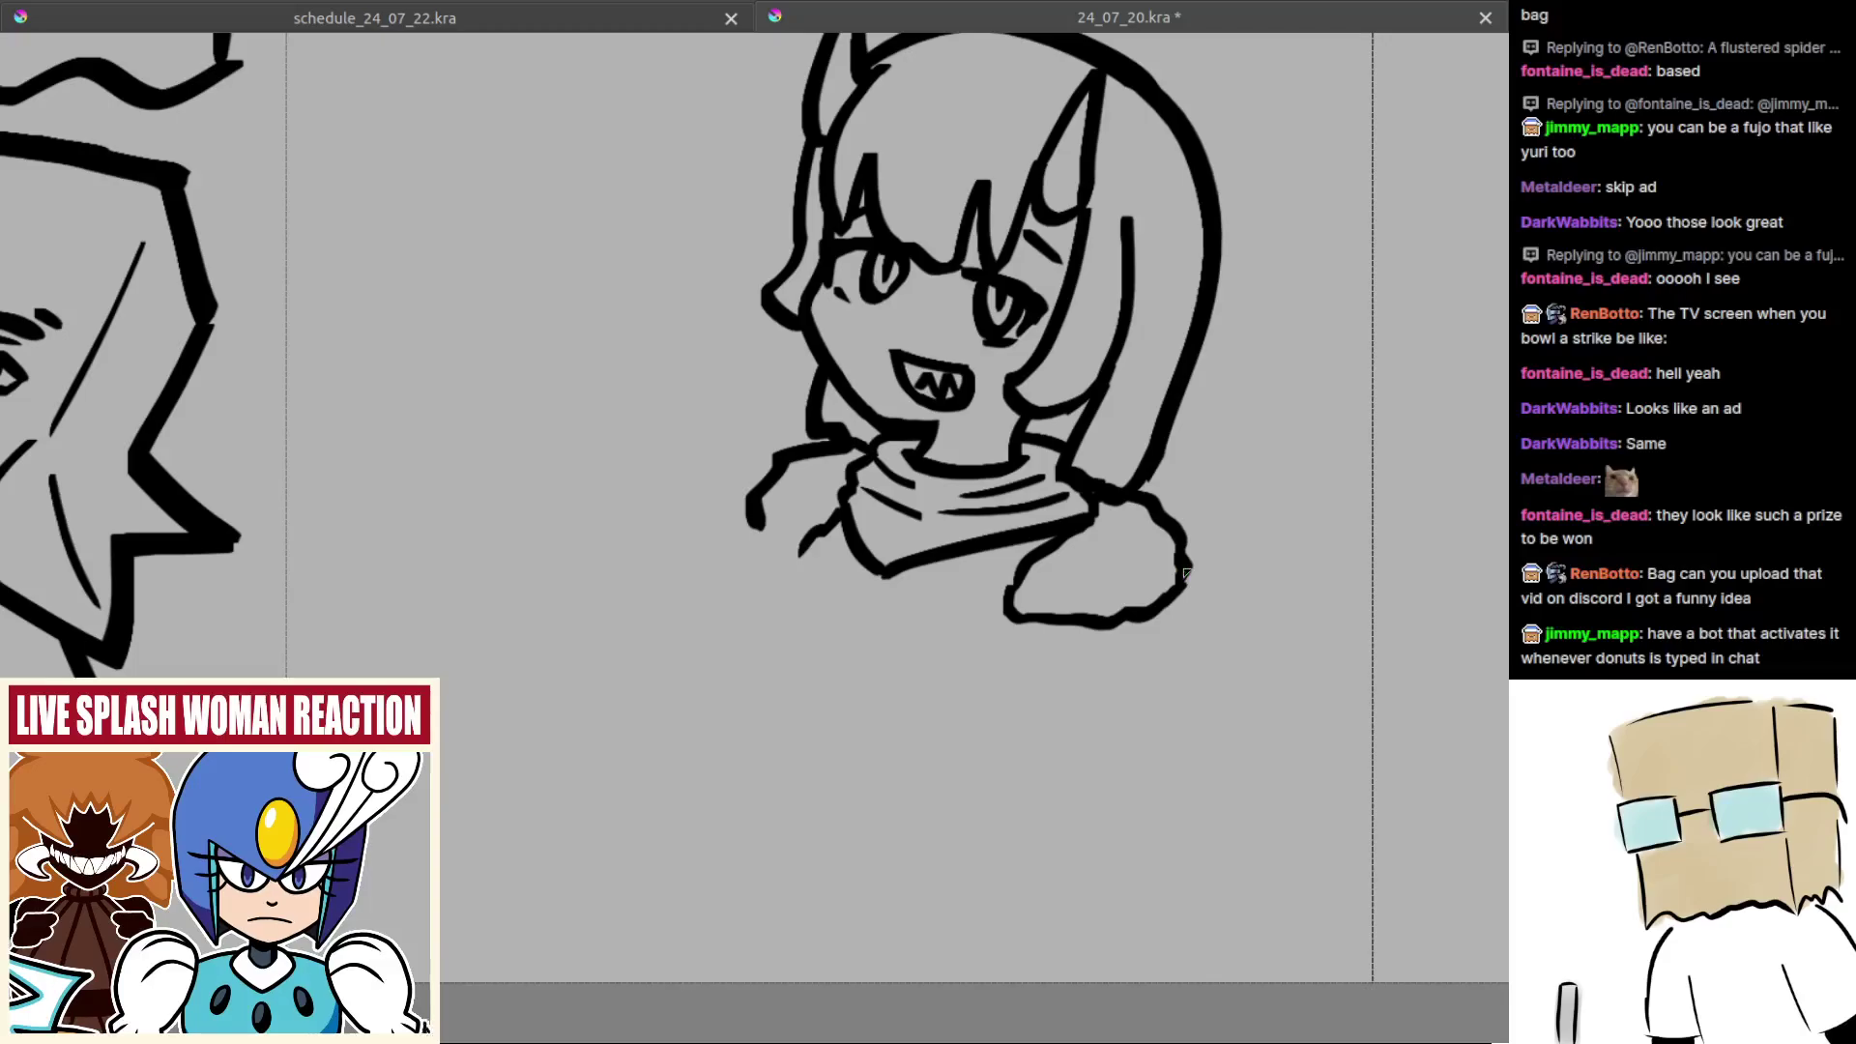
pyautogui.moveTo(761, 527)
pyautogui.mouseDown()
pyautogui.moveTo(781, 565)
pyautogui.moveTo(806, 548)
pyautogui.mouseUp()
pyautogui.moveTo(841, 561); pyautogui.dragTo(895, 629)
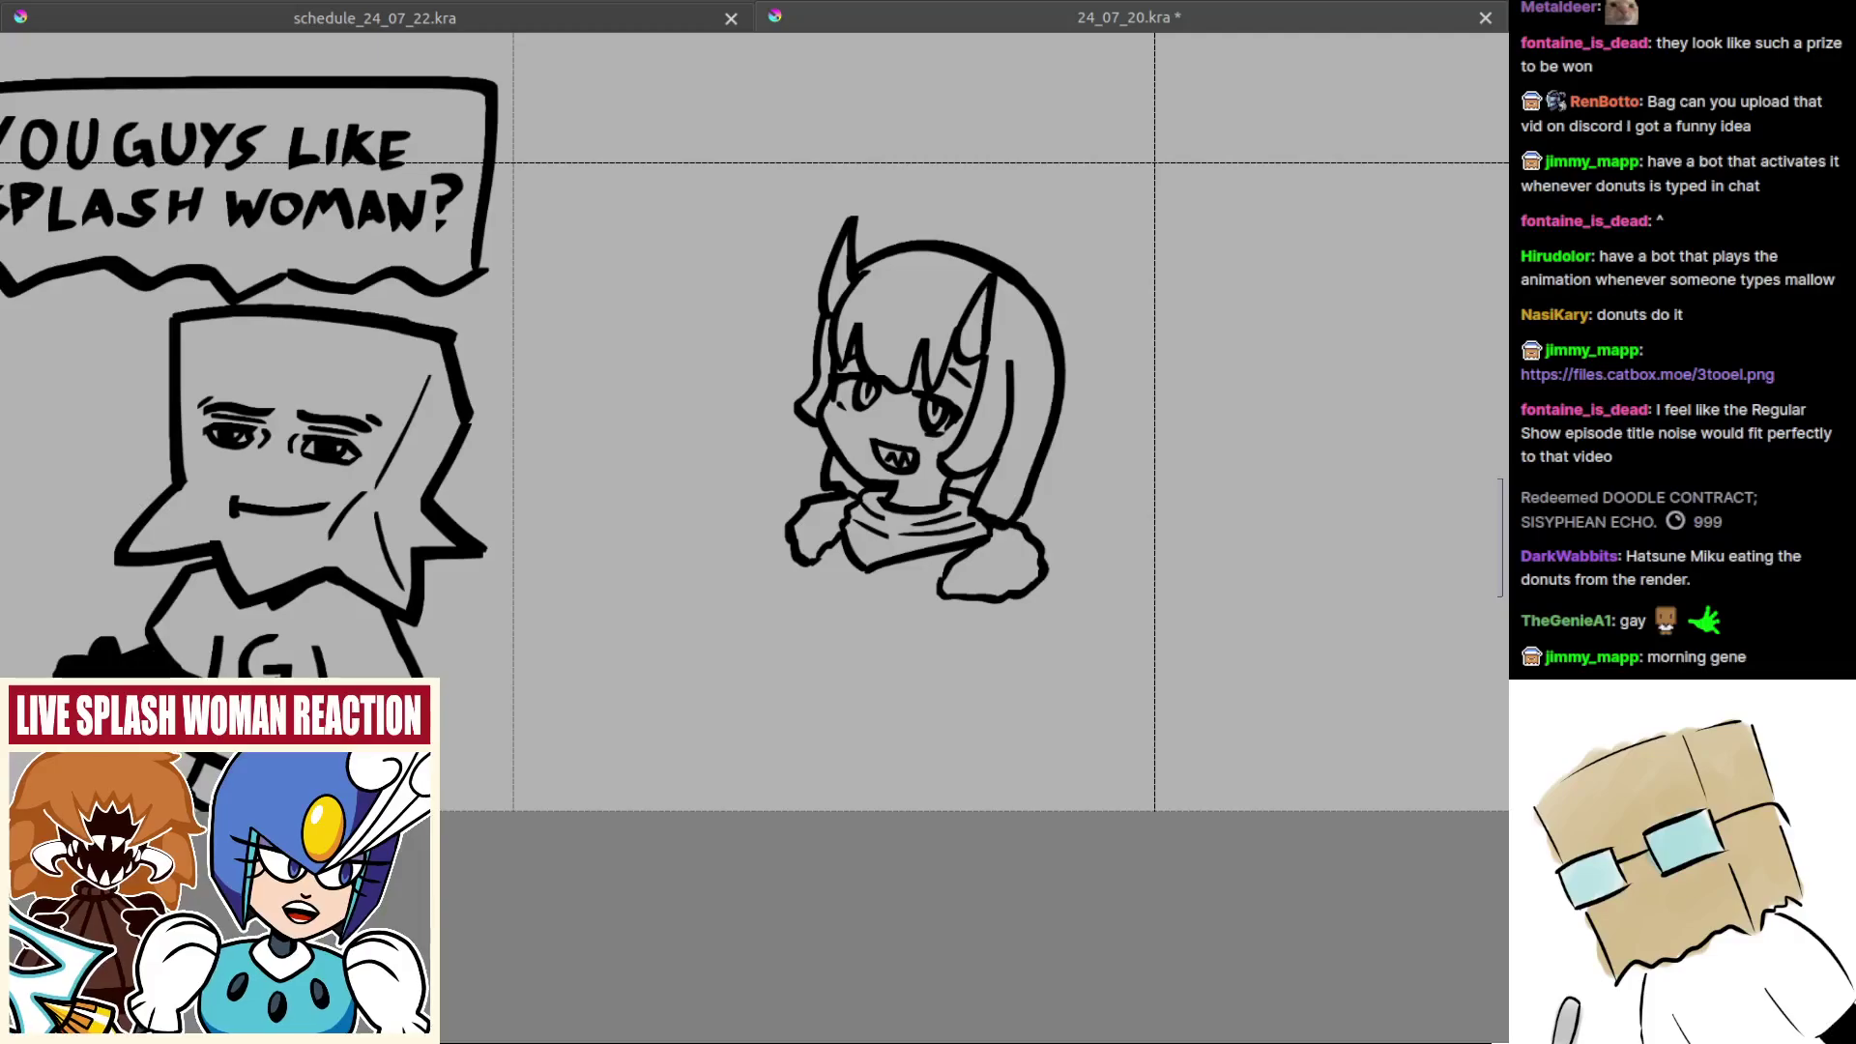
# Step: Examine the skull sketch elsewhere on the canvas, and return to the horned girl drawing
pyautogui.scroll(-3, 876, 450)
pyautogui.moveTo(867, 450); pyautogui.dragTo(1233, 978)
pyautogui.scroll(3, 541, 667)
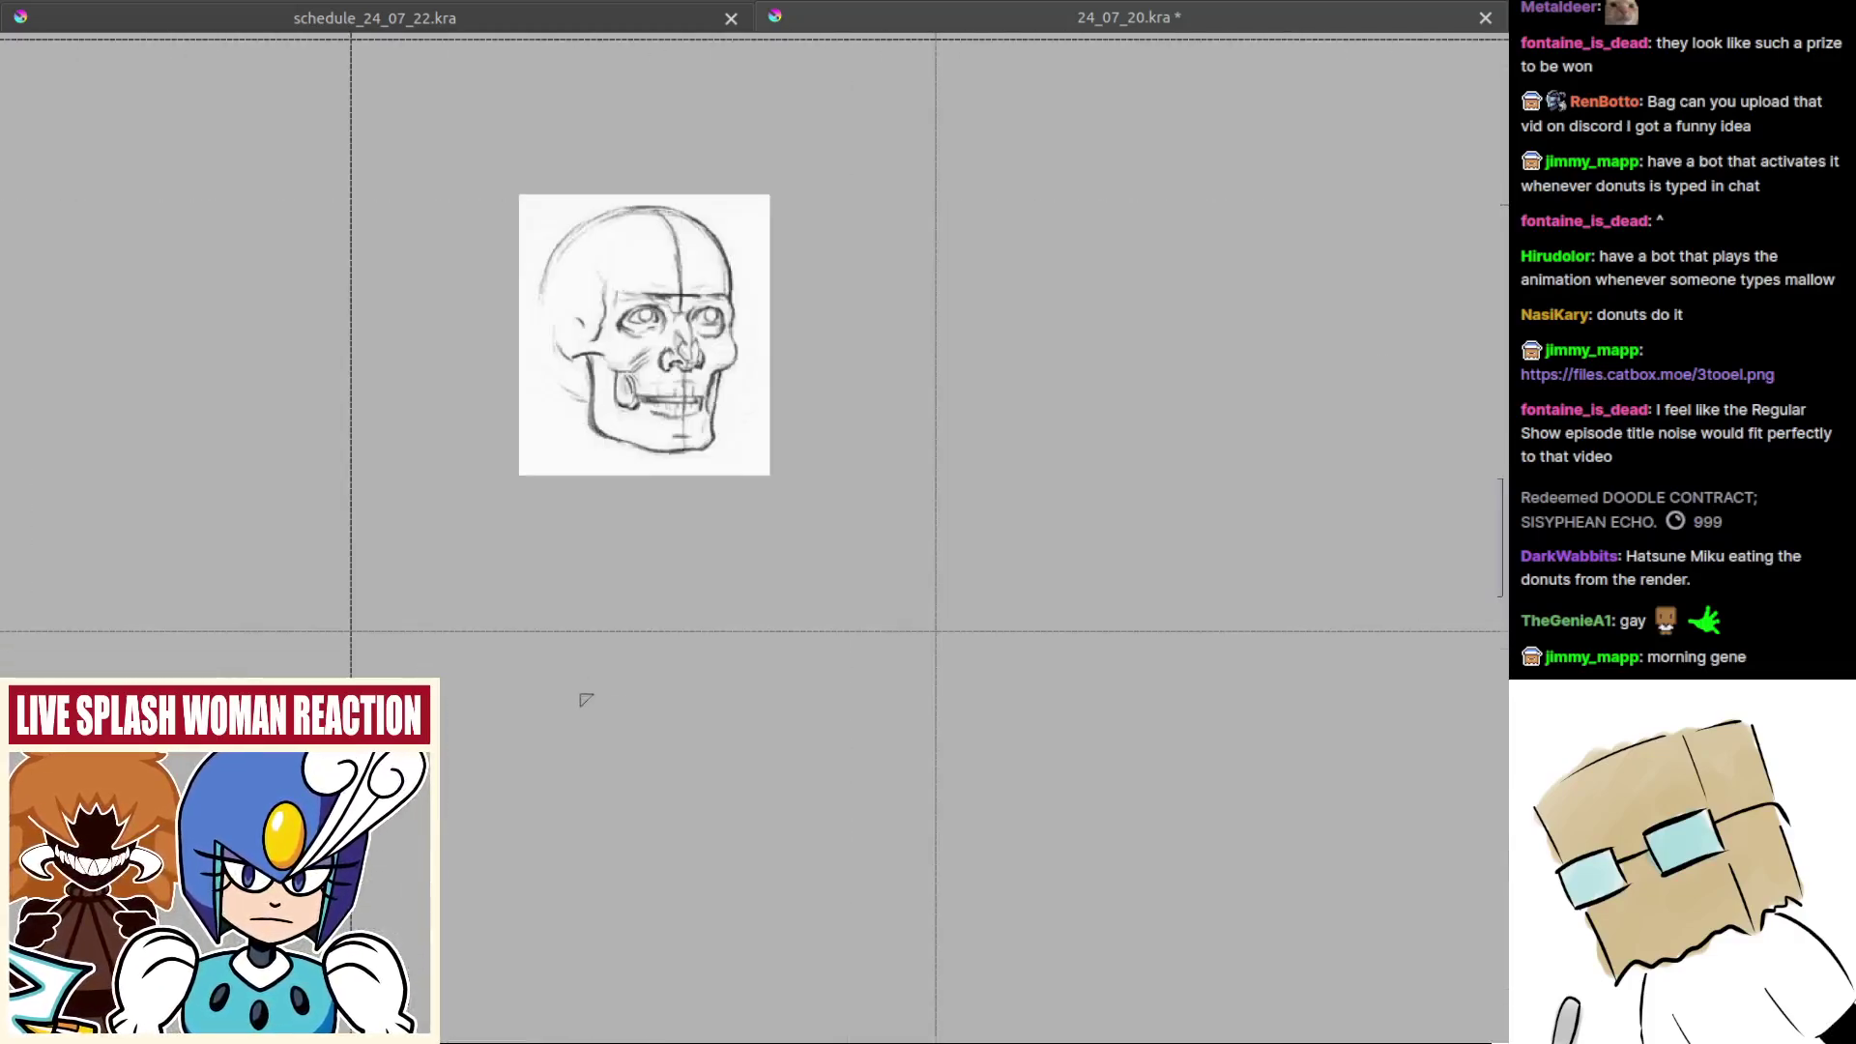
pyautogui.scroll(2, 523, 114)
pyautogui.scroll(2, 725, 530)
pyautogui.moveTo(726, 678)
pyautogui.mouseDown()
pyautogui.moveTo(726, 611)
pyautogui.moveTo(726, 634)
pyautogui.mouseUp()
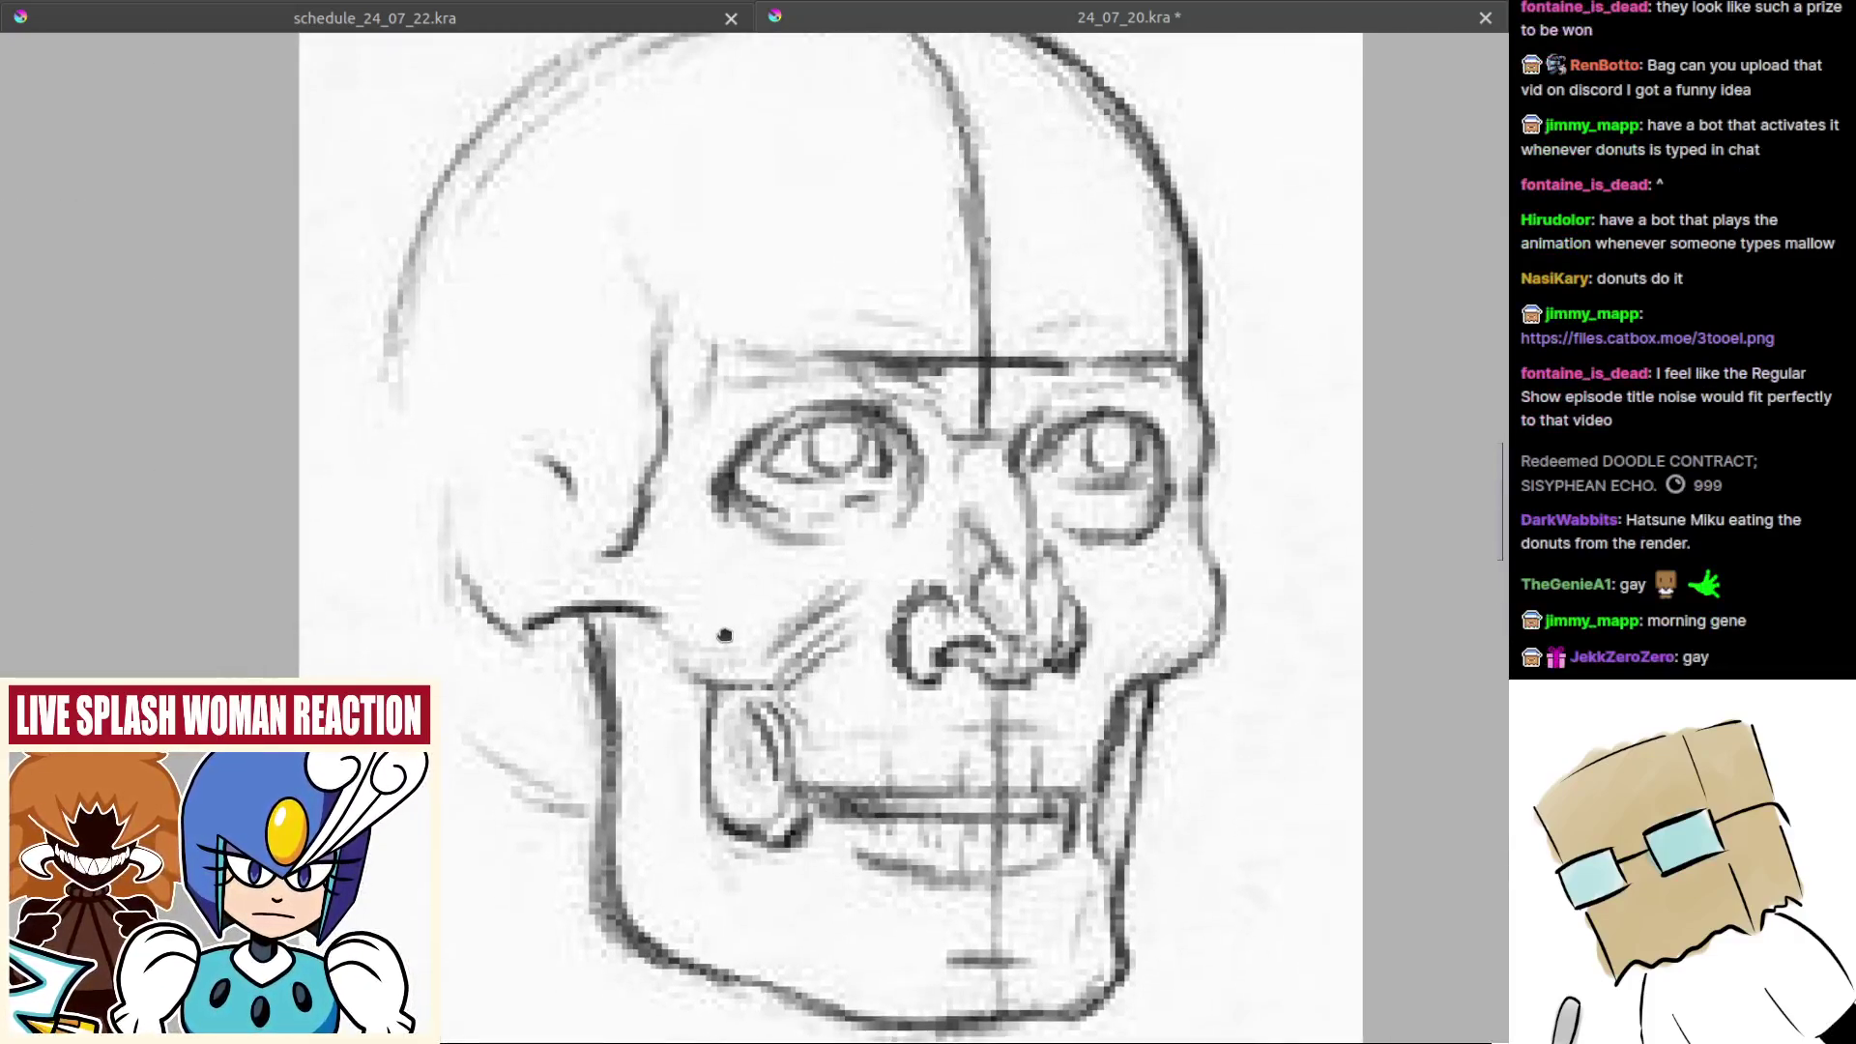
pyautogui.scroll(-5, 514, 551)
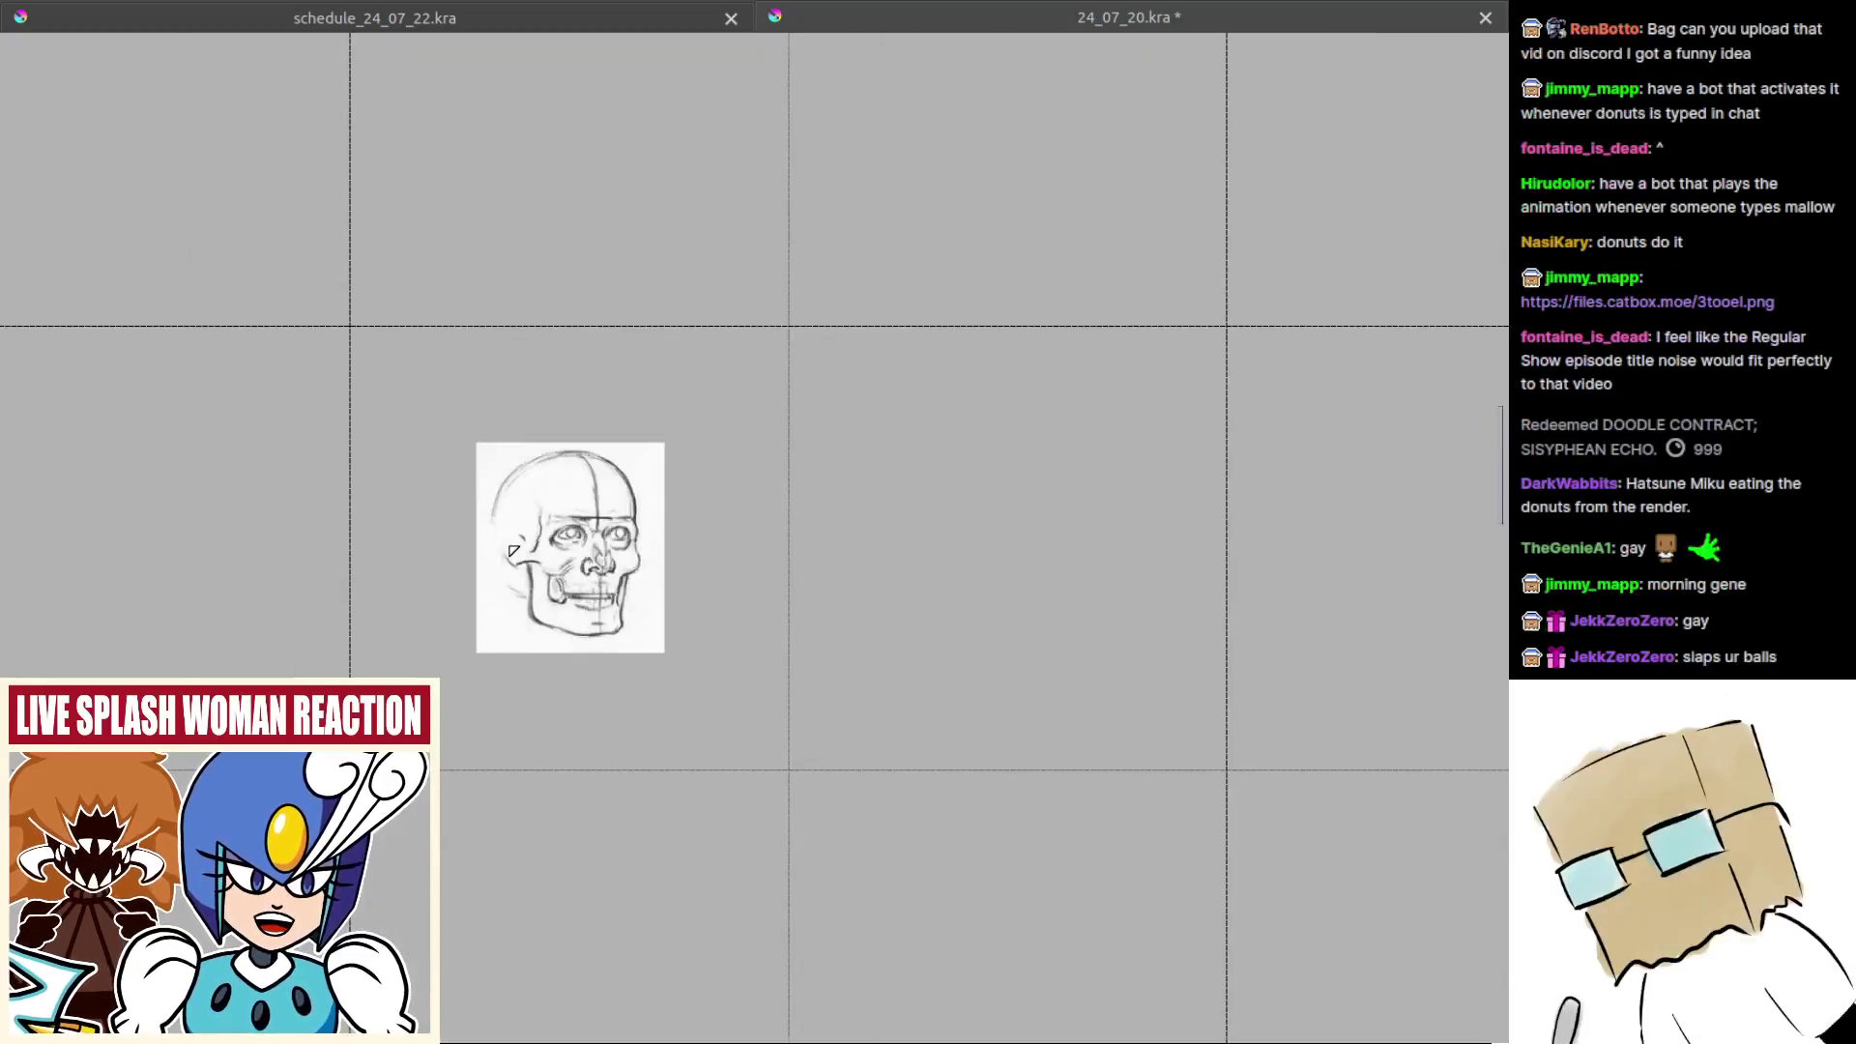
pyautogui.scroll(-5, 764, 635)
pyautogui.moveTo(808, 589); pyautogui.dragTo(541, 373)
pyautogui.scroll(2, 627, 571)
pyautogui.scroll(2, 627, 584)
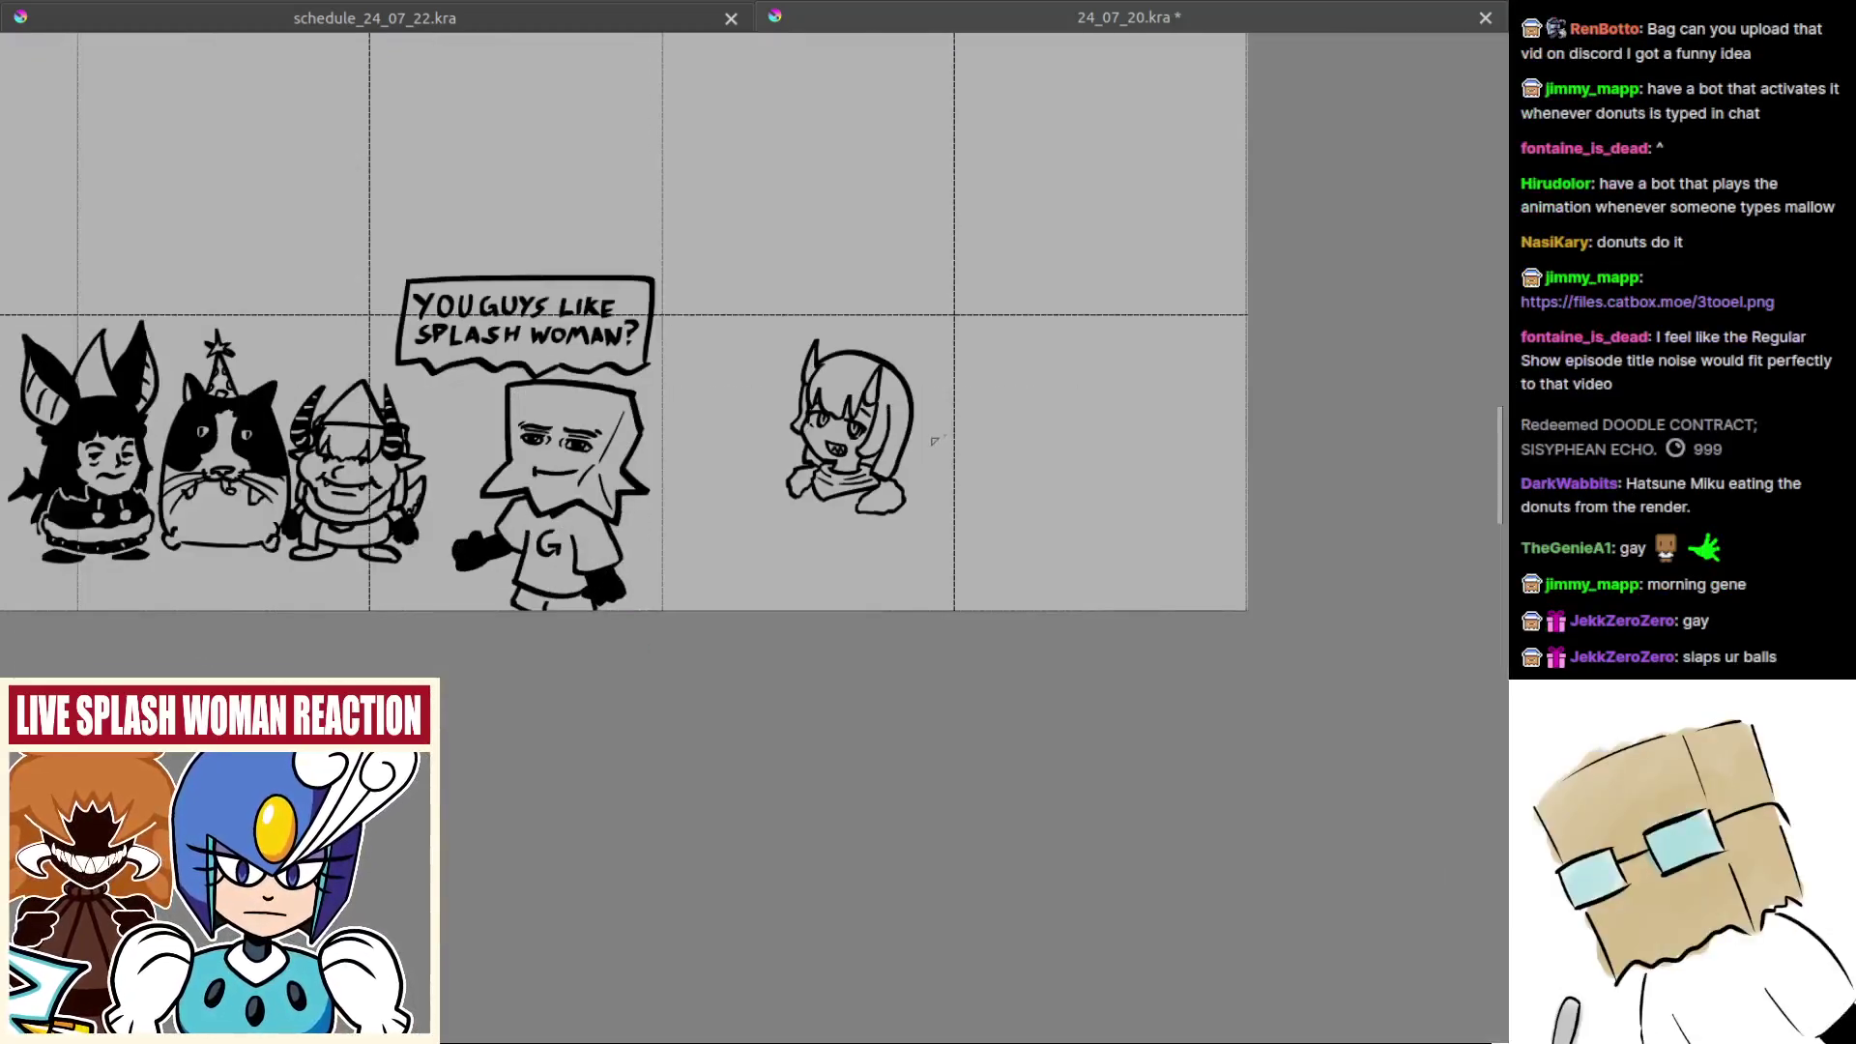
pyautogui.scroll(4, 947, 450)
pyautogui.press('-')
pyautogui.press('-')
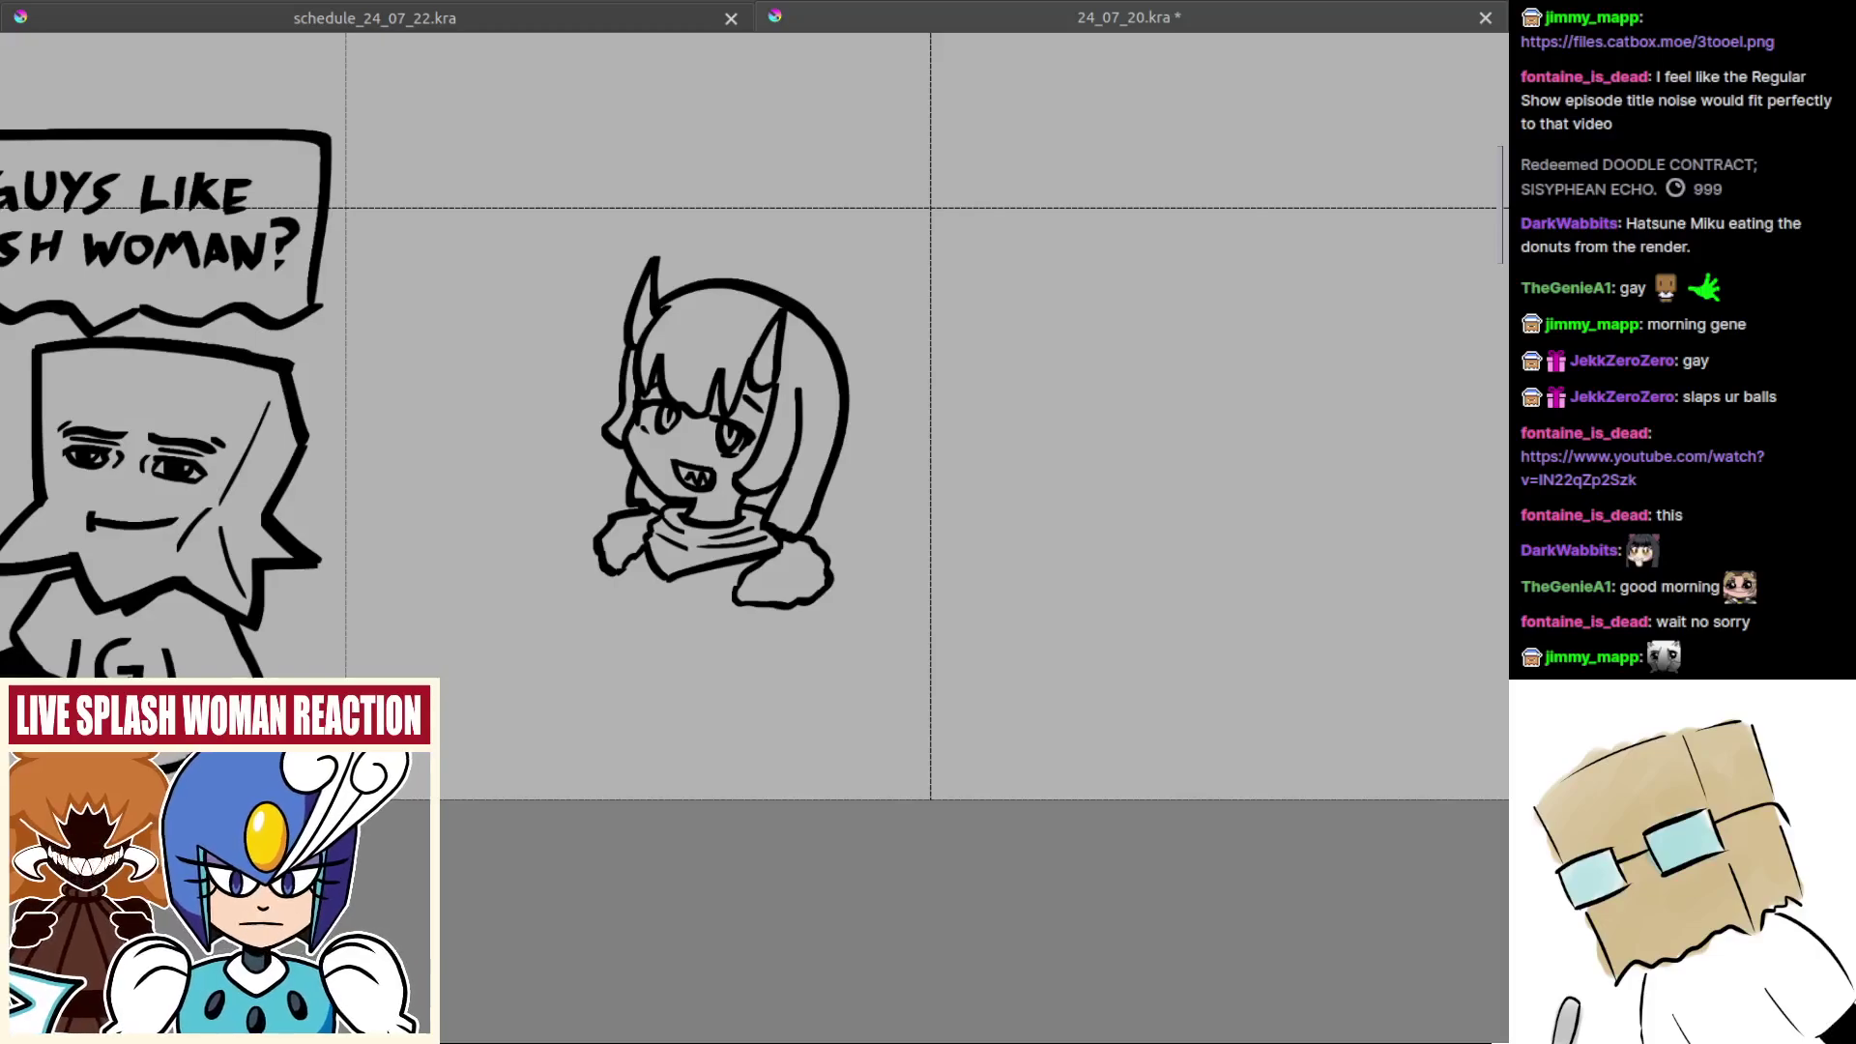
# Step: Draw the jagged, pointed cloth edge across the chest below the scarf
pyautogui.scroll(4, 818, 596)
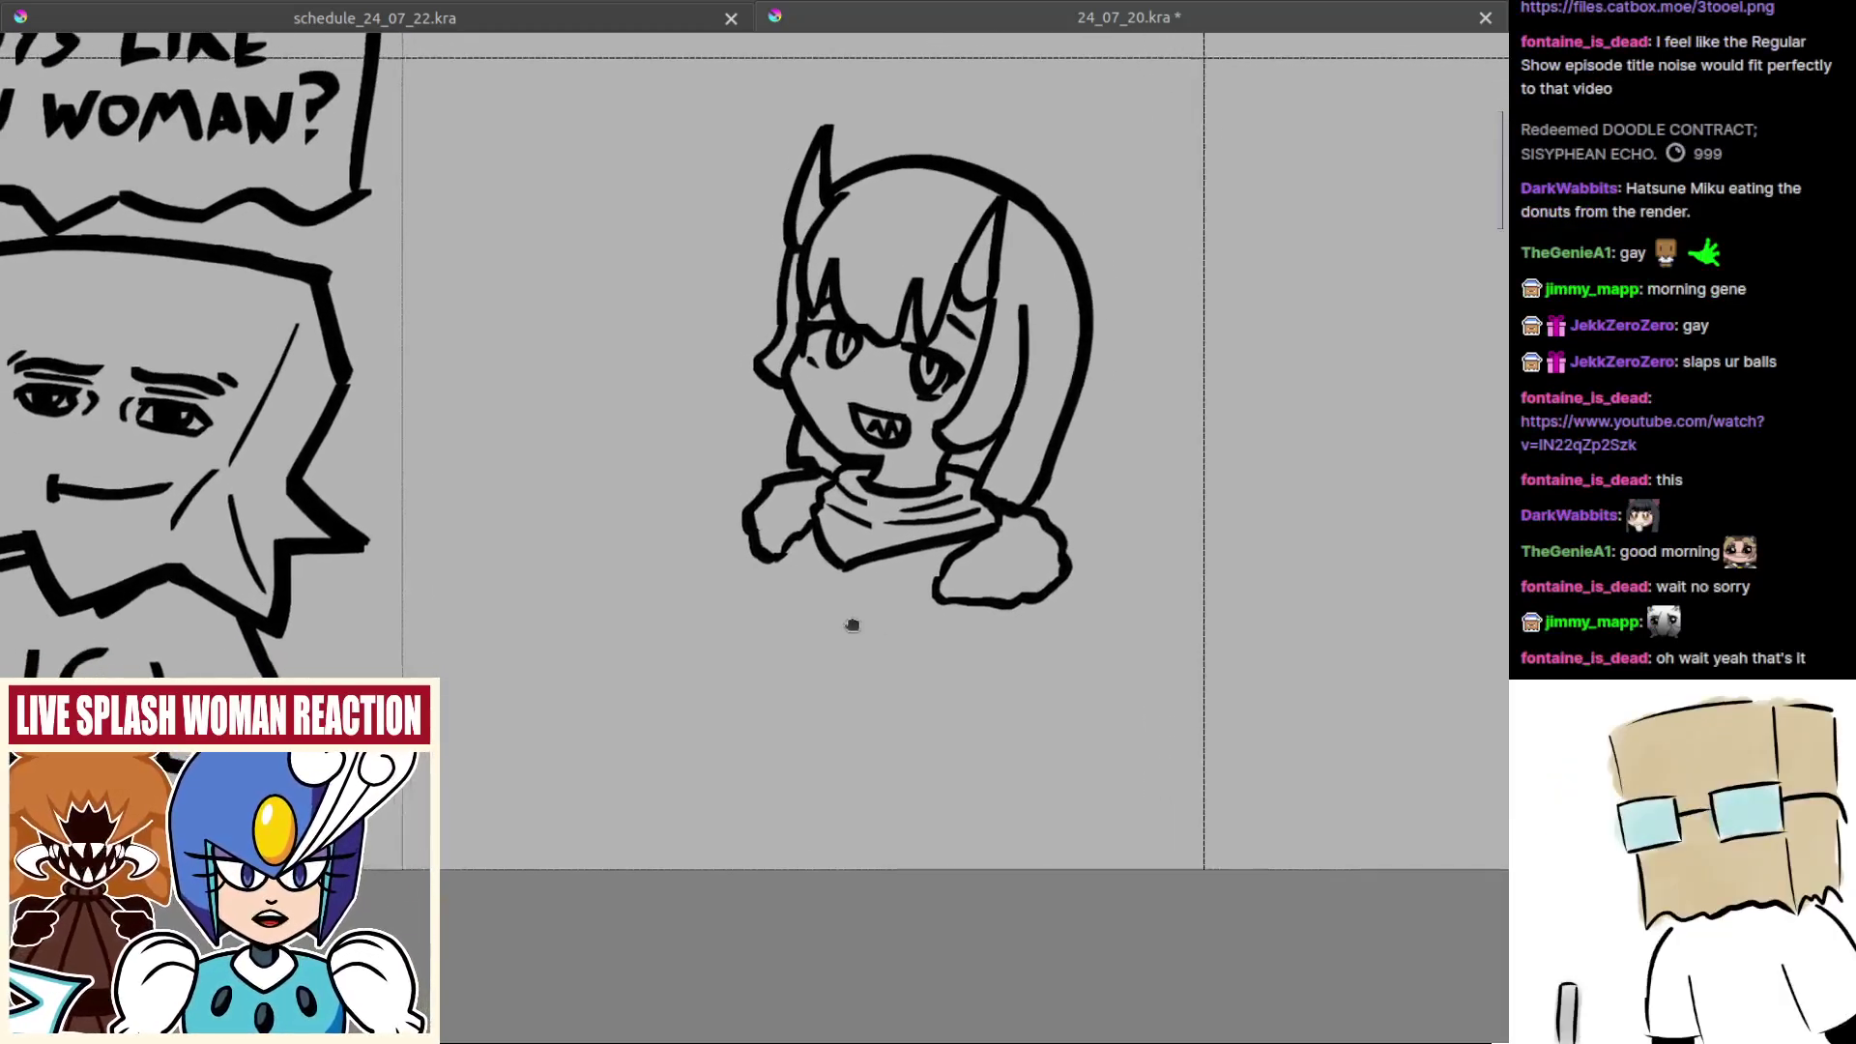
pyautogui.scroll(2, 851, 624)
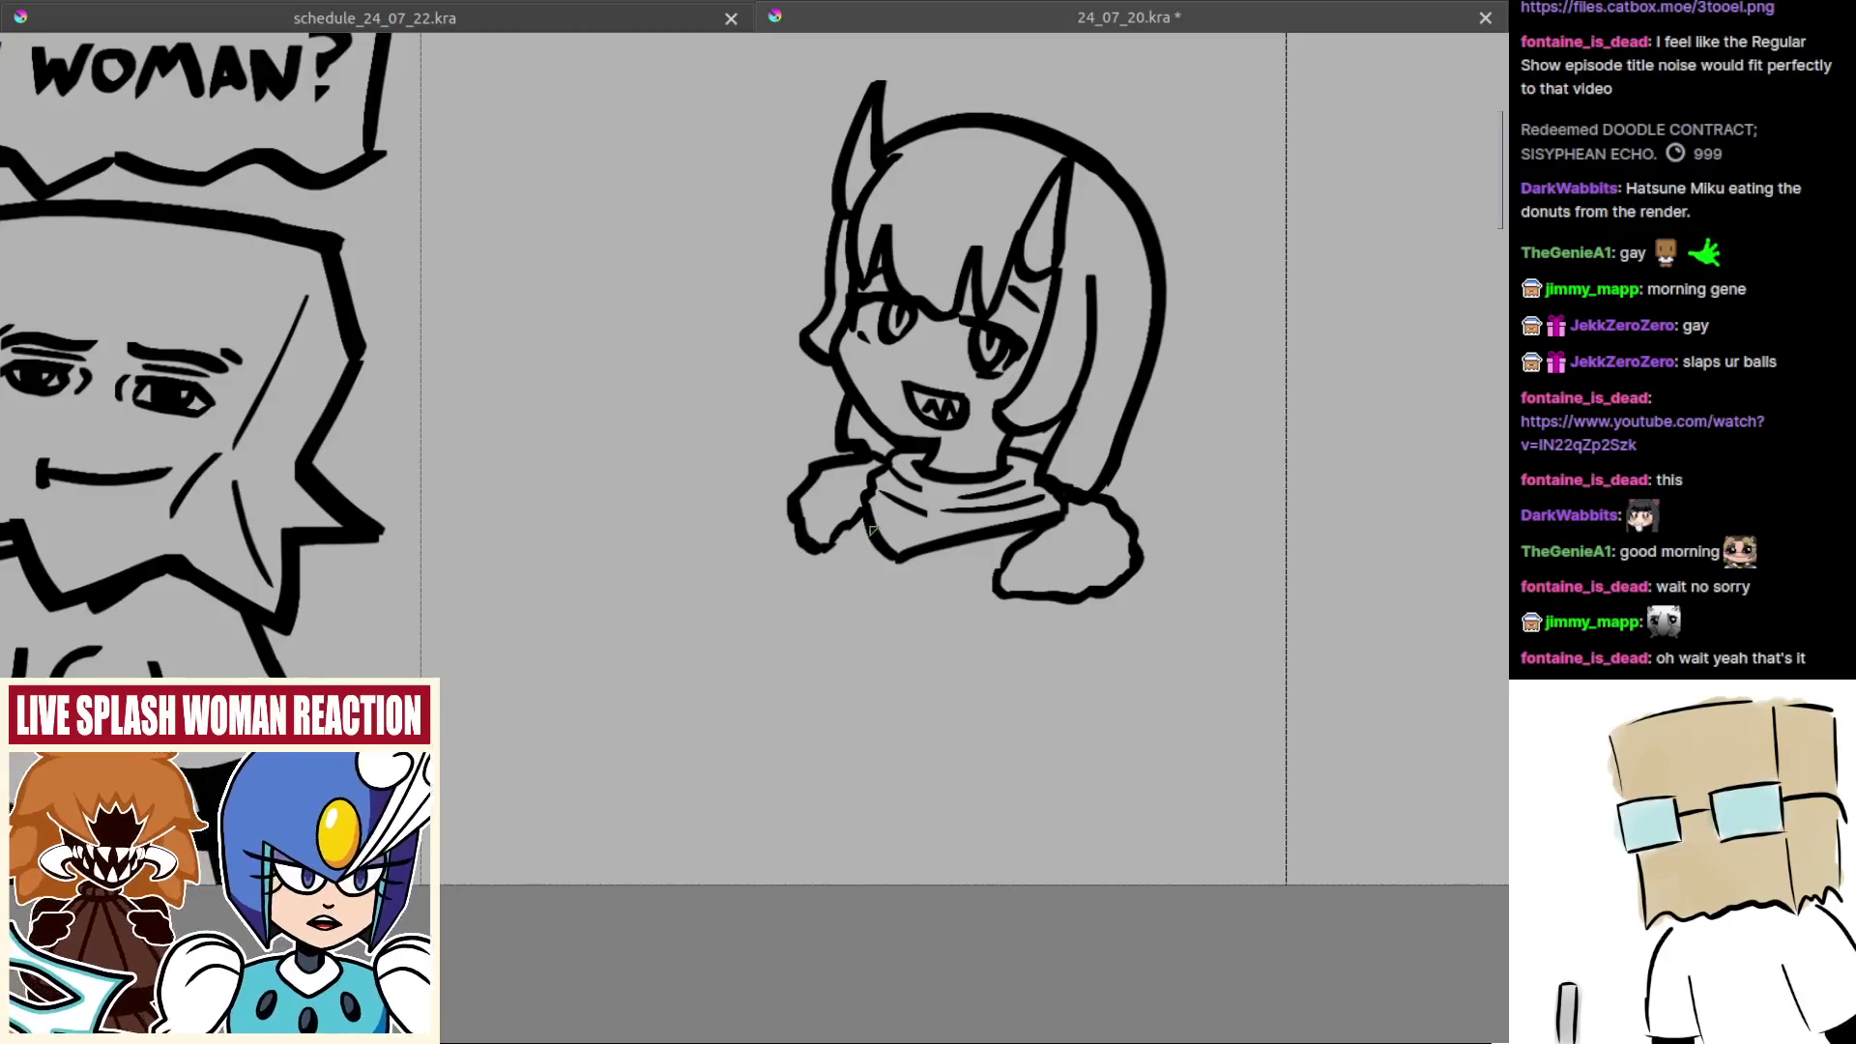
pyautogui.moveTo(868, 527)
pyautogui.mouseDown()
pyautogui.moveTo(829, 591)
pyautogui.moveTo(853, 612)
pyautogui.moveTo(891, 619)
pyautogui.moveTo(827, 583)
pyautogui.moveTo(855, 611)
pyautogui.moveTo(875, 599)
pyautogui.moveTo(828, 588)
pyautogui.moveTo(889, 604)
pyautogui.moveTo(862, 602)
pyautogui.moveTo(880, 650)
pyautogui.moveTo(904, 630)
pyautogui.moveTo(887, 652)
pyautogui.moveTo(968, 629)
pyautogui.moveTo(940, 600)
pyautogui.moveTo(956, 562)
pyautogui.moveTo(976, 605)
pyautogui.mouseUp()
pyautogui.hotkey('ctrl', 'z')
pyautogui.hotkey('ctrl', 'z')
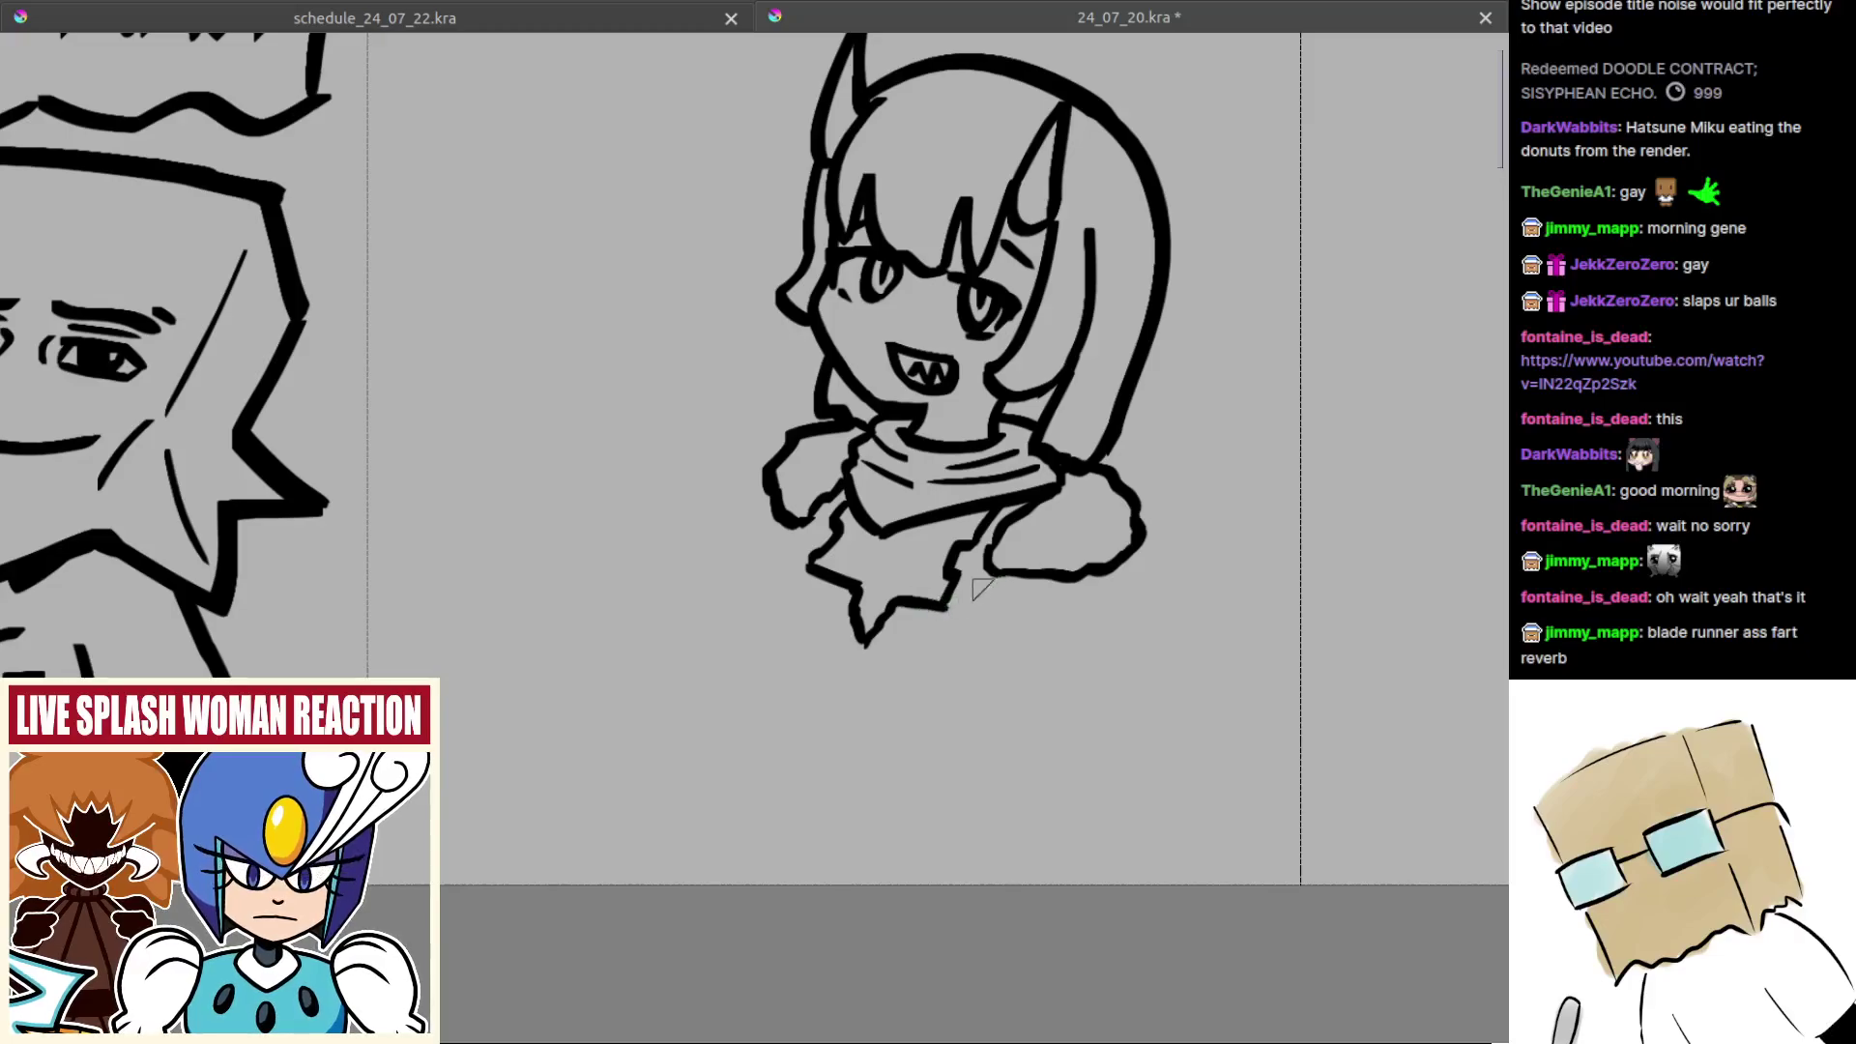
pyautogui.hotkey('ctrl', 'z')
# Step: Draw buckled straps with pointed ends on both sides of the chest, next to the puff sleeves
pyautogui.moveTo(984, 585)
pyautogui.mouseDown()
pyautogui.moveTo(969, 618)
pyautogui.moveTo(987, 581)
pyautogui.mouseUp()
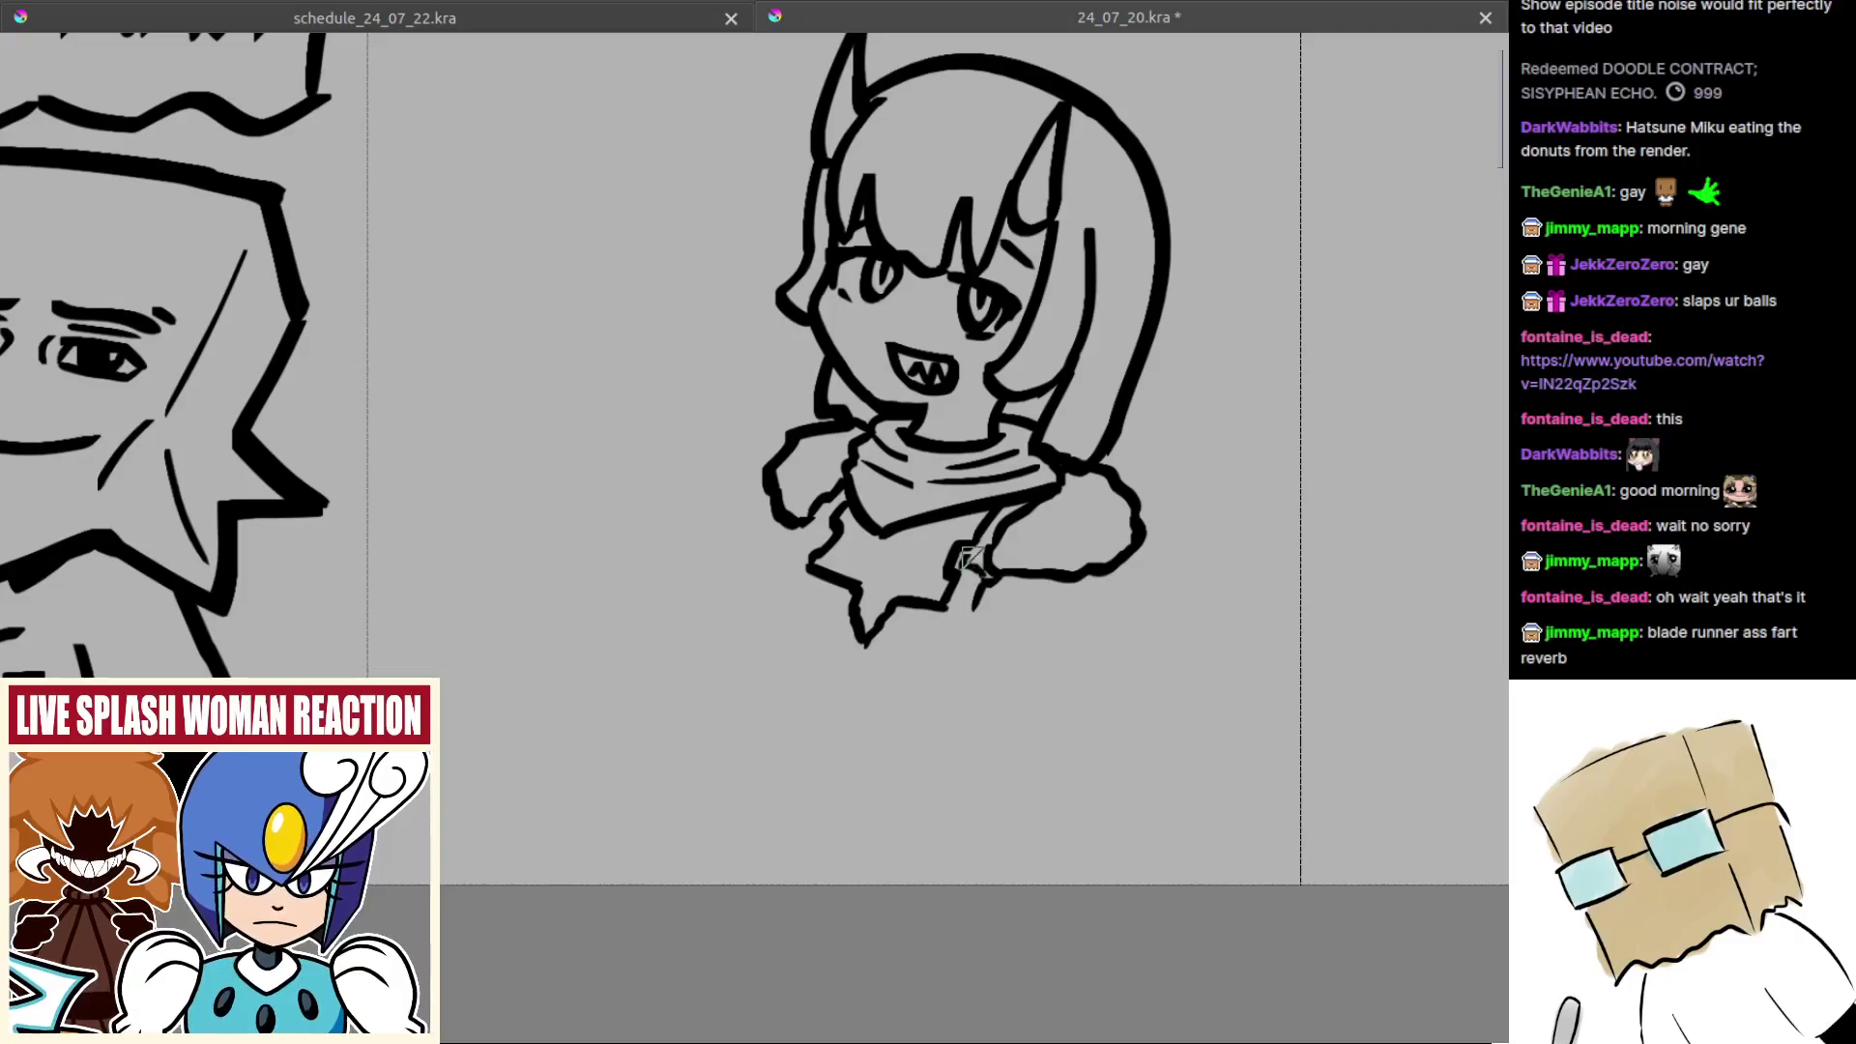
pyautogui.moveTo(972, 559); pyautogui.dragTo(1048, 623)
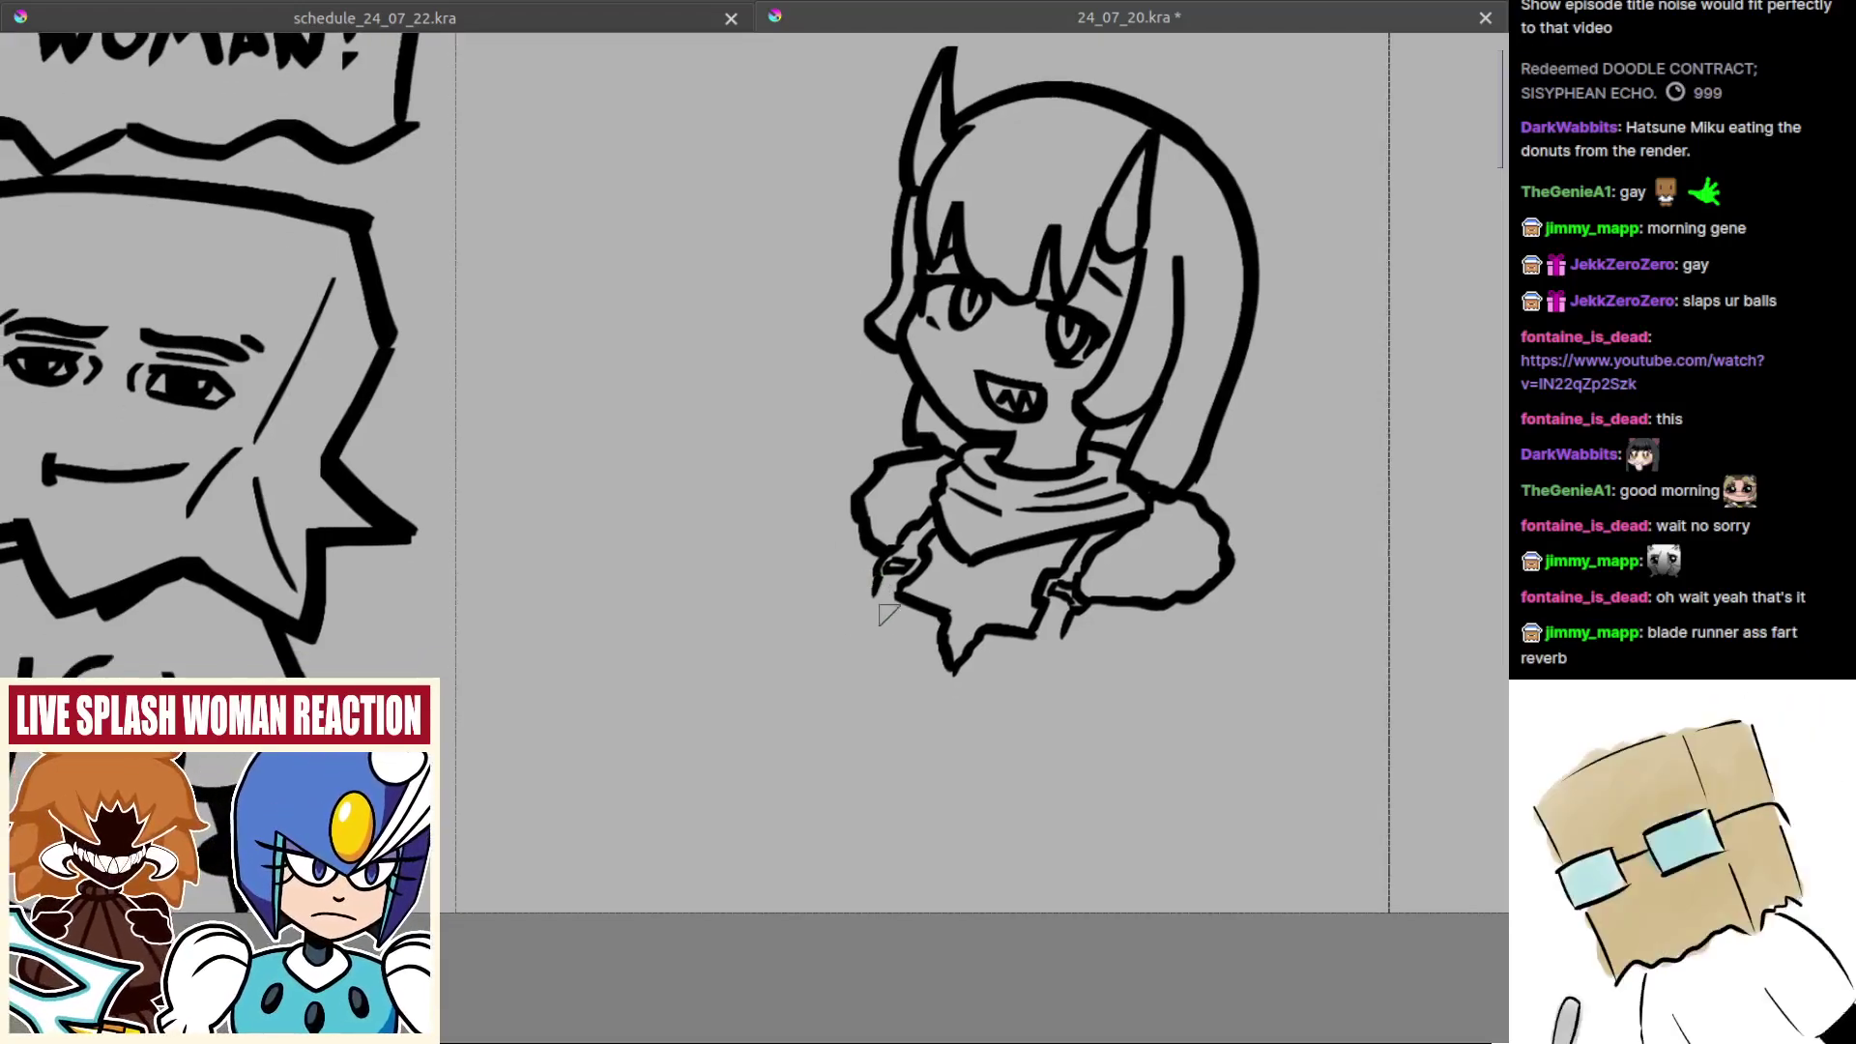
pyautogui.moveTo(875, 594)
pyautogui.mouseDown()
pyautogui.moveTo(867, 611)
pyautogui.moveTo(902, 597)
pyautogui.mouseUp()
pyautogui.hotkey('ctrl', 'z')
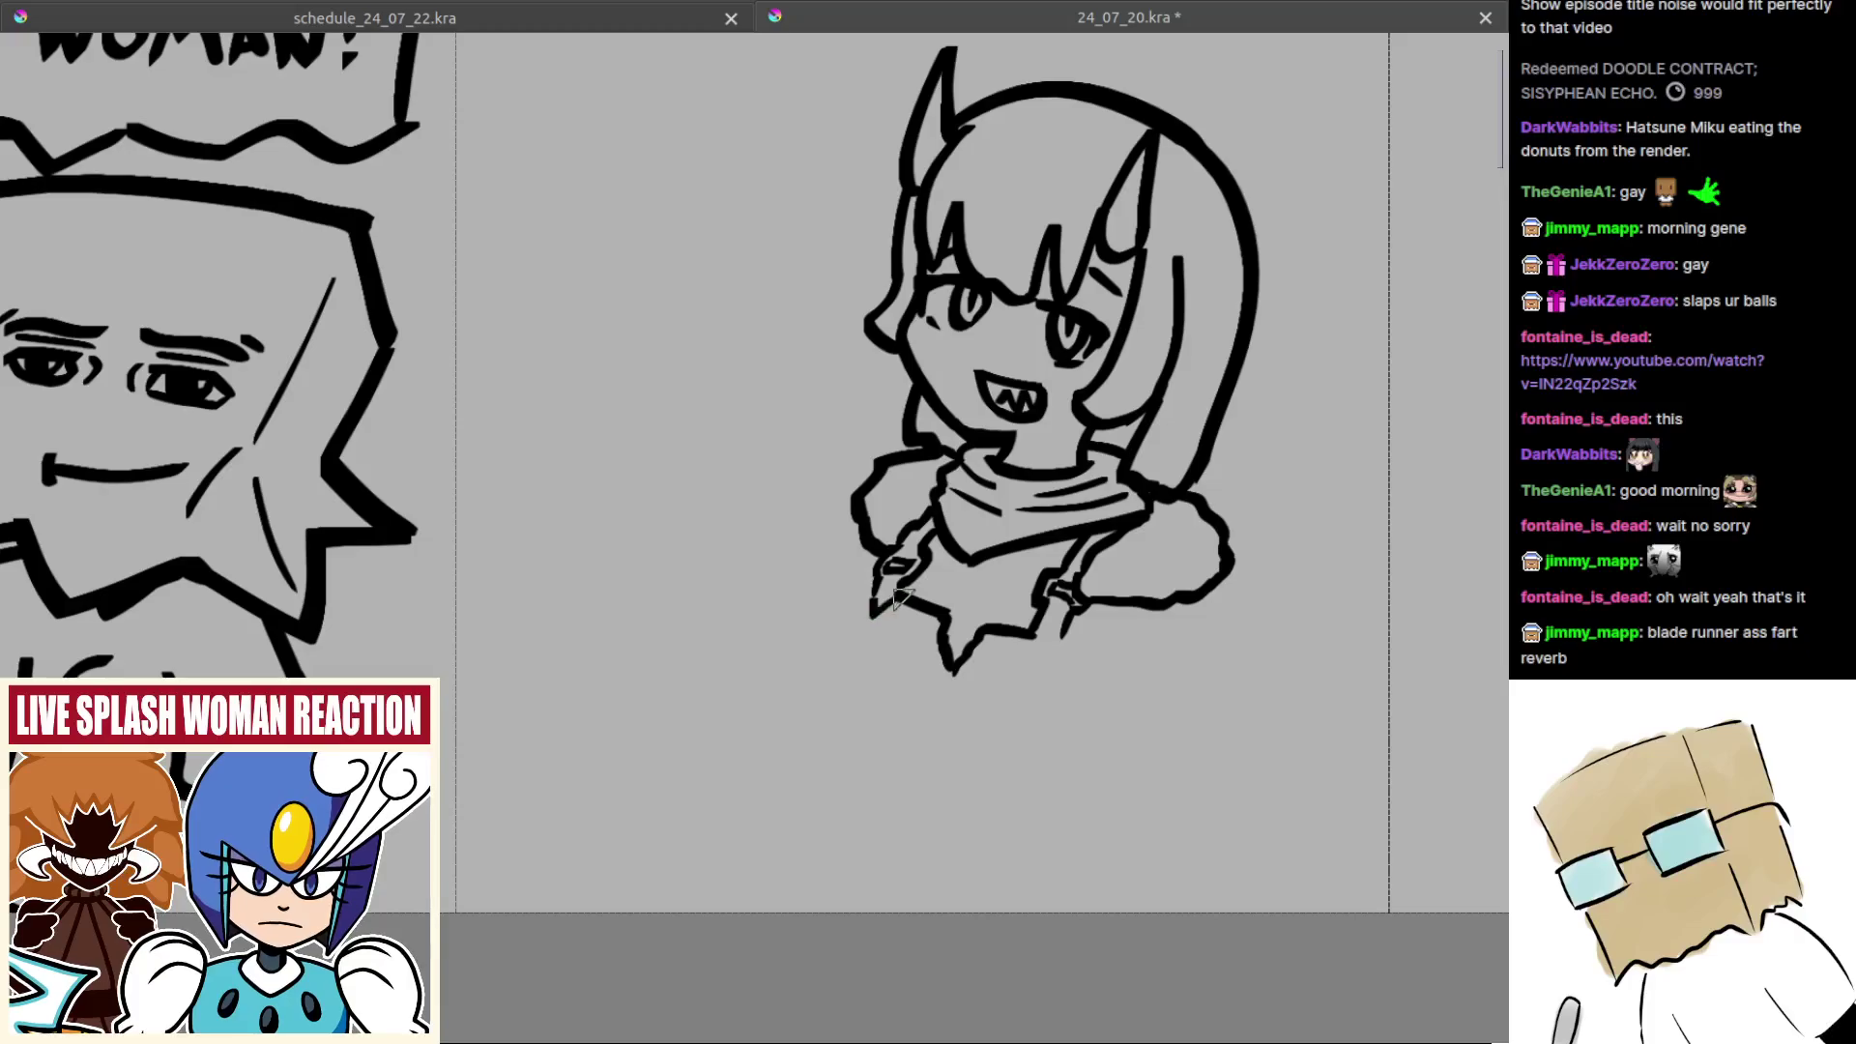
pyautogui.moveTo(997, 640)
pyautogui.mouseDown()
pyautogui.moveTo(960, 631)
pyautogui.moveTo(1000, 655)
pyautogui.moveTo(1015, 639)
pyautogui.moveTo(1088, 653)
pyautogui.mouseUp()
pyautogui.hotkey('ctrl', 'z')
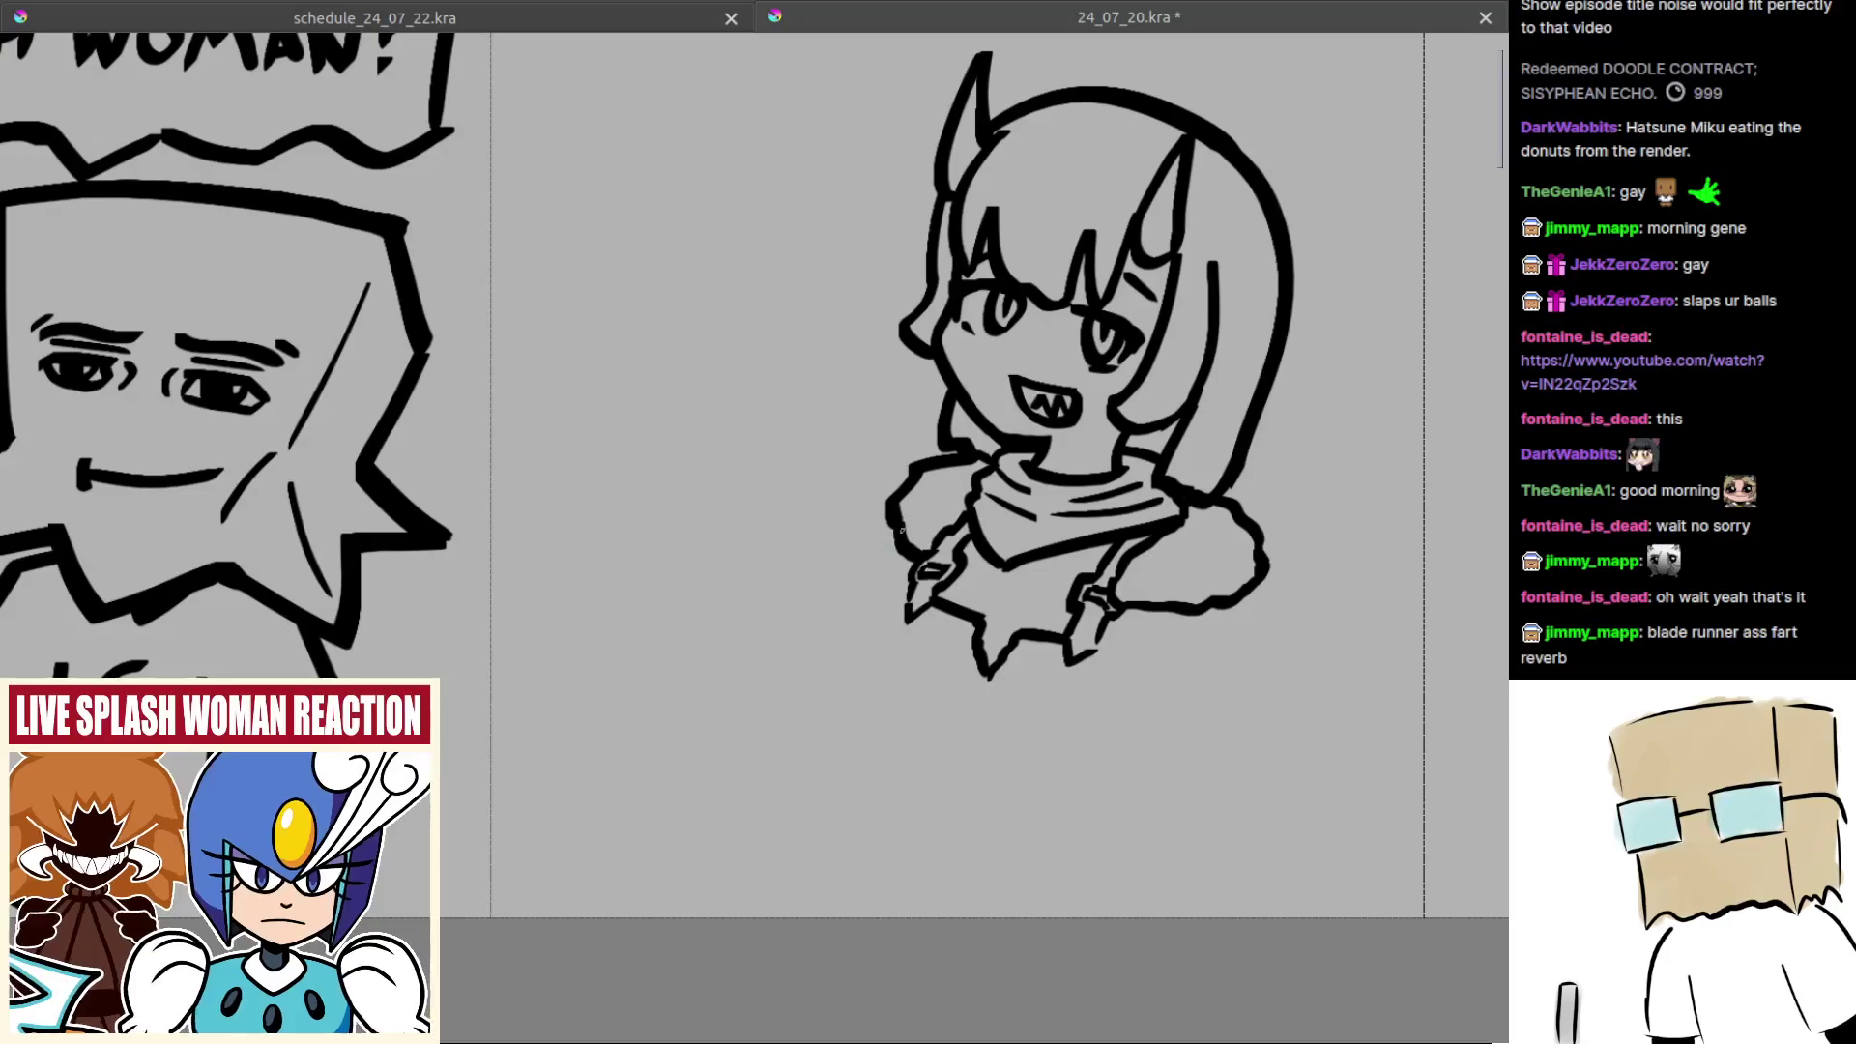
# Step: Draw a diagonal line for the raised arm, running outward and down from the smaller puff sleeve
pyautogui.moveTo(897, 524); pyautogui.dragTo(830, 613)
pyautogui.hotkey('ctrl', 'z')
pyautogui.hotkey('ctrl', 'z')
pyautogui.moveTo(884, 519)
pyautogui.mouseDown()
pyautogui.moveTo(901, 525)
pyautogui.moveTo(834, 573)
pyautogui.mouseUp()
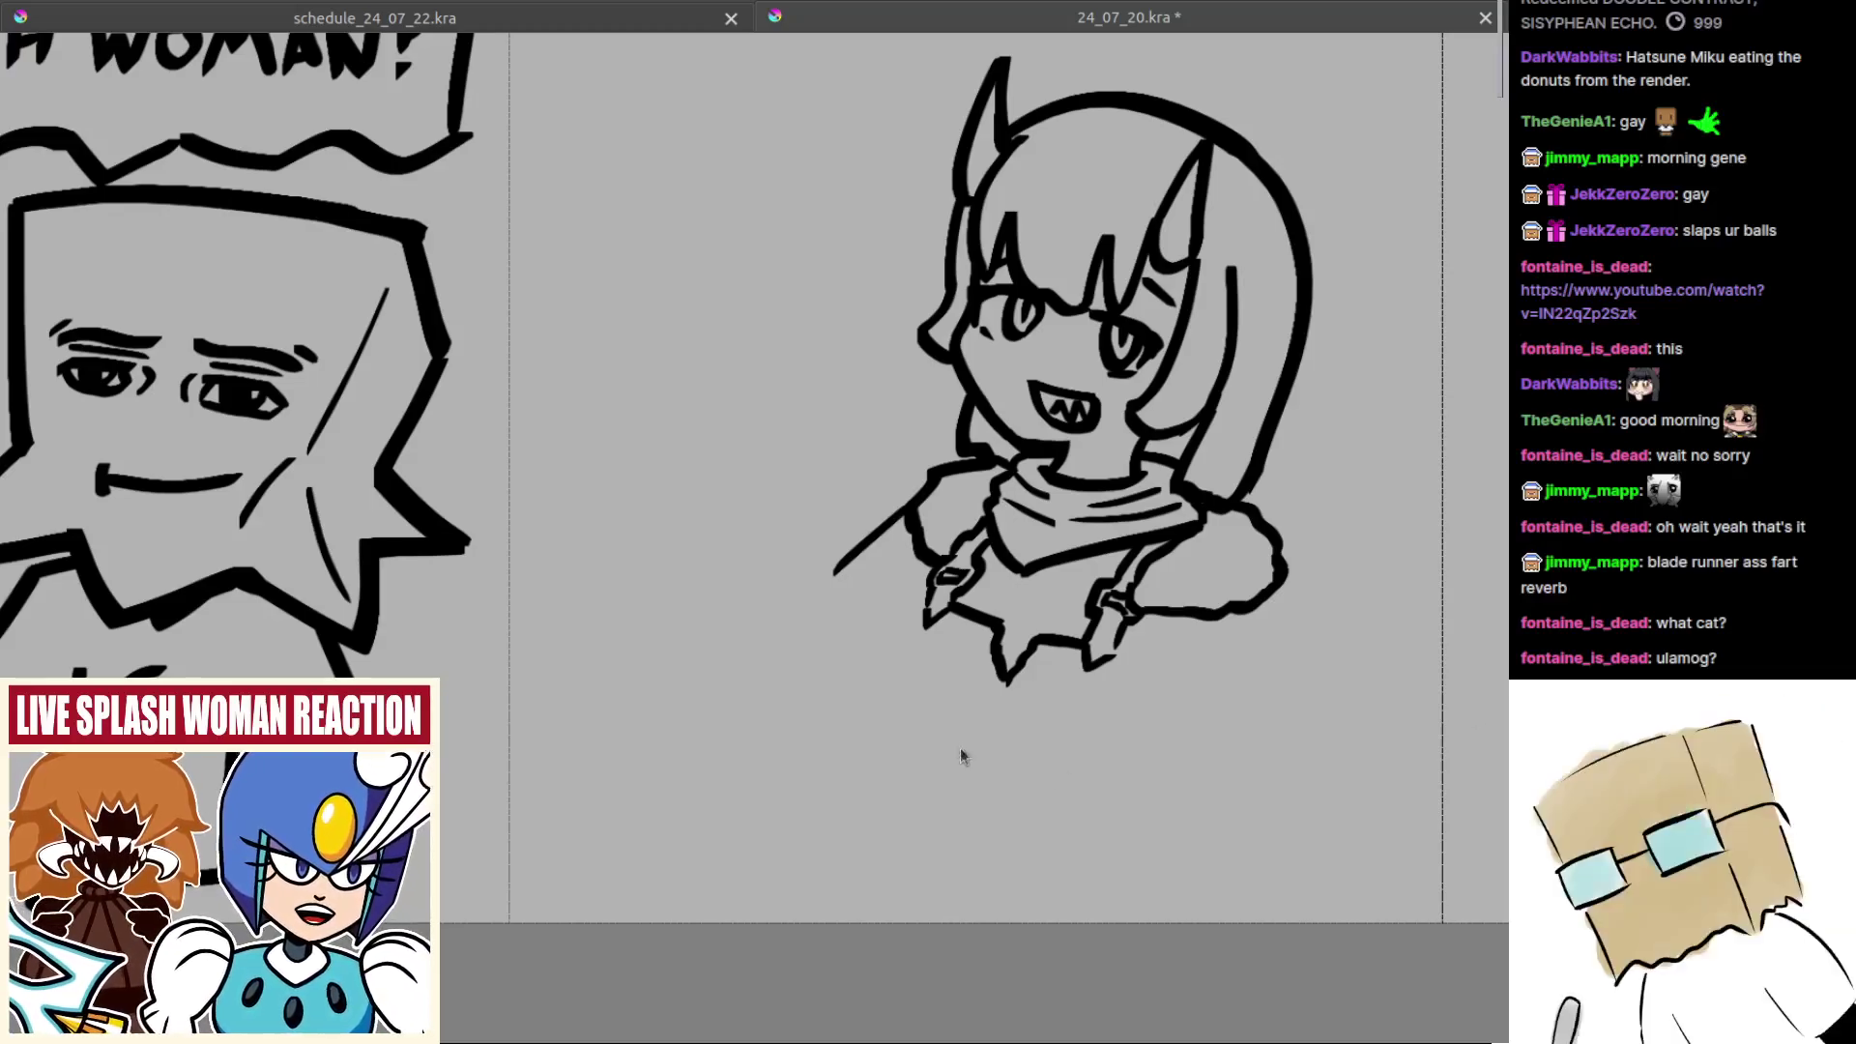
# Step: Examine the cat photo with the fist emoji elsewhere on the canvas, and go back towards the doodles
pyautogui.scroll(-8, 961, 754)
pyautogui.scroll(5, 689, 656)
pyautogui.moveTo(470, 667); pyautogui.dragTo(873, 655)
pyautogui.scroll(2, 891, 569)
pyautogui.moveTo(1468, 676); pyautogui.dragTo(1294, 557)
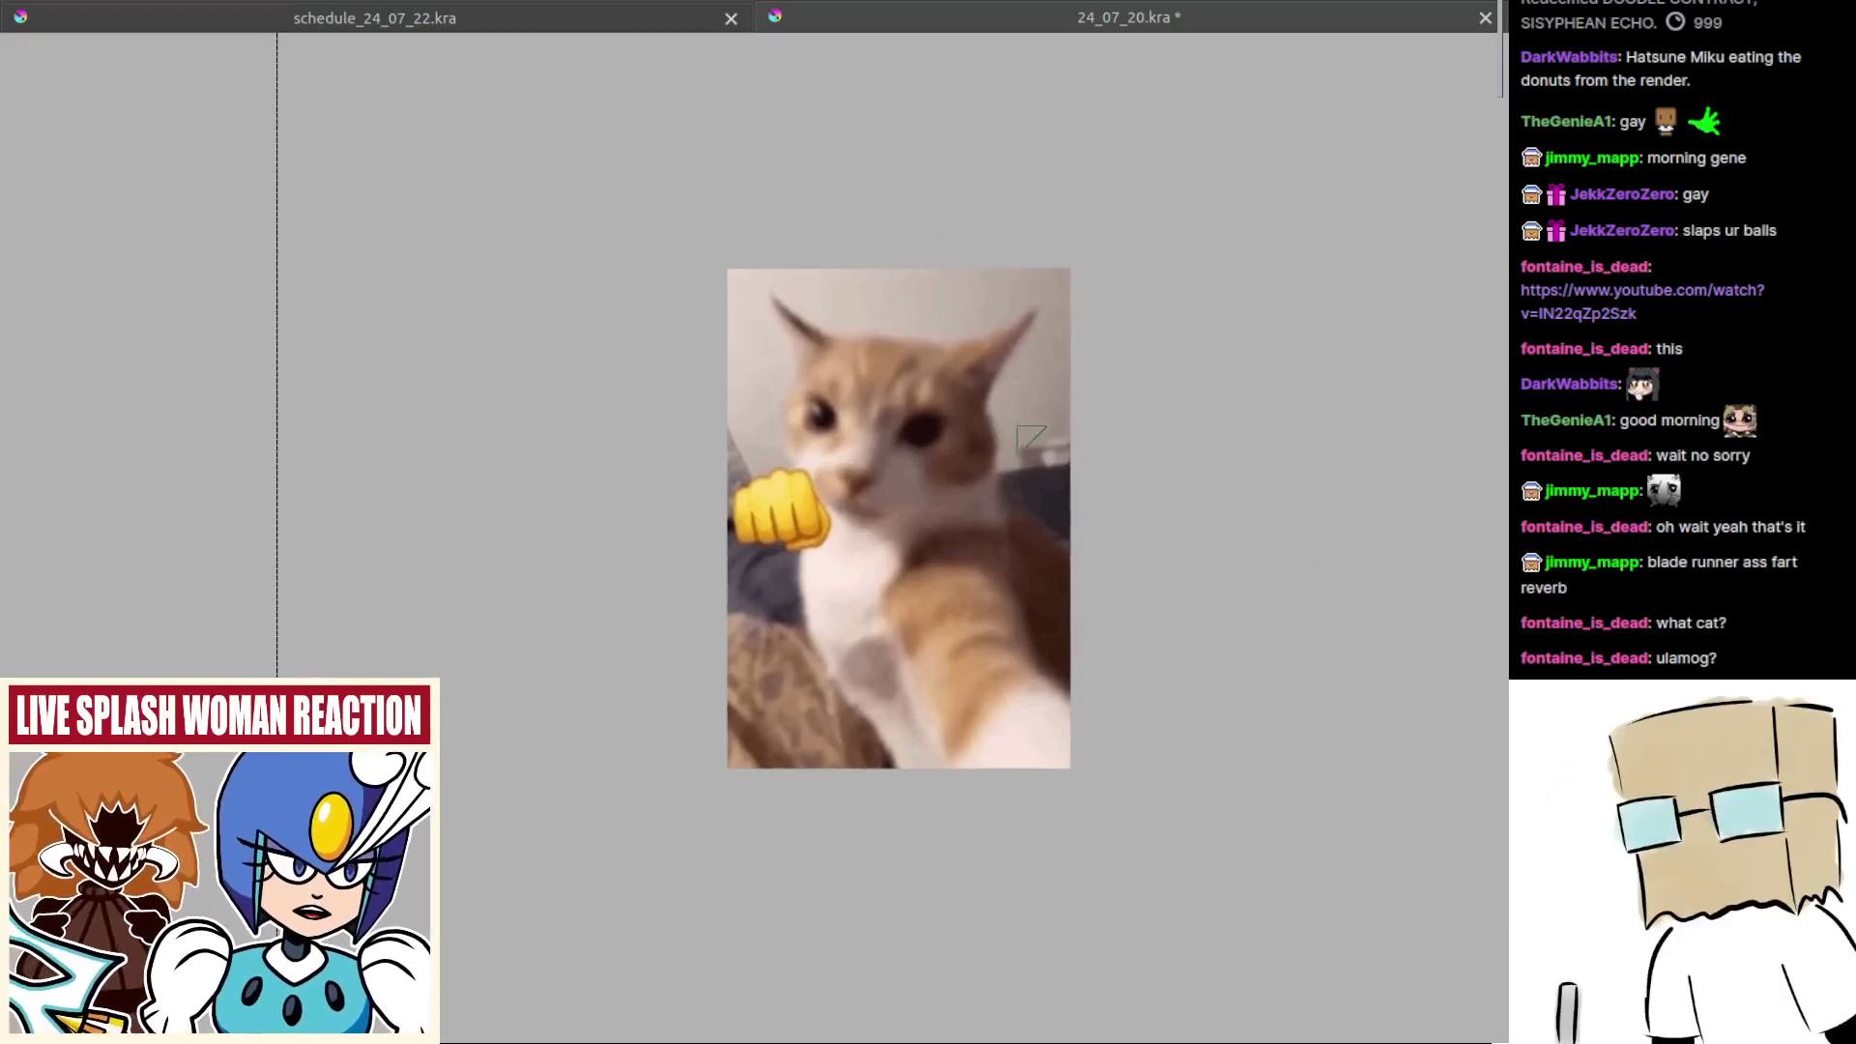
pyautogui.moveTo(1044, 425); pyautogui.dragTo(1063, 599)
pyautogui.scroll(2, 1171, 732)
pyautogui.moveTo(1169, 733); pyautogui.dragTo(1250, 666)
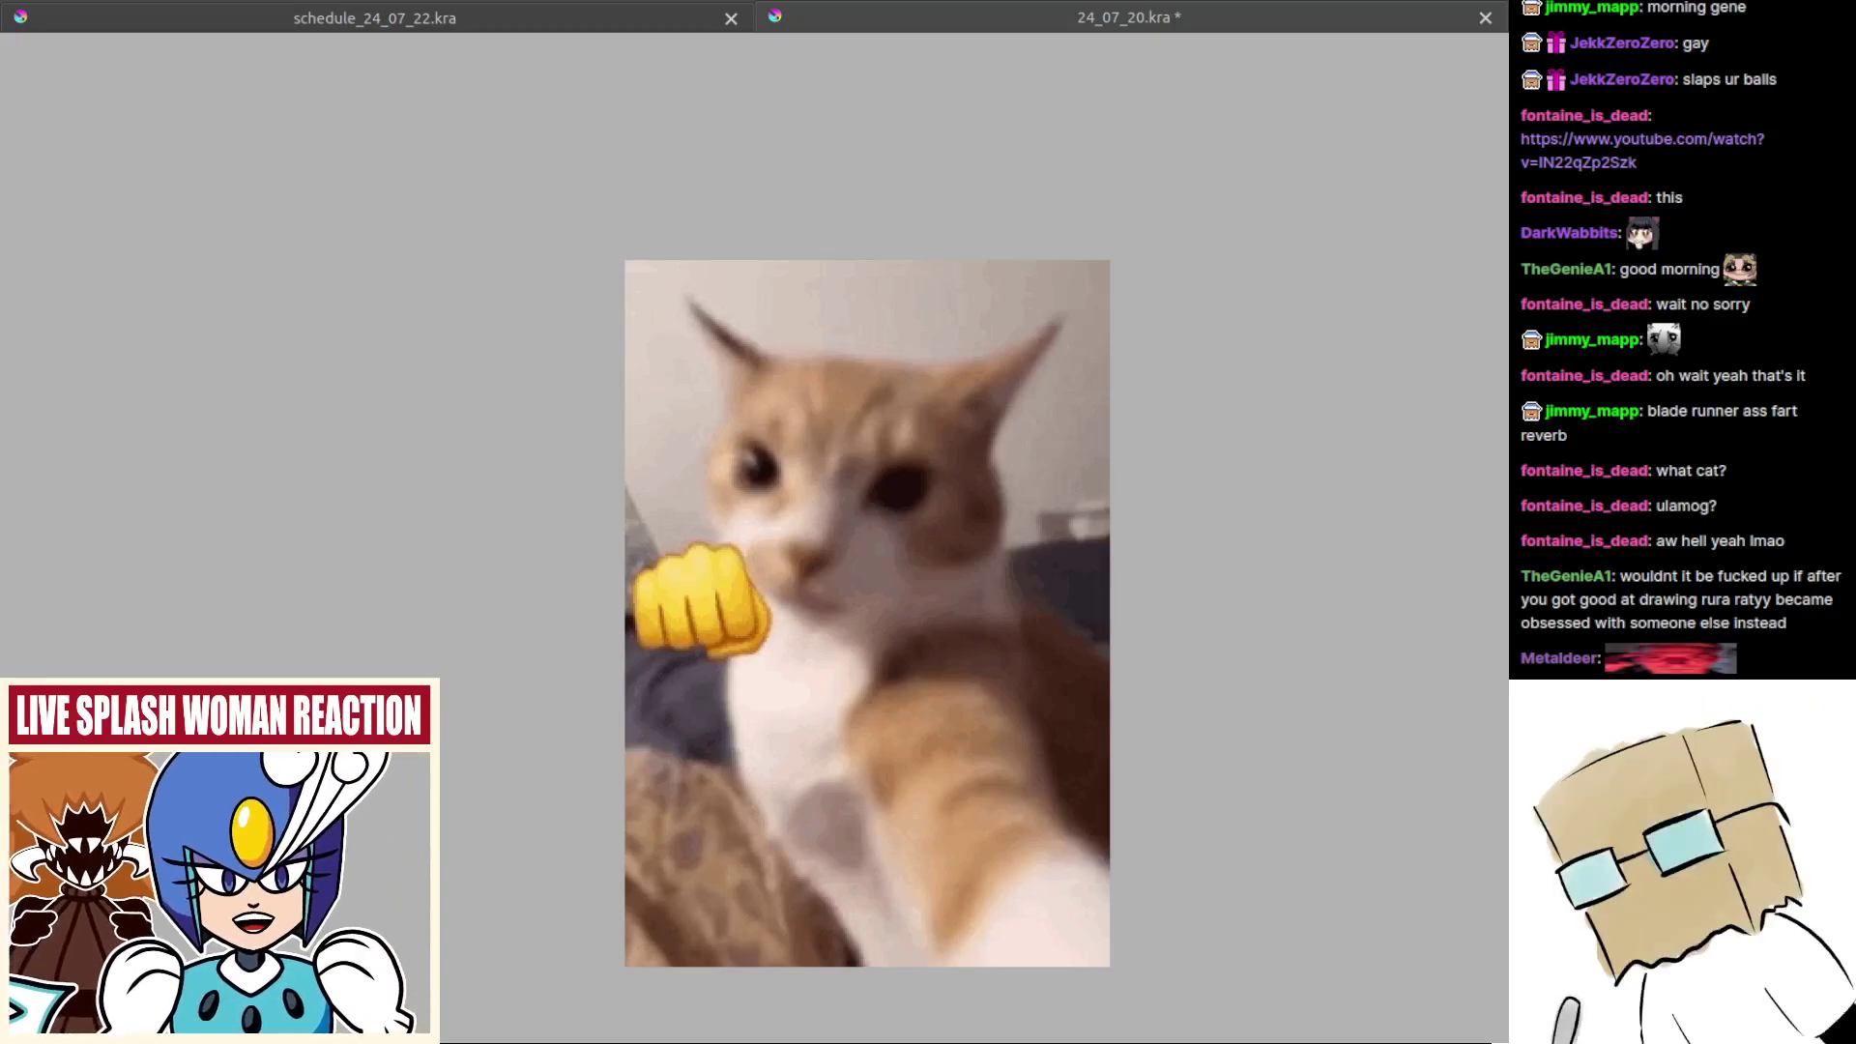
pyautogui.moveTo(940, 550); pyautogui.dragTo(978, 624)
pyautogui.hotkey('ctrl', 'z')
pyautogui.moveTo(832, 457); pyautogui.dragTo(908, 635)
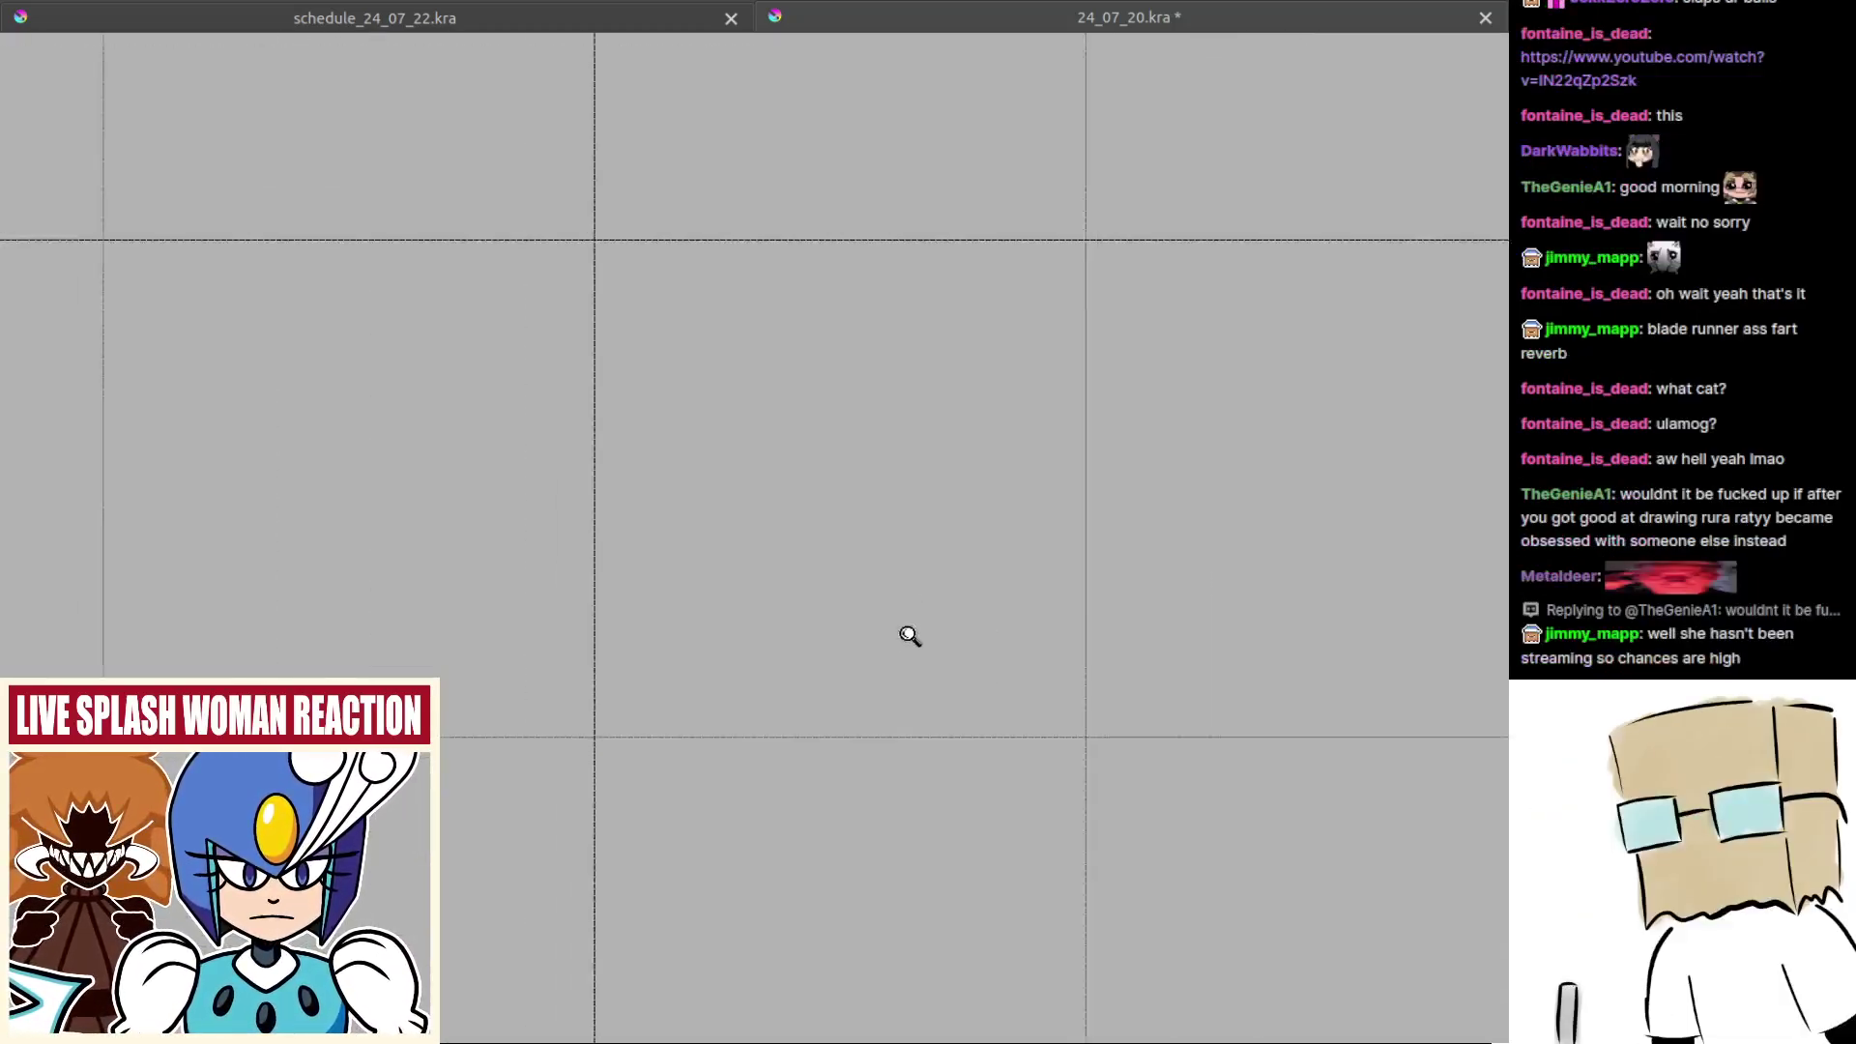
pyautogui.moveTo(1048, 674); pyautogui.dragTo(849, 460)
pyautogui.moveTo(1284, 796); pyautogui.dragTo(886, 555)
pyautogui.moveTo(1305, 874); pyautogui.dragTo(813, 523)
pyautogui.scroll(-2, 1092, 648)
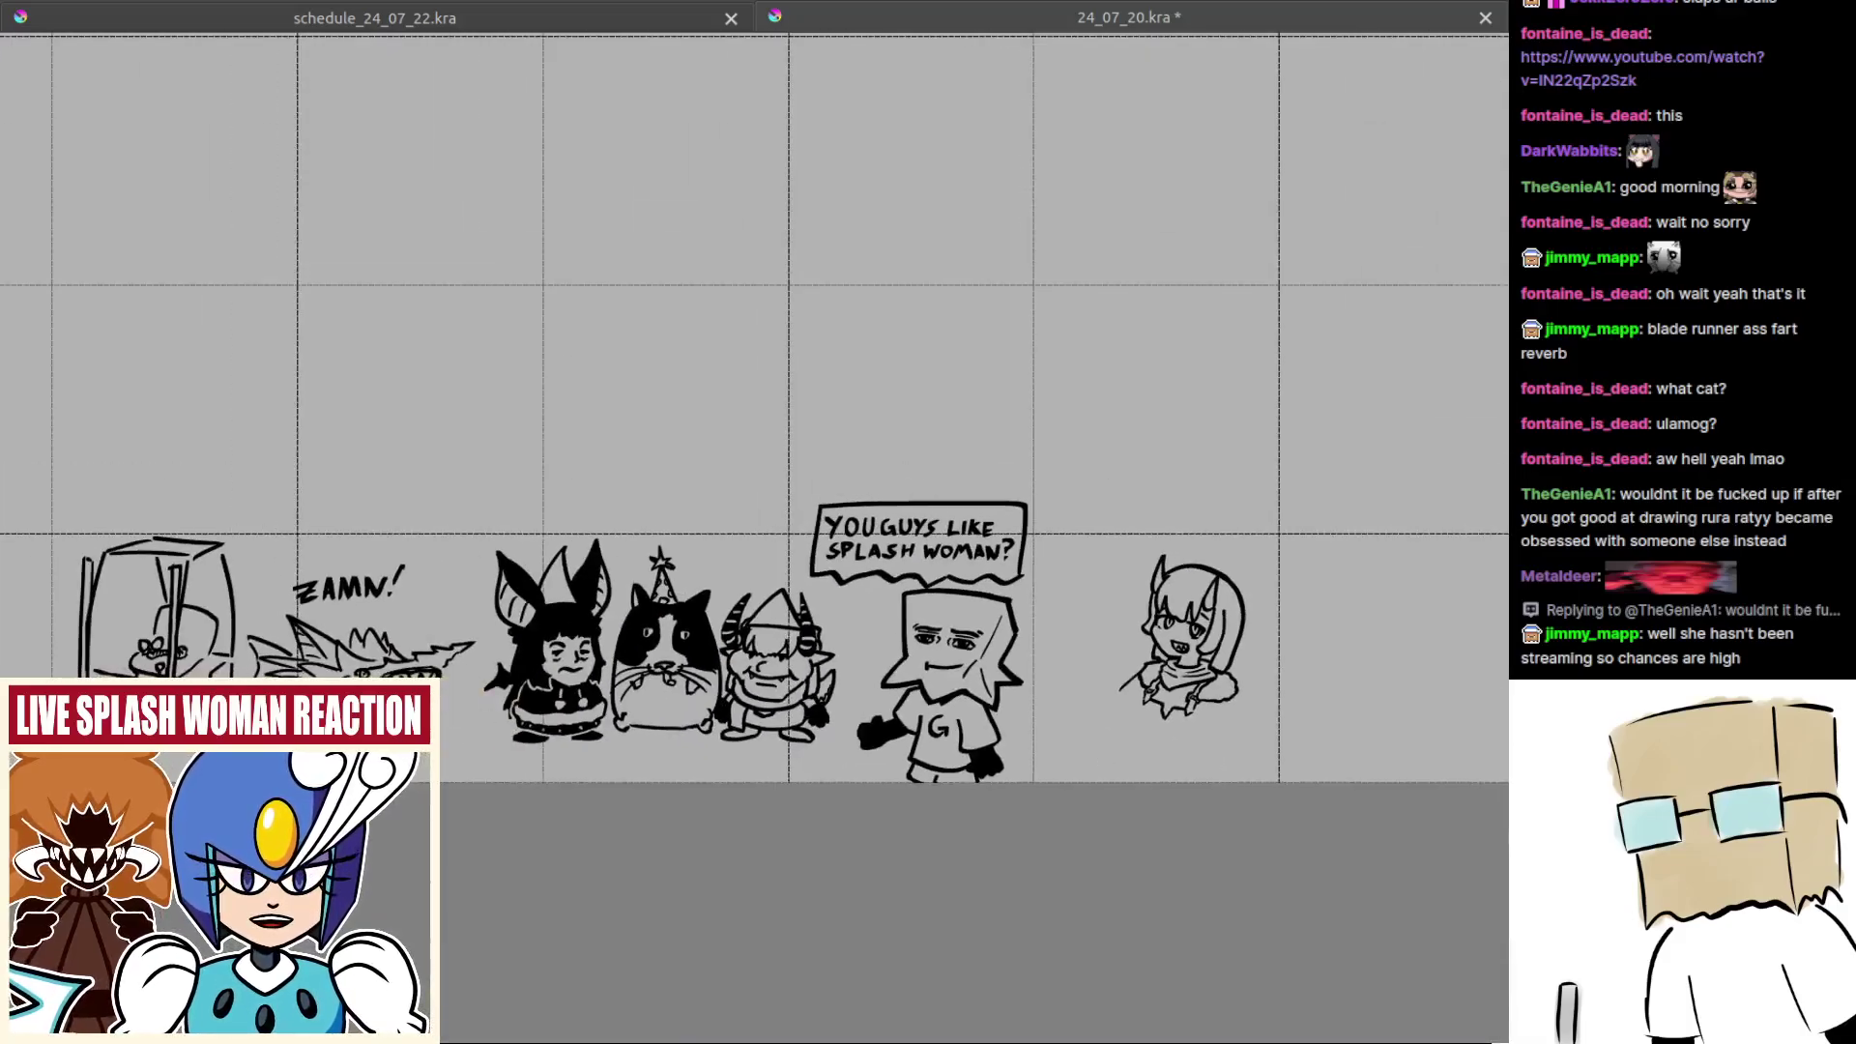
# Step: Draw the long lower sleeve hanging from the larger puff sleeve, finished with a narrow cuff band
pyautogui.scroll(4, 1143, 712)
pyautogui.moveTo(1408, 775); pyautogui.dragTo(1116, 657)
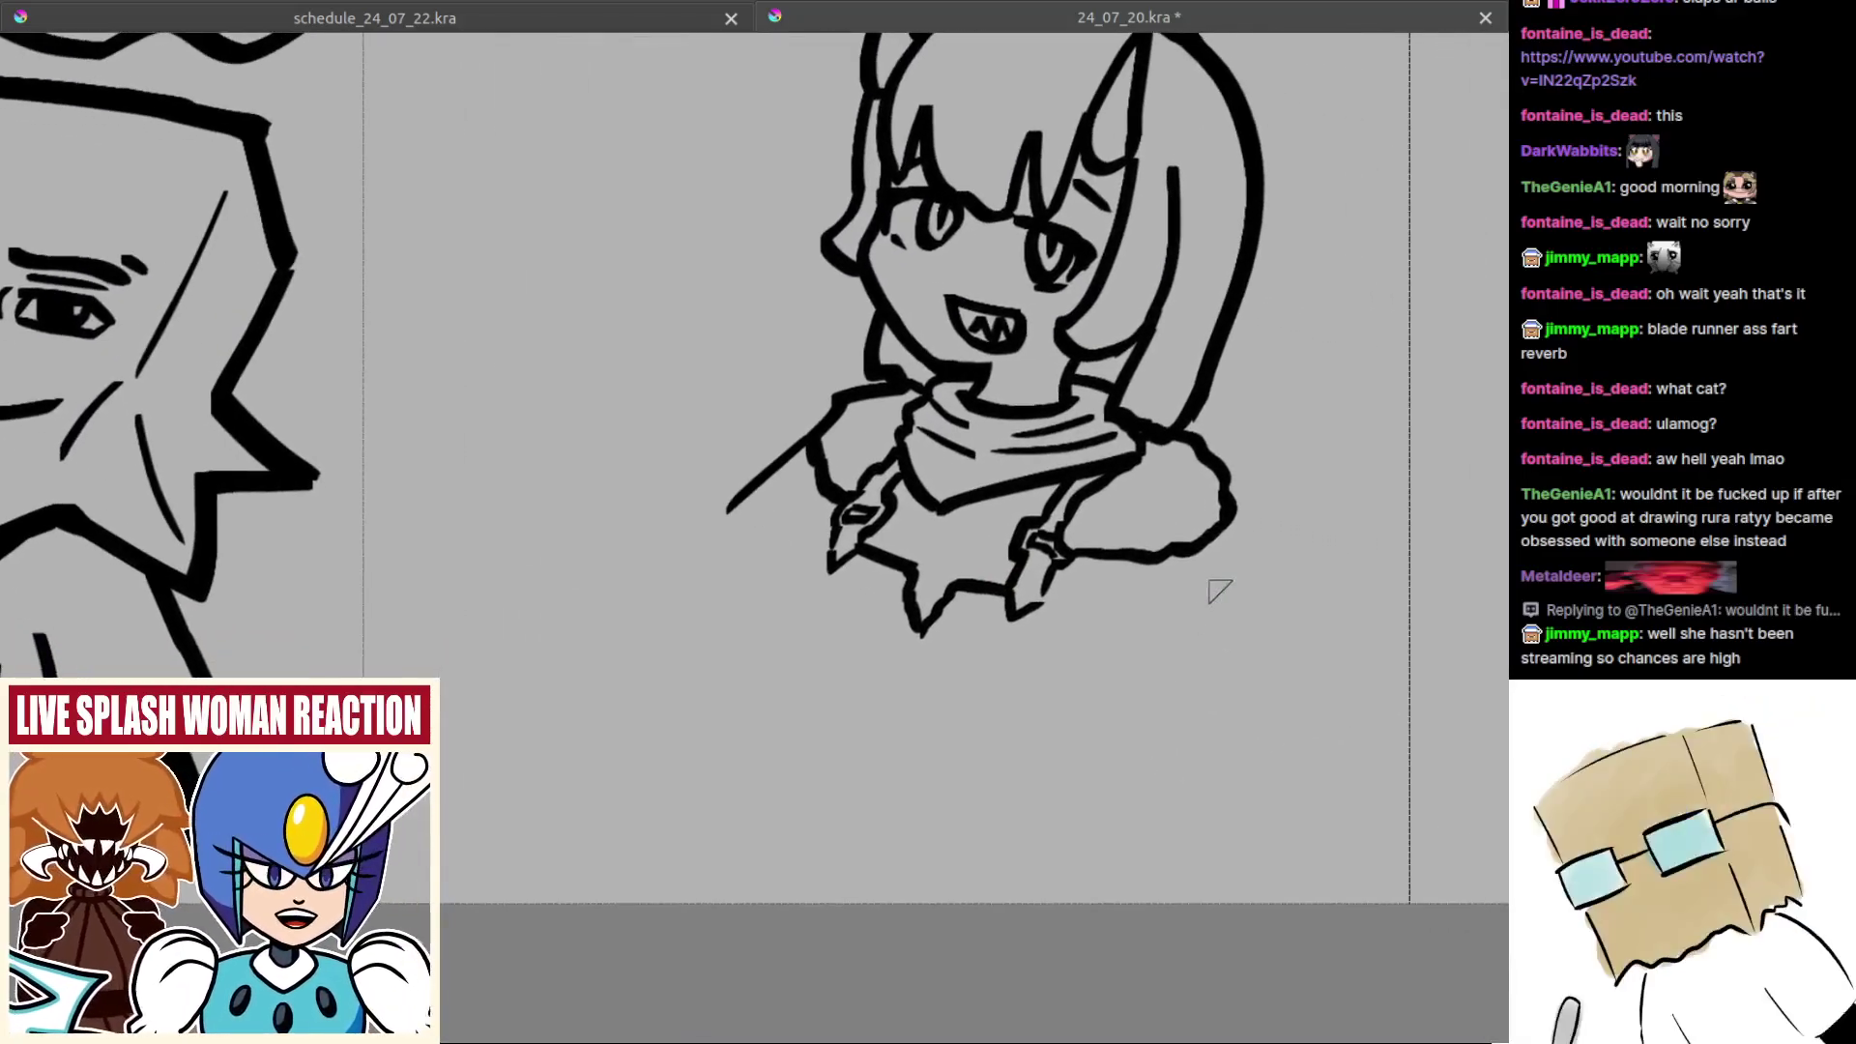
pyautogui.moveTo(1224, 519); pyautogui.dragTo(1241, 692)
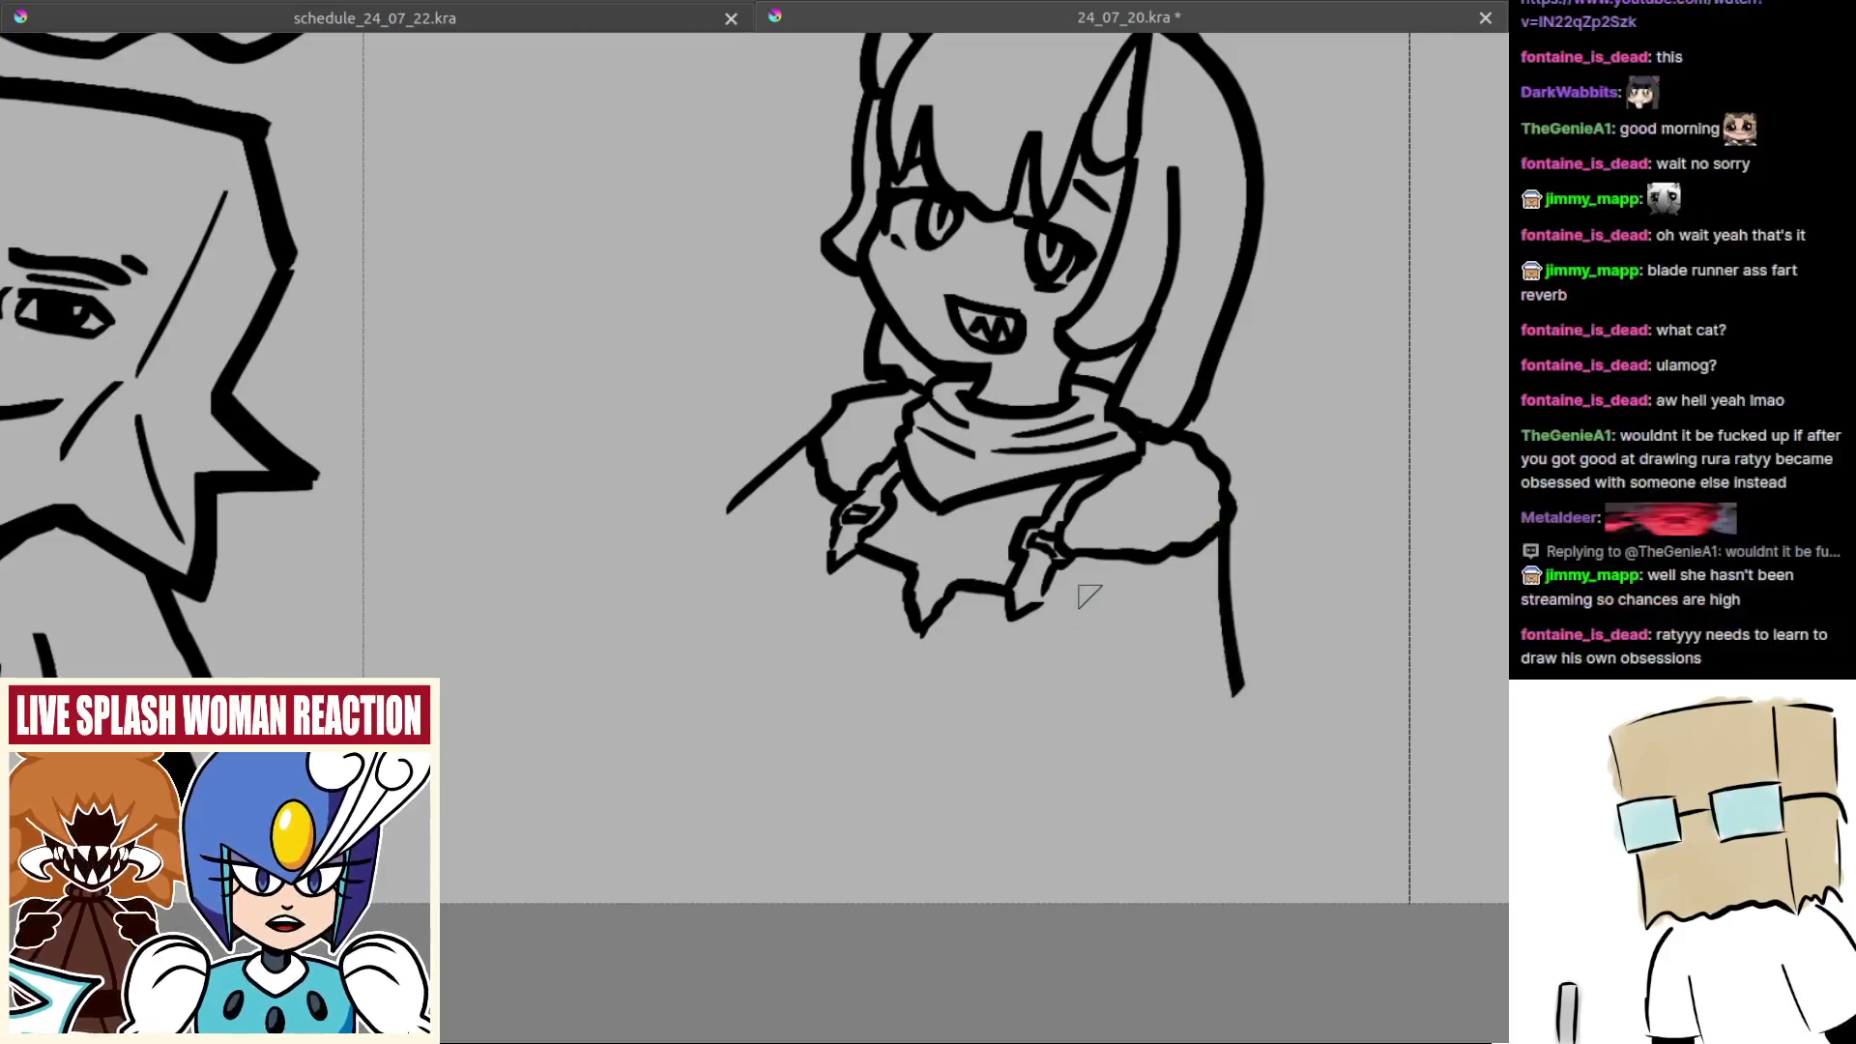
pyautogui.moveTo(1107, 580)
pyautogui.mouseDown()
pyautogui.moveTo(1080, 712)
pyautogui.moveTo(1183, 736)
pyautogui.moveTo(1233, 703)
pyautogui.moveTo(1231, 684)
pyautogui.moveTo(1107, 760)
pyautogui.moveTo(1220, 739)
pyautogui.mouseUp()
pyautogui.hotkey('ctrl', 'z')
pyautogui.moveTo(1083, 731)
pyautogui.mouseDown()
pyautogui.moveTo(1205, 749)
pyautogui.moveTo(1139, 760)
pyautogui.moveTo(1209, 752)
pyautogui.mouseUp()
pyautogui.hotkey('ctrl', 'z')
pyautogui.hotkey('ctrl', 'z')
pyautogui.moveTo(1086, 740)
pyautogui.mouseDown()
pyautogui.moveTo(1136, 764)
pyautogui.moveTo(1220, 741)
pyautogui.moveTo(1181, 760)
pyautogui.mouseUp()
pyautogui.hotkey('ctrl', 'z')
pyautogui.hotkey('ctrl', 'z')
pyautogui.hotkey('ctrl', 'z')
pyautogui.hotkey('ctrl', 'z')
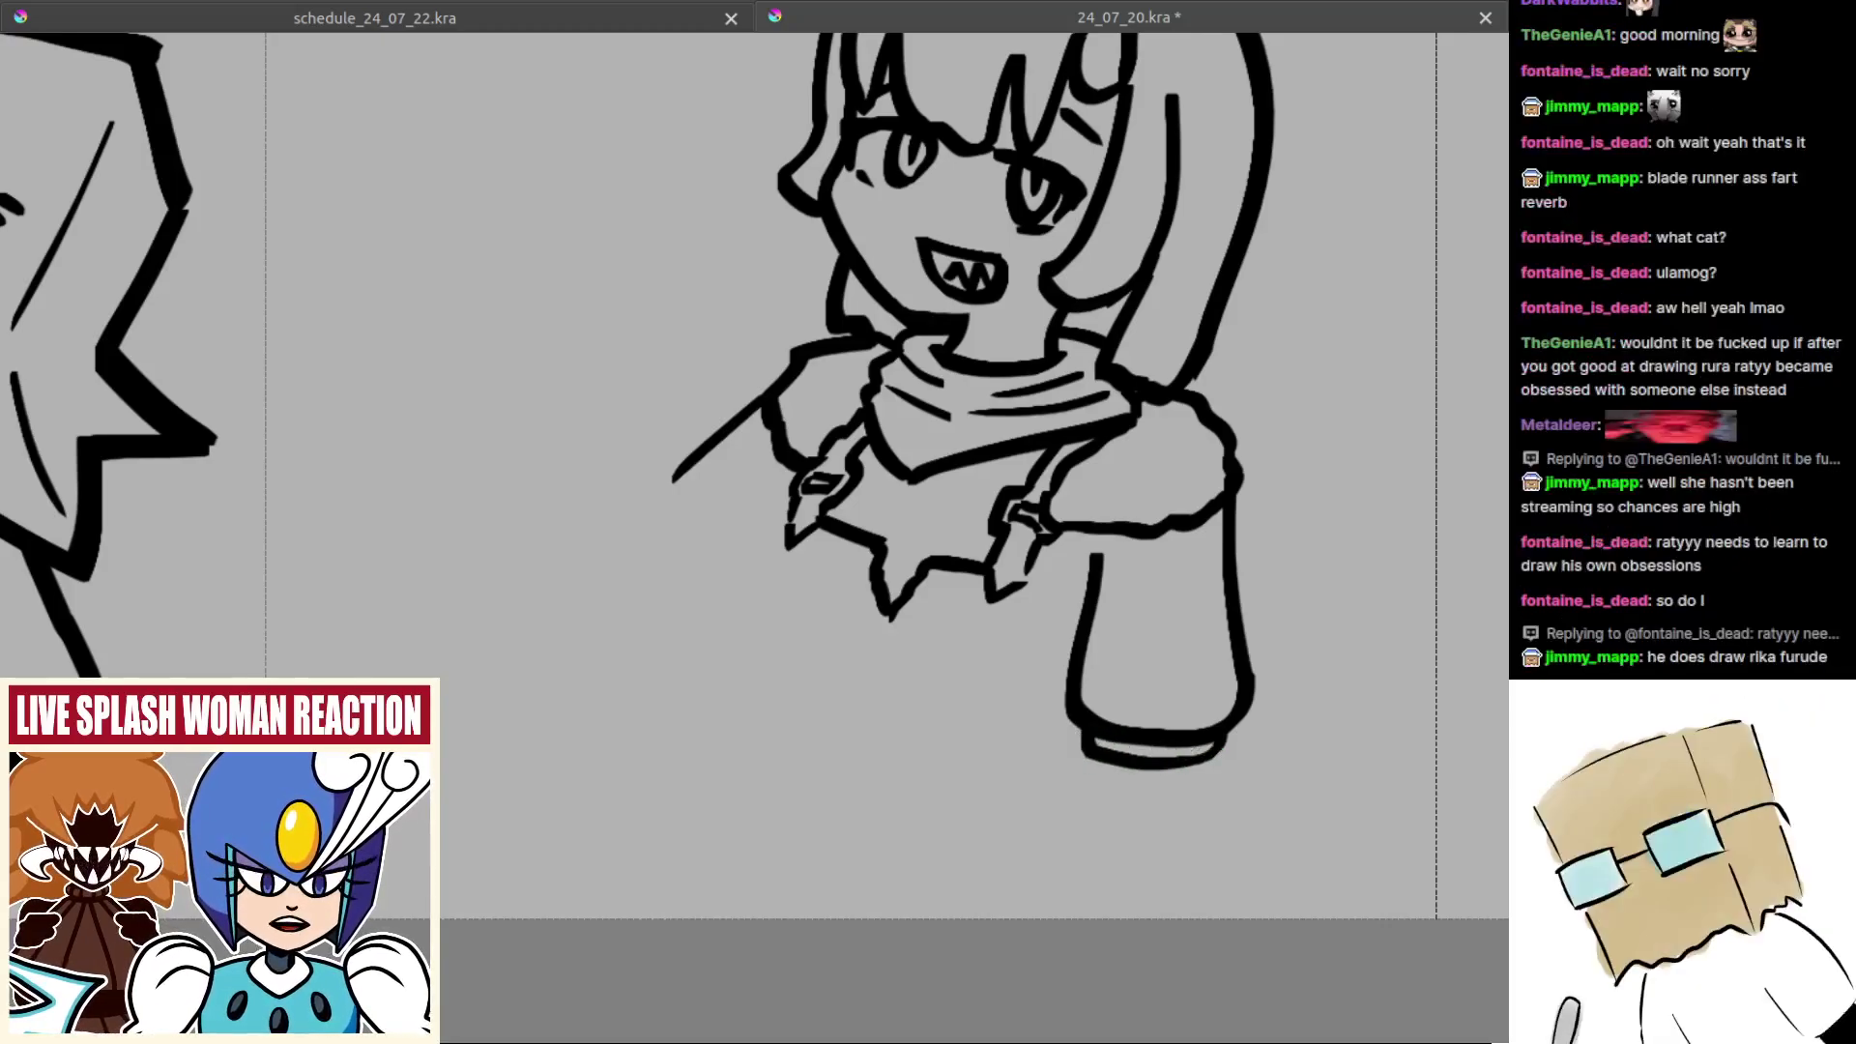
# Step: Draw the forearm's inner edge from the cuff down to the canvas's lower border, redoing the stroke until it fits
pyautogui.moveTo(1098, 735)
pyautogui.mouseDown()
pyautogui.moveTo(1110, 758)
pyautogui.moveTo(1084, 688)
pyautogui.mouseUp()
pyautogui.moveTo(1083, 690); pyautogui.dragTo(1095, 800)
pyautogui.hotkey('ctrl', 'z')
pyautogui.hotkey('ctrl', 'z')
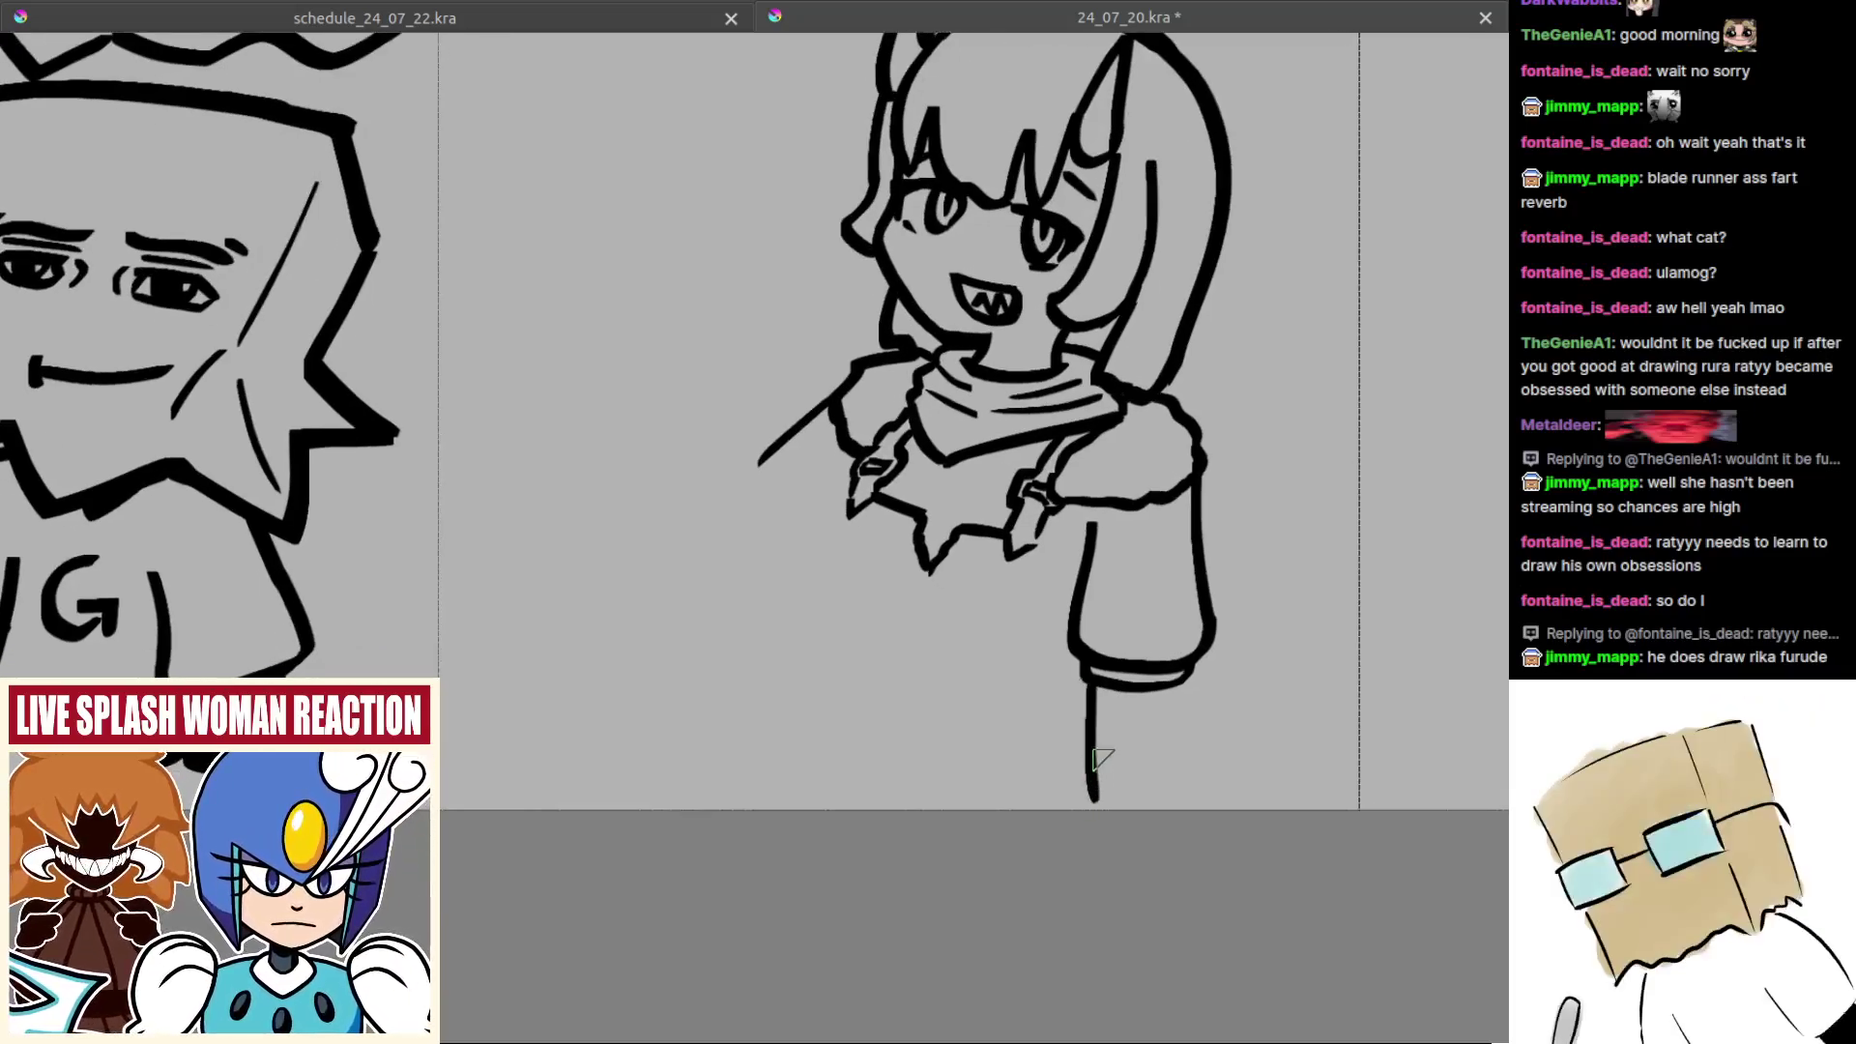
pyautogui.hotkey('ctrl', 'z')
pyautogui.moveTo(1088, 682); pyautogui.dragTo(1085, 800)
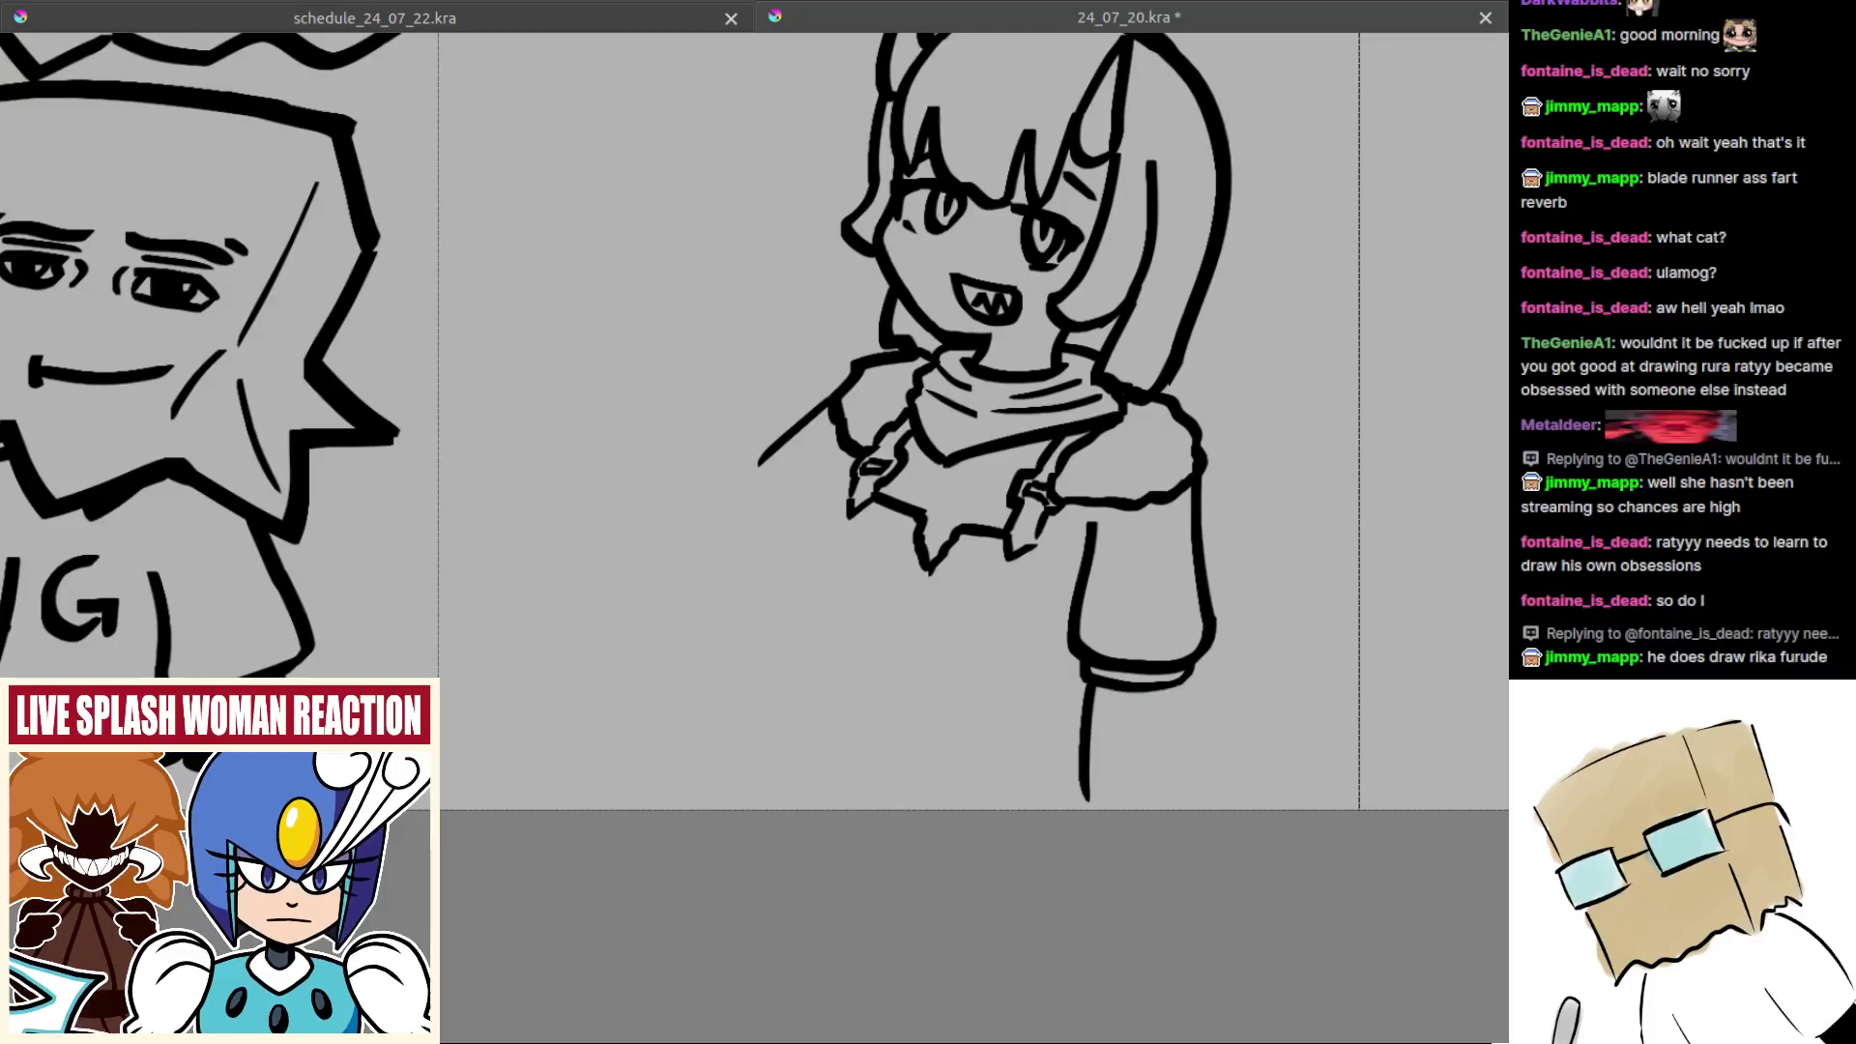
pyautogui.hotkey('ctrl', 'z')
pyautogui.moveTo(1091, 672); pyautogui.dragTo(1090, 802)
pyautogui.hotkey('ctrl', 'z')
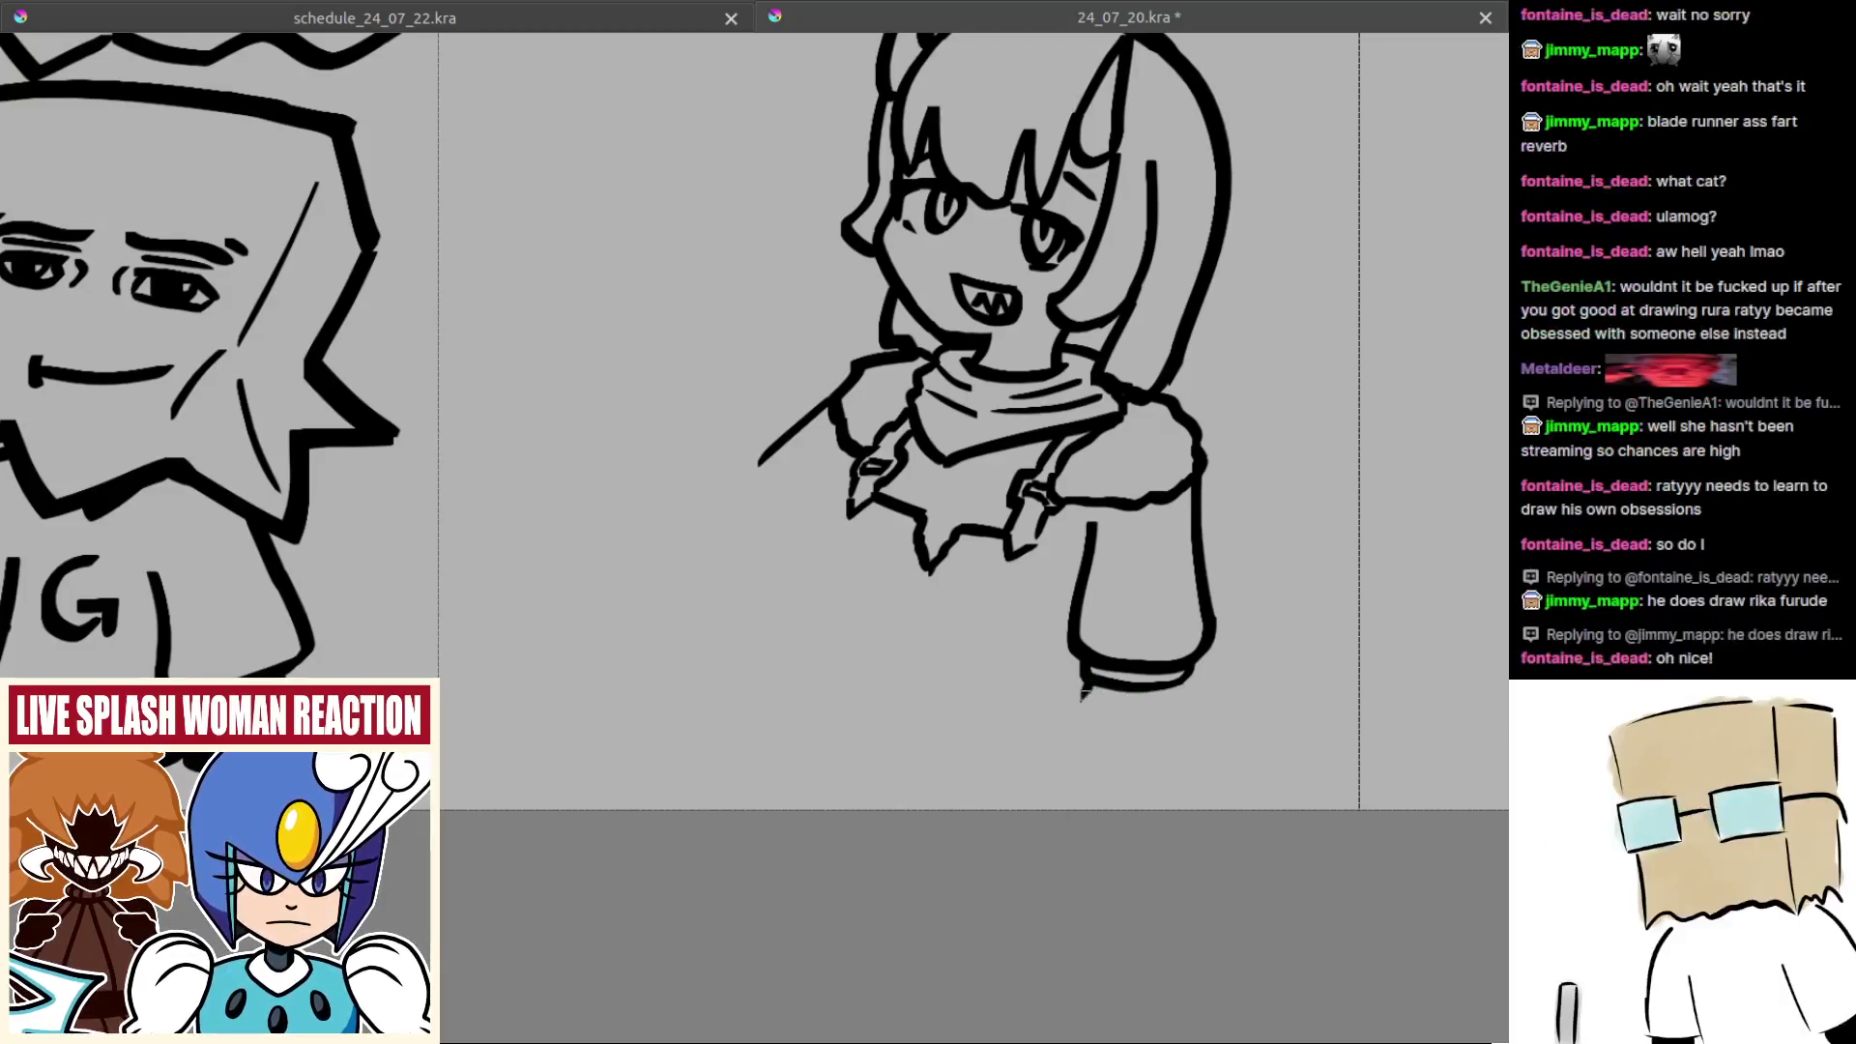
pyautogui.moveTo(1084, 686); pyautogui.dragTo(1089, 804)
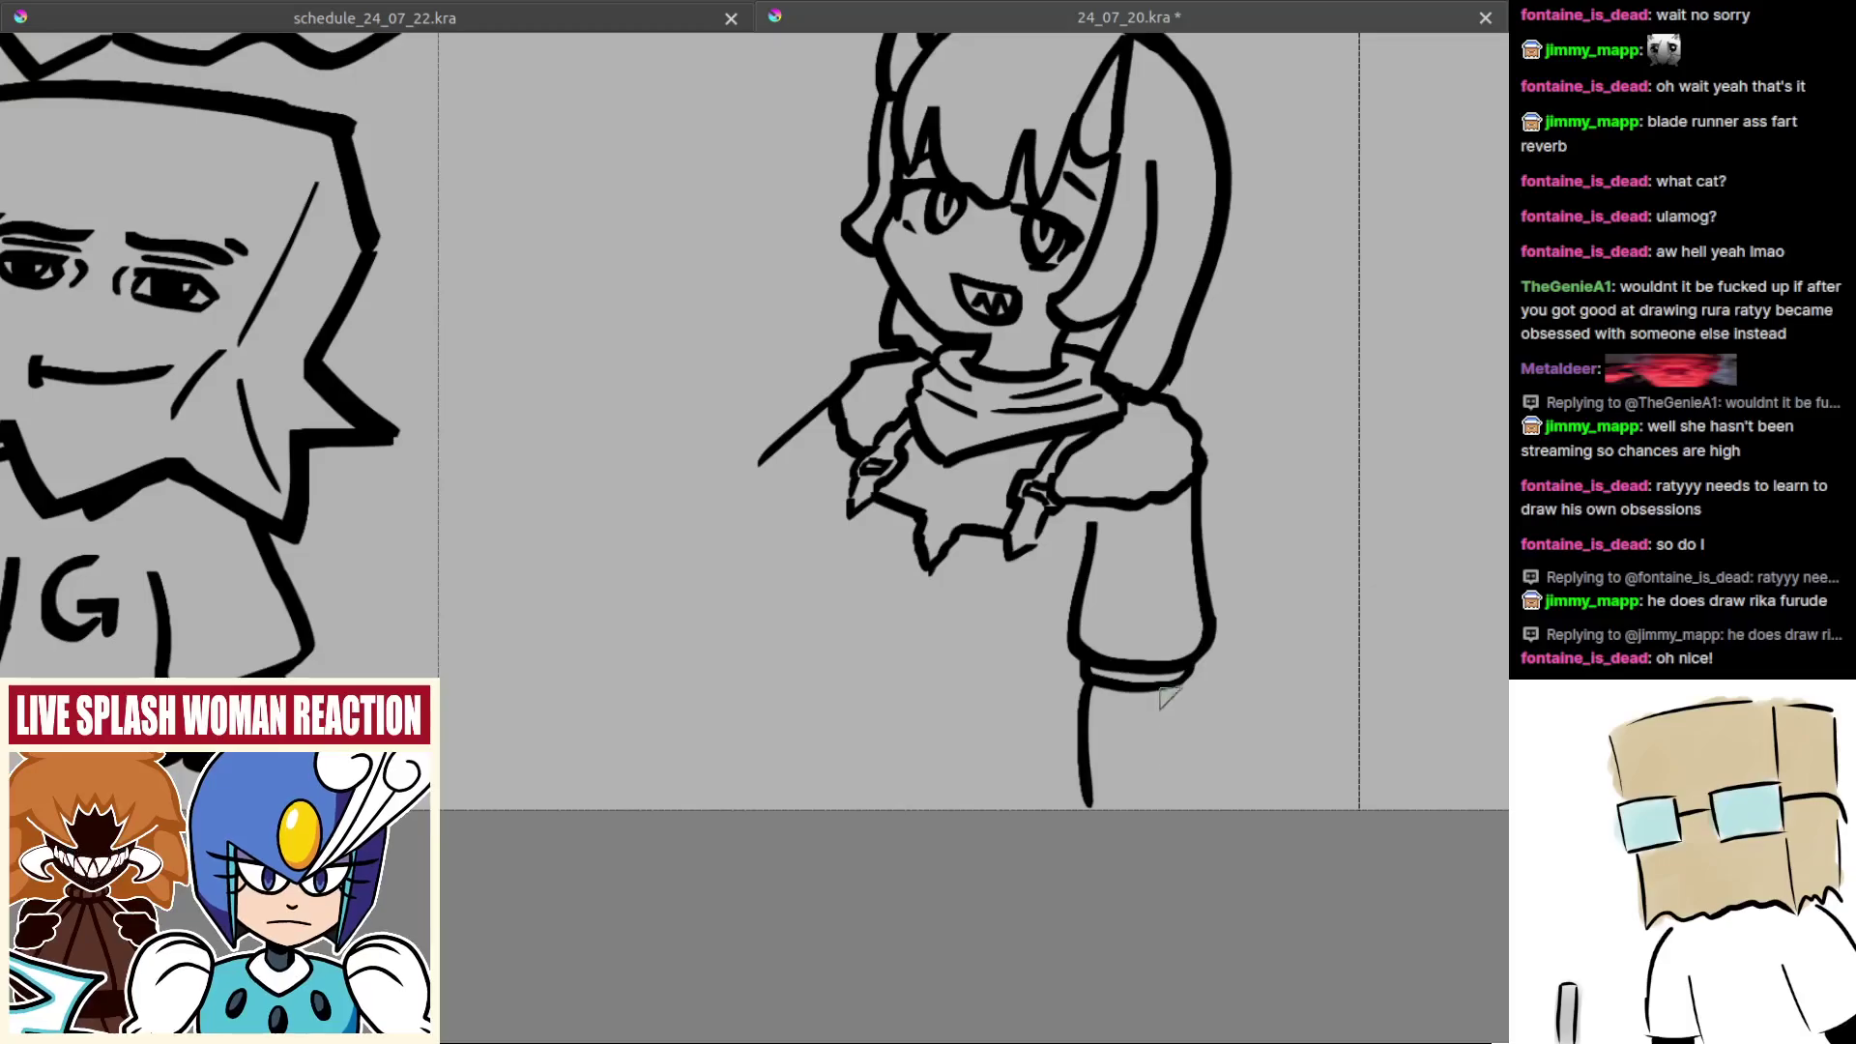
# Step: Draw the forearm's outer edge below the cuff, and mirror the canvas view to check the figure
pyautogui.moveTo(1178, 685)
pyautogui.mouseDown()
pyautogui.moveTo(1155, 806)
pyautogui.moveTo(1114, 716)
pyautogui.moveTo(1182, 718)
pyautogui.moveTo(1271, 778)
pyautogui.moveTo(1199, 788)
pyautogui.mouseUp()
pyautogui.hotkey('ctrl', 'z')
pyautogui.hotkey('ctrl', 'z')
pyautogui.hotkey('ctrl', 'z')
pyautogui.moveTo(1218, 683); pyautogui.dragTo(1203, 791)
pyautogui.scroll(-4, 1204, 791)
pyautogui.scroll(2, 1169, 816)
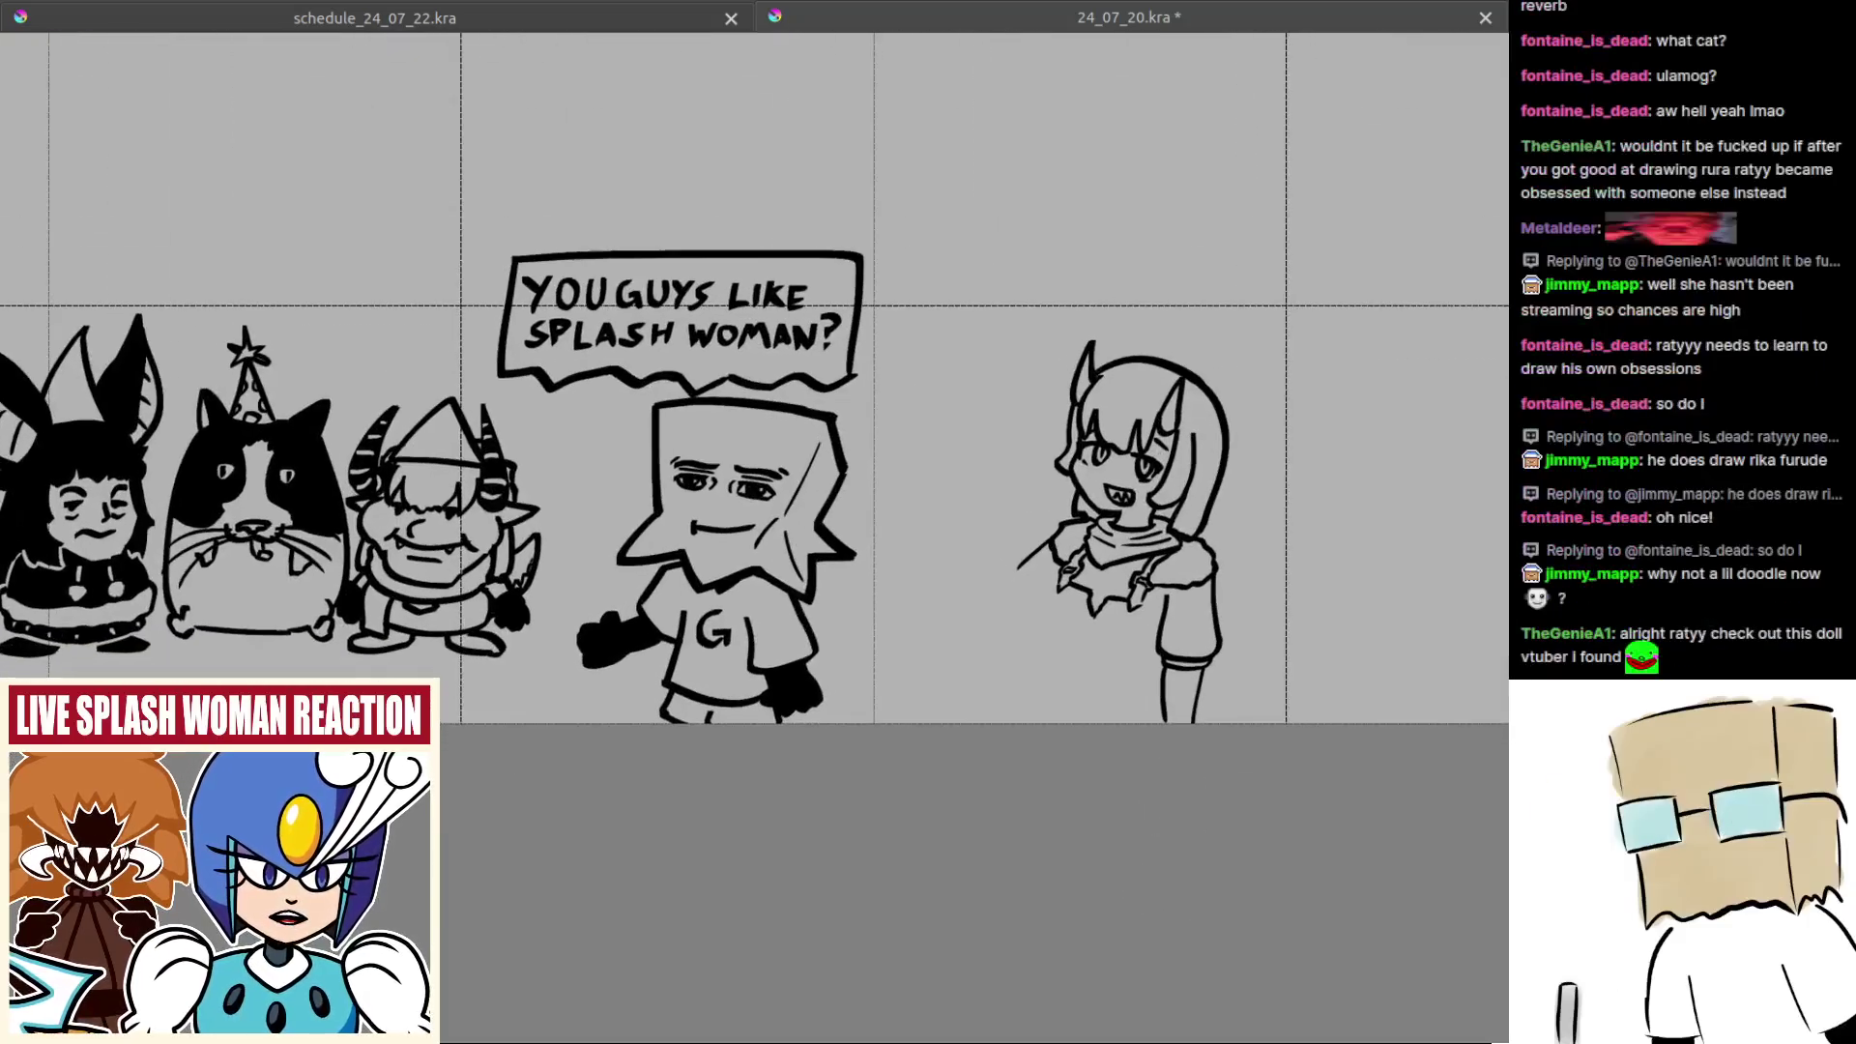
pyautogui.scroll(3, 1150, 696)
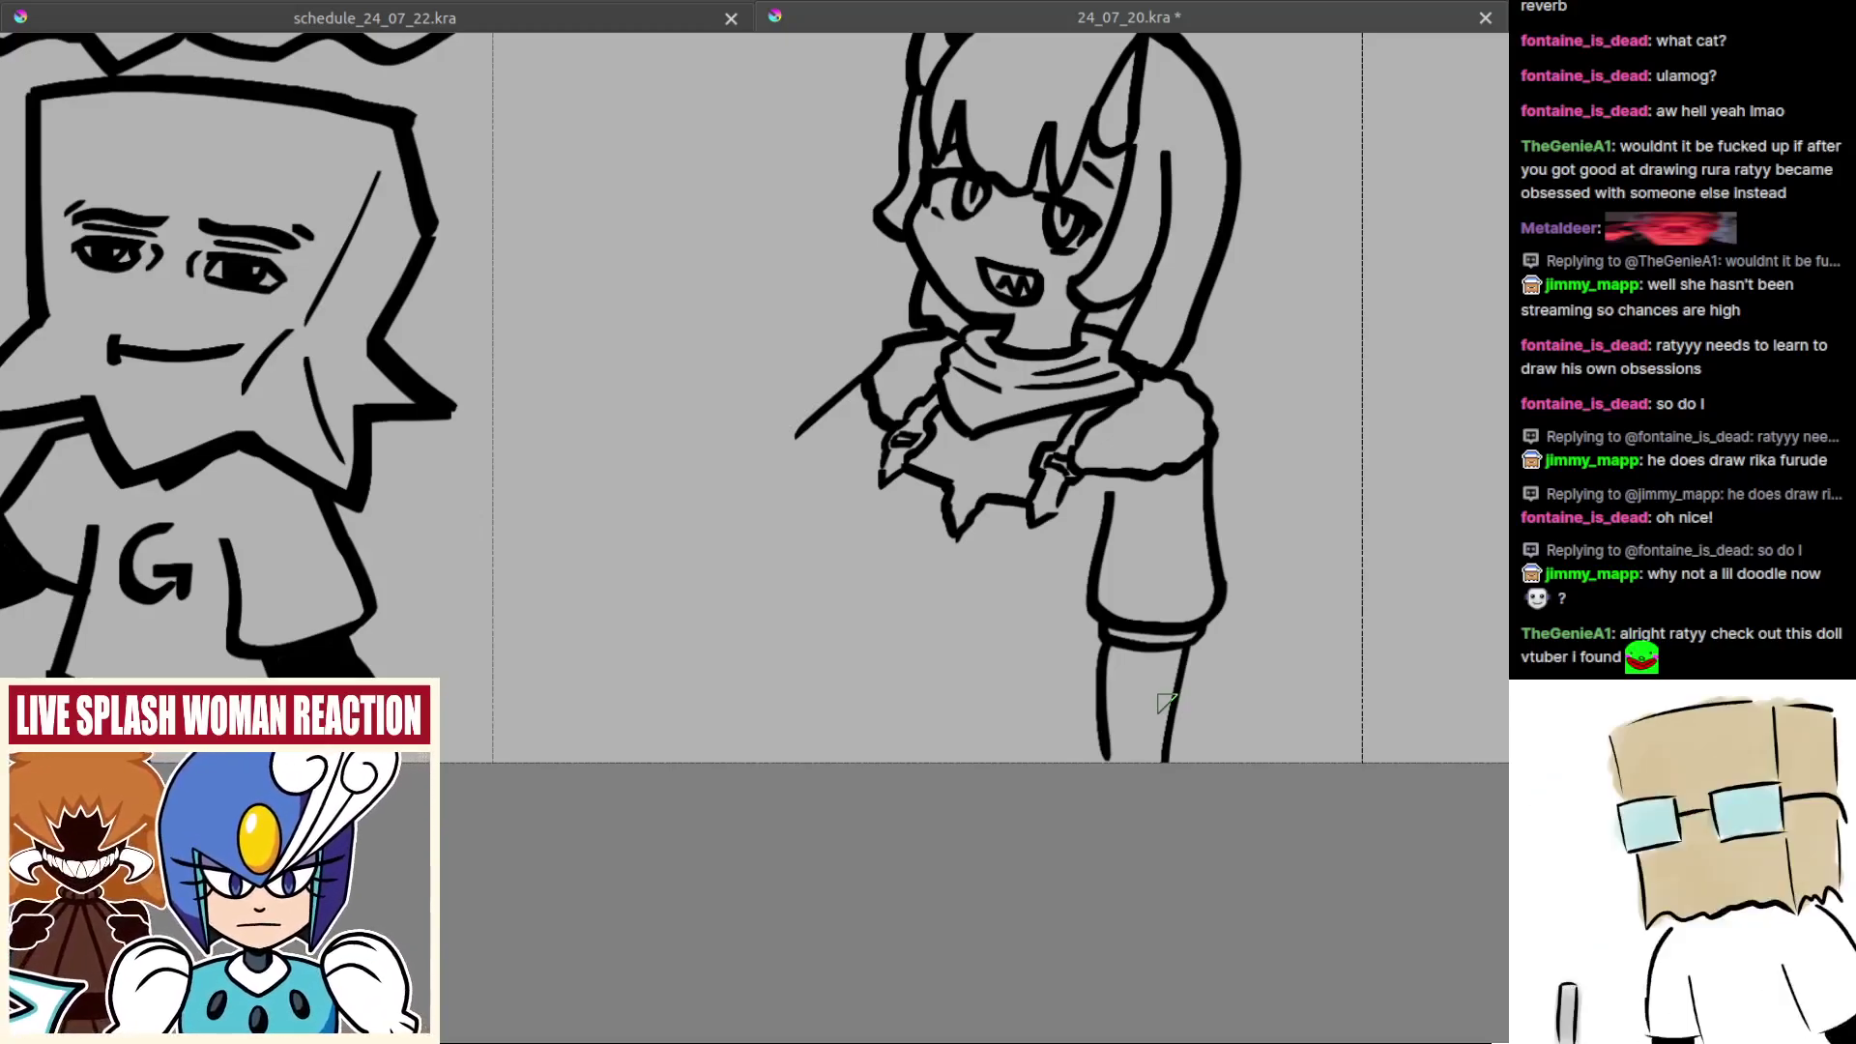
pyautogui.press('m')
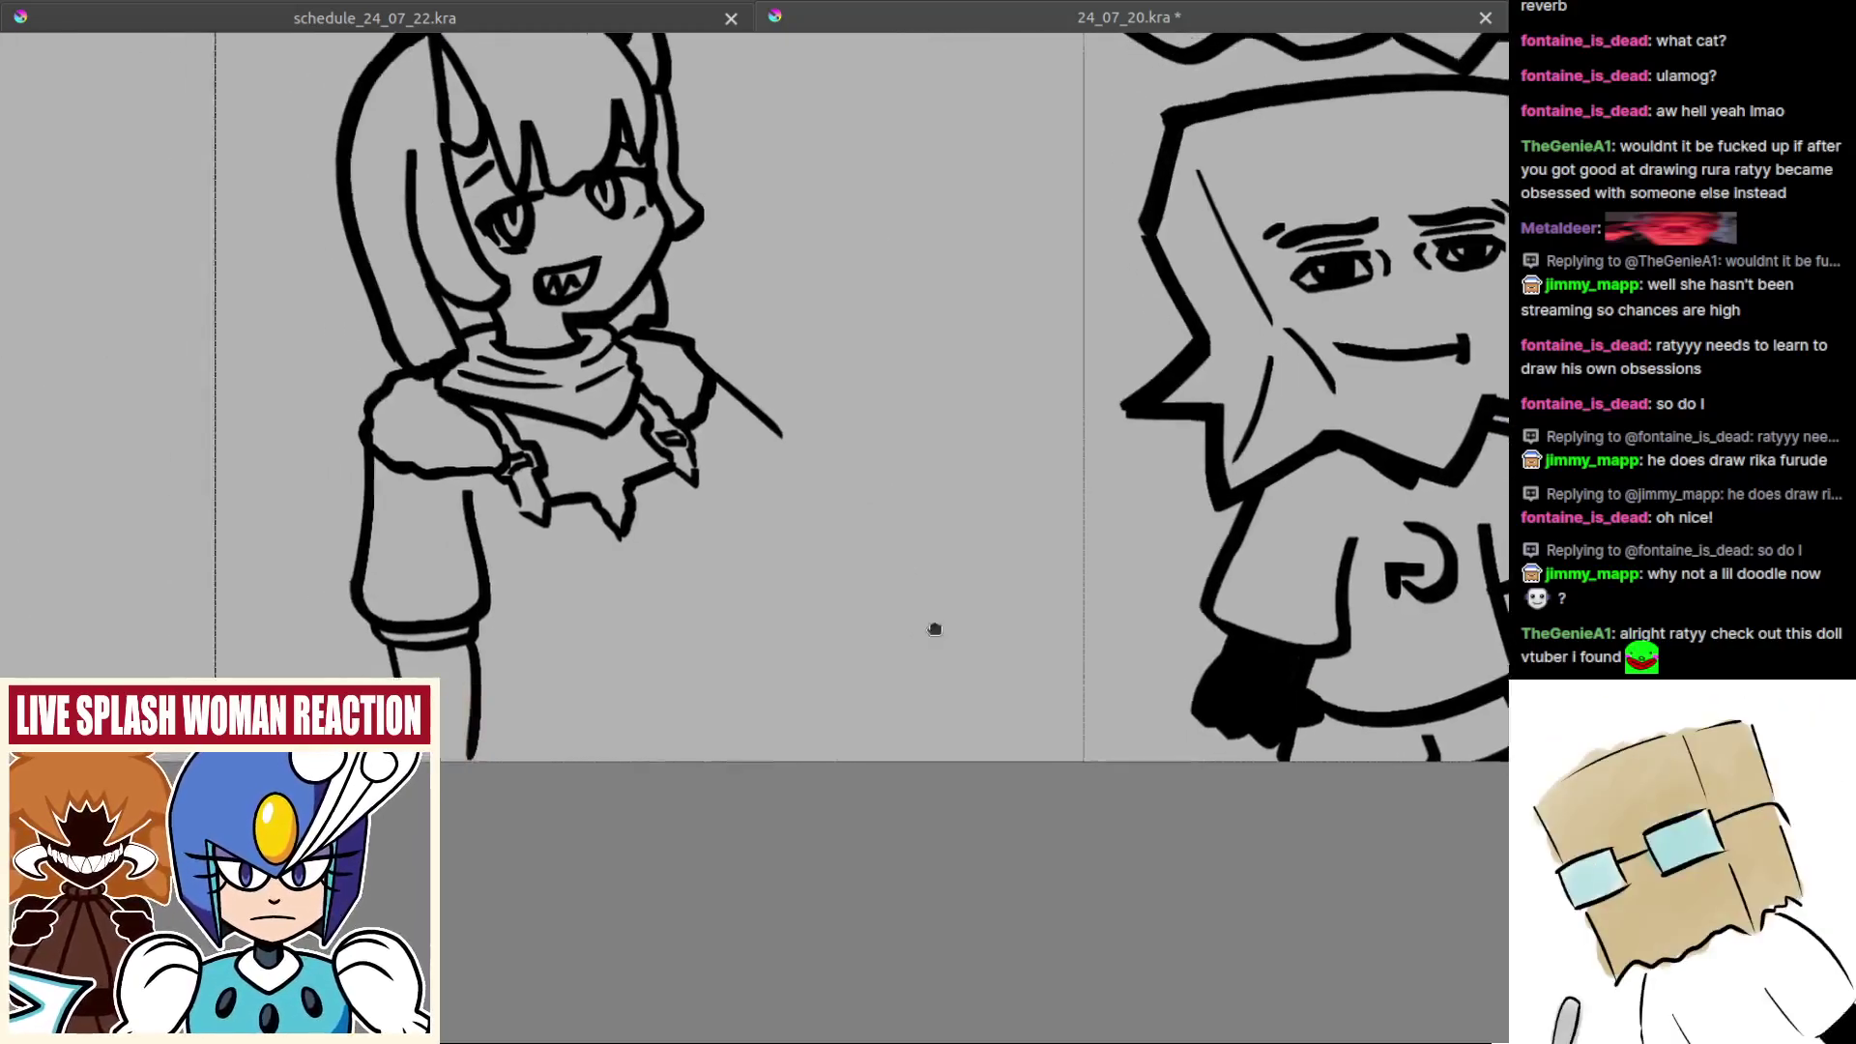
# Step: Draw the curved outer edge of the arm under the smaller puff sleeve, redoing the stroke and mirroring the canvas view
pyautogui.moveTo(970, 623); pyautogui.dragTo(1024, 625)
pyautogui.moveTo(942, 556); pyautogui.dragTo(942, 540)
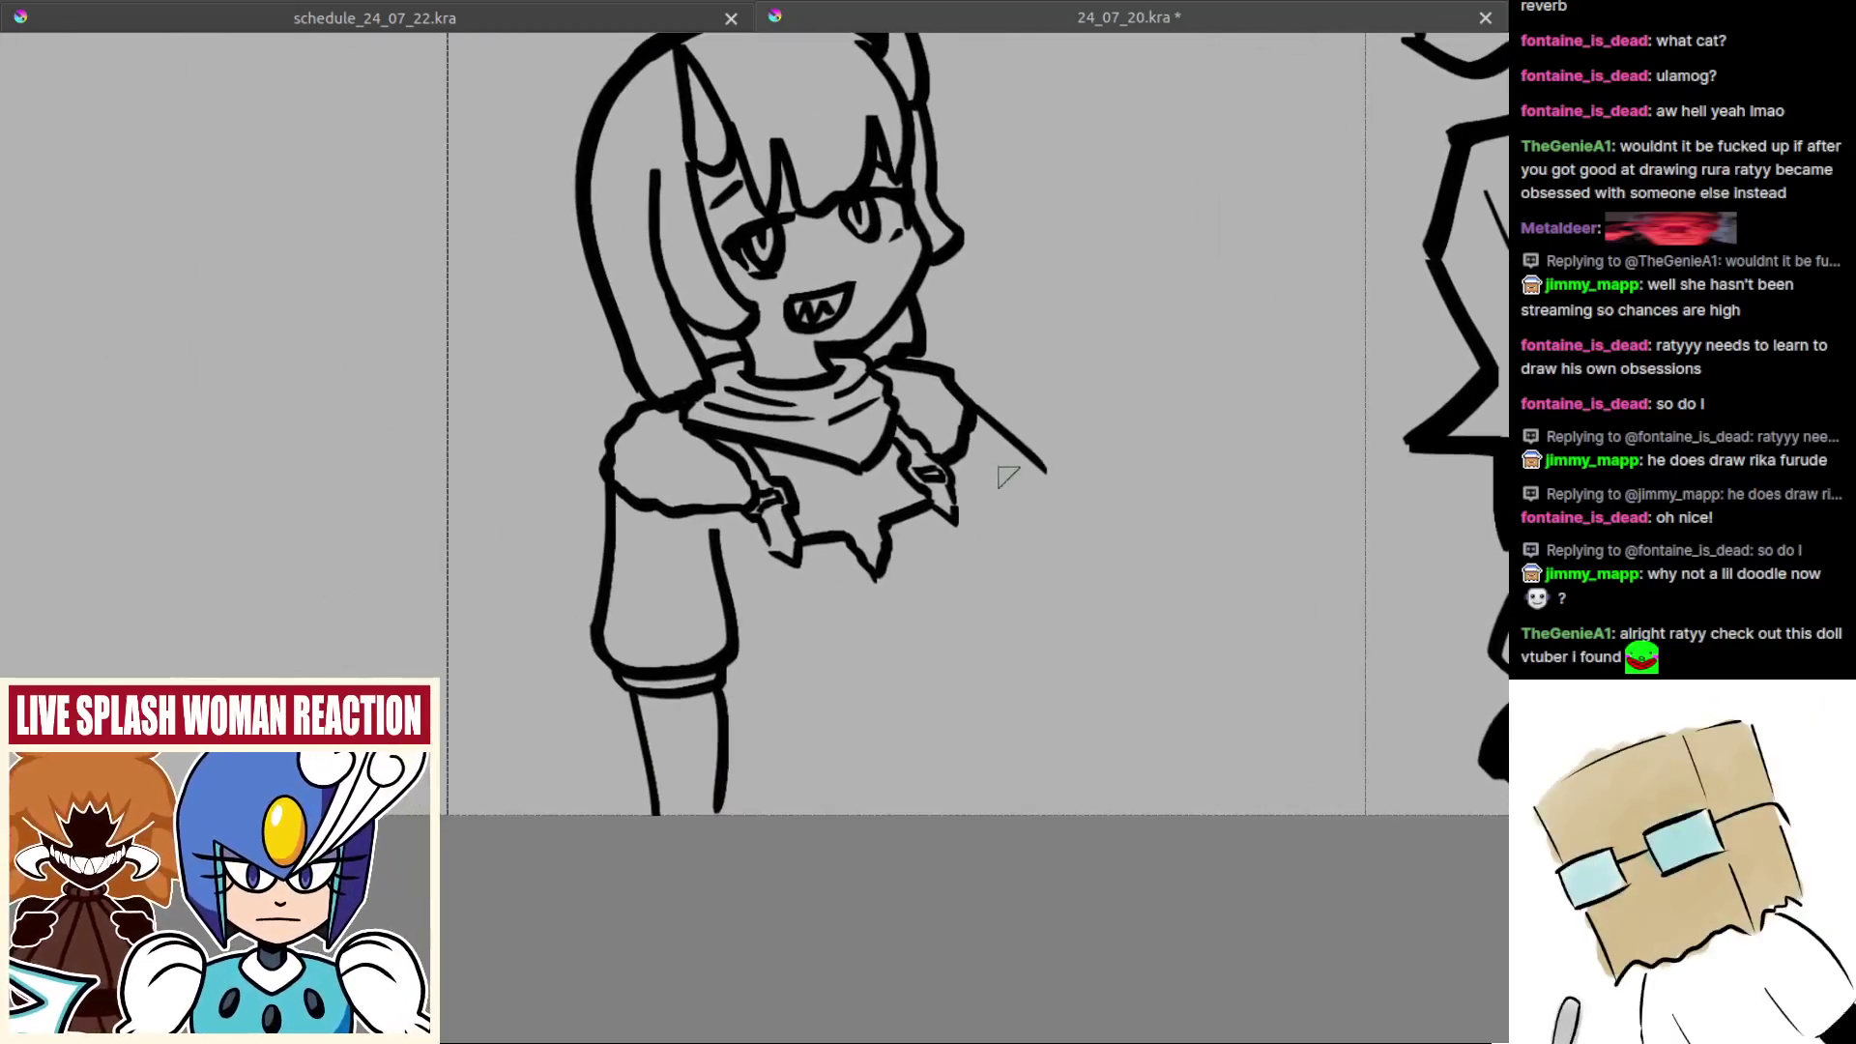
pyautogui.moveTo(999, 467); pyautogui.dragTo(995, 504)
pyautogui.moveTo(978, 428)
pyautogui.mouseDown()
pyautogui.moveTo(1024, 472)
pyautogui.moveTo(1015, 513)
pyautogui.moveTo(1043, 550)
pyautogui.moveTo(1010, 613)
pyautogui.mouseUp()
pyautogui.hotkey('ctrl', 'z')
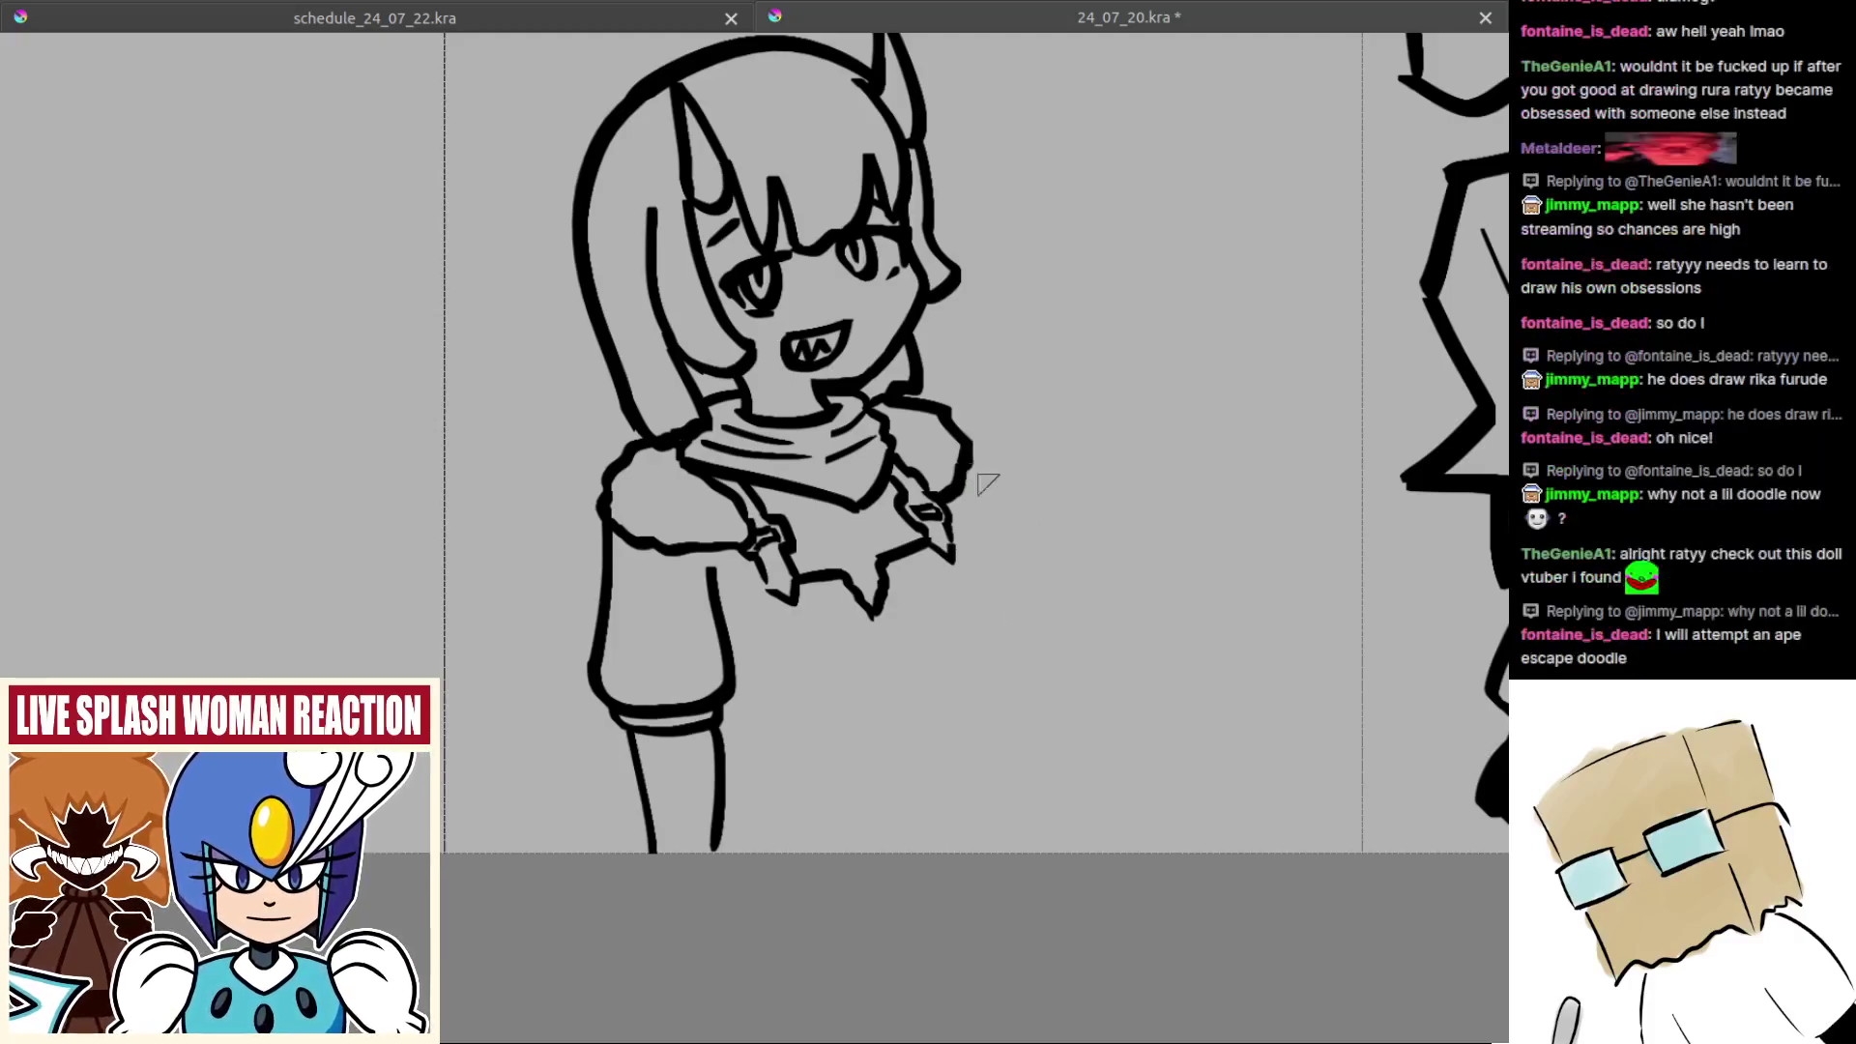
pyautogui.moveTo(971, 462)
pyautogui.mouseDown()
pyautogui.moveTo(1014, 597)
pyautogui.moveTo(1072, 583)
pyautogui.moveTo(1163, 619)
pyautogui.mouseUp()
pyautogui.press('m')
pyautogui.hotkey('ctrl', 'z')
# Step: Draw the torso's side line running down from the strap by the smaller puff sleeve, redoing the stroke until it fits
pyautogui.moveTo(777, 497)
pyautogui.mouseDown()
pyautogui.moveTo(736, 529)
pyautogui.moveTo(750, 522)
pyautogui.moveTo(714, 607)
pyautogui.moveTo(728, 621)
pyautogui.moveTo(773, 599)
pyautogui.moveTo(754, 585)
pyautogui.moveTo(779, 681)
pyautogui.mouseUp()
pyautogui.hotkey('ctrl', 'z')
pyautogui.scroll(1, 772, 628)
pyautogui.hotkey('ctrl', 'z')
pyautogui.hotkey('ctrl', 'z')
pyautogui.moveTo(787, 543); pyautogui.dragTo(780, 684)
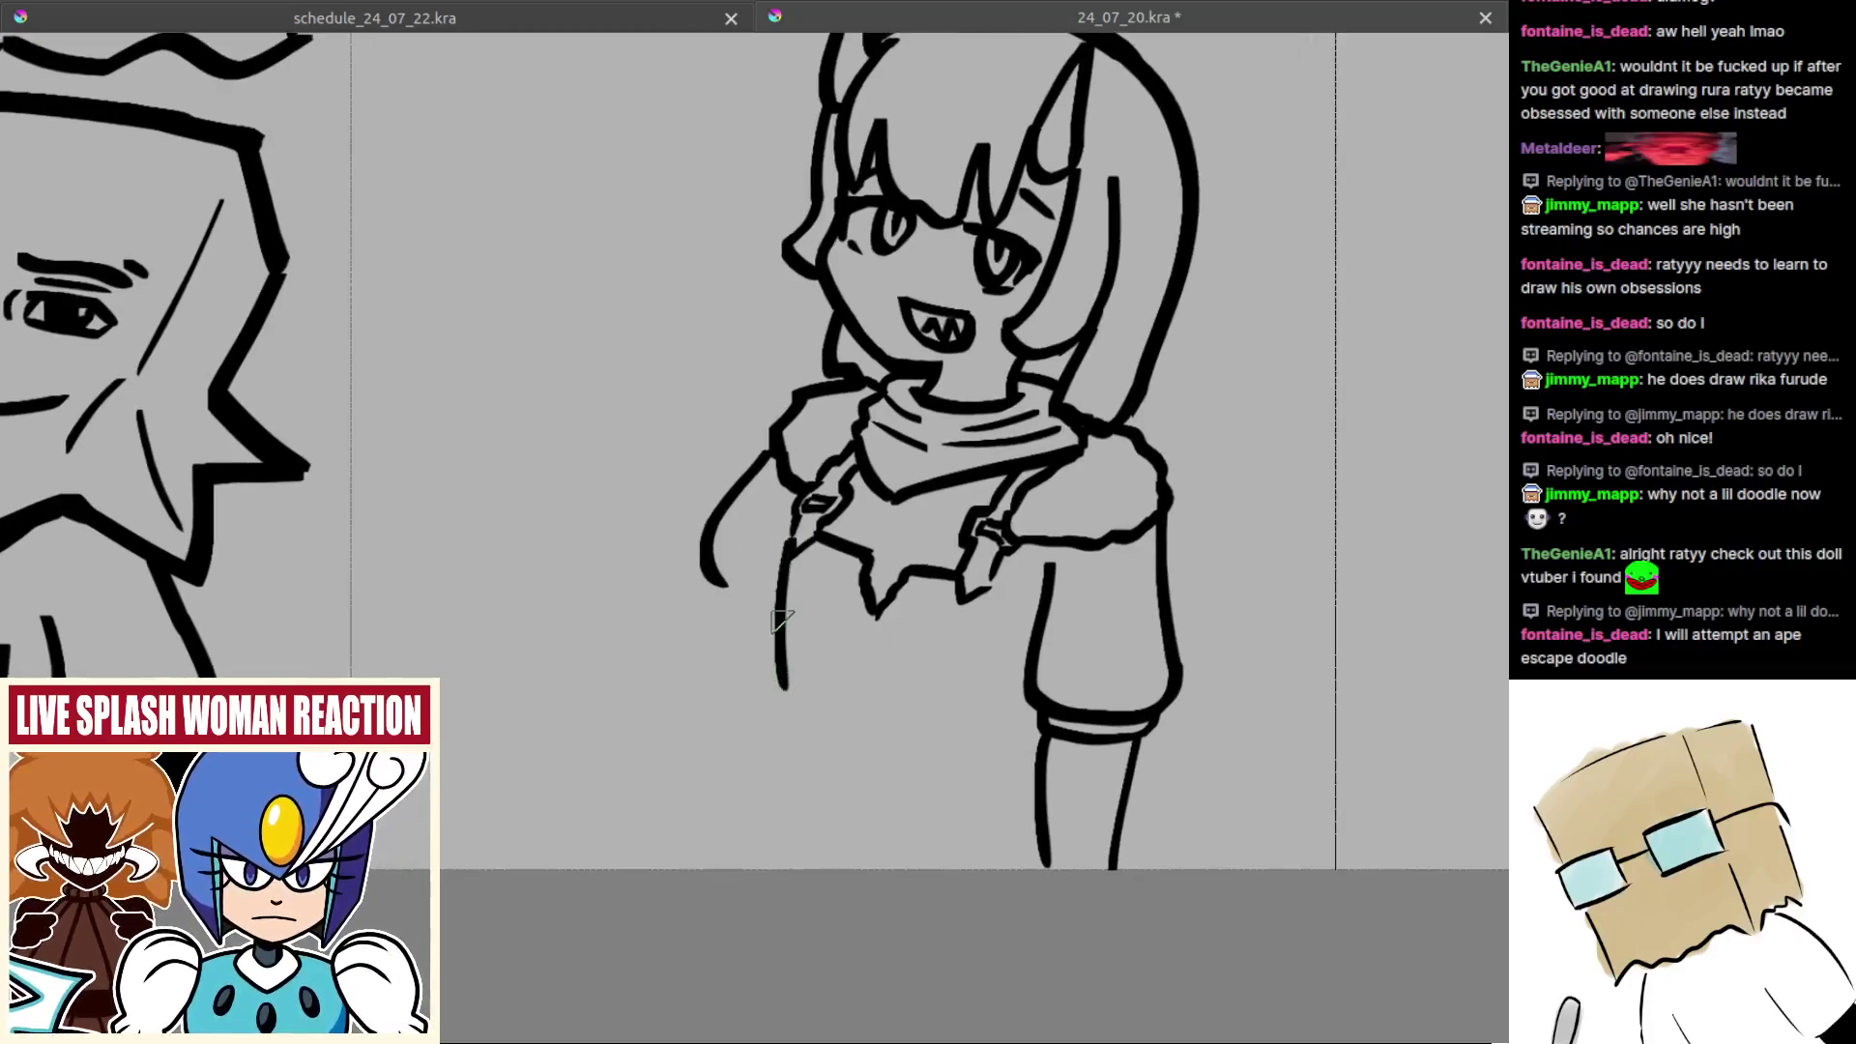
pyautogui.hotkey('ctrl', 'z')
pyautogui.hotkey('ctrl', 'z')
pyautogui.moveTo(785, 549); pyautogui.dragTo(774, 685)
pyautogui.hotkey('ctrl', 'z')
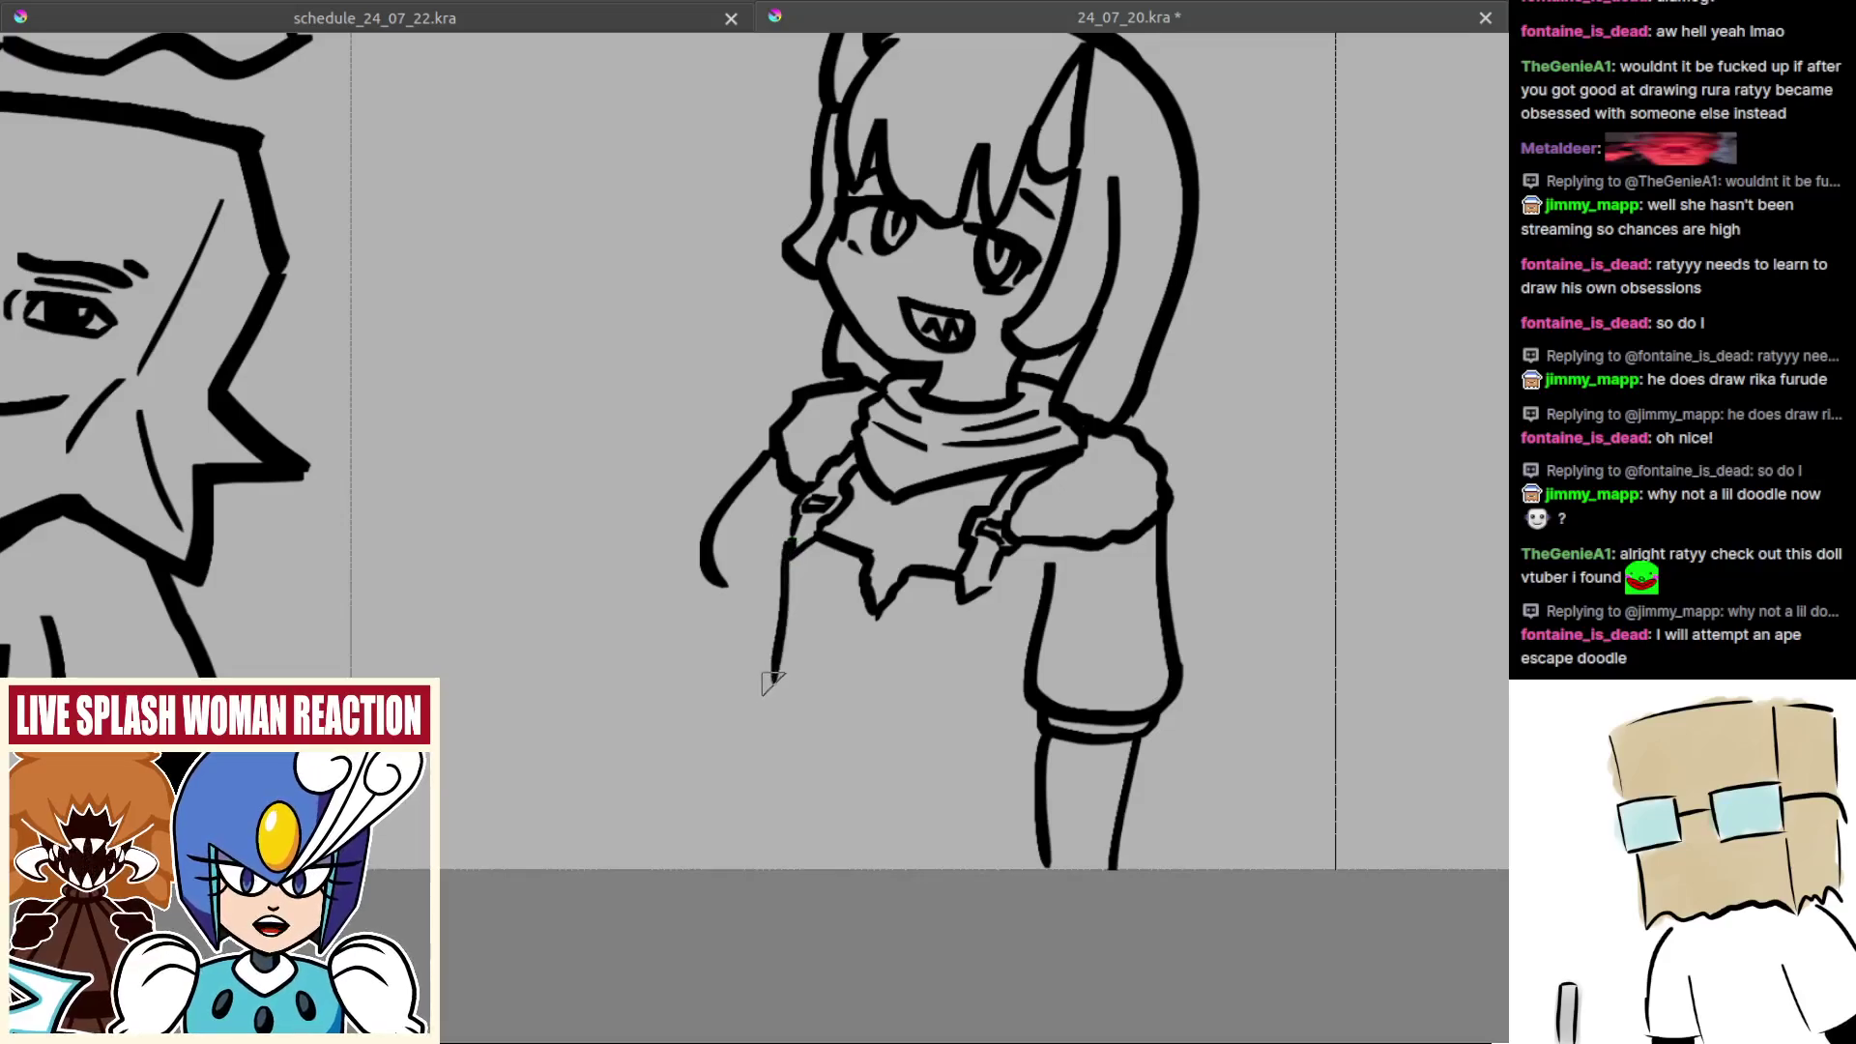
pyautogui.hotkey('ctrl', 'z')
pyautogui.moveTo(787, 541); pyautogui.dragTo(780, 692)
pyautogui.hotkey('ctrl', 'z')
pyautogui.moveTo(788, 537); pyautogui.dragTo(779, 709)
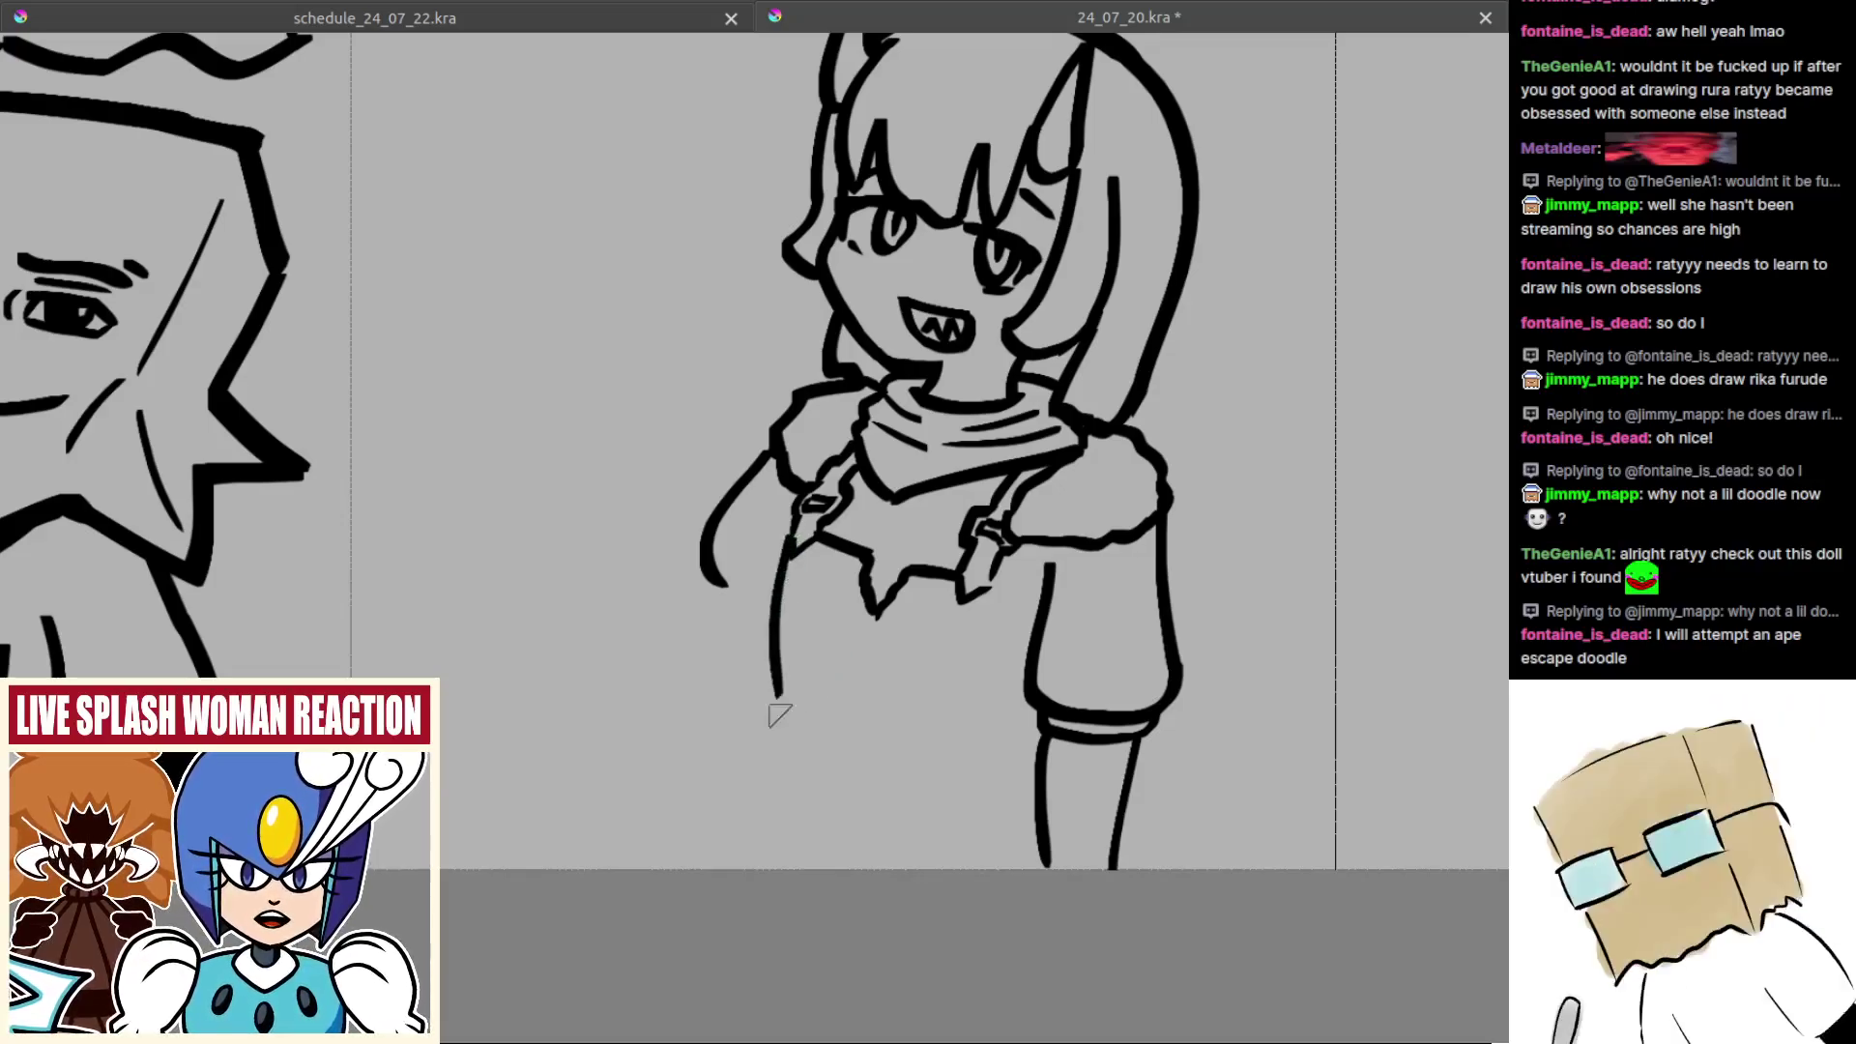
# Step: Draw the torso's other side line beside the larger sleeve with a short hem, plus a second line along the first side
pyautogui.moveTo(954, 658); pyautogui.dragTo(927, 613)
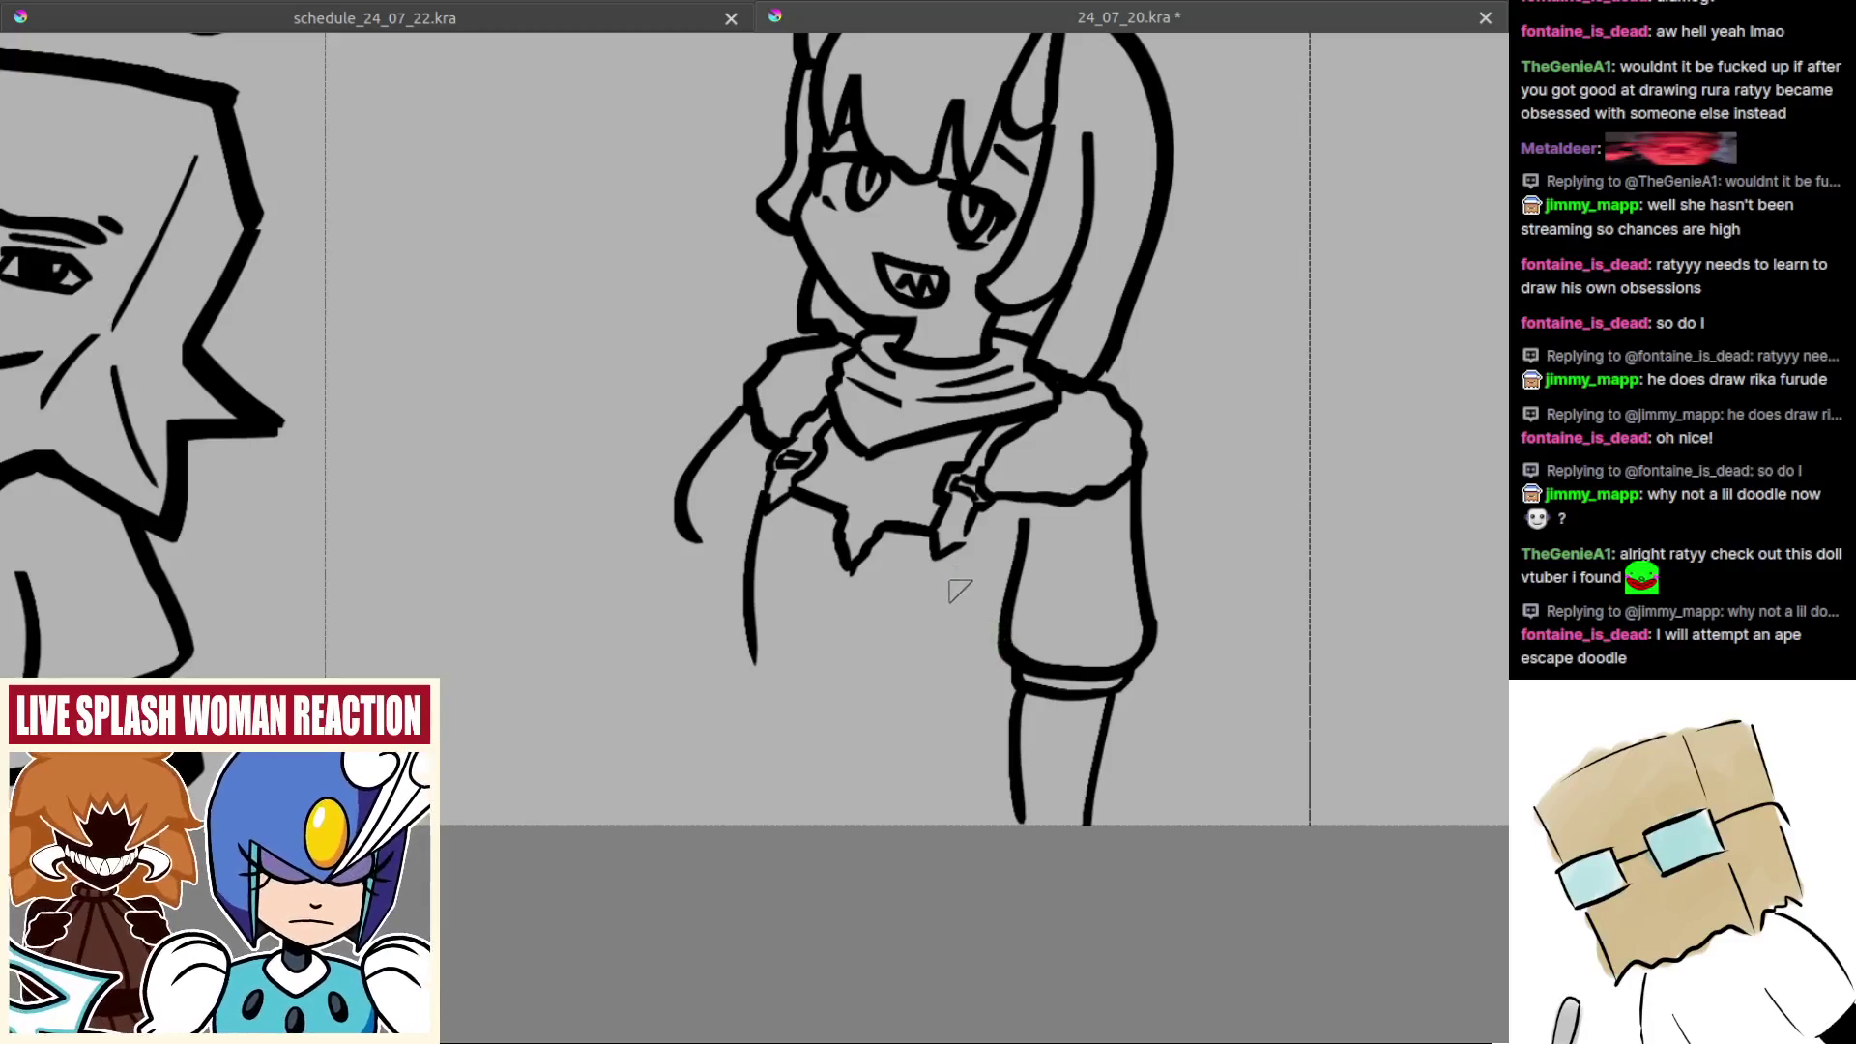
pyautogui.moveTo(974, 512); pyautogui.dragTo(939, 613)
pyautogui.hotkey('ctrl', 'z')
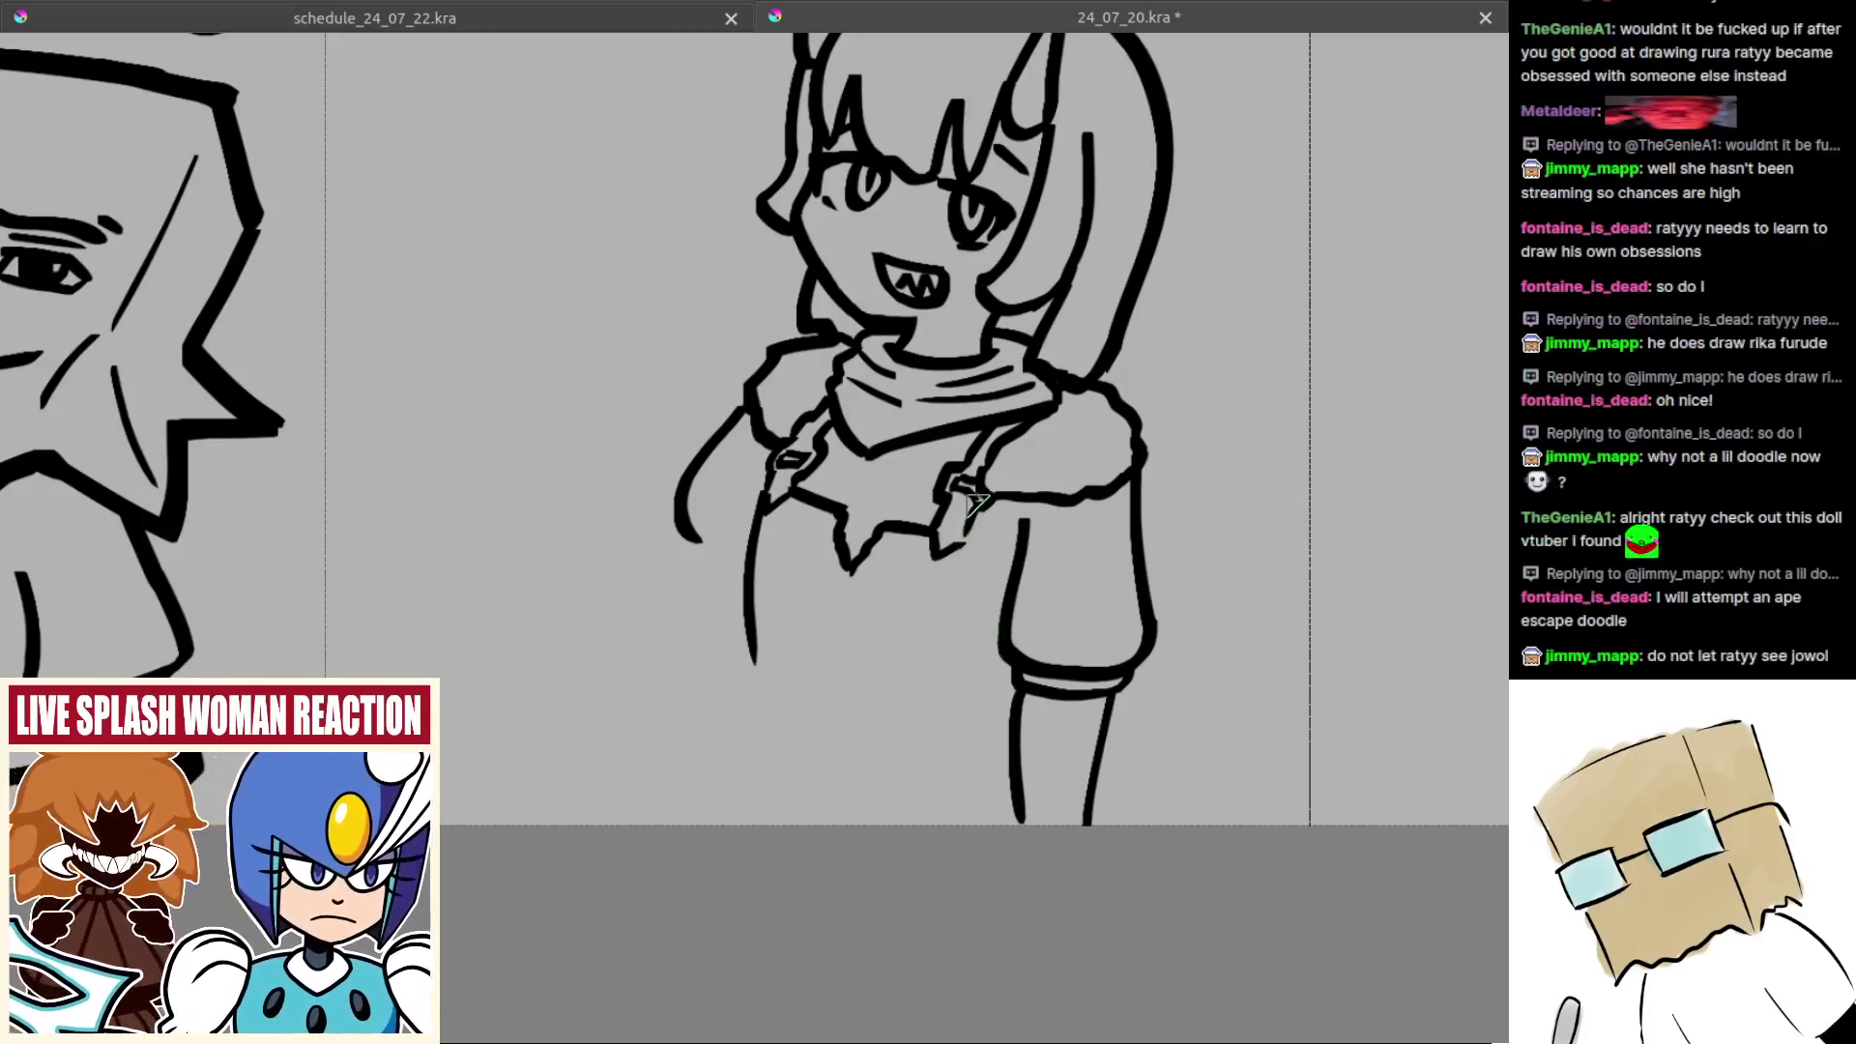
pyautogui.moveTo(976, 507); pyautogui.dragTo(961, 580)
pyautogui.hotkey('ctrl', 'z')
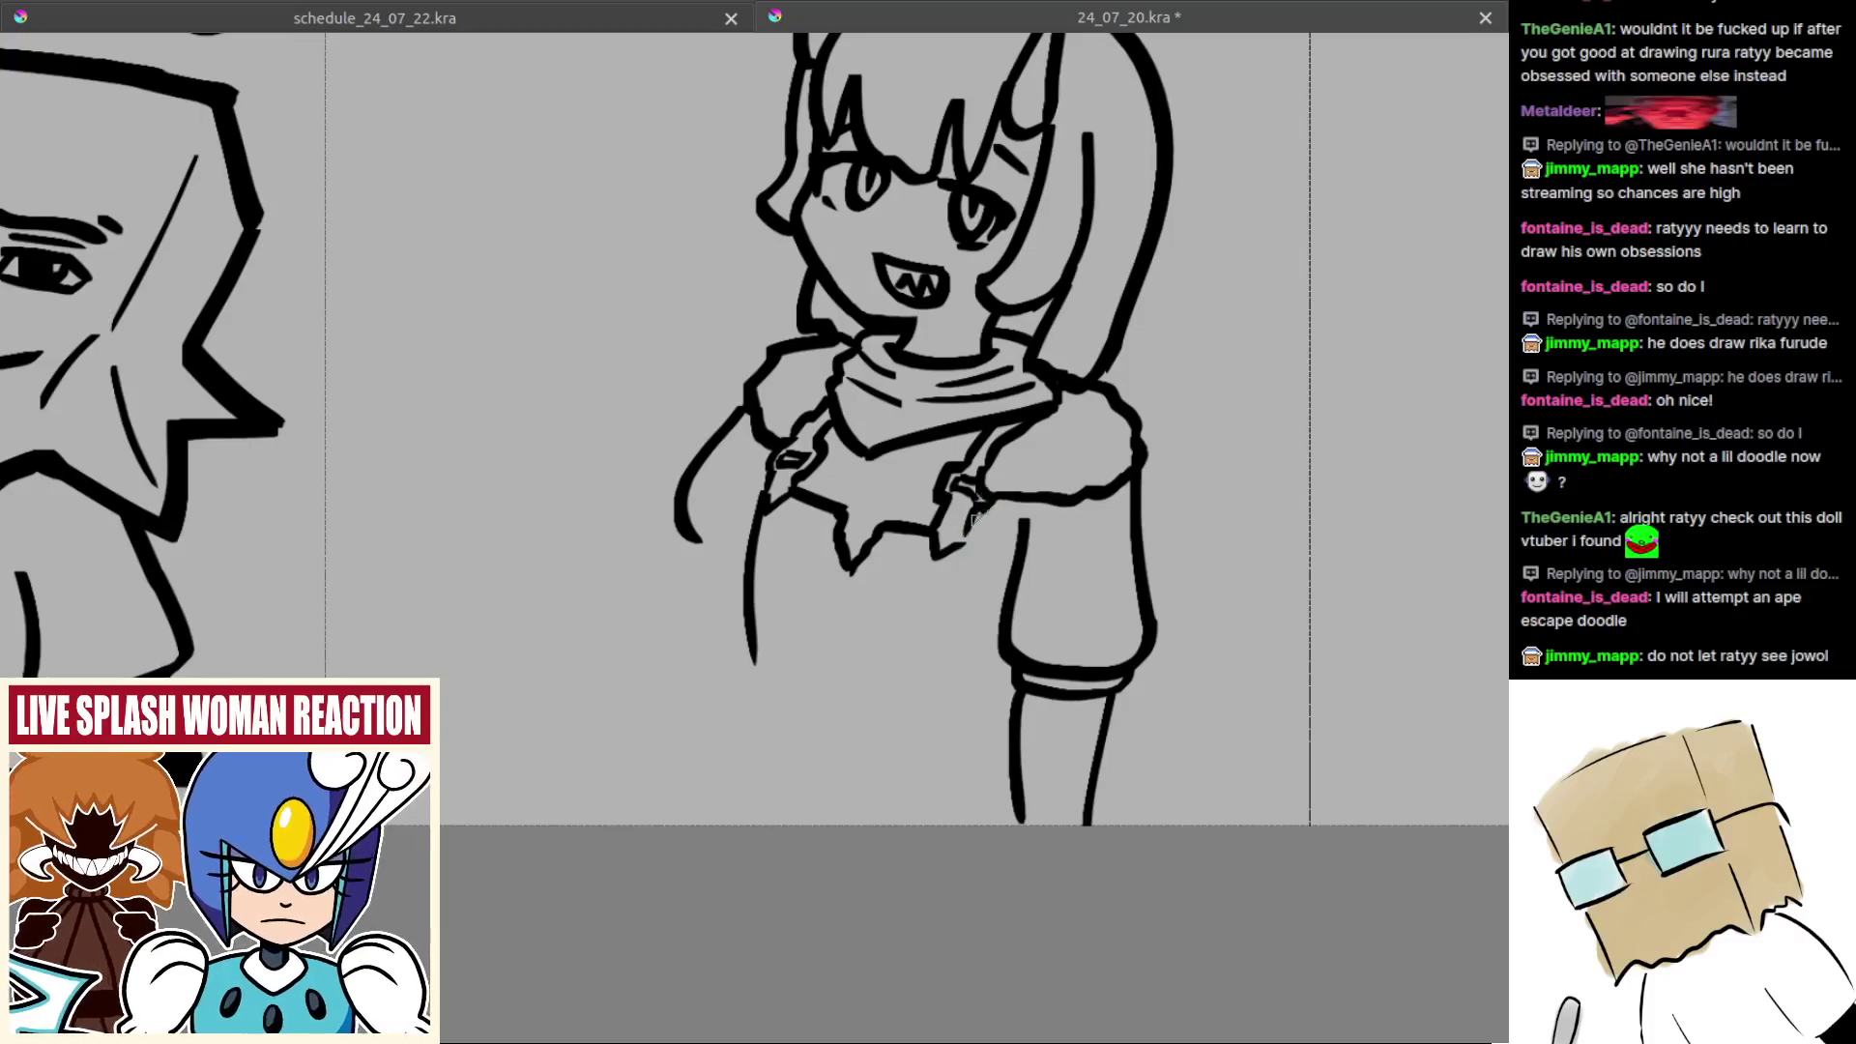
pyautogui.moveTo(998, 502); pyautogui.dragTo(952, 570)
pyautogui.hotkey('ctrl', 'z')
pyautogui.moveTo(988, 503)
pyautogui.mouseDown()
pyautogui.moveTo(926, 671)
pyautogui.moveTo(936, 697)
pyautogui.moveTo(1003, 684)
pyautogui.mouseUp()
pyautogui.hotkey('ctrl', 'z')
pyautogui.moveTo(762, 464)
pyautogui.mouseDown()
pyautogui.moveTo(737, 522)
pyautogui.moveTo(742, 611)
pyautogui.mouseUp()
pyautogui.moveTo(802, 686); pyautogui.dragTo(943, 670)
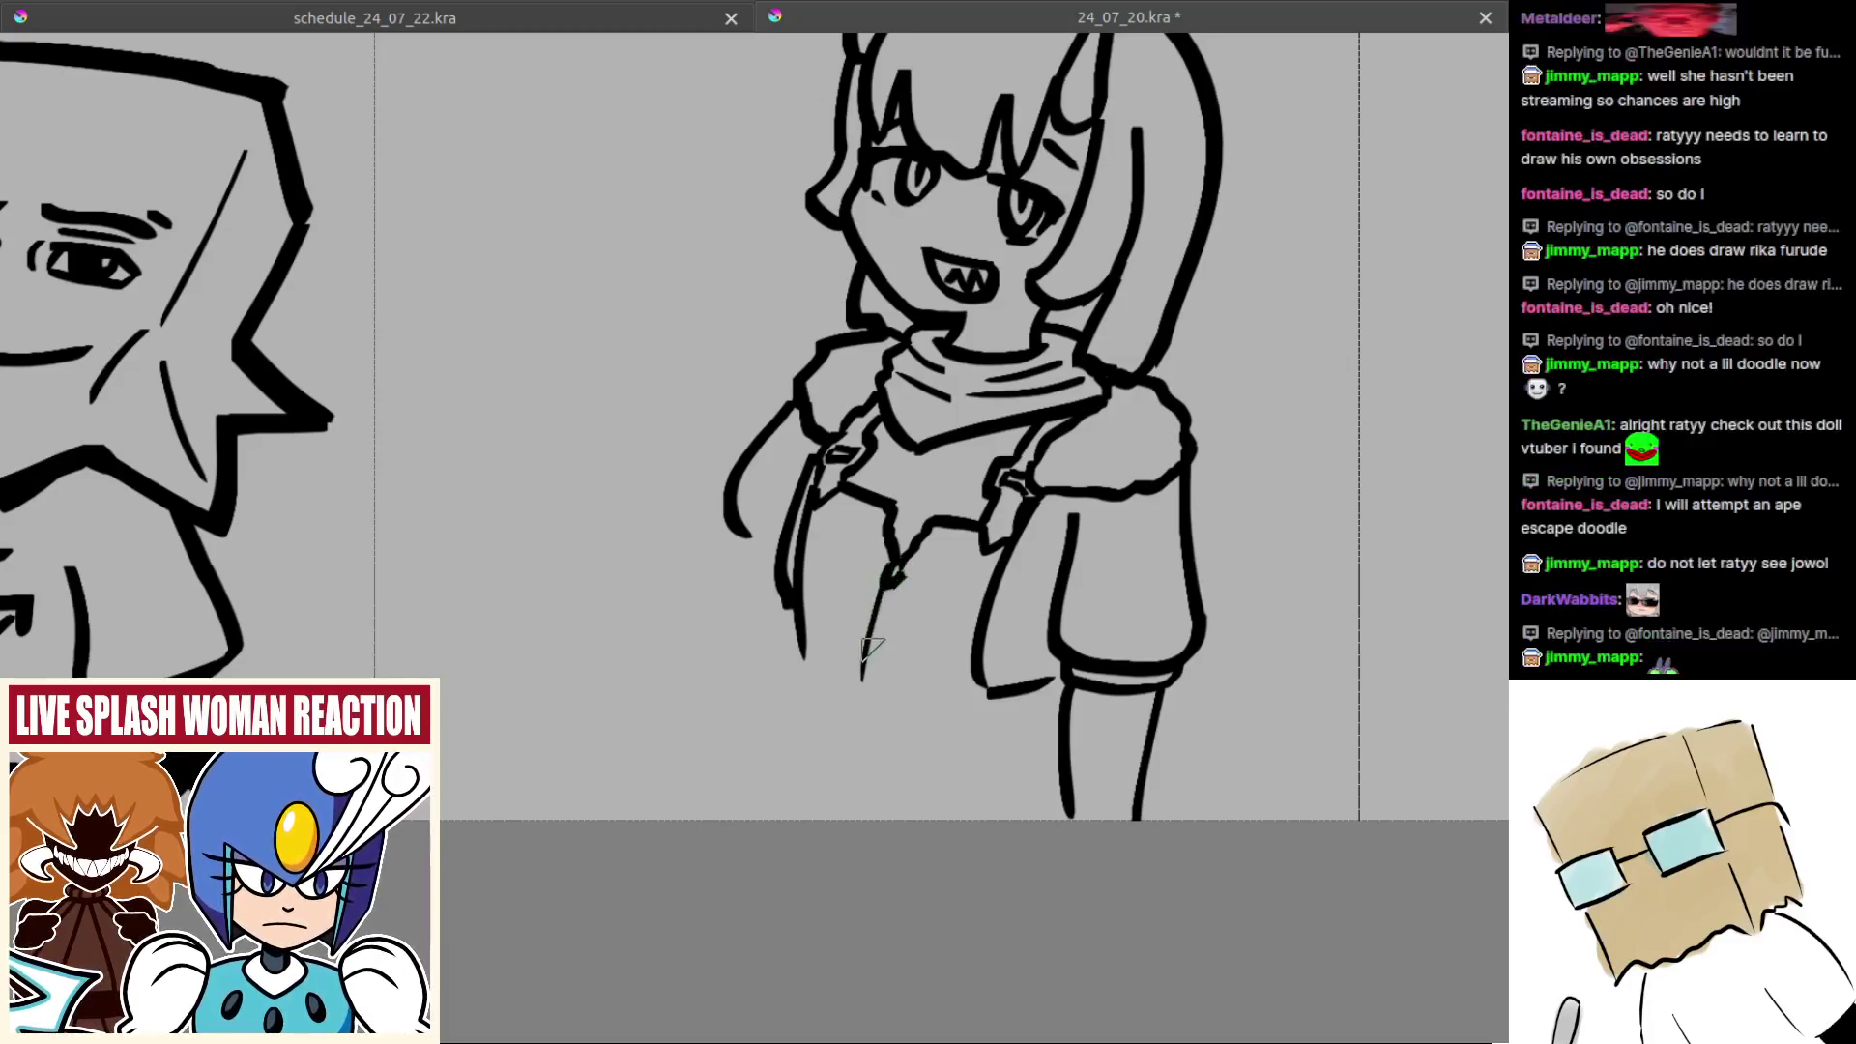
# Step: Draw a zipper down the middle of the torso from the ragged collar tip, as two lines with zigzag teeth between
pyautogui.moveTo(886, 591); pyautogui.dragTo(872, 692)
pyautogui.hotkey('ctrl', 'z')
pyautogui.moveTo(889, 589)
pyautogui.mouseDown()
pyautogui.moveTo(882, 715)
pyautogui.moveTo(902, 704)
pyautogui.moveTo(885, 669)
pyautogui.moveTo(901, 717)
pyautogui.mouseUp()
pyautogui.hotkey('ctrl', 'z')
pyautogui.hotkey('ctrl', 'z')
pyautogui.hotkey('ctrl', 'z')
pyautogui.hotkey('ctrl', 'z')
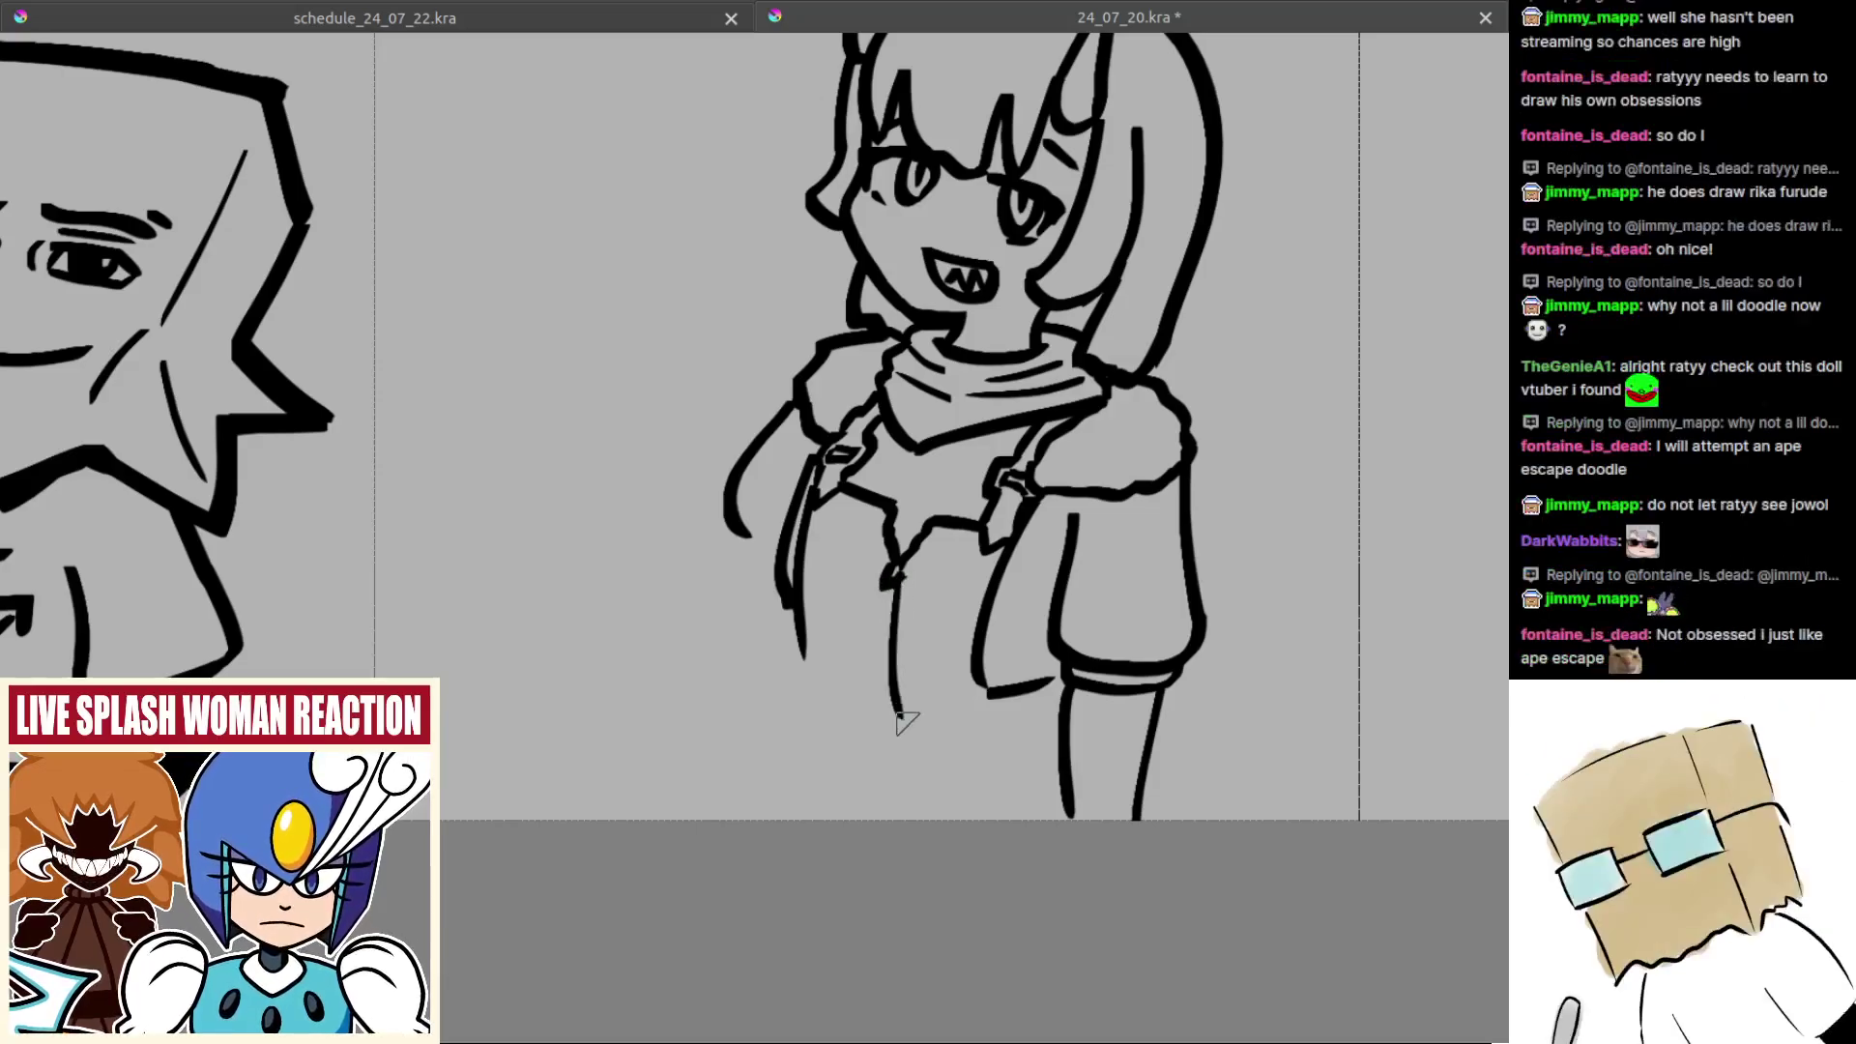
pyautogui.moveTo(889, 584); pyautogui.dragTo(878, 707)
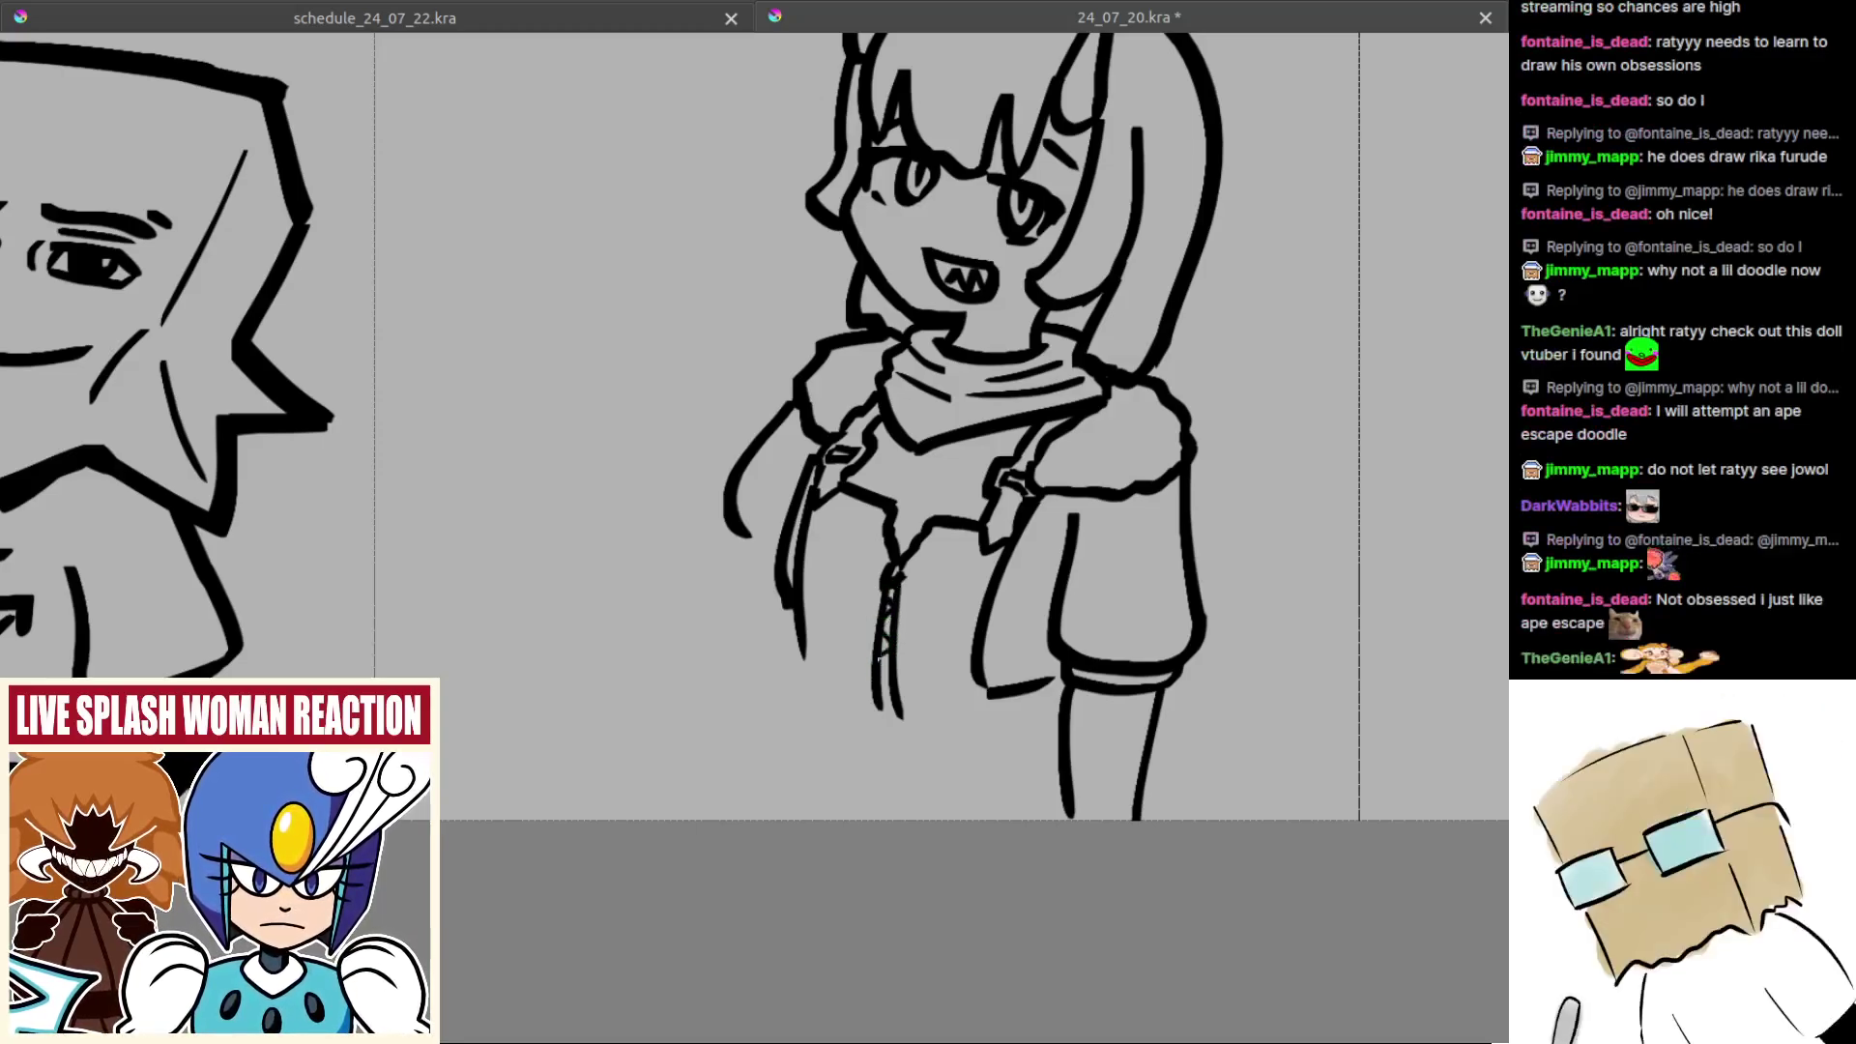
# Step: Redraw the outer edge of the arm under the smaller puff sleeve so it bows farther away from the torso
pyautogui.scroll(-5, 894, 720)
pyautogui.scroll(4, 860, 701)
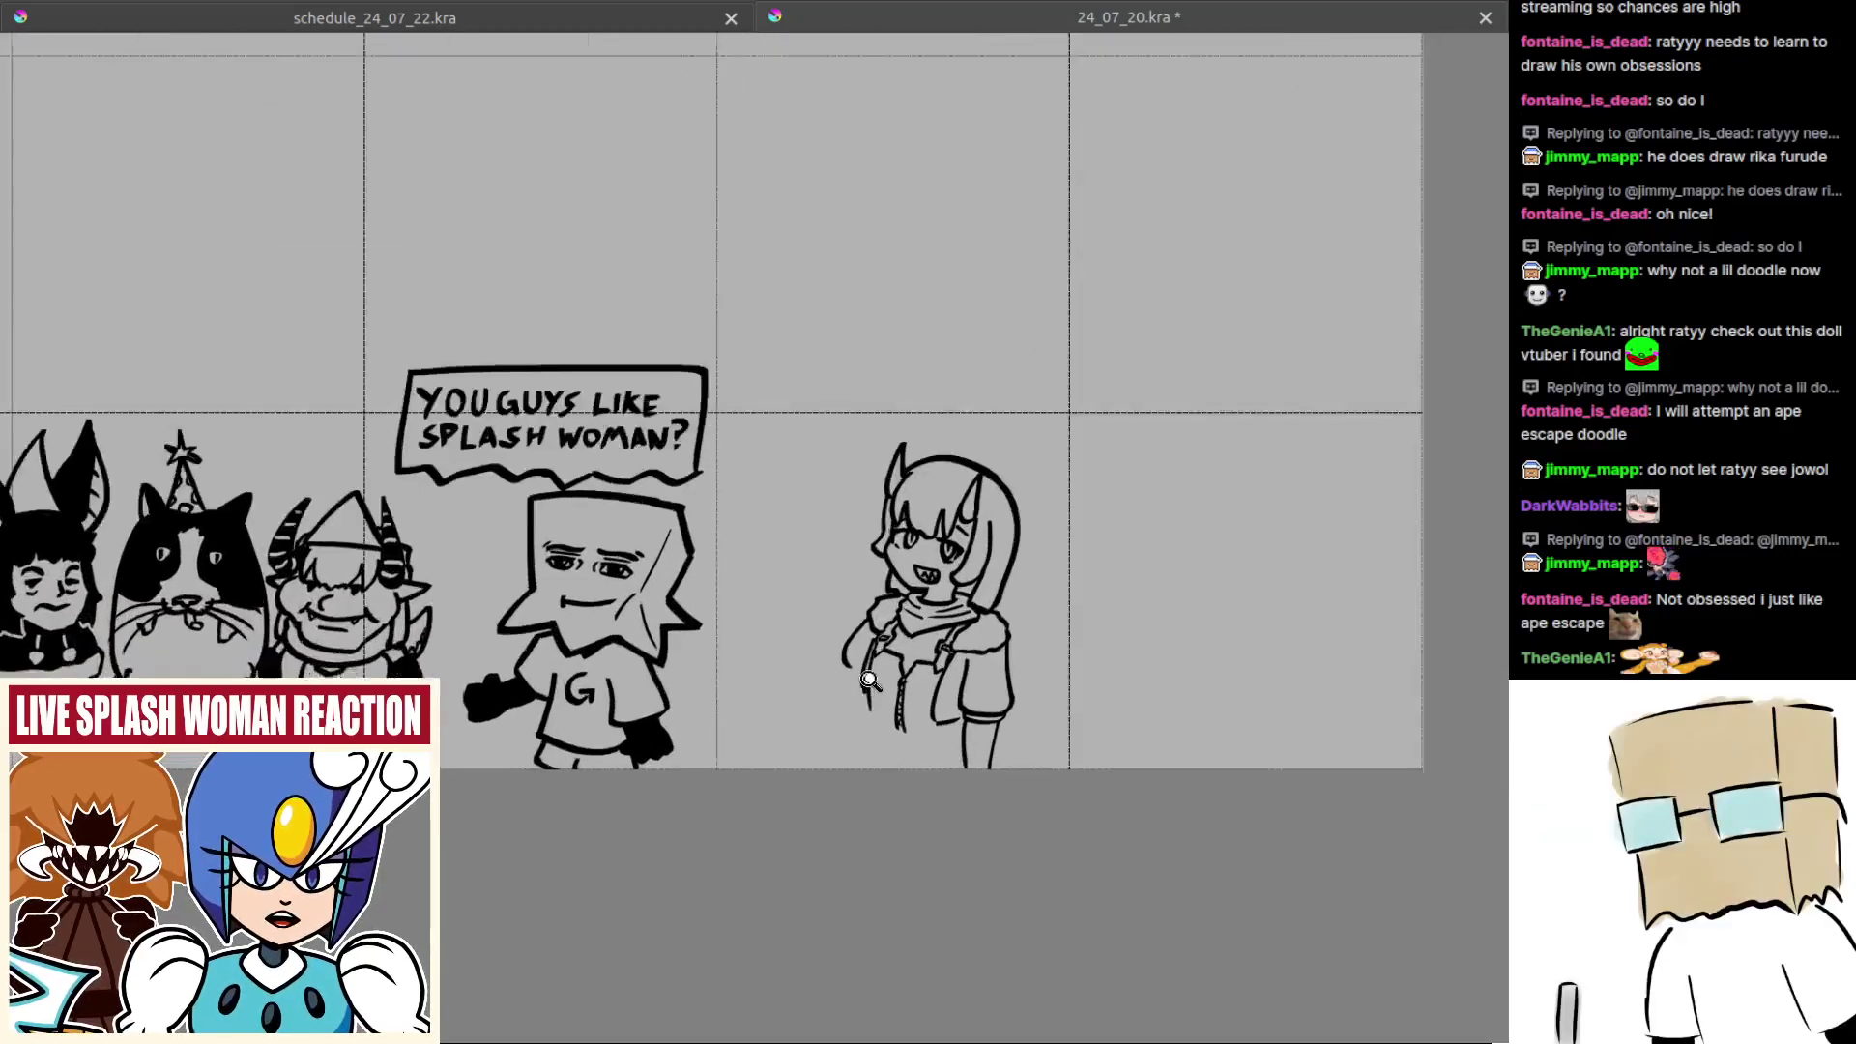
pyautogui.scroll(1, 843, 633)
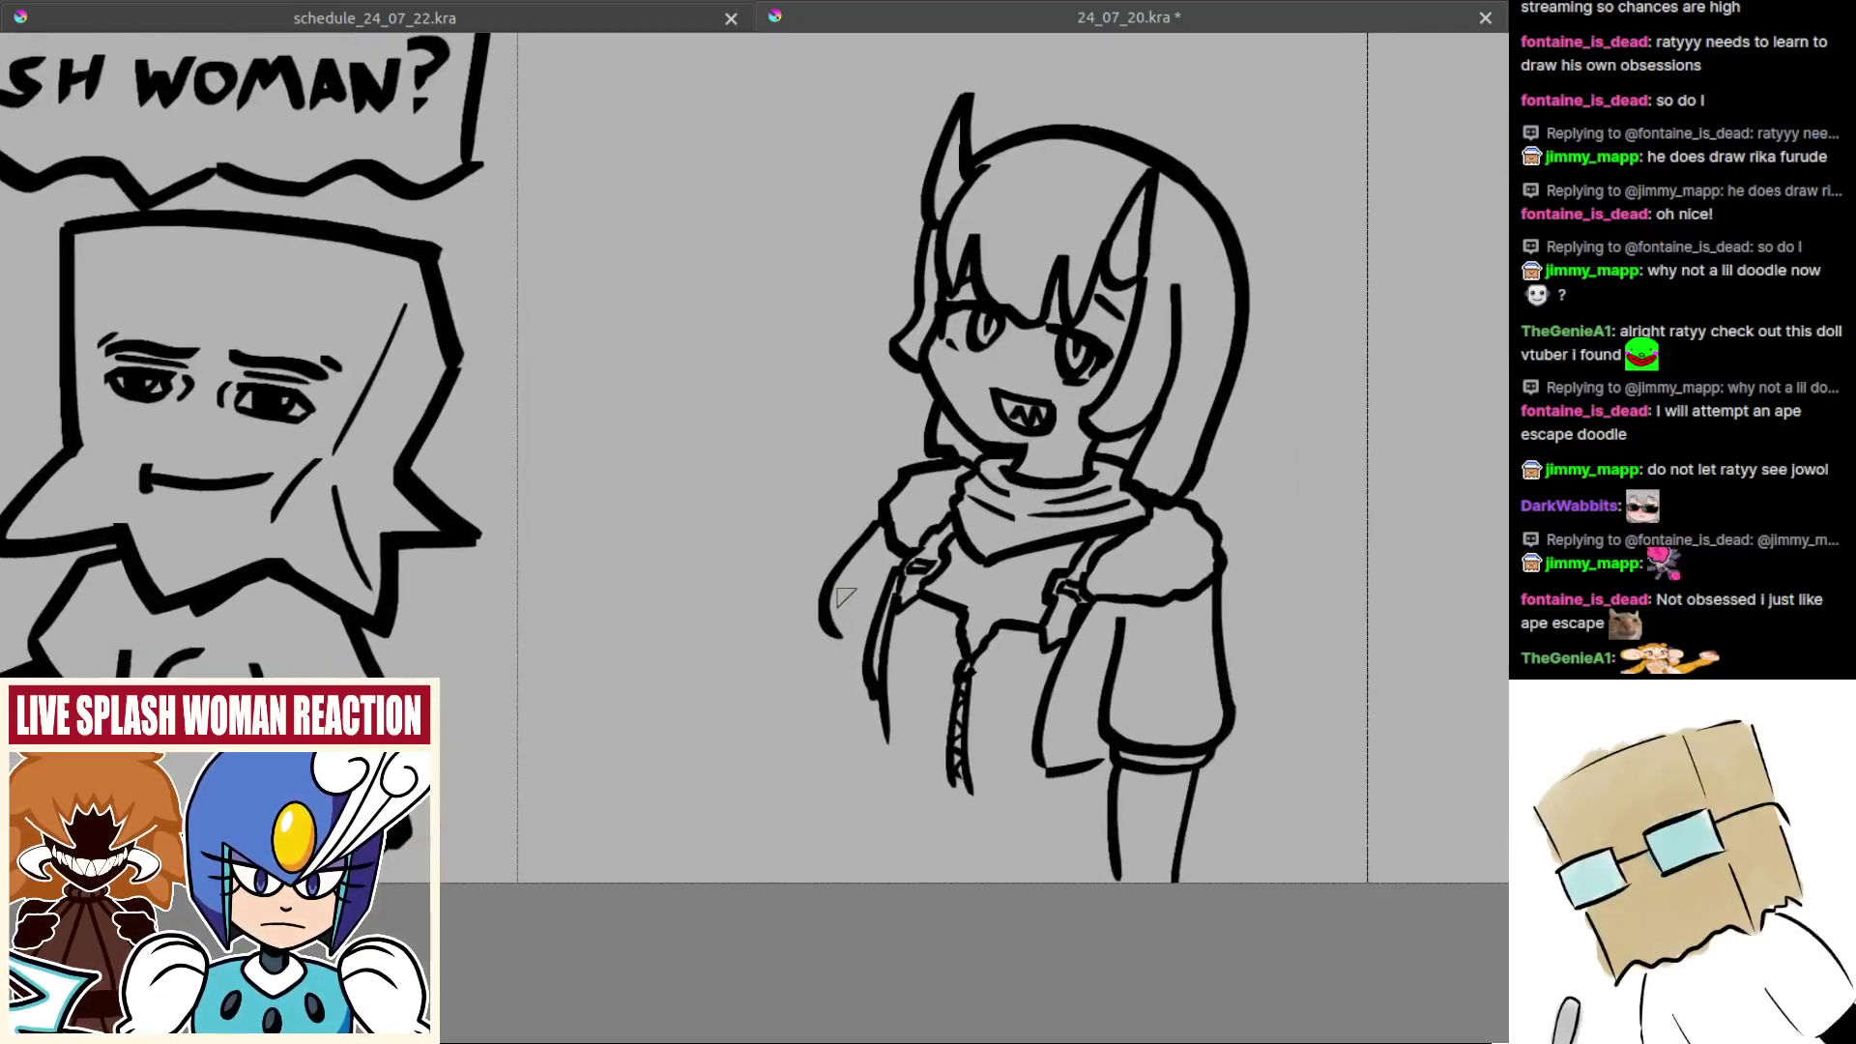
pyautogui.moveTo(824, 631); pyautogui.dragTo(842, 591)
pyautogui.hotkey('ctrl', 'z')
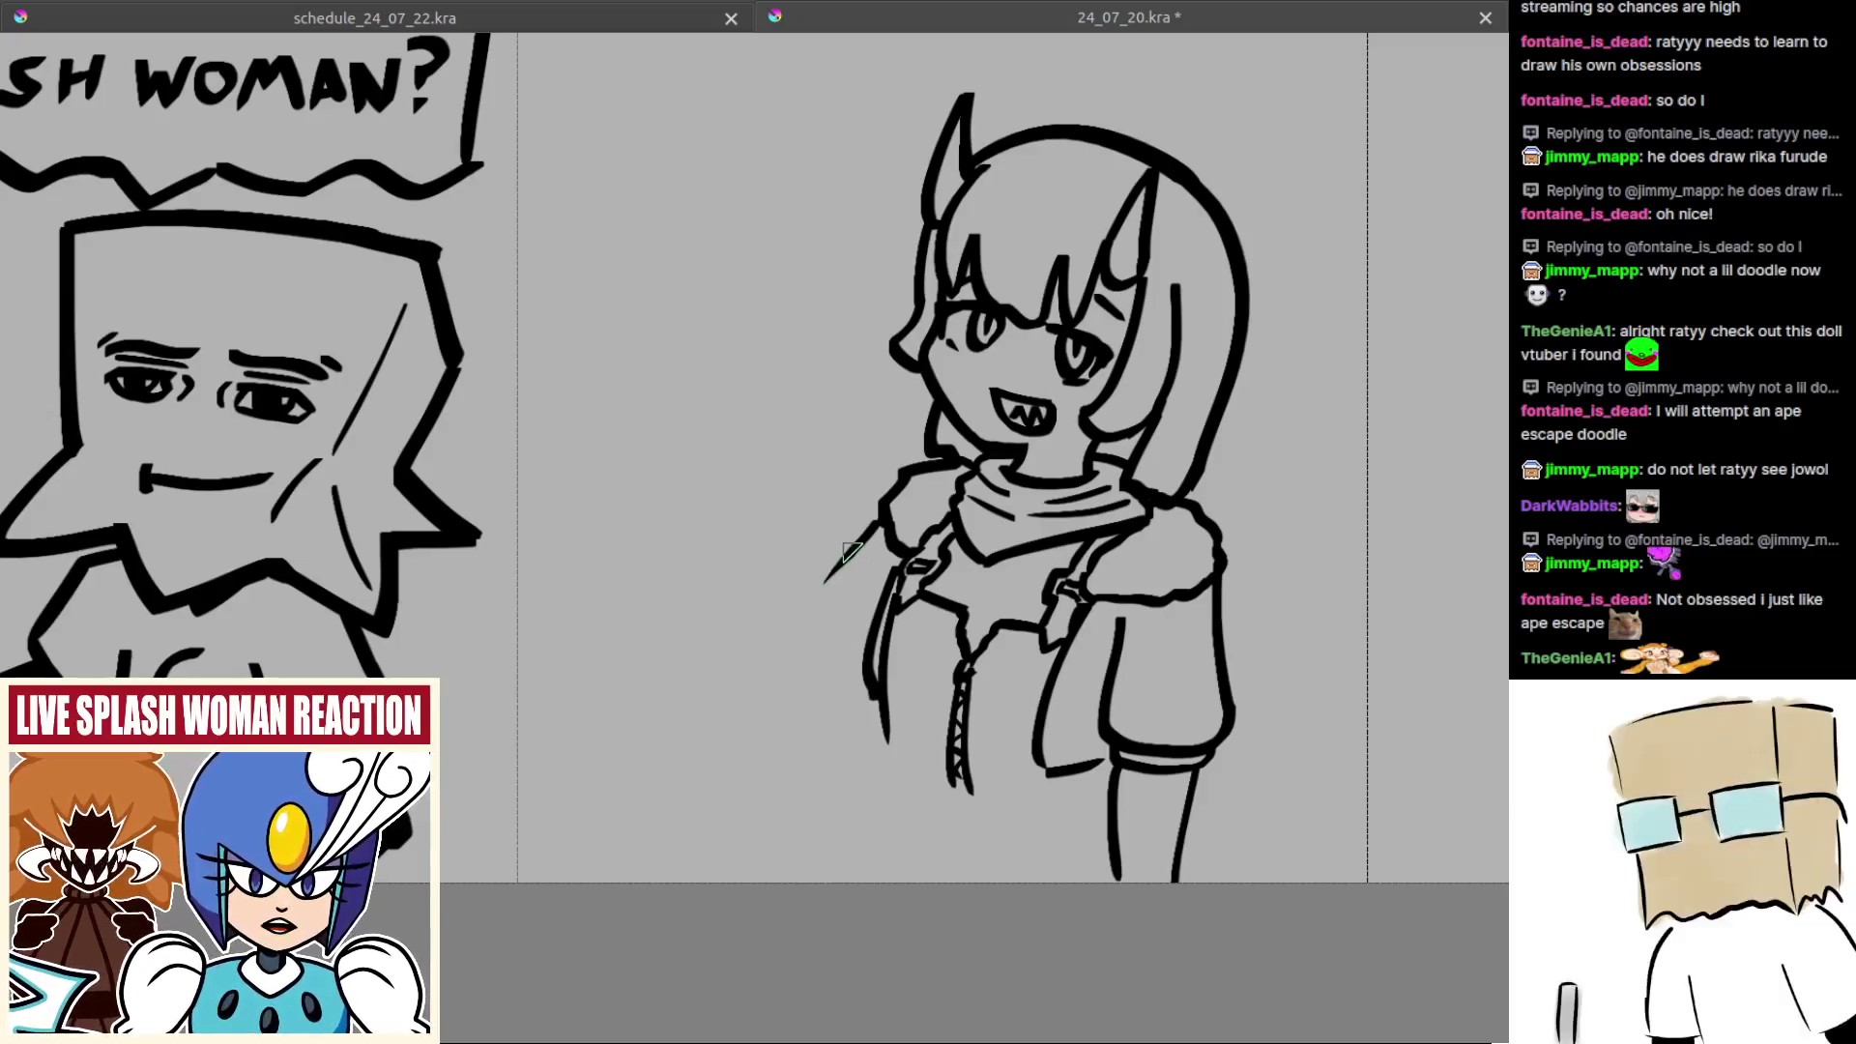
pyautogui.moveTo(850, 551); pyautogui.dragTo(806, 644)
pyautogui.hotkey('ctrl', 'z')
pyautogui.moveTo(843, 562); pyautogui.dragTo(819, 655)
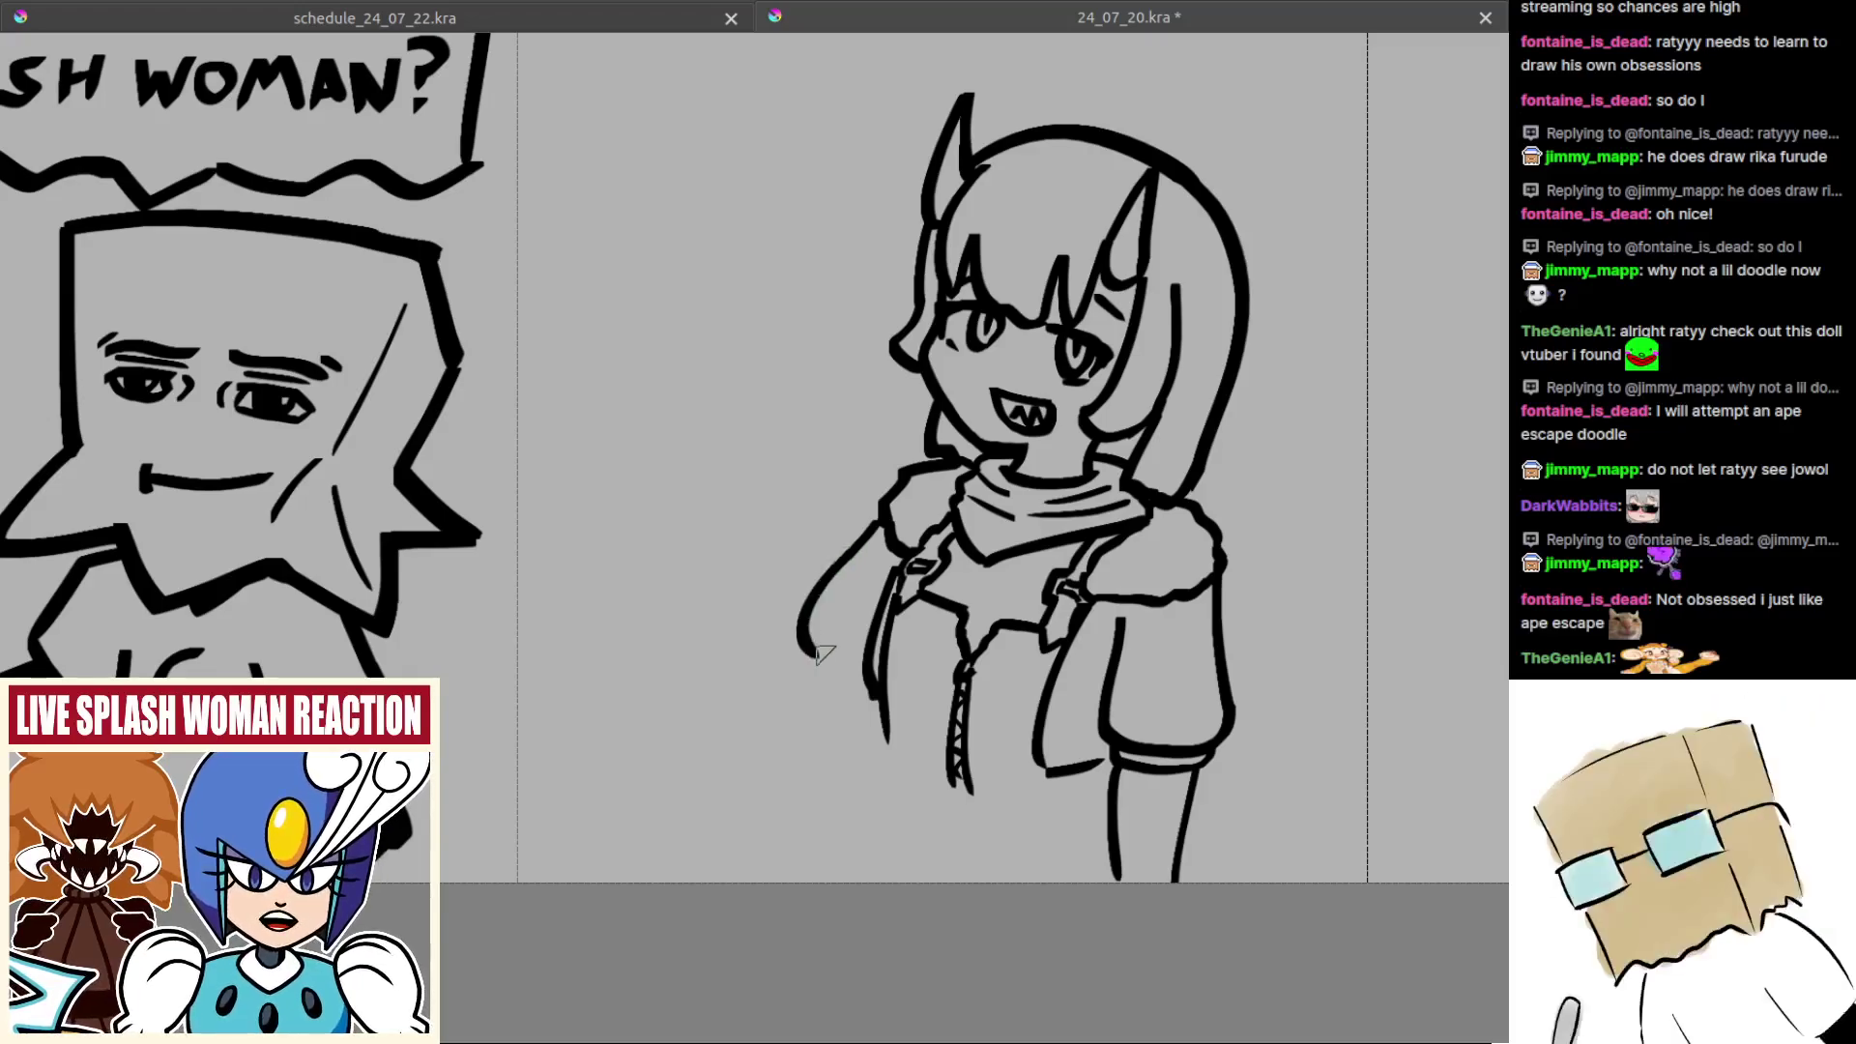
pyautogui.scroll(1, 823, 654)
pyautogui.scroll(1, 861, 645)
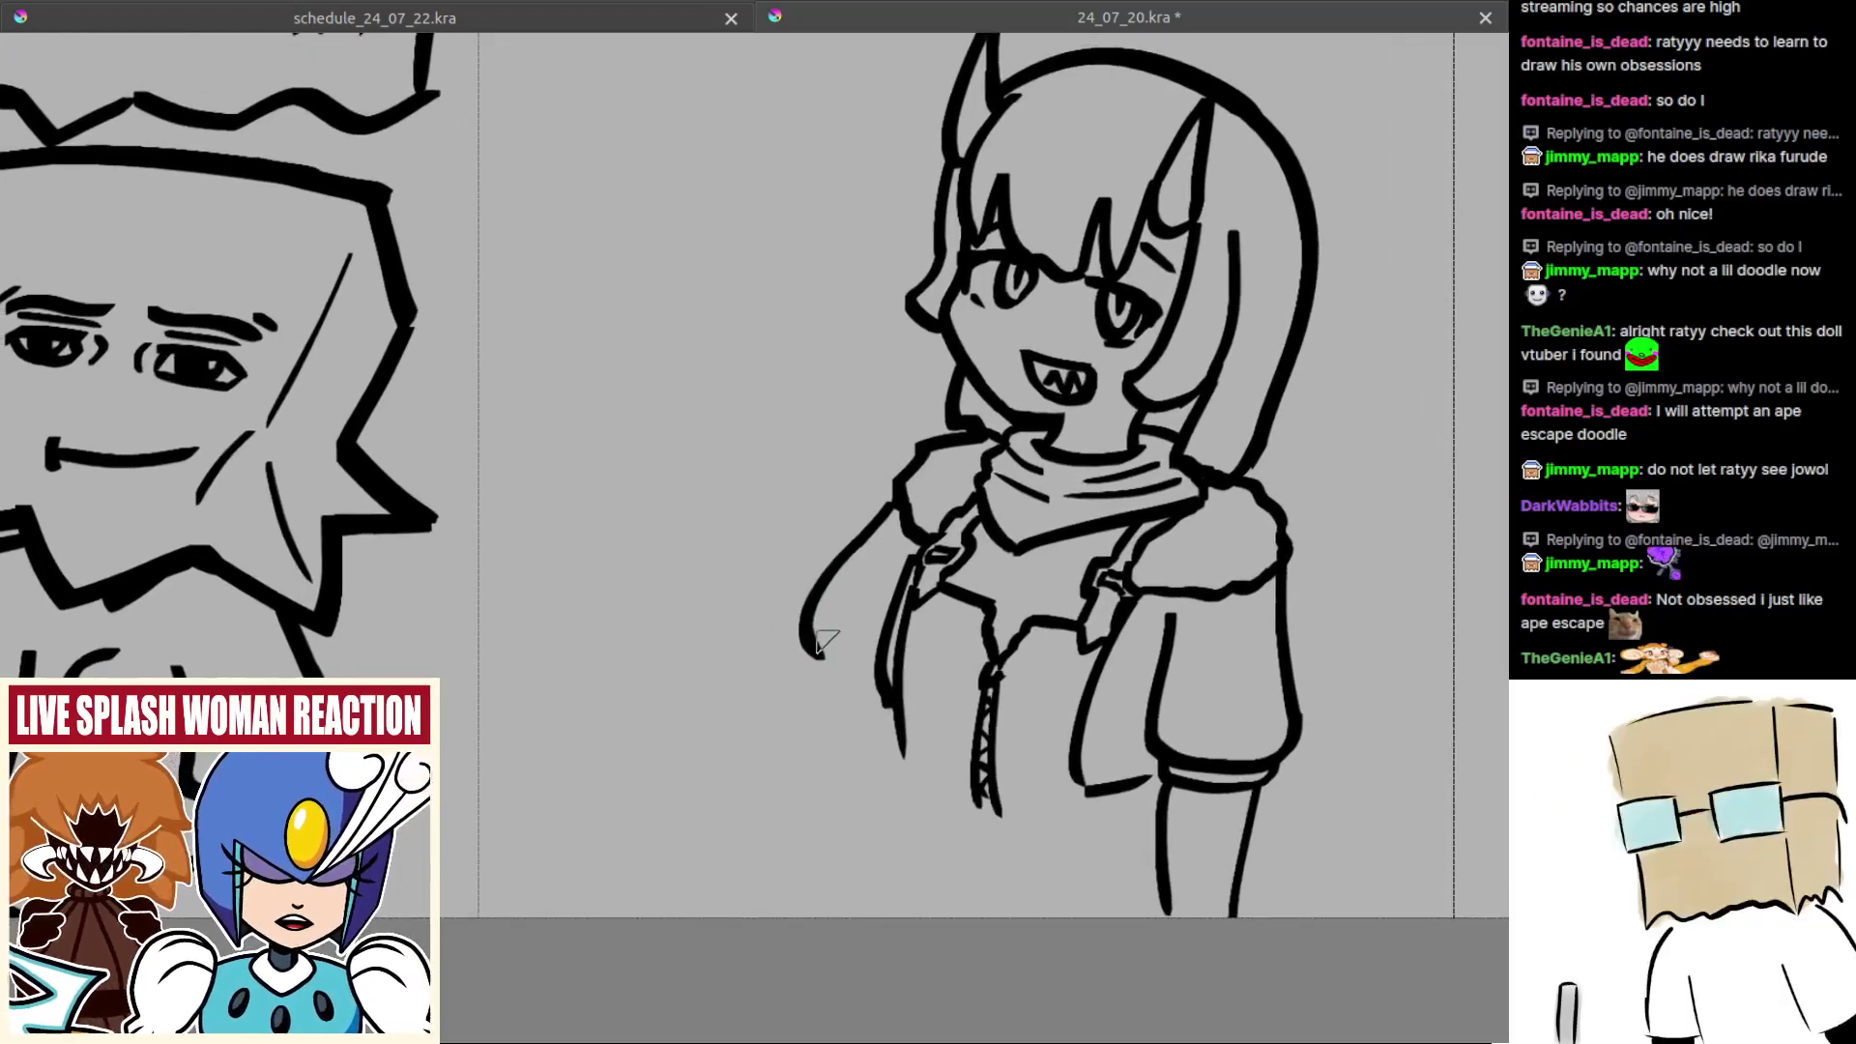
pyautogui.hotkey('ctrl', 'z')
pyautogui.moveTo(858, 544); pyautogui.dragTo(799, 628)
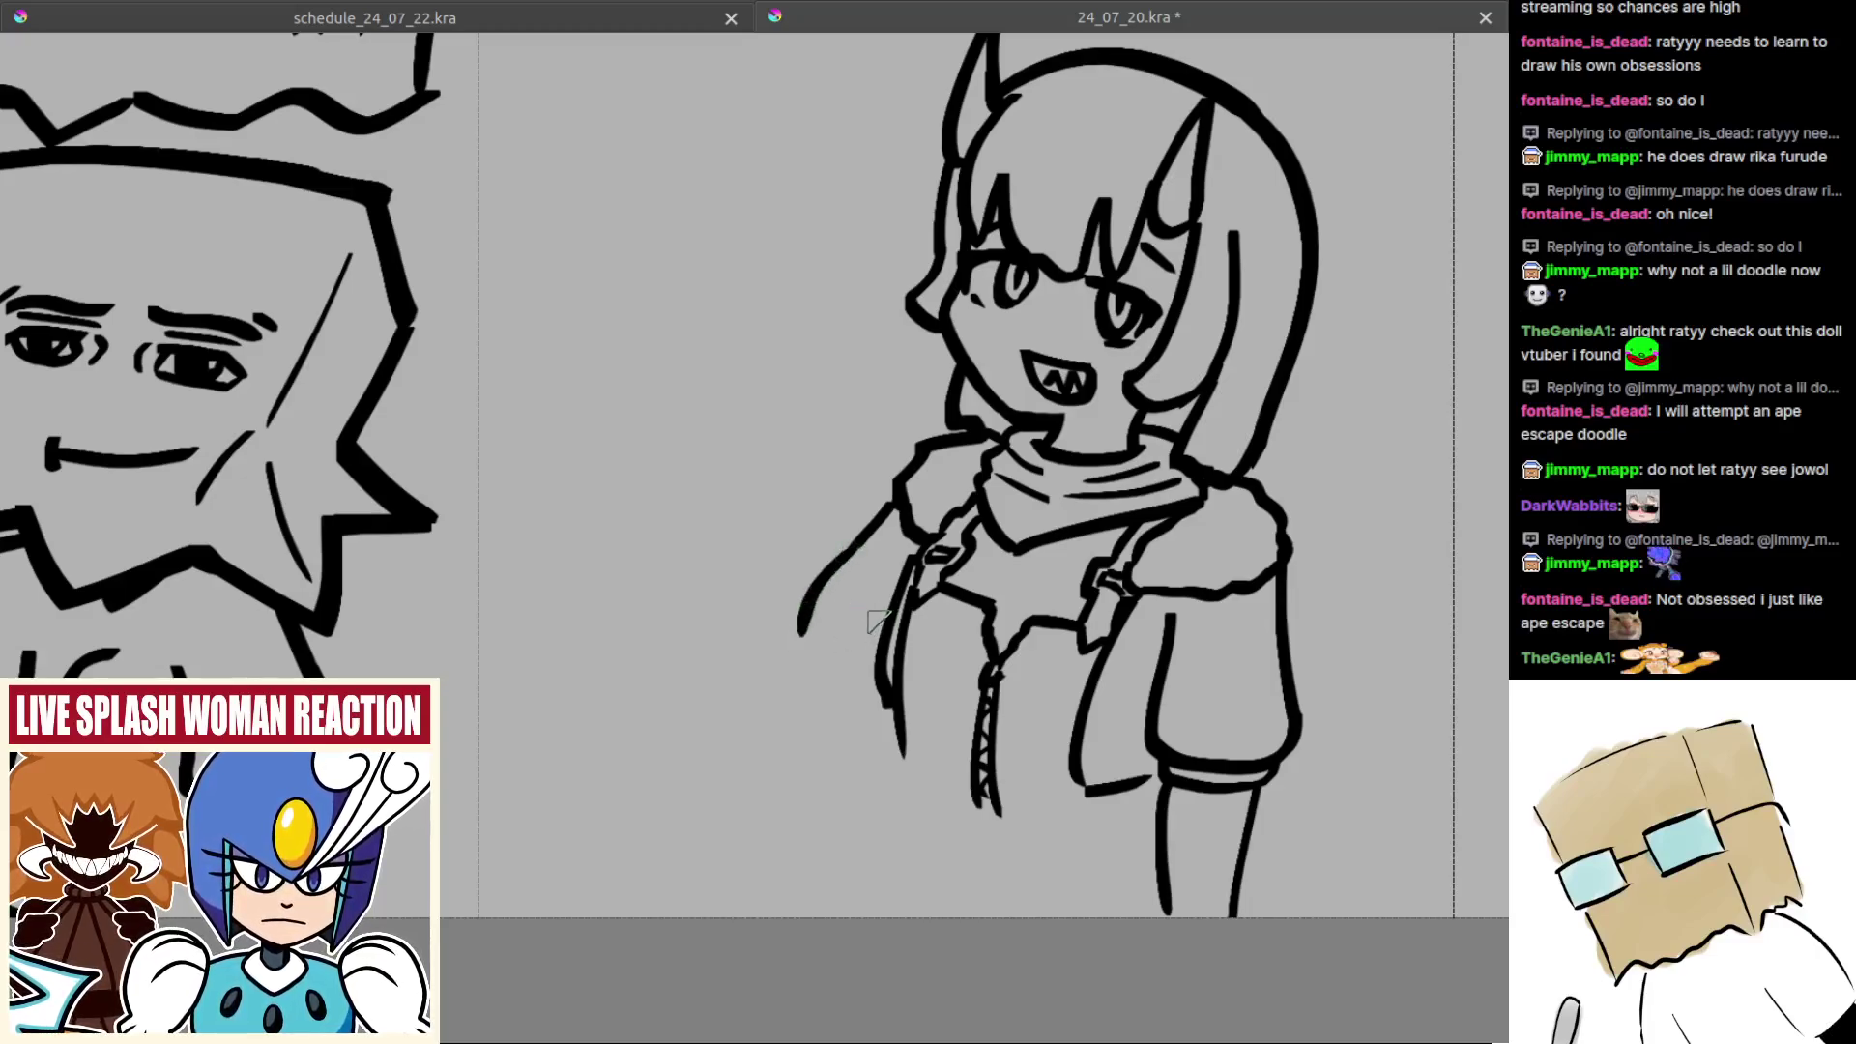
# Step: Add fold lines inside the bent arm's sleeve and extend its outer edge in a curve around the elbow
pyautogui.moveTo(835, 619)
pyautogui.mouseDown()
pyautogui.moveTo(829, 639)
pyautogui.moveTo(887, 628)
pyautogui.moveTo(834, 648)
pyautogui.moveTo(868, 608)
pyautogui.moveTo(884, 613)
pyautogui.moveTo(822, 696)
pyautogui.mouseUp()
pyautogui.hotkey('ctrl', 'z')
pyautogui.hotkey('ctrl', 'z')
pyautogui.hotkey('ctrl', 'z')
pyautogui.hotkey('ctrl', 'z')
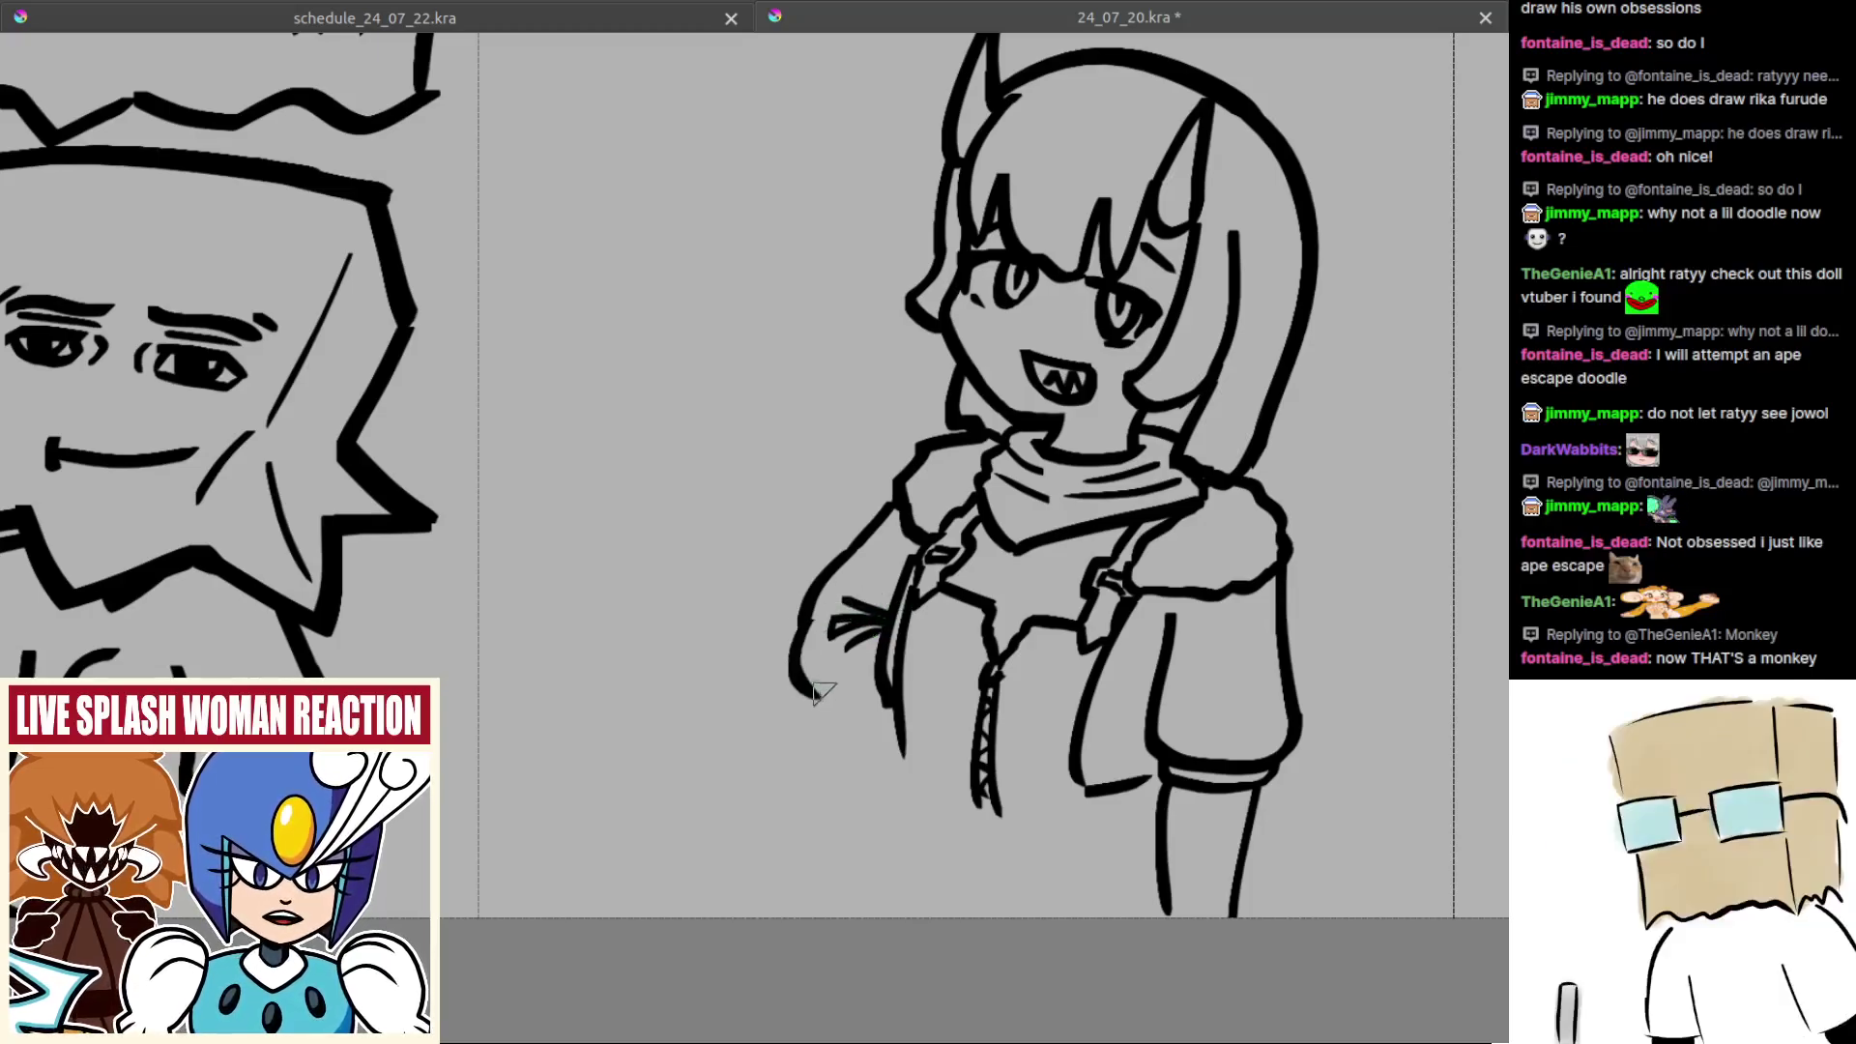
pyautogui.hotkey('ctrl', 'z')
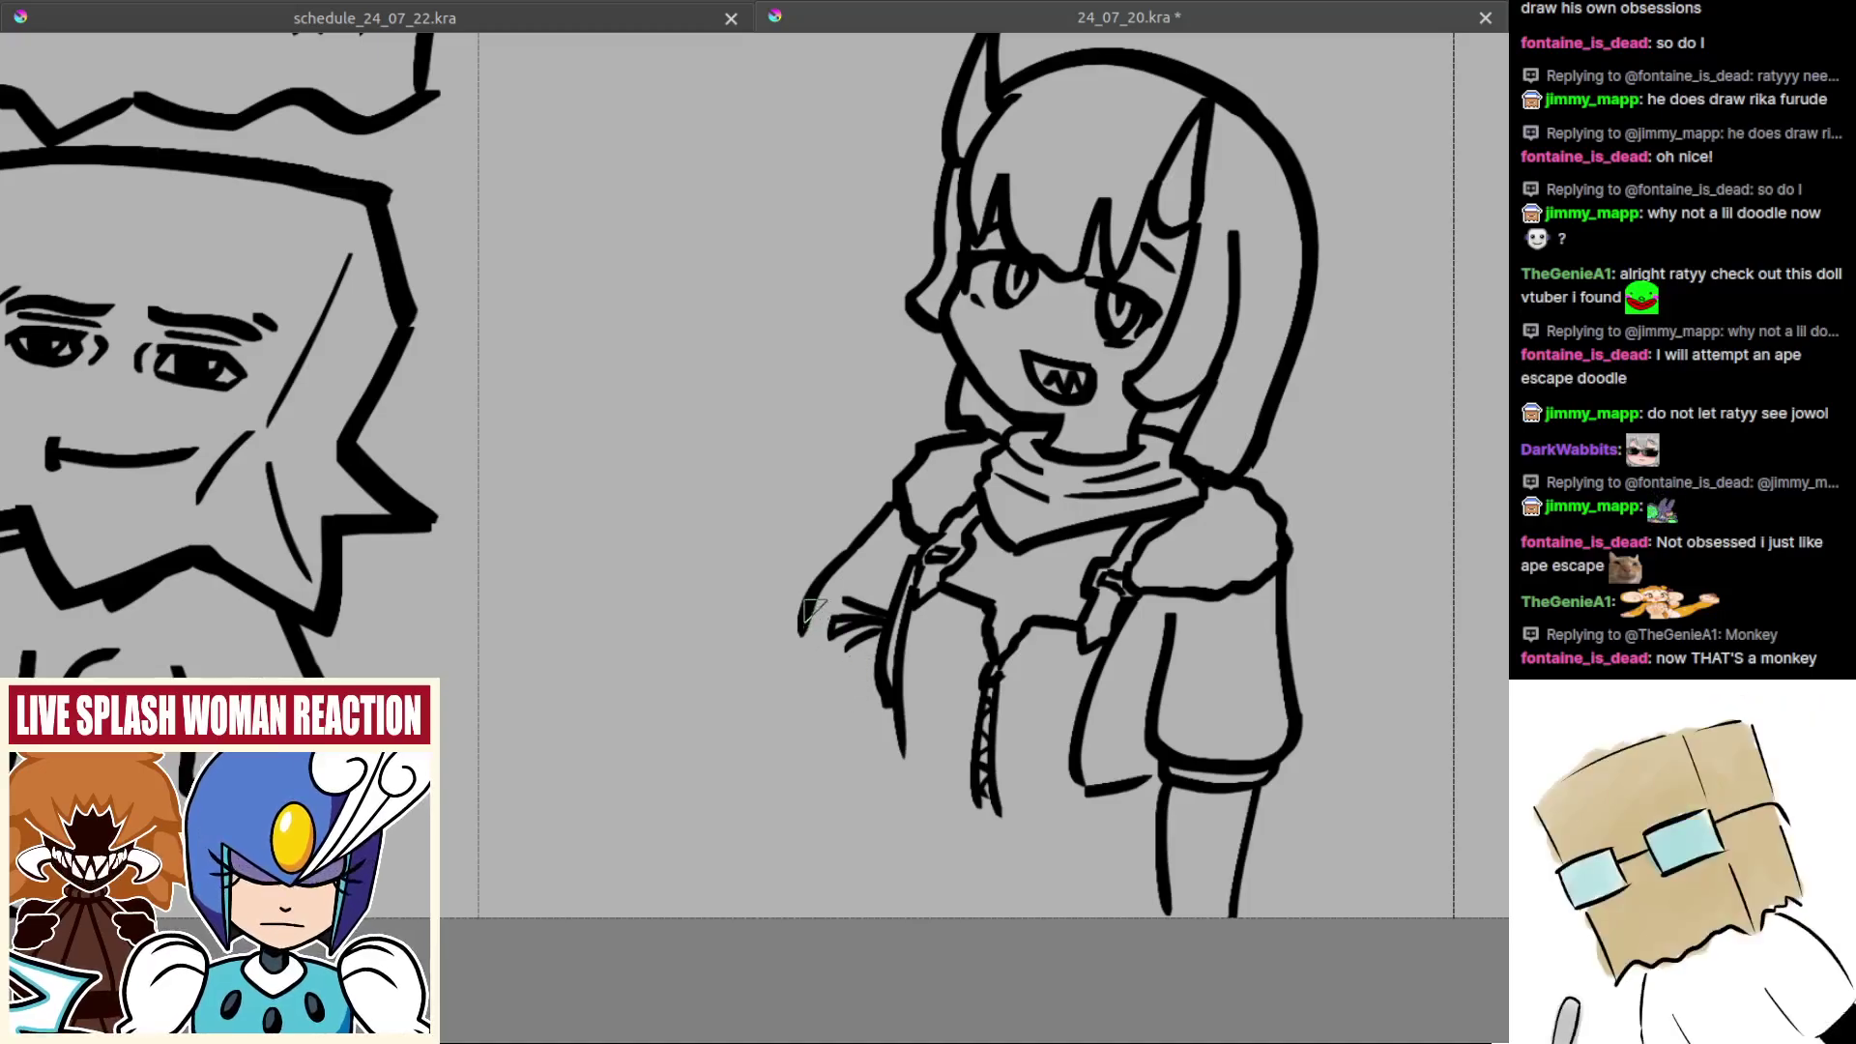
pyautogui.moveTo(817, 603); pyautogui.dragTo(790, 667)
pyautogui.hotkey('ctrl', 'z')
pyautogui.moveTo(816, 605)
pyautogui.mouseDown()
pyautogui.moveTo(795, 655)
pyautogui.moveTo(808, 687)
pyautogui.mouseUp()
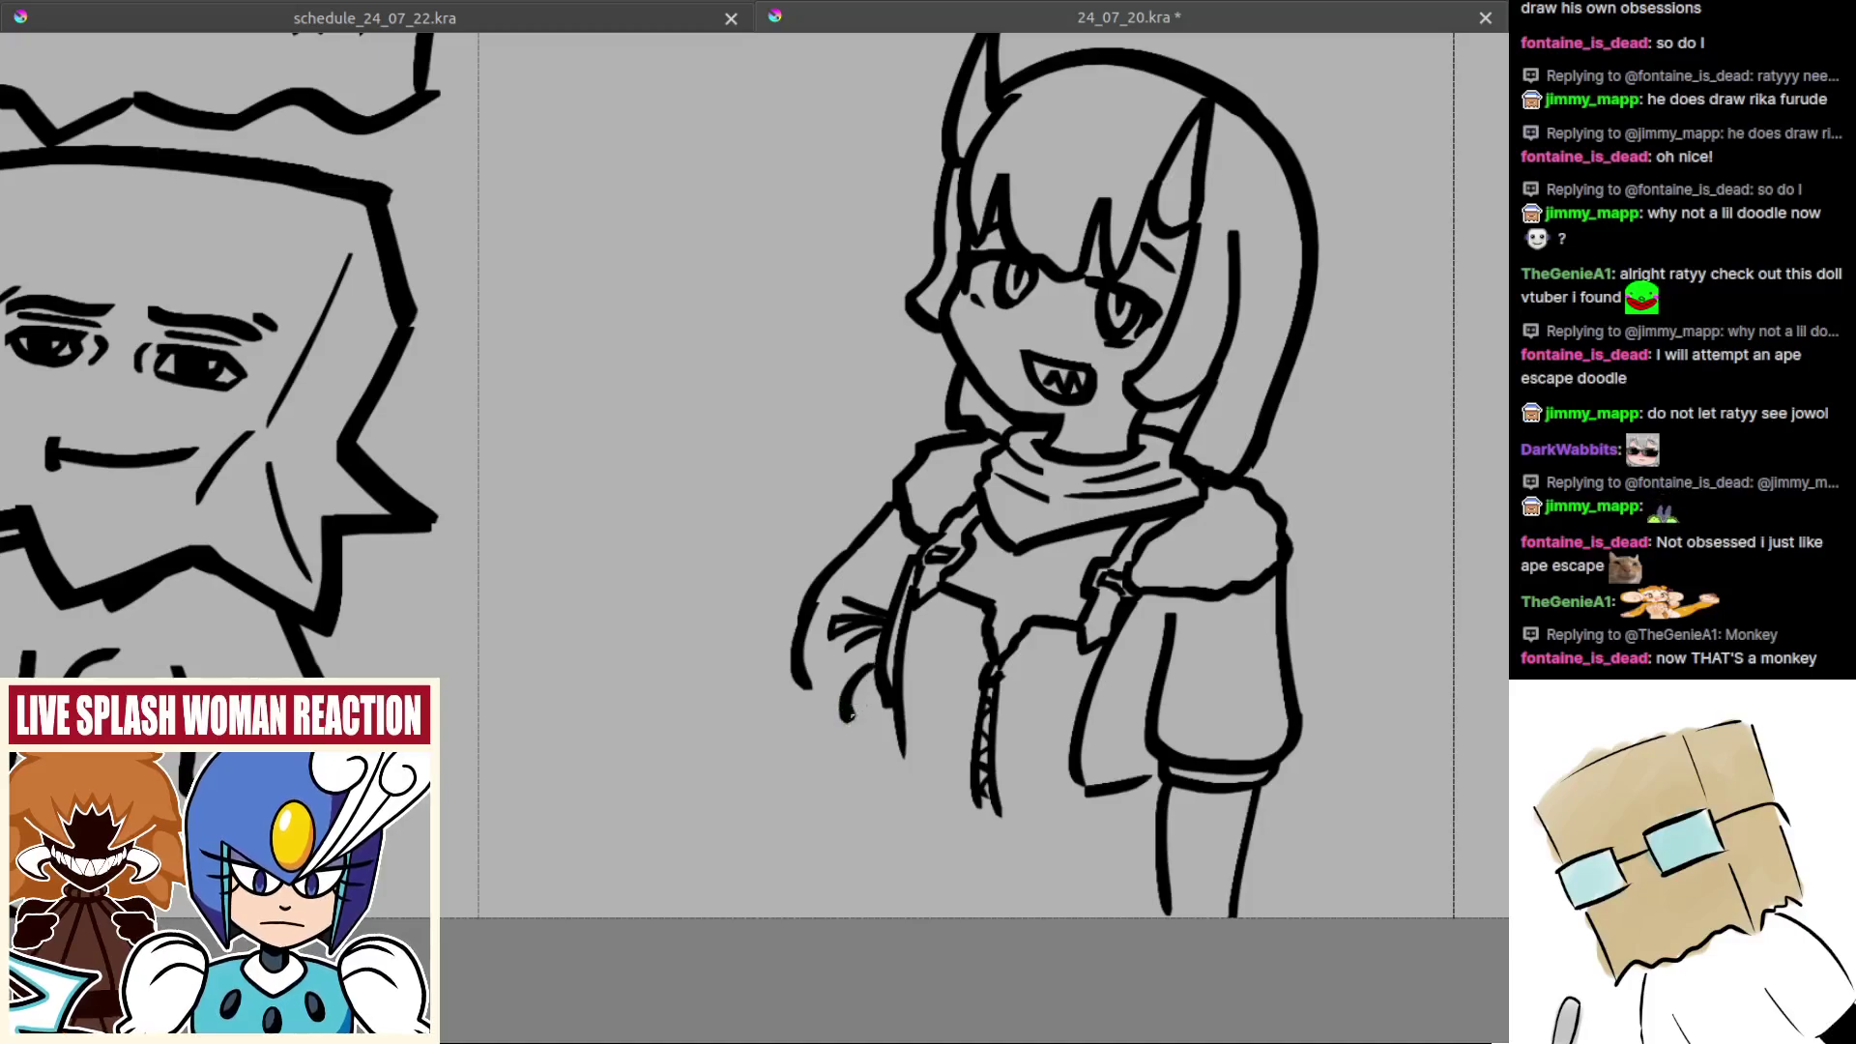
# Step: Draw the bent arm's cuff below the elbow as curved bands meeting the torso, redoing strokes as needed
pyautogui.hotkey('ctrl', 'z')
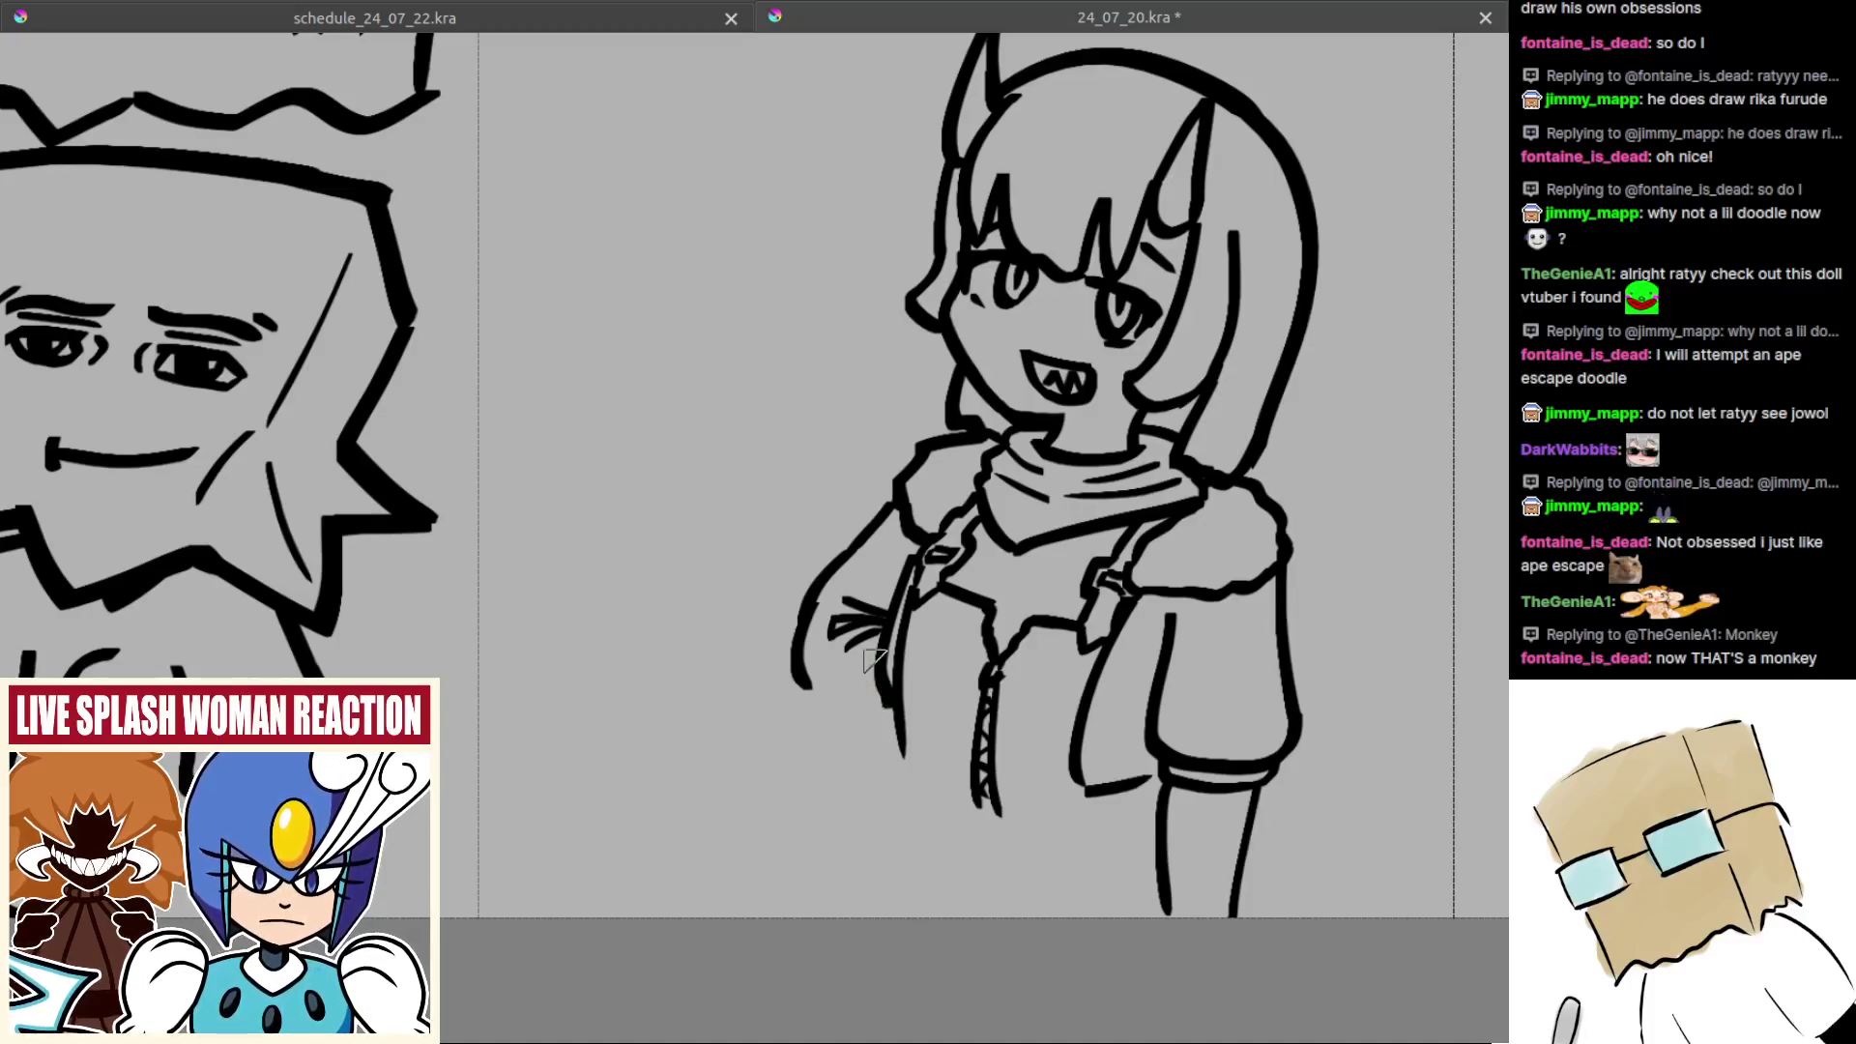
pyautogui.hotkey('ctrl', 'z')
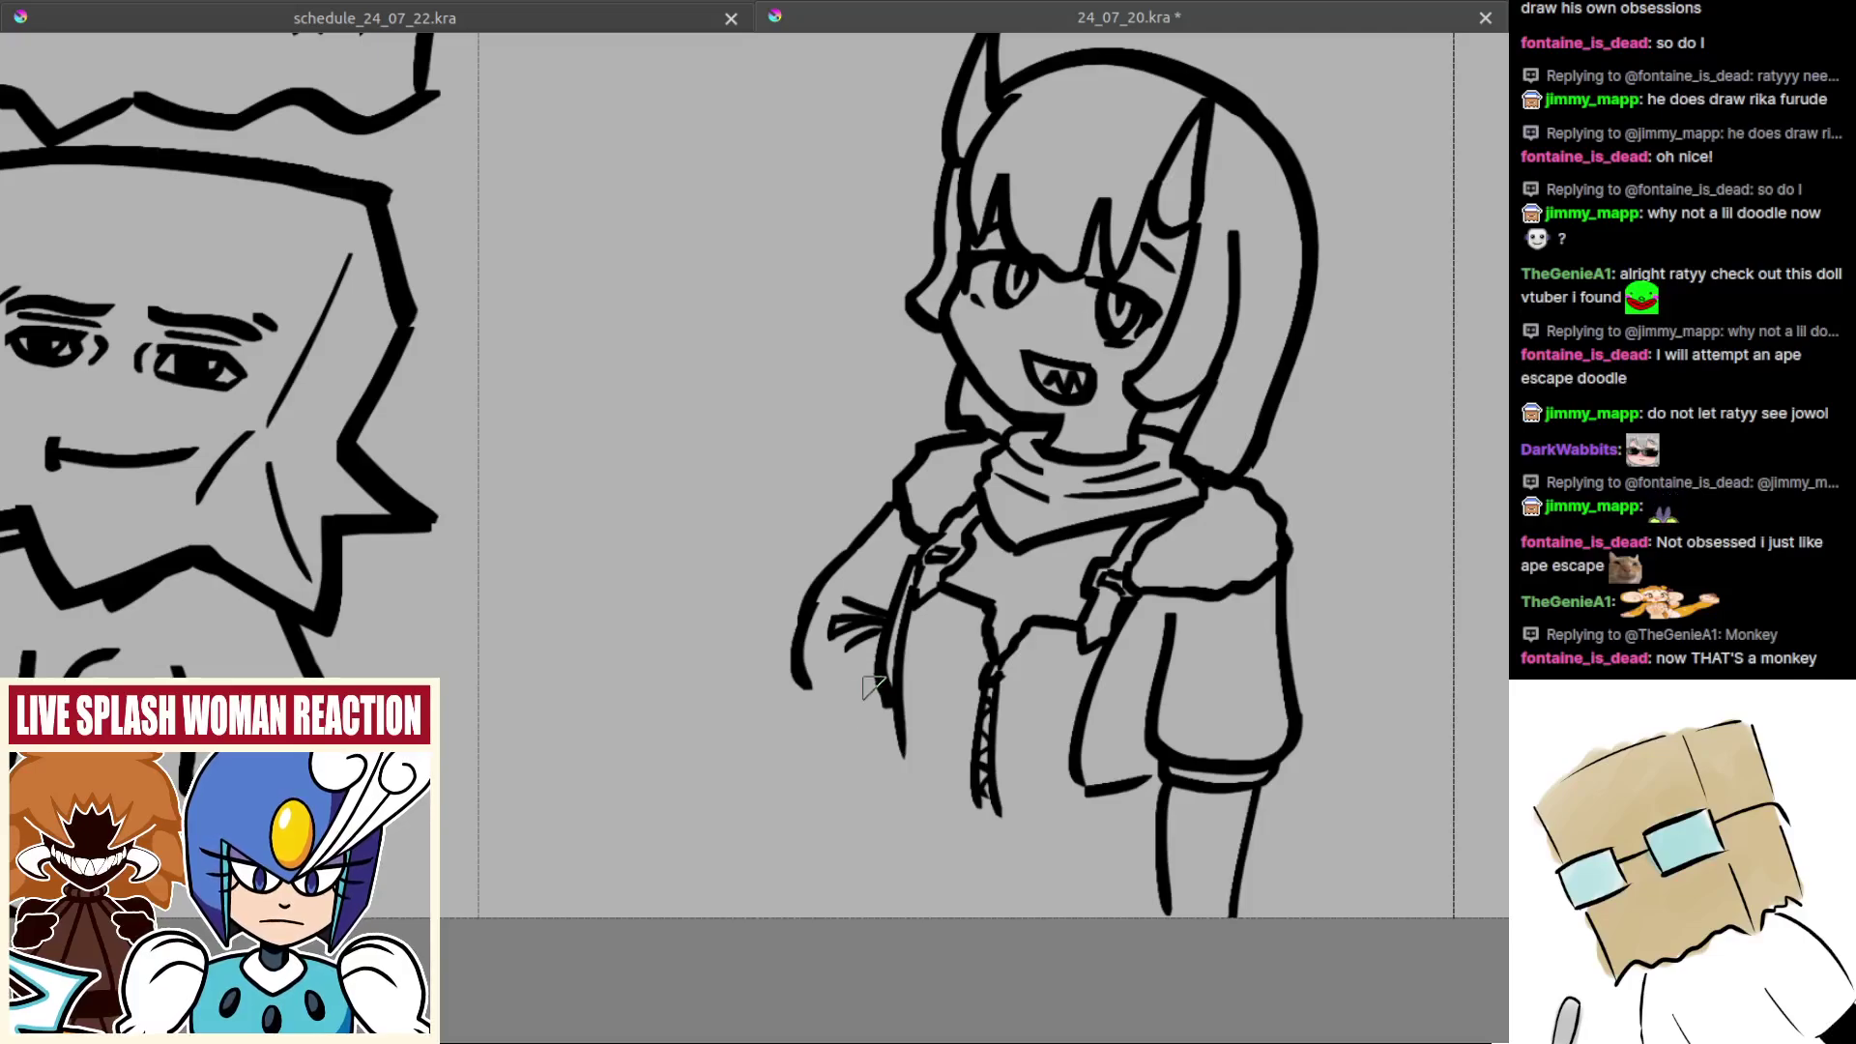
pyautogui.moveTo(872, 687); pyautogui.dragTo(841, 704)
pyautogui.moveTo(844, 703)
pyautogui.mouseDown()
pyautogui.moveTo(839, 723)
pyautogui.moveTo(829, 702)
pyautogui.mouseUp()
pyautogui.hotkey('ctrl', 'z')
pyautogui.hotkey('ctrl', 'z')
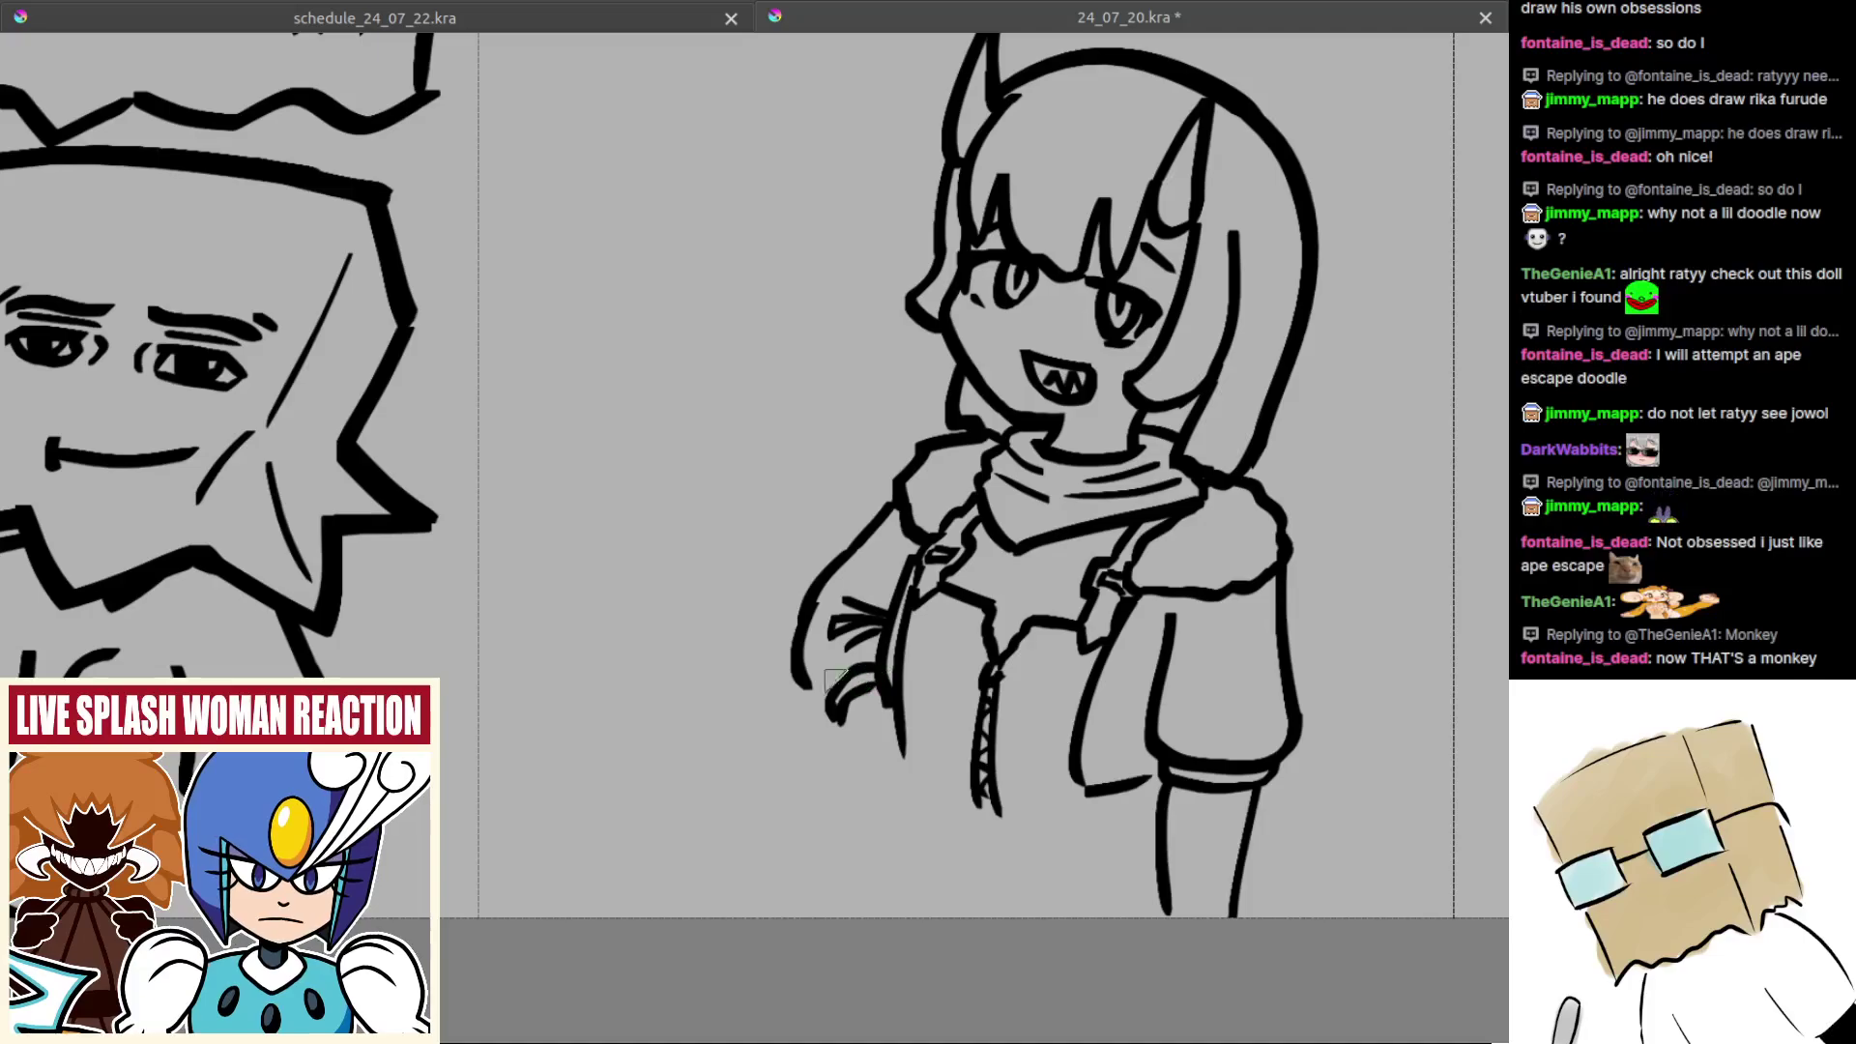
# Step: Draw the bent arm's forearm slanting from the cuff down towards the waist, redoing misplaced strokes
pyautogui.moveTo(859, 743)
pyautogui.mouseDown()
pyautogui.moveTo(861, 696)
pyautogui.moveTo(881, 723)
pyautogui.moveTo(868, 691)
pyautogui.moveTo(886, 731)
pyautogui.moveTo(860, 768)
pyautogui.mouseUp()
pyautogui.hotkey('ctrl', 'z')
pyautogui.hotkey('ctrl', 'z')
pyautogui.hotkey('ctrl', 'z')
pyautogui.hotkey('ctrl', 'z')
pyautogui.hotkey('ctrl', 'z')
pyautogui.hotkey('ctrl', 'z')
# Step: Draw a small V-shaped point below the zipper's end, undoing the misplaced waist strokes
pyautogui.moveTo(906, 696)
pyautogui.mouseDown()
pyautogui.moveTo(925, 756)
pyautogui.moveTo(913, 731)
pyautogui.moveTo(1036, 773)
pyautogui.mouseUp()
pyautogui.hotkey('ctrl', 'z')
pyautogui.hotkey('ctrl', 'z')
pyautogui.hotkey('ctrl', 'z')
pyautogui.moveTo(909, 718)
pyautogui.mouseDown()
pyautogui.moveTo(969, 760)
pyautogui.moveTo(980, 797)
pyautogui.moveTo(1005, 776)
pyautogui.mouseUp()
pyautogui.hotkey('ctrl', 'z')
pyautogui.hotkey('ctrl', 'z')
pyautogui.hotkey('ctrl', 'z')
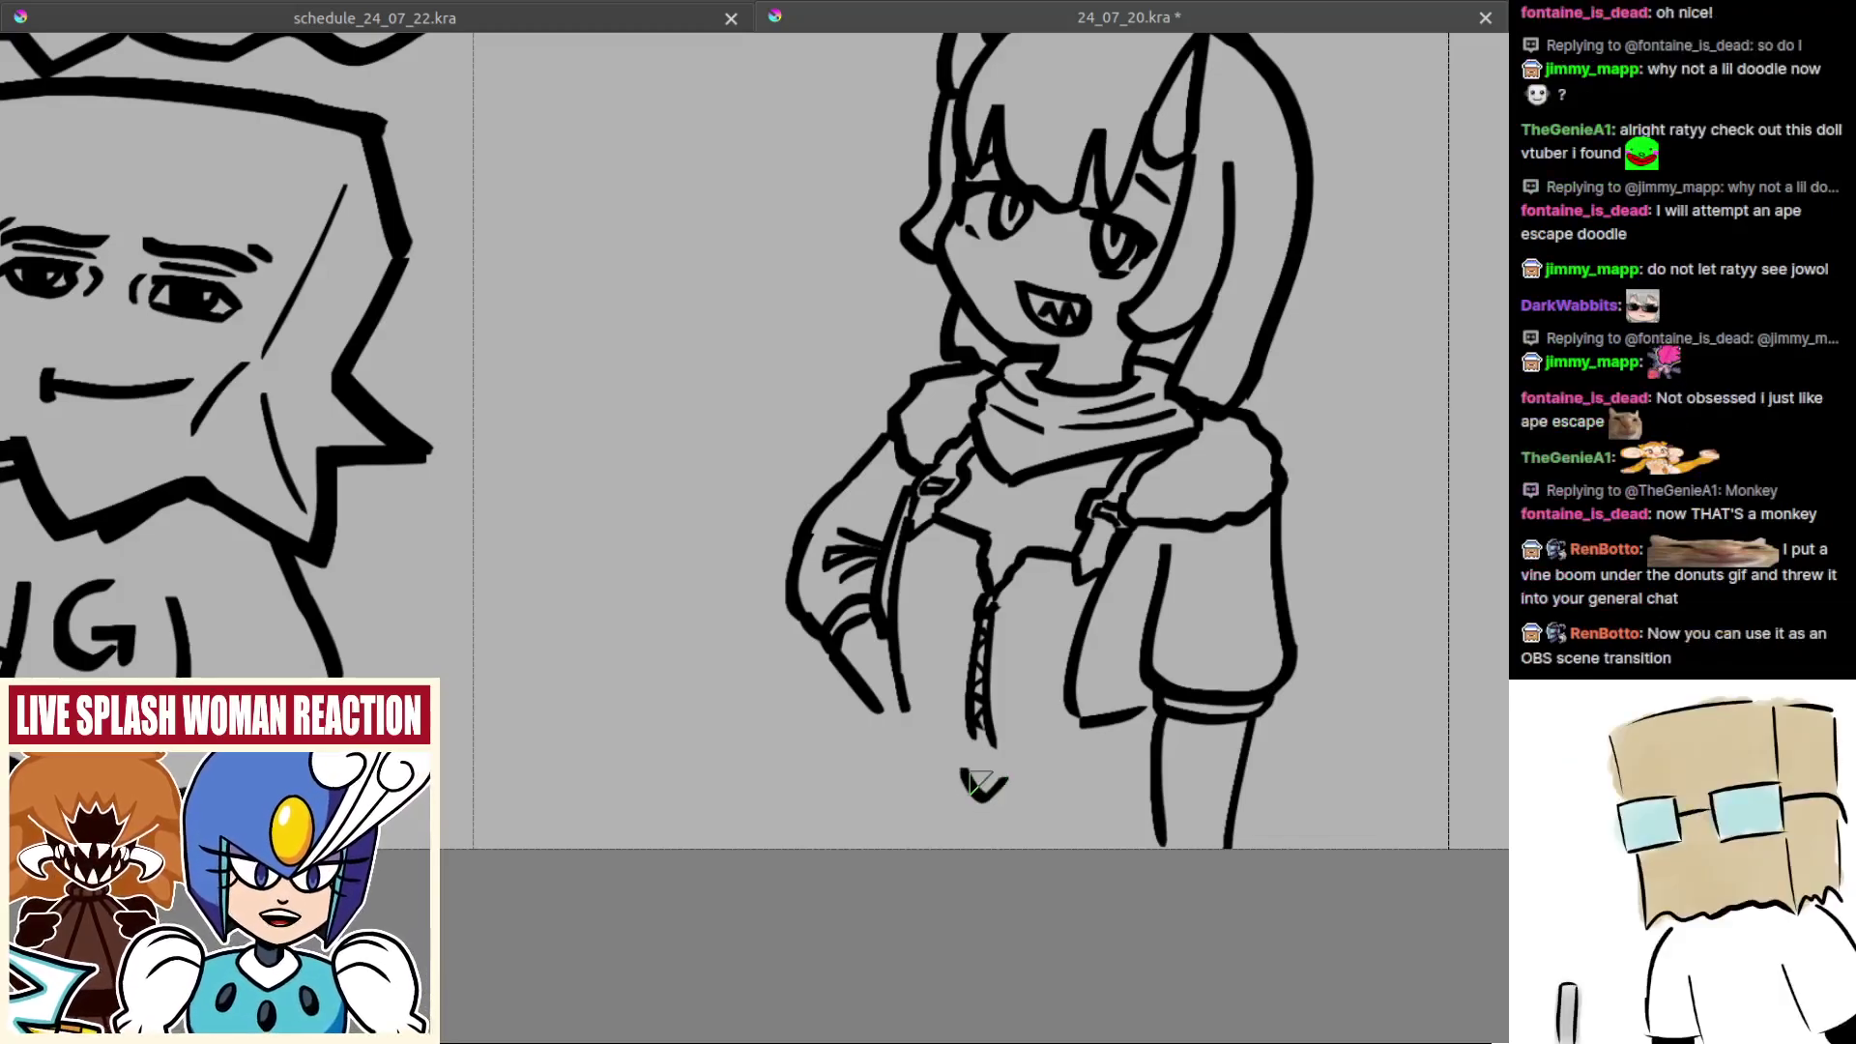
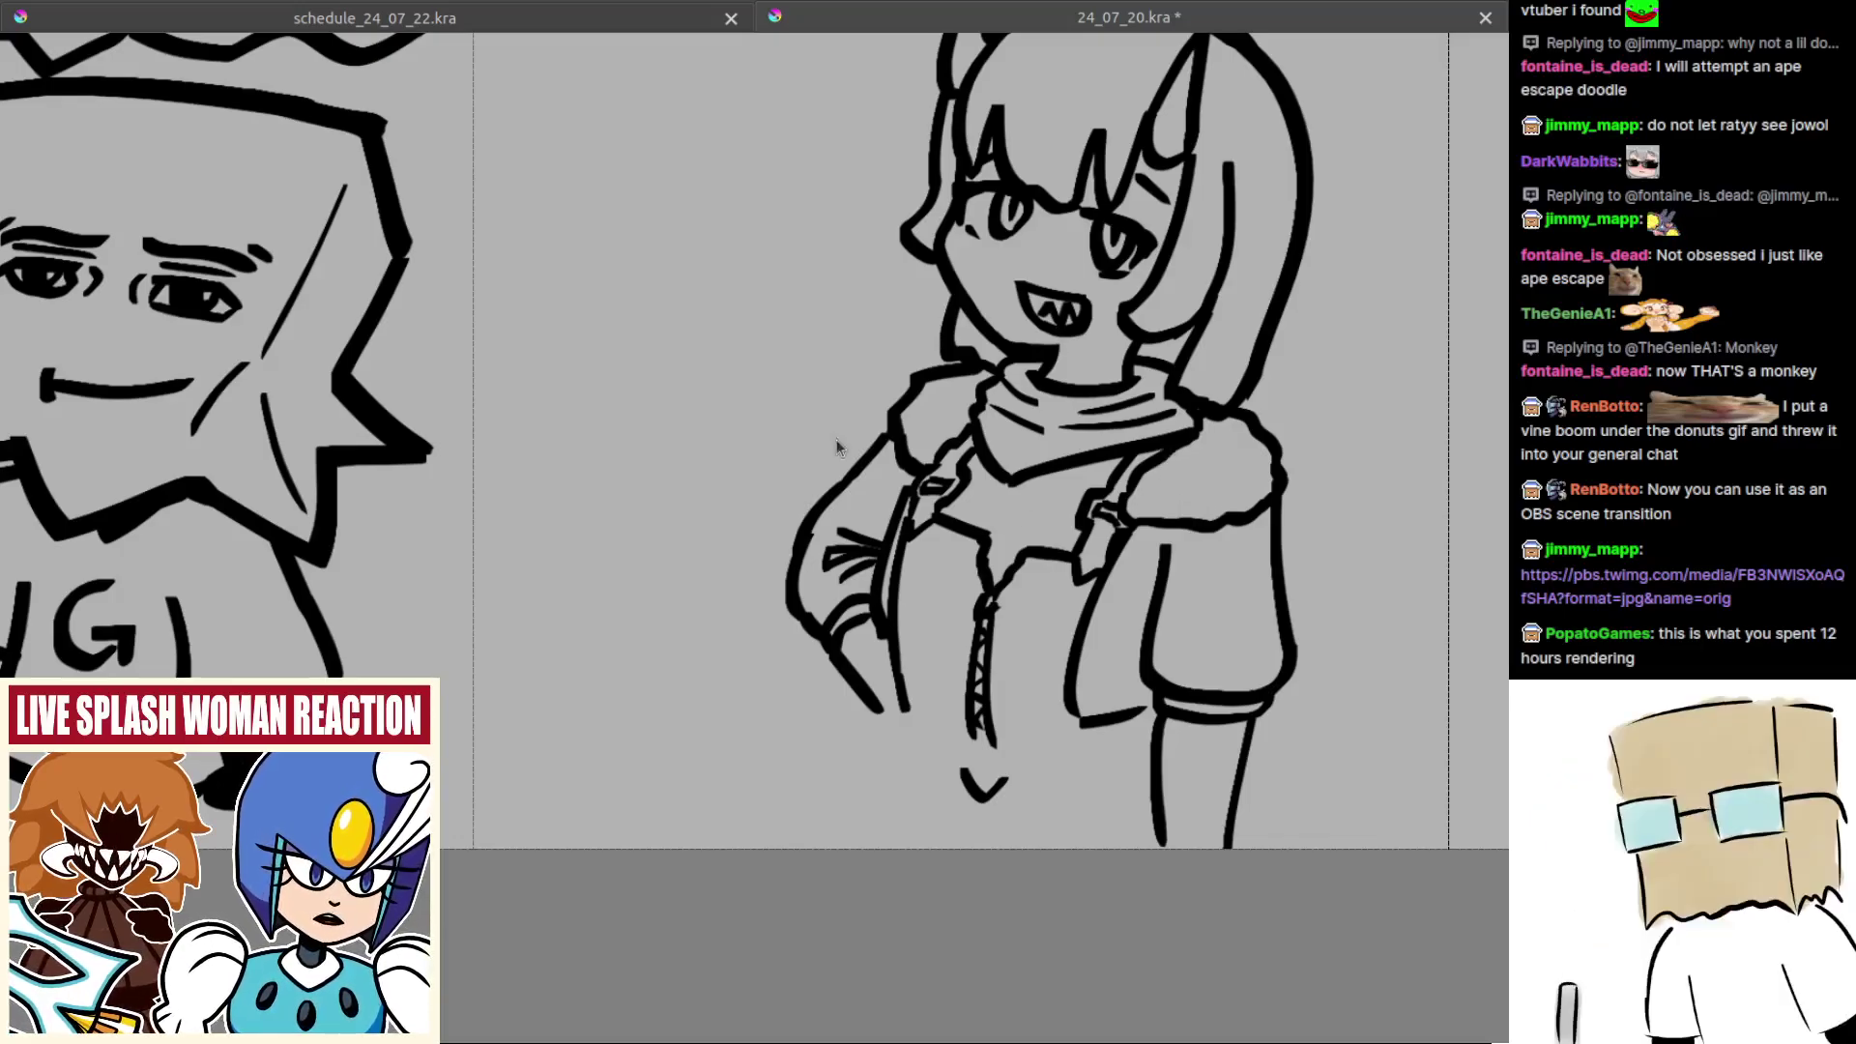
# Step: Examine the Porcelain Maid character reference sheet above the doodles, and delete it from the canvas
pyautogui.scroll(-3, 1028, 517)
pyautogui.moveTo(870, 386); pyautogui.dragTo(1205, 908)
pyautogui.moveTo(683, 502)
pyautogui.mouseDown()
pyautogui.moveTo(1070, 802)
pyautogui.moveTo(1020, 620)
pyautogui.moveTo(997, 635)
pyautogui.mouseUp()
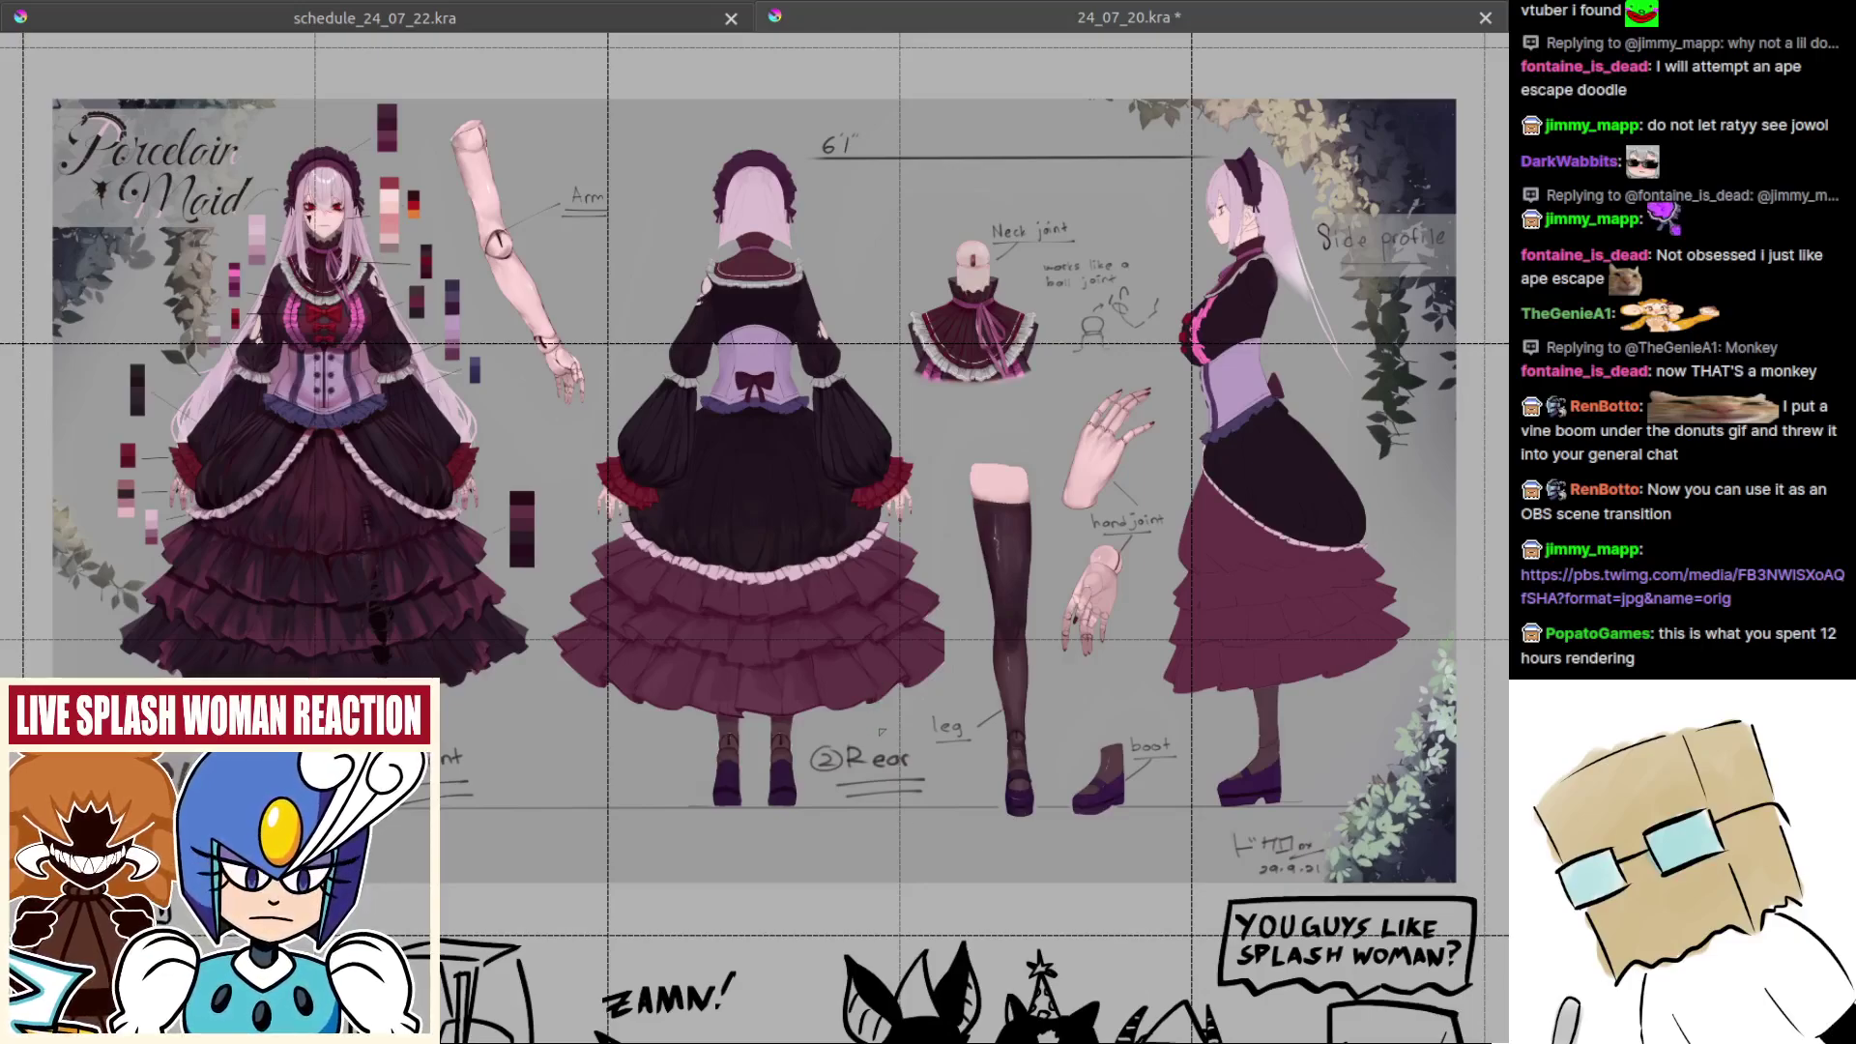
pyautogui.moveTo(877, 635)
pyautogui.mouseDown()
pyautogui.moveTo(798, 596)
pyautogui.moveTo(856, 645)
pyautogui.mouseUp()
pyautogui.scroll(-1, 906, 723)
pyautogui.press('Delete')
# Step: Join the V-shaped point to the zipper as a buckle, and draw the waistline from it to both sides of the torso
pyautogui.moveTo(1165, 814); pyautogui.dragTo(620, 539)
pyautogui.scroll(2, 1016, 768)
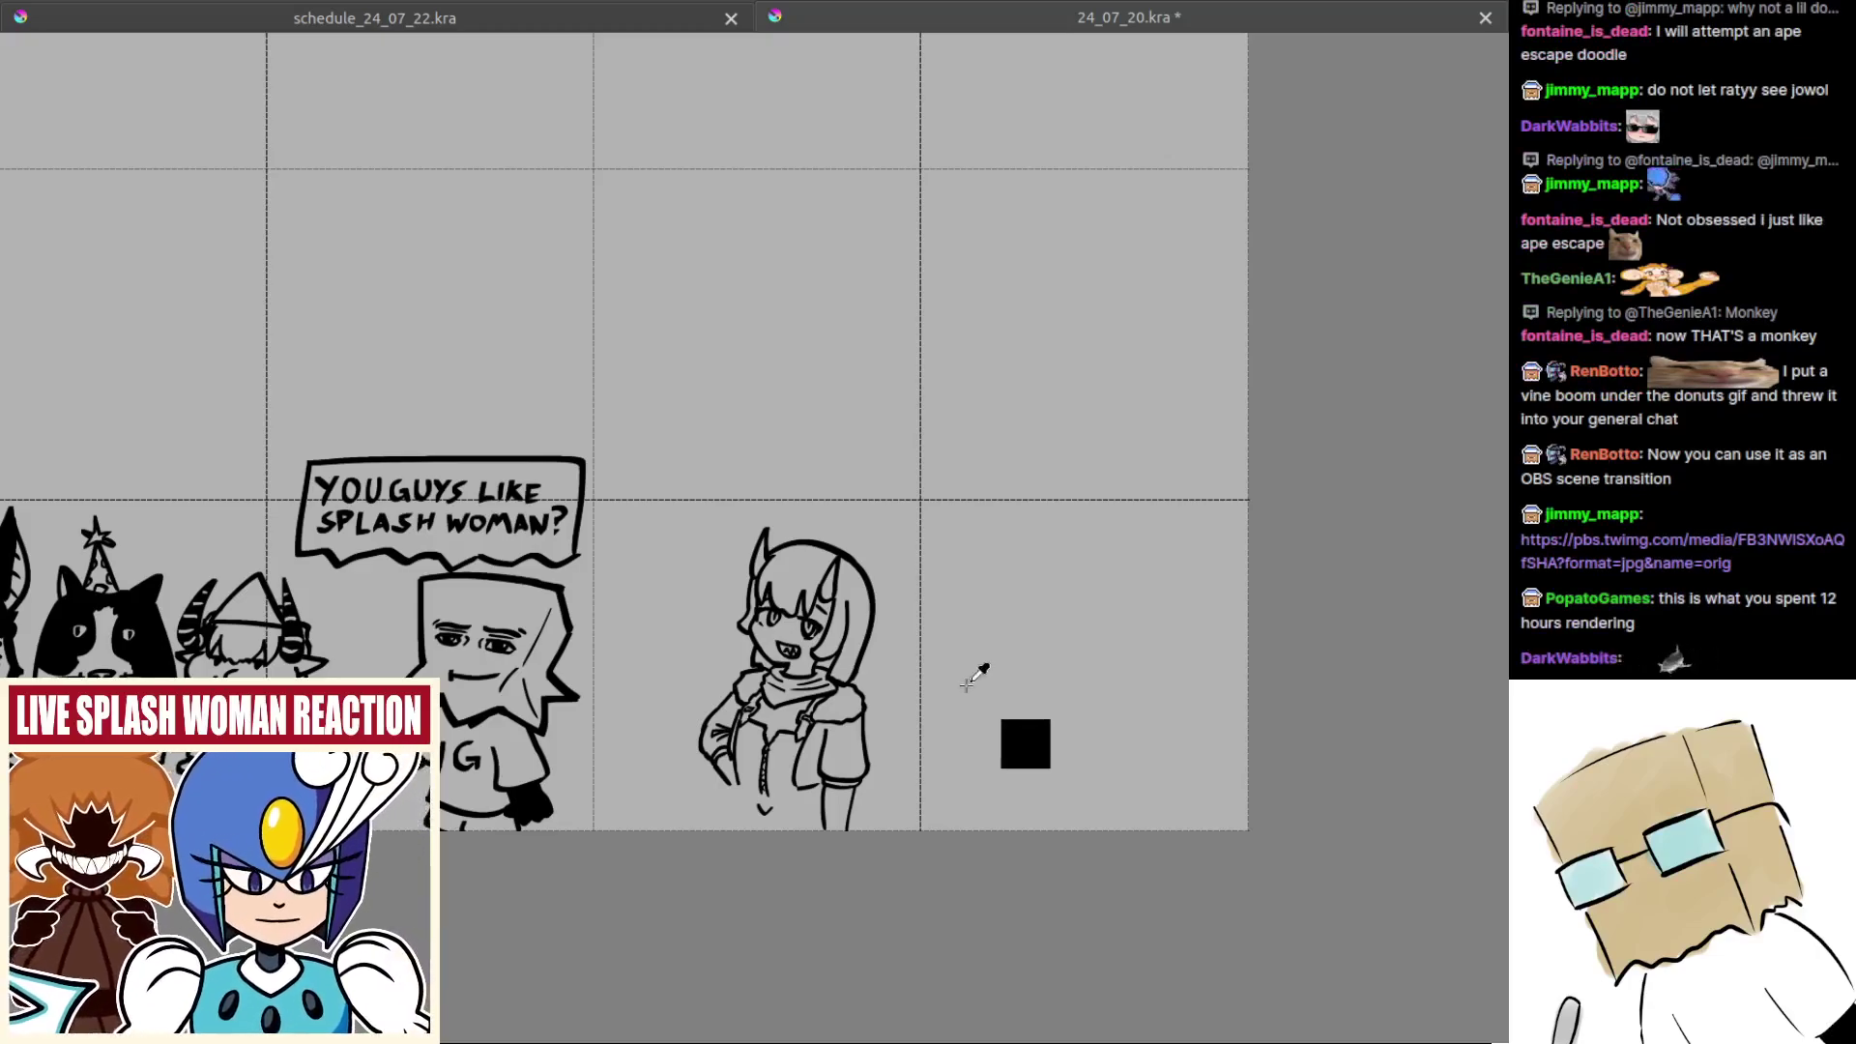
pyautogui.scroll(4, 720, 791)
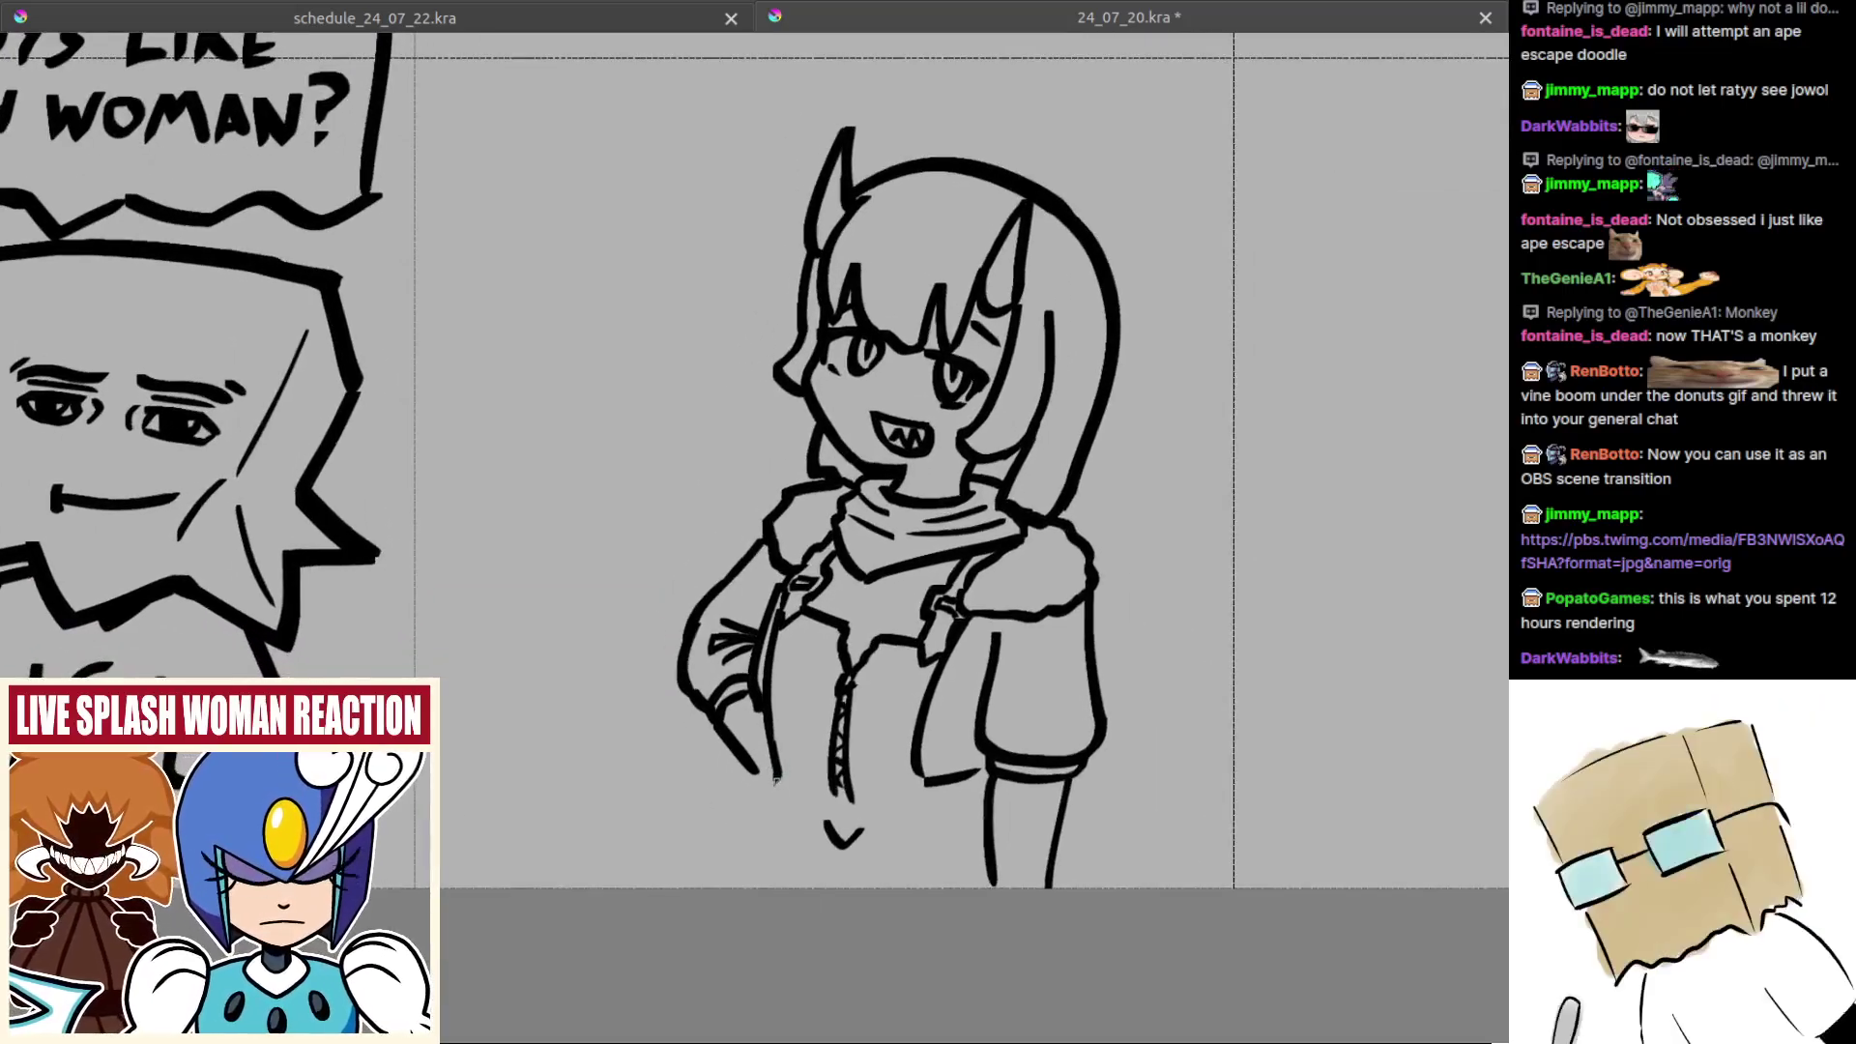
pyautogui.scroll(2, 774, 781)
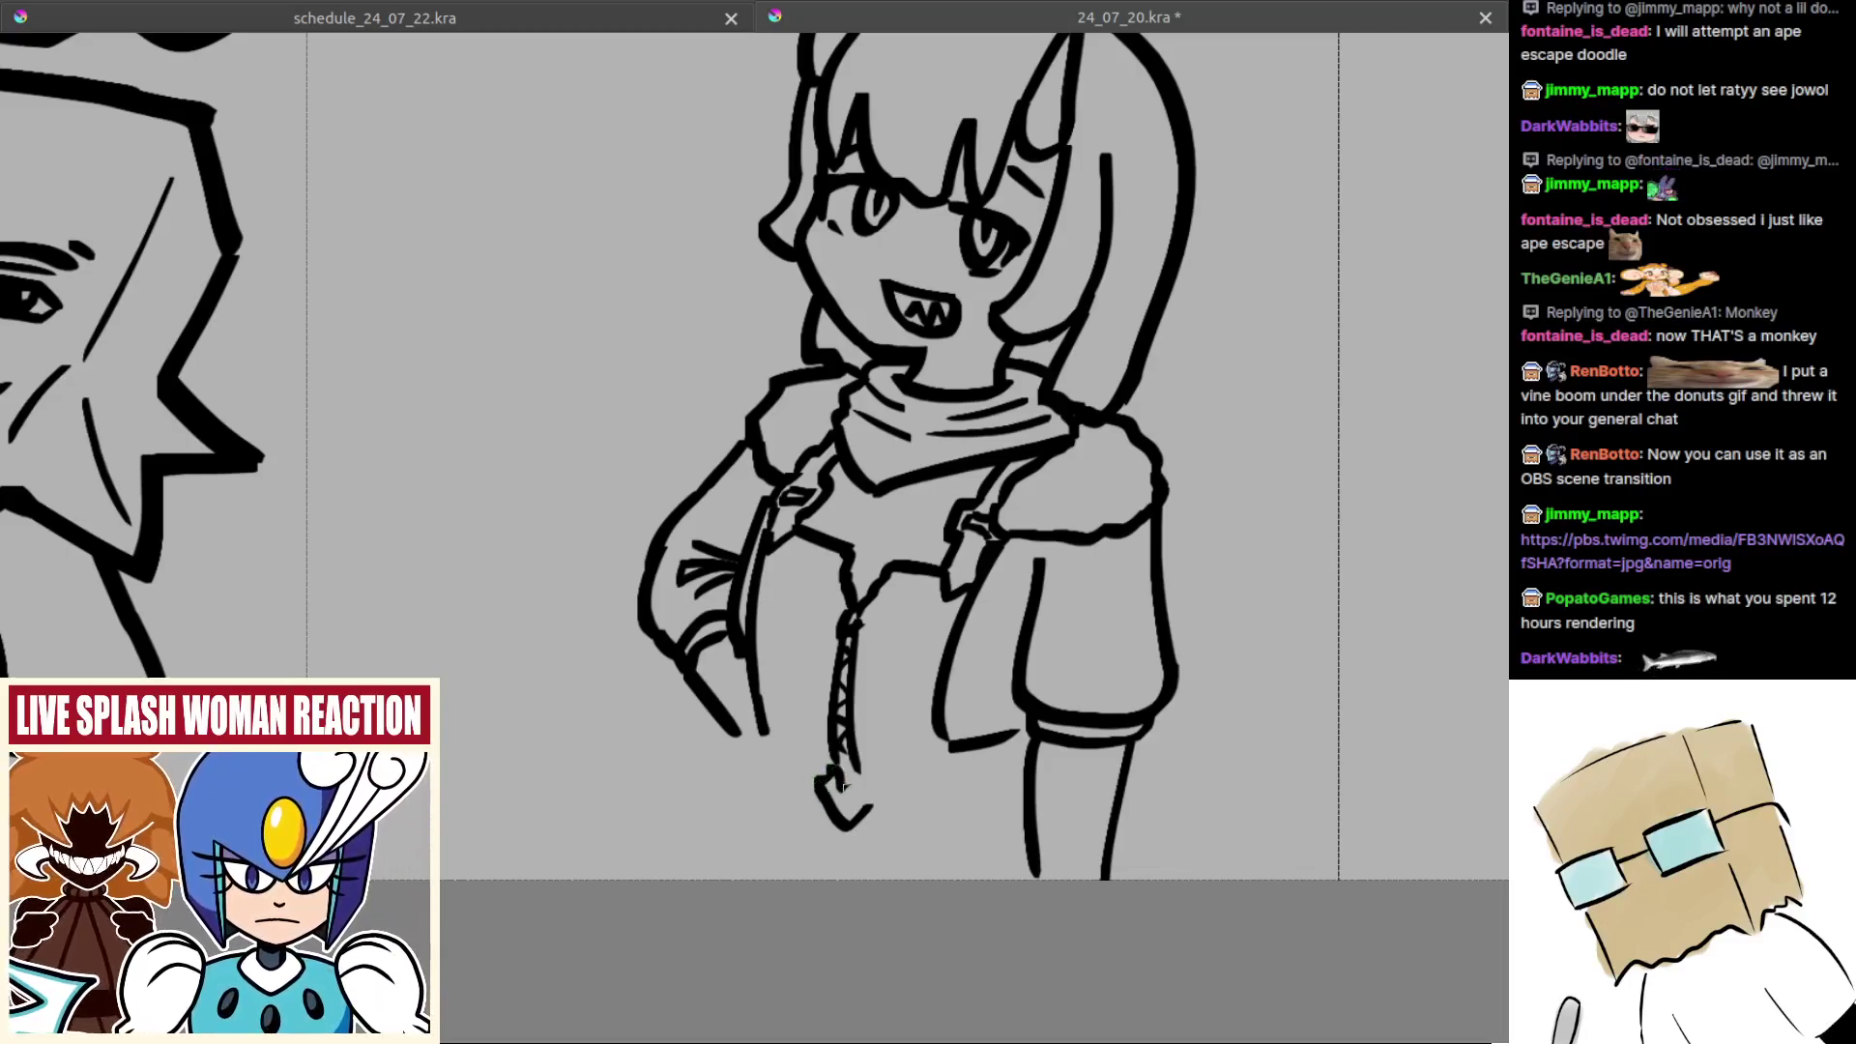
pyautogui.moveTo(869, 786)
pyautogui.mouseDown()
pyautogui.moveTo(850, 802)
pyautogui.moveTo(771, 757)
pyautogui.mouseUp()
pyautogui.moveTo(868, 789); pyautogui.dragTo(930, 796)
pyautogui.moveTo(745, 774)
pyautogui.mouseDown()
pyautogui.moveTo(800, 770)
pyautogui.moveTo(800, 833)
pyautogui.moveTo(769, 775)
pyautogui.moveTo(800, 731)
pyautogui.moveTo(829, 746)
pyautogui.moveTo(799, 727)
pyautogui.moveTo(830, 750)
pyautogui.moveTo(804, 717)
pyautogui.moveTo(827, 746)
pyautogui.mouseUp()
pyautogui.hotkey('ctrl', 'z')
pyautogui.hotkey('ctrl', 'z')
pyautogui.moveTo(834, 742); pyautogui.dragTo(754, 695)
# Step: Draw the outline of a belt pouch on the hip beside the larger hanging sleeve, redoing its edges until they fit
pyautogui.moveTo(904, 744); pyautogui.dragTo(931, 813)
pyautogui.hotkey('ctrl', 'z')
pyautogui.hotkey('ctrl', 'z')
pyautogui.moveTo(907, 745); pyautogui.dragTo(932, 794)
pyautogui.hotkey('ctrl', 'z')
pyautogui.moveTo(906, 744); pyautogui.dragTo(936, 812)
pyautogui.hotkey('ctrl', 'z')
pyautogui.moveTo(907, 741)
pyautogui.mouseDown()
pyautogui.moveTo(918, 803)
pyautogui.moveTo(999, 775)
pyautogui.mouseUp()
pyautogui.hotkey('ctrl', 'z')
pyautogui.hotkey('ctrl', 'z')
pyautogui.moveTo(923, 816); pyautogui.dragTo(997, 781)
pyautogui.moveTo(907, 731)
pyautogui.mouseDown()
pyautogui.moveTo(982, 708)
pyautogui.moveTo(959, 718)
pyautogui.moveTo(903, 665)
pyautogui.moveTo(917, 642)
pyautogui.moveTo(915, 690)
pyautogui.moveTo(888, 741)
pyautogui.mouseUp()
pyautogui.hotkey('ctrl', 'z')
# Step: Draw the belt's lower edge beneath the waistline, running across both sides of the buckle
pyautogui.scroll(-4, 962, 717)
pyautogui.scroll(3, 887, 741)
pyautogui.scroll(1, 887, 741)
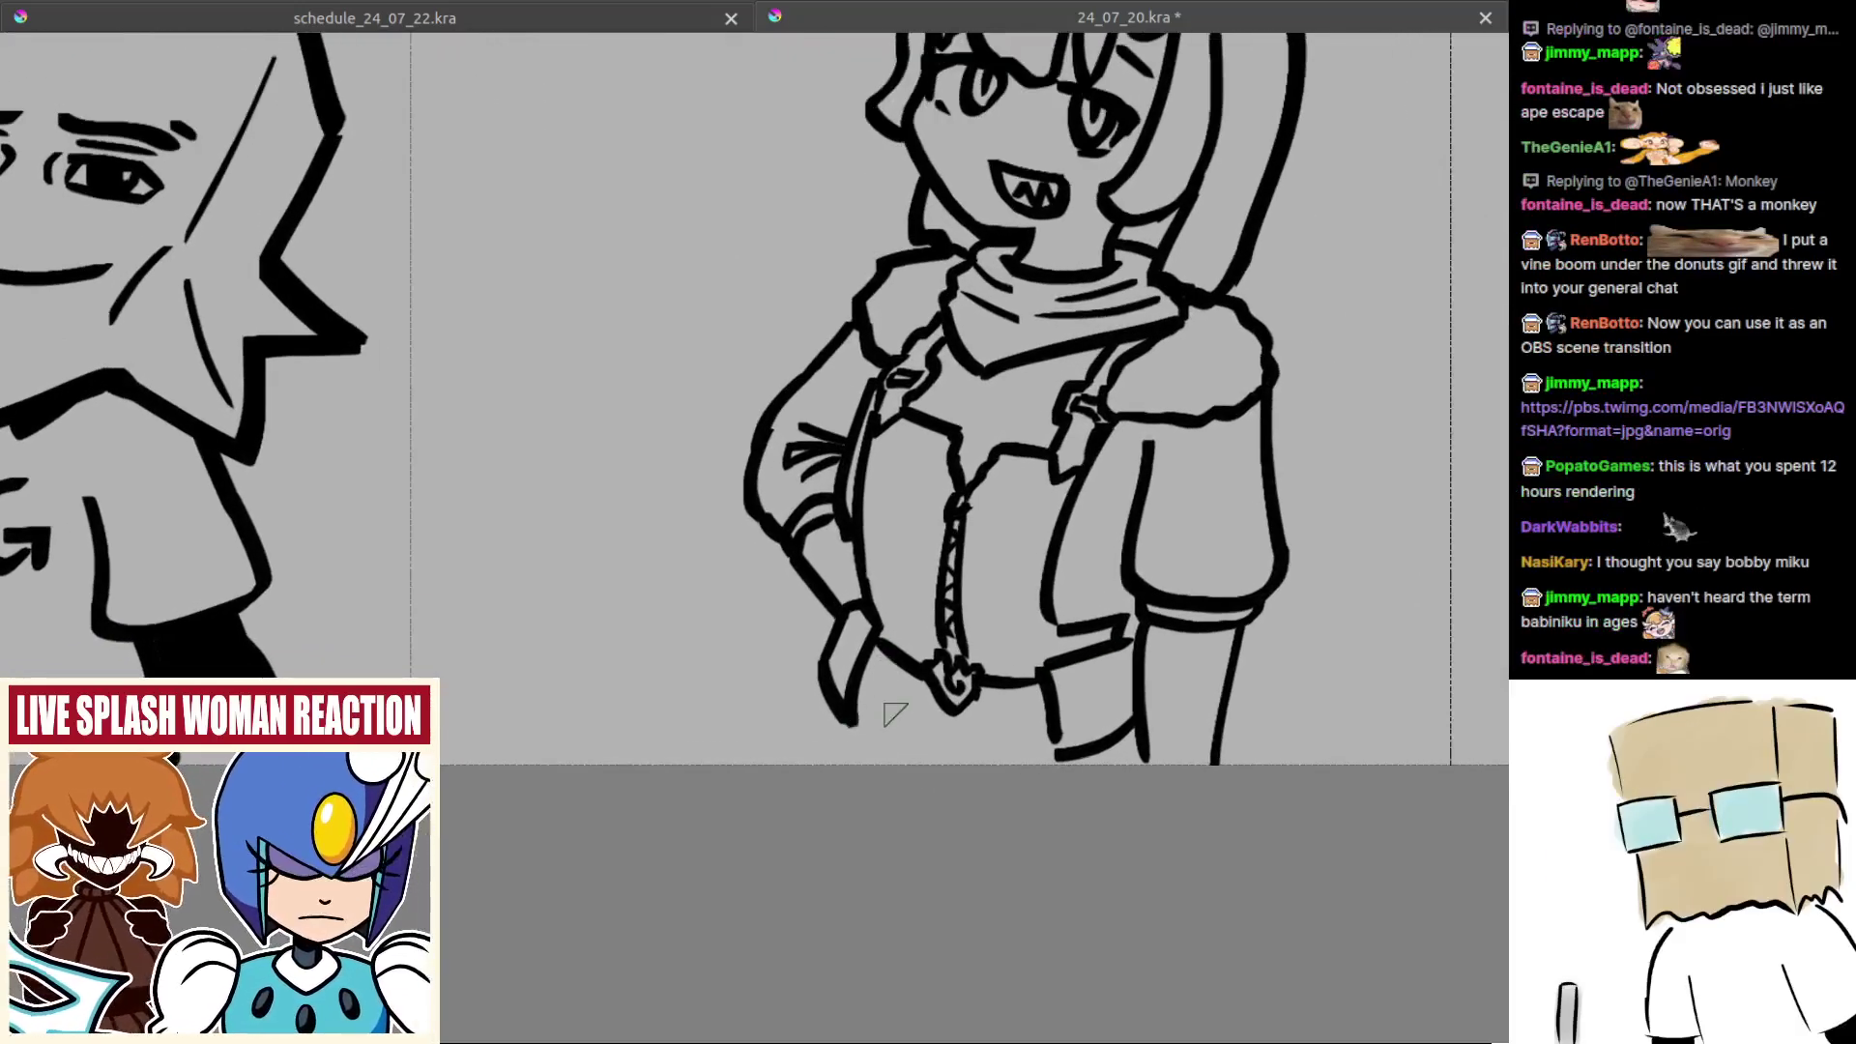
pyautogui.hotkey('ctrl', 'z')
pyautogui.moveTo(875, 667)
pyautogui.mouseDown()
pyautogui.moveTo(870, 747)
pyautogui.moveTo(935, 706)
pyautogui.moveTo(923, 692)
pyautogui.moveTo(945, 720)
pyautogui.moveTo(1044, 716)
pyautogui.mouseUp()
pyautogui.hotkey('ctrl', 'z')
pyautogui.hotkey('ctrl', 'z')
# Step: Draw the thigh line from the belt to the canvas's lower border on the bent arm's side, redoing the stroke
pyautogui.moveTo(876, 721)
pyautogui.mouseDown()
pyautogui.moveTo(944, 712)
pyautogui.moveTo(932, 756)
pyautogui.mouseUp()
pyautogui.hotkey('ctrl', 'z')
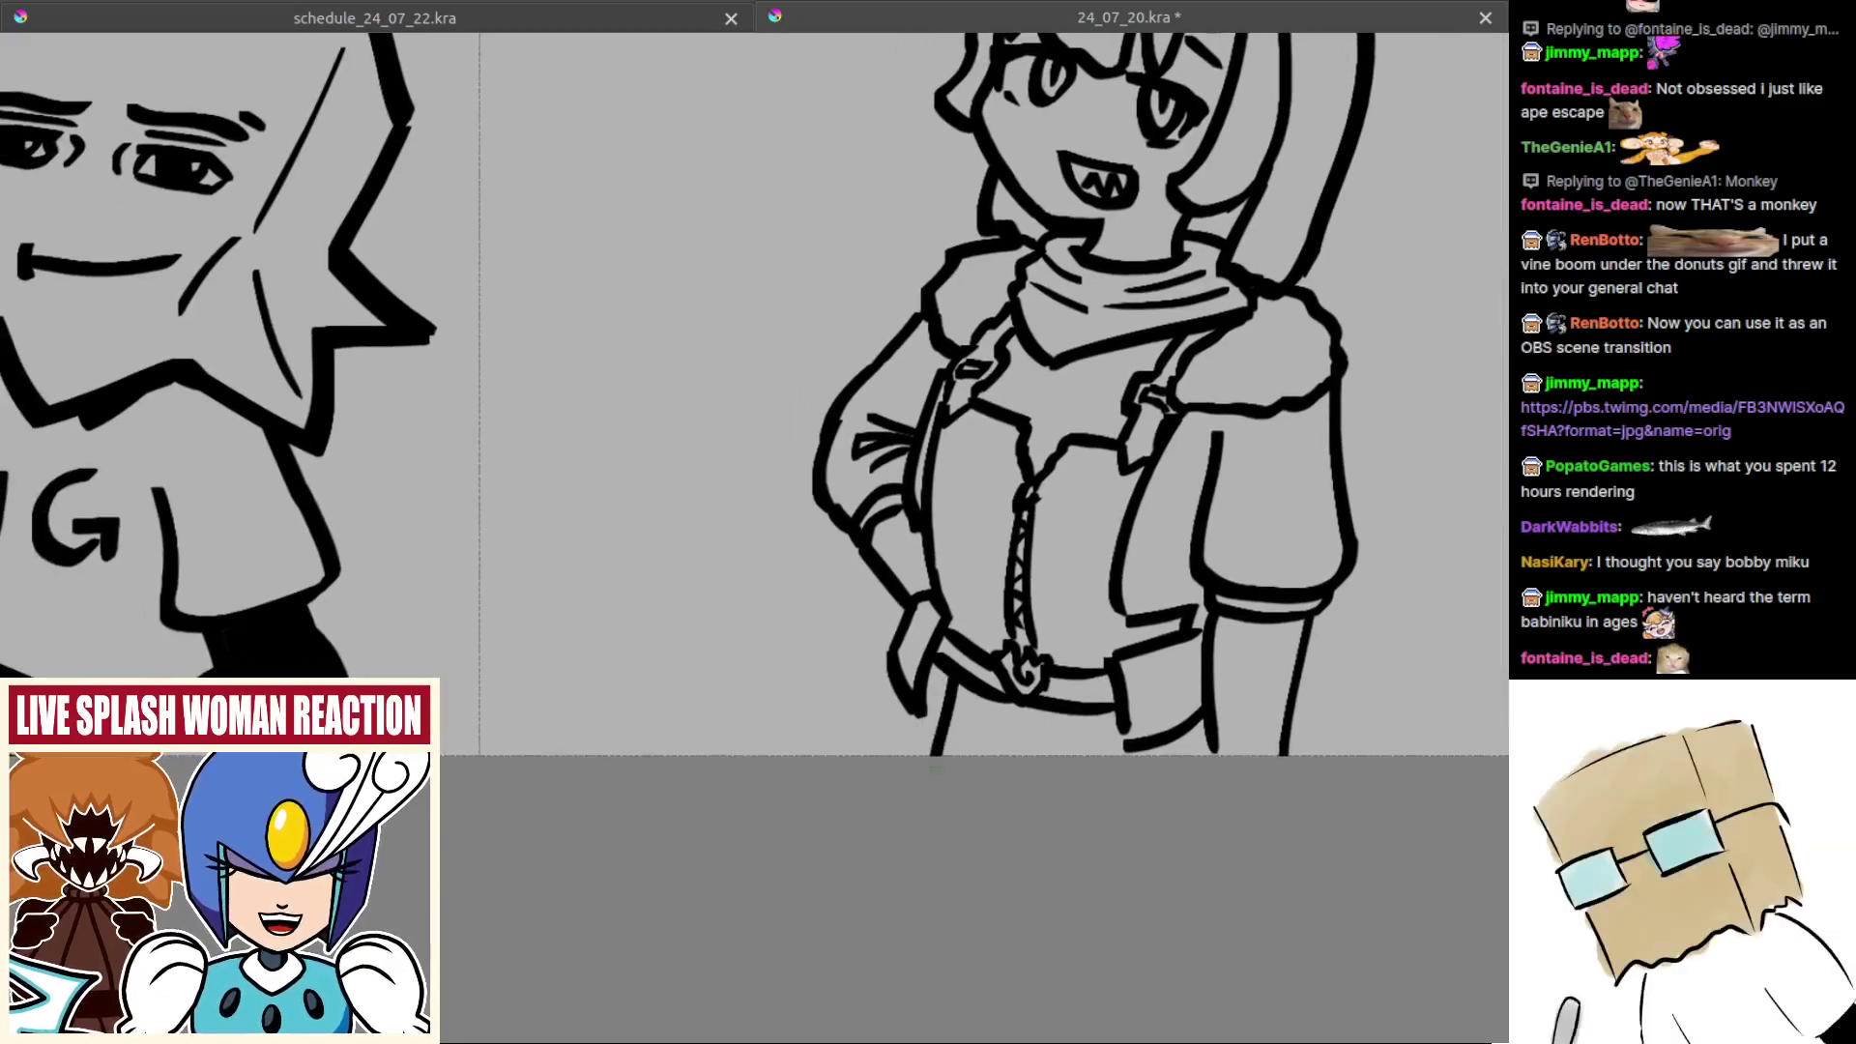
pyautogui.hotkey('ctrl', 'z')
pyautogui.moveTo(957, 680); pyautogui.dragTo(930, 755)
pyautogui.hotkey('ctrl', 'z')
pyautogui.hotkey('ctrl', 'z')
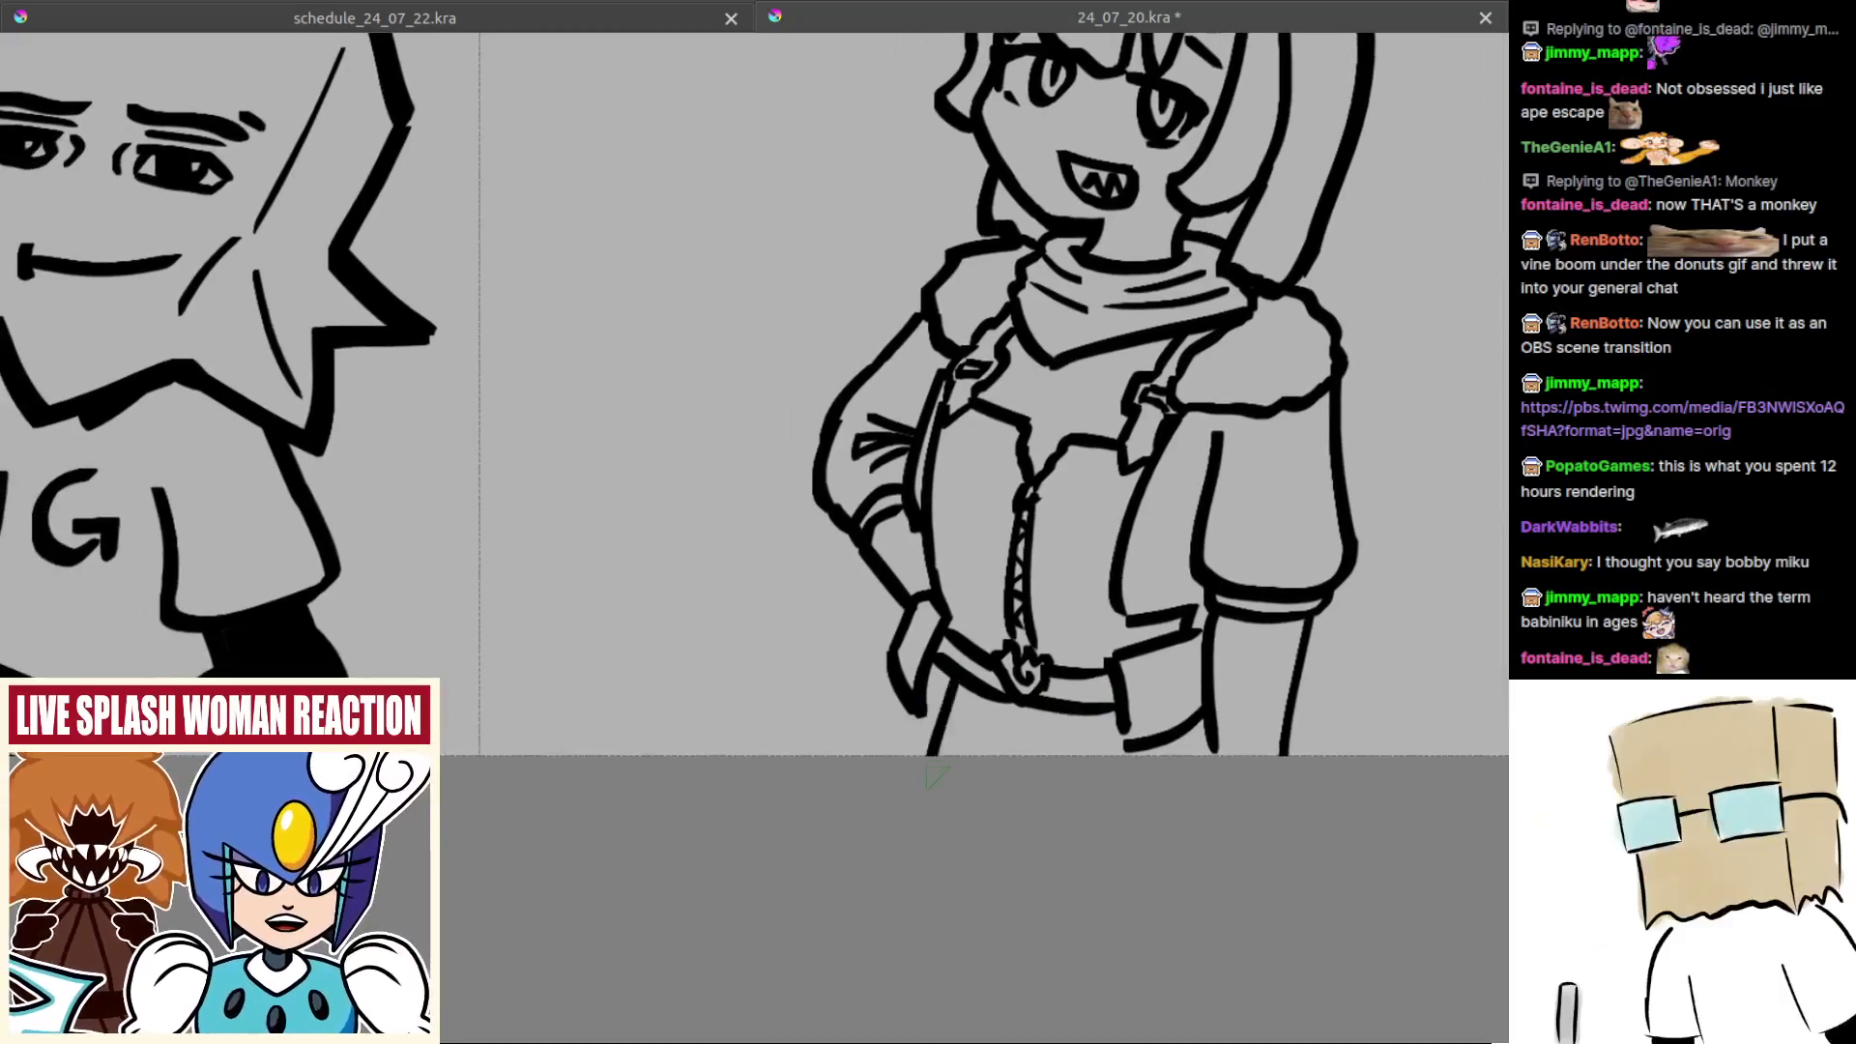
# Step: Add inner detail lines to the shapes on both hips, with short strap lines beneath the belt pouch
pyautogui.moveTo(894, 681)
pyautogui.mouseDown()
pyautogui.moveTo(894, 739)
pyautogui.moveTo(889, 701)
pyautogui.moveTo(917, 736)
pyautogui.moveTo(932, 686)
pyautogui.moveTo(895, 647)
pyautogui.moveTo(898, 631)
pyautogui.moveTo(907, 656)
pyautogui.moveTo(930, 613)
pyautogui.mouseUp()
pyautogui.moveTo(985, 696); pyautogui.dragTo(917, 688)
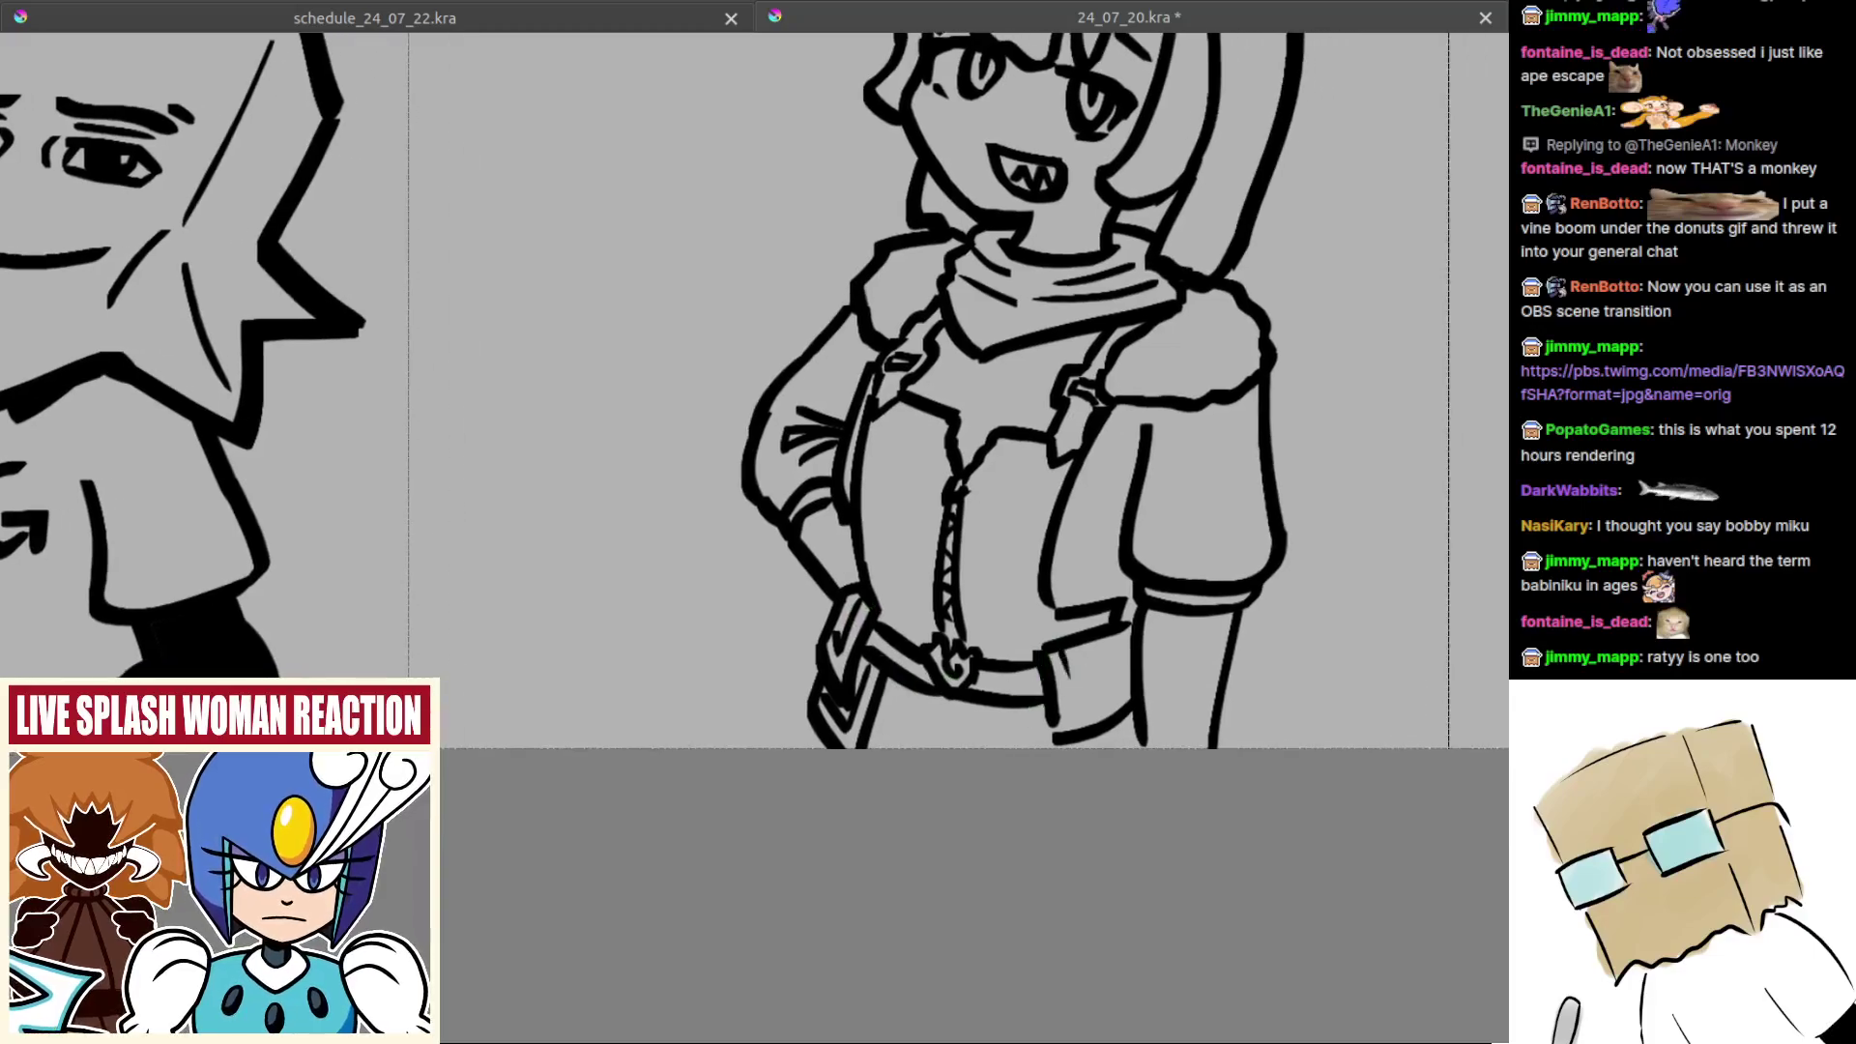
pyautogui.moveTo(1065, 647)
pyautogui.mouseDown()
pyautogui.moveTo(1125, 698)
pyautogui.moveTo(1107, 693)
pyautogui.mouseUp()
pyautogui.hotkey('ctrl', 'z')
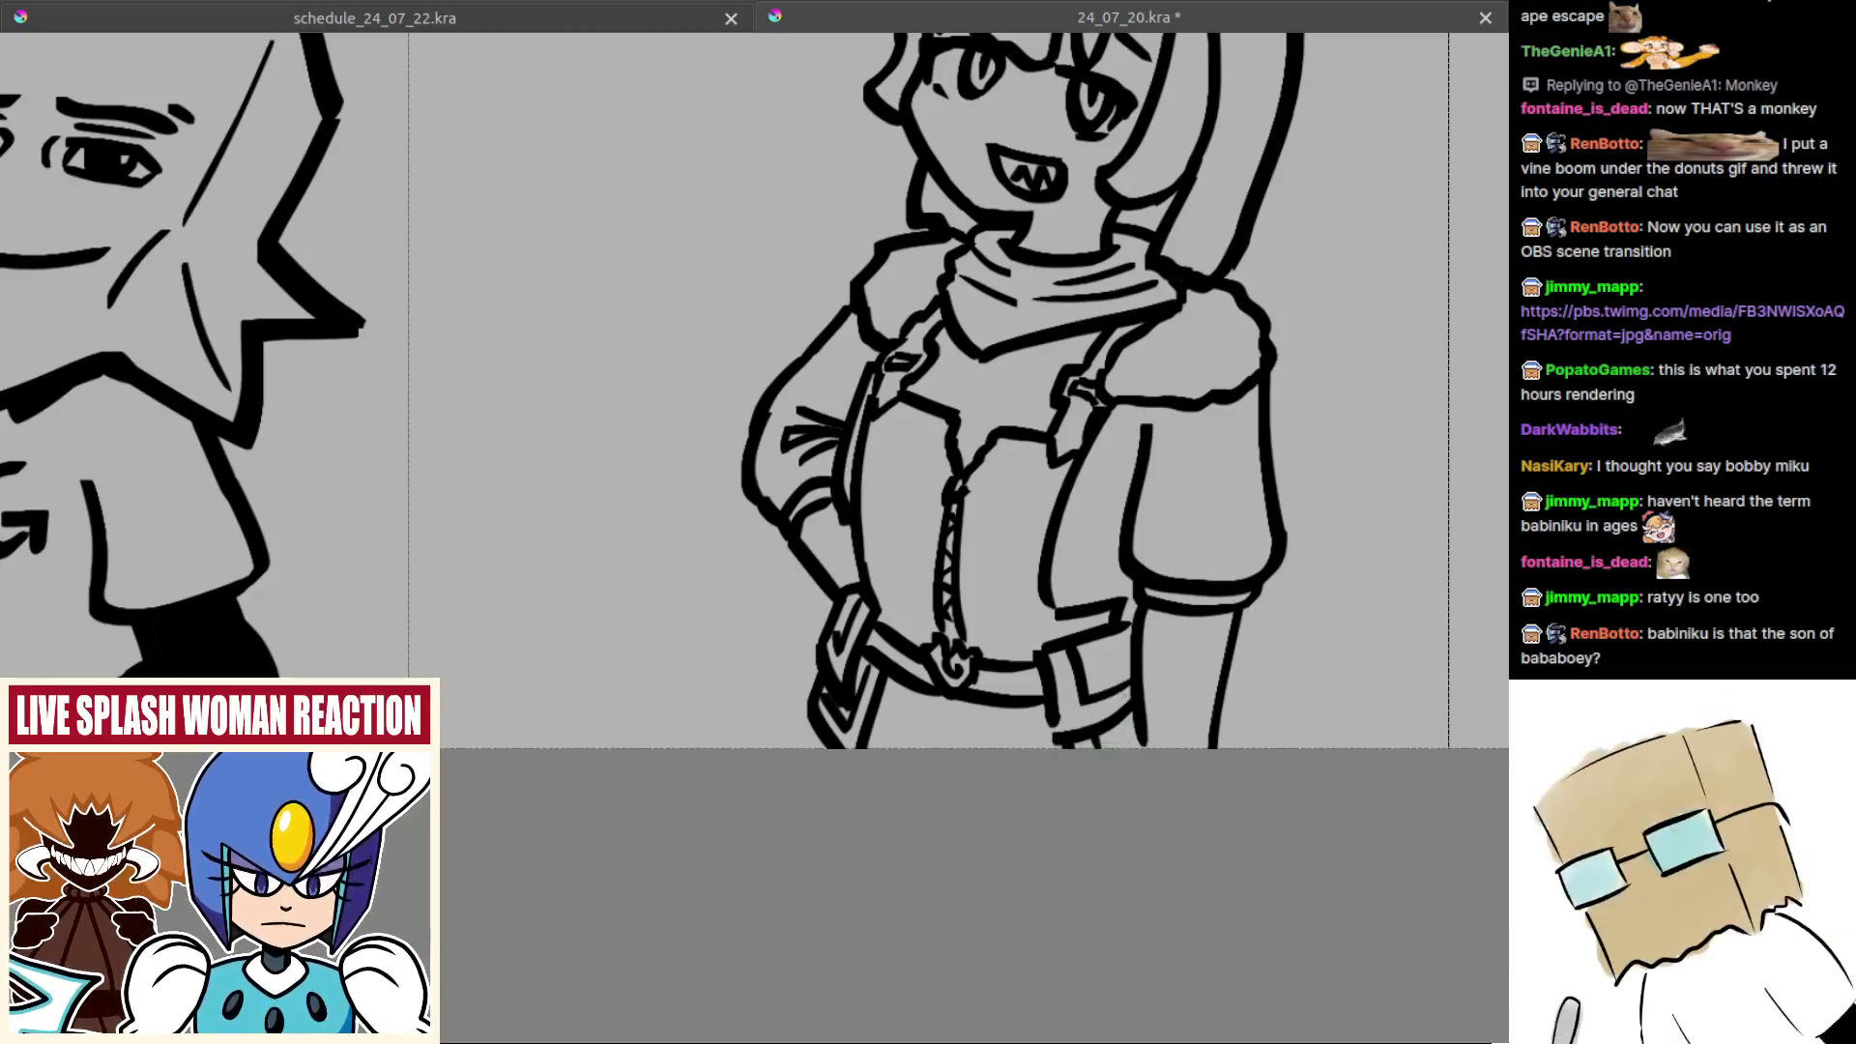
pyautogui.moveTo(1121, 758); pyautogui.dragTo(1070, 705)
pyautogui.scroll(1, 1081, 720)
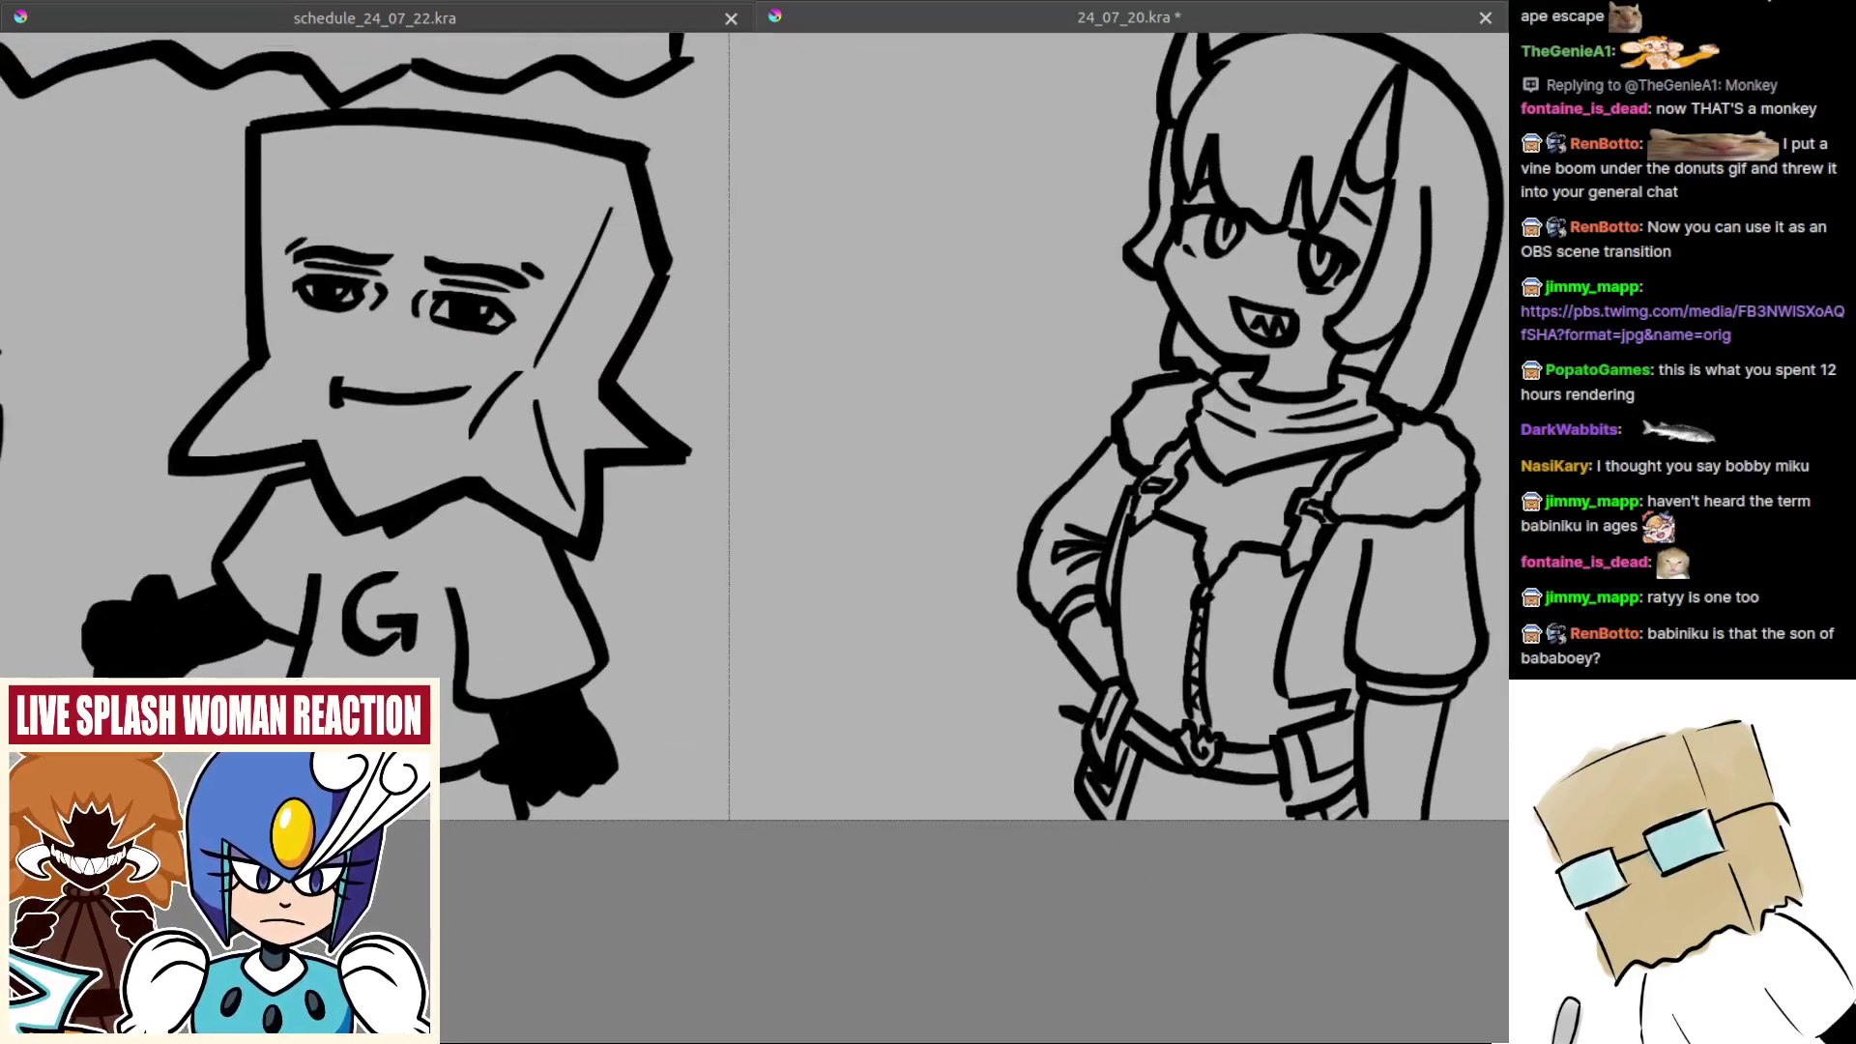
pyautogui.scroll(1, 1080, 720)
pyautogui.scroll(1, 1032, 735)
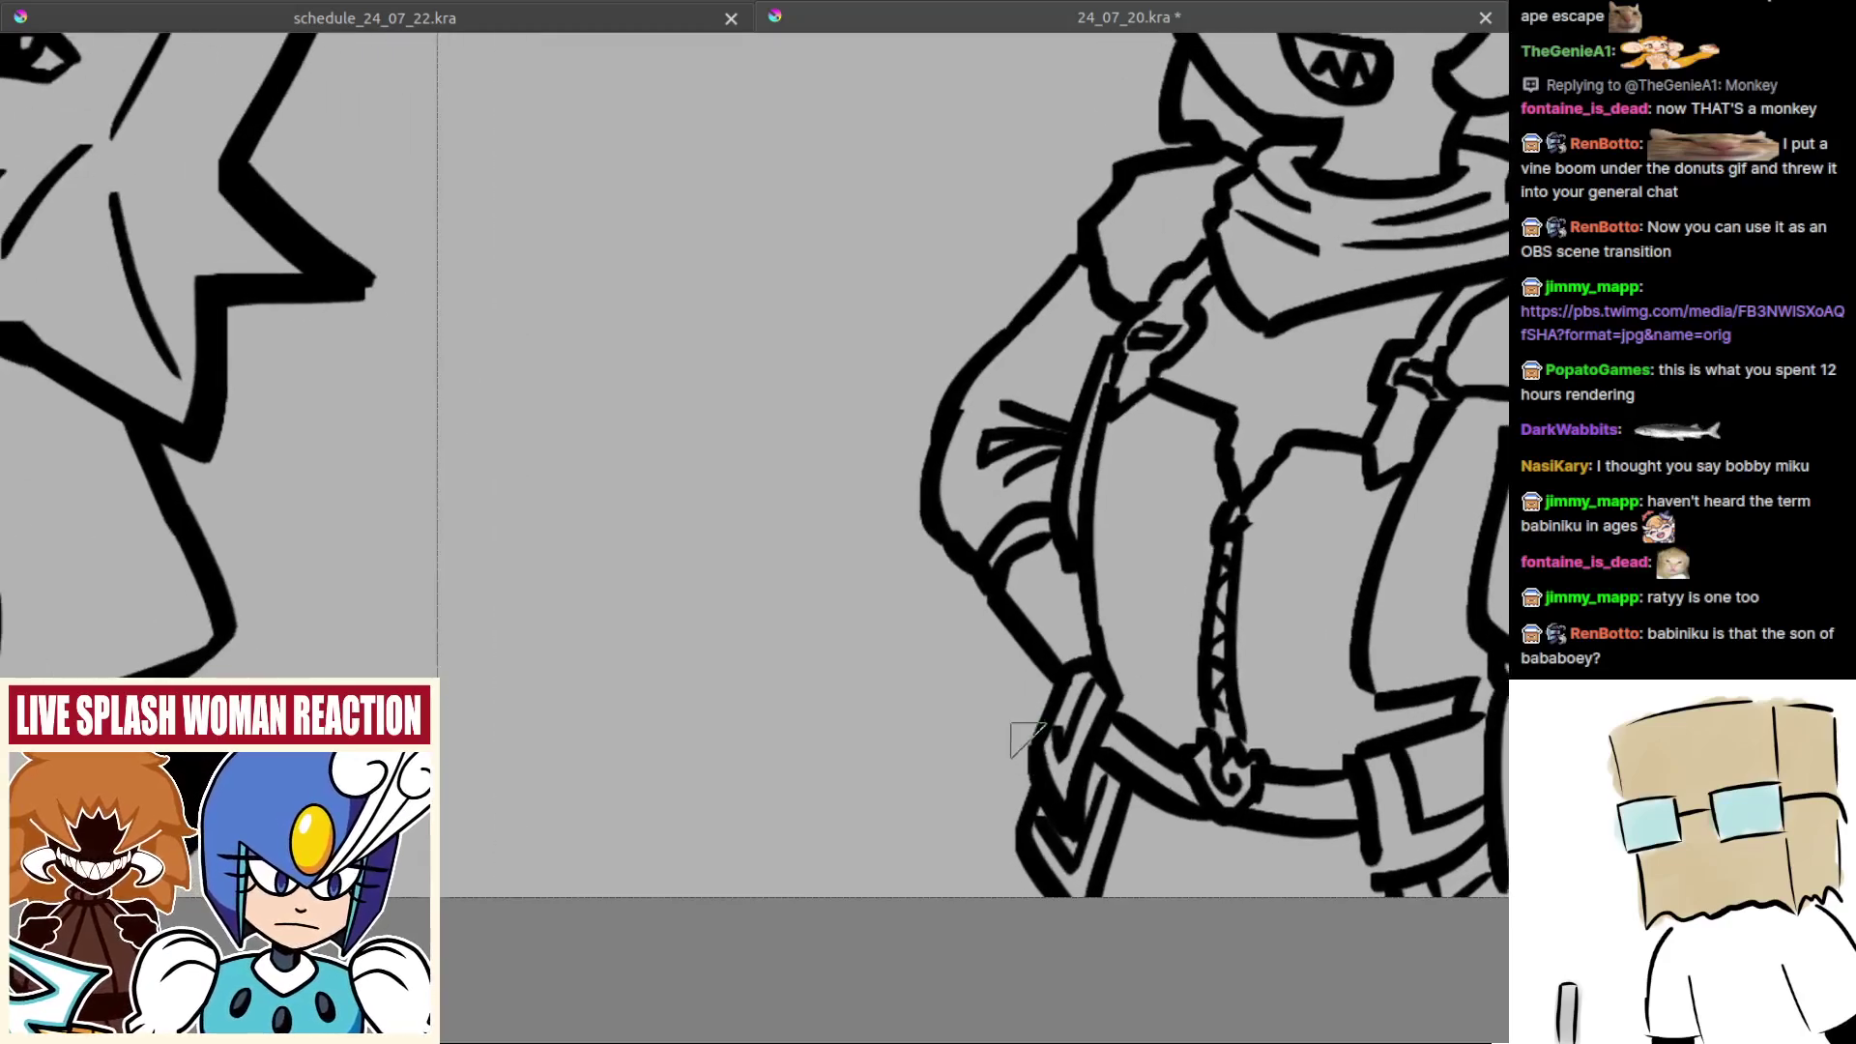
pyautogui.scroll(1, 1032, 735)
pyautogui.moveTo(1037, 734)
pyautogui.mouseDown()
pyautogui.moveTo(1005, 728)
pyautogui.moveTo(1018, 711)
pyautogui.mouseUp()
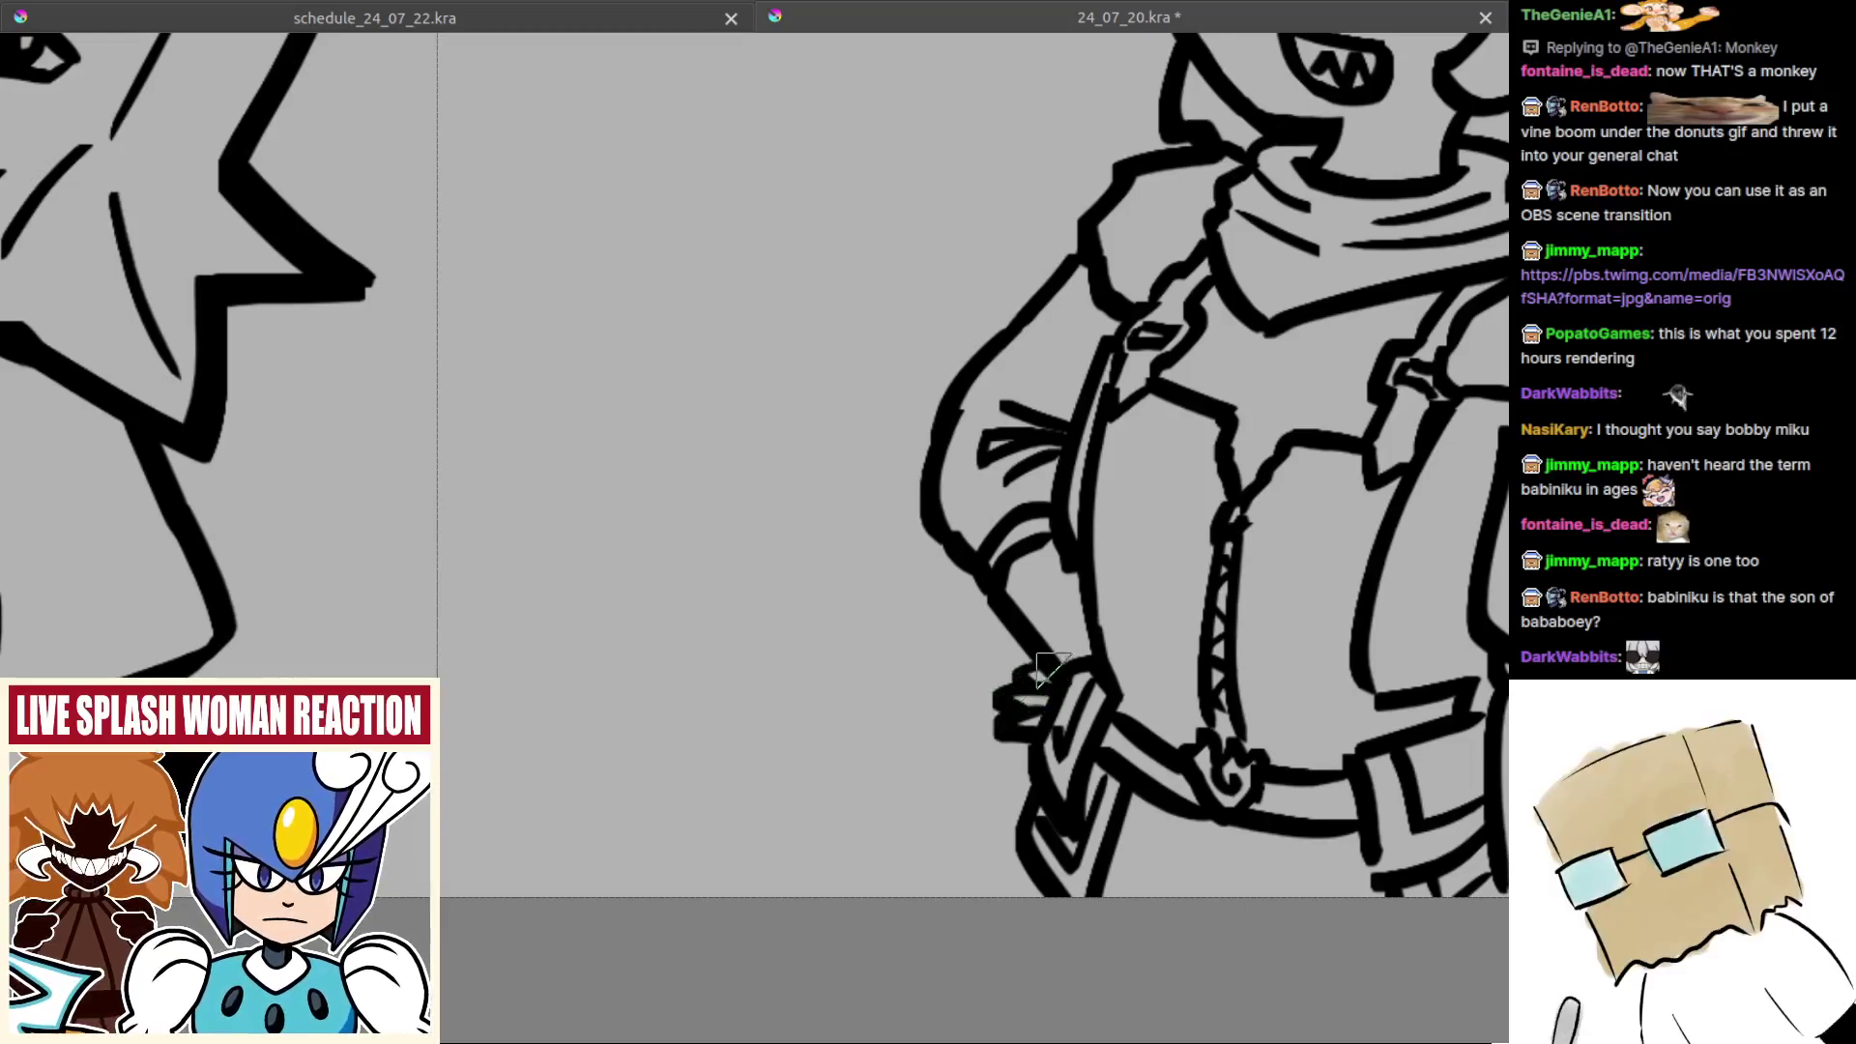
pyautogui.scroll(-5, 1005, 704)
pyautogui.press('m')
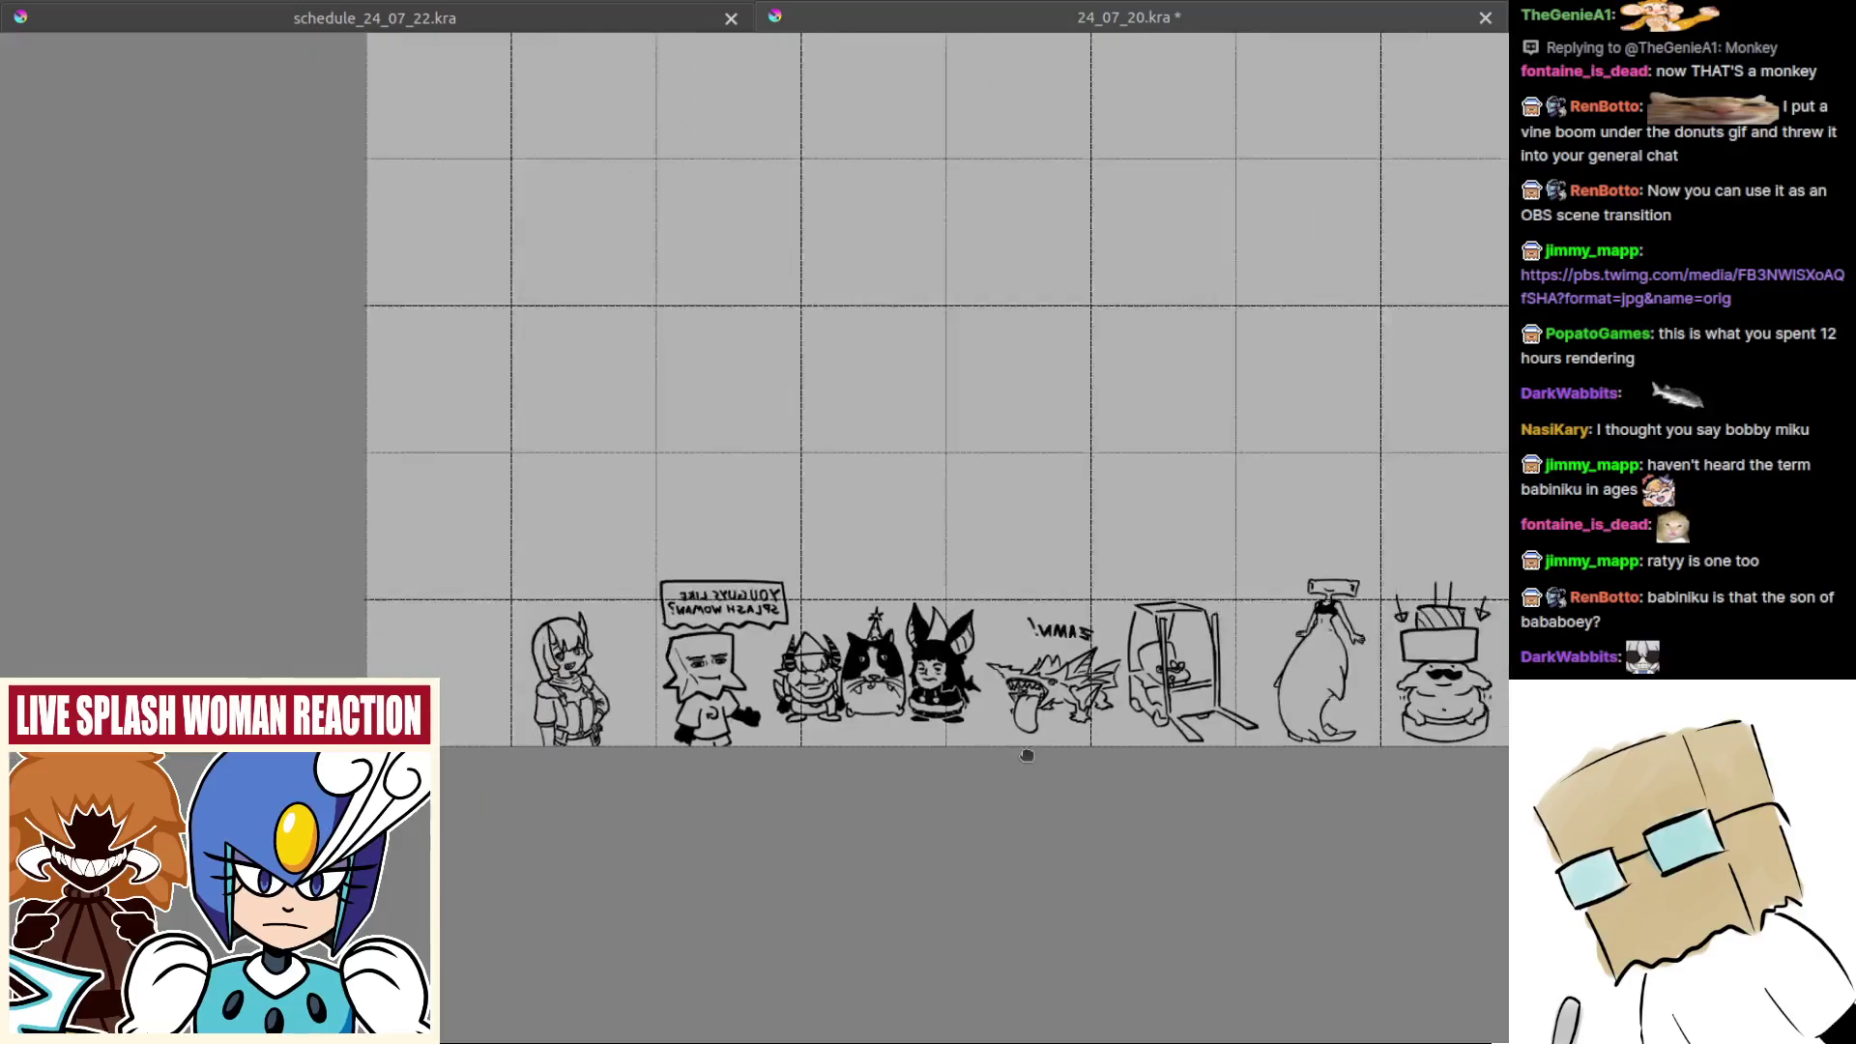
pyautogui.scroll(6, 1028, 750)
pyautogui.scroll(4, 750, 683)
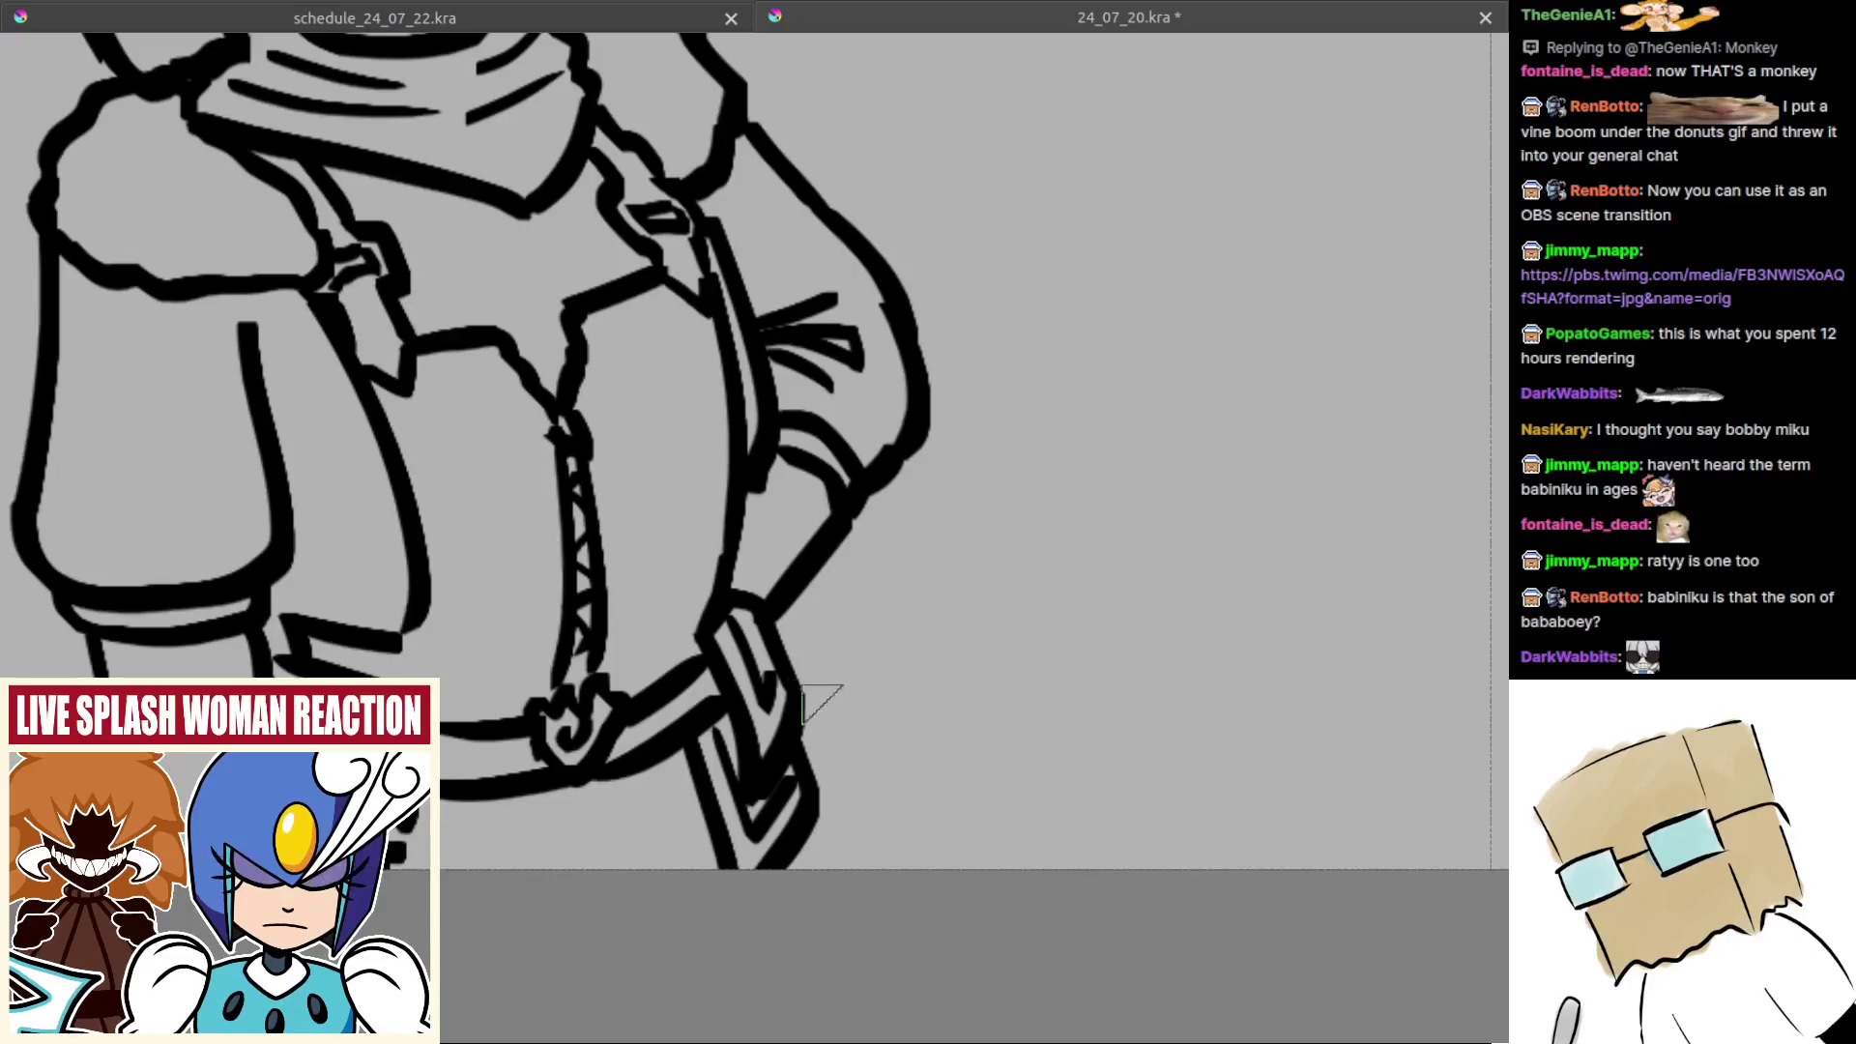
pyautogui.hotkey('ctrl', 'z')
pyautogui.moveTo(808, 704)
pyautogui.mouseDown()
pyautogui.moveTo(851, 704)
pyautogui.moveTo(779, 662)
pyautogui.moveTo(870, 699)
pyautogui.moveTo(795, 698)
pyautogui.moveTo(847, 717)
pyautogui.mouseUp()
pyautogui.hotkey('ctrl', 'z')
pyautogui.hotkey('ctrl', 'z')
pyautogui.hotkey('ctrl', 'z')
pyautogui.hotkey('ctrl', 'z')
pyautogui.hotkey('ctrl', 'z')
pyautogui.hotkey('ctrl', 'z')
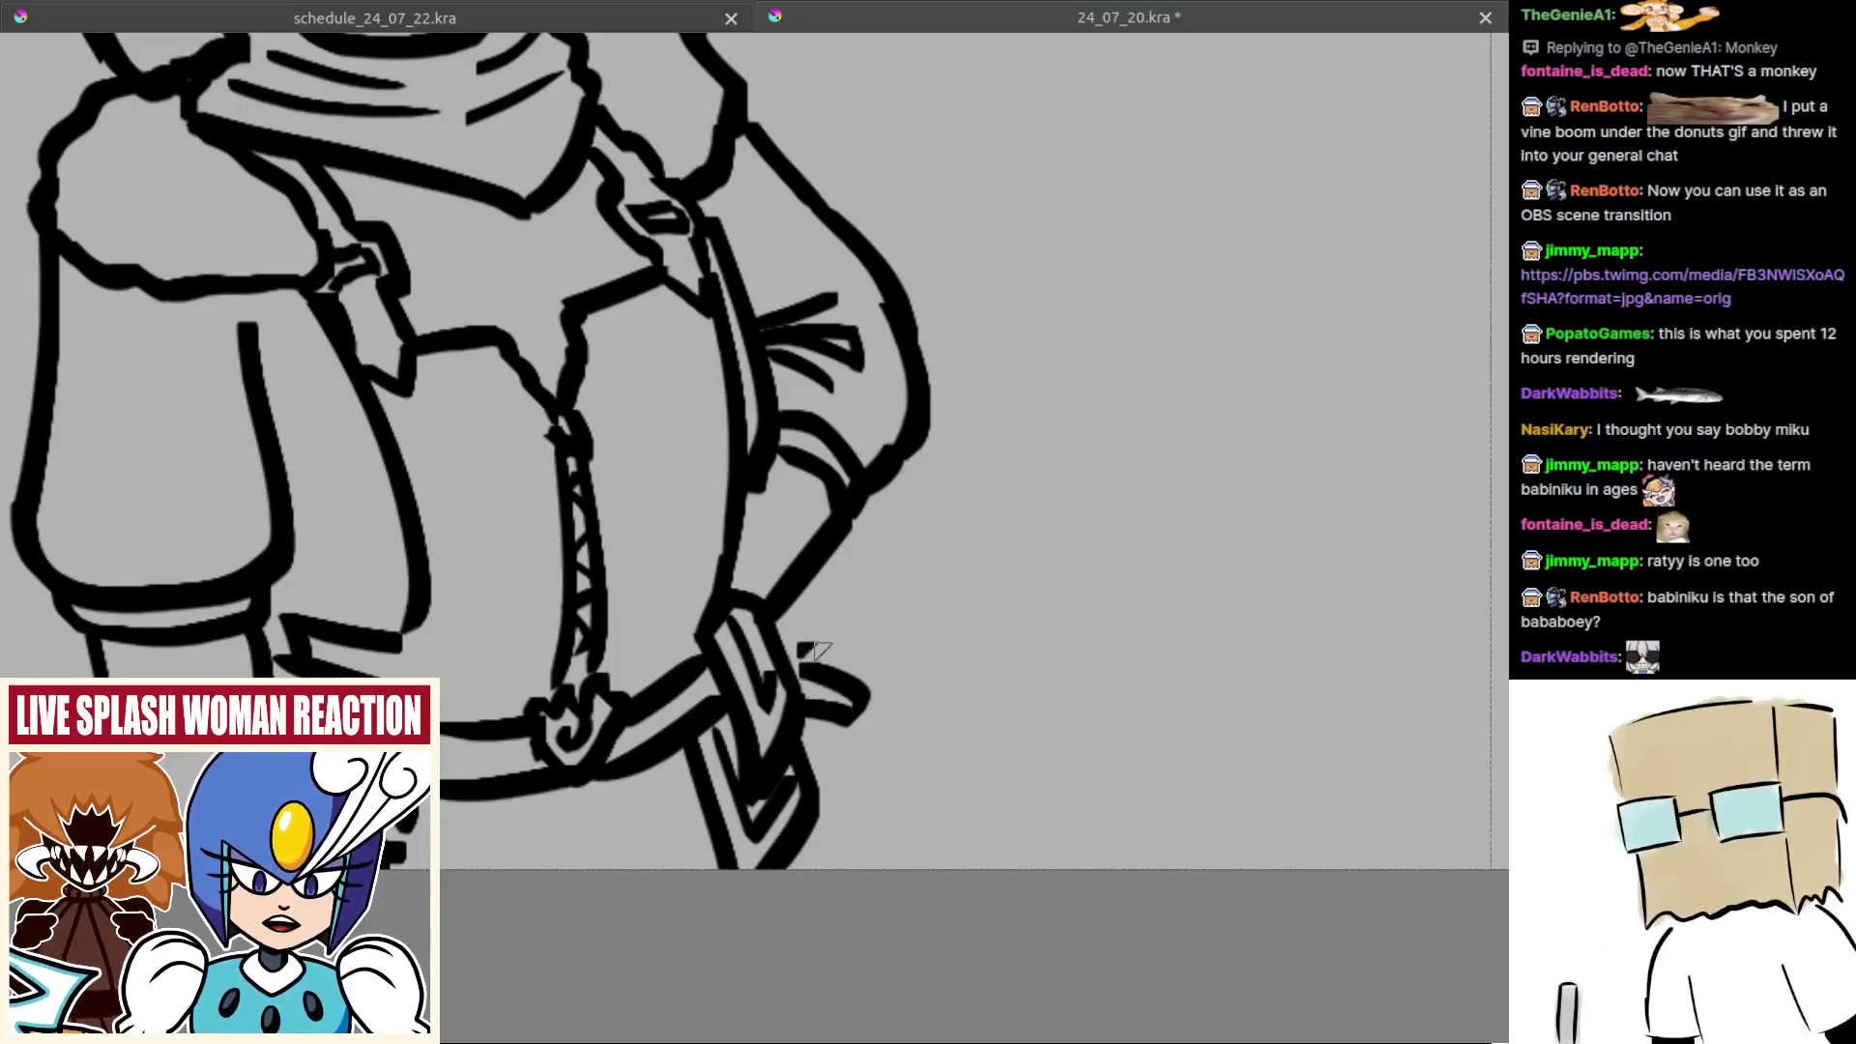
pyautogui.hotkey('ctrl', 'z')
pyautogui.moveTo(815, 651)
pyautogui.mouseDown()
pyautogui.moveTo(860, 658)
pyautogui.moveTo(829, 622)
pyautogui.moveTo(827, 812)
pyautogui.mouseUp()
pyautogui.hotkey('ctrl', 'z')
pyautogui.hotkey('ctrl', 'z')
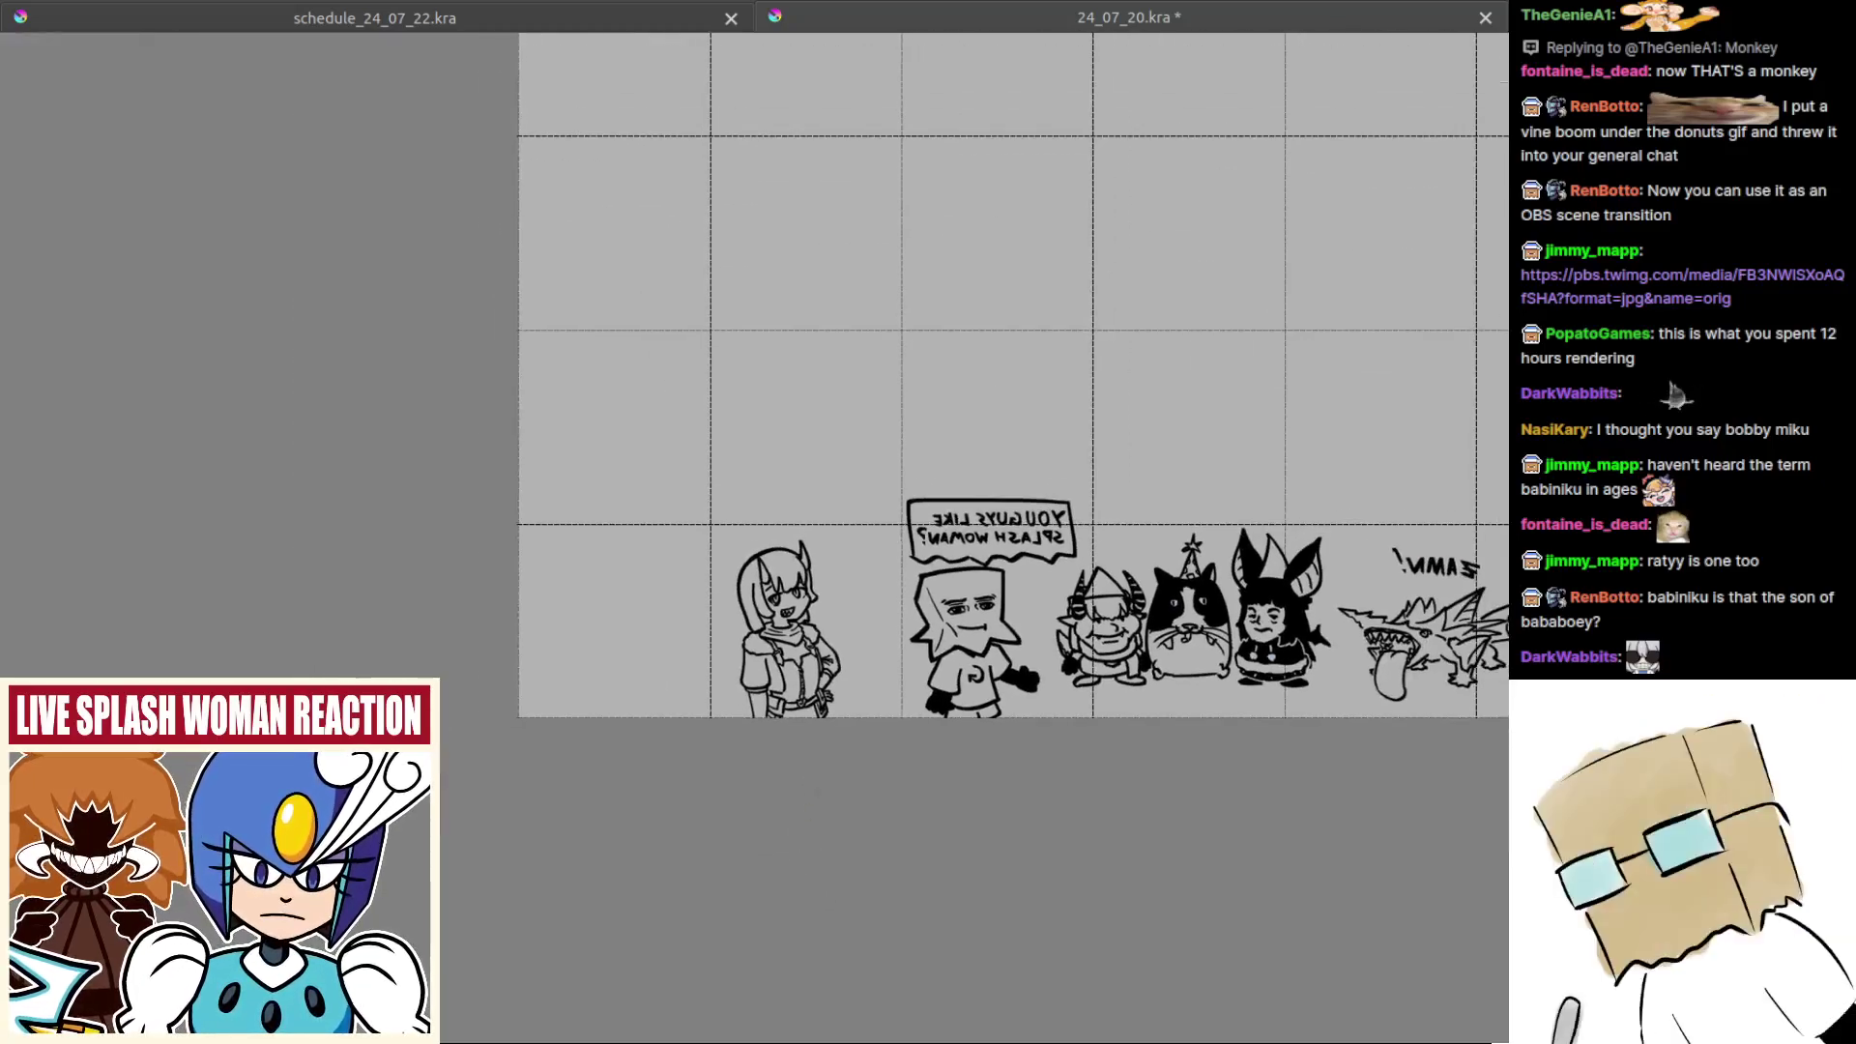
pyautogui.press('m')
# Step: Draw the rounded hand with finger lines on the hip below the bent arm, and save the drawing
pyautogui.moveTo(786, 410); pyautogui.dragTo(891, 461)
pyautogui.scroll(5, 764, 771)
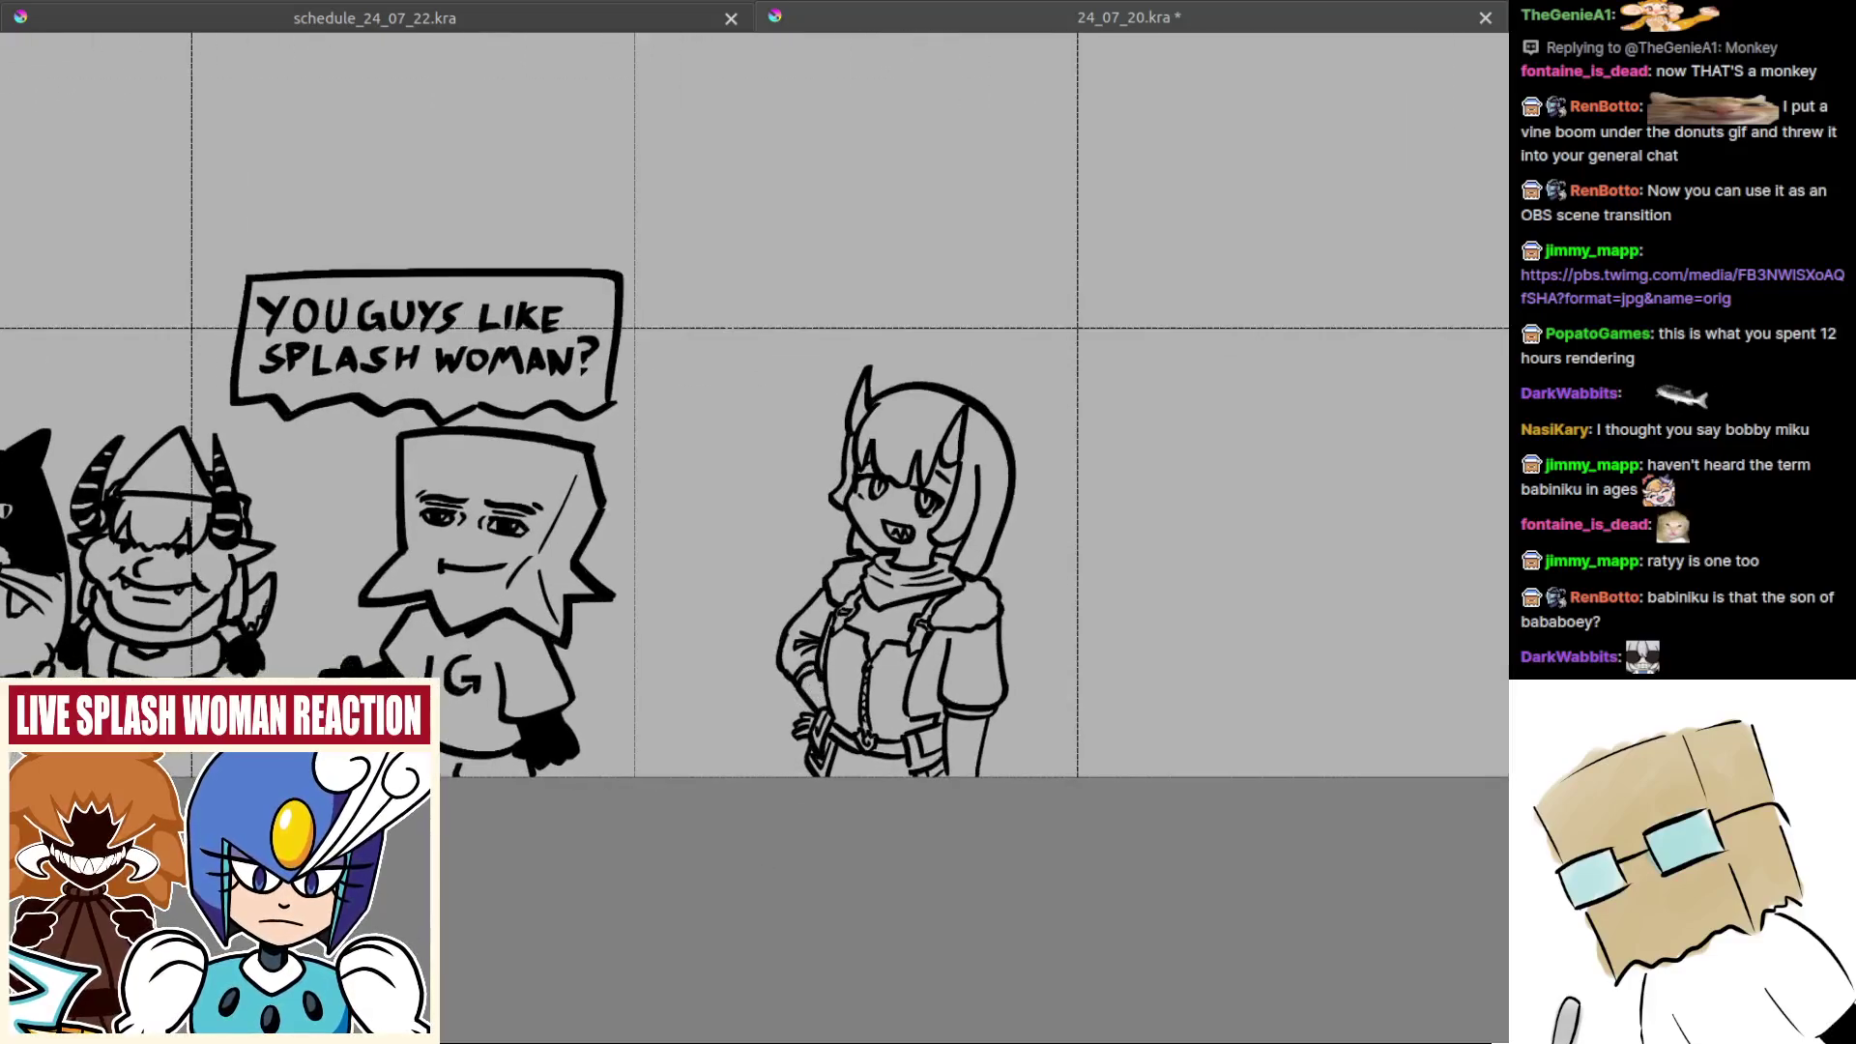
pyautogui.scroll(2, 791, 732)
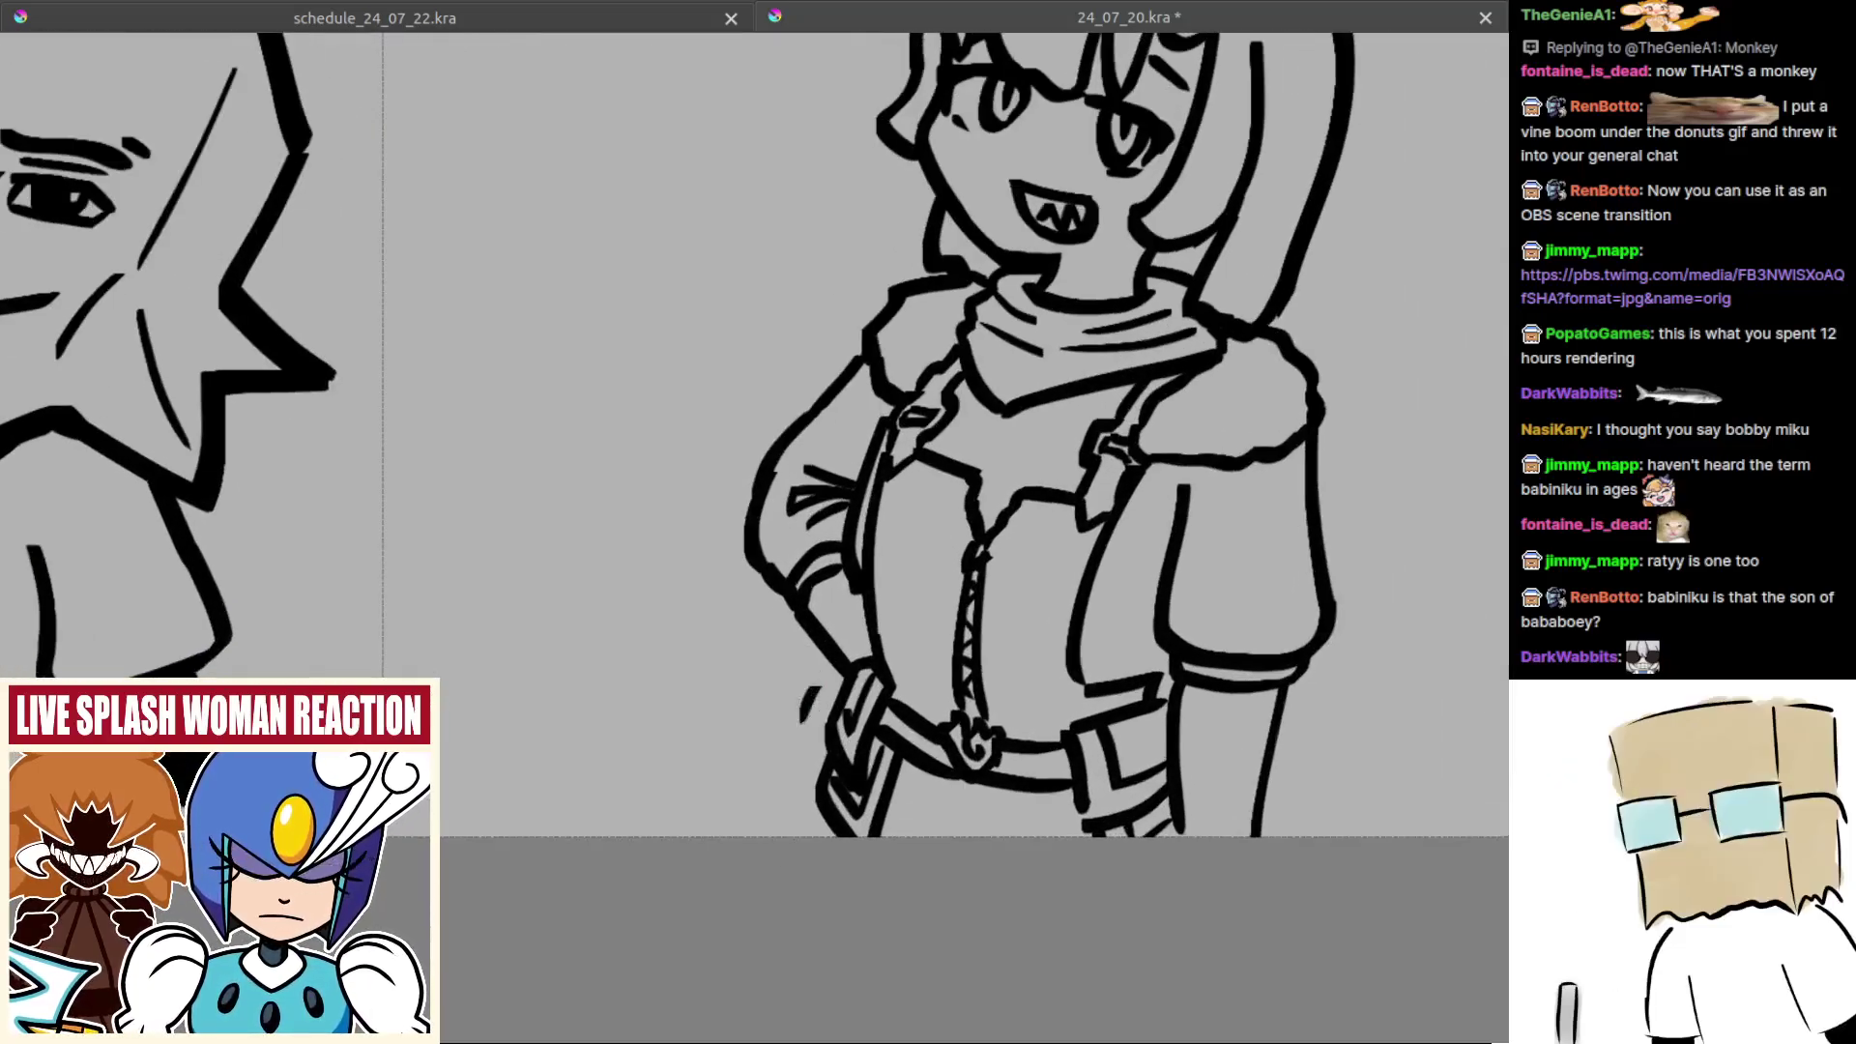
pyautogui.scroll(1, 823, 719)
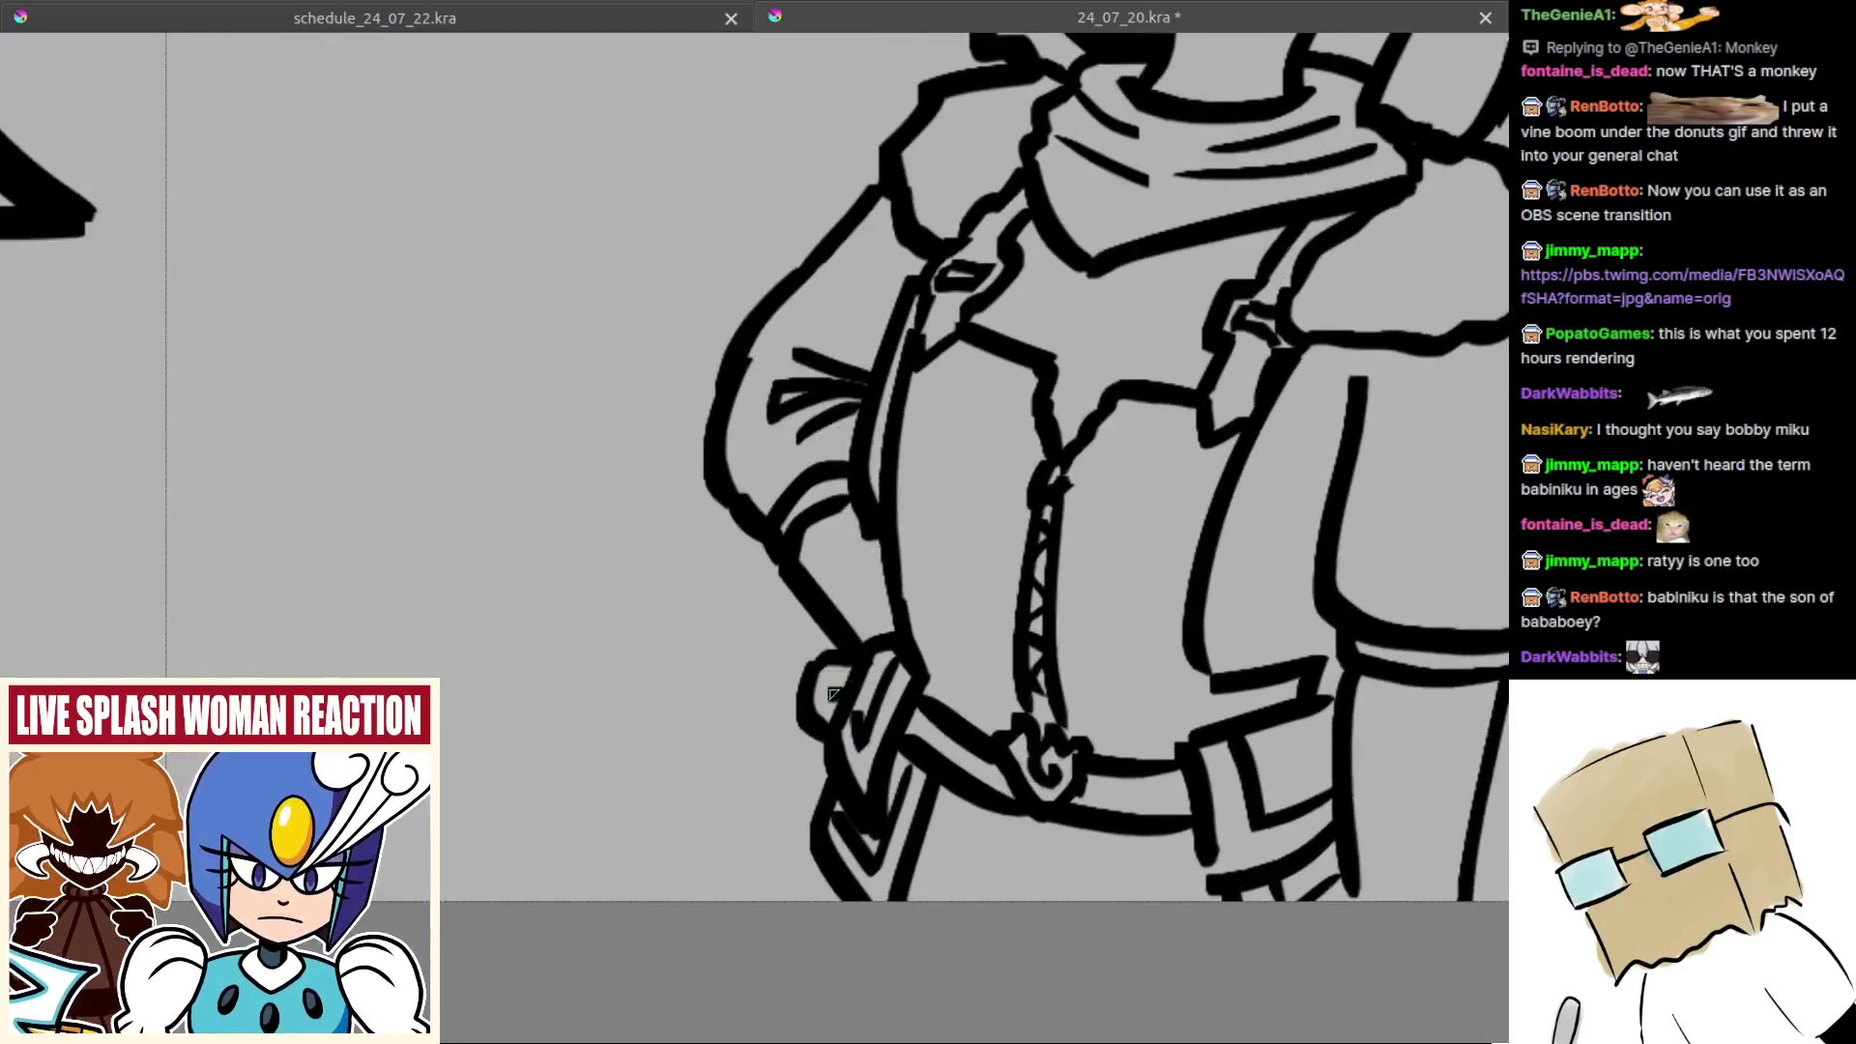
pyautogui.moveTo(826, 691); pyautogui.dragTo(877, 585)
pyautogui.scroll(2, 822, 688)
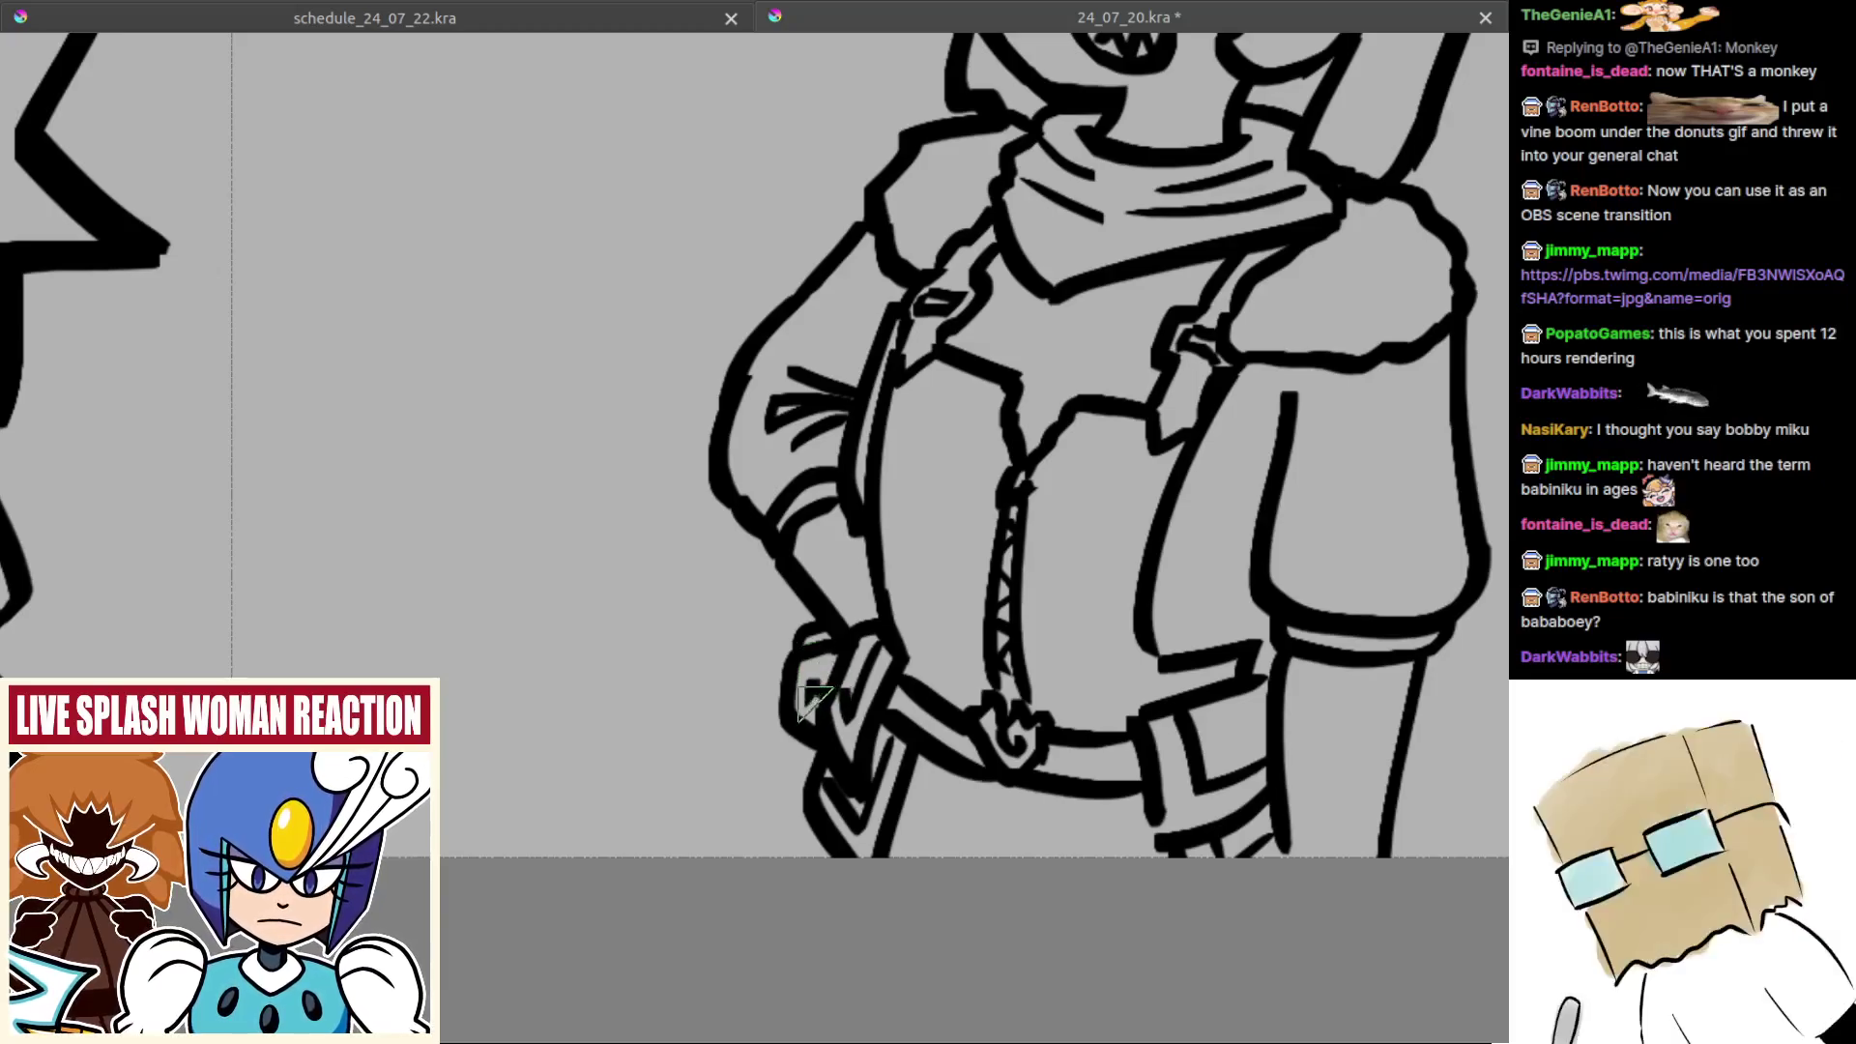
pyautogui.moveTo(815, 704); pyautogui.dragTo(807, 928)
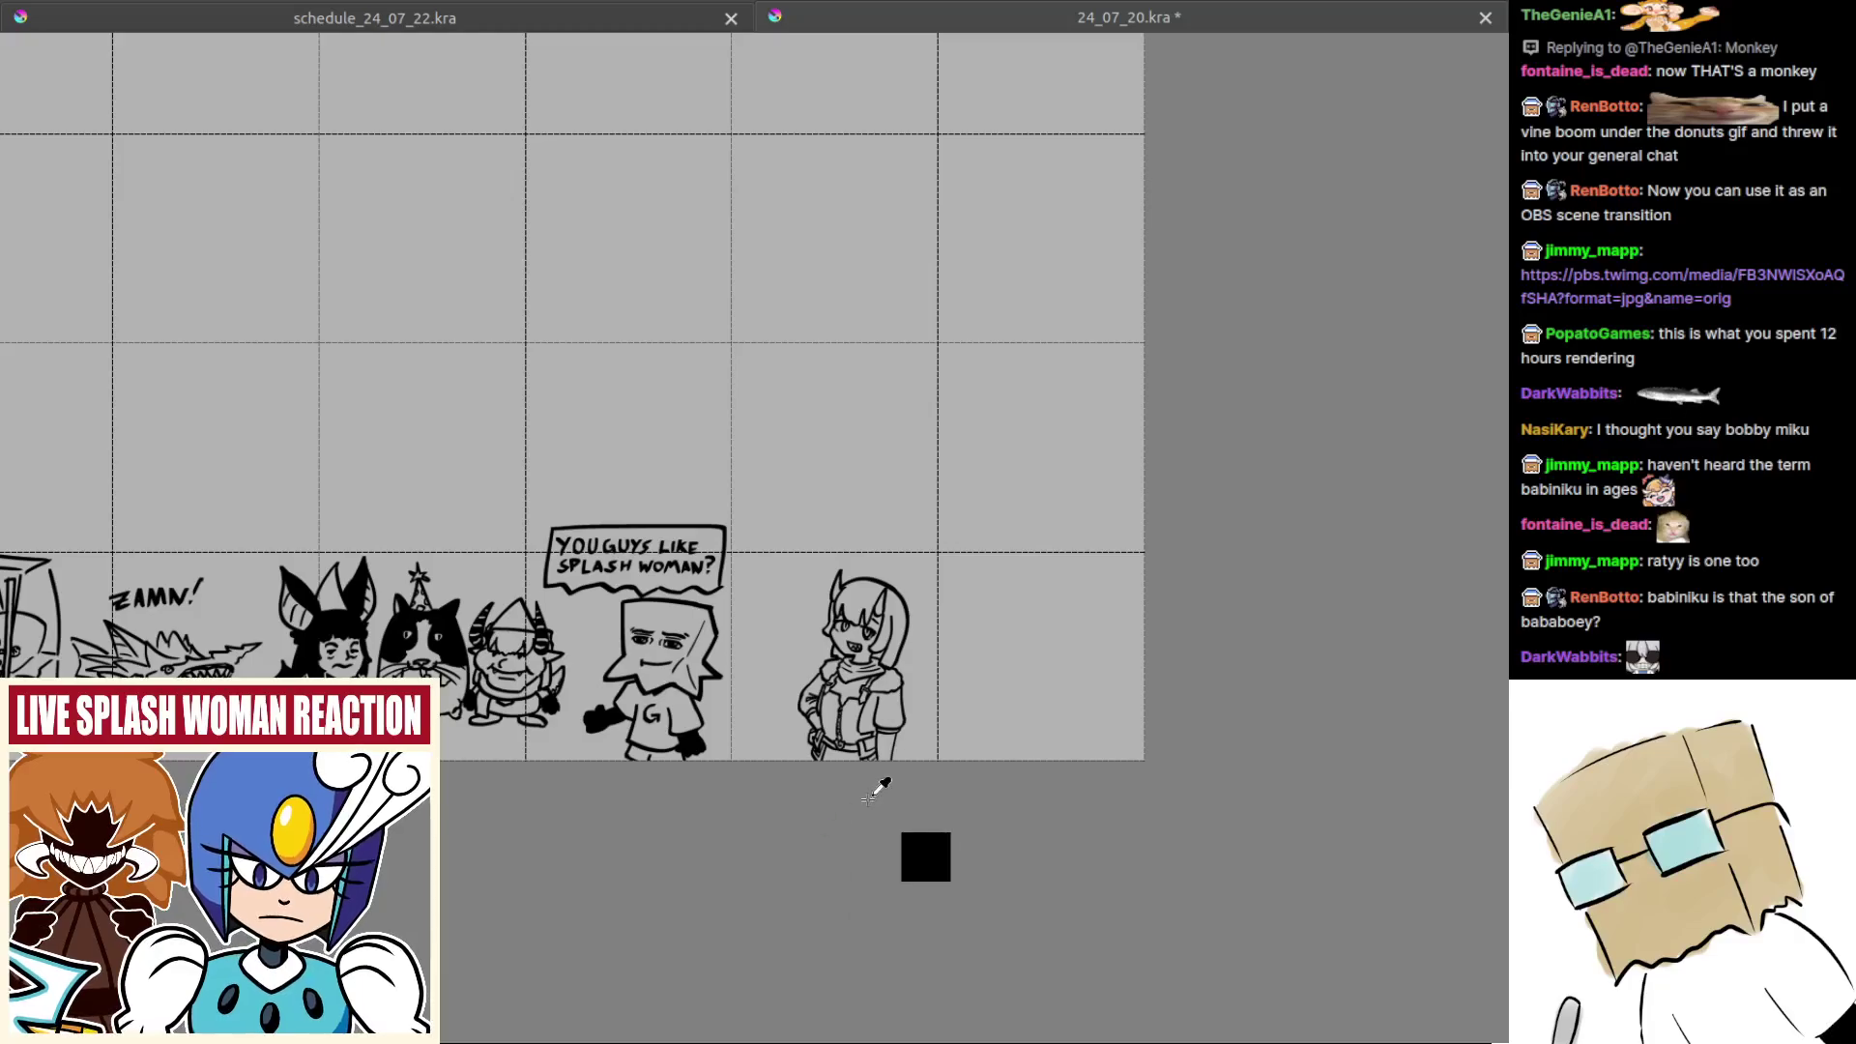
pyautogui.moveTo(867, 801)
pyautogui.mouseDown()
pyautogui.moveTo(896, 741)
pyautogui.moveTo(881, 712)
pyautogui.moveTo(863, 823)
pyautogui.mouseUp()
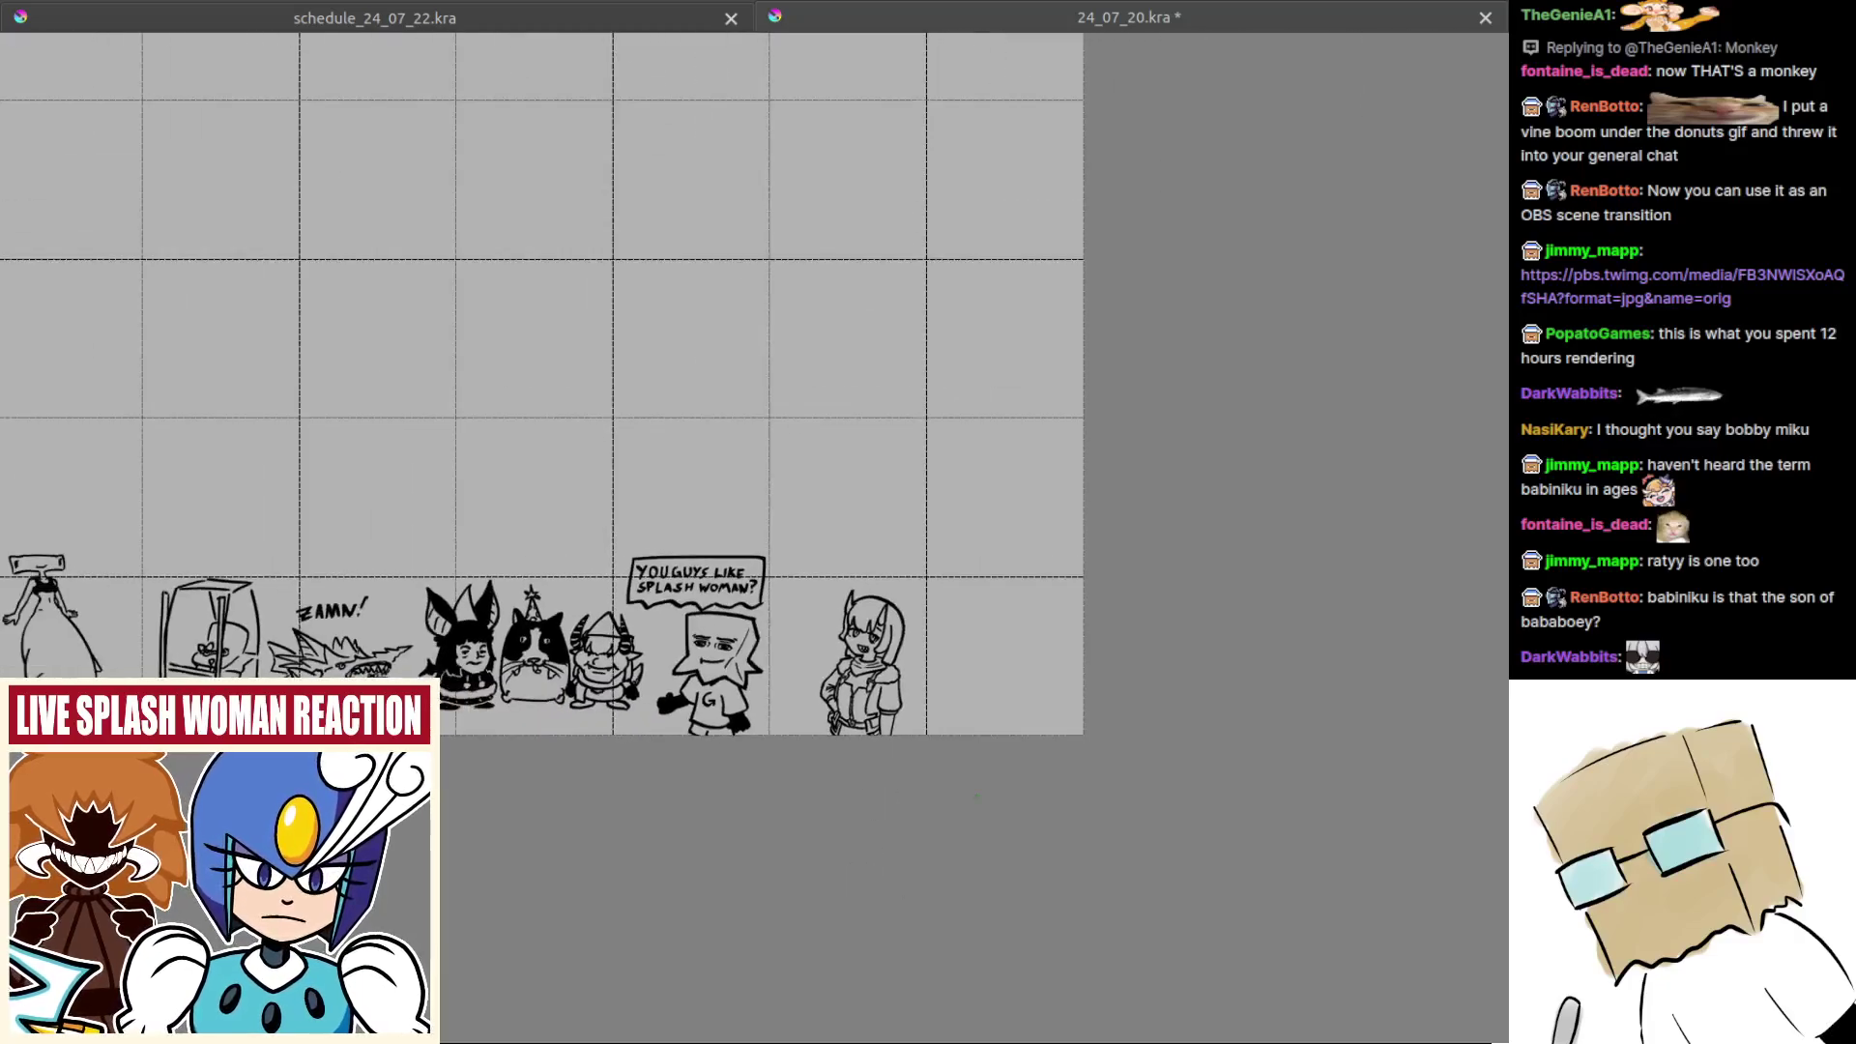
pyautogui.hotkey('ctrl', 's')
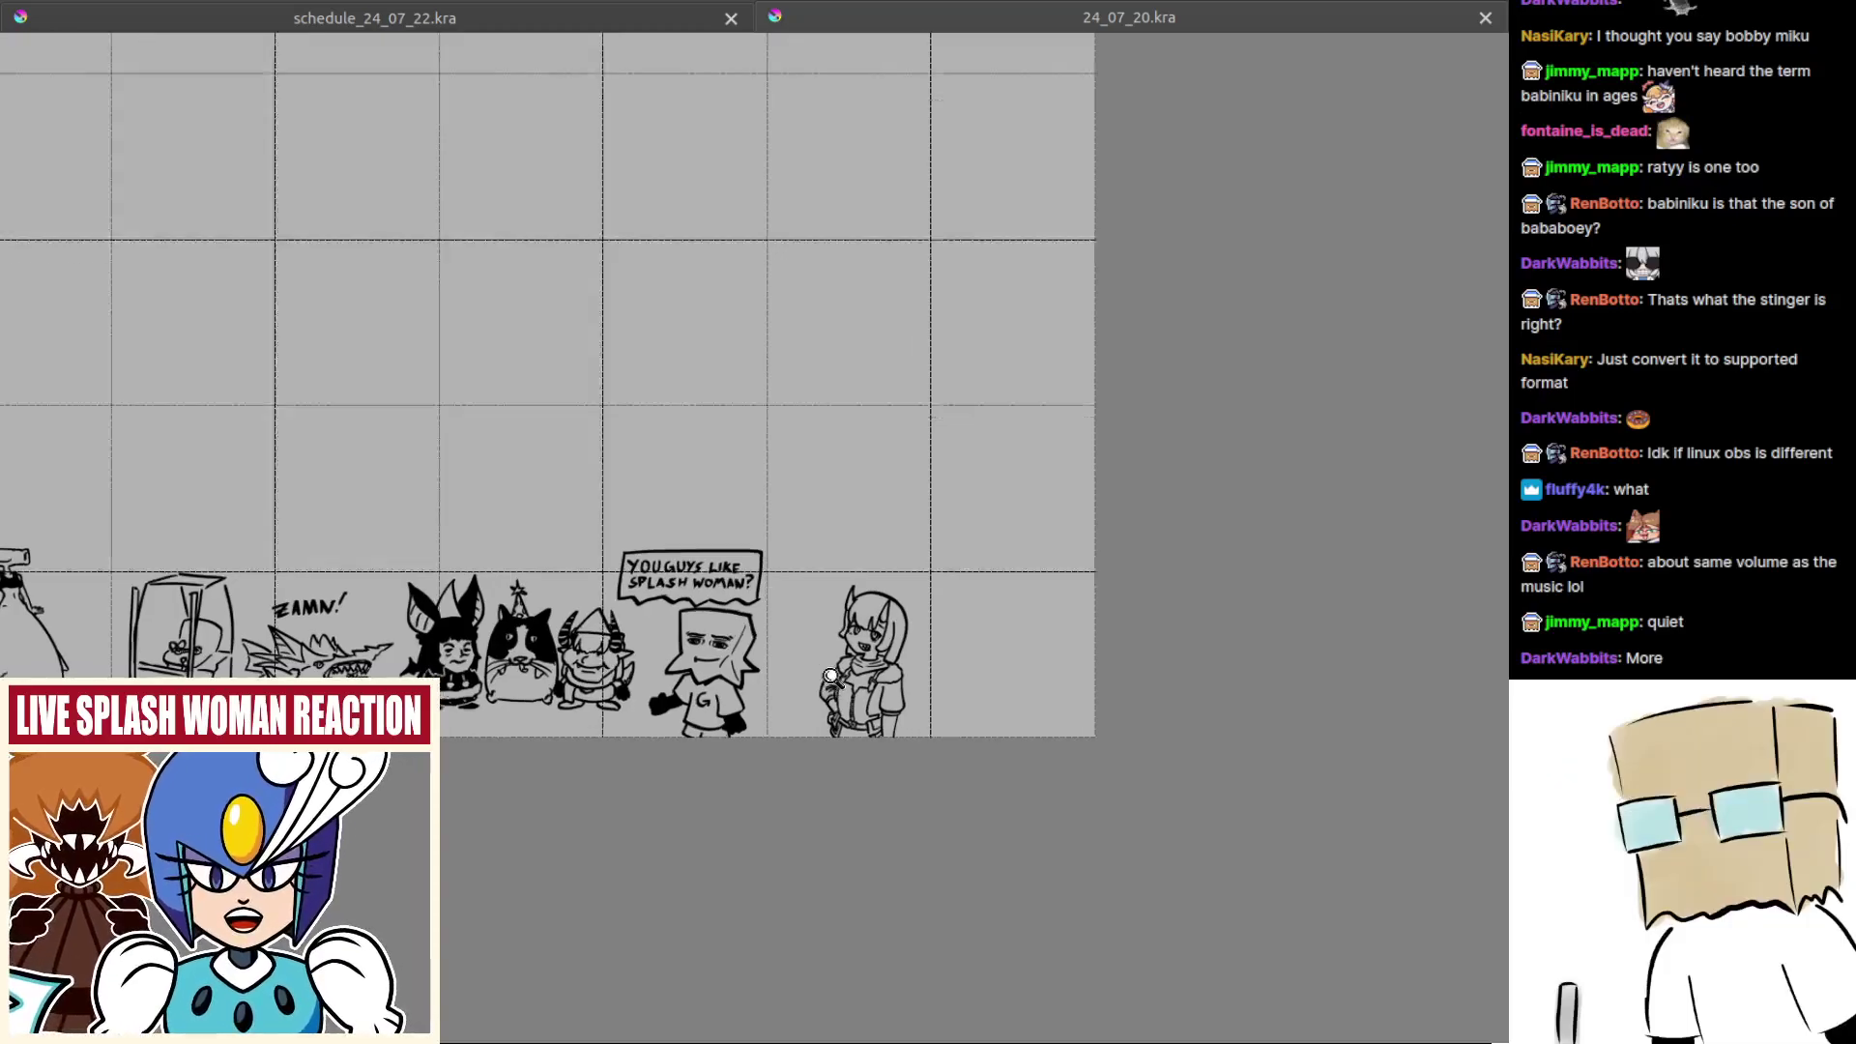
# Step: Erase the forearm lines beneath the larger hanging sleeve down to the canvas's lower border
pyautogui.scroll(2, 831, 682)
pyautogui.moveTo(786, 496); pyautogui.dragTo(1121, 867)
pyautogui.moveTo(1044, 747); pyautogui.dragTo(986, 779)
pyautogui.scroll(-4, 909, 838)
pyautogui.scroll(8, 923, 725)
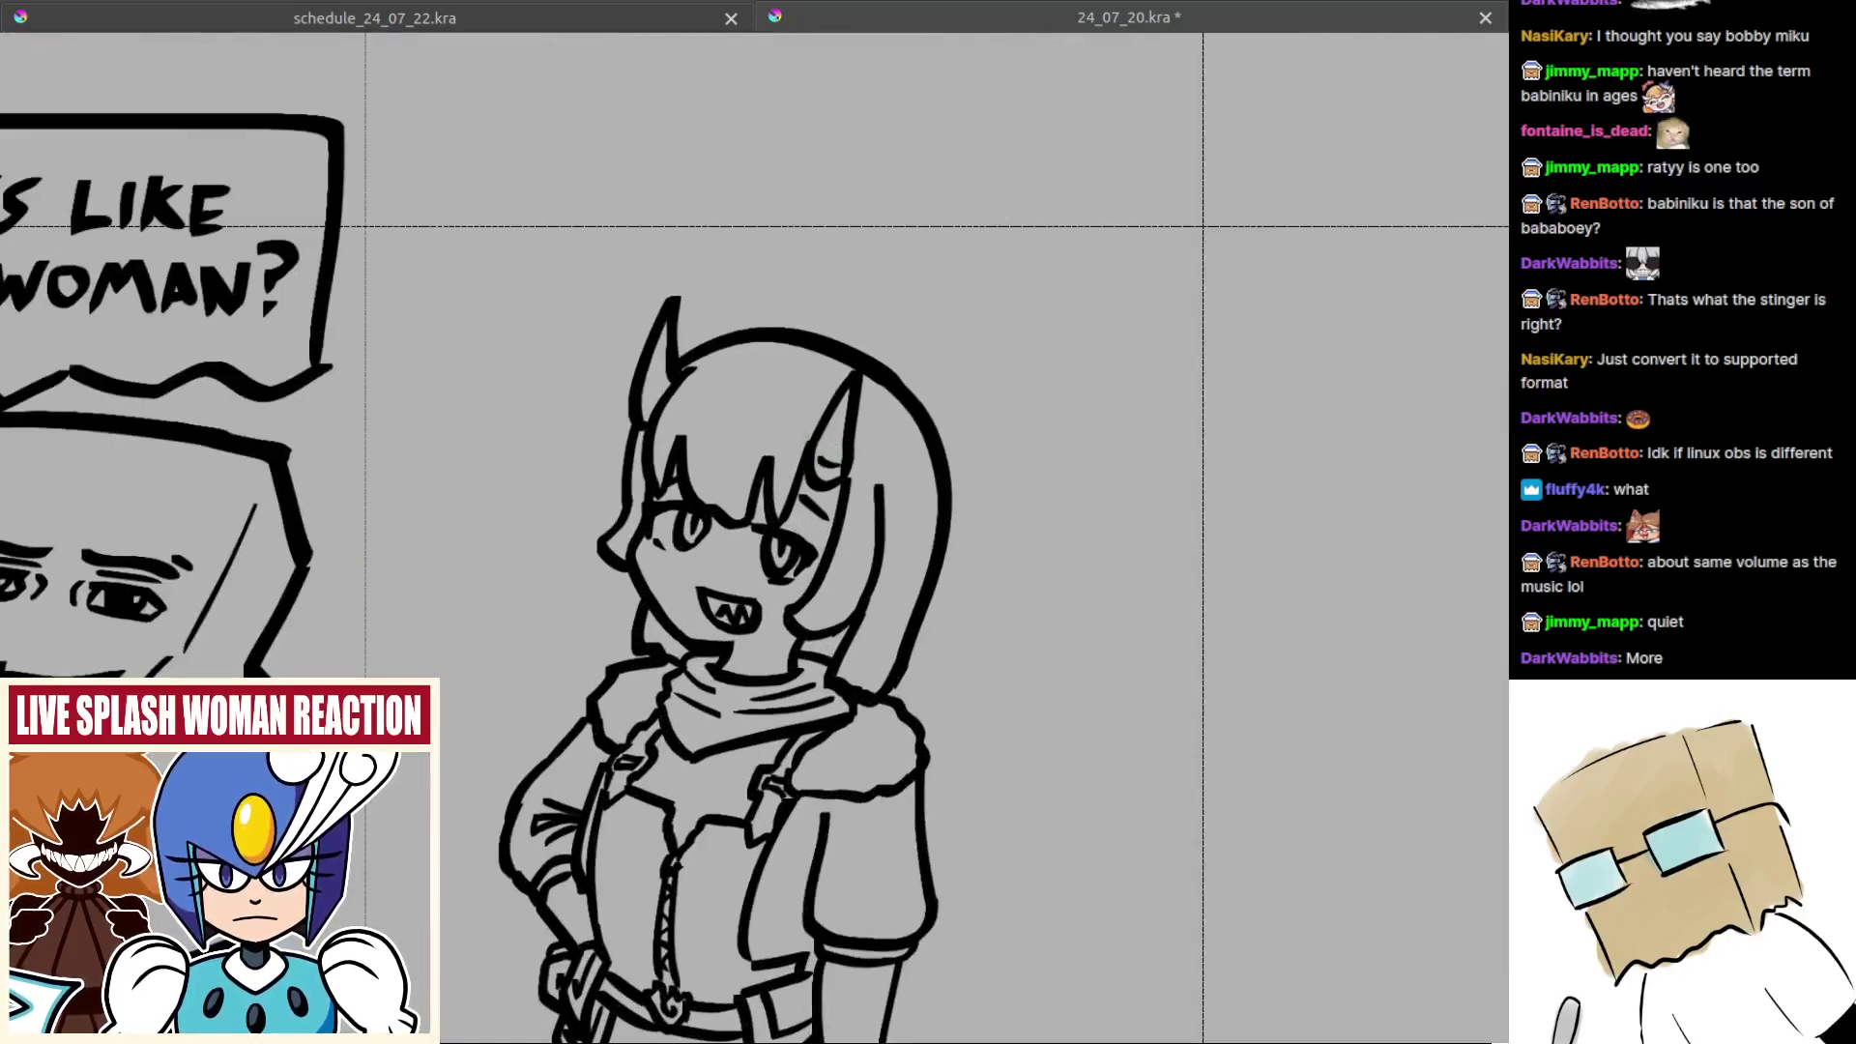
pyautogui.moveTo(846, 994); pyautogui.dragTo(883, 787)
pyautogui.scroll(2, 918, 837)
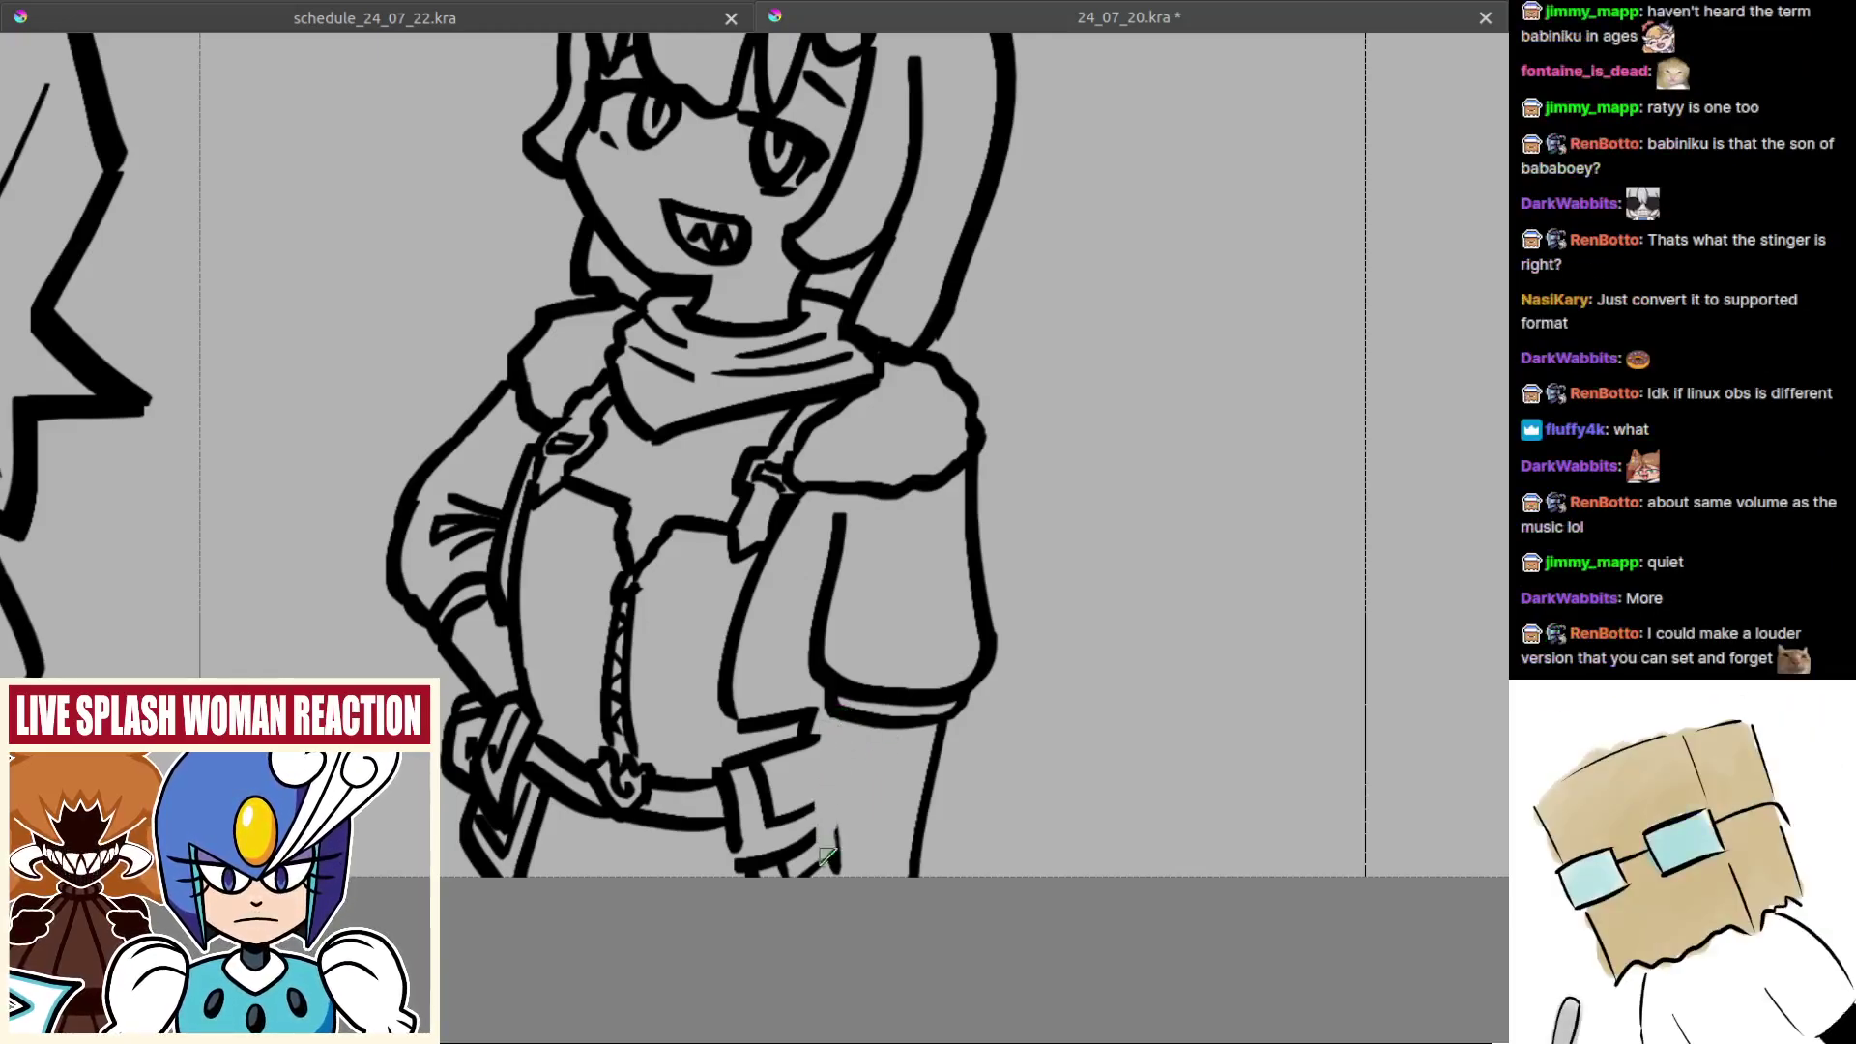
pyautogui.moveTo(913, 749)
pyautogui.mouseDown()
pyautogui.moveTo(966, 720)
pyautogui.moveTo(933, 763)
pyautogui.moveTo(897, 871)
pyautogui.mouseUp()
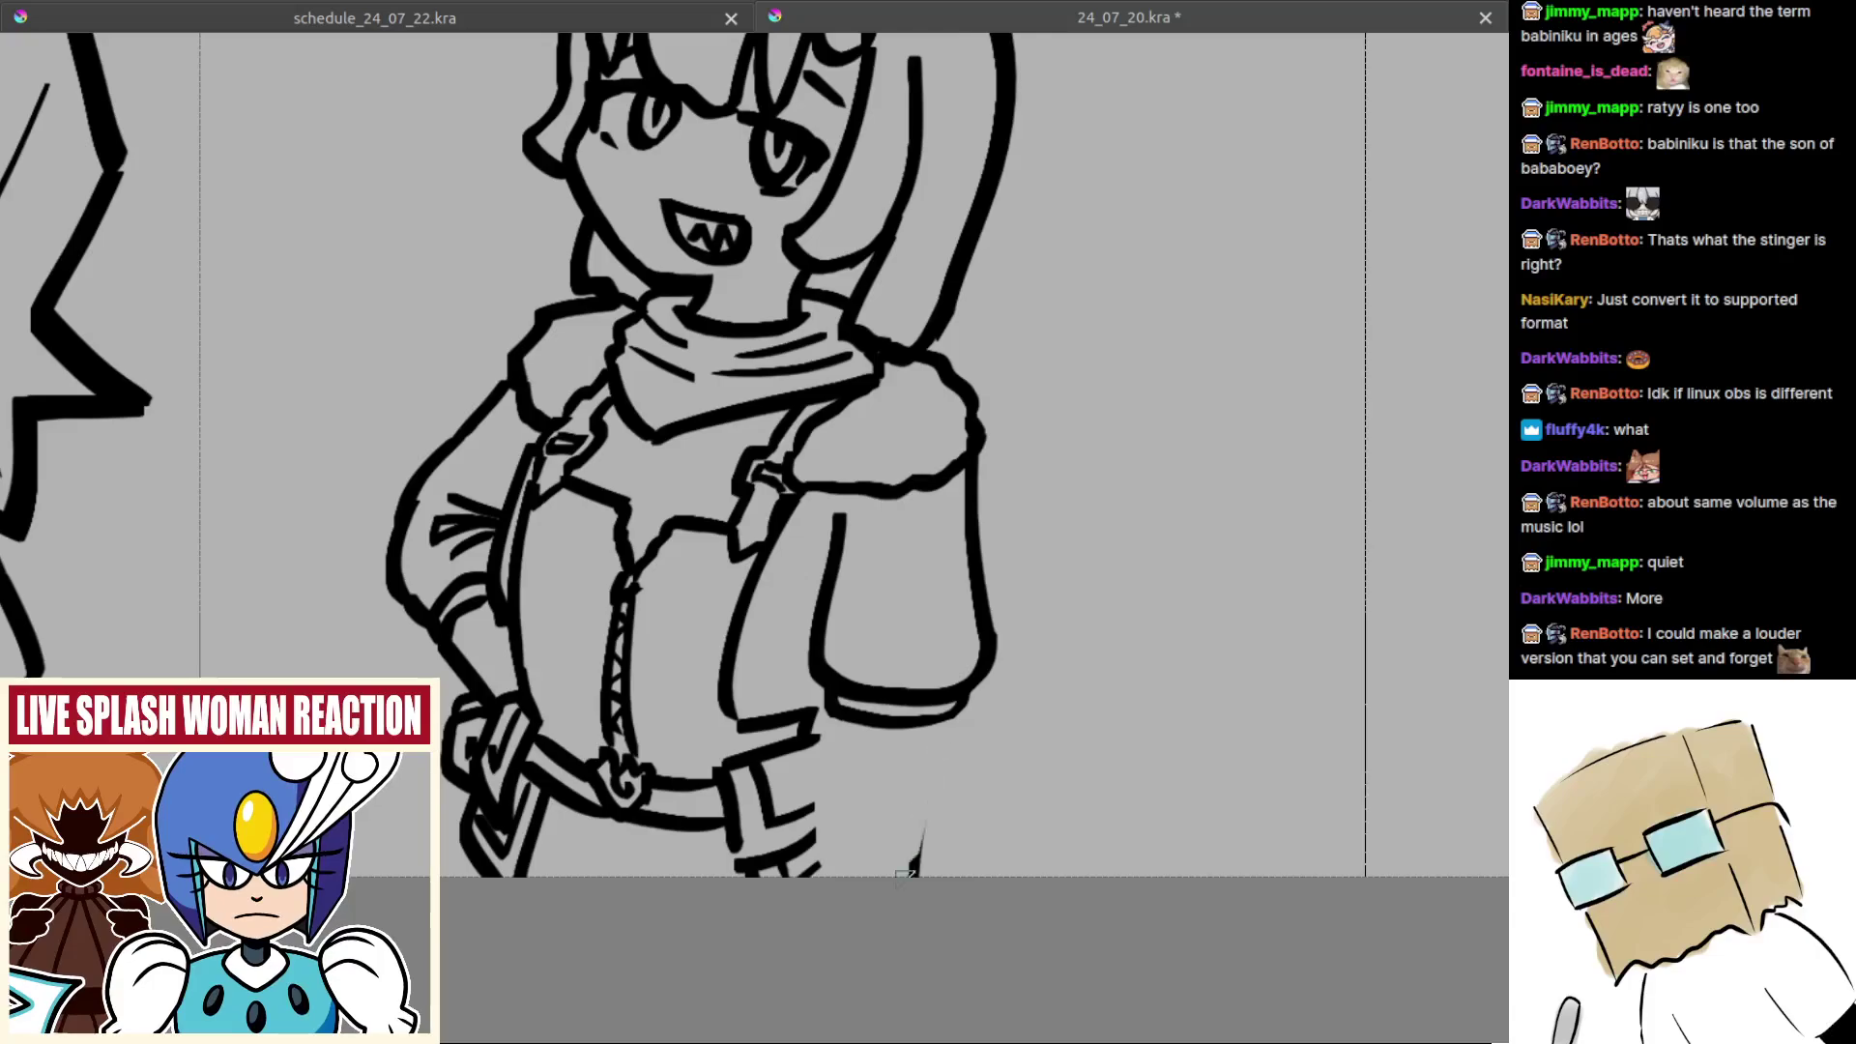
# Step: Draw the outer edge of the belt pouch beneath the hanging sleeve to close its open side
pyautogui.scroll(2, 904, 850)
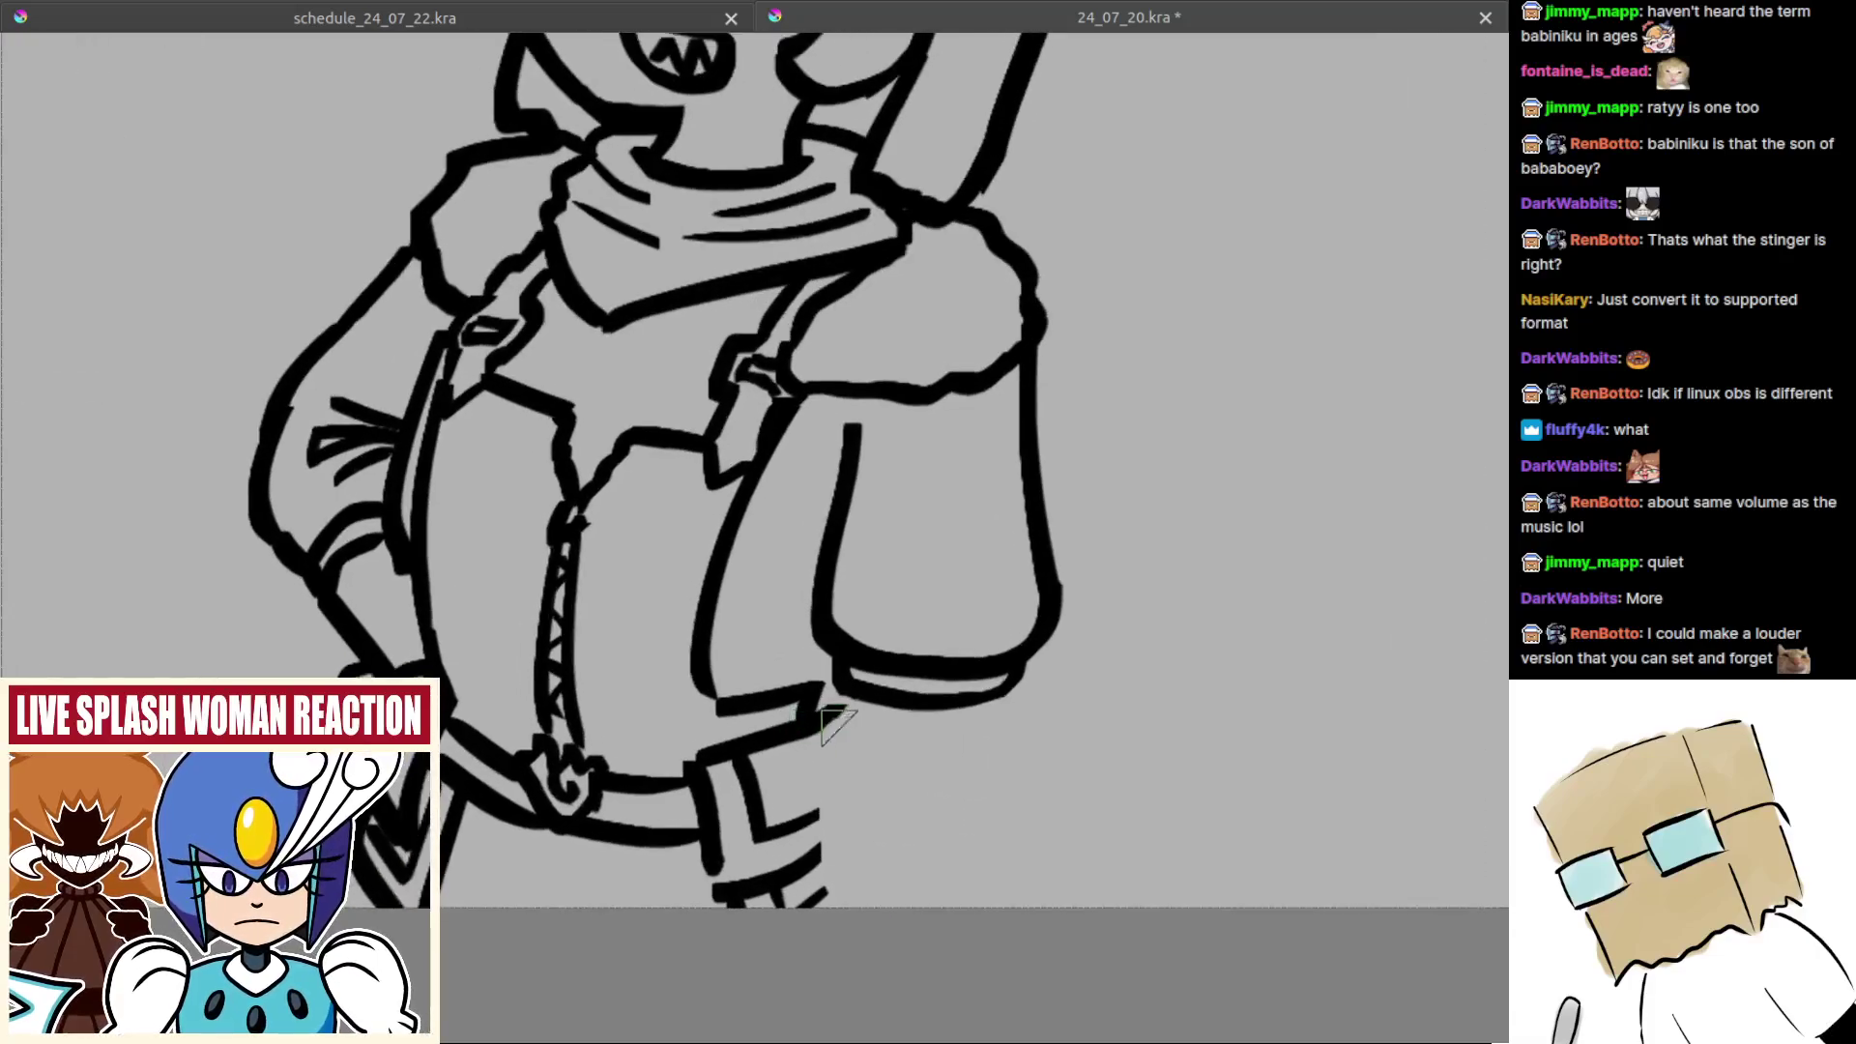
pyautogui.moveTo(828, 706)
pyautogui.mouseDown()
pyautogui.moveTo(875, 789)
pyautogui.moveTo(860, 778)
pyautogui.moveTo(839, 801)
pyautogui.moveTo(861, 783)
pyautogui.mouseUp()
pyautogui.hotkey('ctrl', 'z')
pyautogui.moveTo(821, 847); pyautogui.dragTo(869, 792)
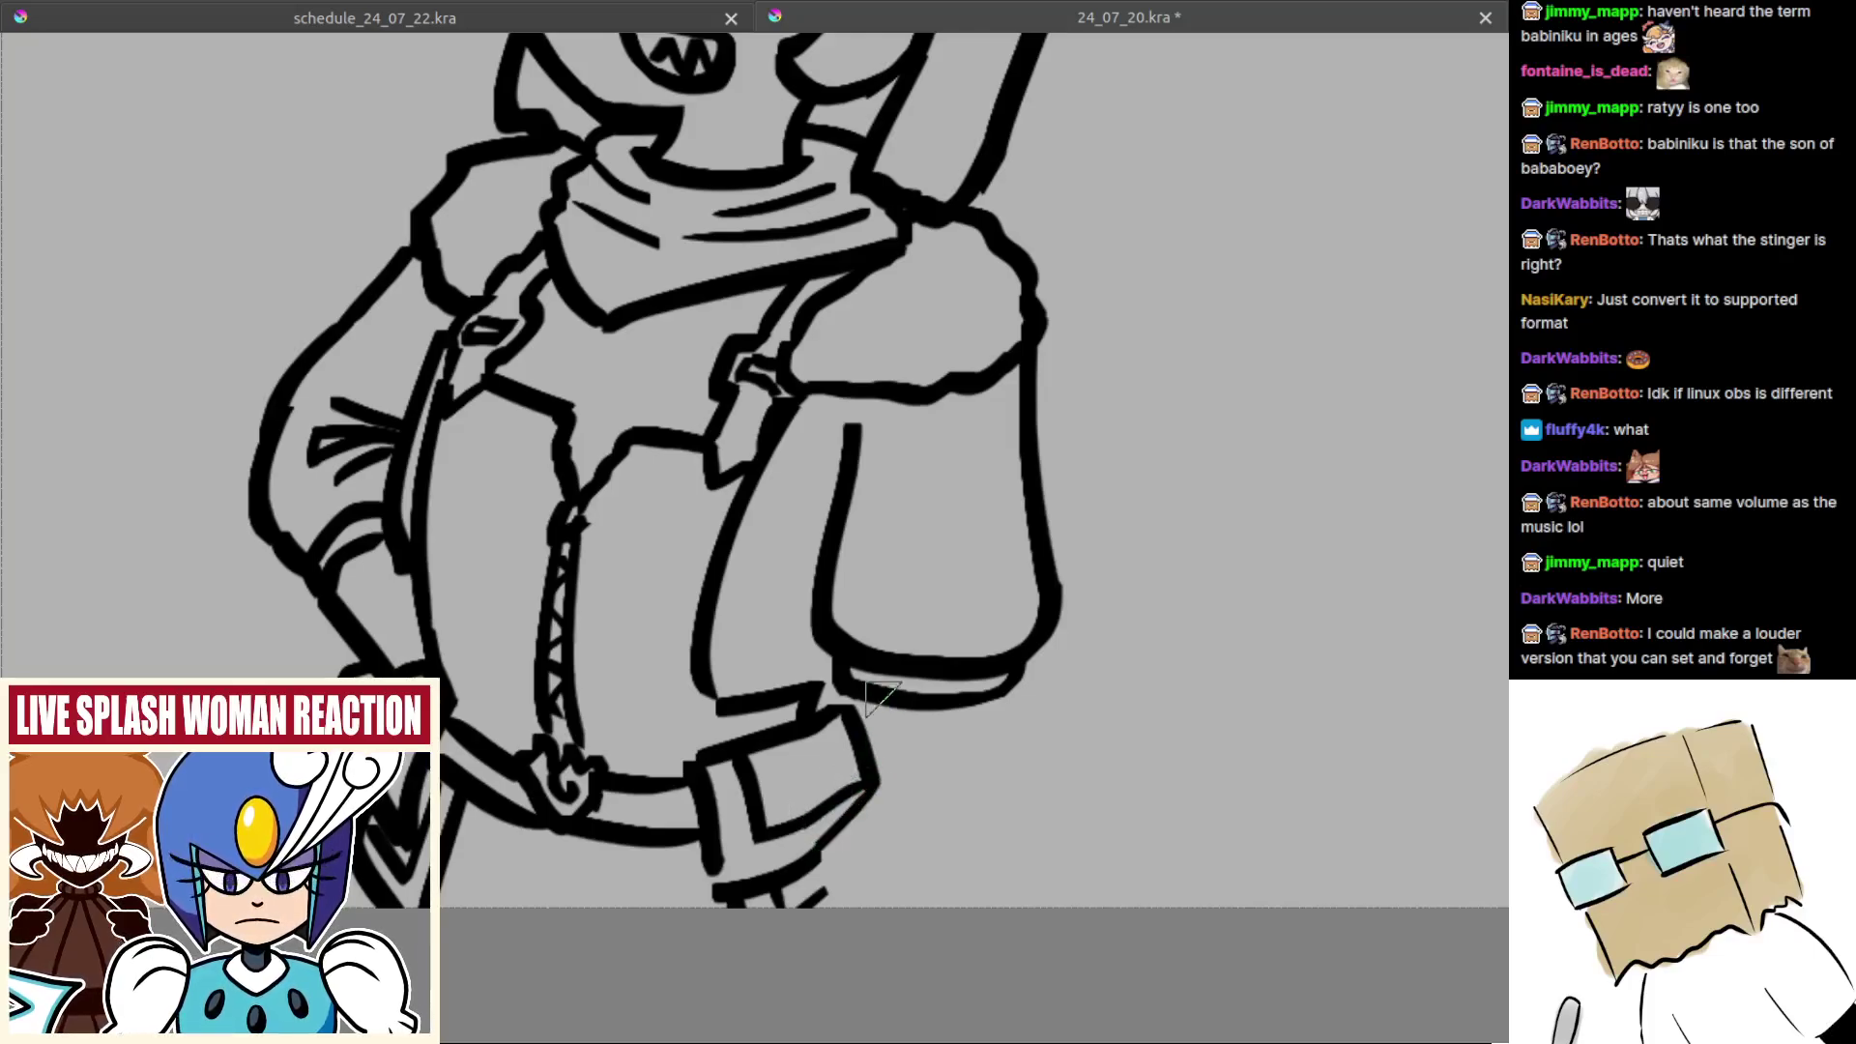
# Step: Draw a short wrist section beneath the hanging sleeve, with the forearm's inner edge and a bent contour line running down to the canvas border
pyautogui.moveTo(868, 710); pyautogui.dragTo(952, 727)
pyautogui.scroll(-1, 952, 720)
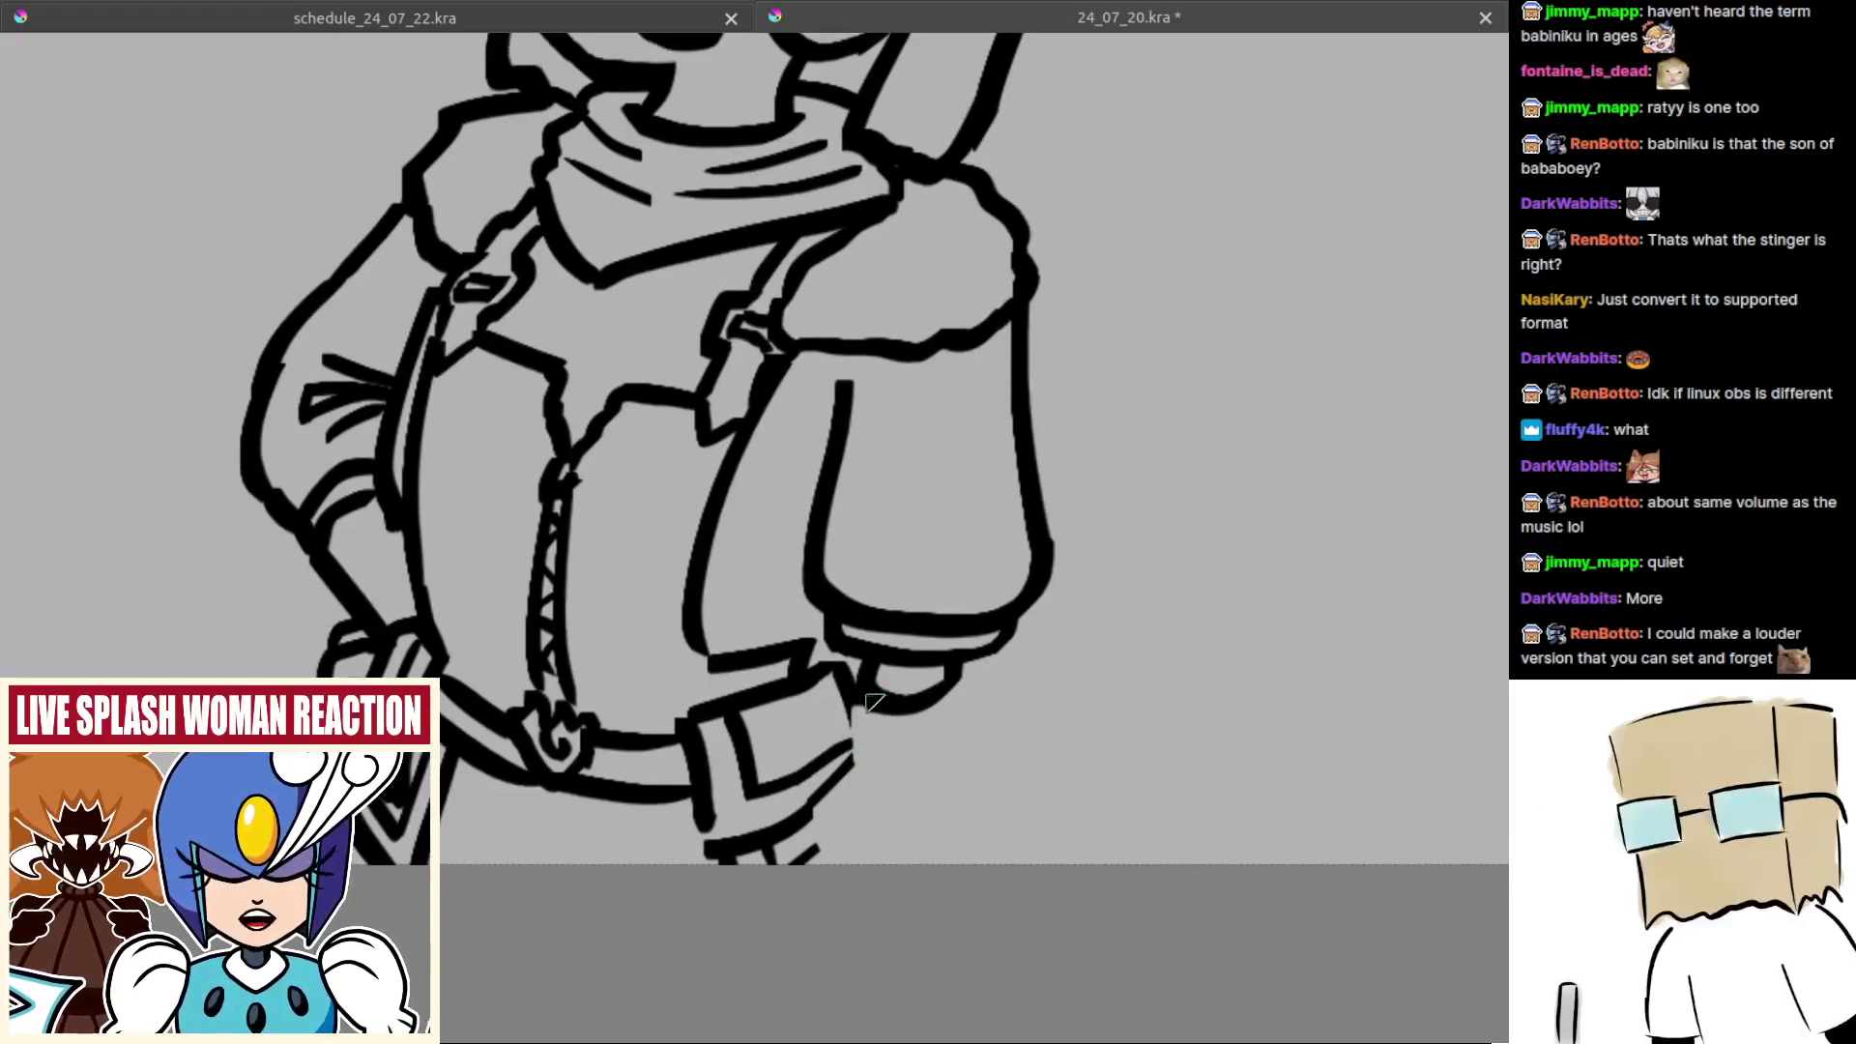
pyautogui.moveTo(851, 698); pyautogui.dragTo(830, 862)
pyautogui.moveTo(876, 779); pyautogui.dragTo(891, 747)
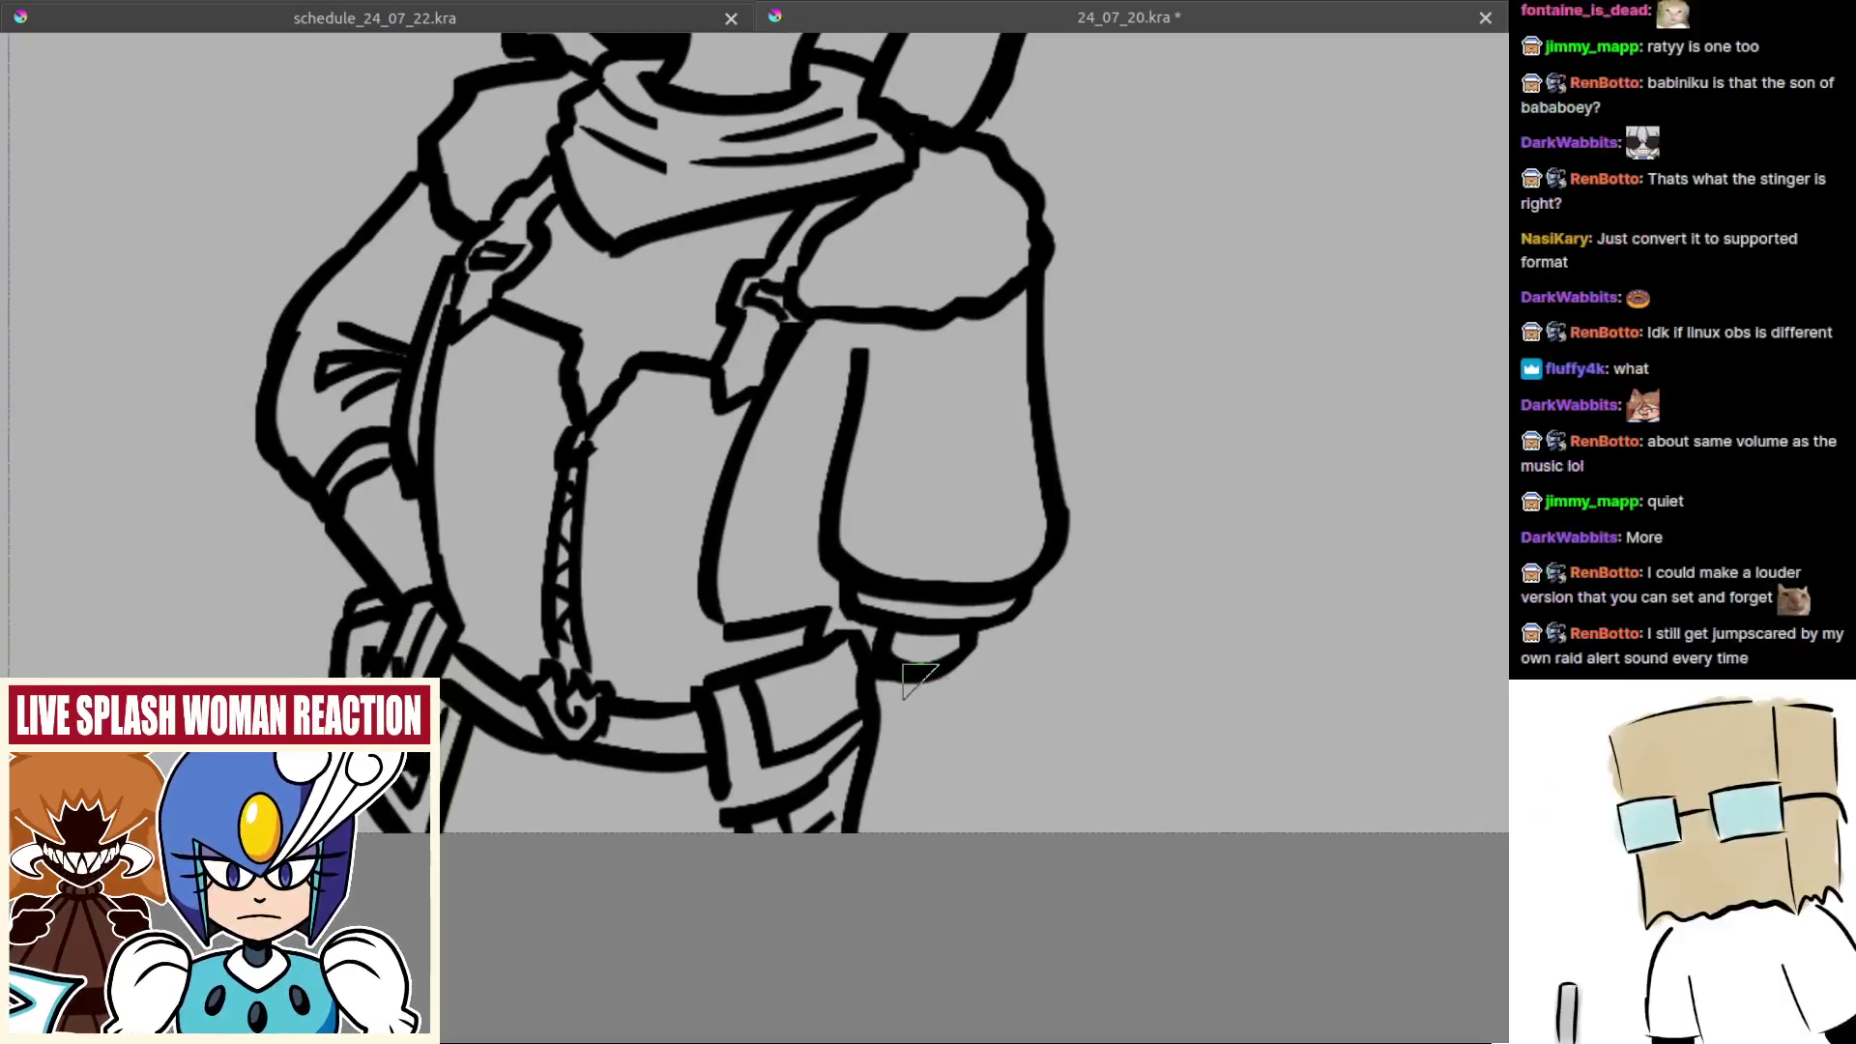
pyautogui.moveTo(913, 678); pyautogui.dragTo(900, 831)
pyautogui.hotkey('ctrl', 'z')
pyautogui.moveTo(912, 679); pyautogui.dragTo(901, 835)
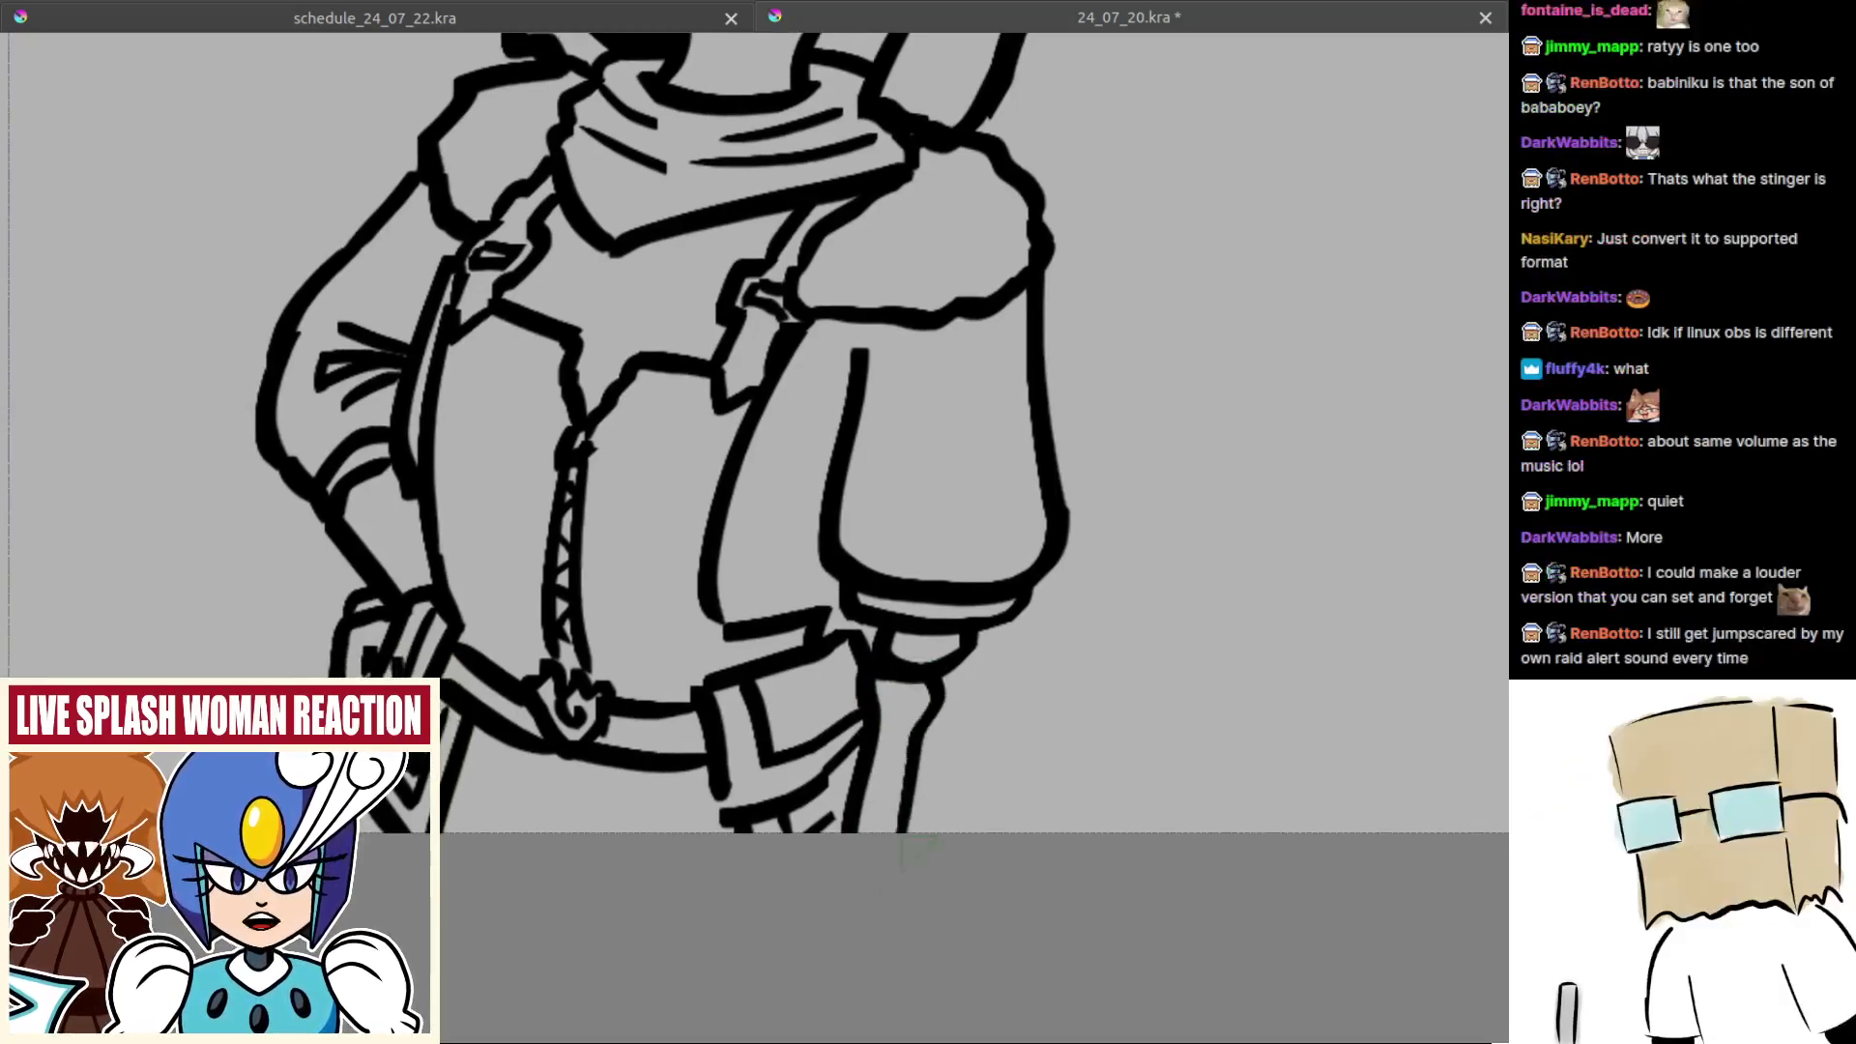
# Step: Draw the forearm's outer edge from the wrist section to the canvas's lower border, redoing the stroke until it fits
pyautogui.moveTo(964, 667); pyautogui.dragTo(934, 835)
pyautogui.hotkey('ctrl', 'z')
pyautogui.hotkey('ctrl', 'z')
pyautogui.hotkey('ctrl', 'z')
pyautogui.moveTo(963, 665); pyautogui.dragTo(955, 835)
pyautogui.hotkey('ctrl', 'z')
pyautogui.moveTo(964, 663); pyautogui.dragTo(960, 908)
pyautogui.hotkey('ctrl', 'z')
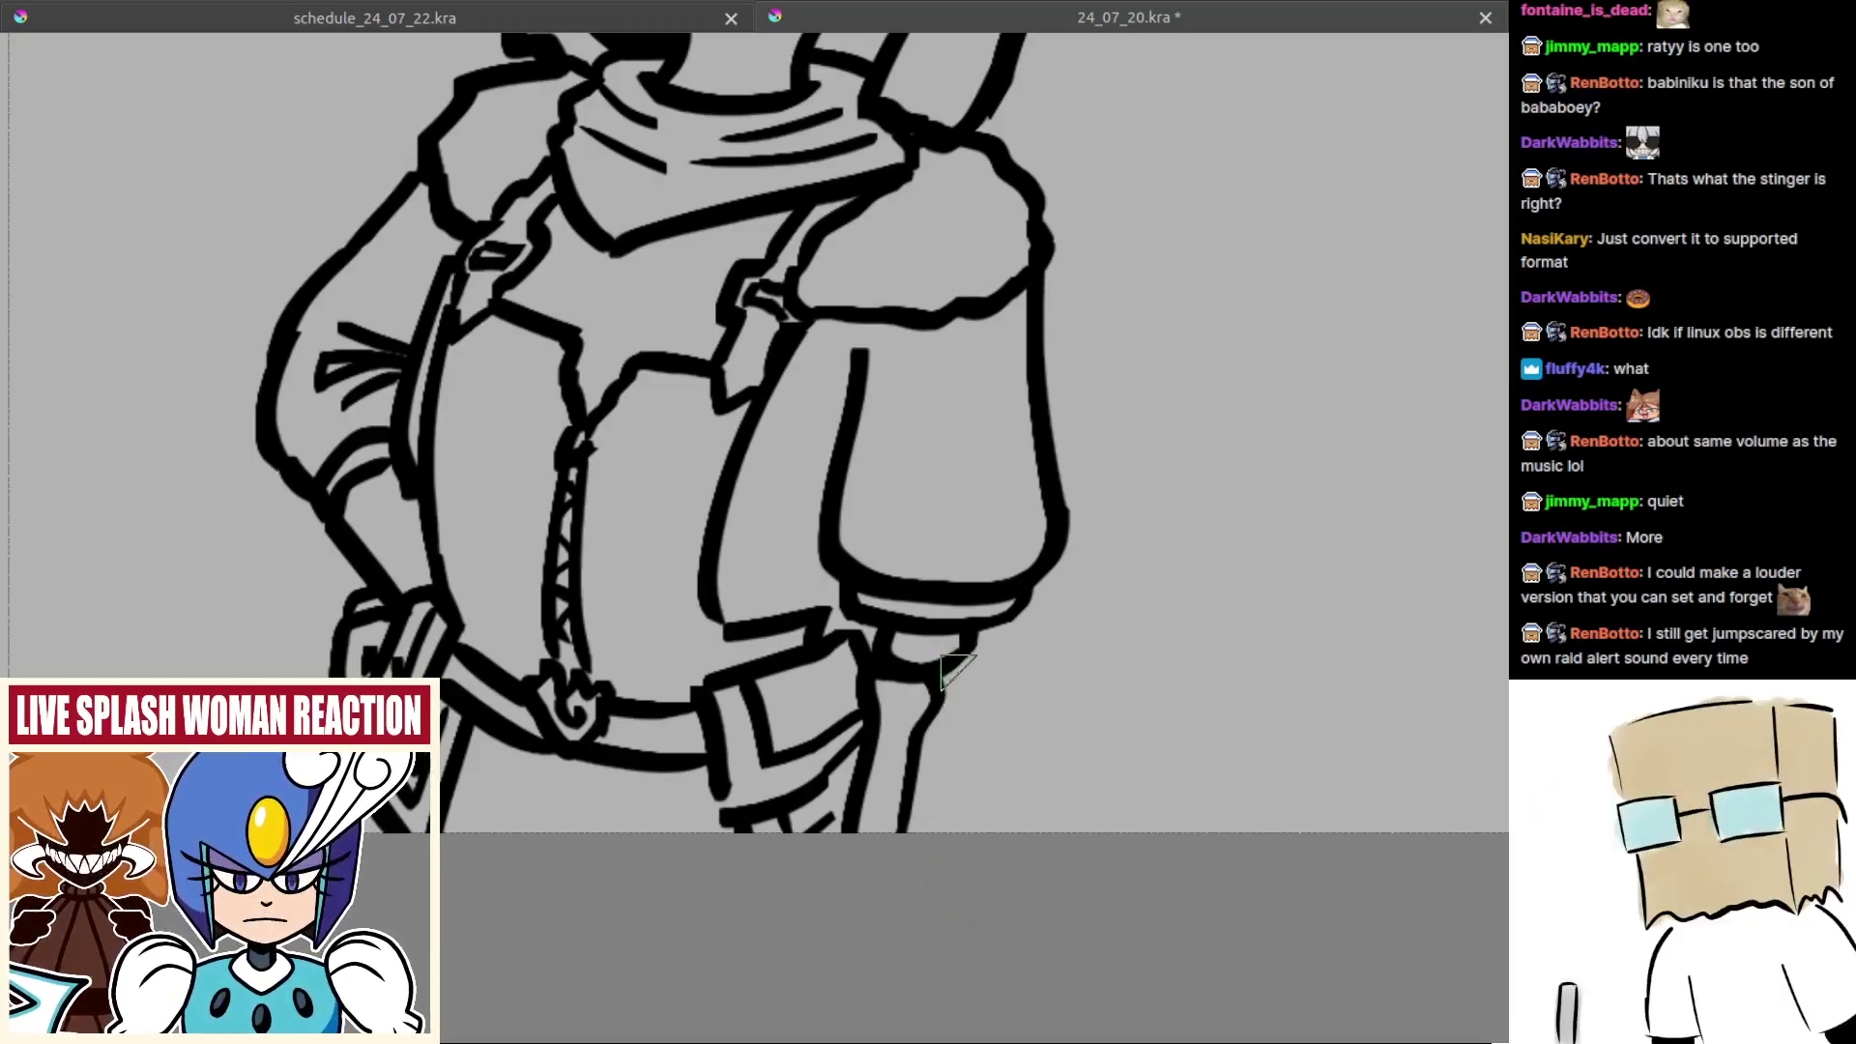
pyautogui.moveTo(965, 664); pyautogui.dragTo(961, 851)
# Step: Draw a curved inner line inside the forearm beside the bent contour, redoing it once
pyautogui.moveTo(922, 733); pyautogui.dragTo(913, 859)
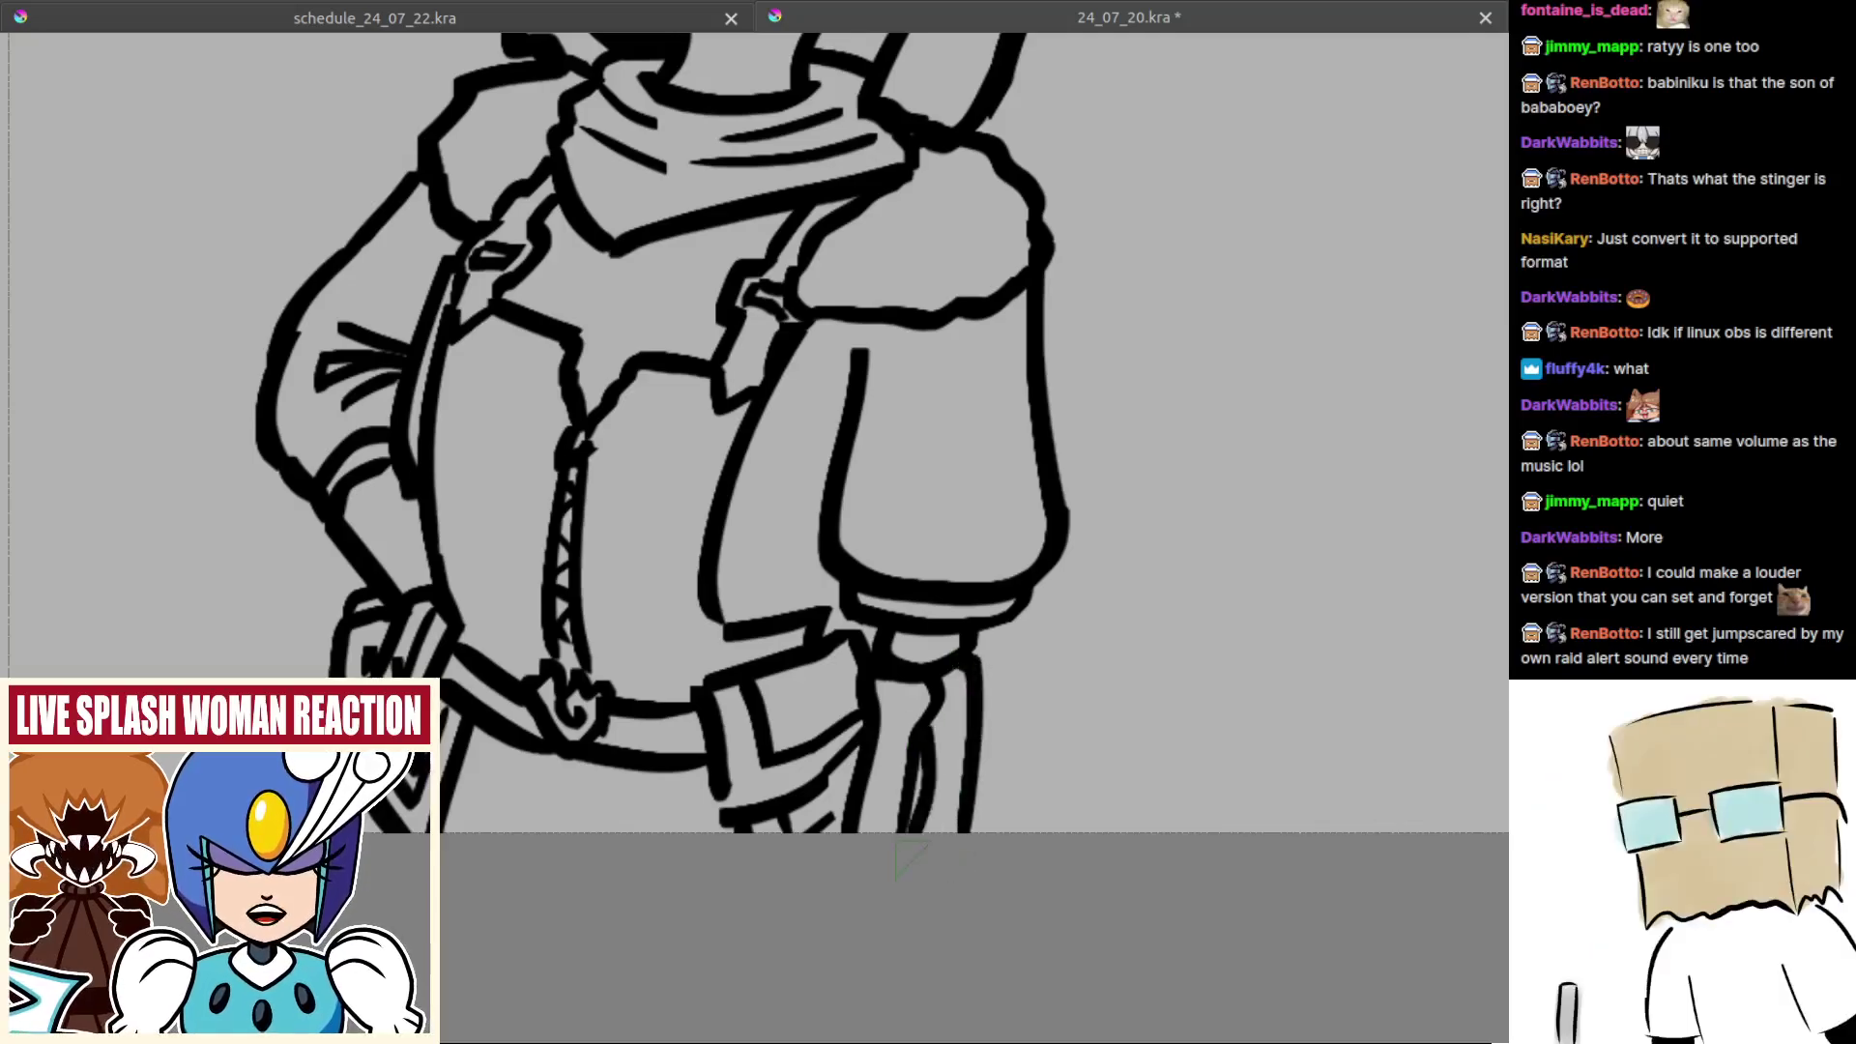
pyautogui.hotkey('ctrl', 'z')
pyautogui.moveTo(922, 733); pyautogui.dragTo(909, 835)
pyautogui.scroll(-7, 908, 773)
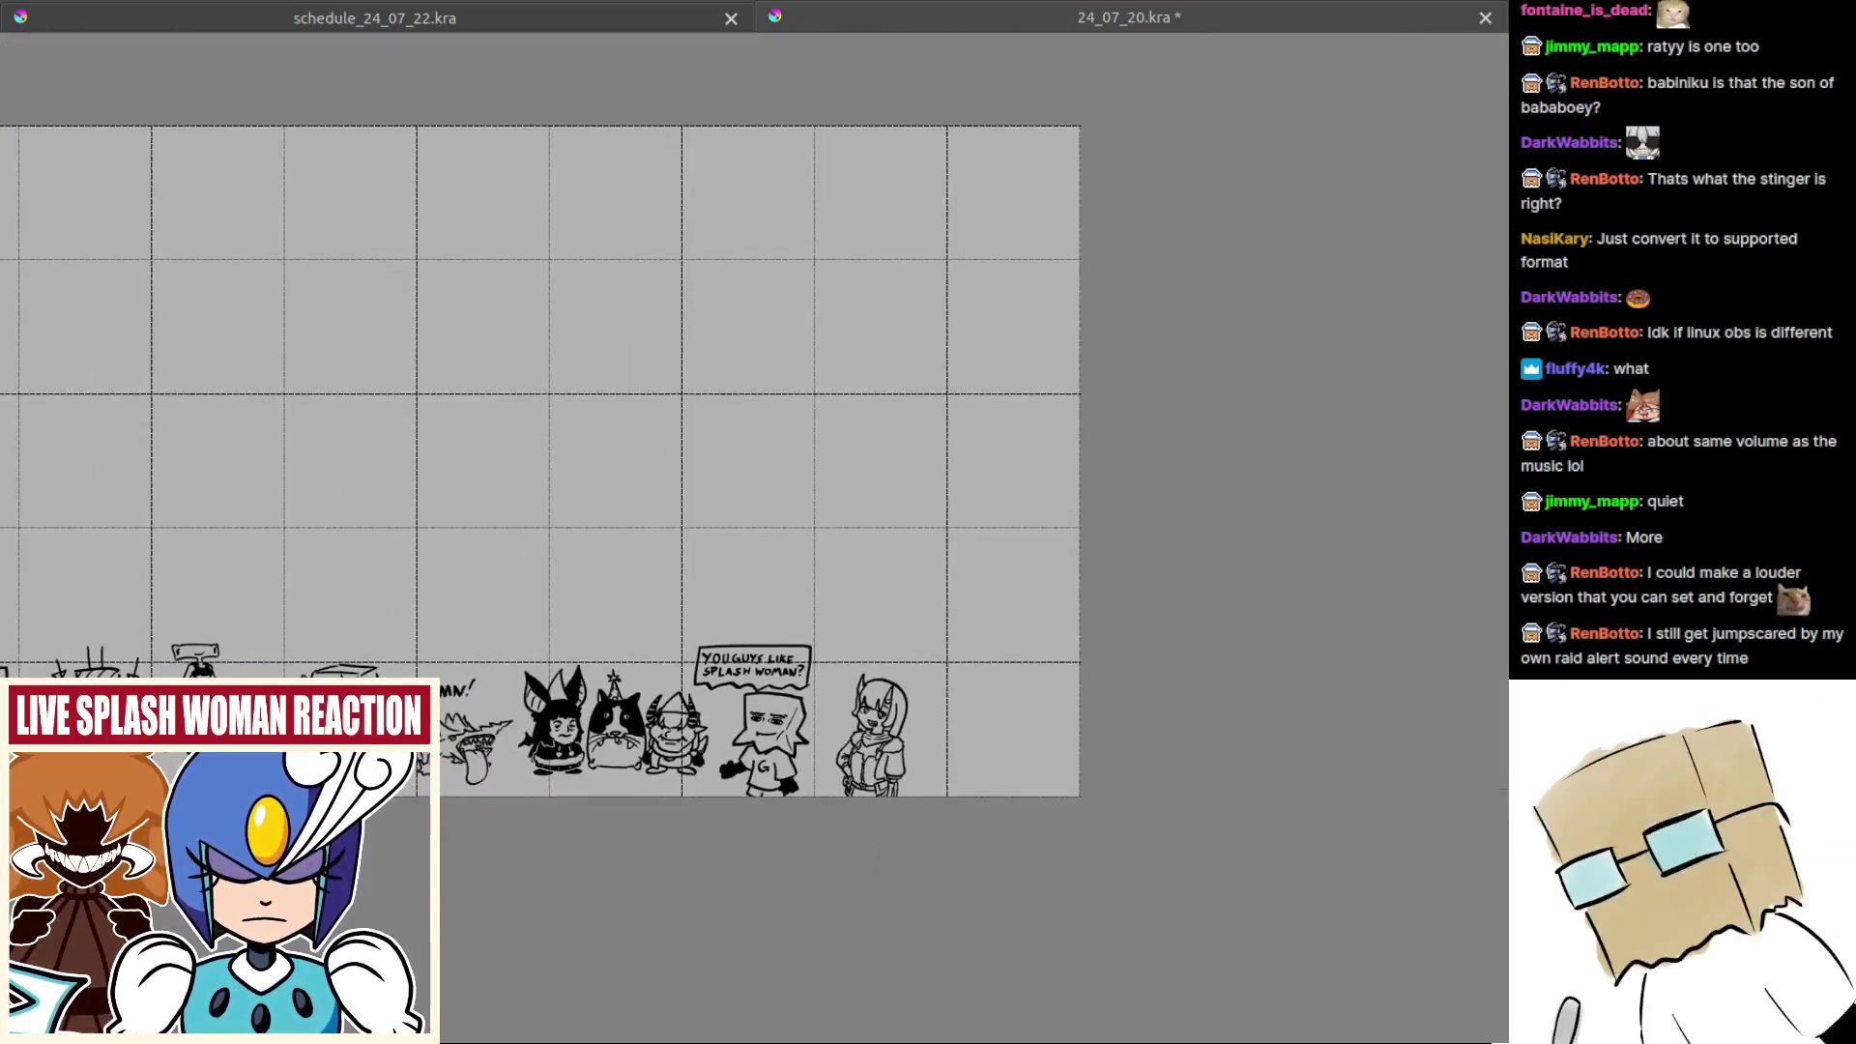
# Step: Thicken the forearm's inner contour and add short hatch marks along the forearm's lines
pyautogui.press('m')
pyautogui.moveTo(595, 821)
pyautogui.mouseDown()
pyautogui.moveTo(780, 822)
pyautogui.moveTo(846, 657)
pyautogui.moveTo(901, 749)
pyautogui.mouseUp()
pyautogui.scroll(2, 850, 697)
pyautogui.moveTo(879, 686); pyautogui.dragTo(900, 742)
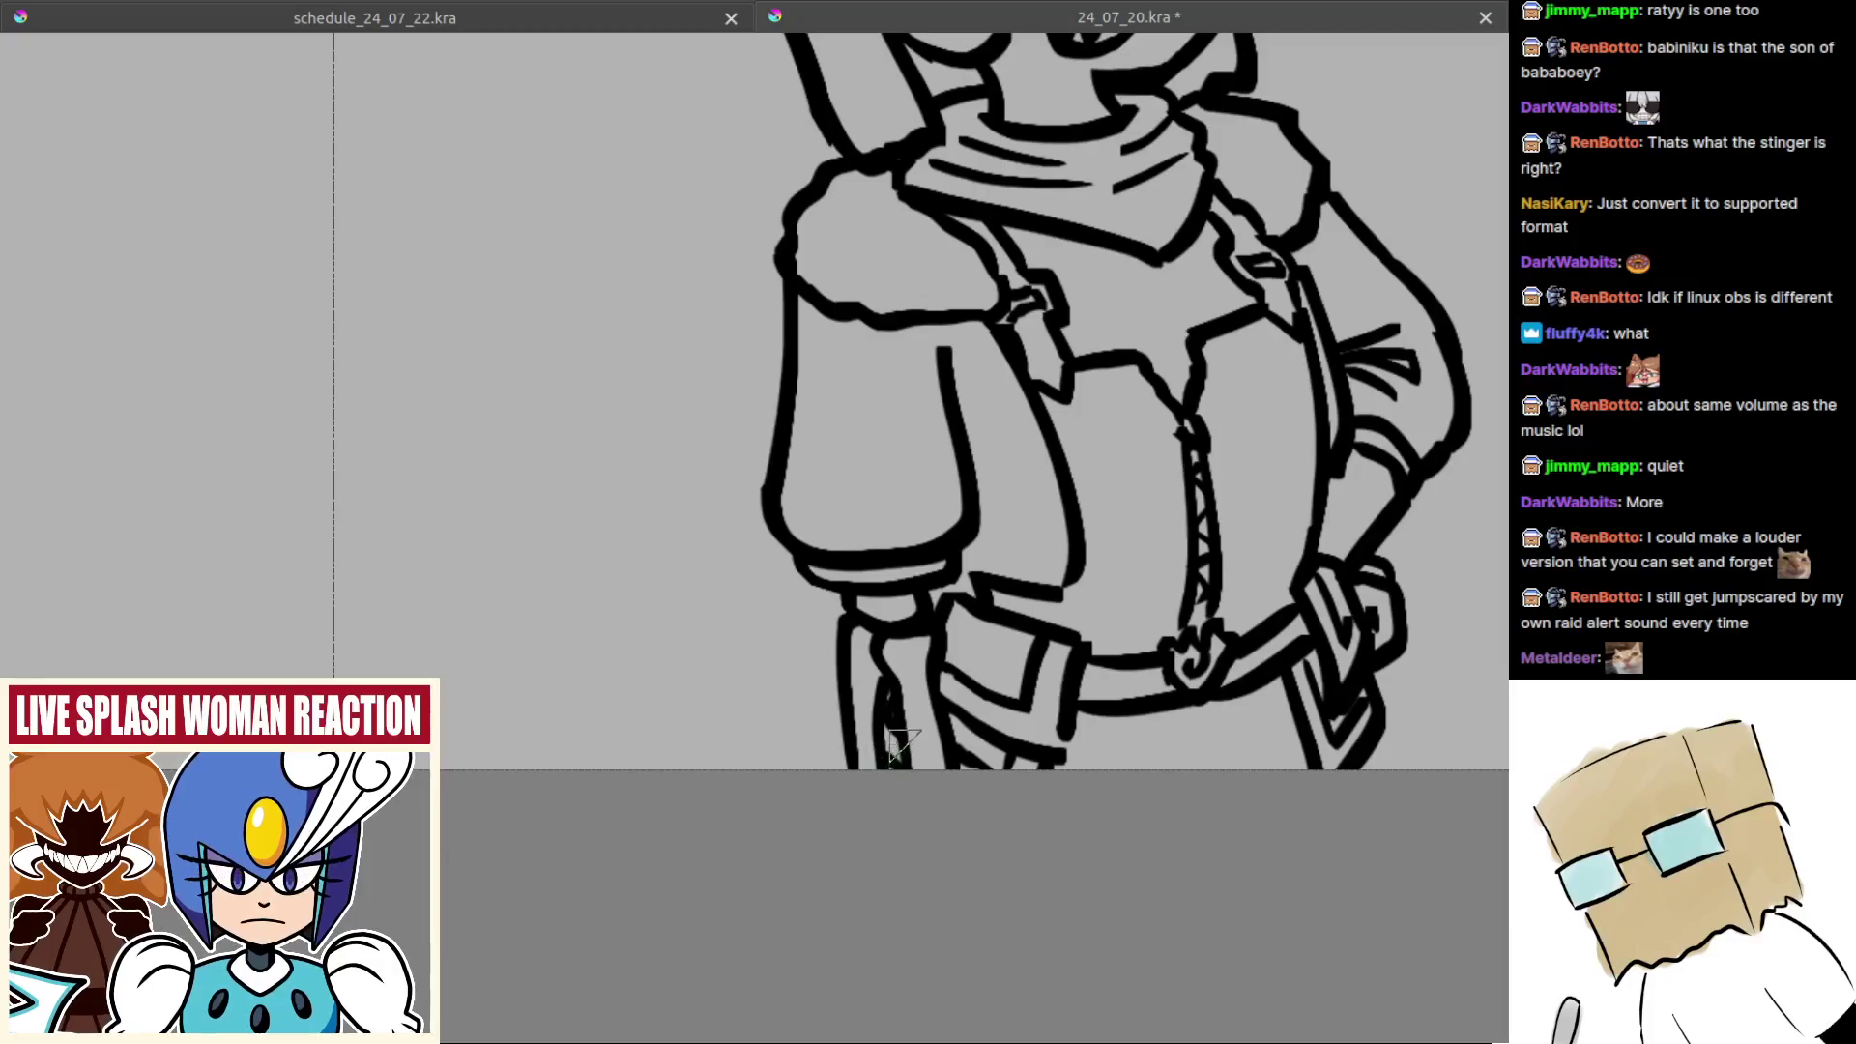
pyautogui.moveTo(843, 754)
pyautogui.mouseDown()
pyautogui.moveTo(849, 682)
pyautogui.moveTo(876, 677)
pyautogui.moveTo(838, 668)
pyautogui.moveTo(881, 603)
pyautogui.mouseUp()
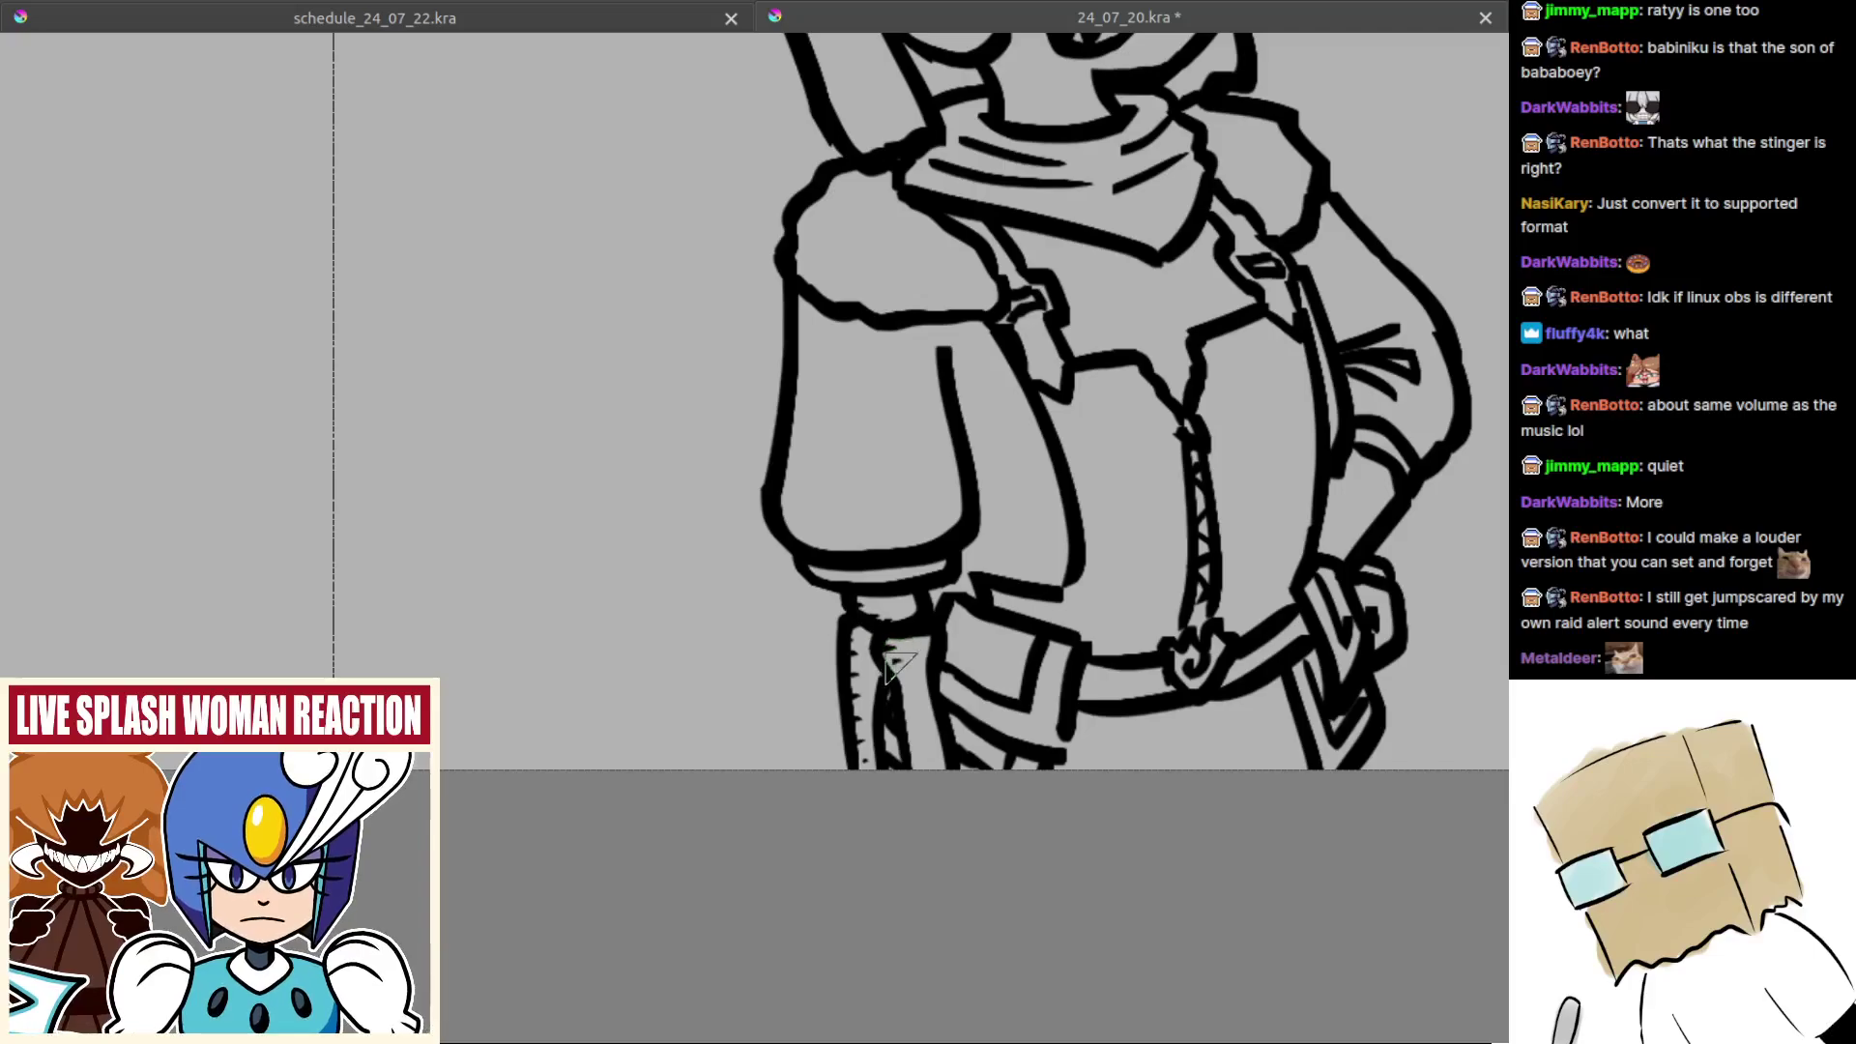
pyautogui.moveTo(876, 667)
pyautogui.mouseDown()
pyautogui.moveTo(906, 764)
pyautogui.moveTo(907, 1024)
pyautogui.mouseUp()
# Step: Add short hatch marks inside both horns along their edges, redoing the first strokes, and save the drawing
pyautogui.press('m')
pyautogui.moveTo(571, 628); pyautogui.dragTo(962, 424)
pyautogui.scroll(2, 963, 425)
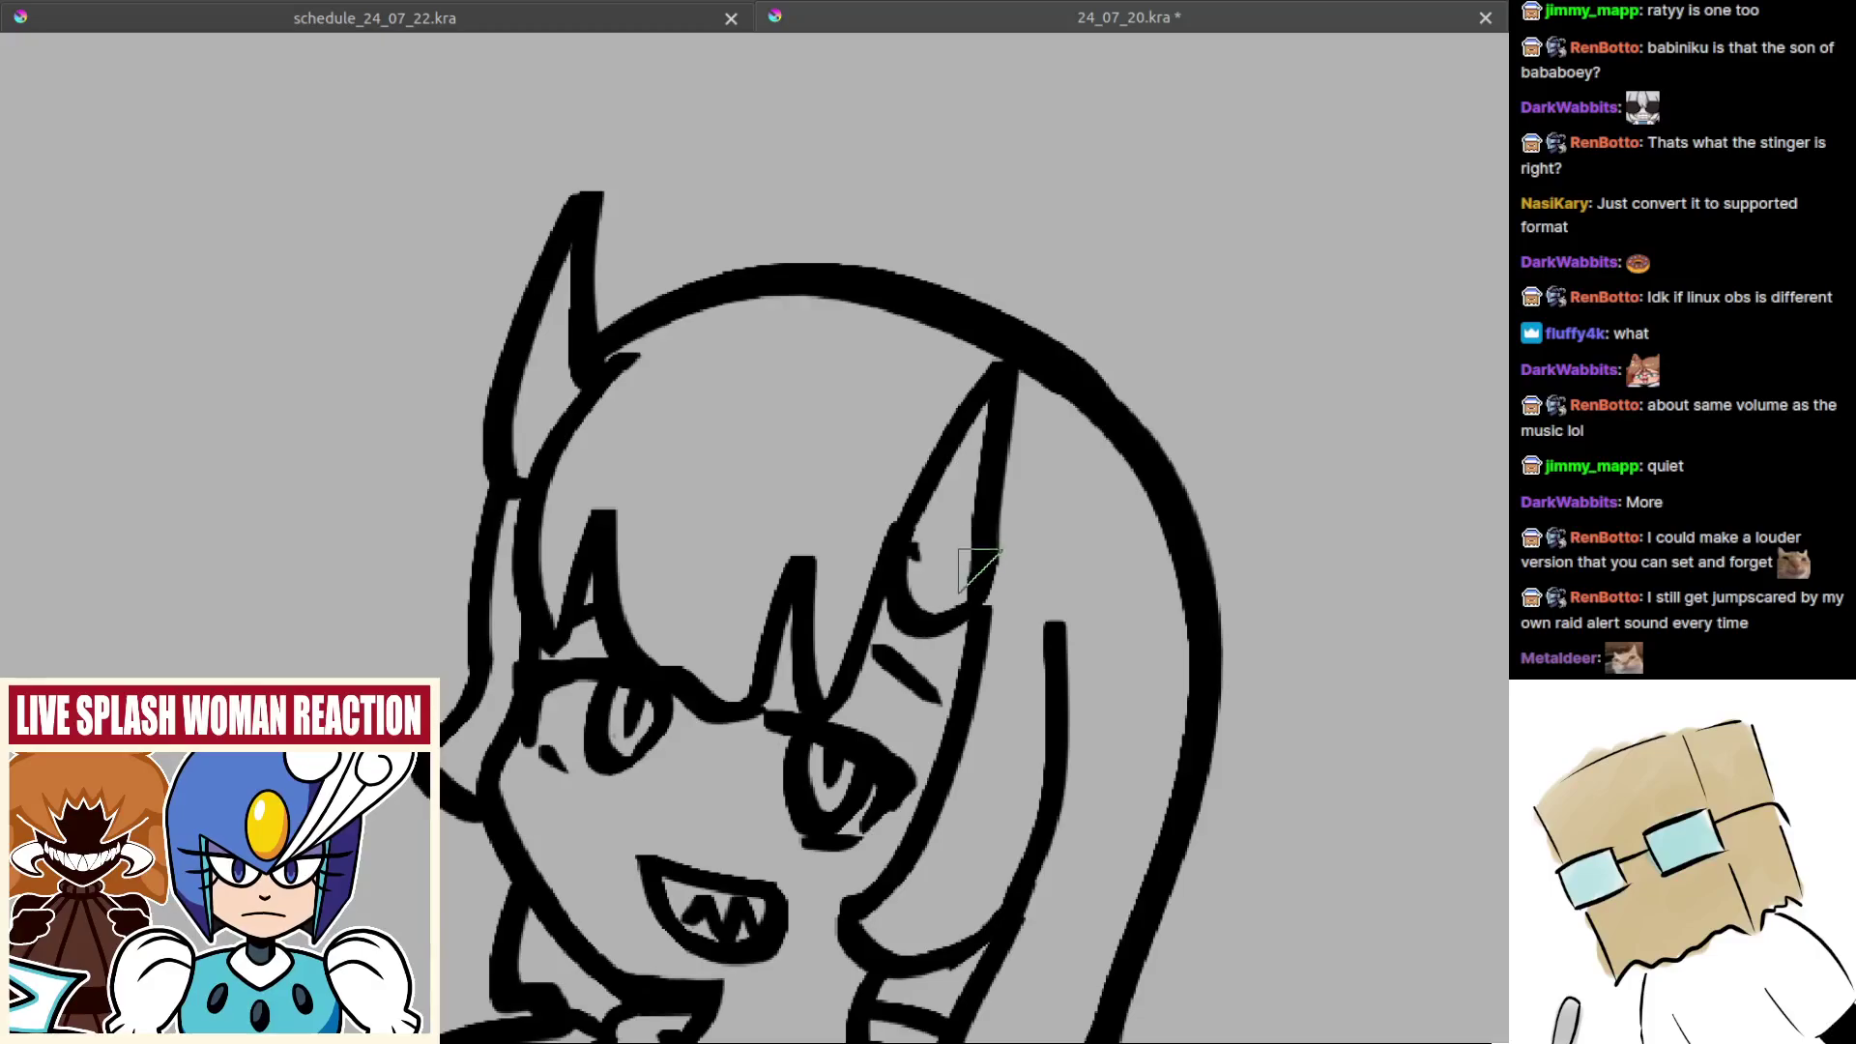
pyautogui.moveTo(975, 572)
pyautogui.mouseDown()
pyautogui.moveTo(932, 592)
pyautogui.moveTo(976, 565)
pyautogui.moveTo(933, 536)
pyautogui.moveTo(956, 518)
pyautogui.moveTo(958, 582)
pyautogui.moveTo(922, 601)
pyautogui.moveTo(953, 597)
pyautogui.moveTo(905, 606)
pyautogui.moveTo(905, 562)
pyautogui.moveTo(943, 543)
pyautogui.moveTo(930, 527)
pyautogui.moveTo(960, 498)
pyautogui.moveTo(934, 497)
pyautogui.moveTo(966, 475)
pyautogui.mouseUp()
pyautogui.hotkey('ctrl', 'z')
pyautogui.hotkey('ctrl', 'z')
pyautogui.hotkey('ctrl', 'z')
pyautogui.hotkey('ctrl', 'z')
pyautogui.moveTo(598, 421)
pyautogui.mouseDown()
pyautogui.moveTo(799, 621)
pyautogui.moveTo(841, 638)
pyautogui.moveTo(804, 608)
pyautogui.mouseUp()
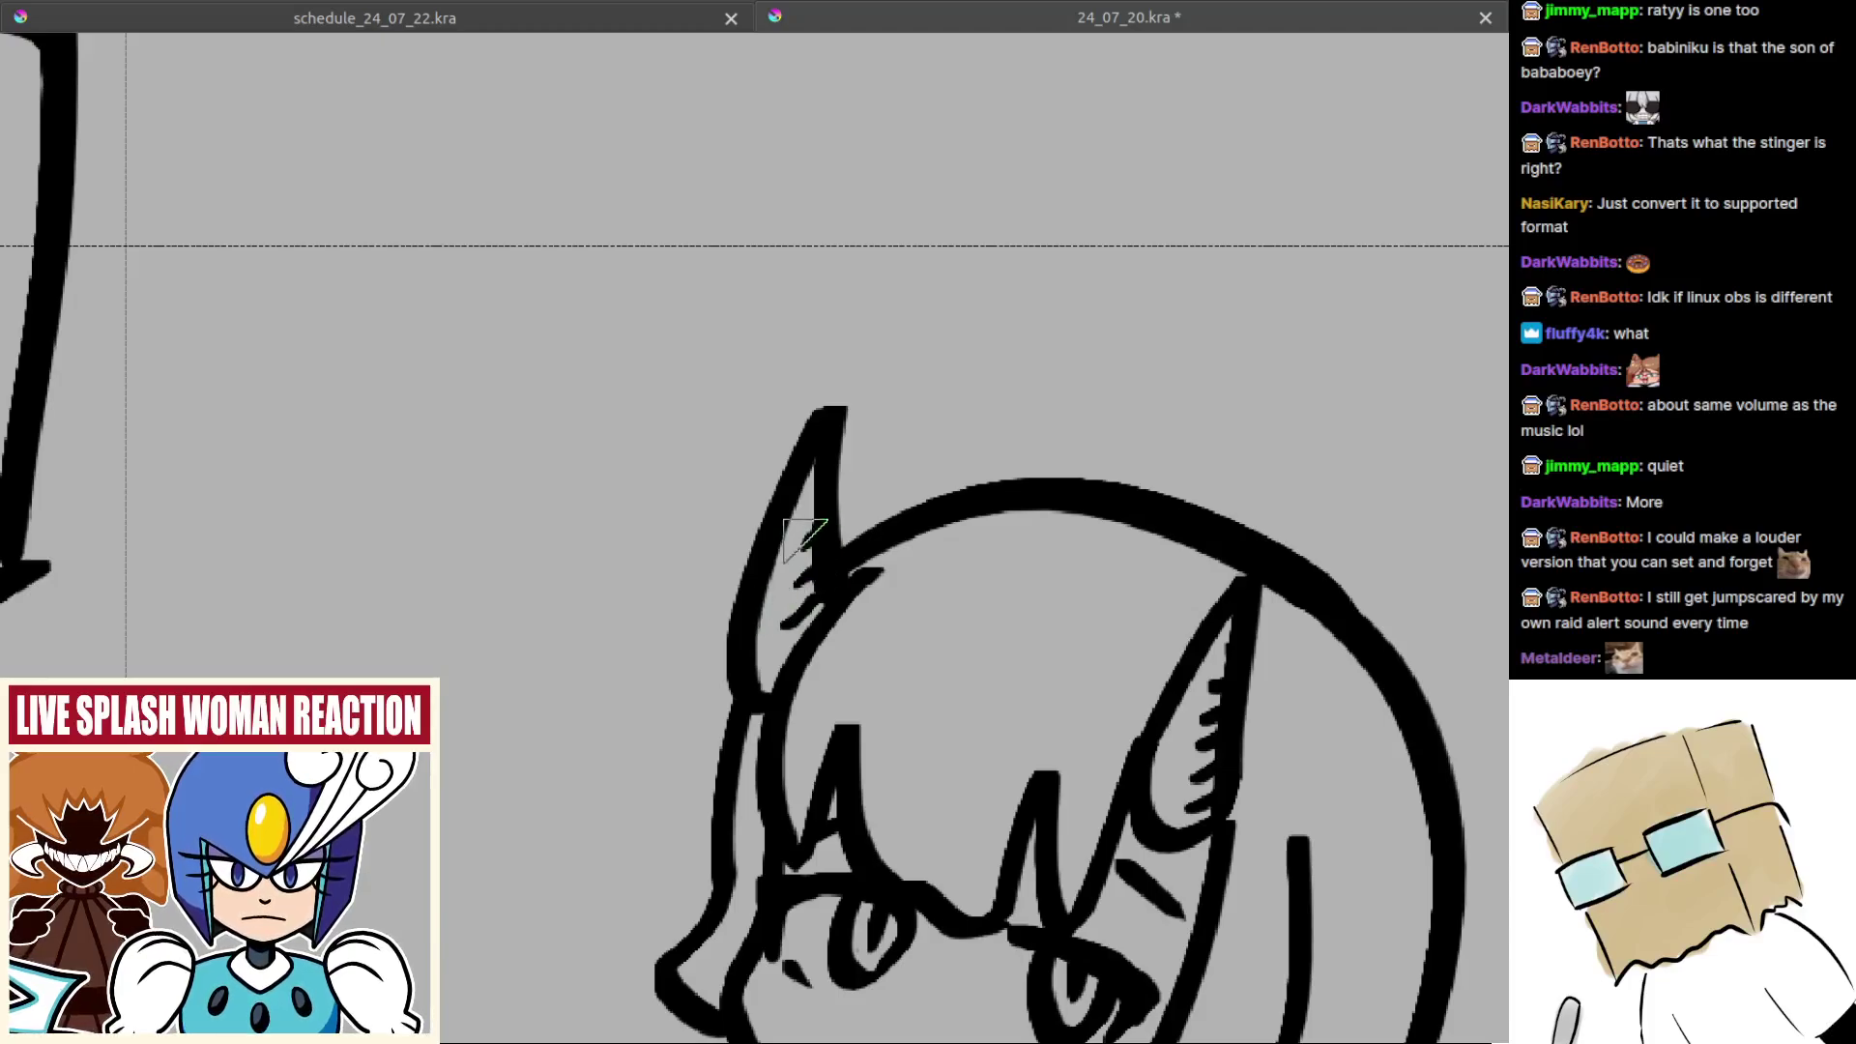
pyautogui.moveTo(810, 542)
pyautogui.mouseDown()
pyautogui.moveTo(773, 700)
pyautogui.moveTo(819, 491)
pyautogui.moveTo(802, 549)
pyautogui.moveTo(811, 493)
pyautogui.moveTo(892, 768)
pyautogui.mouseUp()
pyautogui.moveTo(852, 689)
pyautogui.mouseDown()
pyautogui.moveTo(816, 783)
pyautogui.moveTo(860, 694)
pyautogui.mouseUp()
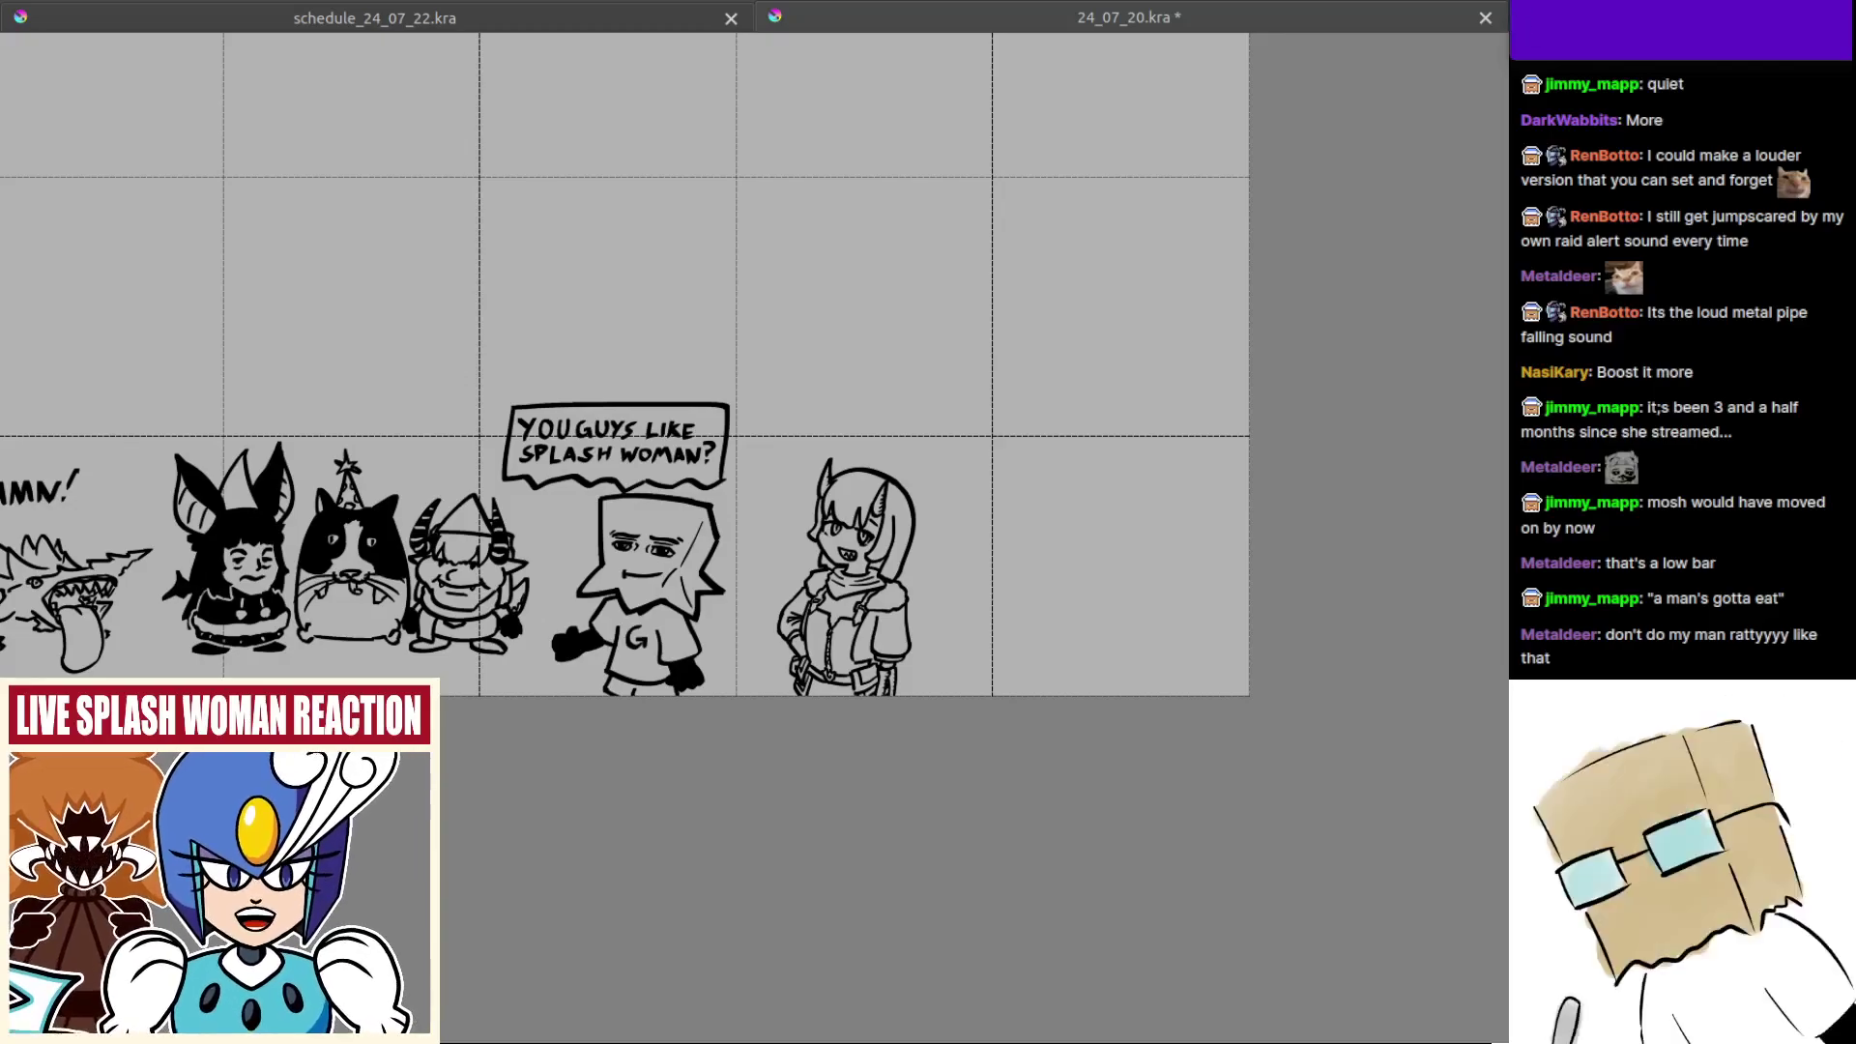
pyautogui.hotkey('ctrl', 's')
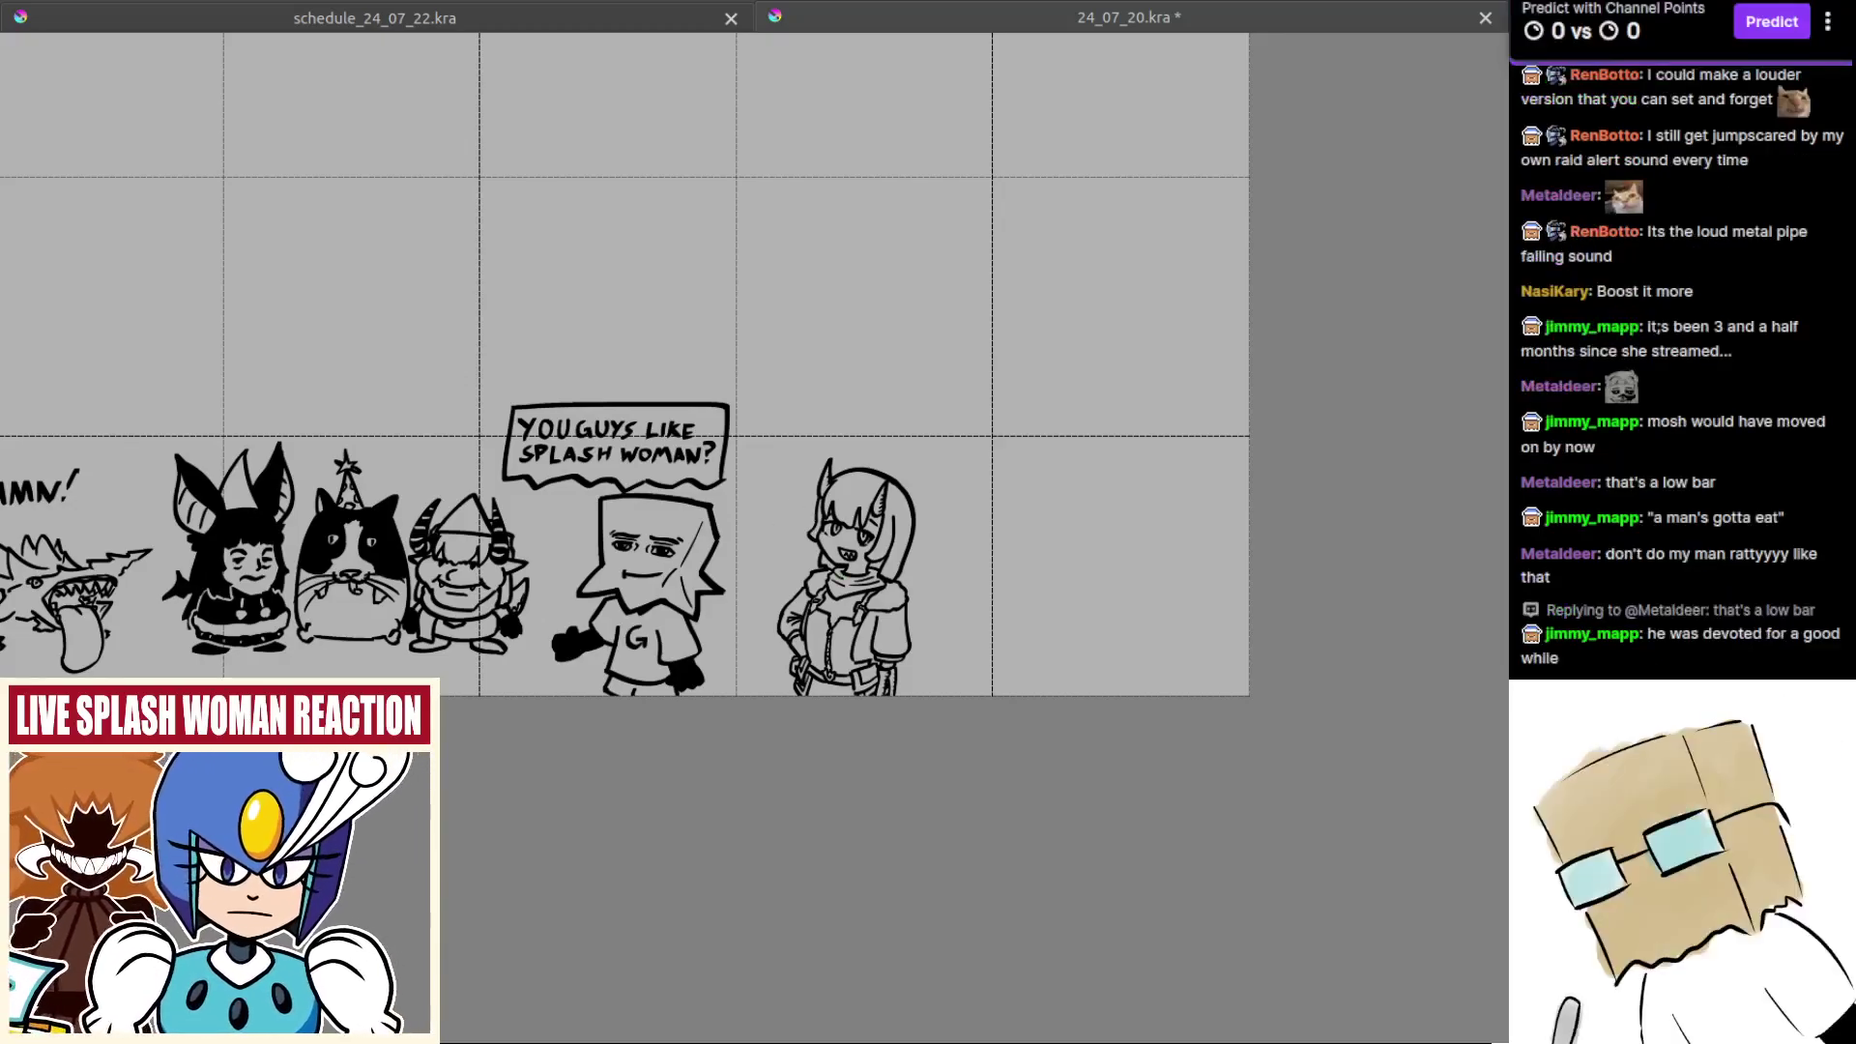
# Step: Draw a short curved fold line at the inner edge of the larger hanging sleeve, redoing the stroke
pyautogui.scroll(3, 881, 634)
pyautogui.moveTo(873, 595); pyautogui.dragTo(854, 561)
pyautogui.press('m')
pyautogui.moveTo(663, 570); pyautogui.dragTo(774, 578)
pyautogui.scroll(2, 778, 585)
pyautogui.moveTo(773, 646); pyautogui.dragTo(776, 623)
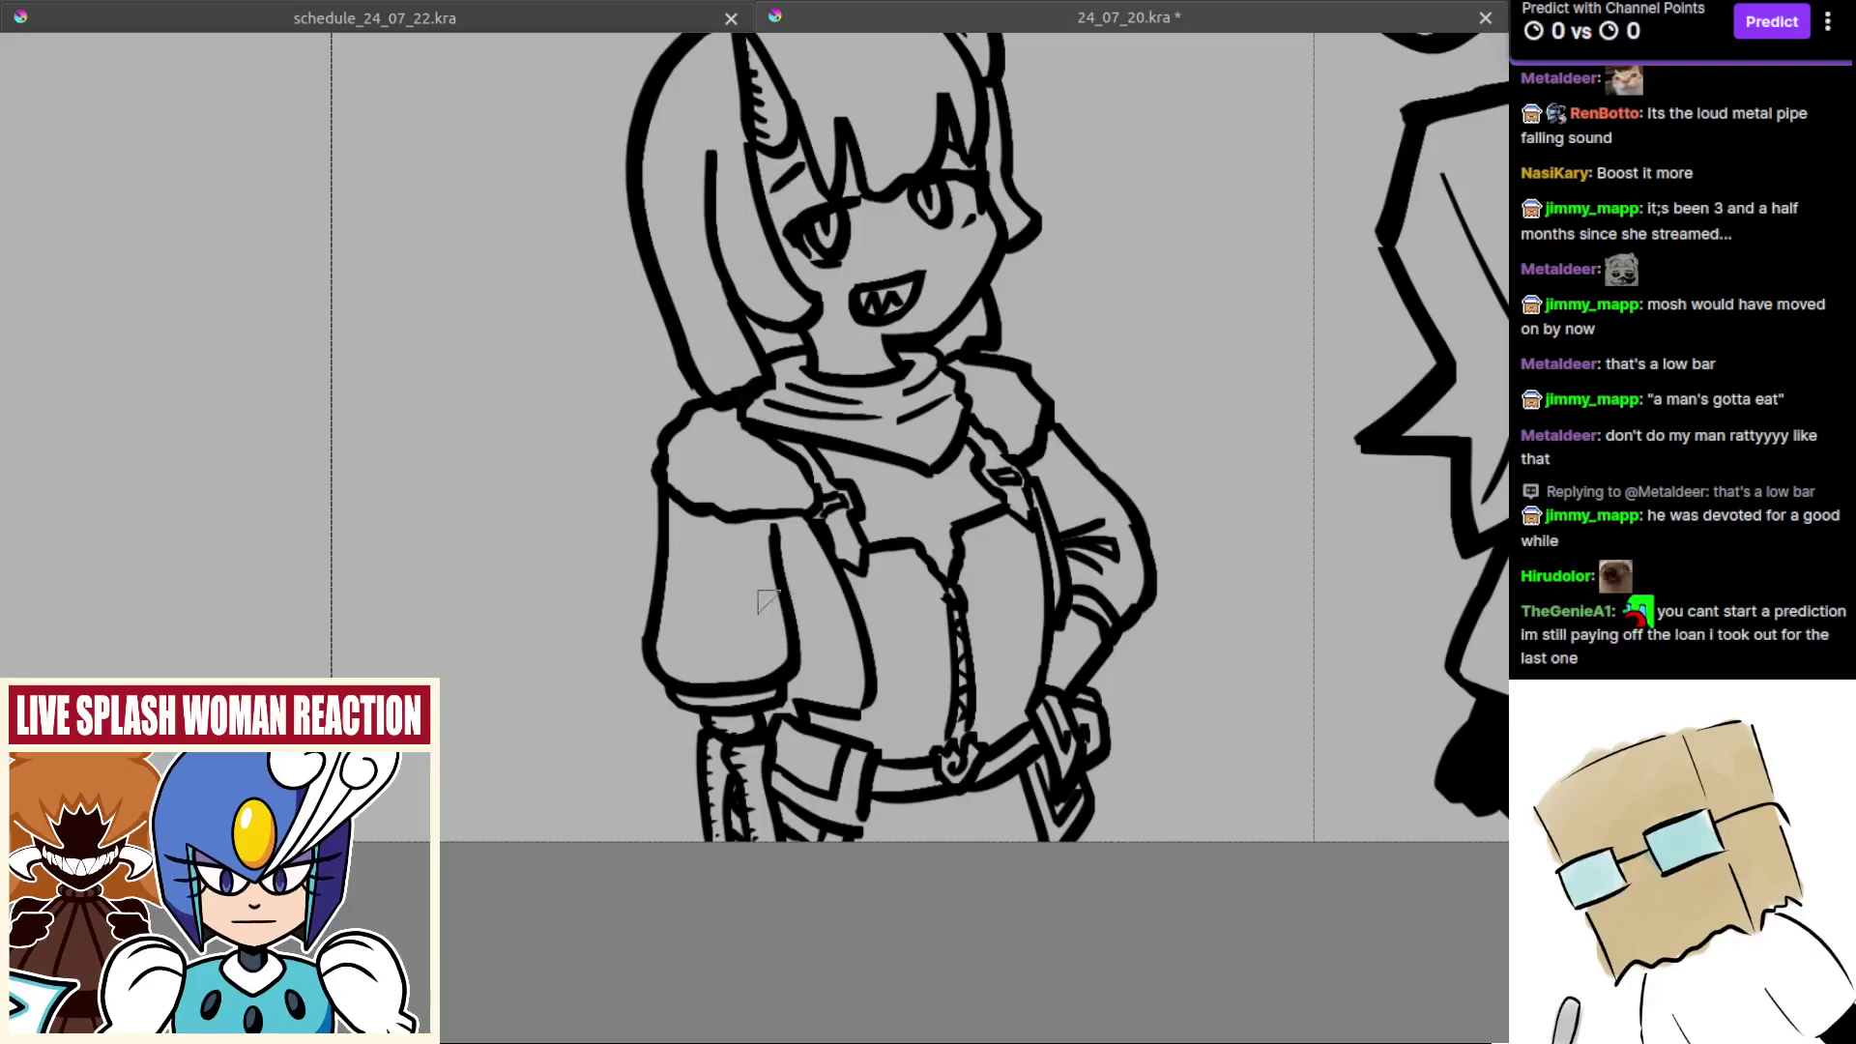
pyautogui.moveTo(795, 599); pyautogui.dragTo(804, 610)
pyautogui.hotkey('ctrl', 'z')
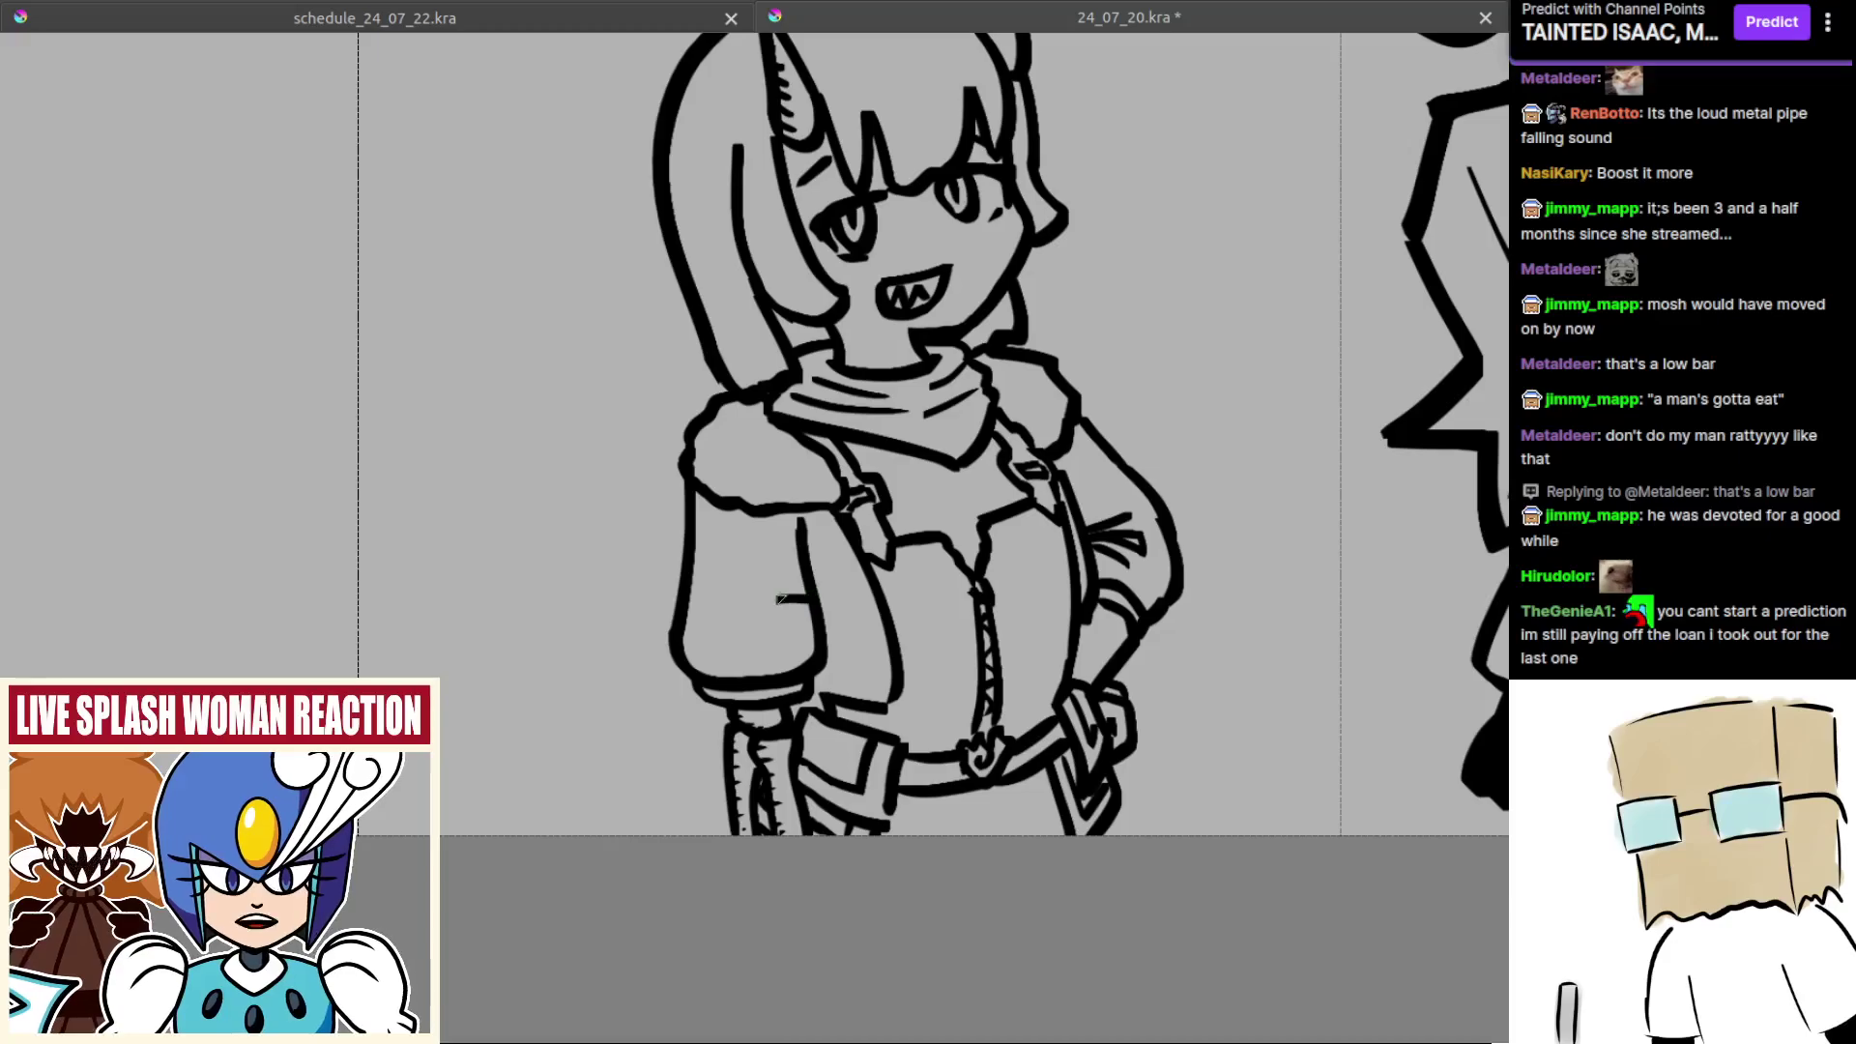
pyautogui.hotkey('ctrl', 'z')
pyautogui.moveTo(808, 598); pyautogui.dragTo(741, 611)
# Step: Add small texture specks to the fluffy trim on both shoulders
pyautogui.moveTo(716, 502); pyautogui.dragTo(738, 534)
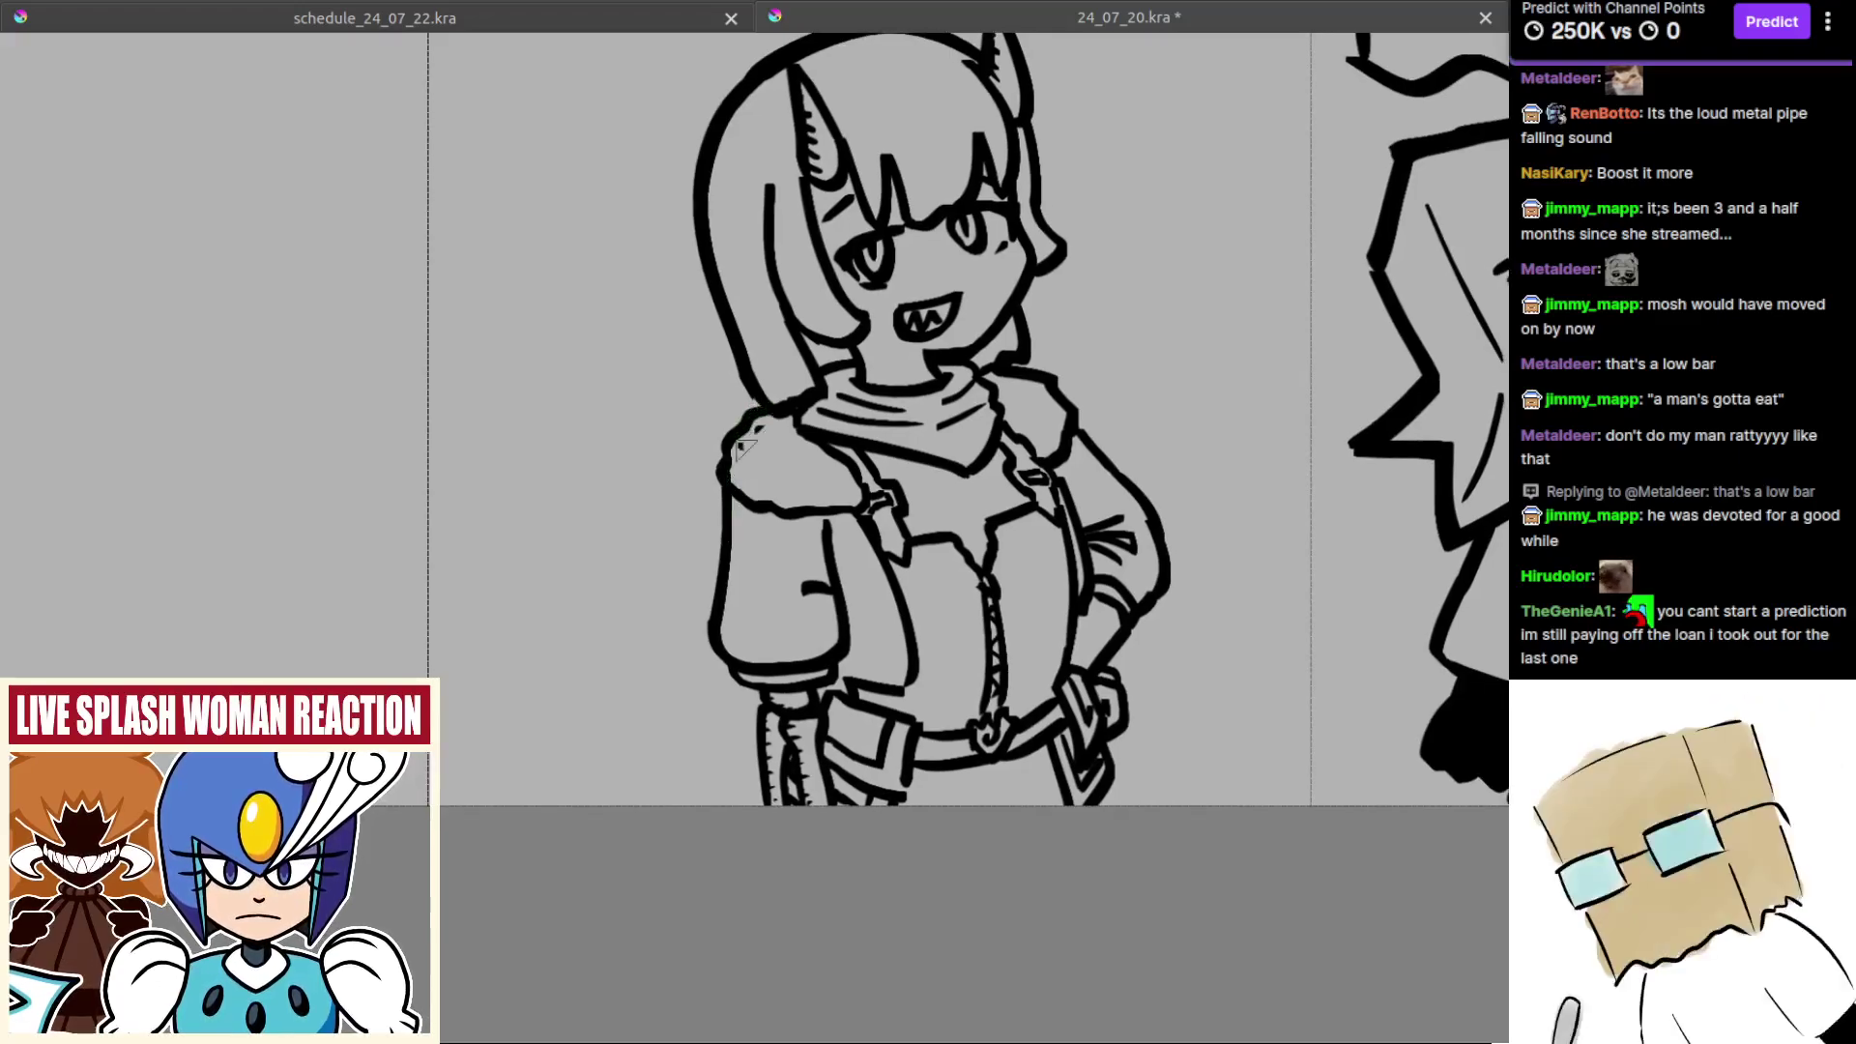
pyautogui.click(801, 496)
pyautogui.moveTo(1014, 400); pyautogui.dragTo(988, 381)
pyautogui.click(1023, 393)
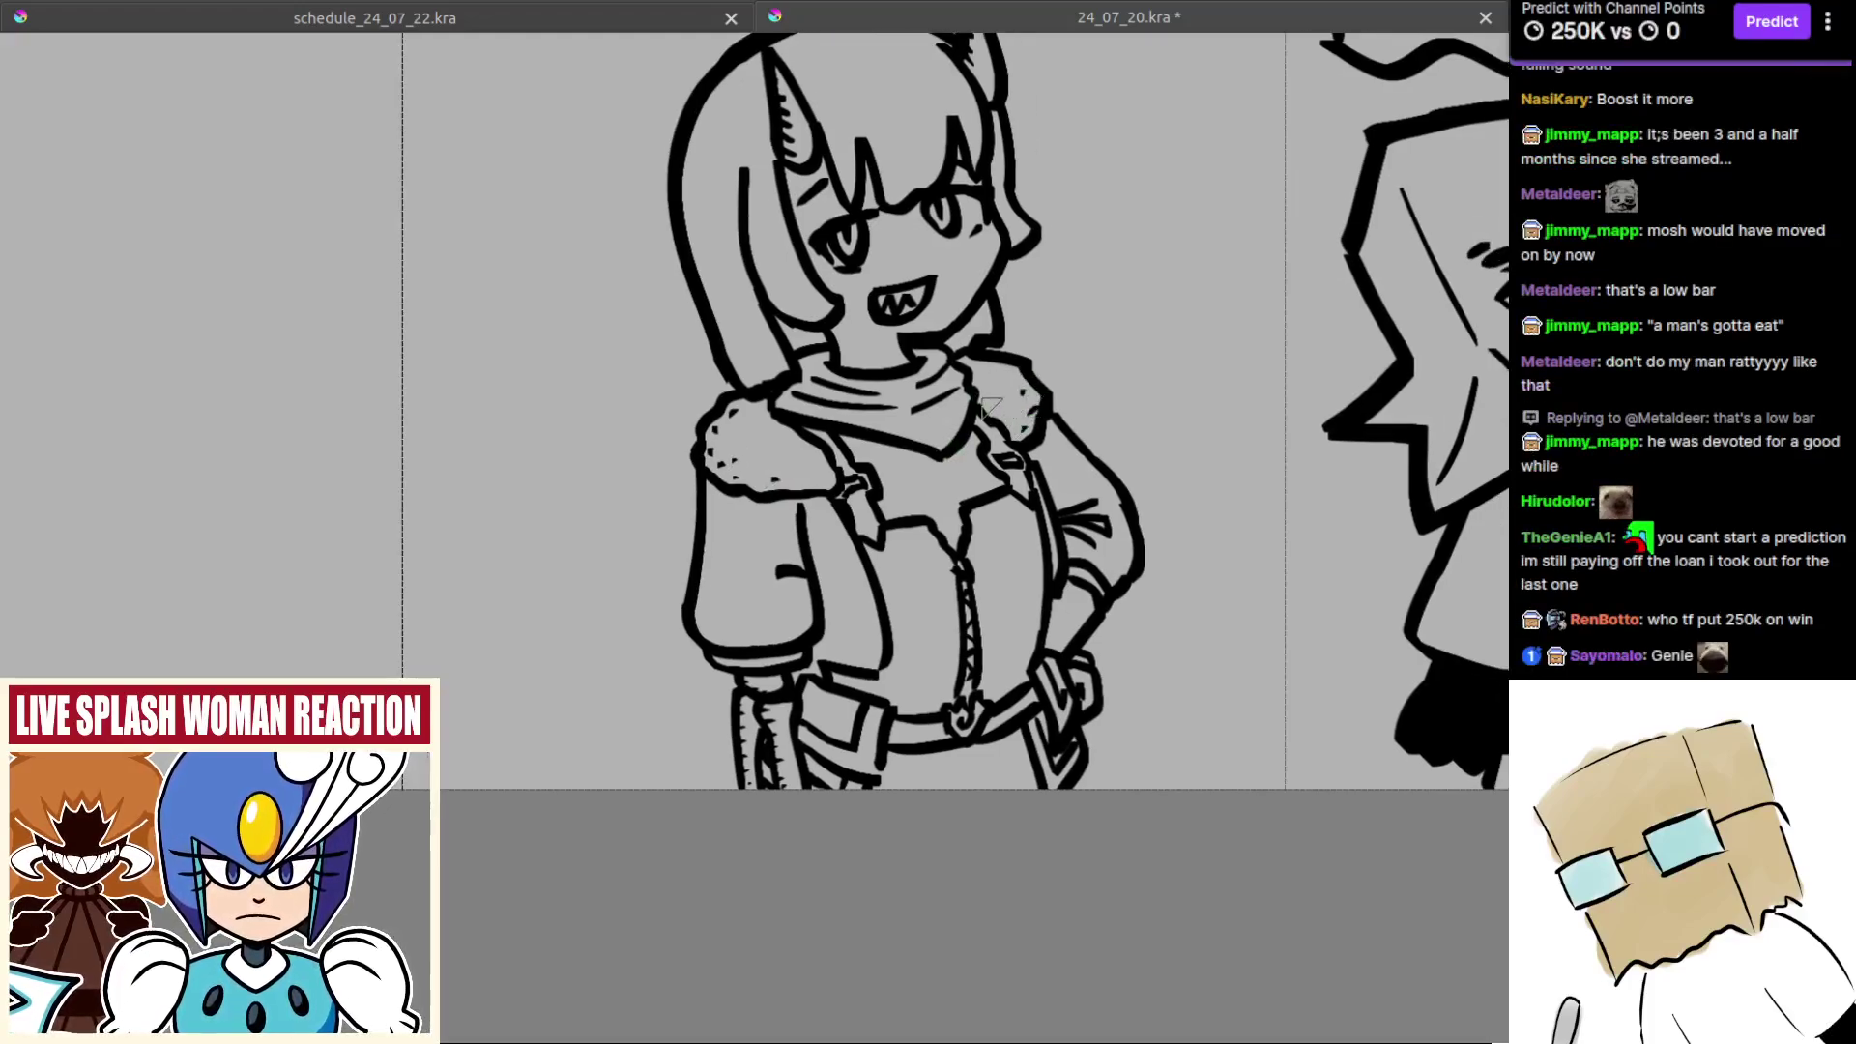
pyautogui.scroll(-5, 986, 416)
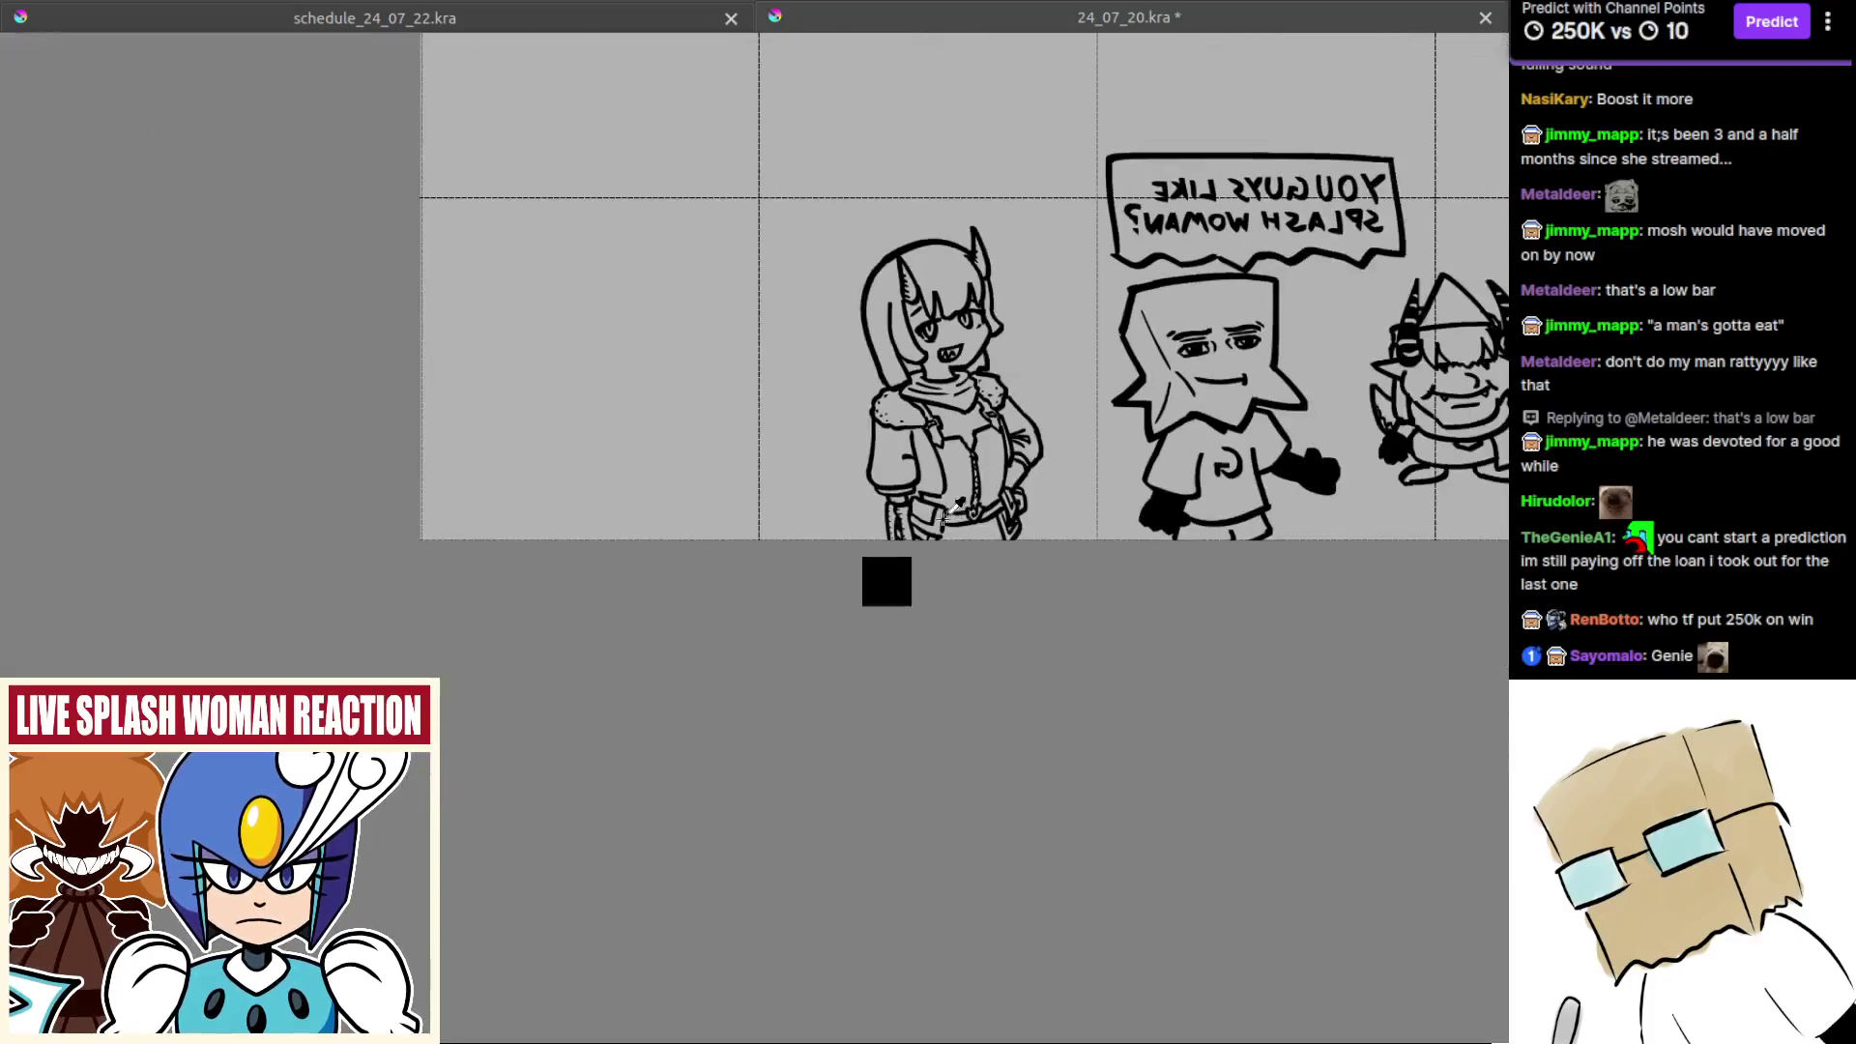
# Step: Mirror the canvas view back to normal, check the horned girl doodle, and save the drawing
pyautogui.scroll(-2, 942, 519)
pyautogui.press('m')
pyautogui.moveTo(553, 492); pyautogui.dragTo(822, 549)
pyautogui.scroll(5, 821, 549)
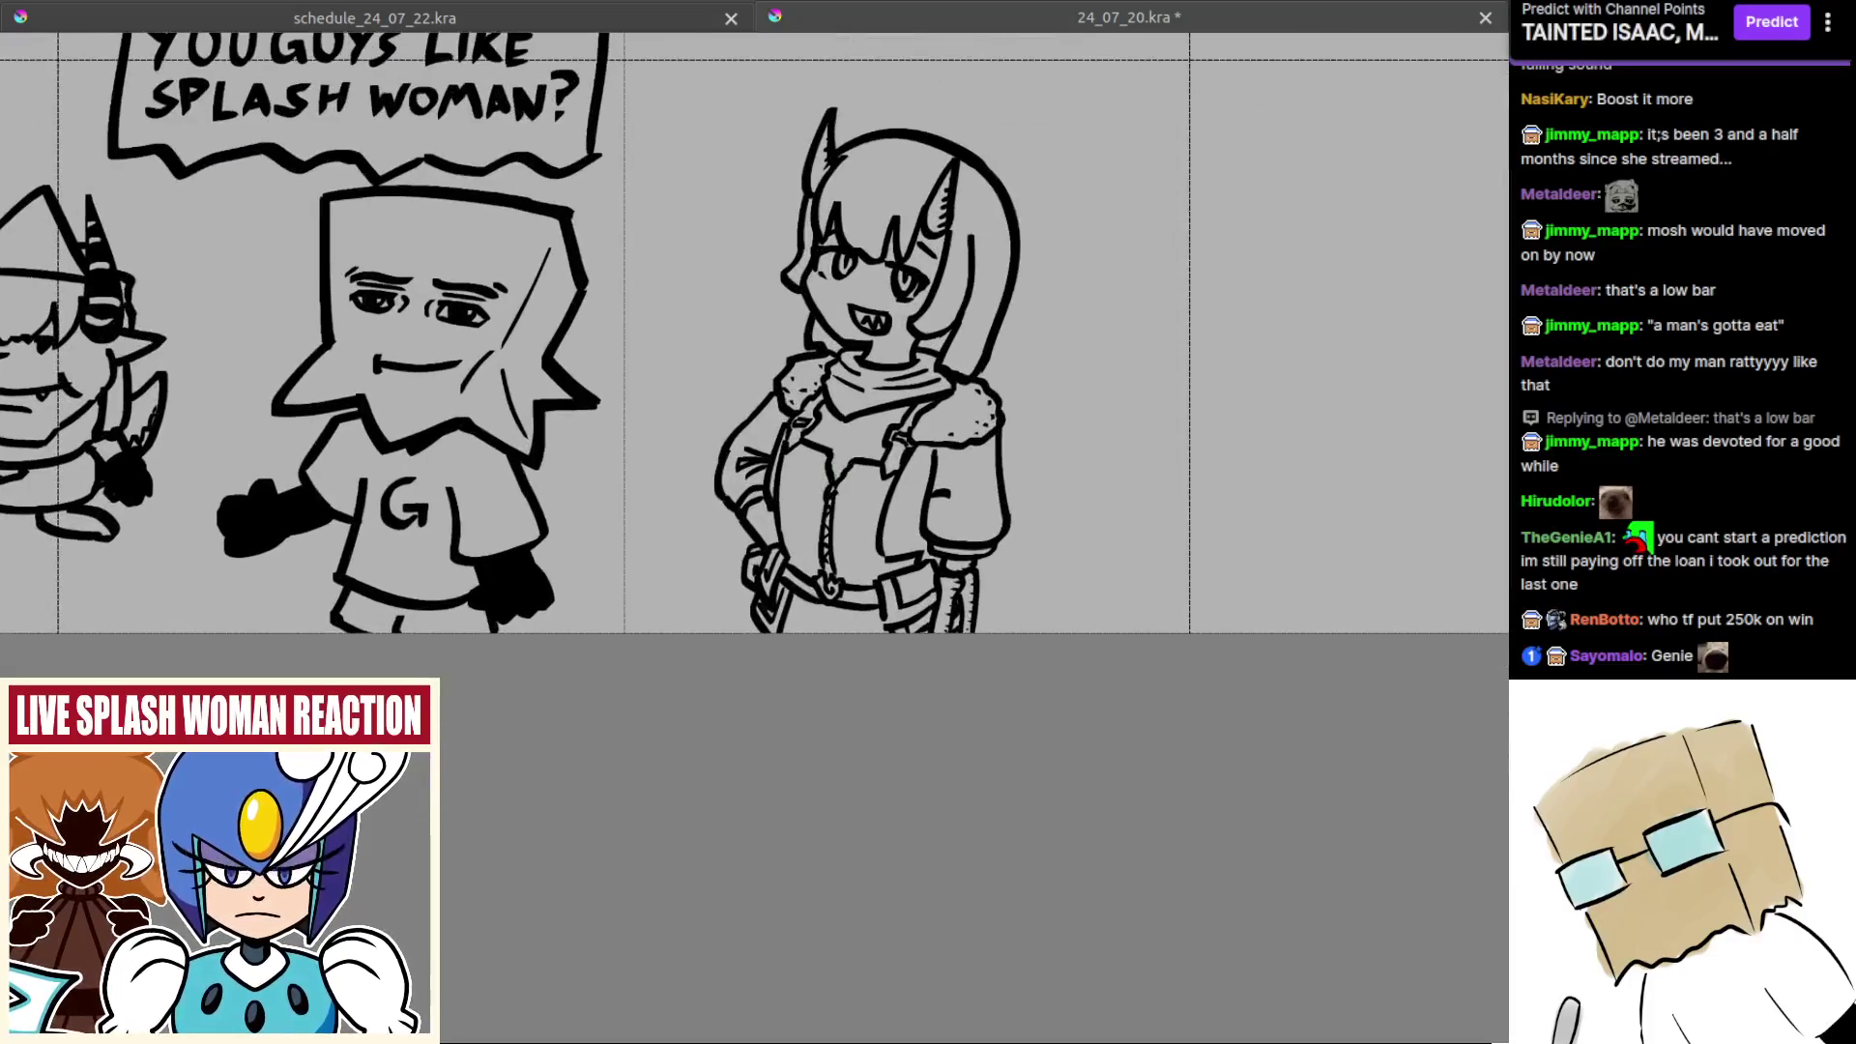
pyautogui.scroll(2, 846, 454)
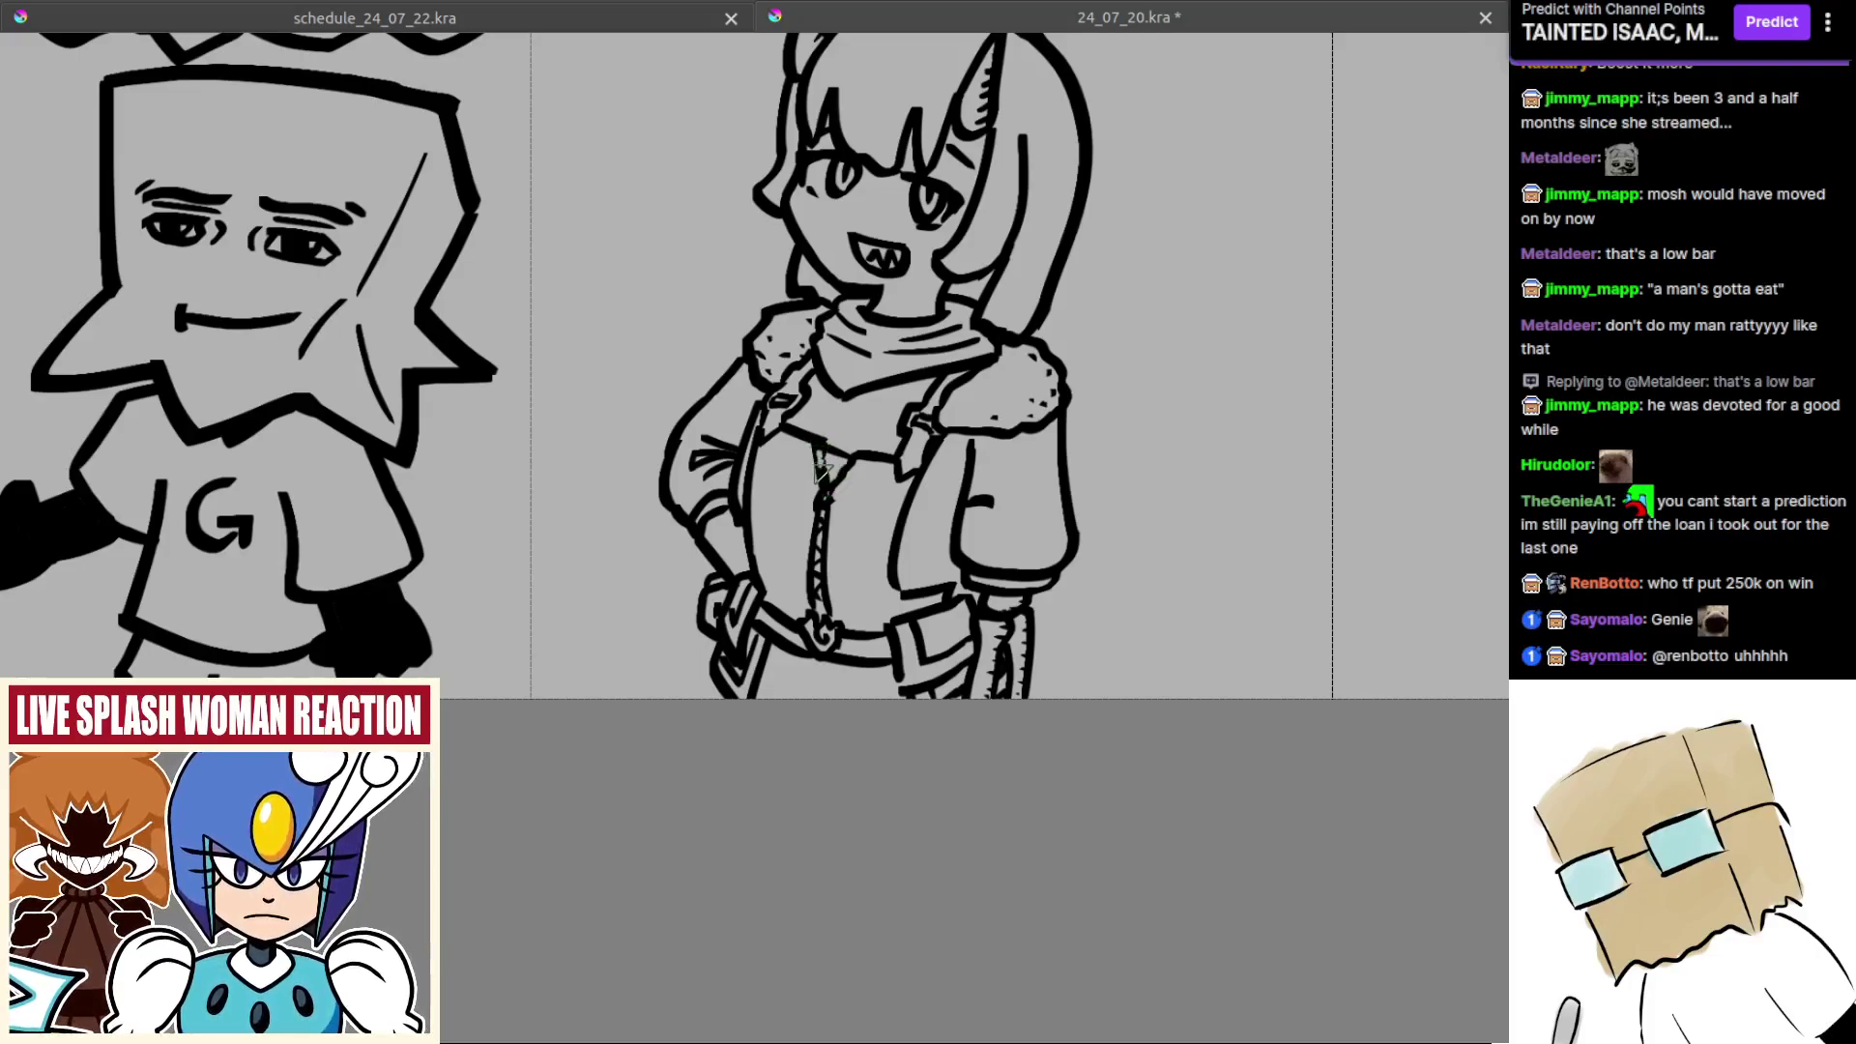
pyautogui.moveTo(859, 482); pyautogui.dragTo(866, 439)
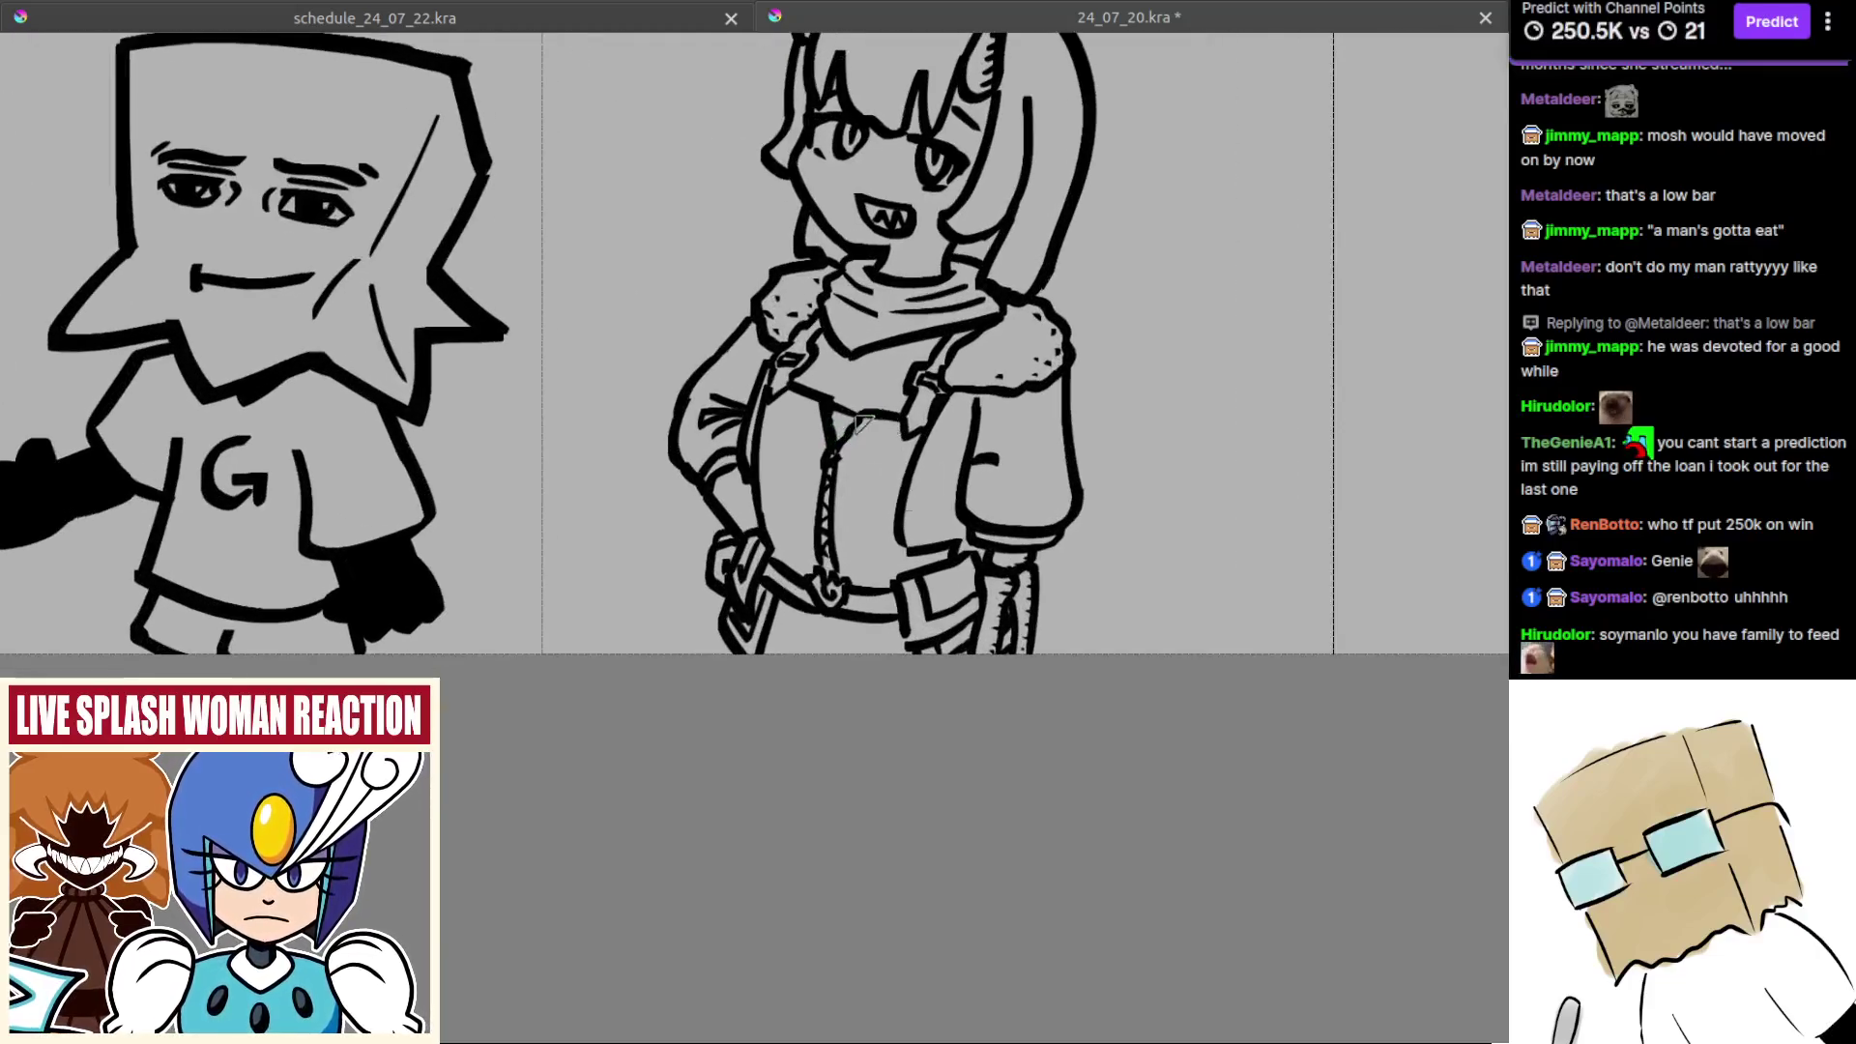
pyautogui.moveTo(862, 423); pyautogui.dragTo(860, 350)
pyautogui.hotkey('ctrl', 's')
# Step: Draw a short arched line for the crown of a new head in the empty grid cell beside the girl, redoing the stroke
pyautogui.moveTo(991, 505)
pyautogui.mouseDown()
pyautogui.moveTo(842, 537)
pyautogui.moveTo(817, 585)
pyautogui.moveTo(808, 510)
pyautogui.moveTo(824, 506)
pyautogui.moveTo(770, 492)
pyautogui.moveTo(816, 534)
pyautogui.mouseUp()
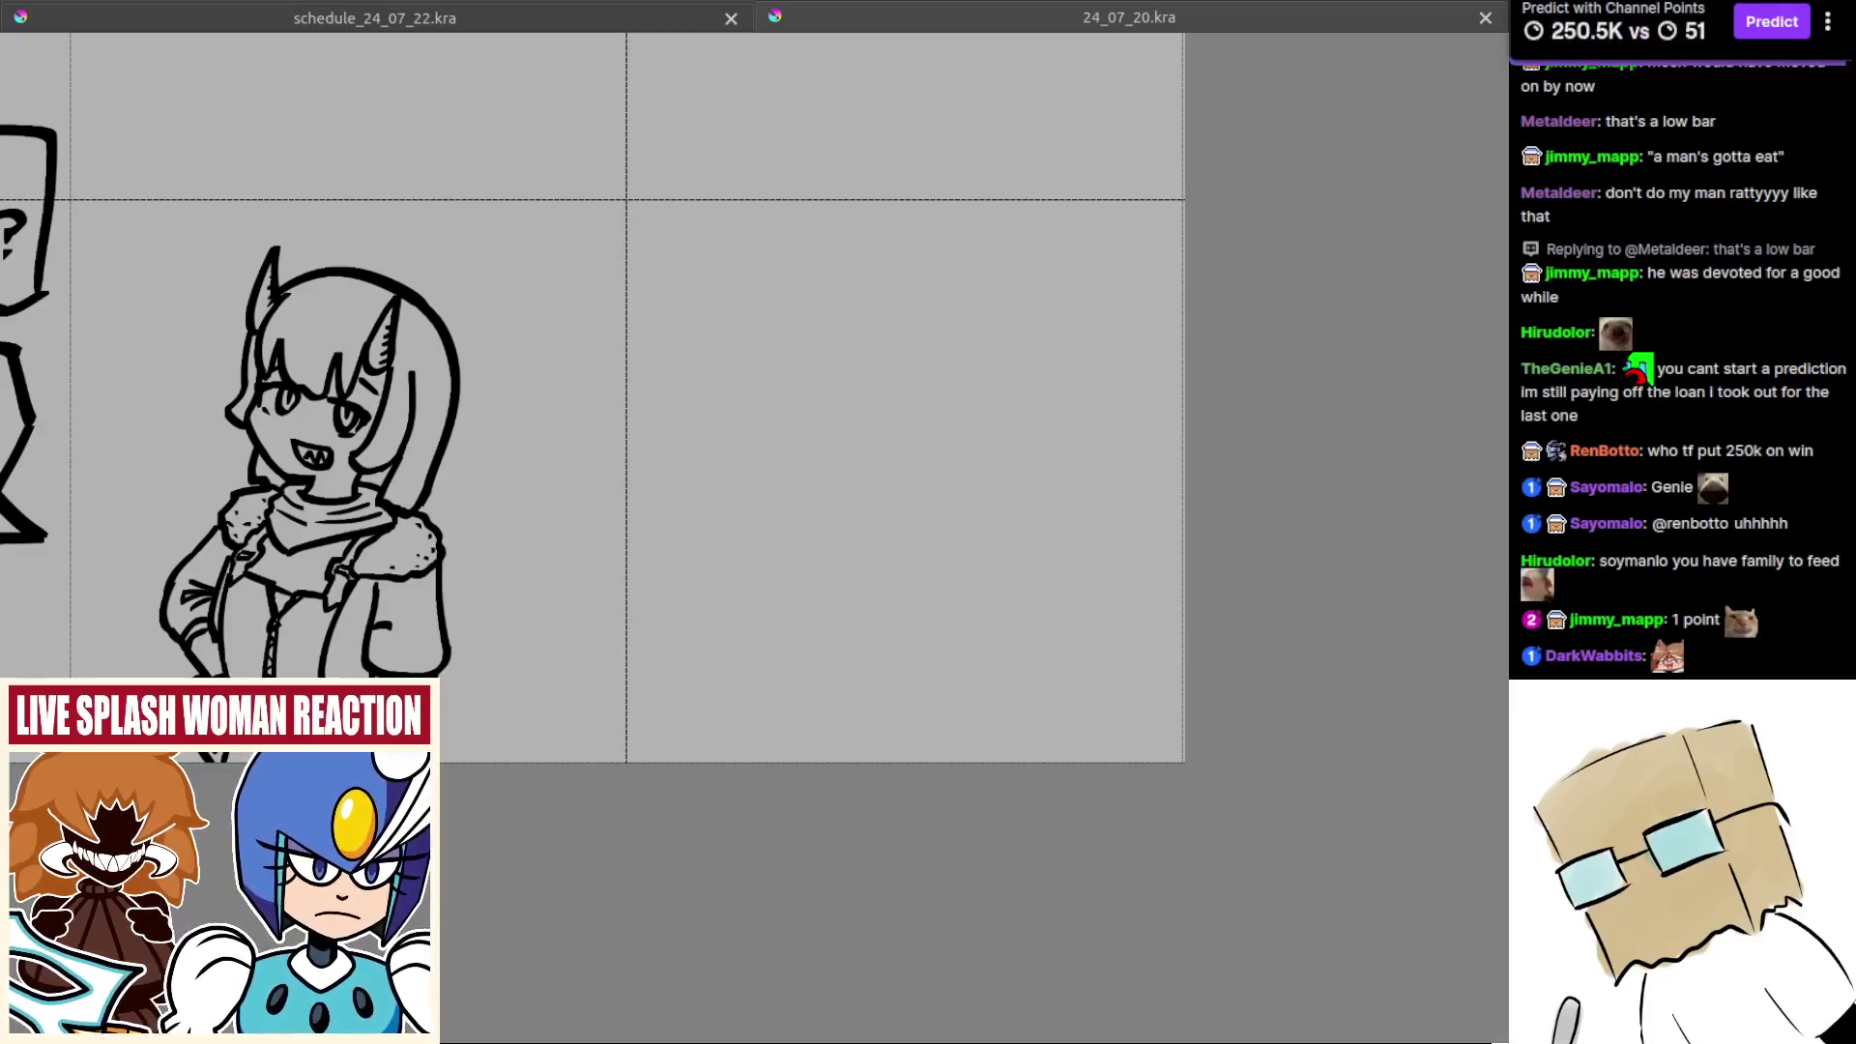
pyautogui.moveTo(825, 511); pyautogui.dragTo(900, 535)
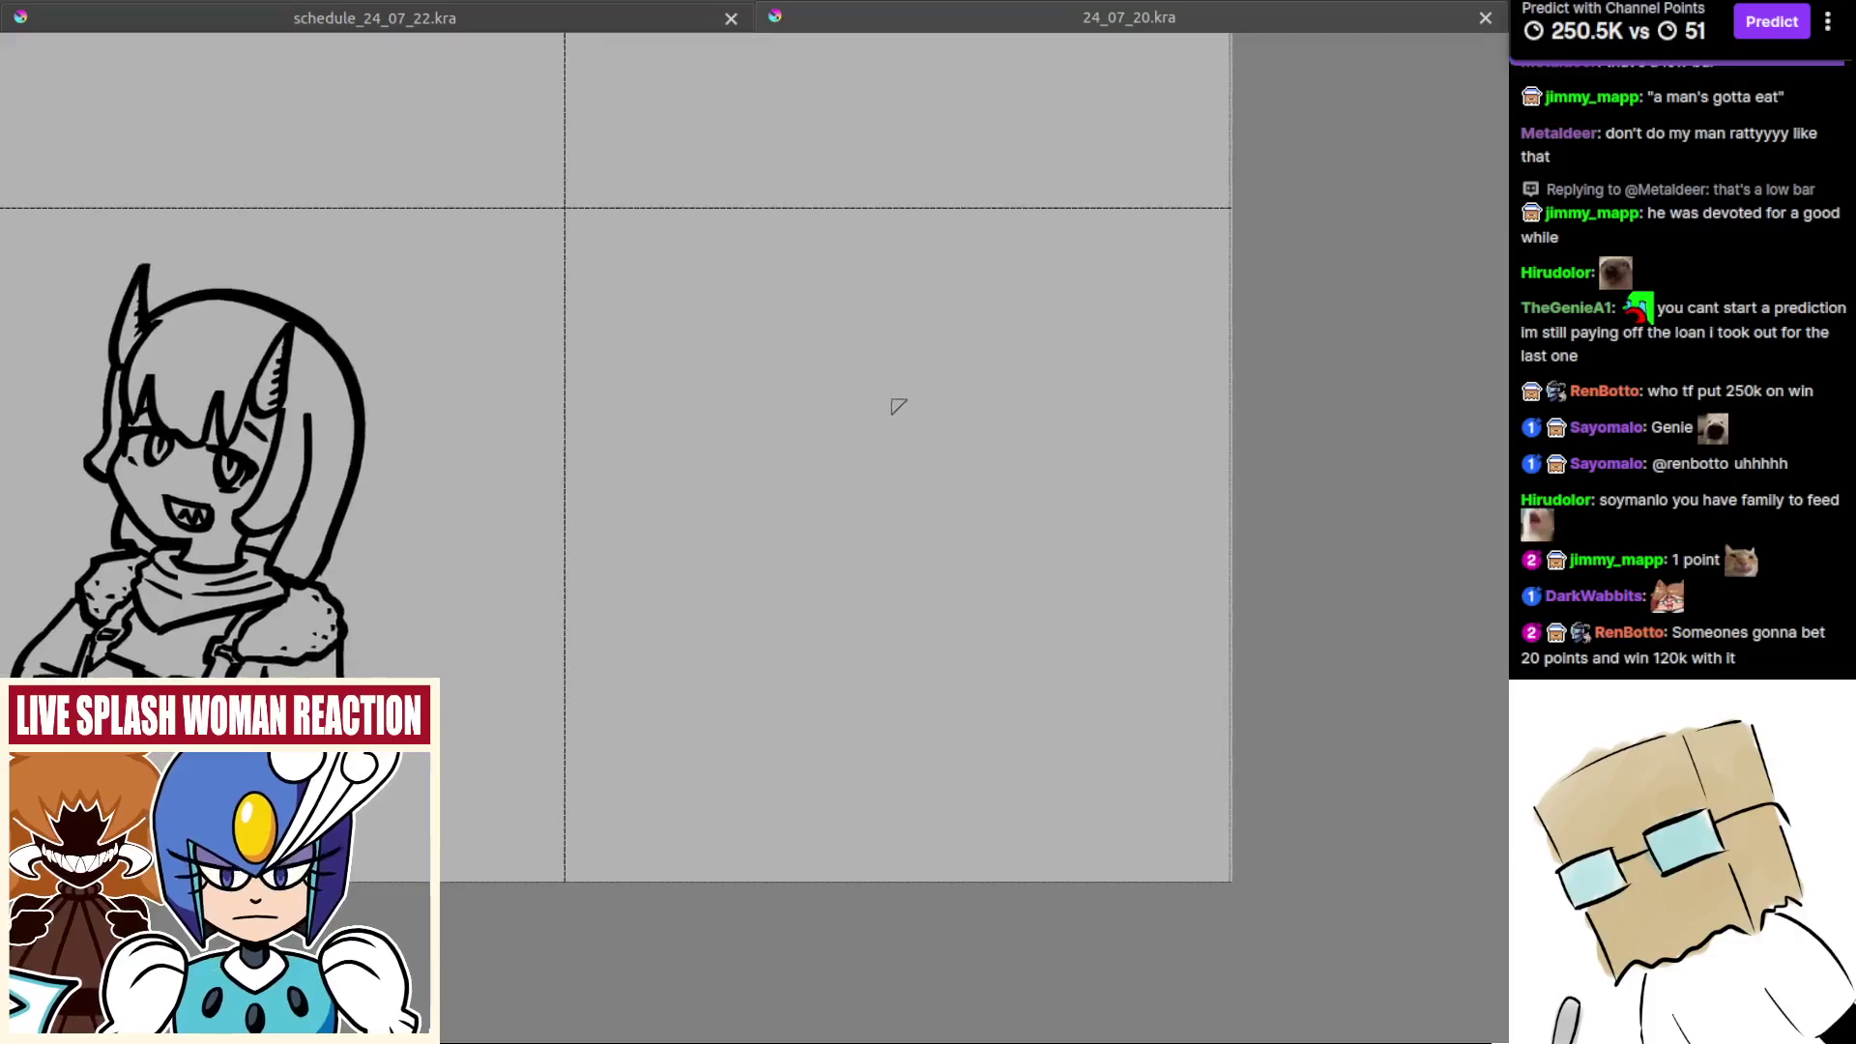
pyautogui.moveTo(863, 385)
pyautogui.mouseDown()
pyautogui.moveTo(1008, 407)
pyautogui.moveTo(1026, 430)
pyautogui.moveTo(984, 339)
pyautogui.moveTo(1033, 385)
pyautogui.mouseUp()
pyautogui.hotkey('ctrl', 'z')
pyautogui.hotkey('ctrl', 'z')
pyautogui.moveTo(854, 345); pyautogui.dragTo(1036, 386)
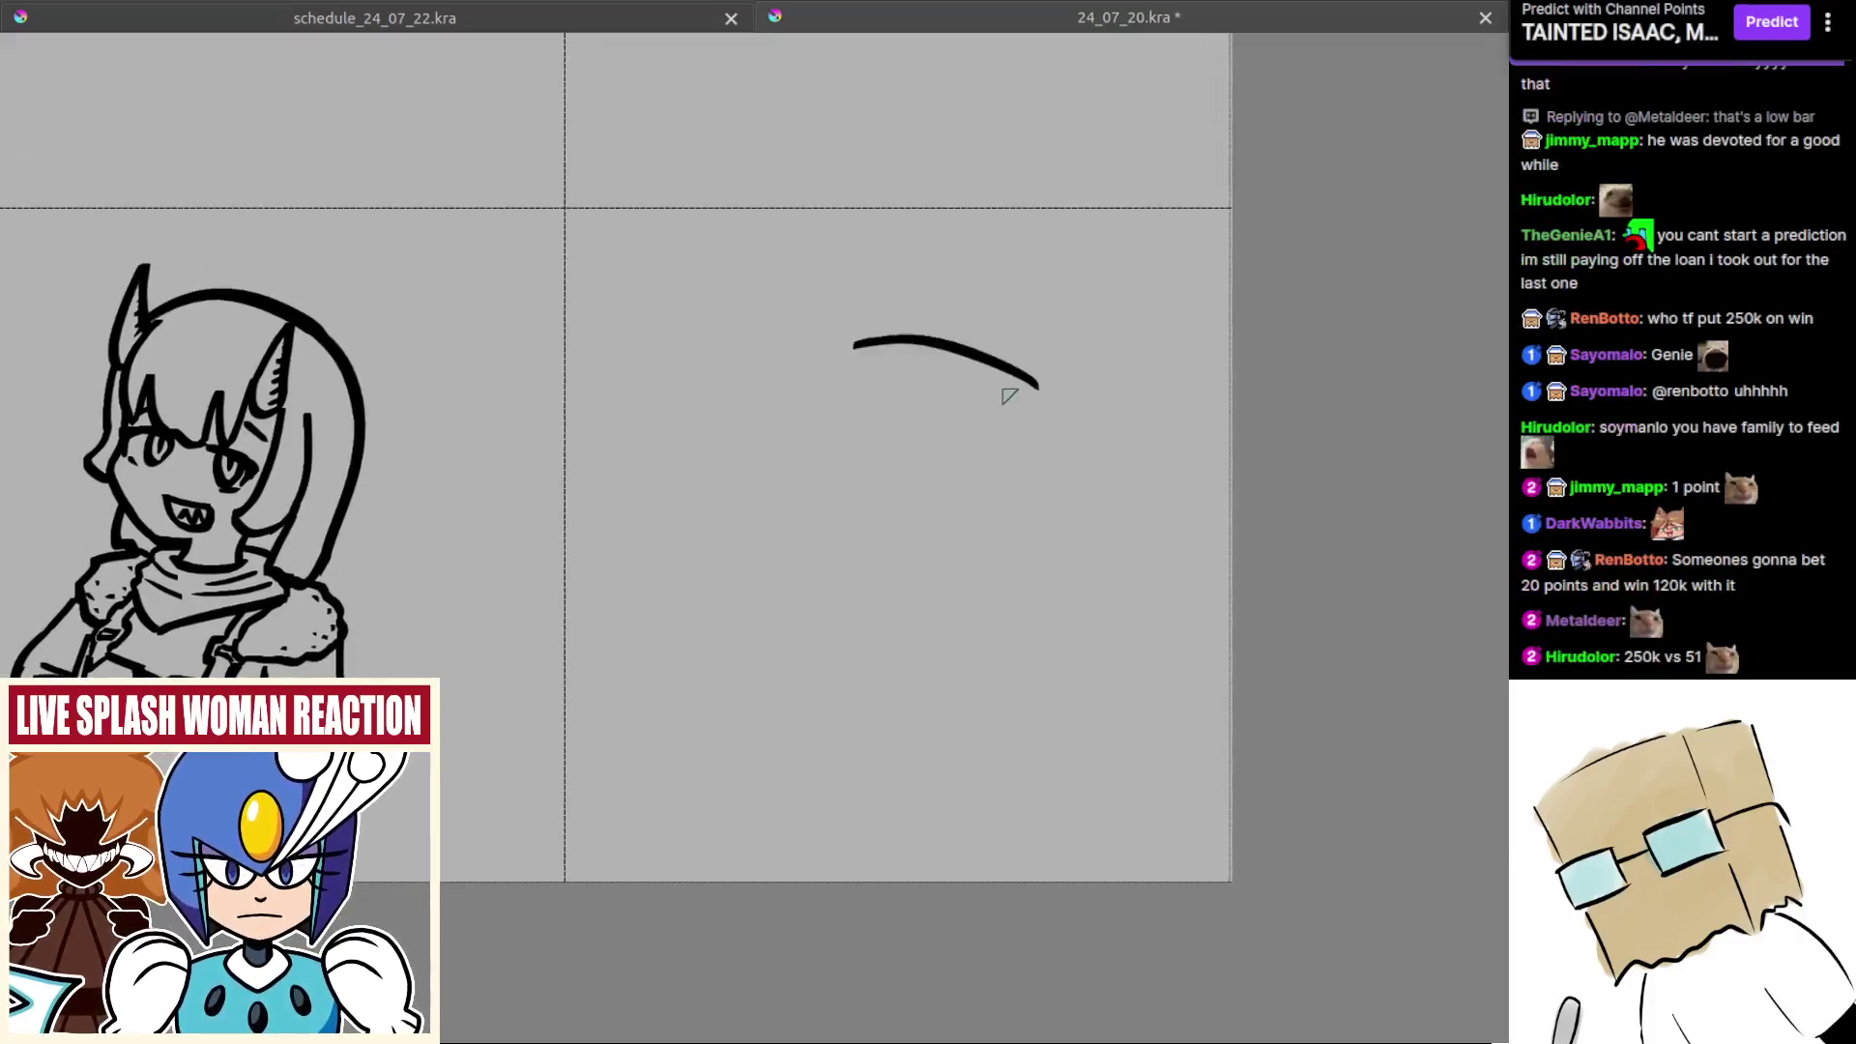
pyautogui.hotkey('ctrl', 'z')
pyautogui.moveTo(858, 341)
pyautogui.mouseDown()
pyautogui.moveTo(999, 347)
pyautogui.moveTo(1046, 269)
pyautogui.moveTo(1173, 366)
pyautogui.moveTo(1176, 398)
pyautogui.moveTo(1069, 460)
pyautogui.mouseUp()
pyautogui.moveTo(973, 457); pyautogui.dragTo(1020, 472)
pyautogui.hotkey('ctrl', 'z')
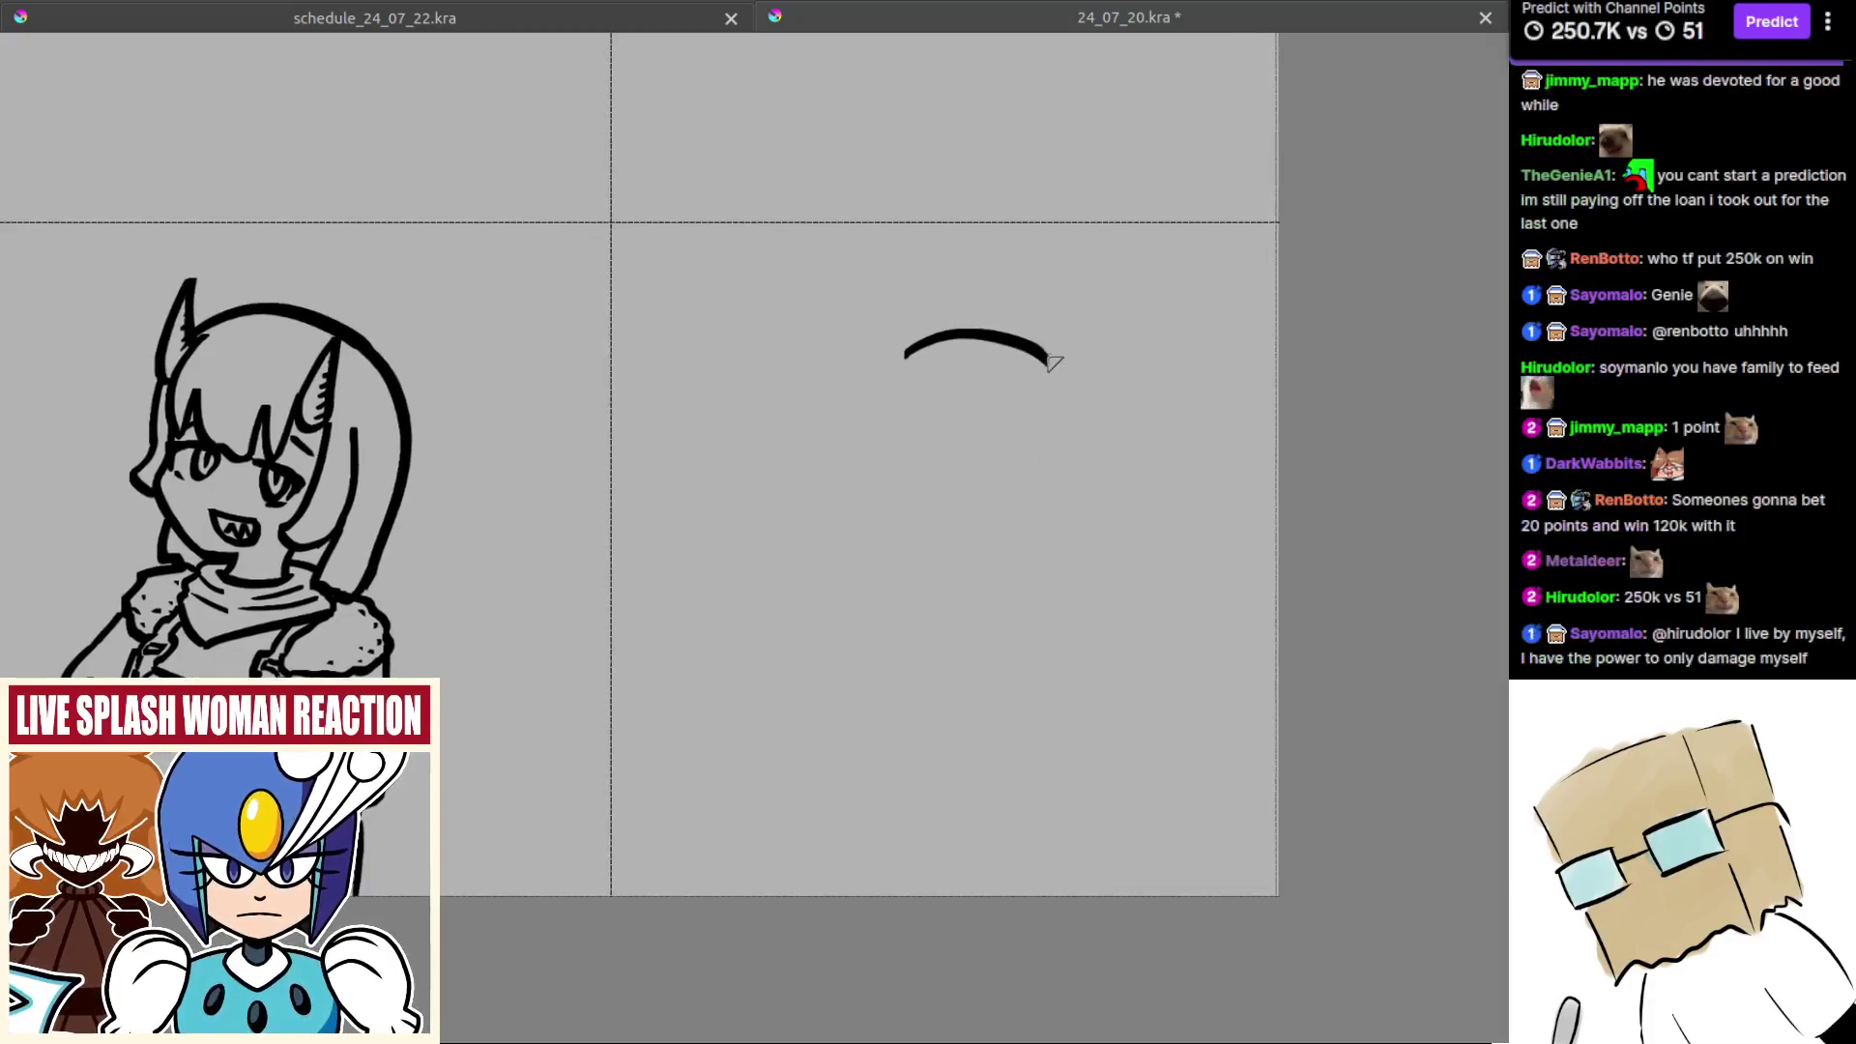
# Step: Draw a large round mouse ear from the right end of the crown line, redoing the curve and hooking its lower end inward
pyautogui.moveTo(1054, 363)
pyautogui.mouseDown()
pyautogui.moveTo(1100, 291)
pyautogui.moveTo(1192, 324)
pyautogui.moveTo(1232, 381)
pyautogui.moveTo(1205, 445)
pyautogui.moveTo(1069, 310)
pyautogui.moveTo(1140, 285)
pyautogui.moveTo(1186, 346)
pyautogui.moveTo(1204, 418)
pyautogui.mouseUp()
pyautogui.hotkey('ctrl', 'z')
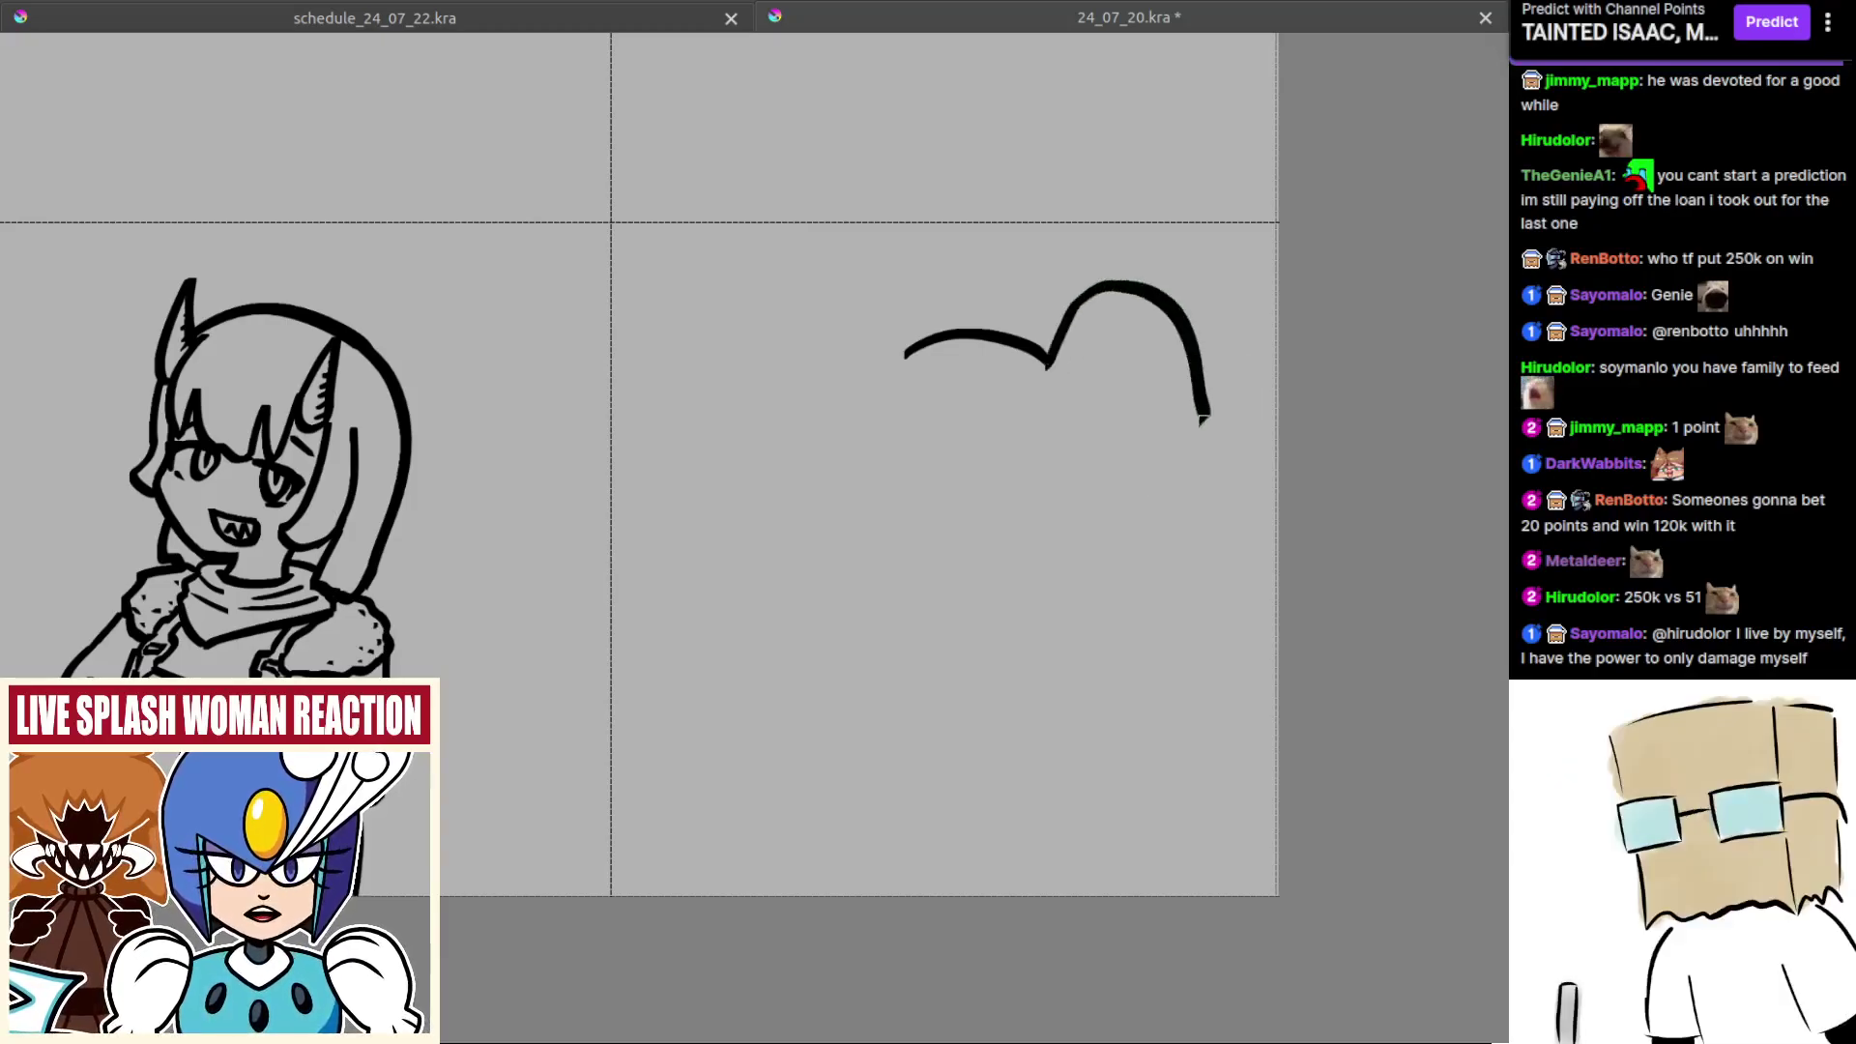
pyautogui.hotkey('ctrl', 'z')
pyautogui.moveTo(1047, 363)
pyautogui.mouseDown()
pyautogui.moveTo(1092, 295)
pyautogui.moveTo(1162, 322)
pyautogui.moveTo(1199, 430)
pyautogui.moveTo(1130, 455)
pyautogui.mouseUp()
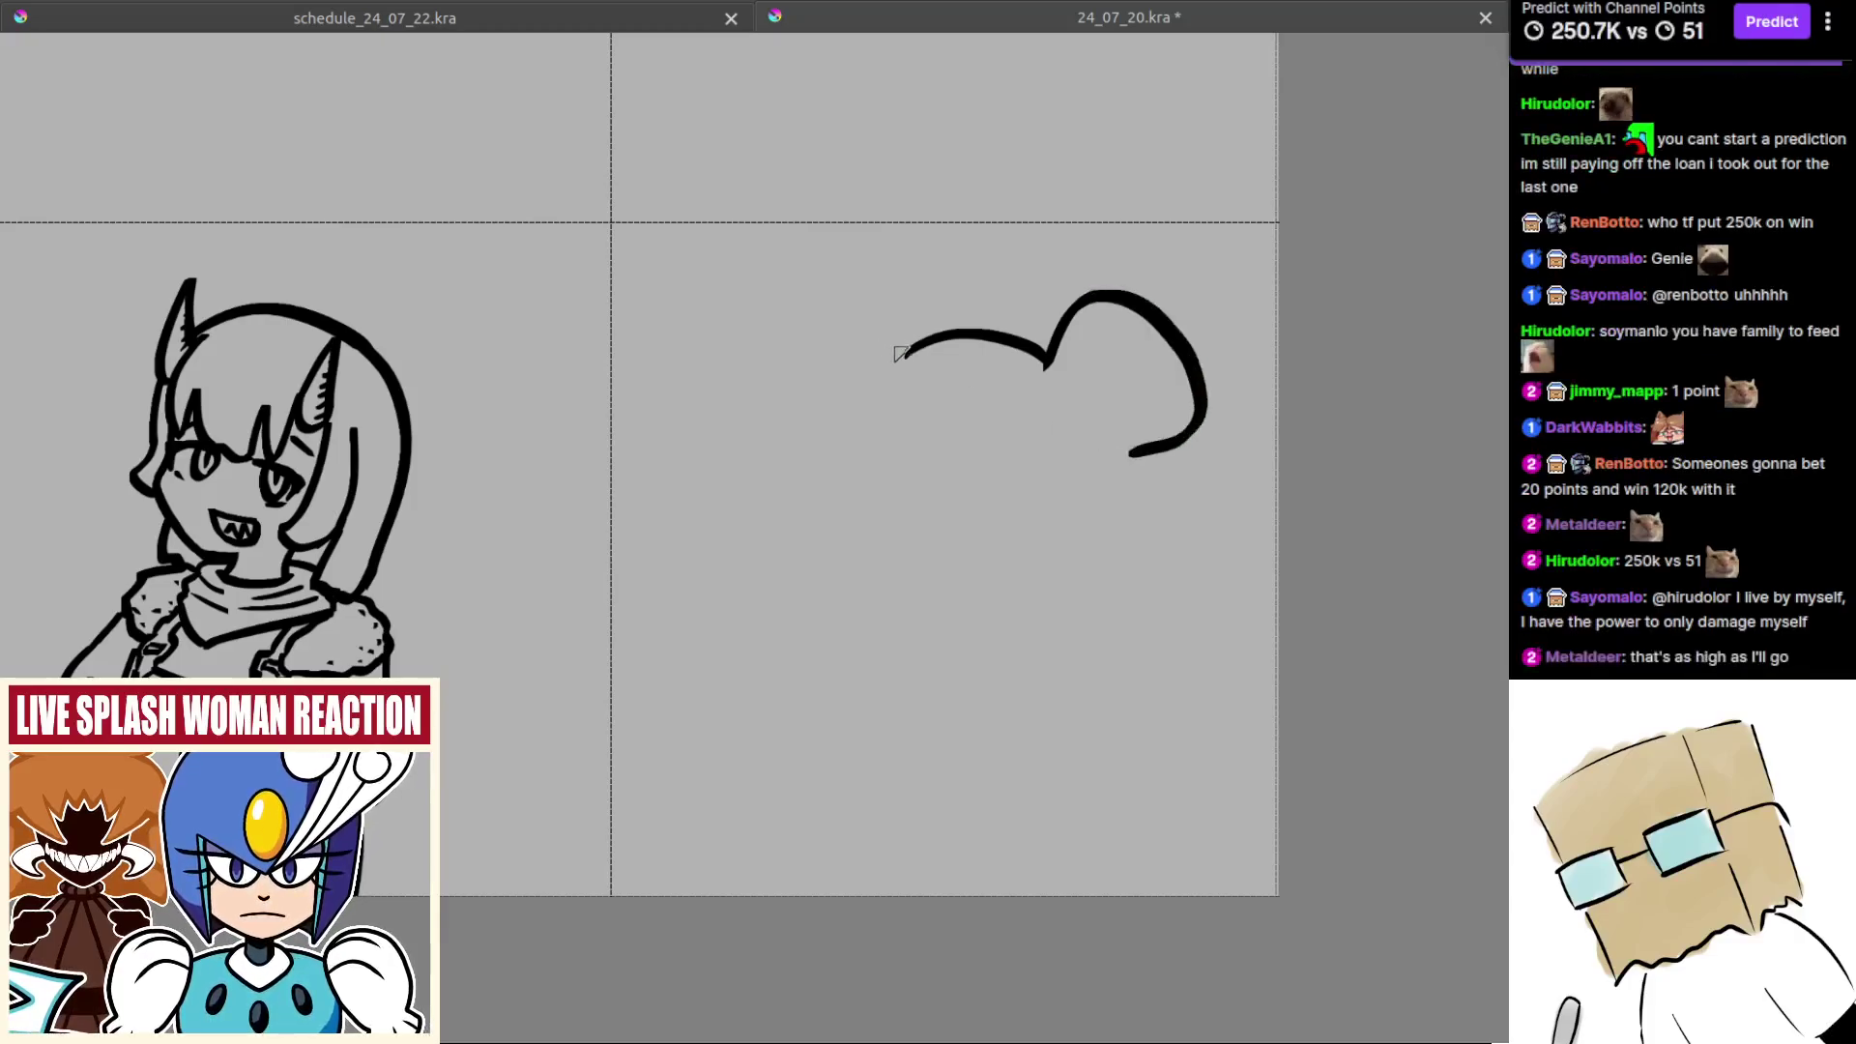
# Step: Draw the matching round mouse ear from the left end of the crown line, redoing the curve until it hooks inward below
pyautogui.moveTo(907, 350)
pyautogui.mouseDown()
pyautogui.moveTo(875, 296)
pyautogui.moveTo(822, 380)
pyautogui.mouseUp()
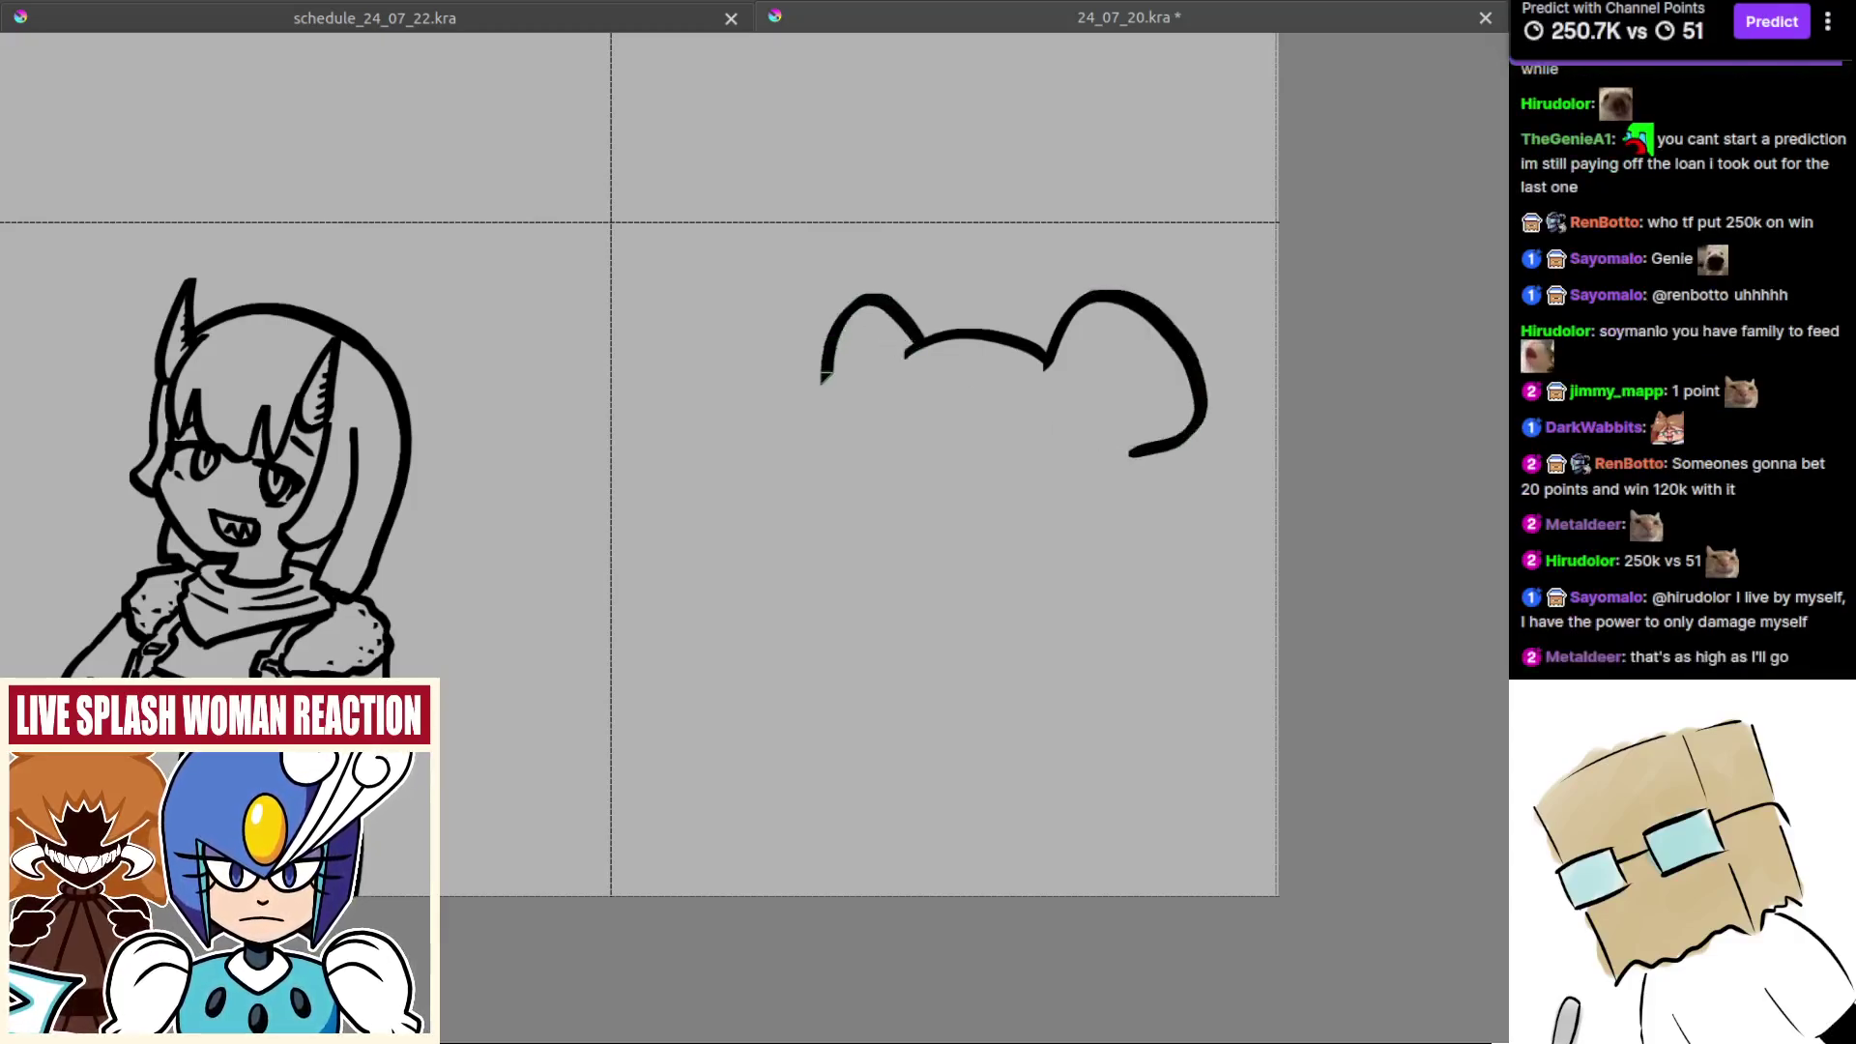
pyautogui.hotkey('ctrl', 'z')
pyautogui.moveTo(918, 343)
pyautogui.mouseDown()
pyautogui.moveTo(858, 289)
pyautogui.moveTo(825, 339)
pyautogui.moveTo(895, 297)
pyautogui.mouseUp()
pyautogui.hotkey('ctrl', 'z')
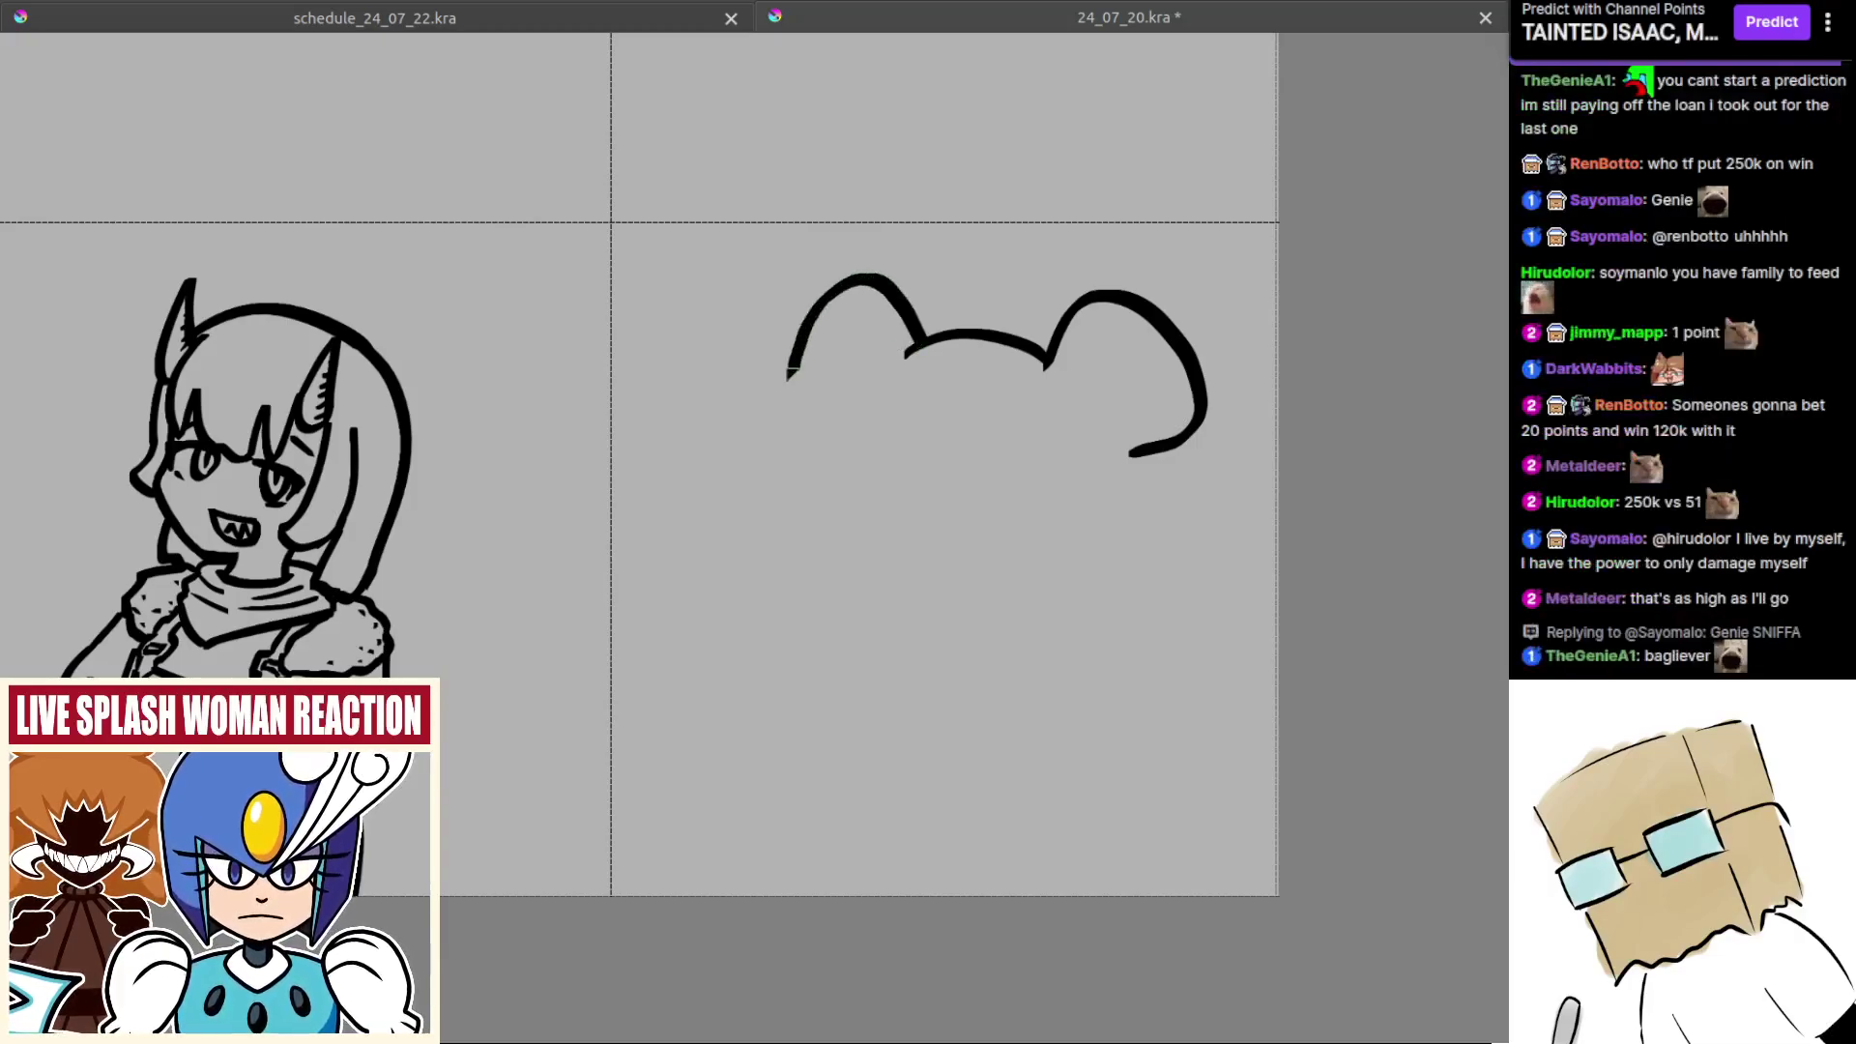
pyautogui.moveTo(790, 375); pyautogui.dragTo(804, 414)
pyautogui.hotkey('ctrl', 'z')
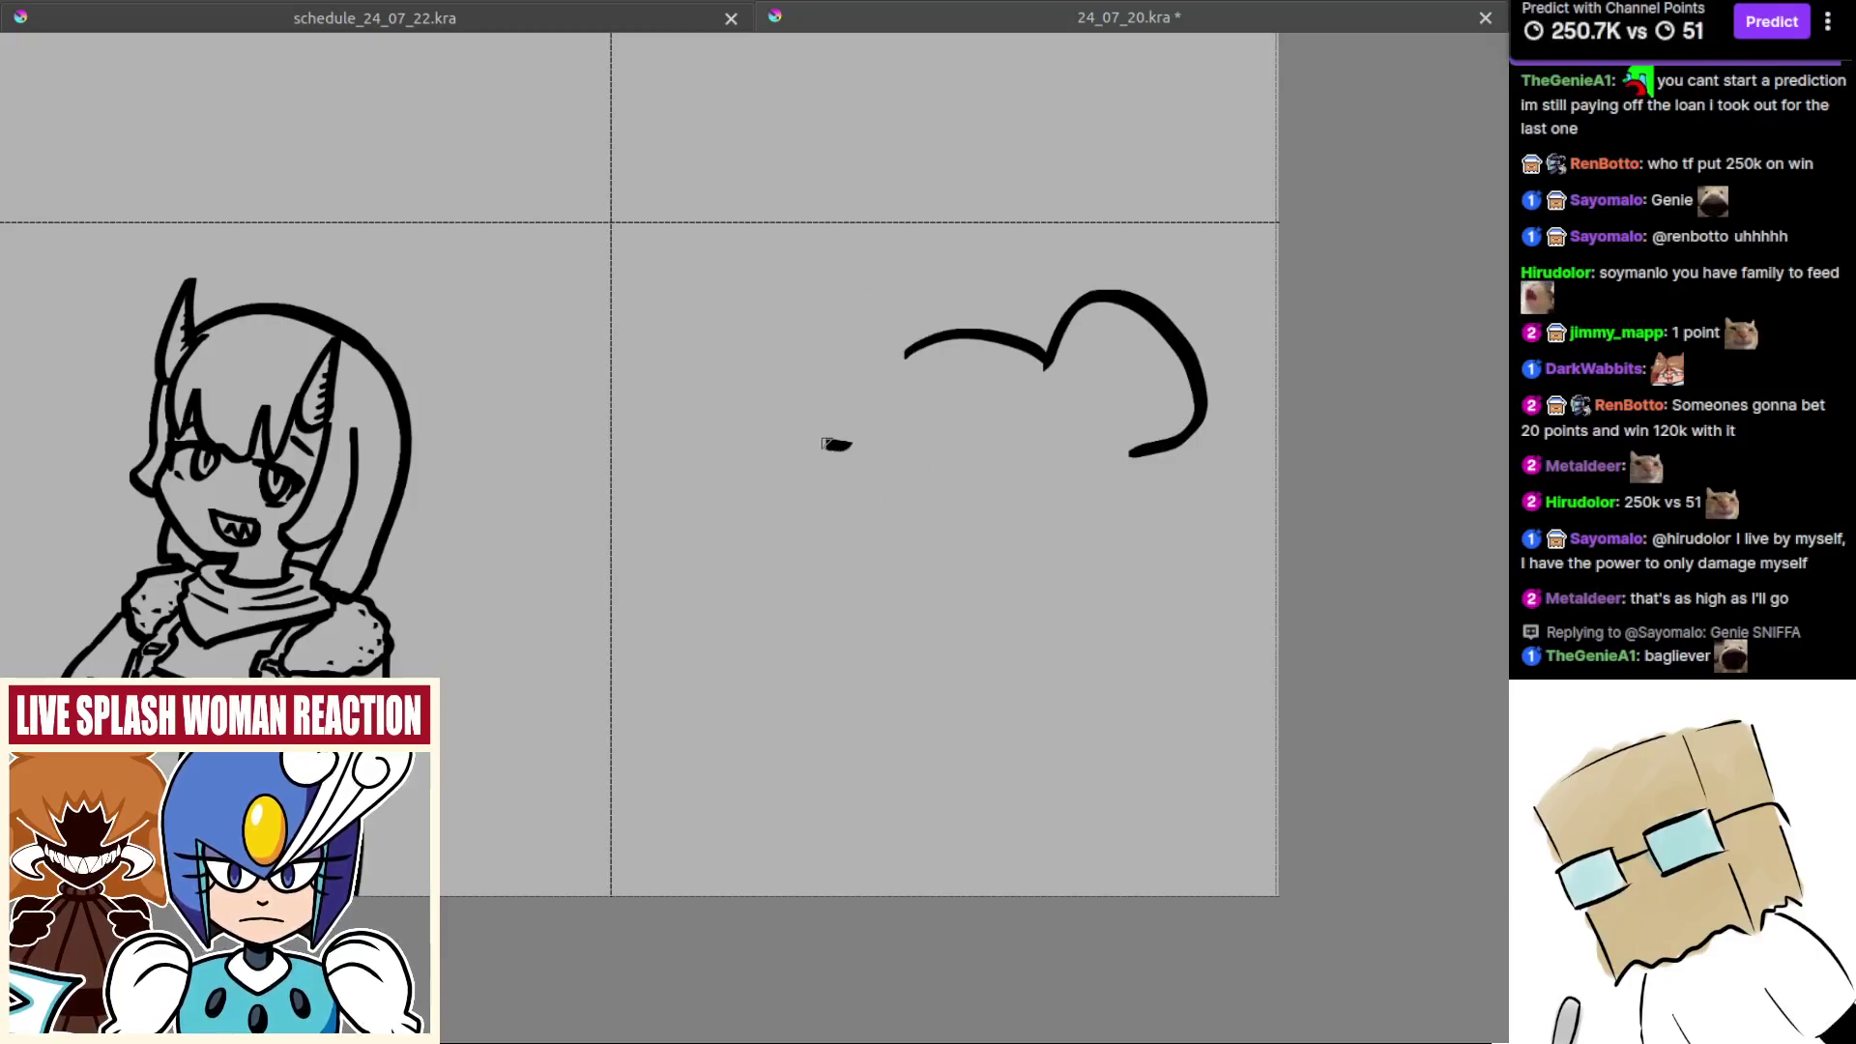
pyautogui.moveTo(786, 375); pyautogui.dragTo(816, 320)
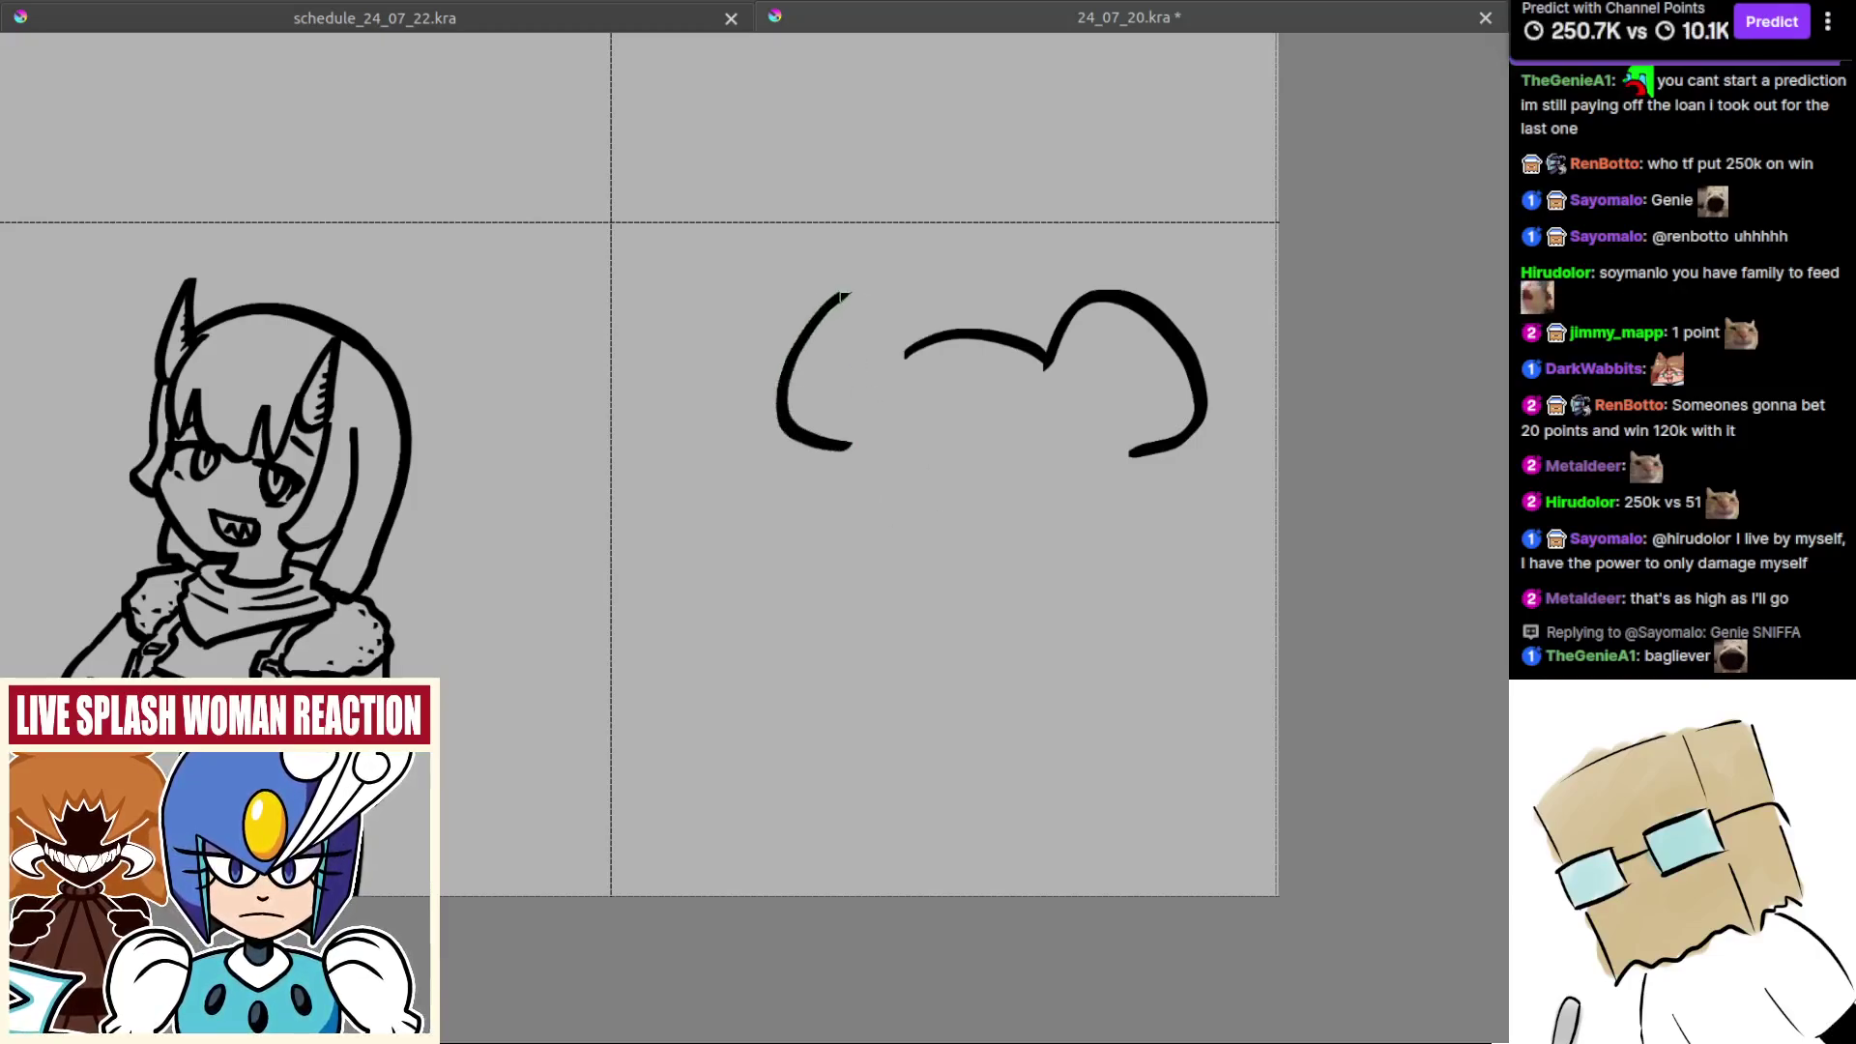
pyautogui.hotkey('ctrl', 'z')
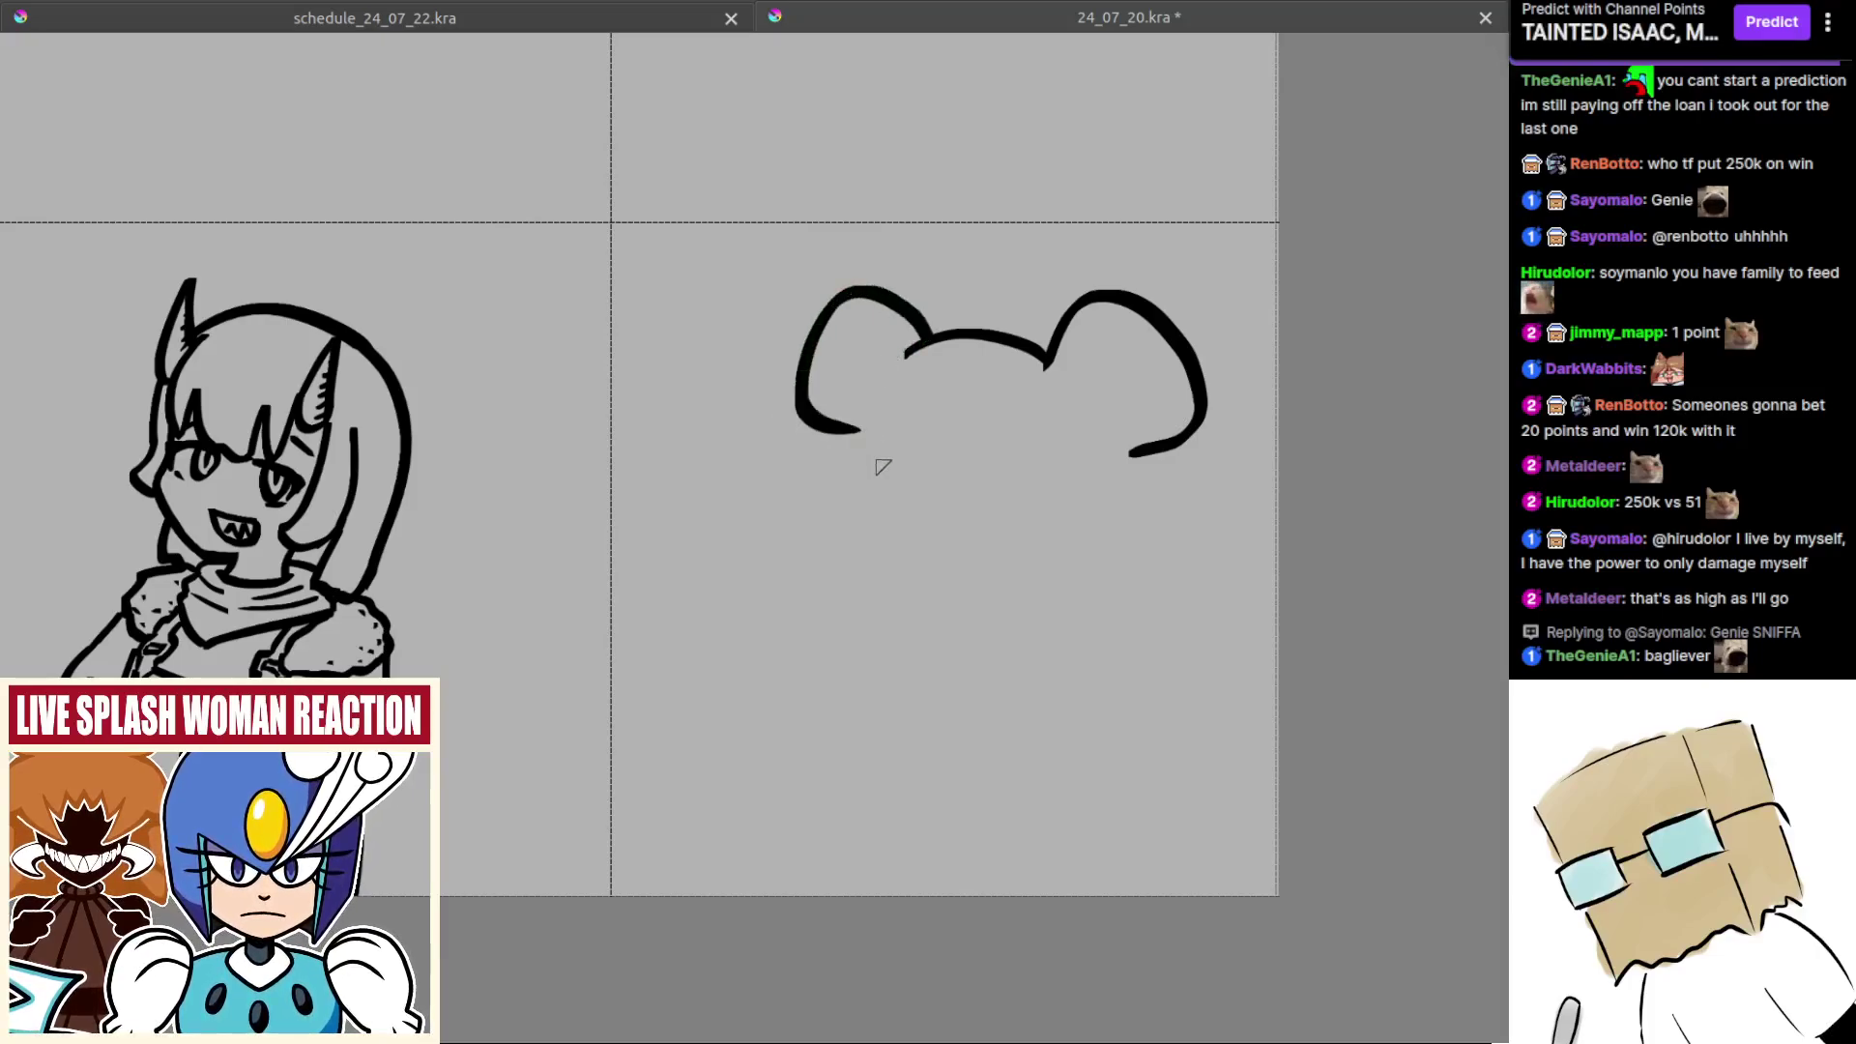
# Step: Draw the left side of the hair below the ear, flaring to a point and turning into the fringe's lower edge
pyautogui.scroll(1, 882, 467)
pyautogui.hotkey('ctrl', 'z')
pyautogui.moveTo(890, 373)
pyautogui.mouseDown()
pyautogui.moveTo(858, 448)
pyautogui.moveTo(929, 536)
pyautogui.moveTo(974, 532)
pyautogui.mouseUp()
pyautogui.hotkey('ctrl', 'z')
pyautogui.moveTo(843, 427)
pyautogui.mouseDown()
pyautogui.moveTo(820, 514)
pyautogui.moveTo(870, 531)
pyautogui.mouseUp()
pyautogui.hotkey('ctrl', 'z')
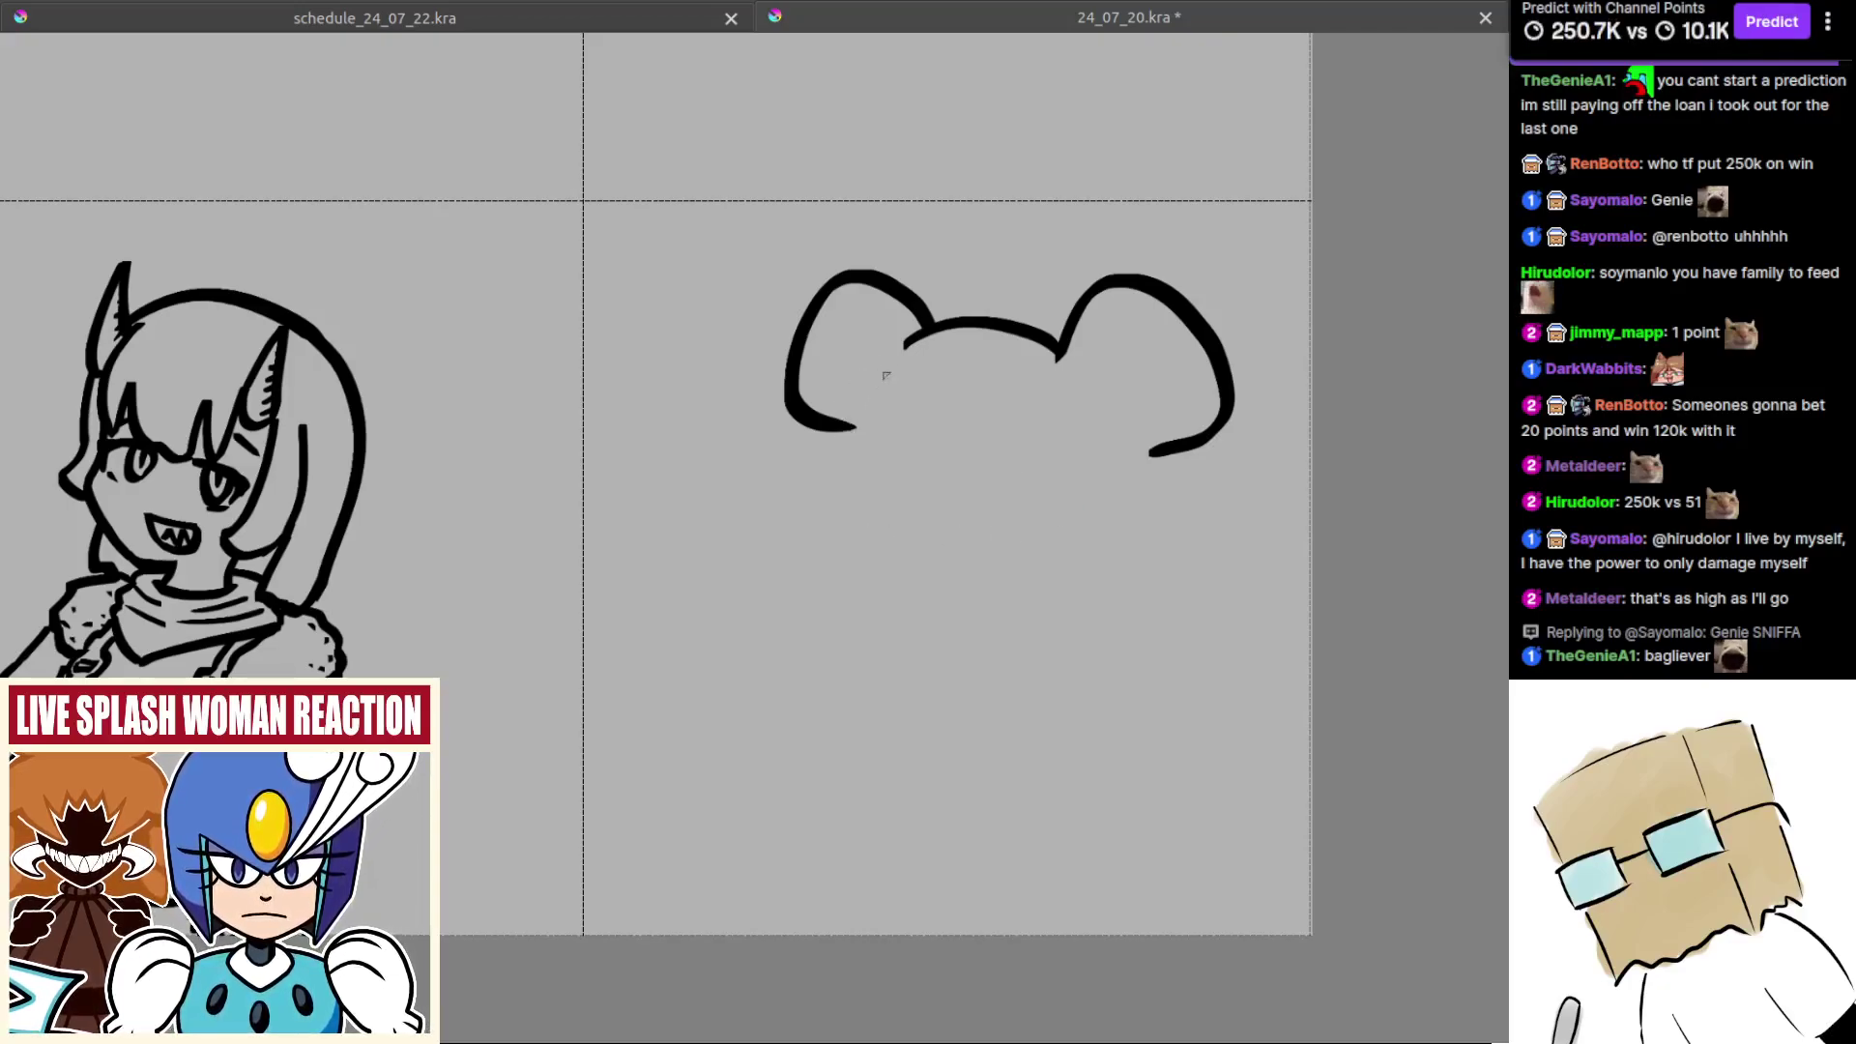
pyautogui.hotkey('ctrl', 'z')
pyautogui.moveTo(881, 382)
pyautogui.mouseDown()
pyautogui.moveTo(842, 445)
pyautogui.moveTo(857, 407)
pyautogui.mouseUp()
pyautogui.hotkey('ctrl', 'z')
pyautogui.hotkey('ctrl', 'z')
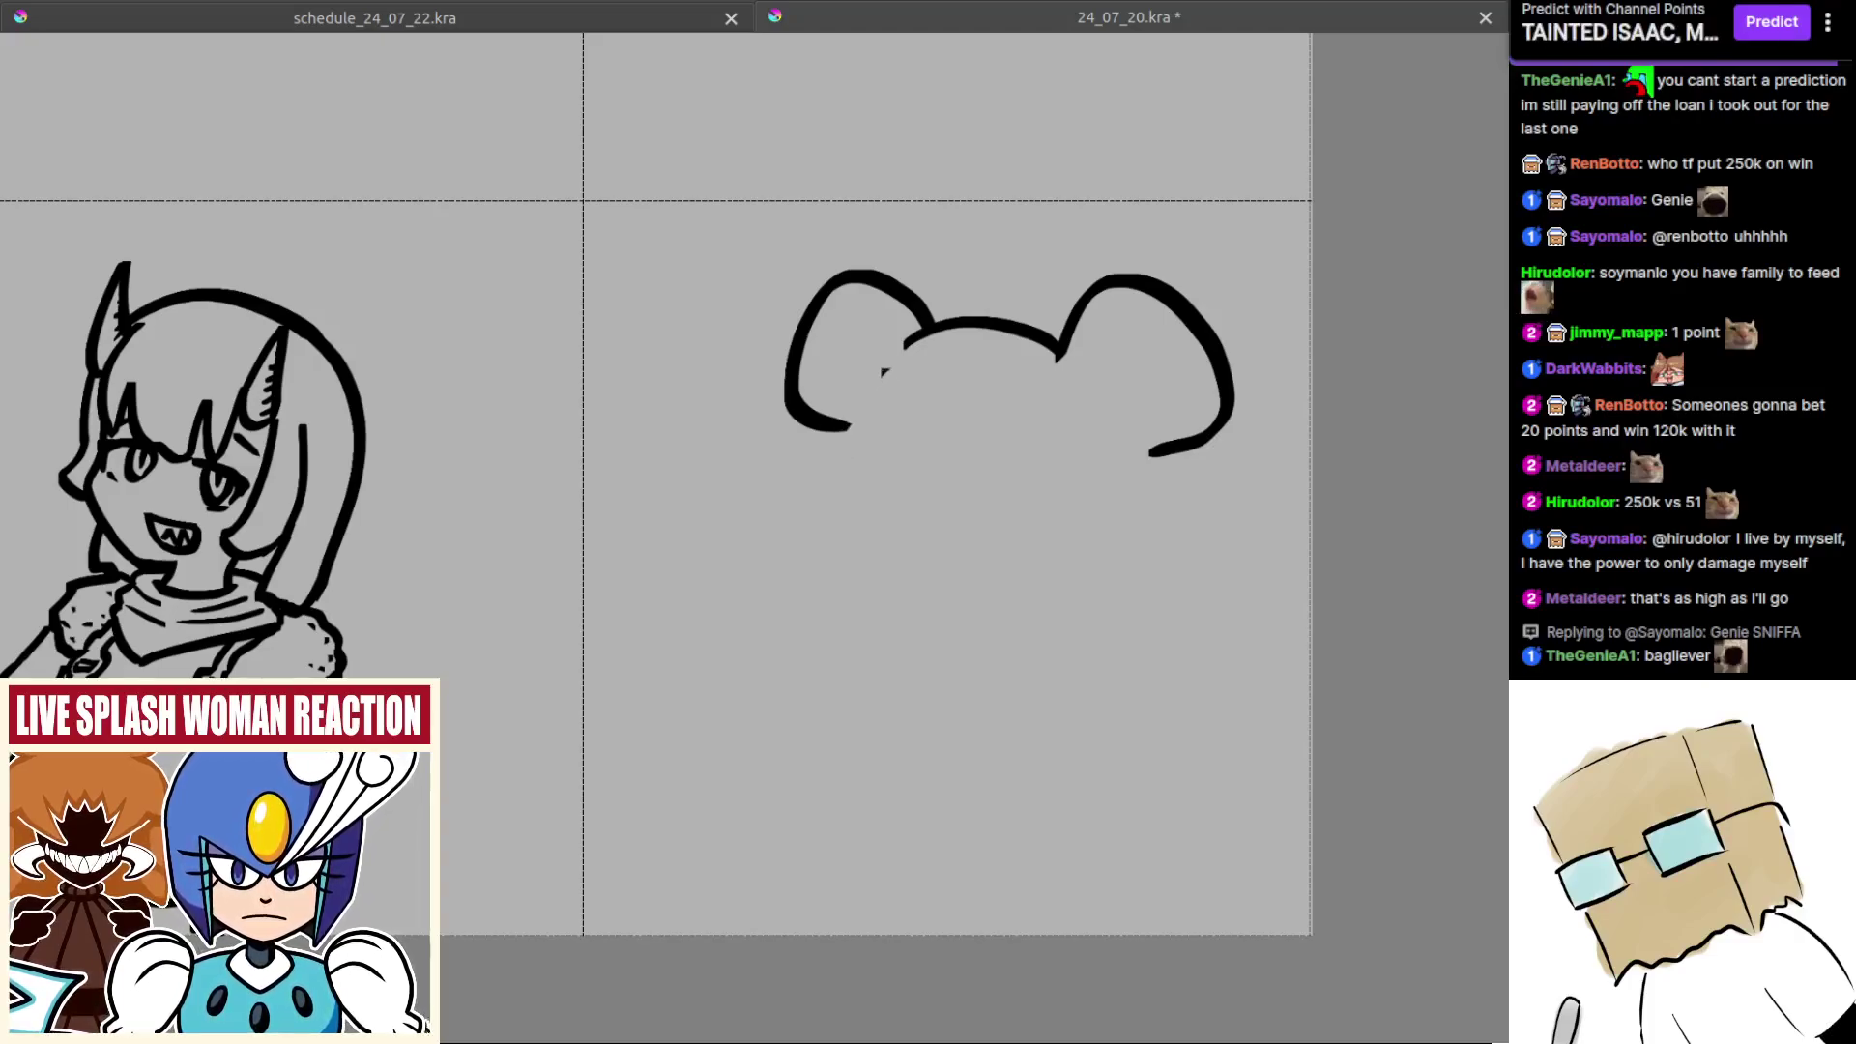
pyautogui.moveTo(824, 493); pyautogui.dragTo(923, 528)
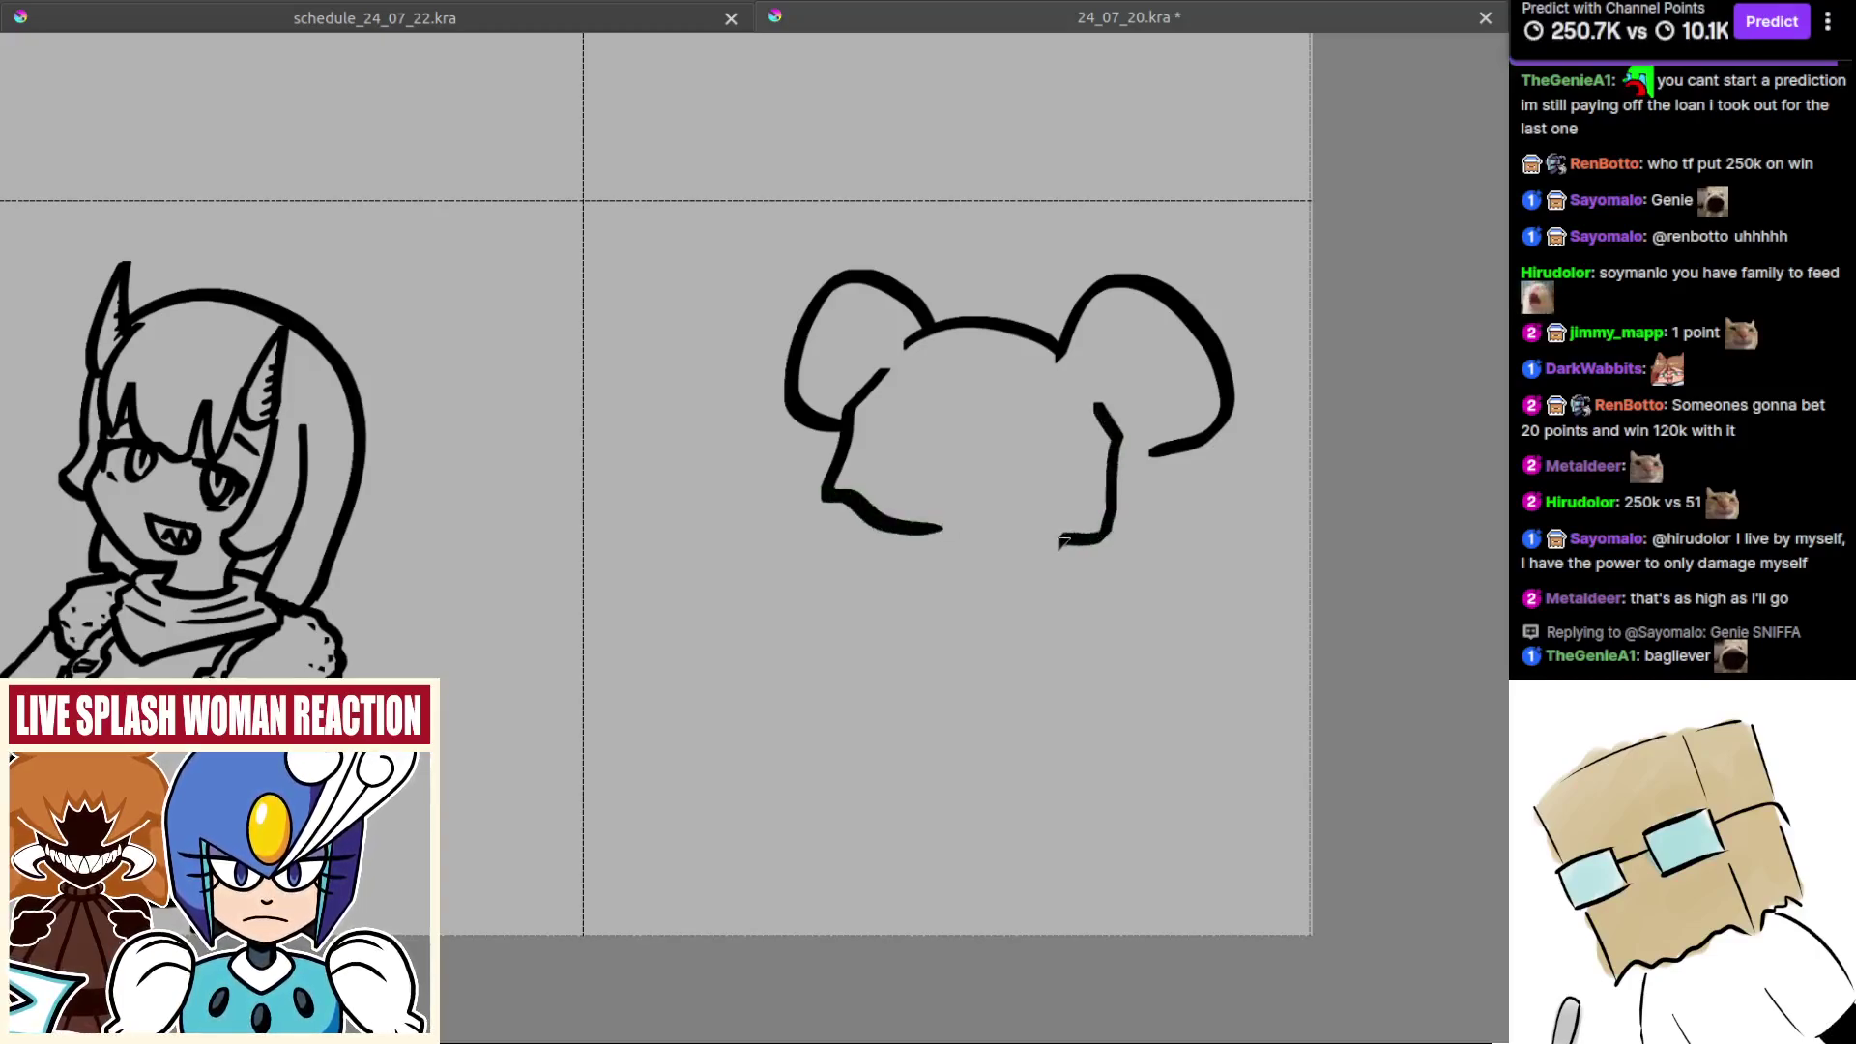
# Step: Redraw the right side of the hair, close the fringe's wavy lower edge, and sketch a jaw curve below it
pyautogui.hotkey('ctrl', 'z')
pyautogui.hotkey('ctrl', 'z')
pyautogui.moveTo(1084, 391); pyautogui.dragTo(1114, 443)
pyautogui.hotkey('ctrl', 'z')
pyautogui.hotkey('ctrl', 'z')
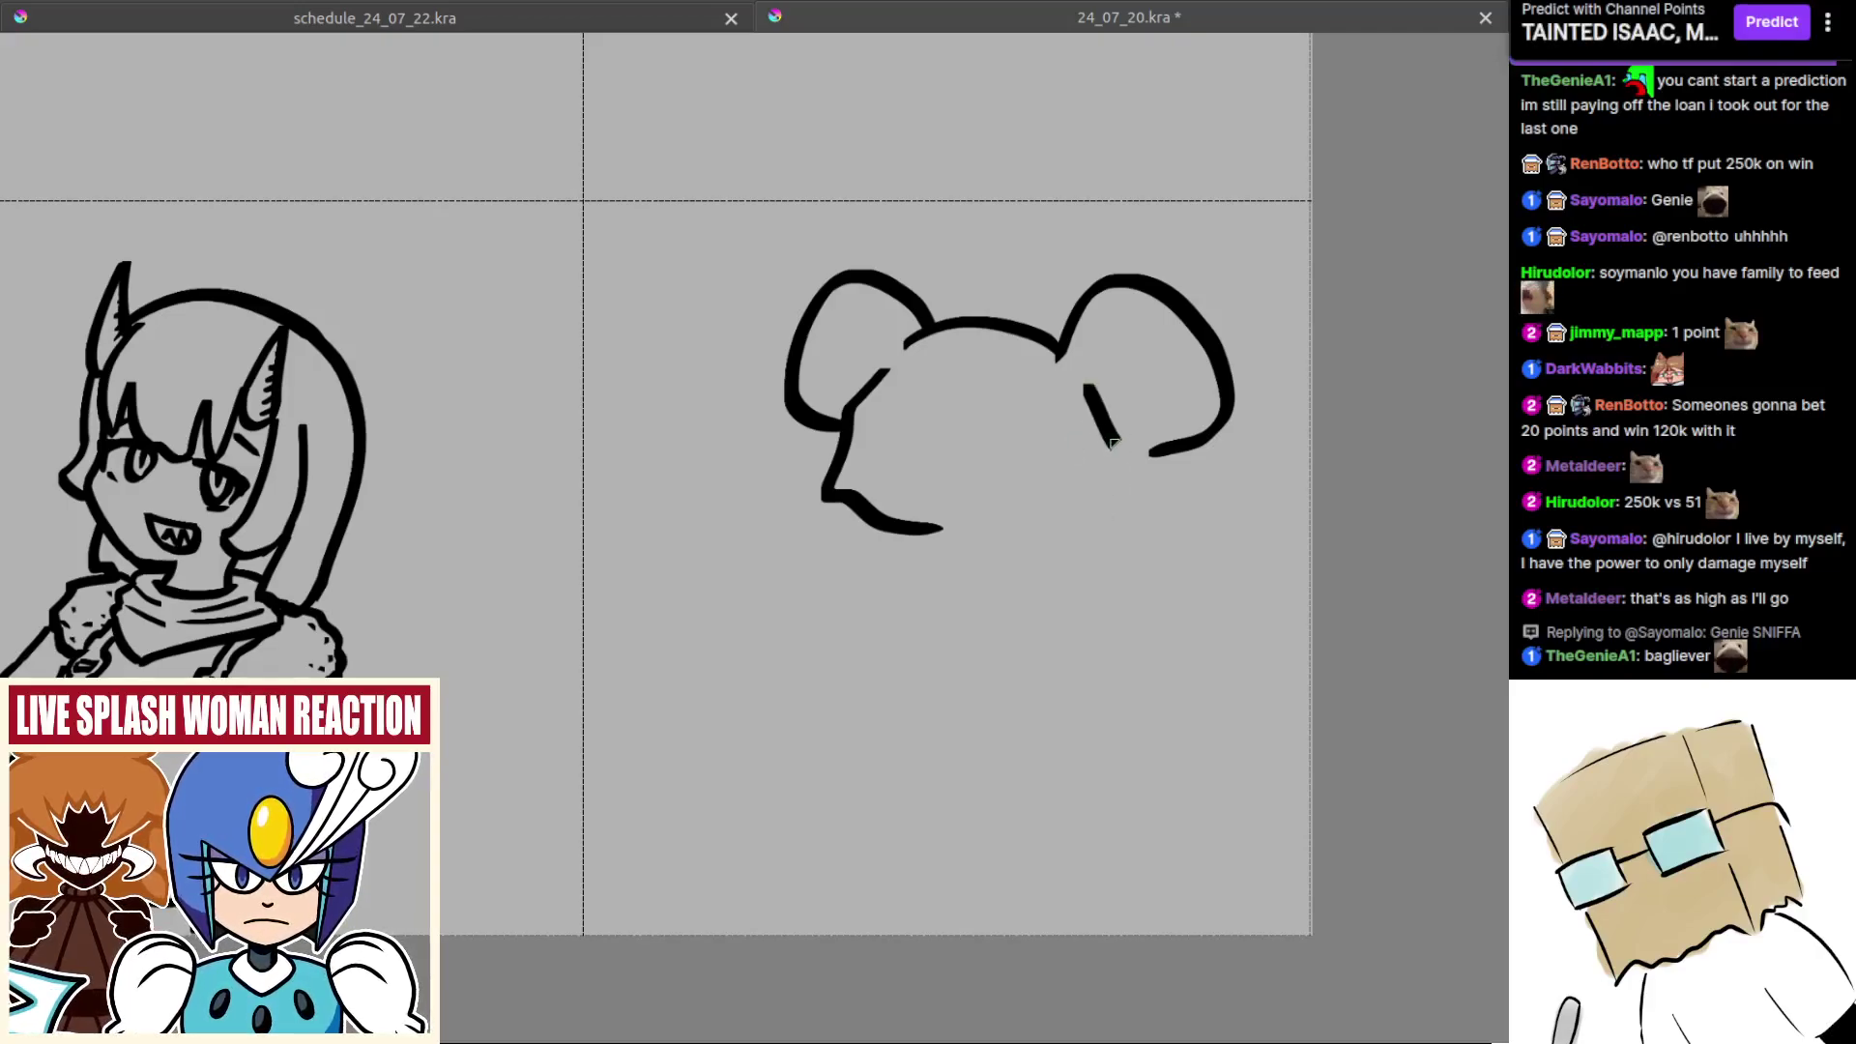
pyautogui.moveTo(1110, 542)
pyautogui.mouseDown()
pyautogui.moveTo(936, 532)
pyautogui.moveTo(984, 623)
pyautogui.moveTo(936, 562)
pyautogui.mouseUp()
pyautogui.scroll(2, 909, 539)
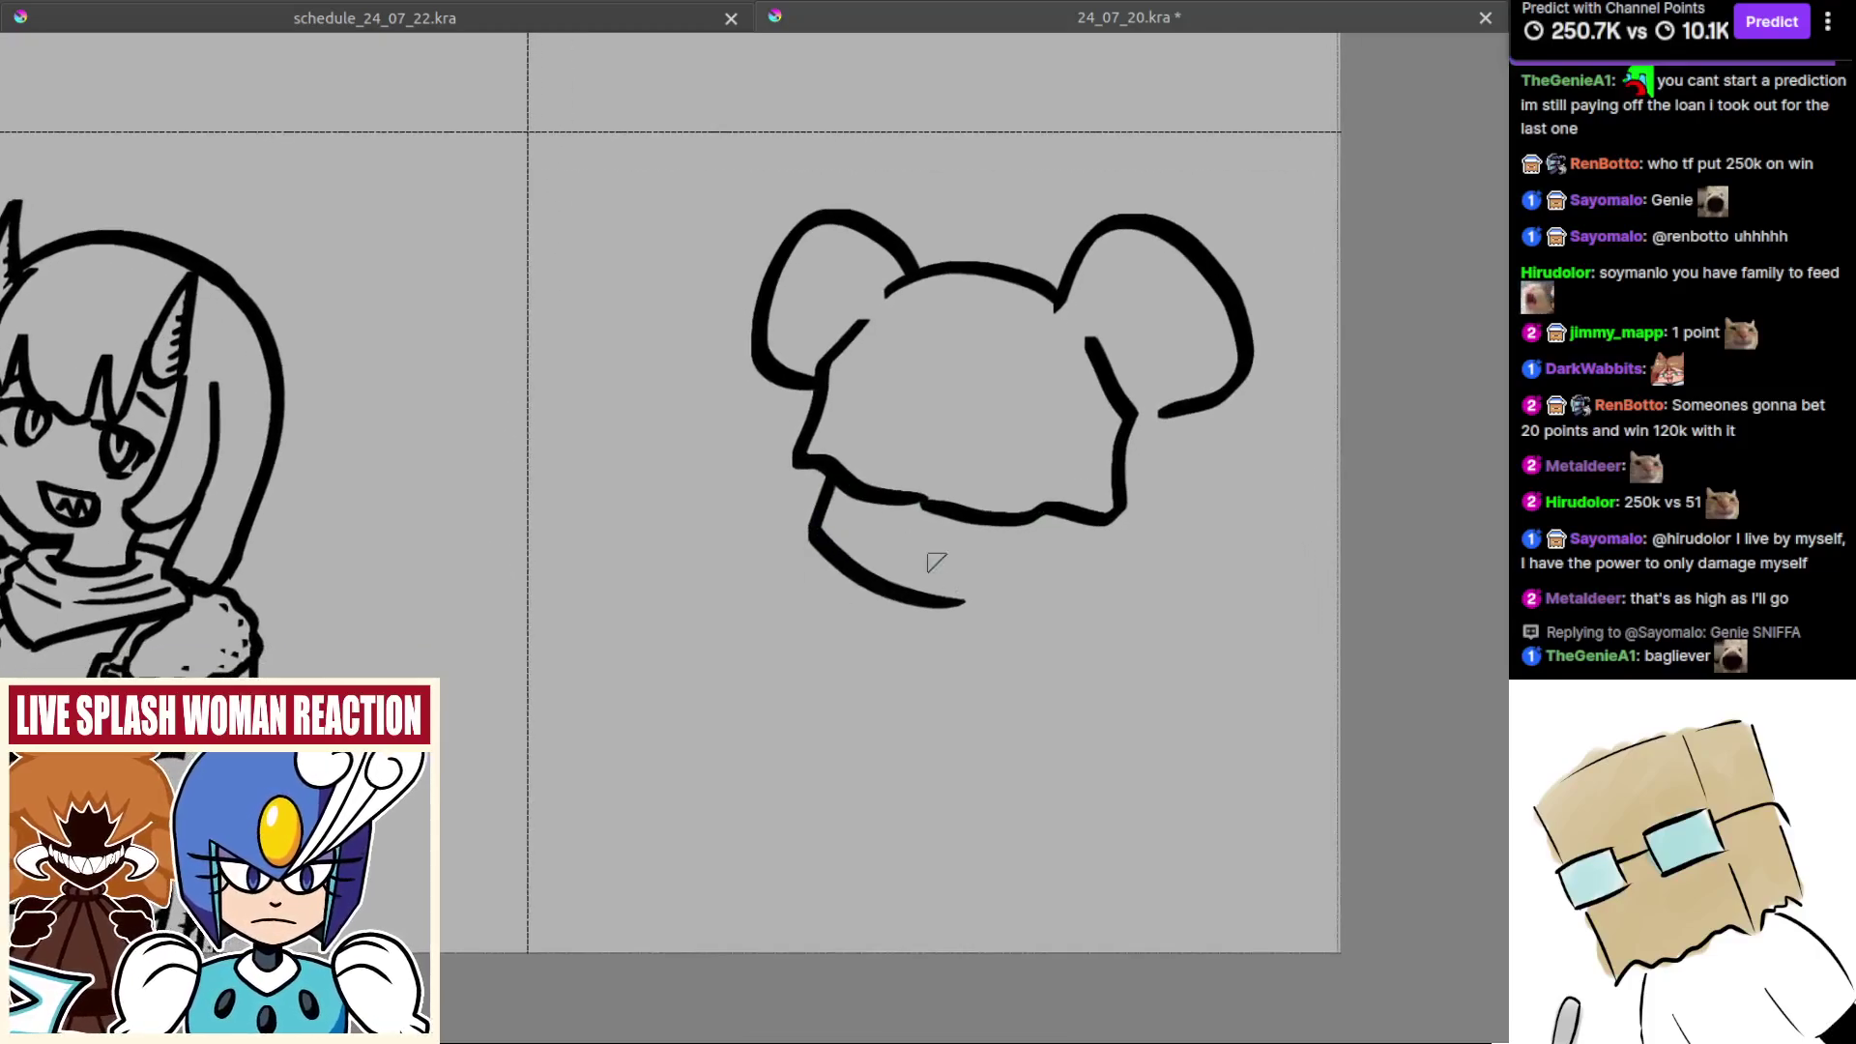
# Step: Check the head in mirrored view and redraw the curved cheek and jaw line below the fringe
pyautogui.press('m')
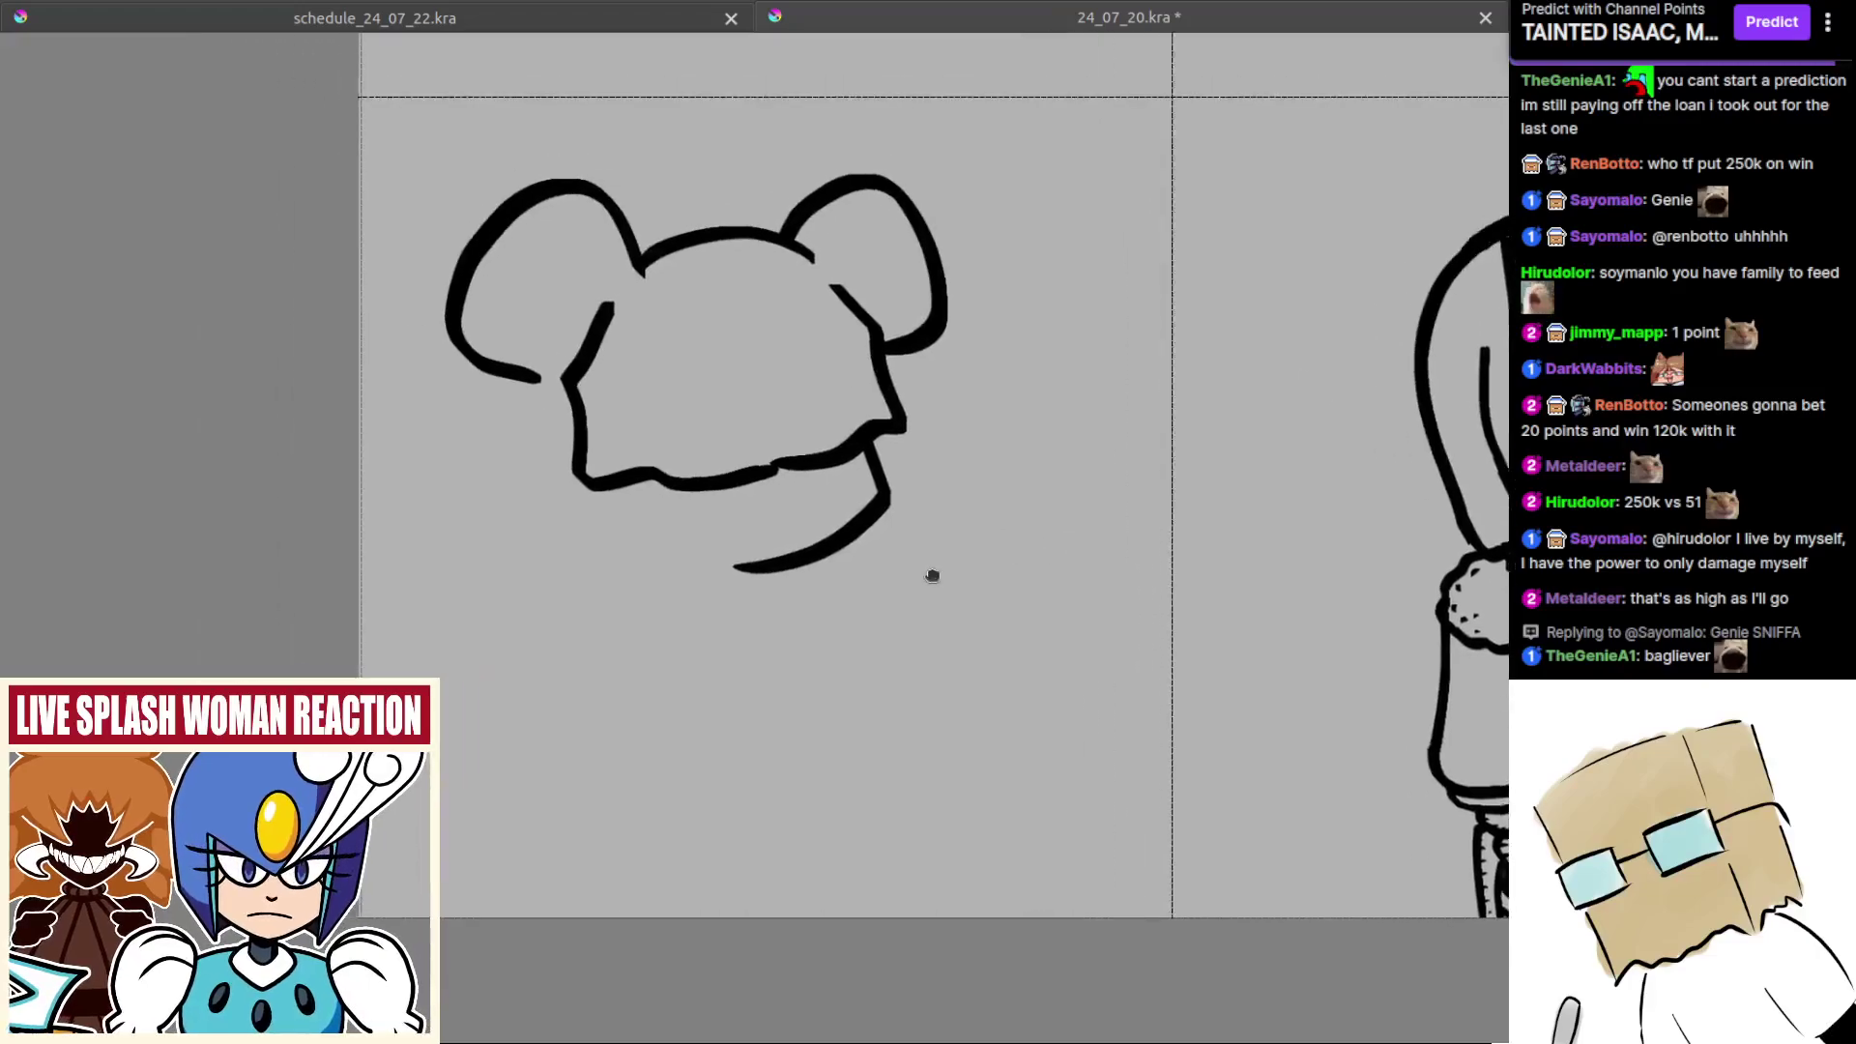
pyautogui.hotkey('ctrl', 'z')
pyautogui.moveTo(822, 592)
pyautogui.mouseDown()
pyautogui.moveTo(904, 619)
pyautogui.moveTo(873, 604)
pyautogui.mouseUp()
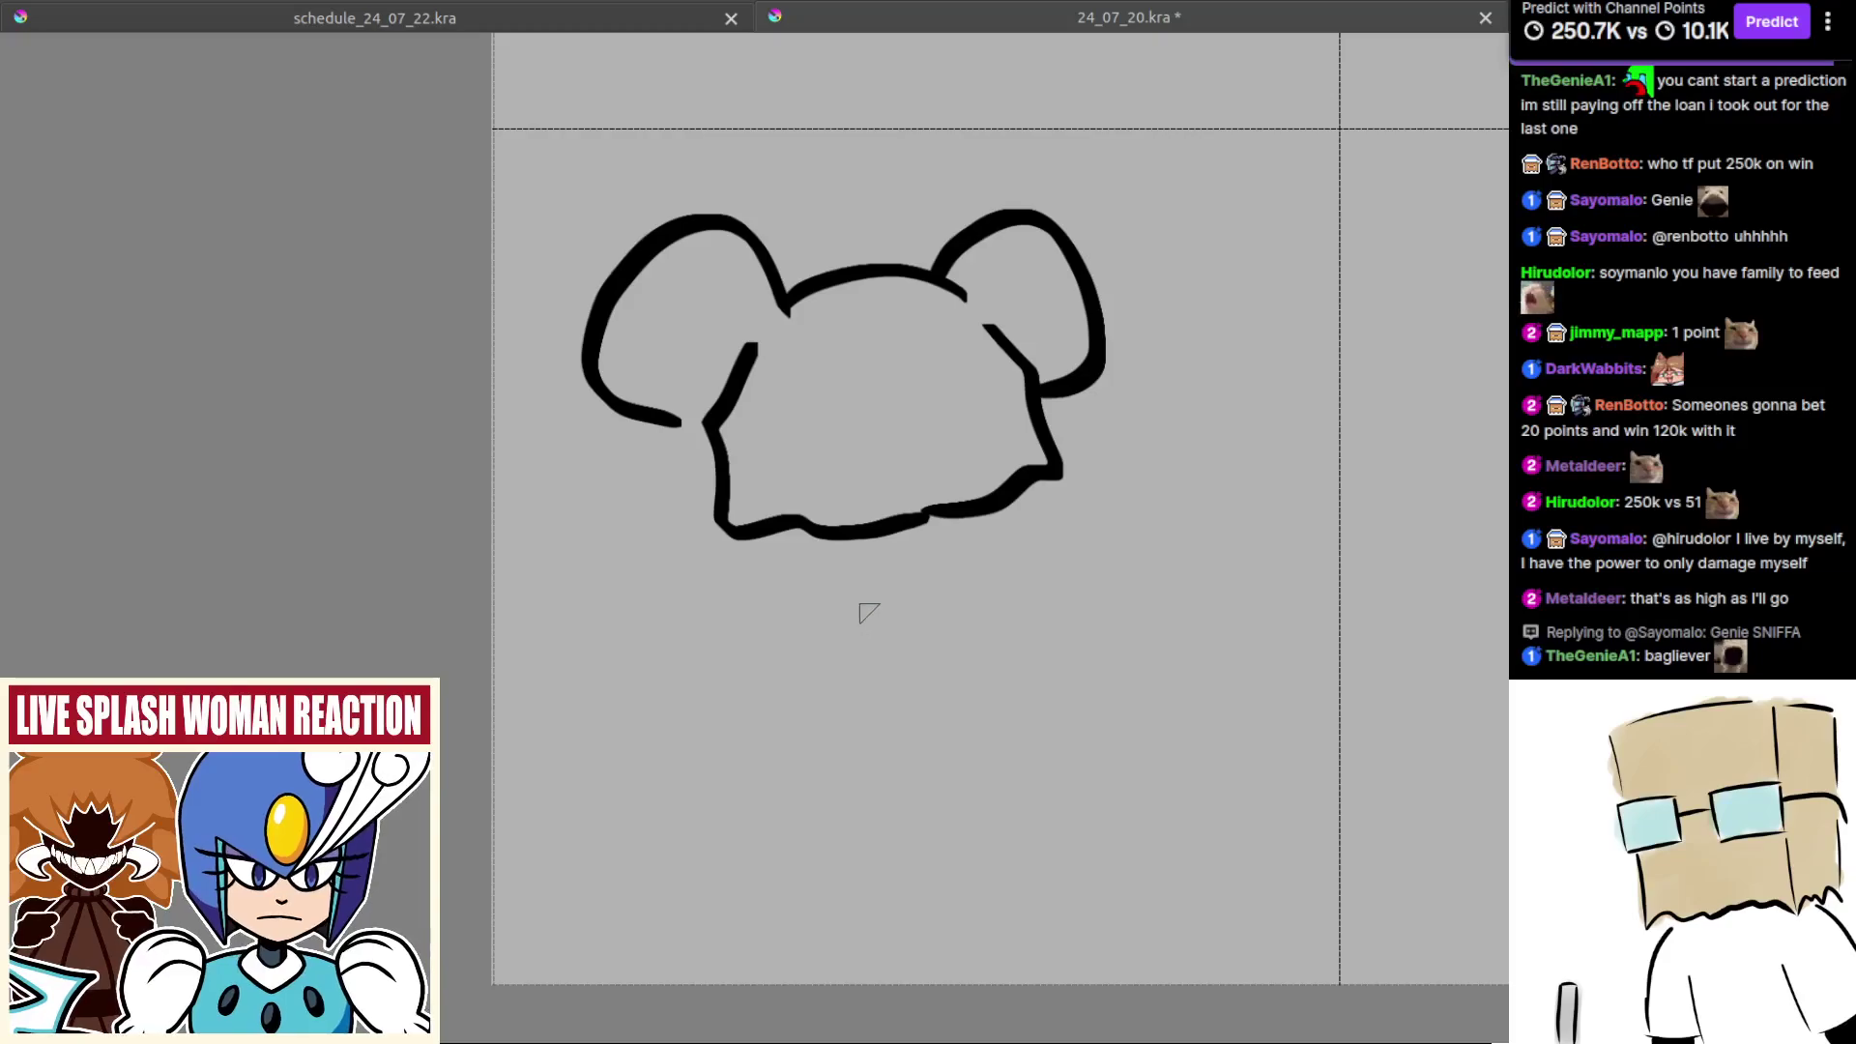
pyautogui.moveTo(856, 676); pyautogui.dragTo(971, 634)
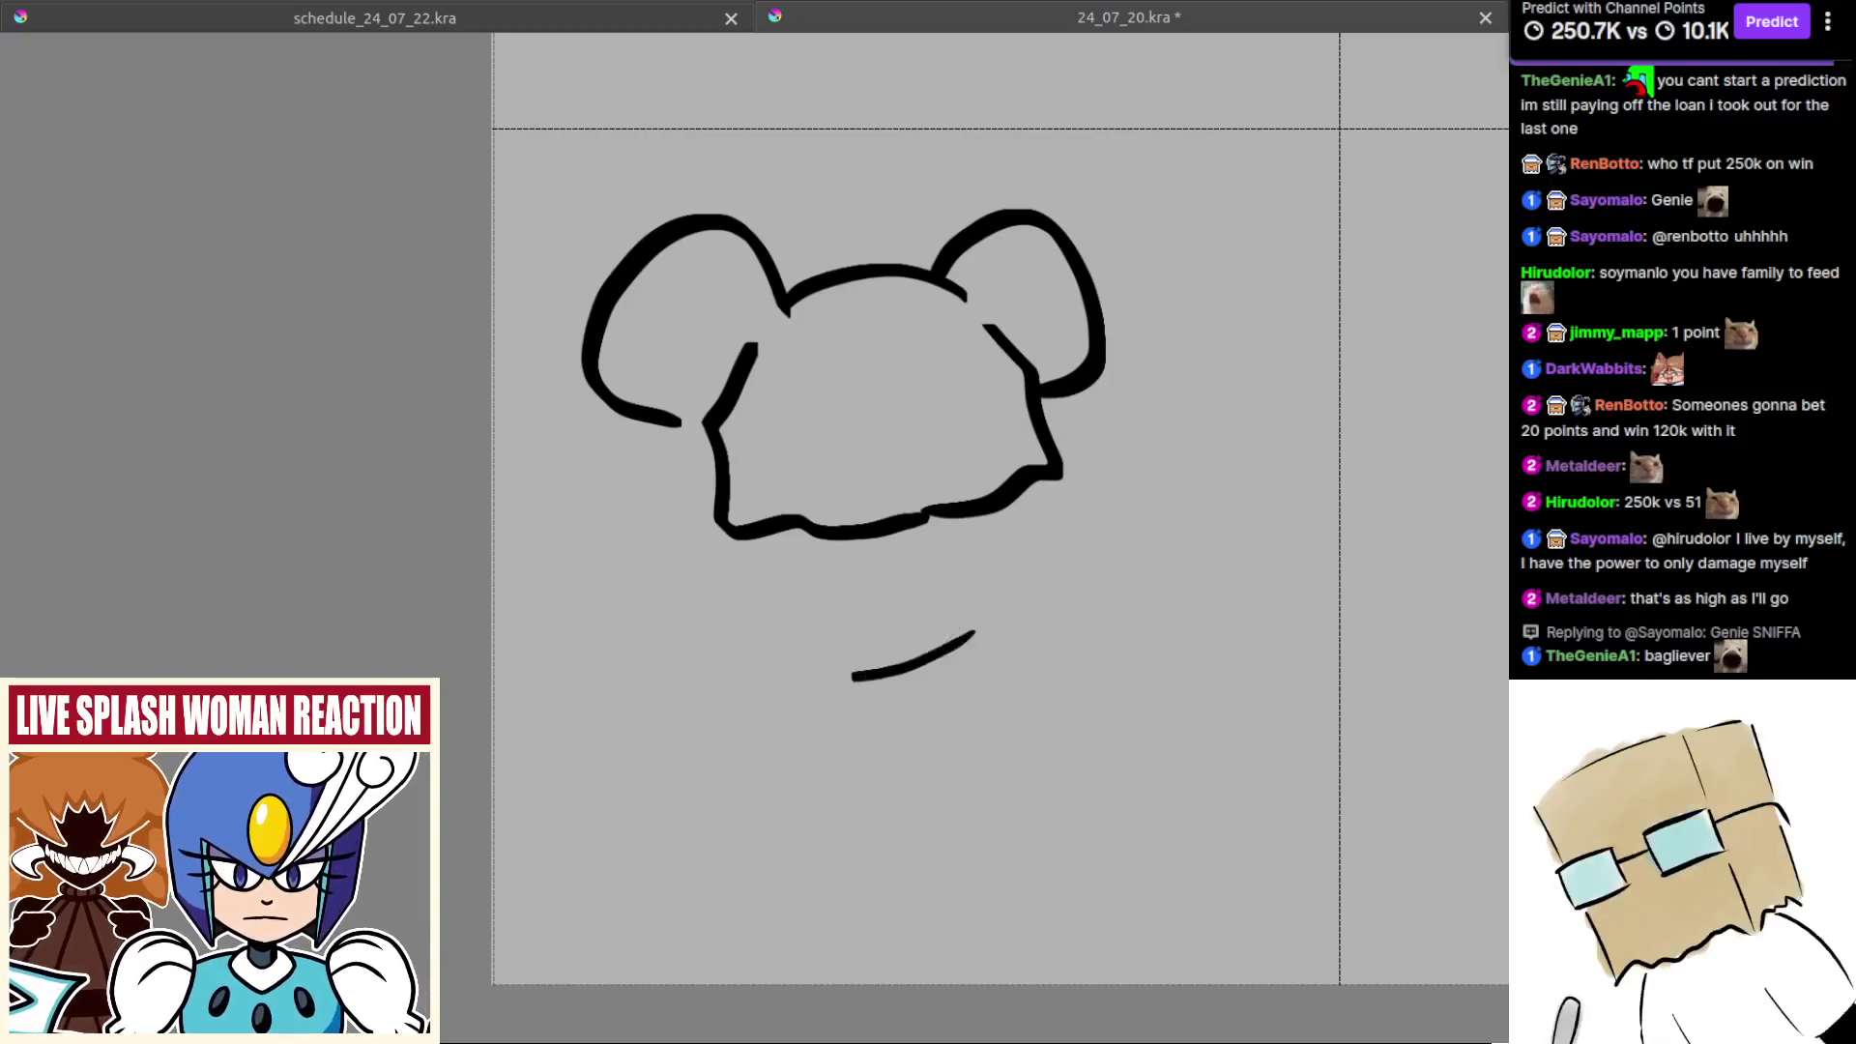
pyautogui.hotkey('ctrl', 'z')
pyautogui.press('m')
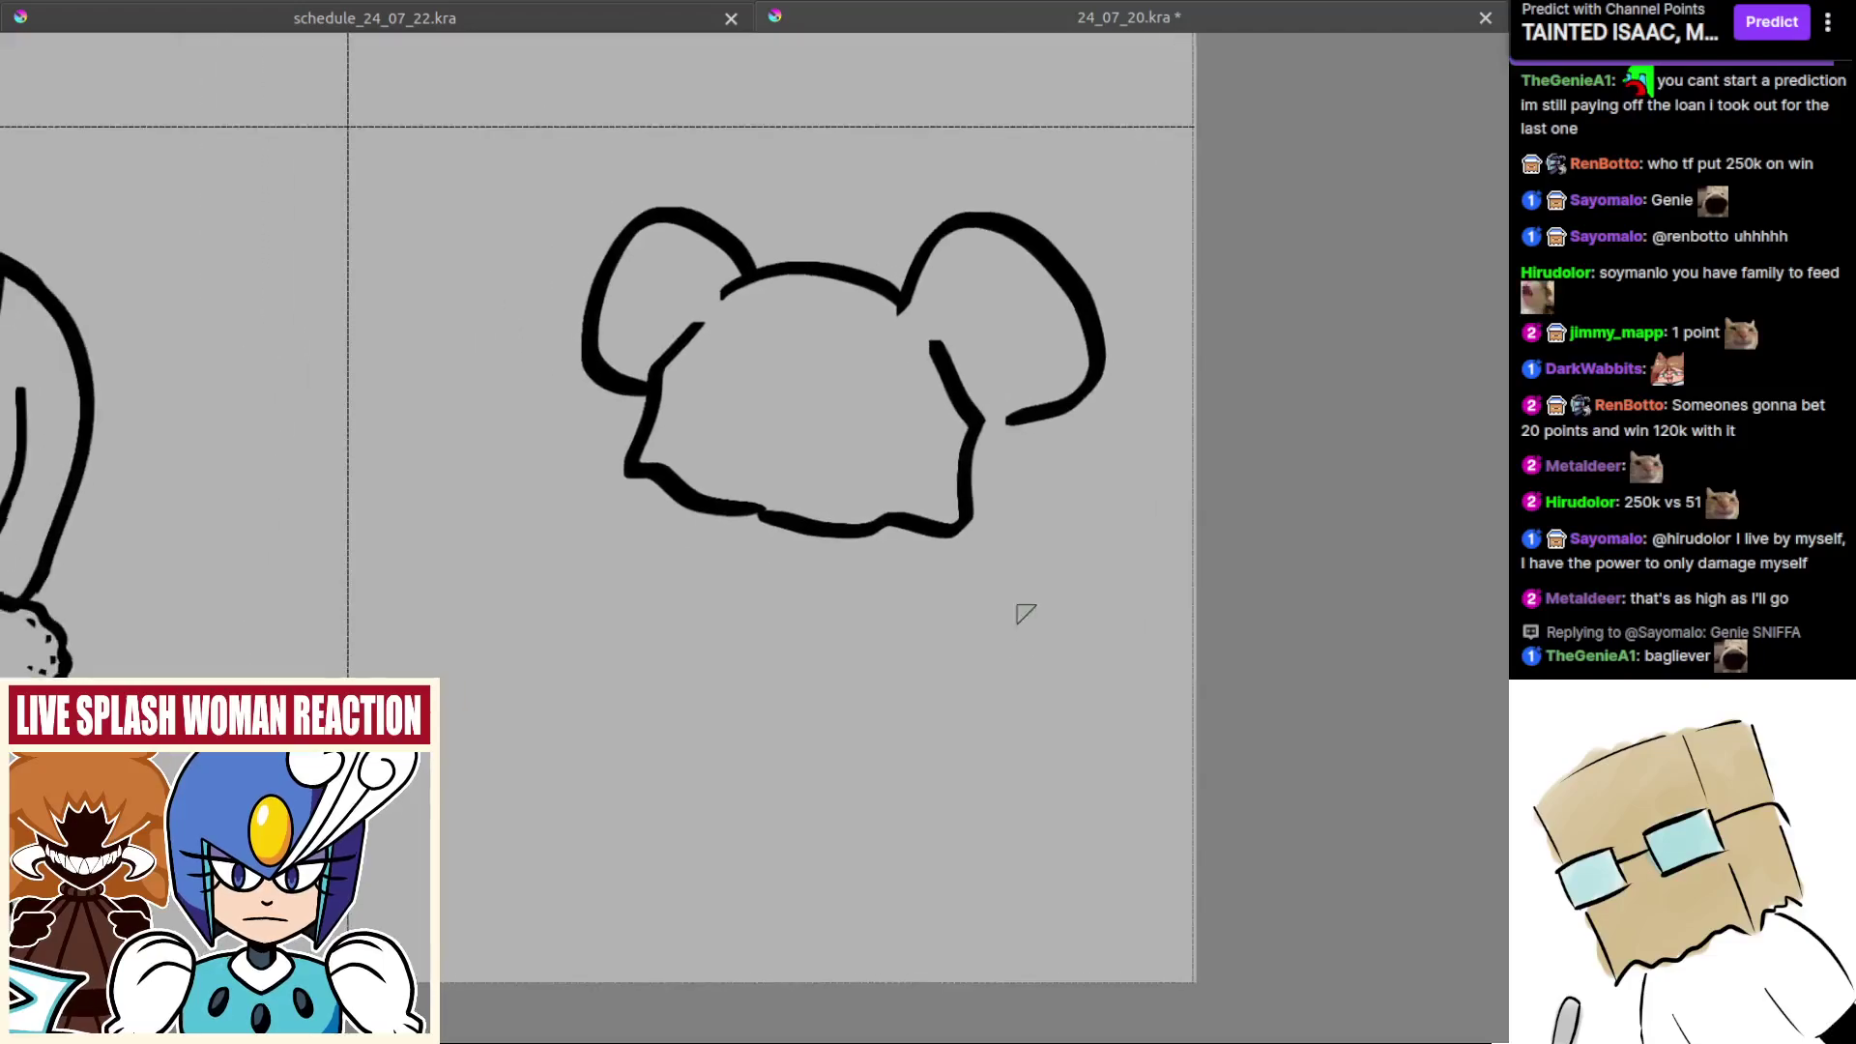
pyautogui.hotkey('ctrl', 'z')
pyautogui.moveTo(680, 505)
pyautogui.mouseDown()
pyautogui.moveTo(665, 555)
pyautogui.moveTo(785, 628)
pyautogui.moveTo(766, 615)
pyautogui.moveTo(825, 610)
pyautogui.mouseUp()
pyautogui.hotkey('ctrl', 'z')
pyautogui.hotkey('ctrl', 'z')
pyautogui.moveTo(723, 549); pyautogui.dragTo(796, 586)
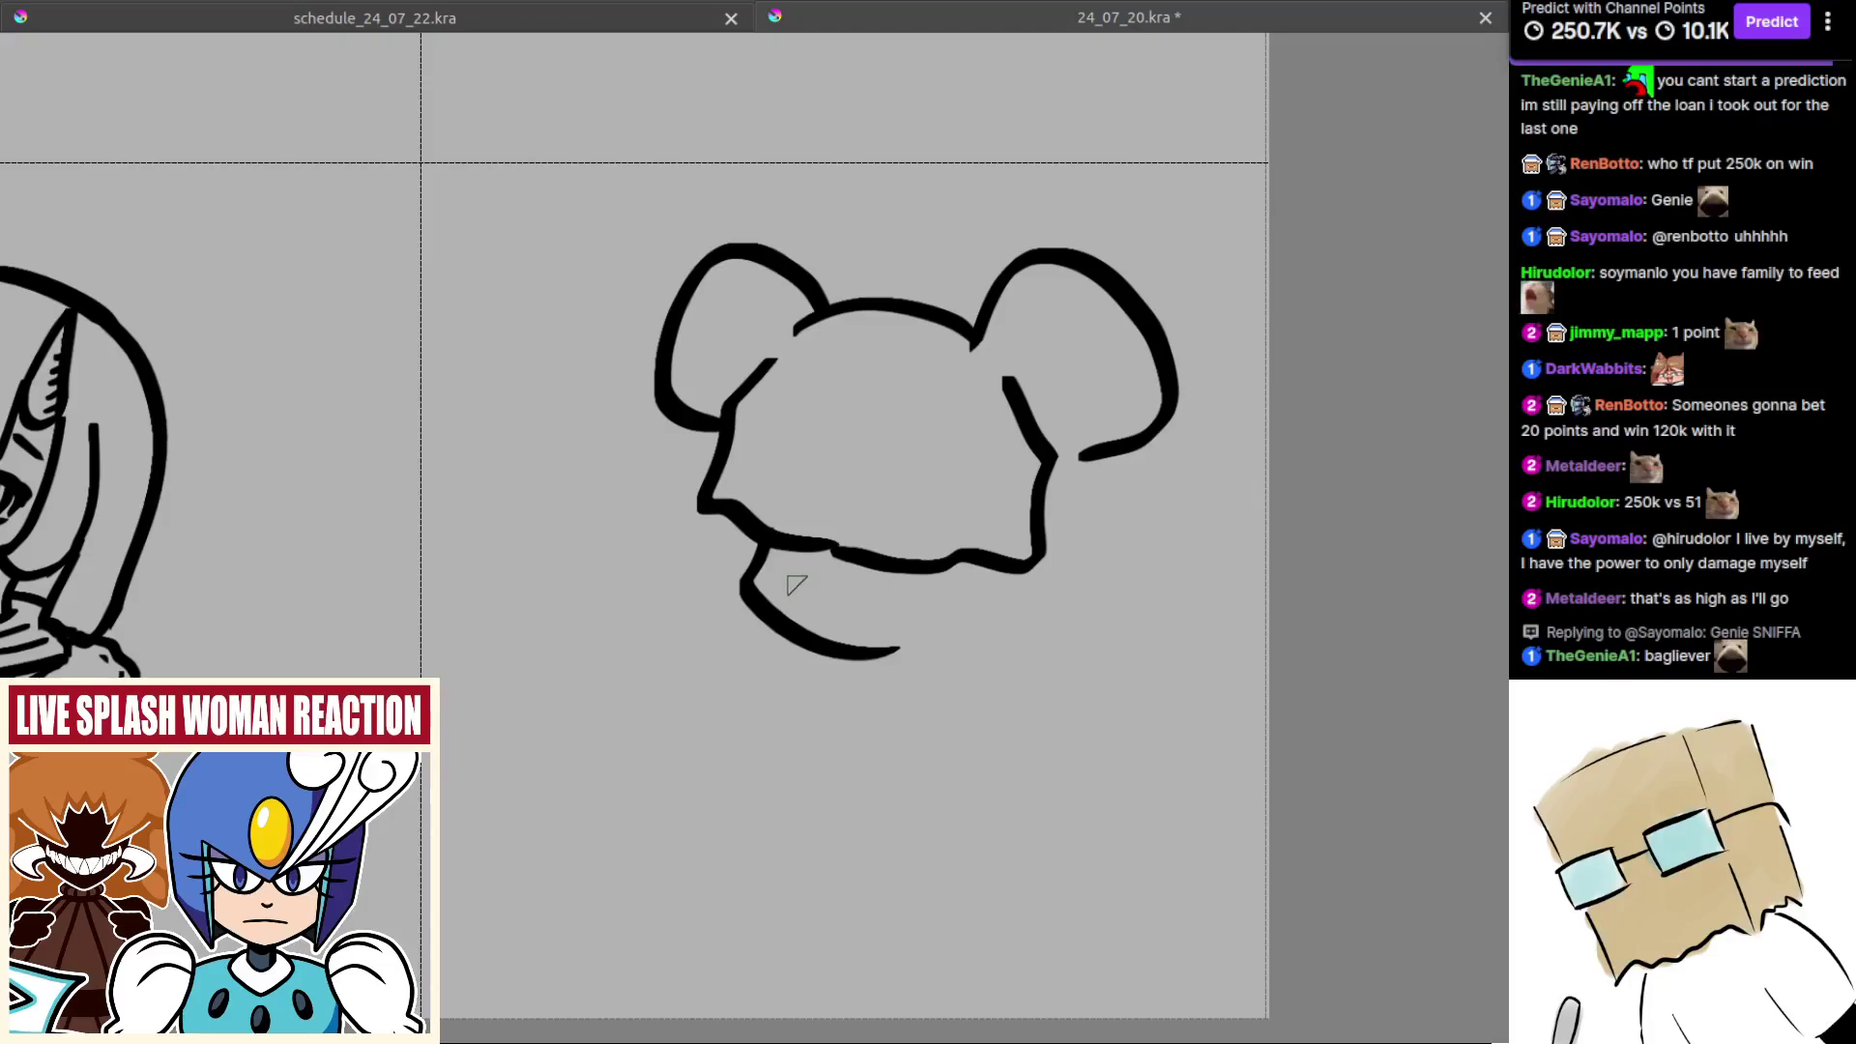
pyautogui.moveTo(720, 512)
pyautogui.mouseDown()
pyautogui.moveTo(759, 657)
pyautogui.moveTo(787, 666)
pyautogui.moveTo(706, 650)
pyautogui.moveTo(778, 669)
pyautogui.mouseUp()
pyautogui.hotkey('ctrl', 'z')
pyautogui.hotkey('ctrl', 'z')
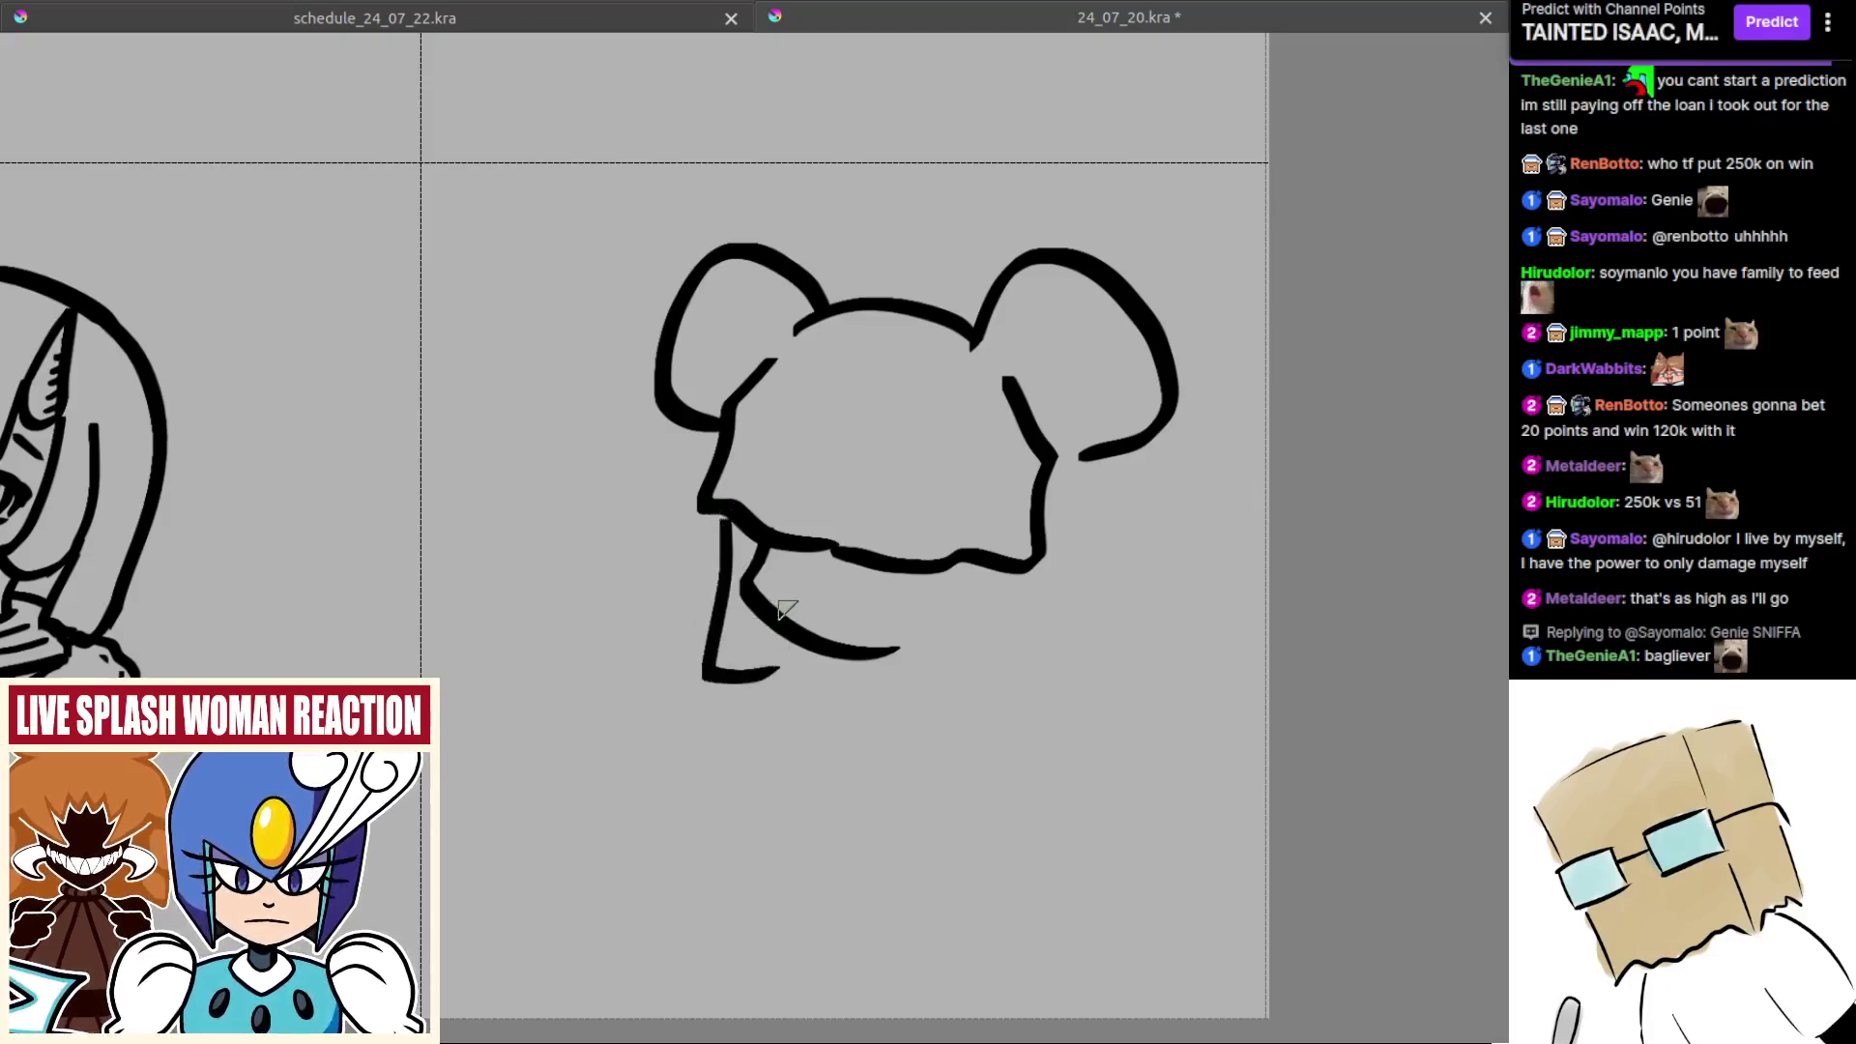
pyautogui.hotkey('ctrl', 'z')
pyautogui.hotkey('ctrl', 'z')
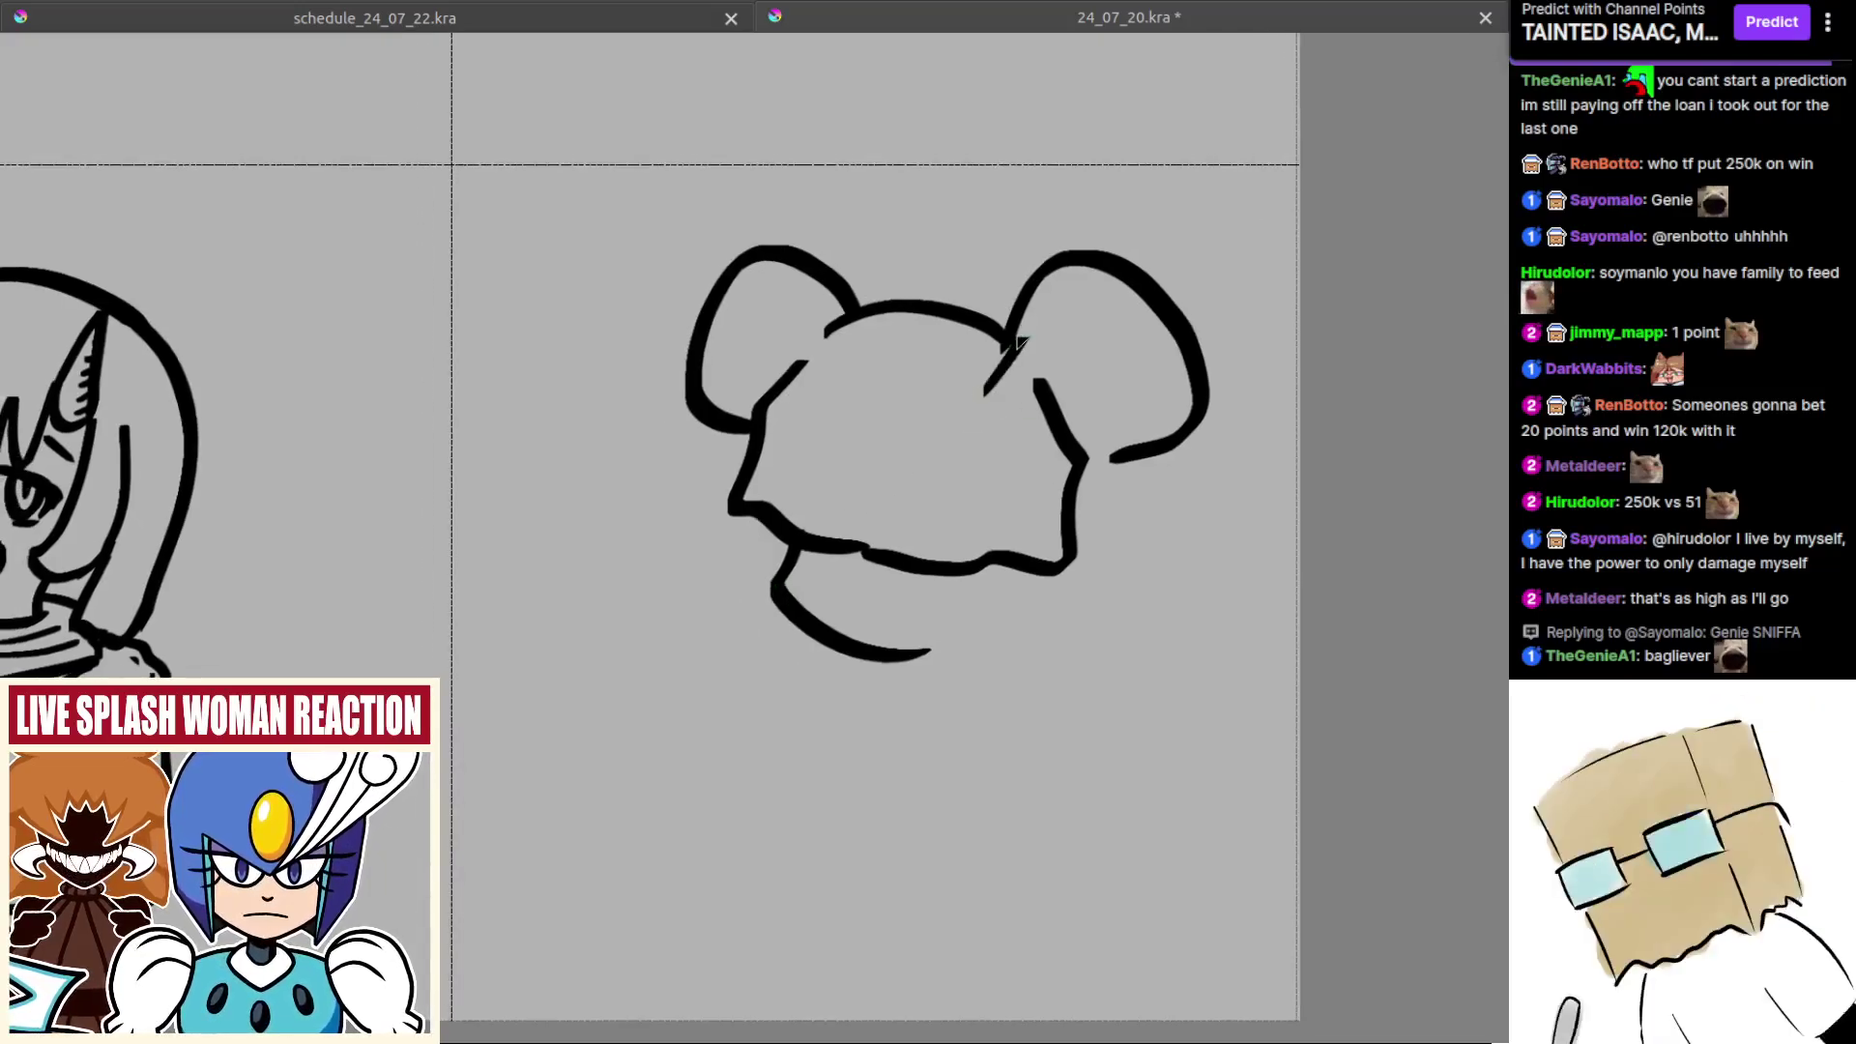
# Step: Draw a small pointed horn with a rounded base where the right ear meets the hair
pyautogui.moveTo(1024, 341); pyautogui.dragTo(1011, 449)
pyautogui.moveTo(996, 387); pyautogui.dragTo(1008, 443)
pyautogui.hotkey('ctrl', 'z')
pyautogui.hotkey('ctrl', 'z')
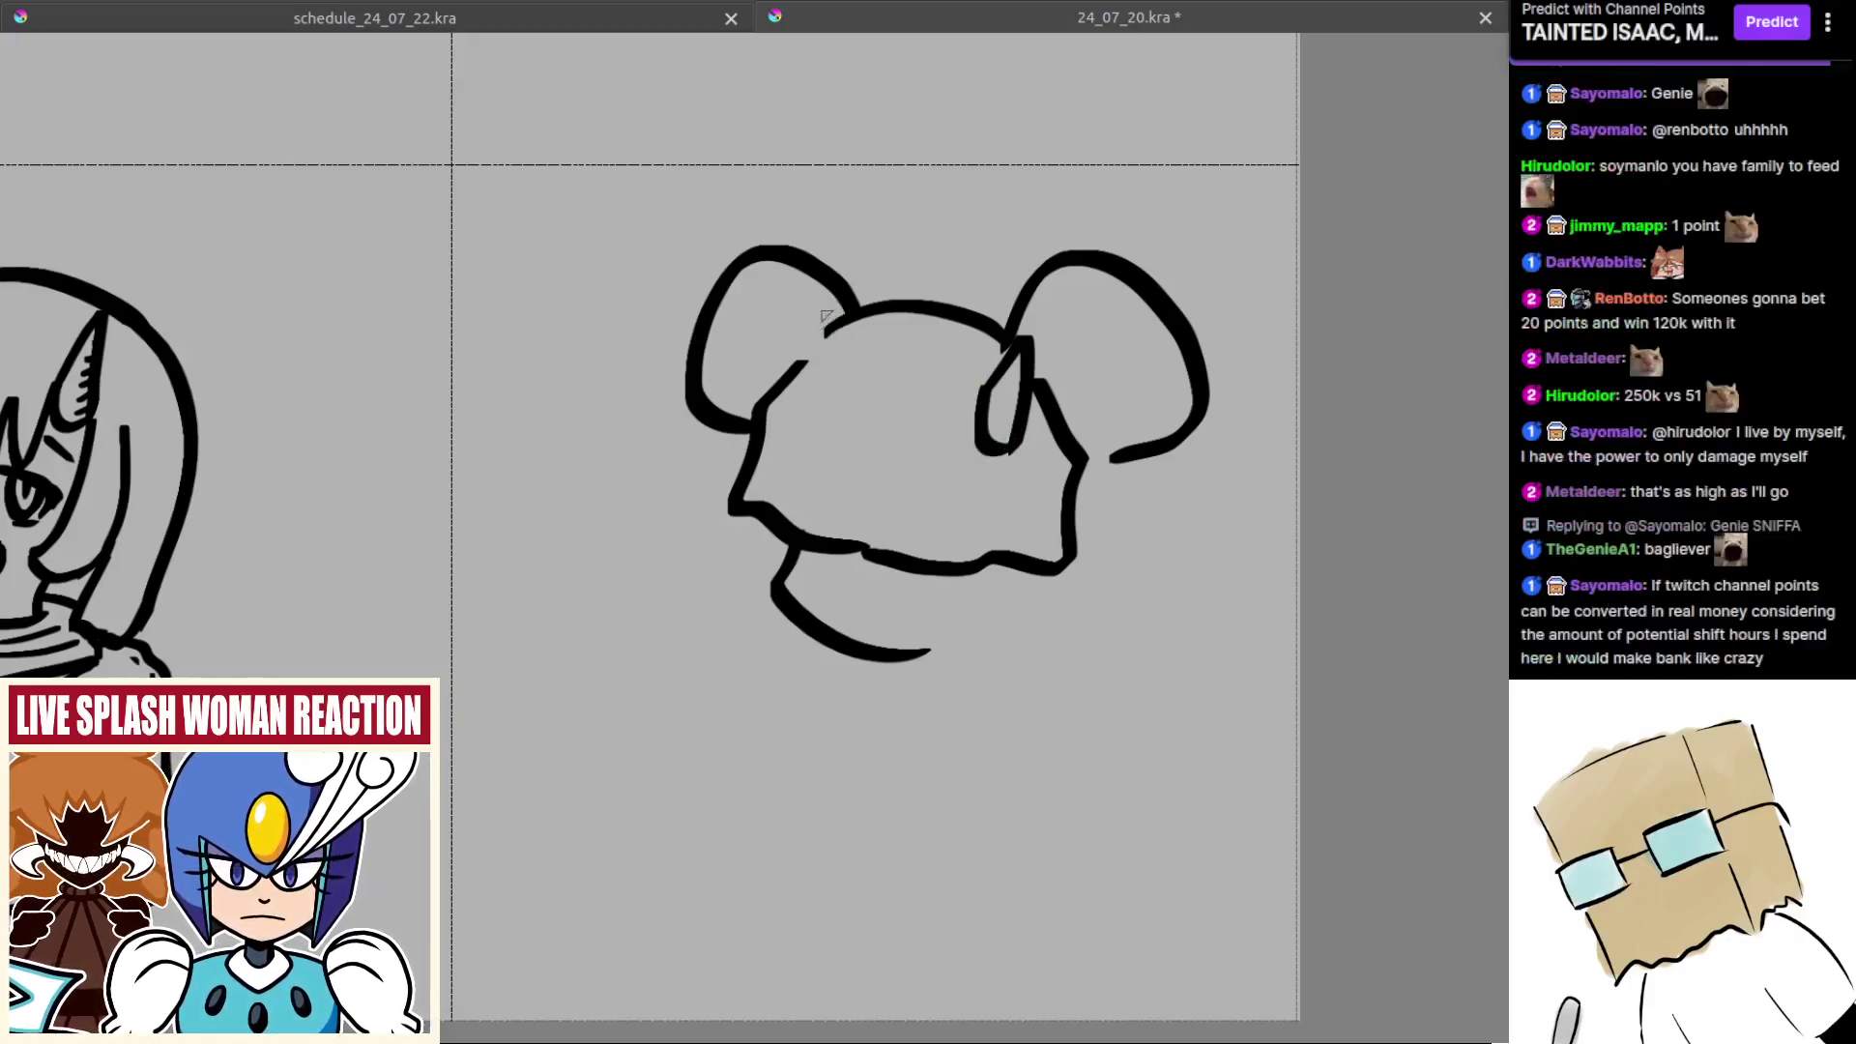
# Step: Draw a matching small horn beside the left ear and add short hatch marks inside both horns
pyautogui.moveTo(823, 335)
pyautogui.mouseDown()
pyautogui.moveTo(841, 329)
pyautogui.moveTo(829, 303)
pyautogui.moveTo(815, 420)
pyautogui.moveTo(833, 303)
pyautogui.moveTo(812, 406)
pyautogui.moveTo(843, 394)
pyautogui.moveTo(831, 334)
pyautogui.moveTo(803, 406)
pyautogui.mouseUp()
pyautogui.hotkey('ctrl', 'z')
pyautogui.hotkey('ctrl', 'z')
pyautogui.hotkey('ctrl', 'z')
pyautogui.hotkey('ctrl', 'z')
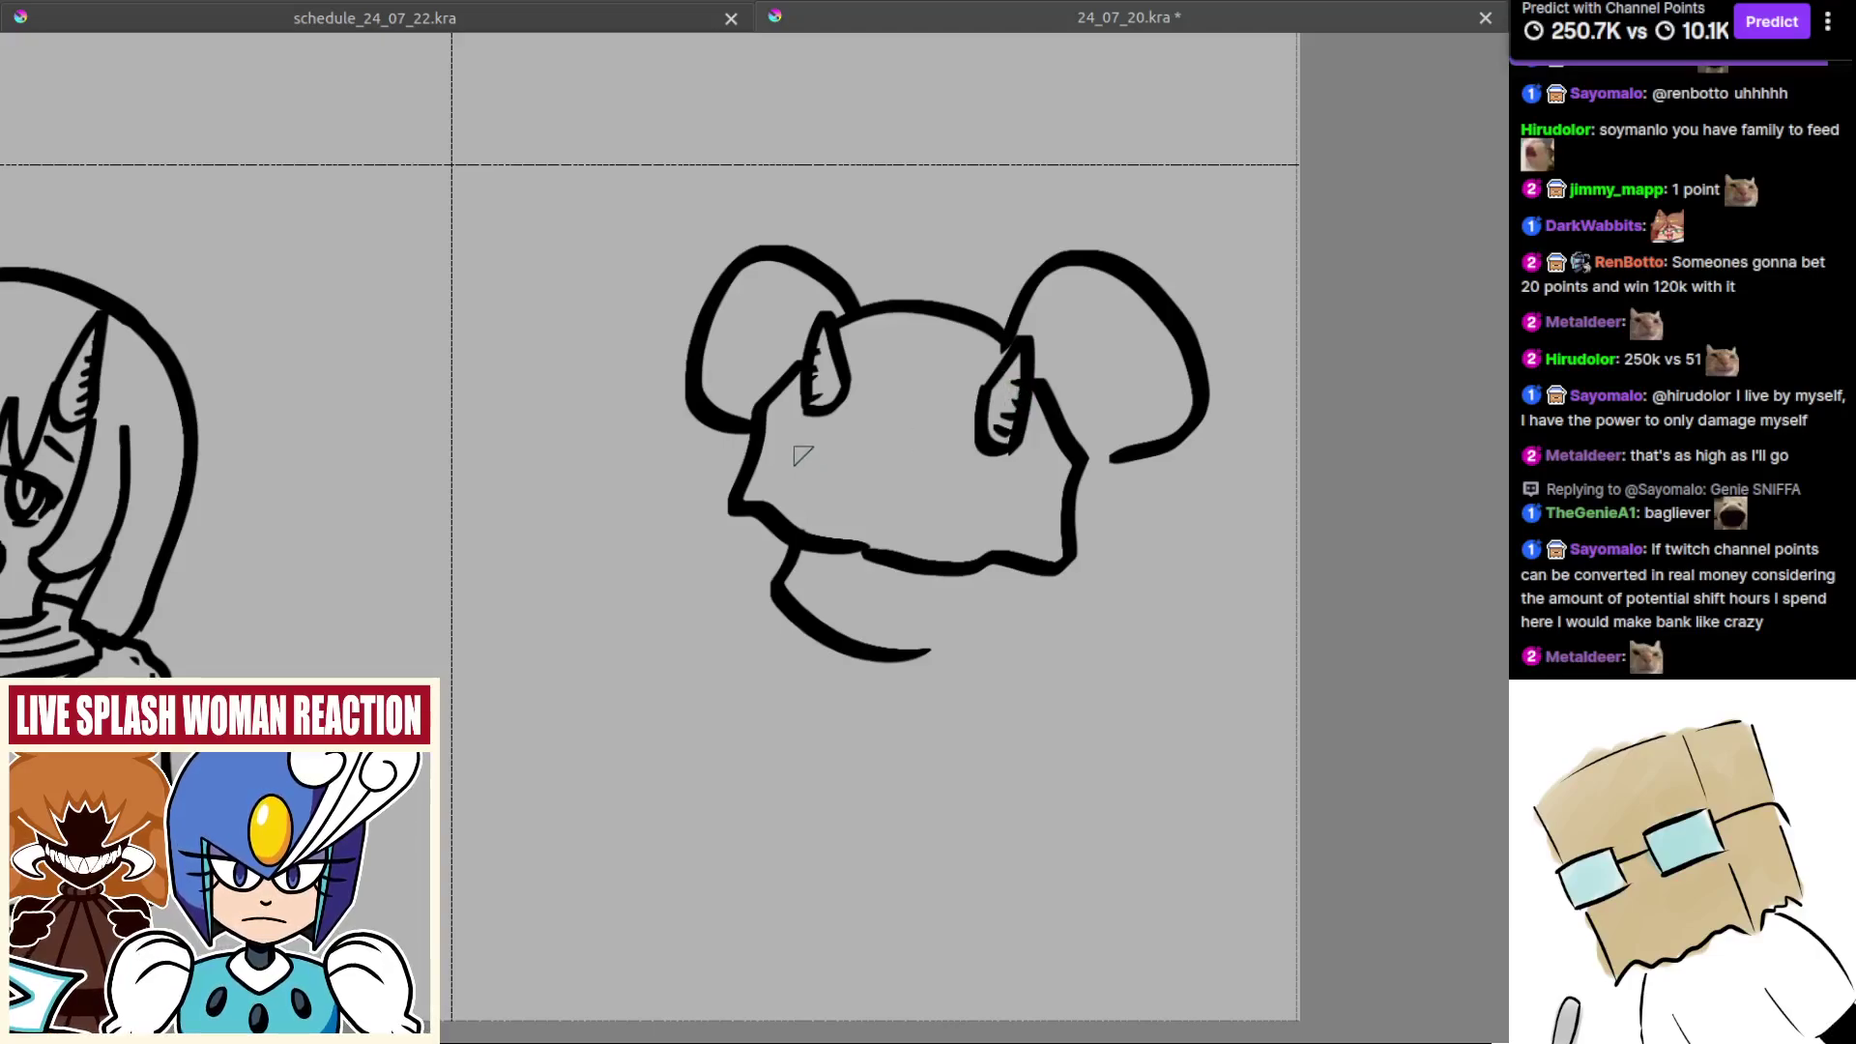
# Step: Add four short vertical strand lines across the mouse-eared character's fringe
pyautogui.moveTo(795, 422); pyautogui.dragTo(784, 495)
pyautogui.moveTo(887, 439)
pyautogui.mouseDown()
pyautogui.moveTo(872, 515)
pyautogui.moveTo(945, 534)
pyautogui.mouseUp()
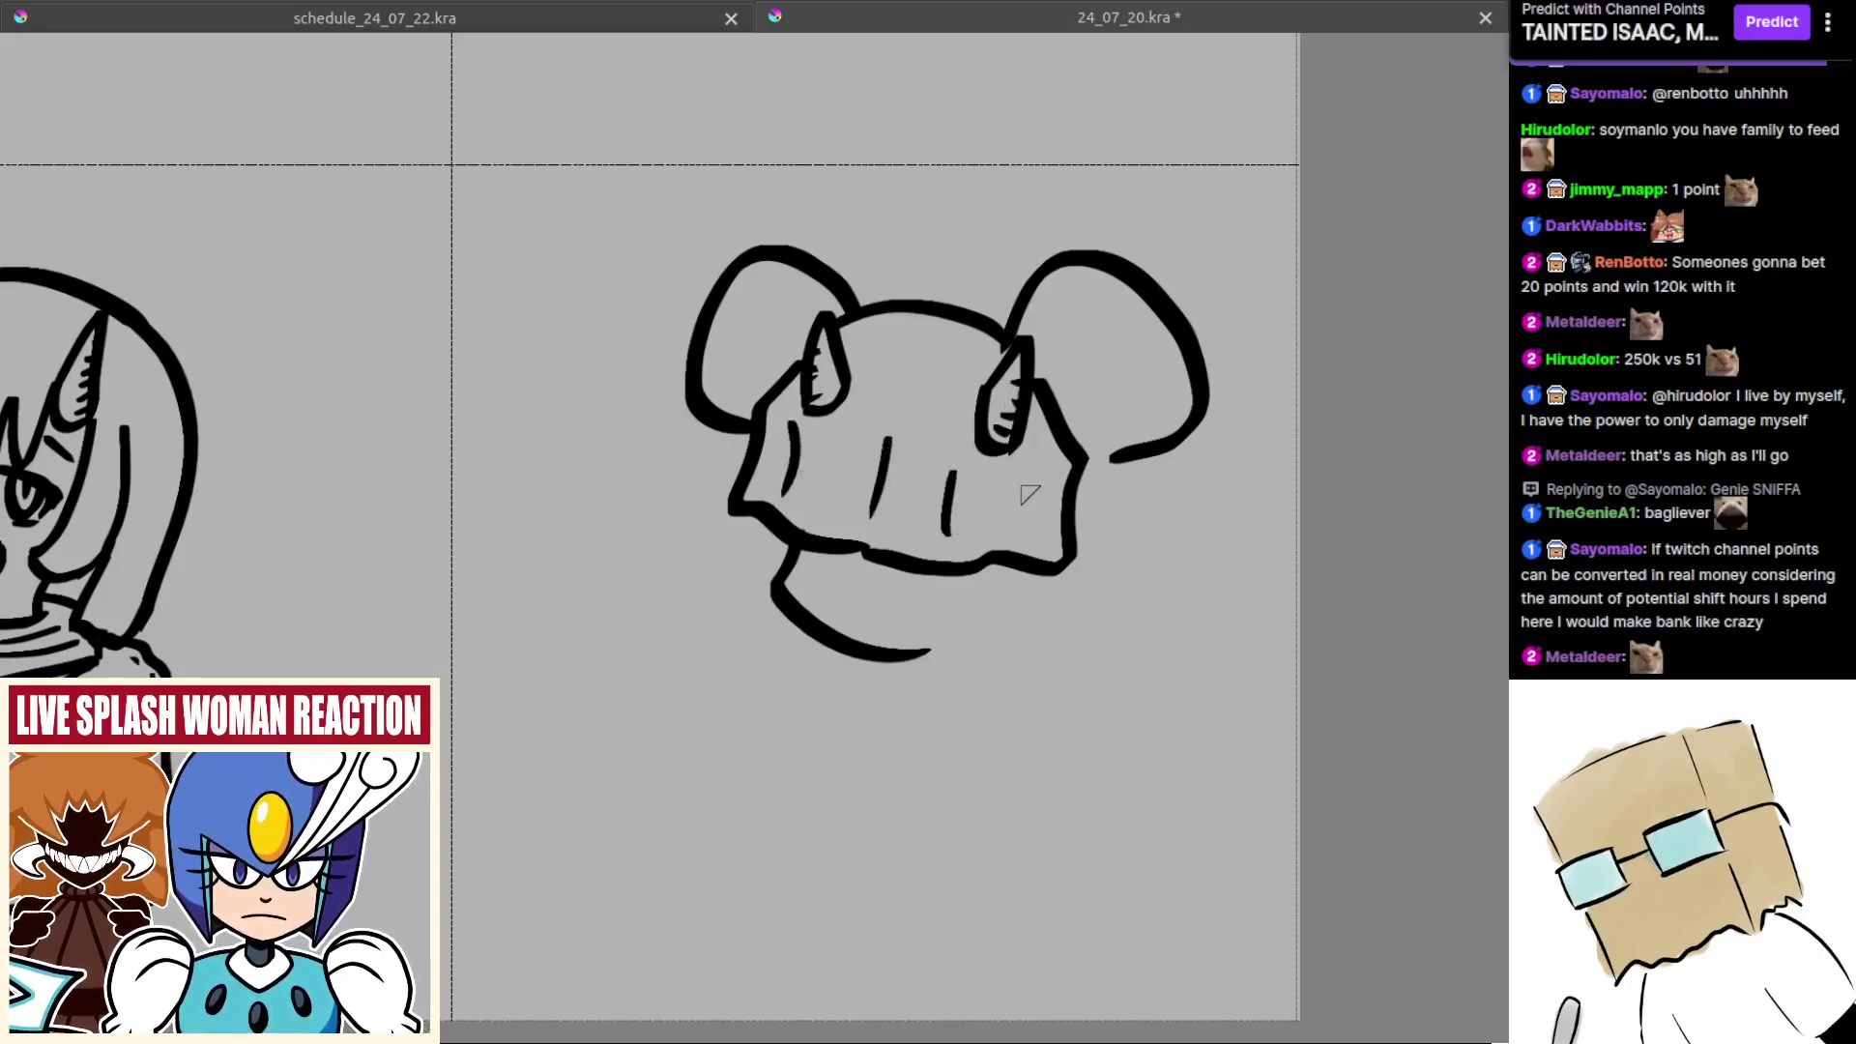
pyautogui.moveTo(1027, 484); pyautogui.dragTo(1023, 537)
# Step: Draw a small open mouth with teeth between the fringe and the jaw line, redoing the strokes
pyautogui.moveTo(912, 556); pyautogui.dragTo(940, 495)
pyautogui.moveTo(889, 545)
pyautogui.mouseDown()
pyautogui.moveTo(956, 511)
pyautogui.moveTo(898, 540)
pyautogui.moveTo(941, 557)
pyautogui.moveTo(908, 569)
pyautogui.moveTo(949, 566)
pyautogui.moveTo(937, 539)
pyautogui.moveTo(893, 542)
pyautogui.moveTo(926, 566)
pyautogui.mouseUp()
pyautogui.hotkey('ctrl', 'z')
pyautogui.hotkey('ctrl', 'z')
pyautogui.hotkey('ctrl', 'z')
# Step: Draw two long curved whiskers on each side of the face, redoing the strokes
pyautogui.moveTo(854, 534); pyautogui.dragTo(698, 544)
pyautogui.hotkey('ctrl', 'z')
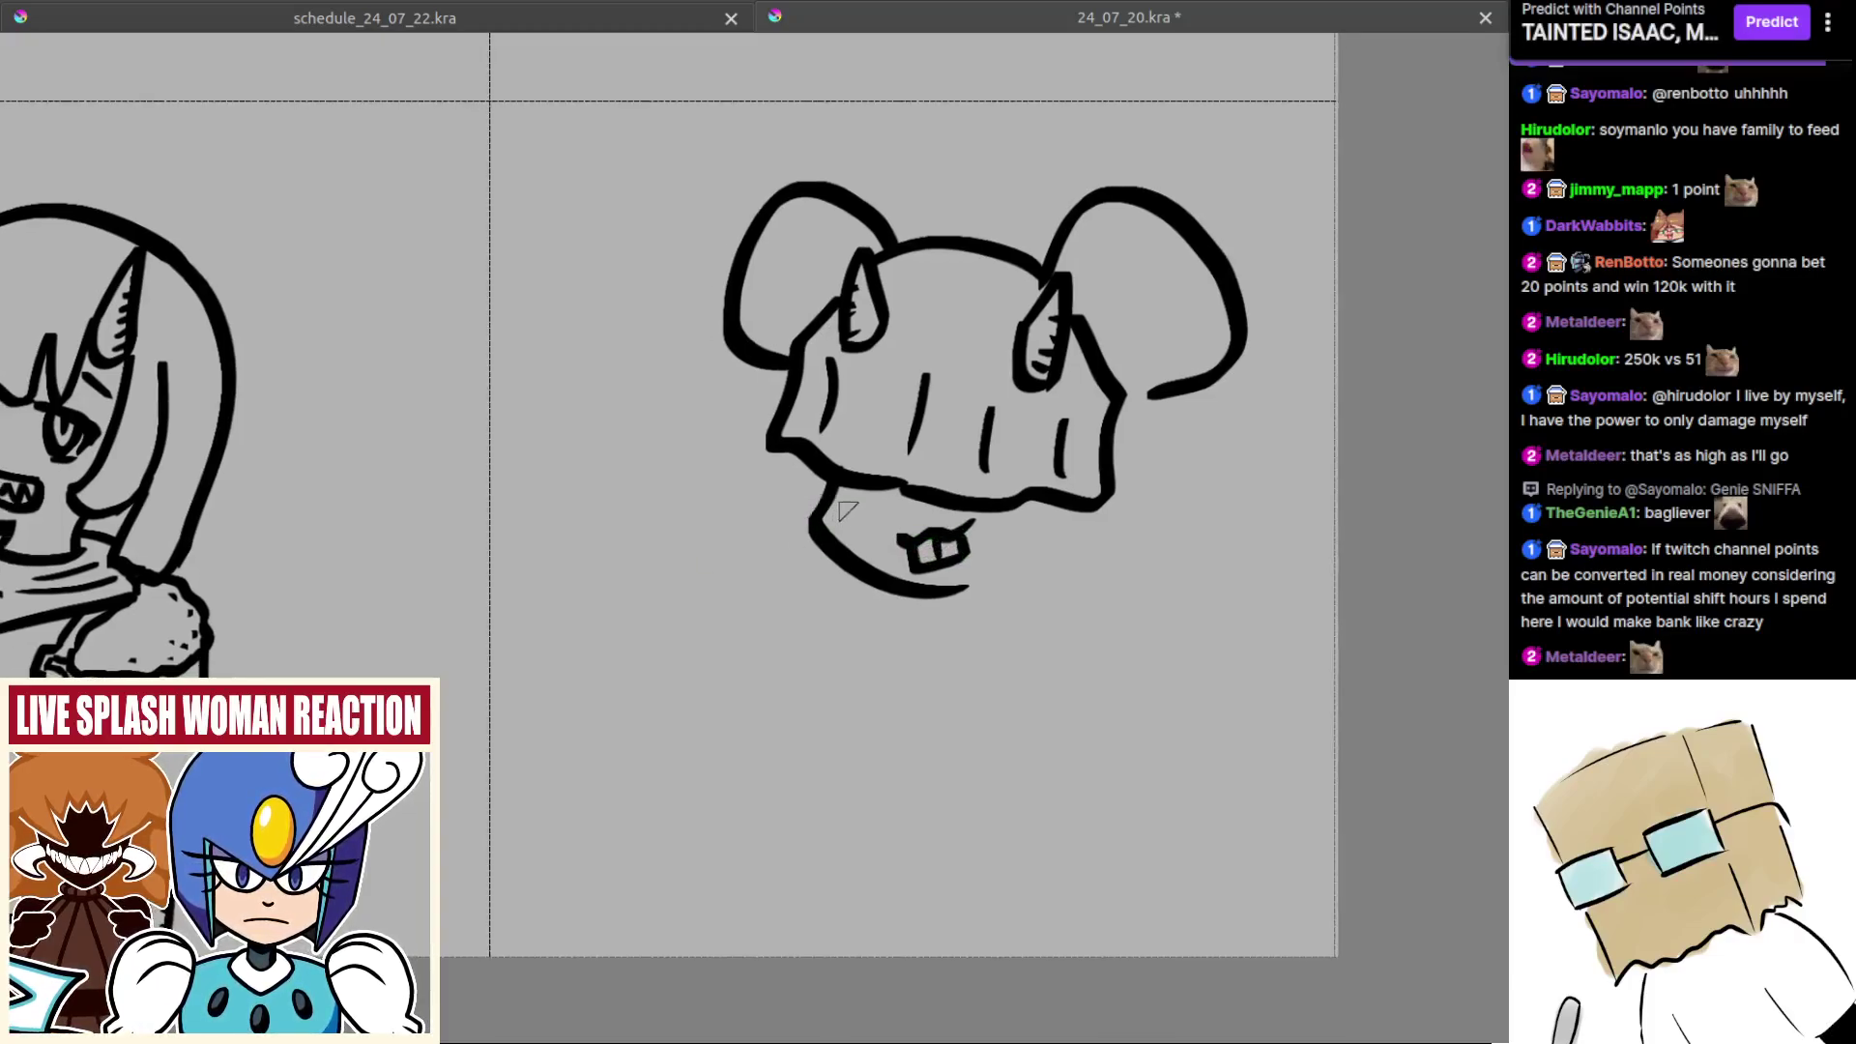
pyautogui.moveTo(870, 513)
pyautogui.mouseDown()
pyautogui.moveTo(645, 475)
pyautogui.moveTo(651, 574)
pyautogui.mouseUp()
pyautogui.hotkey('ctrl', 'z')
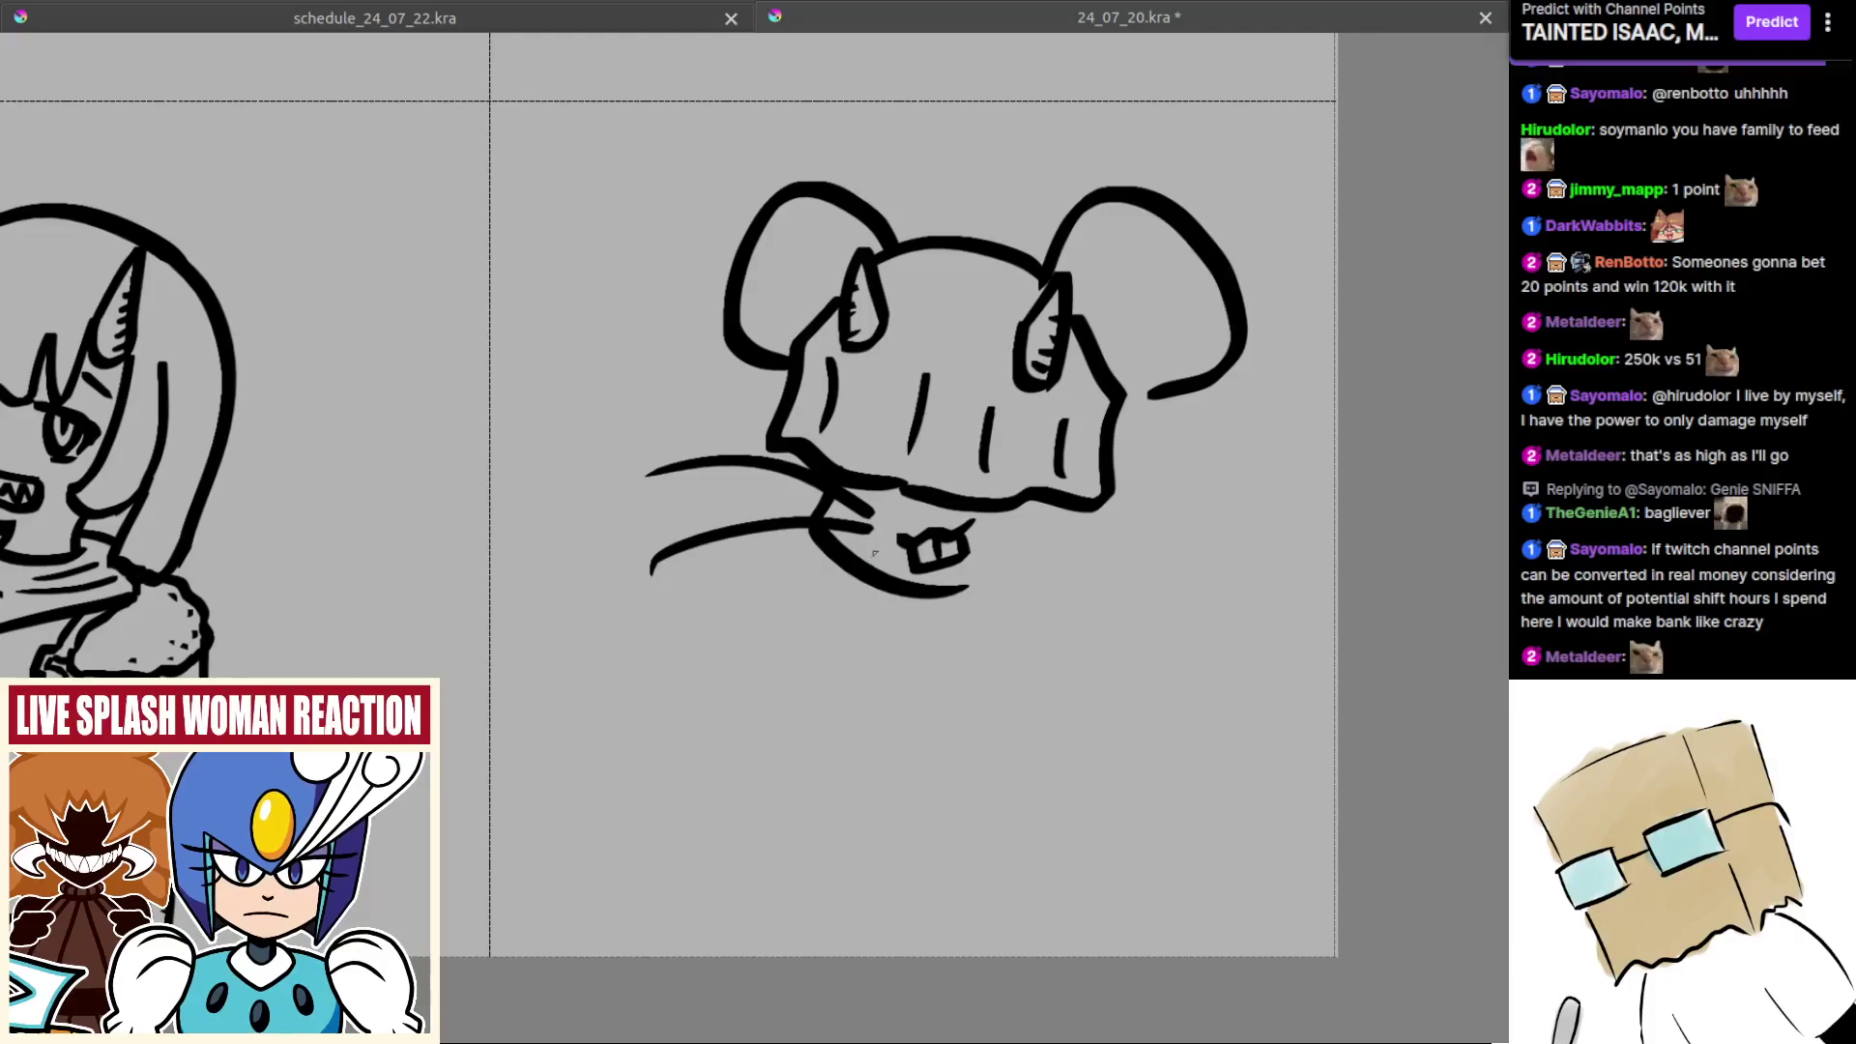
pyautogui.moveTo(875, 550); pyautogui.dragTo(706, 663)
pyautogui.hotkey('ctrl', 'z')
pyautogui.moveTo(1039, 558)
pyautogui.mouseDown()
pyautogui.moveTo(936, 551)
pyautogui.moveTo(1086, 600)
pyautogui.mouseUp()
pyautogui.moveTo(914, 524); pyautogui.dragTo(1128, 520)
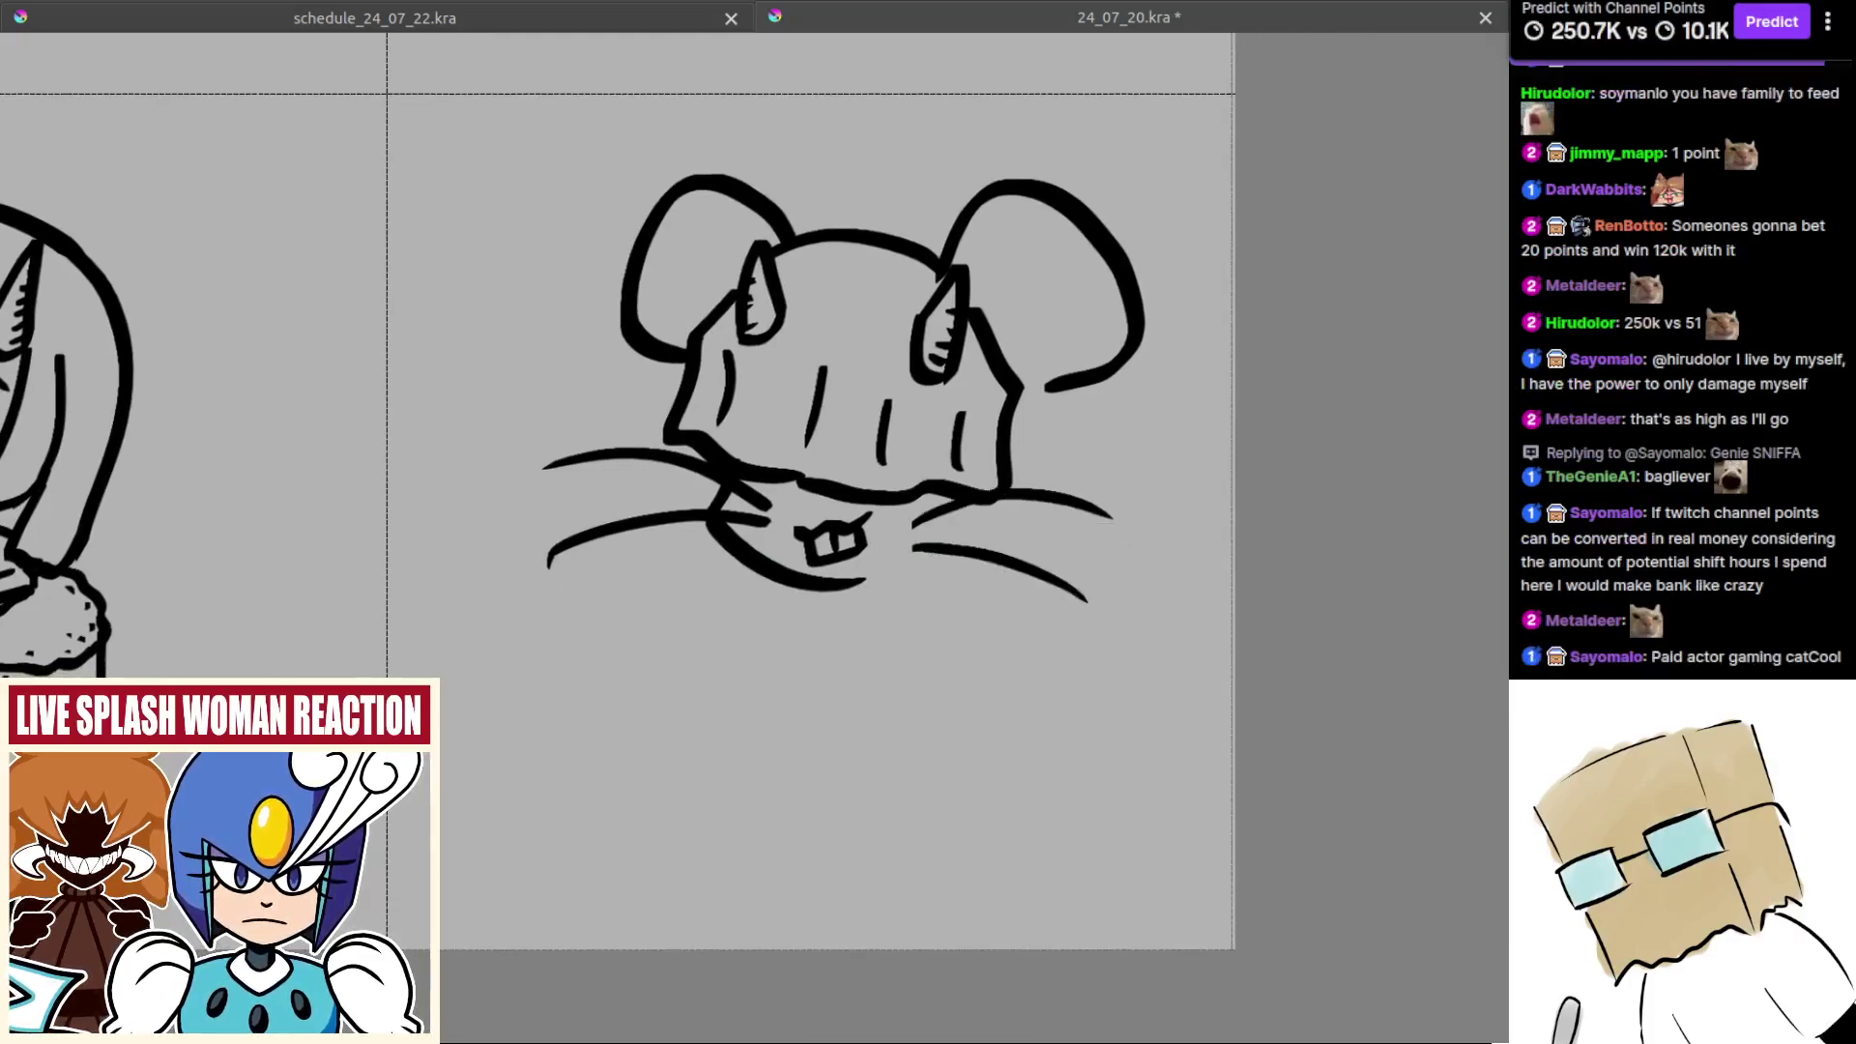
# Step: Draw a hanging hair lock on each side of the face, redoing the strokes, and a pointed tuft with short hatch marks below the chin
pyautogui.moveTo(961, 494)
pyautogui.mouseDown()
pyautogui.moveTo(930, 614)
pyautogui.moveTo(999, 624)
pyautogui.mouseUp()
pyautogui.hotkey('ctrl', 'z')
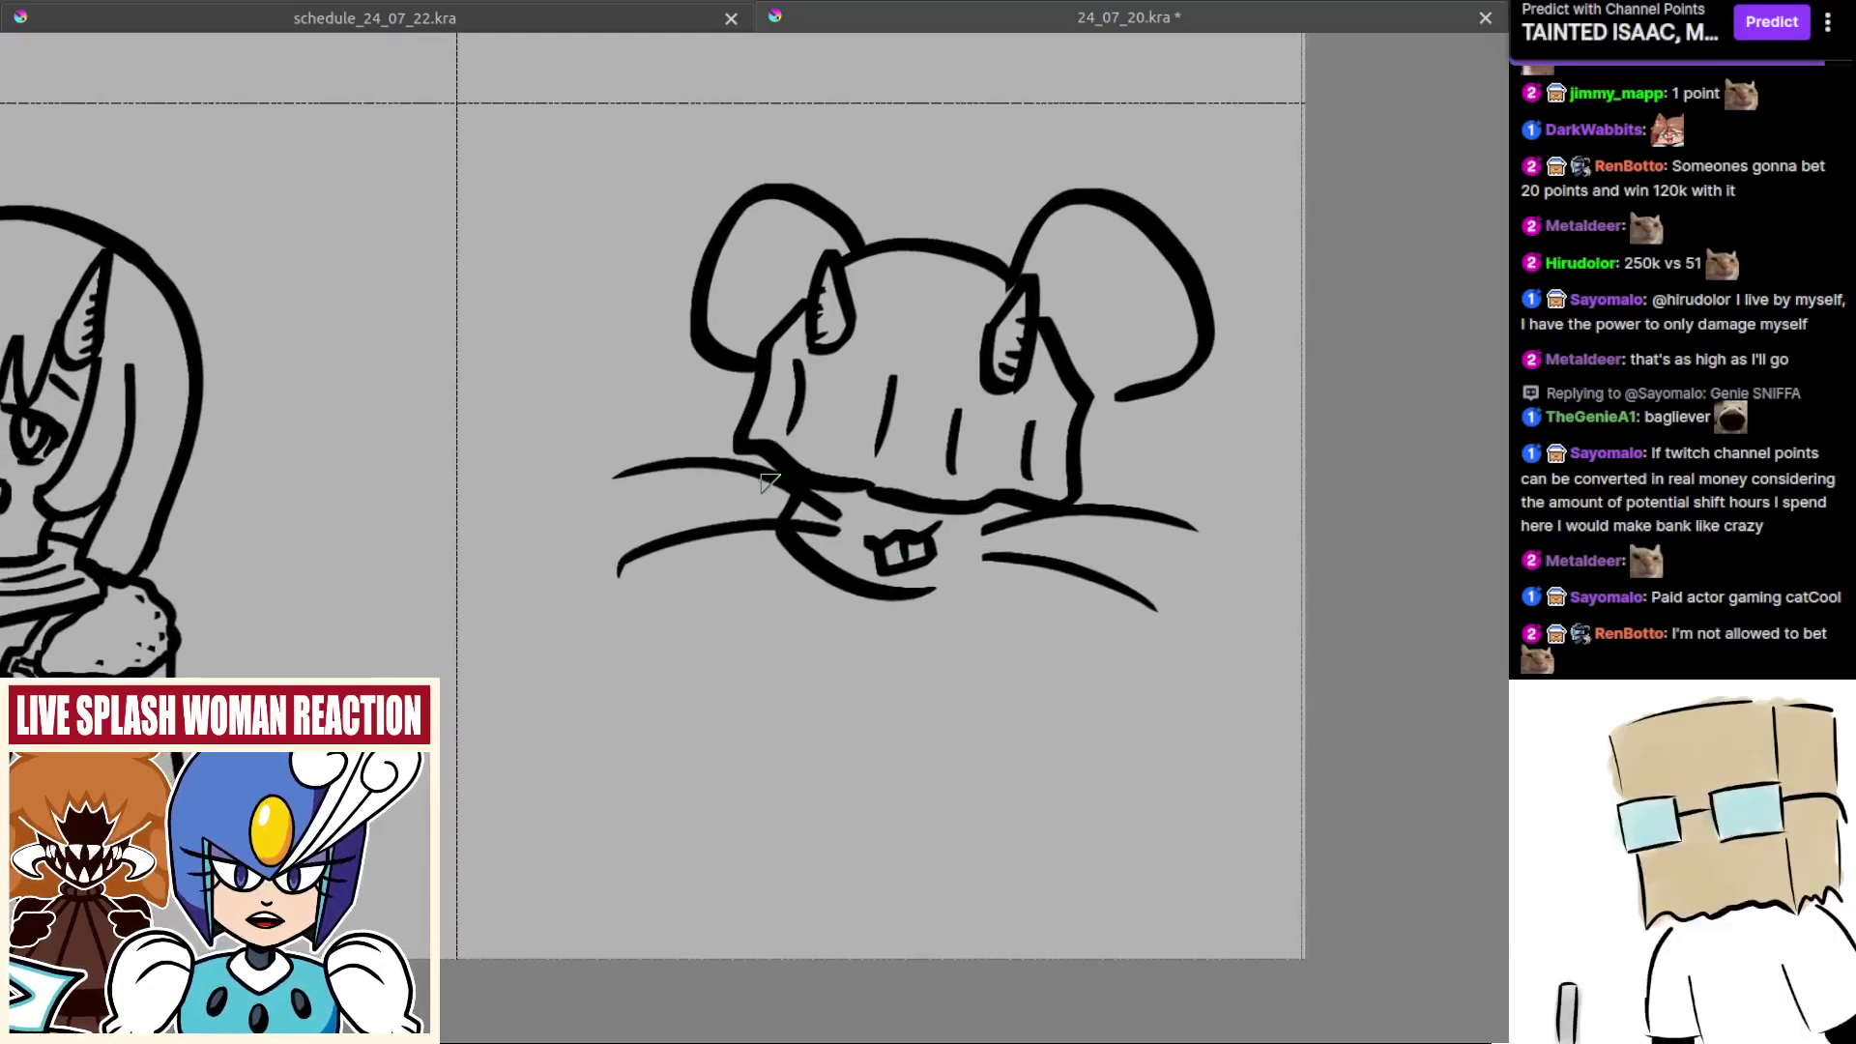
pyautogui.hotkey('ctrl', 'z')
pyautogui.moveTo(775, 465)
pyautogui.mouseDown()
pyautogui.moveTo(727, 597)
pyautogui.moveTo(784, 572)
pyautogui.moveTo(747, 591)
pyautogui.moveTo(768, 491)
pyautogui.moveTo(745, 626)
pyautogui.moveTo(822, 565)
pyautogui.mouseUp()
pyautogui.hotkey('ctrl', 'z')
pyautogui.hotkey('ctrl', 'z')
pyautogui.hotkey('ctrl', 'z')
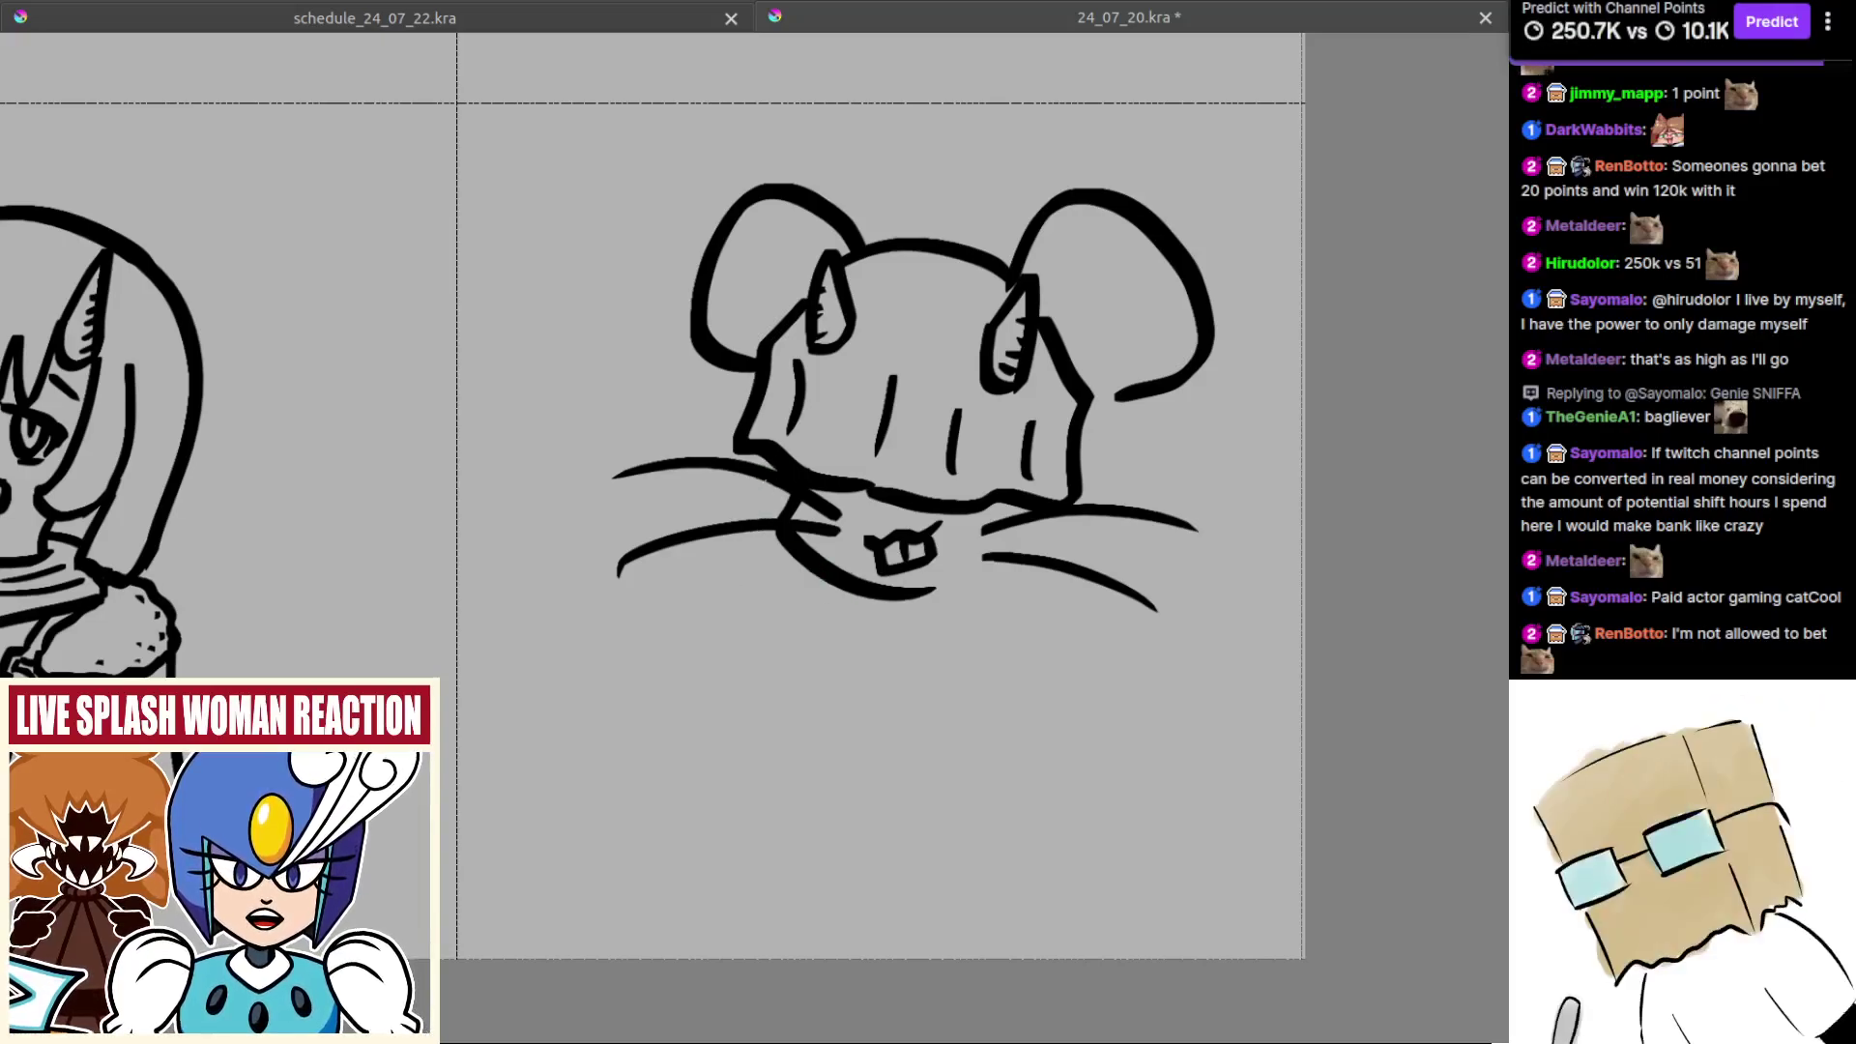
pyautogui.moveTo(769, 483)
pyautogui.mouseDown()
pyautogui.moveTo(738, 613)
pyautogui.moveTo(819, 584)
pyautogui.mouseUp()
pyautogui.hscroll(2, 984, 591)
pyautogui.moveTo(923, 501)
pyautogui.mouseDown()
pyautogui.moveTo(880, 629)
pyautogui.moveTo(959, 600)
pyautogui.moveTo(958, 566)
pyautogui.moveTo(988, 606)
pyautogui.moveTo(968, 570)
pyautogui.moveTo(1009, 568)
pyautogui.moveTo(887, 599)
pyautogui.moveTo(932, 650)
pyautogui.moveTo(1003, 626)
pyautogui.mouseUp()
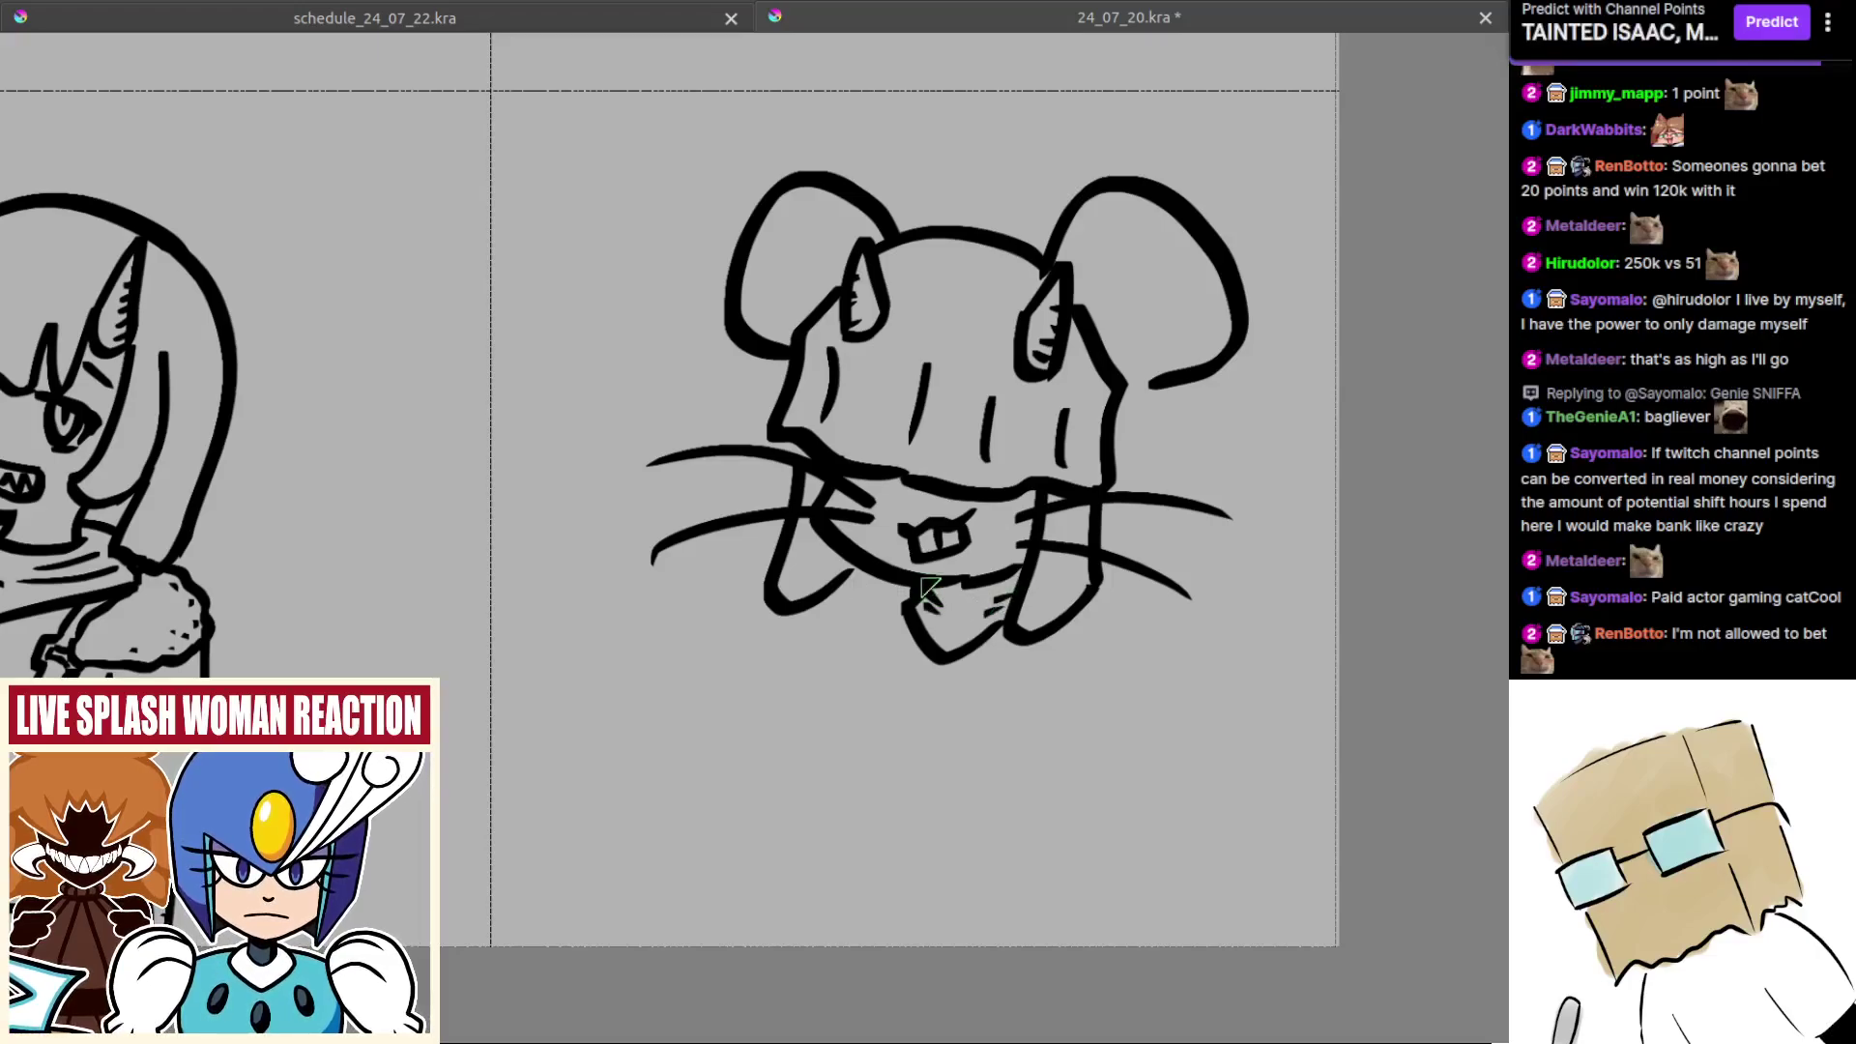
# Step: Draw a long hair strand hanging below the ear outside the mouse-eared character's hair lock, redoing the stroke
pyautogui.moveTo(1167, 429)
pyautogui.mouseDown()
pyautogui.moveTo(1077, 447)
pyautogui.moveTo(1075, 512)
pyautogui.mouseUp()
pyautogui.hotkey('ctrl', 'z')
pyautogui.moveTo(1052, 415)
pyautogui.mouseDown()
pyautogui.moveTo(1070, 526)
pyautogui.moveTo(1040, 480)
pyautogui.moveTo(1065, 605)
pyautogui.mouseUp()
# Step: Draw jagged inner-ear fur marks inside both round mouse ears, redoing the strokes
pyautogui.moveTo(1026, 240)
pyautogui.mouseDown()
pyautogui.moveTo(994, 284)
pyautogui.moveTo(997, 323)
pyautogui.moveTo(1032, 272)
pyautogui.moveTo(1042, 348)
pyautogui.mouseUp()
pyautogui.hotkey('ctrl', 'z')
pyautogui.hotkey('ctrl', 'z')
pyautogui.hotkey('ctrl', 'z')
pyautogui.moveTo(1039, 348); pyautogui.dragTo(1010, 348)
pyautogui.hotkey('ctrl', 'z')
pyautogui.moveTo(652, 265)
pyautogui.mouseDown()
pyautogui.moveTo(731, 358)
pyautogui.moveTo(829, 362)
pyautogui.moveTo(785, 573)
pyautogui.moveTo(836, 391)
pyautogui.moveTo(842, 504)
pyautogui.mouseUp()
pyautogui.hotkey('ctrl', 'z')
pyautogui.hotkey('ctrl', 'z')
pyautogui.hotkey('ctrl', 'z')
pyautogui.scroll(4, 851, 494)
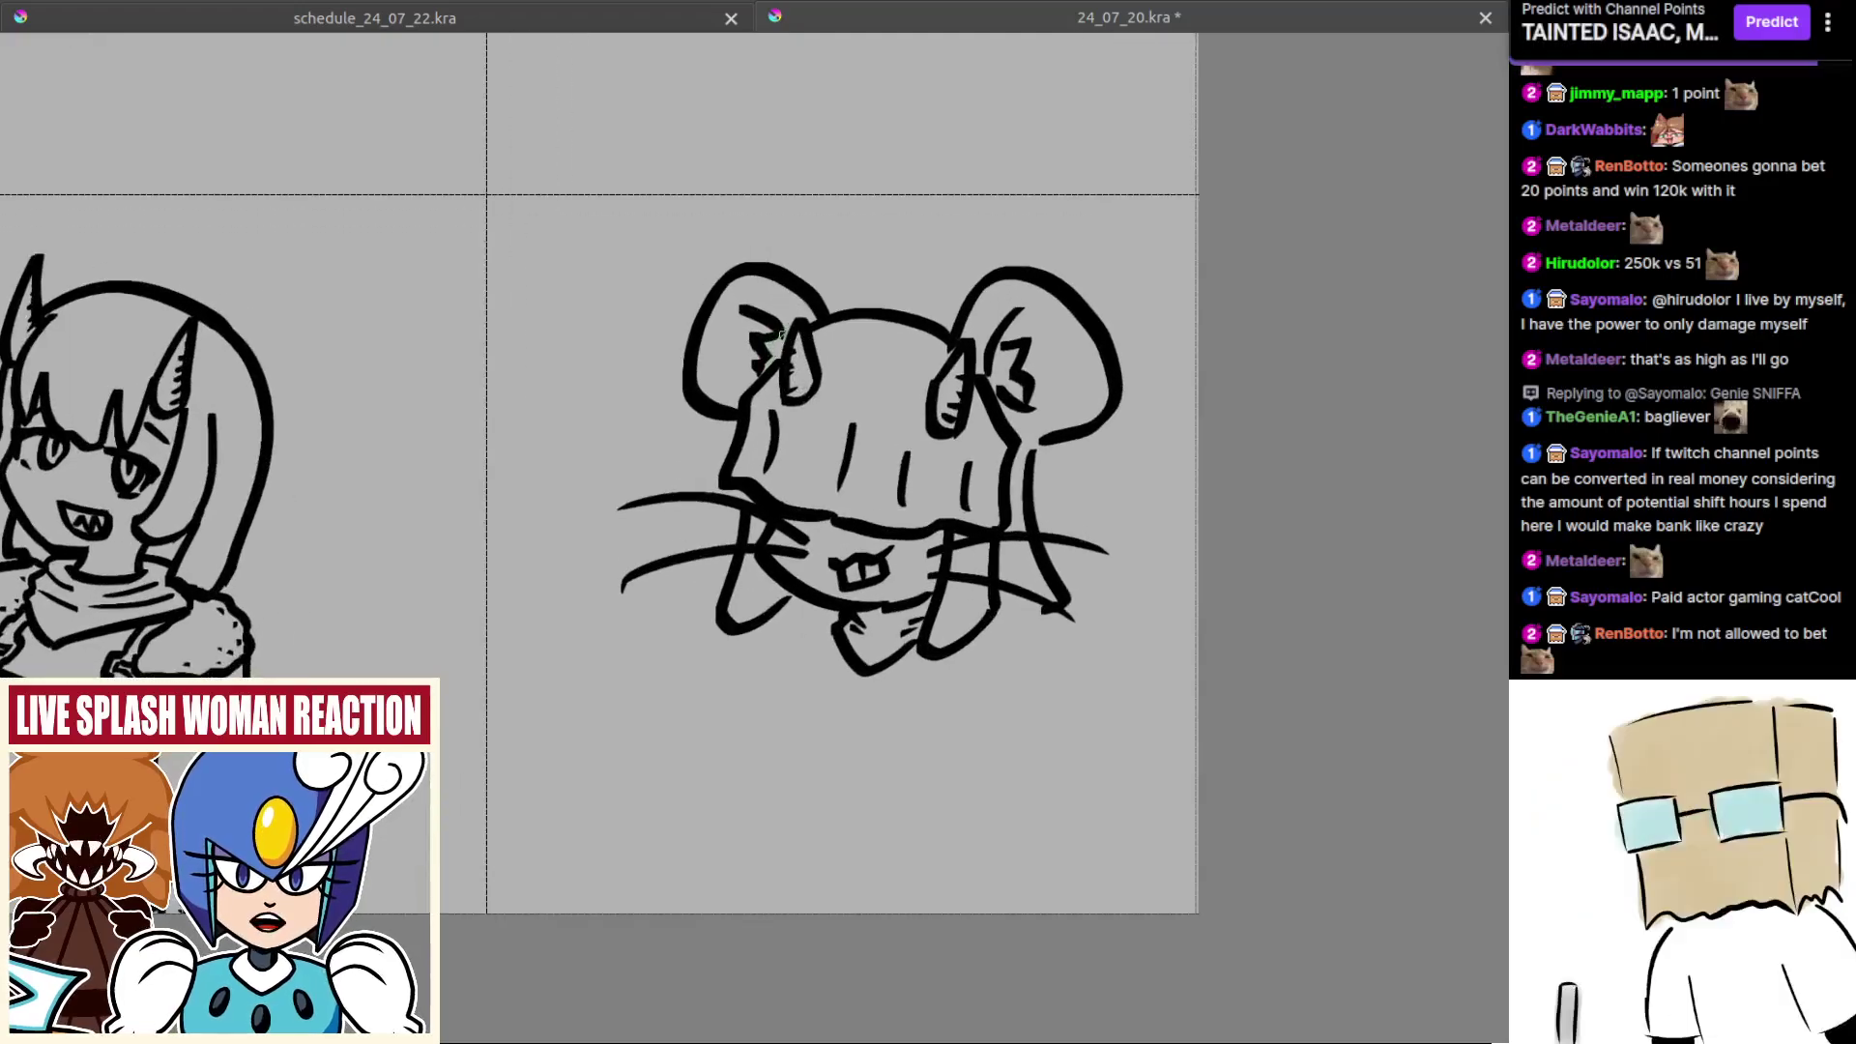
# Step: Draw bumpy fur collar outlines over both shoulders, just below the hanging hair locks
pyautogui.scroll(-4, 781, 336)
pyautogui.scroll(5, 950, 360)
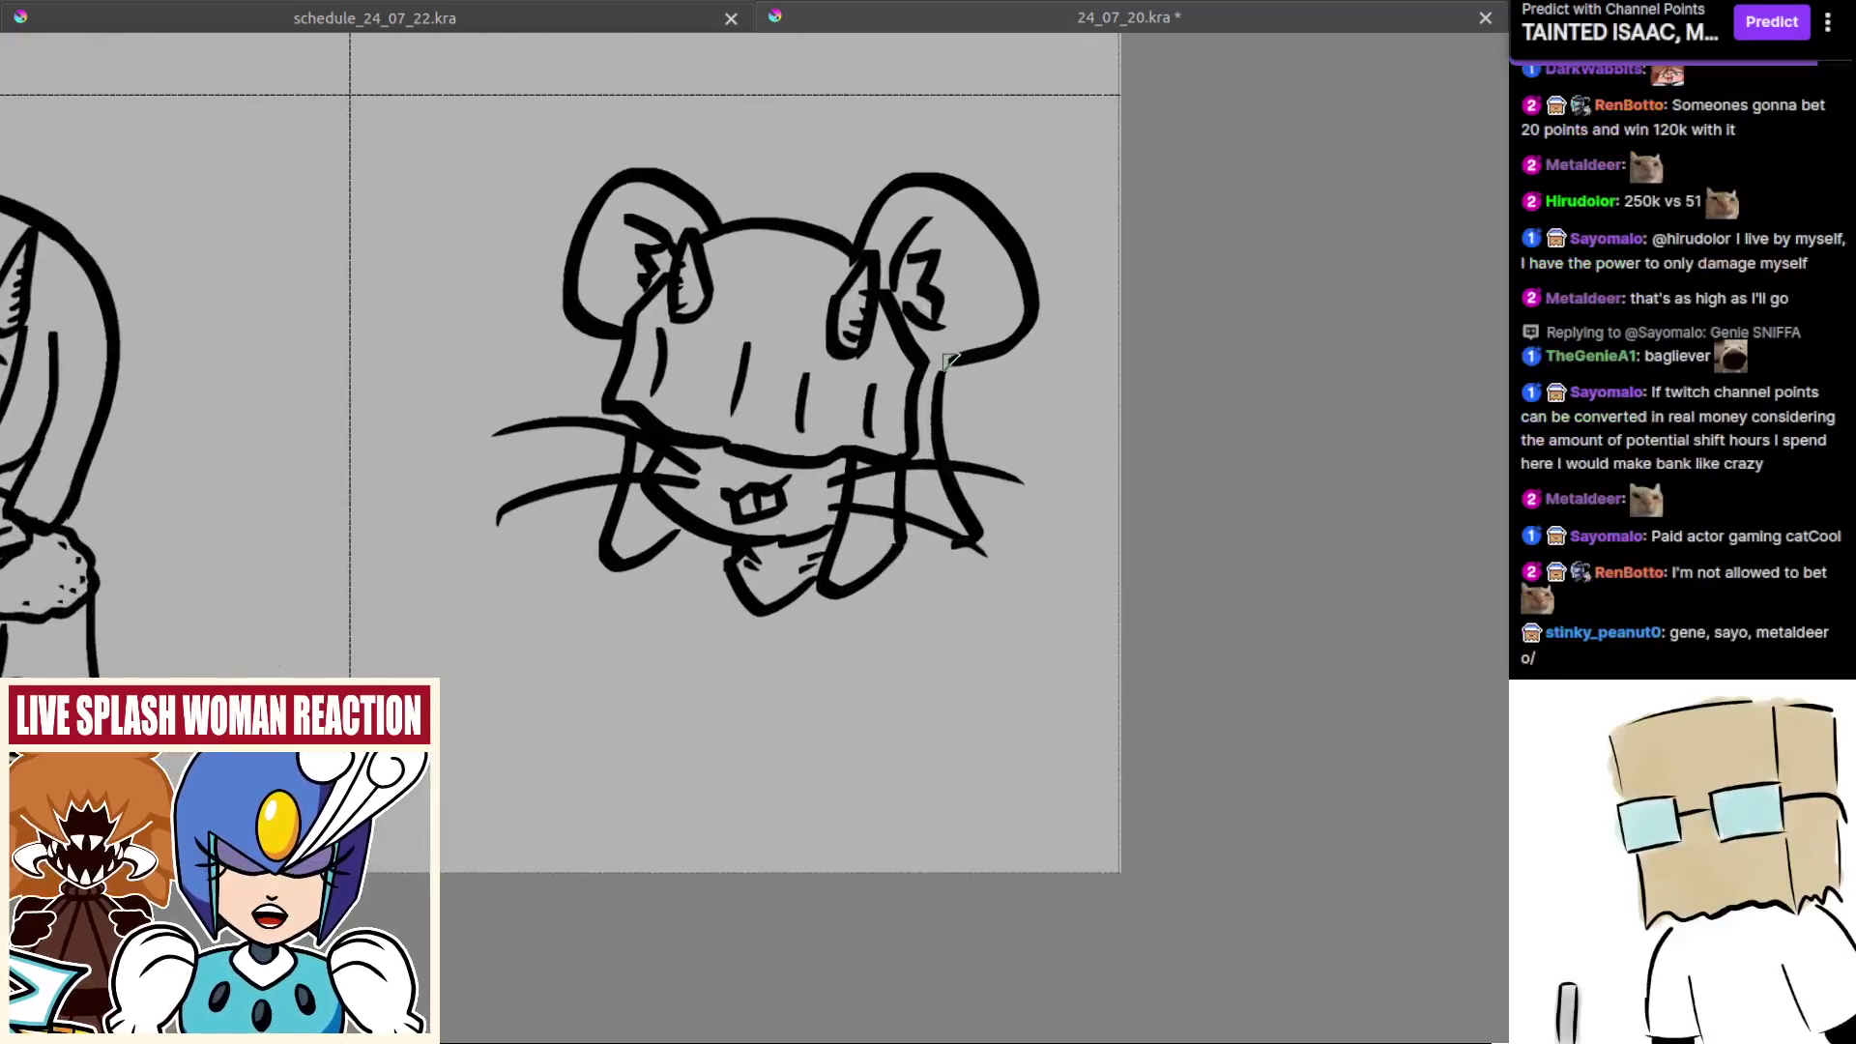
pyautogui.scroll(-3, 870, 406)
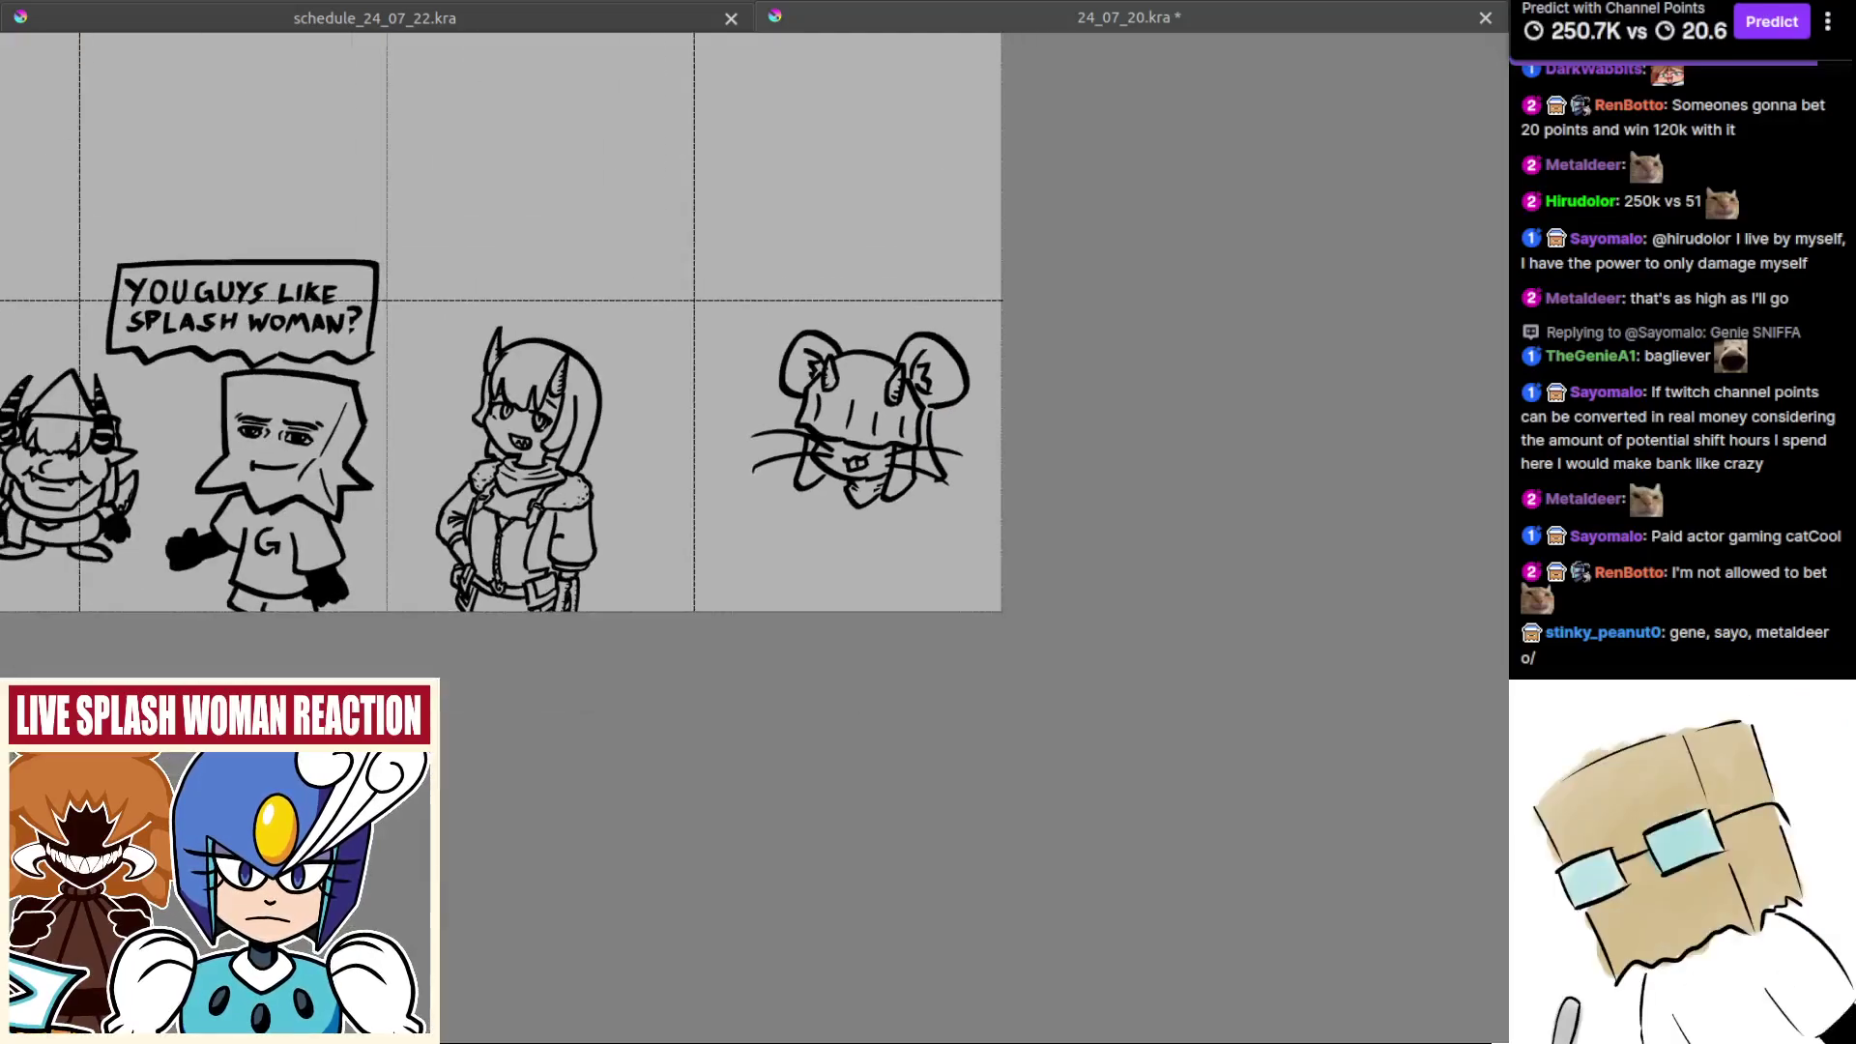
pyautogui.scroll(3, 810, 460)
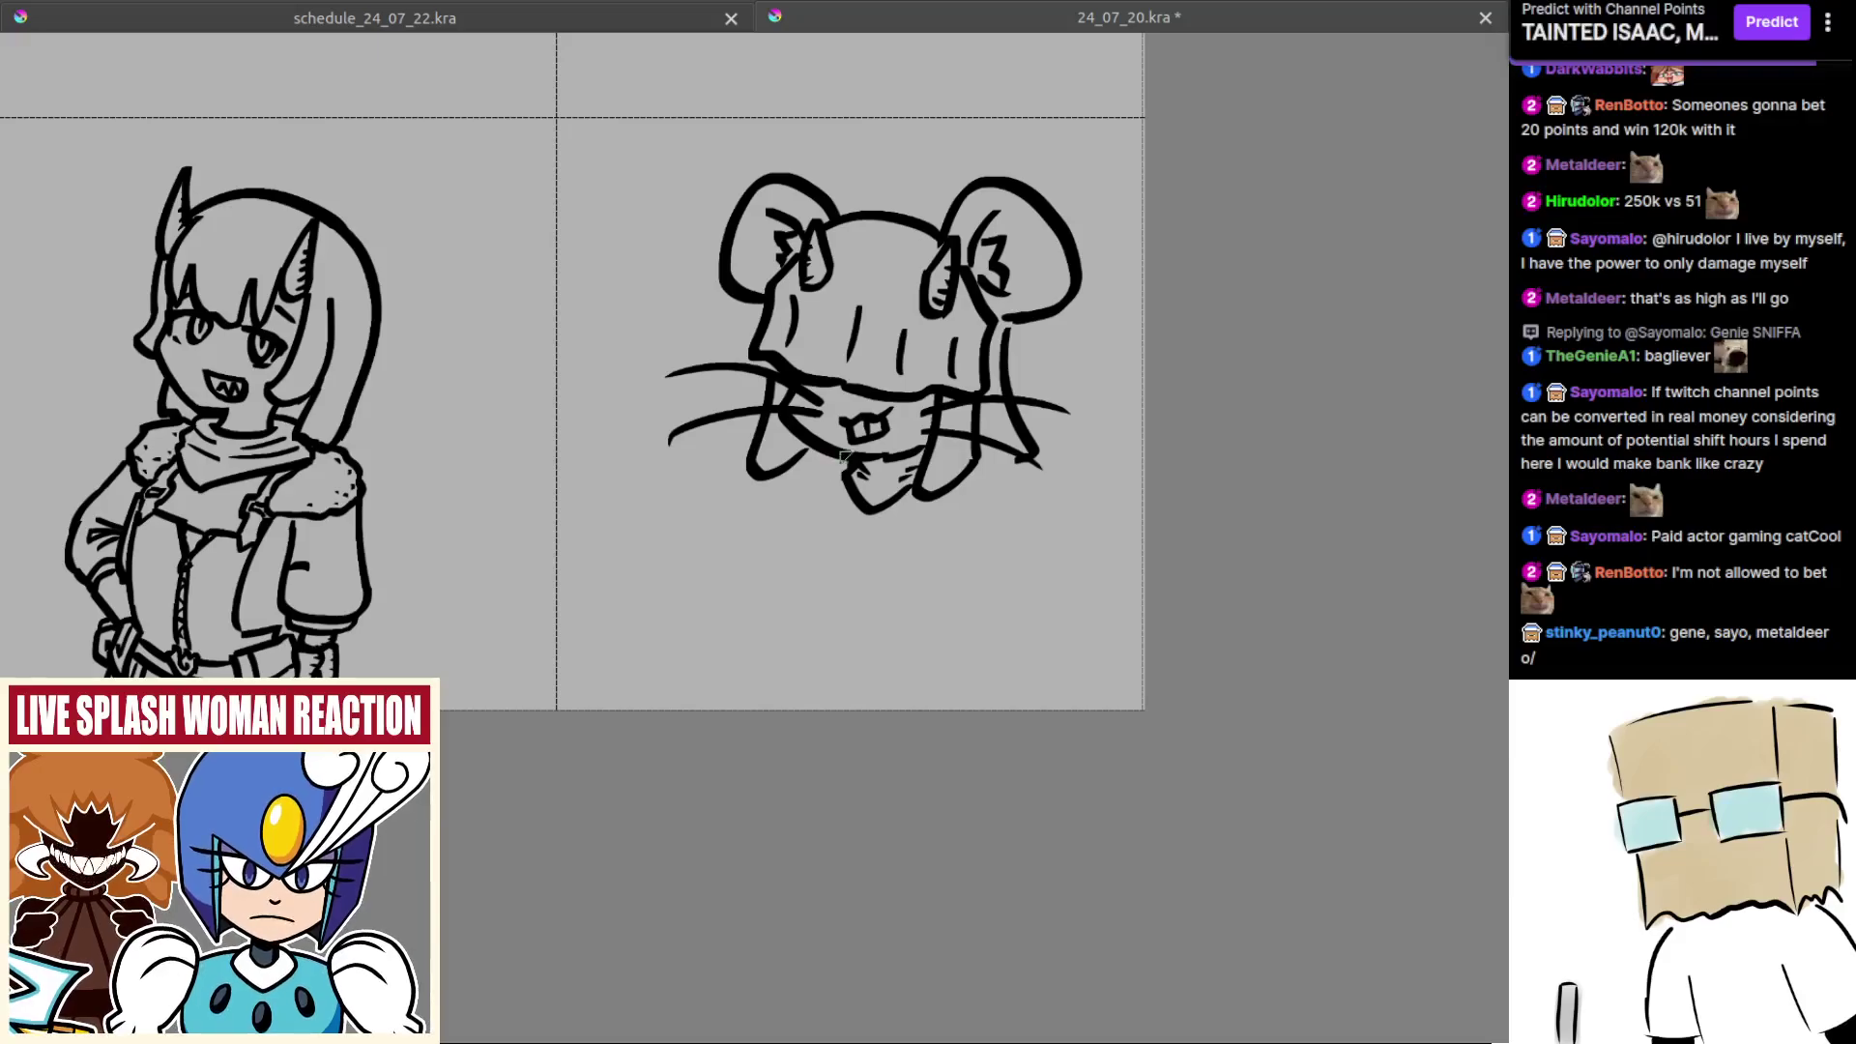
pyautogui.moveTo(965, 499); pyautogui.dragTo(898, 494)
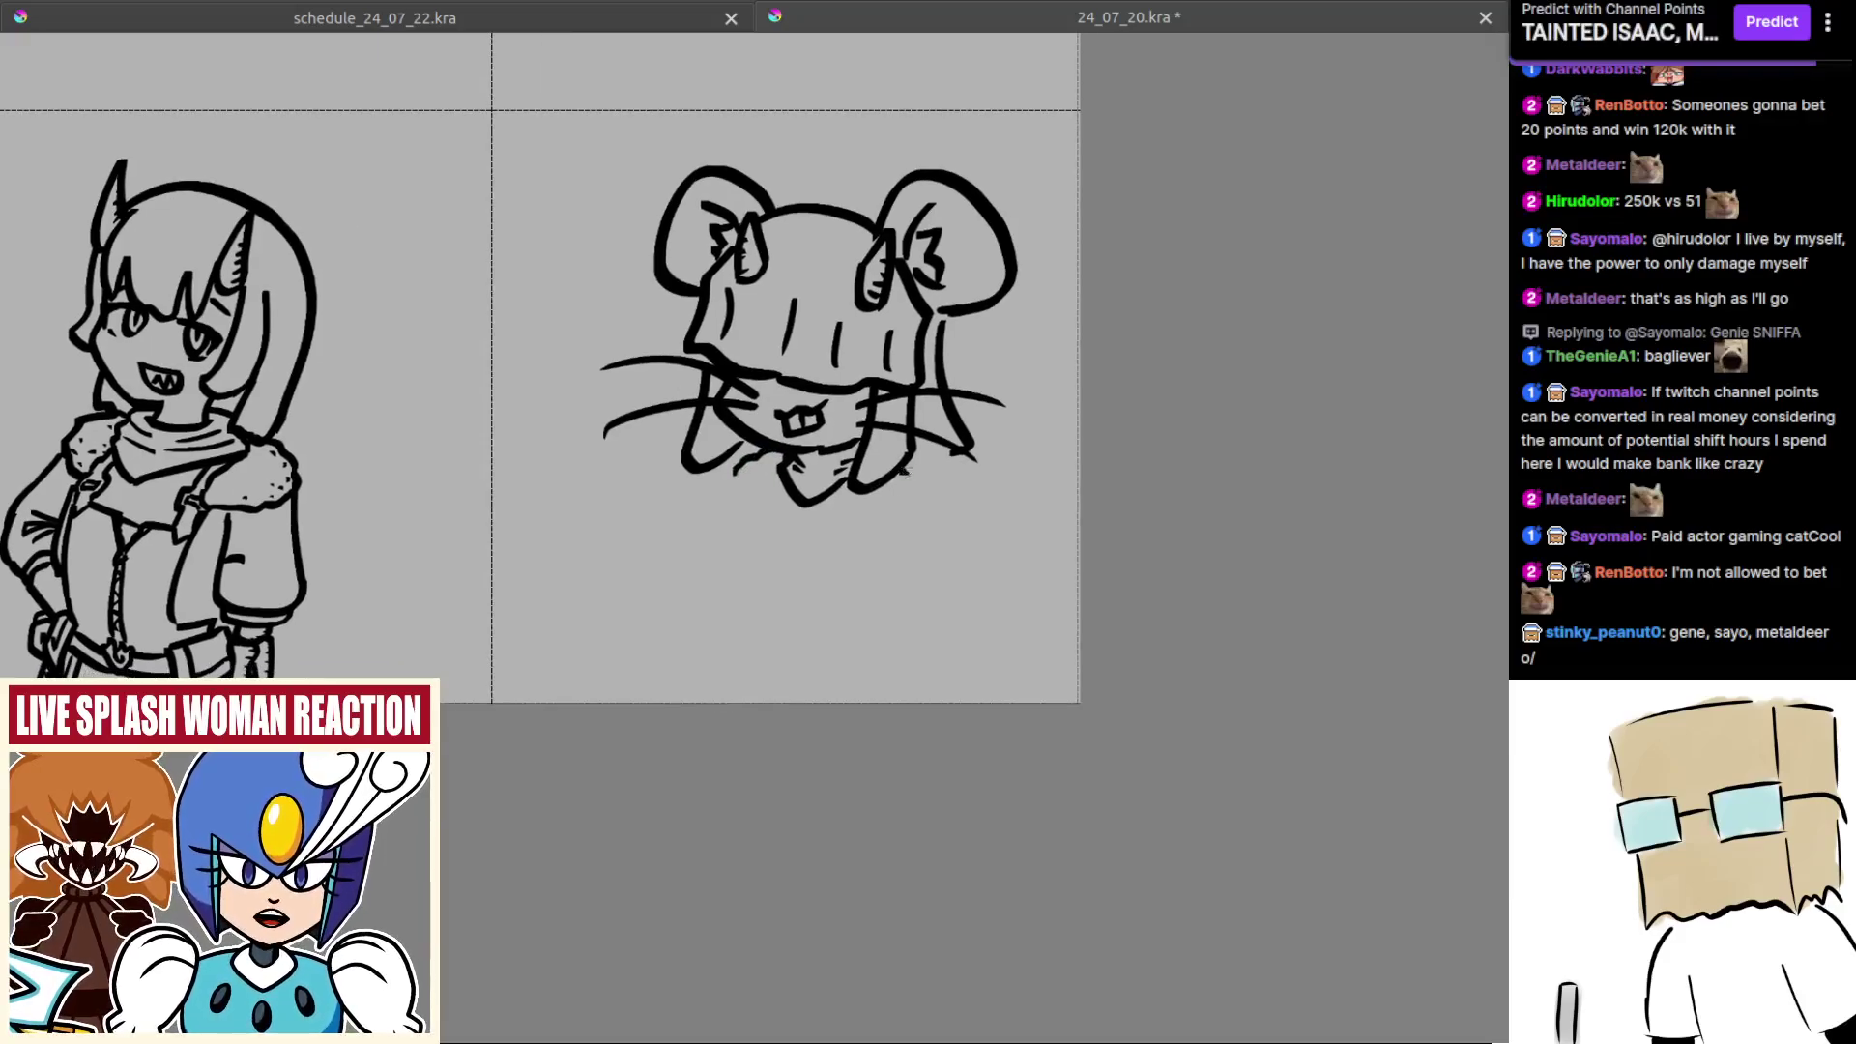
pyautogui.scroll(1, 906, 462)
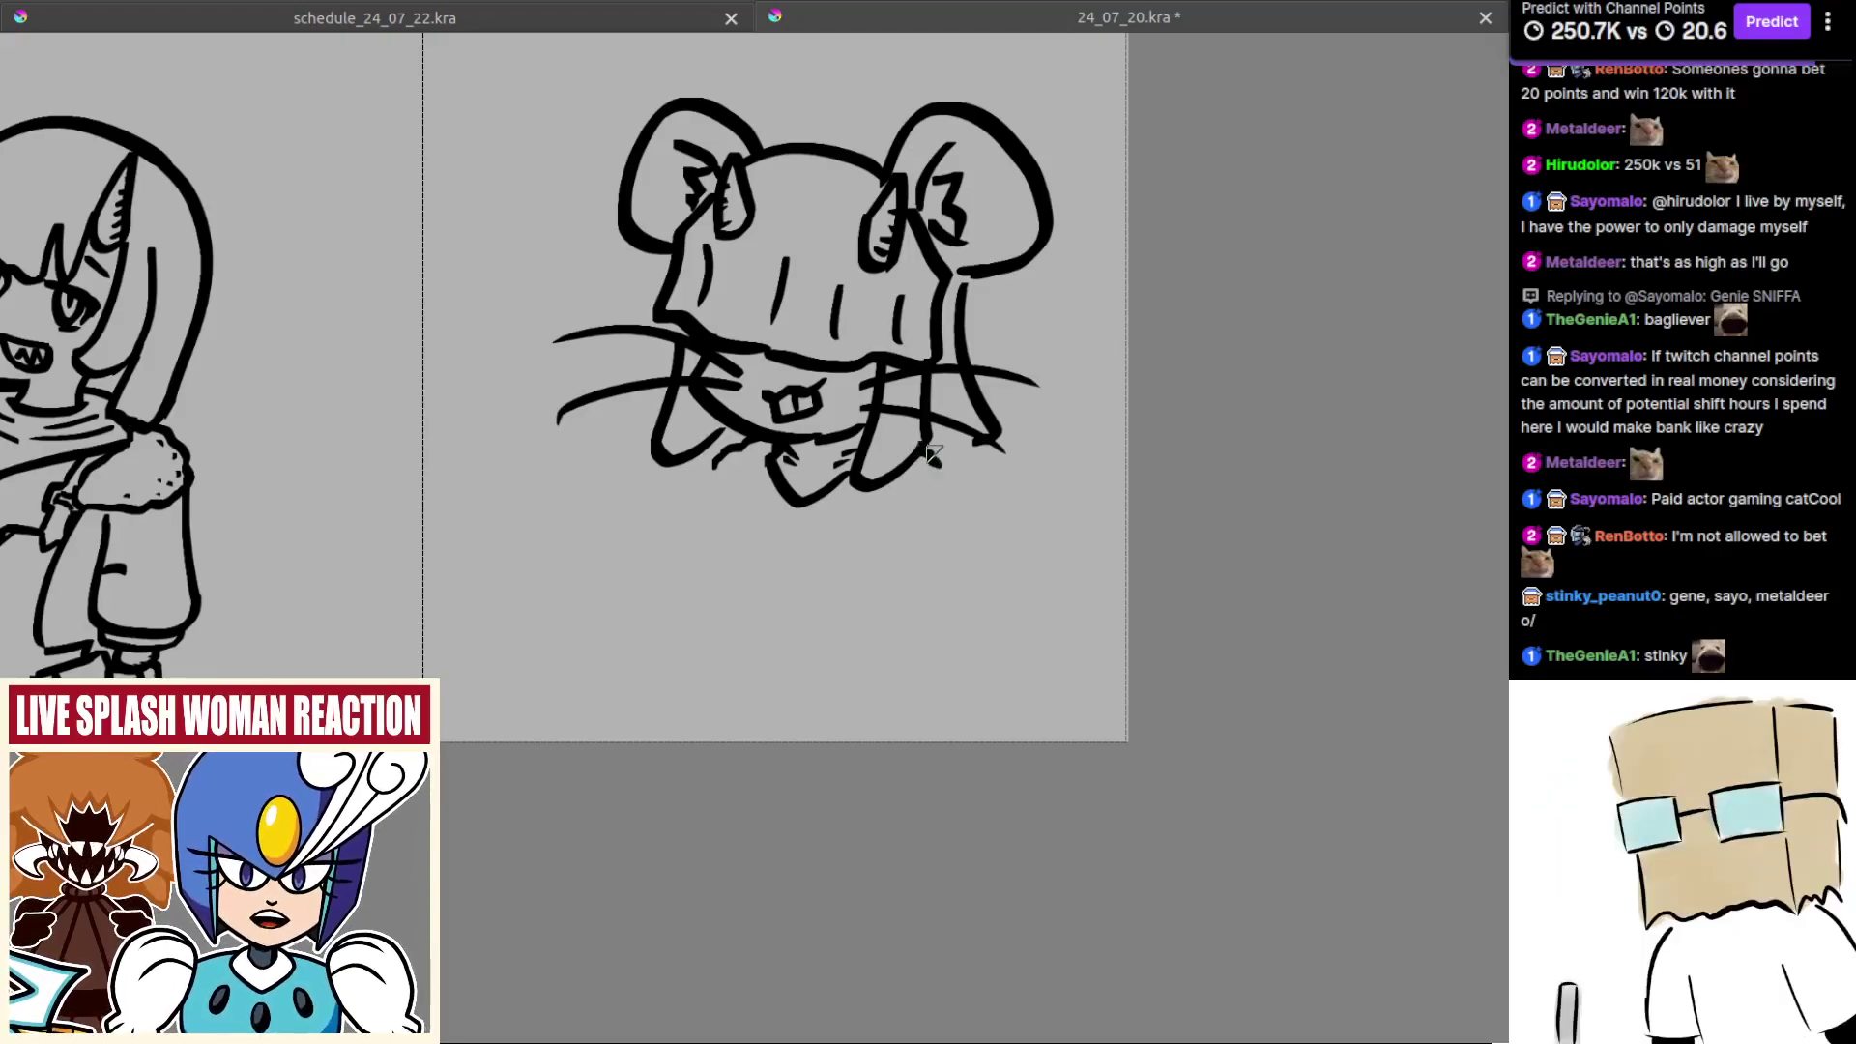
pyautogui.scroll(1, 935, 456)
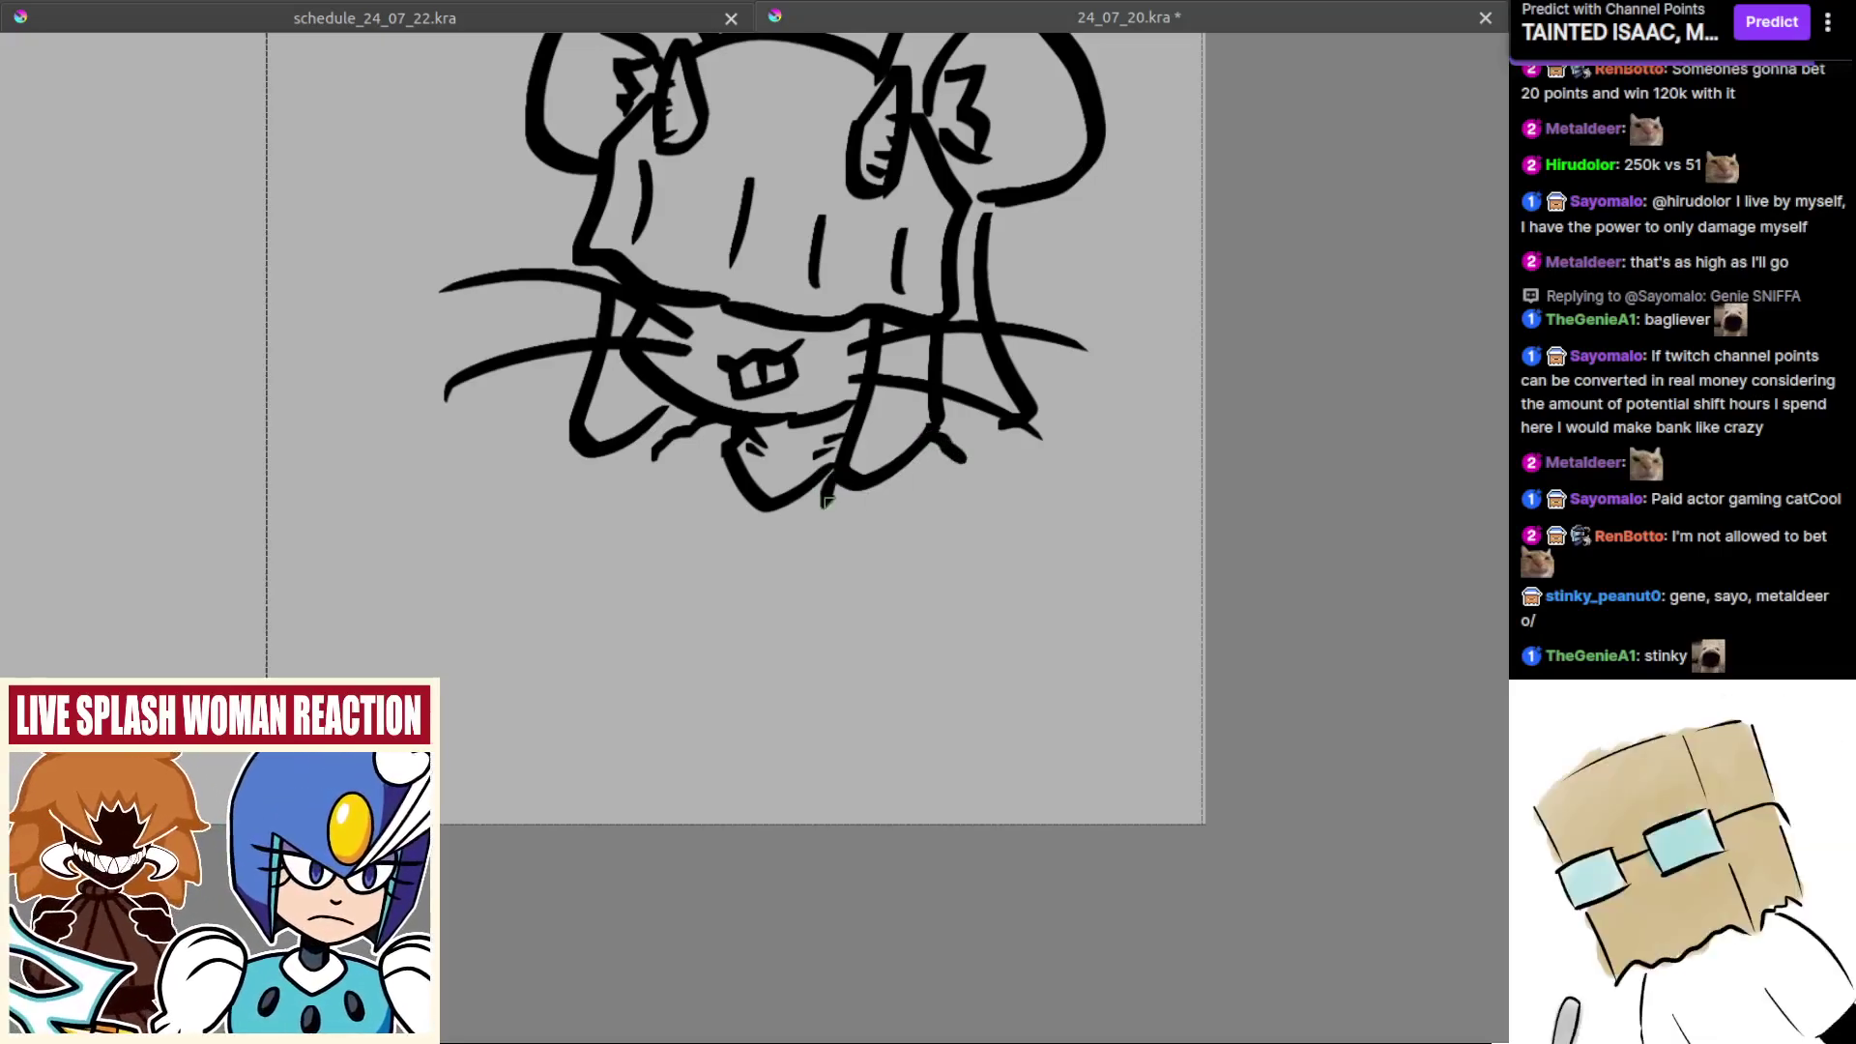
pyautogui.moveTo(839, 505)
pyautogui.mouseDown()
pyautogui.moveTo(888, 523)
pyautogui.moveTo(961, 473)
pyautogui.mouseUp()
pyautogui.moveTo(905, 489); pyautogui.dragTo(986, 517)
pyautogui.moveTo(810, 475)
pyautogui.mouseDown()
pyautogui.moveTo(784, 513)
pyautogui.moveTo(734, 516)
pyautogui.moveTo(773, 540)
pyautogui.mouseUp()
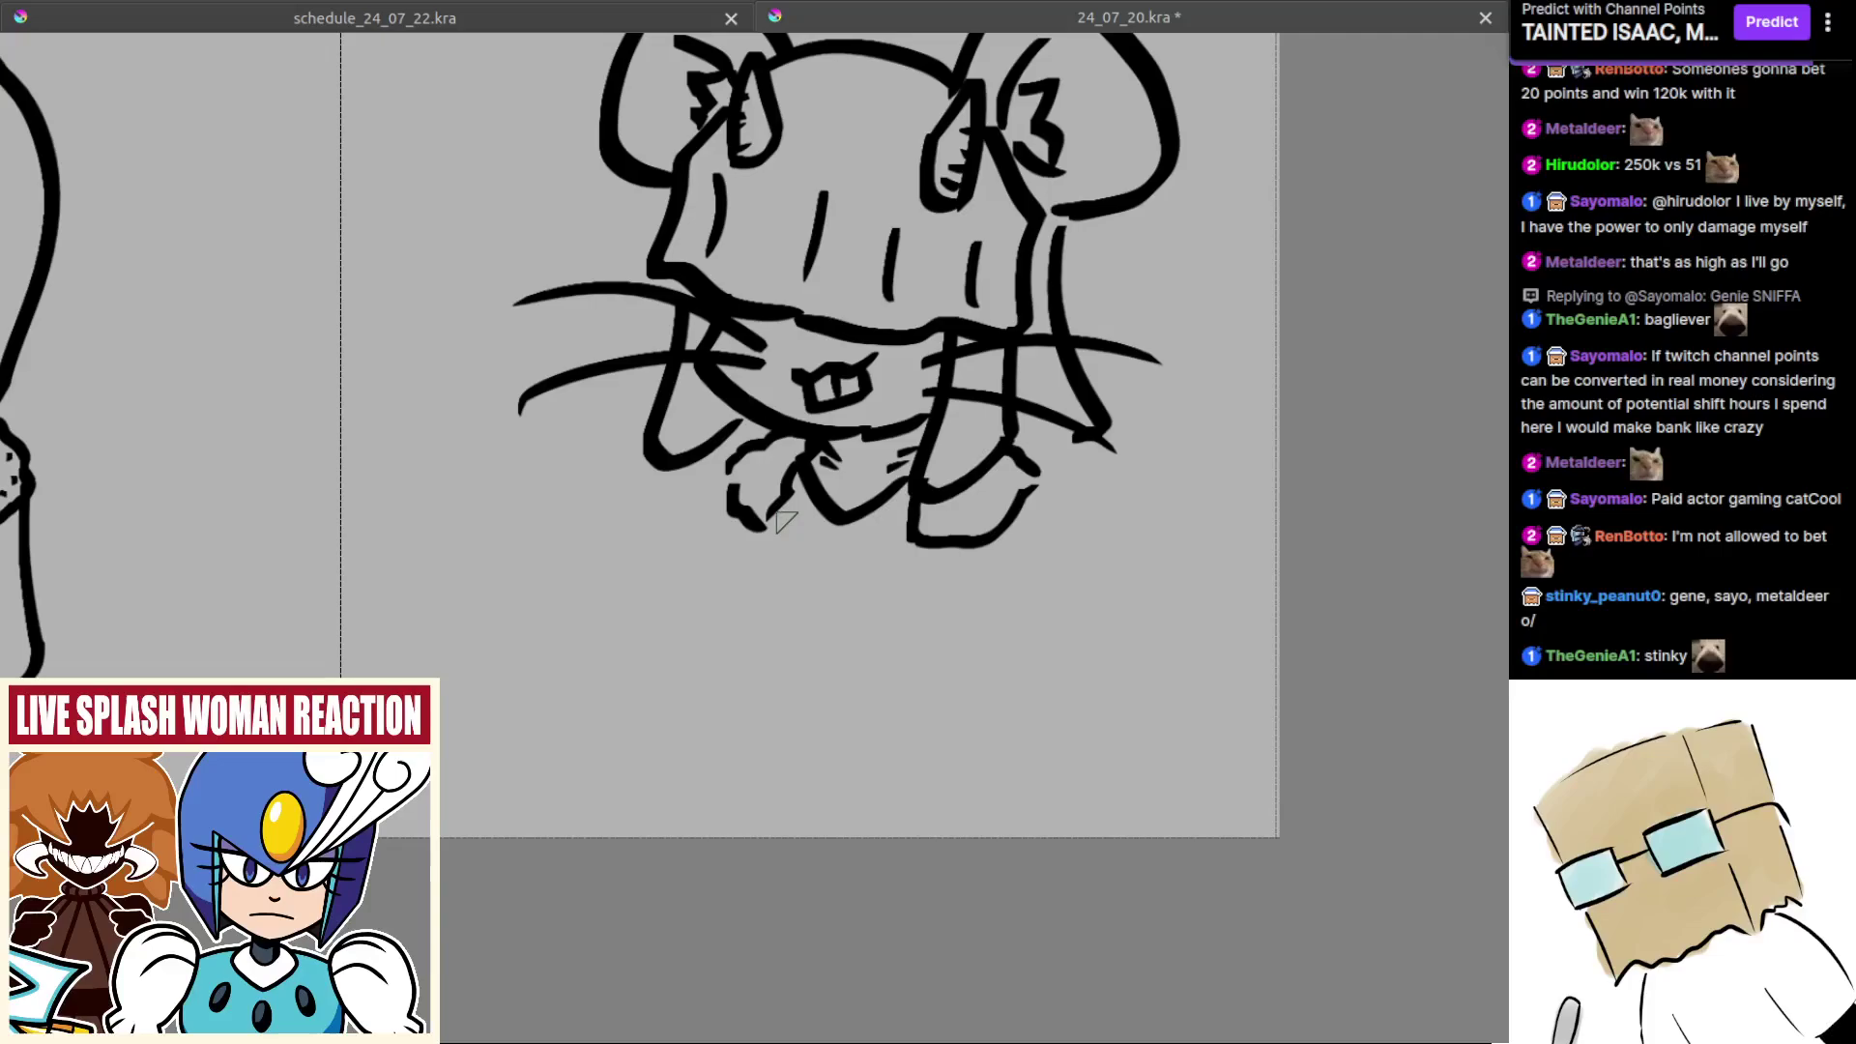
# Step: Draw the jacket's open front edges converging to a point below the chin tuft, redoing the strokes
pyautogui.moveTo(803, 479)
pyautogui.mouseDown()
pyautogui.moveTo(785, 551)
pyautogui.moveTo(751, 557)
pyautogui.mouseUp()
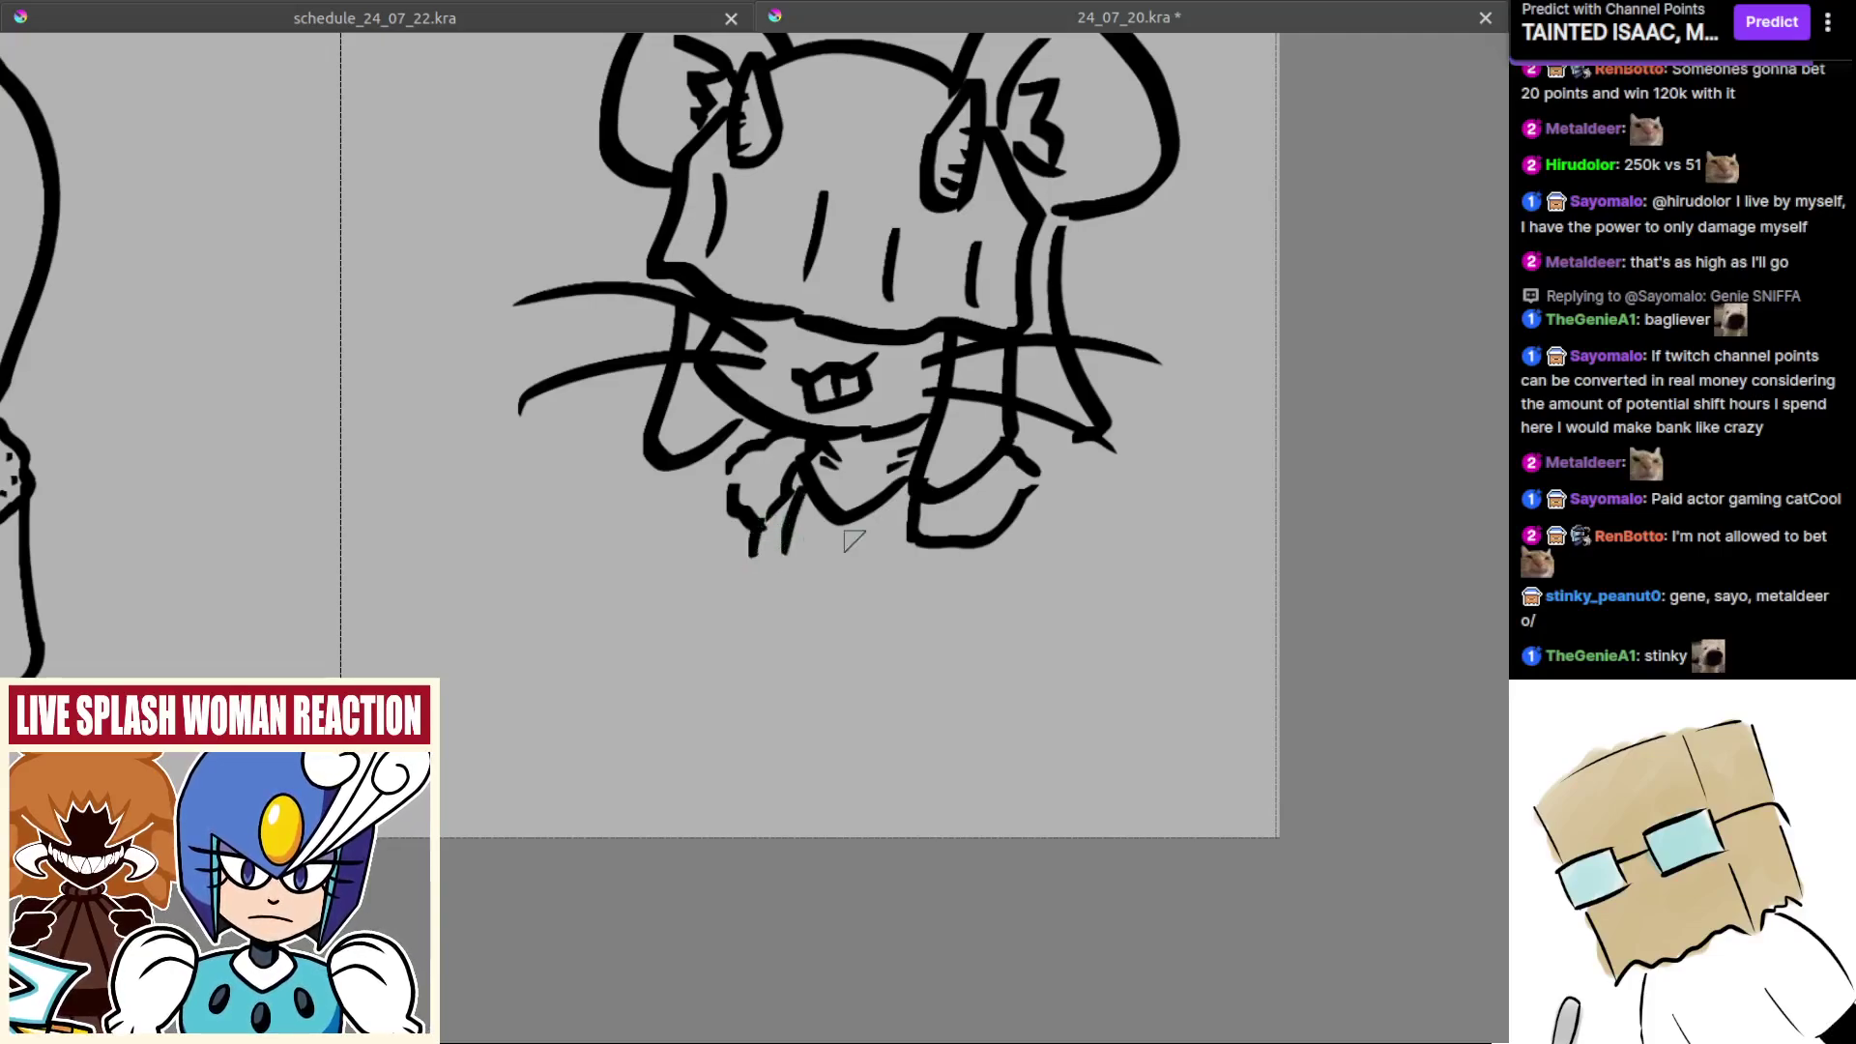
pyautogui.moveTo(904, 501); pyautogui.dragTo(887, 558)
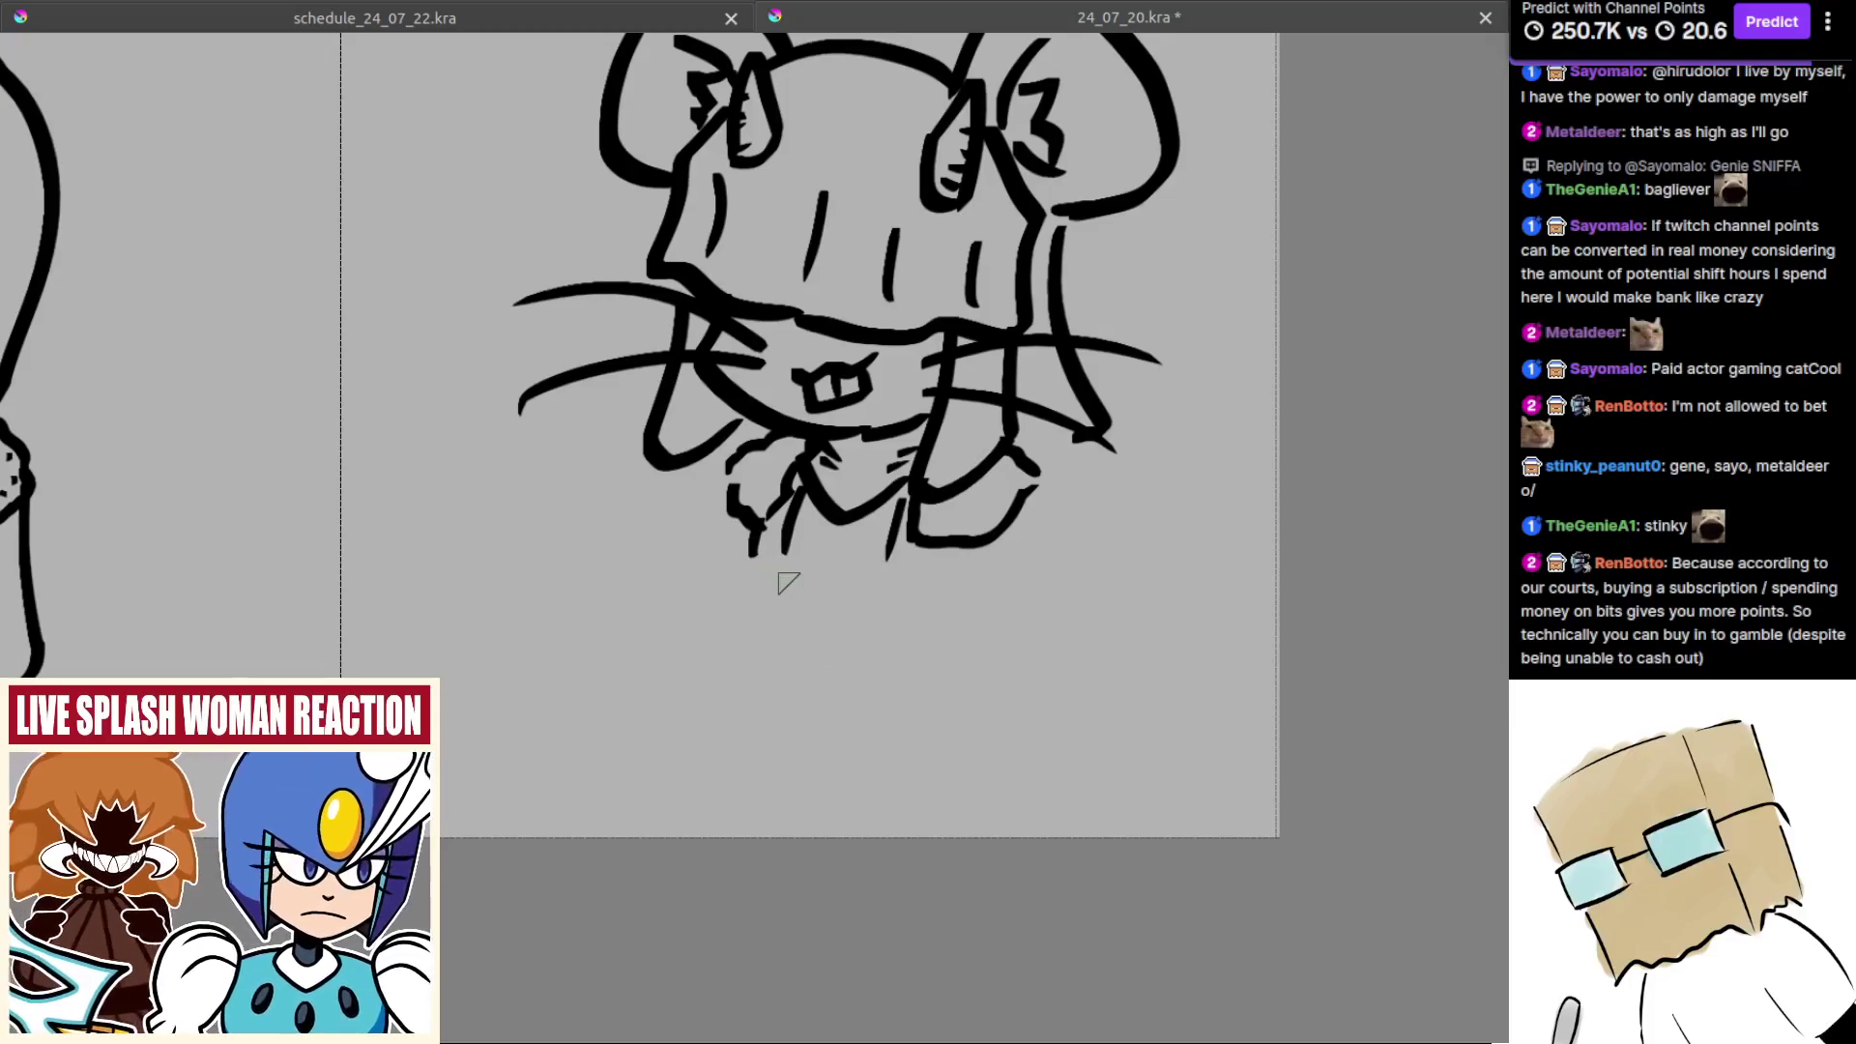
pyautogui.moveTo(779, 558); pyautogui.dragTo(804, 584)
pyautogui.hotkey('ctrl', 'z')
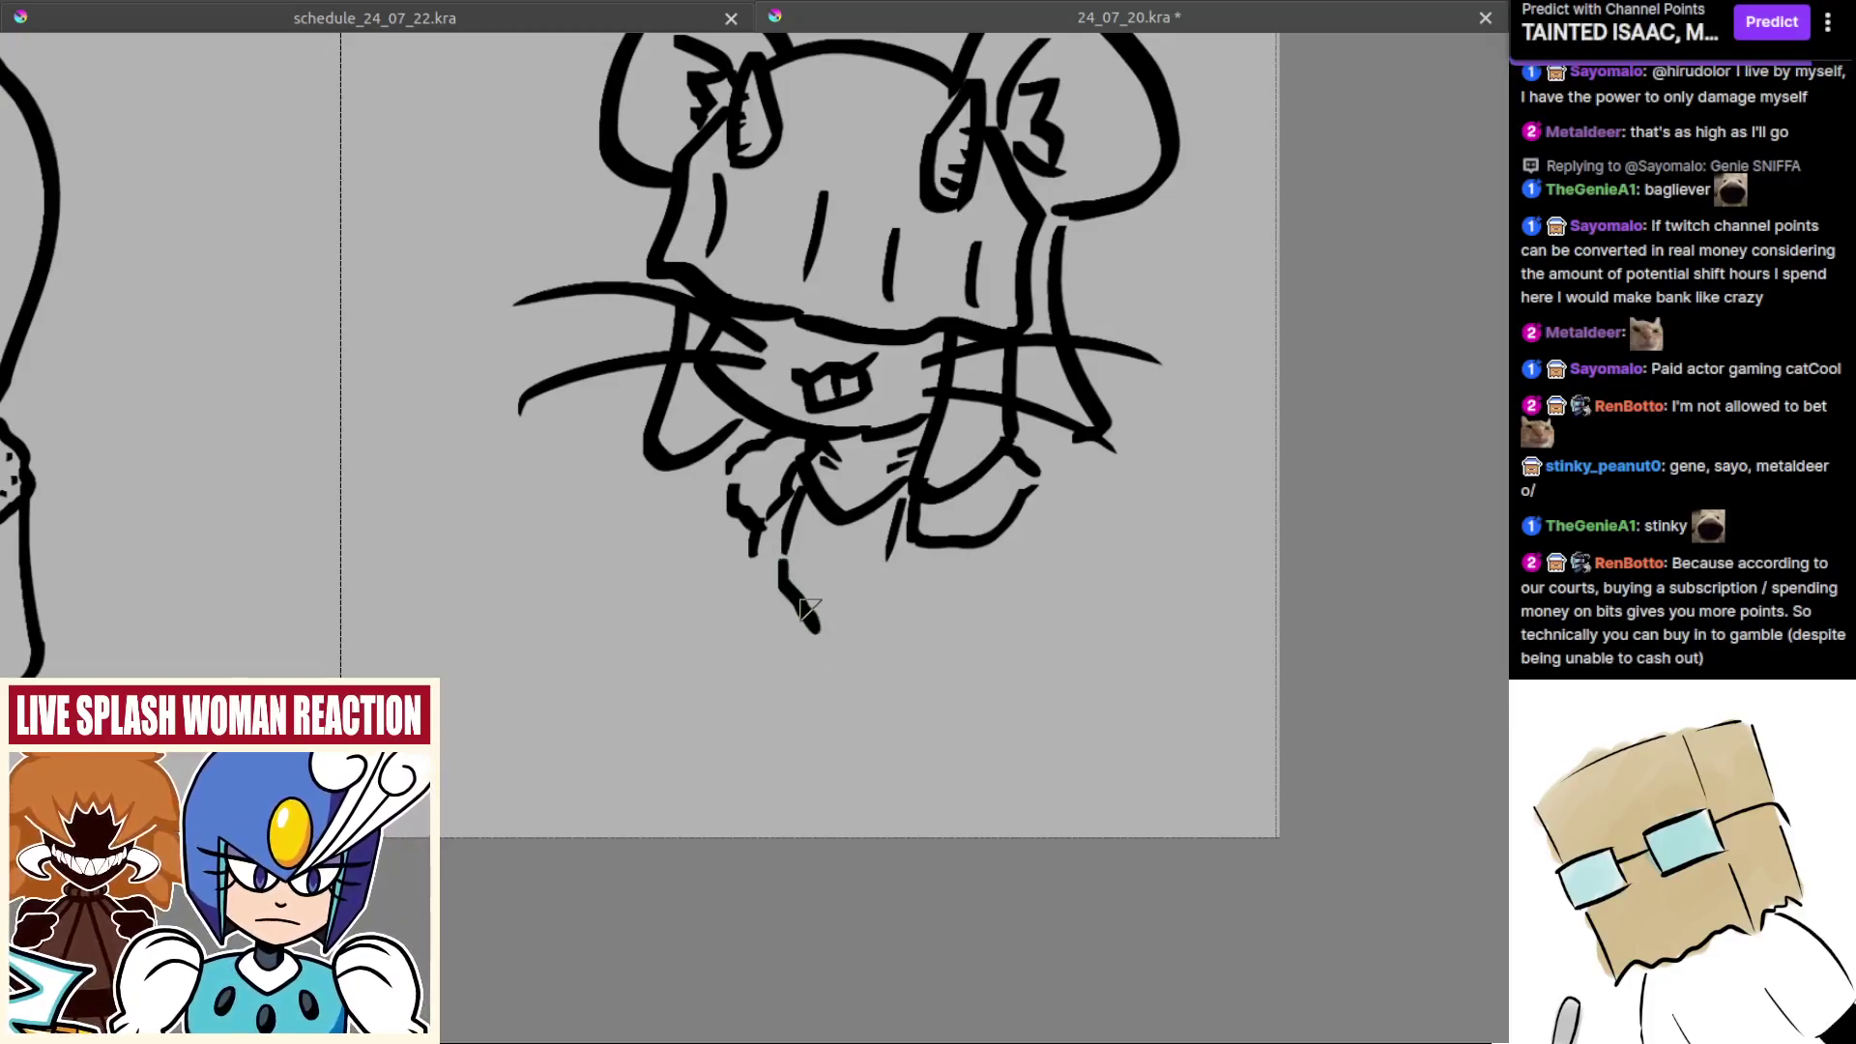
pyautogui.hotkey('ctrl', 'z')
pyautogui.moveTo(779, 568); pyautogui.dragTo(803, 629)
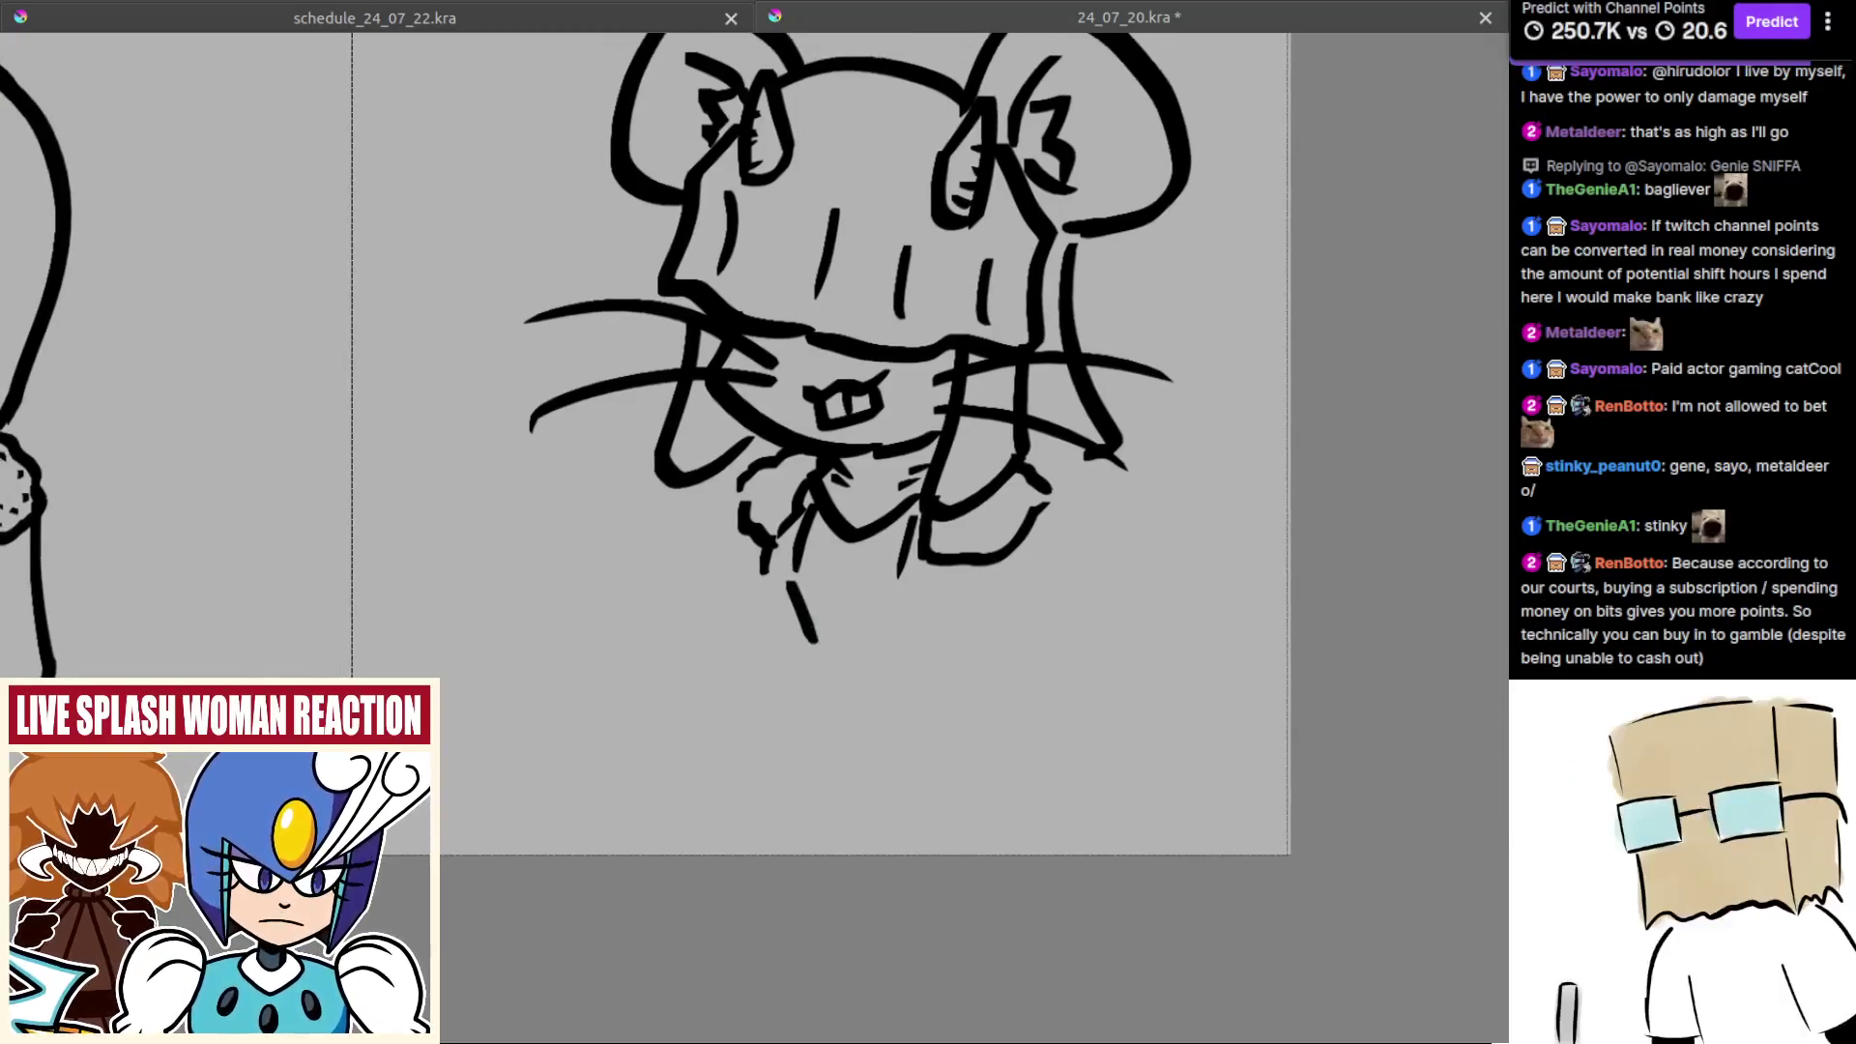
pyautogui.hotkey('ctrl', 'z')
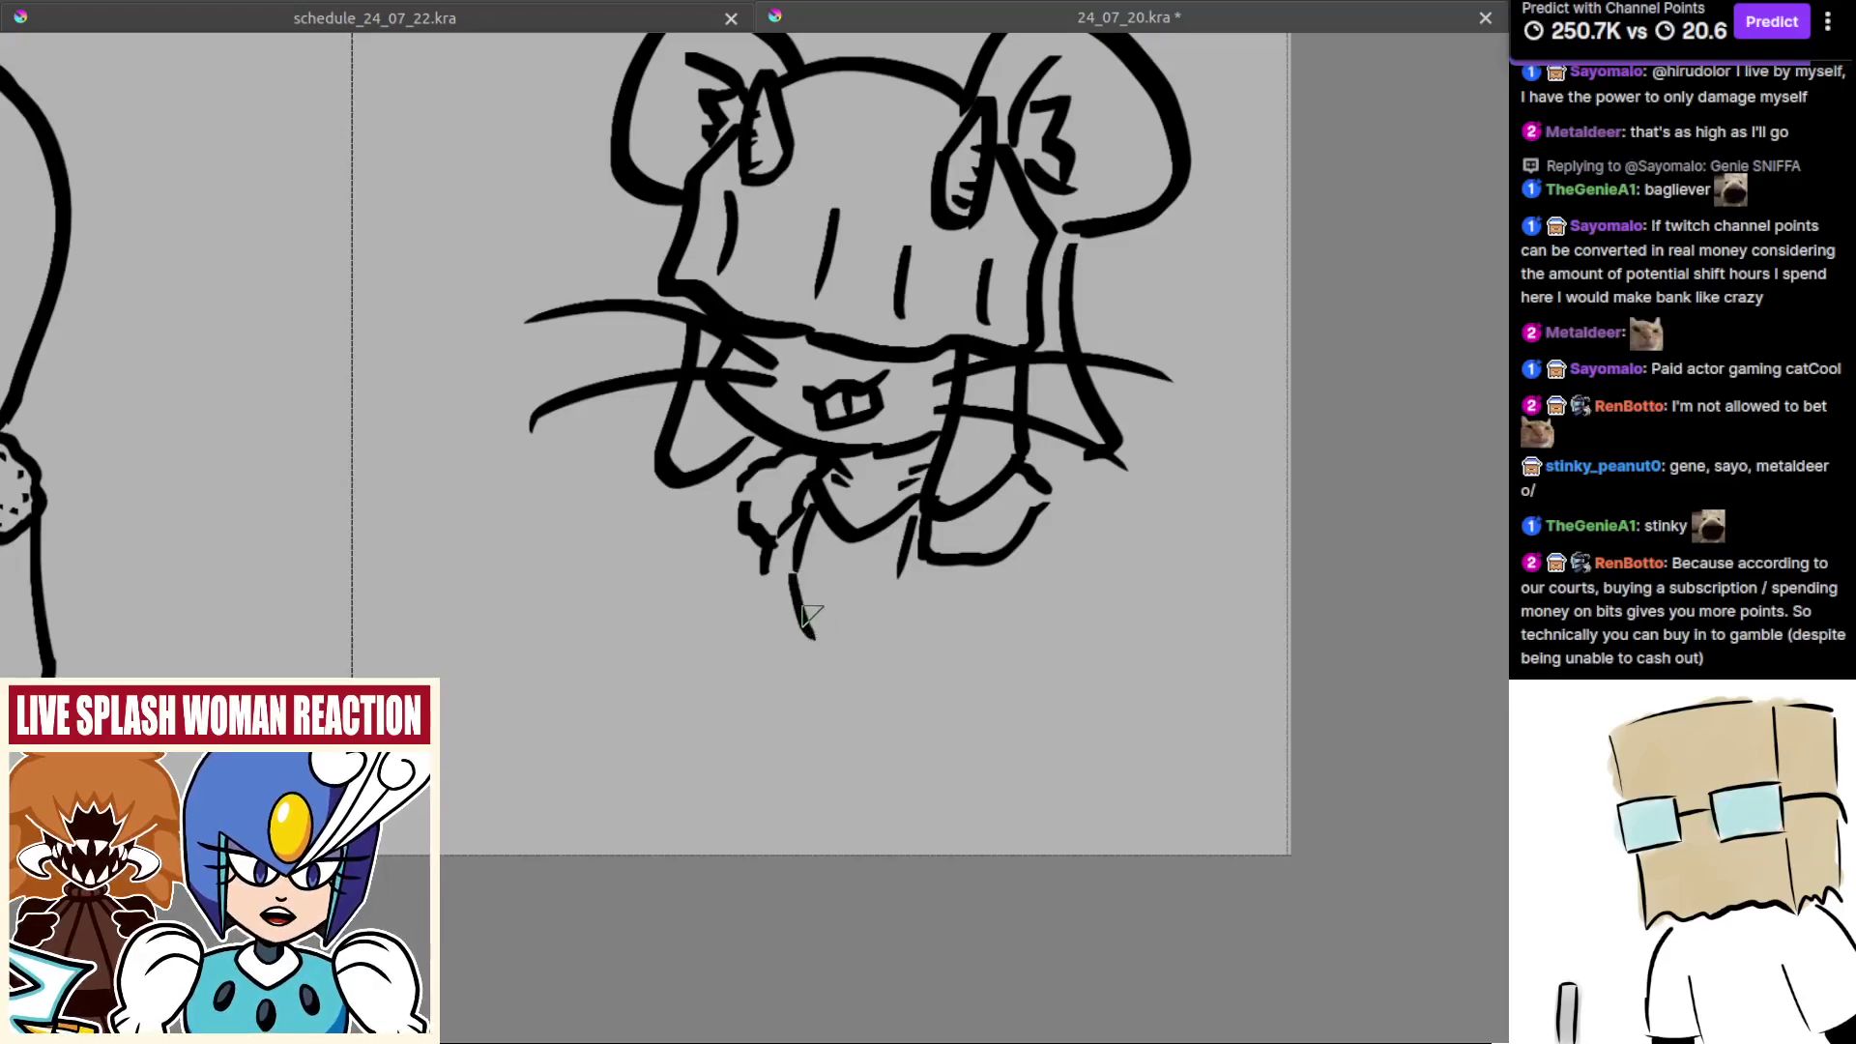
pyautogui.hotkey('ctrl', 'z')
pyautogui.moveTo(795, 566); pyautogui.dragTo(824, 629)
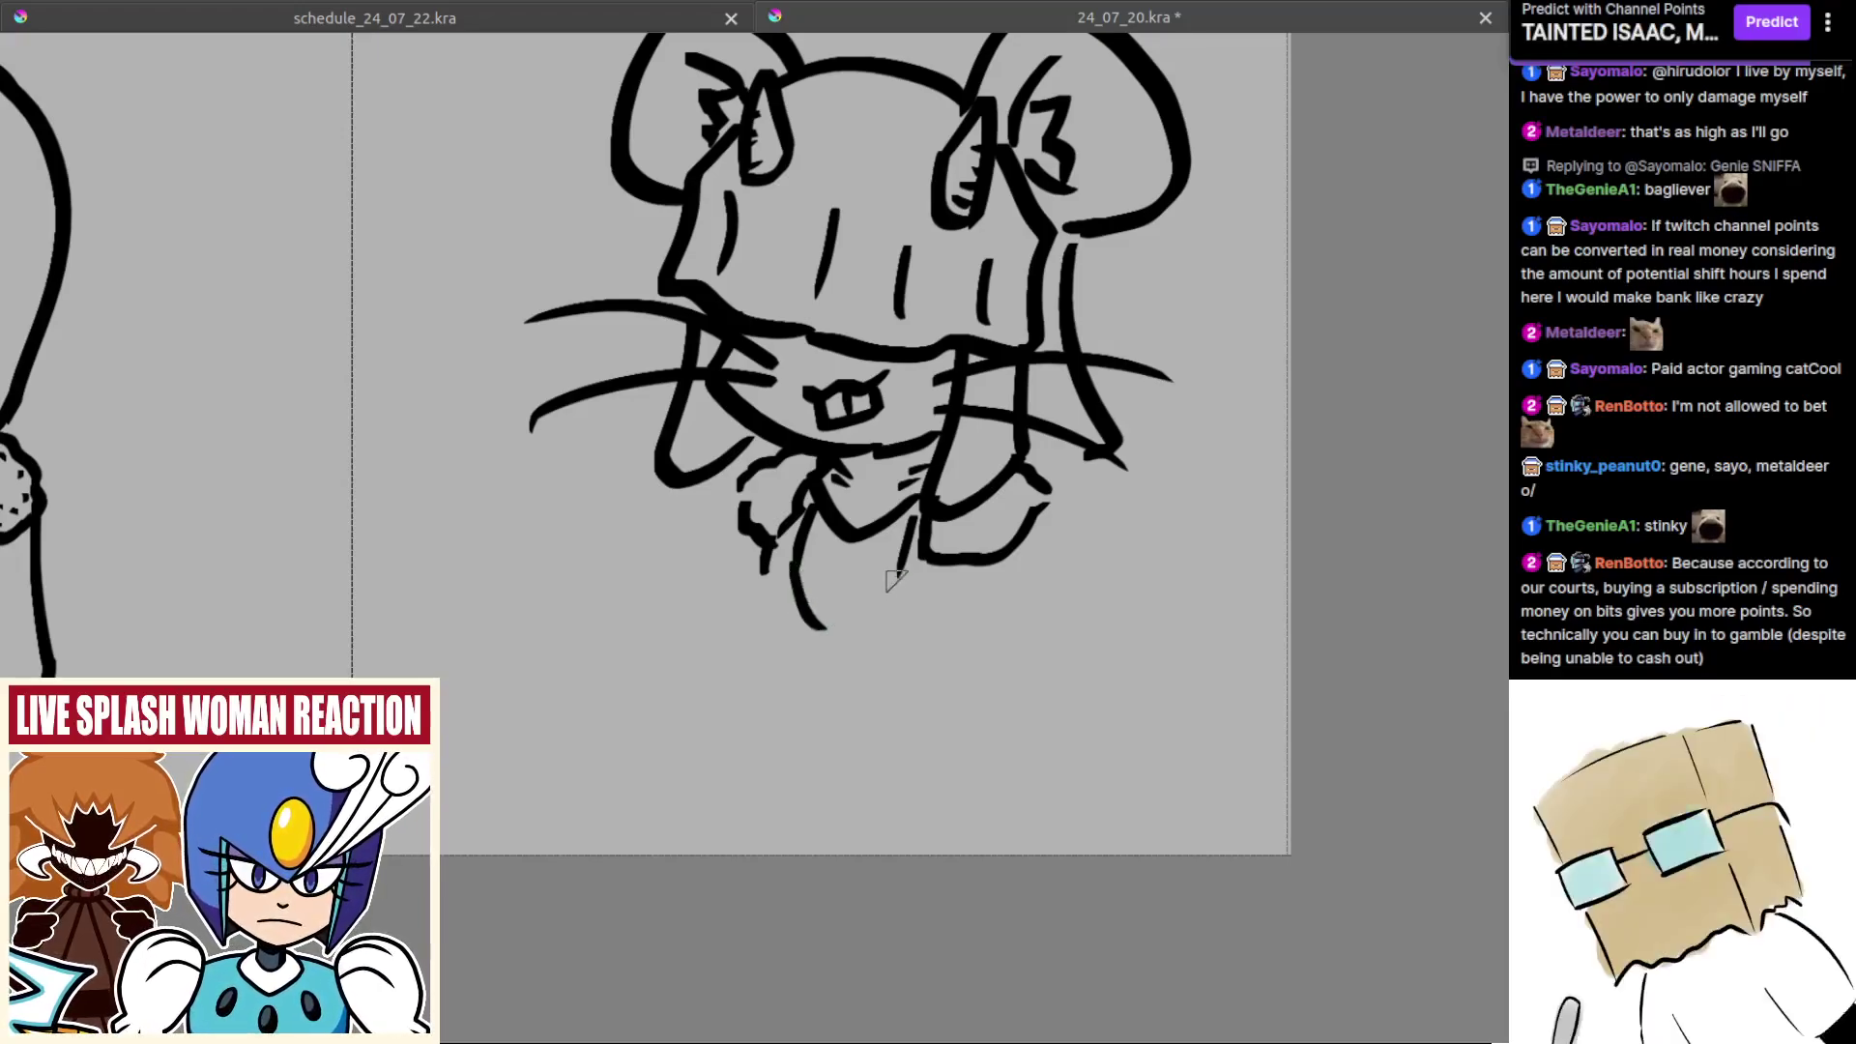
pyautogui.moveTo(899, 578); pyautogui.dragTo(849, 611)
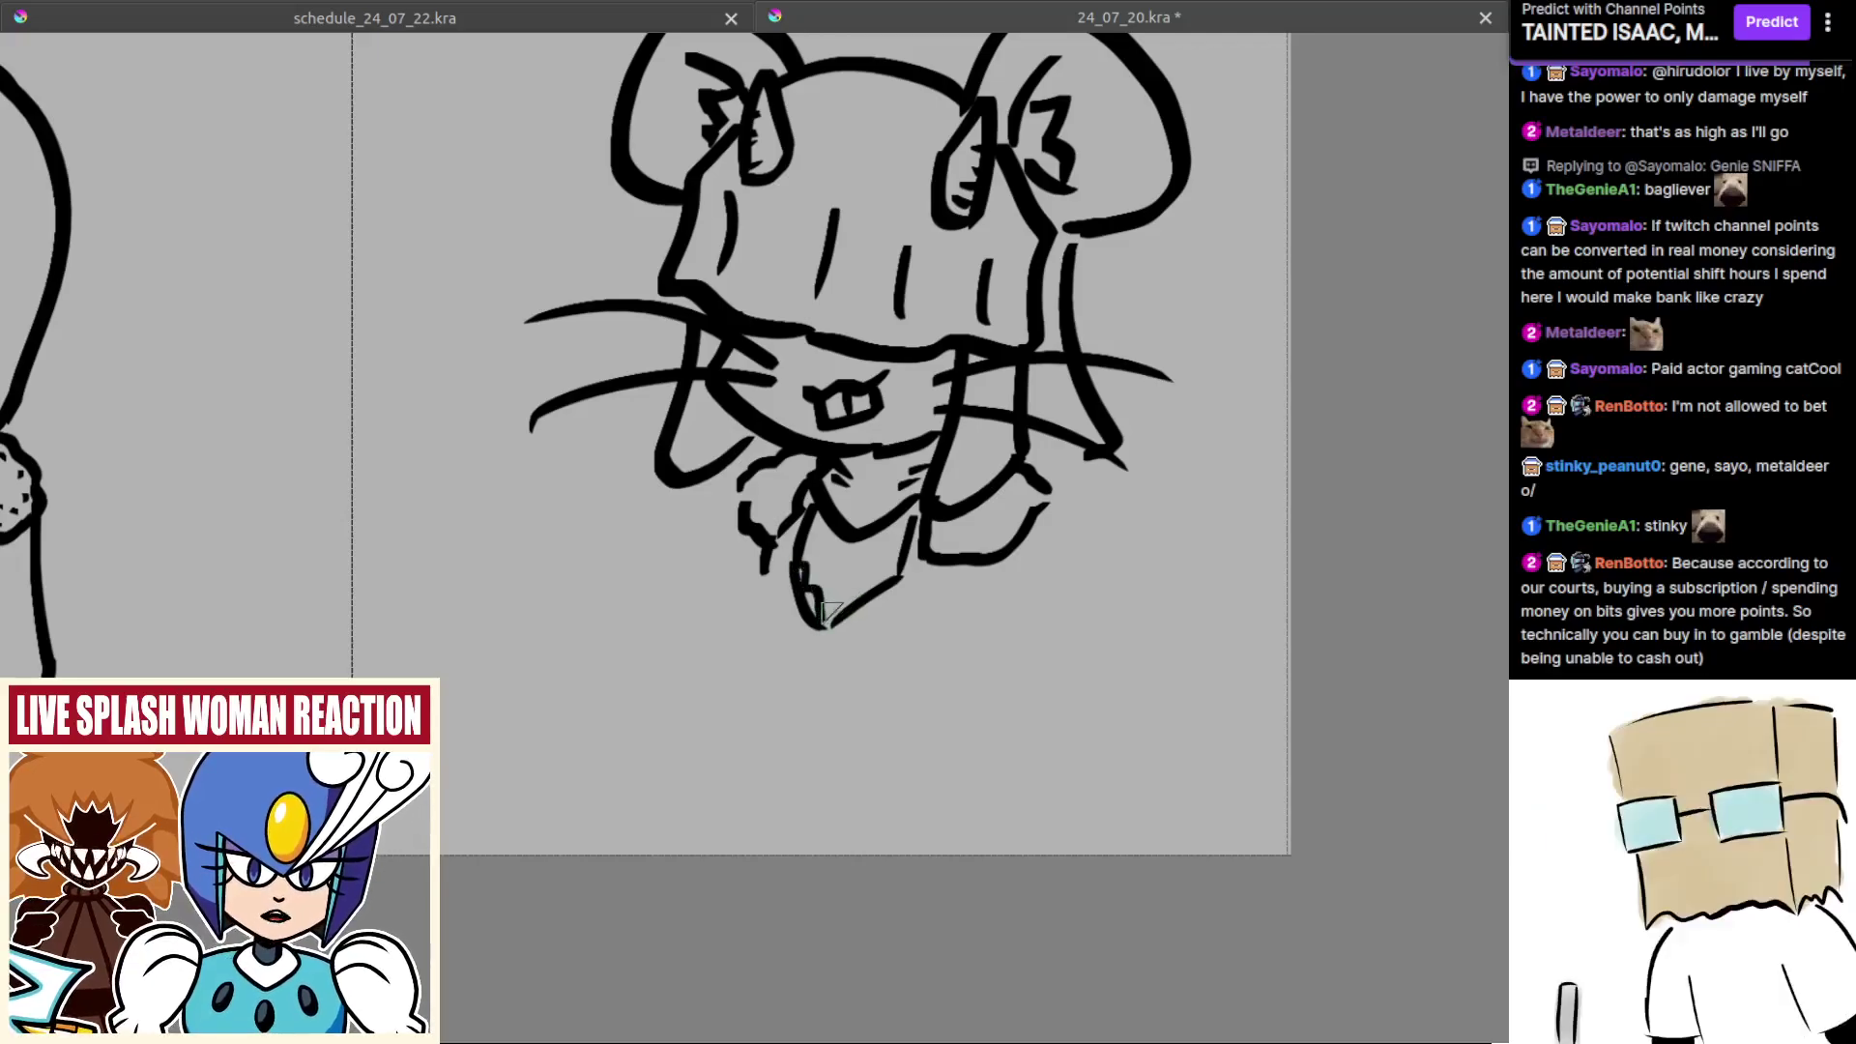
pyautogui.hotkey('ctrl', 'z')
pyautogui.hotkey('ctrl', 'z')
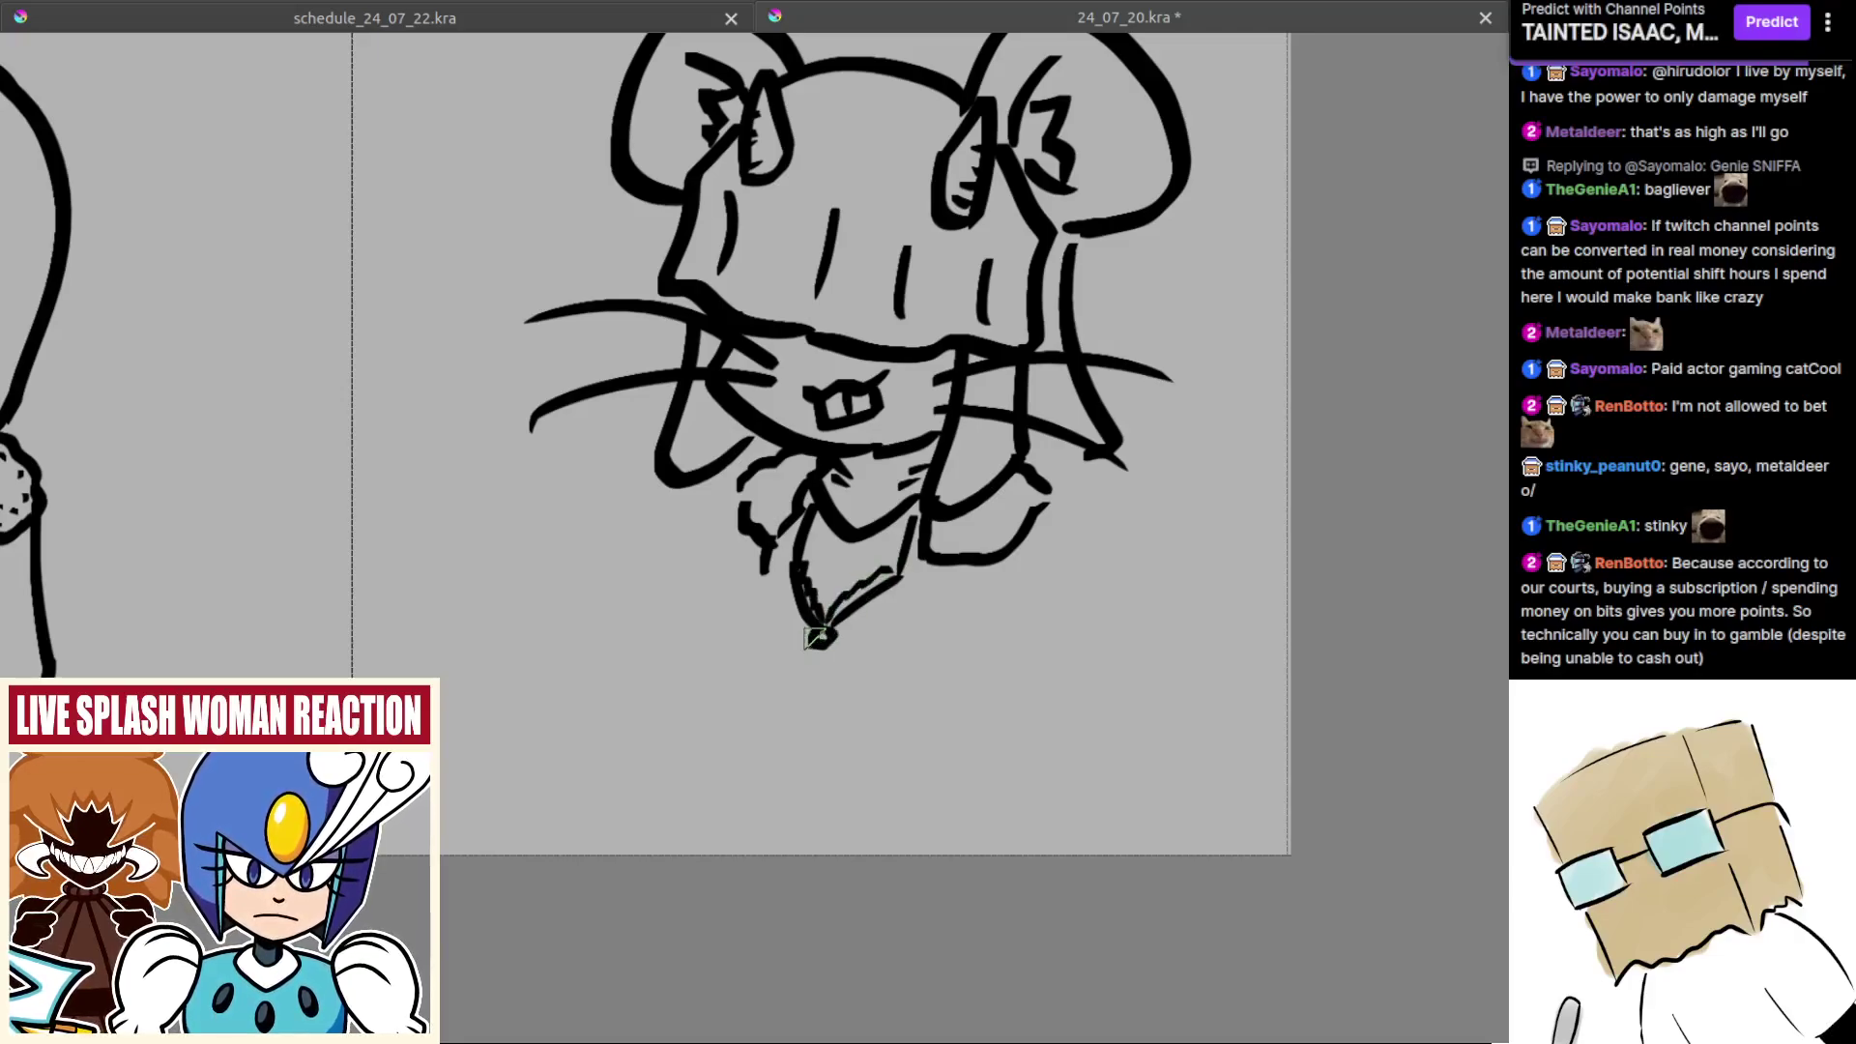
# Step: Draw a zipper pull with a short zip line below the jacket opening, and add a line down each side of the torso
pyautogui.moveTo(818, 629); pyautogui.dragTo(820, 658)
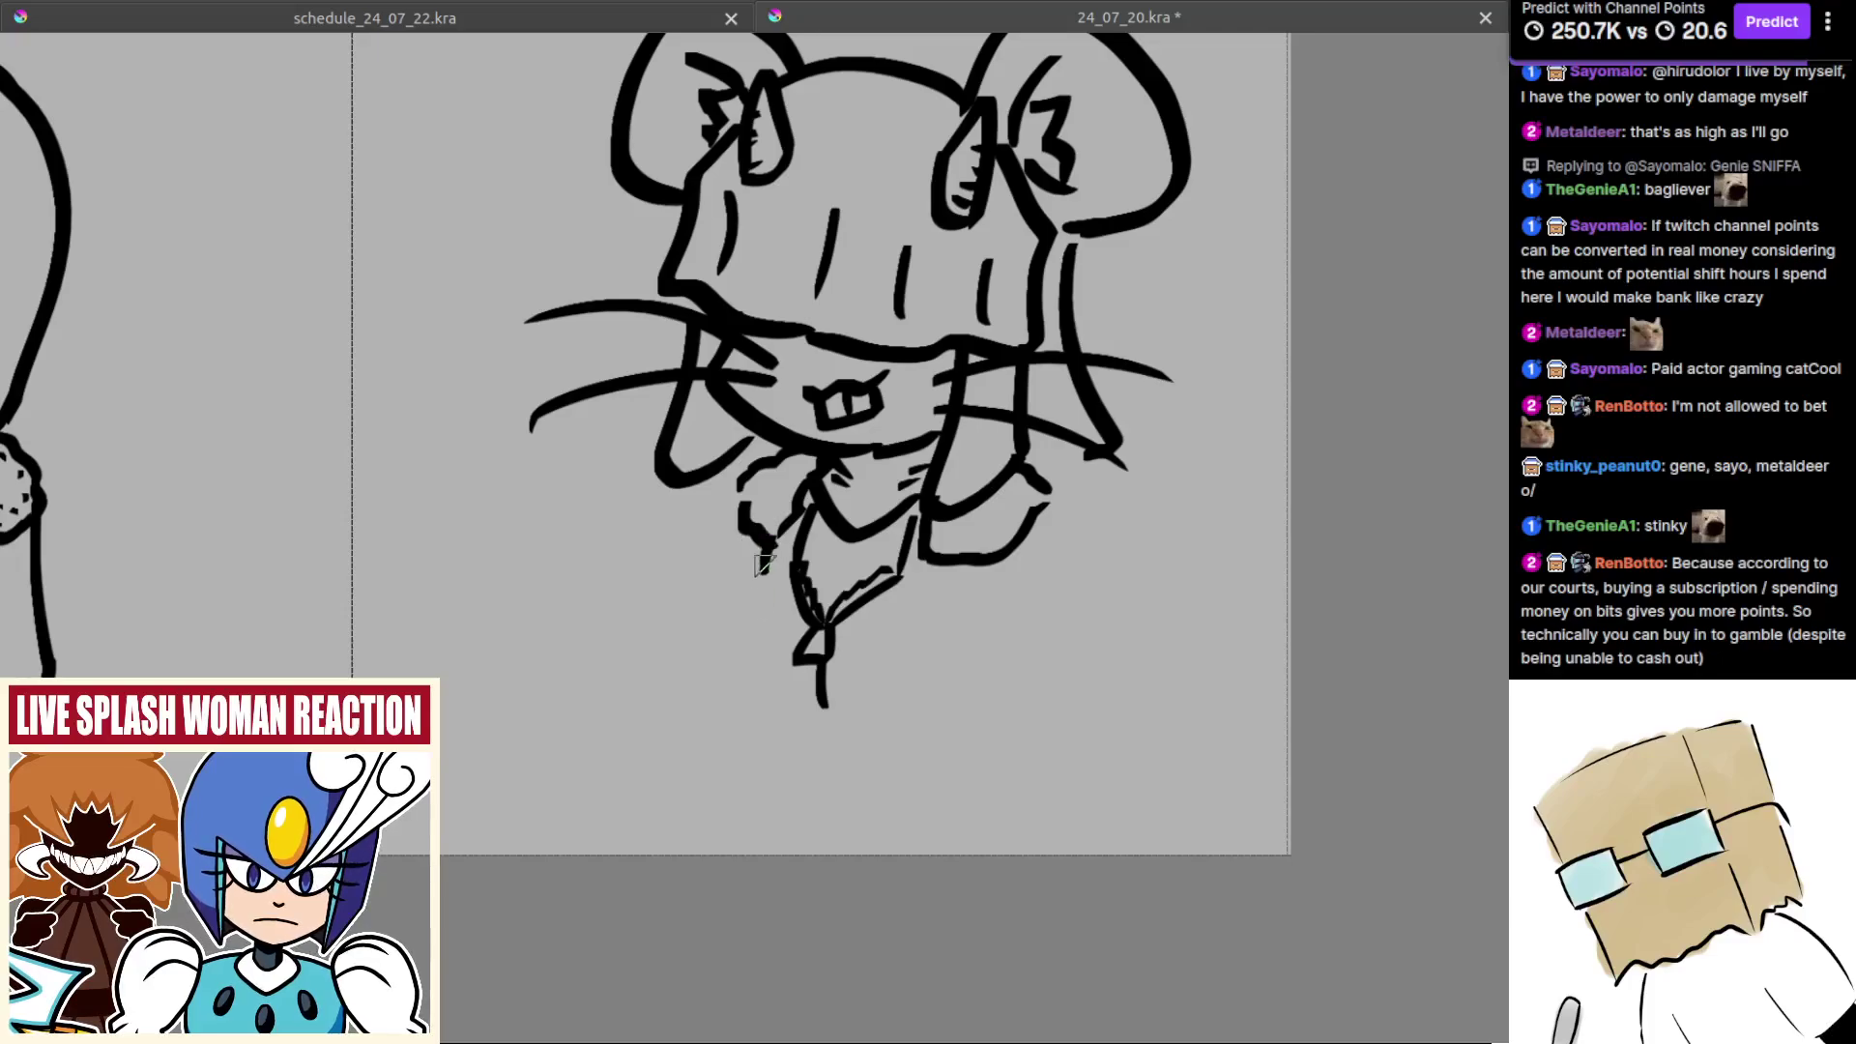
pyautogui.hotkey('ctrl', 'z')
pyautogui.moveTo(767, 548); pyautogui.dragTo(775, 636)
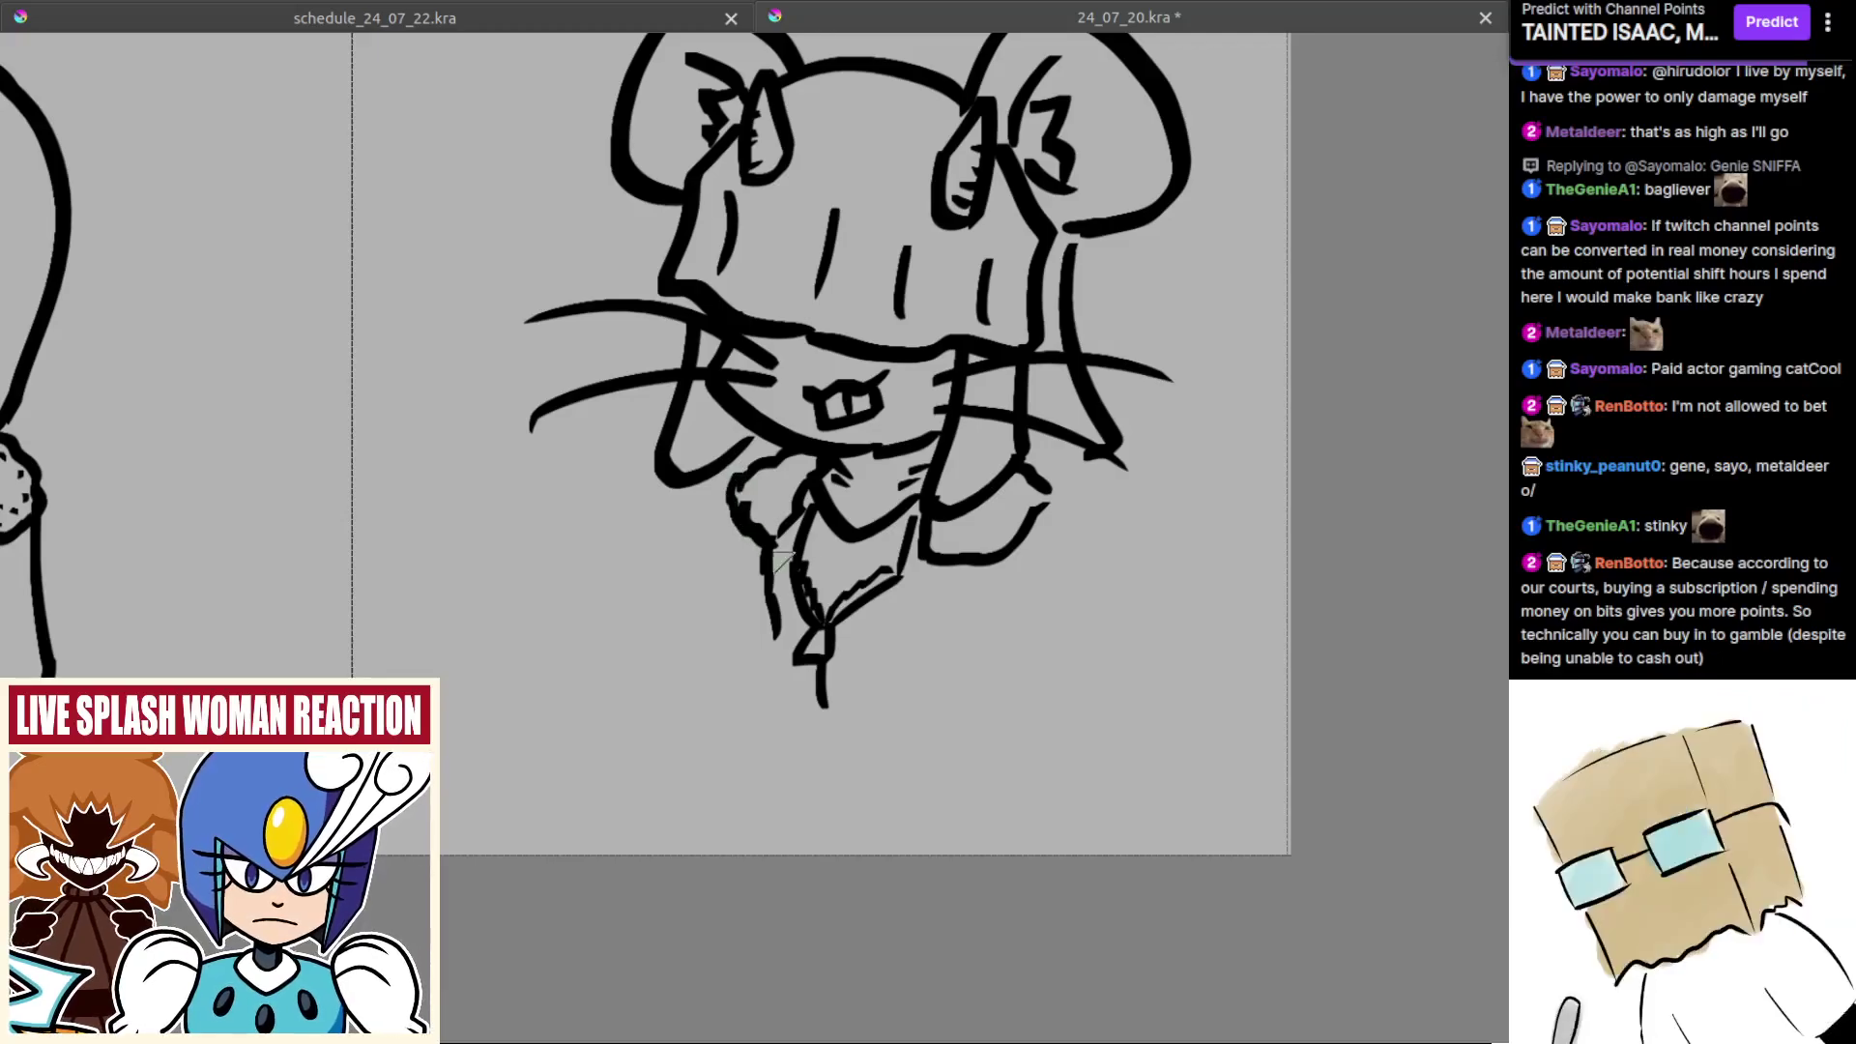
pyautogui.moveTo(936, 571); pyautogui.dragTo(906, 655)
# Step: Draw a wide slanted sleeve outline coming out from under the bumpy fur collar, redoing the strokes
pyautogui.moveTo(720, 504); pyautogui.dragTo(659, 597)
pyautogui.hotkey('ctrl', 'z')
pyautogui.hotkey('ctrl', 'z')
pyautogui.moveTo(716, 499)
pyautogui.mouseDown()
pyautogui.moveTo(646, 565)
pyautogui.moveTo(675, 561)
pyautogui.moveTo(640, 638)
pyautogui.mouseUp()
pyautogui.hotkey('ctrl', 'z')
pyautogui.moveTo(687, 643)
pyautogui.mouseDown()
pyautogui.moveTo(773, 667)
pyautogui.moveTo(804, 635)
pyautogui.moveTo(790, 664)
pyautogui.moveTo(754, 635)
pyautogui.moveTo(812, 621)
pyautogui.mouseUp()
pyautogui.hotkey('ctrl', 'z')
pyautogui.hotkey('ctrl', 'z')
pyautogui.hotkey('ctrl', 'z')
pyautogui.hotkey('ctrl', 'z')
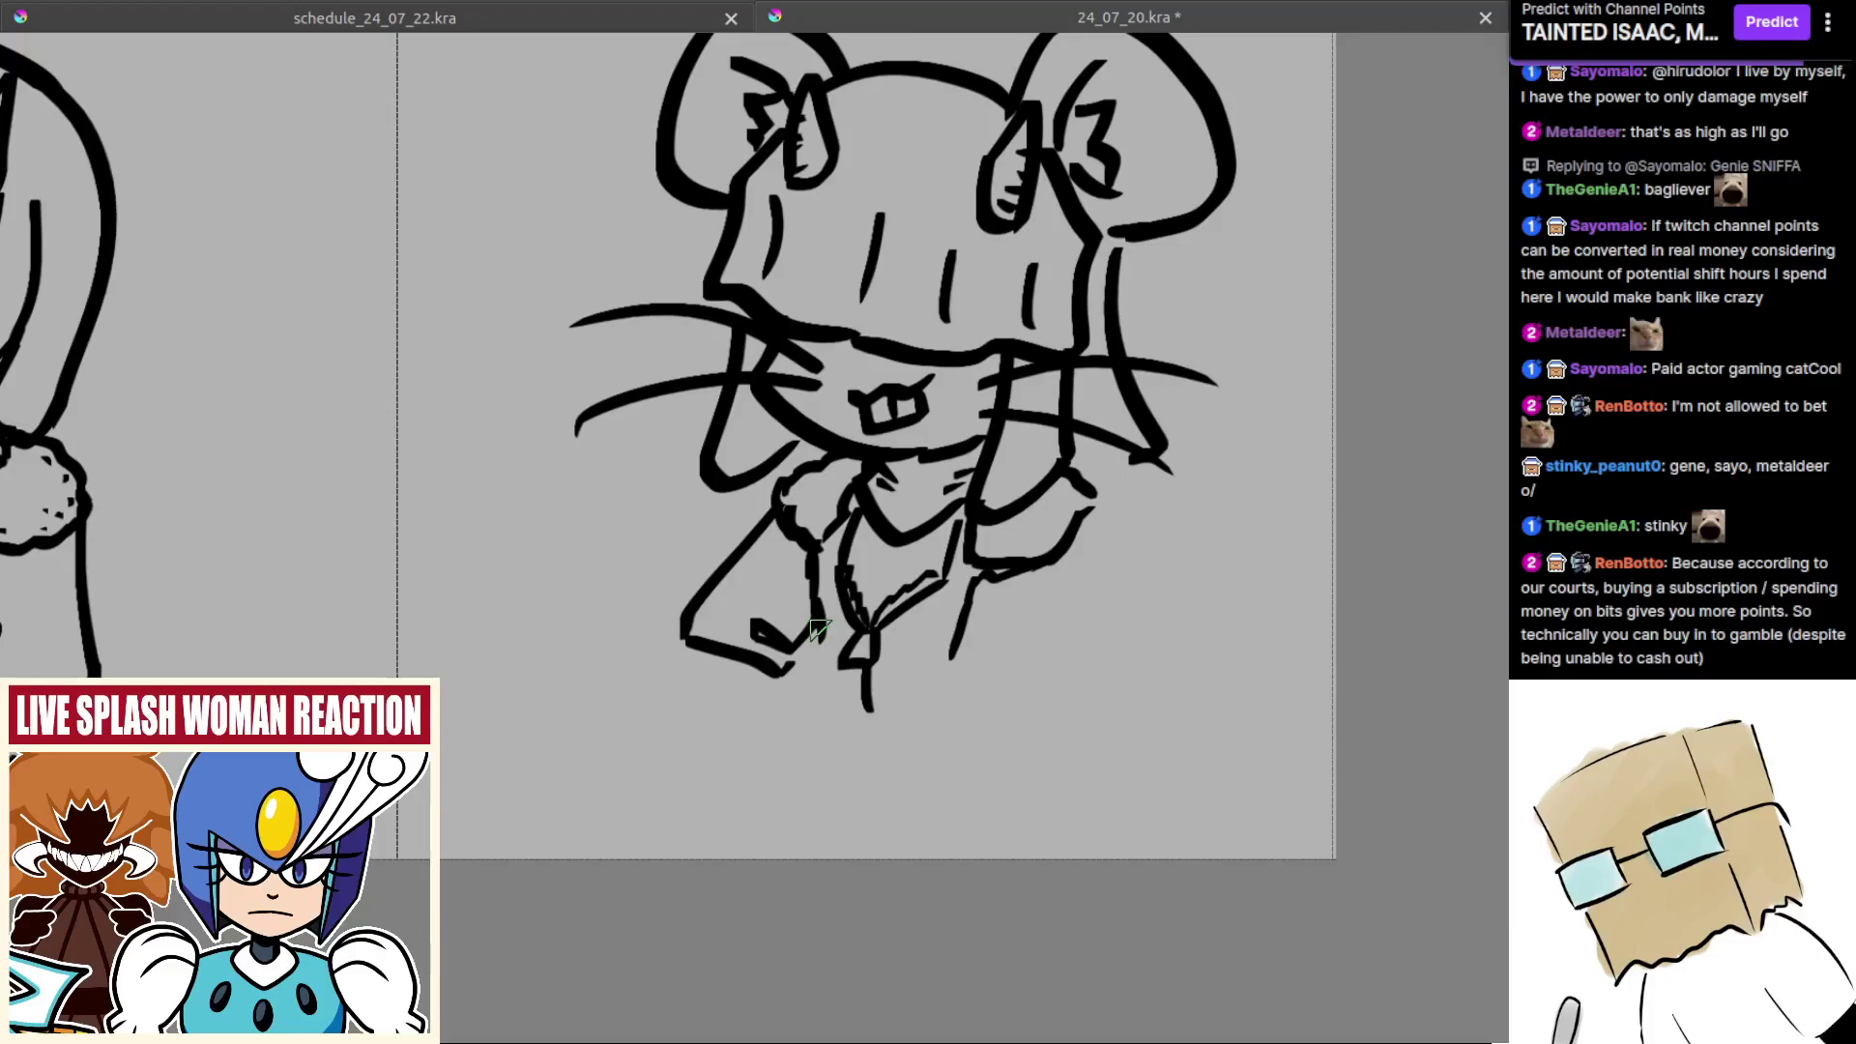
# Step: Add a cuff band along the sleeve's lower end and a line for its inner edge beside the torso
pyautogui.scroll(-1, 680, 623)
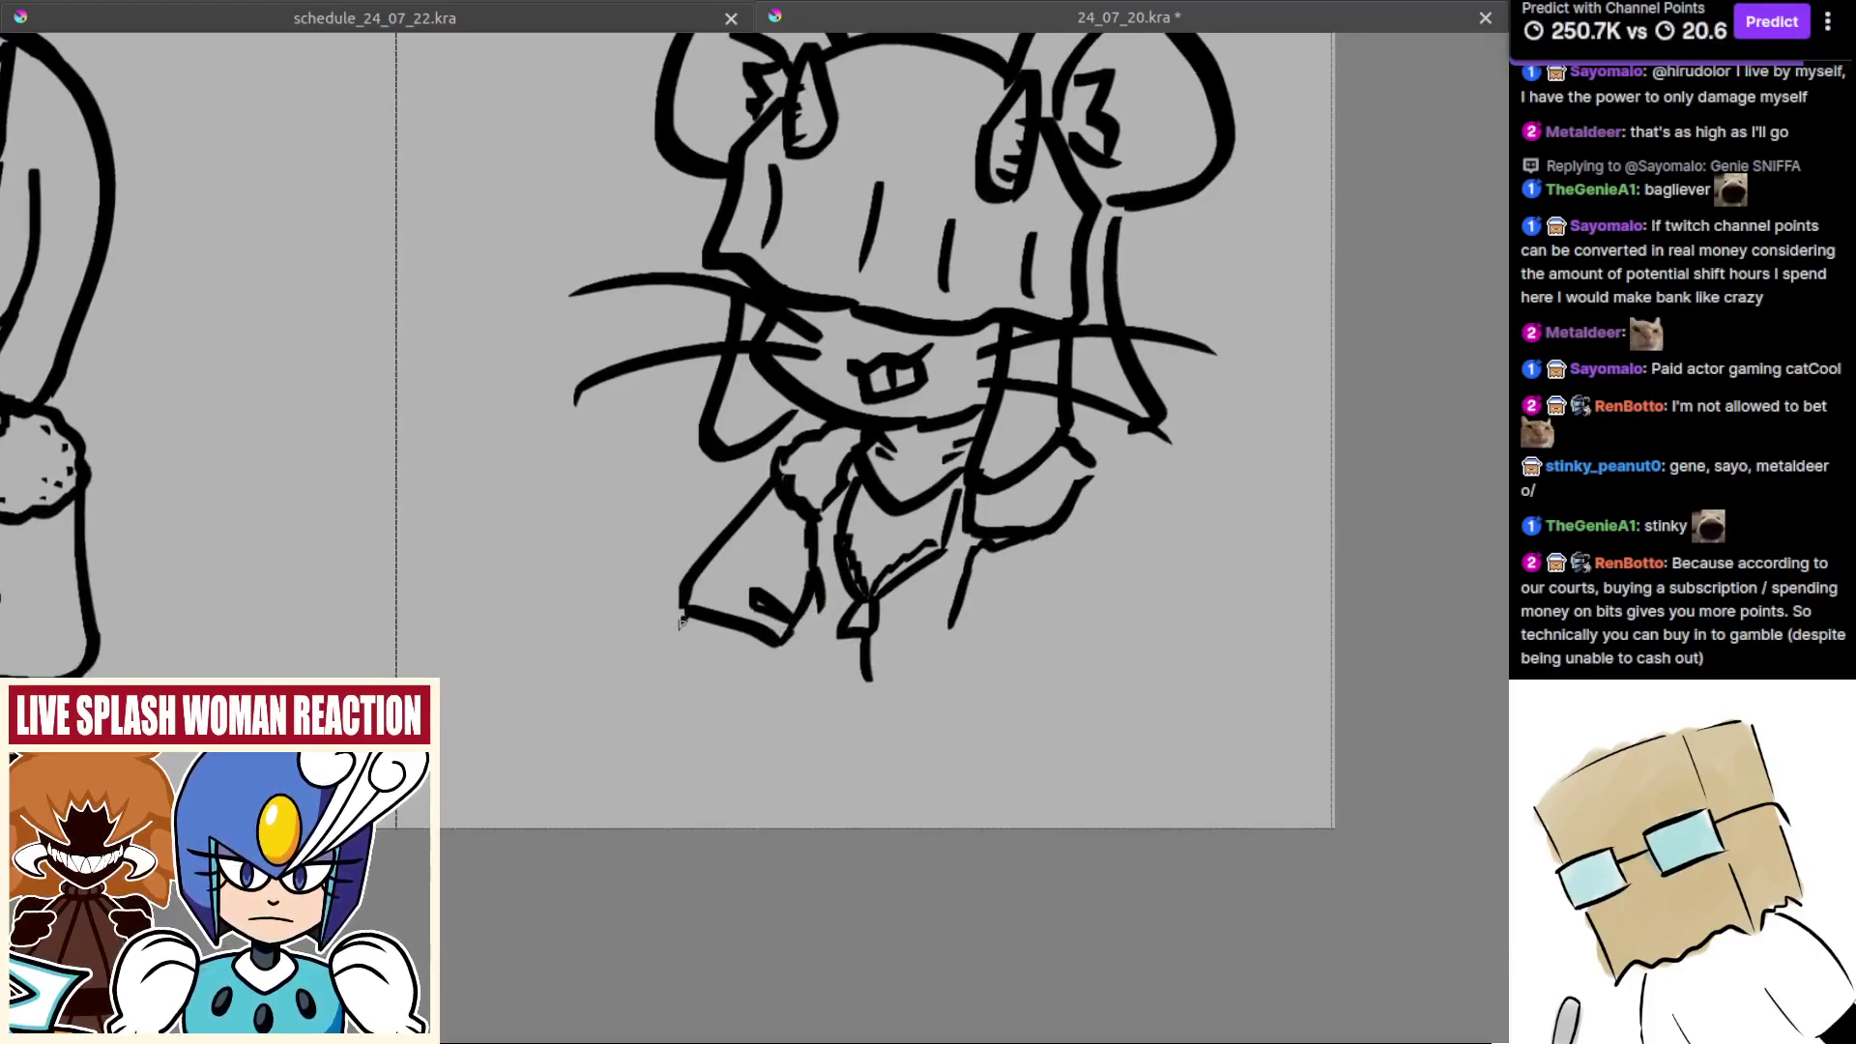
pyautogui.moveTo(689, 633); pyautogui.dragTo(773, 646)
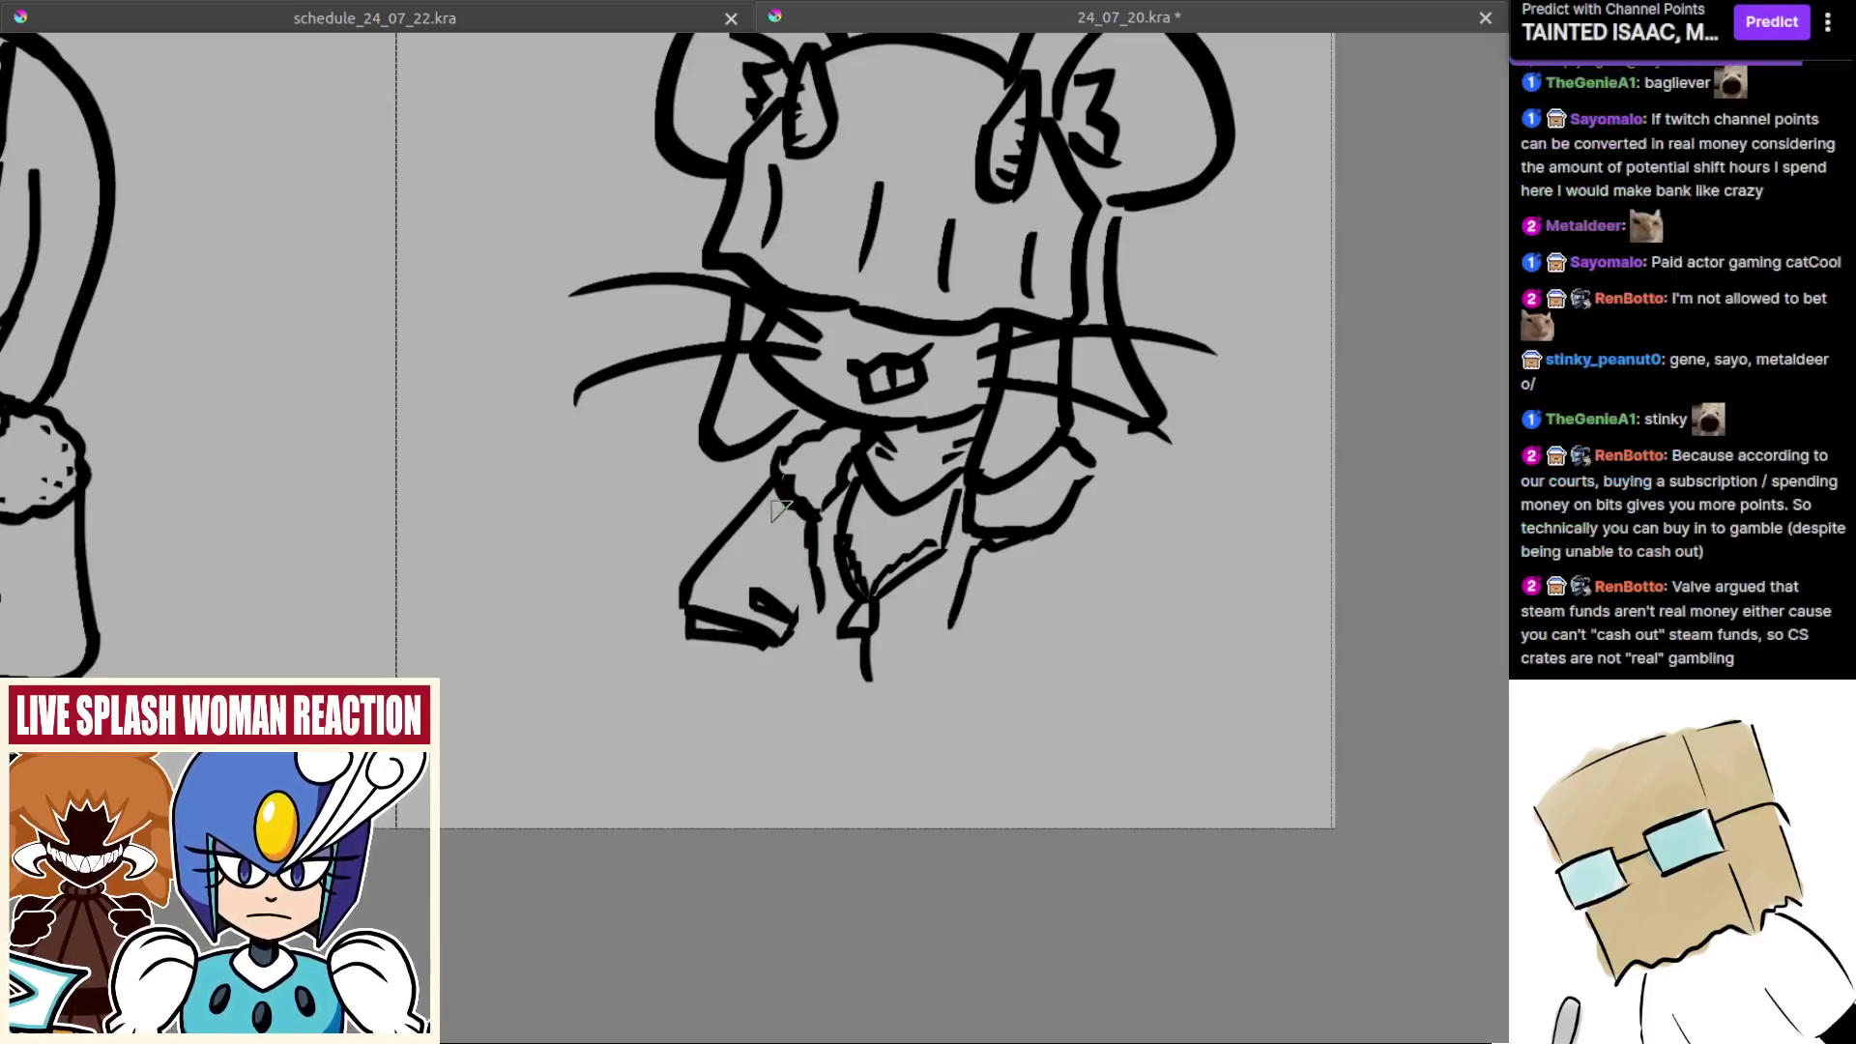
pyautogui.moveTo(784, 510); pyautogui.dragTo(812, 639)
# Step: Redraw the jacket's opposite side edge with a short hem at its base, mirroring the canvas view to touch up the hem
pyautogui.moveTo(913, 671); pyautogui.dragTo(802, 653)
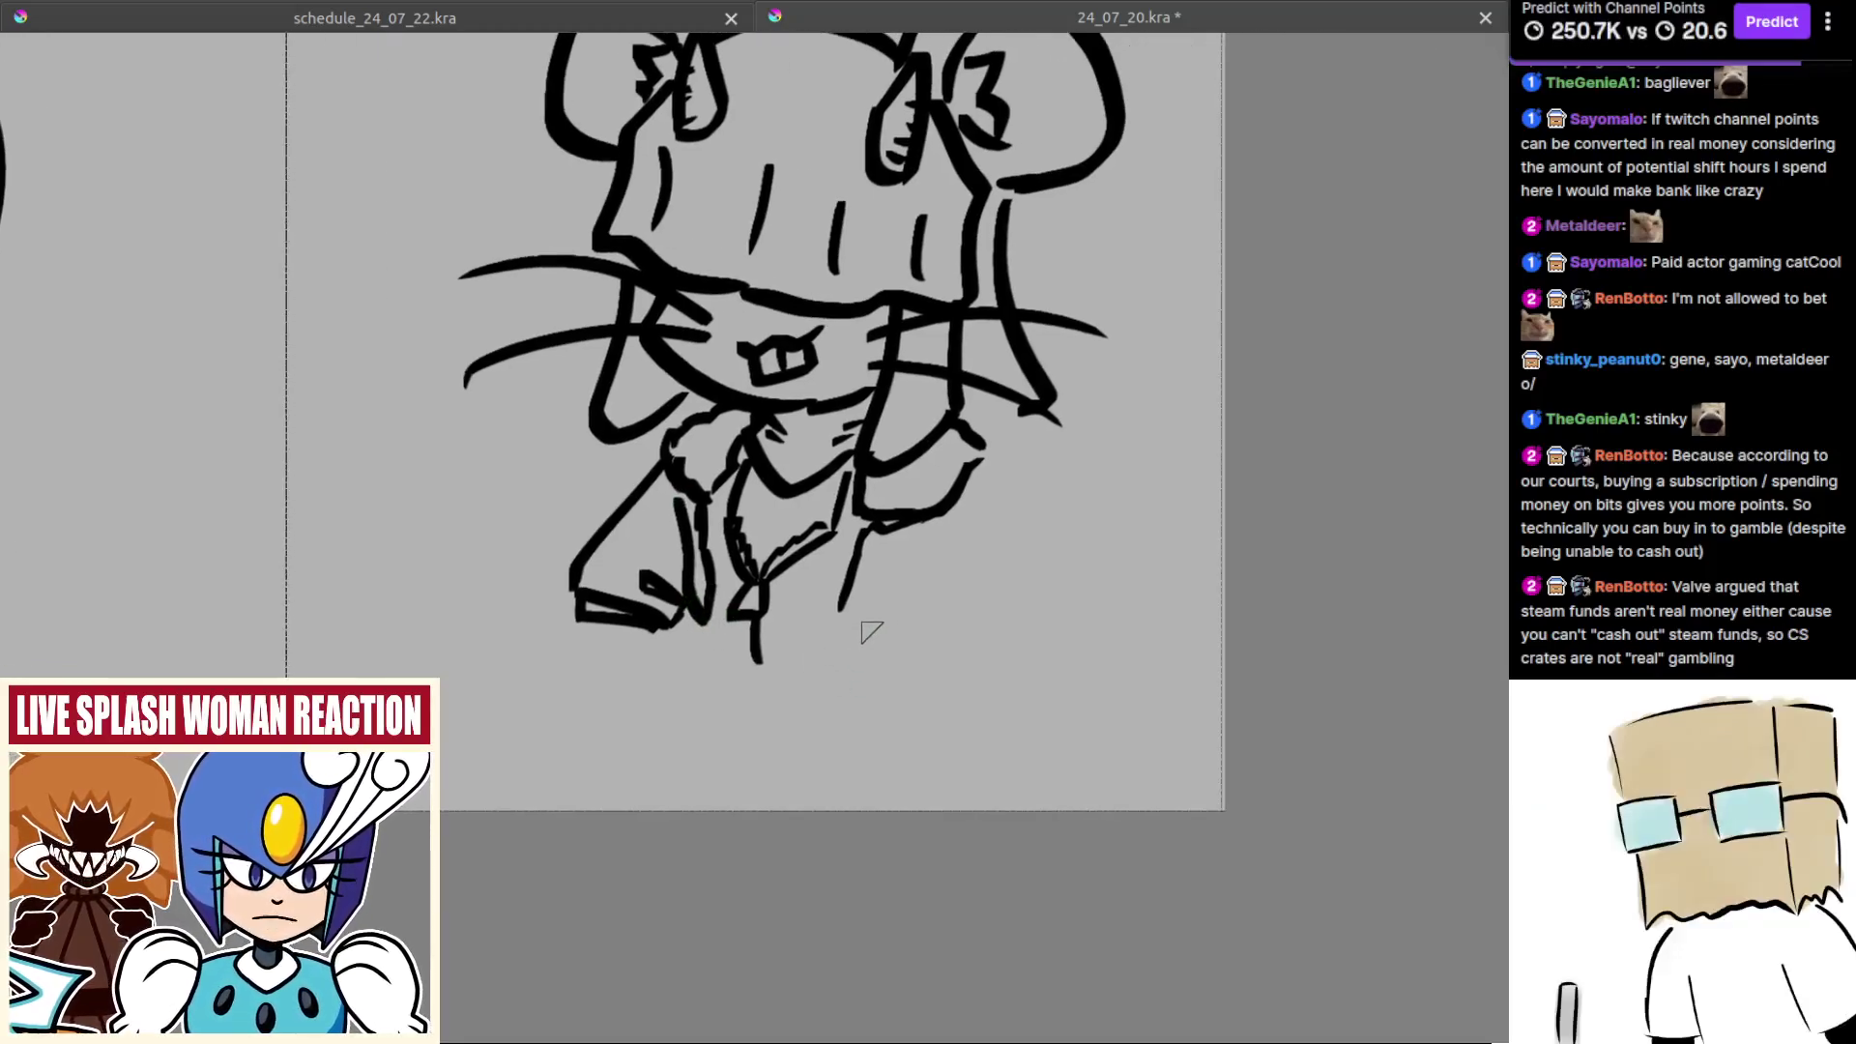
pyautogui.moveTo(865, 639); pyautogui.dragTo(925, 682)
pyautogui.hotkey('ctrl', 'z')
pyautogui.hotkey('ctrl', 'z')
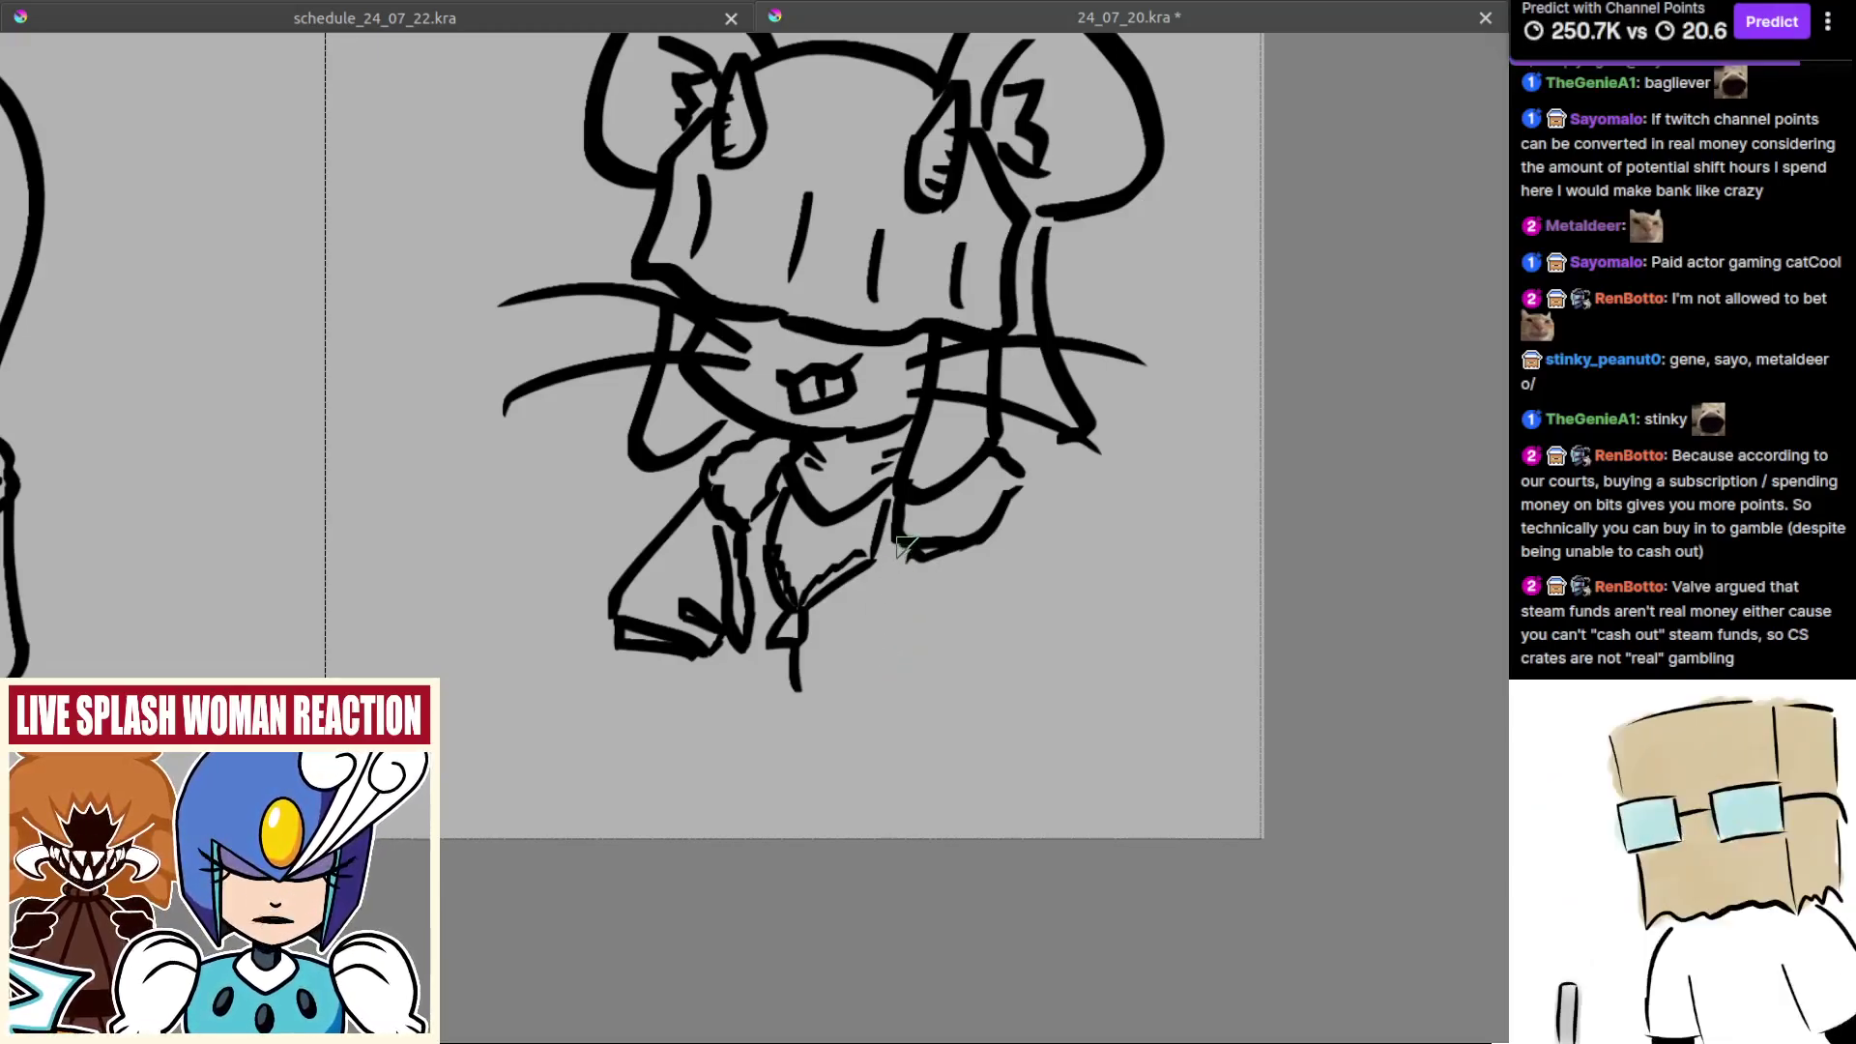
pyautogui.moveTo(911, 551)
pyautogui.mouseDown()
pyautogui.moveTo(881, 661)
pyautogui.moveTo(905, 557)
pyautogui.moveTo(895, 654)
pyautogui.moveTo(920, 653)
pyautogui.mouseUp()
pyautogui.hotkey('ctrl', 'z')
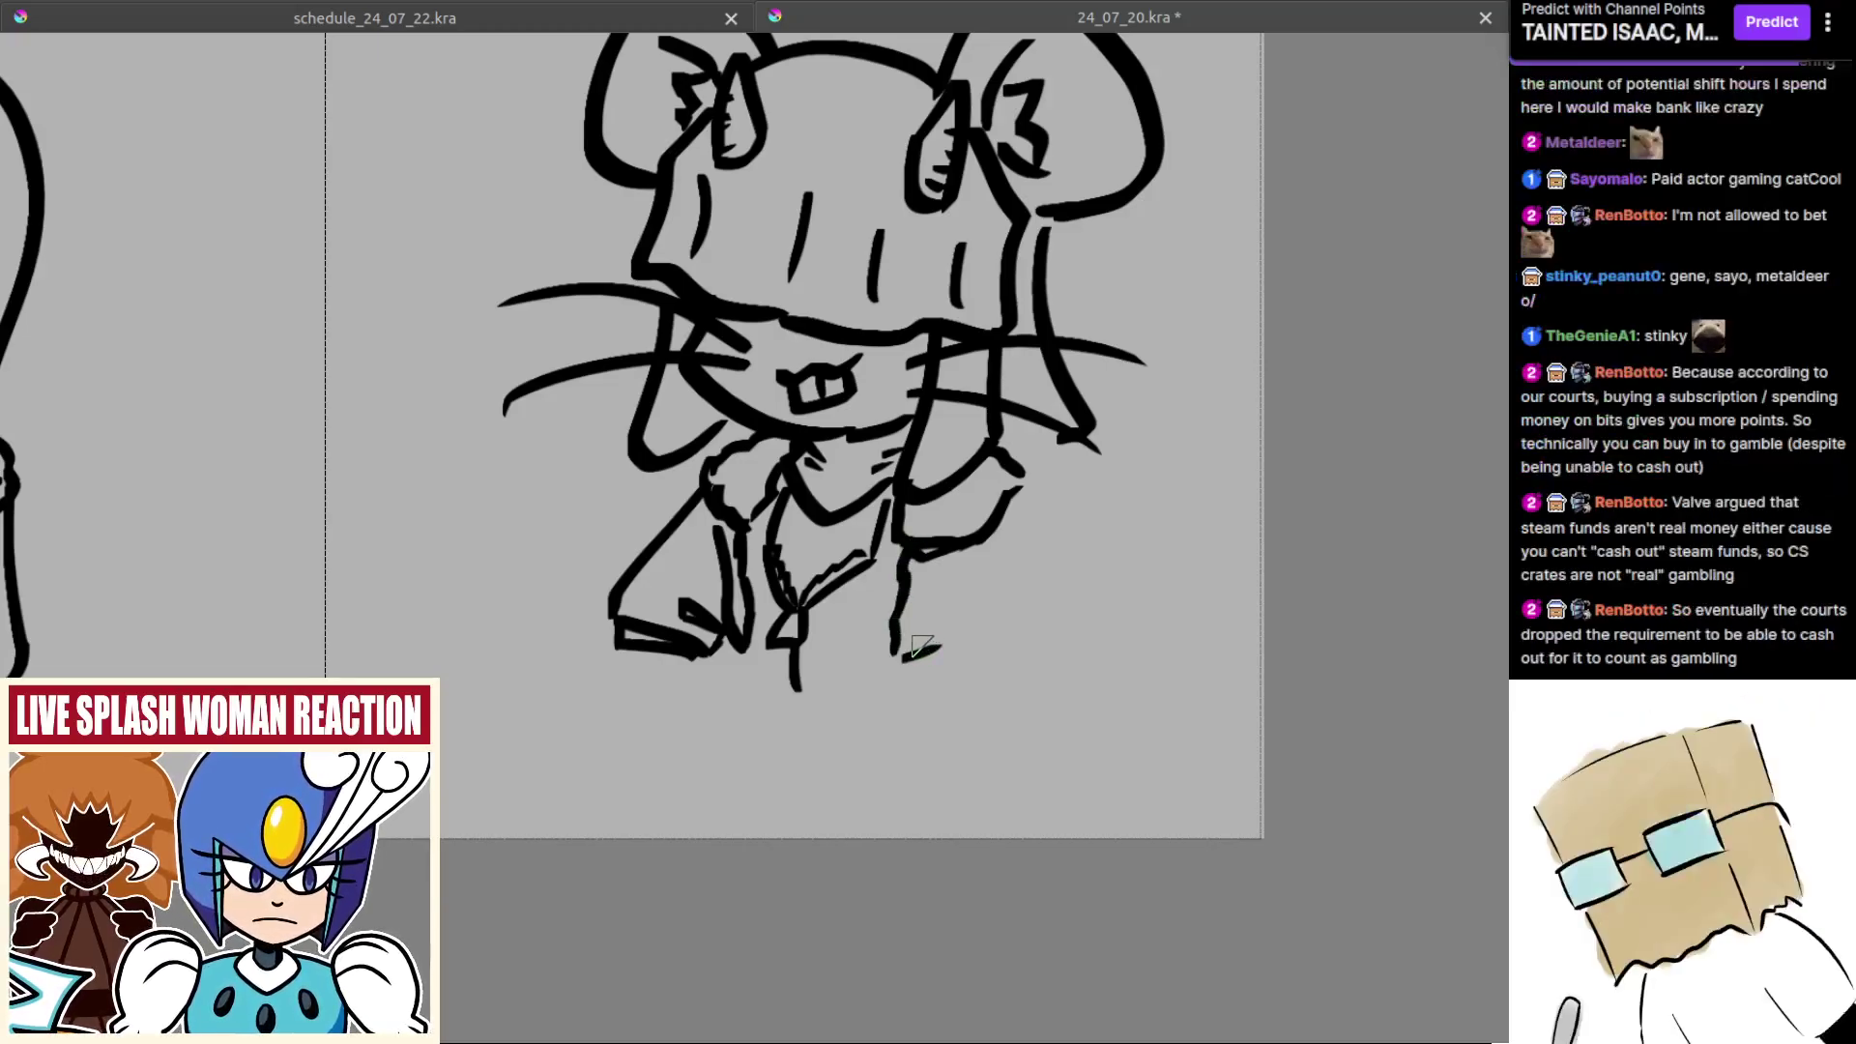
pyautogui.hotkey('ctrl', 'z')
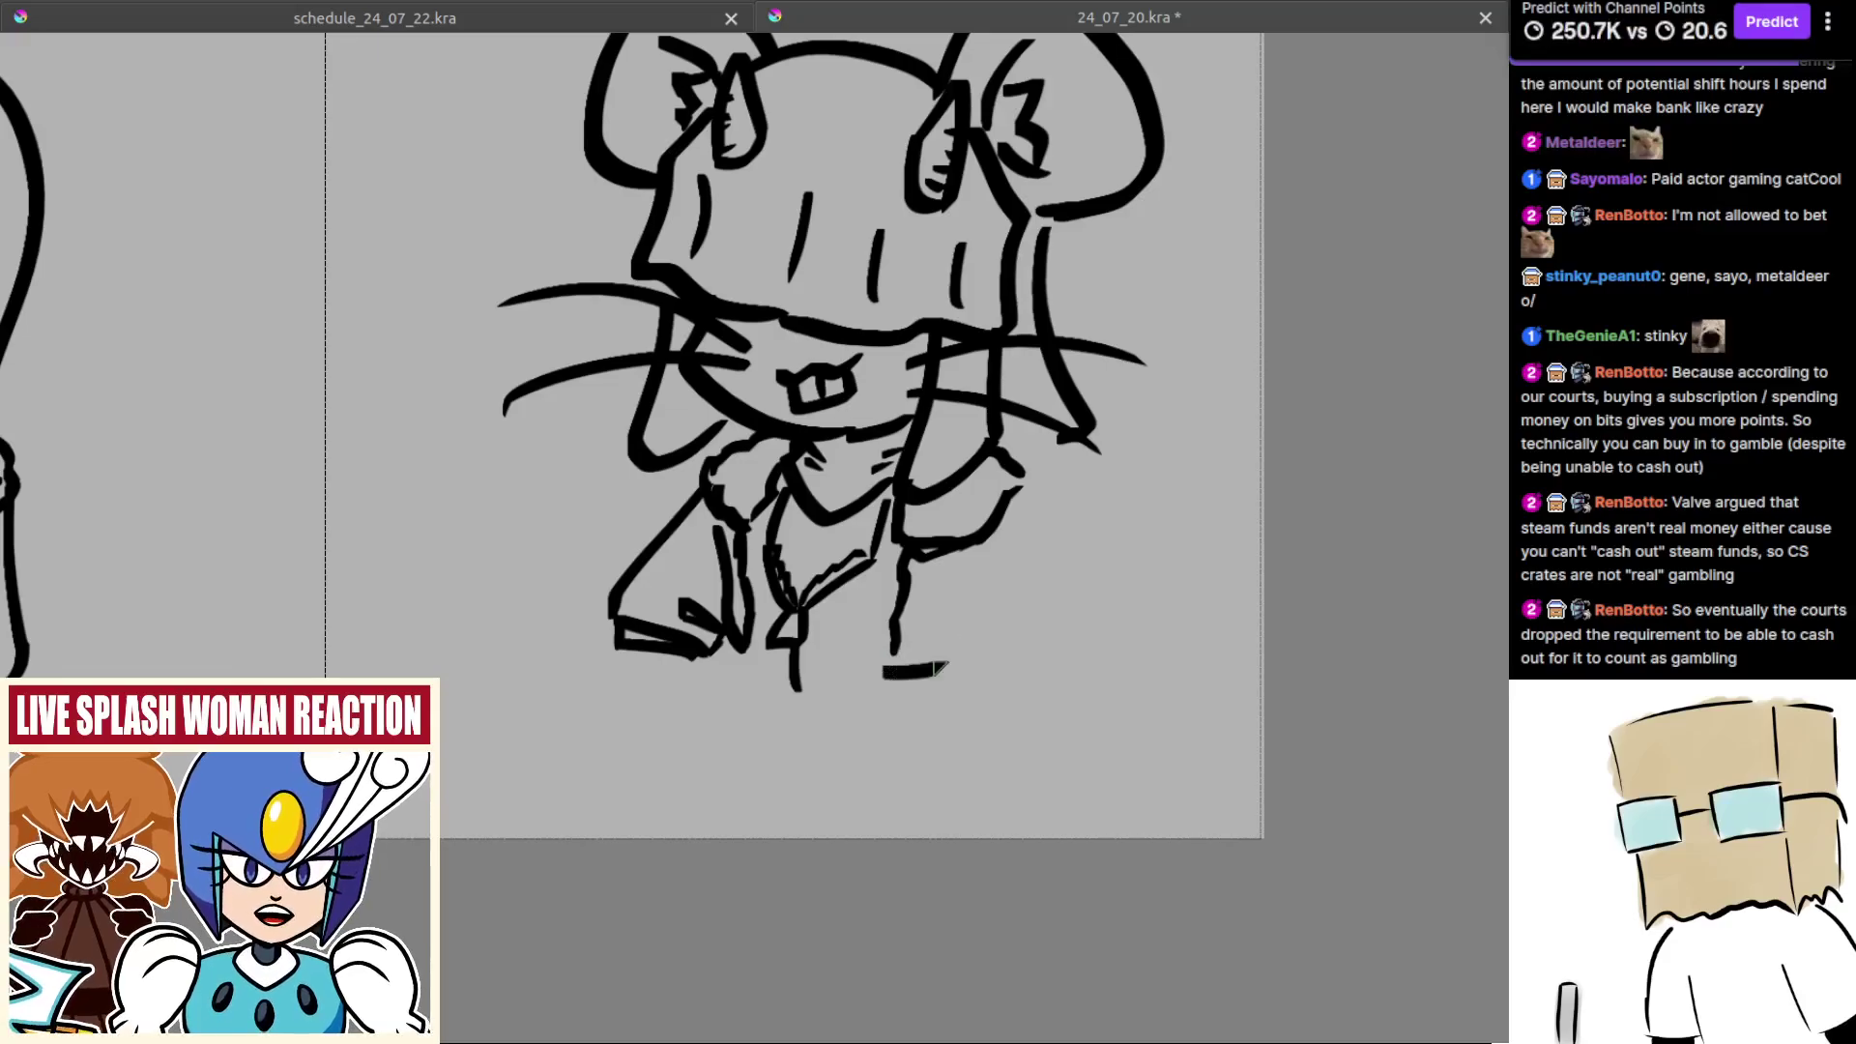
pyautogui.moveTo(892, 667); pyautogui.dragTo(969, 649)
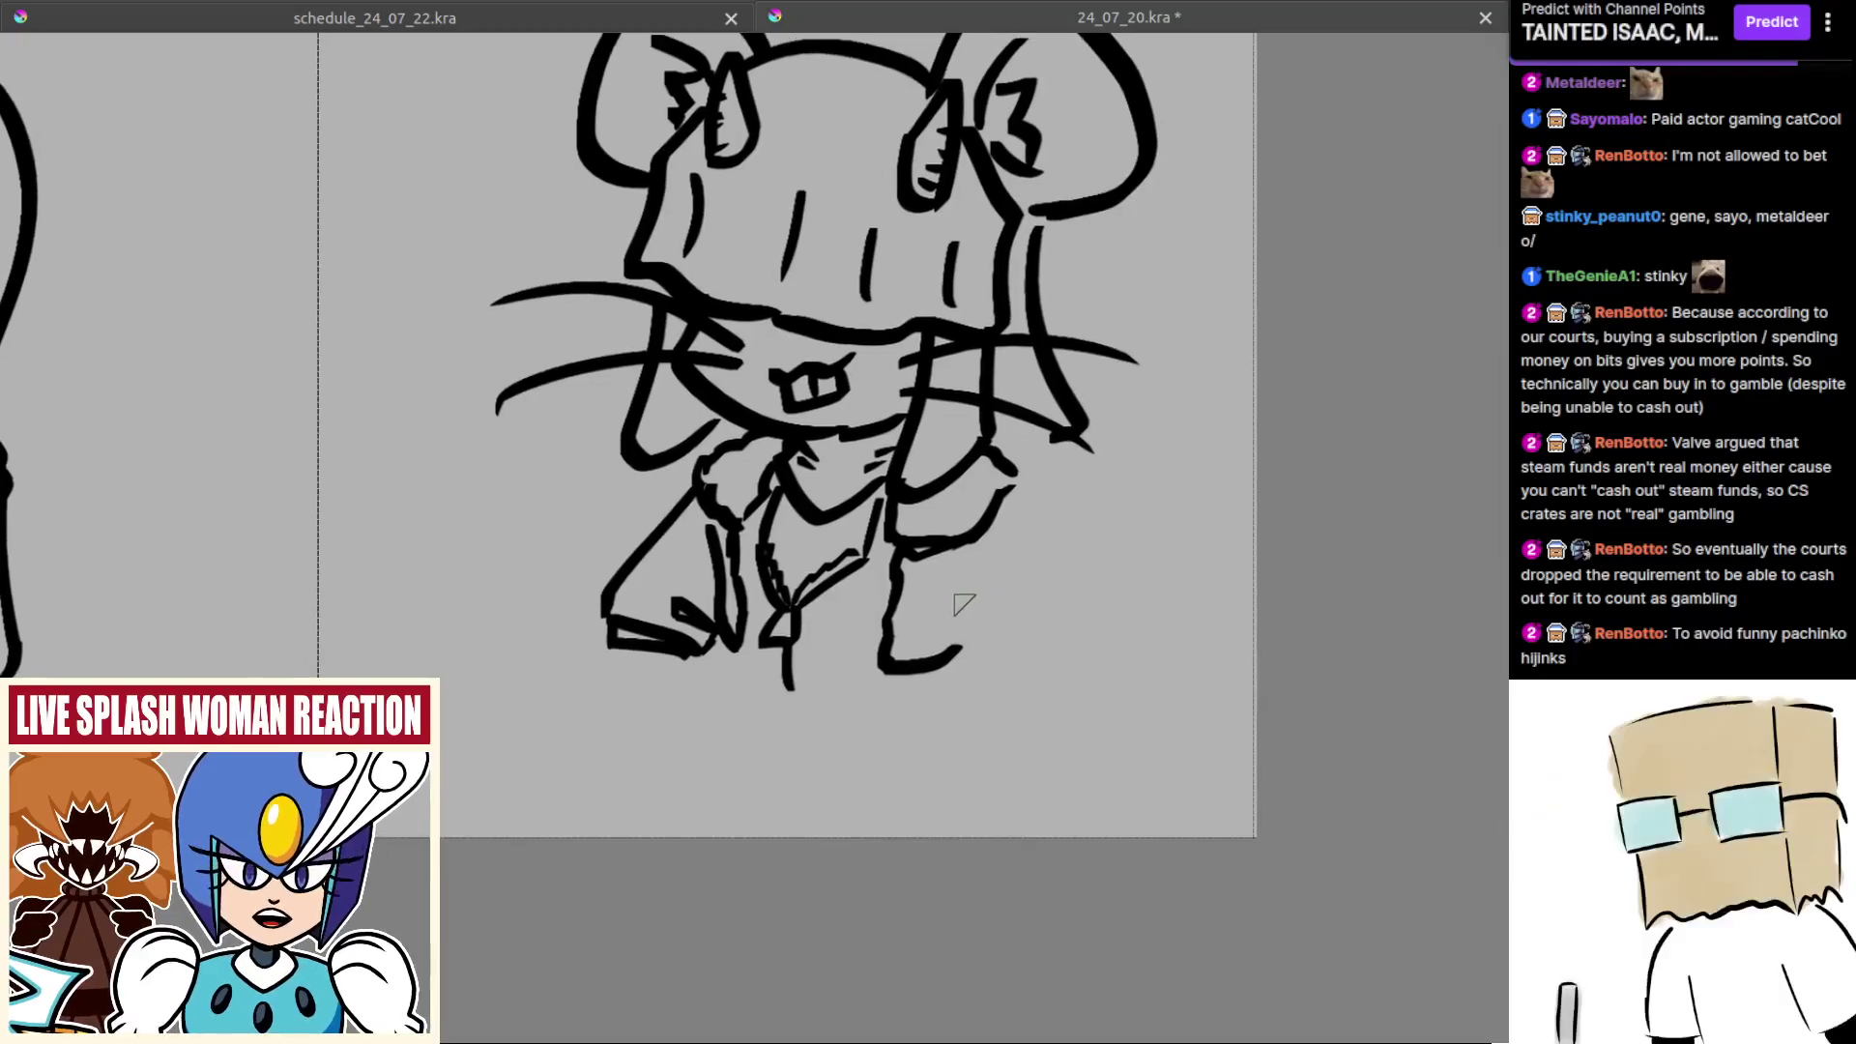
pyautogui.press('m')
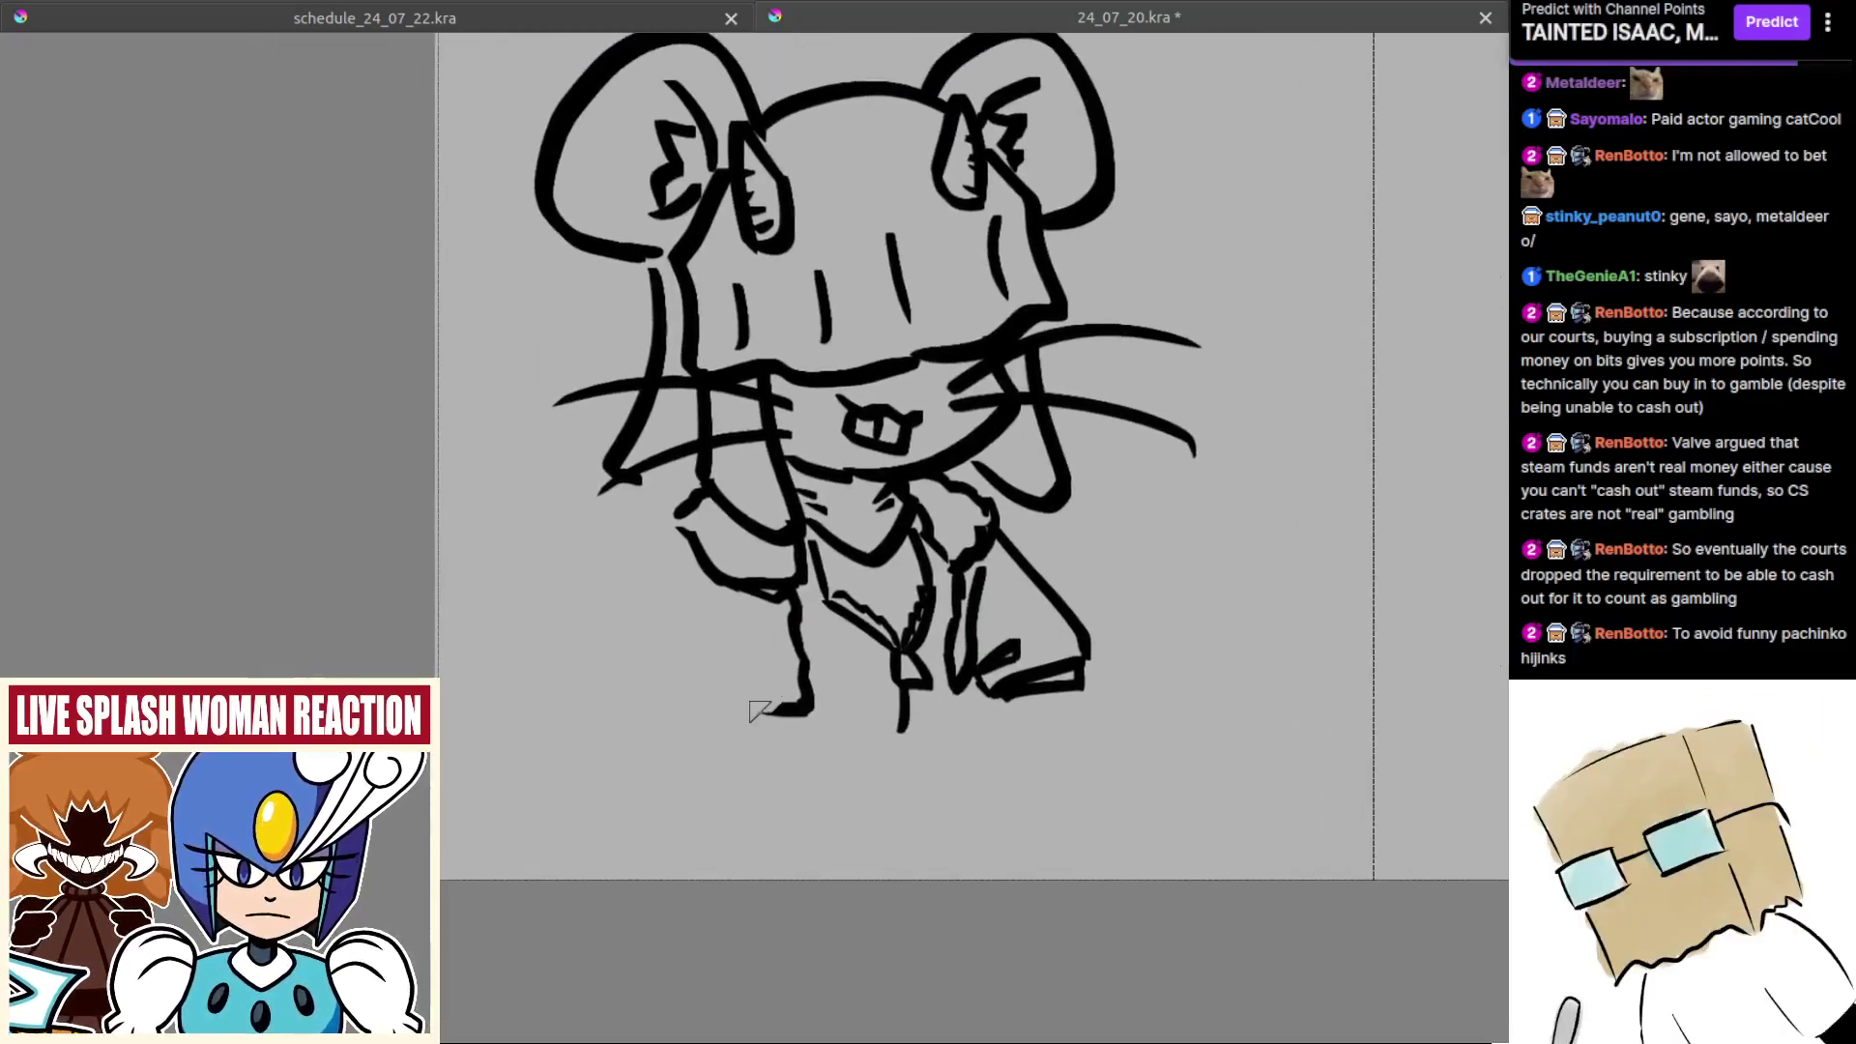
pyautogui.moveTo(759, 711); pyautogui.dragTo(801, 707)
pyautogui.hotkey('ctrl', 'z')
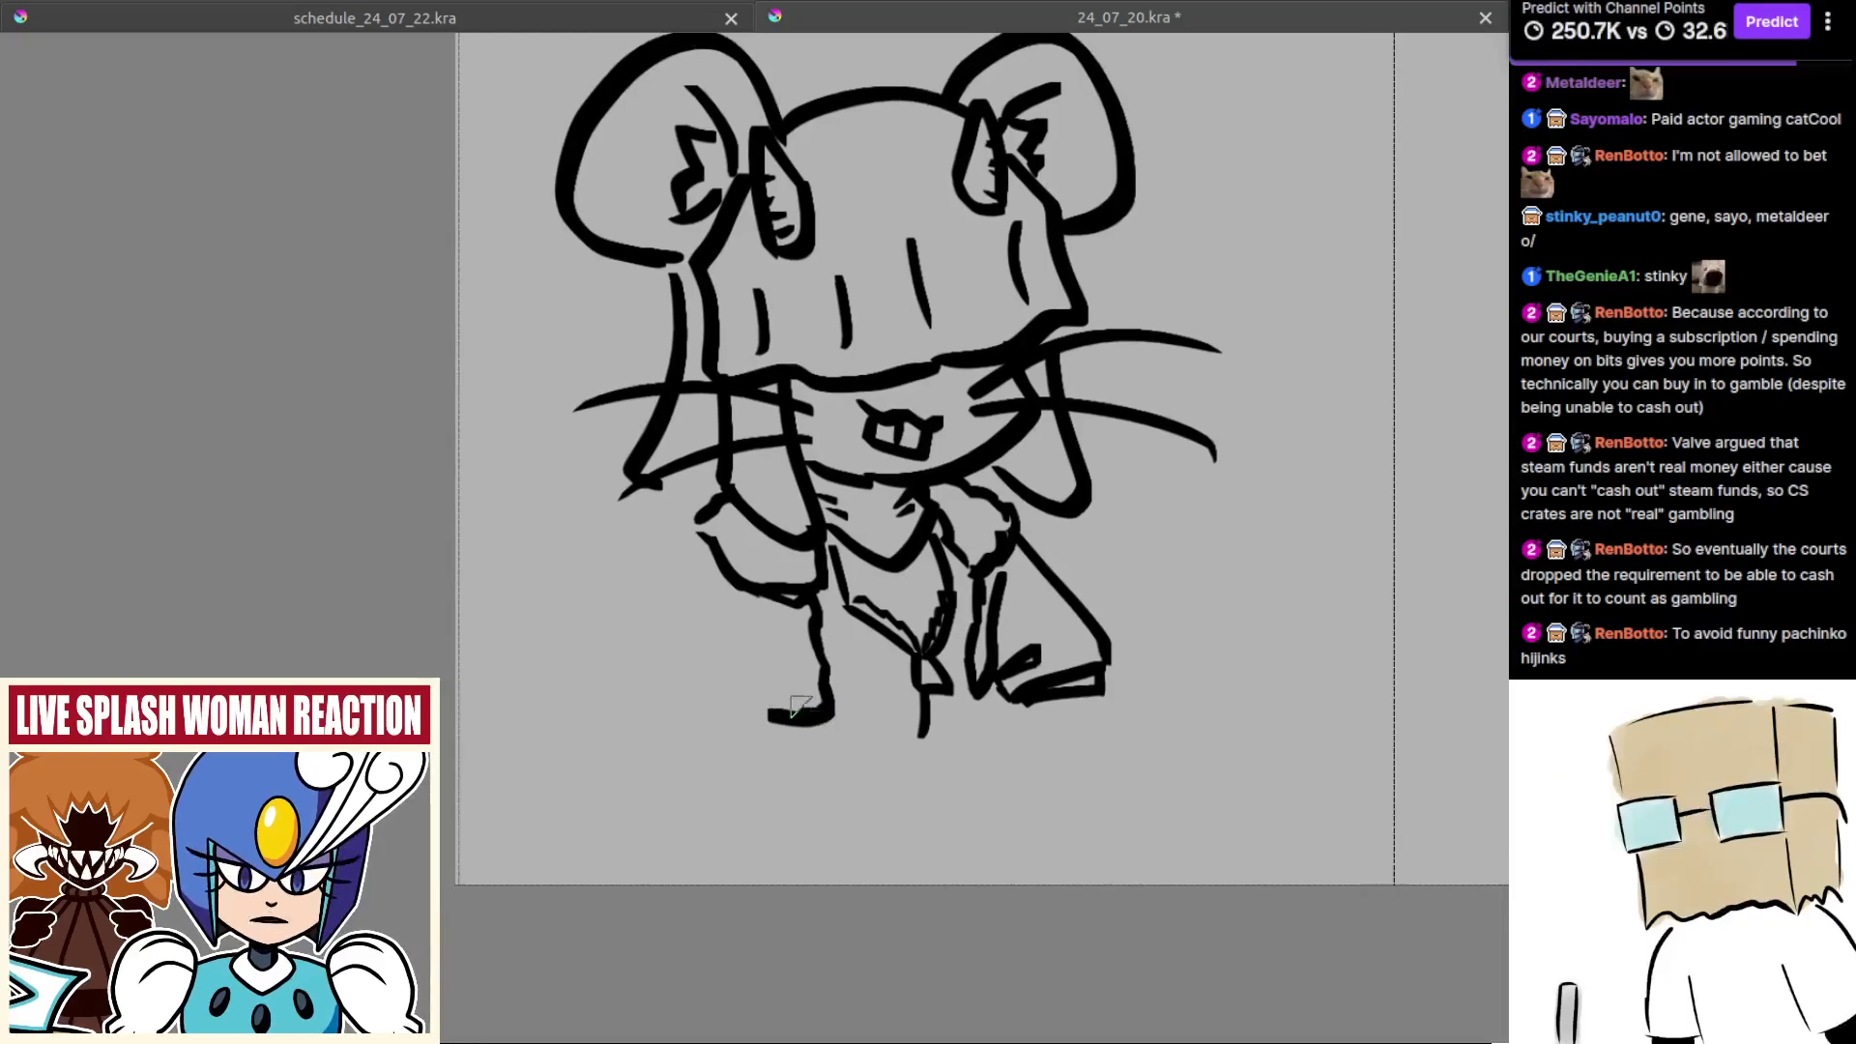
# Step: Draw the outer outline of the second sleeve from the smooth collar down to a rounded end, redoing the stroke
pyautogui.moveTo(710, 605); pyautogui.dragTo(784, 615)
pyautogui.moveTo(771, 545); pyautogui.dragTo(703, 636)
pyautogui.hotkey('ctrl', 'z')
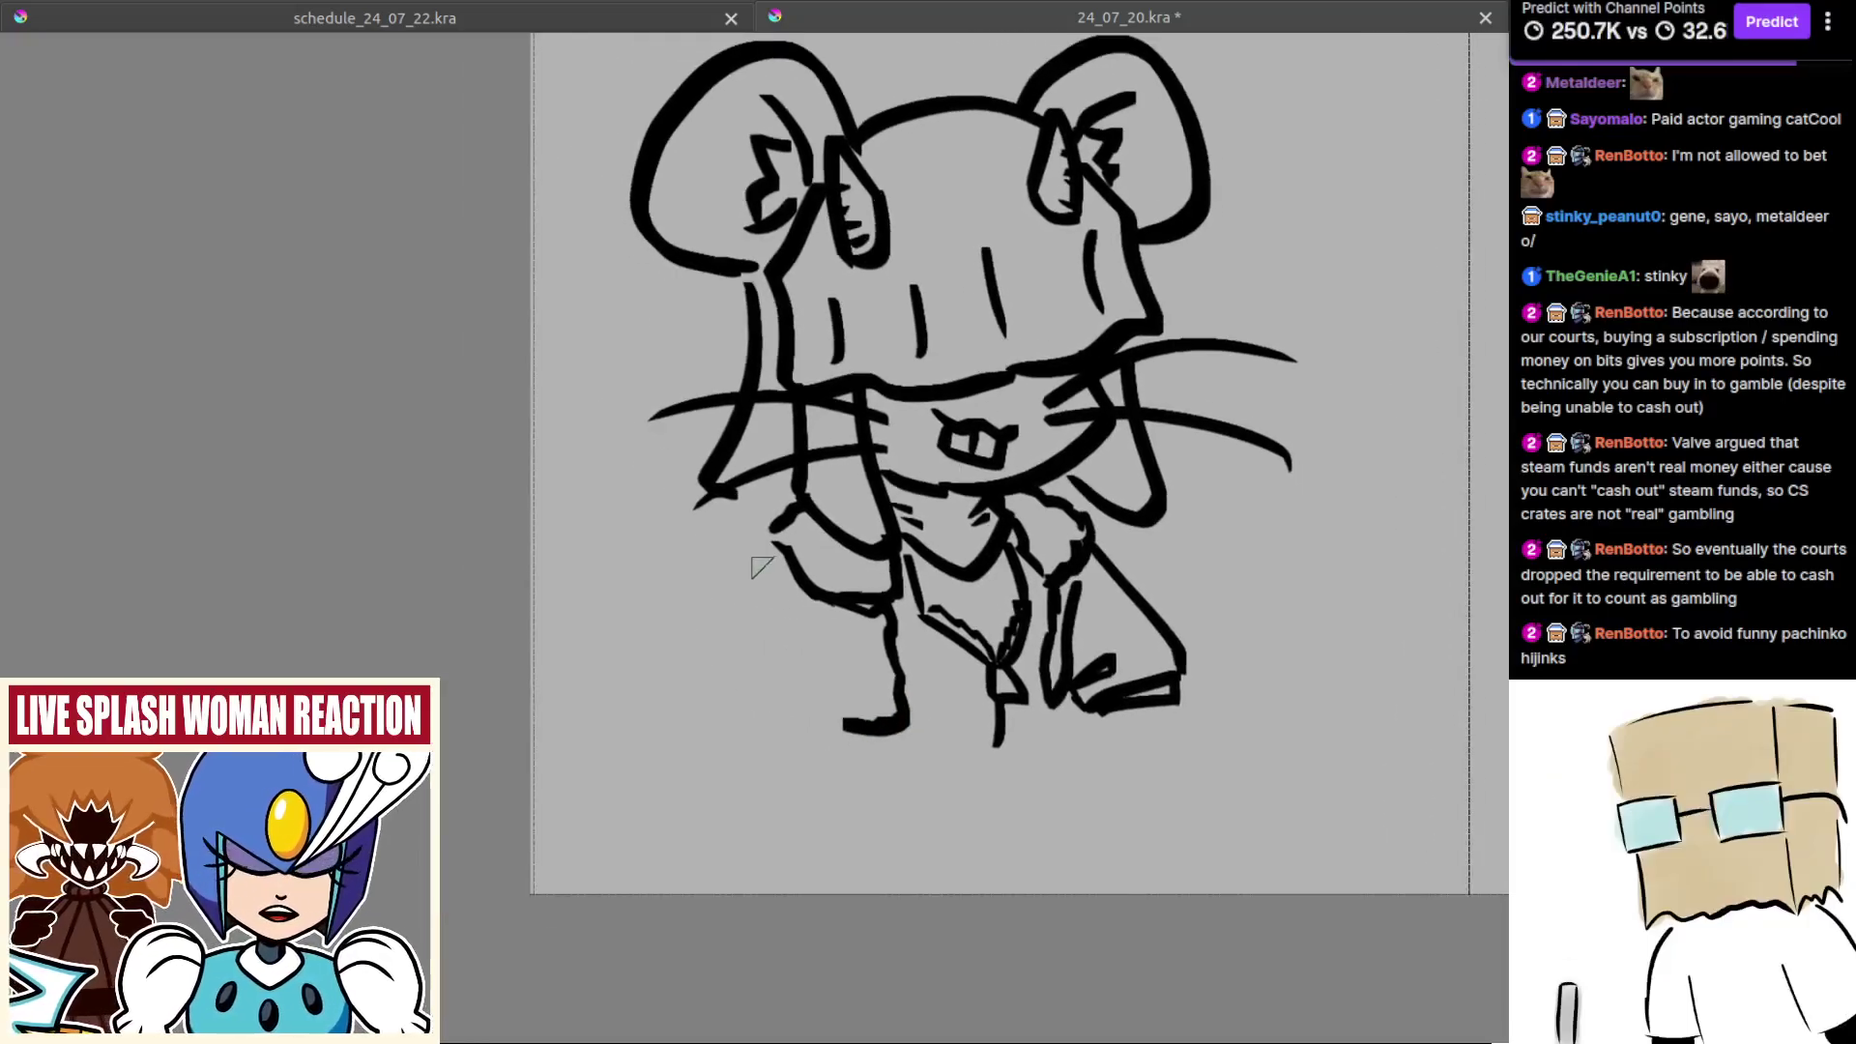
pyautogui.moveTo(771, 557); pyautogui.dragTo(712, 653)
pyautogui.hotkey('ctrl', 'z')
pyautogui.moveTo(777, 557); pyautogui.dragTo(837, 737)
pyautogui.hotkey('ctrl', 'z')
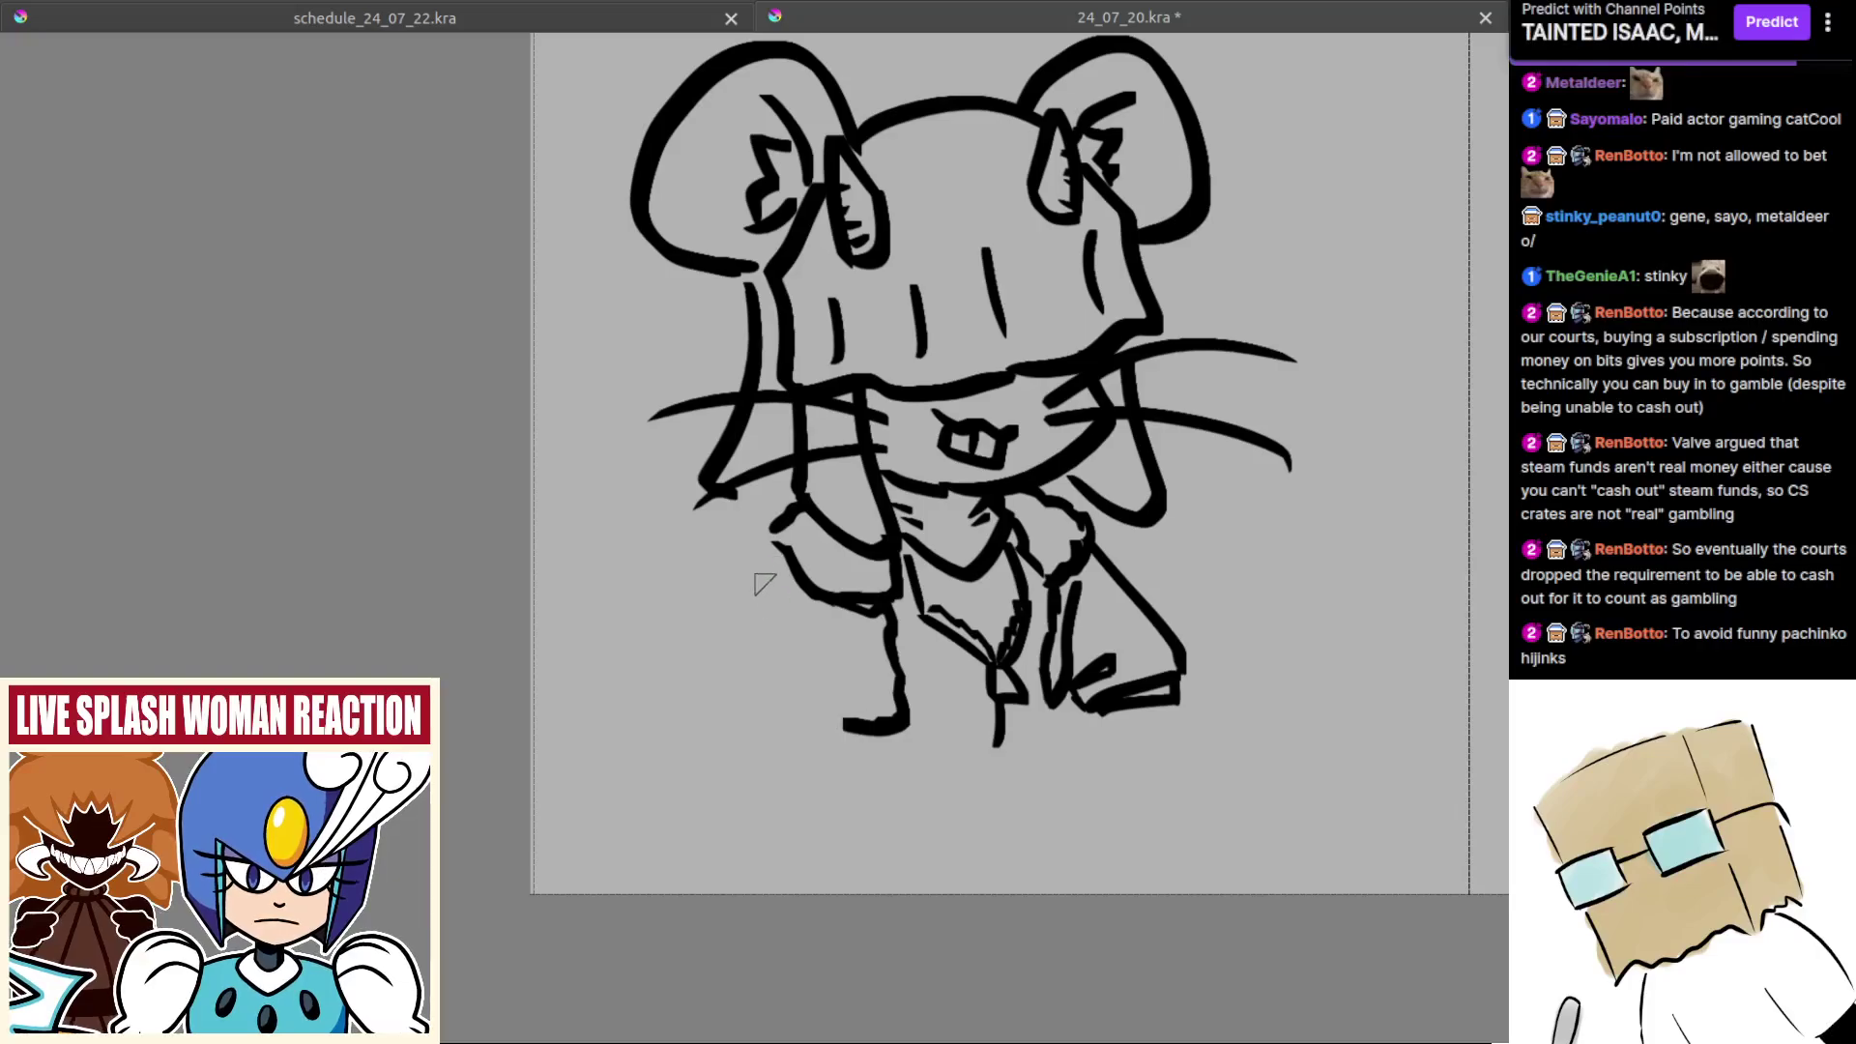
pyautogui.moveTo(773, 555)
pyautogui.mouseDown()
pyautogui.moveTo(723, 727)
pyautogui.moveTo(810, 714)
pyautogui.mouseUp()
pyautogui.hotkey('ctrl', 'z')
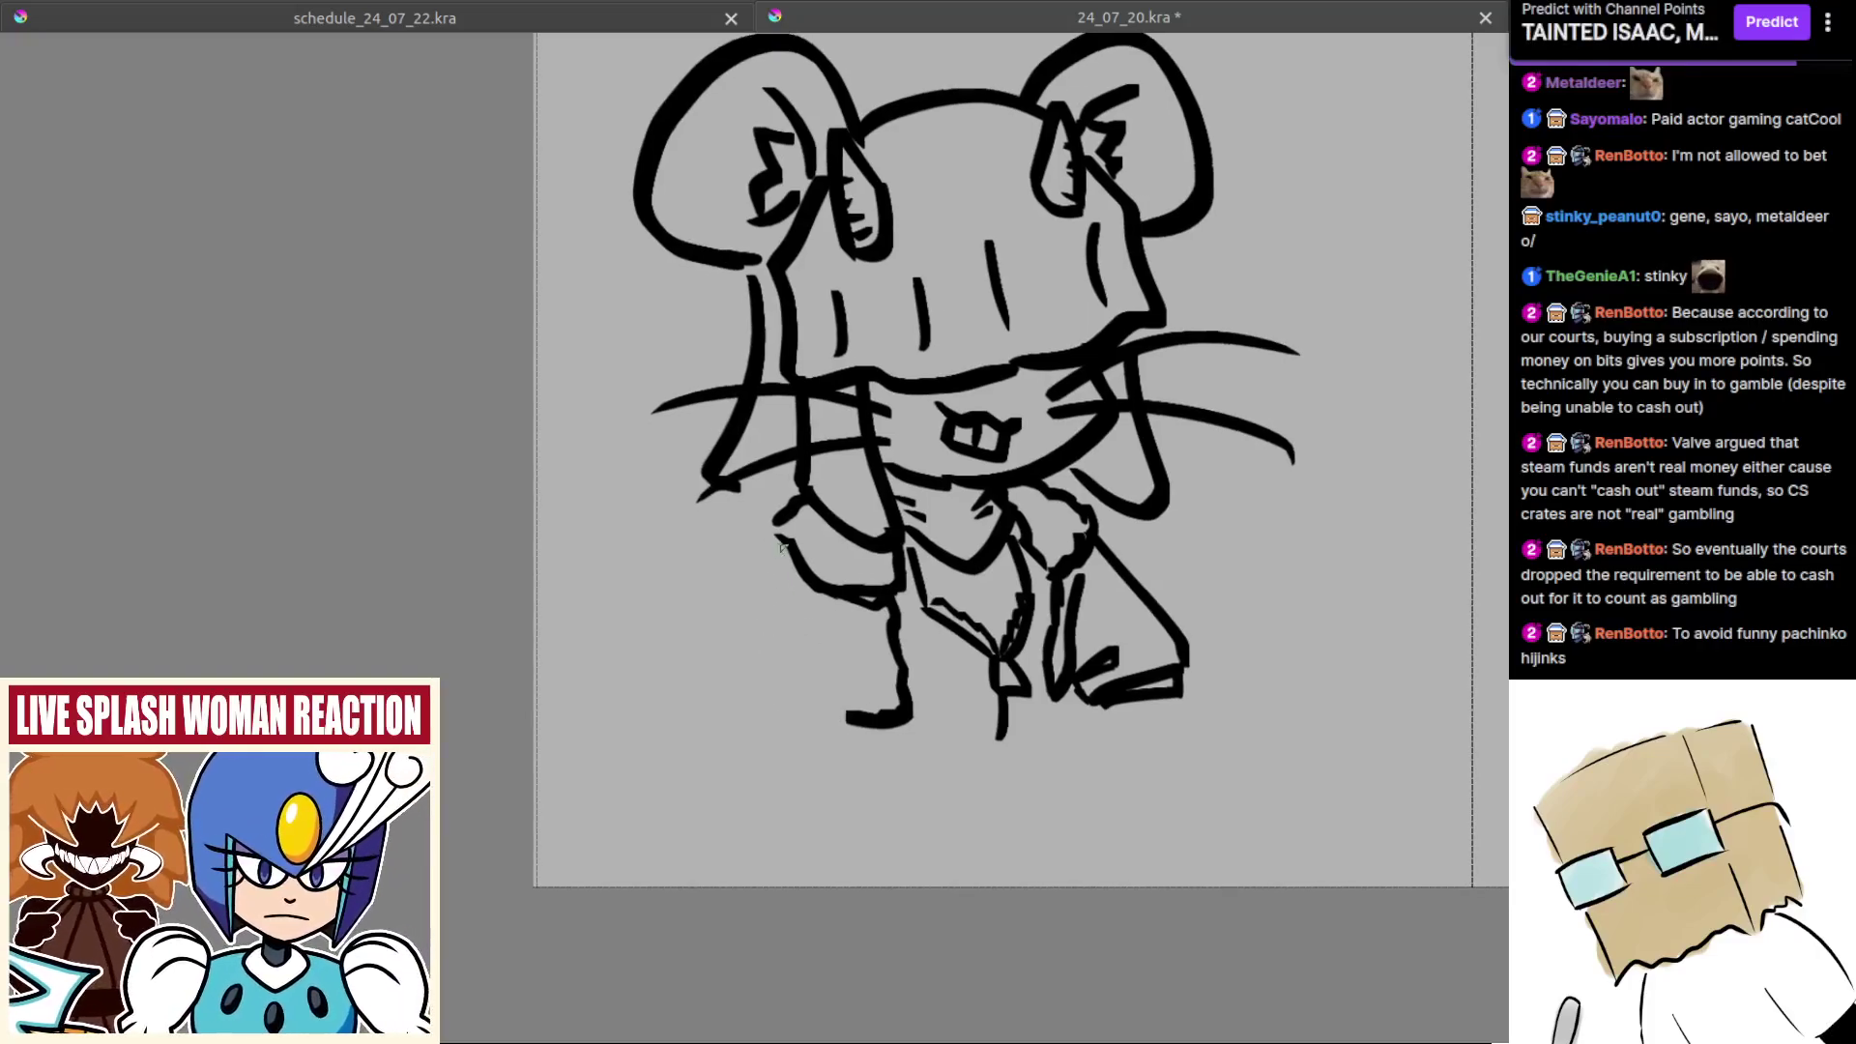
pyautogui.moveTo(781, 546)
pyautogui.mouseDown()
pyautogui.moveTo(719, 704)
pyautogui.moveTo(731, 658)
pyautogui.moveTo(806, 723)
pyautogui.mouseUp()
pyautogui.hotkey('ctrl', 'z')
pyautogui.hotkey('ctrl', 'z')
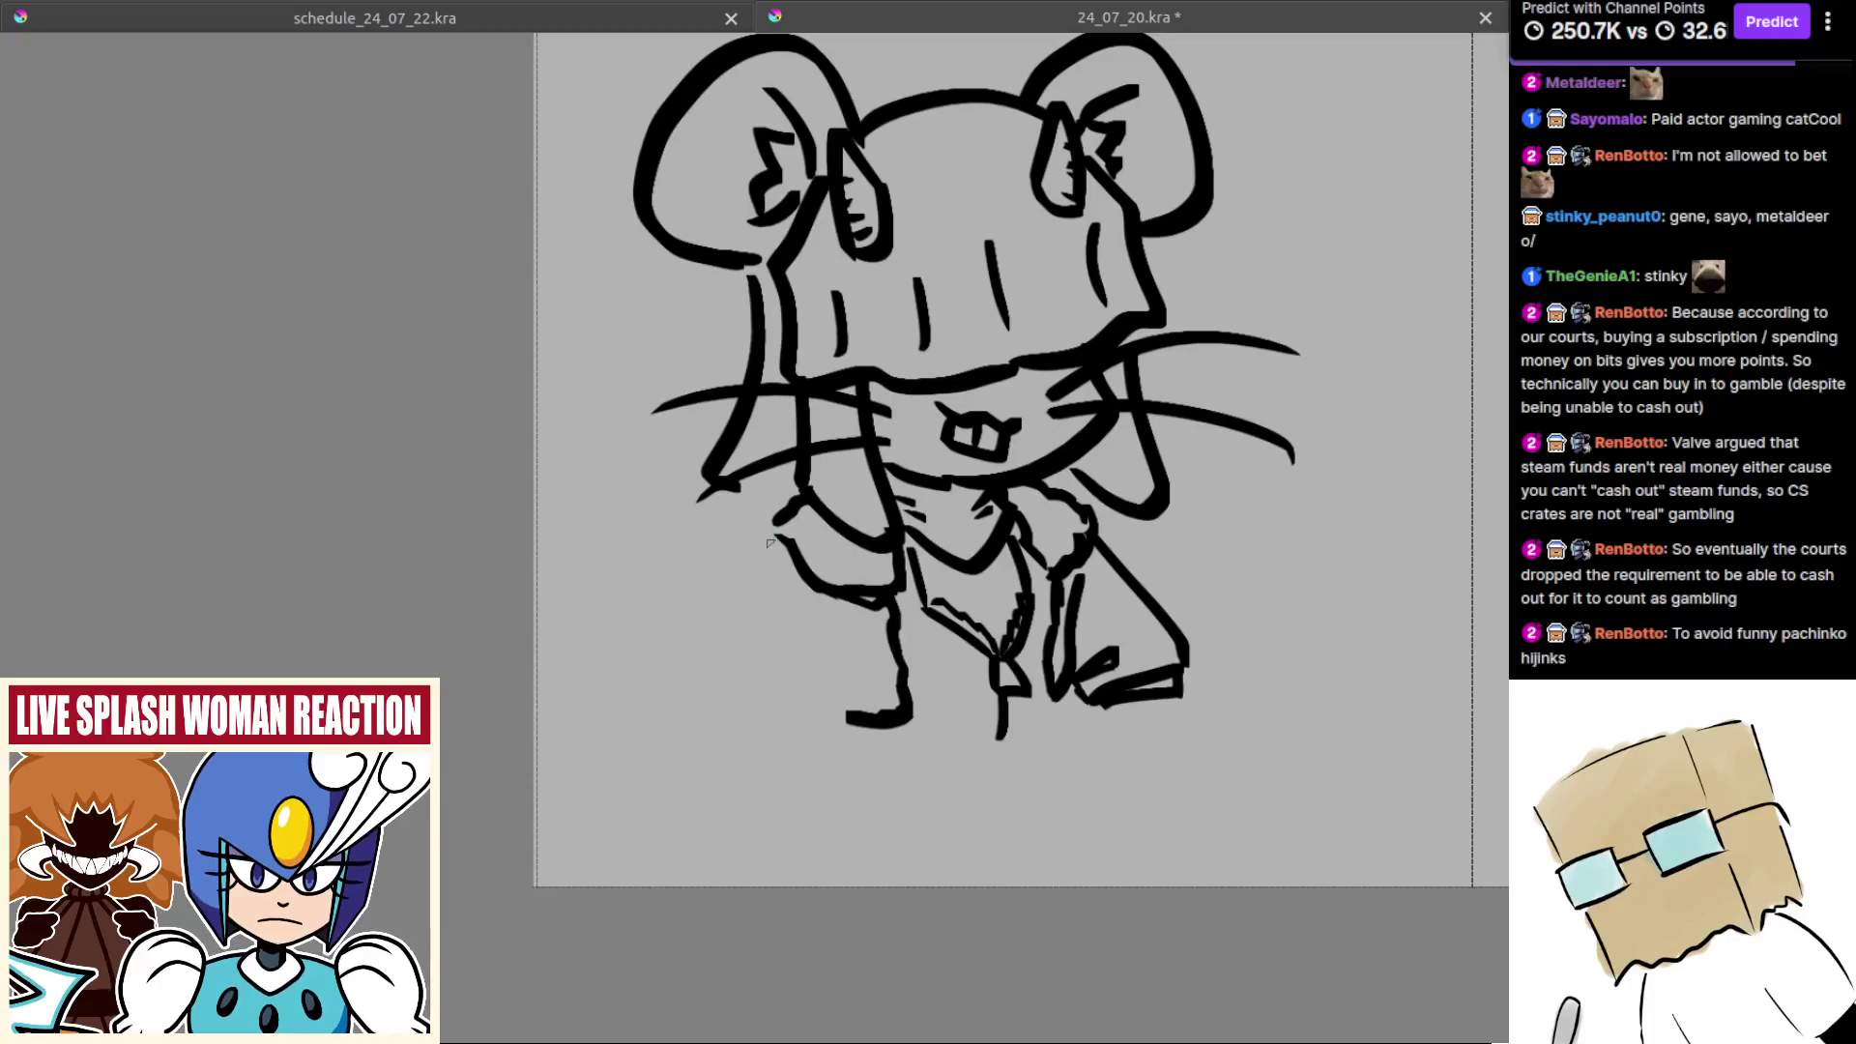
pyautogui.moveTo(770, 543)
pyautogui.mouseDown()
pyautogui.moveTo(713, 688)
pyautogui.moveTo(802, 727)
pyautogui.mouseUp()
pyautogui.hotkey('ctrl', 'z')
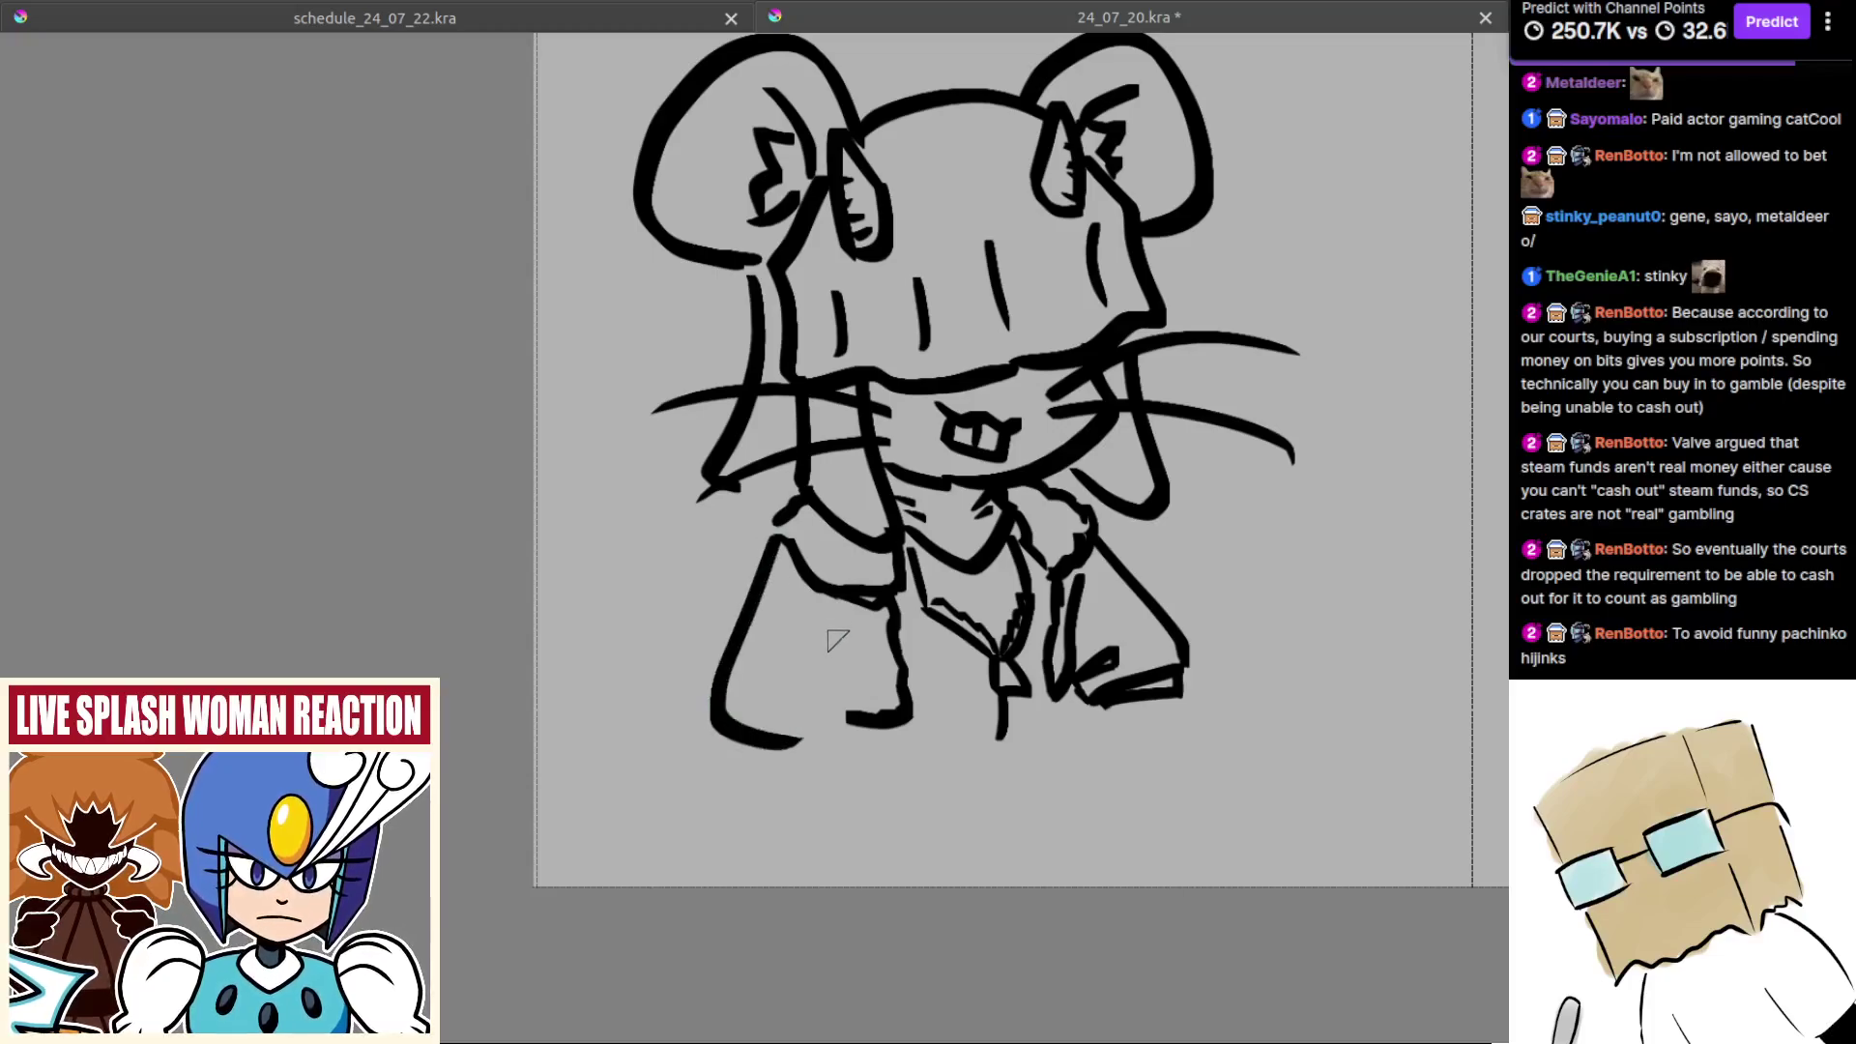
# Step: Draw the wide sleeve's inner edge to close its rounded end, with a narrow cuff band and a smaller ring beneath it
pyautogui.moveTo(843, 617)
pyautogui.mouseDown()
pyautogui.moveTo(833, 733)
pyautogui.moveTo(794, 741)
pyautogui.mouseUp()
pyautogui.scroll(-1, 763, 715)
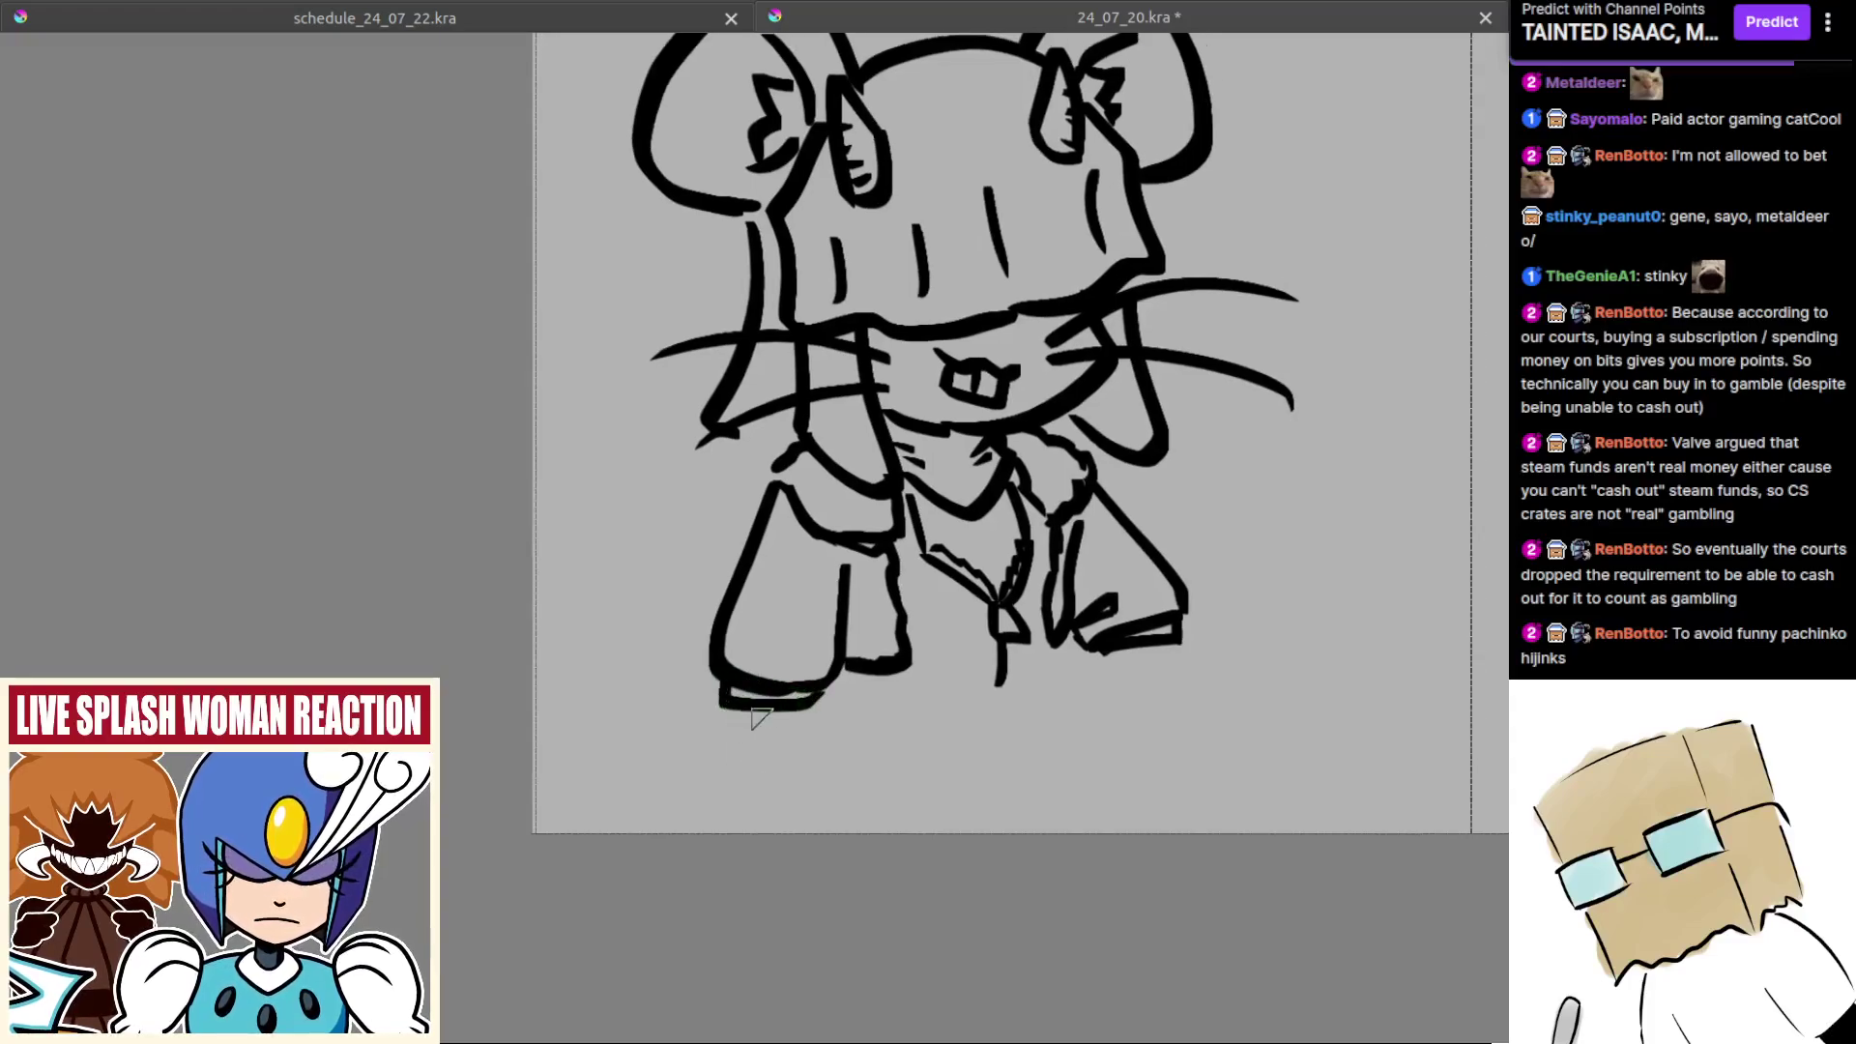
pyautogui.hotkey('ctrl', 'z')
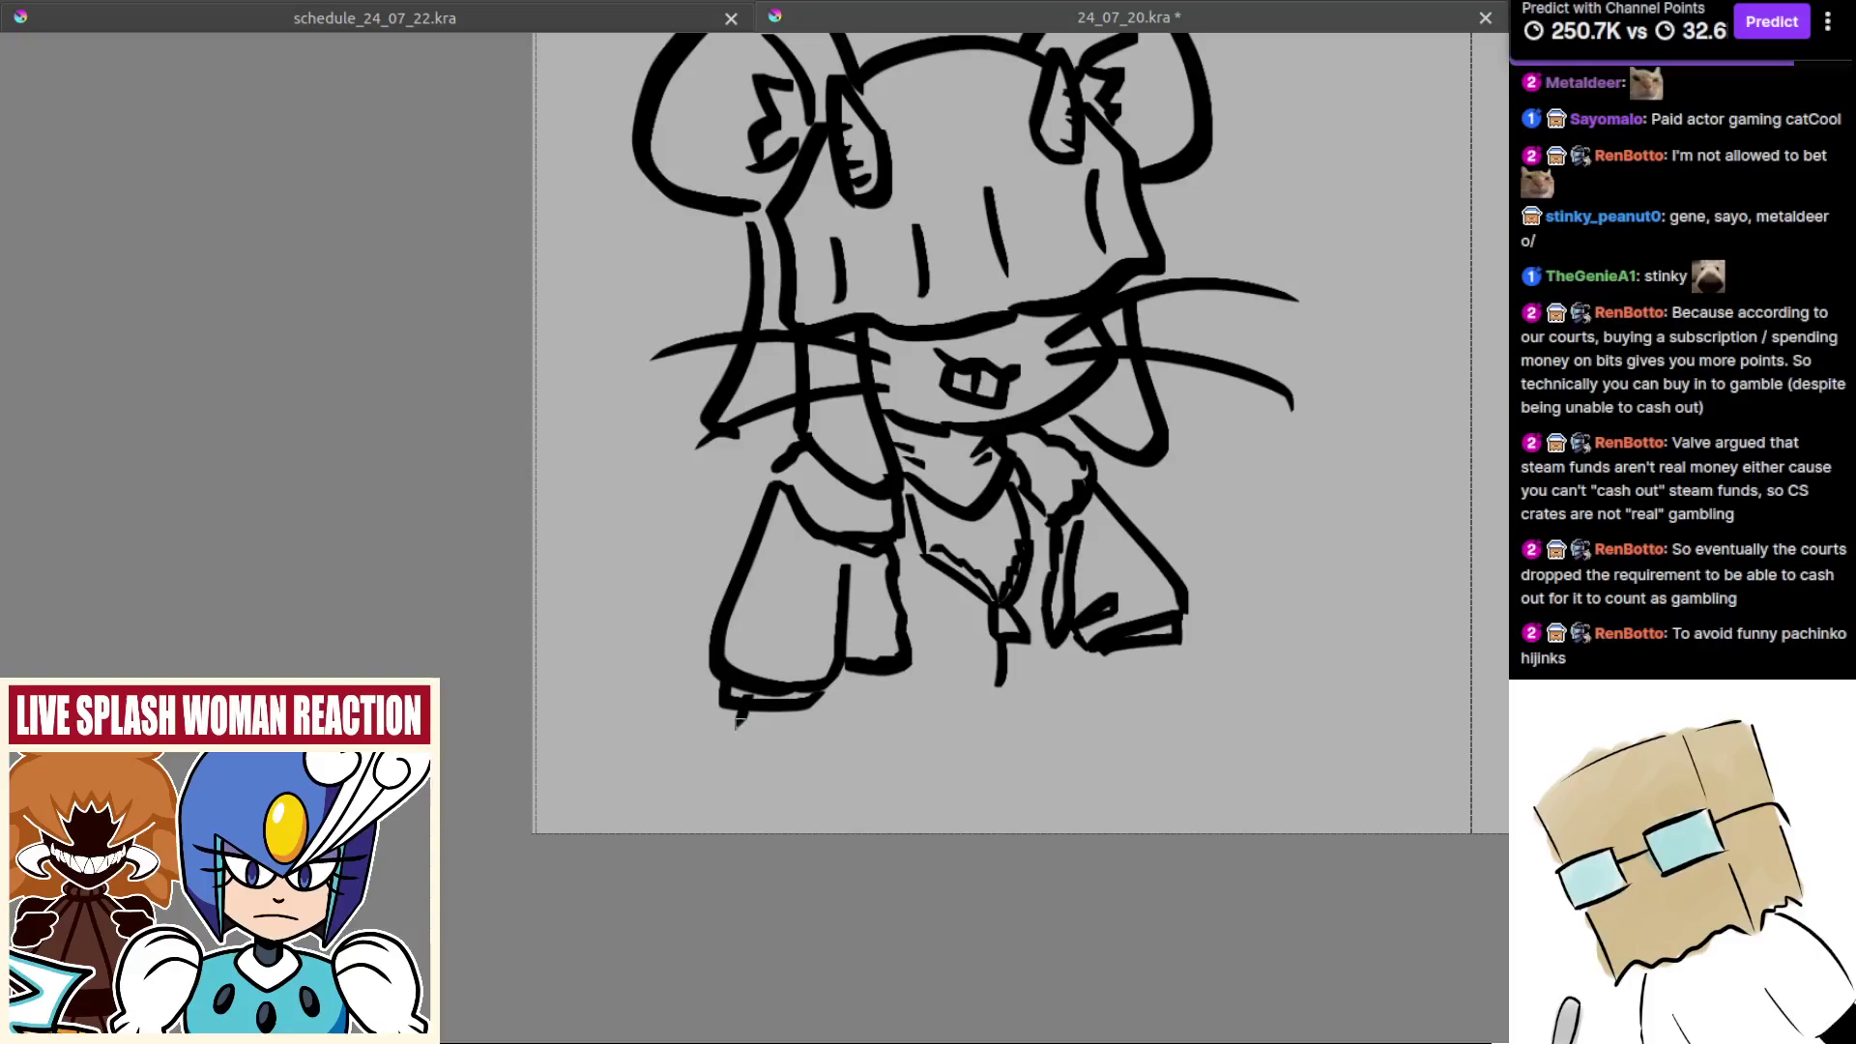
pyautogui.scroll(-1, 793, 727)
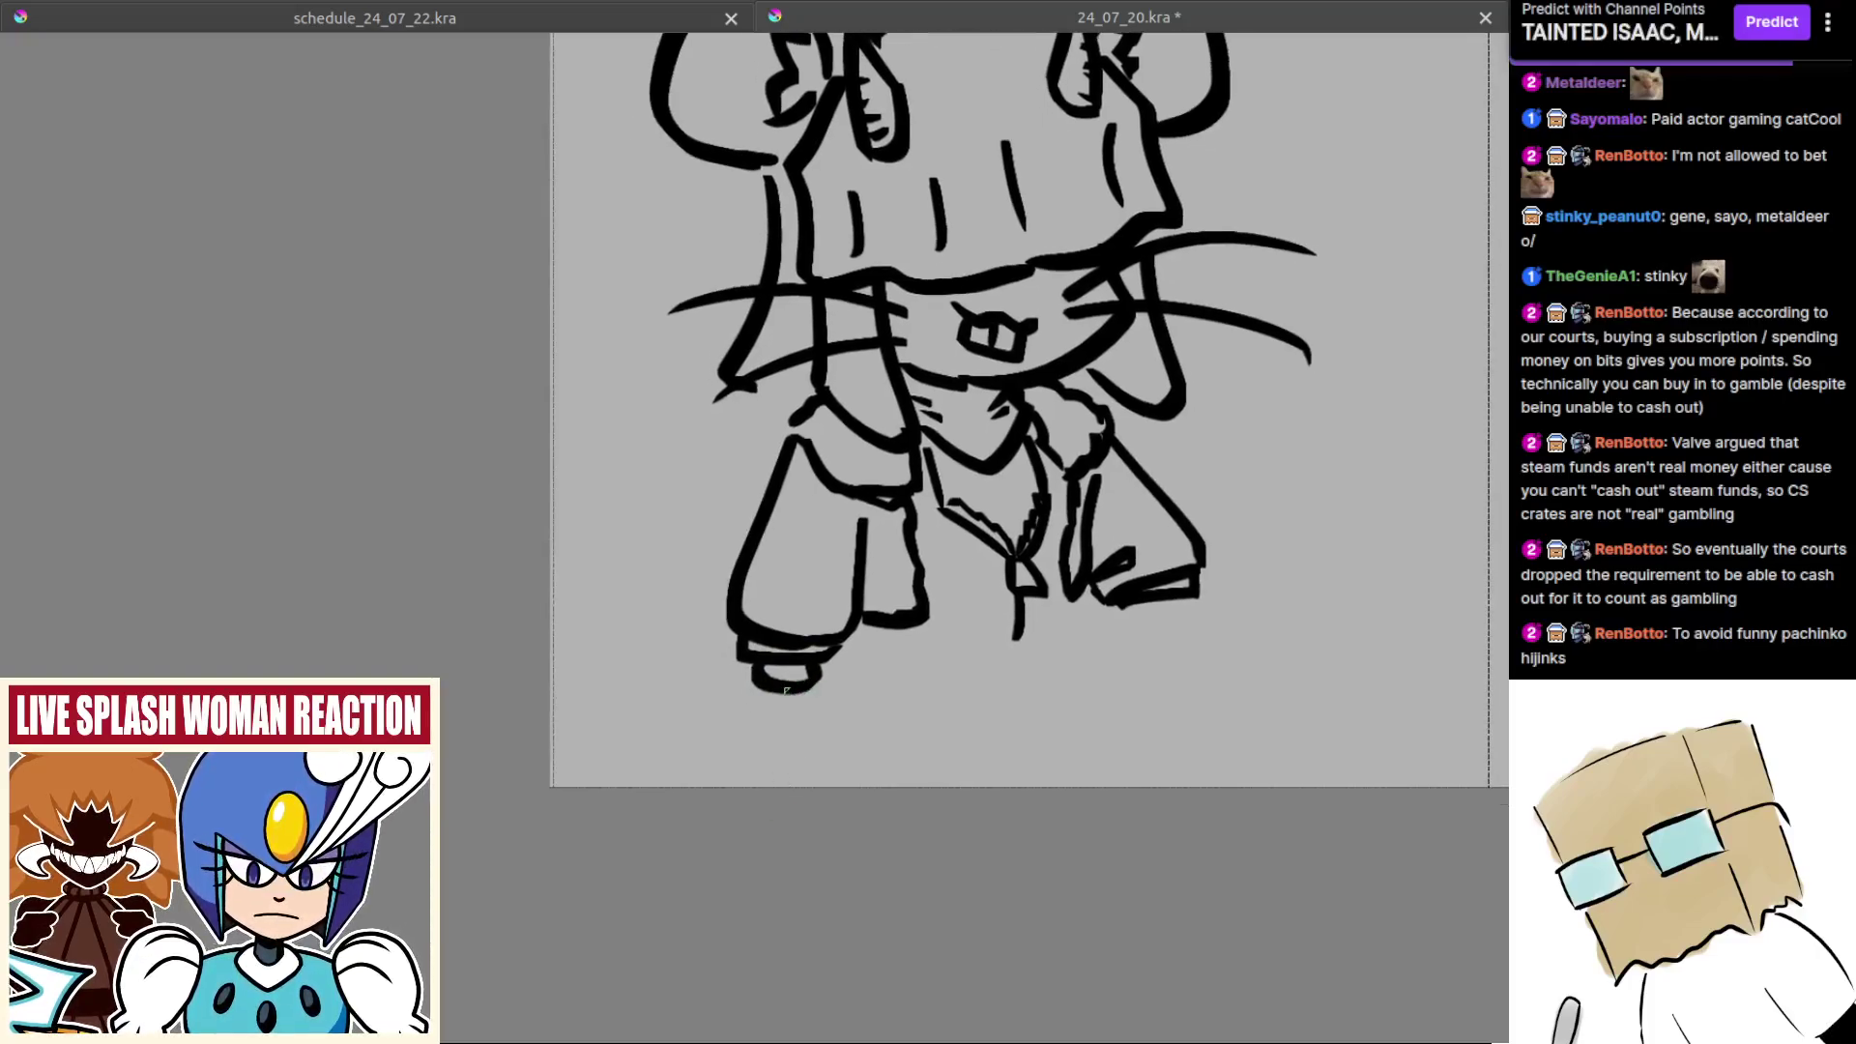
# Step: Draw the tapering forearm from the cuff down to the page edge, redoing the outline and adding short hatch marks inside
pyautogui.moveTo(812, 676); pyautogui.dragTo(808, 796)
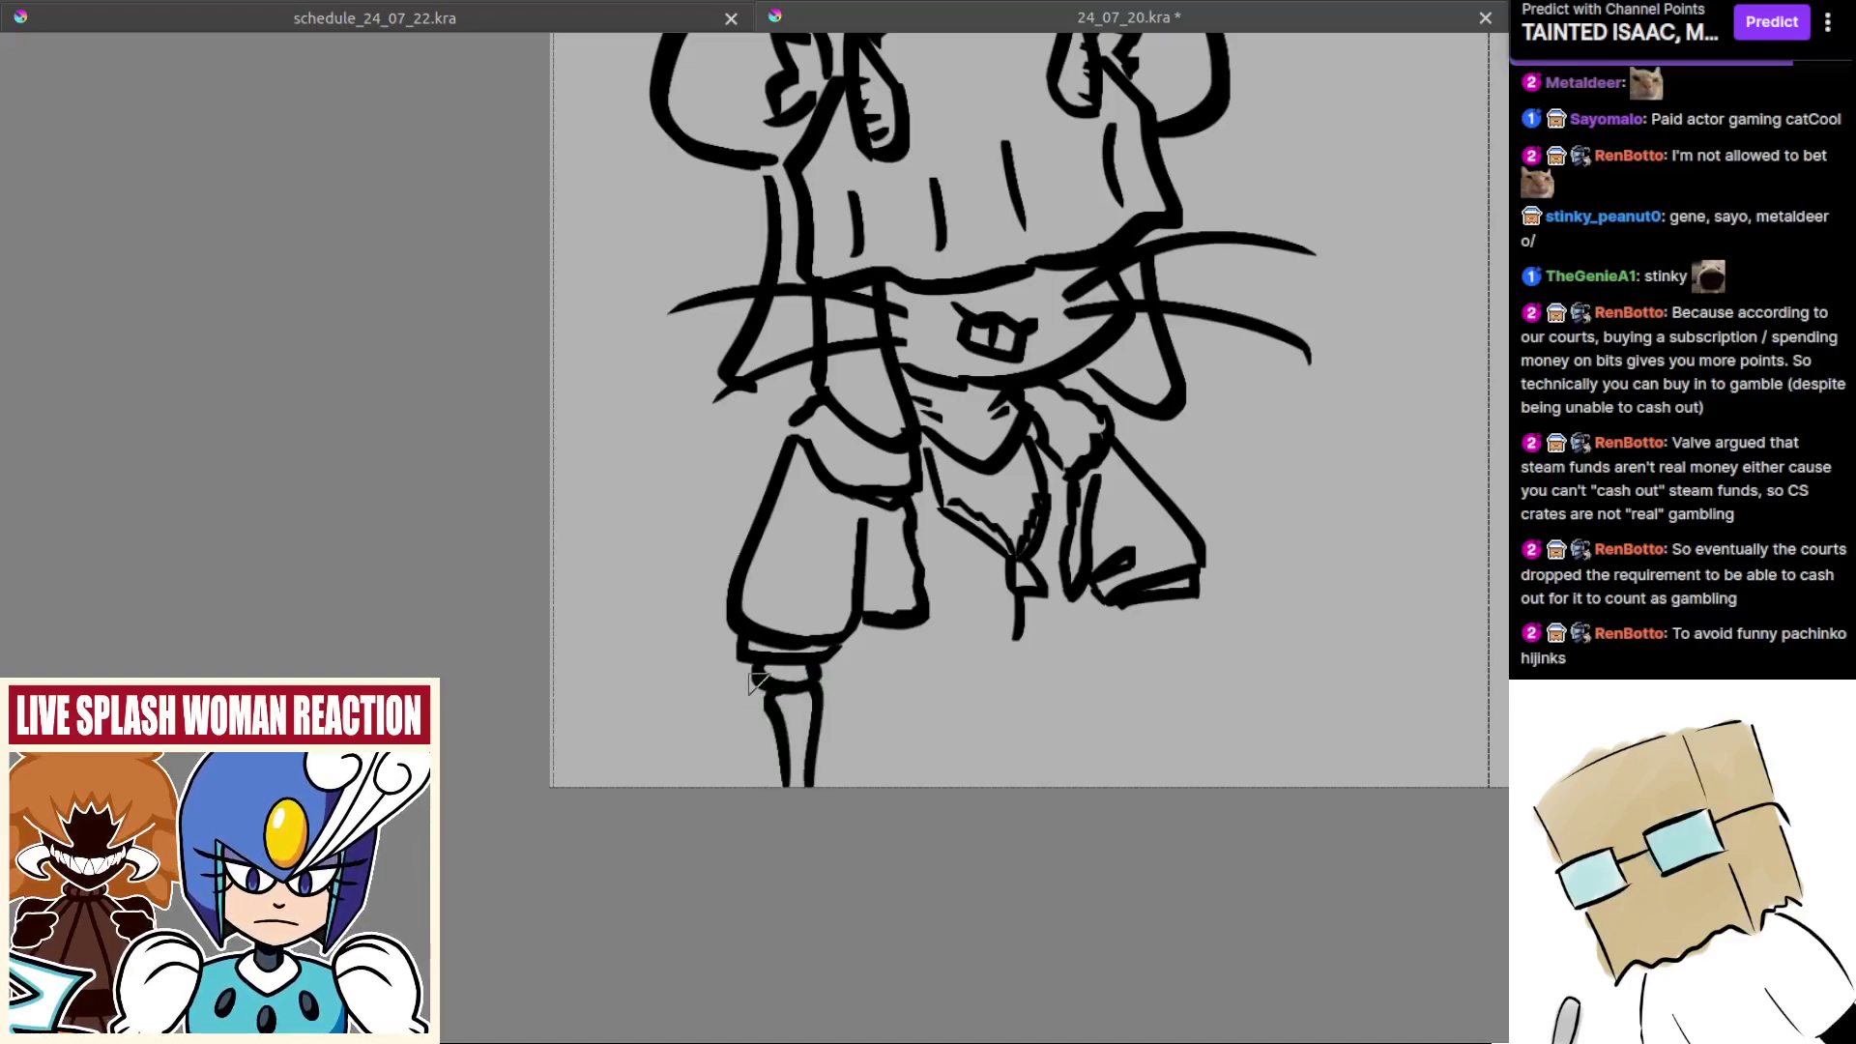
pyautogui.moveTo(758, 683); pyautogui.dragTo(760, 779)
pyautogui.hotkey('ctrl', 'z')
pyautogui.press('m')
pyautogui.moveTo(757, 684)
pyautogui.mouseDown()
pyautogui.moveTo(811, 664)
pyautogui.moveTo(801, 770)
pyautogui.moveTo(758, 676)
pyautogui.mouseUp()
pyautogui.hotkey('ctrl', 'z')
pyautogui.moveTo(762, 681)
pyautogui.mouseDown()
pyautogui.moveTo(740, 684)
pyautogui.moveTo(758, 753)
pyautogui.mouseUp()
pyautogui.moveTo(818, 696); pyautogui.dragTo(790, 761)
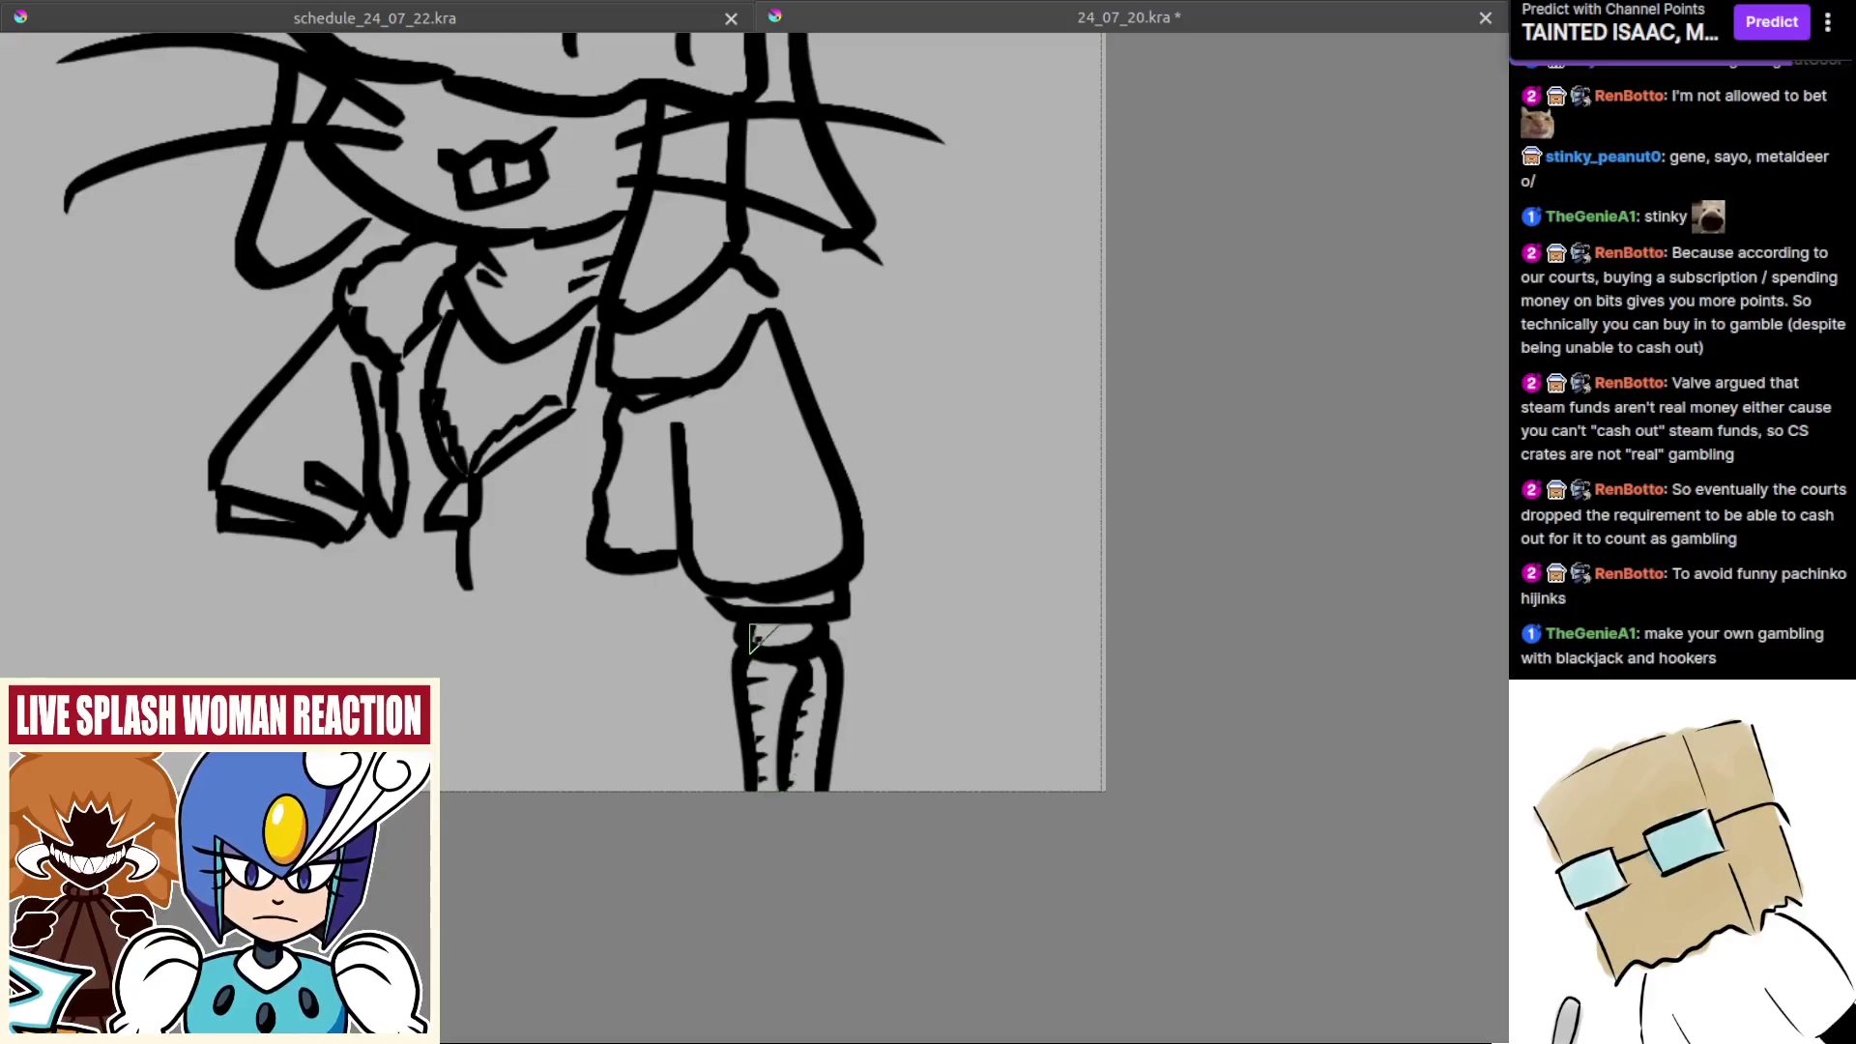
pyautogui.hotkey('ctrl', 's')
# Step: Extend the torso's side line below the open jacket's edge and undo the trial waistline strokes
pyautogui.moveTo(764, 646); pyautogui.dragTo(1076, 826)
pyautogui.moveTo(851, 727); pyautogui.dragTo(850, 816)
pyautogui.moveTo(880, 486); pyautogui.dragTo(865, 592)
pyautogui.moveTo(839, 658); pyautogui.dragTo(814, 819)
pyautogui.moveTo(800, 757); pyautogui.dragTo(800, 615)
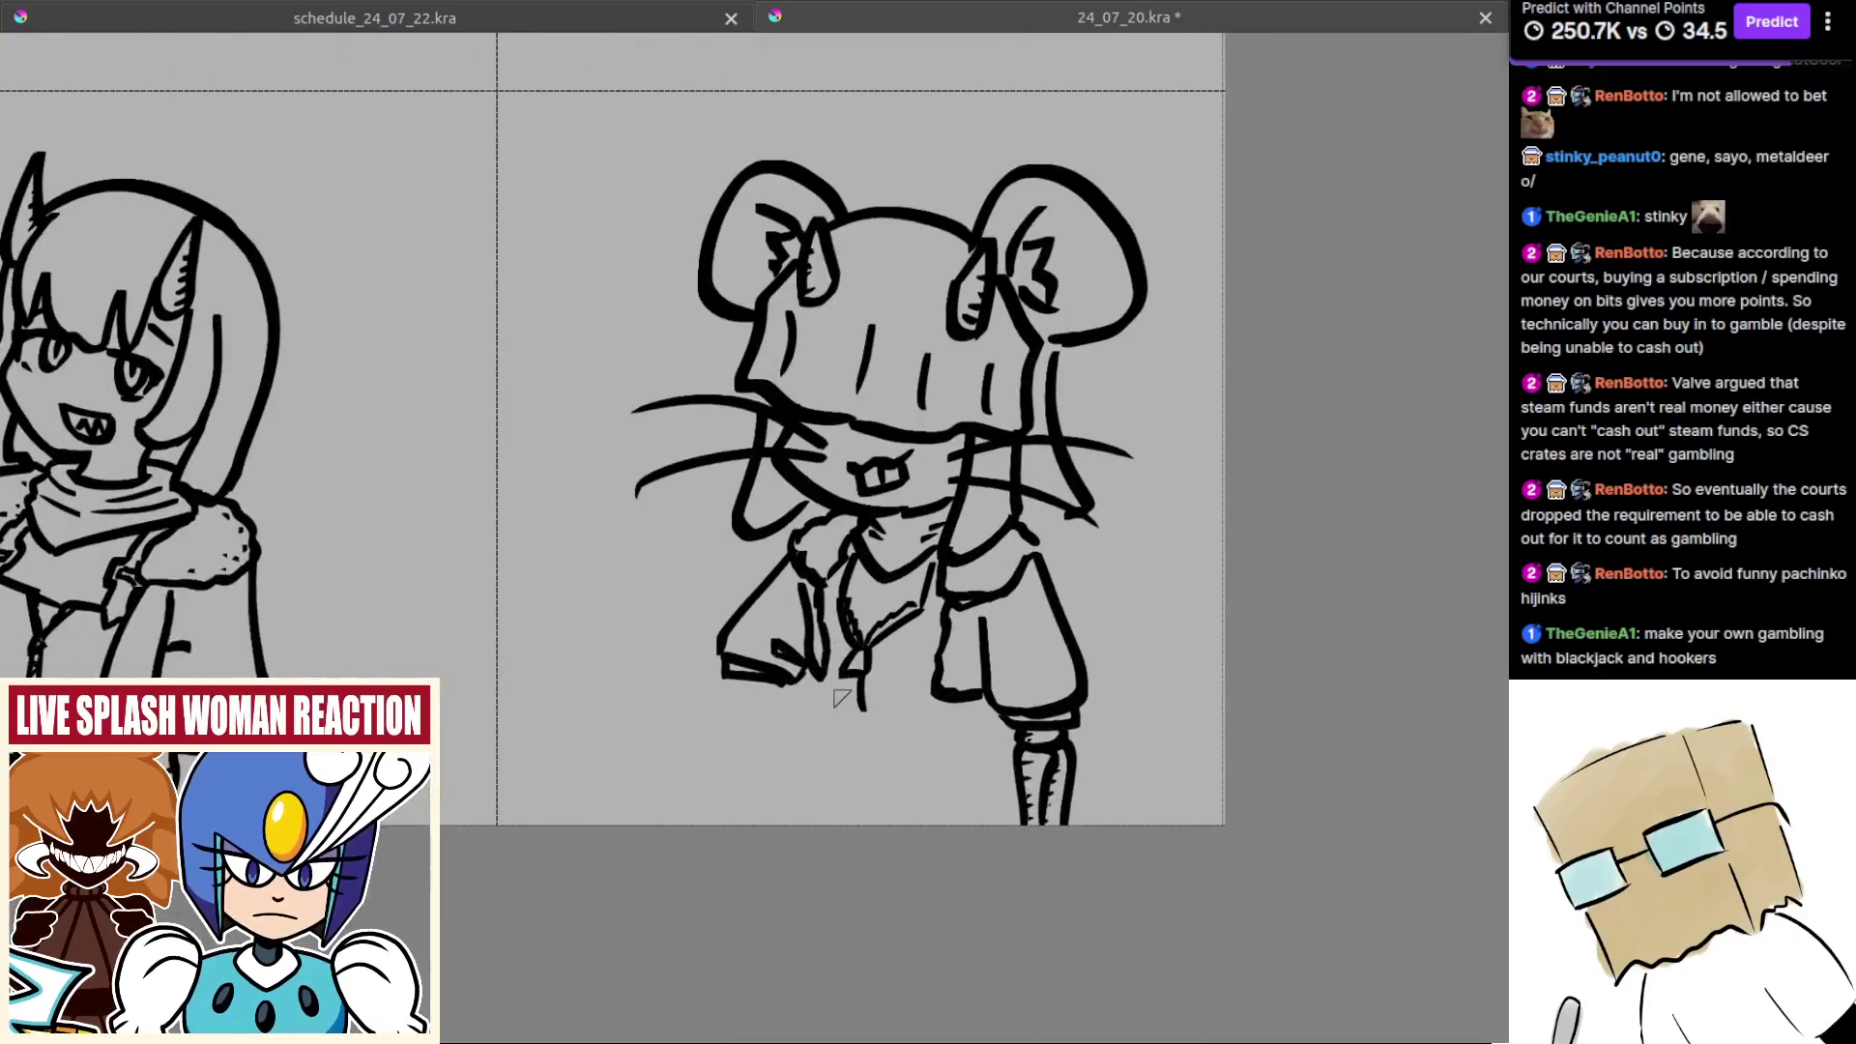
pyautogui.moveTo(832, 727); pyautogui.dragTo(811, 667)
pyautogui.moveTo(810, 674); pyautogui.dragTo(810, 680)
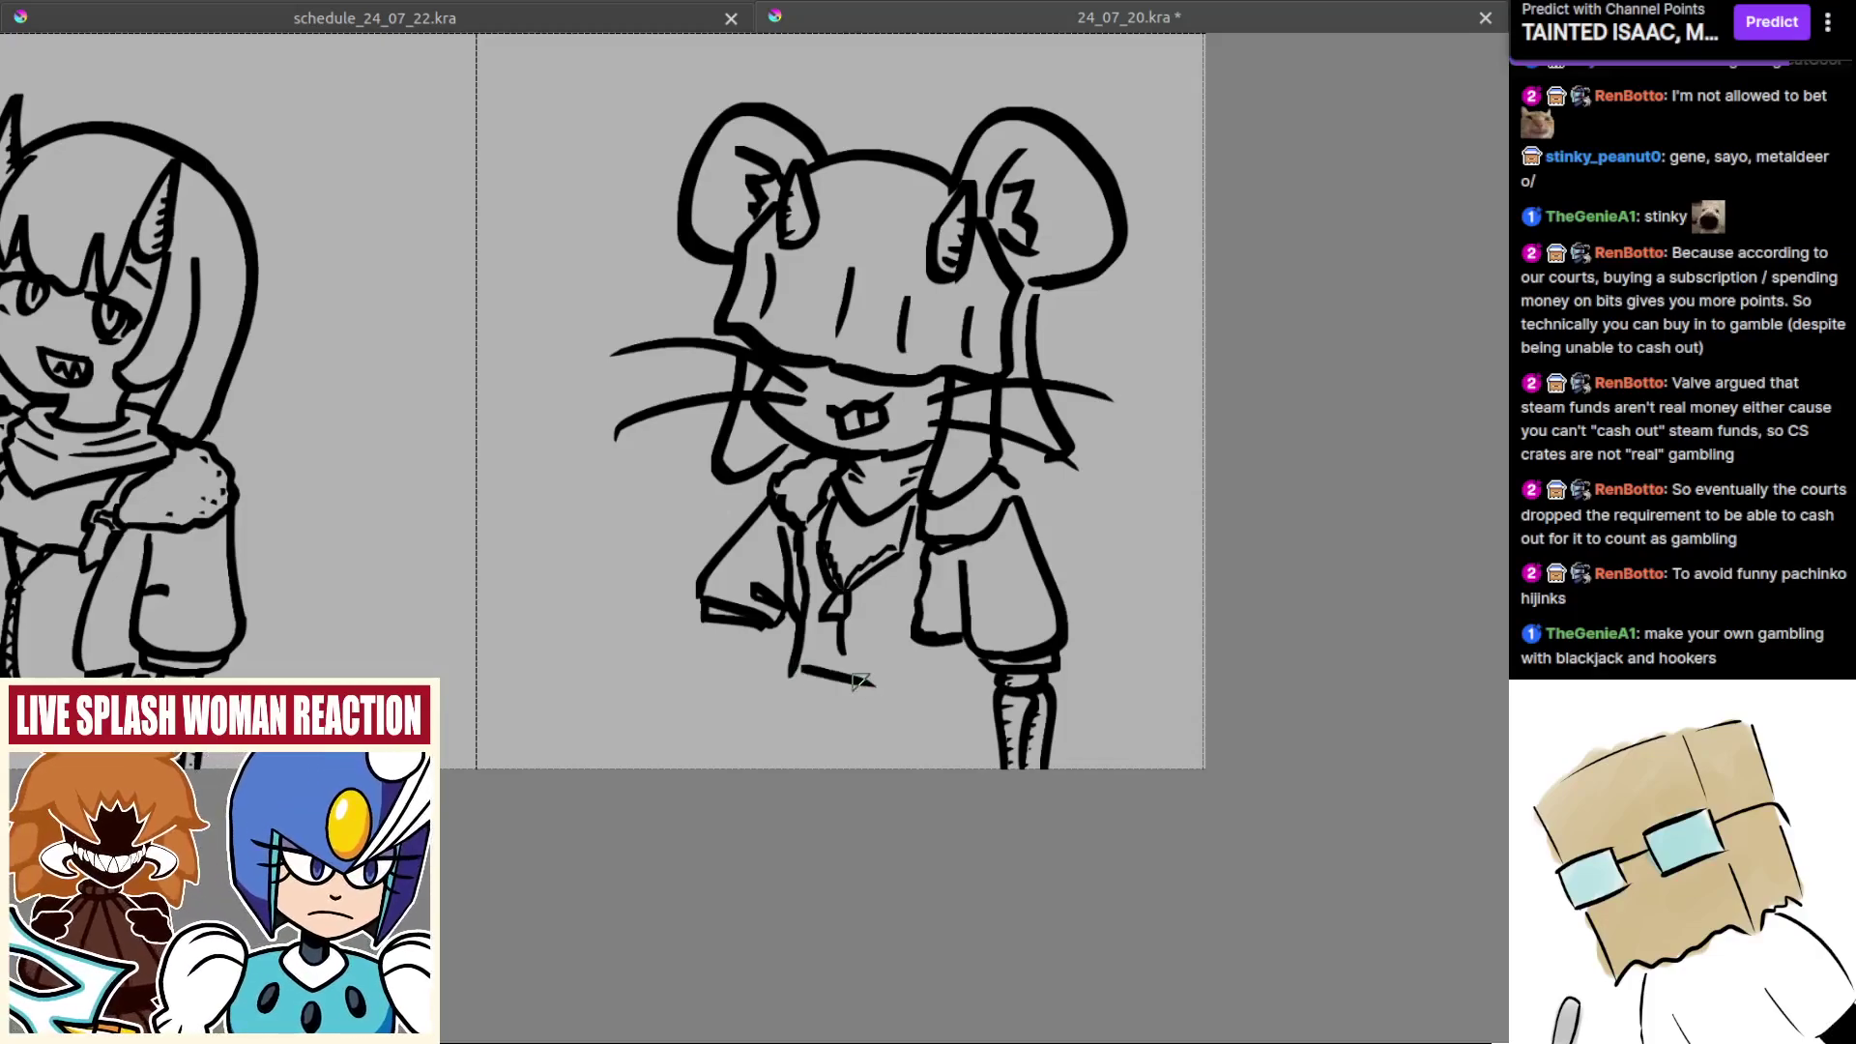
pyautogui.hotkey('ctrl', 'z')
pyautogui.moveTo(786, 682)
pyautogui.mouseDown()
pyautogui.moveTo(894, 697)
pyautogui.moveTo(823, 685)
pyautogui.mouseUp()
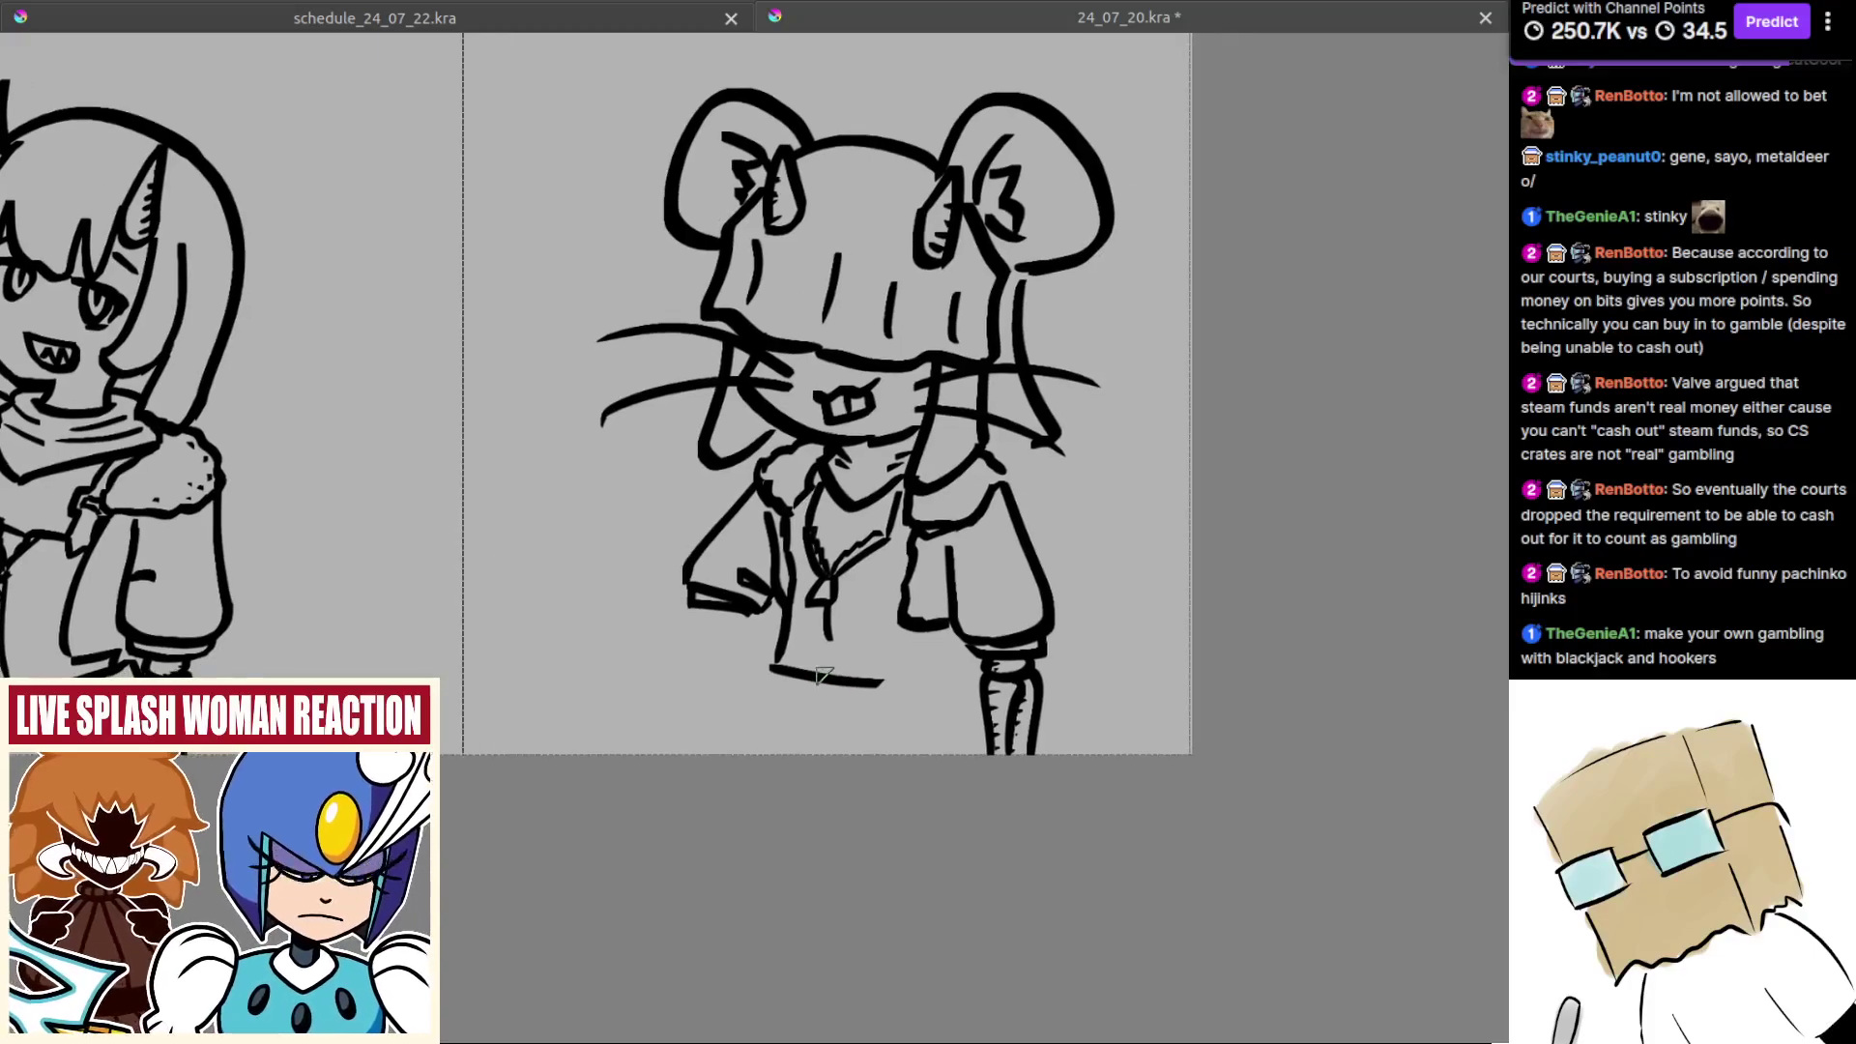
pyautogui.hotkey('ctrl', 'z')
pyautogui.scroll(1, 820, 700)
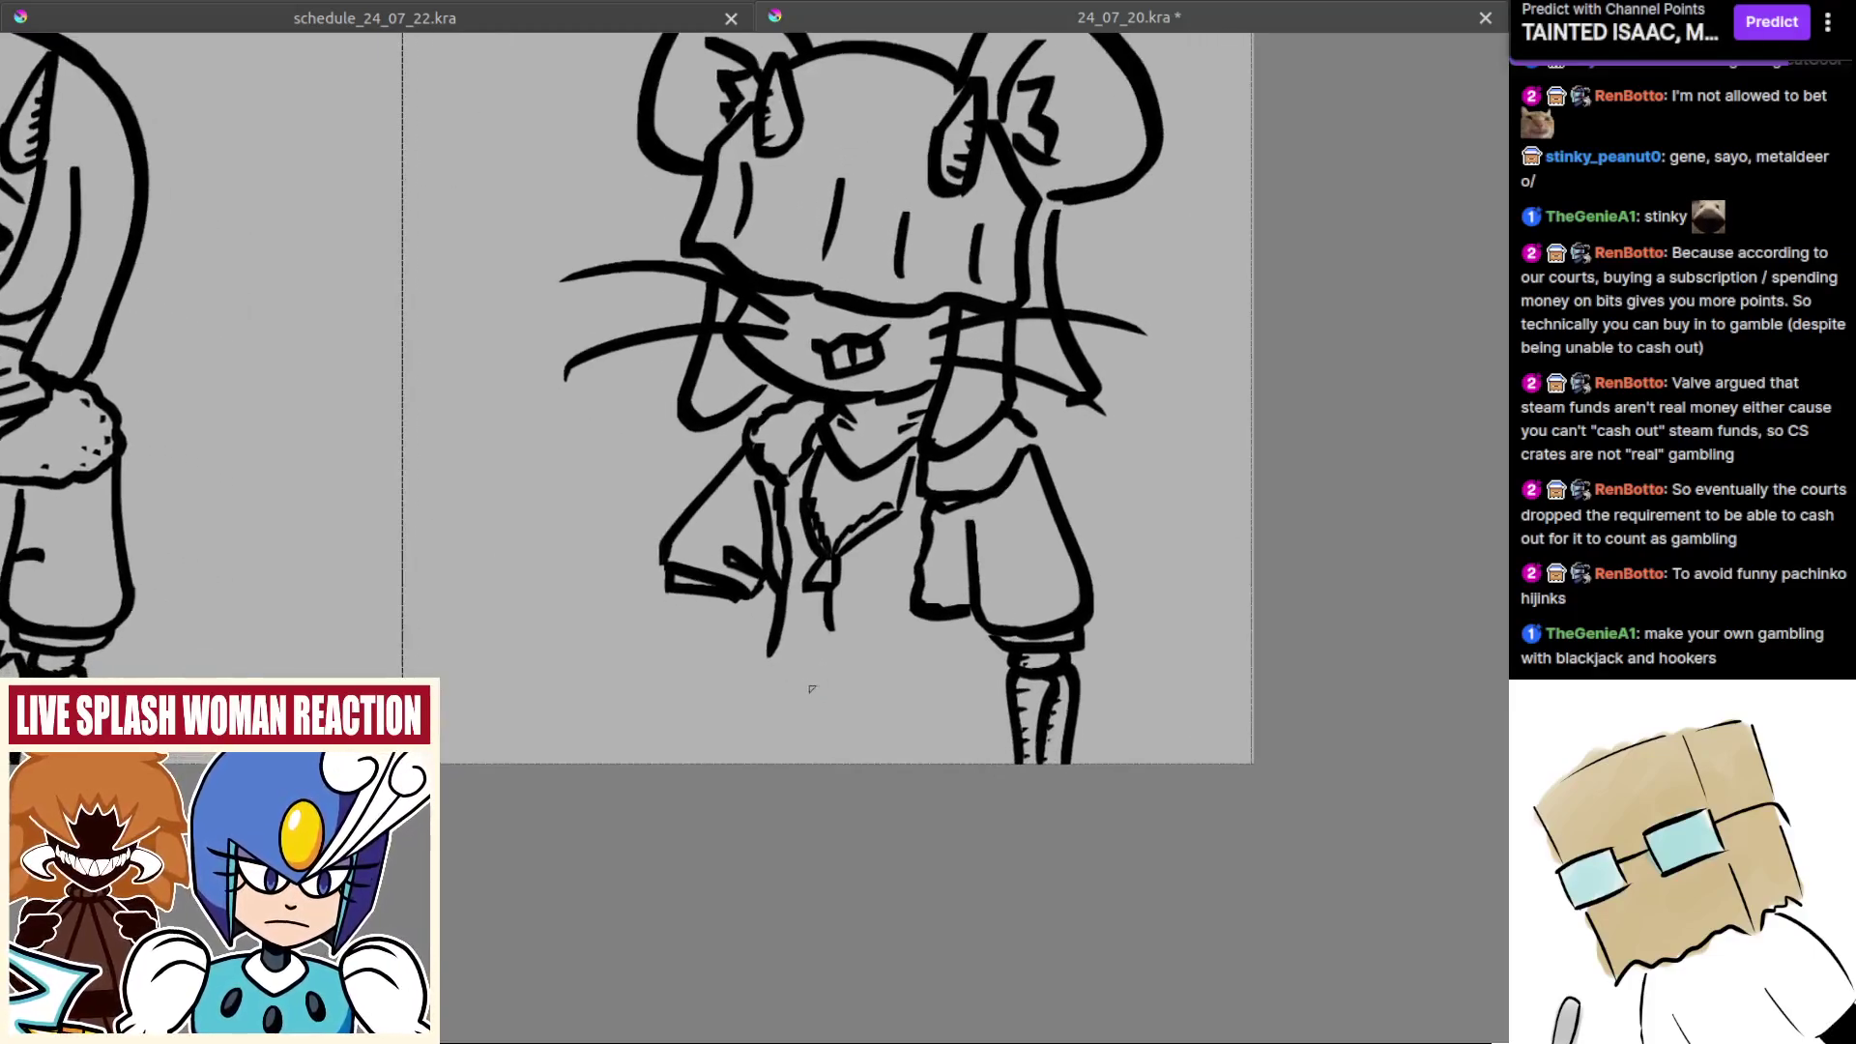
# Step: Draw a small V-shaped, flame-like belt buckle at the waist, centred beneath the jacket's closure
pyautogui.moveTo(801, 680); pyautogui.dragTo(814, 703)
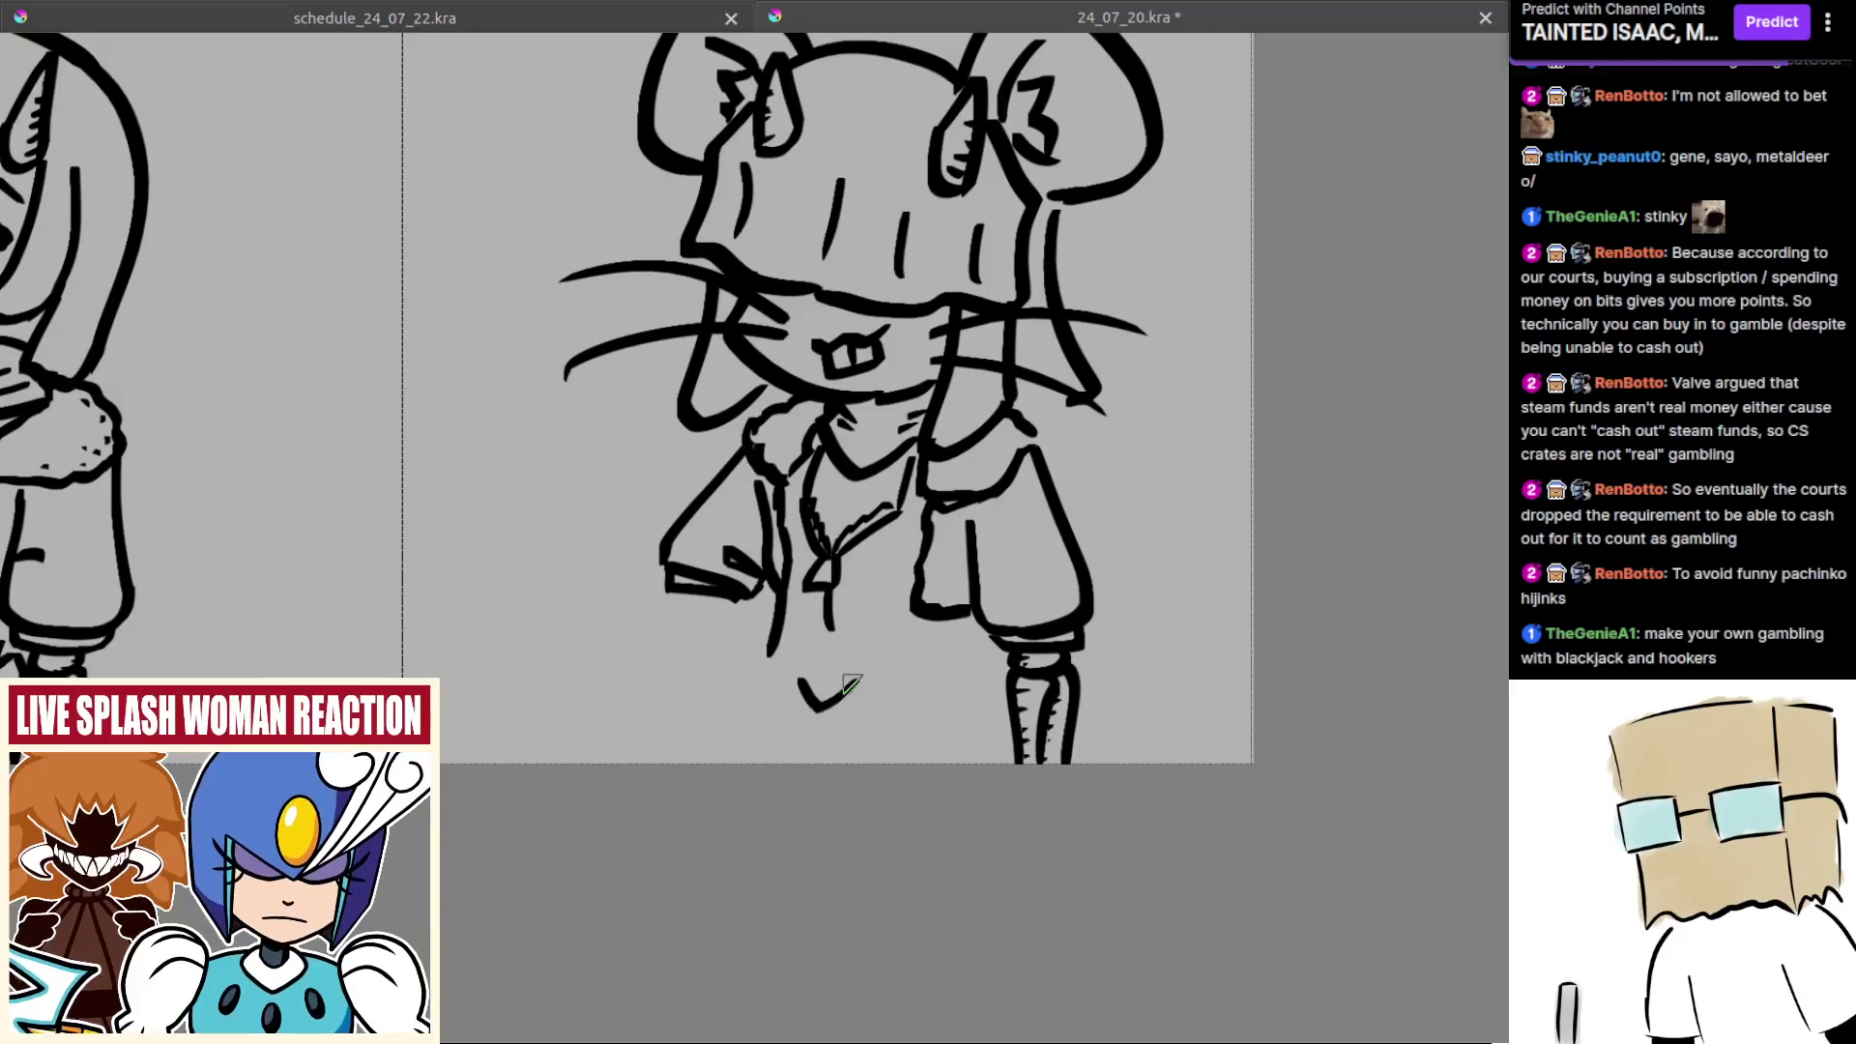
pyautogui.scroll(1, 851, 684)
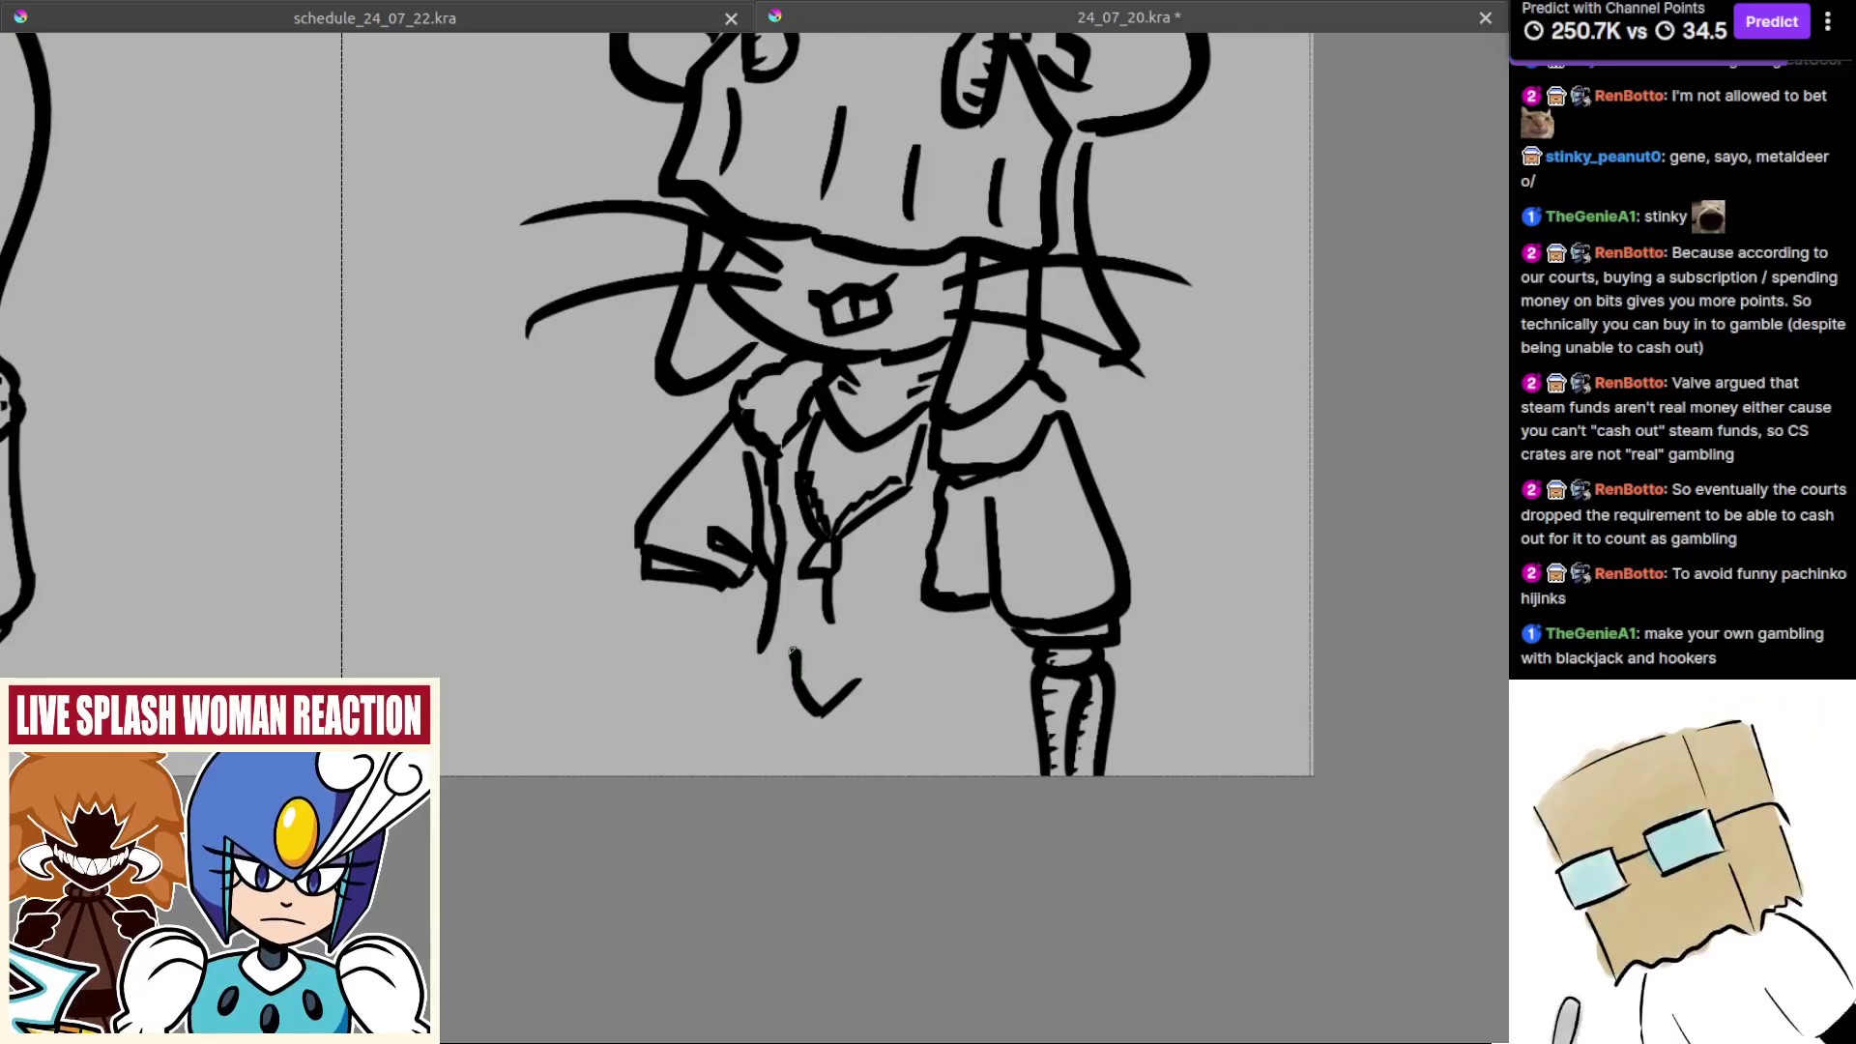
pyautogui.moveTo(827, 657)
pyautogui.mouseDown()
pyautogui.moveTo(837, 702)
pyautogui.moveTo(872, 676)
pyautogui.mouseUp()
pyautogui.scroll(1, 833, 690)
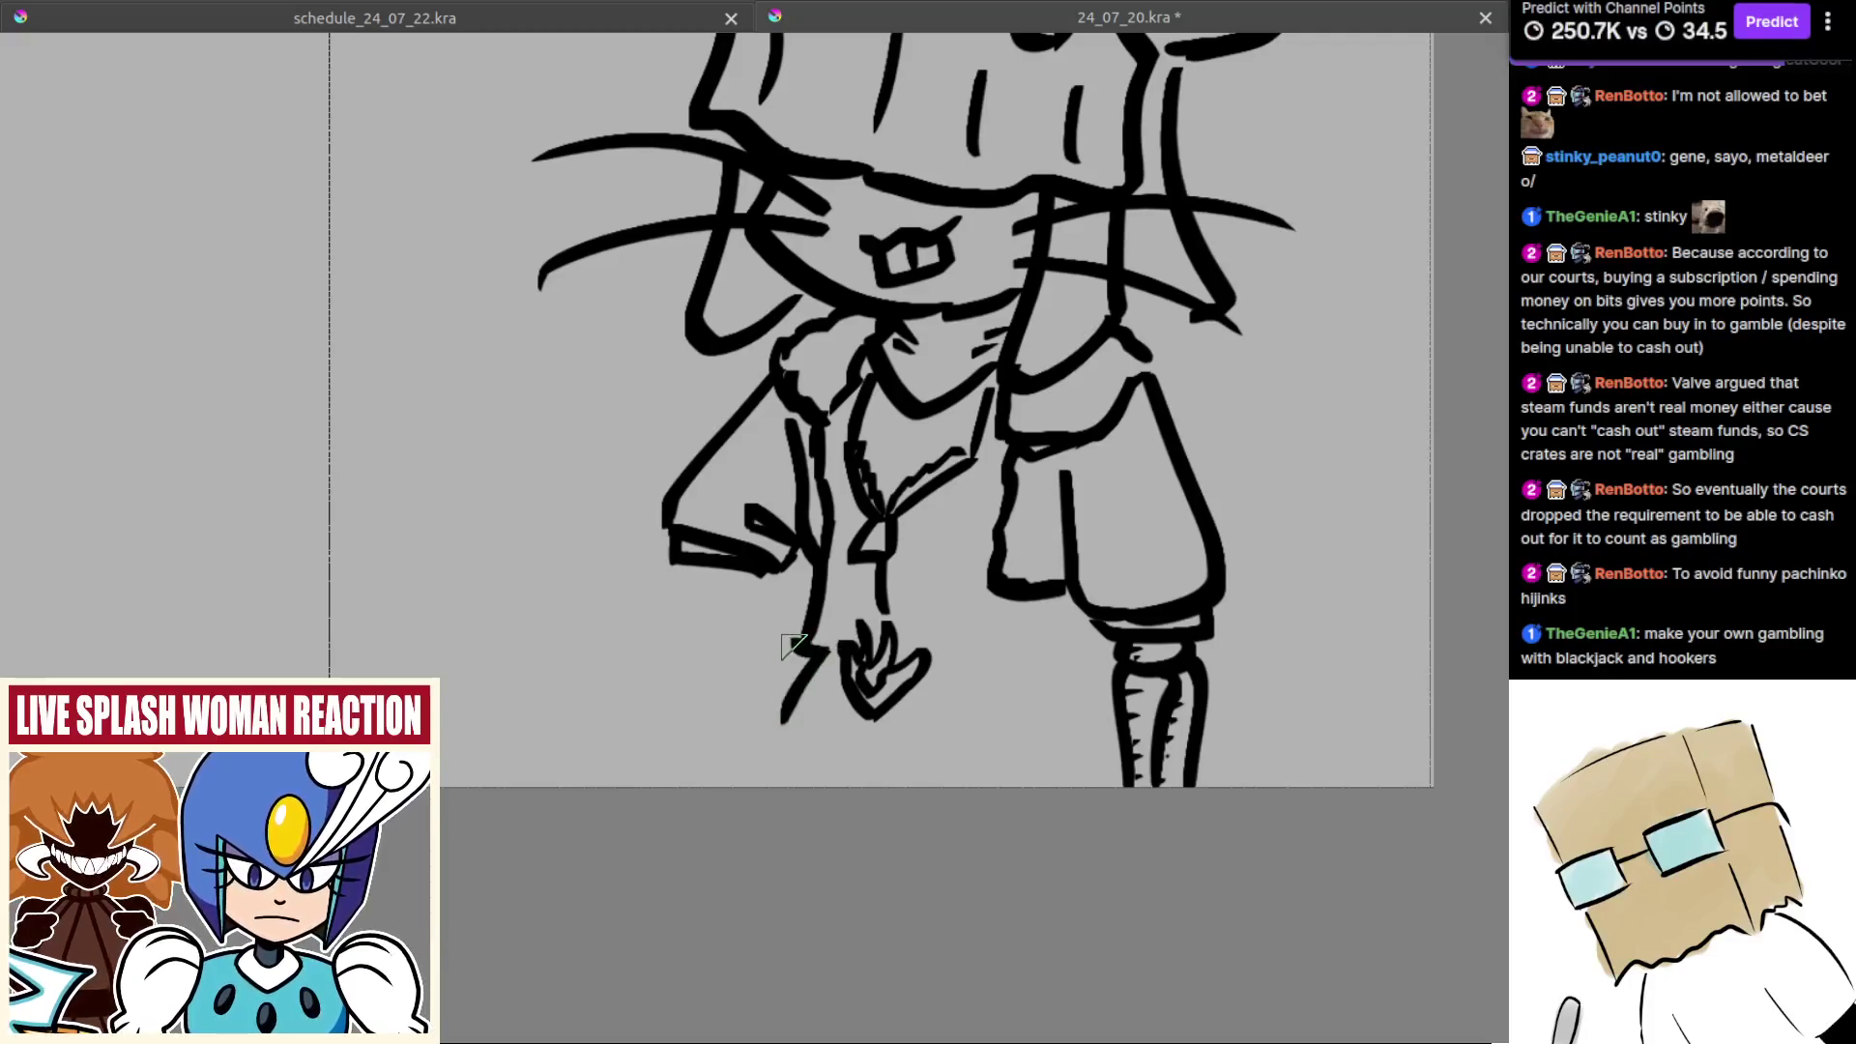
# Step: Draw a belt band running out from both sides of the buckle with an angular flap on the hip, redoing strokes
pyautogui.moveTo(788, 642)
pyautogui.mouseDown()
pyautogui.moveTo(750, 686)
pyautogui.moveTo(773, 725)
pyautogui.moveTo(847, 694)
pyautogui.moveTo(764, 664)
pyautogui.moveTo(943, 656)
pyautogui.mouseUp()
pyautogui.hotkey('ctrl', 'z')
pyautogui.moveTo(837, 659); pyautogui.dragTo(905, 652)
pyautogui.hotkey('ctrl', 'z')
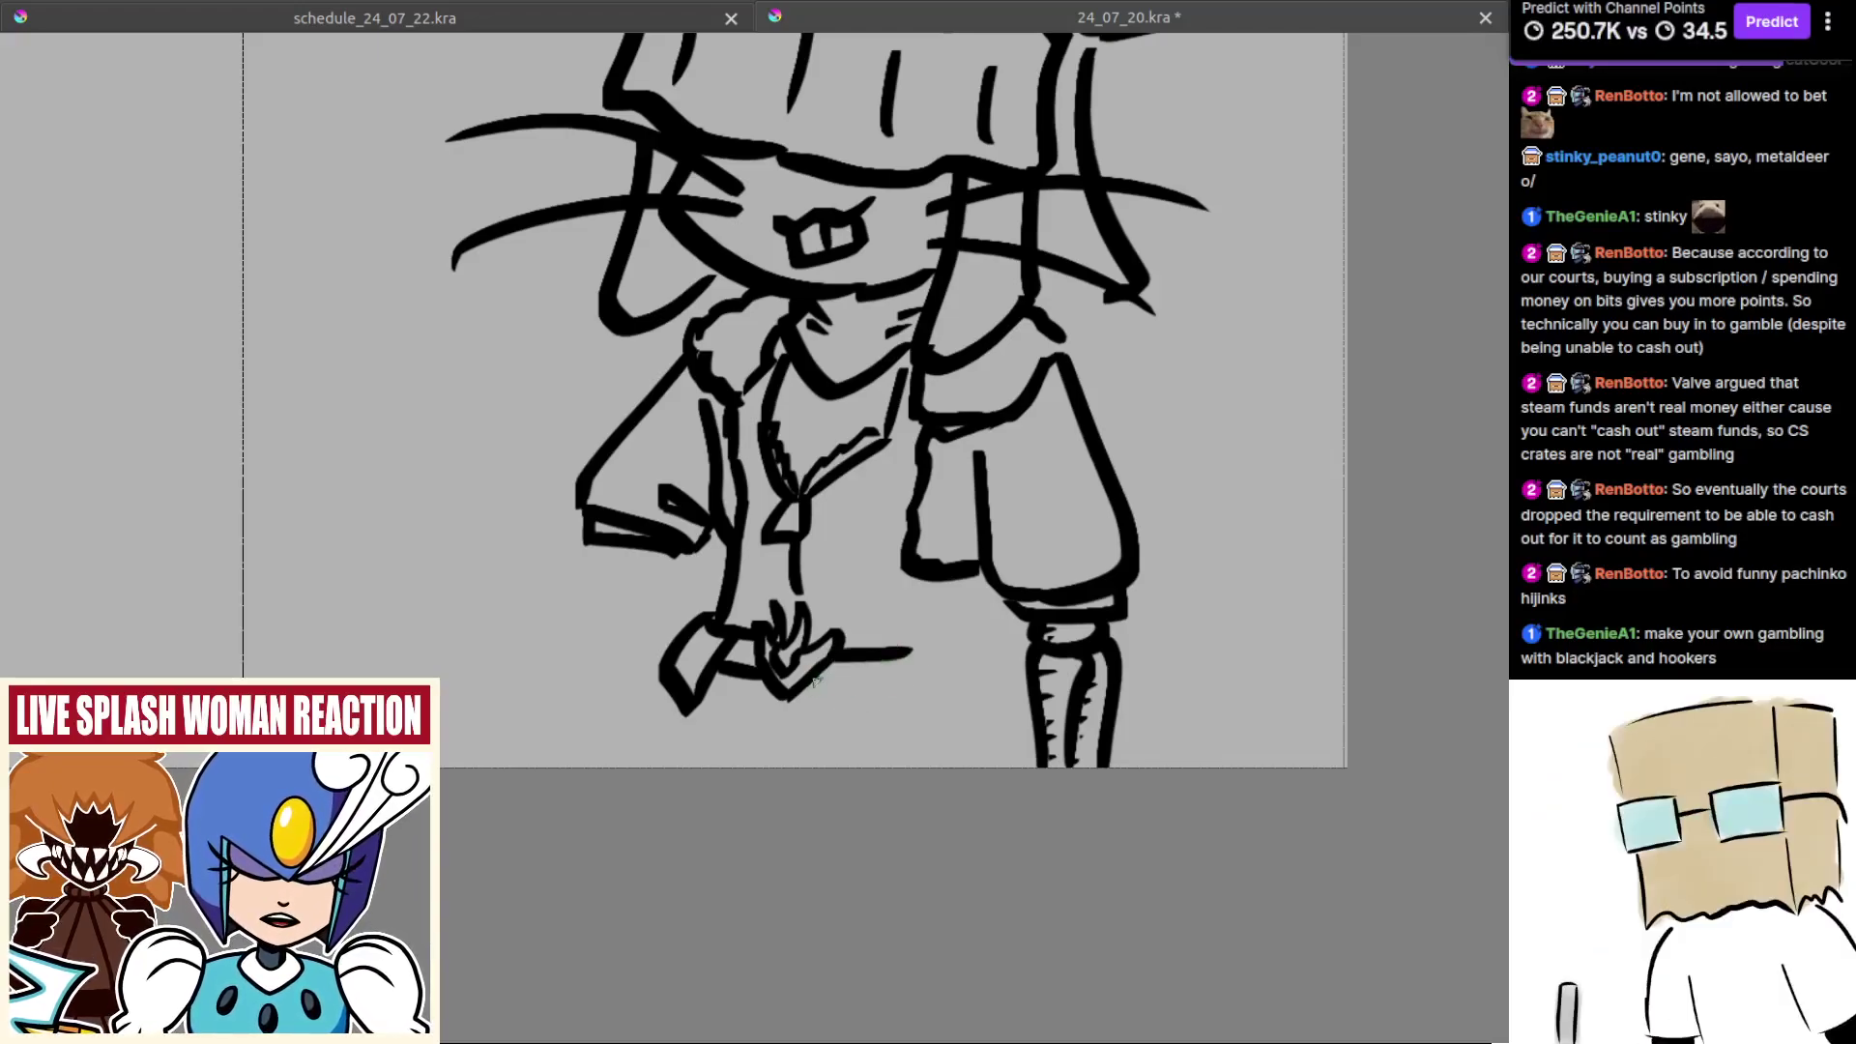
pyautogui.hotkey('ctrl', 'z')
pyautogui.moveTo(806, 685)
pyautogui.mouseDown()
pyautogui.moveTo(917, 683)
pyautogui.moveTo(939, 746)
pyautogui.mouseUp()
pyautogui.hotkey('ctrl', 'z')
pyautogui.hotkey('ctrl', 'z')
# Step: Draw a boxy pouch outline at the belt's end beside the hatched forearm, redoing its edges until the shape closes
pyautogui.moveTo(902, 649)
pyautogui.mouseDown()
pyautogui.moveTo(932, 730)
pyautogui.moveTo(1036, 719)
pyautogui.mouseUp()
pyautogui.hotkey('ctrl', 'z')
pyautogui.hotkey('ctrl', 'z')
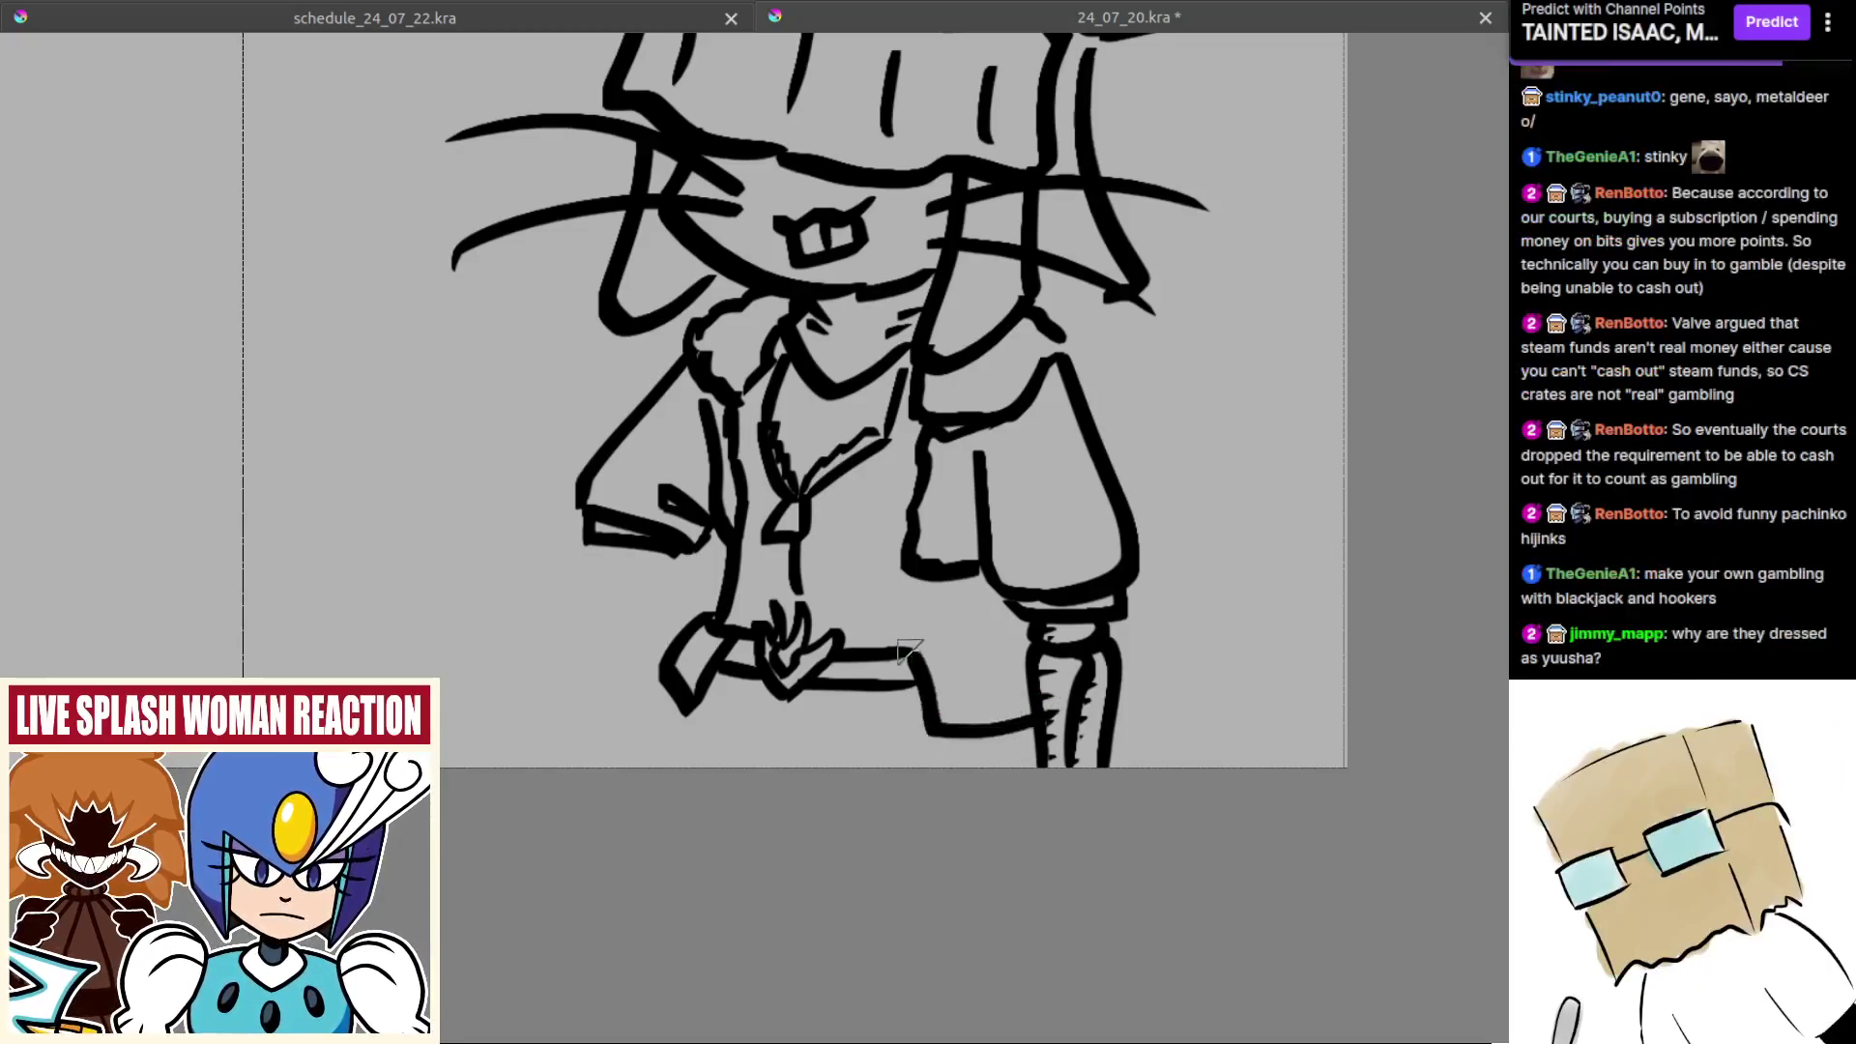
pyautogui.moveTo(911, 650)
pyautogui.mouseDown()
pyautogui.moveTo(1019, 643)
pyautogui.moveTo(926, 713)
pyautogui.mouseUp()
pyautogui.hotkey('ctrl', 'z')
pyautogui.hotkey('ctrl', 'z')
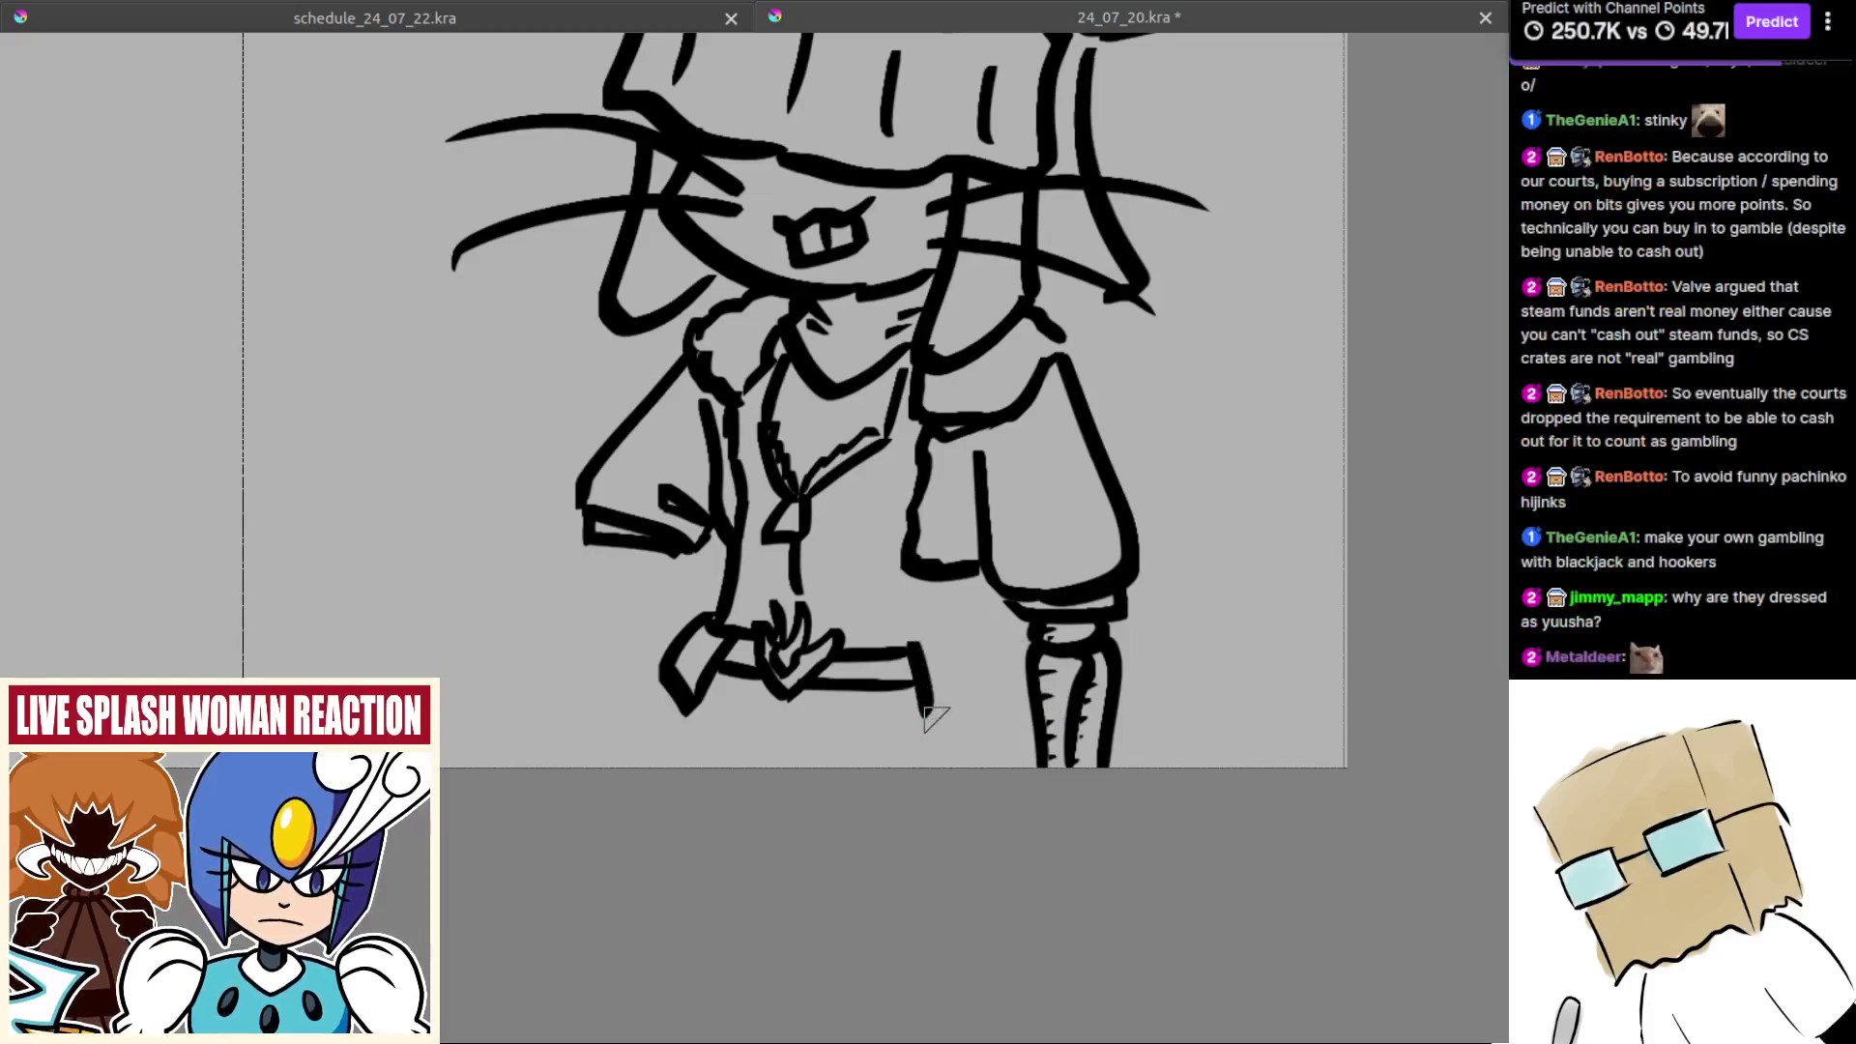
pyautogui.moveTo(911, 646); pyautogui.dragTo(1023, 632)
pyautogui.hotkey('ctrl', 'z')
pyautogui.hotkey('ctrl', 'z')
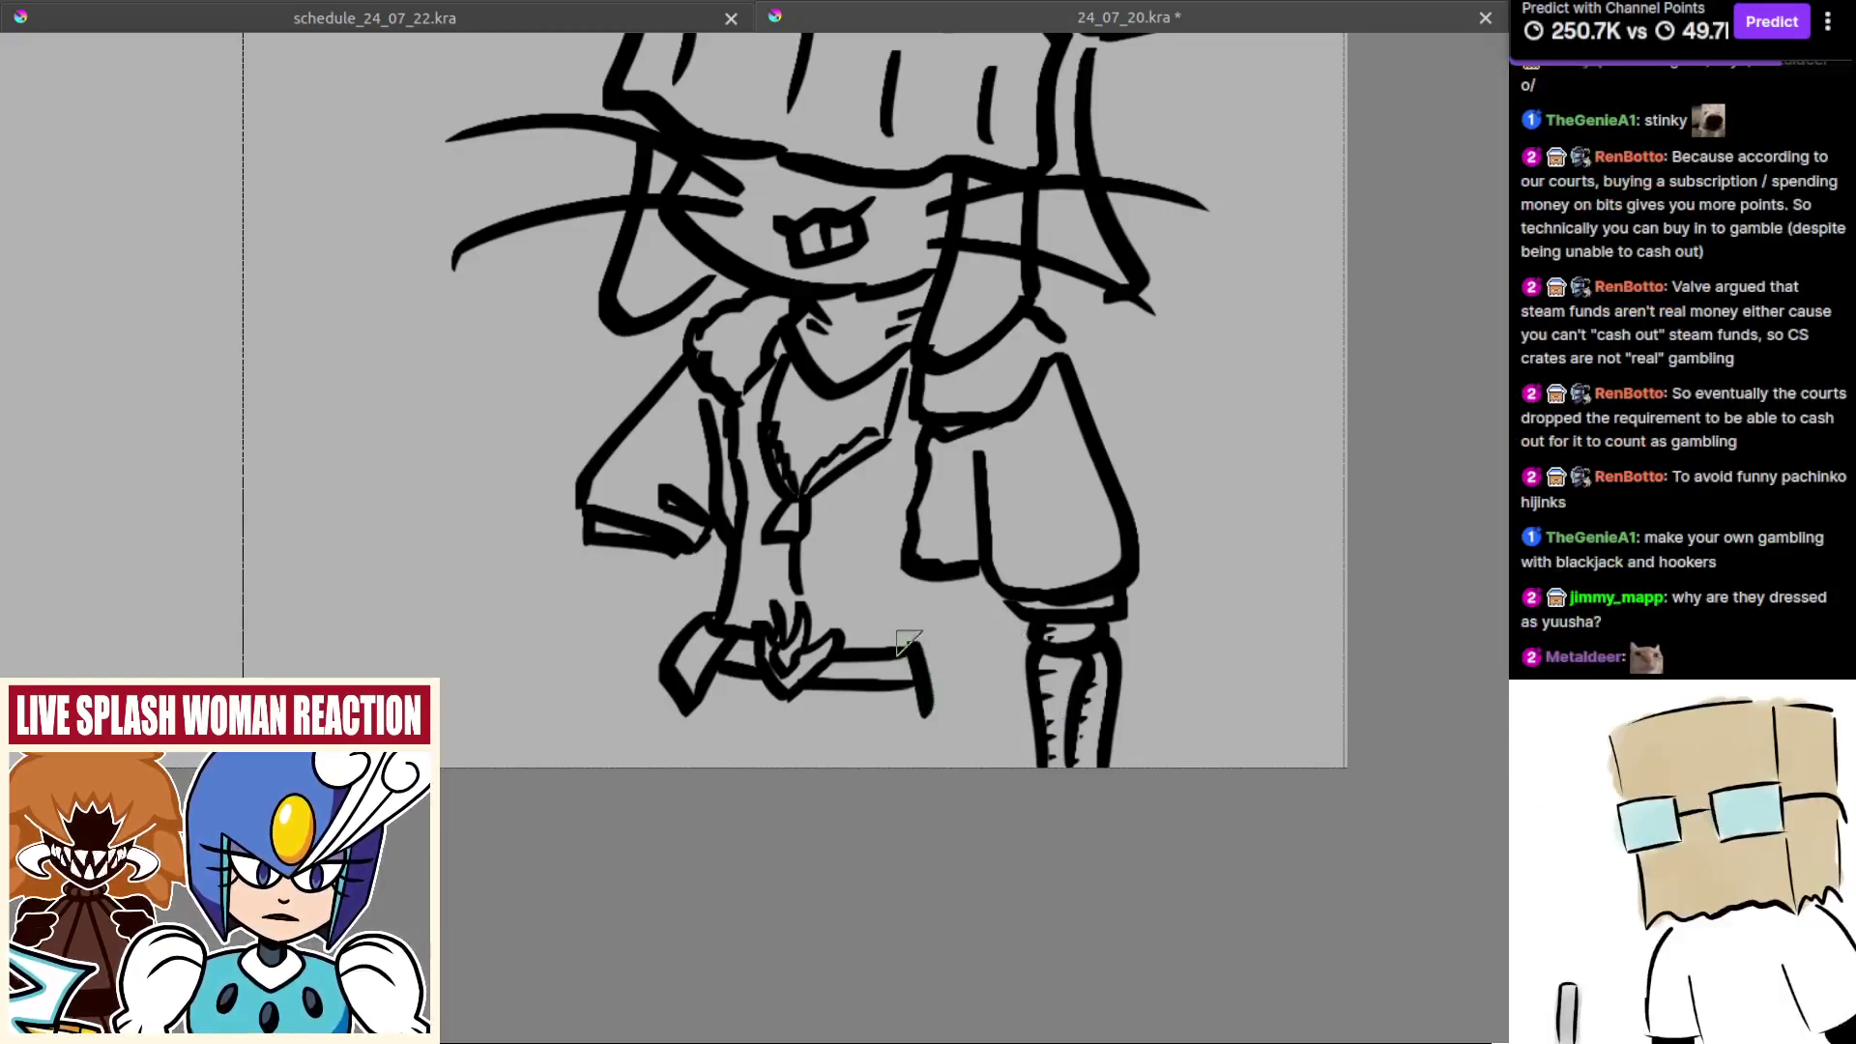
pyautogui.moveTo(908, 646); pyautogui.dragTo(1026, 629)
pyautogui.moveTo(926, 719)
pyautogui.mouseDown()
pyautogui.moveTo(1033, 706)
pyautogui.moveTo(873, 751)
pyautogui.mouseUp()
pyautogui.hotkey('ctrl', 'z')
pyautogui.scroll(-2, 880, 744)
pyautogui.scroll(3, 860, 652)
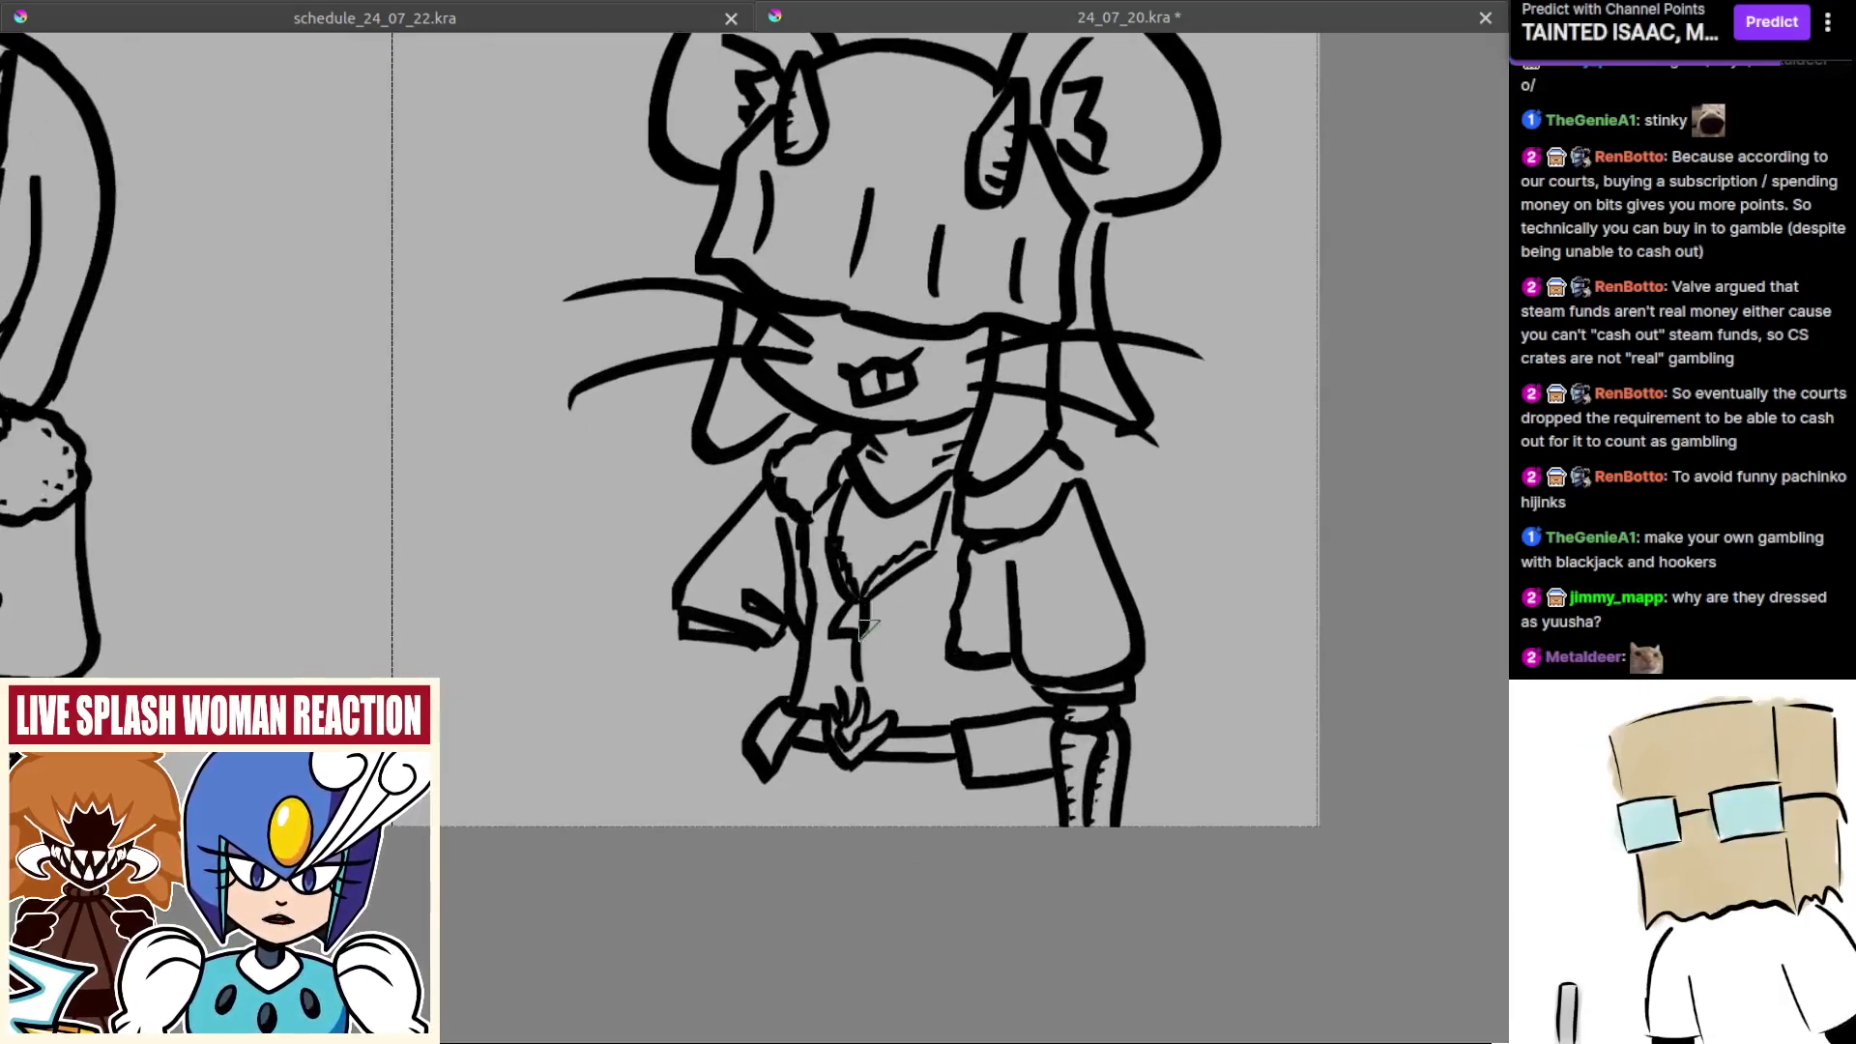
# Step: Reinforce the front closure line down to the buckle and draw the torso's other side edge from jacket hem to belt
pyautogui.moveTo(862, 630); pyautogui.dragTo(868, 682)
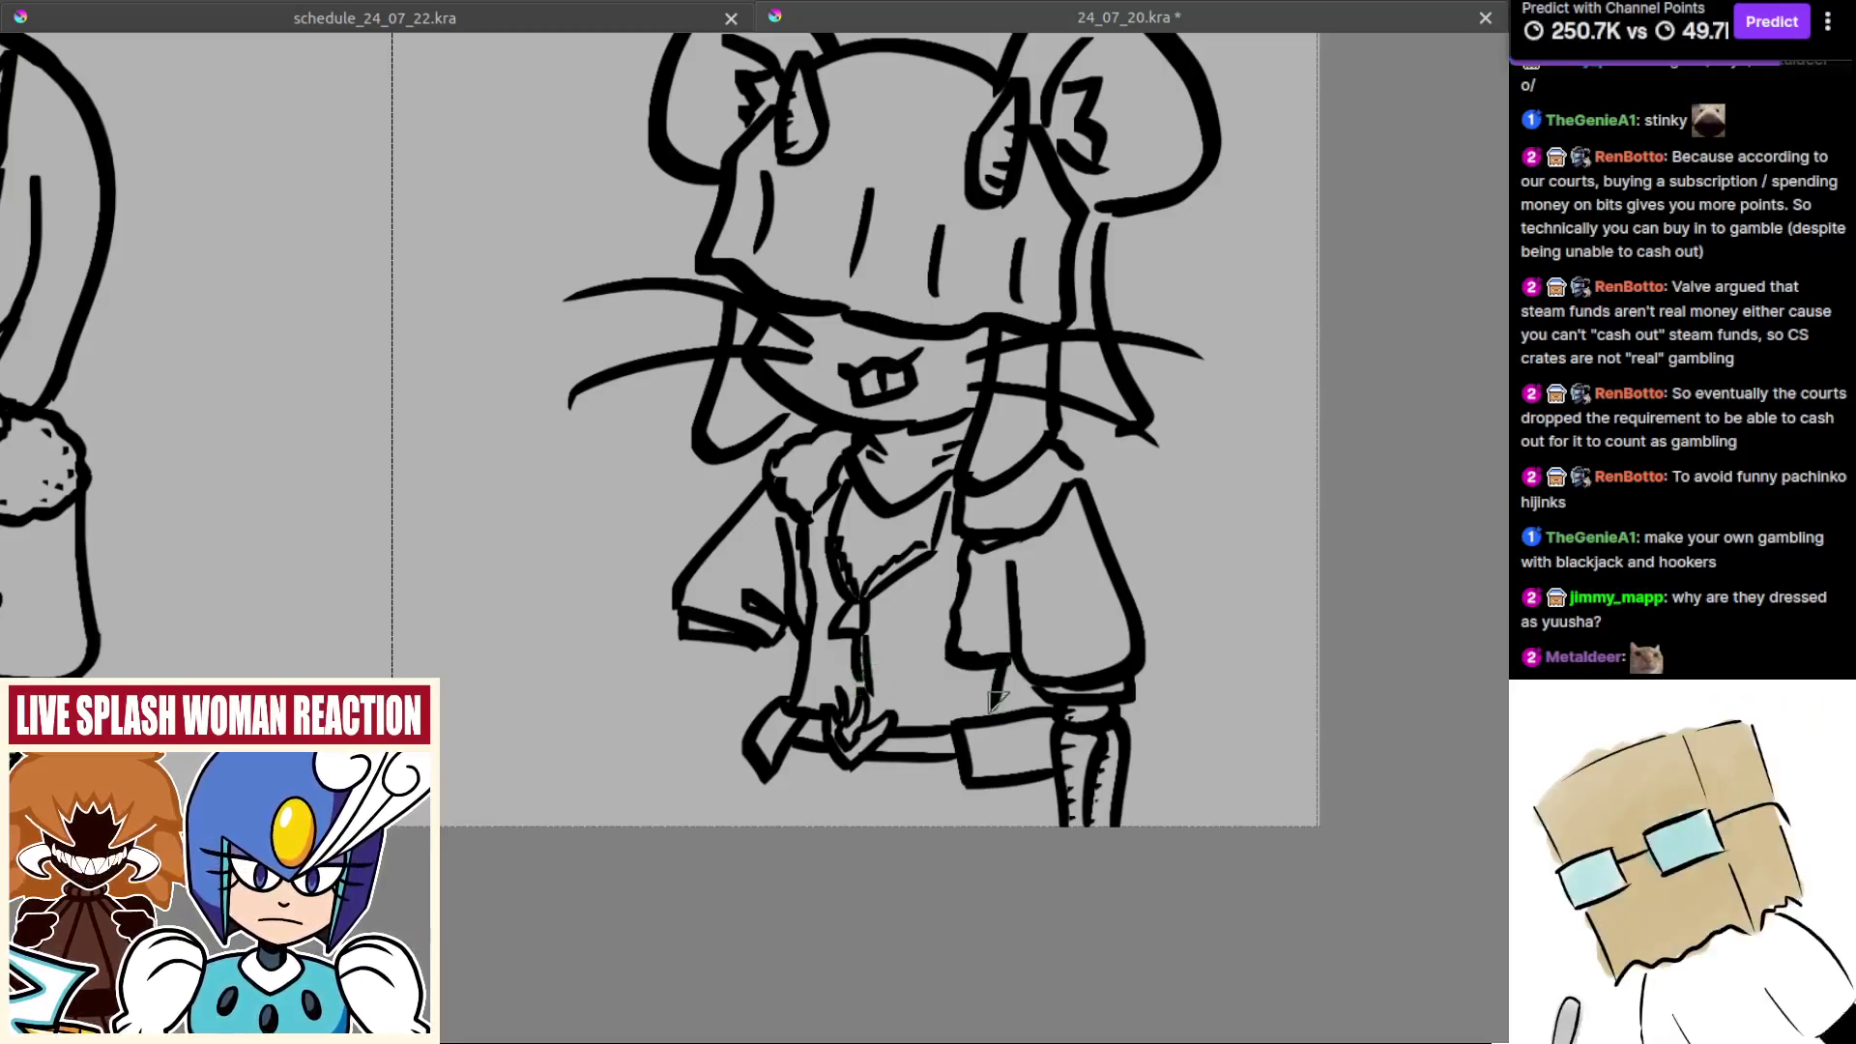
pyautogui.moveTo(997, 704); pyautogui.dragTo(992, 681)
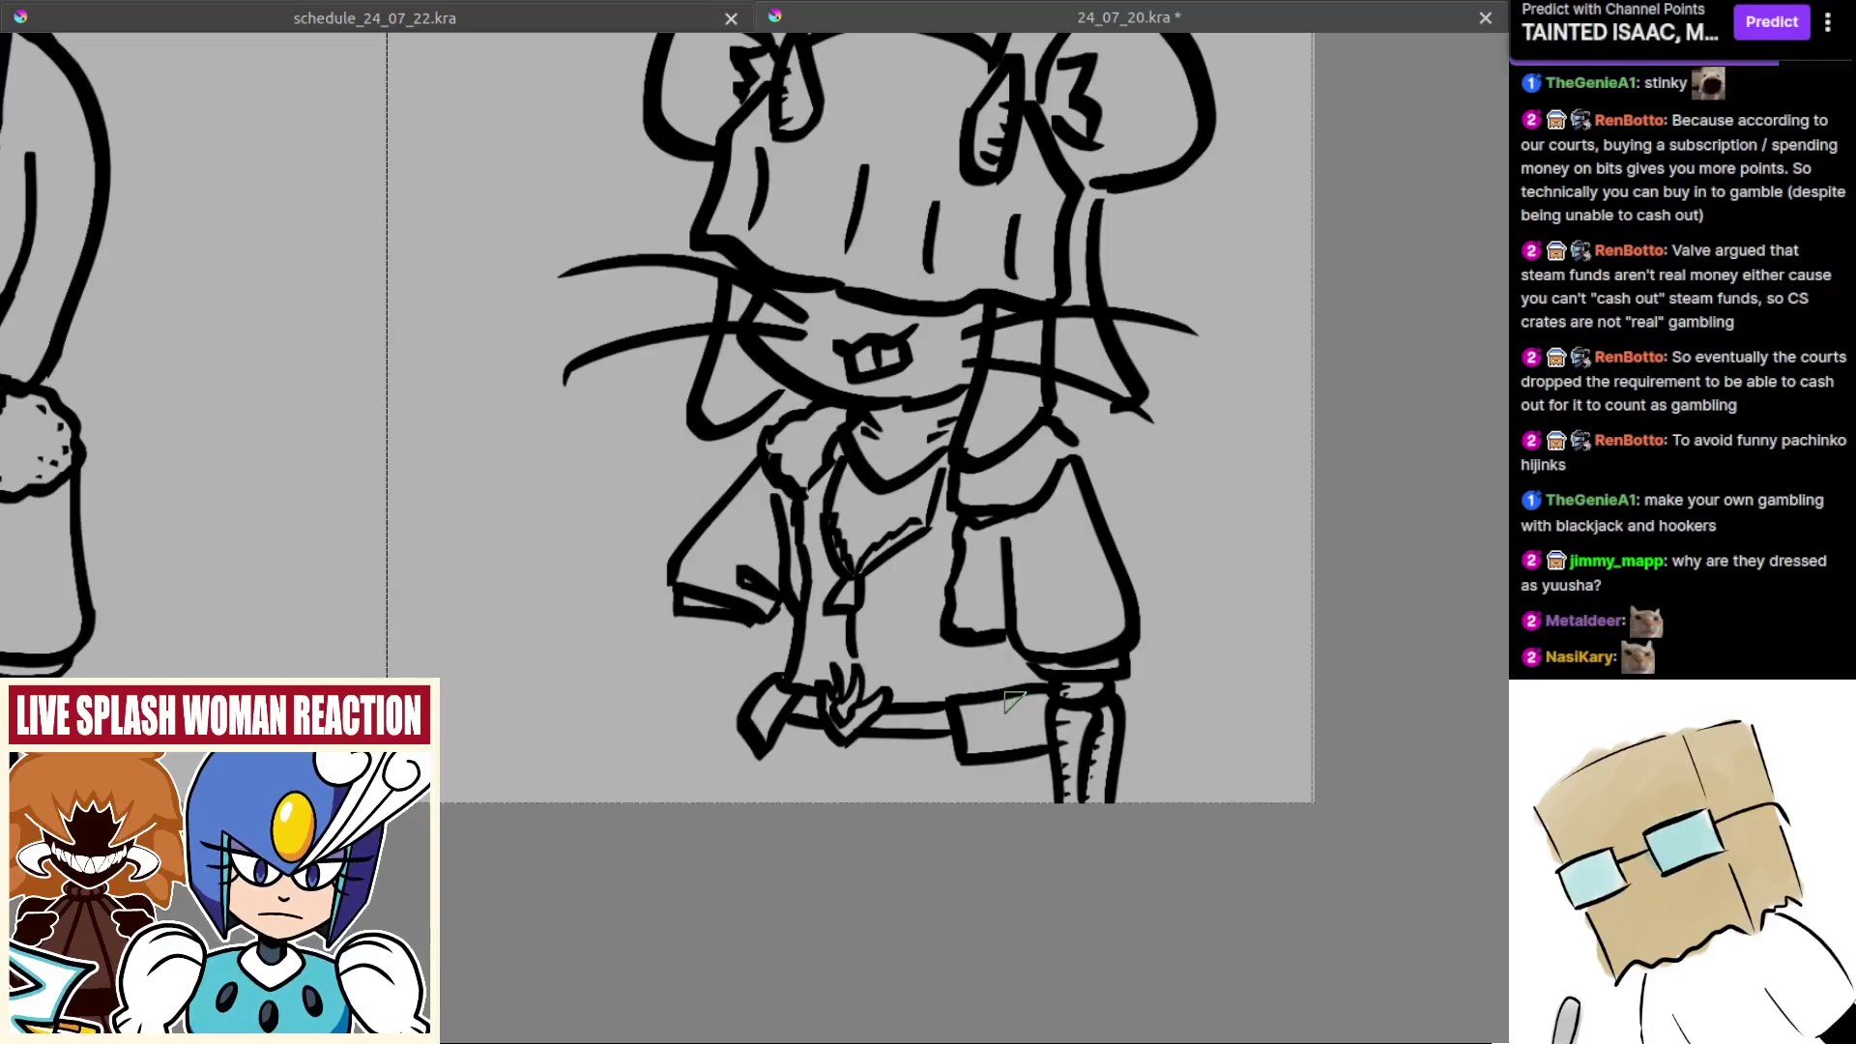
pyautogui.scroll(1, 996, 667)
pyautogui.moveTo(1006, 633)
pyautogui.mouseDown()
pyautogui.moveTo(987, 691)
pyautogui.moveTo(1025, 751)
pyautogui.moveTo(962, 772)
pyautogui.moveTo(997, 746)
pyautogui.moveTo(951, 707)
pyautogui.moveTo(971, 753)
pyautogui.moveTo(966, 715)
pyautogui.moveTo(979, 747)
pyautogui.moveTo(1016, 731)
pyautogui.mouseUp()
# Step: Add inner flap lines to both hip pouches and extend their lower parts down to the page edge
pyautogui.moveTo(779, 690)
pyautogui.mouseDown()
pyautogui.moveTo(691, 756)
pyautogui.moveTo(700, 784)
pyautogui.moveTo(745, 735)
pyautogui.moveTo(735, 824)
pyautogui.mouseUp()
pyautogui.moveTo(708, 745)
pyautogui.mouseDown()
pyautogui.moveTo(686, 793)
pyautogui.moveTo(721, 841)
pyautogui.moveTo(742, 736)
pyautogui.moveTo(723, 792)
pyautogui.mouseUp()
pyautogui.moveTo(927, 765)
pyautogui.mouseDown()
pyautogui.moveTo(871, 770)
pyautogui.moveTo(877, 827)
pyautogui.moveTo(962, 822)
pyautogui.moveTo(938, 827)
pyautogui.mouseUp()
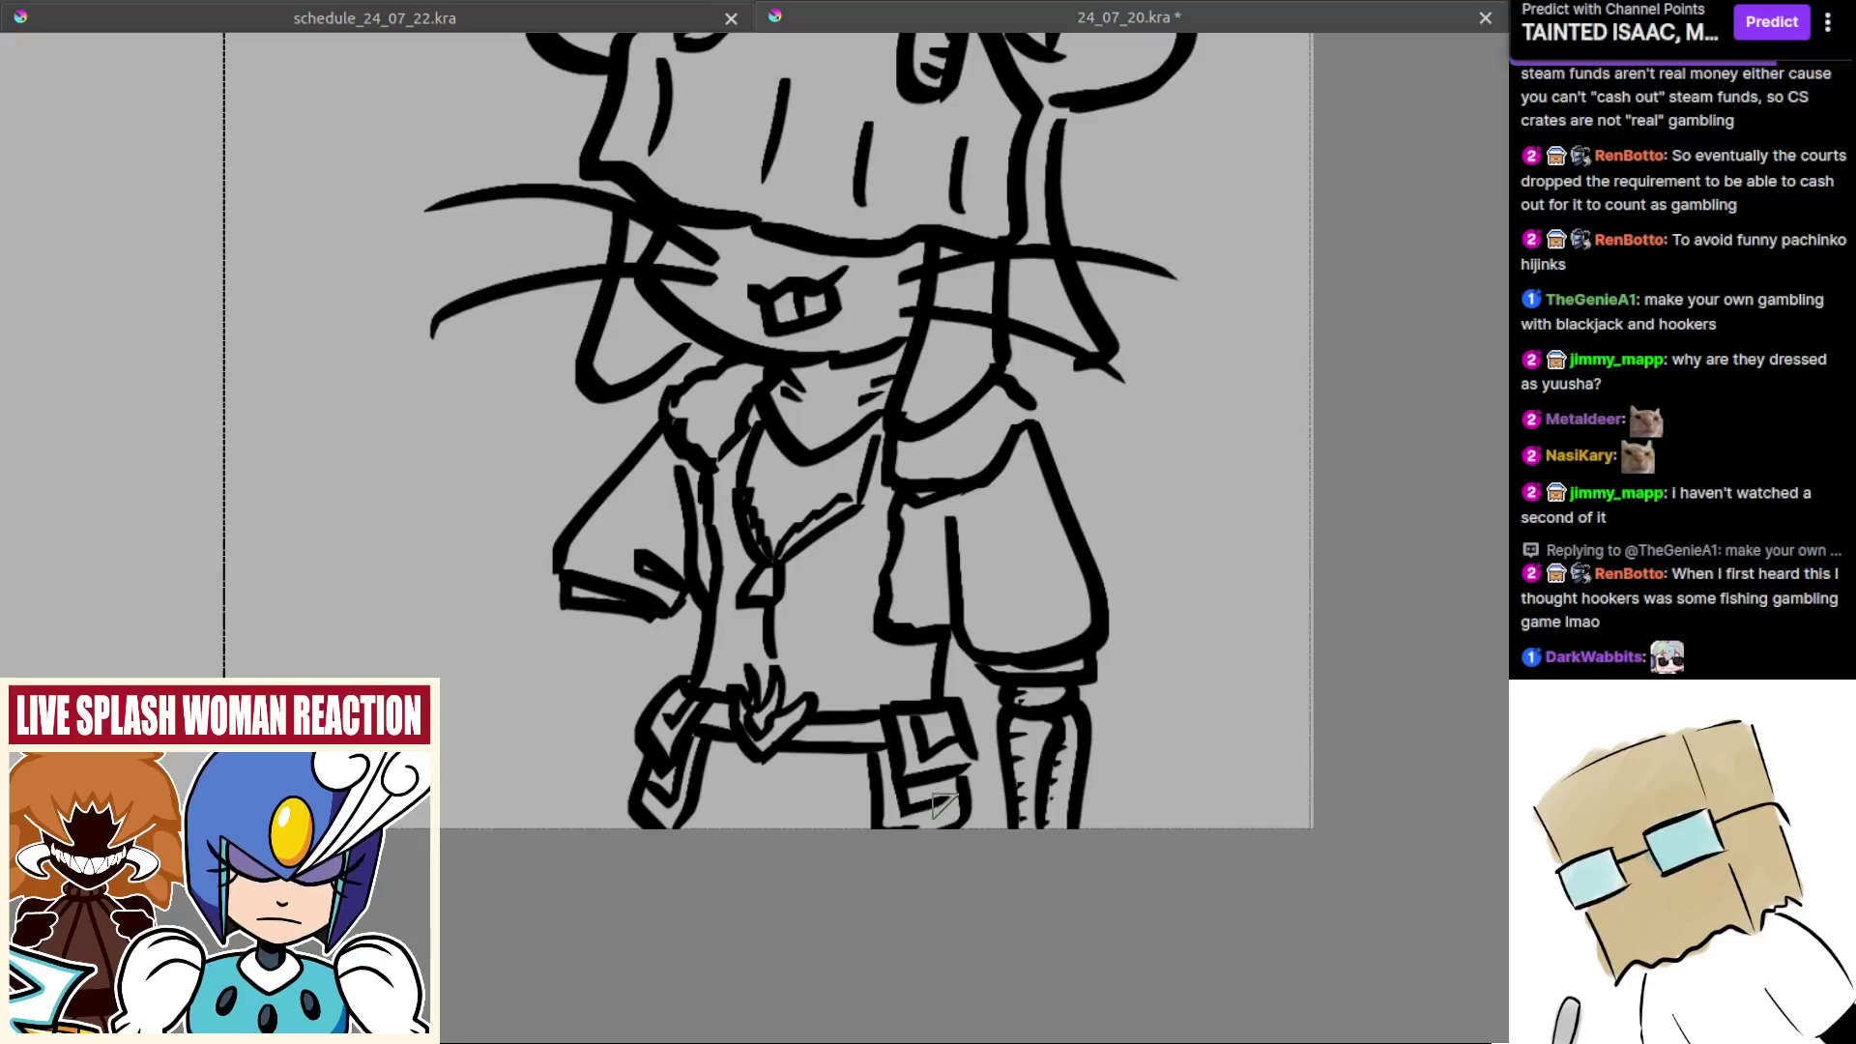
pyautogui.scroll(-3, 938, 807)
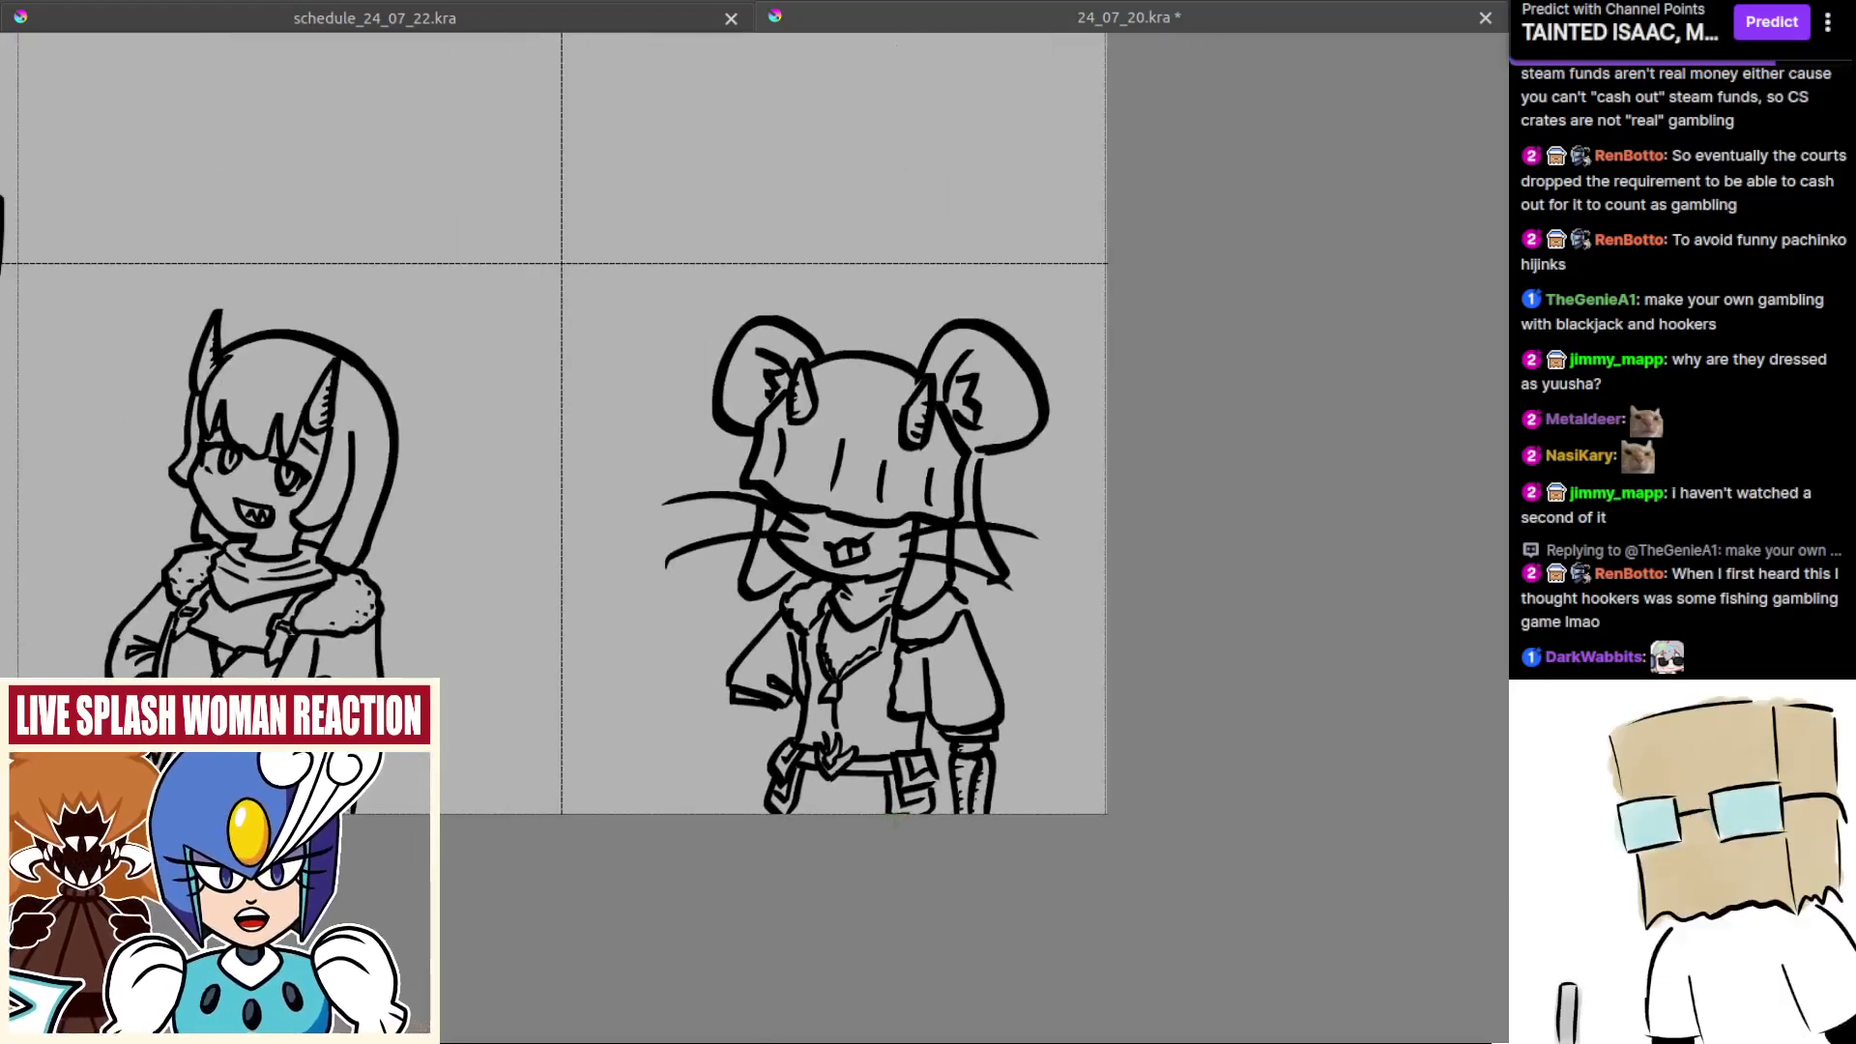
# Step: Draw a second vertical line from the collar tab to the buckle, redoing it, and add short zipper teeth between the lines
pyautogui.scroll(5, 909, 824)
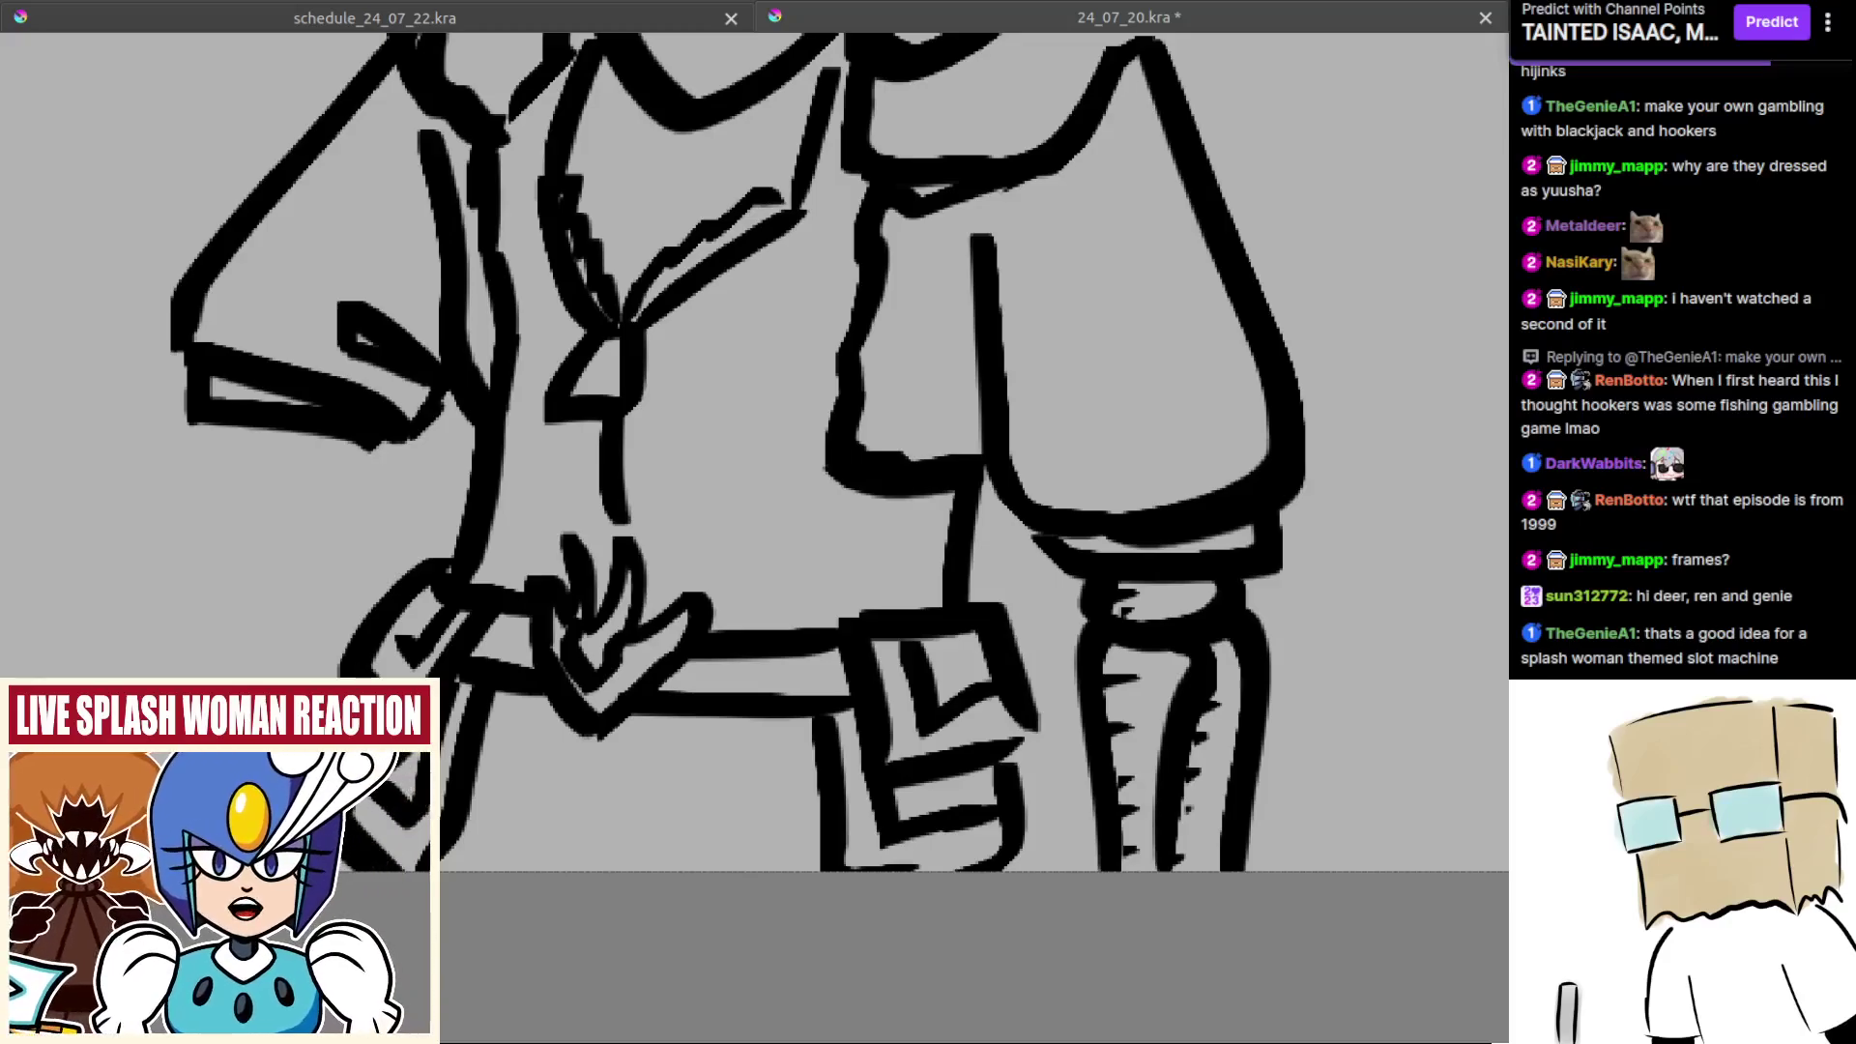
pyautogui.moveTo(643, 440)
pyautogui.mouseDown()
pyautogui.moveTo(768, 544)
pyautogui.moveTo(928, 589)
pyautogui.moveTo(877, 619)
pyautogui.moveTo(875, 649)
pyautogui.mouseUp()
pyautogui.hotkey('ctrl', 'z')
pyautogui.moveTo(897, 567)
pyautogui.mouseDown()
pyautogui.moveTo(880, 646)
pyautogui.moveTo(893, 687)
pyautogui.mouseUp()
pyautogui.hotkey('ctrl', 'z')
pyautogui.hotkey('ctrl', 'z')
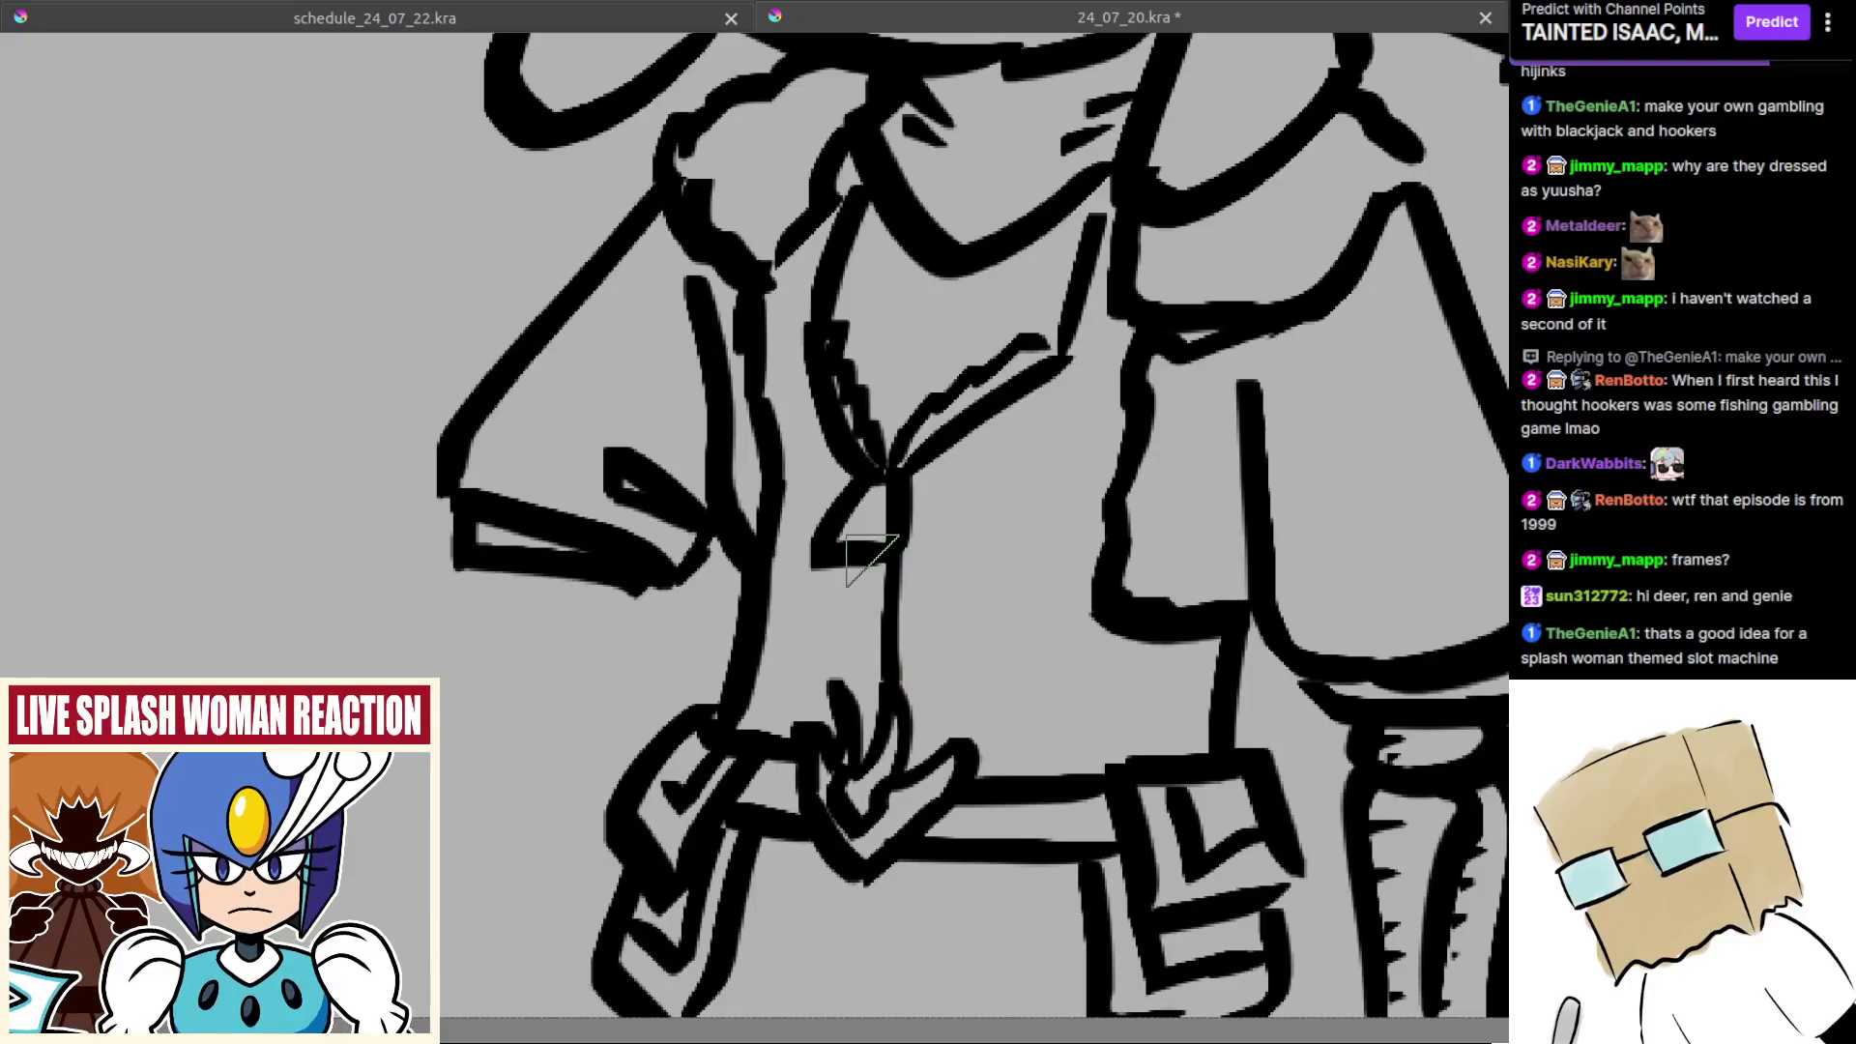
pyautogui.hotkey('ctrl', 'z')
pyautogui.moveTo(878, 556); pyautogui.dragTo(857, 698)
pyautogui.hotkey('ctrl', 'z')
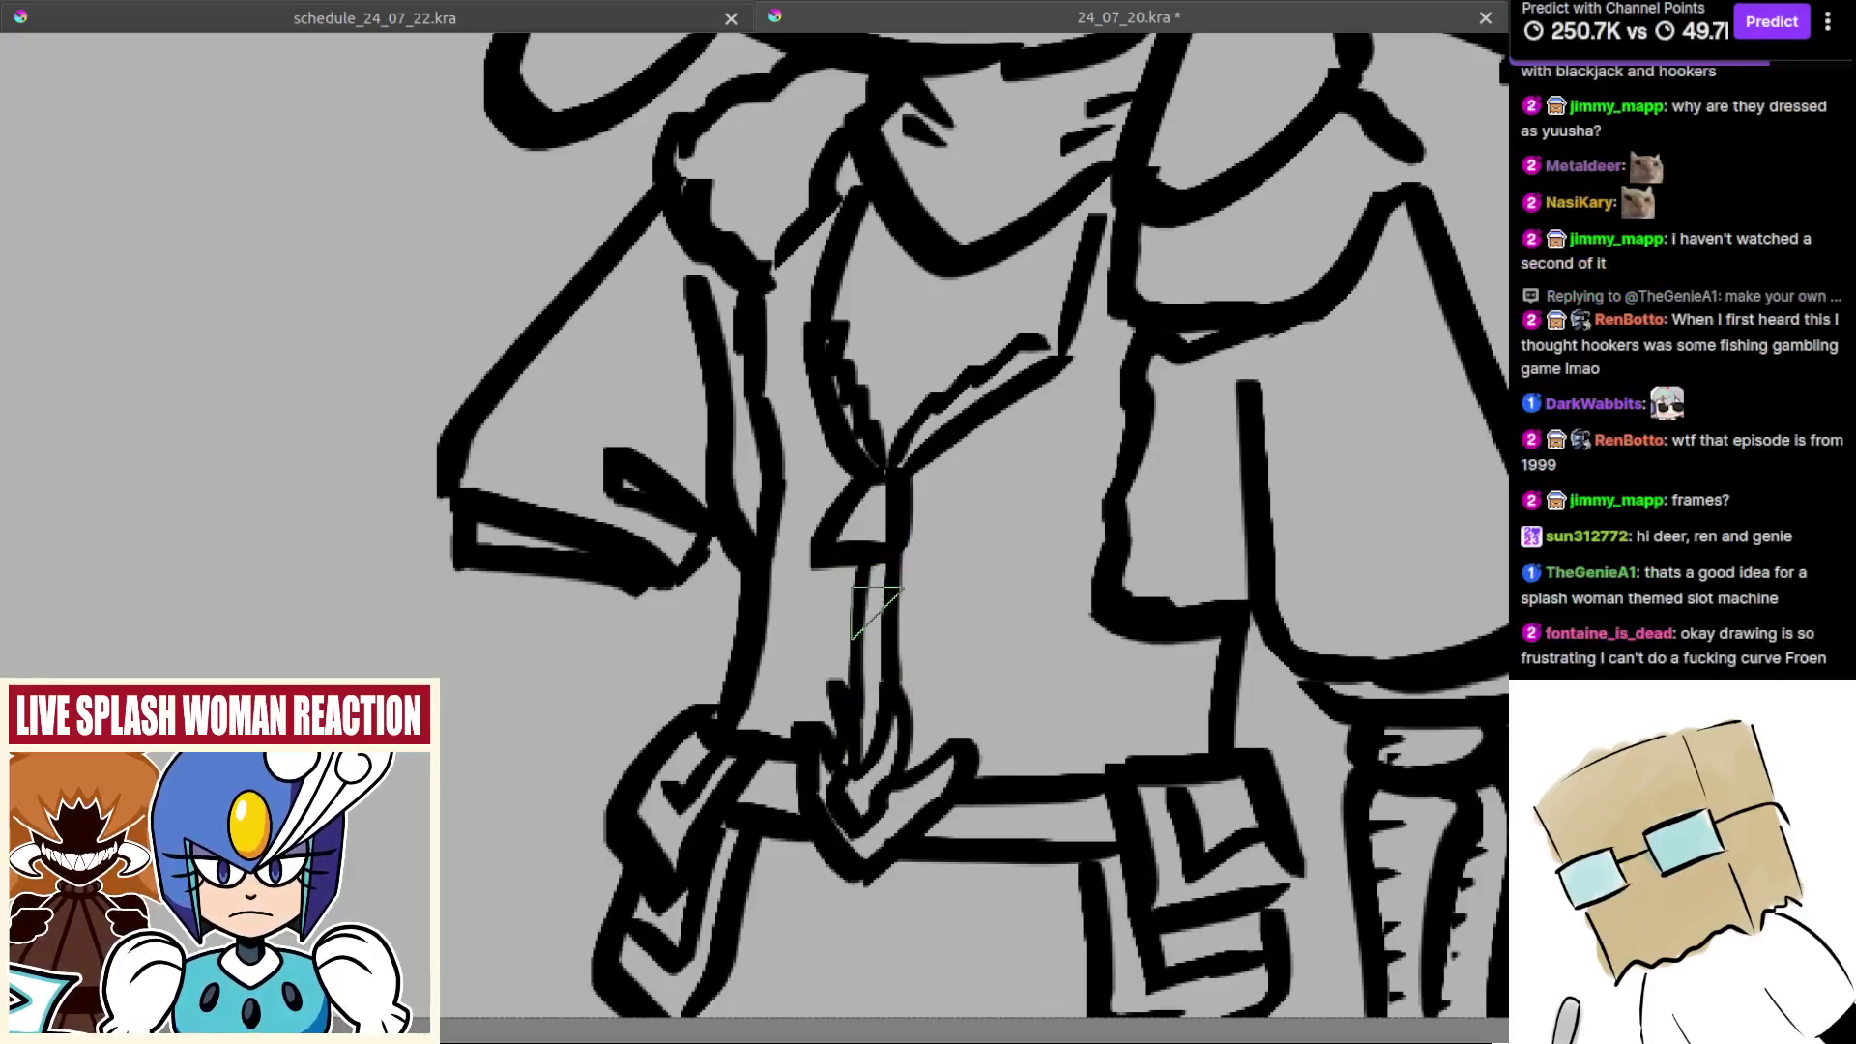
pyautogui.moveTo(865, 596)
pyautogui.mouseDown()
pyautogui.moveTo(885, 593)
pyautogui.moveTo(874, 633)
pyautogui.mouseUp()
pyautogui.moveTo(860, 676); pyautogui.dragTo(877, 677)
pyautogui.moveTo(857, 732); pyautogui.dragTo(873, 788)
pyautogui.scroll(-4, 871, 735)
pyautogui.scroll(2, 875, 734)
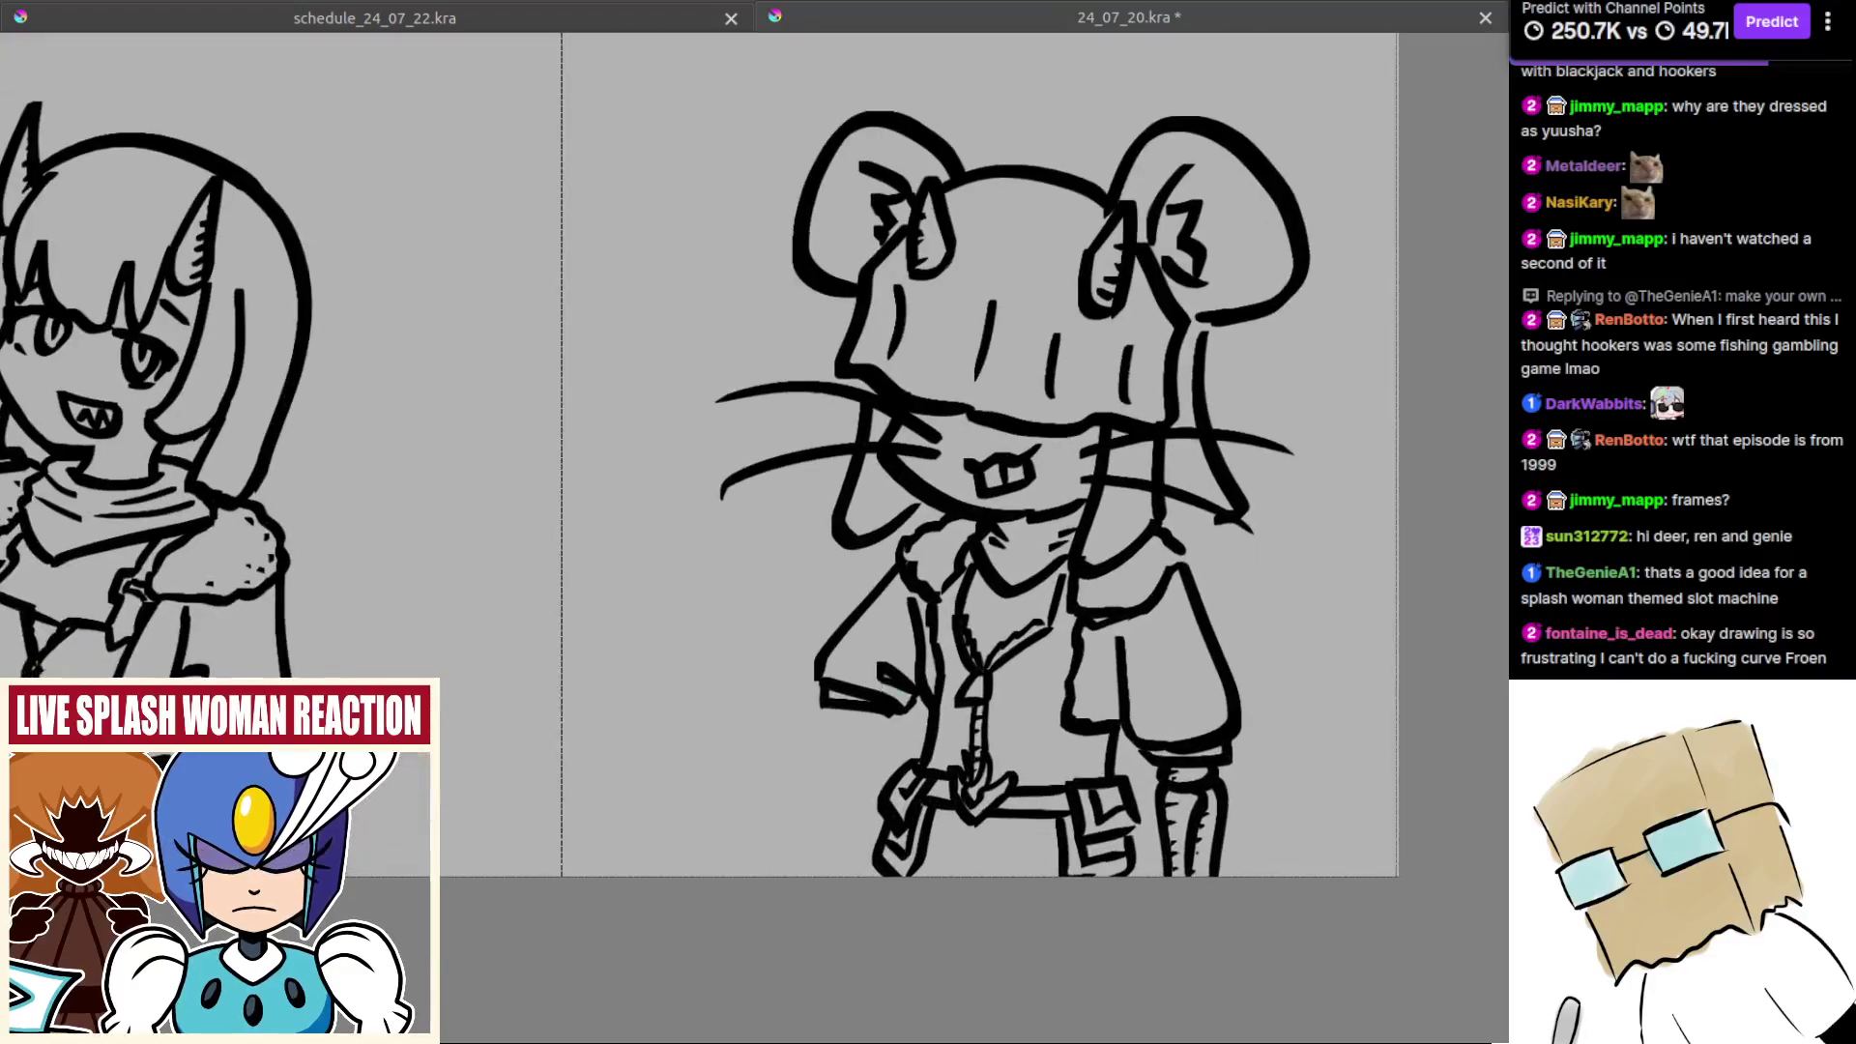
# Step: Draw a bent forearm from the shorter sleeve's cuff back to the waist, with the hand resting at the belt
pyautogui.moveTo(890, 717); pyautogui.dragTo(923, 759)
pyautogui.hotkey('ctrl', 'z')
pyautogui.scroll(2, 895, 752)
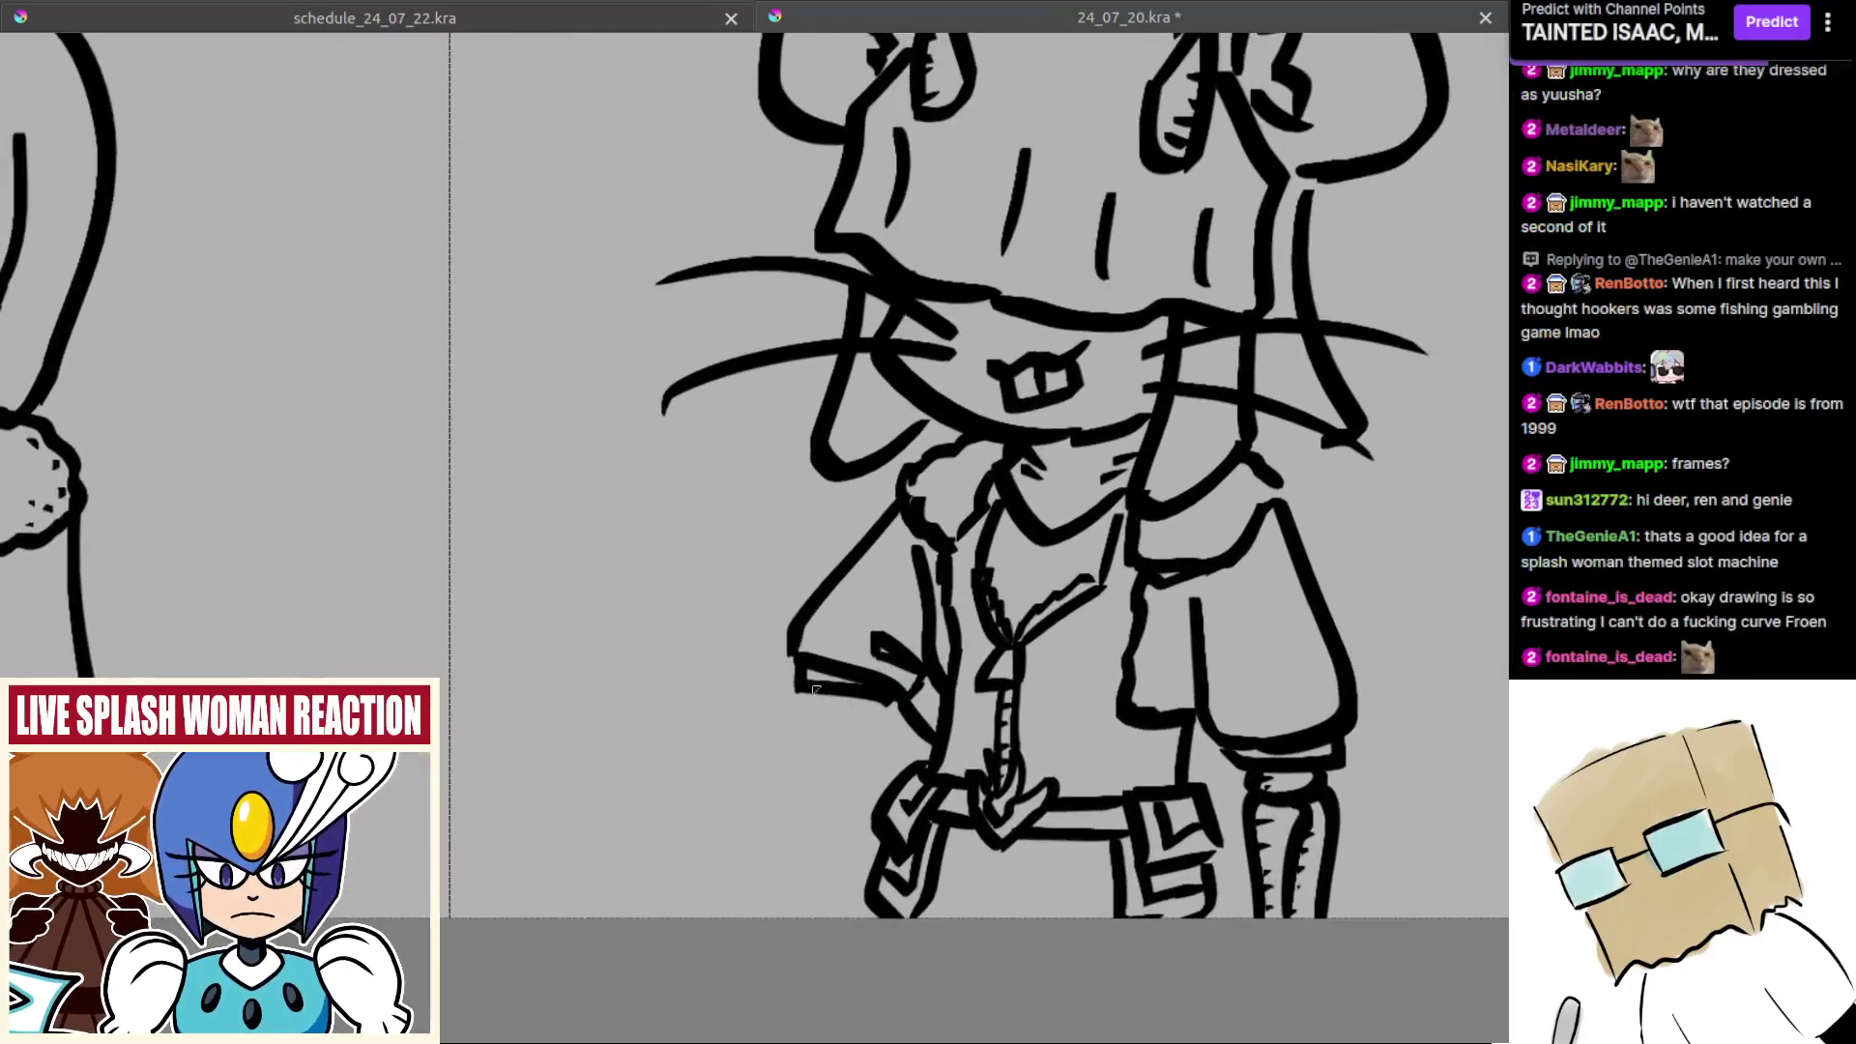
pyautogui.moveTo(813, 703); pyautogui.dragTo(899, 772)
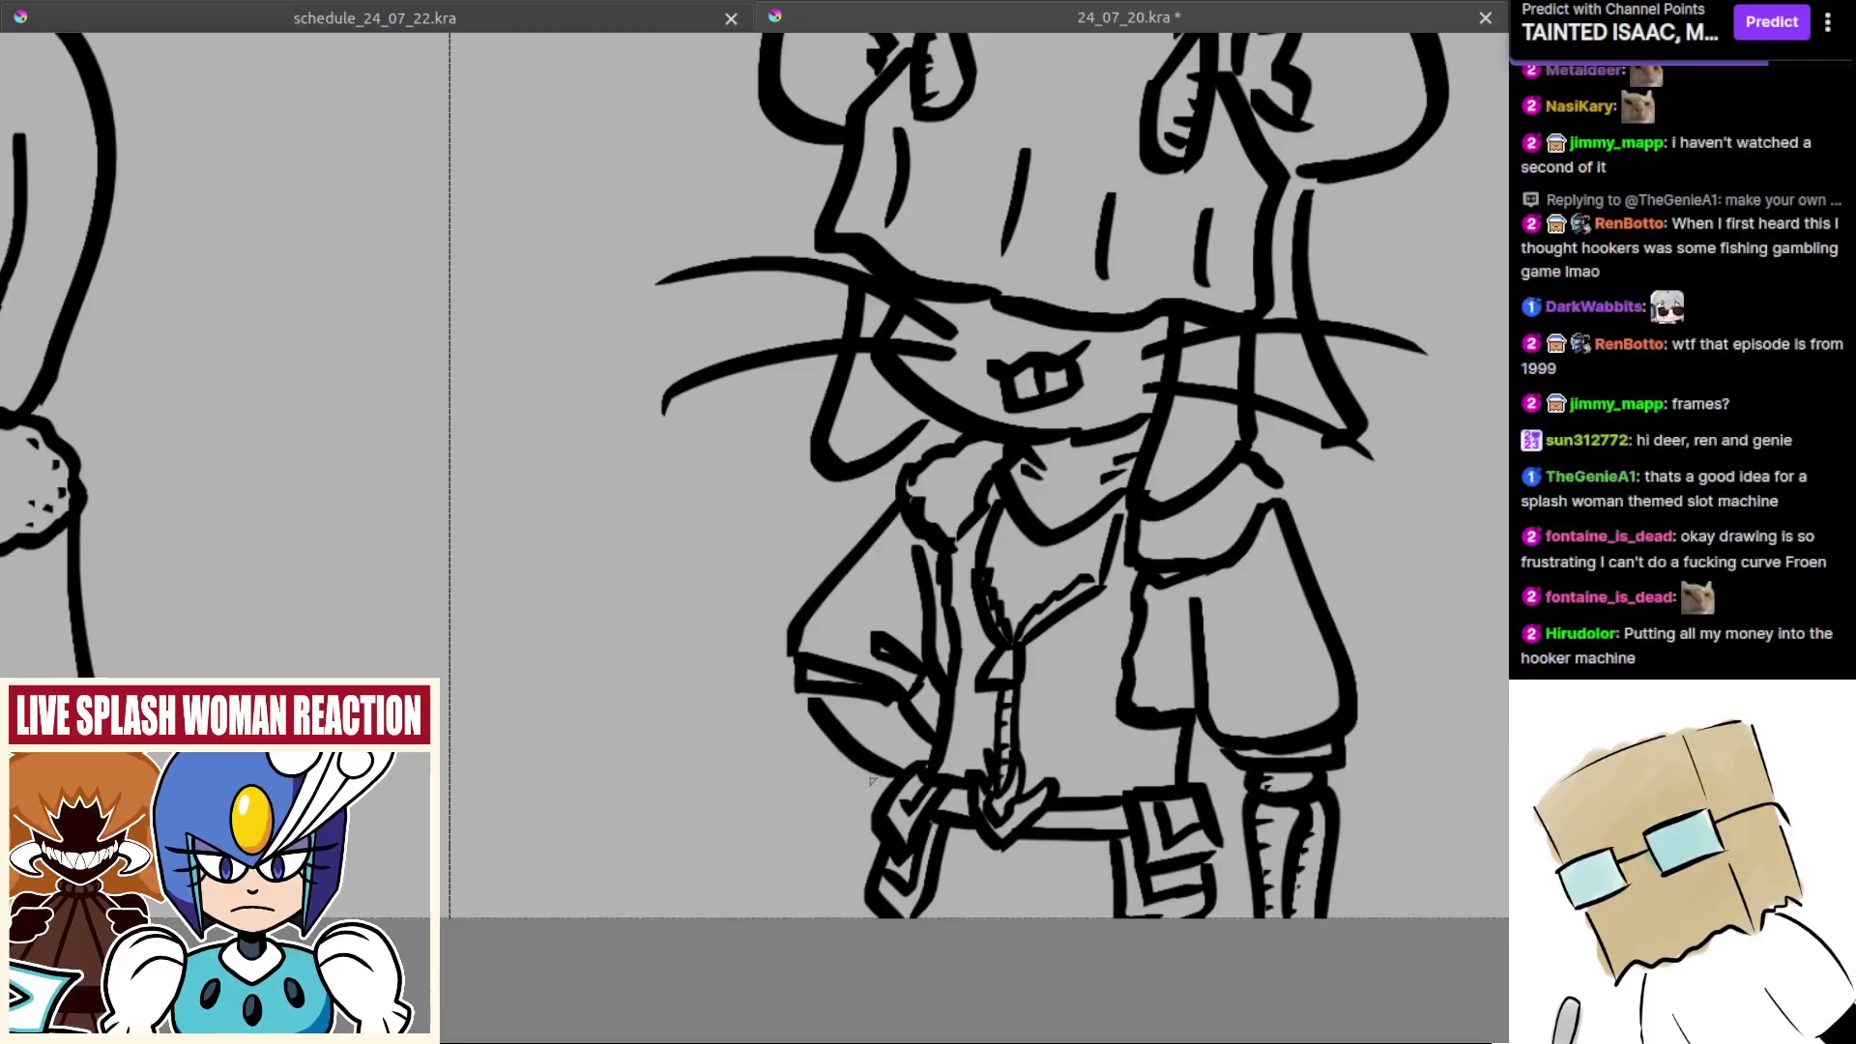
pyautogui.moveTo(873, 773)
pyautogui.mouseDown()
pyautogui.moveTo(855, 781)
pyautogui.moveTo(897, 938)
pyautogui.mouseUp()
pyautogui.moveTo(895, 812); pyautogui.dragTo(934, 875)
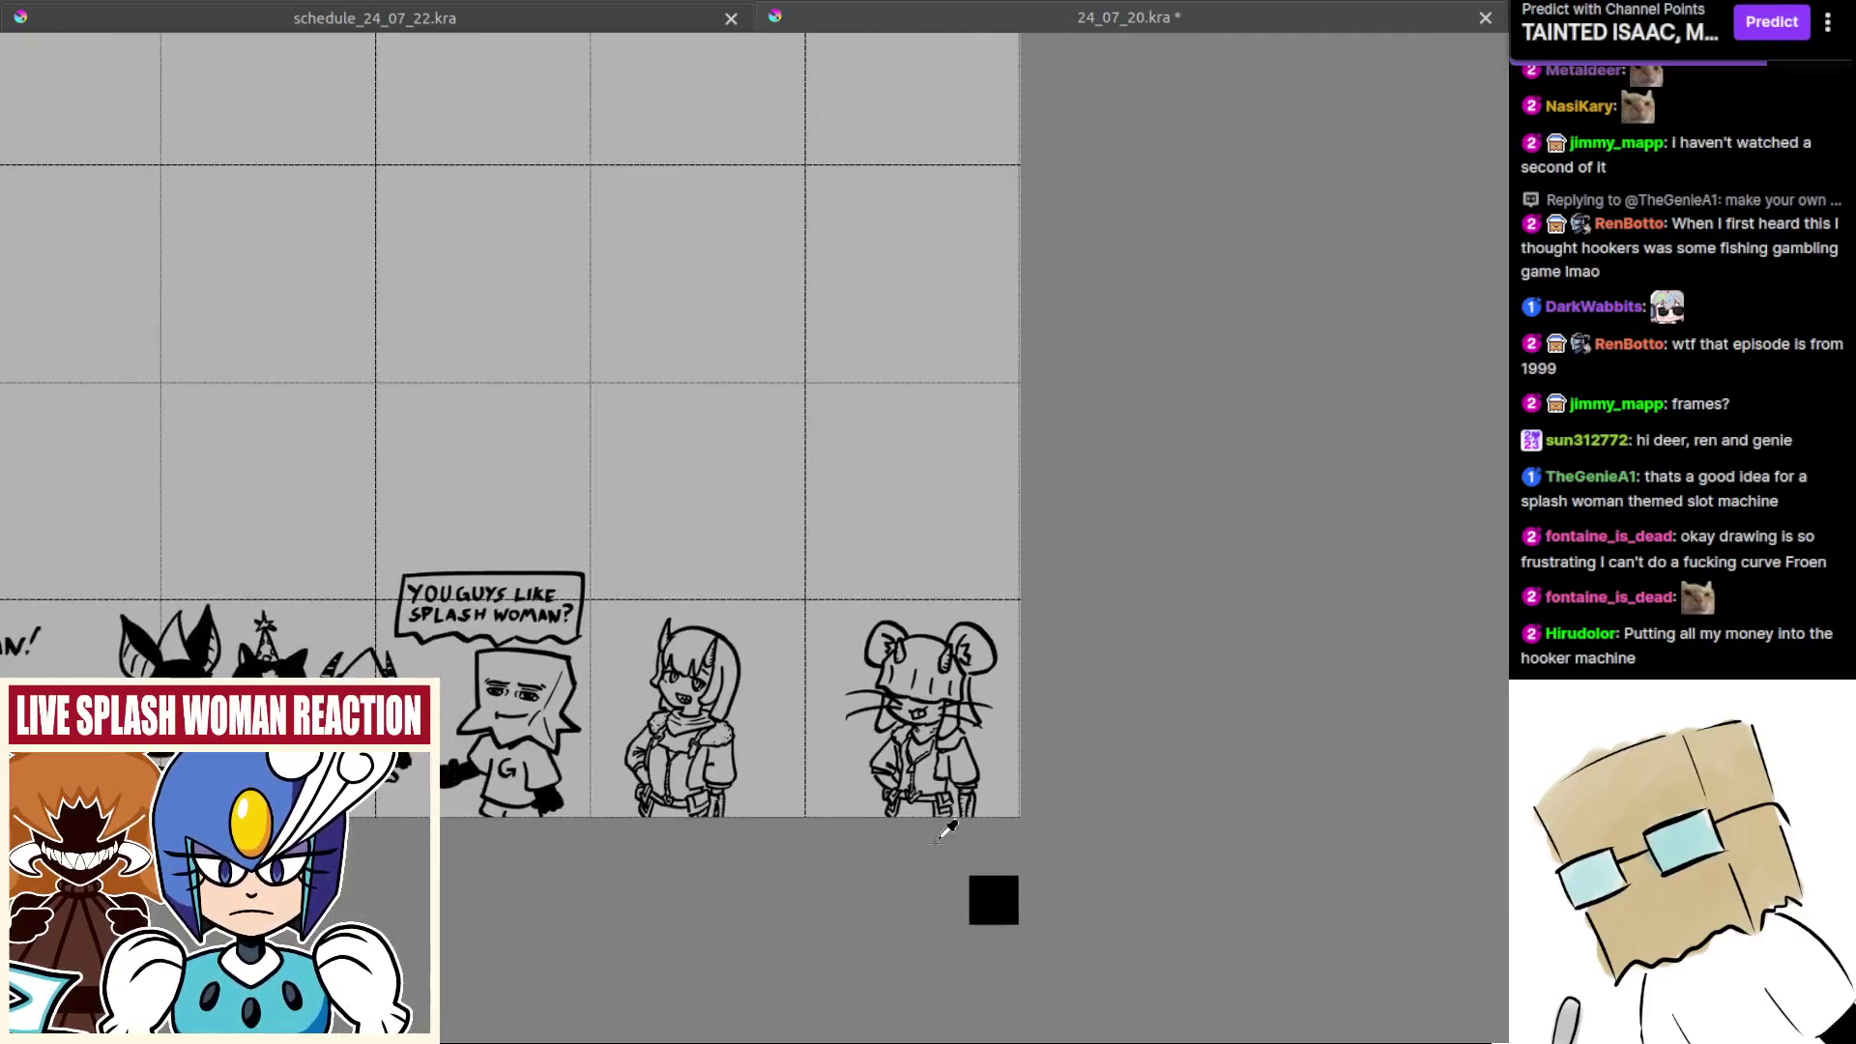
# Step: Draw a pointed, curved shape with short cross marks behind the wide sleeve and add short lines beside the shoulders, redoing strokes
pyautogui.moveTo(897, 729); pyautogui.dragTo(926, 829)
pyautogui.moveTo(932, 806)
pyautogui.mouseDown()
pyautogui.moveTo(980, 525)
pyautogui.moveTo(970, 648)
pyautogui.mouseUp()
pyautogui.hotkey('ctrl', 'z')
pyautogui.hotkey('ctrl', 'z')
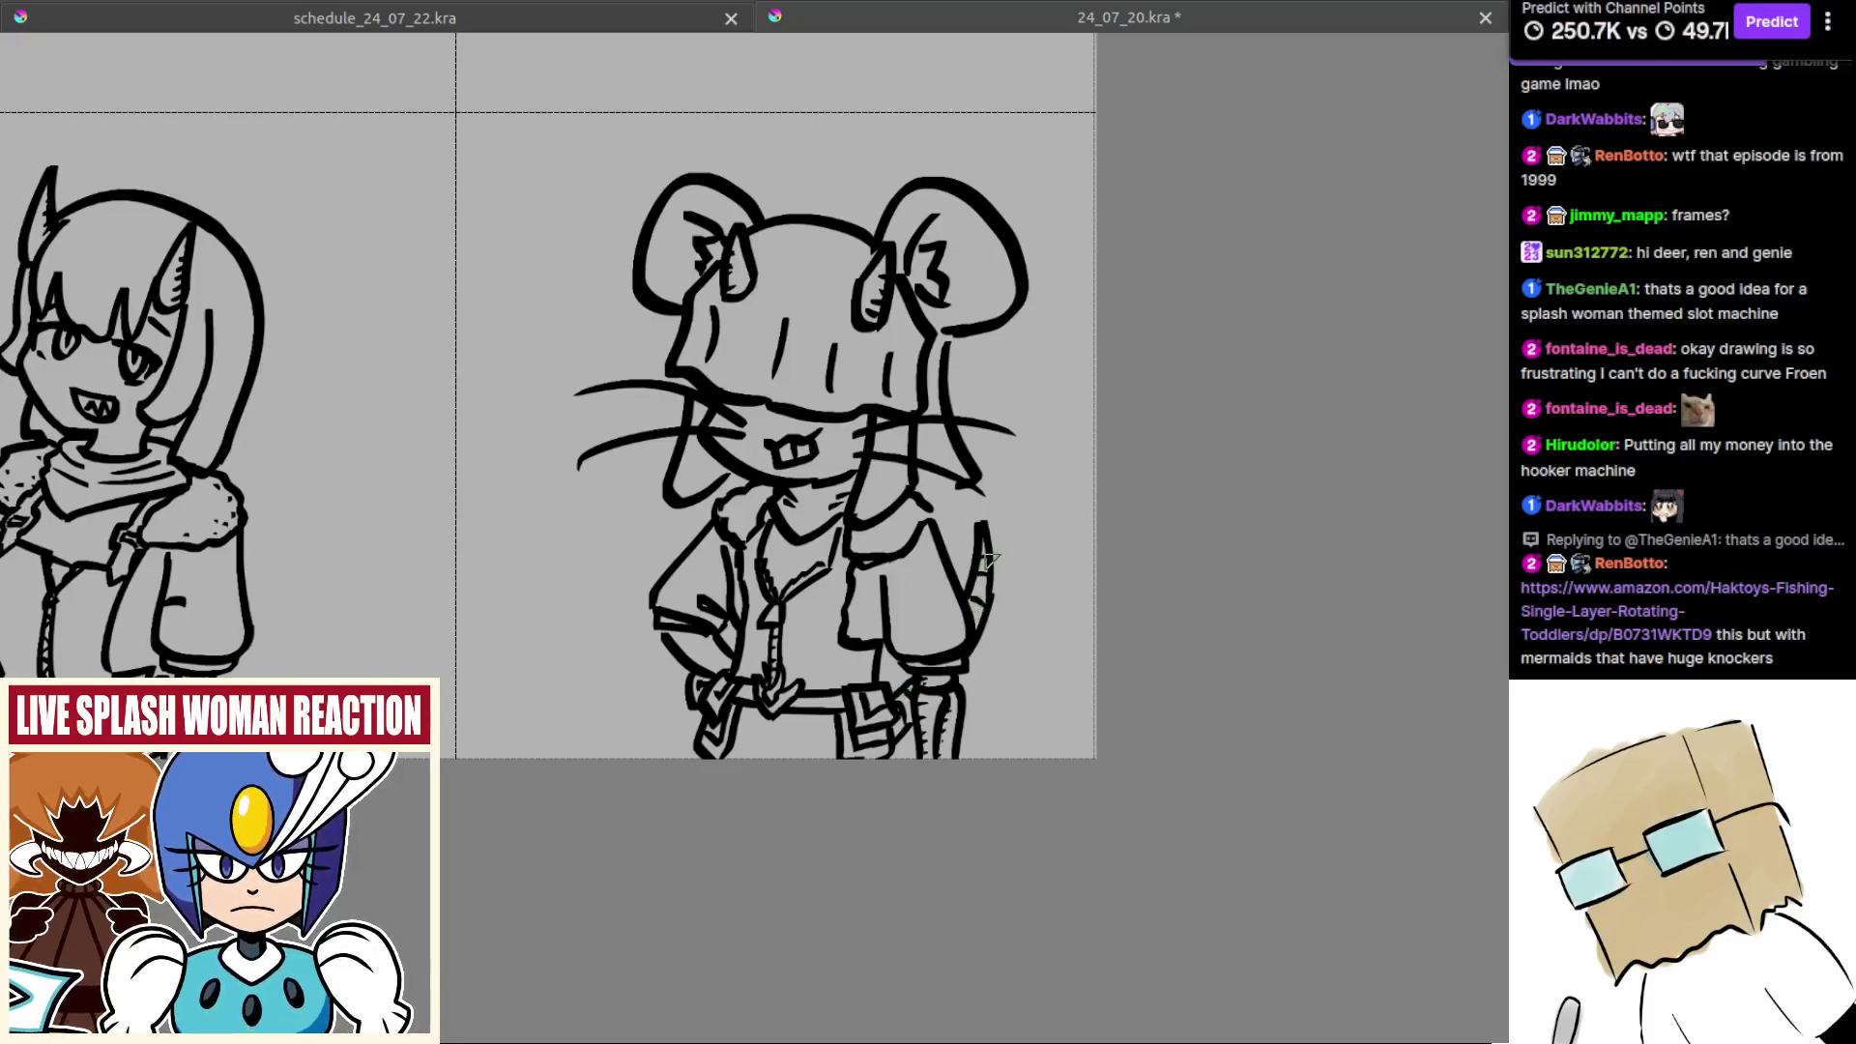
pyautogui.scroll(-3, 980, 572)
pyautogui.moveTo(952, 546); pyautogui.dragTo(1027, 578)
pyautogui.scroll(3, 1026, 578)
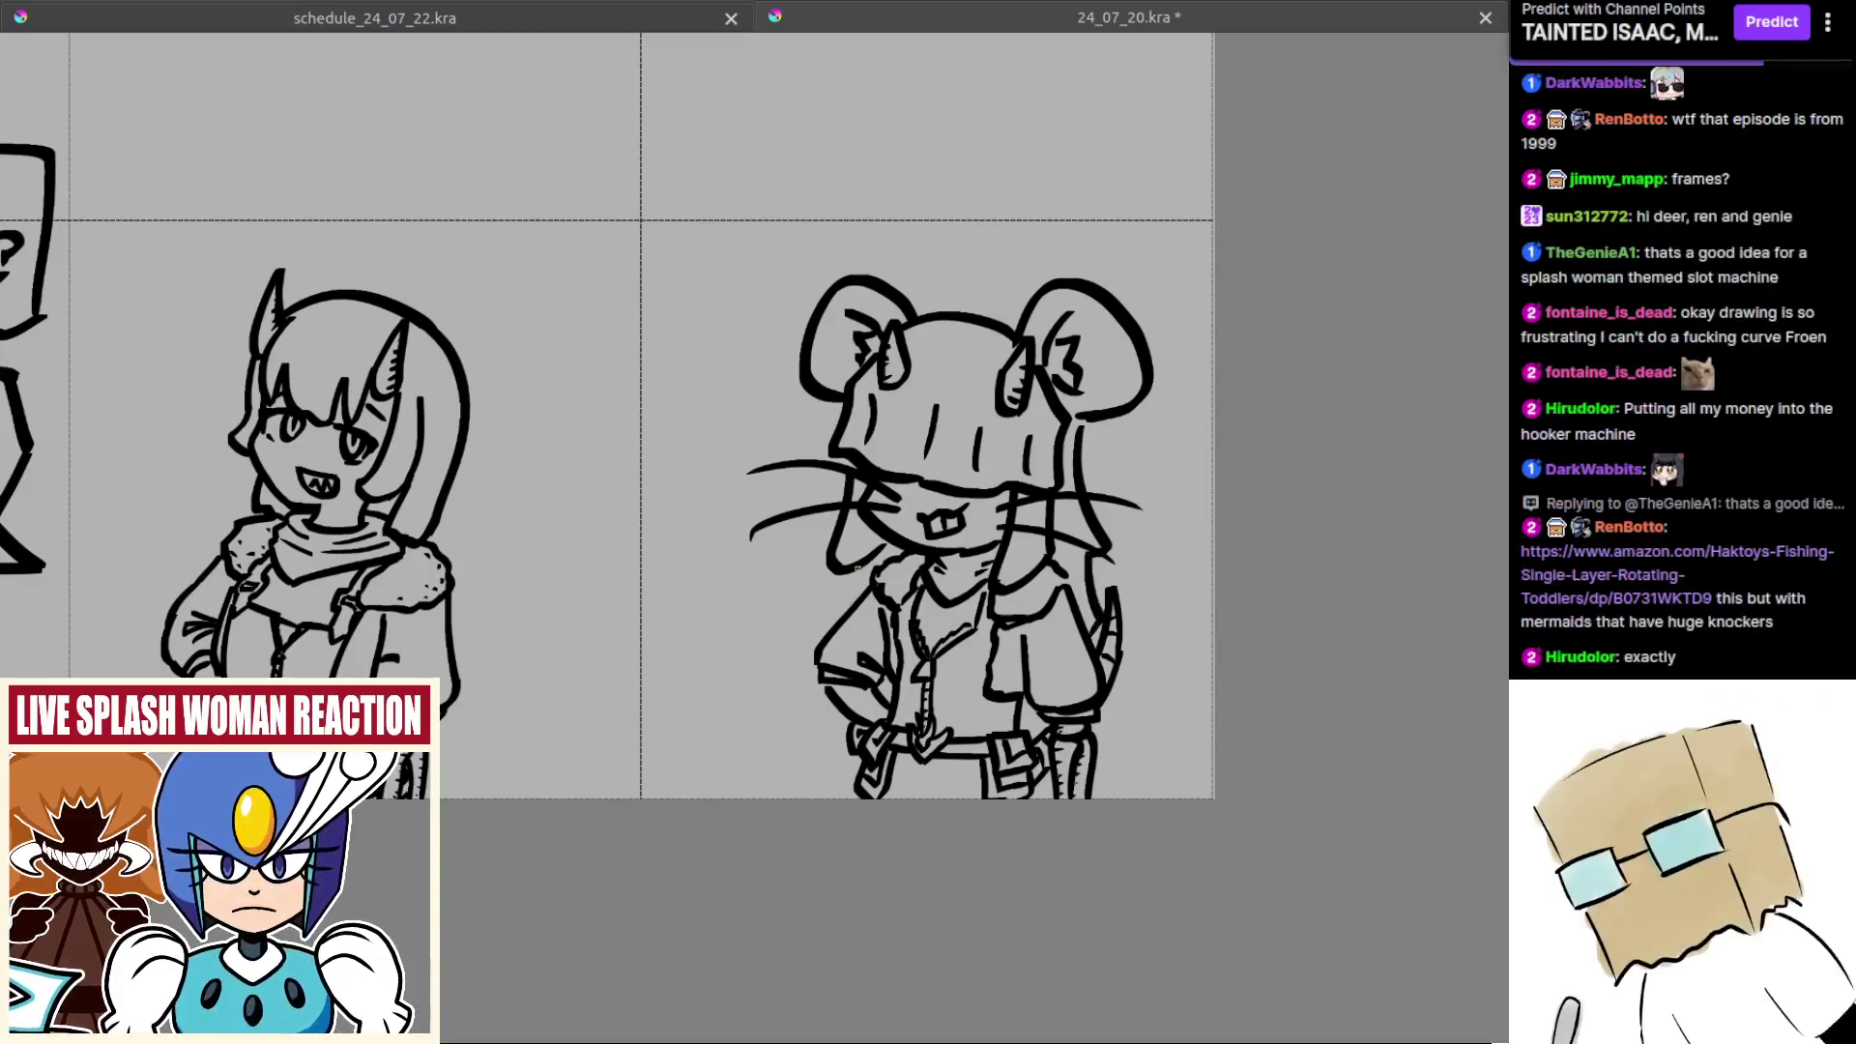
pyautogui.hotkey('ctrl', 'z')
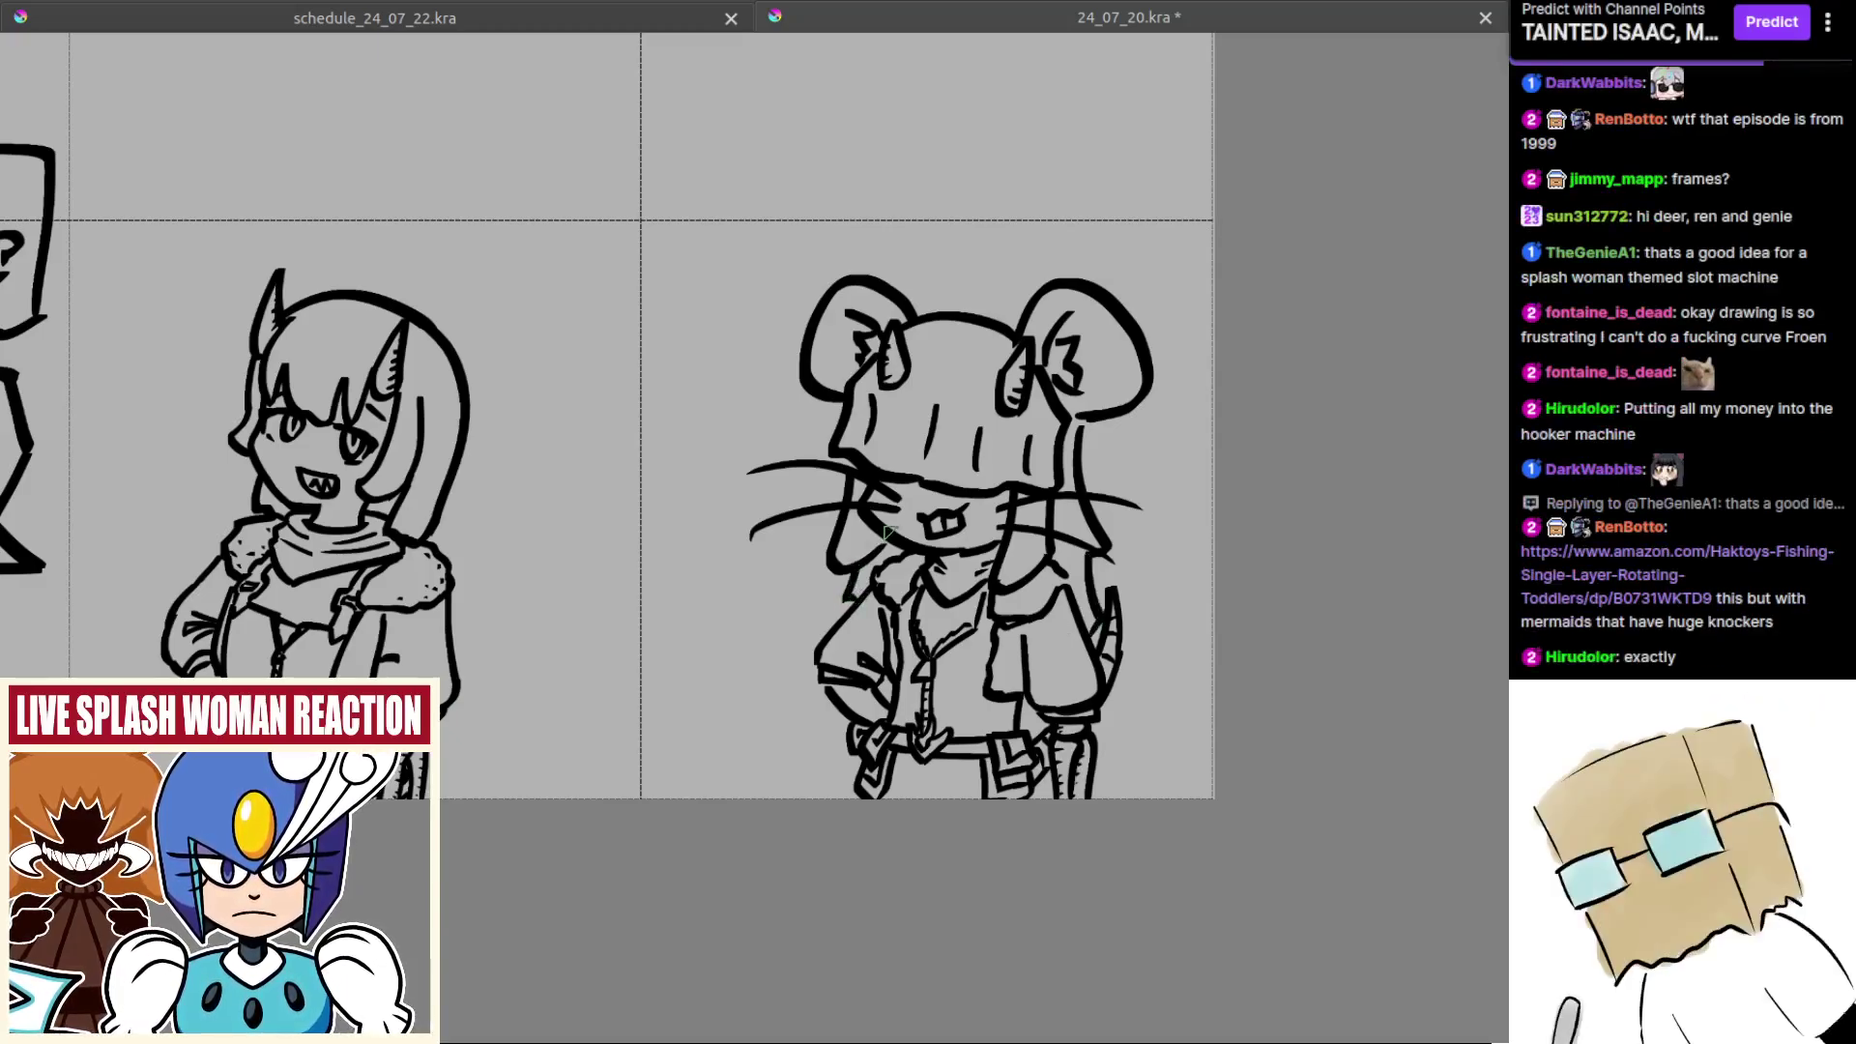
# Step: Select the speech bubble, bag-headed figure, horned girl and mouse-eared character, excluding the small bearded horned figure from the selection
pyautogui.scroll(-4, 887, 541)
pyautogui.moveTo(886, 541); pyautogui.dragTo(1074, 615)
pyautogui.scroll(-2, 900, 657)
pyautogui.moveTo(901, 657); pyautogui.dragTo(1008, 683)
pyautogui.scroll(2, 898, 715)
pyautogui.moveTo(1209, 653); pyautogui.dragTo(1014, 629)
pyautogui.scroll(2, 1039, 570)
pyautogui.hotkey('ctrl', 'r')
pyautogui.moveTo(1025, 457); pyautogui.dragTo(1238, 765)
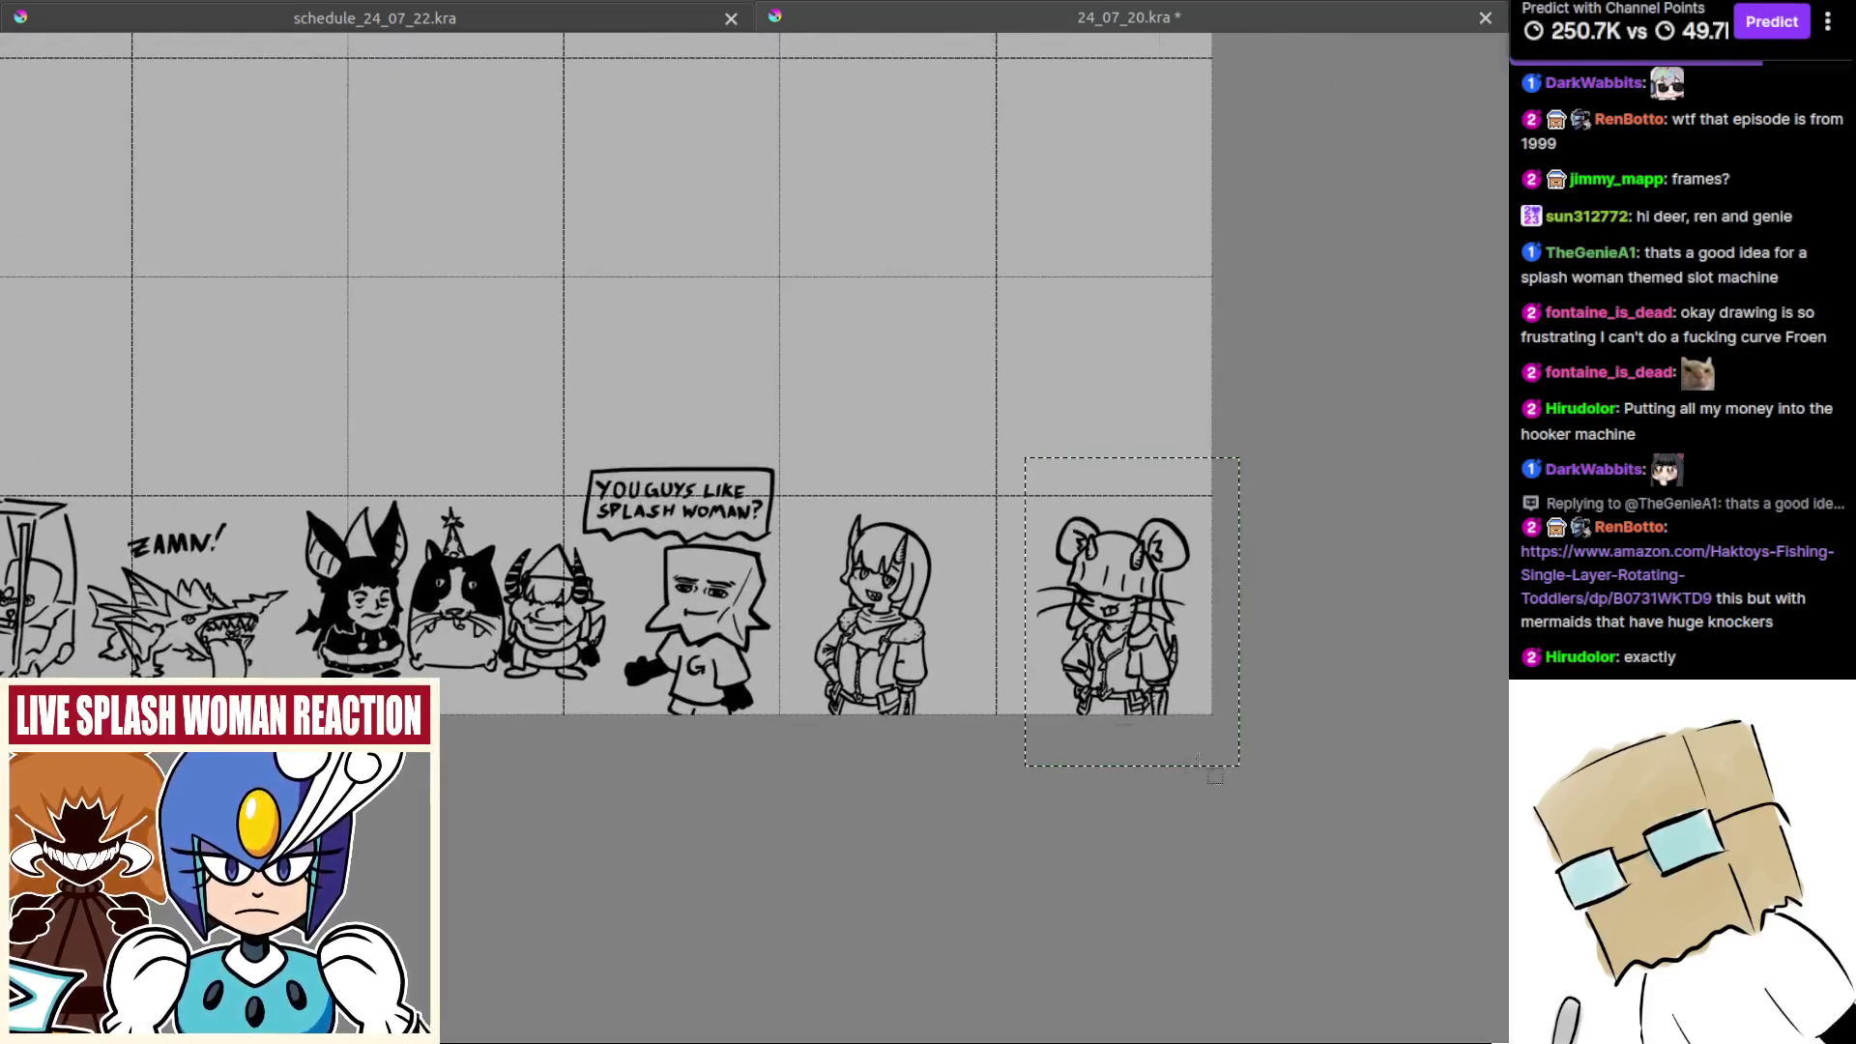
pyautogui.moveTo(557, 423); pyautogui.dragTo(1220, 773)
pyautogui.scroll(3, 542, 657)
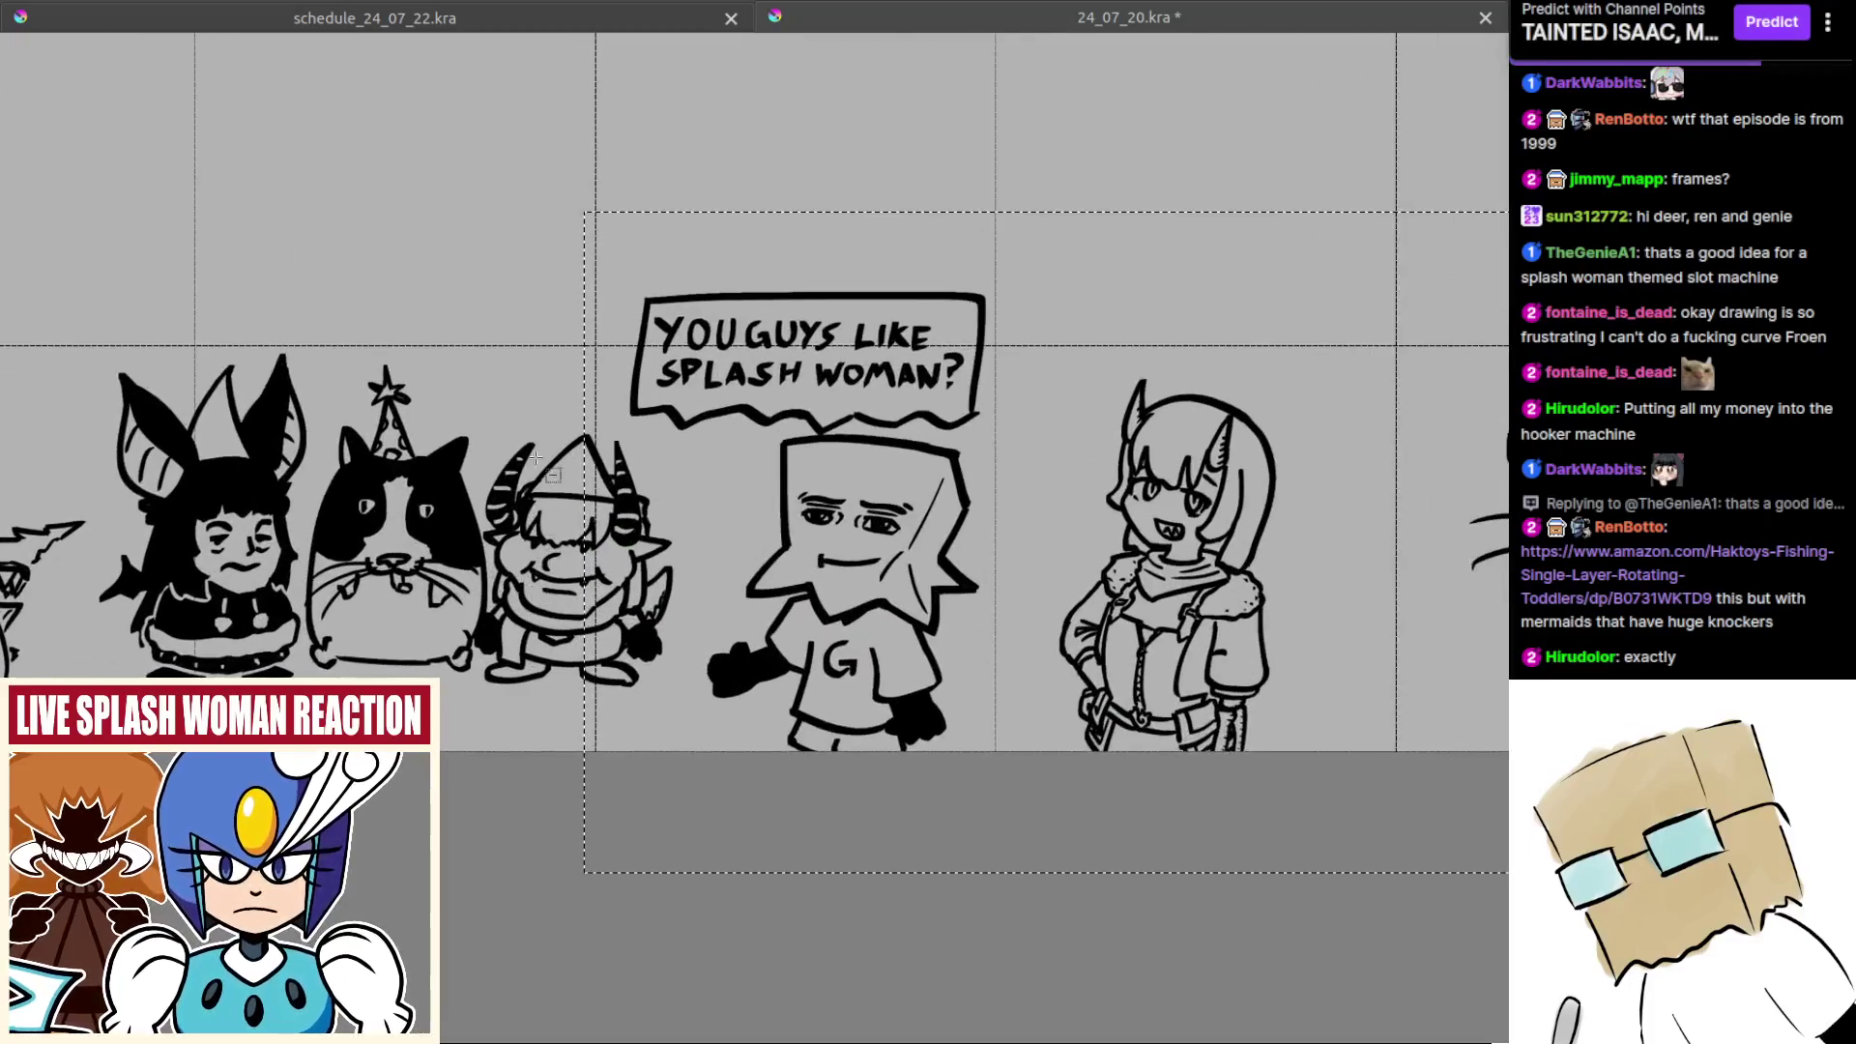
pyautogui.moveTo(549, 441); pyautogui.dragTo(696, 742)
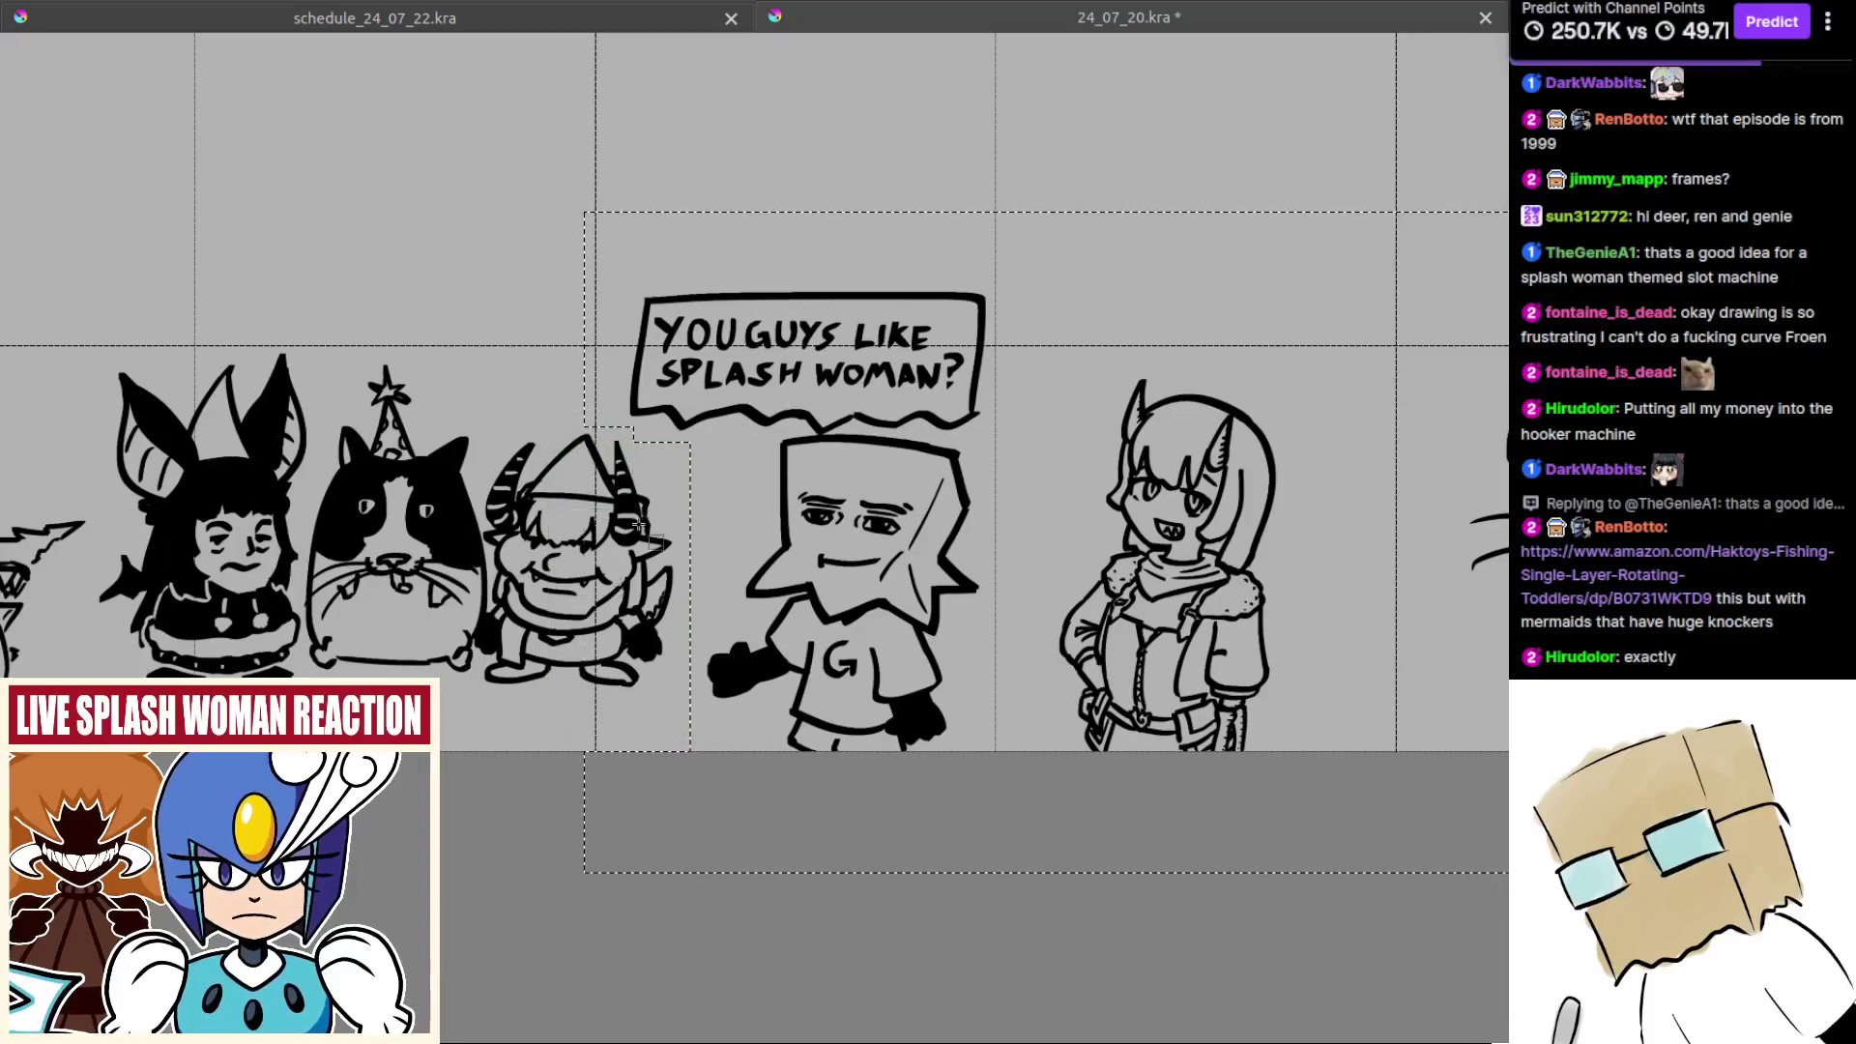
pyautogui.scroll(-3, 833, 698)
pyautogui.press('t')
pyautogui.moveTo(839, 704); pyautogui.dragTo(855, 704)
pyautogui.hotkey('ctrl', 'z')
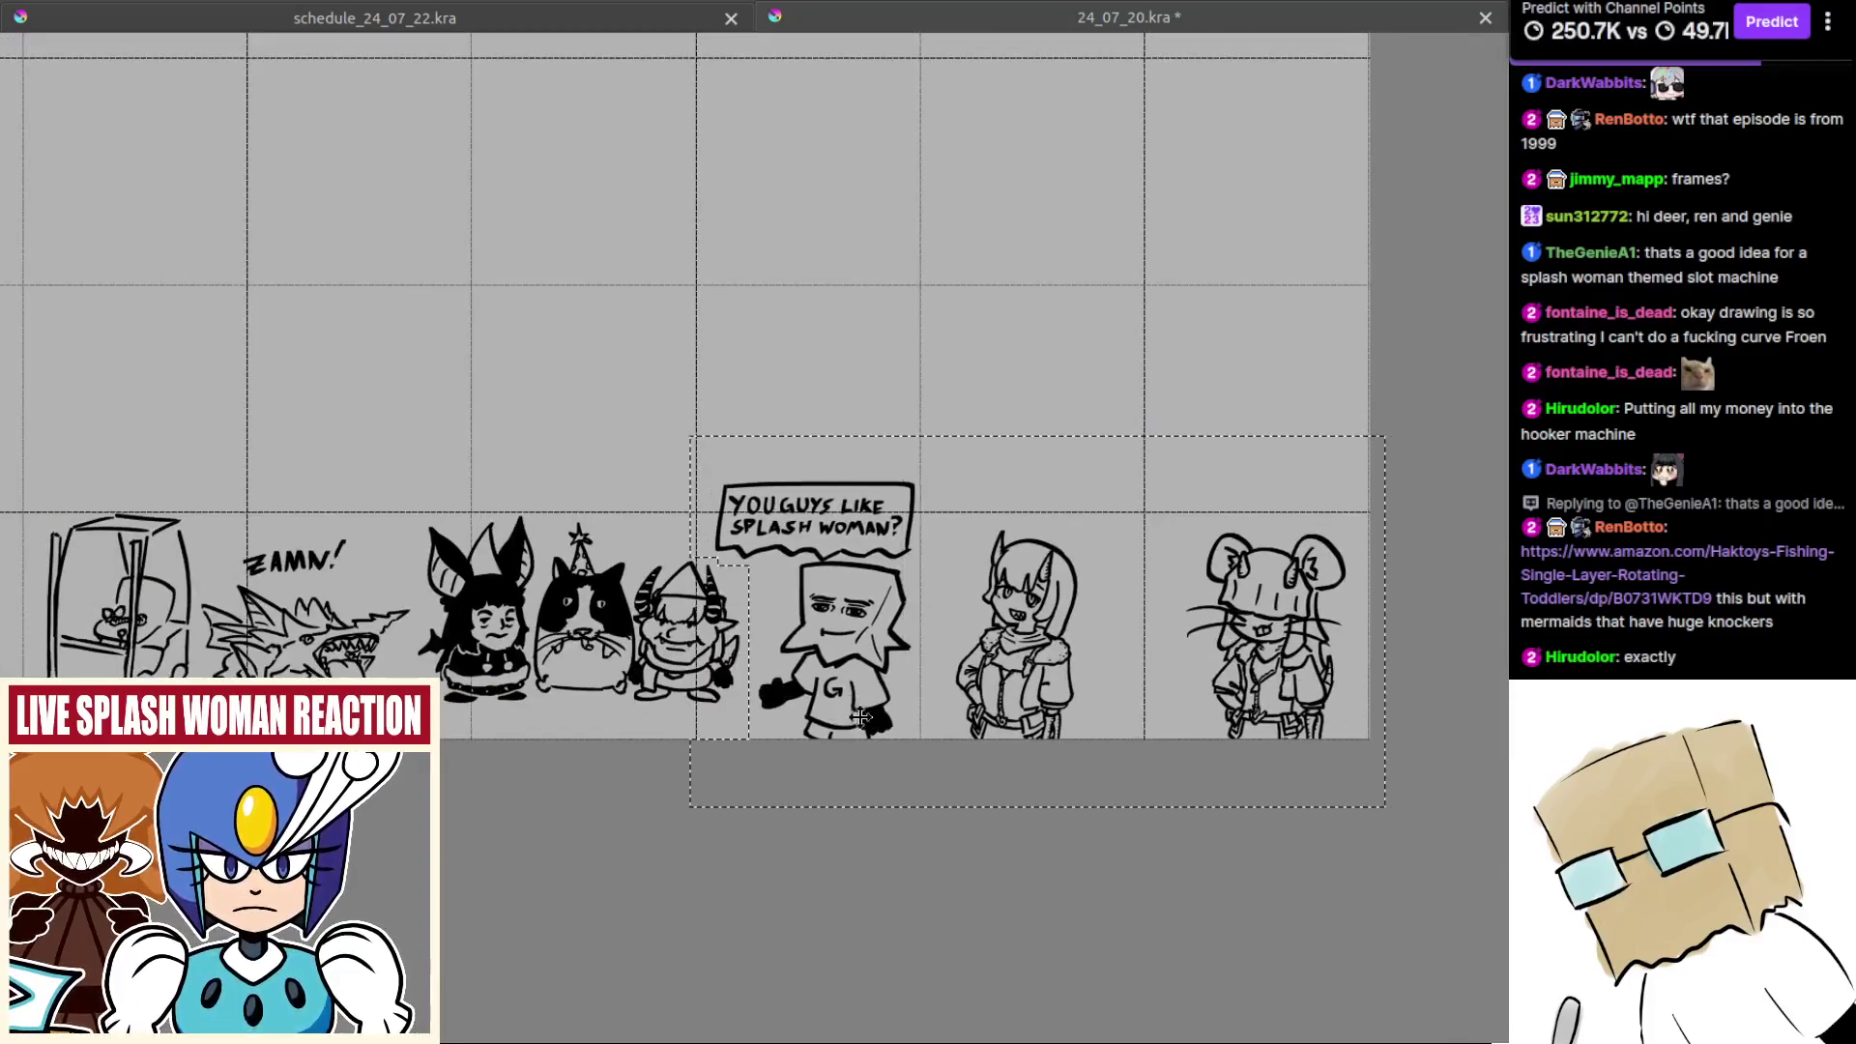
# Step: Exclude the mouse-eared character from the selection, shift the speech bubble, bag-headed figure and horned girl slightly closer to it, and deselect
pyautogui.hotkey('ctrl', 'r')
pyautogui.moveTo(1144, 394); pyautogui.dragTo(1400, 861)
pyautogui.press('t')
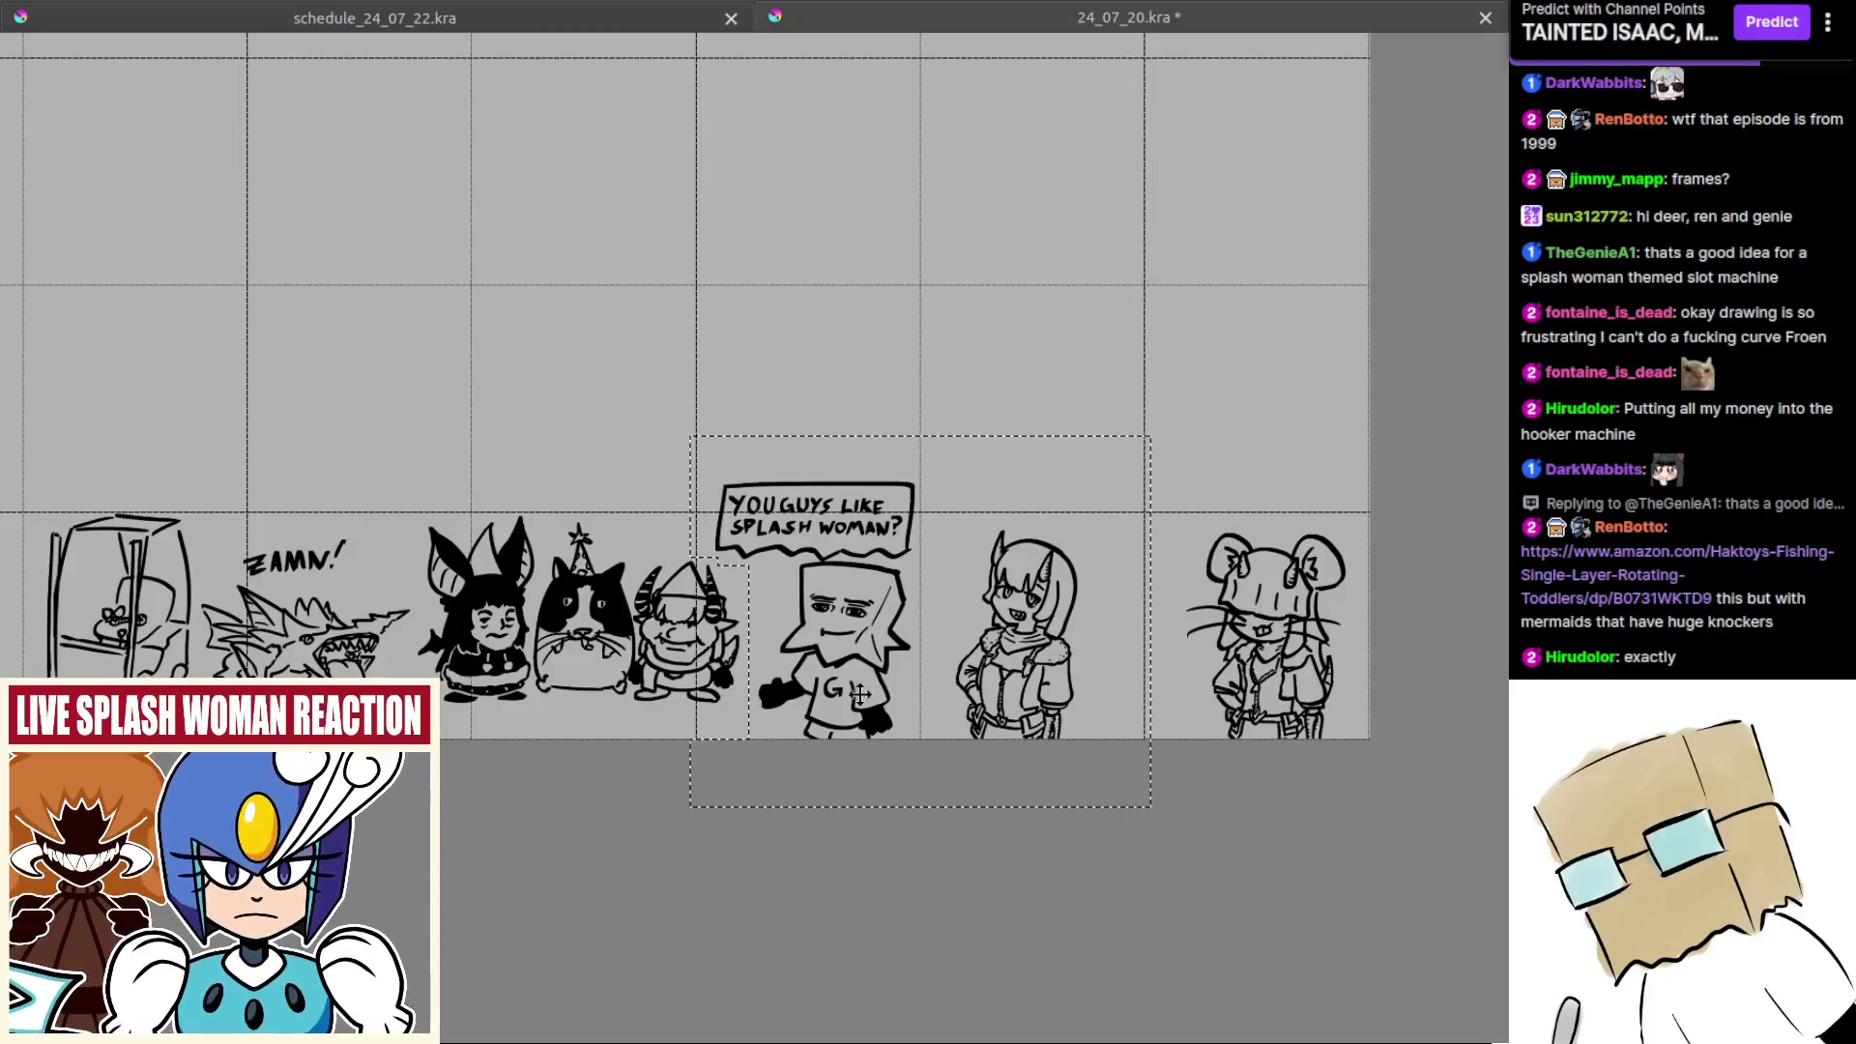
pyautogui.moveTo(870, 690); pyautogui.dragTo(898, 690)
pyautogui.hotkey('ctrl', 'r')
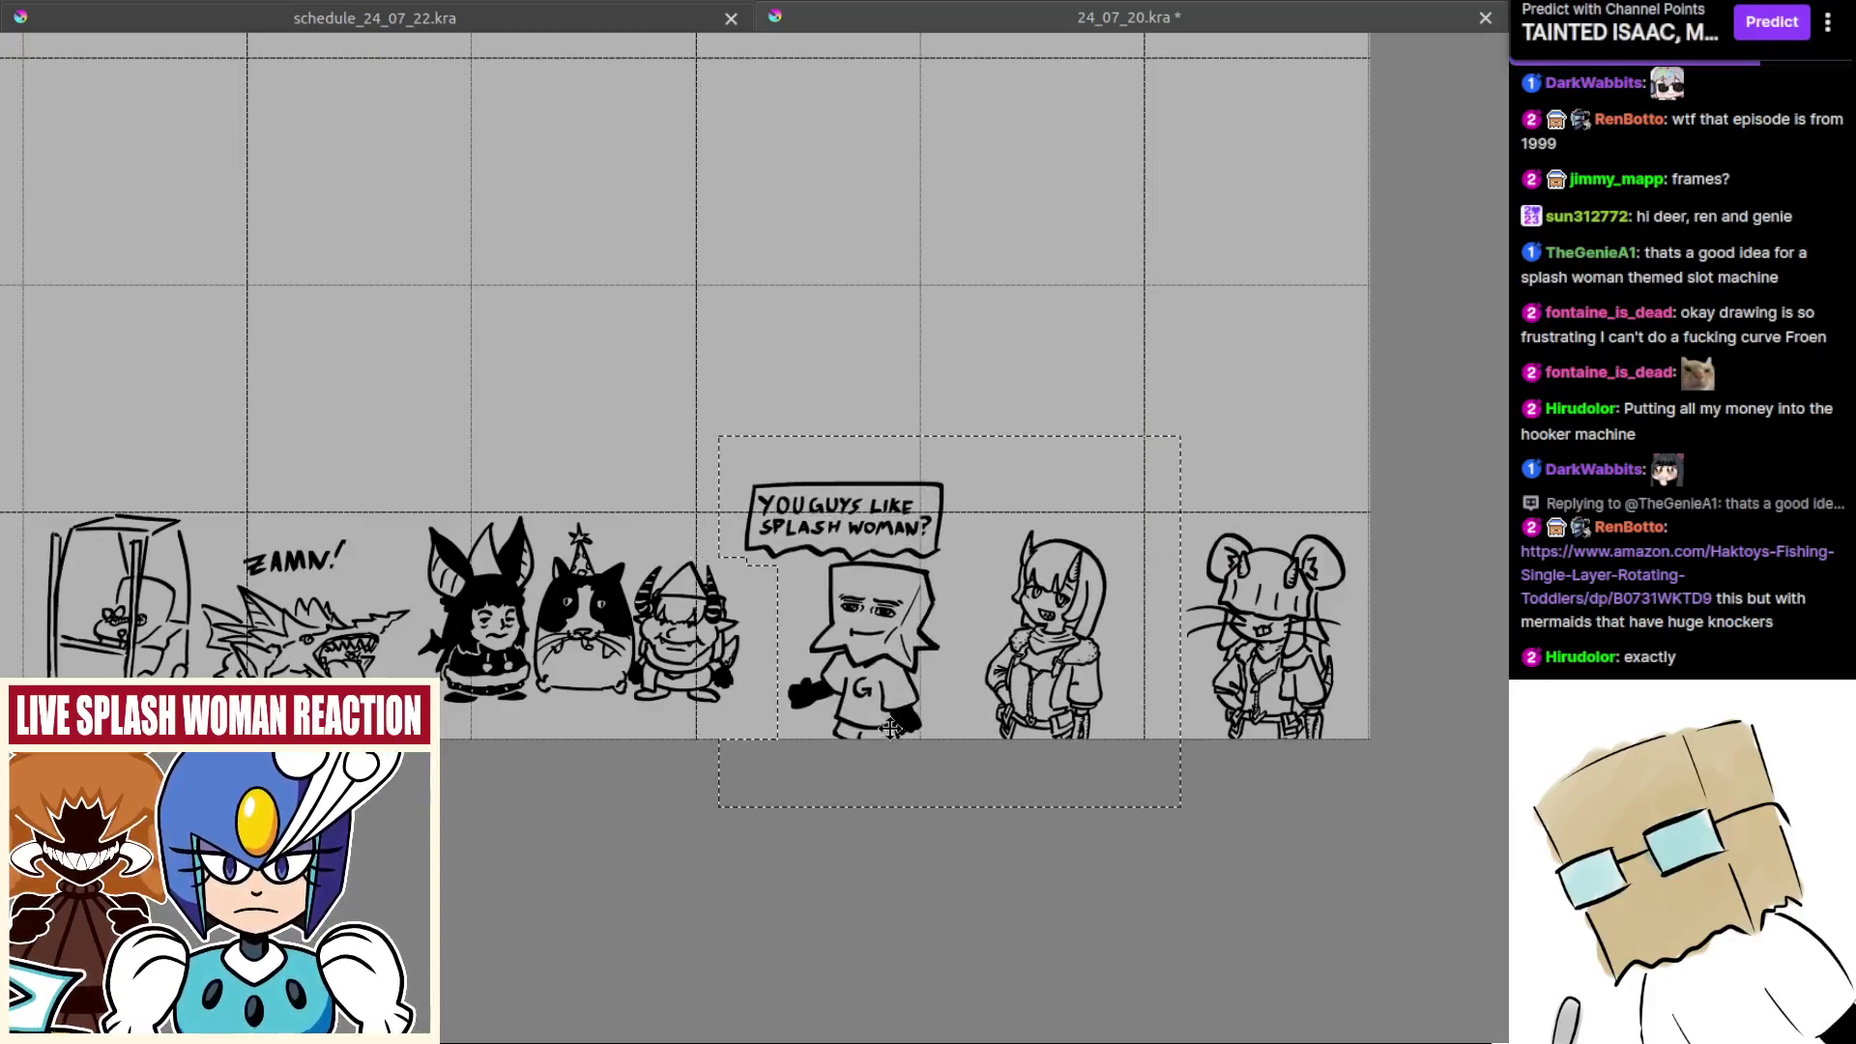
pyautogui.hotkey('ctrl', 'shift', 'a')
# Step: Start a new head in the empty cell above the "Showing results for twink" doodle, drawing a rounded outline with a small angular tuft on top
pyautogui.moveTo(823, 779); pyautogui.dragTo(822, 870)
pyautogui.moveTo(856, 692); pyautogui.dragTo(856, 604)
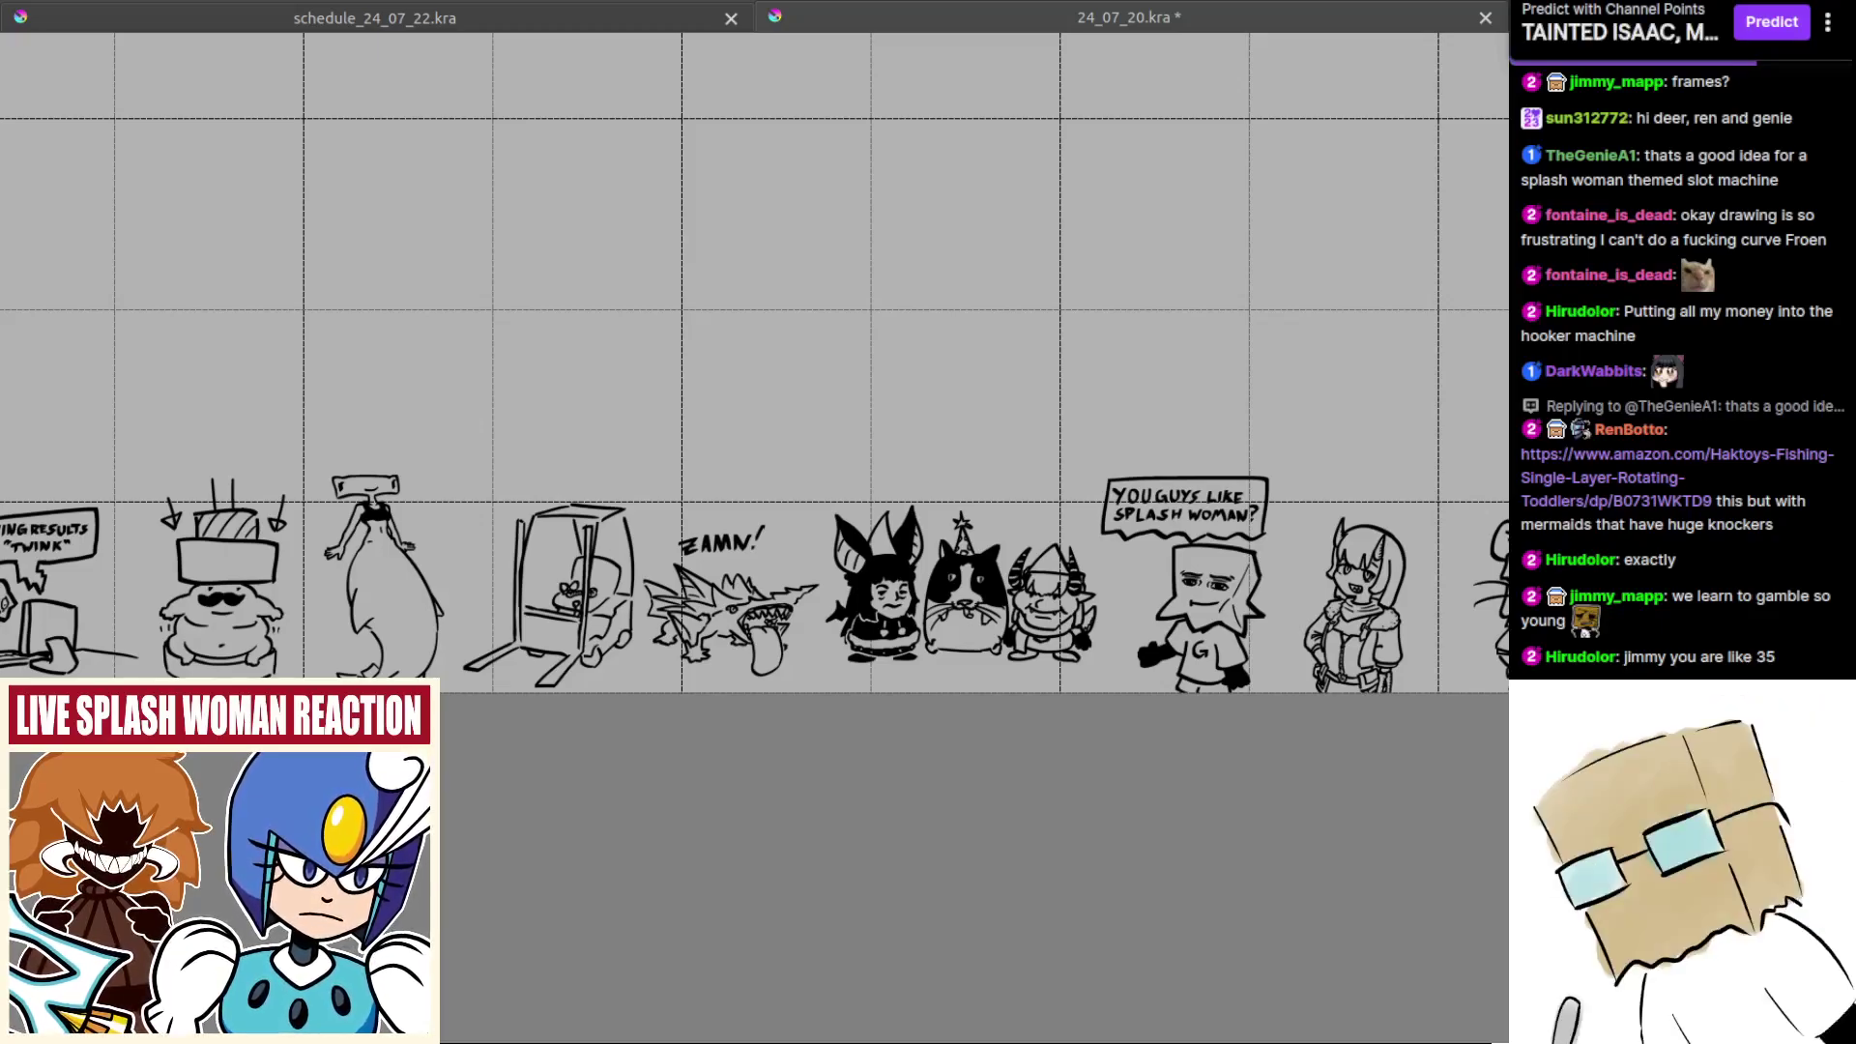
pyautogui.moveTo(884, 536); pyautogui.dragTo(946, 545)
pyautogui.scroll(-2, 1002, 356)
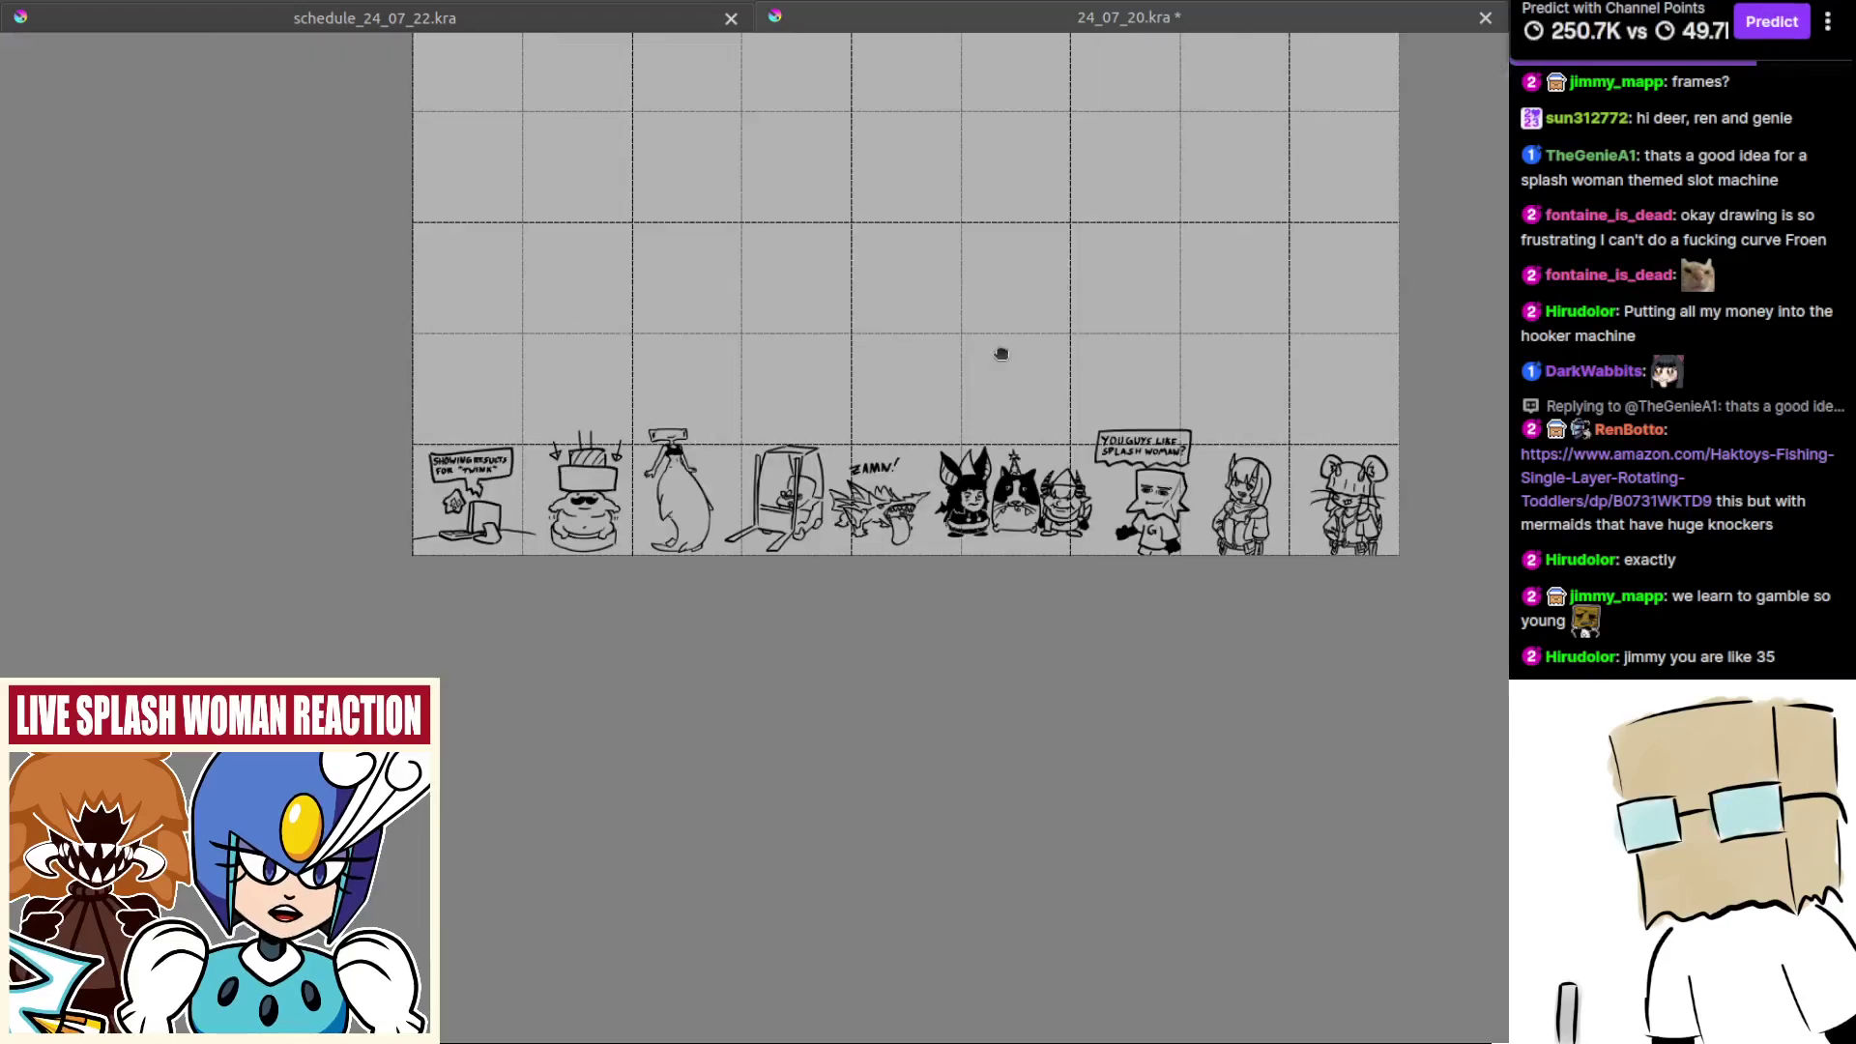
pyautogui.moveTo(1002, 356); pyautogui.dragTo(1343, 489)
pyautogui.scroll(4, 856, 444)
pyautogui.scroll(3, 595, 619)
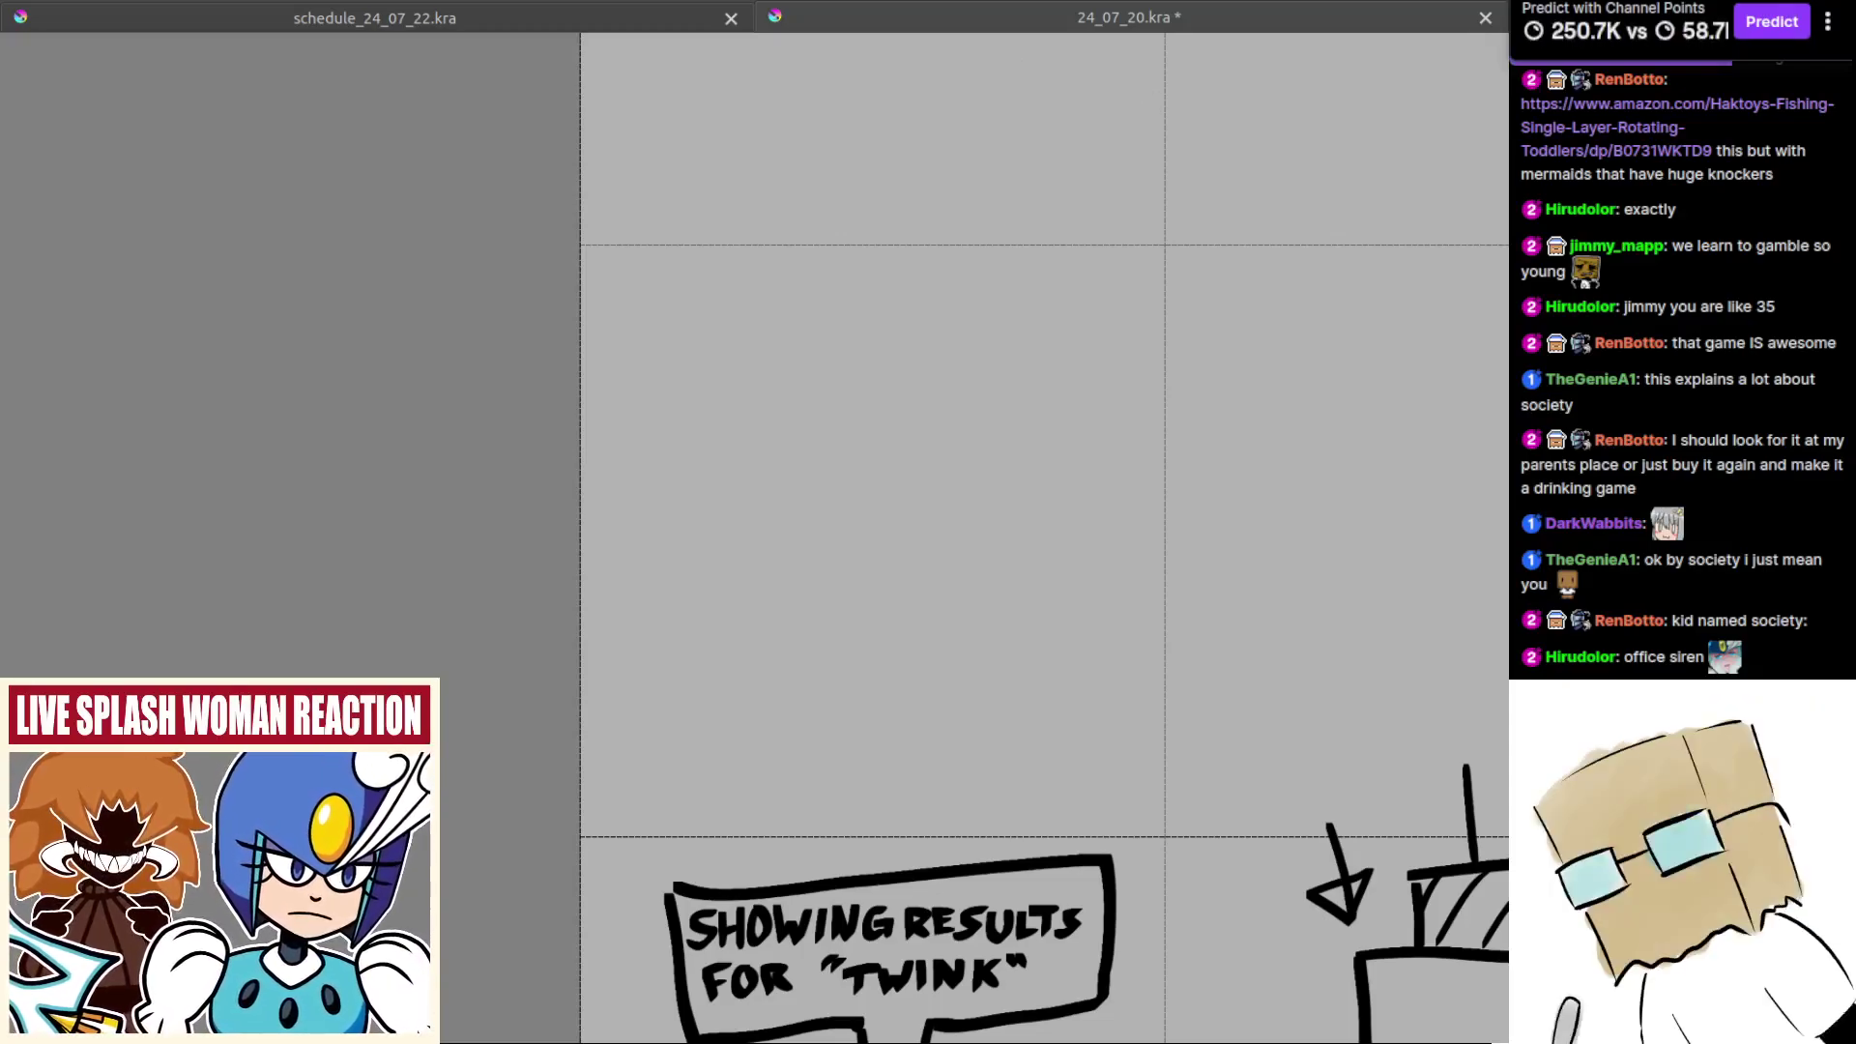
pyautogui.moveTo(907, 594); pyautogui.dragTo(869, 514)
pyautogui.scroll(3, 856, 522)
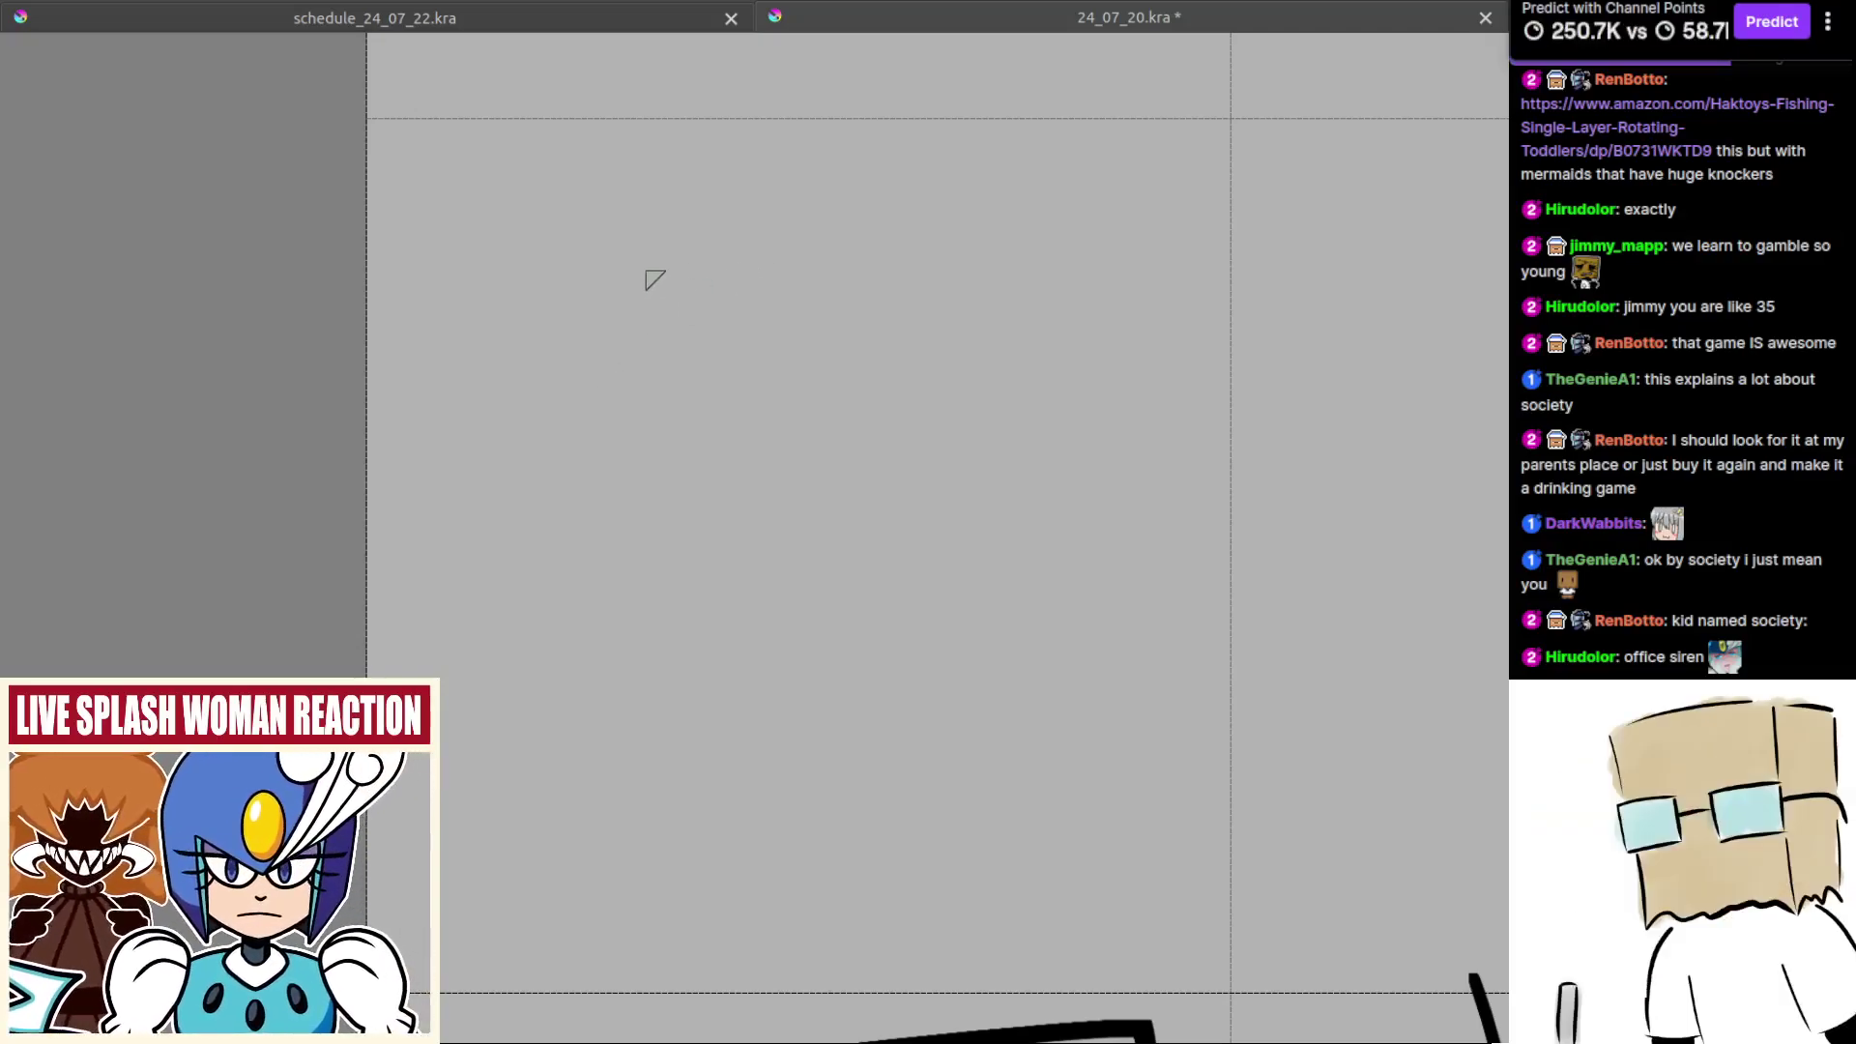
pyautogui.moveTo(713, 268); pyautogui.dragTo(599, 434)
pyautogui.hotkey('ctrl', 'z')
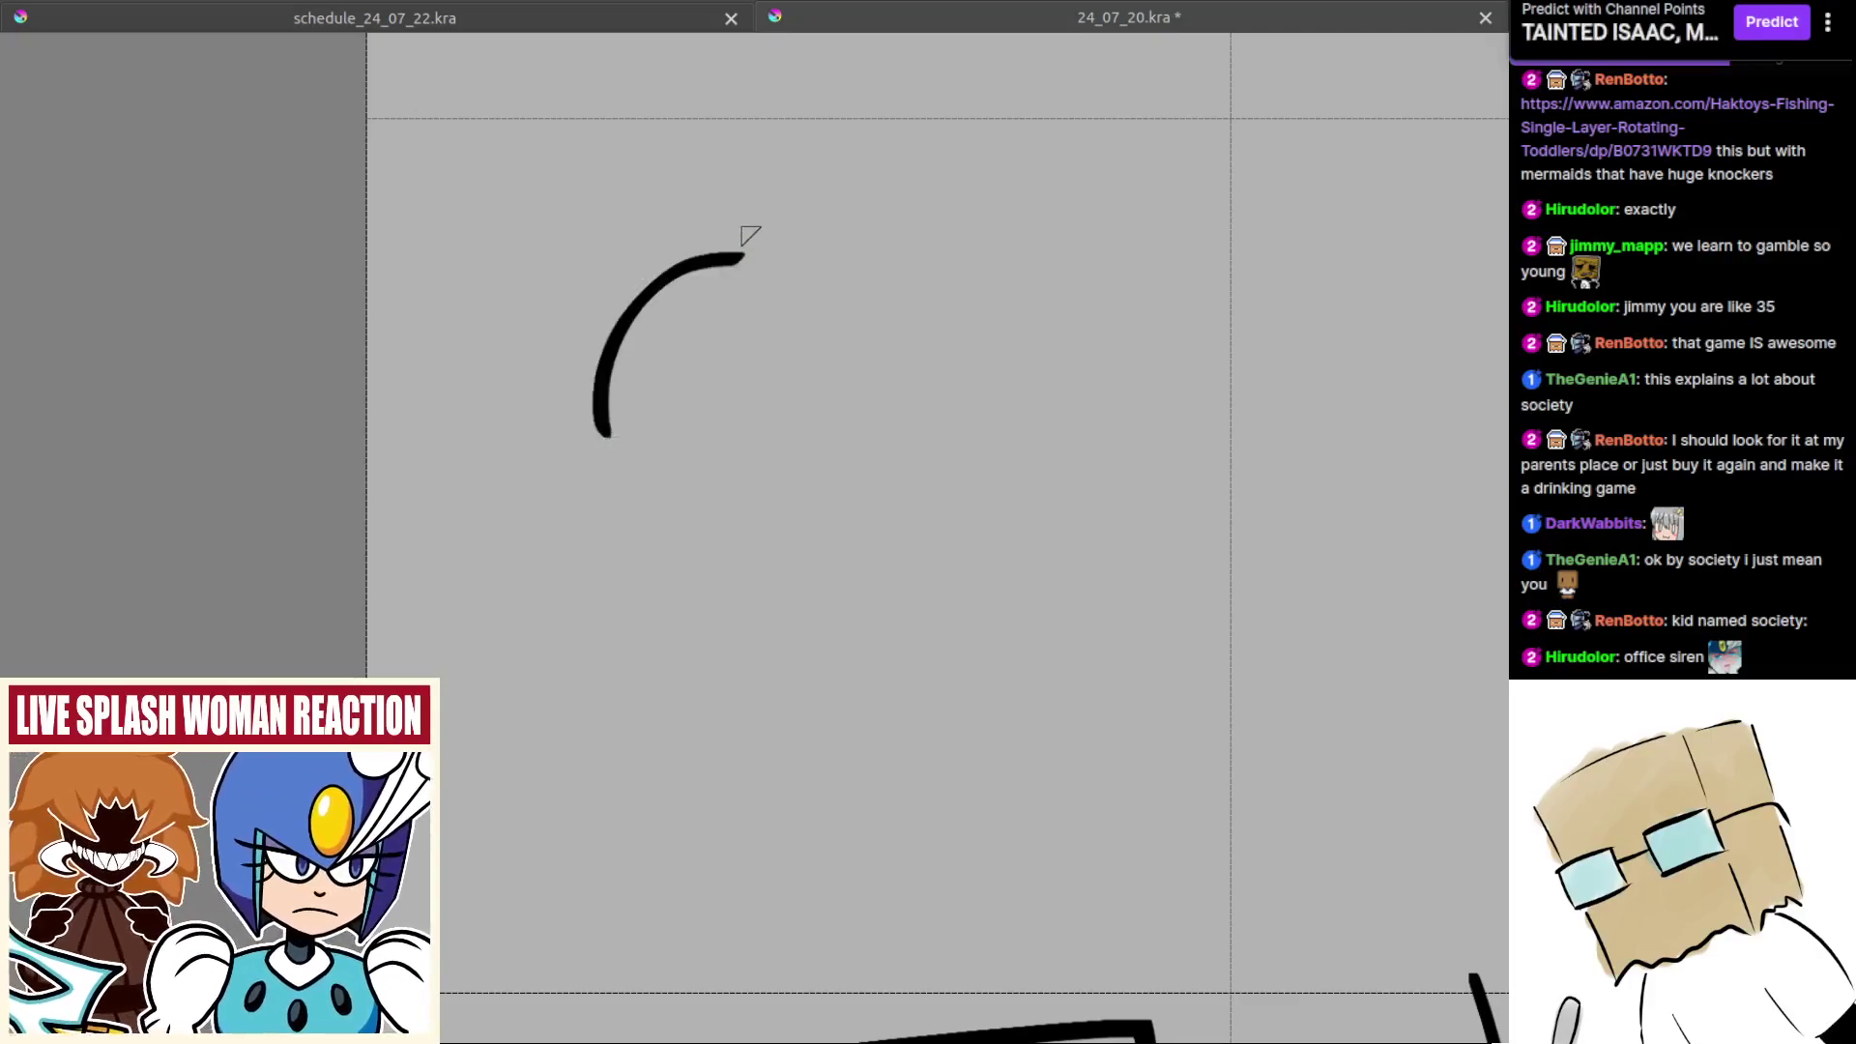
pyautogui.moveTo(742, 257); pyautogui.dragTo(781, 175)
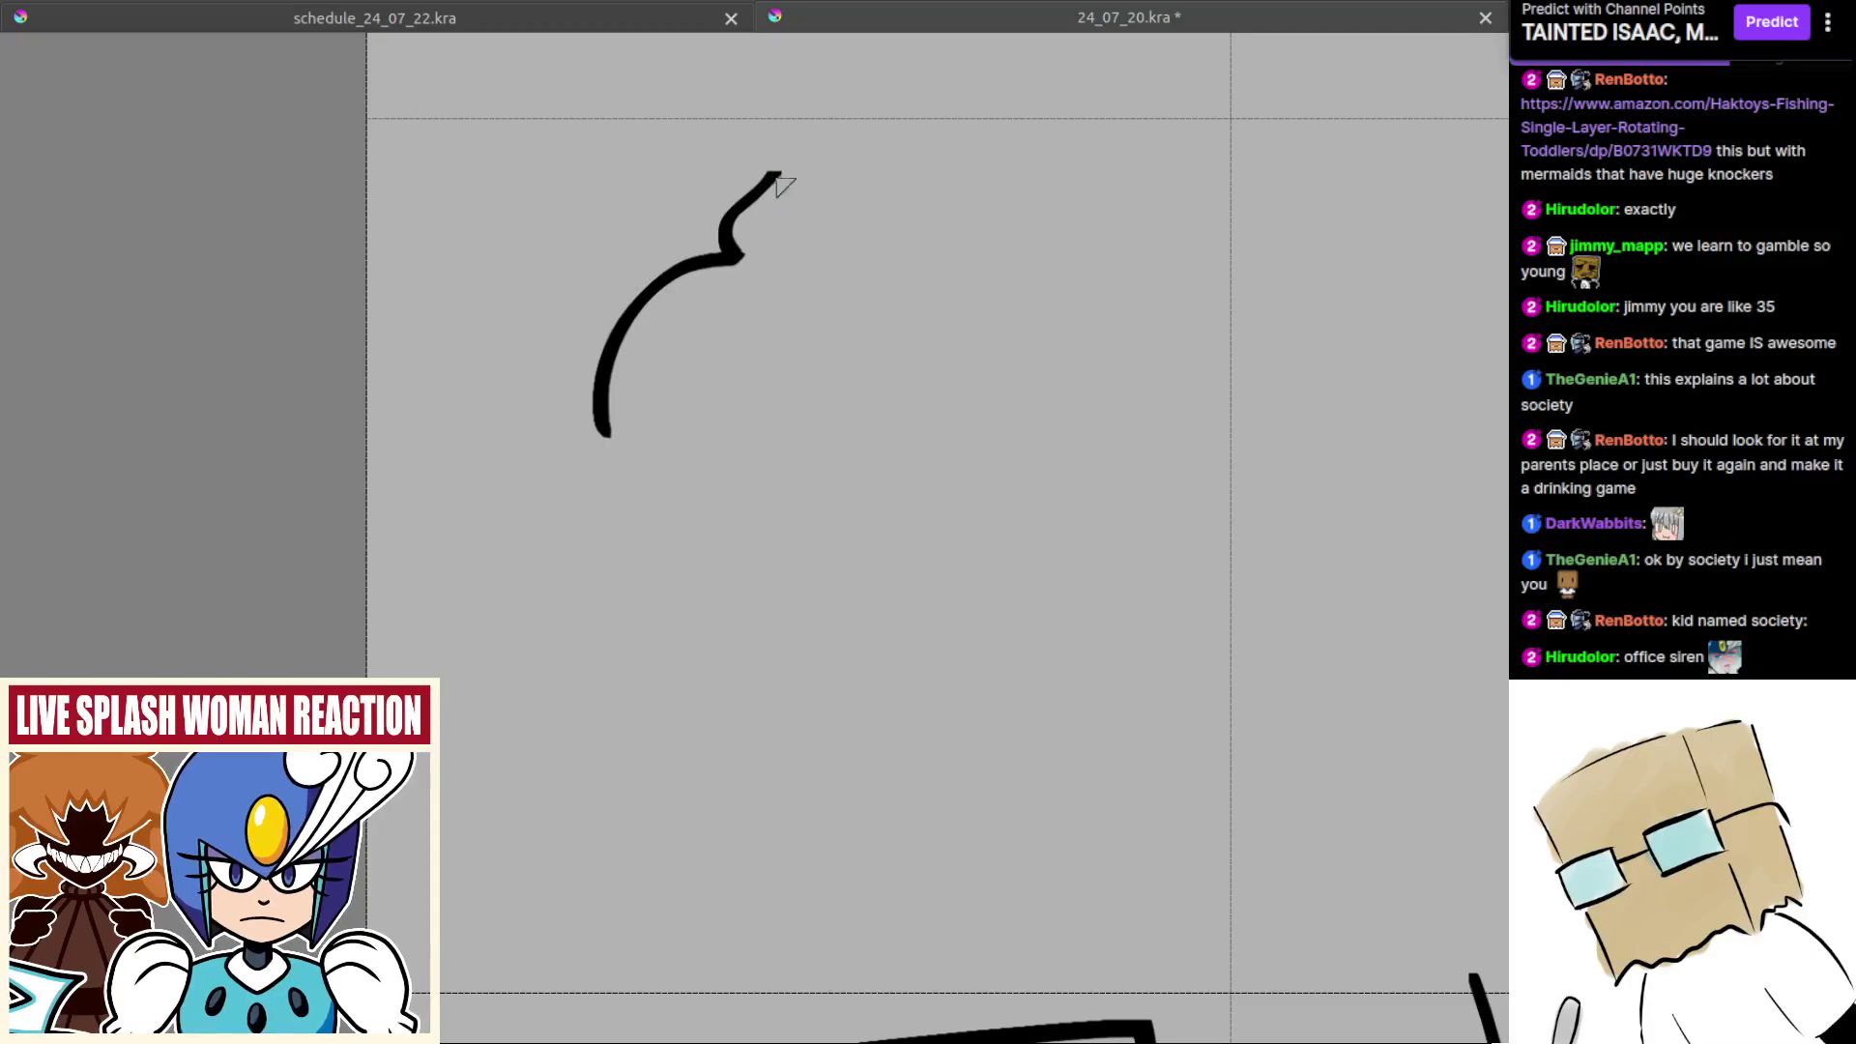
pyautogui.hotkey('ctrl', 'z')
pyautogui.hotkey('ctrl', 'z')
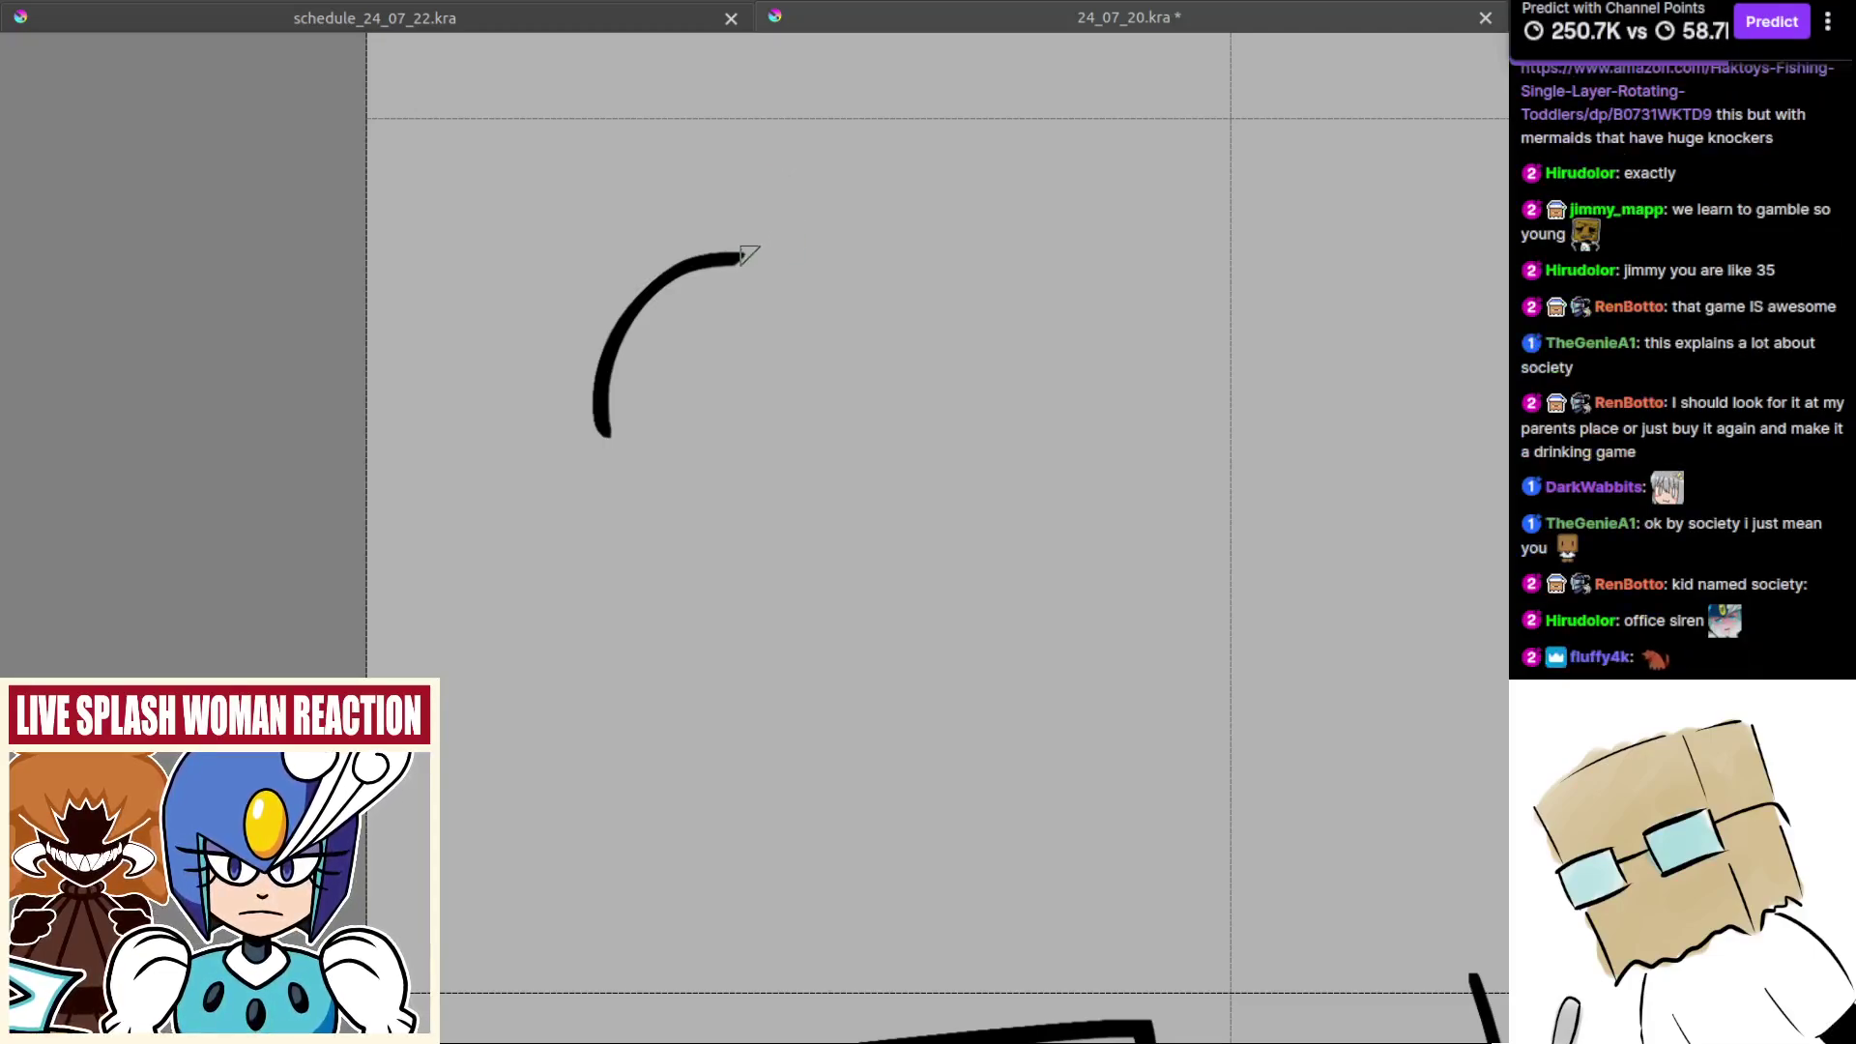
pyautogui.moveTo(746, 256)
pyautogui.mouseDown()
pyautogui.moveTo(800, 209)
pyautogui.moveTo(788, 242)
pyautogui.moveTo(842, 317)
pyautogui.moveTo(871, 309)
pyautogui.moveTo(914, 425)
pyautogui.moveTo(863, 398)
pyautogui.mouseUp()
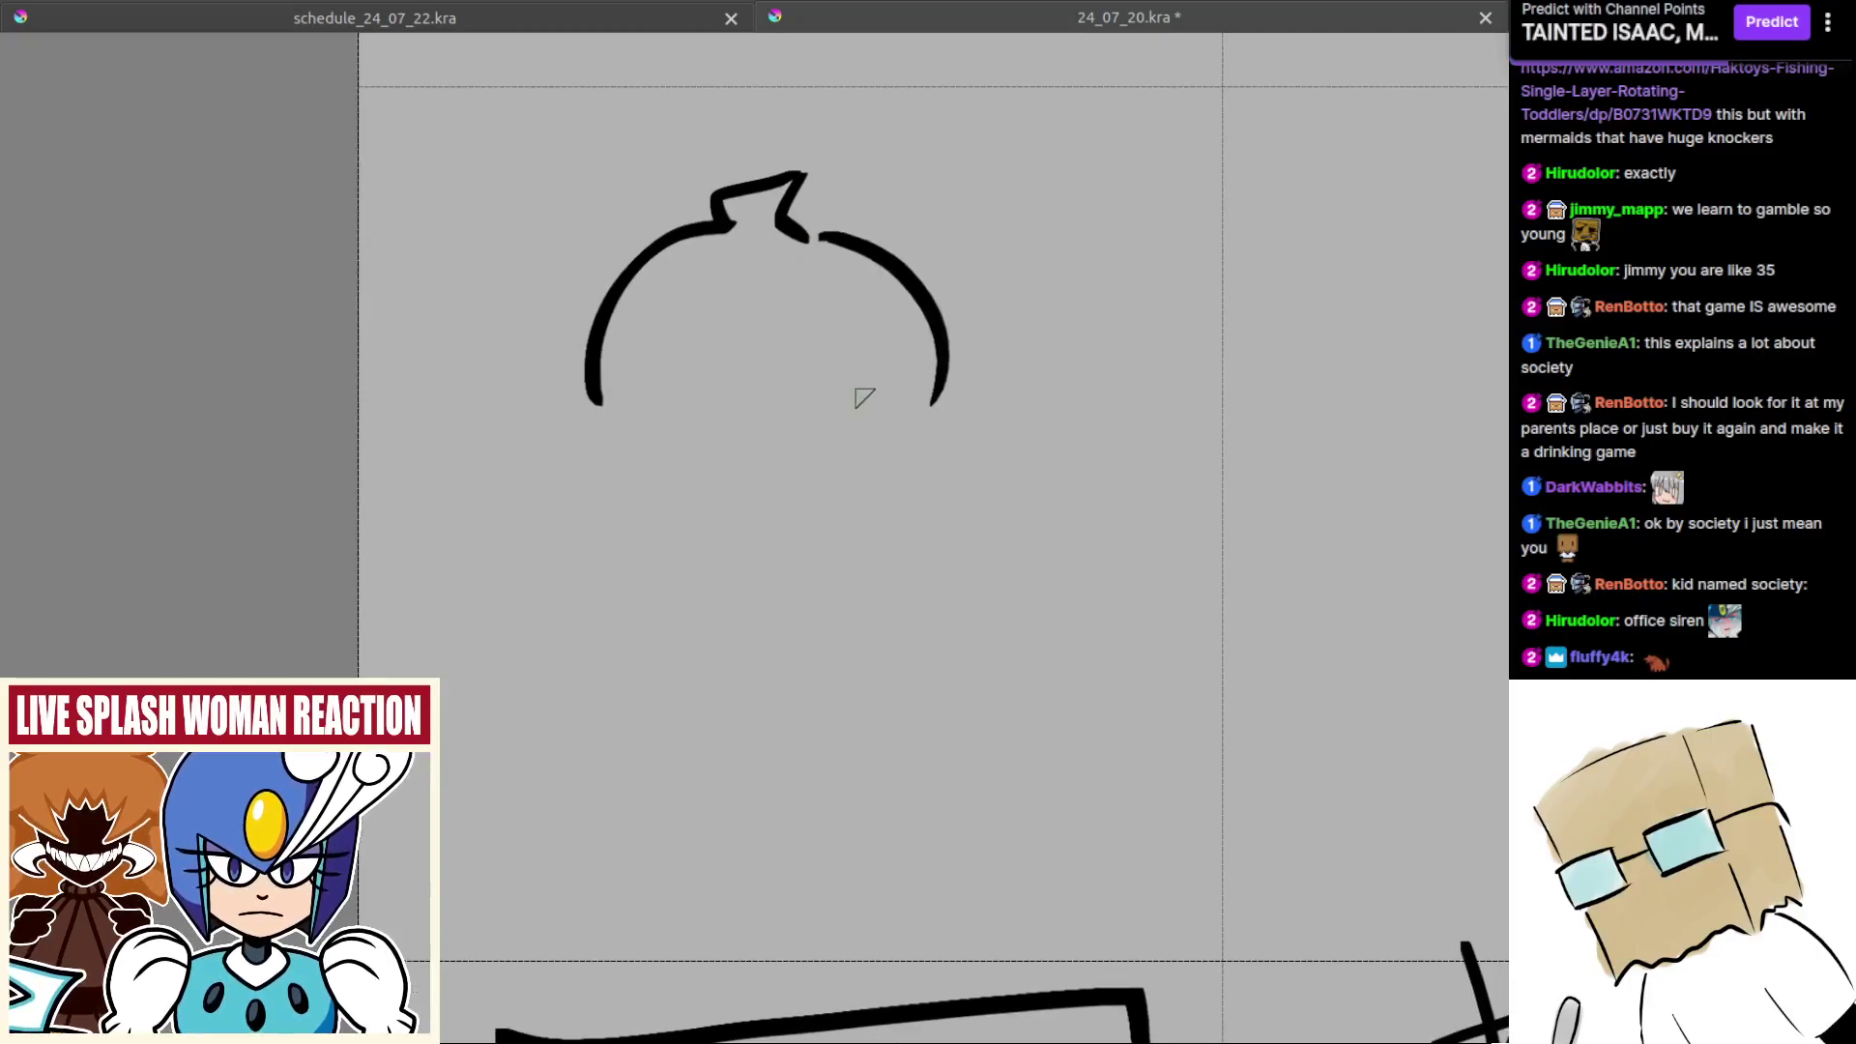
# Step: Mirror the canvas and redraw the tuft's base and the head curve joining it, undoing uneven strokes
pyautogui.press('m')
pyautogui.moveTo(677, 293); pyautogui.dragTo(827, 340)
pyautogui.hotkey('ctrl', 'z')
pyautogui.moveTo(863, 277); pyautogui.dragTo(775, 332)
pyautogui.hotkey('ctrl', 'z')
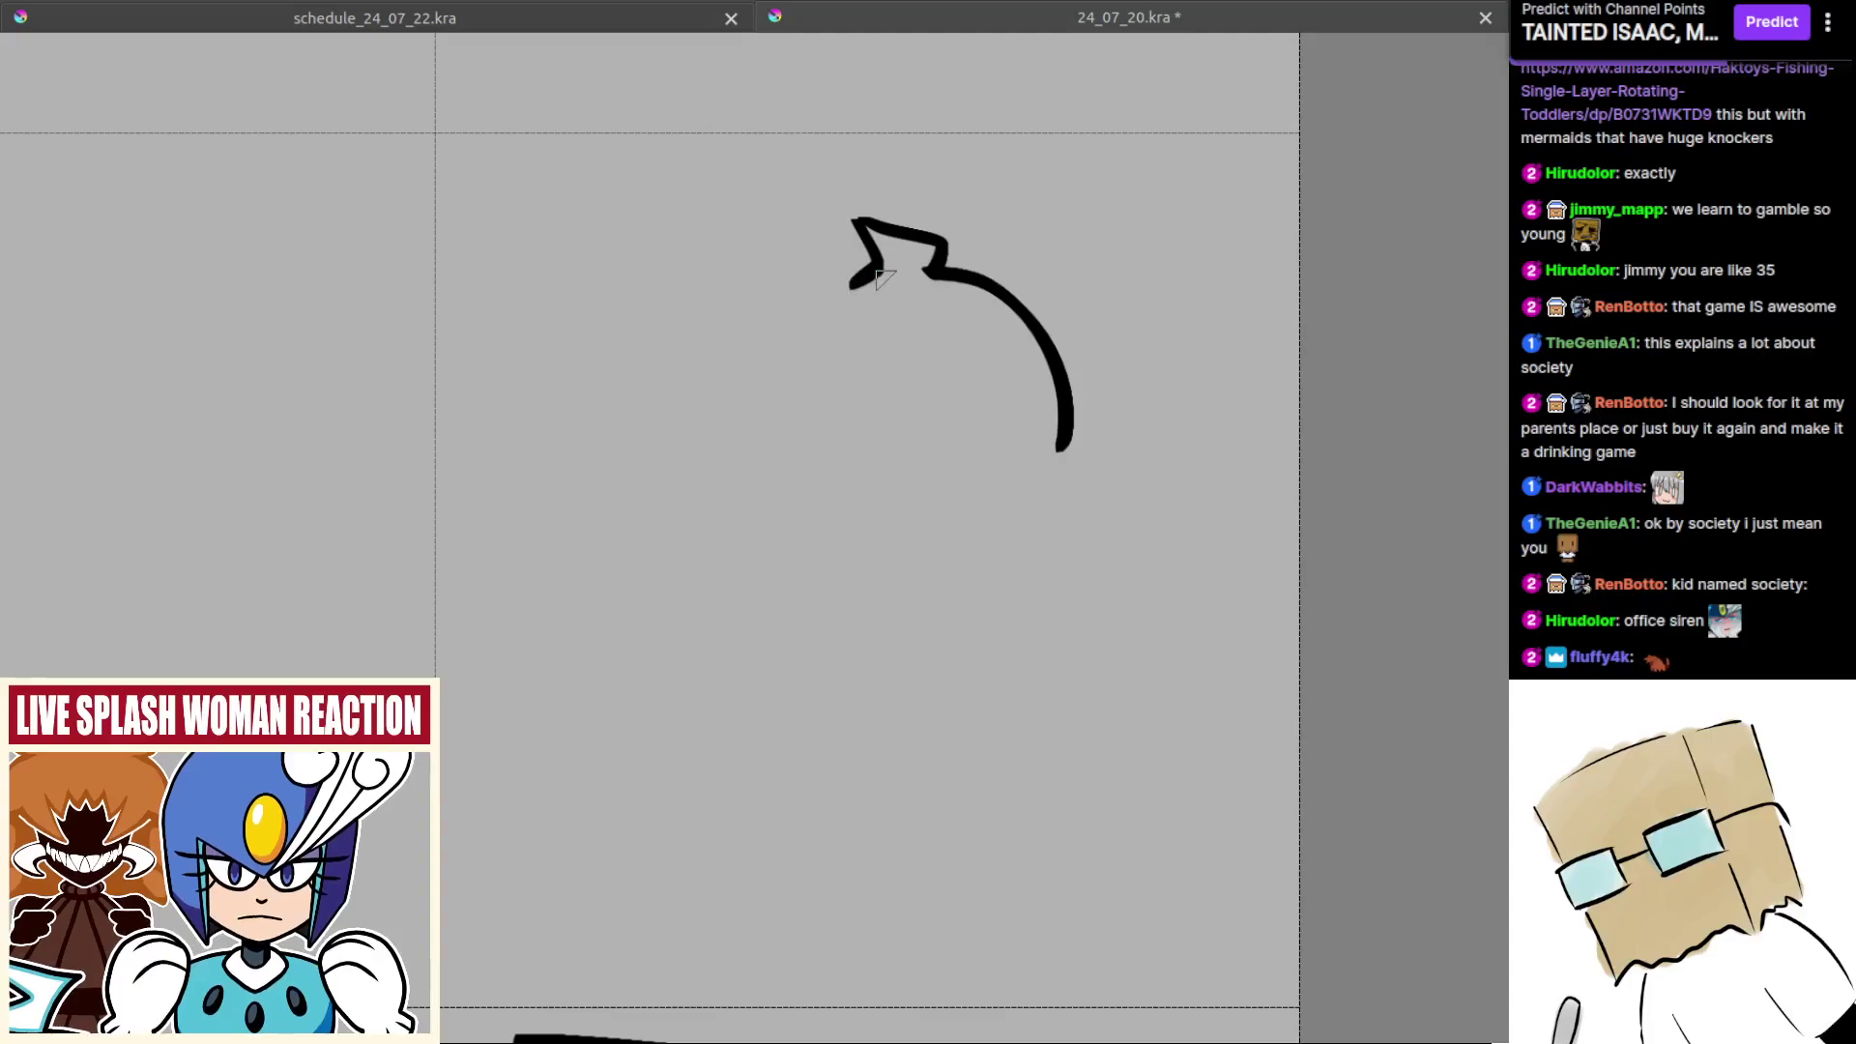
pyautogui.moveTo(881, 272)
pyautogui.mouseDown()
pyautogui.moveTo(755, 448)
pyautogui.moveTo(772, 327)
pyautogui.moveTo(754, 435)
pyautogui.moveTo(759, 417)
pyautogui.mouseUp()
pyautogui.hotkey('ctrl', 'z')
pyautogui.hotkey('ctrl', 'z')
pyautogui.hotkey('ctrl', 'z')
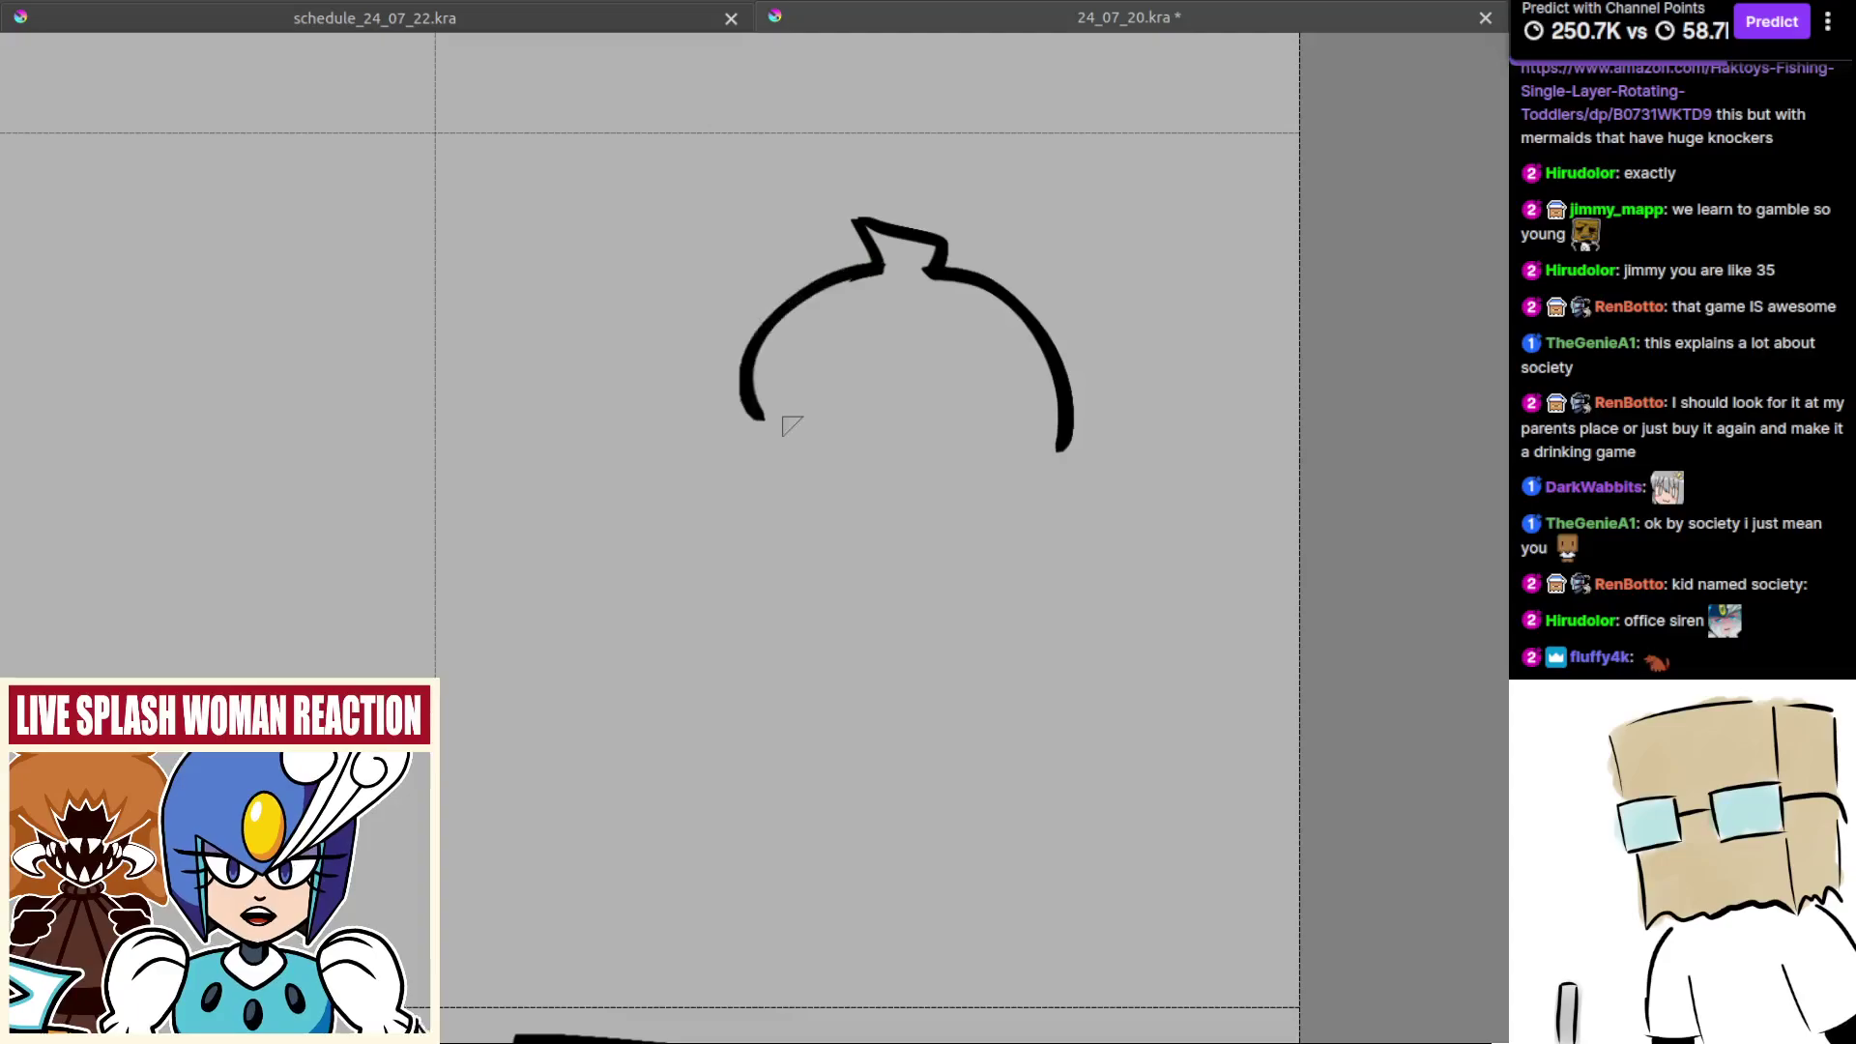
pyautogui.hotkey('ctrl', 'z')
pyautogui.moveTo(881, 273); pyautogui.dragTo(754, 447)
pyautogui.hotkey('ctrl', 'z')
pyautogui.moveTo(881, 272)
pyautogui.mouseDown()
pyautogui.moveTo(761, 447)
pyautogui.moveTo(830, 378)
pyautogui.moveTo(925, 377)
pyautogui.mouseUp()
pyautogui.press('Delete')
# Step: Replace the newer head curve with a rounder arc running from the tuft down to a tapered tip
pyautogui.scroll(-5, 849, 350)
pyautogui.moveTo(744, 488)
pyautogui.mouseDown()
pyautogui.moveTo(829, 523)
pyautogui.moveTo(1115, 518)
pyautogui.mouseUp()
pyautogui.moveTo(423, 440); pyautogui.dragTo(422, 352)
pyautogui.moveTo(338, 497)
pyautogui.mouseDown()
pyautogui.moveTo(737, 580)
pyautogui.moveTo(729, 503)
pyautogui.mouseUp()
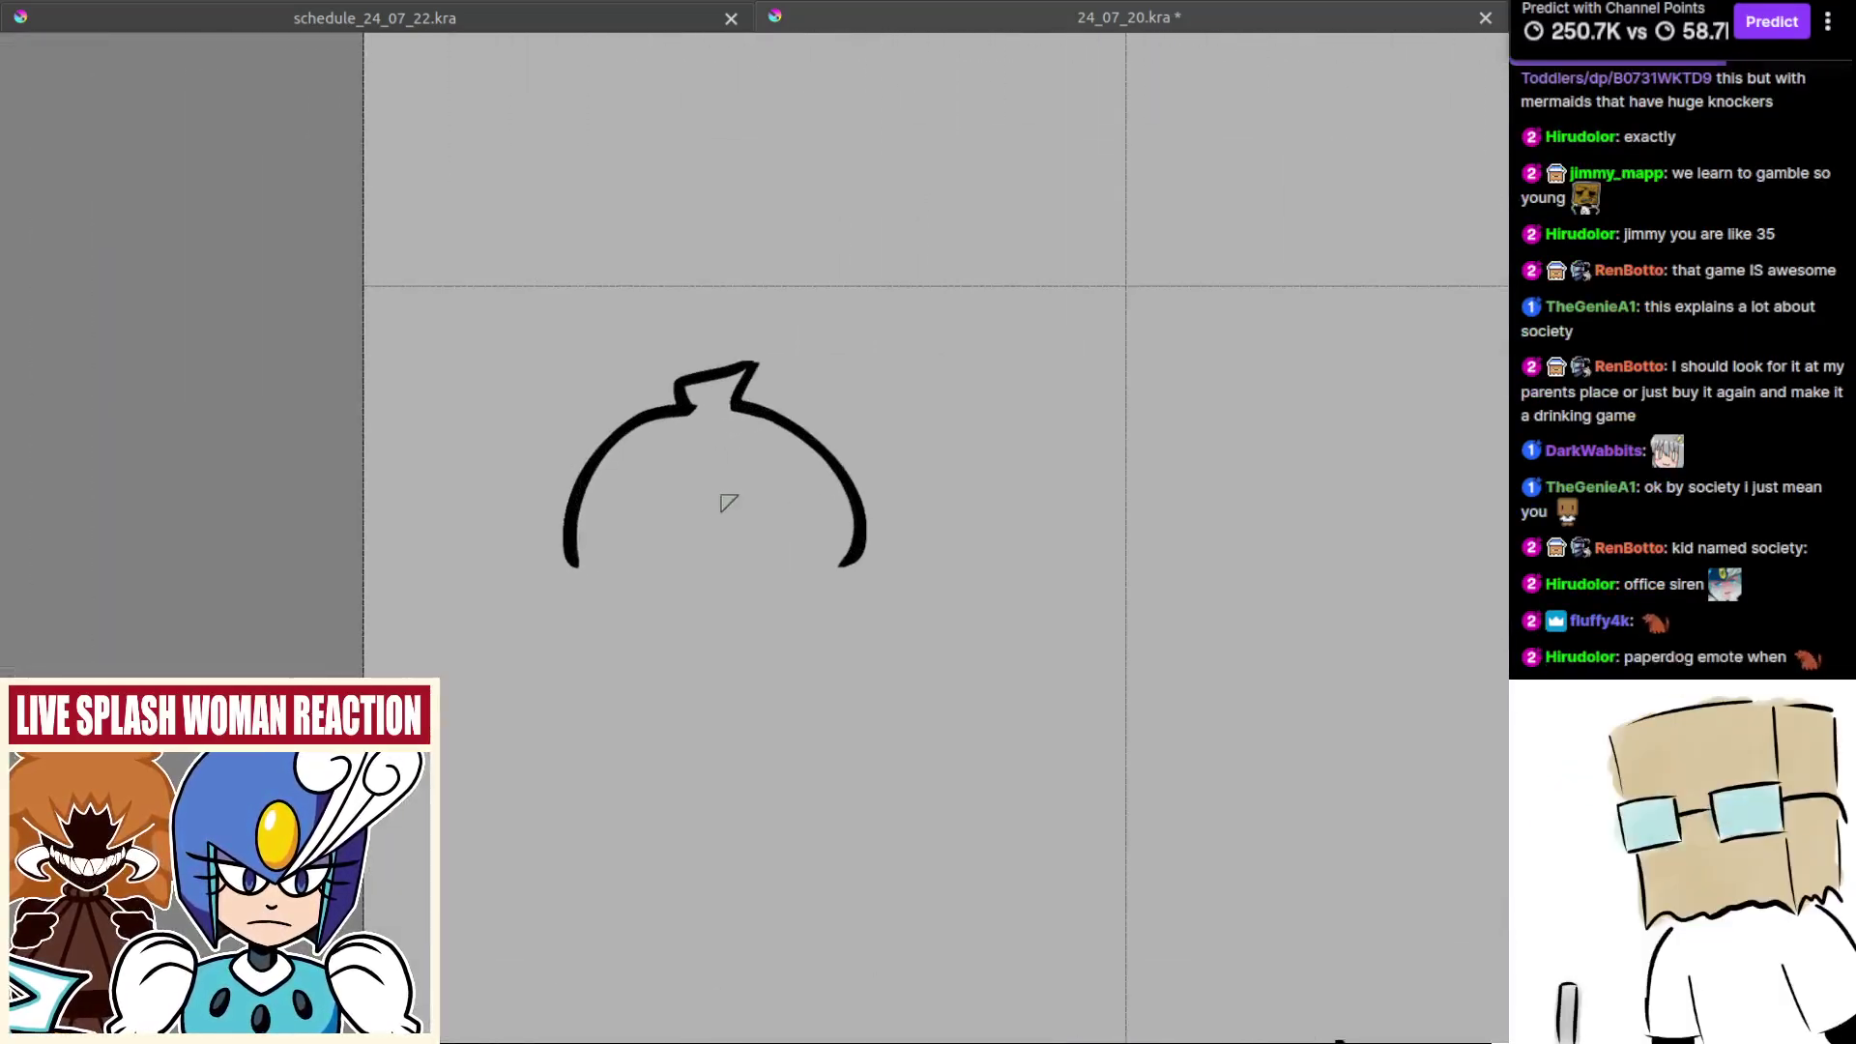
pyautogui.hotkey('ctrl', 'z')
pyautogui.scroll(2, 762, 397)
pyautogui.moveTo(750, 317)
pyautogui.mouseDown()
pyautogui.moveTo(839, 335)
pyautogui.moveTo(870, 487)
pyautogui.moveTo(918, 412)
pyautogui.moveTo(930, 534)
pyautogui.mouseUp()
pyautogui.hotkey('ctrl', 'z')
# Step: Draw angular bangs across the forehead inside the head outline, with short strands at the side, redoing stray strokes
pyautogui.moveTo(766, 519)
pyautogui.mouseDown()
pyautogui.moveTo(816, 449)
pyautogui.moveTo(794, 493)
pyautogui.mouseUp()
pyautogui.moveTo(759, 430)
pyautogui.mouseDown()
pyautogui.moveTo(804, 422)
pyautogui.moveTo(783, 414)
pyautogui.moveTo(708, 477)
pyautogui.mouseUp()
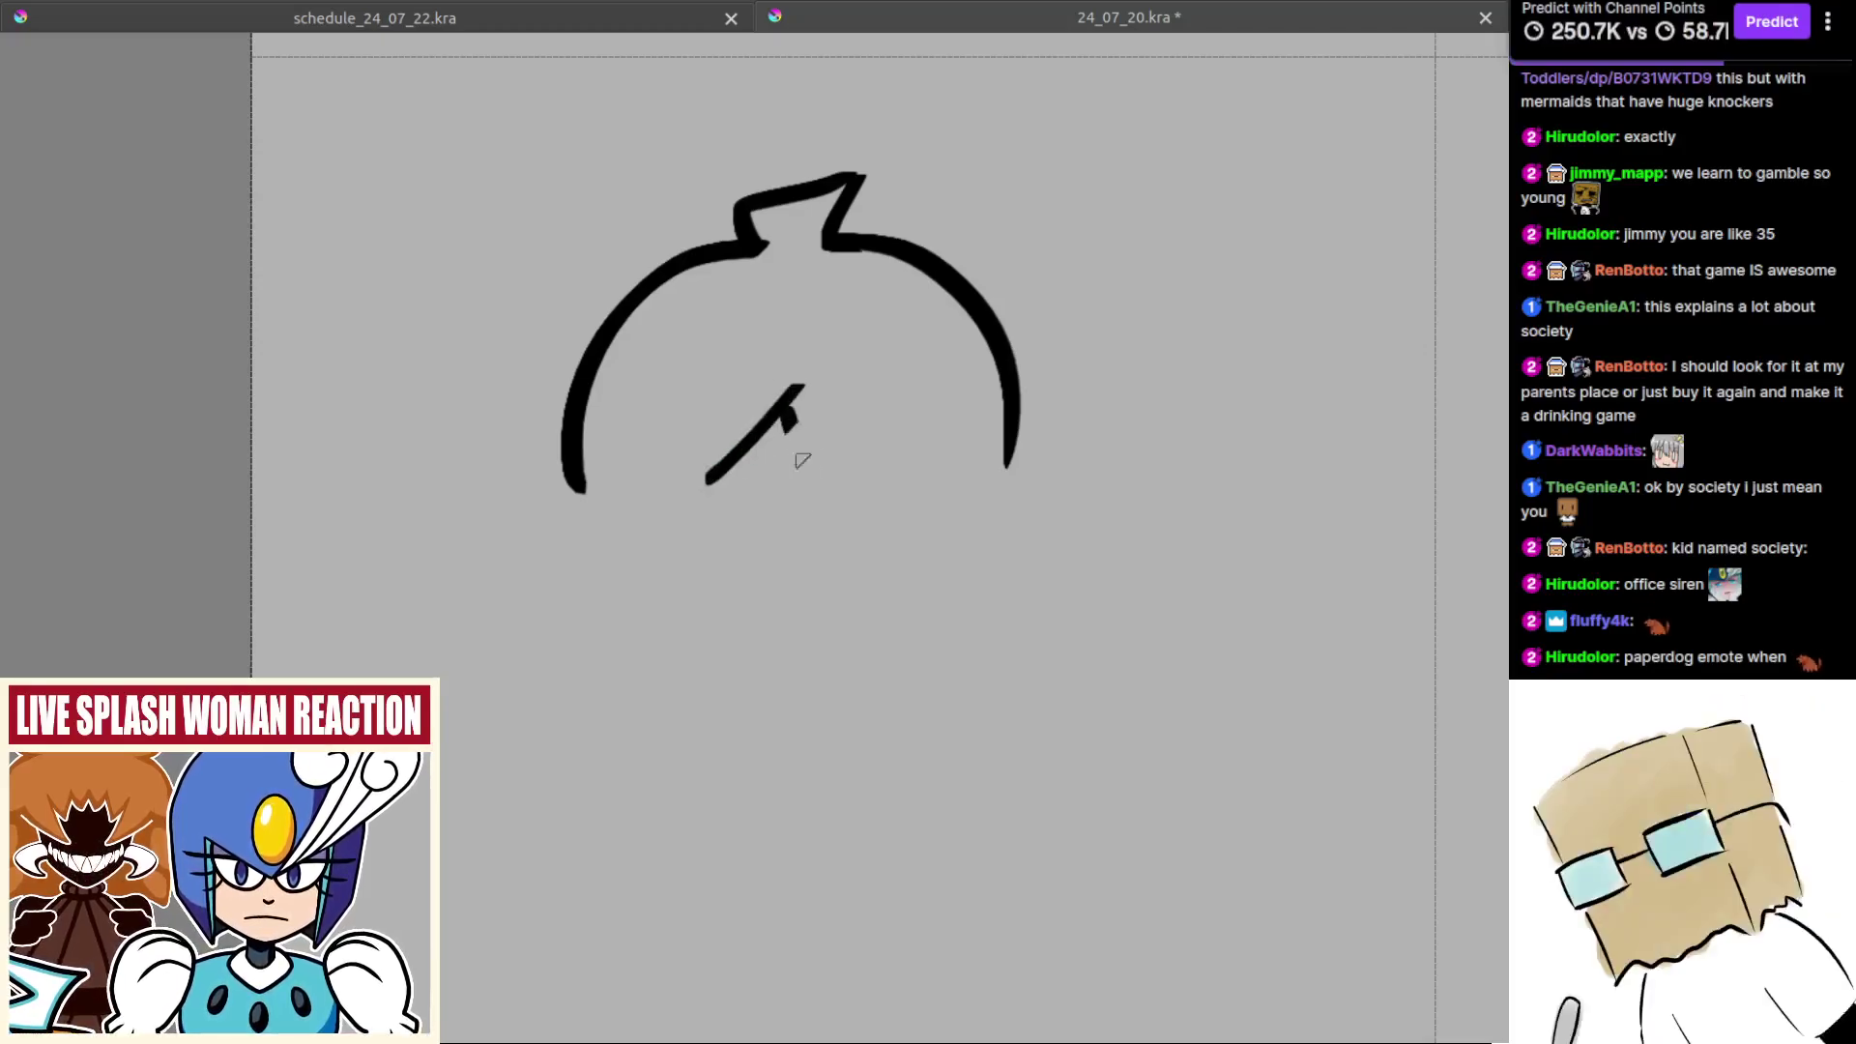
pyautogui.moveTo(787, 407); pyautogui.dragTo(914, 503)
pyautogui.moveTo(913, 372)
pyautogui.mouseDown()
pyautogui.moveTo(955, 490)
pyautogui.moveTo(969, 427)
pyautogui.moveTo(1007, 461)
pyautogui.moveTo(917, 411)
pyautogui.moveTo(980, 382)
pyautogui.moveTo(882, 389)
pyautogui.mouseUp()
pyautogui.hotkey('ctrl', 'z')
pyautogui.moveTo(748, 530); pyautogui.dragTo(892, 497)
pyautogui.moveTo(787, 369)
pyautogui.mouseDown()
pyautogui.moveTo(745, 468)
pyautogui.moveTo(817, 488)
pyautogui.moveTo(833, 466)
pyautogui.moveTo(872, 529)
pyautogui.moveTo(882, 508)
pyautogui.mouseUp()
pyautogui.hotkey('ctrl', 'z')
pyautogui.hotkey('ctrl', 'z')
# Step: Draw a pointed, beak-like wedge extending from the bangs and a closed angular shape beneath it
pyautogui.moveTo(687, 482)
pyautogui.mouseDown()
pyautogui.moveTo(712, 538)
pyautogui.moveTo(877, 541)
pyautogui.mouseUp()
pyautogui.moveTo(734, 462)
pyautogui.mouseDown()
pyautogui.moveTo(816, 535)
pyautogui.moveTo(725, 488)
pyautogui.moveTo(711, 595)
pyautogui.moveTo(783, 625)
pyautogui.mouseUp()
pyautogui.hotkey('ctrl', 'z')
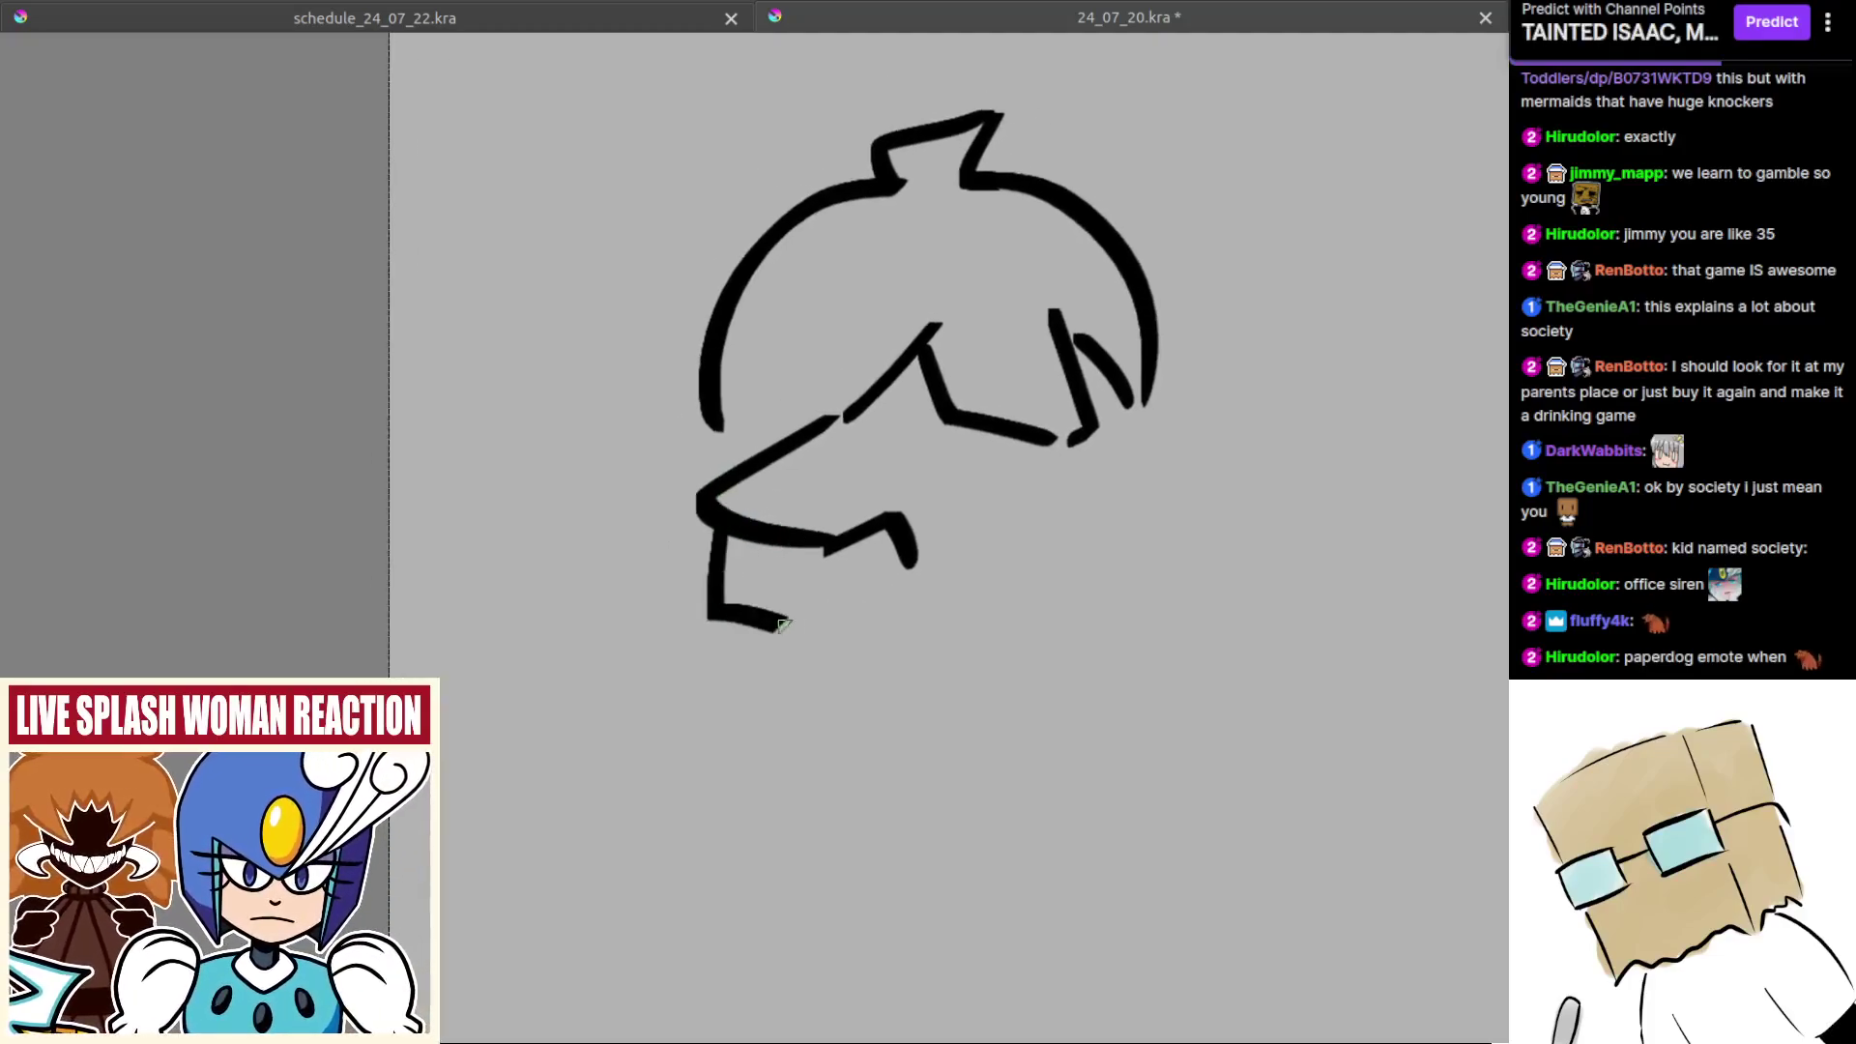
pyautogui.hotkey('ctrl', 'z')
pyautogui.moveTo(717, 558)
pyautogui.mouseDown()
pyautogui.moveTo(753, 612)
pyautogui.moveTo(805, 624)
pyautogui.moveTo(889, 576)
pyautogui.moveTo(714, 589)
pyautogui.moveTo(799, 632)
pyautogui.moveTo(912, 572)
pyautogui.mouseUp()
pyautogui.hotkey('ctrl', 'z')
pyautogui.moveTo(935, 572); pyautogui.dragTo(801, 560)
pyautogui.moveTo(941, 523)
pyautogui.mouseDown()
pyautogui.moveTo(903, 534)
pyautogui.moveTo(876, 471)
pyautogui.moveTo(837, 467)
pyautogui.moveTo(870, 485)
pyautogui.mouseUp()
pyautogui.moveTo(861, 636)
pyautogui.mouseDown()
pyautogui.moveTo(801, 605)
pyautogui.moveTo(899, 592)
pyautogui.moveTo(995, 530)
pyautogui.mouseUp()
pyautogui.hotkey('ctrl', 'z')
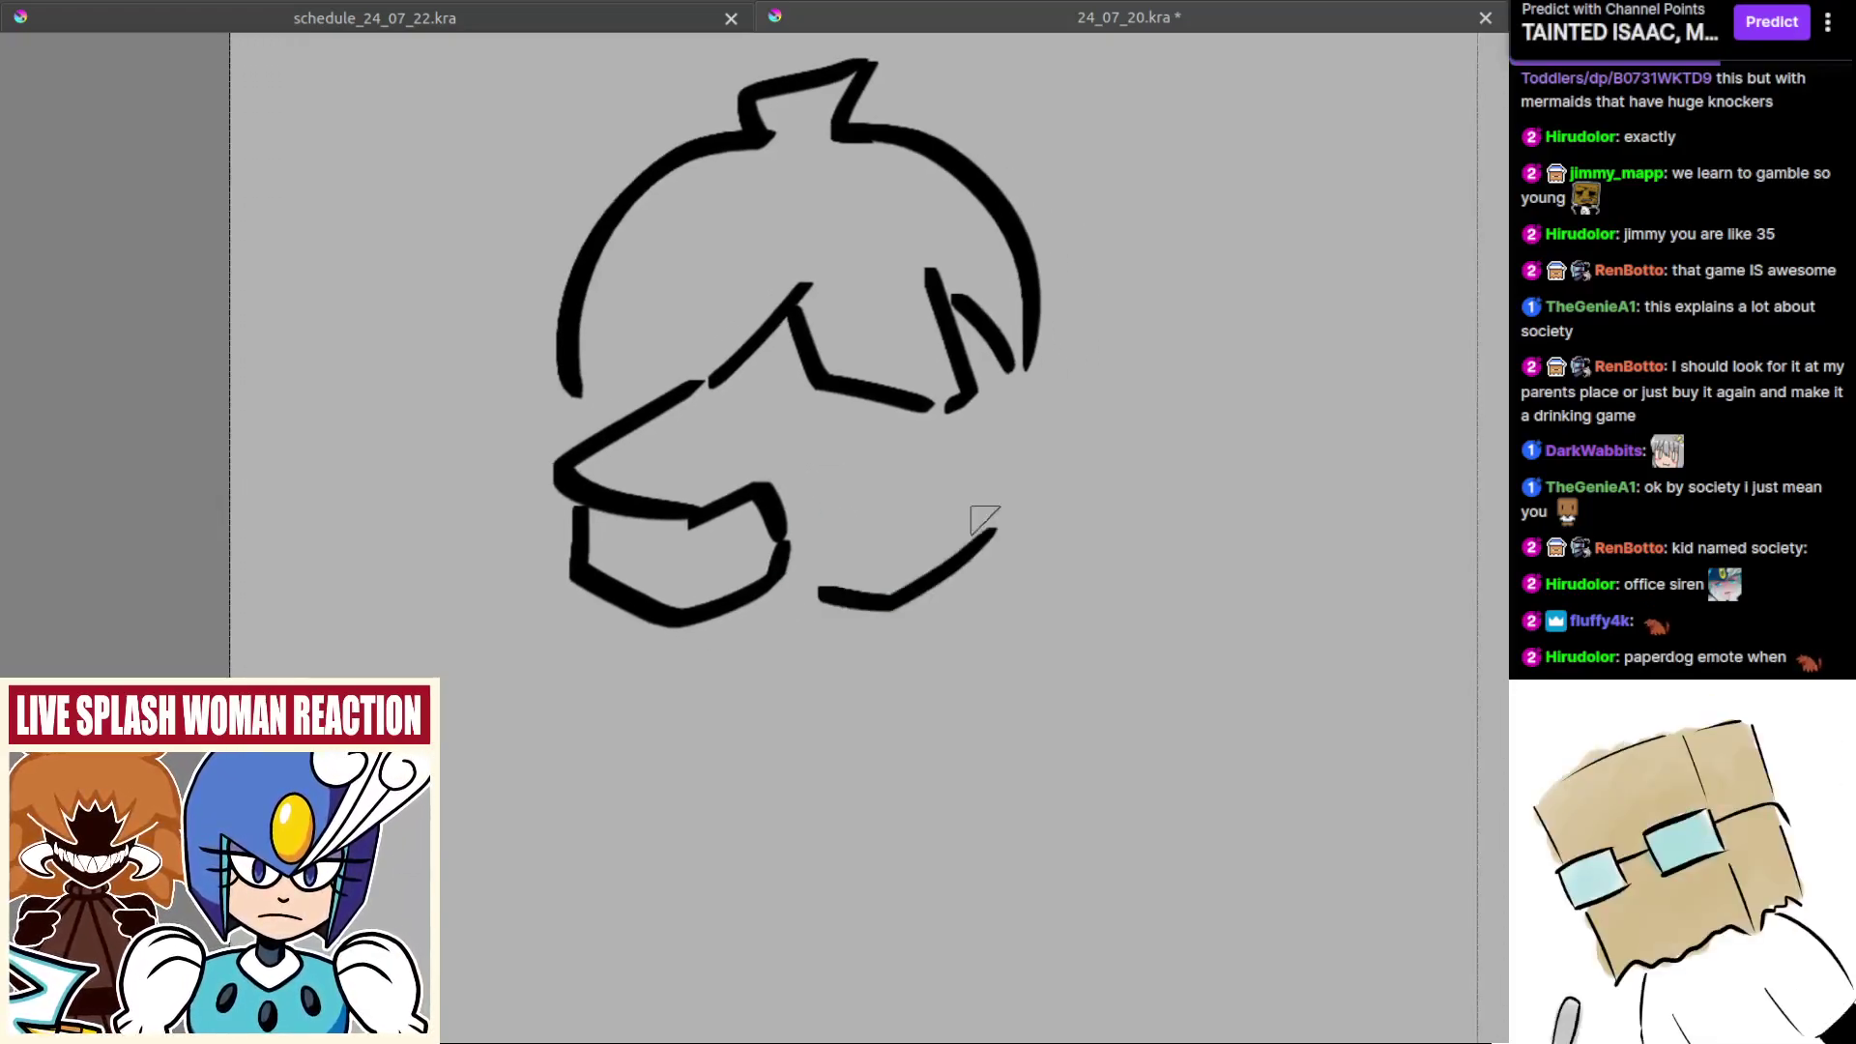
pyautogui.hotkey('ctrl', 'z')
pyautogui.hotkey('ctrl', 'z')
pyautogui.moveTo(848, 604)
pyautogui.mouseDown()
pyautogui.moveTo(962, 558)
pyautogui.moveTo(964, 539)
pyautogui.mouseUp()
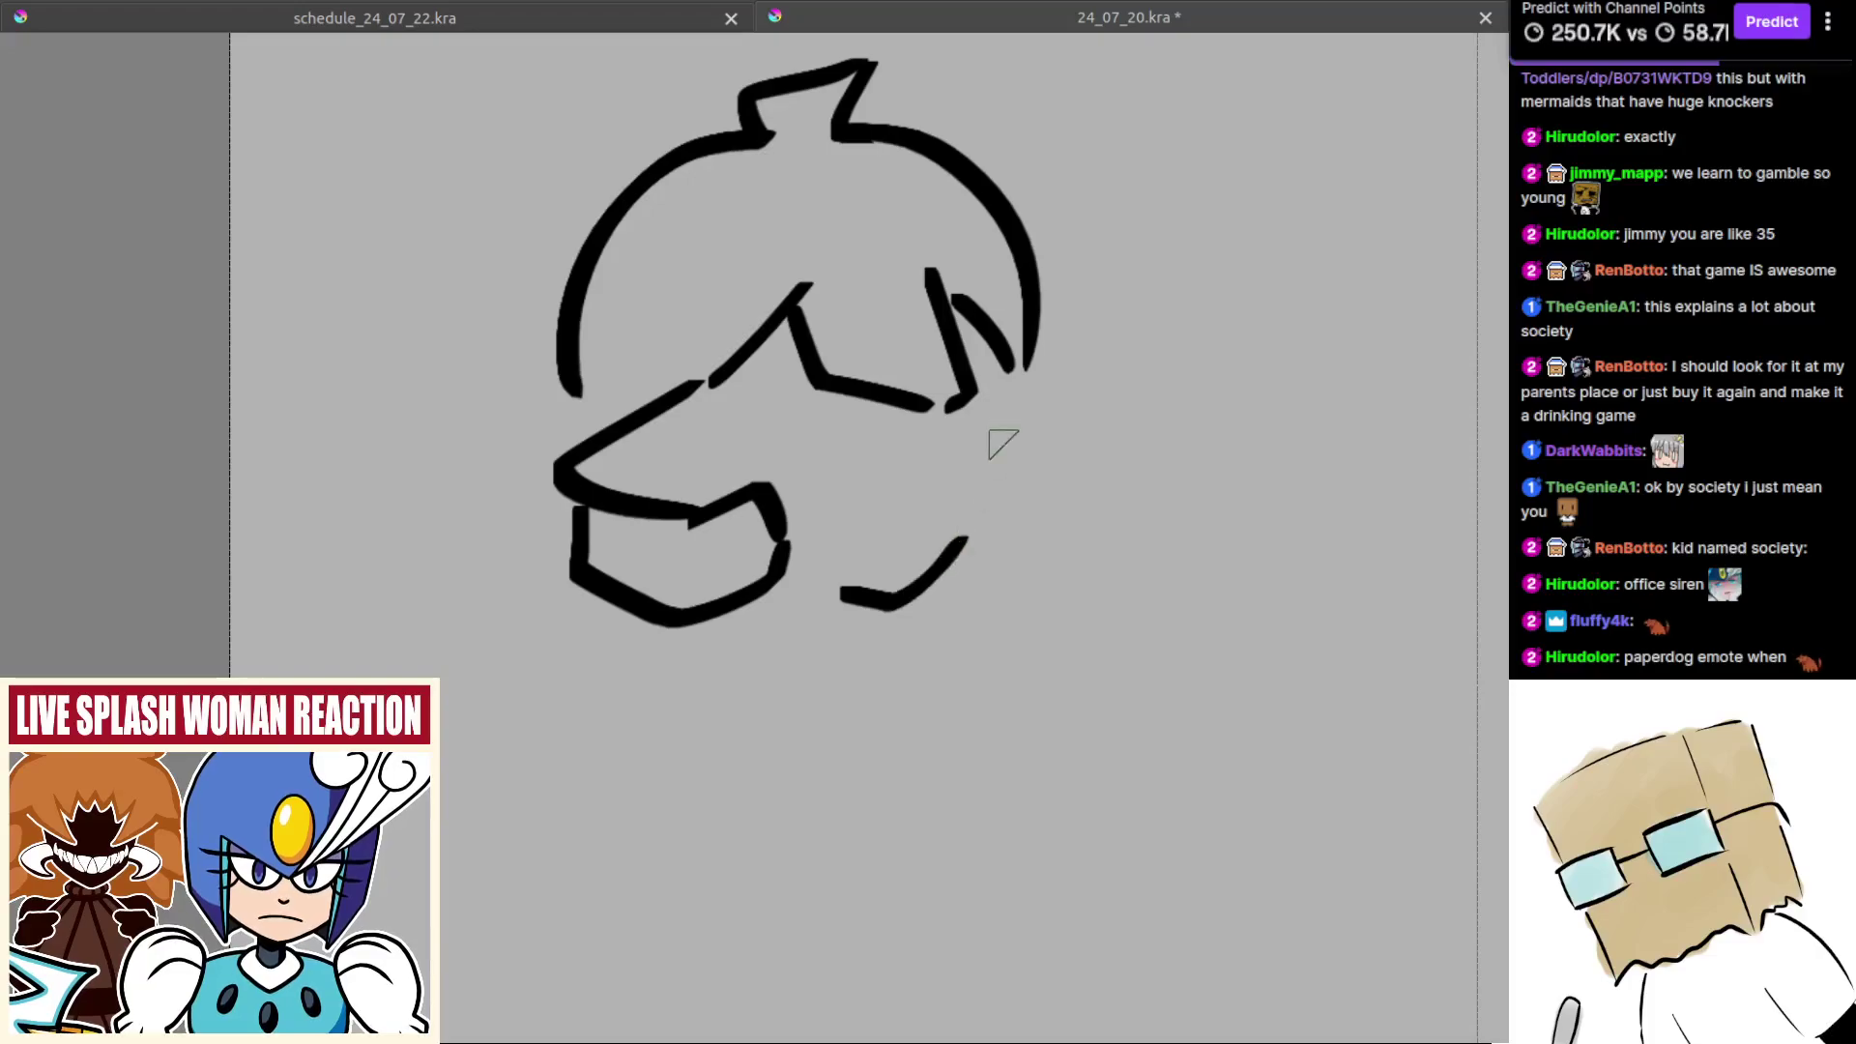
pyautogui.hotkey('ctrl', 'z')
pyautogui.moveTo(990, 386)
pyautogui.mouseDown()
pyautogui.moveTo(1008, 488)
pyautogui.moveTo(908, 605)
pyautogui.moveTo(858, 599)
pyautogui.moveTo(930, 583)
pyautogui.moveTo(1001, 498)
pyautogui.mouseUp()
pyautogui.hotkey('ctrl', 'z')
pyautogui.hotkey('ctrl', 'z')
pyautogui.hotkey('ctrl', 'z')
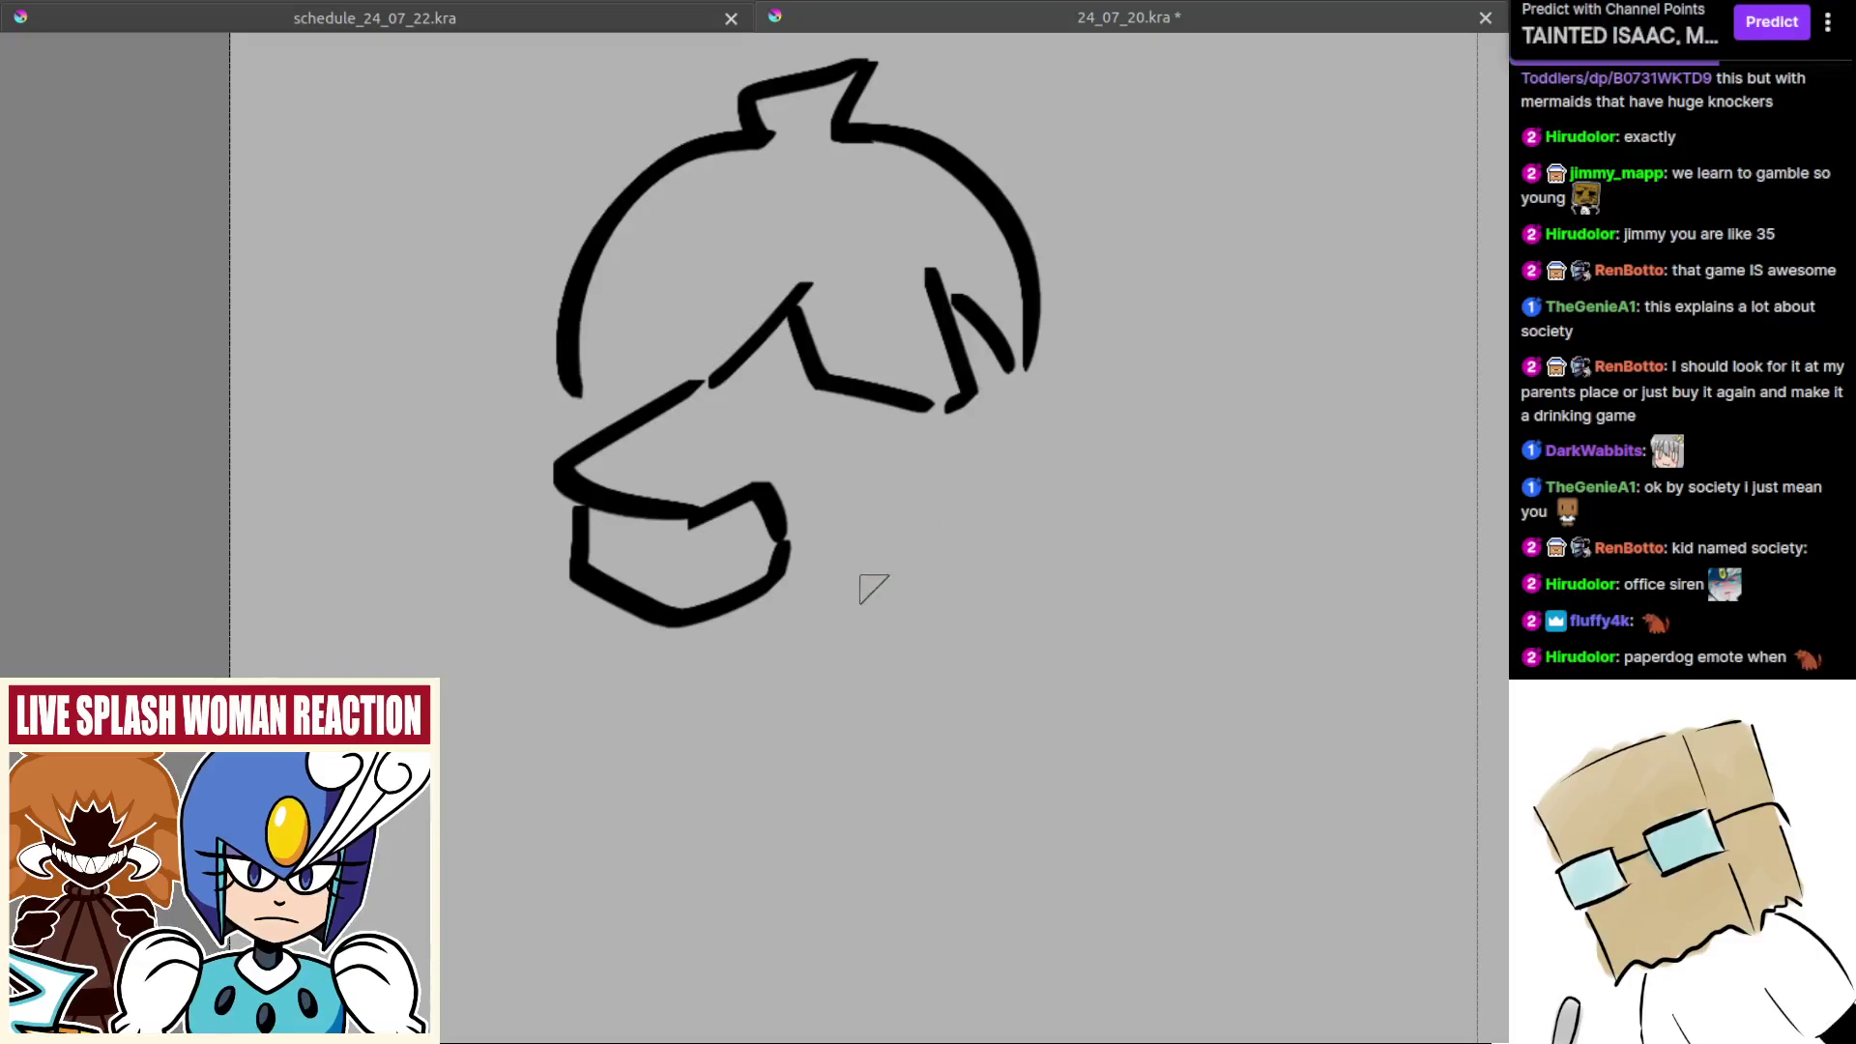
pyautogui.moveTo(850, 584)
pyautogui.mouseDown()
pyautogui.moveTo(925, 600)
pyautogui.moveTo(1000, 512)
pyautogui.mouseUp()
pyautogui.hotkey('ctrl', 'z')
pyautogui.moveTo(996, 383)
pyautogui.mouseDown()
pyautogui.moveTo(997, 512)
pyautogui.moveTo(1006, 493)
pyautogui.moveTo(984, 518)
pyautogui.moveTo(883, 530)
pyautogui.mouseUp()
pyautogui.hotkey('ctrl', 'z')
pyautogui.hotkey('ctrl', 'z')
pyautogui.hotkey('ctrl', 'z')
# Step: Draw the cheek and jaw line curving from the side strands toward the chin, using the mirrored view and redoing strokes
pyautogui.press('m')
pyautogui.moveTo(676, 464)
pyautogui.mouseDown()
pyautogui.moveTo(821, 498)
pyautogui.moveTo(905, 549)
pyautogui.mouseUp()
pyautogui.moveTo(759, 590)
pyautogui.mouseDown()
pyautogui.moveTo(734, 547)
pyautogui.moveTo(758, 447)
pyautogui.mouseUp()
pyautogui.hotkey('ctrl', 'z')
pyautogui.moveTo(777, 422)
pyautogui.mouseDown()
pyautogui.moveTo(725, 551)
pyautogui.moveTo(779, 611)
pyautogui.mouseUp()
pyautogui.hotkey('ctrl', 'z')
pyautogui.hotkey('ctrl', 'z')
pyautogui.hotkey('ctrl', 'z')
pyautogui.hotkey('ctrl', 'z')
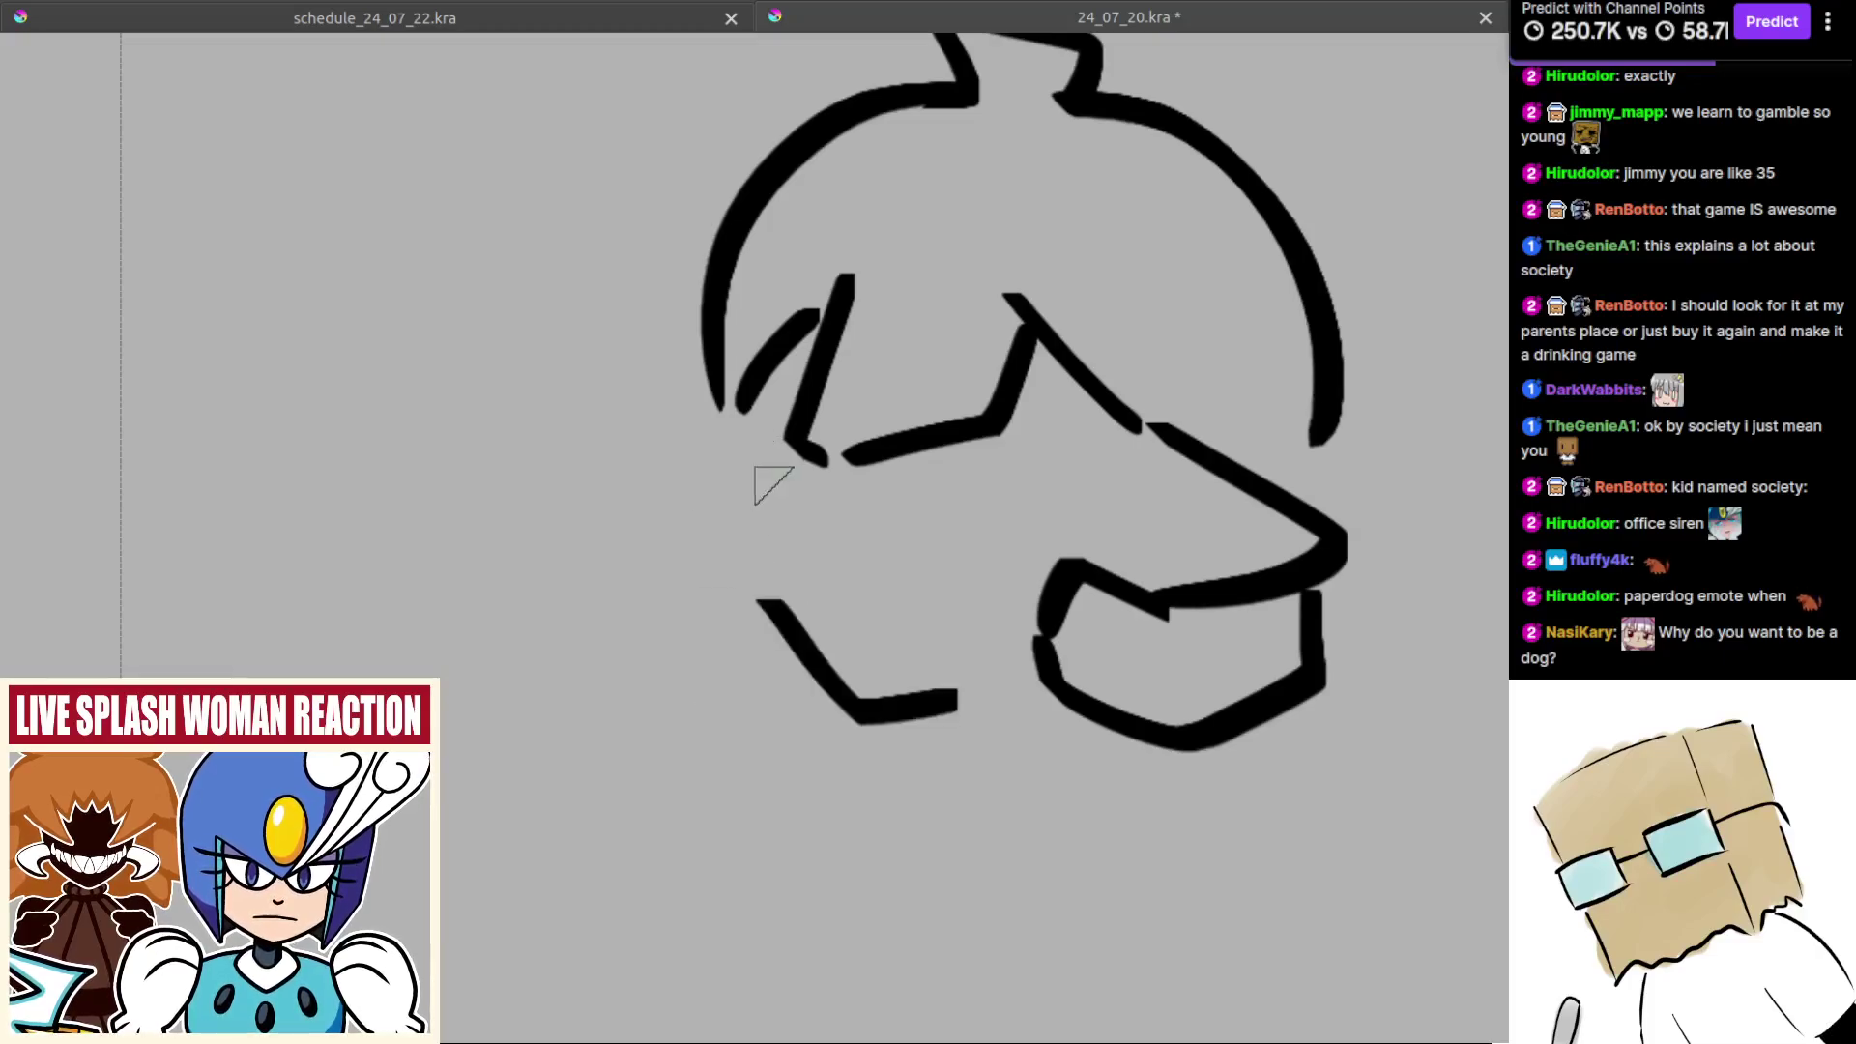
pyautogui.hotkey('ctrl', 'z')
pyautogui.moveTo(739, 437)
pyautogui.mouseDown()
pyautogui.moveTo(730, 576)
pyautogui.moveTo(912, 713)
pyautogui.mouseUp()
pyautogui.hotkey('ctrl', 'z')
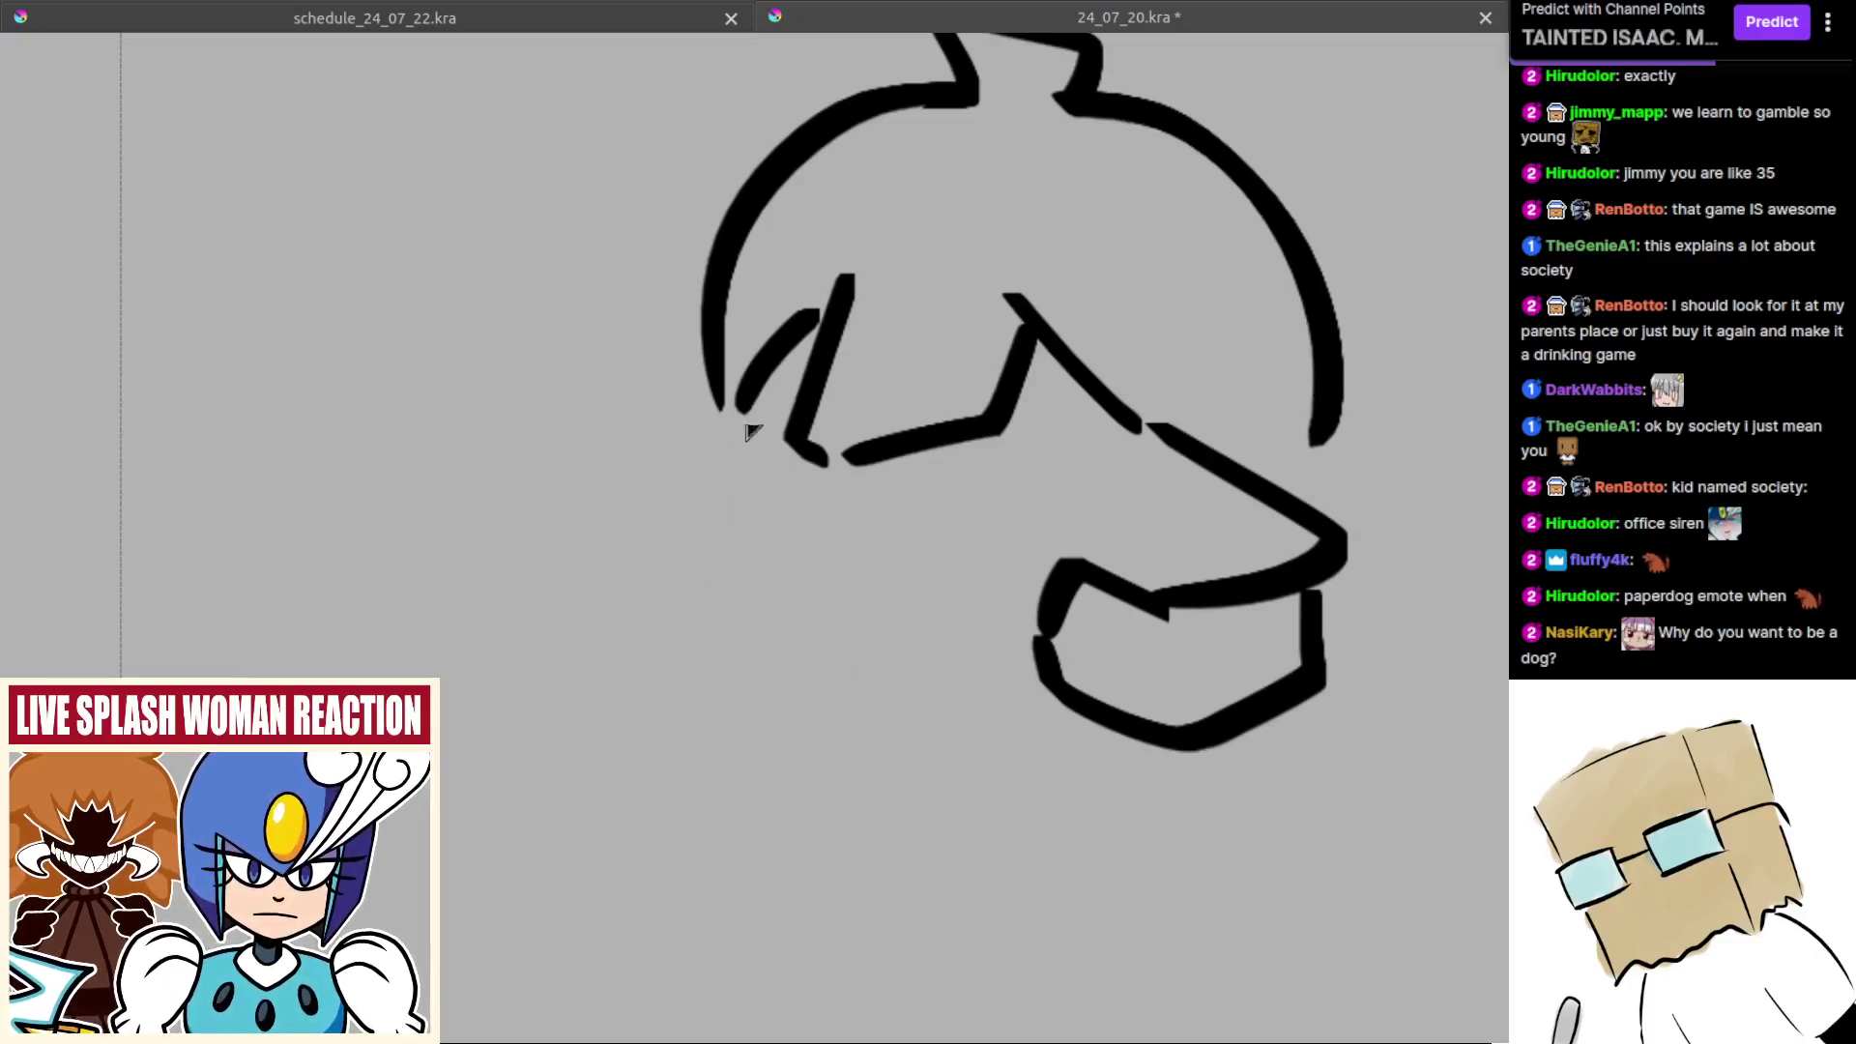
pyautogui.press('m')
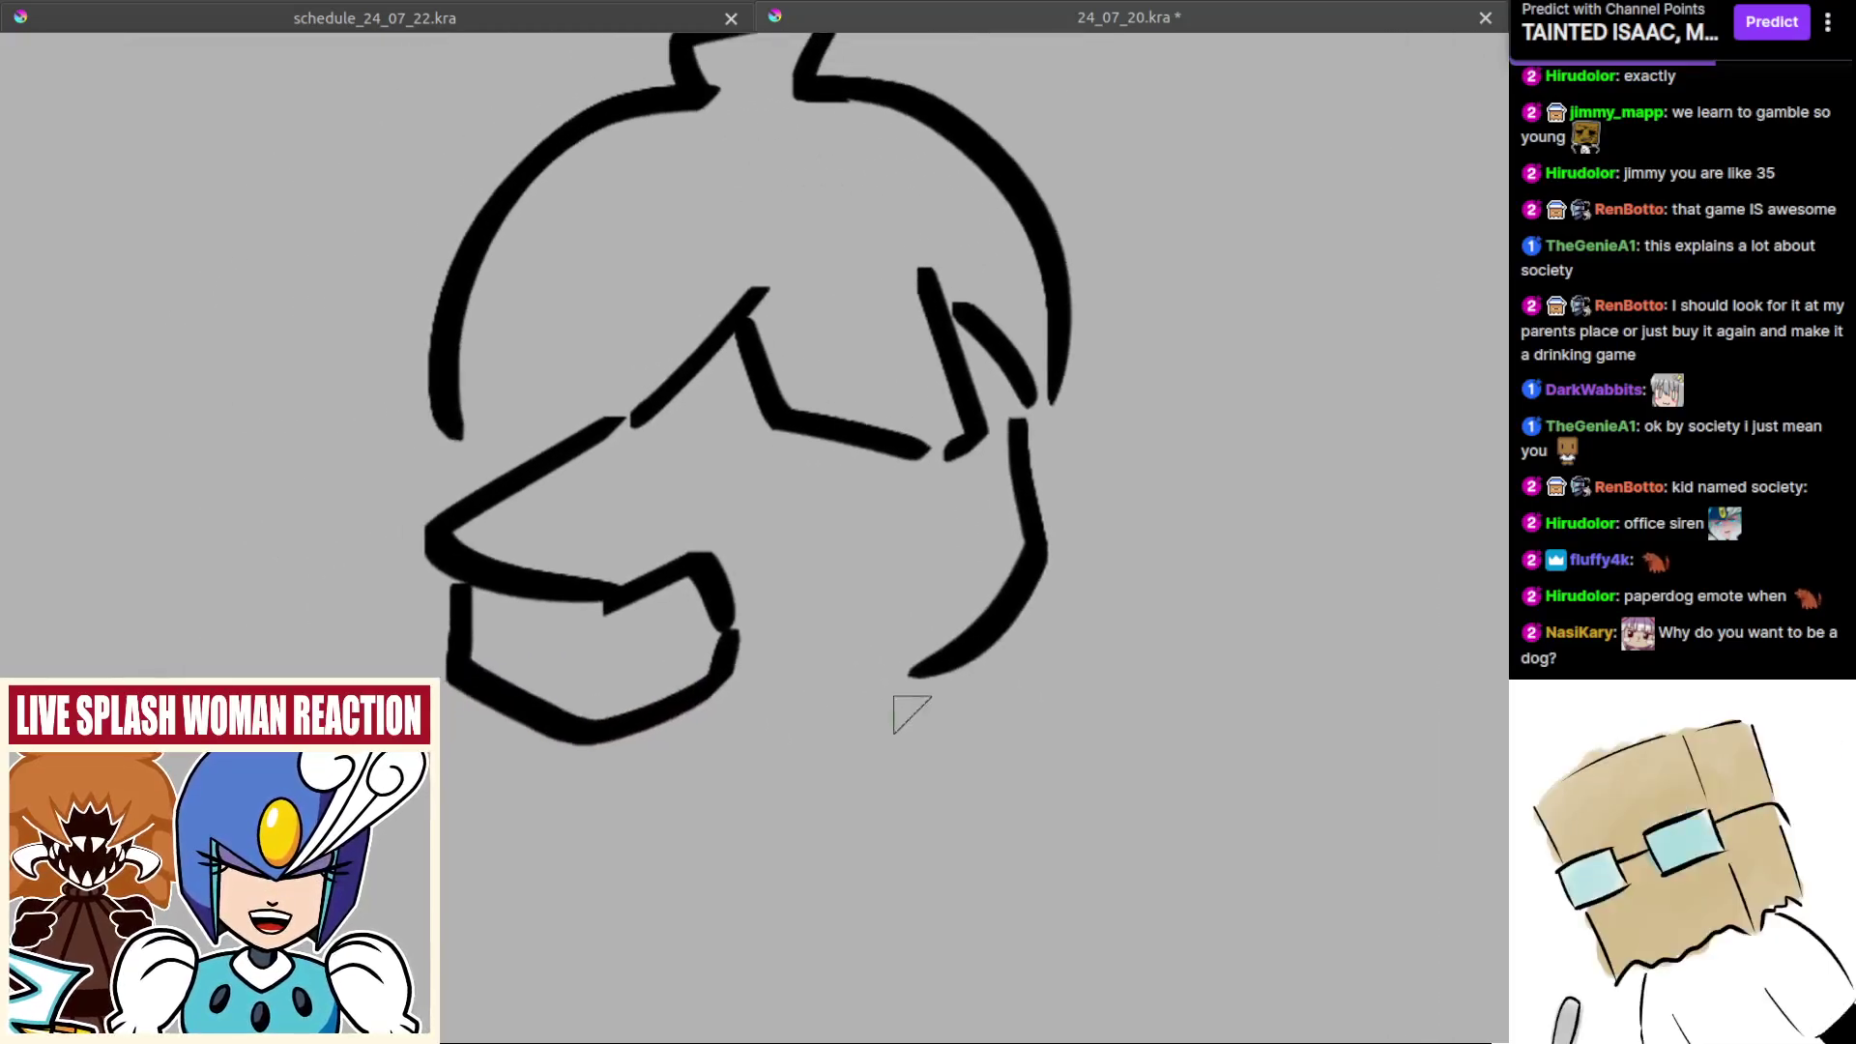
# Step: Draw a slanted line with two short marks as a small eye inside the beak-like wedge, undoing extra strokes
pyautogui.scroll(1, 769, 497)
pyautogui.moveTo(566, 493)
pyautogui.mouseDown()
pyautogui.moveTo(729, 567)
pyautogui.moveTo(650, 609)
pyautogui.mouseUp()
pyautogui.hotkey('ctrl', 'z')
pyautogui.moveTo(758, 553)
pyautogui.mouseDown()
pyautogui.moveTo(646, 595)
pyautogui.moveTo(703, 612)
pyautogui.moveTo(684, 619)
pyautogui.moveTo(718, 607)
pyautogui.mouseUp()
pyautogui.hotkey('ctrl', 'z')
pyautogui.hotkey('ctrl', 'z')
pyautogui.moveTo(947, 554)
pyautogui.mouseDown()
pyautogui.moveTo(836, 532)
pyautogui.moveTo(845, 555)
pyautogui.moveTo(829, 532)
pyautogui.moveTo(822, 516)
pyautogui.moveTo(856, 535)
pyautogui.moveTo(901, 472)
pyautogui.mouseUp()
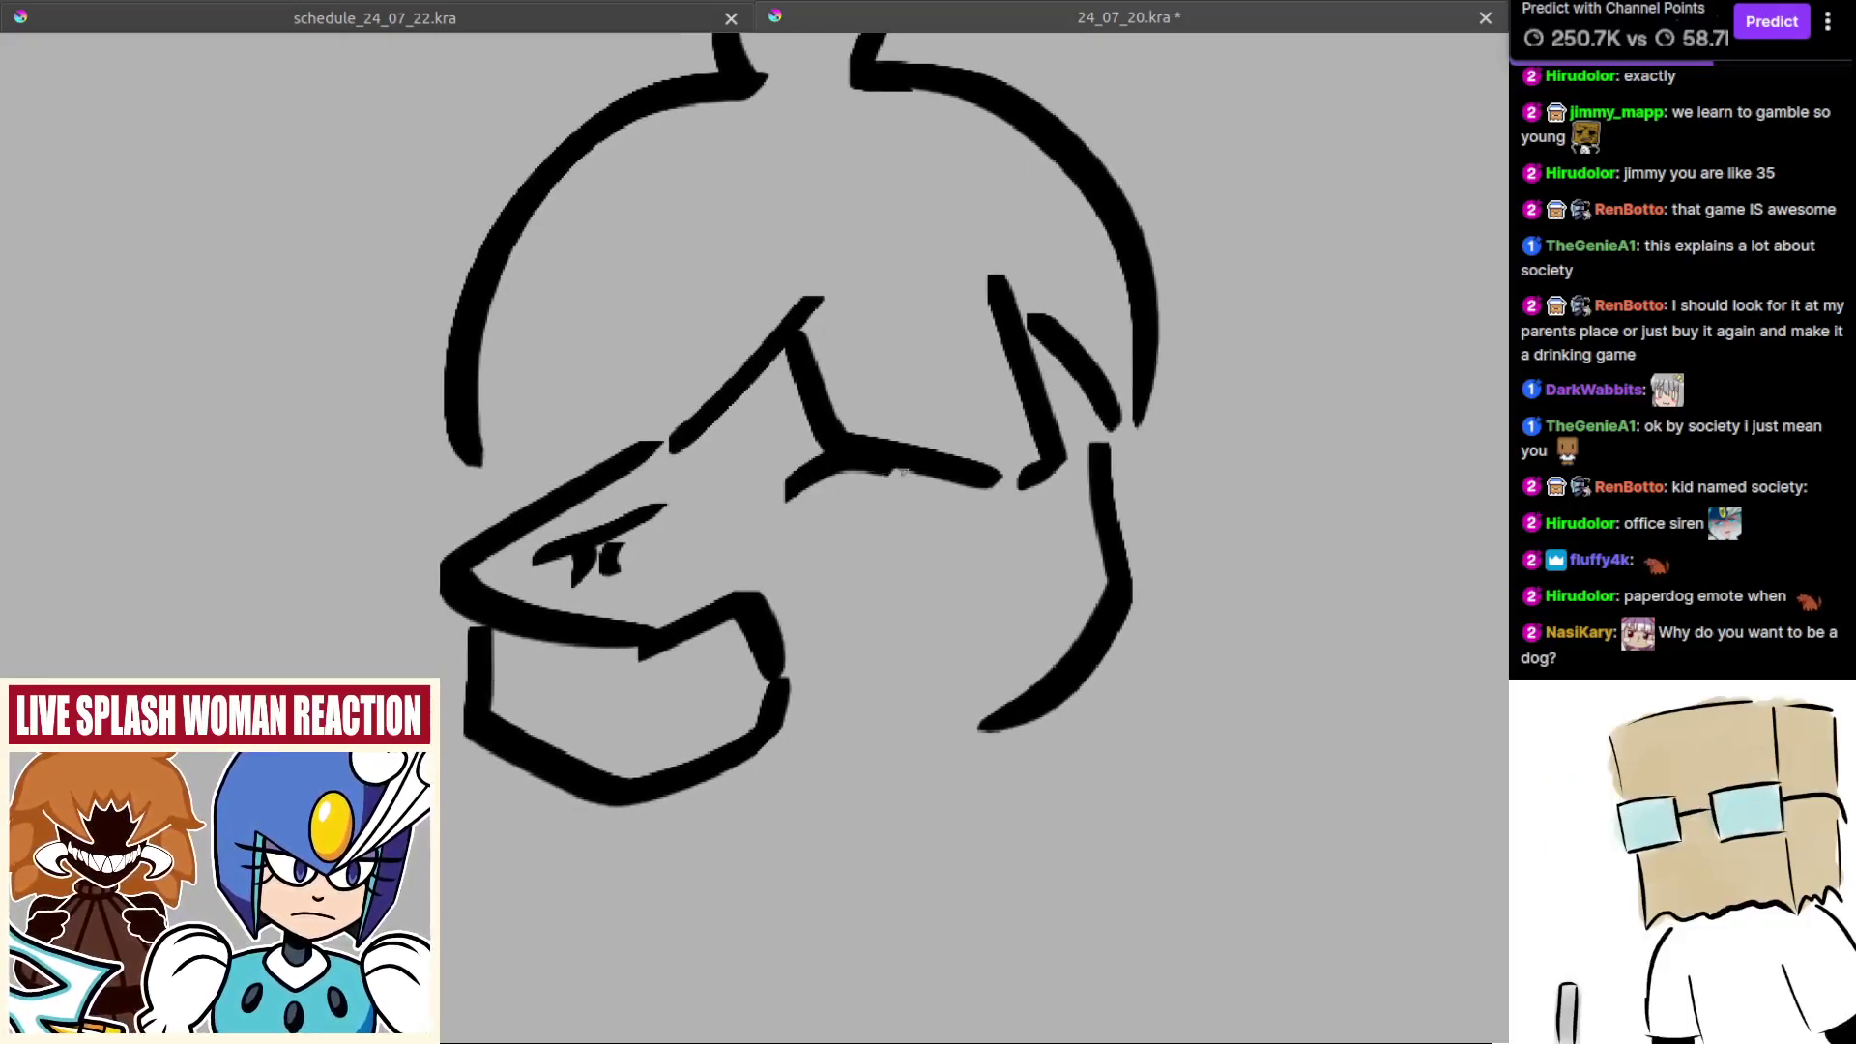
pyautogui.hotkey('ctrl', 'z')
pyautogui.moveTo(758, 549)
pyautogui.mouseDown()
pyautogui.moveTo(914, 535)
pyautogui.moveTo(908, 510)
pyautogui.moveTo(931, 523)
pyautogui.mouseUp()
pyautogui.hotkey('ctrl', 'z')
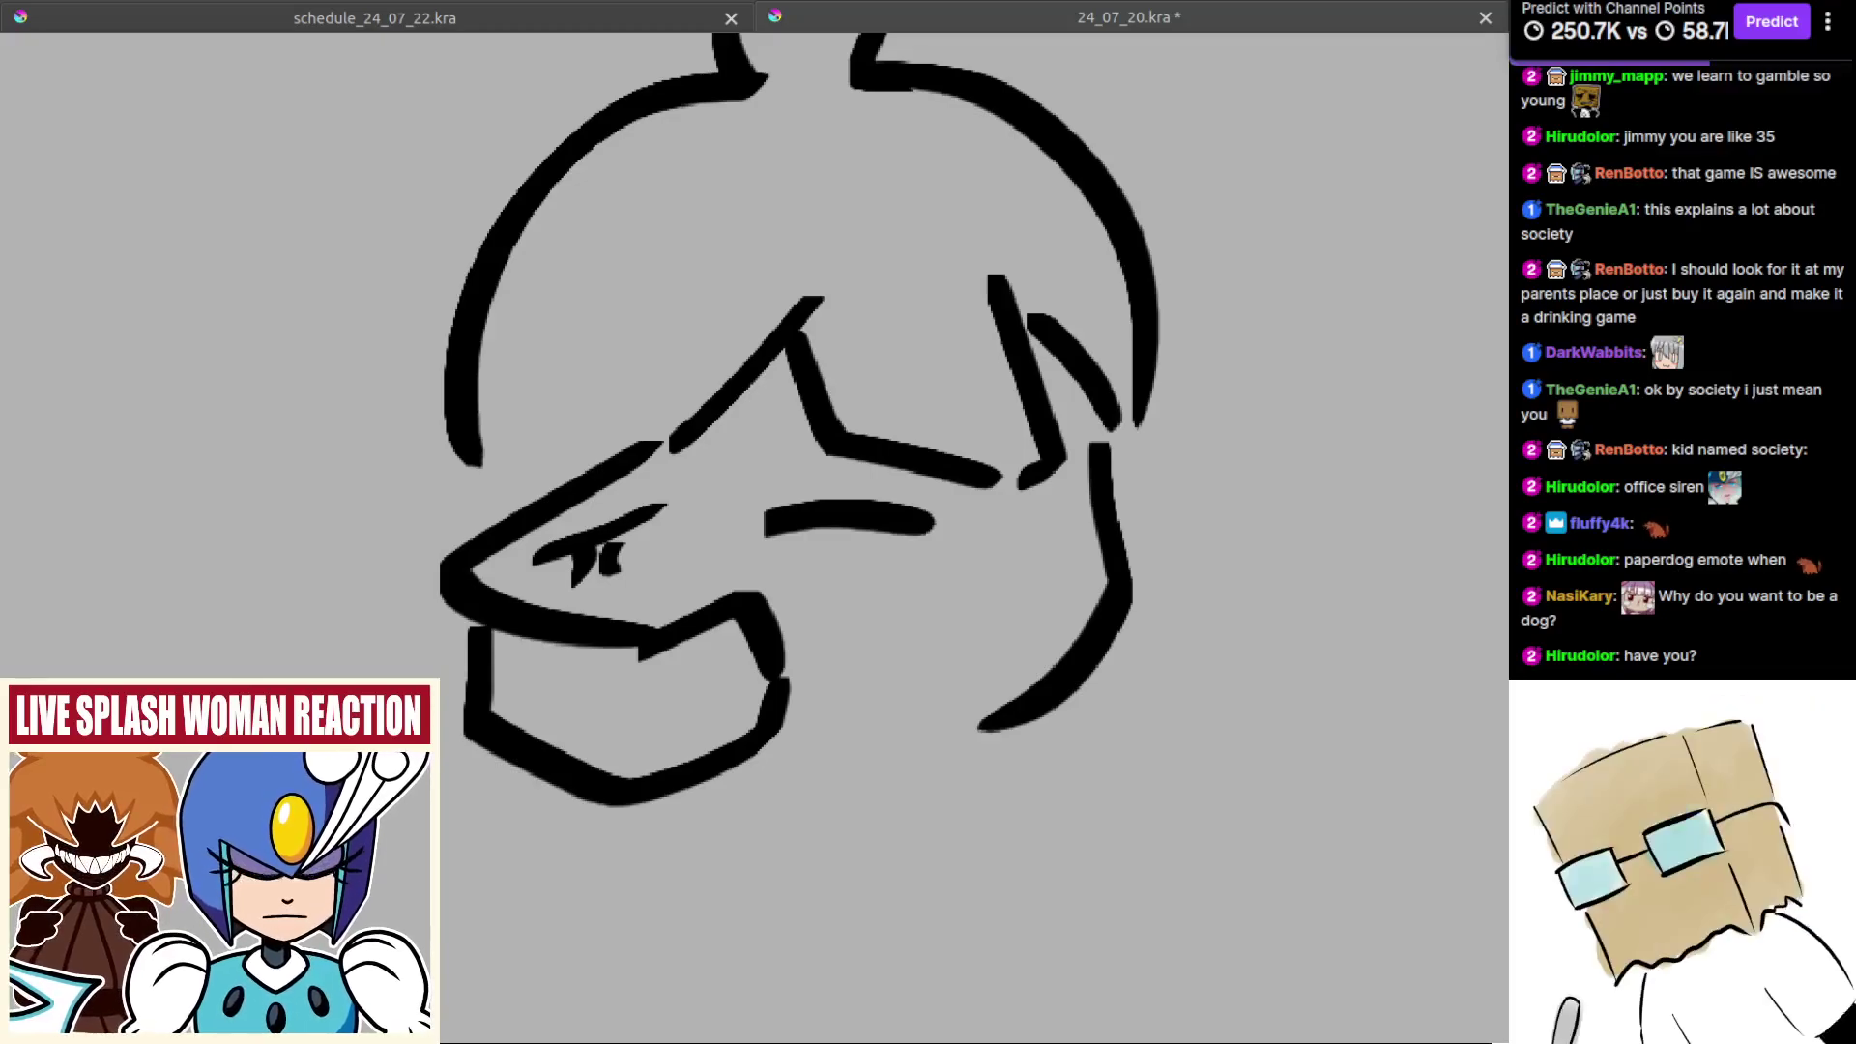
pyautogui.scroll(-1, 962, 622)
pyautogui.scroll(3, 919, 609)
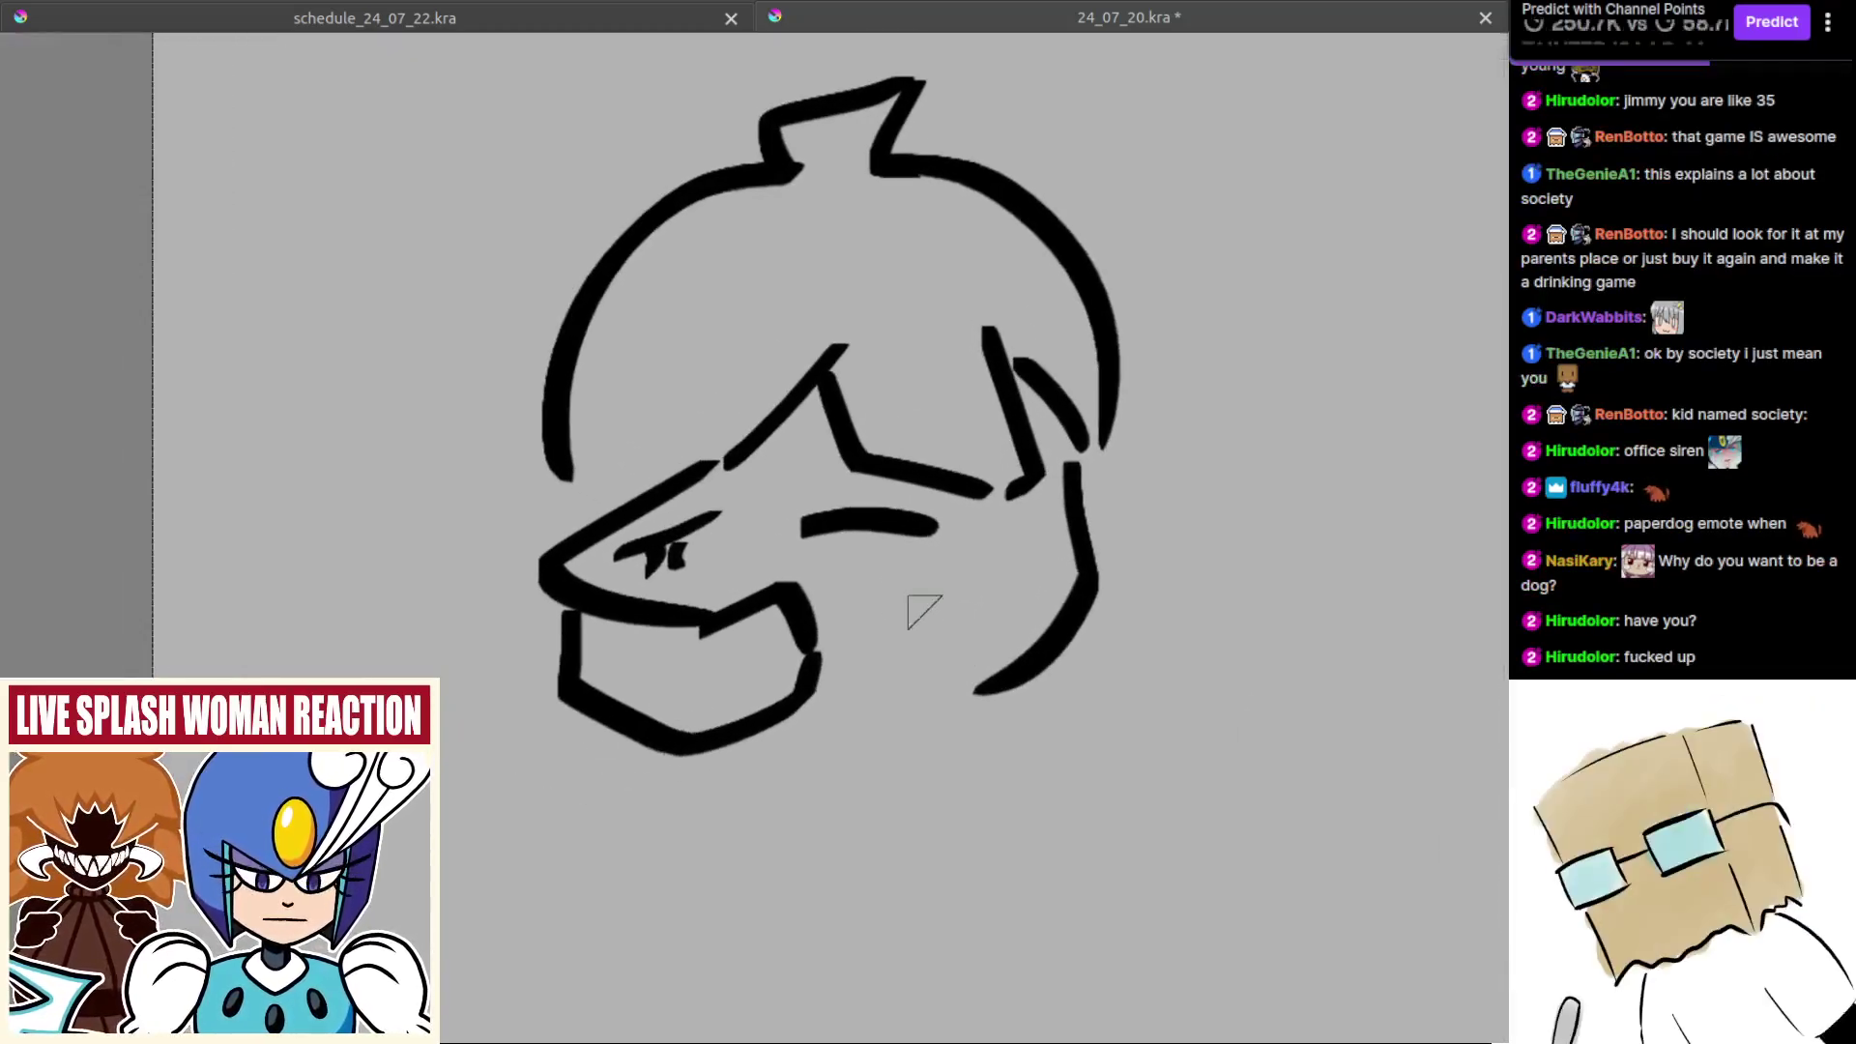
pyautogui.scroll(2, 851, 498)
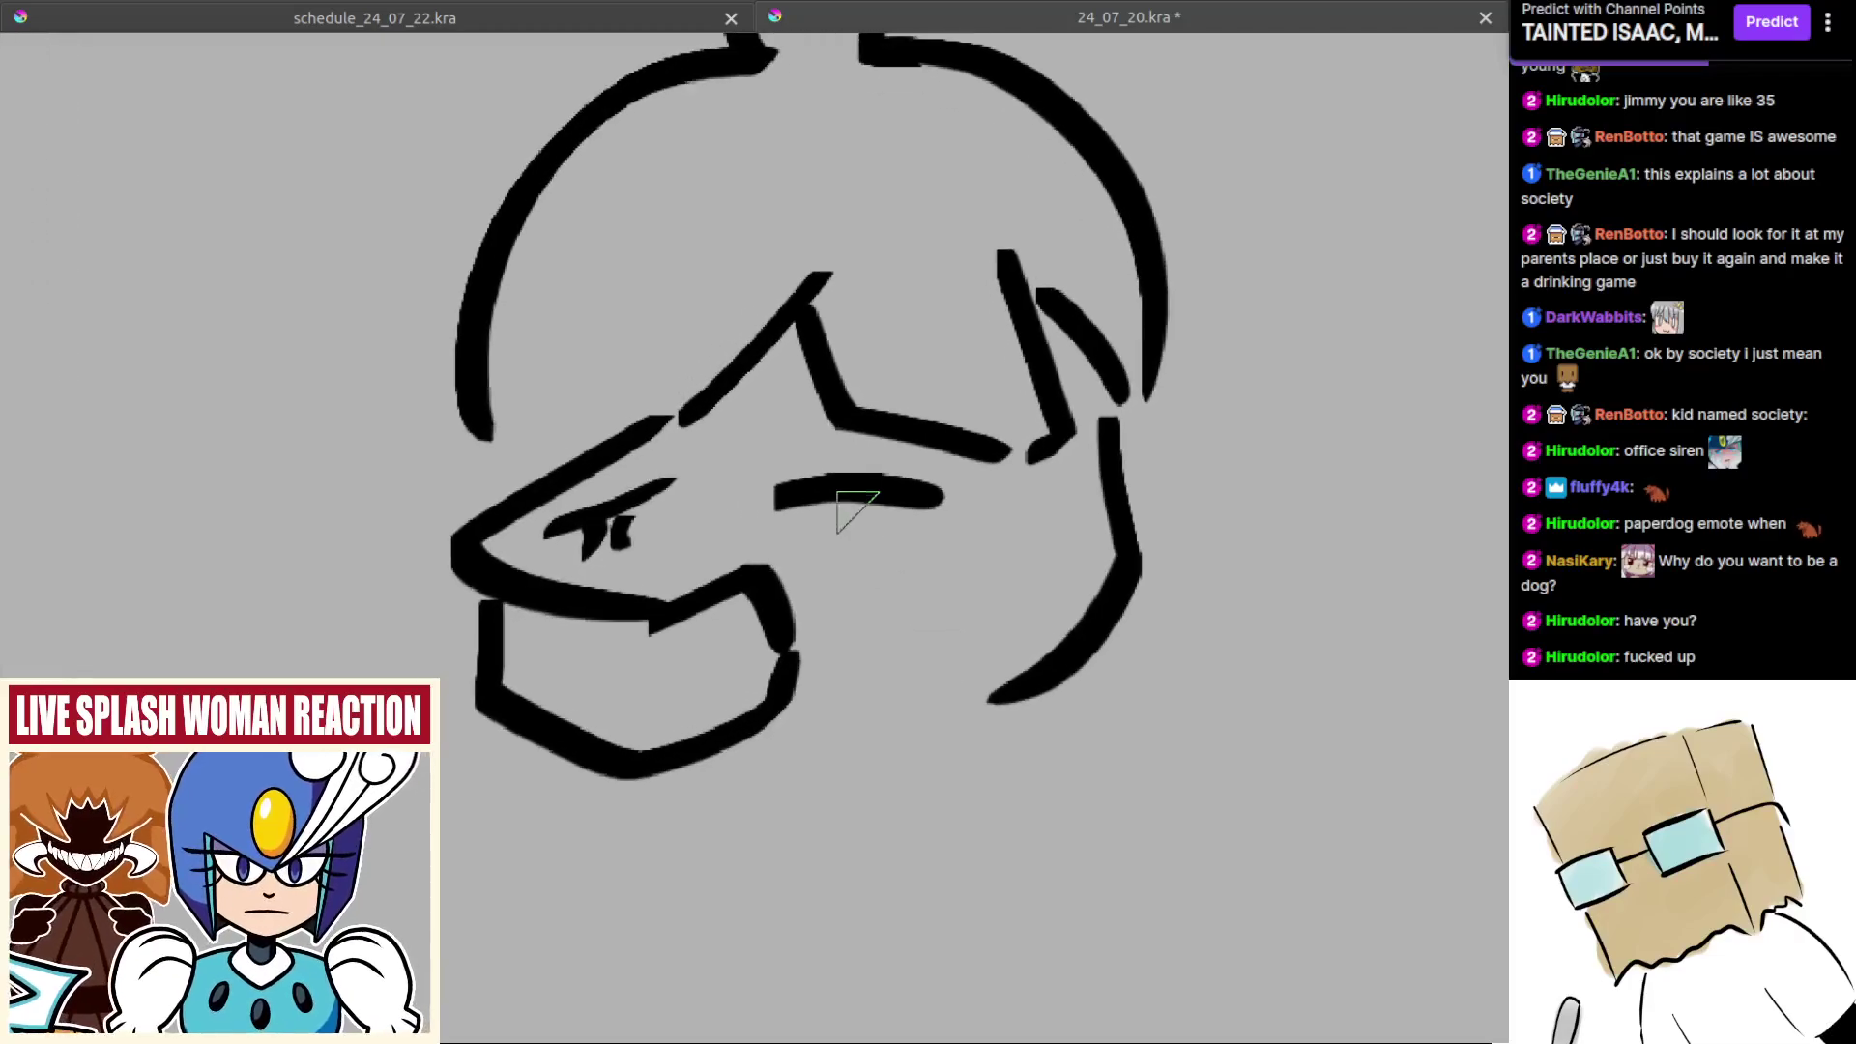
pyautogui.hotkey('ctrl', 'z')
# Step: Draw the larger eye below the bangs with a curved upper lid and a rounded lower rim, redoing strokes
pyautogui.moveTo(773, 524); pyautogui.dragTo(940, 464)
pyautogui.moveTo(848, 512)
pyautogui.mouseDown()
pyautogui.moveTo(878, 538)
pyautogui.moveTo(801, 511)
pyautogui.moveTo(856, 564)
pyautogui.mouseUp()
pyautogui.moveTo(914, 483)
pyautogui.mouseDown()
pyautogui.moveTo(885, 471)
pyautogui.moveTo(902, 488)
pyautogui.mouseUp()
pyautogui.hotkey('ctrl', 'z')
pyautogui.moveTo(1017, 521); pyautogui.dragTo(918, 549)
pyautogui.hotkey('ctrl', 'z')
pyautogui.hotkey('ctrl', 'z')
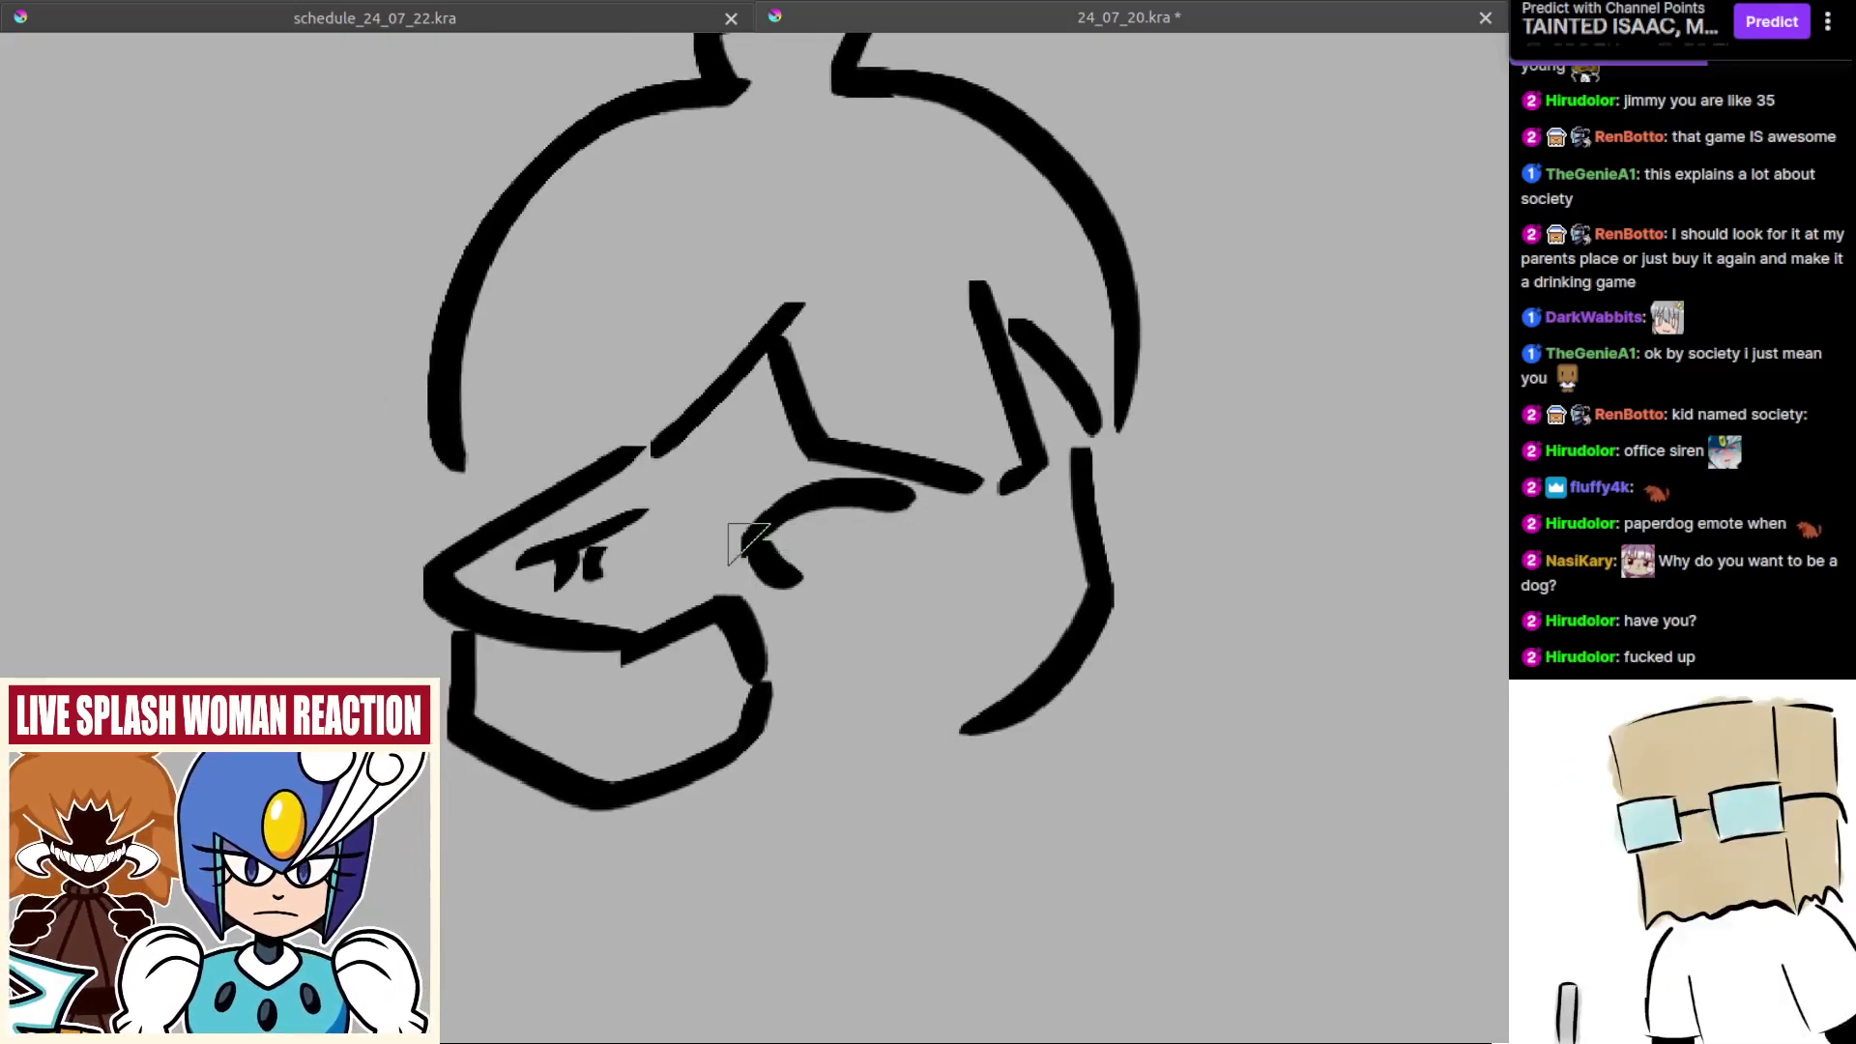
pyautogui.moveTo(749, 531)
pyautogui.mouseDown()
pyautogui.moveTo(875, 604)
pyautogui.moveTo(851, 598)
pyautogui.mouseUp()
pyautogui.hotkey('ctrl', 'z')
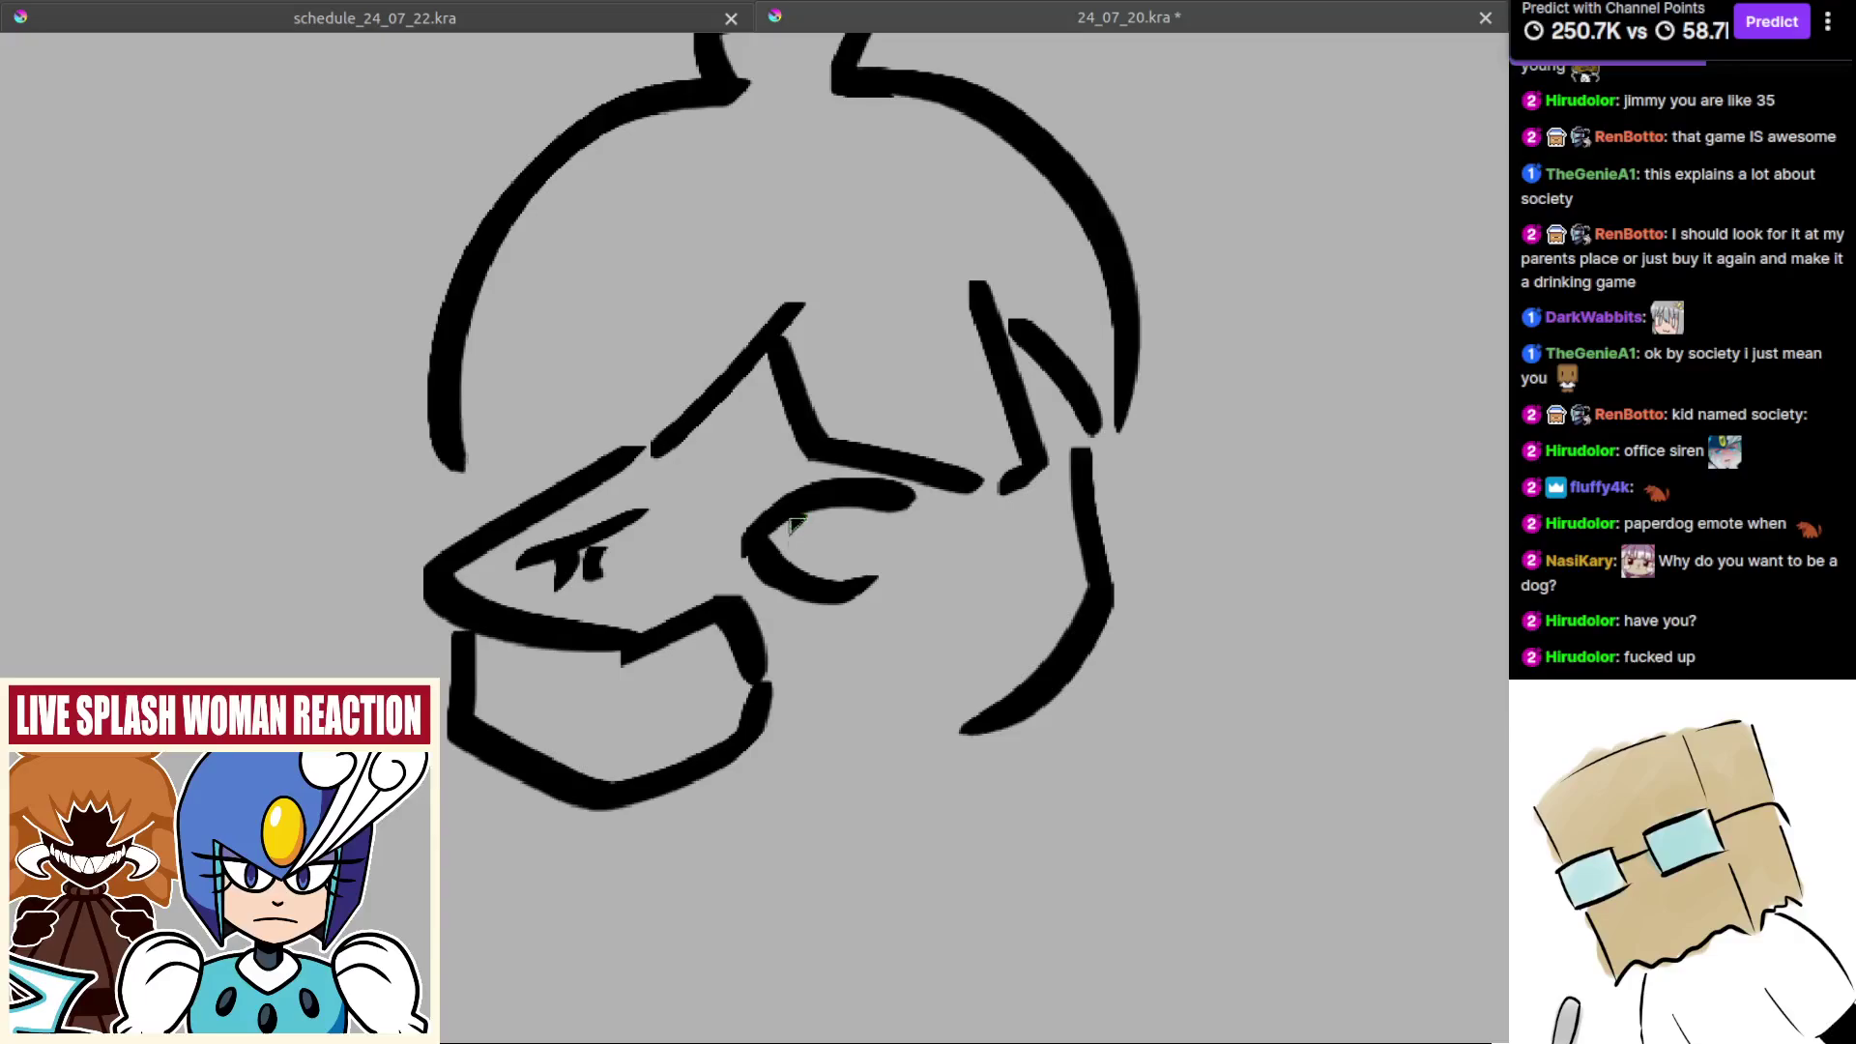
# Step: Outline the iris in the larger eye and sketch a second eye beneath the side strands, redoing strokes
pyautogui.moveTo(794, 522); pyautogui.dragTo(826, 527)
pyautogui.moveTo(997, 501)
pyautogui.mouseDown()
pyautogui.moveTo(1063, 484)
pyautogui.moveTo(1008, 498)
pyautogui.moveTo(1062, 466)
pyautogui.moveTo(1060, 534)
pyautogui.moveTo(1010, 451)
pyautogui.moveTo(1007, 485)
pyautogui.moveTo(984, 489)
pyautogui.moveTo(1003, 479)
pyautogui.moveTo(999, 523)
pyautogui.moveTo(1014, 469)
pyautogui.moveTo(999, 508)
pyautogui.moveTo(984, 481)
pyautogui.moveTo(995, 525)
pyautogui.moveTo(986, 513)
pyautogui.moveTo(1018, 544)
pyautogui.moveTo(1030, 488)
pyautogui.mouseUp()
pyautogui.hotkey('ctrl', 'z')
pyautogui.hotkey('ctrl', 'z')
pyautogui.hotkey('ctrl', 'z')
pyautogui.hotkey('ctrl', 'z')
pyautogui.hotkey('ctrl', 'z')
pyautogui.scroll(-4, 1019, 534)
pyautogui.scroll(5, 1012, 569)
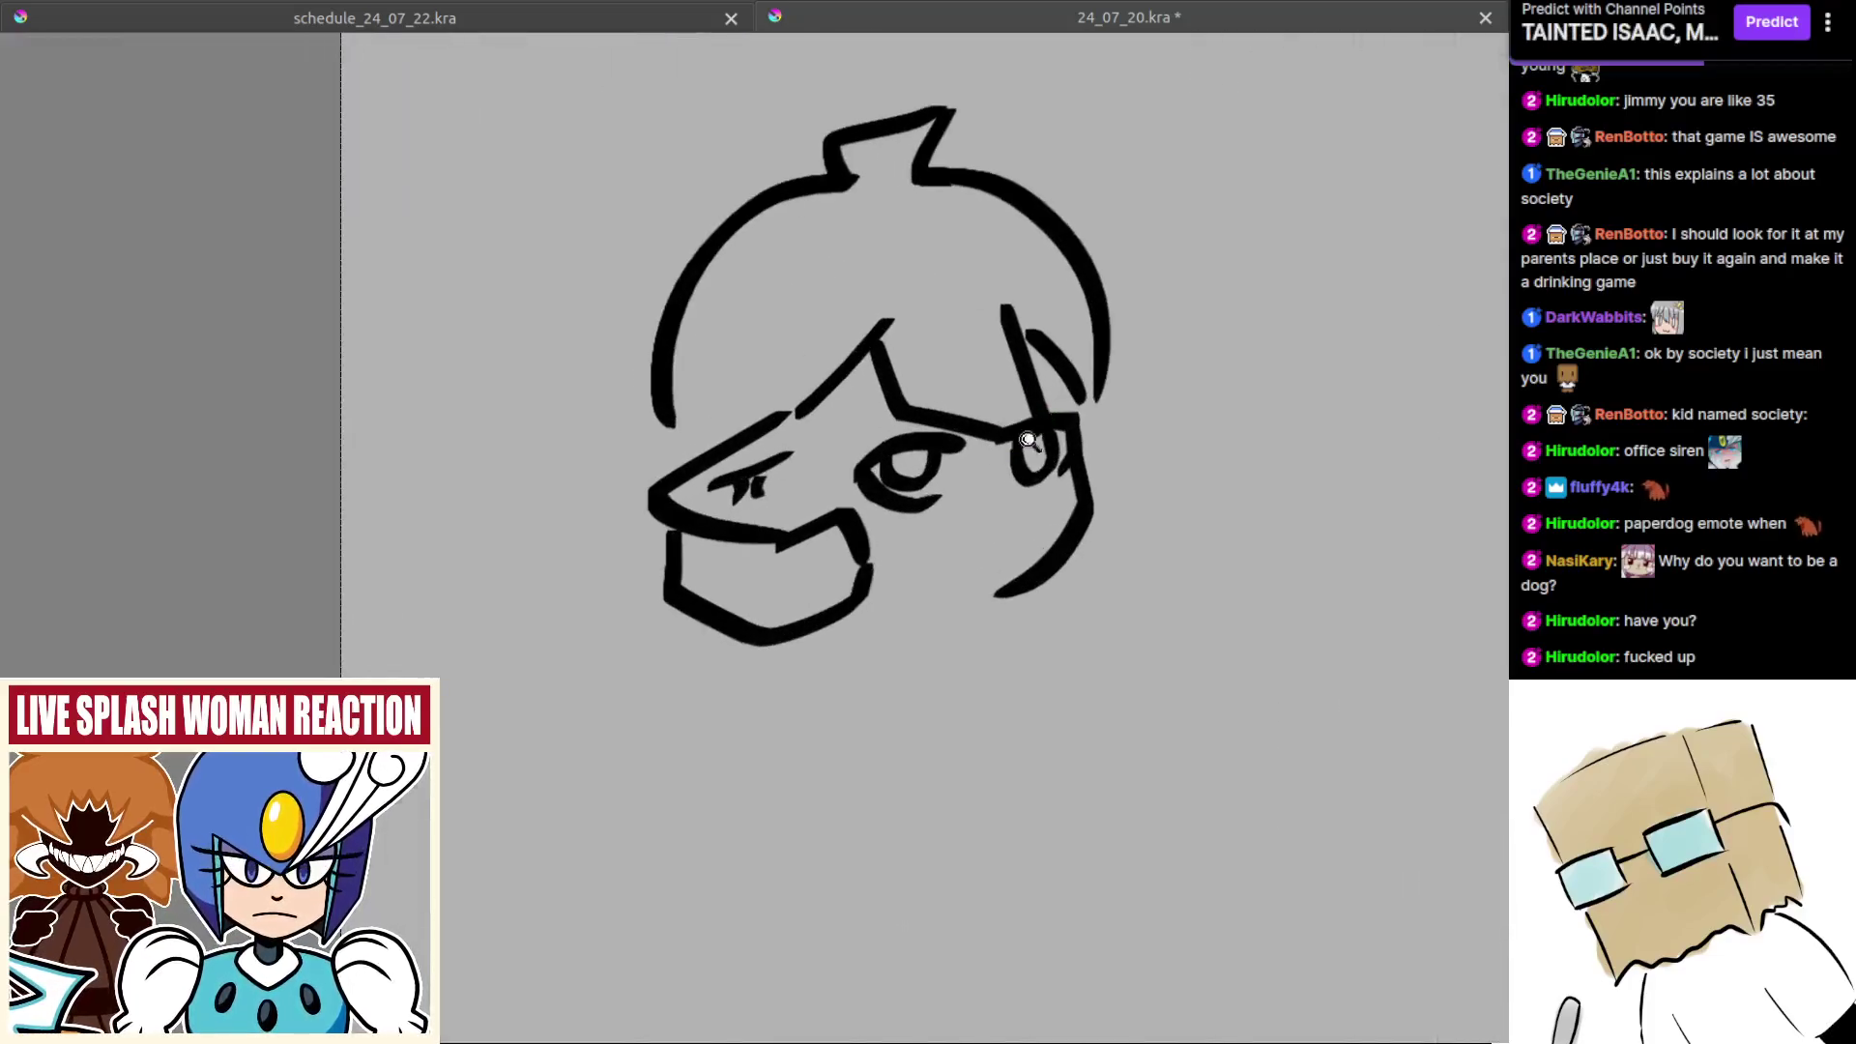
# Step: Mirror the canvas and redraw the second eye as a bolder outline at the face's edge
pyautogui.moveTo(1028, 440); pyautogui.dragTo(986, 547)
pyautogui.press('m')
pyautogui.moveTo(865, 542); pyautogui.dragTo(1160, 626)
pyautogui.moveTo(669, 559); pyautogui.dragTo(676, 507)
pyautogui.moveTo(882, 531); pyautogui.dragTo(838, 459)
pyautogui.hotkey('ctrl', 'z')
pyautogui.hotkey('ctrl', 'z')
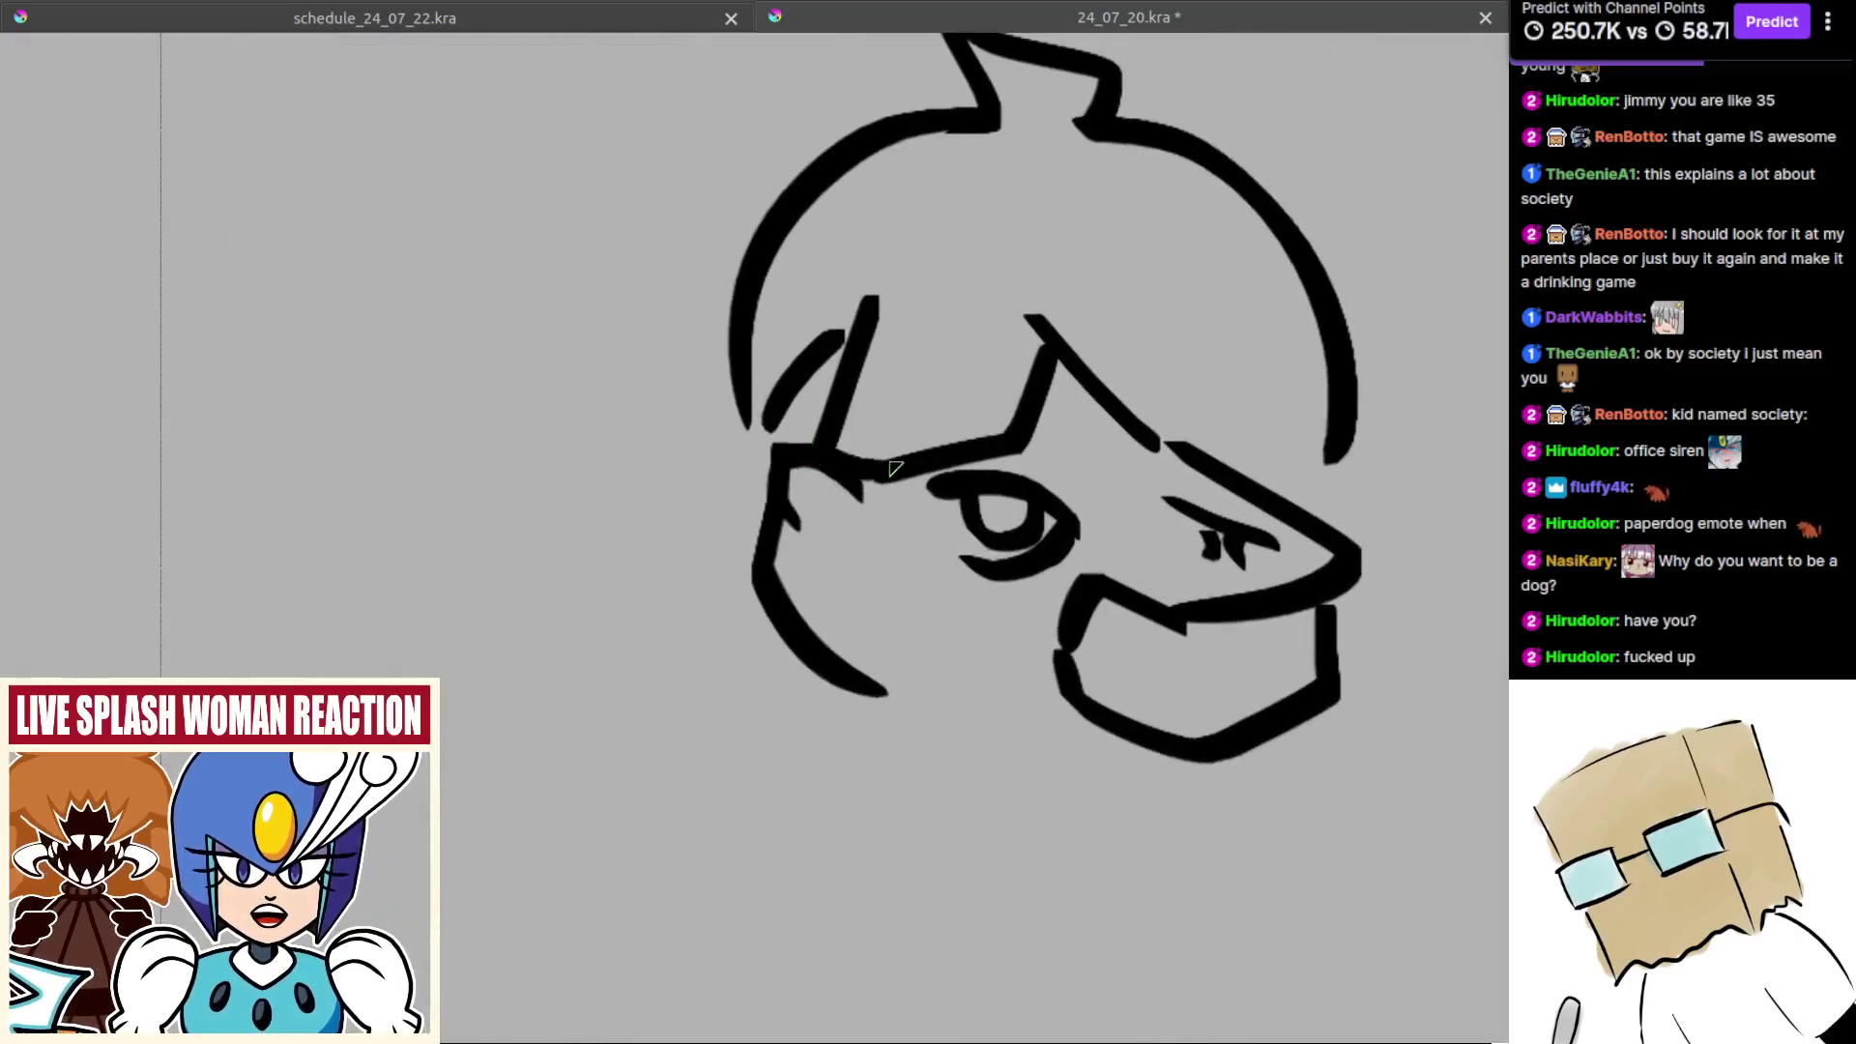
pyautogui.hotkey('ctrl', 'z')
pyautogui.moveTo(820, 480)
pyautogui.mouseDown()
pyautogui.moveTo(833, 519)
pyautogui.moveTo(813, 466)
pyautogui.moveTo(848, 486)
pyautogui.moveTo(813, 465)
pyautogui.moveTo(843, 512)
pyautogui.moveTo(833, 467)
pyautogui.moveTo(860, 484)
pyautogui.moveTo(834, 496)
pyautogui.moveTo(821, 474)
pyautogui.moveTo(1063, 706)
pyautogui.mouseUp()
pyautogui.hotkey('ctrl', 'z')
pyautogui.press('m')
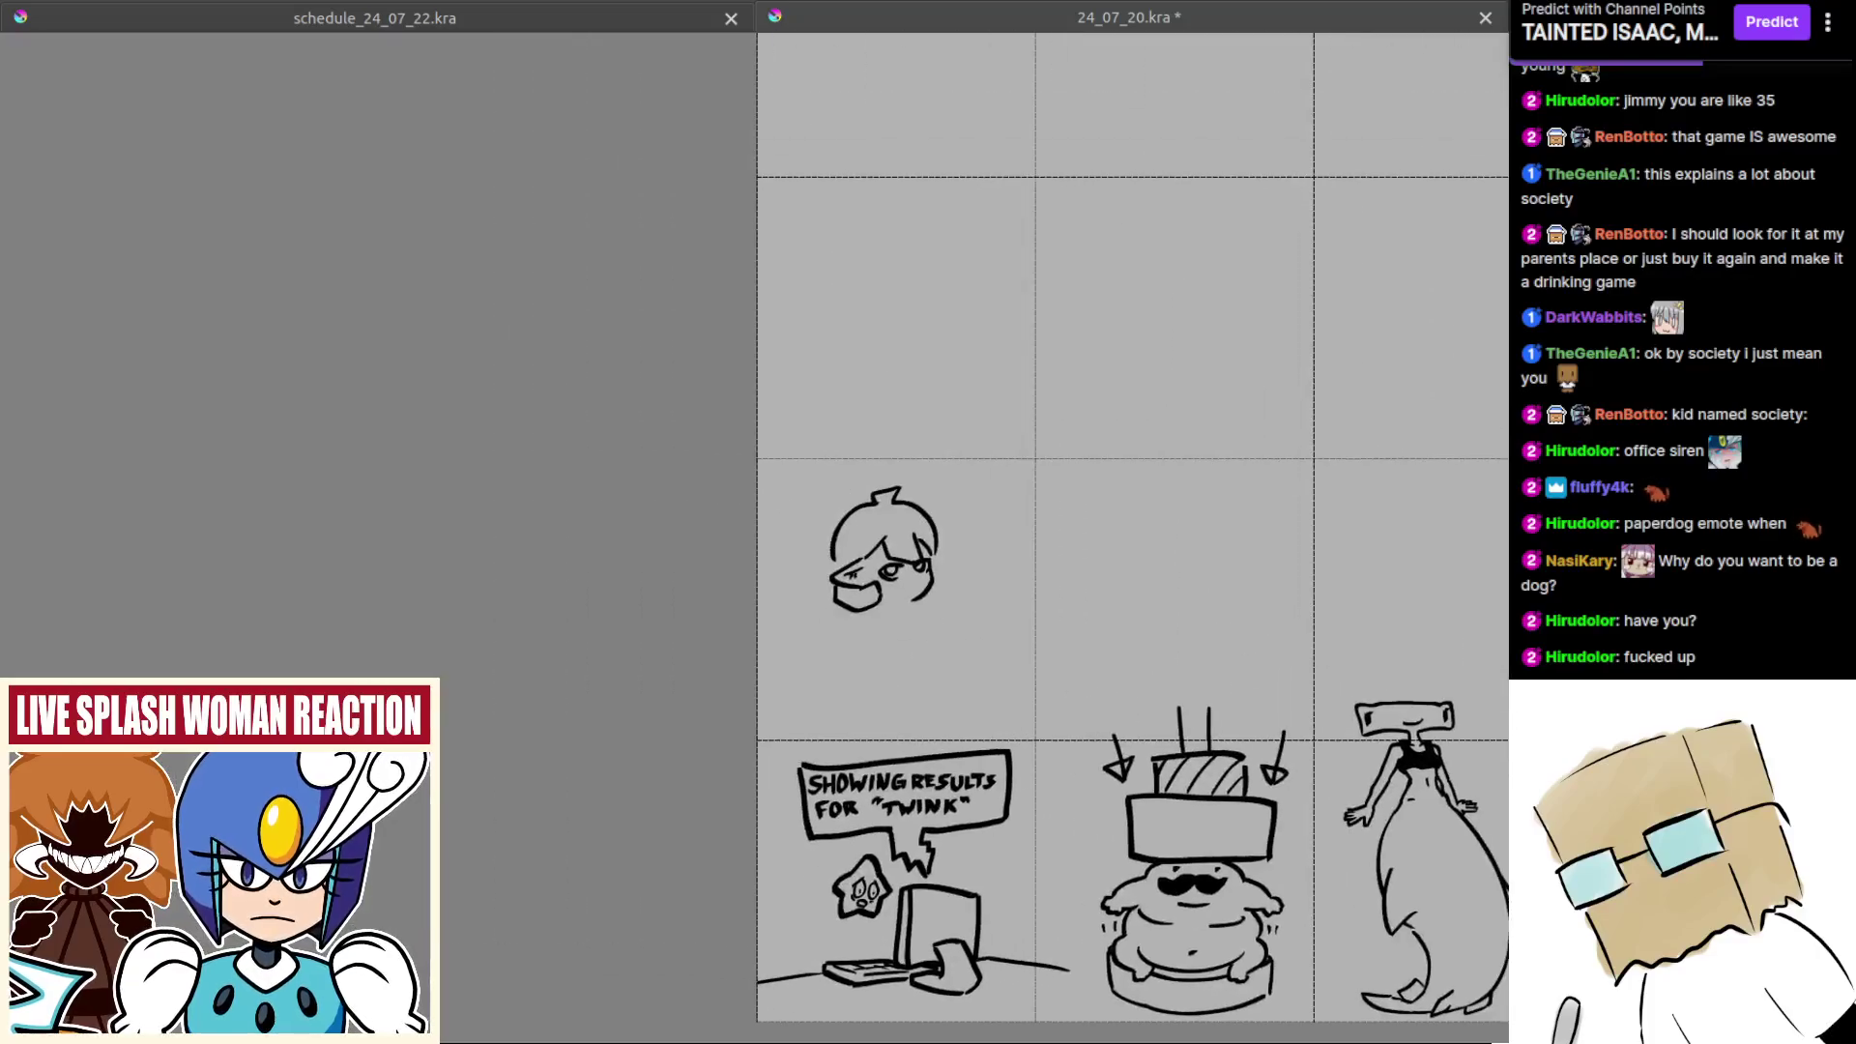
# Step: Fill the insides of both eyes solid black
pyautogui.moveTo(898, 631); pyautogui.dragTo(975, 497)
pyautogui.scroll(3, 977, 499)
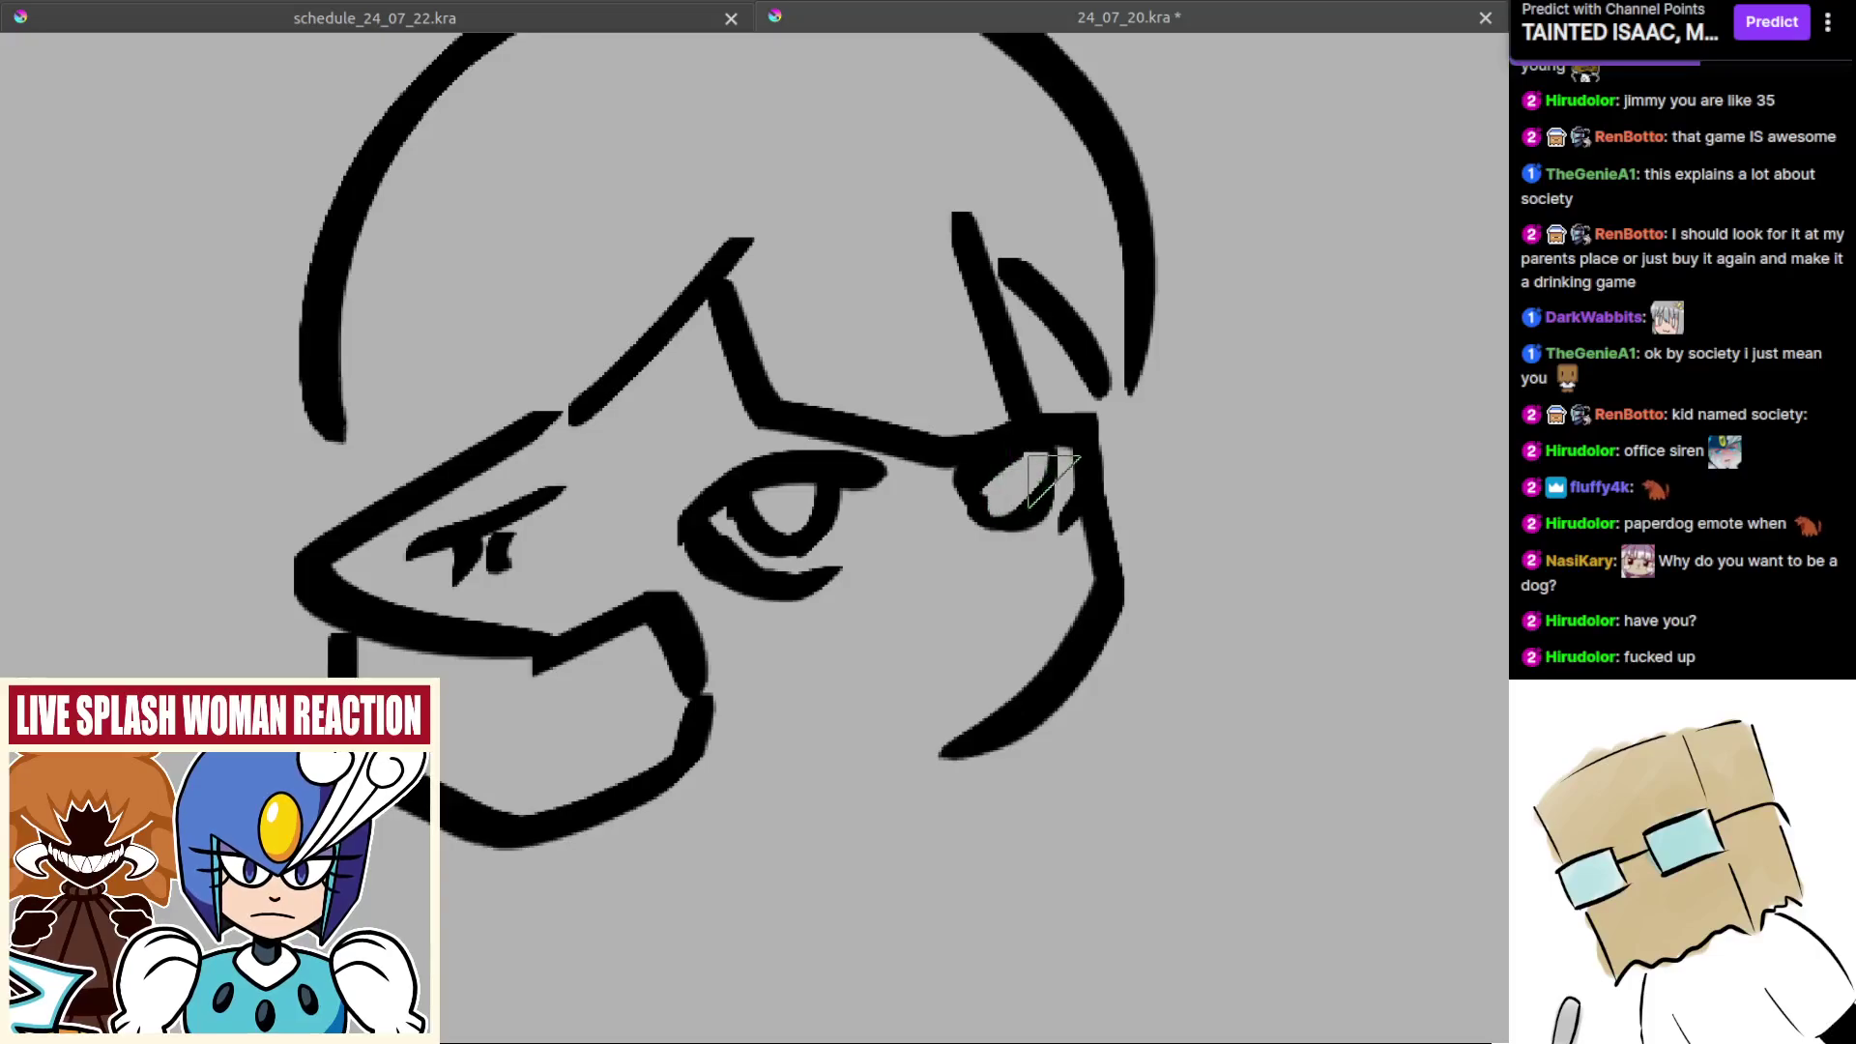
pyautogui.moveTo(997, 496); pyautogui.dragTo(1038, 481)
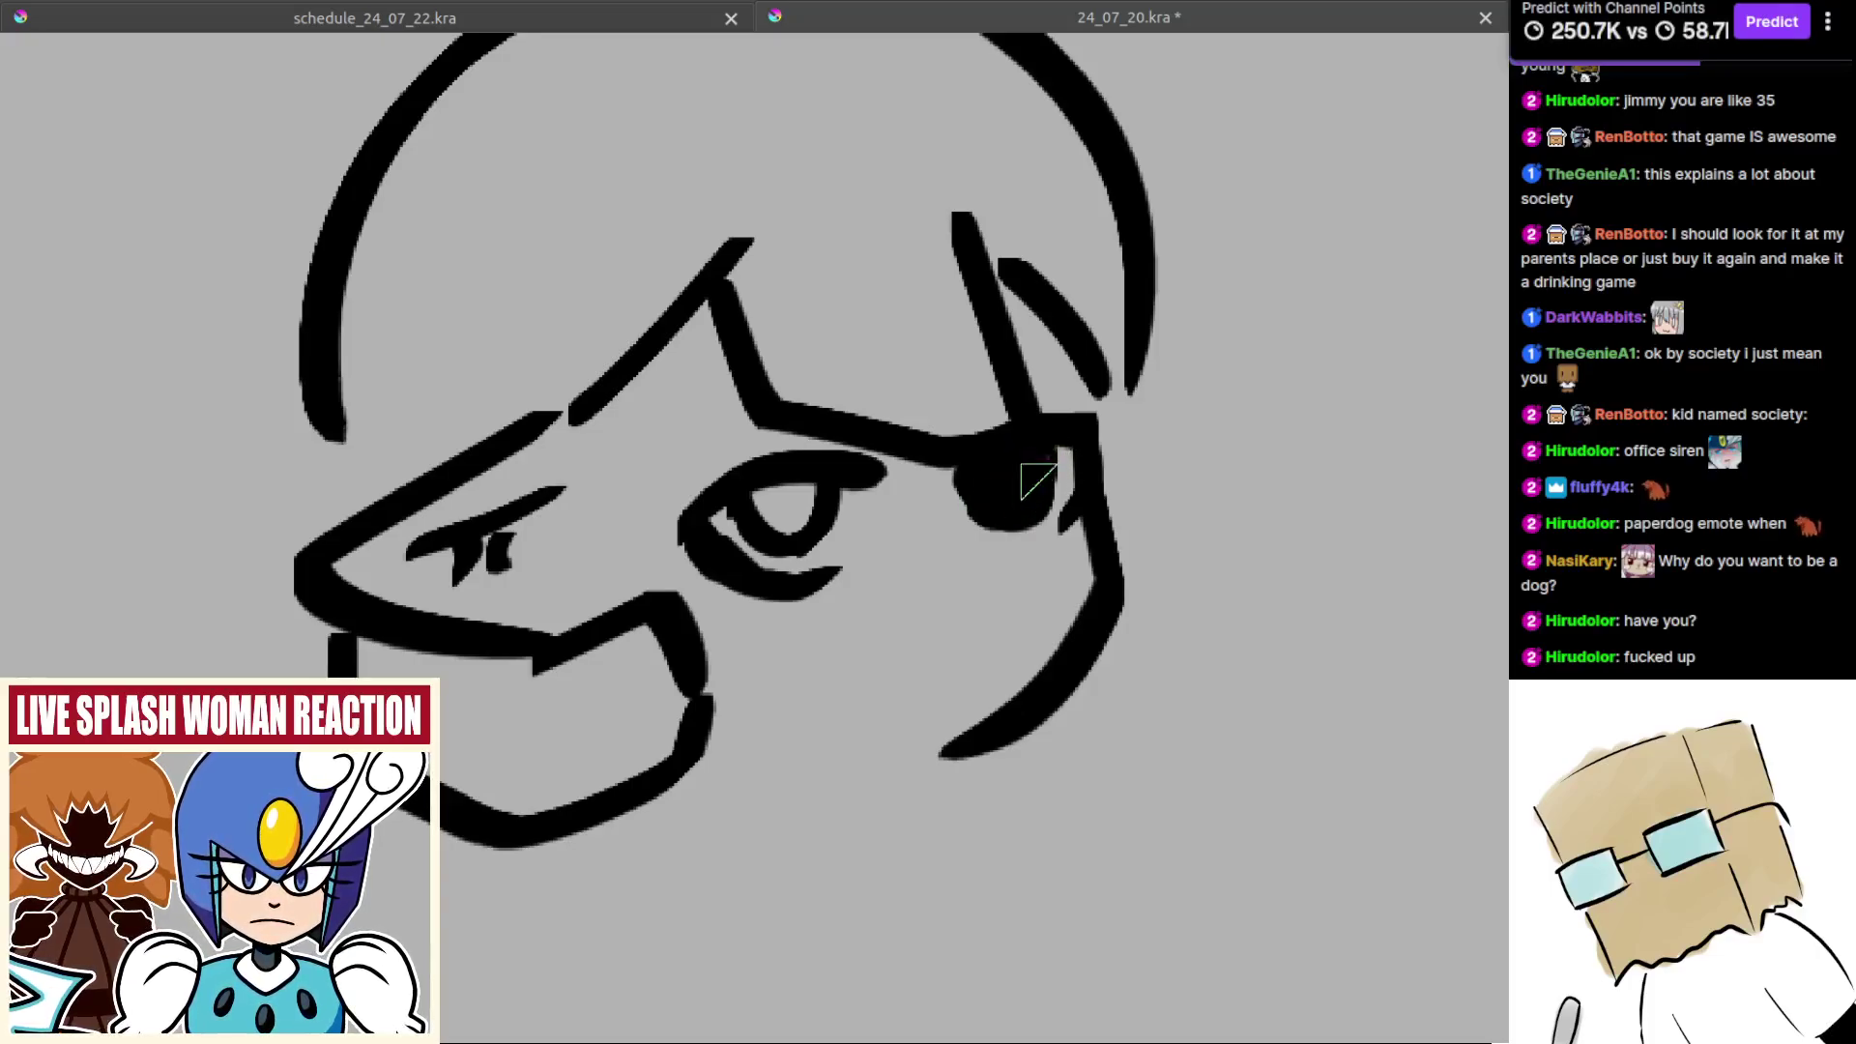
pyautogui.moveTo(795, 494)
pyautogui.mouseDown()
pyautogui.moveTo(768, 495)
pyautogui.moveTo(797, 527)
pyautogui.mouseUp()
# Step: Add a small nose mark between the eyes and a short mouth line above the chin
pyautogui.moveTo(909, 600)
pyautogui.mouseDown()
pyautogui.moveTo(902, 712)
pyautogui.moveTo(967, 533)
pyautogui.mouseUp()
pyautogui.scroll(5, 966, 533)
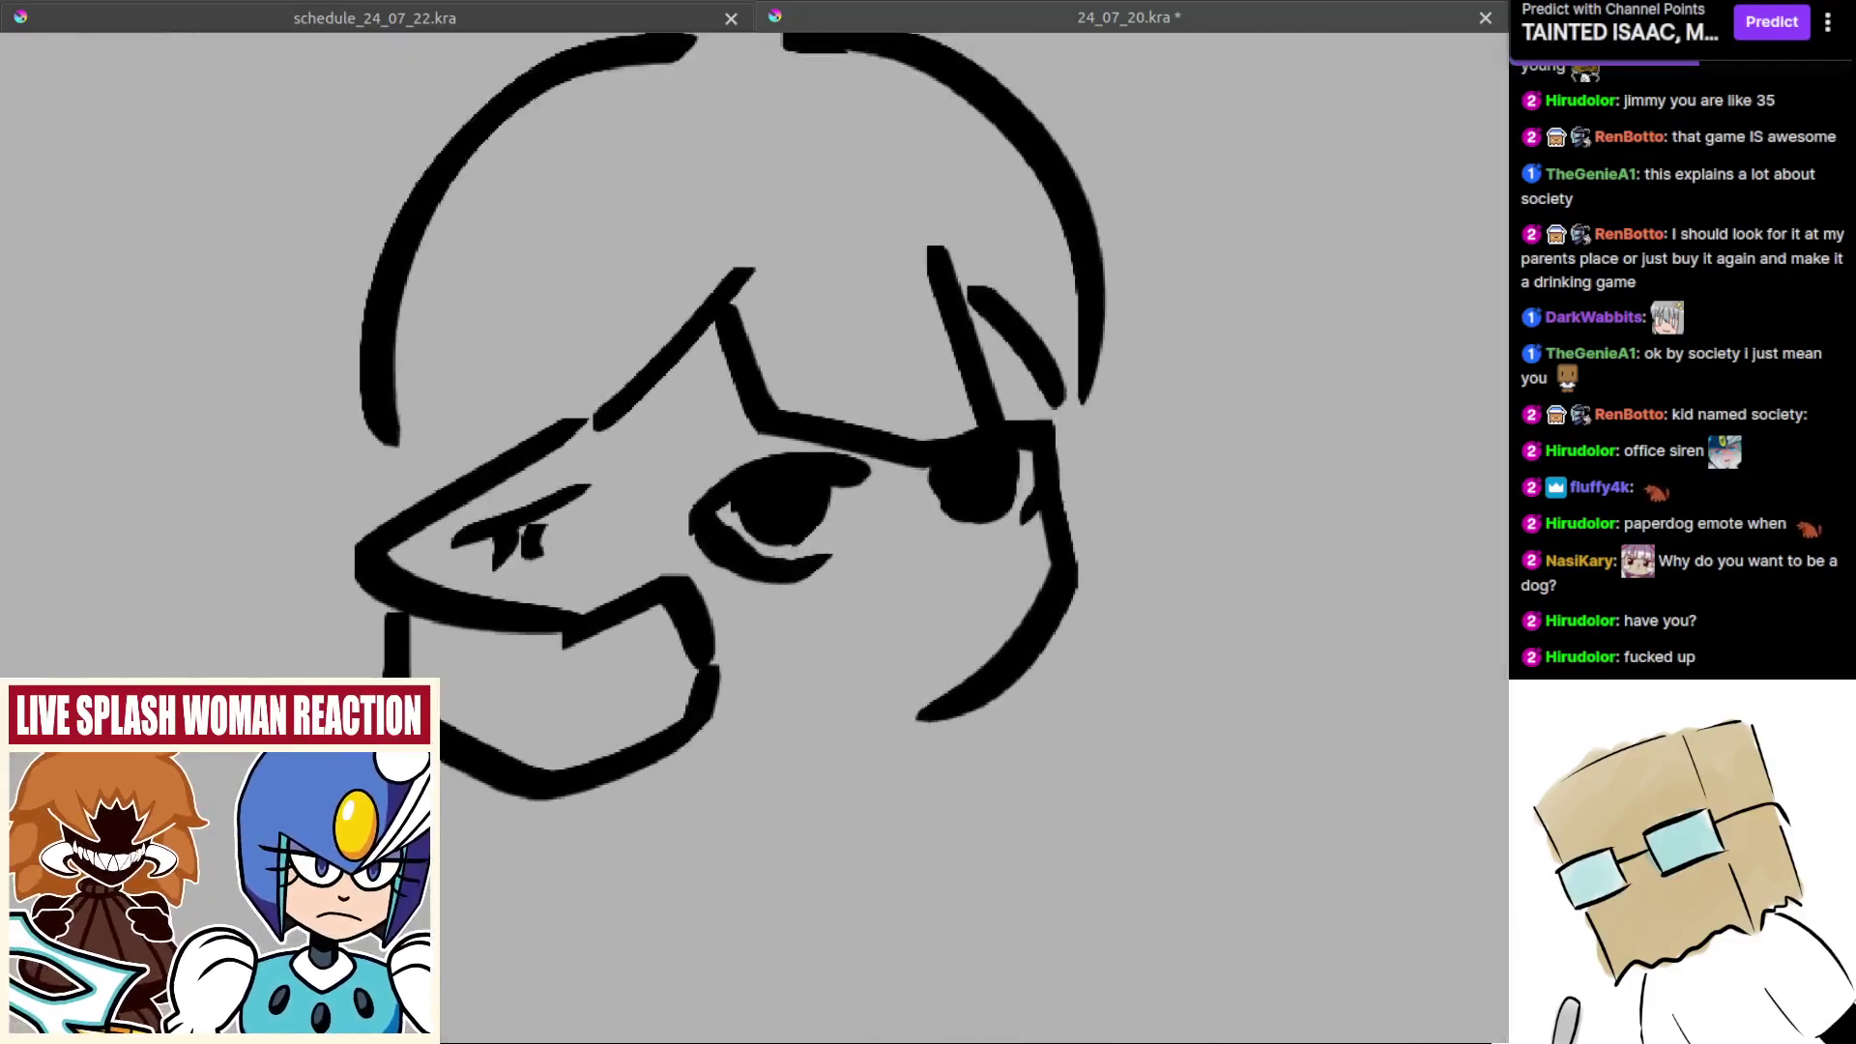
pyautogui.moveTo(907, 563); pyautogui.dragTo(923, 565)
pyautogui.moveTo(785, 698)
pyautogui.mouseDown()
pyautogui.moveTo(833, 662)
pyautogui.moveTo(874, 694)
pyautogui.moveTo(895, 678)
pyautogui.mouseUp()
pyautogui.hotkey('ctrl', 'z')
pyautogui.scroll(-5, 873, 665)
pyautogui.scroll(4, 873, 665)
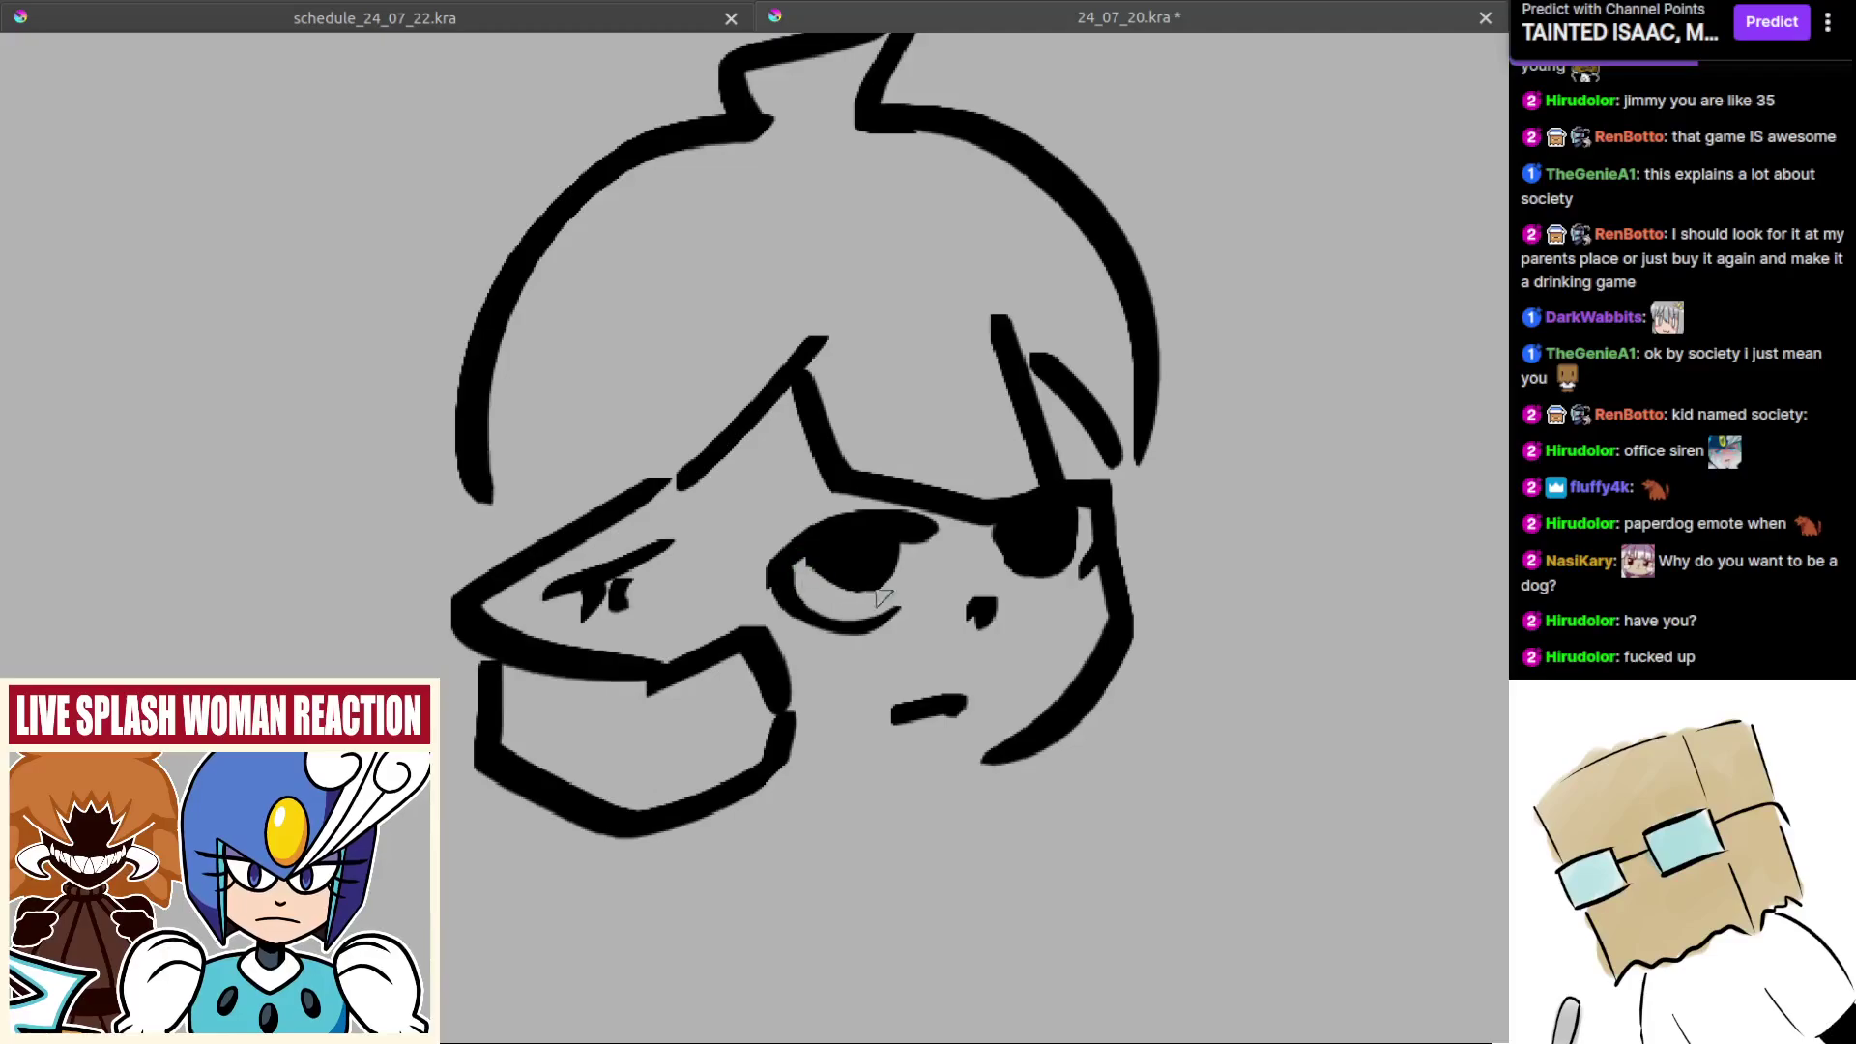
pyautogui.moveTo(984, 555)
pyautogui.mouseDown()
pyautogui.moveTo(903, 565)
pyautogui.moveTo(978, 558)
pyautogui.moveTo(949, 588)
pyautogui.mouseUp()
pyautogui.hotkey('ctrl', 'z')
pyautogui.hotkey('ctrl', 'z')
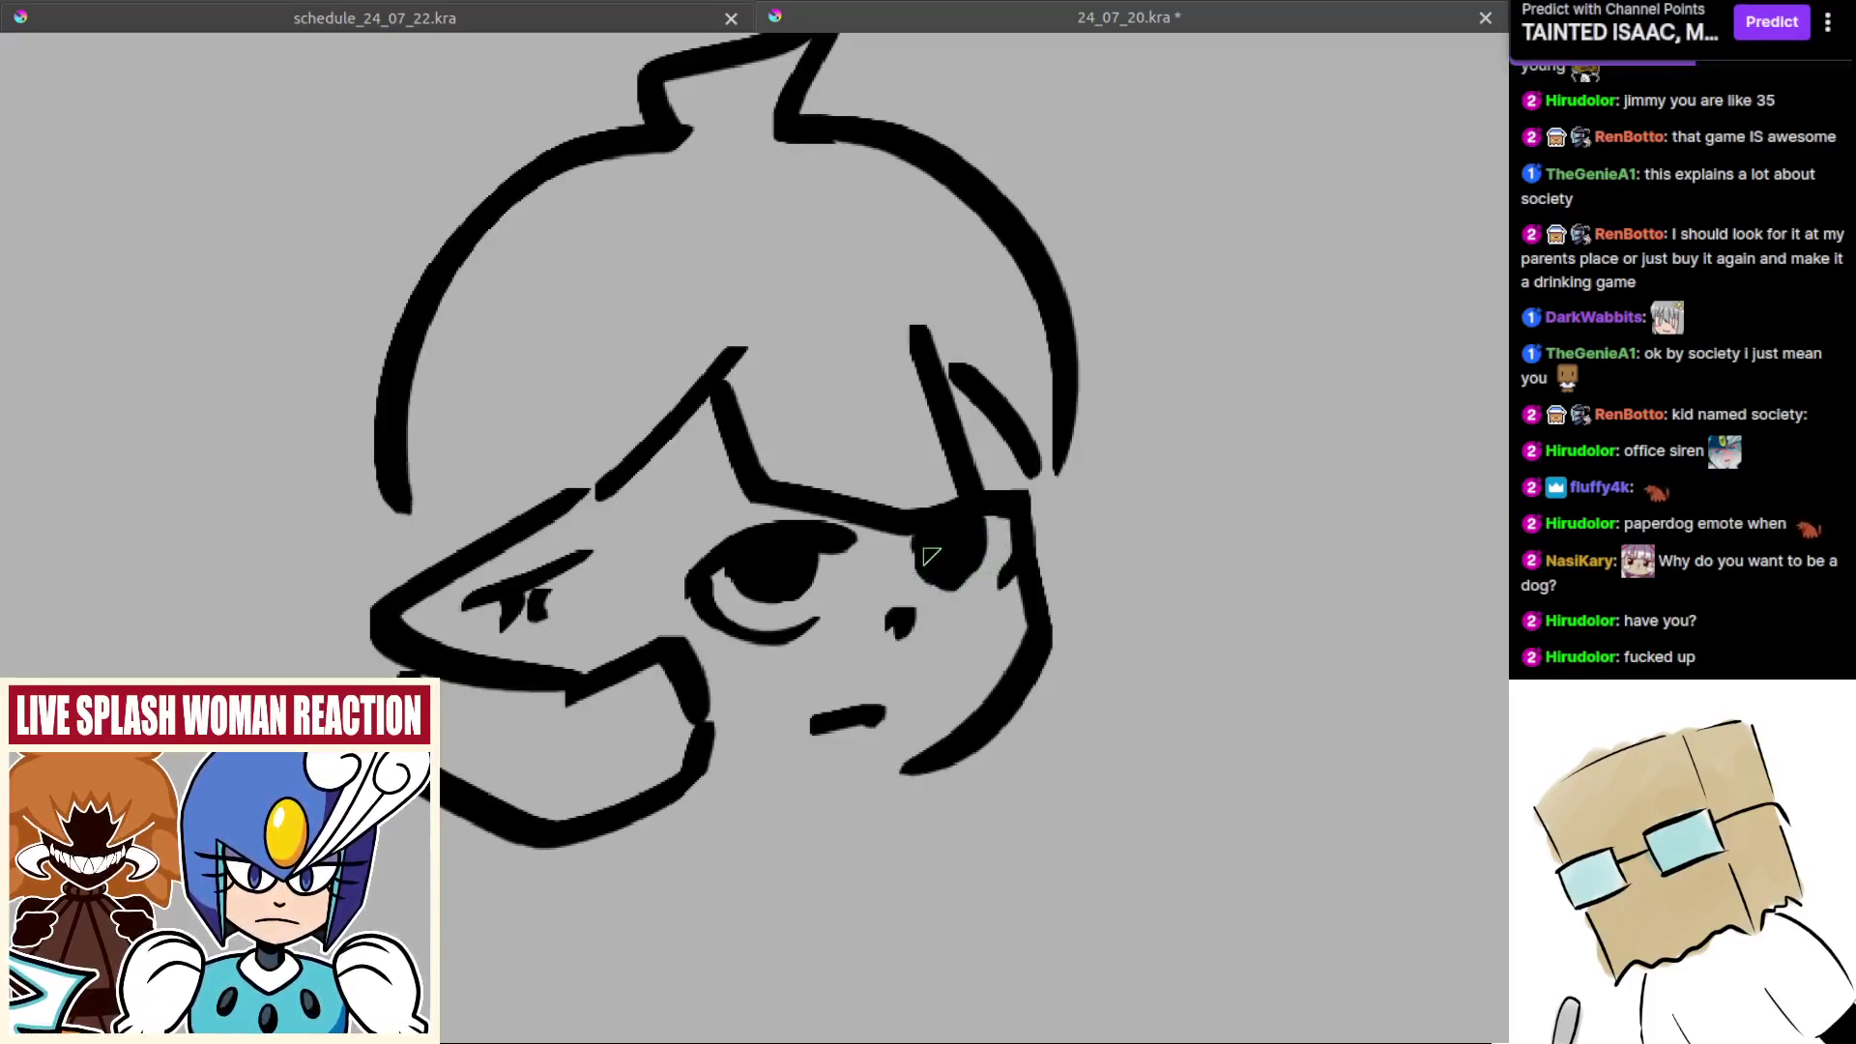
# Step: Mirror the canvas and round off the square corner where the face outline meets the smaller eye and side strands
pyautogui.moveTo(947, 558); pyautogui.dragTo(952, 609)
pyautogui.press('m')
pyautogui.moveTo(835, 537); pyautogui.dragTo(1161, 624)
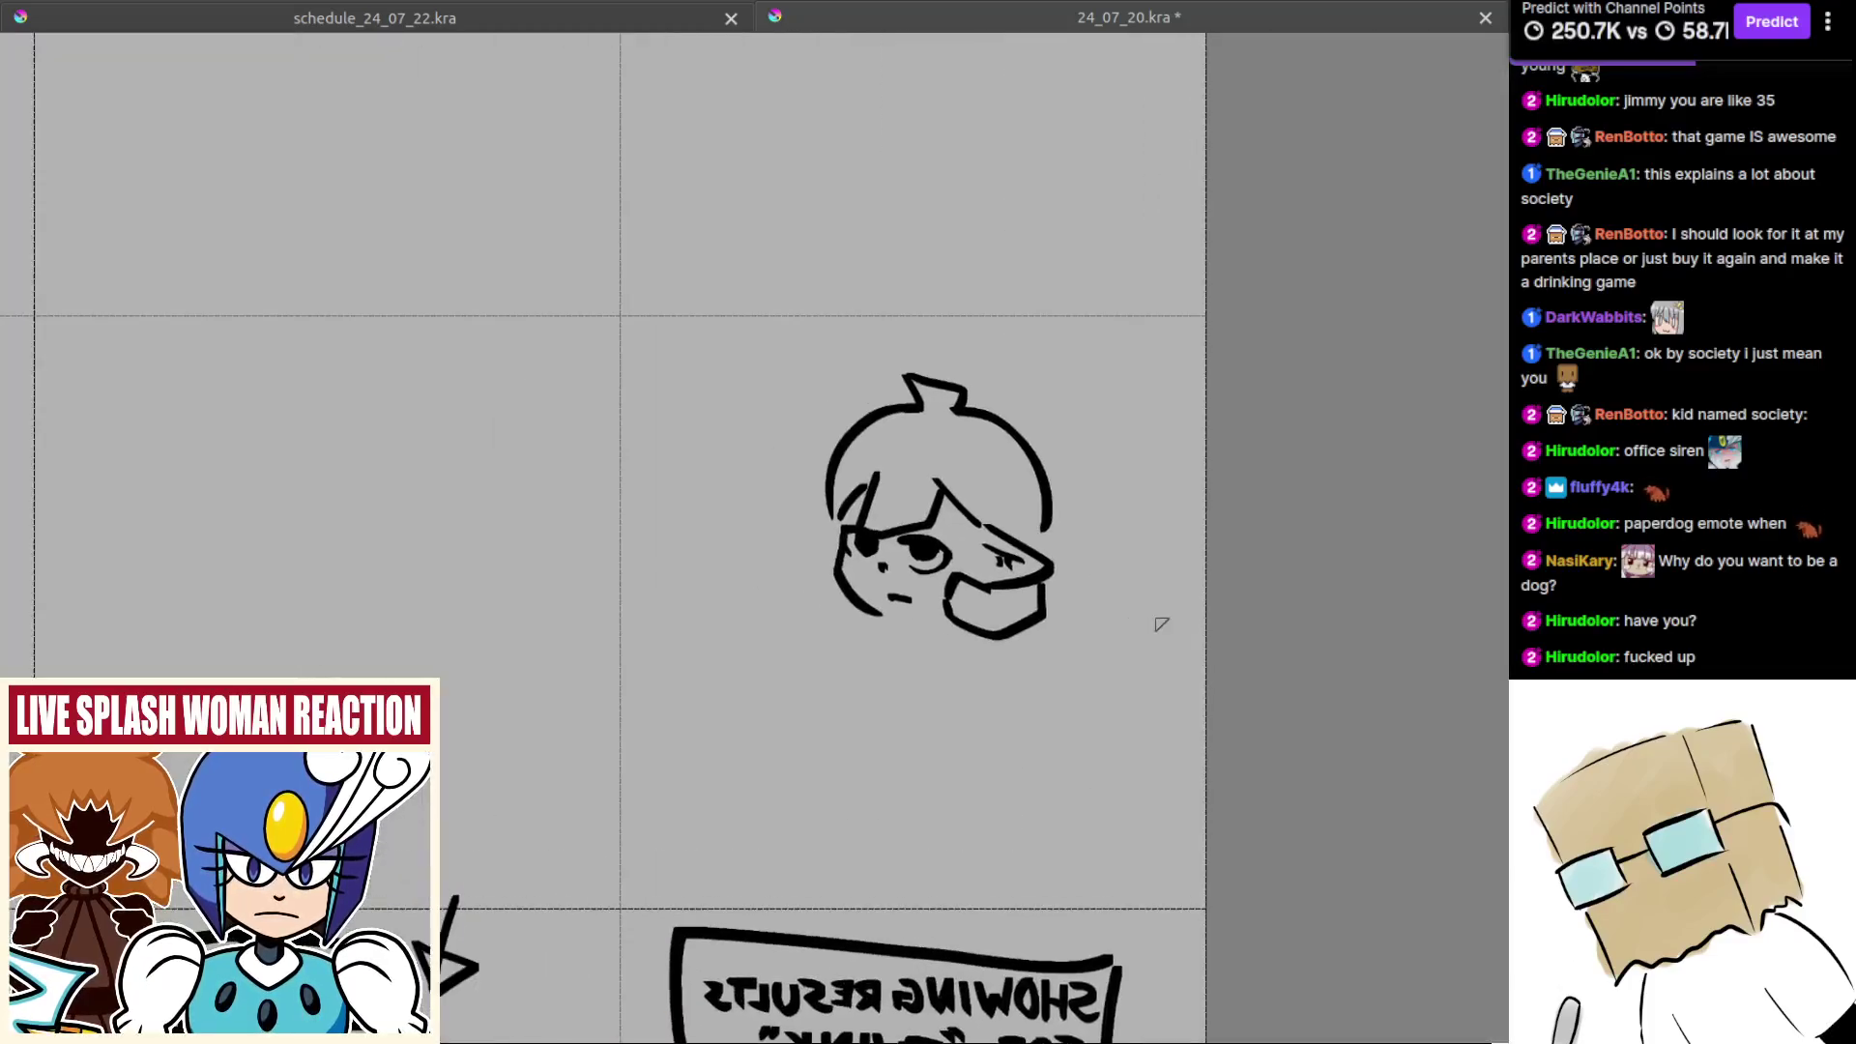
pyautogui.scroll(4, 836, 517)
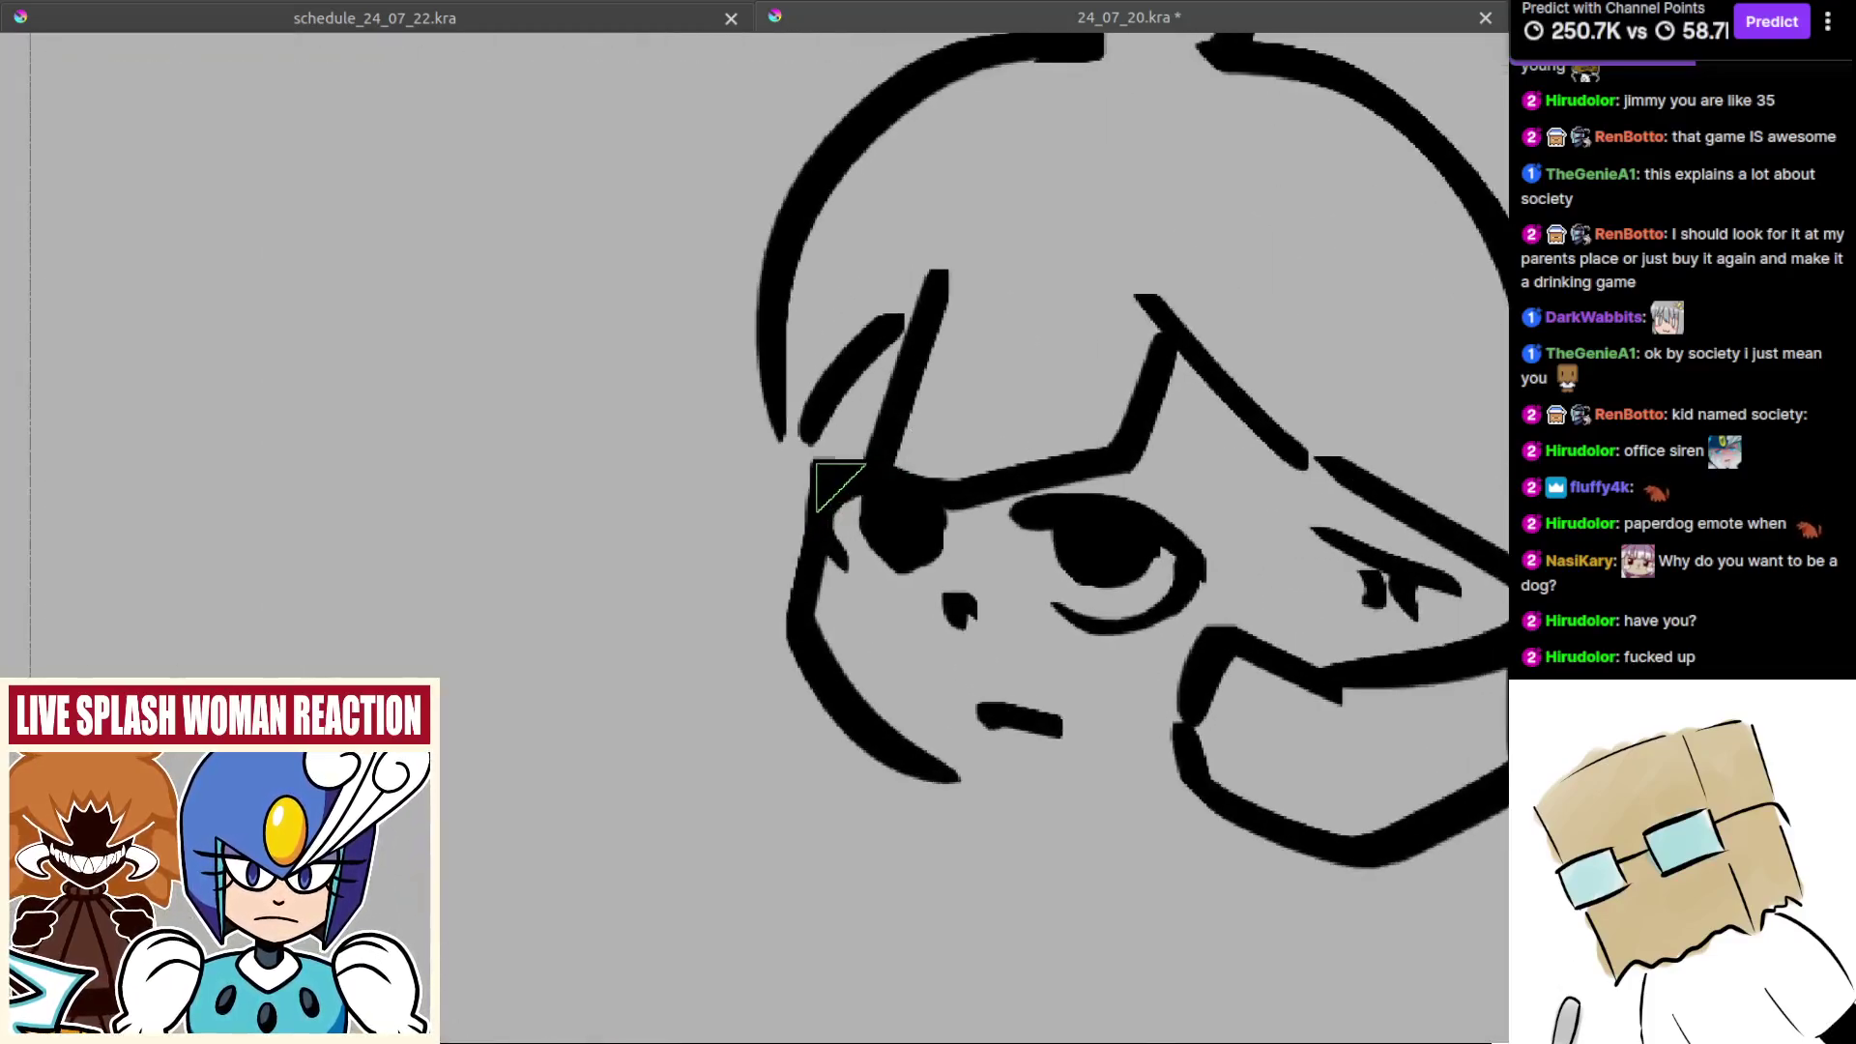
pyautogui.moveTo(814, 477); pyautogui.dragTo(840, 459)
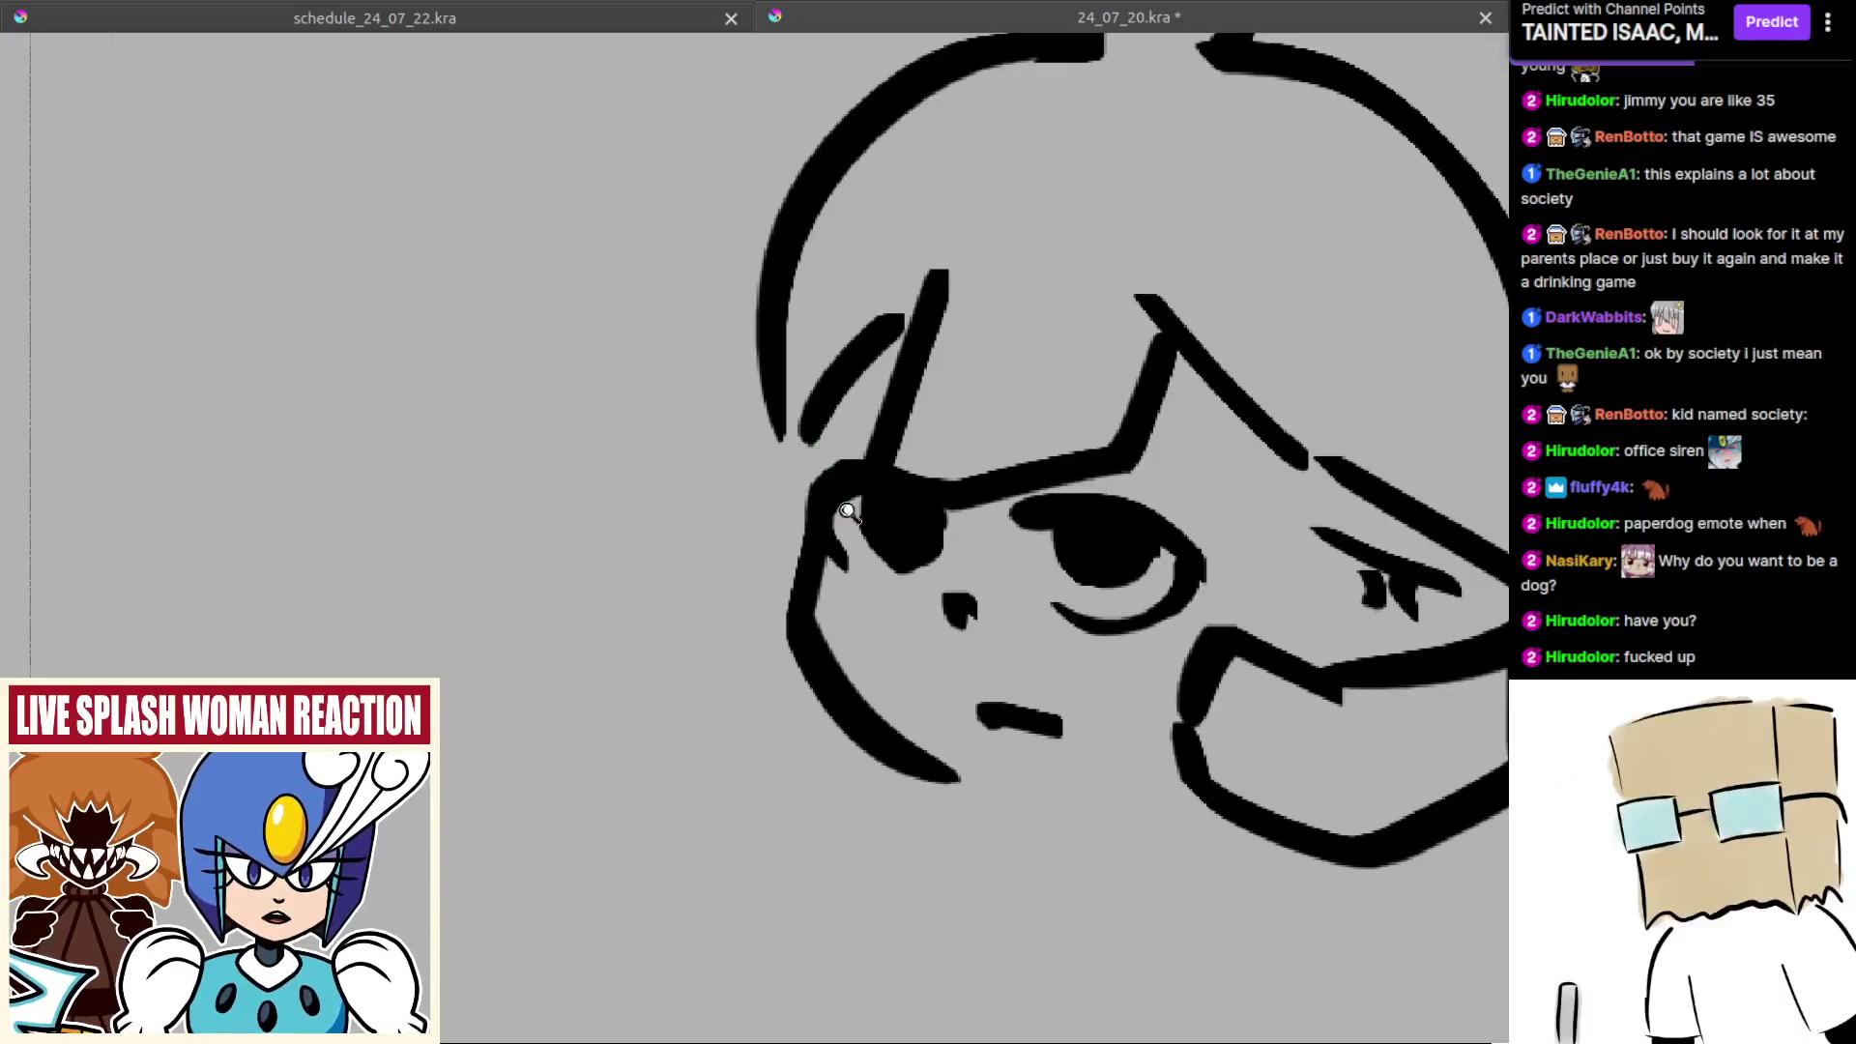
pyautogui.scroll(-4, 847, 513)
pyautogui.scroll(4, 841, 460)
pyautogui.click(818, 453)
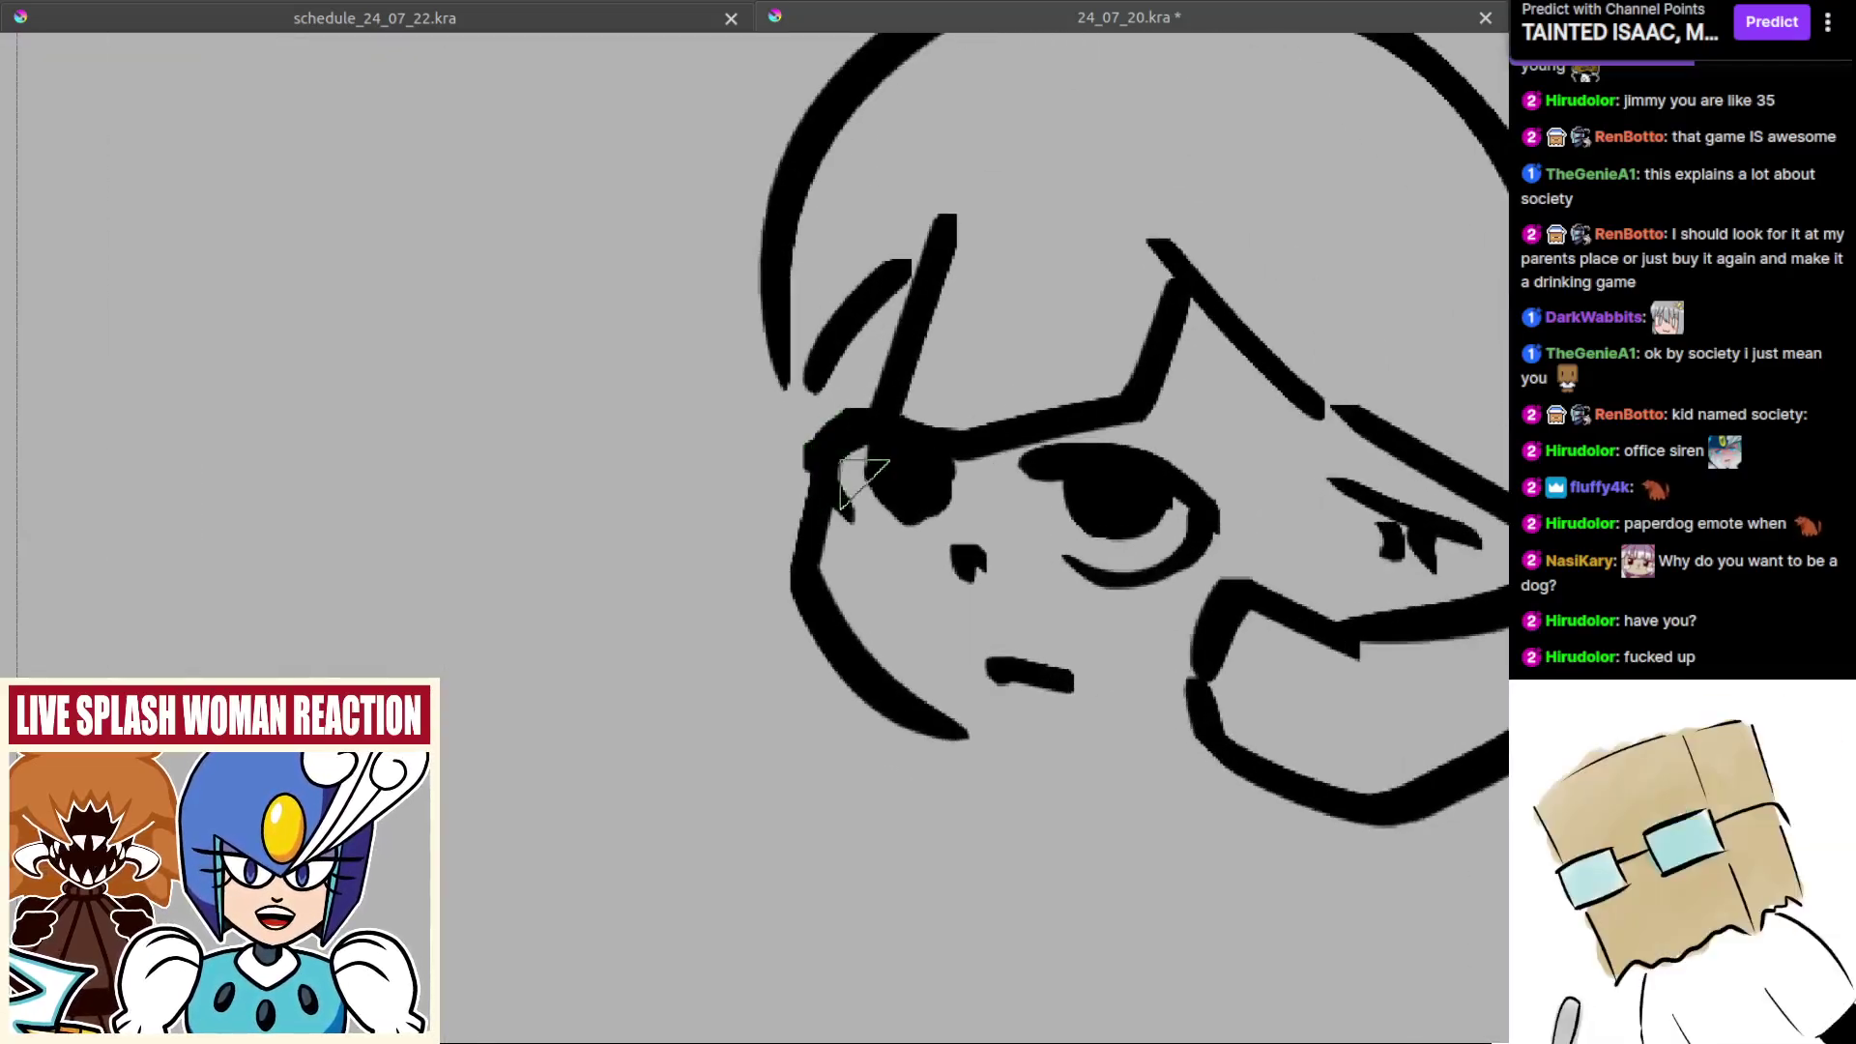
pyautogui.moveTo(986, 494)
pyautogui.mouseDown()
pyautogui.moveTo(940, 512)
pyautogui.moveTo(1019, 561)
pyautogui.mouseUp()
pyautogui.moveTo(860, 572)
pyautogui.mouseDown()
pyautogui.moveTo(874, 530)
pyautogui.moveTo(892, 551)
pyautogui.mouseUp()
# Step: Mirror the canvas back, erase the diagonal fringe line and redraw it from the fringe peak down to the larger ear's upper edge
pyautogui.scroll(-3, 907, 553)
pyautogui.press('m')
pyautogui.moveTo(852, 610); pyautogui.dragTo(1163, 656)
pyautogui.scroll(1, 918, 609)
pyautogui.scroll(2, 822, 541)
pyautogui.moveTo(746, 576)
pyautogui.mouseDown()
pyautogui.moveTo(813, 517)
pyautogui.moveTo(795, 519)
pyautogui.moveTo(888, 576)
pyautogui.mouseUp()
pyautogui.hotkey('ctrl', 'z')
pyautogui.hscroll(-1, 873, 529)
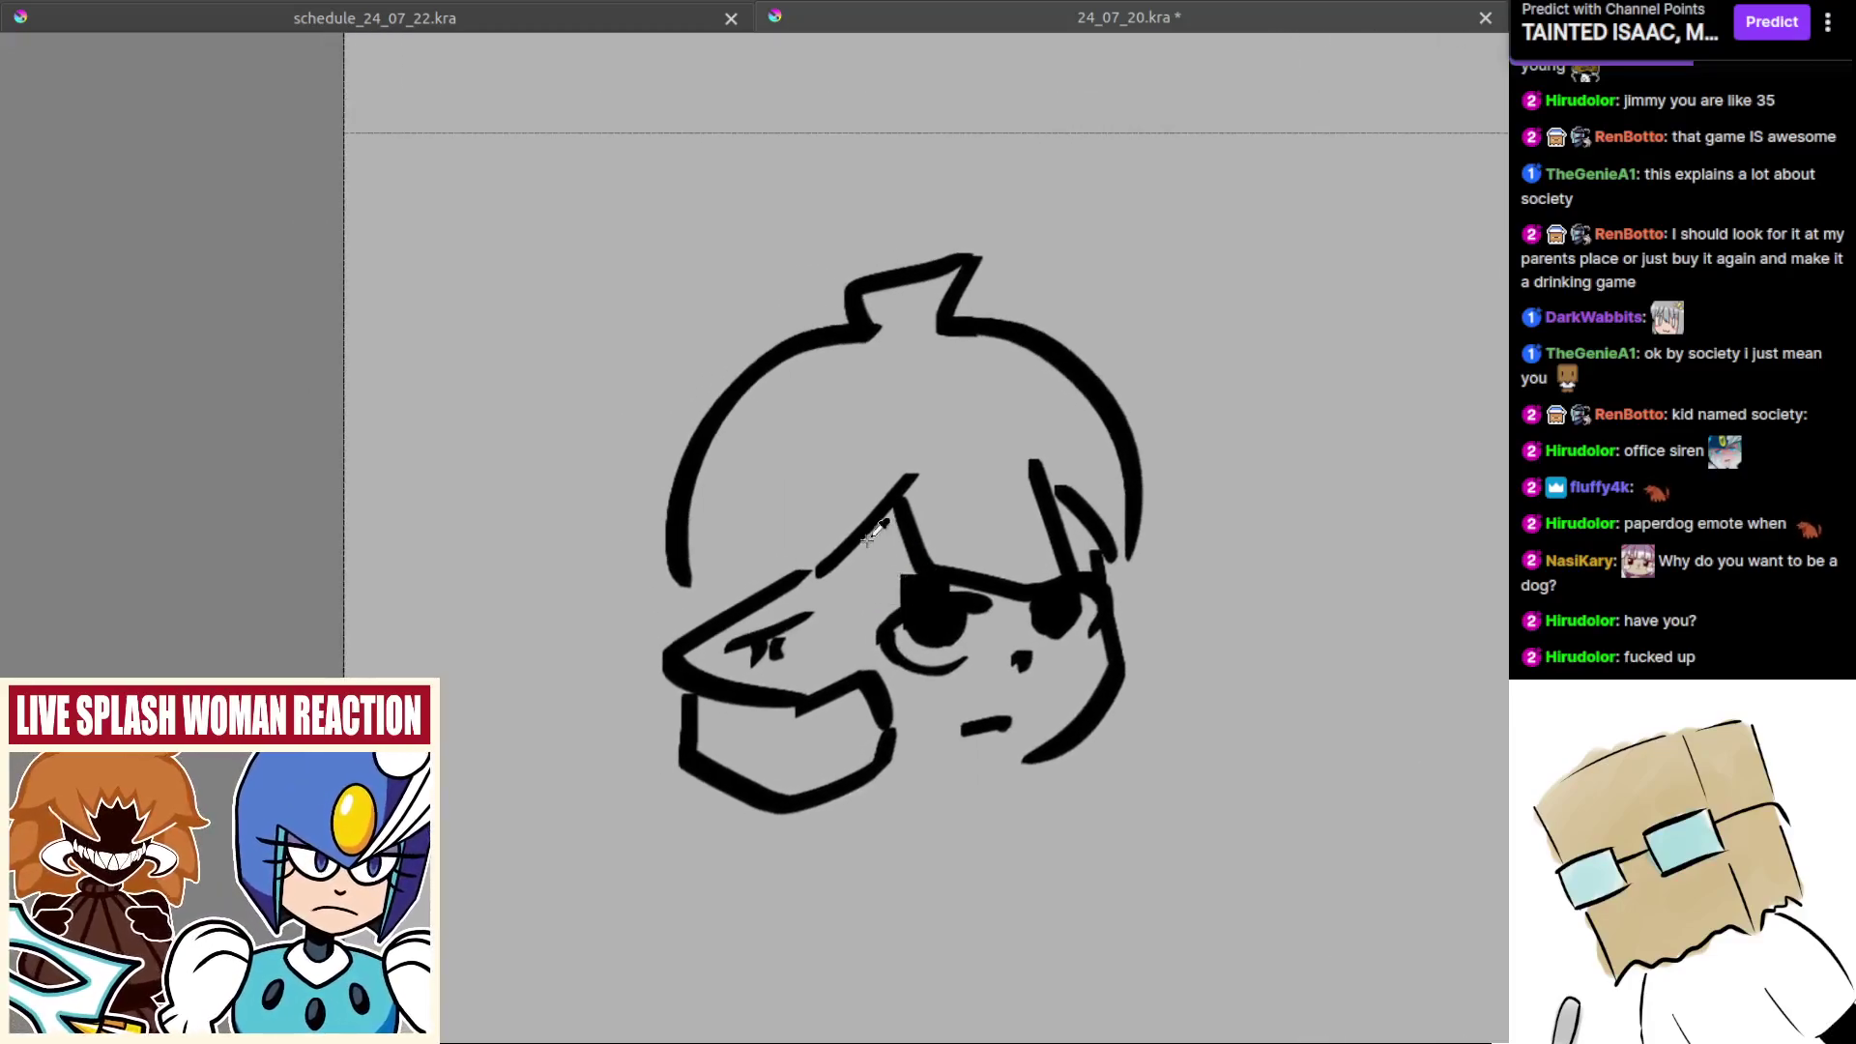
pyautogui.scroll(1, 933, 557)
pyautogui.moveTo(925, 454); pyautogui.dragTo(814, 570)
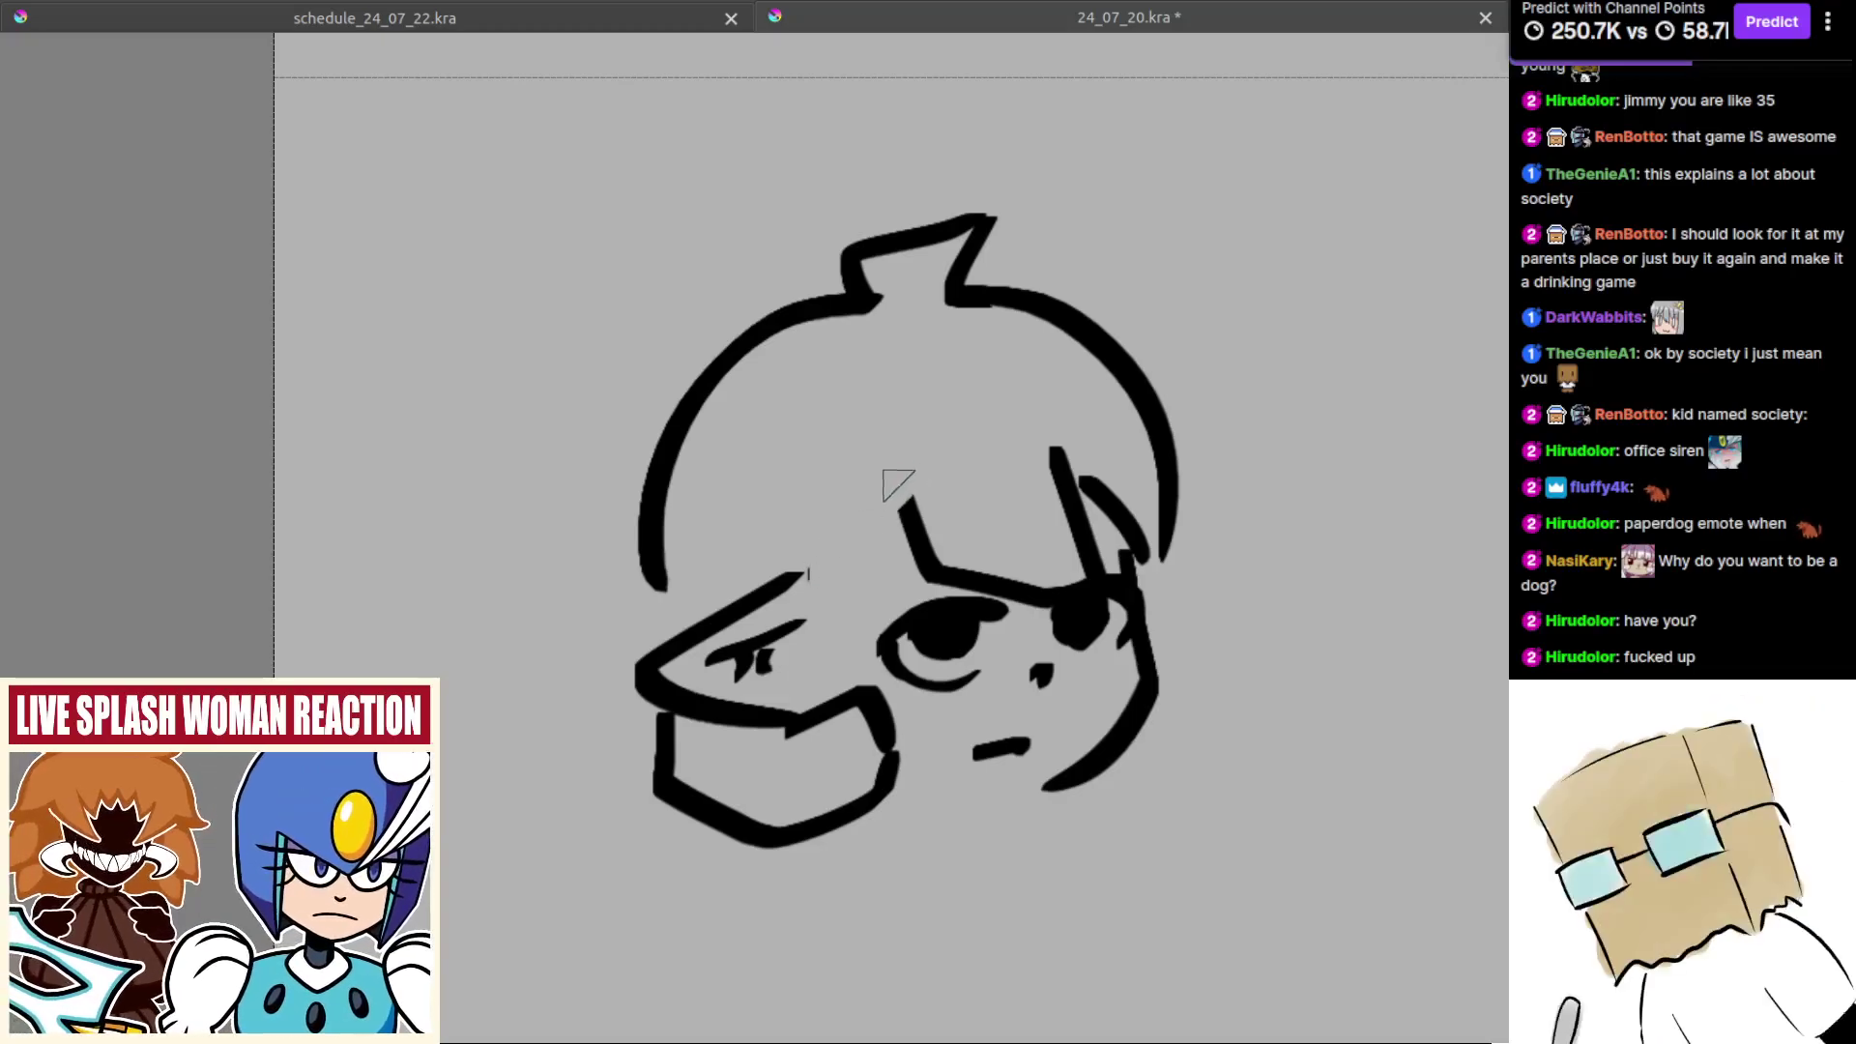
pyautogui.moveTo(926, 486); pyautogui.dragTo(817, 572)
pyautogui.moveTo(930, 583); pyautogui.dragTo(860, 525)
pyautogui.scroll(-1, 875, 618)
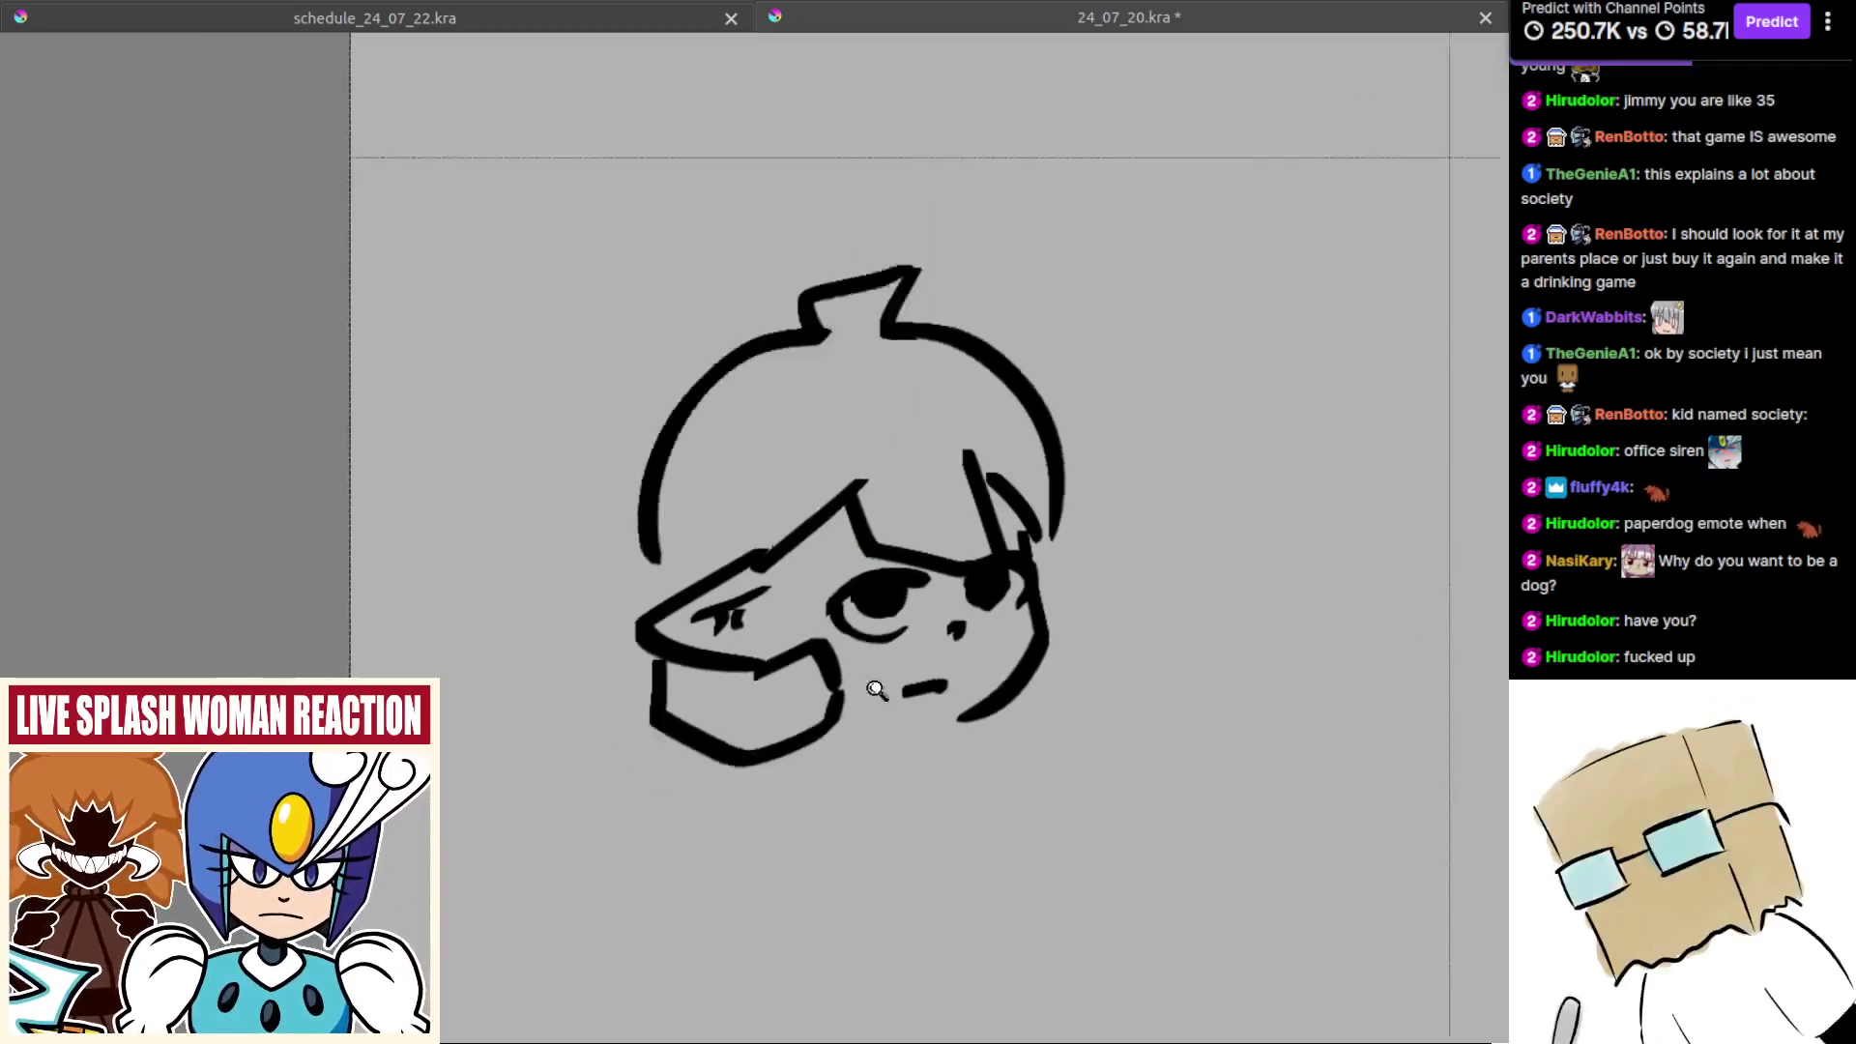
# Step: Draw glasses with a lower rim under each eye and a bridge above the nose, redoing strokes
pyautogui.scroll(1, 822, 624)
pyautogui.moveTo(827, 625); pyautogui.dragTo(952, 601)
pyautogui.hotkey('ctrl', 'z')
pyautogui.moveTo(809, 587)
pyautogui.mouseDown()
pyautogui.moveTo(968, 565)
pyautogui.moveTo(945, 560)
pyautogui.moveTo(1032, 587)
pyautogui.mouseUp()
pyautogui.hotkey('ctrl', 'z')
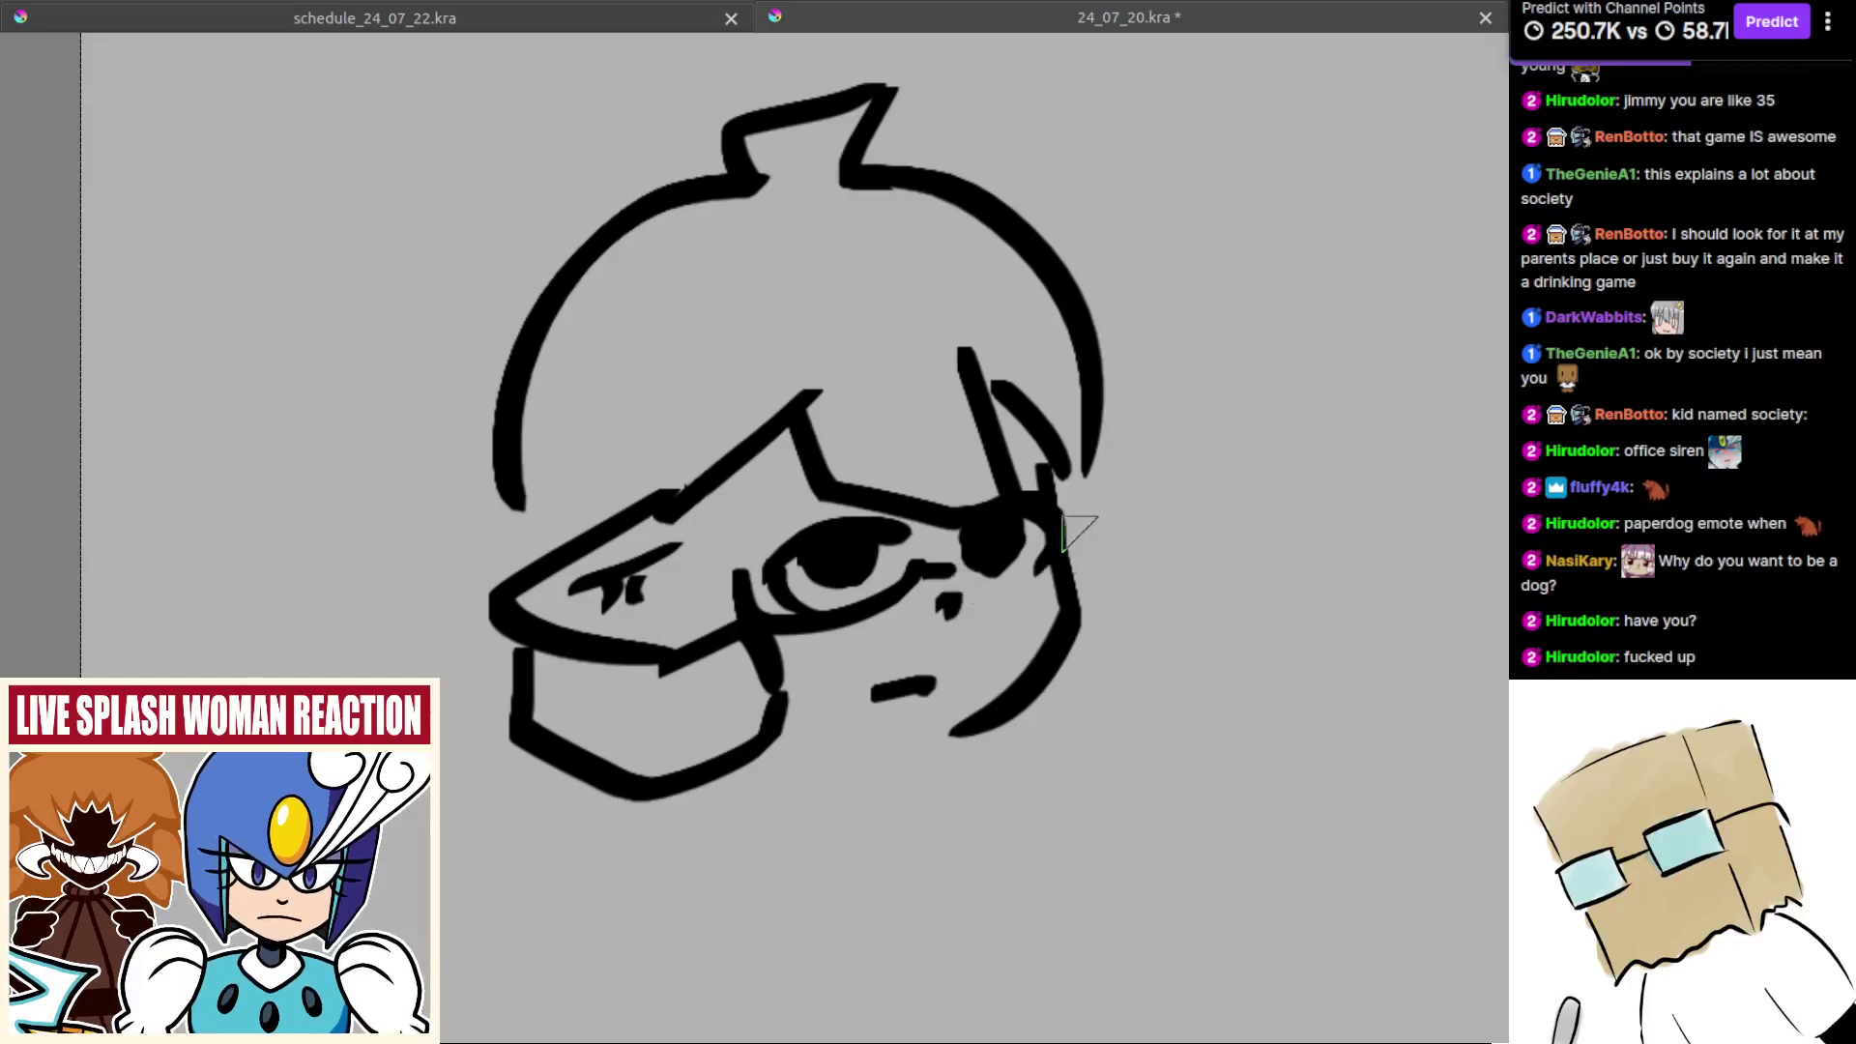
pyautogui.moveTo(957, 577); pyautogui.dragTo(923, 538)
pyautogui.scroll(1, 923, 538)
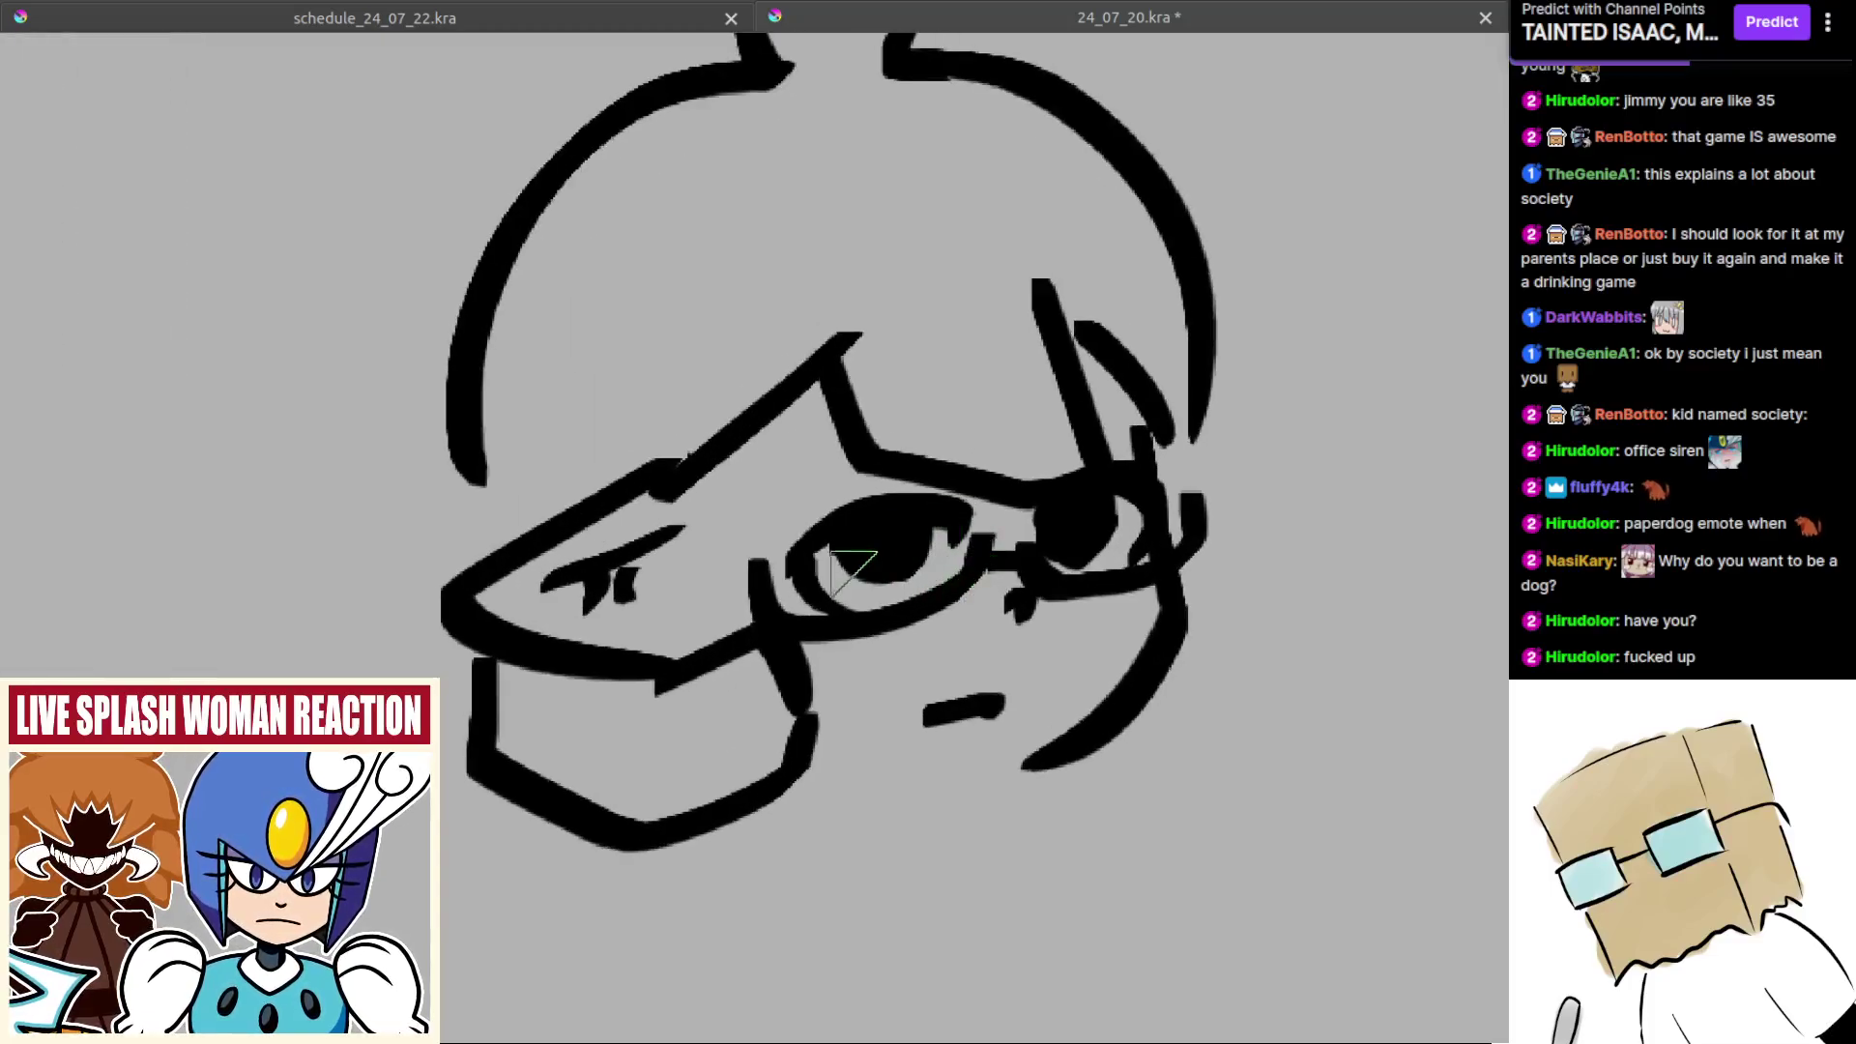
# Step: Replace the straight mouth with a short curved frown
pyautogui.scroll(-4, 880, 586)
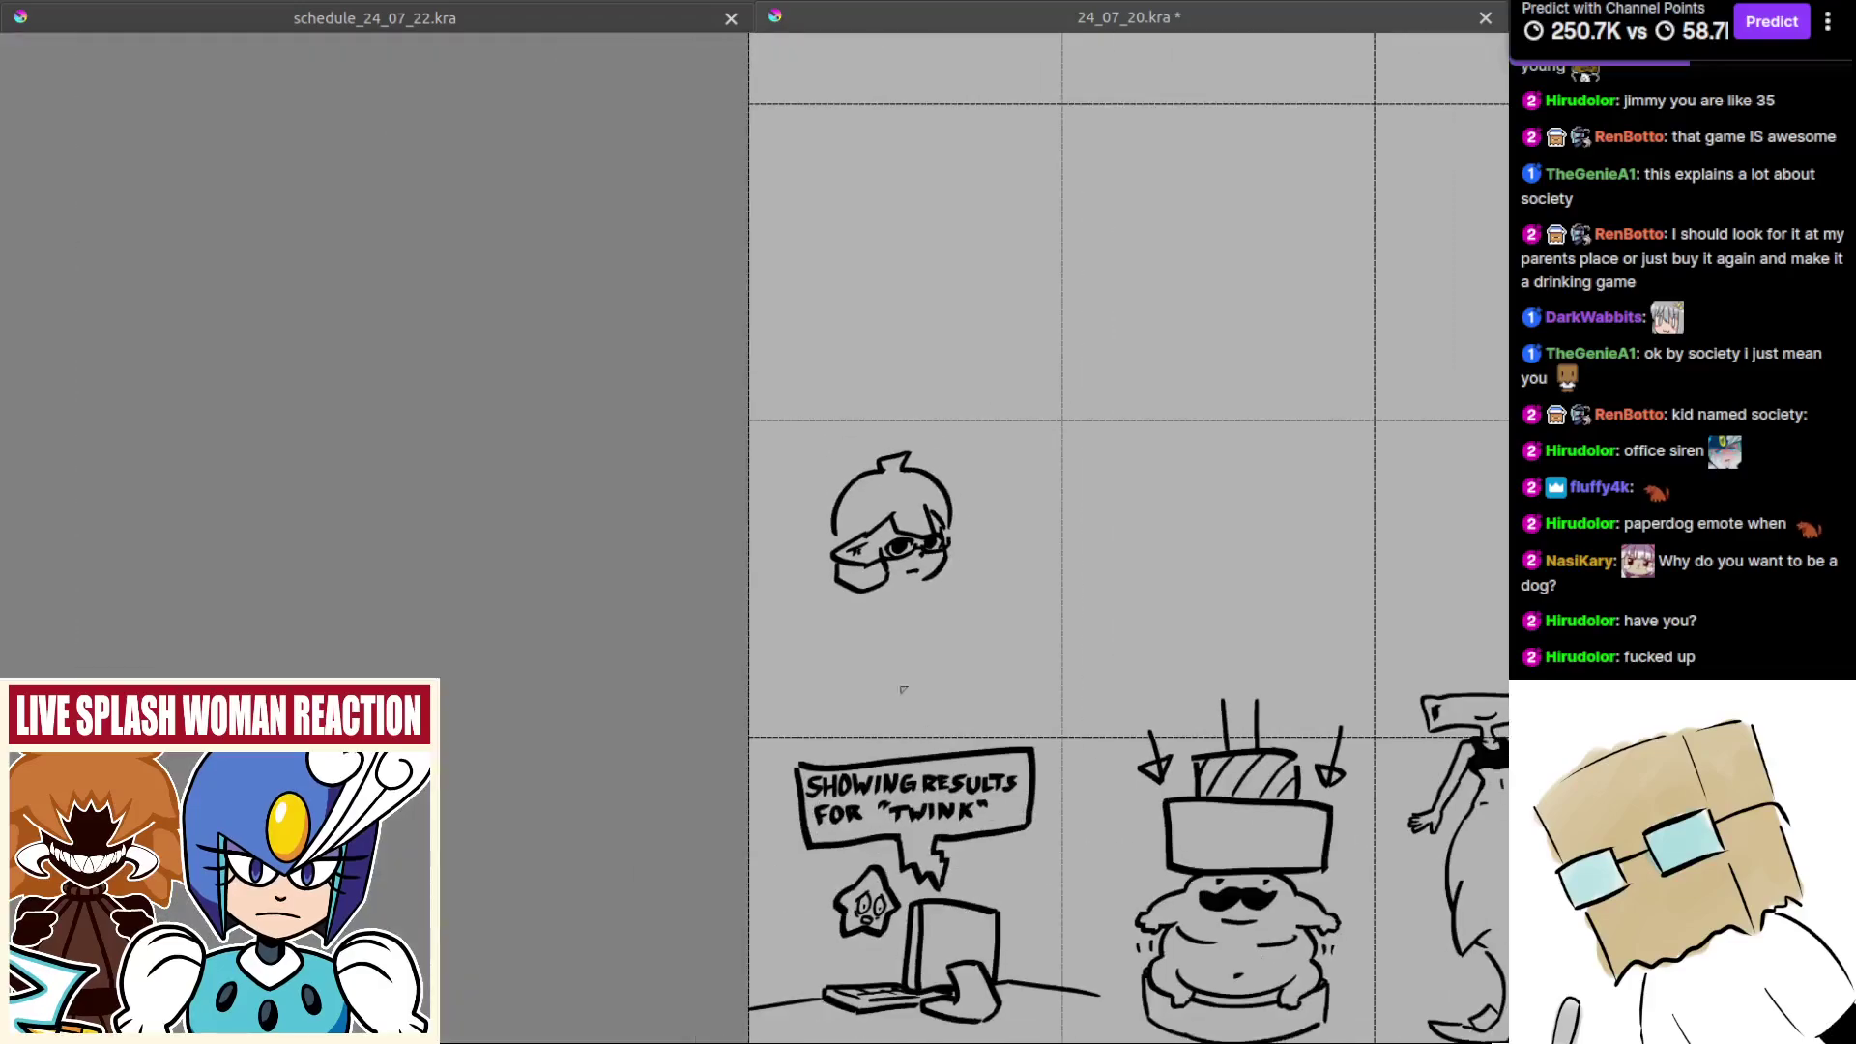
pyautogui.scroll(3, 894, 551)
pyautogui.scroll(-1, 945, 468)
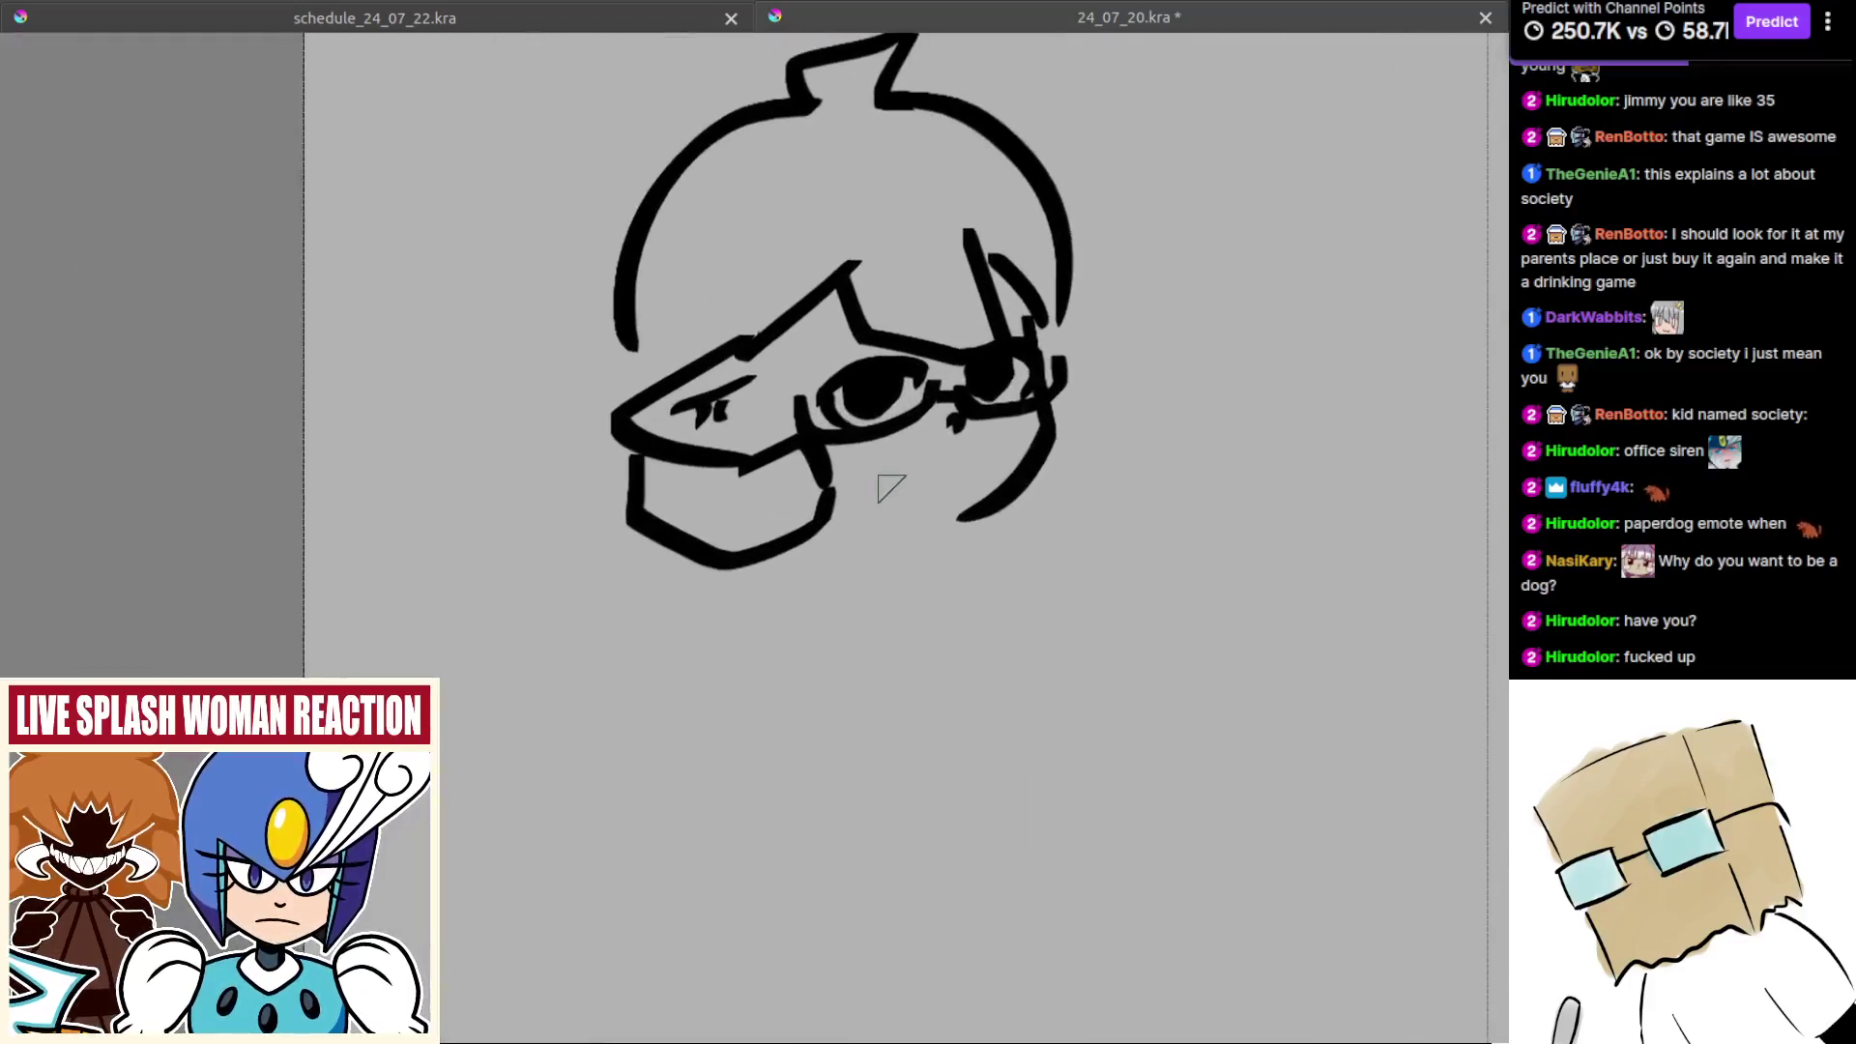
pyautogui.moveTo(886, 490); pyautogui.dragTo(930, 468)
pyautogui.scroll(-1, 884, 488)
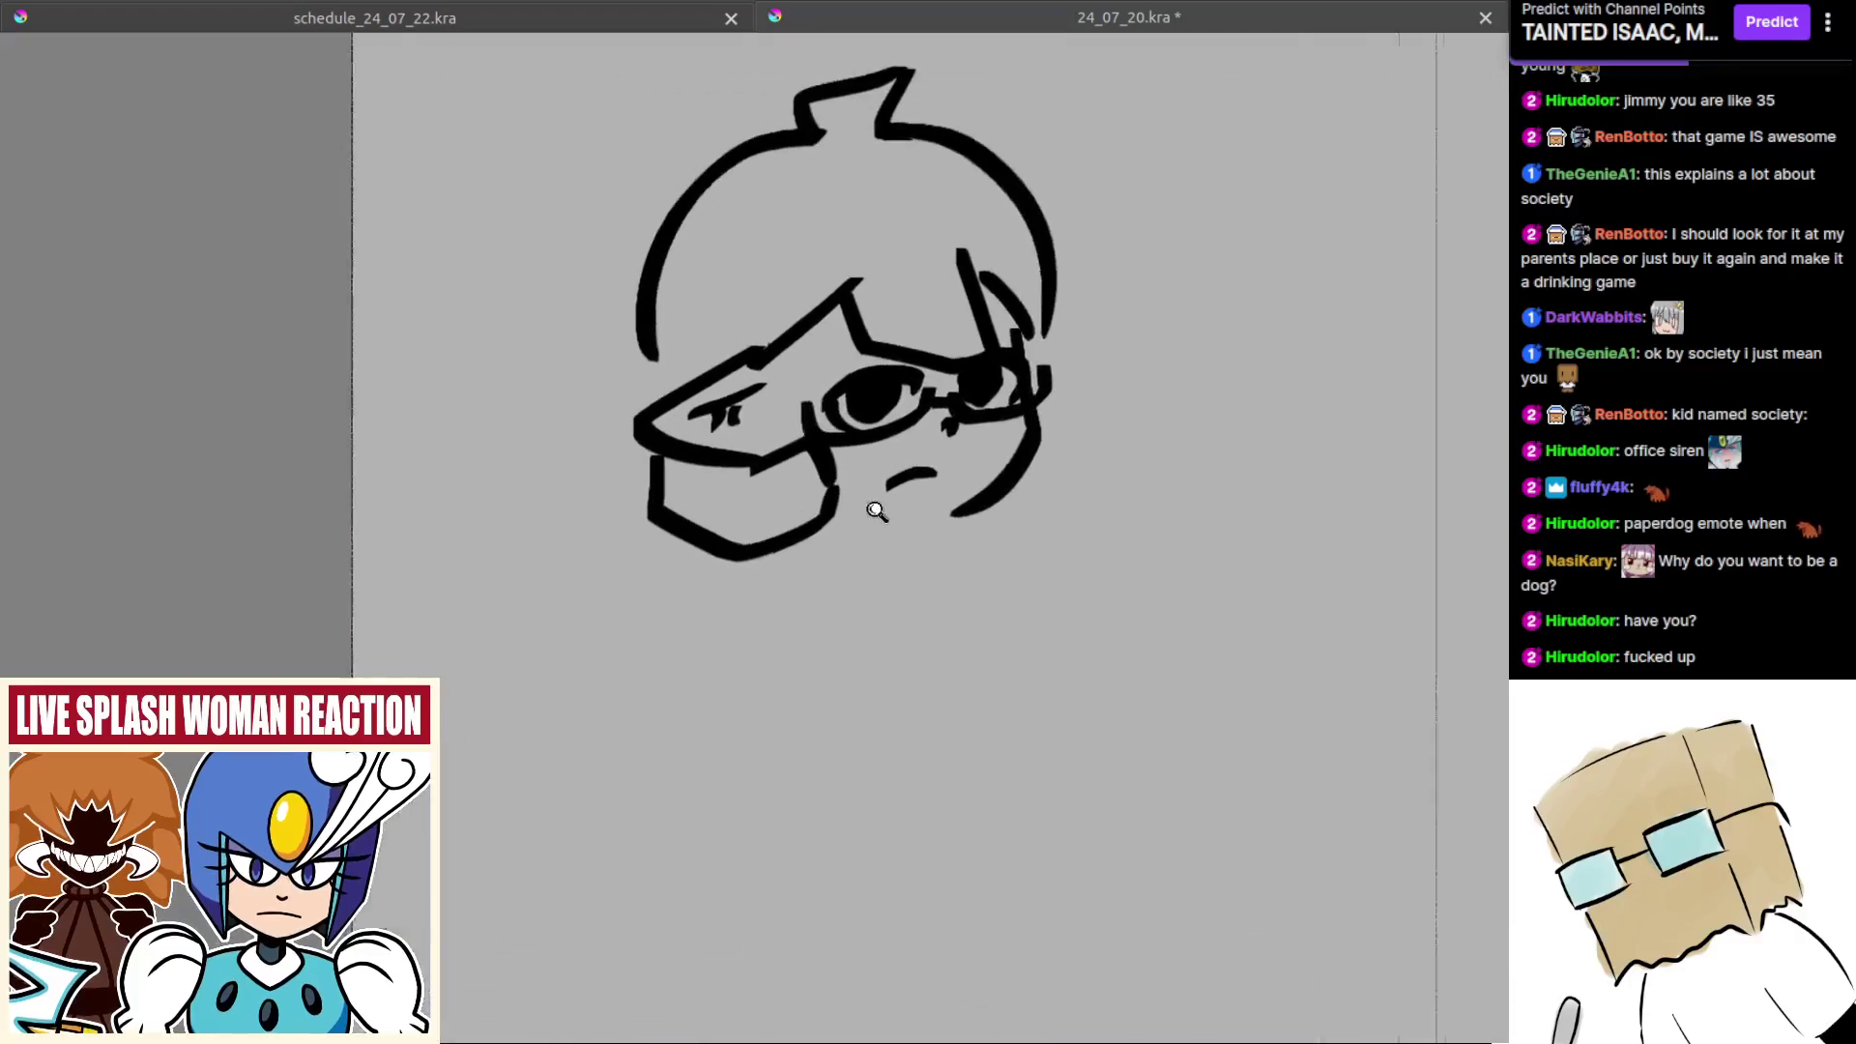
# Step: Mirror the canvas and draw a rounded hair lock outside the cheek on the smaller eye's side
pyautogui.press('m')
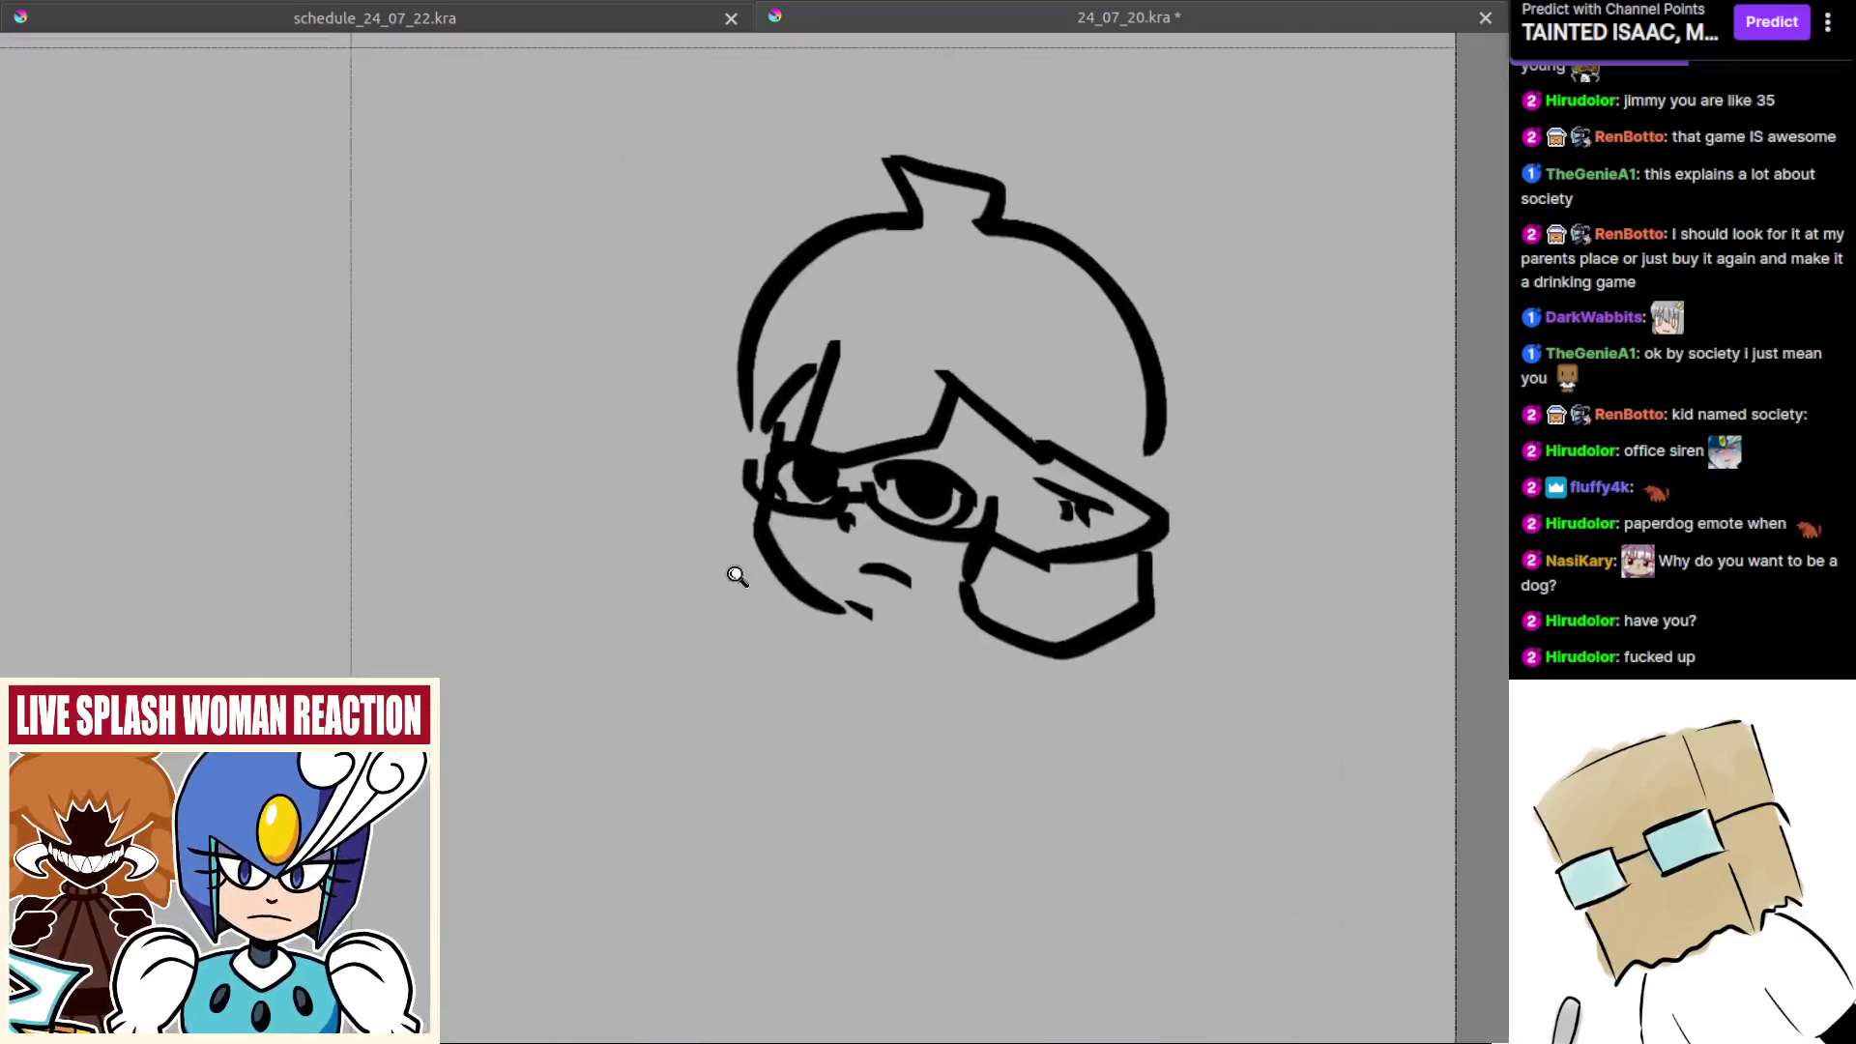
pyautogui.scroll(2, 723, 524)
pyautogui.moveTo(759, 482)
pyautogui.mouseDown()
pyautogui.moveTo(701, 527)
pyautogui.moveTo(755, 579)
pyautogui.moveTo(775, 567)
pyautogui.moveTo(698, 525)
pyautogui.moveTo(757, 601)
pyautogui.moveTo(812, 607)
pyautogui.mouseUp()
pyautogui.hotkey('ctrl', 'z')
pyautogui.hotkey('ctrl', 'z')
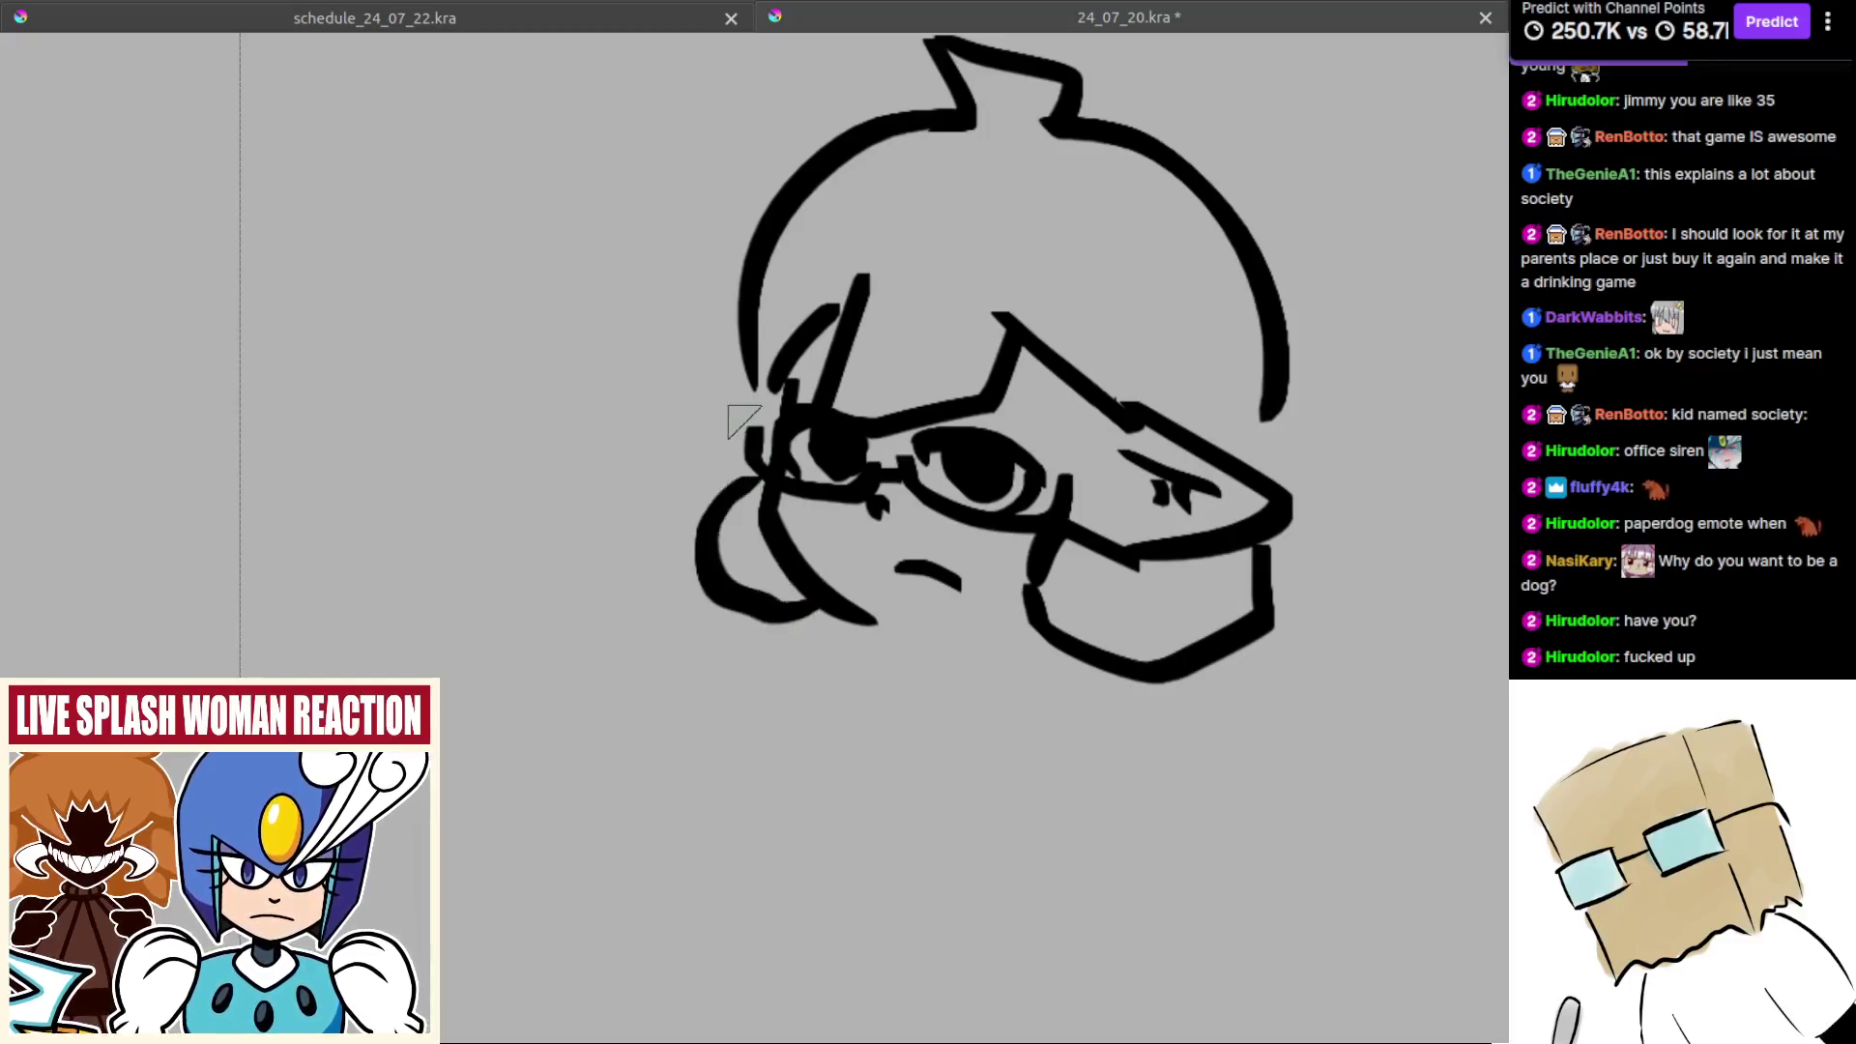
# Step: Draw a pointed far ear above the rounded lock with a short inner mark, redoing strokes, and mirror the canvas back
pyautogui.moveTo(746, 359)
pyautogui.mouseDown()
pyautogui.moveTo(680, 397)
pyautogui.moveTo(760, 473)
pyautogui.mouseUp()
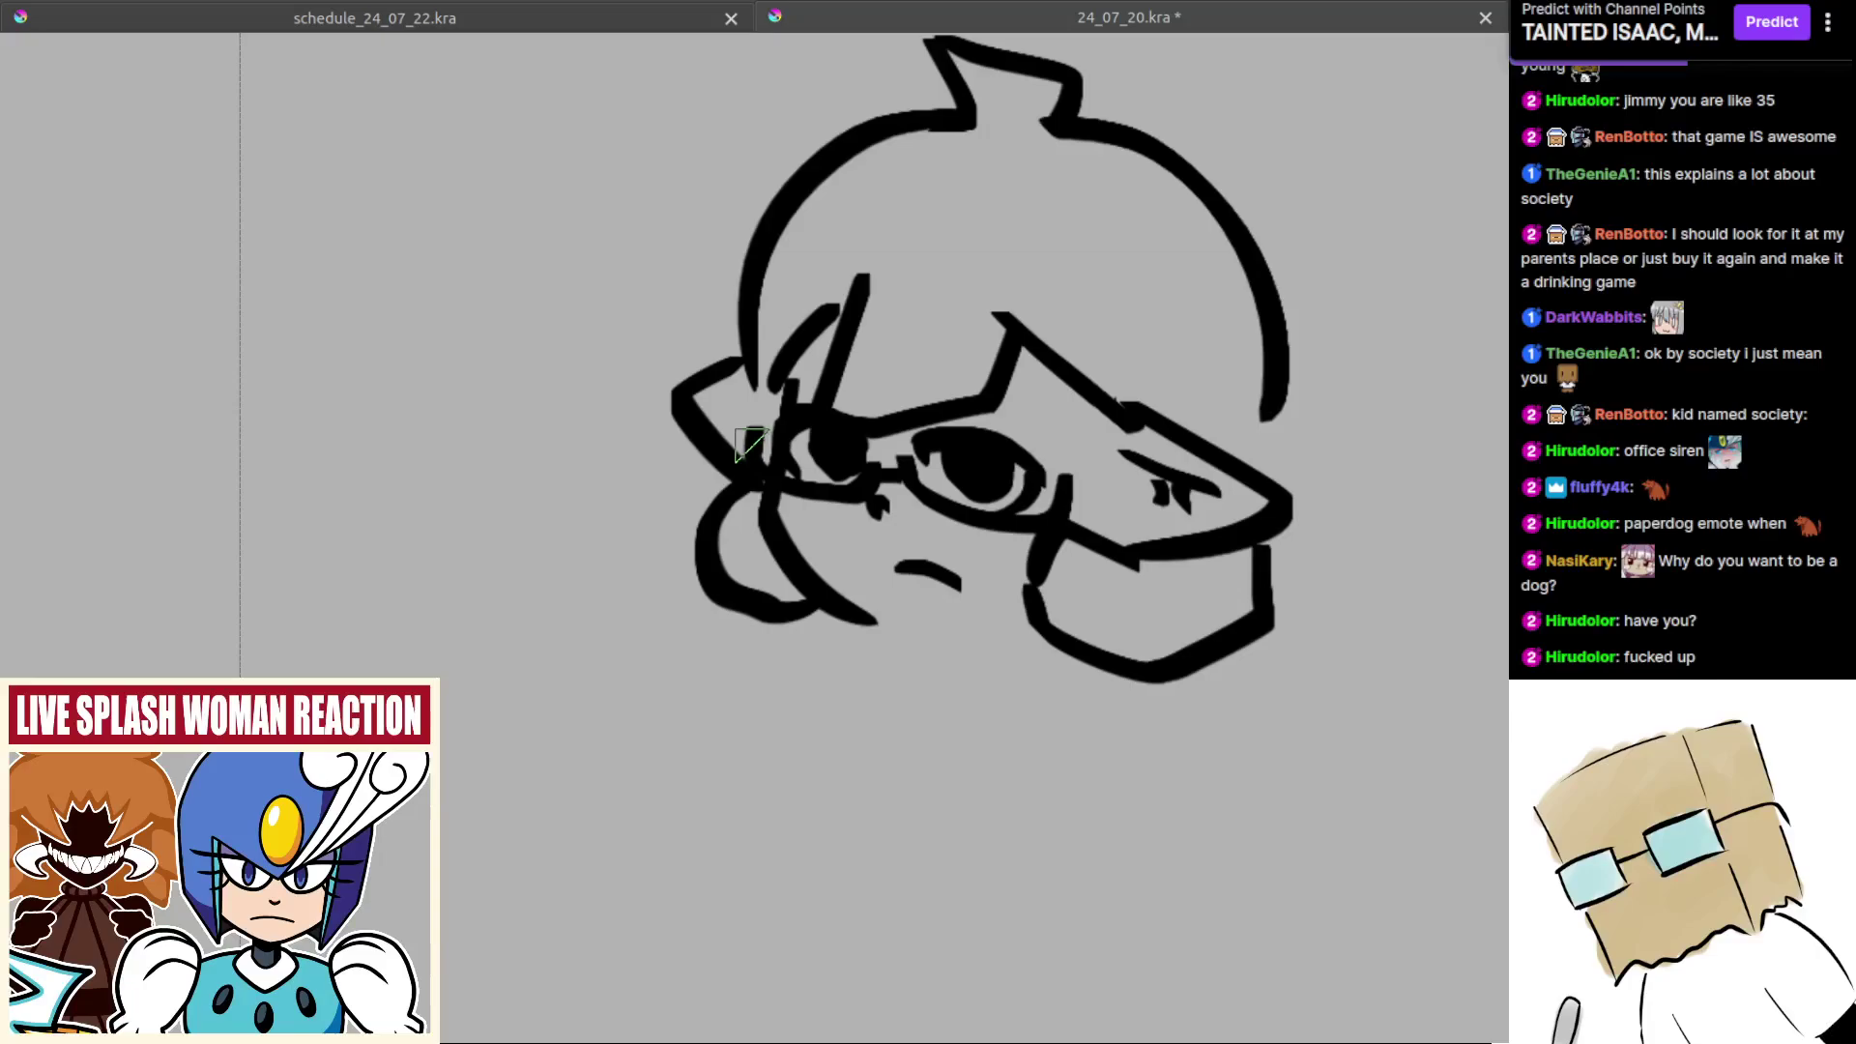
pyautogui.hotkey('ctrl', 'z')
pyautogui.moveTo(744, 355); pyautogui.dragTo(755, 462)
pyautogui.hotkey('ctrl', 'z')
pyautogui.moveTo(754, 352)
pyautogui.mouseDown()
pyautogui.moveTo(694, 373)
pyautogui.moveTo(758, 473)
pyautogui.moveTo(684, 416)
pyautogui.moveTo(778, 488)
pyautogui.mouseUp()
pyautogui.hotkey('ctrl', 'z')
pyautogui.hotkey('ctrl', 'z')
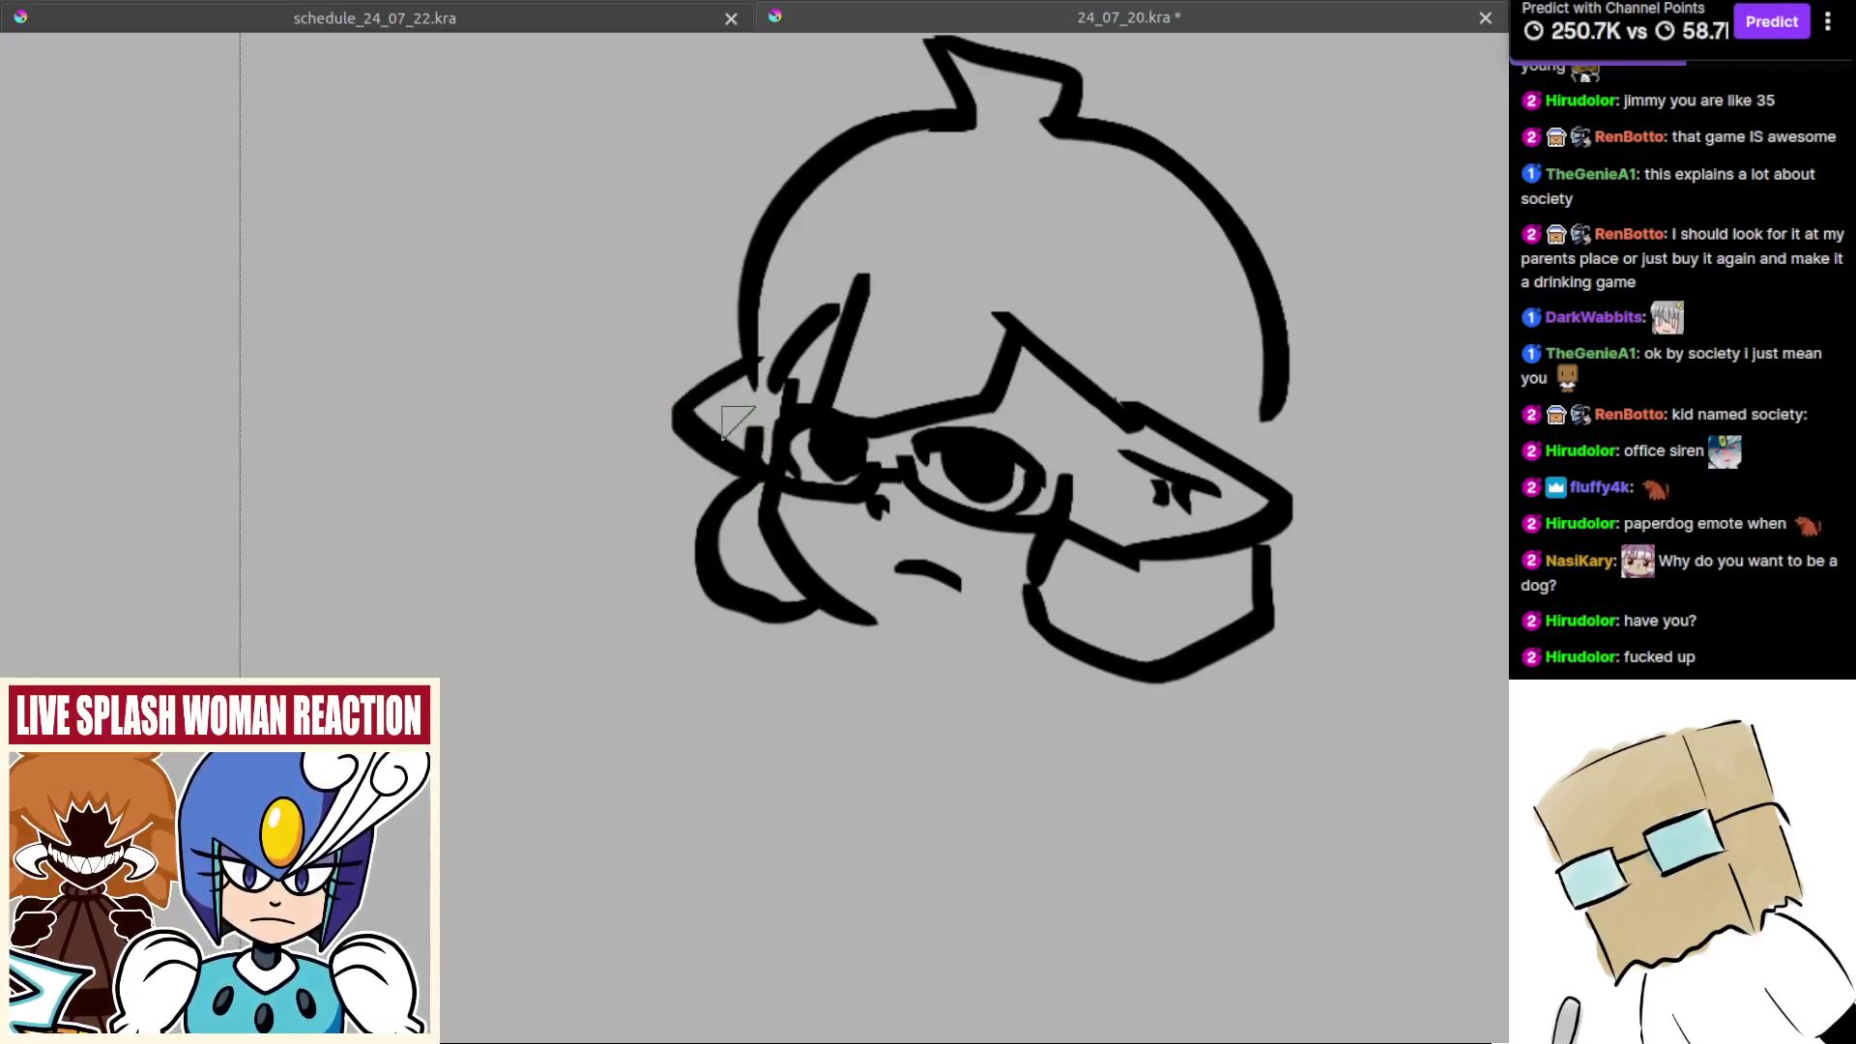
pyautogui.moveTo(717, 410); pyautogui.dragTo(756, 390)
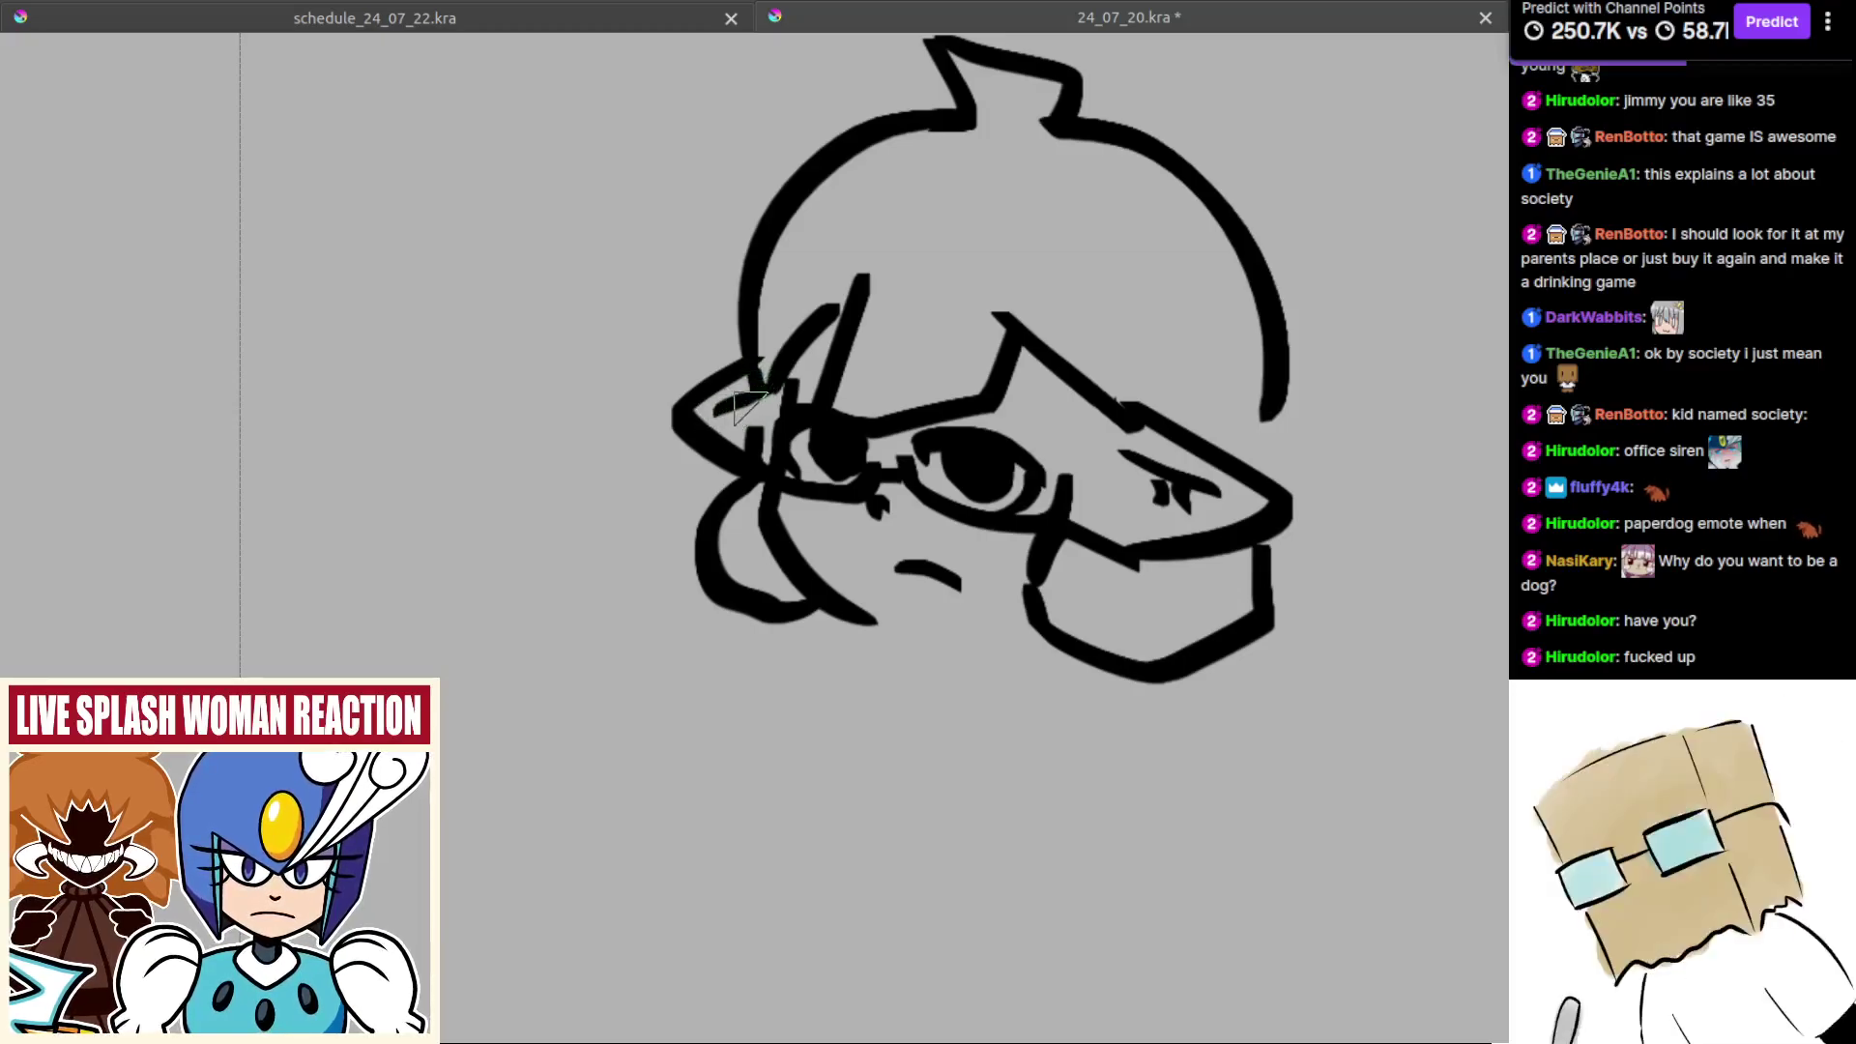
pyautogui.scroll(-3, 757, 416)
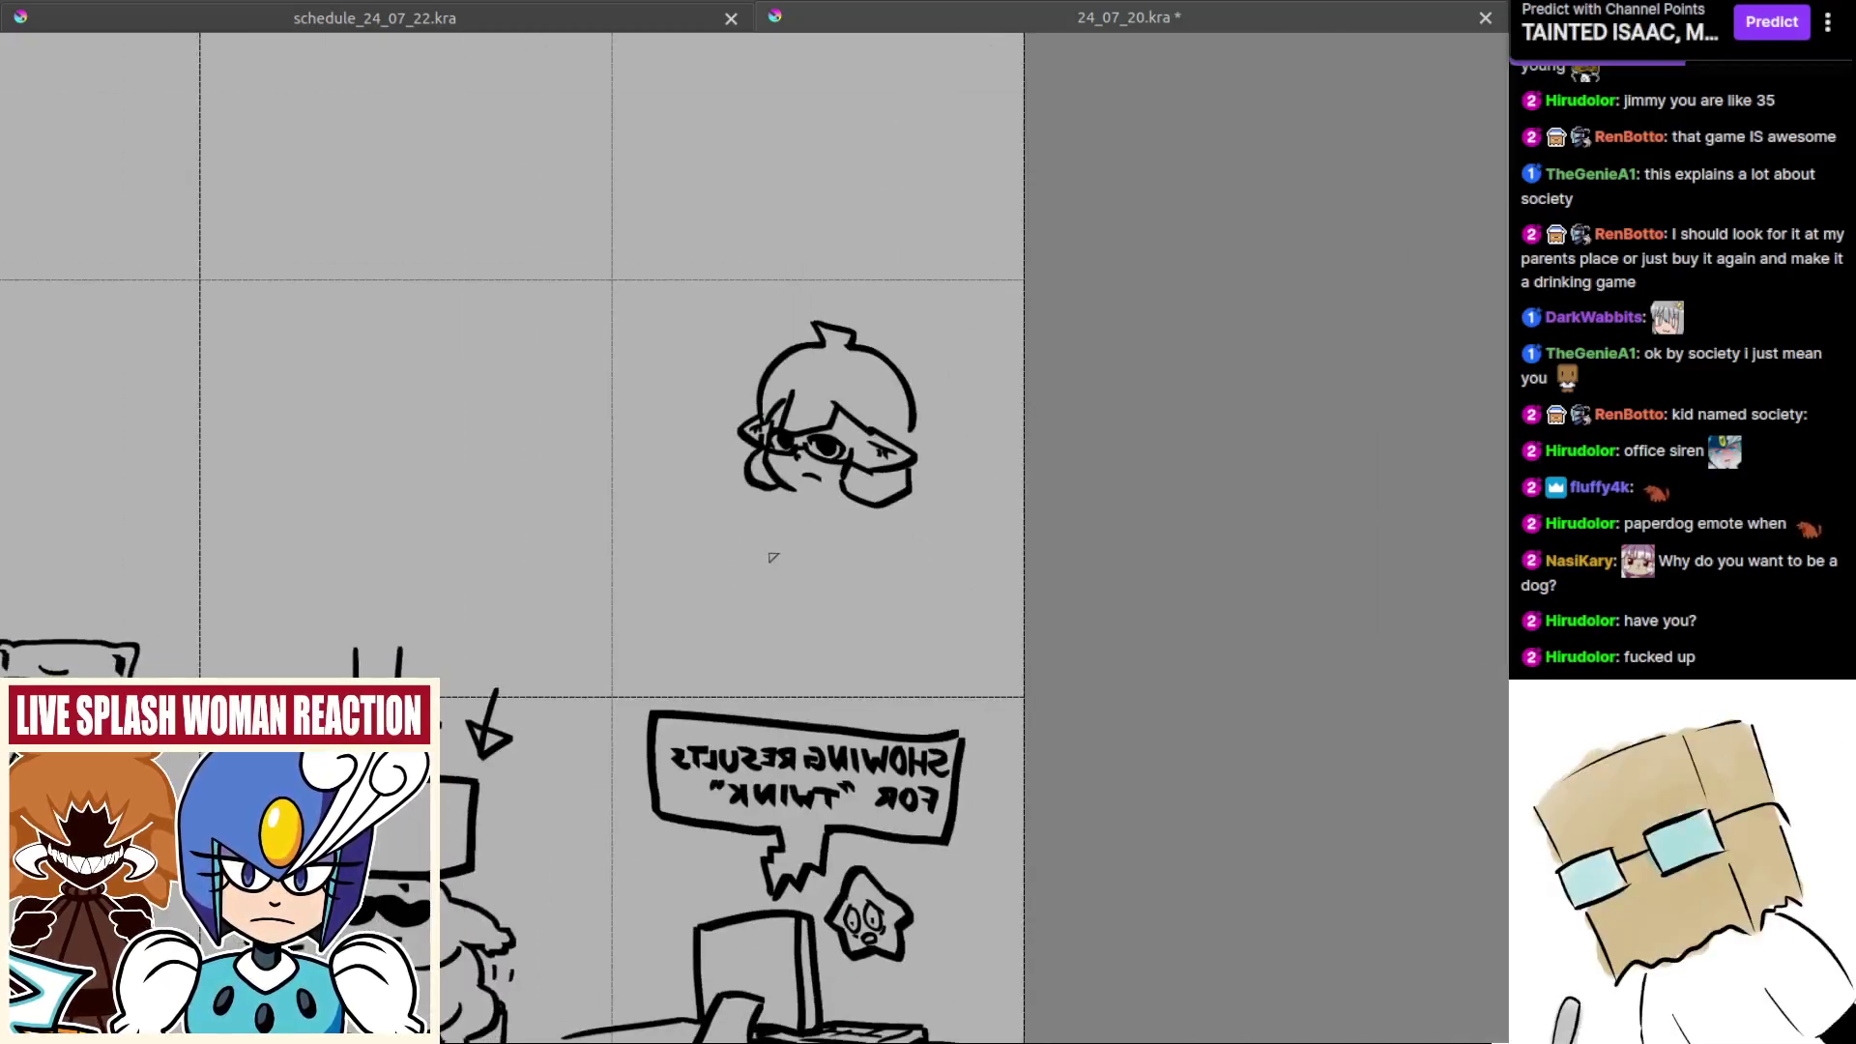
pyautogui.press('m')
pyautogui.scroll(2, 746, 449)
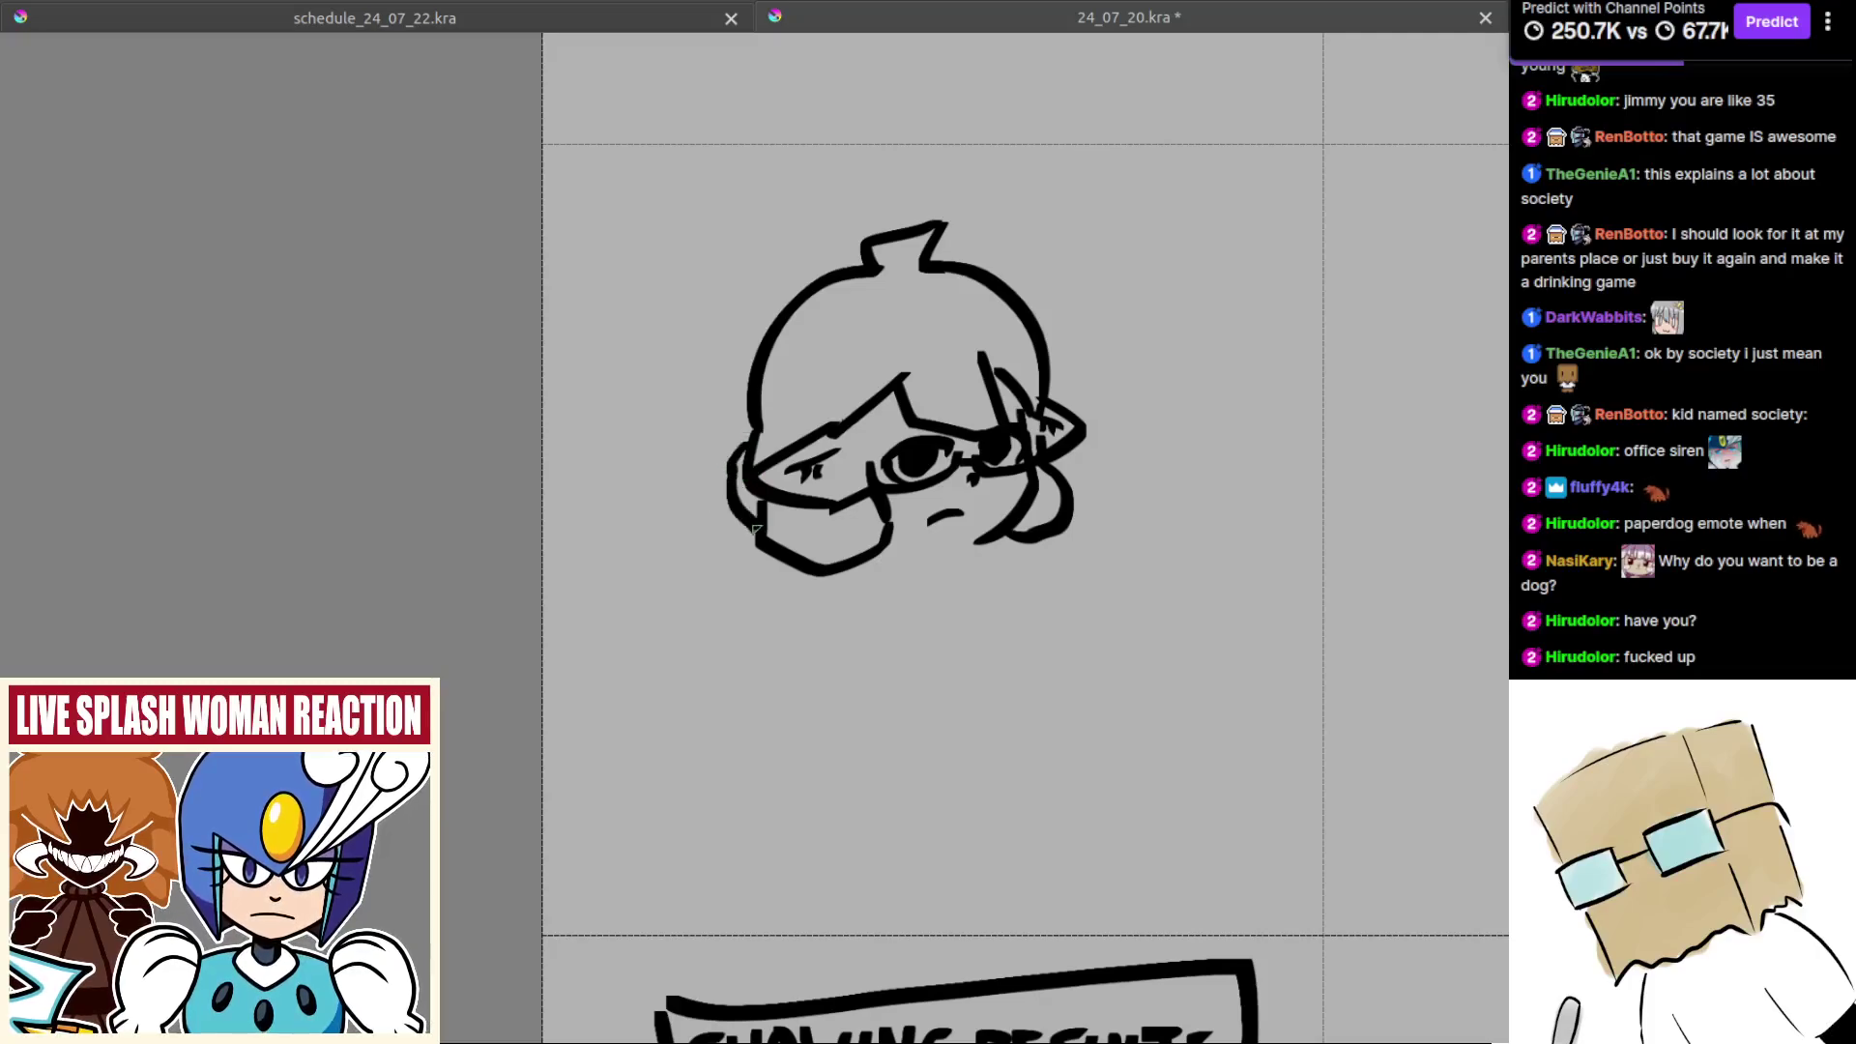
pyautogui.moveTo(720, 489); pyautogui.dragTo(646, 586)
pyautogui.hotkey('ctrl', 'z')
pyautogui.moveTo(724, 491)
pyautogui.mouseDown()
pyautogui.moveTo(674, 580)
pyautogui.moveTo(700, 616)
pyautogui.mouseUp()
pyautogui.hotkey('ctrl', 'z')
pyautogui.moveTo(737, 523); pyautogui.dragTo(858, 693)
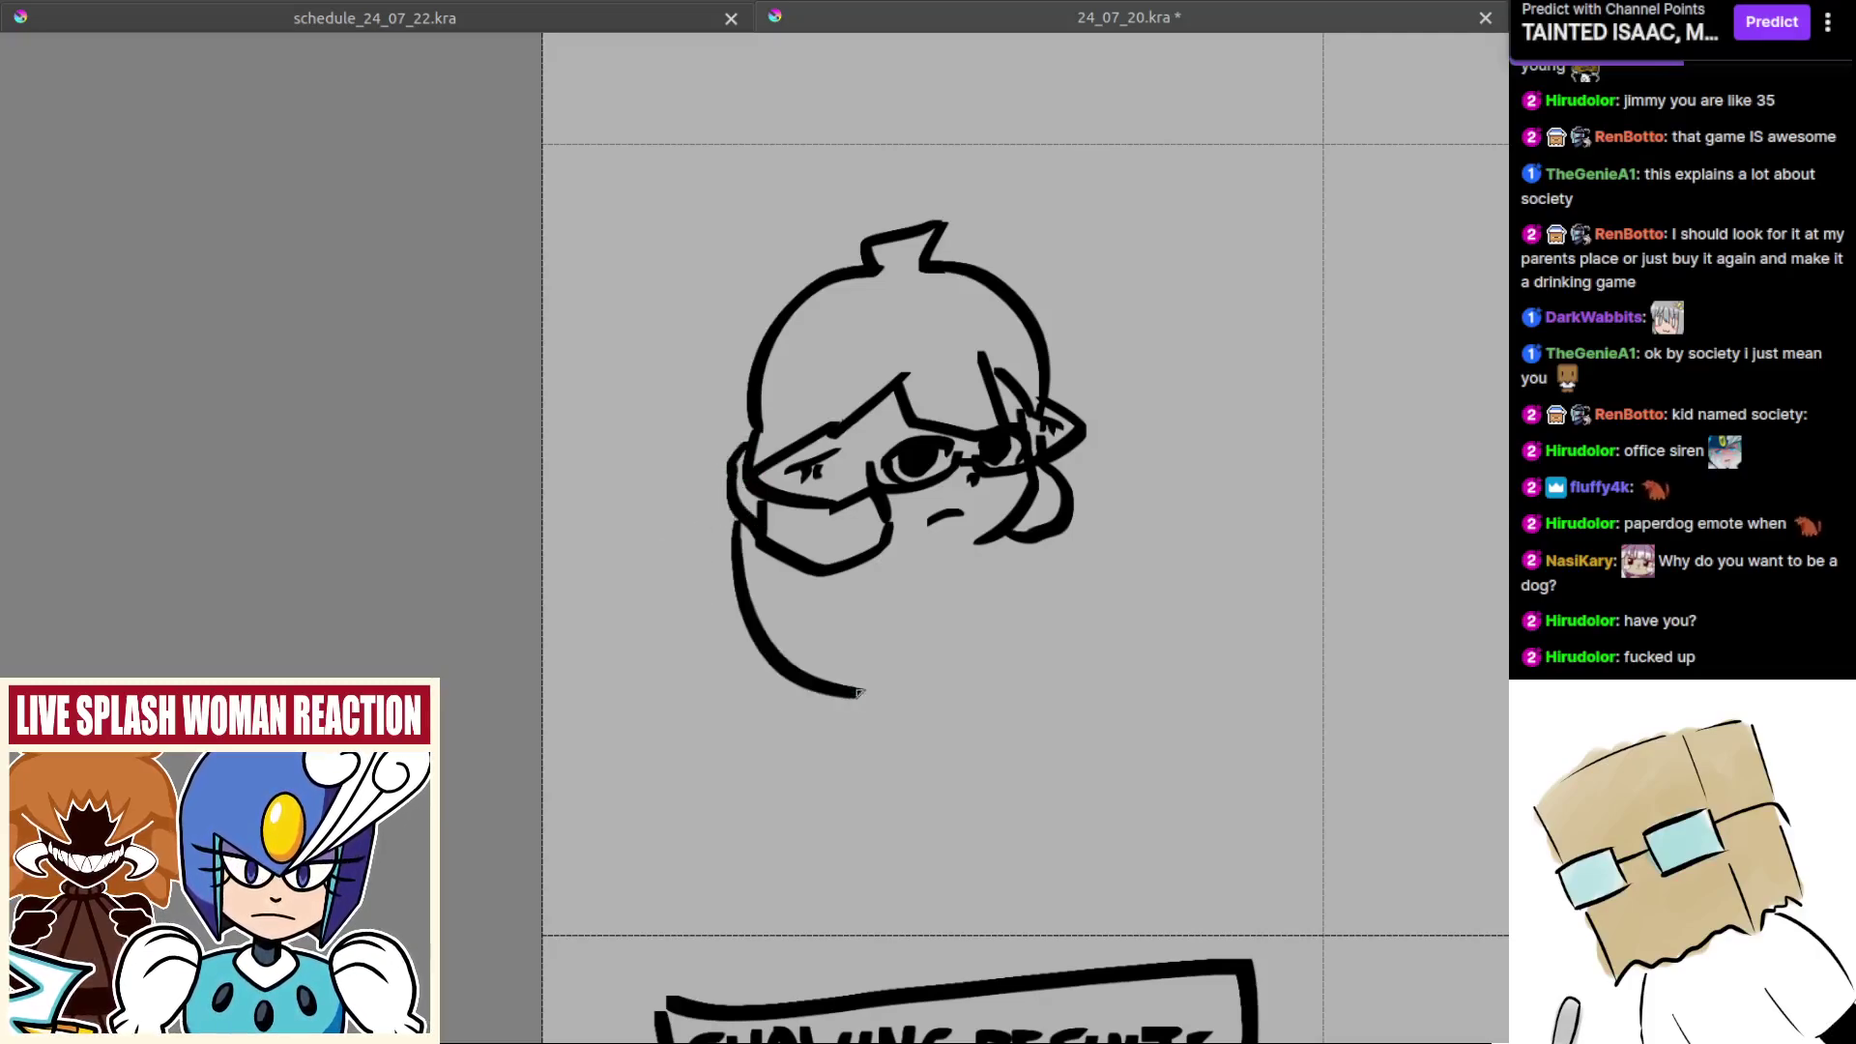
pyautogui.moveTo(874, 566)
pyautogui.mouseDown()
pyautogui.moveTo(955, 639)
pyautogui.moveTo(944, 685)
pyautogui.moveTo(962, 719)
pyautogui.mouseUp()
pyautogui.hotkey('ctrl', 'z')
pyautogui.moveTo(916, 648)
pyautogui.mouseDown()
pyautogui.moveTo(845, 607)
pyautogui.moveTo(867, 663)
pyautogui.mouseUp()
pyautogui.scroll(1, 795, 556)
pyautogui.hotkey('ctrl', 'z')
pyautogui.hotkey('ctrl', 'z')
pyautogui.moveTo(701, 467); pyautogui.dragTo(872, 691)
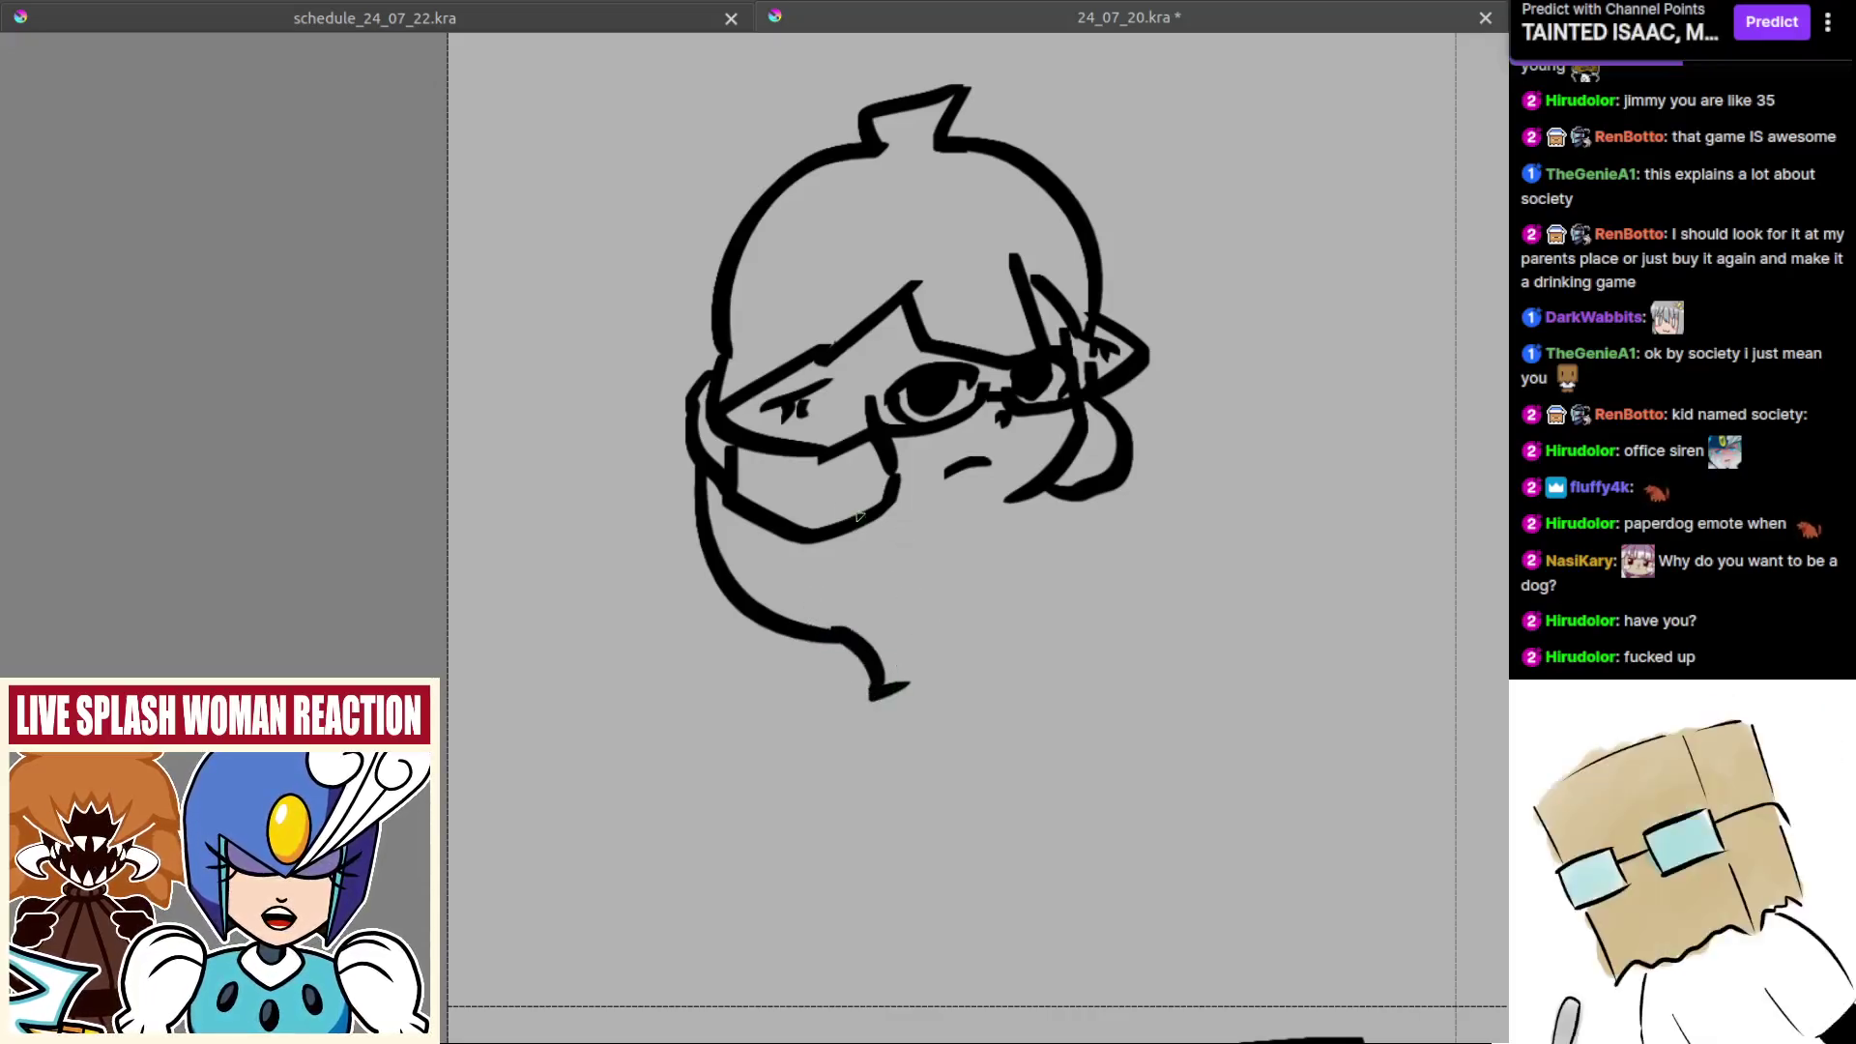
pyautogui.moveTo(867, 516)
pyautogui.mouseDown()
pyautogui.moveTo(949, 568)
pyautogui.moveTo(970, 611)
pyautogui.mouseUp()
pyautogui.hotkey('ctrl', 'z')
pyautogui.moveTo(997, 528); pyautogui.dragTo(931, 530)
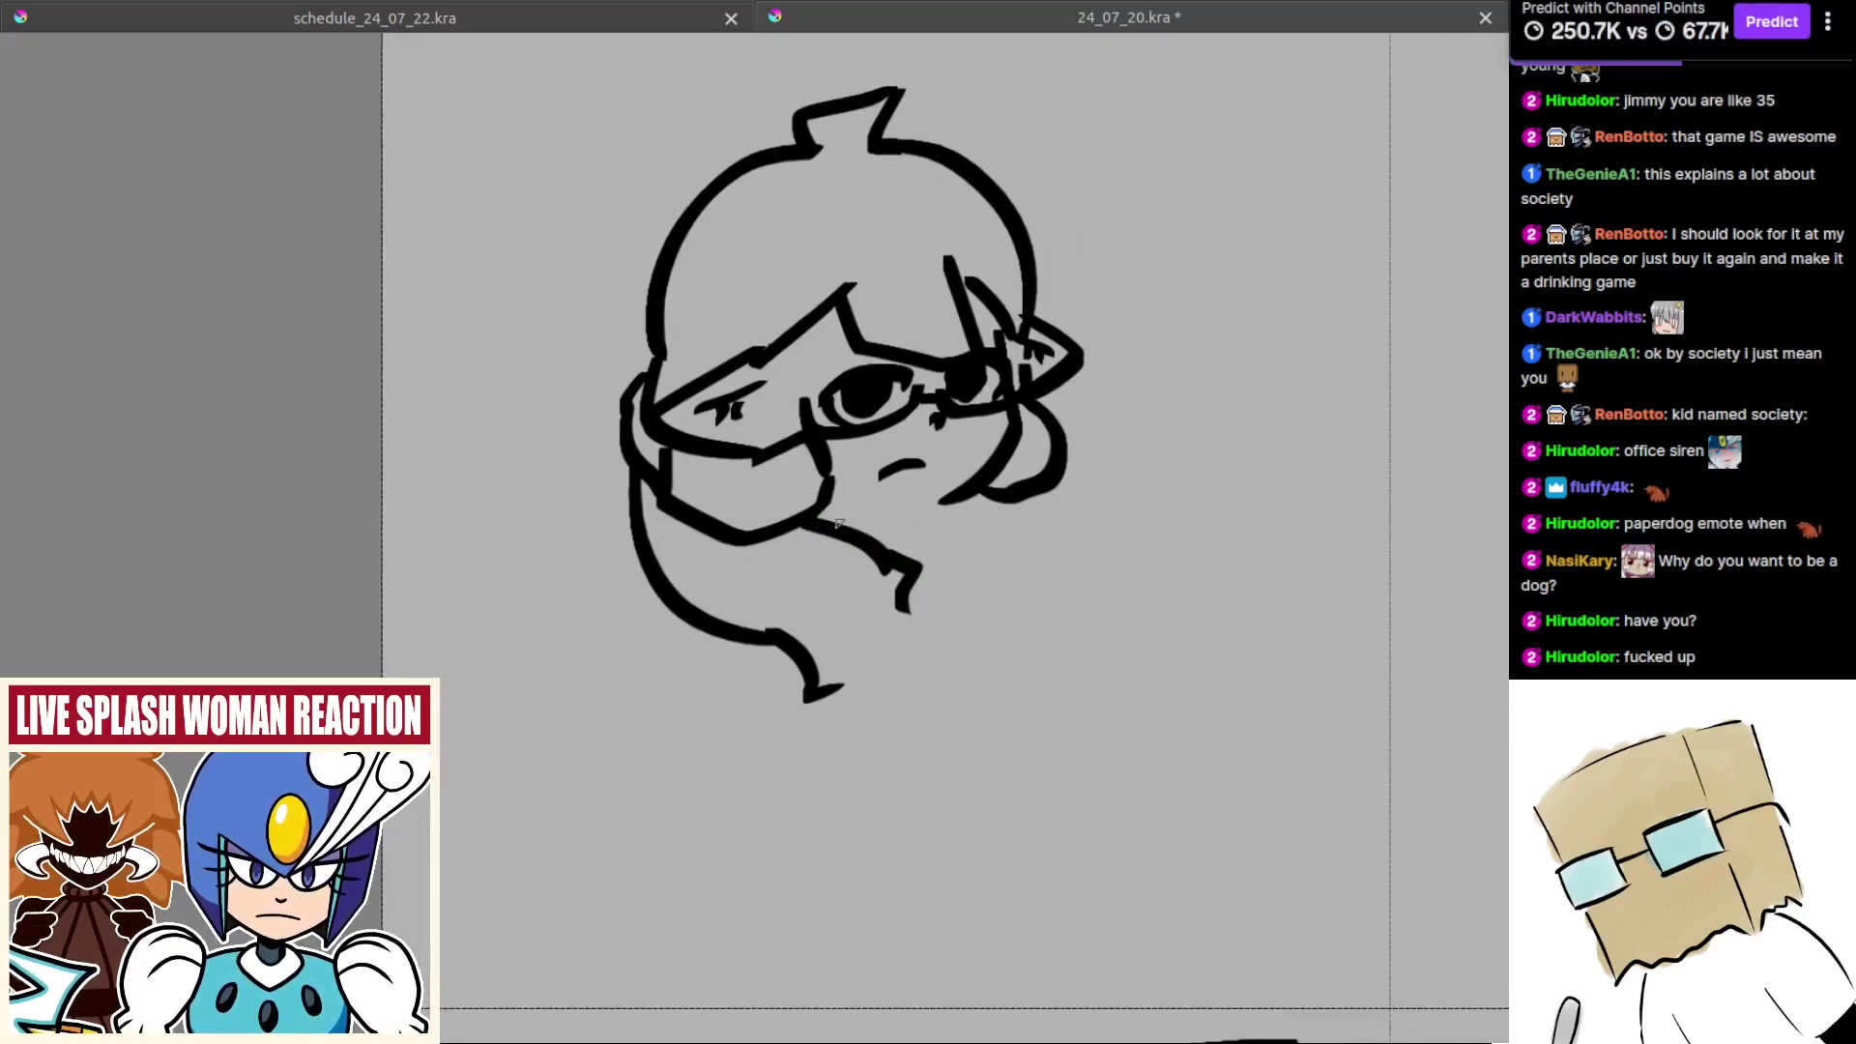
pyautogui.hotkey('ctrl', 'z')
pyautogui.hotkey('ctrl', 'z')
pyautogui.hotkey('ctrl', 'z')
pyautogui.hotkey('ctrl', 'z')
pyautogui.hotkey('ctrl', 'z')
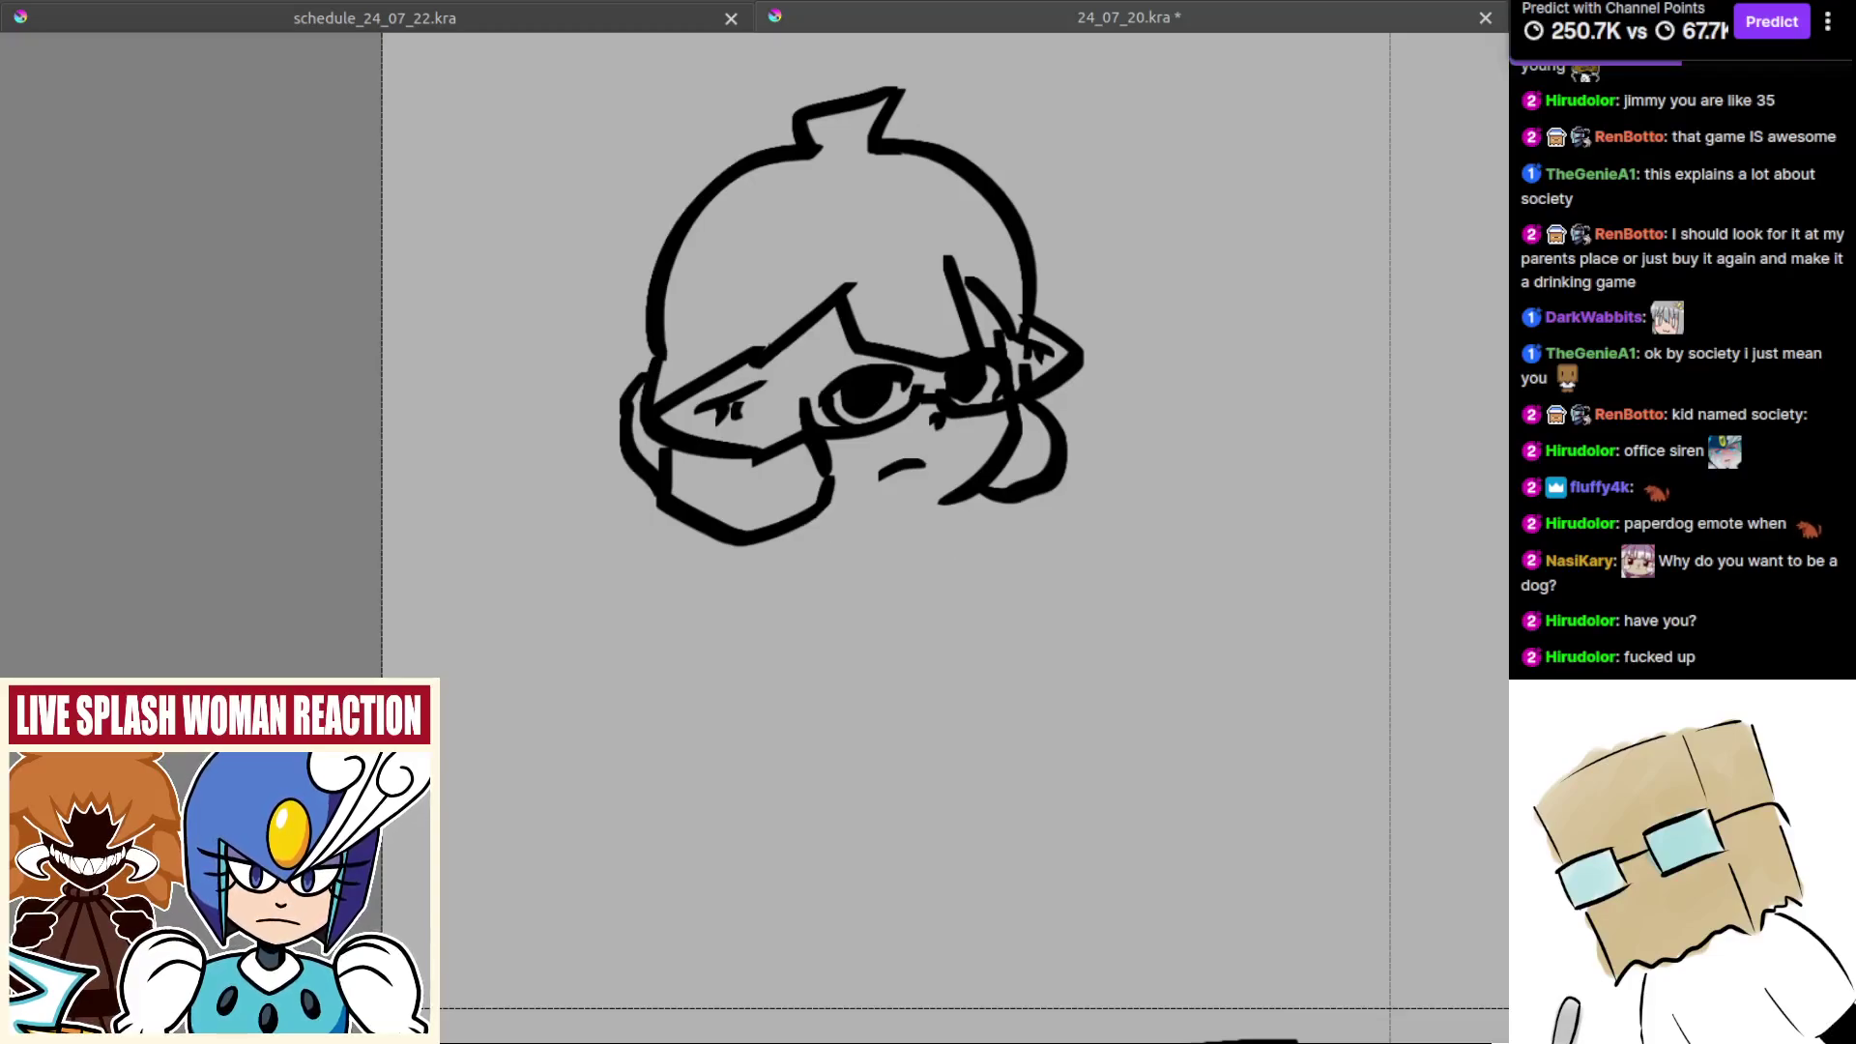
pyautogui.moveTo(880, 526); pyautogui.dragTo(948, 565)
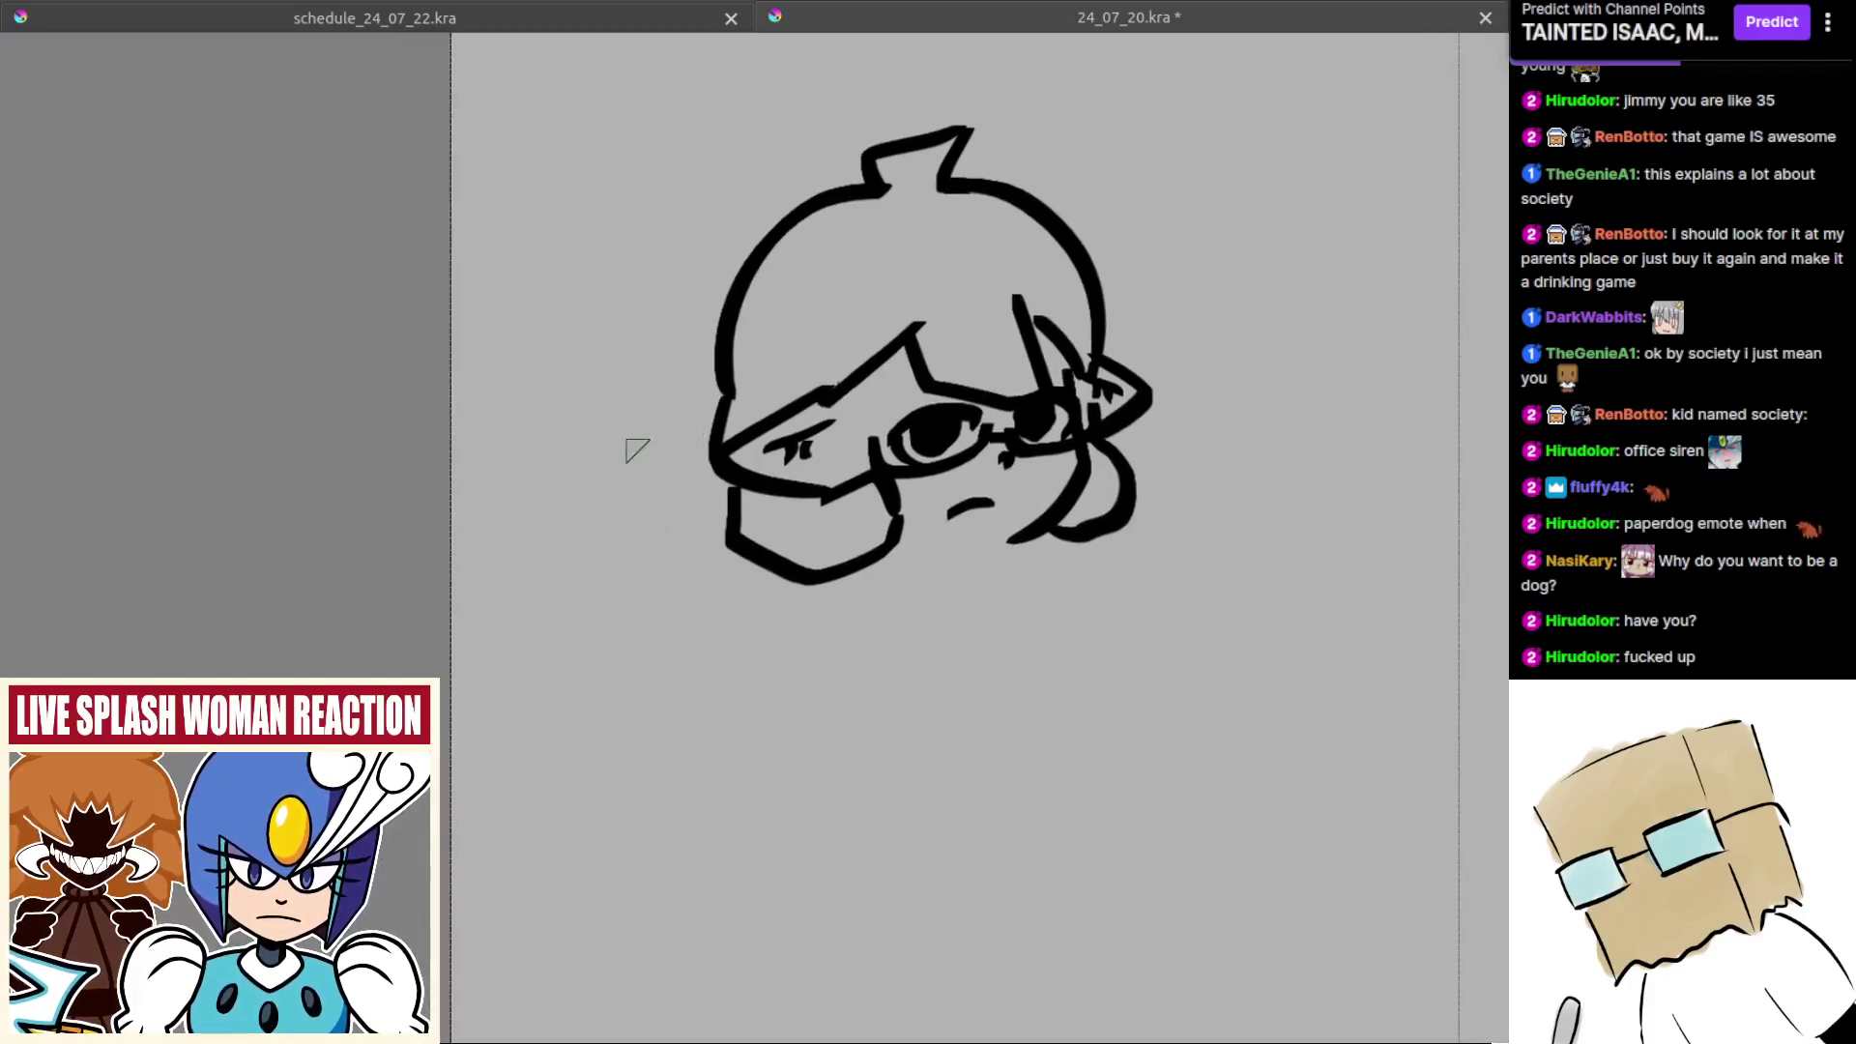
pyautogui.hotkey('ctrl', 'z')
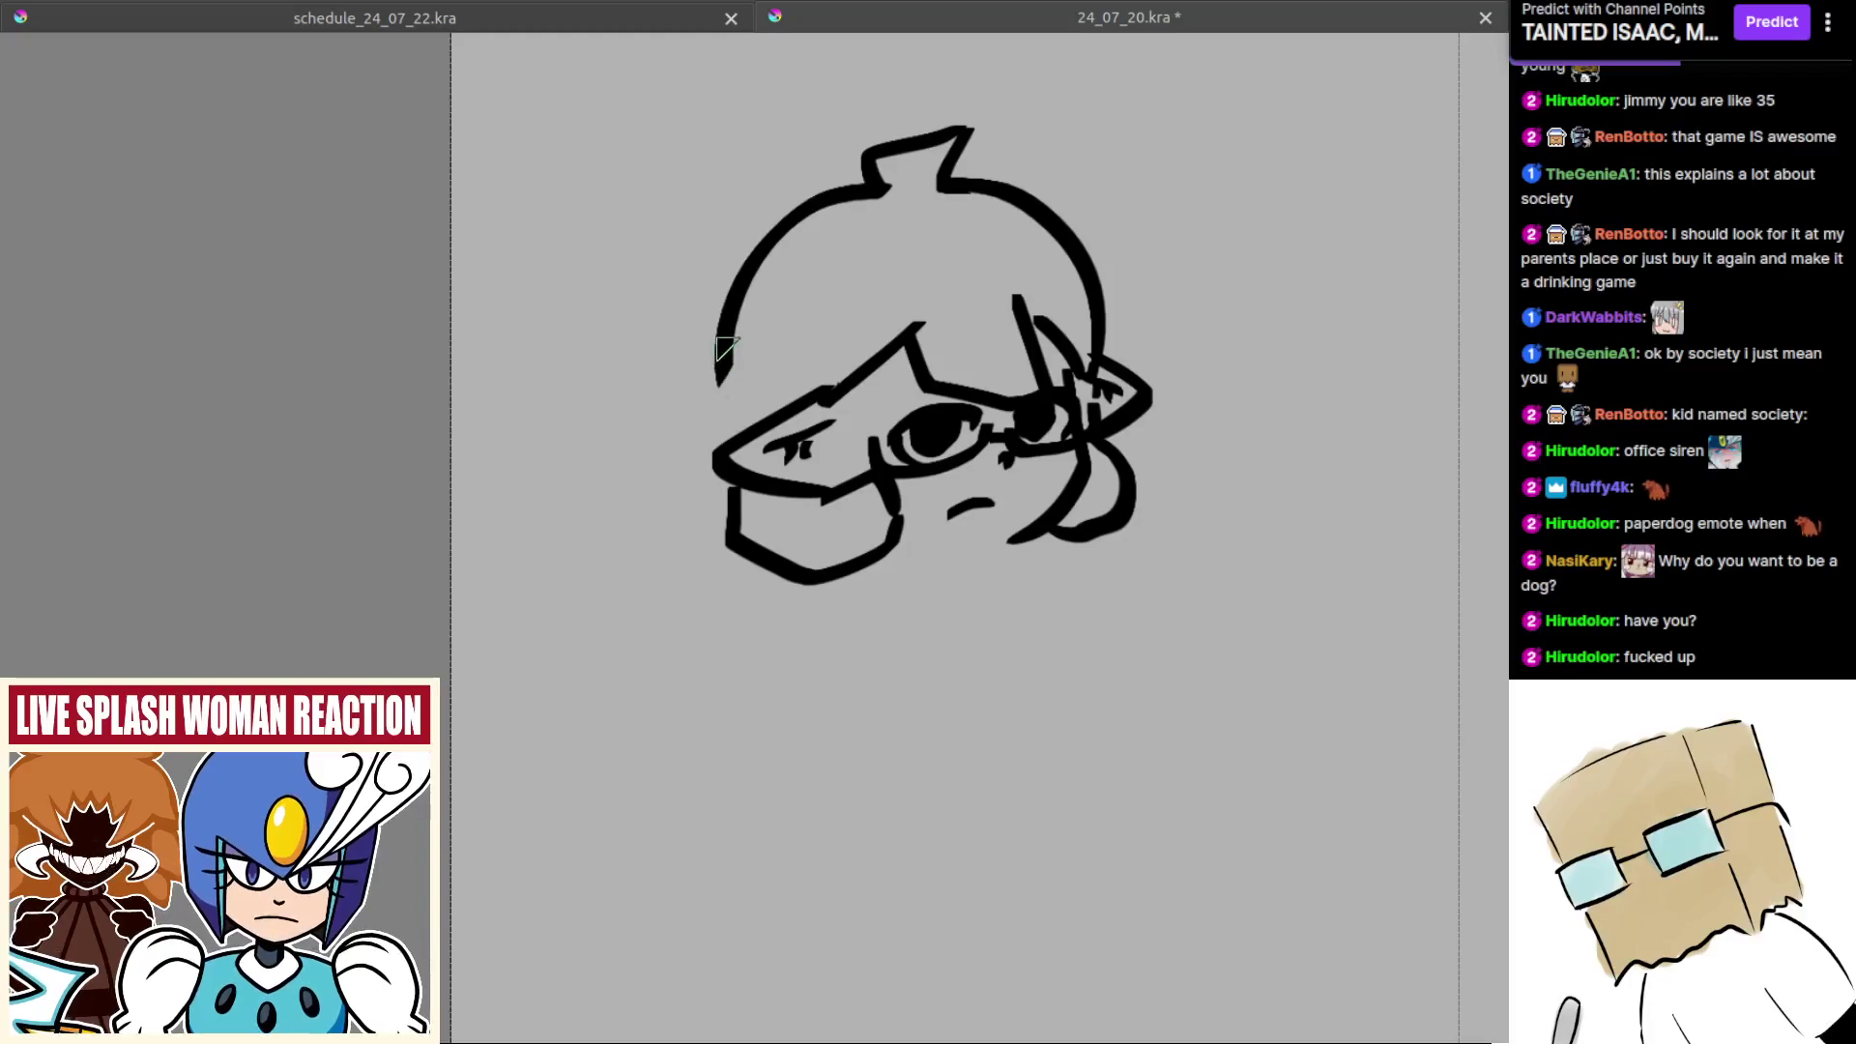
# Step: Draw a hooked hair strand flaring out behind the larger ear, and extend the jawline into a short neck stroke
pyautogui.moveTo(723, 348)
pyautogui.mouseDown()
pyautogui.moveTo(671, 505)
pyautogui.moveTo(688, 546)
pyautogui.mouseUp()
pyautogui.moveTo(745, 621); pyautogui.dragTo(706, 597)
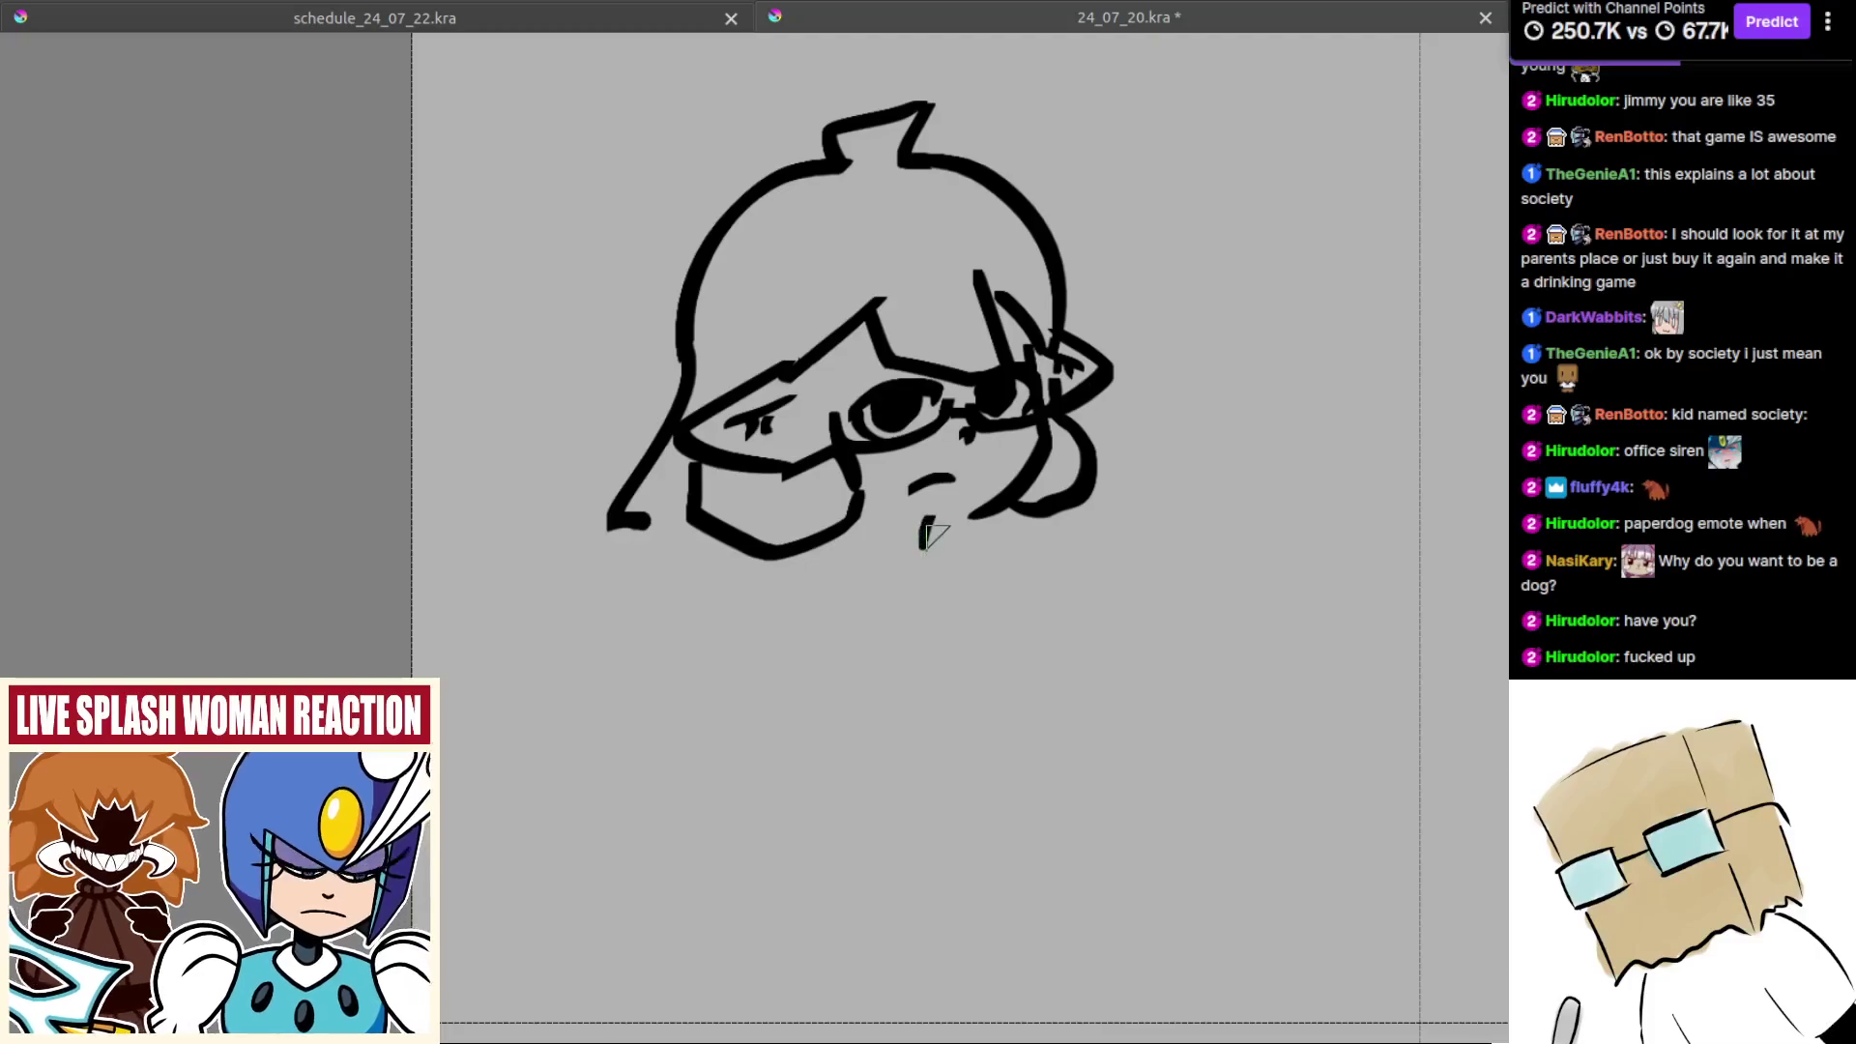
pyautogui.hotkey('ctrl', 'z')
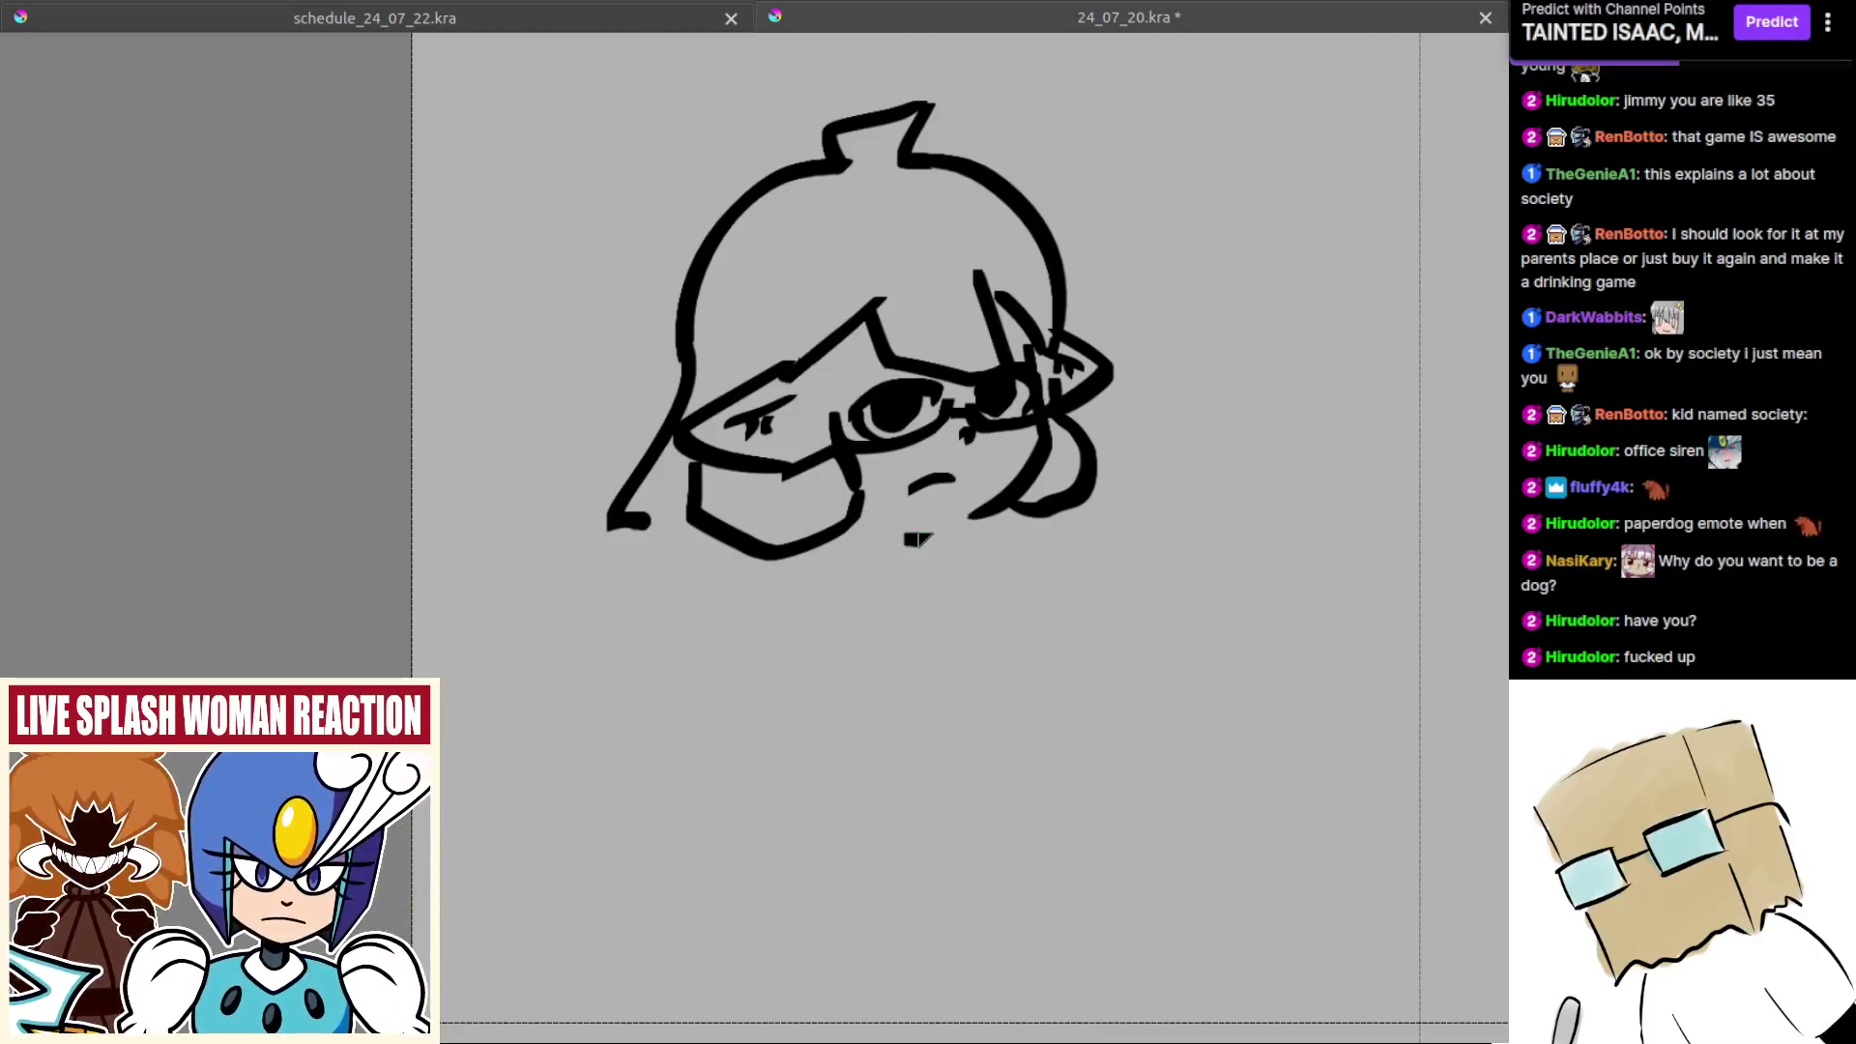
pyautogui.moveTo(918, 538); pyautogui.dragTo(995, 511)
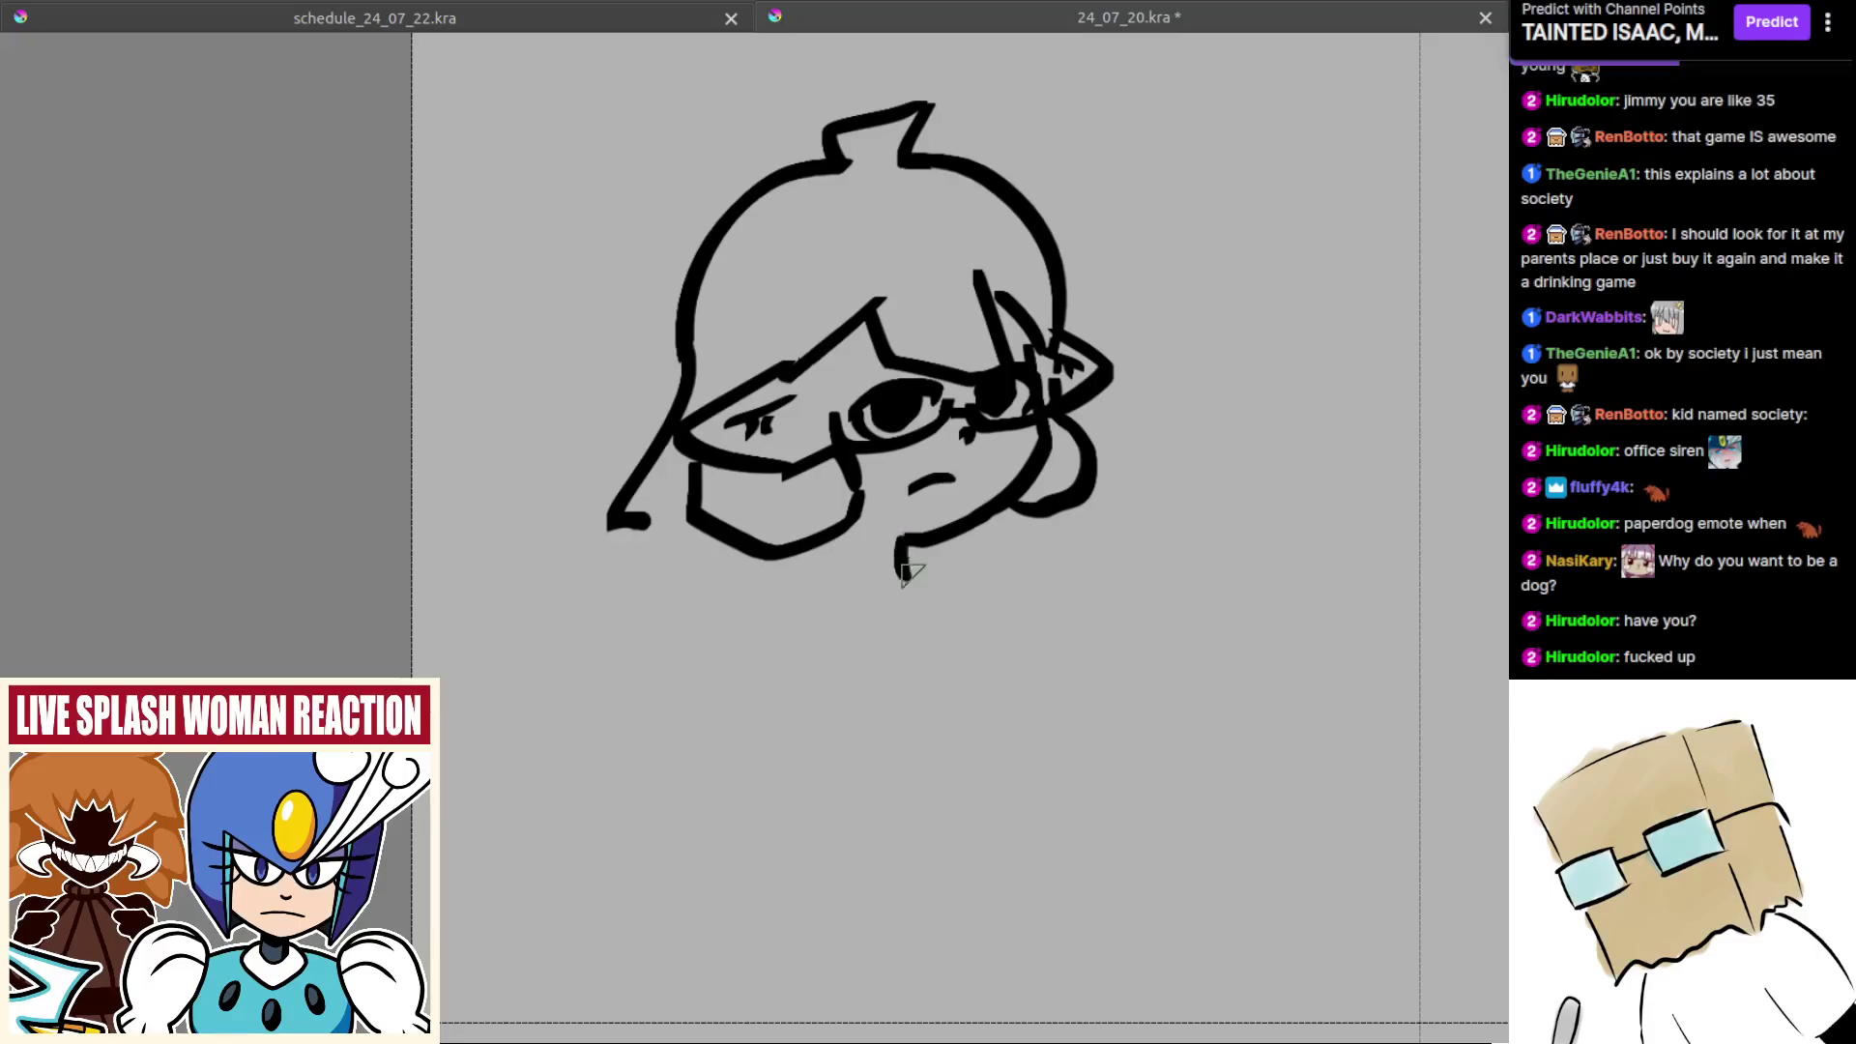
# Step: Mirror the canvas, redraw the chin curve and the neck line descending from it, and mirror the canvas back
pyautogui.press('m')
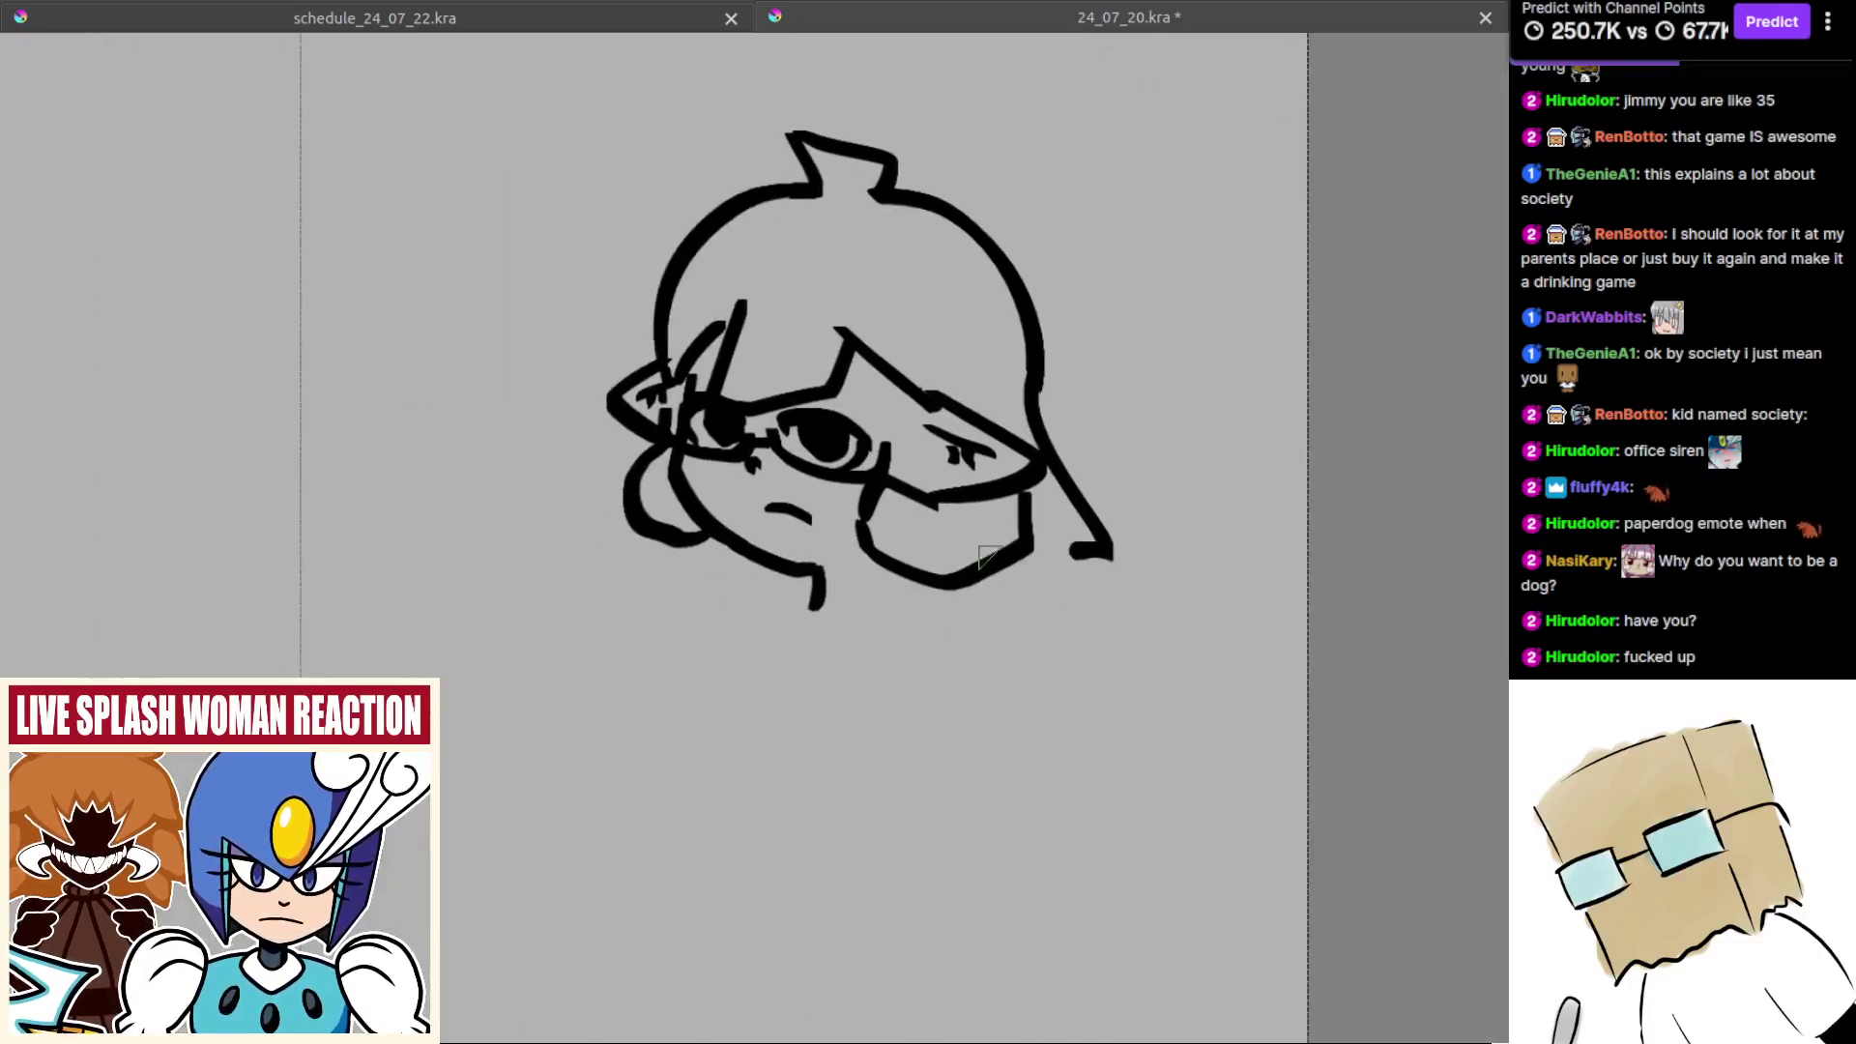
pyautogui.moveTo(826, 582)
pyautogui.mouseDown()
pyautogui.moveTo(884, 597)
pyautogui.moveTo(860, 598)
pyautogui.moveTo(881, 583)
pyautogui.mouseUp()
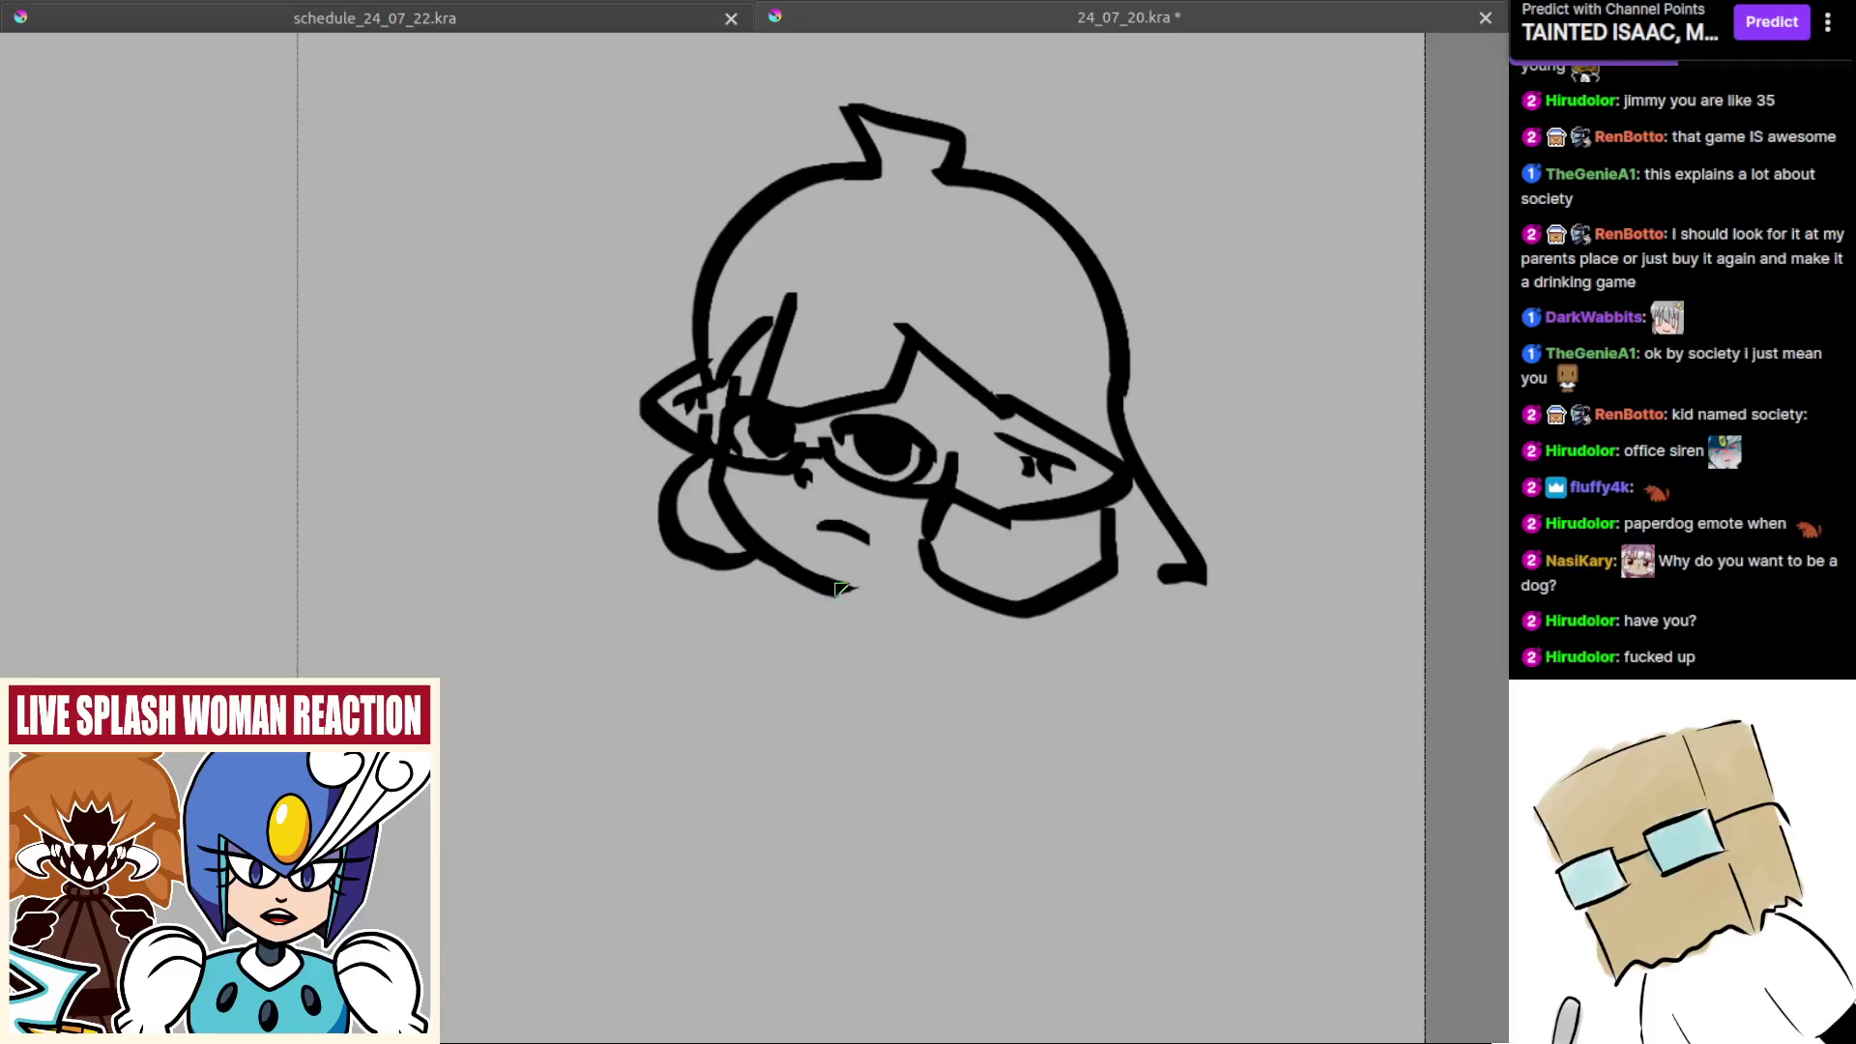
pyautogui.moveTo(841, 589); pyautogui.dragTo(926, 594)
pyautogui.hotkey('ctrl', 'z')
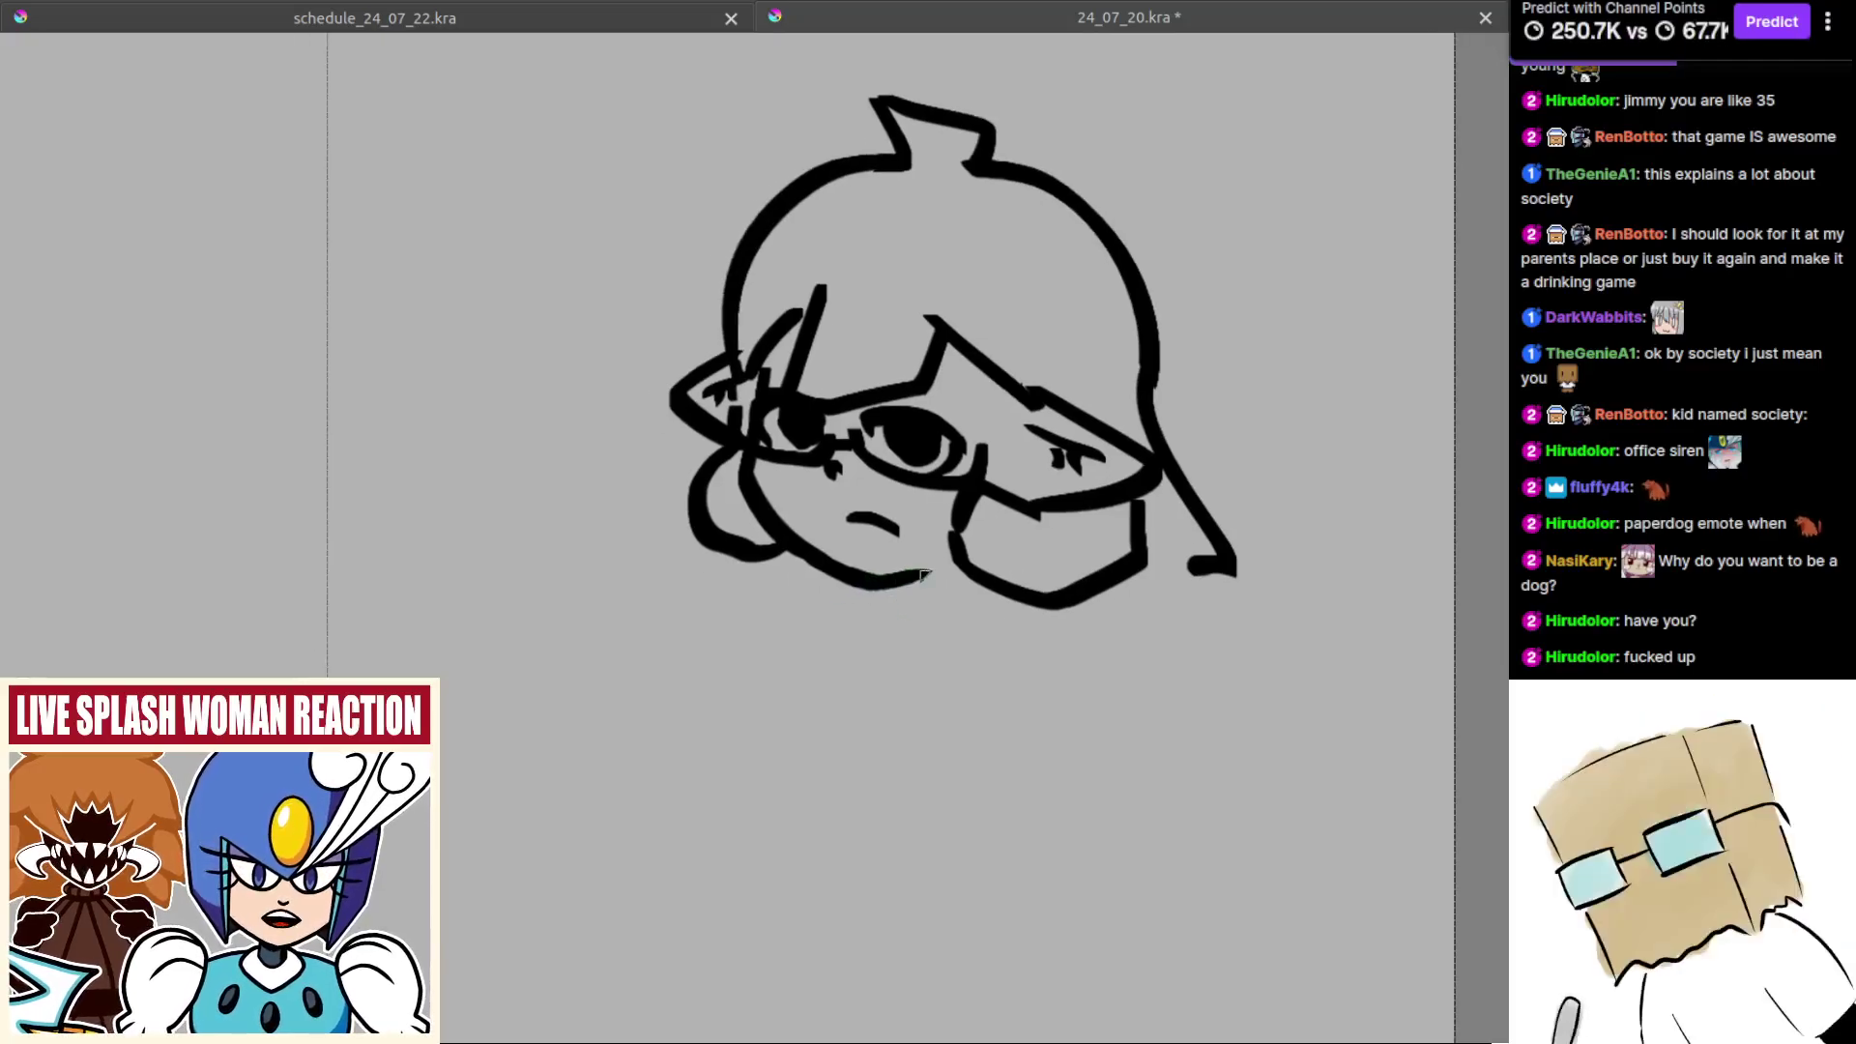
pyautogui.hotkey('ctrl', 'z')
pyautogui.moveTo(980, 606); pyautogui.dragTo(984, 623)
pyautogui.moveTo(967, 646)
pyautogui.mouseDown()
pyautogui.moveTo(948, 721)
pyautogui.moveTo(955, 692)
pyautogui.mouseUp()
pyautogui.press('m')
# Step: Draw the back neck line below the cheek lock and the collar edge running forward from it, redoing strokes
pyautogui.scroll(8, 788, 687)
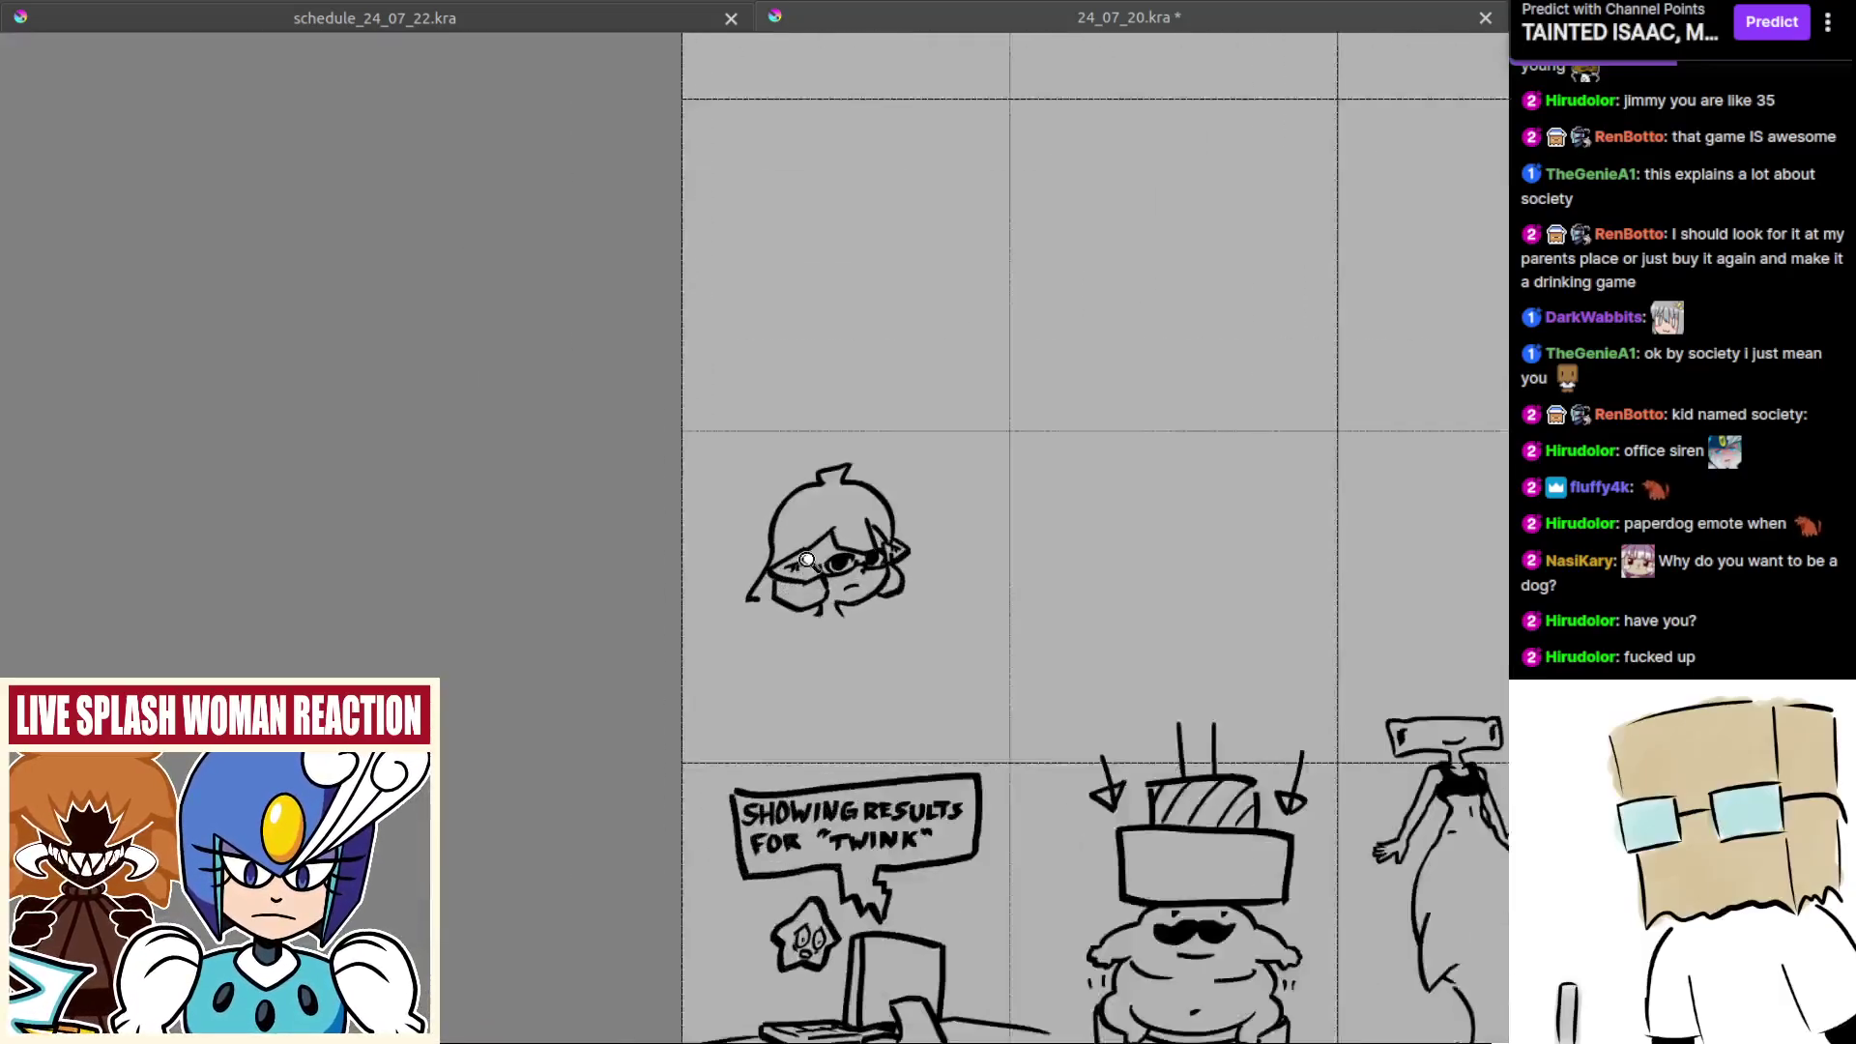
pyautogui.scroll(1, 851, 577)
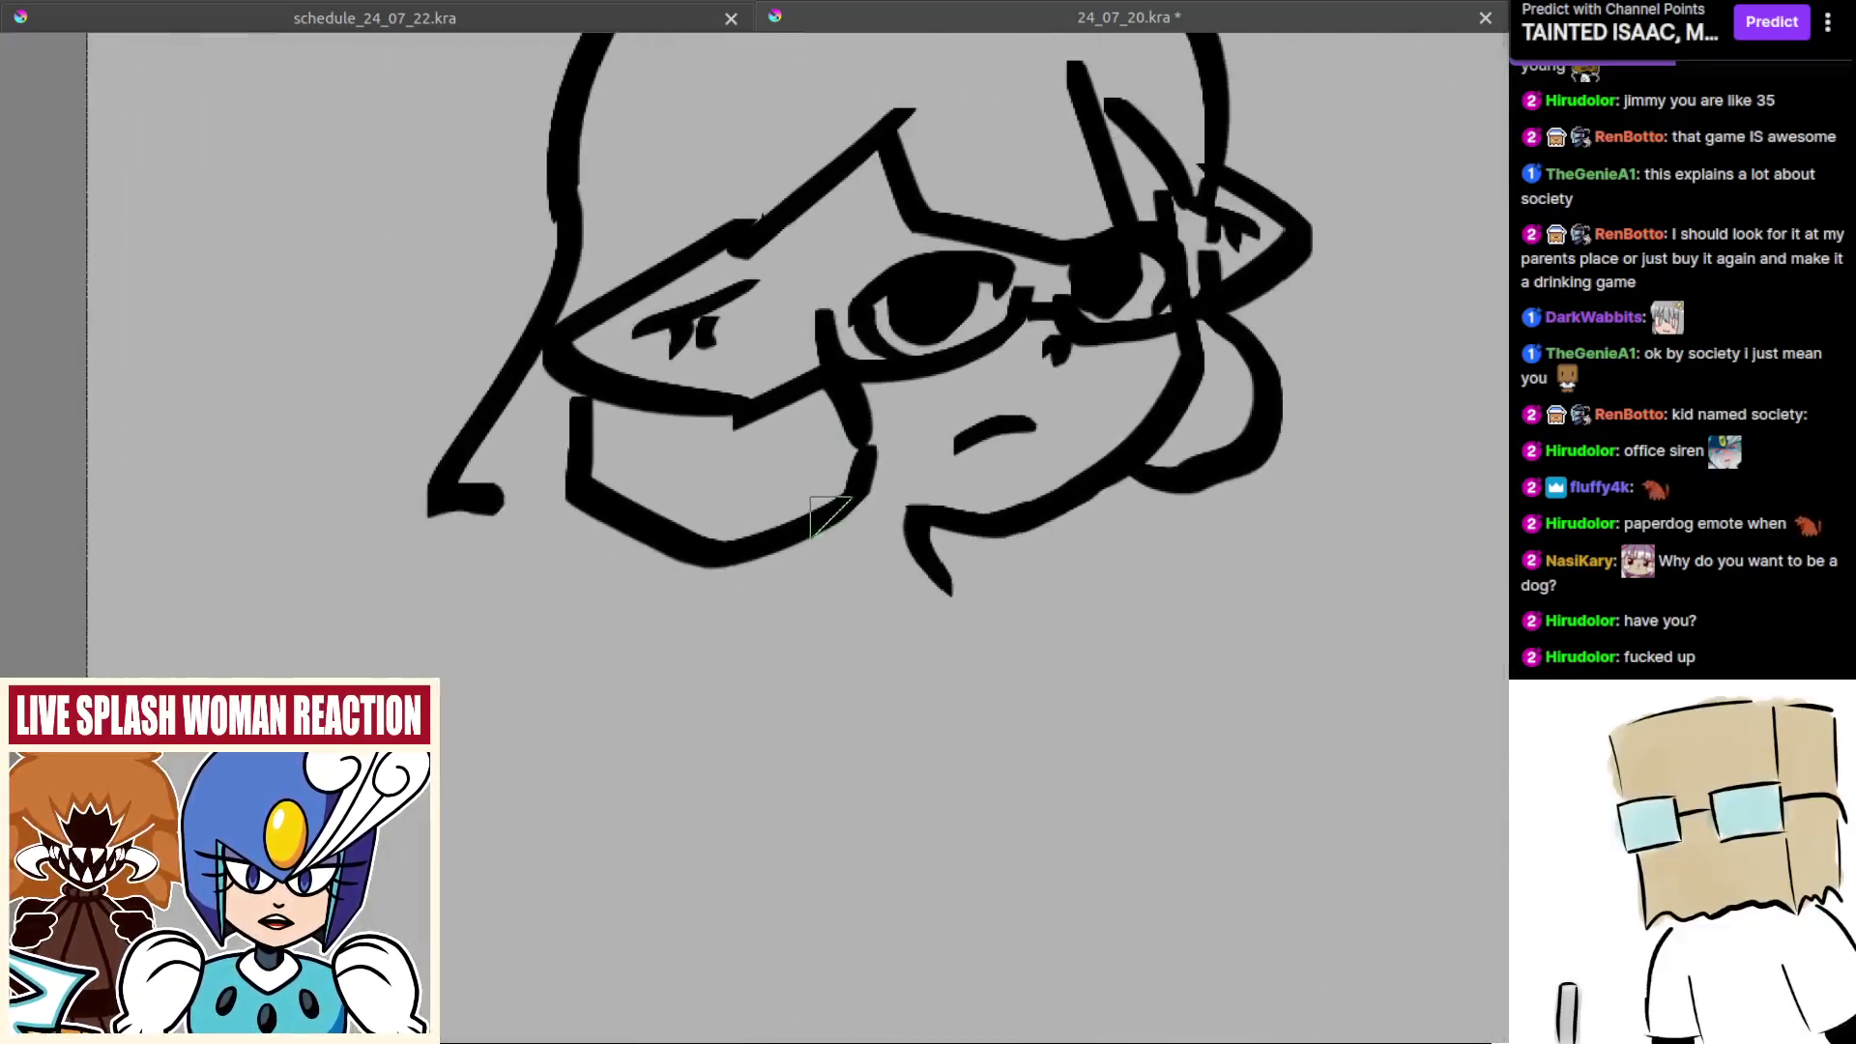
pyautogui.moveTo(814, 576); pyautogui.dragTo(902, 638)
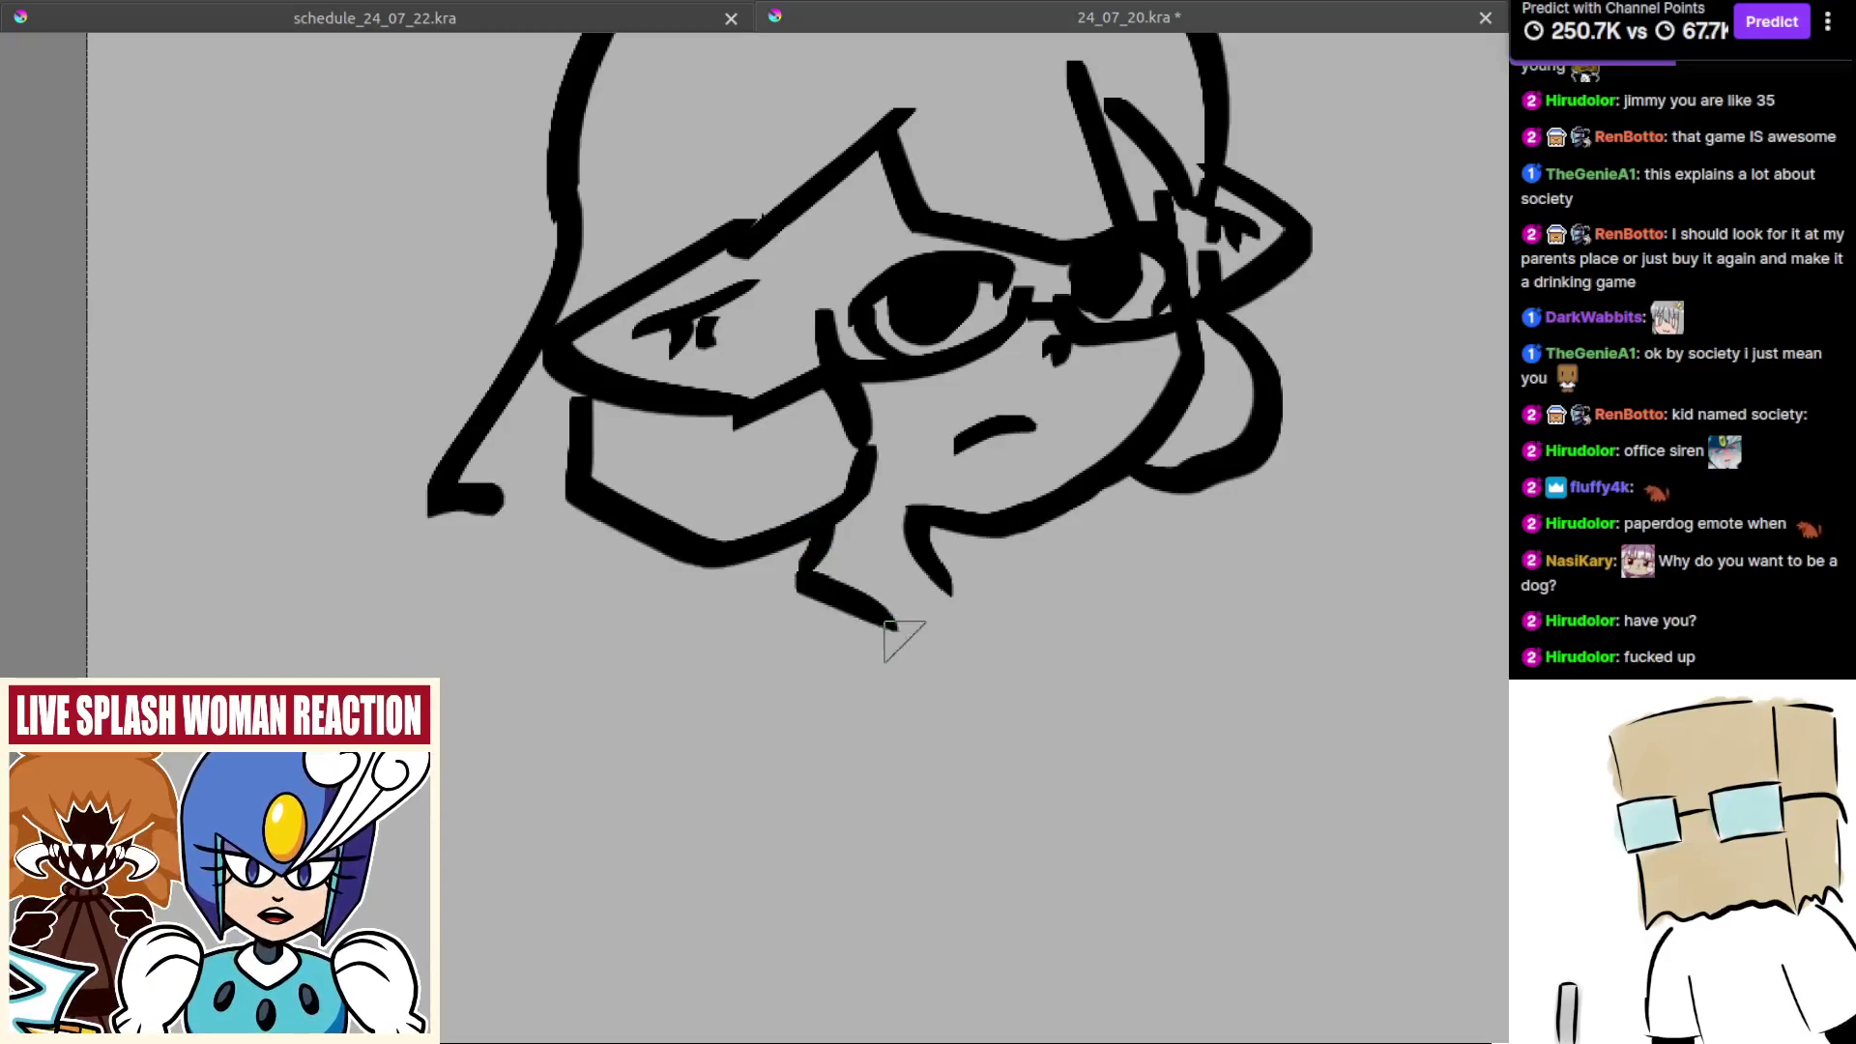
pyautogui.hotkey('ctrl', 'z')
pyautogui.moveTo(814, 578); pyautogui.dragTo(911, 646)
pyautogui.hotkey('ctrl', 'z')
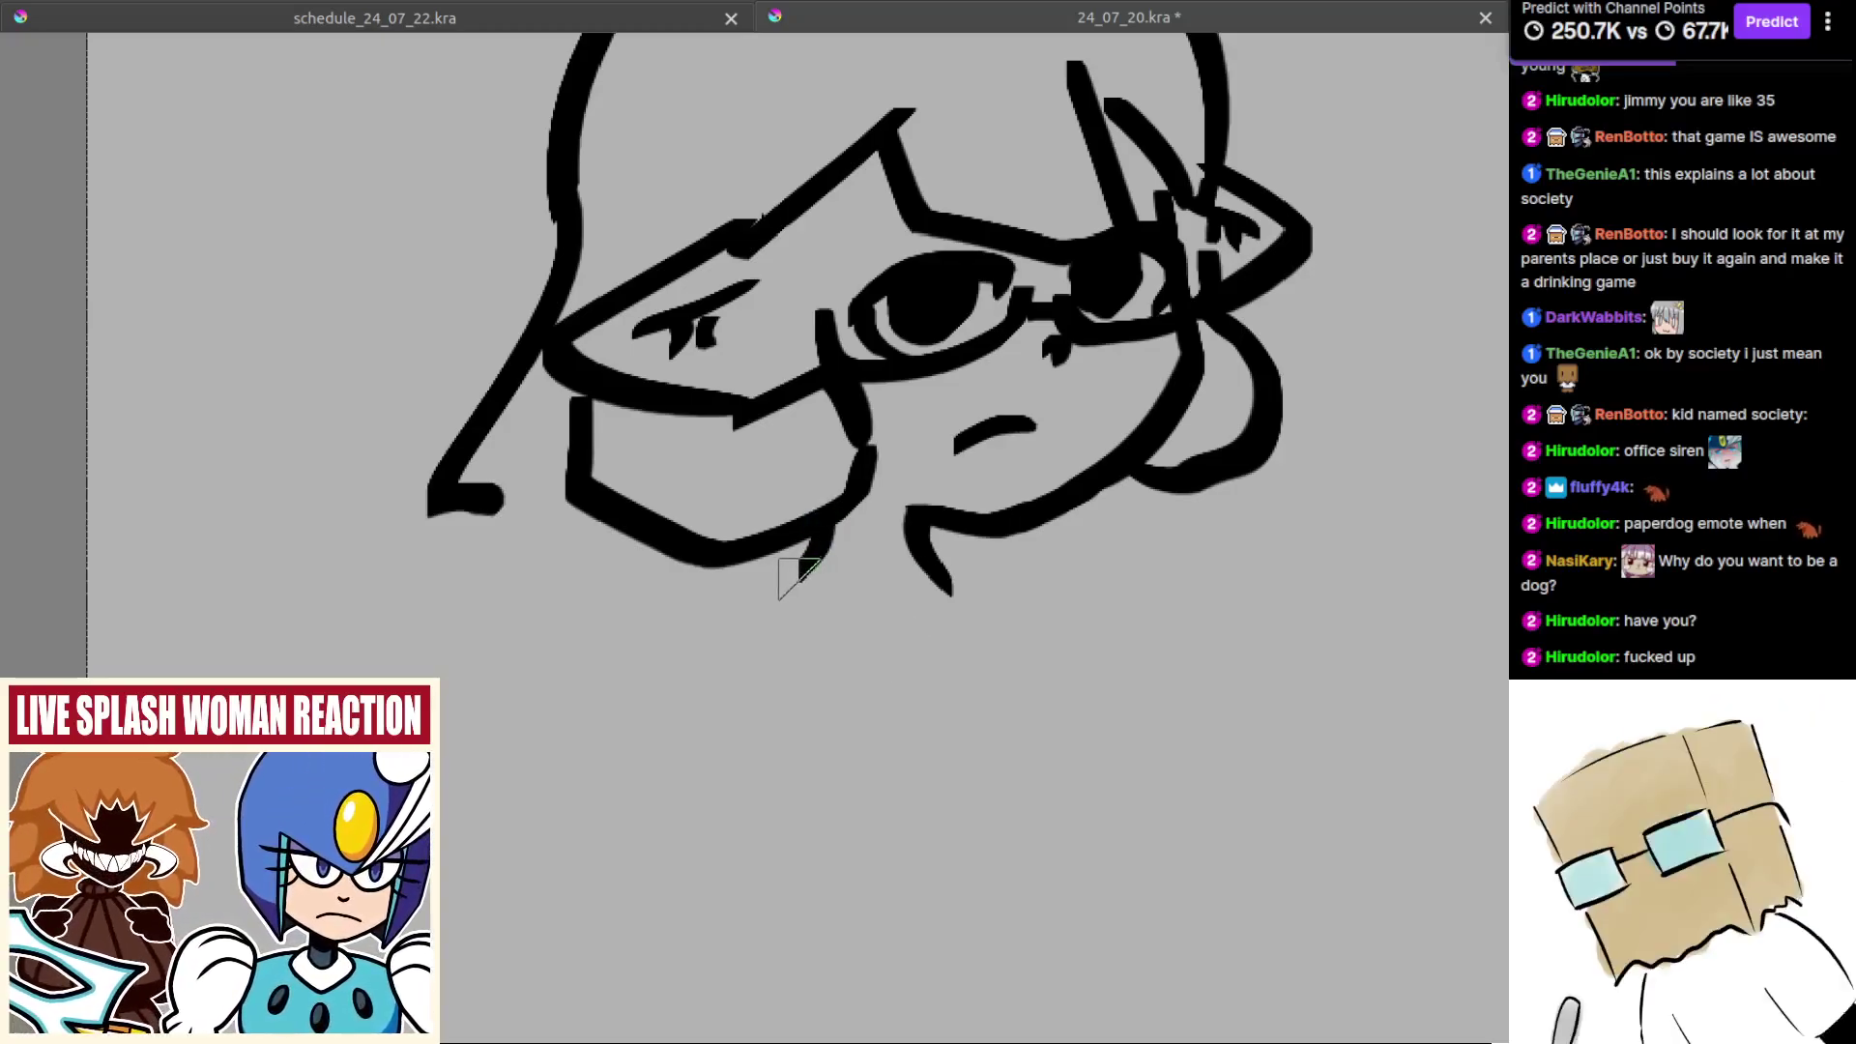
pyautogui.moveTo(830, 527); pyautogui.dragTo(800, 580)
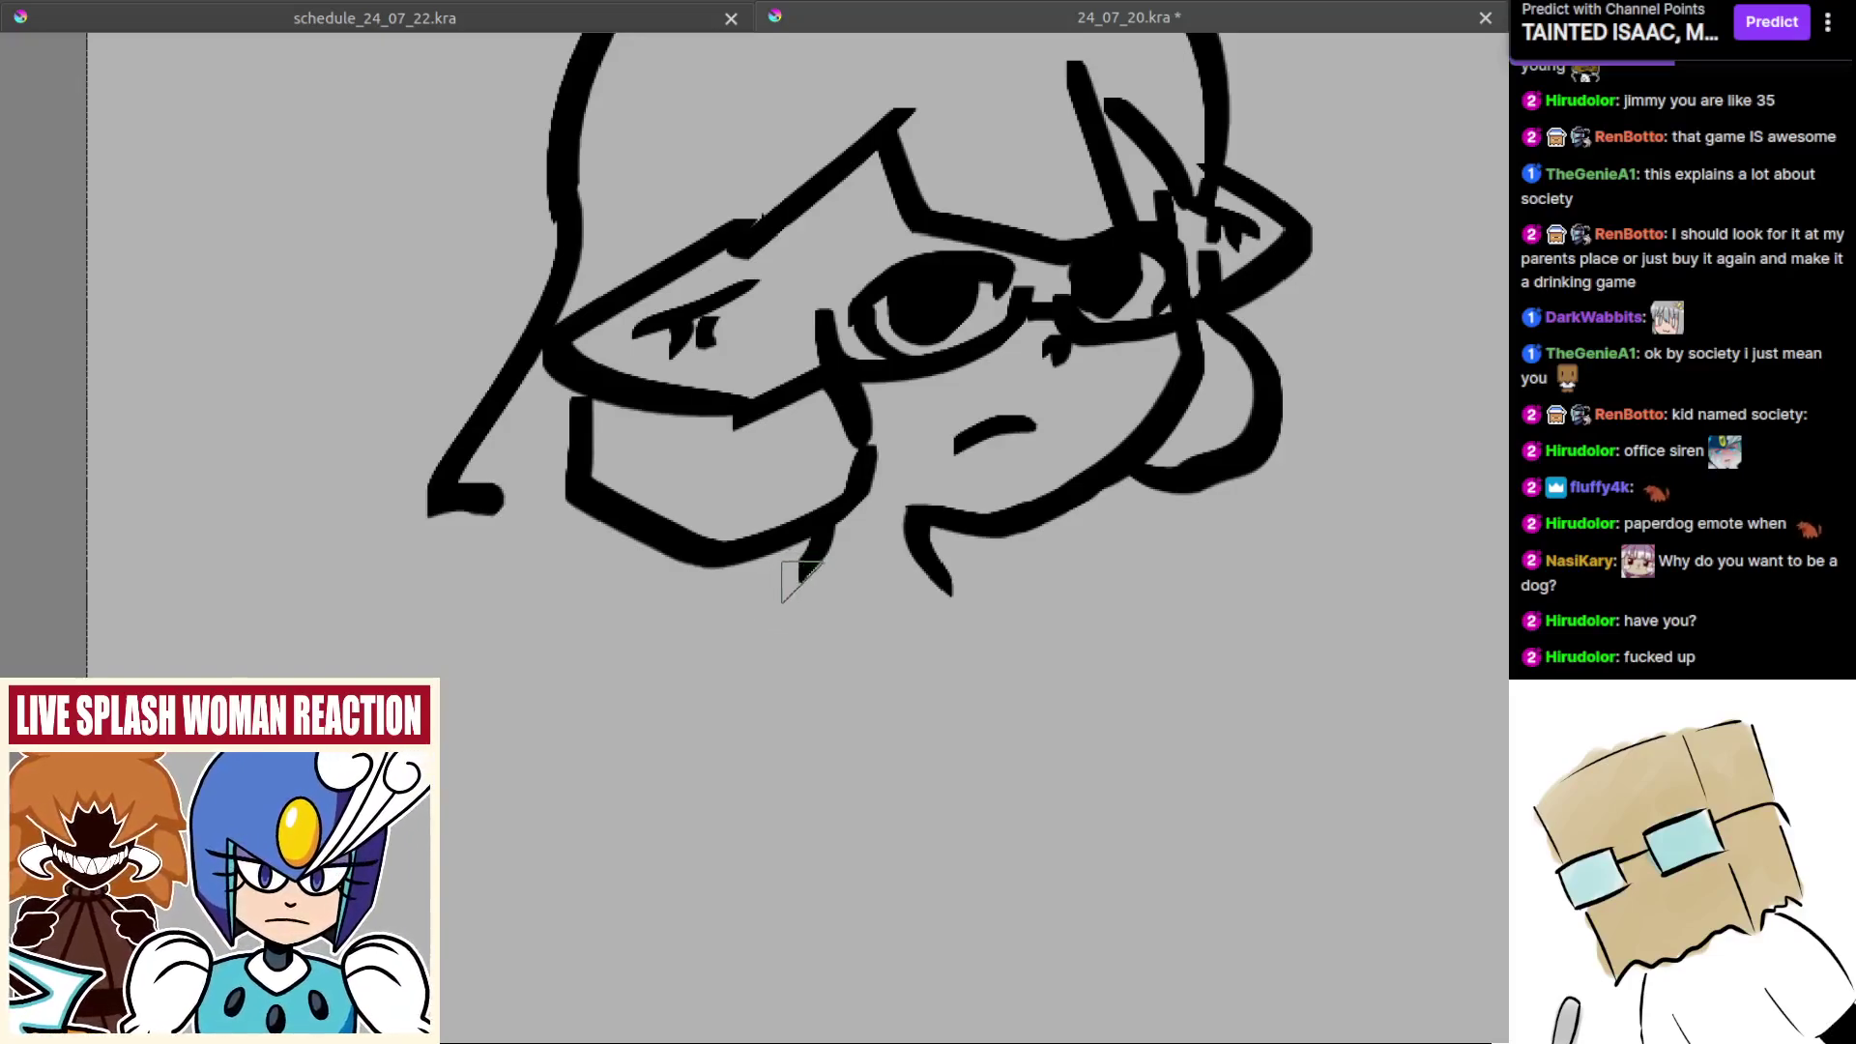
pyautogui.moveTo(805, 580)
pyautogui.mouseDown()
pyautogui.moveTo(912, 612)
pyautogui.moveTo(936, 665)
pyautogui.moveTo(974, 623)
pyautogui.moveTo(956, 577)
pyautogui.moveTo(941, 663)
pyautogui.mouseUp()
pyautogui.hotkey('ctrl', 'z')
pyautogui.hotkey('ctrl', 'z')
pyautogui.hotkey('ctrl', 'z')
# Step: Draw pointed collar flaps on both sides of the neck opening, redoing the far flap's first strokes
pyautogui.moveTo(940, 553)
pyautogui.mouseDown()
pyautogui.moveTo(1001, 577)
pyautogui.moveTo(1027, 633)
pyautogui.moveTo(1002, 604)
pyautogui.mouseUp()
pyautogui.hotkey('ctrl', 'z')
pyautogui.hotkey('ctrl', 'z')
pyautogui.moveTo(963, 665)
pyautogui.mouseDown()
pyautogui.moveTo(1000, 580)
pyautogui.moveTo(1051, 630)
pyautogui.mouseUp()
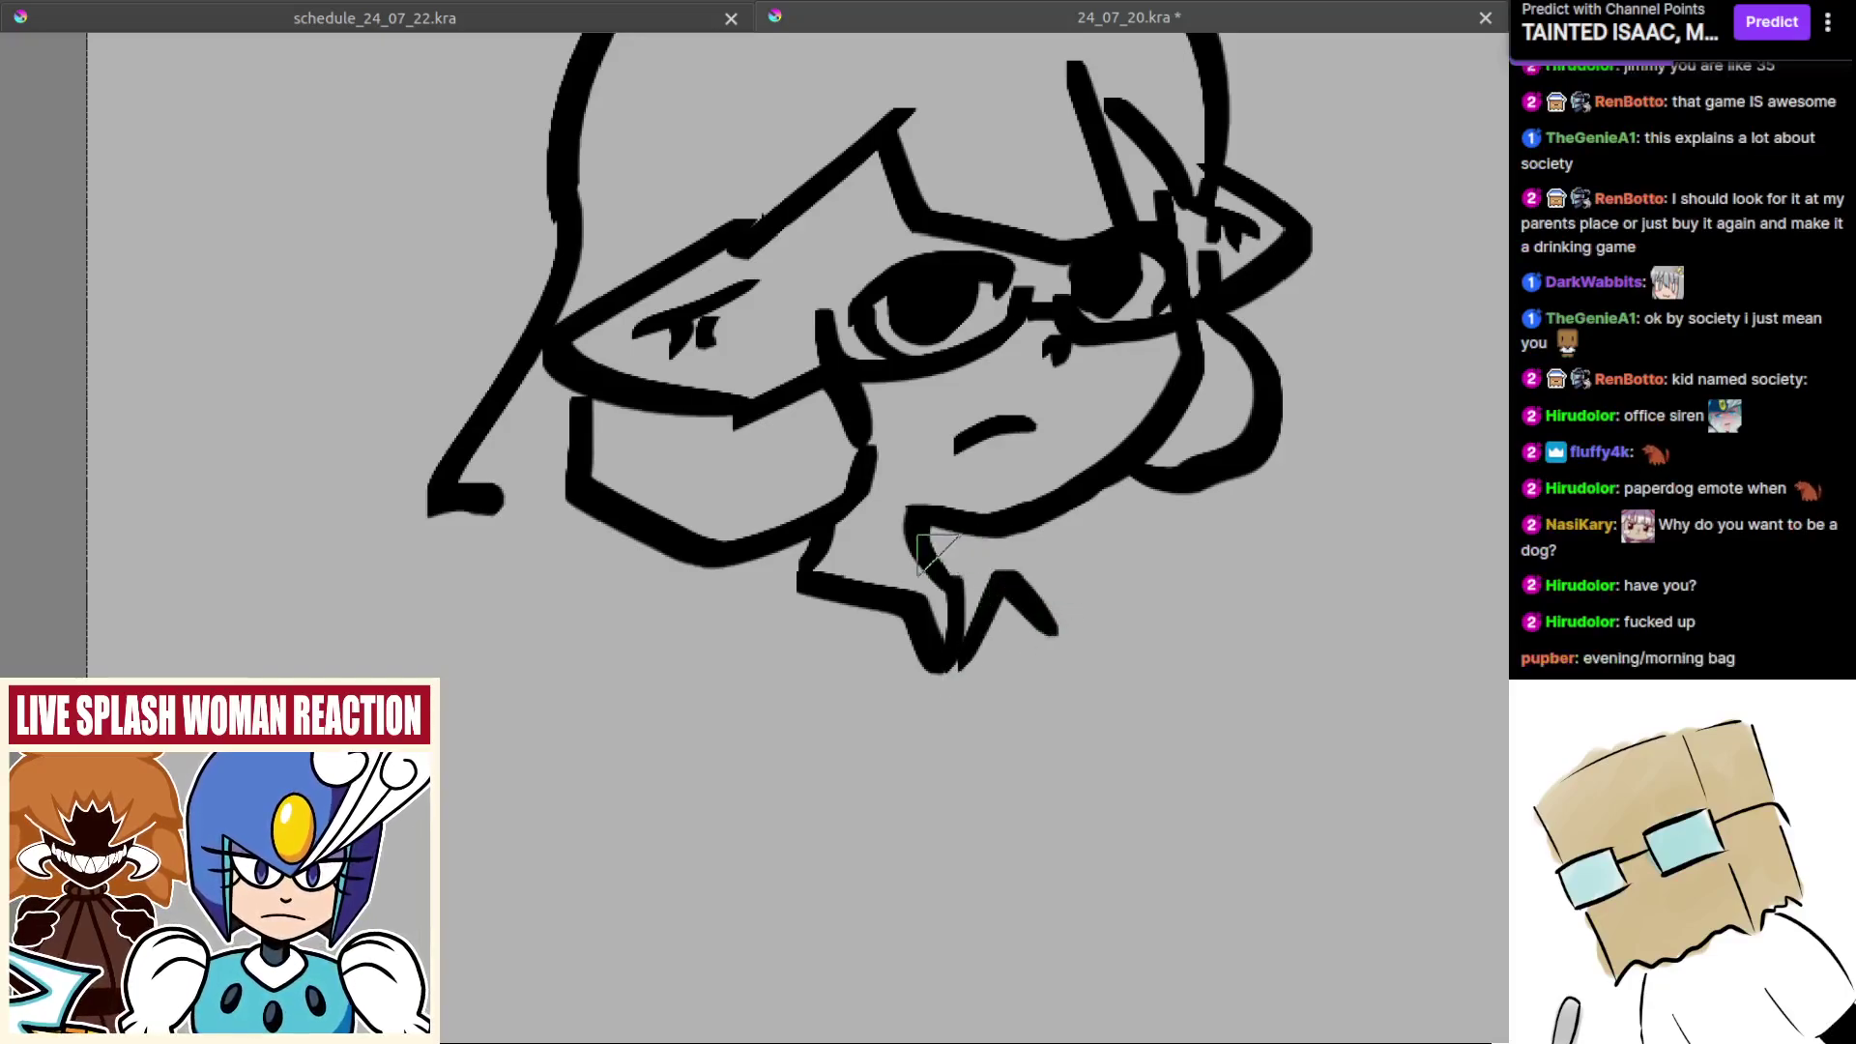
pyautogui.moveTo(927, 546); pyautogui.dragTo(1012, 561)
pyautogui.moveTo(783, 585)
pyautogui.mouseDown()
pyautogui.moveTo(849, 686)
pyautogui.moveTo(911, 619)
pyautogui.mouseUp()
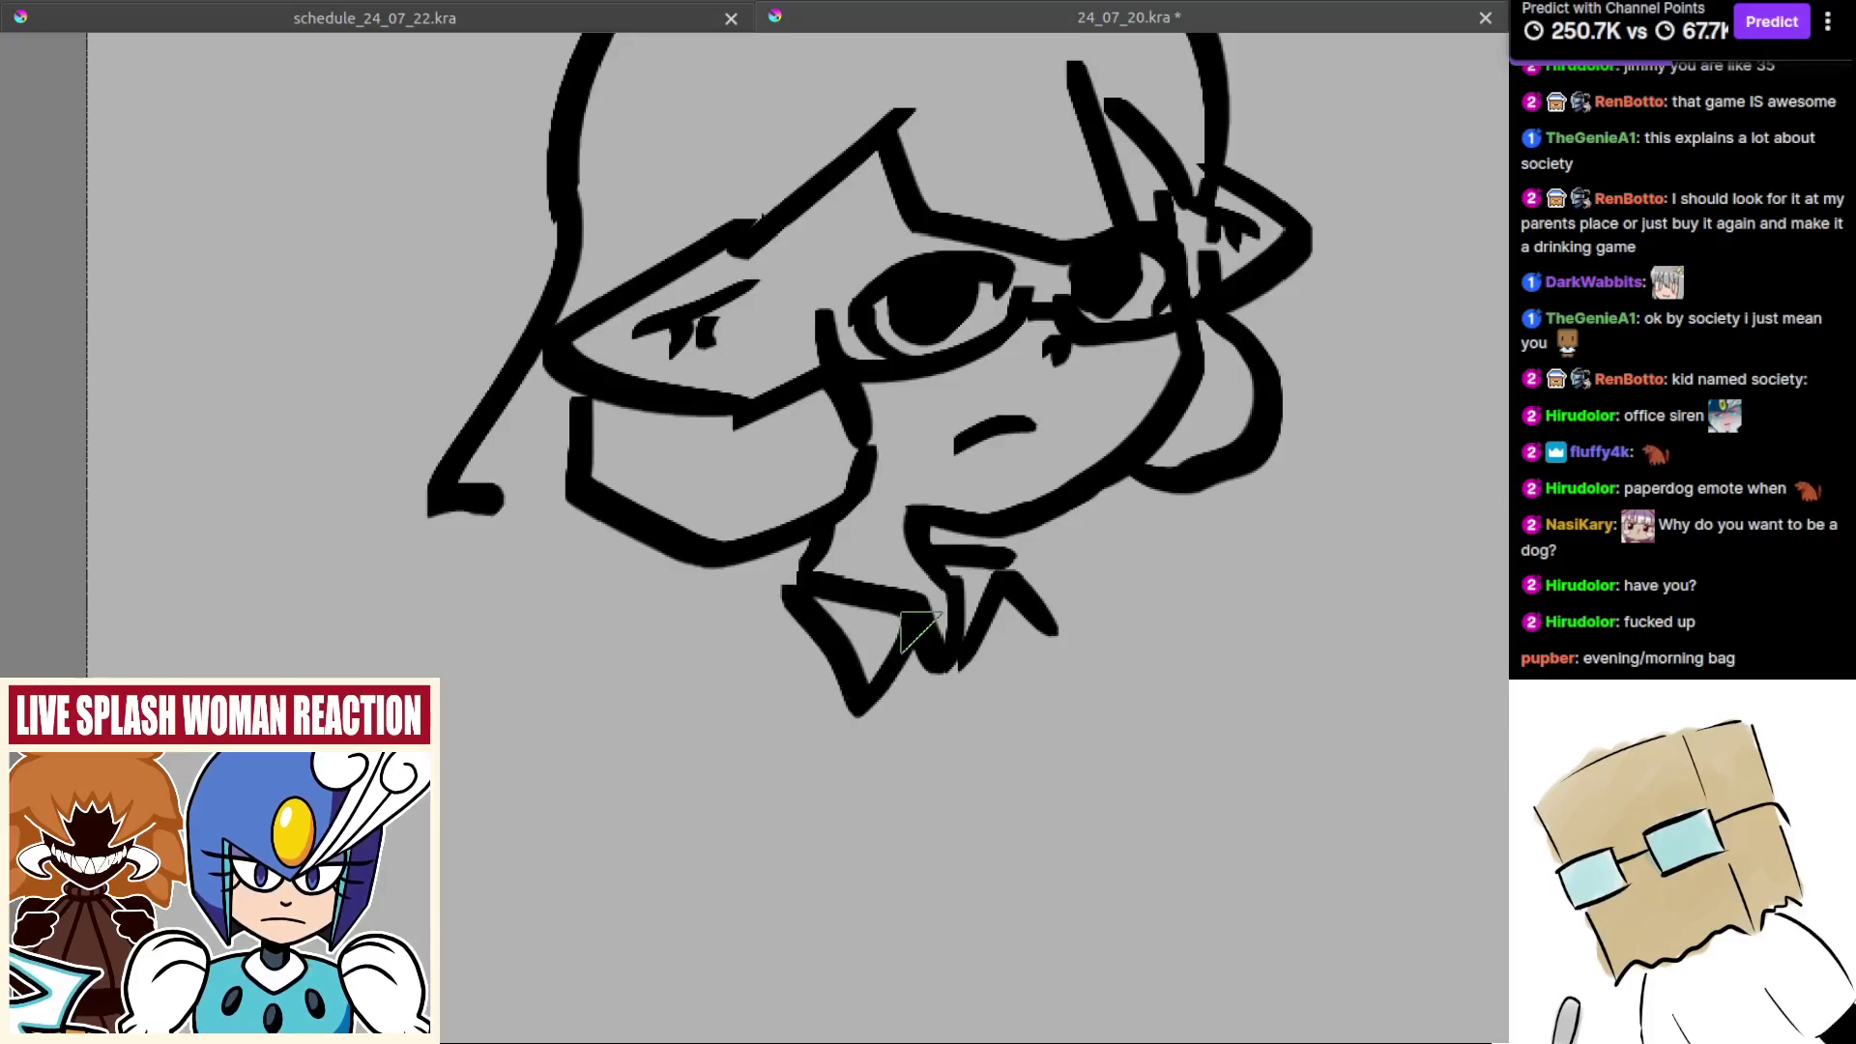
# Step: Redraw the inner edge of the angular hair lock beside the cheek so it curves down to the neck line
pyautogui.scroll(-4, 833, 599)
pyautogui.scroll(1, 833, 561)
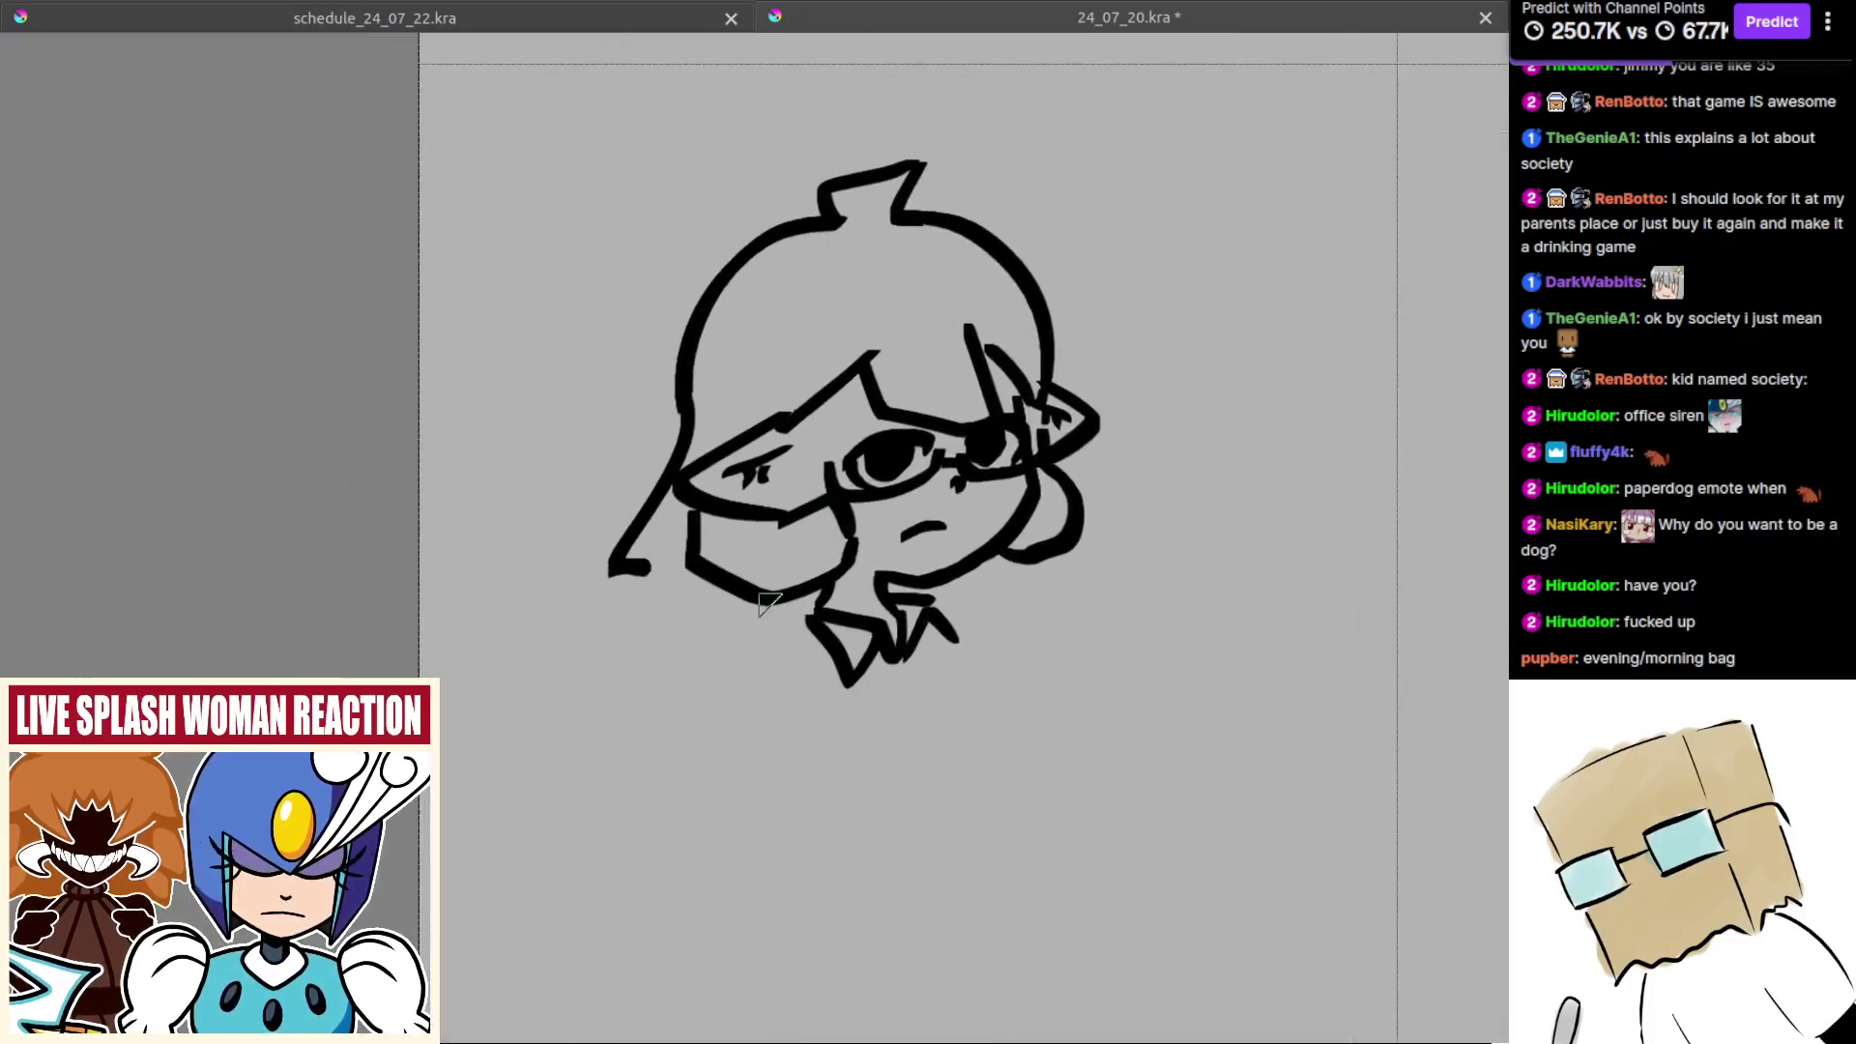
pyautogui.moveTo(826, 505)
pyautogui.mouseDown()
pyautogui.moveTo(850, 513)
pyautogui.moveTo(829, 531)
pyautogui.moveTo(812, 491)
pyautogui.moveTo(850, 517)
pyautogui.moveTo(820, 497)
pyautogui.moveTo(848, 549)
pyautogui.moveTo(833, 551)
pyautogui.mouseUp()
pyautogui.hotkey('ctrl', 'z')
pyautogui.hotkey('ctrl', 'z')
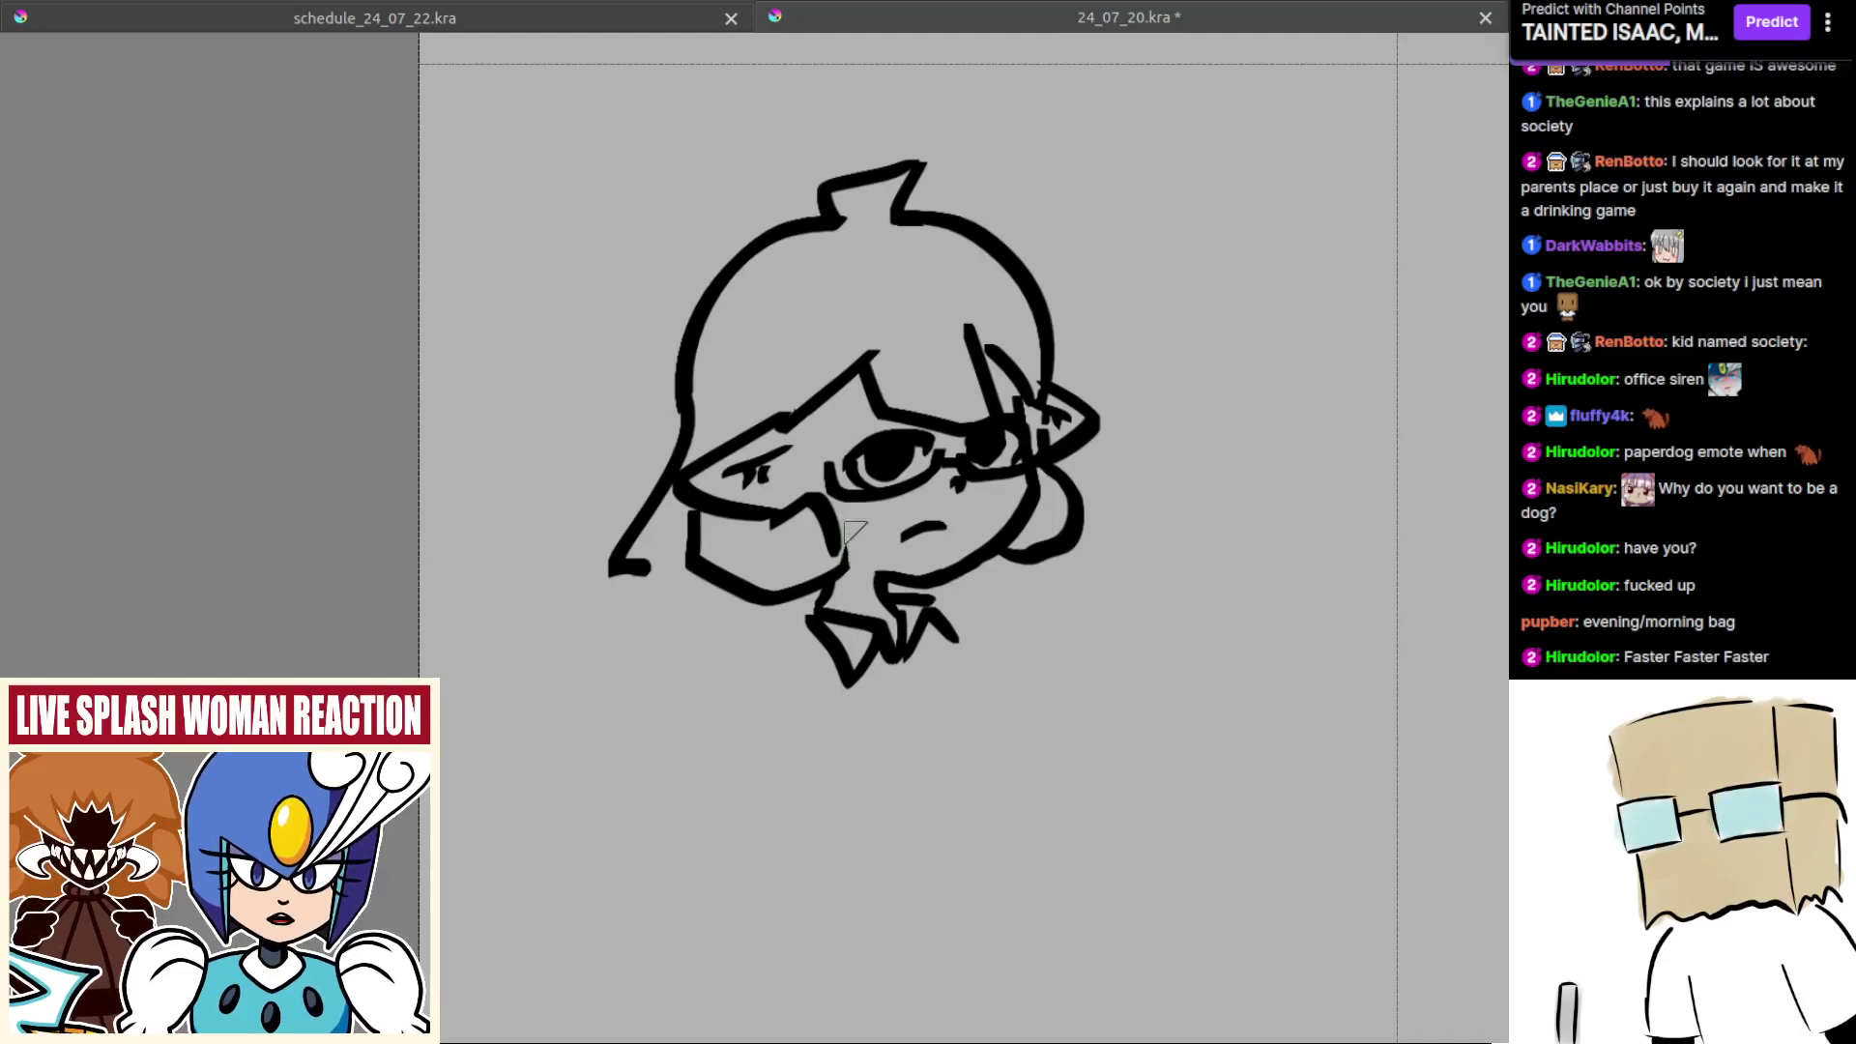
pyautogui.scroll(2, 845, 560)
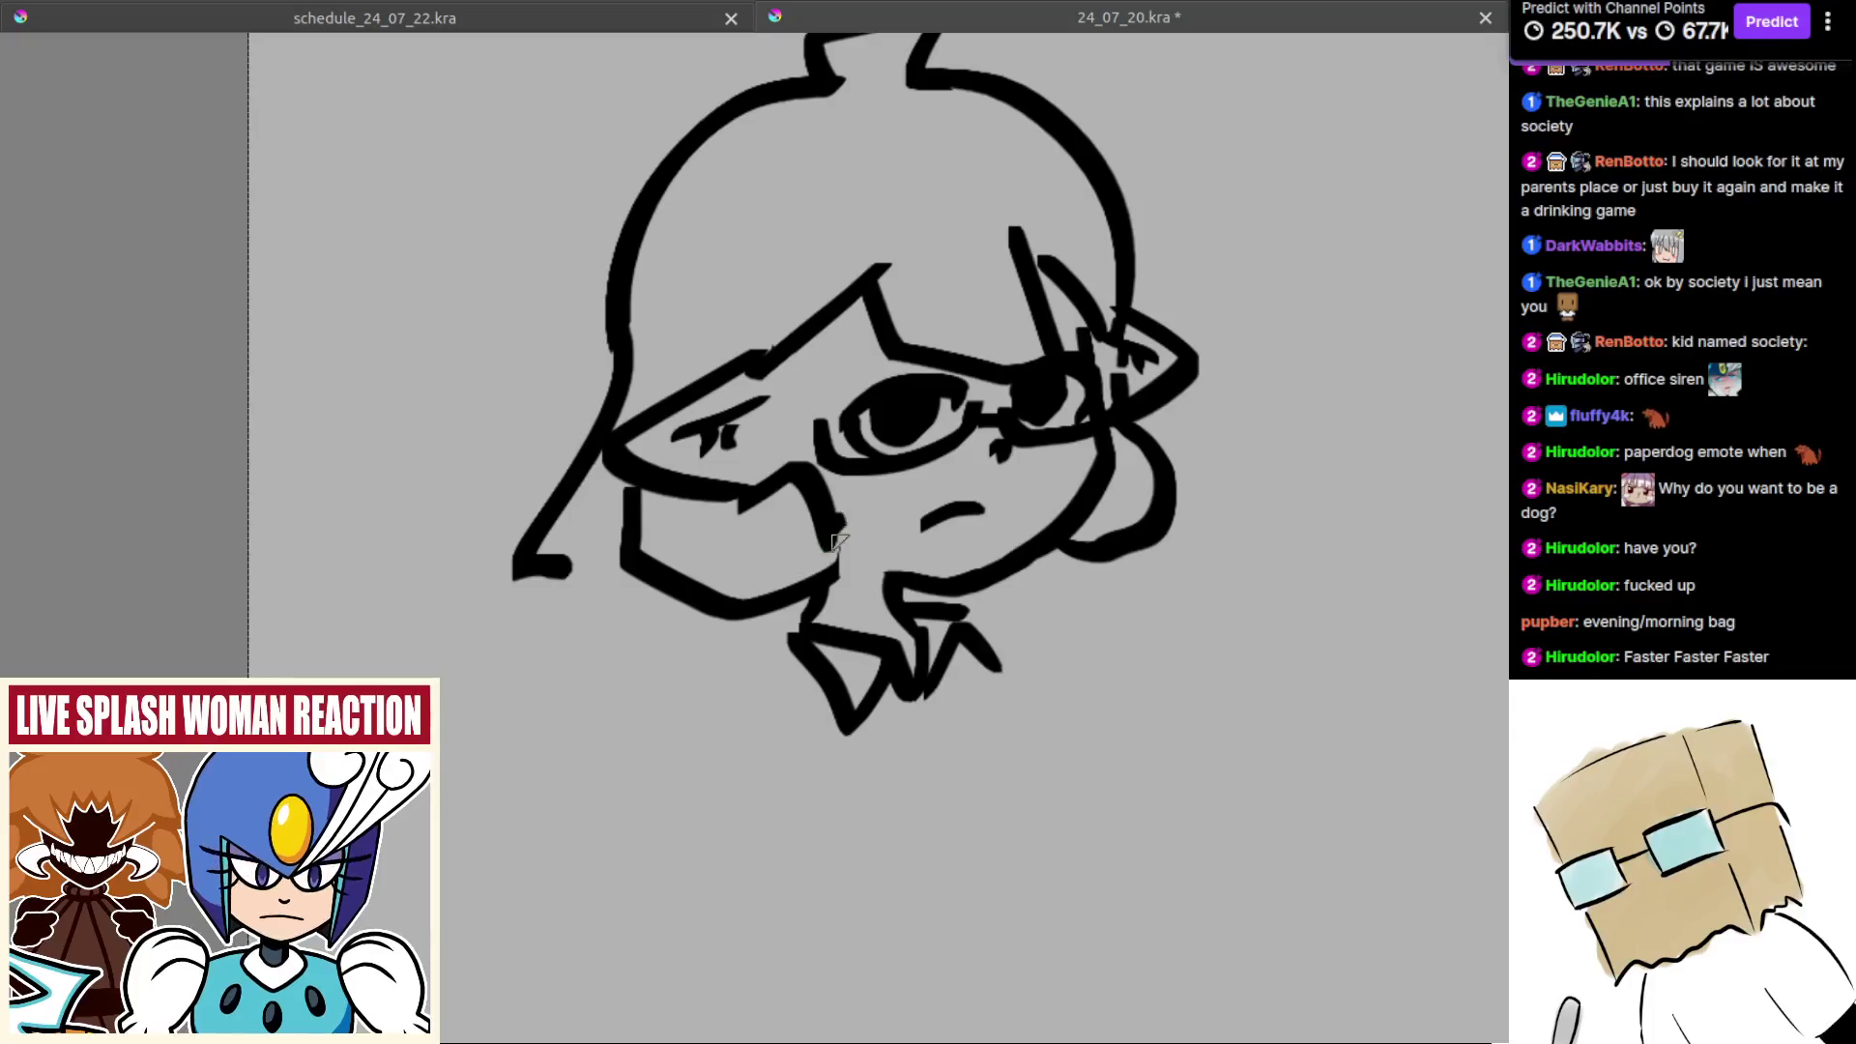
pyautogui.moveTo(826, 537); pyautogui.dragTo(835, 578)
pyautogui.hotkey('ctrl', 'z')
pyautogui.scroll(-4, 839, 576)
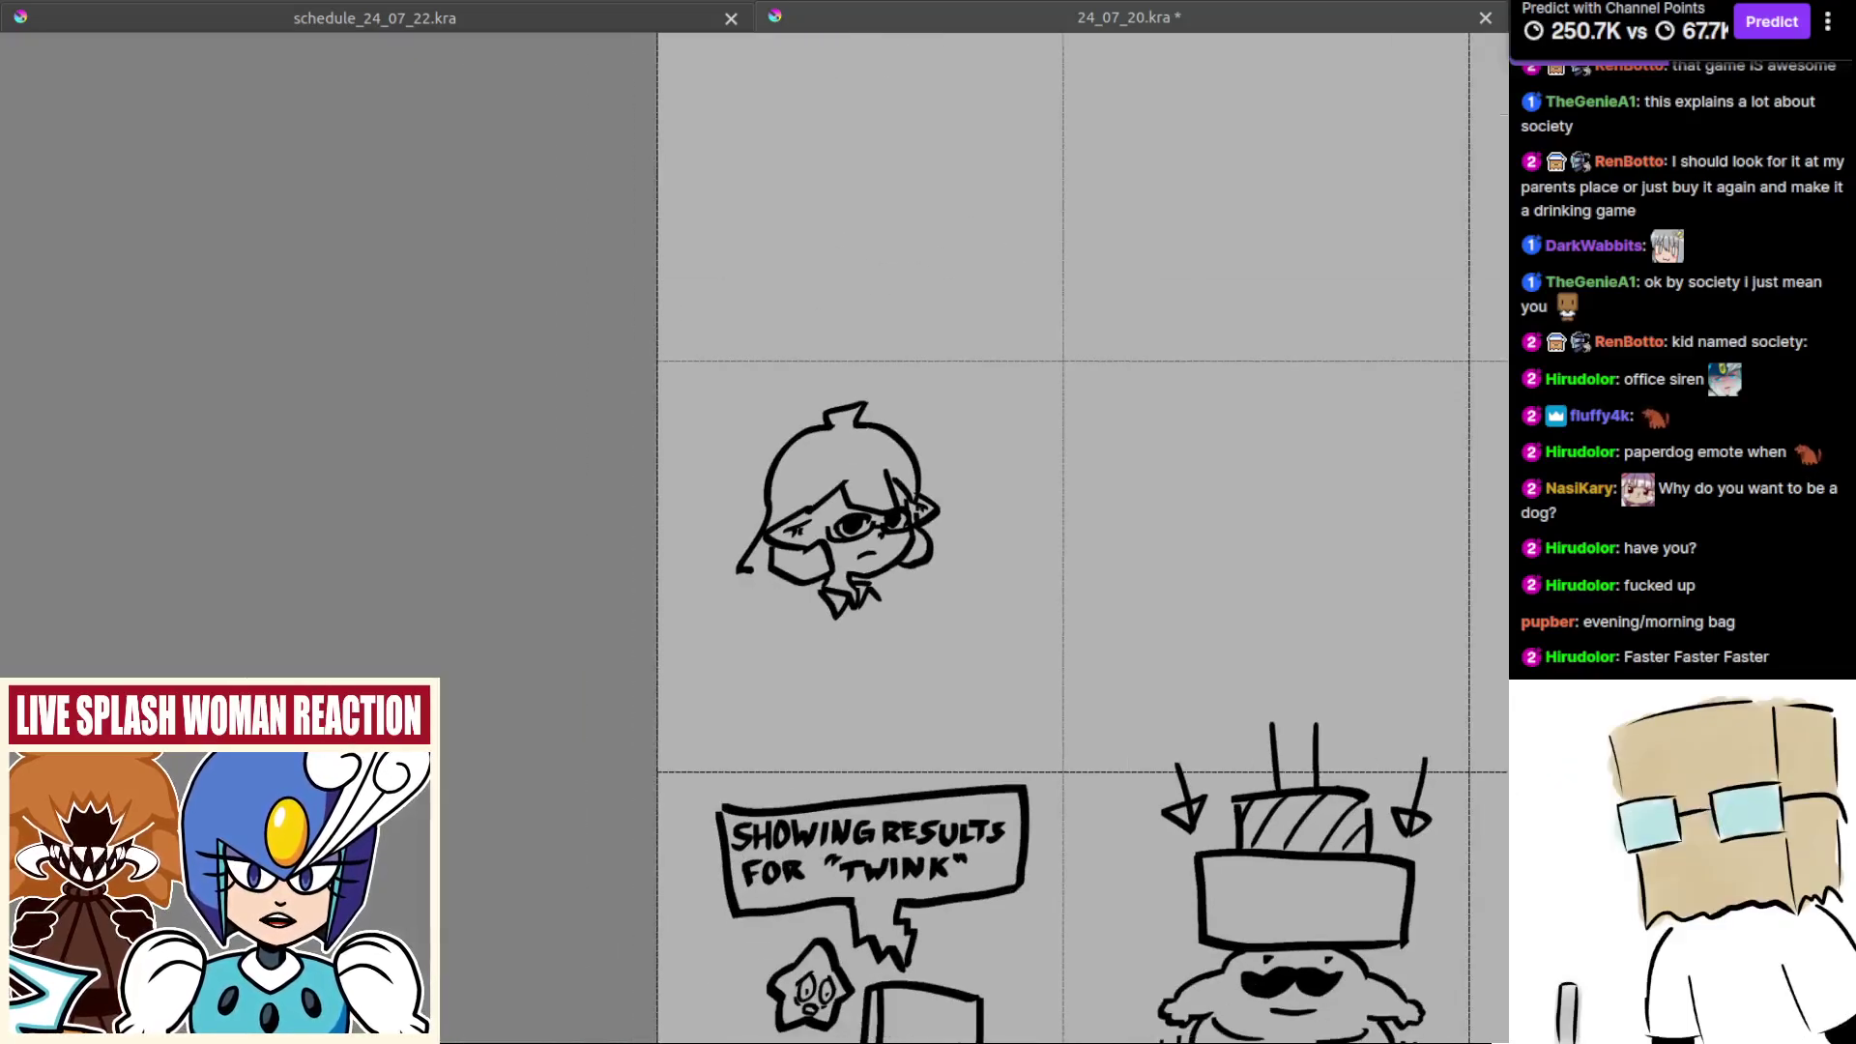
pyautogui.scroll(5, 837, 576)
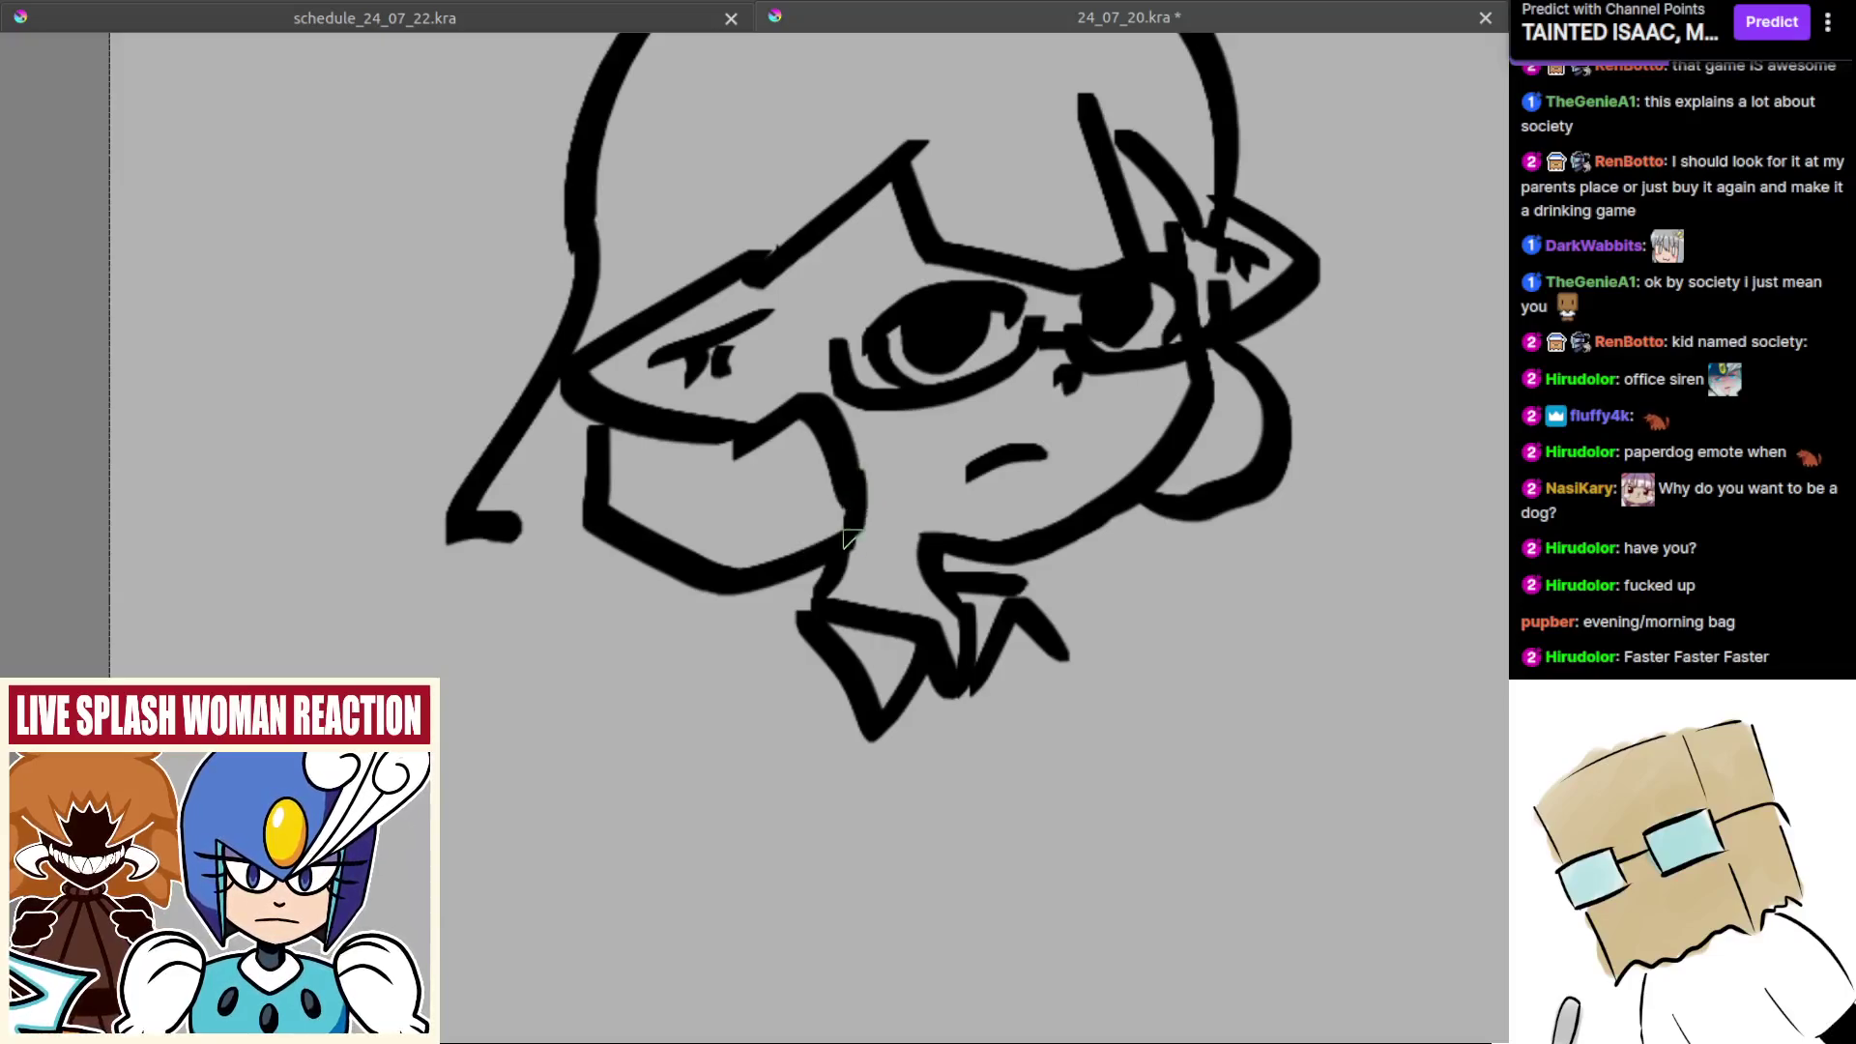
pyautogui.scroll(-3, 851, 541)
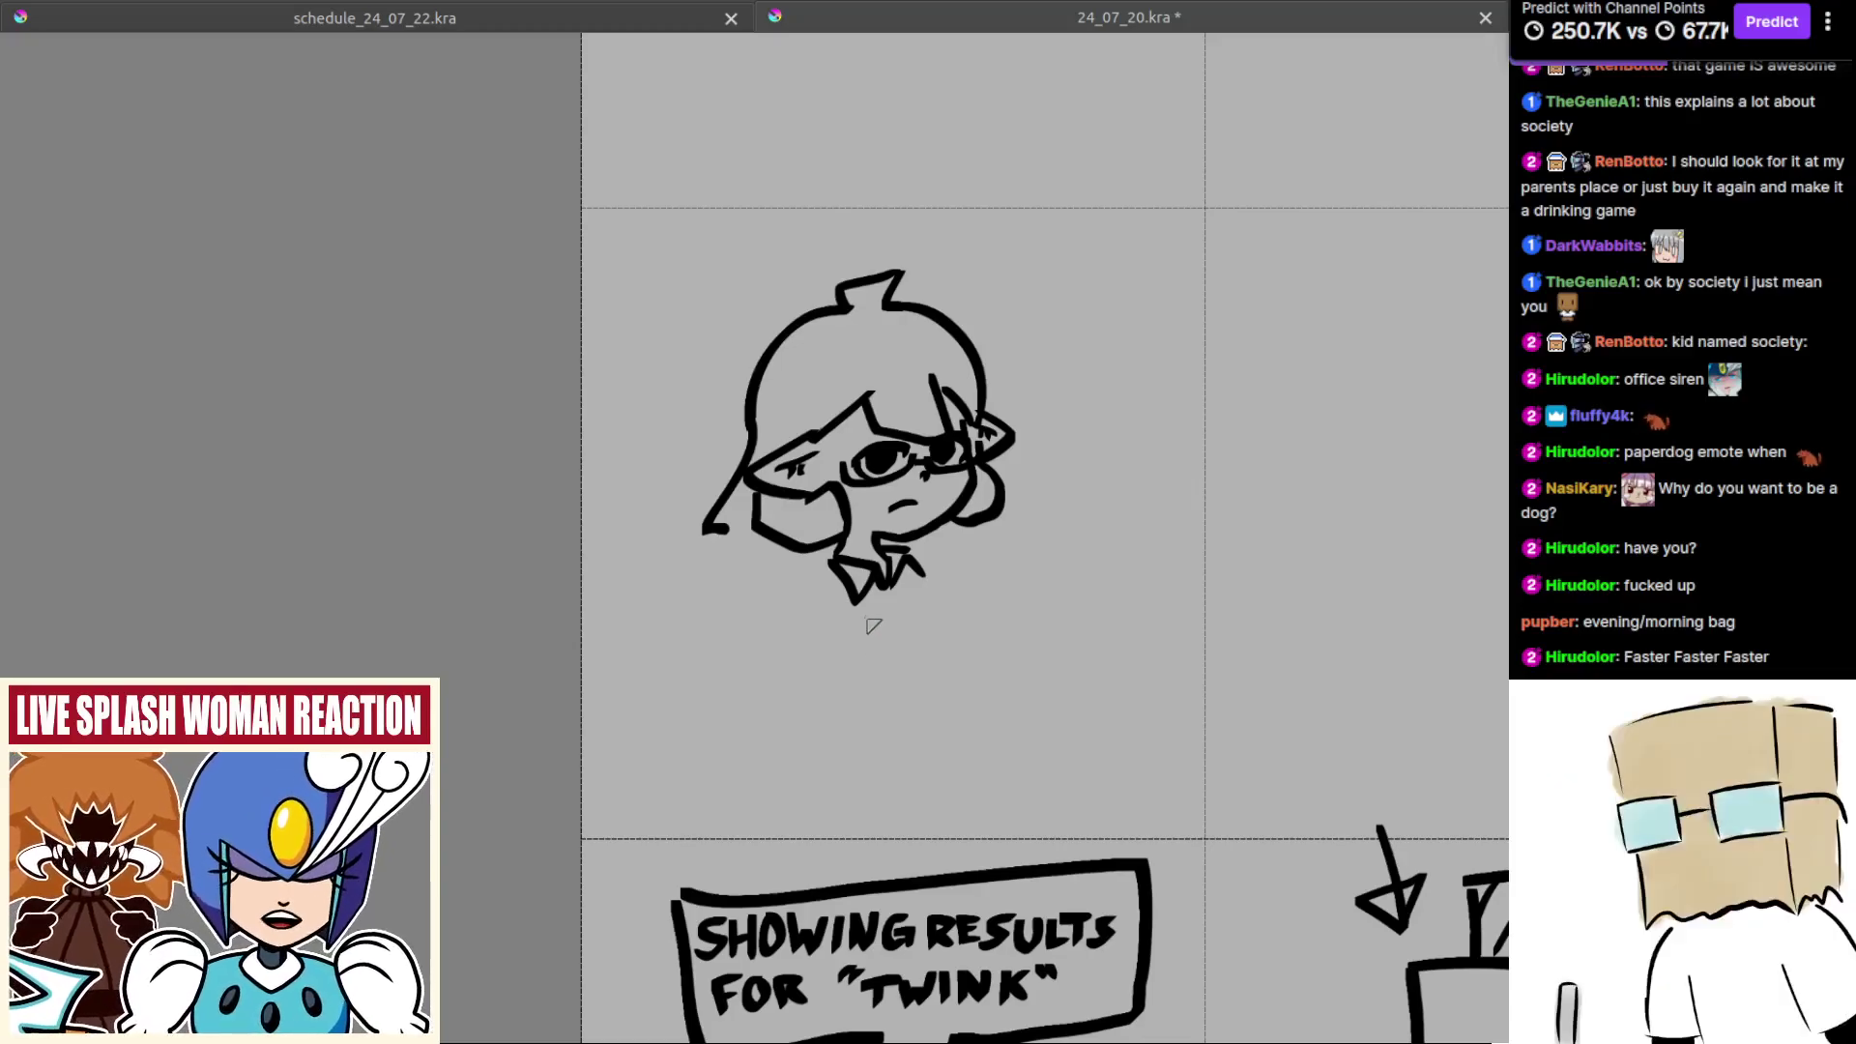
# Step: Add a small angled stroke behind the far collar flap and draw shoulder lines outward from both sides of the collar
pyautogui.scroll(2, 855, 620)
pyautogui.scroll(1, 841, 590)
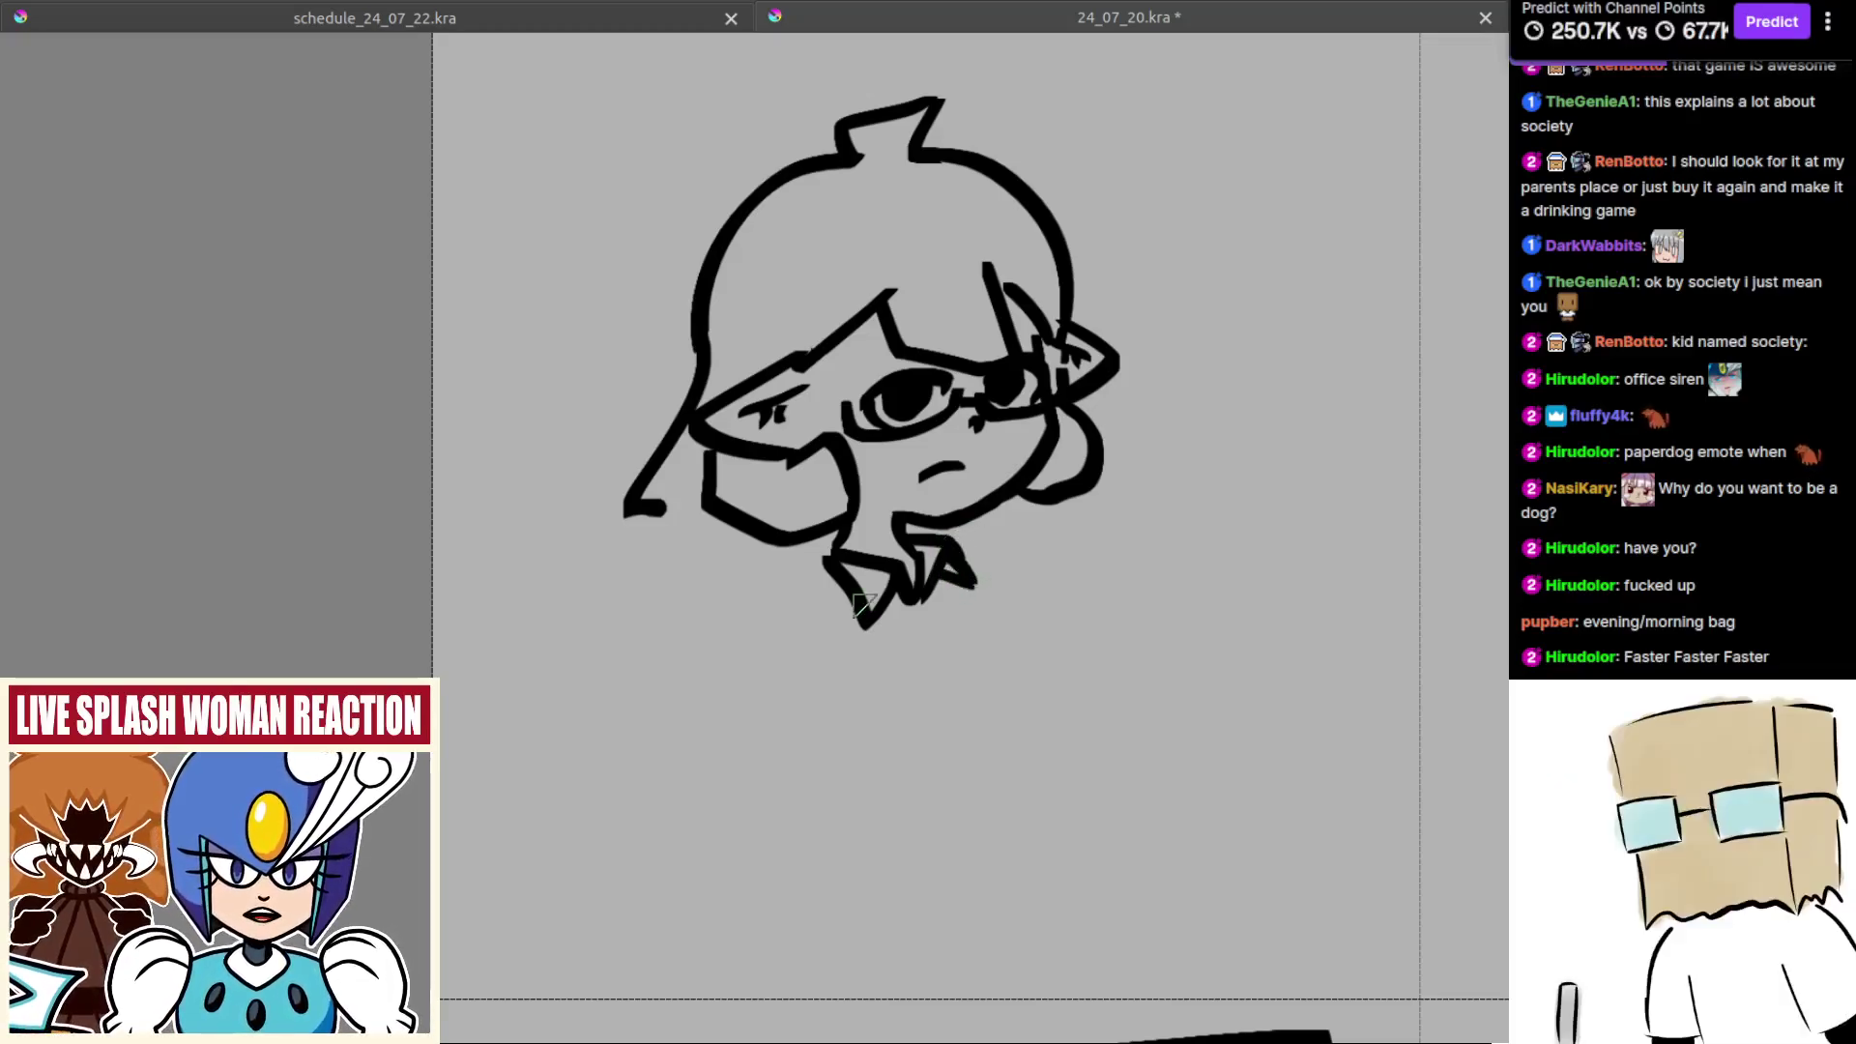
pyautogui.moveTo(997, 506)
pyautogui.mouseDown()
pyautogui.moveTo(1005, 536)
pyautogui.moveTo(978, 543)
pyautogui.moveTo(1013, 540)
pyautogui.moveTo(986, 556)
pyautogui.mouseUp()
pyautogui.hotkey('ctrl', 'z')
pyautogui.moveTo(864, 602)
pyautogui.mouseDown()
pyautogui.moveTo(904, 585)
pyautogui.moveTo(803, 576)
pyautogui.moveTo(792, 551)
pyautogui.moveTo(773, 607)
pyautogui.mouseUp()
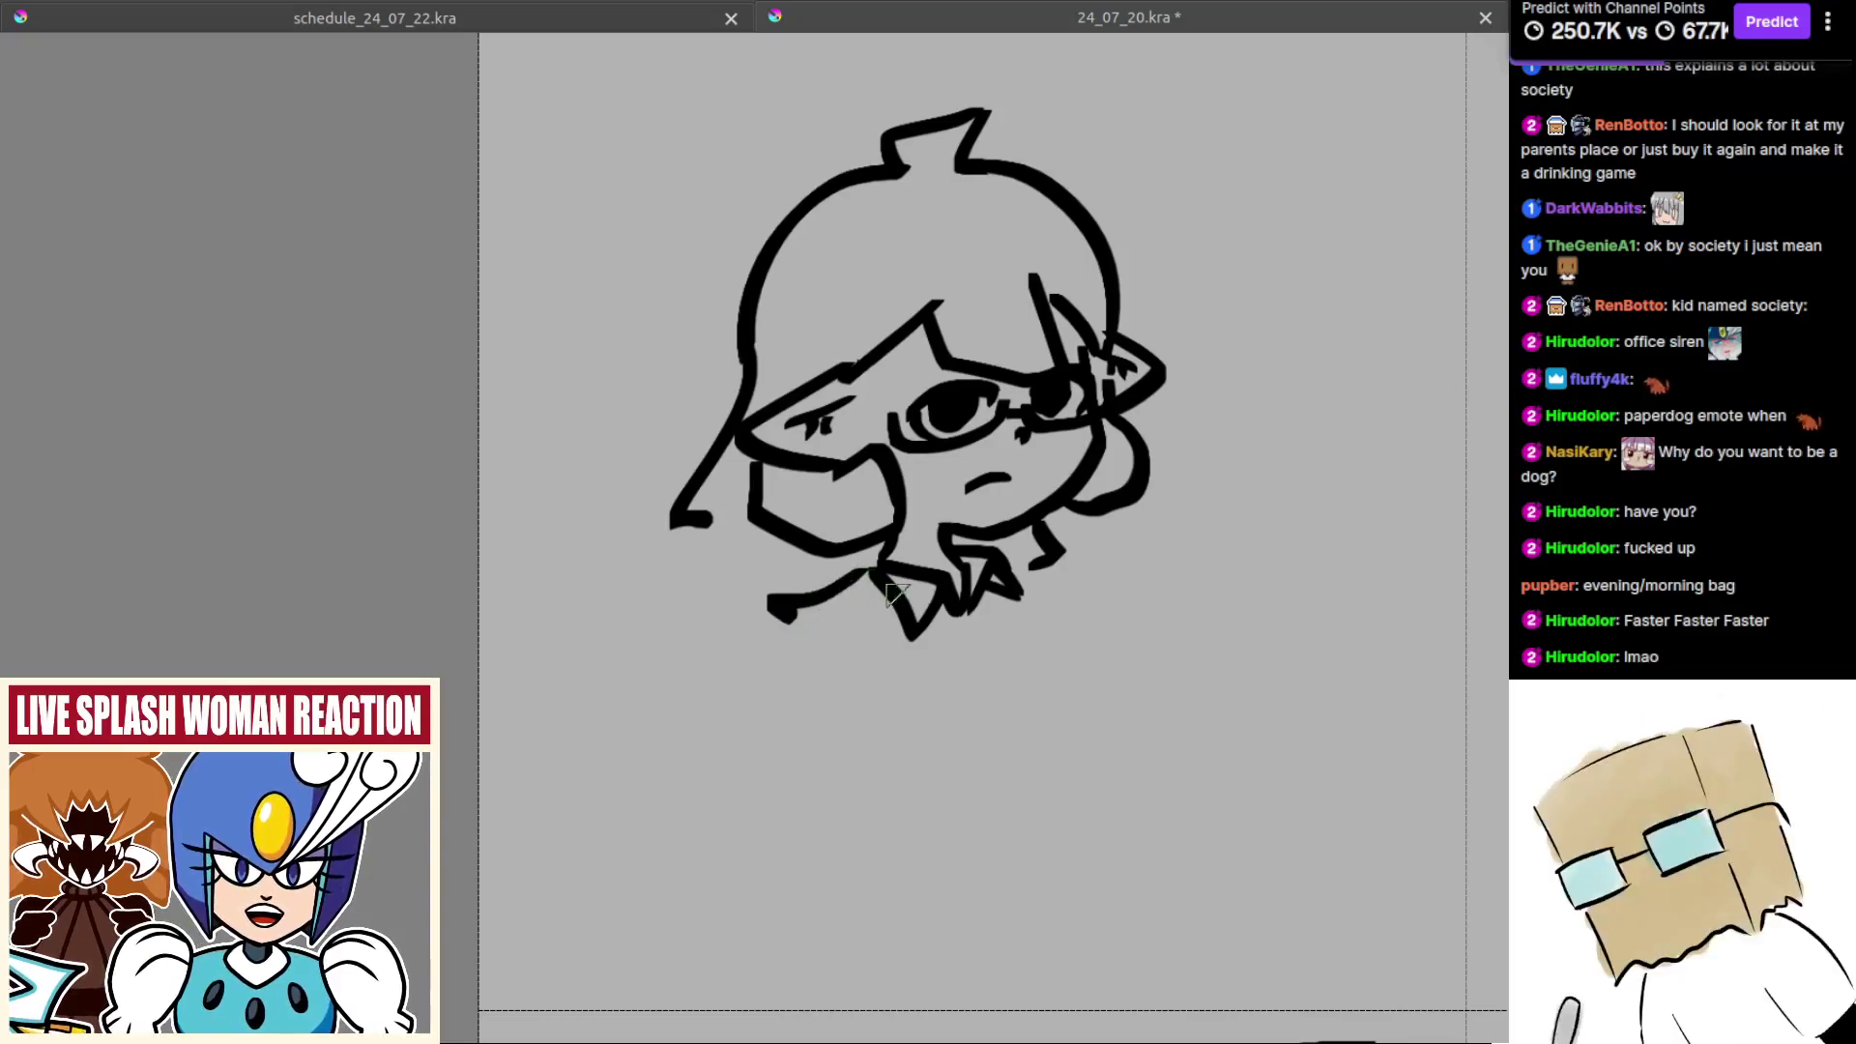
pyautogui.hotkey('ctrl', 'z')
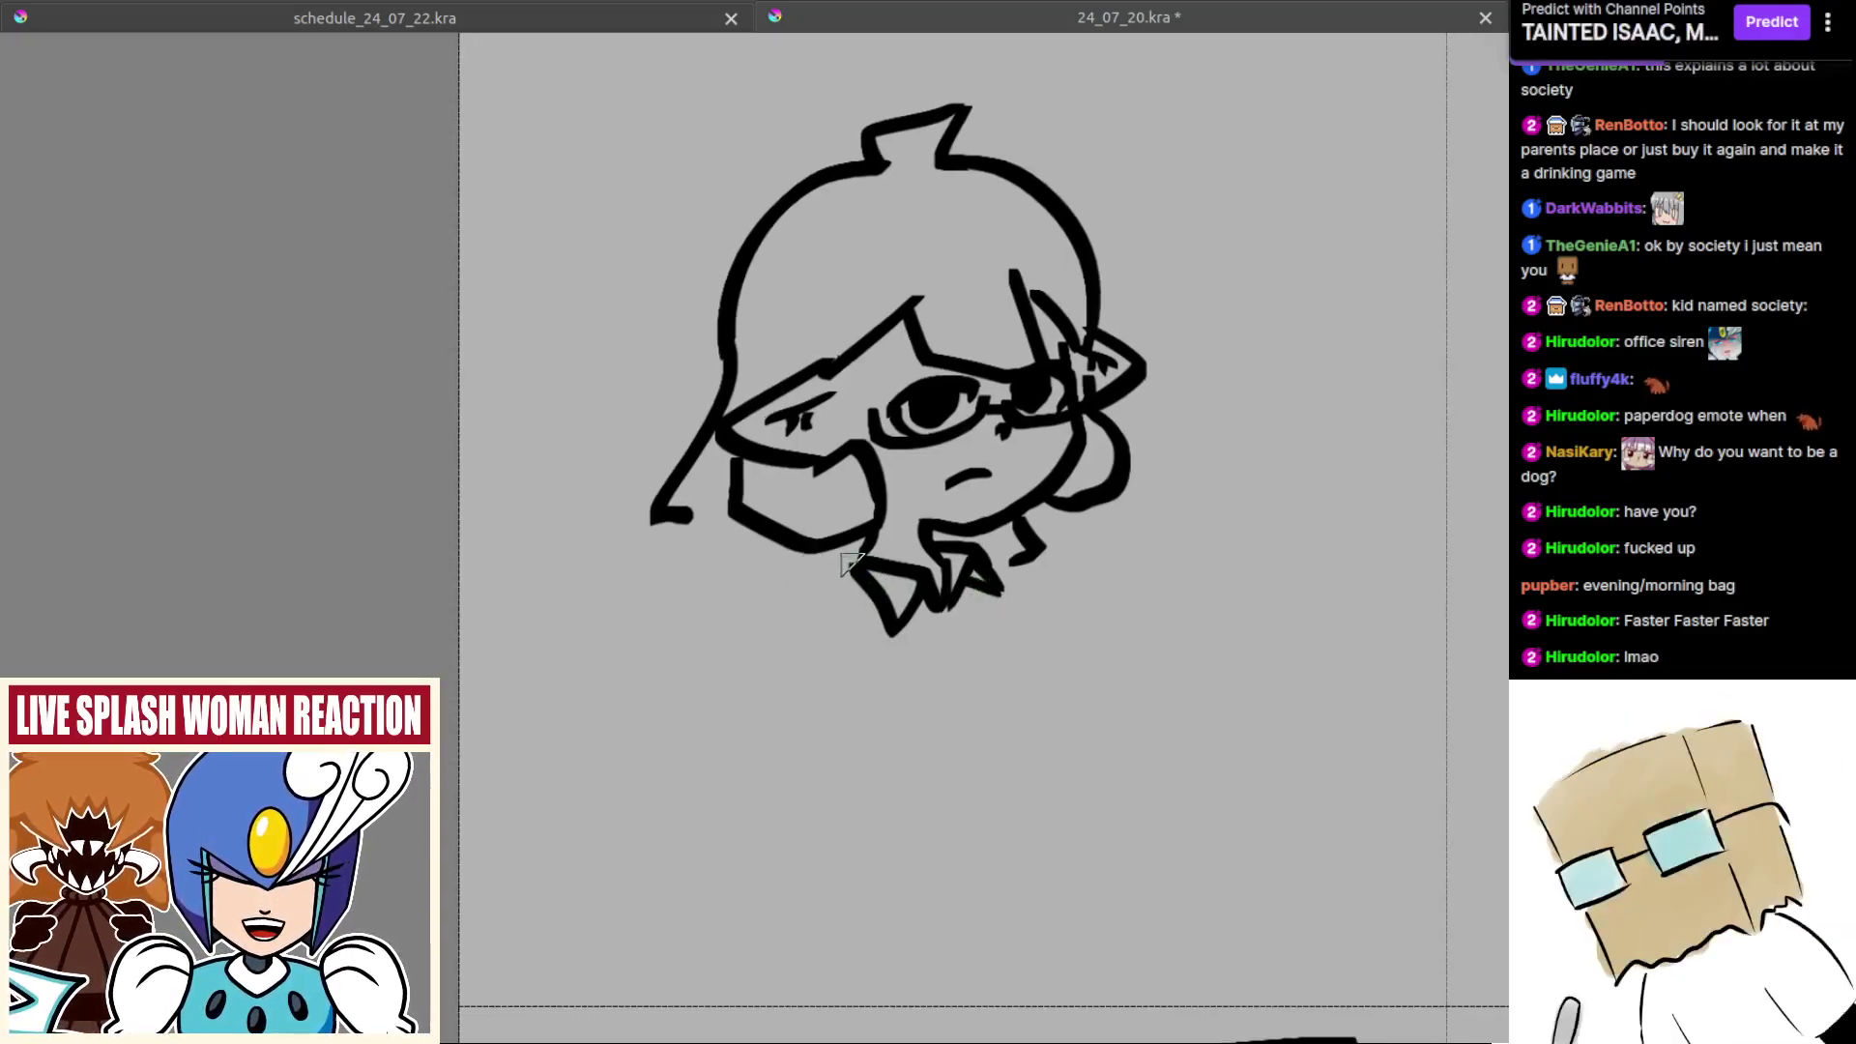
pyautogui.moveTo(849, 566); pyautogui.dragTo(765, 597)
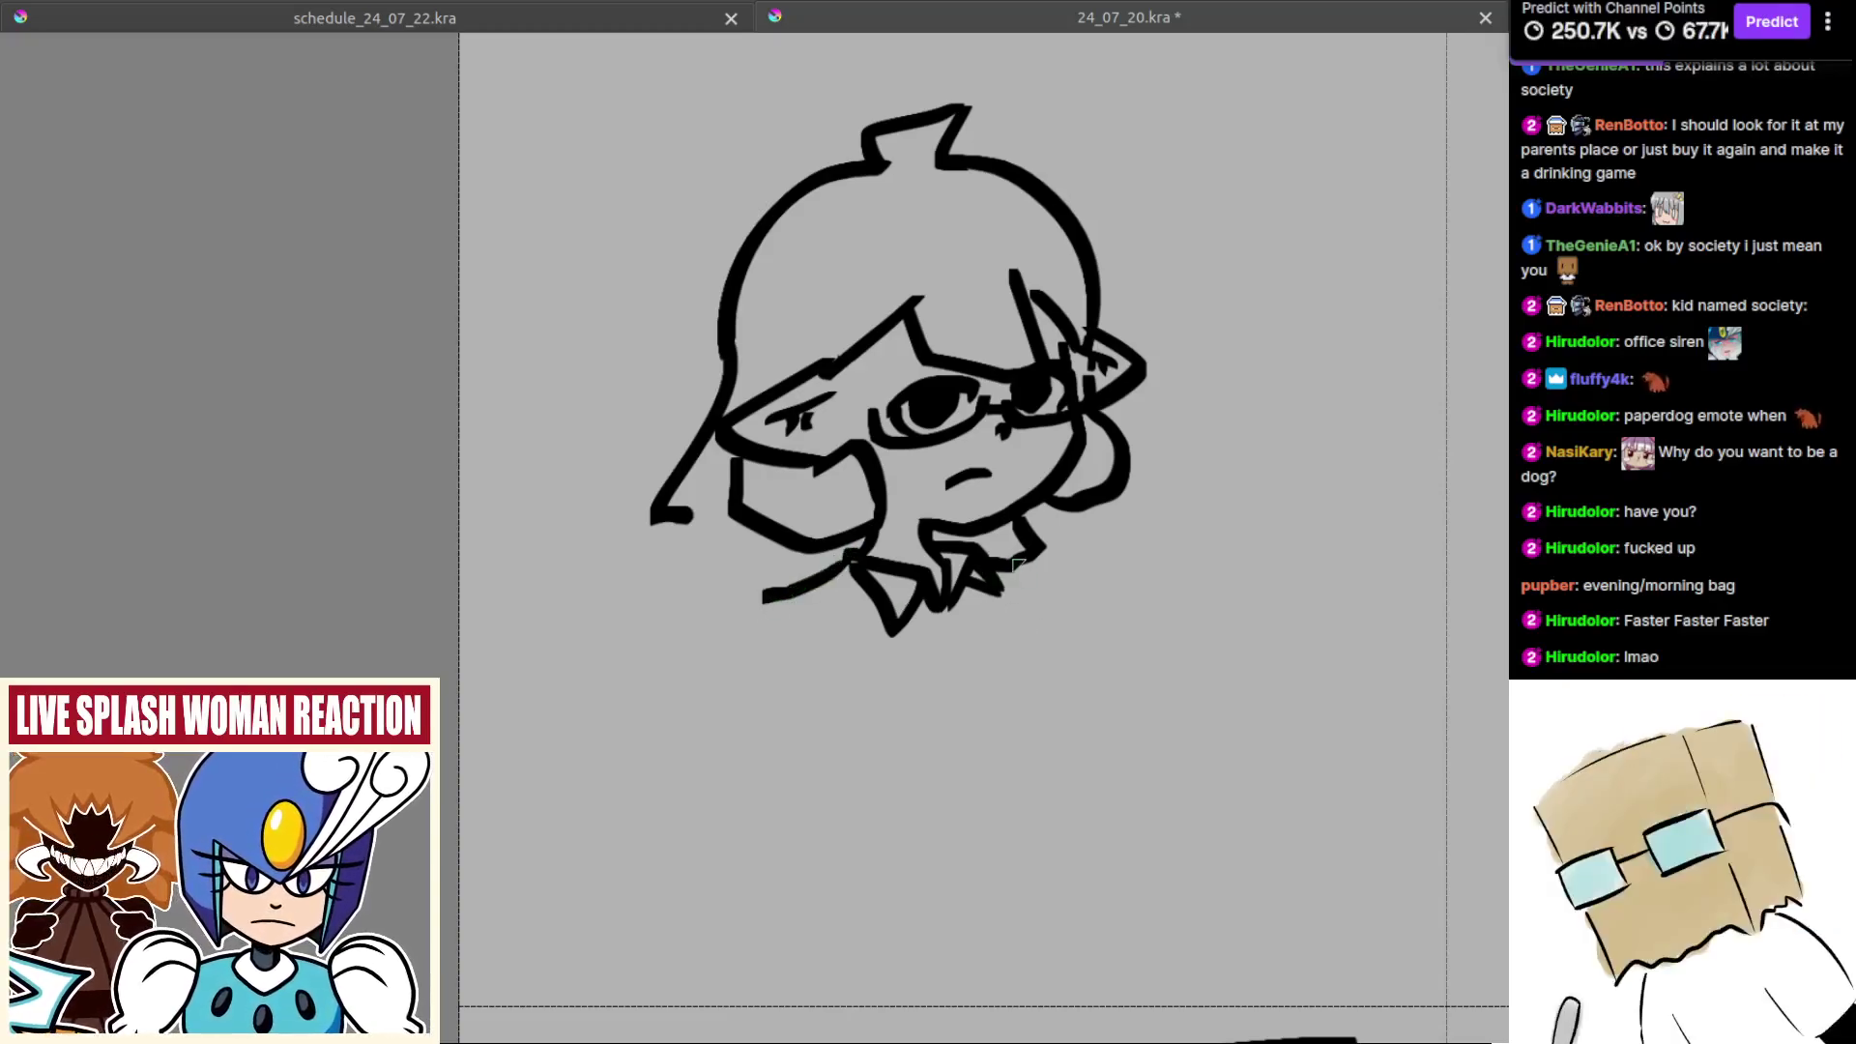
pyautogui.moveTo(994, 565)
pyautogui.mouseDown()
pyautogui.moveTo(1034, 562)
pyautogui.moveTo(1040, 587)
pyautogui.moveTo(1028, 577)
pyautogui.mouseUp()
# Step: Mirror the canvas to draw the far upper-arm curve, mirror it back, and add a short sleeve curve under the near shoulder
pyautogui.press('m')
pyautogui.moveTo(620, 578)
pyautogui.mouseDown()
pyautogui.moveTo(868, 582)
pyautogui.moveTo(727, 565)
pyautogui.moveTo(710, 646)
pyautogui.mouseUp()
pyautogui.hotkey('ctrl', 'z')
pyautogui.hotkey('ctrl', 'z')
pyautogui.hotkey('ctrl', 'z')
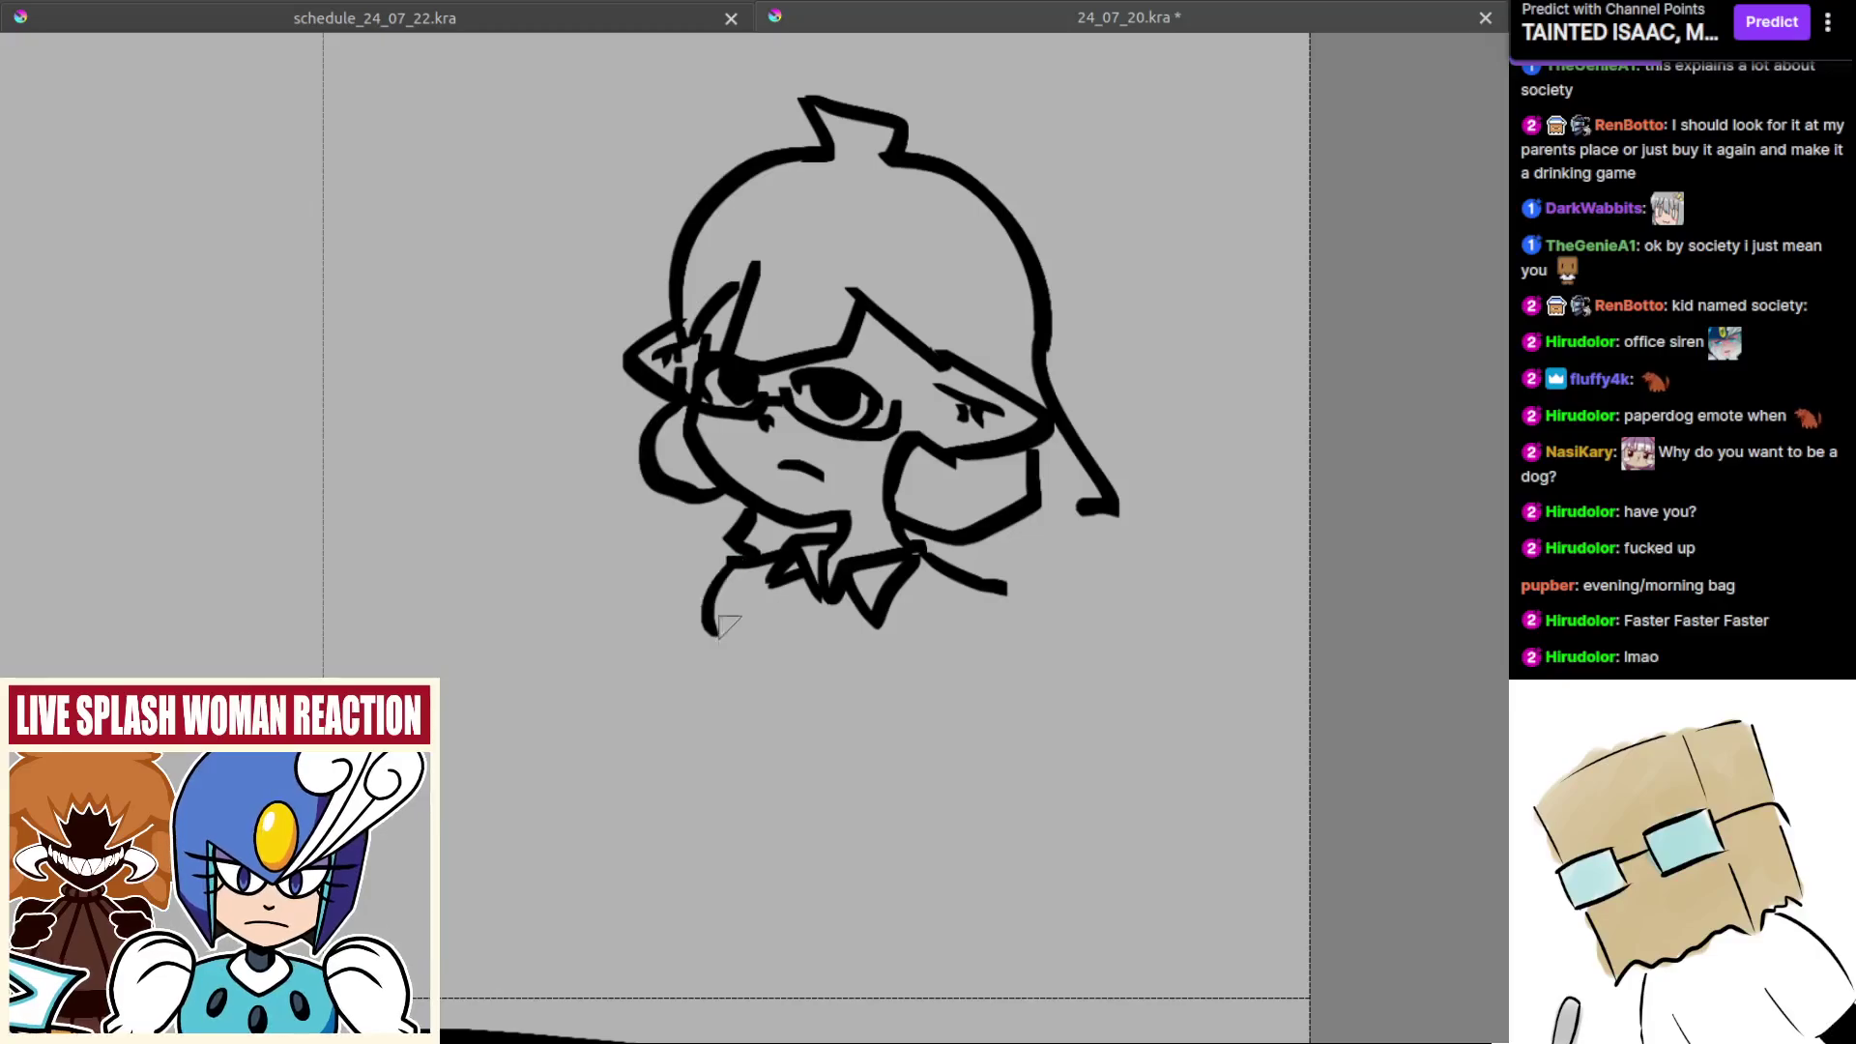
pyautogui.moveTo(1001, 600)
pyautogui.mouseDown()
pyautogui.moveTo(938, 665)
pyautogui.moveTo(1015, 666)
pyautogui.moveTo(1013, 749)
pyautogui.mouseUp()
pyautogui.press('m')
pyautogui.hotkey('ctrl', 'z')
pyautogui.moveTo(720, 617)
pyautogui.mouseDown()
pyautogui.moveTo(745, 609)
pyautogui.moveTo(729, 555)
pyautogui.mouseUp()
pyautogui.moveTo(792, 619)
pyautogui.mouseDown()
pyautogui.moveTo(746, 551)
pyautogui.moveTo(746, 773)
pyautogui.mouseUp()
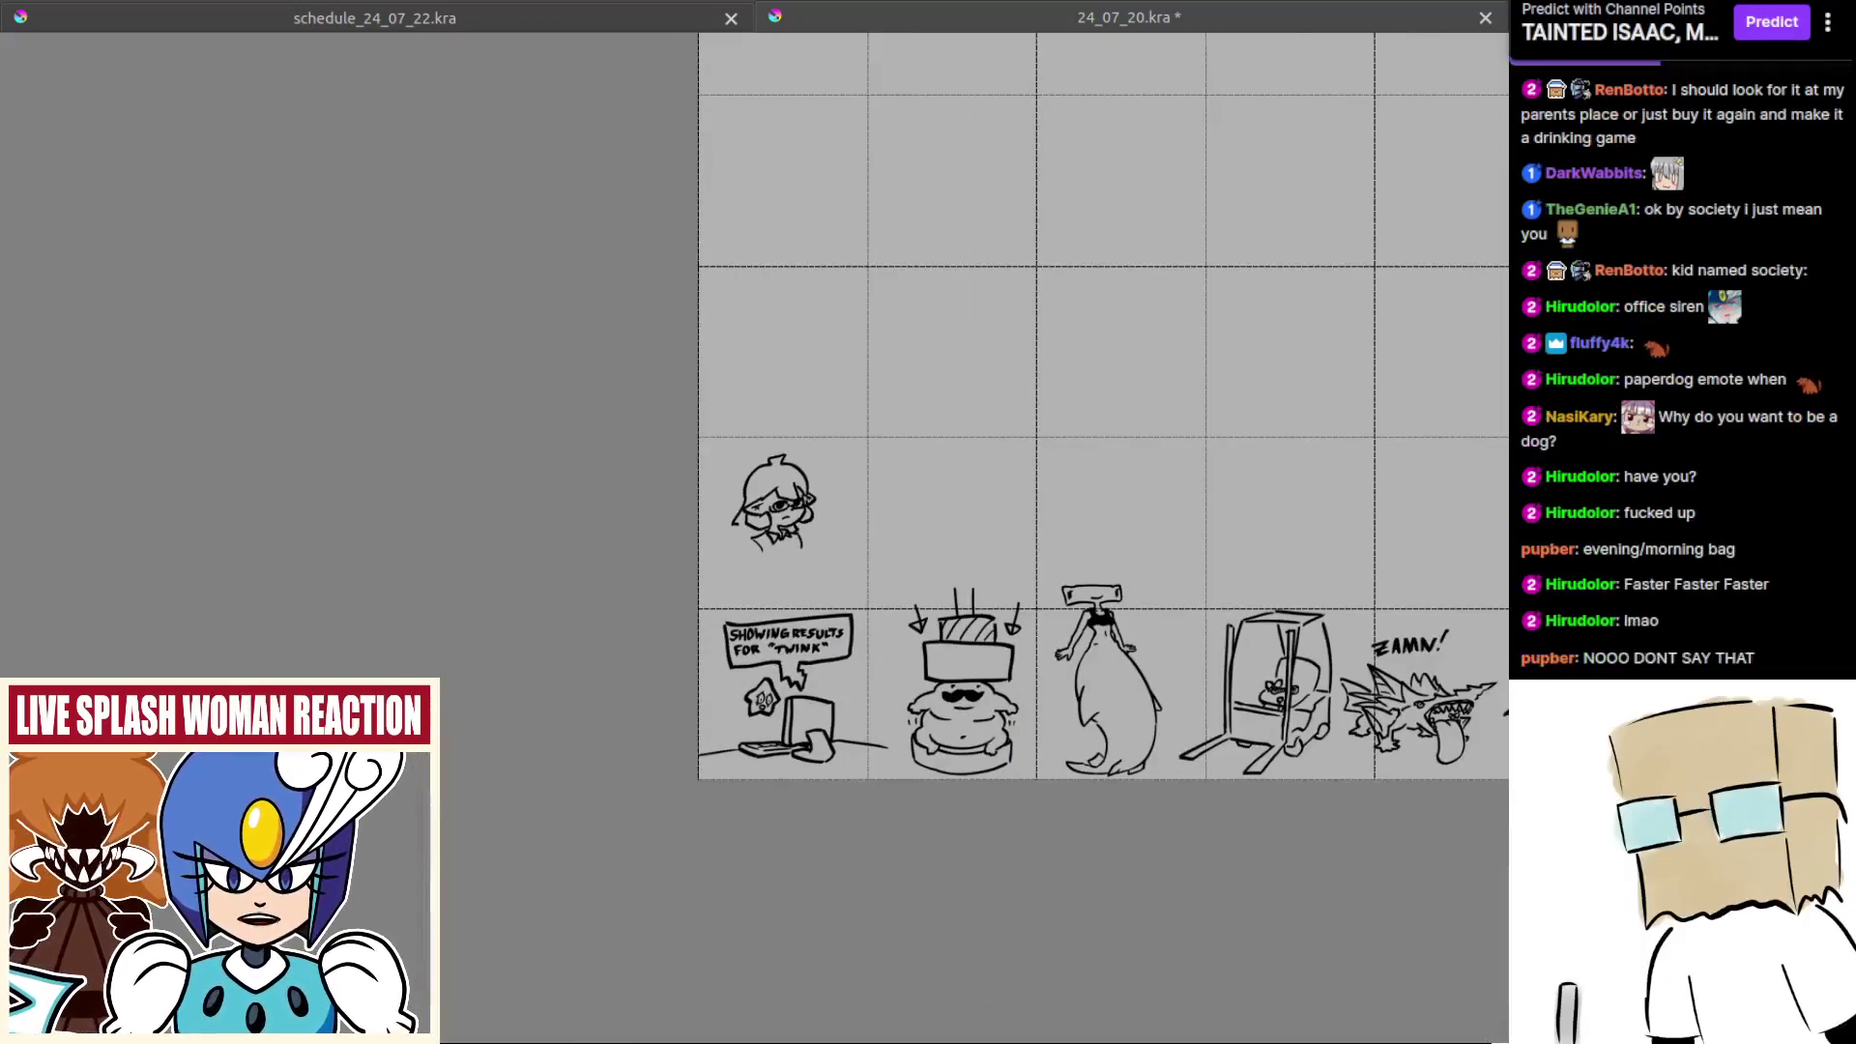
# Step: Examine the finished character doodles along the bottom row and return to the glasses character
pyautogui.moveTo(1005, 619)
pyautogui.mouseDown()
pyautogui.moveTo(754, 544)
pyautogui.moveTo(599, 570)
pyautogui.mouseUp()
pyautogui.moveTo(1054, 654); pyautogui.dragTo(1053, 599)
pyautogui.scroll(5, 961, 509)
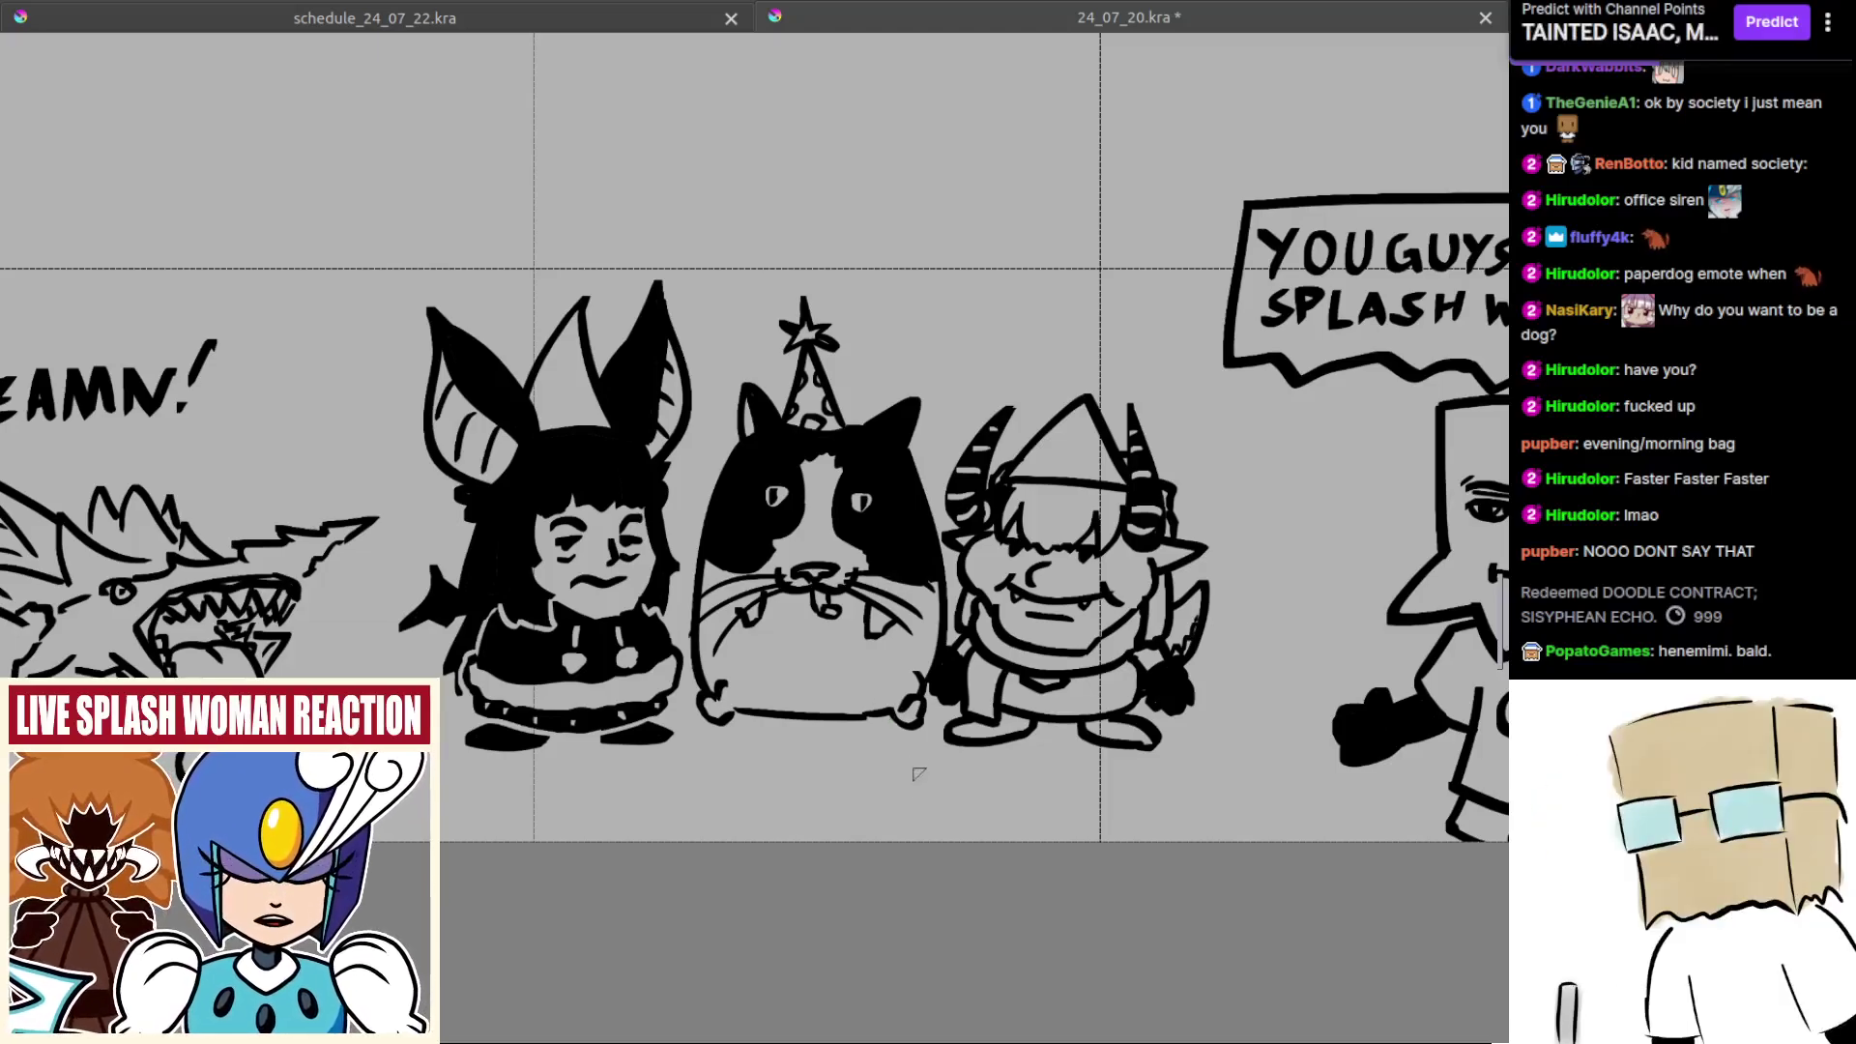
pyautogui.scroll(-6, 861, 770)
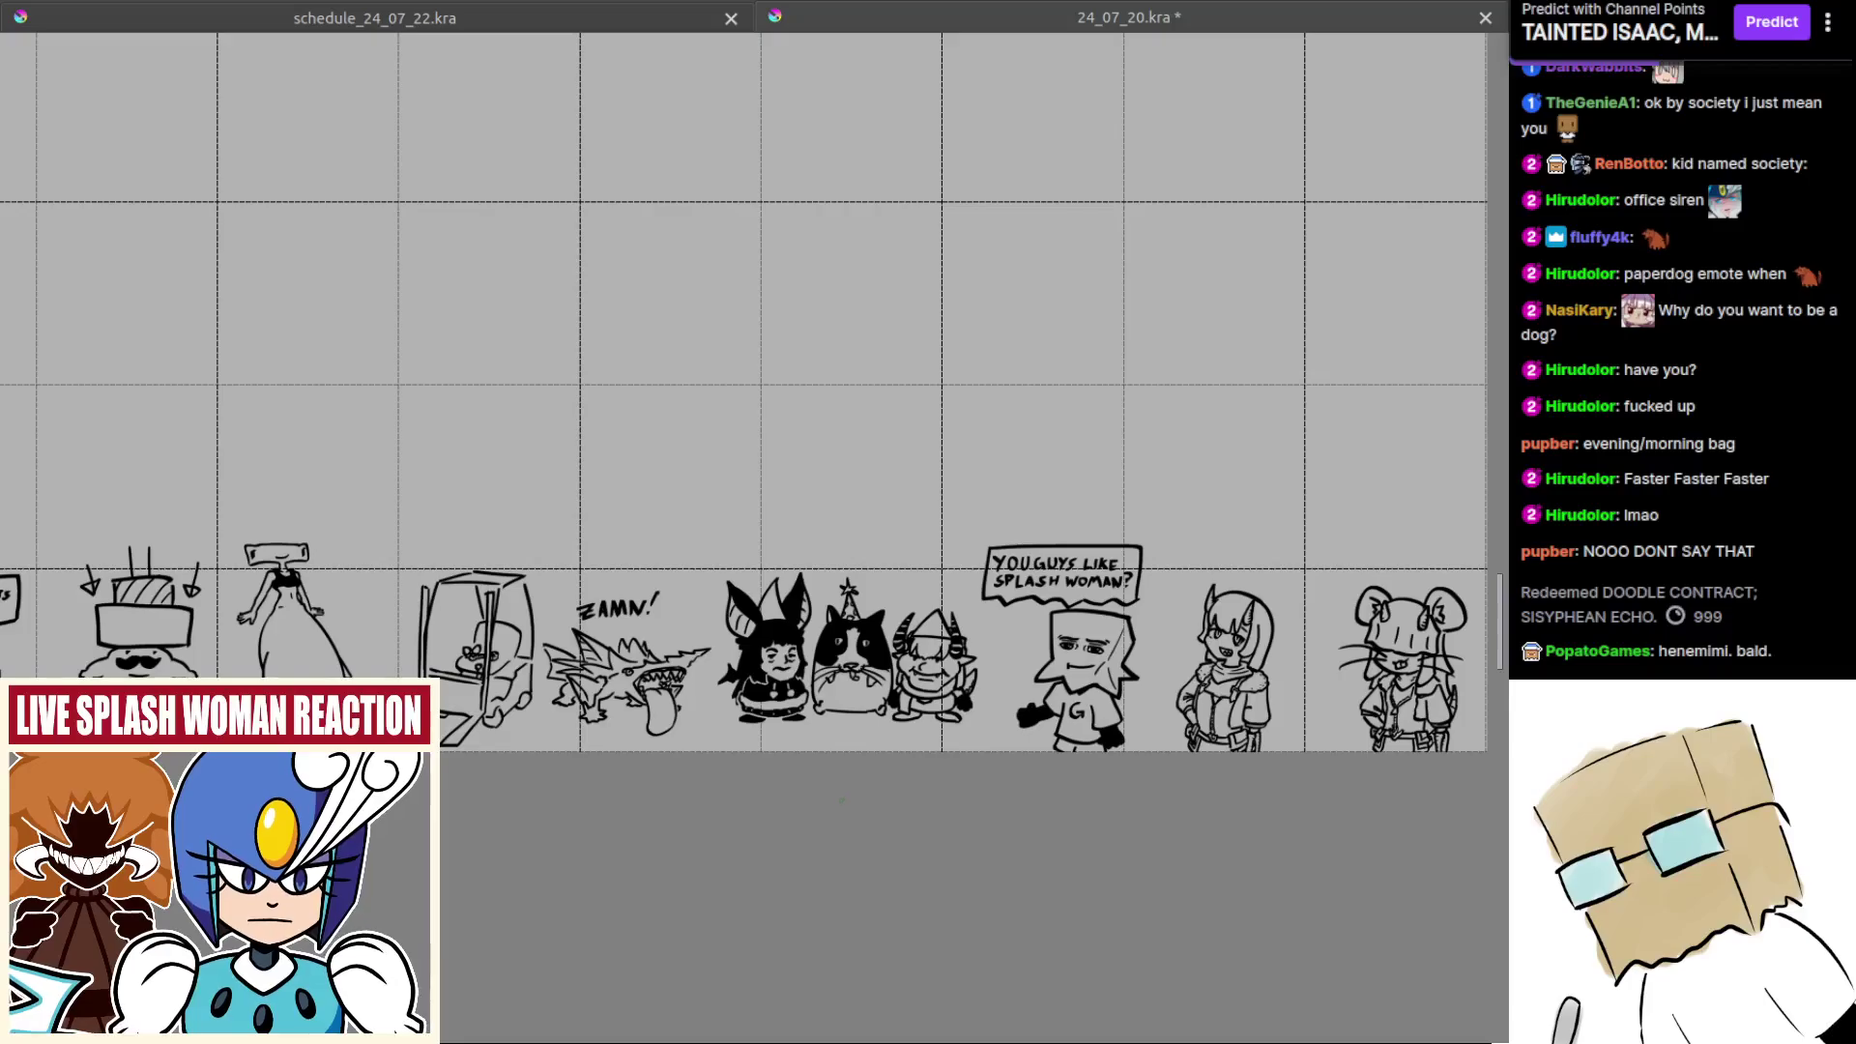
pyautogui.moveTo(736, 764); pyautogui.dragTo(372, 466)
pyautogui.scroll(5, 372, 467)
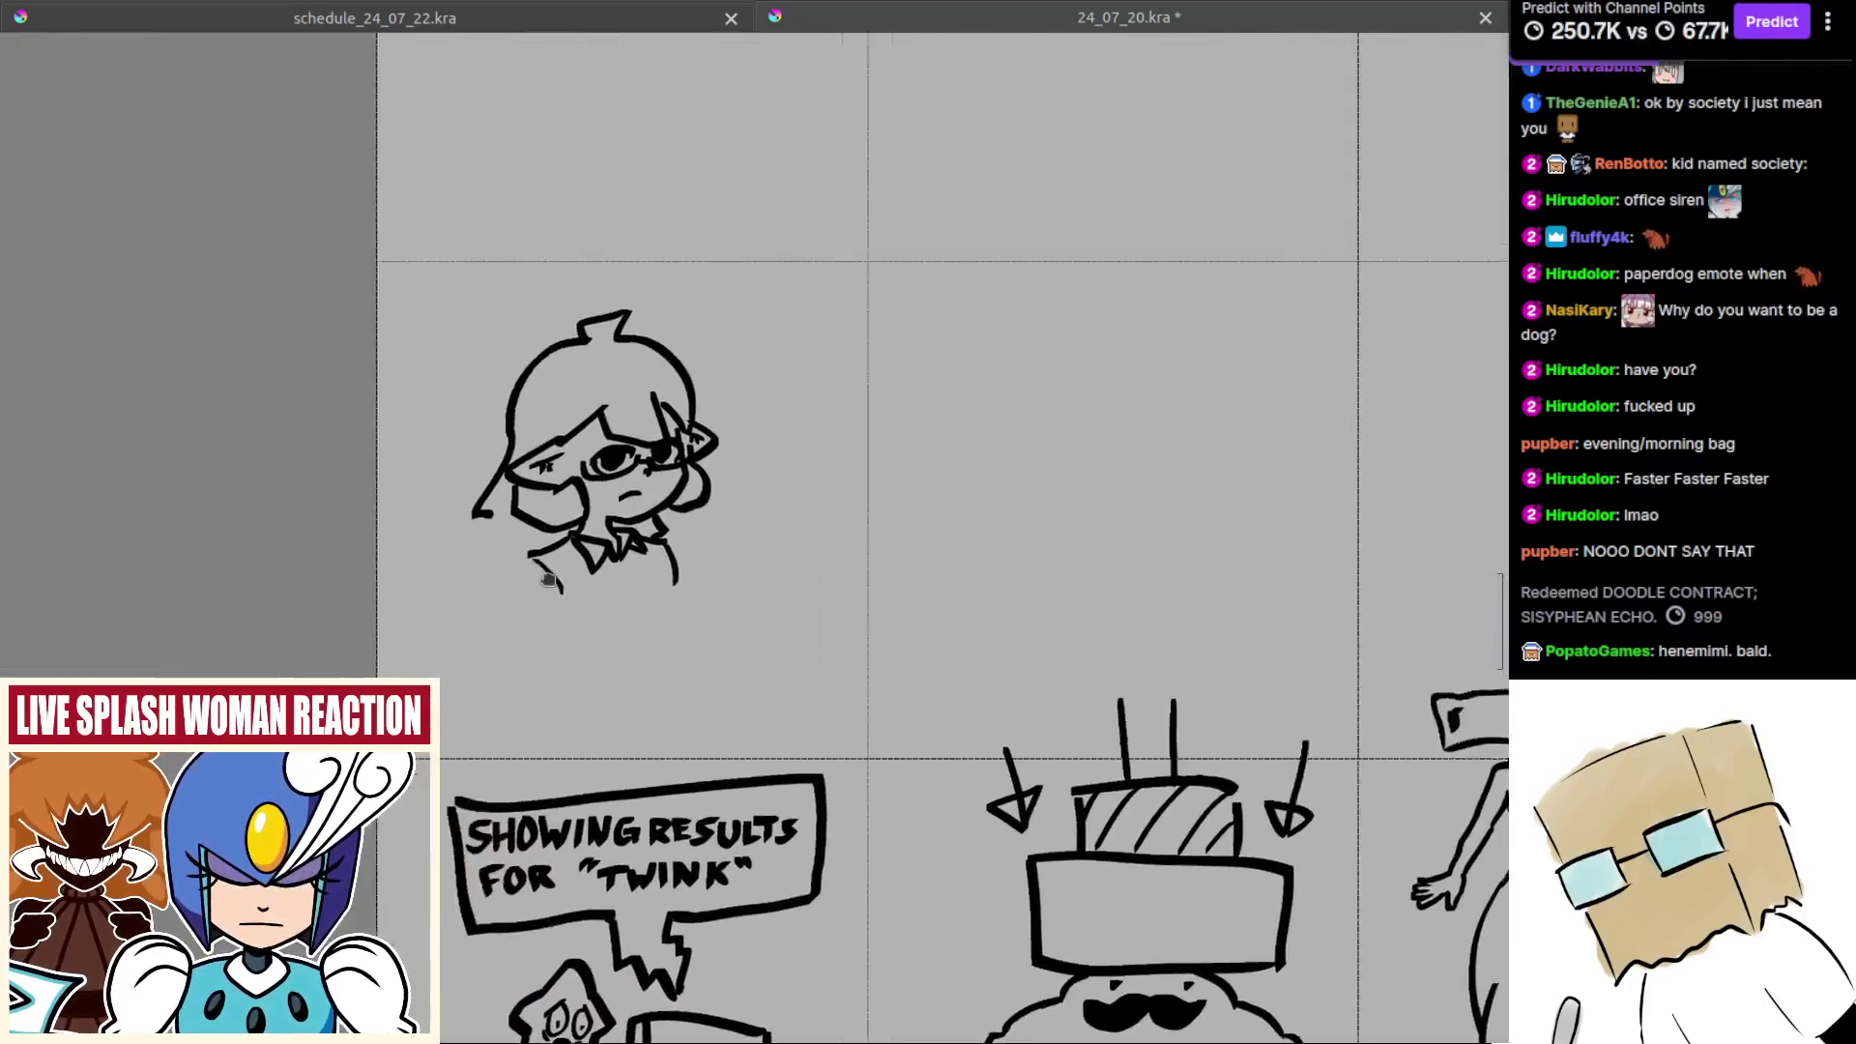
pyautogui.moveTo(707, 530); pyautogui.dragTo(715, 512)
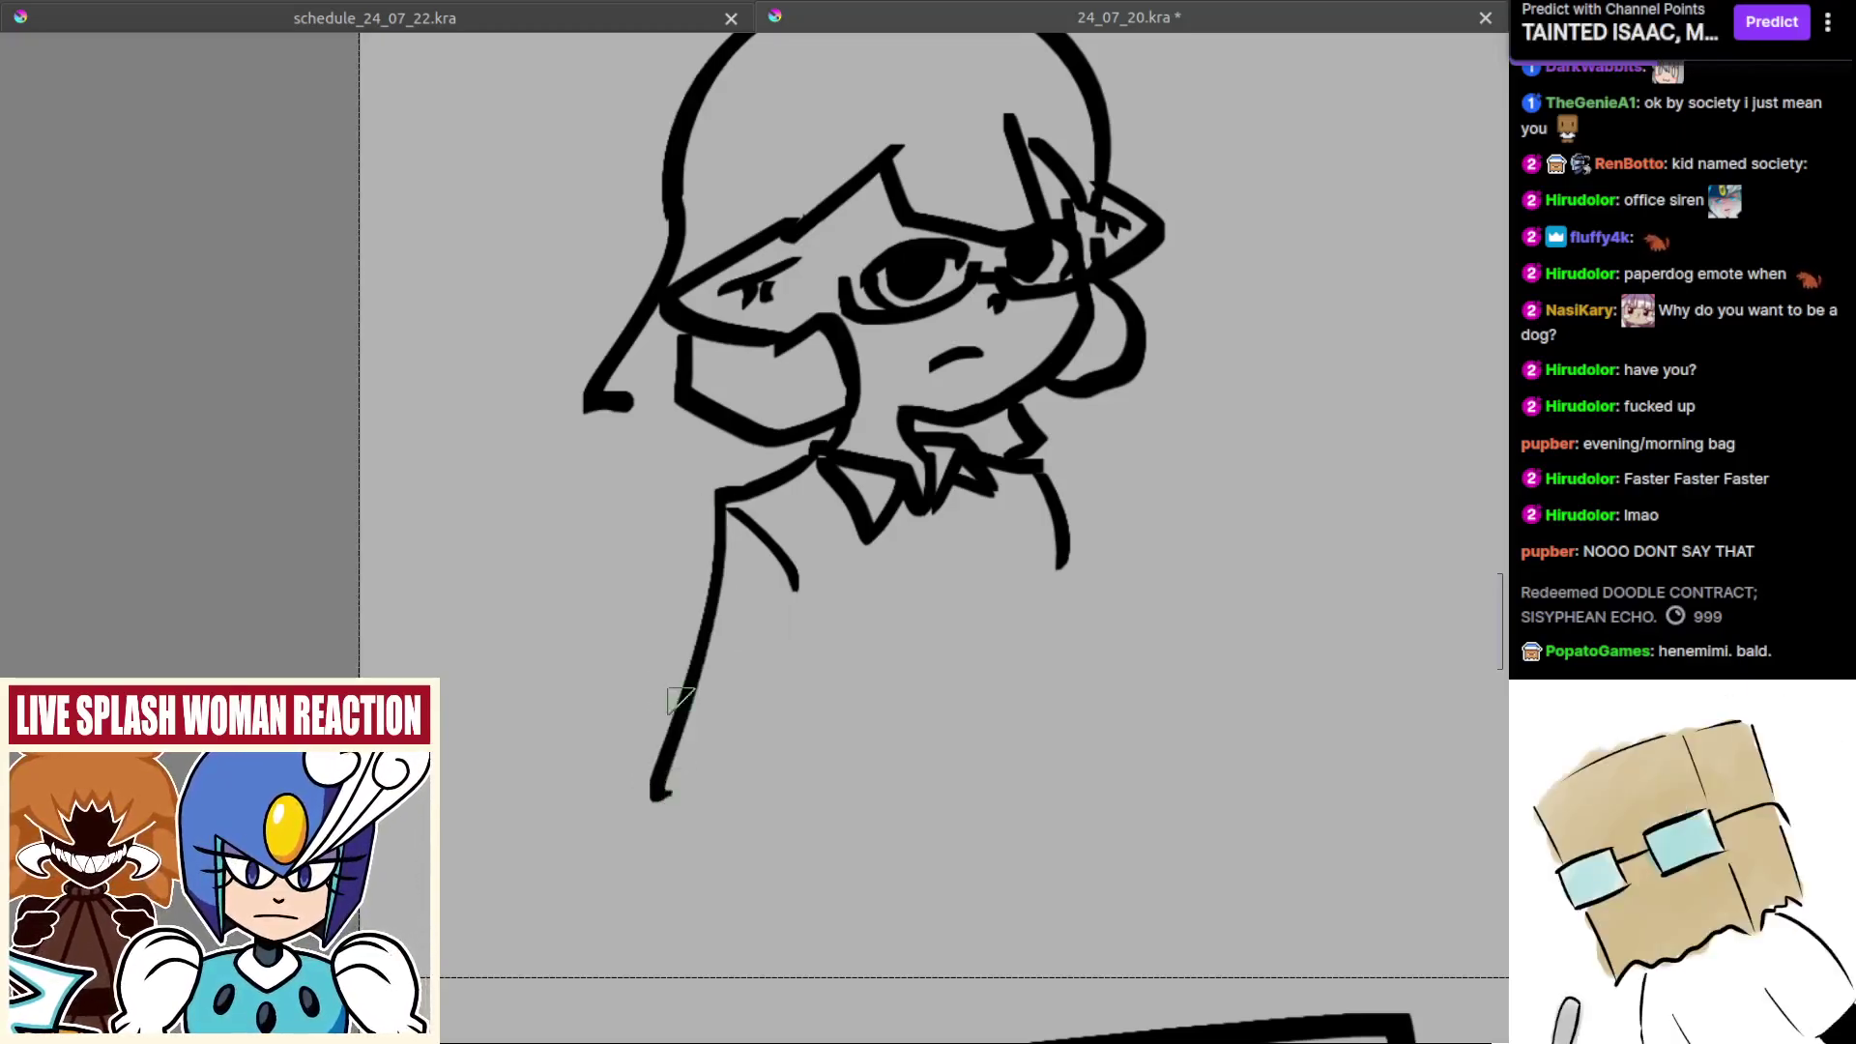
pyautogui.moveTo(712, 505); pyautogui.dragTo(650, 814)
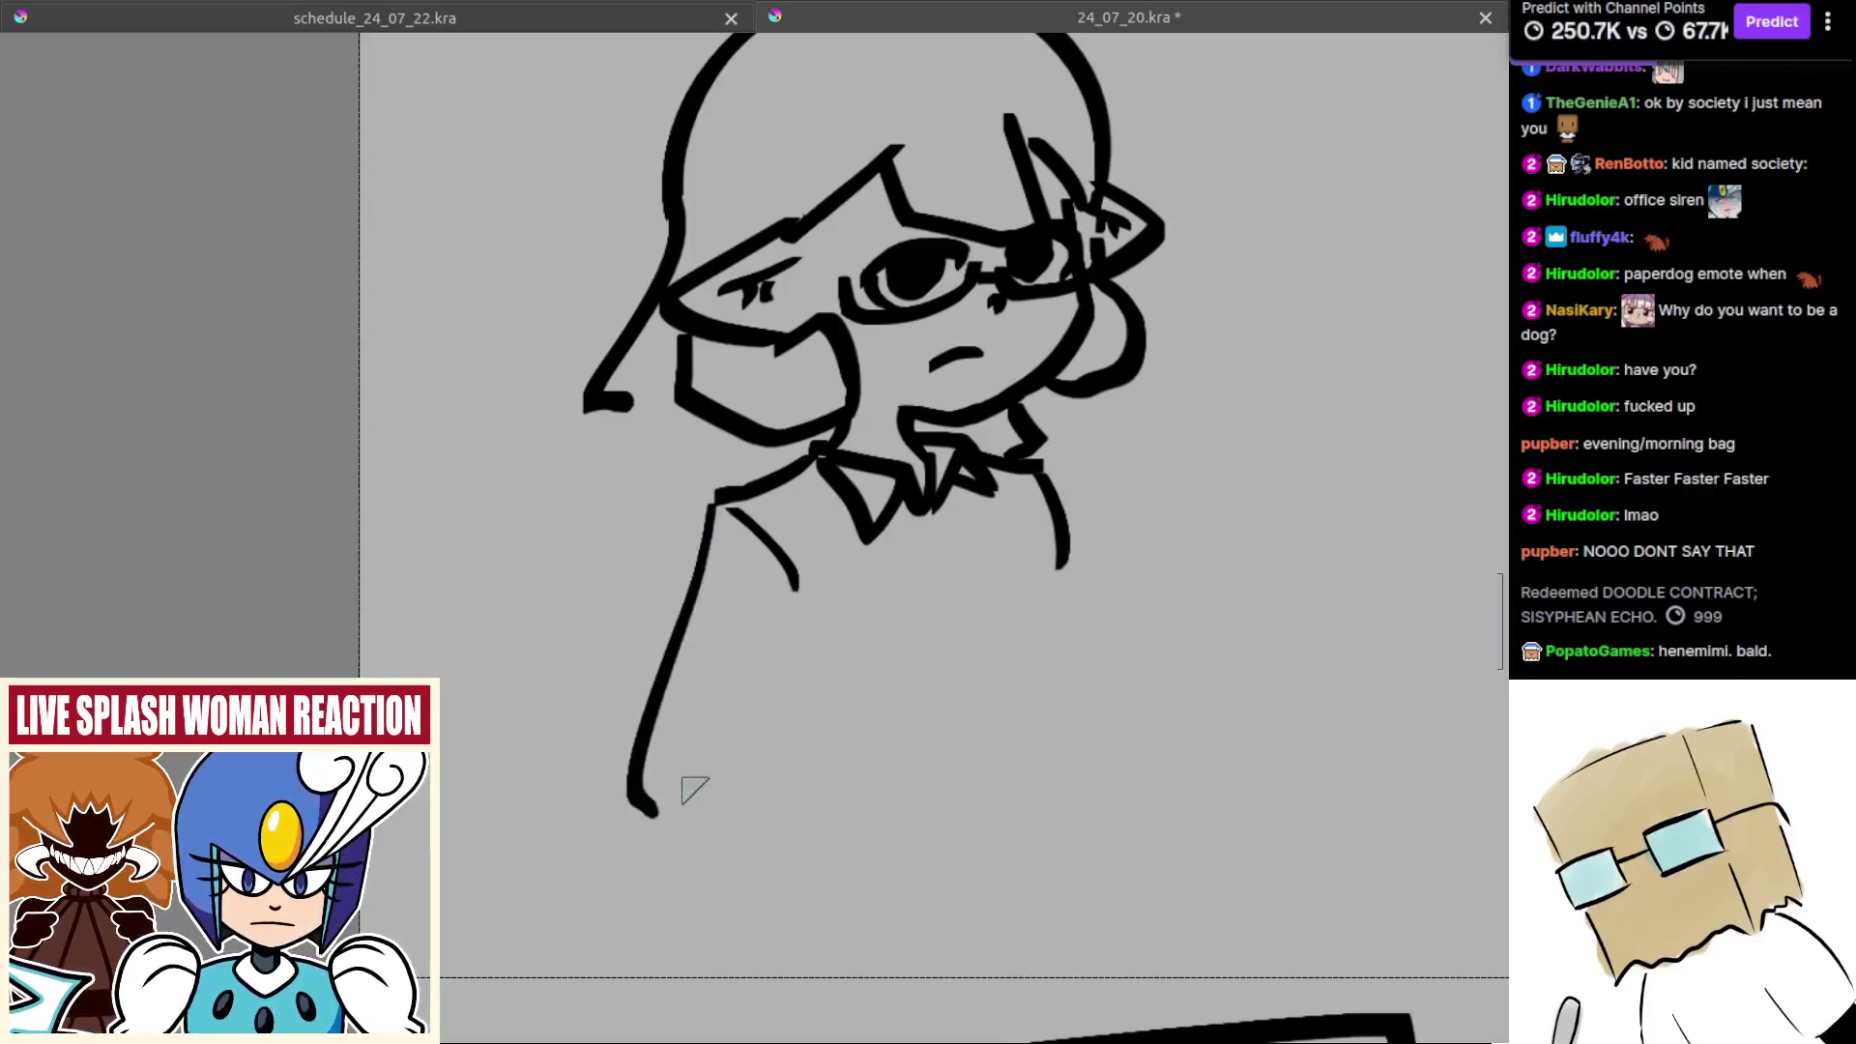
pyautogui.moveTo(802, 615); pyautogui.dragTo(764, 729)
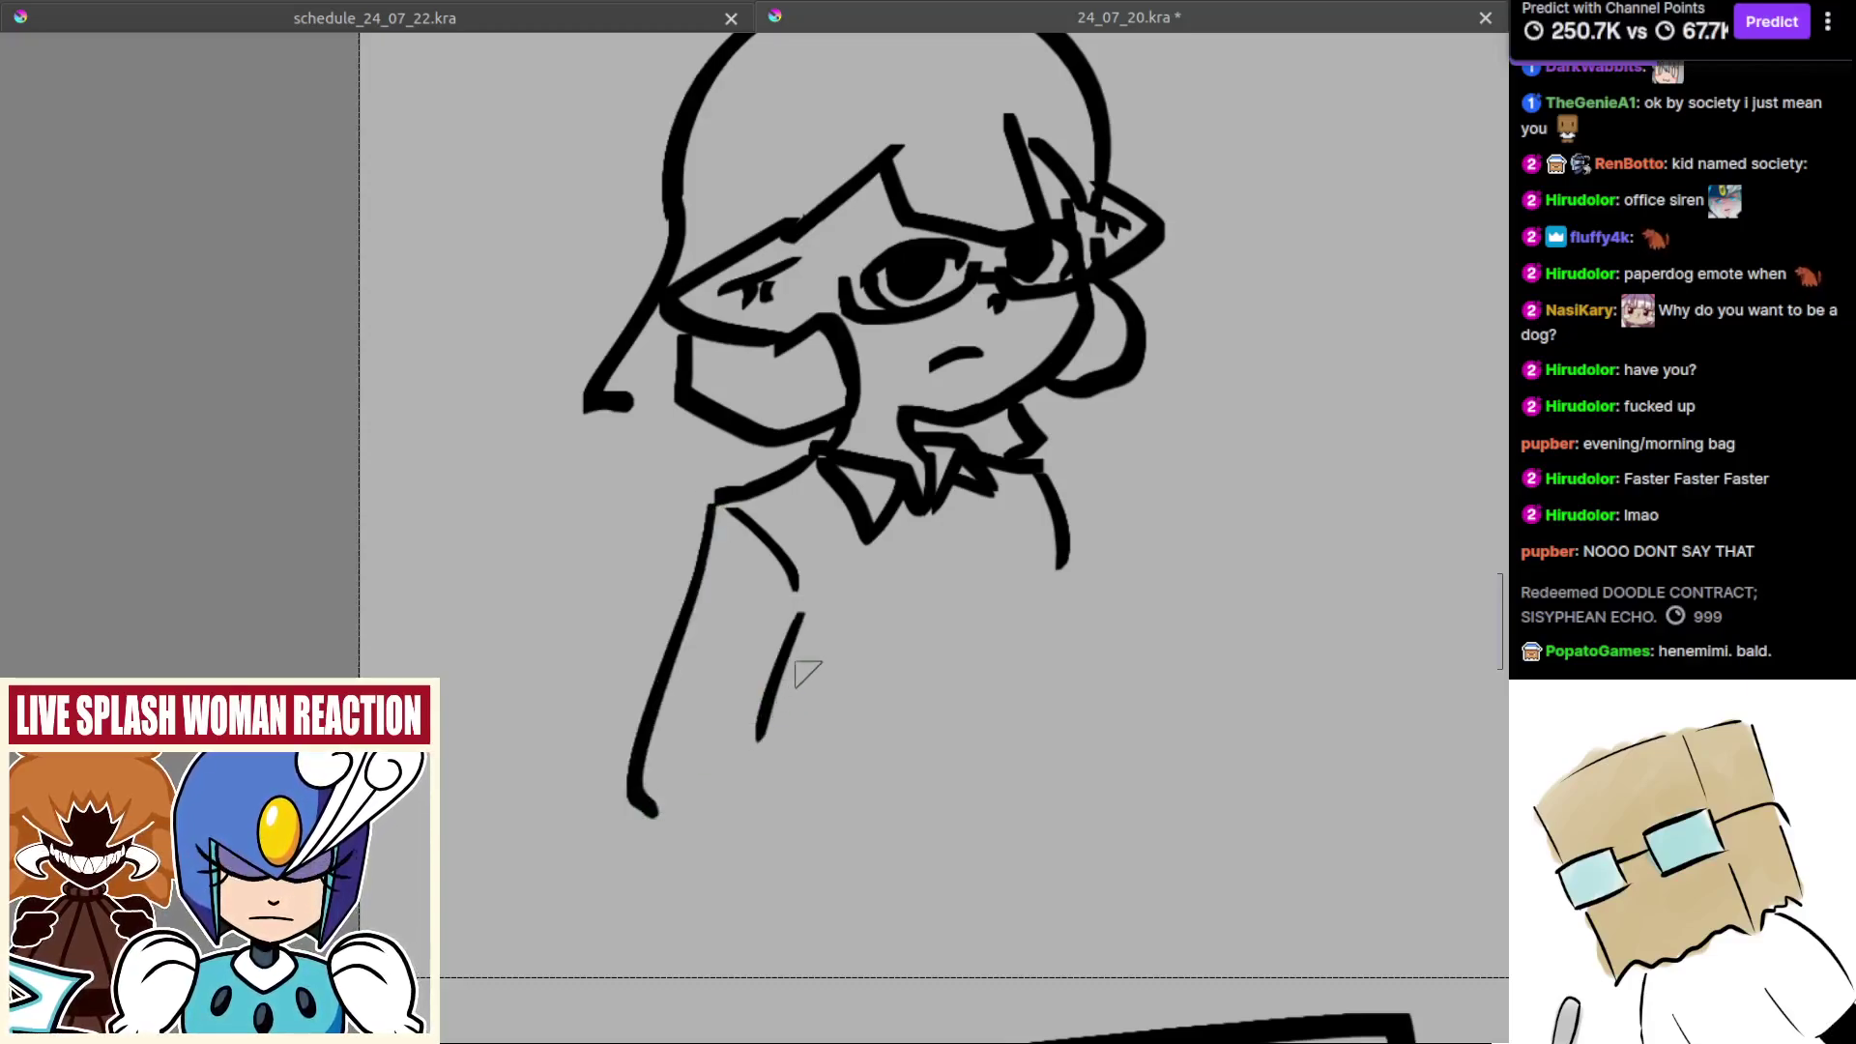
pyautogui.hotkey('ctrl', 'z')
pyautogui.hotkey('ctrl', 'z')
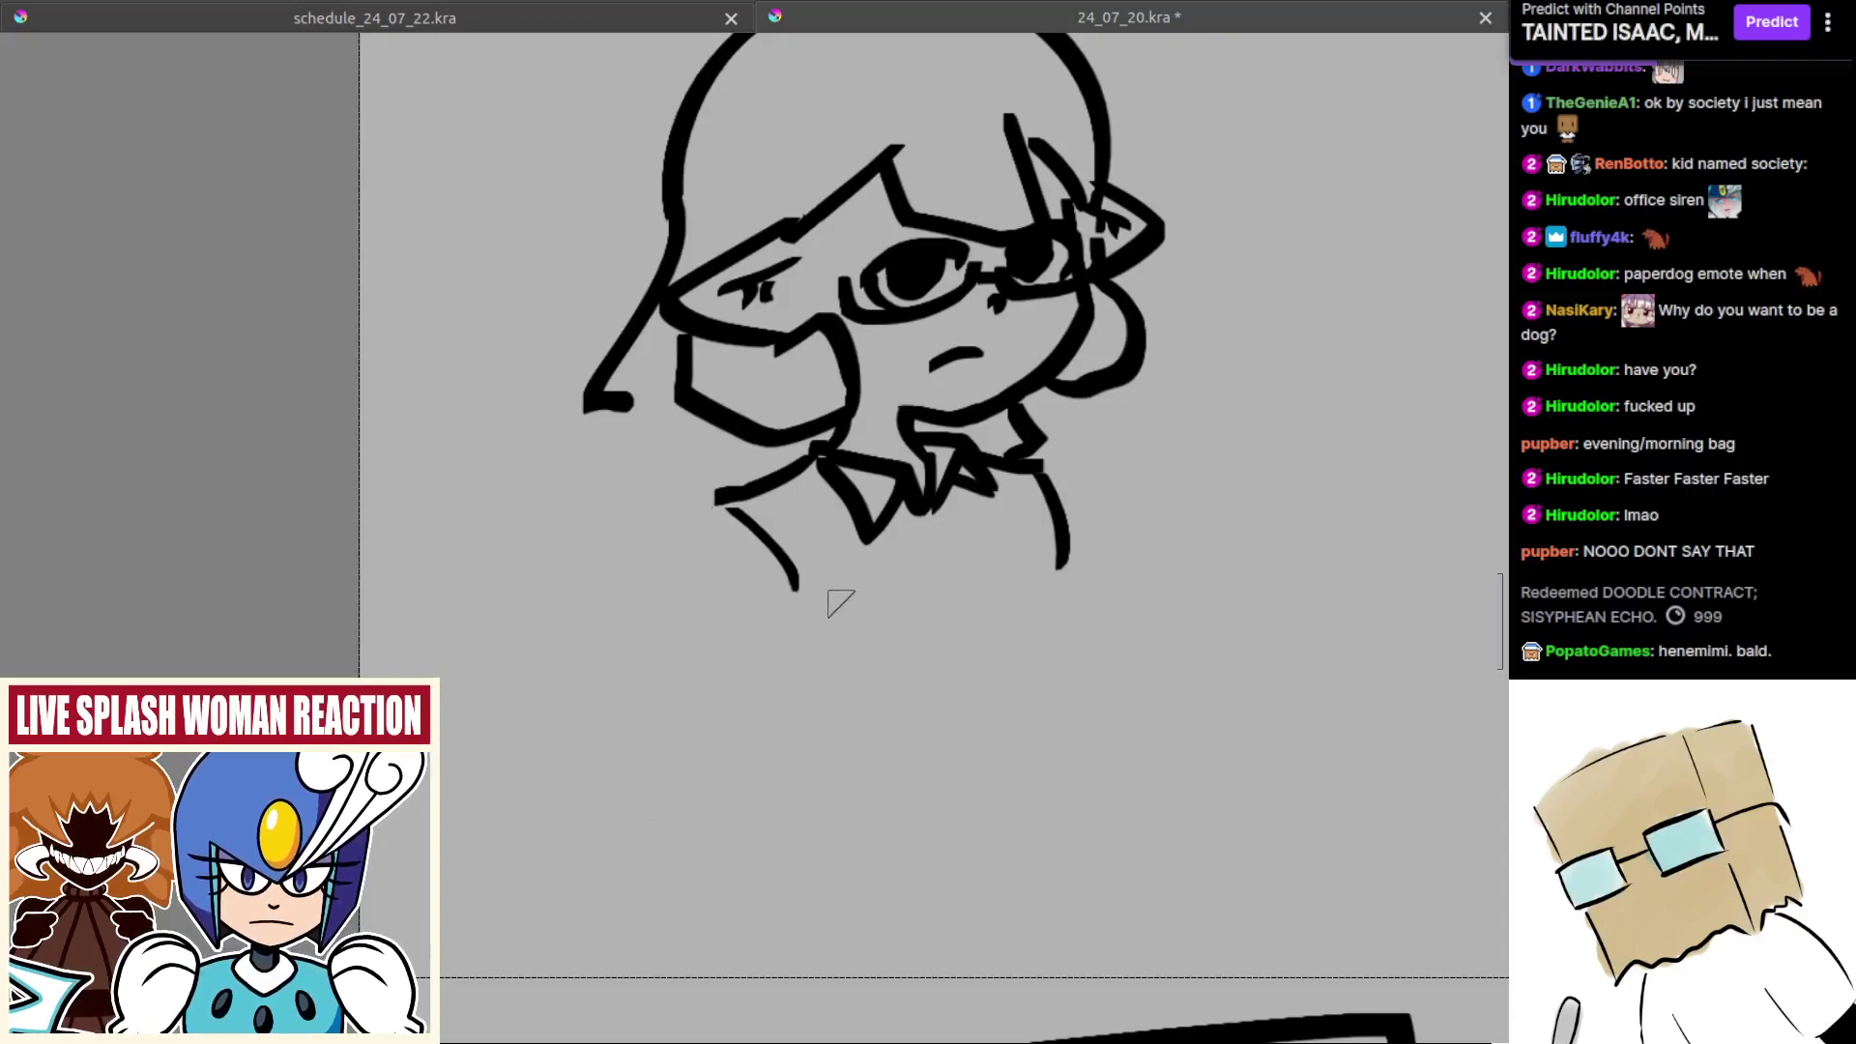
# Step: Mirror the canvas and fill in more of the larger eye's pupil behind the glasses
pyautogui.moveTo(879, 567)
pyautogui.mouseDown()
pyautogui.moveTo(864, 588)
pyautogui.moveTo(1033, 745)
pyautogui.mouseUp()
pyautogui.press('m')
pyautogui.moveTo(769, 412); pyautogui.dragTo(803, 356)
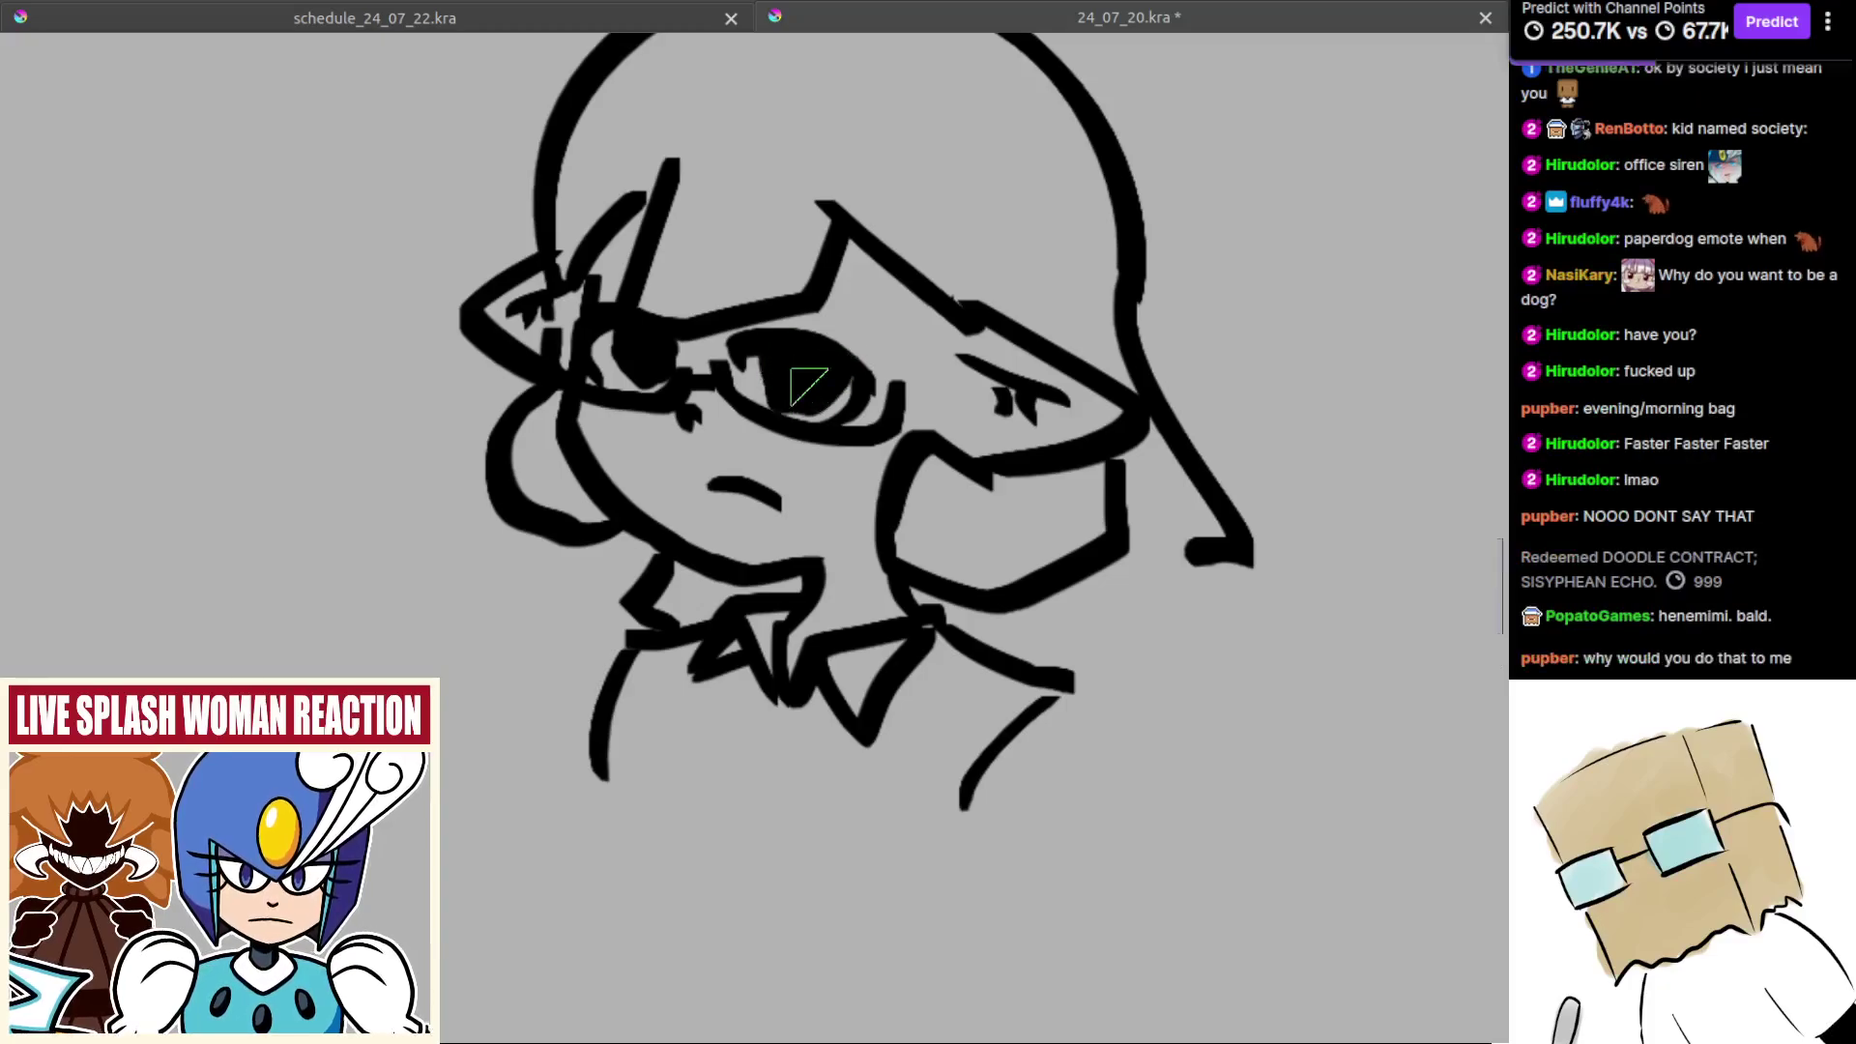
pyautogui.moveTo(811, 376); pyautogui.dragTo(878, 405)
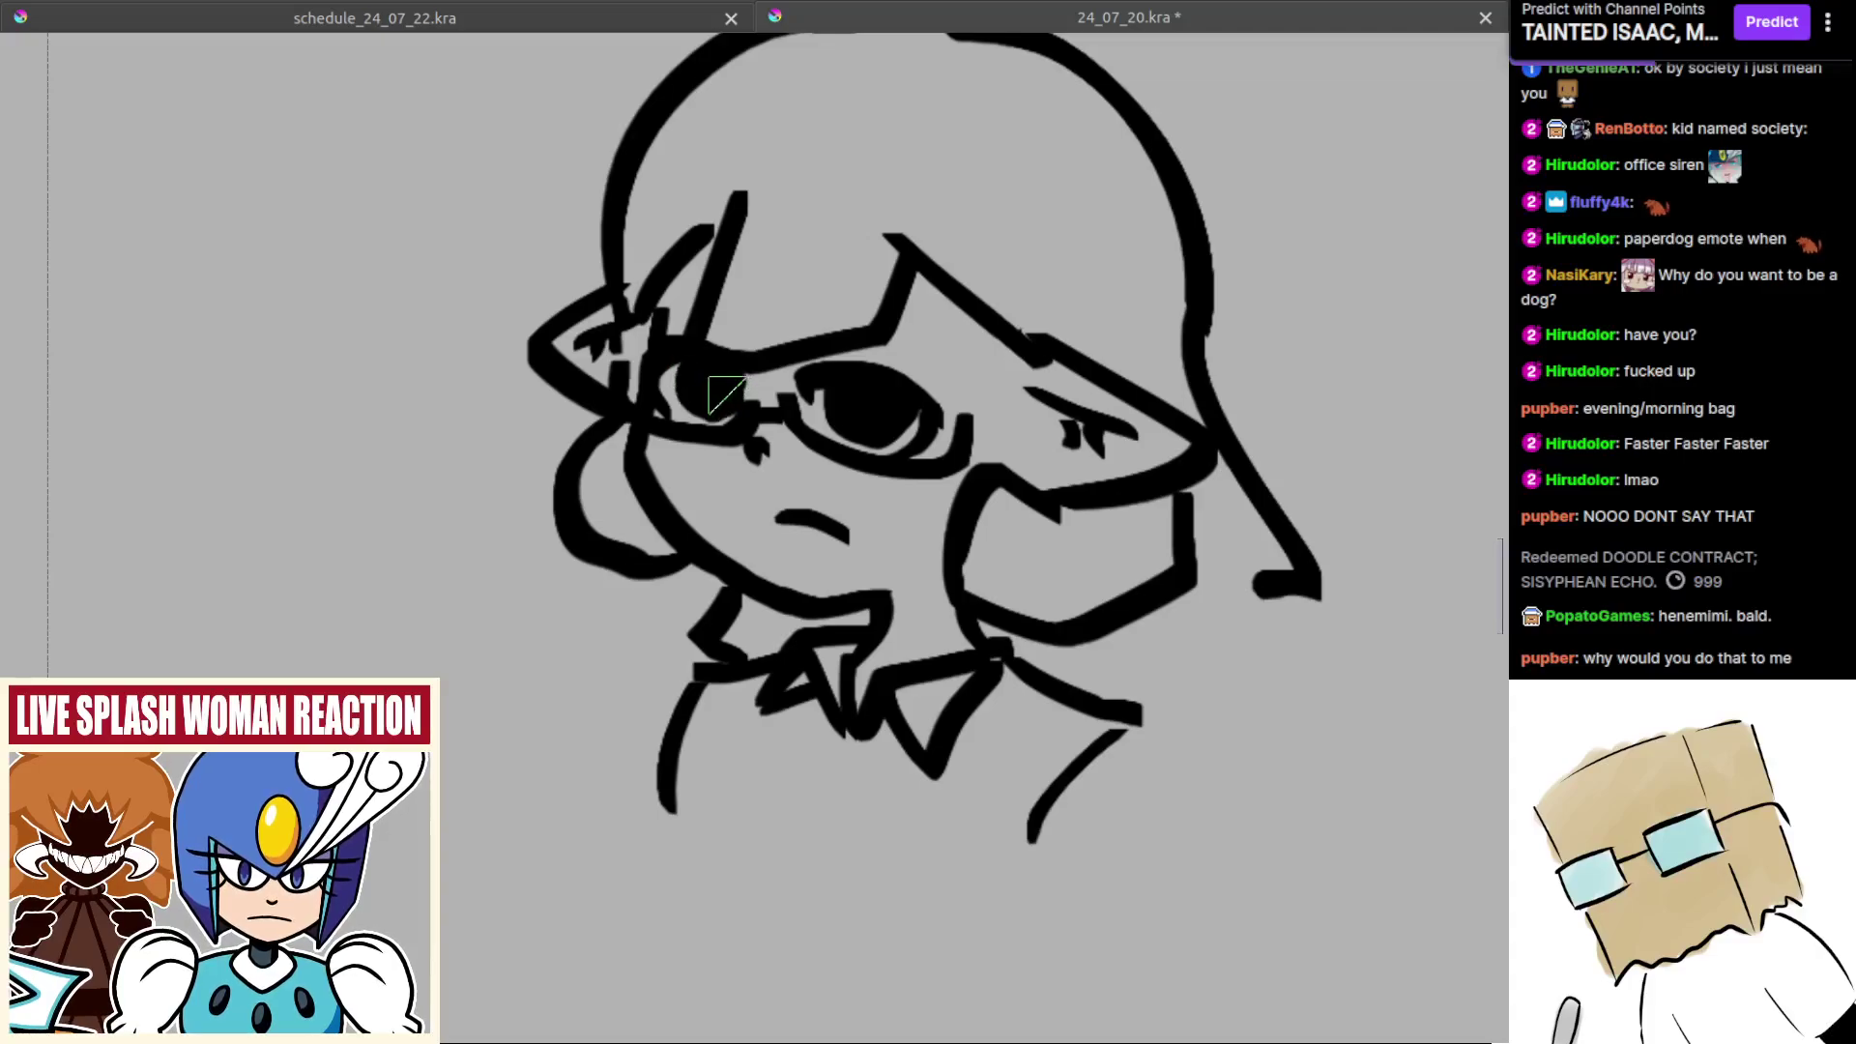
pyautogui.scroll(-4, 700, 411)
pyautogui.scroll(5, 725, 495)
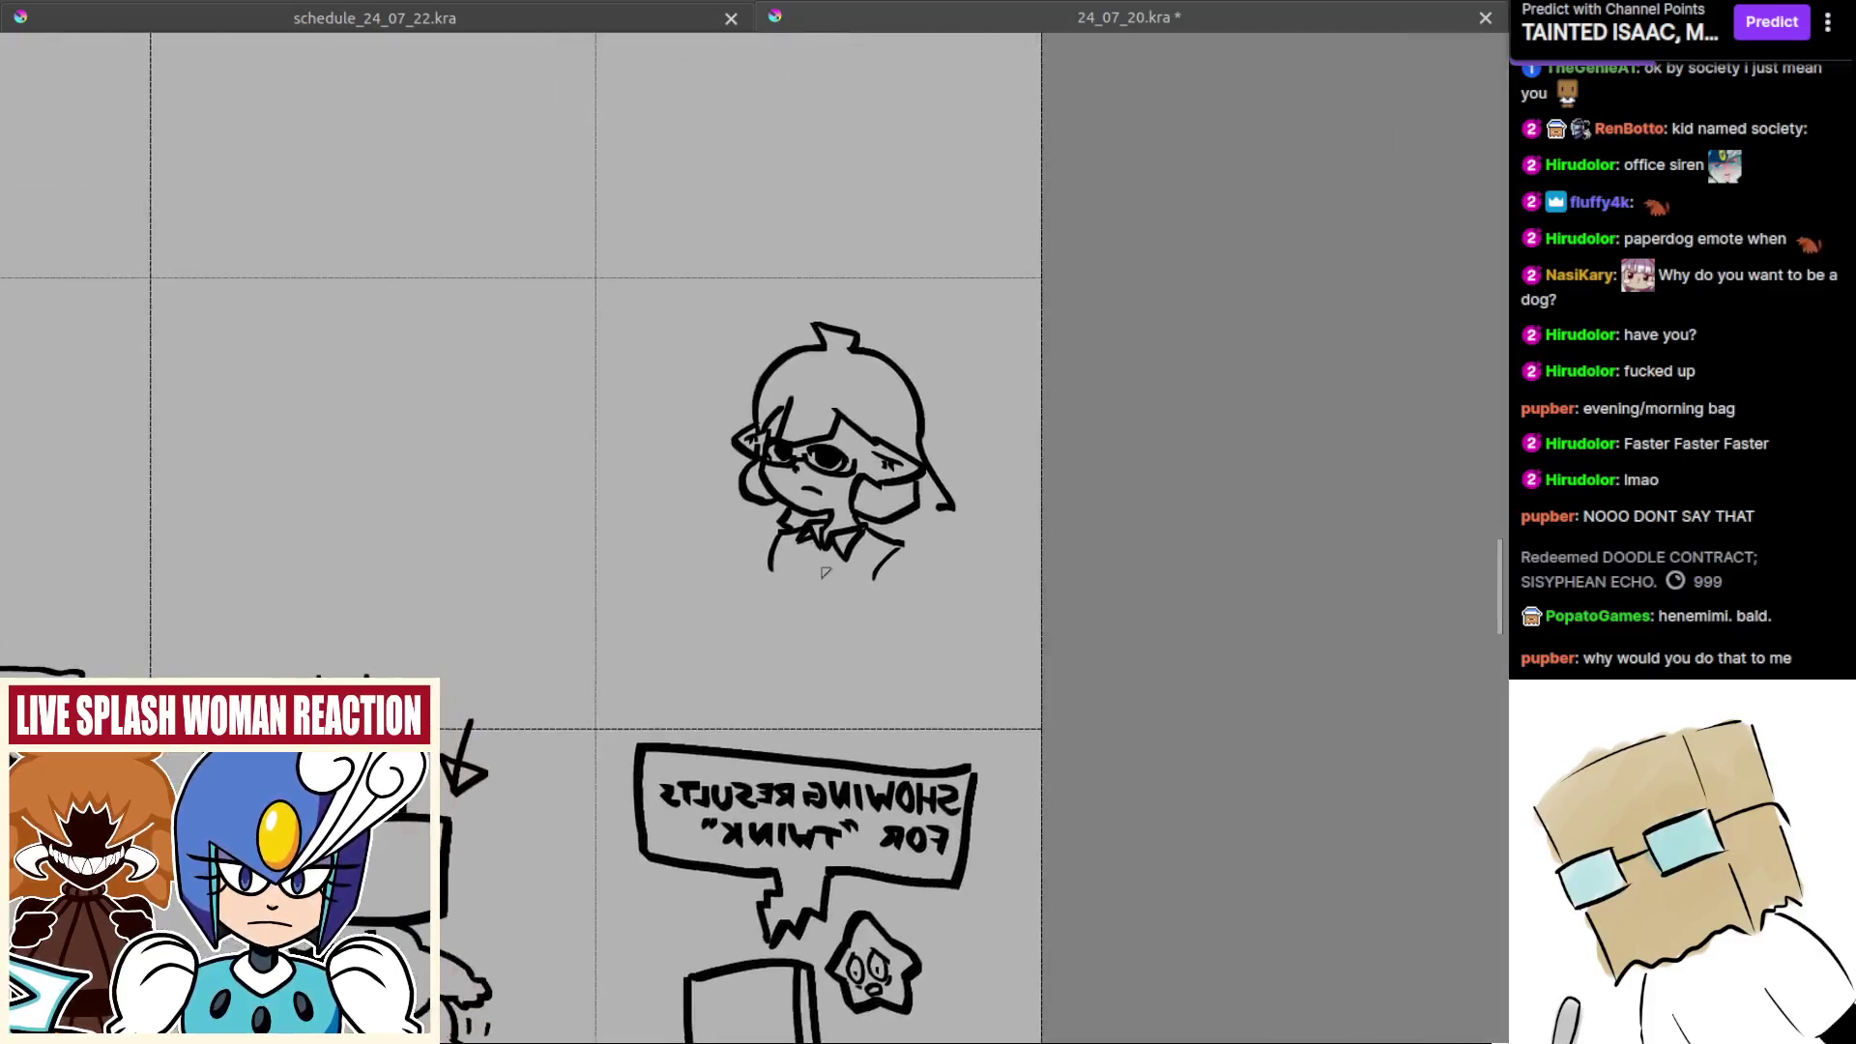
# Step: Draw a slanted eyebrow between the larger eye and the fringe, and mirror the canvas back
pyautogui.moveTo(847, 307); pyautogui.dragTo(907, 363)
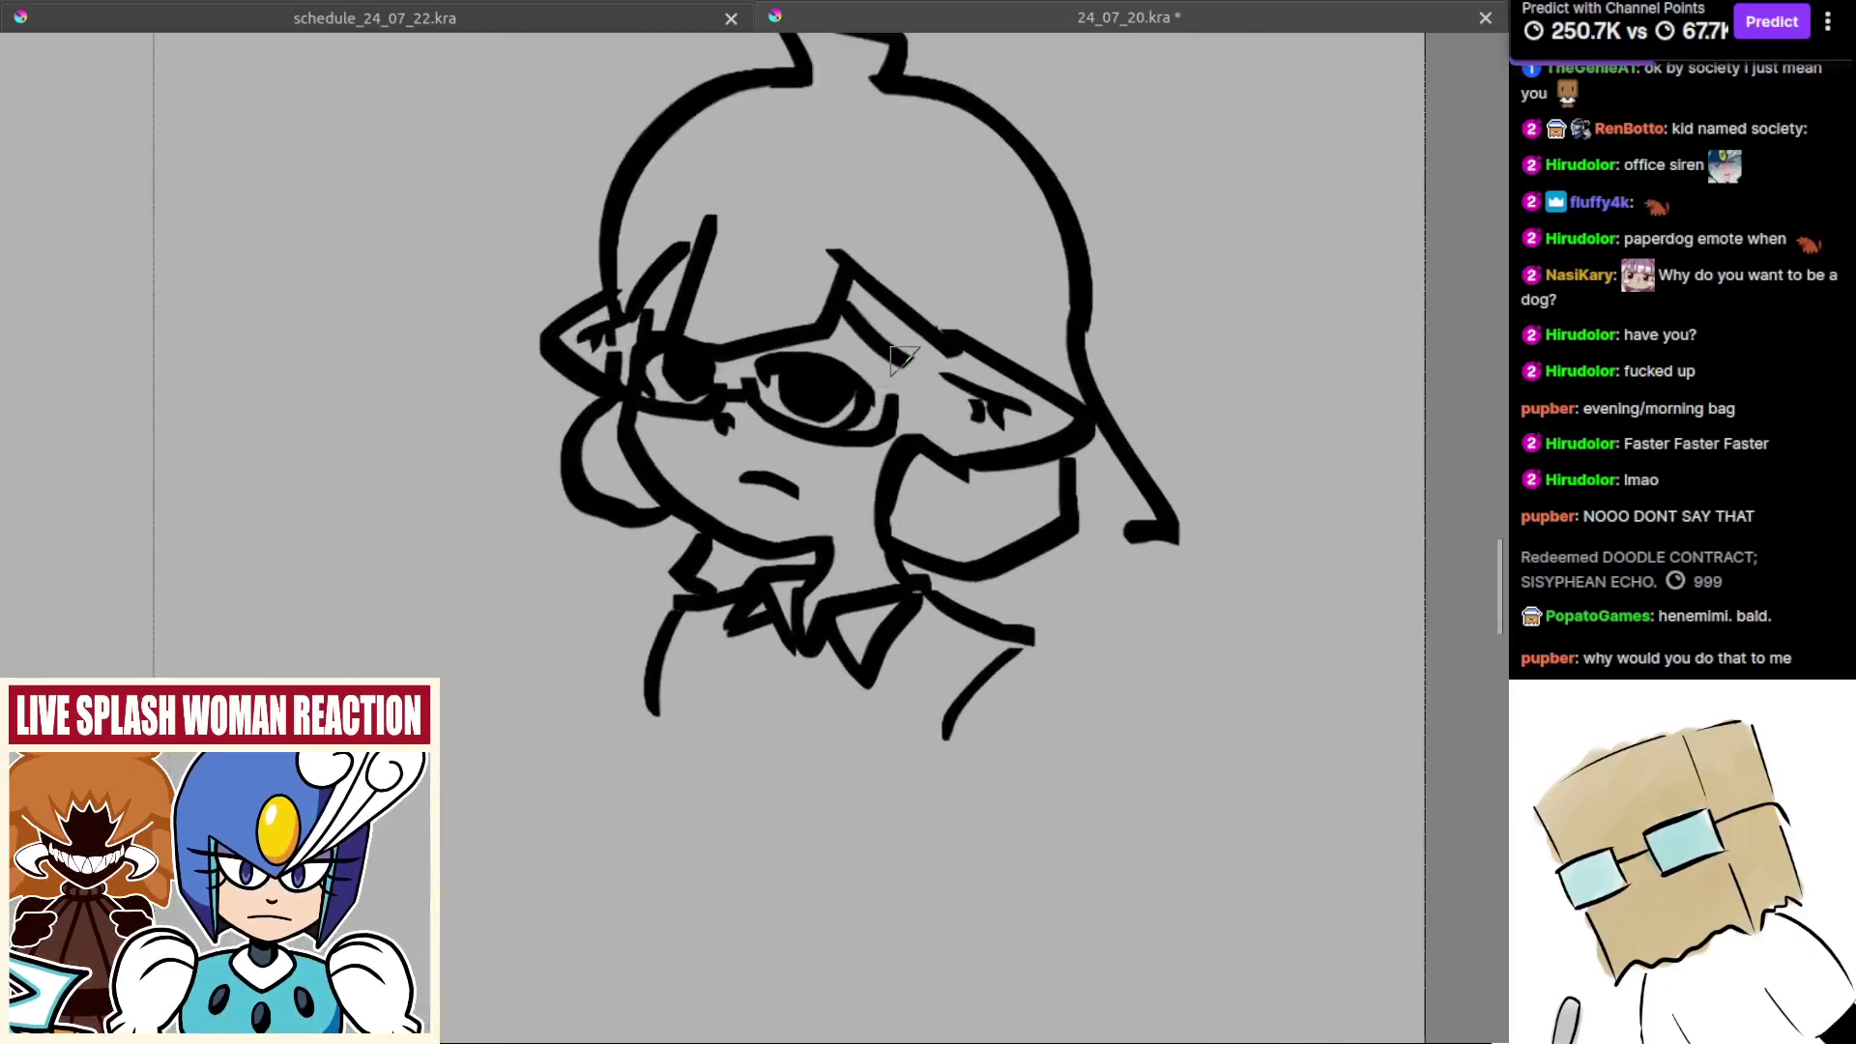
pyautogui.moveTo(746, 305); pyautogui.dragTo(816, 351)
pyautogui.scroll(-5, 719, 367)
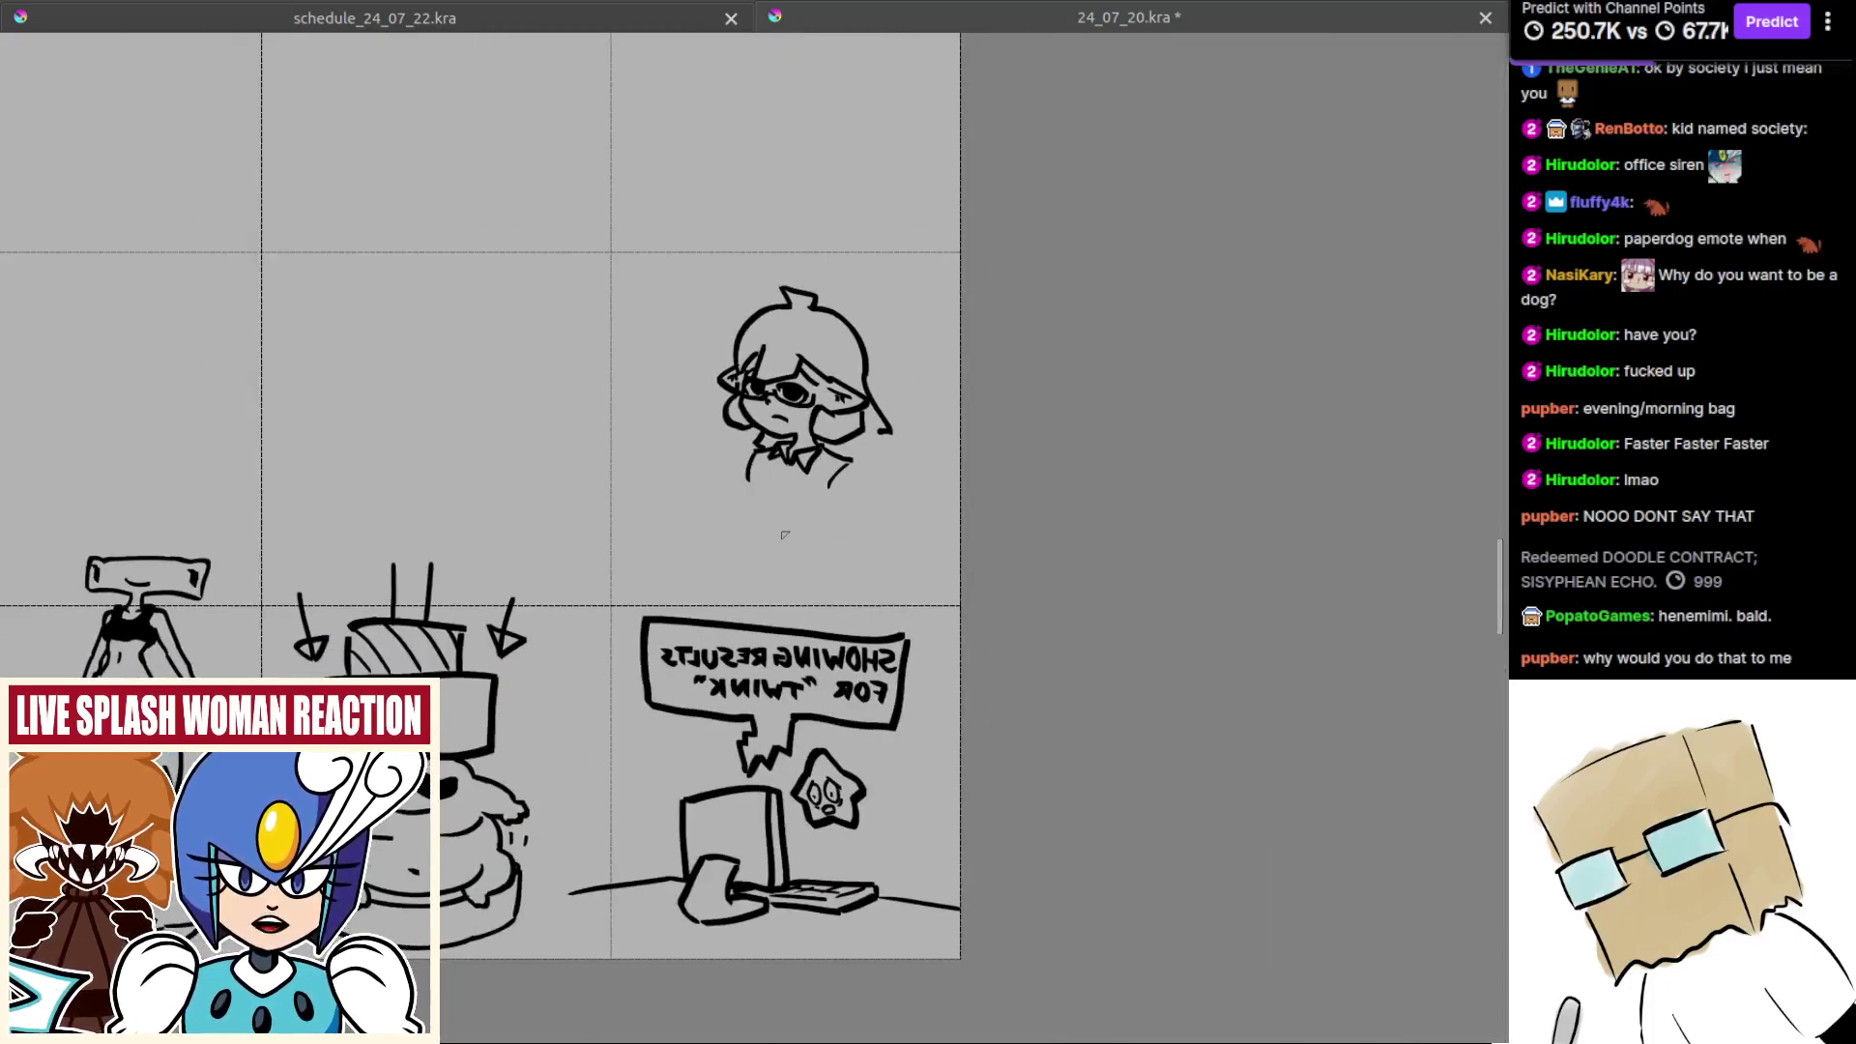
pyautogui.scroll(3, 790, 510)
pyautogui.scroll(4, 791, 510)
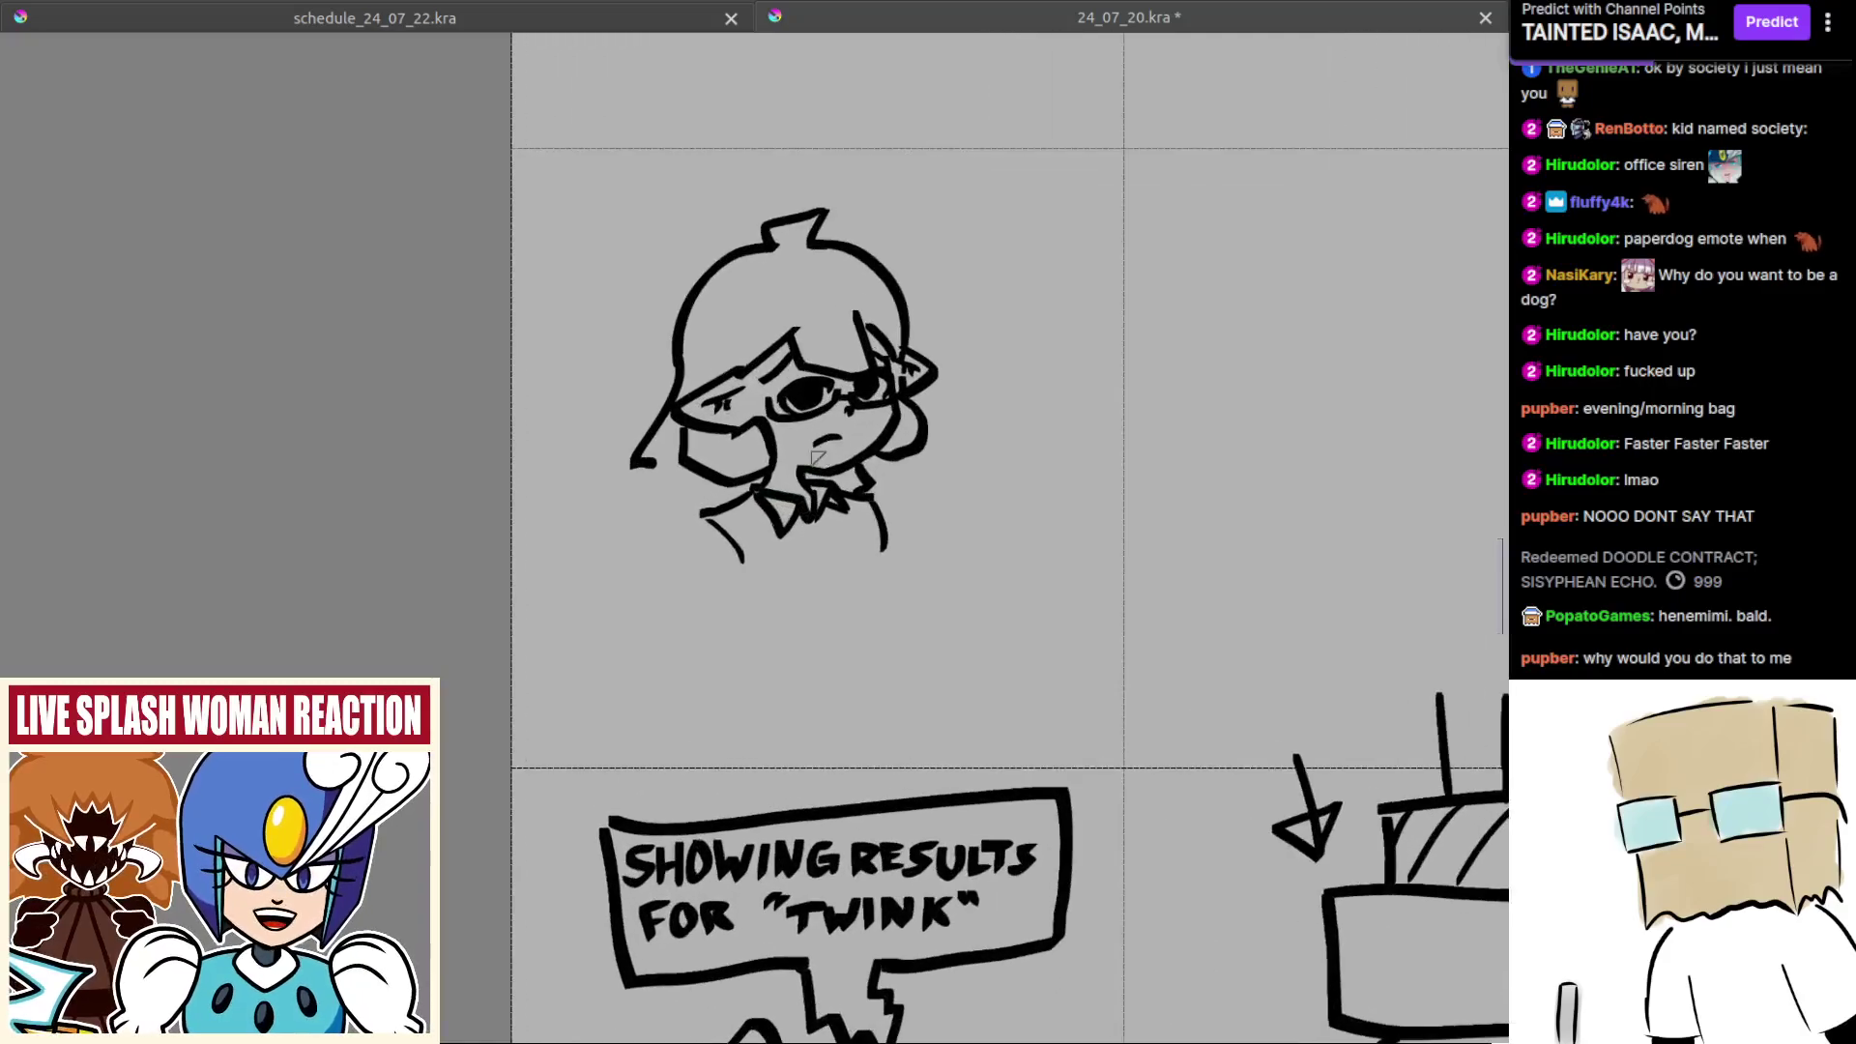
# Step: Draw the V-shaped shirt opening under the glasses character's collar and add the small tie and button marks inside it
pyautogui.scroll(1, 837, 532)
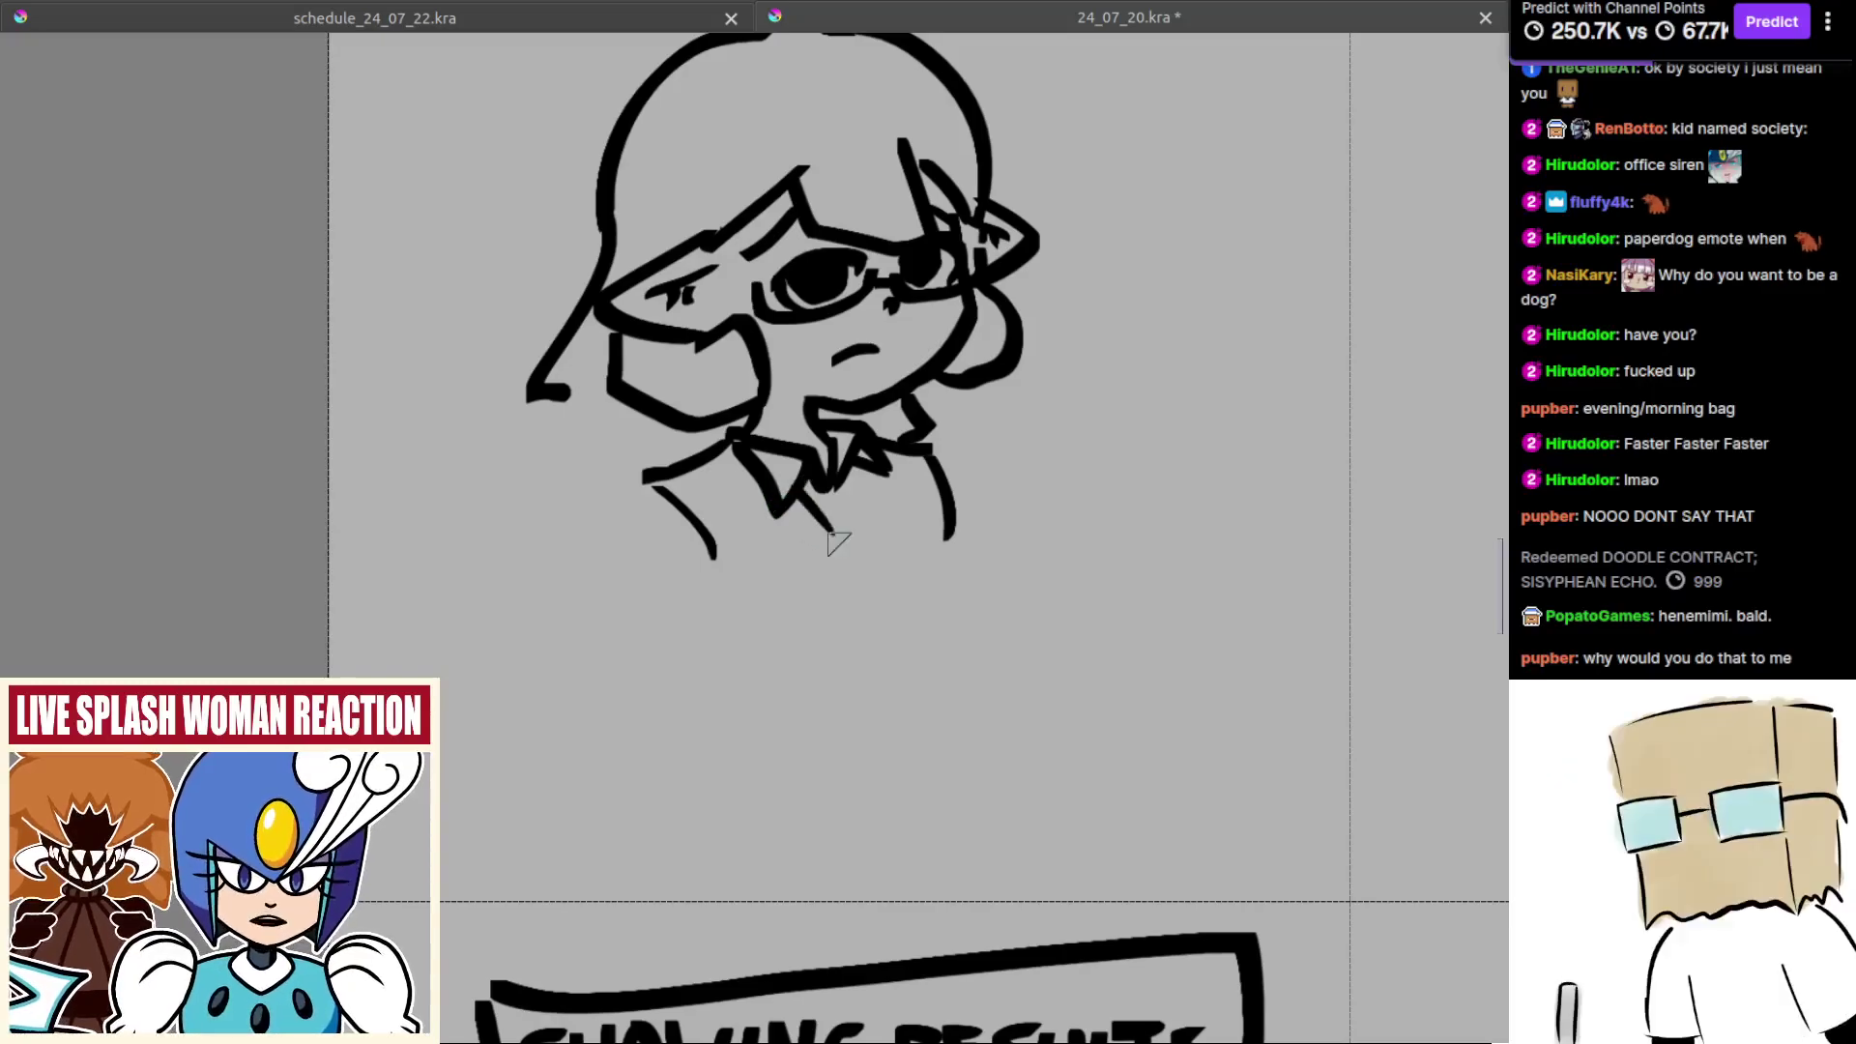
pyautogui.moveTo(798, 496); pyautogui.dragTo(868, 552)
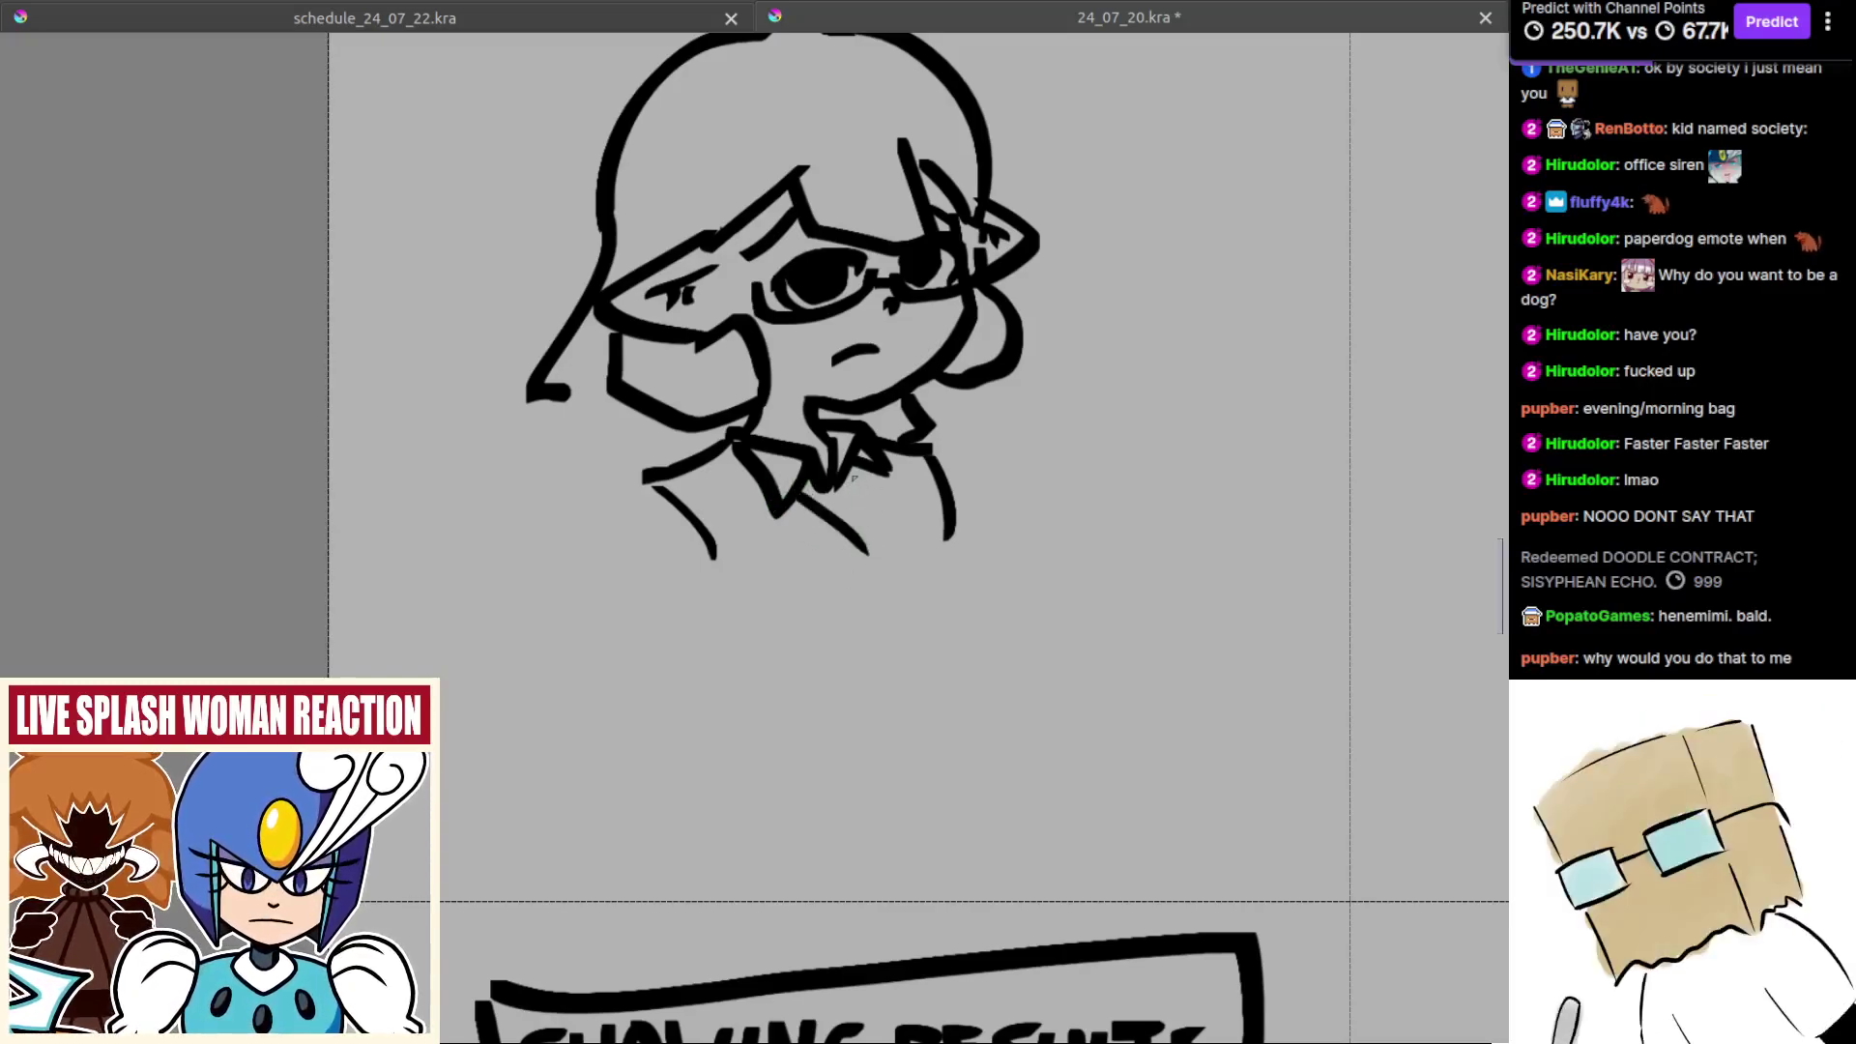
pyautogui.scroll(1, 855, 513)
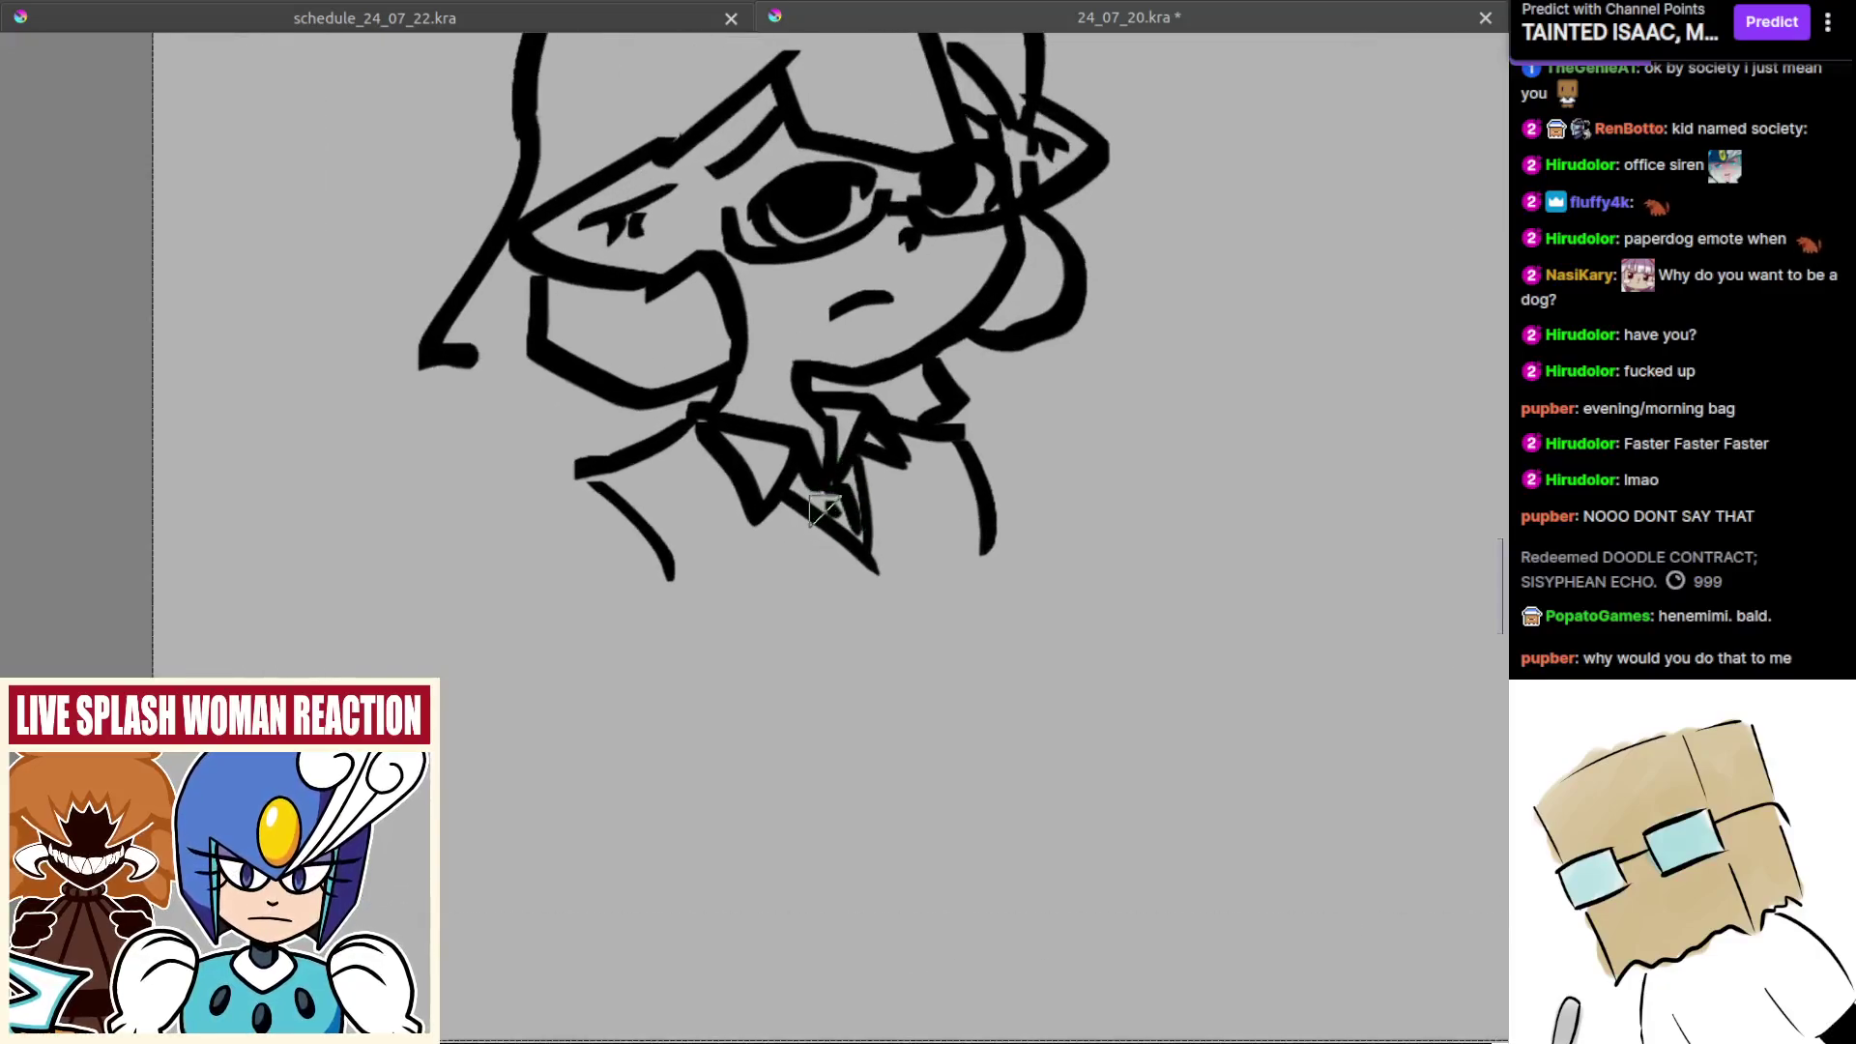
pyautogui.moveTo(827, 512); pyautogui.dragTo(867, 525)
# Step: Clear the inner part of the near shoulder line and redraw it up to the collar
pyautogui.moveTo(731, 461); pyautogui.dragTo(706, 475)
pyautogui.hotkey('ctrl', 'z')
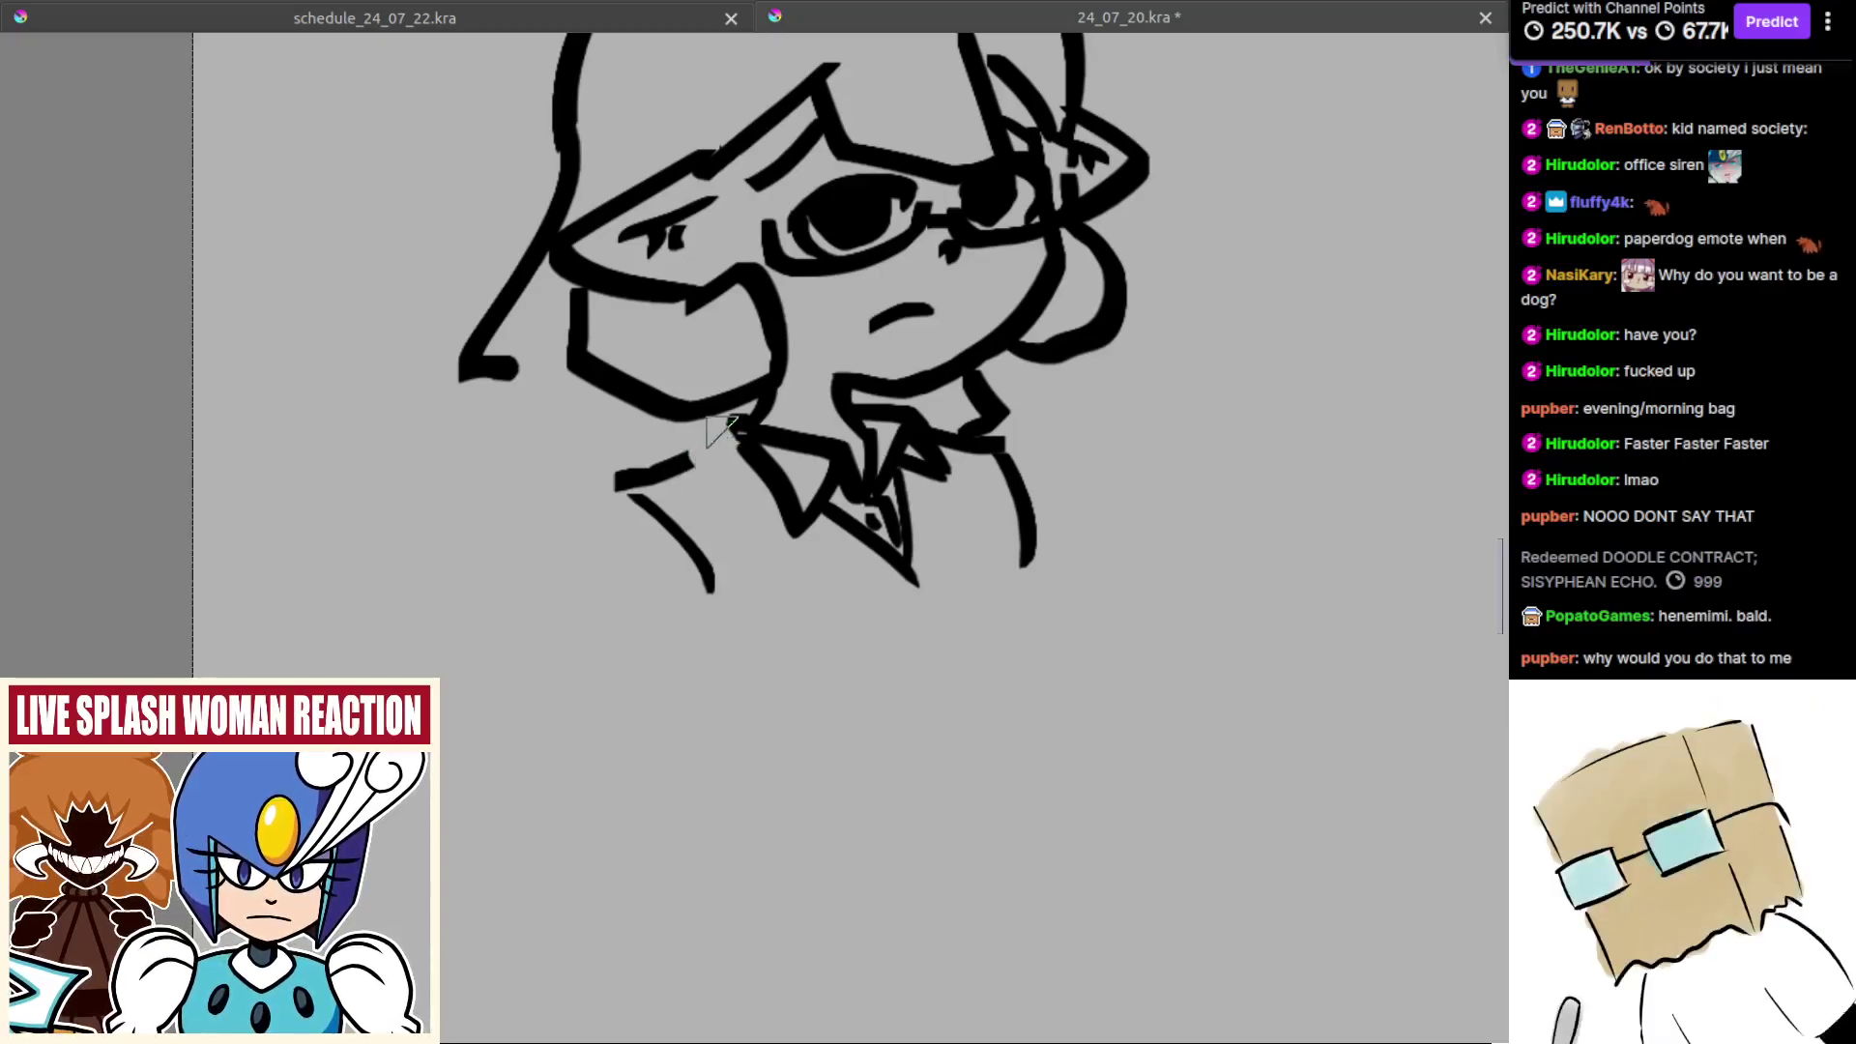
pyautogui.moveTo(740, 417)
pyautogui.mouseDown()
pyautogui.moveTo(672, 451)
pyautogui.moveTo(698, 491)
pyautogui.moveTo(830, 565)
pyautogui.mouseUp()
pyautogui.hotkey('ctrl', 'z')
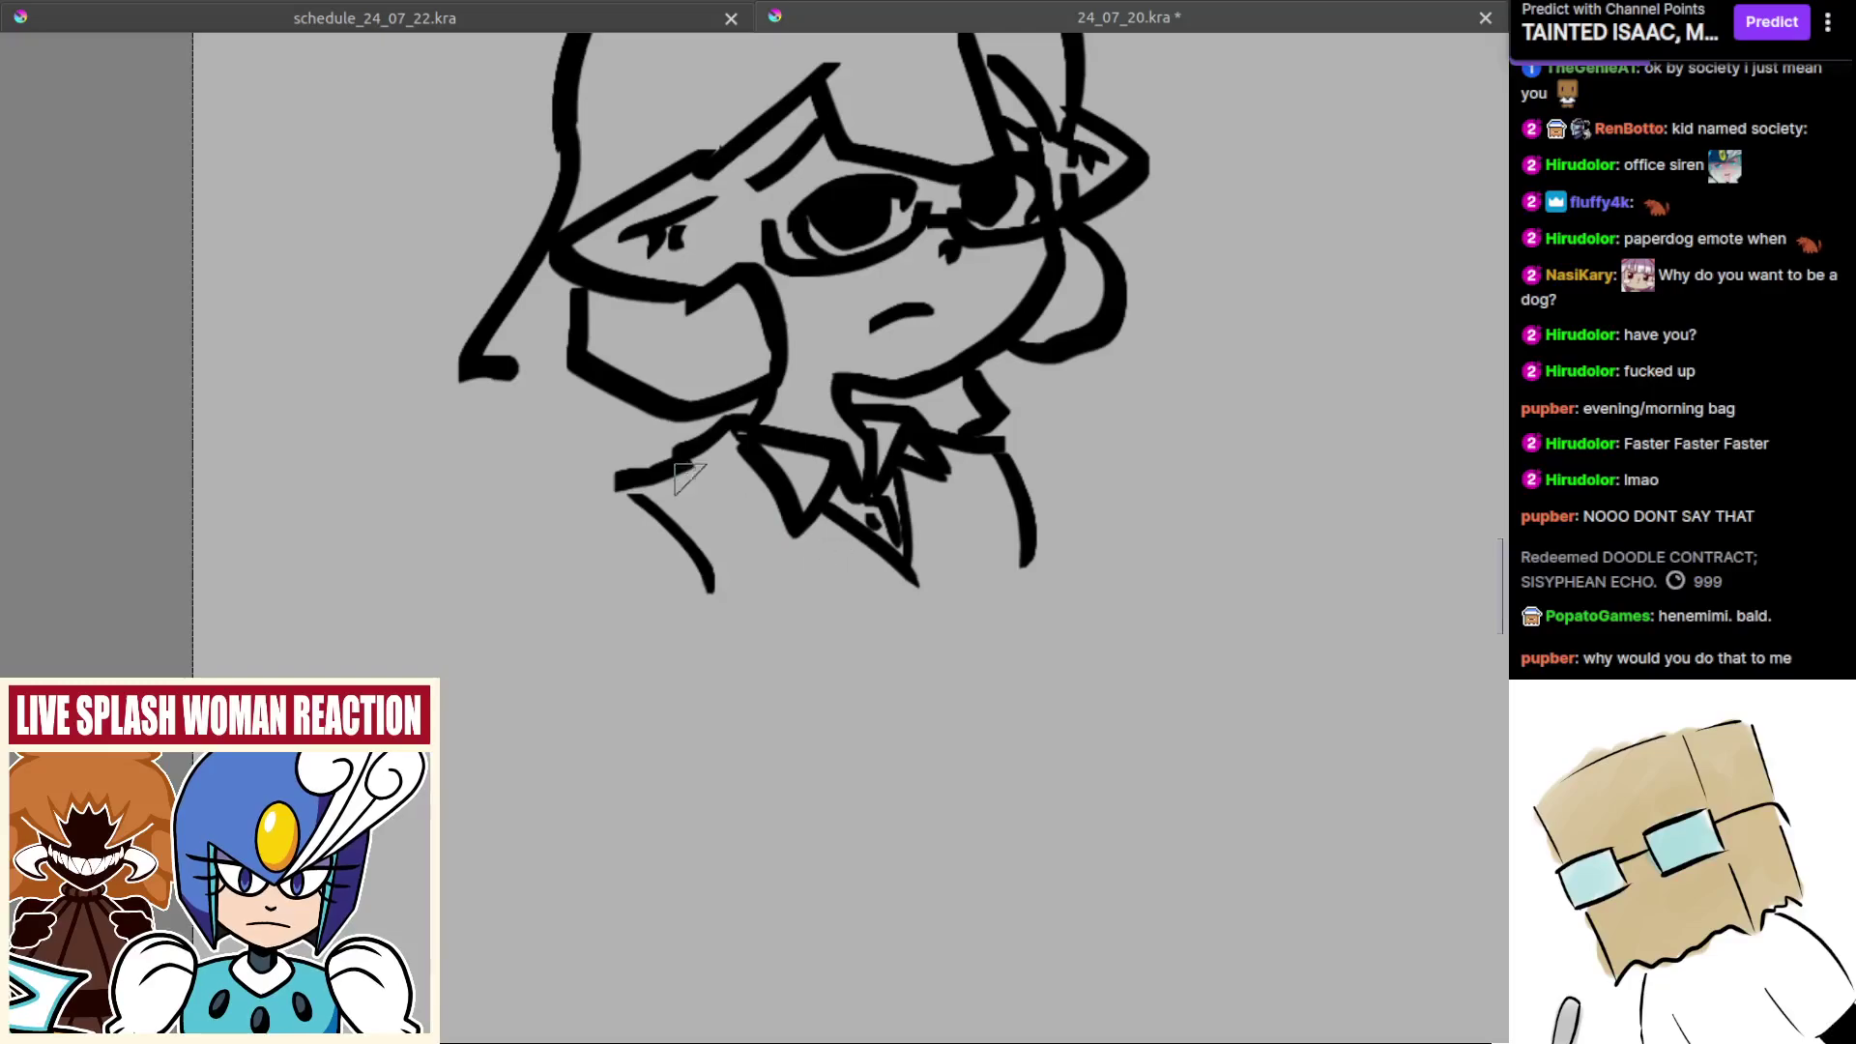
# Step: Draw a wide V neckline from the near shoulder to a point on the chest and back up to the far collar
pyautogui.moveTo(685, 472); pyautogui.dragTo(882, 604)
pyautogui.hotkey('ctrl', 'z')
pyautogui.hotkey('ctrl', 'z')
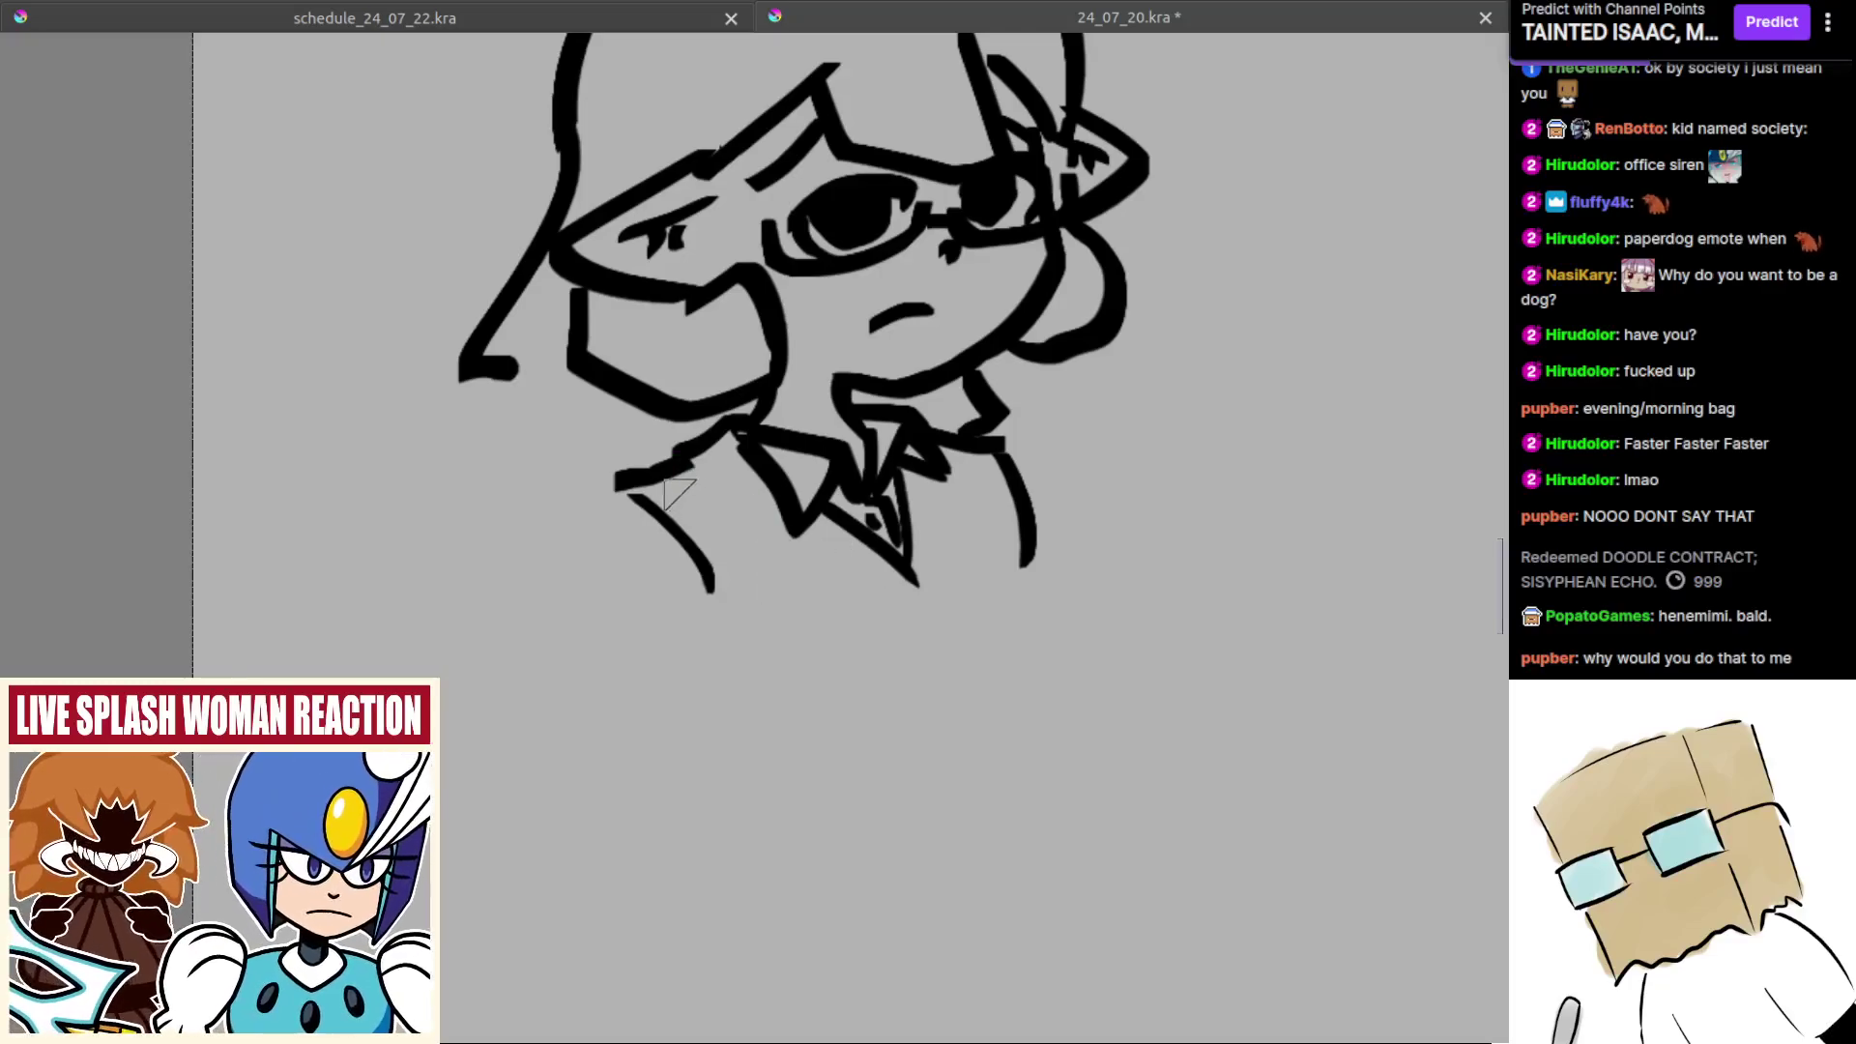
pyautogui.moveTo(683, 488)
pyautogui.mouseDown()
pyautogui.moveTo(901, 617)
pyautogui.moveTo(911, 597)
pyautogui.mouseUp()
pyautogui.hotkey('ctrl', 'z')
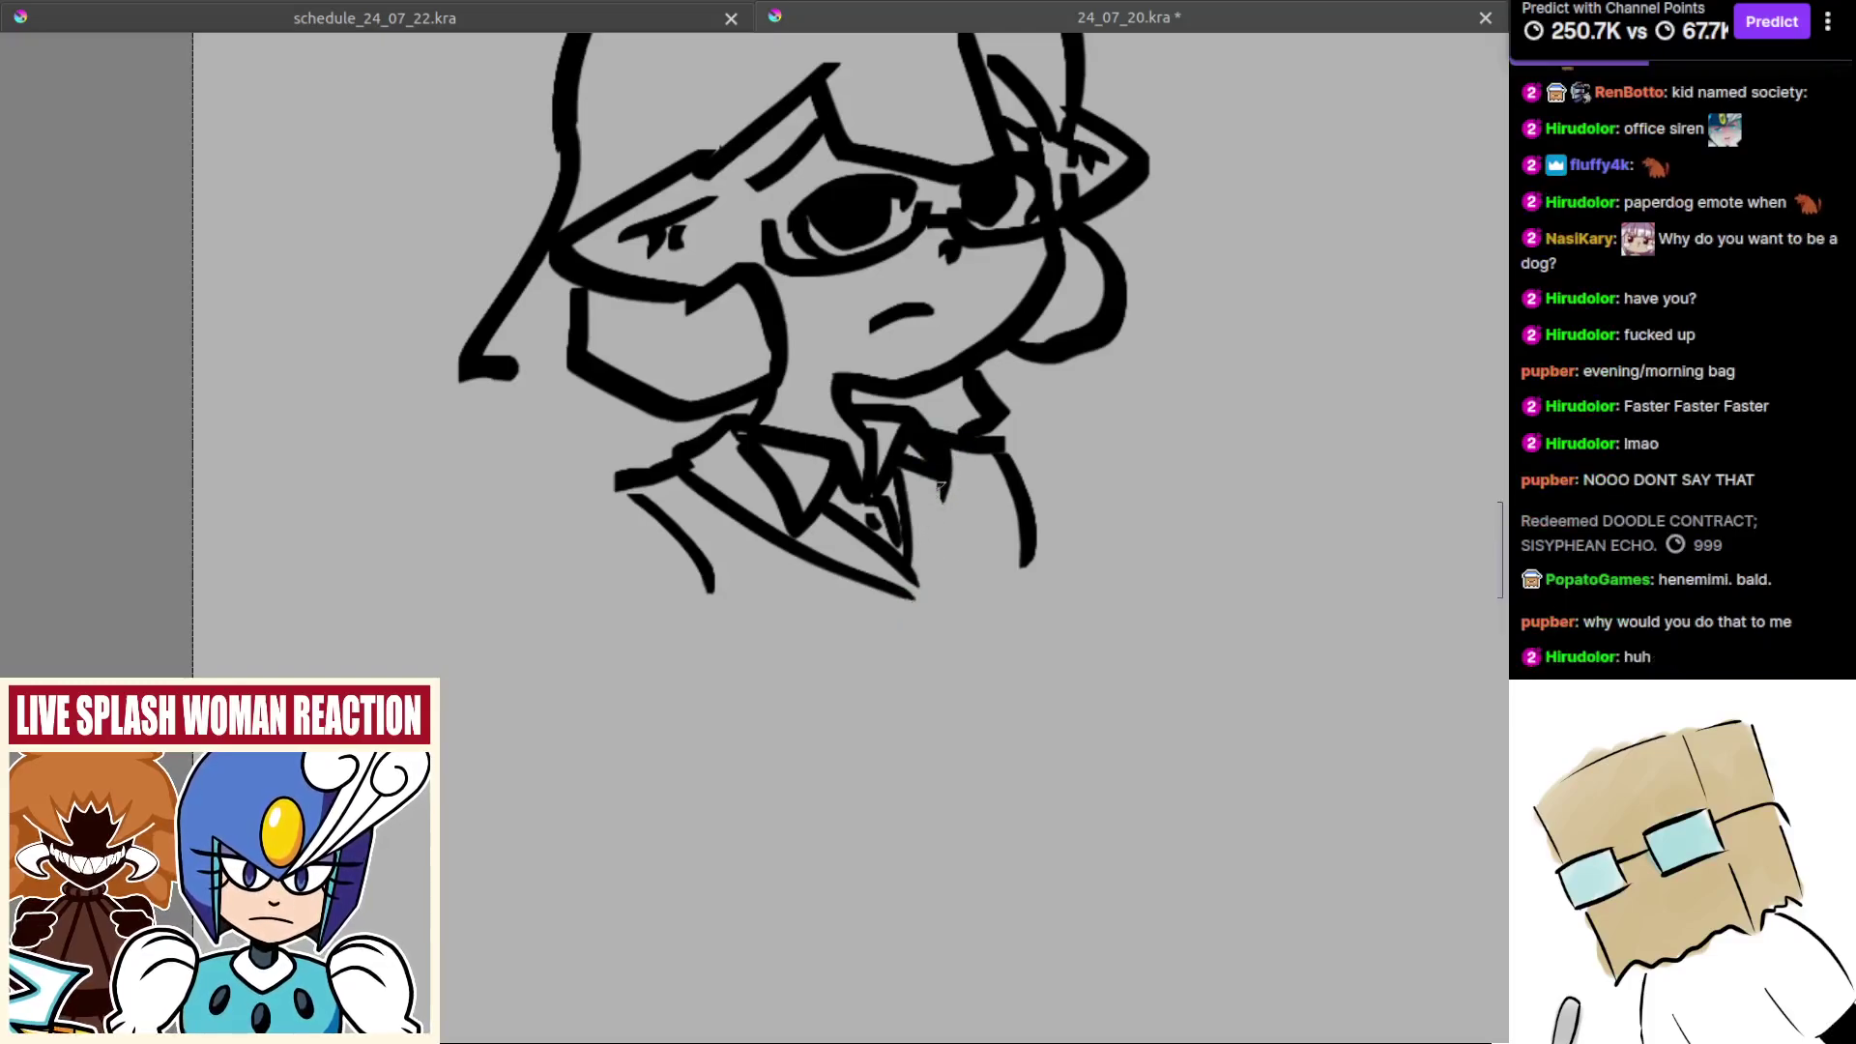
pyautogui.moveTo(949, 483); pyautogui.dragTo(913, 598)
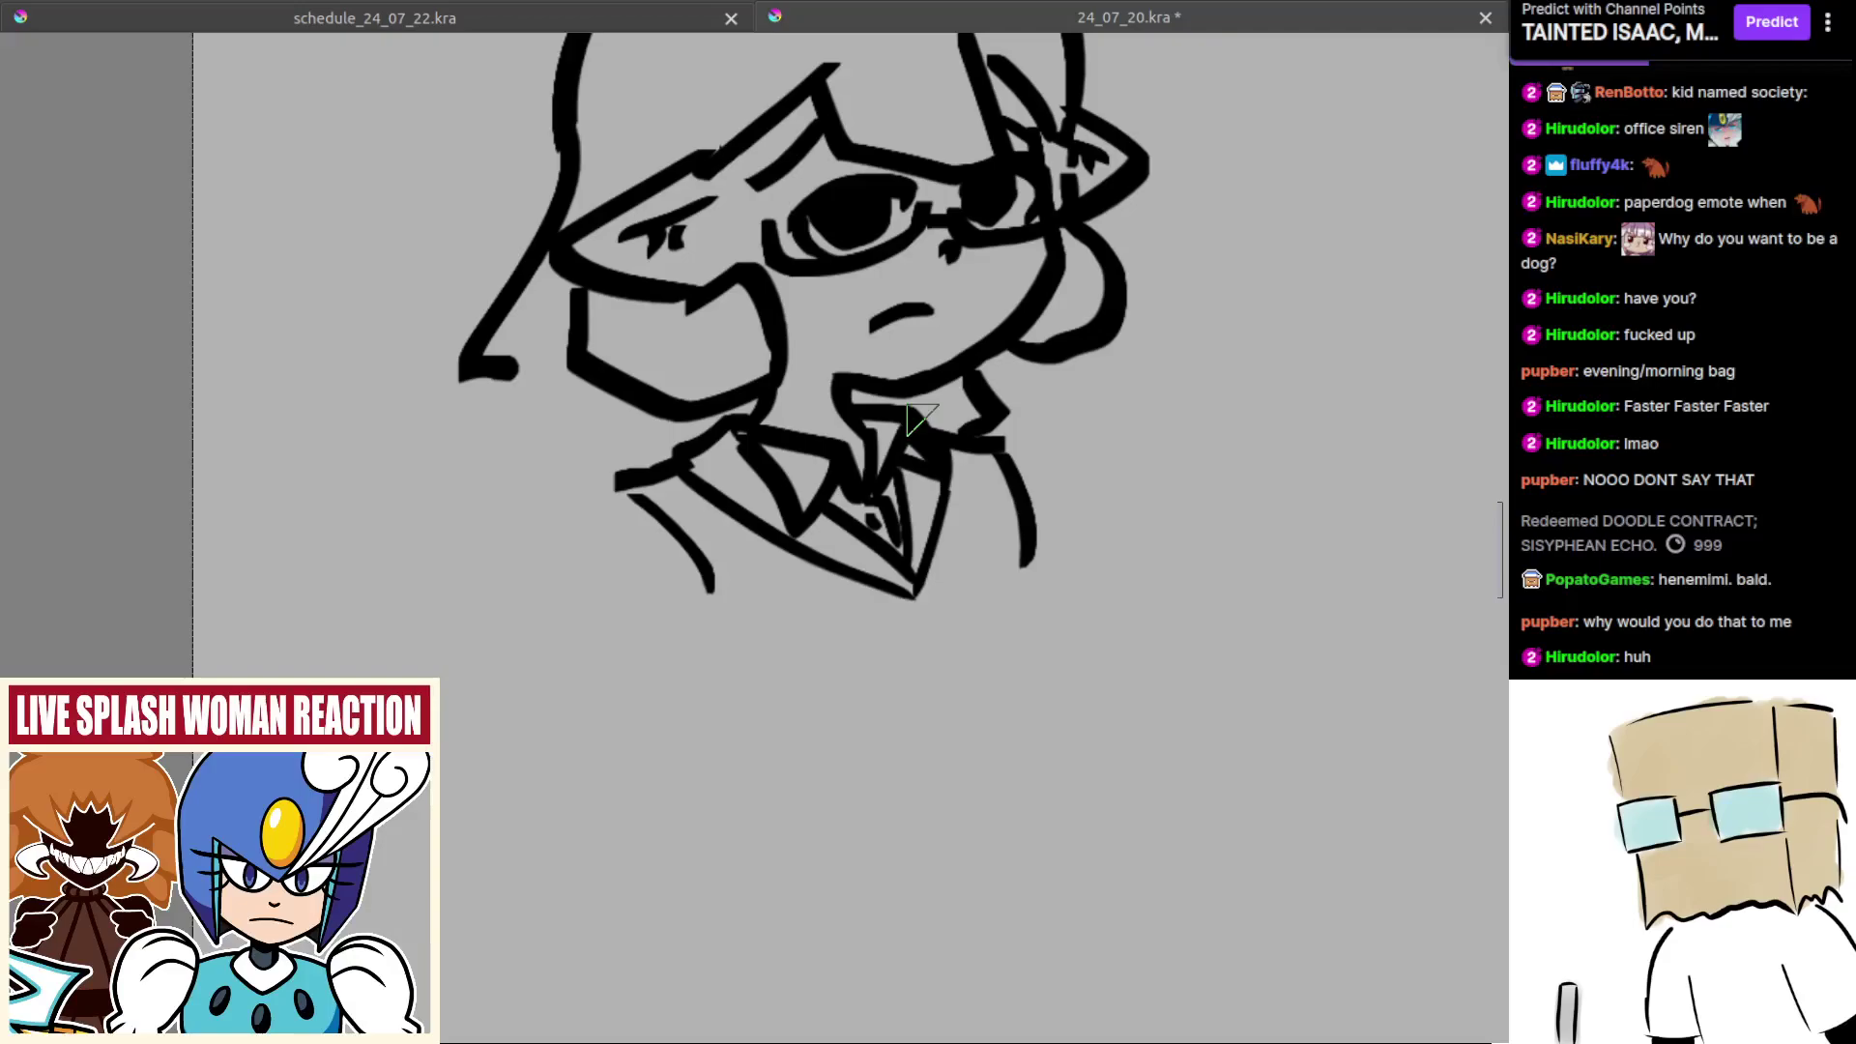
pyautogui.scroll(-1, 954, 539)
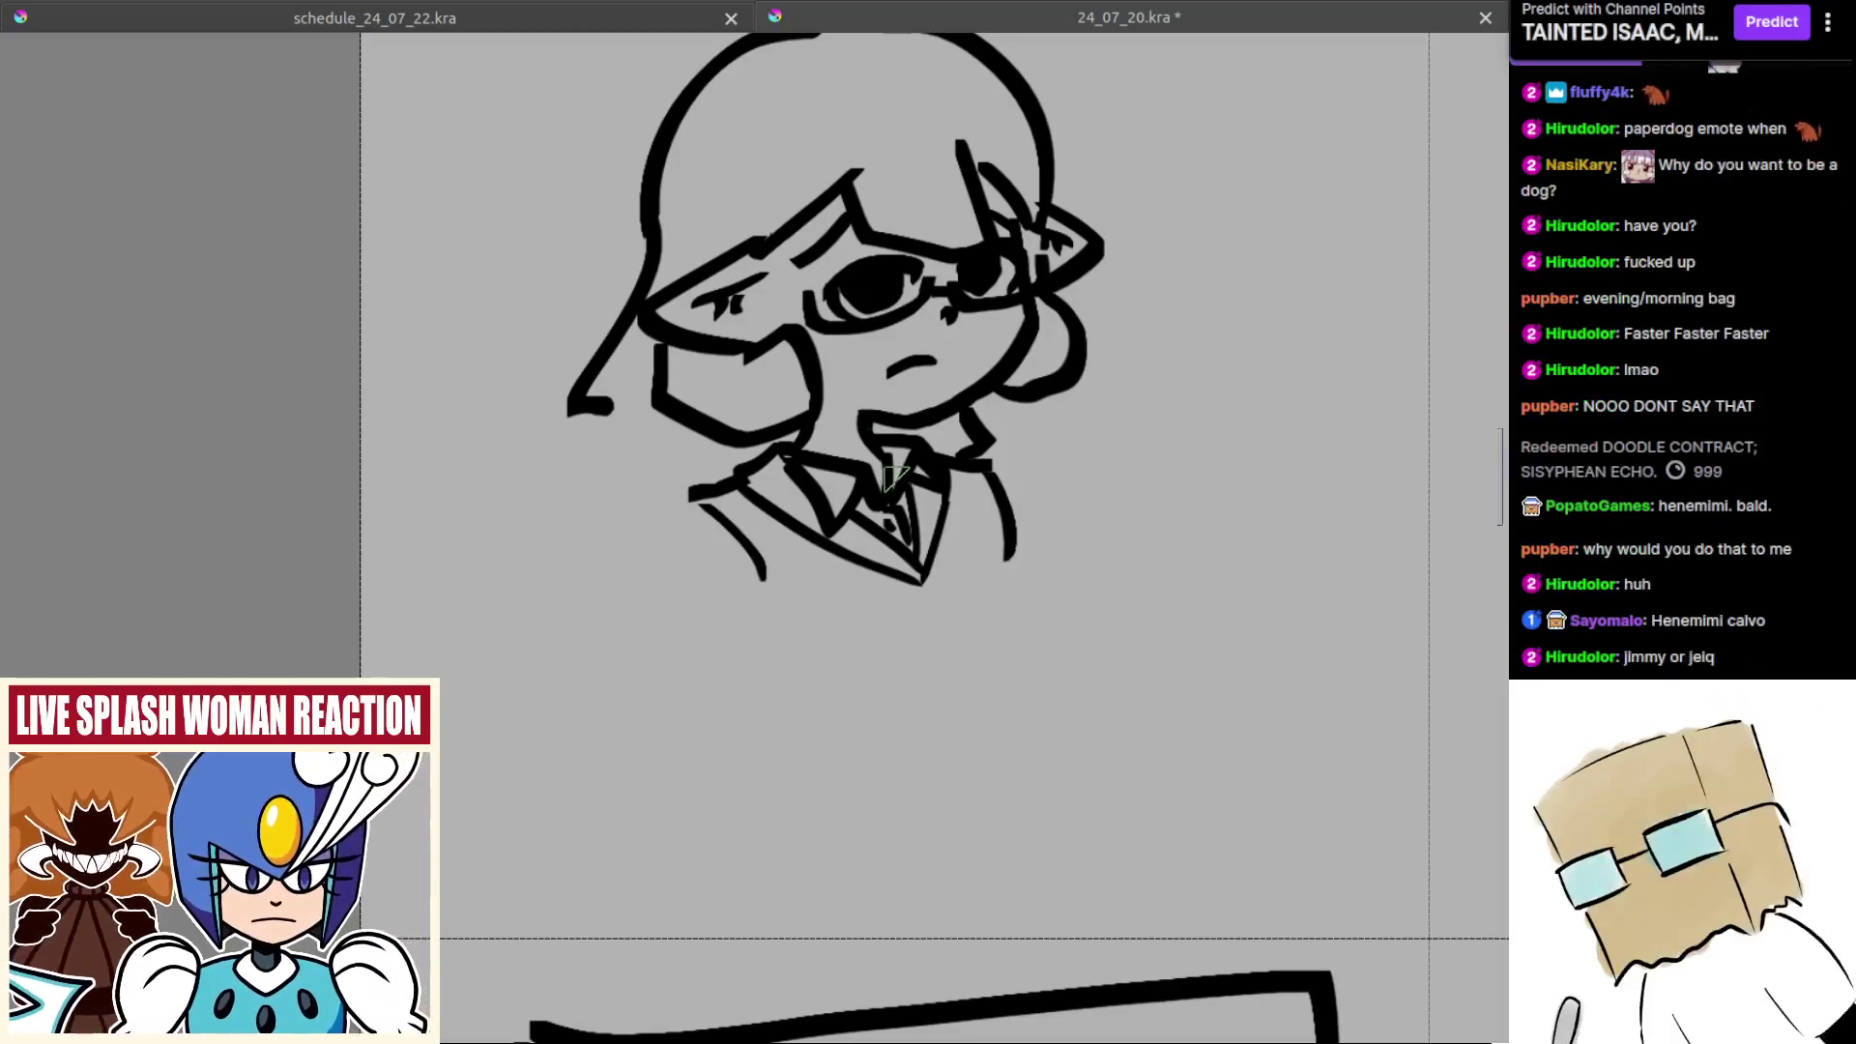
pyautogui.scroll(-2, 894, 582)
pyautogui.scroll(1, 869, 597)
pyautogui.press('m')
pyautogui.moveTo(744, 586)
pyautogui.mouseDown()
pyautogui.moveTo(901, 706)
pyautogui.moveTo(948, 684)
pyautogui.moveTo(934, 616)
pyautogui.moveTo(1012, 760)
pyautogui.mouseUp()
pyautogui.hotkey('ctrl', 'z')
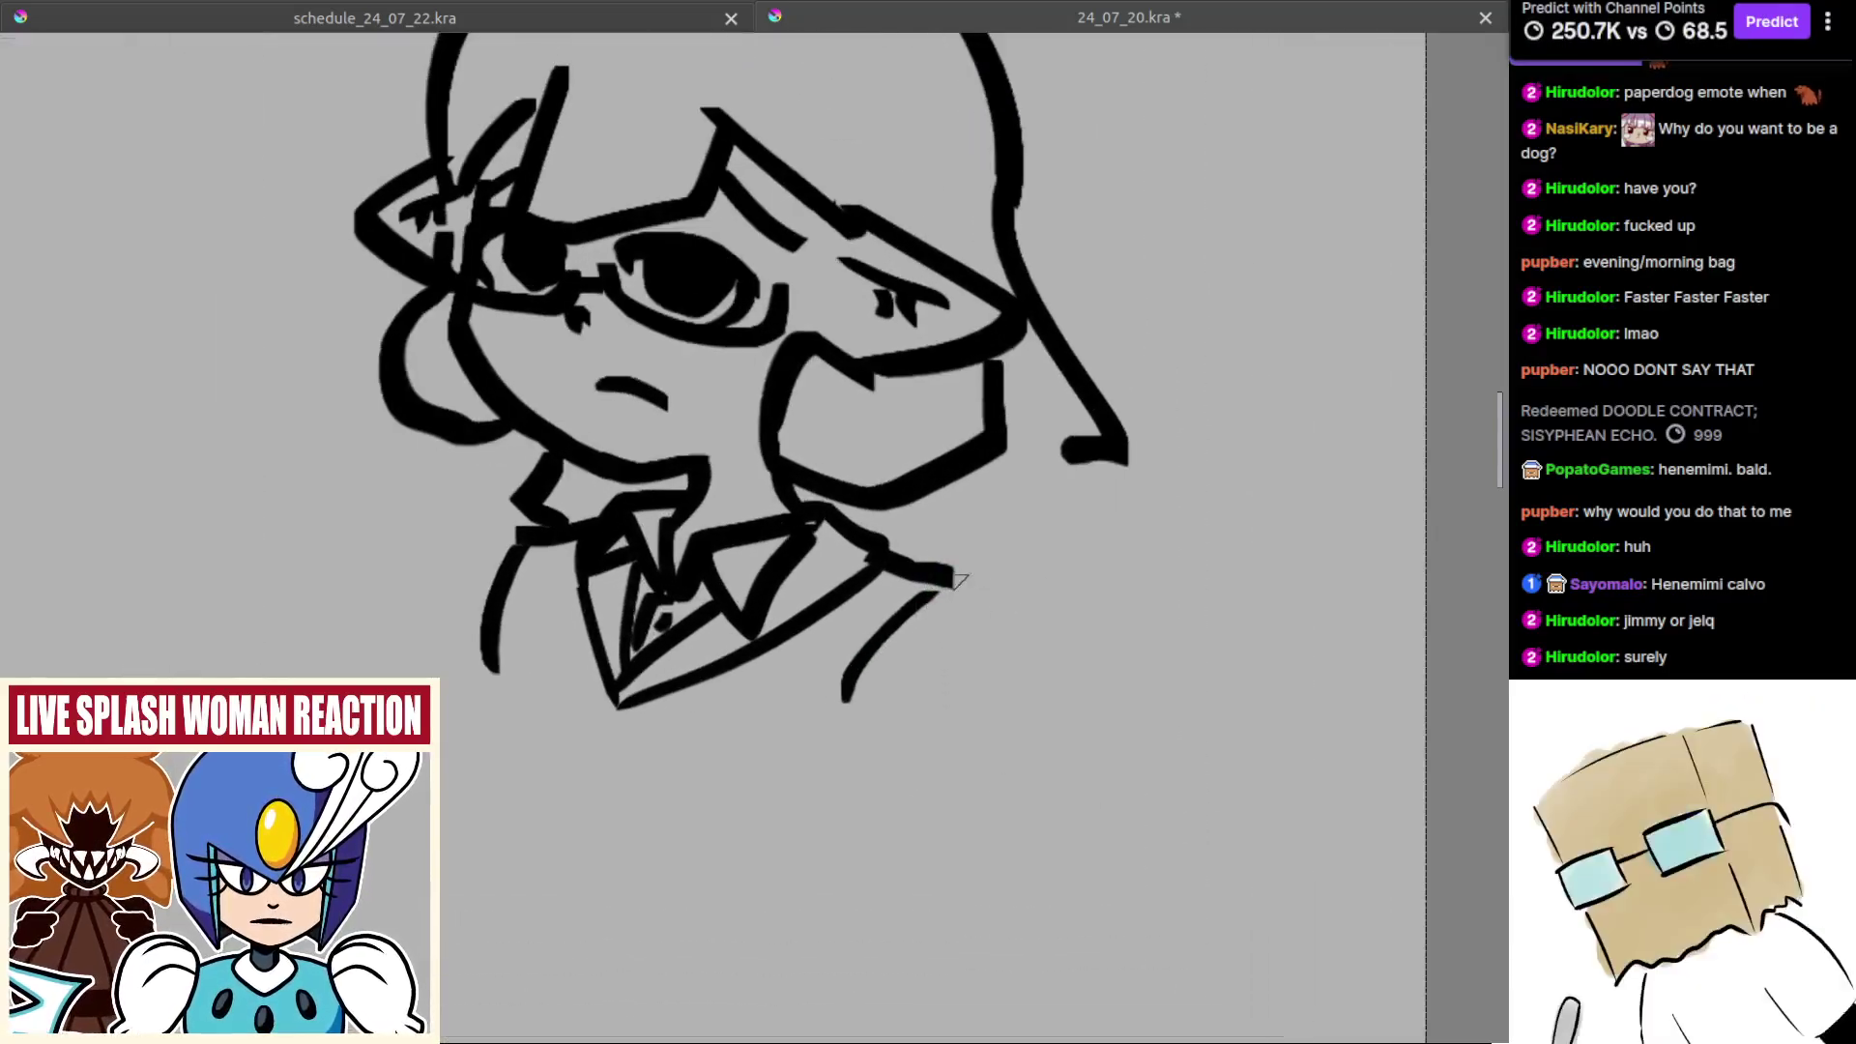
pyautogui.moveTo(954, 578); pyautogui.dragTo(1003, 788)
pyautogui.moveTo(974, 658)
pyautogui.mouseDown()
pyautogui.moveTo(1006, 567)
pyautogui.moveTo(1039, 541)
pyautogui.mouseUp()
pyautogui.scroll(-3, 1012, 549)
pyautogui.scroll(1, 983, 599)
pyautogui.moveTo(983, 599); pyautogui.dragTo(941, 661)
pyautogui.scroll(1, 905, 621)
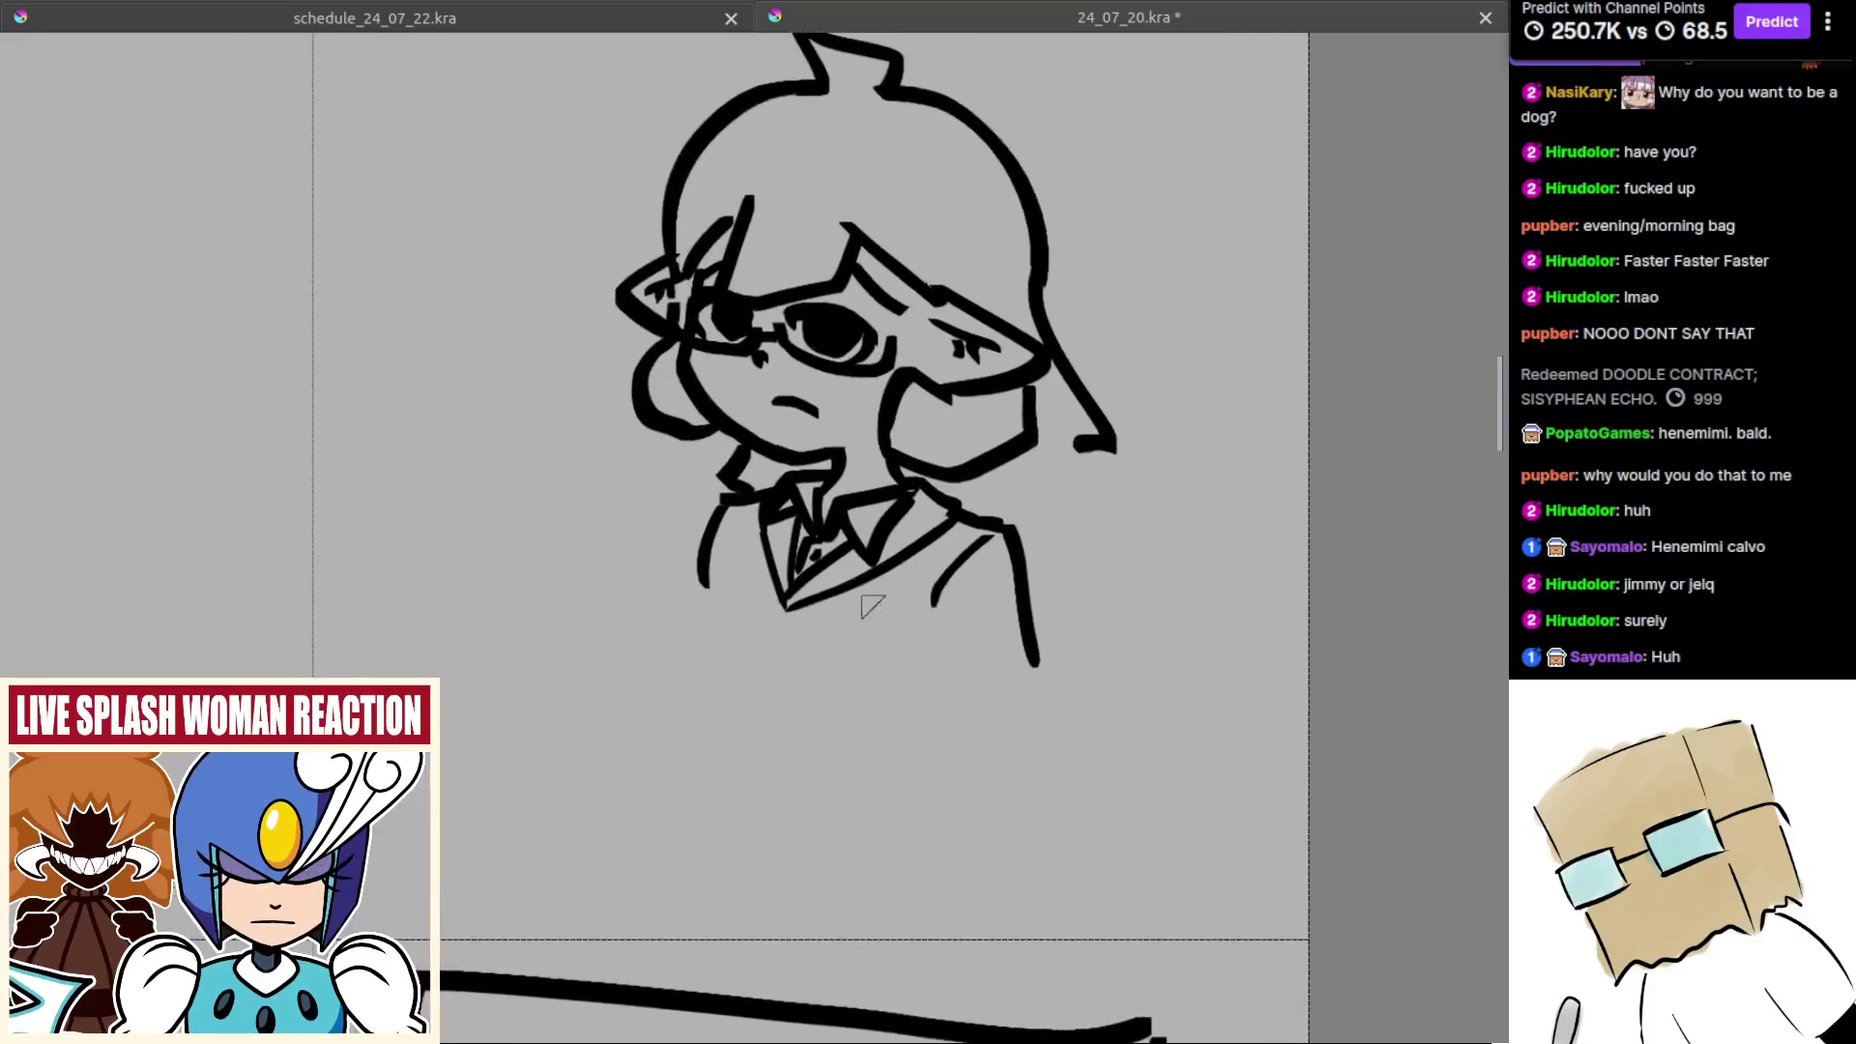
pyautogui.moveTo(845, 601)
pyautogui.mouseDown()
pyautogui.moveTo(915, 641)
pyautogui.moveTo(1088, 592)
pyautogui.mouseUp()
pyautogui.press('m')
pyautogui.moveTo(776, 609); pyautogui.dragTo(833, 606)
pyautogui.hotkey('ctrl', 'z')
# Step: Draw the near arm's outer line sloping down and slightly outward from the shoulder
pyautogui.moveTo(778, 497); pyautogui.dragTo(749, 607)
pyautogui.hotkey('ctrl', 'z')
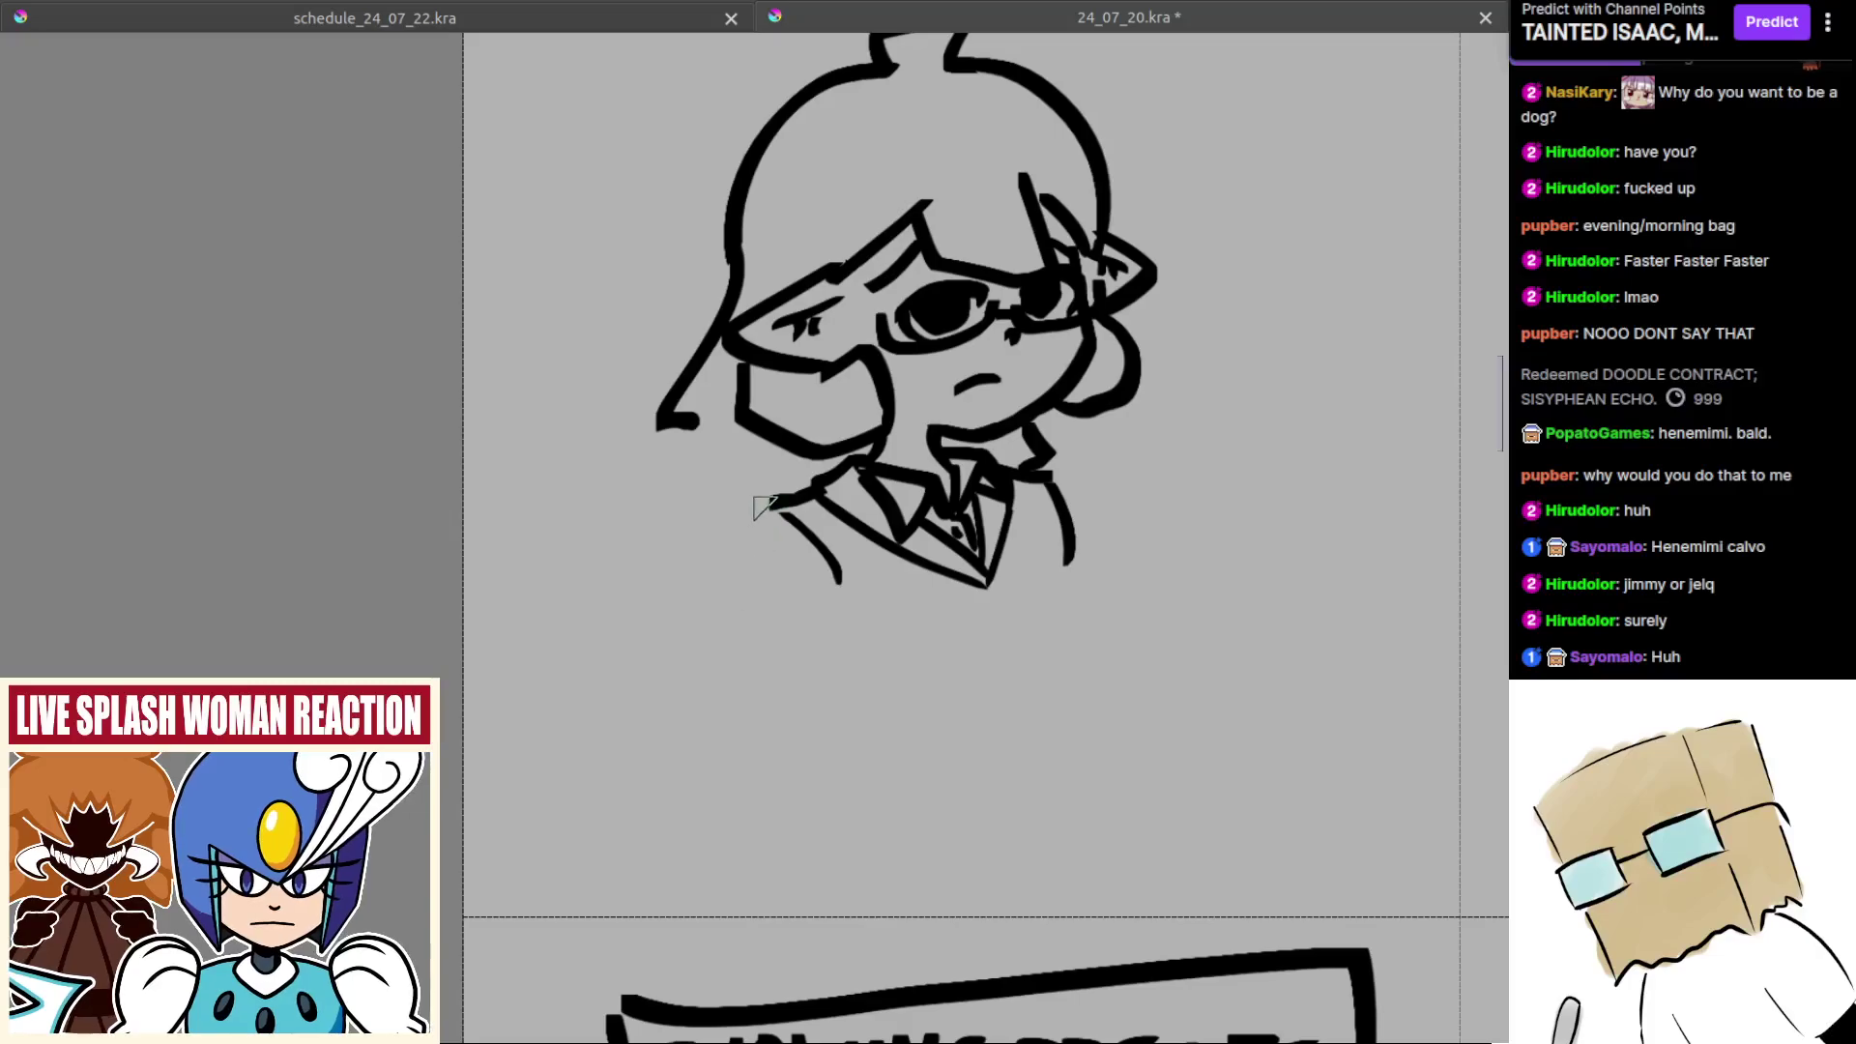
pyautogui.moveTo(773, 500)
pyautogui.mouseDown()
pyautogui.moveTo(752, 642)
pyautogui.moveTo(816, 626)
pyautogui.moveTo(825, 673)
pyautogui.moveTo(804, 648)
pyautogui.mouseUp()
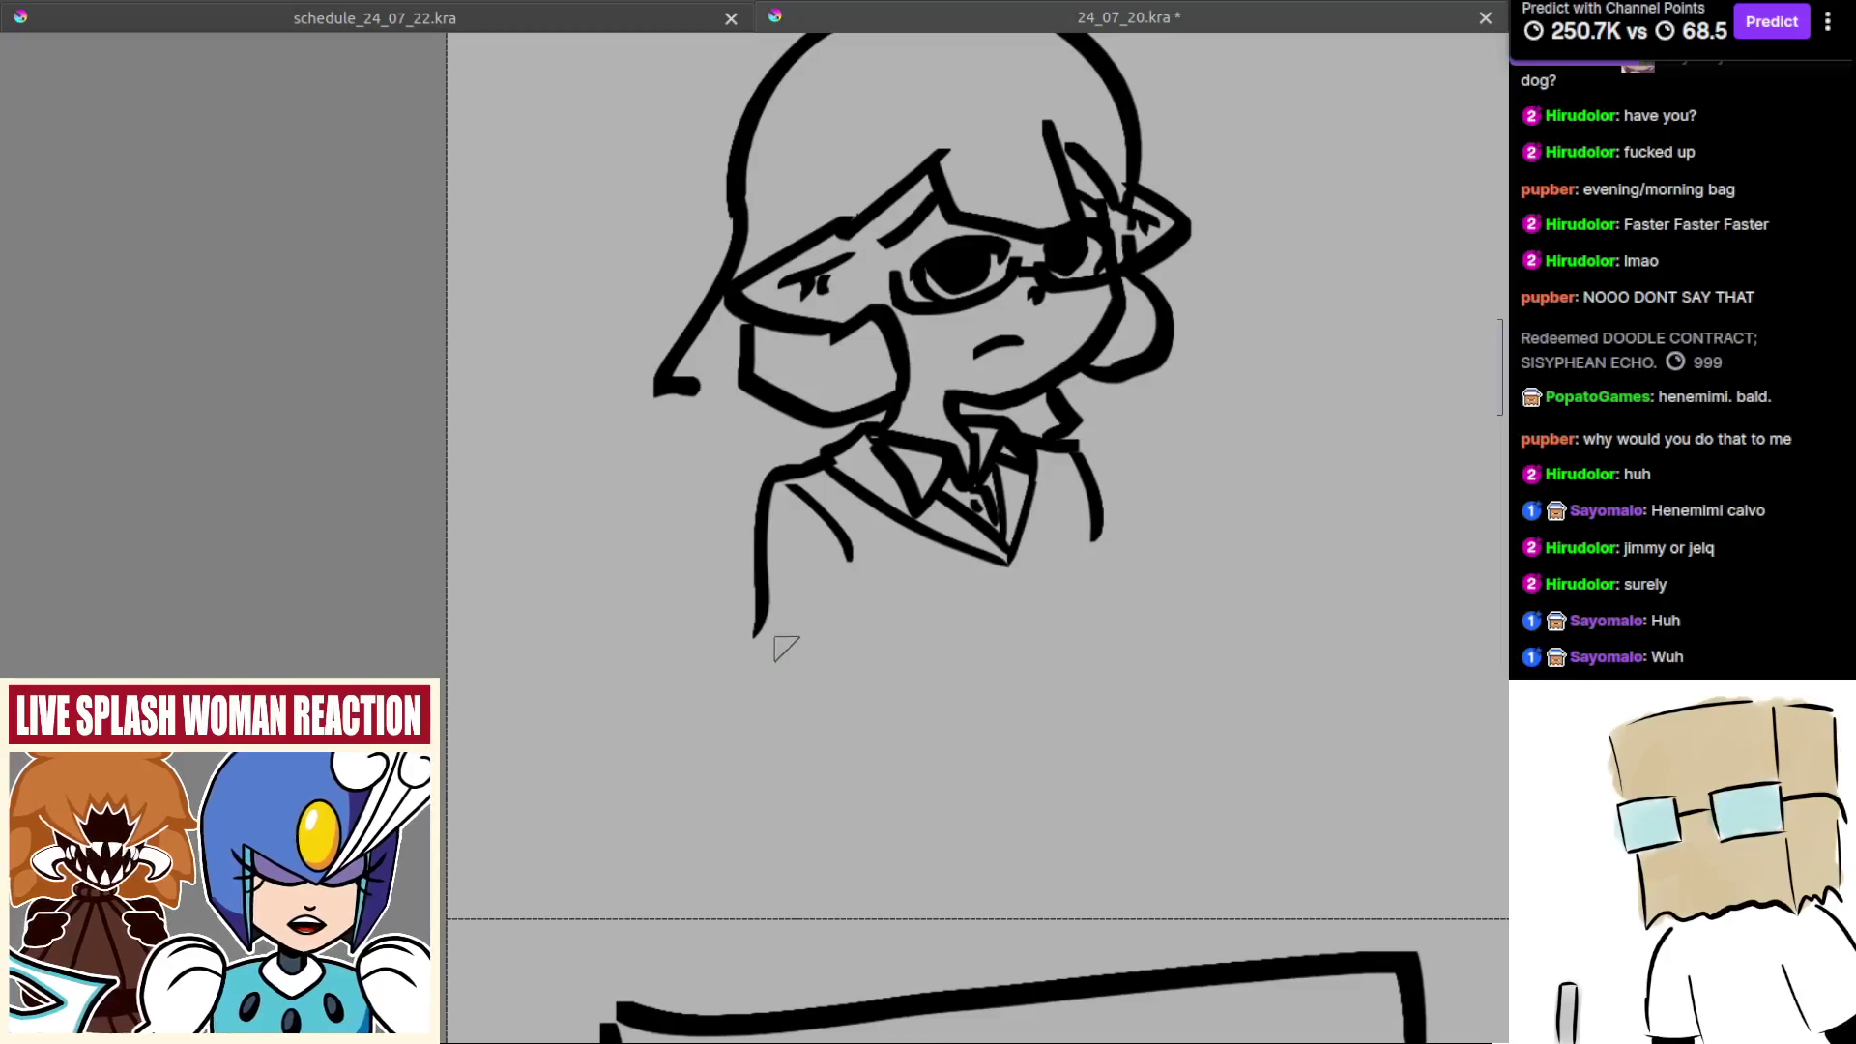
pyautogui.hotkey('ctrl', 'z')
pyautogui.moveTo(779, 489); pyautogui.dragTo(720, 720)
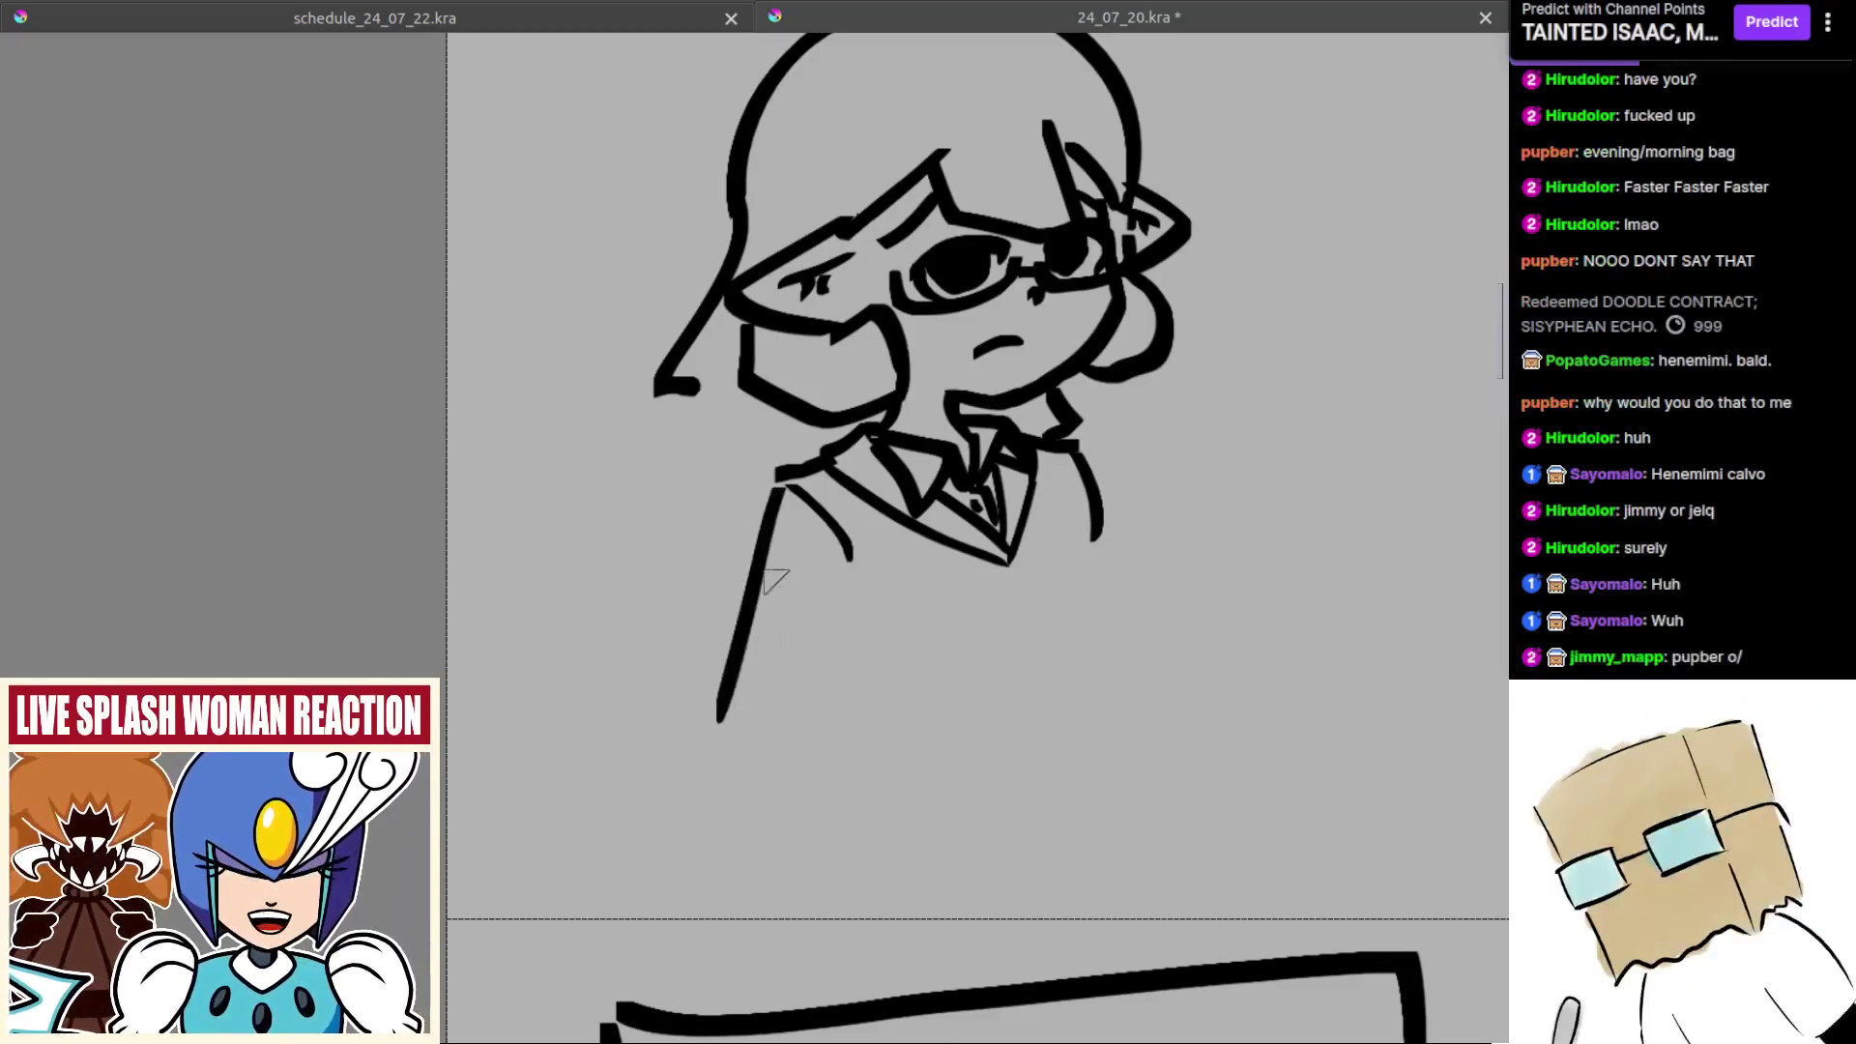
pyautogui.hotkey('ctrl', 'z')
pyautogui.moveTo(775, 474); pyautogui.dragTo(723, 676)
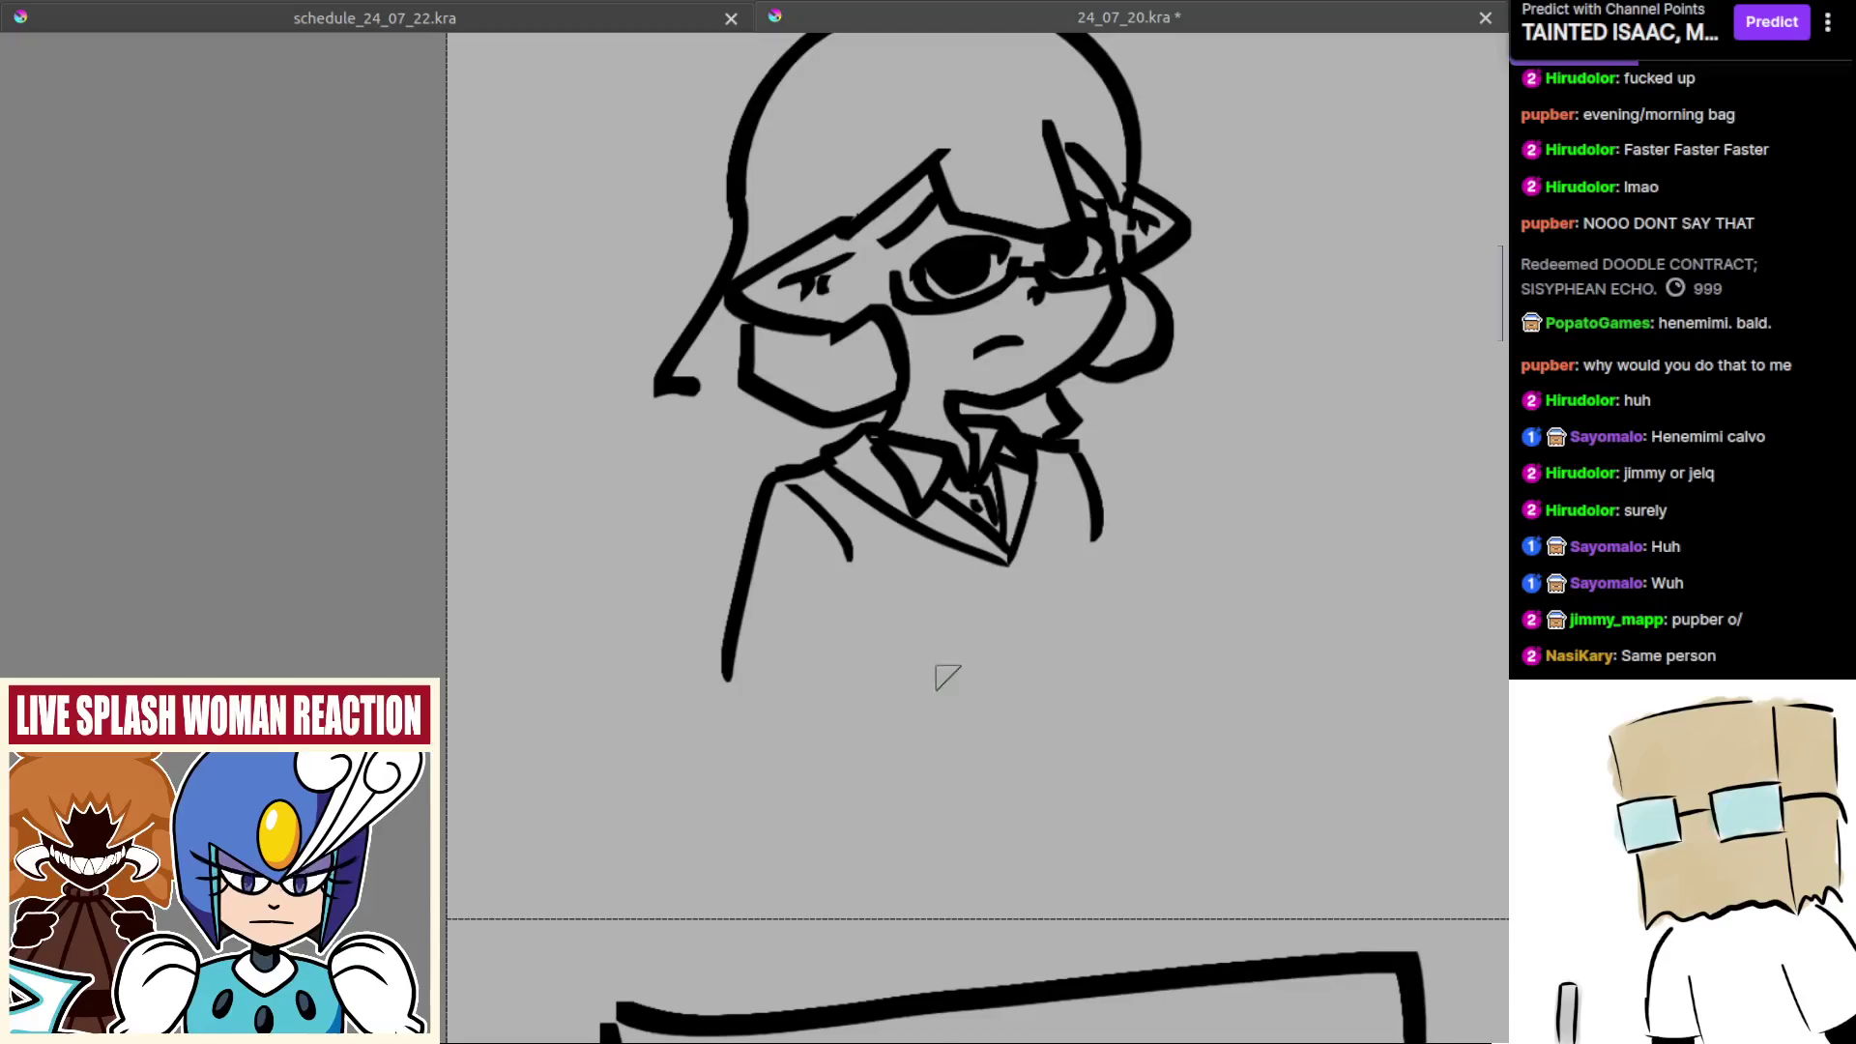
# Step: Draw the torso's far side line and a far arm line slanting outward from the far shoulder
pyautogui.moveTo(1033, 610)
pyautogui.mouseDown()
pyautogui.moveTo(1015, 588)
pyautogui.moveTo(980, 599)
pyautogui.mouseUp()
pyautogui.moveTo(1040, 530); pyautogui.dragTo(1058, 641)
pyautogui.hotkey('ctrl', 'z')
pyautogui.hotkey('ctrl', 'z')
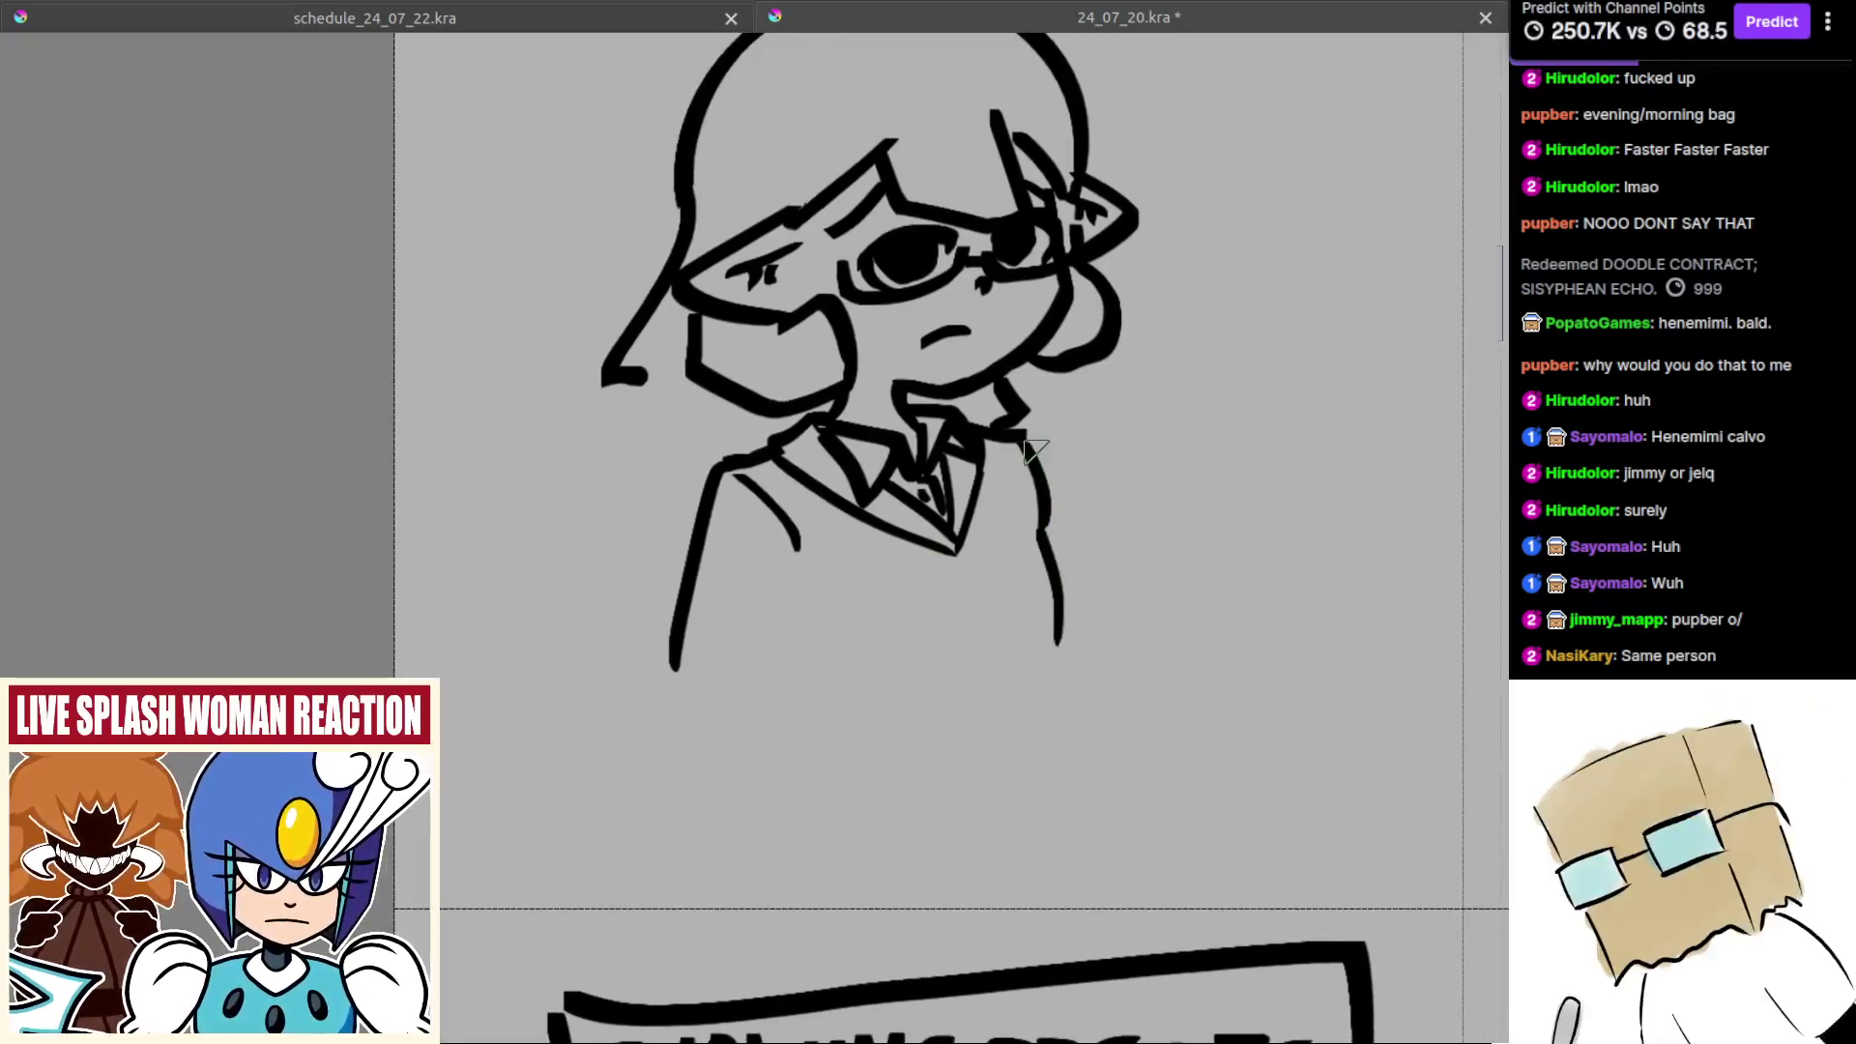
pyautogui.hotkey('ctrl', 'z')
pyautogui.moveTo(1031, 443)
pyautogui.mouseDown()
pyautogui.moveTo(1099, 589)
pyautogui.moveTo(1076, 559)
pyautogui.moveTo(1090, 633)
pyautogui.mouseUp()
pyautogui.hotkey('ctrl', 'z')
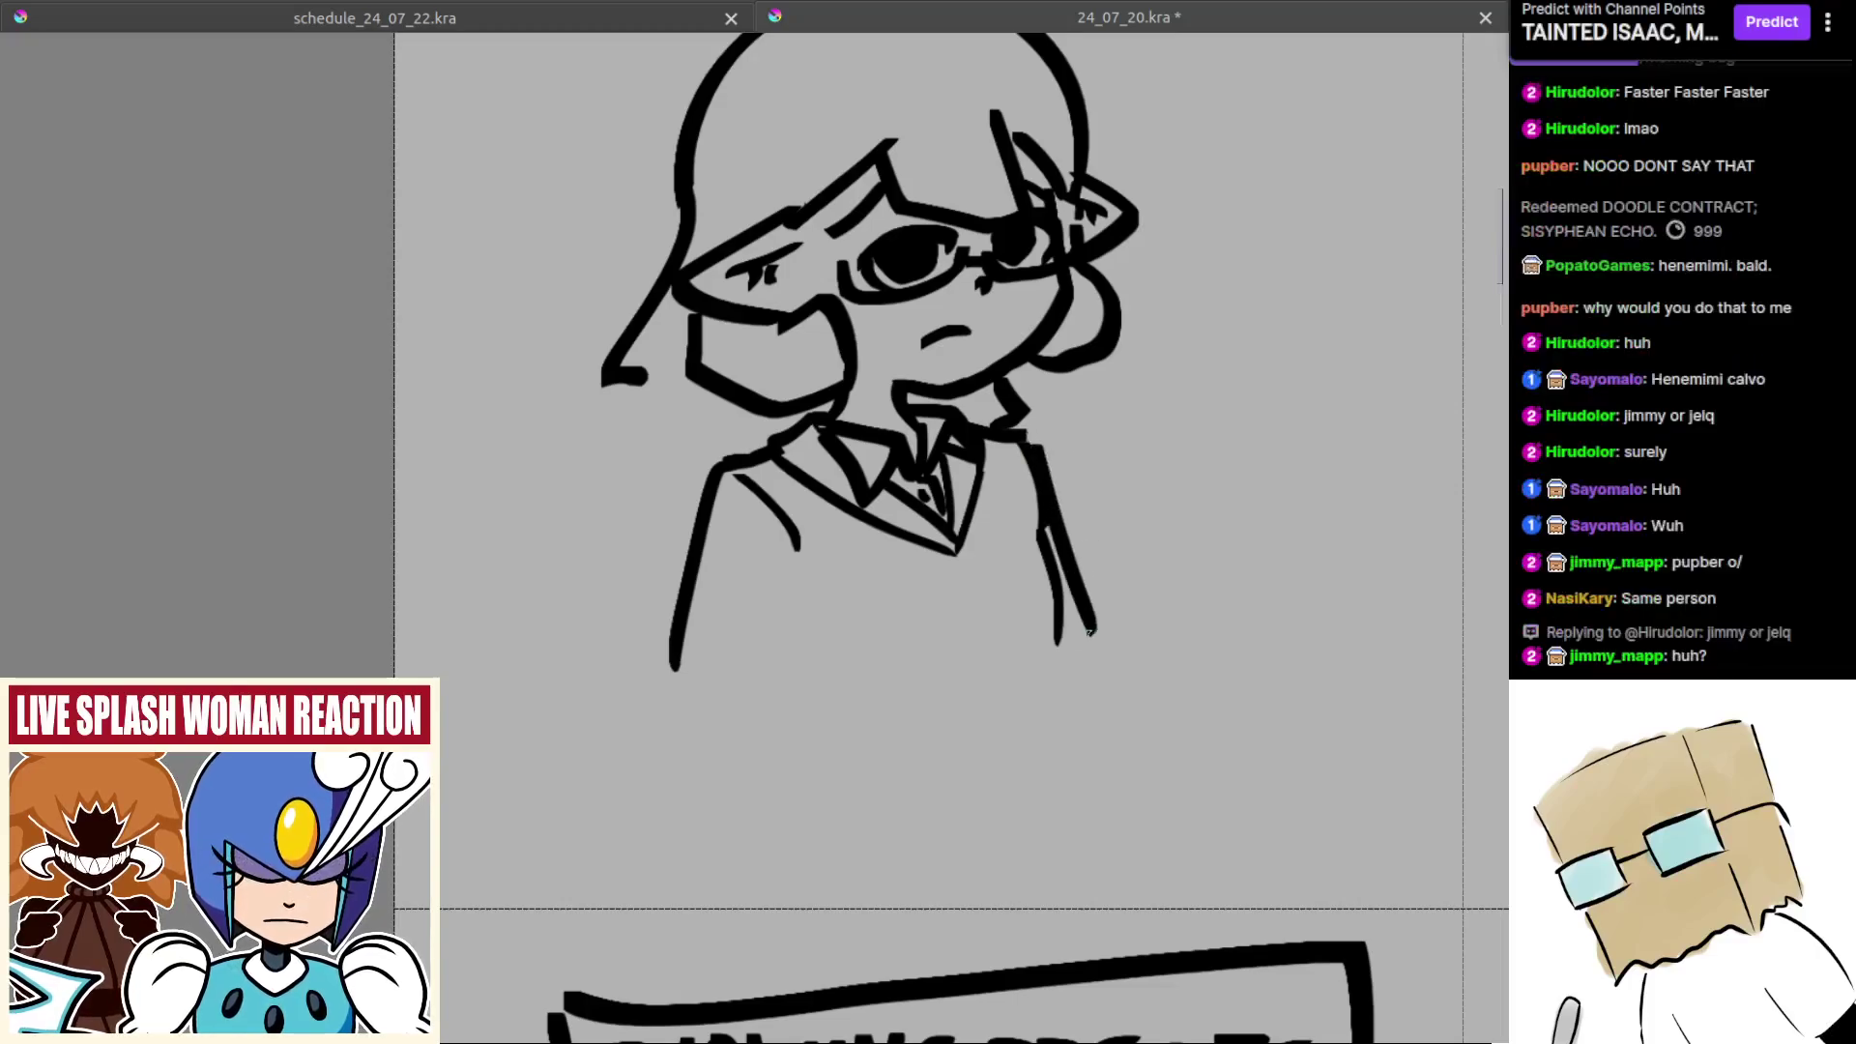
pyautogui.hotkey('ctrl', 'z')
pyautogui.moveTo(1023, 435); pyautogui.dragTo(1107, 611)
# Step: Try a curved front line down from the neckline's point, mirroring the canvas to redraw it
pyautogui.moveTo(883, 606)
pyautogui.mouseDown()
pyautogui.moveTo(874, 572)
pyautogui.moveTo(978, 586)
pyautogui.moveTo(988, 676)
pyautogui.mouseUp()
pyautogui.hotkey('ctrl', 'z')
pyautogui.moveTo(952, 526); pyautogui.dragTo(984, 660)
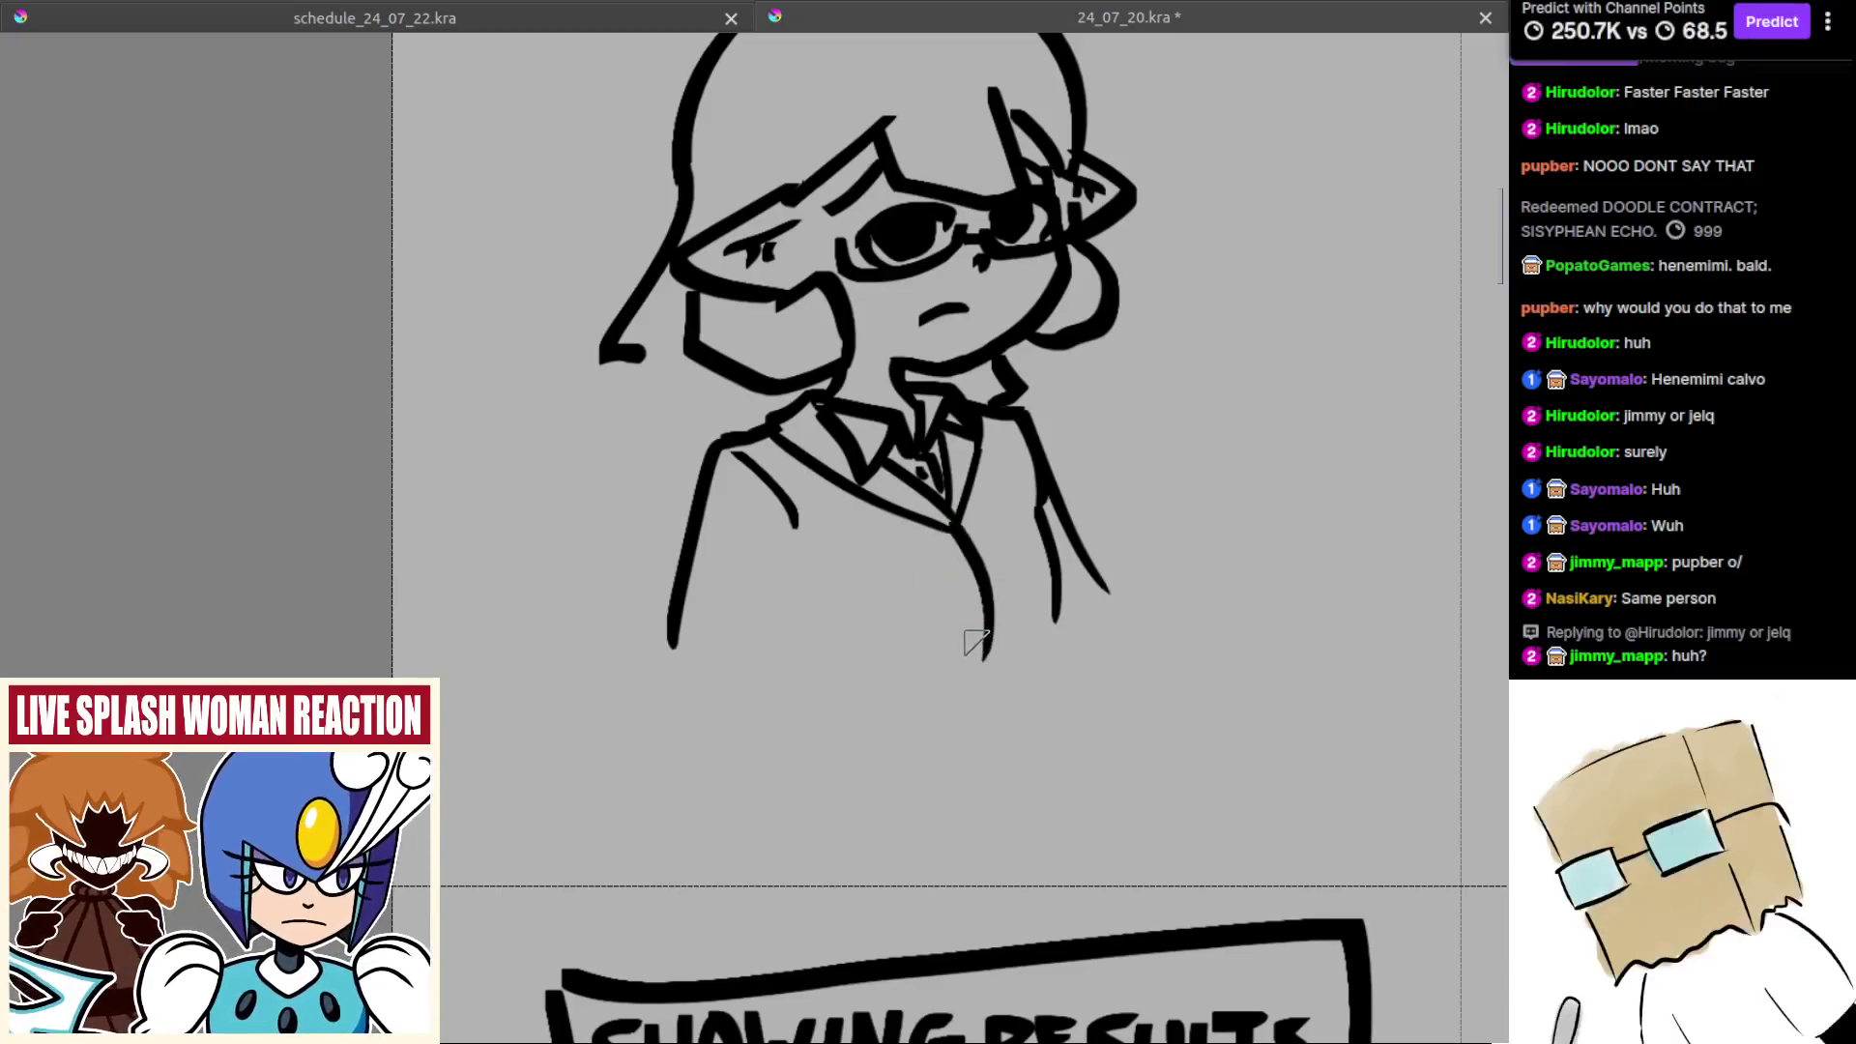
pyautogui.press('m')
pyautogui.moveTo(882, 606); pyautogui.dragTo(915, 600)
pyautogui.moveTo(716, 640); pyautogui.dragTo(942, 609)
pyautogui.hotkey('ctrl', 'z')
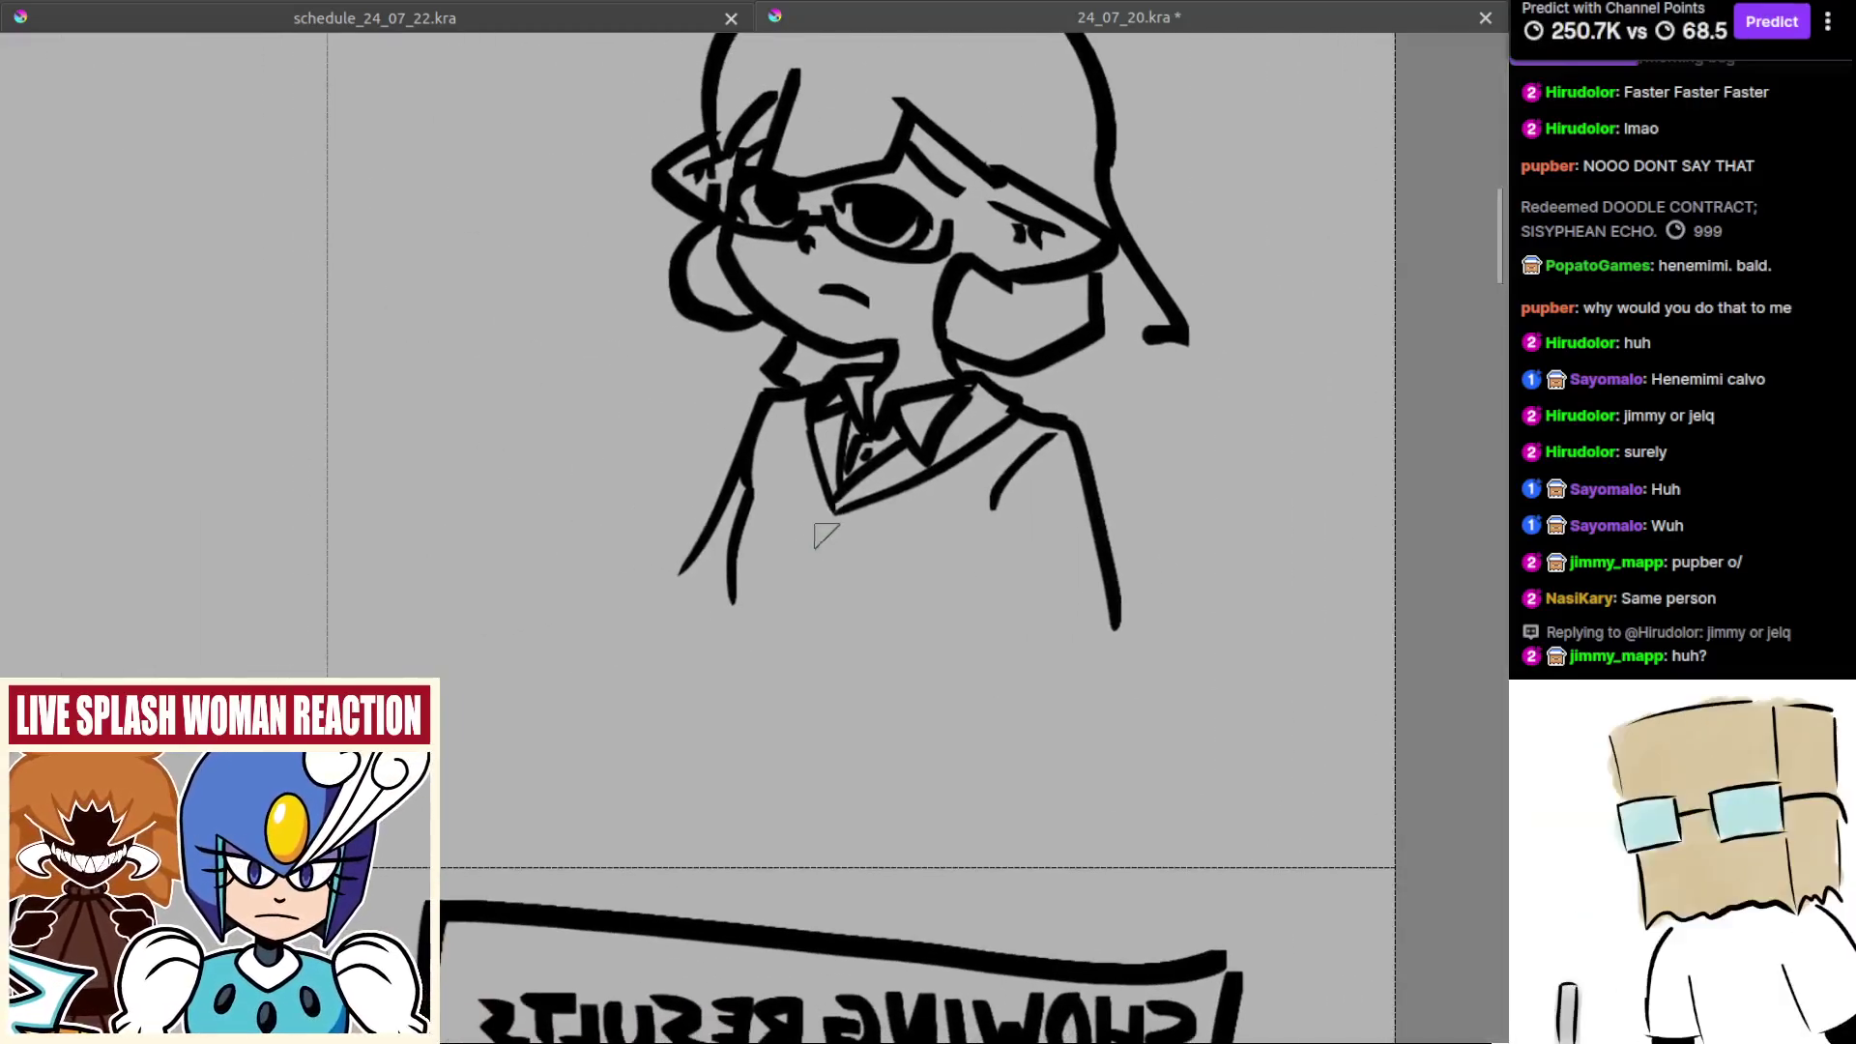
pyautogui.moveTo(837, 515)
pyautogui.mouseDown()
pyautogui.moveTo(816, 587)
pyautogui.moveTo(827, 665)
pyautogui.mouseUp()
pyautogui.hotkey('ctrl', 'z')
pyautogui.moveTo(833, 525)
pyautogui.mouseDown()
pyautogui.moveTo(826, 671)
pyautogui.moveTo(899, 668)
pyautogui.mouseUp()
pyautogui.hotkey('ctrl', 'z')
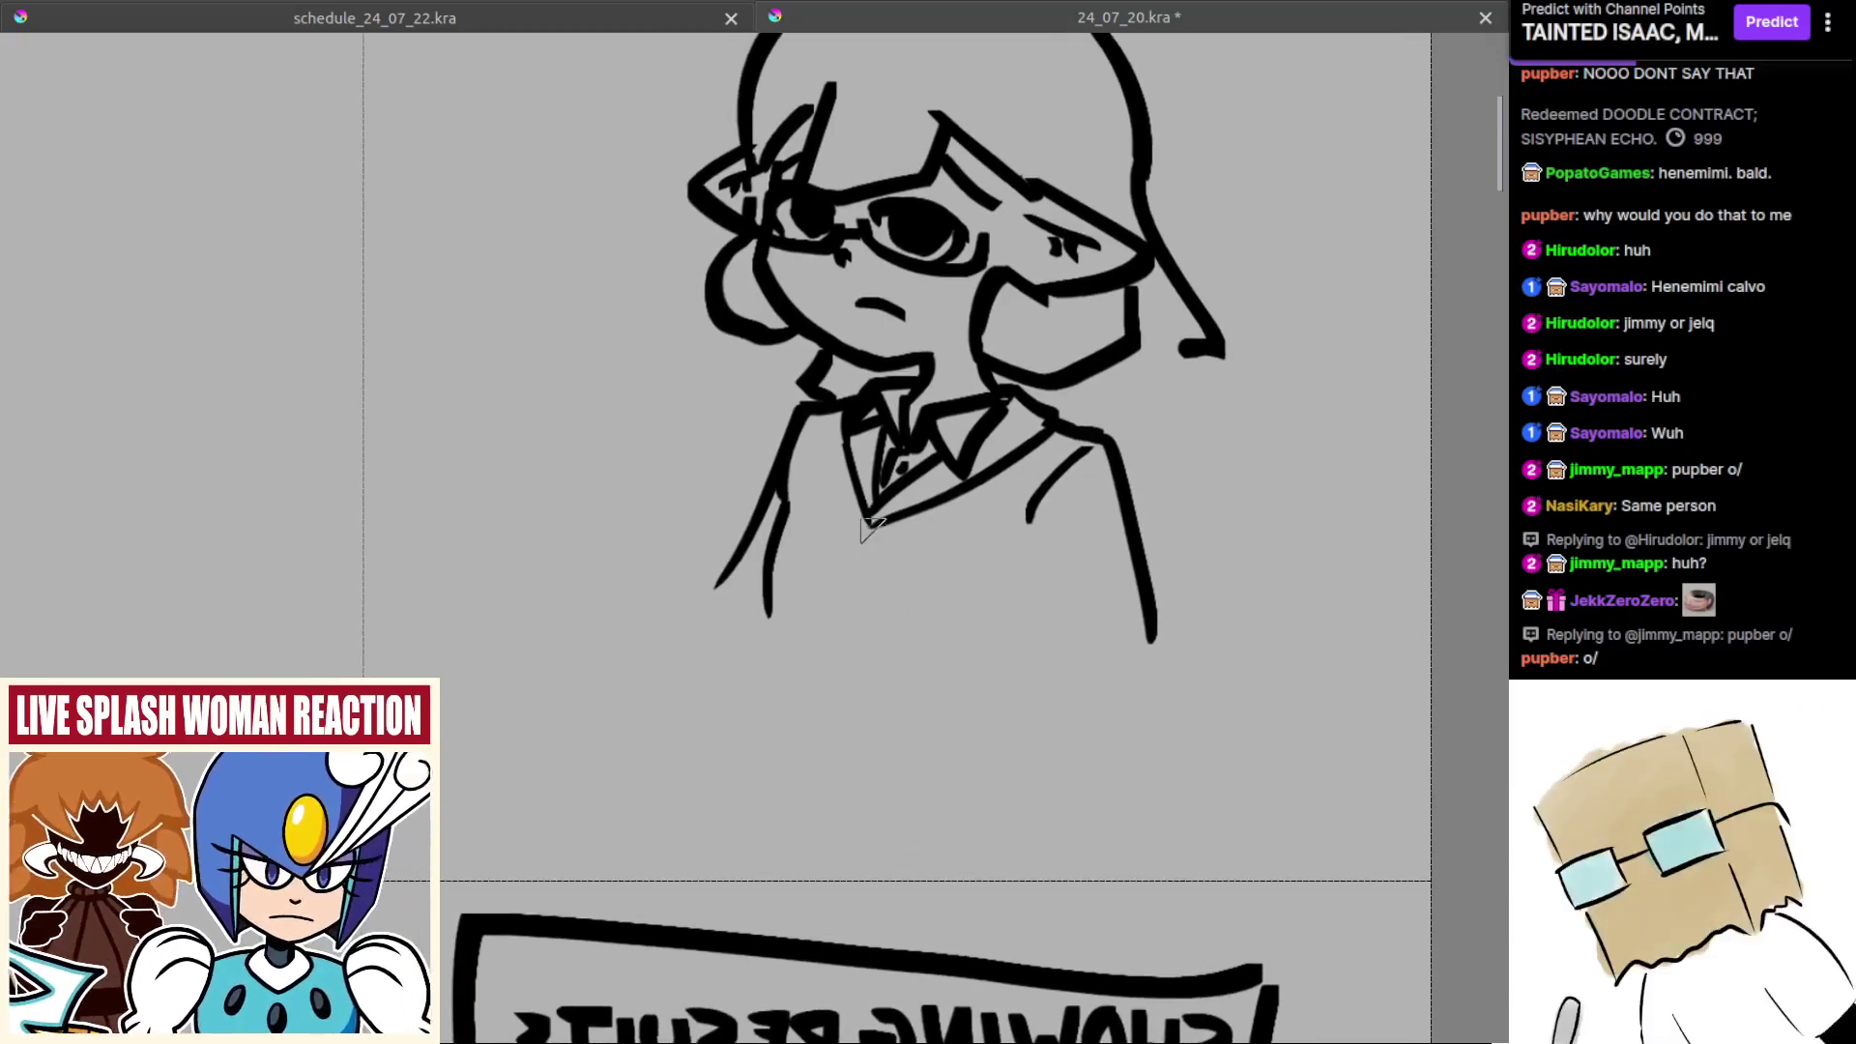
pyautogui.moveTo(866, 546); pyautogui.dragTo(871, 653)
pyautogui.hotkey('ctrl', 'z')
pyautogui.moveTo(865, 537); pyautogui.dragTo(858, 640)
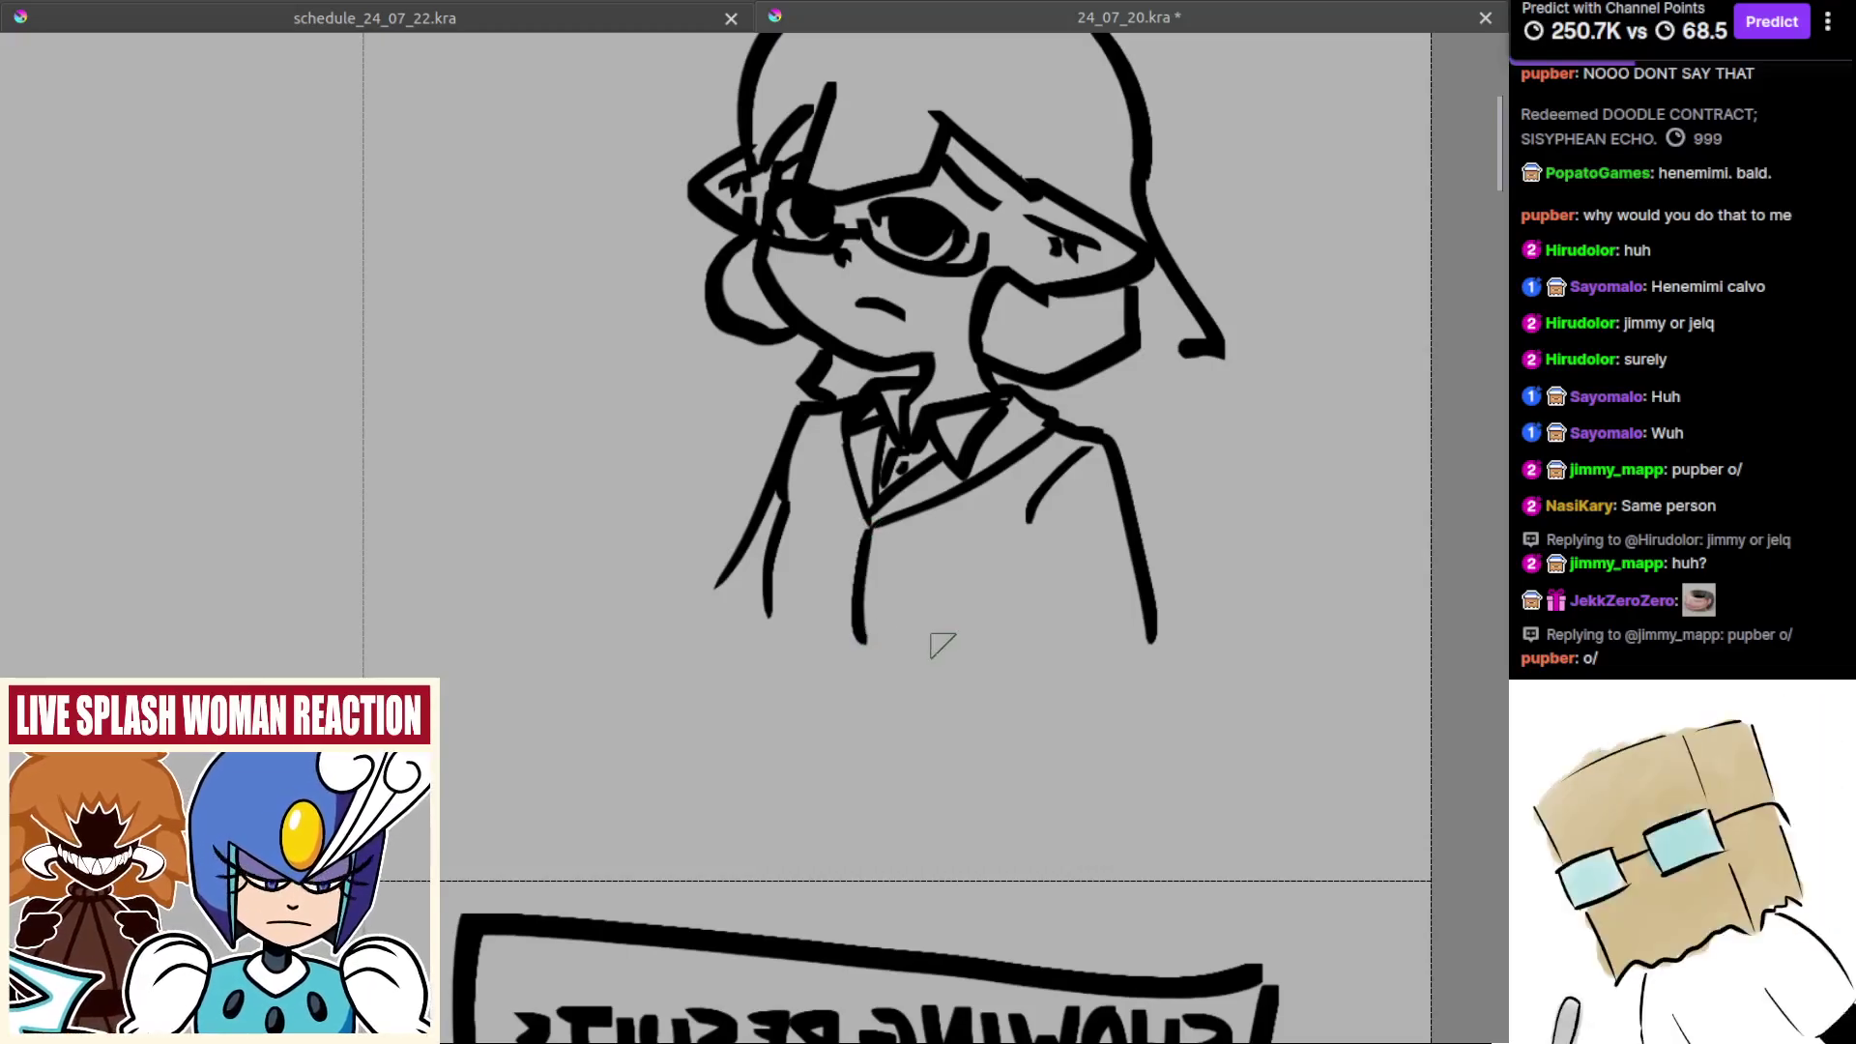
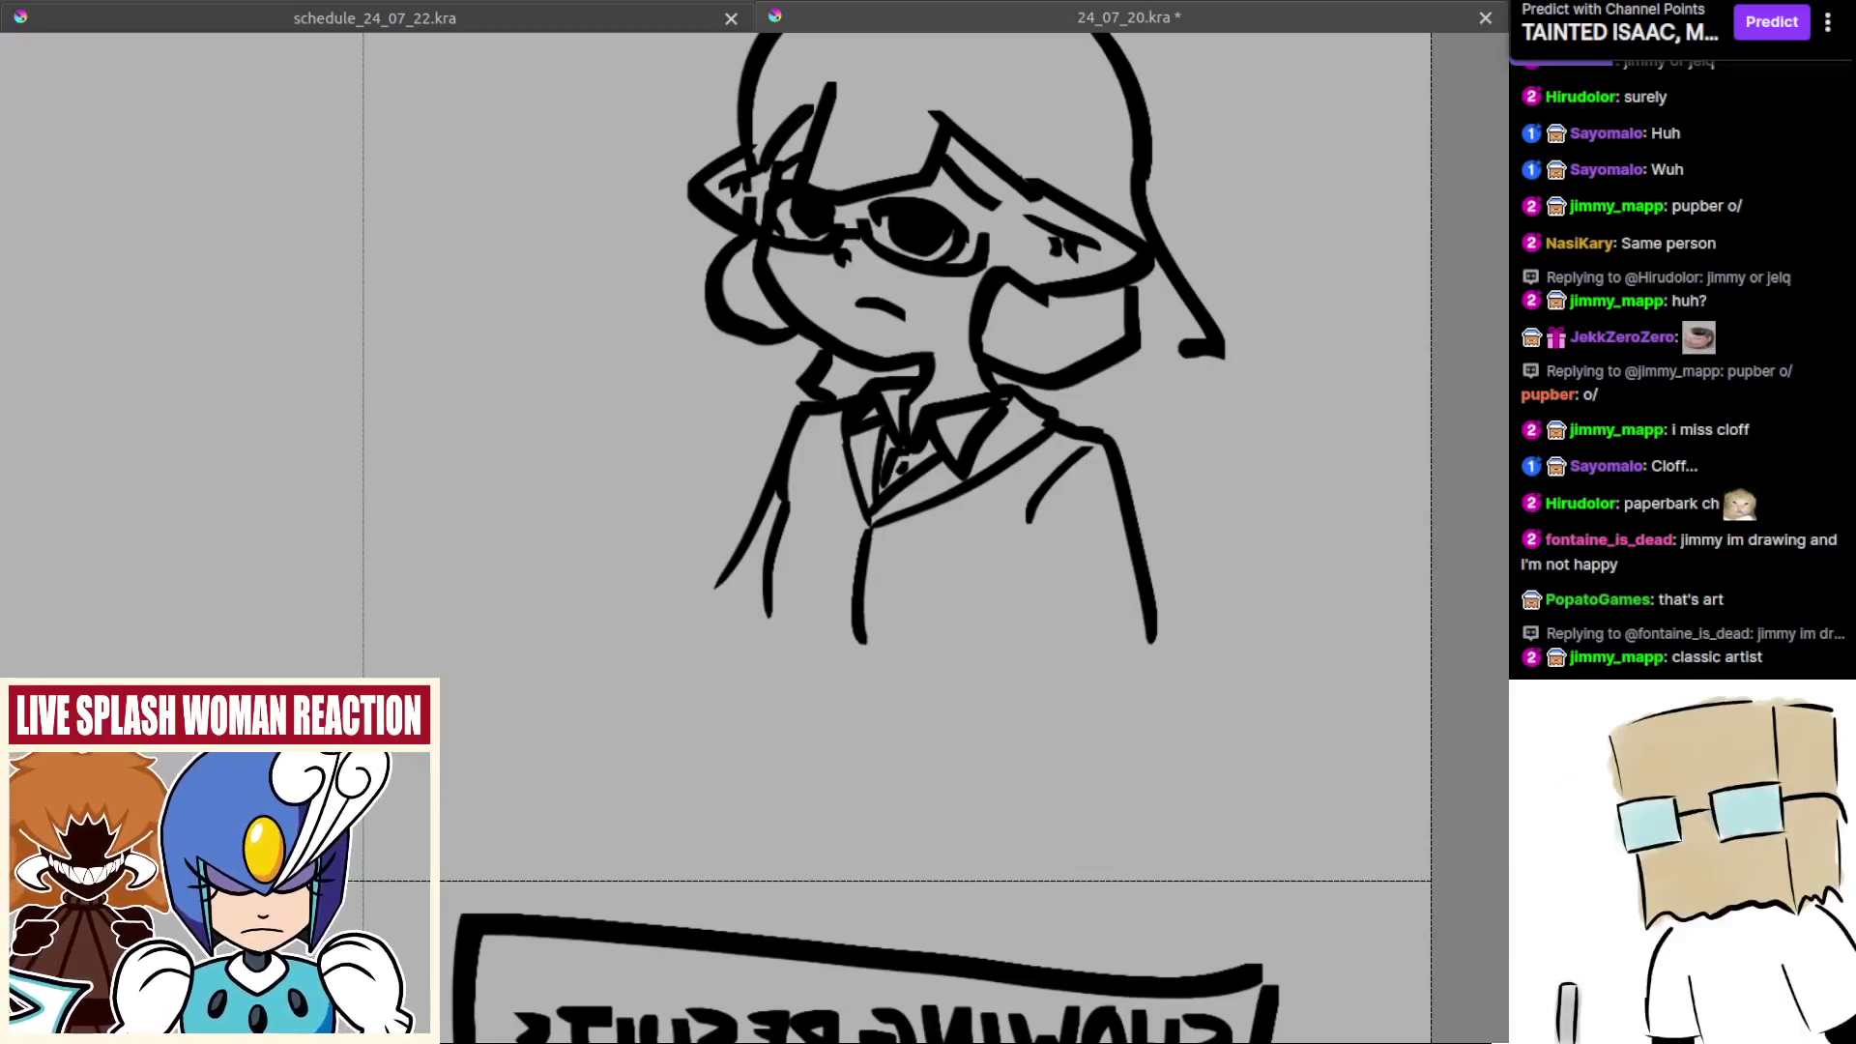
# Step: Mirror the canvas back and remove the front line below the neckline and the torso's far side line
pyautogui.scroll(-5, 908, 638)
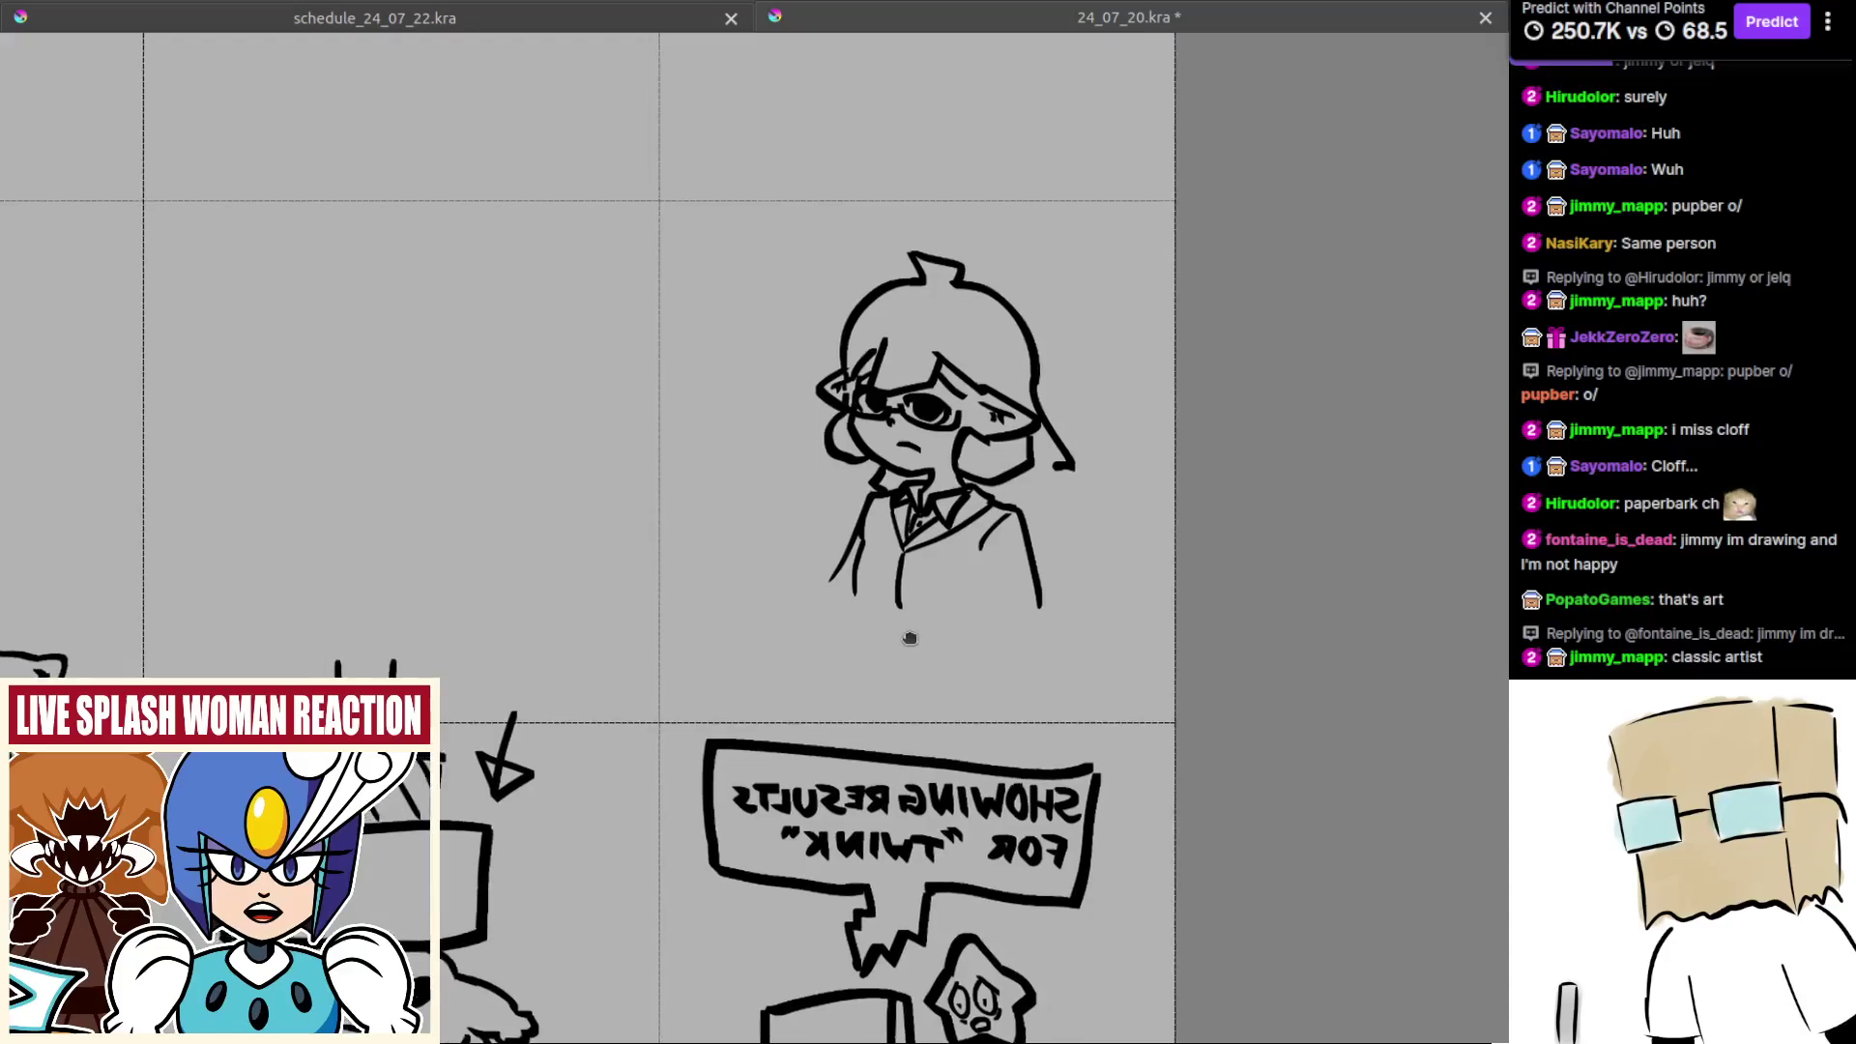
pyautogui.press('m')
pyautogui.scroll(4, 886, 589)
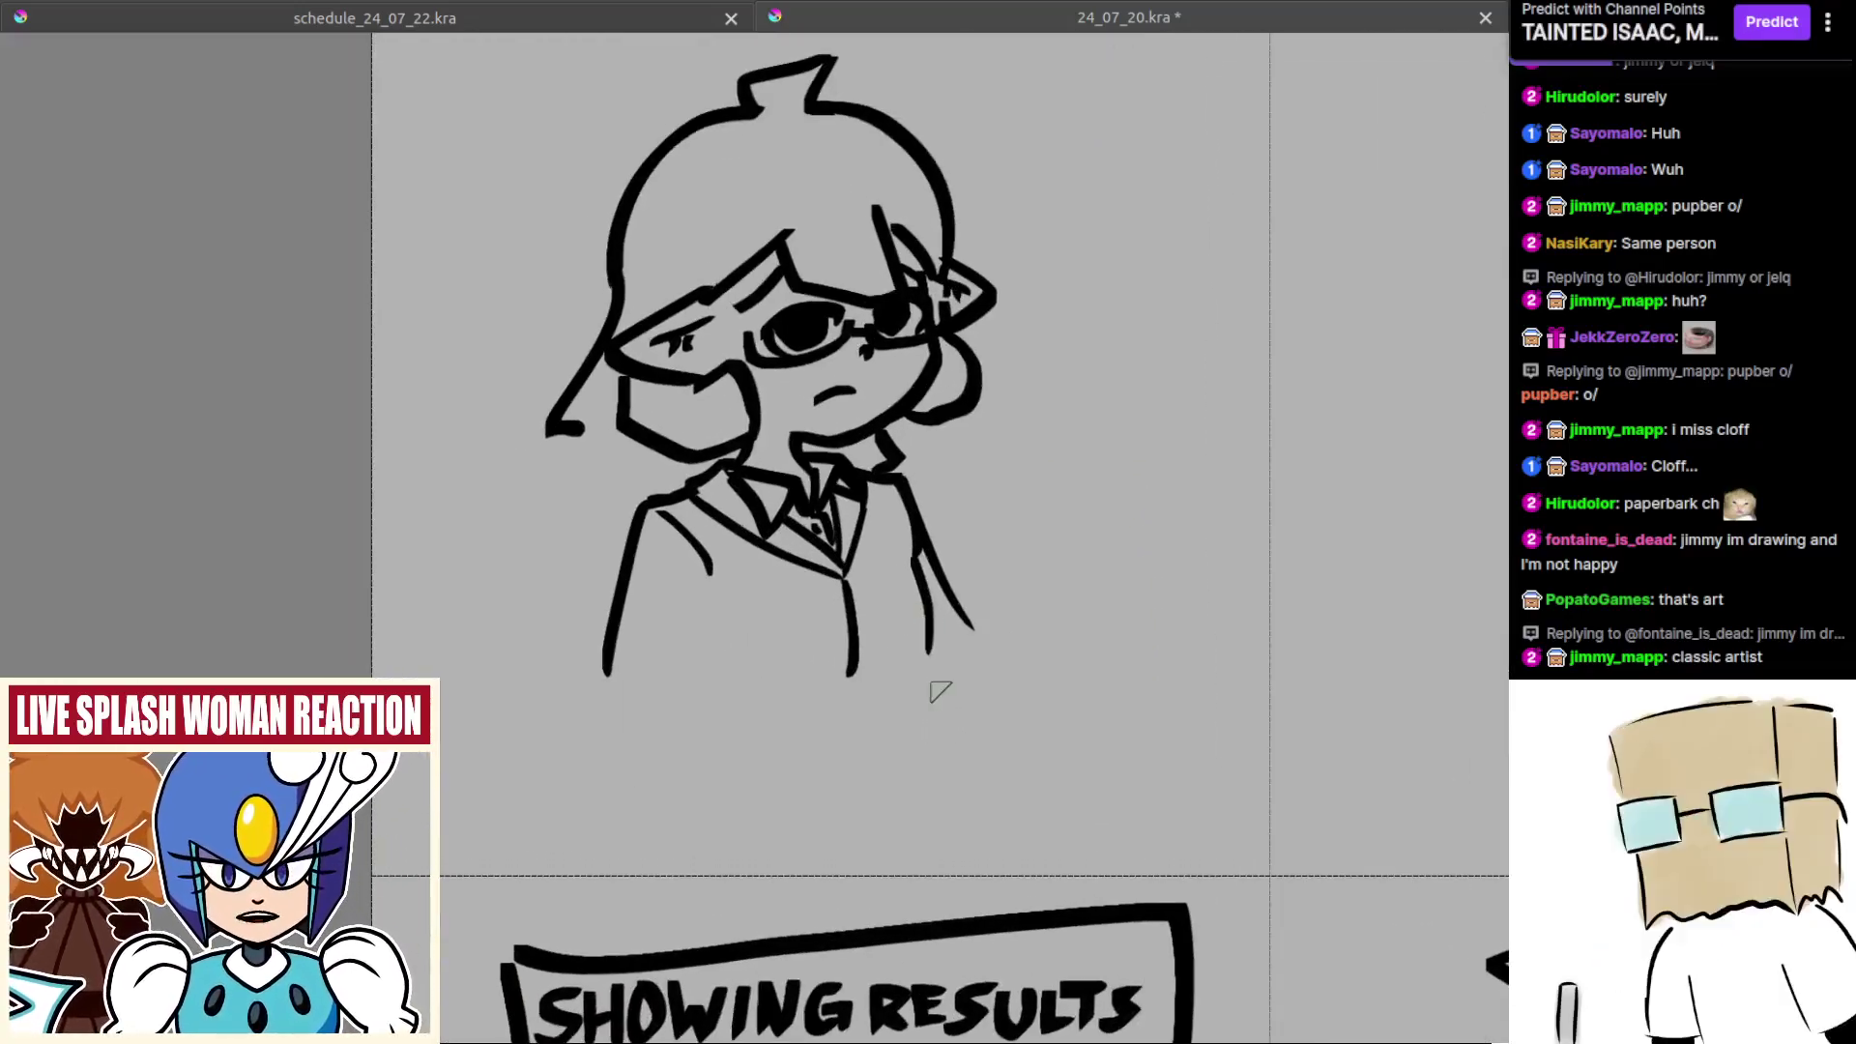
pyautogui.scroll(3, 918, 677)
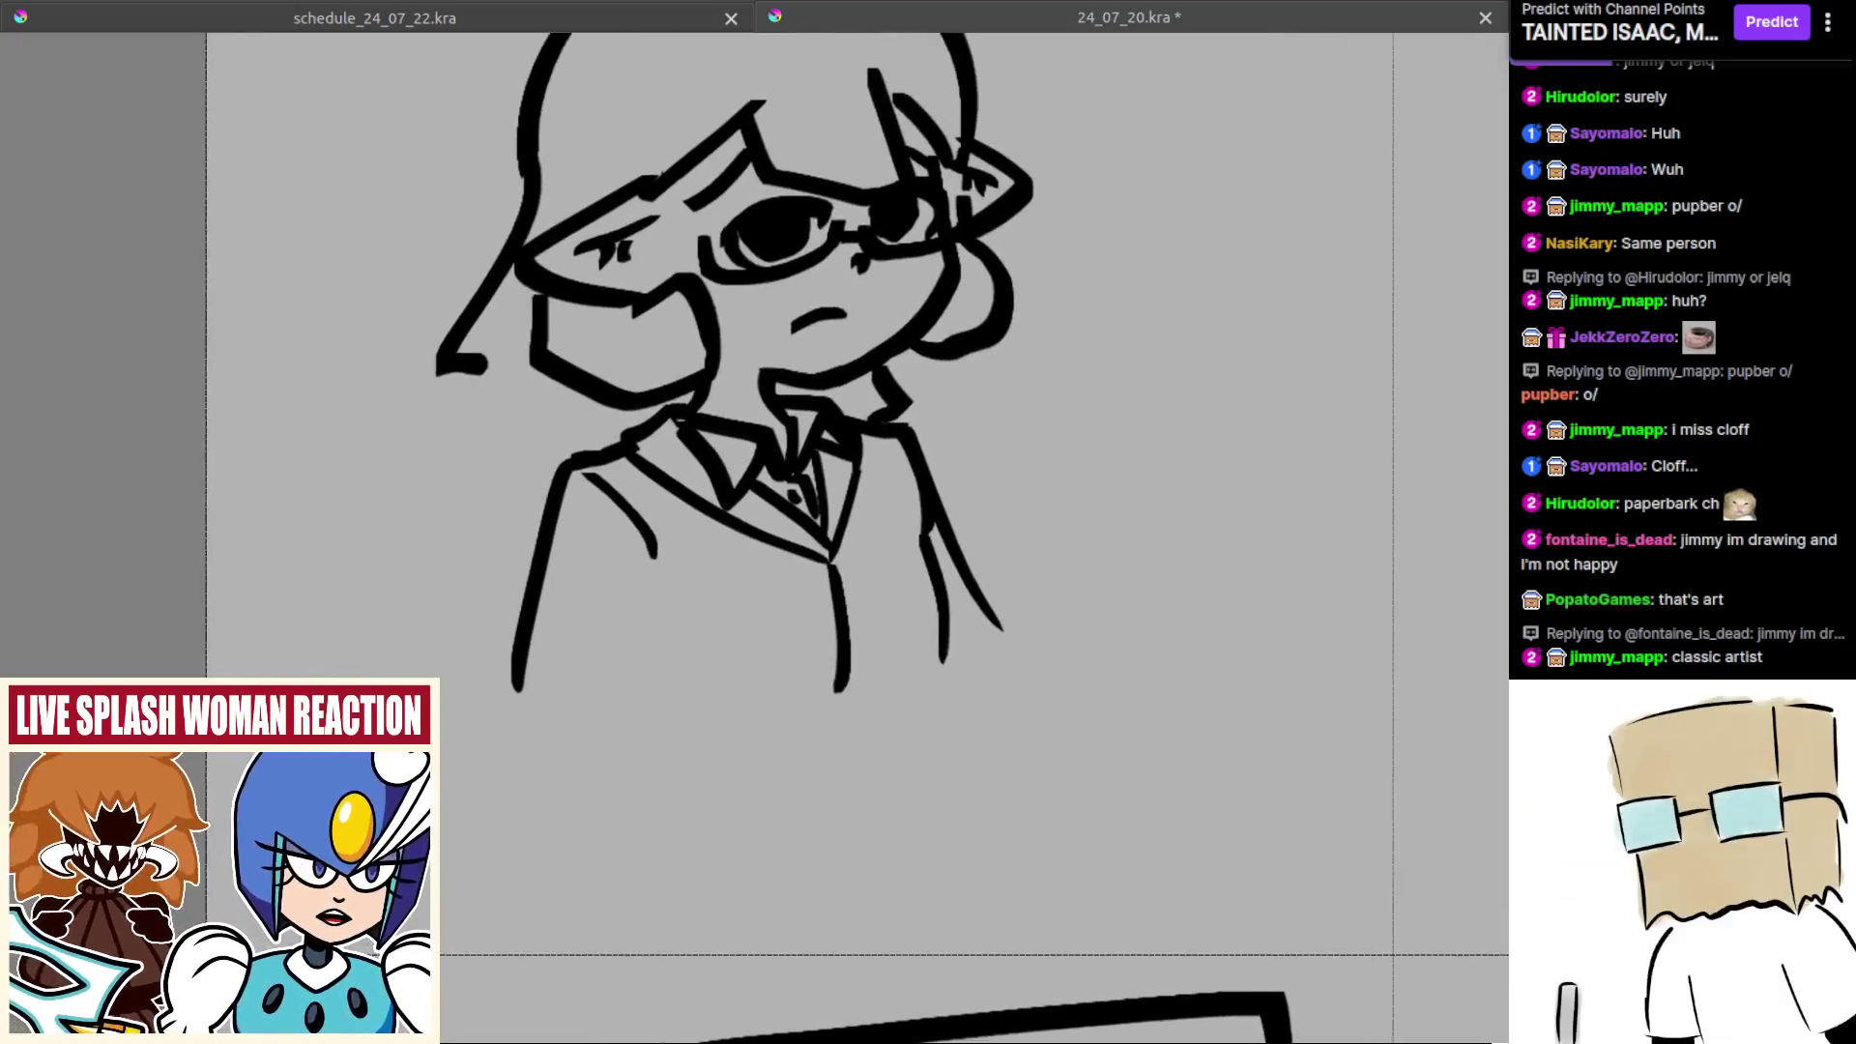
pyautogui.scroll(1, 831, 604)
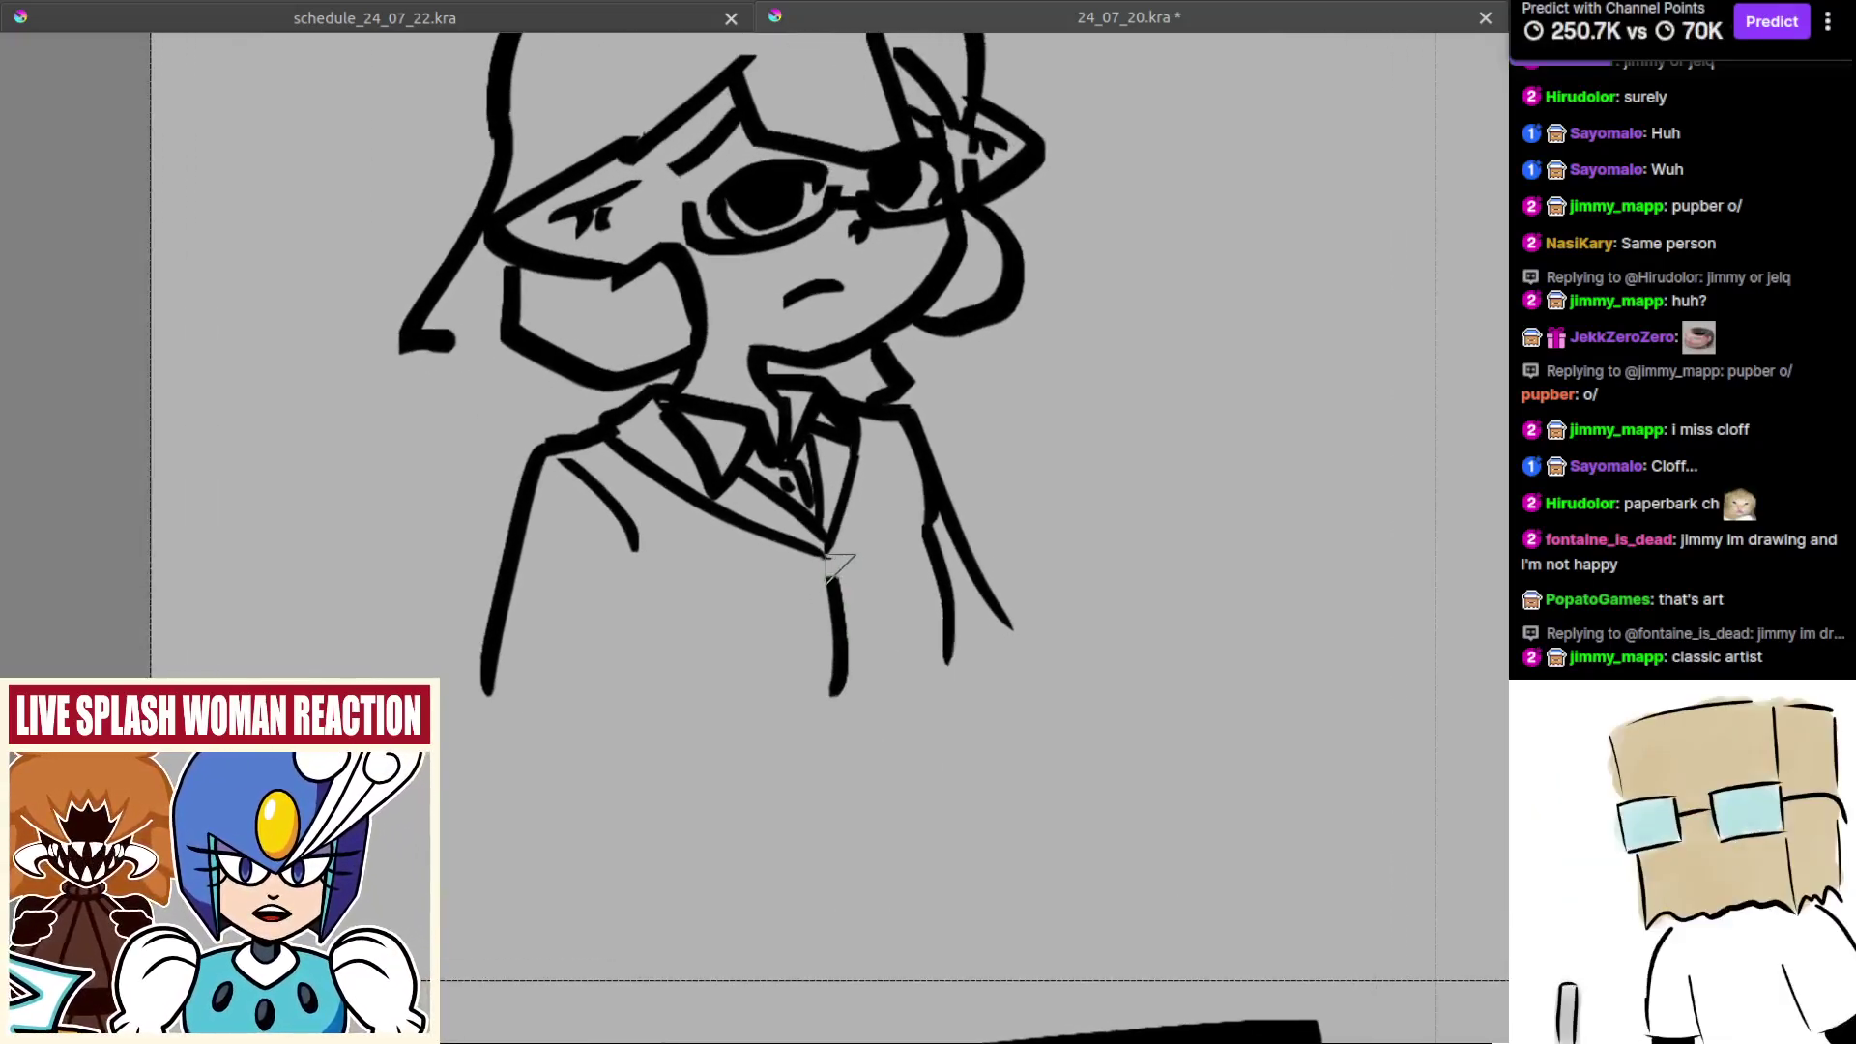
pyautogui.moveTo(817, 614)
pyautogui.mouseDown()
pyautogui.moveTo(833, 711)
pyautogui.moveTo(913, 571)
pyautogui.moveTo(916, 517)
pyautogui.moveTo(942, 657)
pyautogui.moveTo(948, 607)
pyautogui.mouseUp()
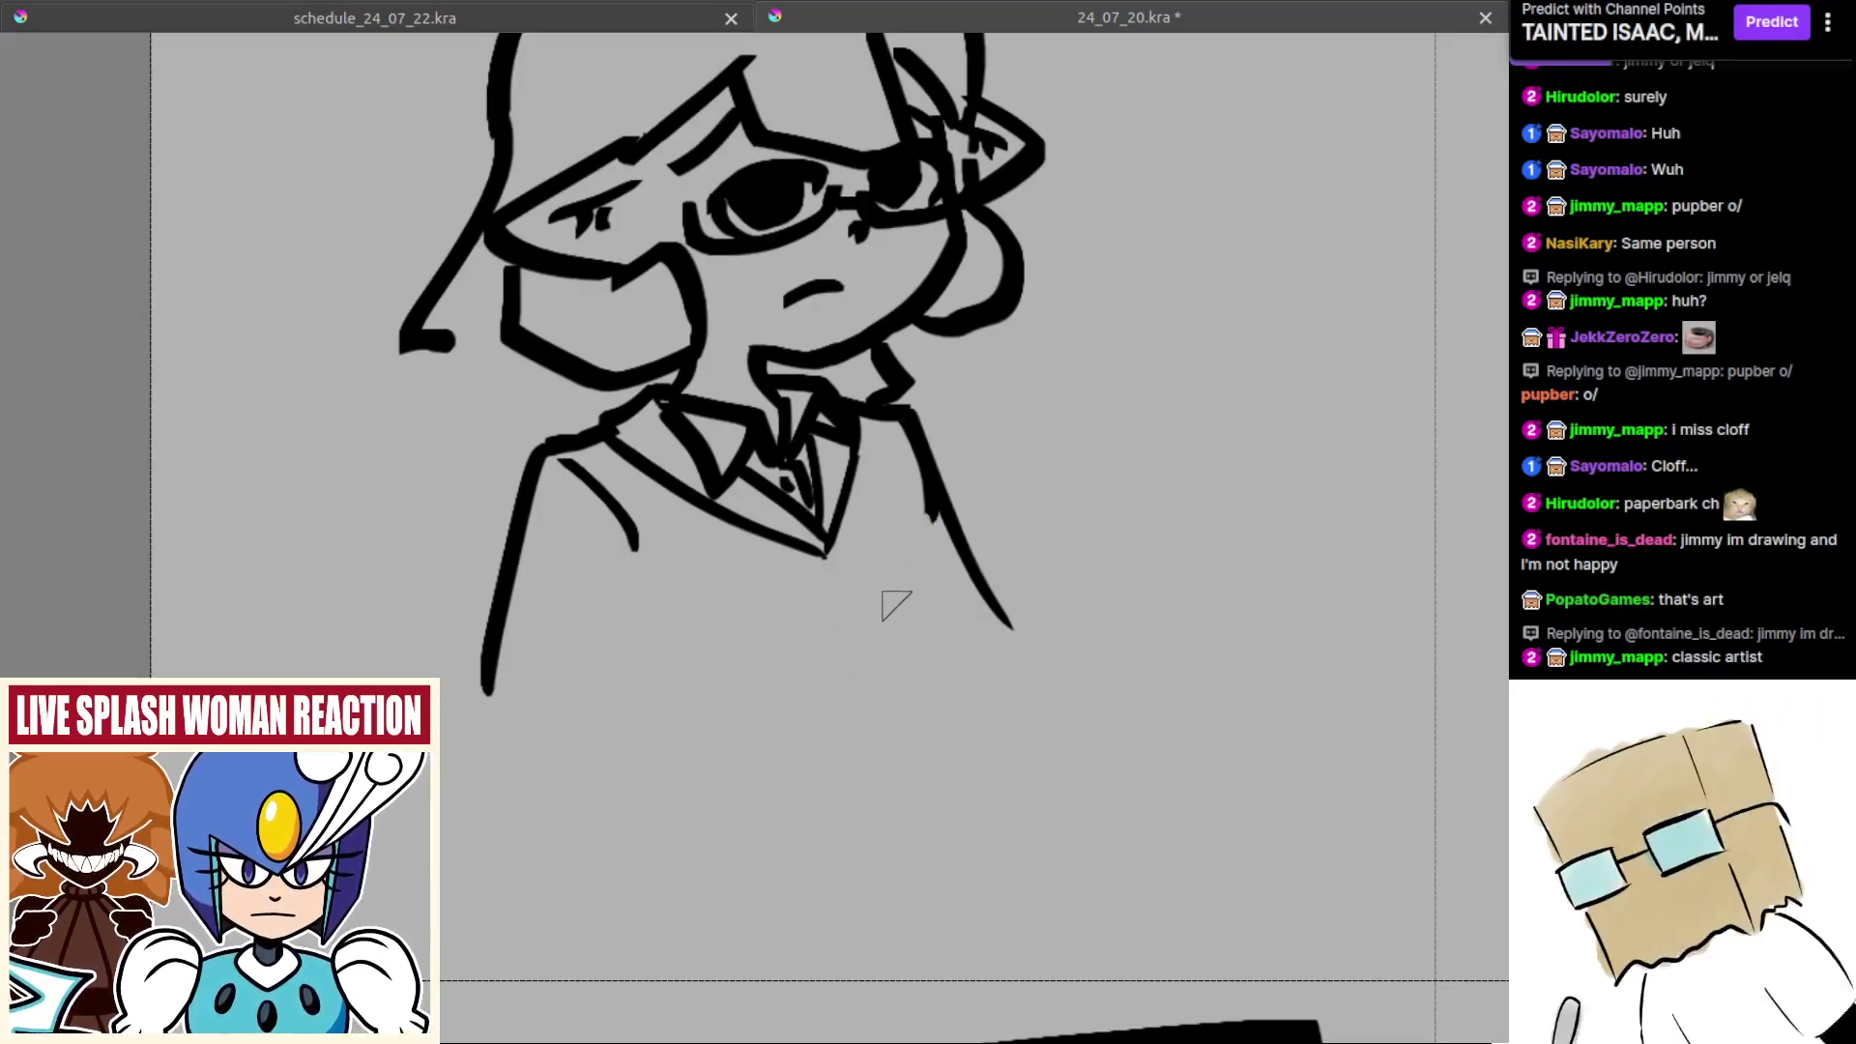
# Step: Mirror the canvas and redraw the torso's far side line and the curved front line below the neckline's point
pyautogui.press('m')
pyautogui.moveTo(773, 610); pyautogui.dragTo(952, 630)
pyautogui.moveTo(759, 525); pyautogui.dragTo(720, 609)
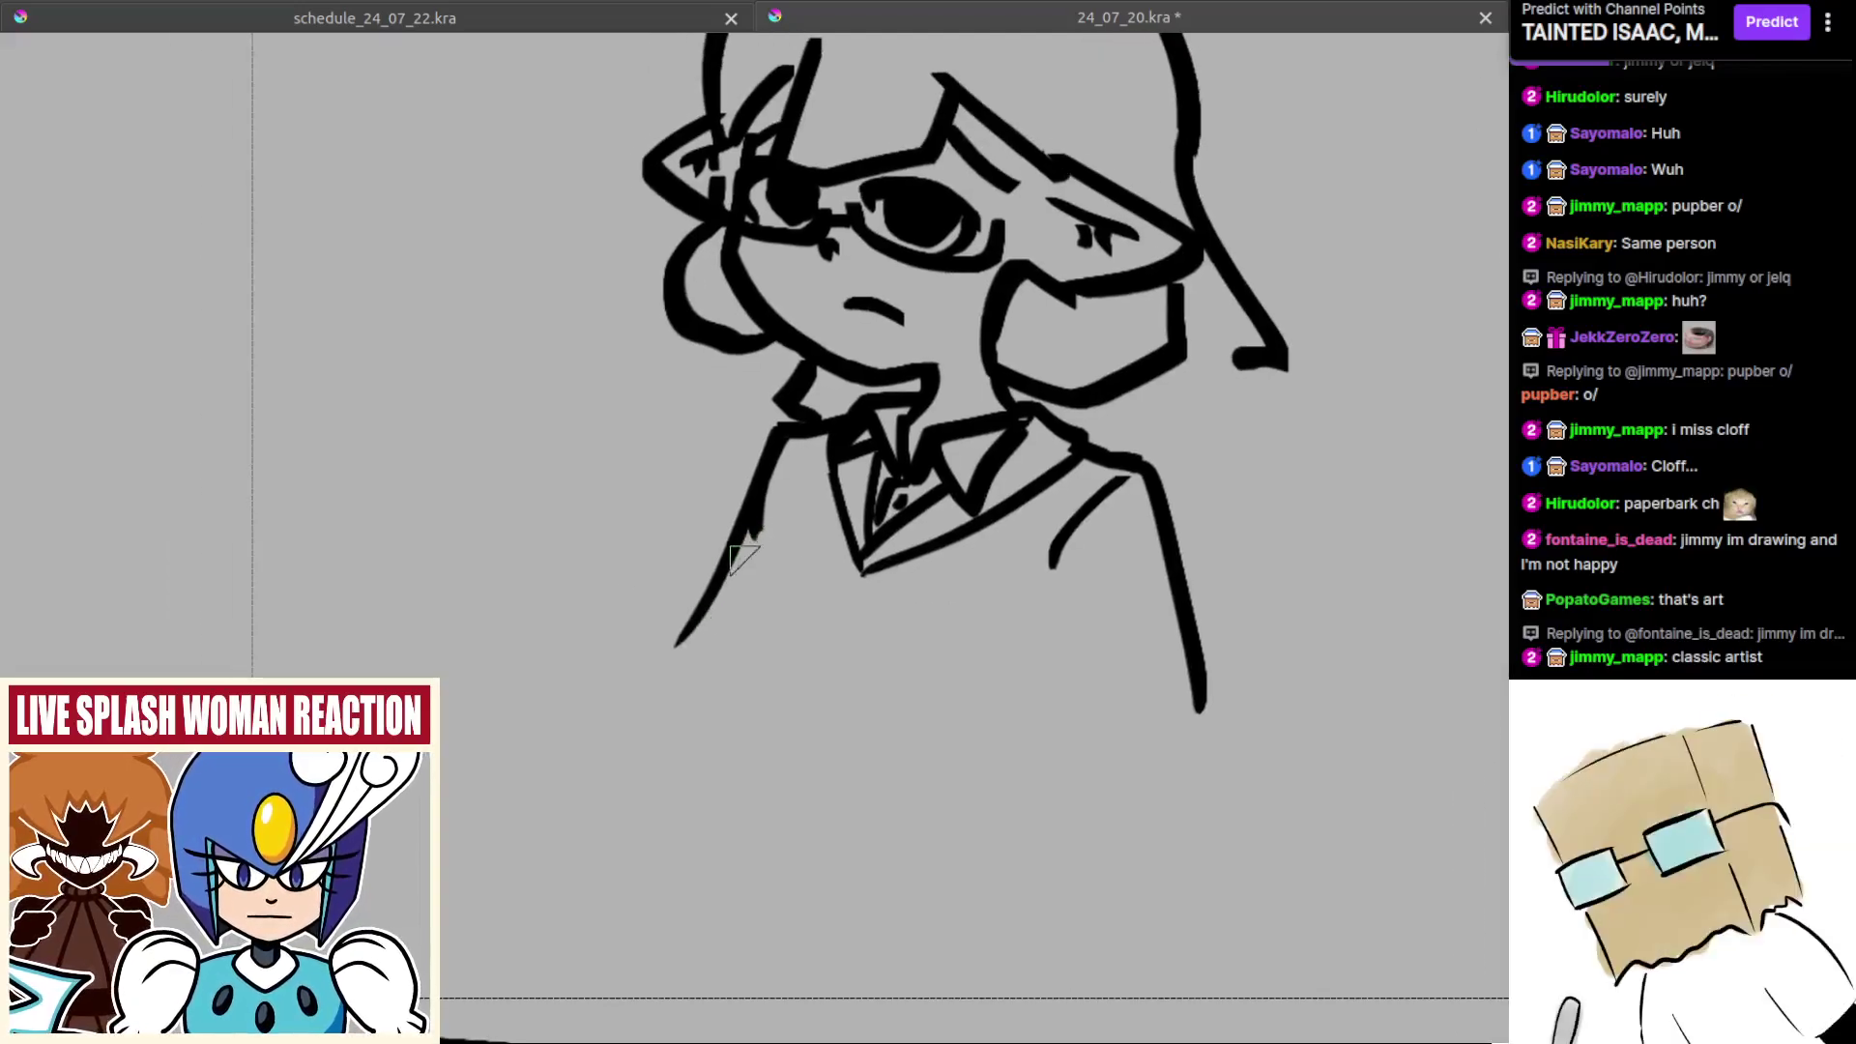
pyautogui.moveTo(764, 534); pyautogui.dragTo(740, 688)
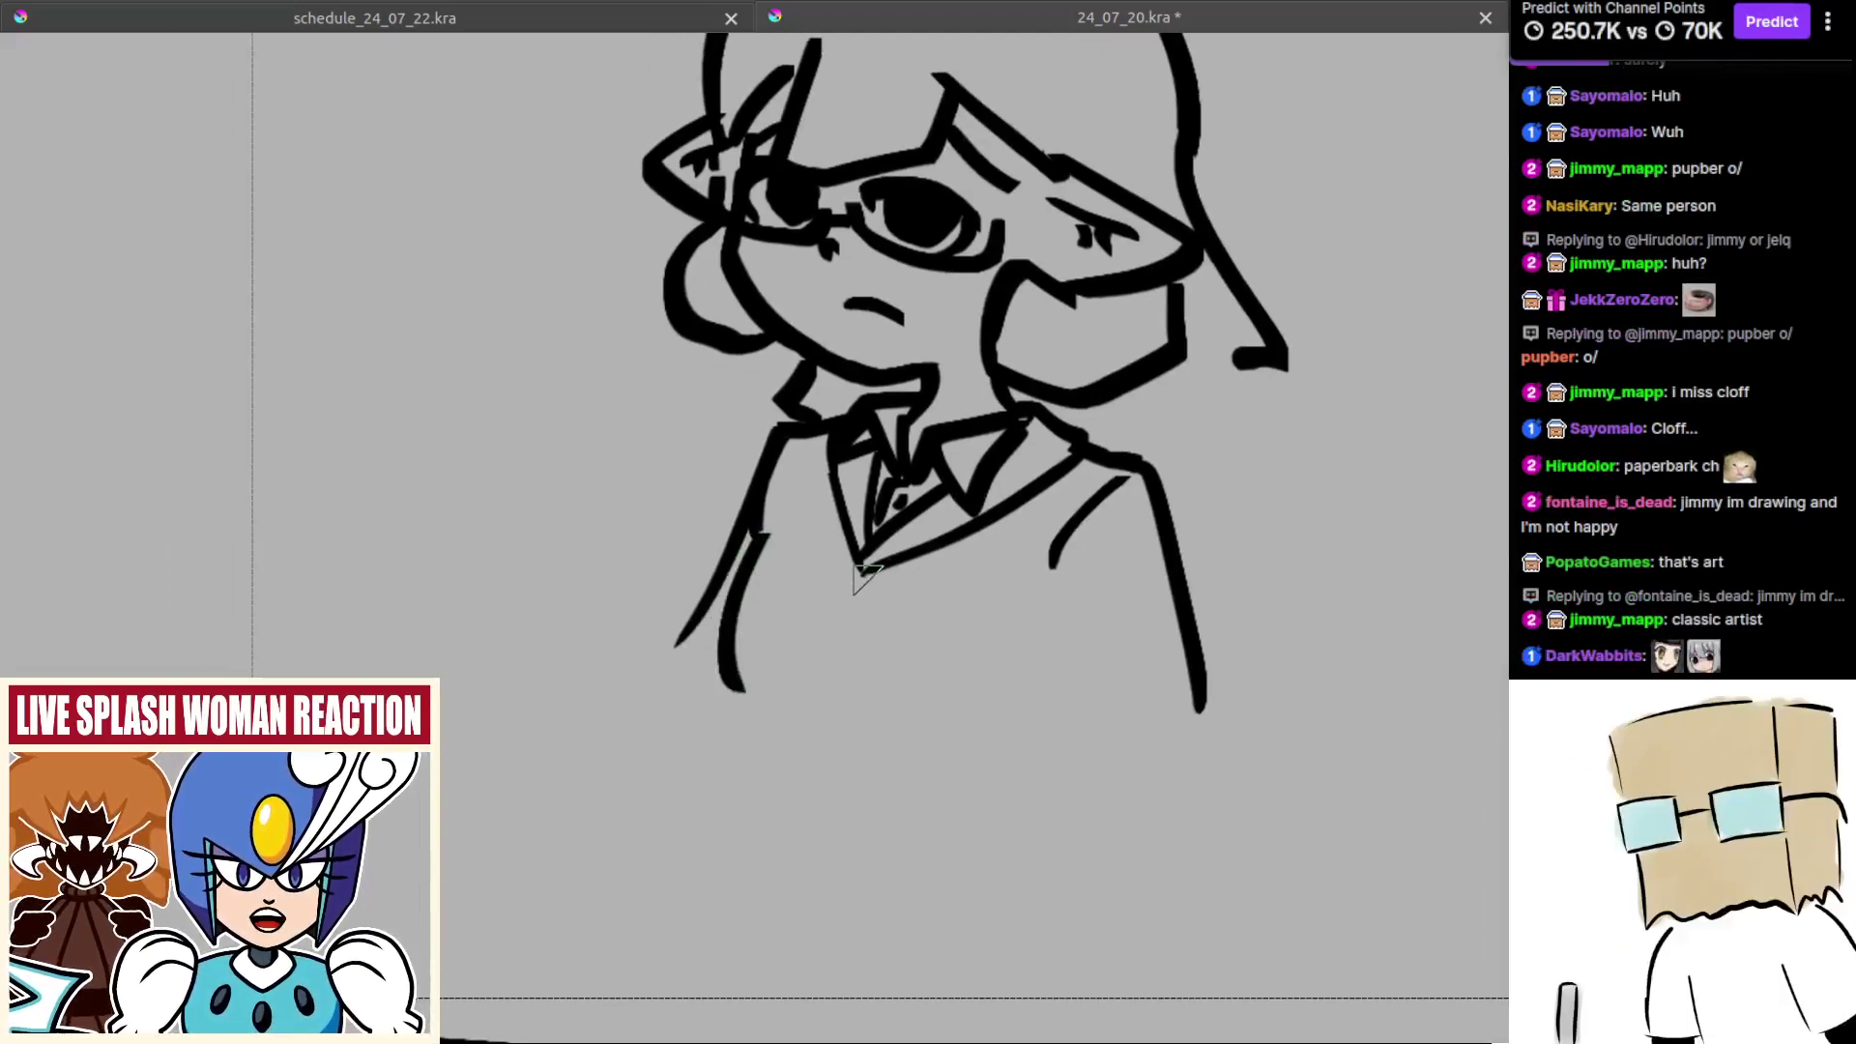
pyautogui.moveTo(868, 578); pyautogui.dragTo(845, 687)
pyautogui.hotkey('ctrl', 'z')
# Step: Draw the slanted lower edge of a flat clipboard-like shape on the lower chest and start its upper edge
pyautogui.moveTo(957, 672)
pyautogui.mouseDown()
pyautogui.moveTo(897, 657)
pyautogui.moveTo(884, 624)
pyautogui.mouseUp()
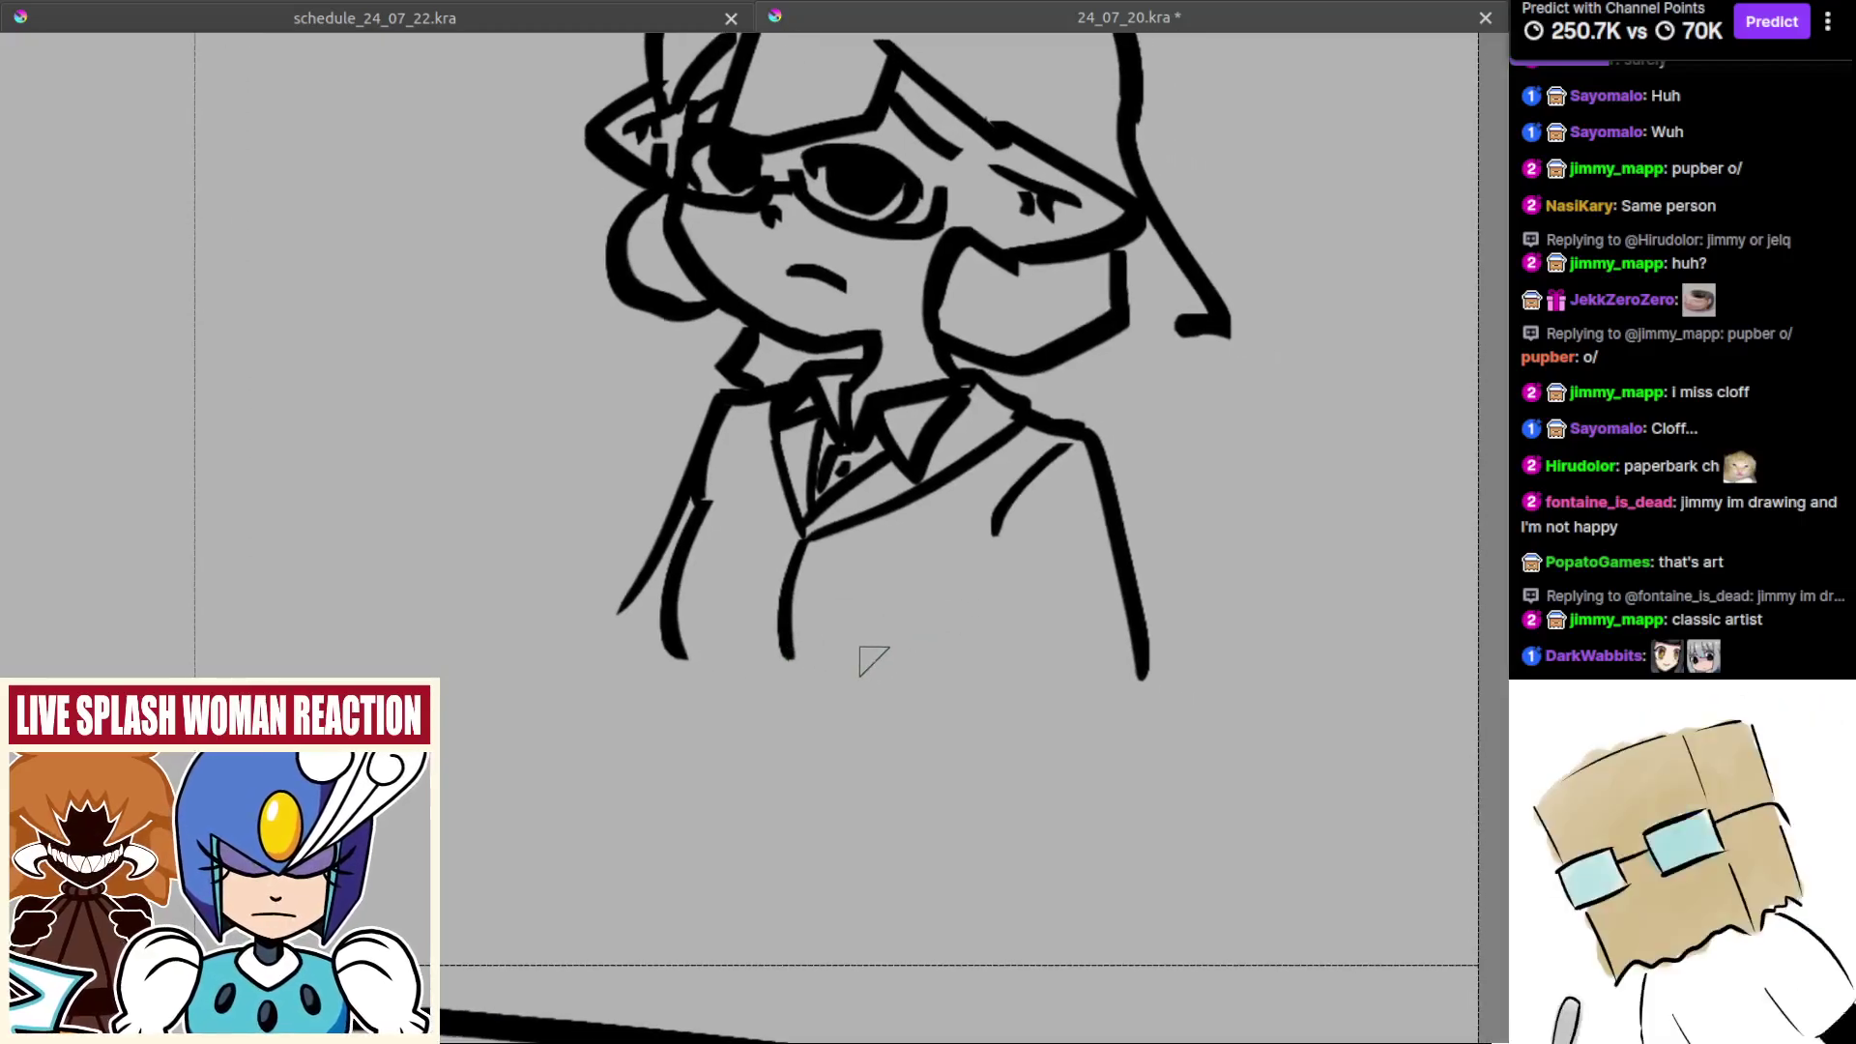
pyautogui.moveTo(808, 703); pyautogui.dragTo(1009, 635)
pyautogui.hotkey('ctrl', 'z')
pyautogui.hotkey('ctrl', 'z')
pyautogui.moveTo(820, 645)
pyautogui.mouseDown()
pyautogui.moveTo(1005, 617)
pyautogui.moveTo(997, 630)
pyautogui.mouseUp()
pyautogui.hotkey('ctrl', 'z')
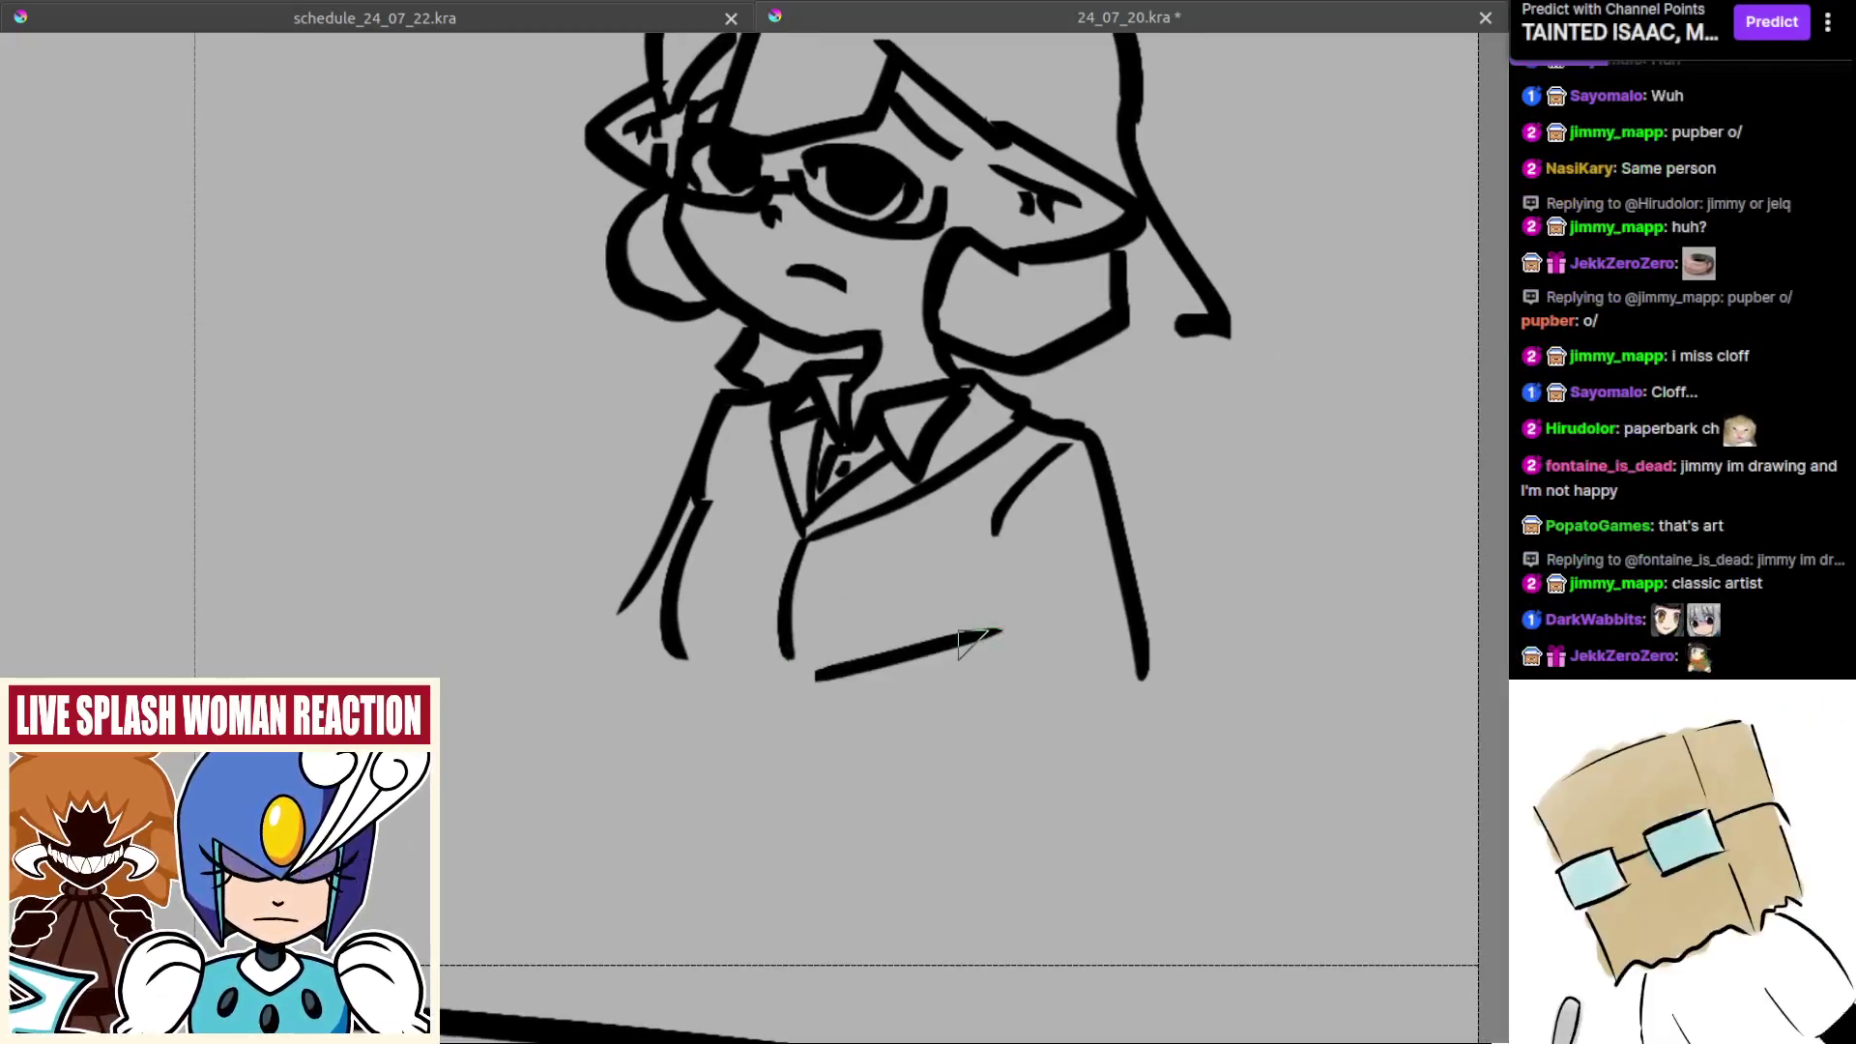
pyautogui.moveTo(821, 664); pyautogui.dragTo(884, 632)
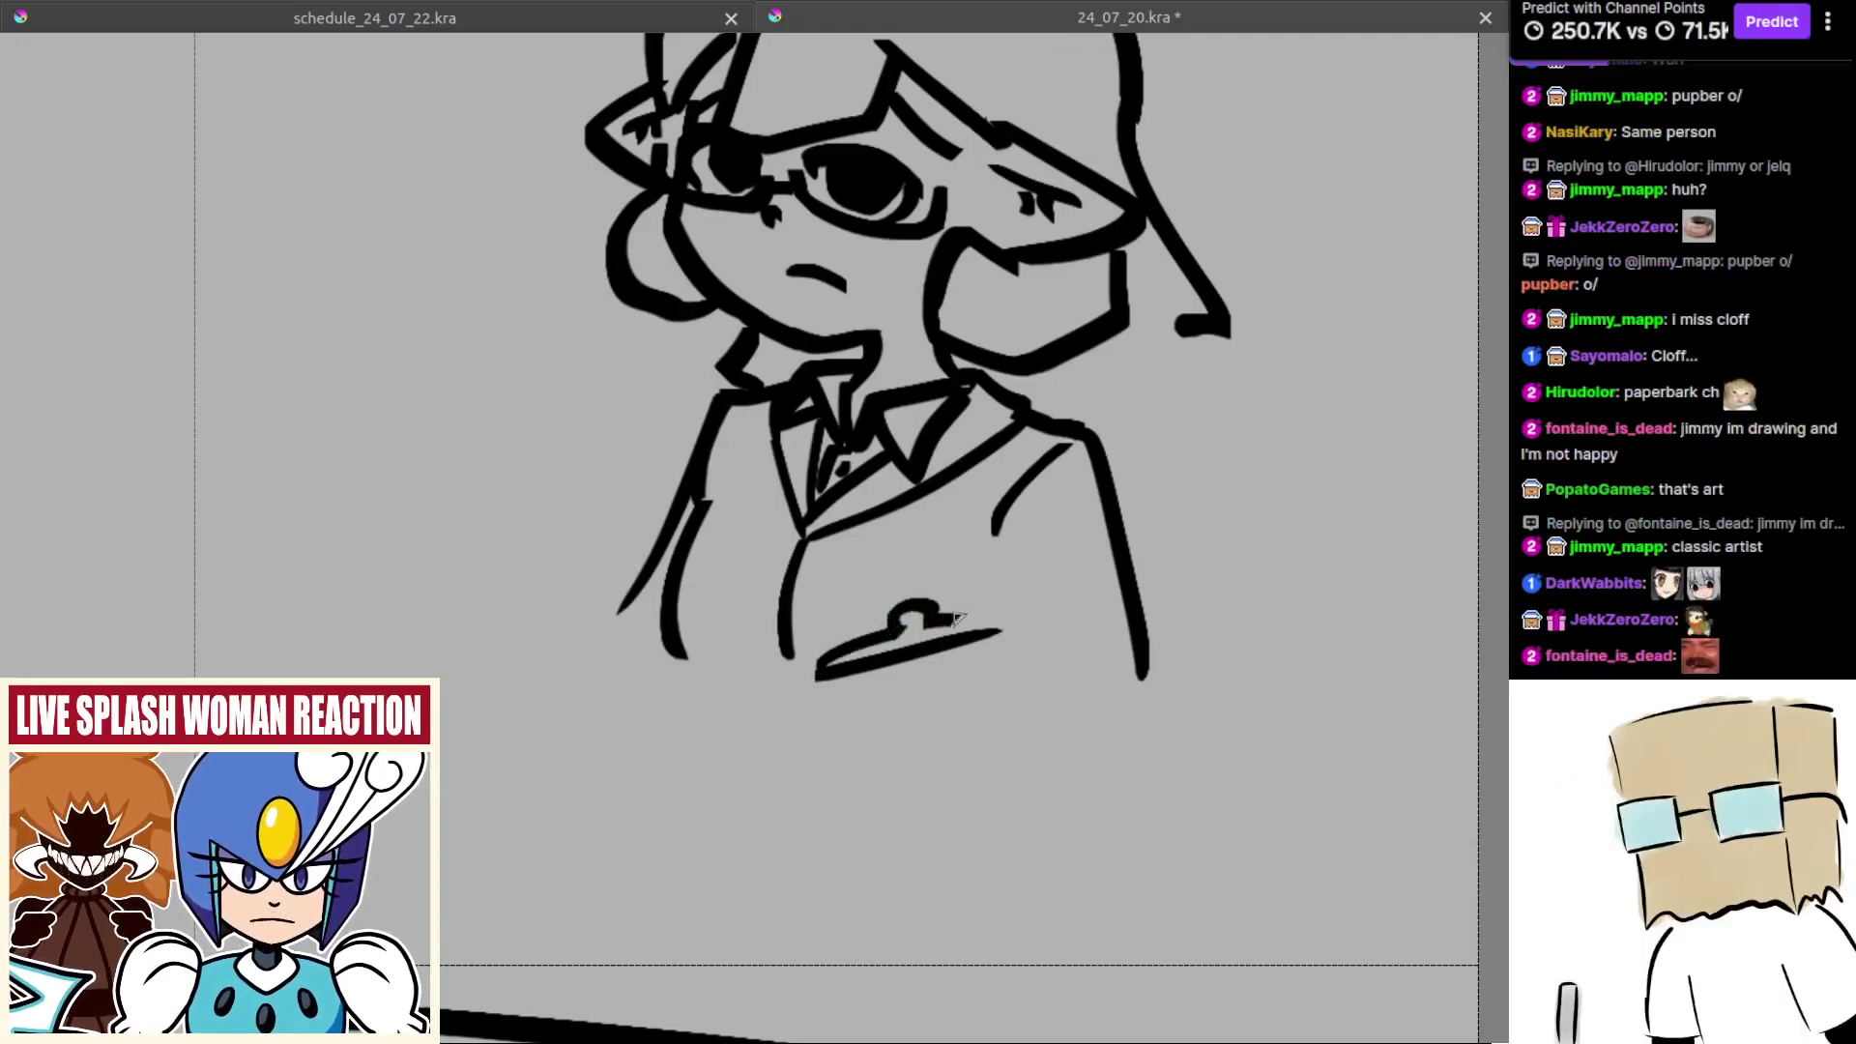
# Step: Redraw the chest shape's upper edge with a small clip-like bump, and mirror the canvas back
pyautogui.moveTo(957, 618); pyautogui.dragTo(997, 629)
pyautogui.hotkey('ctrl', 'z')
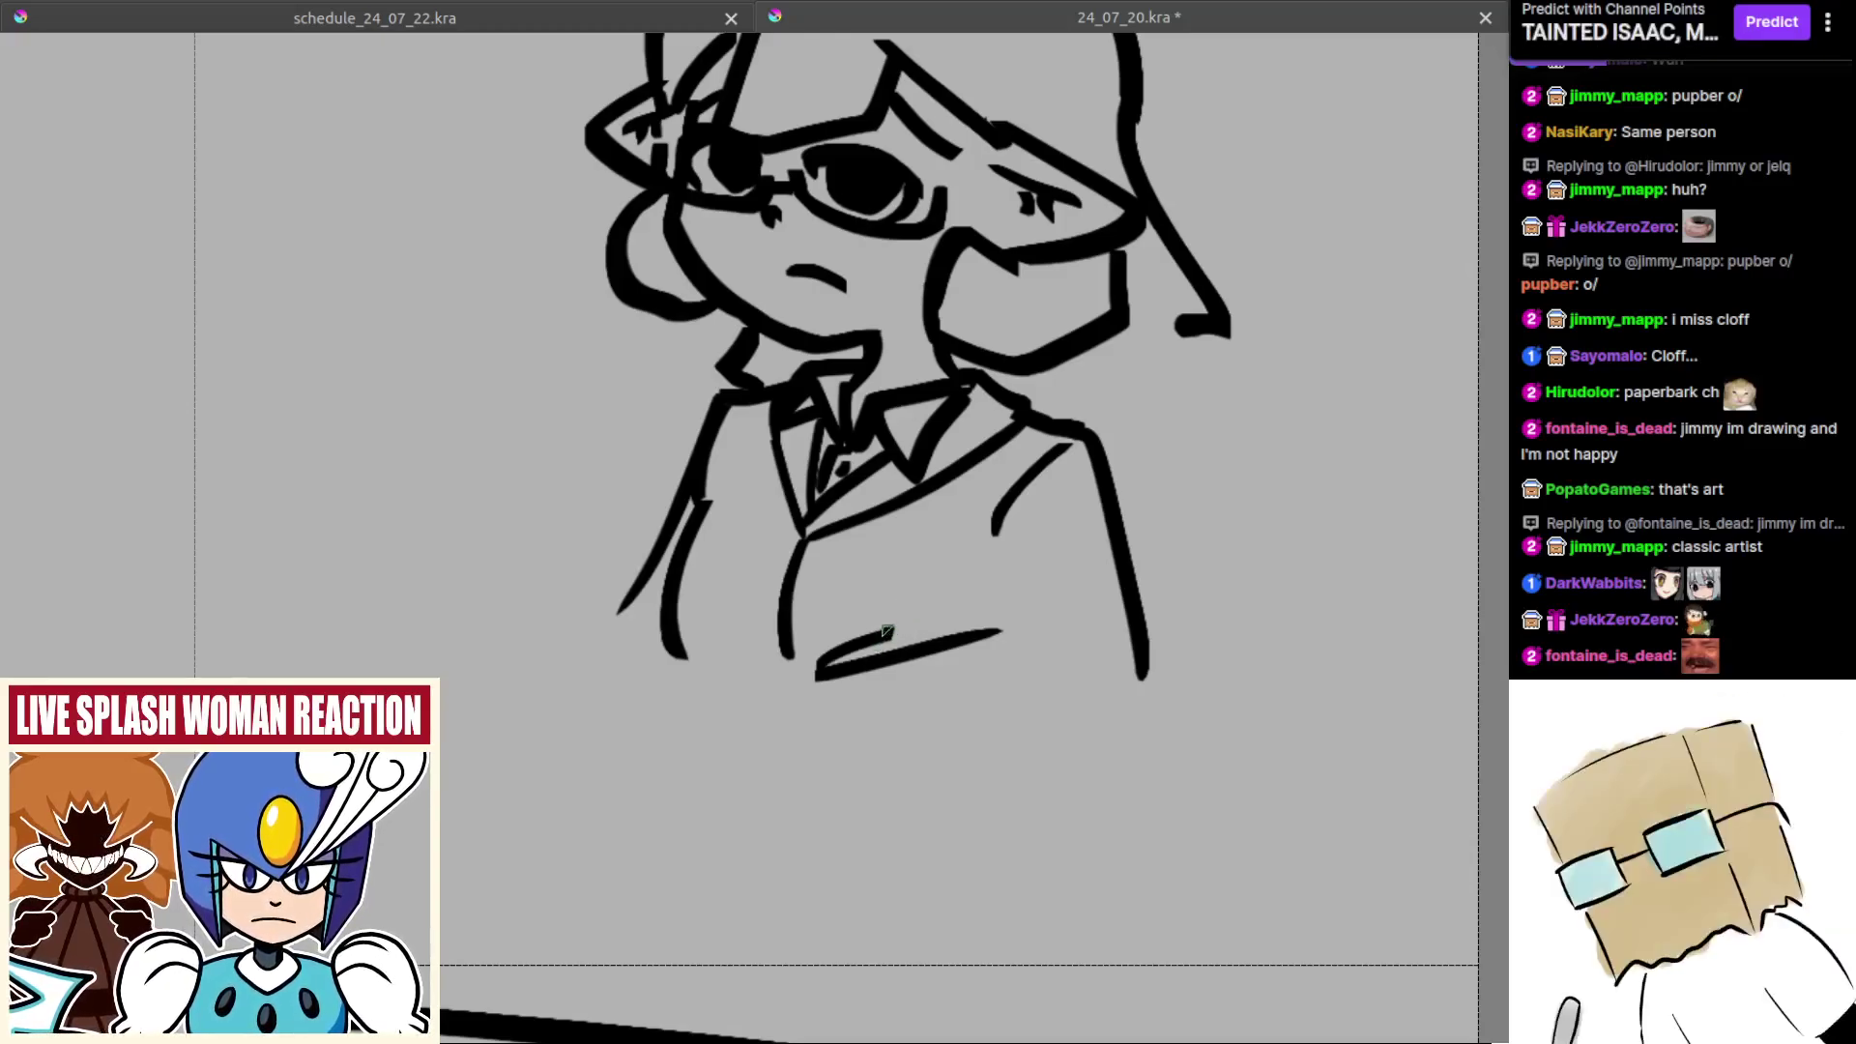
pyautogui.moveTo(933, 618)
pyautogui.mouseDown()
pyautogui.moveTo(971, 629)
pyautogui.moveTo(928, 630)
pyautogui.mouseUp()
pyautogui.scroll(1, 988, 618)
pyautogui.hotkey('ctrl', 'z')
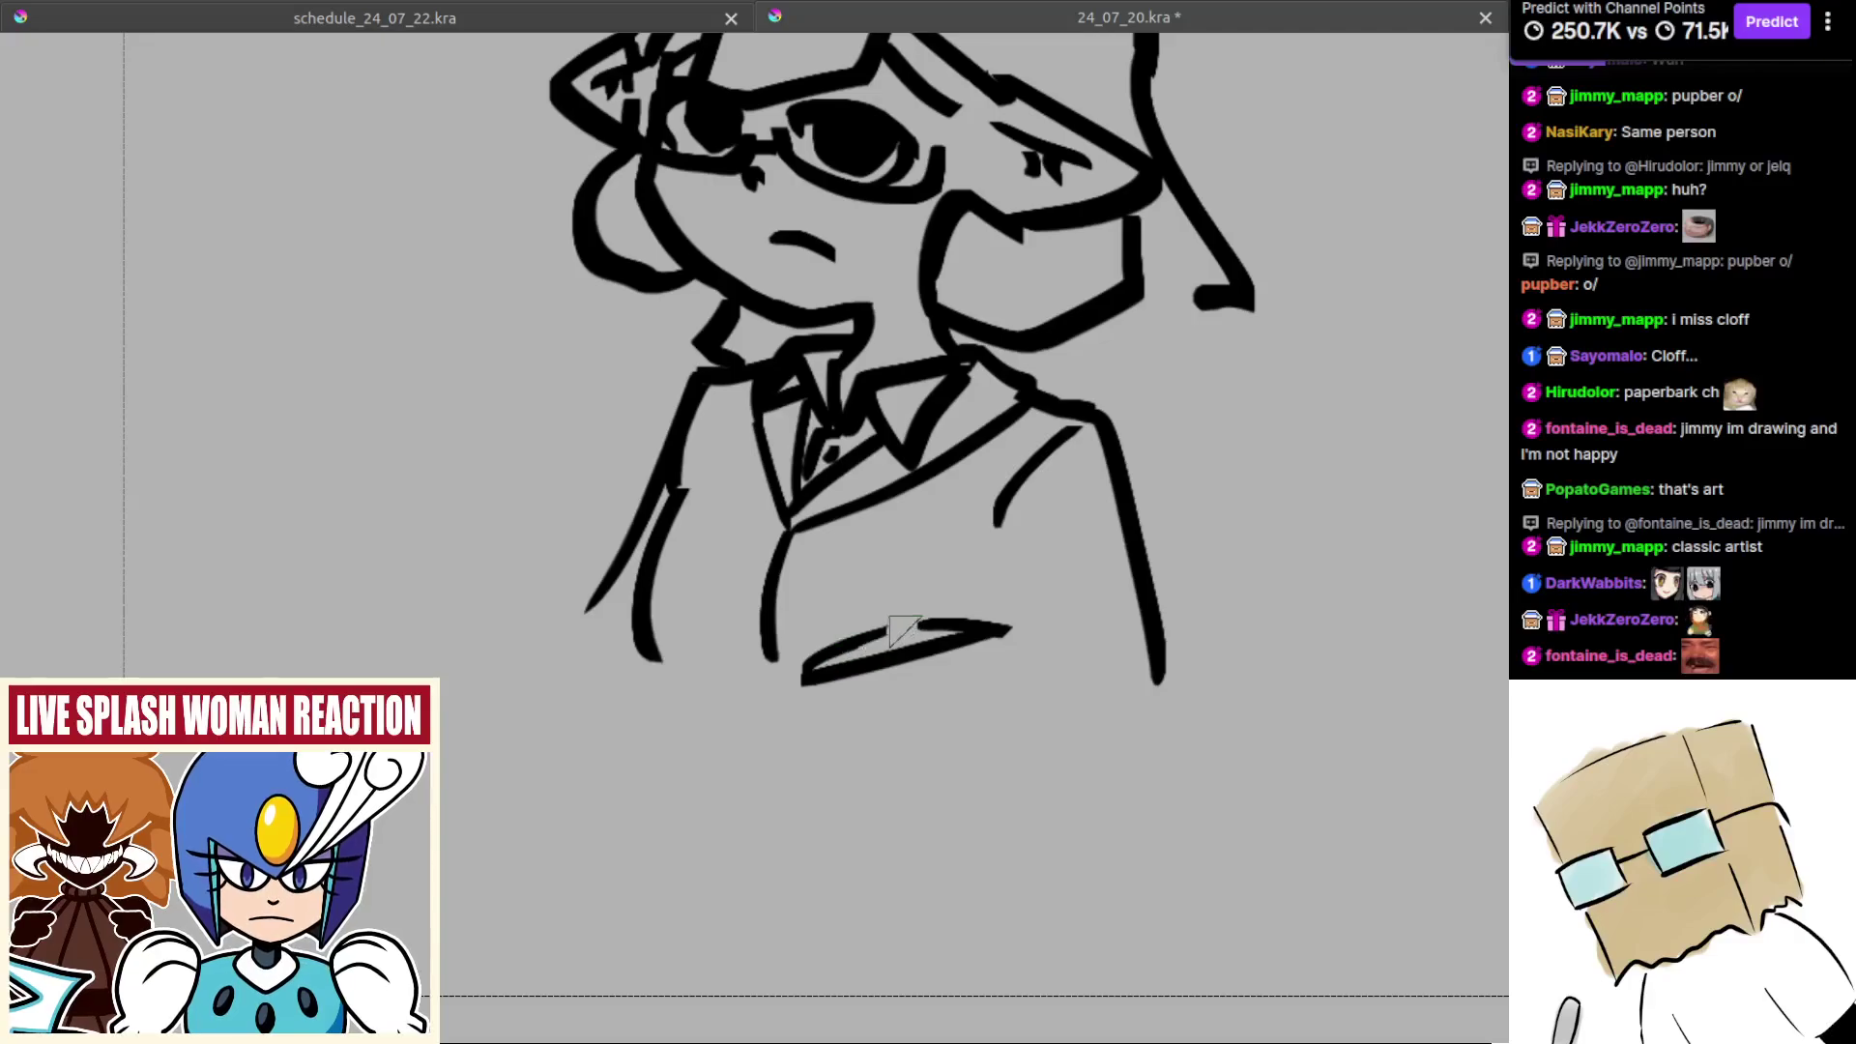
pyautogui.moveTo(876, 638)
pyautogui.mouseDown()
pyautogui.moveTo(923, 601)
pyautogui.moveTo(884, 664)
pyautogui.mouseUp()
pyautogui.hotkey('ctrl', 'z')
pyautogui.press('m')
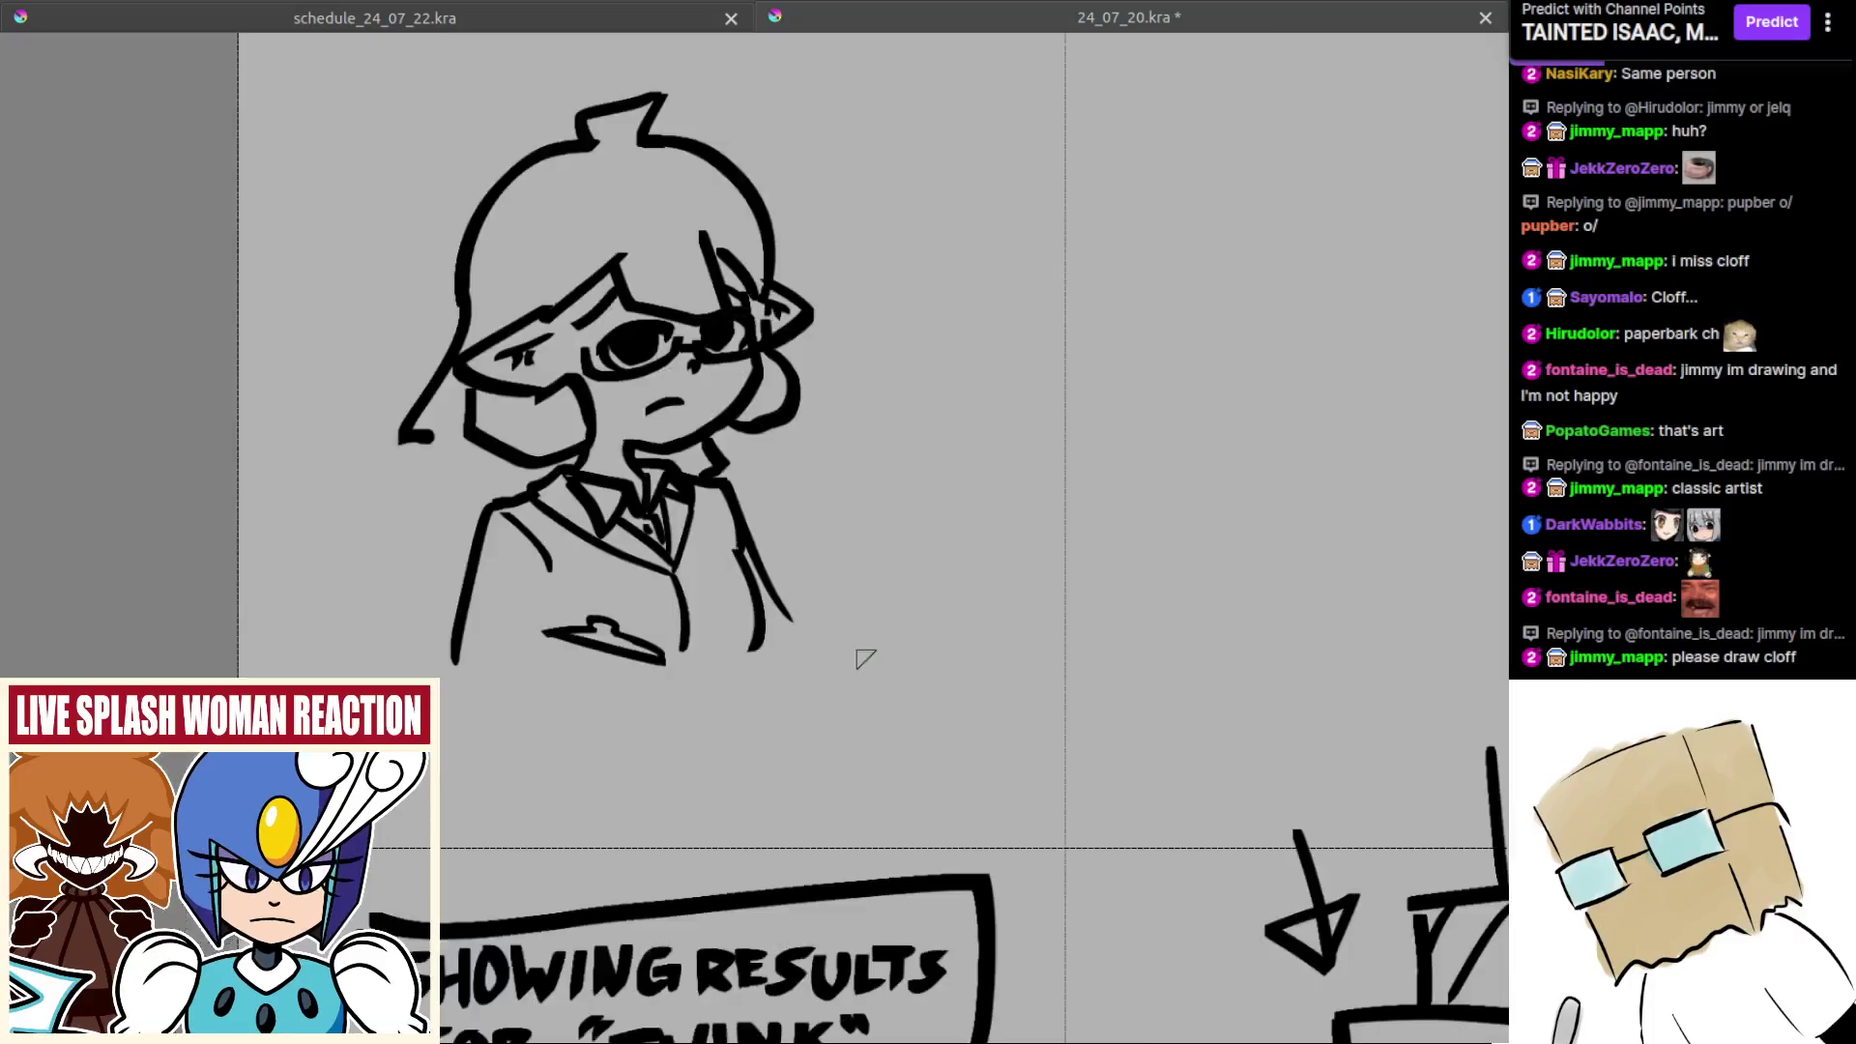
pyautogui.moveTo(601, 626)
pyautogui.mouseDown()
pyautogui.moveTo(779, 676)
pyautogui.moveTo(779, 646)
pyautogui.mouseUp()
pyautogui.hotkey('ctrl', 'z')
pyautogui.scroll(3, 780, 647)
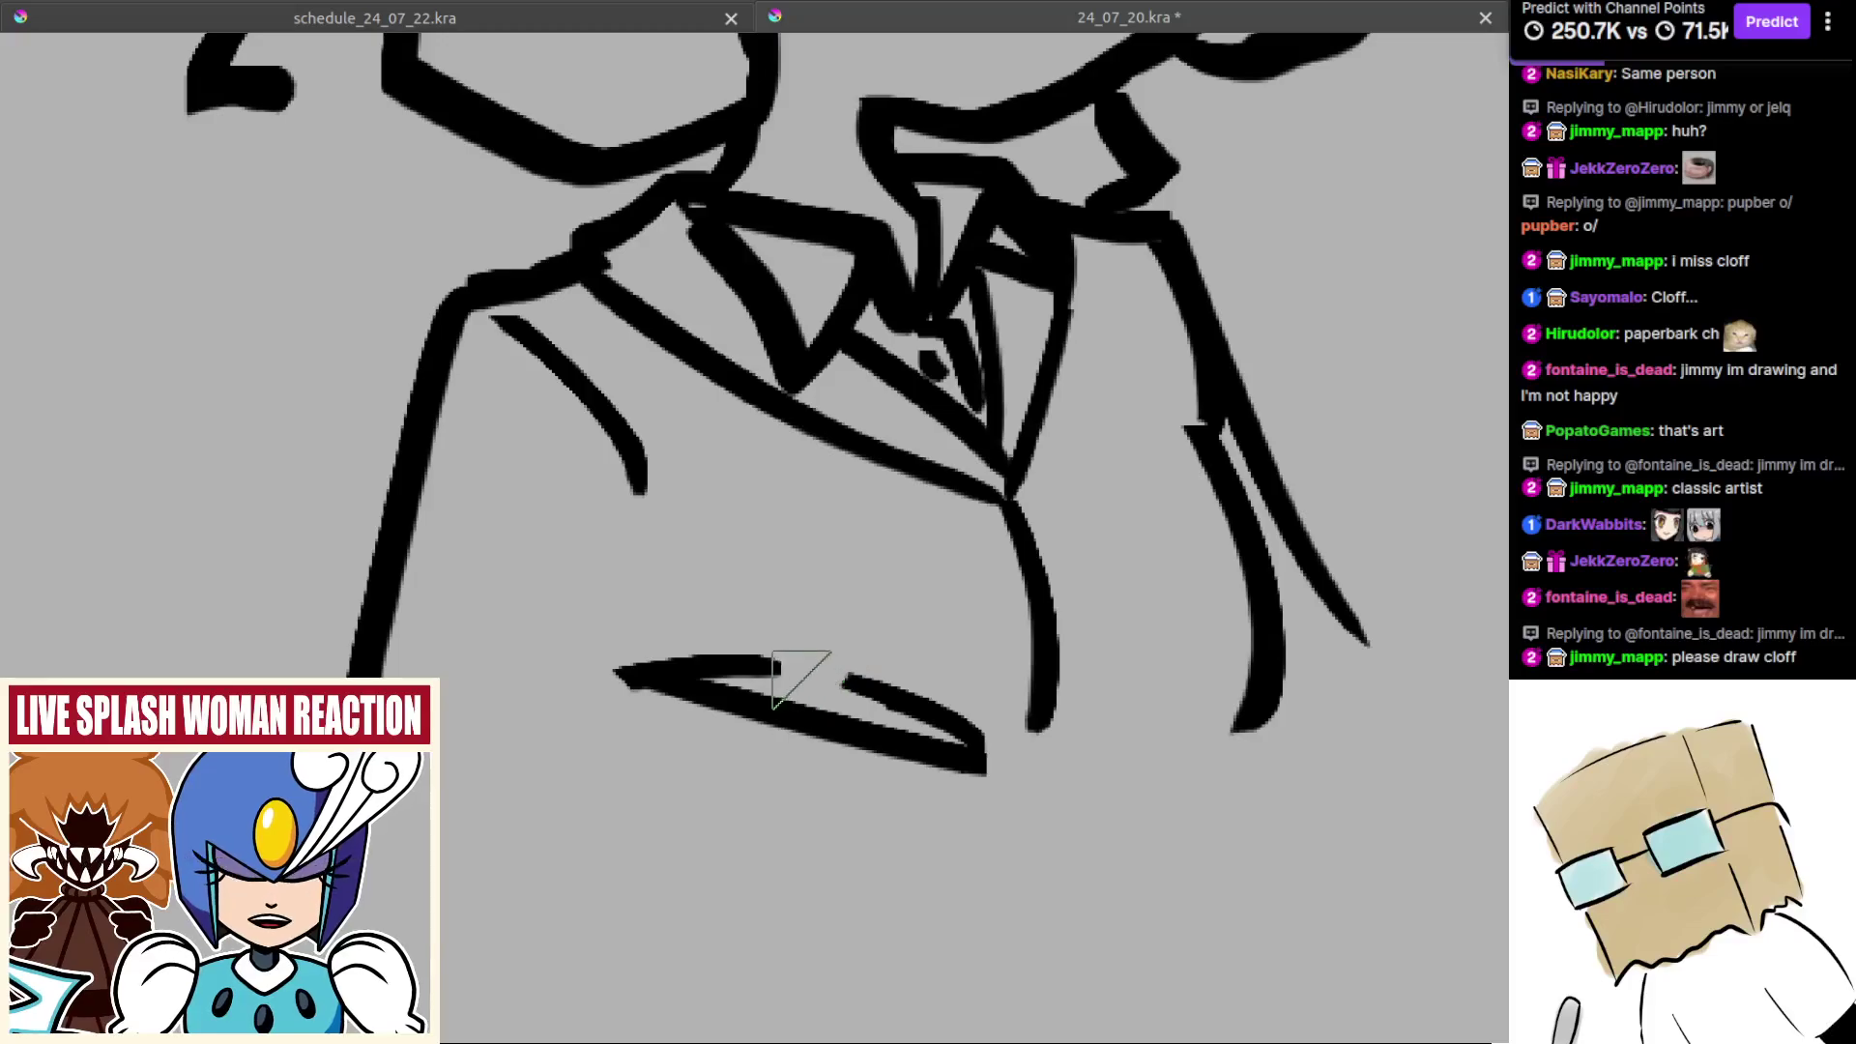
pyautogui.moveTo(778, 663)
pyautogui.mouseDown()
pyautogui.moveTo(822, 628)
pyautogui.moveTo(839, 677)
pyautogui.moveTo(771, 645)
pyautogui.moveTo(837, 681)
pyautogui.mouseUp()
pyautogui.hotkey('ctrl', 'z')
pyautogui.scroll(-4, 793, 660)
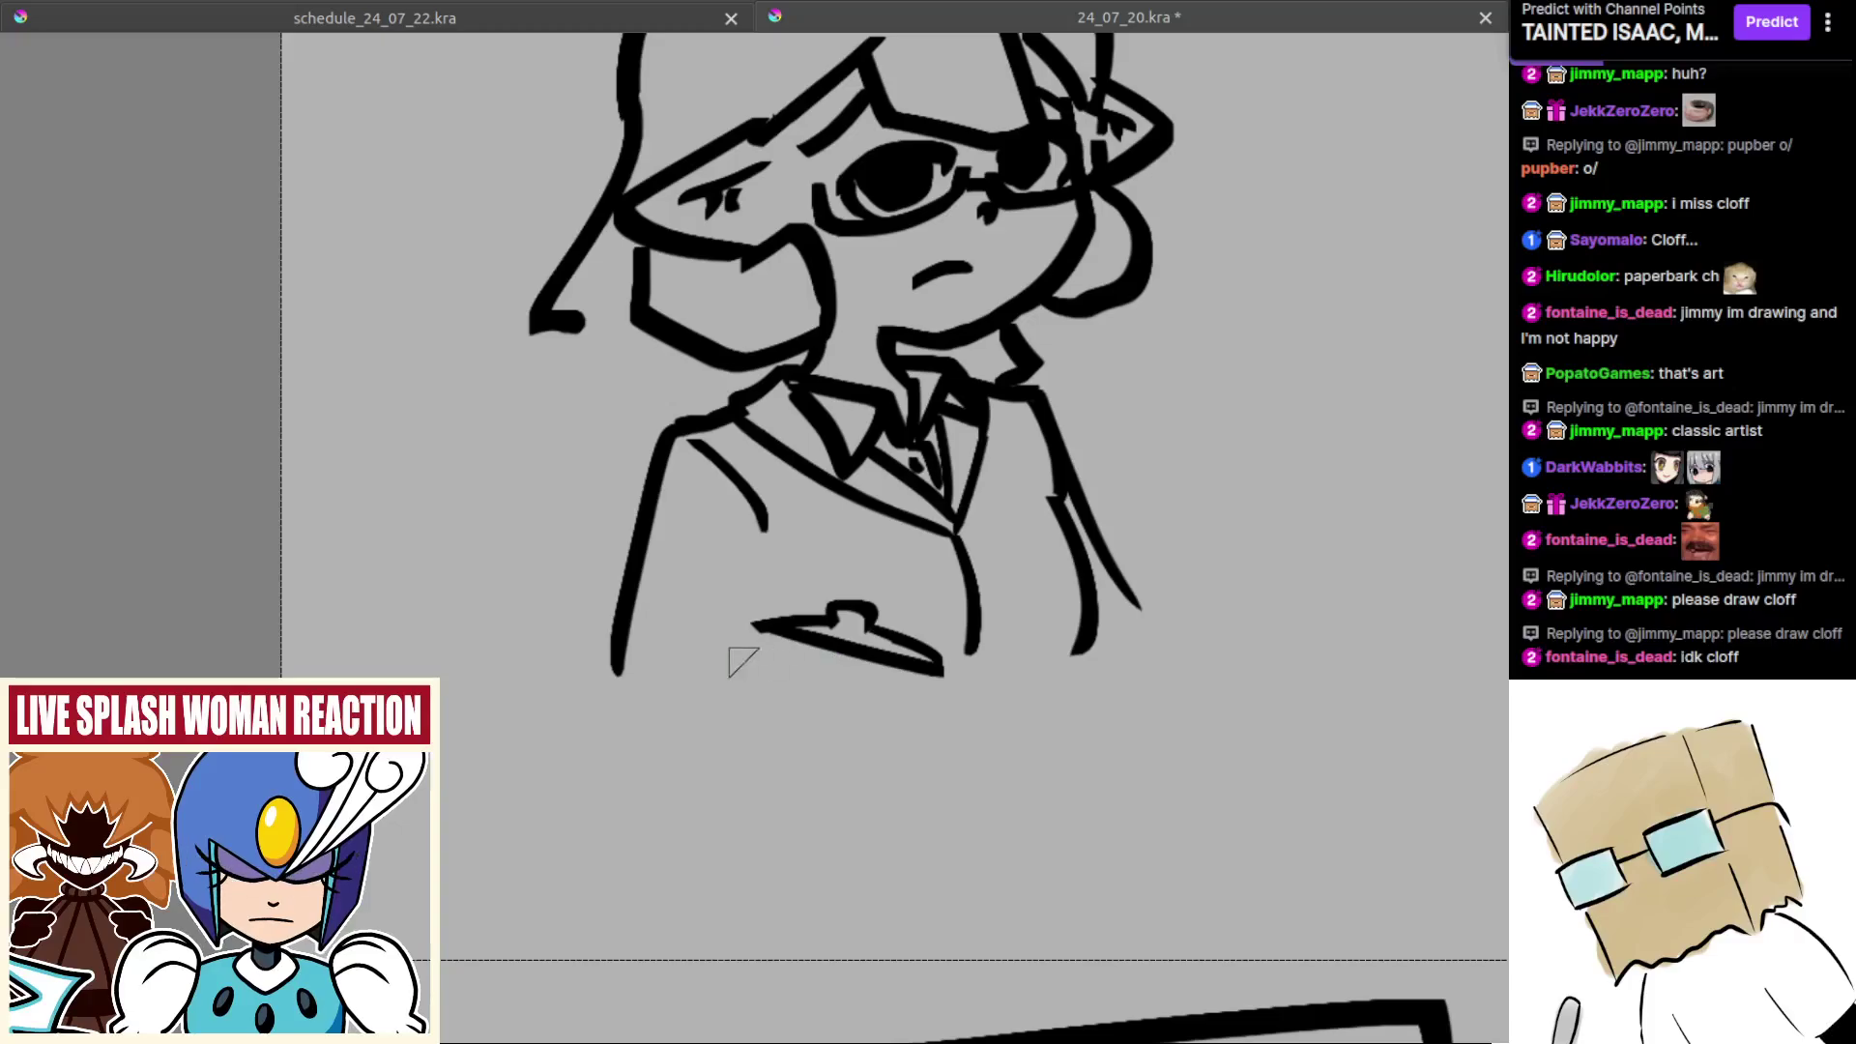
# Step: Draw the near arm's inner line down past the clipboard shape's near corner and a short vertical side at its far corner
pyautogui.moveTo(782, 559); pyautogui.dragTo(763, 657)
pyautogui.hotkey('ctrl', 'z')
pyautogui.moveTo(779, 564); pyautogui.dragTo(768, 664)
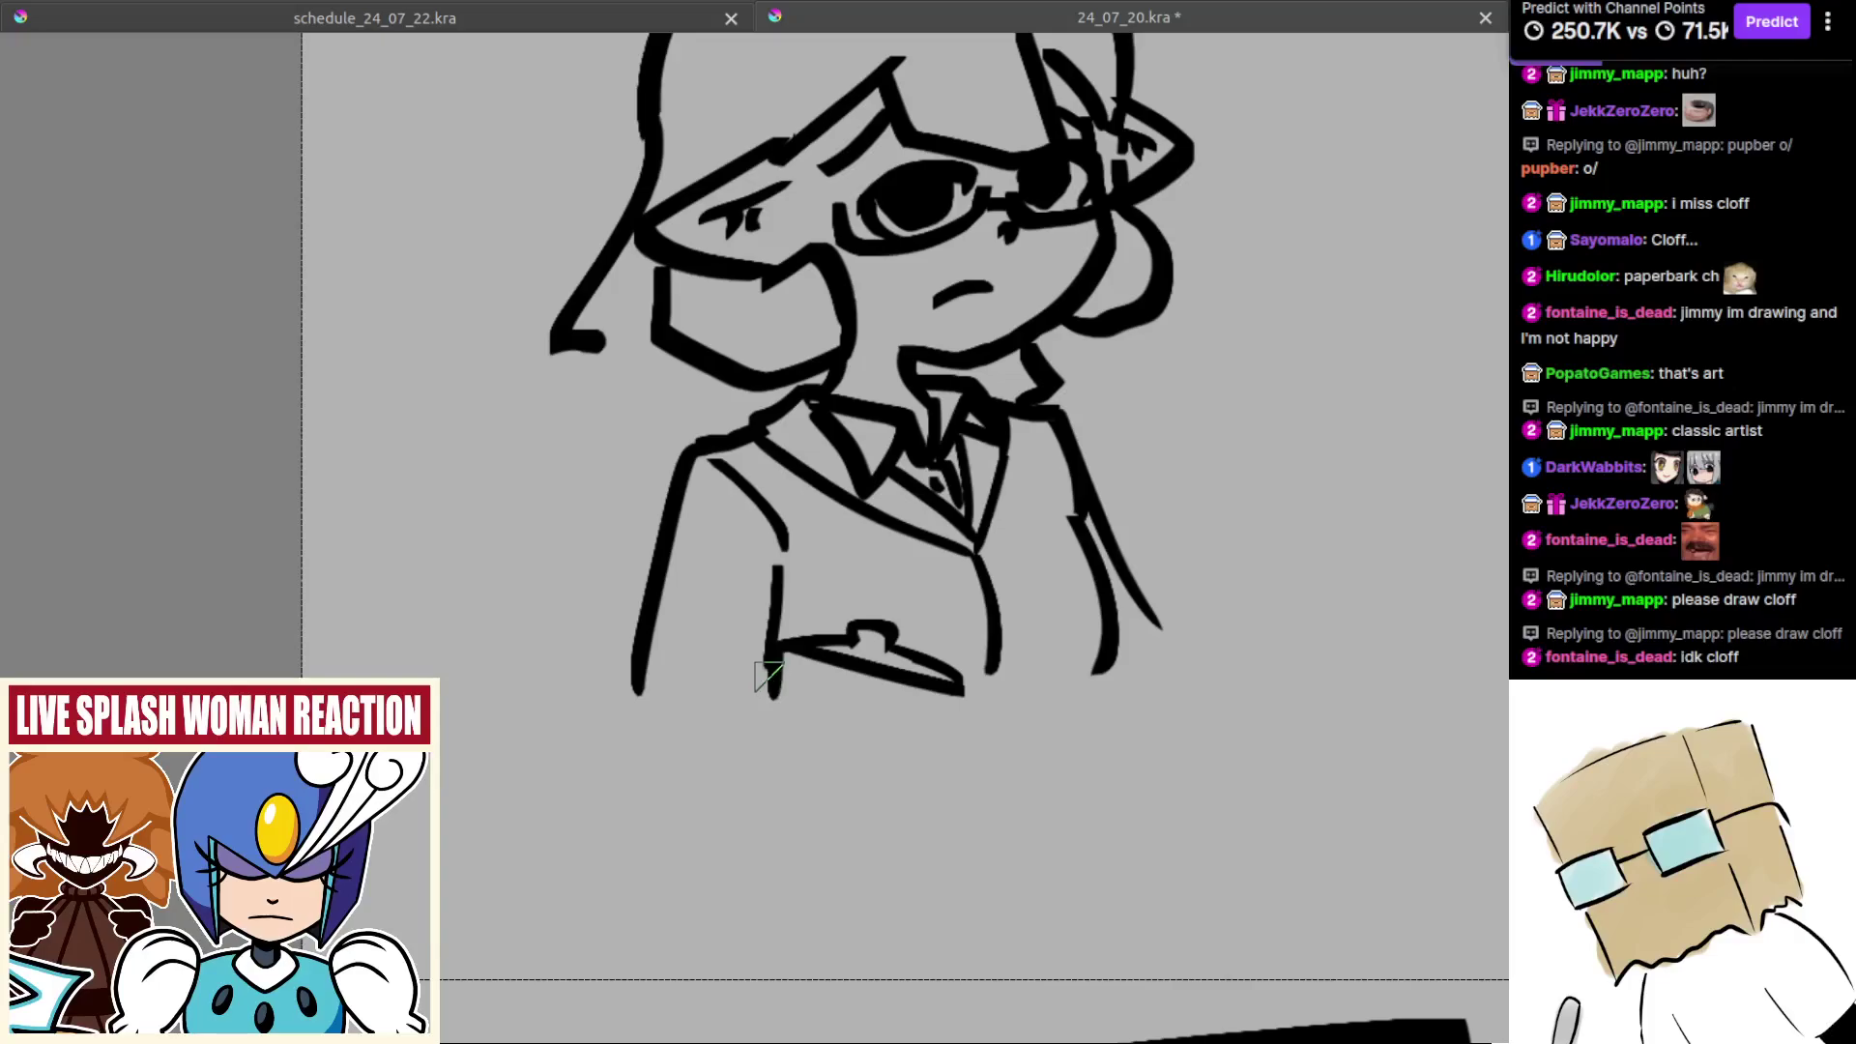
pyautogui.moveTo(770, 677); pyautogui.dragTo(776, 715)
pyautogui.moveTo(957, 684); pyautogui.dragTo(953, 759)
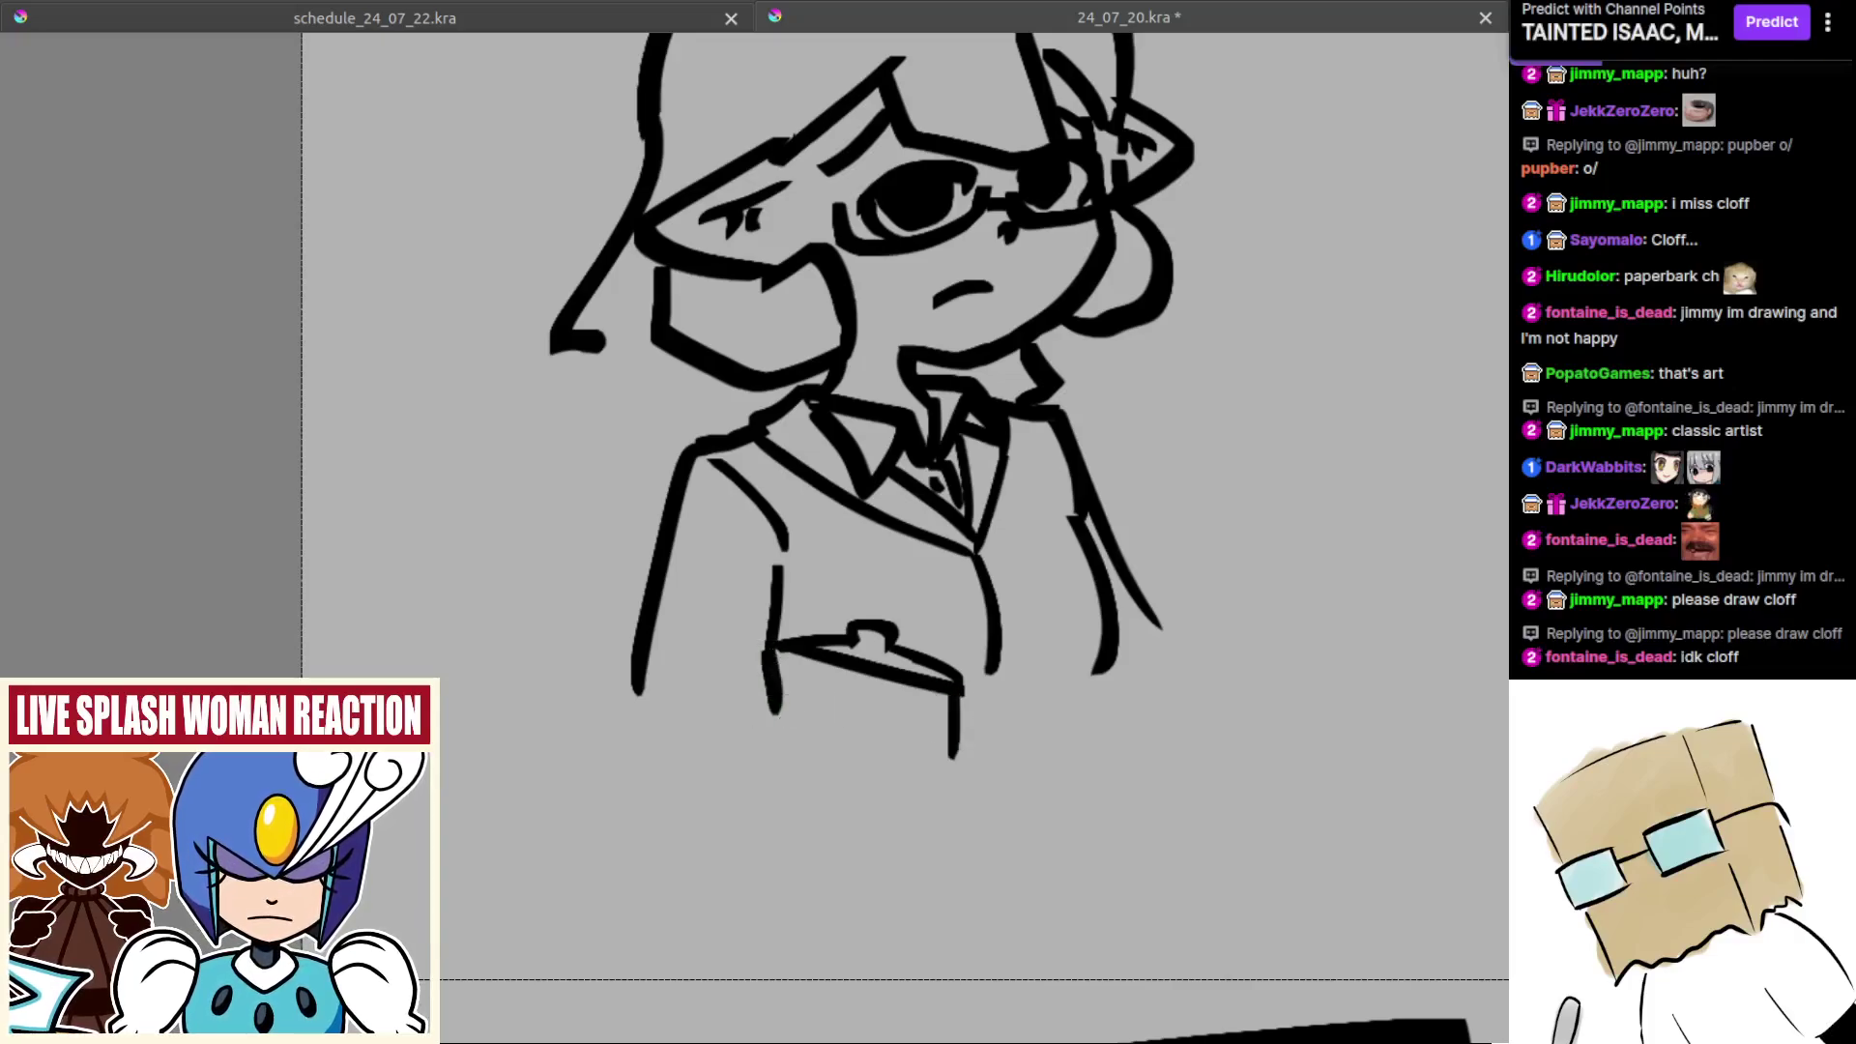
pyautogui.hotkey('ctrl', 'z')
pyautogui.moveTo(905, 696)
pyautogui.mouseDown()
pyautogui.moveTo(887, 670)
pyautogui.moveTo(941, 707)
pyautogui.mouseUp()
pyautogui.hotkey('ctrl', 'z')
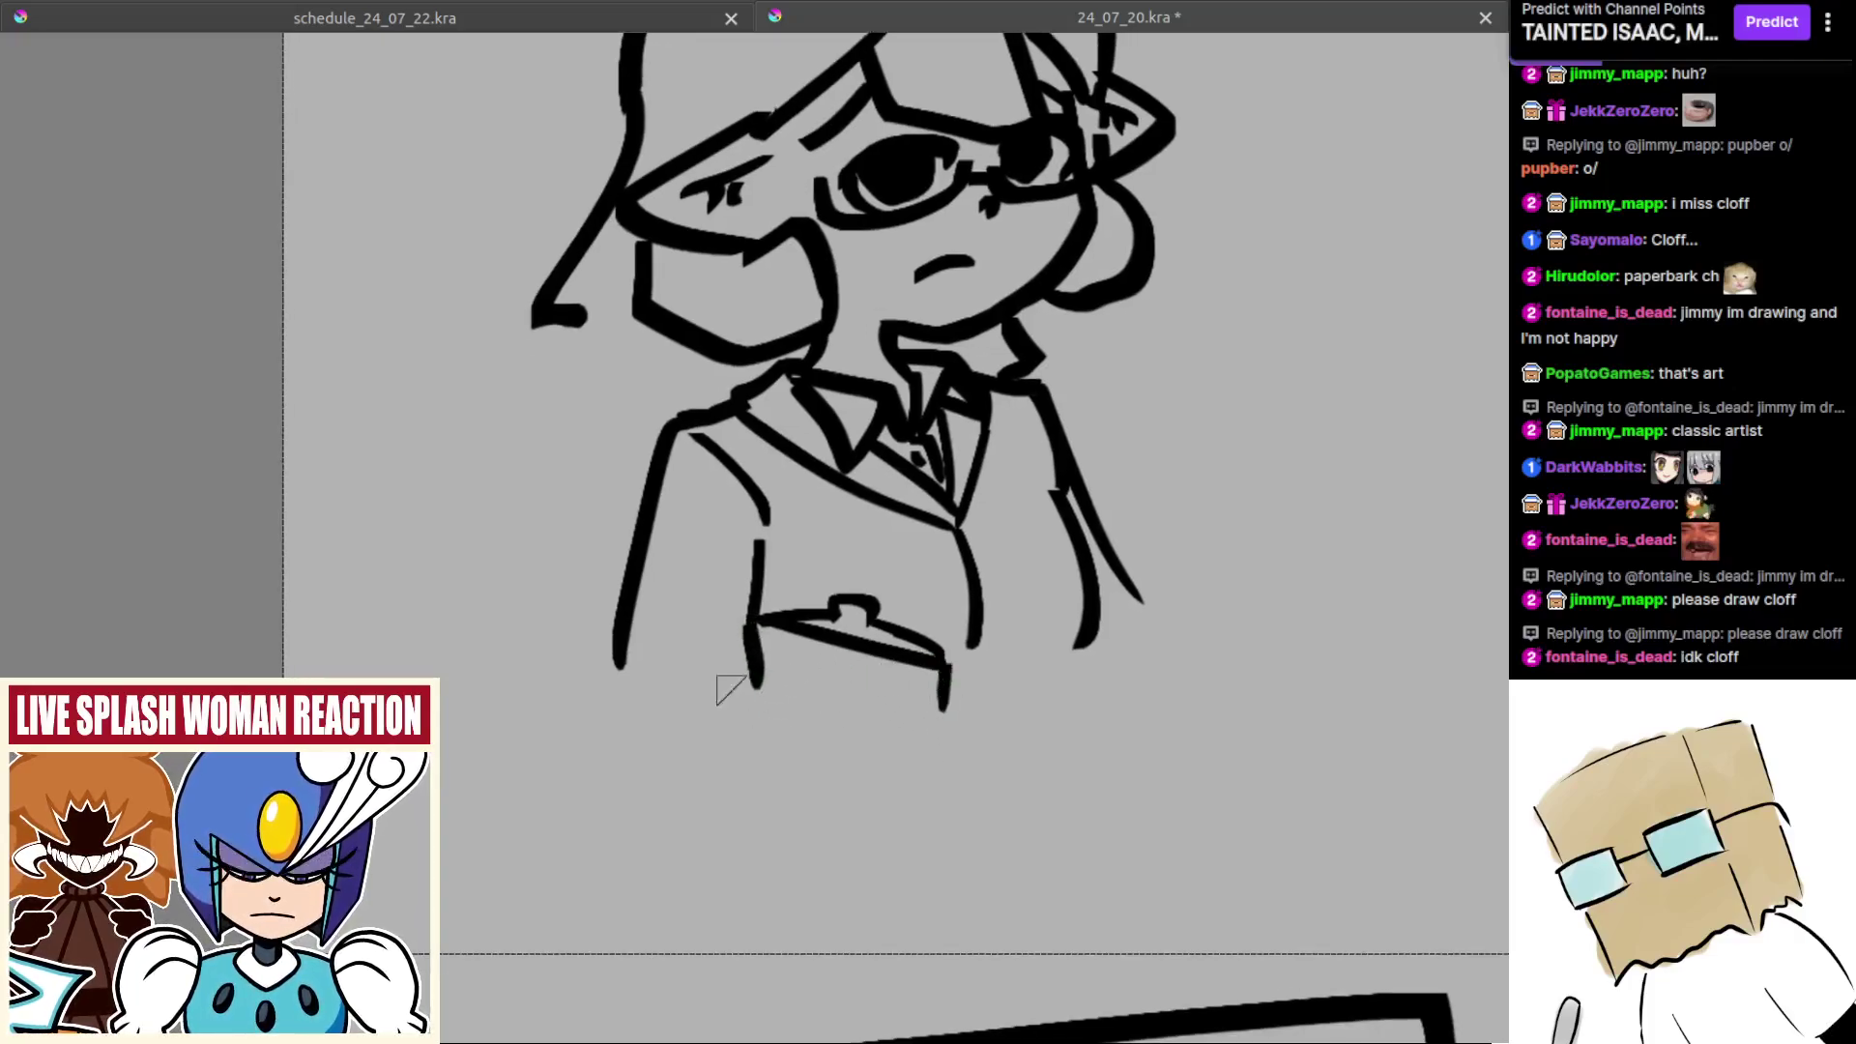
# Step: Extend the near arm's outer line down to the elbow, checking the curve on the mirrored canvas and mirroring back
pyautogui.moveTo(618, 667)
pyautogui.mouseDown()
pyautogui.moveTo(619, 731)
pyautogui.moveTo(704, 763)
pyautogui.mouseUp()
pyautogui.scroll(-3, 778, 764)
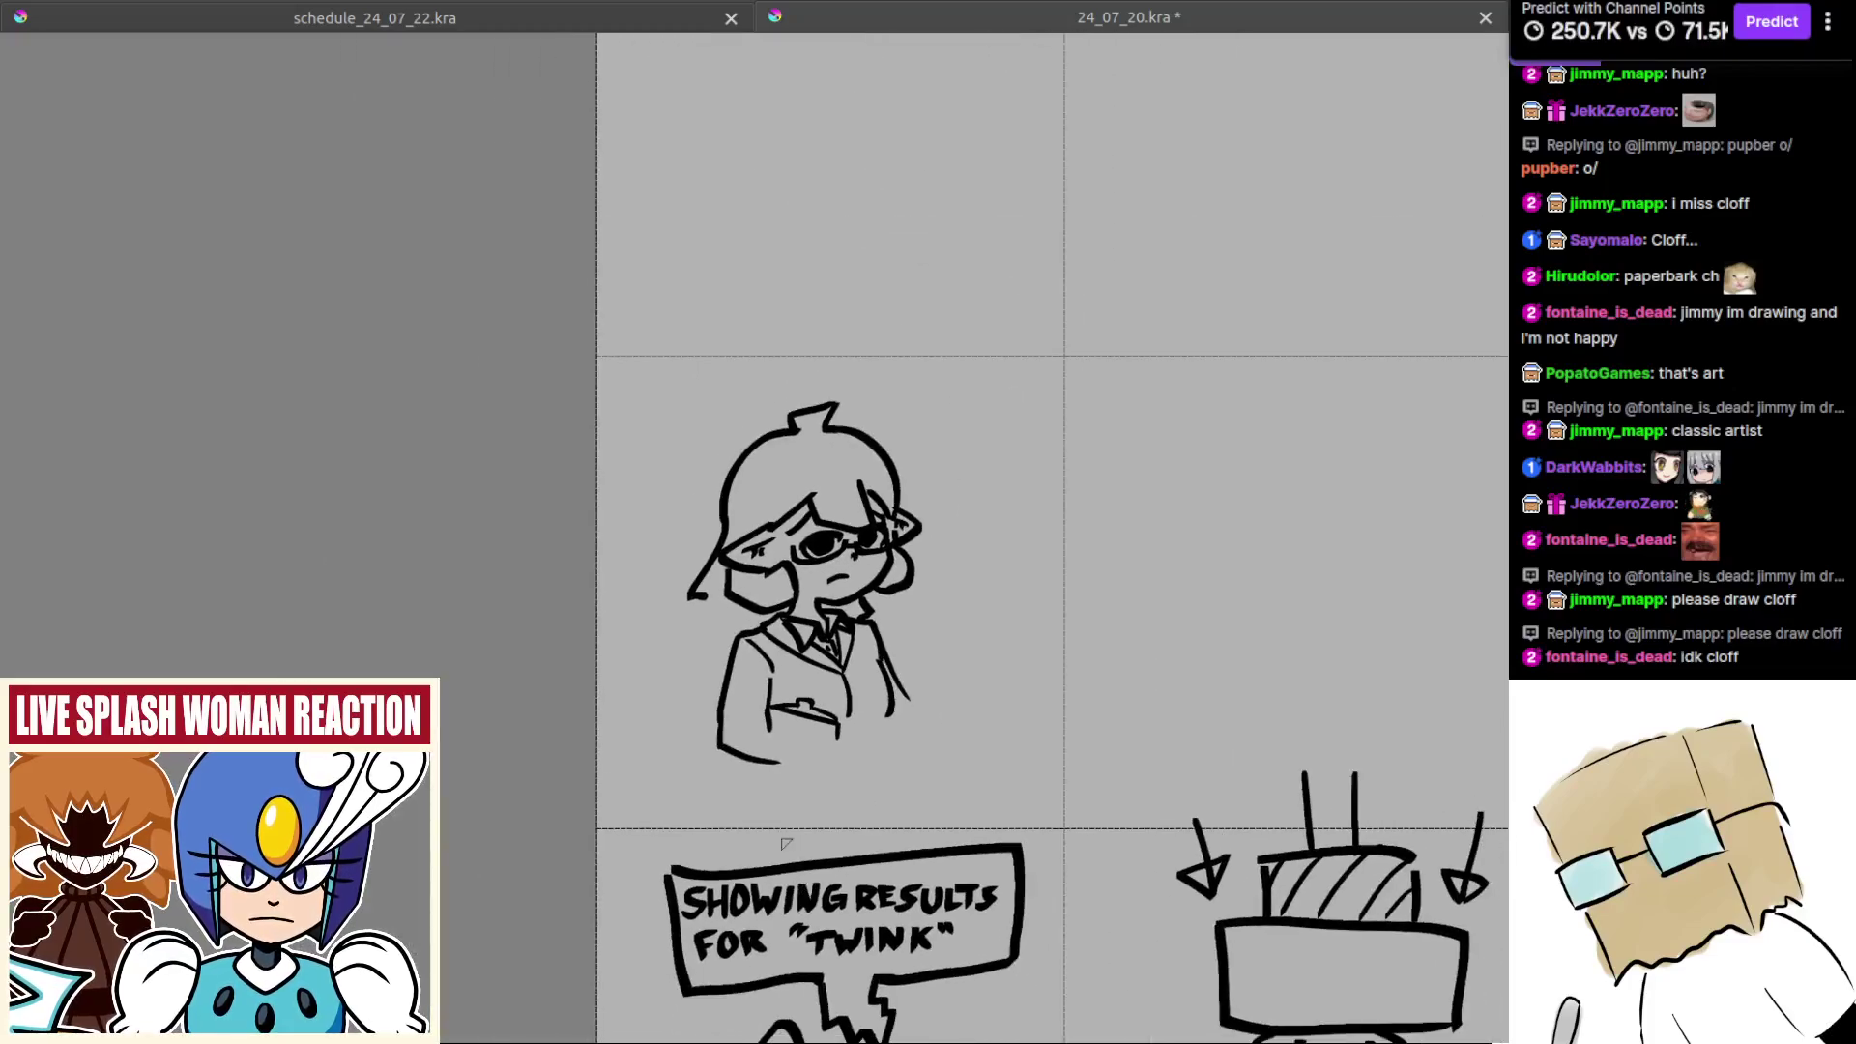
pyautogui.press('m')
pyautogui.scroll(5, 926, 704)
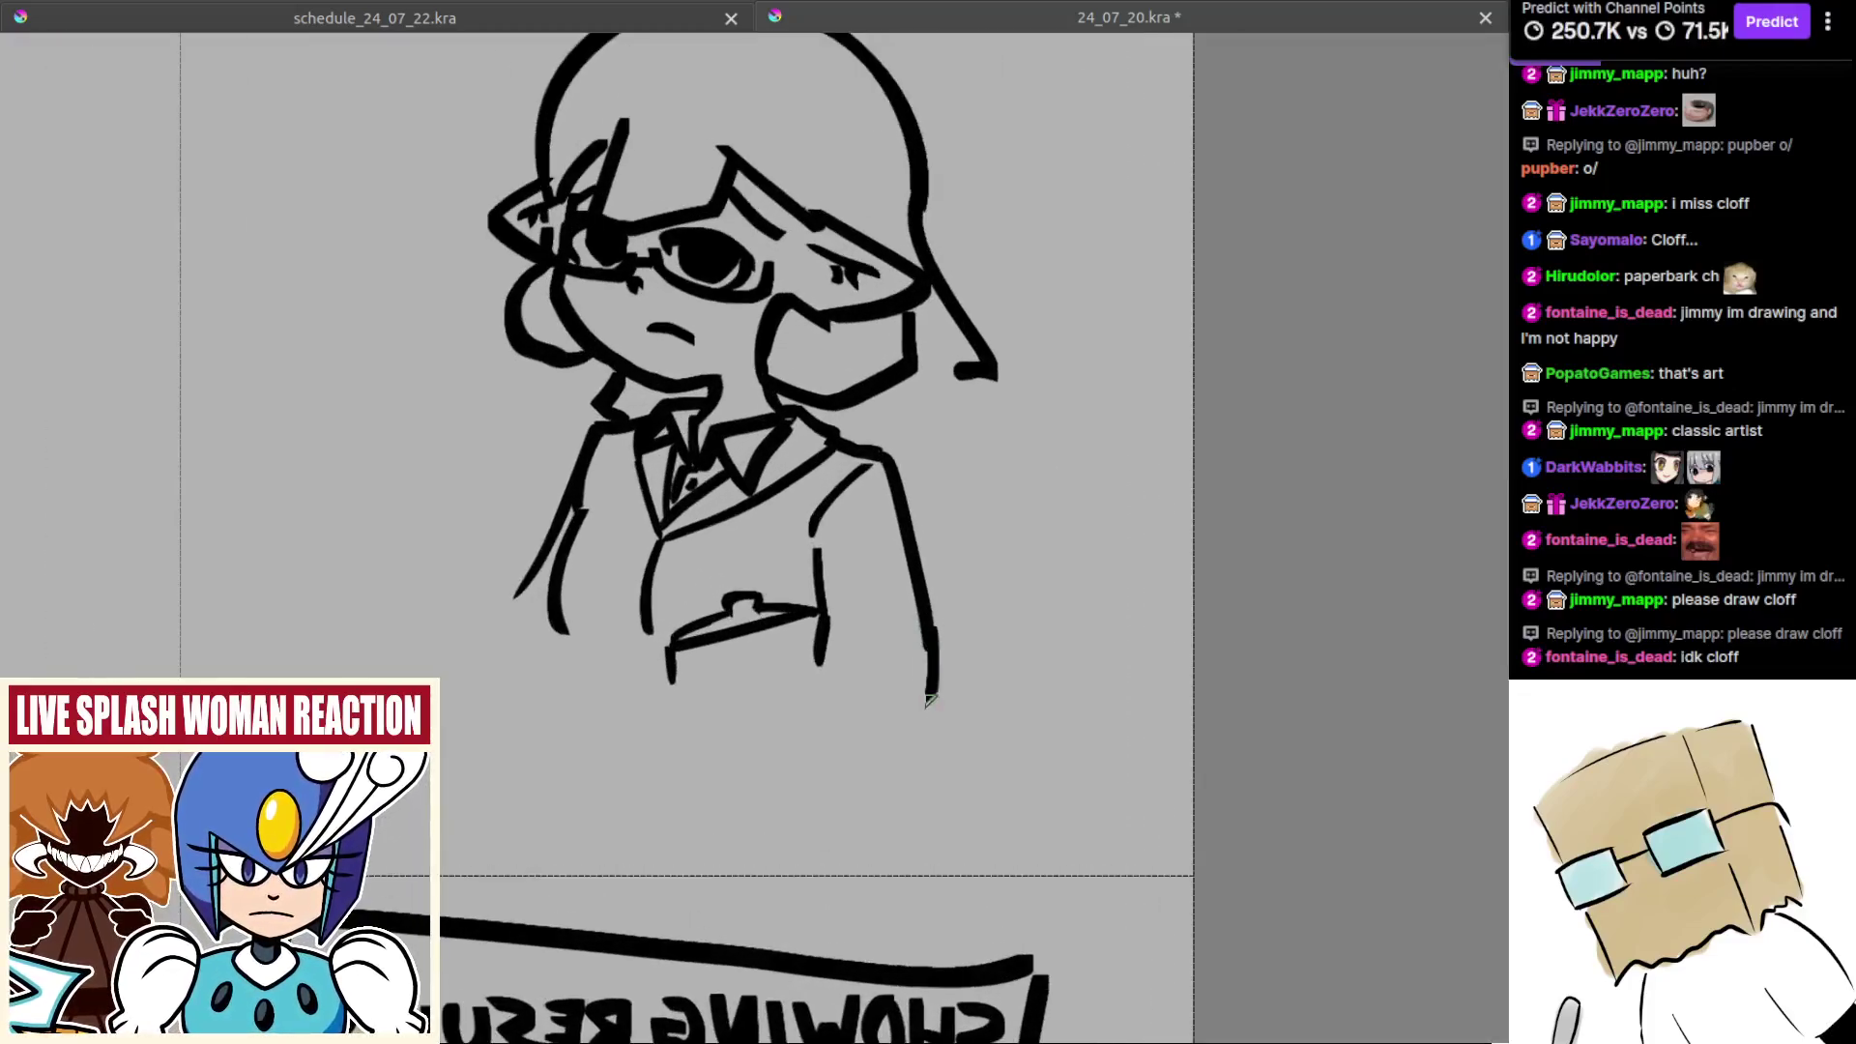
pyautogui.hotkey('ctrl', 'z')
pyautogui.moveTo(931, 632)
pyautogui.mouseDown()
pyautogui.moveTo(915, 728)
pyautogui.moveTo(978, 705)
pyautogui.moveTo(893, 632)
pyautogui.moveTo(935, 628)
pyautogui.moveTo(940, 644)
pyautogui.moveTo(893, 628)
pyautogui.moveTo(912, 648)
pyautogui.moveTo(878, 622)
pyautogui.moveTo(918, 687)
pyautogui.moveTo(882, 628)
pyautogui.moveTo(920, 671)
pyautogui.mouseUp()
pyautogui.hotkey('ctrl', 'z')
pyautogui.hotkey('ctrl', 'z')
pyautogui.hotkey('ctrl', 'z')
pyautogui.hotkey('ctrl', 'z')
pyautogui.moveTo(891, 667); pyautogui.dragTo(969, 716)
pyautogui.press('m')
# Step: Remove the short stroke inside the elbow and draw a small bow-like group of fold creases there
pyautogui.scroll(1, 756, 679)
pyautogui.hotkey('ctrl', 'z')
pyautogui.hotkey('ctrl', 'z')
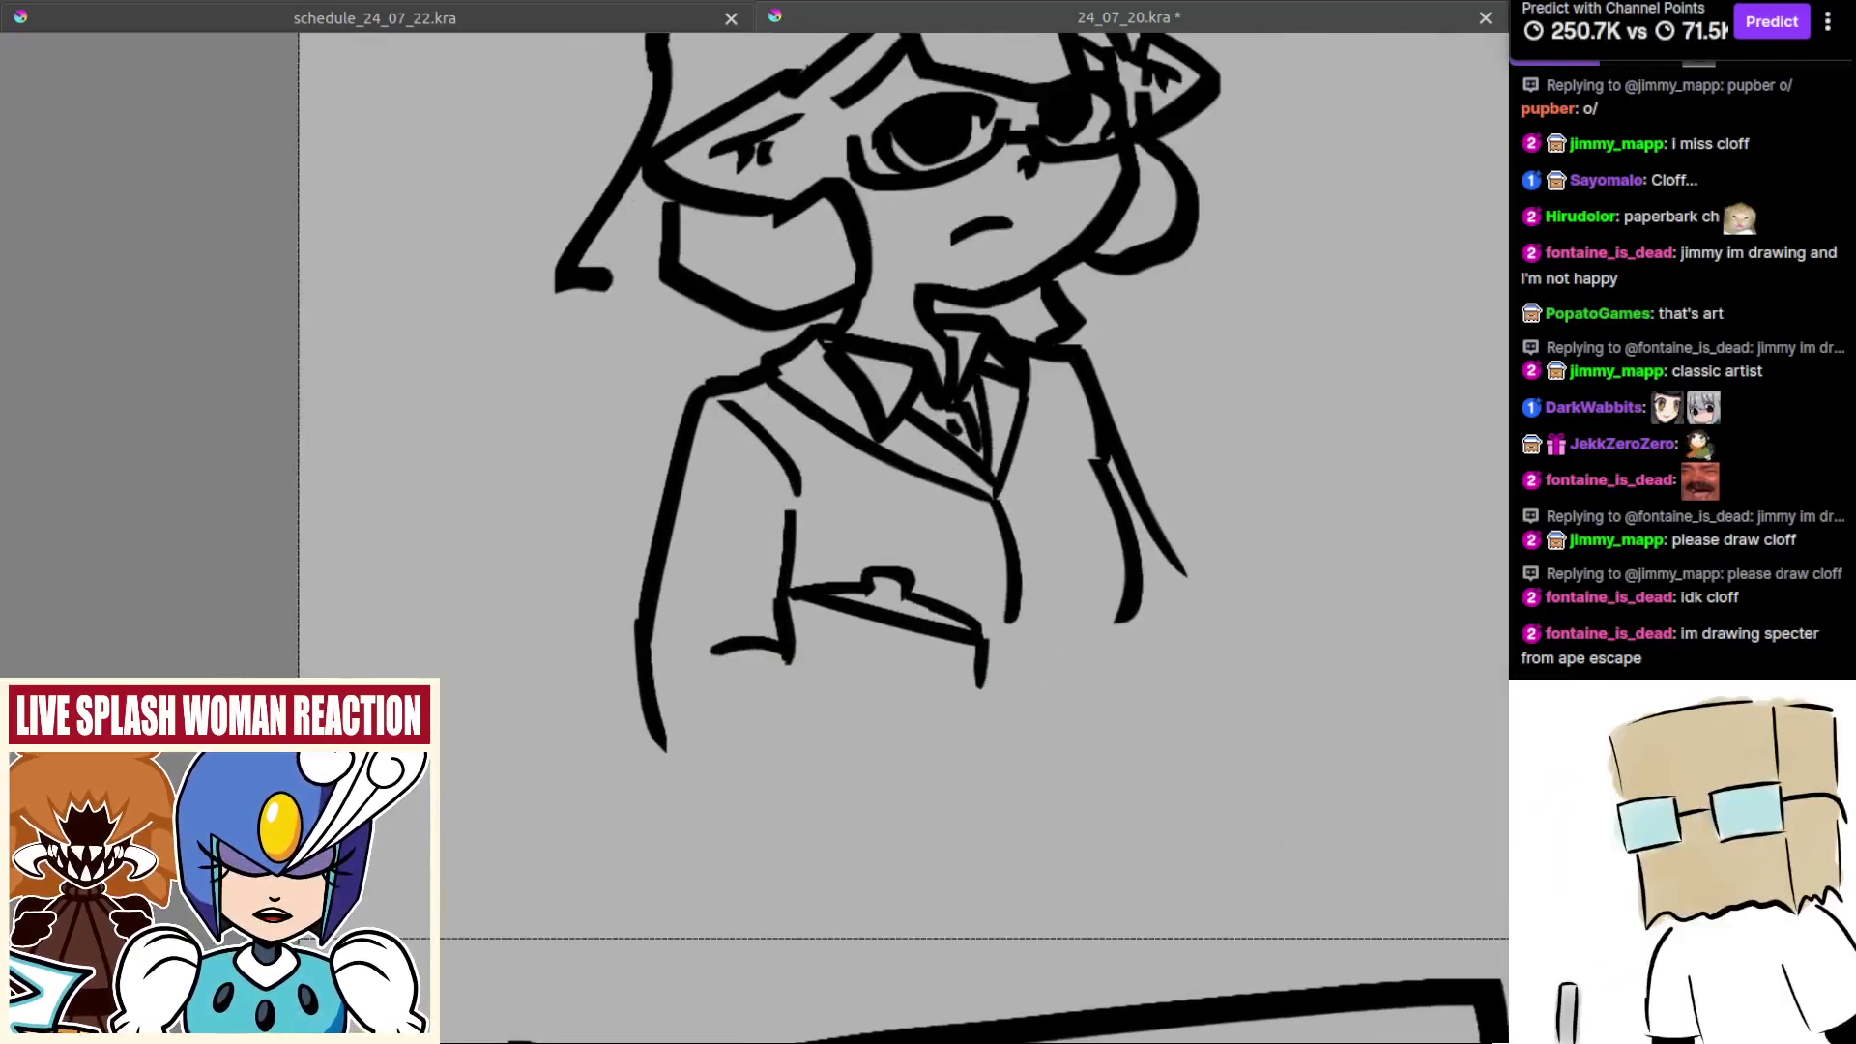
pyautogui.hotkey('ctrl', 'z')
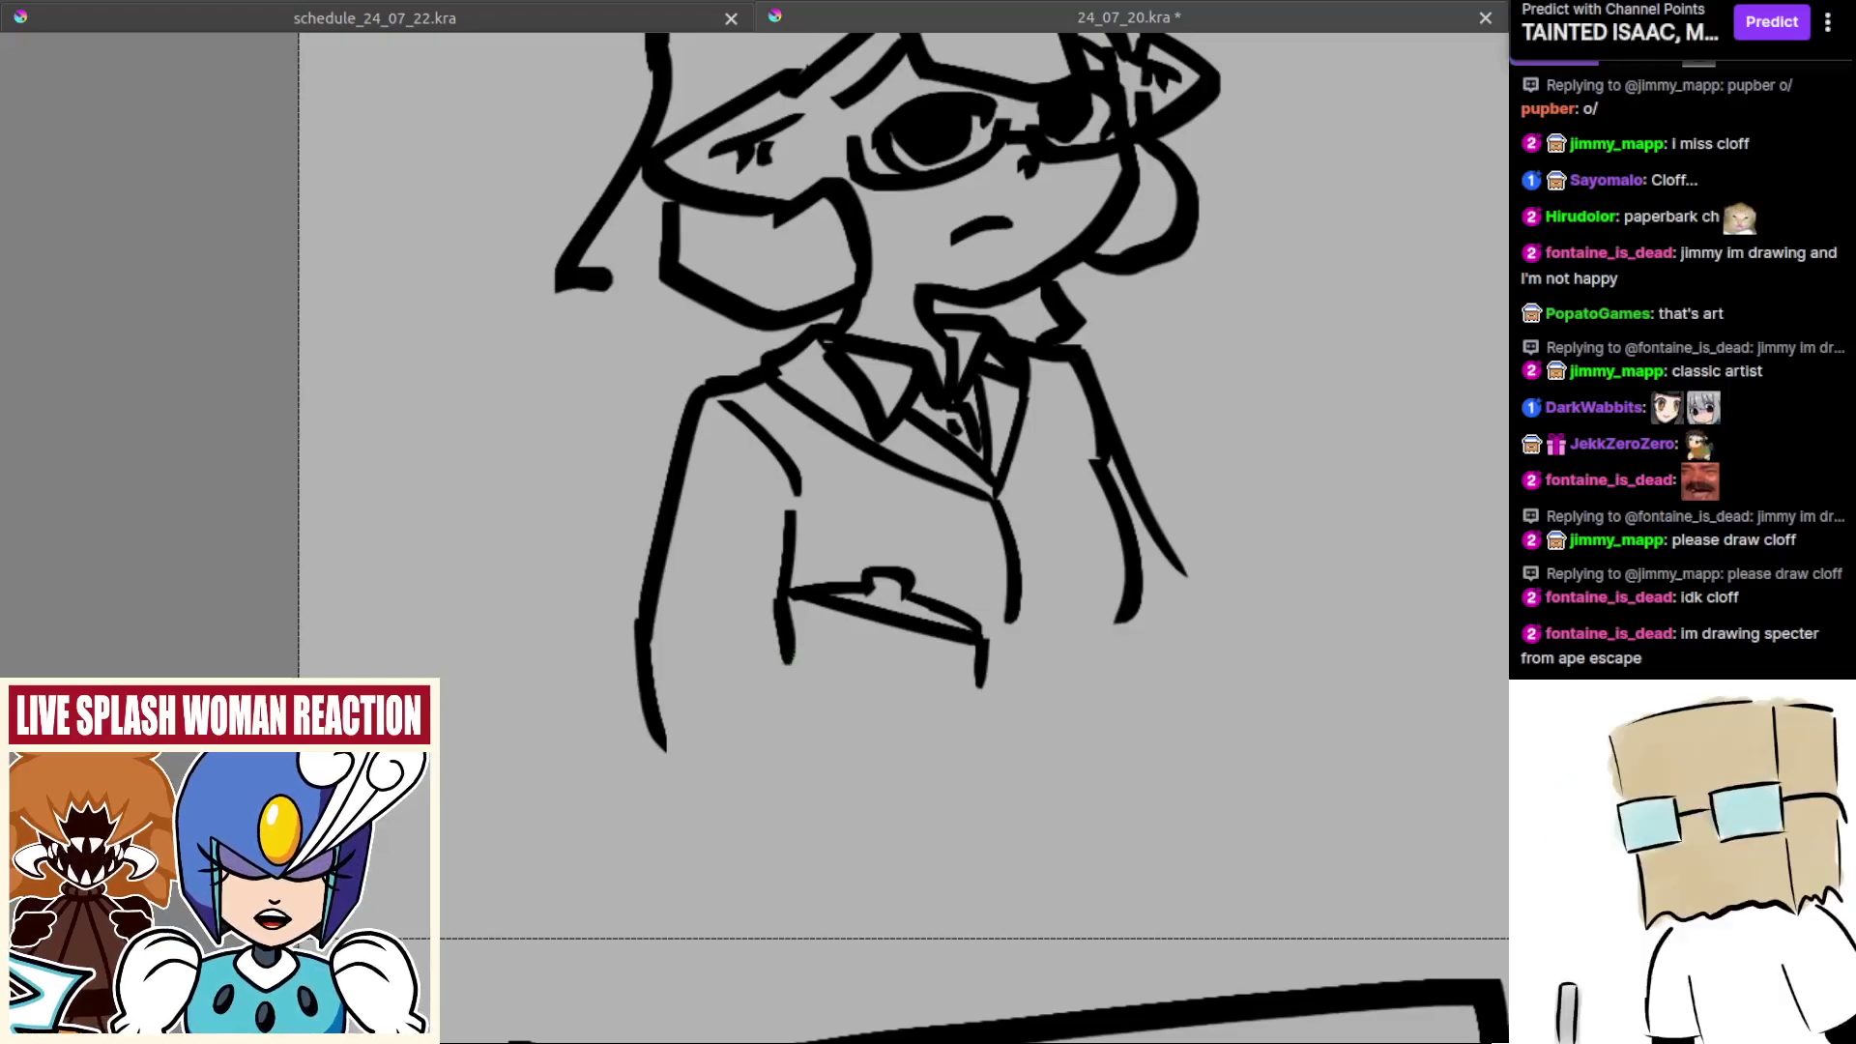
pyautogui.moveTo(787, 640)
pyautogui.mouseDown()
pyautogui.moveTo(713, 665)
pyautogui.moveTo(719, 685)
pyautogui.moveTo(778, 665)
pyautogui.moveTo(740, 706)
pyautogui.mouseUp()
pyautogui.moveTo(789, 639); pyautogui.dragTo(720, 621)
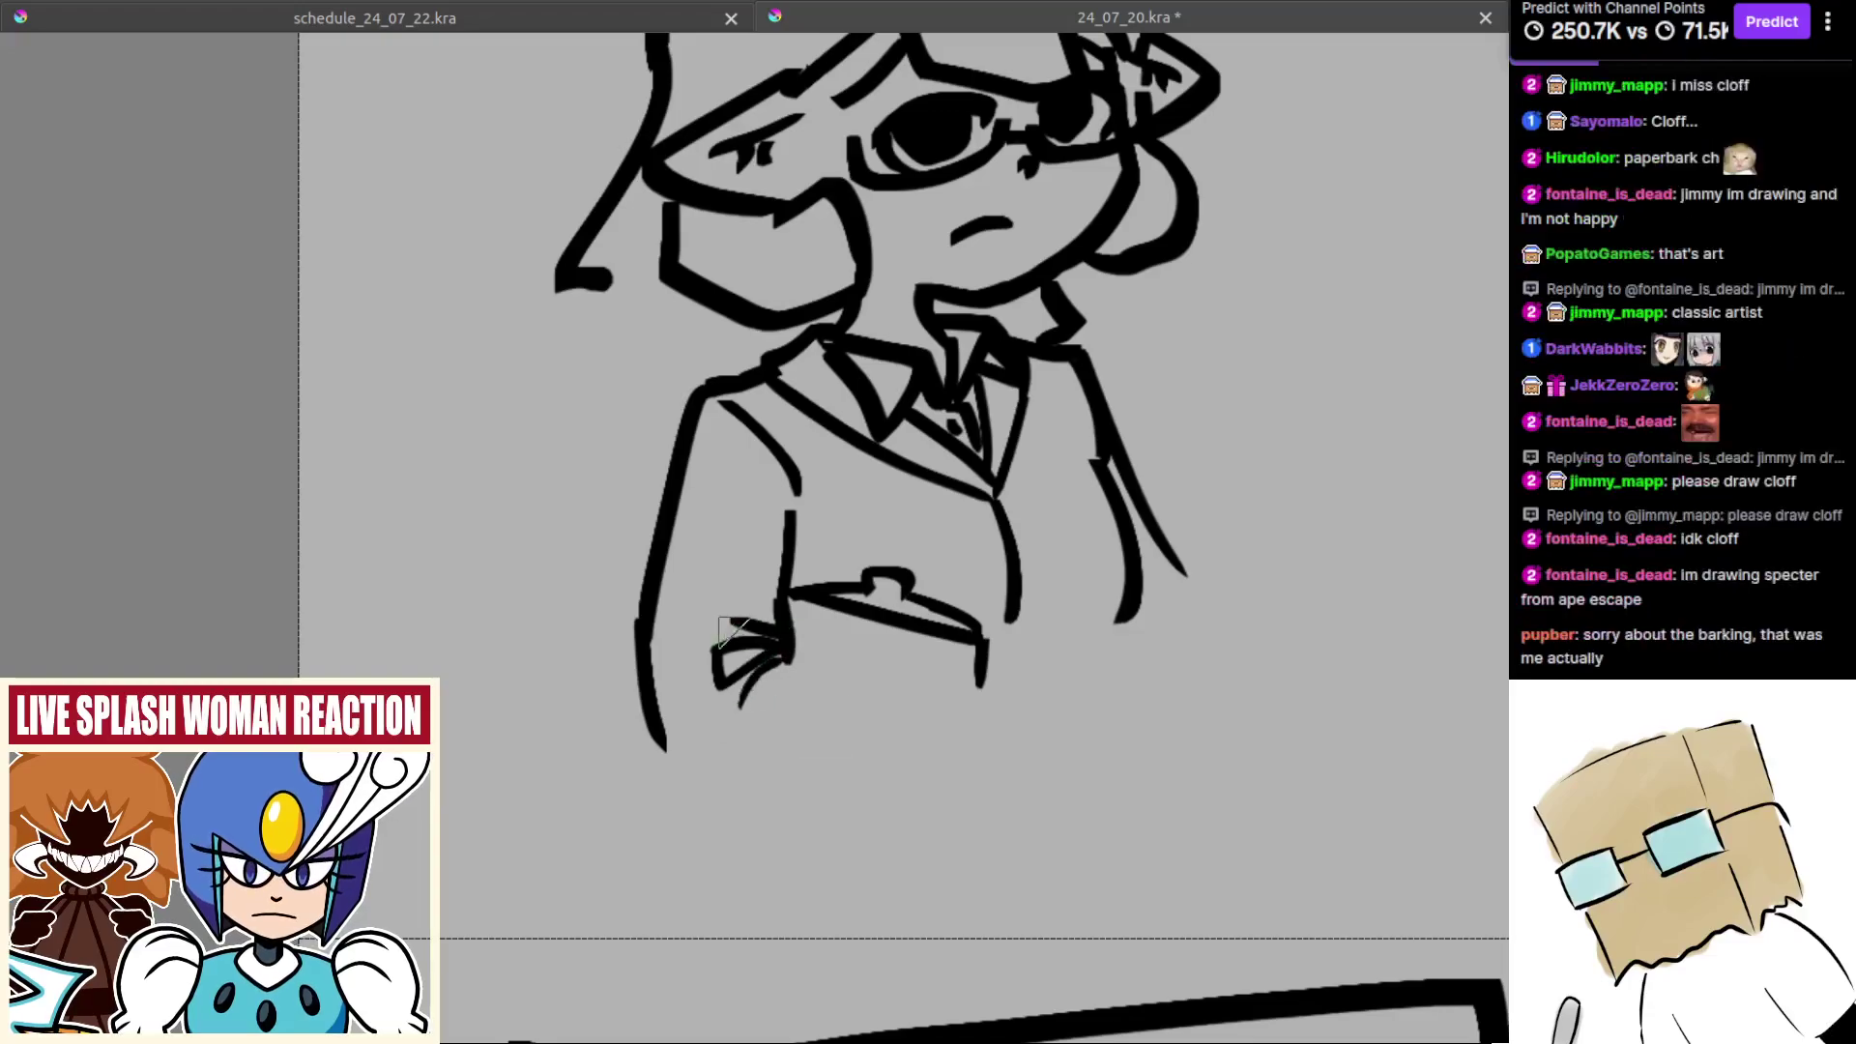
pyautogui.hotkey('ctrl', 'z')
pyautogui.moveTo(793, 712)
pyautogui.mouseDown()
pyautogui.moveTo(769, 687)
pyautogui.moveTo(825, 705)
pyautogui.moveTo(787, 659)
pyautogui.moveTo(876, 685)
pyautogui.mouseUp()
pyautogui.hotkey('ctrl', 'z')
pyautogui.hotkey('ctrl', 'z')
# Step: Draw the forearm's slanted upper edge from the elbow creases across the belly below the clipboard shape
pyautogui.moveTo(772, 637); pyautogui.dragTo(930, 683)
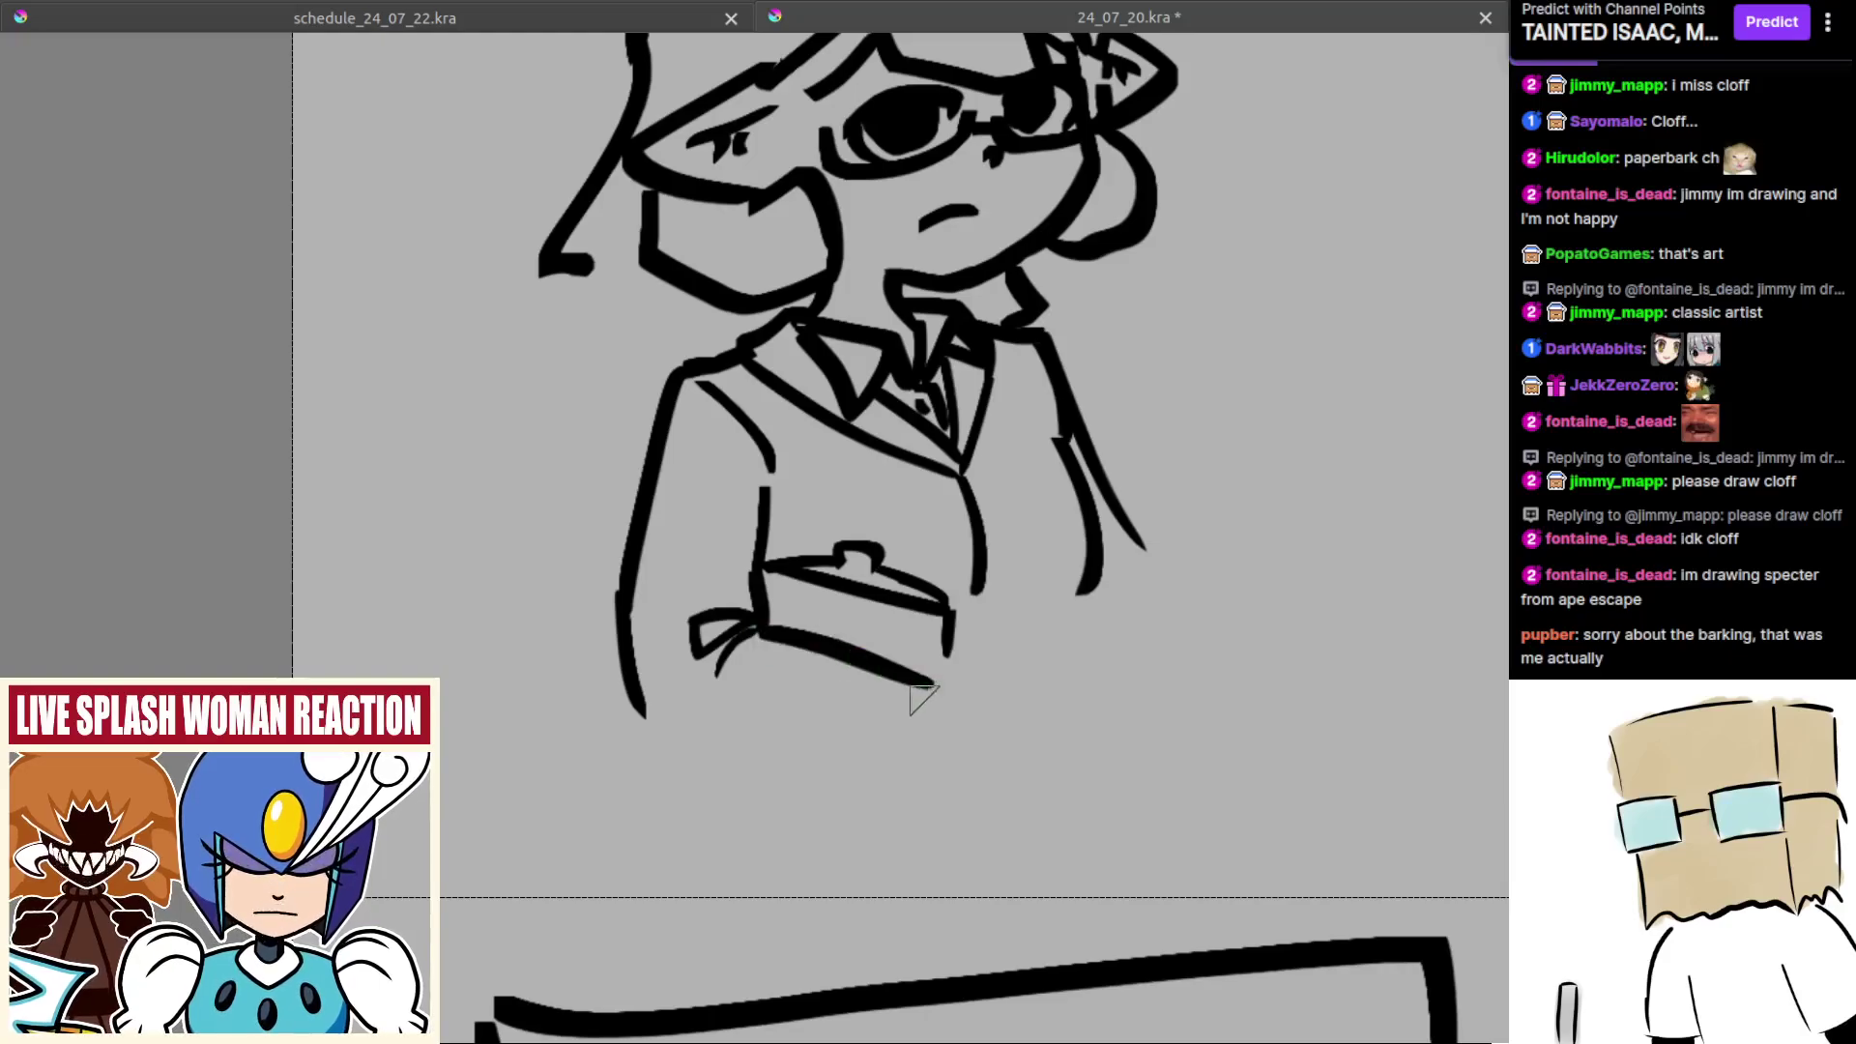
pyautogui.moveTo(745, 563); pyautogui.dragTo(812, 651)
pyautogui.press('e')
pyautogui.moveTo(837, 577); pyautogui.dragTo(853, 753)
pyautogui.hotkey('ctrl', 'z')
pyautogui.hotkey('ctrl', 'z')
# Step: Mirror the canvas, draw the short slanted line that ends the sleeve at the wrist, and mirror back
pyautogui.press('m')
pyautogui.moveTo(615, 734)
pyautogui.mouseDown()
pyautogui.moveTo(811, 716)
pyautogui.moveTo(802, 788)
pyautogui.moveTo(817, 725)
pyautogui.mouseUp()
pyautogui.press('+')
pyautogui.hotkey('ctrl', 'z')
pyautogui.hotkey('ctrl', 'z')
pyautogui.moveTo(811, 708); pyautogui.dragTo(836, 782)
pyautogui.hotkey('ctrl', 'z')
pyautogui.hotkey('ctrl', 'z')
pyautogui.press('m')
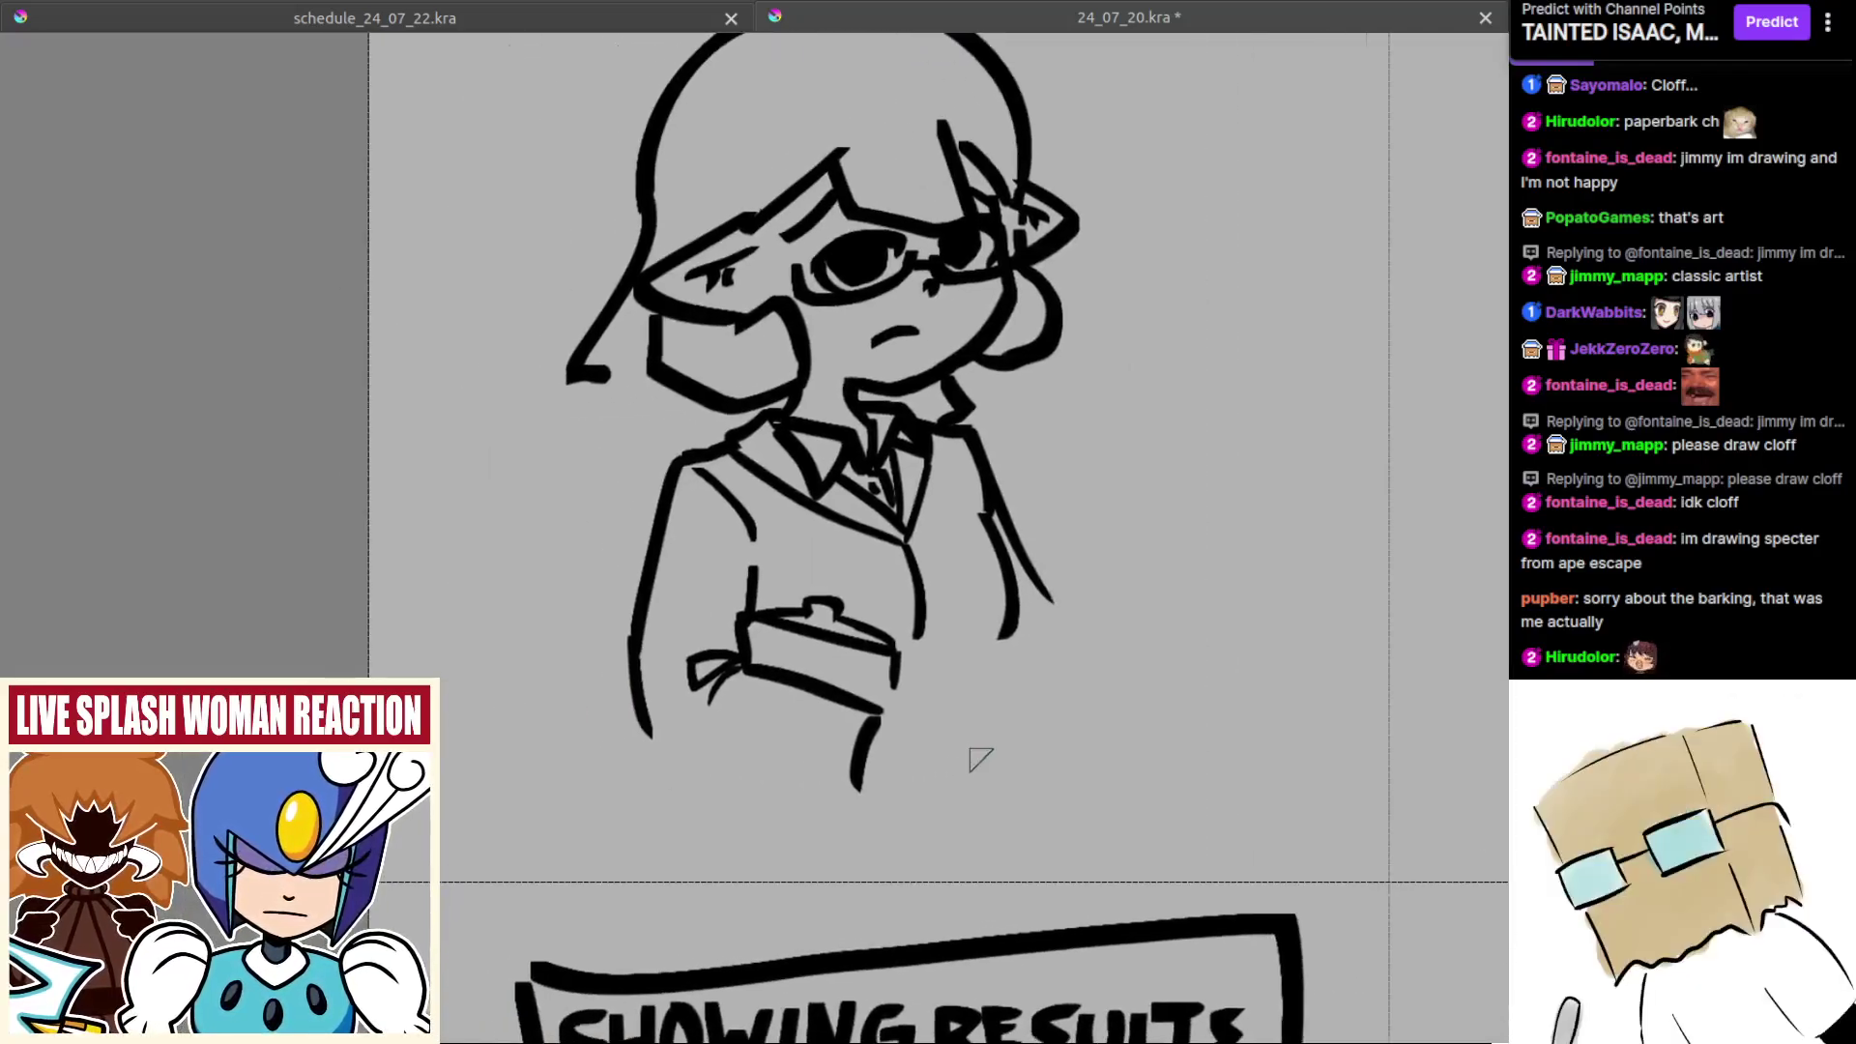
# Step: Draw the forearm's slanted lower edge from the elbow to the sleeve's end
pyautogui.moveTo(654, 745)
pyautogui.mouseDown()
pyautogui.moveTo(760, 789)
pyautogui.moveTo(810, 788)
pyautogui.mouseUp()
pyautogui.hotkey('ctrl', 'z')
pyautogui.moveTo(668, 730); pyautogui.dragTo(842, 804)
pyautogui.hotkey('ctrl', 'z')
pyautogui.moveTo(660, 741); pyautogui.dragTo(839, 804)
pyautogui.hotkey('ctrl', 'z')
pyautogui.scroll(1, 870, 798)
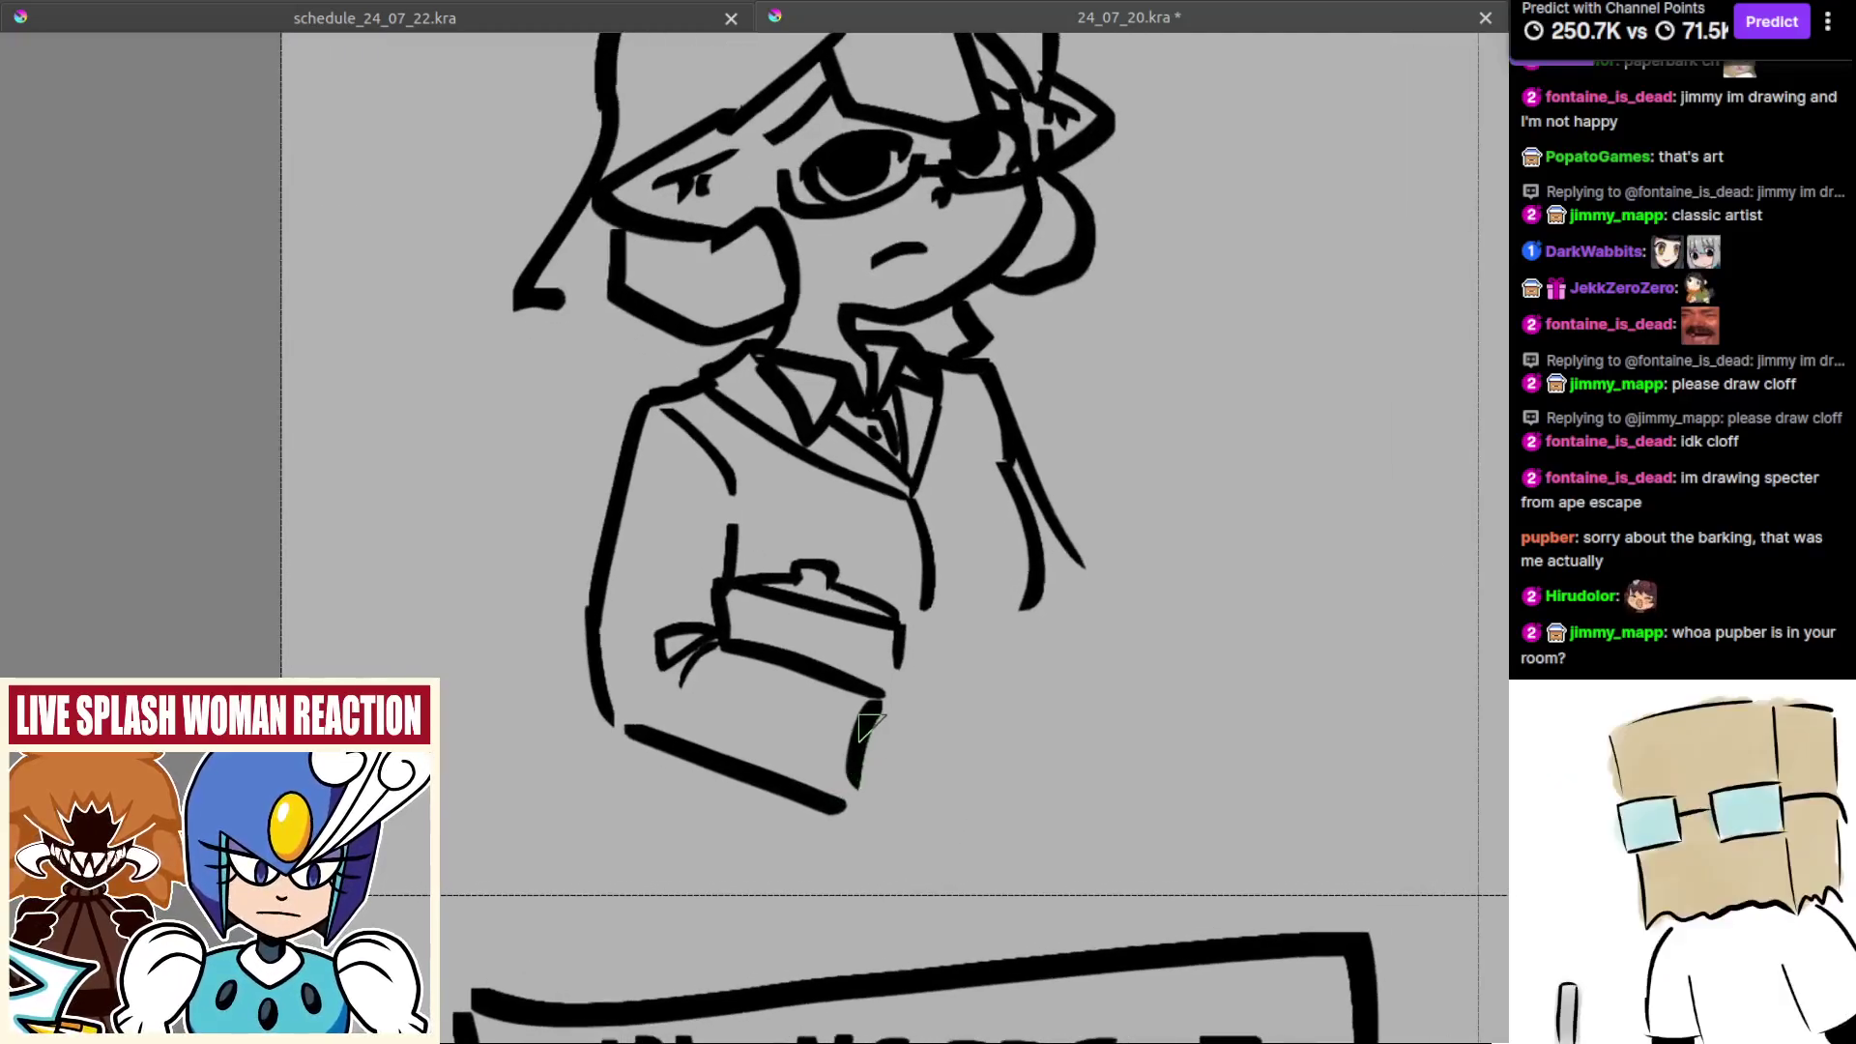
# Step: Redraw the sleeve's end line to meet the forearm's lower edge, and add a narrow cuff band and small button marks
pyautogui.press('e')
pyautogui.moveTo(878, 709)
pyautogui.mouseDown()
pyautogui.moveTo(856, 779)
pyautogui.moveTo(842, 748)
pyautogui.moveTo(878, 700)
pyautogui.moveTo(860, 699)
pyautogui.moveTo(841, 791)
pyautogui.mouseUp()
pyautogui.press('e')
pyautogui.hotkey('ctrl', 'z')
pyautogui.moveTo(875, 696); pyautogui.dragTo(835, 800)
pyautogui.hotkey('ctrl', 'z')
pyautogui.hotkey('ctrl', 'z')
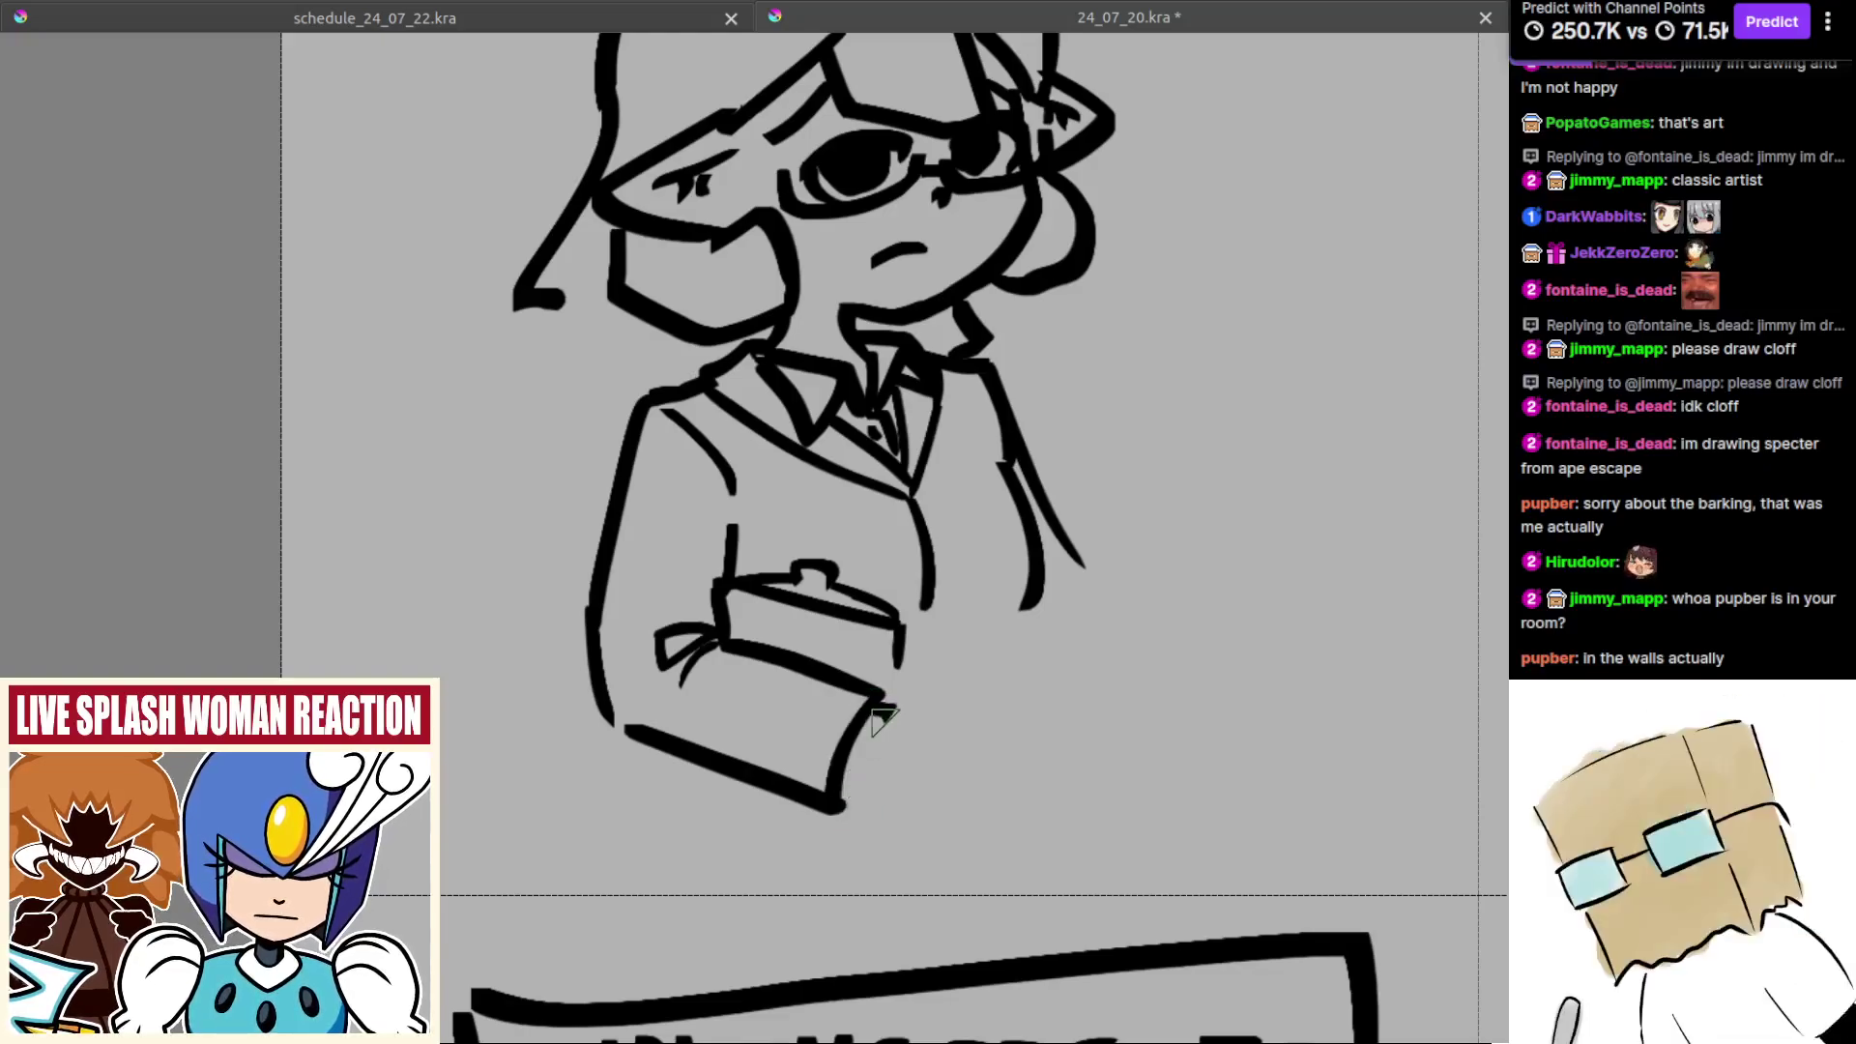
pyautogui.moveTo(887, 711); pyautogui.dragTo(867, 797)
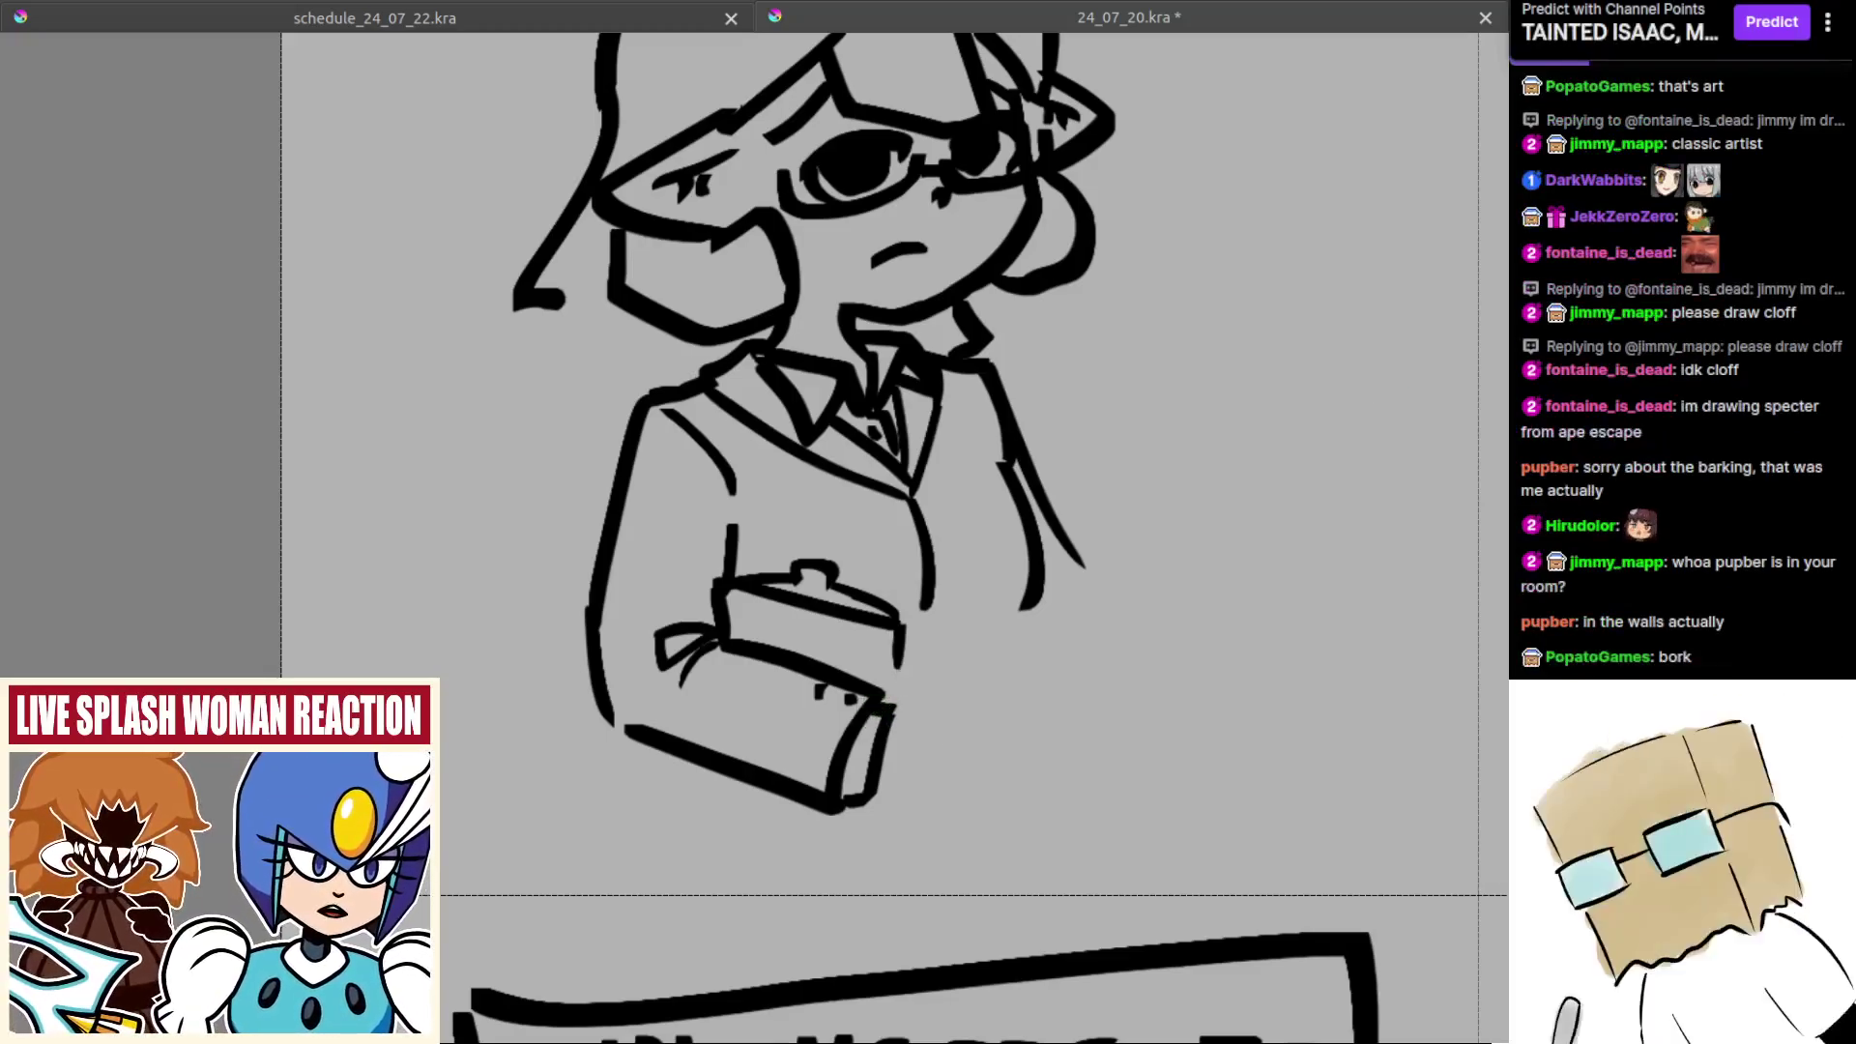
pyautogui.moveTo(902, 747); pyautogui.dragTo(910, 726)
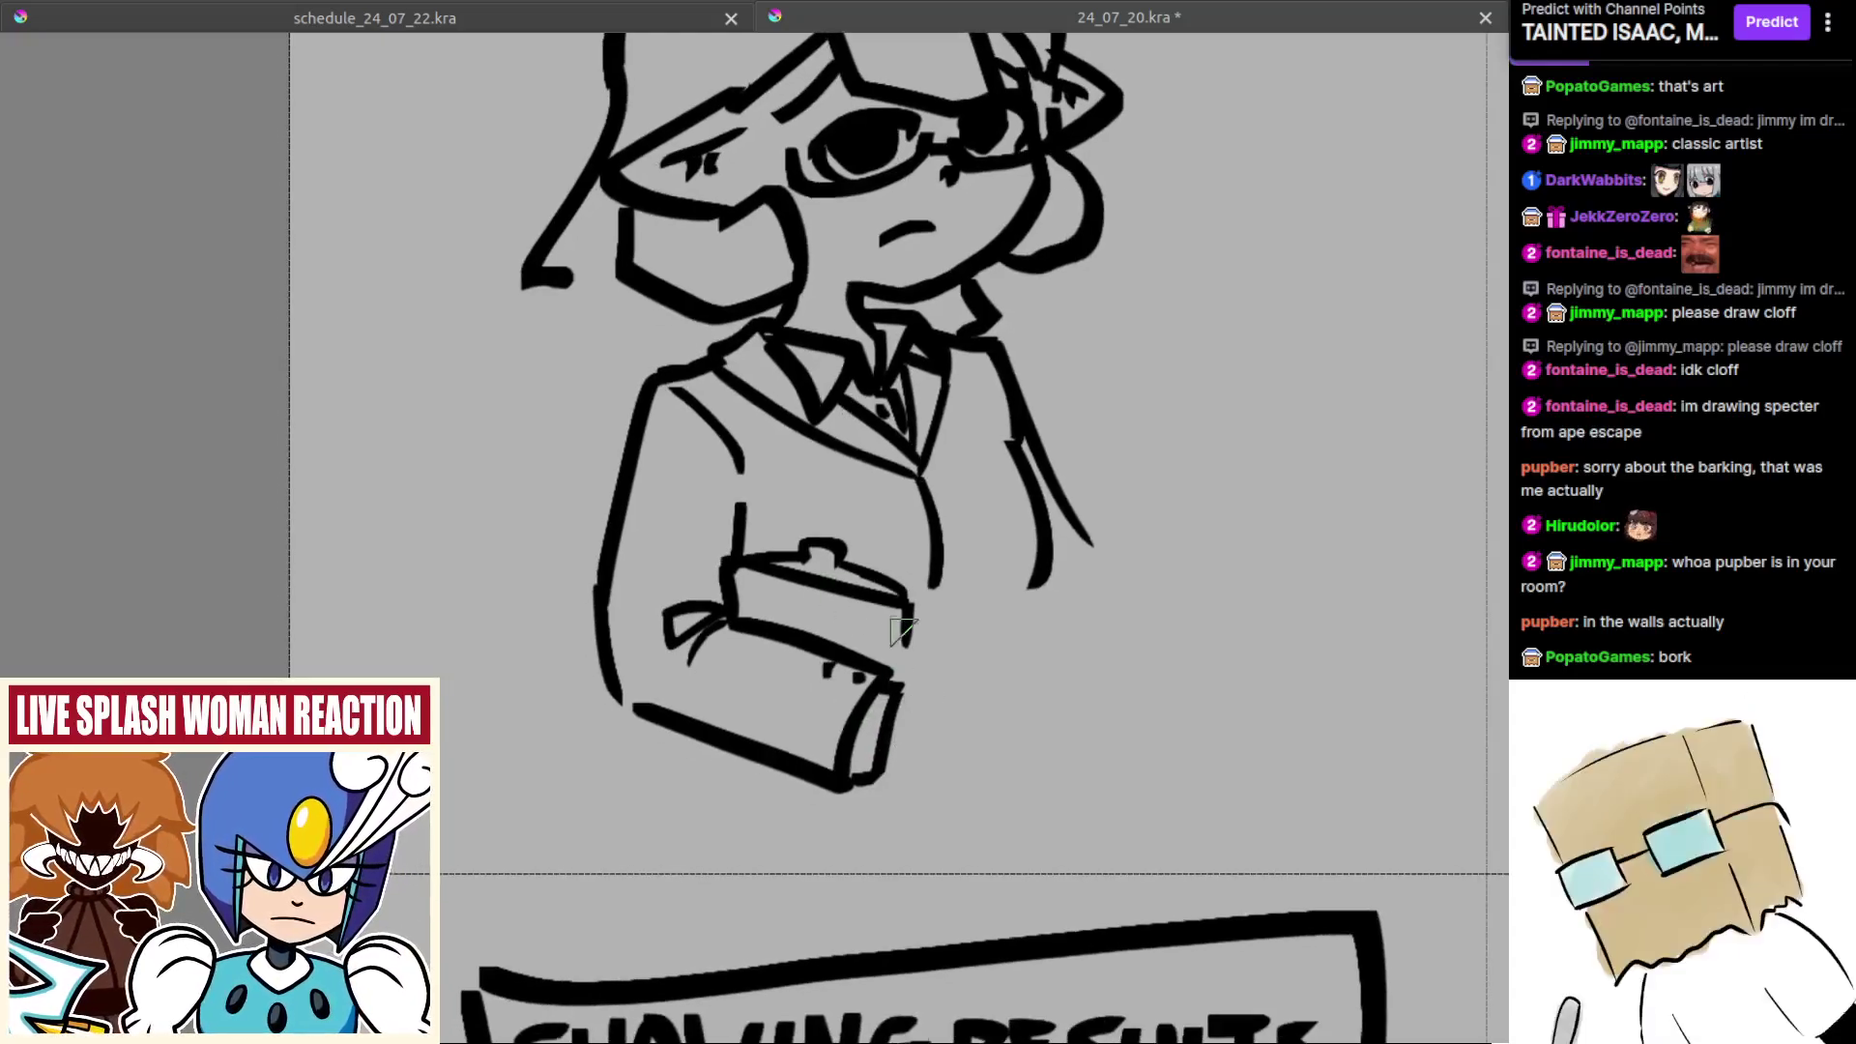
pyautogui.hotkey('ctrl', 'z')
# Step: Erase the clipboard shape from the lower chest and trim the near arm's inner line above the forearm
pyautogui.moveTo(749, 549)
pyautogui.mouseDown()
pyautogui.moveTo(831, 542)
pyautogui.moveTo(881, 619)
pyautogui.moveTo(899, 615)
pyautogui.moveTo(898, 655)
pyautogui.mouseUp()
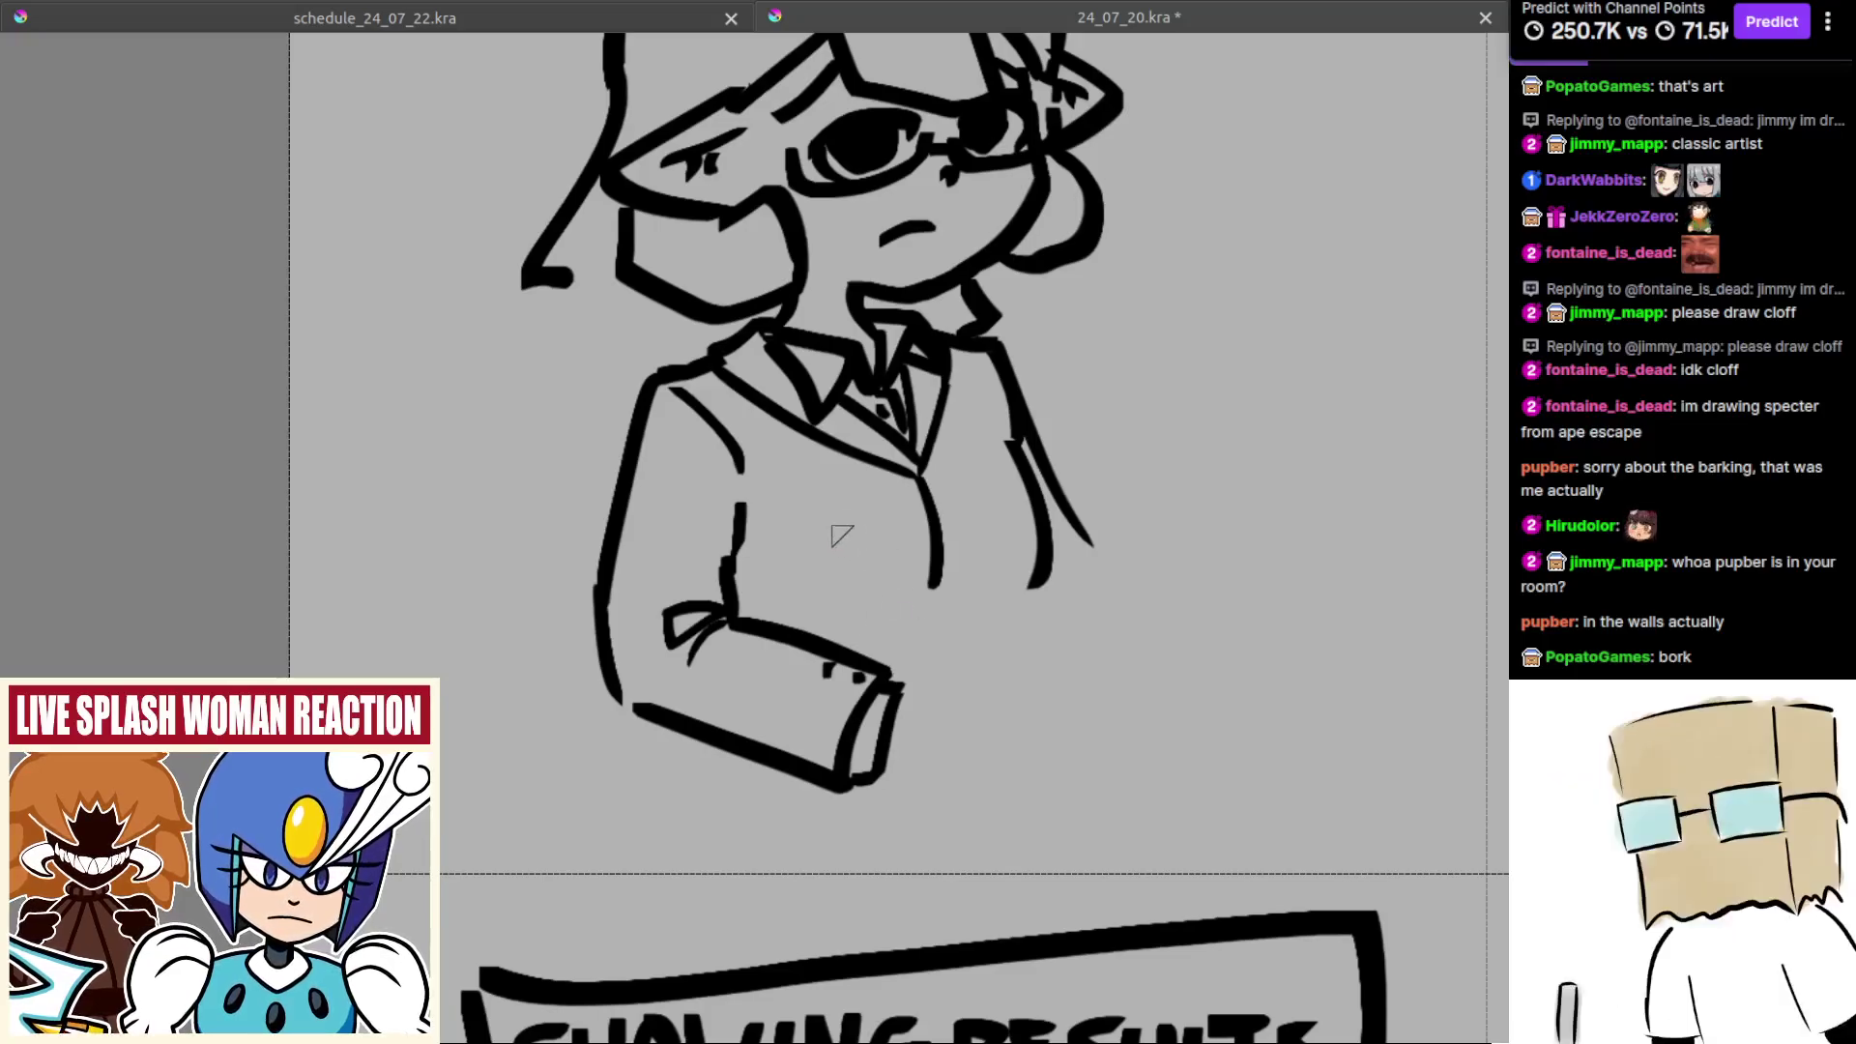
pyautogui.scroll(2, 737, 538)
pyautogui.moveTo(719, 548); pyautogui.dragTo(717, 579)
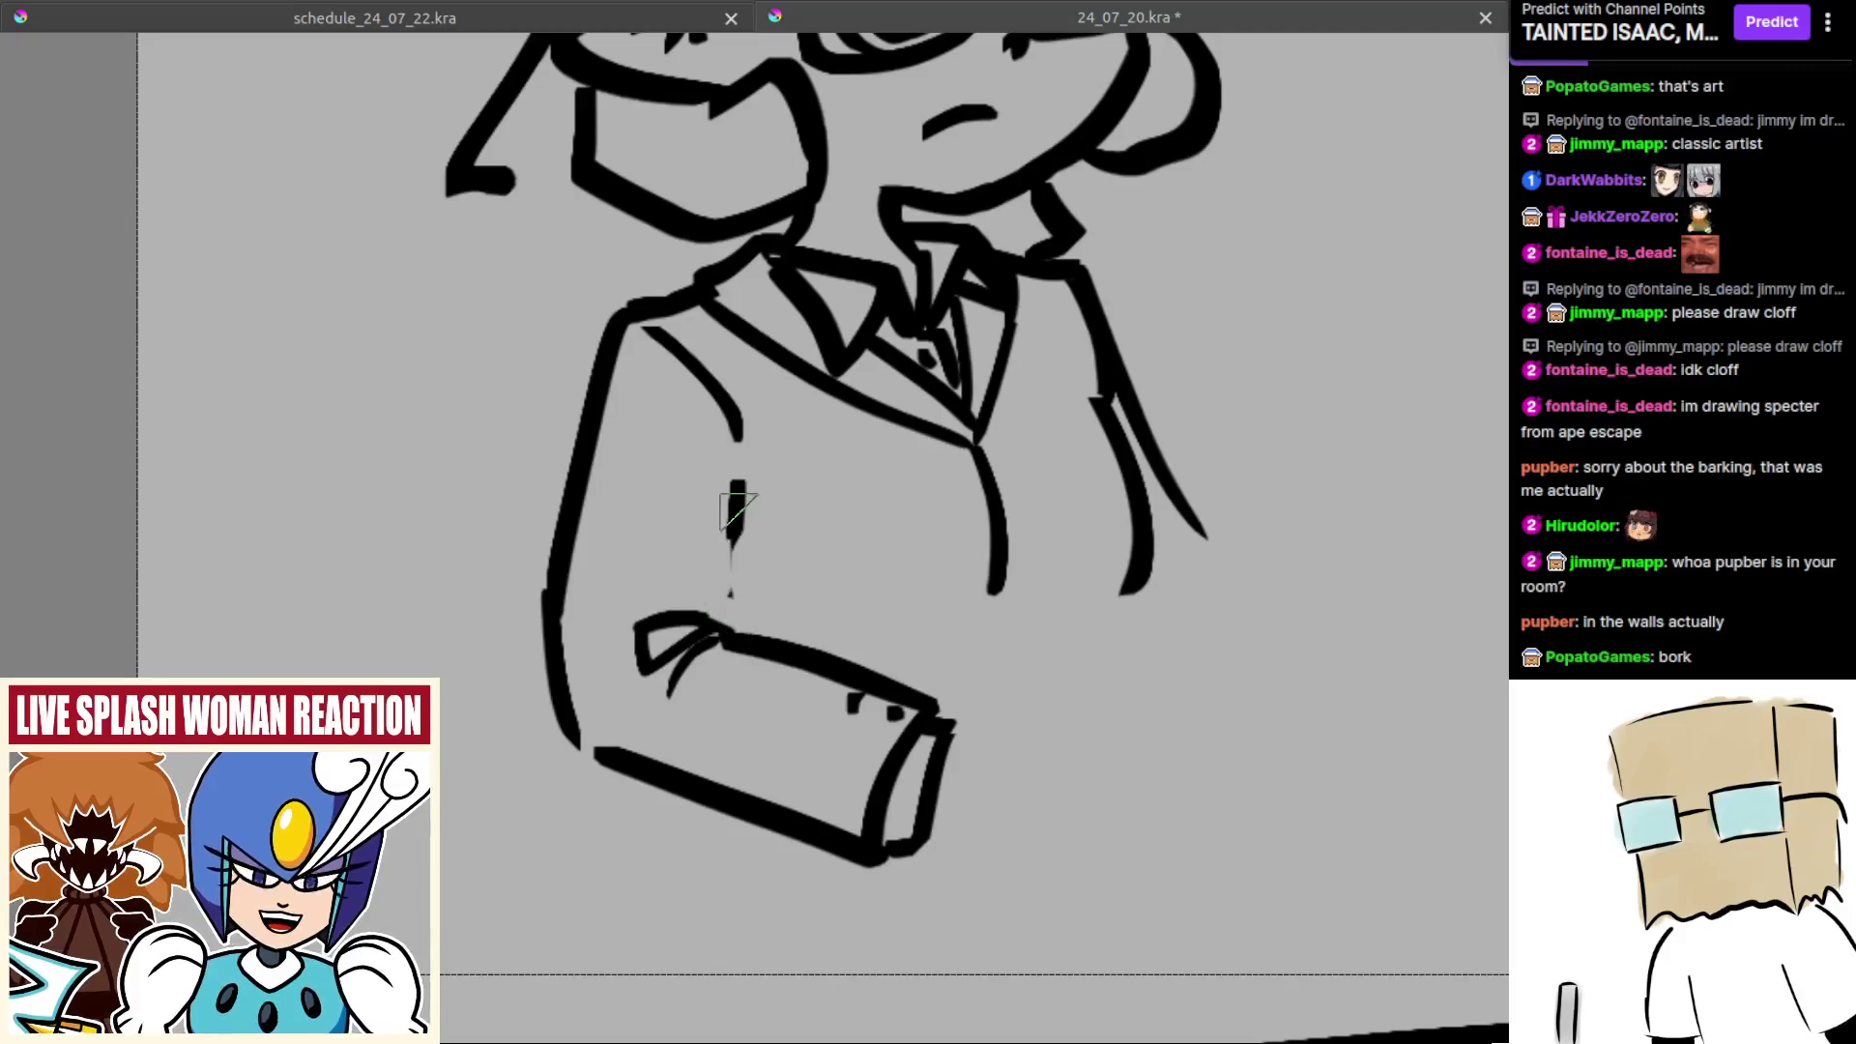
pyautogui.moveTo(738, 512); pyautogui.dragTo(726, 605)
pyautogui.hotkey('ctrl', 'z')
pyautogui.moveTo(737, 527)
pyautogui.mouseDown()
pyautogui.moveTo(729, 633)
pyautogui.moveTo(774, 658)
pyautogui.mouseUp()
pyautogui.hotkey('ctrl', 'z')
pyautogui.hotkey('ctrl', 'z')
# Step: Mirror the canvas to clean up the remains of the near arm's inner line at the elbow, and mirror back
pyautogui.press('m')
pyautogui.moveTo(820, 558); pyautogui.dragTo(826, 688)
pyautogui.hotkey('ctrl', 'z')
pyautogui.hotkey('ctrl', 'z')
pyautogui.hotkey('ctrl', 'z')
pyautogui.hotkey('ctrl', 'z')
pyautogui.moveTo(810, 668); pyautogui.dragTo(776, 761)
pyautogui.press('m')
pyautogui.moveTo(684, 657); pyautogui.dragTo(830, 700)
pyautogui.moveTo(829, 706)
pyautogui.mouseDown()
pyautogui.moveTo(857, 596)
pyautogui.moveTo(879, 596)
pyautogui.moveTo(886, 726)
pyautogui.mouseUp()
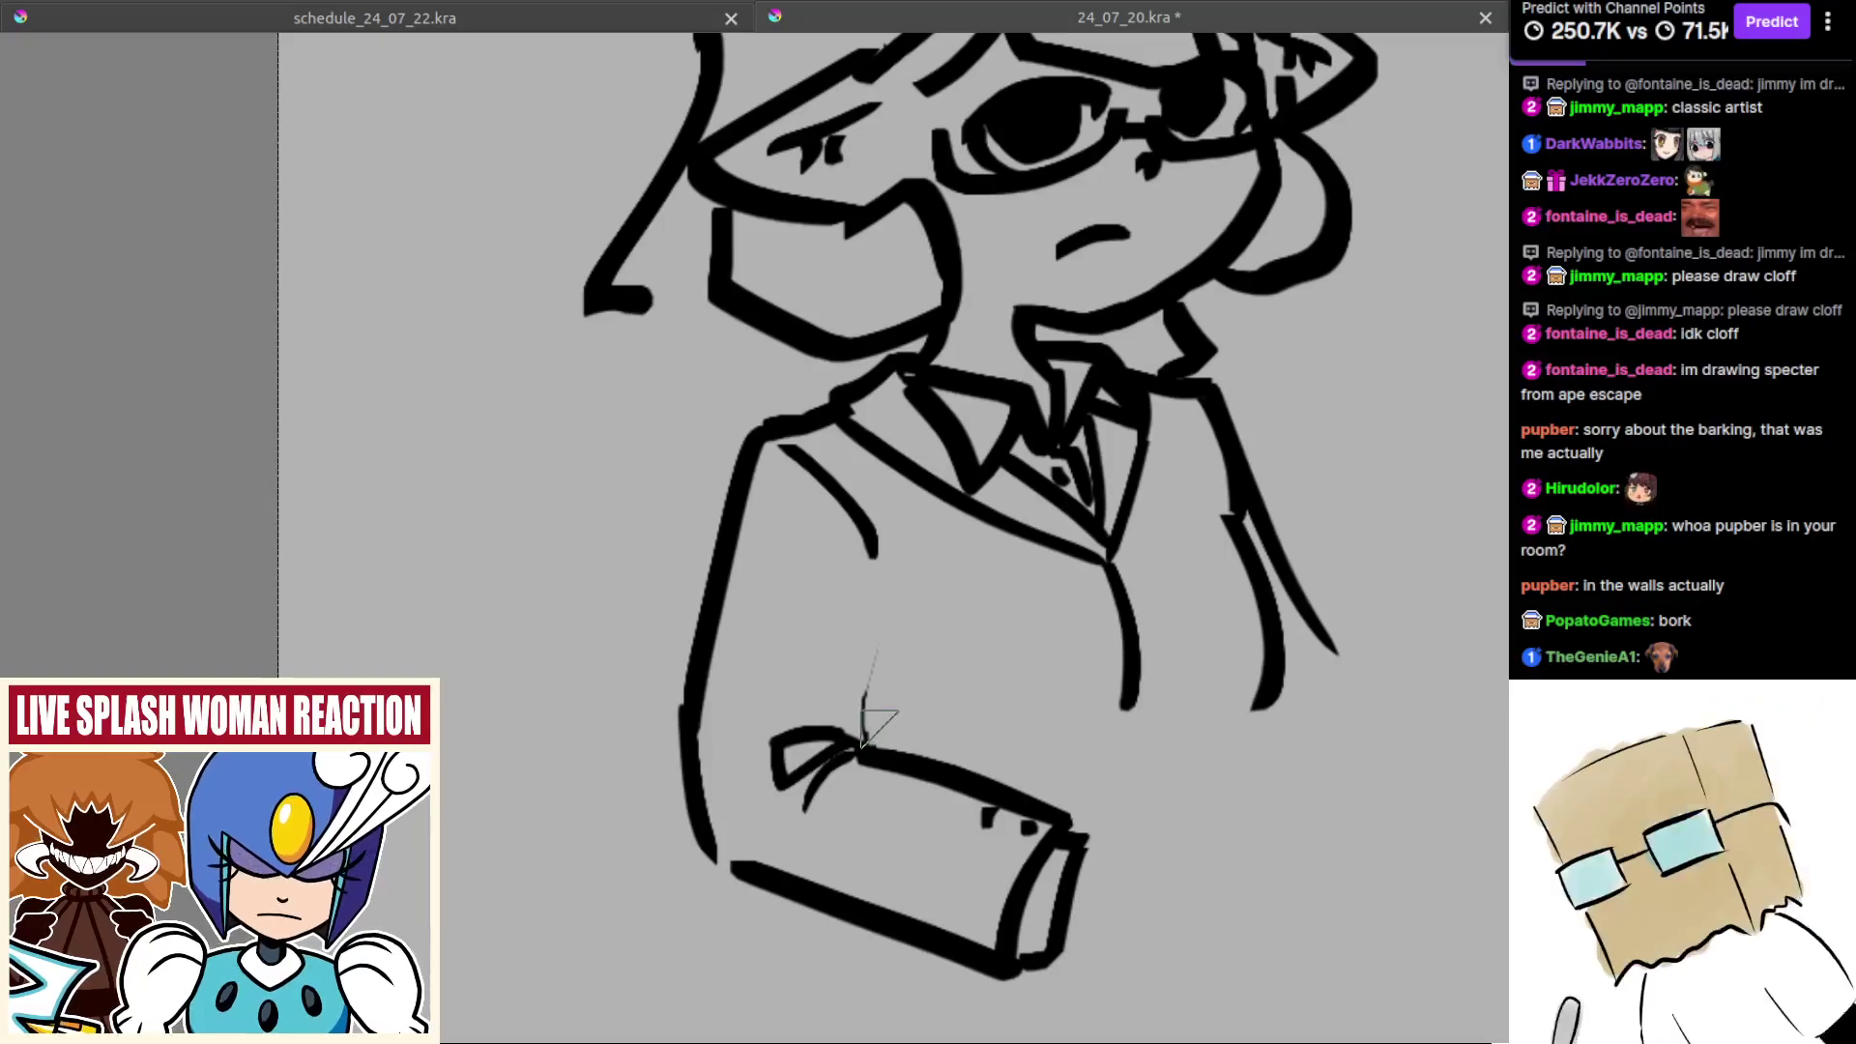
# Step: Redraw the near arm's inner line as one straight stroke ending at the forearm's upper edge
pyautogui.moveTo(877, 687)
pyautogui.mouseDown()
pyautogui.moveTo(866, 642)
pyautogui.moveTo(851, 665)
pyautogui.moveTo(799, 622)
pyautogui.moveTo(794, 575)
pyautogui.moveTo(806, 667)
pyautogui.mouseUp()
pyautogui.hotkey('ctrl', 'z')
pyautogui.moveTo(817, 560); pyautogui.dragTo(795, 704)
pyautogui.hotkey('ctrl', 'z')
pyautogui.moveTo(802, 698)
pyautogui.mouseDown()
pyautogui.moveTo(803, 754)
pyautogui.moveTo(861, 683)
pyautogui.moveTo(909, 684)
pyautogui.mouseUp()
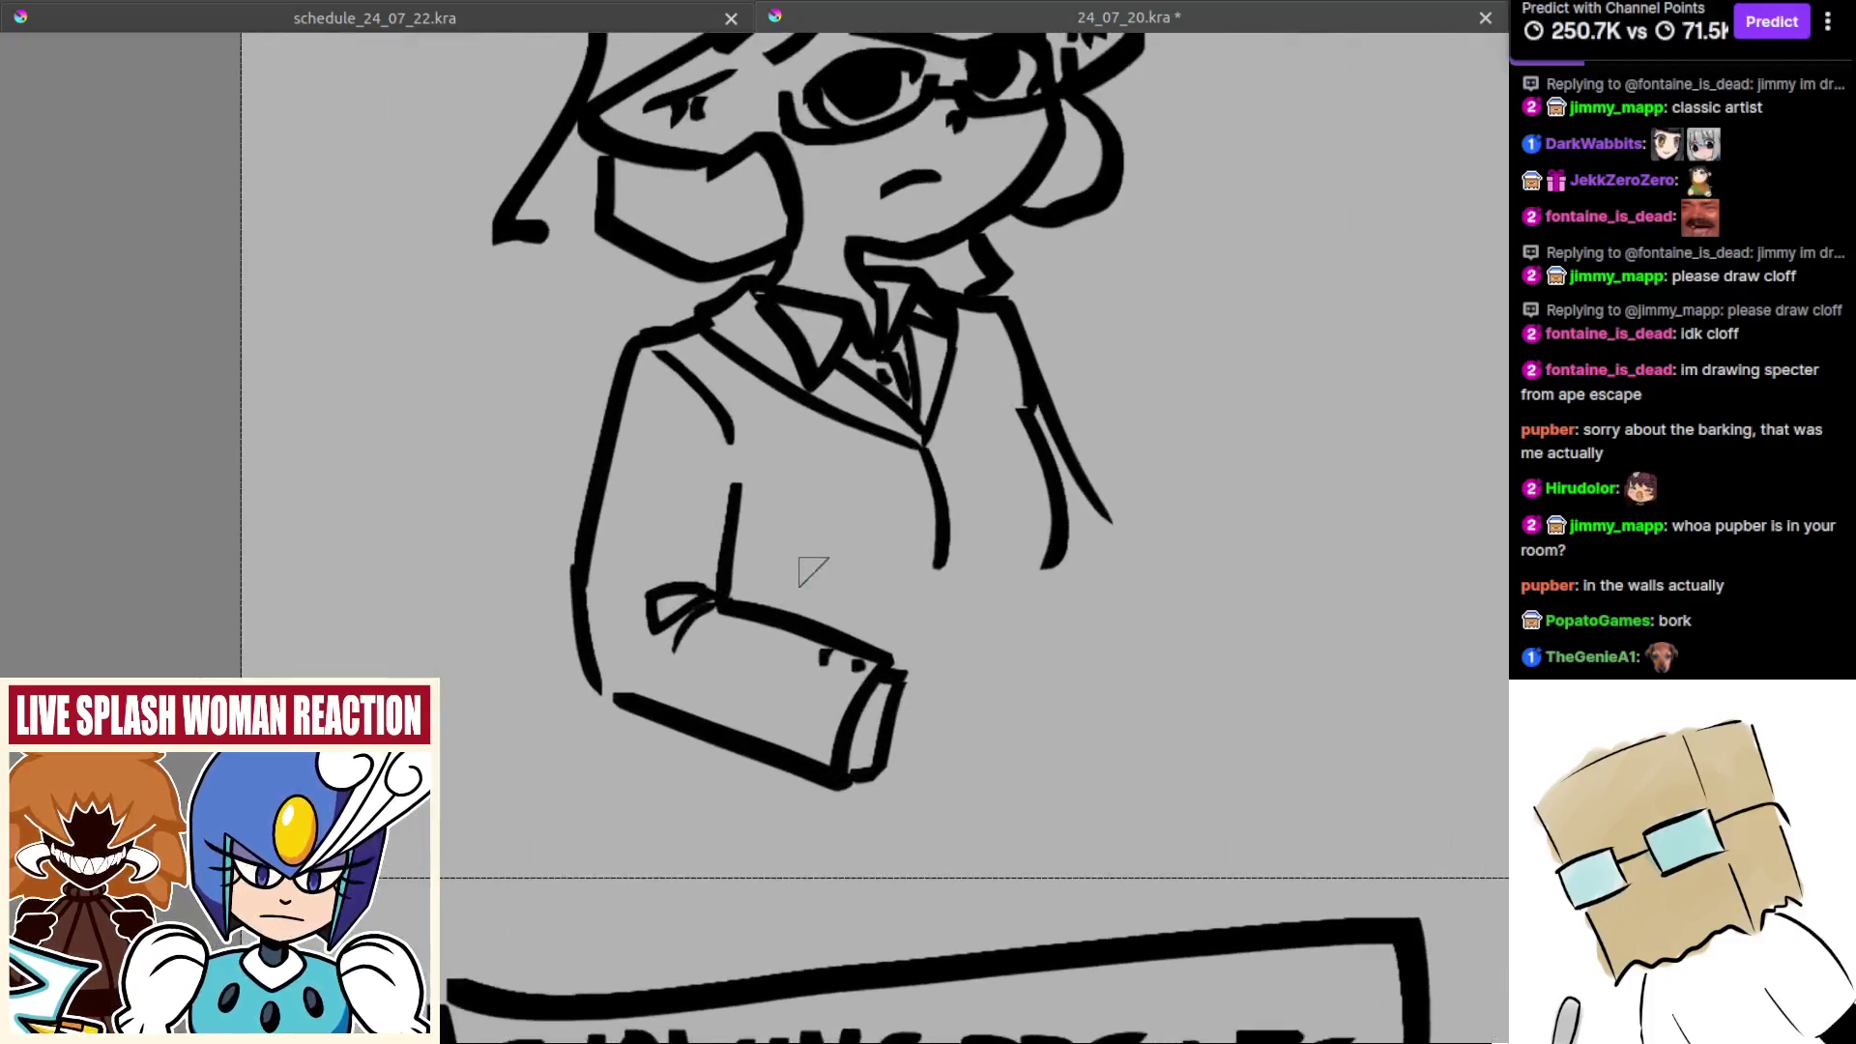
# Step: Add a curved crease above the bow-like folds inside the elbow
pyautogui.moveTo(756, 602); pyautogui.dragTo(751, 576)
pyautogui.hotkey('ctrl', 'z')
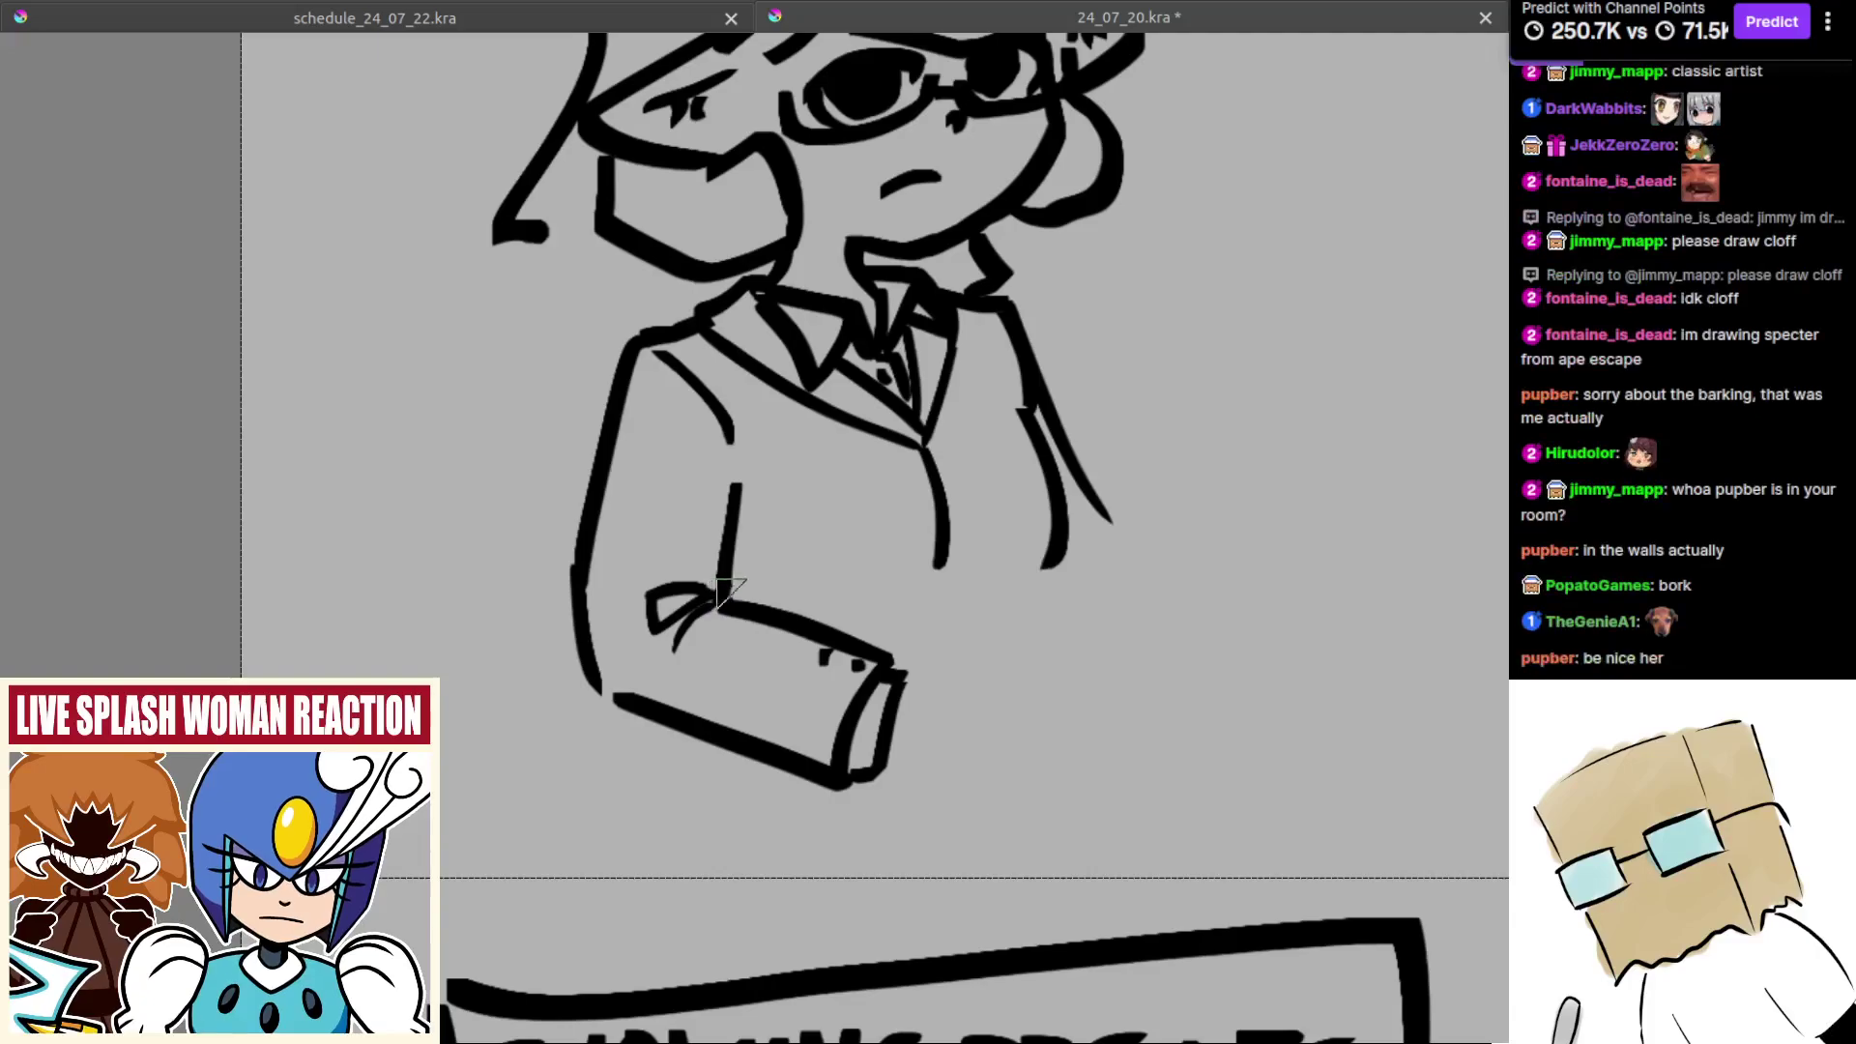
pyautogui.moveTo(818, 637); pyautogui.dragTo(811, 663)
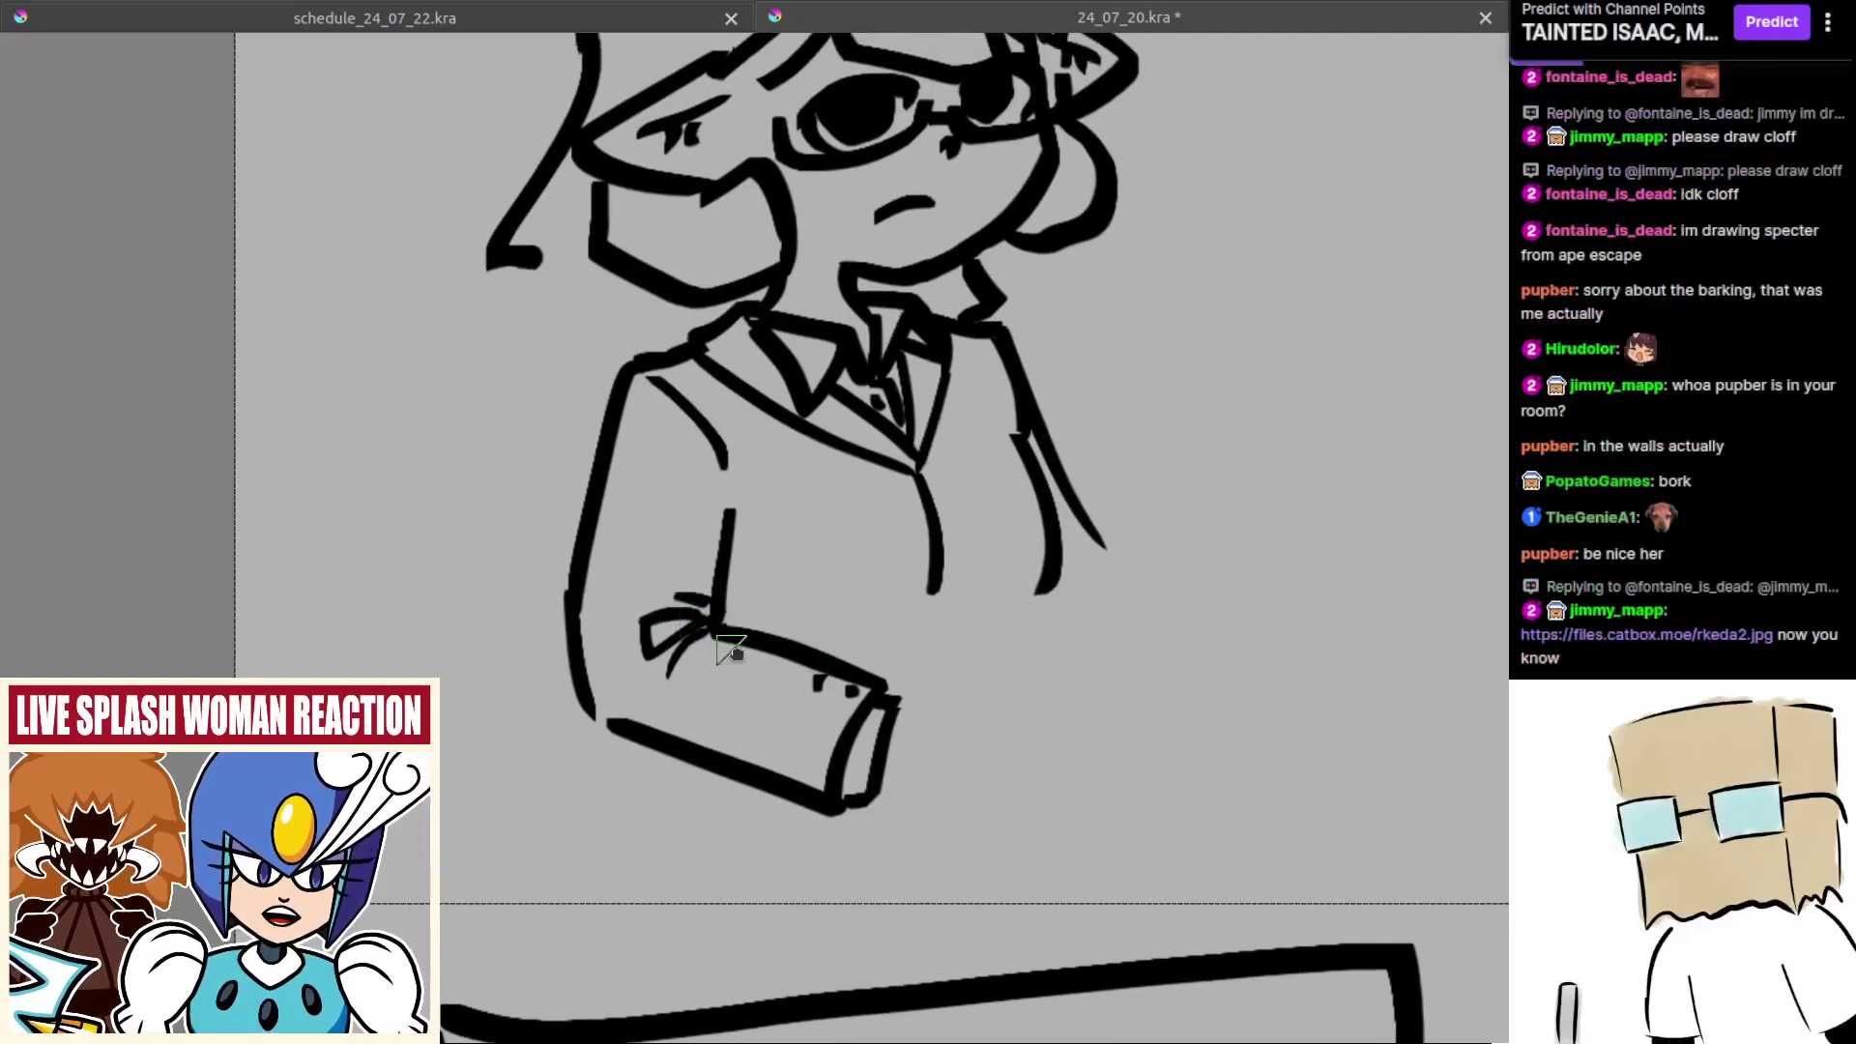
pyautogui.moveTo(710, 607)
pyautogui.mouseDown()
pyautogui.moveTo(783, 631)
pyautogui.moveTo(778, 609)
pyautogui.moveTo(675, 610)
pyautogui.mouseUp()
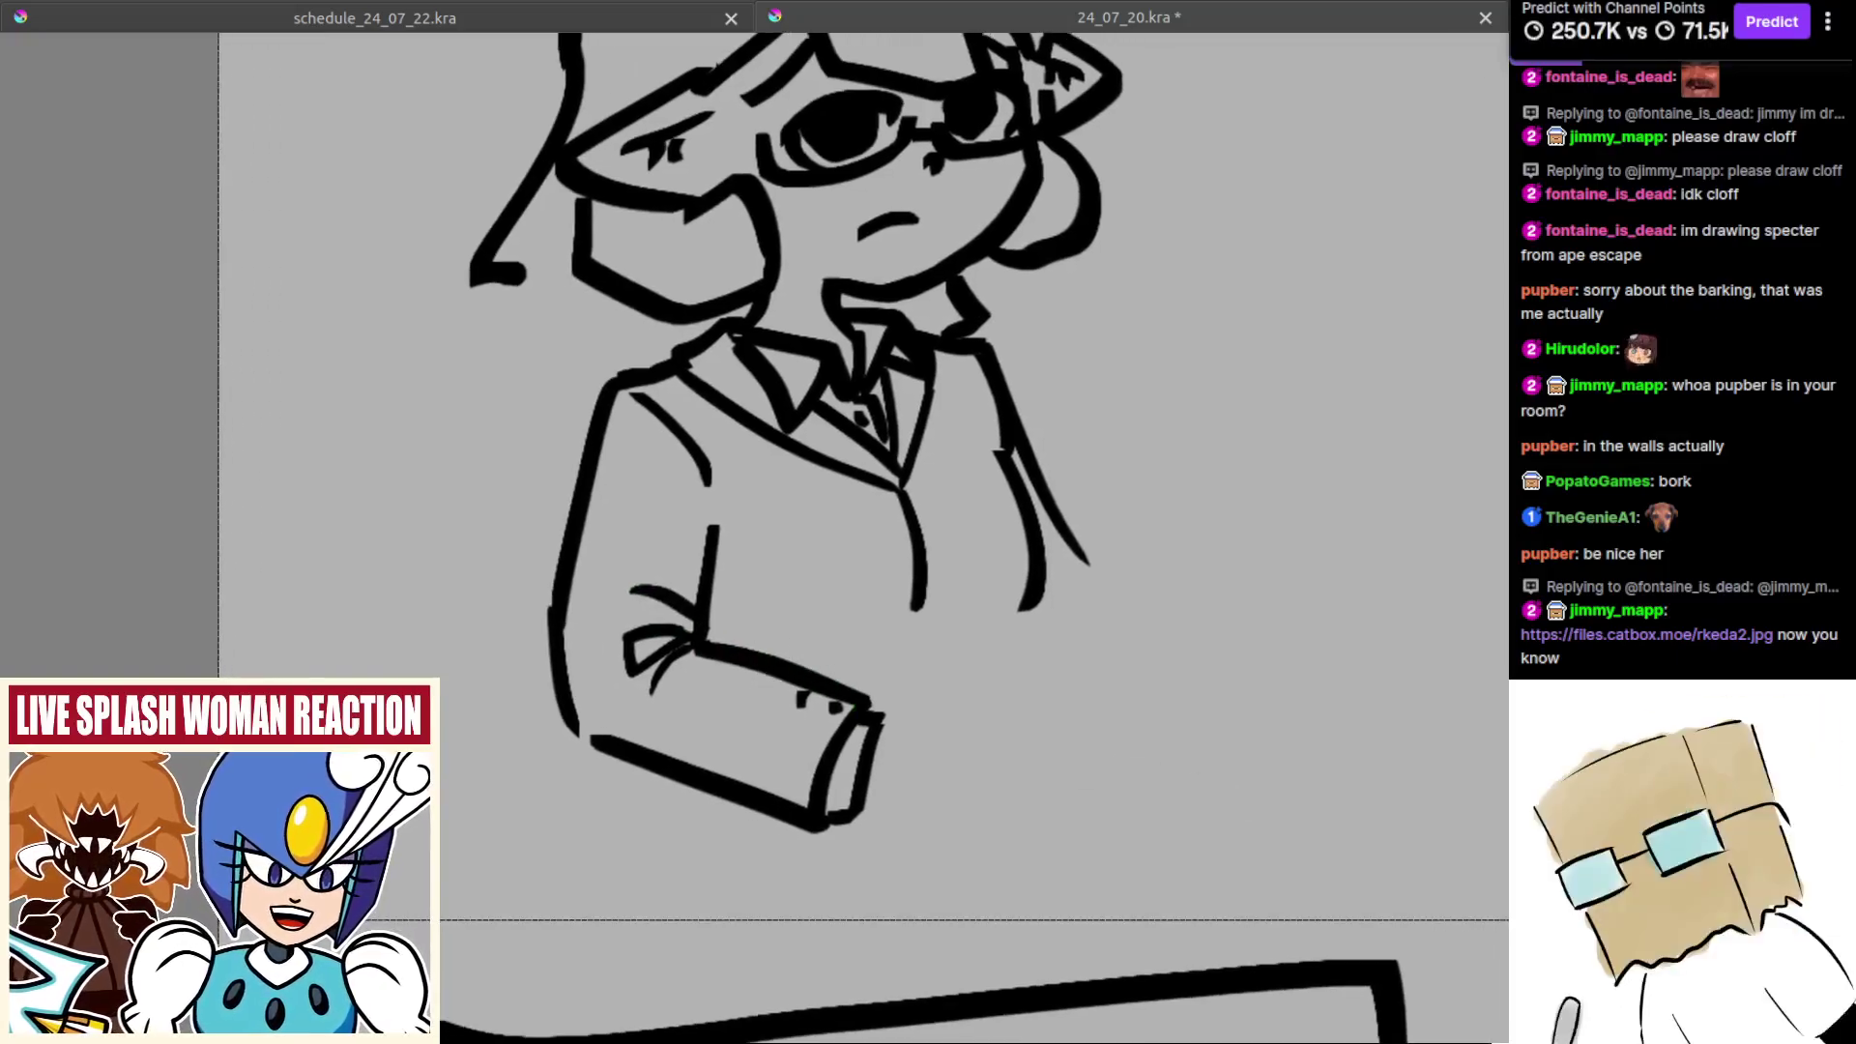
# Step: Draw a closed fist extending from the cuff, with a thumb, a rounded lower edge and short finger marks
pyautogui.moveTo(928, 669)
pyautogui.mouseDown()
pyautogui.moveTo(903, 646)
pyautogui.moveTo(883, 662)
pyautogui.moveTo(952, 676)
pyautogui.mouseUp()
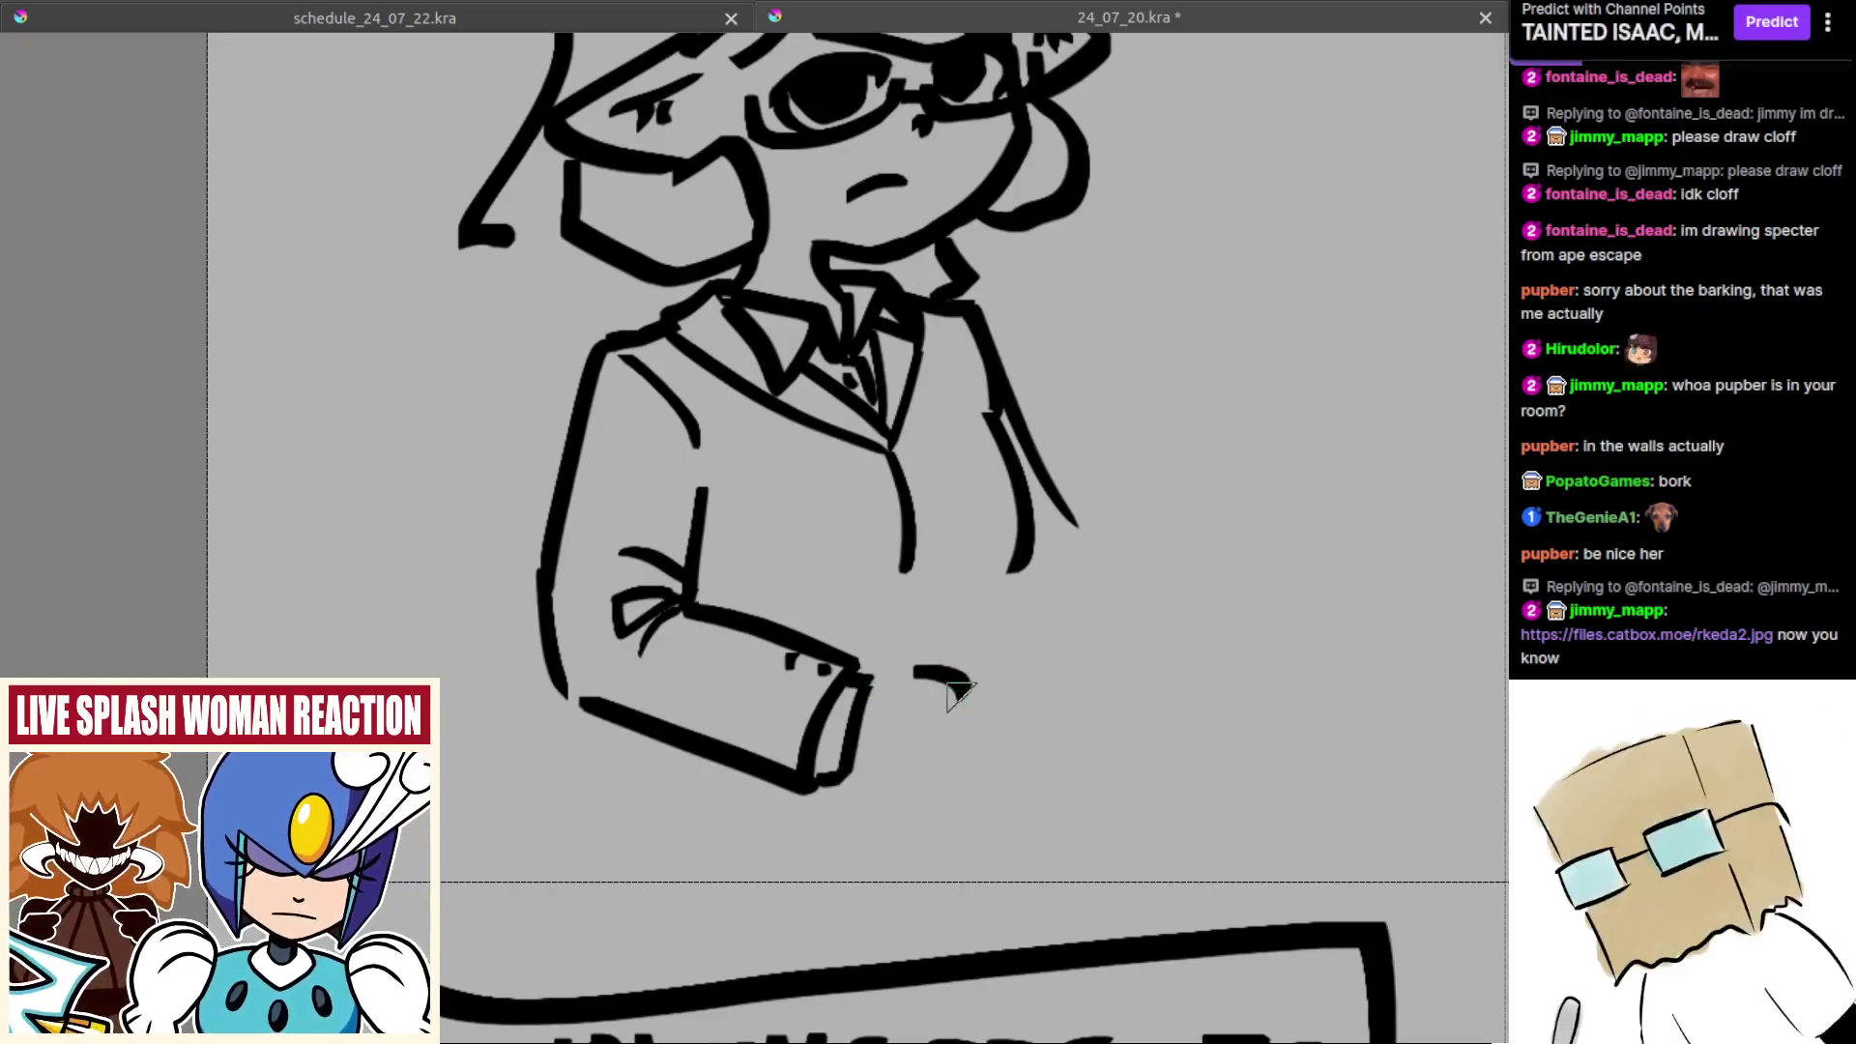
pyautogui.hotkey('ctrl', 'z')
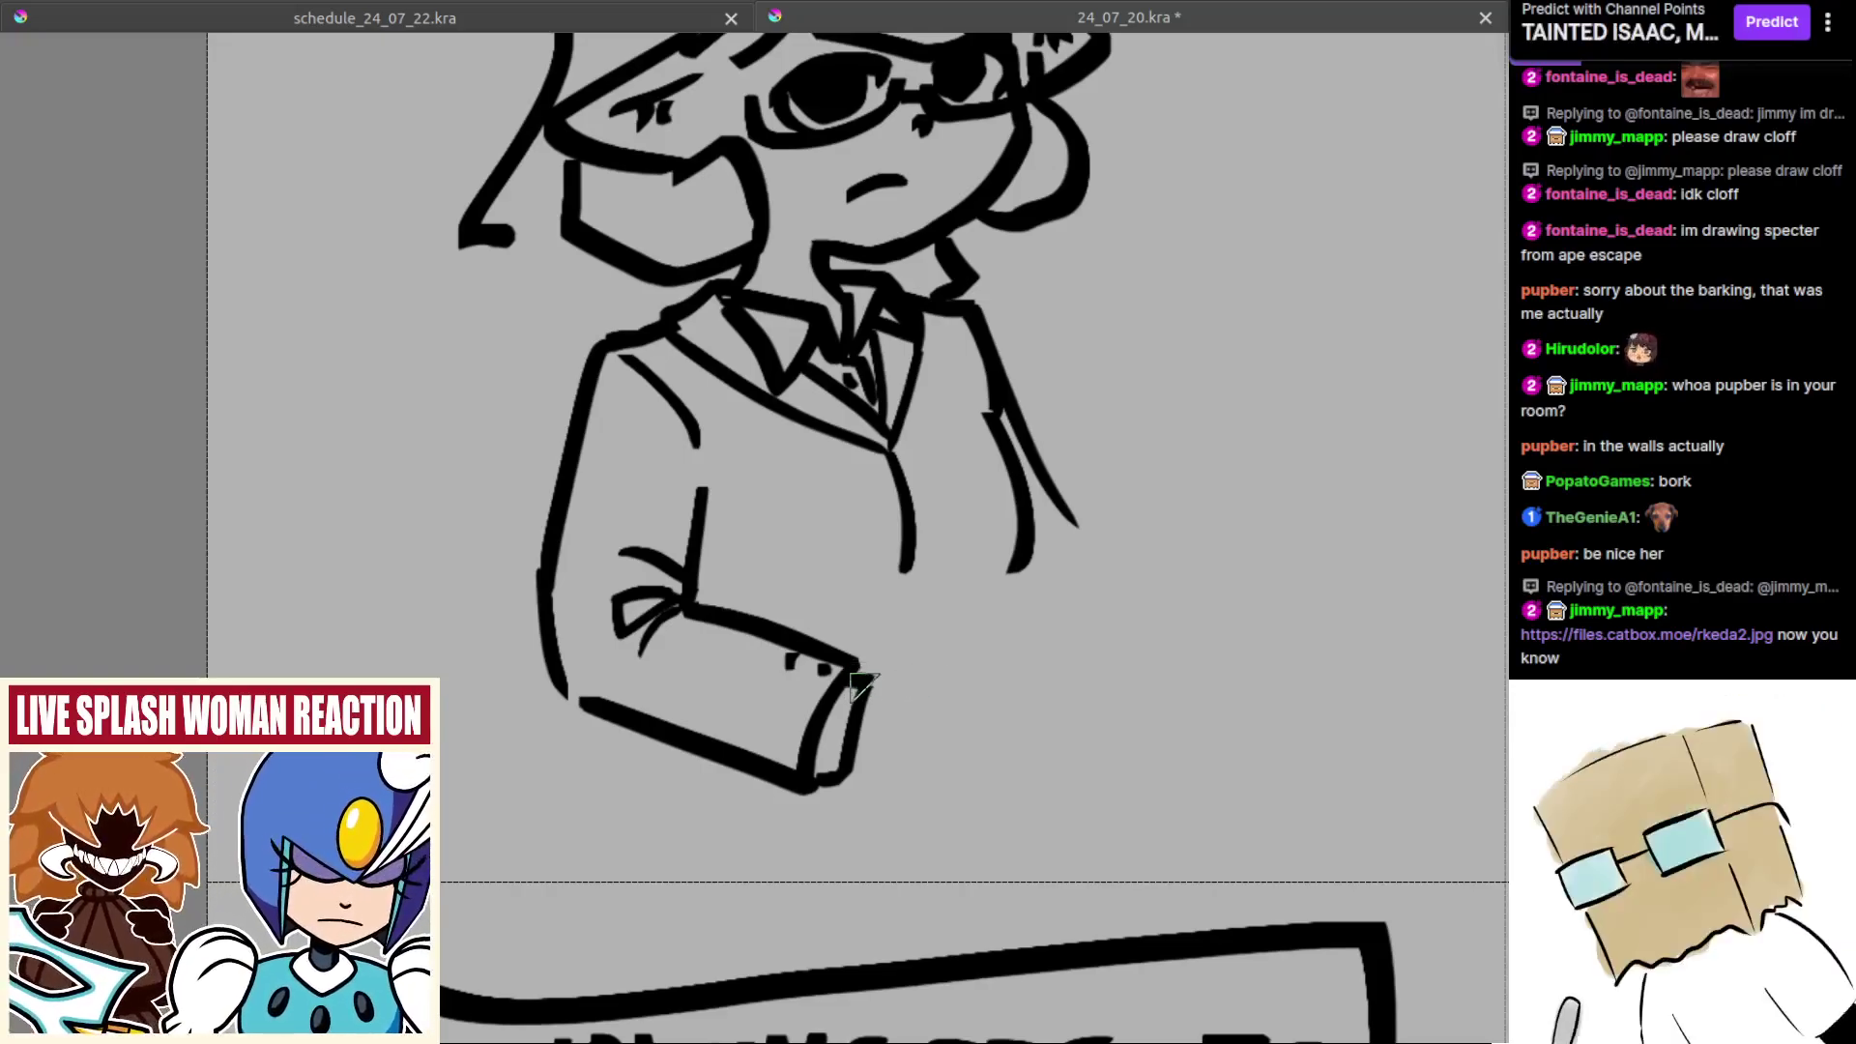
pyautogui.moveTo(868, 682)
pyautogui.mouseDown()
pyautogui.moveTo(955, 661)
pyautogui.moveTo(911, 691)
pyautogui.moveTo(970, 672)
pyautogui.moveTo(959, 755)
pyautogui.moveTo(933, 673)
pyautogui.moveTo(984, 669)
pyautogui.moveTo(1003, 690)
pyautogui.moveTo(980, 798)
pyautogui.mouseUp()
pyautogui.hotkey('ctrl', 'z')
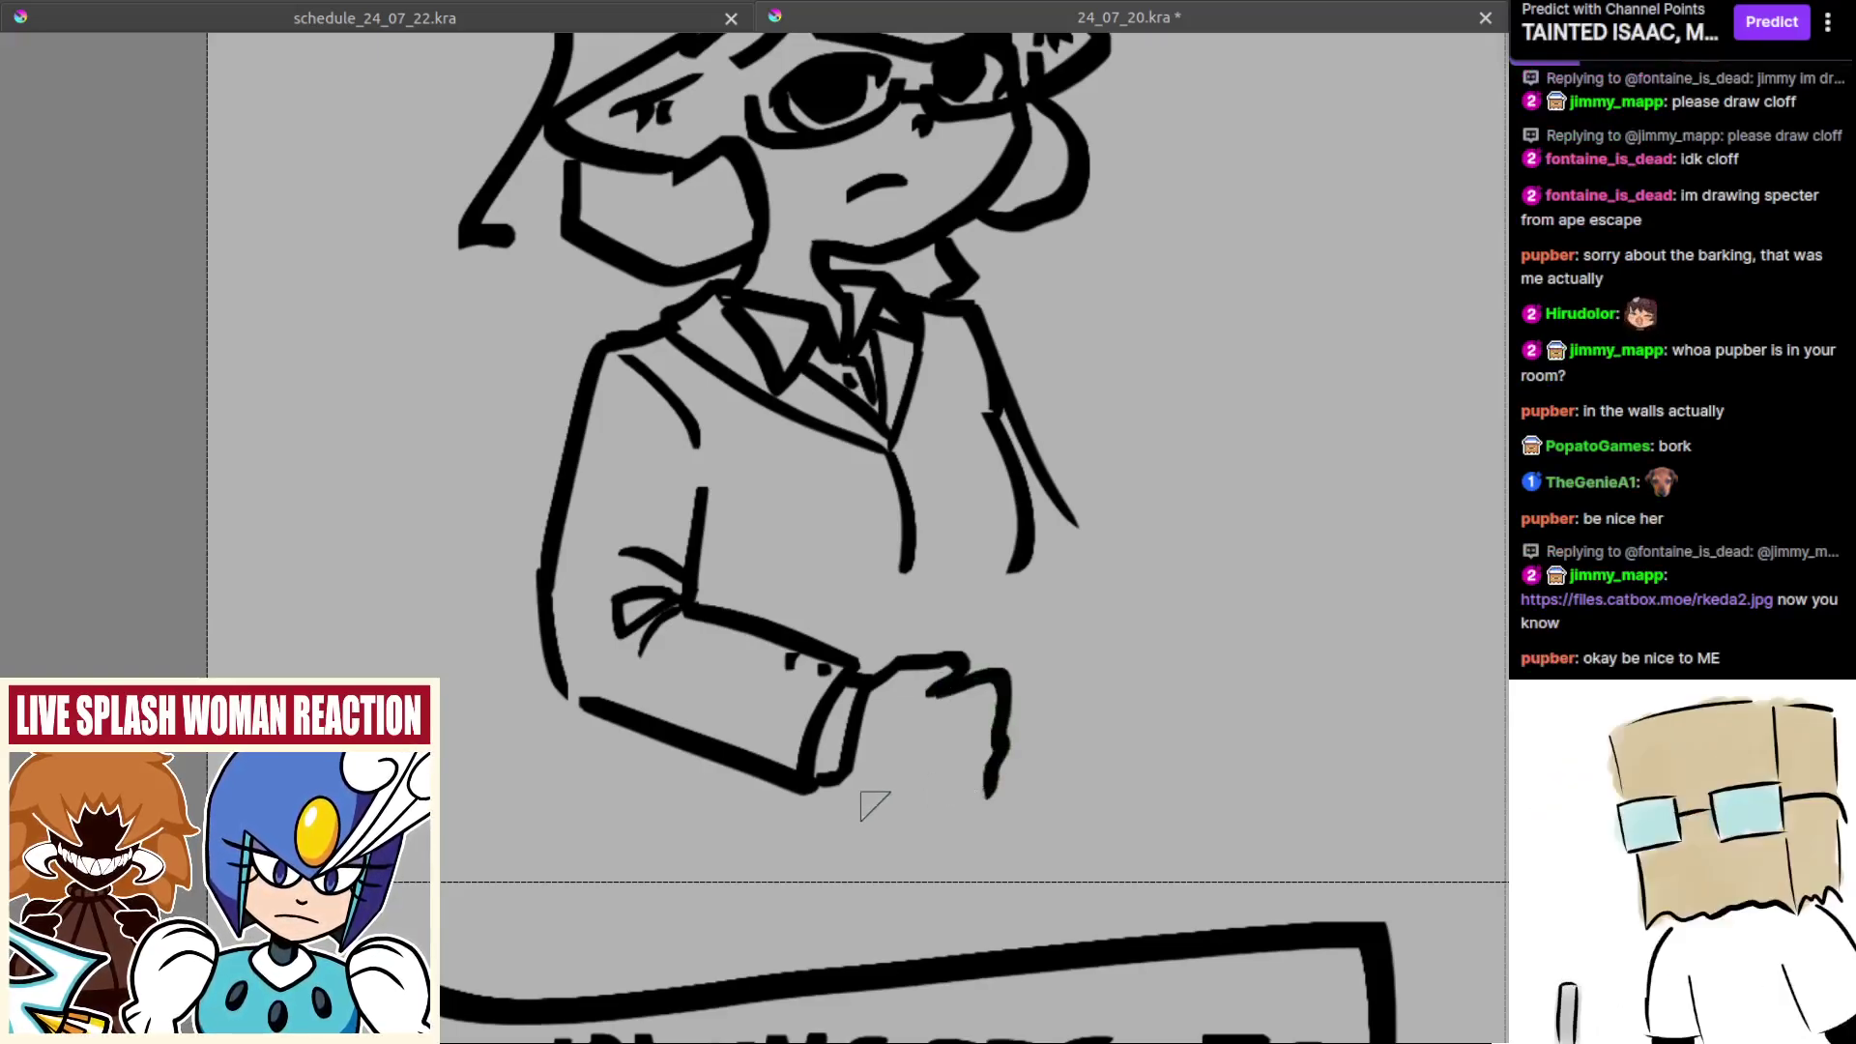
pyautogui.hotkey('ctrl', 'z')
pyautogui.moveTo(856, 791)
pyautogui.mouseDown()
pyautogui.moveTo(922, 808)
pyautogui.moveTo(985, 778)
pyautogui.mouseUp()
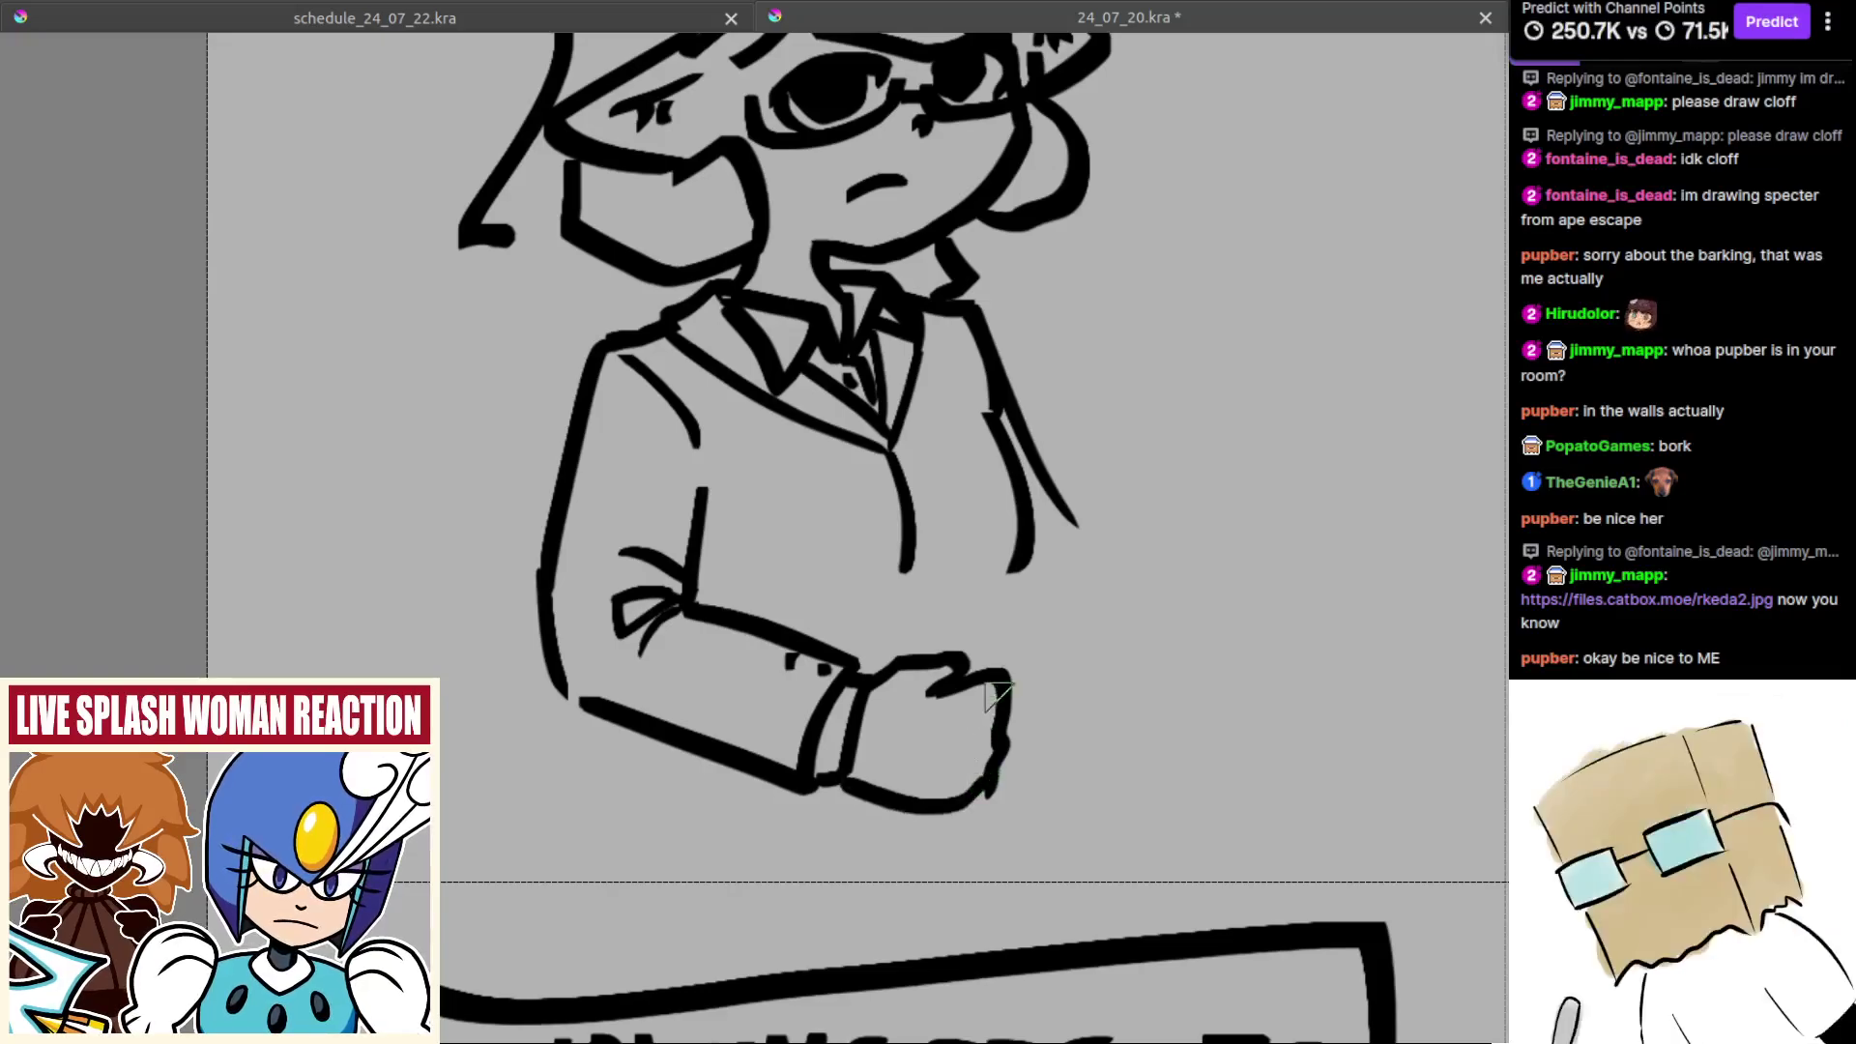
pyautogui.moveTo(980, 734); pyautogui.dragTo(1002, 741)
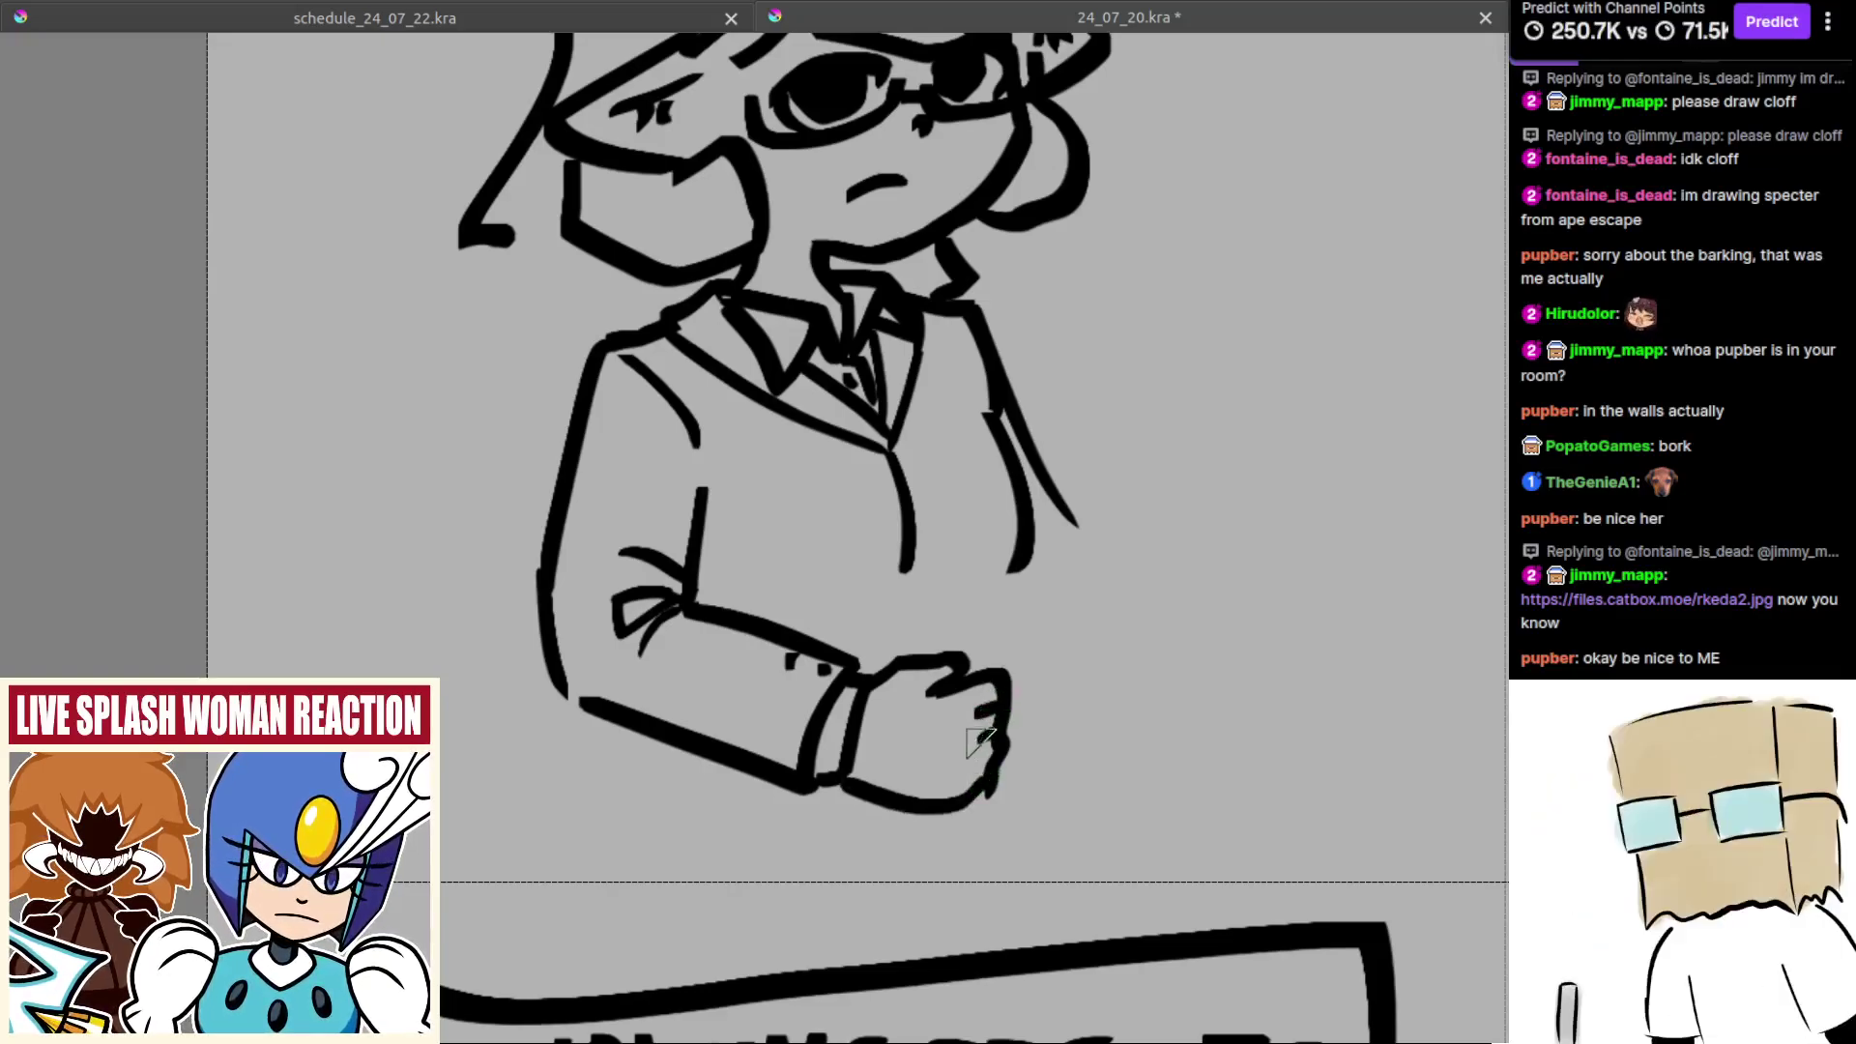
# Step: Draw a rectangular book-like shape held between the forearm, fist and chest, and mirror the canvas
pyautogui.scroll(-4, 970, 764)
pyautogui.scroll(3, 949, 812)
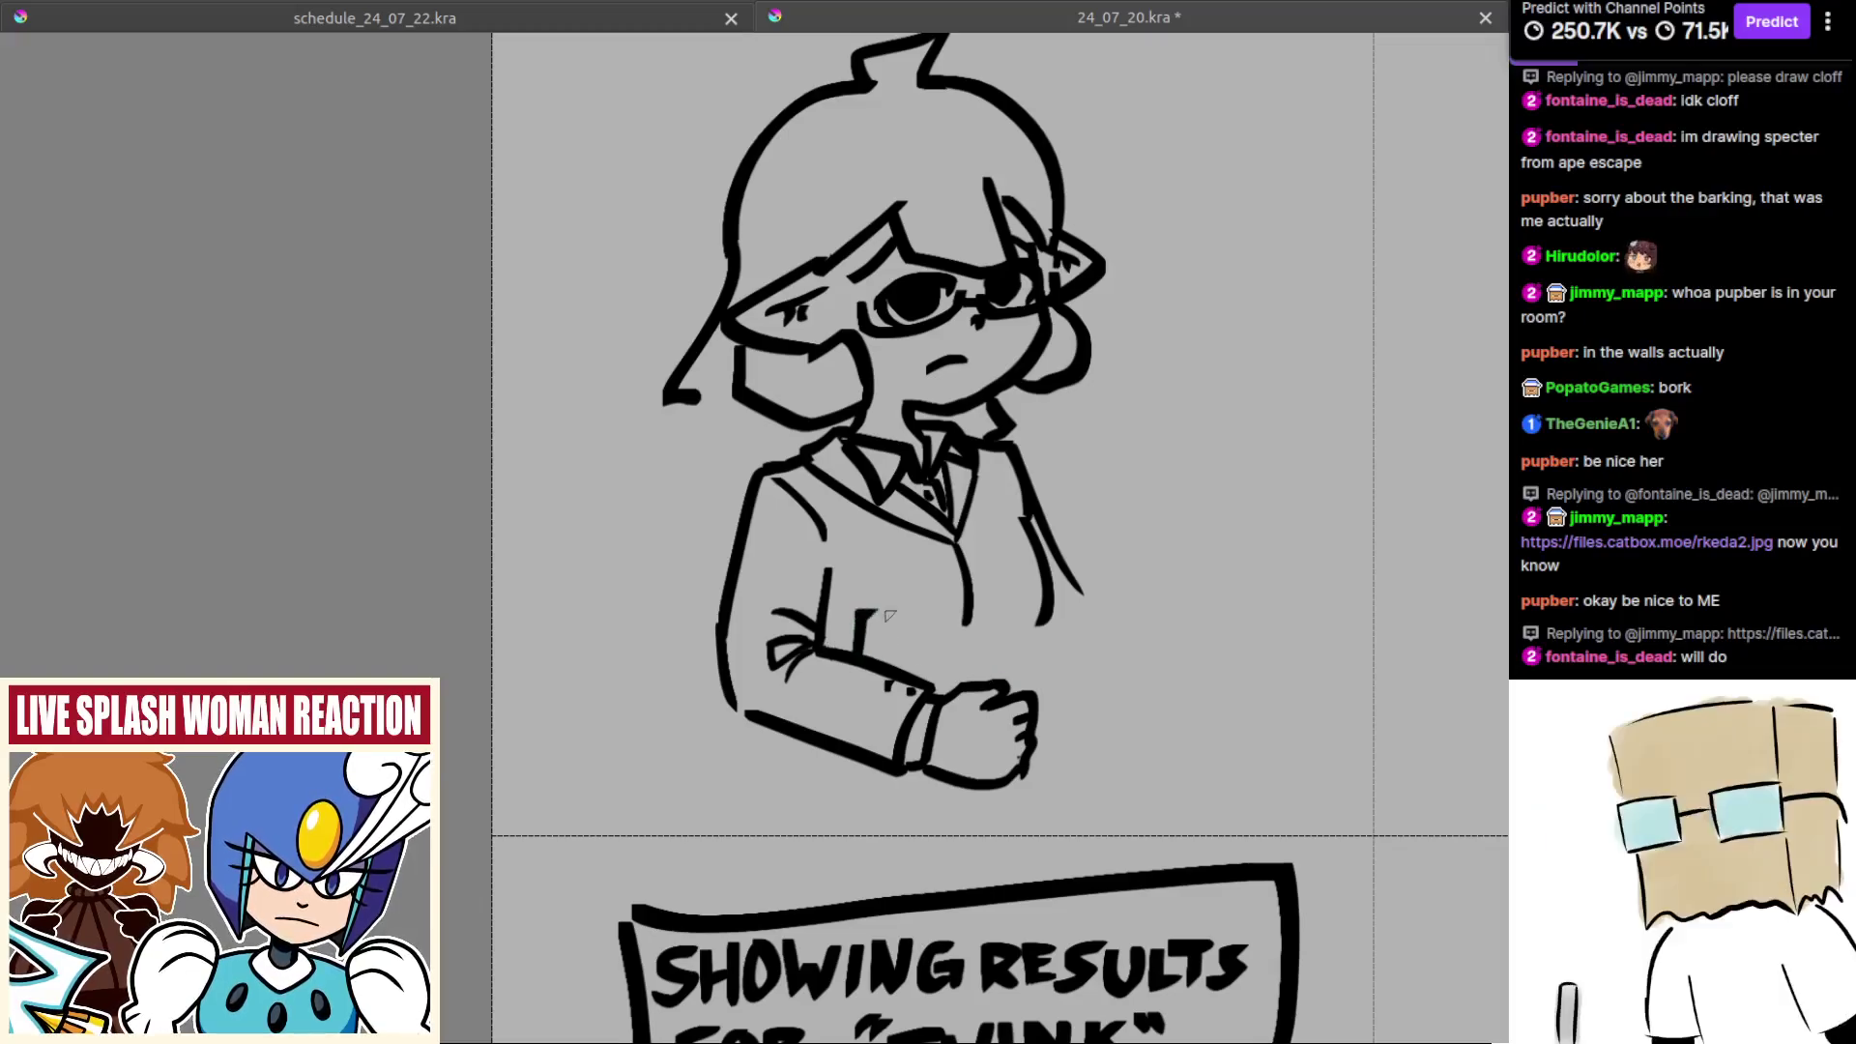
pyautogui.moveTo(859, 655)
pyautogui.mouseDown()
pyautogui.moveTo(1015, 657)
pyautogui.moveTo(1012, 692)
pyautogui.mouseUp()
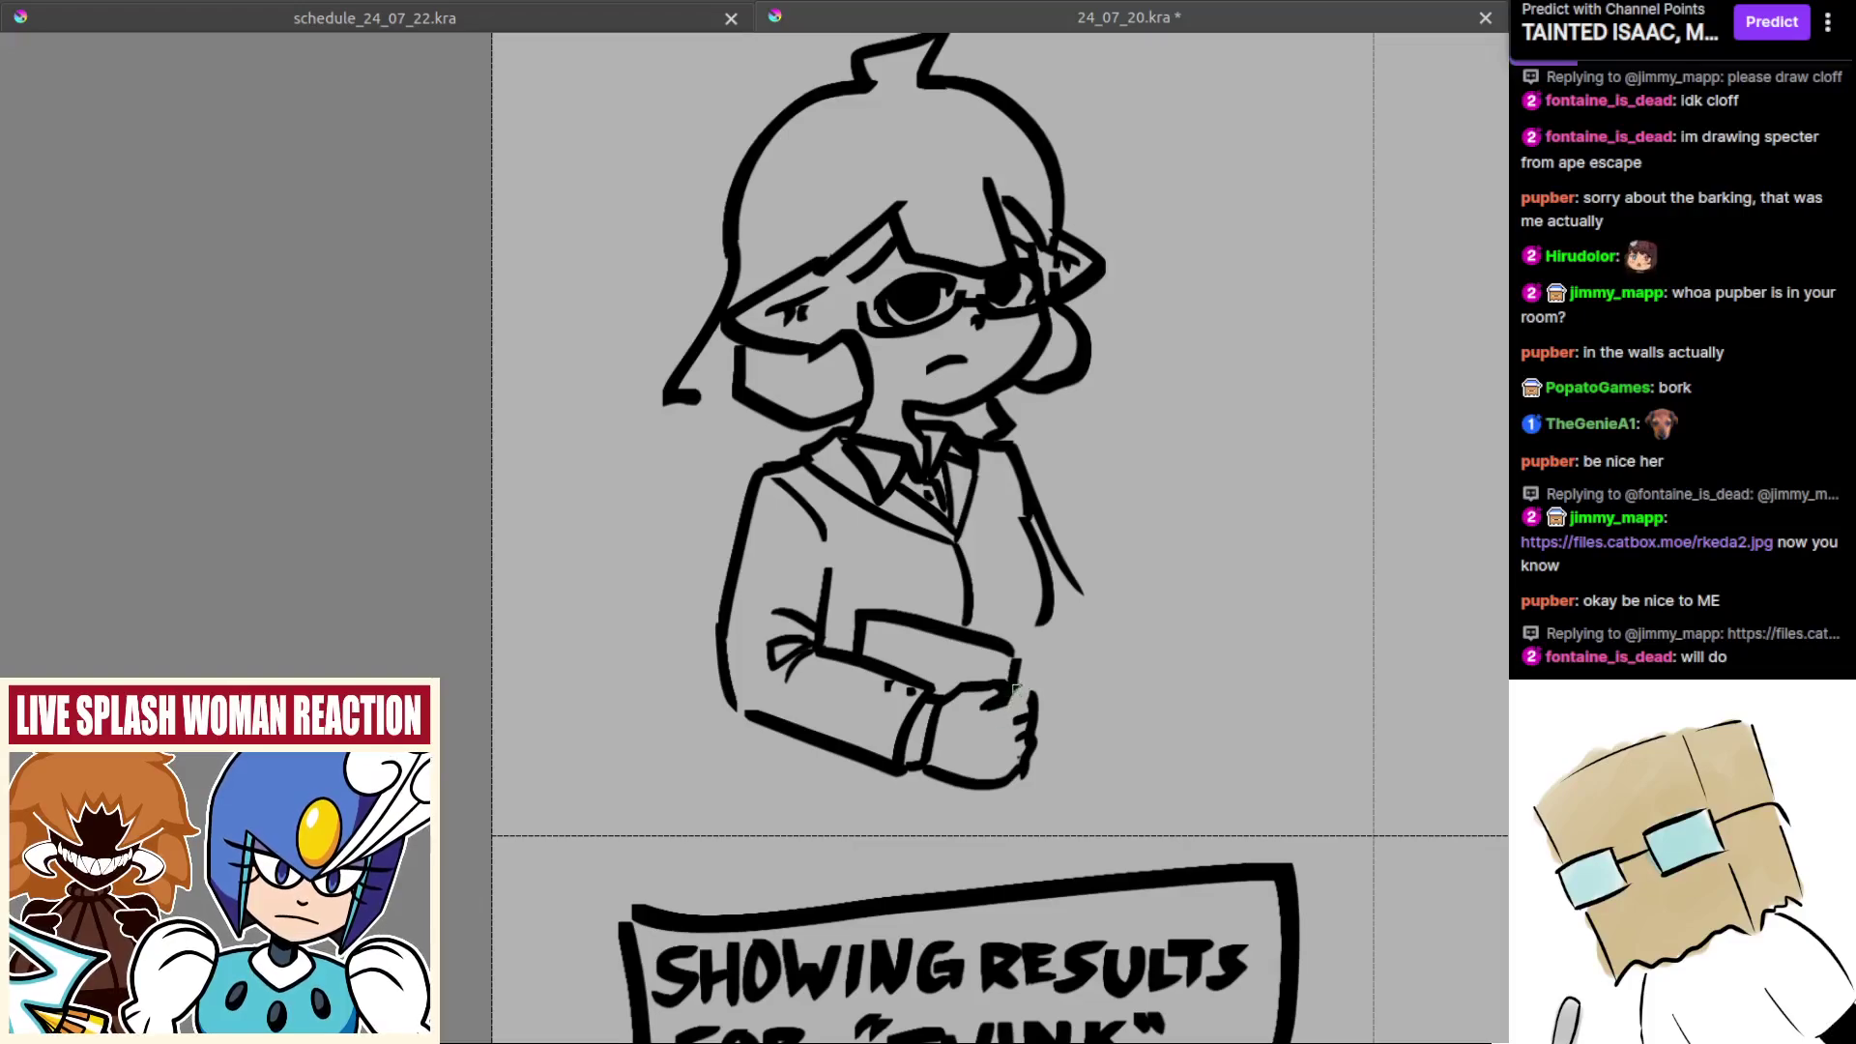
pyautogui.scroll(-5, 1028, 705)
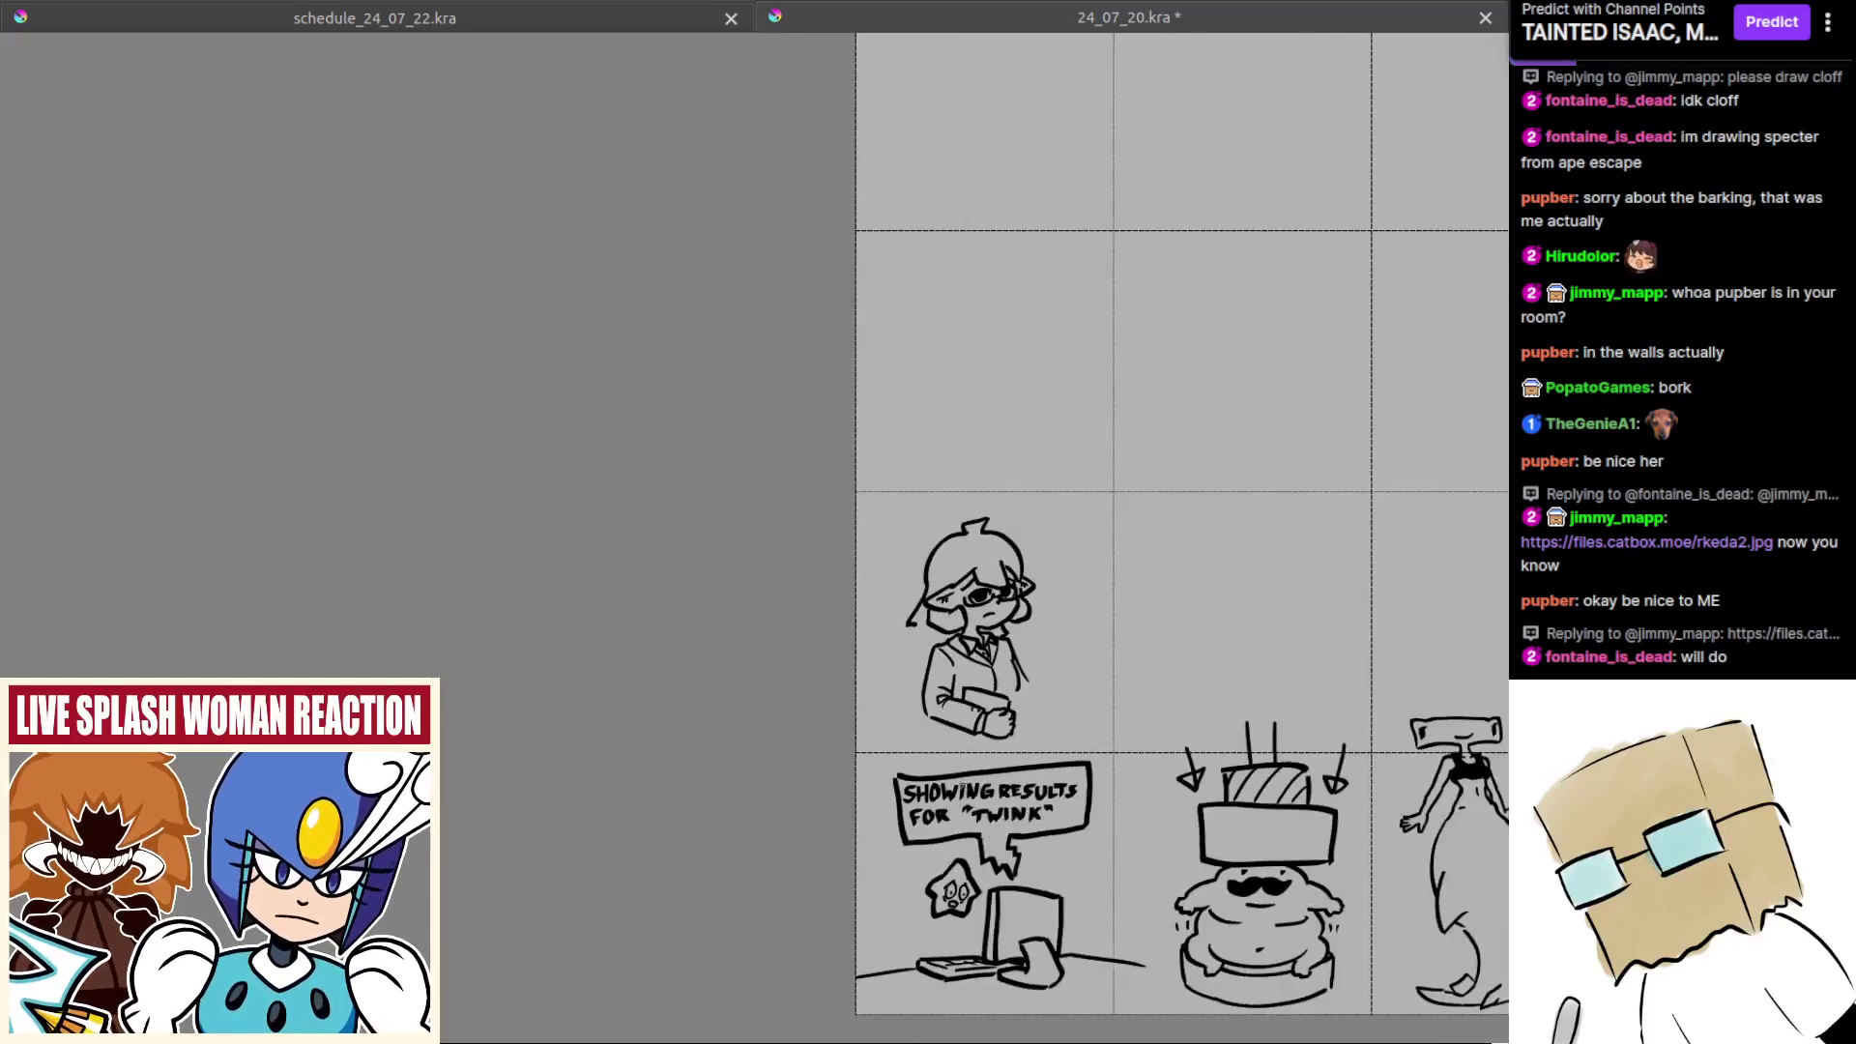
pyautogui.press('m')
pyautogui.scroll(5, 981, 705)
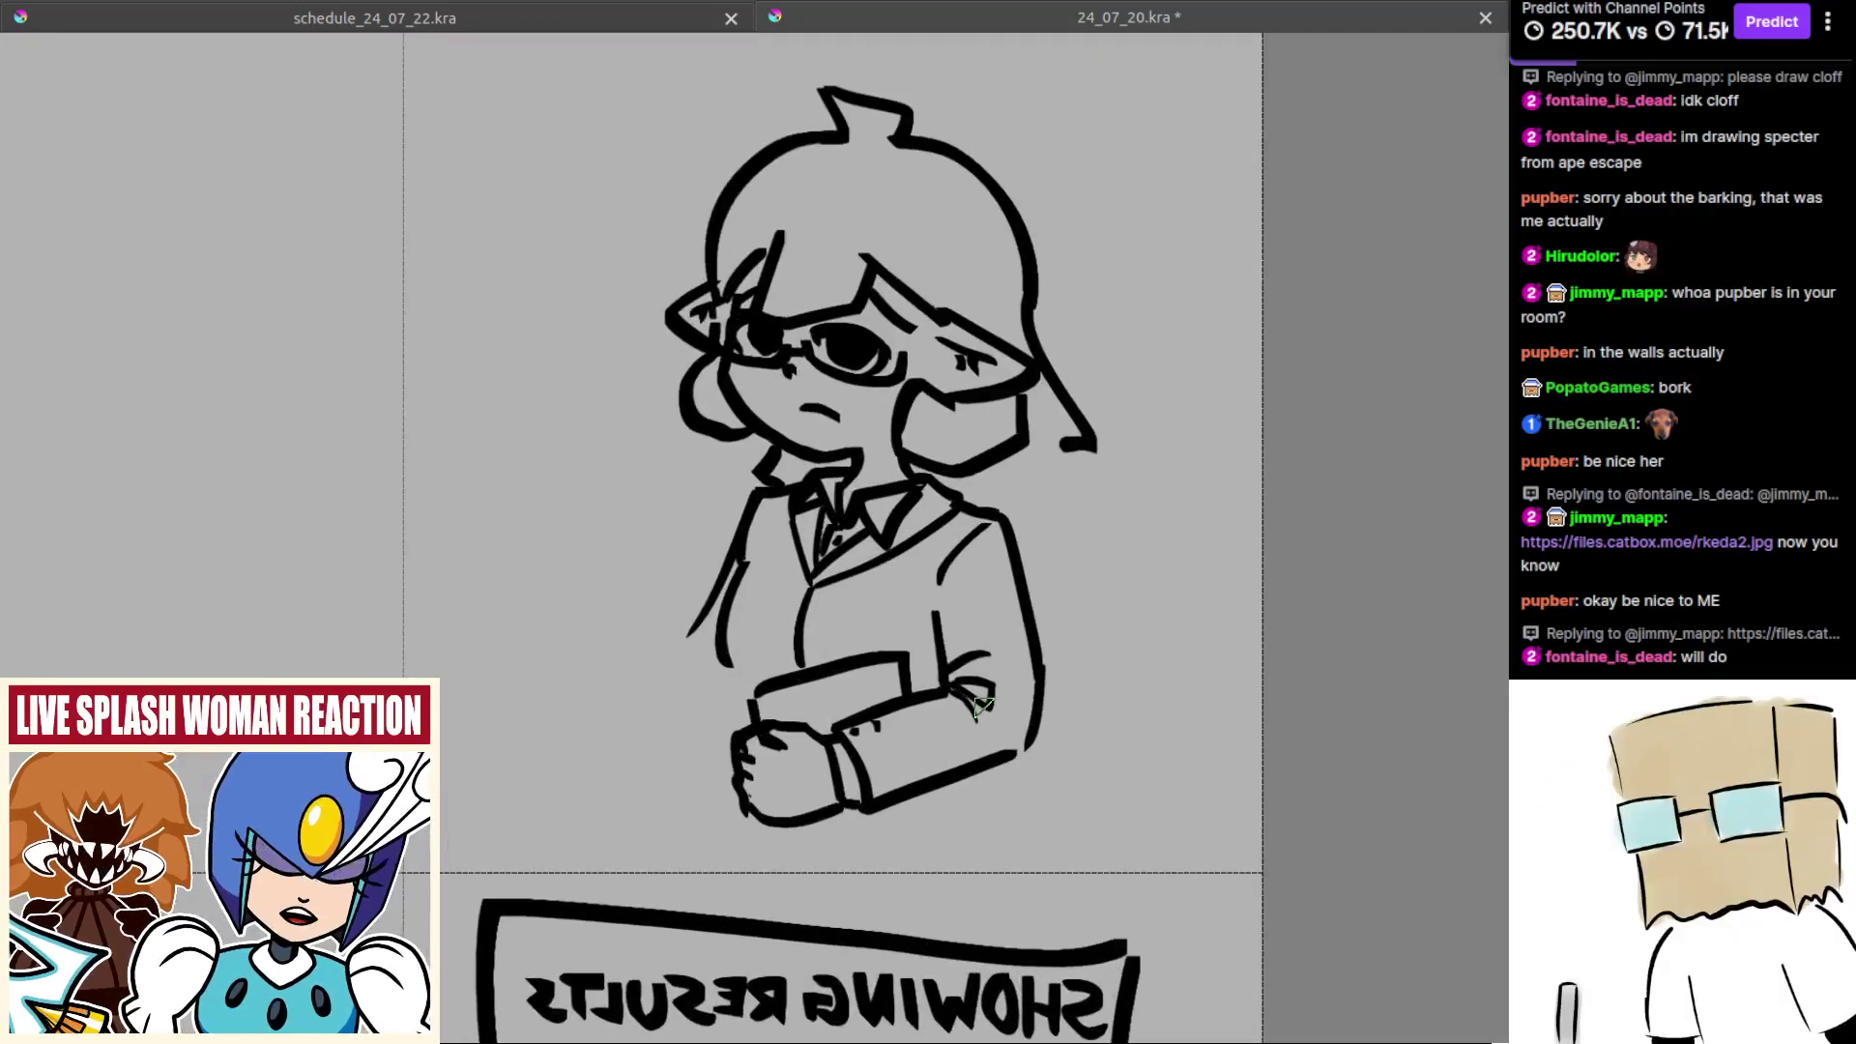